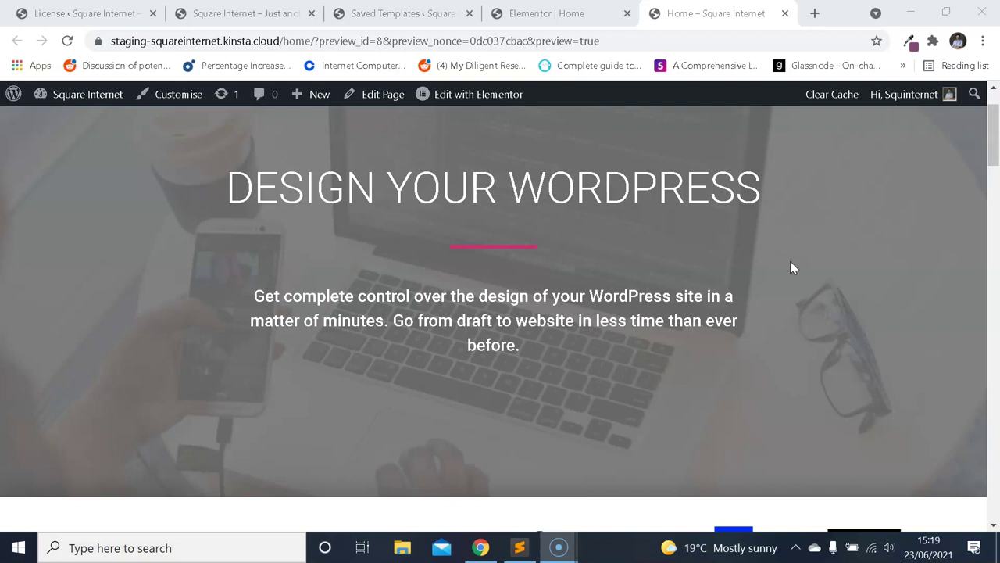
# Scroll the demo homepage preview, then view the Archives page with the Hello world! post.
pyautogui.scroll(-4, 539, 242)
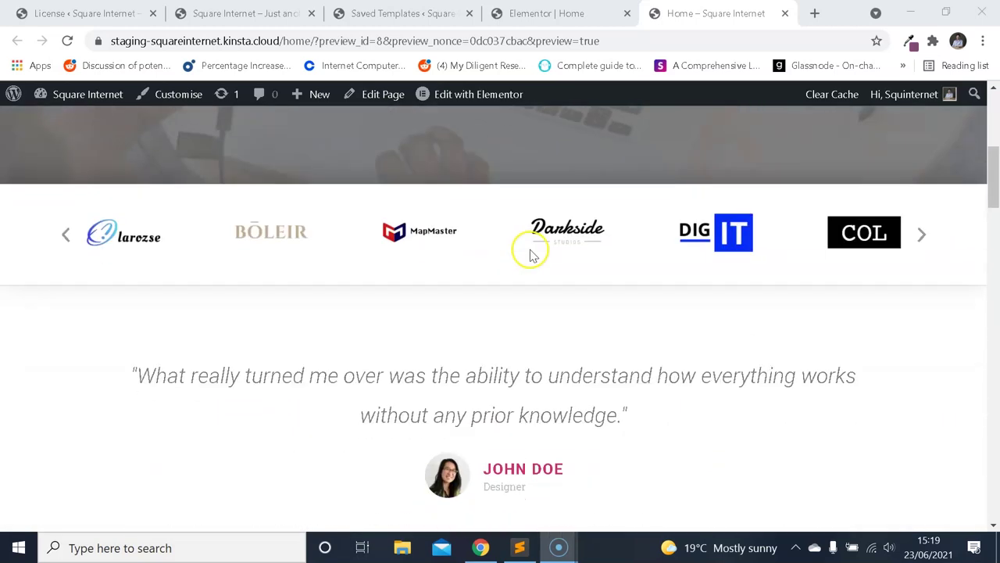
pyautogui.scroll(4, 531, 258)
pyautogui.click(266, 17)
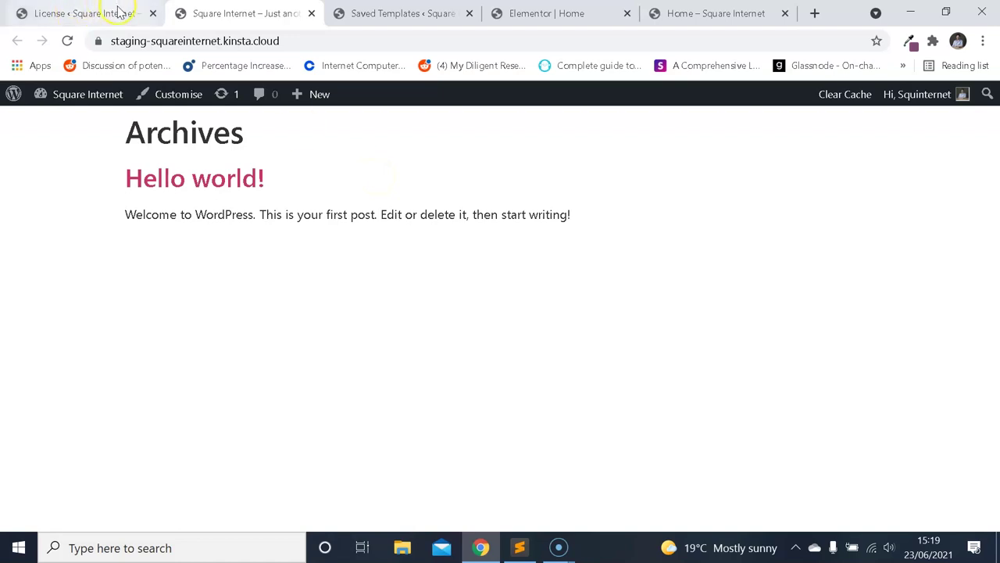
# Open the Plugins page in a new tab from the Elementor License page.
pyautogui.click(76, 16)
pyautogui.scroll(-3, 105, 328)
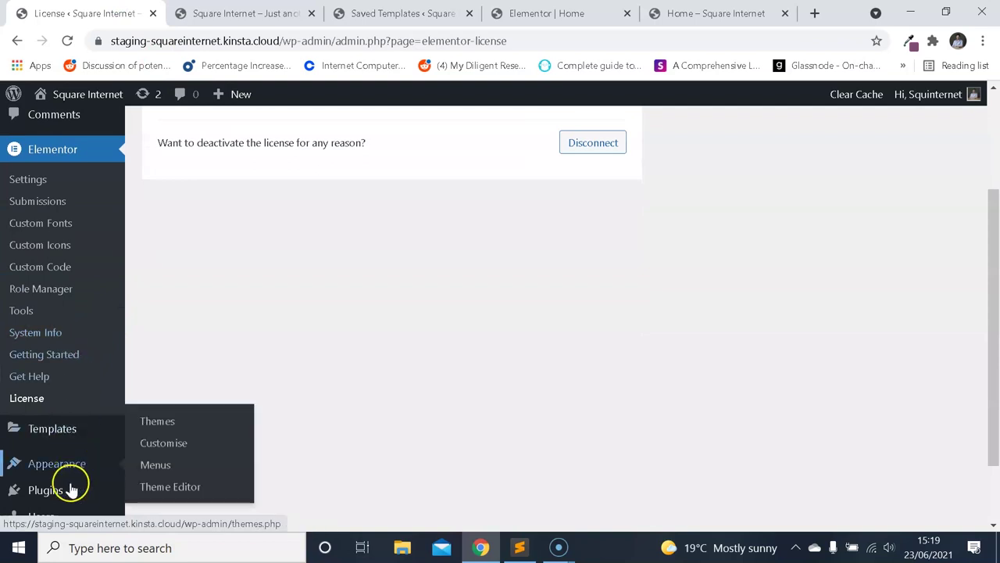
pyautogui.rightClick(71, 484)
pyautogui.click(188, 363)
pyautogui.click(201, 13)
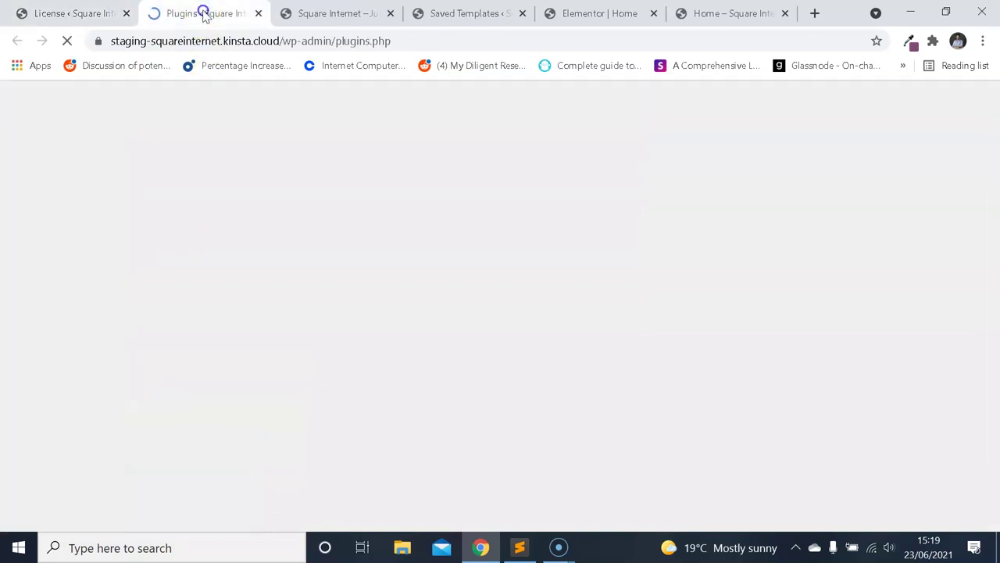
# Review the plugins list for active Elementor and Elementor Pro, ending on the Archives tab.
pyautogui.scroll(-3, 398, 258)
pyautogui.scroll(1, 376, 277)
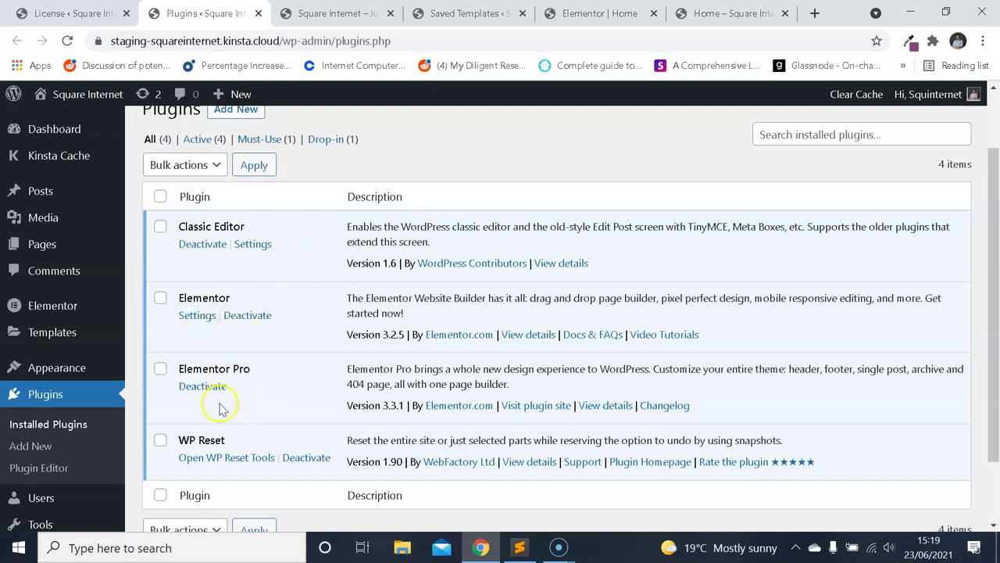
pyautogui.scroll(-2, 282, 398)
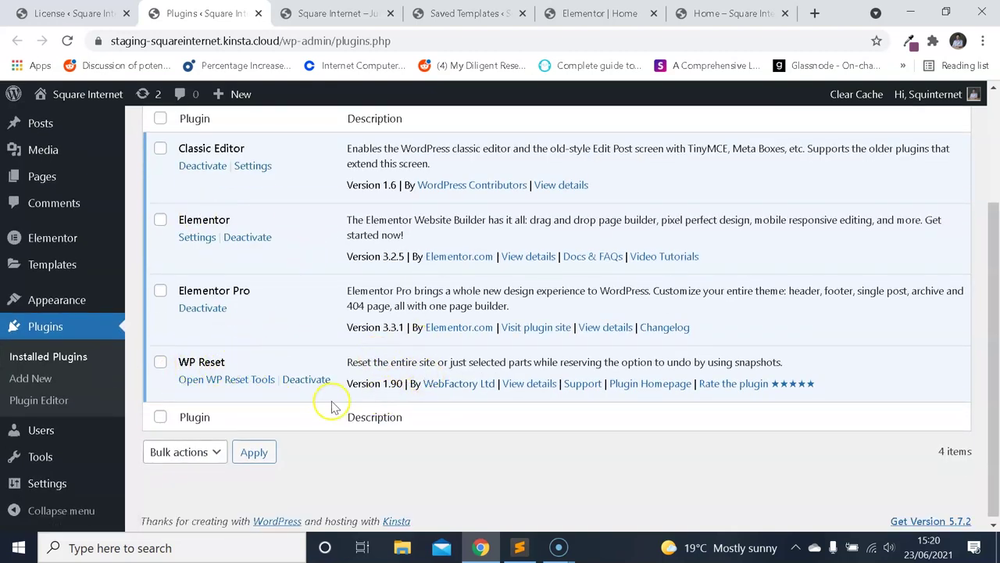
pyautogui.scroll(2, 49, 362)
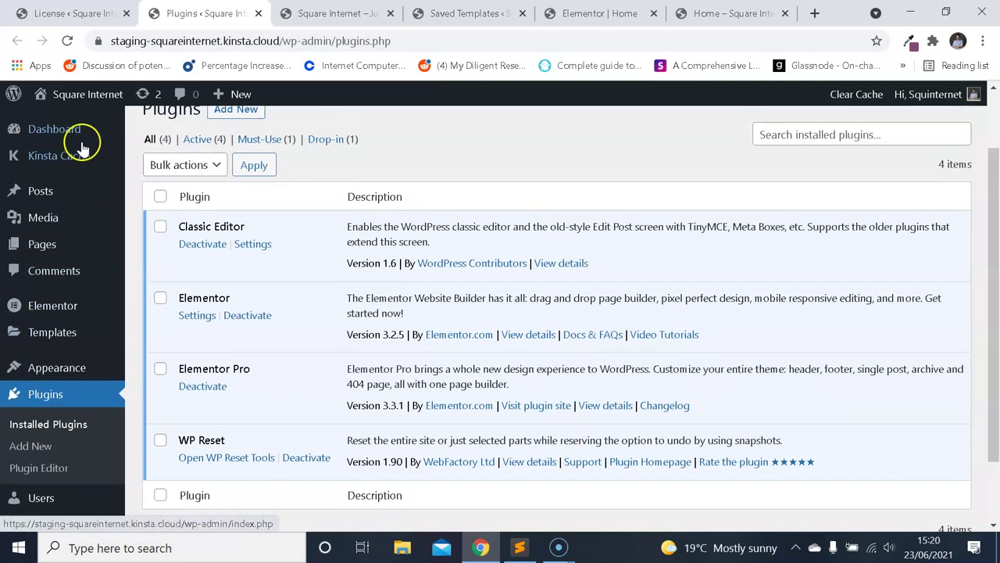
pyautogui.click(329, 13)
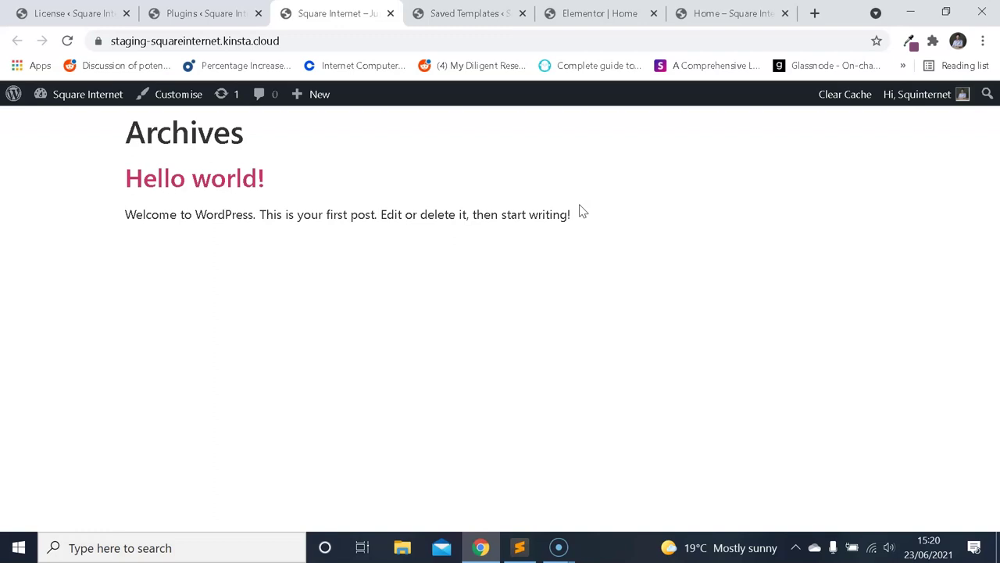
# Bring up the demo homepage preview and look over its hero heading and logo row.
pyautogui.click(726, 14)
pyautogui.scroll(-6, 698, 230)
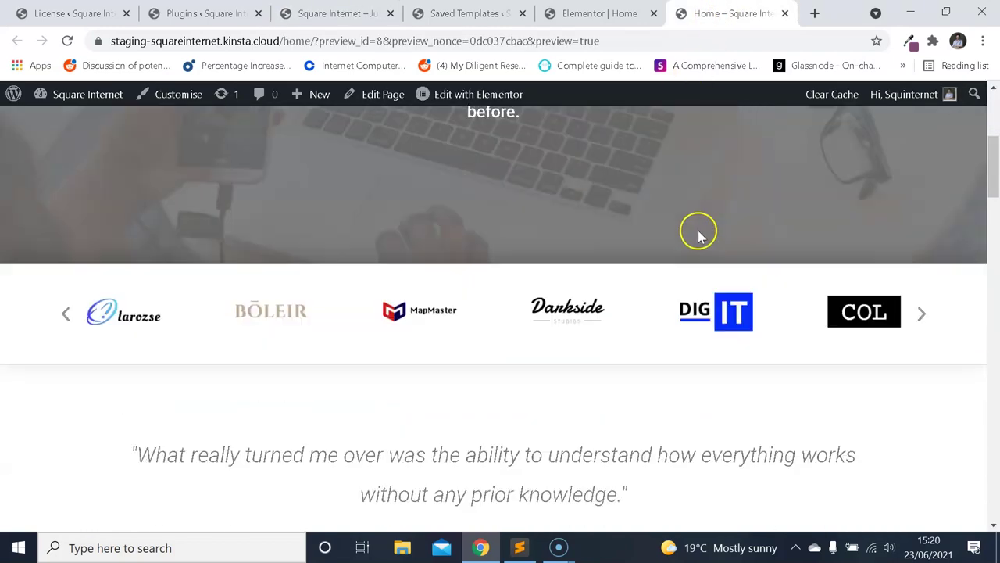
pyautogui.scroll(-5, 699, 235)
pyautogui.moveTo(989, 268); pyautogui.dragTo(985, 146)
pyautogui.click(634, 13)
pyautogui.click(699, 13)
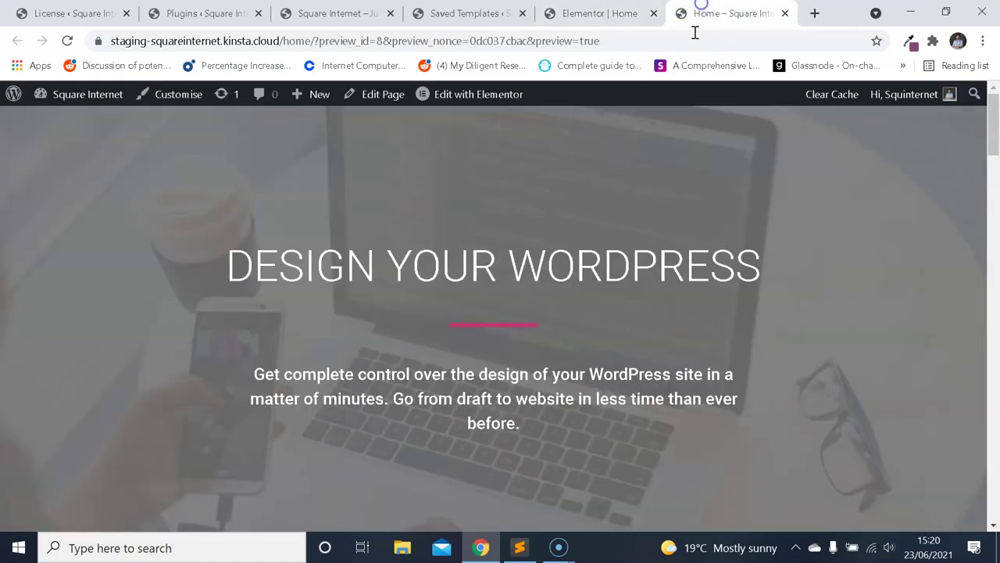
pyautogui.scroll(-1, 680, 165)
pyautogui.moveTo(992, 179); pyautogui.dragTo(992, 129)
# Scroll further down through the demo homepage's content sections.
pyautogui.scroll(-1, 652, 188)
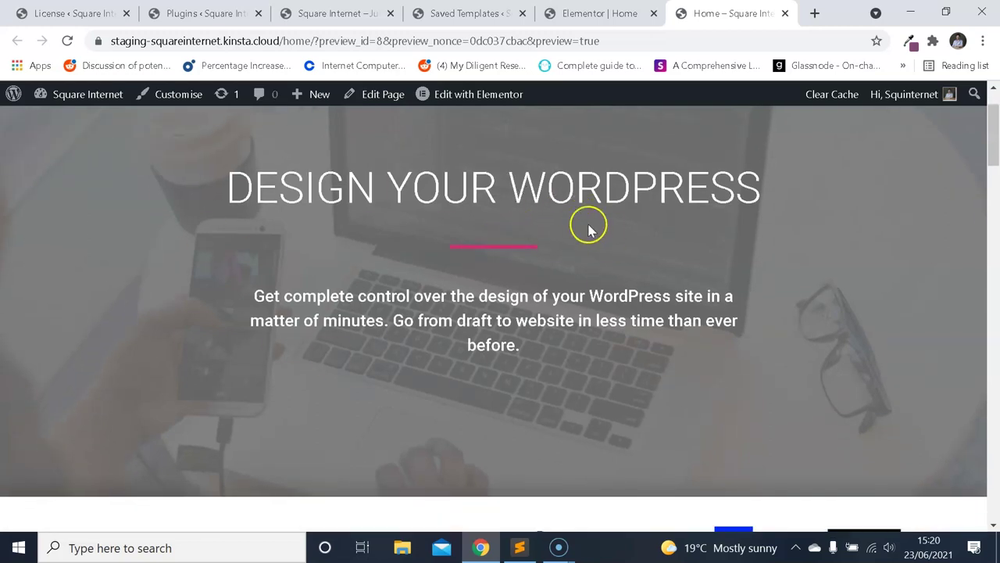
pyautogui.scroll(-4, 602, 234)
pyautogui.scroll(-5, 931, 243)
pyautogui.moveTo(996, 256); pyautogui.dragTo(628, 141)
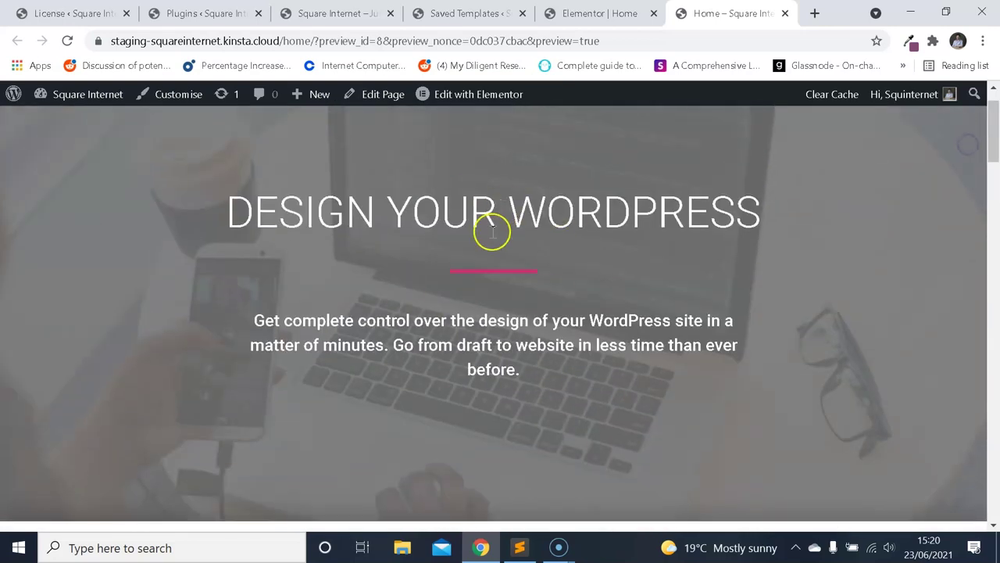
pyautogui.scroll(-3, 698, 245)
pyautogui.scroll(-3, 697, 245)
pyautogui.scroll(-3, 701, 335)
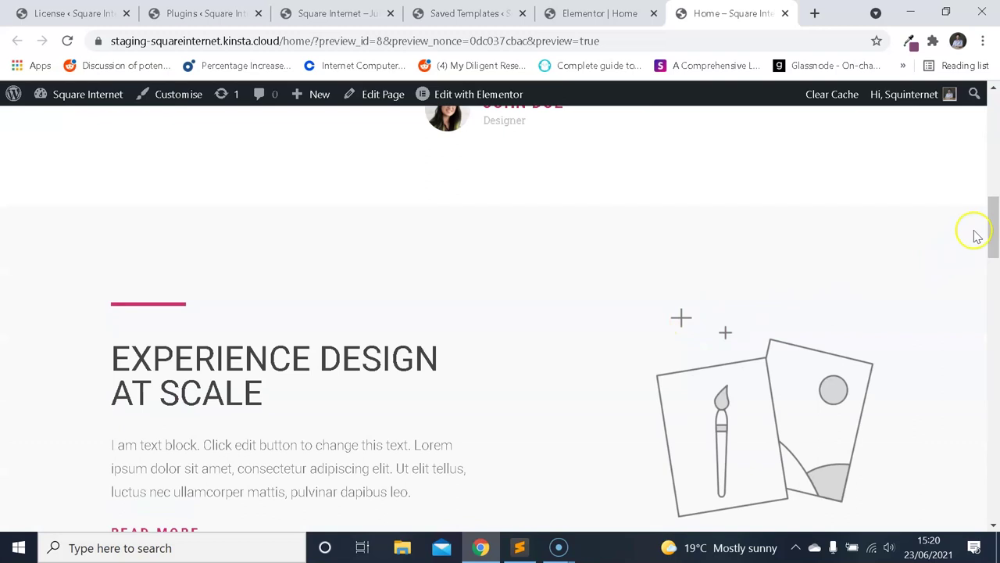
pyautogui.moveTo(994, 234); pyautogui.dragTo(995, 183)
# Glance at the Plugins and Archives tabs, then return to the top of the homepage preview.
pyautogui.click(206, 13)
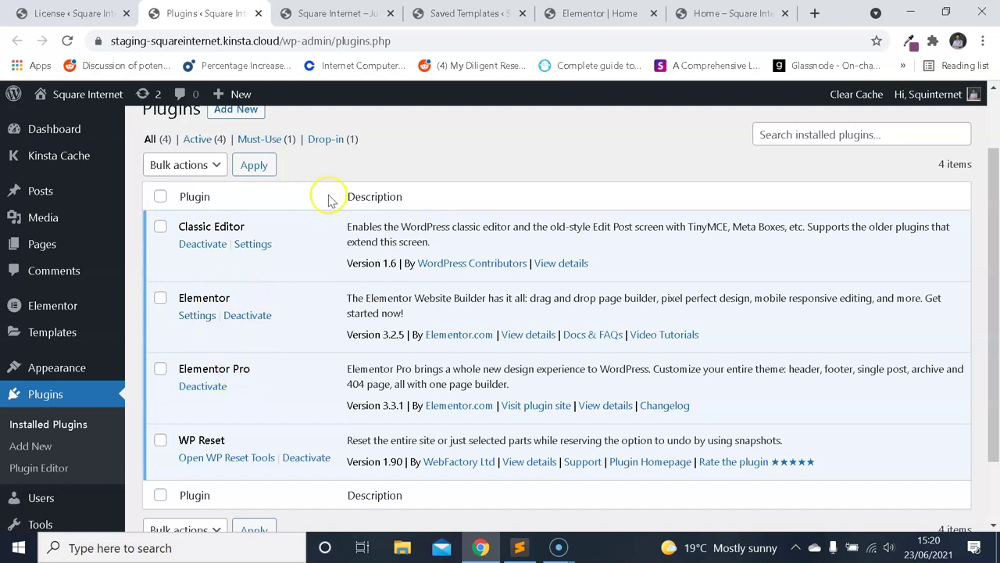
pyautogui.click(334, 13)
pyautogui.click(703, 13)
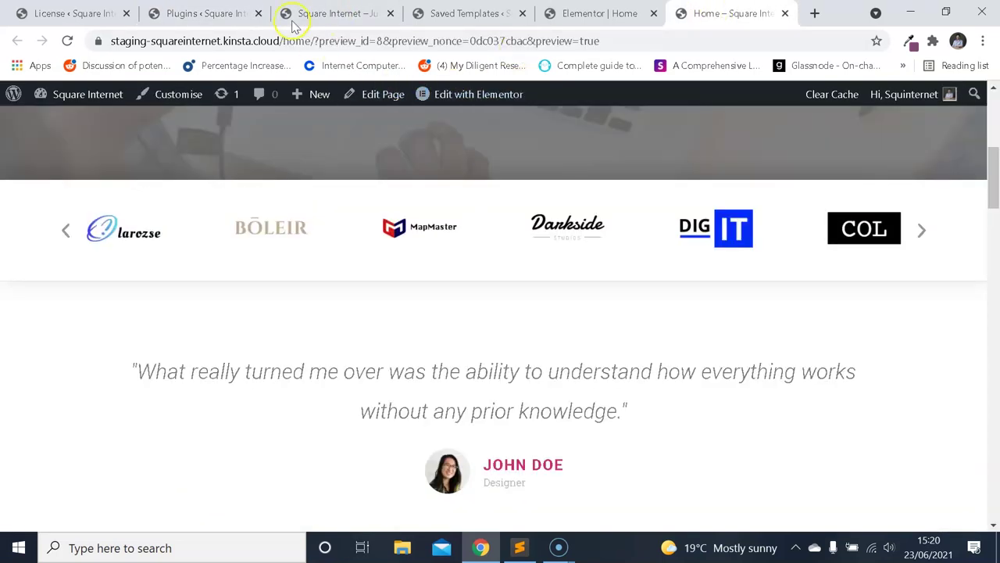
pyautogui.scroll(5, 427, 243)
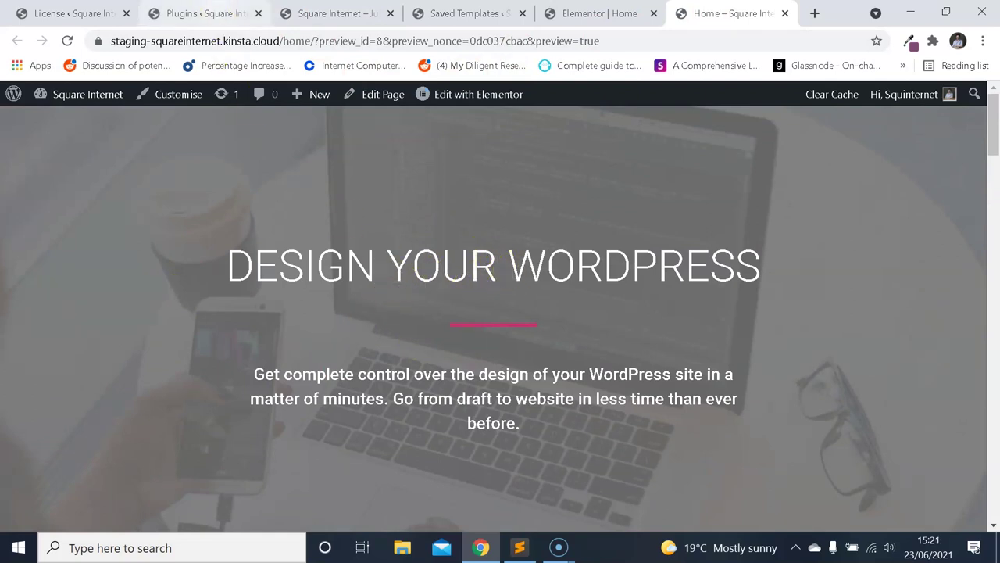
# Add a page titled 'Home Page' via Pages > Add New, publish it and edit it with Elementor.
pyautogui.click(202, 13)
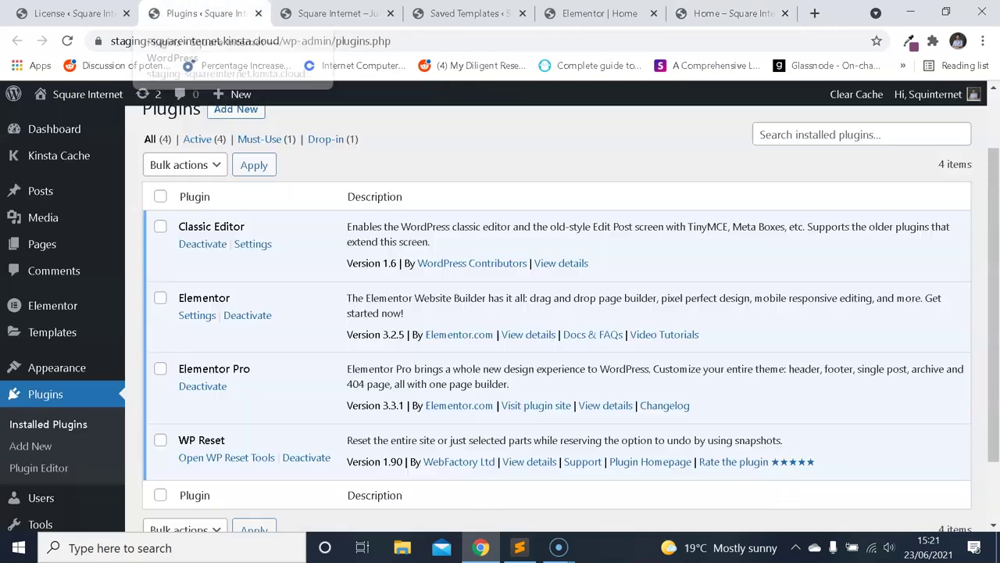
pyautogui.click(46, 248)
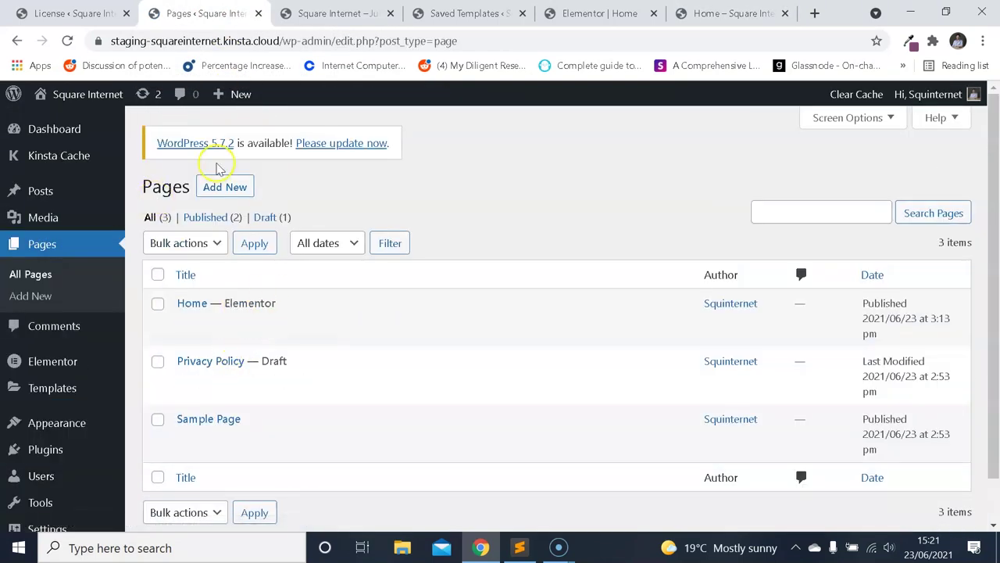
pyautogui.click(238, 184)
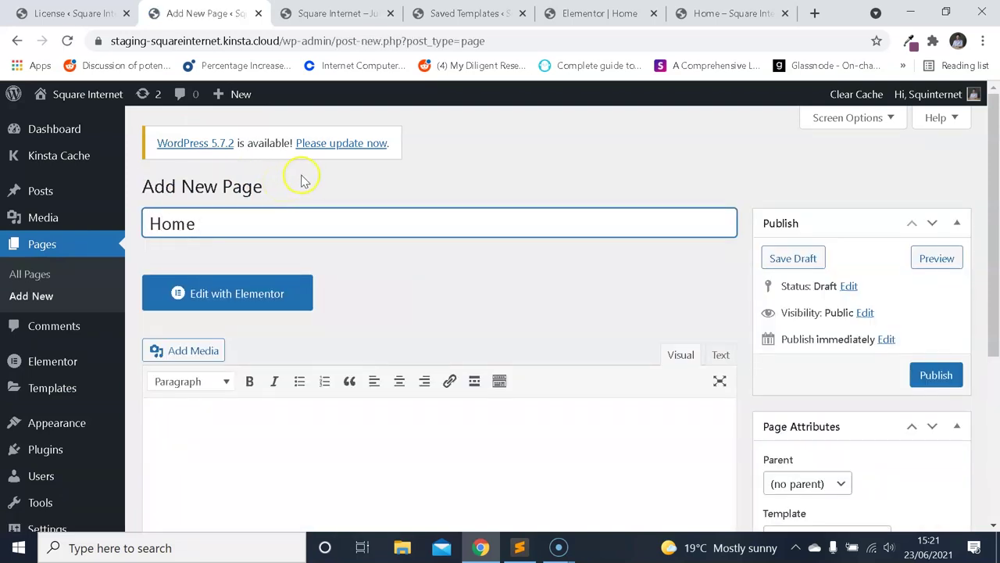
pyautogui.write('Home Page')
pyautogui.click(937, 374)
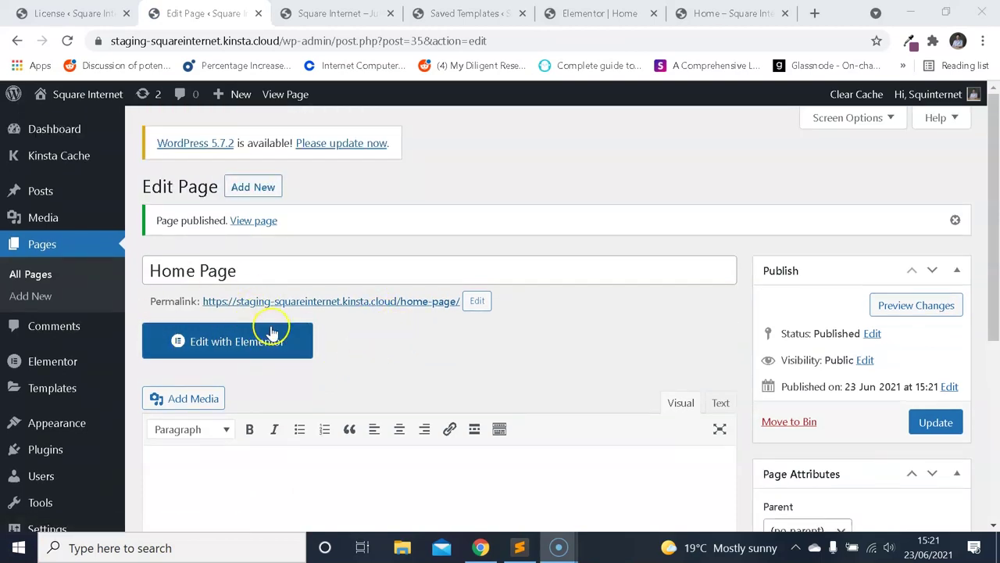
pyautogui.click(265, 341)
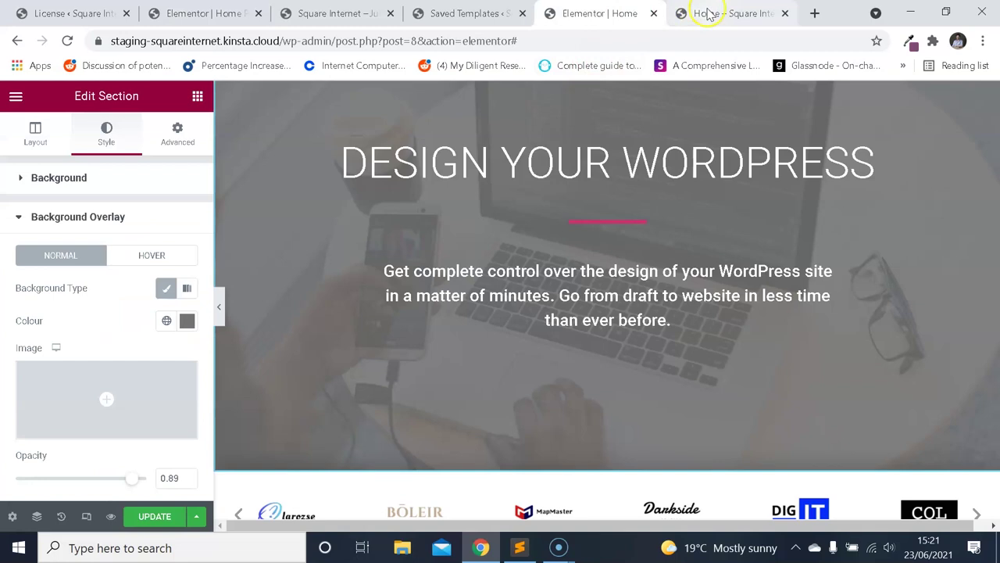
# Scroll through the demo homepage preview's hero section.
pyautogui.click(731, 13)
pyautogui.scroll(-3, 641, 225)
pyautogui.scroll(4, 637, 235)
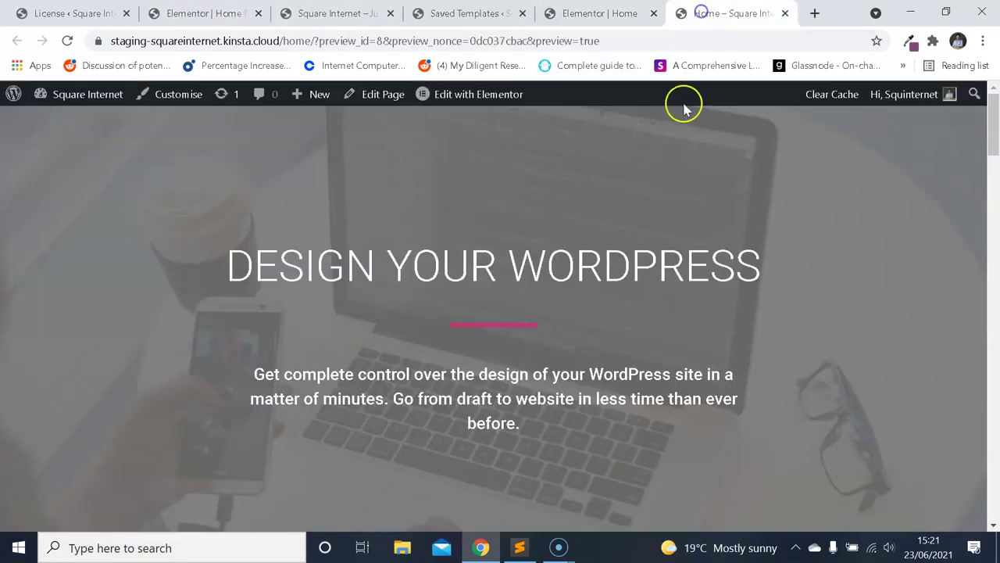
pyautogui.scroll(-2, 609, 243)
pyautogui.scroll(-2, 608, 243)
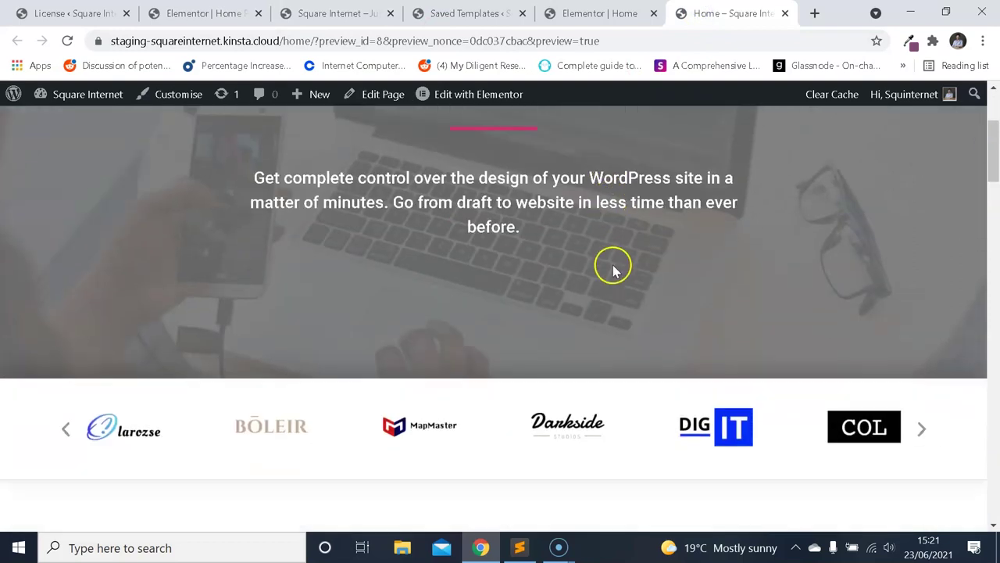
pyautogui.scroll(3, 614, 261)
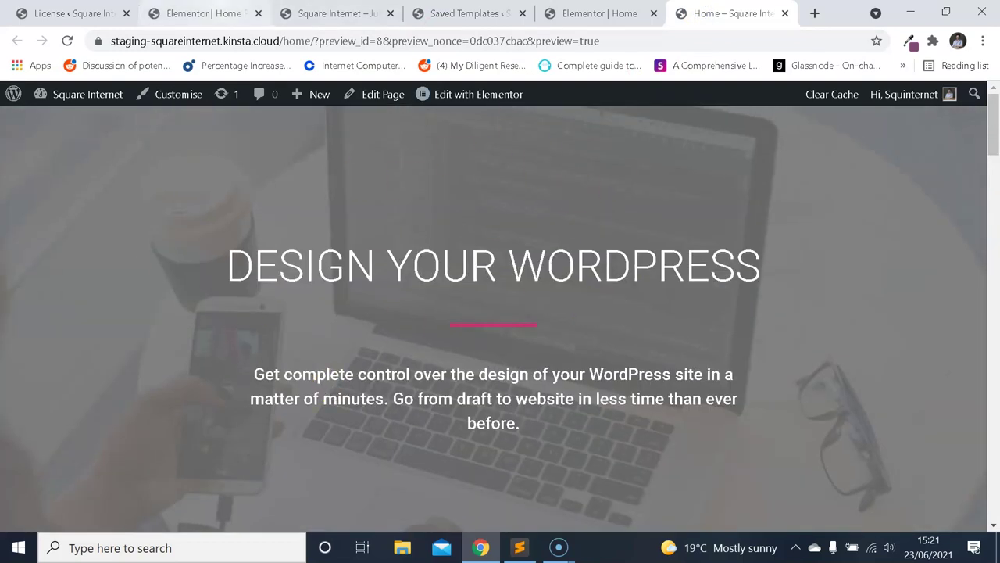
# Check the new Home Page's empty Elementor canvas, then re-examine the demo hero heading and intro text.
pyautogui.click(235, 13)
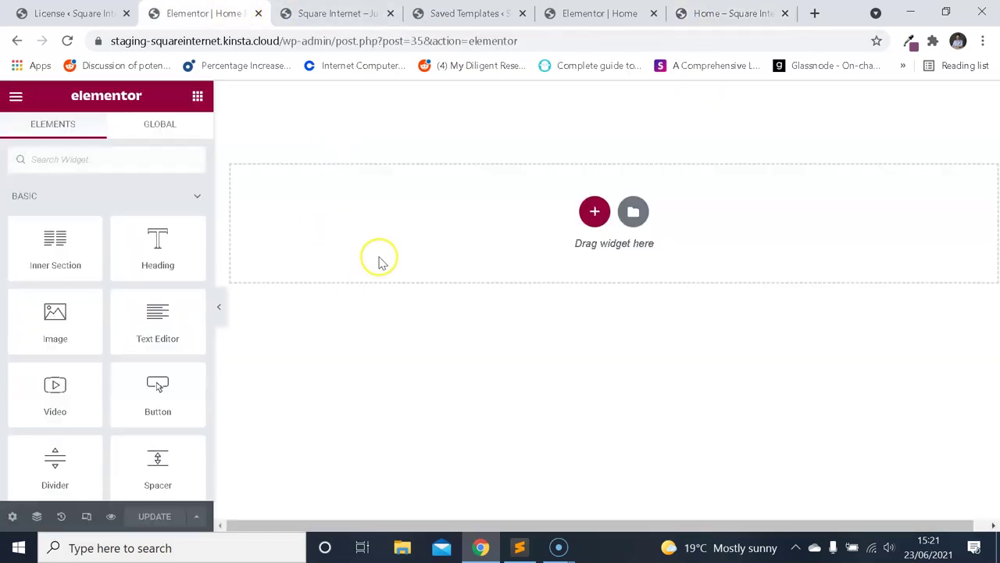
pyautogui.click(17, 551)
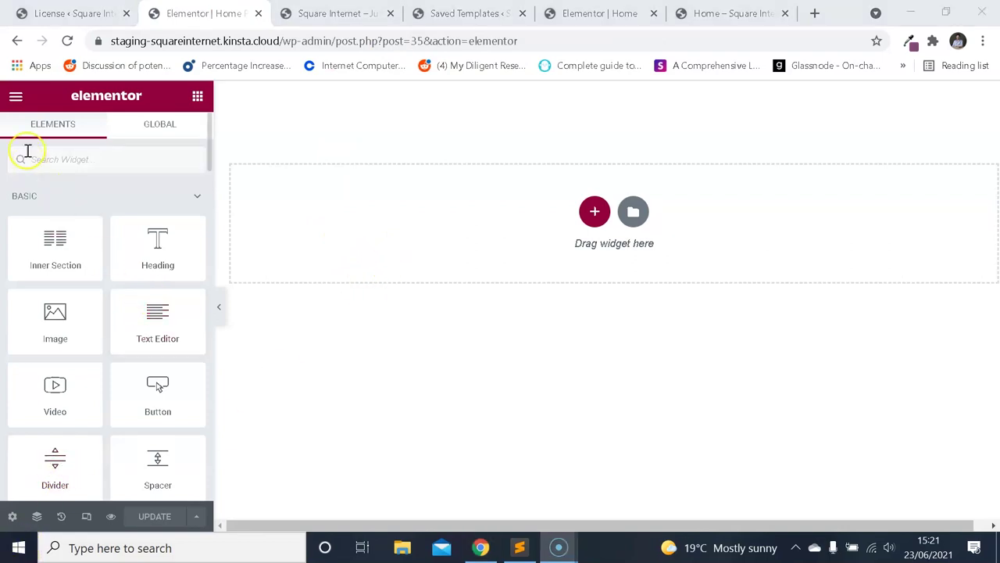
pyautogui.click(731, 14)
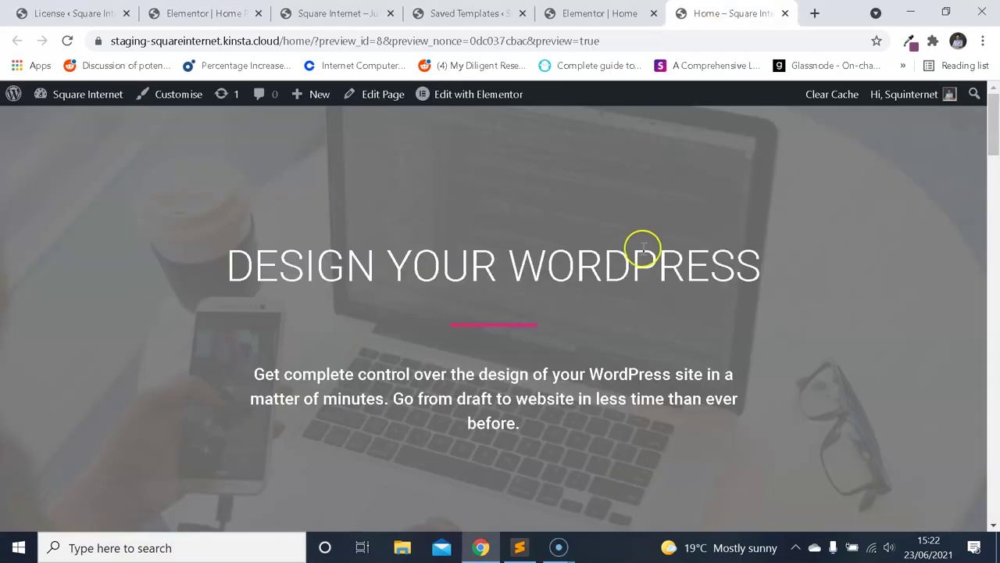
pyautogui.scroll(-1, 596, 268)
pyautogui.scroll(1, 601, 270)
pyautogui.scroll(-1, 578, 265)
pyautogui.scroll(1, 524, 258)
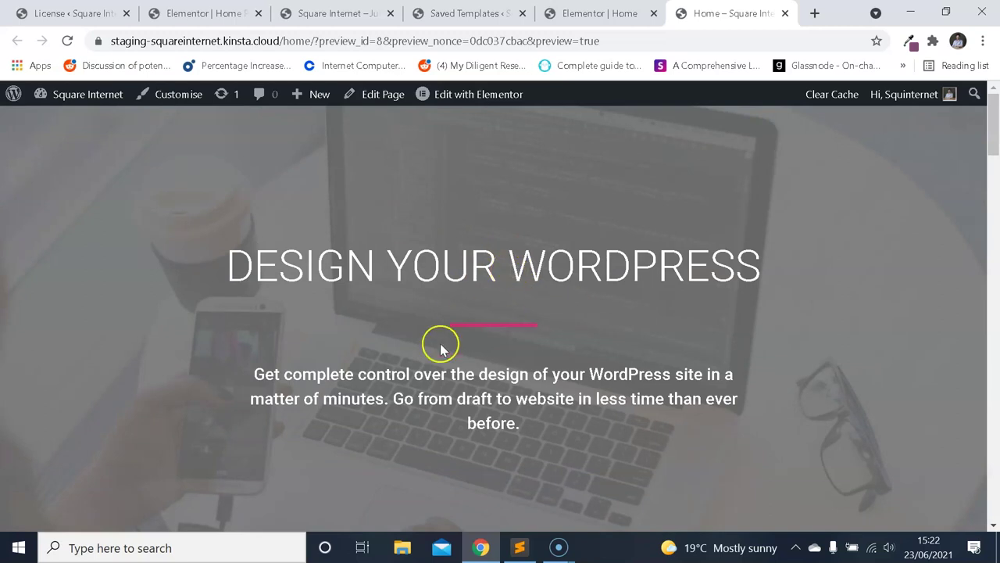
pyautogui.scroll(-1, 550, 346)
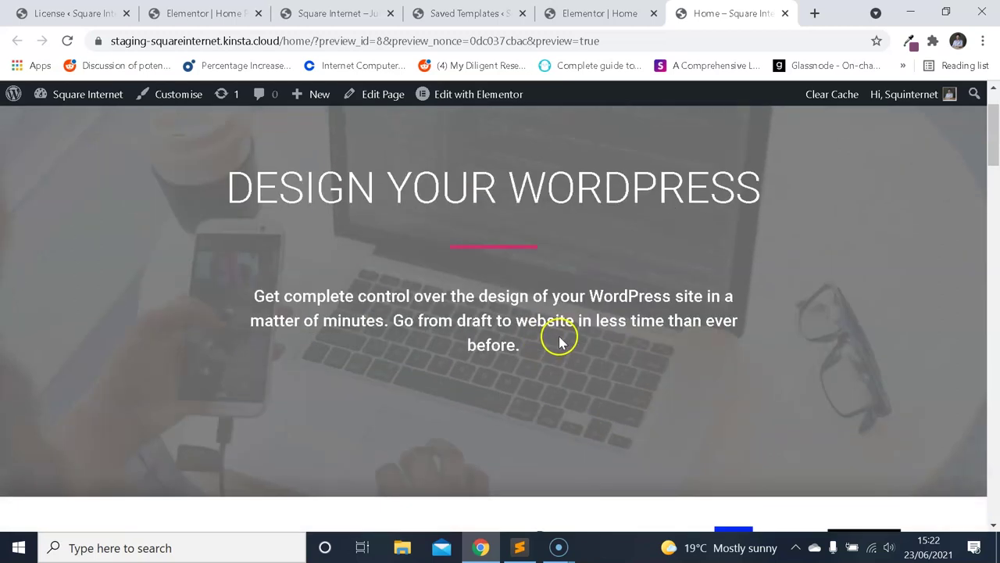
pyautogui.scroll(1, 561, 342)
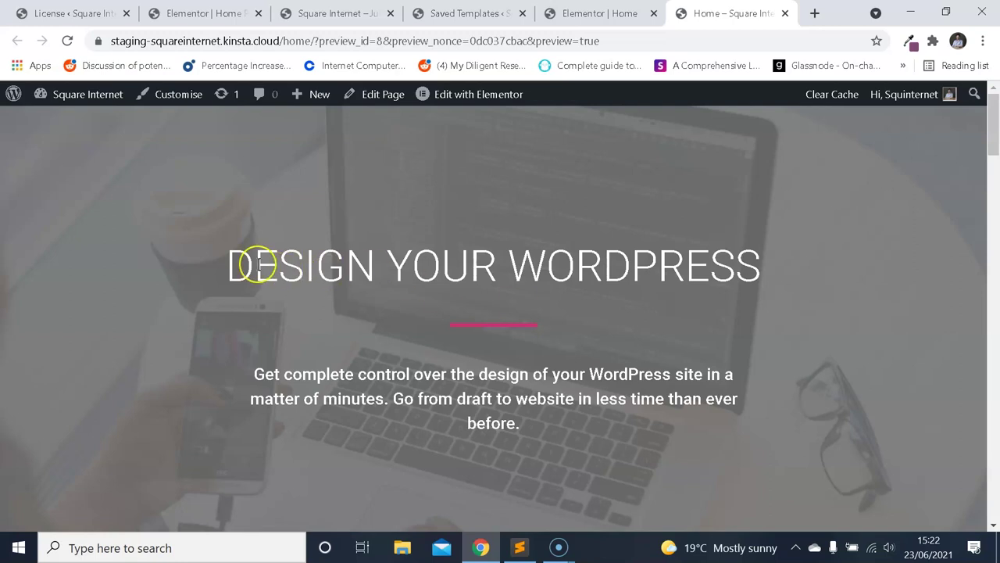
# Select the 'DESIGN YOUR WORDPRESS' hero heading and intro text to inspect them.
pyautogui.moveTo(232, 261); pyautogui.dragTo(752, 279)
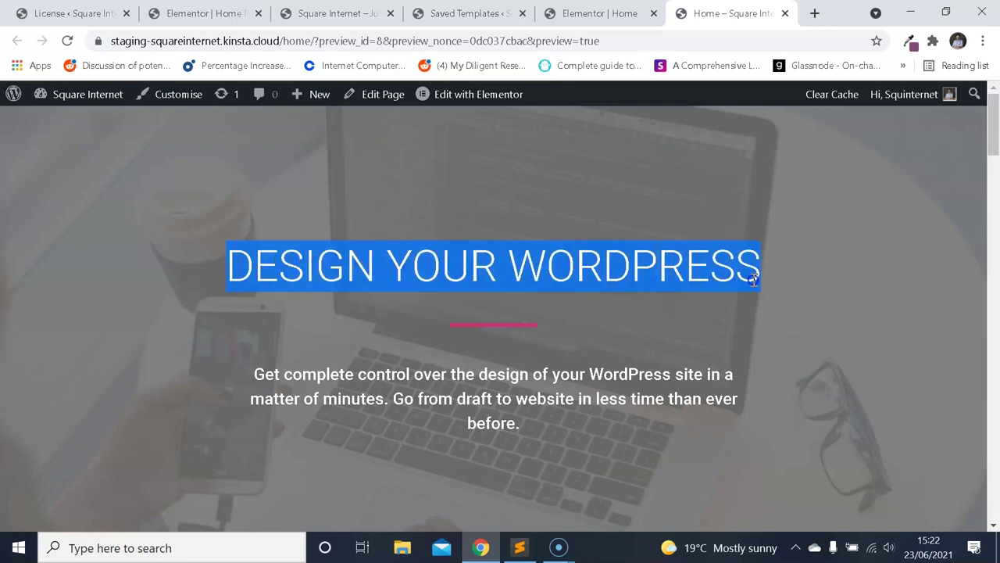
pyautogui.moveTo(521, 423); pyautogui.dragTo(254, 369)
pyautogui.scroll(-6, 455, 299)
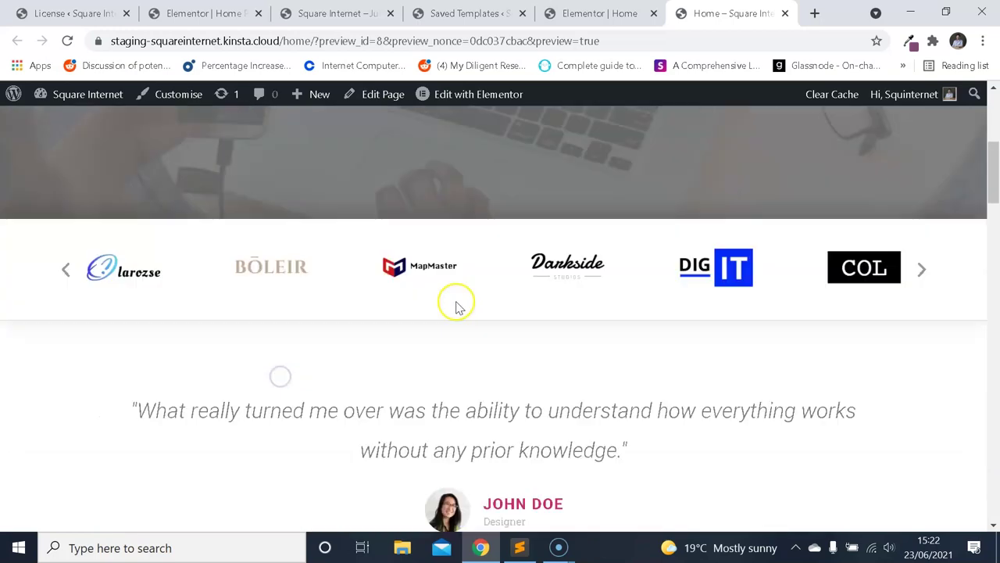
pyautogui.scroll(-9, 478, 289)
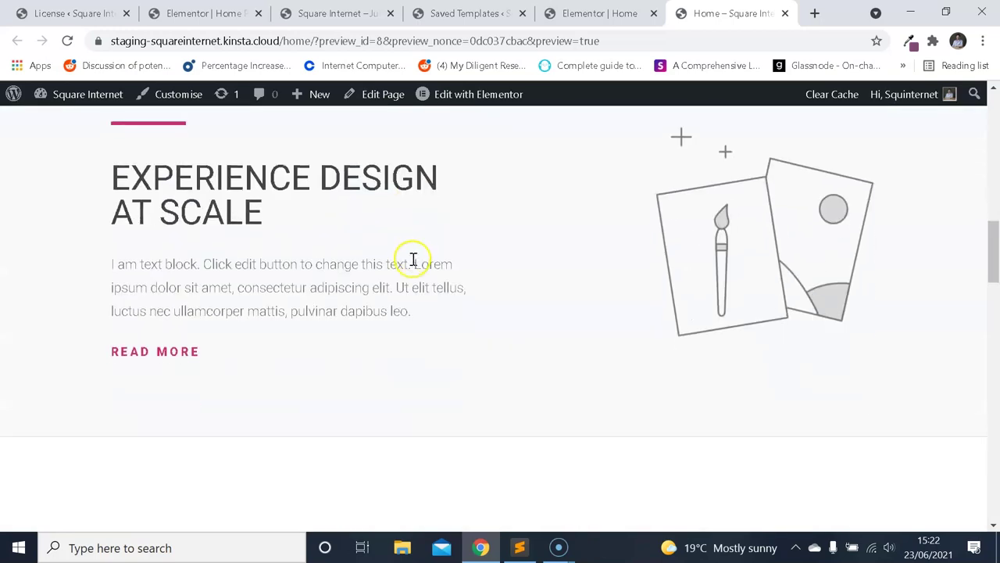
pyautogui.scroll(-8, 440, 276)
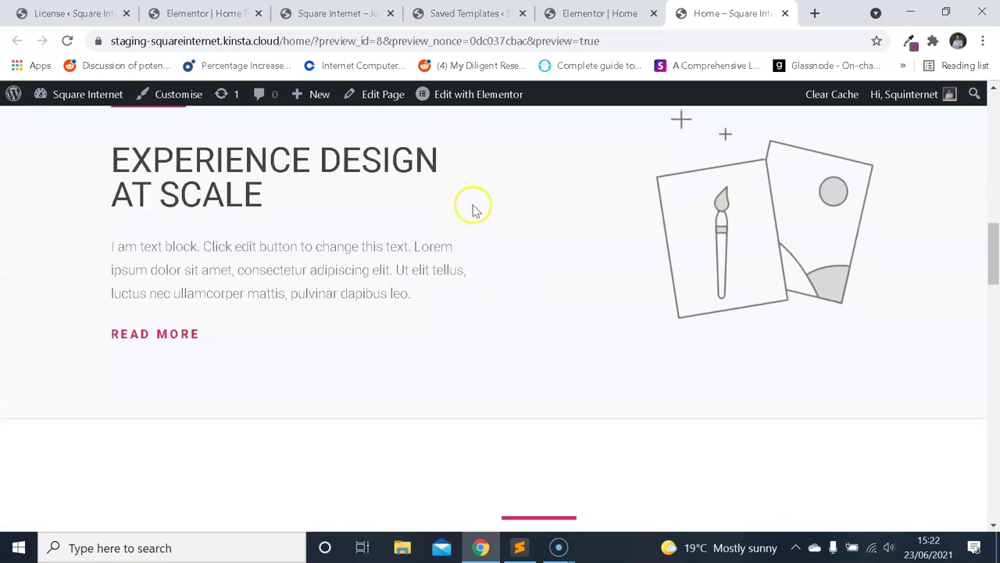
pyautogui.scroll(7, 547, 235)
pyautogui.scroll(-1, 602, 270)
# Select and inspect a section's heading, paragraph text and READ MORE link.
pyautogui.moveTo(504, 199); pyautogui.dragTo(652, 229)
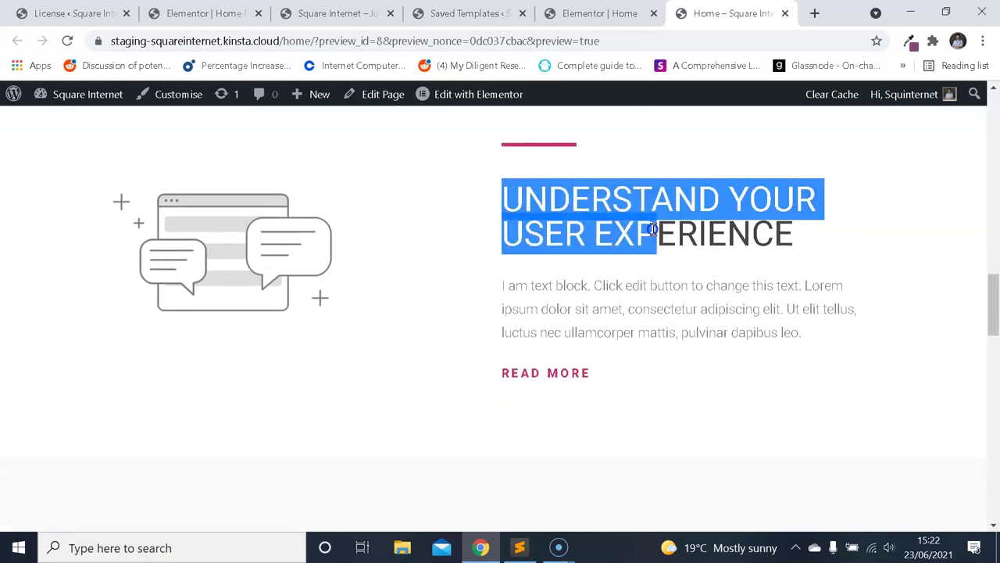
pyautogui.moveTo(504, 285); pyautogui.dragTo(641, 336)
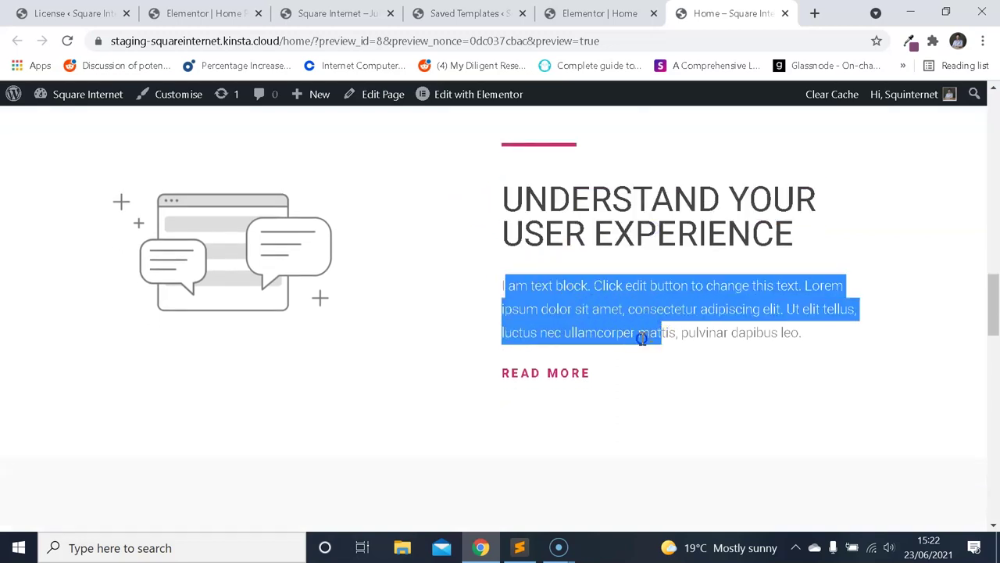
pyautogui.click(577, 377)
pyautogui.moveTo(501, 373); pyautogui.dragTo(599, 373)
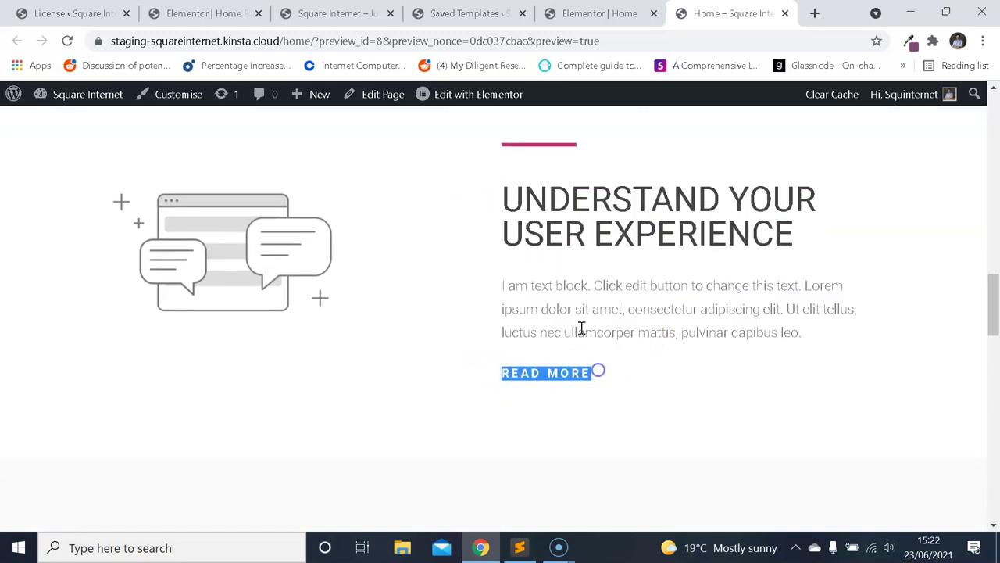
pyautogui.scroll(-3, 573, 305)
pyautogui.scroll(2, 574, 281)
pyautogui.click(610, 266)
# Scroll down the demo homepage and back up to the top.
pyautogui.scroll(-3, 263, 424)
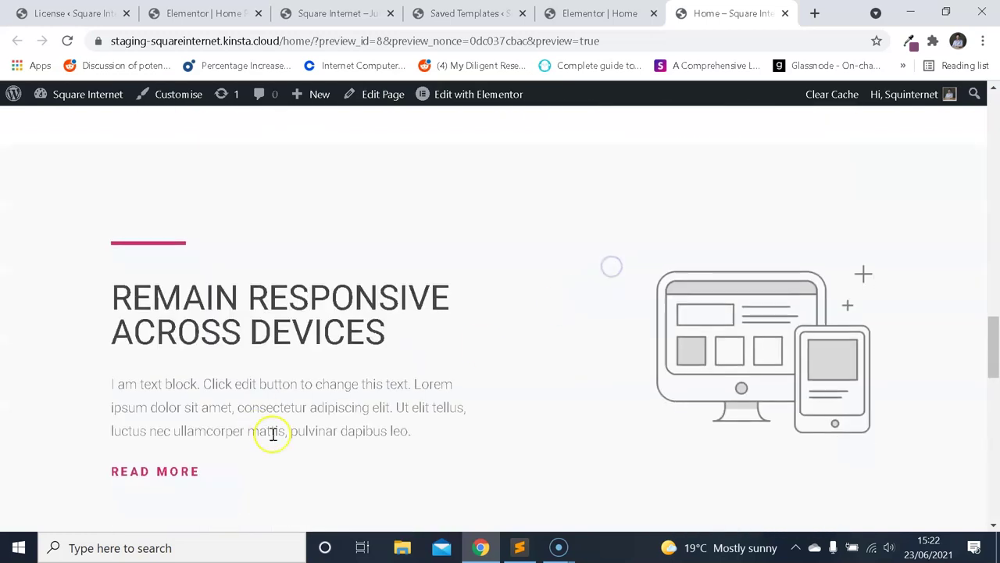
pyautogui.scroll(-6, 328, 271)
pyautogui.scroll(5, 547, 274)
pyautogui.scroll(2, 561, 264)
pyautogui.scroll(9, 569, 264)
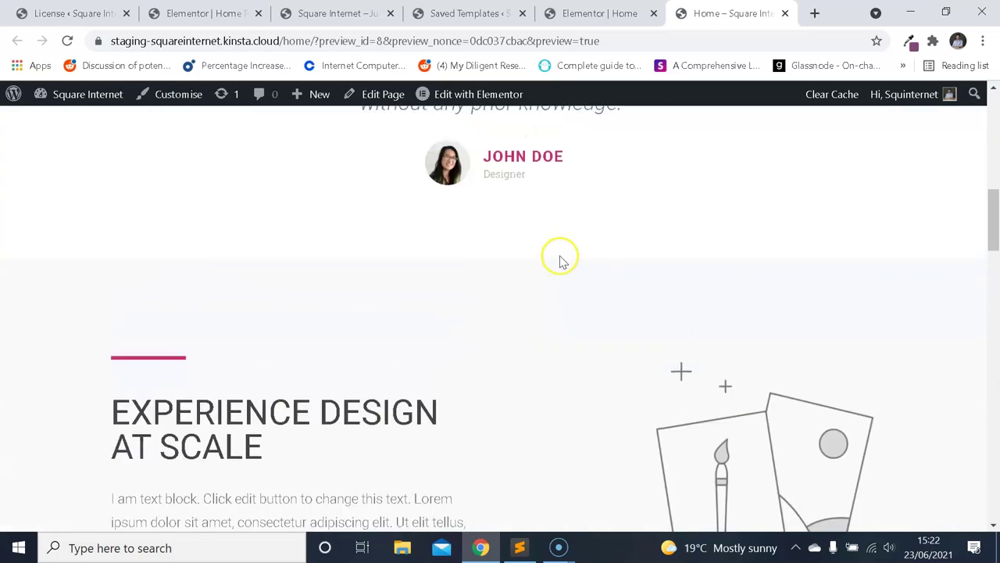
pyautogui.scroll(5, 469, 258)
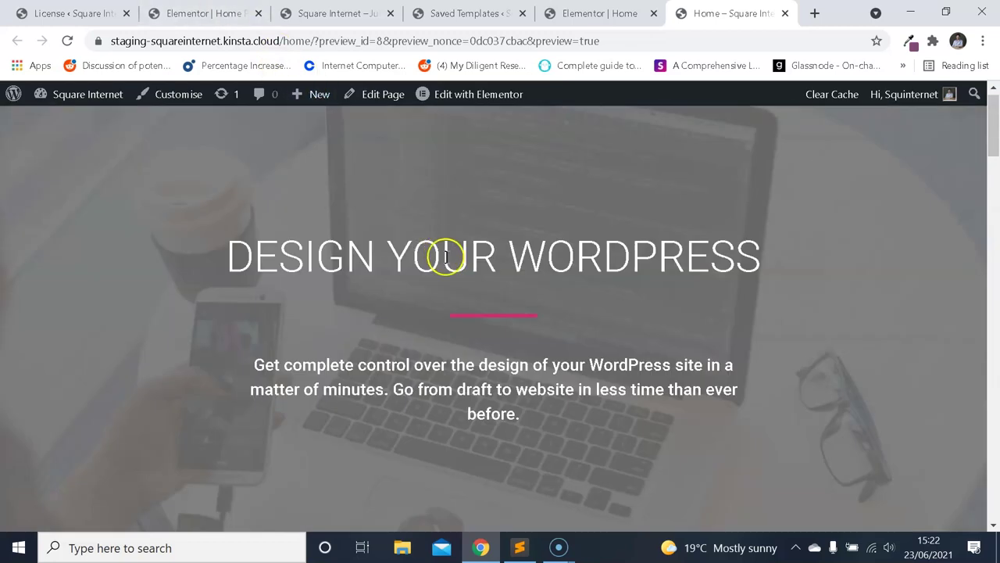
# Return to the Elementor editor tab and toggle Elementor's main menu.
pyautogui.hotkey('ctrl', '2')
pyautogui.hotkey('ctrl', 'Tab')
pyautogui.hotkey('ctrl', 'shift', 'Tab')
pyautogui.click(15, 98)
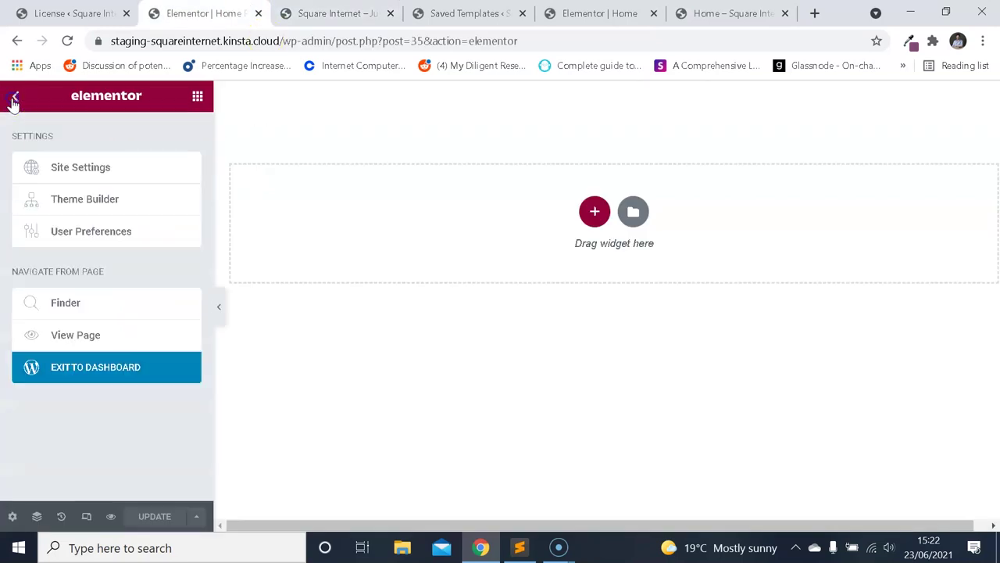
pyautogui.click(19, 100)
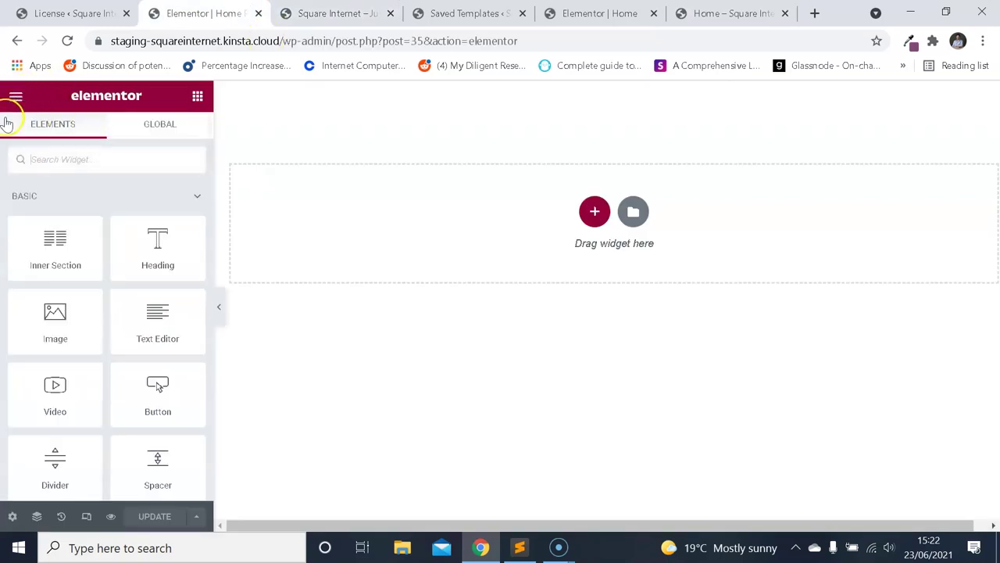
# View the Global Colours palette in Elementor's Site Settings.
pyautogui.click(17, 97)
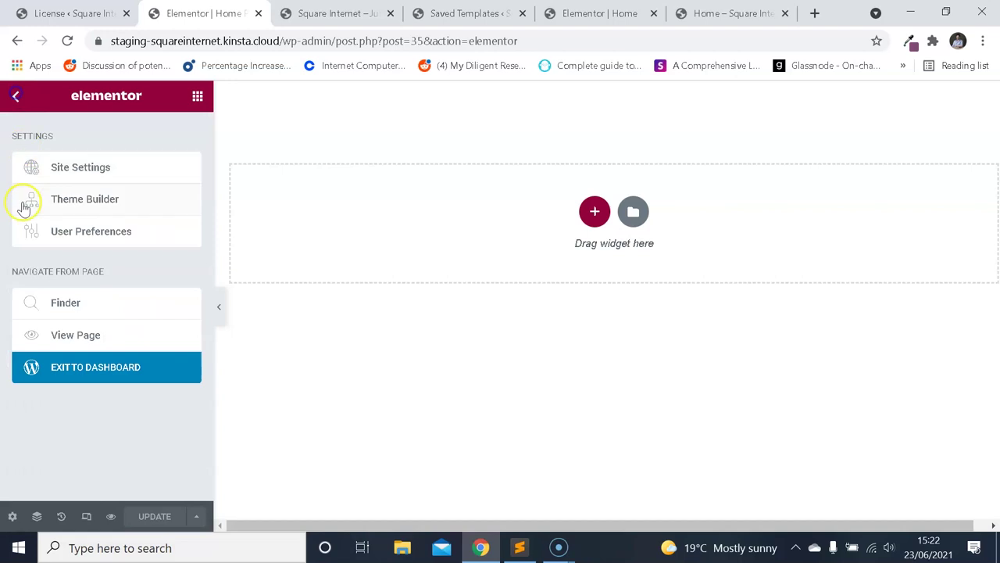
pyautogui.click(87, 170)
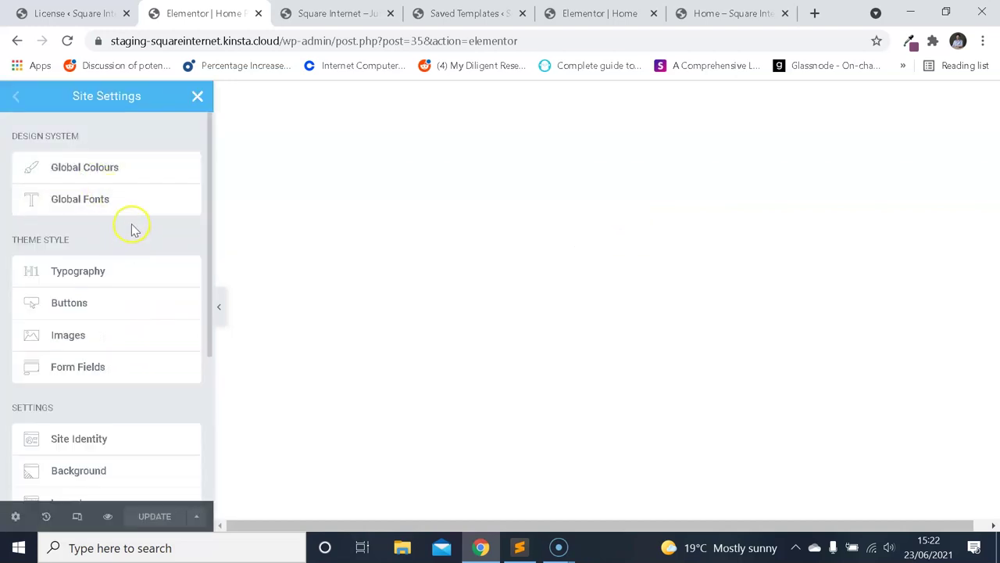
pyautogui.click(102, 167)
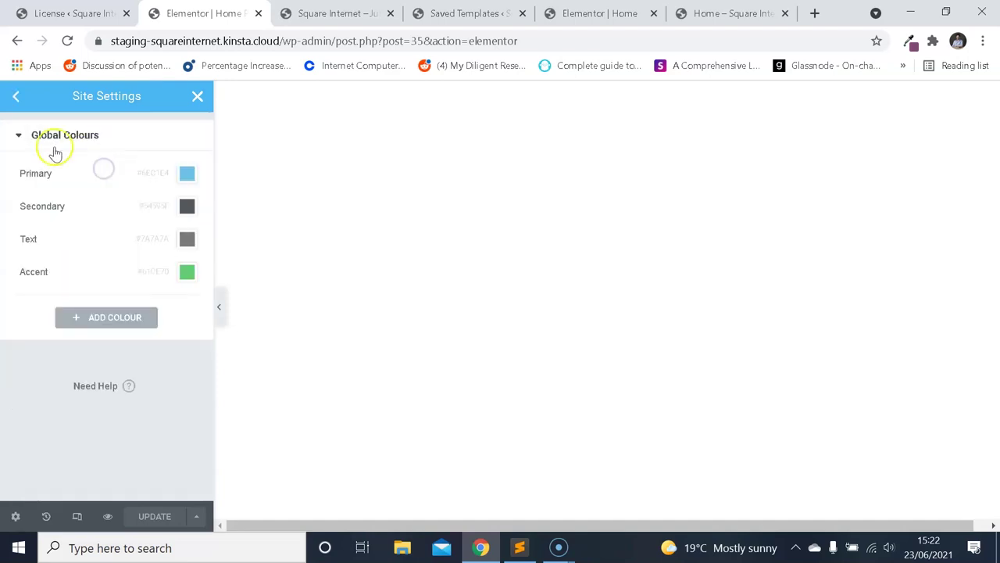
pyautogui.click(14, 98)
pyautogui.scroll(-2, 109, 222)
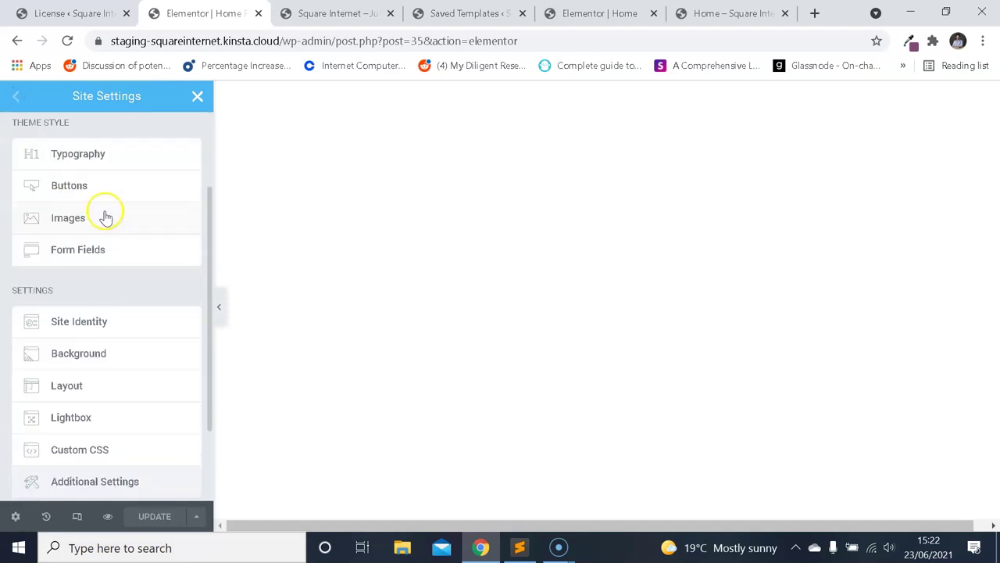
pyautogui.scroll(2, 115, 225)
# Open Theme Style Typography and read the notice about disabling default colours and fonts.
pyautogui.click(336, 13)
pyautogui.click(74, 13)
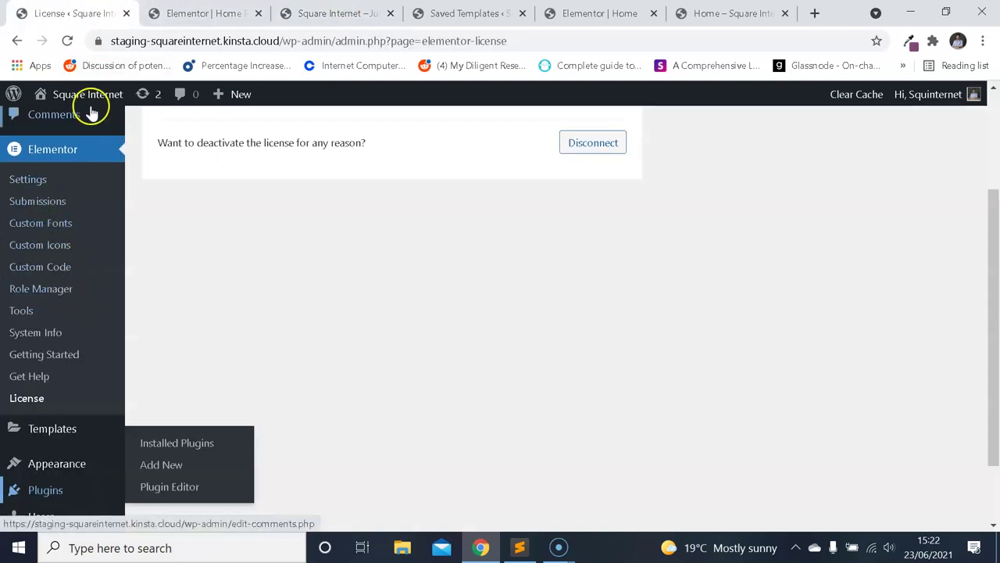
pyautogui.click(199, 13)
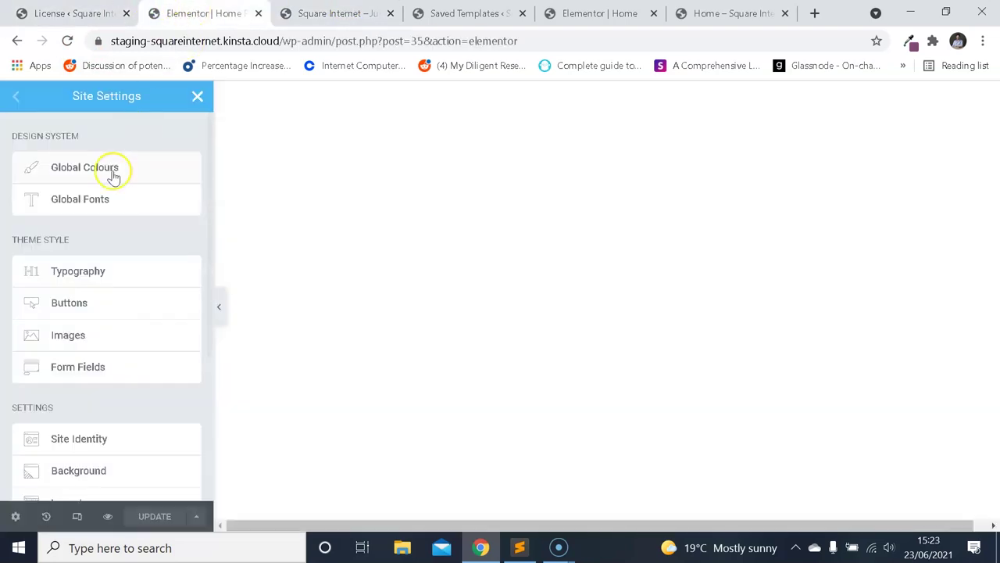
pyautogui.click(107, 268)
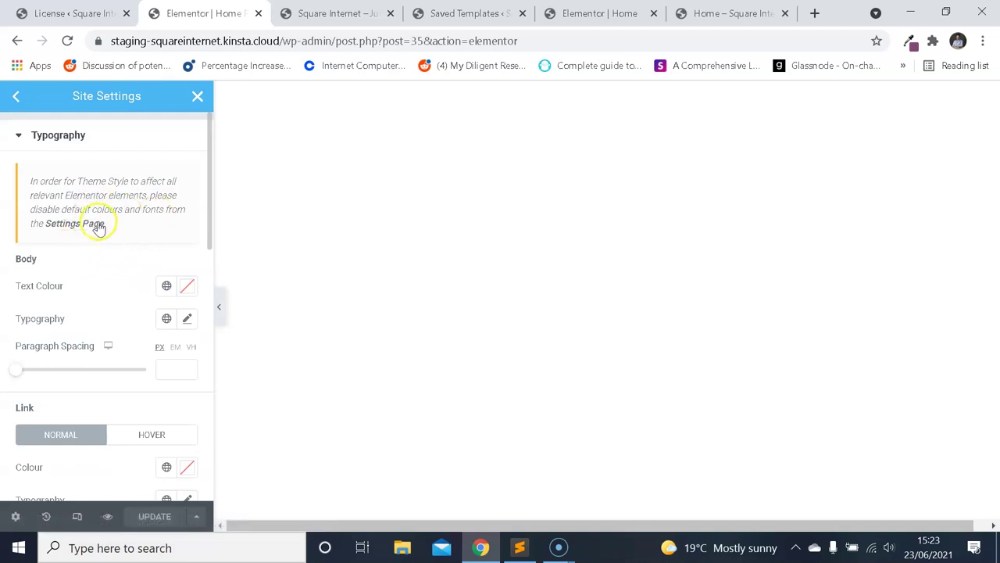
pyautogui.moveTo(83, 187); pyautogui.dragTo(169, 222)
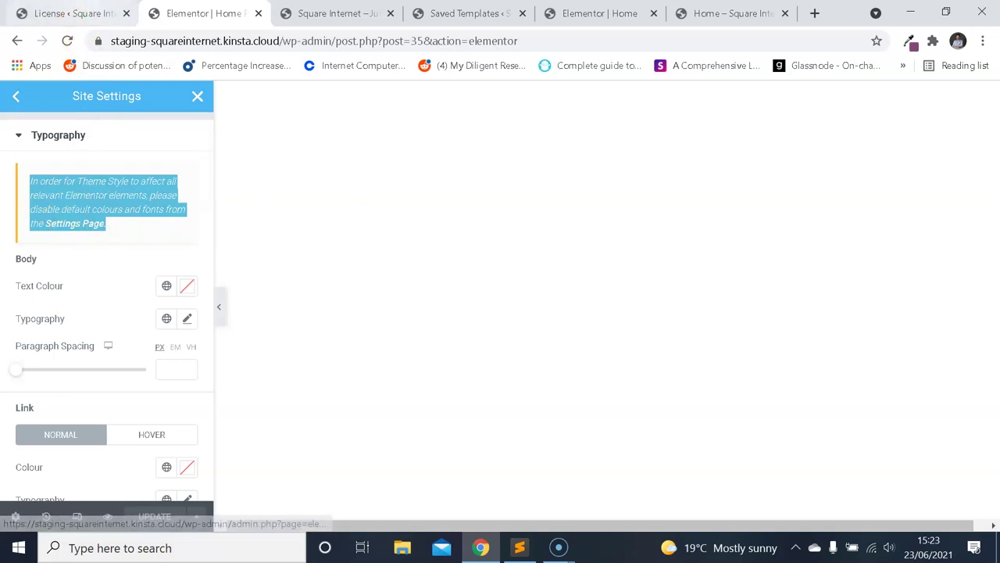
pyautogui.click(75, 13)
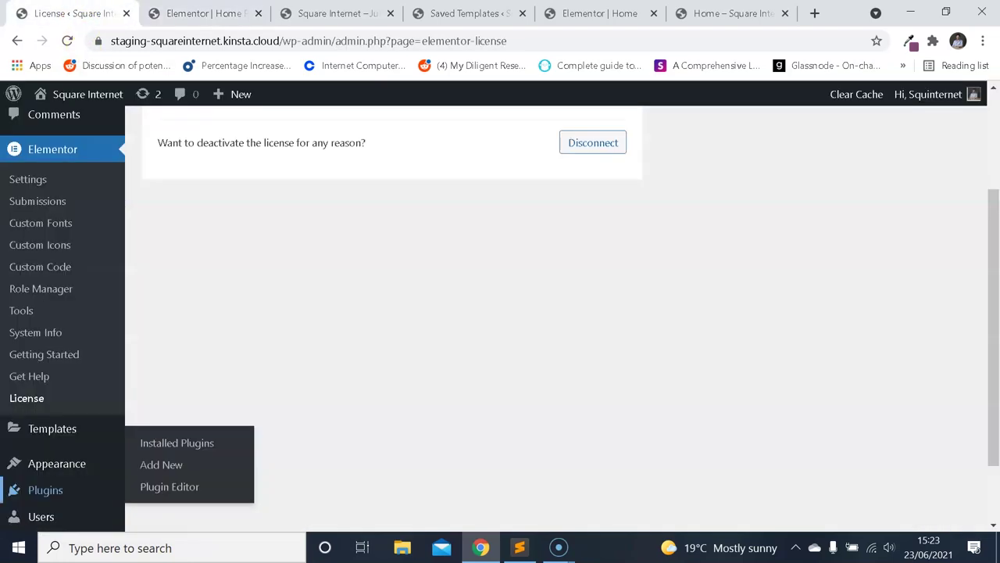
# Open Elementor's Settings page in a new tab.
pyautogui.rightClick(35, 186)
pyautogui.click(66, 196)
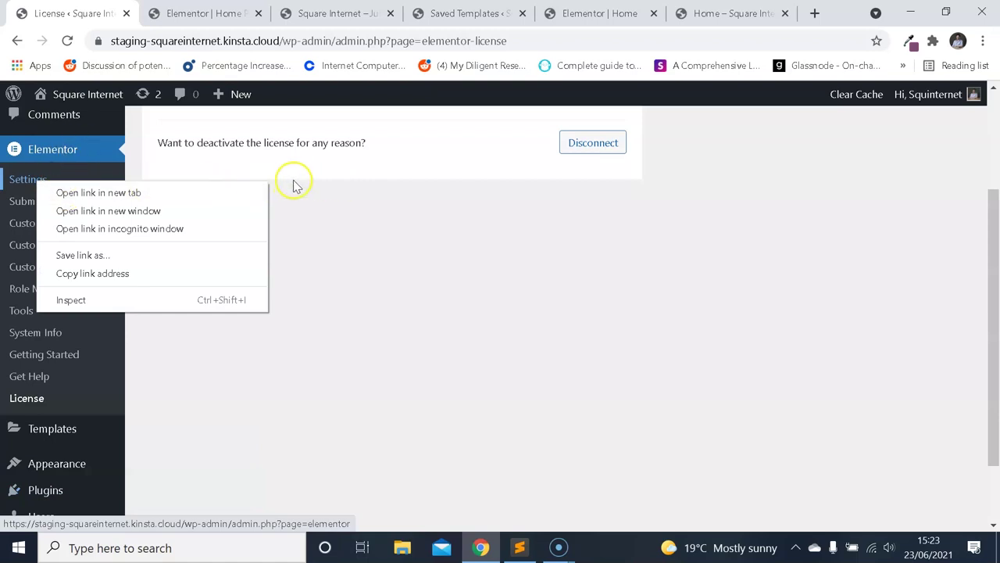
pyautogui.click(130, 191)
pyautogui.click(163, 14)
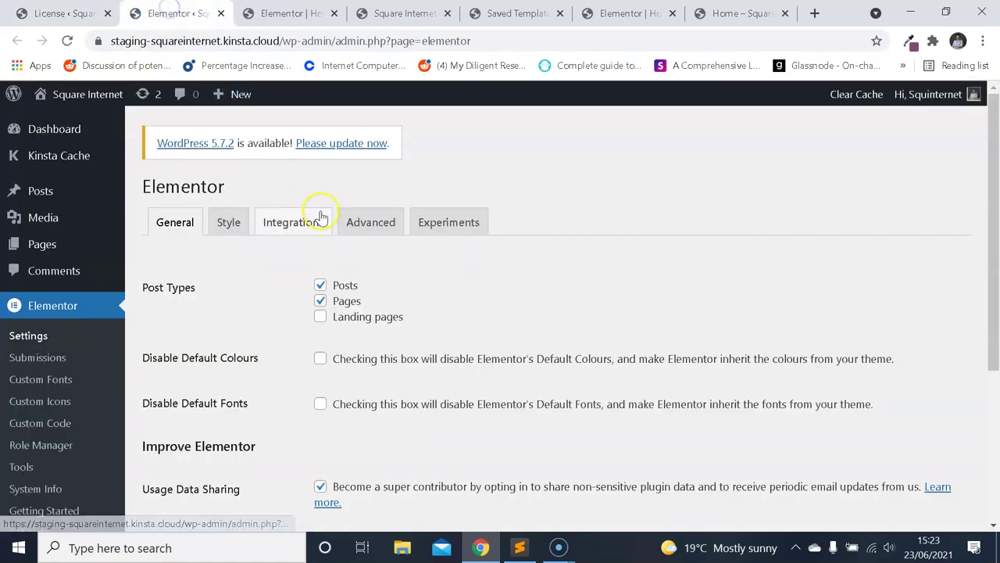
pyautogui.scroll(-1, 321, 257)
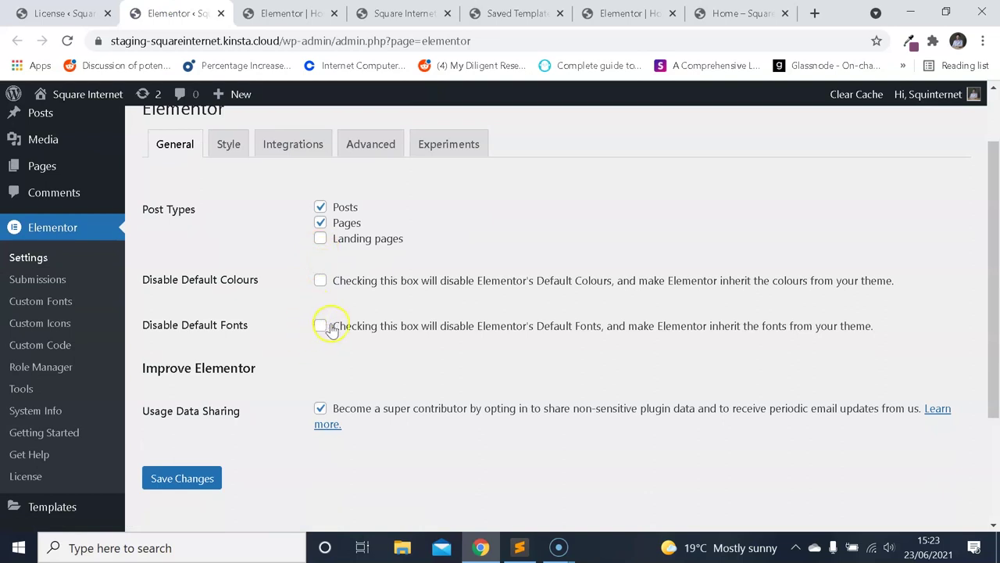
# Enable Disable Default Colours and Disable Default Fonts and save the changes.
pyautogui.moveTo(506, 282); pyautogui.dragTo(878, 293)
pyautogui.click(556, 328)
pyautogui.moveTo(476, 328); pyautogui.dragTo(731, 336)
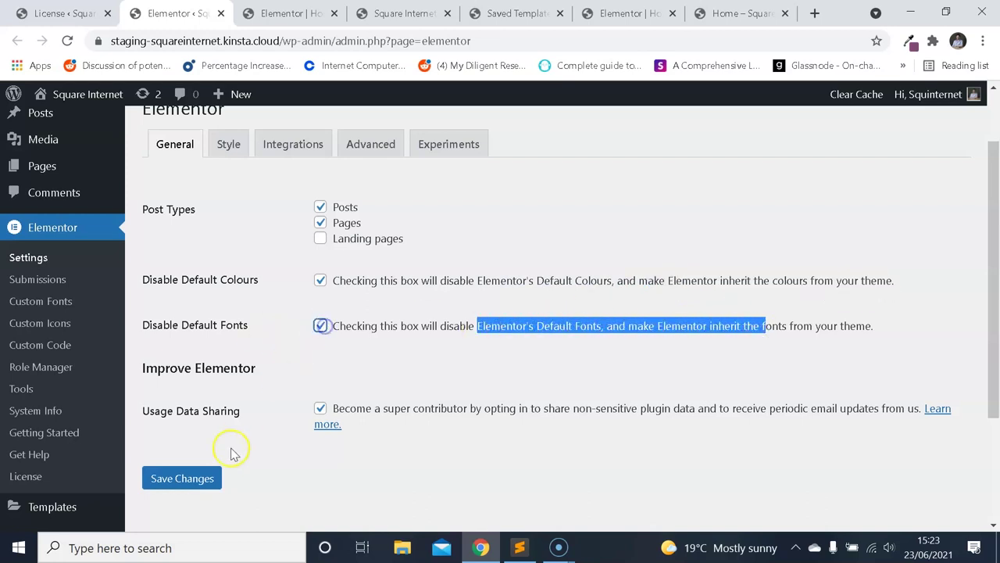
pyautogui.click(200, 476)
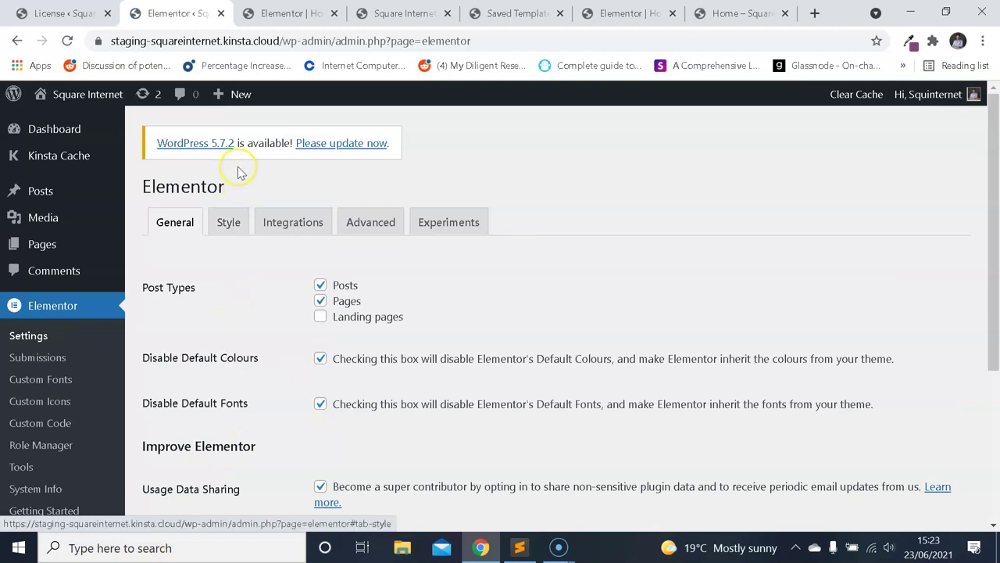
pyautogui.click(289, 14)
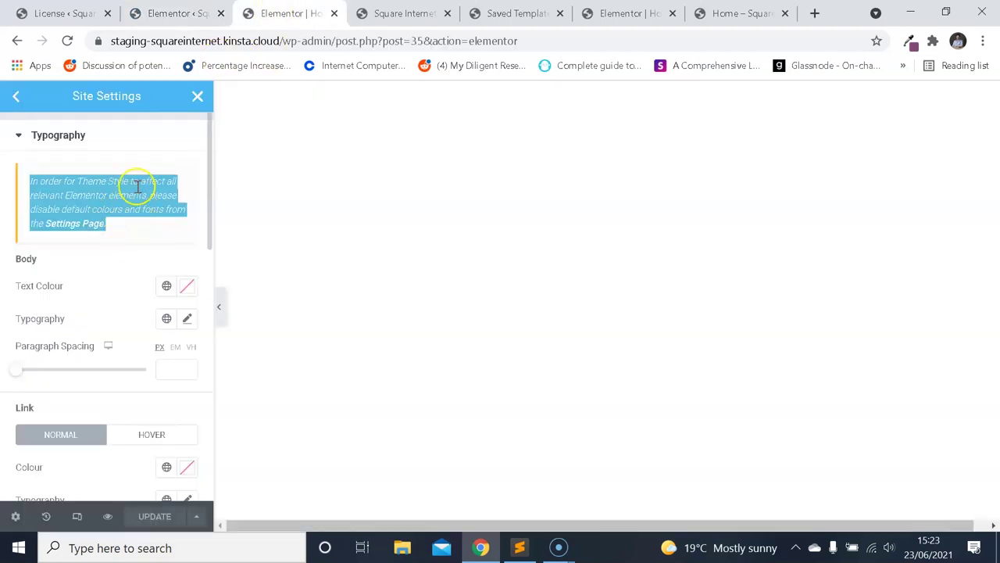
# Reopen Theme Style Typography in Site Settings, then switch to the 'Home – Square' preview.
pyautogui.click(137, 217)
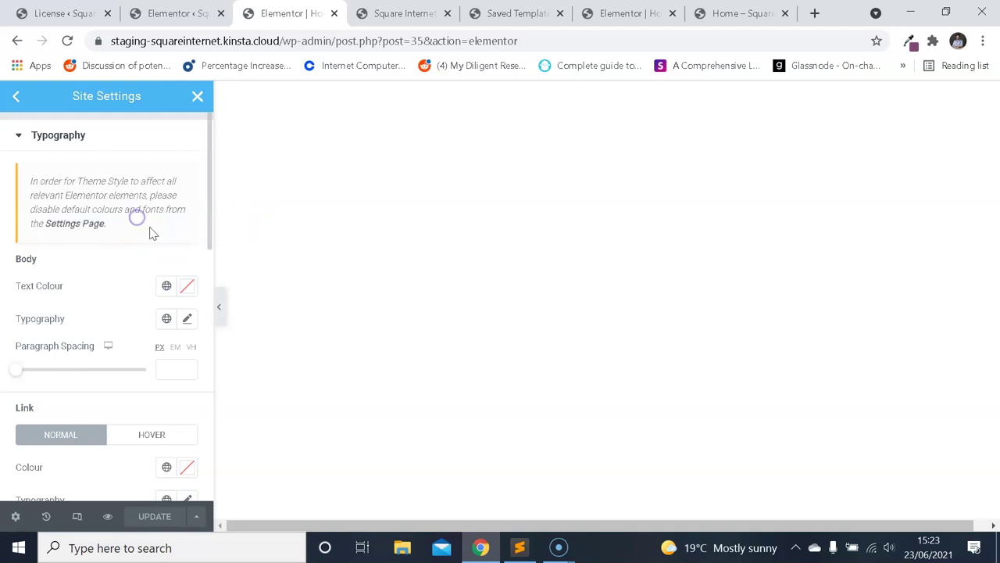
pyautogui.click(17, 137)
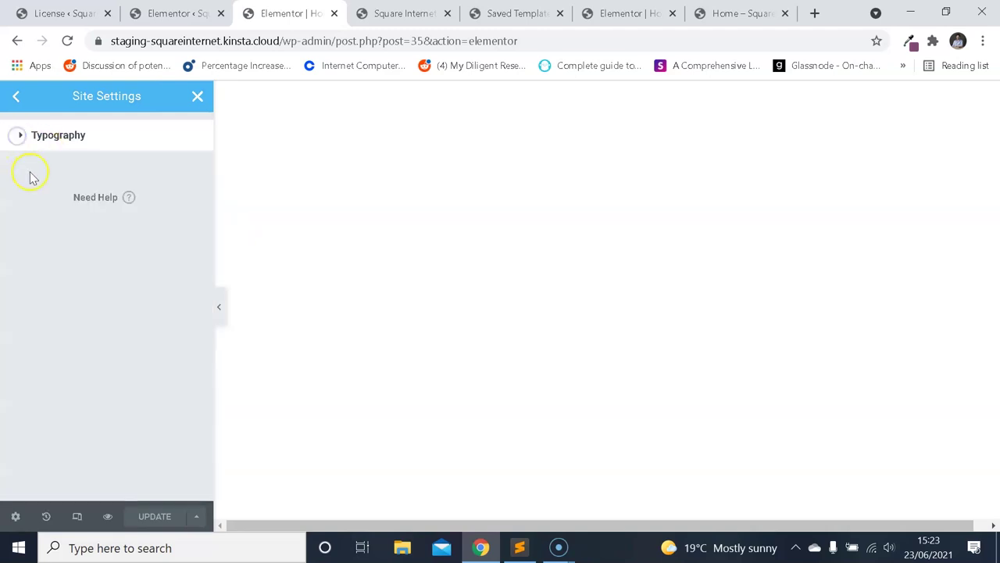
pyautogui.click(33, 136)
pyautogui.click(19, 136)
pyautogui.click(22, 96)
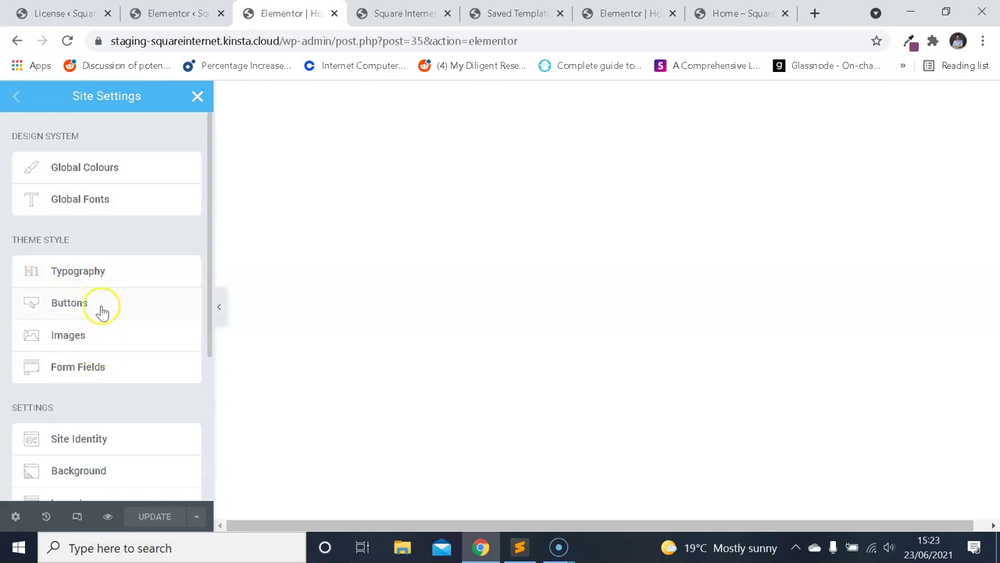
pyautogui.click(105, 277)
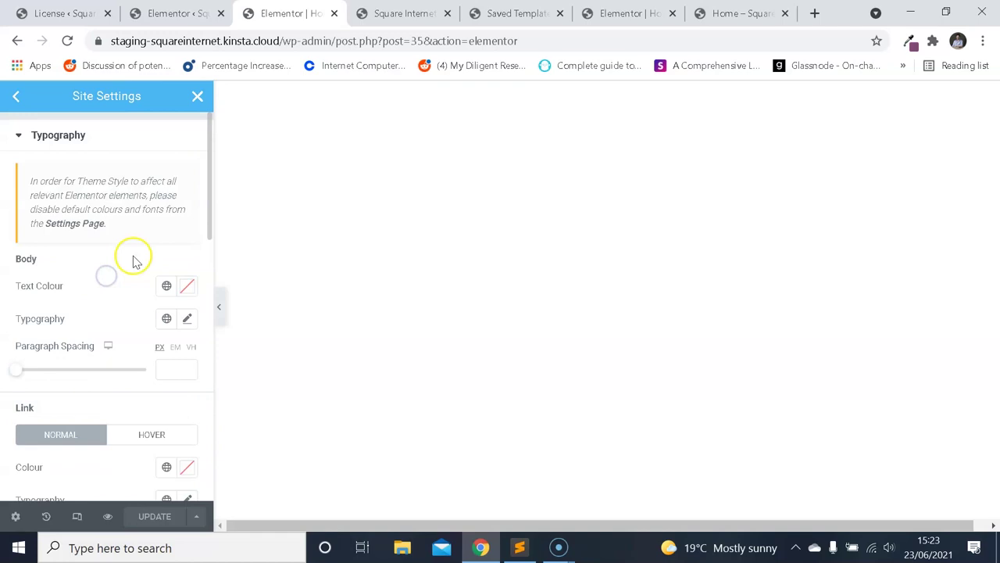
pyautogui.click(738, 13)
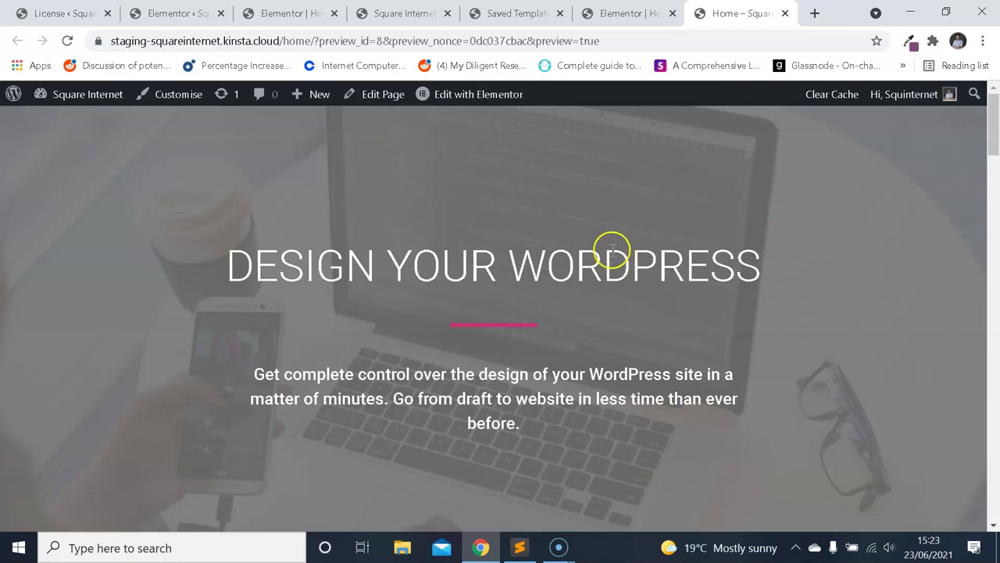
pyautogui.scroll(-2, 611, 248)
pyautogui.scroll(1, 596, 266)
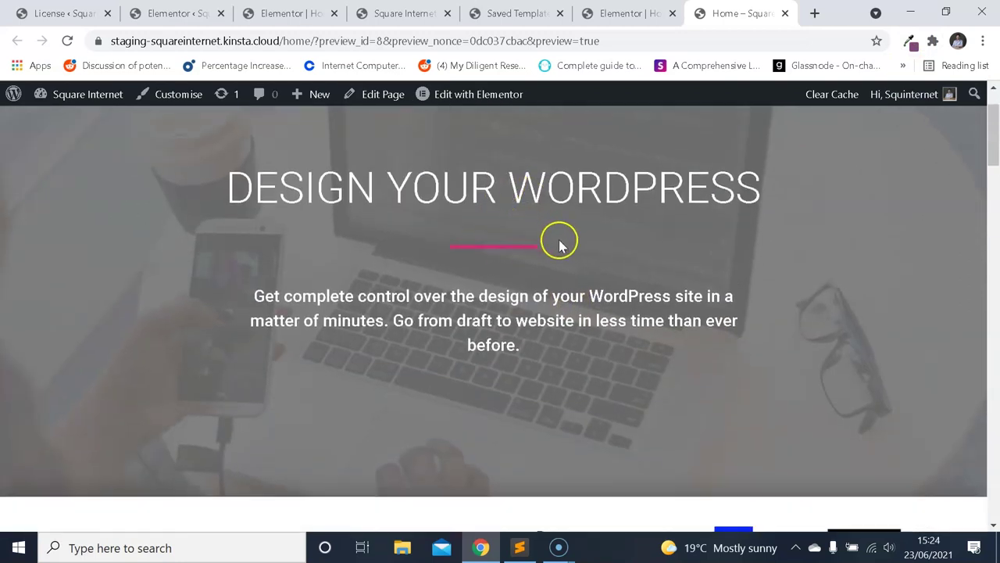
pyautogui.scroll(1, 485, 246)
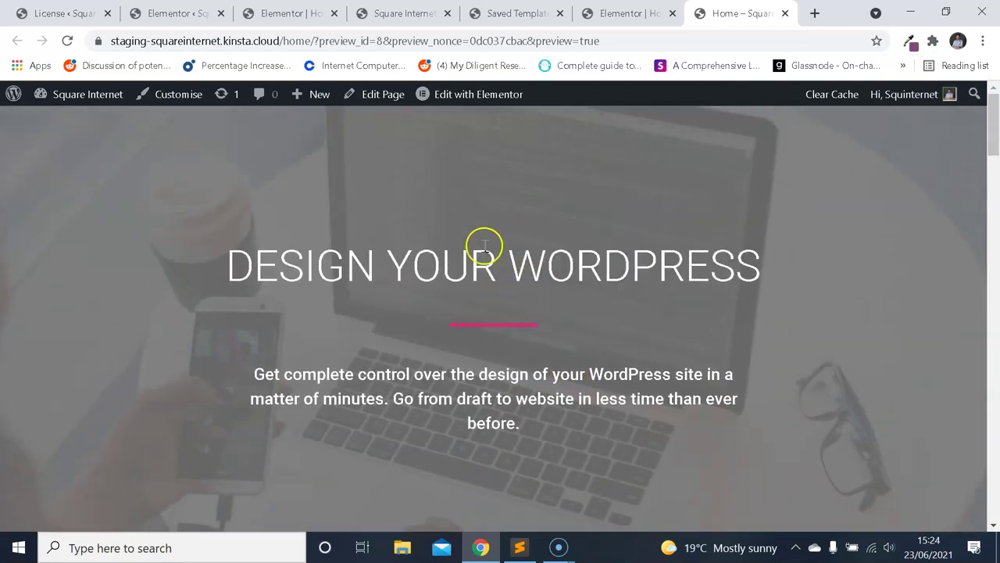
pyautogui.click(626, 13)
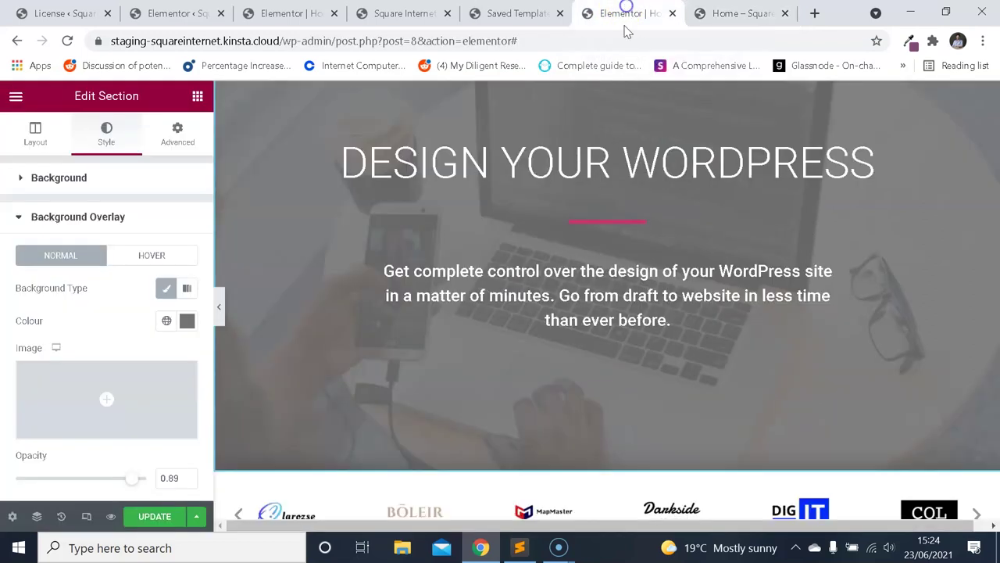
pyautogui.click(598, 162)
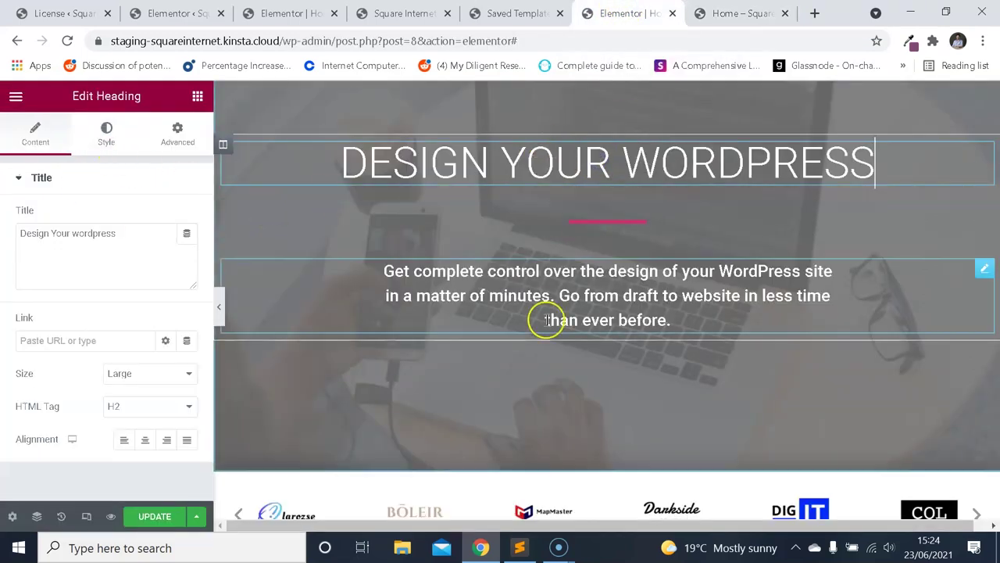
pyautogui.click(738, 13)
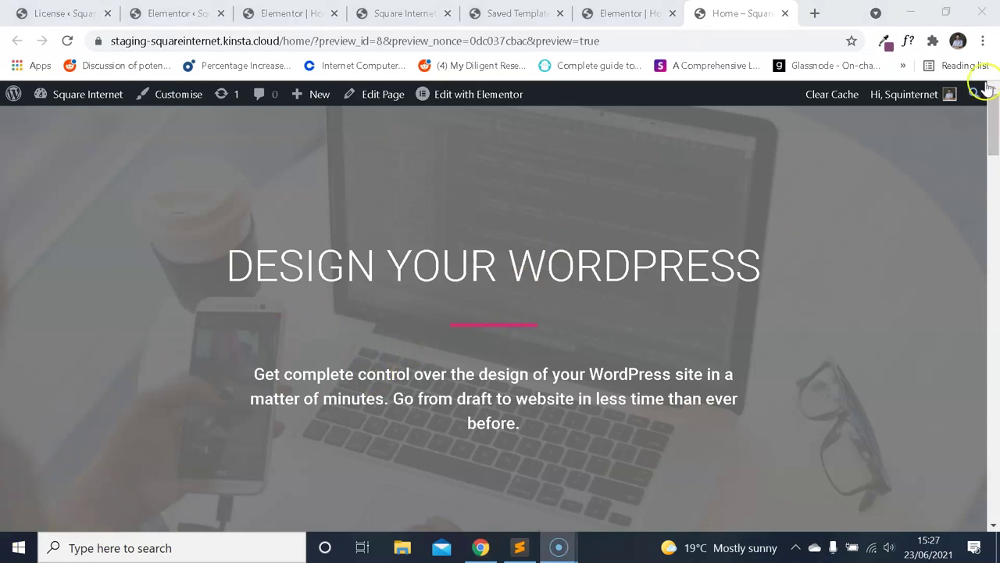
pyautogui.click(983, 41)
pyautogui.click(890, 98)
pyautogui.write('g')
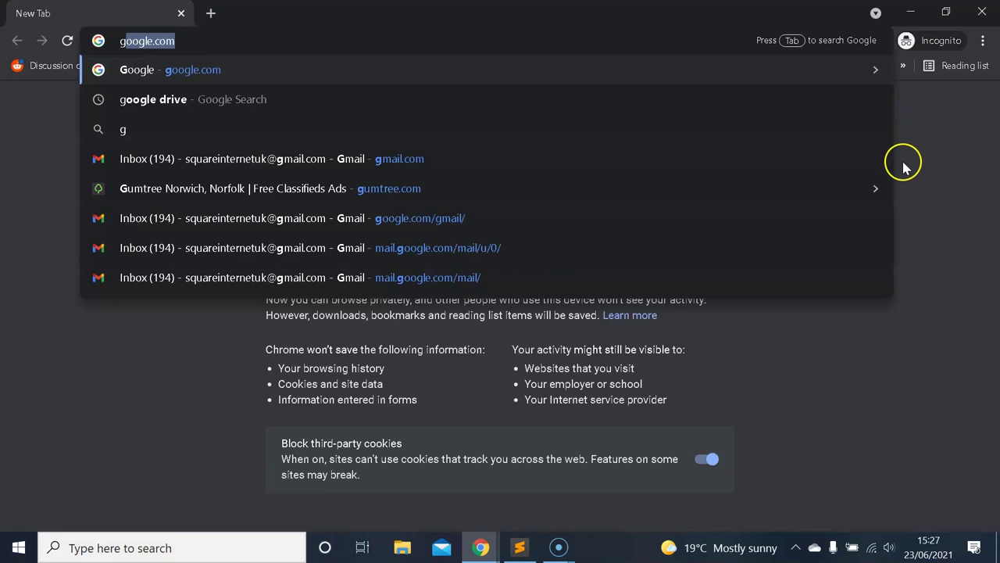
pyautogui.press('Return')
pyautogui.scroll(-3, 522, 468)
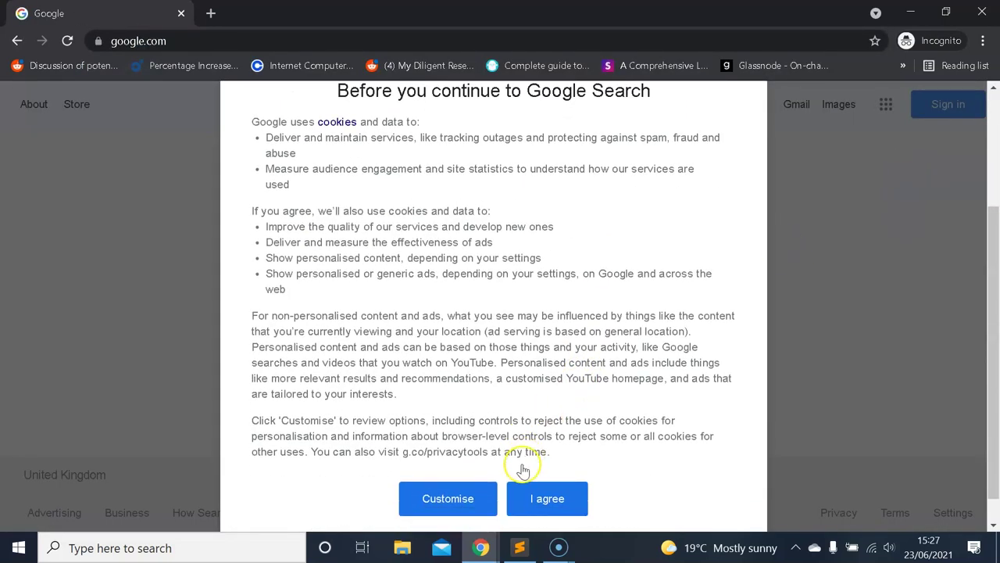
pyautogui.click(547, 498)
pyautogui.click(409, 243)
pyautogui.write('whatfont')
pyautogui.press('Return')
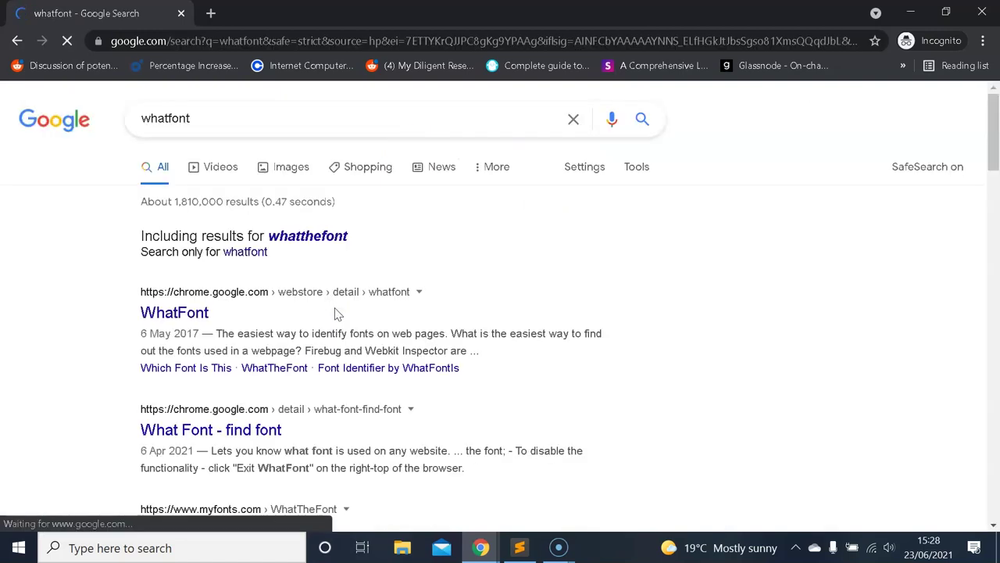
pyautogui.click(200, 314)
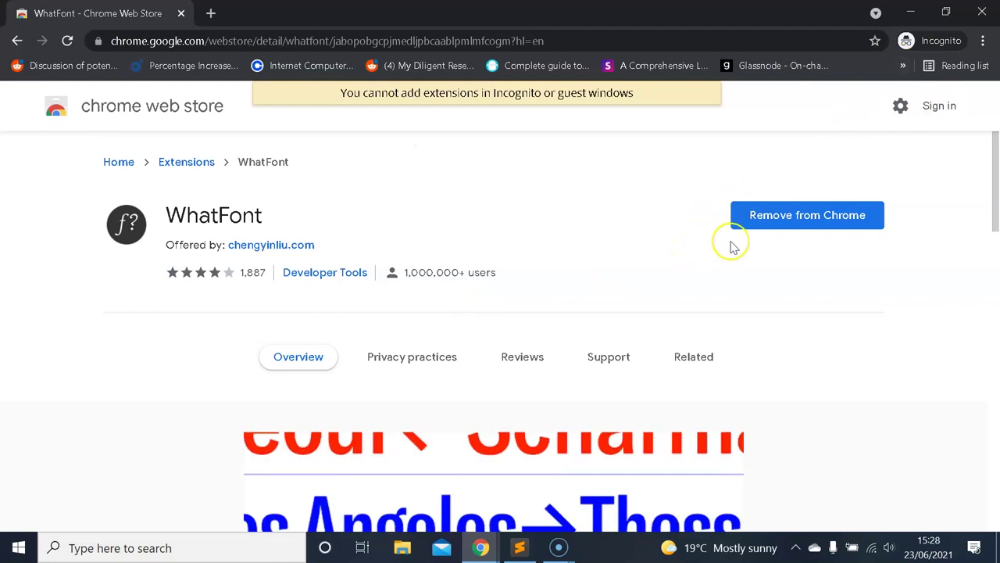
pyautogui.click(982, 12)
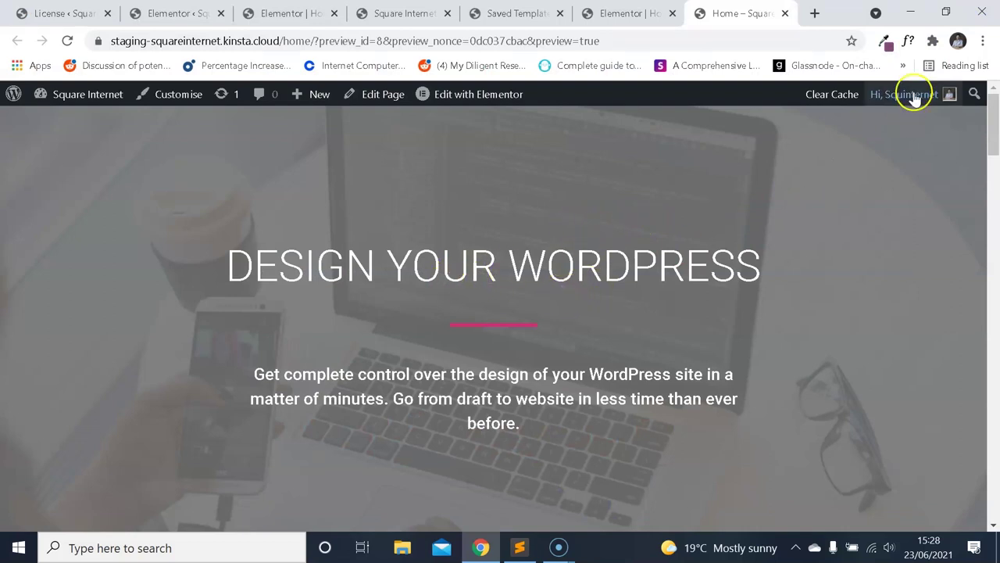
# Try the WhatFont extension's menu, opening and closing its tool page twice.
pyautogui.rightClick(908, 43)
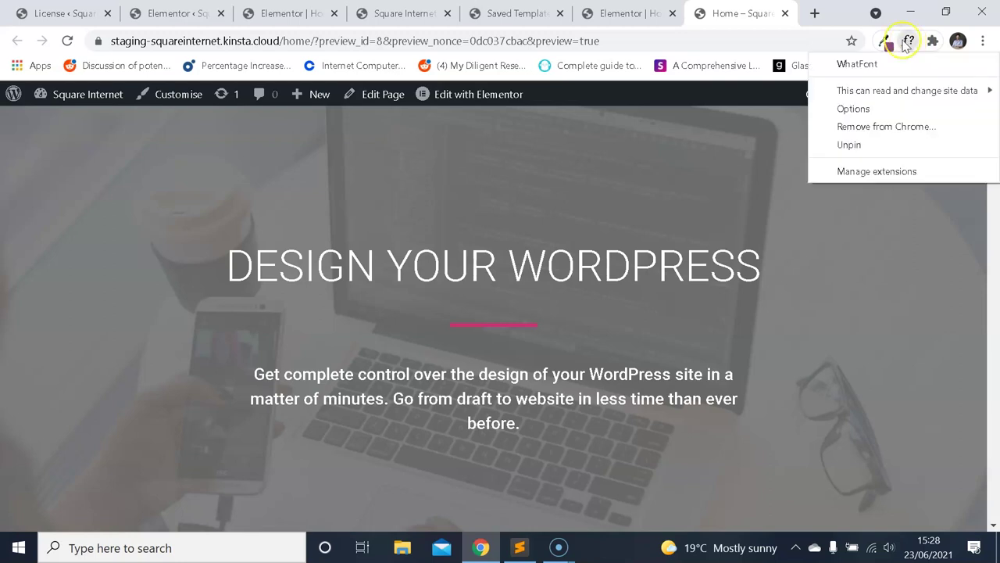
pyautogui.click(881, 69)
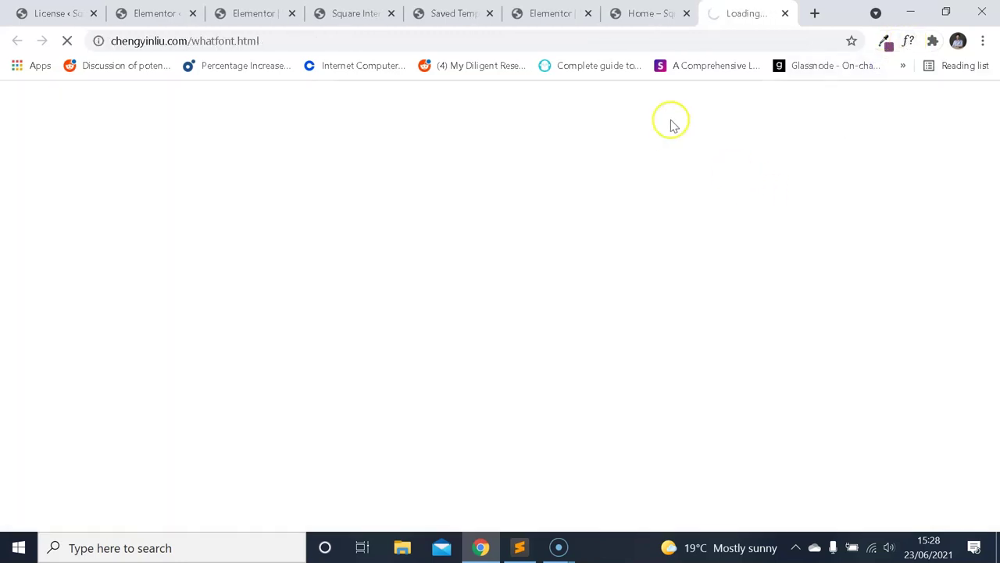
pyautogui.click(649, 13)
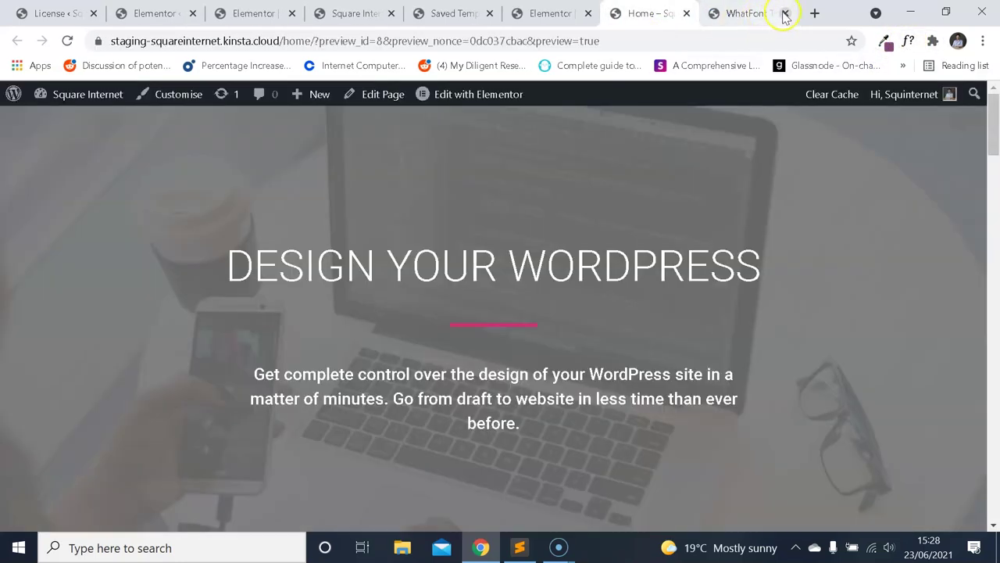
pyautogui.click(784, 14)
pyautogui.rightClick(908, 42)
pyautogui.click(871, 69)
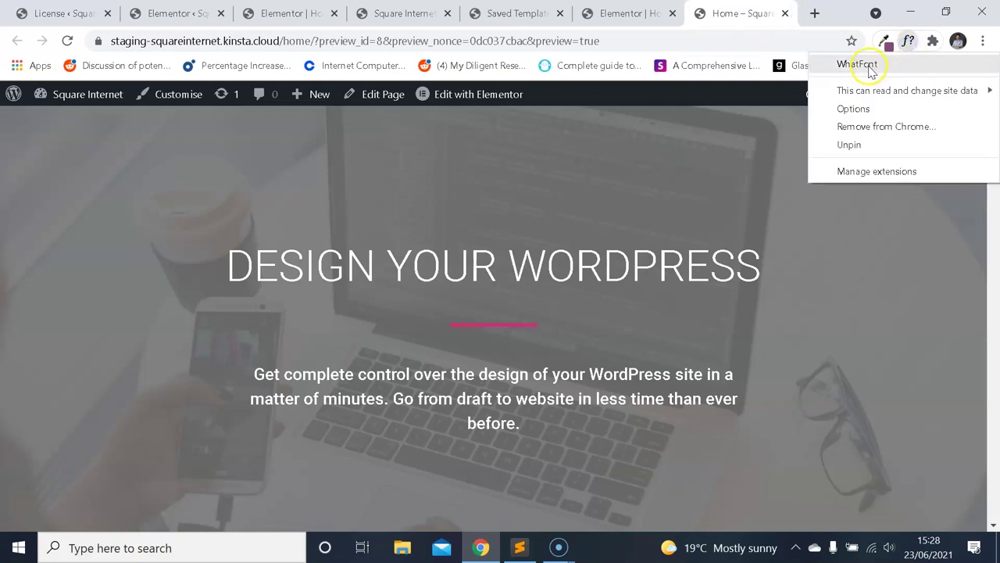
pyautogui.click(783, 14)
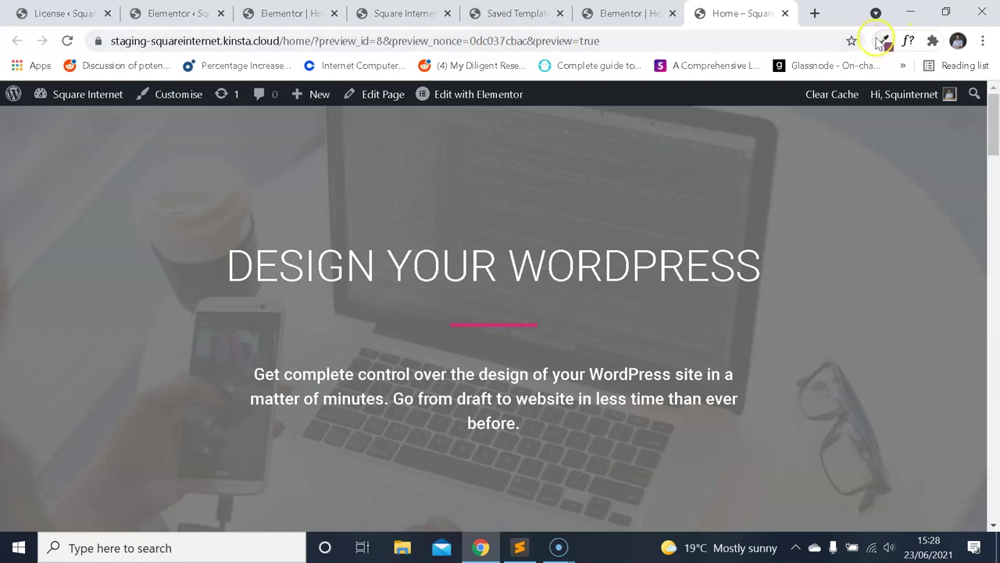
# Dismiss WhatFont's options and save the Home page in Elementor with UPDATE.
pyautogui.rightClick(909, 43)
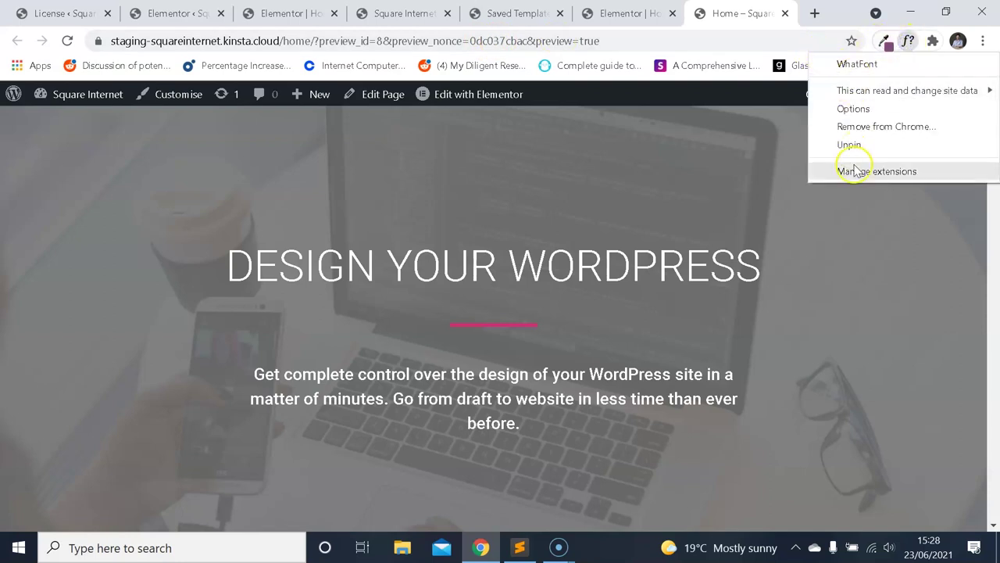
pyautogui.click(722, 153)
pyautogui.scroll(-5, 675, 197)
pyautogui.scroll(5, 558, 116)
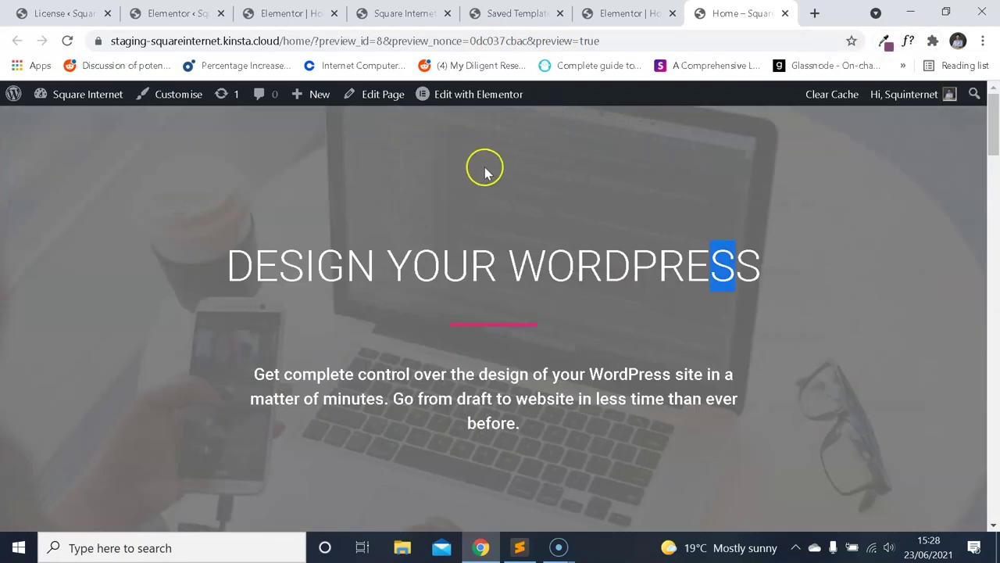
pyautogui.click(629, 13)
pyautogui.click(155, 516)
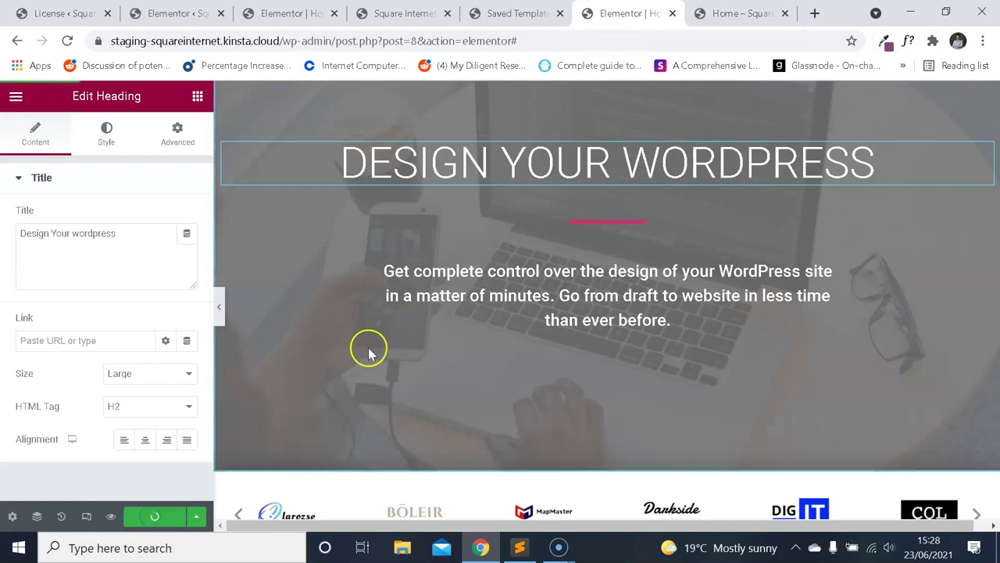
# Open Elementor's Site Settings, glance at Kit Settings, then go back and close the panel.
pyautogui.click(202, 517)
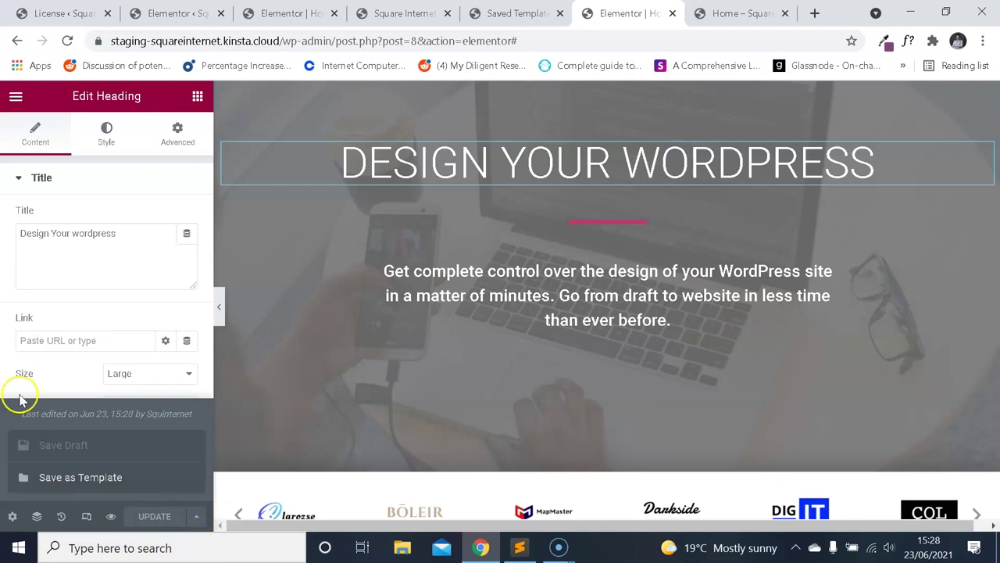
pyautogui.click(14, 97)
pyautogui.click(14, 99)
pyautogui.click(14, 100)
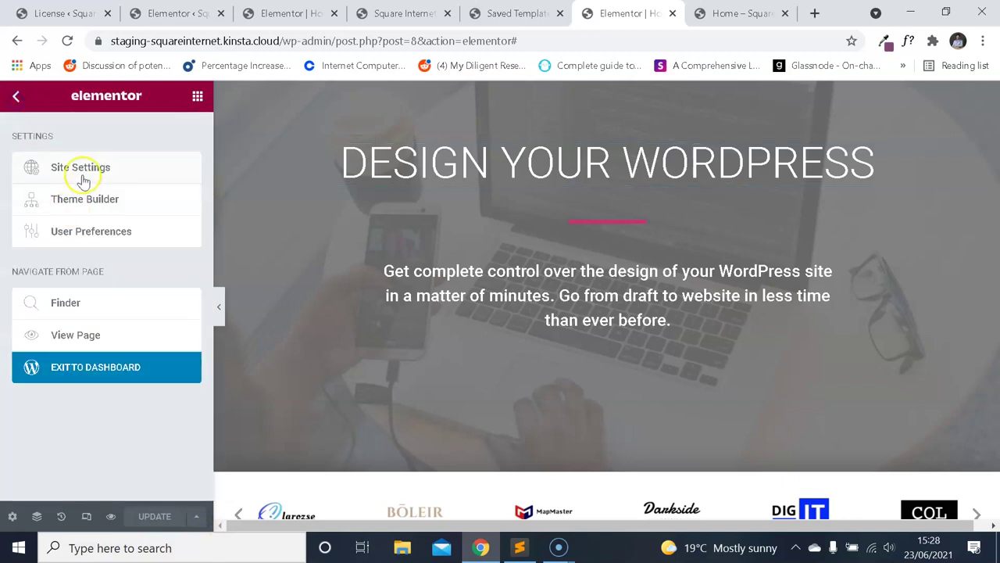
pyautogui.click(89, 167)
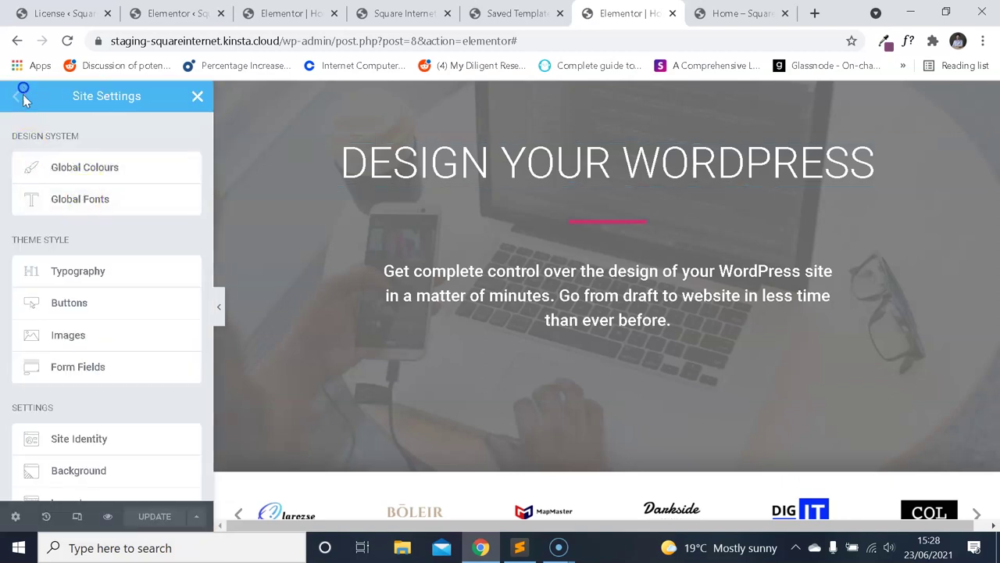
pyautogui.click(15, 514)
pyautogui.click(17, 97)
pyautogui.click(197, 97)
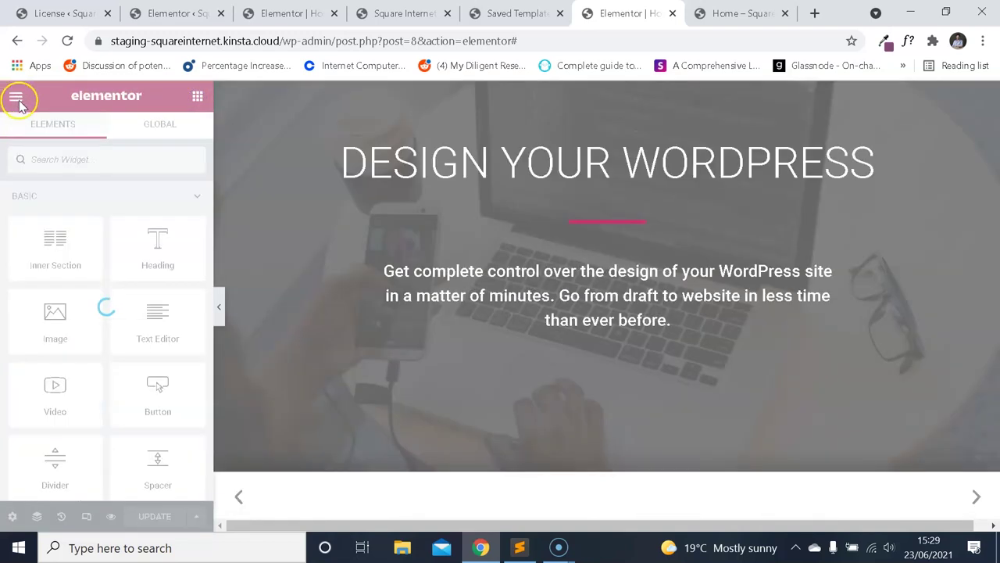
# View the live homepage and load its address in a new browser tab.
pyautogui.click(16, 98)
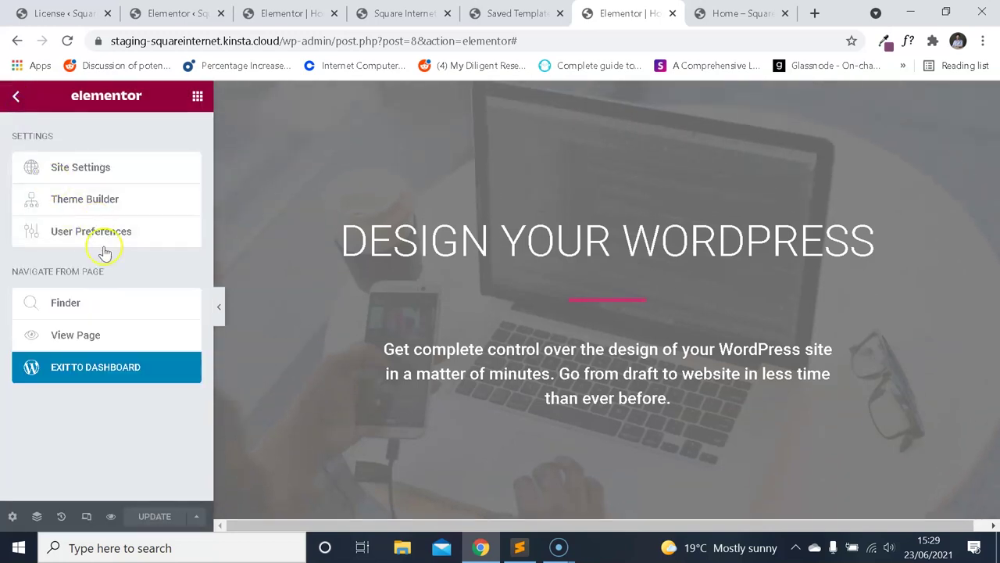
pyautogui.click(98, 336)
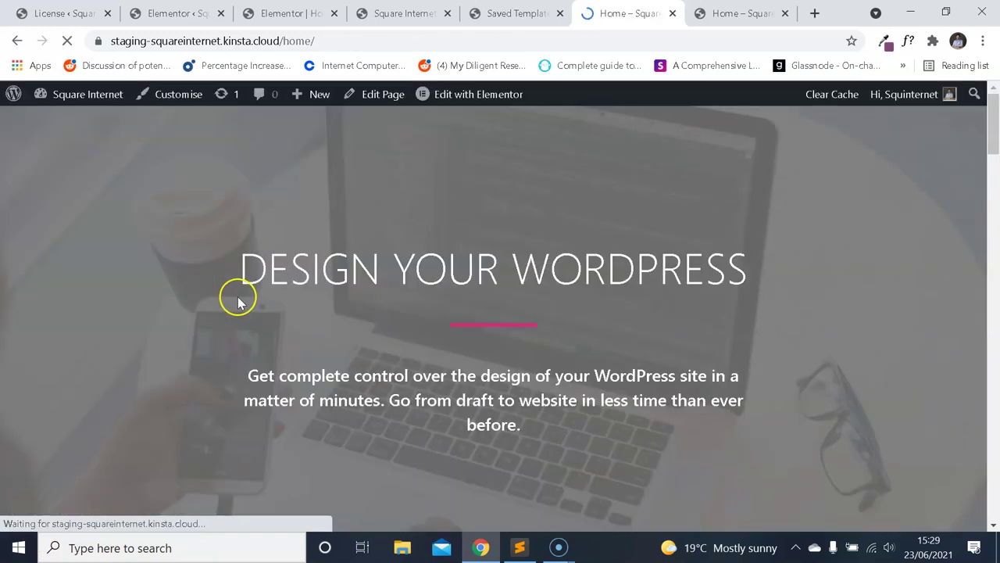
pyautogui.click(320, 42)
pyautogui.hotkey('ctrl', 'c')
pyautogui.click(814, 14)
pyautogui.hotkey('ctrl', 'v')
pyautogui.press('Return')
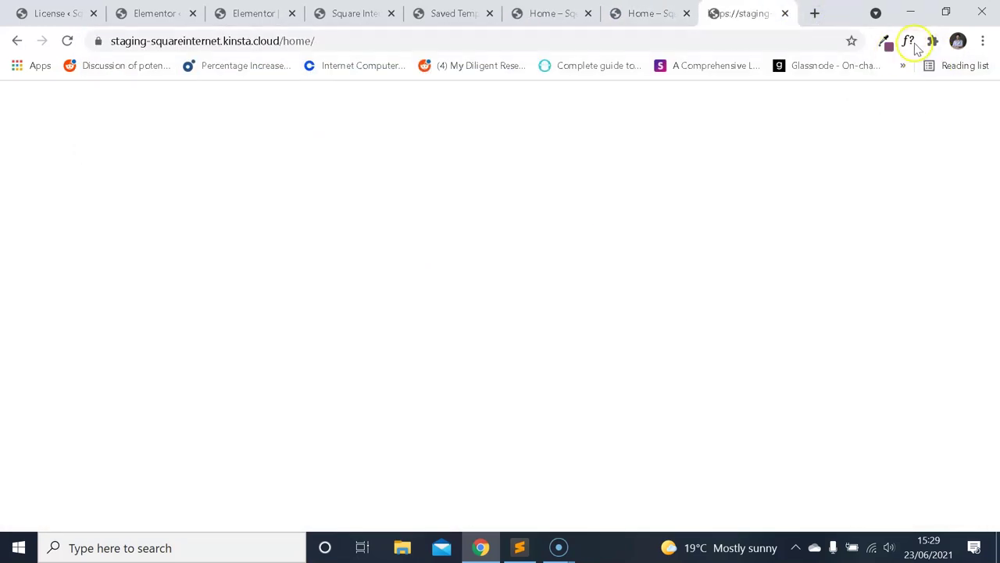
# Turn on the WhatFont extension to inspect the homepage fonts.
pyautogui.rightClick(911, 43)
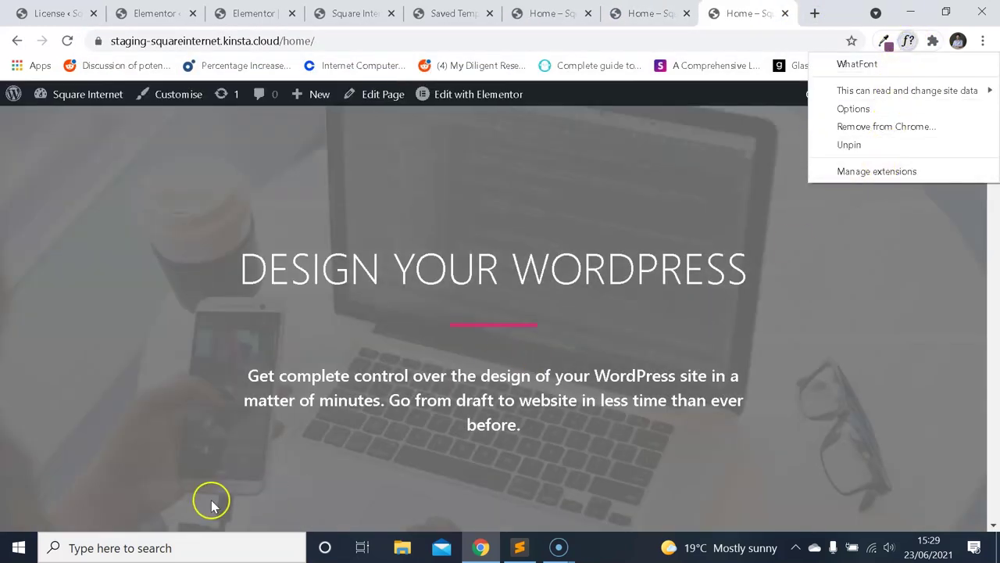
pyautogui.click(754, 270)
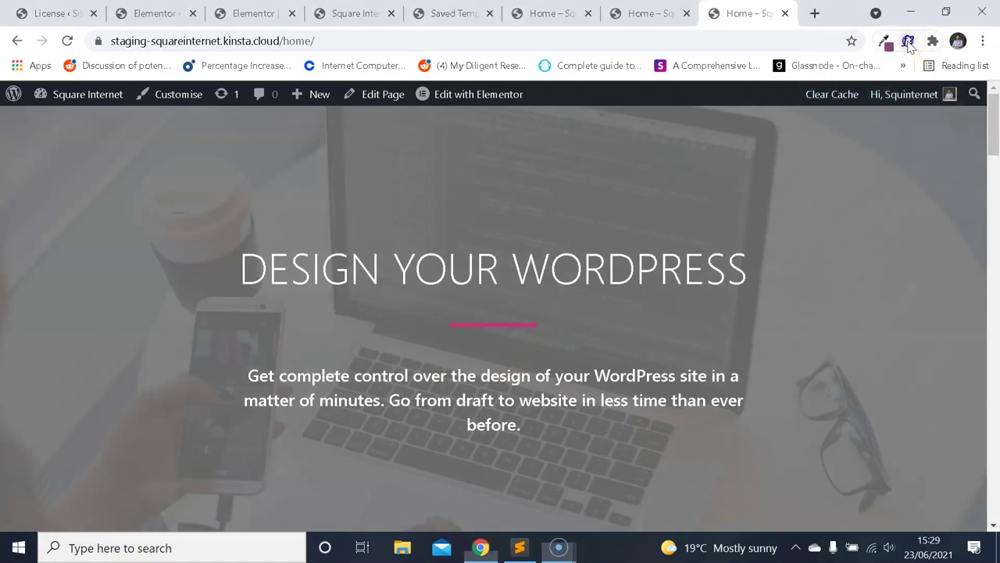
pyautogui.click(909, 43)
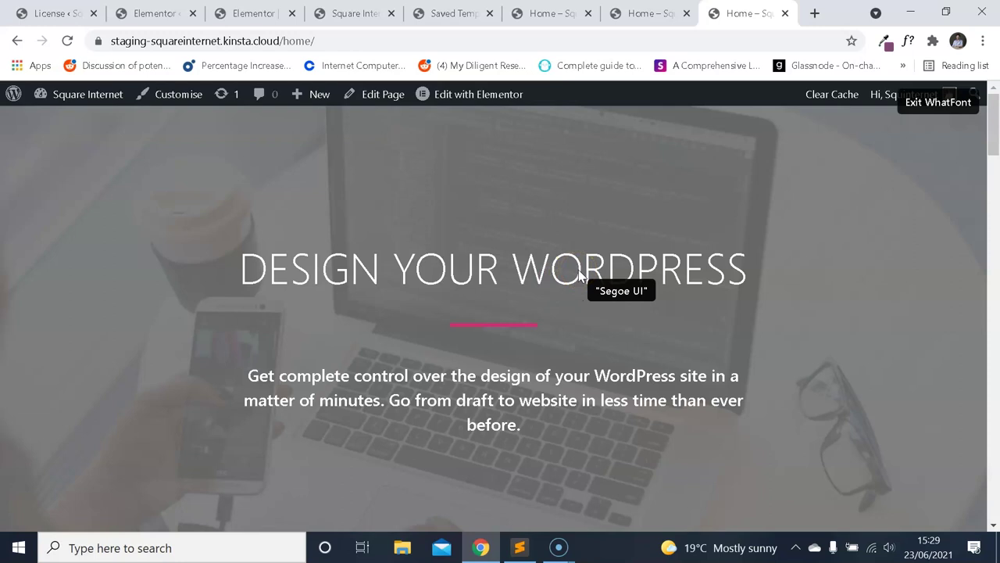
# Read the hero heading's WhatFont details (Segoe UI, 300, 55px, #ffffff), then exit WhatFont.
pyautogui.click(579, 271)
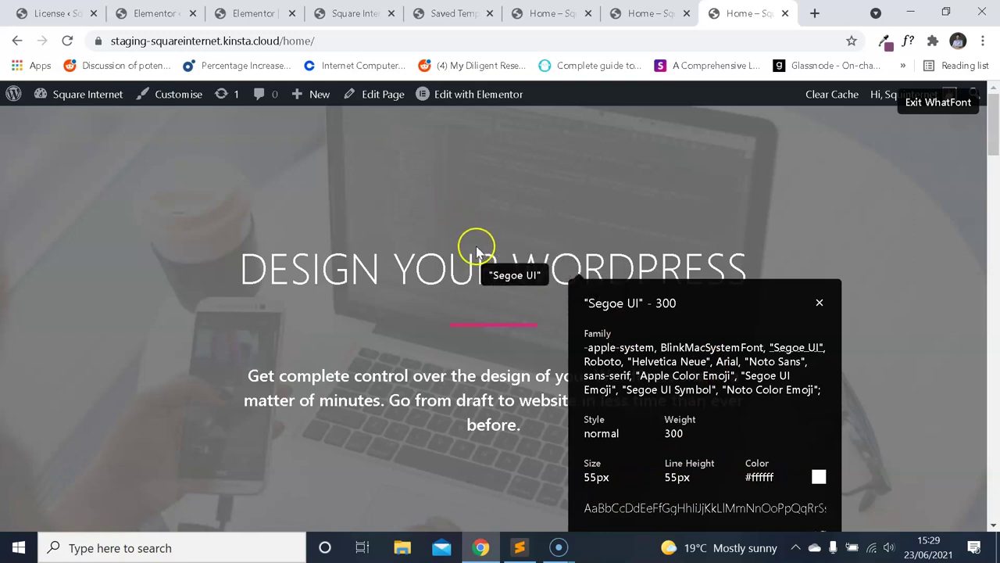
pyautogui.scroll(-3, 438, 235)
pyautogui.scroll(3, 443, 240)
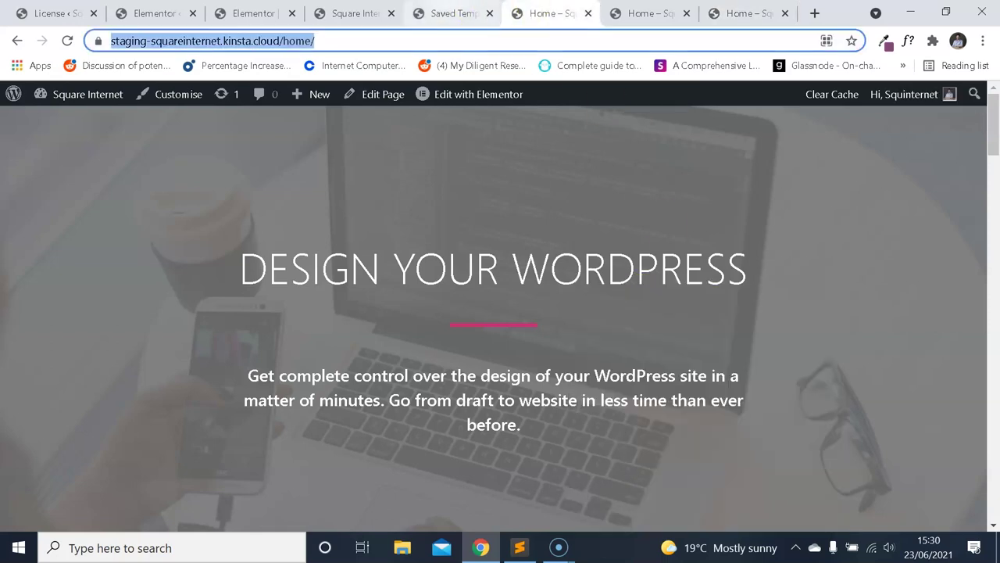
pyautogui.click(355, 13)
# In Site Settings, open H1 typography and search the font family list for 'seg'.
pyautogui.click(253, 14)
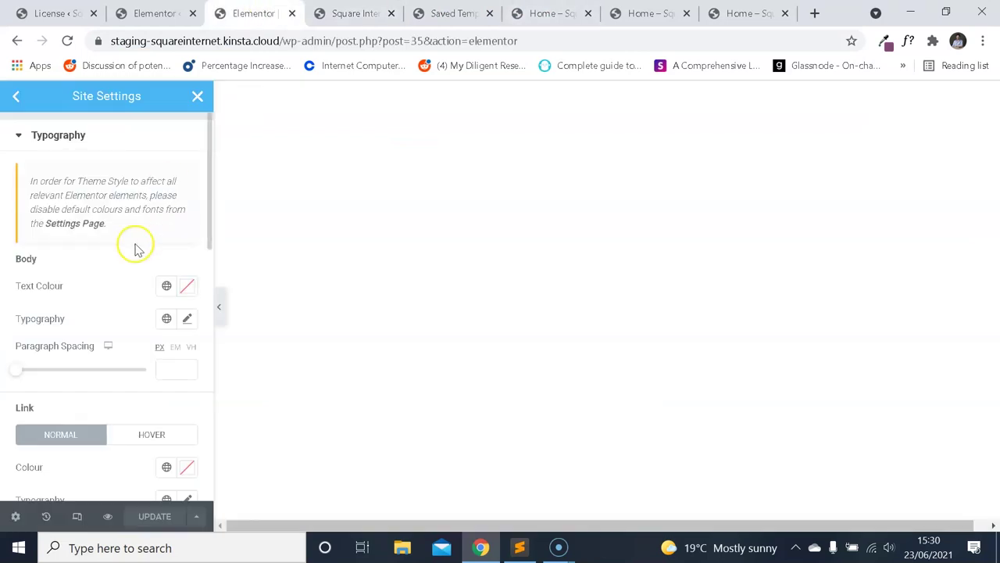
pyautogui.scroll(-3, 129, 250)
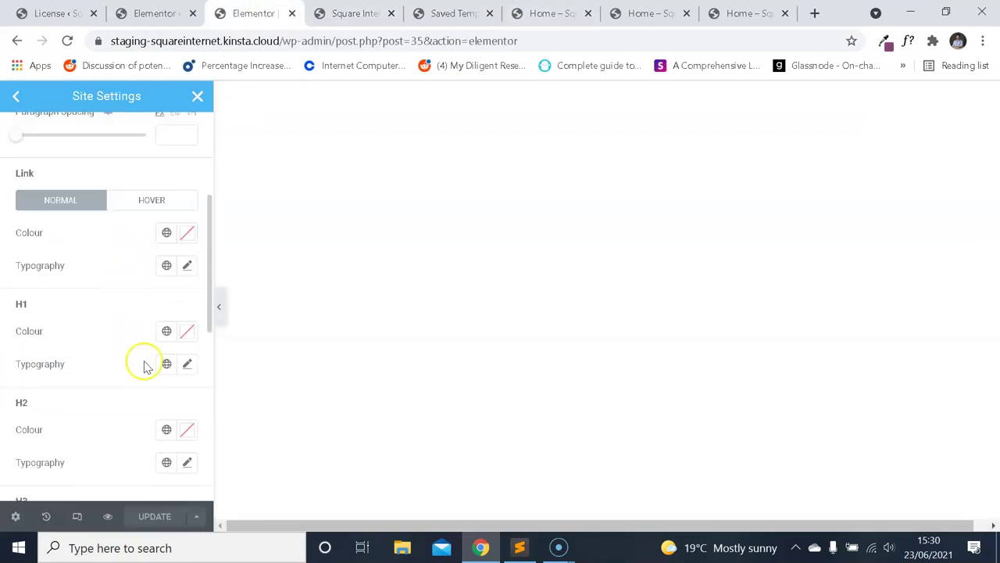
pyautogui.click(188, 364)
pyautogui.scroll(-2, 101, 373)
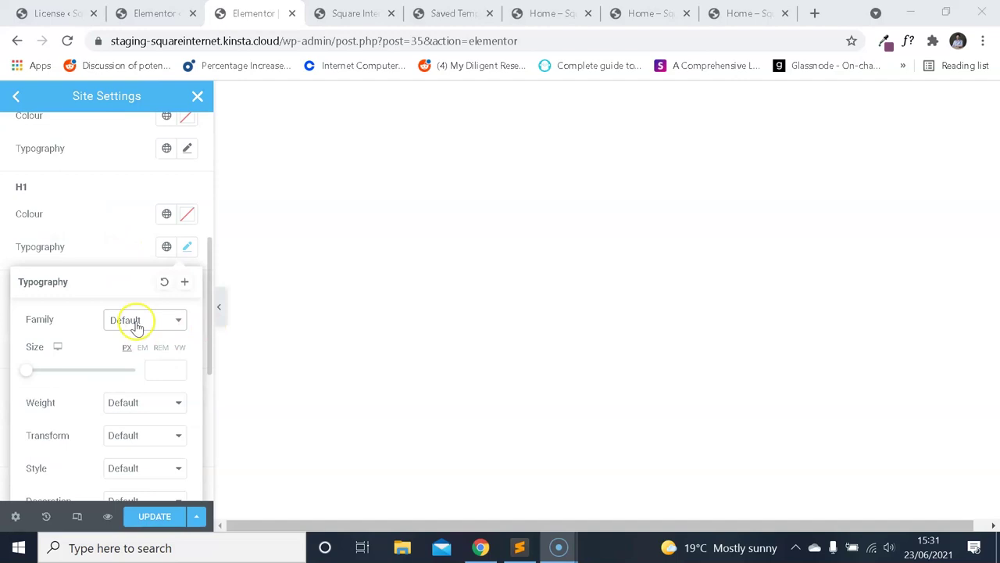
pyautogui.scroll(-2, 134, 328)
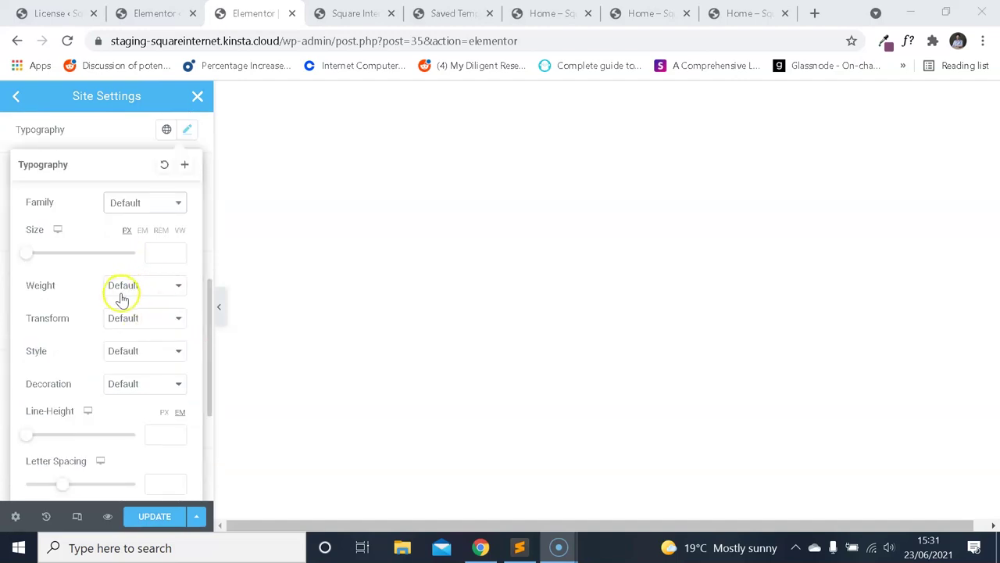
pyautogui.click(161, 204)
pyautogui.write('seg')
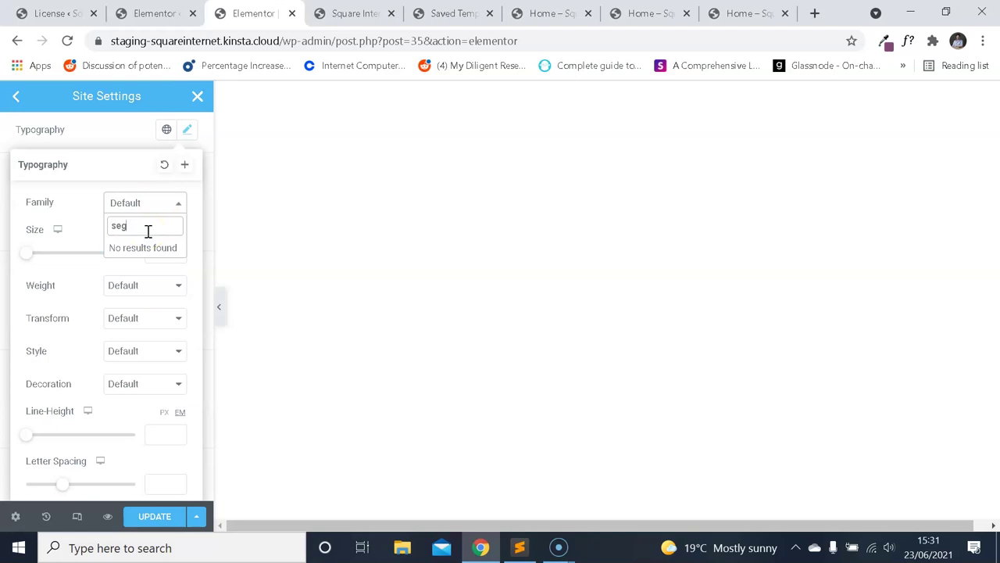
pyautogui.press('BackSpace')
pyautogui.press('BackSpace')
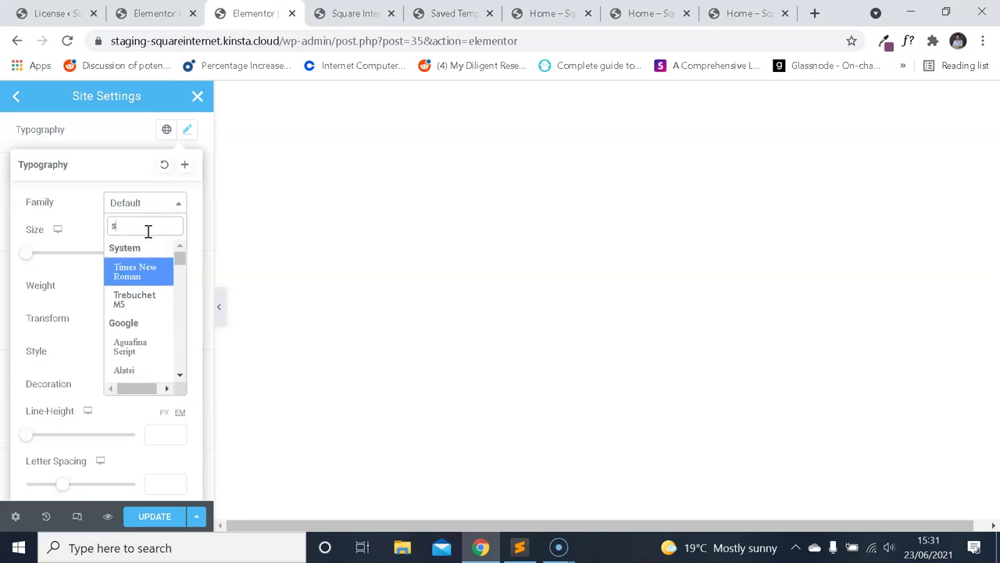
# Compare the H1 settings against the live homepage by switching between the two tabs.
pyautogui.click(746, 13)
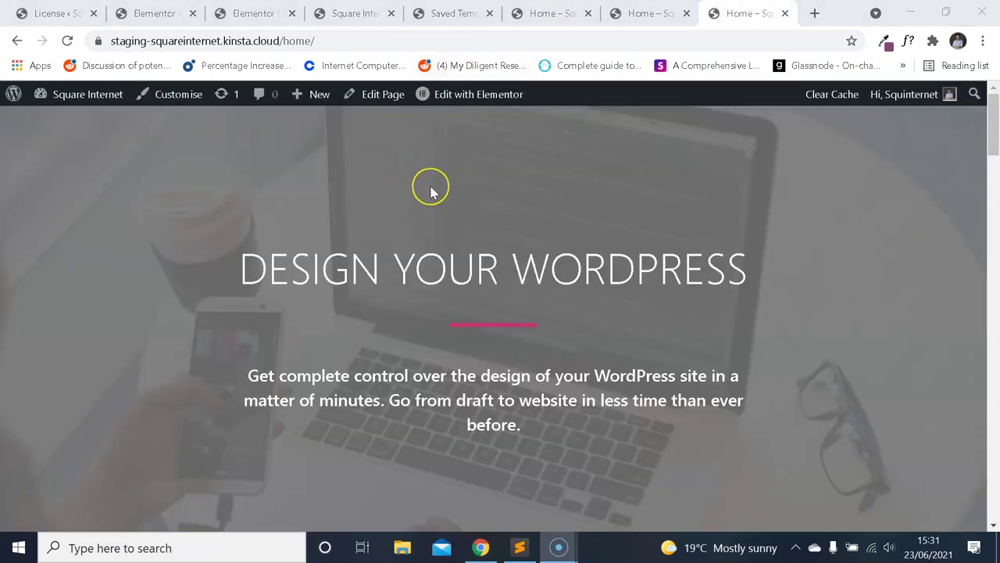
pyautogui.hotkey('ctrl', 'pageup')
pyautogui.hotkey('ctrl', 'pageup')
pyautogui.hotkey('ctrl', 'pageup')
pyautogui.hotkey('ctrl', 'pageup')
pyautogui.hotkey('ctrl', 'pageup')
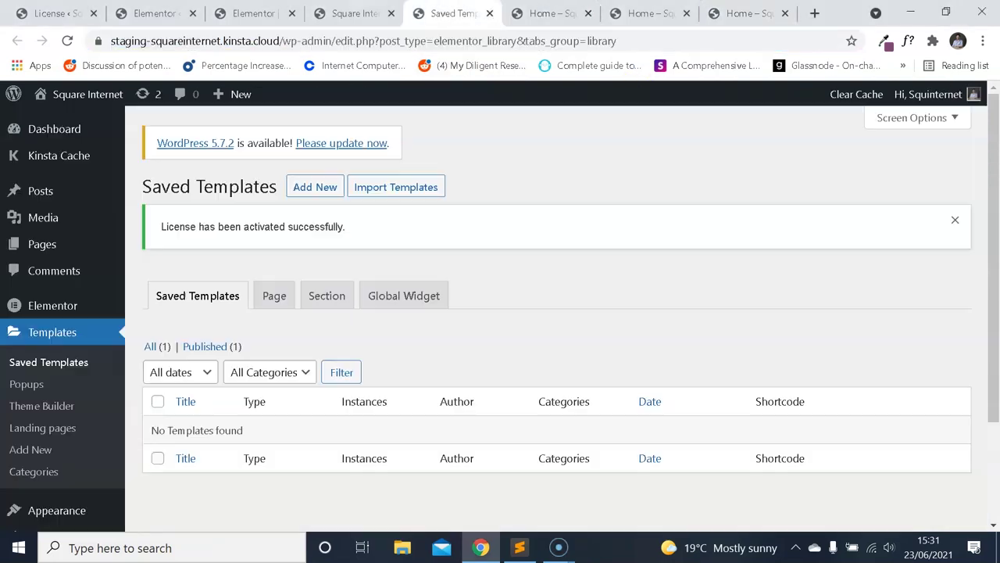
pyautogui.scroll(-2, 149, 293)
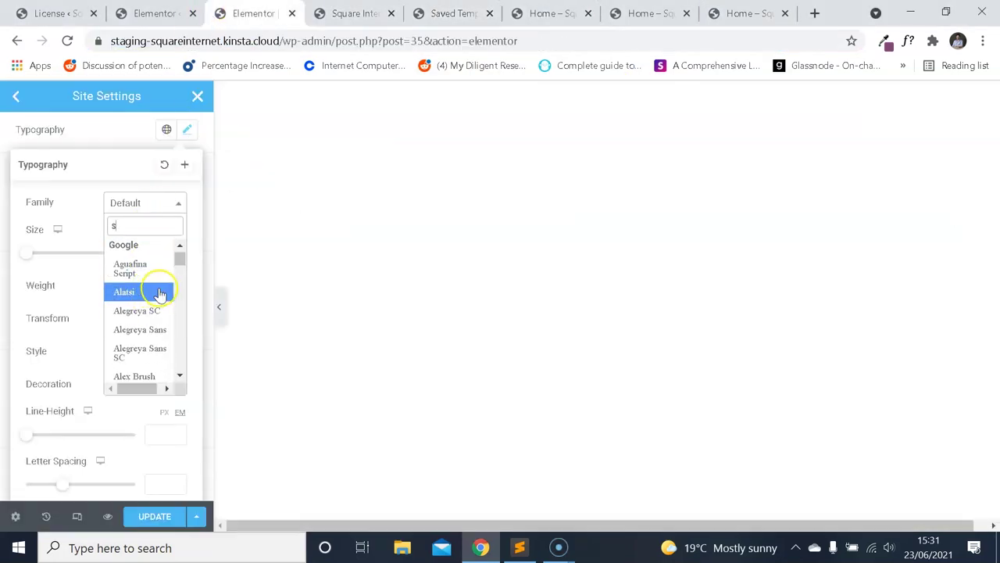
pyautogui.hotkey('ctrl', '9')
pyautogui.scroll(-3, 645, 240)
pyautogui.scroll(2, 640, 214)
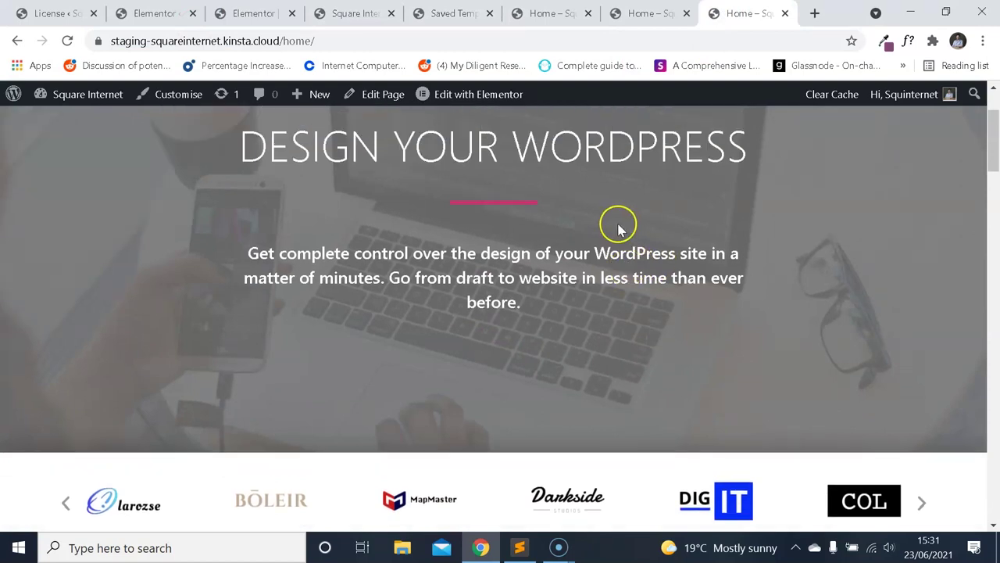
pyautogui.scroll(-10, 608, 193)
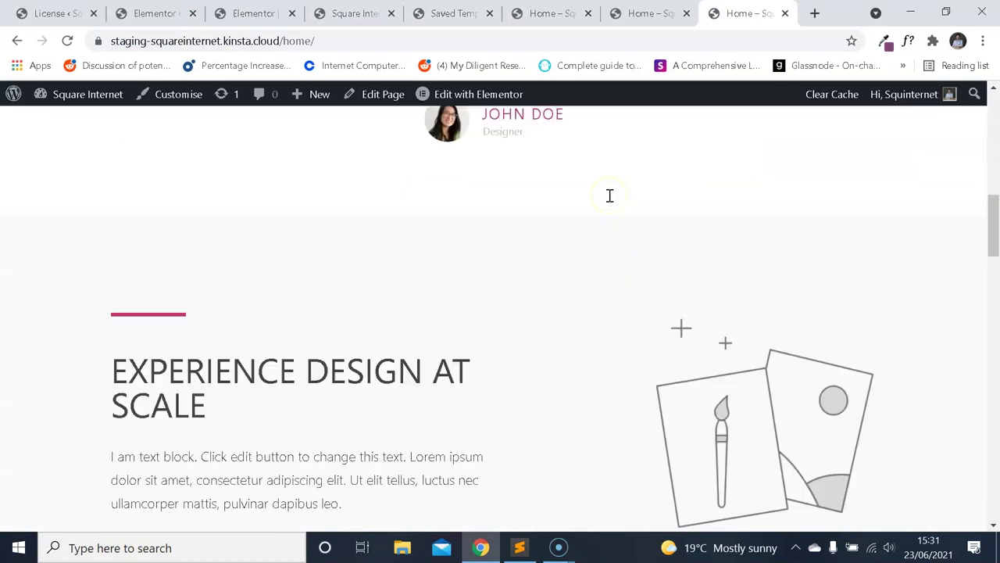
pyautogui.scroll(4, 579, 226)
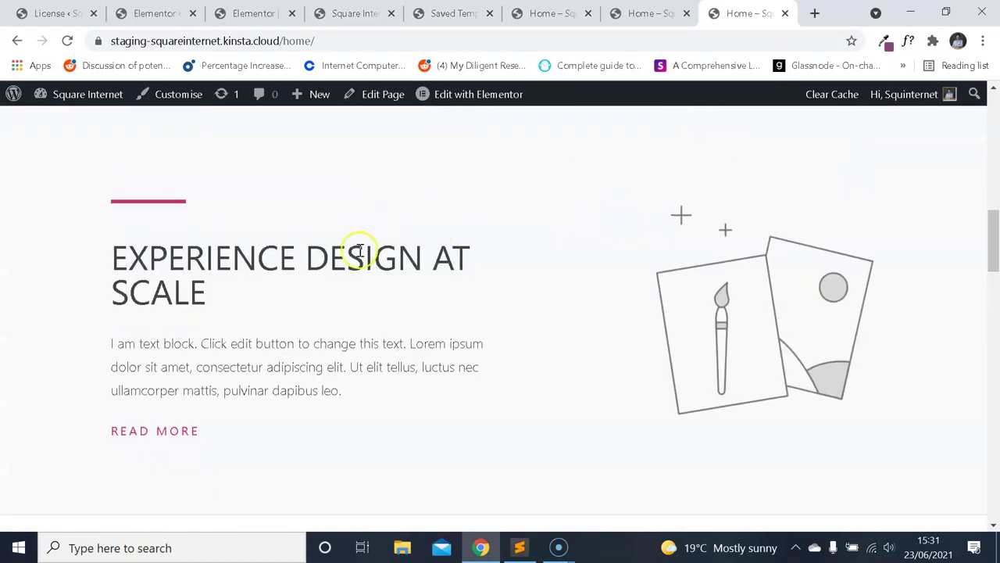
# Reopen H1 typography and choose Montserrat as its font family.
pyautogui.click(250, 14)
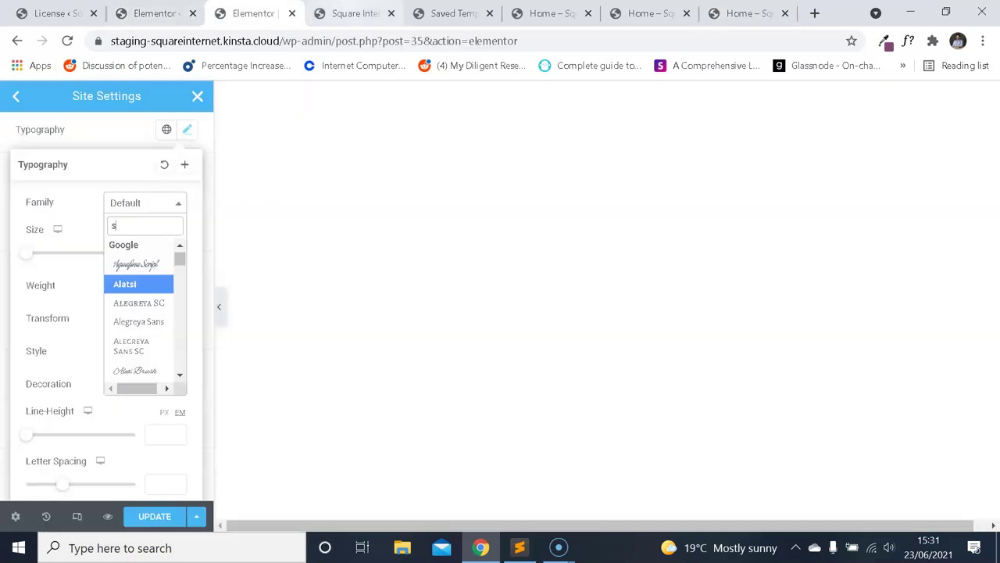
pyautogui.click(101, 223)
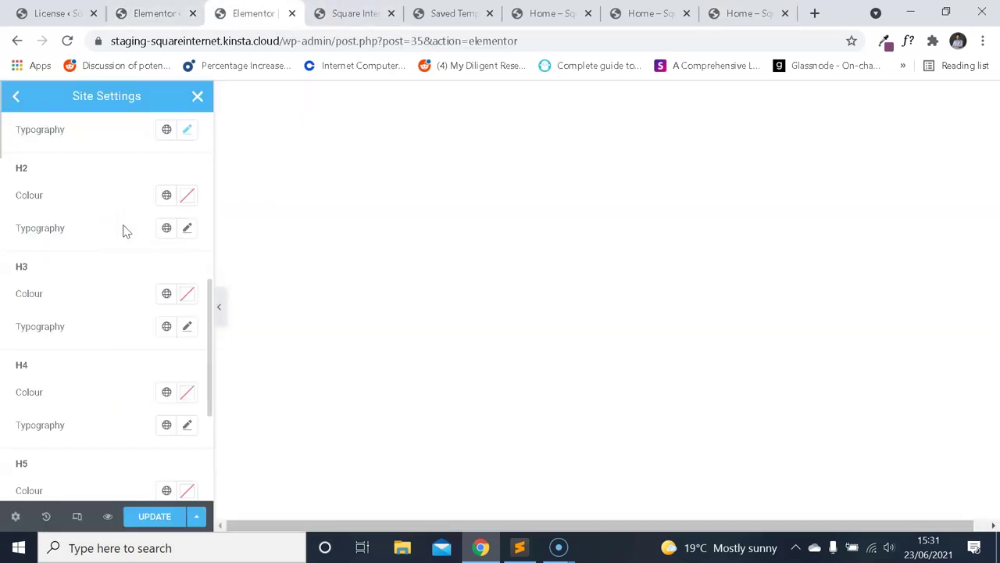
pyautogui.scroll(3, 131, 280)
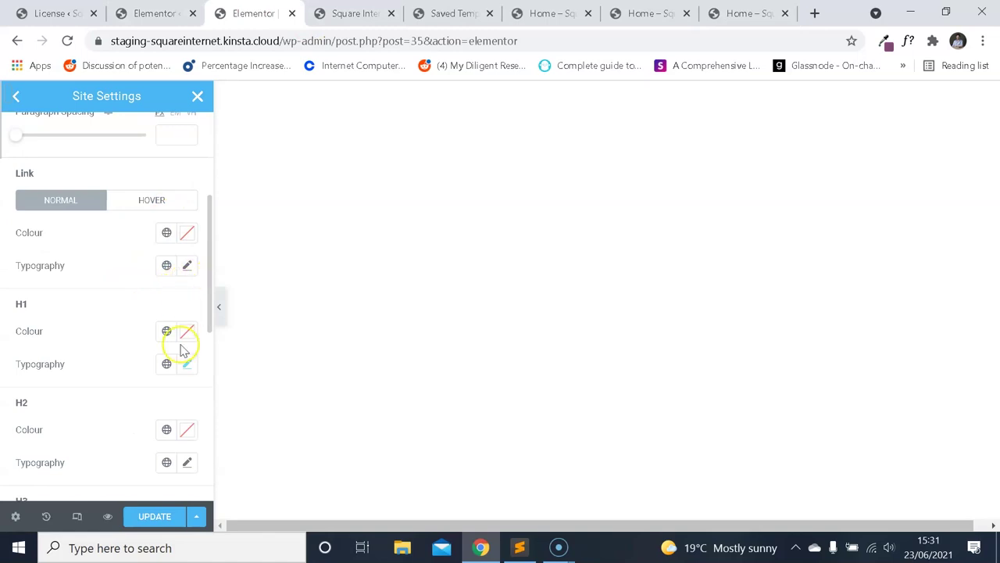
pyautogui.click(186, 364)
pyautogui.click(156, 436)
pyautogui.write('mont')
pyautogui.click(177, 361)
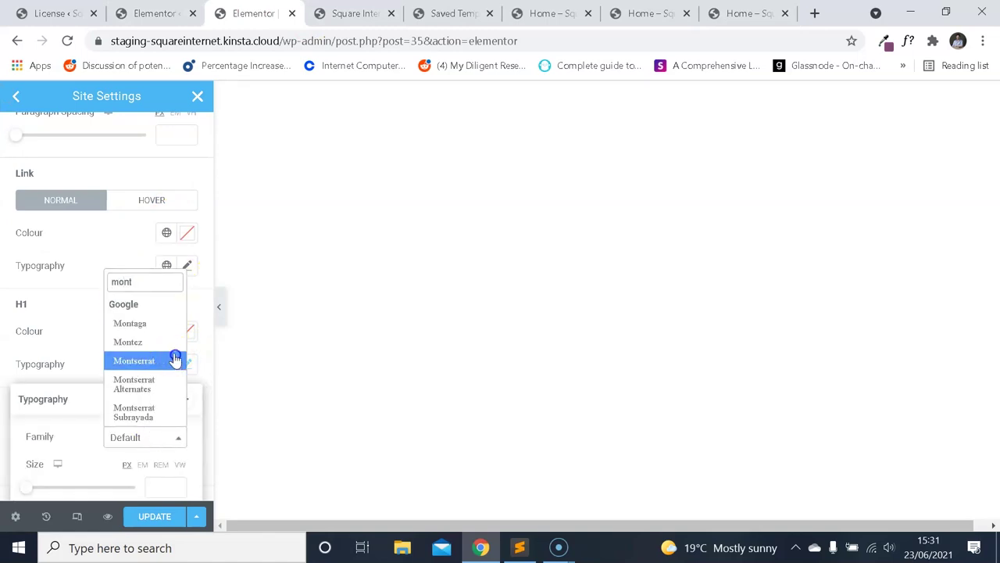
pyautogui.scroll(-2, 161, 273)
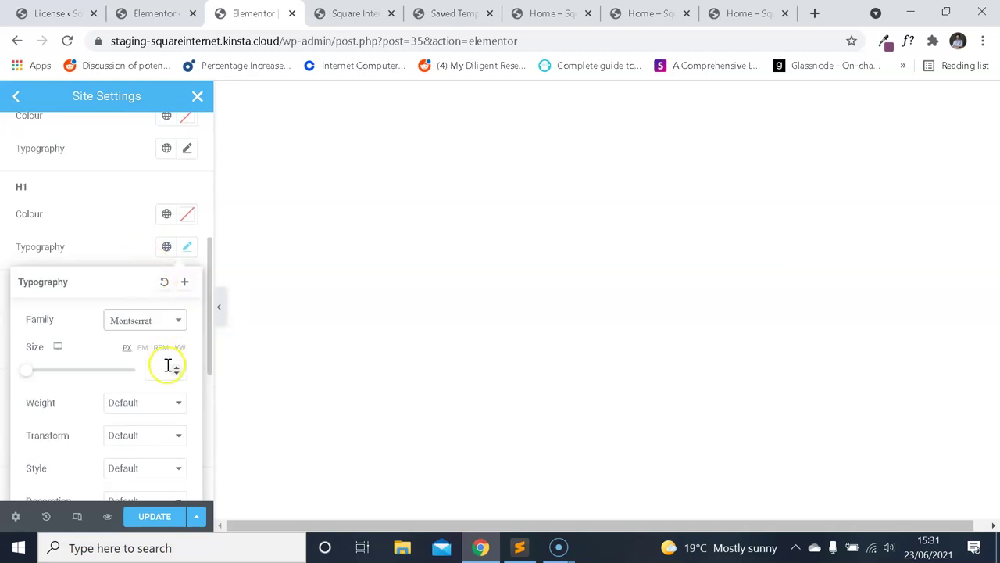
# Enter 30 in the H1 typography, then check the hero heading's details with WhatFont.
pyautogui.write('30')
pyautogui.click(747, 13)
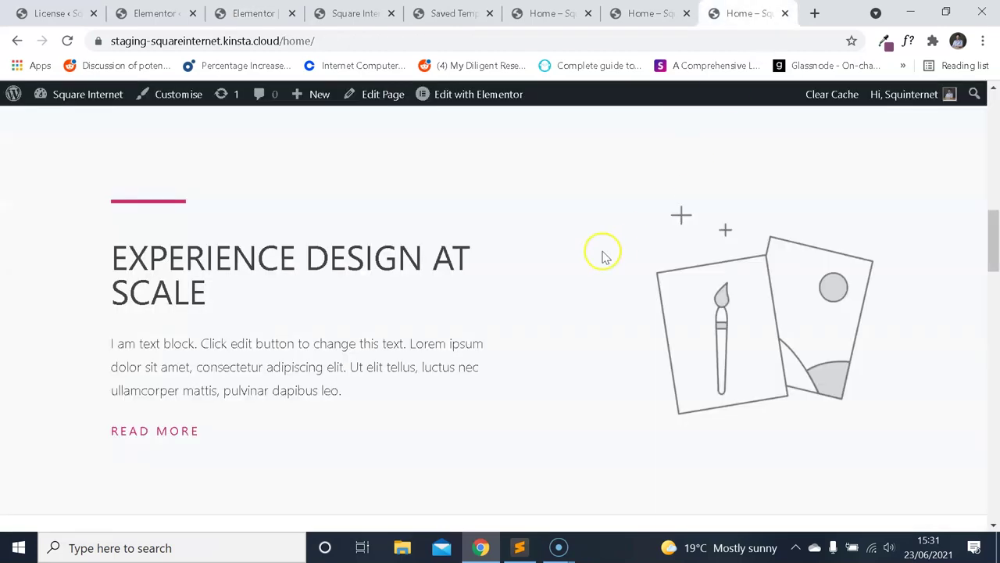
pyautogui.scroll(-5, 602, 255)
pyautogui.scroll(5, 722, 262)
pyautogui.click(908, 41)
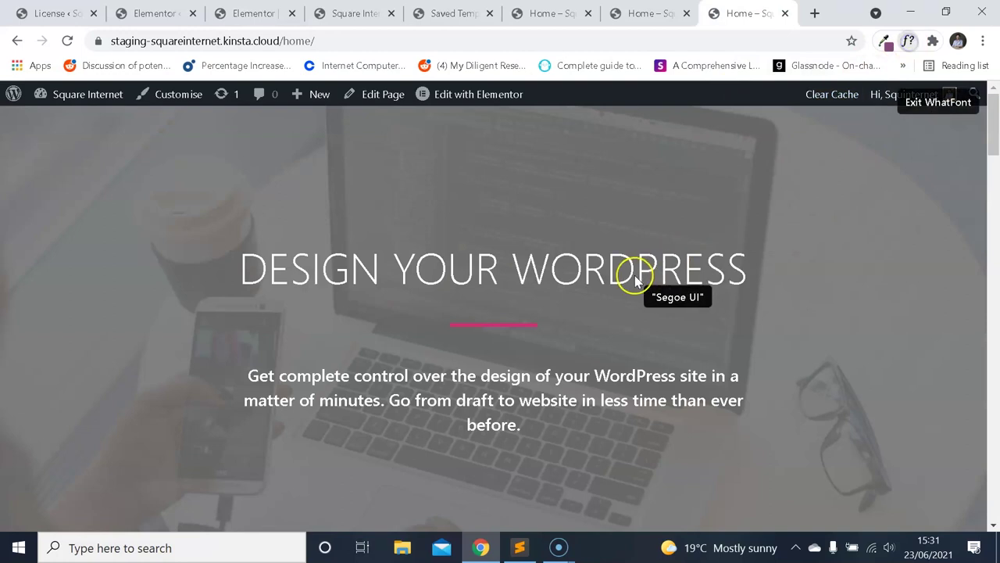
pyautogui.click(650, 269)
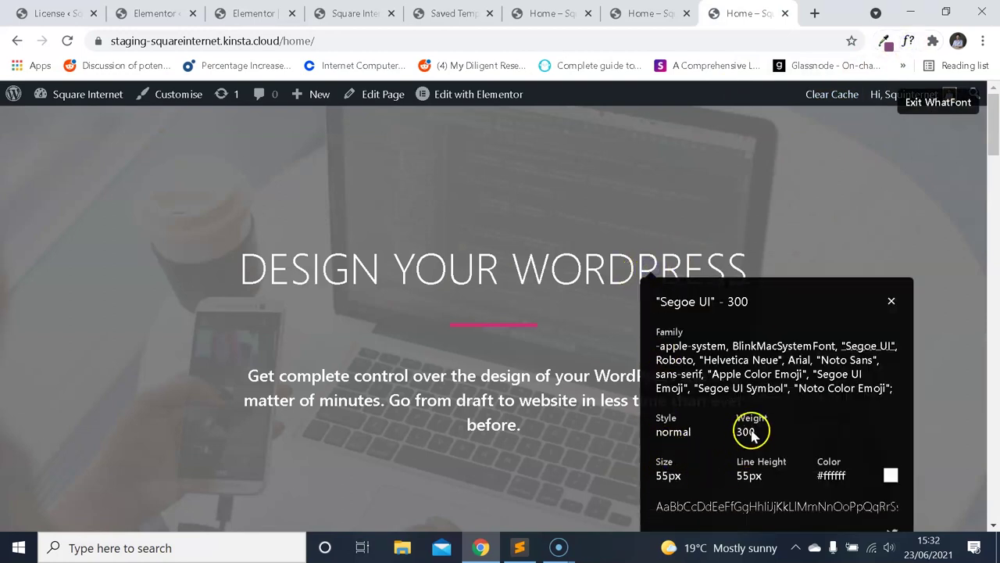
pyautogui.click(250, 13)
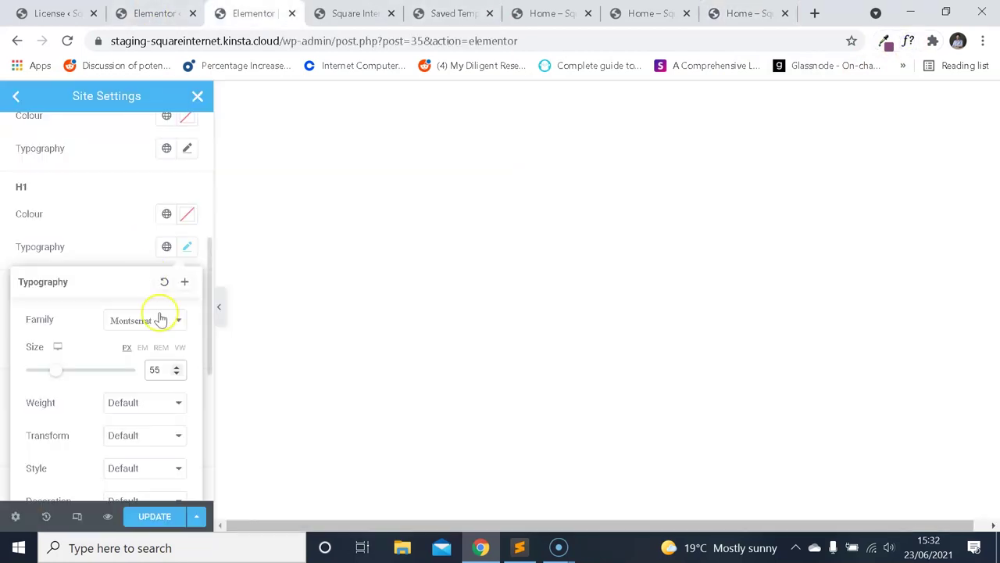
# Set the H1 font weight to 300.
pyautogui.scroll(-2, 137, 328)
pyautogui.click(147, 284)
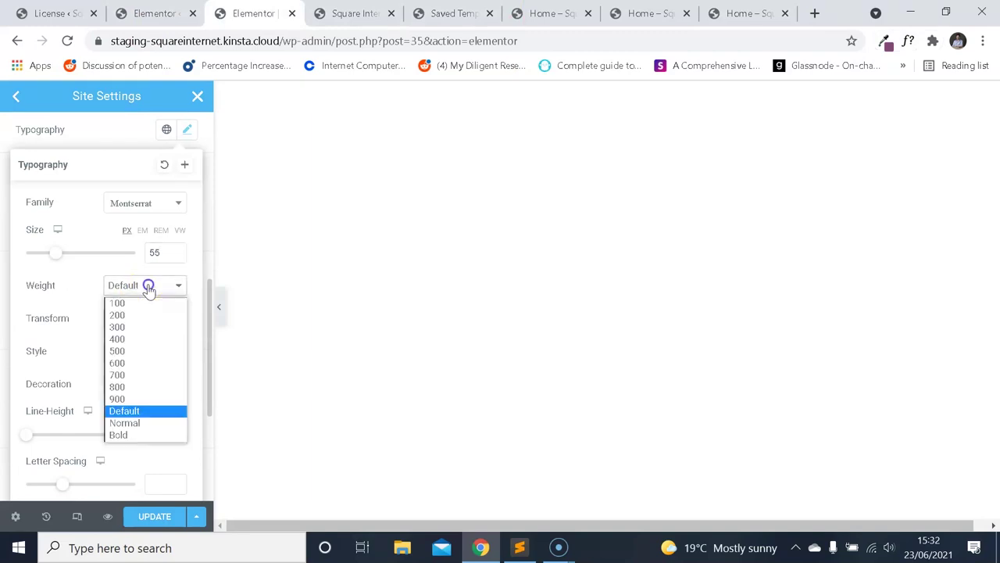
pyautogui.click(147, 329)
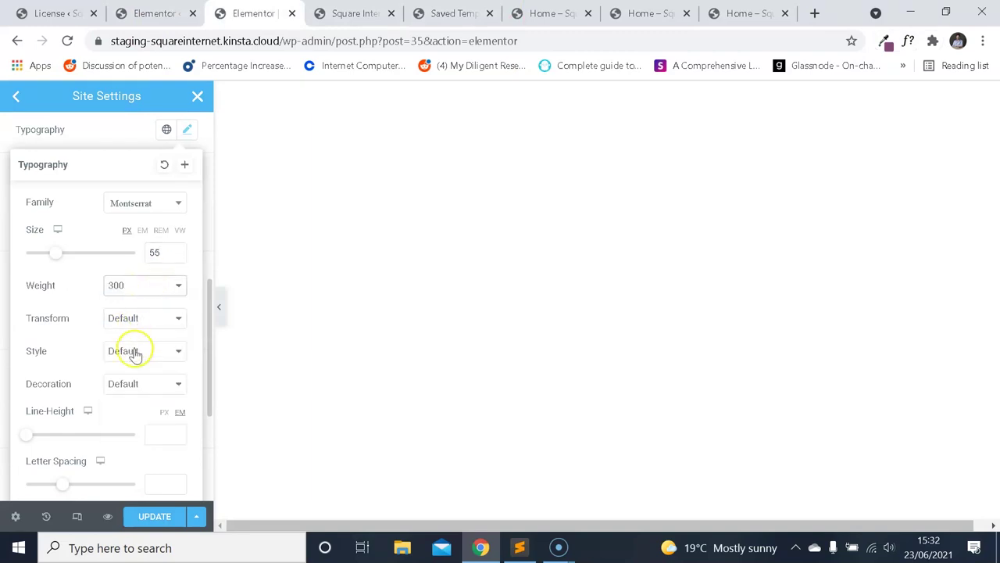
pyautogui.scroll(-2, 137, 356)
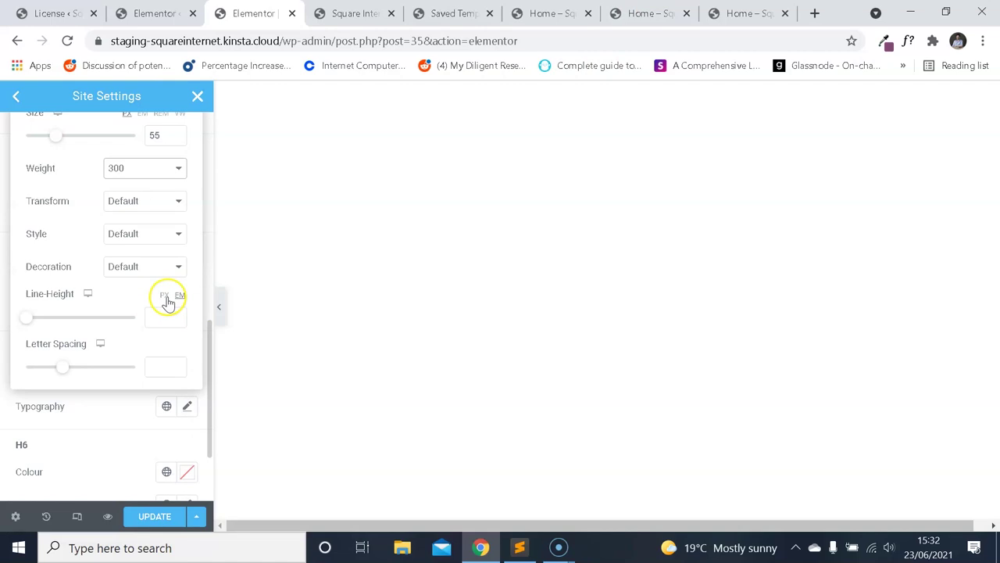
# Close the unneeded Saved Templates, Square Internet and extra settings tabs.
pyautogui.click(742, 14)
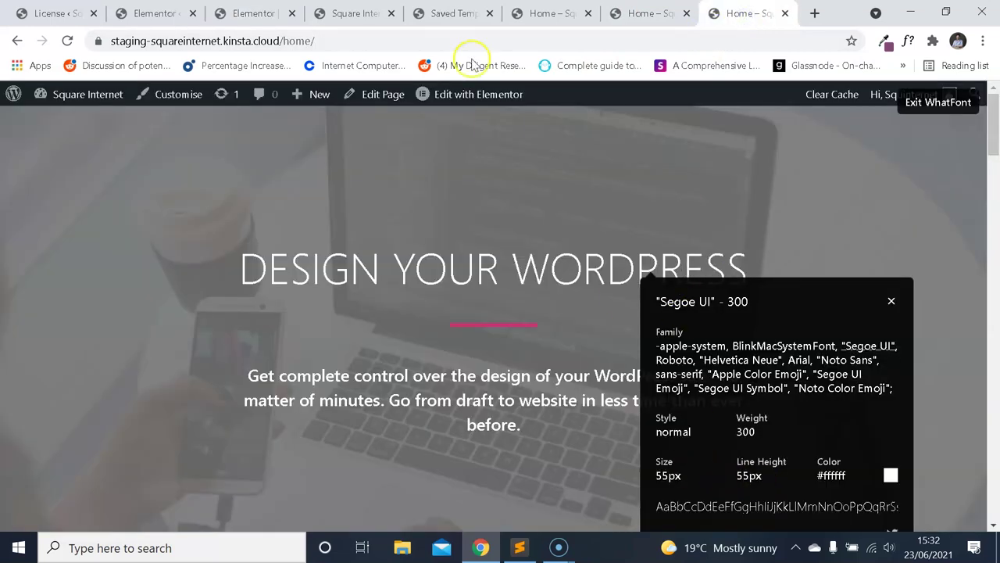
pyautogui.click(454, 13)
pyautogui.click(490, 13)
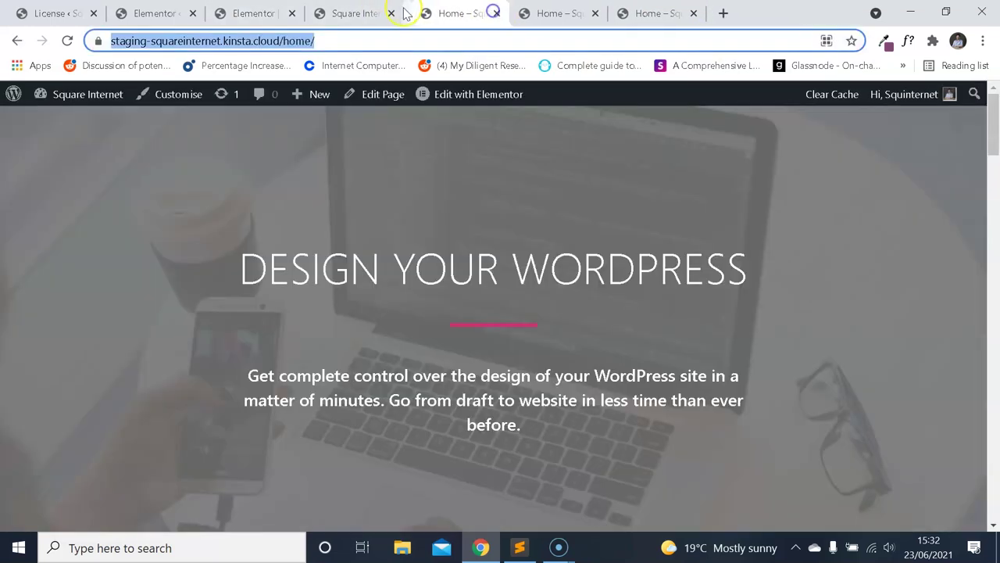
pyautogui.click(391, 13)
pyautogui.click(179, 11)
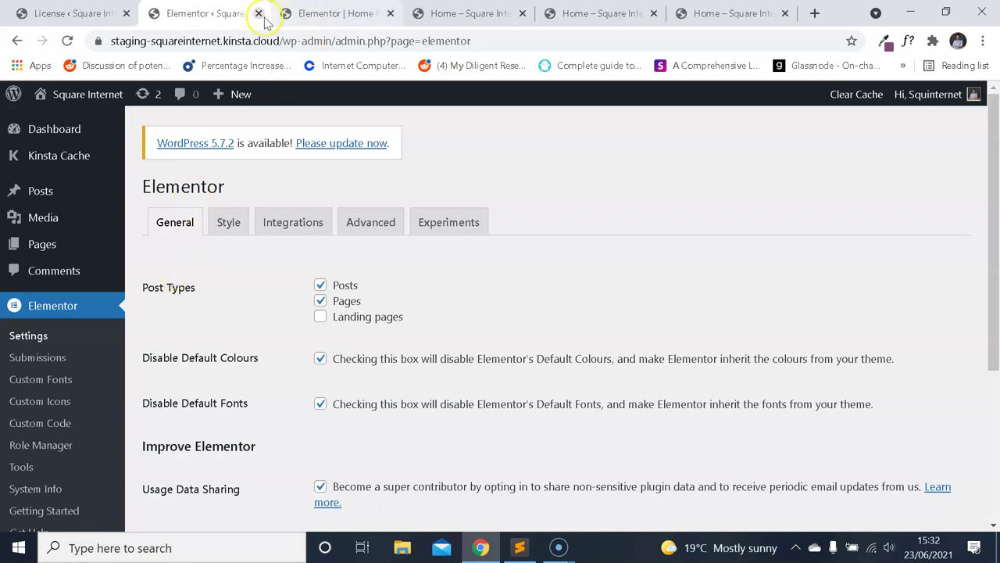
pyautogui.click(259, 11)
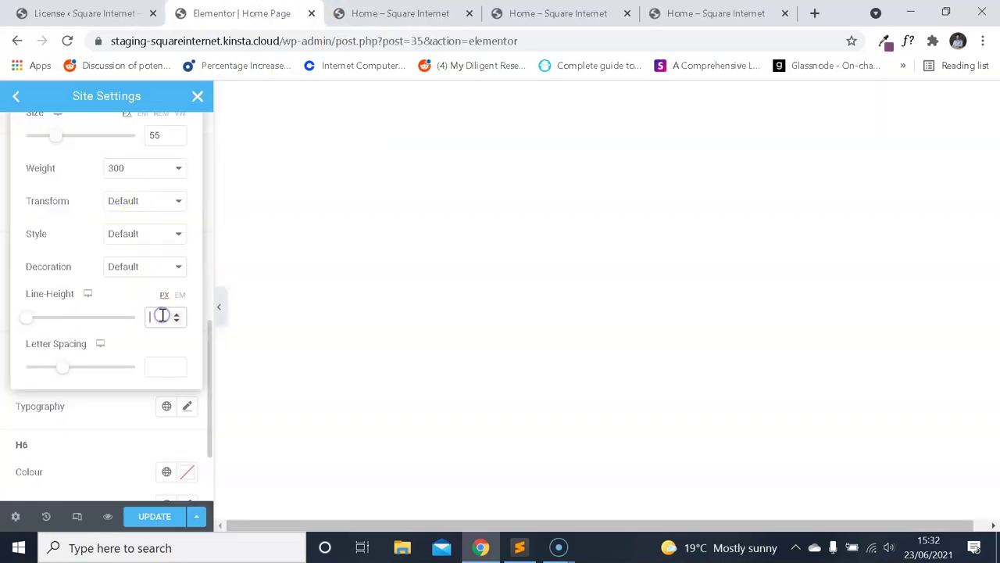
pyautogui.click(716, 13)
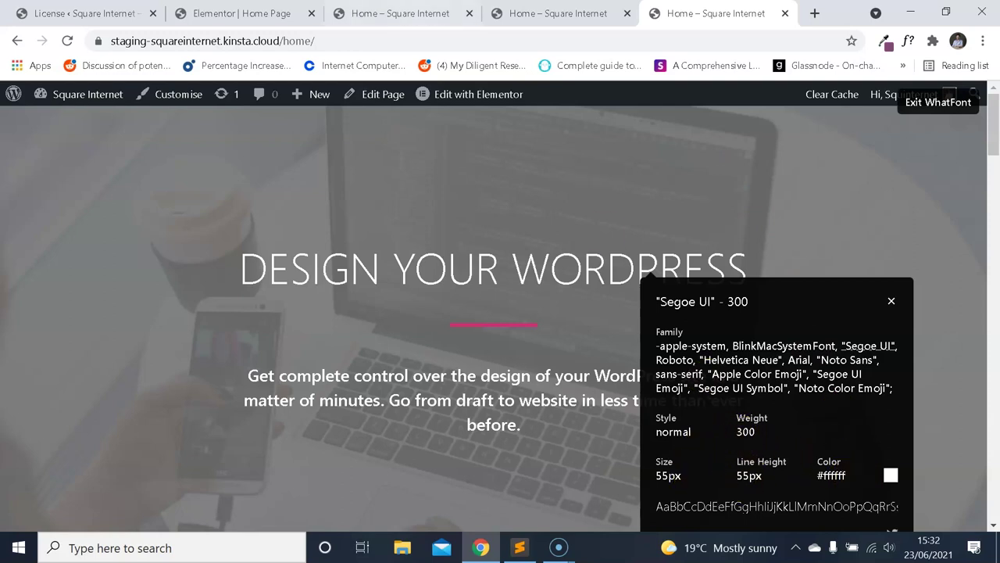
pyautogui.click(242, 13)
# Set the H1 colour to white (#fff) and close the homepage's font details panel.
pyautogui.scroll(-3, 144, 291)
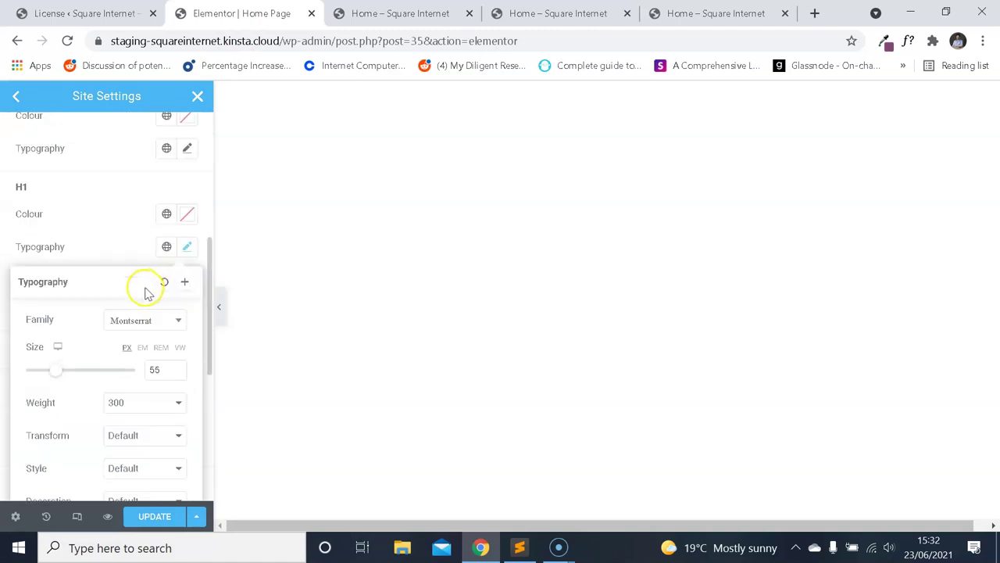
pyautogui.click(195, 214)
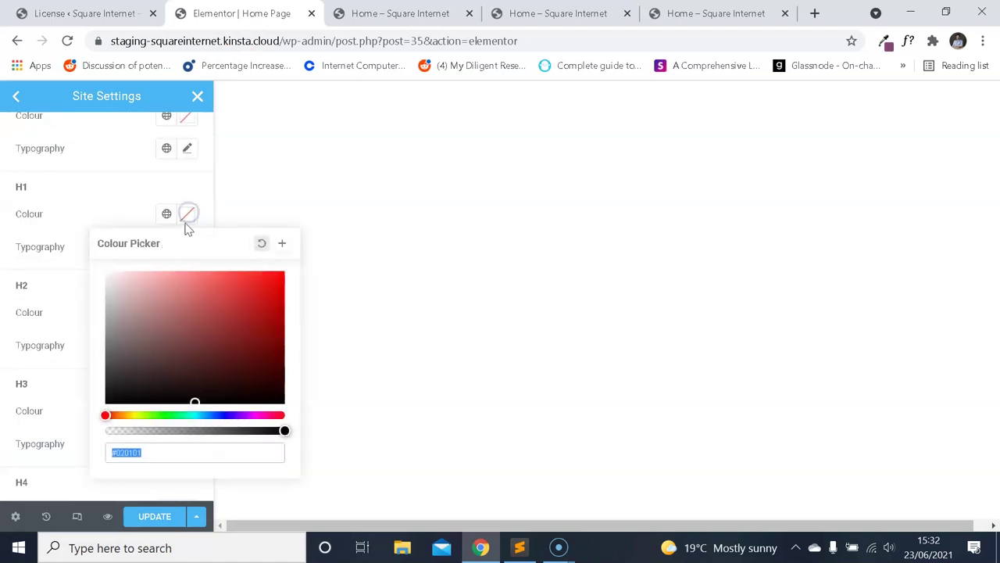
pyautogui.click(101, 229)
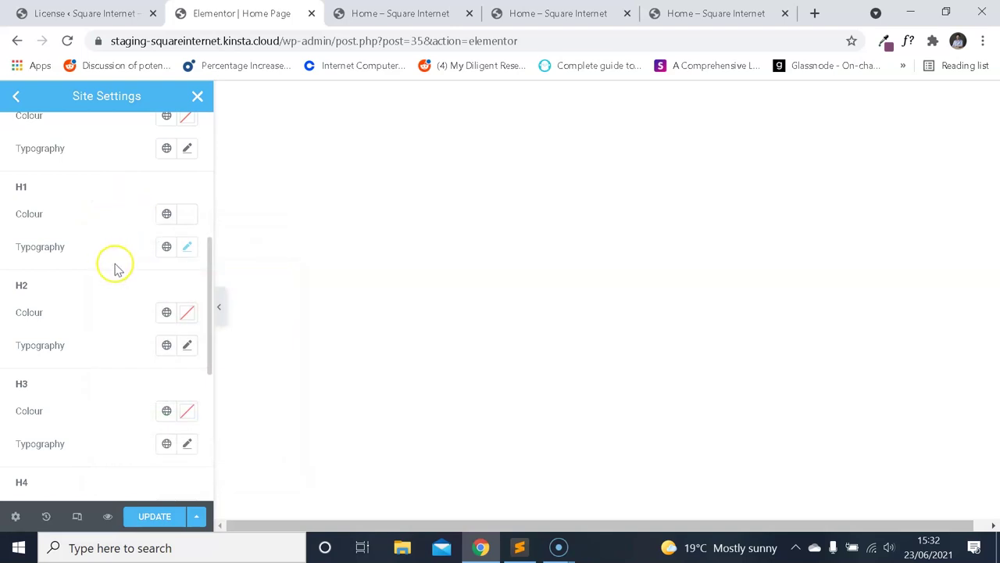
pyautogui.click(714, 13)
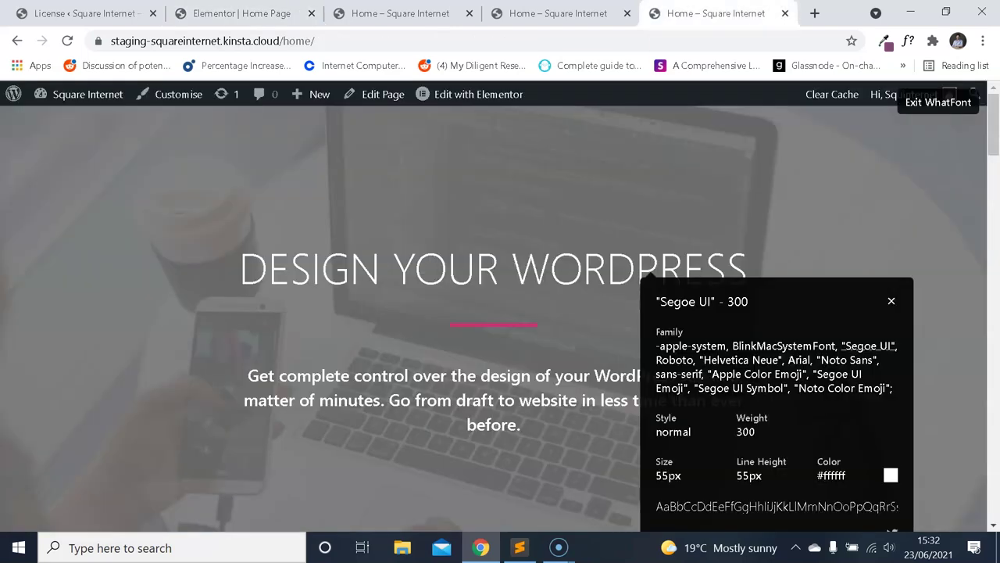
pyautogui.click(891, 301)
# Scroll the live homepage down to the EXPERIENCE DESIGN AT SCALE section.
pyautogui.scroll(-1, 617, 387)
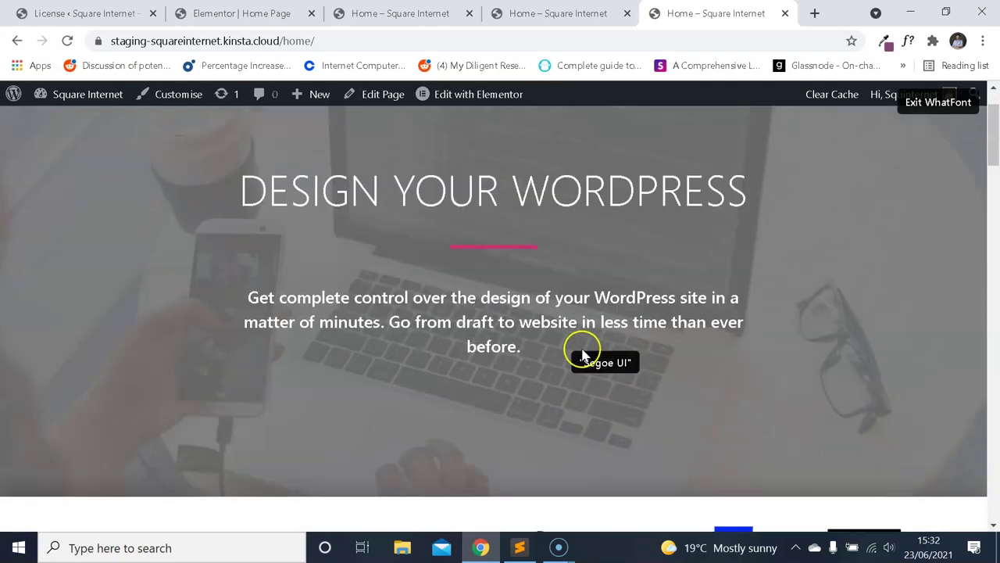
pyautogui.scroll(-12, 536, 328)
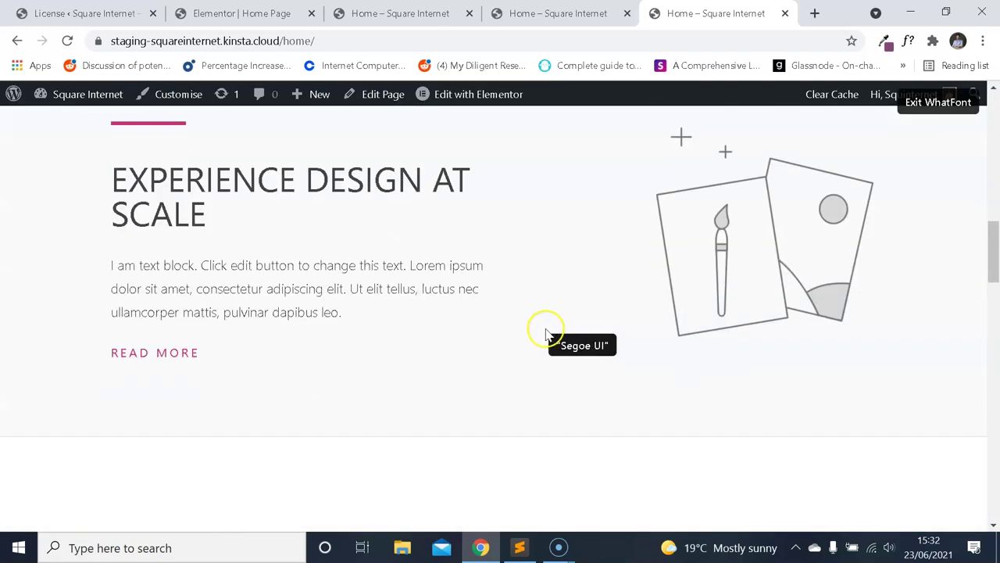
pyautogui.scroll(10, 390, 281)
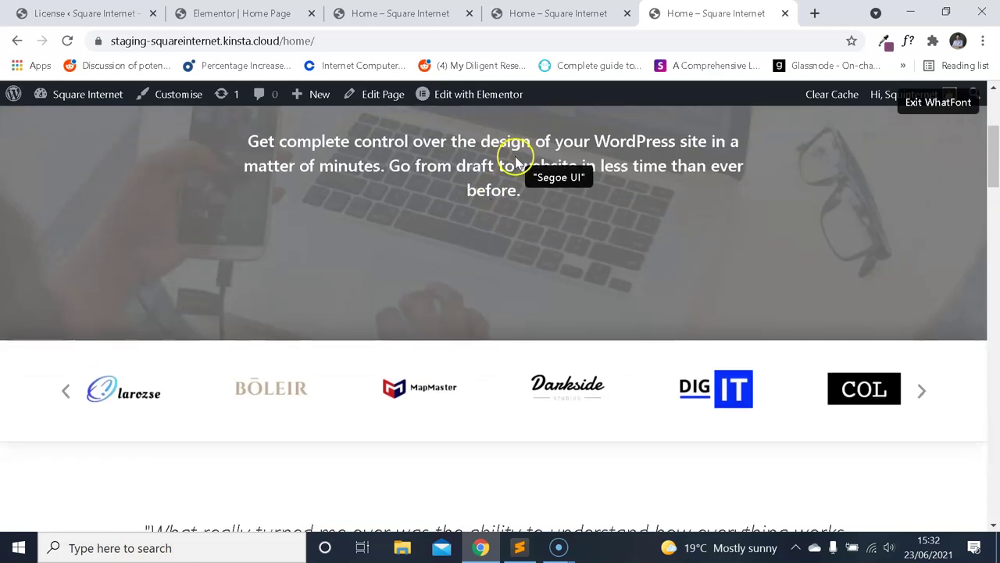
pyautogui.scroll(1, 515, 161)
pyautogui.scroll(-12, 539, 248)
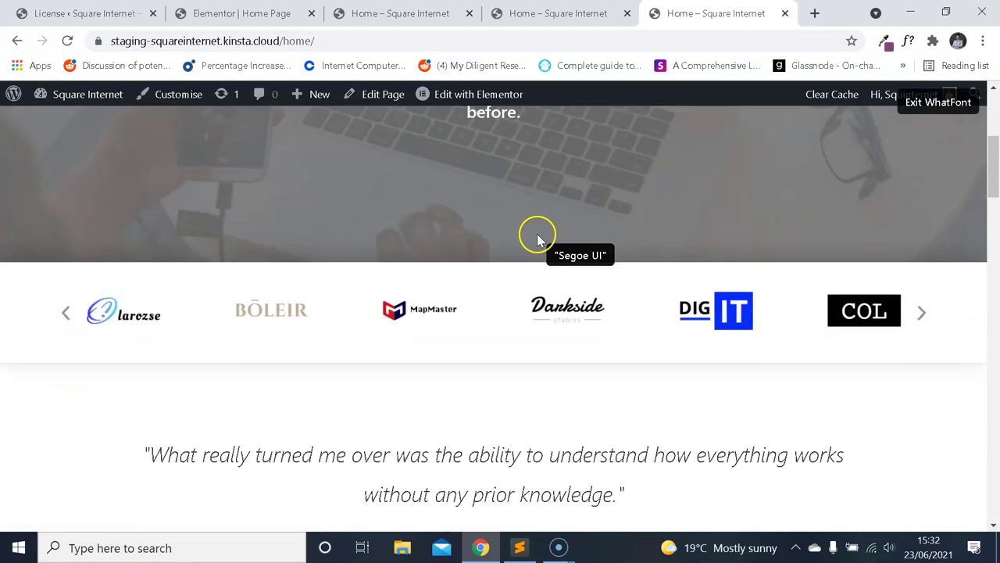
pyautogui.scroll(-12, 544, 254)
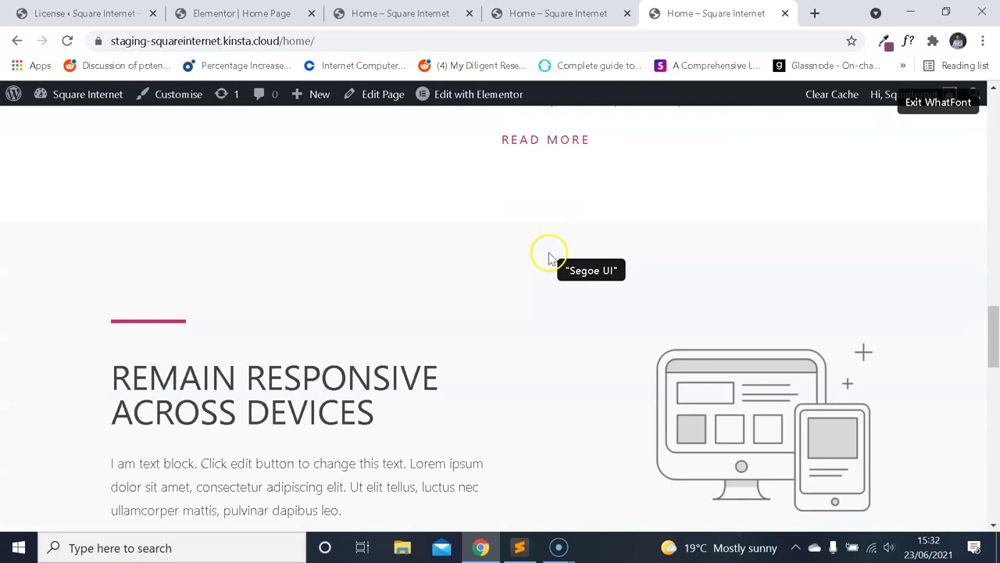
pyautogui.moveTo(992, 414); pyautogui.dragTo(984, 148)
pyautogui.scroll(2, 495, 239)
pyautogui.scroll(-1, 474, 235)
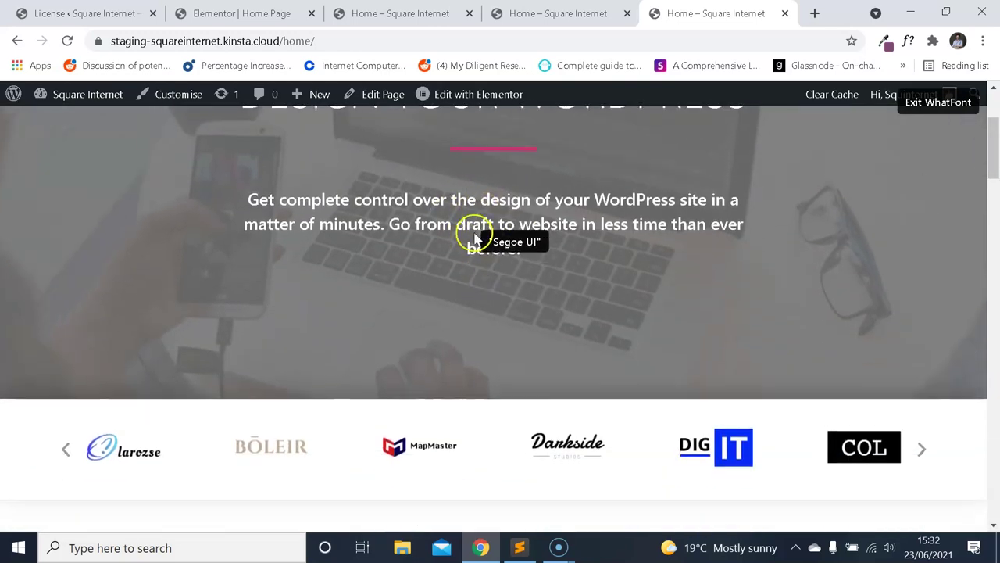
pyautogui.scroll(-4, 476, 234)
pyautogui.scroll(-4, 471, 241)
pyautogui.scroll(4, 495, 246)
pyautogui.scroll(-5, 482, 262)
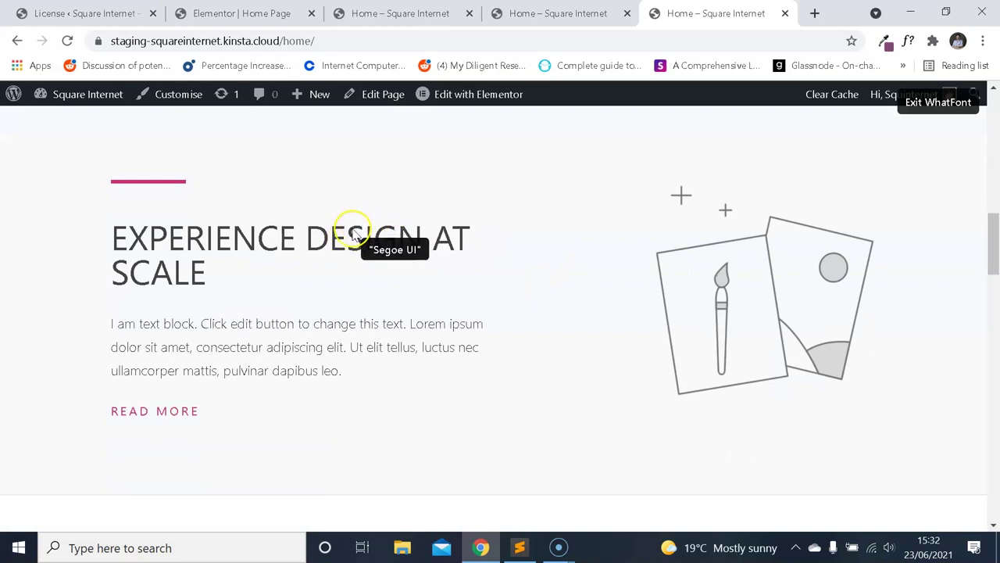
# Inspect the EXPERIENCE DESIGN AT SCALE heading's font details with WhatFont.
pyautogui.click(355, 232)
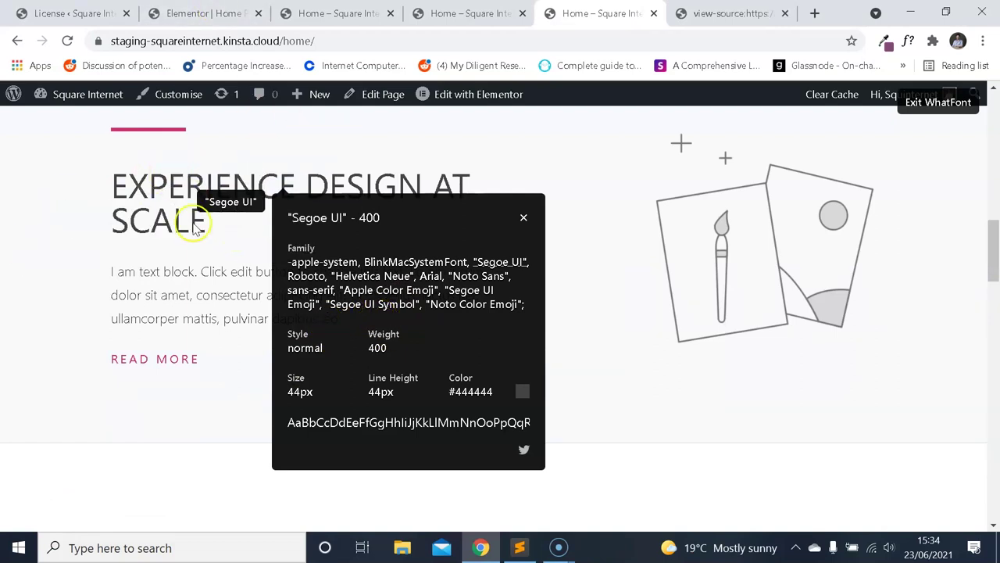
pyautogui.click(202, 13)
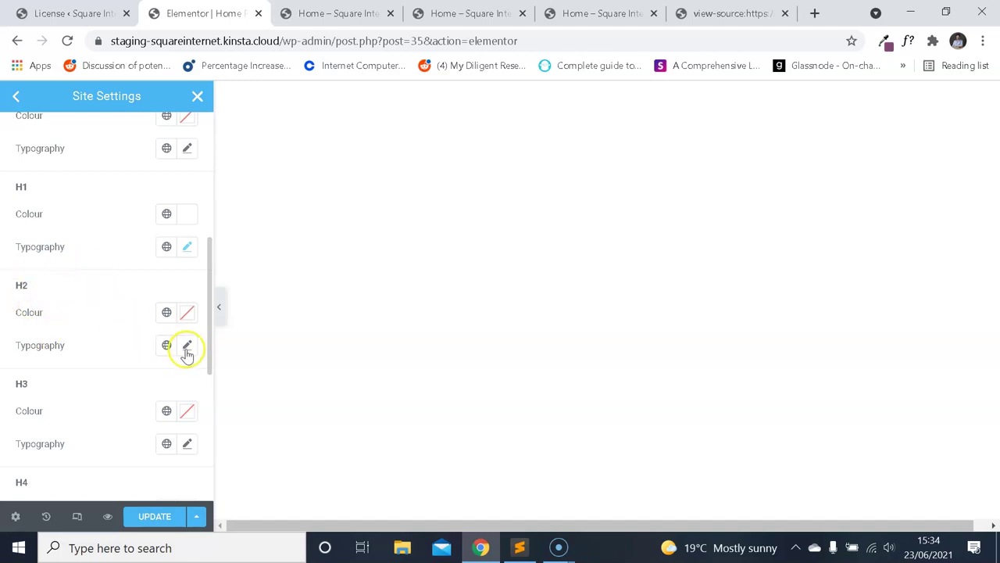
pyautogui.click(731, 13)
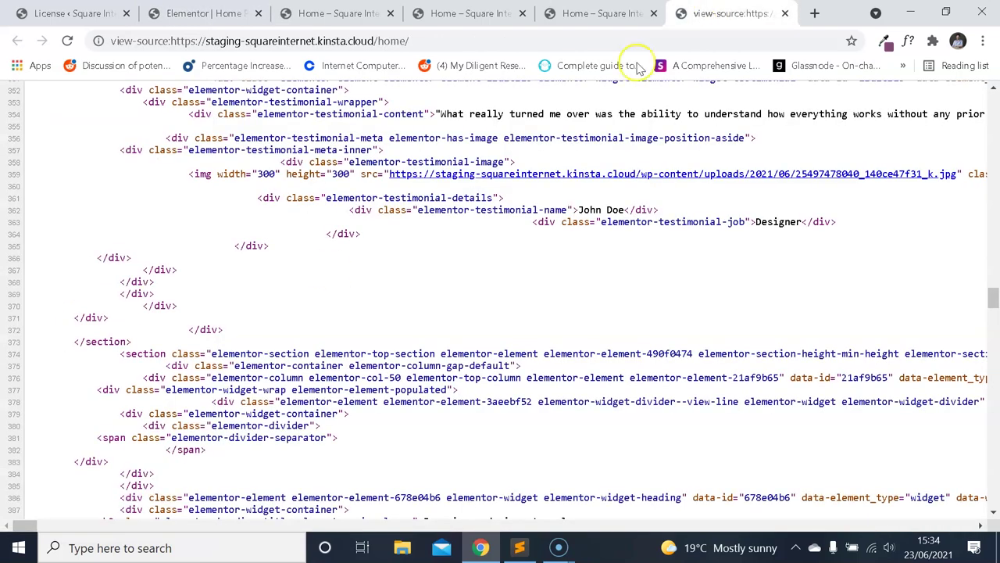
pyautogui.click(598, 14)
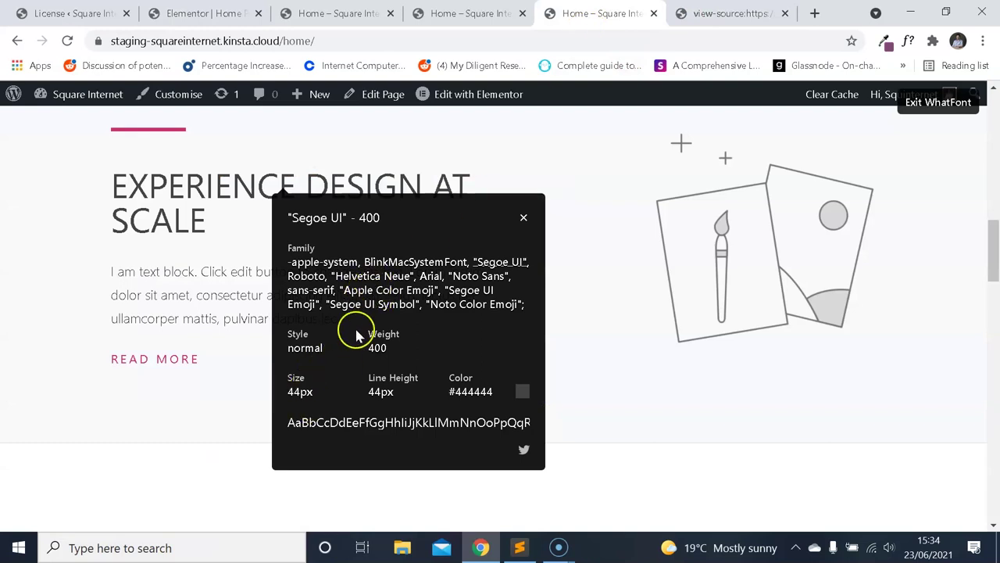
pyautogui.click(207, 13)
# Set the H2 font family to Montserrat.
pyautogui.click(186, 344)
pyautogui.scroll(-2, 125, 419)
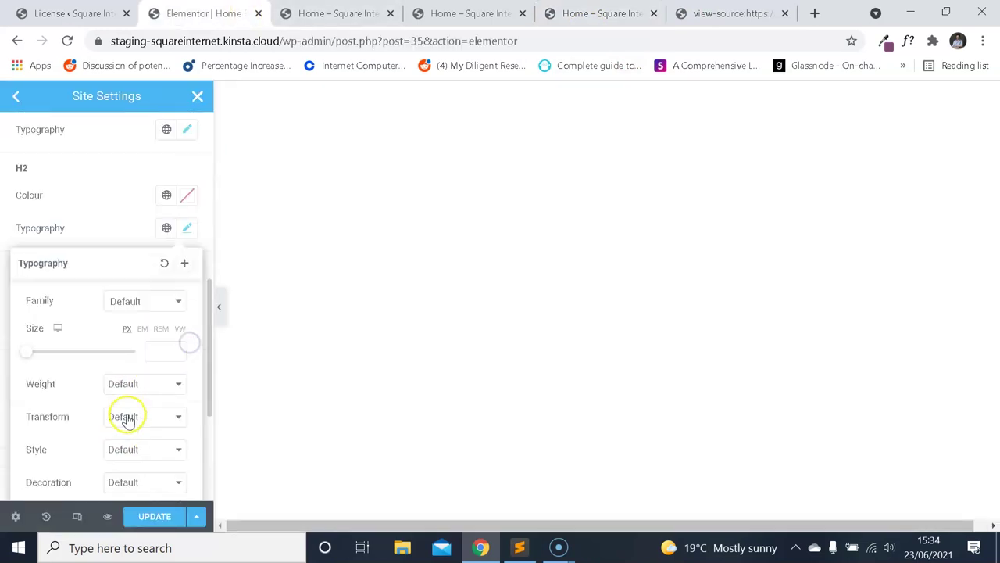
pyautogui.click(154, 304)
pyautogui.write('mon')
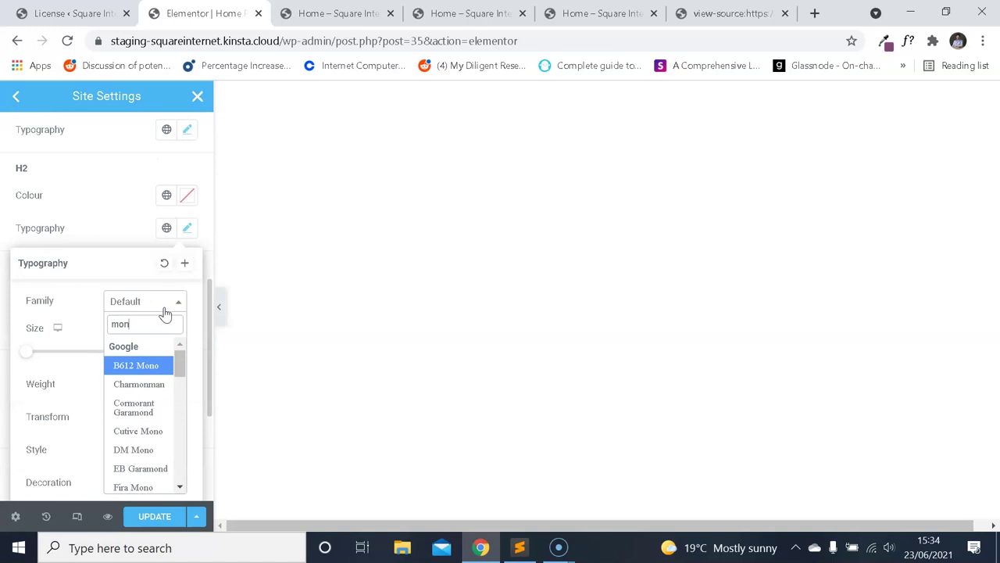
pyautogui.write('t')
pyautogui.click(156, 402)
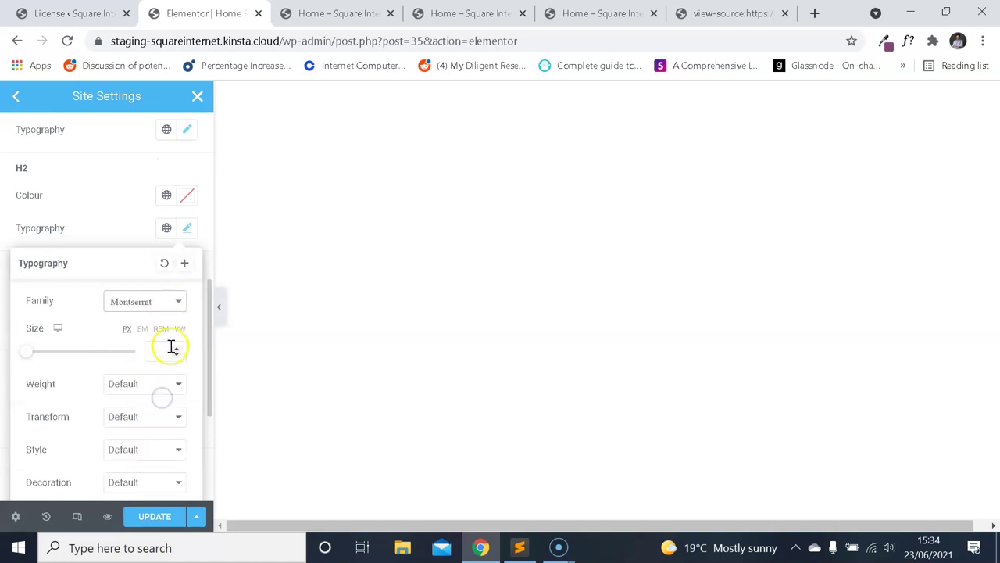
# Recheck the section heading's size on the live homepage and close the page source view.
pyautogui.click(726, 13)
pyautogui.click(601, 14)
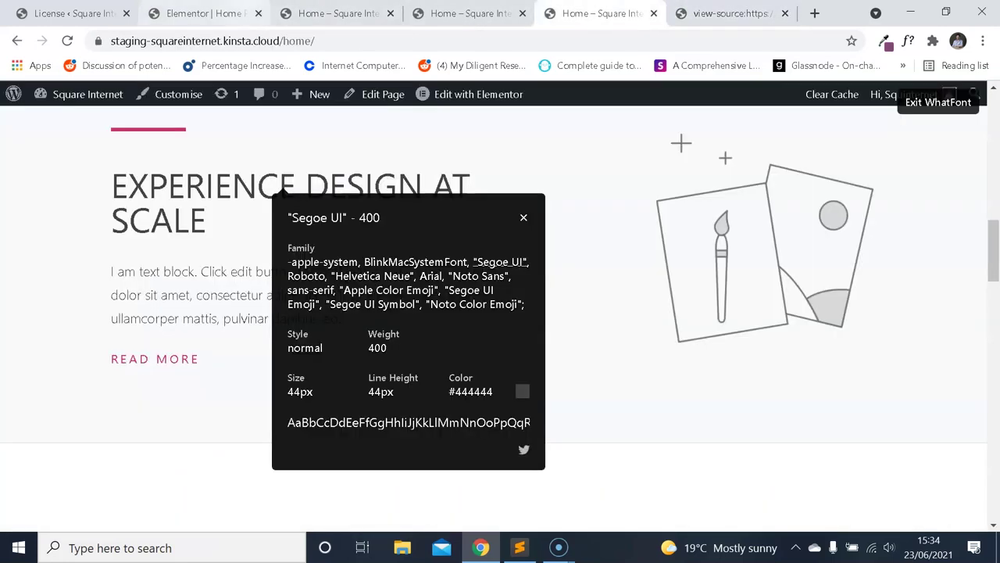
pyautogui.hotkey('ctrl', '2')
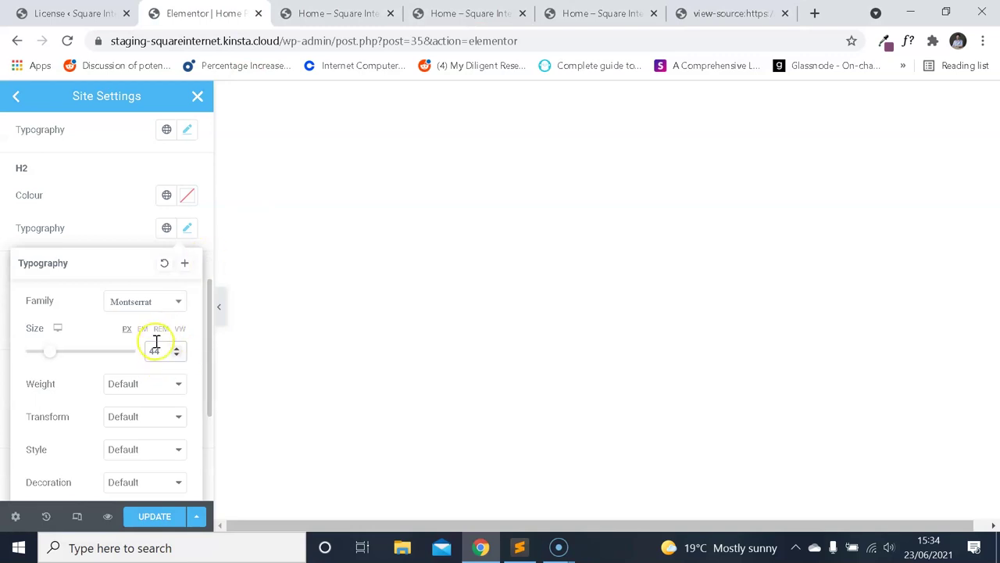
pyautogui.hotkey('ctrl', '6')
pyautogui.hotkey('ctrl', '5')
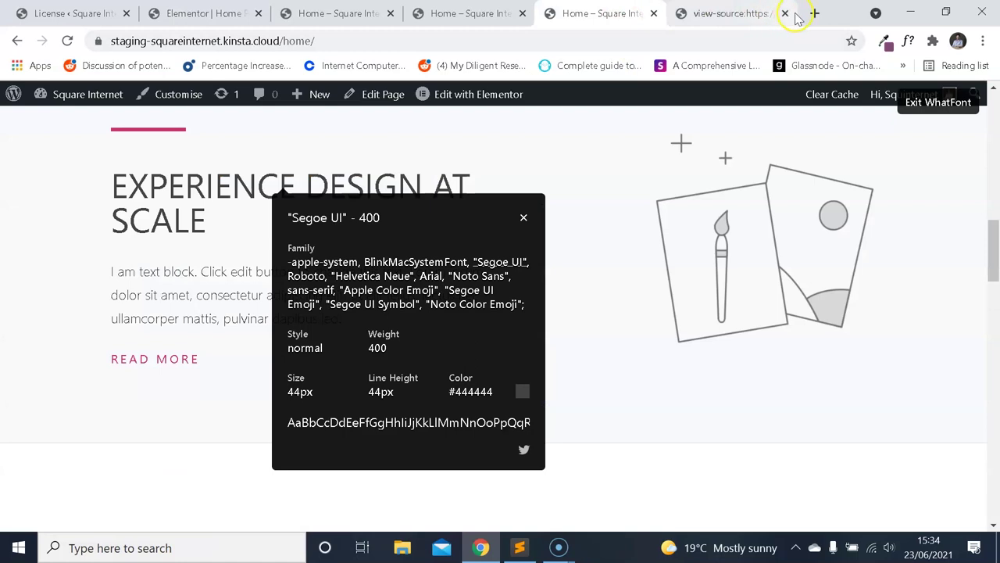
pyautogui.click(785, 13)
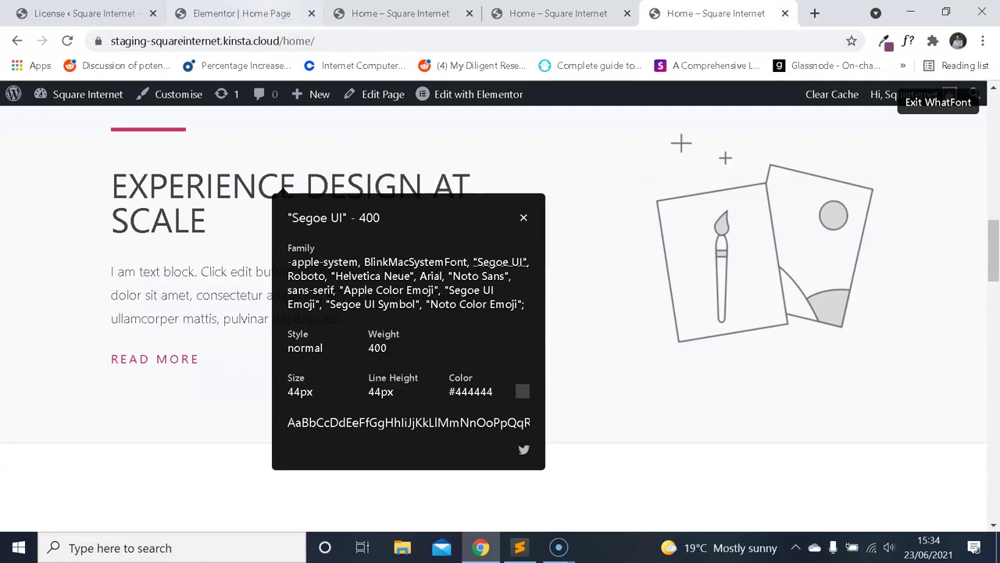
pyautogui.hotkey('ctrl', '2')
# Set the H2 font weight to 400 and enter 44 px.
pyautogui.scroll(-2, 125, 359)
pyautogui.click(154, 266)
pyautogui.click(133, 319)
pyautogui.write('44')
# Check the heading's line height and colour on the live page, then close H2 typography.
pyautogui.click(693, 10)
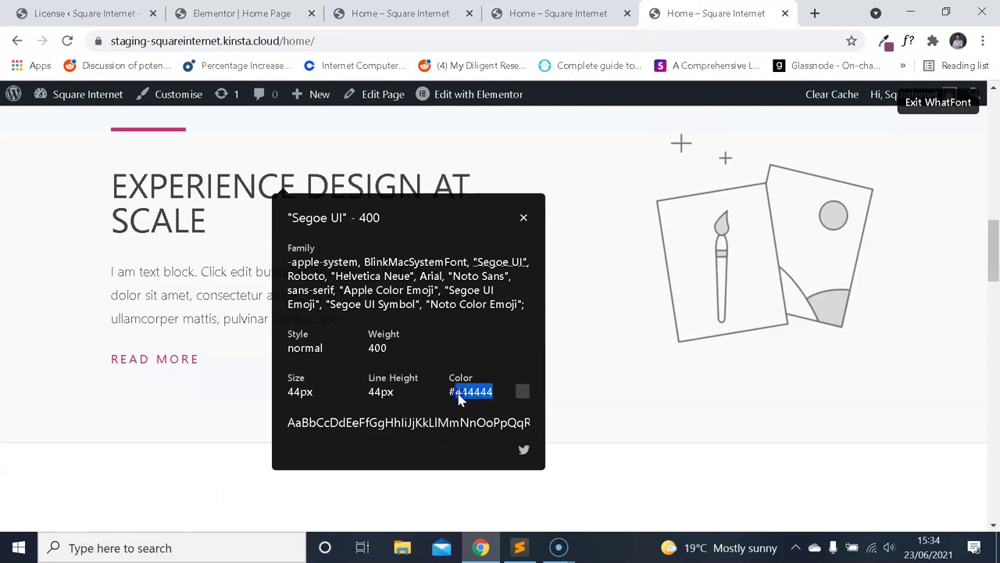
pyautogui.click(283, 11)
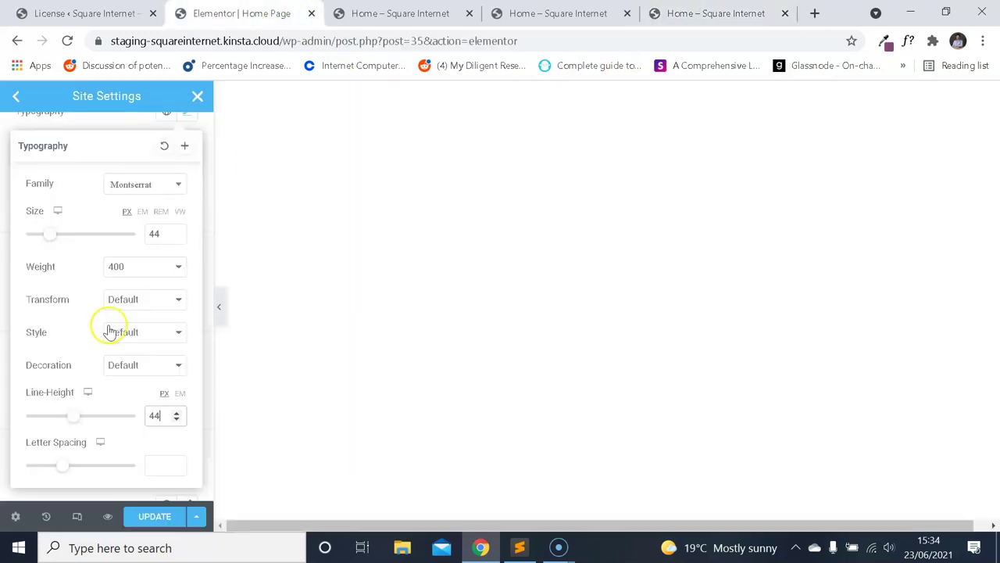
pyautogui.scroll(2, 168, 259)
pyautogui.click(188, 236)
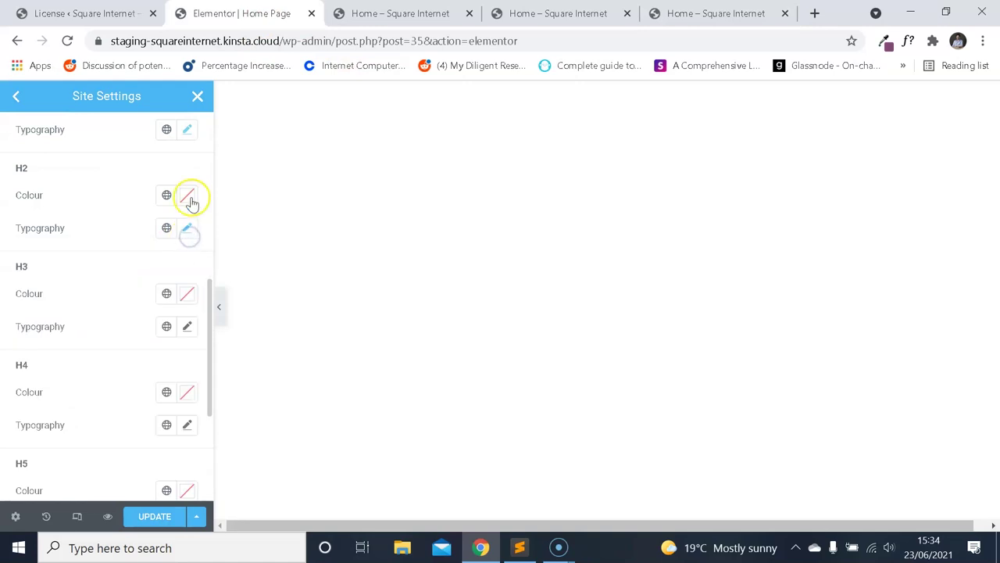
# Set the H2 colour to #444444 and close the homepage's font details panel.
pyautogui.click(190, 198)
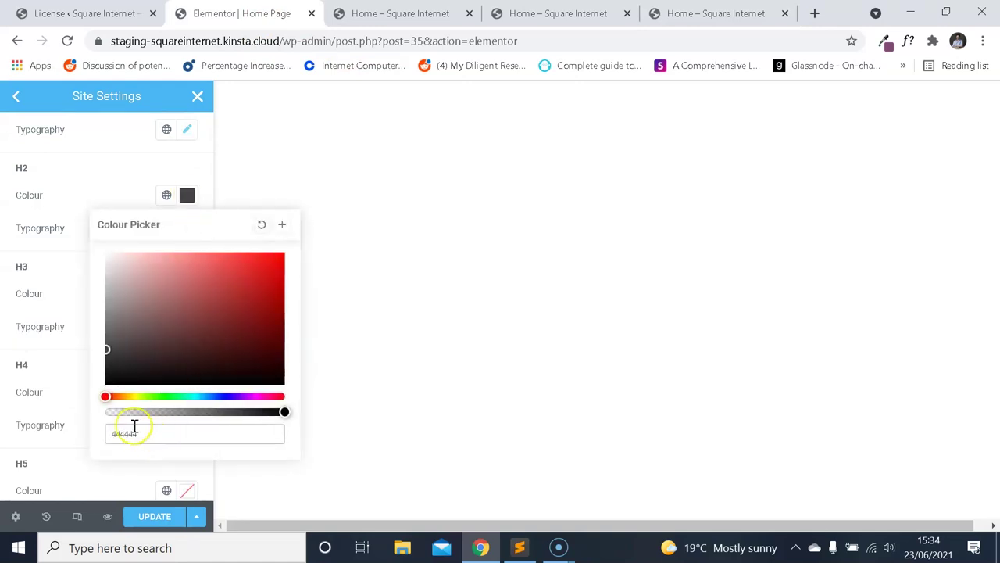
pyautogui.click(92, 232)
pyautogui.hotkey('ctrl', '5')
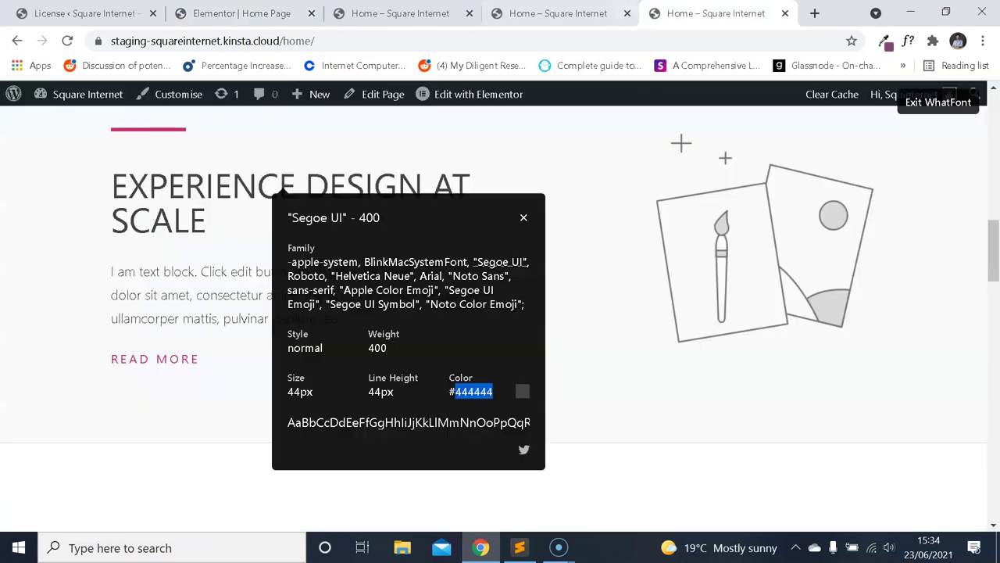
pyautogui.click(523, 219)
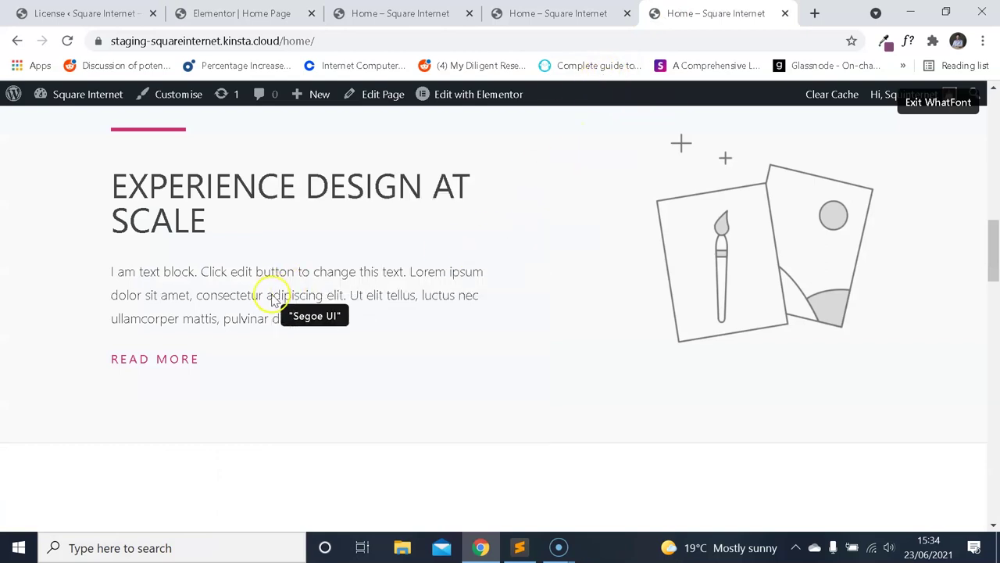
# Inspect the demo page's body paragraph font with WhatFont.
pyautogui.scroll(3, 289, 303)
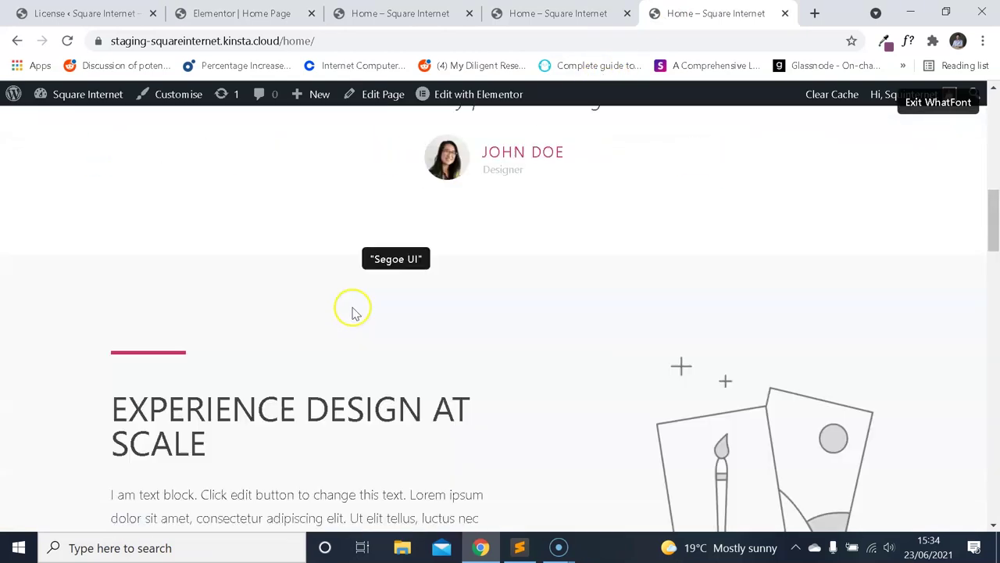
pyautogui.scroll(-4, 353, 308)
pyautogui.click(309, 205)
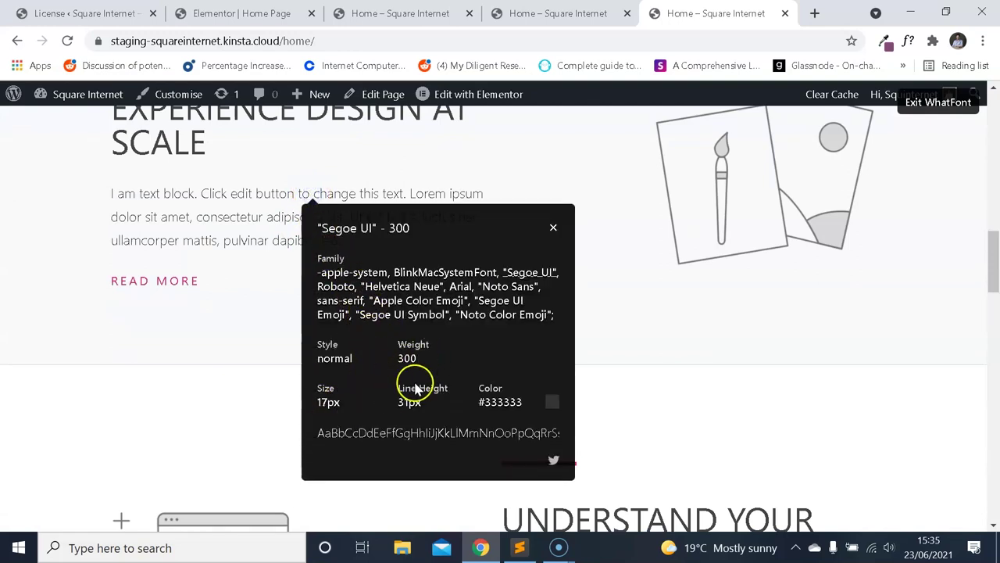
# Set the Site Settings body typography font family to Montserrat.
pyautogui.click(206, 17)
pyautogui.scroll(6, 135, 264)
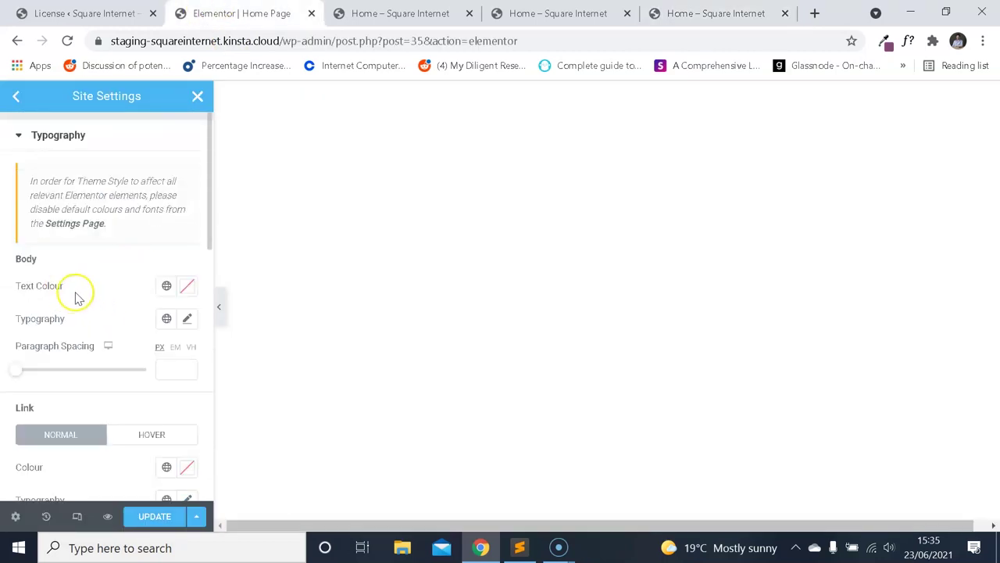
pyautogui.scroll(-10, 158, 315)
pyautogui.scroll(10, 158, 311)
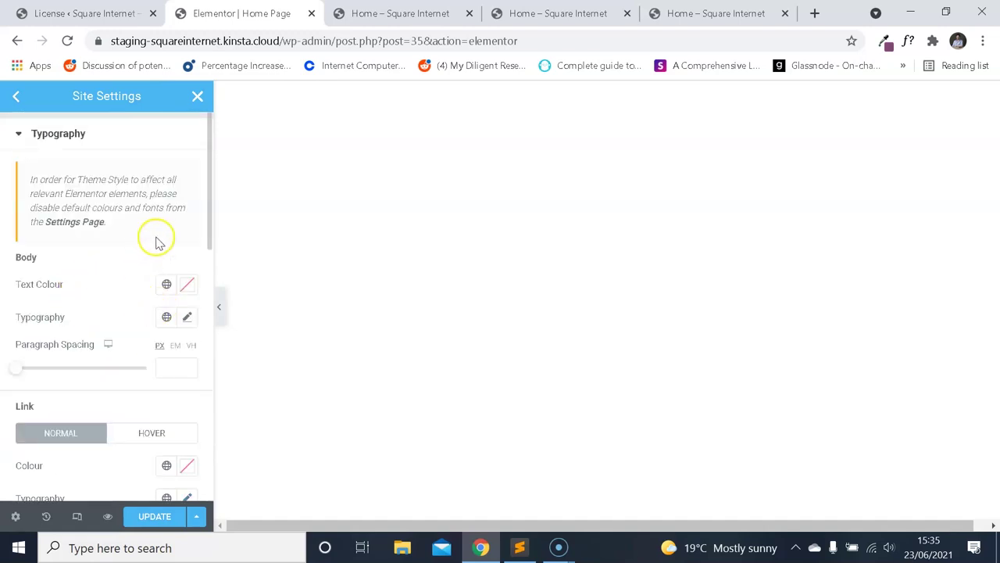
pyautogui.click(185, 317)
pyautogui.click(160, 387)
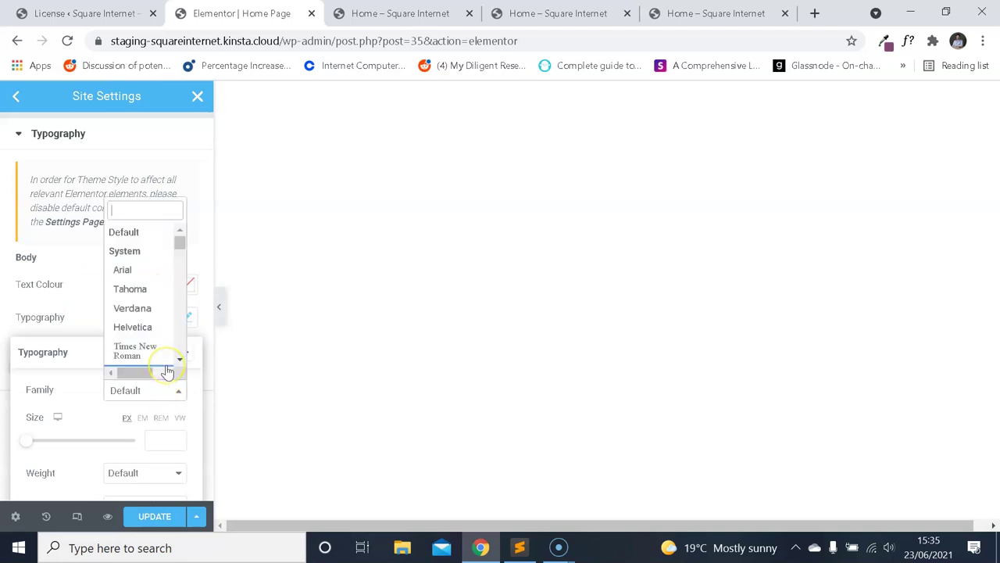
pyautogui.write('mont')
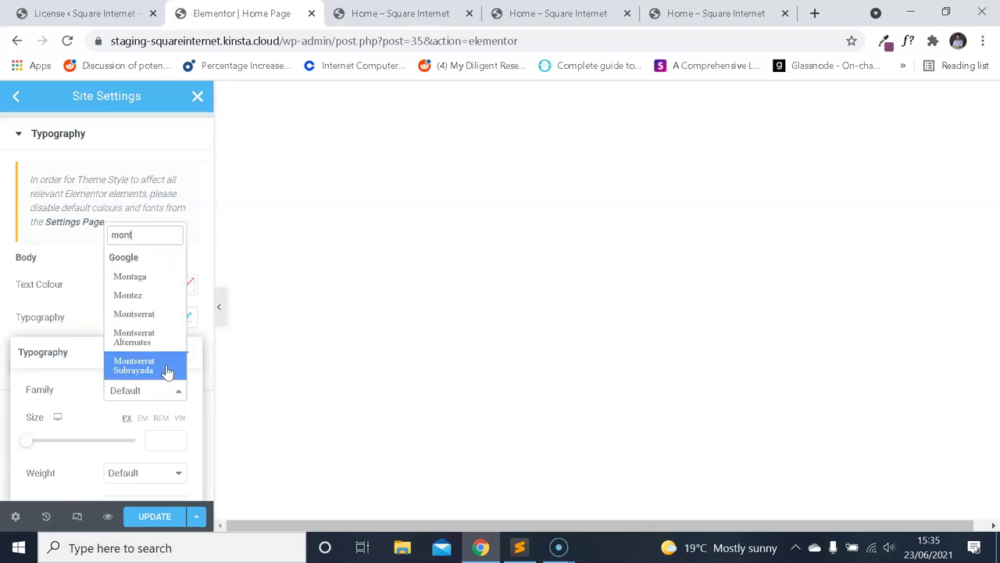
pyautogui.click(162, 316)
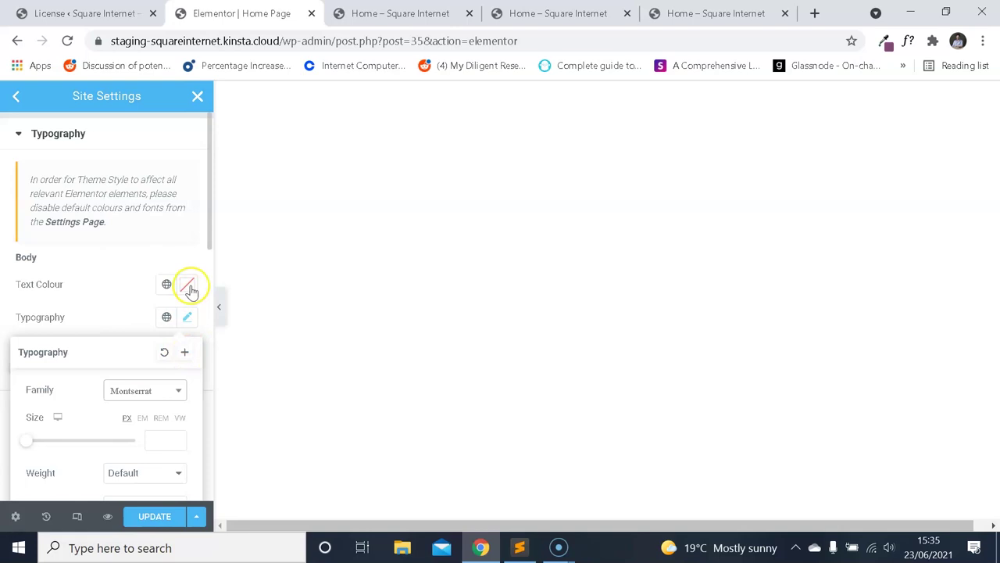
pyautogui.scroll(-3, 191, 324)
# Recheck the demo body font details and set the body font weight to 300.
pyautogui.click(715, 14)
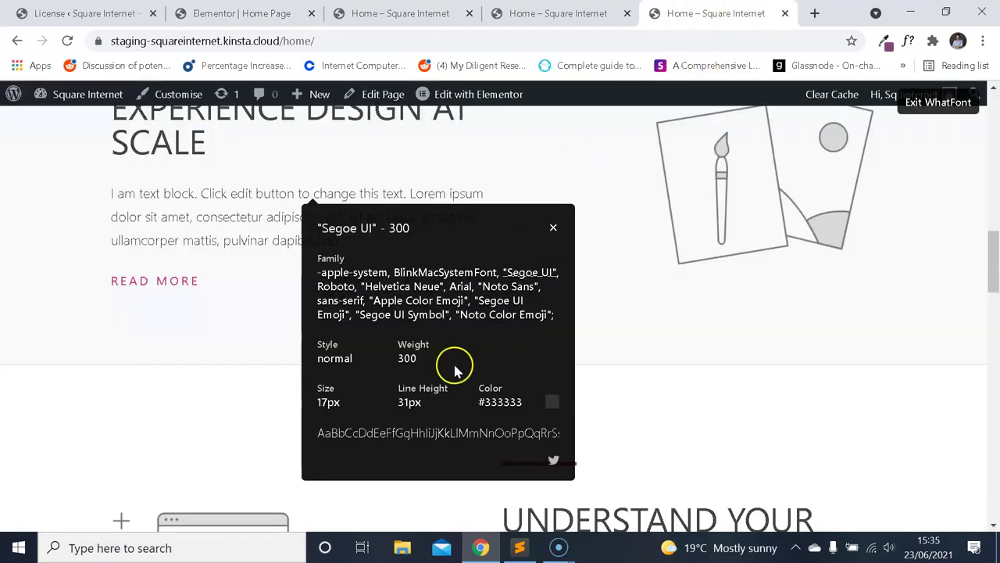
pyautogui.click(268, 13)
pyautogui.scroll(-2, 139, 308)
pyautogui.scroll(2, 158, 268)
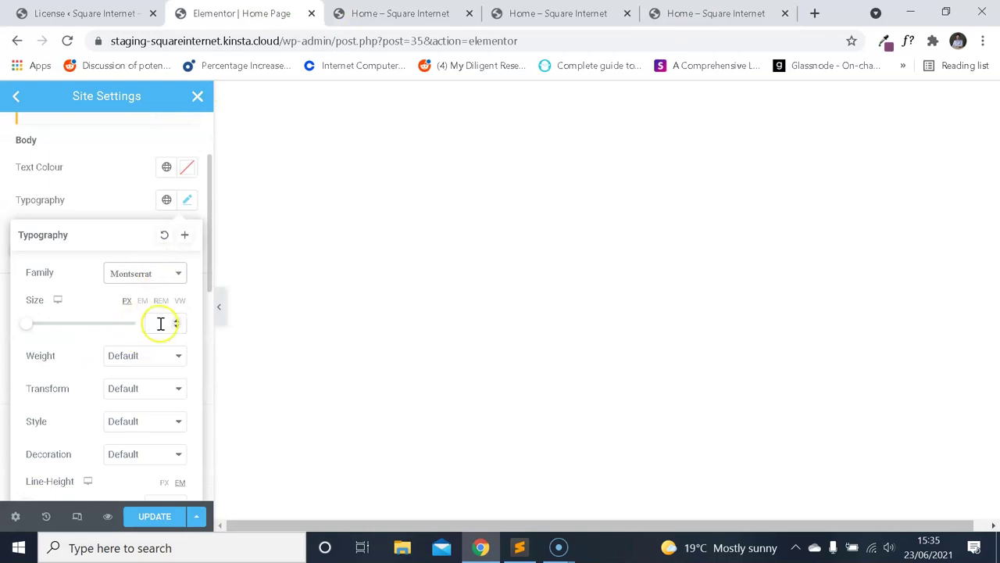
pyautogui.scroll(-3, 156, 322)
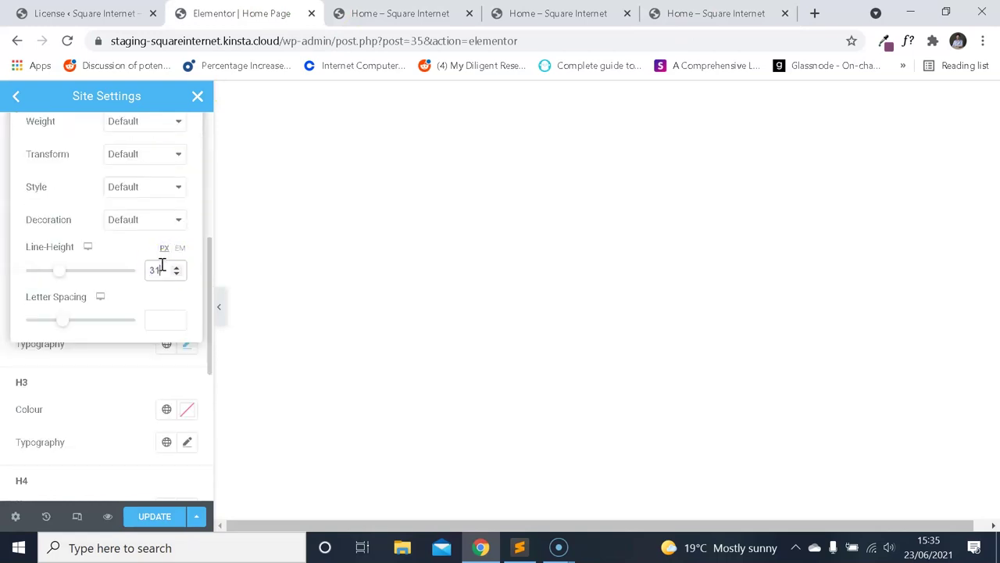
pyautogui.scroll(3, 160, 265)
pyautogui.click(672, 13)
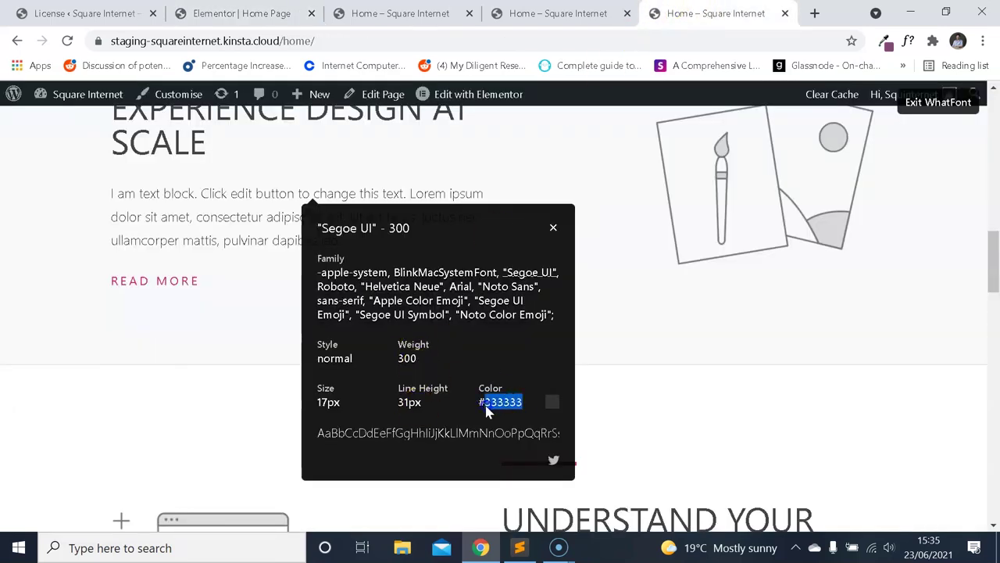
pyautogui.click(242, 14)
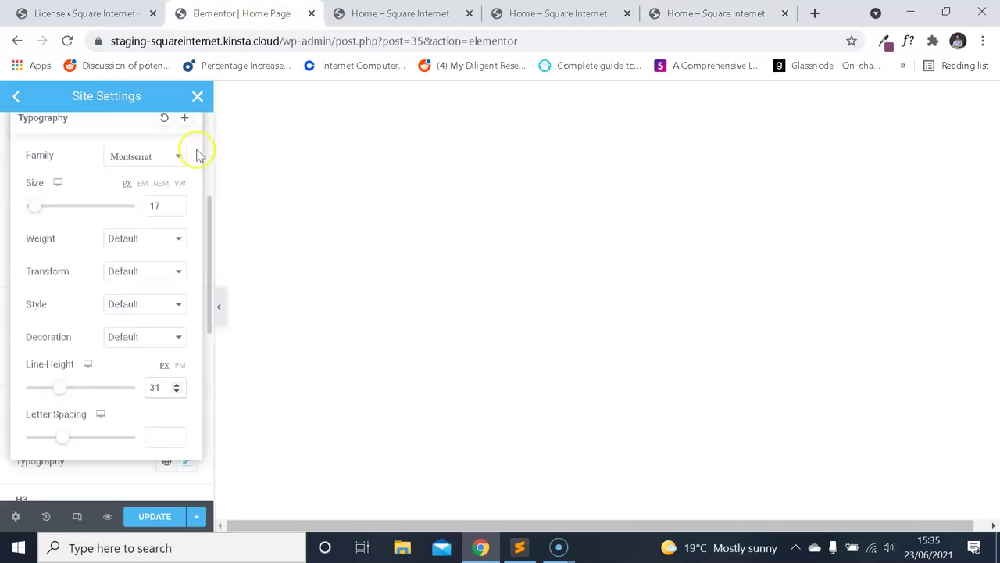
pyautogui.click(145, 238)
pyautogui.click(139, 280)
# Colour the body text #333333, then close the demo's body font popup.
pyautogui.scroll(2, 140, 248)
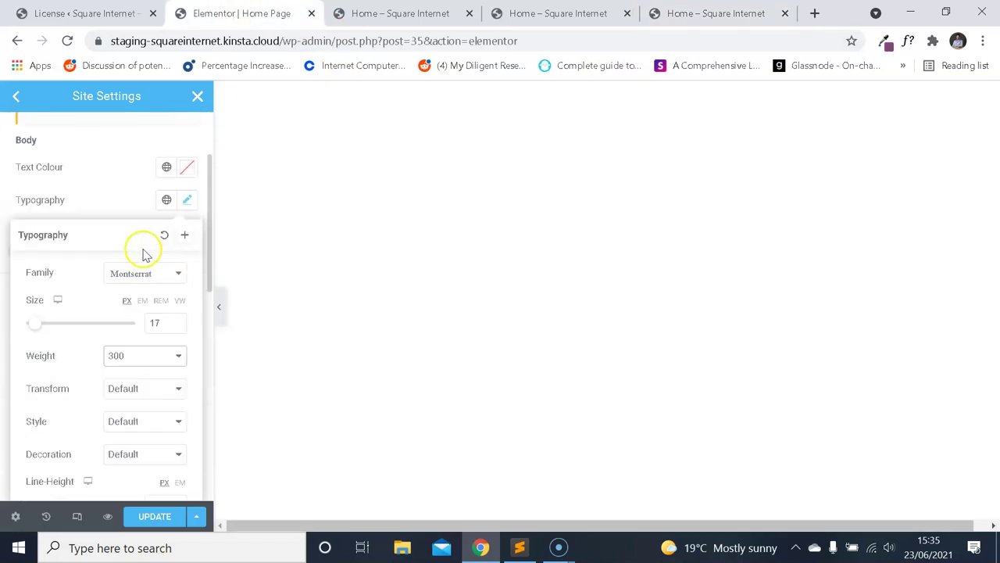
pyautogui.click(189, 169)
pyautogui.click(104, 330)
pyautogui.click(126, 169)
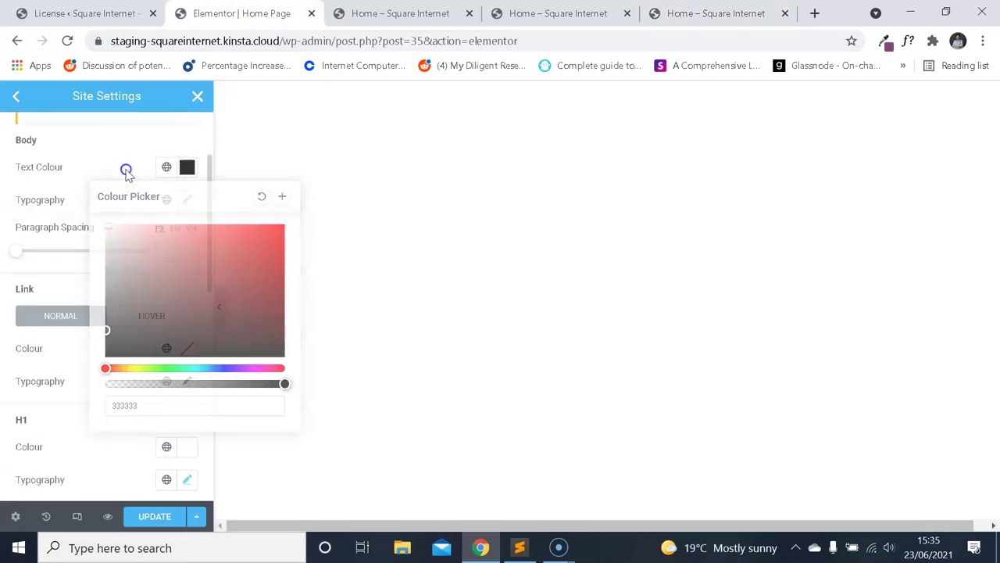
pyautogui.scroll(-5, 143, 297)
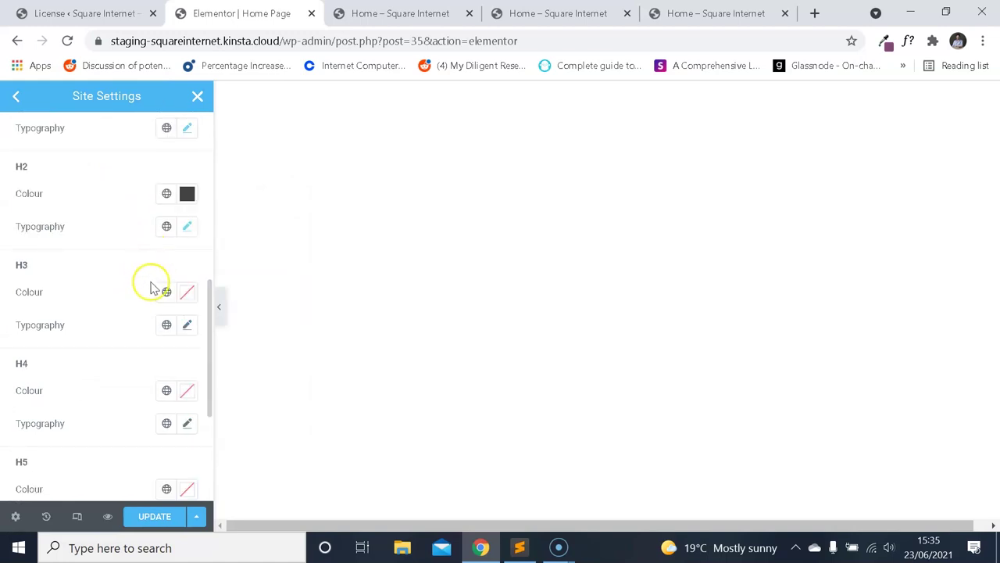
pyautogui.scroll(5, 147, 277)
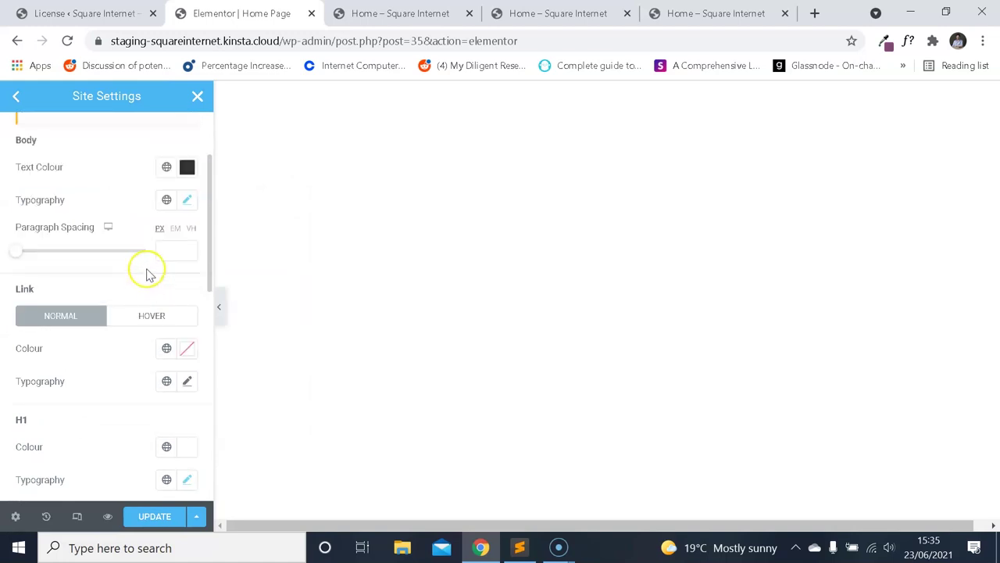
pyautogui.click(707, 13)
pyautogui.click(553, 226)
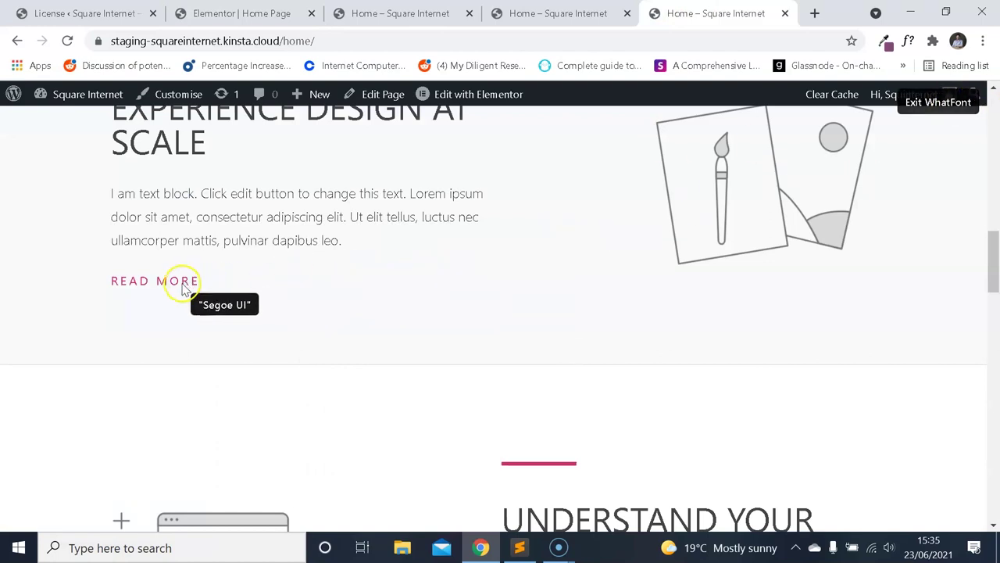
# Inspect the READ MORE link's font: Segoe UI 400, 15px, 15px line height, #cc2e72.
pyautogui.scroll(-4, 310, 279)
pyautogui.scroll(4, 318, 266)
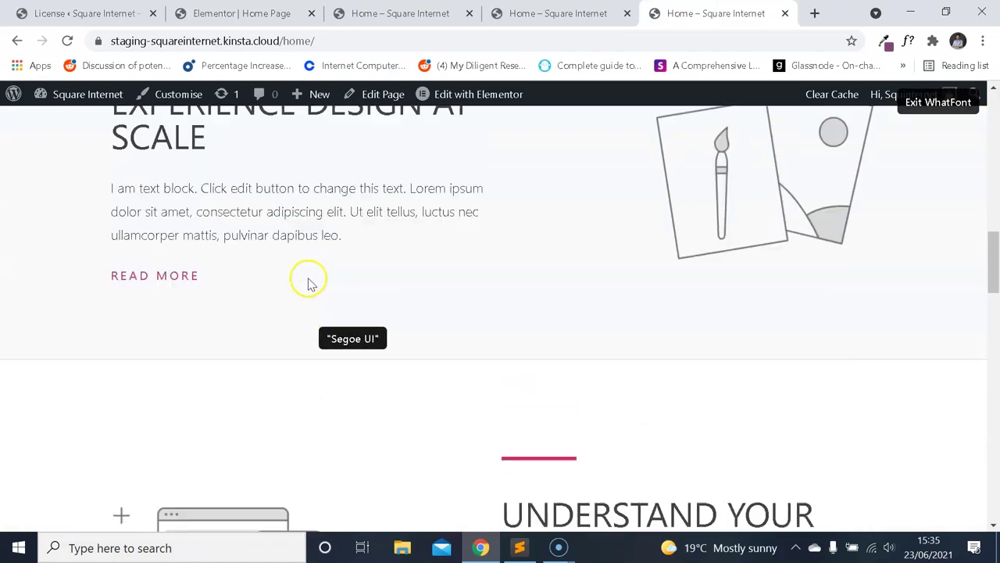
pyautogui.scroll(1, 307, 283)
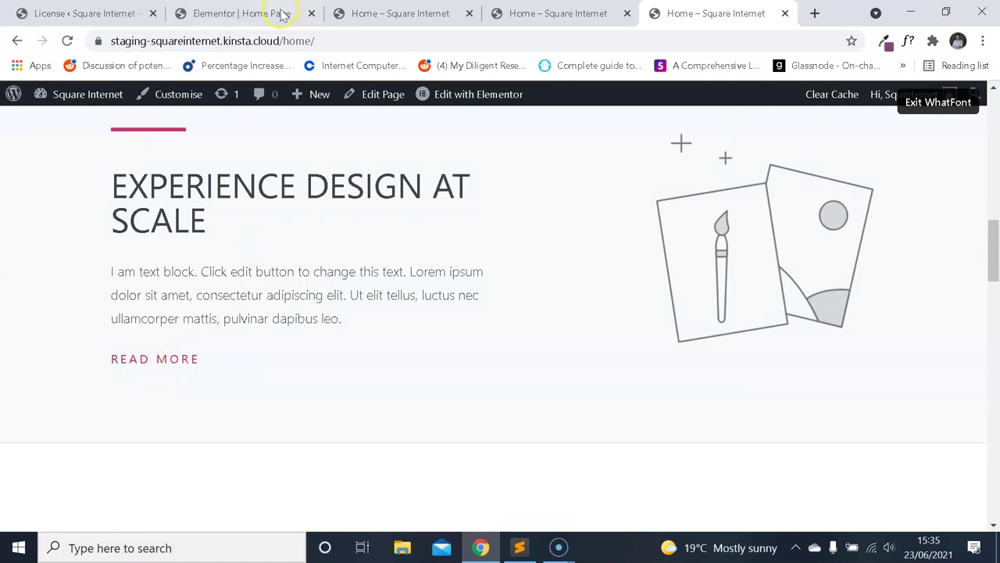
pyautogui.click(283, 16)
pyautogui.scroll(-7, 125, 289)
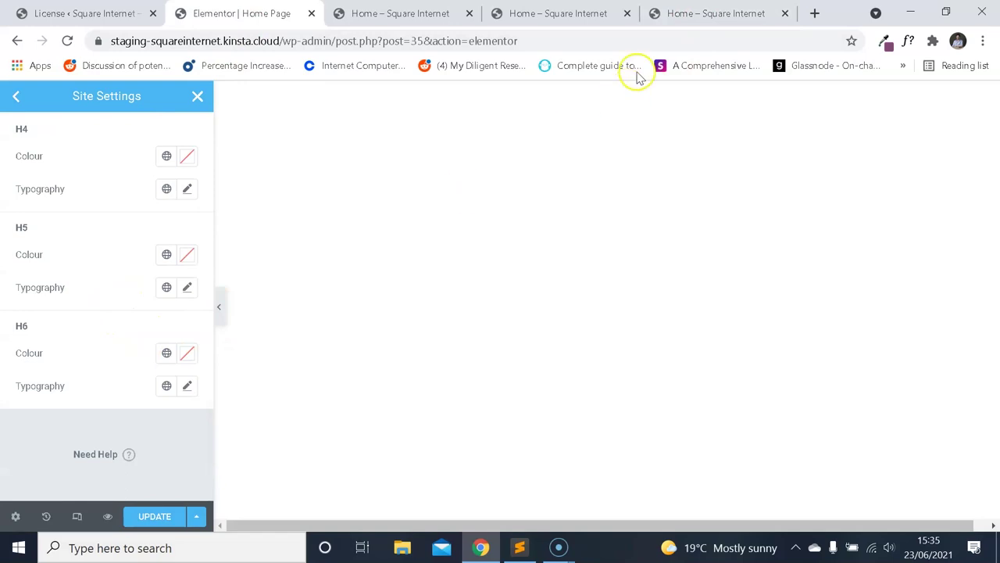
pyautogui.click(705, 17)
pyautogui.click(179, 360)
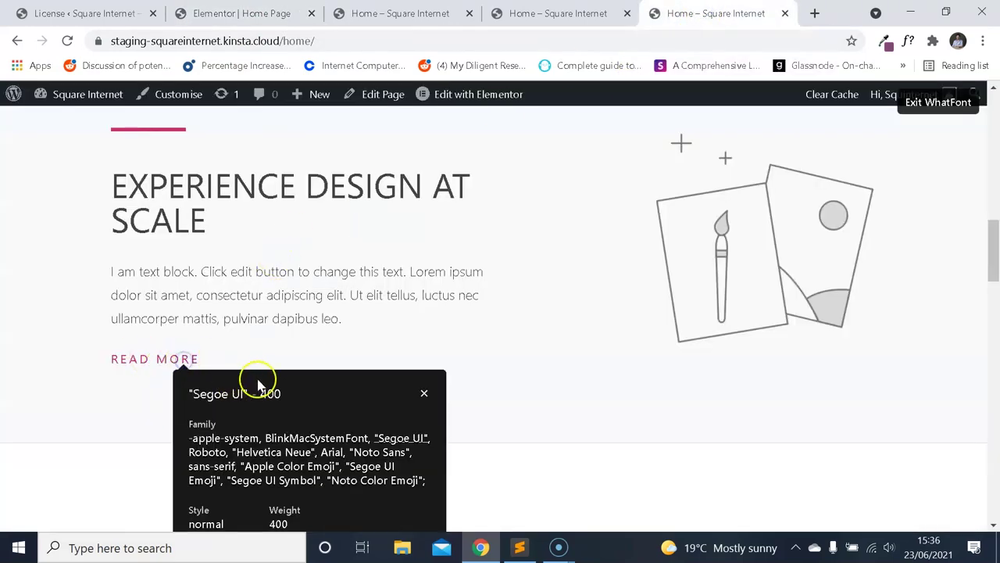
pyautogui.scroll(-1, 273, 390)
pyautogui.scroll(-1, 283, 440)
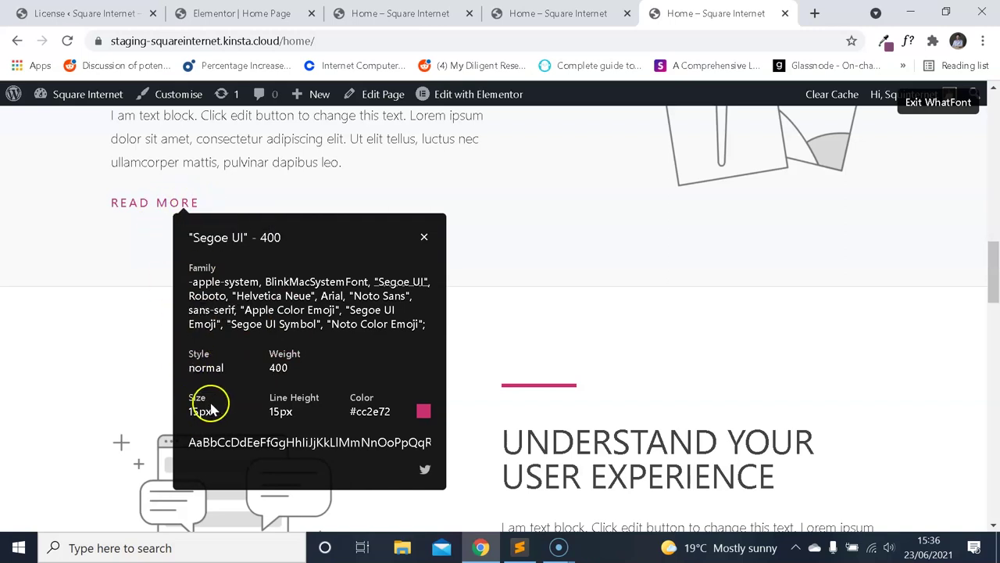
# Set the H6 typography font family to Montserrat.
pyautogui.click(229, 13)
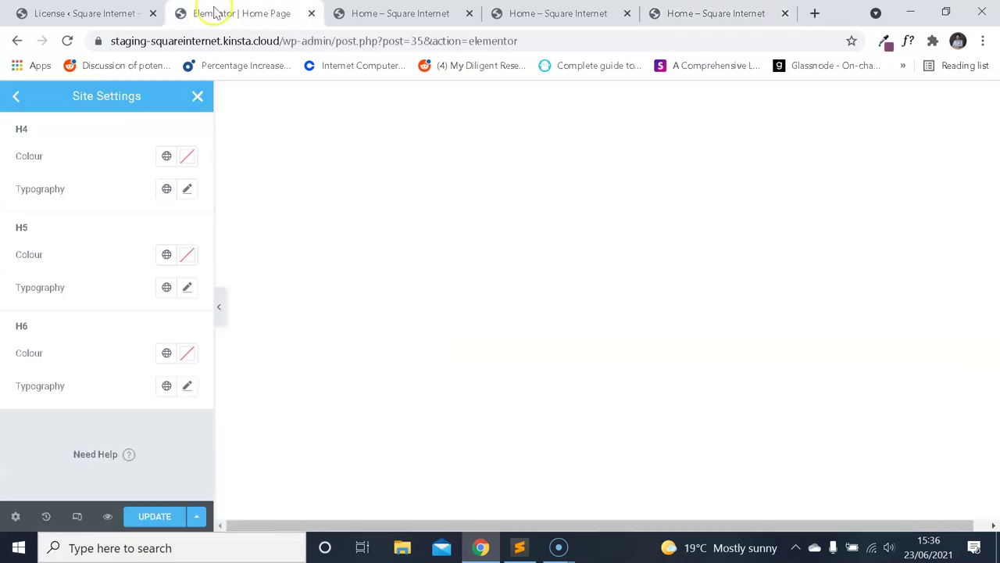
pyautogui.click(187, 386)
pyautogui.click(157, 344)
pyautogui.write('mont')
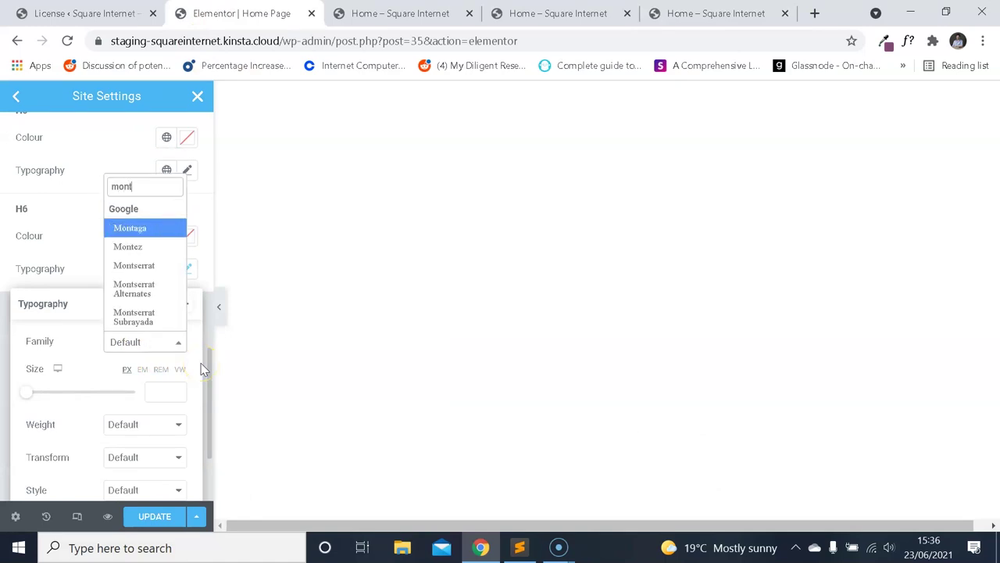
pyautogui.click(135, 267)
# Recheck the READ MORE font details and set the H6 weight to 400.
pyautogui.click(703, 13)
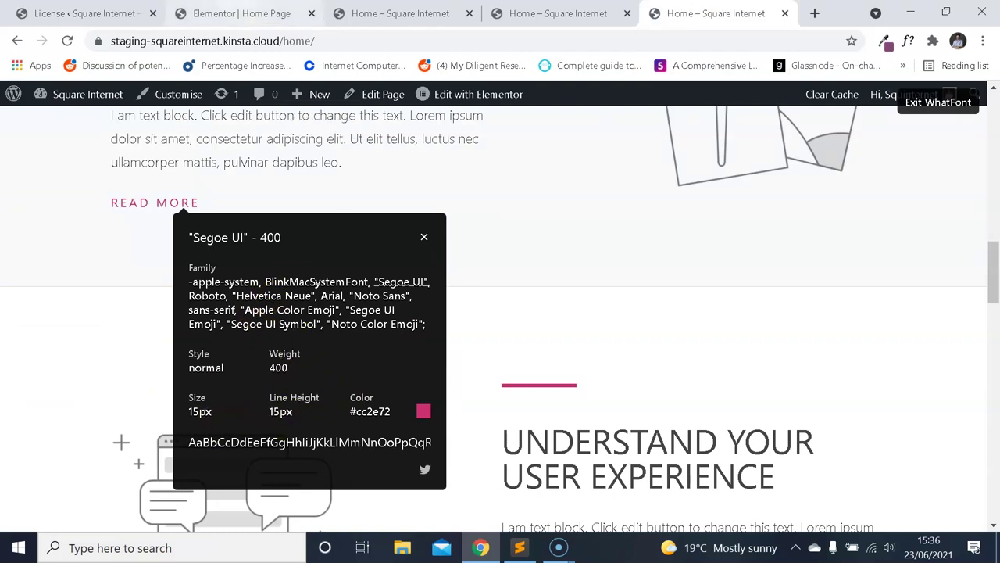
pyautogui.click(242, 13)
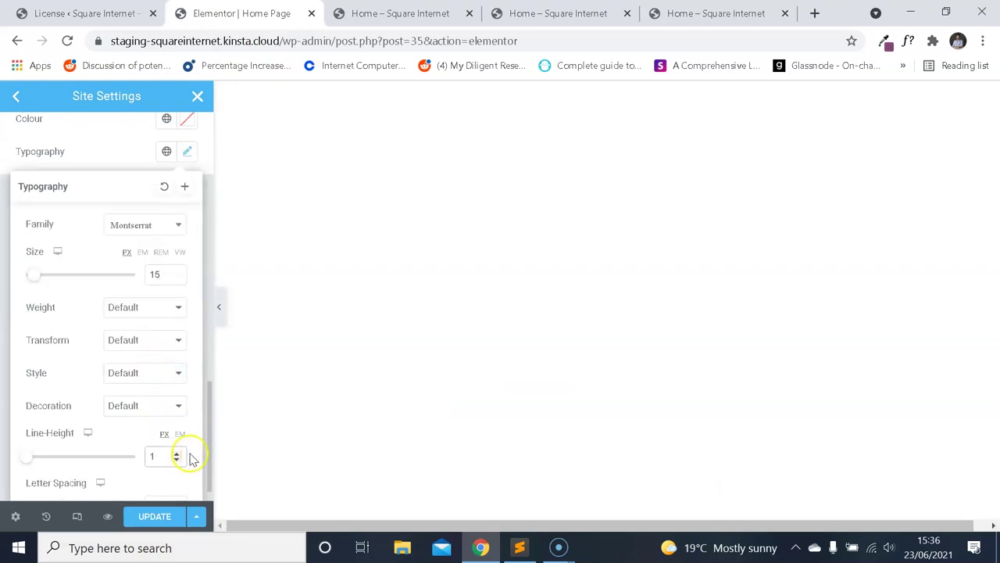
pyautogui.click(153, 309)
pyautogui.click(148, 359)
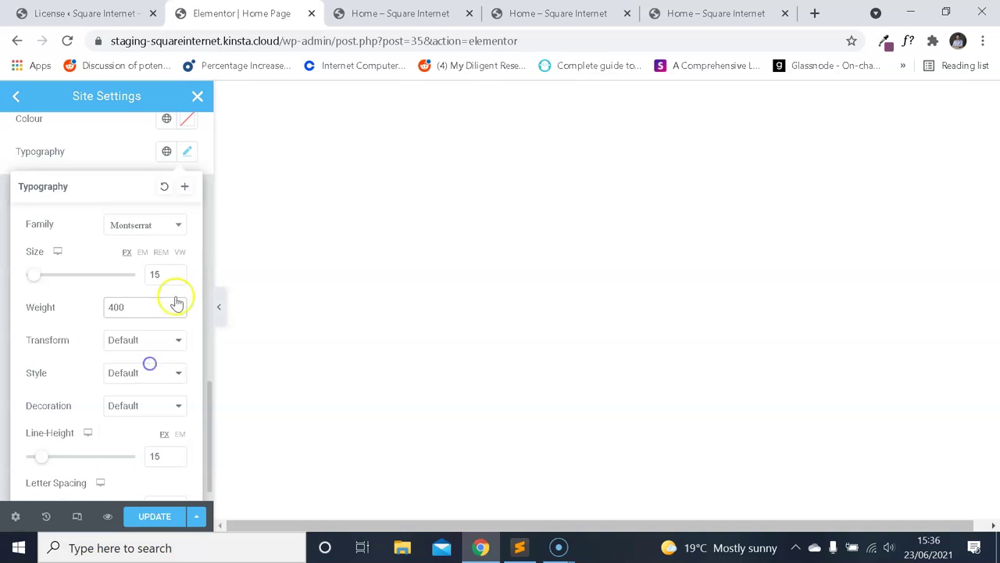
# Paste #cc2e72 as the H6 heading colour.
pyautogui.click(698, 10)
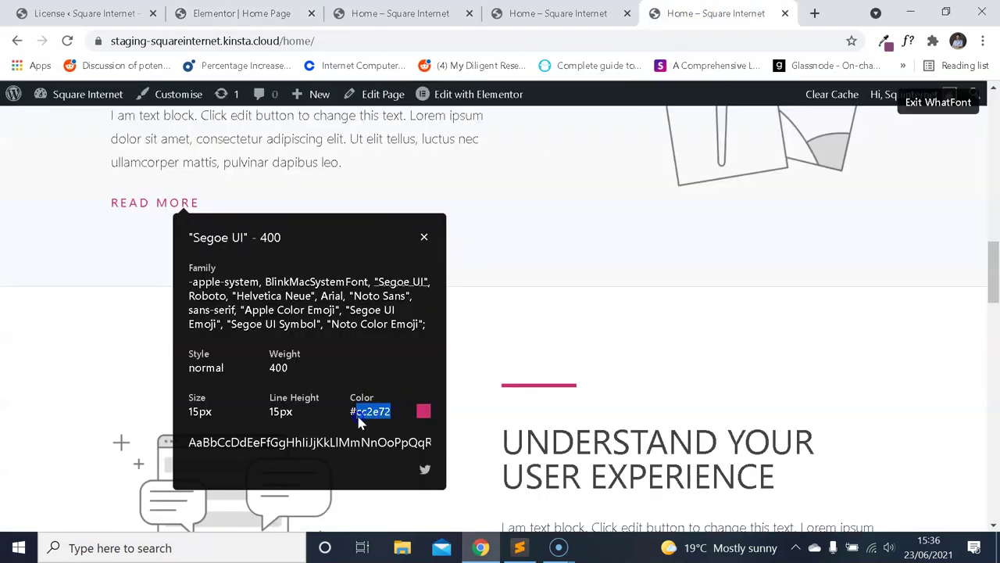
pyautogui.click(219, 12)
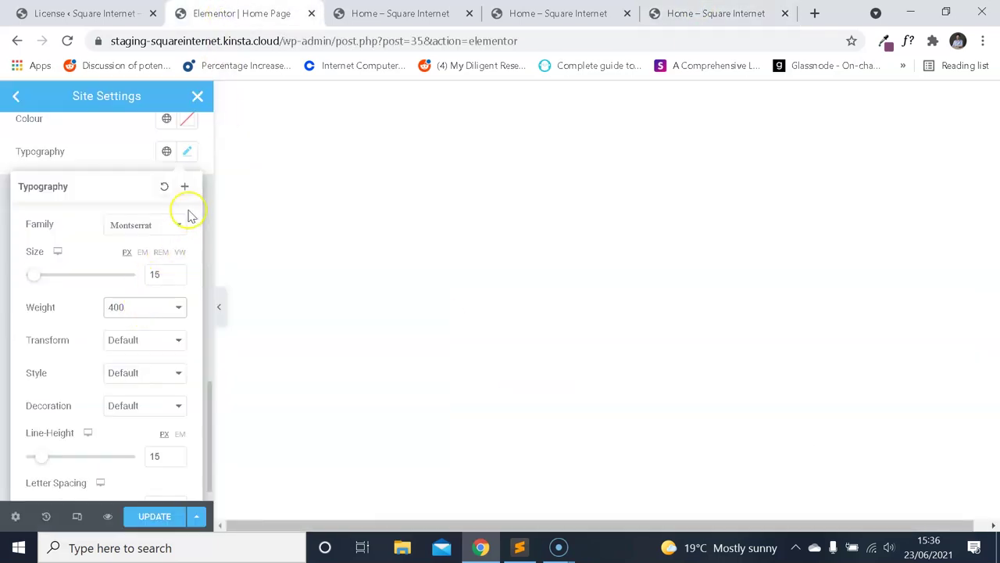
pyautogui.click(188, 154)
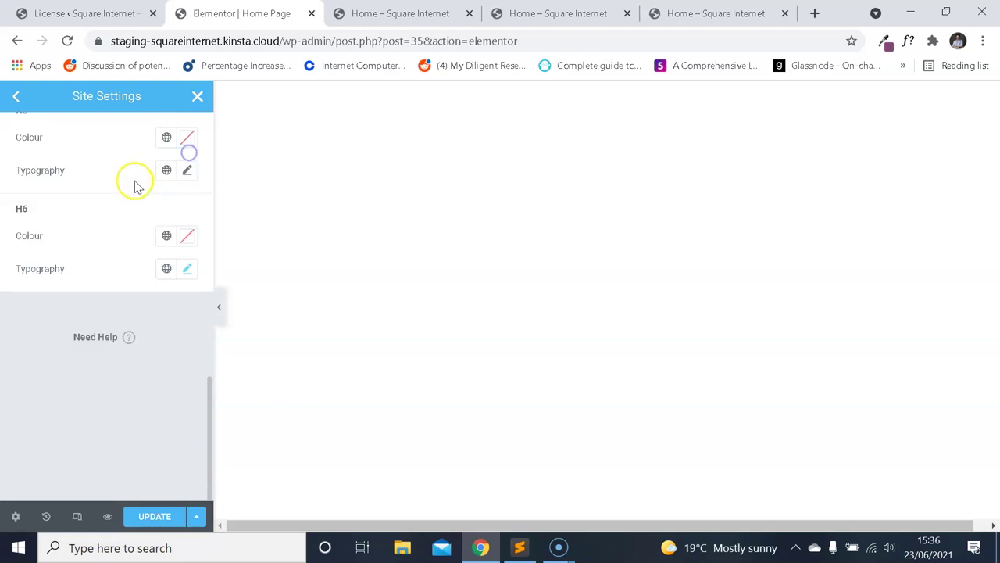
pyautogui.click(188, 236)
pyautogui.write('cc2e72')
pyautogui.click(70, 273)
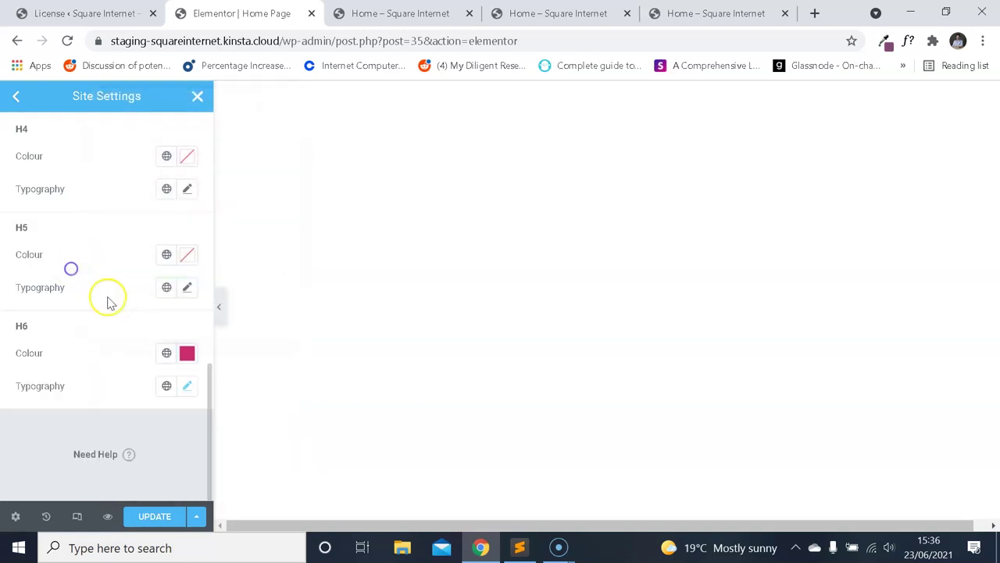
pyautogui.scroll(2, 107, 299)
# On the demo homepage, close the font popup and turn off WhatFont.
pyautogui.click(672, 13)
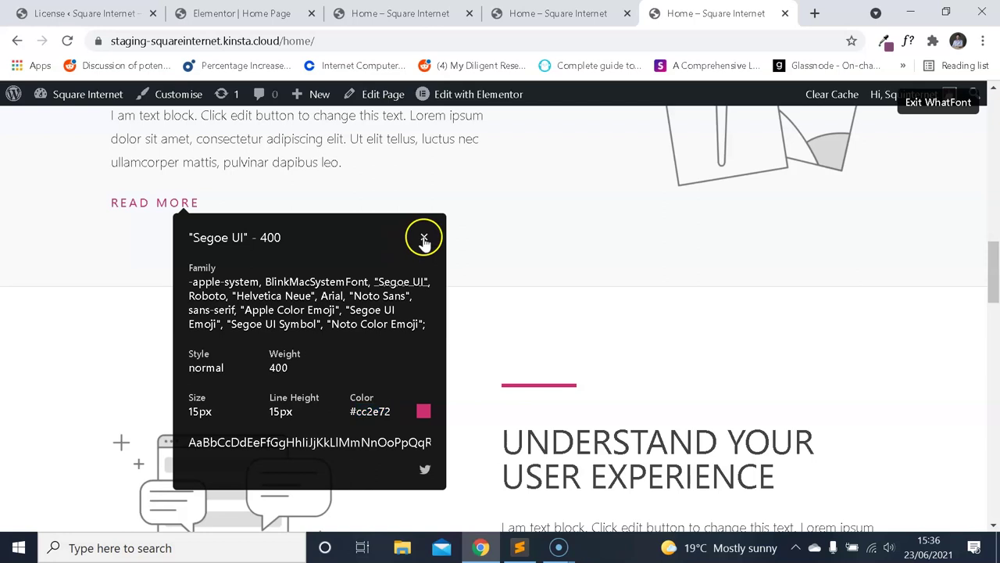
pyautogui.click(425, 236)
pyautogui.click(938, 101)
pyautogui.scroll(-6, 682, 254)
# Scroll the demo homepage to the features section with the Real time stats heading.
pyautogui.scroll(-7, 680, 257)
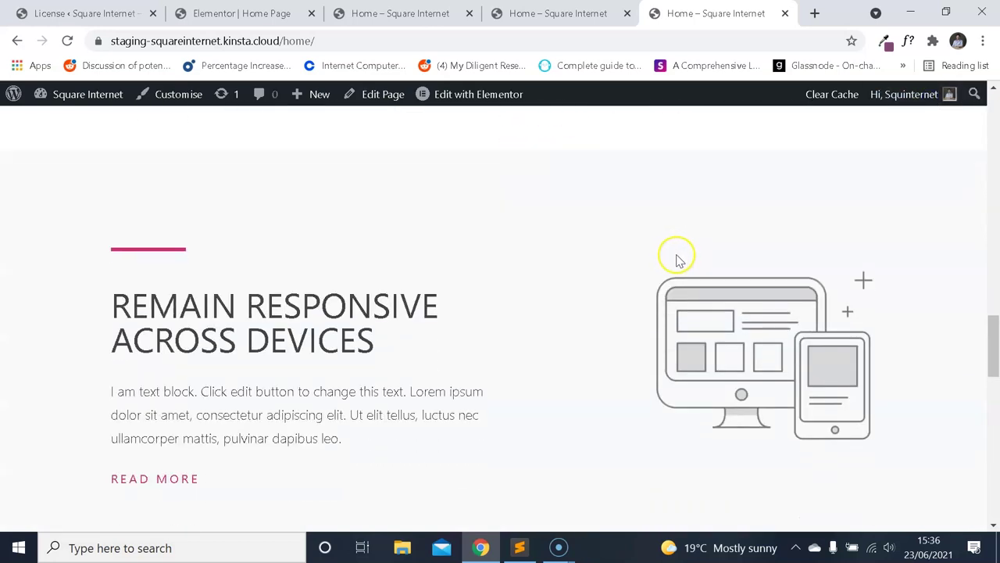
pyautogui.scroll(6, 636, 261)
pyautogui.scroll(3, 618, 272)
pyautogui.scroll(-7, 583, 275)
pyautogui.scroll(-1, 549, 262)
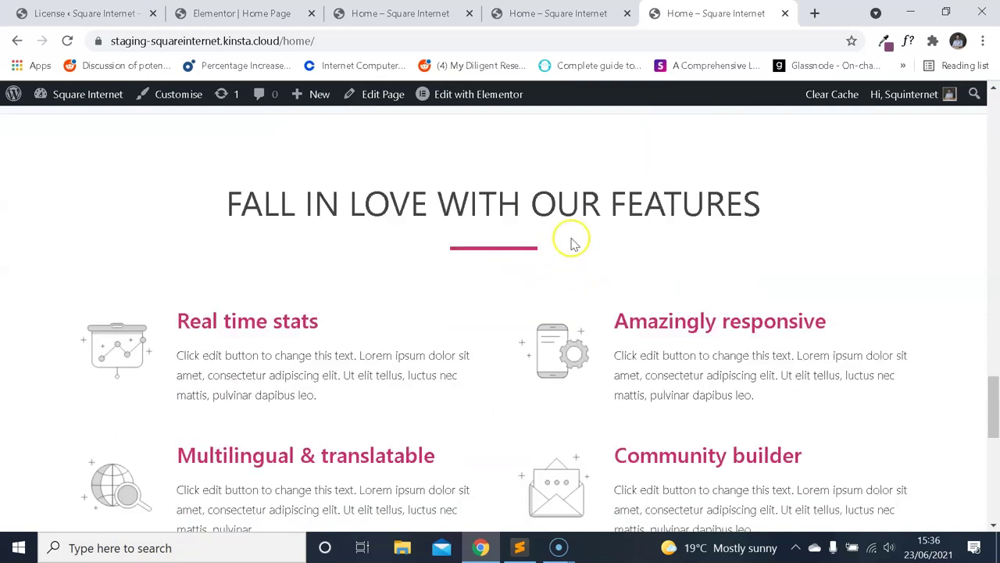
pyautogui.scroll(5, 571, 241)
pyautogui.scroll(-4, 561, 259)
pyautogui.scroll(-1, 562, 273)
pyautogui.scroll(4, 551, 296)
pyautogui.scroll(-2, 539, 324)
pyautogui.scroll(-3, 550, 321)
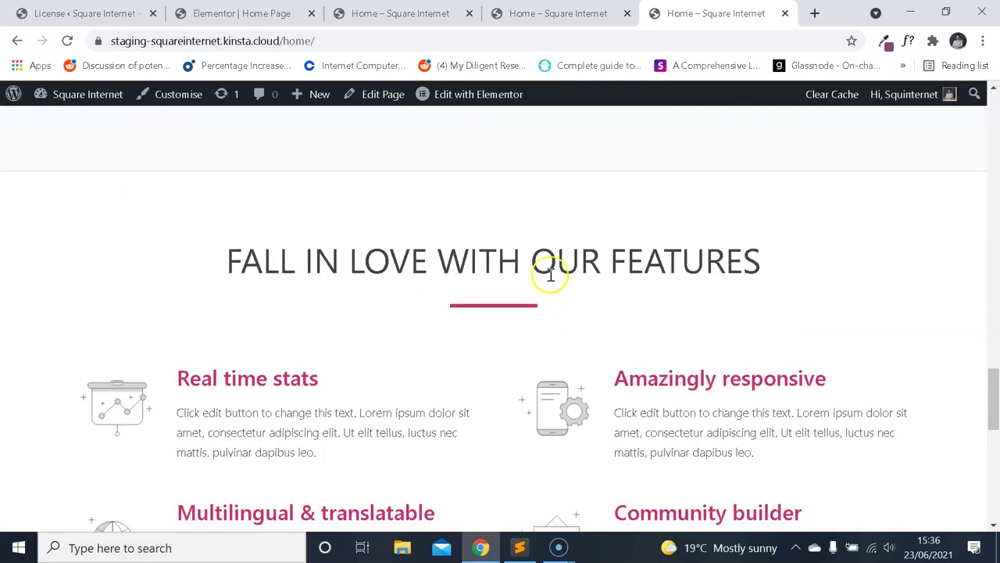
pyautogui.scroll(3, 559, 269)
pyautogui.scroll(-4, 551, 285)
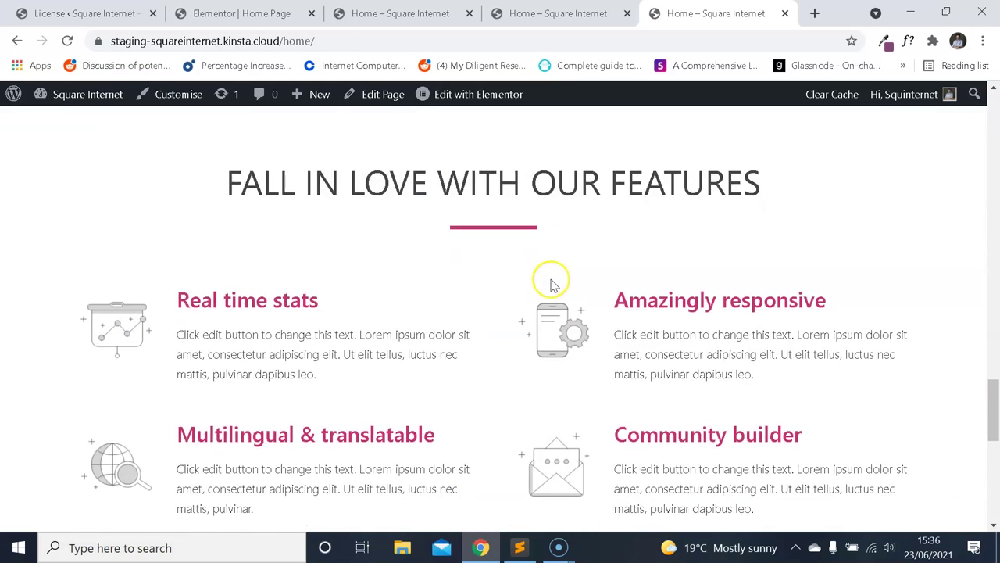
pyautogui.scroll(1, 313, 289)
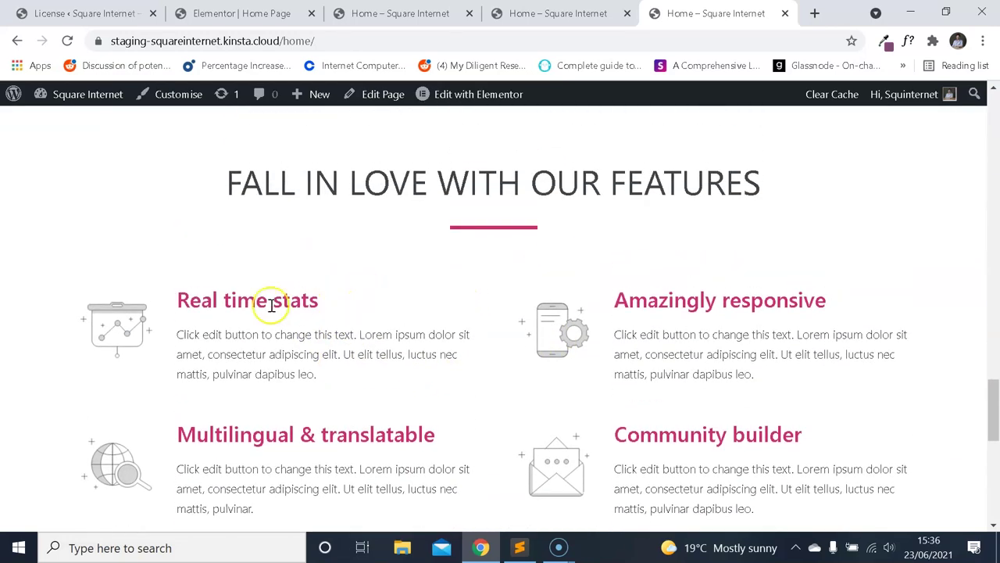
pyautogui.scroll(-6, 319, 296)
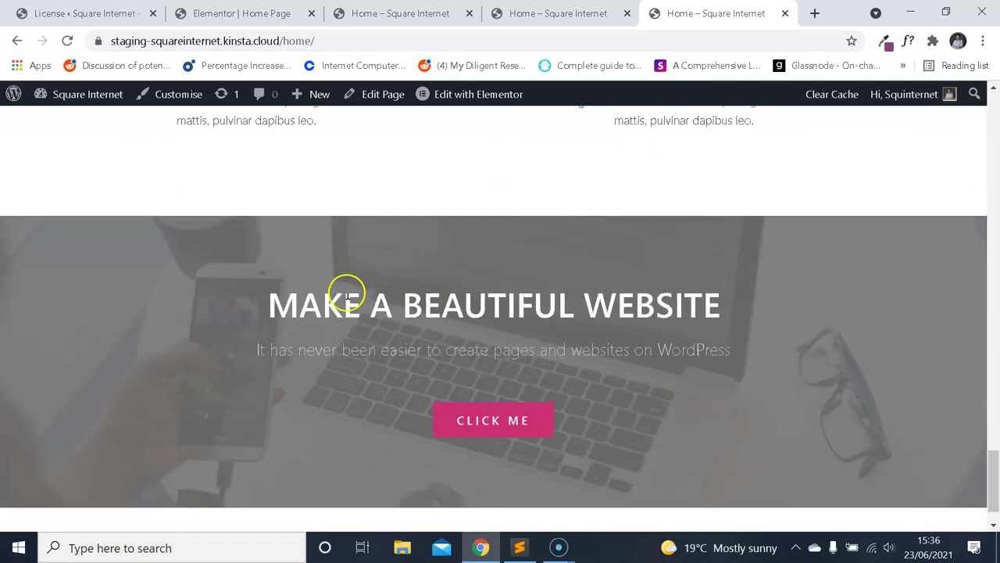
pyautogui.scroll(4, 346, 290)
pyautogui.scroll(2, 336, 305)
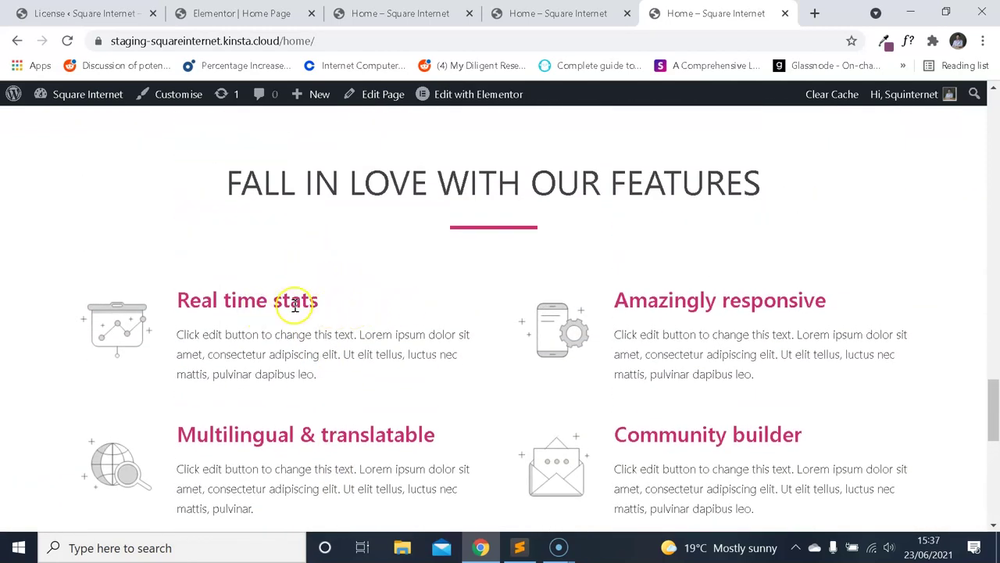
pyautogui.scroll(1, 299, 312)
pyautogui.scroll(-1, 289, 304)
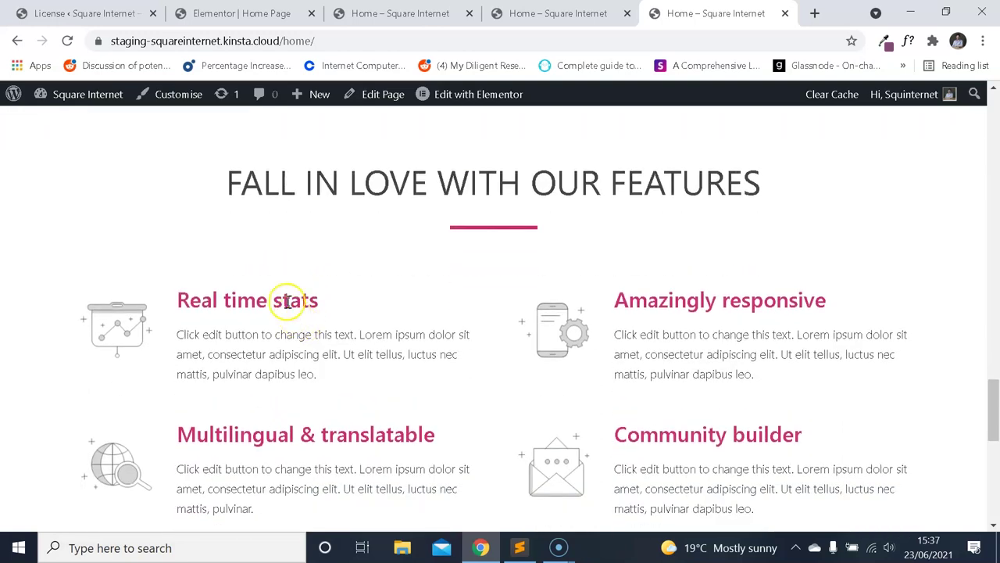
# Inspect the Real time stats heading font: Segoe UI 500, 27px, #cc2e72.
pyautogui.moveTo(283, 301); pyautogui.dragTo(176, 301)
pyautogui.click(259, 299)
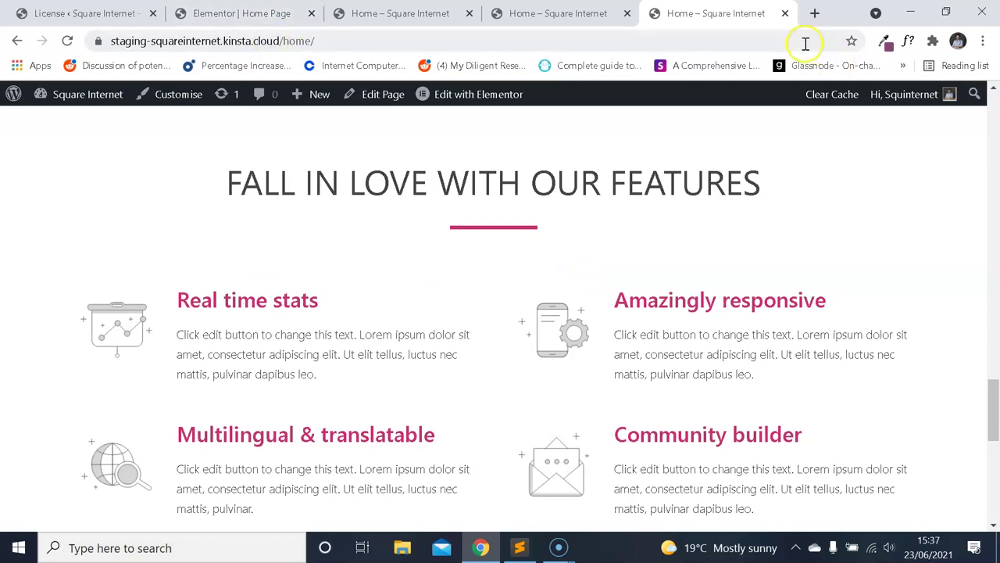
pyautogui.click(915, 43)
pyautogui.click(290, 301)
pyautogui.scroll(-1, 380, 357)
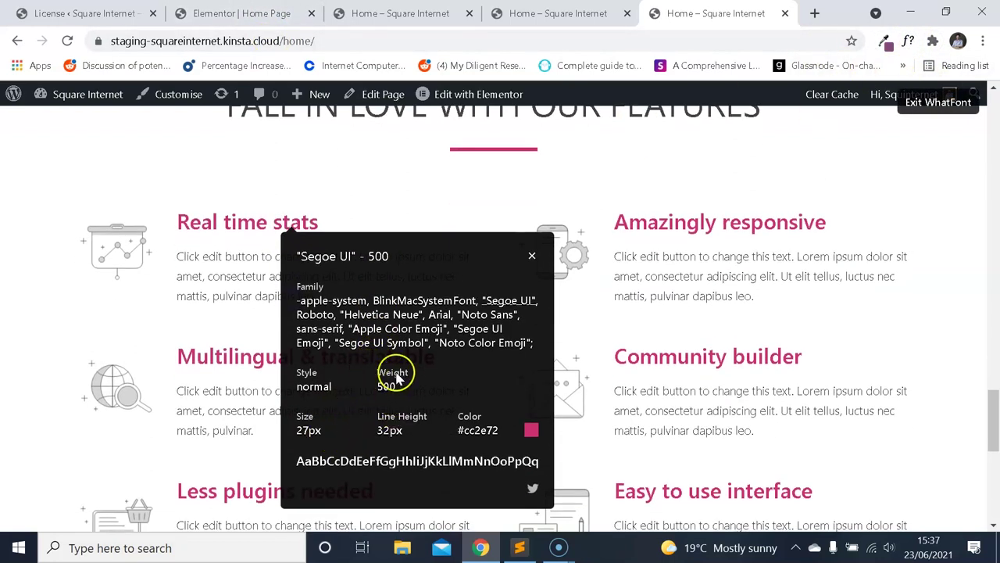
# Set the H3 typography font family to Montserrat.
pyautogui.click(234, 14)
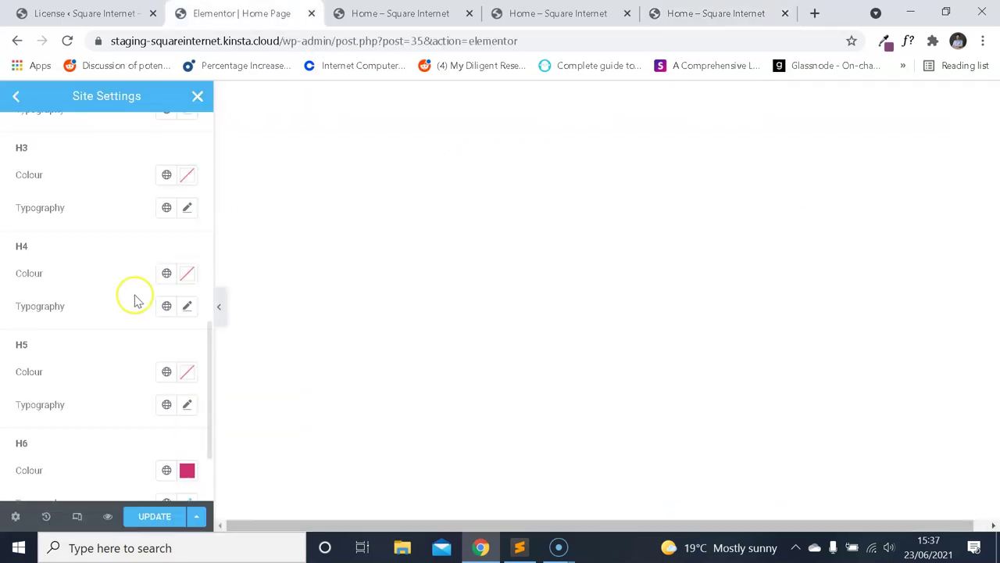
pyautogui.click(188, 208)
pyautogui.click(162, 288)
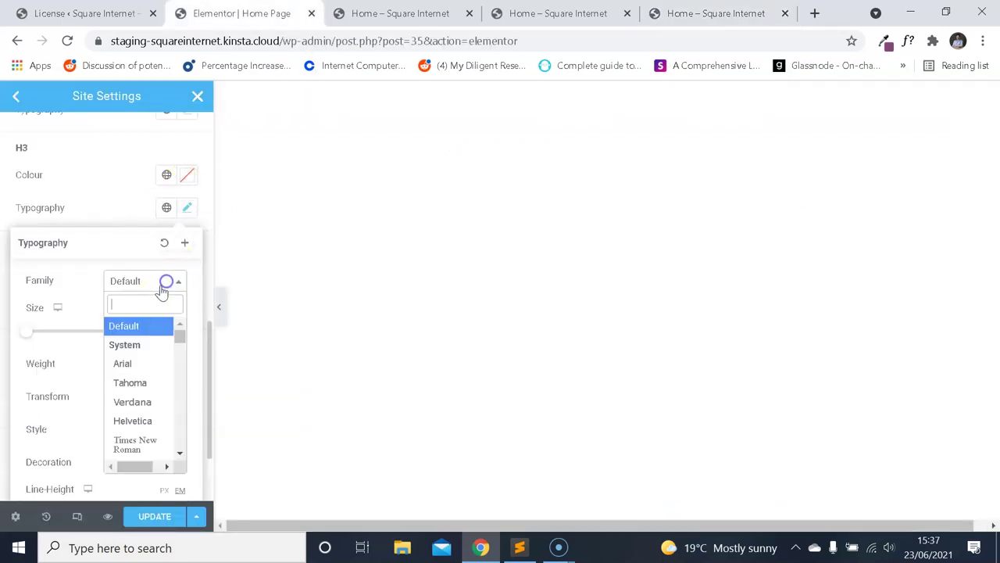
pyautogui.write('mont')
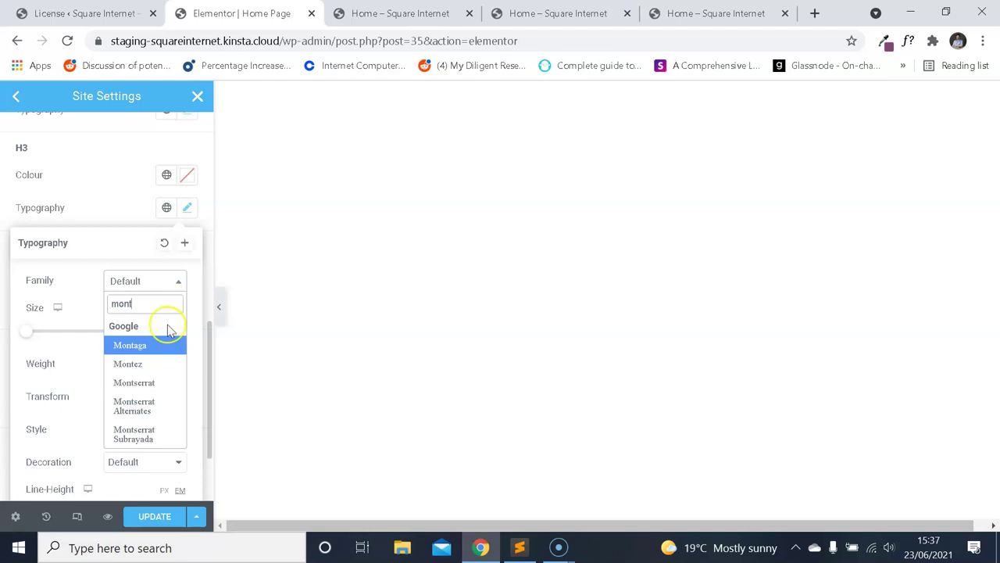
pyautogui.click(159, 383)
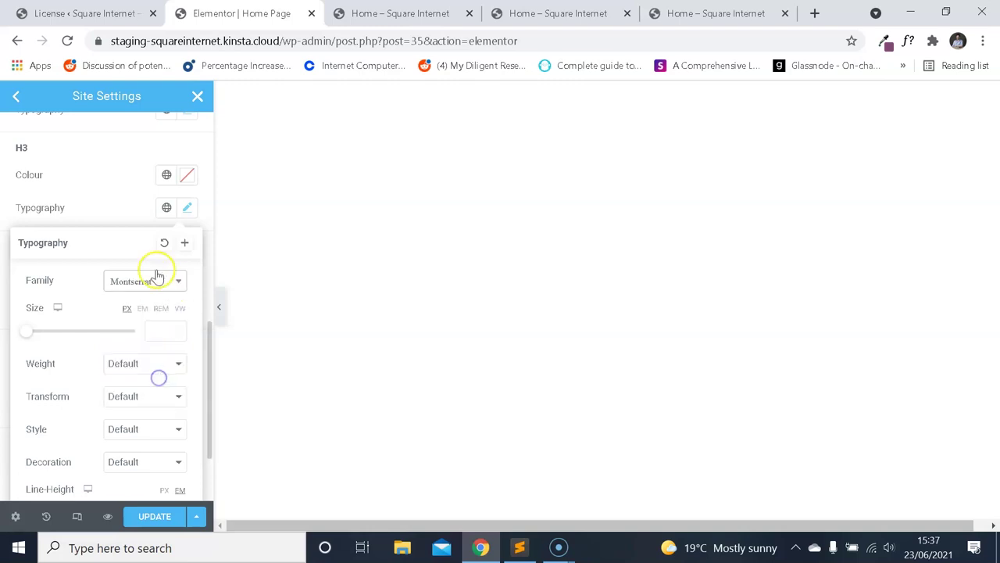
pyautogui.click(188, 208)
pyautogui.click(186, 226)
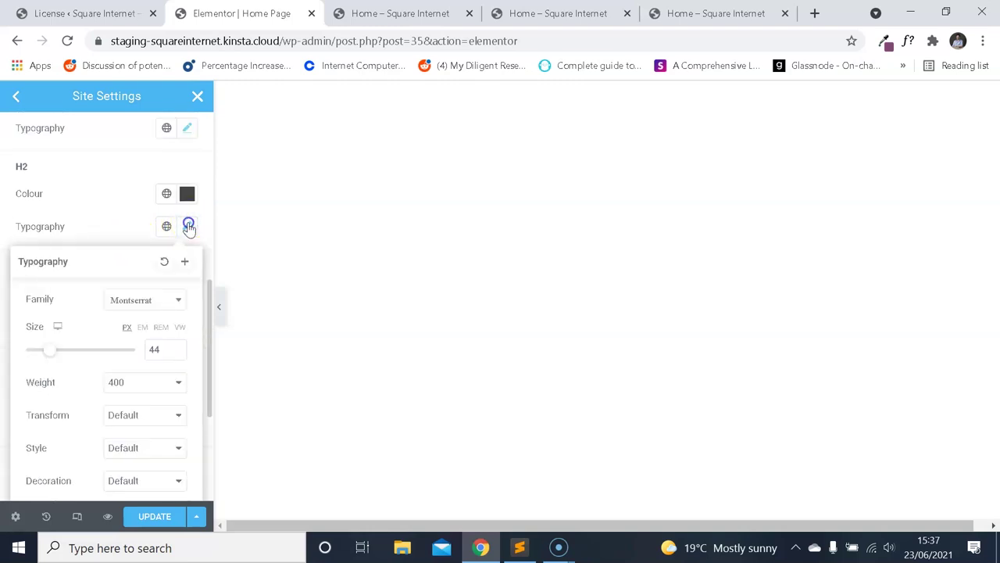
pyautogui.click(188, 226)
pyautogui.click(189, 209)
pyautogui.click(137, 205)
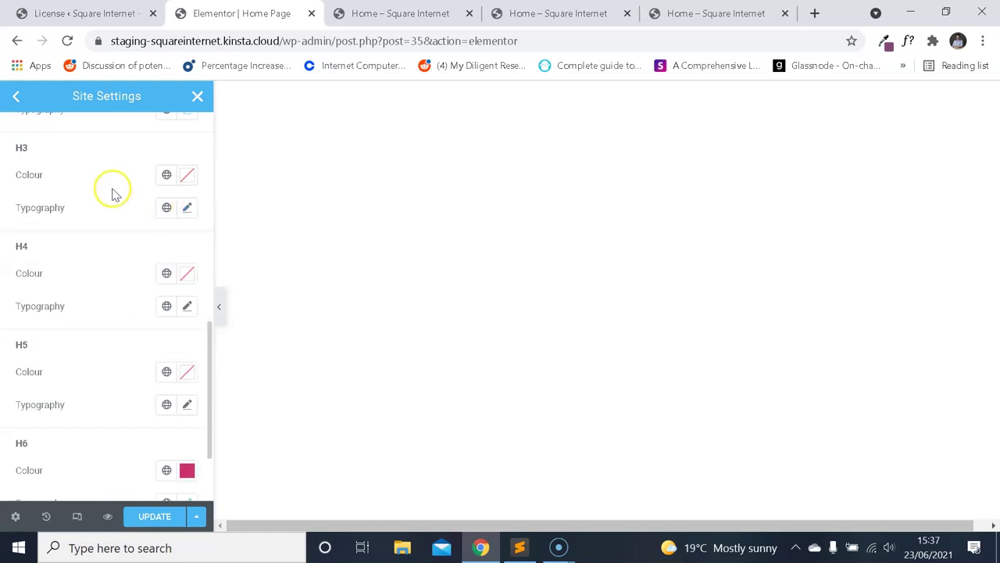
# Set the H4 typography font family to Montserrat.
pyautogui.click(188, 307)
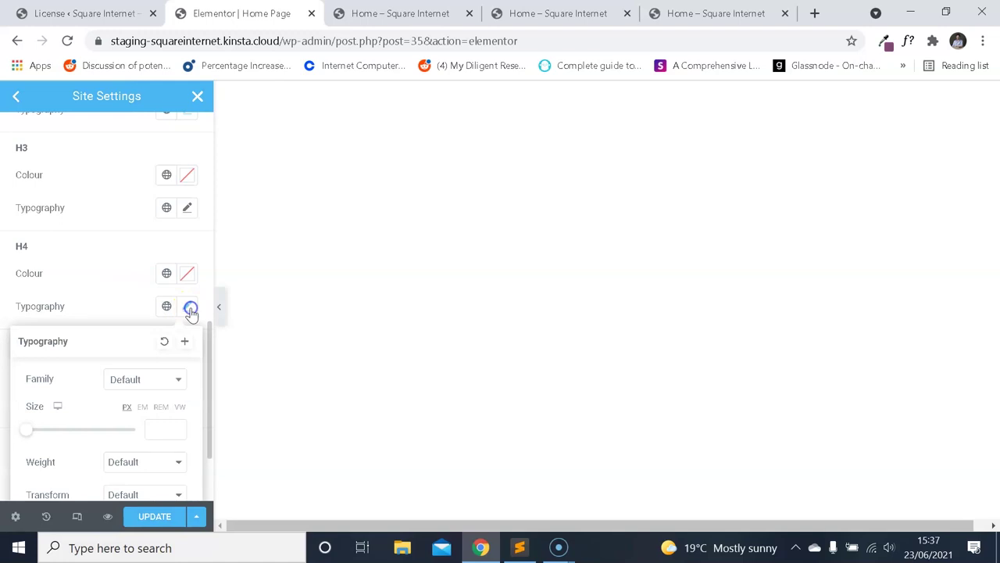
pyautogui.scroll(-2, 156, 323)
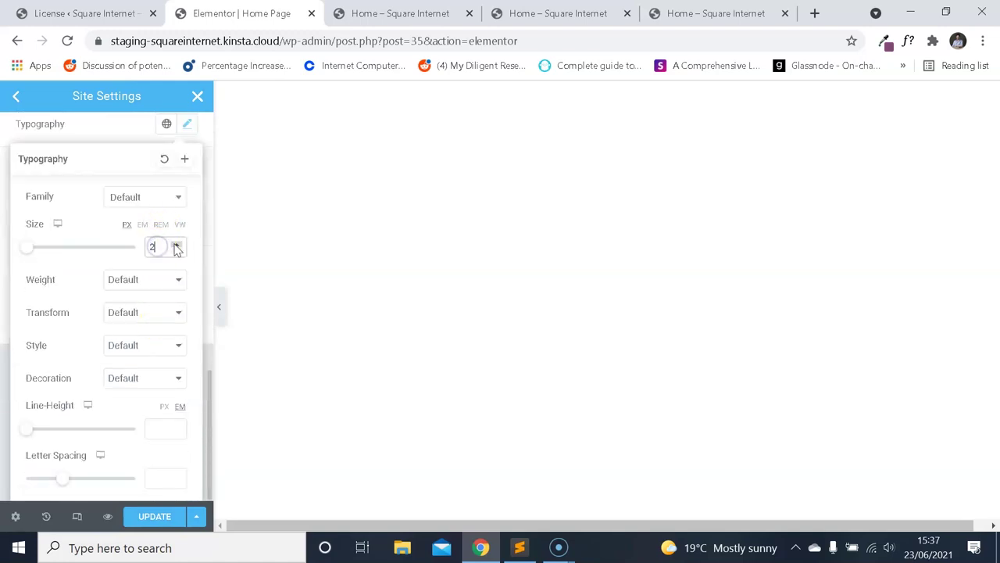
pyautogui.click(160, 197)
pyautogui.write('mont')
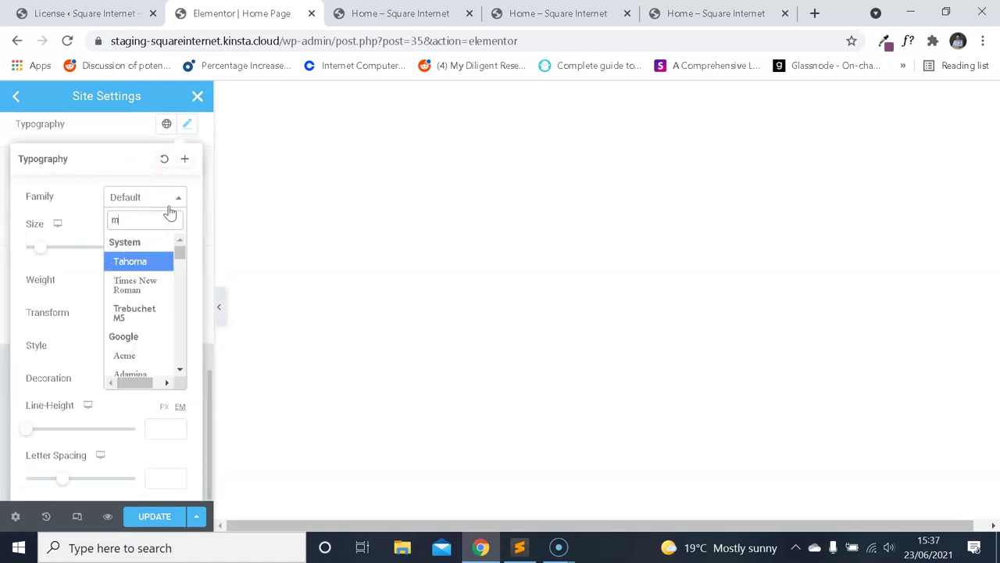
pyautogui.click(156, 300)
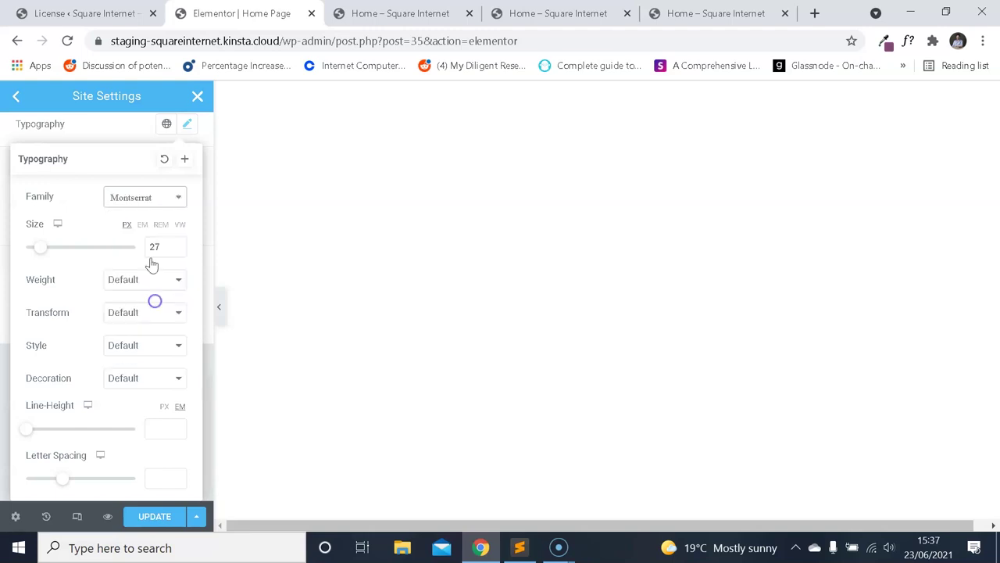
pyautogui.click(189, 125)
pyautogui.scroll(2, 129, 195)
# Compare with the demo feature heading and set the H4 font weight to 500.
pyautogui.click(676, 12)
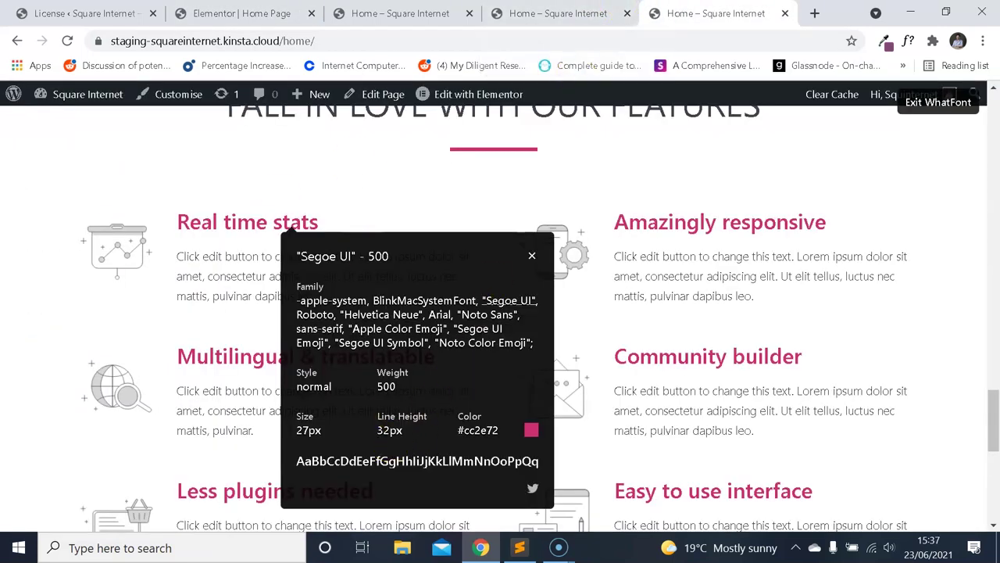
pyautogui.hotkey('ctrl', '2')
pyautogui.click(188, 244)
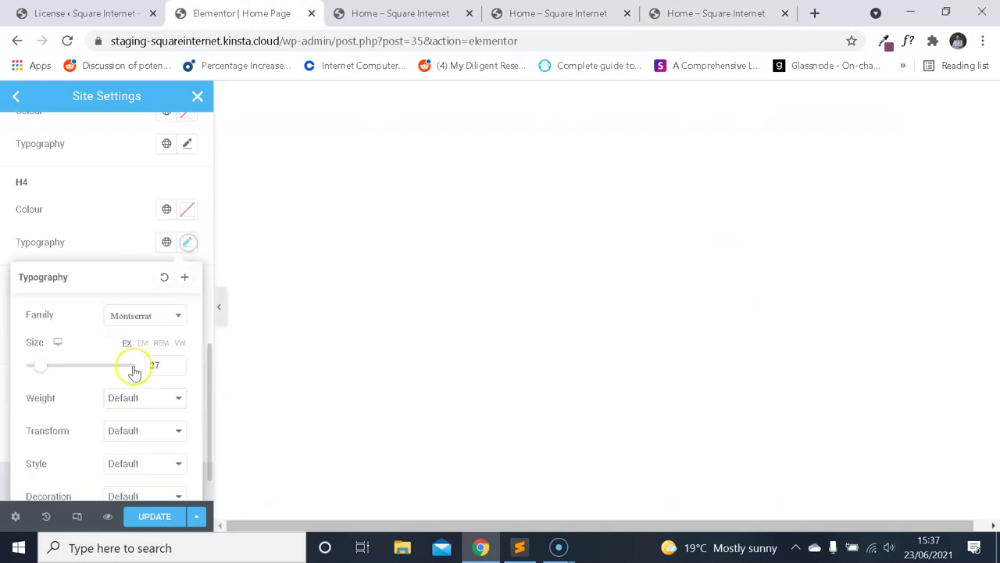
pyautogui.scroll(-2, 137, 371)
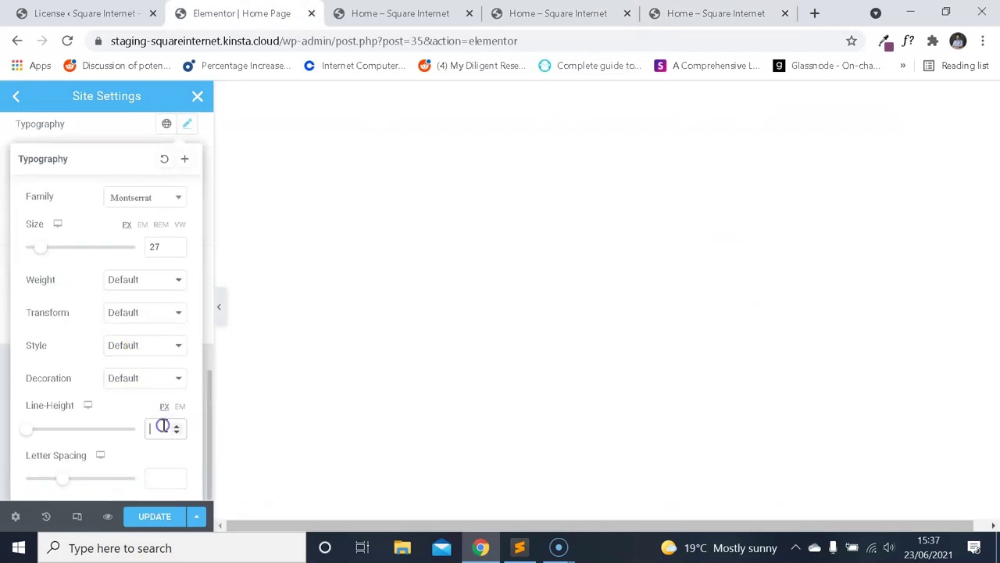
pyautogui.hotkey('ctrl', '5')
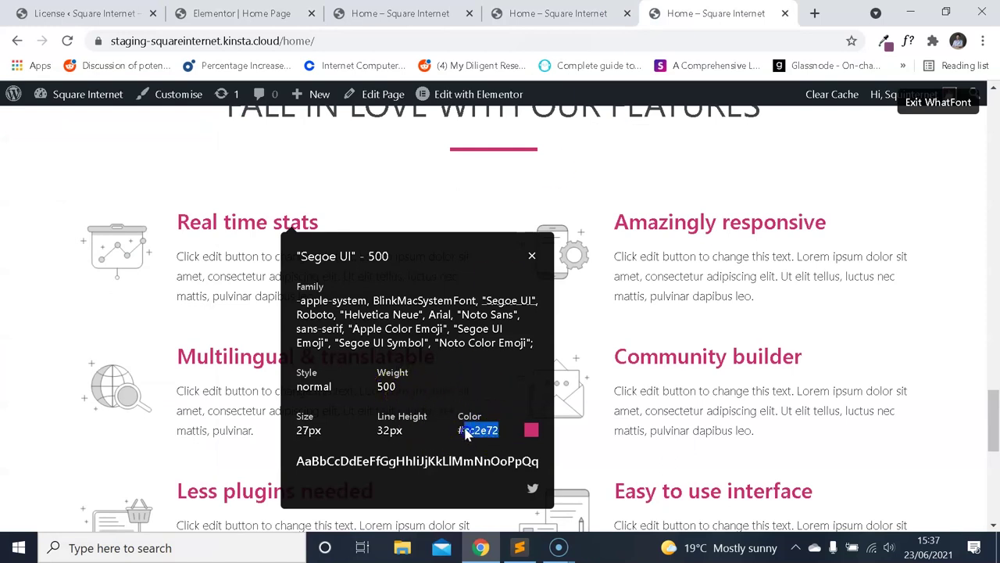
pyautogui.hotkey('ctrl', '2')
pyautogui.click(153, 279)
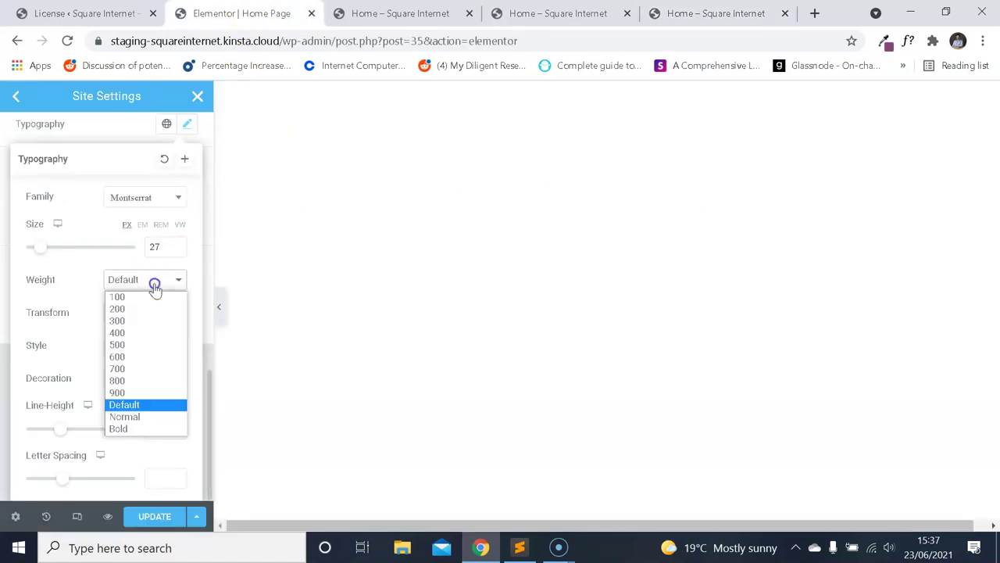
pyautogui.click(137, 344)
# Give H4 the pink #cc2e72 global colour.
pyautogui.hotkey('ctrl', '5')
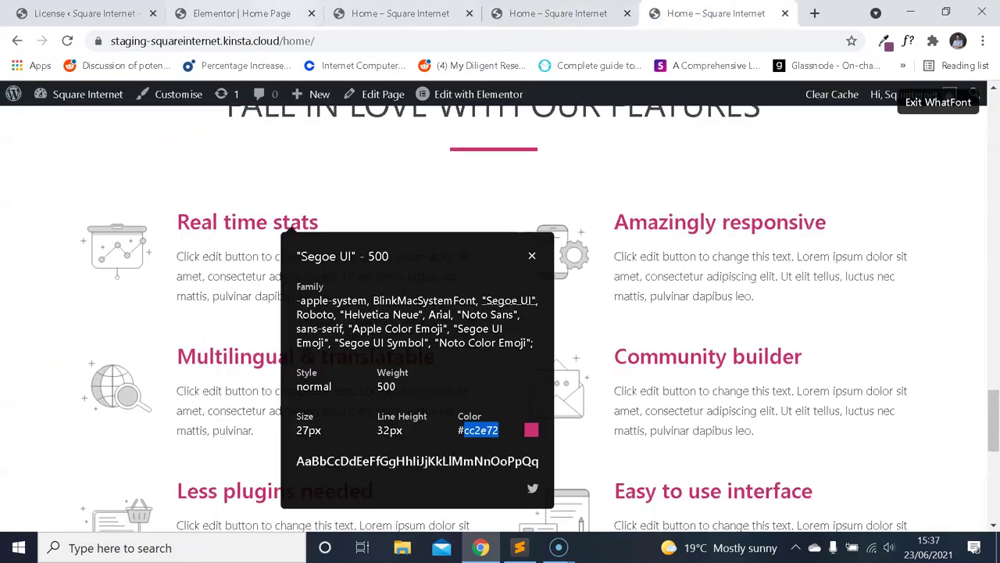
pyautogui.hotkey('ctrl', '2')
pyautogui.click(192, 127)
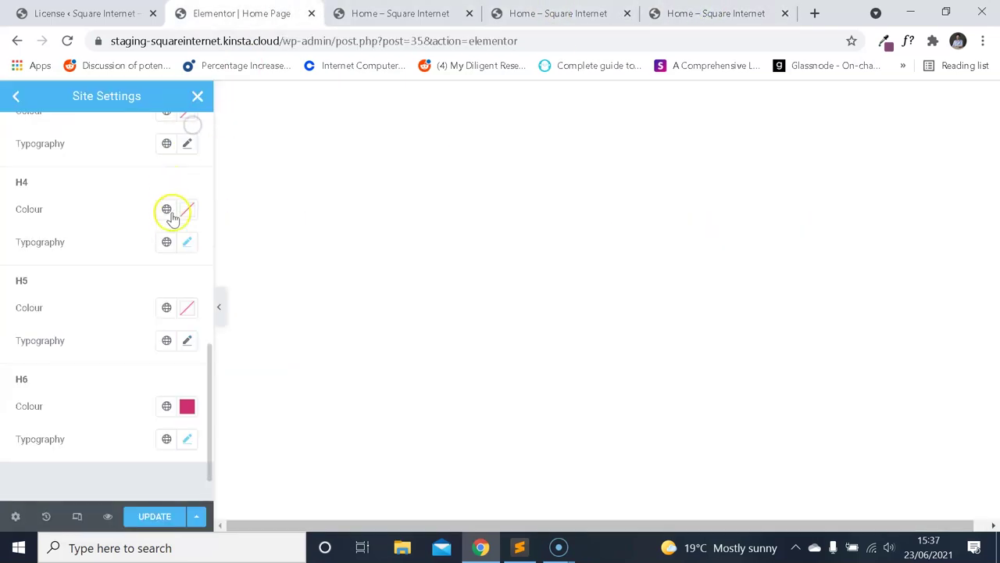
pyautogui.click(188, 213)
pyautogui.hotkey('ctrl', 'v')
pyautogui.click(127, 194)
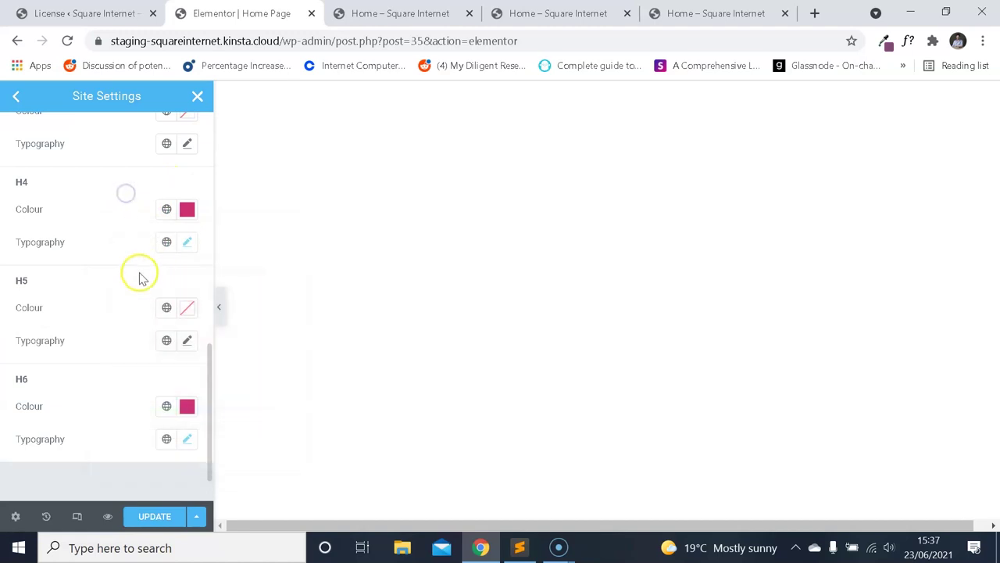
pyautogui.click(684, 14)
# Restart WhatFont and check the feature paragraph's font on the live homepage.
pyautogui.click(533, 261)
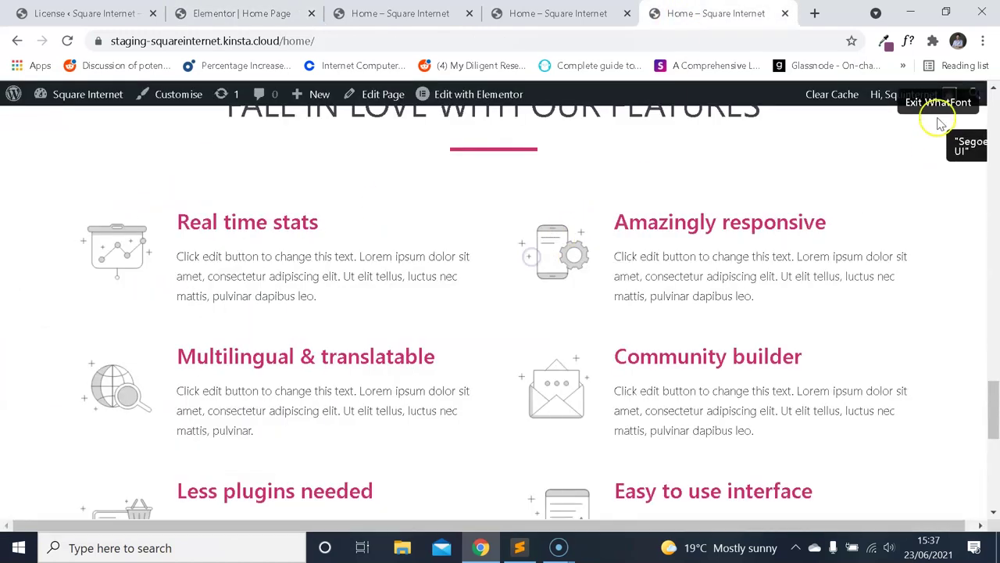
pyautogui.click(937, 100)
pyautogui.scroll(5, 756, 291)
pyautogui.scroll(-5, 450, 322)
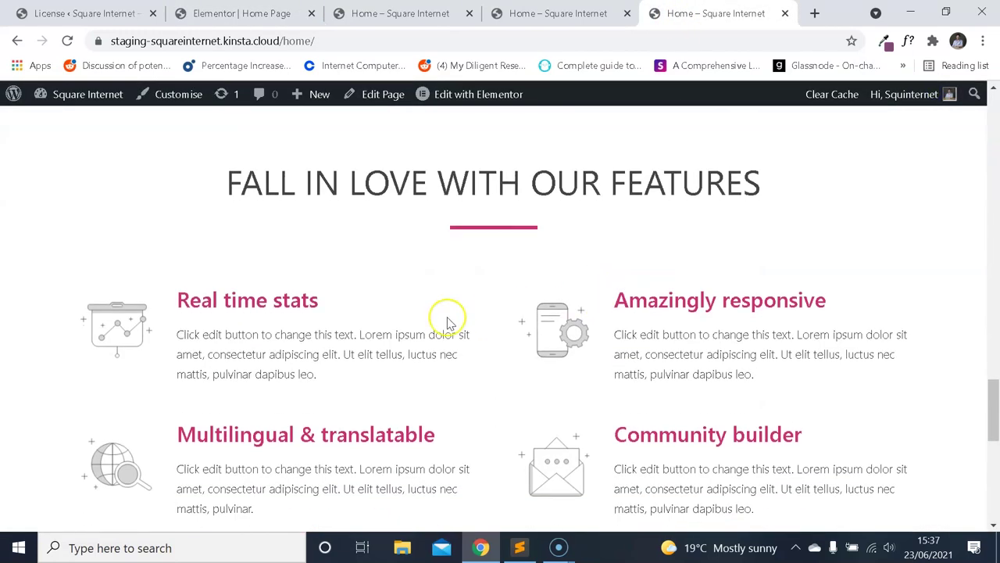
pyautogui.click(906, 41)
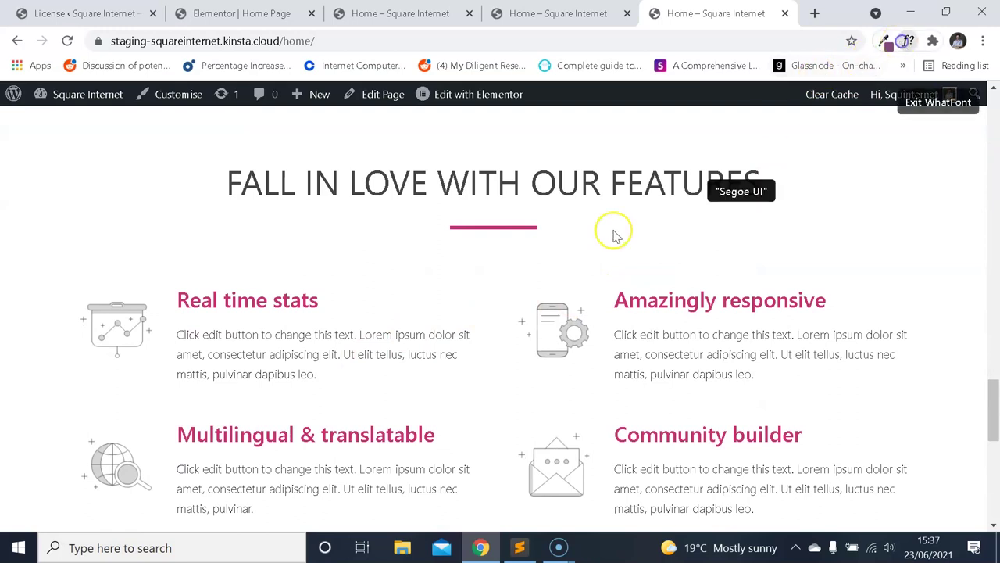
pyautogui.click(404, 333)
pyautogui.scroll(-1, 469, 367)
pyautogui.click(646, 292)
pyautogui.scroll(5, 386, 279)
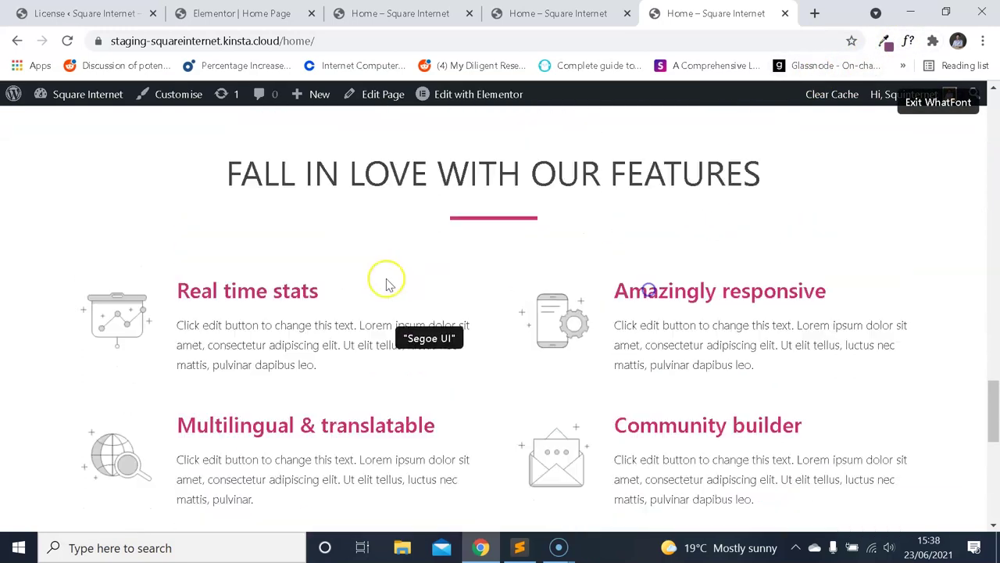
# Check the fonts of the paragraph text and the user experience paragraph.
pyautogui.click(300, 243)
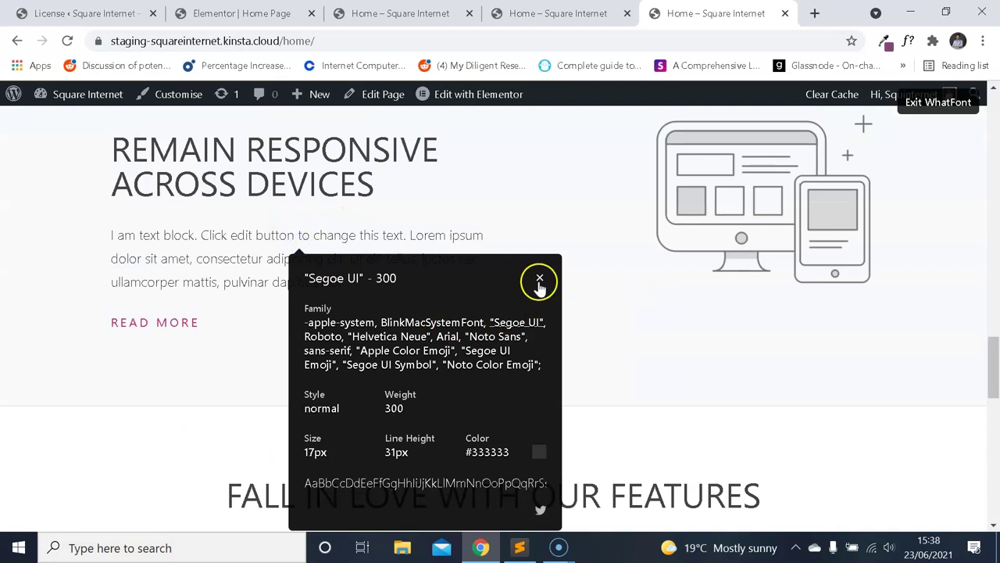
pyautogui.click(538, 278)
pyautogui.scroll(4, 437, 303)
pyautogui.scroll(4, 442, 299)
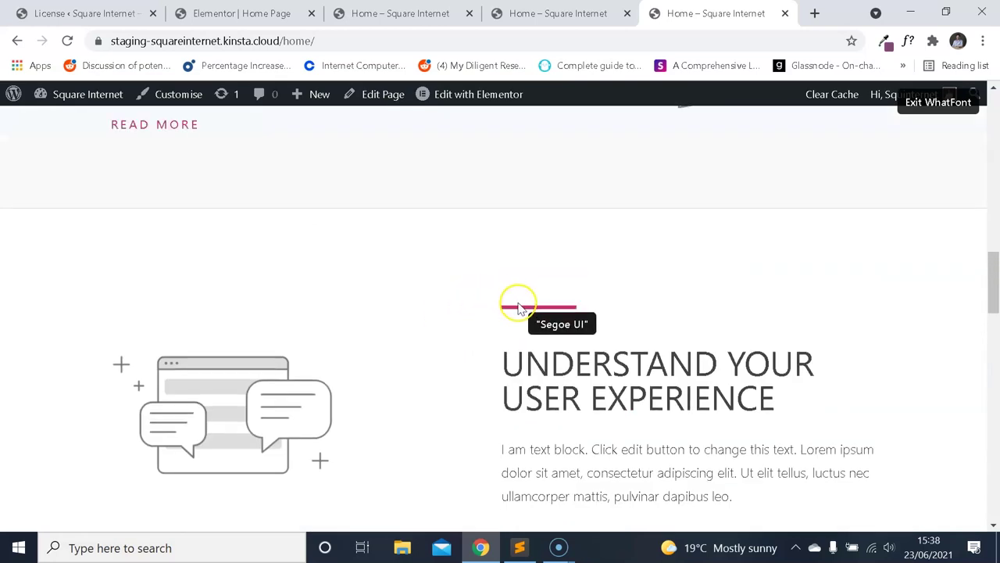
pyautogui.scroll(-3, 609, 269)
pyautogui.click(629, 241)
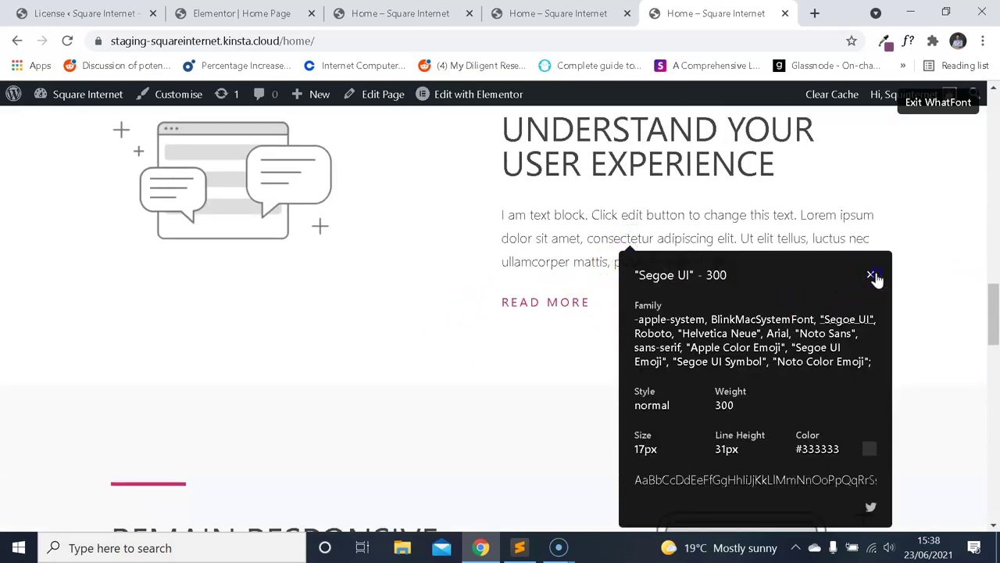
pyautogui.click(870, 275)
pyautogui.scroll(-10, 598, 257)
# Check the Real time stats and Remain responsive paragraph fonts, confirming Segoe UI 300, 17px.
pyautogui.click(302, 200)
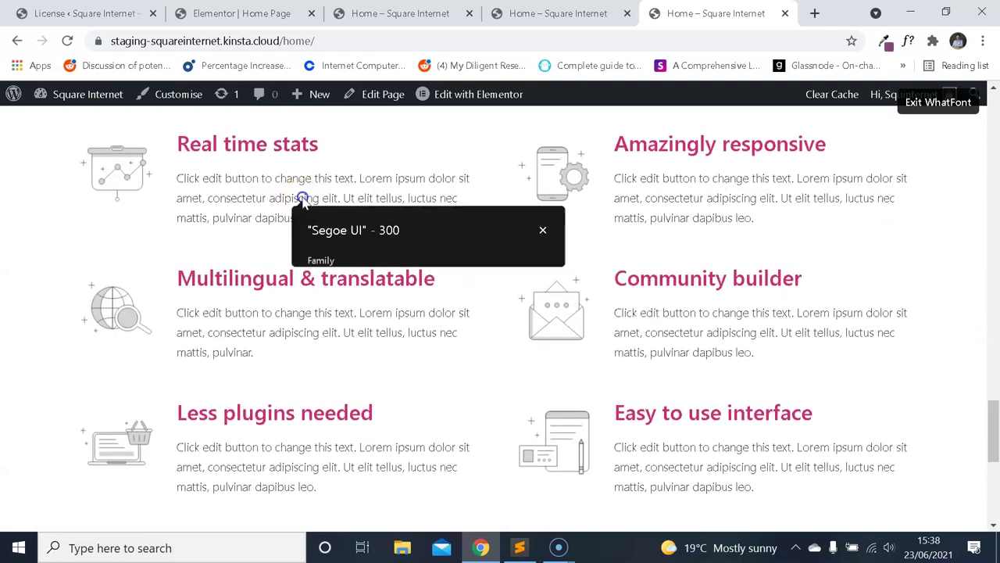
pyautogui.click(545, 232)
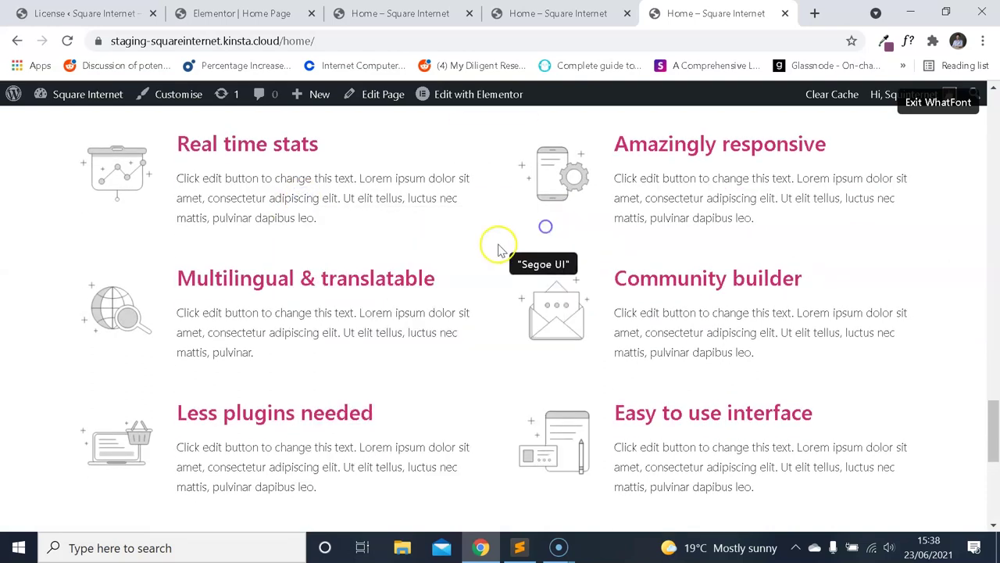
pyautogui.scroll(5, 495, 246)
pyautogui.click(364, 258)
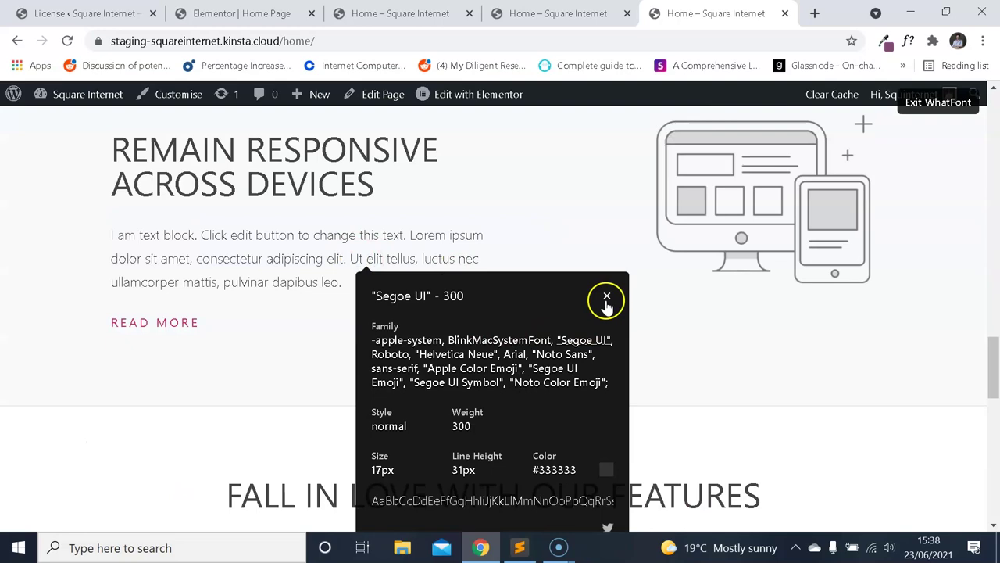
pyautogui.click(607, 296)
pyautogui.scroll(-10, 563, 286)
pyautogui.scroll(7, 552, 277)
pyautogui.scroll(-5, 554, 292)
pyautogui.scroll(-3, 535, 250)
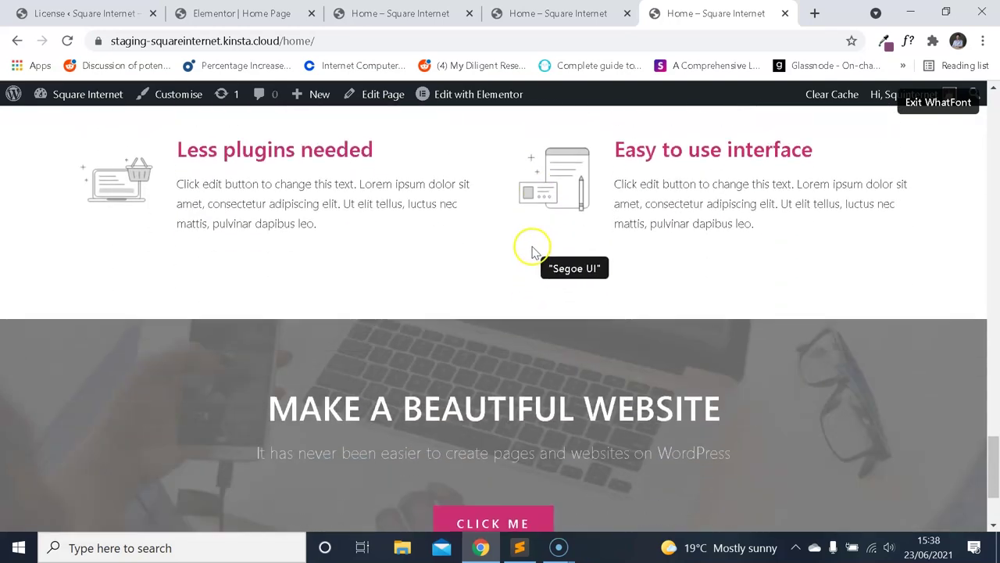
# Exit WhatFont and select the MAKE A BEAUTIFUL WEBSITE heading text on the live page.
pyautogui.click(953, 106)
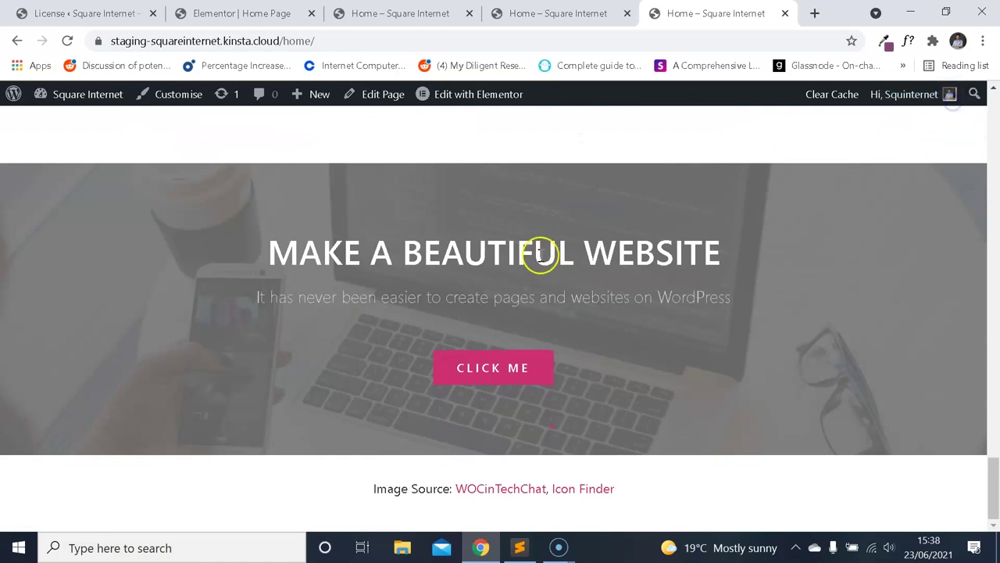
pyautogui.moveTo(531, 254); pyautogui.dragTo(740, 271)
pyautogui.click(788, 223)
pyautogui.moveTo(682, 248); pyautogui.dragTo(253, 143)
pyautogui.click(305, 18)
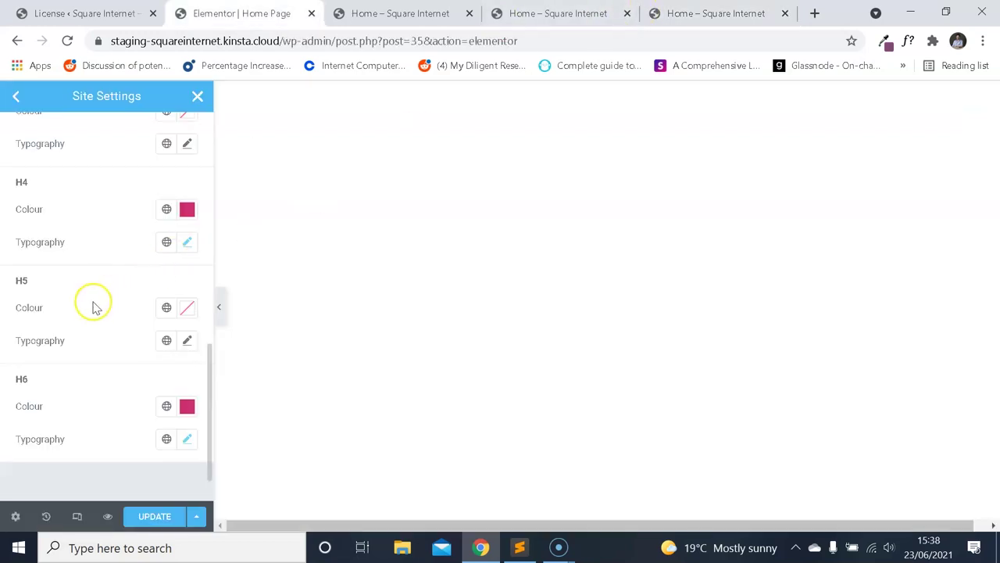
pyautogui.scroll(2, 109, 311)
pyautogui.scroll(1, 109, 311)
# Inspect the MAKE A BEAUTIFUL WEBSITE heading with WhatFont: Segoe UI 500, 44px, white.
pyautogui.click(715, 14)
pyautogui.click(801, 217)
pyautogui.click(885, 42)
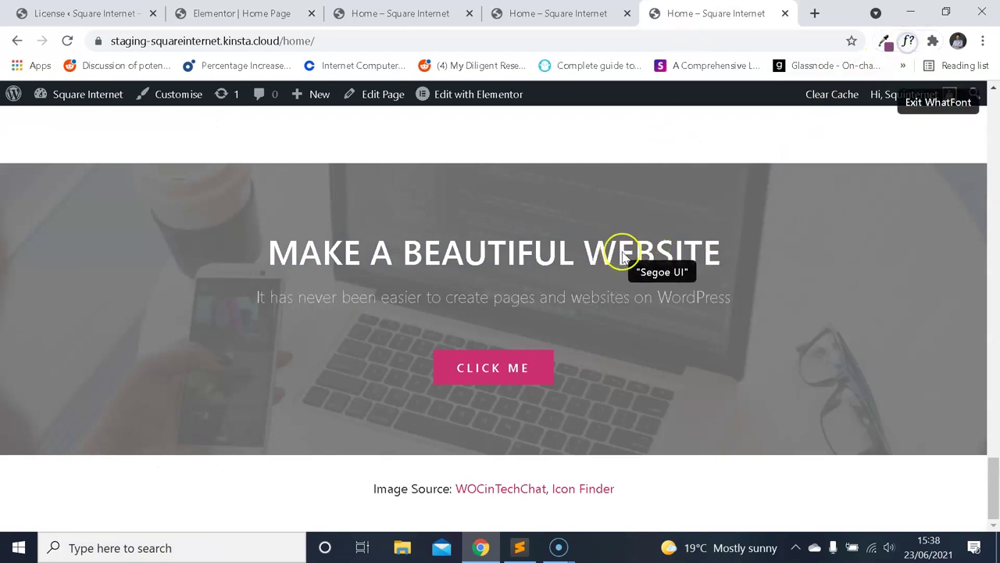
pyautogui.click(629, 258)
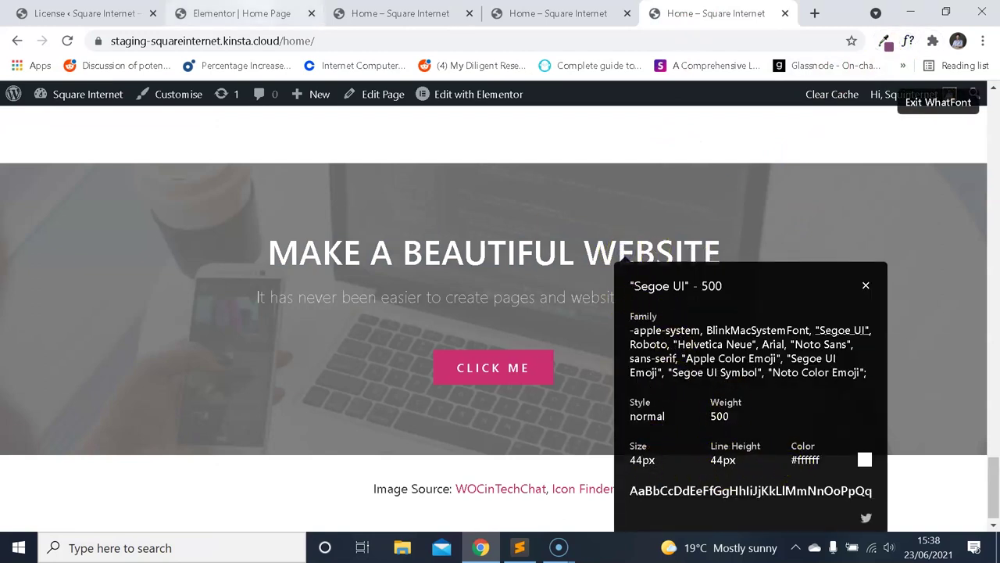
pyautogui.click(242, 13)
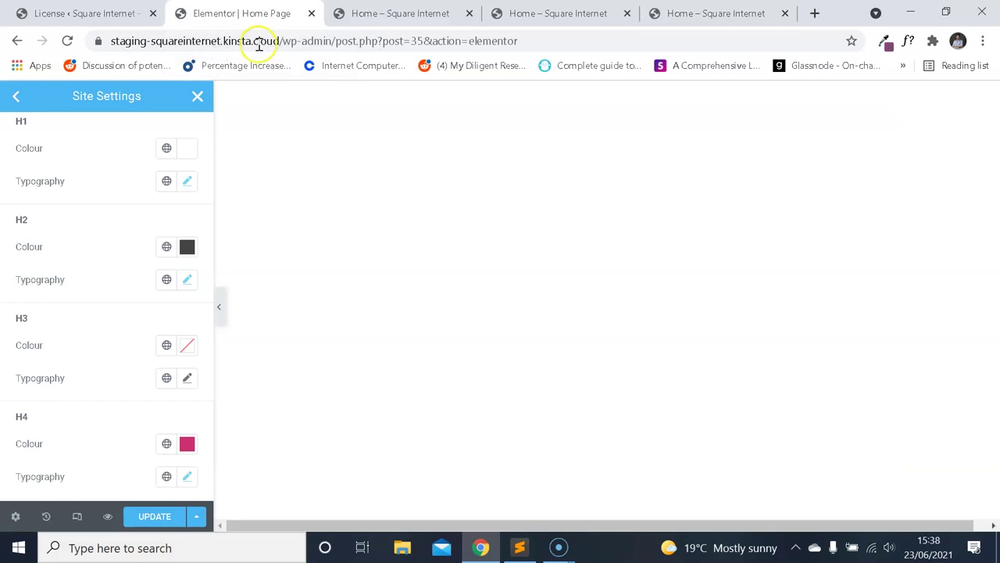
# Set the H3 font family to Montserrat and enter 44 for its size.
pyautogui.click(187, 379)
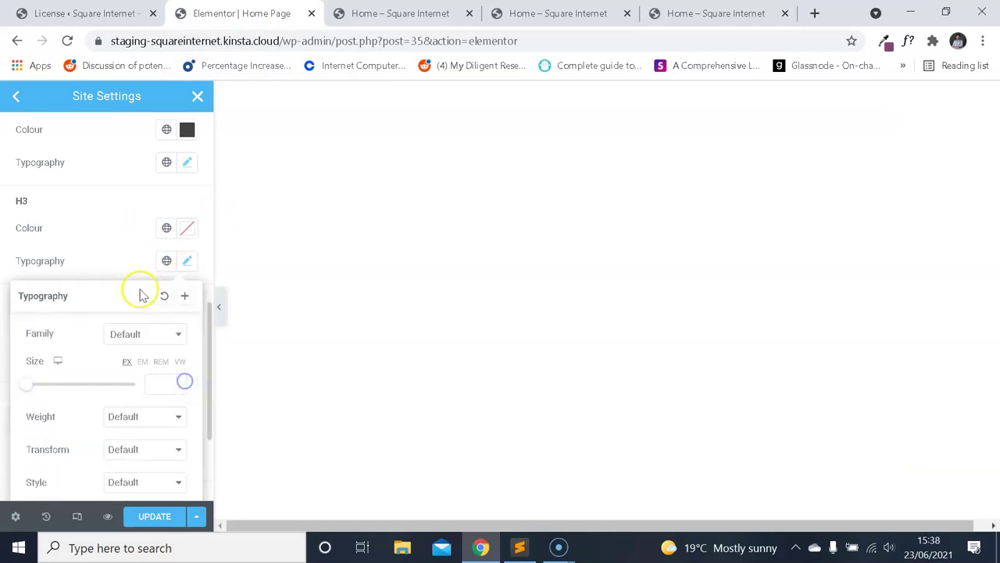
pyautogui.click(154, 333)
pyautogui.write('monts')
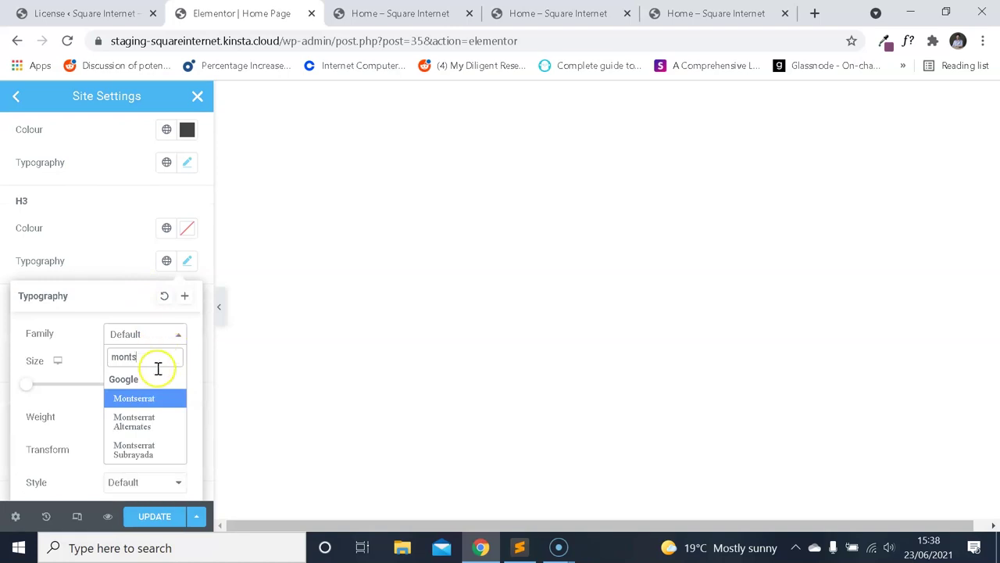
pyautogui.click(151, 400)
pyautogui.write('4')
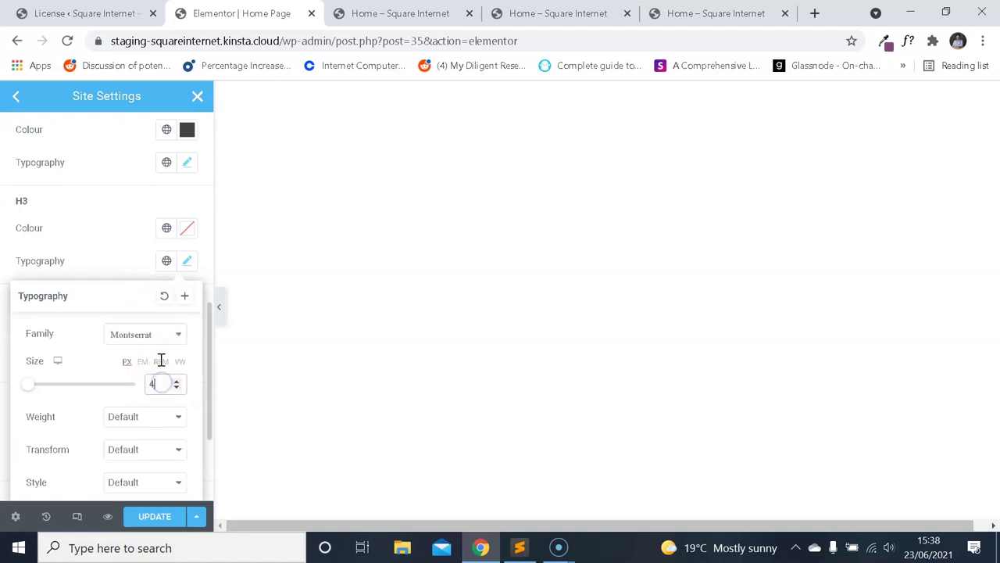
pyautogui.write('4')
pyautogui.scroll(-2, 154, 320)
pyautogui.scroll(-1, 154, 324)
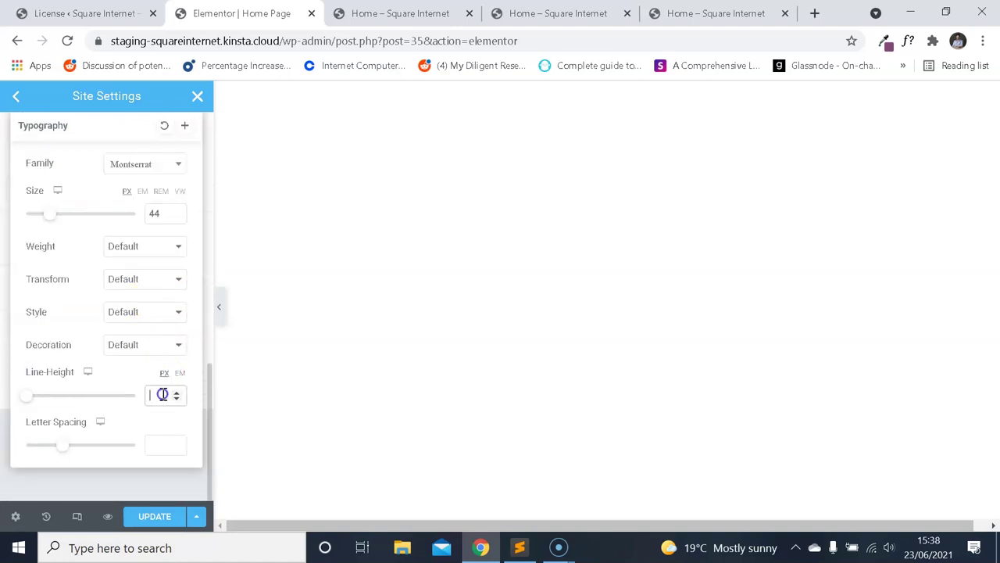
# Recheck the live heading values, then set the H3 font weight to 500.
pyautogui.click(715, 13)
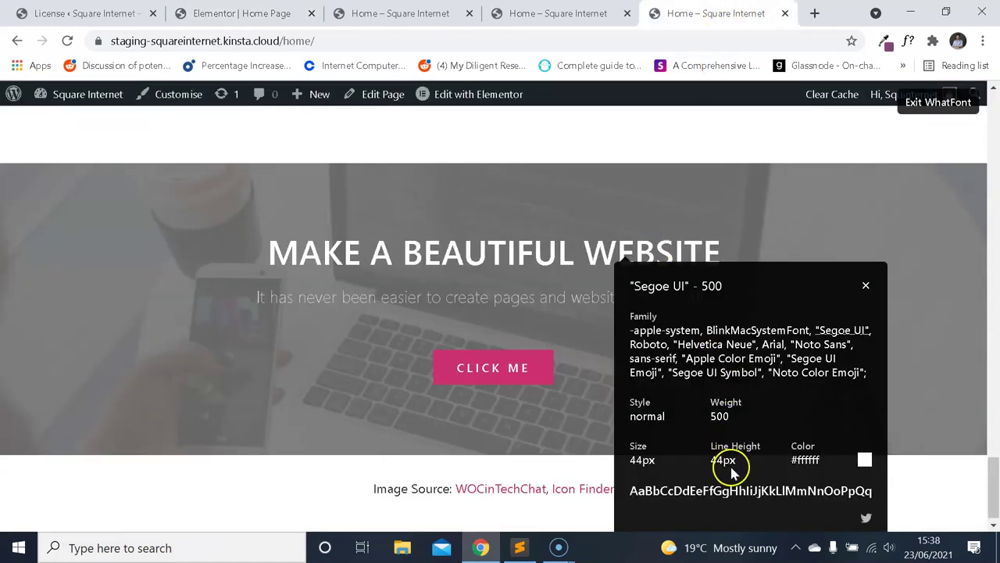
pyautogui.click(243, 14)
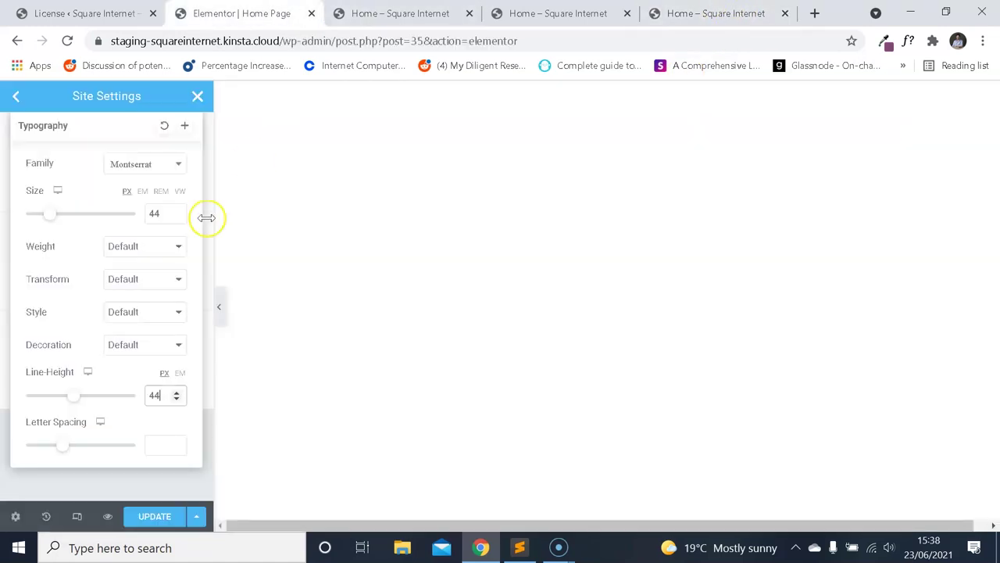
pyautogui.click(157, 246)
pyautogui.click(153, 313)
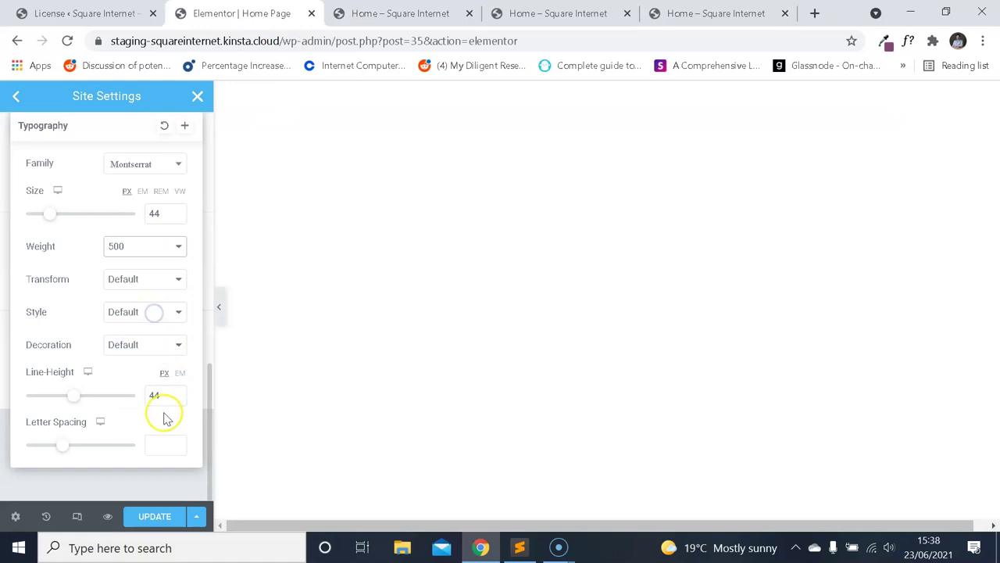
pyautogui.scroll(3, 186, 181)
# Review the H3 colour and typography settings, then return to the live homepage.
pyautogui.click(186, 295)
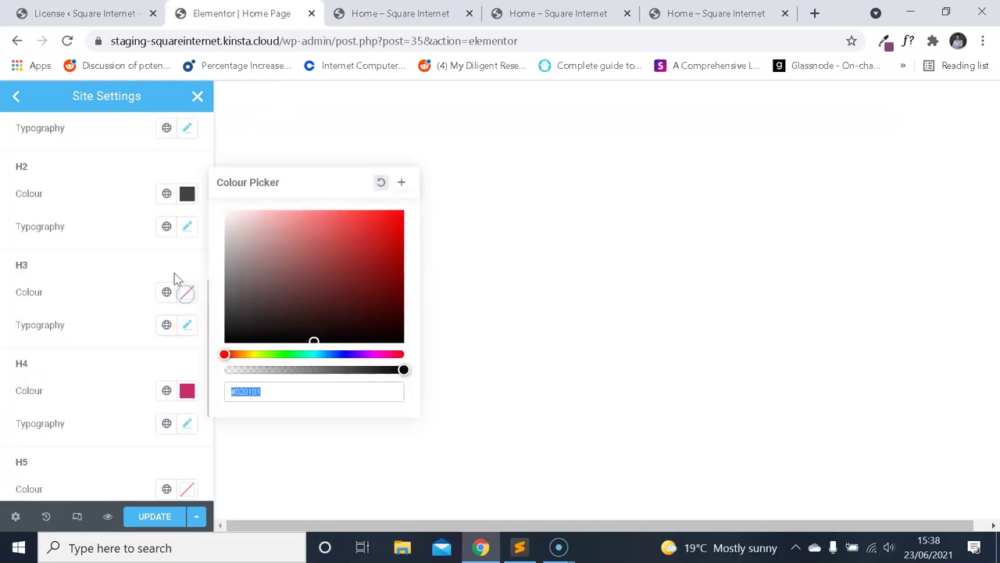
pyautogui.click(167, 292)
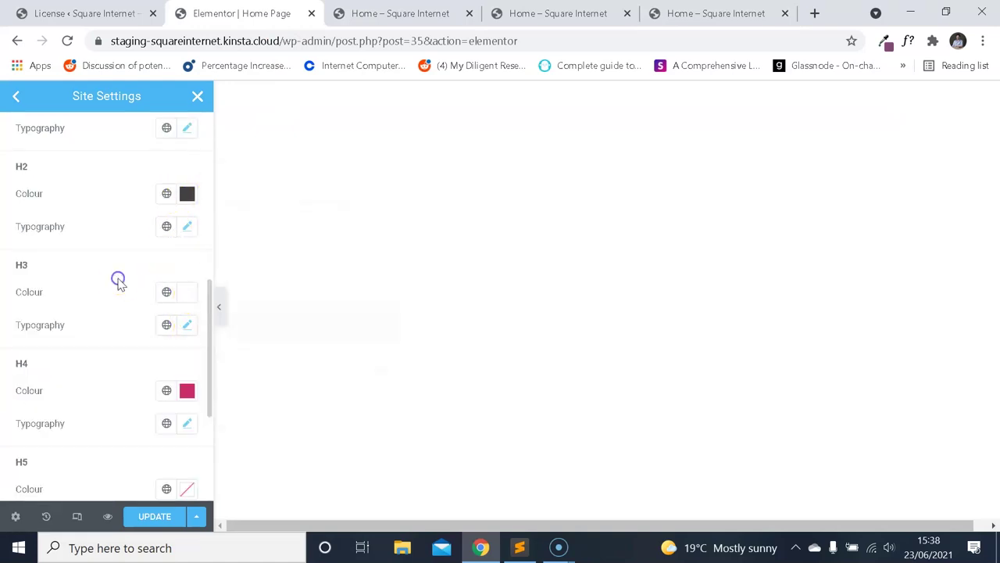
pyautogui.click(186, 324)
pyautogui.scroll(-3, 176, 298)
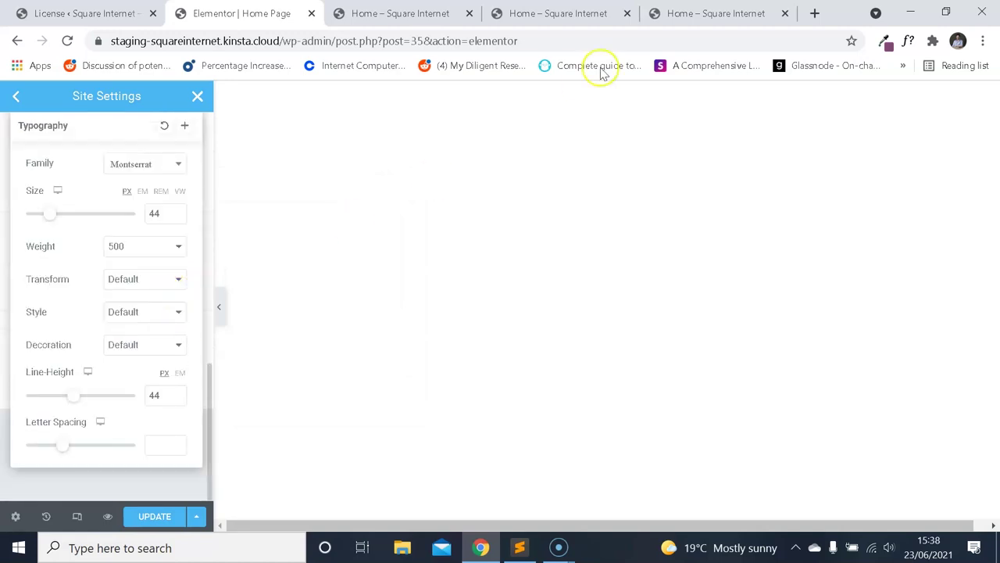
pyautogui.click(675, 13)
pyautogui.click(866, 286)
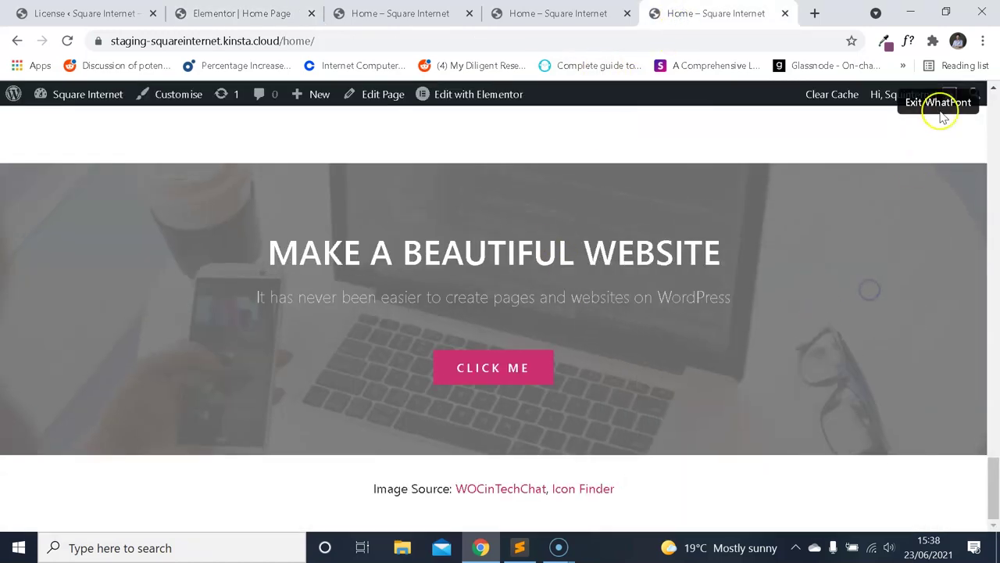
# Re-inspect the MAKE A BEAUTIFUL WEBSITE heading font with WhatFont.
pyautogui.click(922, 109)
pyautogui.moveTo(993, 473); pyautogui.dragTo(960, 486)
pyautogui.click(908, 41)
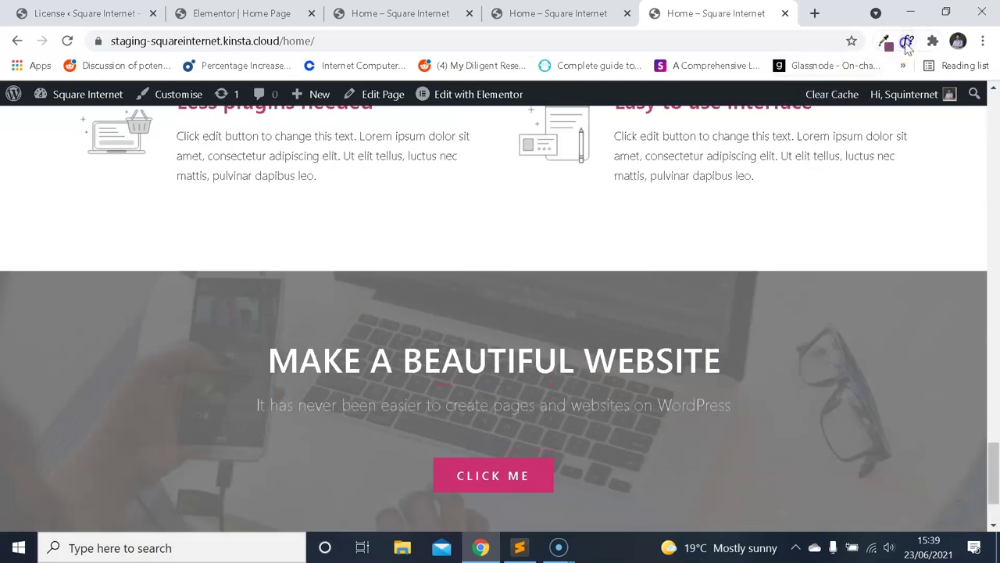
pyautogui.click(680, 357)
pyautogui.scroll(-1, 704, 281)
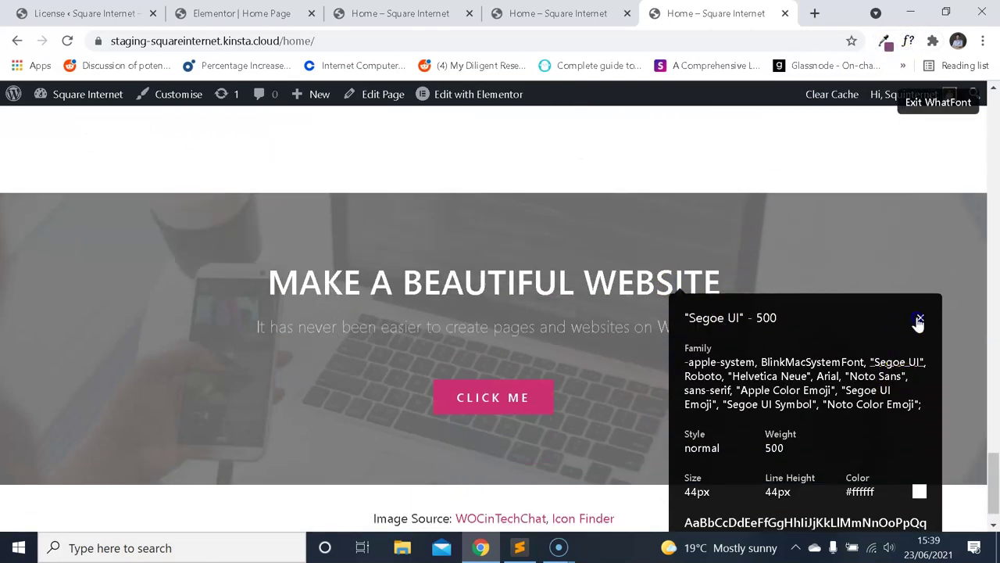
pyautogui.click(918, 320)
# Compare the DESIGN YOUR WORDPRESS and MAKE A BEAUTIFUL WEBSITE heading fonts, then exit WhatFont.
pyautogui.moveTo(993, 473); pyautogui.dragTo(993, 122)
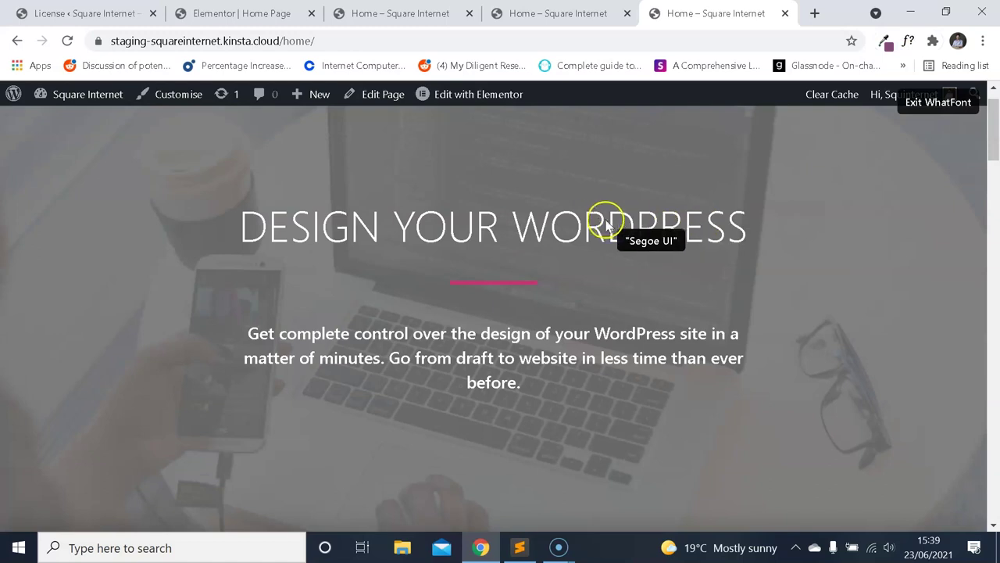
pyautogui.click(606, 224)
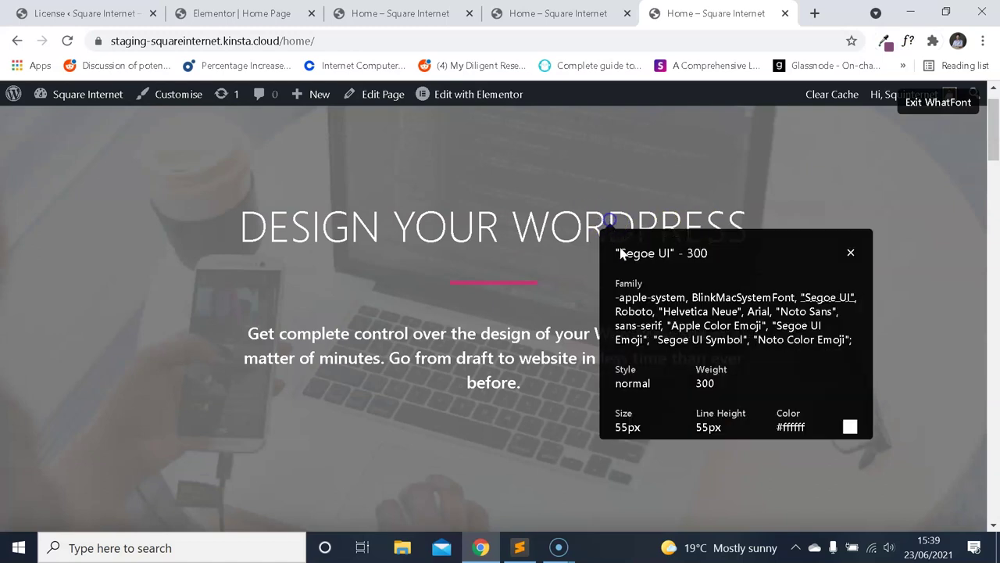
pyautogui.click(852, 255)
pyautogui.scroll(-20, 714, 290)
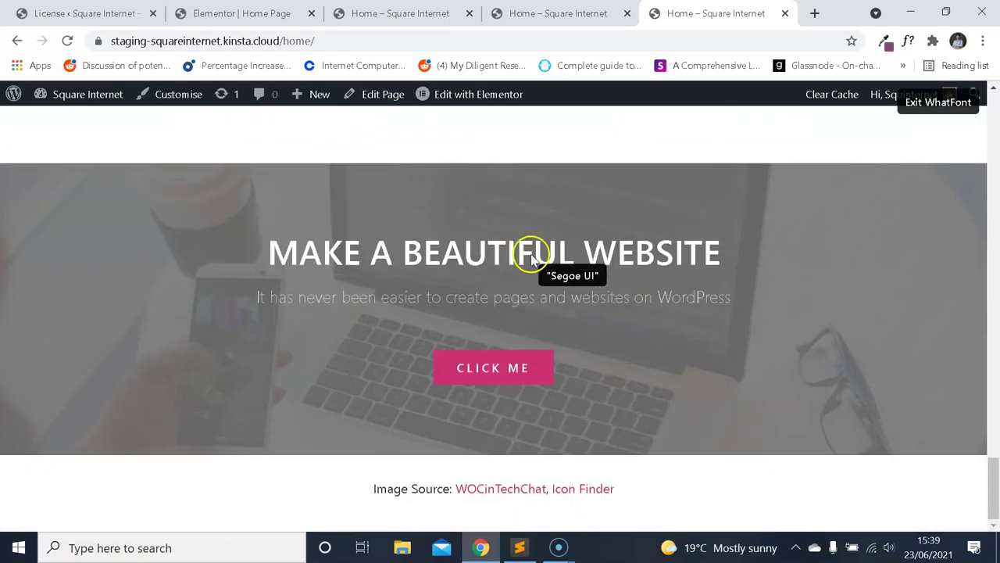
pyautogui.click(531, 260)
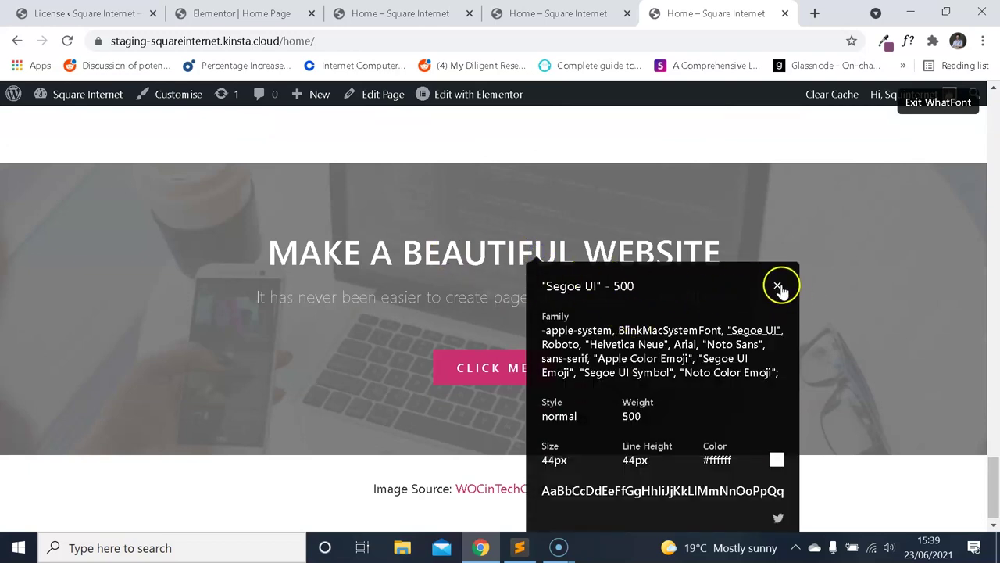
pyautogui.click(779, 287)
pyautogui.click(942, 104)
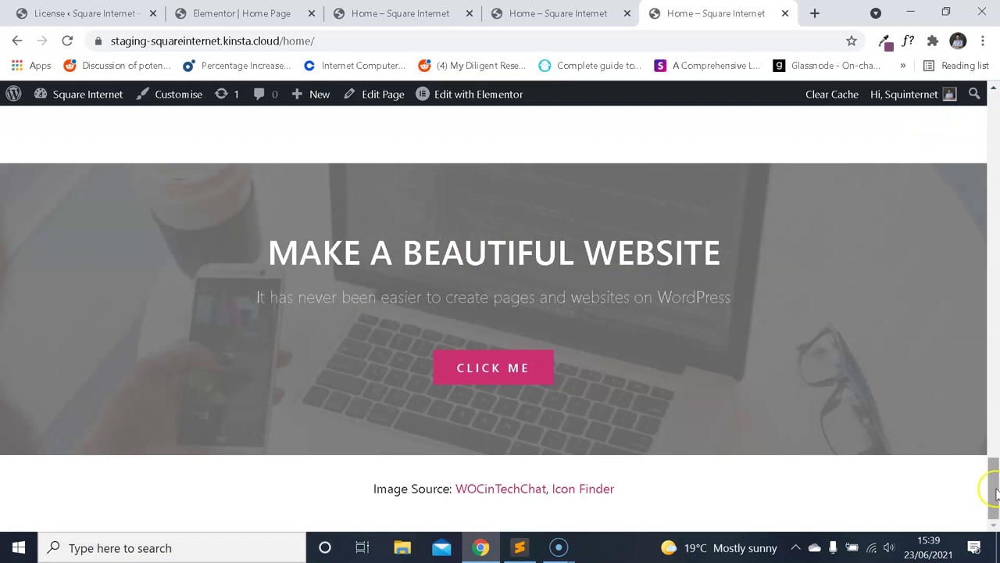
# Match the H3 typography to the heading: 44px size, weight 500, 44px line height.
pyautogui.click(258, 13)
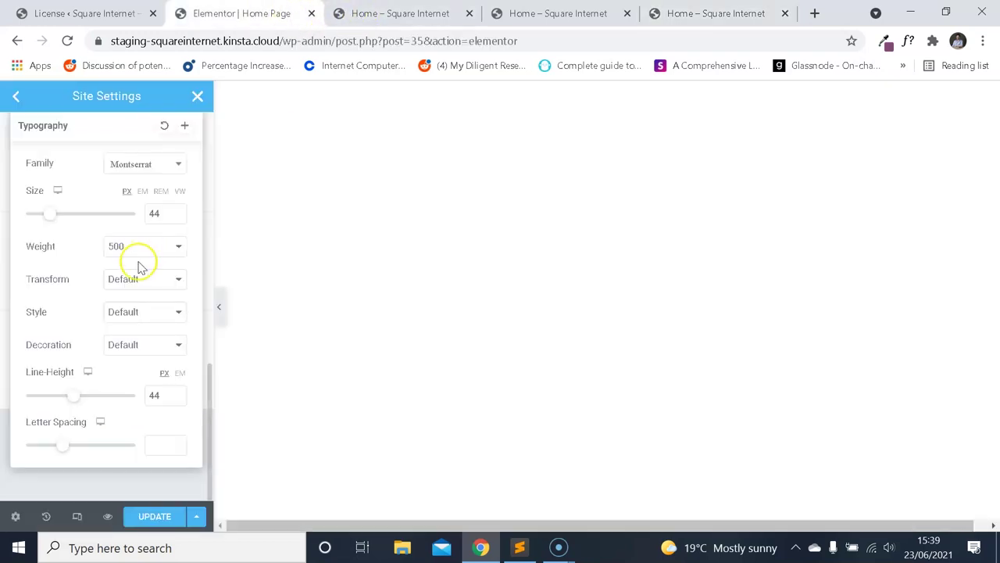
pyautogui.click(677, 17)
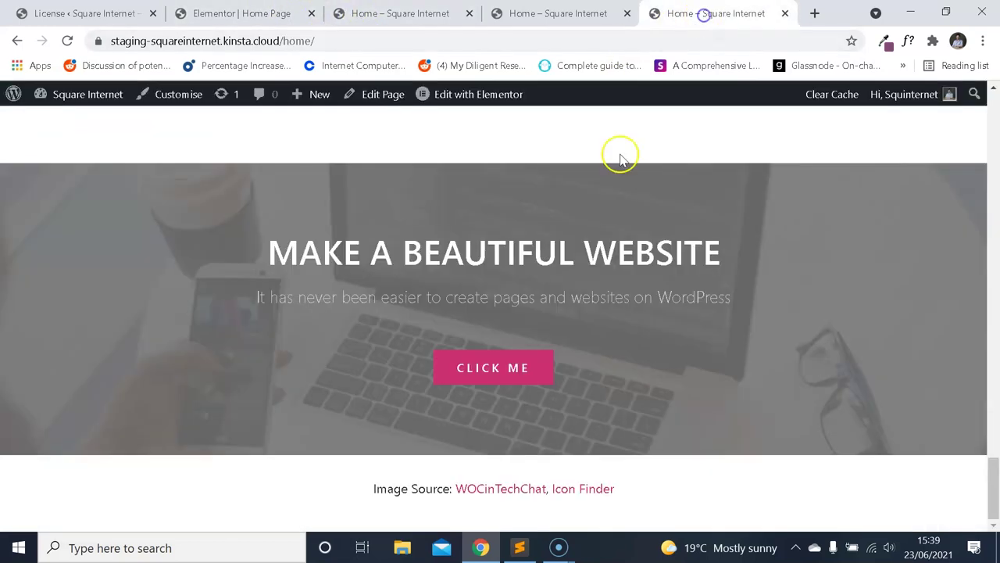
pyautogui.moveTo(712, 256); pyautogui.dragTo(733, 268)
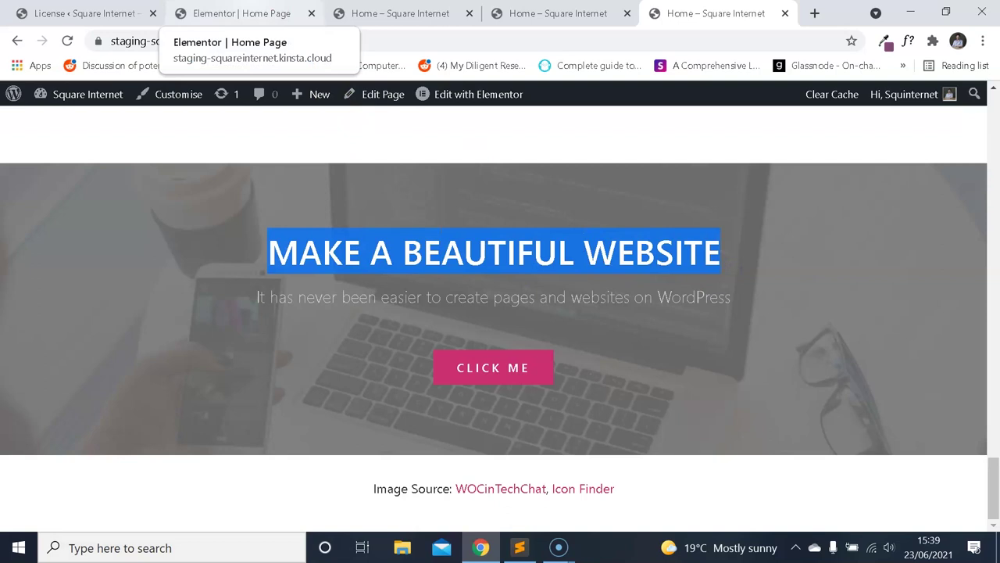
pyautogui.click(239, 16)
pyautogui.scroll(-2, 152, 219)
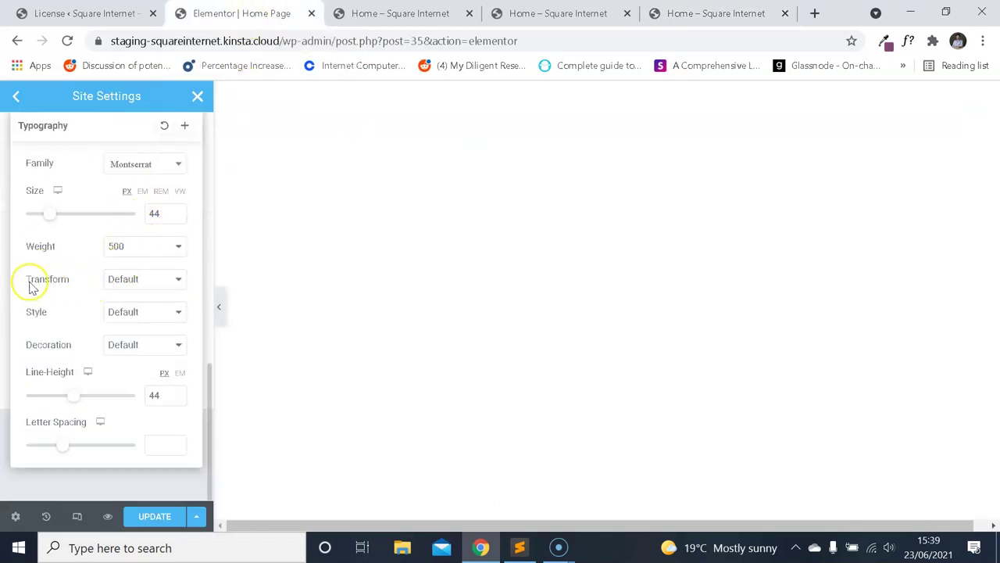
# Set the H3 text transform to Uppercase.
pyautogui.click(148, 281)
pyautogui.click(156, 305)
pyautogui.scroll(2, 126, 226)
pyautogui.click(117, 224)
pyautogui.scroll(3, 110, 234)
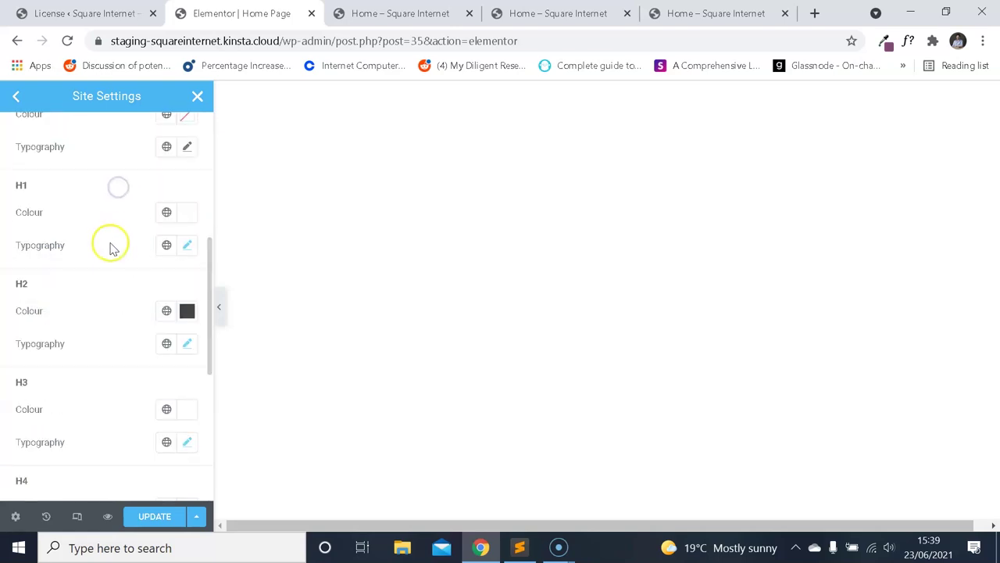
# Set the H2 text transform to Uppercase after checking the live page.
pyautogui.click(187, 346)
pyautogui.click(715, 13)
pyautogui.moveTo(993, 125); pyautogui.dragTo(964, 130)
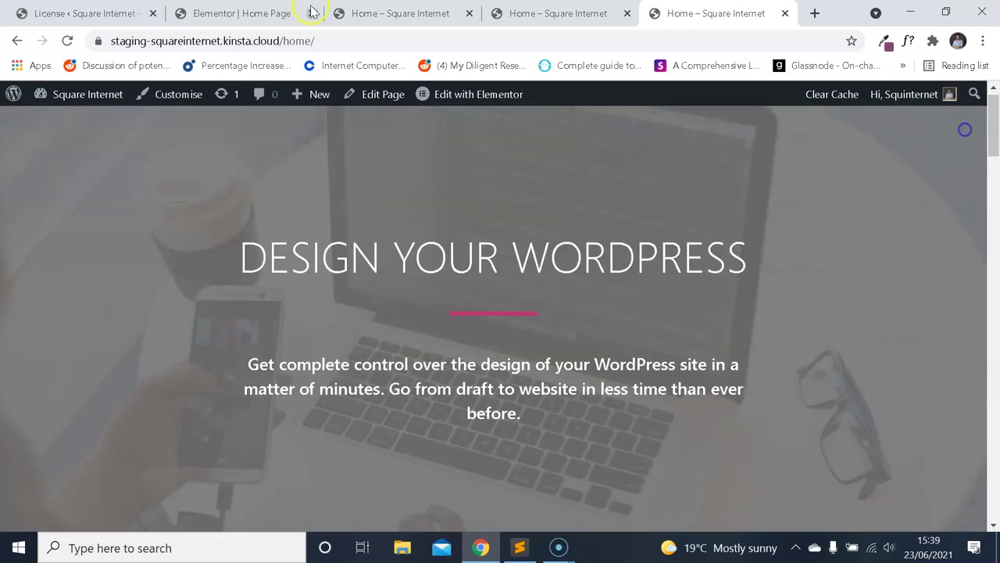
pyautogui.click(257, 13)
pyautogui.scroll(-3, 150, 386)
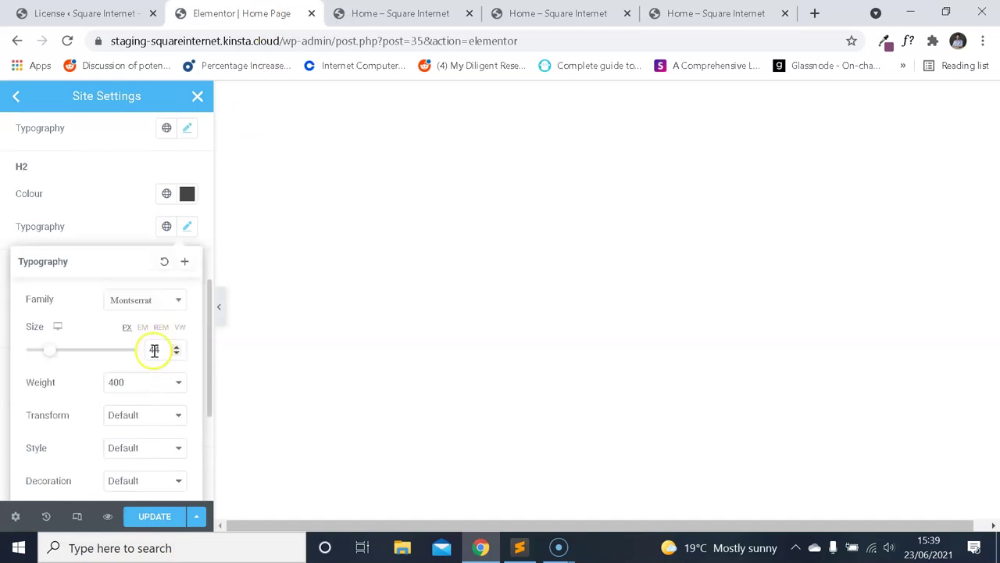
pyautogui.click(147, 298)
pyautogui.click(155, 327)
pyautogui.click(148, 293)
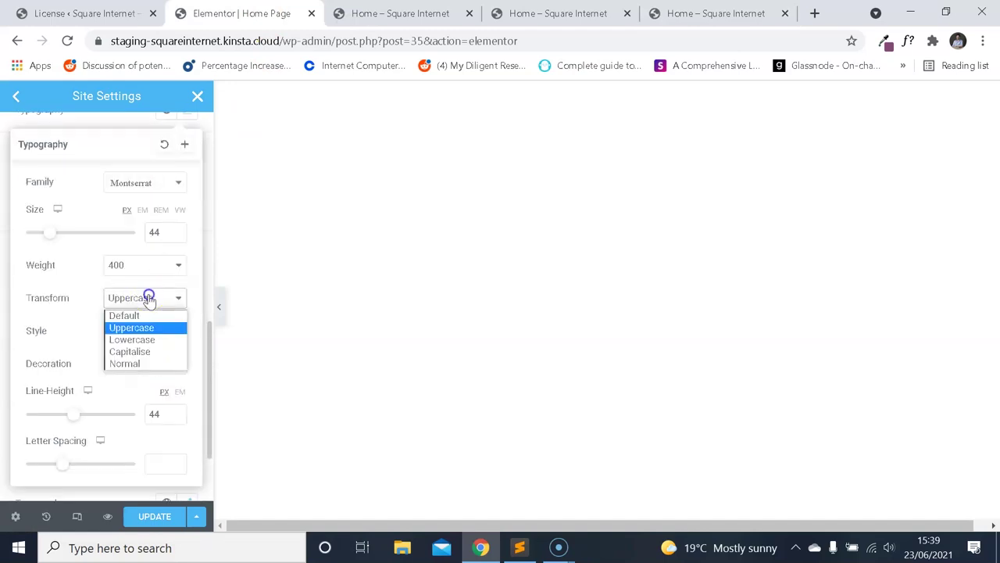
pyautogui.click(138, 290)
pyautogui.scroll(3, 102, 252)
# Review the H1 typography settings and compare against the live home page.
pyautogui.click(186, 246)
pyautogui.scroll(-3, 149, 351)
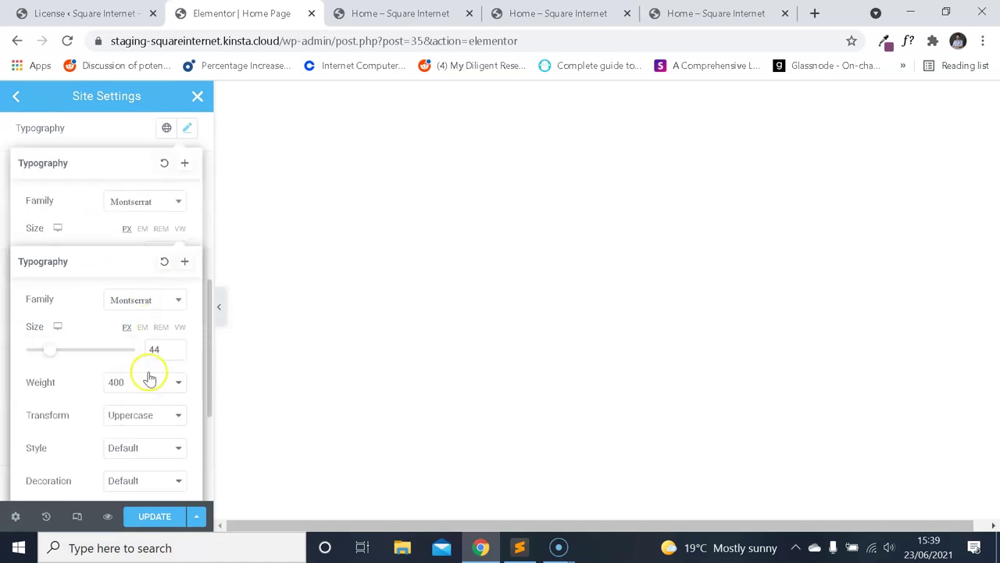
pyautogui.click(188, 137)
pyautogui.click(190, 226)
pyautogui.scroll(-5, 145, 206)
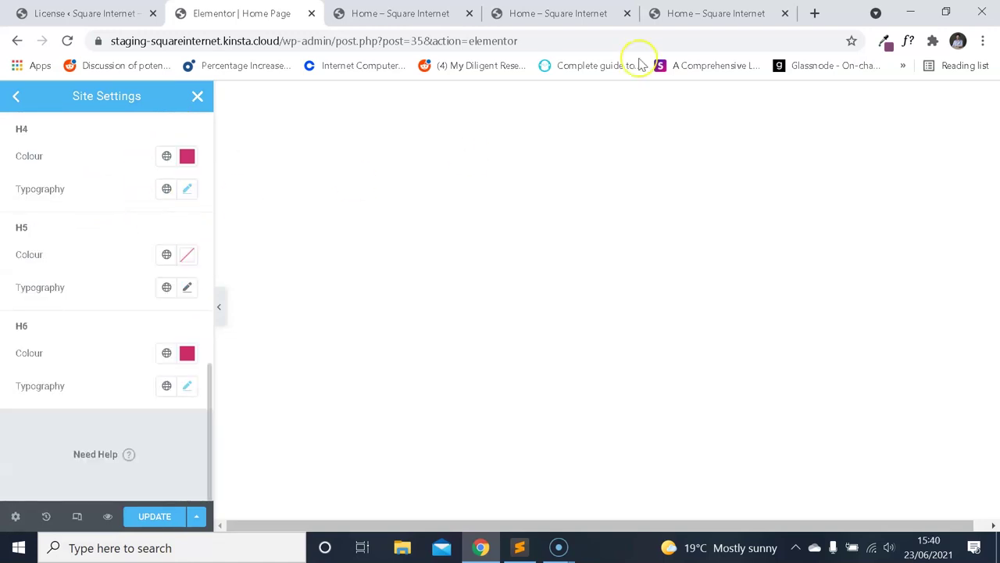
pyautogui.click(703, 13)
pyautogui.scroll(-10, 657, 273)
pyautogui.scroll(-2, 649, 285)
pyautogui.scroll(3, 502, 284)
pyautogui.click(234, 14)
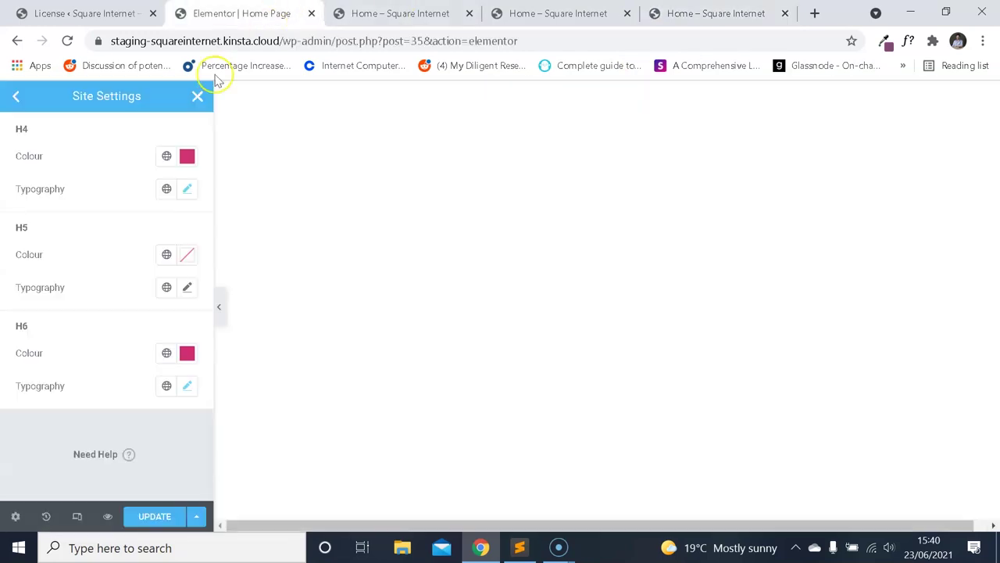
# Set the H6 text transform to Uppercase.
pyautogui.click(185, 385)
pyautogui.scroll(-3, 151, 331)
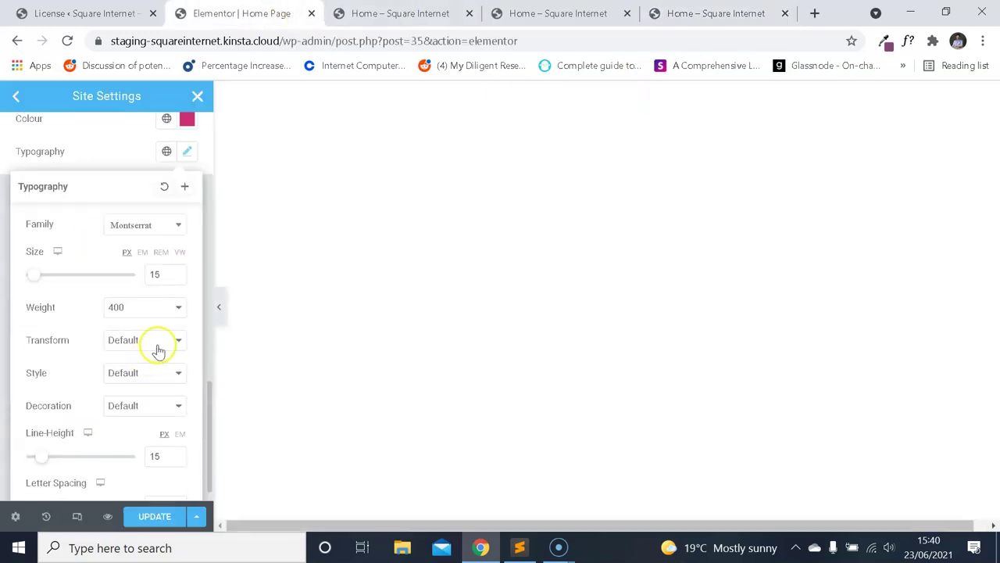
pyautogui.click(159, 349)
pyautogui.click(137, 370)
# Scroll through the live home page comparing section headings and subtitle text.
pyautogui.click(742, 13)
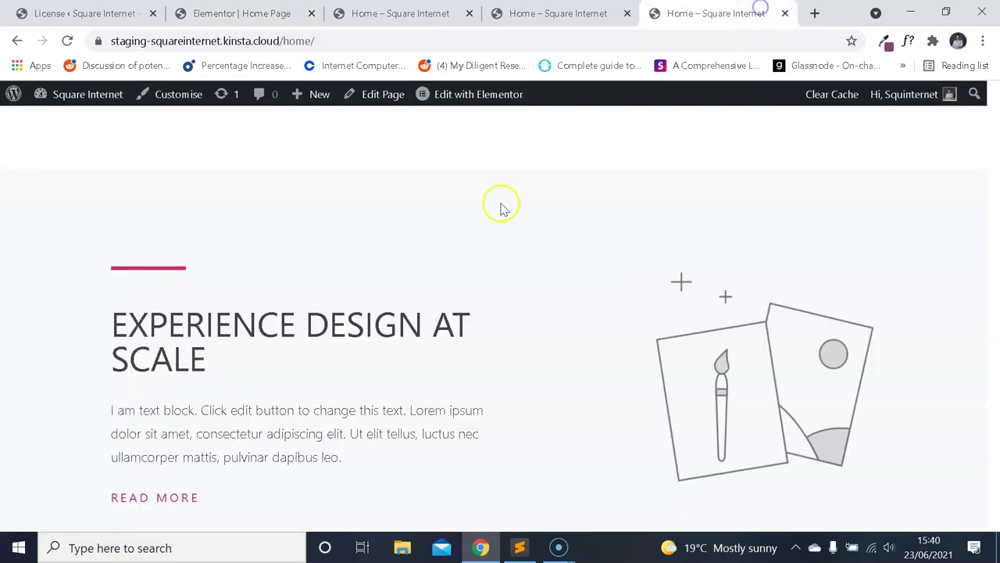
pyautogui.moveTo(201, 497); pyautogui.dragTo(149, 495)
pyautogui.scroll(-8, 141, 493)
pyautogui.scroll(-6, 385, 328)
pyautogui.moveTo(989, 390); pyautogui.dragTo(994, 484)
pyautogui.scroll(2, 981, 428)
pyautogui.scroll(4, 840, 404)
pyautogui.scroll(-4, 893, 447)
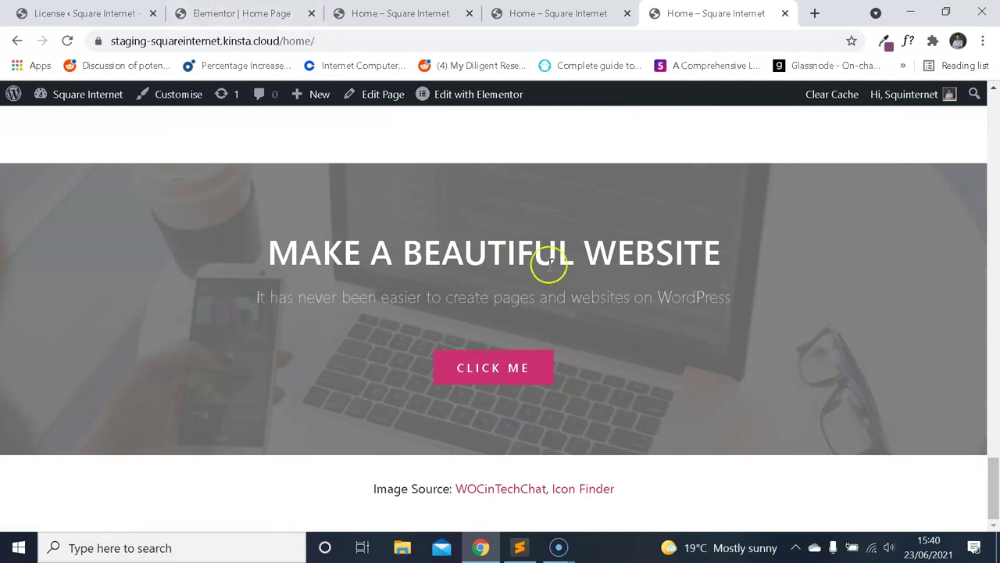
pyautogui.moveTo(447, 300); pyautogui.dragTo(279, 301)
pyautogui.click(363, 296)
# Close the H6 typography settings and scroll to the top of Site Settings.
pyautogui.click(242, 13)
pyautogui.scroll(3, 110, 217)
pyautogui.click(113, 257)
pyautogui.scroll(5, 109, 258)
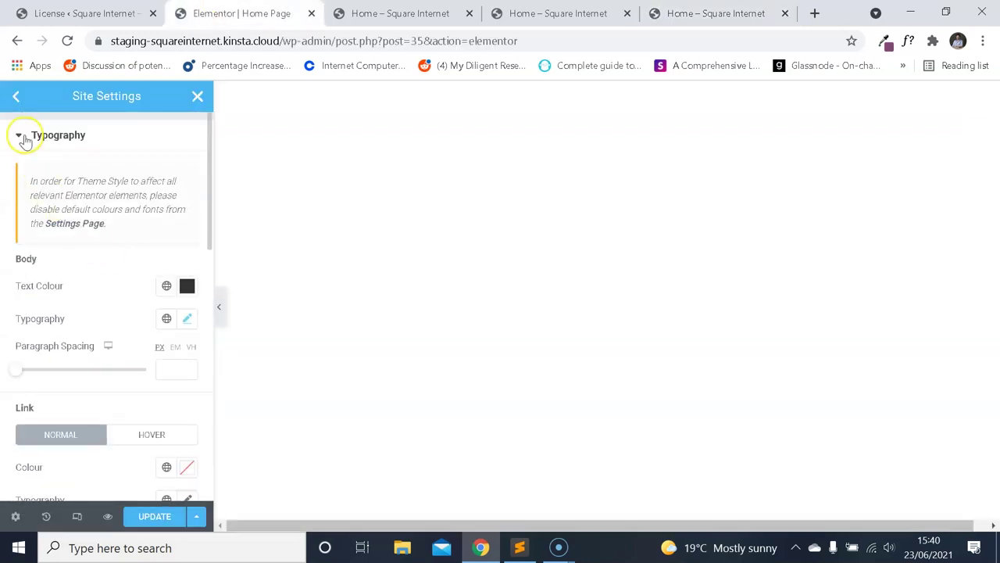
# Open Theme Style > Buttons, then scroll the live page to the CLICK ME button.
pyautogui.click(22, 136)
pyautogui.click(19, 97)
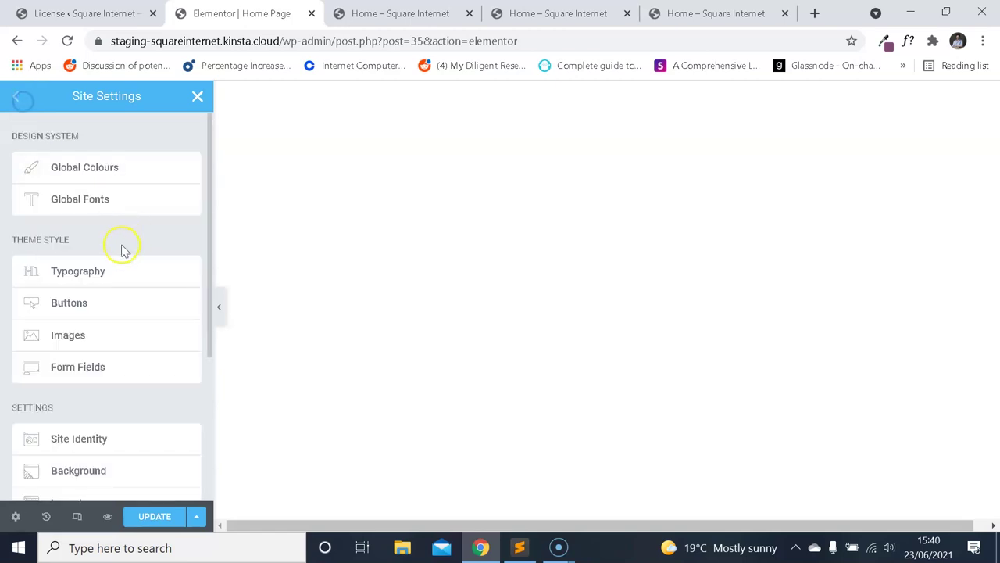
pyautogui.click(125, 305)
pyautogui.scroll(-2, 117, 295)
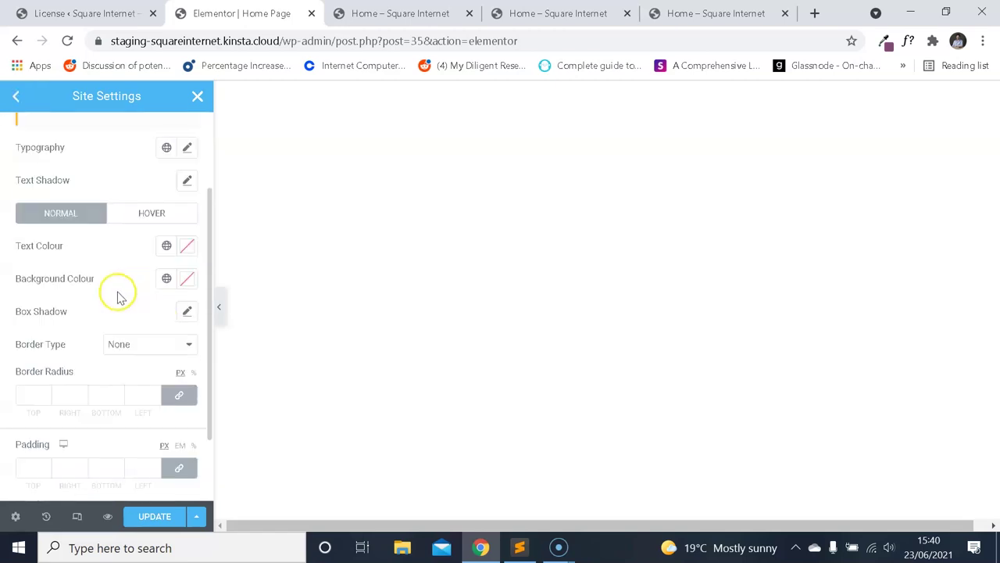
pyautogui.click(711, 14)
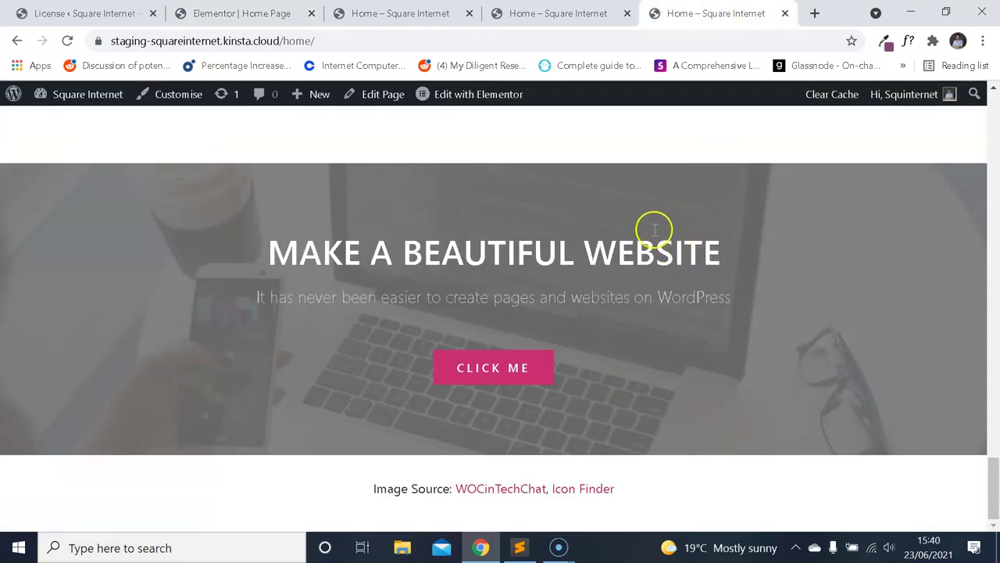
pyautogui.moveTo(991, 476); pyautogui.dragTo(991, 512)
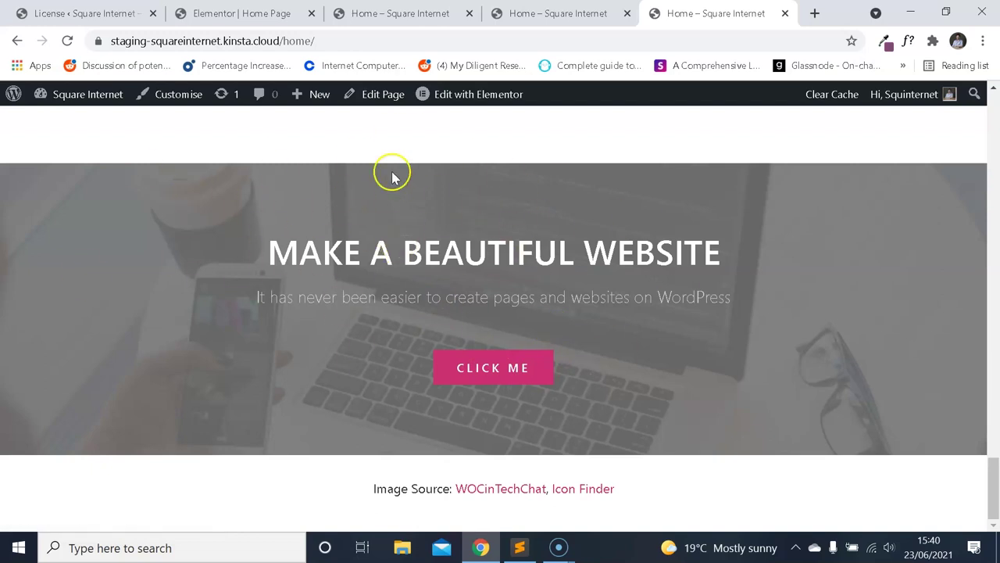
# Read the CLICK ME button font (Segoe UI 500, 15px) and open Elementor's Buttons typography.
pyautogui.click(906, 41)
pyautogui.click(518, 364)
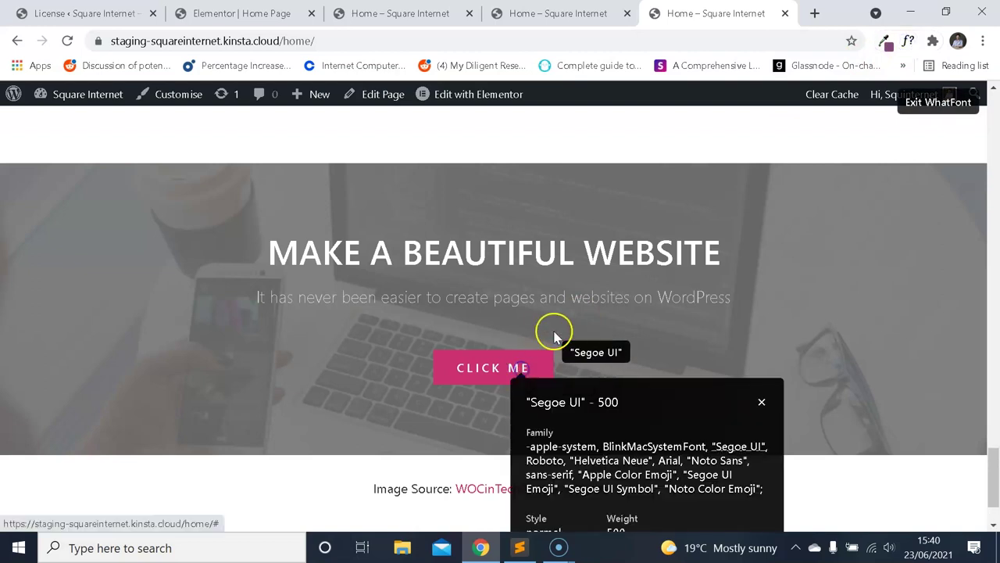
pyautogui.scroll(-2, 557, 332)
pyautogui.hotkey('ctrl', '2')
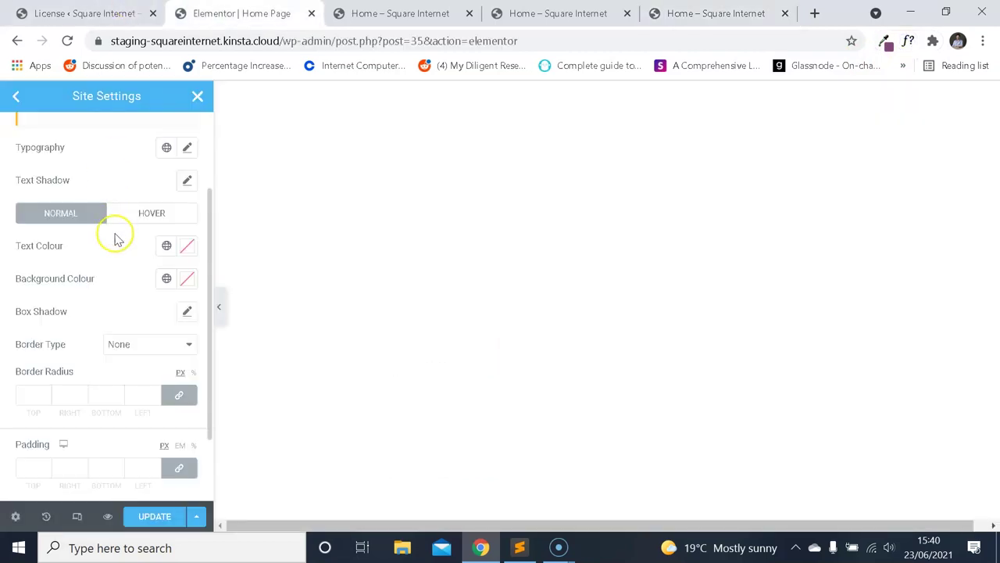
pyautogui.scroll(3, 118, 254)
pyautogui.click(188, 267)
pyautogui.hotkey('ctrl', '5')
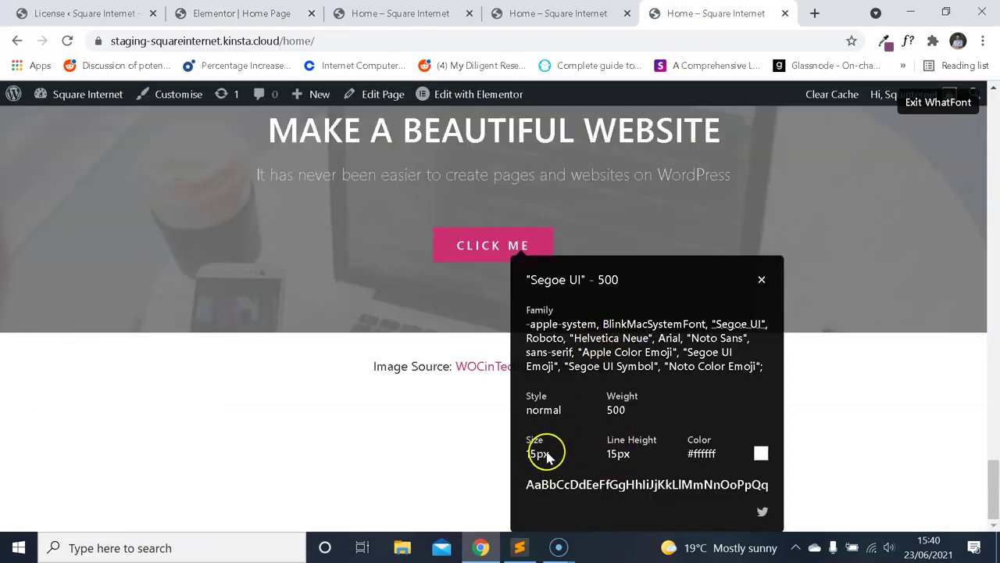
pyautogui.hotkey('ctrl', '2')
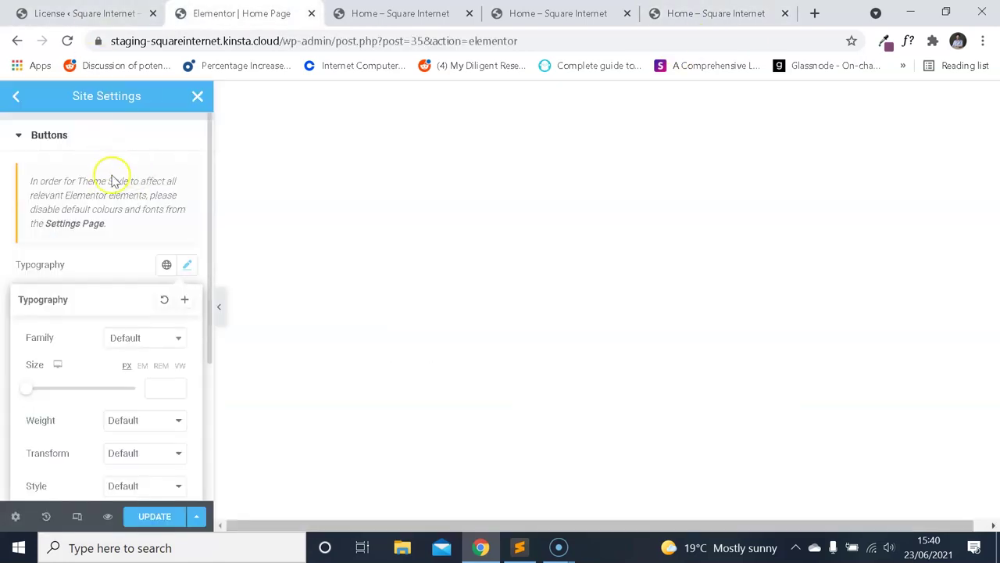
# Give site-wide Buttons typography size 15, line height 15 and weight 500.
pyautogui.scroll(-3, 112, 179)
pyautogui.click(157, 271)
pyautogui.write('15')
pyautogui.scroll(-2, 149, 243)
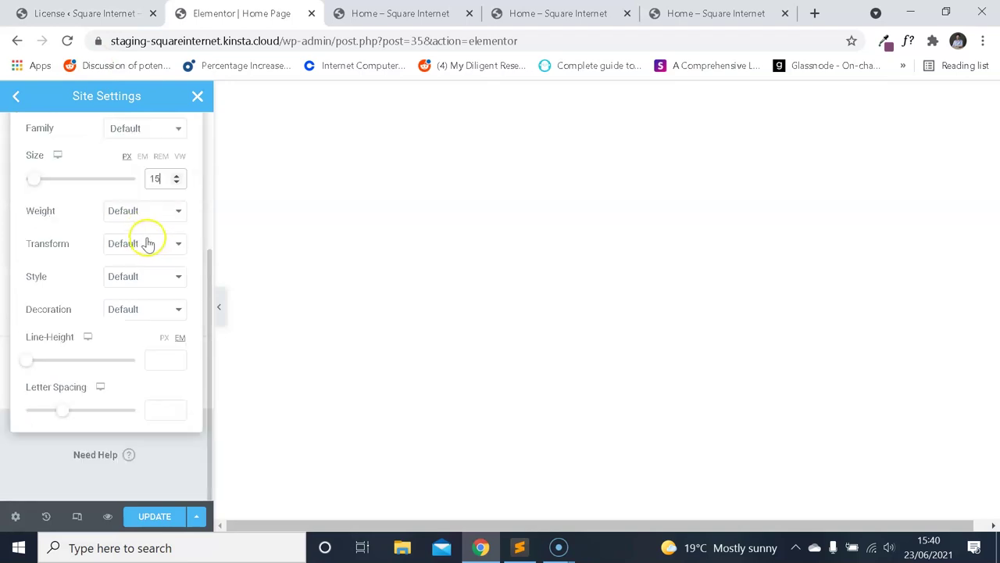
pyautogui.click(162, 353)
pyautogui.write('15')
pyautogui.click(164, 214)
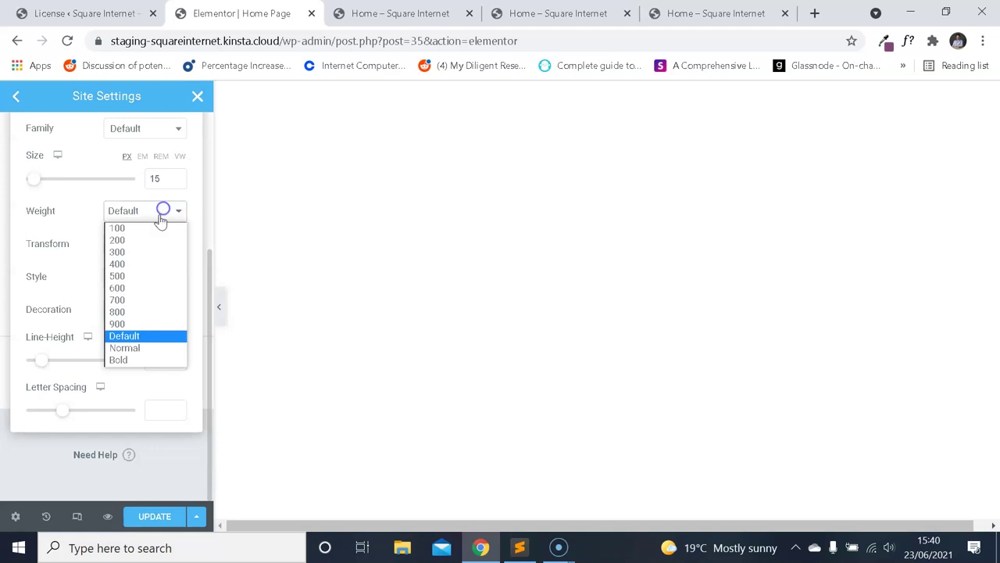
pyautogui.click(141, 275)
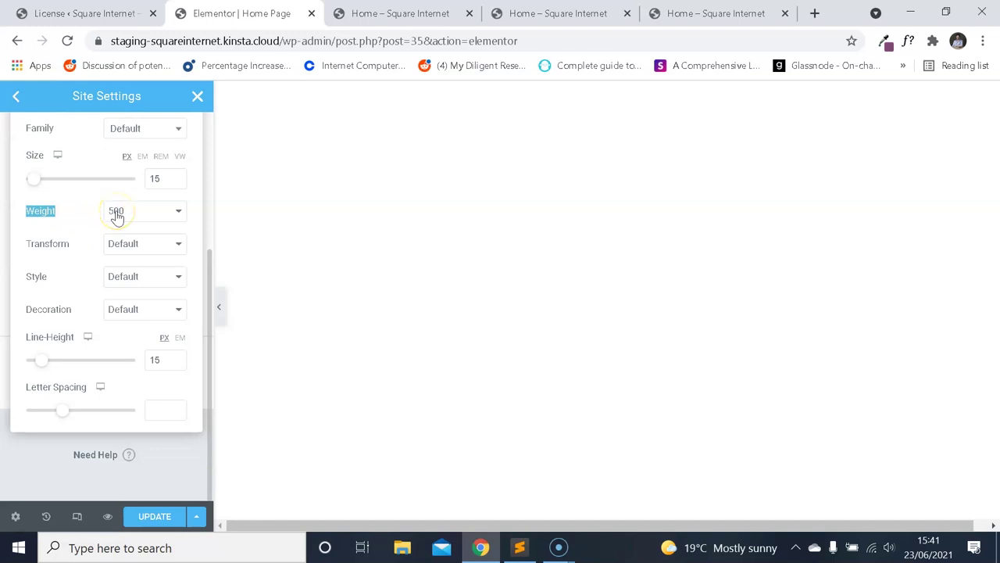
# Recheck the demo CLICK ME button's font details with WhatFont, then close the button typography settings.
pyautogui.click(688, 12)
pyautogui.click(763, 279)
pyautogui.scroll(3, 654, 297)
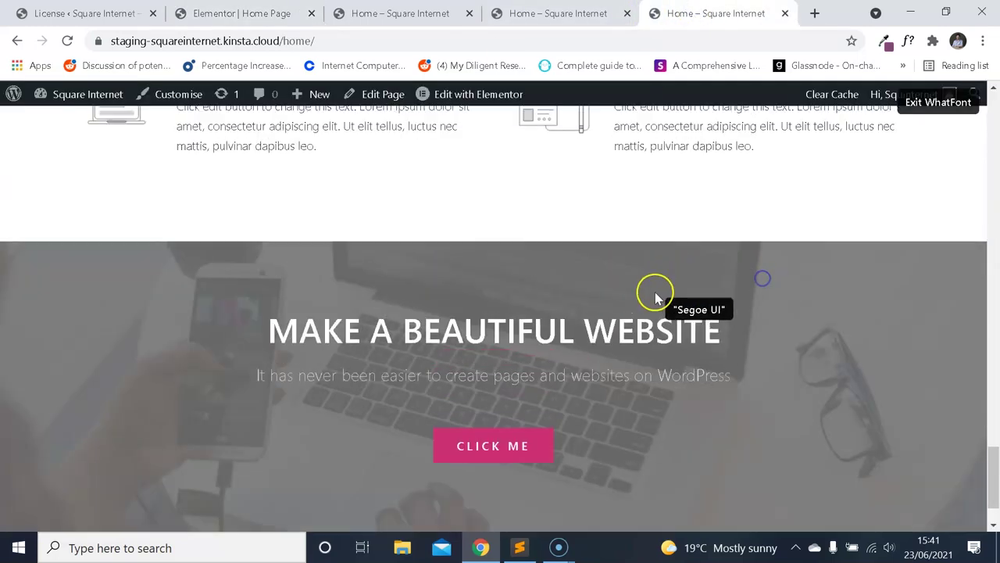
pyautogui.click(901, 100)
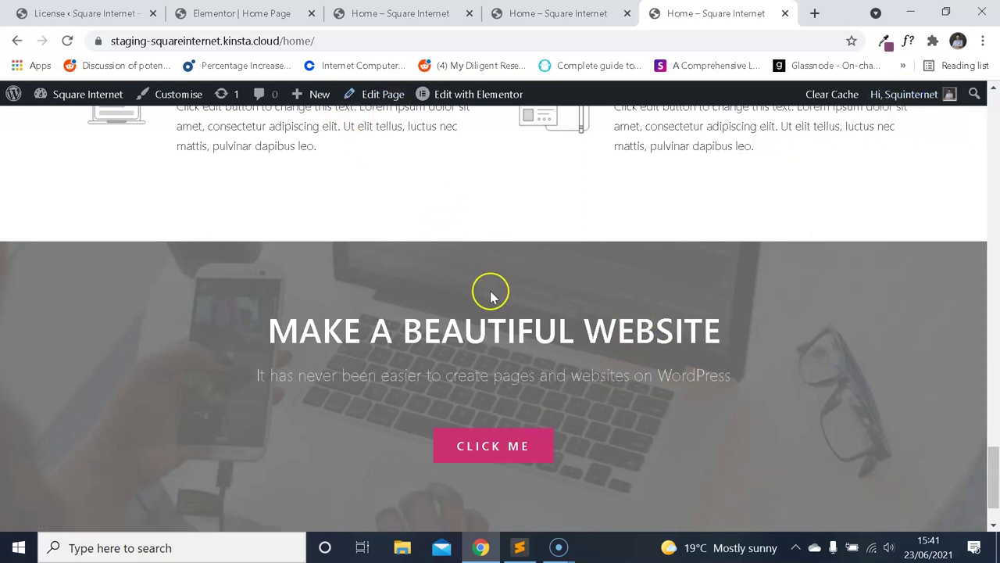
pyautogui.scroll(-1, 603, 301)
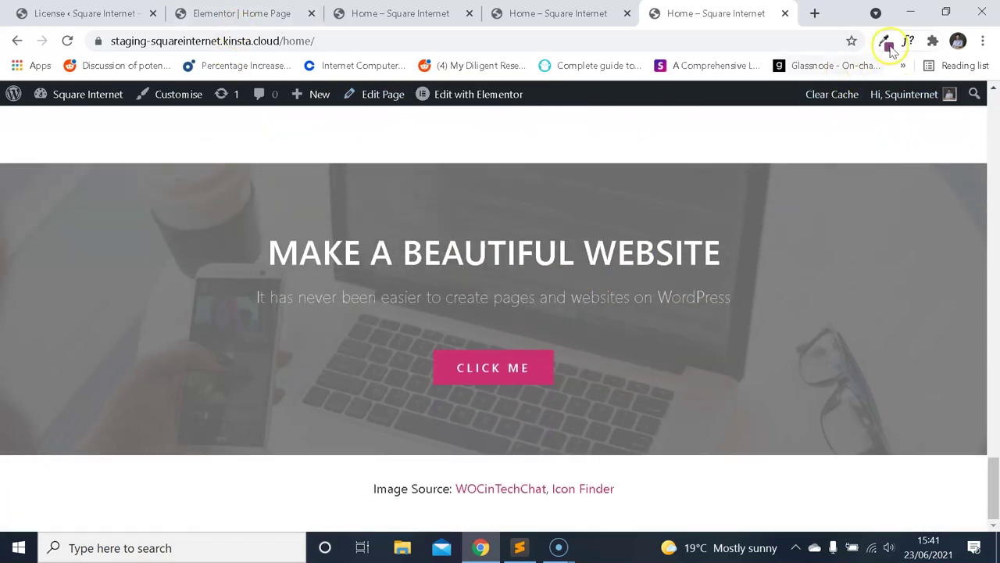
pyautogui.click(908, 41)
pyautogui.click(518, 369)
pyautogui.scroll(-2, 649, 370)
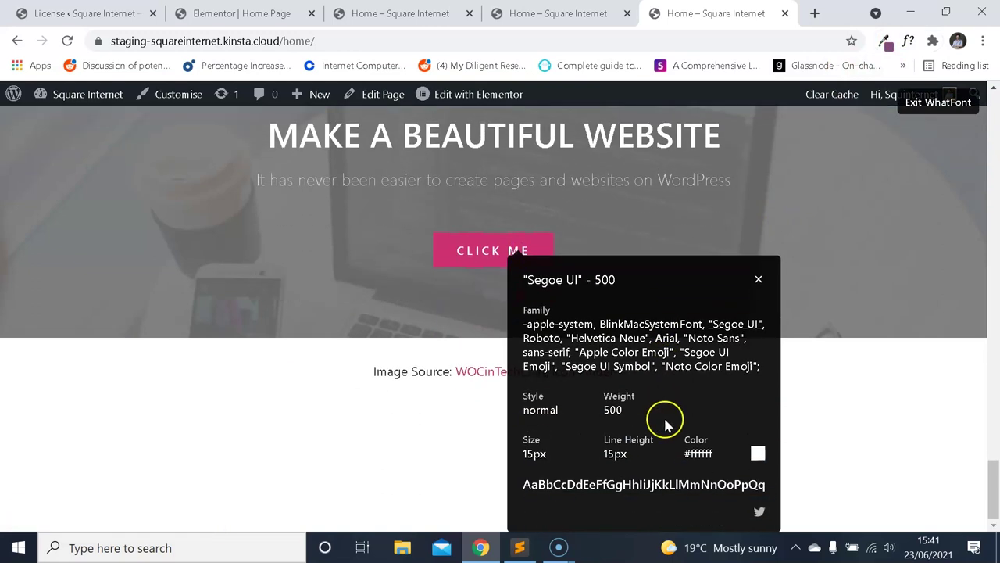
pyautogui.click(301, 17)
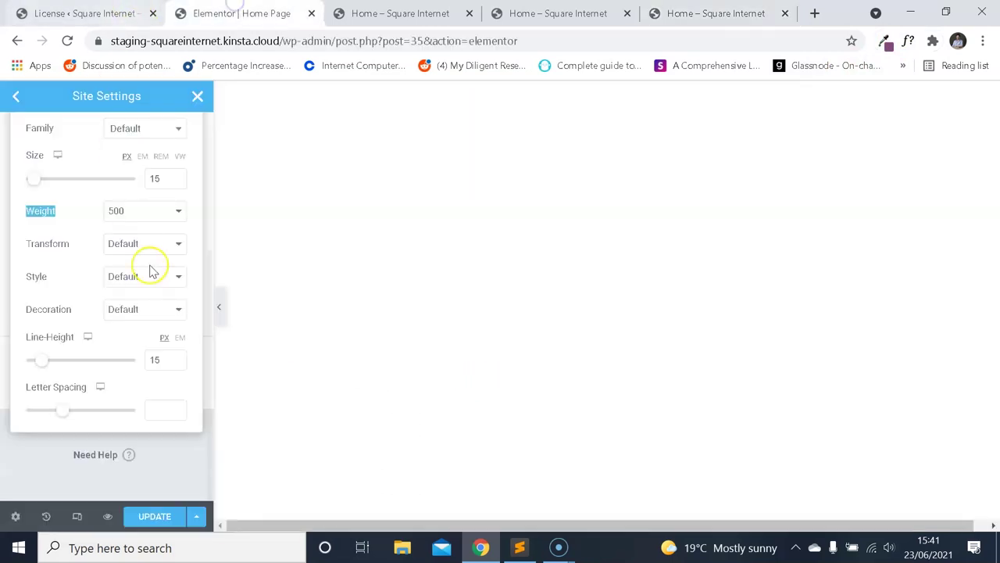
pyautogui.scroll(2, 157, 235)
pyautogui.click(187, 172)
# Set the Buttons text colour to white (#fff) in Site Settings.
pyautogui.scroll(1, 180, 219)
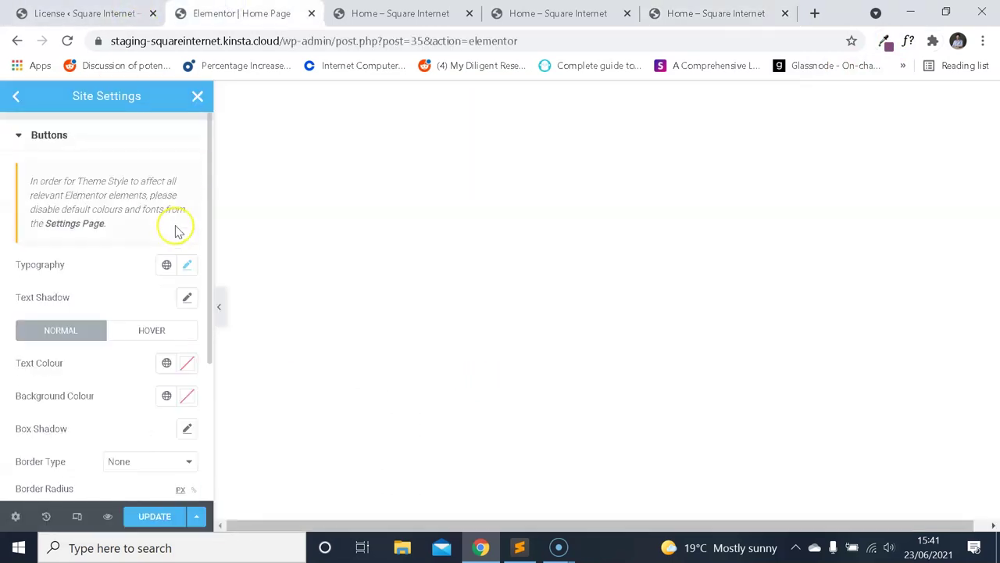
pyautogui.scroll(-2, 175, 253)
pyautogui.click(188, 148)
pyautogui.scroll(-2, 154, 270)
pyautogui.scroll(3, 164, 257)
pyautogui.click(181, 264)
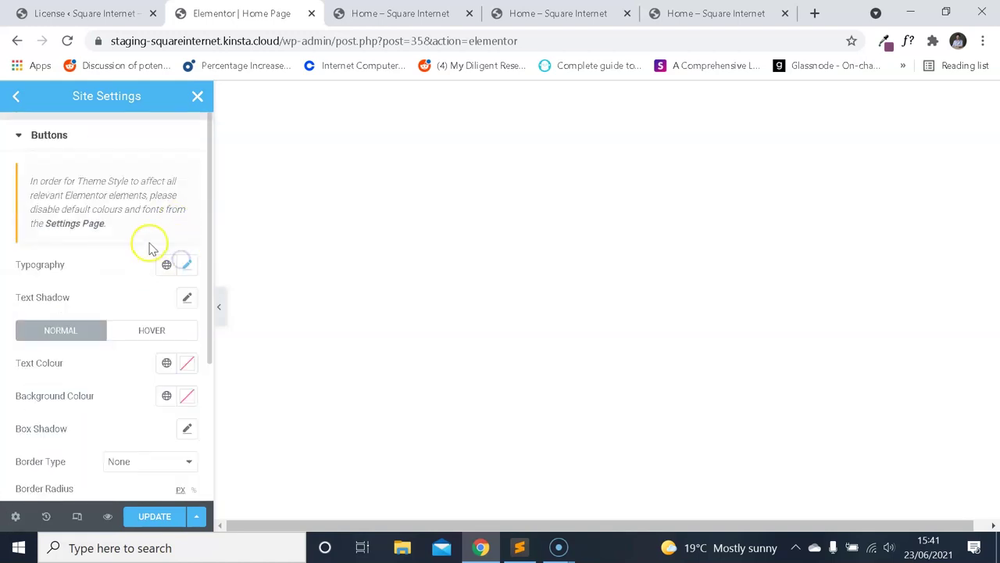
pyautogui.scroll(-2, 159, 248)
pyautogui.click(181, 258)
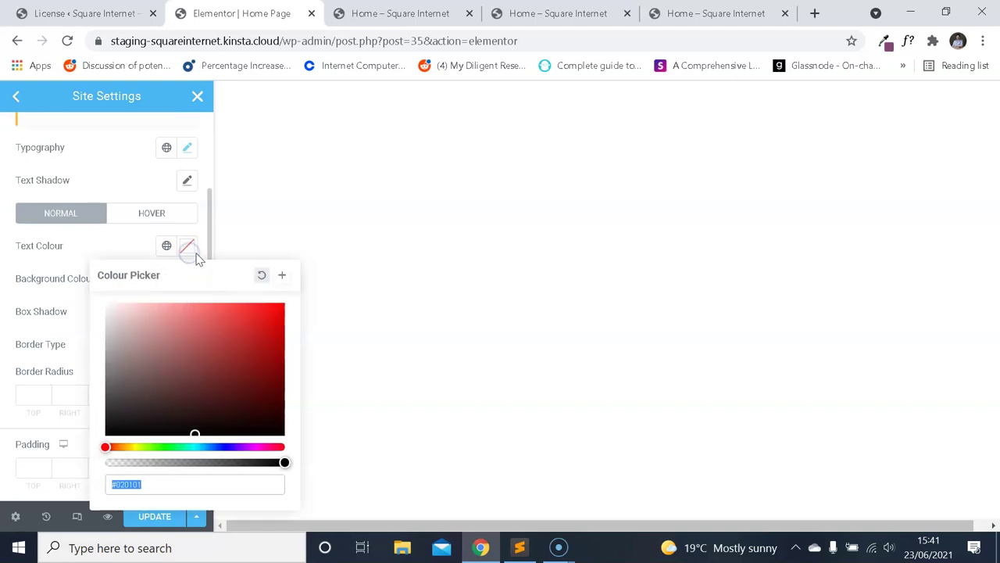
pyautogui.click(123, 238)
# Back on the demo homepage, close the WhatFont panel and exit WhatFont.
pyautogui.click(683, 22)
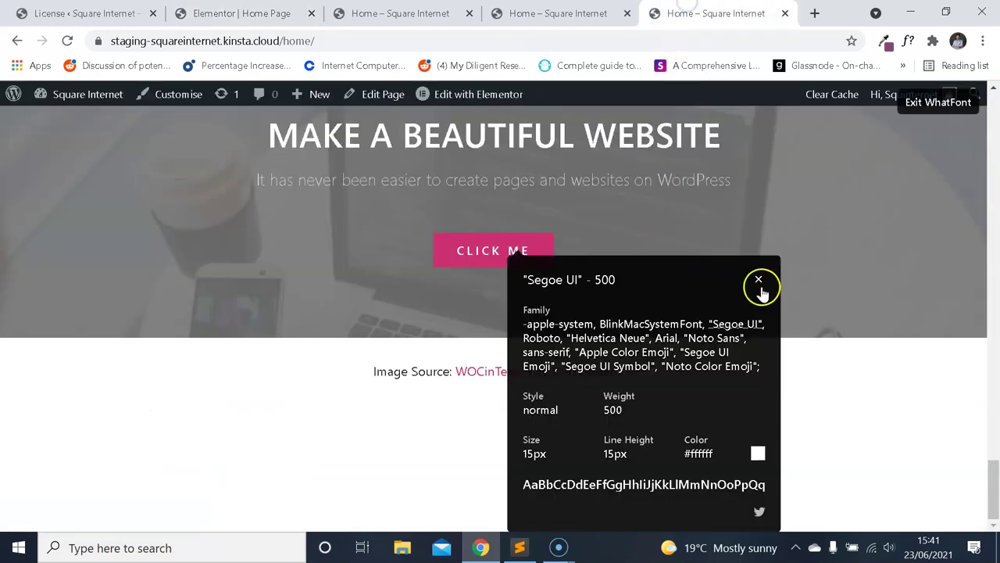
pyautogui.click(758, 279)
pyautogui.click(930, 102)
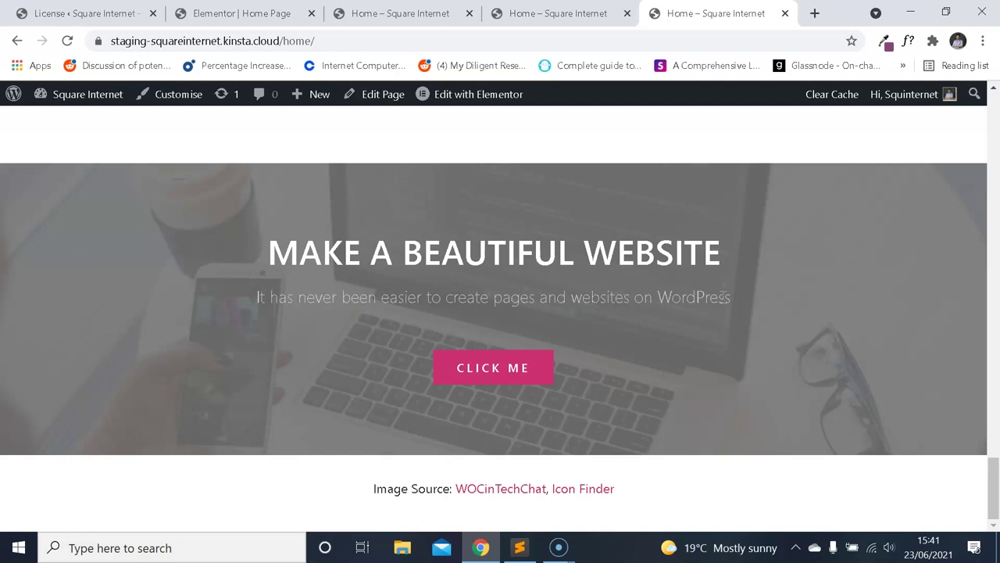
# Use ColorZilla's eyedropper on CLICK ME to capture its pink #cc2e72 (rgb 204,46,114).
pyautogui.click(885, 42)
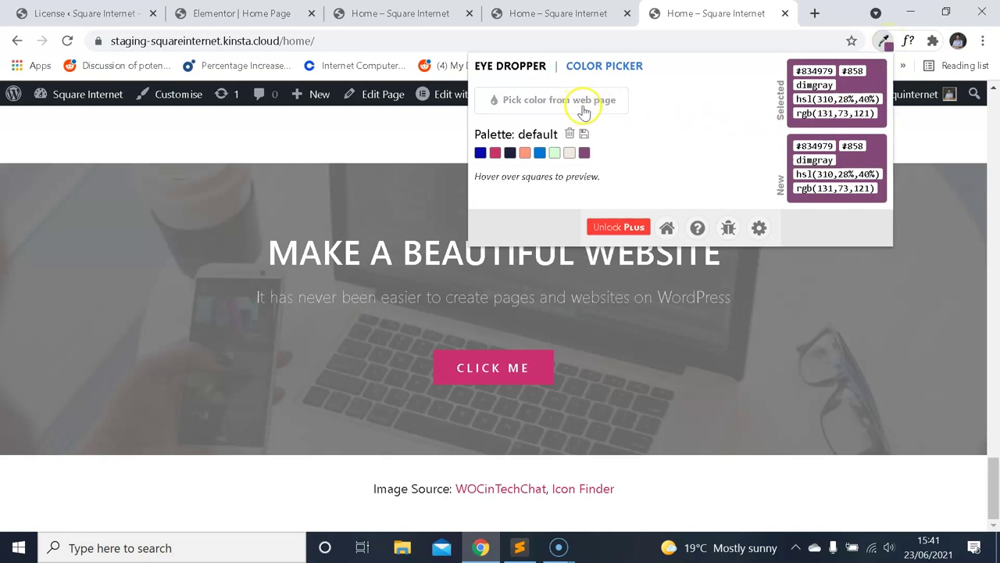
pyautogui.click(616, 99)
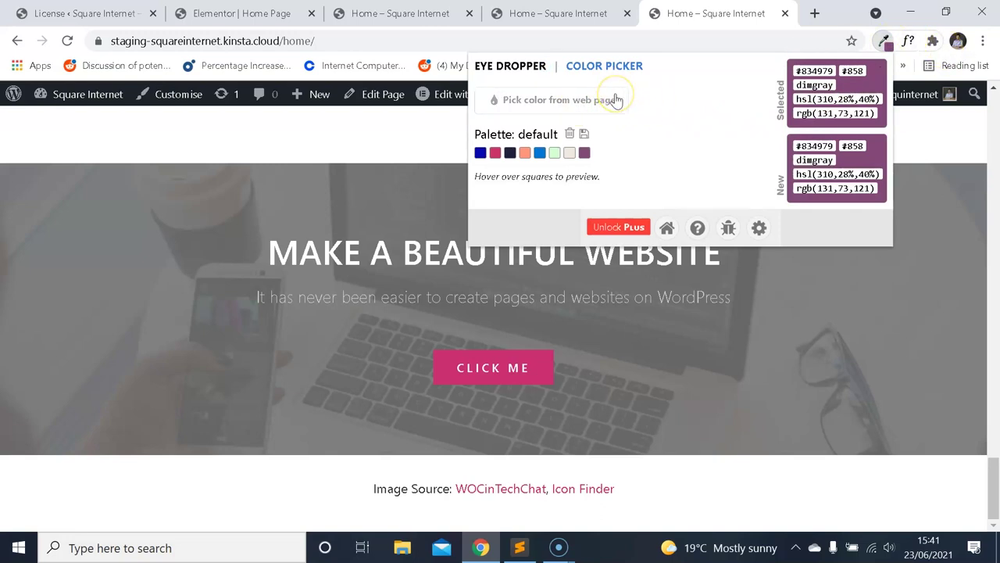
pyautogui.click(880, 43)
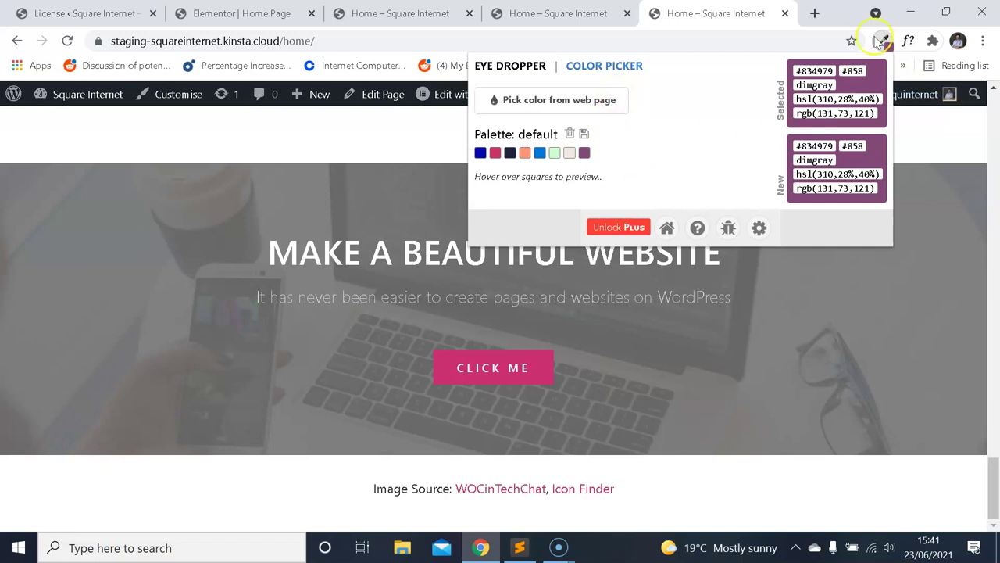
pyautogui.click(575, 101)
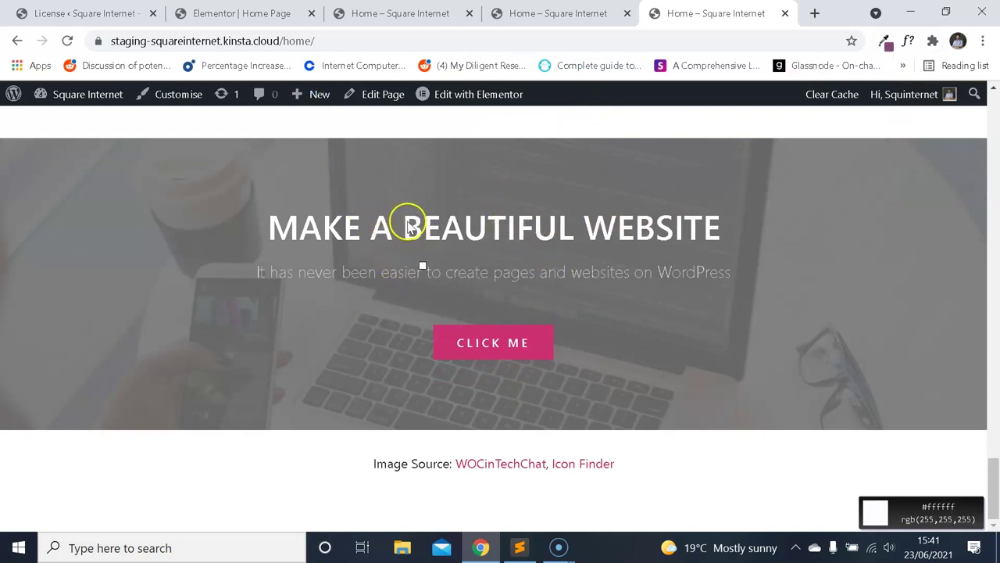
pyautogui.scroll(-1, 929, 518)
pyautogui.scroll(1, 938, 508)
pyautogui.click(541, 334)
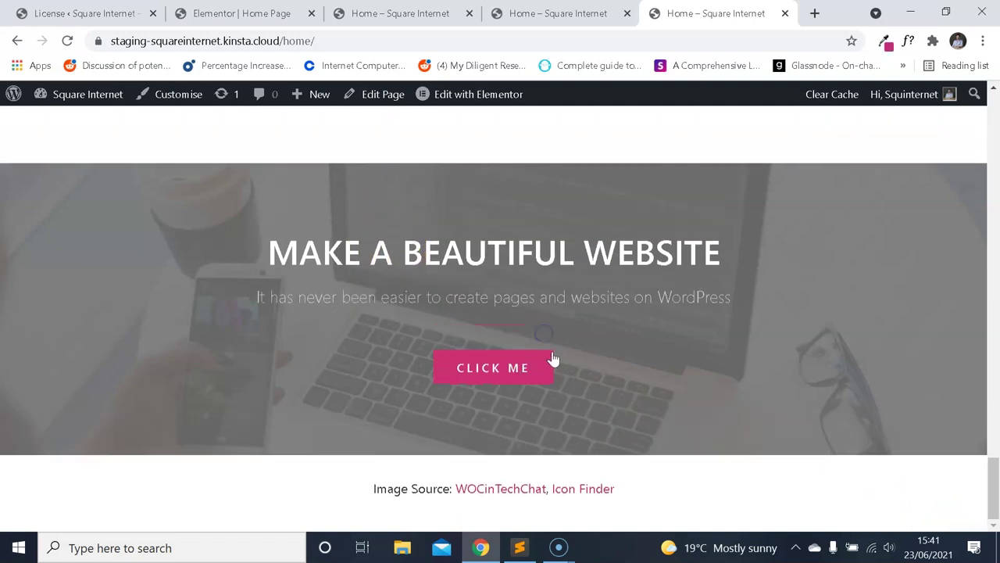
pyautogui.click(884, 41)
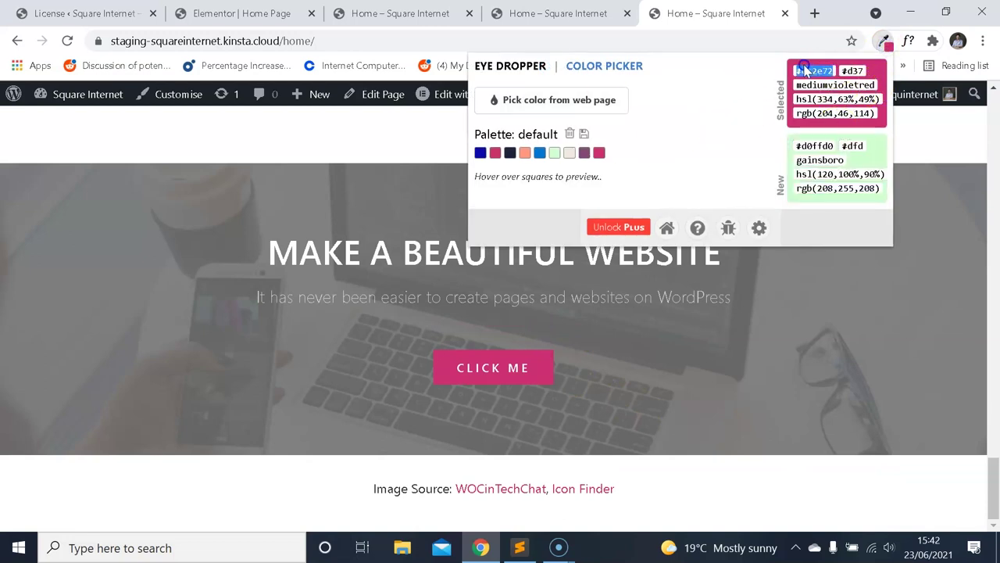
# Paste the sampled #cc2e72 as the Buttons background colour, then return to the homepage.
pyautogui.click(242, 13)
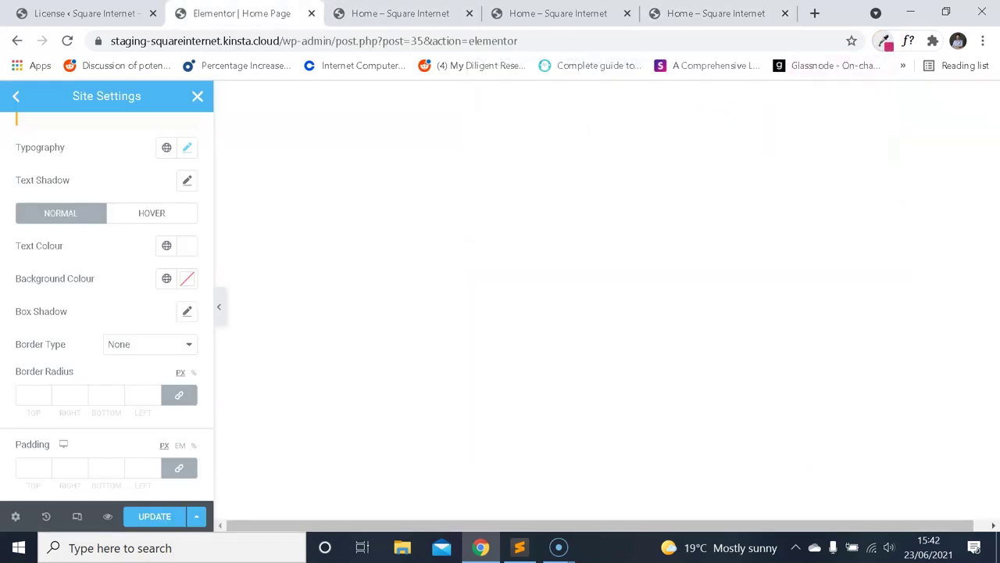
pyautogui.click(187, 278)
pyautogui.hotkey('ctrl', 'v')
pyautogui.click(116, 269)
pyautogui.click(696, 13)
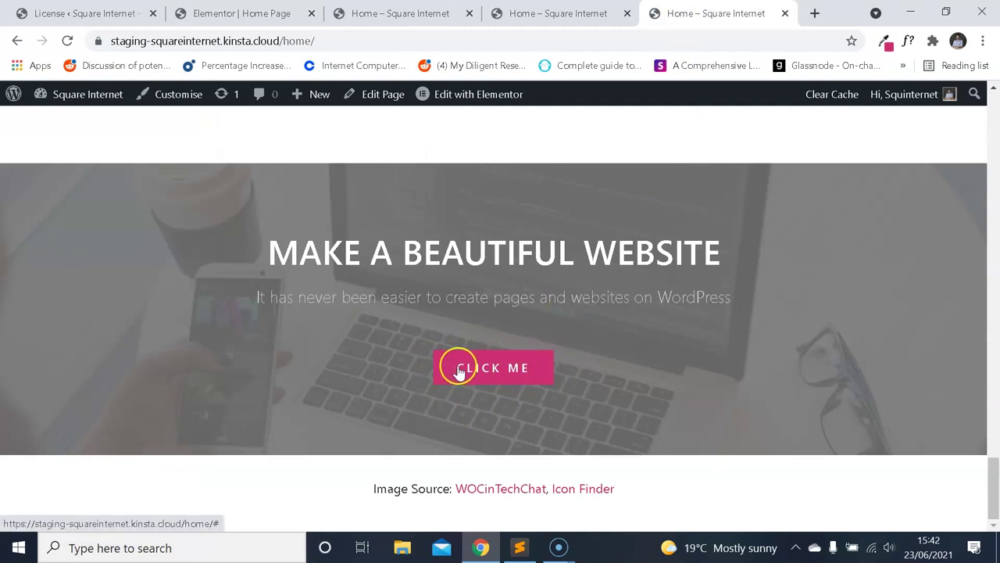
# Inspect CLICK ME in DevTools to read its uppercase text, 3.5px letter-spacing and 15px by 30px padding.
pyautogui.rightClick(543, 369)
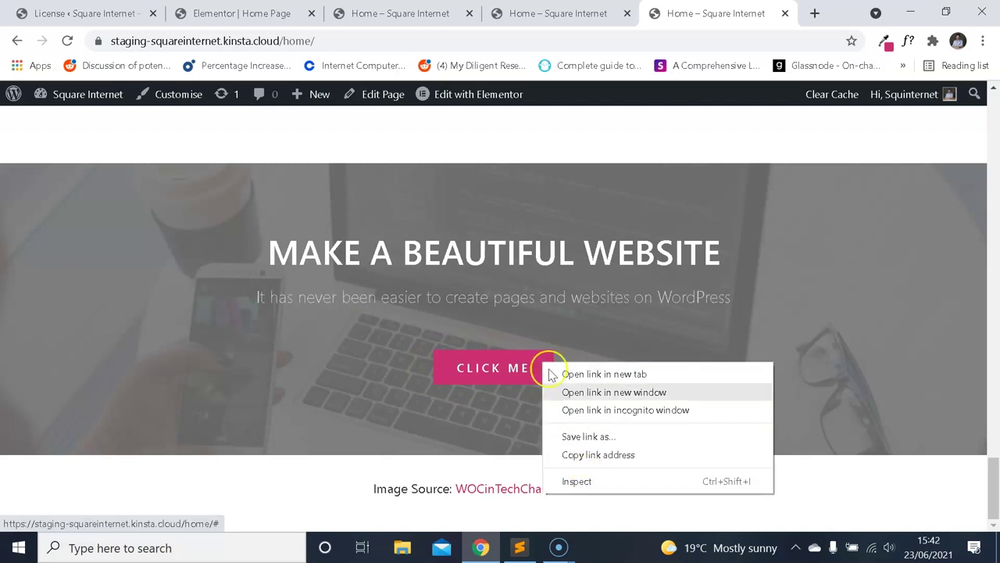
pyautogui.click(590, 340)
pyautogui.rightClick(539, 368)
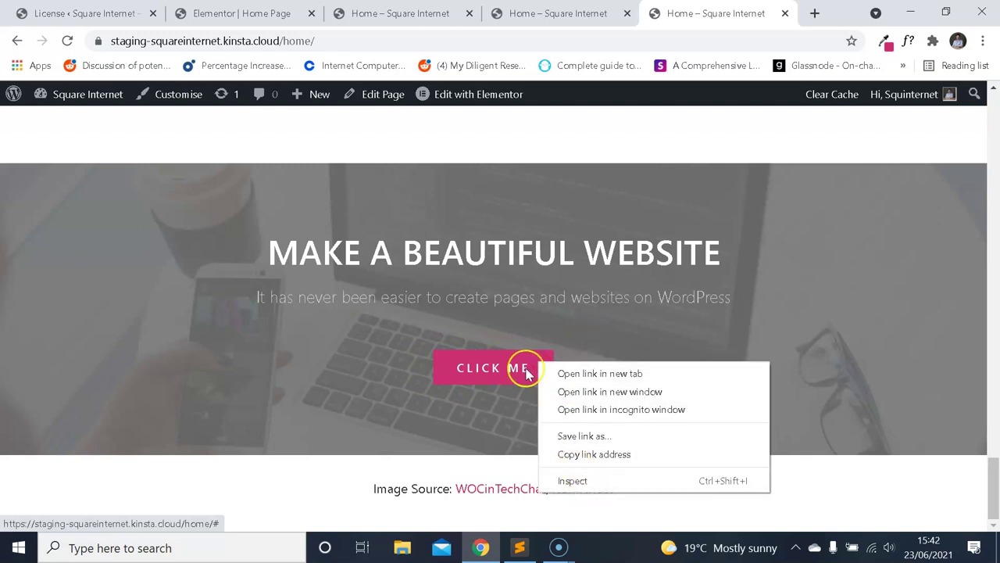
pyautogui.click(577, 479)
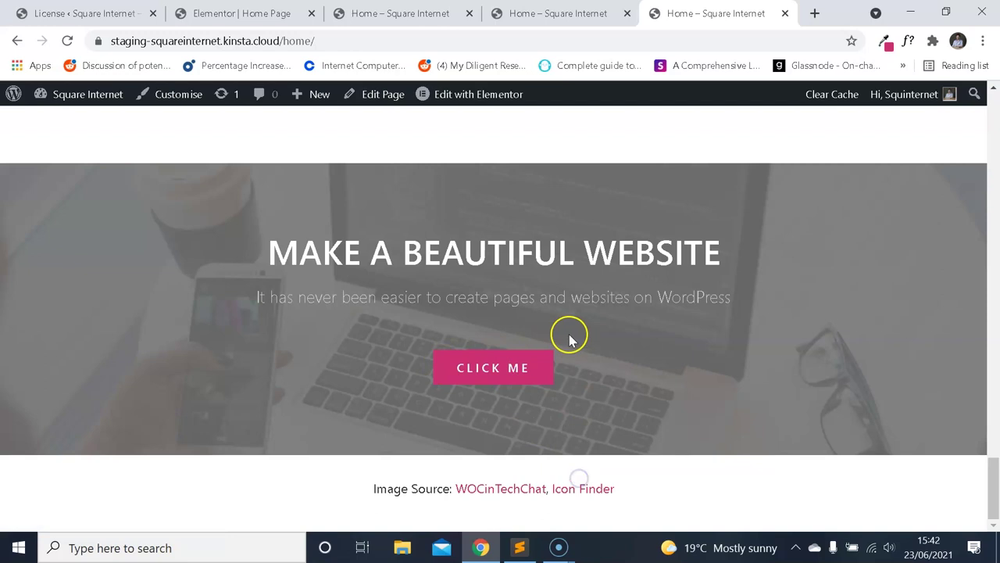
pyautogui.scroll(-10, 473, 289)
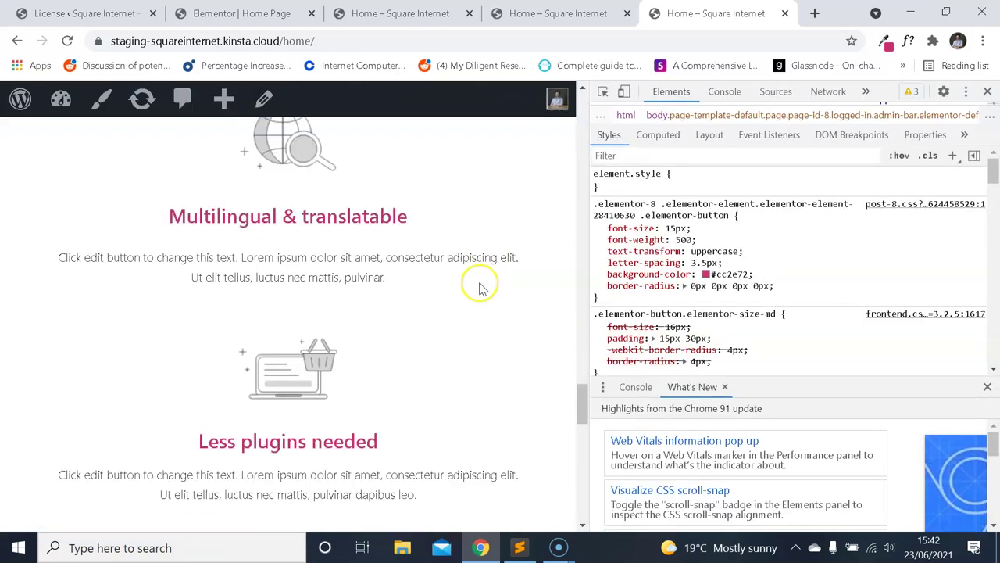
pyautogui.scroll(-5, 457, 275)
pyautogui.rightClick(341, 372)
pyautogui.click(384, 483)
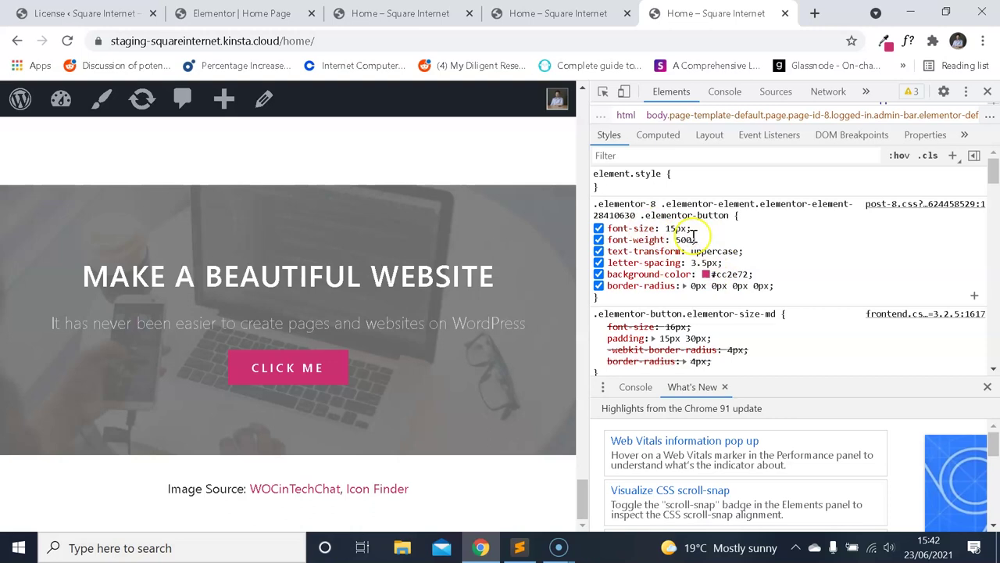
pyautogui.scroll(-10, 692, 235)
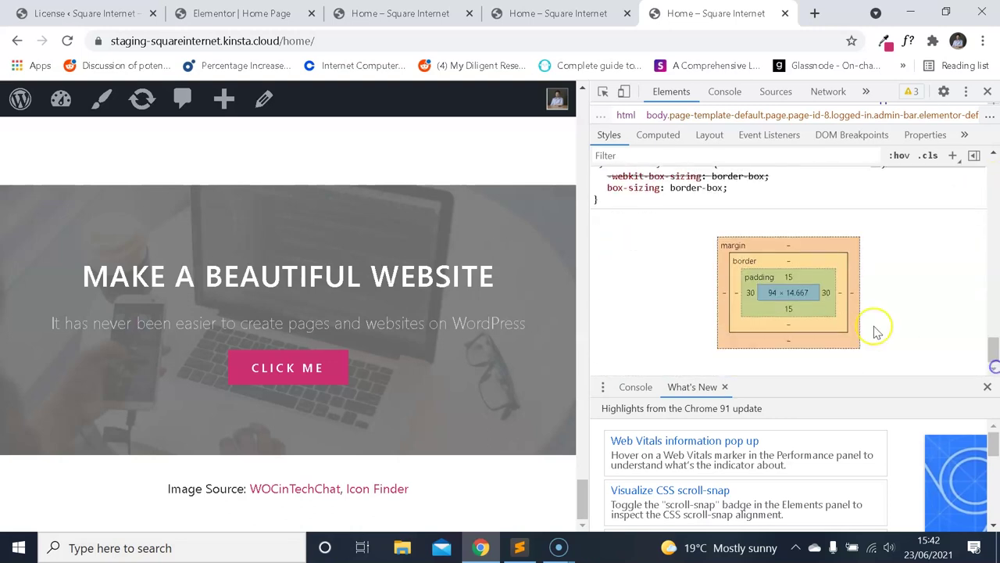
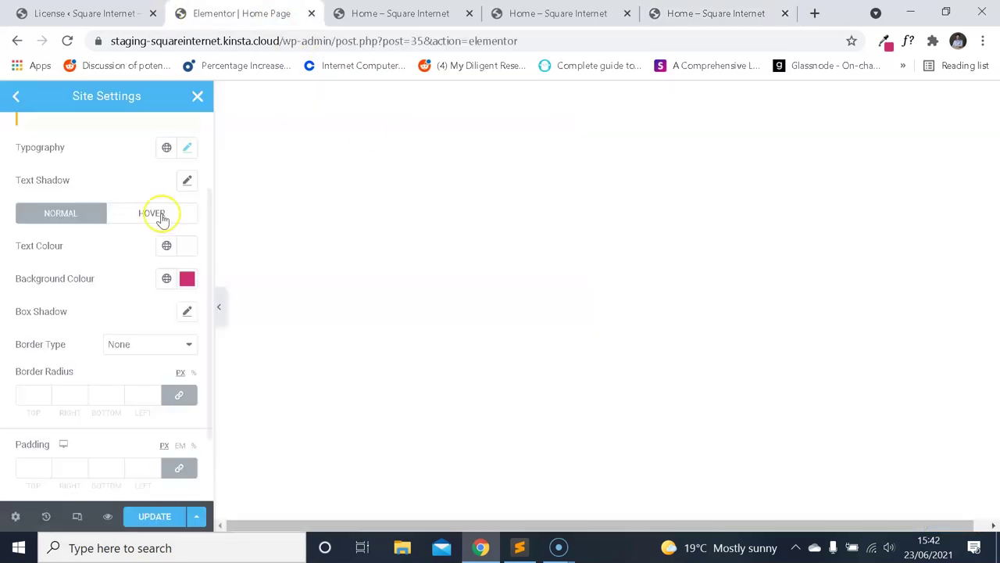
# Unlink the button padding and enter 15, 30, 15 and 29 px.
pyautogui.scroll(-2, 117, 250)
pyautogui.click(178, 377)
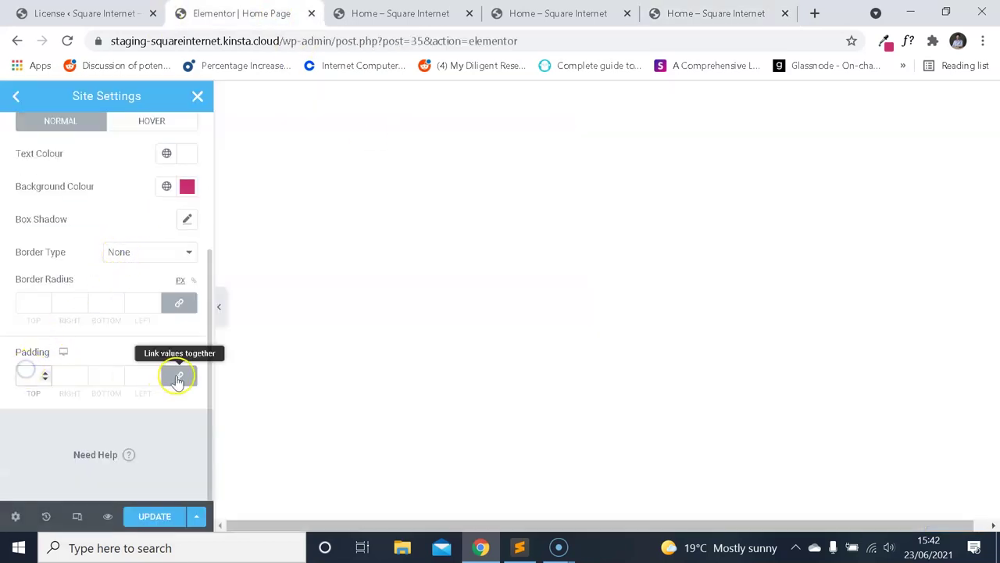
pyautogui.click(179, 378)
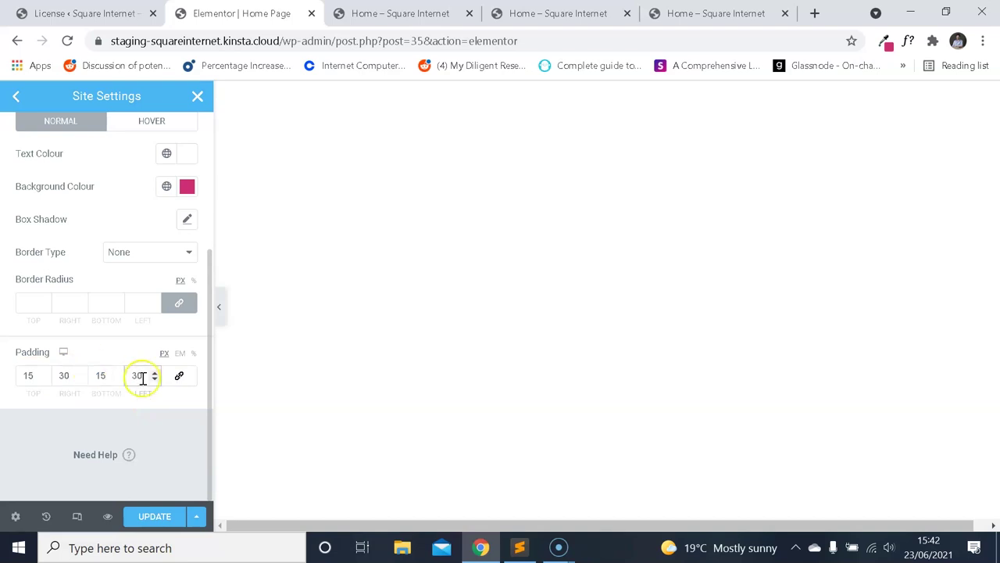
pyautogui.scroll(2, 118, 344)
pyautogui.scroll(-2, 125, 320)
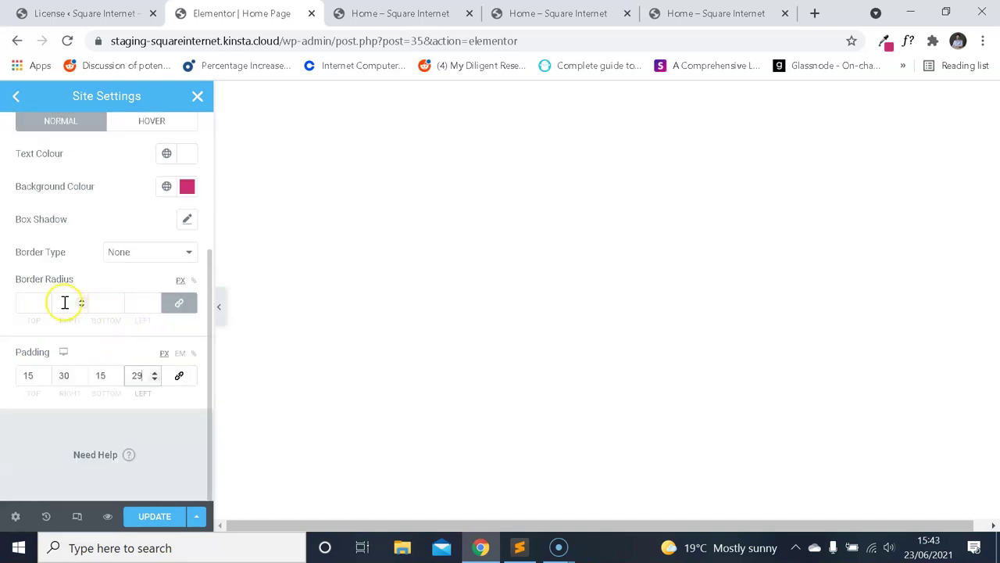
pyautogui.scroll(4, 99, 280)
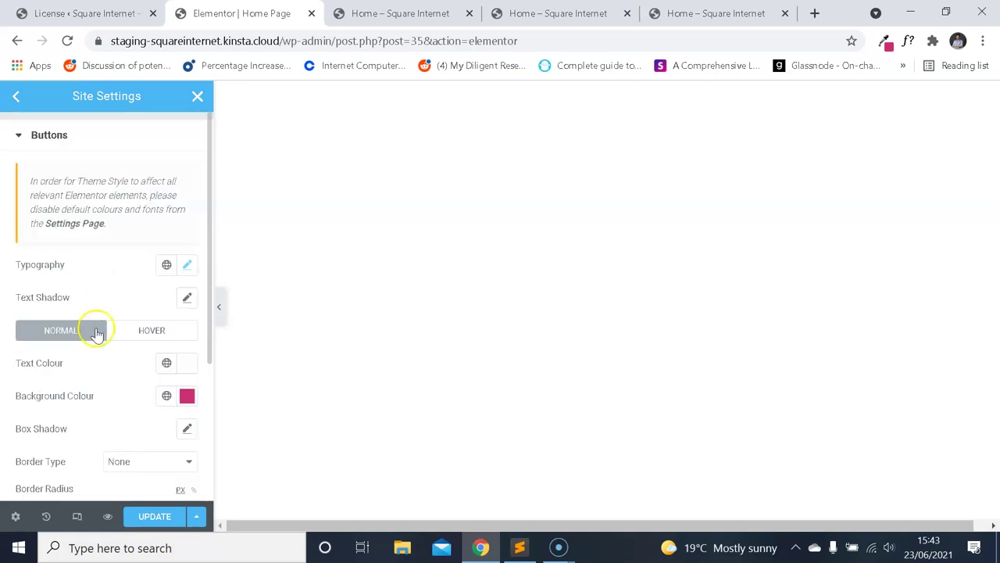
pyautogui.scroll(-2, 96, 334)
# Save the button settings and go back to the main Site Settings list.
pyautogui.click(160, 515)
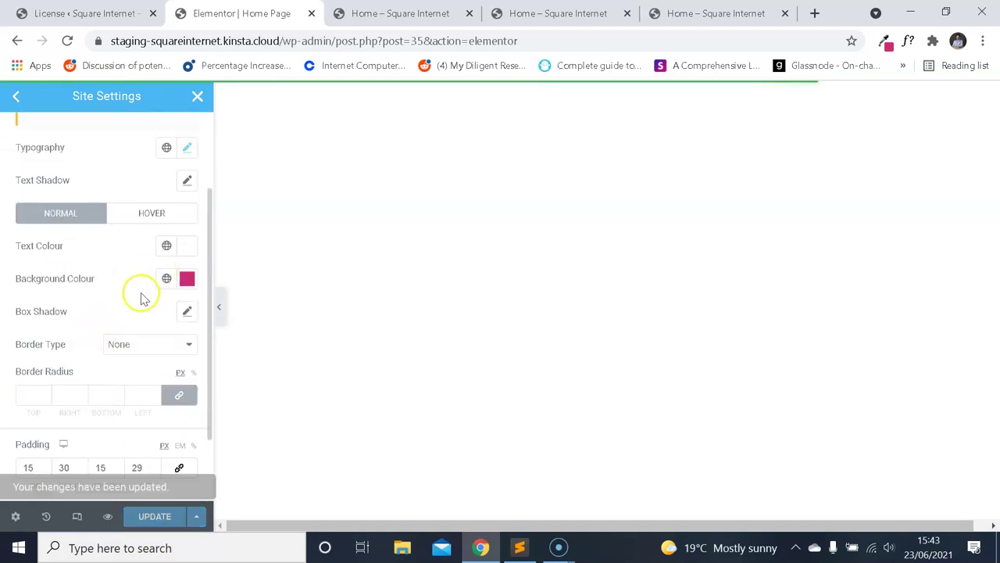
pyautogui.scroll(2, 142, 303)
pyautogui.click(17, 97)
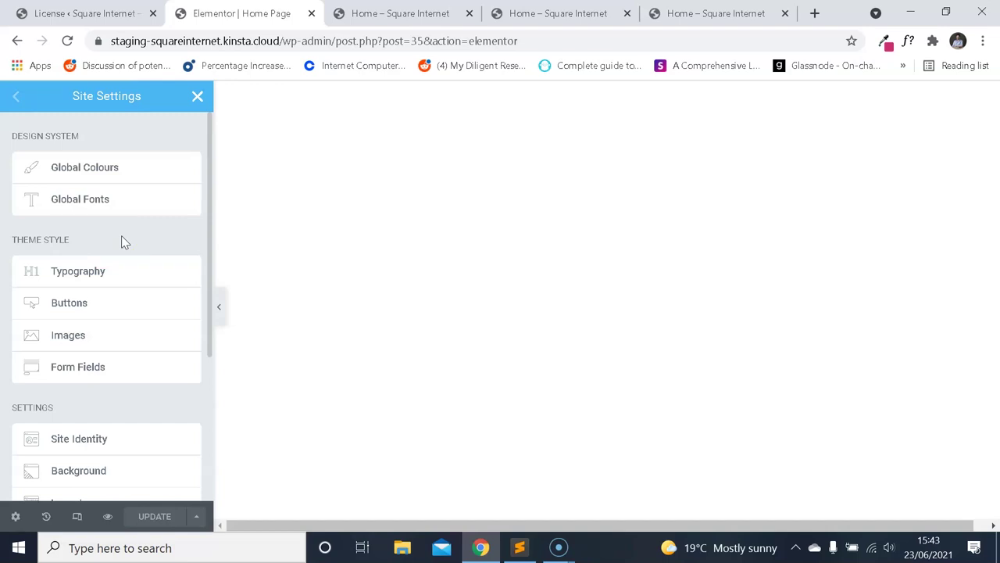
pyautogui.hotkey('ctrl', '5')
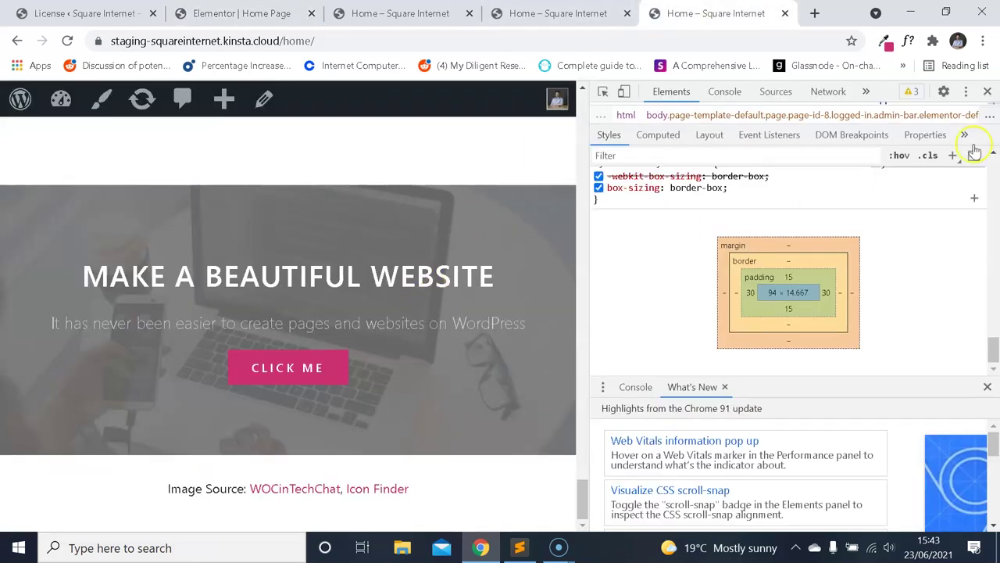
pyautogui.click(987, 91)
pyautogui.scroll(7, 633, 305)
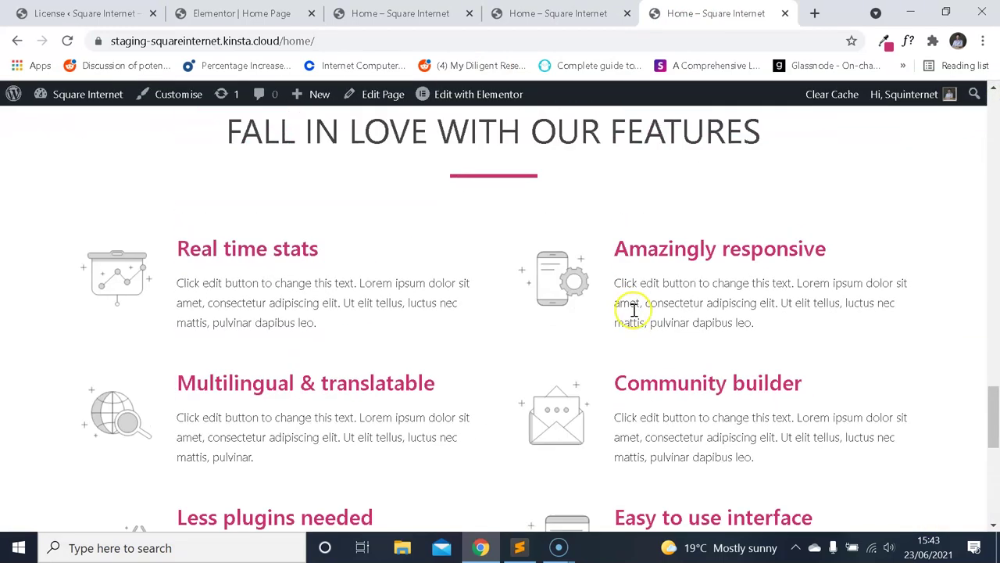
pyautogui.scroll(11, 633, 311)
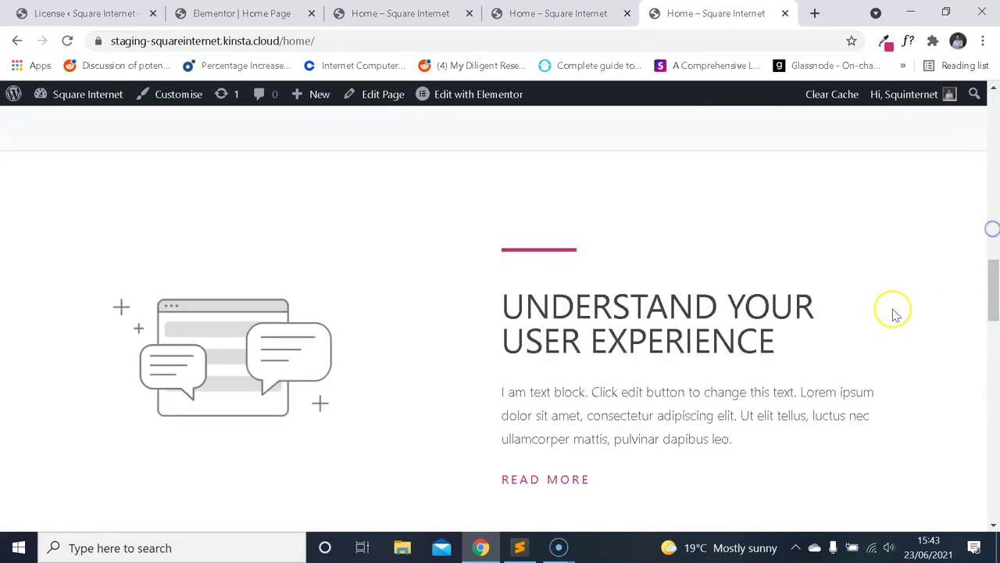
pyautogui.click(987, 170)
pyautogui.click(995, 138)
pyautogui.scroll(-15, 995, 138)
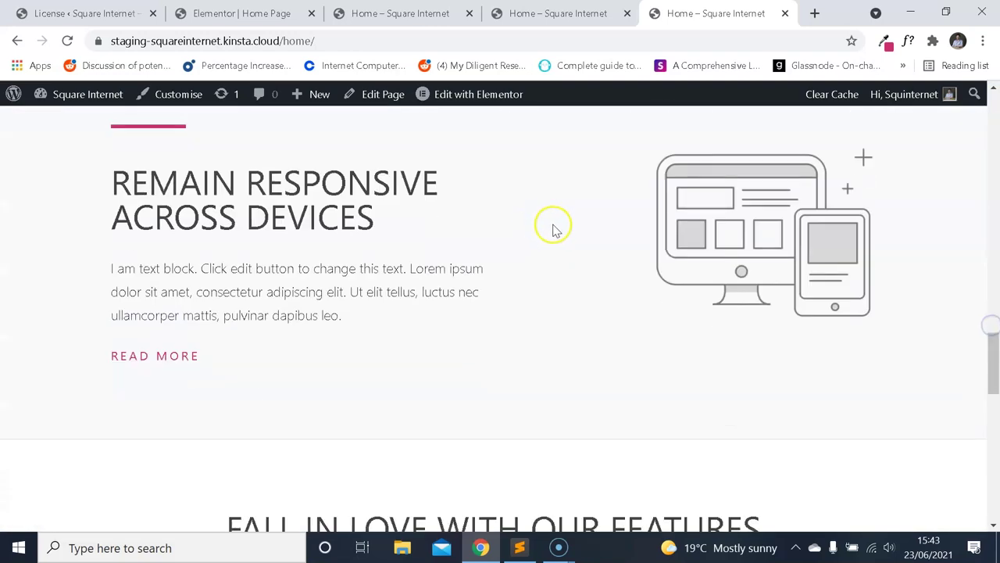
pyautogui.scroll(-6, 553, 229)
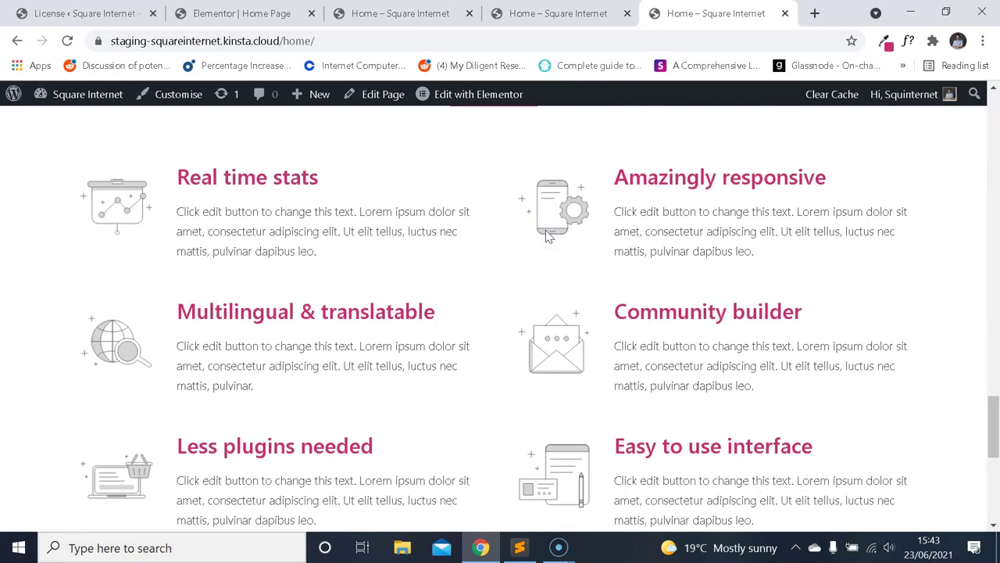
pyautogui.scroll(-4, 453, 274)
pyautogui.scroll(3, 469, 278)
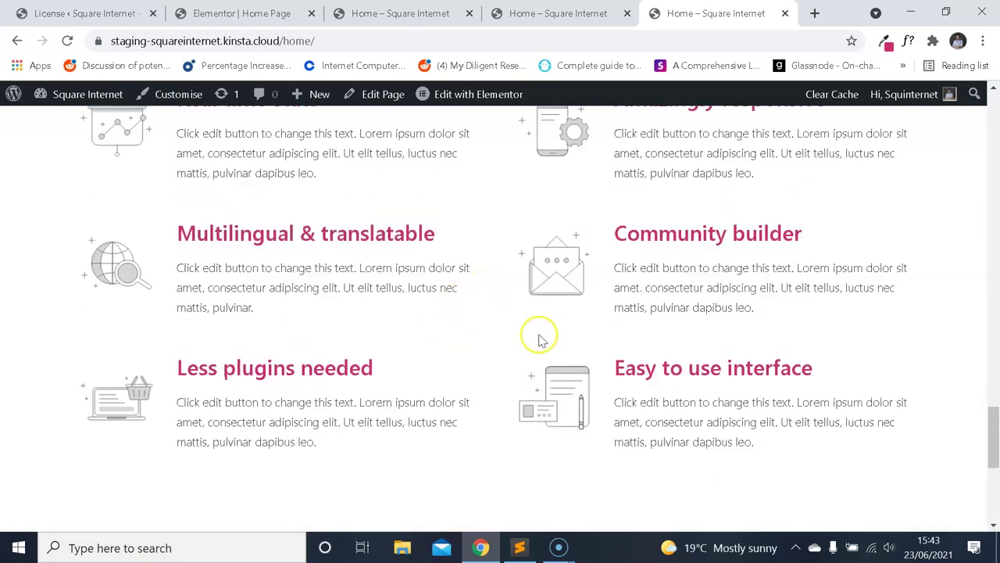
pyautogui.scroll(20, 539, 337)
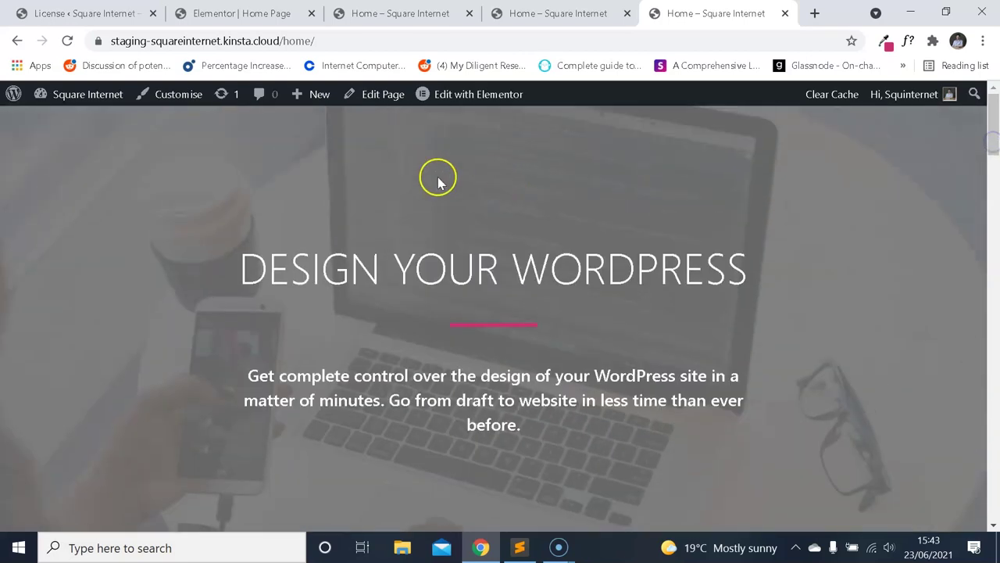
pyautogui.click(86, 13)
# Close Site Settings and add a new single-column section to the page.
pyautogui.click(251, 13)
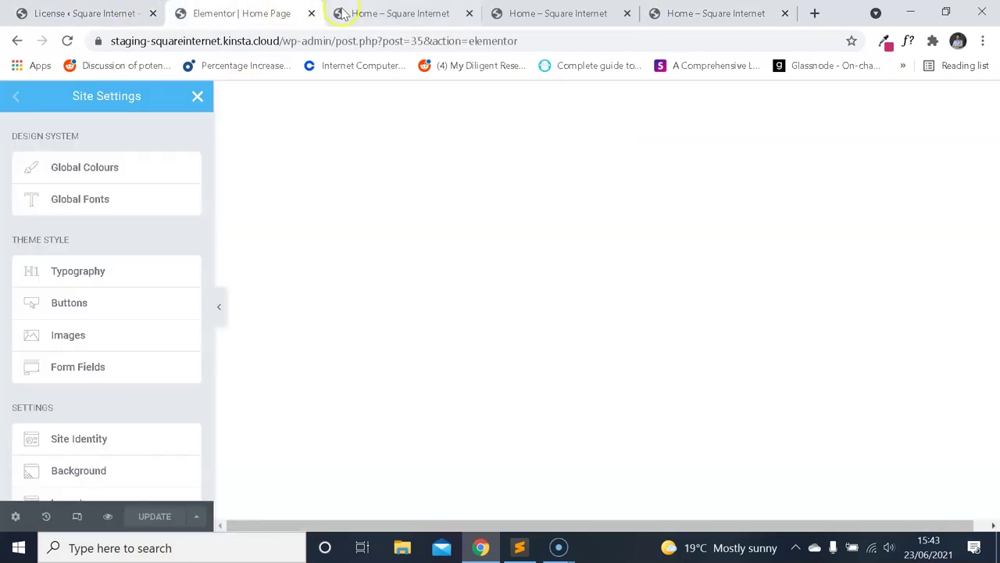
pyautogui.click(198, 103)
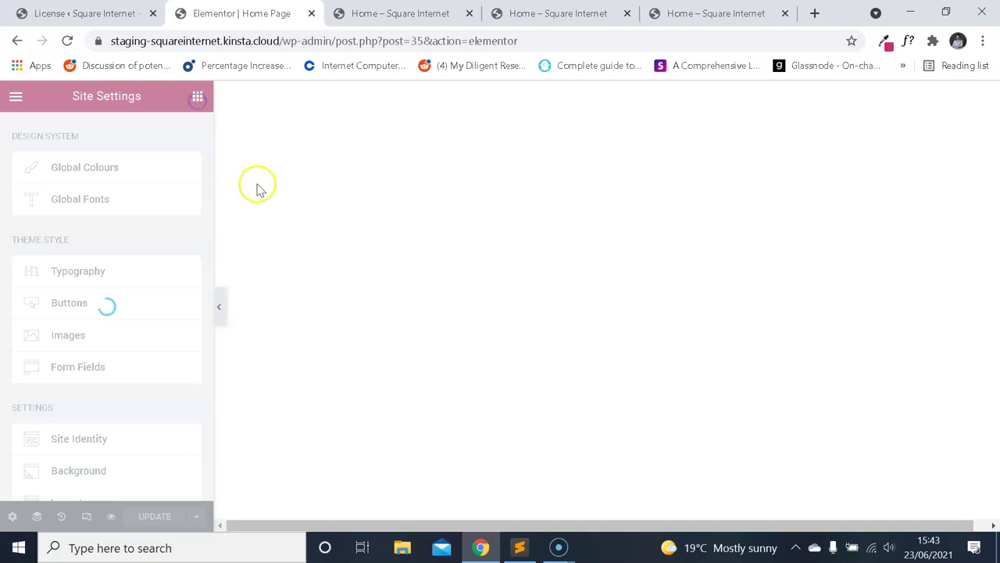
pyautogui.click(606, 209)
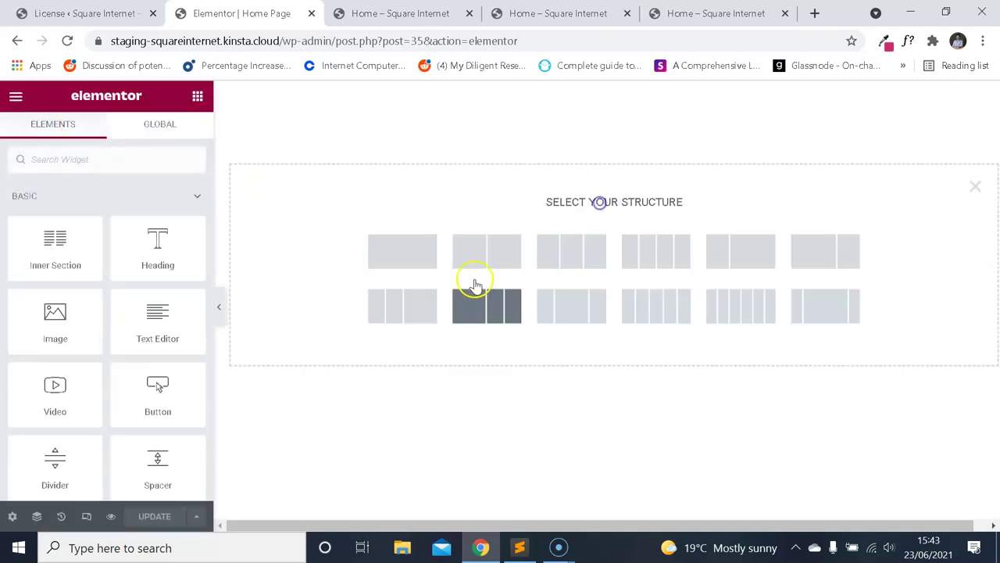
pyautogui.click(420, 259)
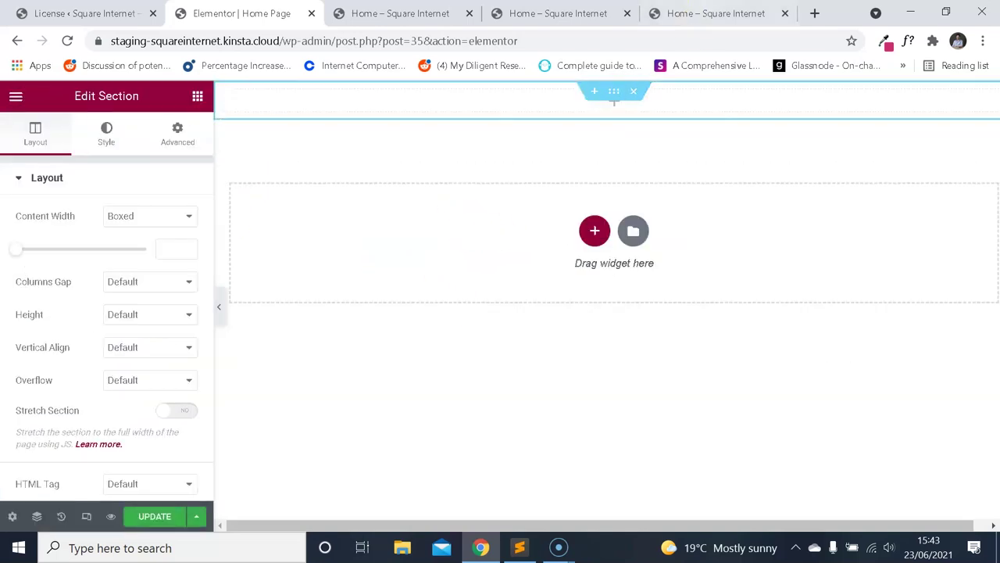
# Flip between the live home page preview tabs to compare them.
pyautogui.hotkey('ctrl', '5')
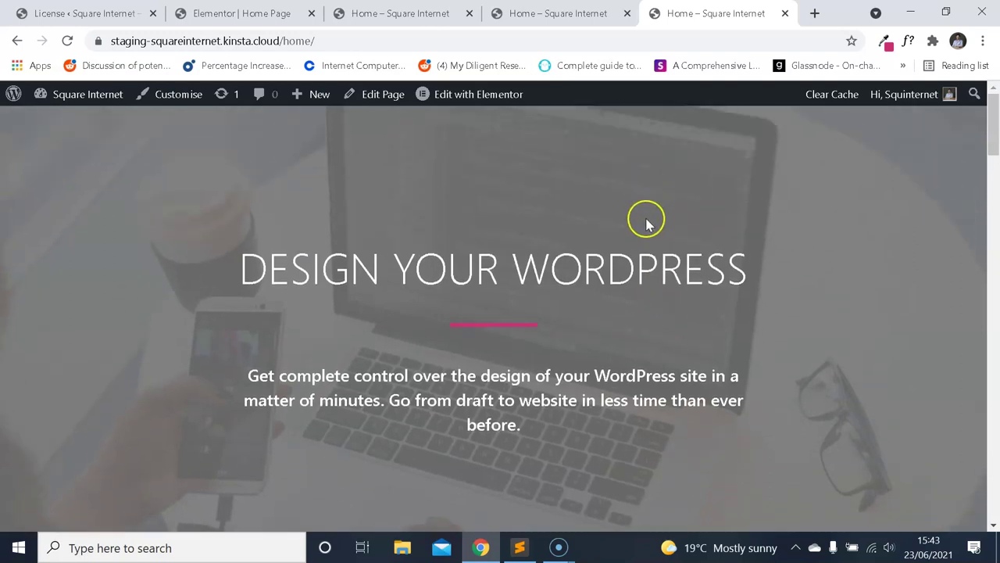
pyautogui.rightClick(575, 207)
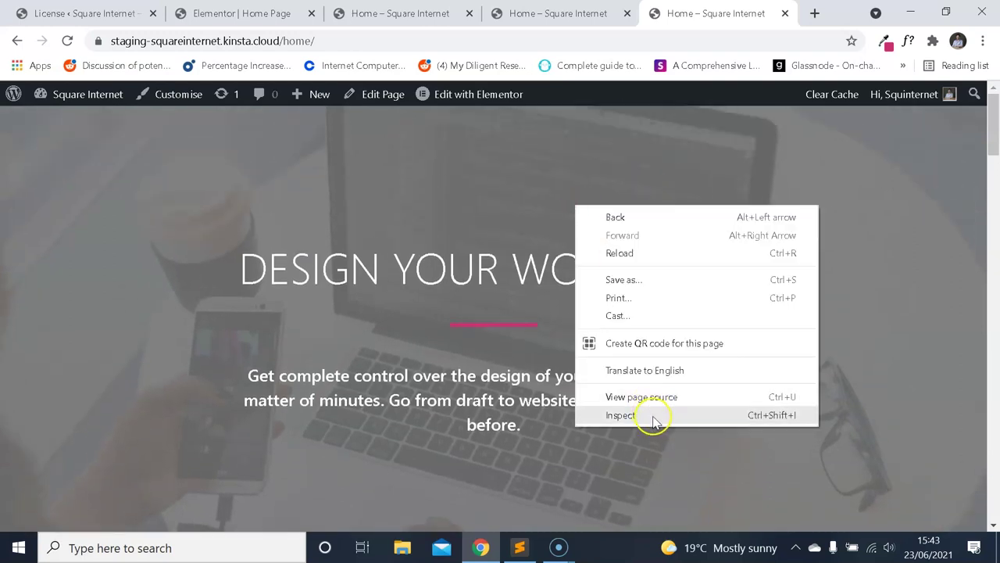
pyautogui.hotkey('ctrl', '4')
pyautogui.hotkey('ctrl', '3')
pyautogui.hotkey('ctrl', '4')
pyautogui.hotkey('ctrl', '3')
pyautogui.scroll(-3, 547, 402)
pyautogui.scroll(3, 469, 125)
# Close the duplicate home page preview tab and return to the Elementor editor.
pyautogui.hotkey('ctrl', '2')
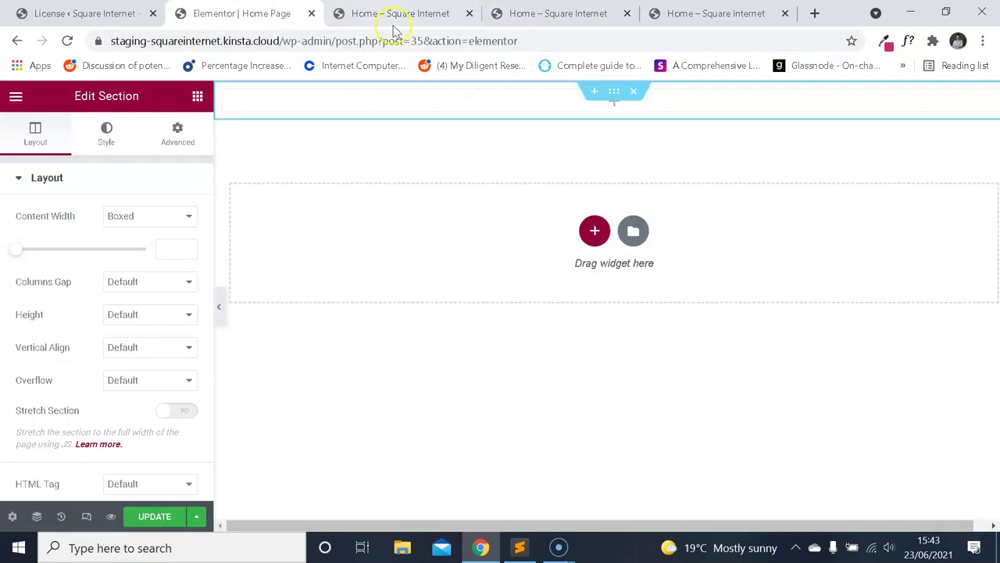
pyautogui.click(529, 9)
pyautogui.hotkey('ctrl', '3')
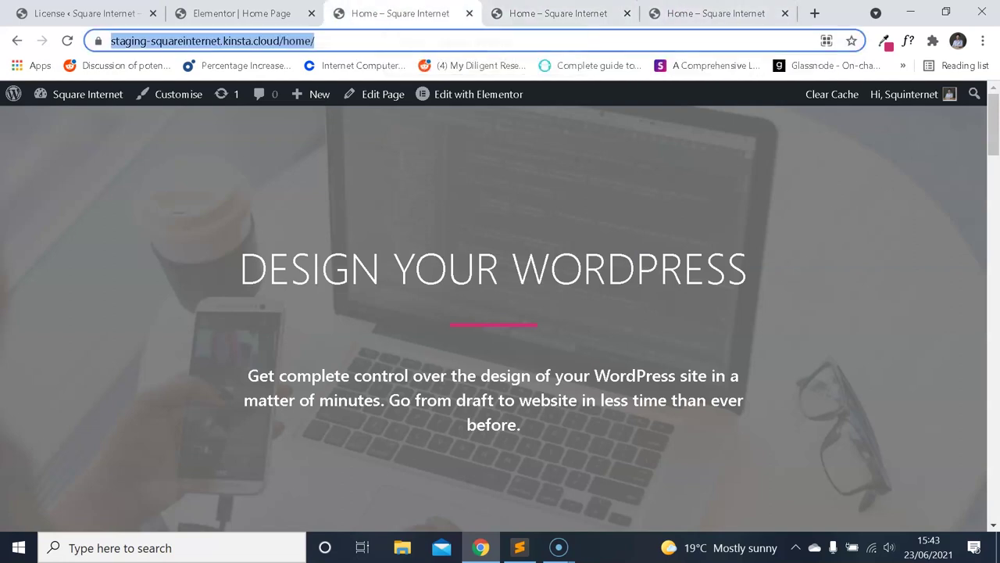
pyautogui.scroll(-1, 508, 214)
pyautogui.moveTo(993, 139); pyautogui.dragTo(990, 134)
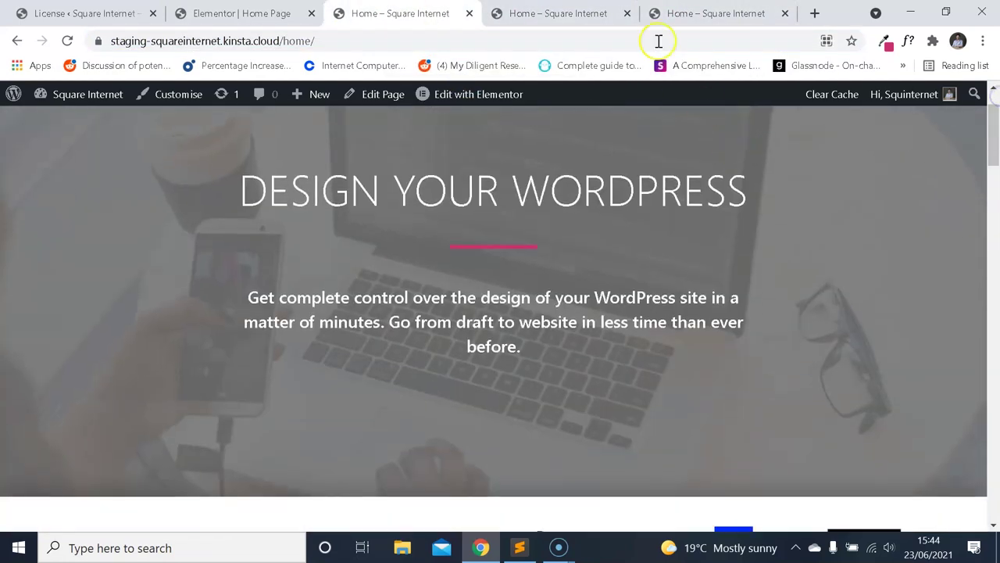
pyautogui.click(547, 14)
pyautogui.click(627, 13)
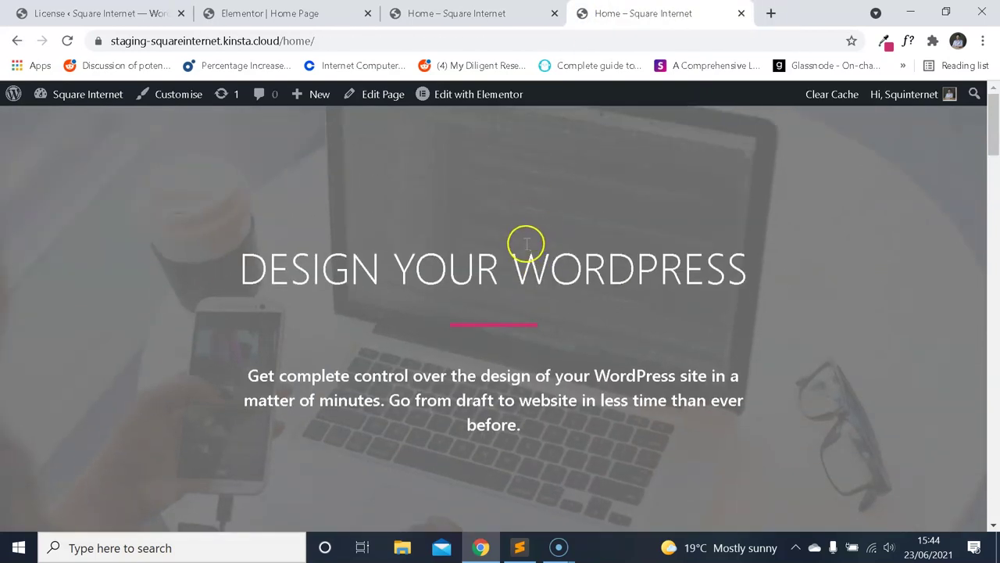
pyautogui.click(309, 16)
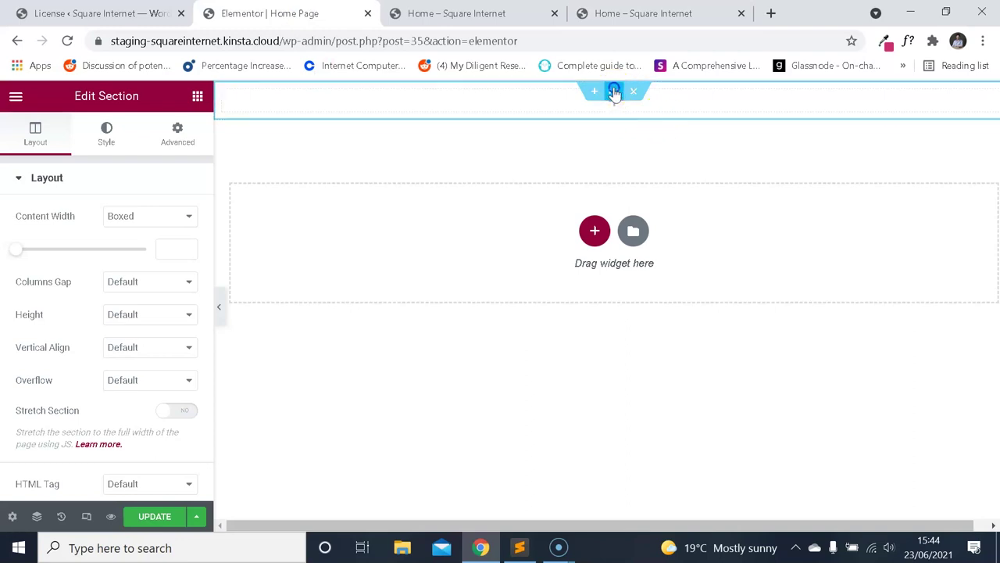
# Set the new section's height to Fit To Screen.
pyautogui.click(159, 286)
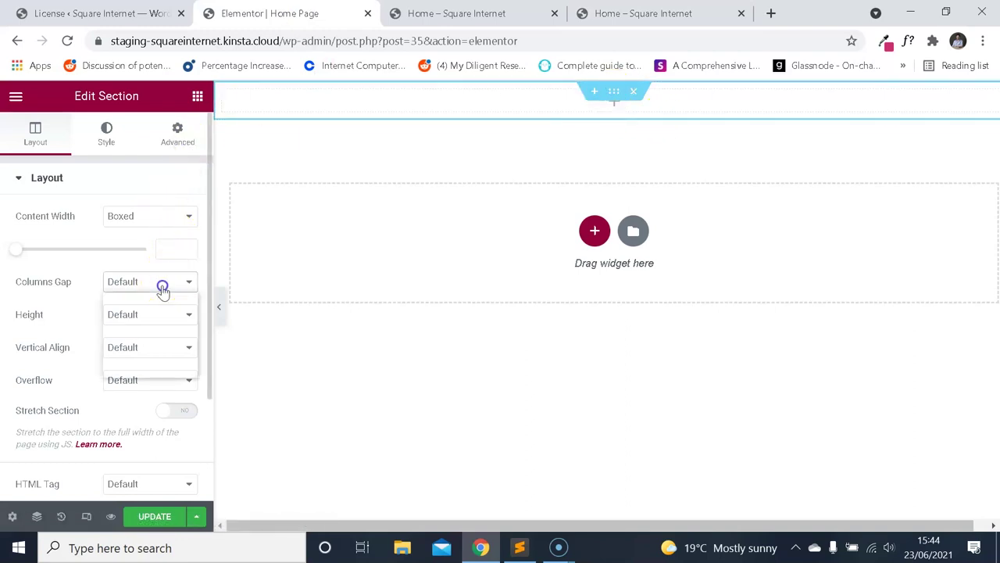
pyautogui.click(172, 282)
pyautogui.click(176, 314)
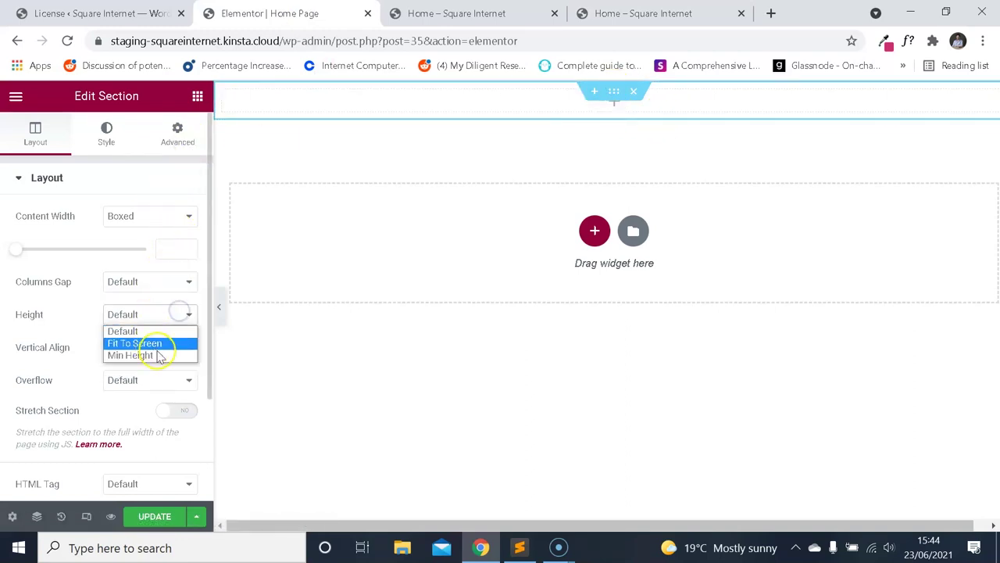
pyautogui.click(137, 343)
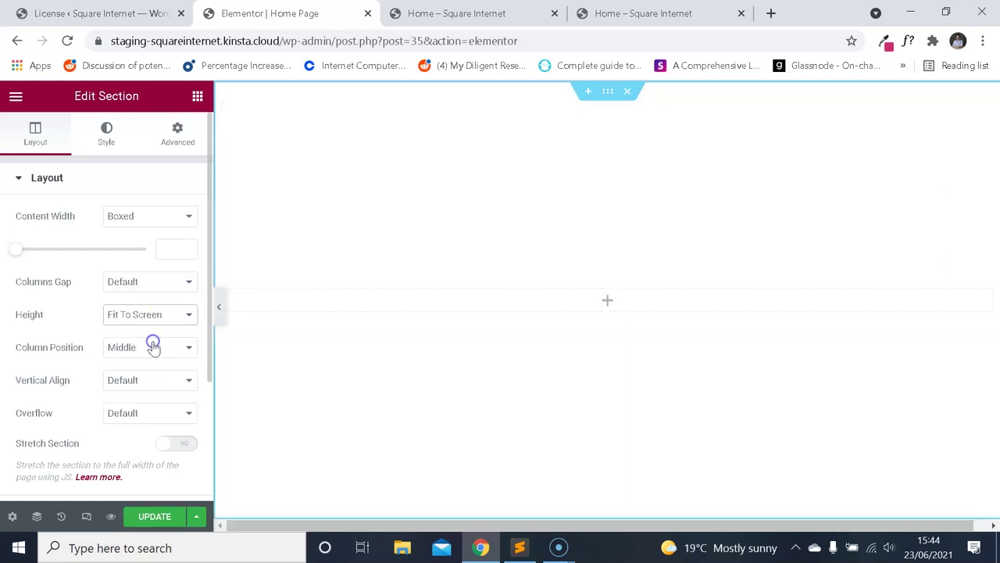
# Check the live hero's heading and paragraph text, then return to the Home Page editor.
pyautogui.hotkey('ctrl', '4')
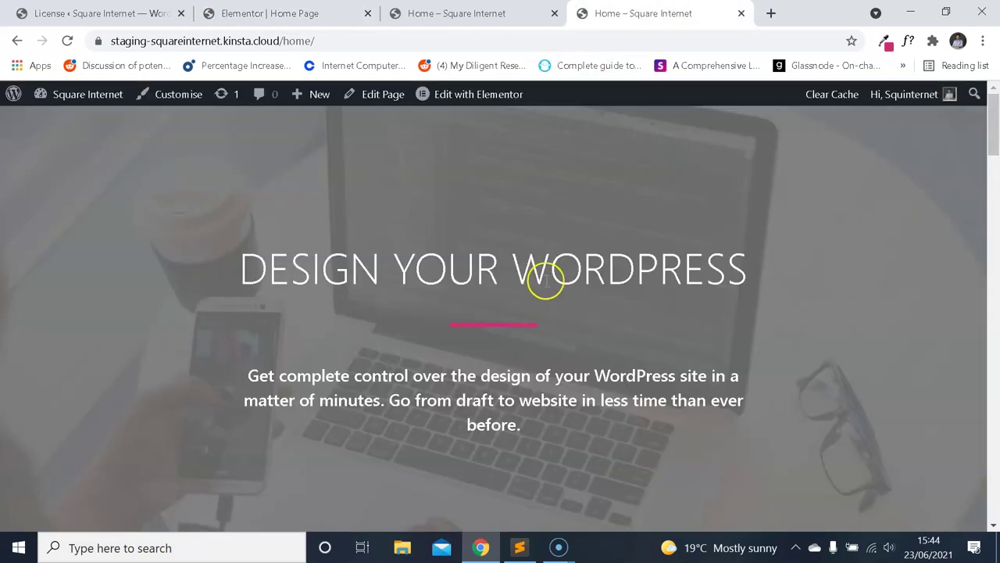
pyautogui.moveTo(258, 268); pyautogui.dragTo(714, 274)
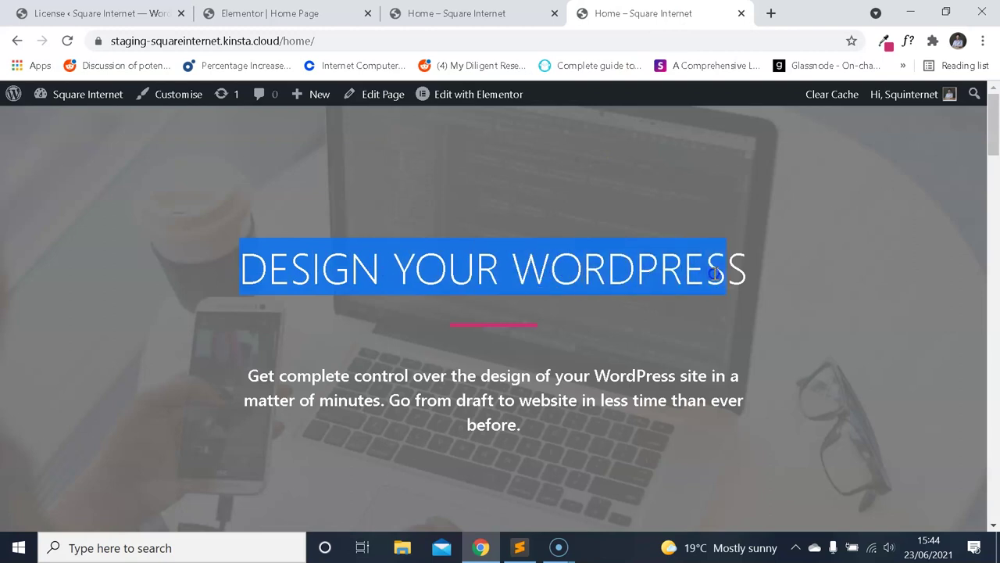
pyautogui.click(509, 323)
pyautogui.moveTo(265, 373); pyautogui.dragTo(532, 433)
pyautogui.click(487, 185)
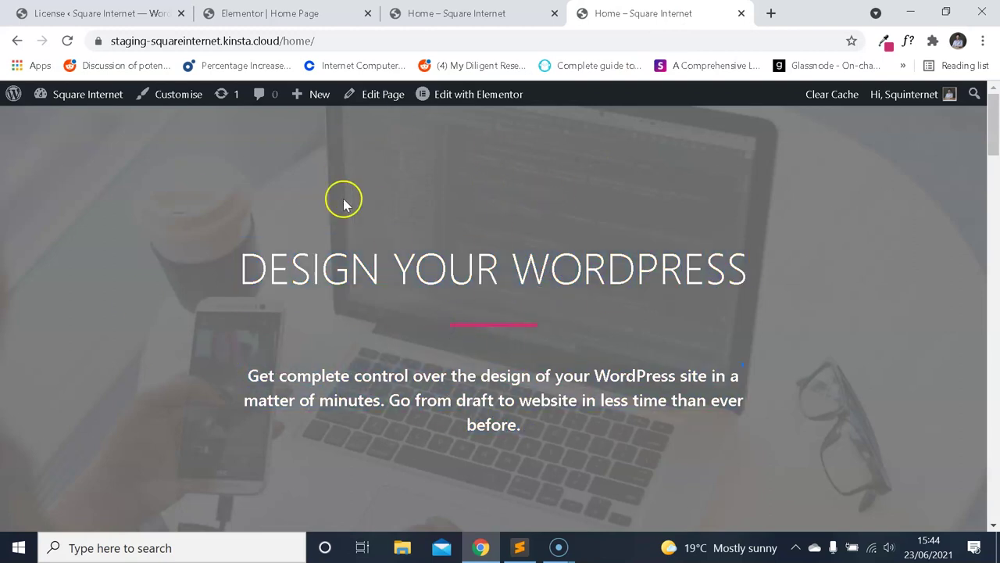
pyautogui.click(305, 13)
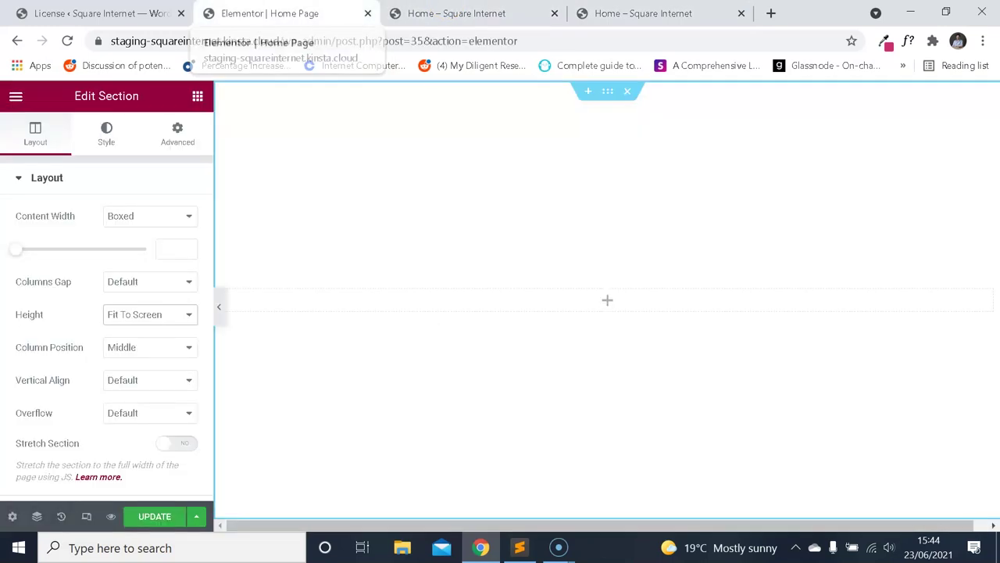
# Give the section a Classic background and browse the Media Library for an image.
pyautogui.click(113, 148)
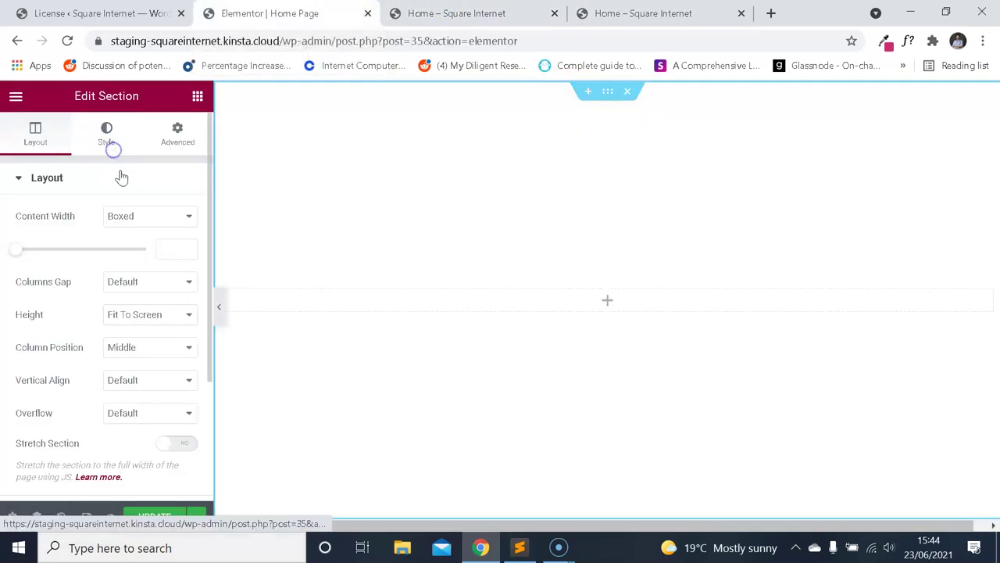
pyautogui.click(121, 249)
pyautogui.click(134, 338)
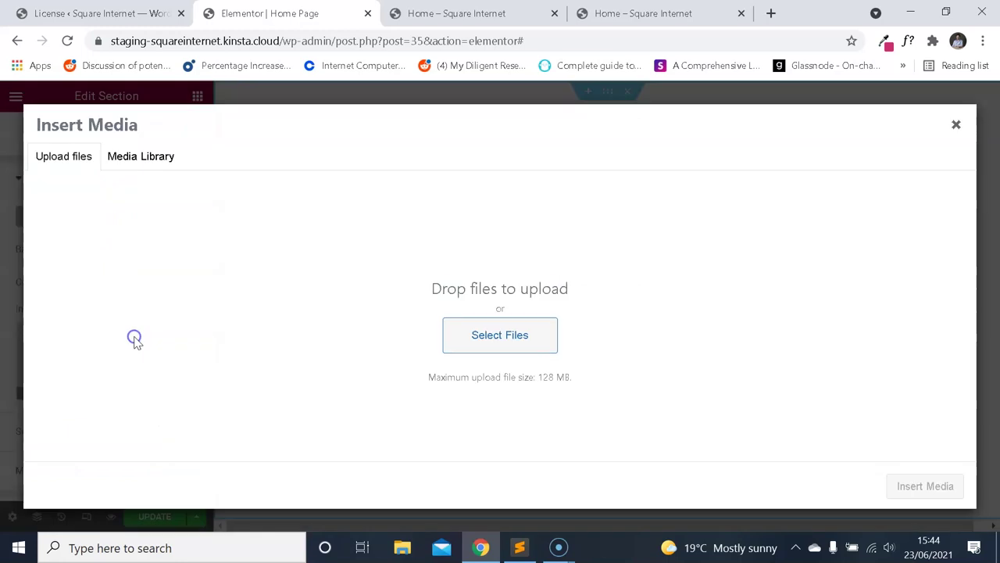
pyautogui.click(161, 154)
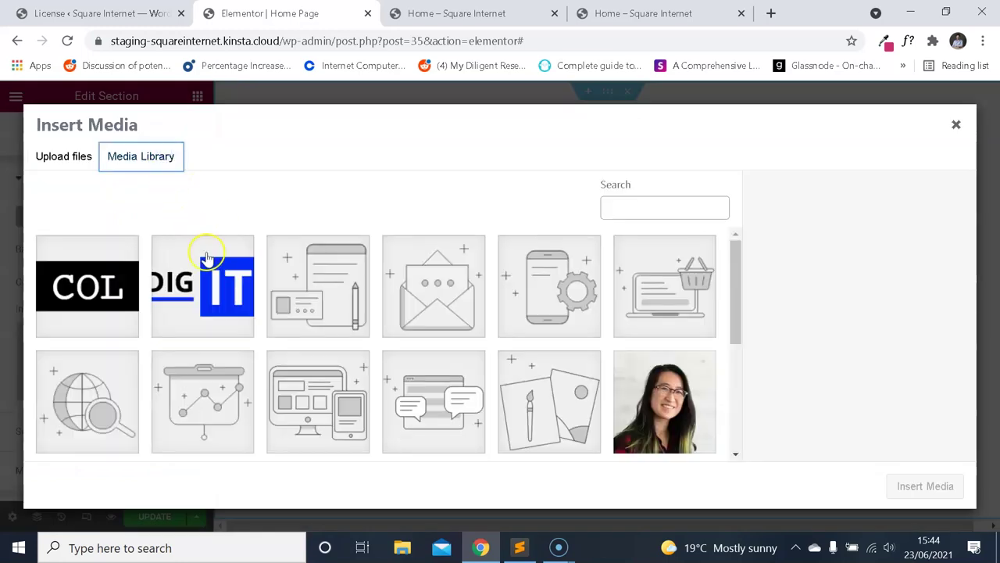
pyautogui.scroll(-3, 346, 297)
pyautogui.scroll(1, 390, 321)
pyautogui.scroll(-1, 422, 321)
# Insert the laptop-and-coffee photo as the section's background image.
pyautogui.hotkey('ctrl', '4')
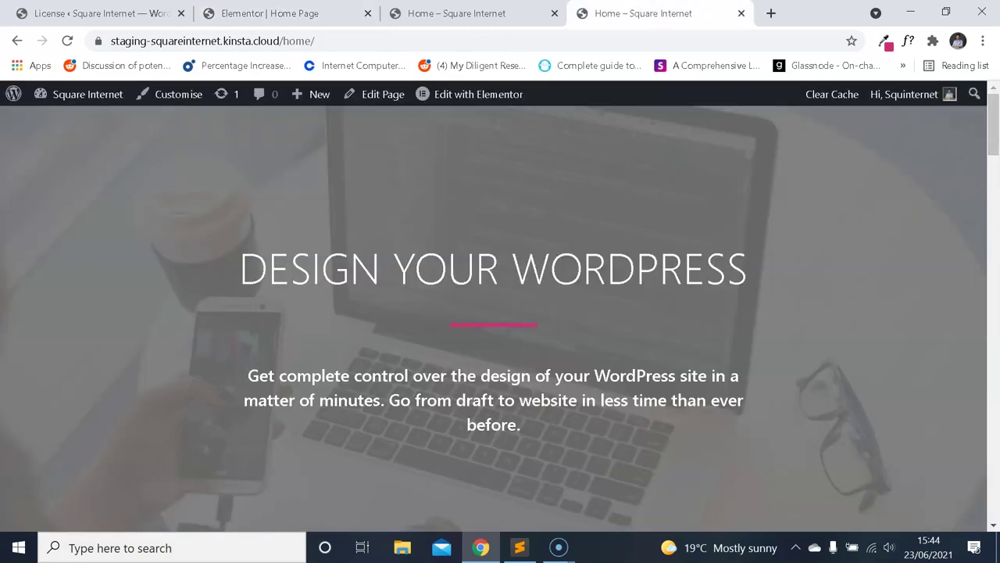
pyautogui.click(270, 13)
pyautogui.click(102, 13)
pyautogui.click(269, 13)
pyautogui.click(632, 387)
pyautogui.click(930, 486)
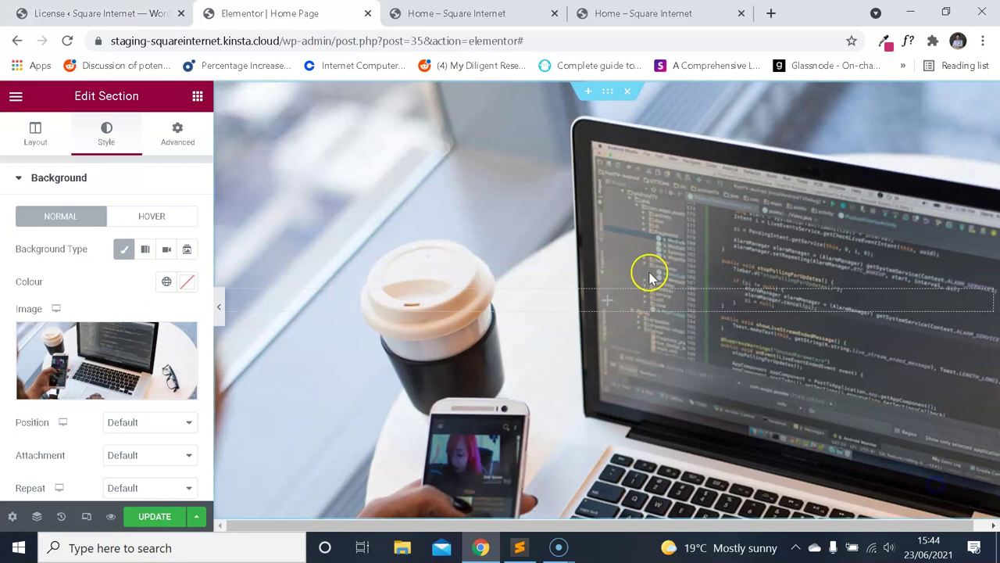
# After checking the live demo, give the section a Classic background overlay.
pyautogui.scroll(-1, 602, 203)
pyautogui.scroll(1, 606, 190)
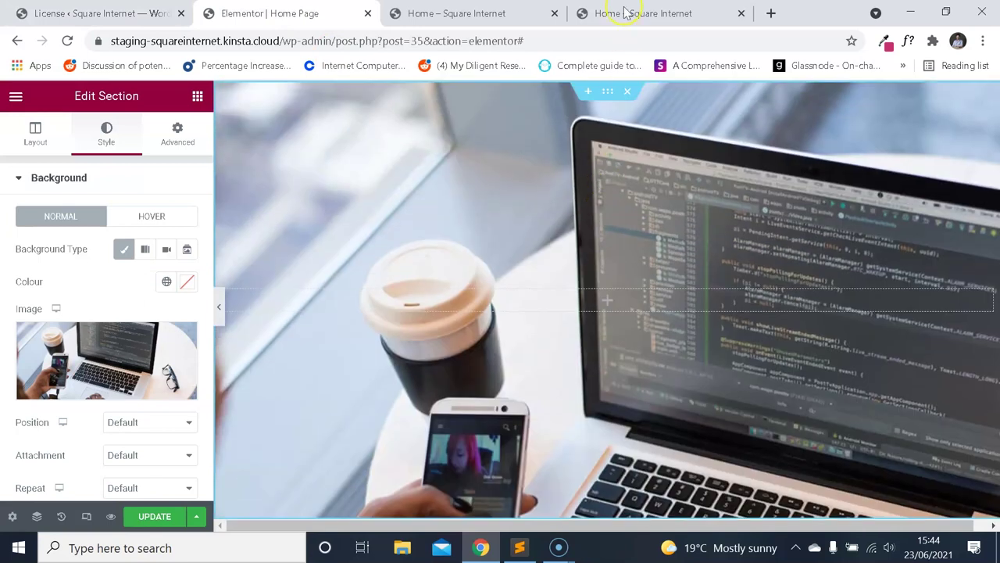
pyautogui.click(626, 13)
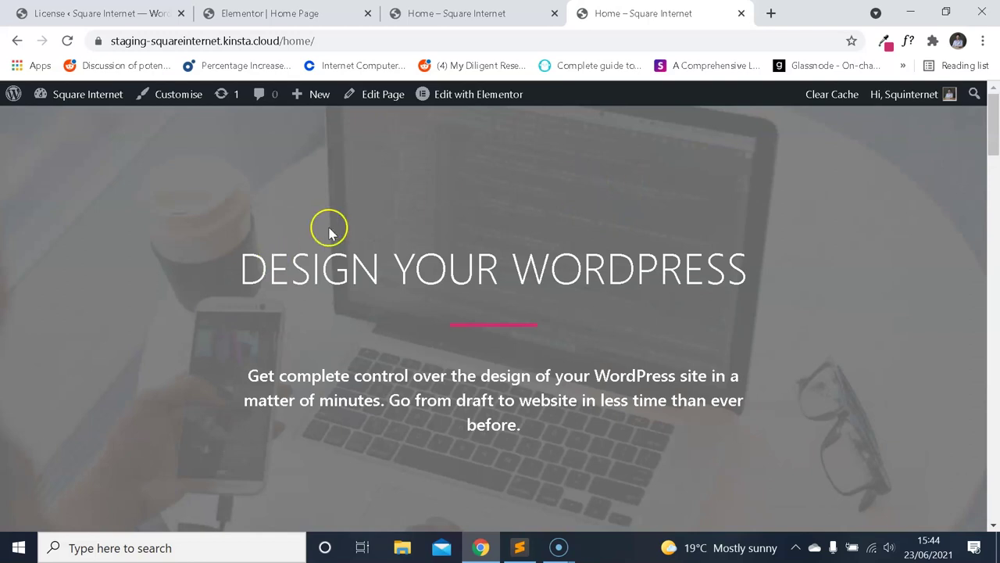
pyautogui.hotkey('ctrl', '2')
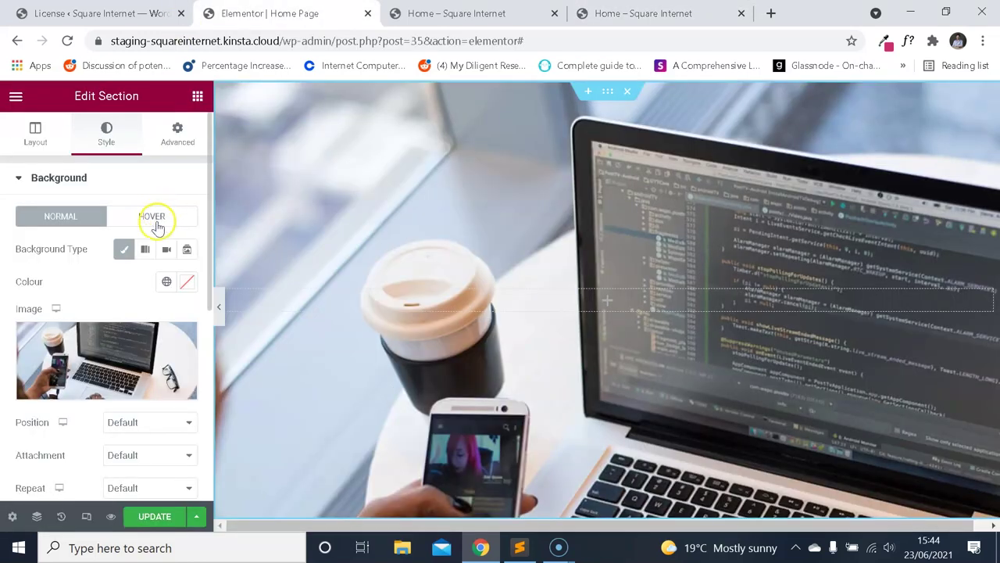
pyautogui.scroll(-3, 156, 226)
pyautogui.scroll(3, 156, 246)
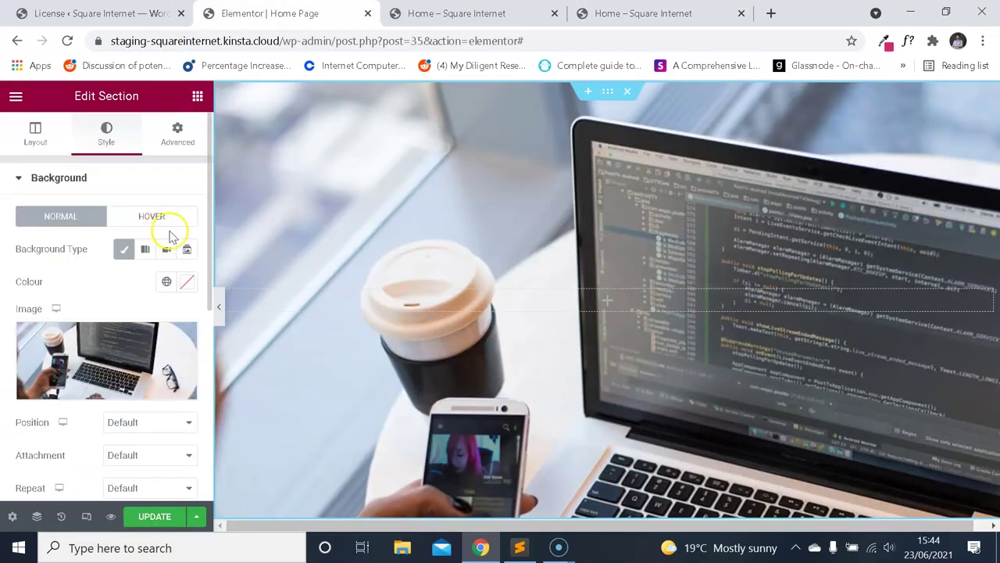
pyautogui.scroll(-2, 164, 225)
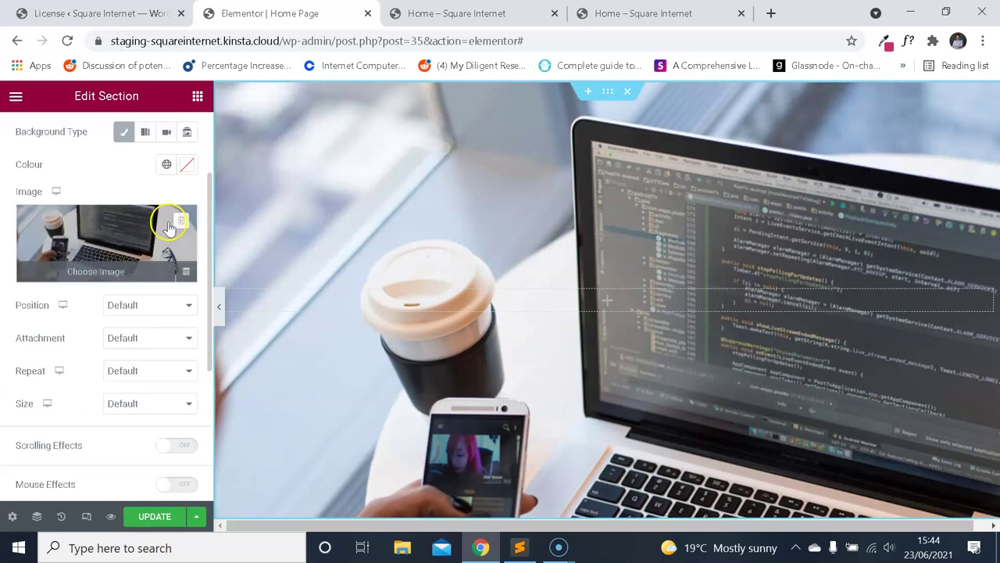
pyautogui.scroll(-2, 133, 286)
pyautogui.scroll(-2, 129, 289)
pyautogui.click(117, 295)
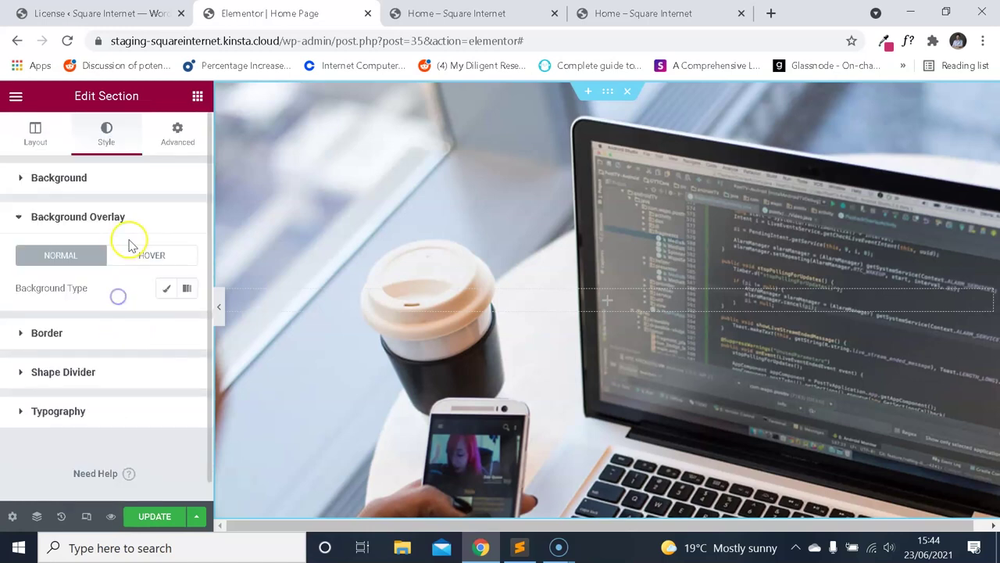
pyautogui.click(166, 291)
pyautogui.click(625, 23)
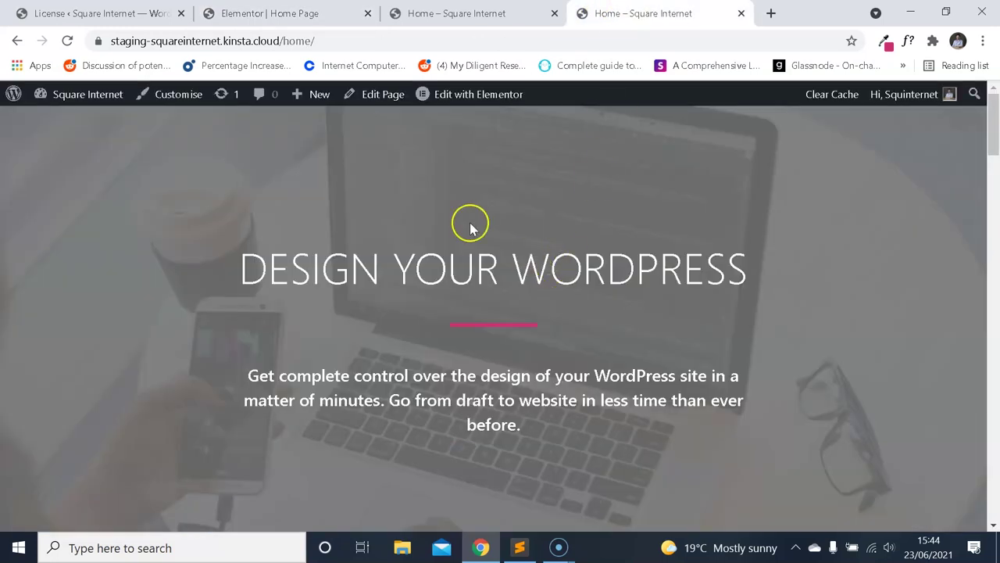
# Inspect the live demo hero's CSS rules in Chrome DevTools' Styles pane.
pyautogui.rightClick(120, 226)
pyautogui.click(188, 440)
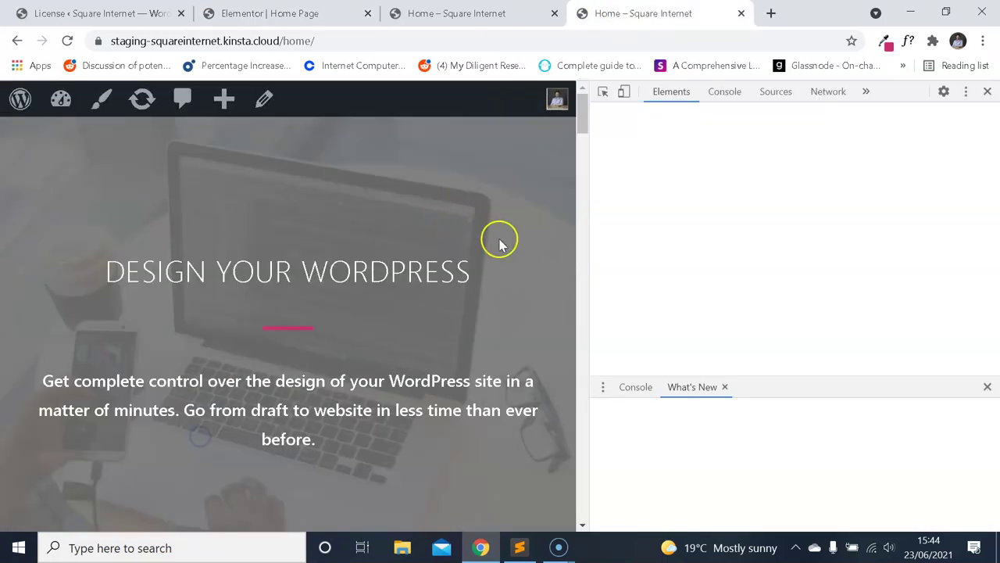
pyautogui.scroll(-2, 789, 242)
pyautogui.scroll(-10, 789, 242)
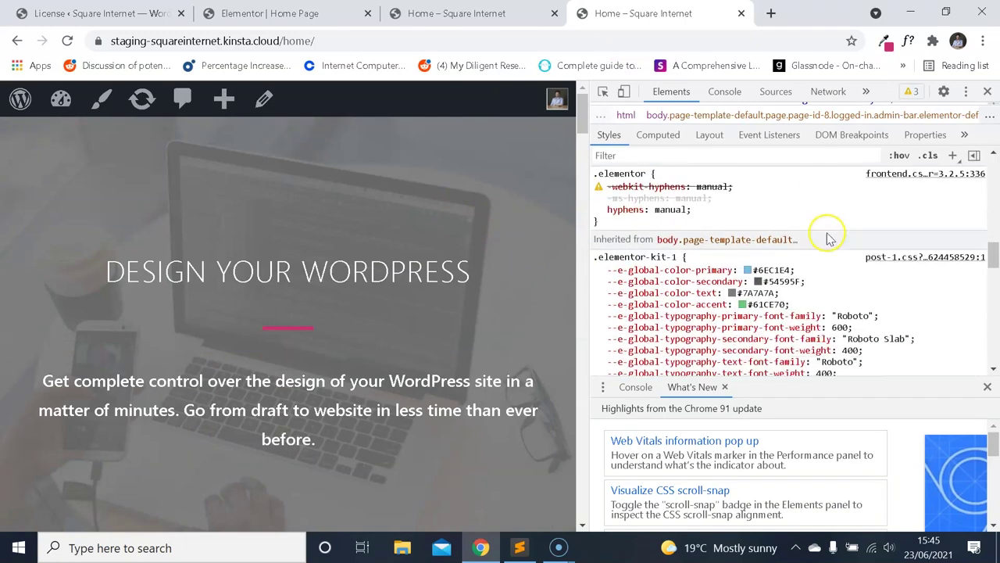
pyautogui.scroll(-1, 836, 246)
pyautogui.moveTo(992, 261); pyautogui.dragTo(990, 289)
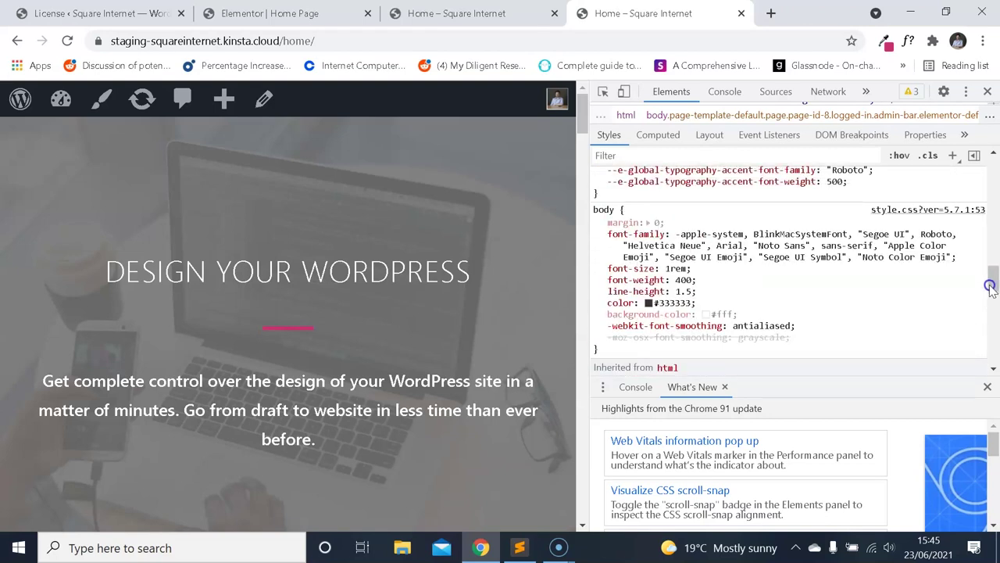
pyautogui.scroll(-10, 990, 287)
pyautogui.scroll(3, 996, 287)
pyautogui.scroll(10, 997, 288)
pyautogui.hotkey('ctrl', 'shift', 'Tab')
pyautogui.hotkey('ctrl', 'shift', 'Tab')
pyautogui.hotkey('ctrl', 'shift', 'Tab')
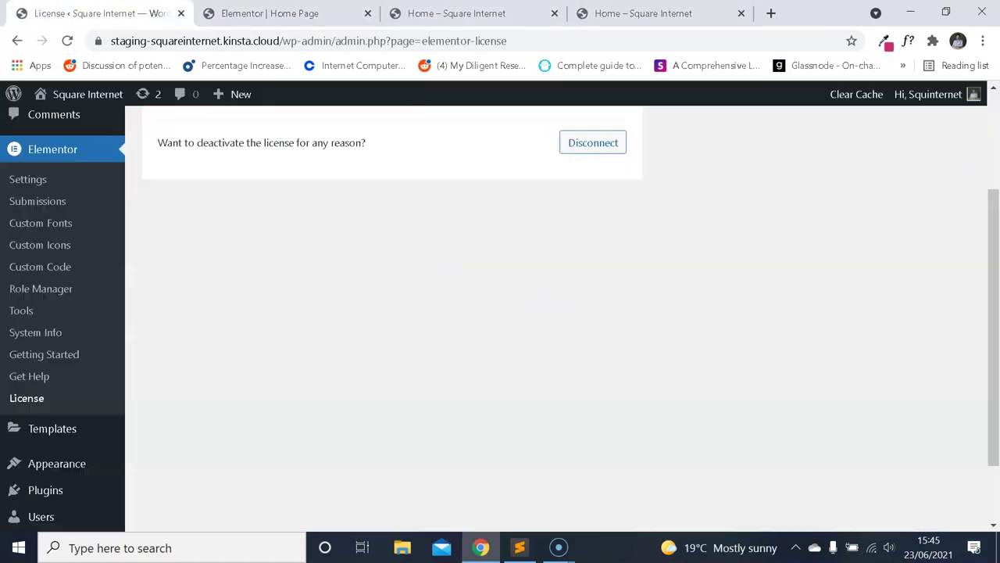
# Open the Pages list in a new tab and review the open Elementor editor tabs.
pyautogui.scroll(1, 190, 176)
pyautogui.rightClick(76, 164)
pyautogui.click(134, 175)
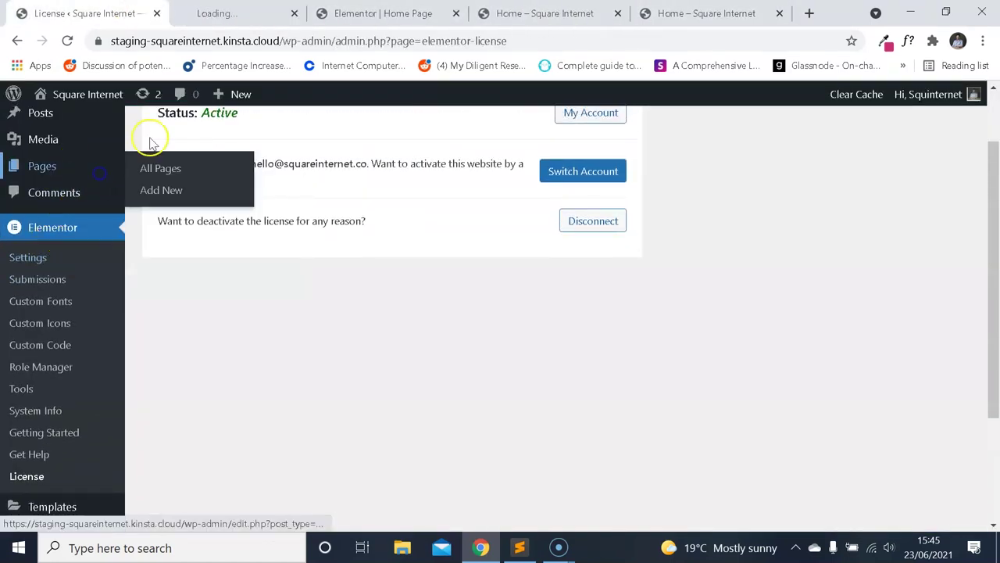
pyautogui.hotkey('ctrl', 'Tab')
pyautogui.scroll(-2, 346, 290)
pyautogui.click(336, 301)
pyautogui.click(401, 9)
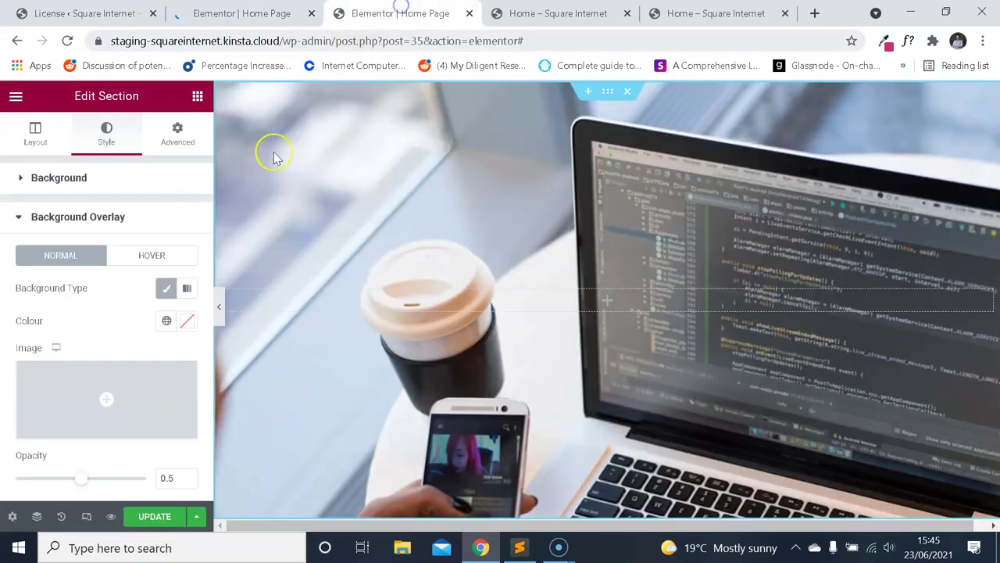
pyautogui.scroll(-2, 136, 311)
pyautogui.scroll(2, 133, 308)
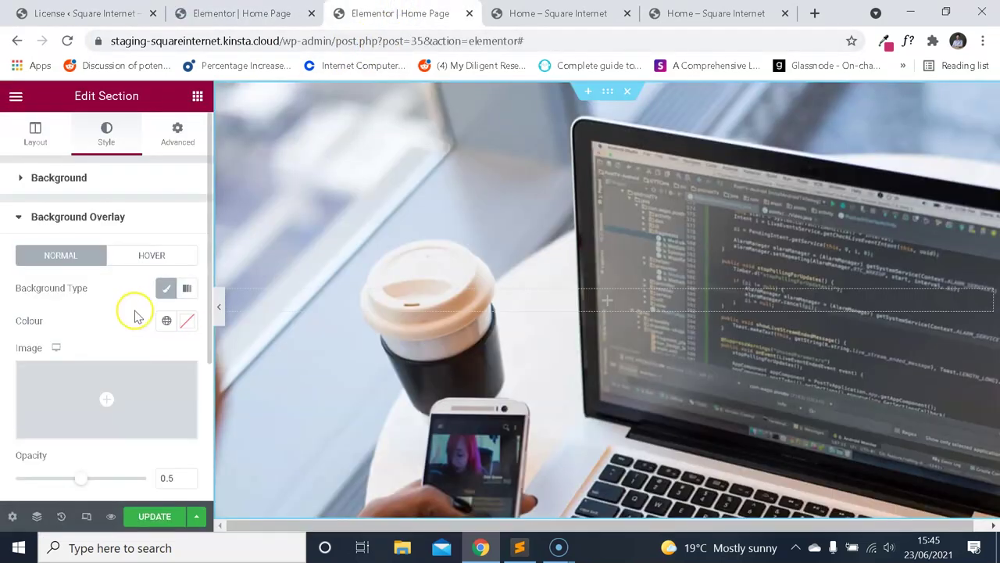
pyautogui.hotkey('ctrl', 'shift', 'Tab')
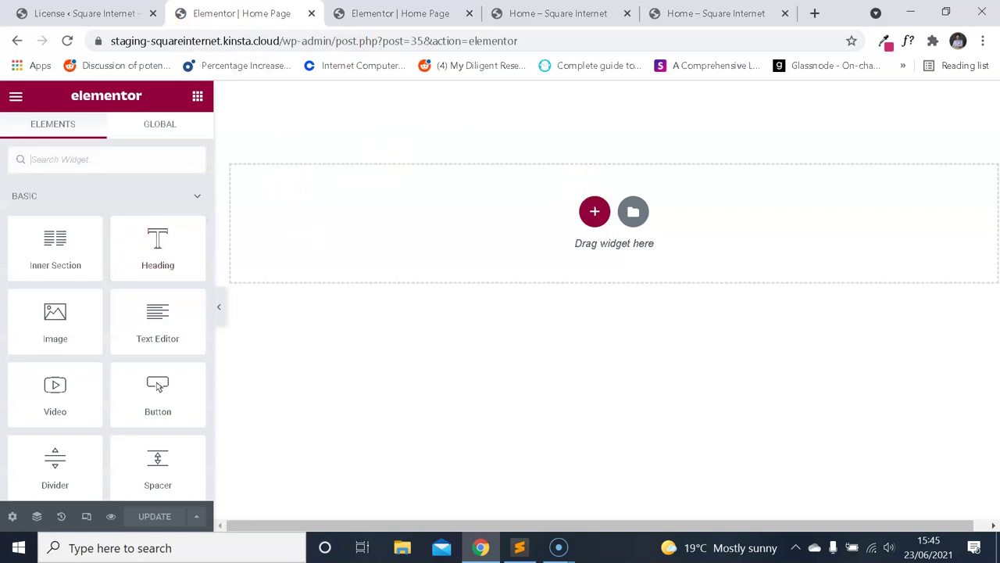
pyautogui.hotkey('ctrl', 'shift', 'Tab')
# Close the duplicate editor tab and open the Home page with Elementor.
pyautogui.click(48, 155)
pyautogui.click(301, 13)
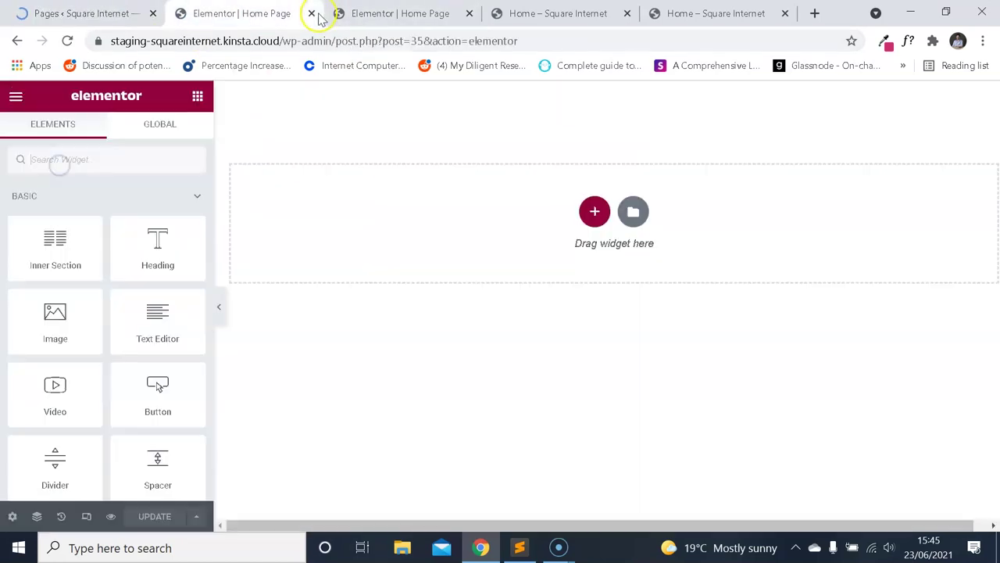
pyautogui.click(311, 13)
pyautogui.hotkey('ctrl', 'shift', 'Tab')
pyautogui.scroll(-2, 258, 234)
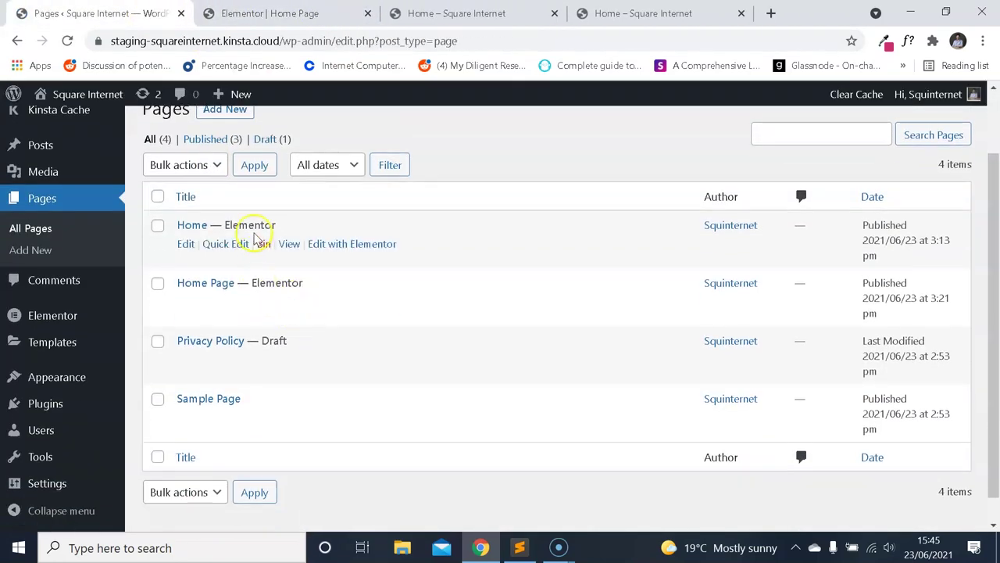
pyautogui.click(336, 244)
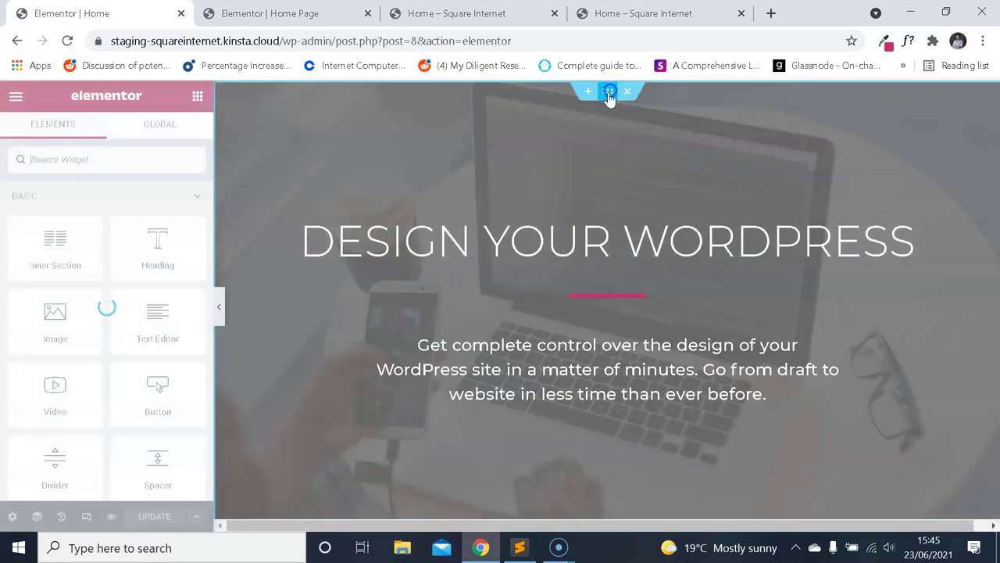
# Read the demo hero's Centre Centre, Cover background and #727272 overlay at 0.89 opacity.
pyautogui.click(610, 93)
pyautogui.click(106, 137)
pyautogui.scroll(-3, 148, 227)
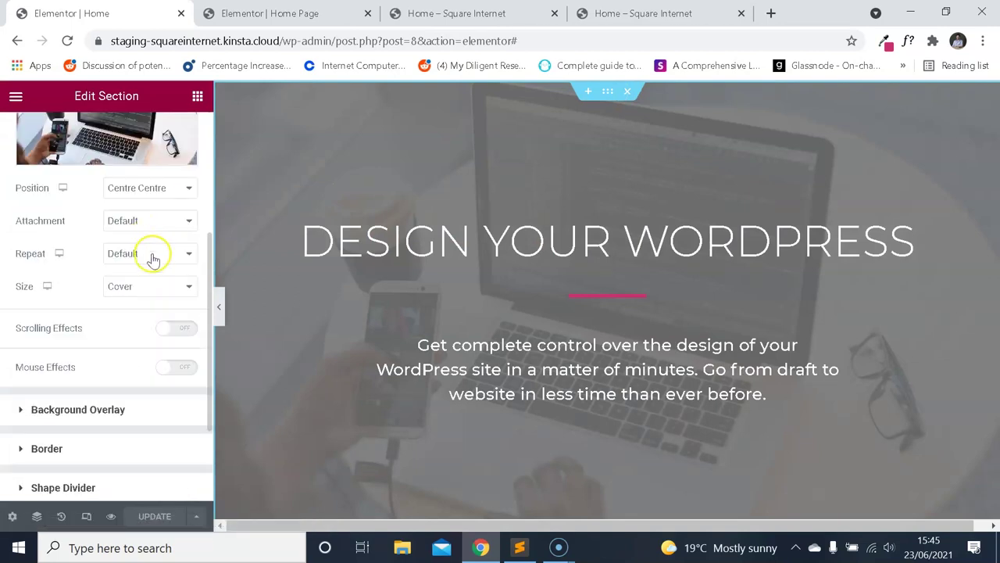
pyautogui.scroll(-2, 145, 235)
pyautogui.click(102, 300)
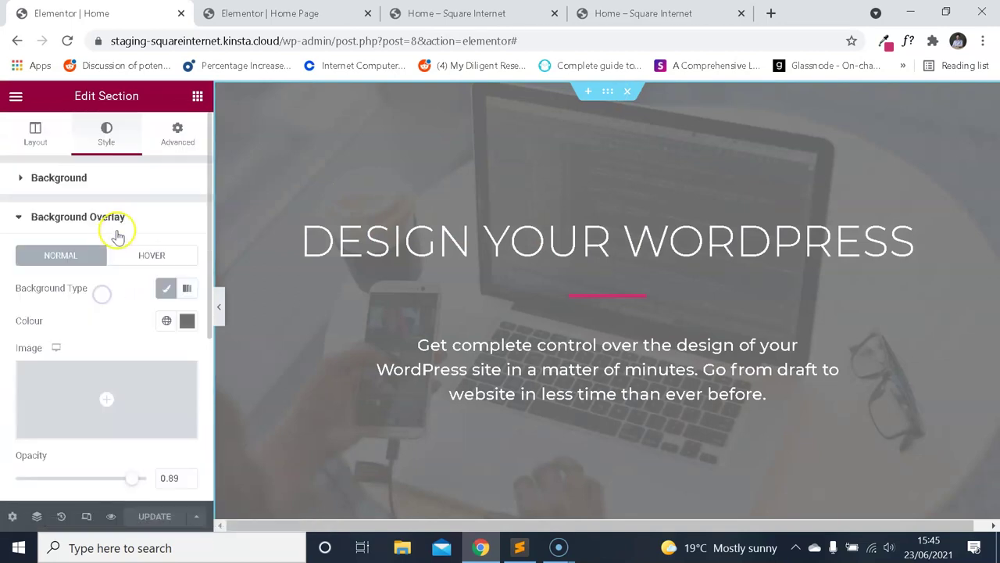
pyautogui.scroll(-3, 167, 263)
pyautogui.click(187, 204)
pyautogui.hotkey('ctrl', 'c')
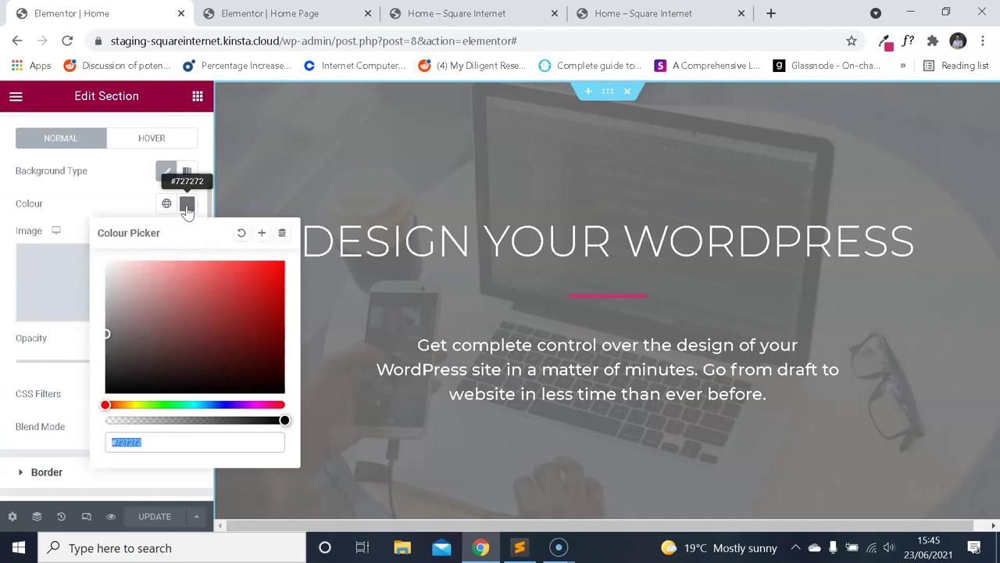
pyautogui.click(96, 196)
# Paste #727272 as the new hero's background overlay colour.
pyautogui.click(289, 11)
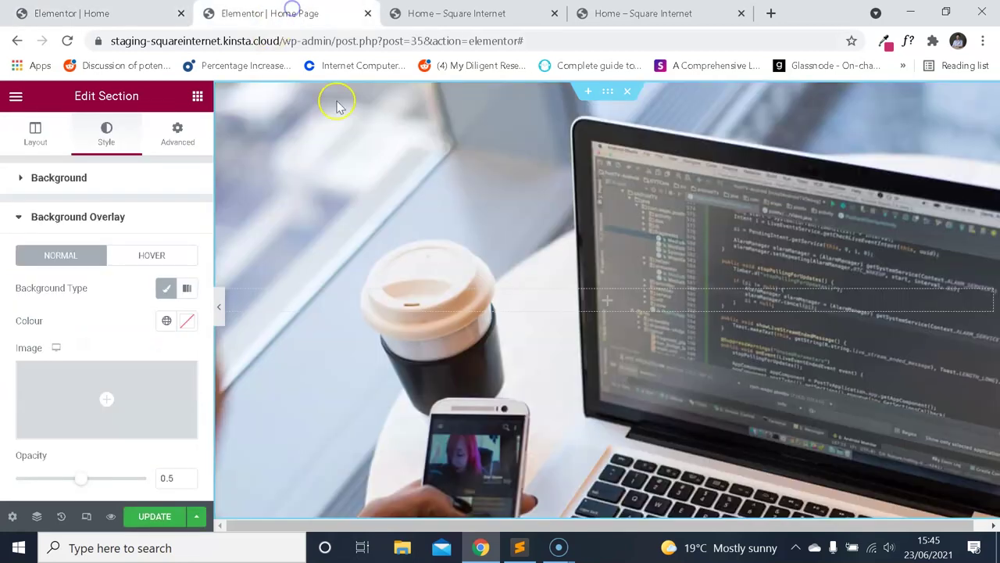
pyautogui.scroll(-2, 150, 314)
pyautogui.scroll(2, 156, 296)
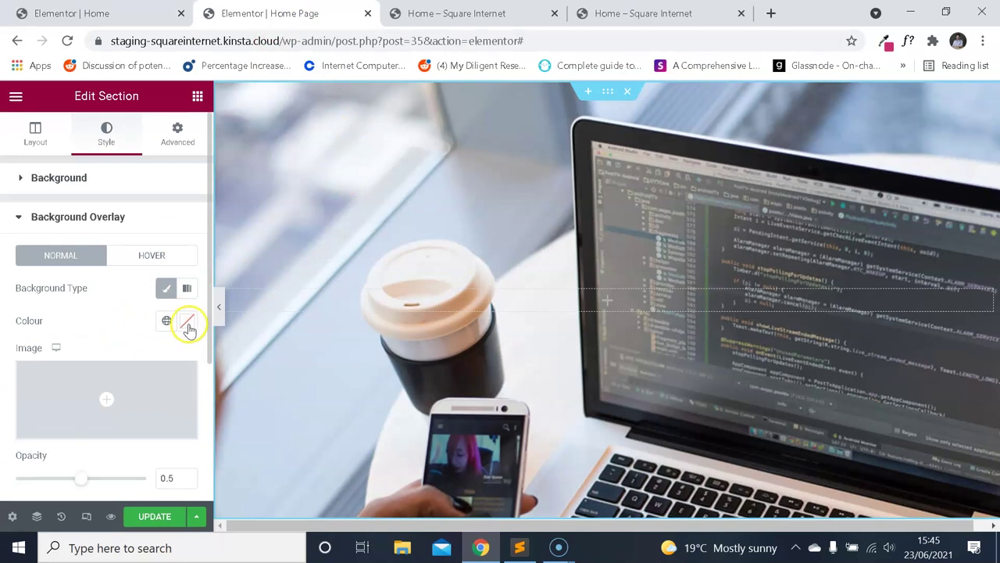
pyautogui.click(188, 324)
pyautogui.hotkey('ctrl', 'v')
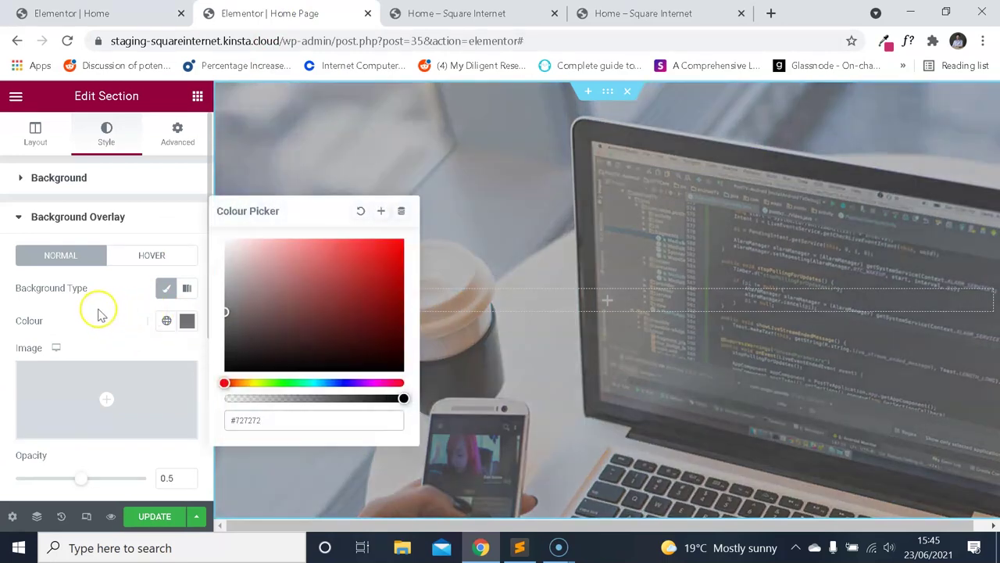
pyautogui.click(110, 305)
pyautogui.scroll(-2, 415, 284)
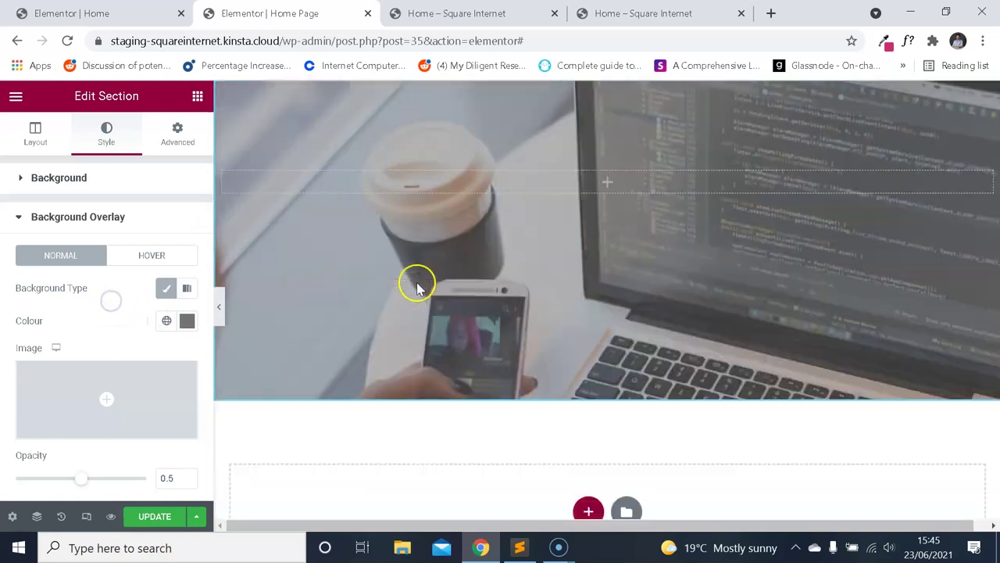
# Compare with the live demo, then drag the overlay opacity slider down to 0.
pyautogui.click(547, 13)
pyautogui.scroll(-3, 553, 233)
pyautogui.scroll(-6, 554, 233)
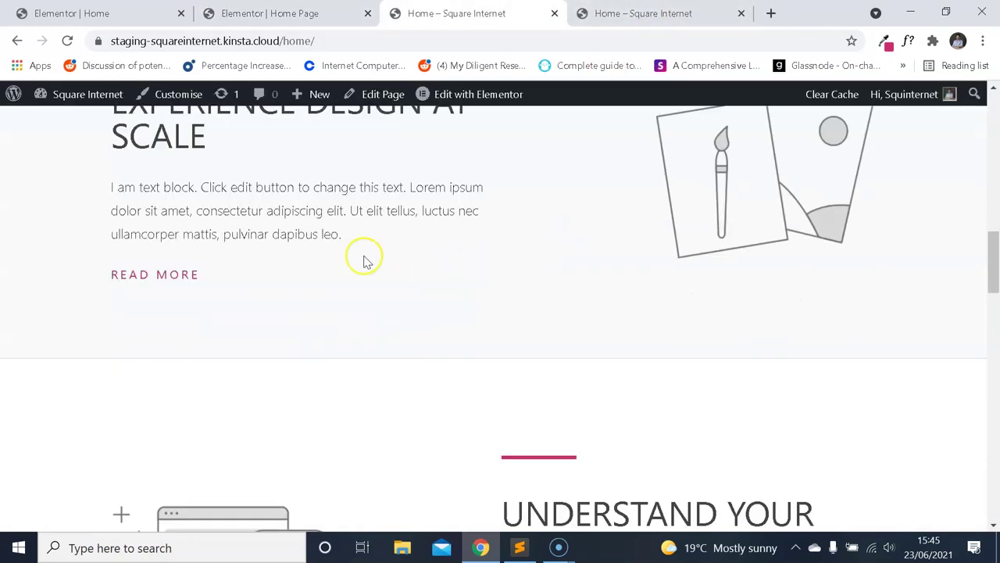
pyautogui.scroll(2, 364, 258)
pyautogui.scroll(-3, 994, 297)
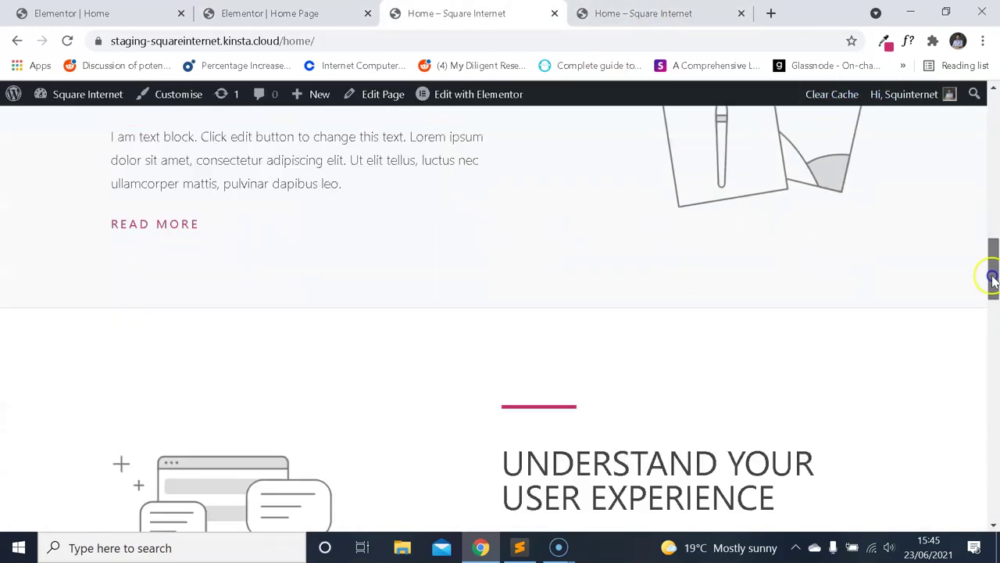
pyautogui.click(343, 14)
pyautogui.scroll(-2, 139, 254)
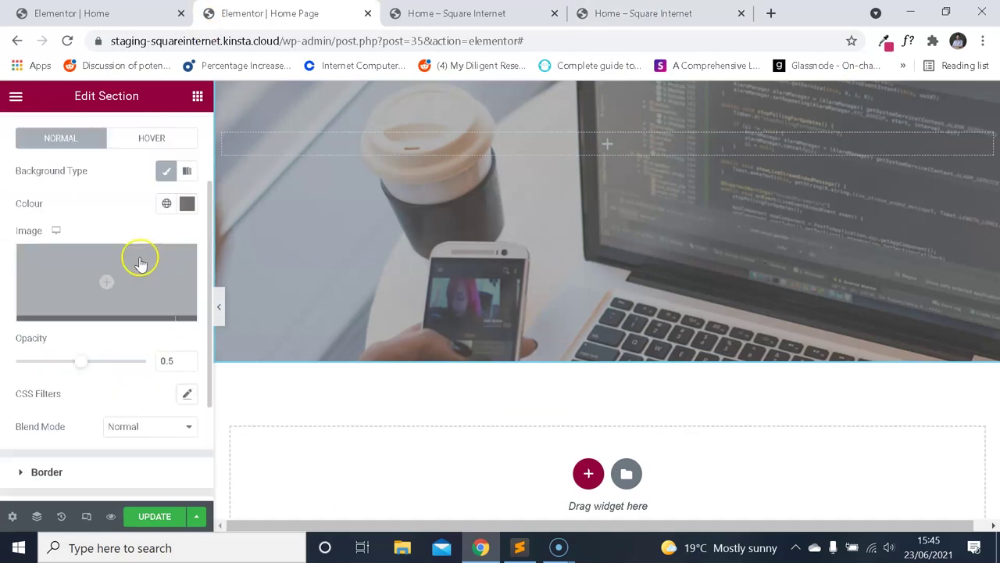
pyautogui.scroll(2, 344, 346)
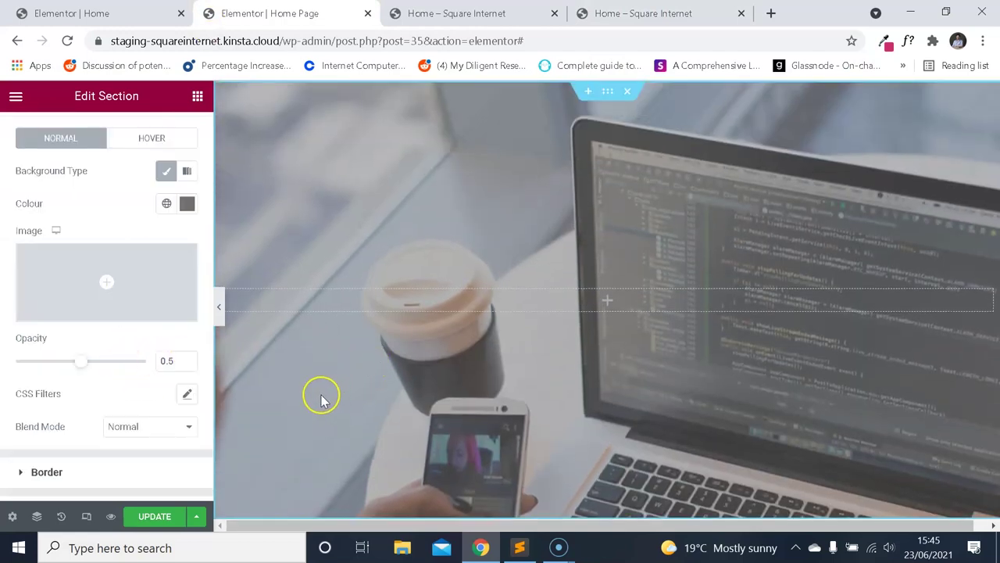
pyautogui.moveTo(173, 364); pyautogui.dragTo(214, 351)
# Enter overlay opacity 0.88, compare using undo and redo, and keep 0.89.
pyautogui.write('0')
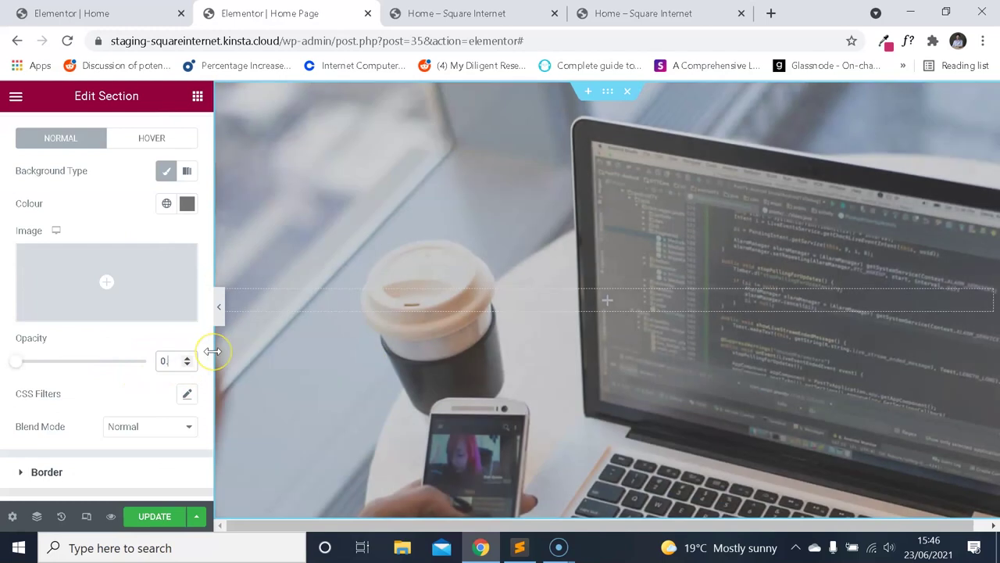
pyautogui.write('.88')
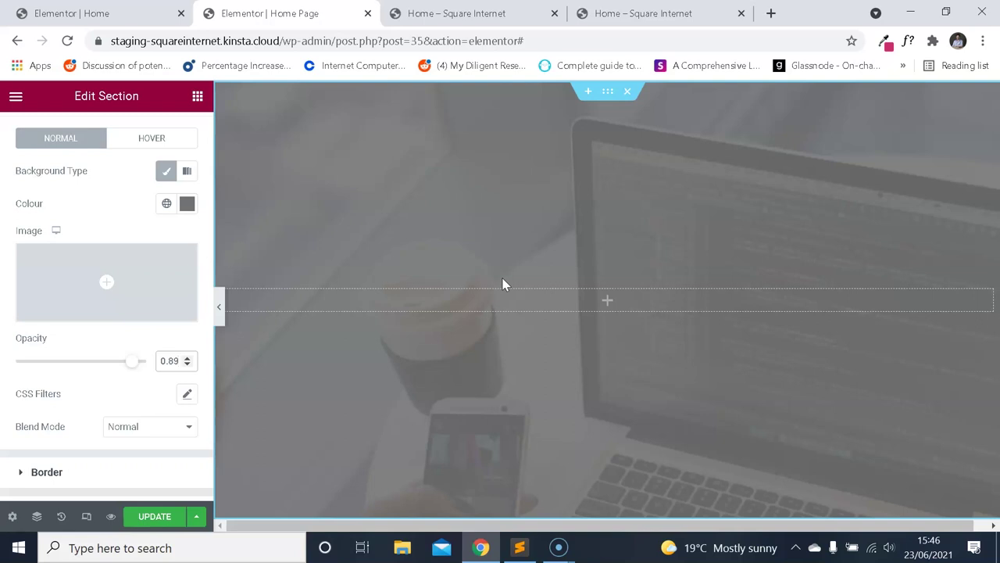
pyautogui.hotkey('ctrl', 'z')
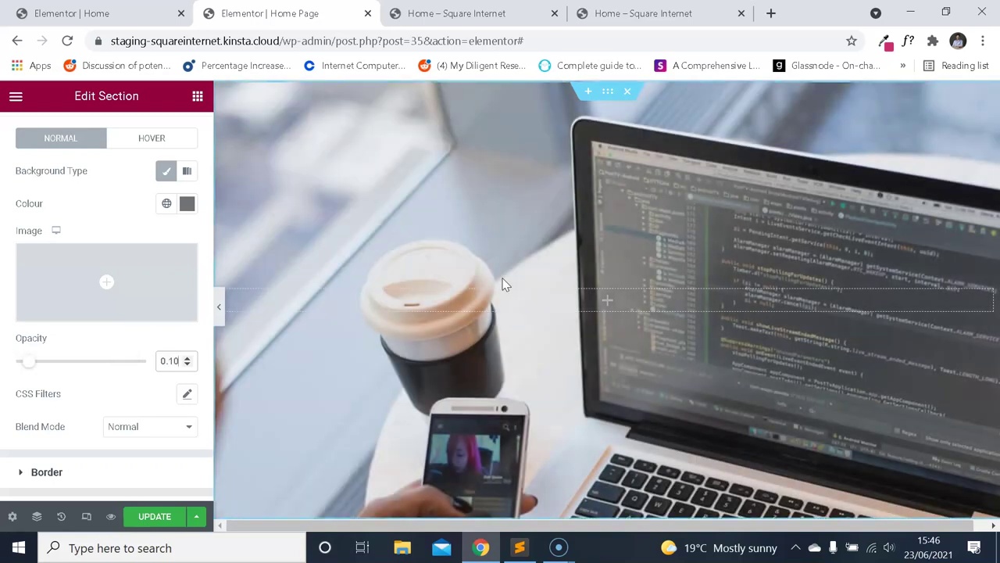
pyautogui.hotkey('ctrl', 'shift', 'z')
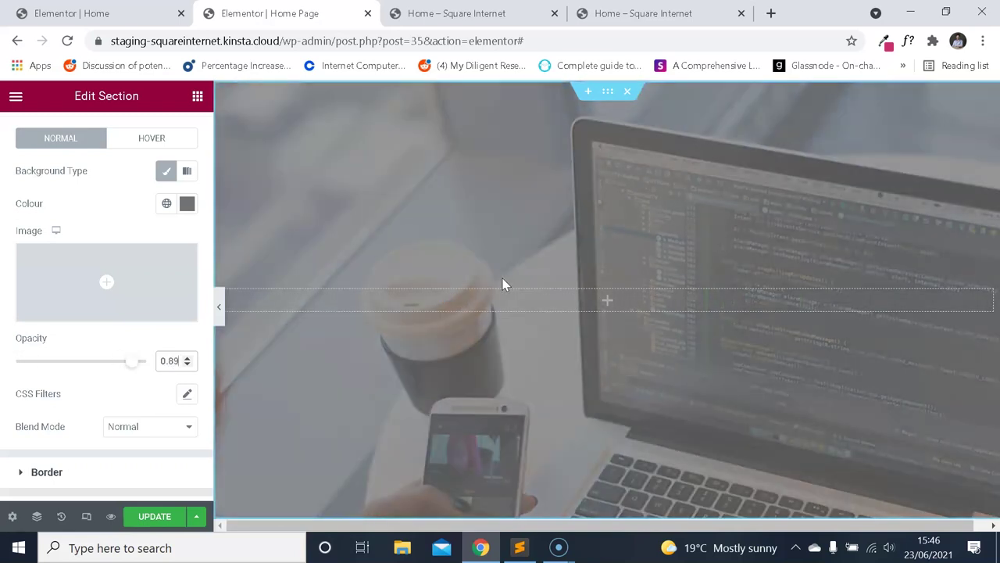
pyautogui.click(503, 356)
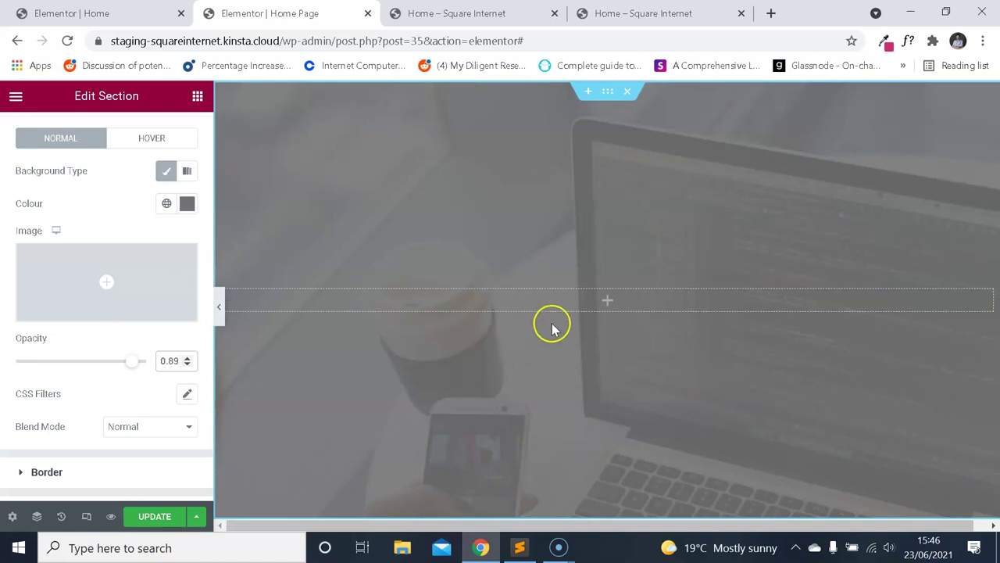
pyautogui.click(496, 17)
pyautogui.click(643, 14)
pyautogui.click(270, 13)
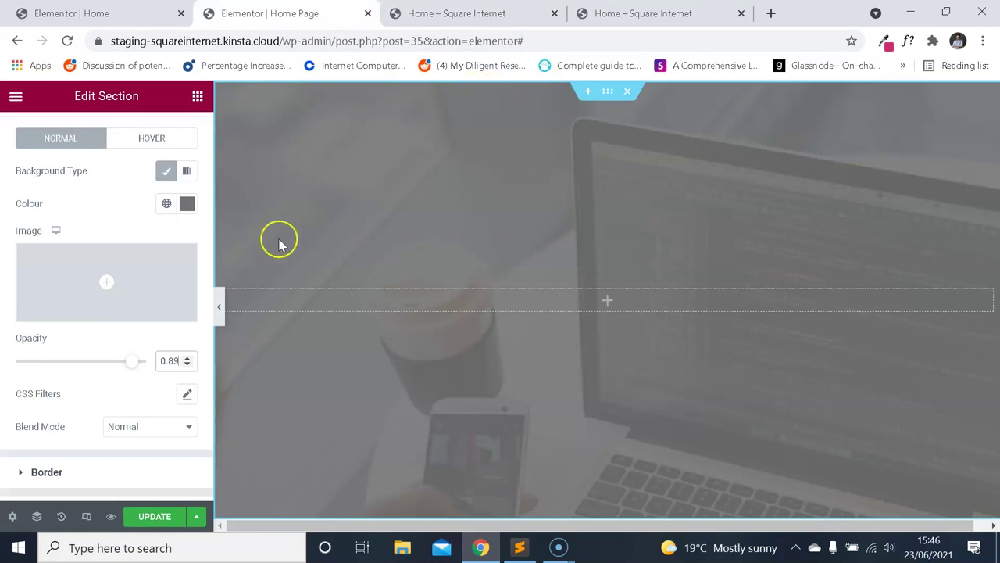
pyautogui.scroll(3, 128, 274)
pyautogui.click(35, 134)
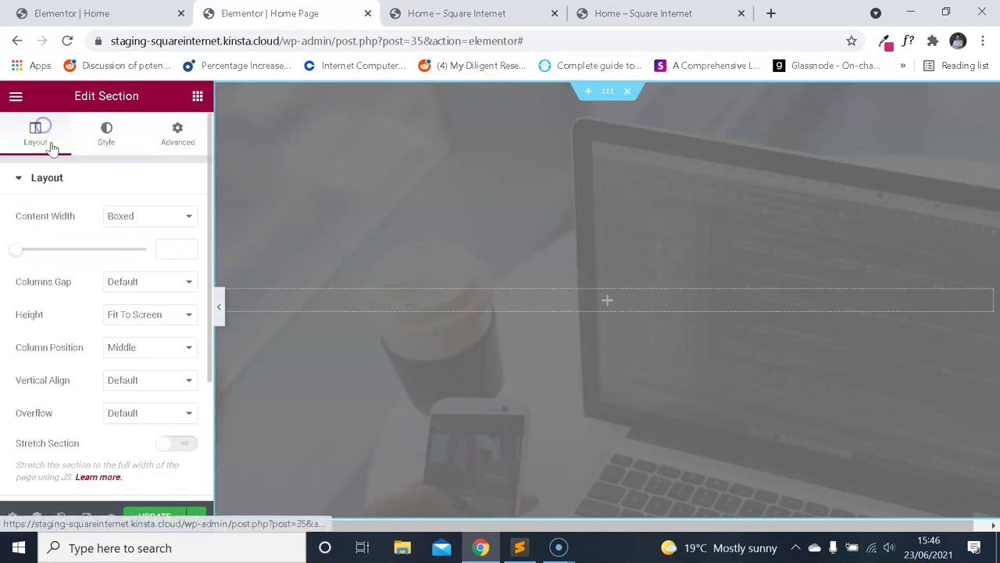
# Set background Position to Centre Centre and Size to Cover, keeping default attachment and repeat.
pyautogui.click(106, 133)
pyautogui.scroll(-2, 133, 250)
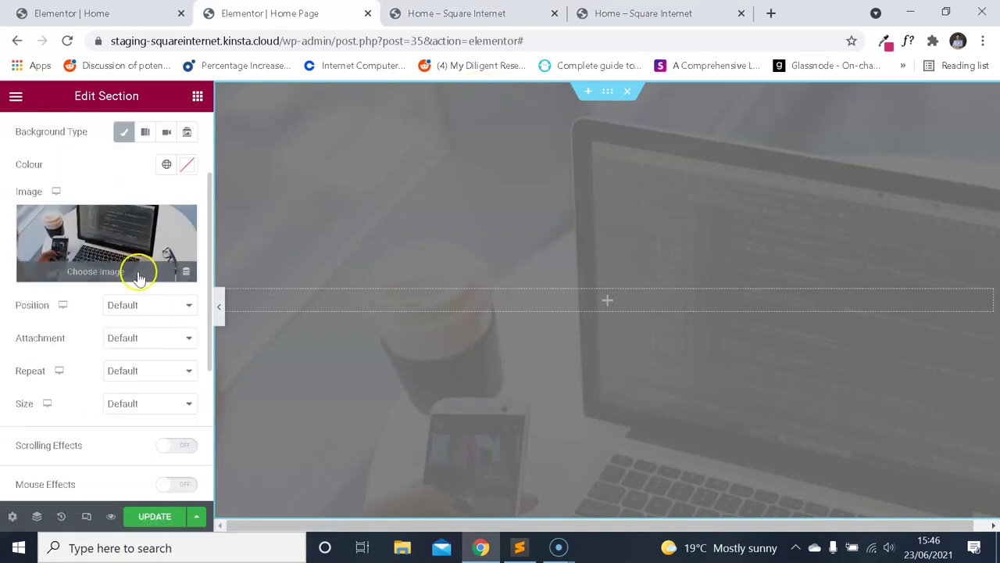
pyautogui.click(166, 307)
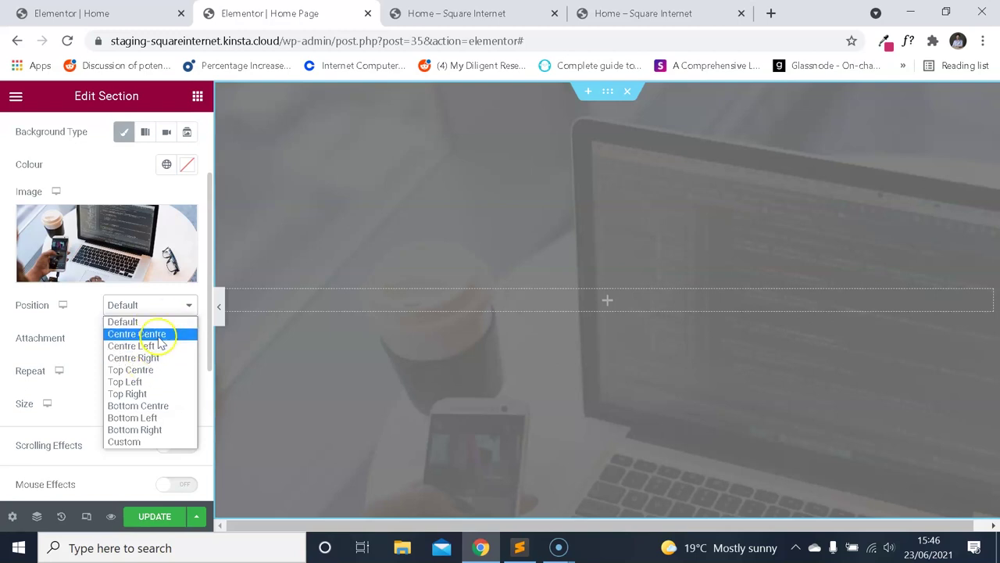
pyautogui.click(161, 335)
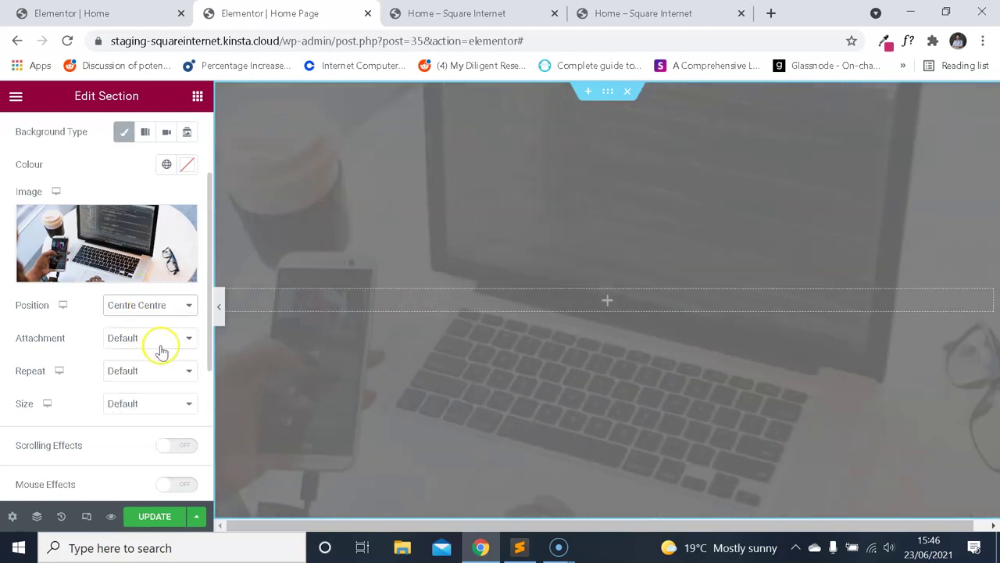
pyautogui.click(164, 344)
pyautogui.click(167, 354)
pyautogui.click(163, 370)
pyautogui.click(163, 384)
pyautogui.click(163, 408)
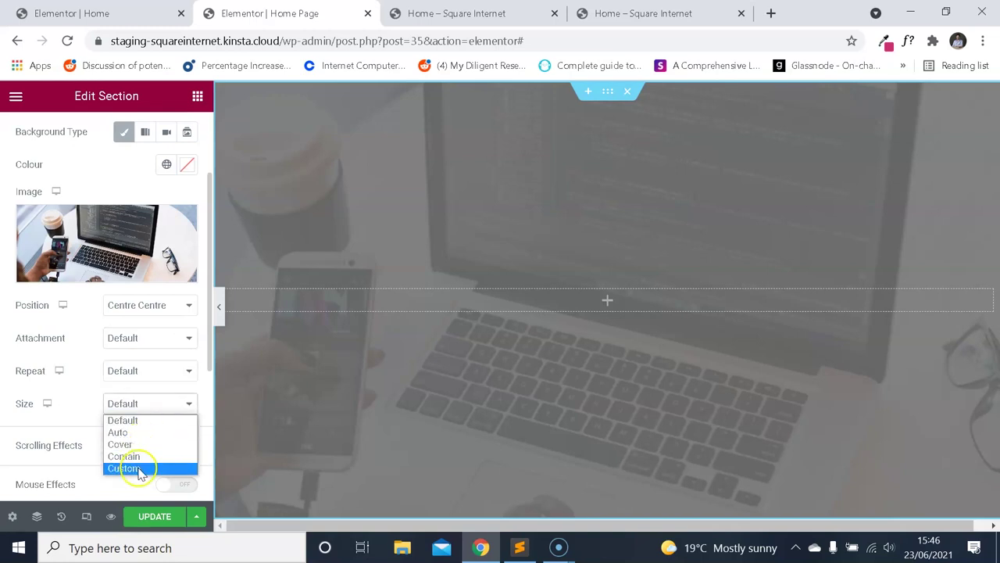
pyautogui.click(143, 445)
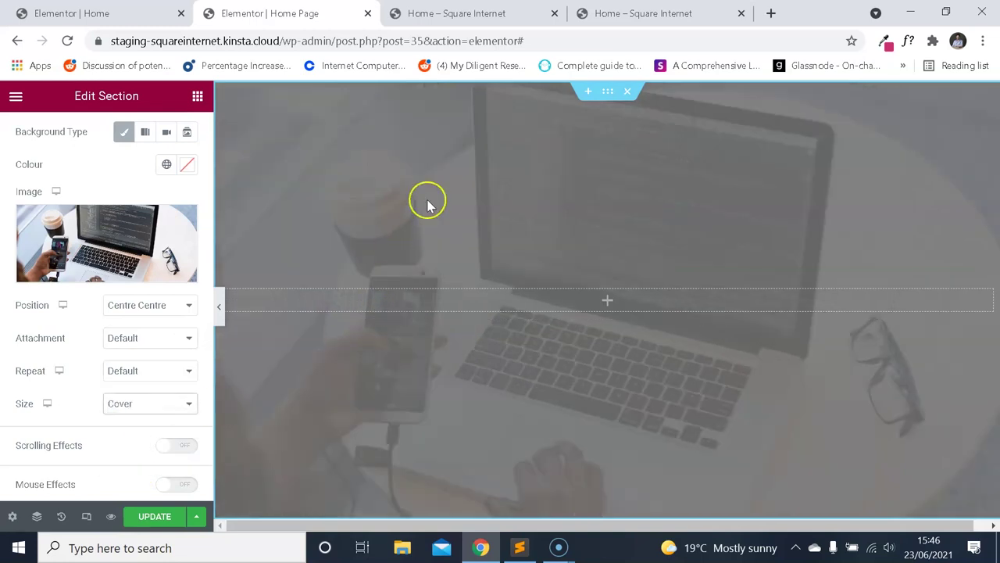
# Preview the dimmed hero and compare it with the demo site's hero after closing its DevTools.
pyautogui.click(111, 517)
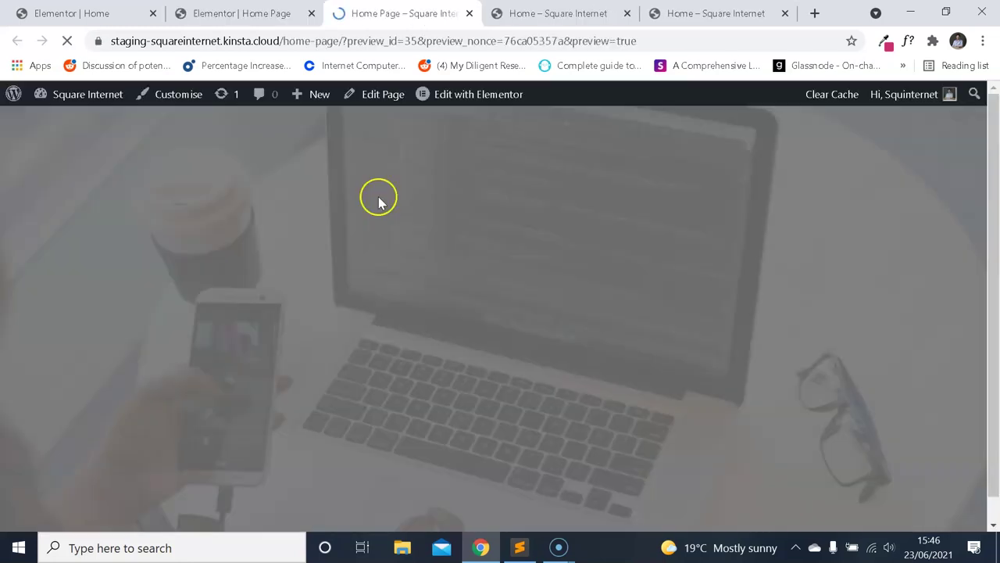
pyautogui.hotkey('ctrl', 'Tab')
pyautogui.hotkey('ctrl', 'Tab')
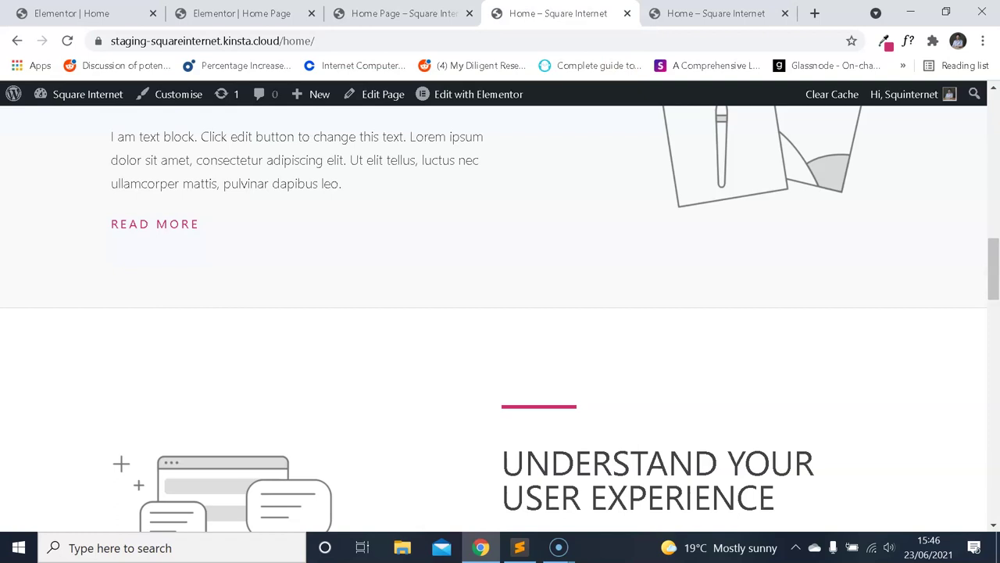
pyautogui.click(986, 92)
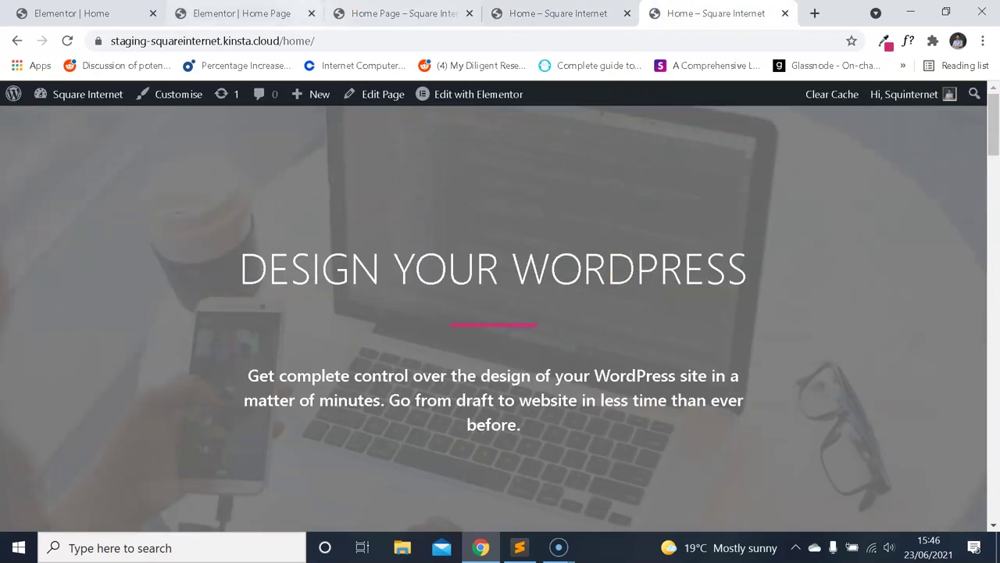
pyautogui.click(394, 13)
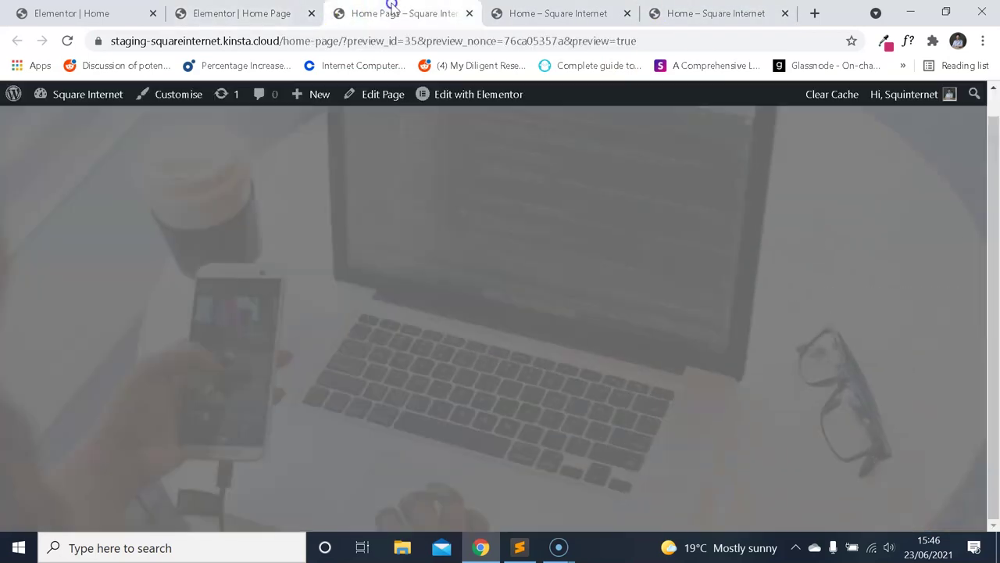
pyautogui.click(686, 17)
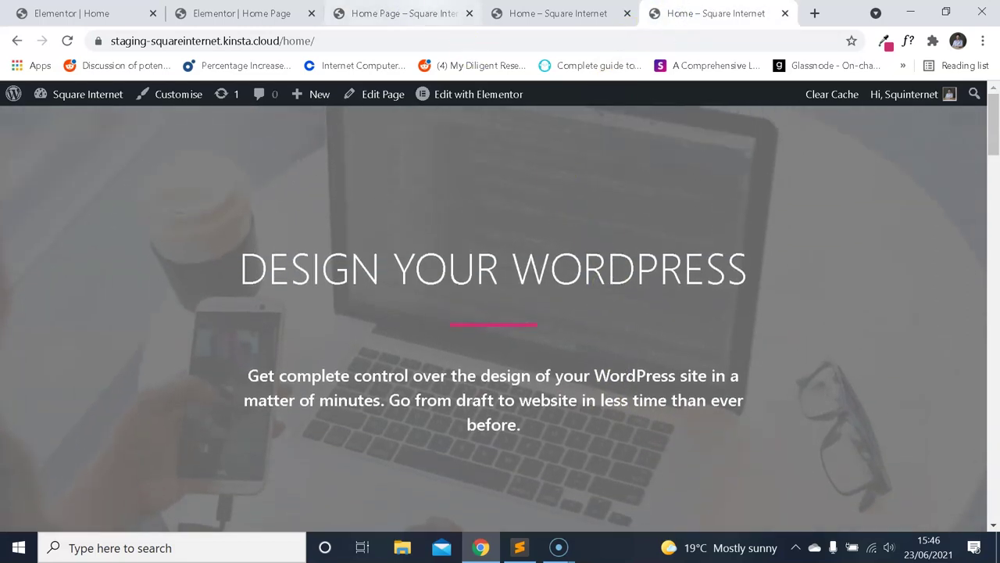
pyautogui.click(432, 18)
pyautogui.click(680, 17)
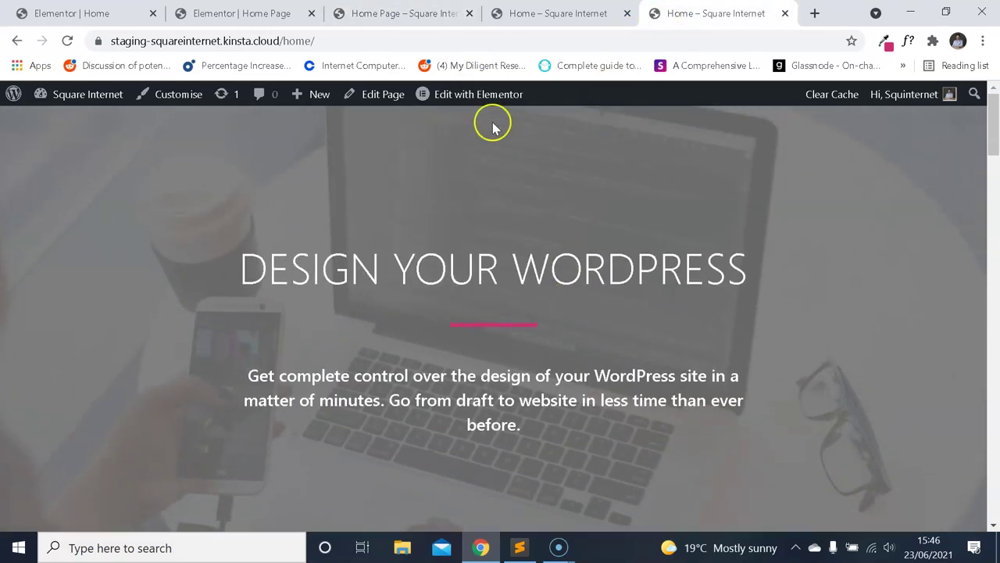
pyautogui.hotkey('ctrl', '3')
pyautogui.hotkey('ctrl', '2')
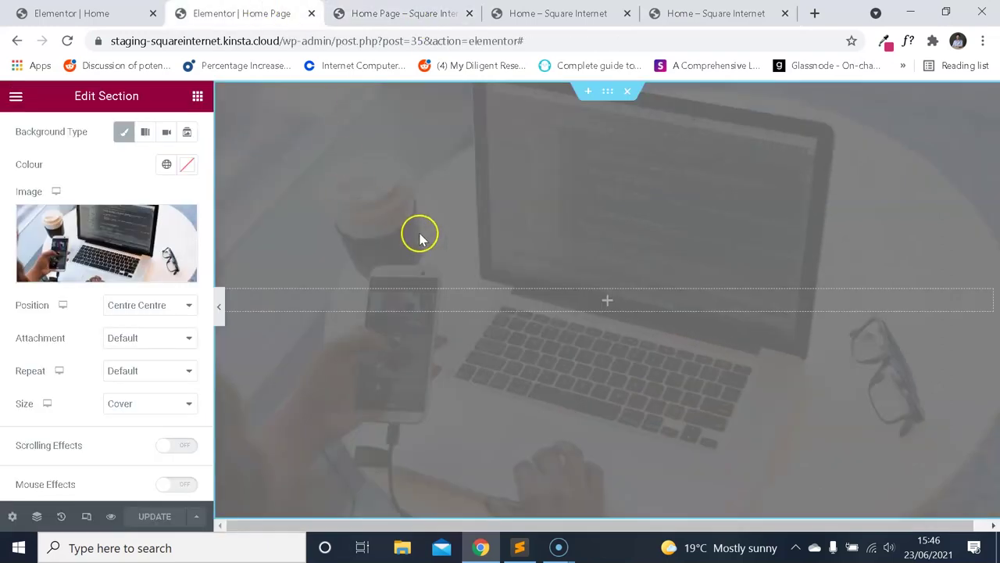
# Return to the editor's widget list, glance at the demo hero, then come back.
pyautogui.scroll(-3, 109, 289)
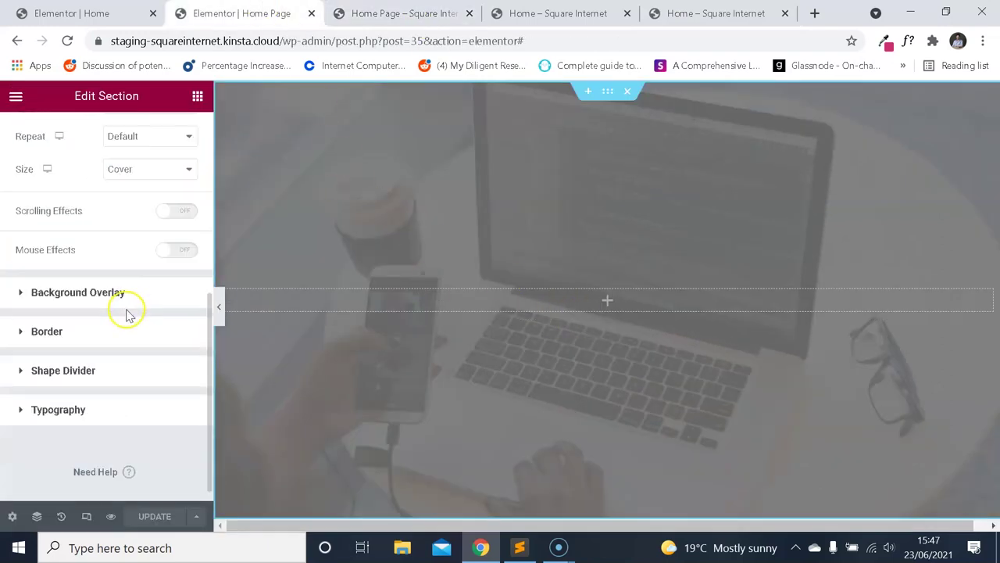
pyautogui.scroll(5, 106, 305)
pyautogui.click(15, 95)
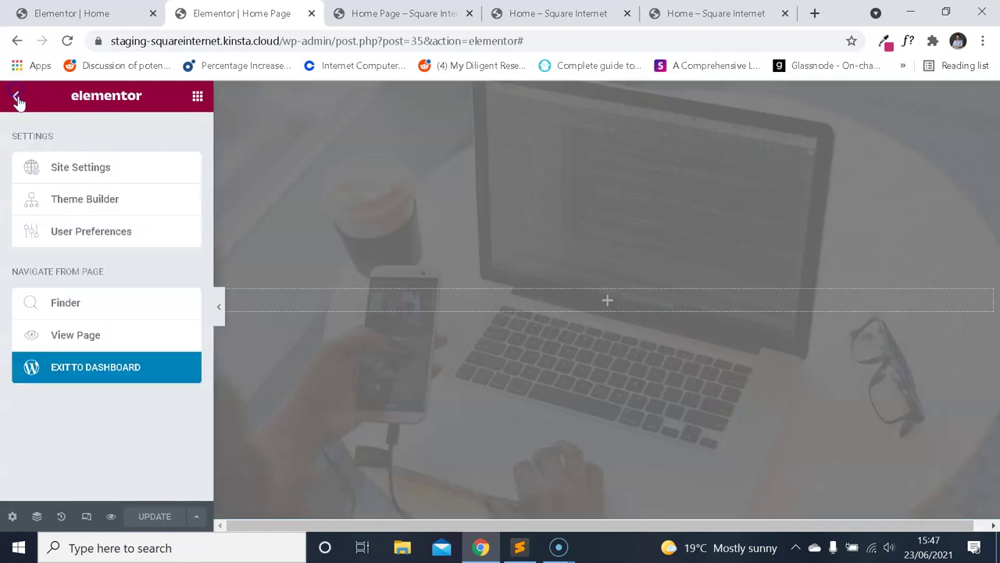
pyautogui.click(15, 95)
pyautogui.hotkey('ctrl', '4')
pyautogui.hotkey('ctrl', 'Tab')
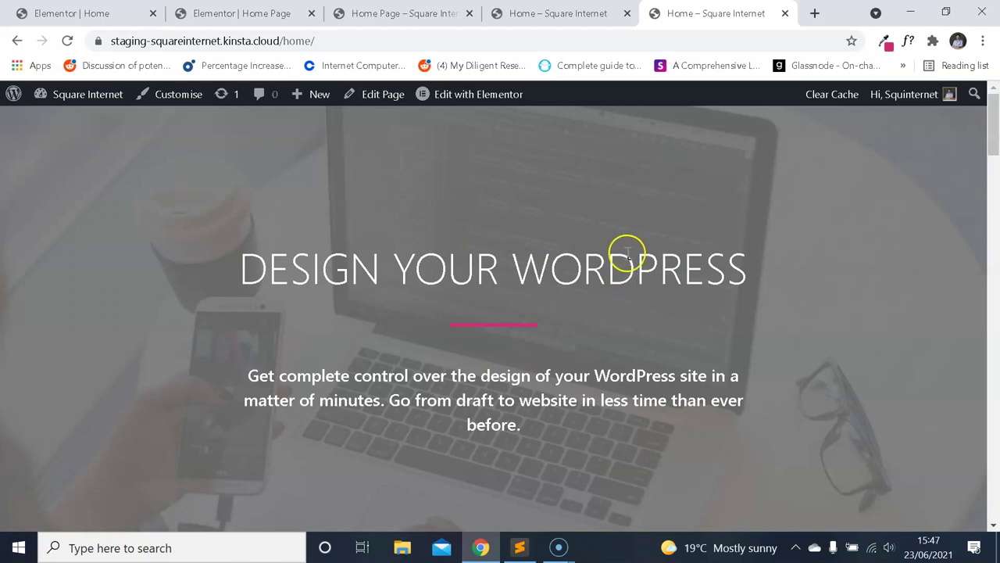
pyautogui.click(262, 14)
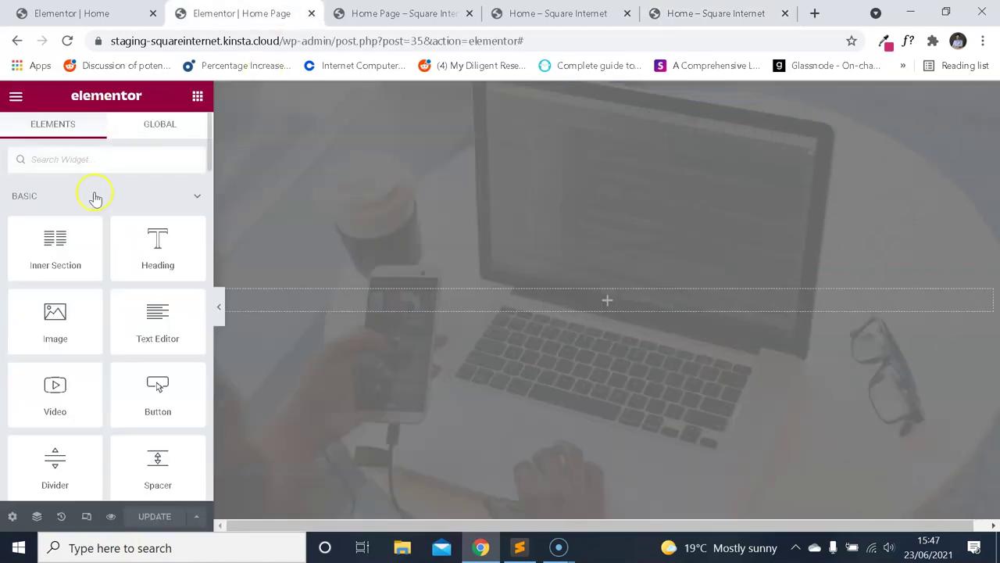
# Add a heading widget into the hero section and compare against the other open tabs.
pyautogui.moveTo(150, 239); pyautogui.dragTo(425, 292)
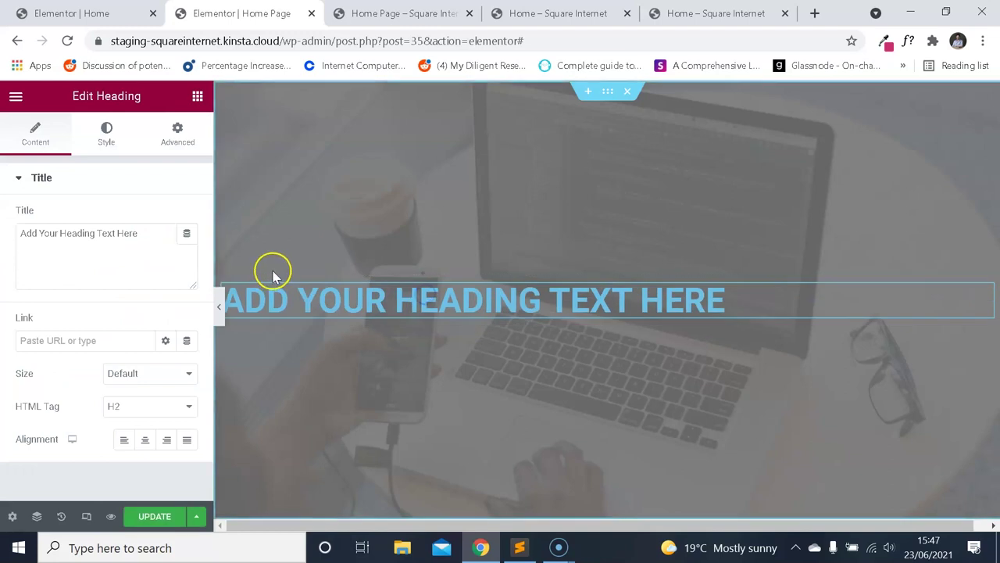
pyautogui.click(110, 131)
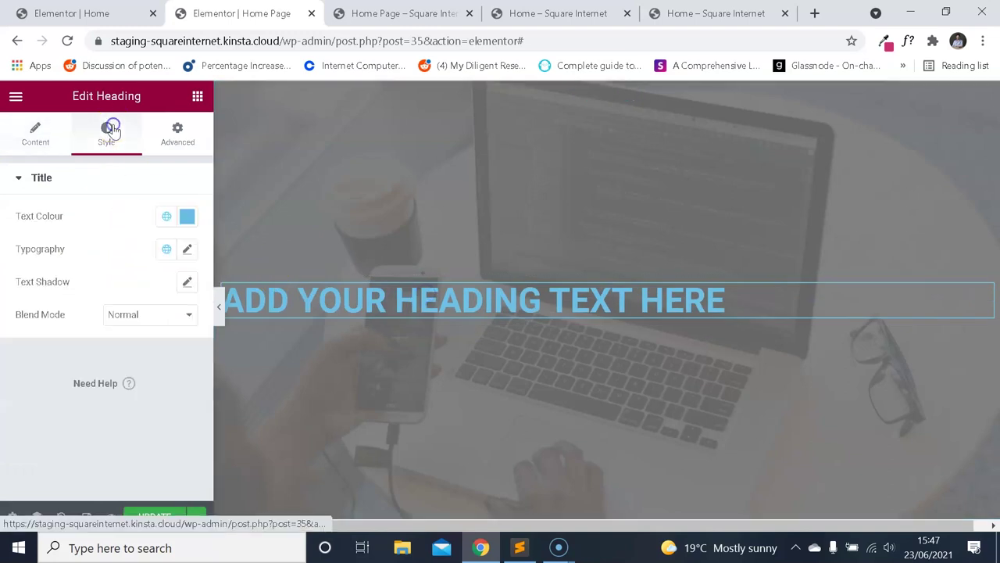
pyautogui.click(17, 100)
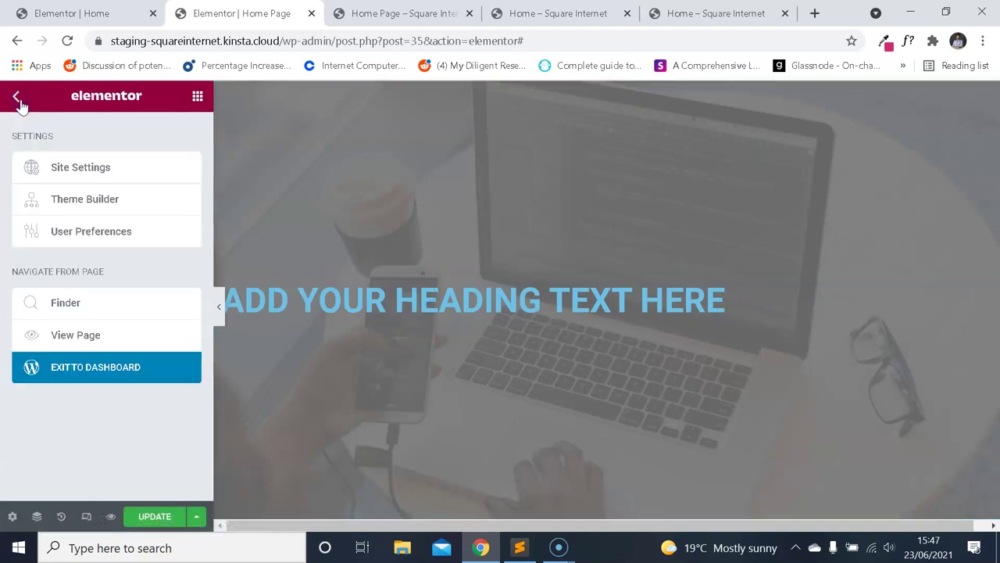
pyautogui.click(81, 21)
pyautogui.click(368, 10)
pyautogui.click(258, 14)
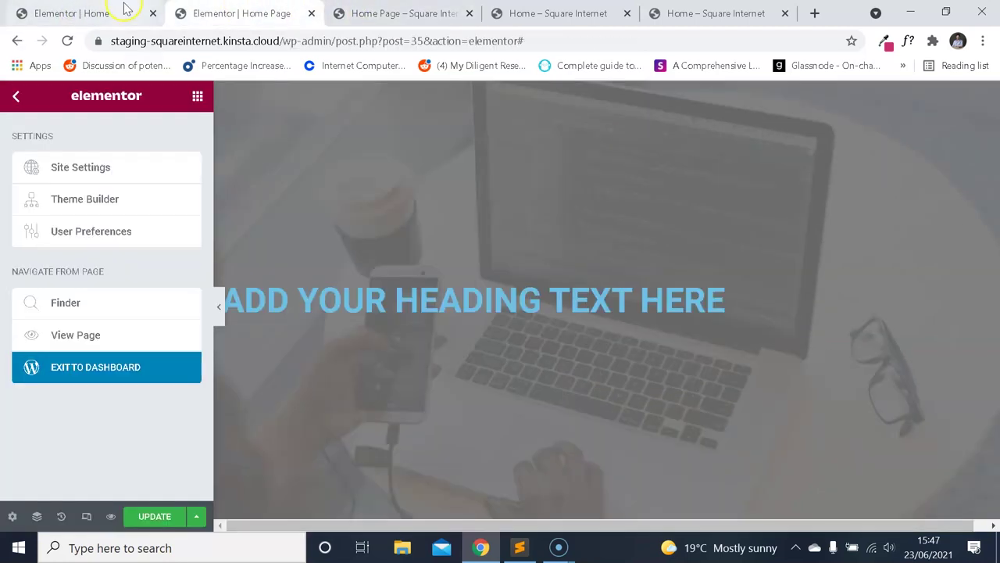
pyautogui.click(125, 11)
pyautogui.click(17, 97)
pyautogui.click(16, 97)
# Review the H1–H6 heading typography in Site Settings, then switch to the Home Page tab.
pyautogui.click(14, 98)
pyautogui.click(117, 168)
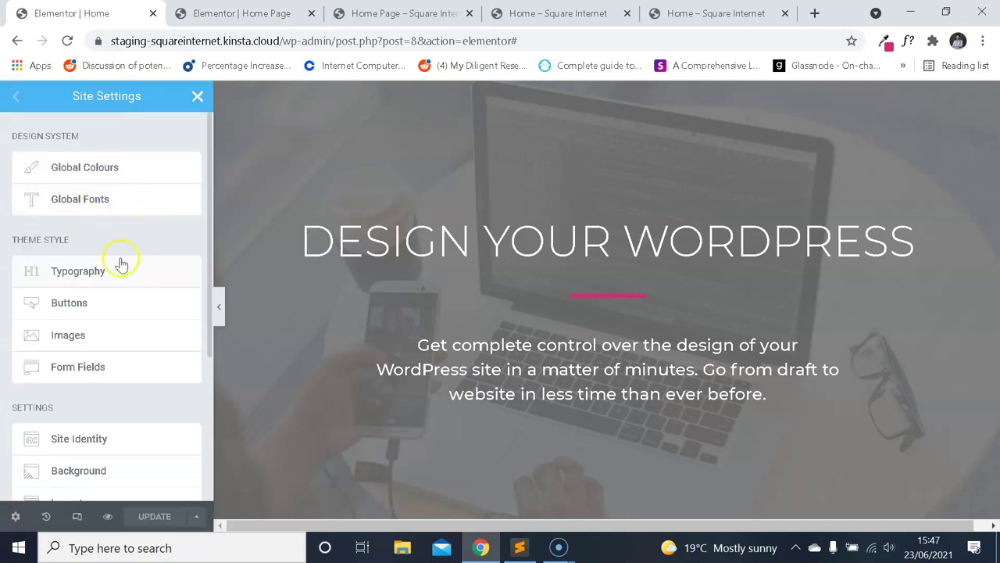
pyautogui.click(121, 269)
pyautogui.scroll(-8, 135, 270)
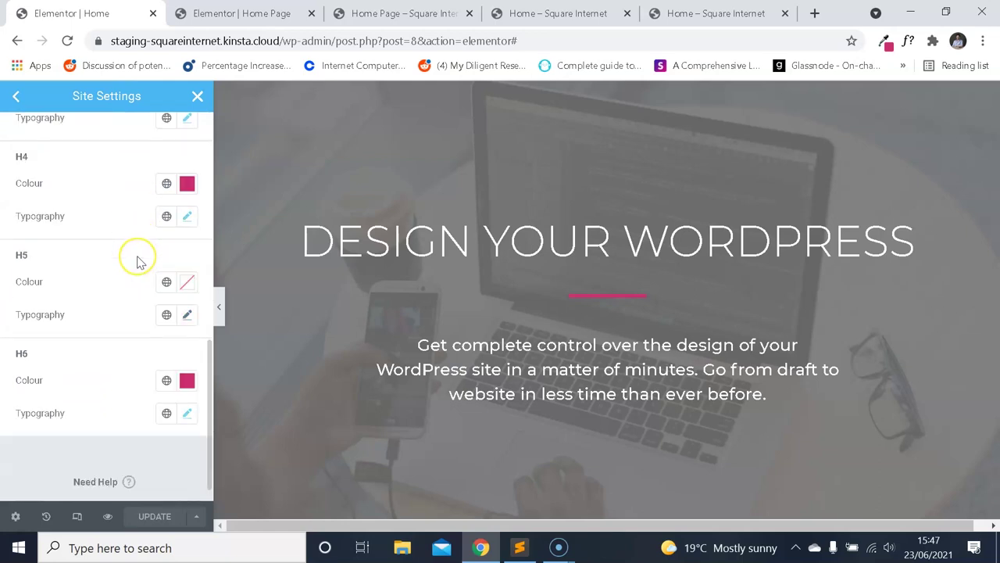
pyautogui.scroll(5, 137, 262)
pyautogui.scroll(-2, 135, 272)
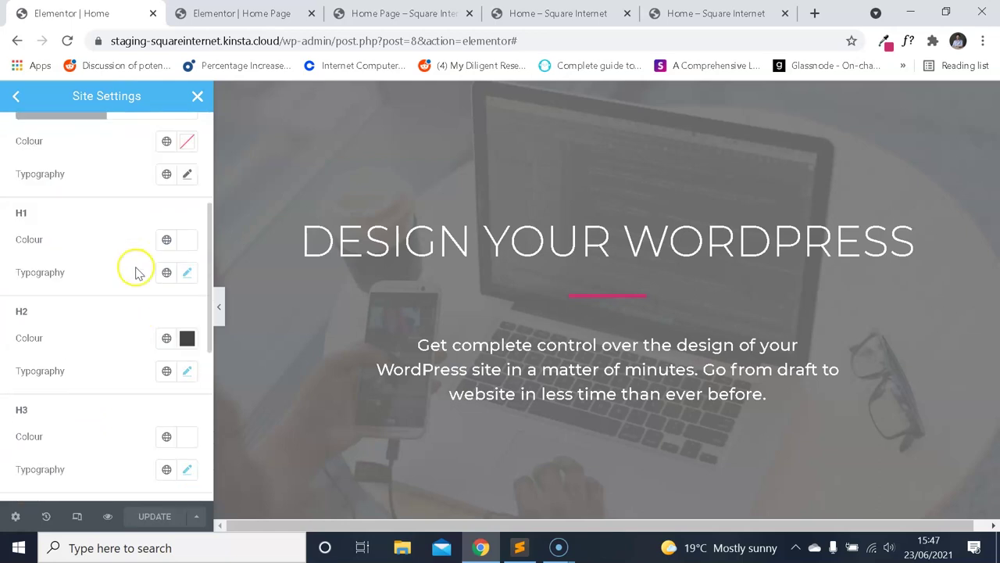
pyautogui.click(278, 16)
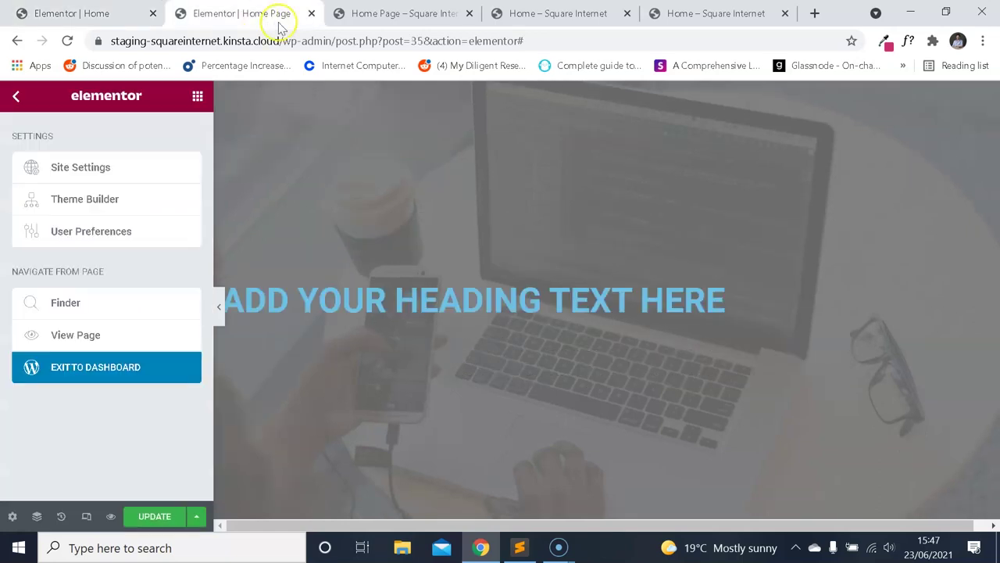
# Select the heading and clear the Primary and Secondary global colours in Site Settings.
pyautogui.click(11, 100)
pyautogui.click(453, 298)
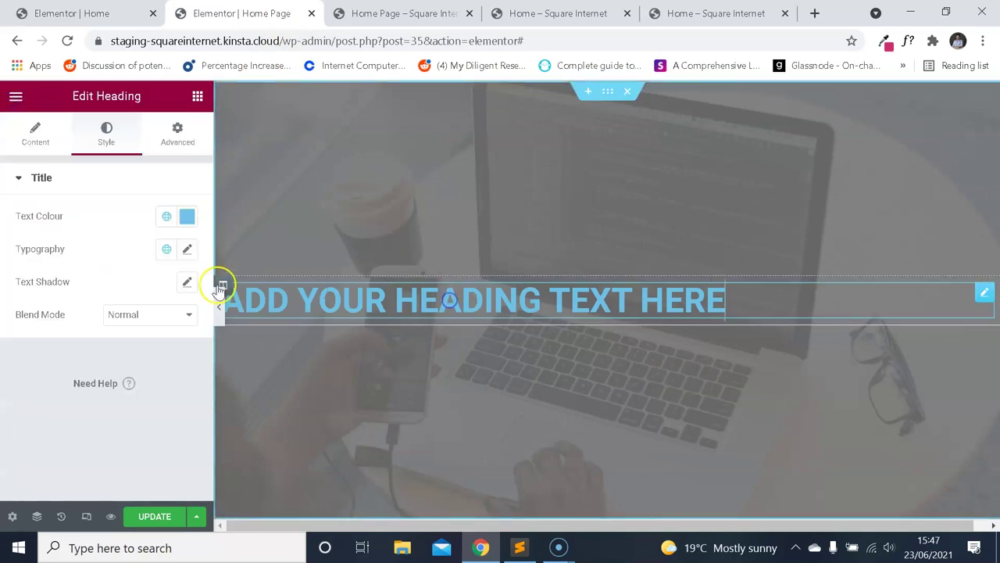
pyautogui.click(14, 95)
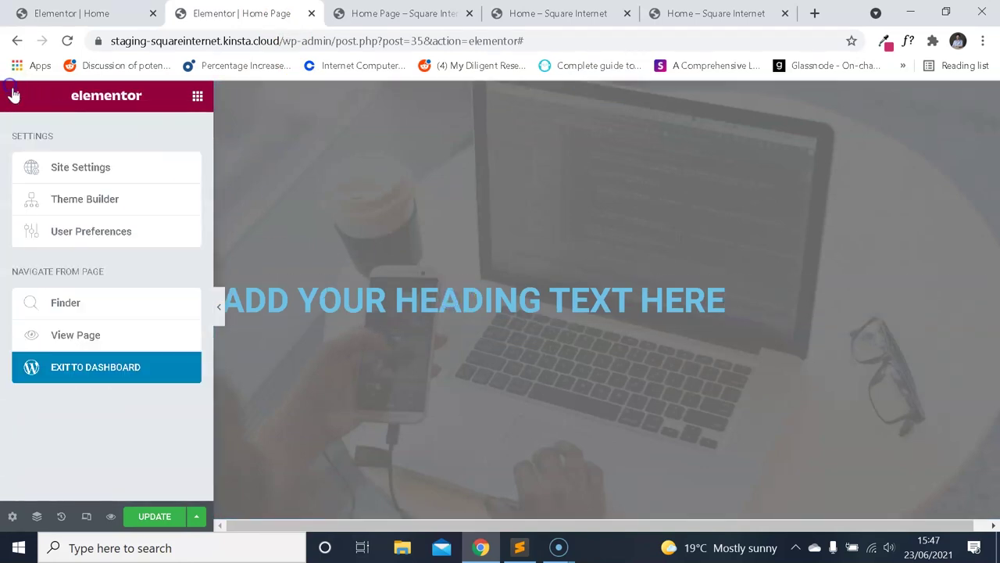
pyautogui.click(89, 167)
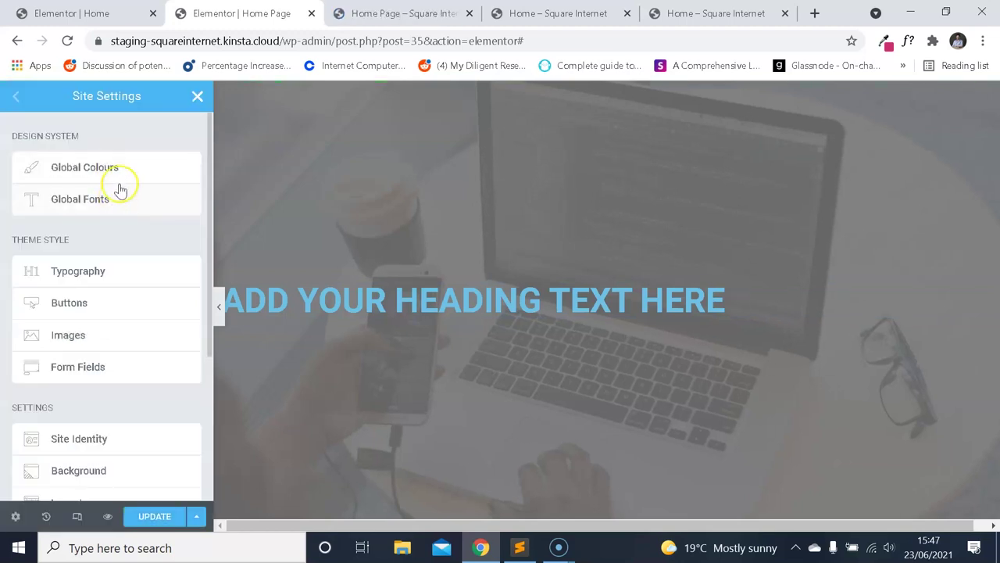
pyautogui.click(118, 168)
pyautogui.click(187, 173)
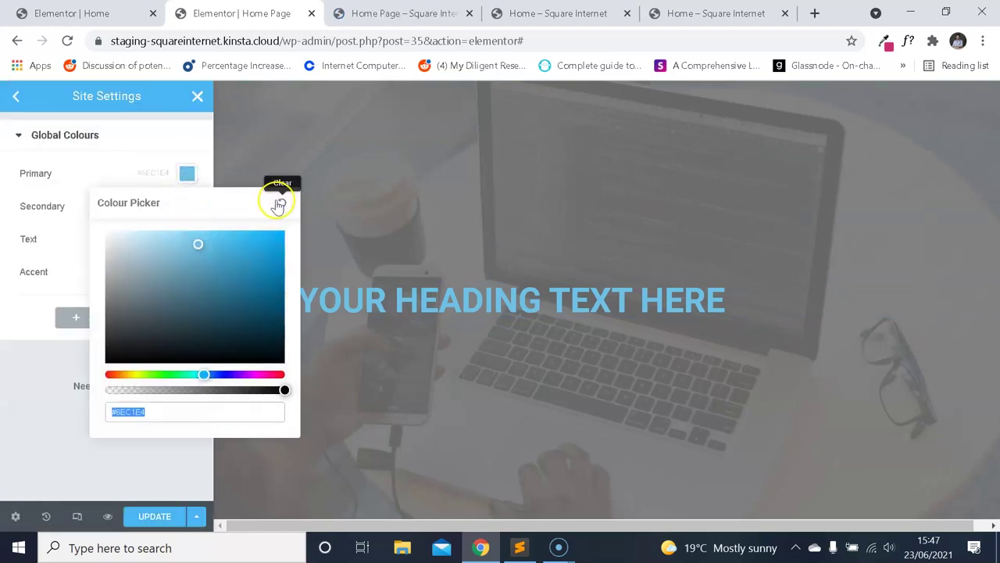
pyautogui.click(279, 205)
pyautogui.click(118, 163)
pyautogui.click(187, 205)
pyautogui.click(289, 245)
pyautogui.click(107, 195)
# Clear the Text and Accent global colours.
pyautogui.click(187, 239)
pyautogui.click(279, 268)
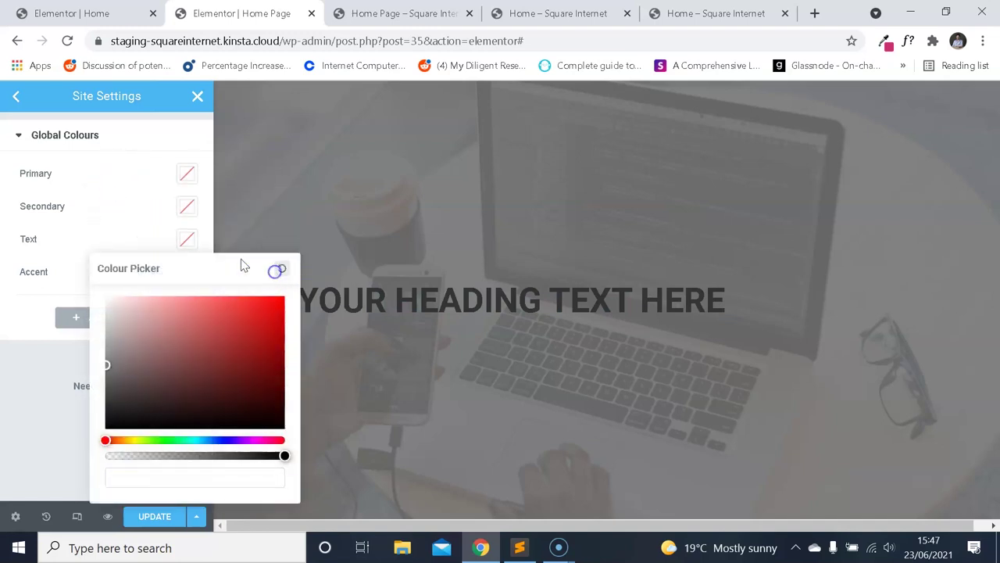
pyautogui.click(128, 225)
pyautogui.click(186, 271)
pyautogui.click(404, 161)
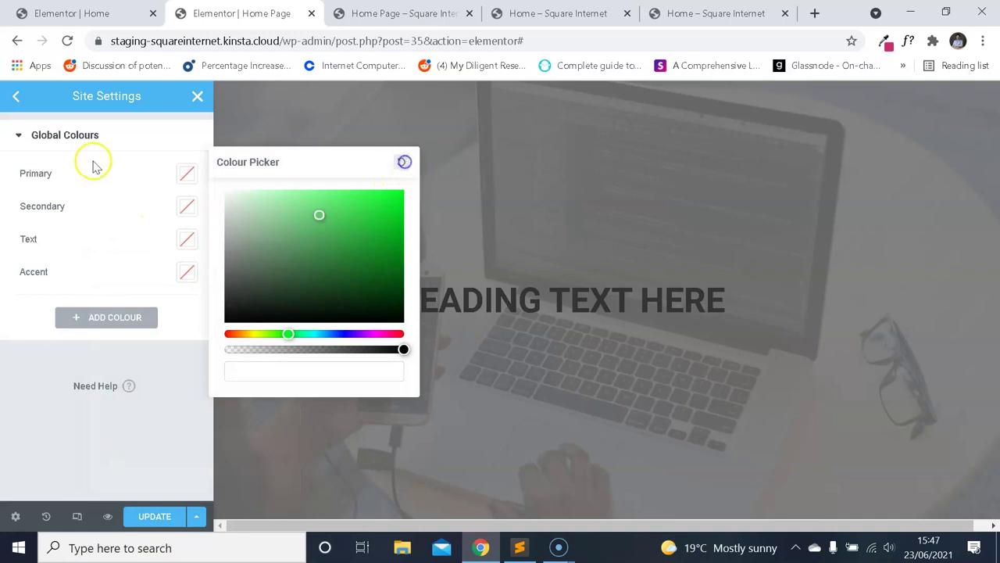
# Close Site Settings, save the changes and reselect the hero heading.
pyautogui.click(19, 99)
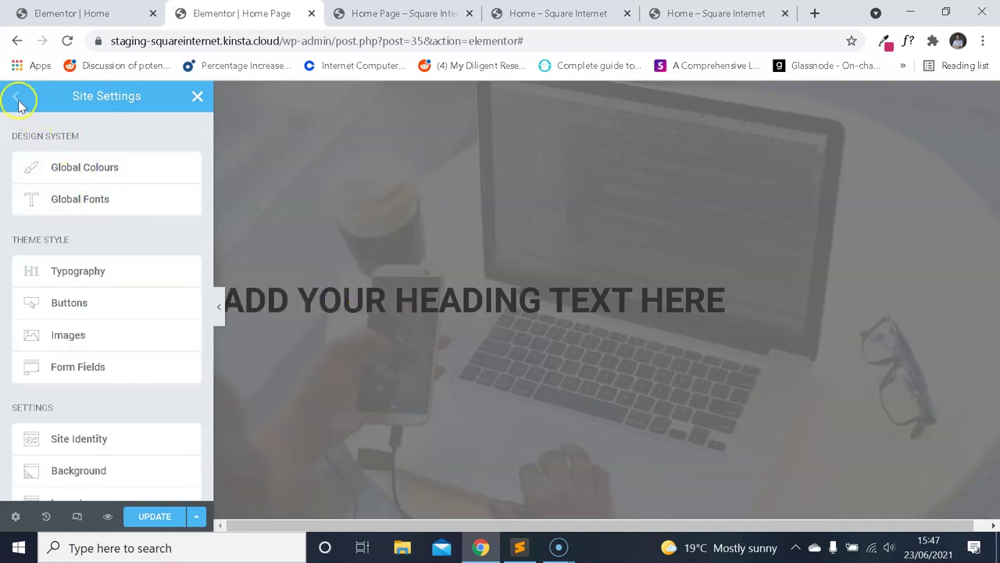
pyautogui.click(195, 96)
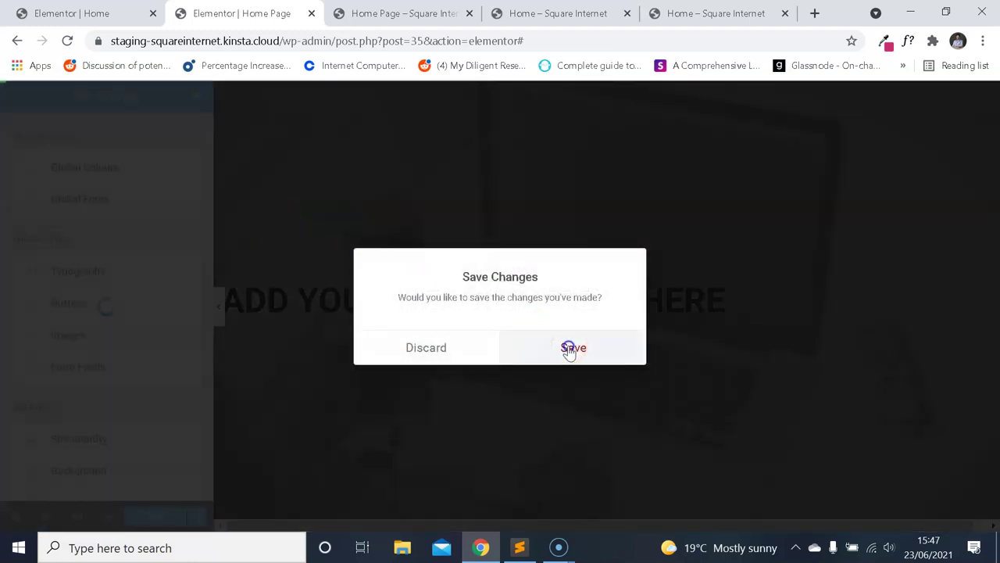
pyautogui.click(570, 349)
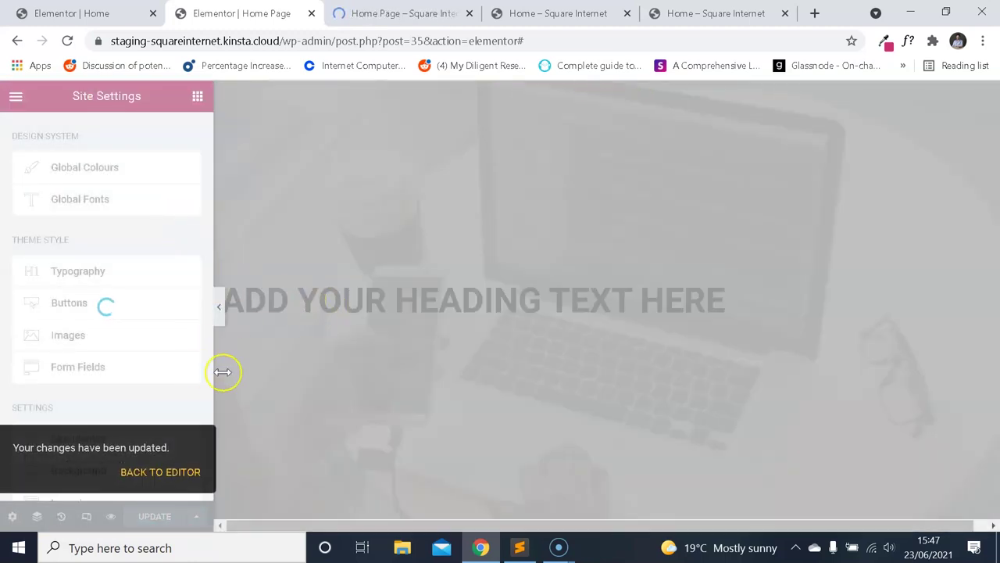
pyautogui.click(181, 471)
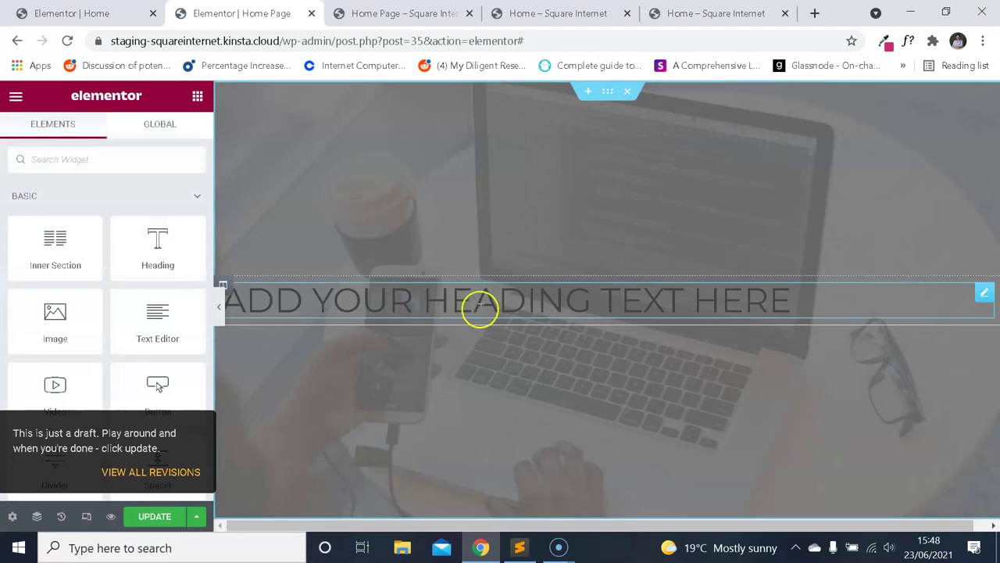
pyautogui.click(480, 309)
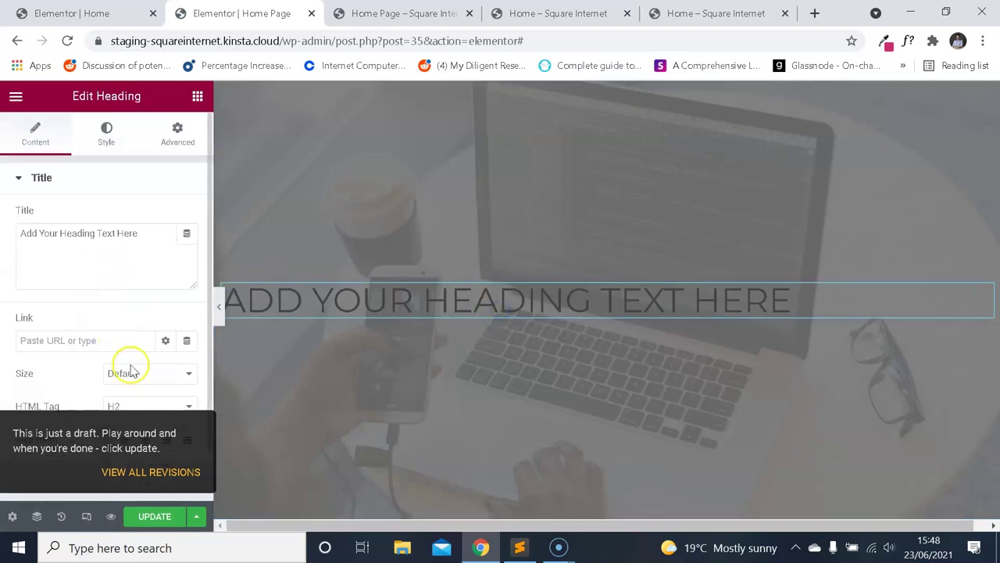
# Make the heading an H1 with centred alignment.
pyautogui.click(167, 406)
pyautogui.click(135, 424)
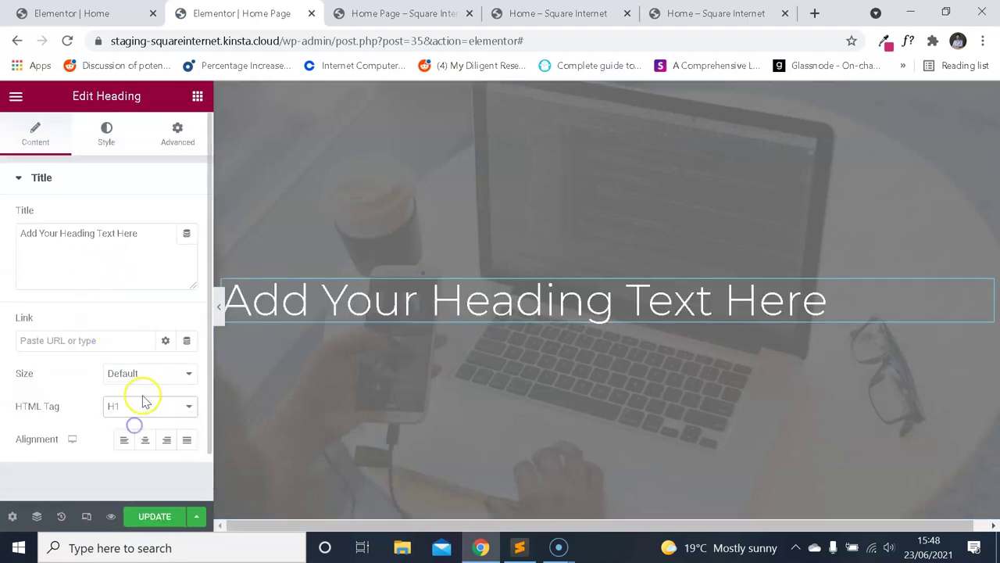
pyautogui.click(145, 443)
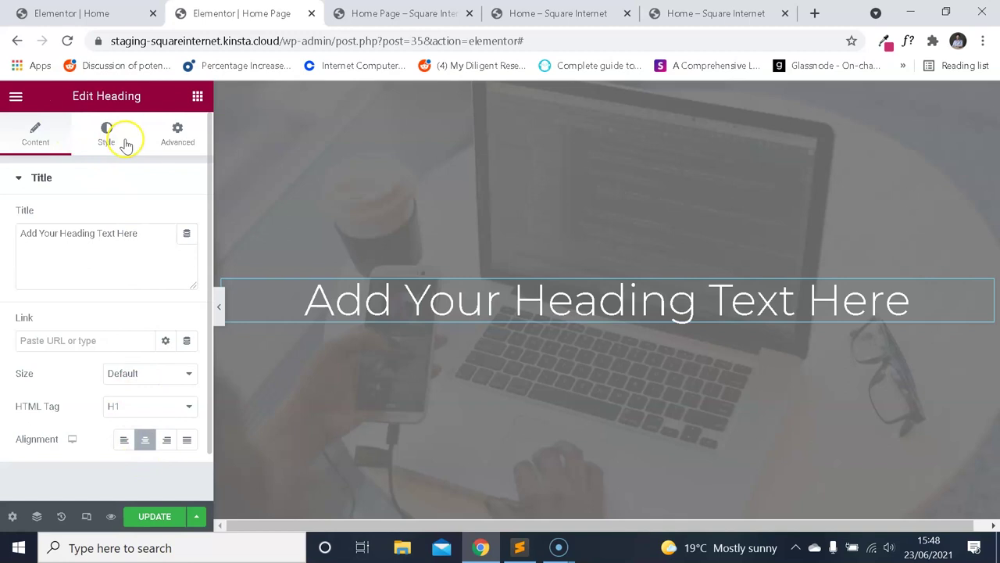
# Set the site-wide H1 typography transform to Uppercase and save it.
pyautogui.click(16, 96)
pyautogui.click(102, 178)
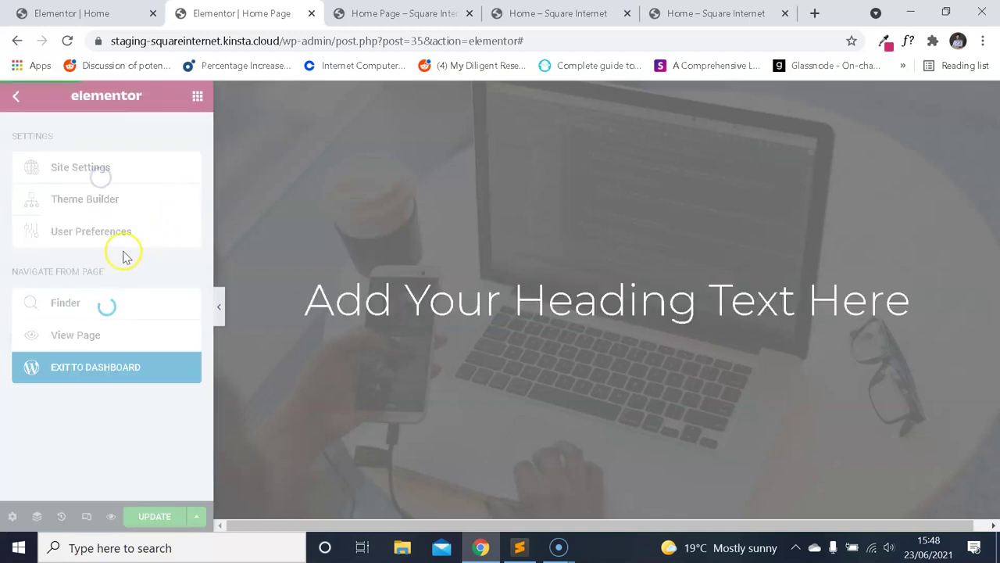
pyautogui.scroll(-3, 129, 238)
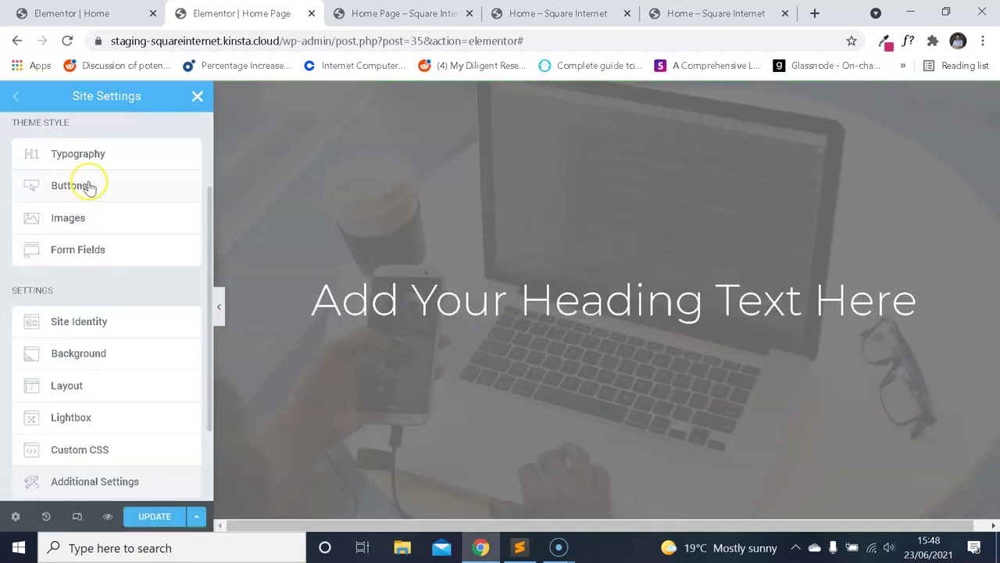
pyautogui.scroll(-2, 143, 289)
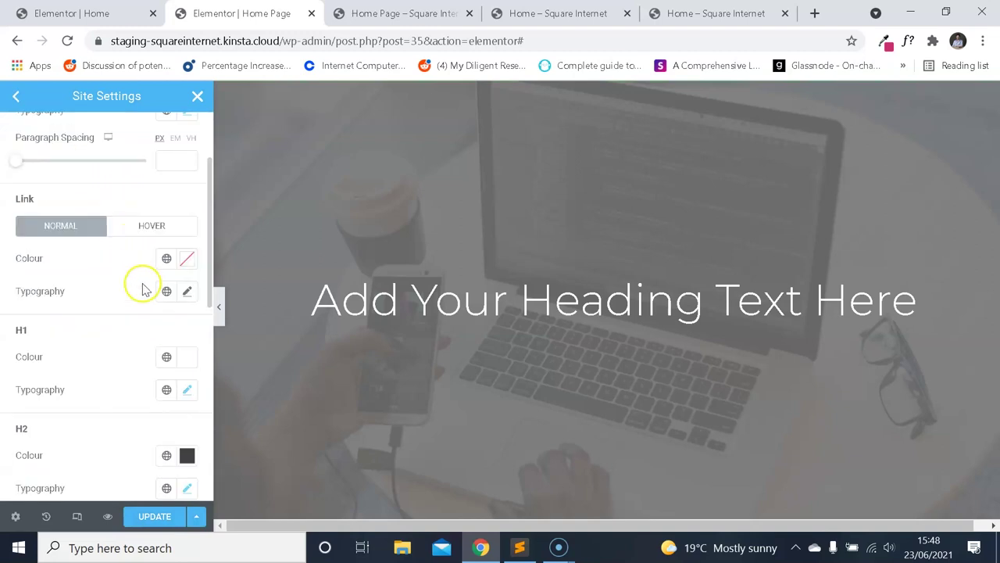
pyautogui.click(187, 387)
pyautogui.scroll(-2, 123, 279)
pyautogui.scroll(2, 138, 273)
pyautogui.scroll(-2, 139, 278)
pyautogui.scroll(-2, 139, 289)
pyautogui.click(163, 344)
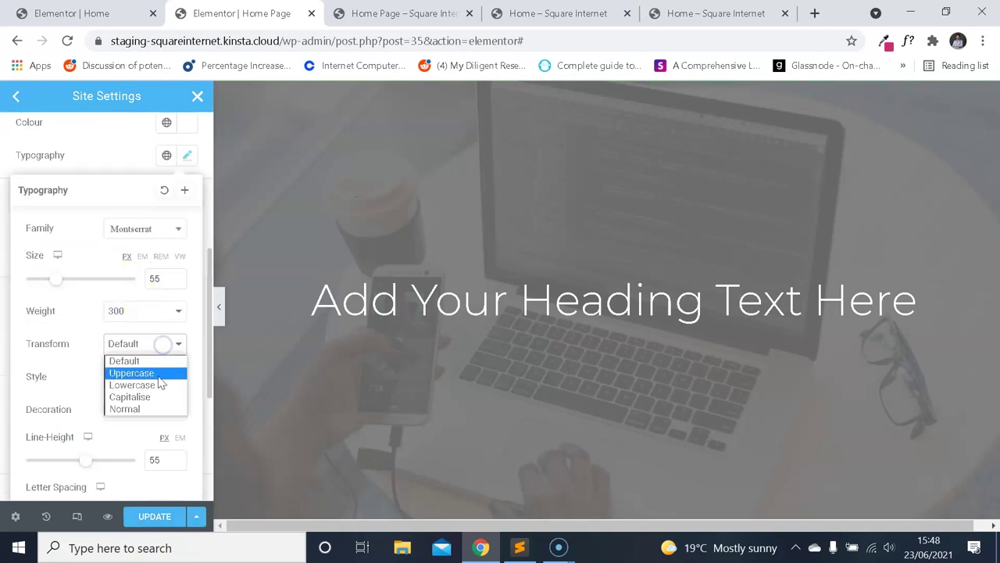
pyautogui.click(157, 373)
pyautogui.click(161, 514)
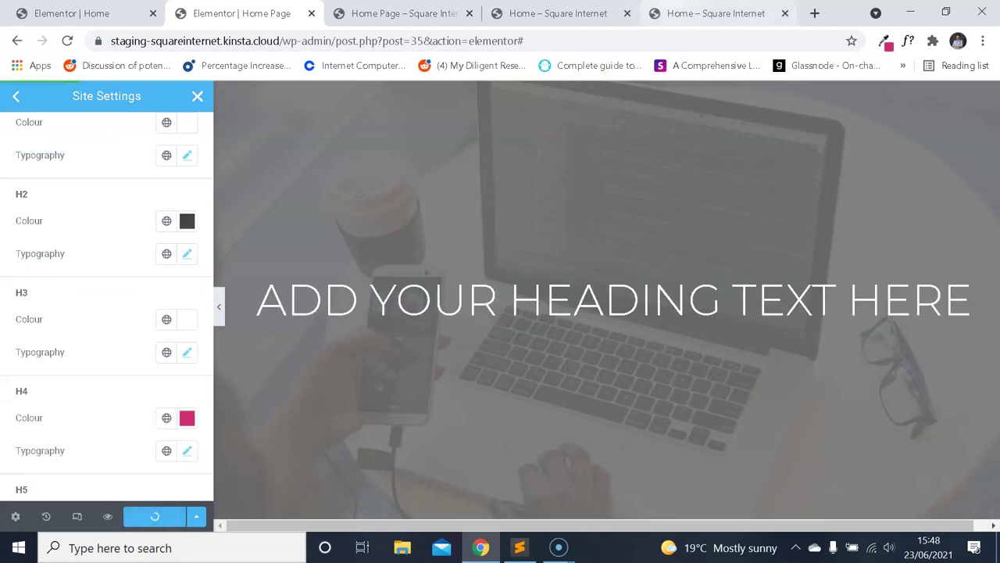
# Close the site settings and view the live demo home page.
pyautogui.click(707, 13)
pyautogui.click(242, 13)
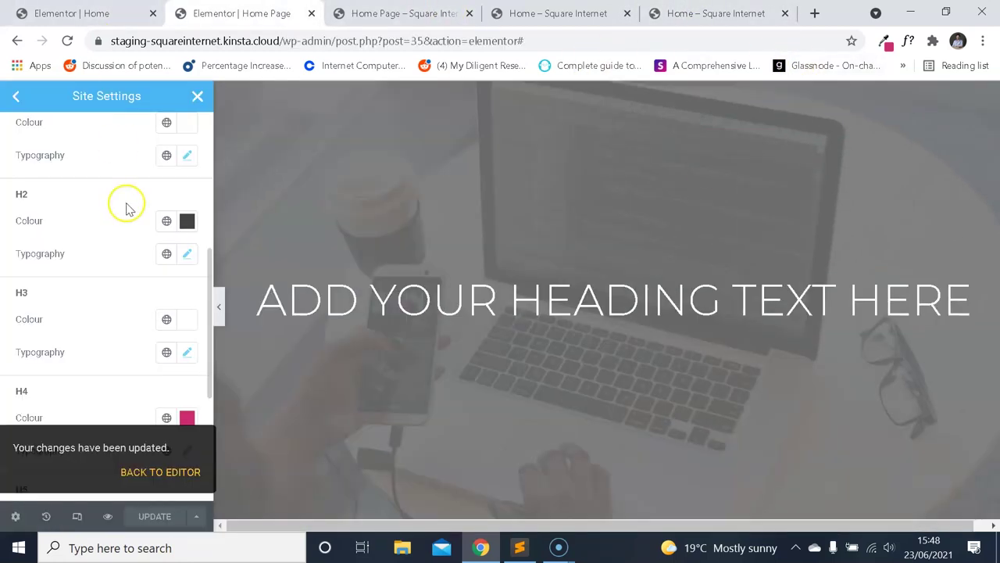
pyautogui.click(198, 95)
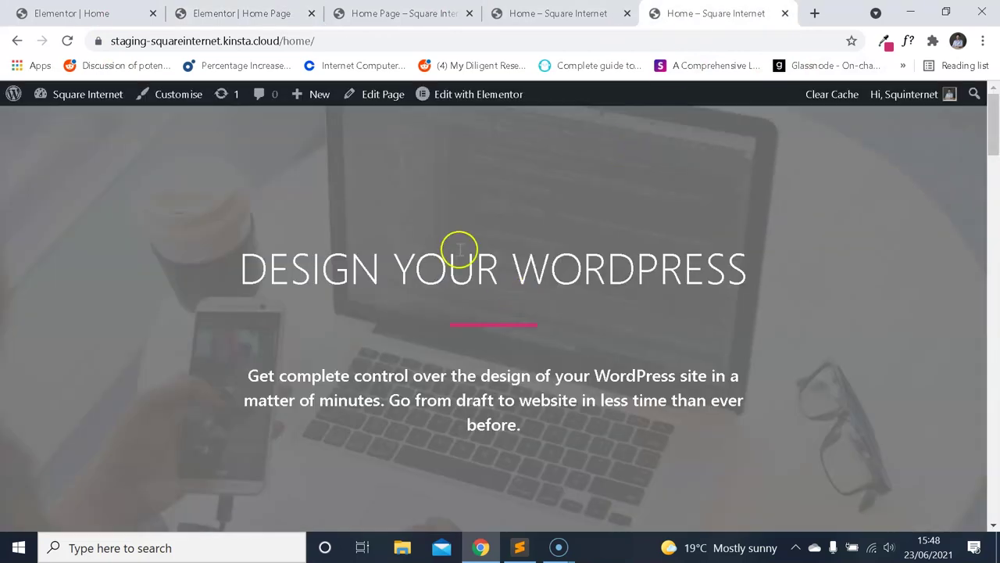
# Replace the heading's placeholder title with 'Your local web agency'.
pyautogui.hotkey('ctrl', '2')
pyautogui.click(953, 301)
pyautogui.hotkey('ctrl', '5')
pyautogui.hotkey('ctrl', '2')
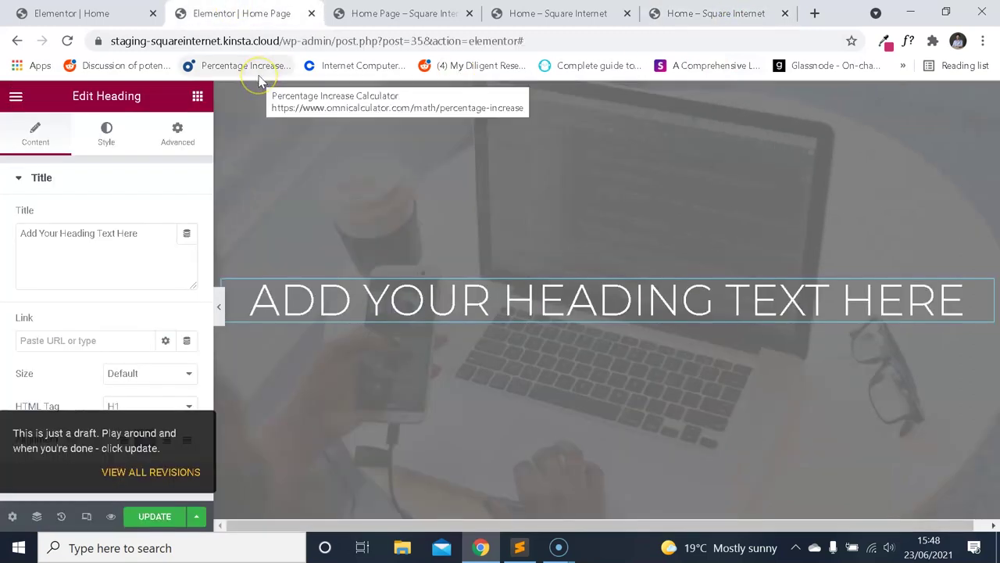
pyautogui.hotkey('ctrl', 'a')
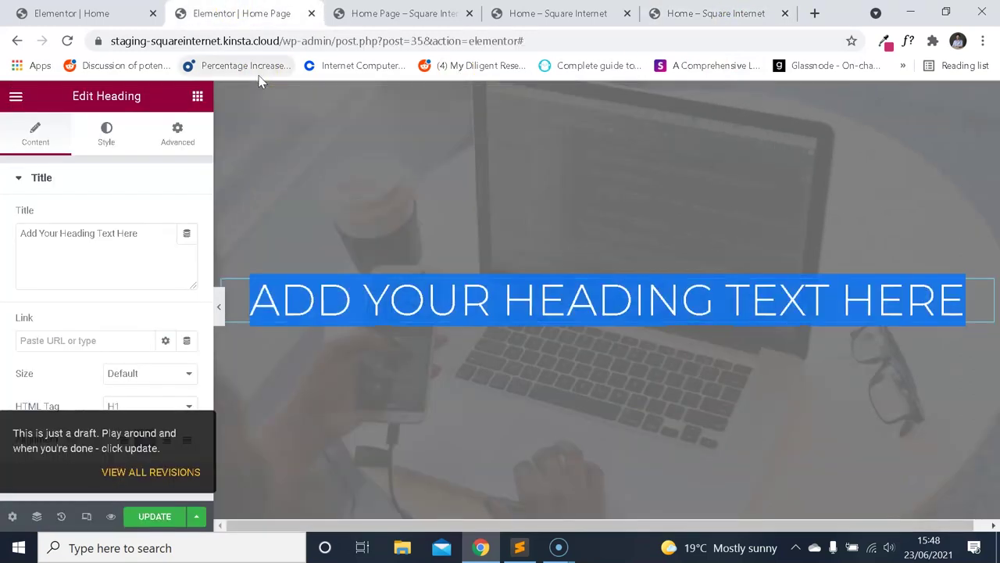
pyautogui.tripleClick(170, 245)
pyautogui.write('Desi')
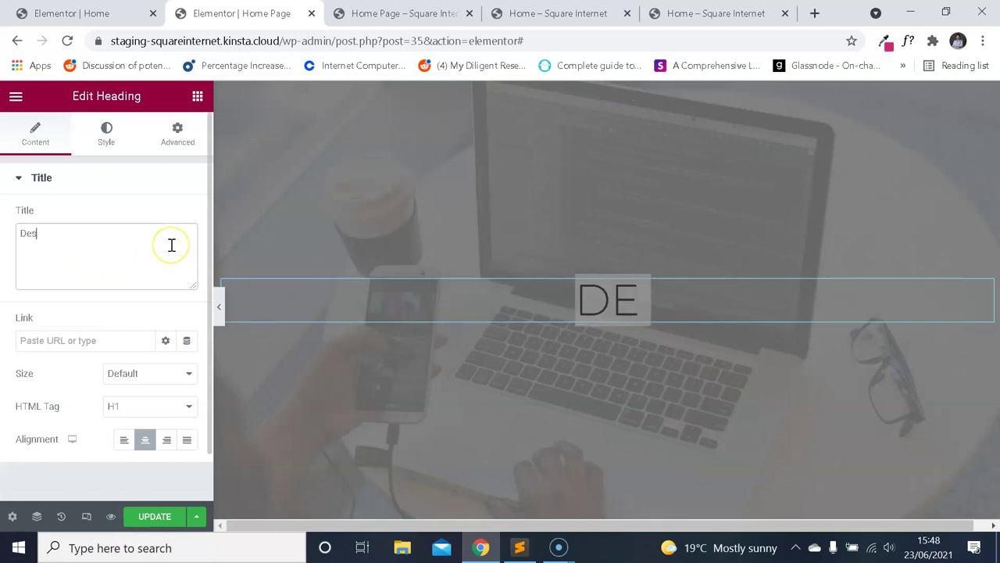
pyautogui.press('BackSpace')
pyautogui.press('BackSpace')
pyautogui.press('BackSpace')
pyautogui.write('Y')
pyautogui.press('BackSpace')
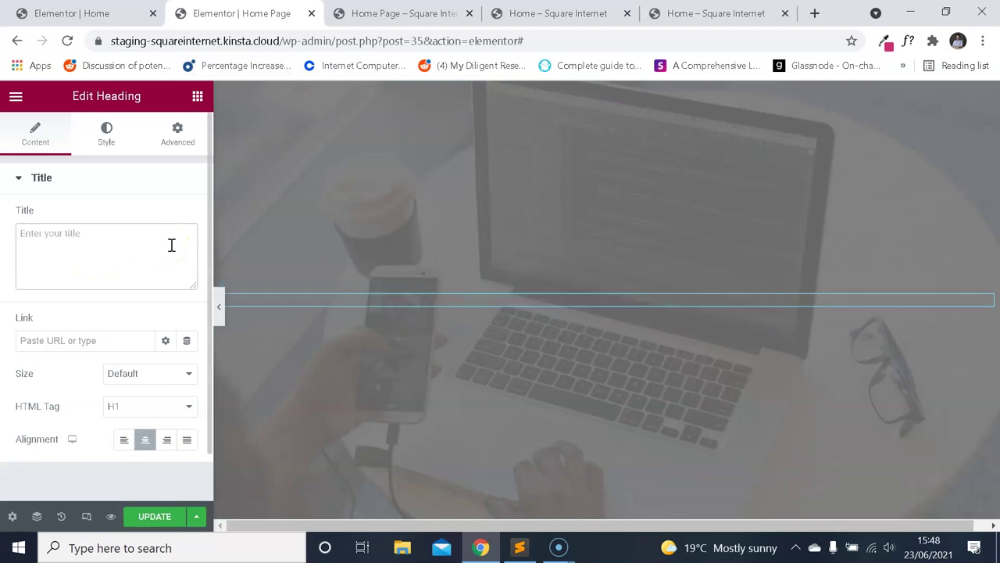
pyautogui.write('Y')
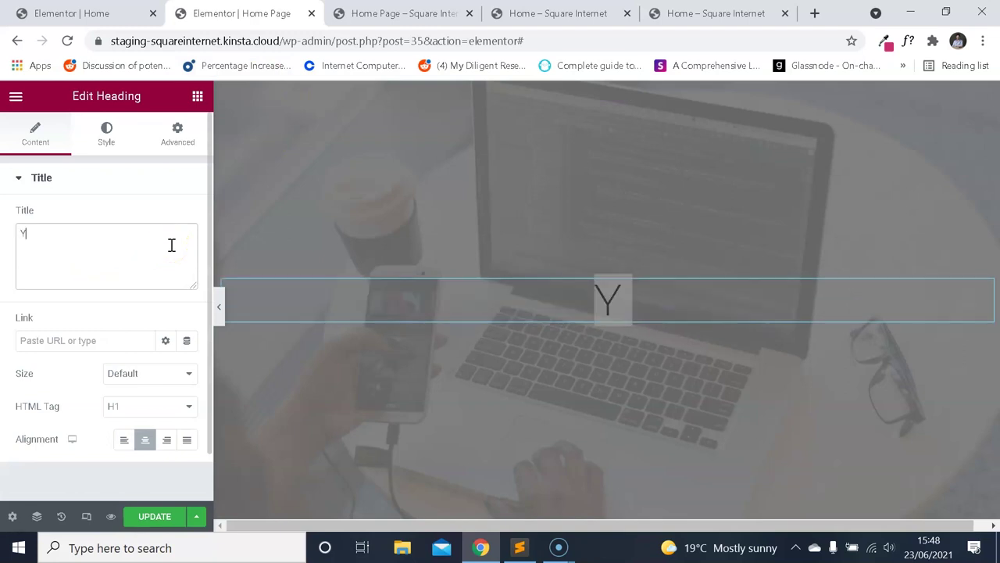
pyautogui.write('our')
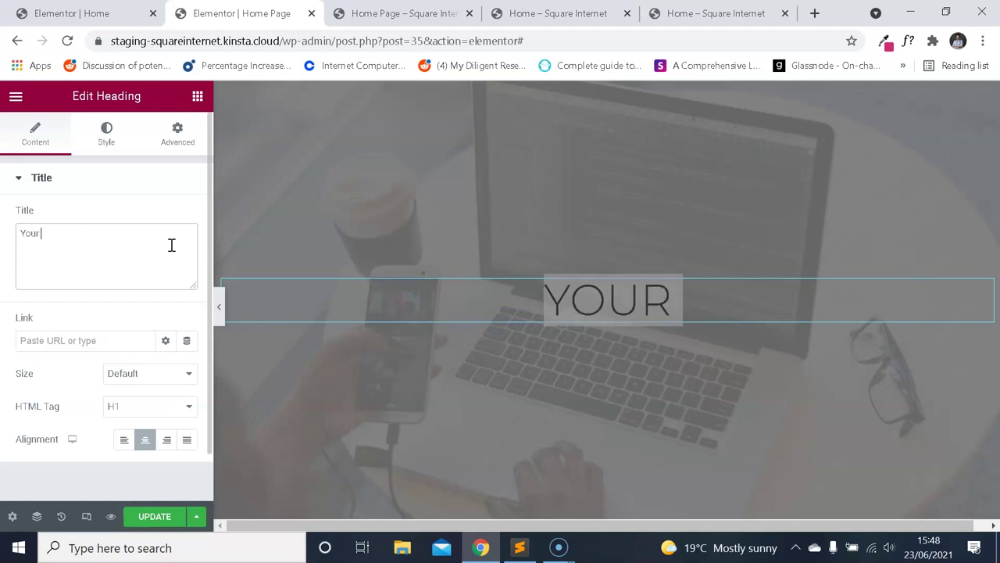
pyautogui.write(' local web agency')
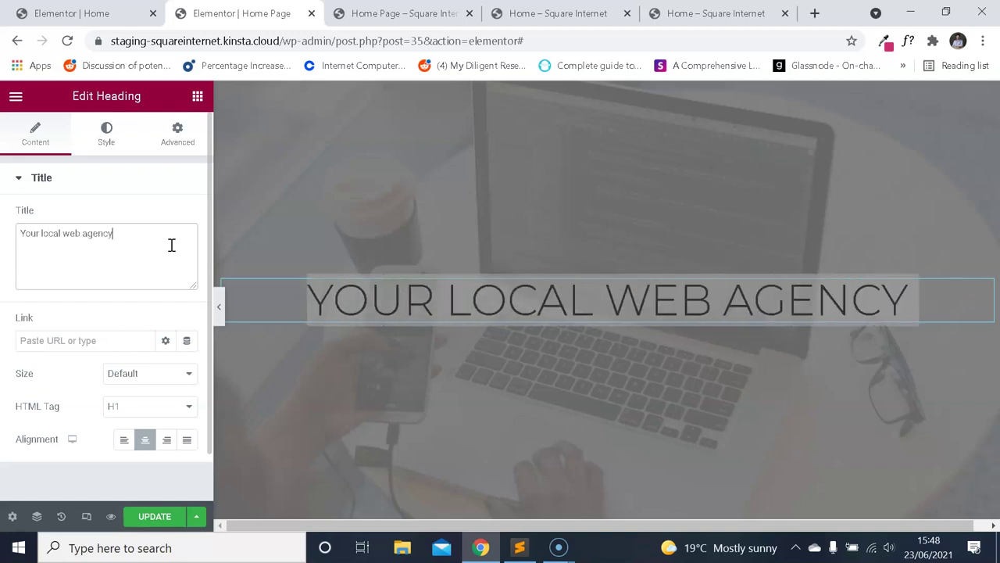
# Check the heading's text shadow settings in its Style tab.
pyautogui.click(98, 134)
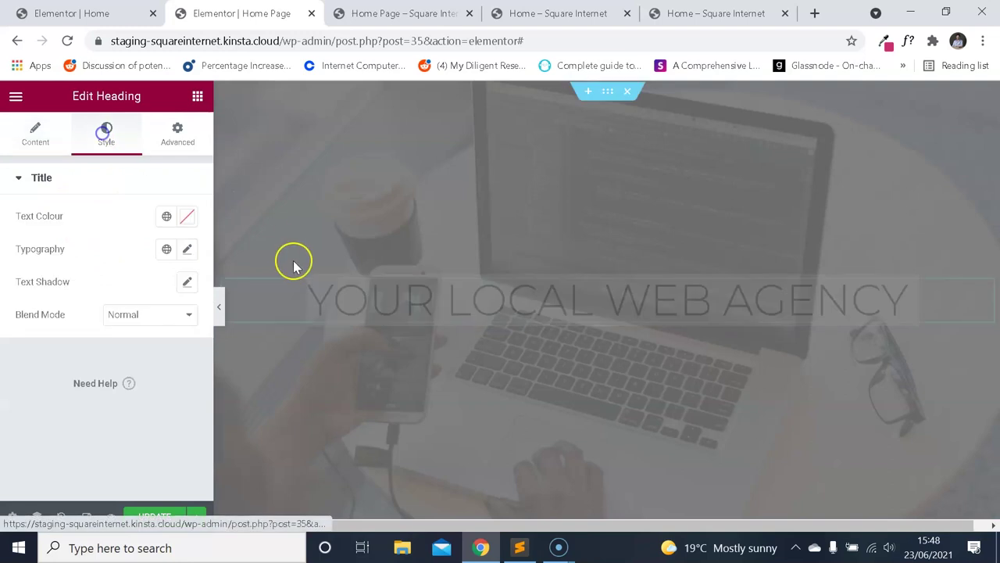
pyautogui.click(188, 284)
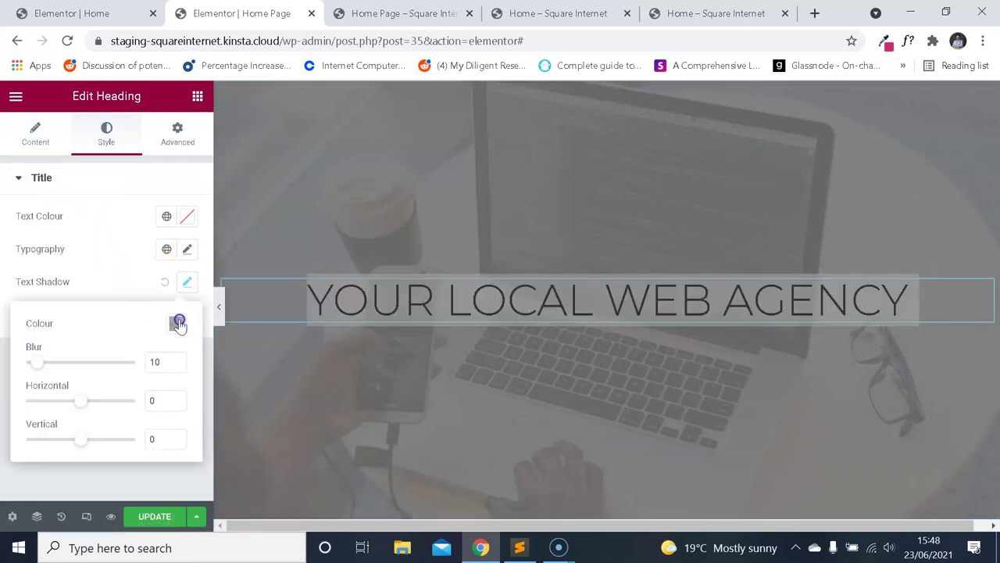
pyautogui.click(178, 324)
pyautogui.click(133, 286)
pyautogui.click(16, 95)
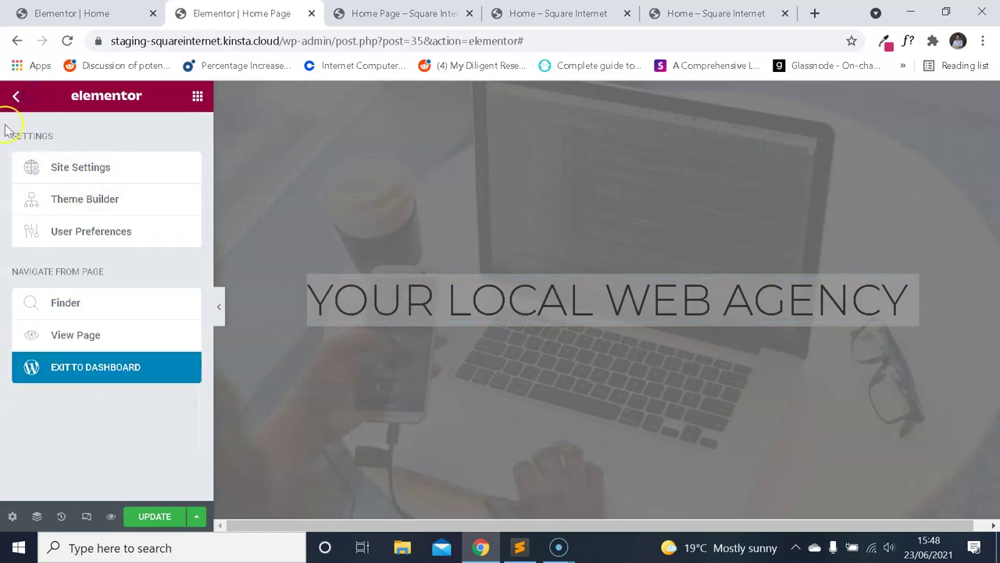
pyautogui.click(16, 96)
# Undo an accidentally added heading and reselect the hero heading's text shadow settings.
pyautogui.moveTo(157, 247); pyautogui.dragTo(422, 293)
pyautogui.hotkey('ctrl', 'z')
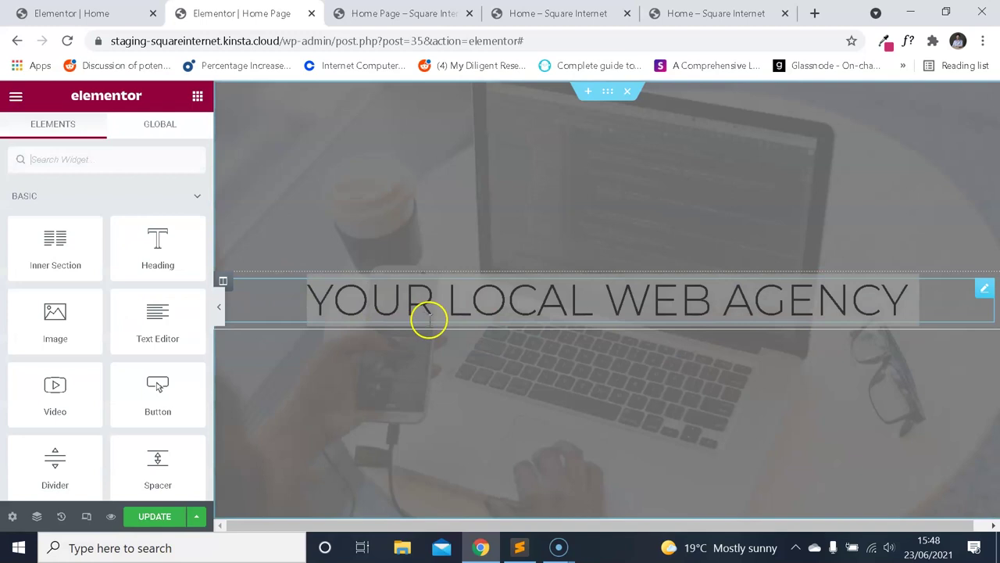
pyautogui.click(428, 312)
pyautogui.click(187, 281)
pyautogui.click(168, 283)
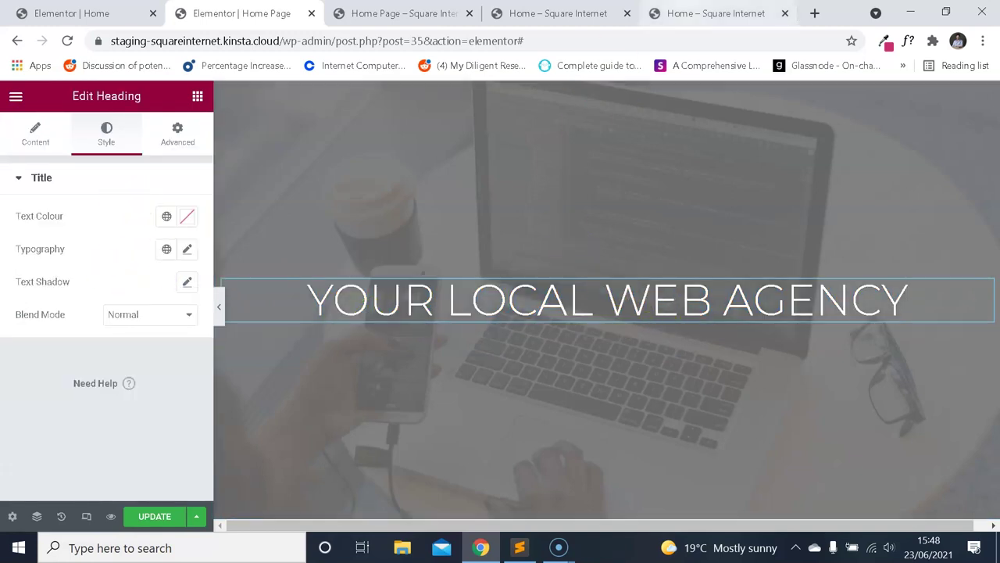
# Compare the heading with the demo tabs and return to the widget list.
pyautogui.click(714, 14)
pyautogui.click(238, 14)
pyautogui.click(82, 6)
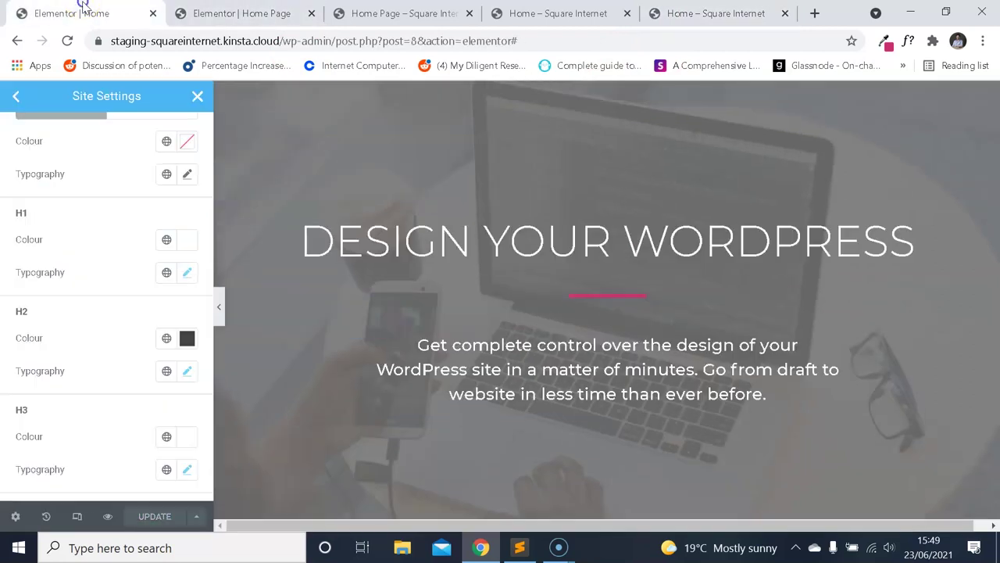
pyautogui.click(238, 13)
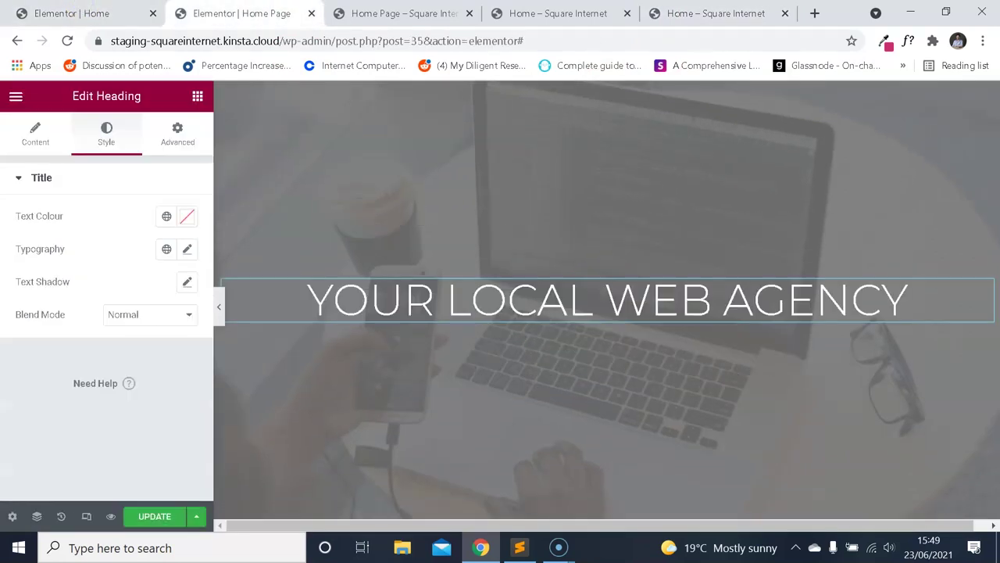
pyautogui.click(15, 95)
pyautogui.click(15, 95)
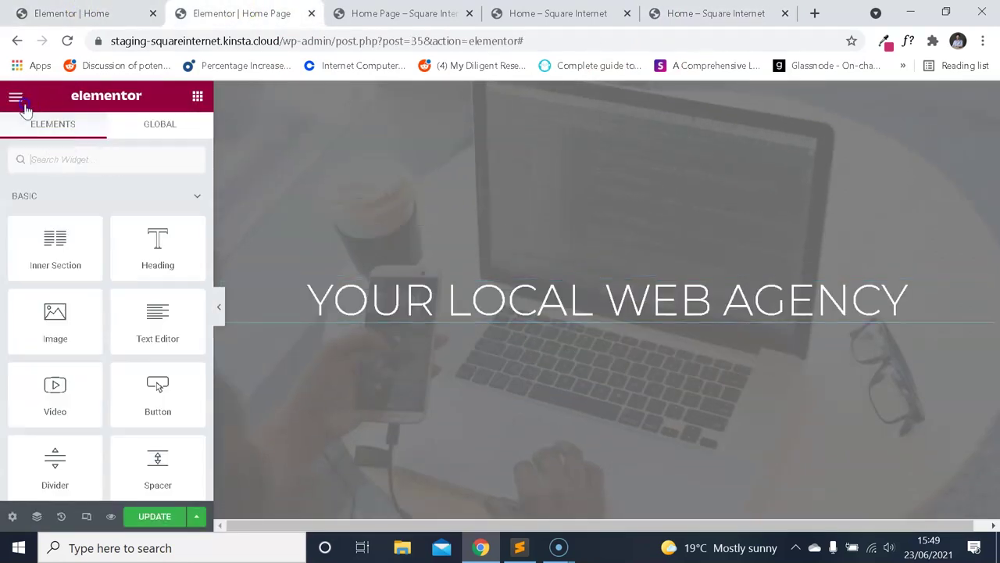
# Search 'div' and place a centred Divider widget below the heading.
pyautogui.click(110, 161)
pyautogui.write('div')
pyautogui.moveTo(88, 188); pyautogui.dragTo(543, 313)
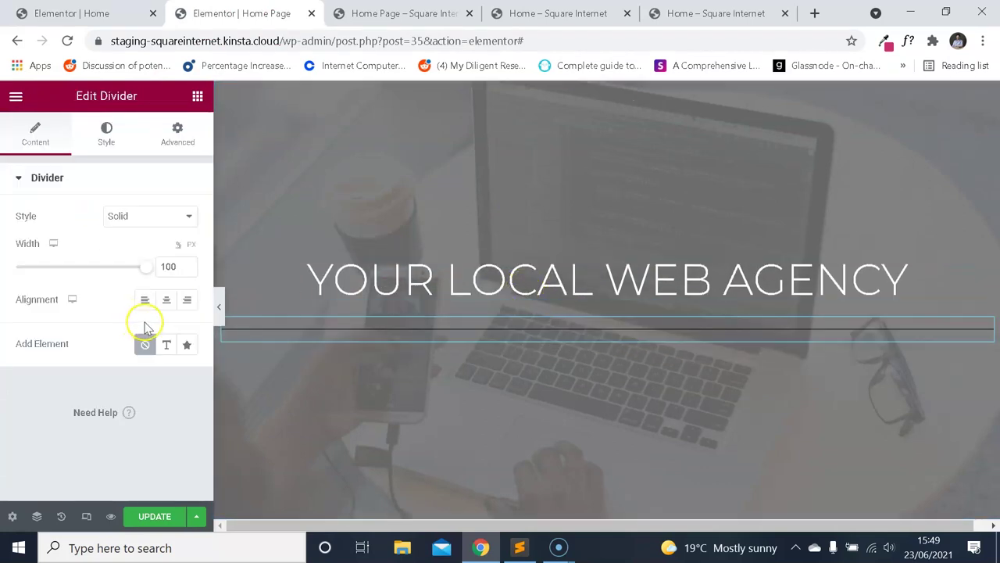
pyautogui.click(166, 305)
pyautogui.click(688, 9)
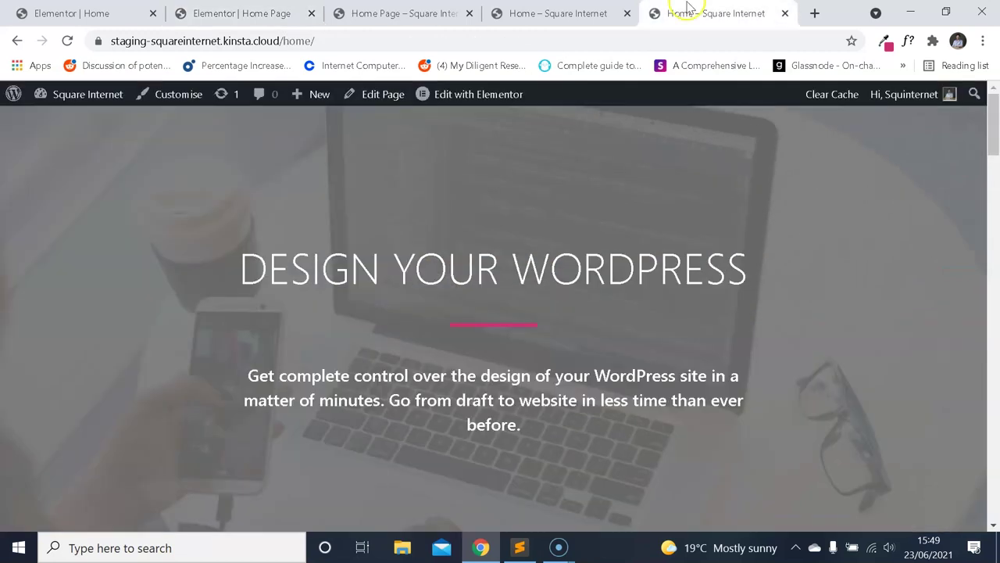
pyautogui.click(242, 13)
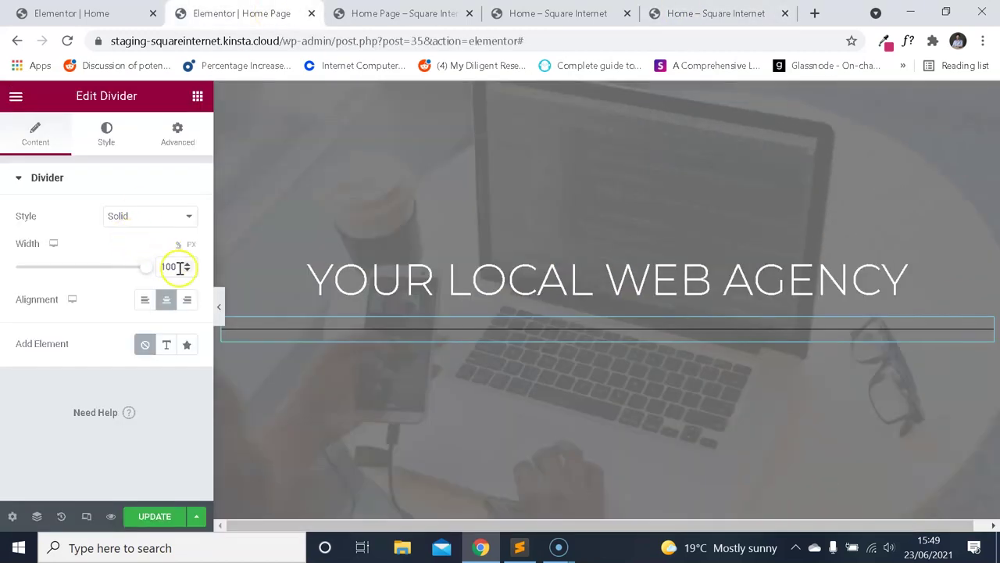
# Adjust the divider width, checking it against the demo's divider.
pyautogui.click(164, 218)
pyautogui.write('5')
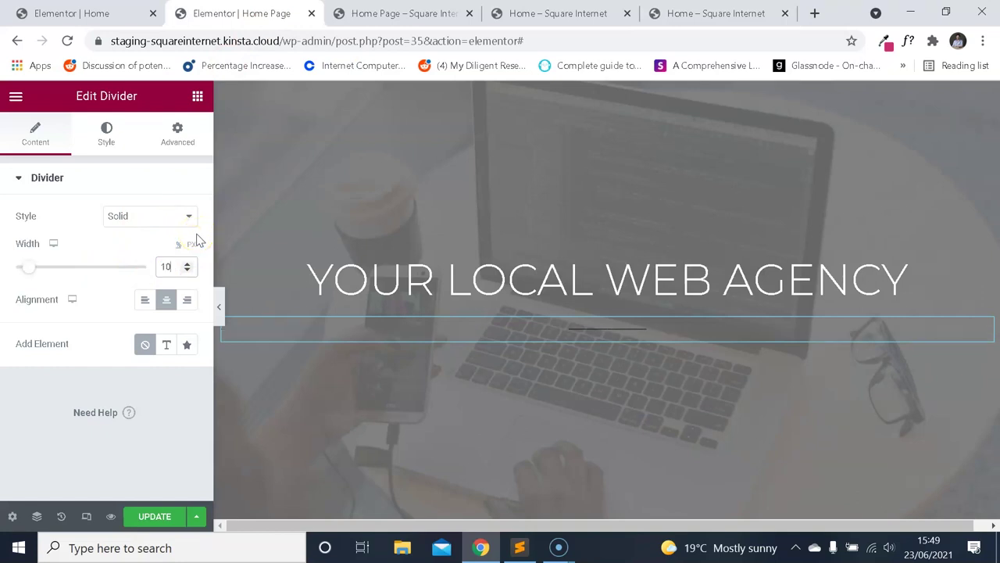
pyautogui.click(703, 13)
pyautogui.click(242, 13)
pyautogui.click(172, 266)
pyautogui.click(174, 216)
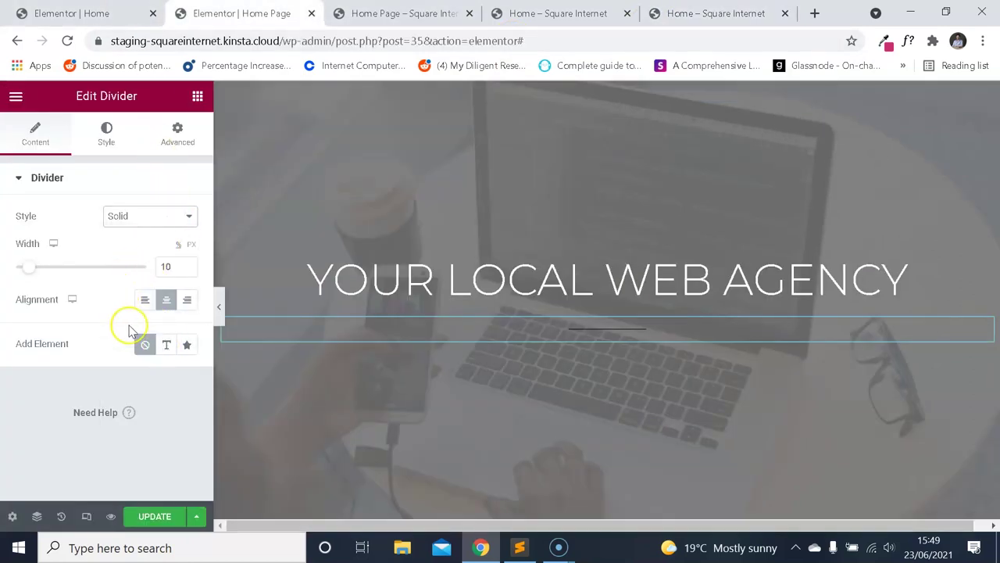
# Read the demo divider's pink colour code and set the divider weight to 5.
pyautogui.click(654, 14)
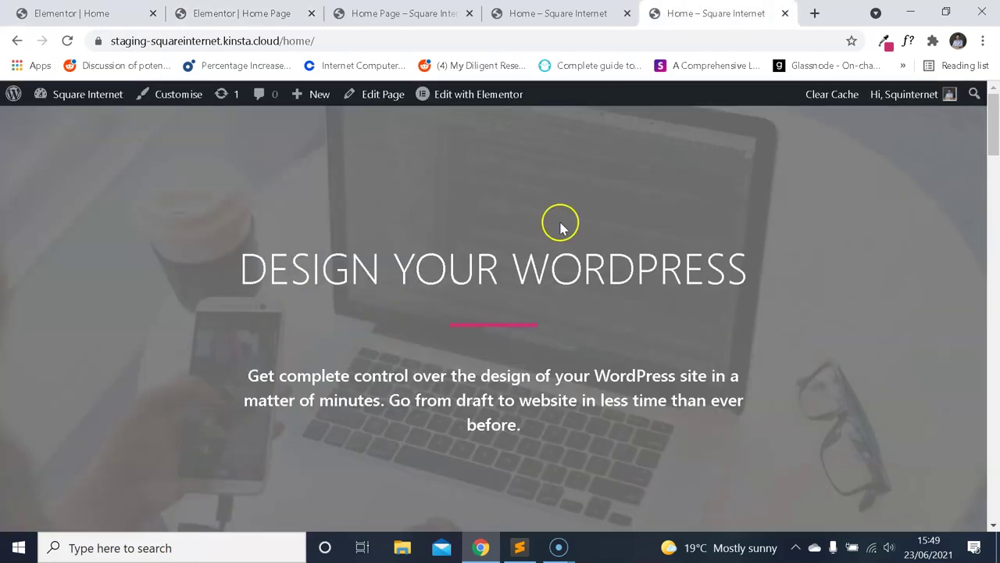
pyautogui.click(884, 40)
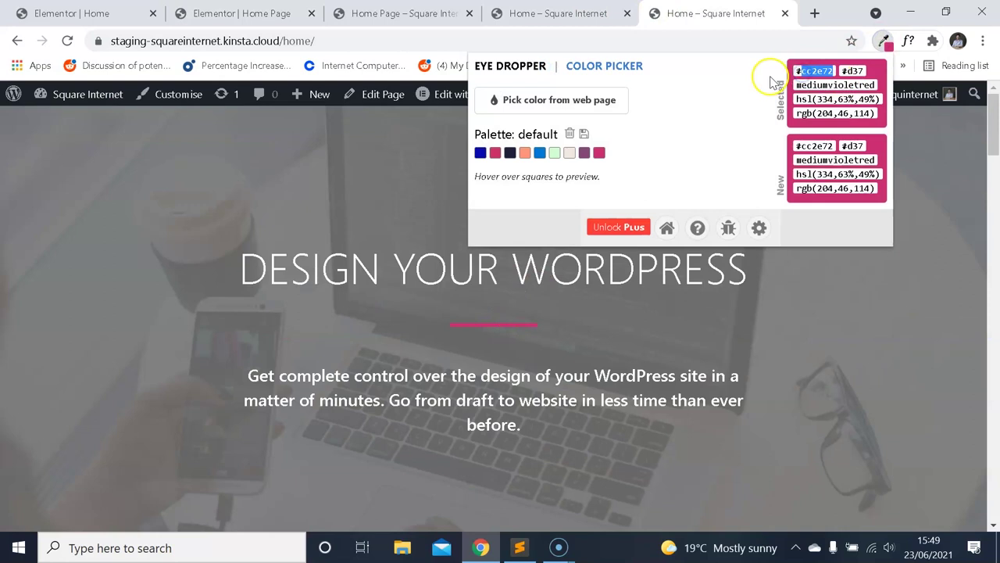
pyautogui.click(242, 13)
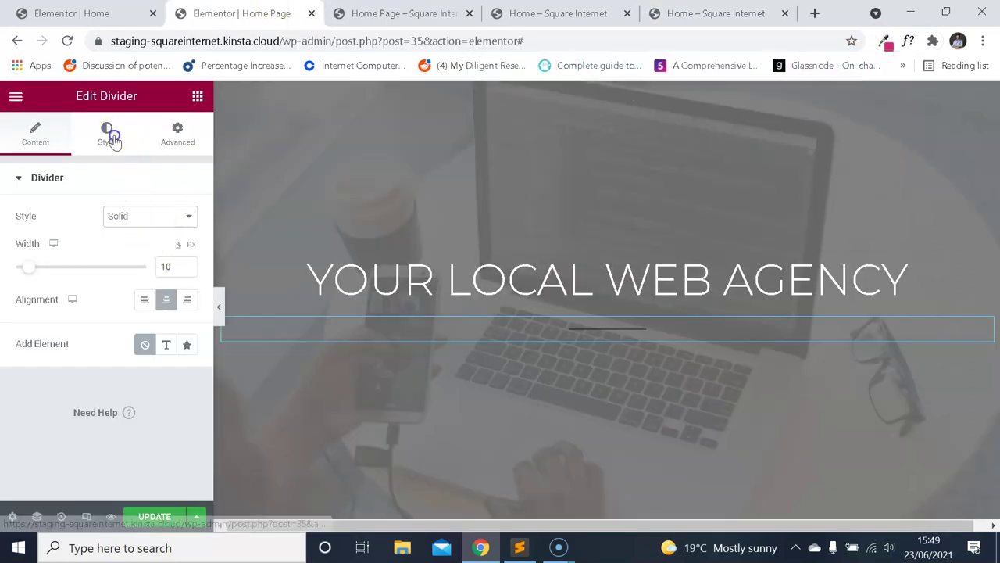
pyautogui.click(110, 137)
pyautogui.write('5')
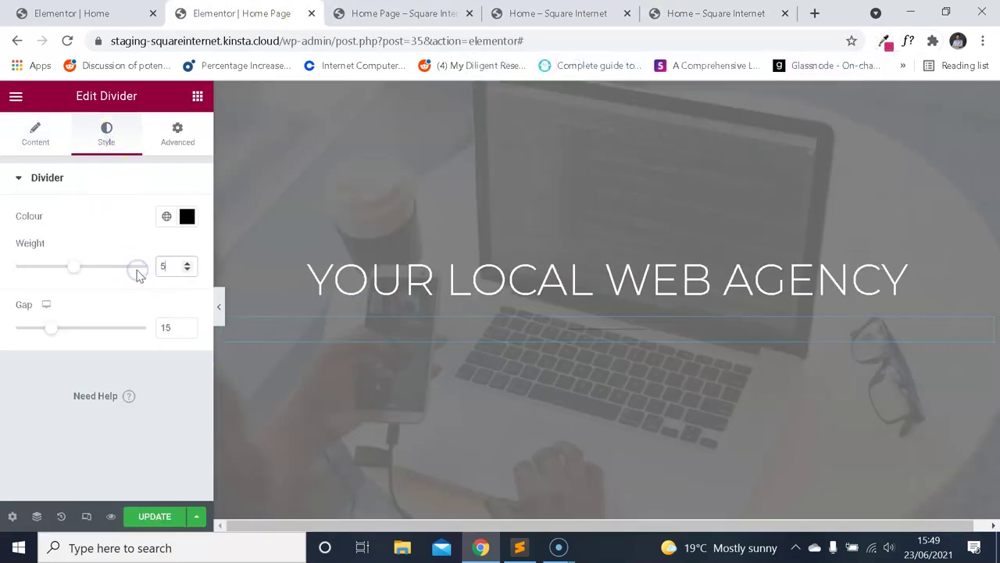
# Inspect the demo divider's styles in DevTools.
pyautogui.click(679, 11)
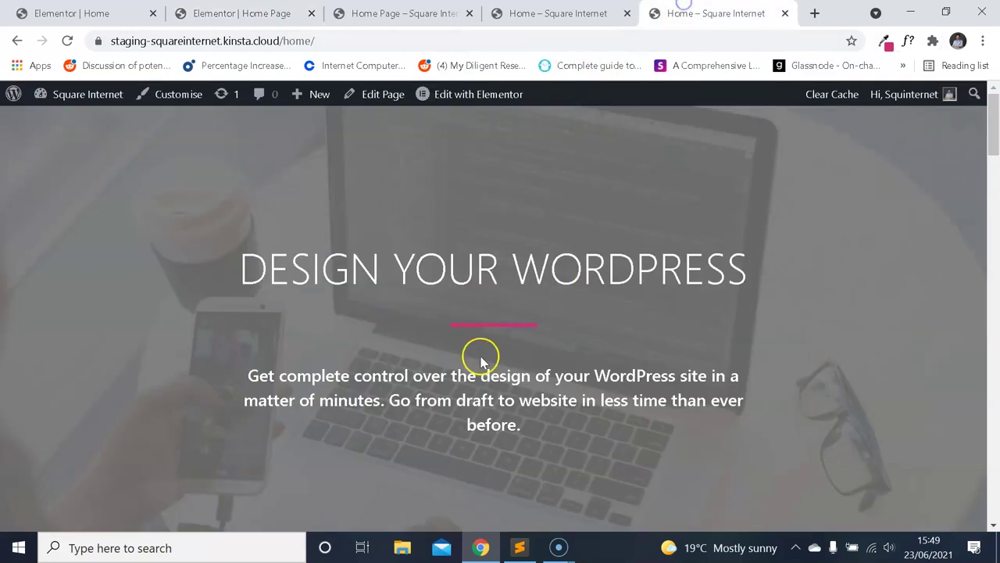
pyautogui.rightClick(512, 328)
pyautogui.click(556, 311)
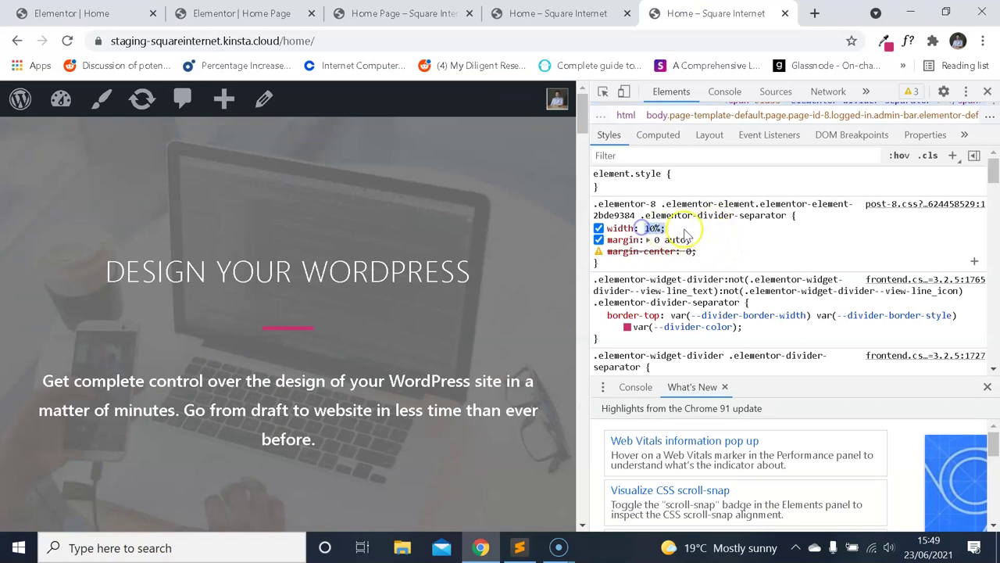
pyautogui.scroll(-2, 685, 235)
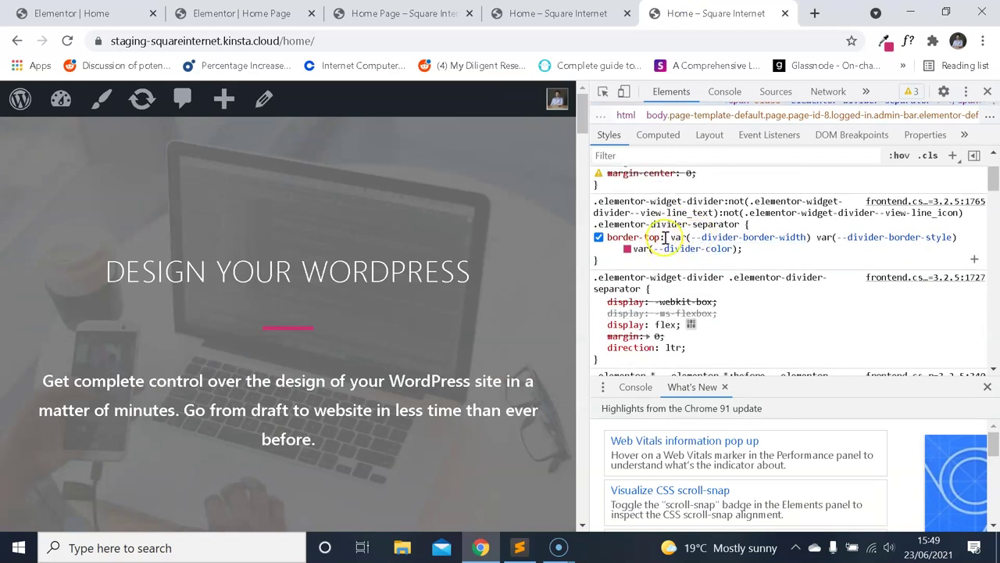
pyautogui.scroll(-5, 691, 248)
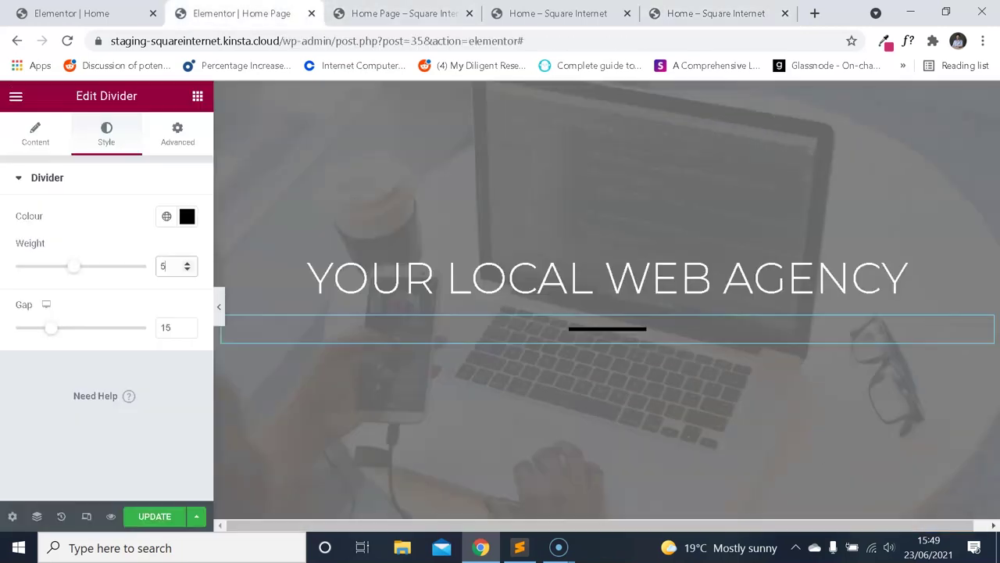
# Set the divider colour to pink #cc2e72.
pyautogui.click(187, 216)
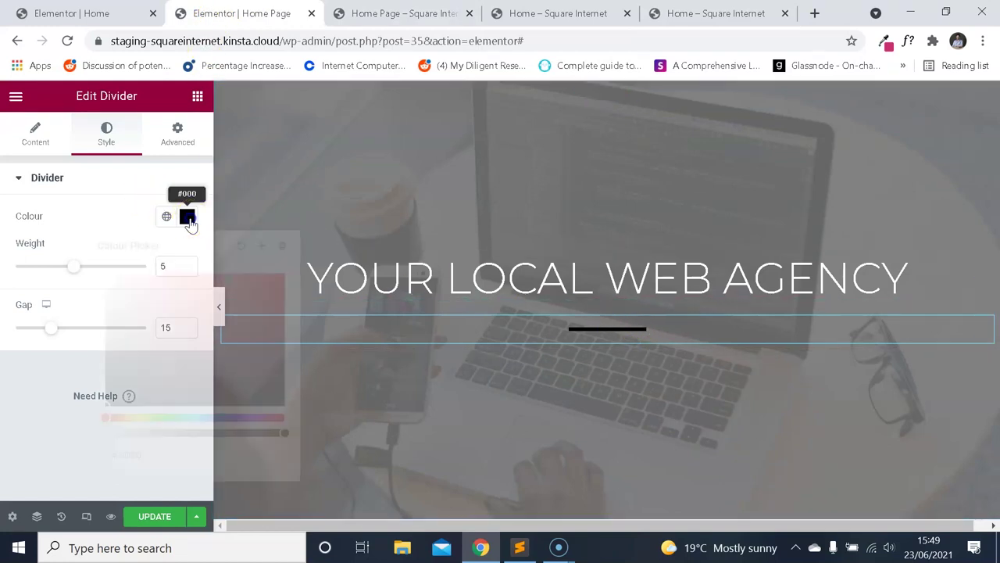
pyautogui.click(135, 197)
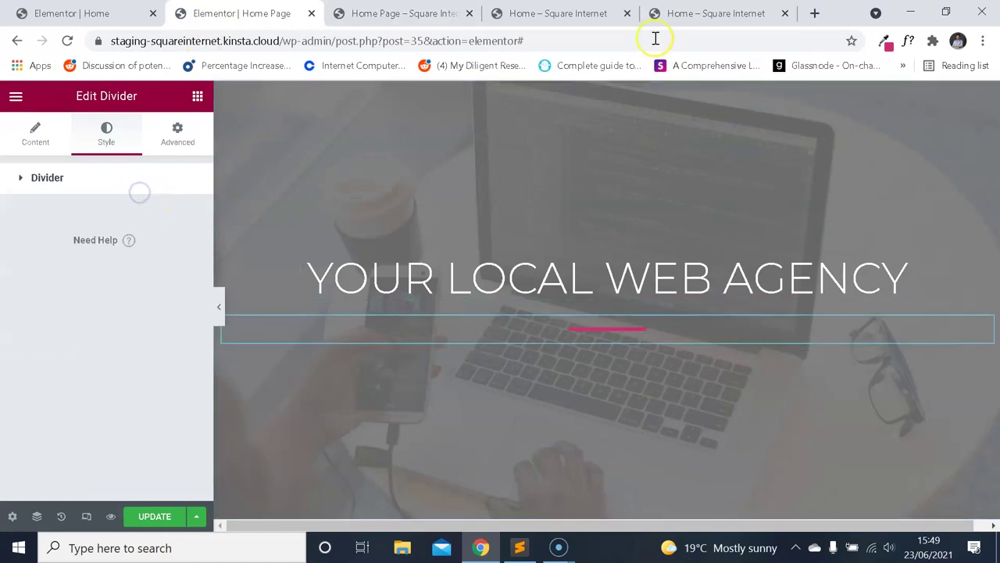
pyautogui.click(693, 22)
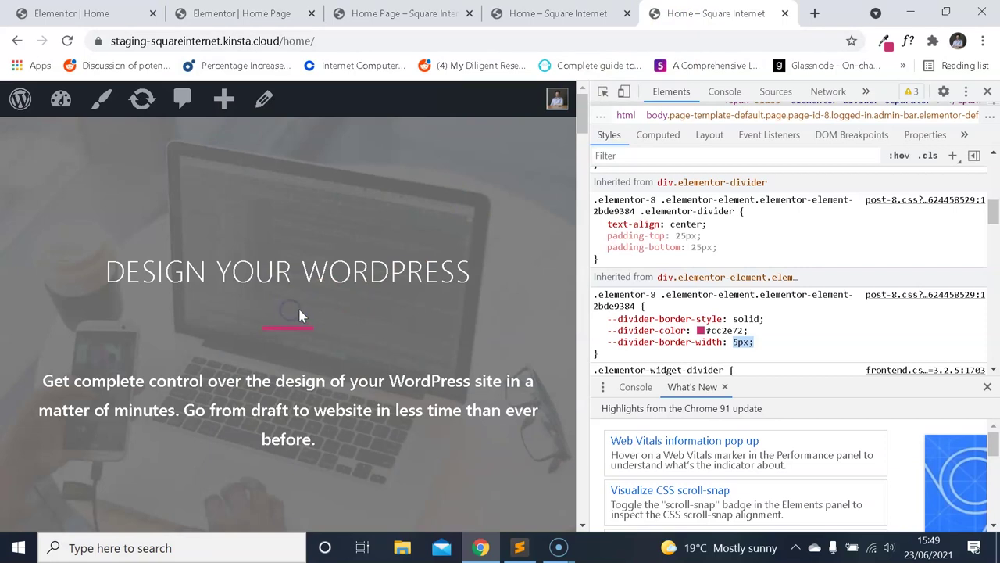
# Inspect the demo heading and divider box sizes in DevTools.
pyautogui.rightClick(286, 275)
pyautogui.click(358, 482)
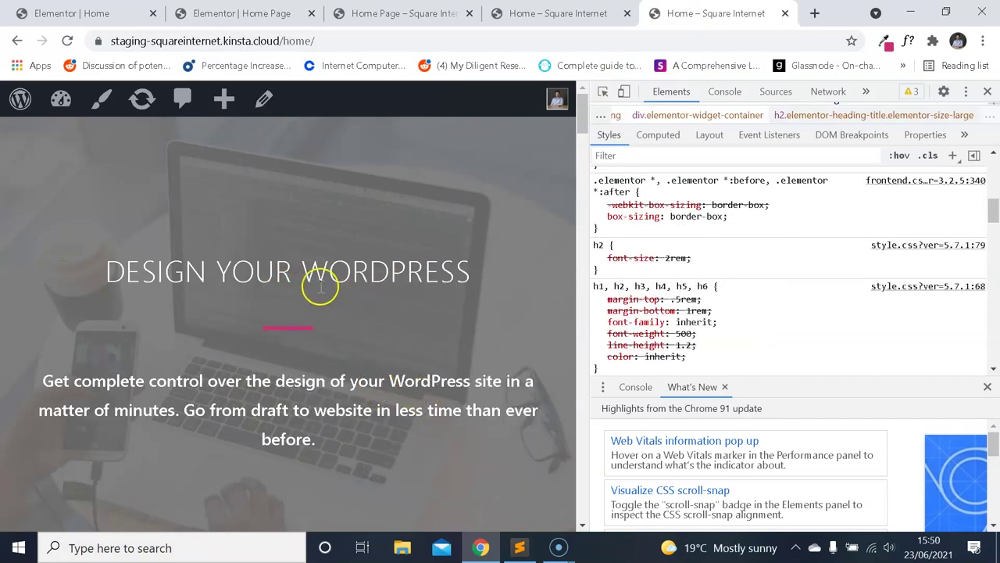
pyautogui.rightClick(319, 275)
pyautogui.click(393, 481)
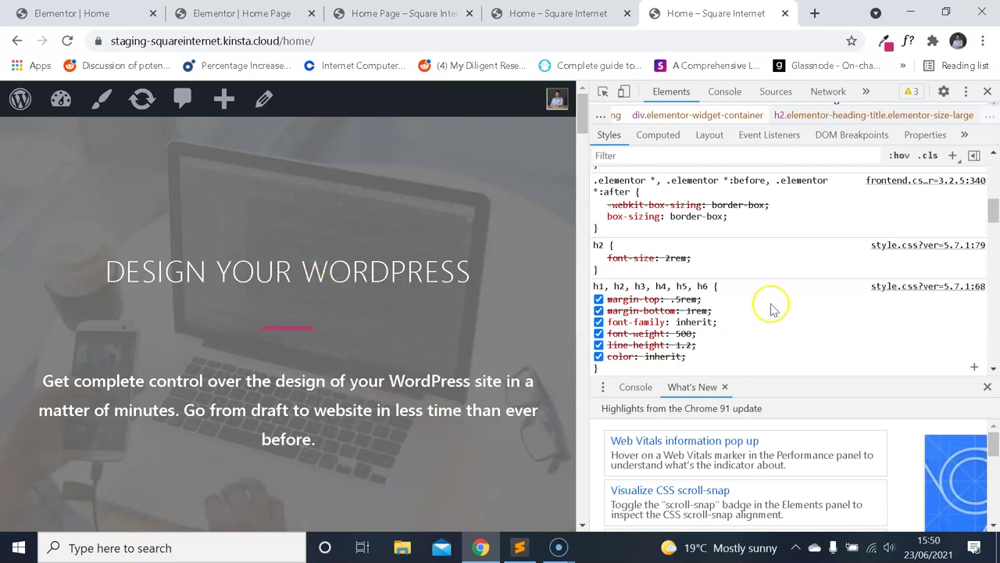
pyautogui.moveTo(994, 213); pyautogui.dragTo(992, 346)
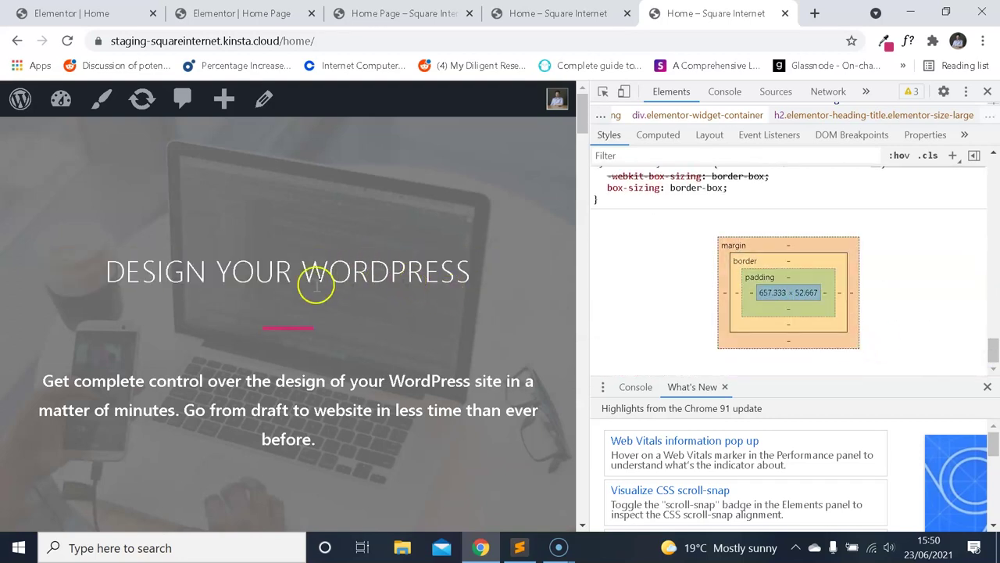
pyautogui.rightClick(300, 328)
pyautogui.click(340, 319)
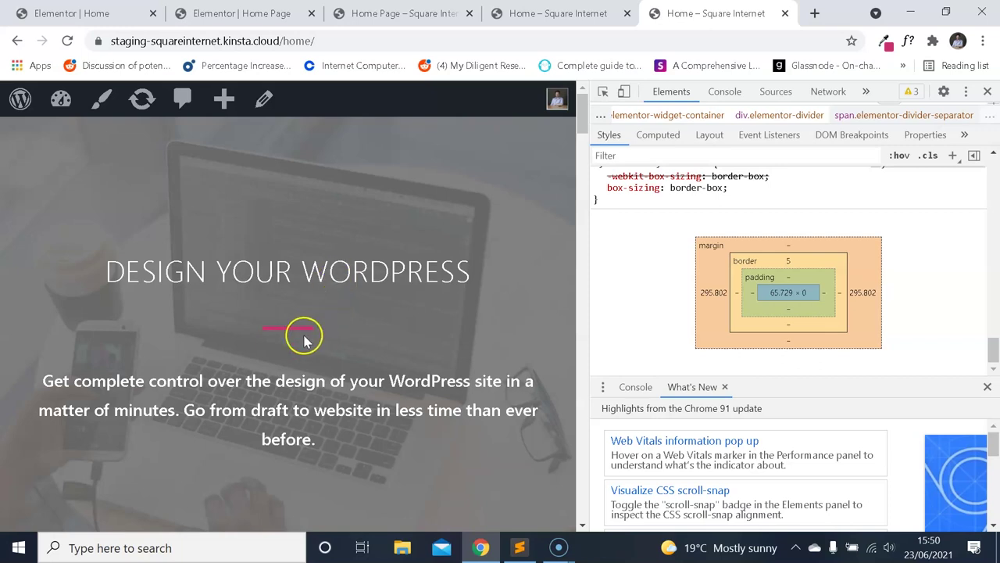
pyautogui.rightClick(306, 330)
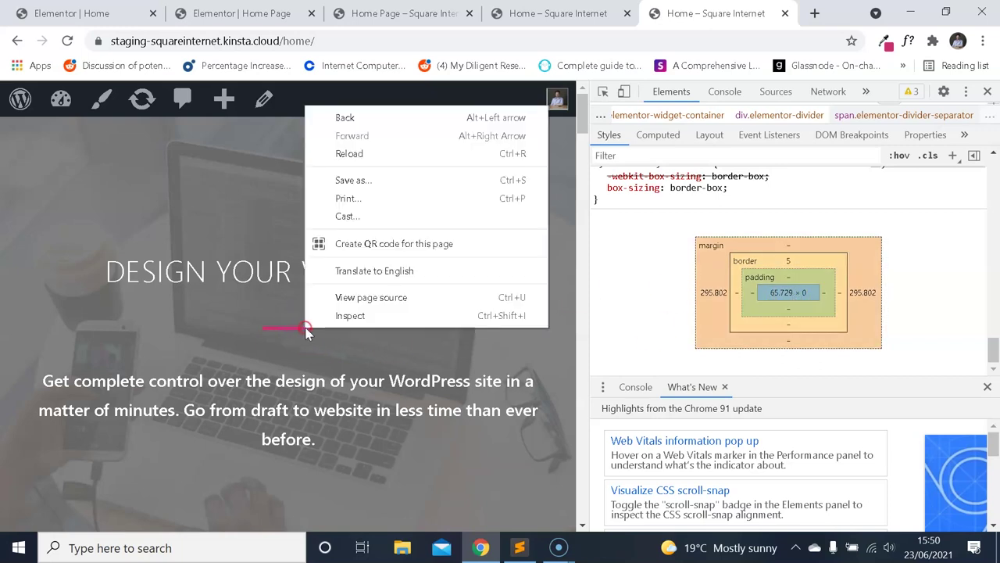
pyautogui.click(362, 316)
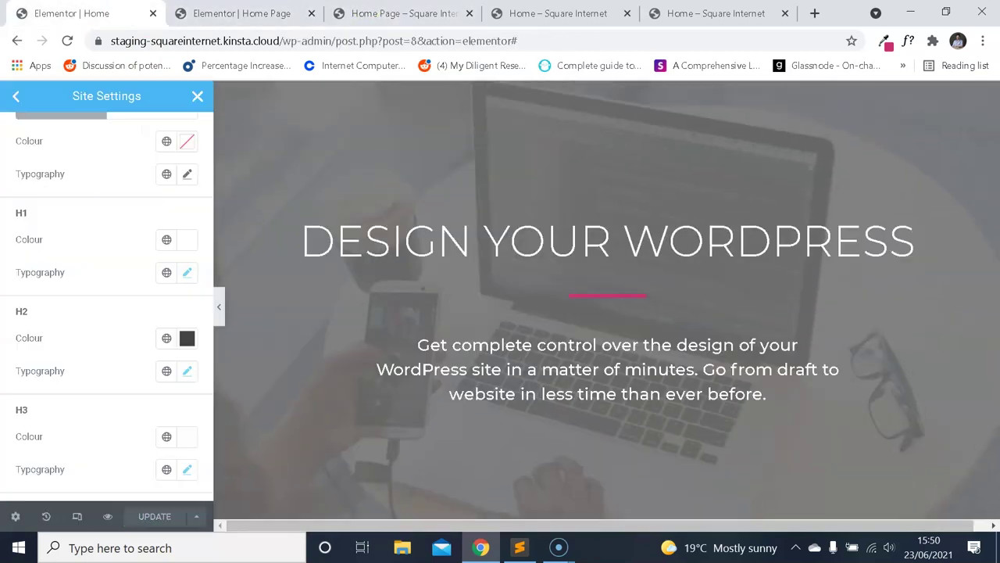
# Insert a 10 px Spacer under the YOUR LOCAL WEB AGENCY heading and update the page.
pyautogui.click(664, 14)
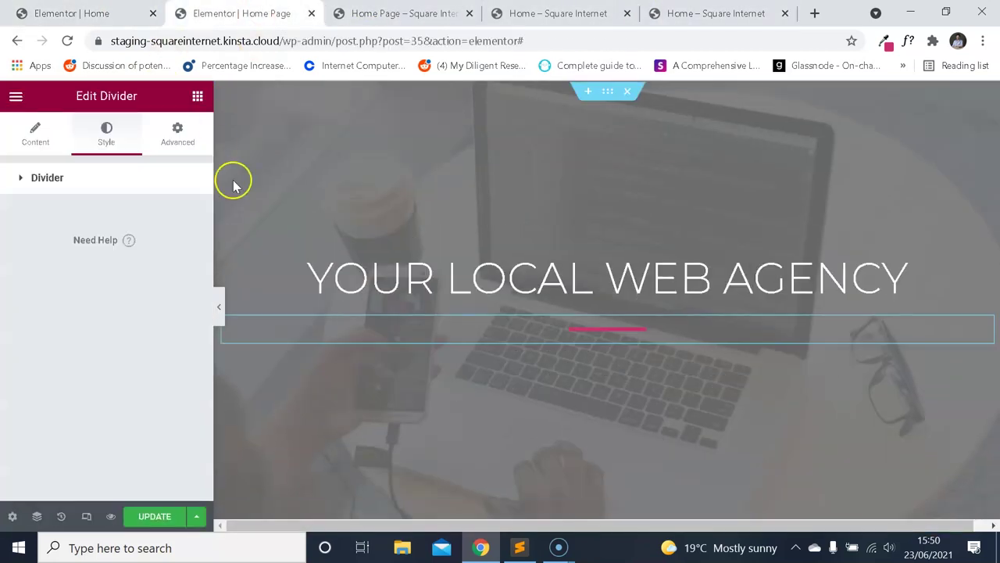
pyautogui.click(15, 97)
pyautogui.click(16, 97)
pyautogui.write('sp')
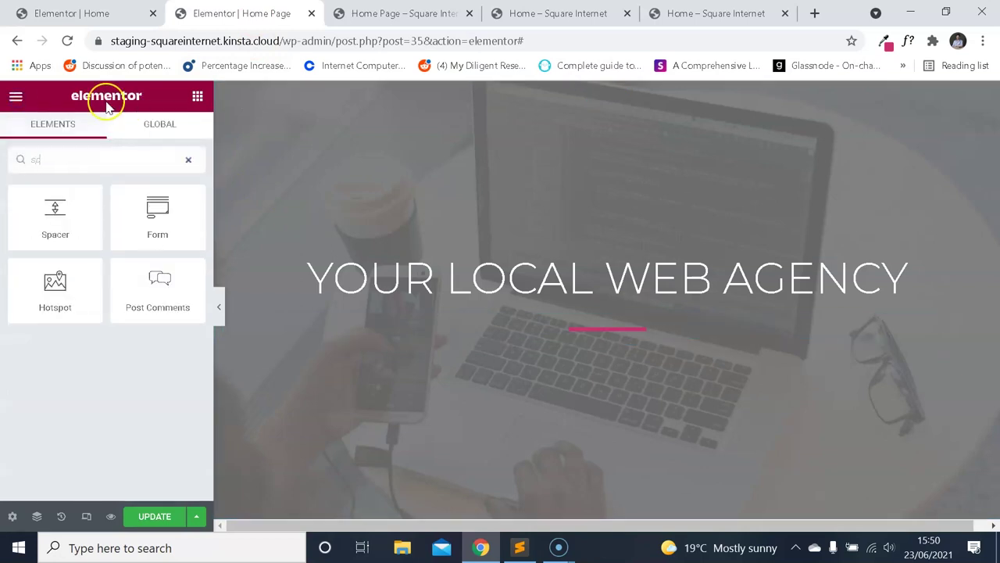
pyautogui.moveTo(56, 205); pyautogui.dragTo(621, 309)
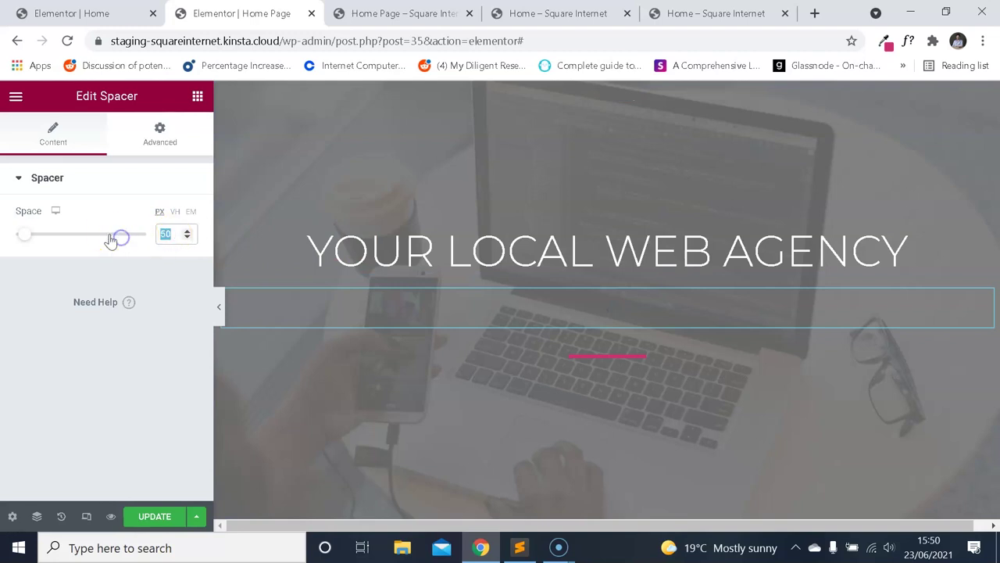
pyautogui.write('10')
pyautogui.click(144, 509)
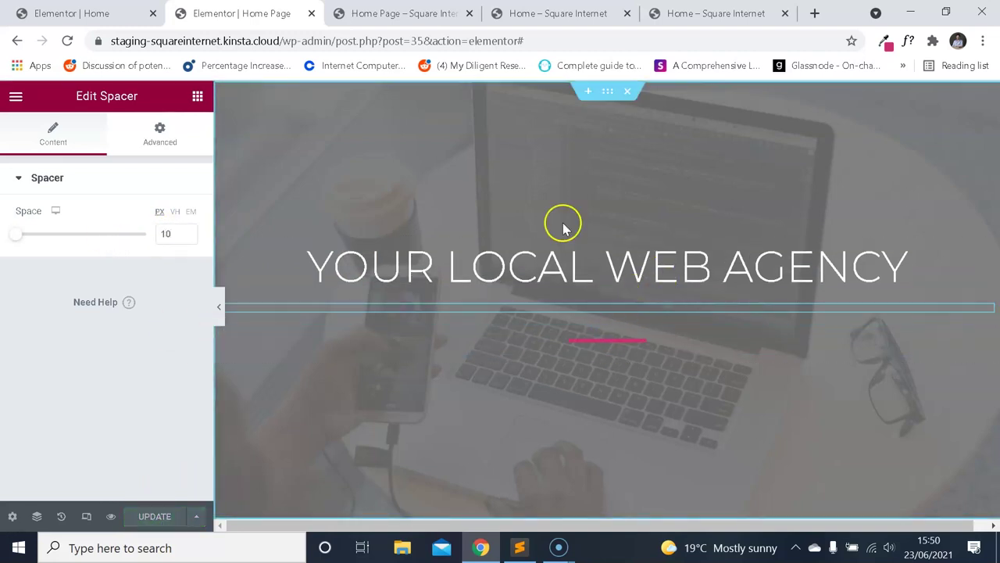
# Refresh the page preview and compare the new spacing against the demo home page.
pyautogui.hotkey('ctrl', 'Tab')
pyautogui.click(531, 13)
pyautogui.click(402, 13)
pyautogui.click(434, 99)
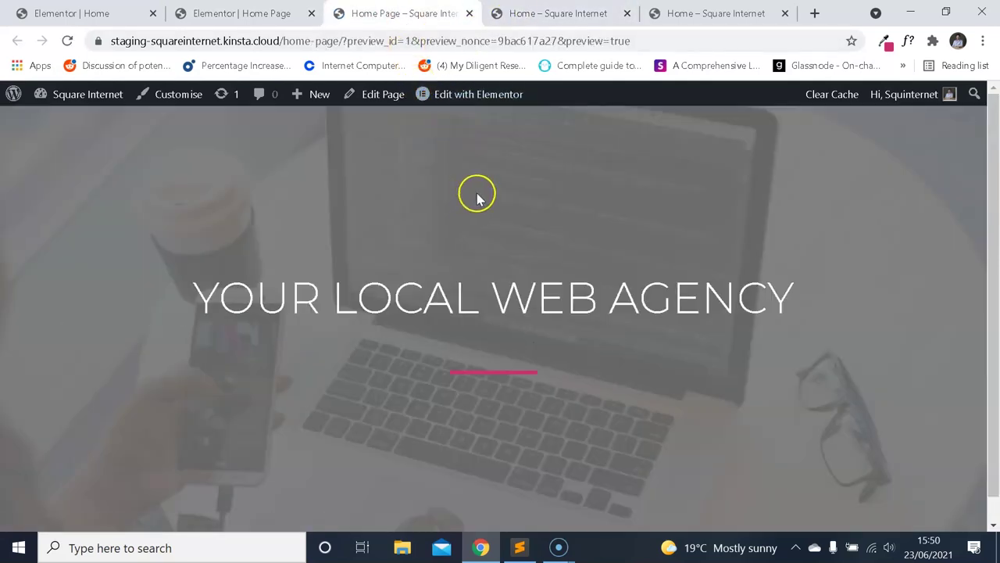
pyautogui.click(707, 14)
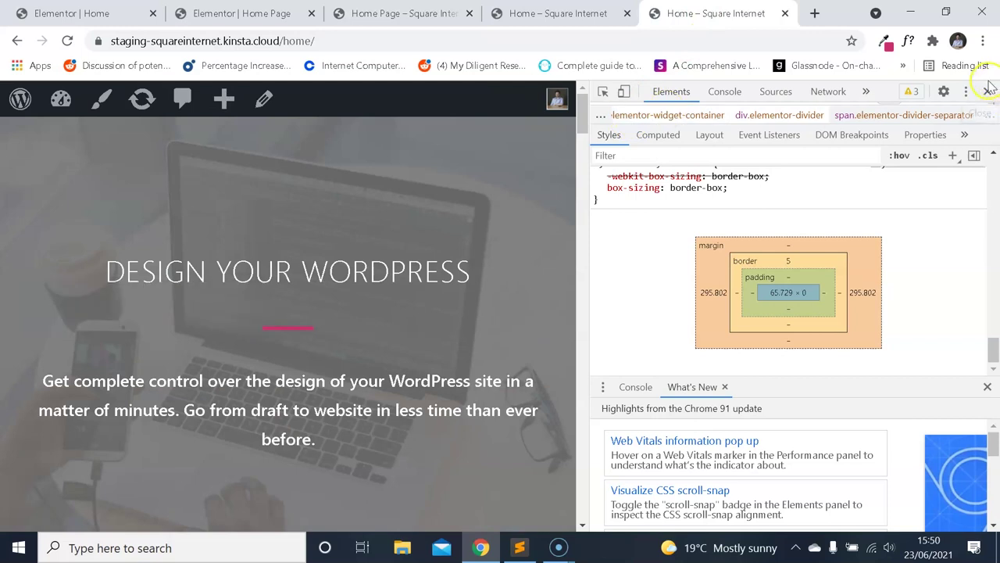
pyautogui.click(988, 91)
pyautogui.click(434, 13)
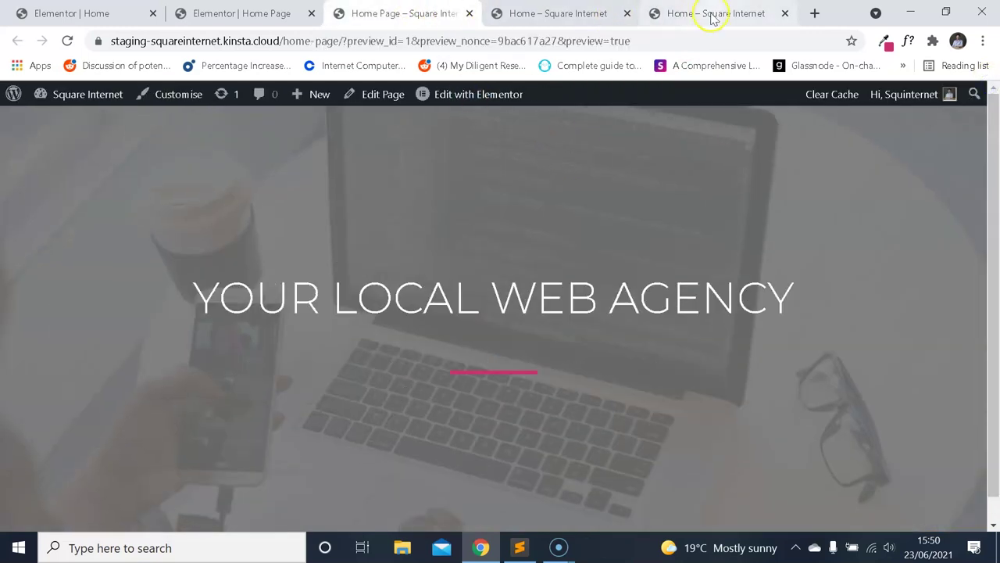
pyautogui.click(711, 17)
pyautogui.click(397, 9)
pyautogui.click(662, 12)
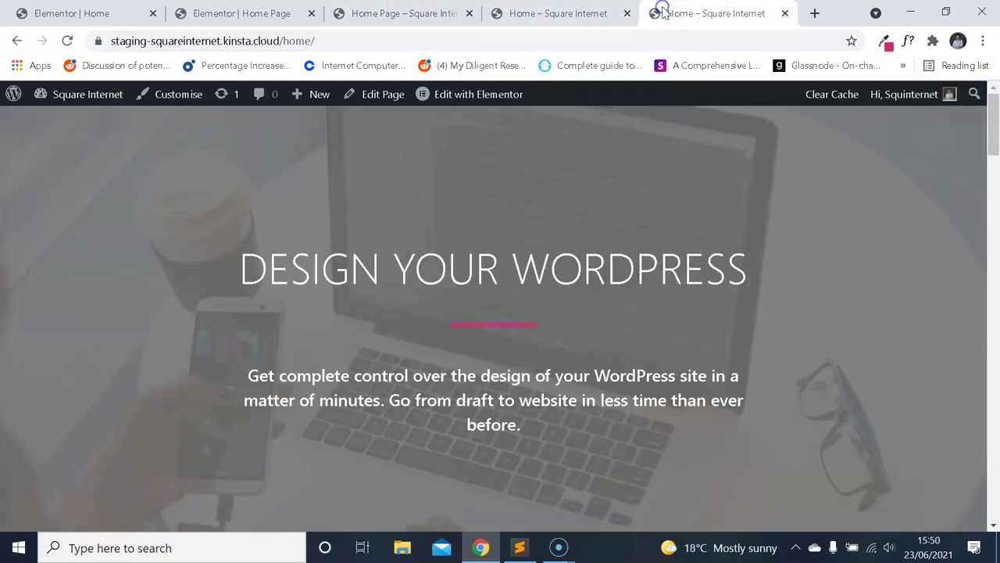
pyautogui.click(403, 13)
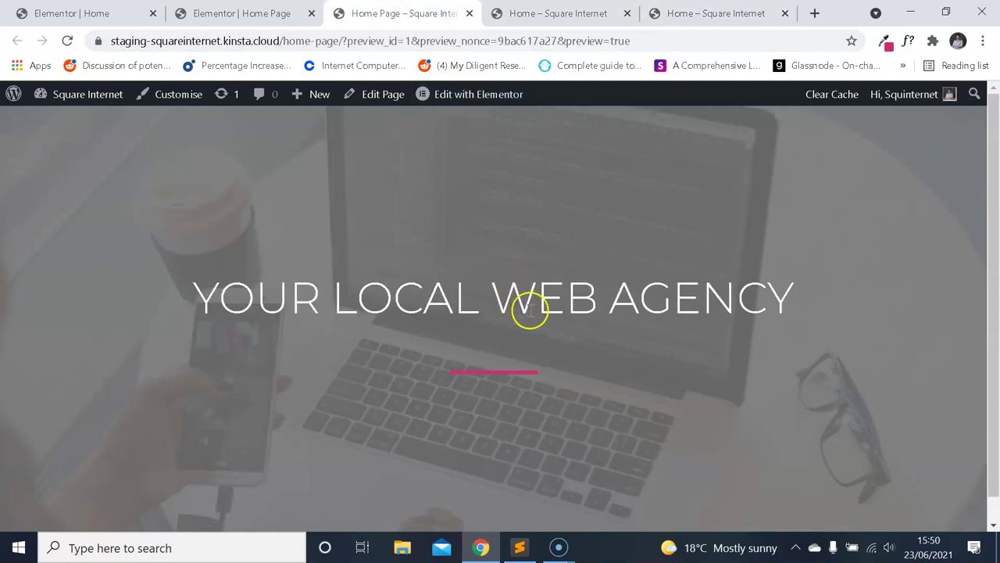
pyautogui.click(702, 12)
pyautogui.hotkey('ctrl', '3')
pyautogui.hotkey('ctrl', '5')
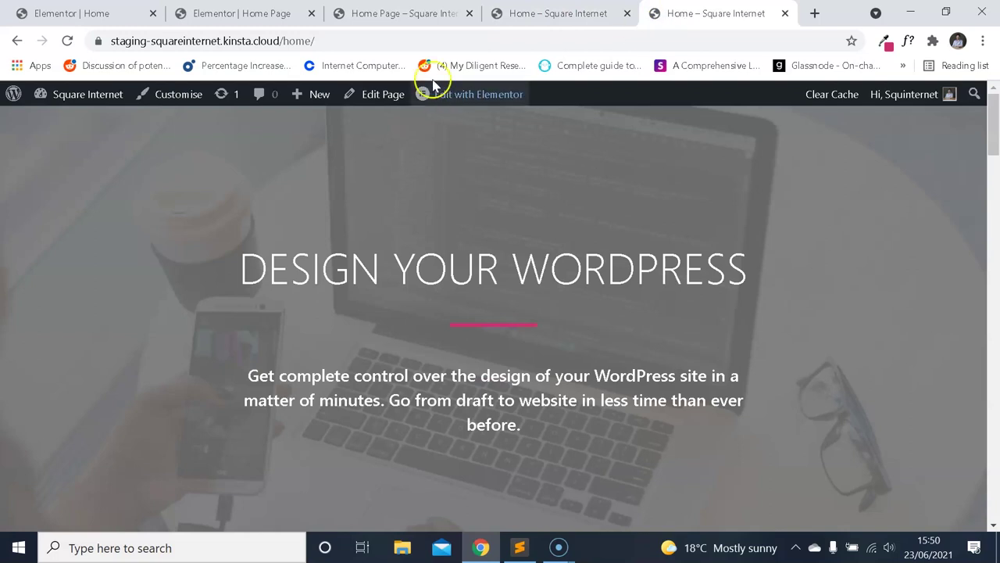
pyautogui.hotkey('ctrl', '2')
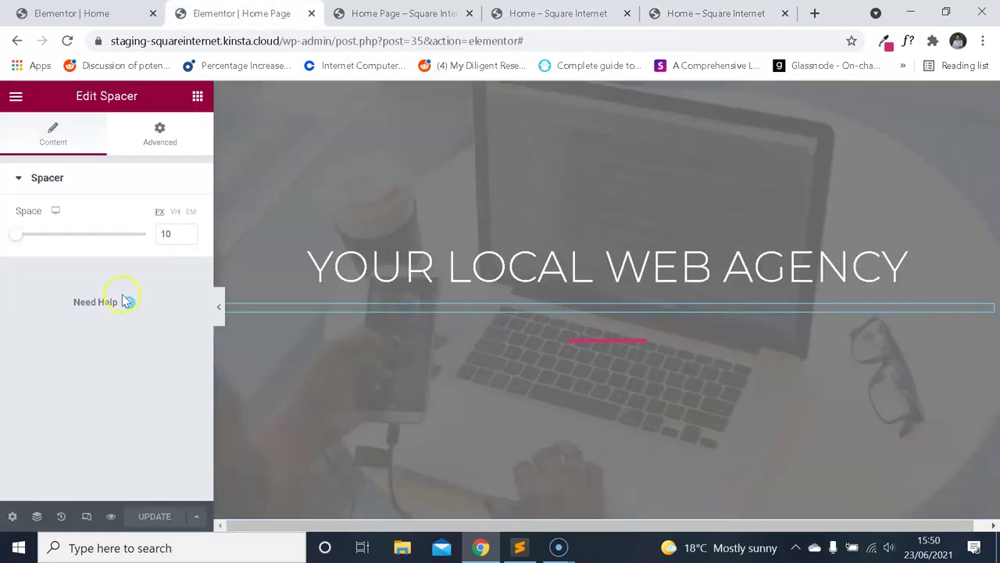
# Change the spacer to 5 px, update, then reload the preview and compare with the demo.
pyautogui.write('5')
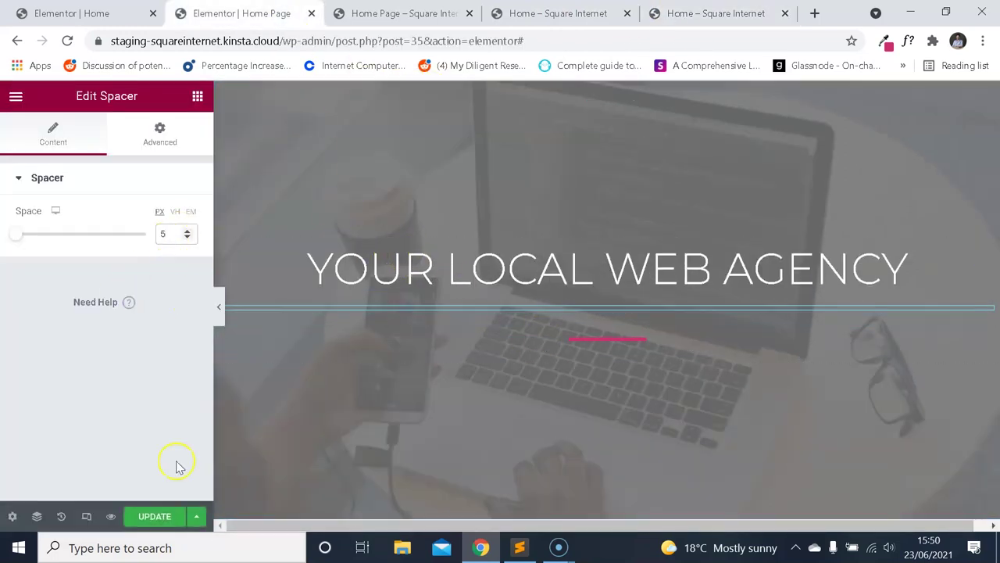
pyautogui.click(167, 525)
pyautogui.click(401, 22)
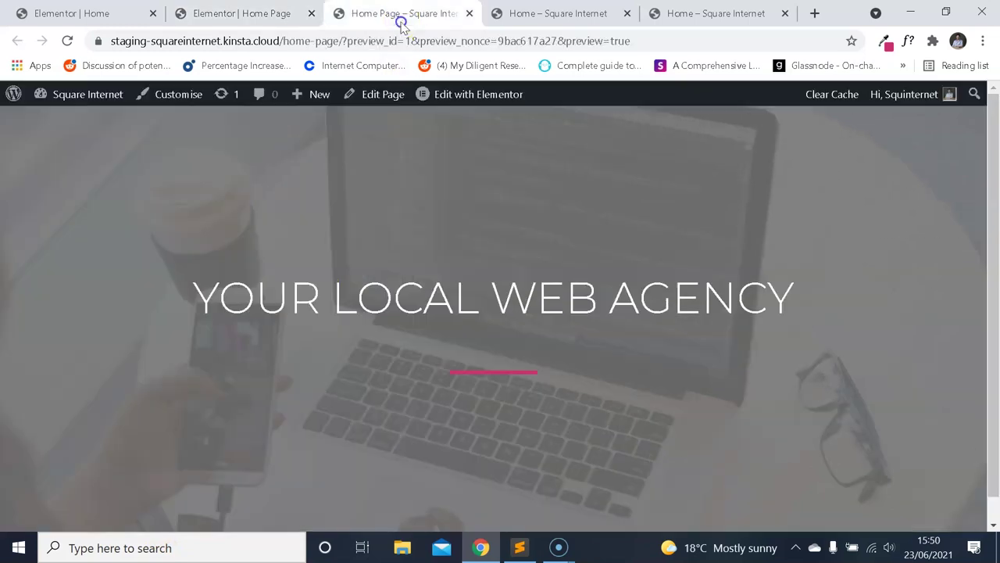
pyautogui.click(71, 41)
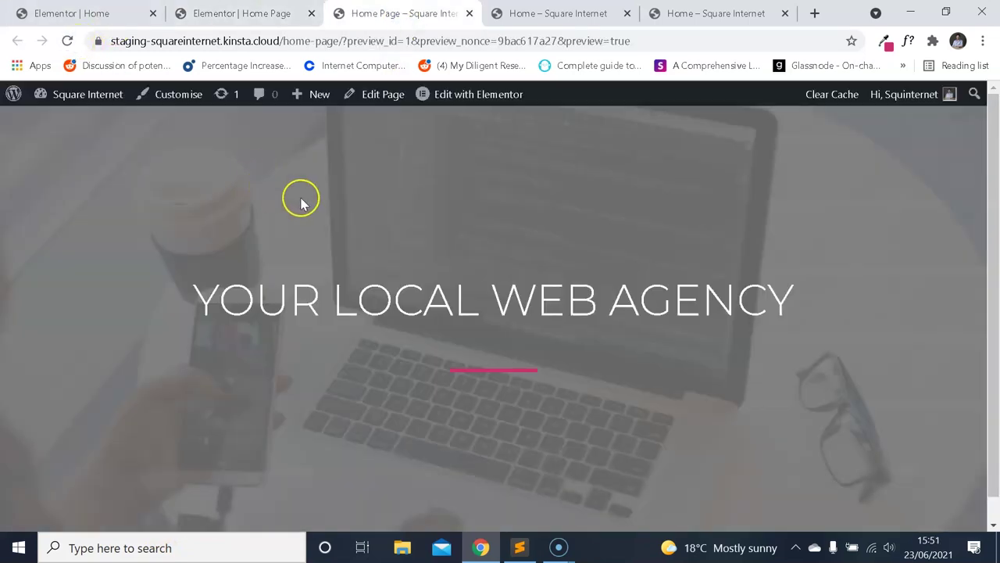
pyautogui.click(242, 13)
pyautogui.click(715, 13)
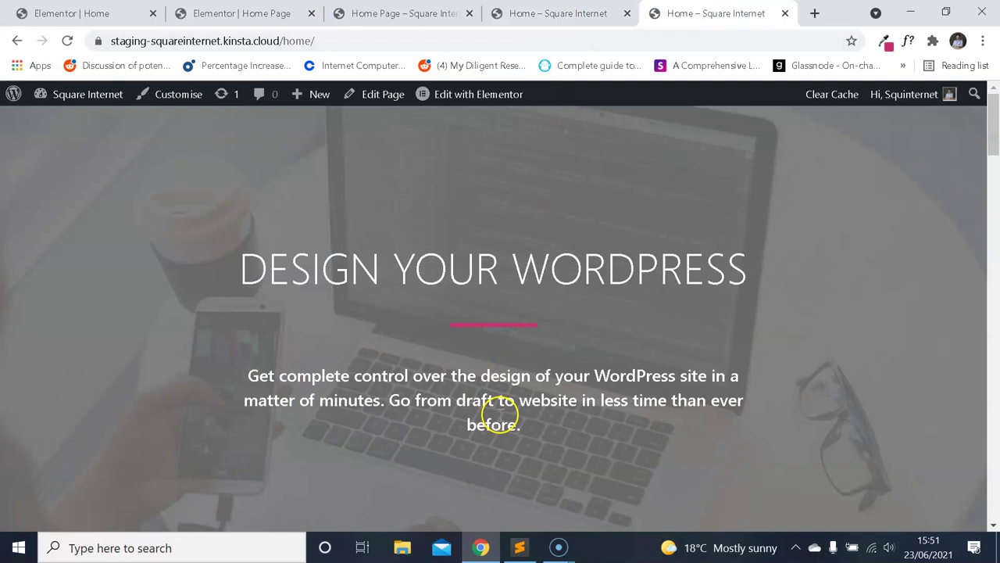
pyautogui.click(206, 14)
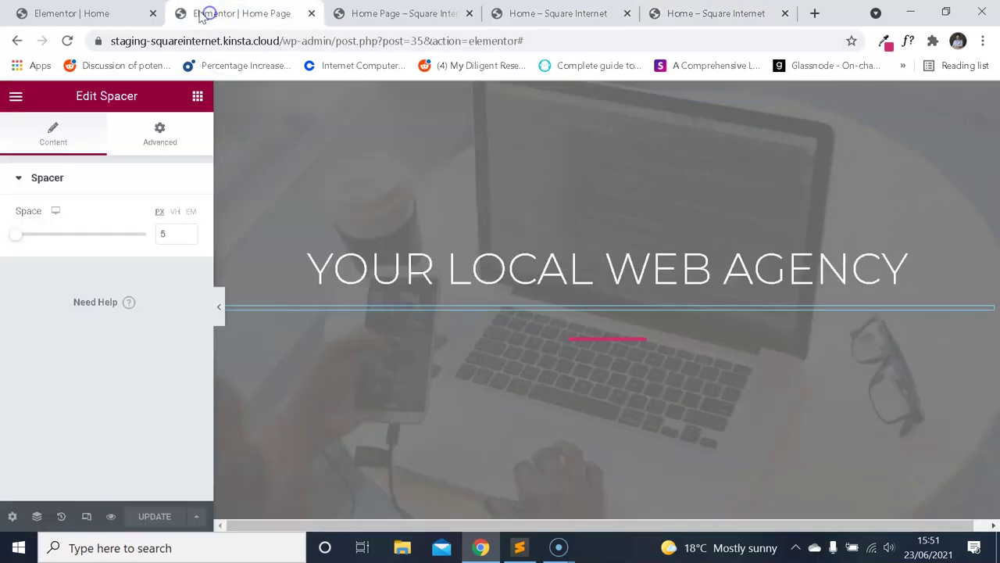
# Search the widgets for 'ex' and drag a Text Editor block below the pink divider.
pyautogui.click(17, 96)
pyautogui.click(17, 97)
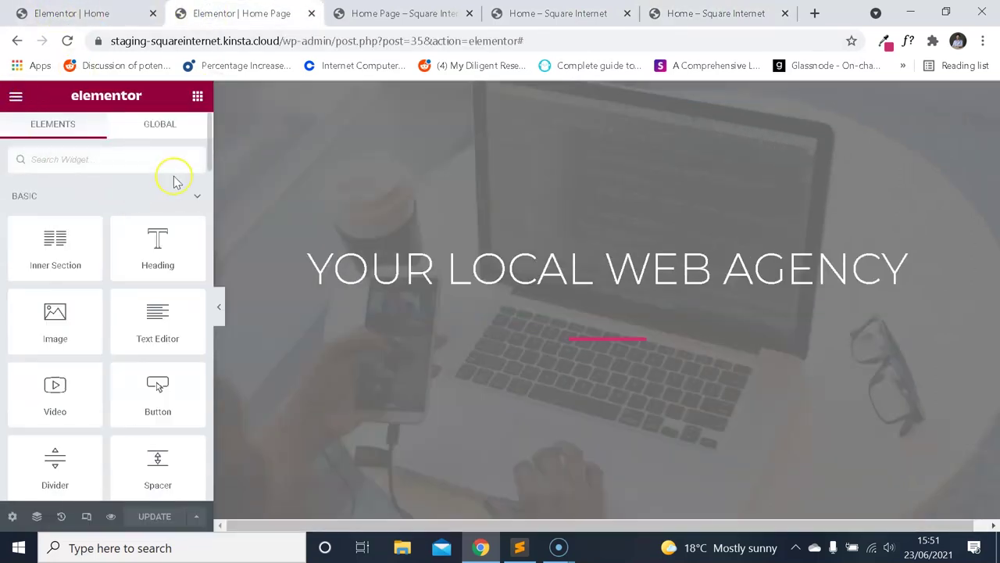
pyautogui.write('par')
pyautogui.press('BackSpace')
pyautogui.press('BackSpace')
pyautogui.press('BackSpace')
pyautogui.write('ex')
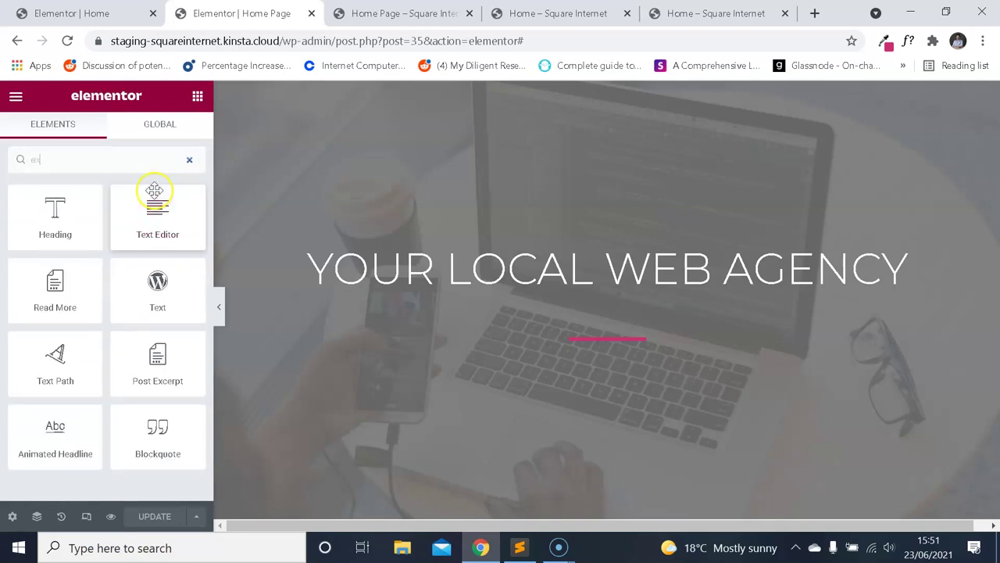
pyautogui.moveTo(157, 216); pyautogui.dragTo(491, 294)
# Compare with the demo home page and select its sample paragraph text.
pyautogui.click(668, 11)
pyautogui.click(304, 6)
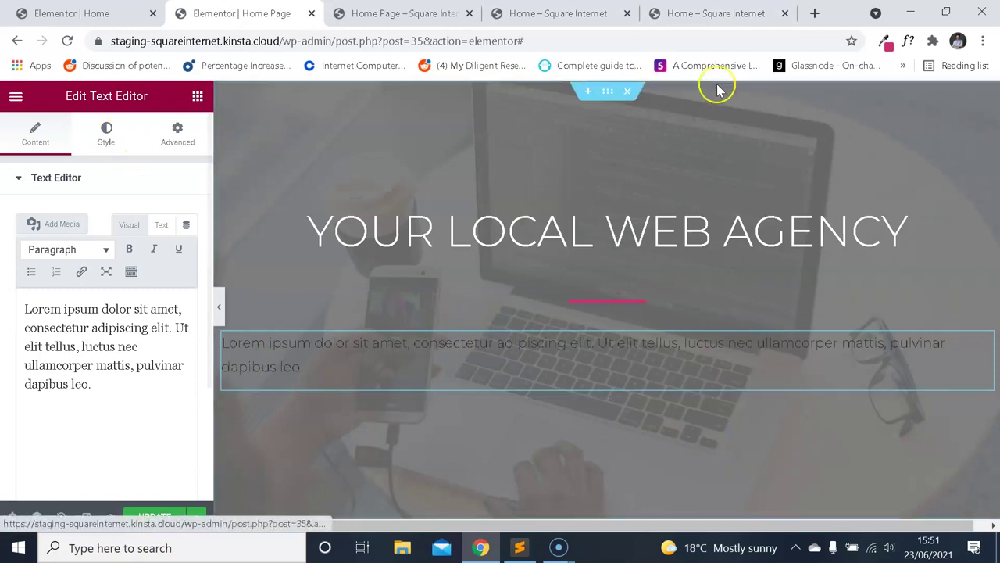
pyautogui.click(711, 16)
pyautogui.click(205, 9)
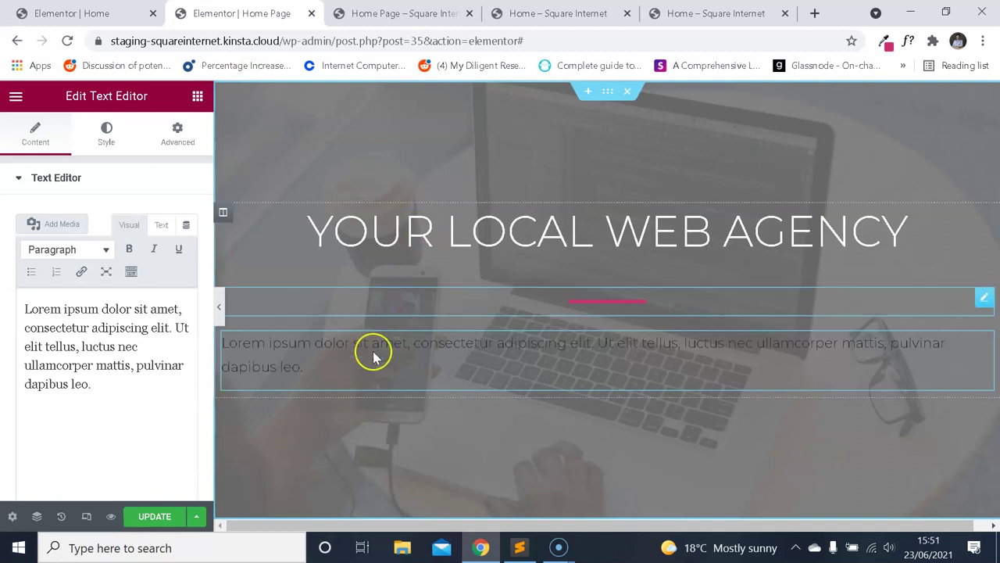
pyautogui.scroll(-3, 518, 245)
pyautogui.scroll(2, 518, 250)
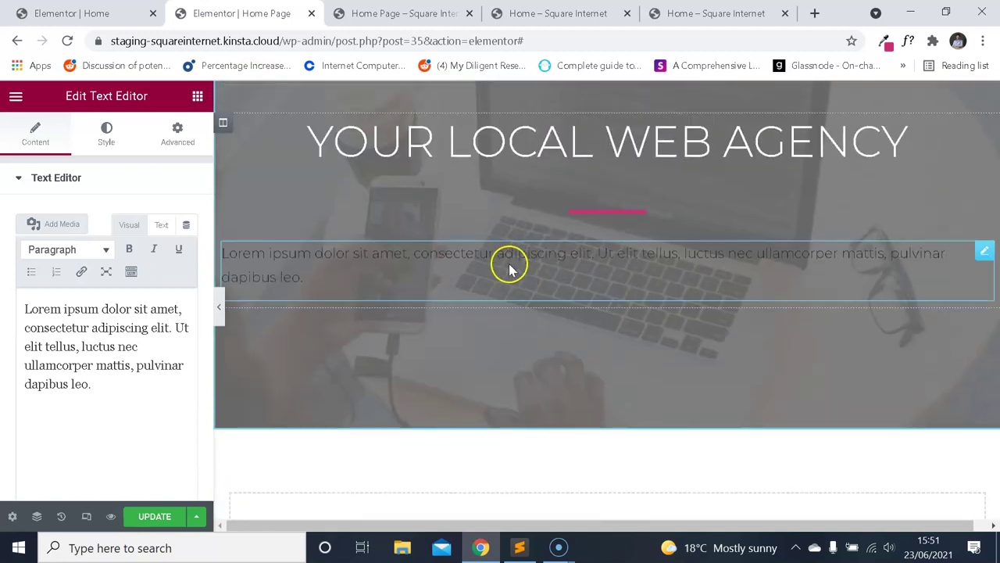
pyautogui.scroll(1, 510, 269)
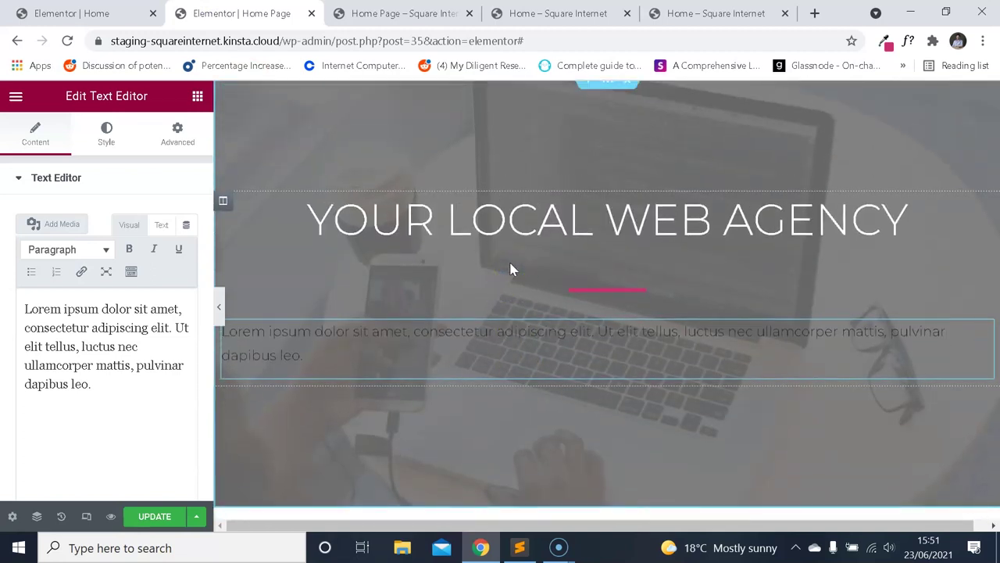
pyautogui.hotkey('ctrl', '5')
pyautogui.scroll(-10, 602, 284)
pyautogui.moveTo(342, 395); pyautogui.dragTo(105, 350)
# Reselect the demo's sample paragraph to examine it, then scroll back to the top of the demo page.
pyautogui.click(176, 361)
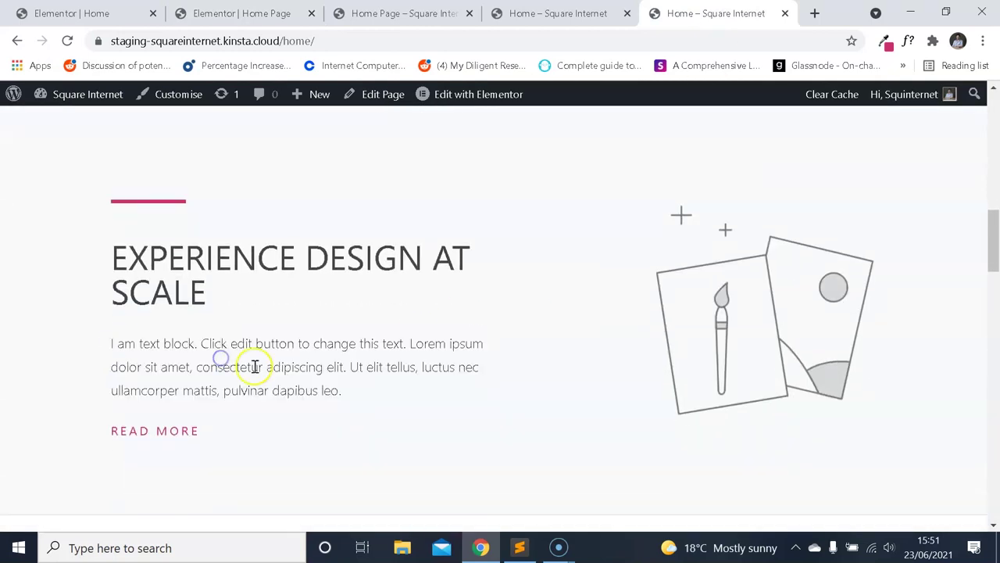
pyautogui.scroll(10, 413, 330)
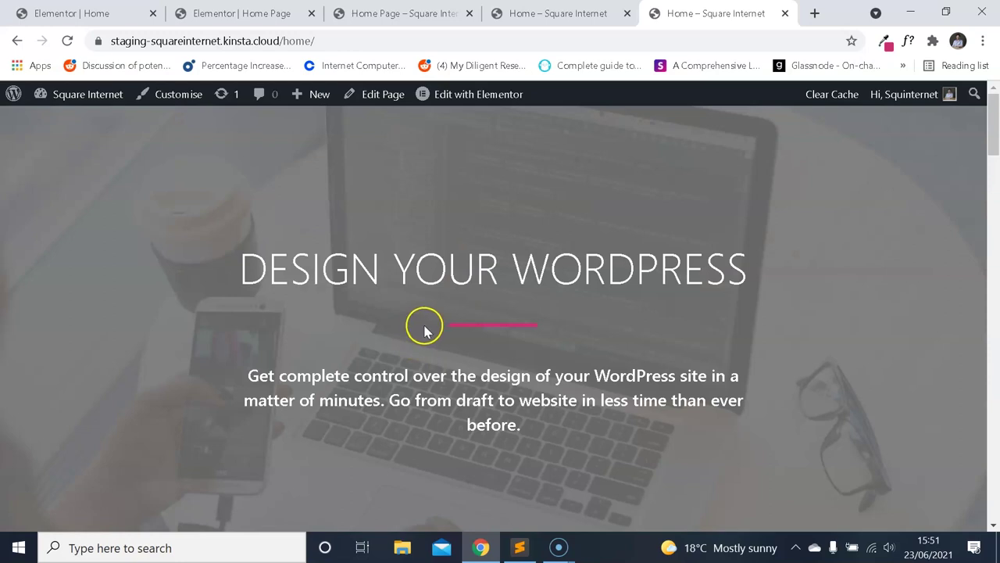
pyautogui.scroll(-10, 438, 305)
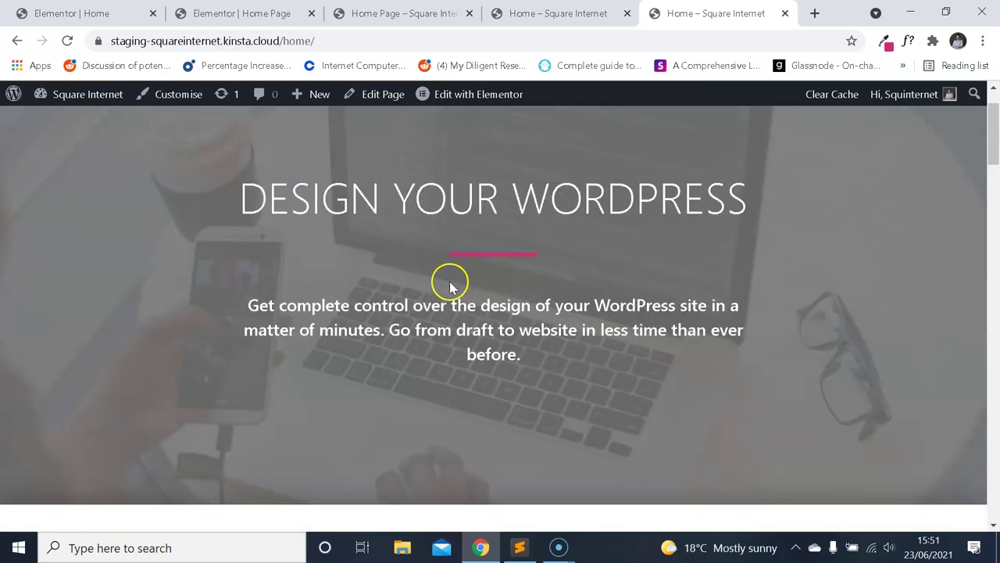
pyautogui.moveTo(323, 463); pyautogui.dragTo(121, 438)
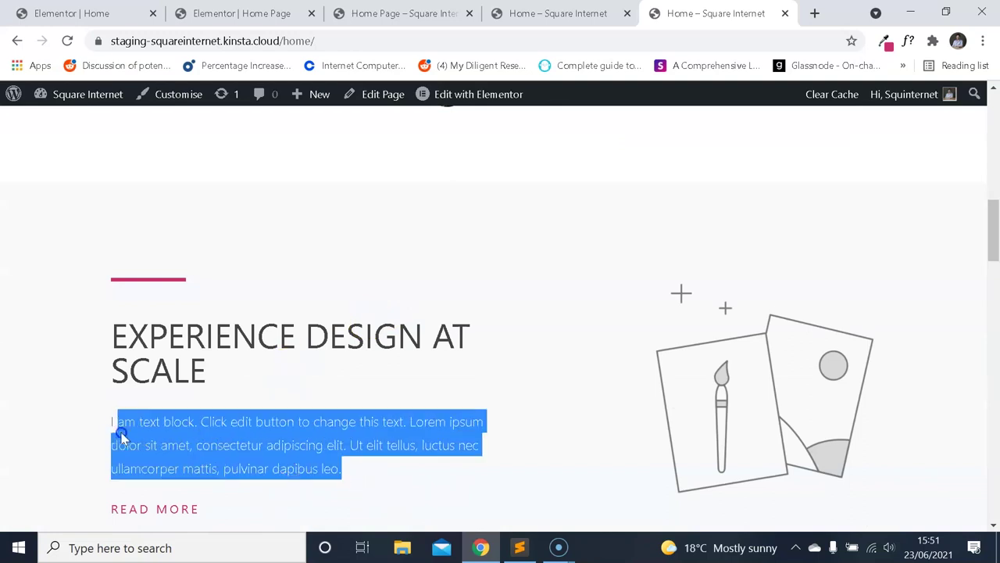
pyautogui.click(121, 428)
pyautogui.scroll(-3, 305, 347)
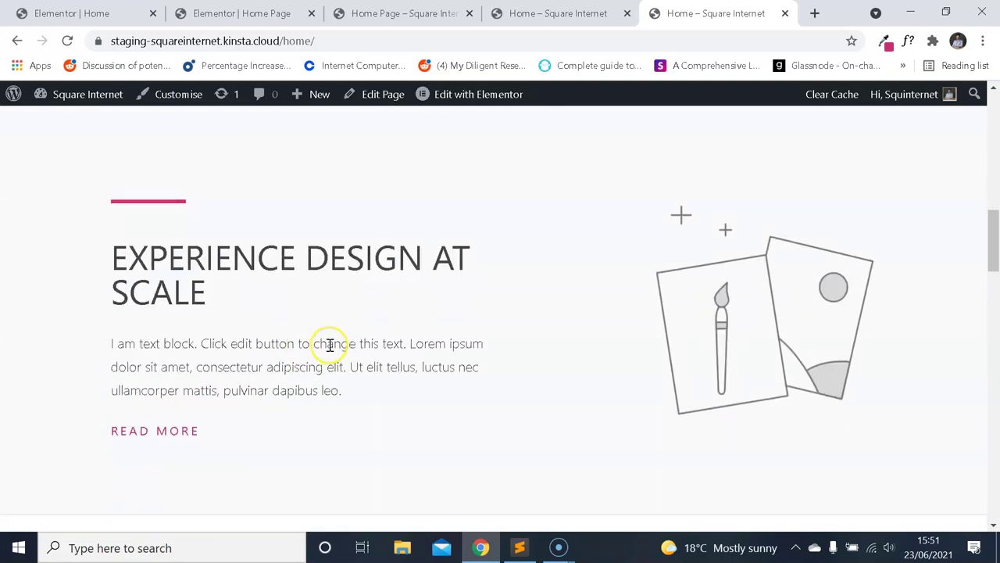
pyautogui.scroll(-2, 453, 252)
pyautogui.scroll(4, 487, 290)
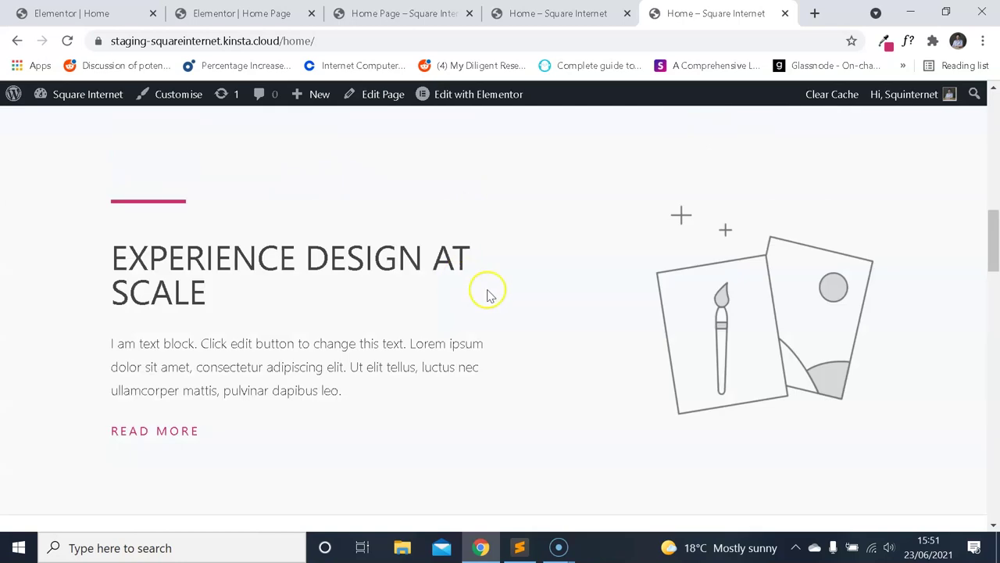
pyautogui.scroll(2, 500, 258)
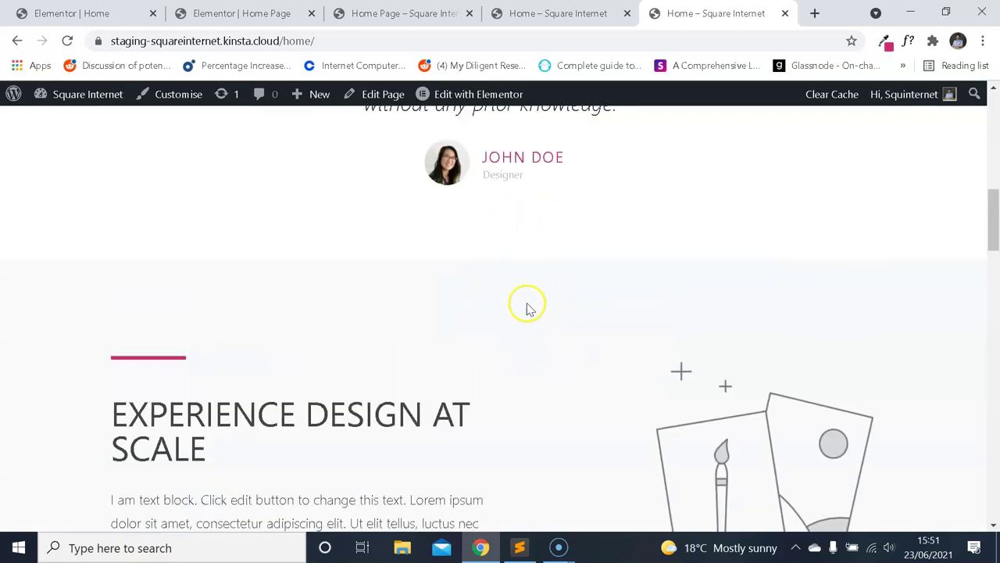
pyautogui.scroll(10, 516, 312)
# Open the text block's style settings and identify which font the demo paragraph uses.
pyautogui.click(277, 13)
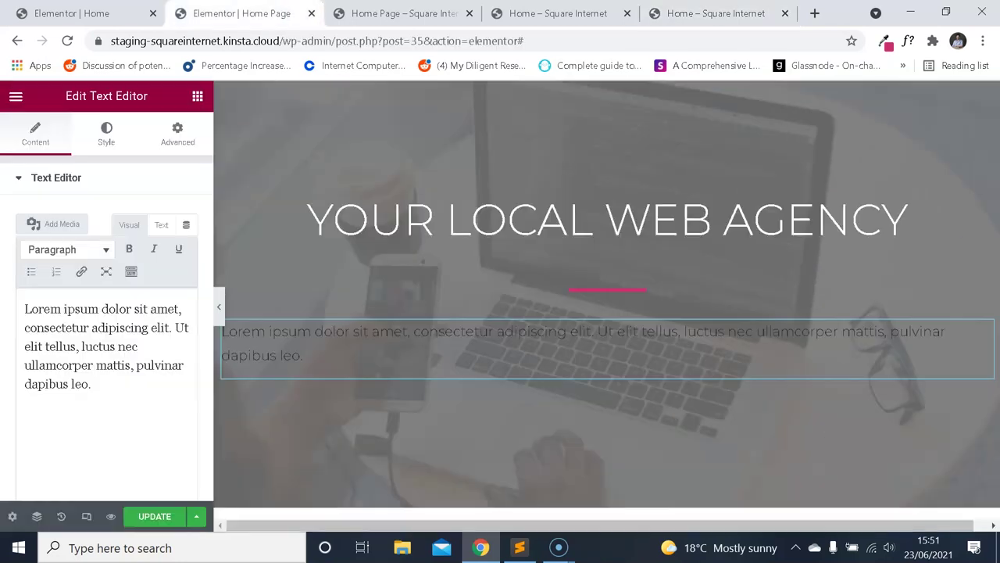
pyautogui.click(105, 134)
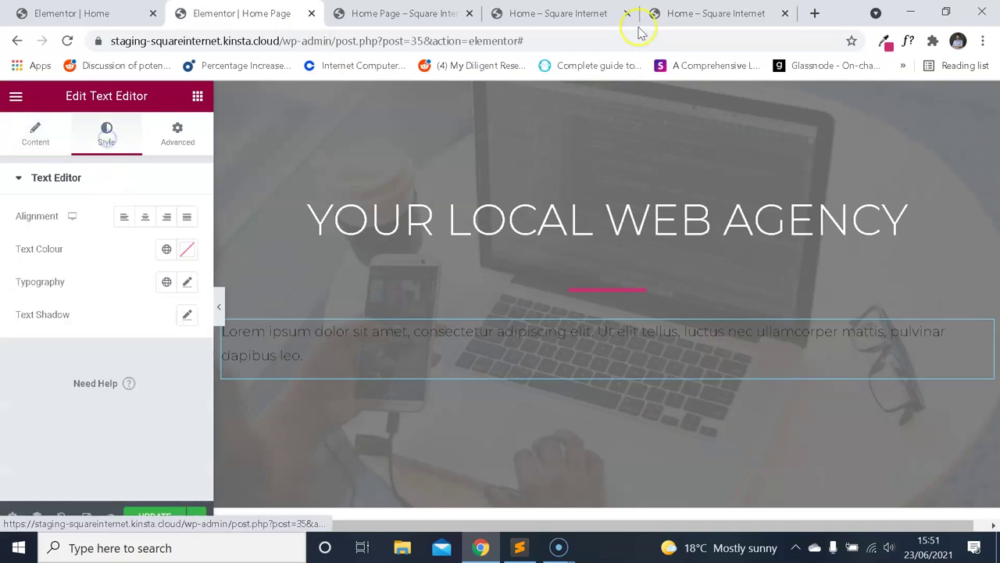
pyautogui.click(650, 19)
pyautogui.click(907, 44)
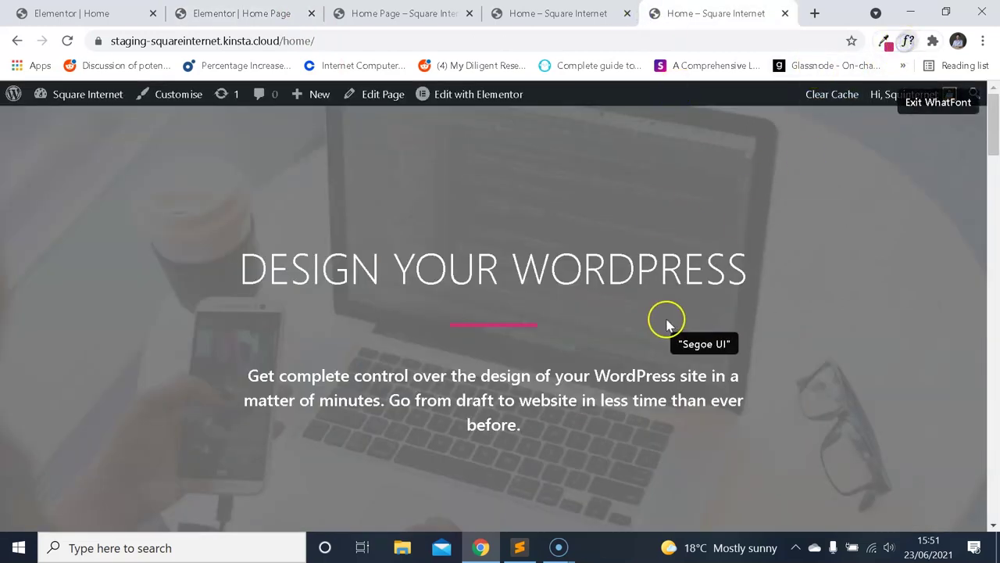
pyautogui.click(636, 378)
pyautogui.scroll(-1, 617, 297)
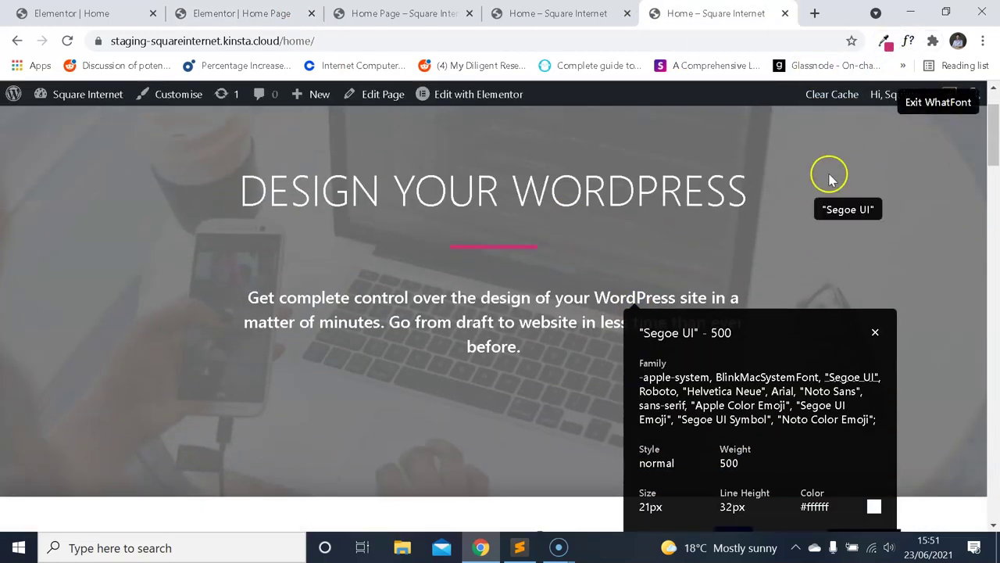
# Set the lorem ipsum paragraph to center alignment.
pyautogui.click(266, 22)
pyautogui.click(145, 216)
pyautogui.click(36, 133)
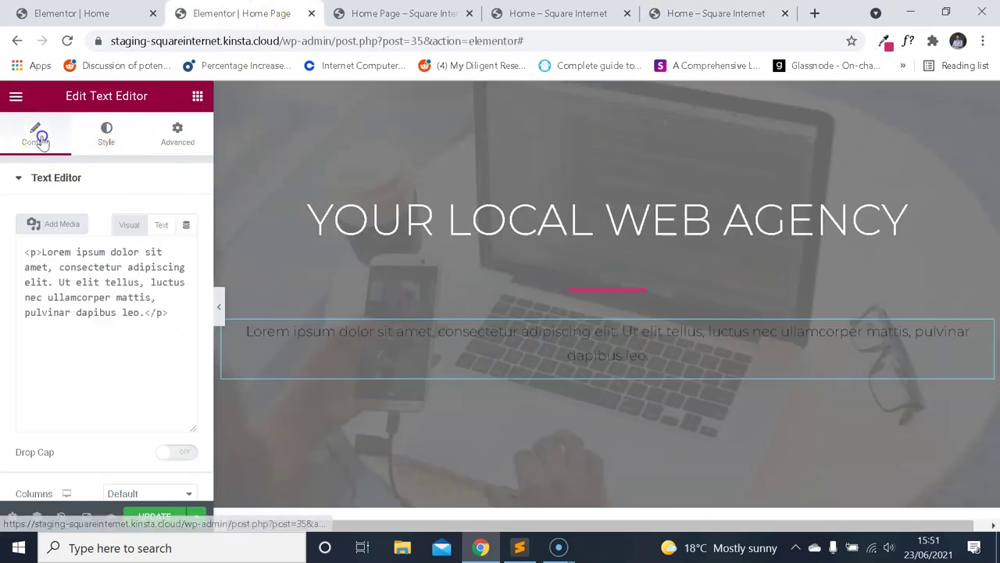
# Replace the lorem ipsum with 'We provide a wide range of web design and development services for your business. Contact us for a consultation.'.
pyautogui.click(130, 388)
pyautogui.hotkey('ctrl', 'a')
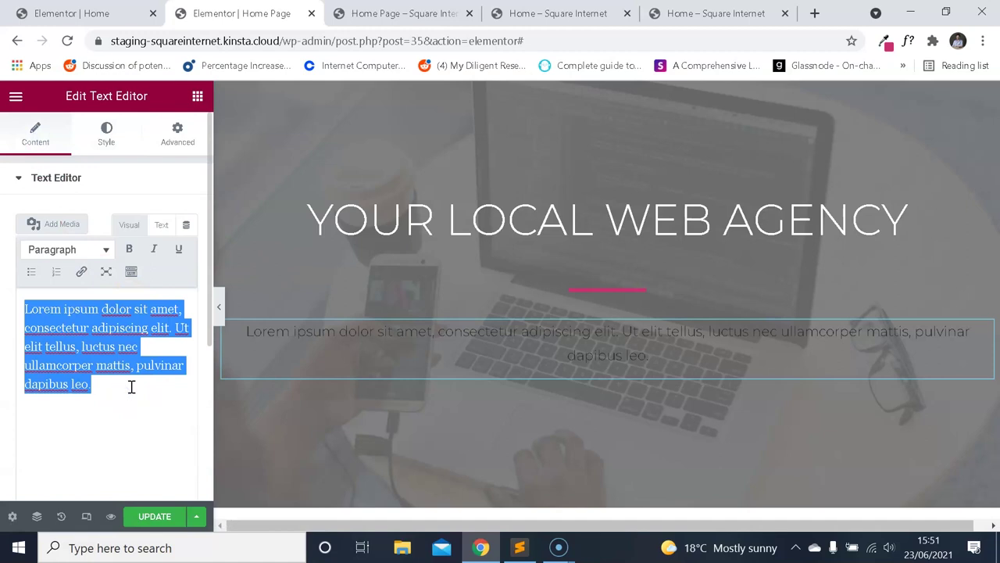
pyautogui.write('We [pr')
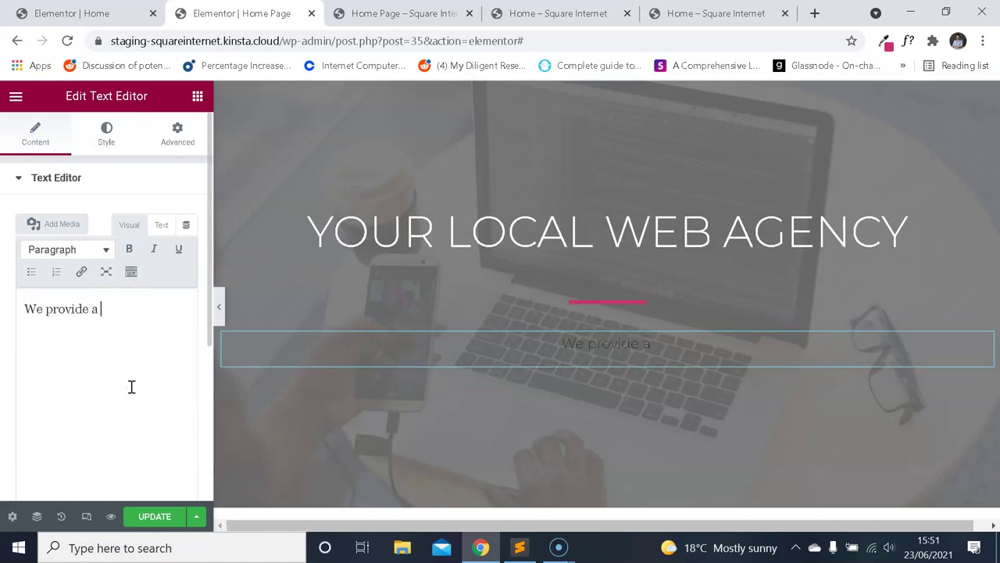
pyautogui.write('ovide a wide range of web design a')
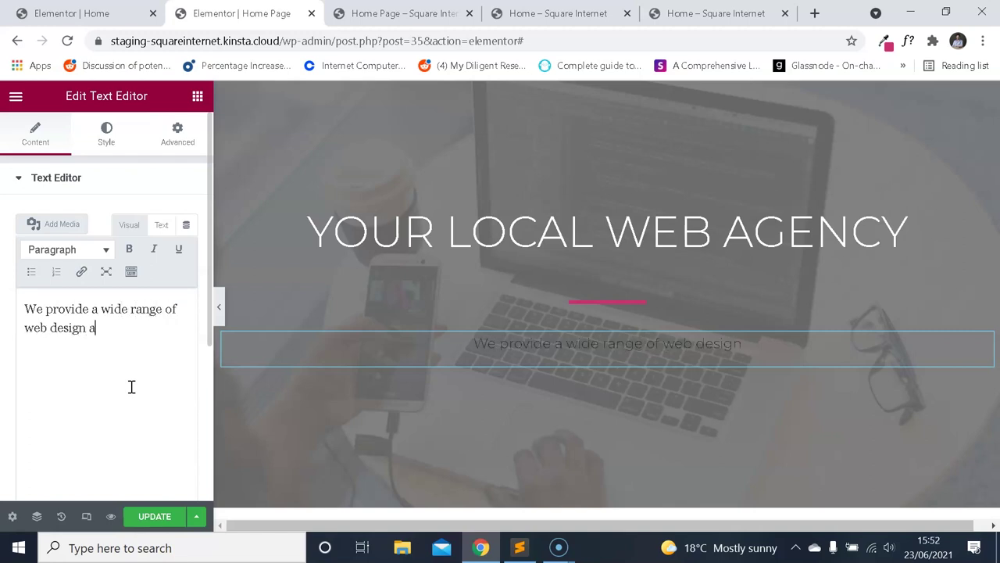
pyautogui.press('capslock')
pyautogui.press('capslock')
pyautogui.write('nd d')
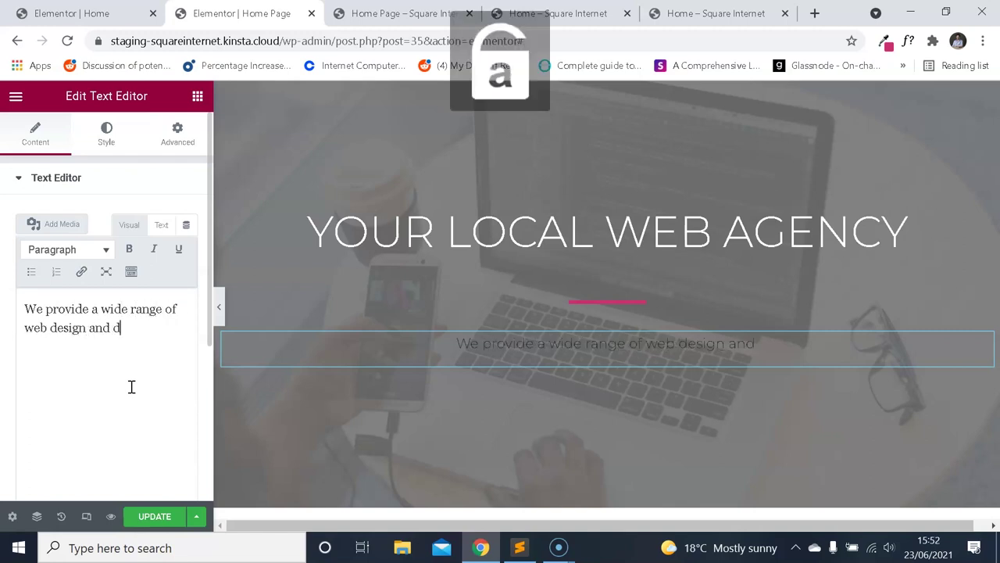
pyautogui.write('evelopment servic')
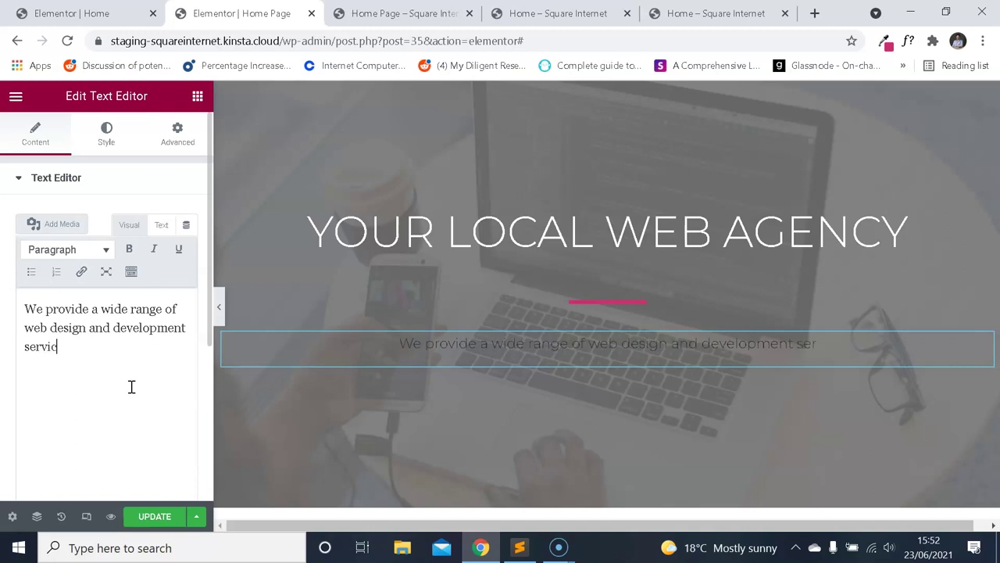
pyautogui.write('es for your business')
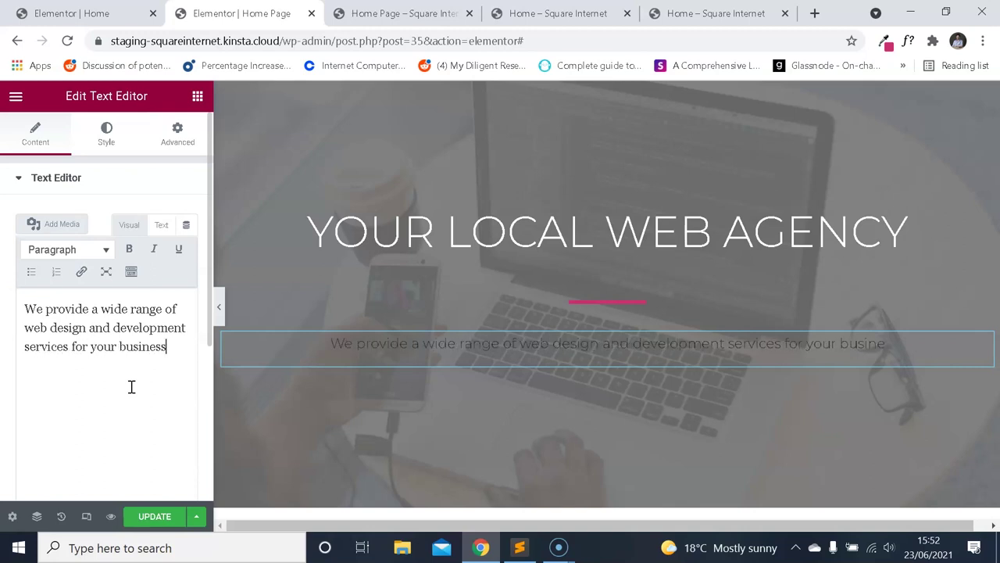
pyautogui.write('. Contact us for a co')
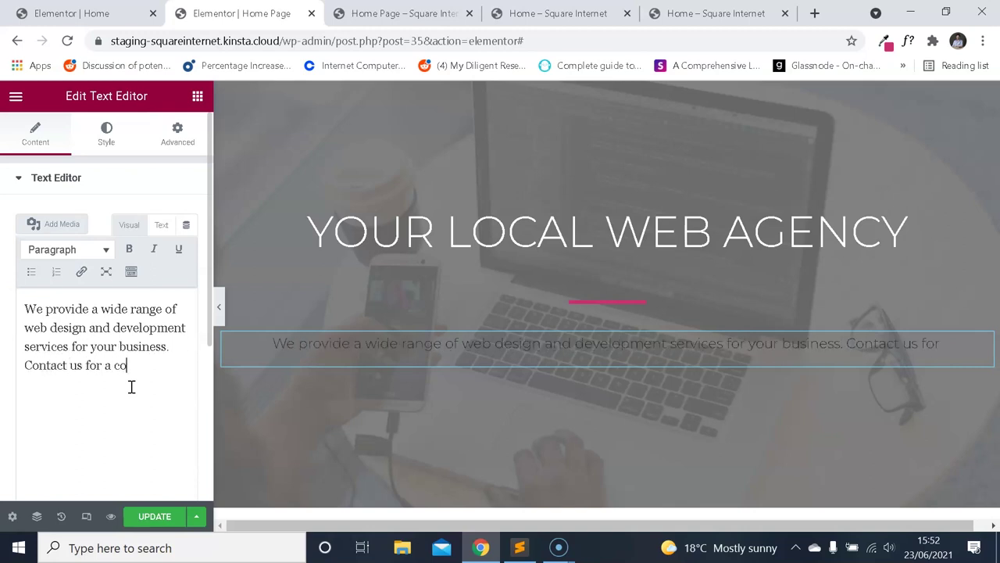
pyautogui.write('nsultation.')
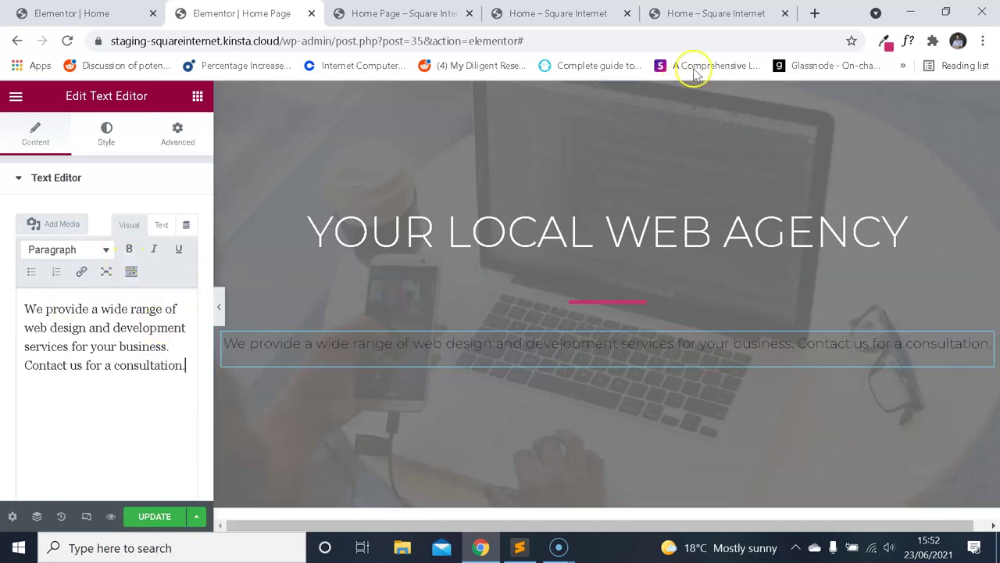
pyautogui.click(142, 141)
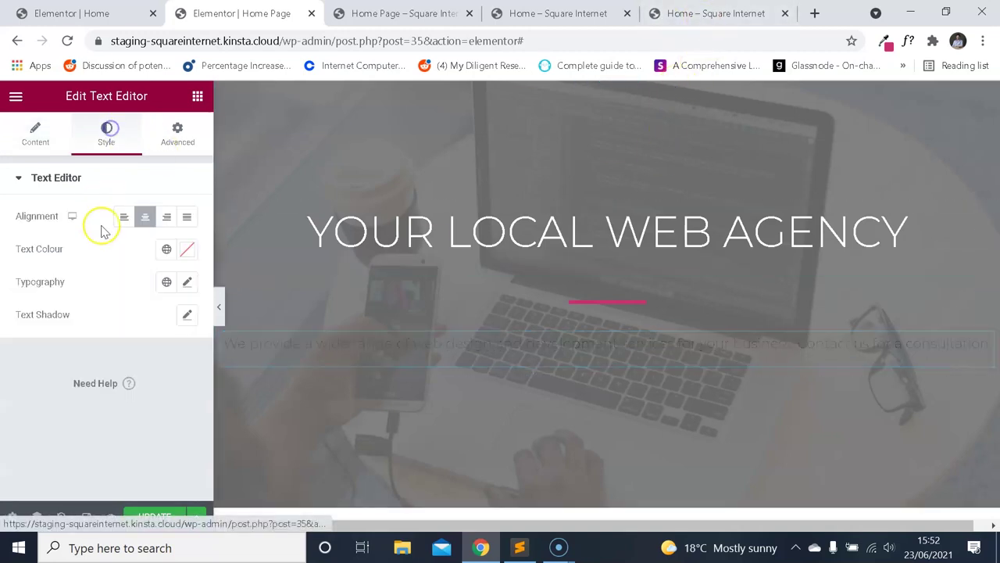
# Make the paragraph text colour #fff and its font size 21 px.
pyautogui.click(188, 250)
pyautogui.write('#fff')
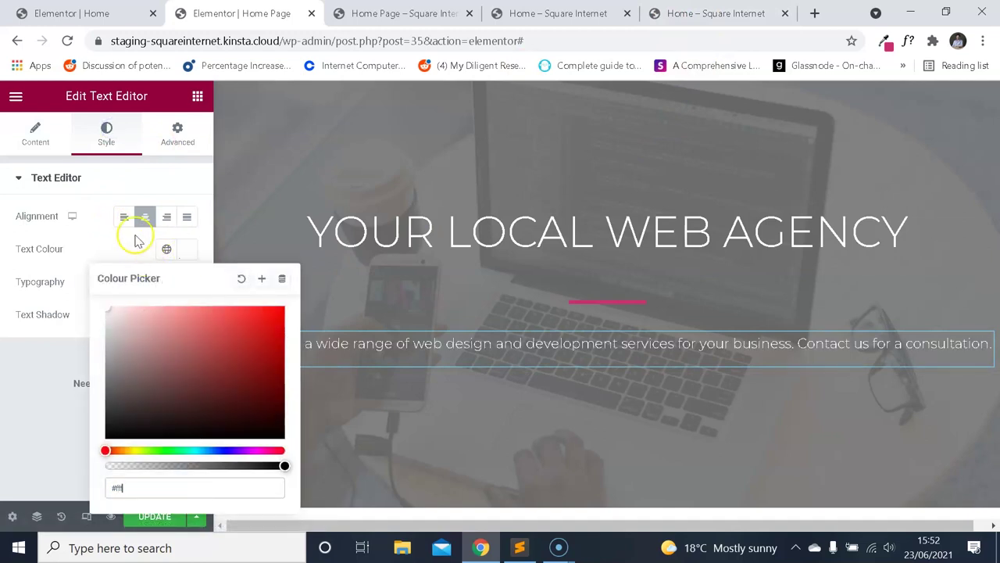
pyautogui.click(93, 242)
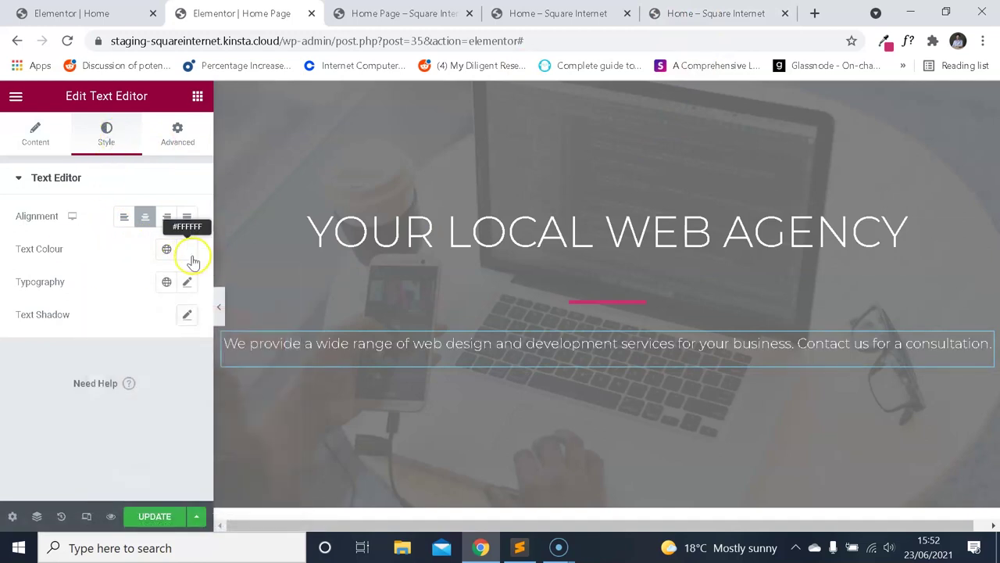
pyautogui.click(761, 17)
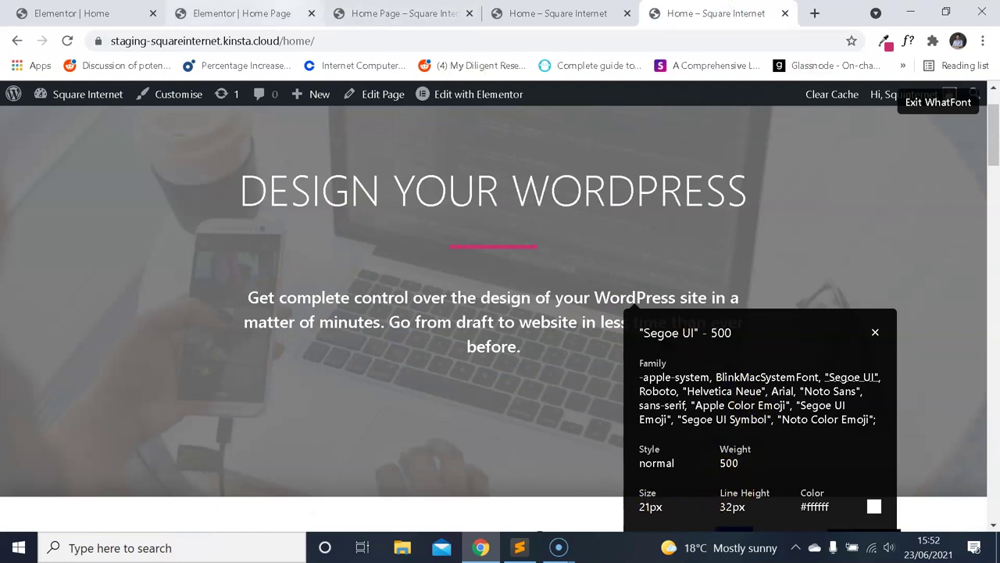
pyautogui.click(242, 13)
pyautogui.click(187, 279)
pyautogui.scroll(-2, 156, 293)
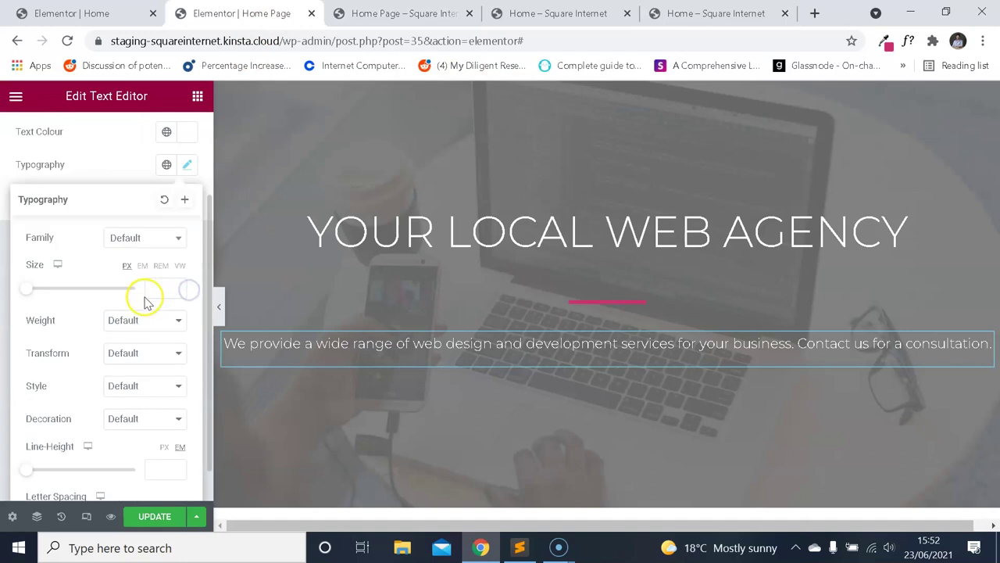
pyautogui.click(161, 289)
pyautogui.write('21')
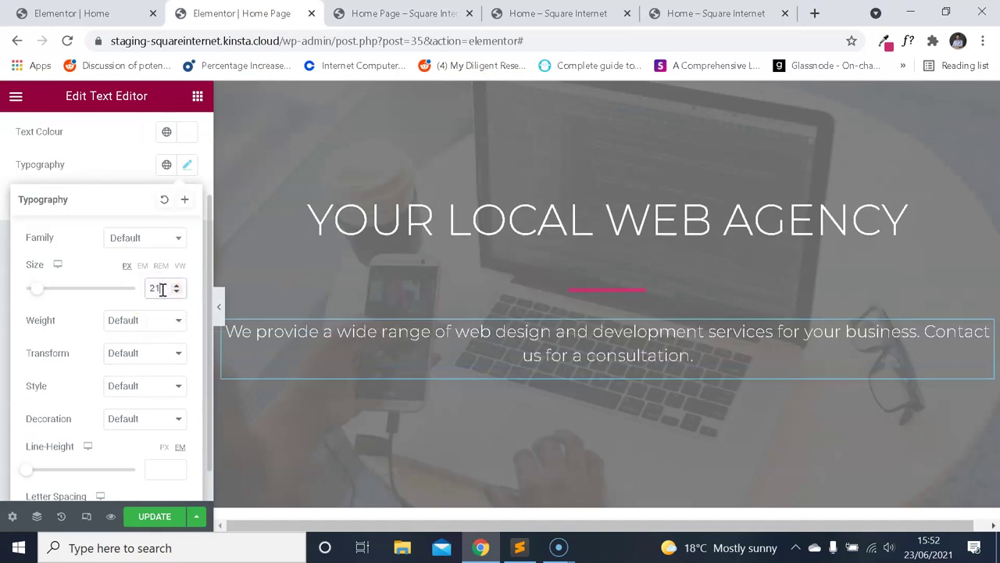
# Adjust the paragraph line height and set its font weight to 500, checking the demo's values.
pyautogui.hotkey('ctrl', '5')
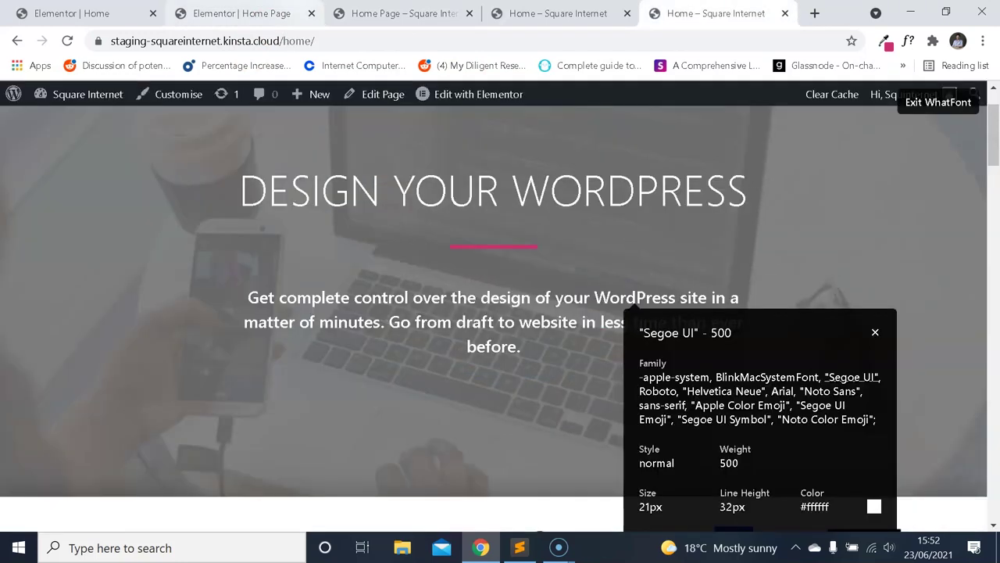
pyautogui.hotkey('ctrl', '2')
pyautogui.click(165, 468)
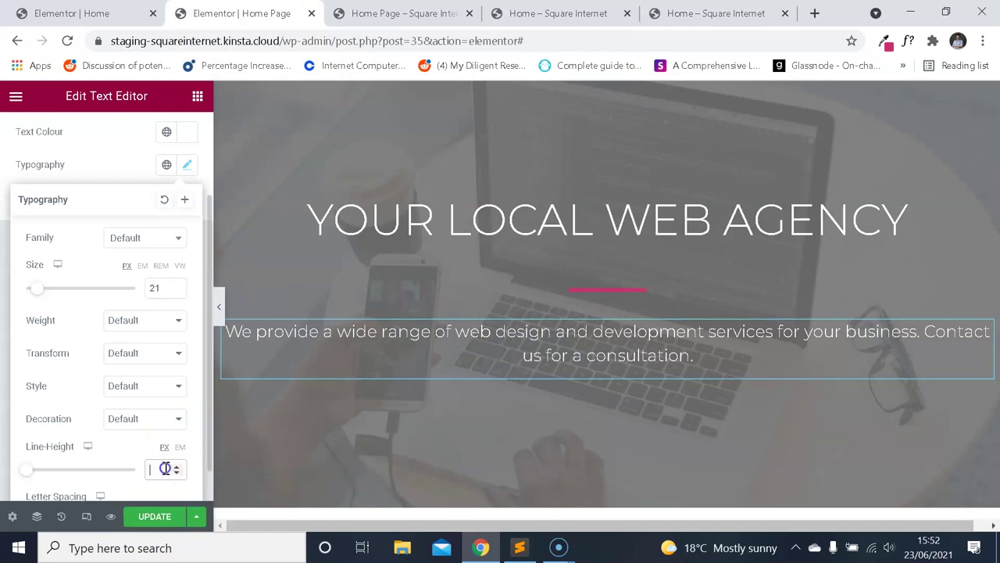
pyautogui.write('18')
pyautogui.click(773, 16)
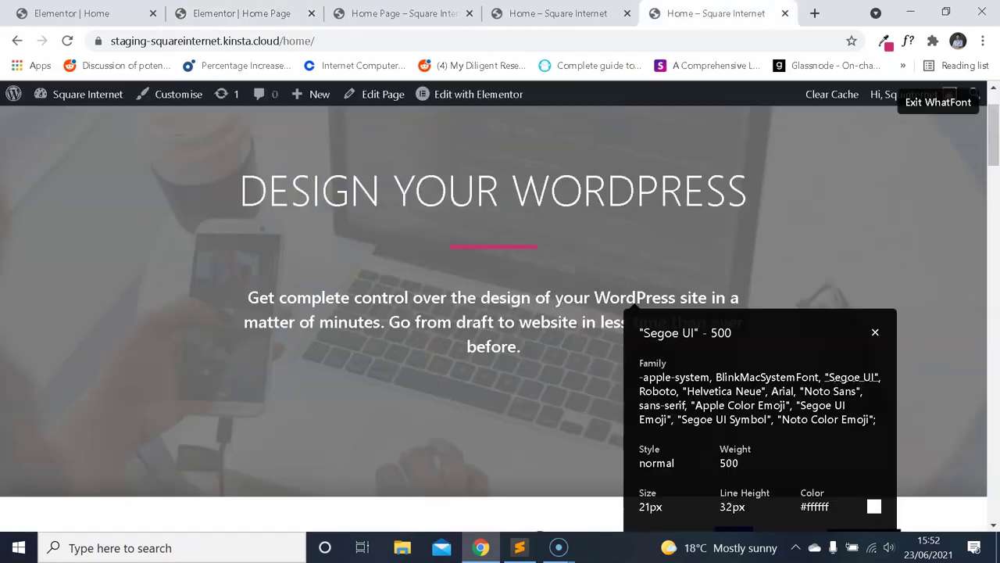
pyautogui.click(242, 13)
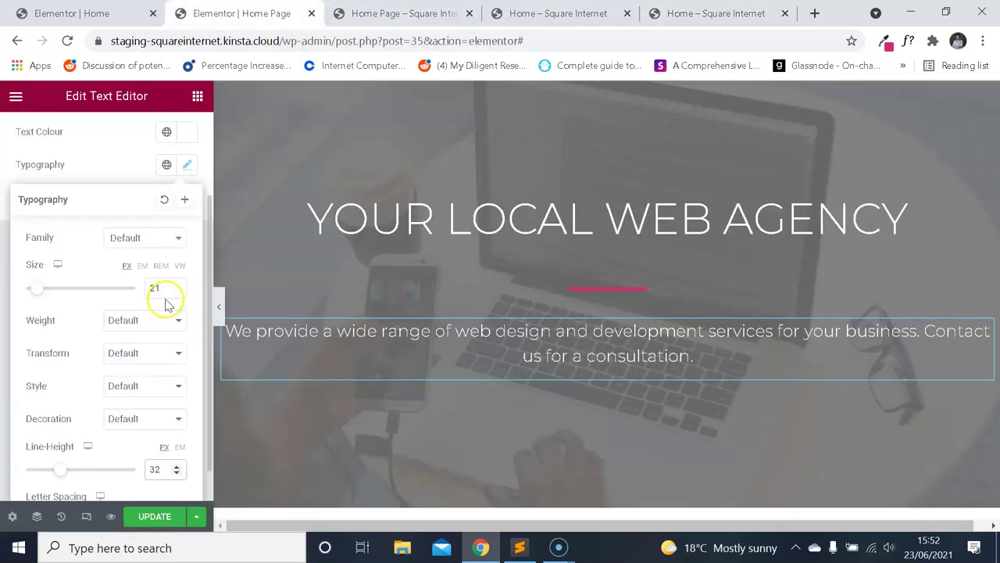
pyautogui.click(147, 322)
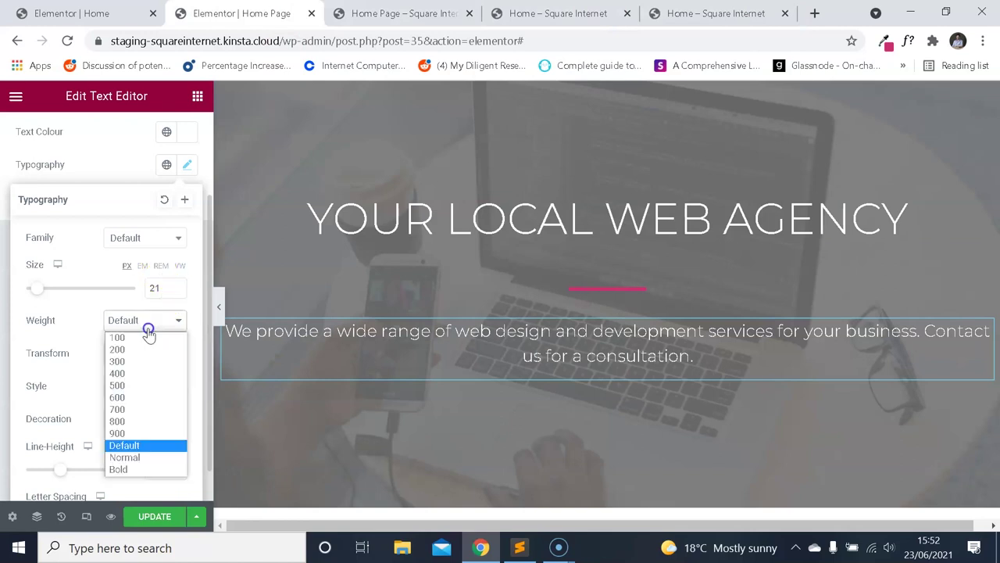
pyautogui.click(136, 386)
# Close the demo's font inspector and select the demo paragraph's lines to compare.
pyautogui.click(748, 13)
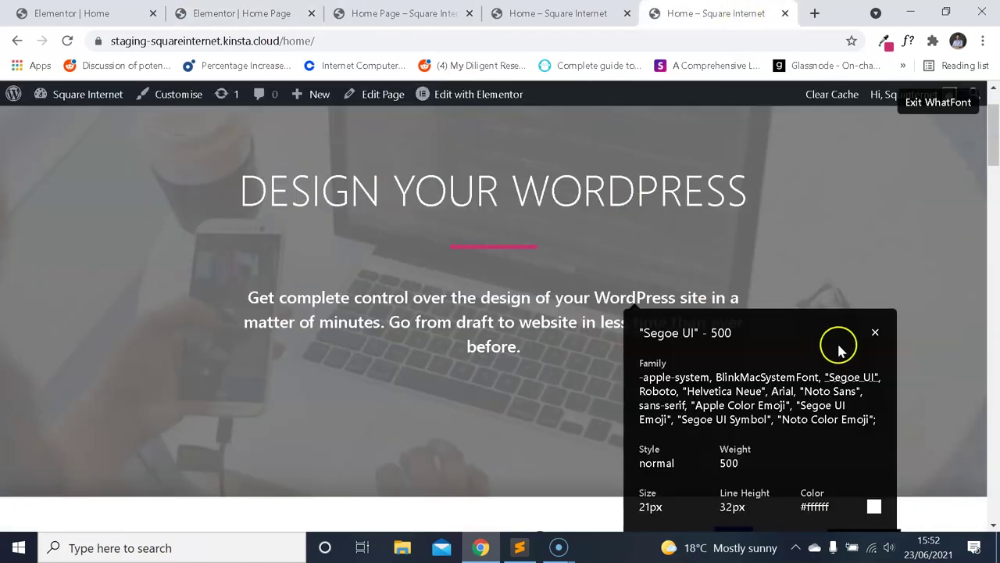
pyautogui.click(876, 334)
pyautogui.click(938, 105)
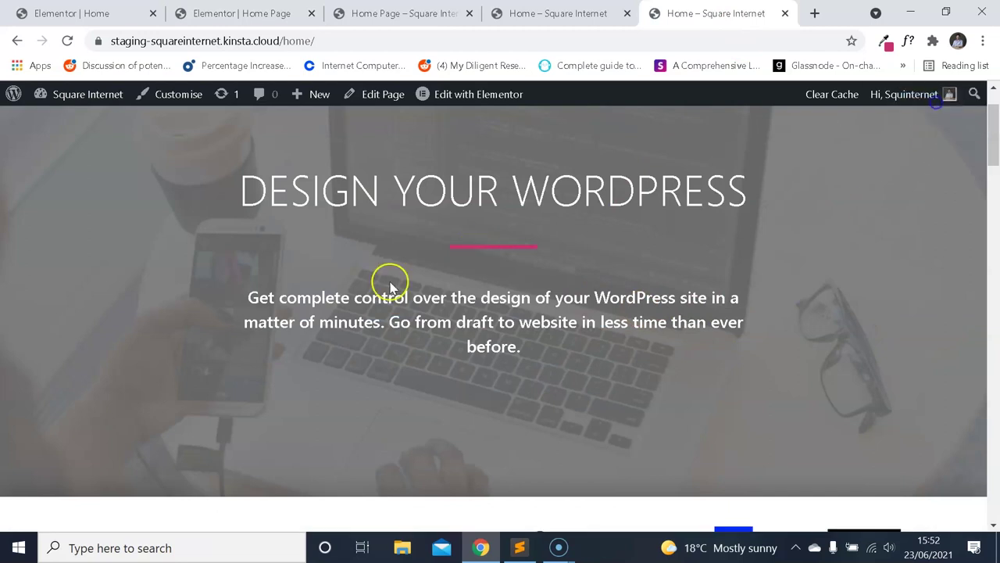
pyautogui.moveTo(260, 297); pyautogui.dragTo(653, 337)
pyautogui.moveTo(589, 344); pyautogui.dragTo(451, 327)
pyautogui.click(250, 13)
# Update the page and reload the preview to see the white paragraph.
pyautogui.click(153, 518)
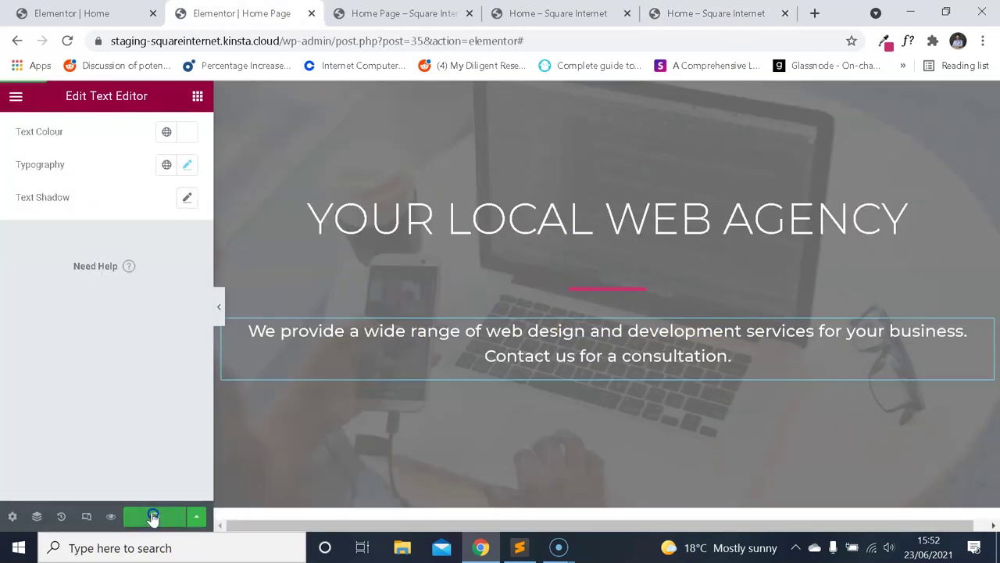
pyautogui.hotkey('ctrl', 'Tab')
pyautogui.click(66, 41)
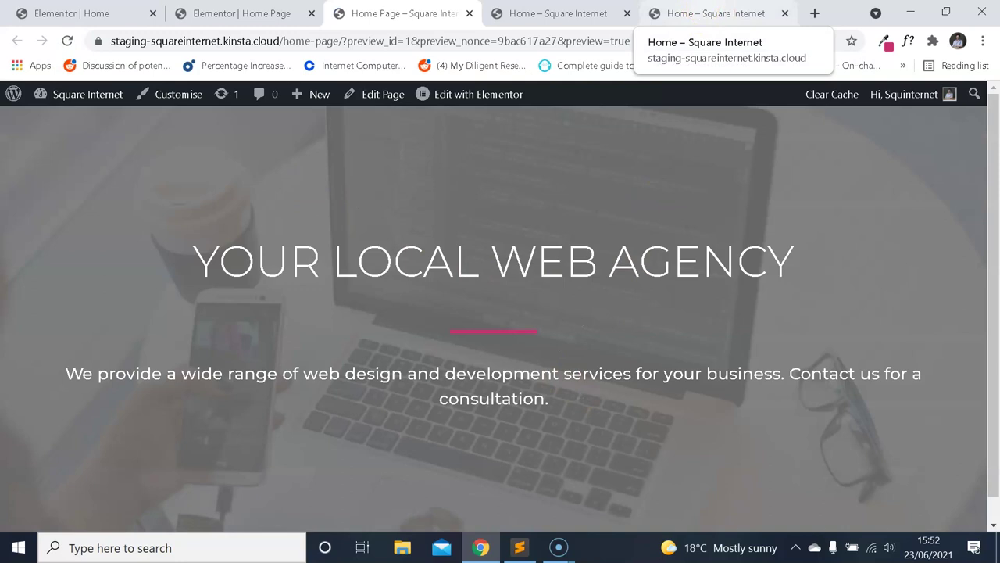
pyautogui.click(687, 8)
pyautogui.click(244, 13)
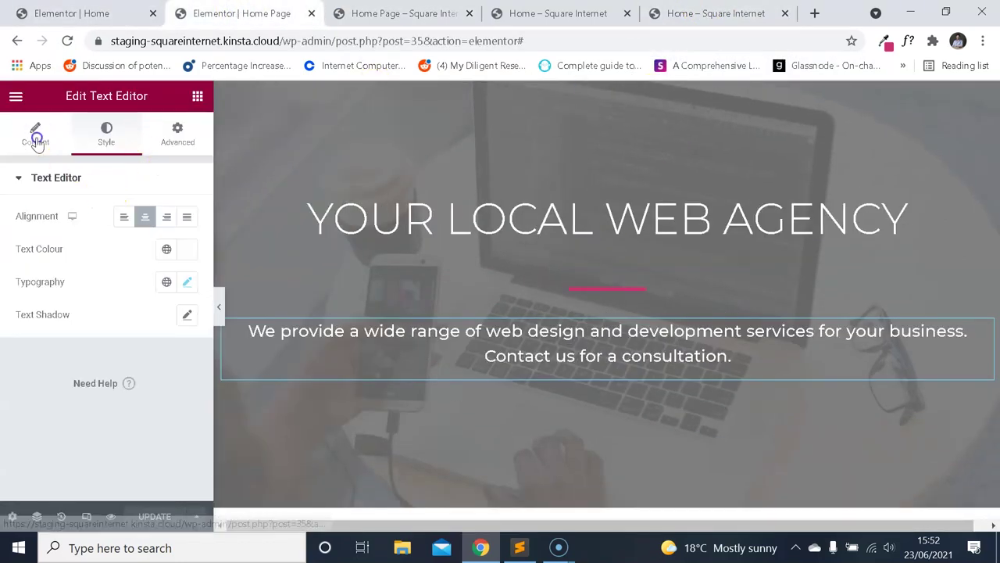
# Show the paragraph as raw HTML and check where the demo paragraph's second line begins.
pyautogui.click(36, 141)
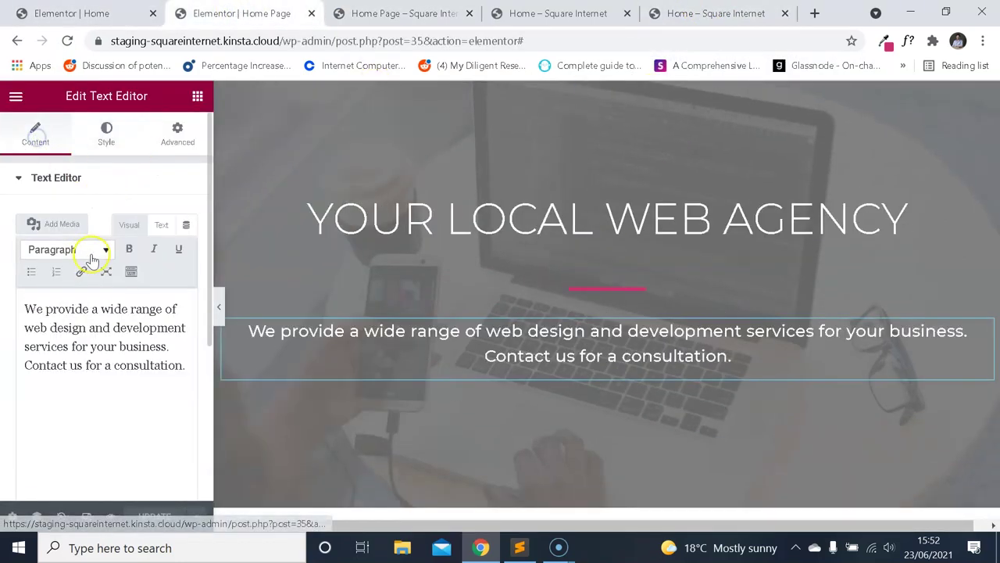
pyautogui.click(164, 225)
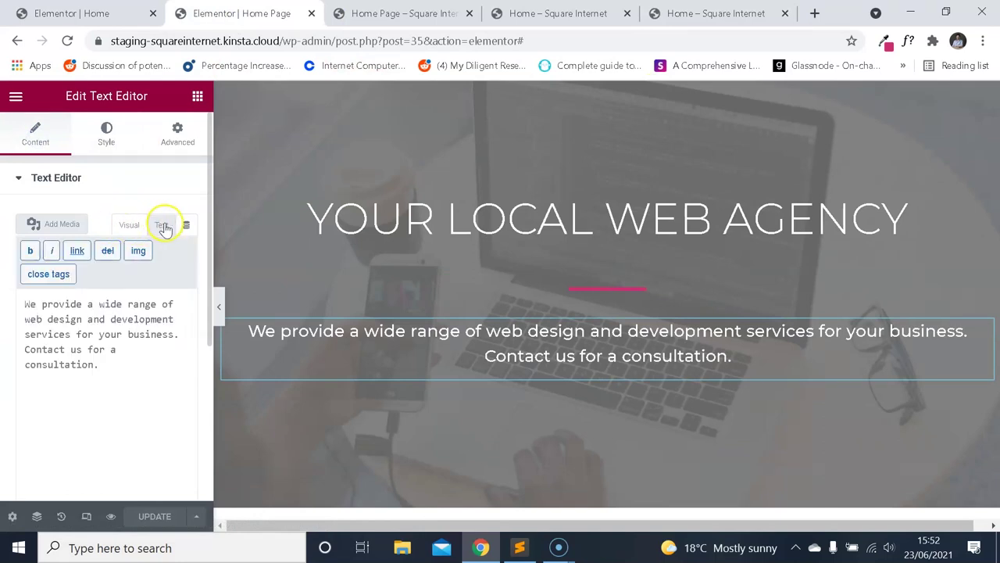
pyautogui.click(722, 12)
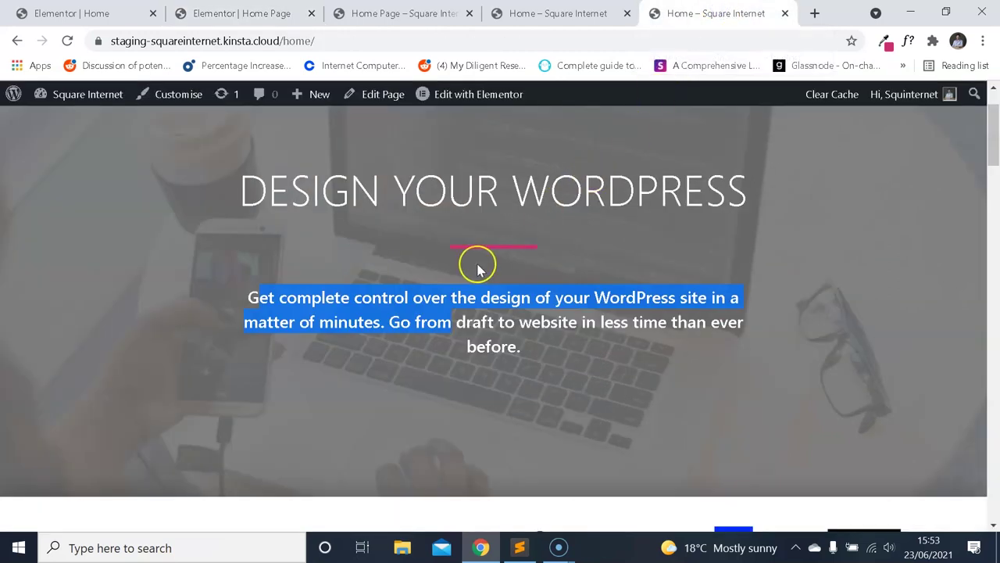
pyautogui.click(435, 314)
pyautogui.moveTo(390, 322); pyautogui.dragTo(519, 348)
pyautogui.click(381, 8)
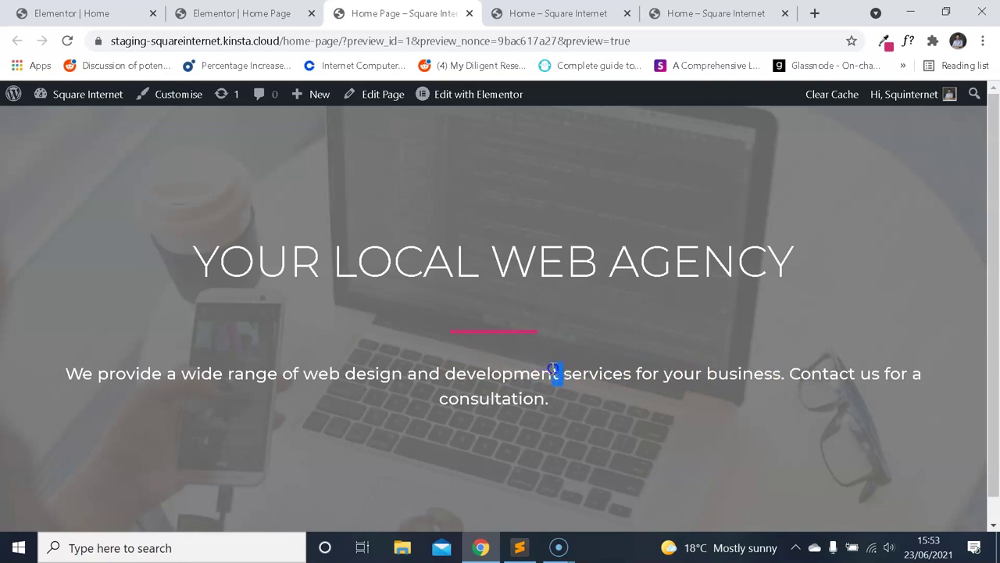
# Insert a <br> before 'services', update the page and view the preview.
pyautogui.hotkey('ctrl', 'shift', 'Tab')
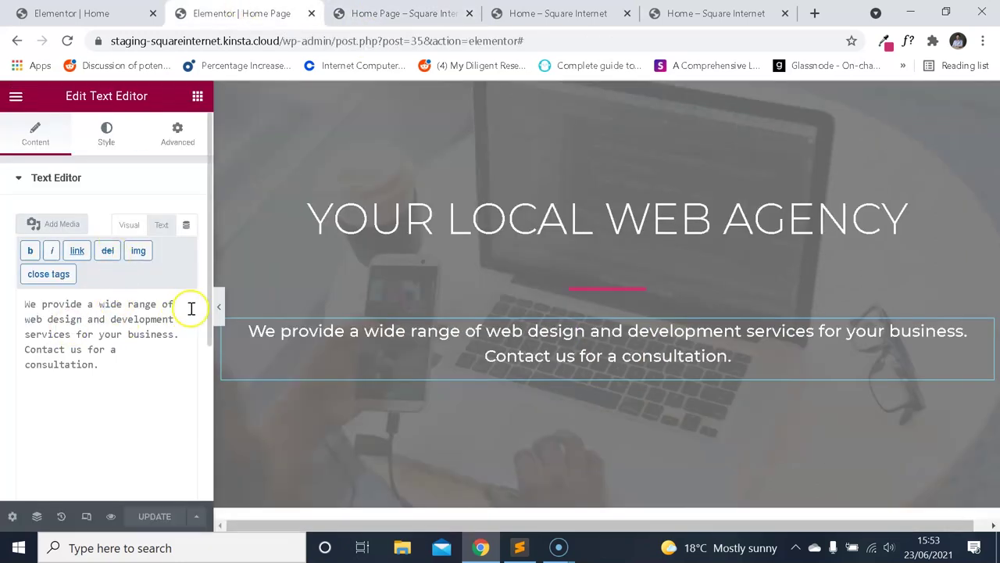
pyautogui.write('<')
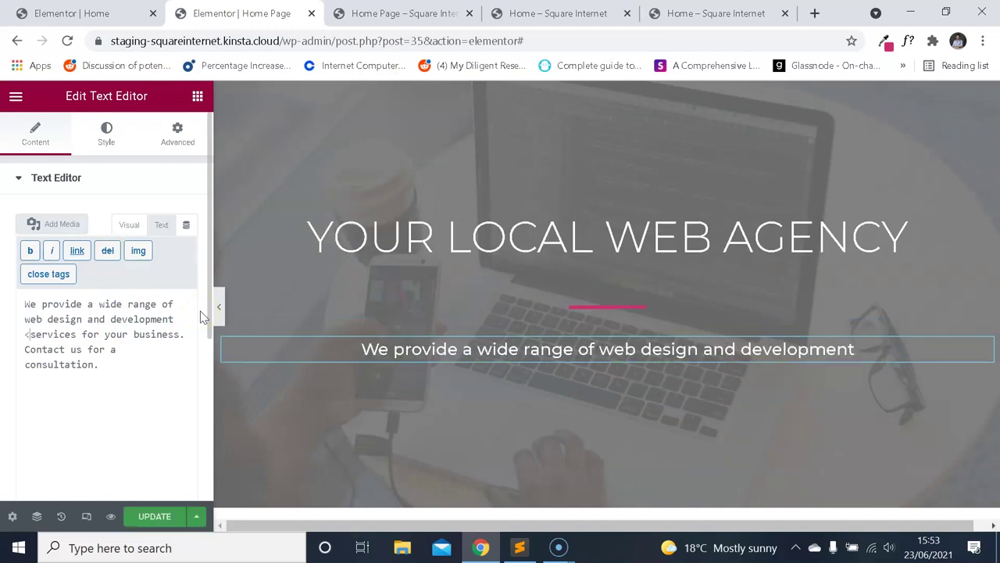
pyautogui.write('br>')
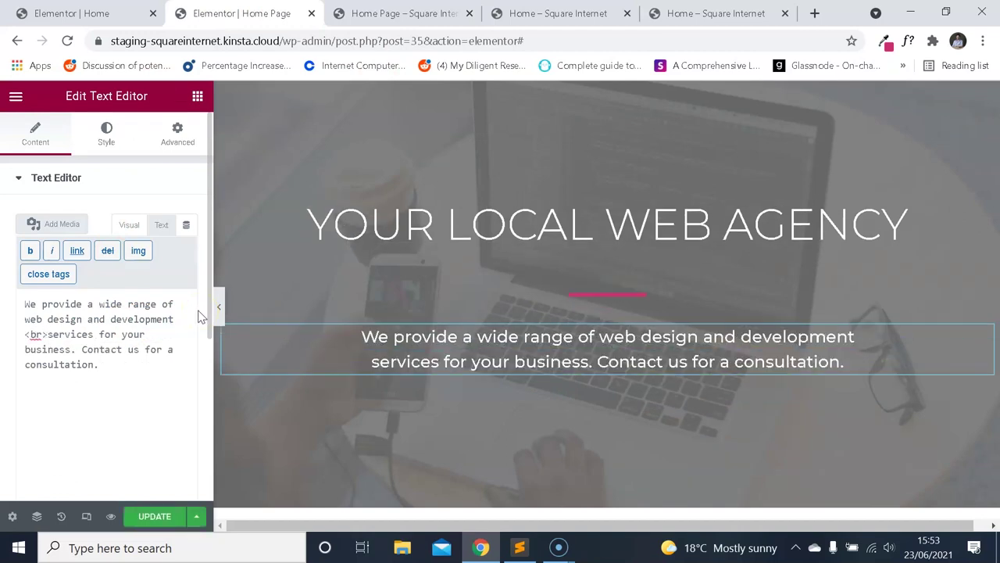
pyautogui.click(155, 516)
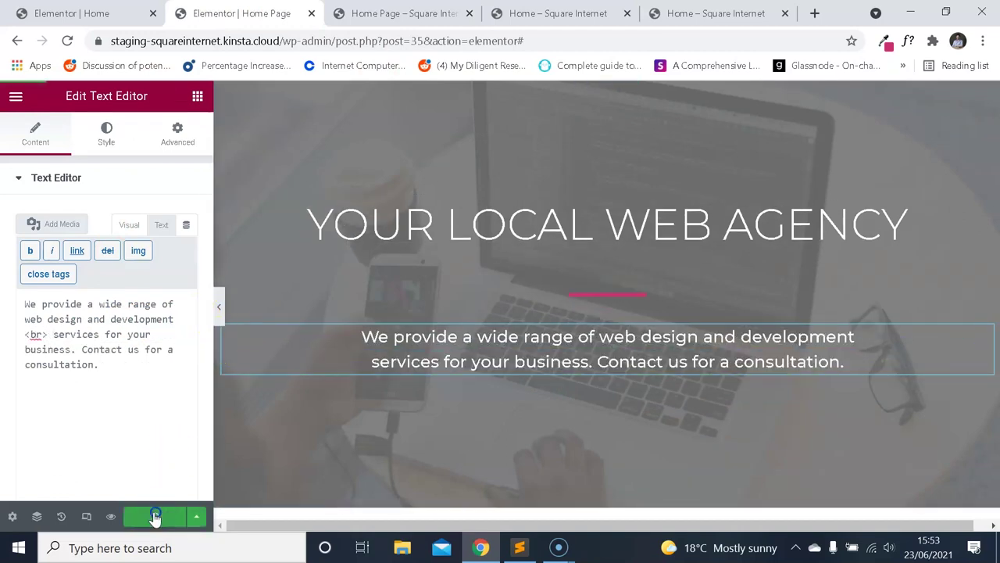
pyautogui.click(403, 13)
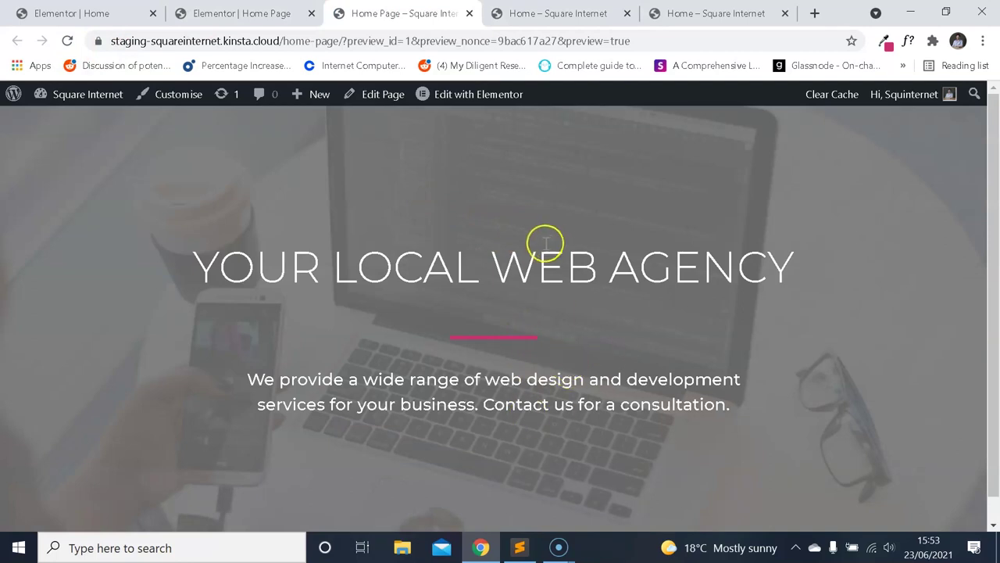
# Return to the Home Page editor and exit the typography settings subpage.
pyautogui.click(286, 18)
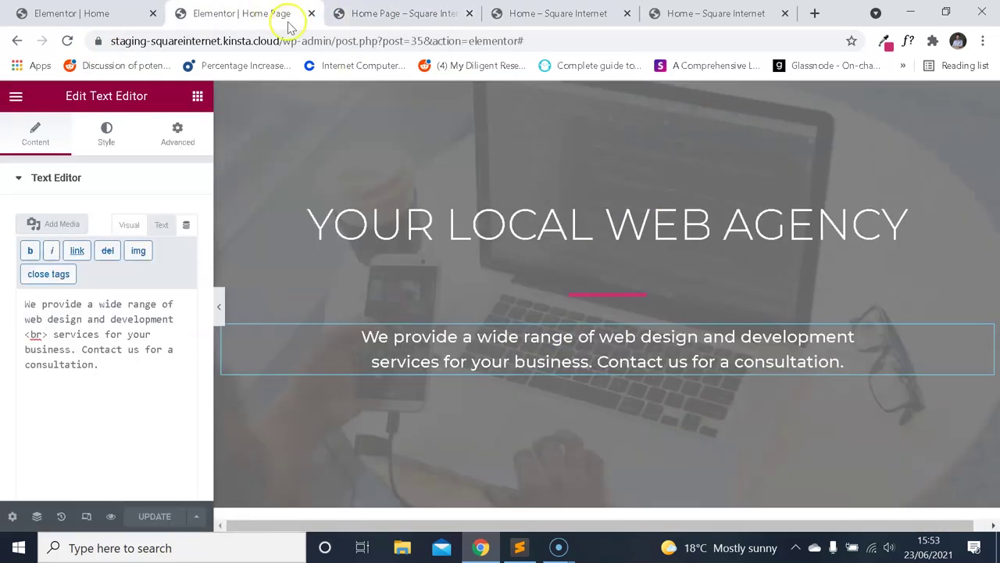
pyautogui.click(134, 16)
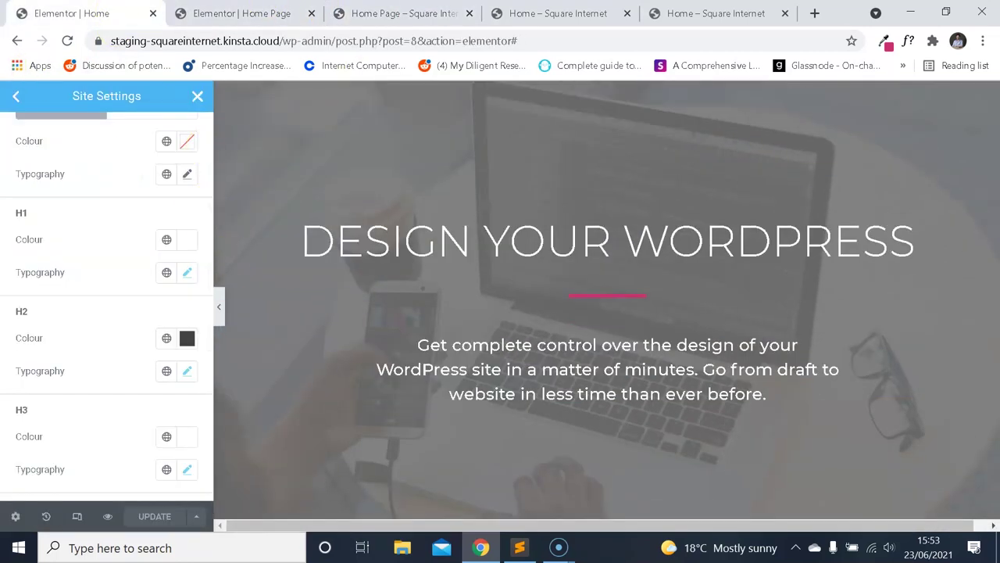
pyautogui.click(16, 96)
pyautogui.hotkey('ctrl', 'Tab')
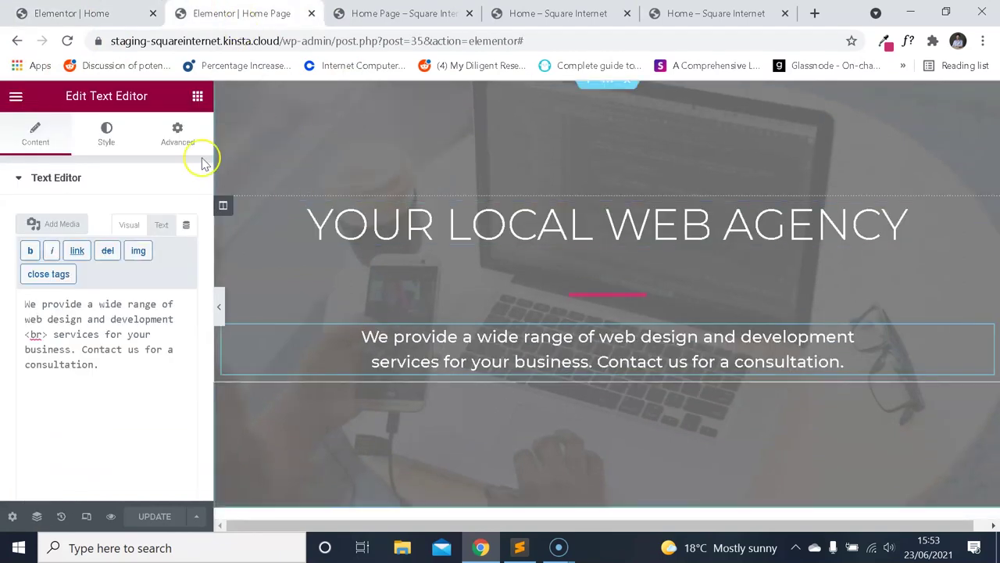
pyautogui.click(15, 95)
# Duplicate the 5 px spacer, place the copy below the pink divider, and reload the preview.
pyautogui.rightClick(613, 267)
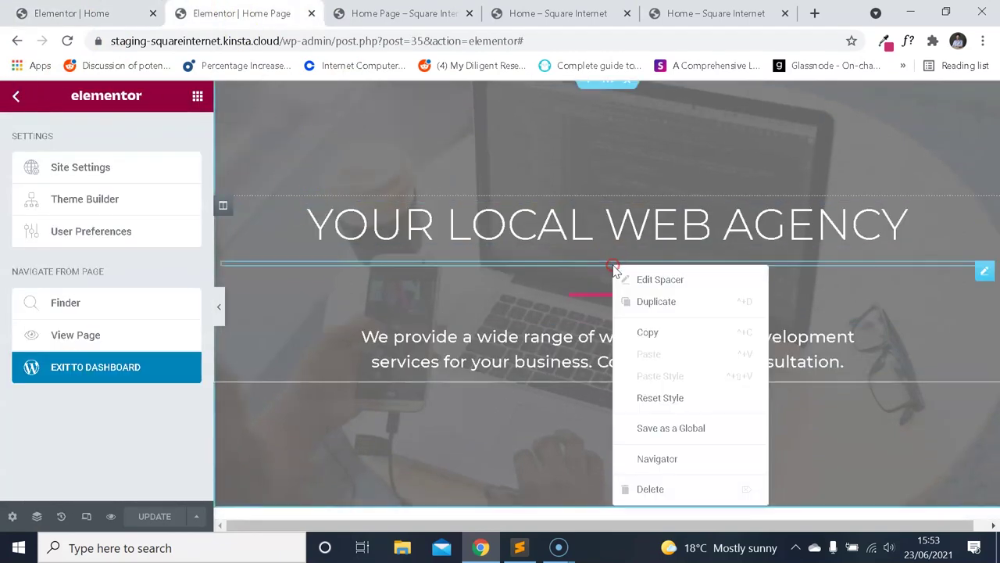
pyautogui.click(661, 300)
pyautogui.moveTo(949, 282); pyautogui.dragTo(844, 311)
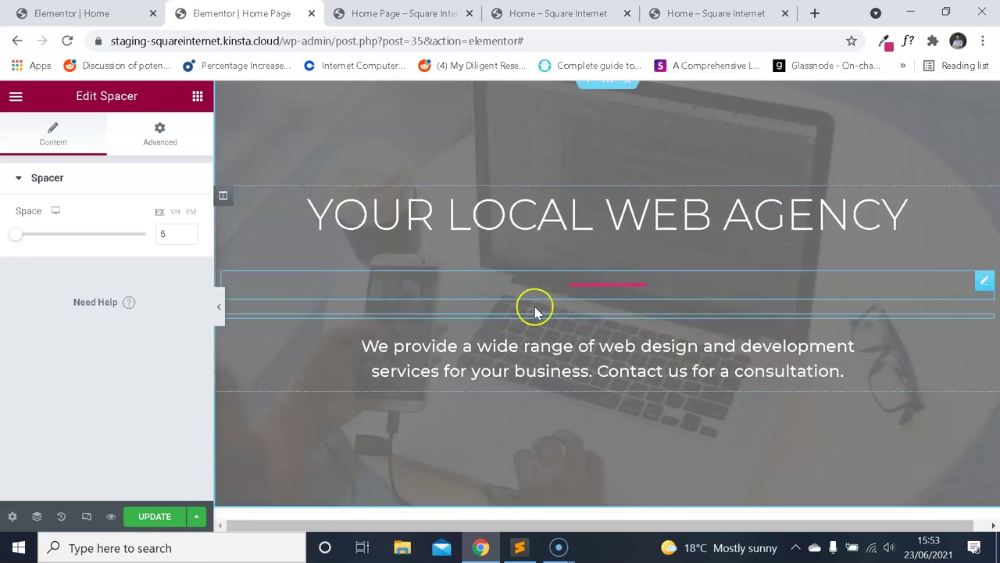
pyautogui.click(375, 13)
pyautogui.click(69, 40)
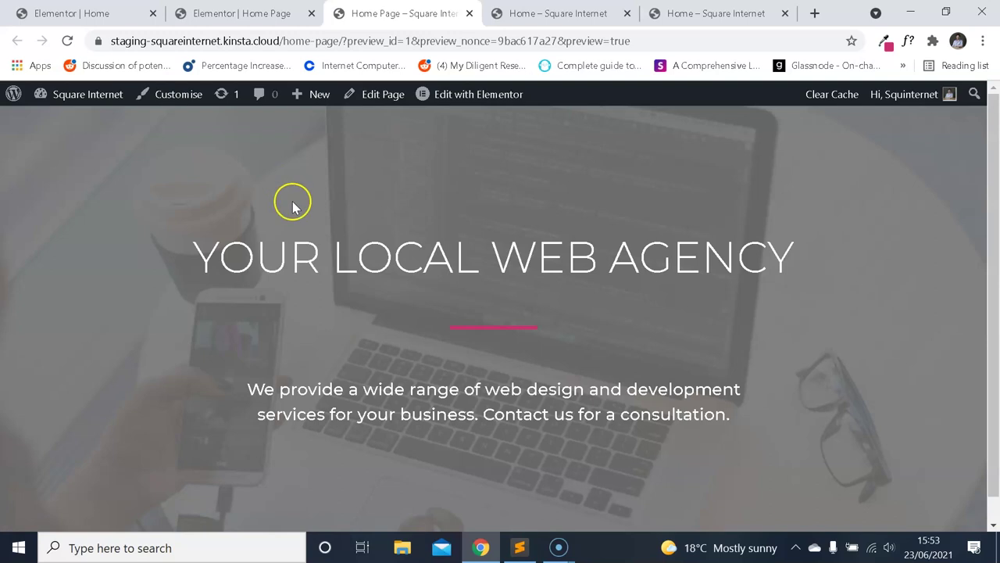
# Flip repeatedly between the rebuilt hero preview and the demo home page, then return to the editor.
pyautogui.click(678, 14)
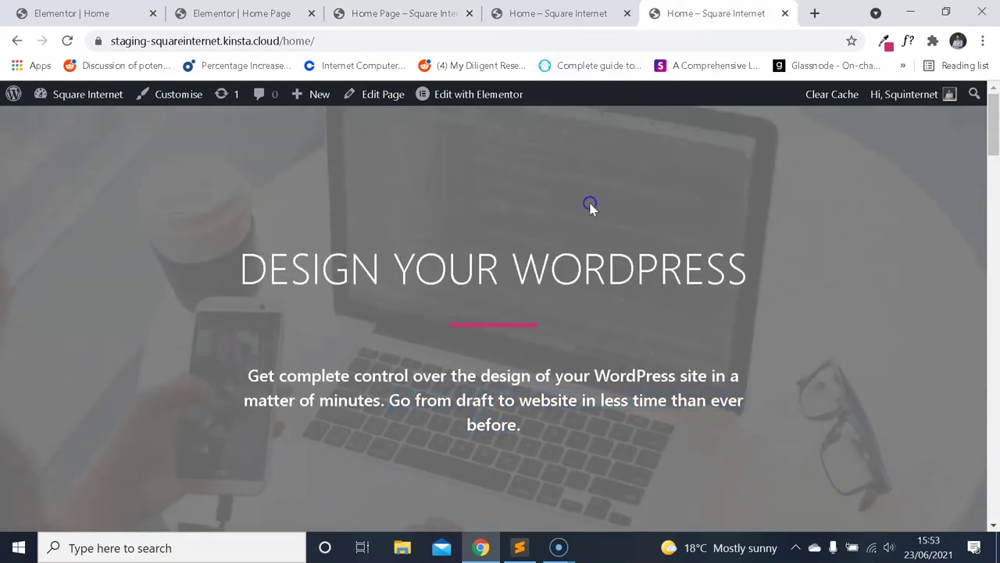
pyautogui.click(375, 14)
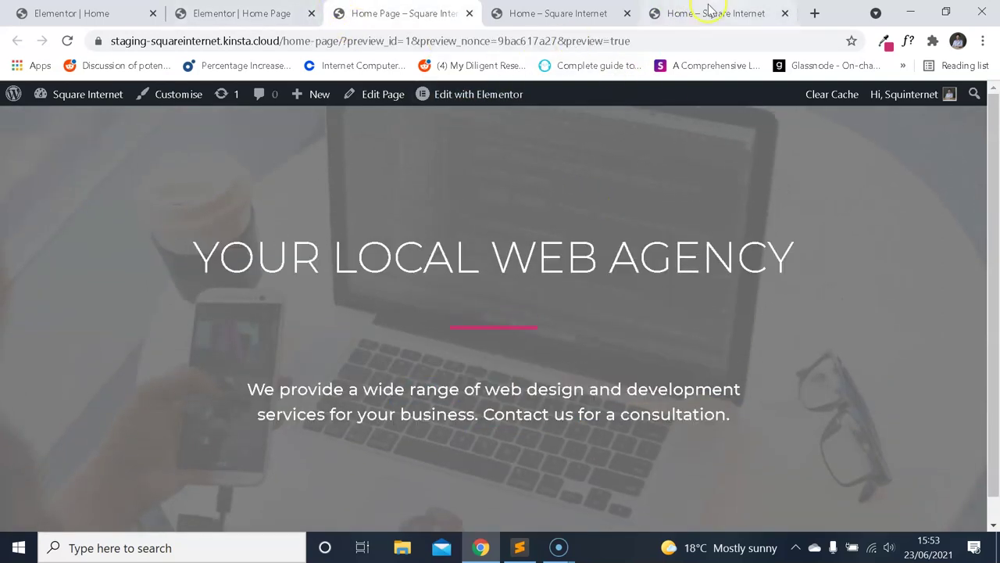
pyautogui.click(707, 14)
pyautogui.click(452, 14)
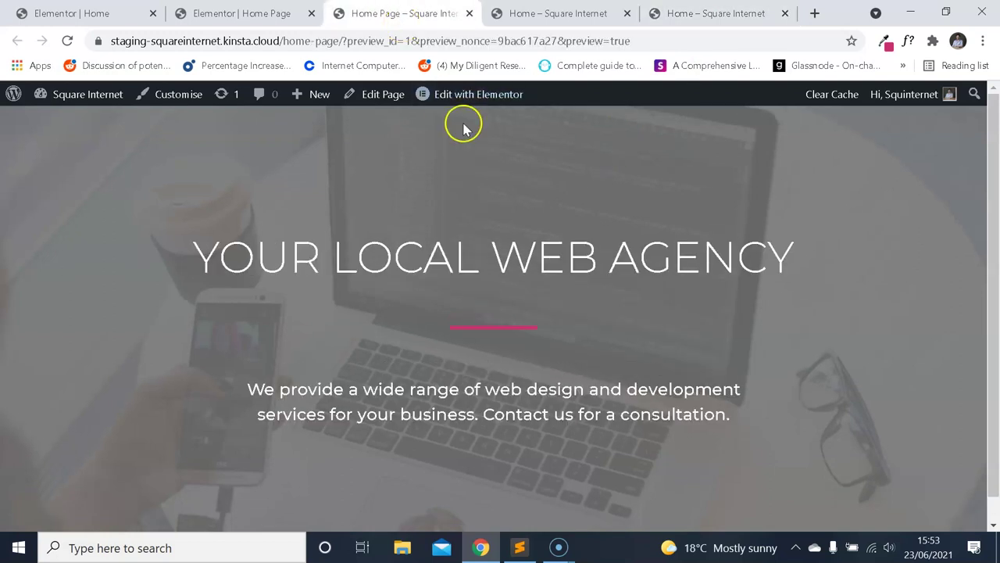
pyautogui.click(715, 14)
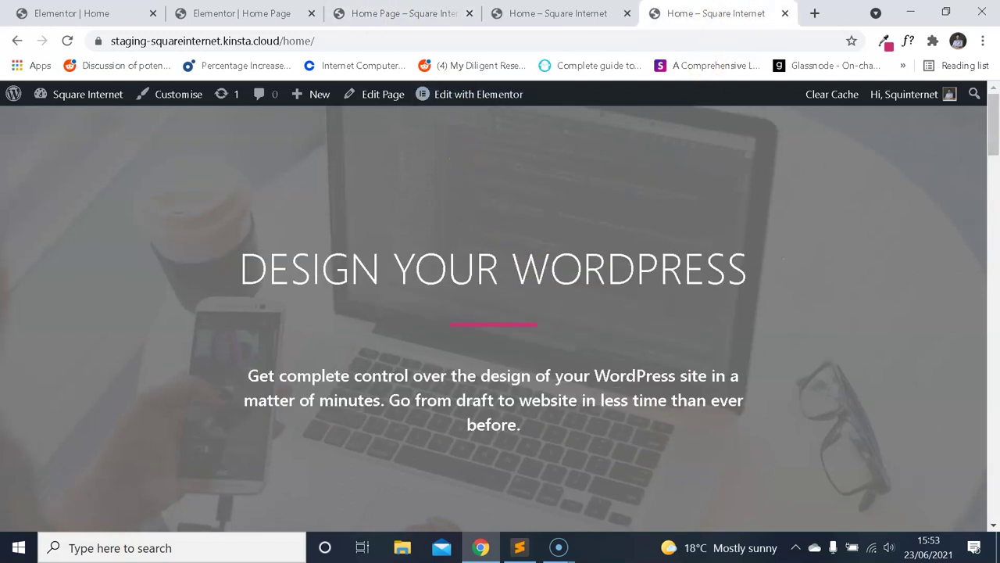
pyautogui.click(452, 14)
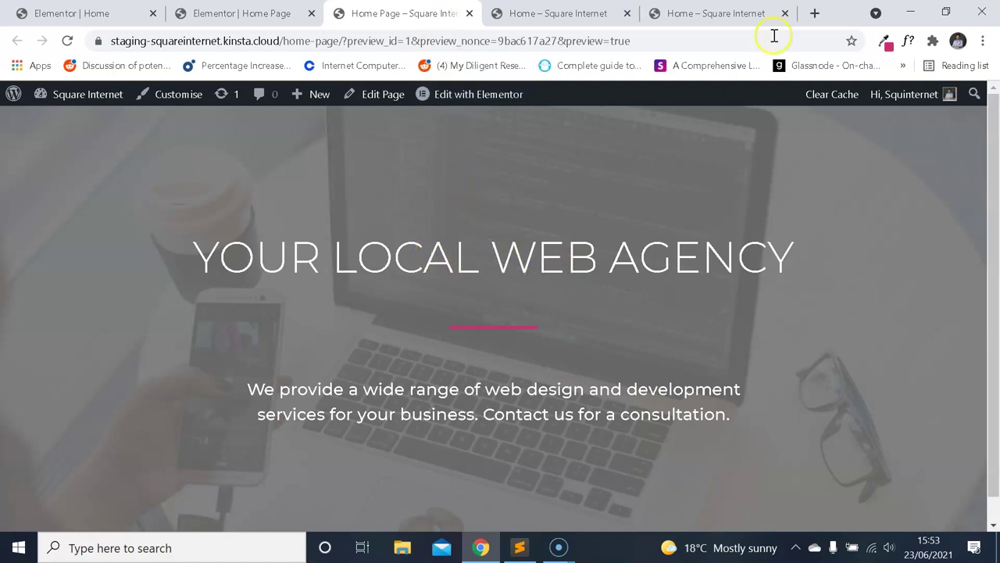
pyautogui.click(688, 15)
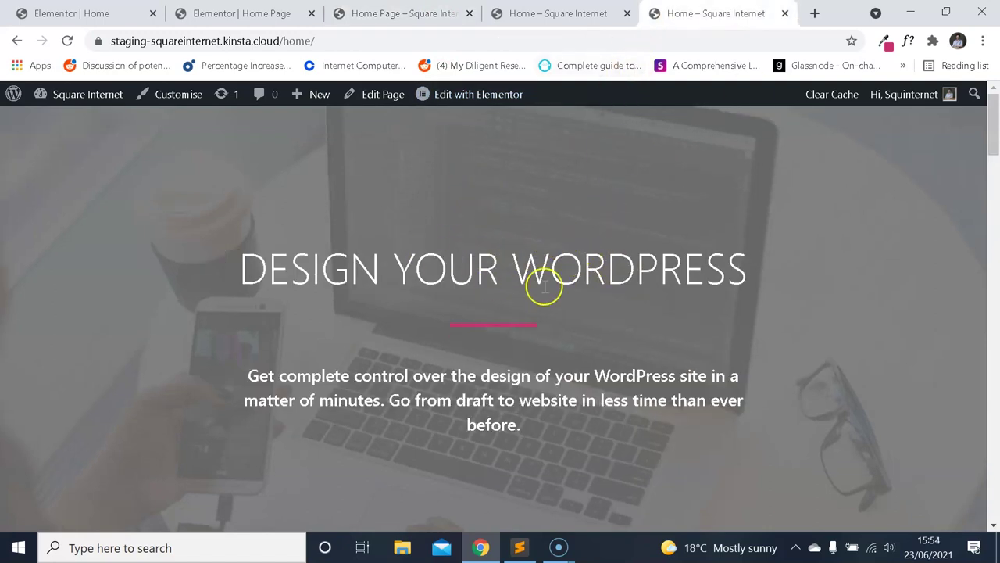
pyautogui.click(405, 14)
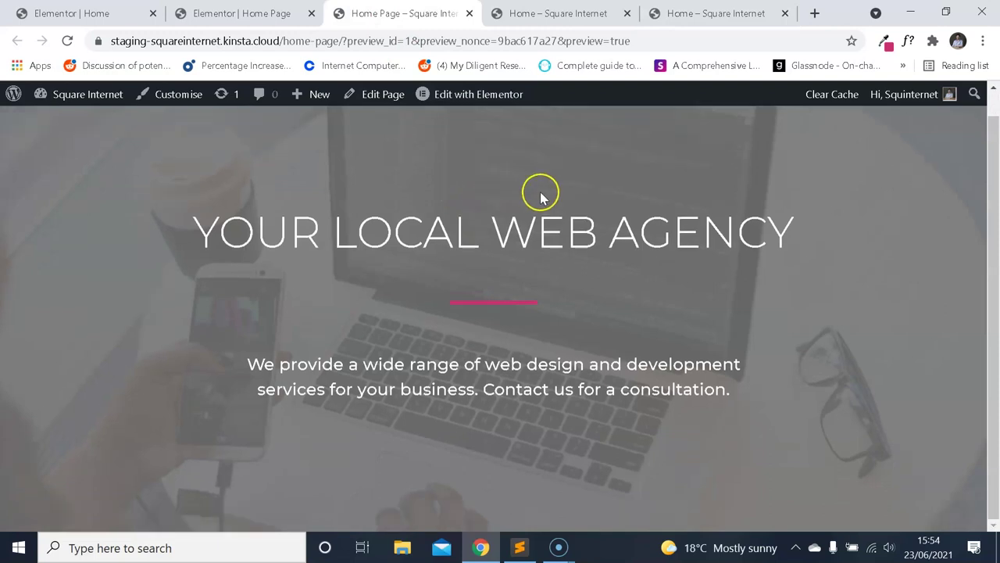
pyautogui.click(693, 16)
pyautogui.click(404, 15)
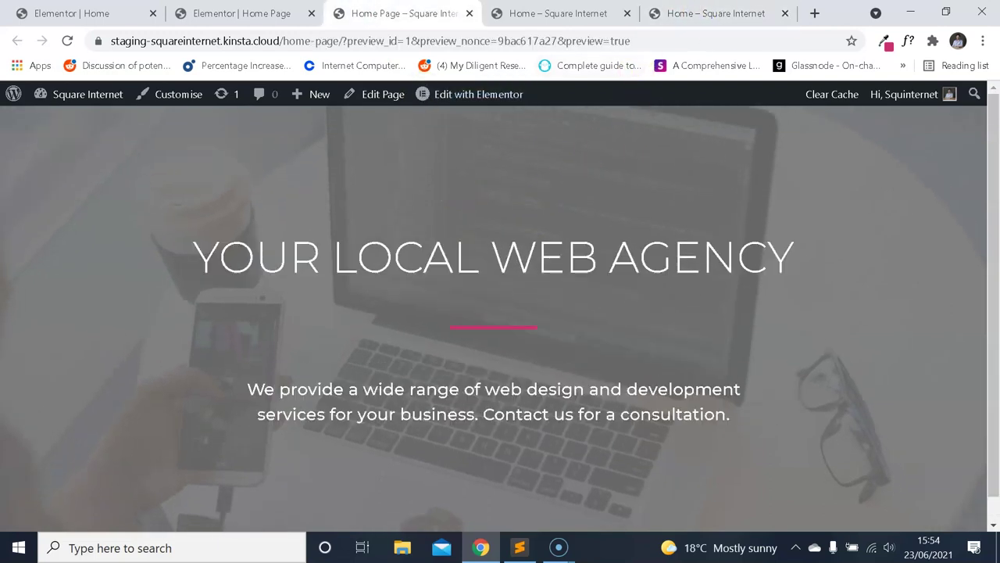
pyautogui.hotkey('ctrl', '5')
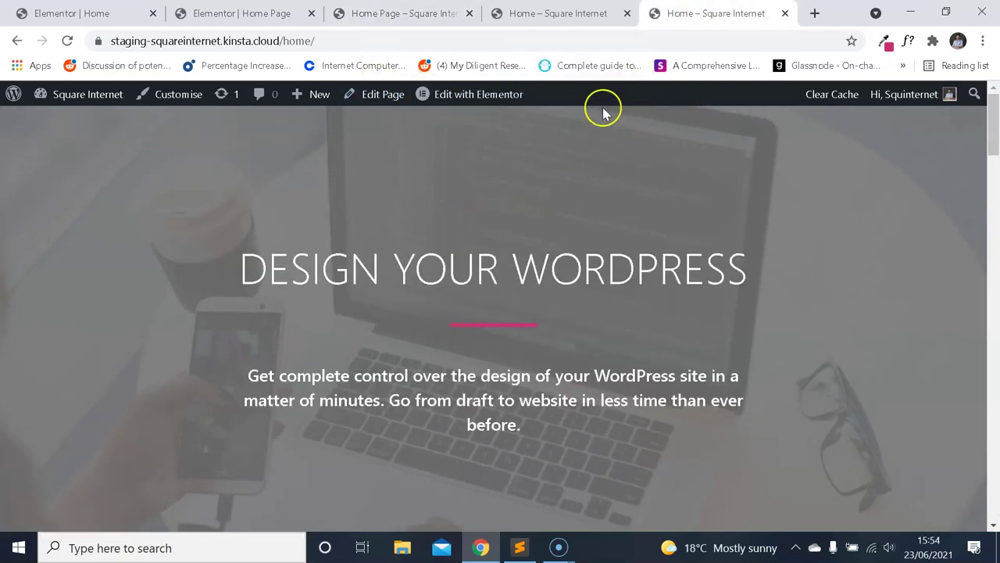
pyautogui.hotkey('ctrl', '3')
pyautogui.hotkey('ctrl', '2')
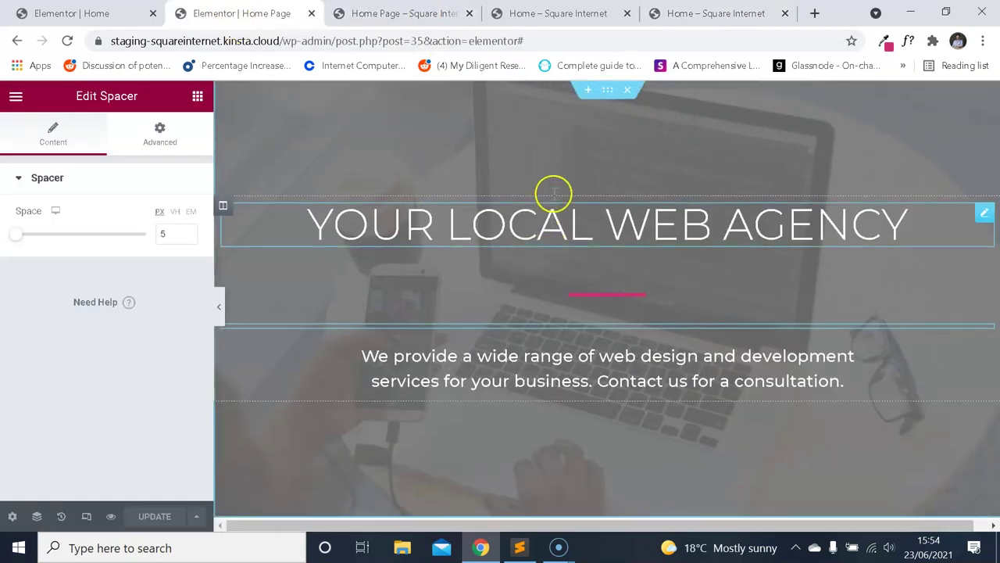
# Preview the hero at 320 px mobile width, where the heading wraps onto four lines.
pyautogui.click(86, 516)
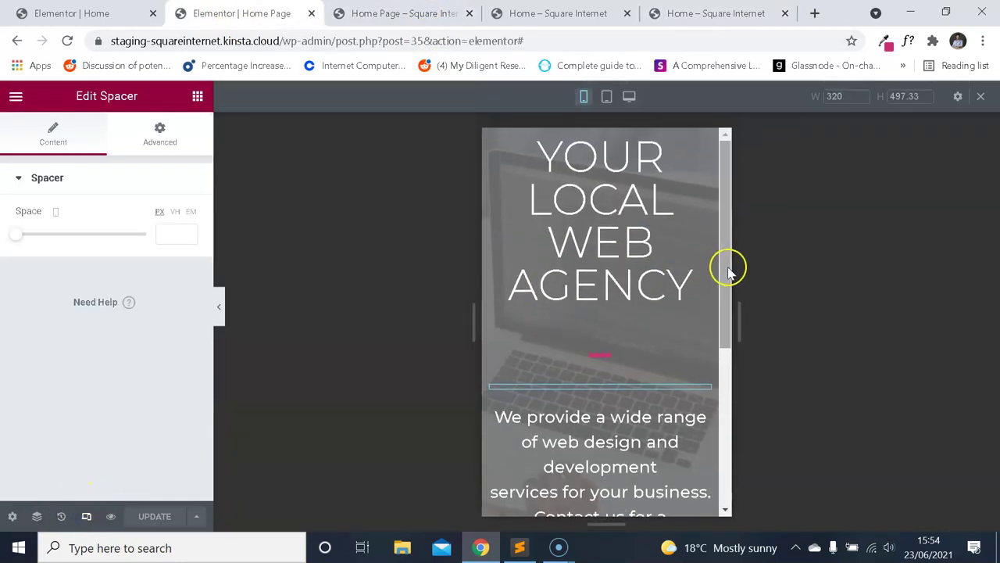
pyautogui.scroll(-2, 611, 304)
pyautogui.scroll(2, 614, 299)
pyautogui.scroll(1, 615, 295)
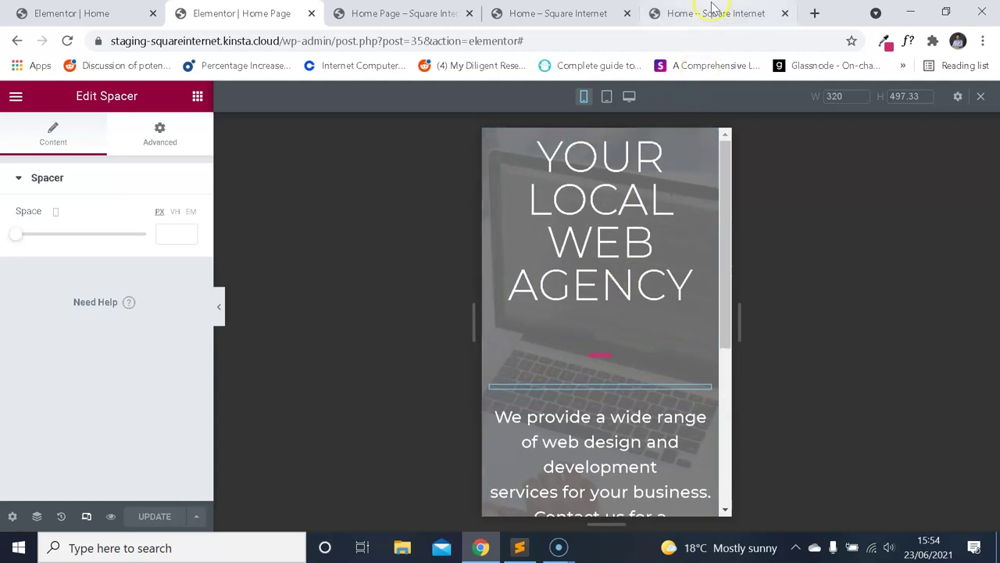
# Compare with the demo home page, then view the rebuilt 'Home Page – Square Internet' preview.
pyautogui.hotkey('ctrl', '5')
pyautogui.click(539, 13)
pyautogui.moveTo(269, 13); pyautogui.dragTo(258, 12)
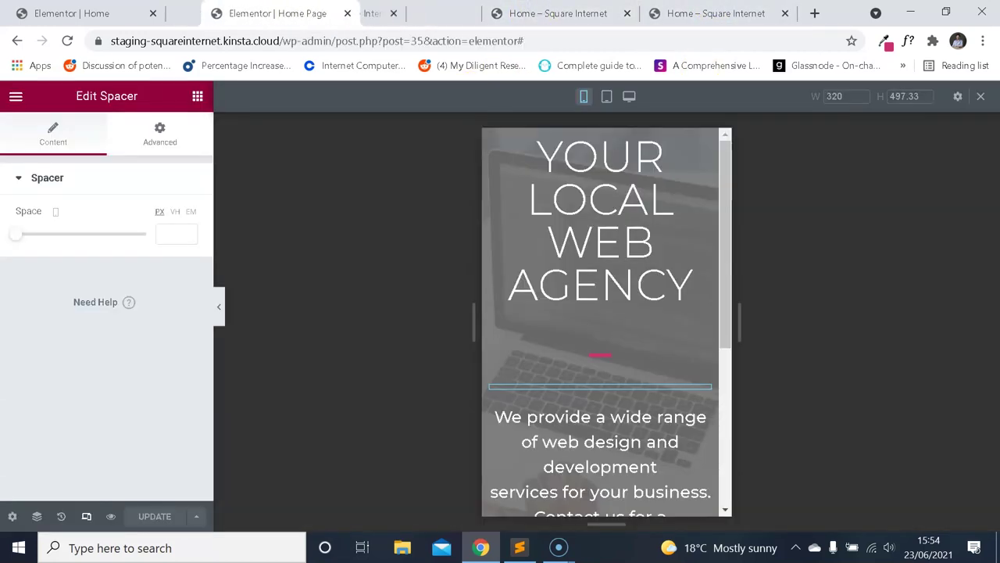
pyautogui.click(399, 14)
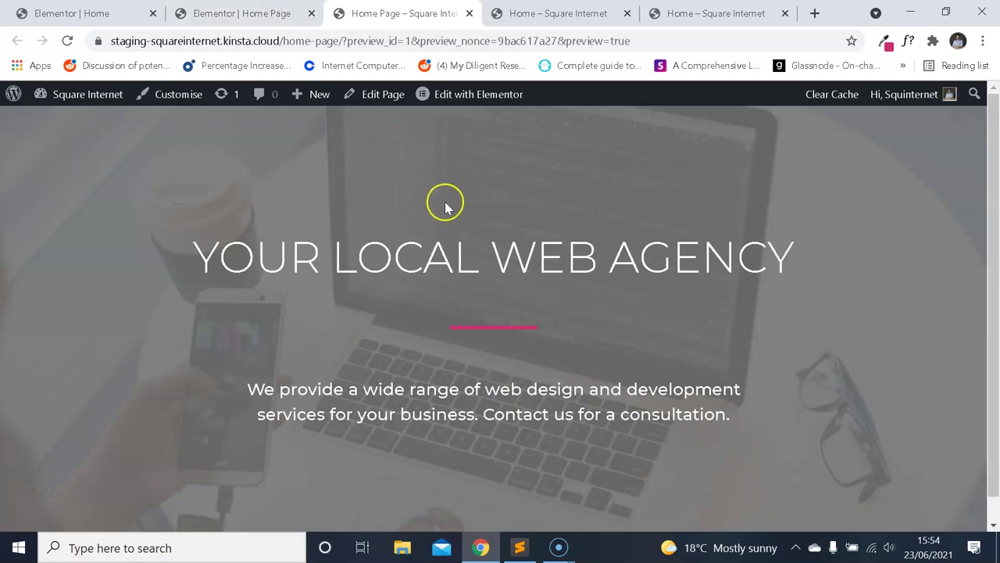
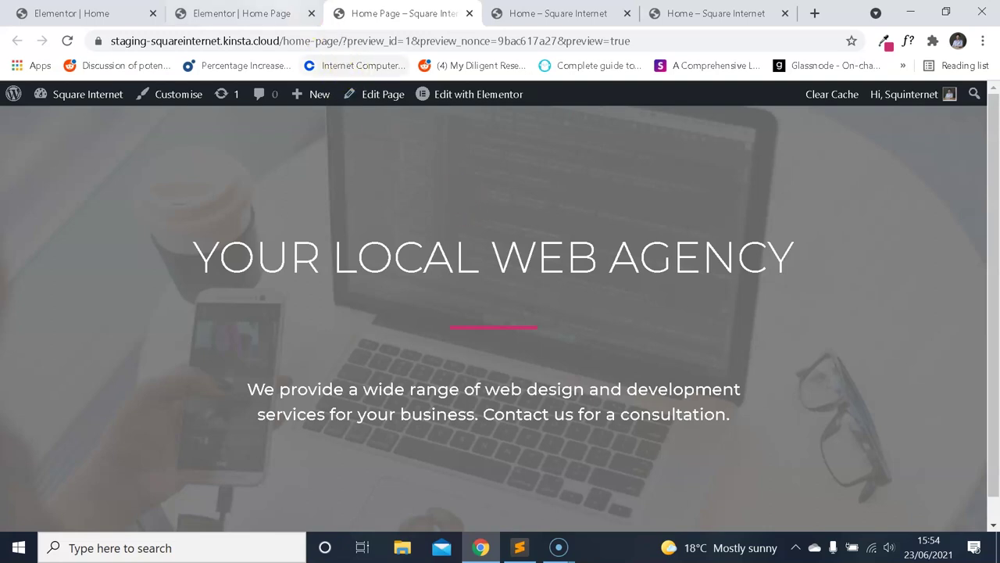
# Load the staging site address and go to its WordPress dashboard.
pyautogui.click(286, 22)
pyautogui.click(140, 15)
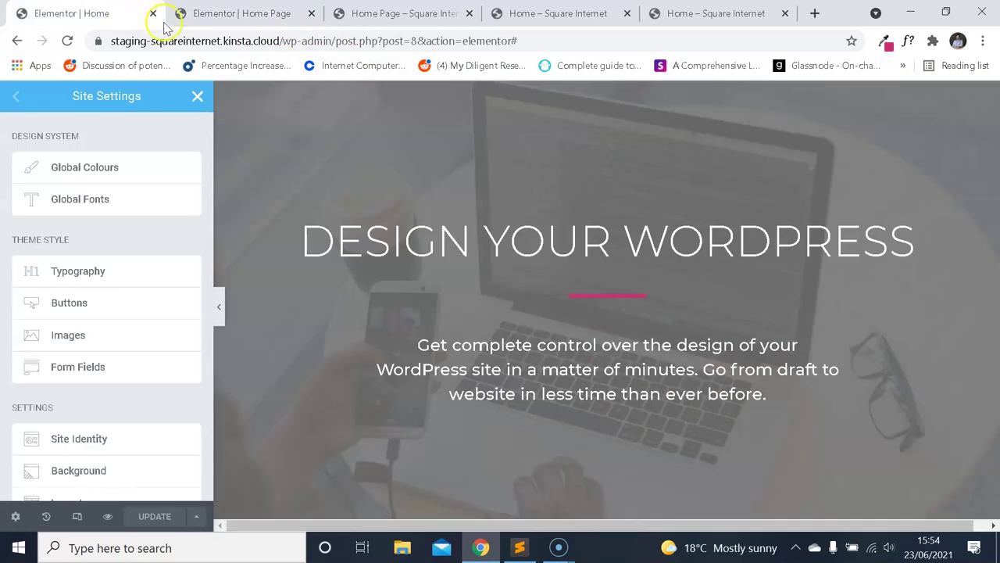
pyautogui.click(148, 40)
pyautogui.write('sta')
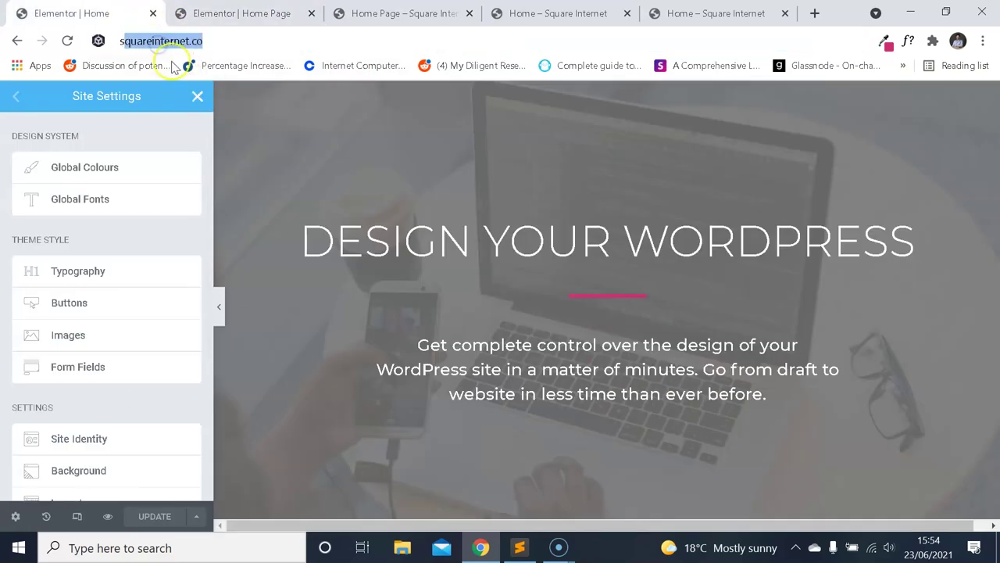
pyautogui.press('Return')
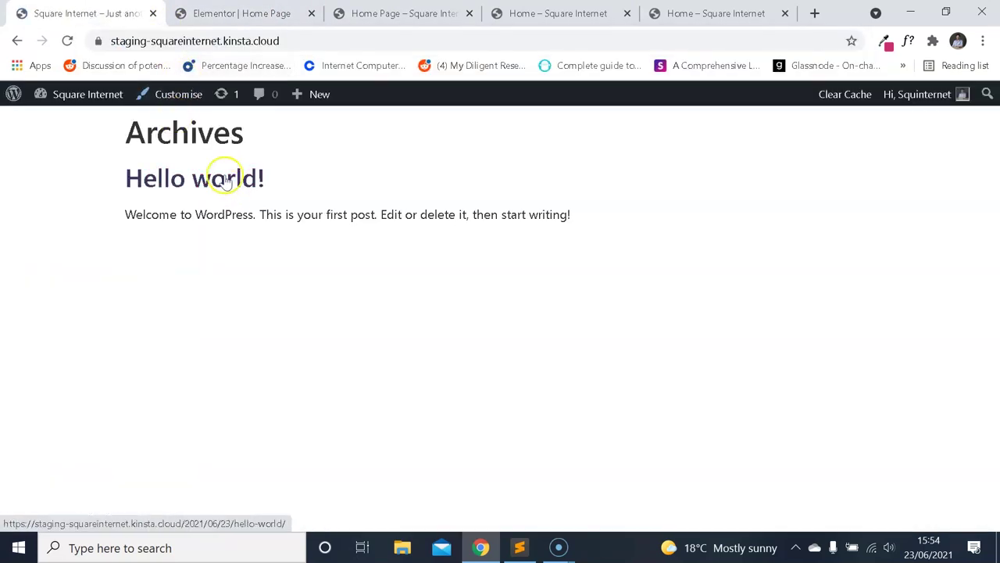
pyautogui.moveTo(88, 94)
pyautogui.click(101, 118)
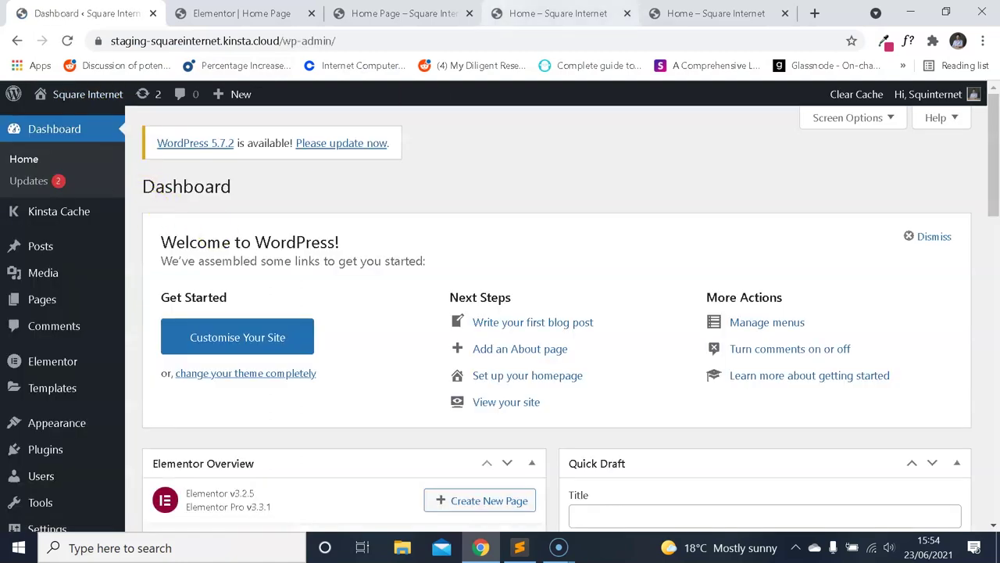
# From the dashboard's Pages list, open Home Page with Edit with Elementor.
pyautogui.click(711, 13)
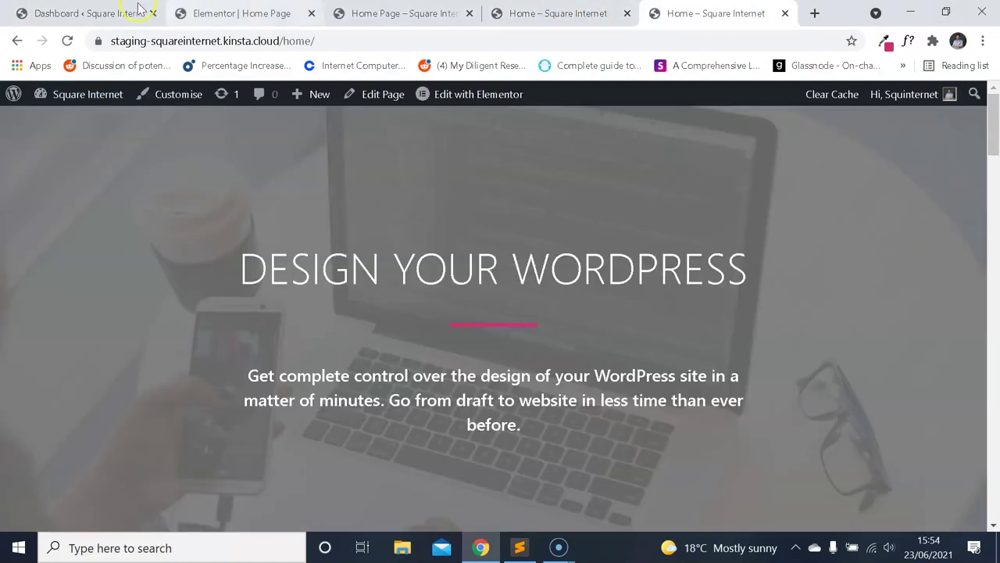
pyautogui.click(86, 13)
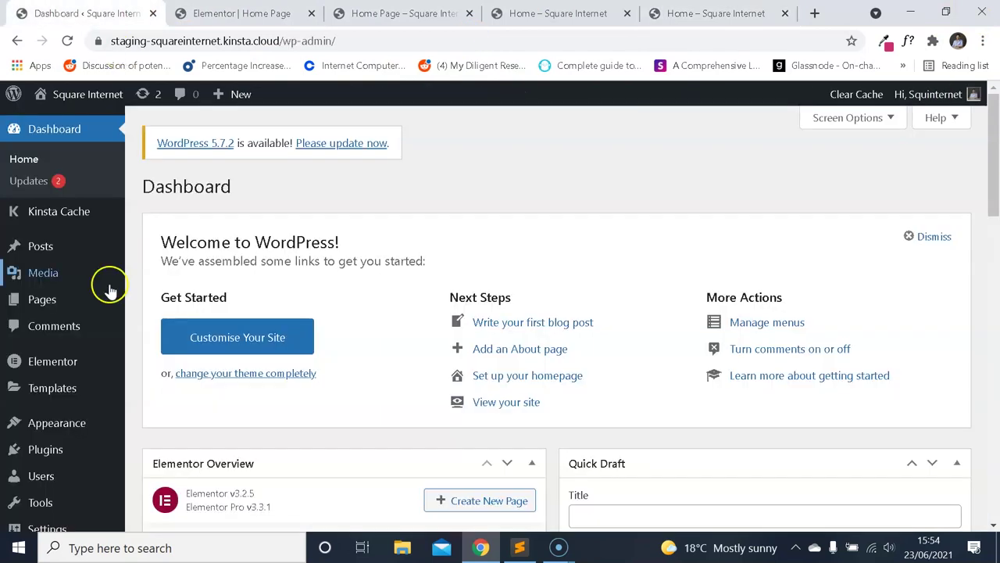
pyautogui.click(41, 300)
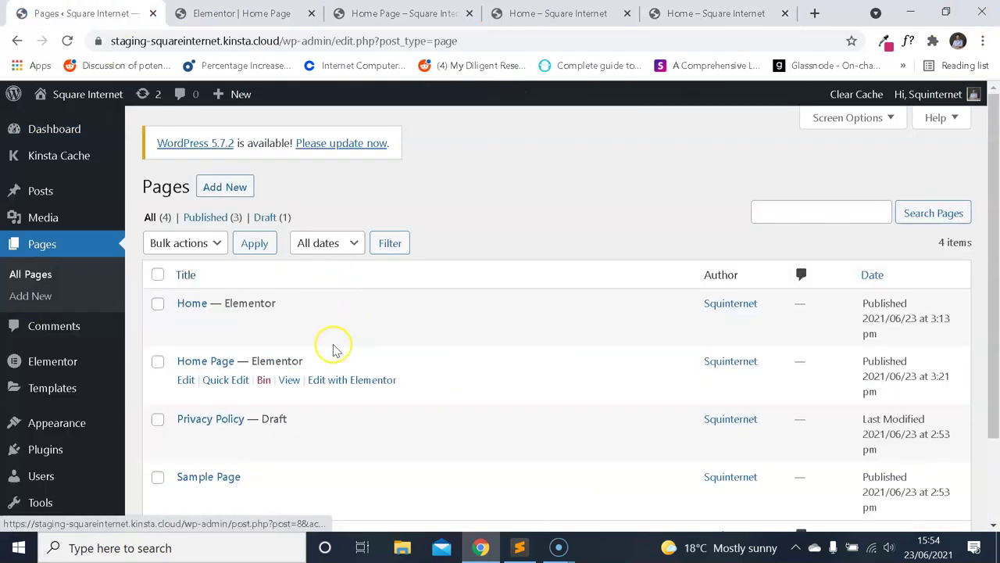
pyautogui.click(342, 321)
pyautogui.hotkey('ctrl', 'Tab')
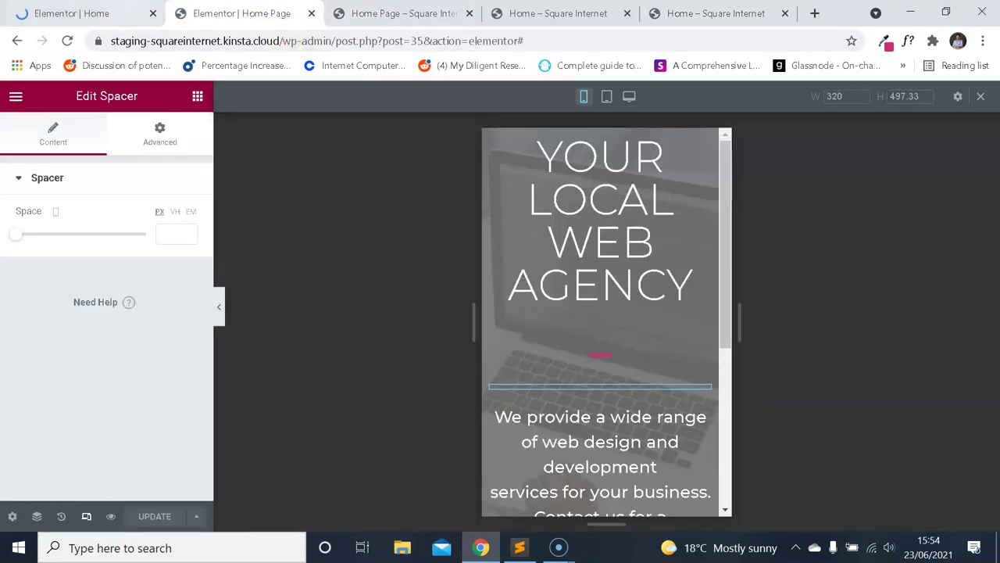
# Preview the older 'Elementor | Home' page at mobile width and scroll through it.
pyautogui.click(75, 11)
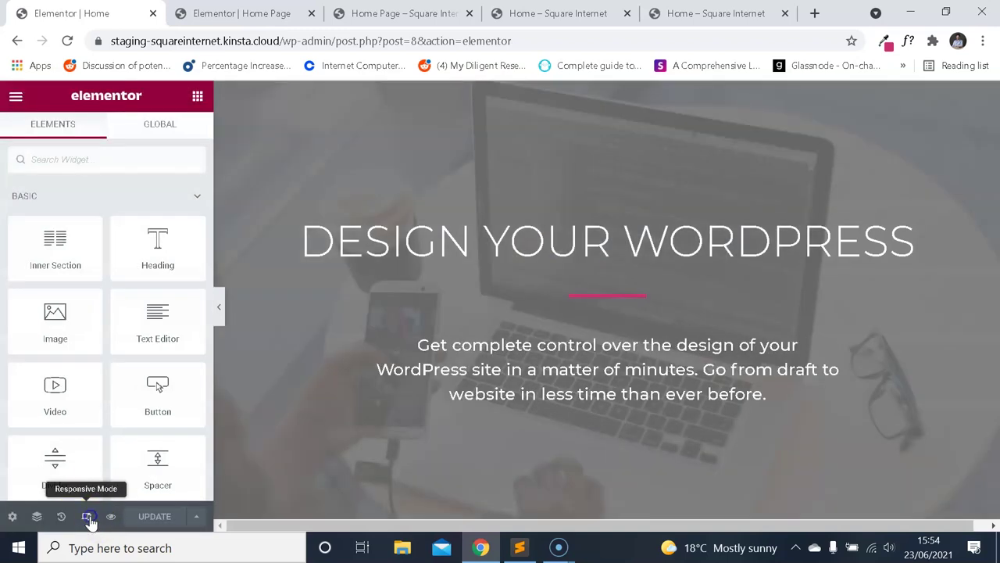
pyautogui.click(88, 517)
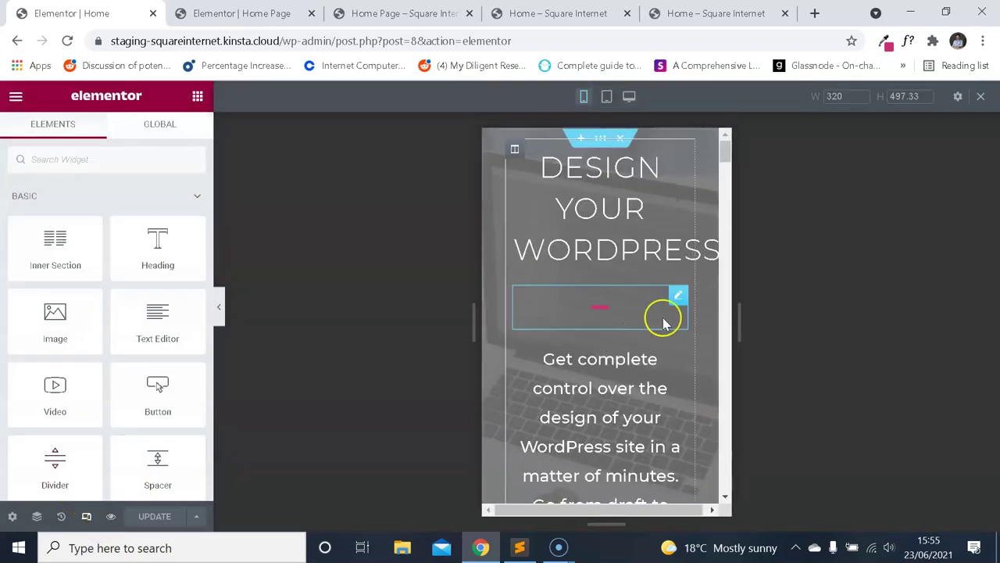
pyautogui.scroll(-3, 663, 324)
pyautogui.scroll(3, 650, 323)
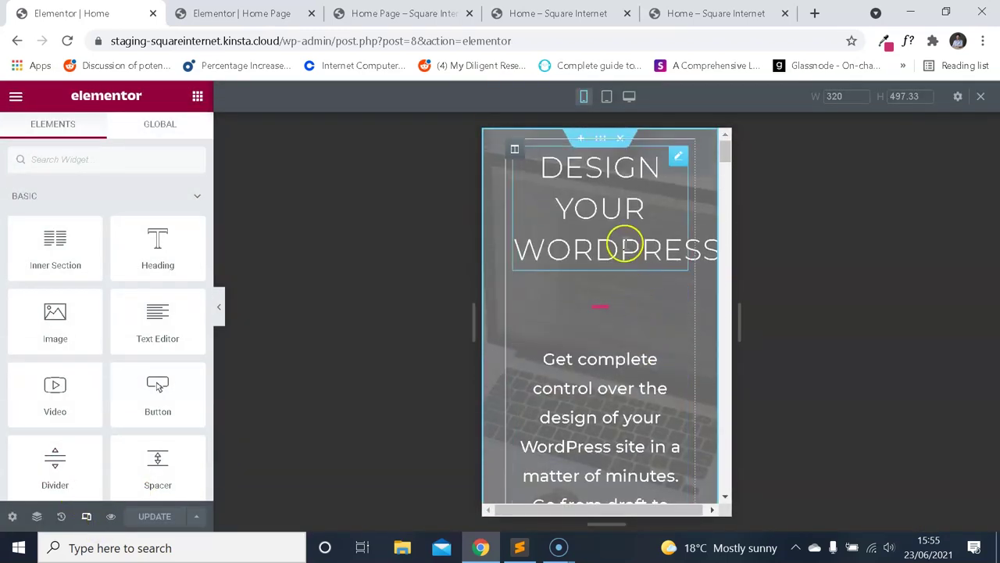
pyautogui.scroll(-1, 636, 229)
pyautogui.scroll(1, 635, 242)
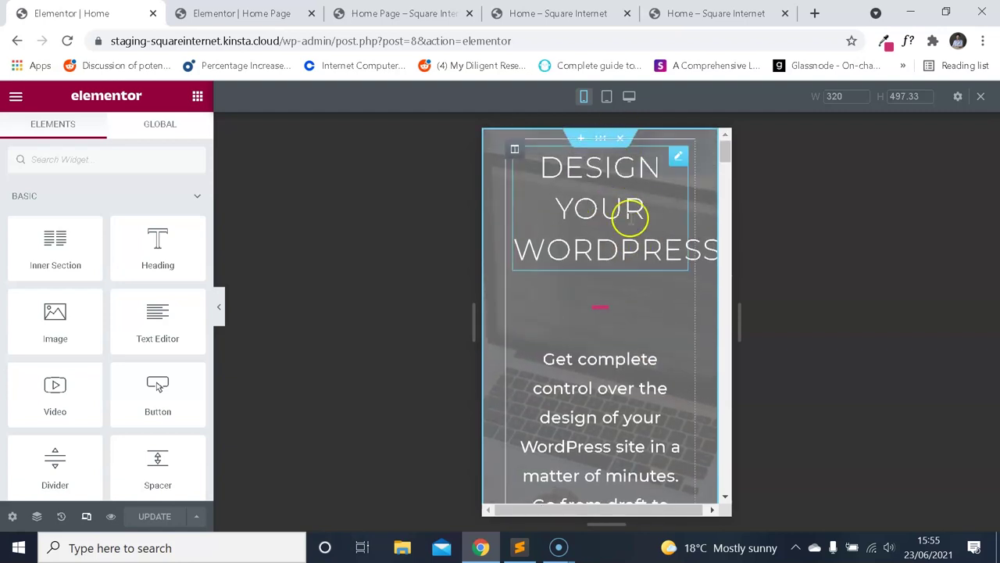
pyautogui.scroll(-1, 686, 288)
pyautogui.scroll(-1, 648, 226)
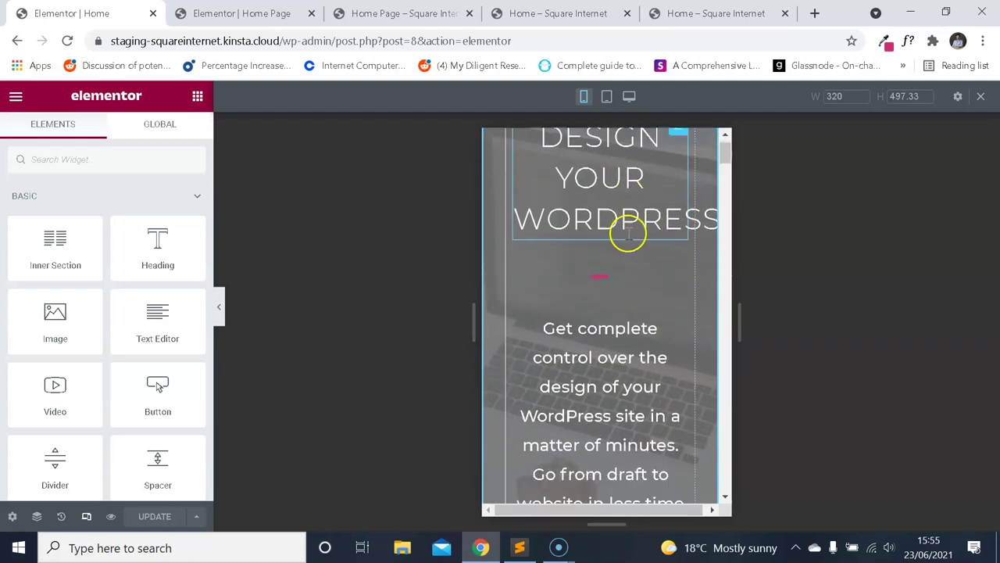
# Switch back to the Home Page editor and scroll its preview.
pyautogui.click(286, 13)
pyautogui.scroll(-2, 625, 281)
pyautogui.scroll(2, 617, 258)
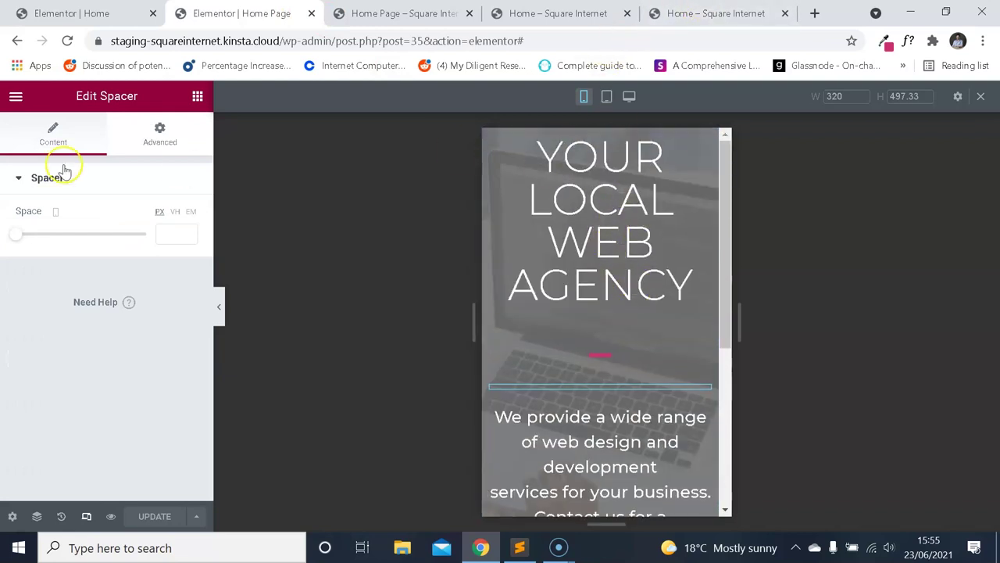
# Open Site Settings and browse its global Typography panel.
pyautogui.click(15, 98)
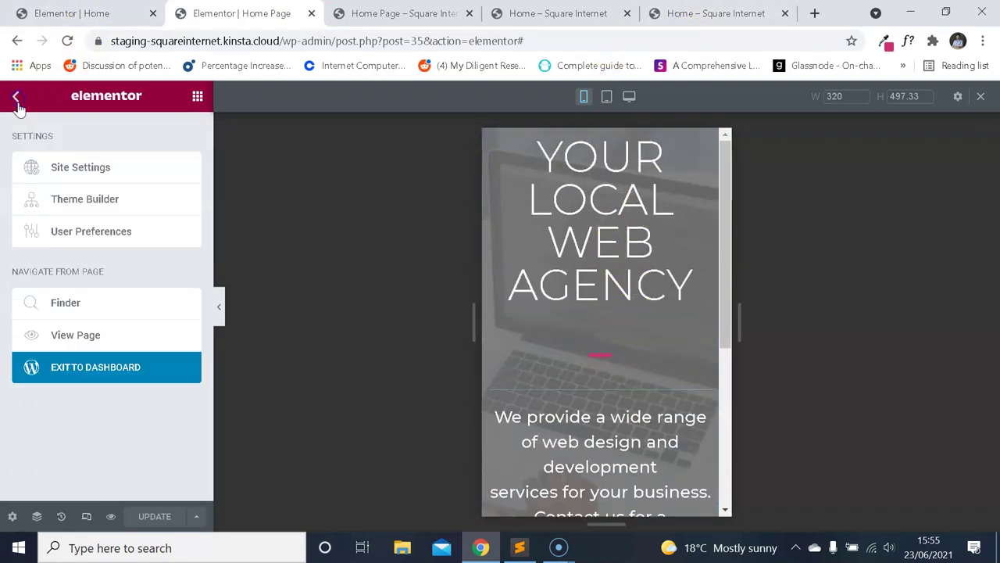
pyautogui.click(16, 98)
pyautogui.click(16, 96)
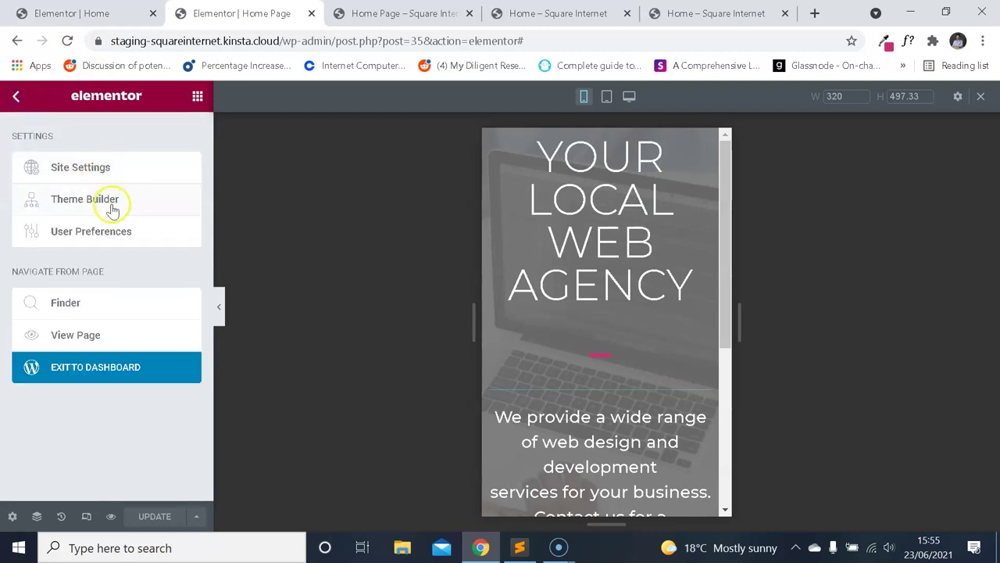
pyautogui.click(107, 169)
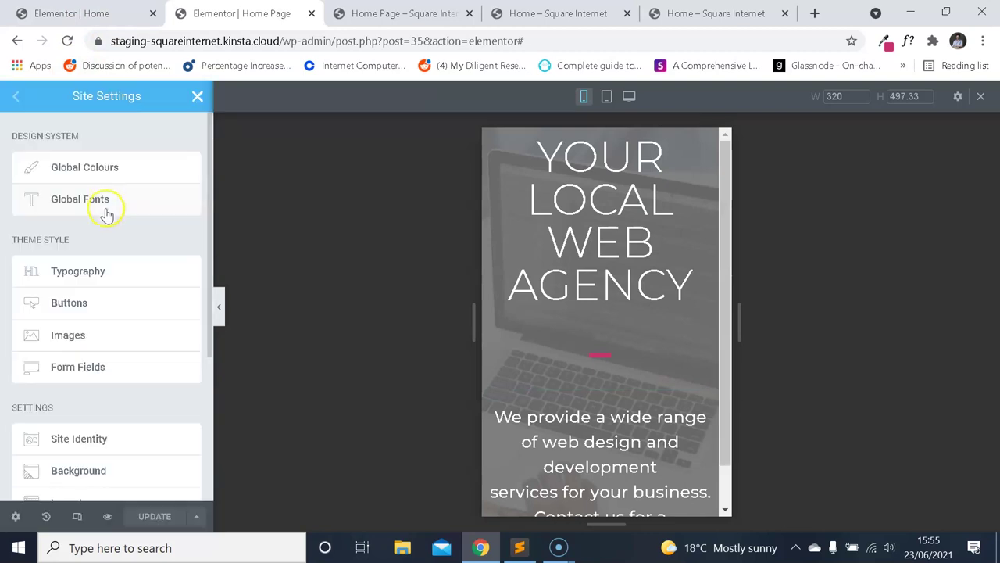
pyautogui.click(127, 270)
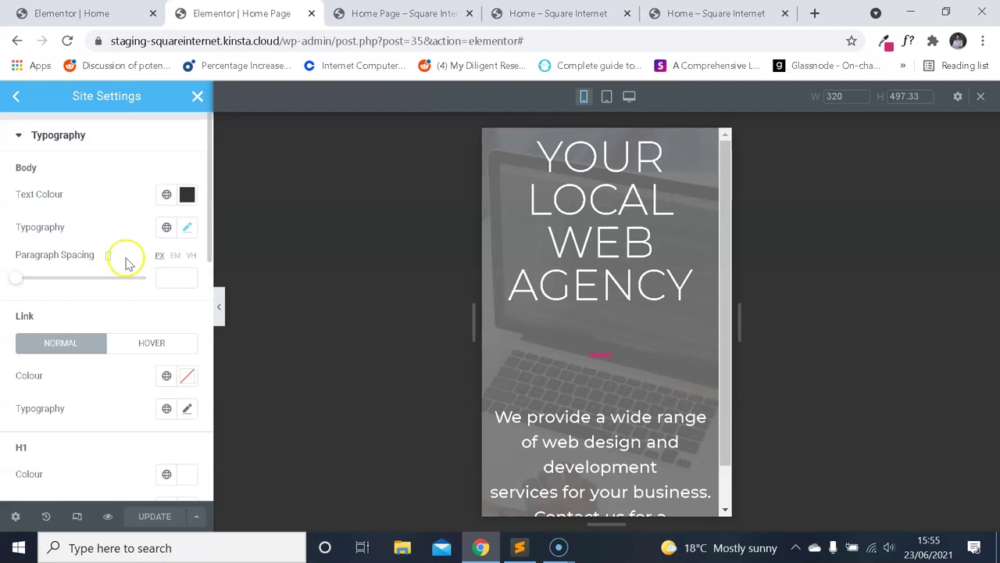
pyautogui.scroll(-1, 621, 289)
pyautogui.scroll(1, 621, 290)
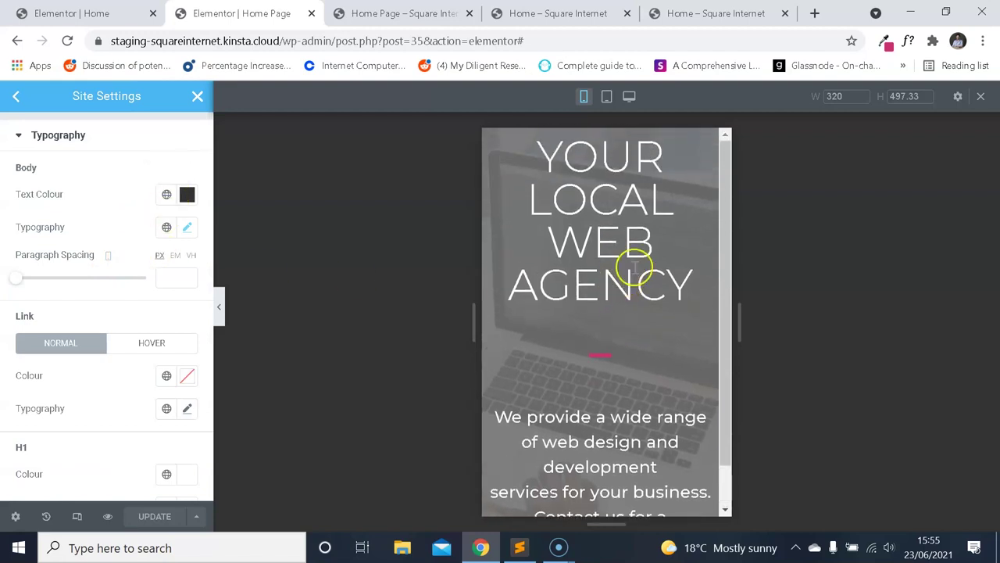
pyautogui.scroll(-1, 621, 266)
pyautogui.scroll(1, 618, 283)
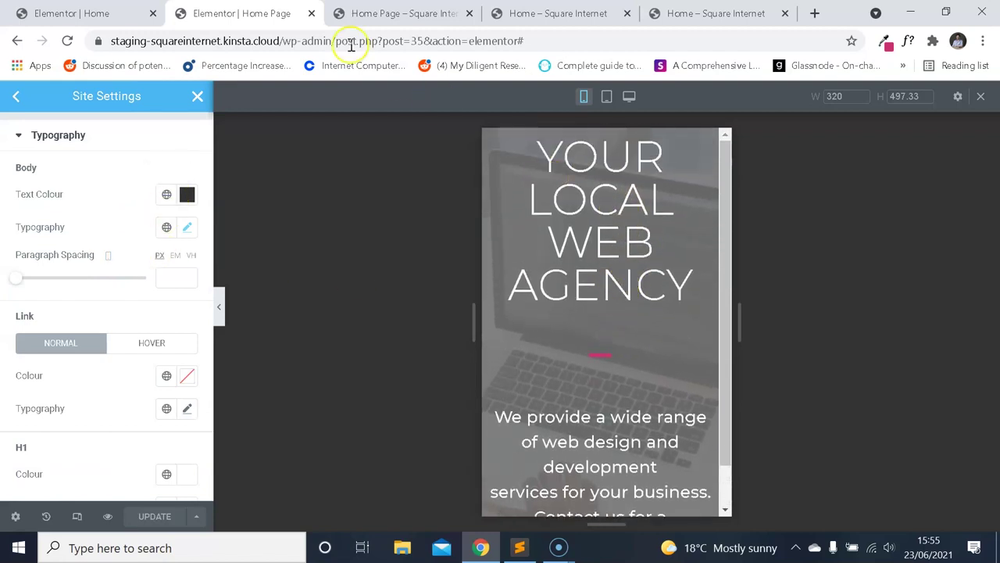
pyautogui.scroll(-3, 150, 282)
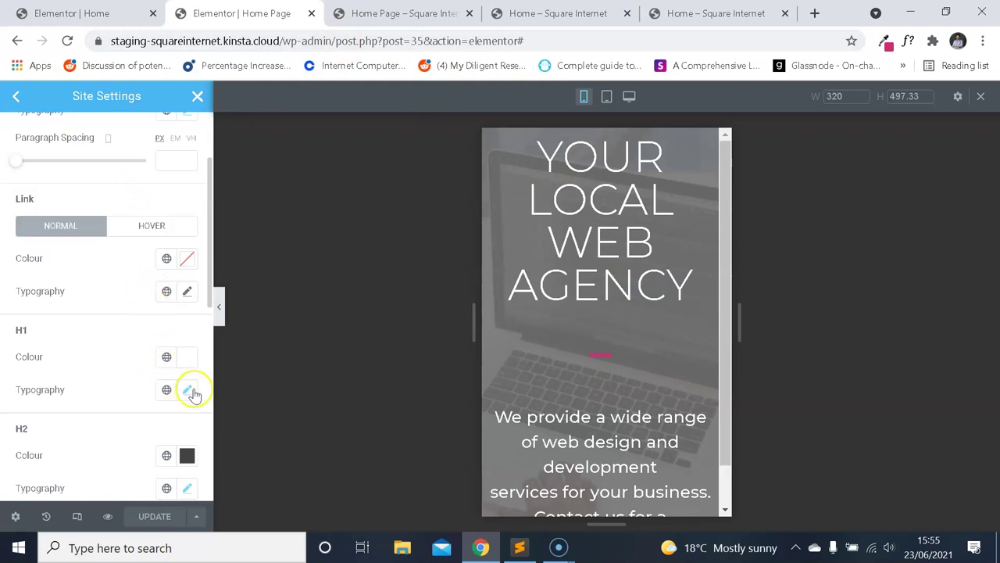
pyautogui.scroll(-1, 628, 297)
pyautogui.scroll(1, 629, 328)
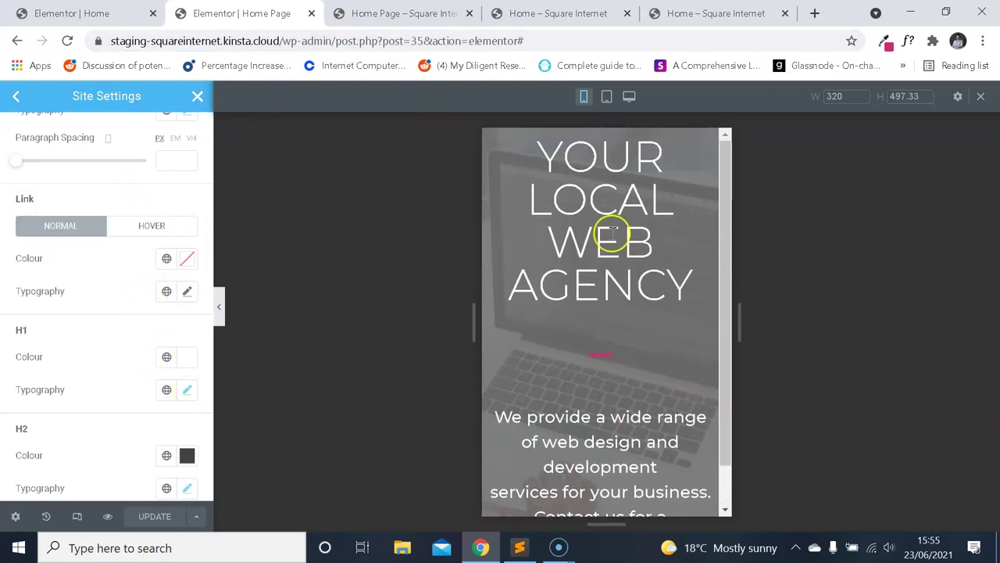
pyautogui.scroll(-1, 625, 228)
pyautogui.scroll(1, 645, 348)
pyautogui.scroll(-1, 610, 324)
pyautogui.scroll(1, 661, 290)
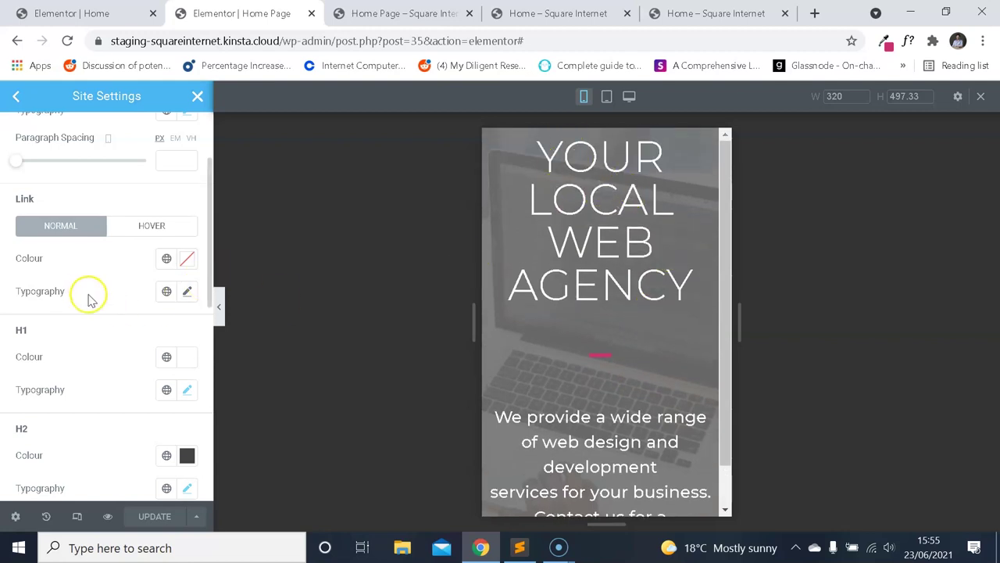
pyautogui.scroll(-3, 124, 322)
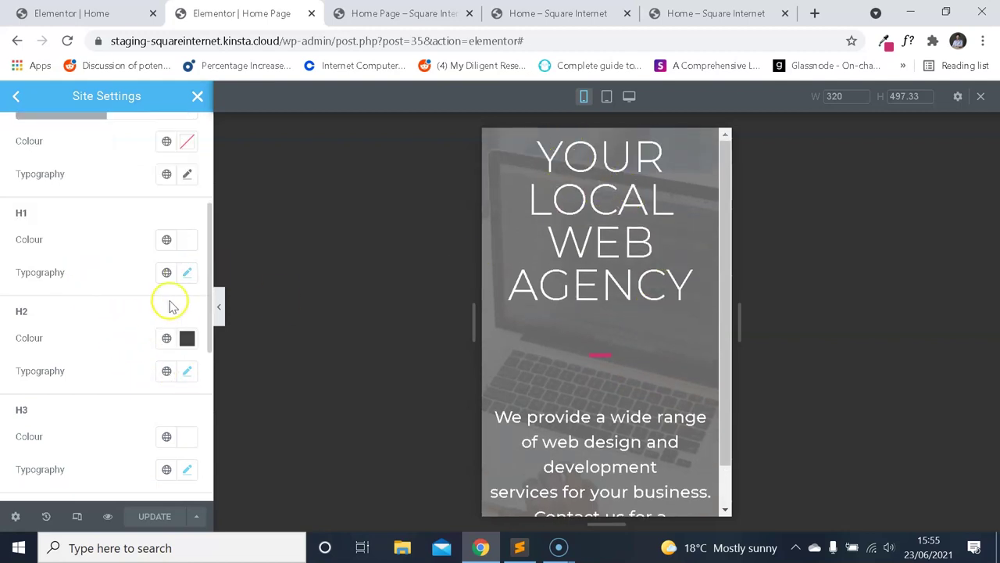
# Change the H1 Typography line height from 30 to 40 px.
pyautogui.click(188, 274)
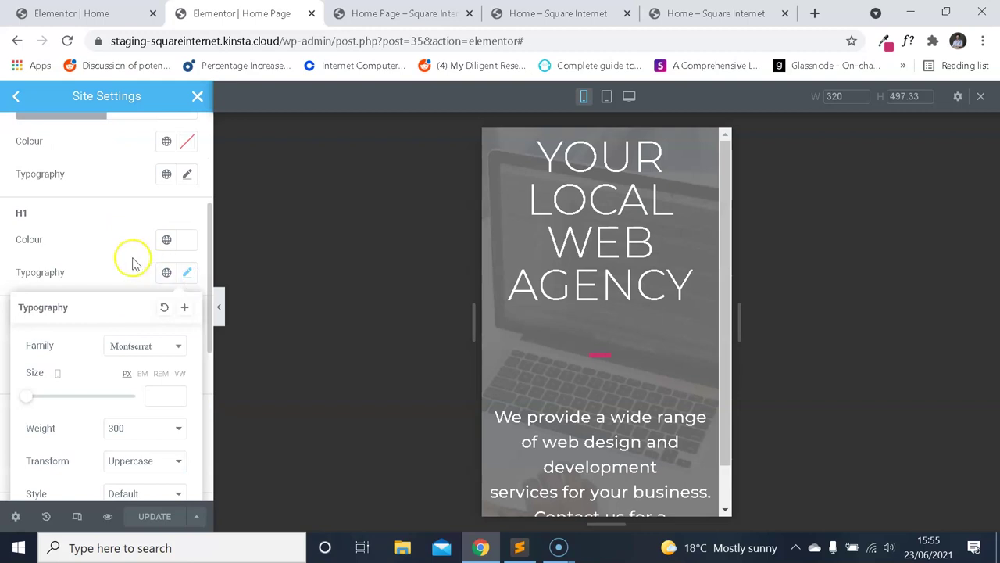
pyautogui.scroll(-5, 101, 285)
pyautogui.scroll(3, 90, 214)
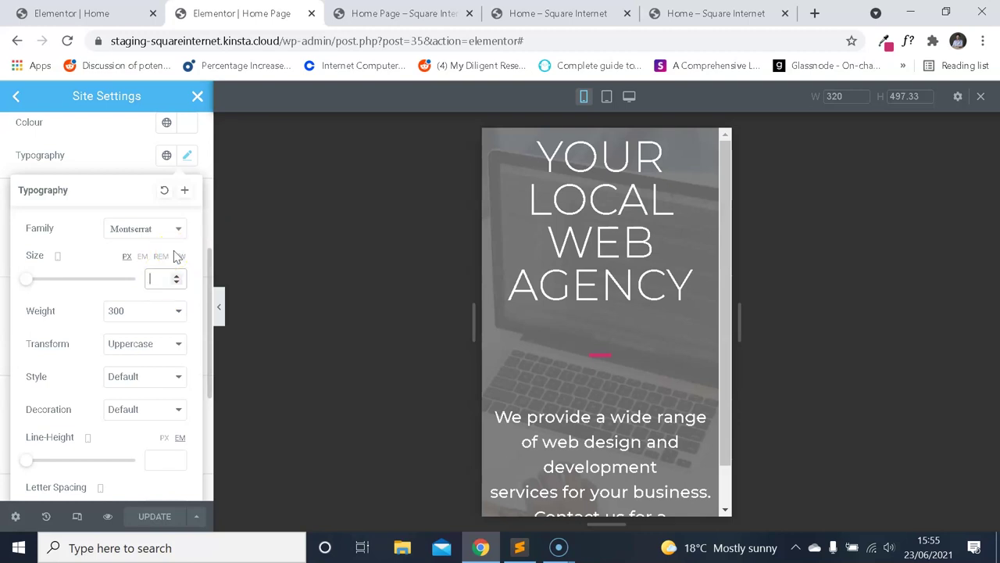
pyautogui.write('30')
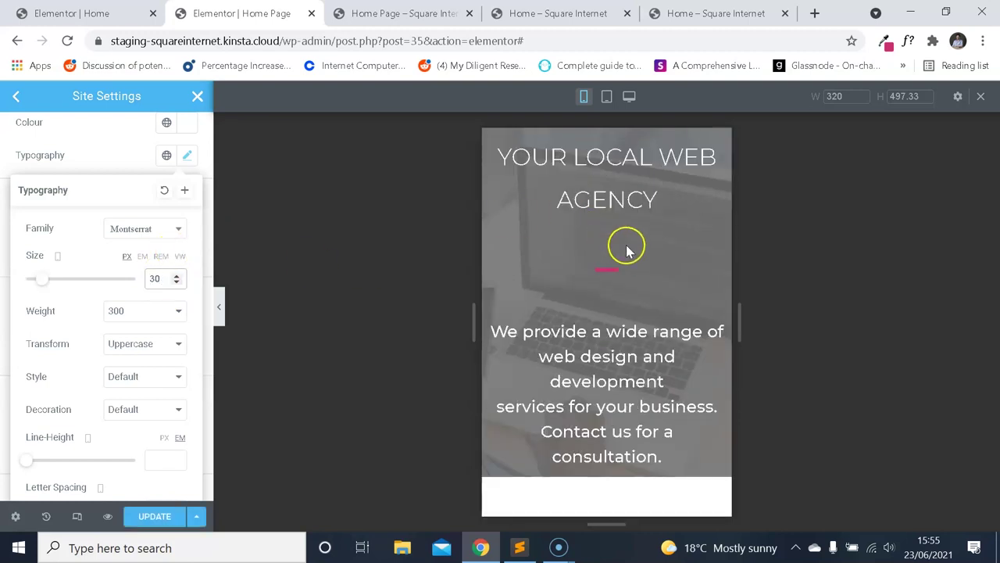
pyautogui.scroll(-2, 143, 306)
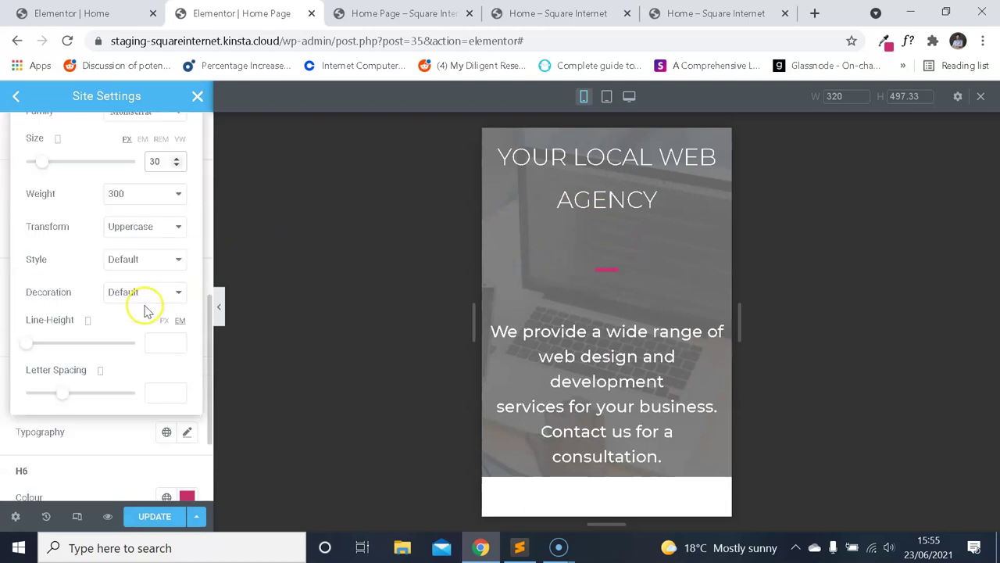
pyautogui.write('30')
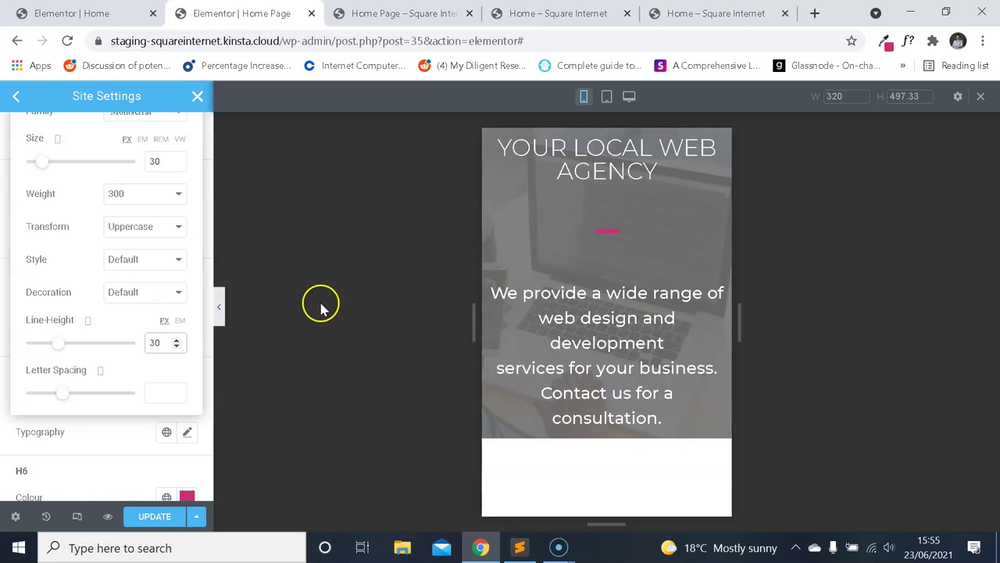
pyautogui.press('BackSpace')
pyautogui.write('5')
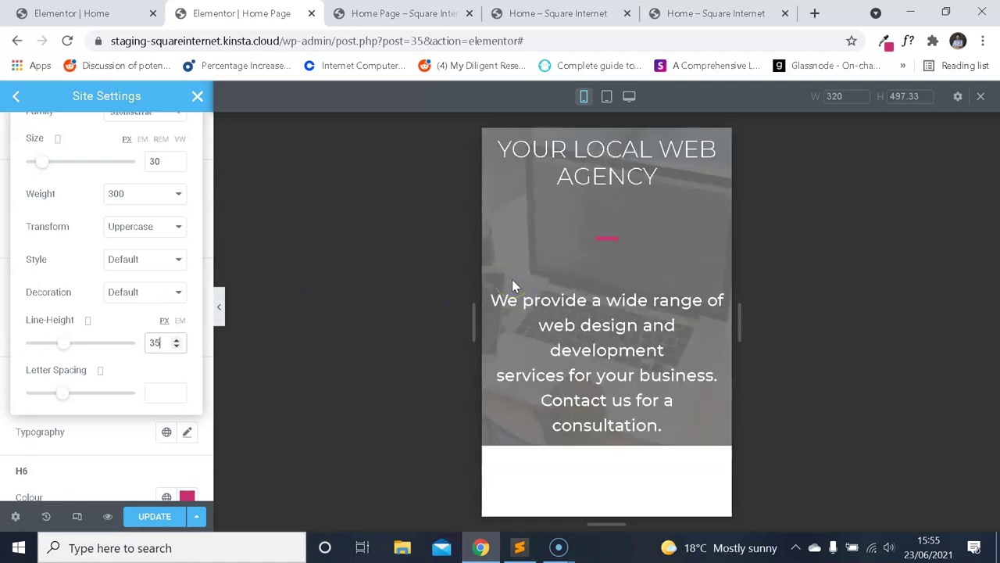
pyautogui.press('BackSpace')
pyautogui.press('BackSpace')
pyautogui.write('40')
pyautogui.click(518, 276)
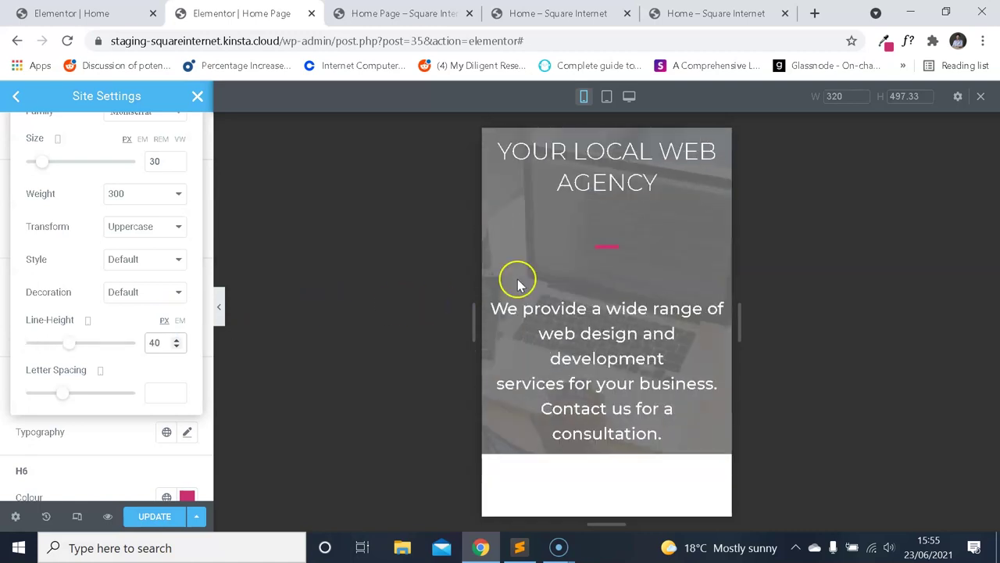
pyautogui.scroll(3, 161, 268)
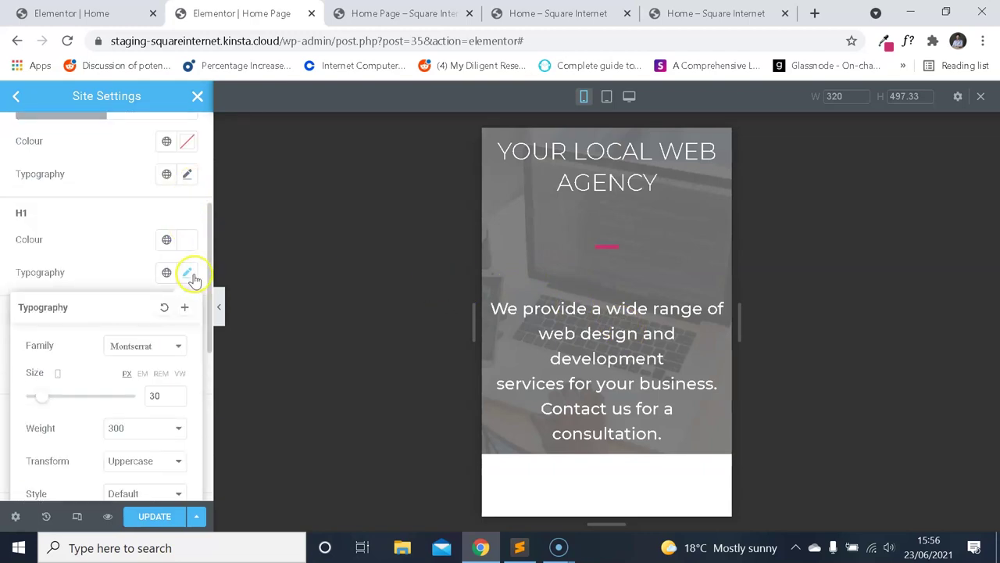
# Check the Body Typography font size on desktop (17) and on mobile.
pyautogui.click(192, 275)
pyautogui.scroll(-5, 121, 273)
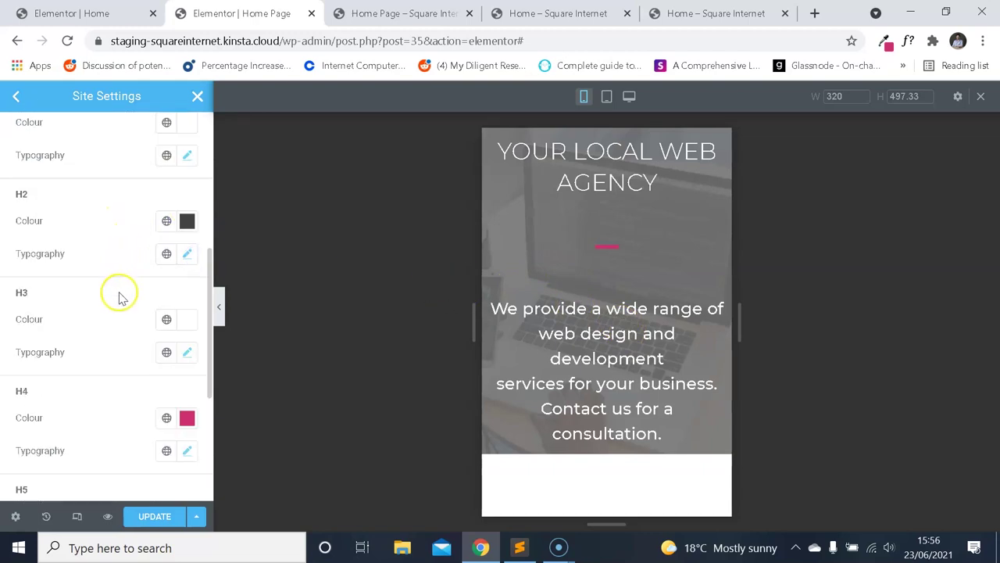
pyautogui.scroll(8, 133, 288)
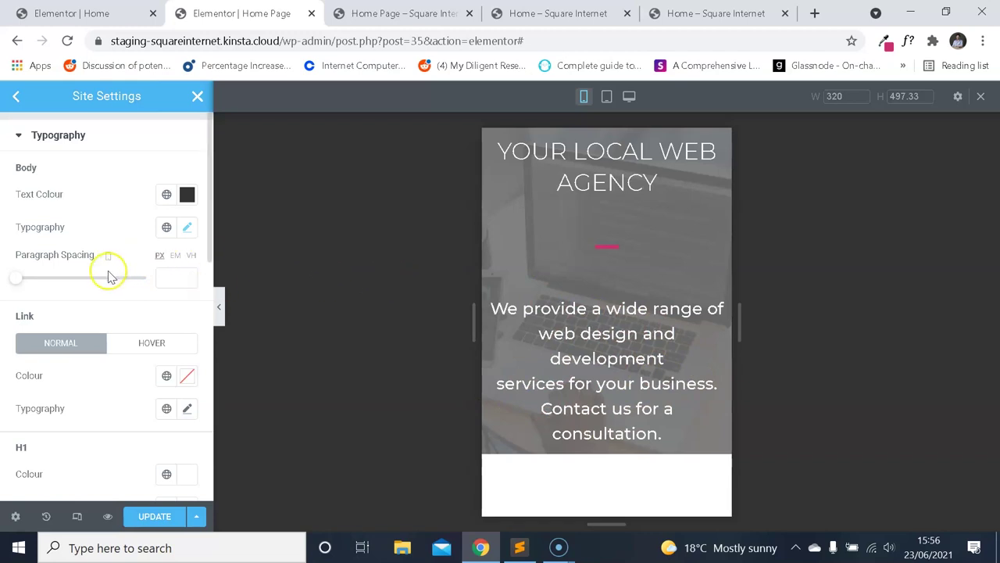
pyautogui.click(188, 229)
pyautogui.click(158, 345)
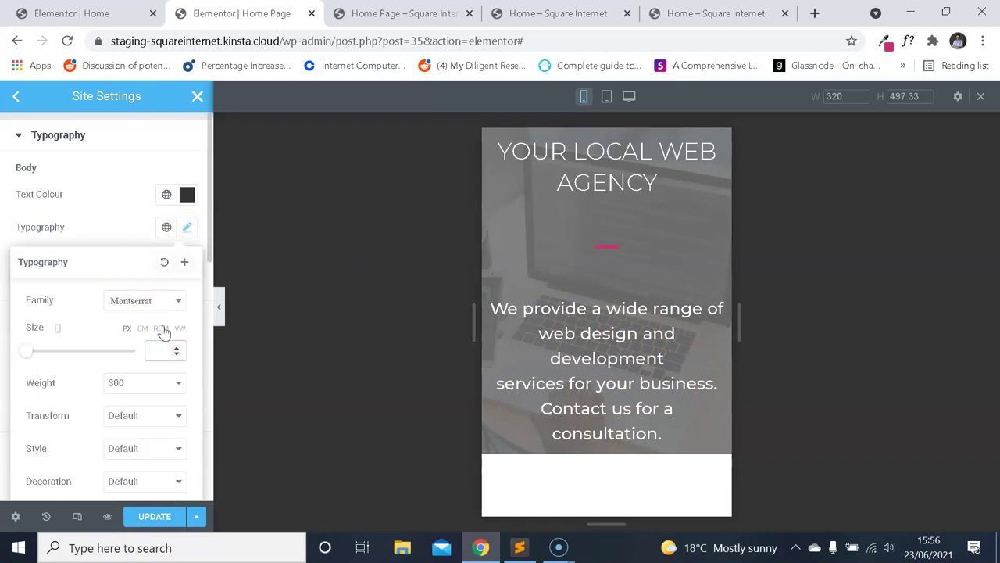
pyautogui.click(58, 327)
pyautogui.click(60, 290)
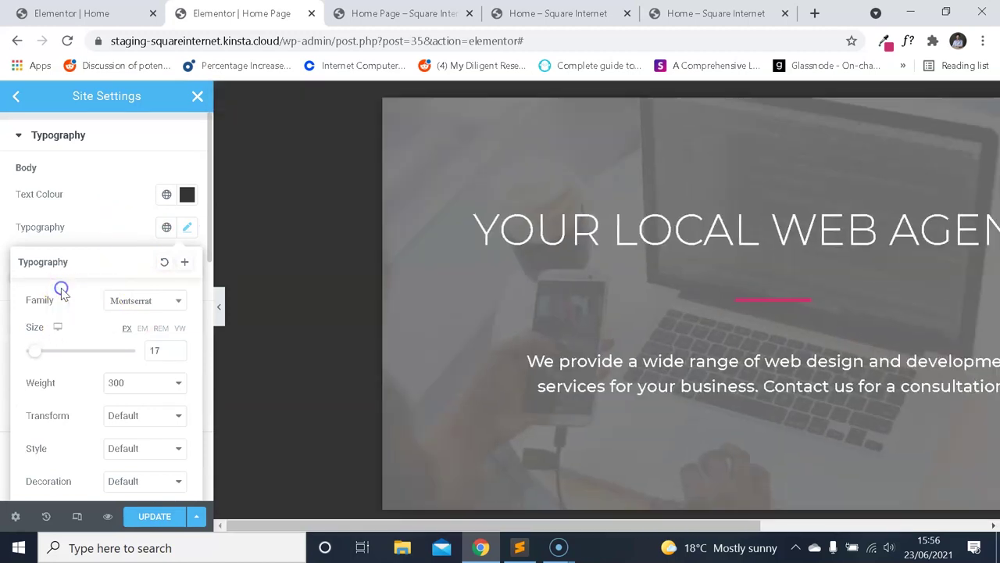
pyautogui.click(58, 327)
pyautogui.click(58, 363)
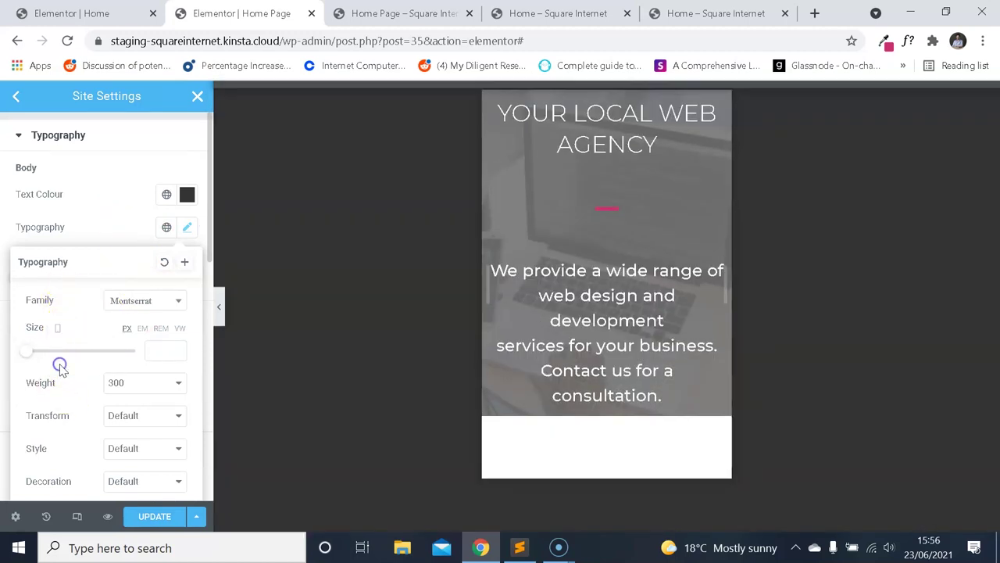
pyautogui.click(163, 350)
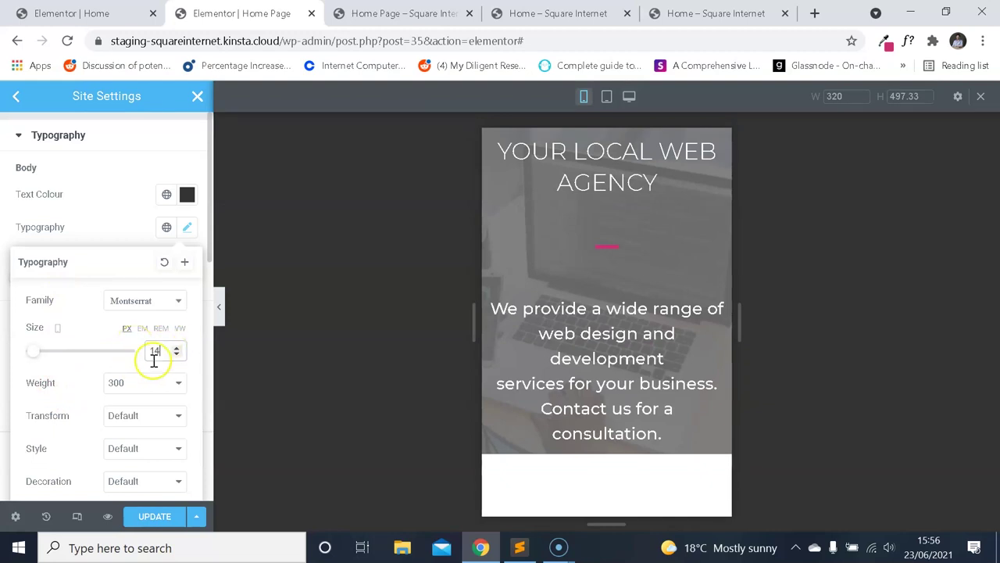
pyautogui.click(134, 227)
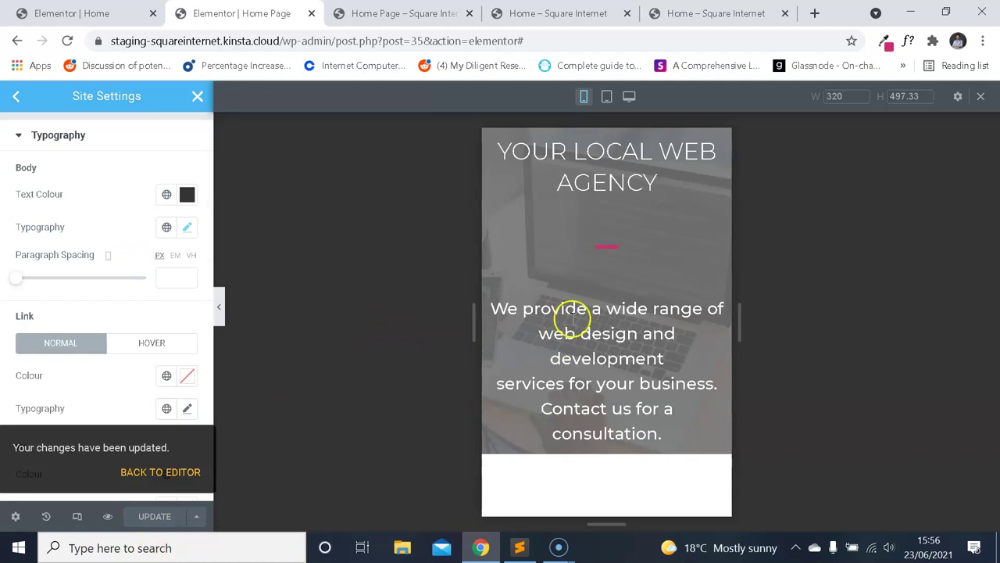
# Close the extra editor tab showing the DESIGN YOUR WORDPRESS page.
pyautogui.click(397, 13)
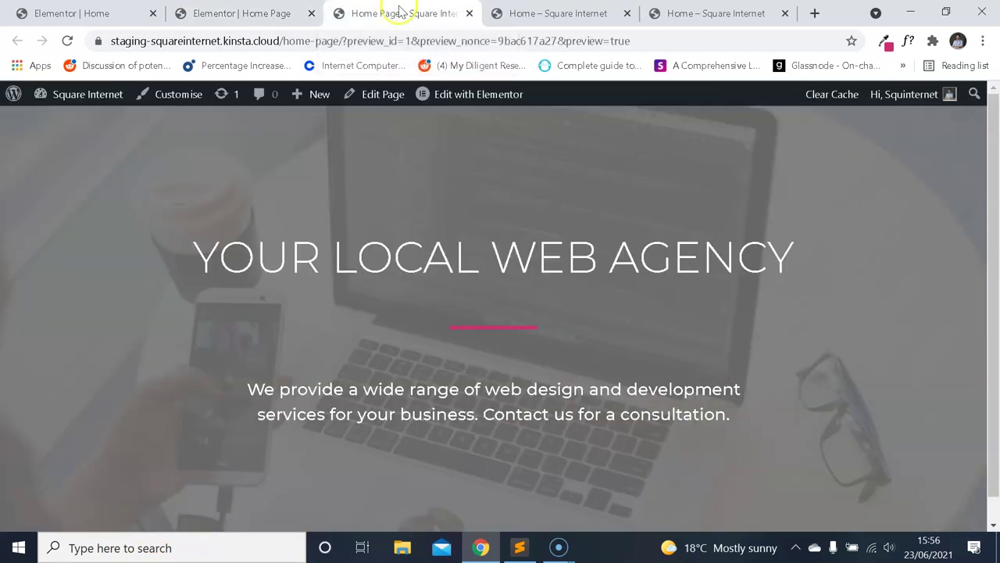
pyautogui.click(109, 11)
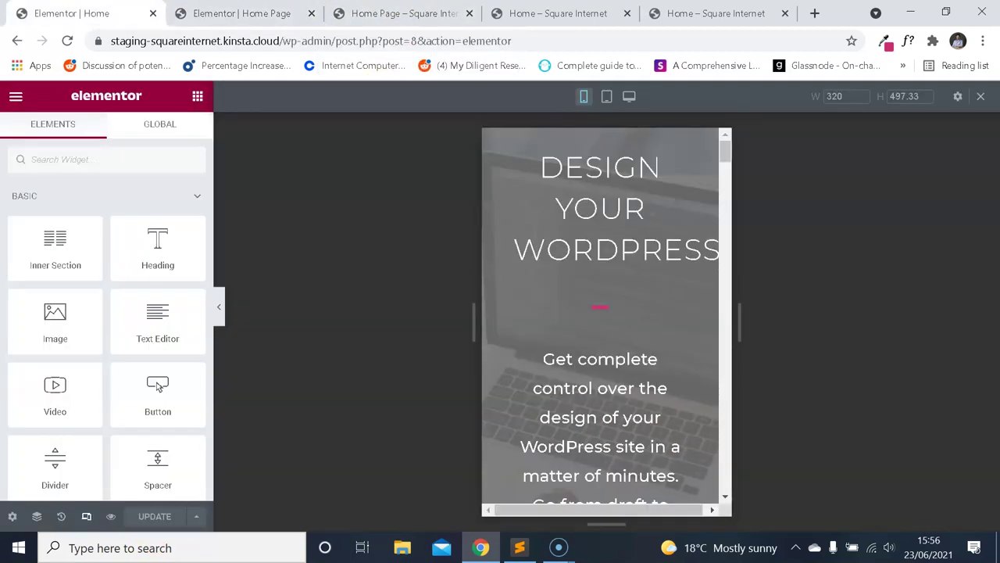
pyautogui.scroll(-1, 602, 234)
pyautogui.scroll(1, 594, 240)
pyautogui.click(153, 13)
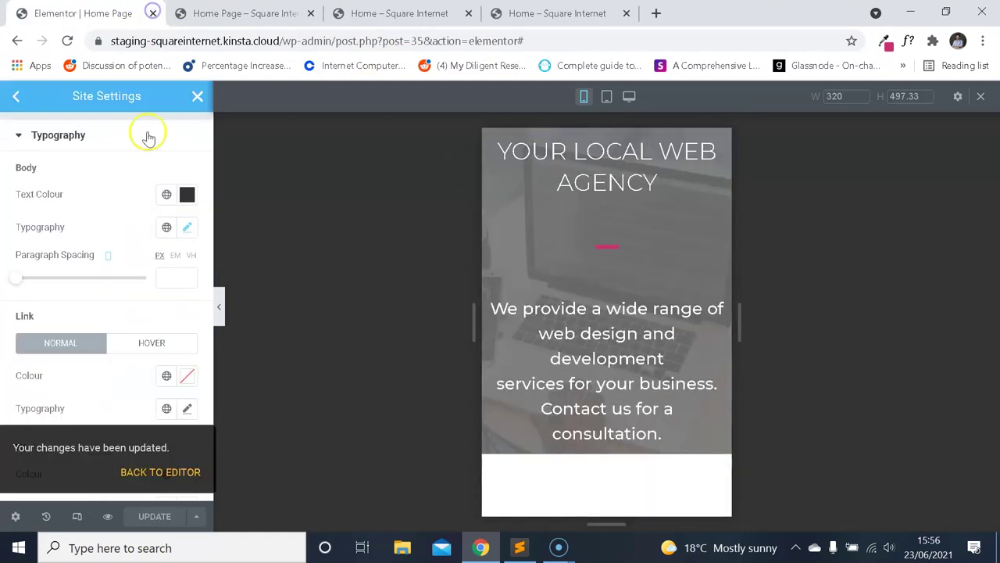
# Leave Site Settings and select the hero services paragraph, bringing up its context menu.
pyautogui.click(198, 96)
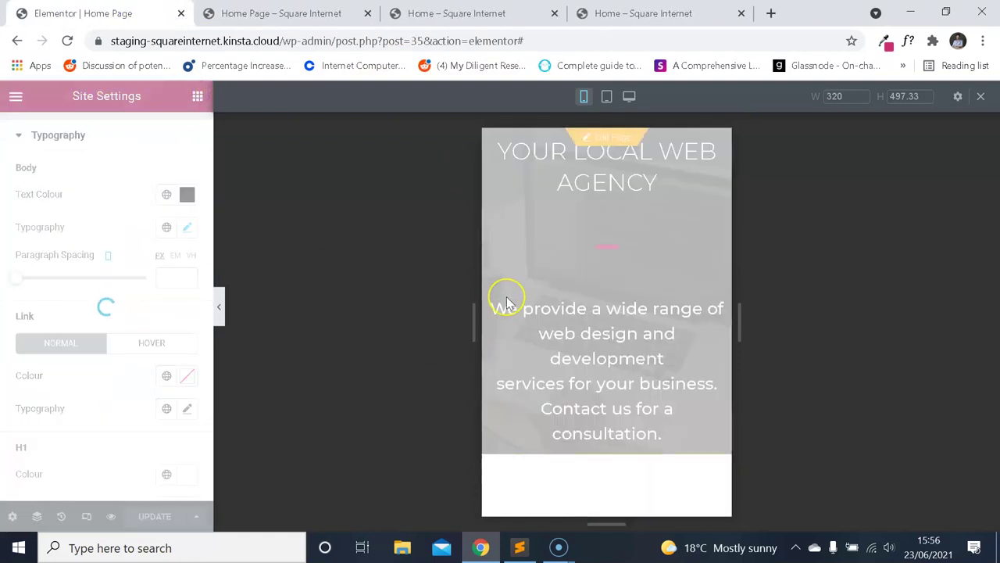
pyautogui.click(618, 334)
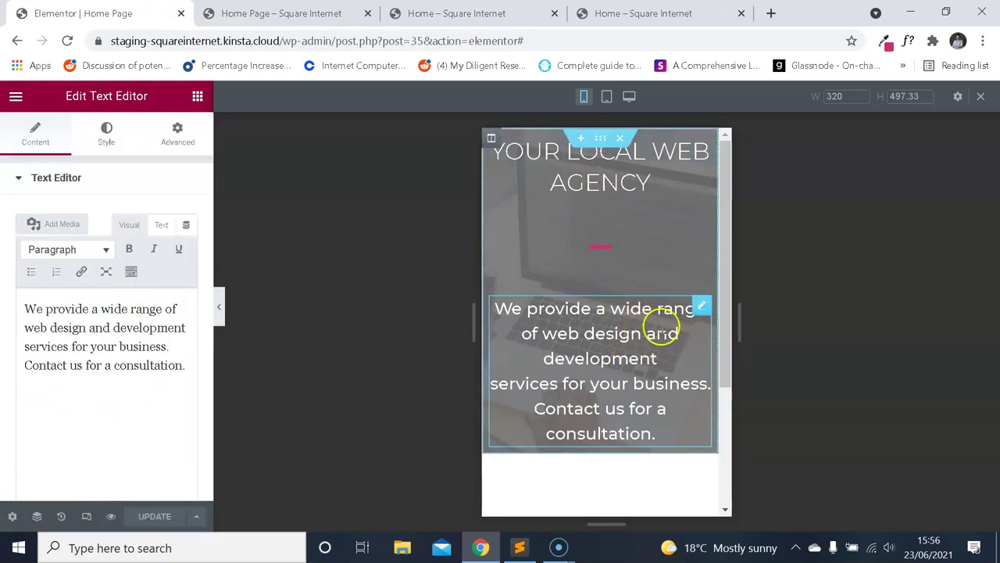
pyautogui.rightClick(700, 307)
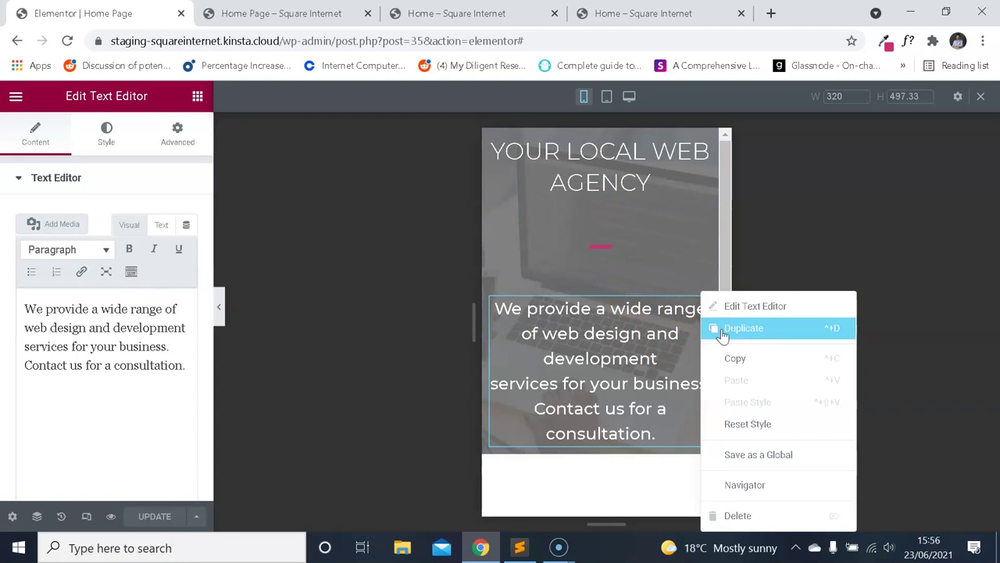
# Duplicate the hero paragraph and hide the original on tablet and mobile.
pyautogui.click(722, 329)
pyautogui.scroll(-1, 654, 346)
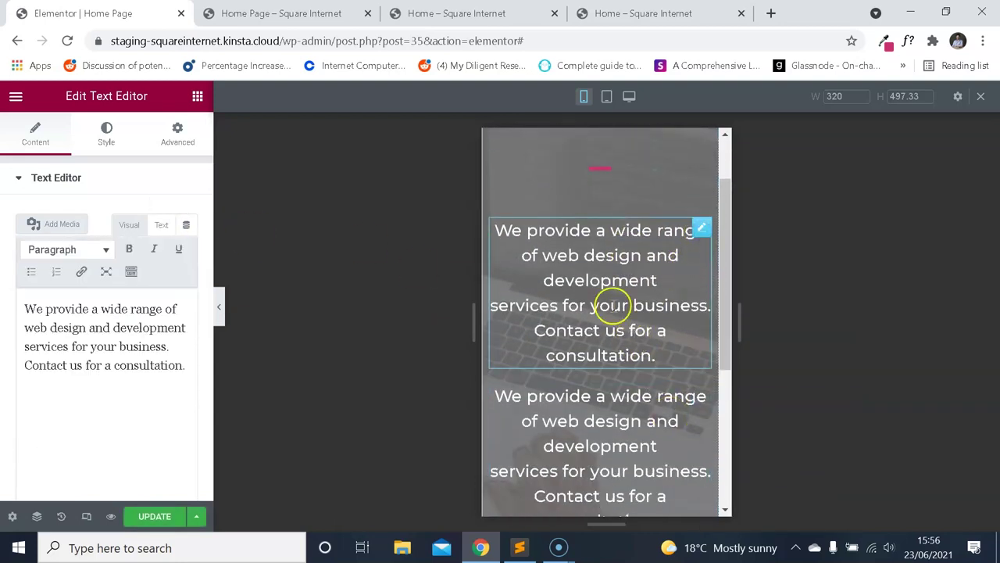
pyautogui.scroll(1, 617, 297)
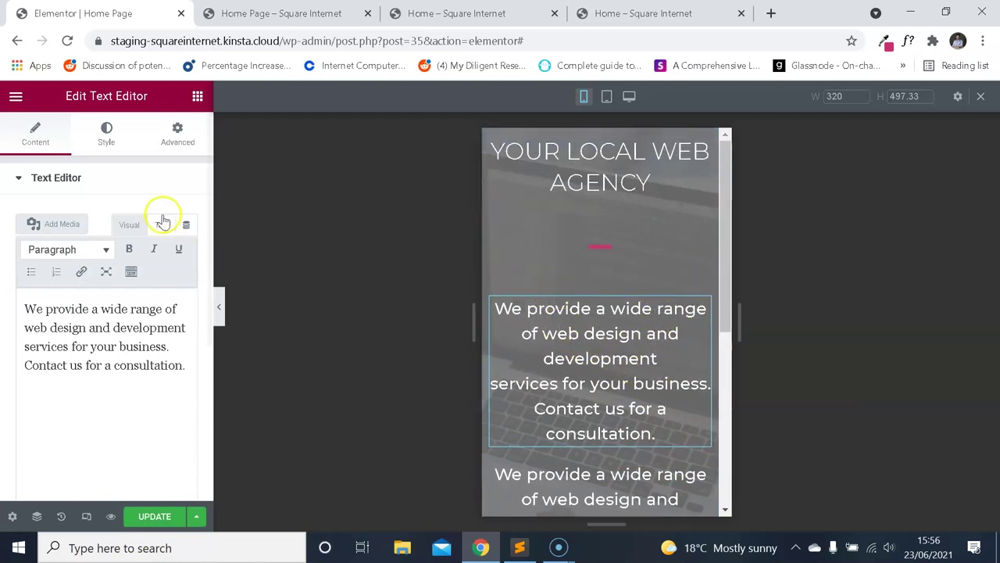
pyautogui.click(173, 135)
pyautogui.scroll(-5, 137, 223)
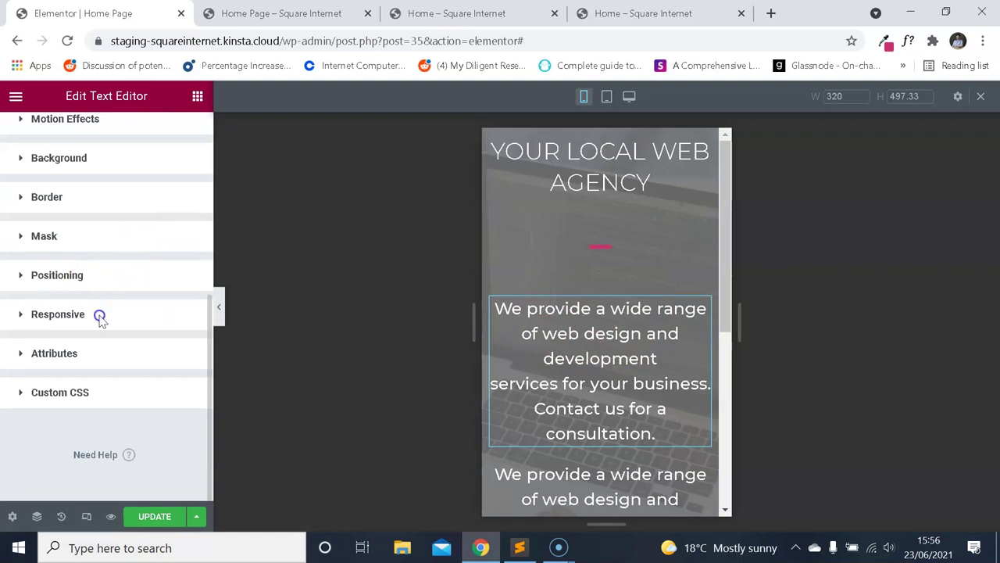
pyautogui.click(100, 314)
pyautogui.scroll(-3, 136, 286)
pyautogui.click(178, 284)
pyautogui.click(181, 311)
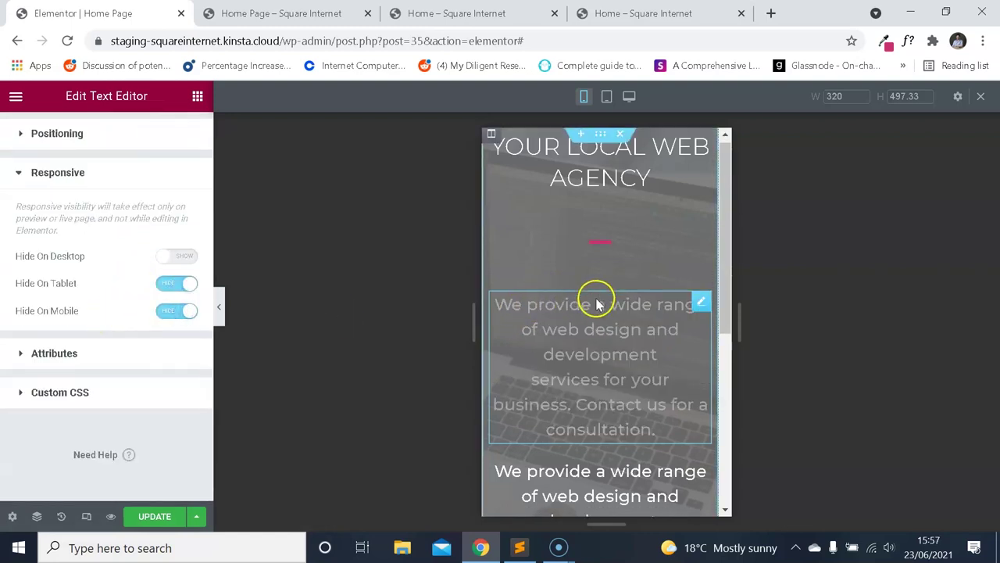
pyautogui.scroll(-2, 617, 344)
# Set the copied paragraph to hide on desktop in its Responsive settings.
pyautogui.click(648, 381)
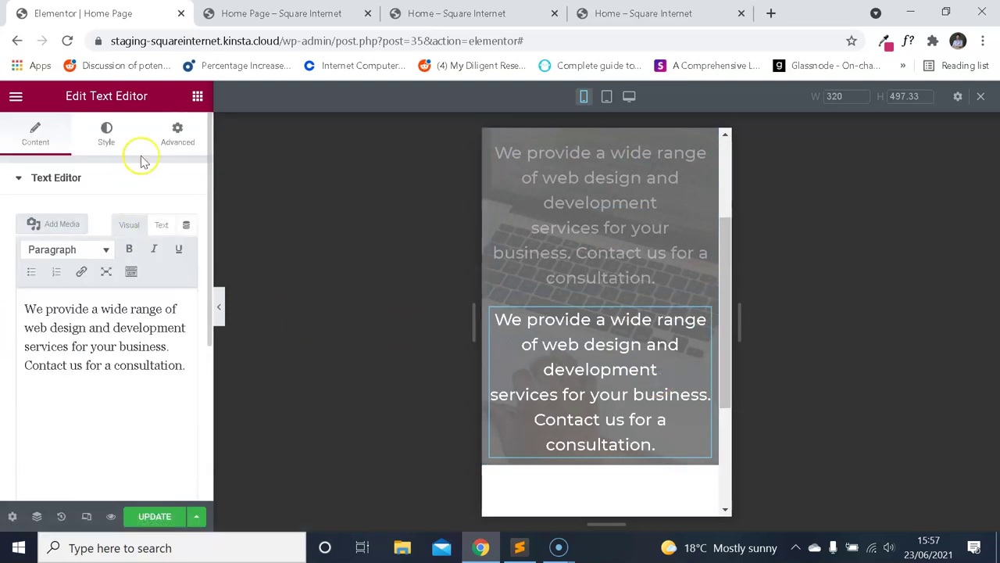
pyautogui.click(181, 134)
pyautogui.scroll(-5, 144, 274)
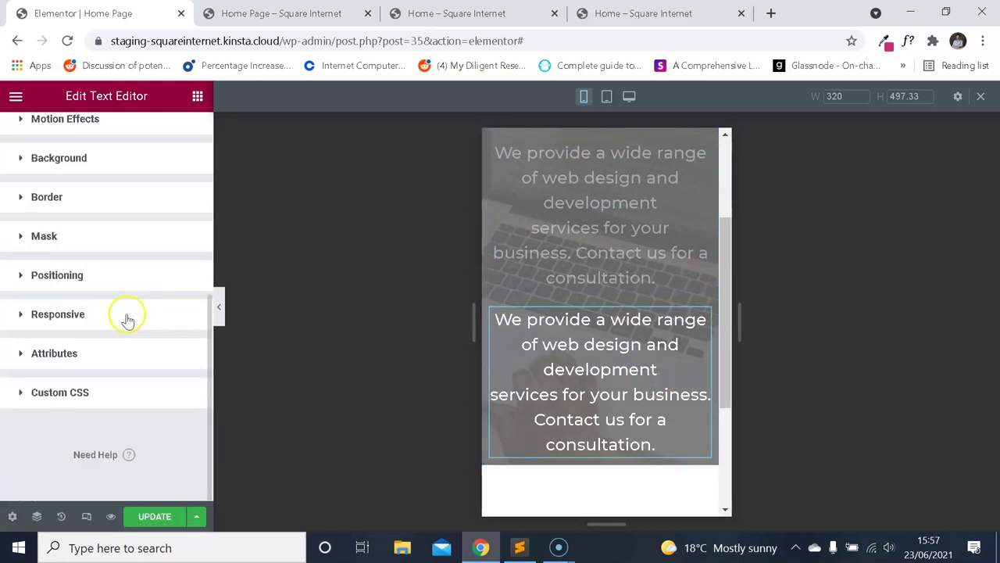
pyautogui.click(89, 316)
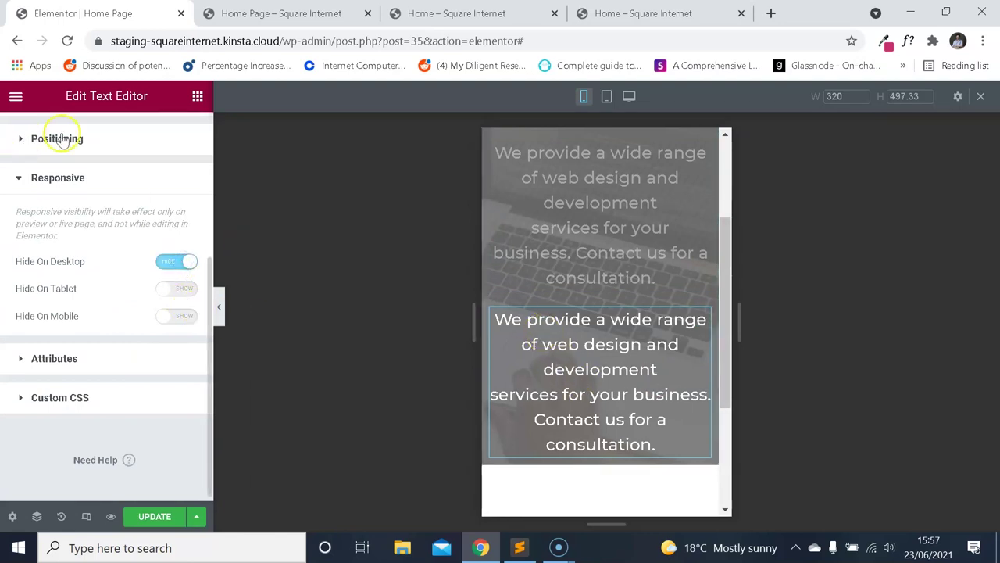
pyautogui.scroll(6, 63, 141)
# Compare the copy's and original's text in HTML view, then return to the visual view.
pyautogui.click(35, 135)
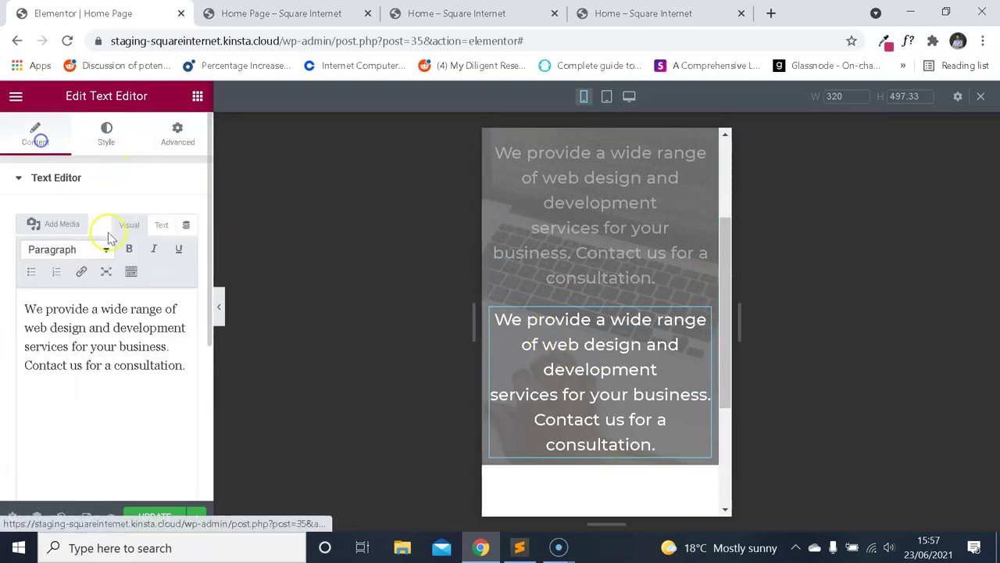
pyautogui.click(162, 226)
pyautogui.click(571, 283)
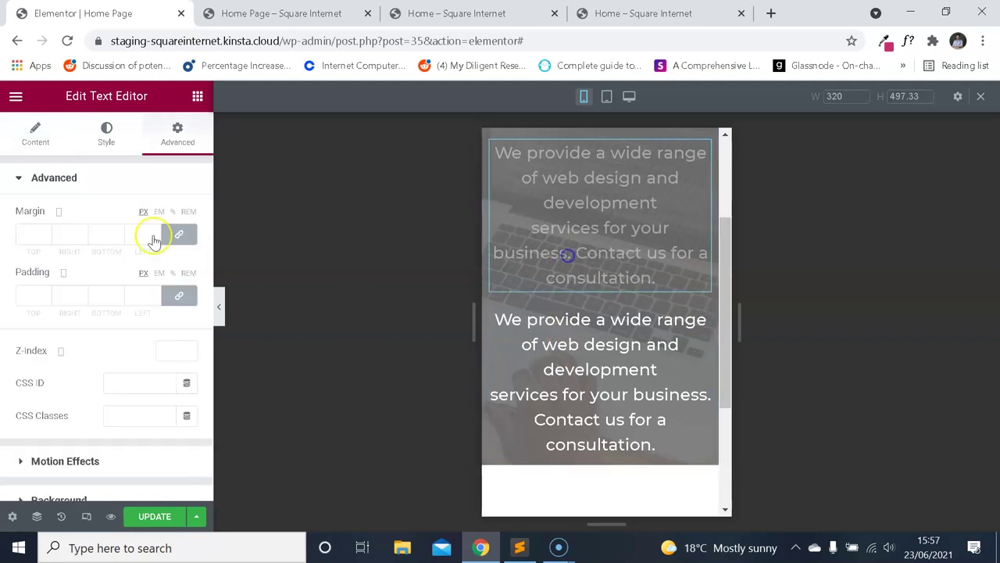
pyautogui.click(48, 134)
pyautogui.click(163, 226)
pyautogui.click(130, 224)
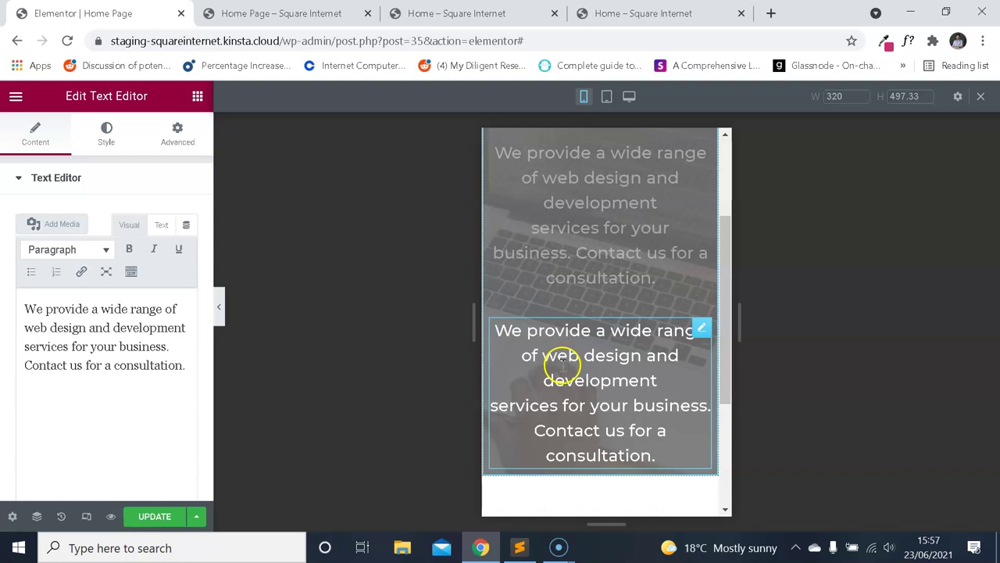
# Compare the paragraph previews at desktop and mobile widths.
pyautogui.scroll(1, 576, 308)
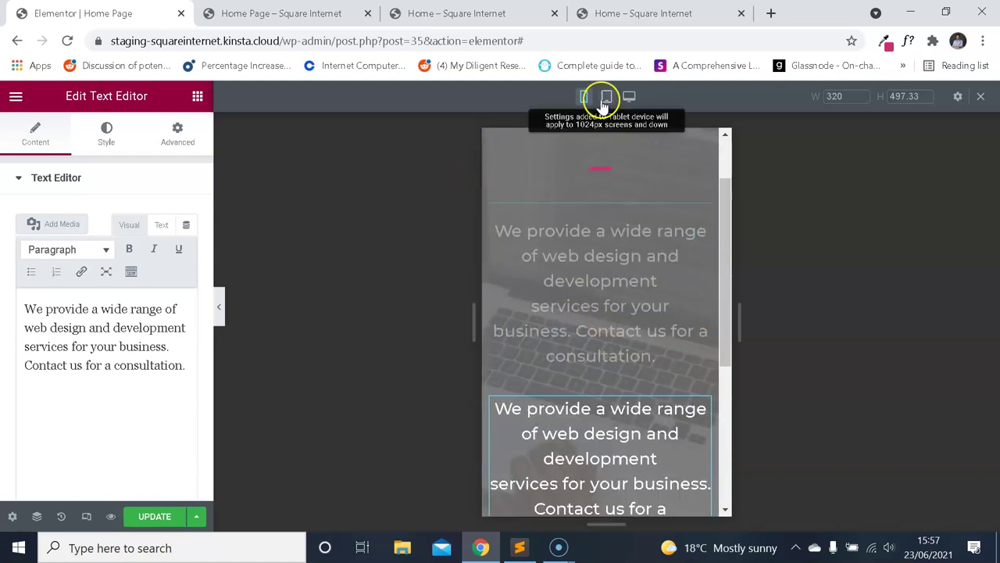
pyautogui.click(629, 98)
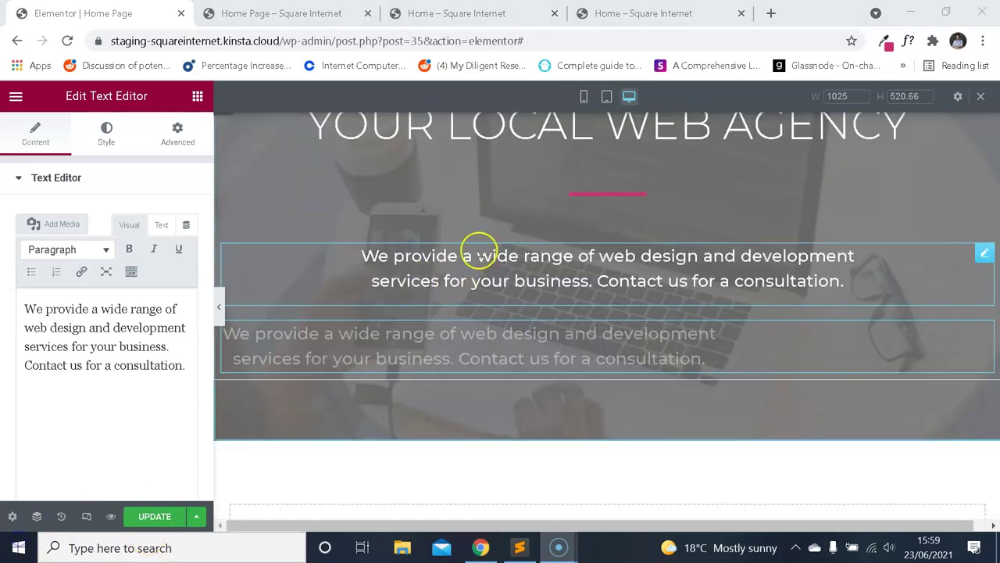
pyautogui.scroll(1, 484, 328)
pyautogui.scroll(-1, 547, 325)
pyautogui.click(584, 96)
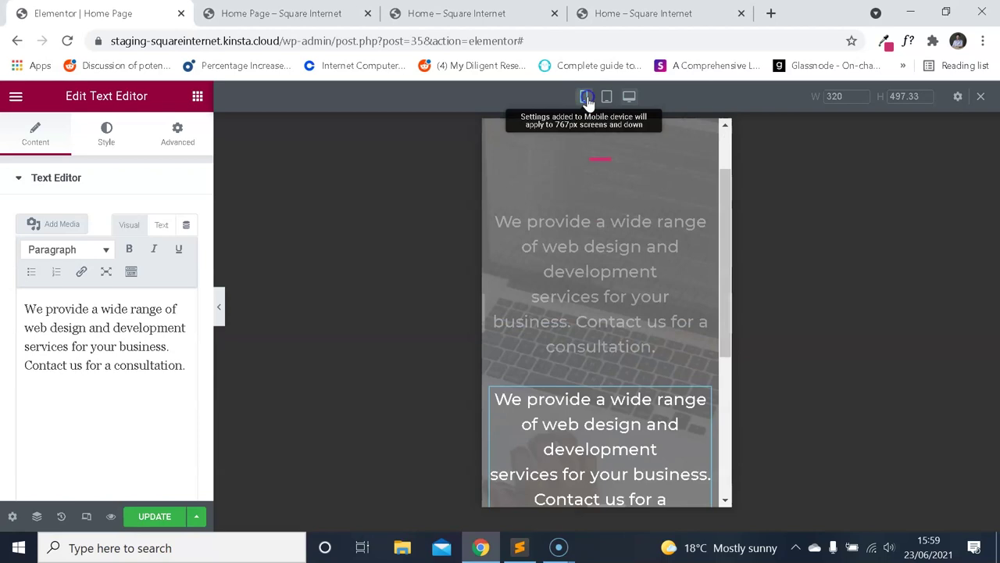
pyautogui.scroll(-1, 615, 304)
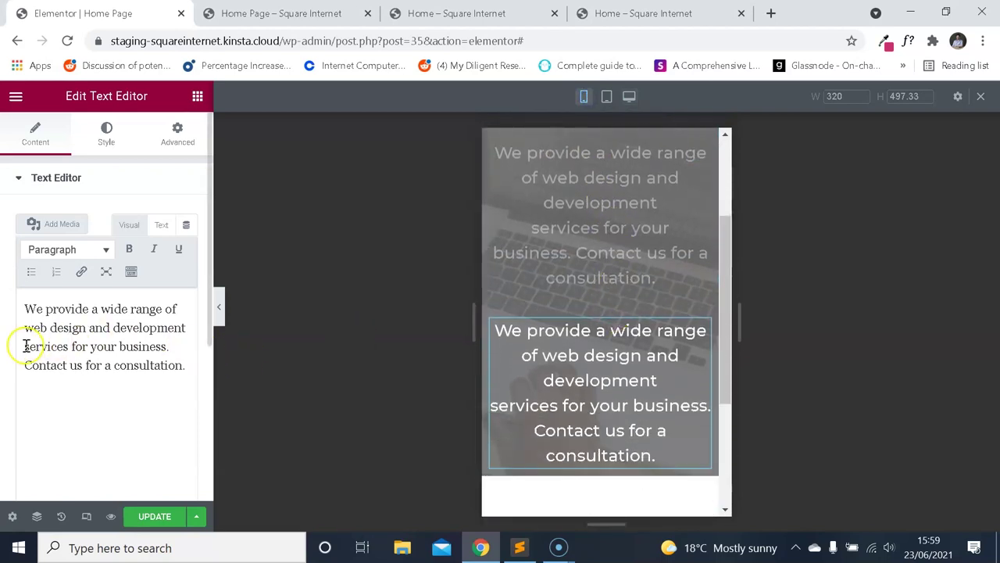
# Delete the line breaks before 'services' and 'Contact' in the lower text block.
pyautogui.press('BackSpace')
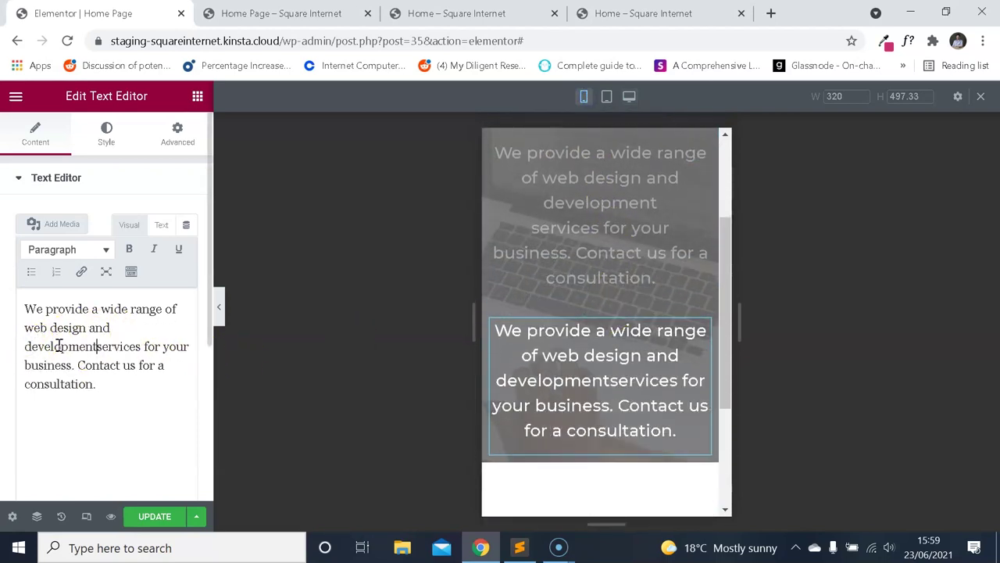
pyautogui.press('BackSpace')
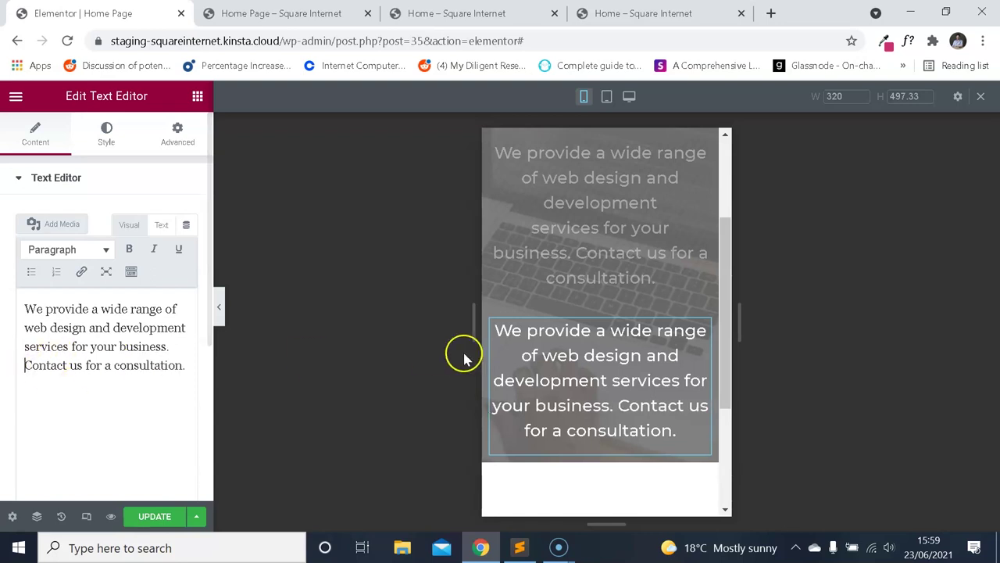
pyautogui.scroll(1, 569, 315)
pyautogui.scroll(1, 576, 314)
pyautogui.scroll(-1, 609, 303)
pyautogui.scroll(-2, 609, 302)
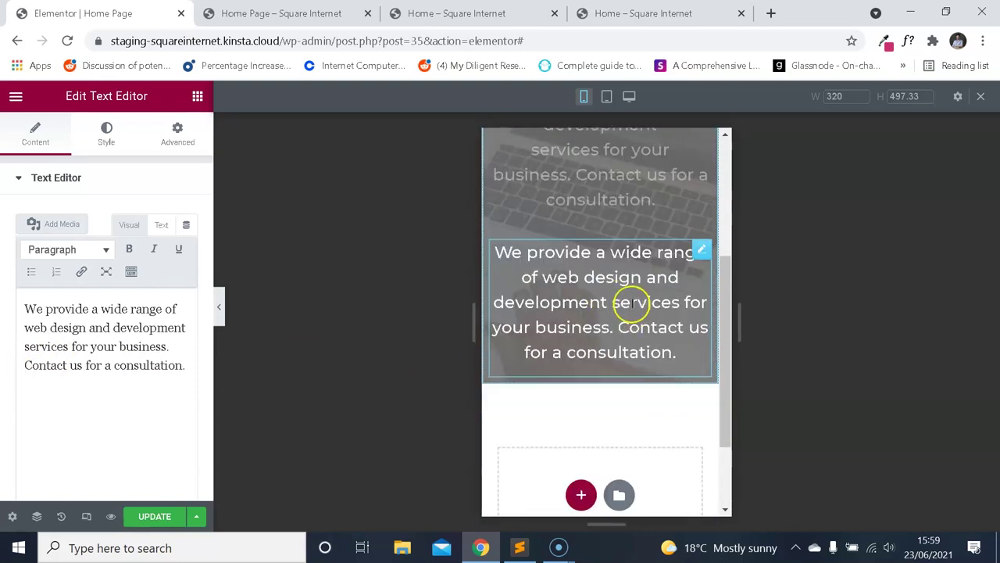
pyautogui.scroll(1, 625, 305)
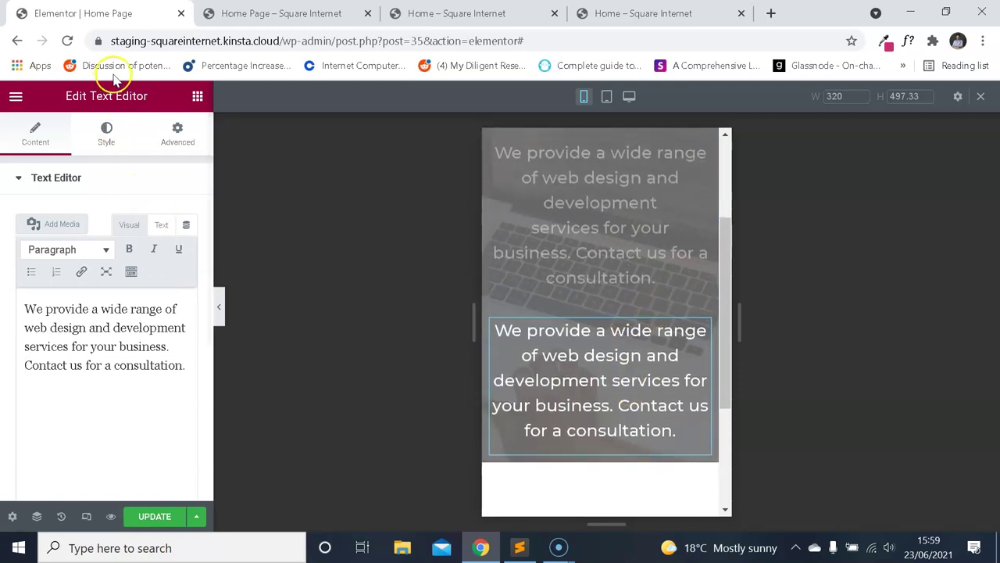
# Check Body Typography (Montserrat, 14px, weight 300), save Site Settings, and return to the editor.
pyautogui.click(16, 97)
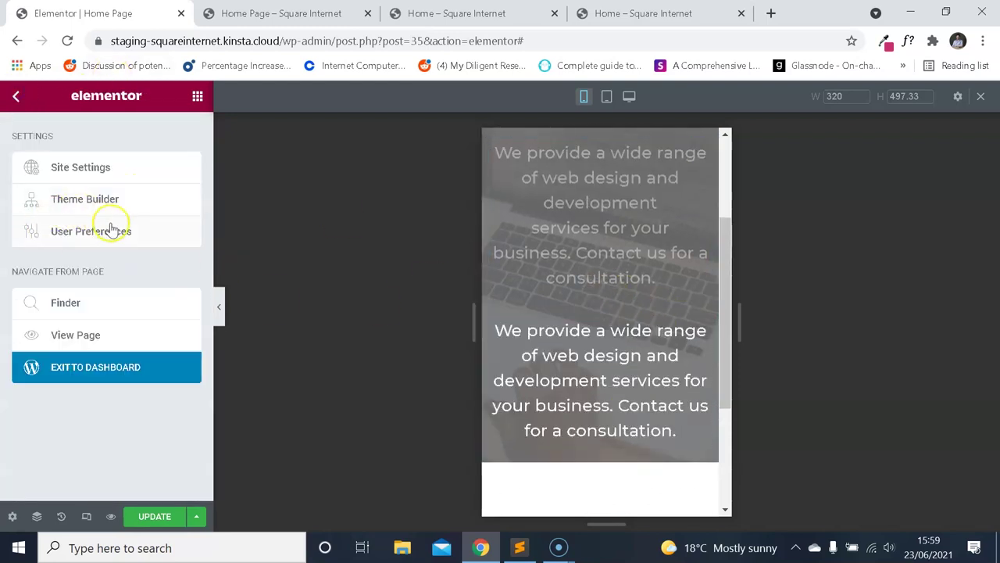
pyautogui.click(100, 172)
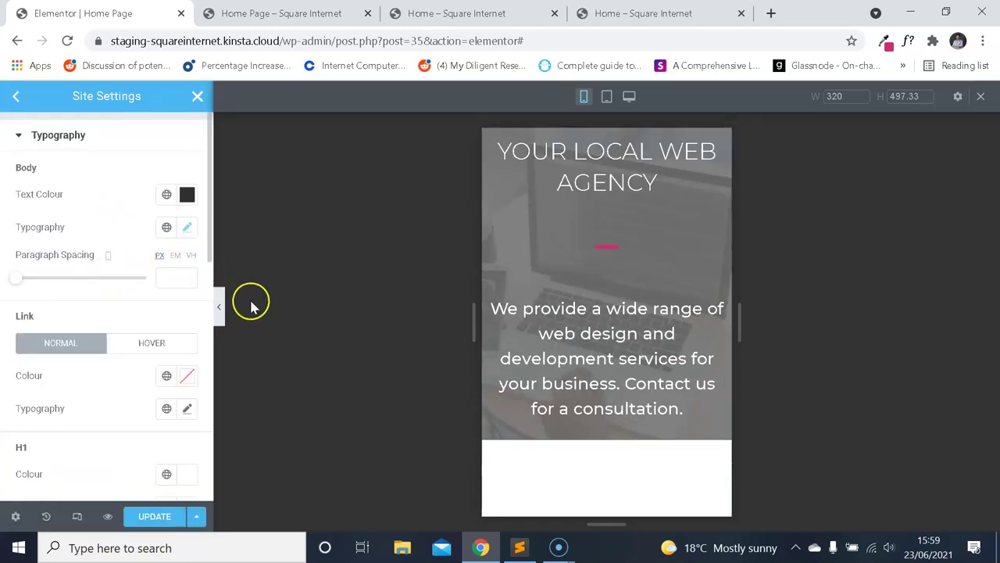
pyautogui.click(187, 228)
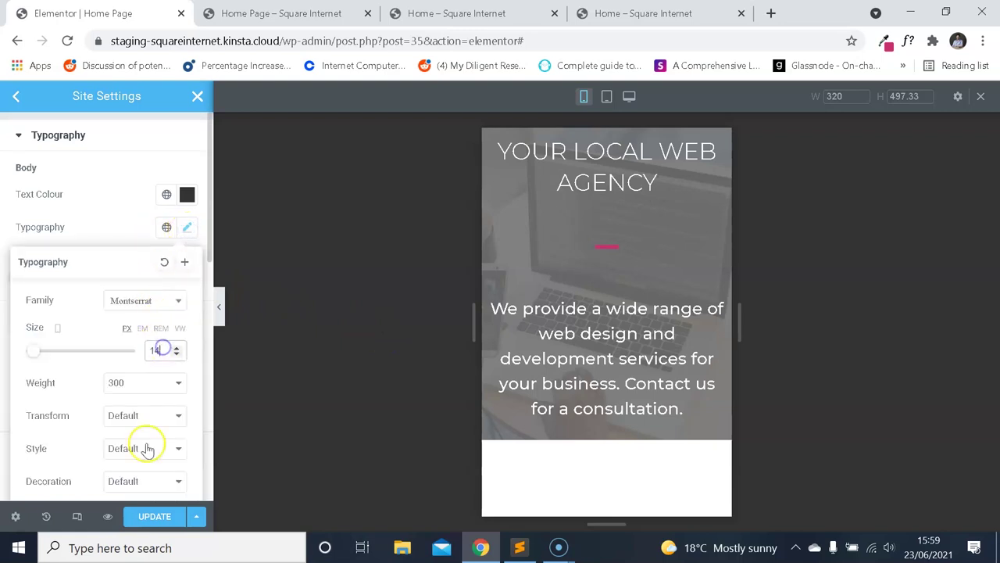
pyautogui.click(161, 516)
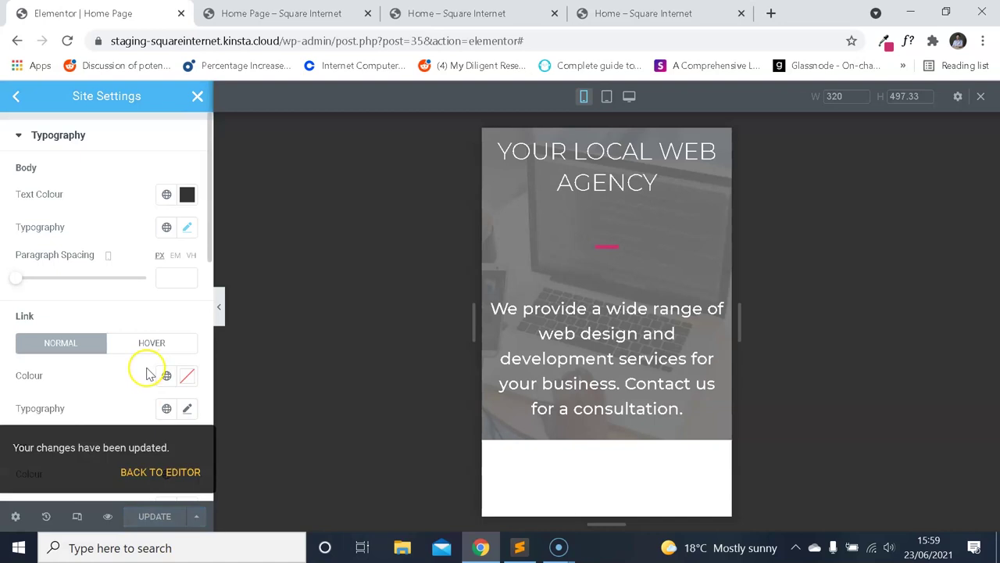
pyautogui.click(144, 473)
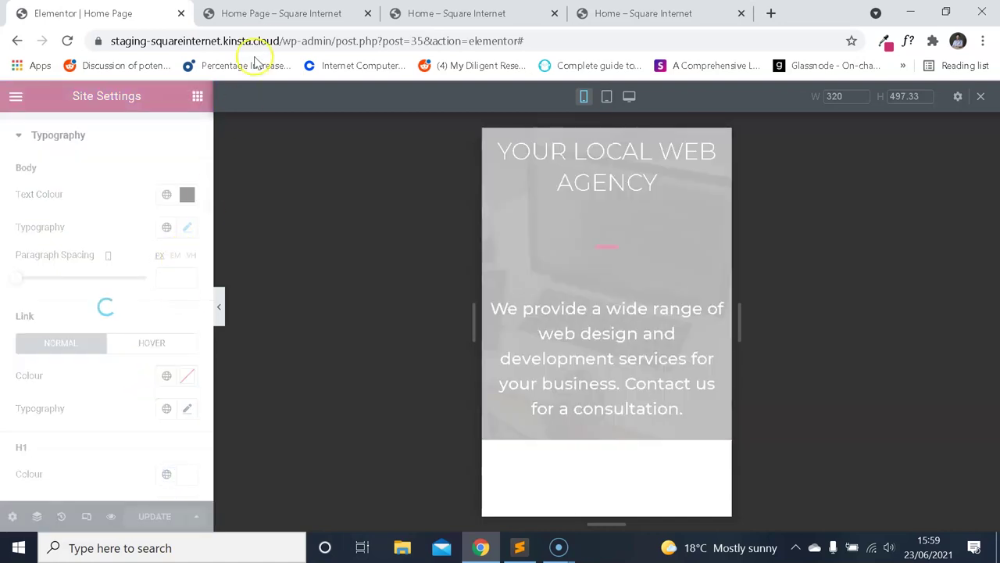
pyautogui.click(287, 14)
# Reload the page preview and editor tabs, and close the extra live home page tab.
pyautogui.click(67, 40)
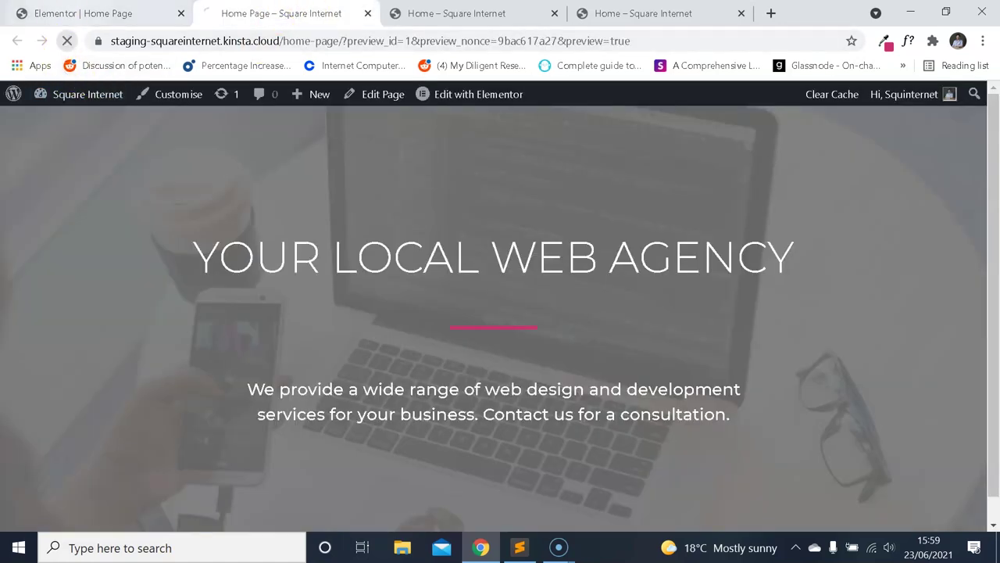
pyautogui.click(78, 13)
pyautogui.click(67, 40)
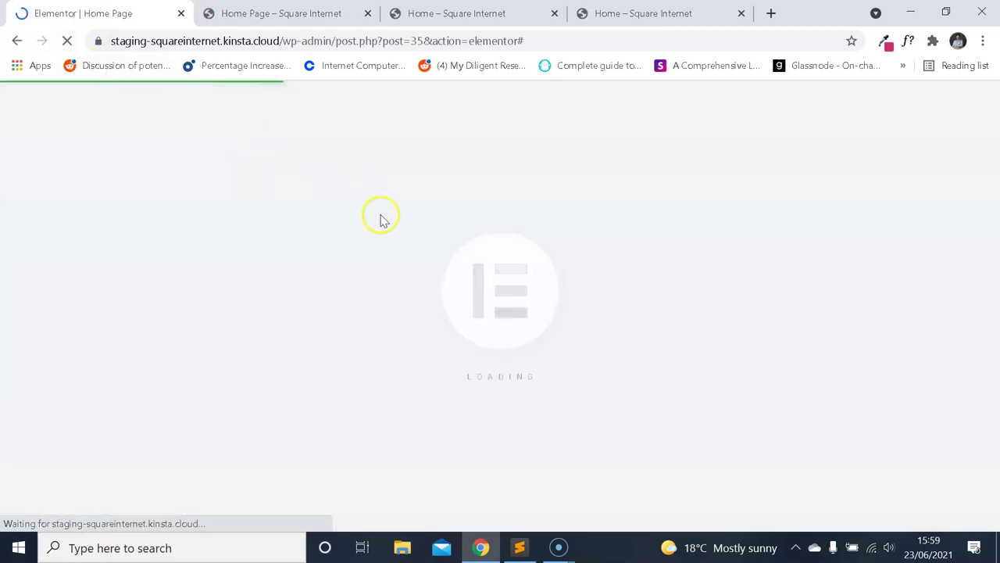
pyautogui.click(657, 13)
pyautogui.click(741, 13)
pyautogui.click(281, 13)
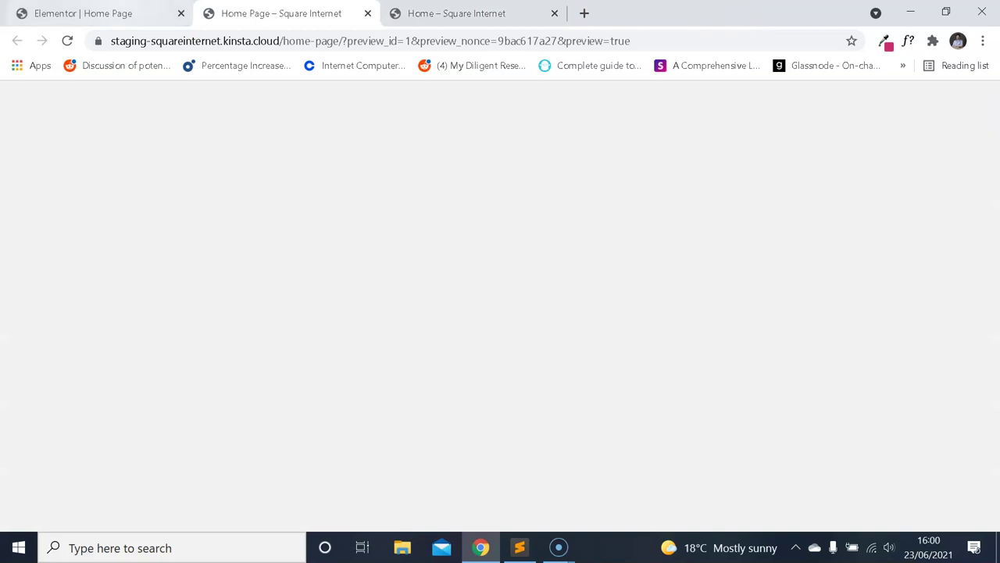
pyautogui.click(83, 14)
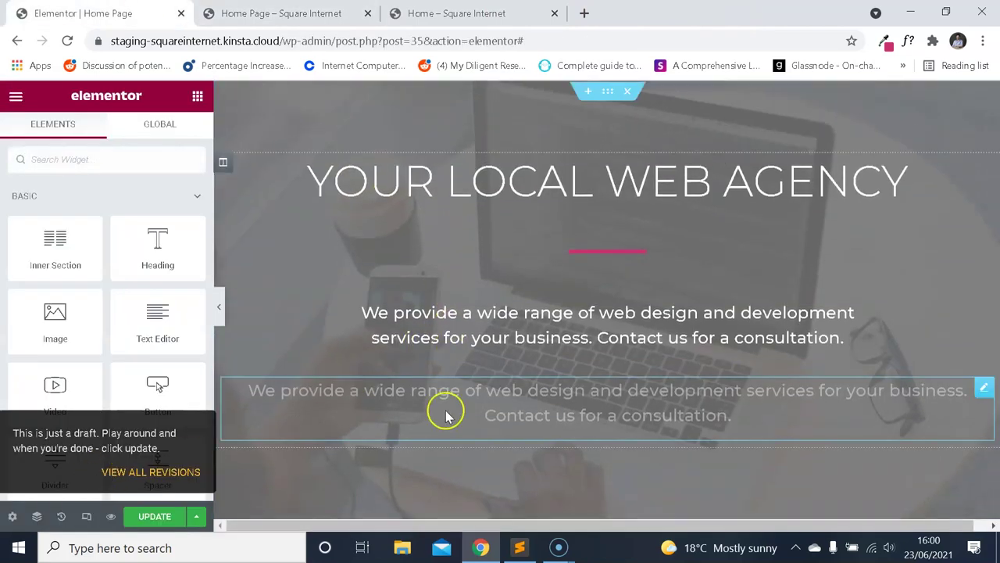
# In mobile view, try a 14px font size on the lower text block, then clear it to default.
pyautogui.click(87, 515)
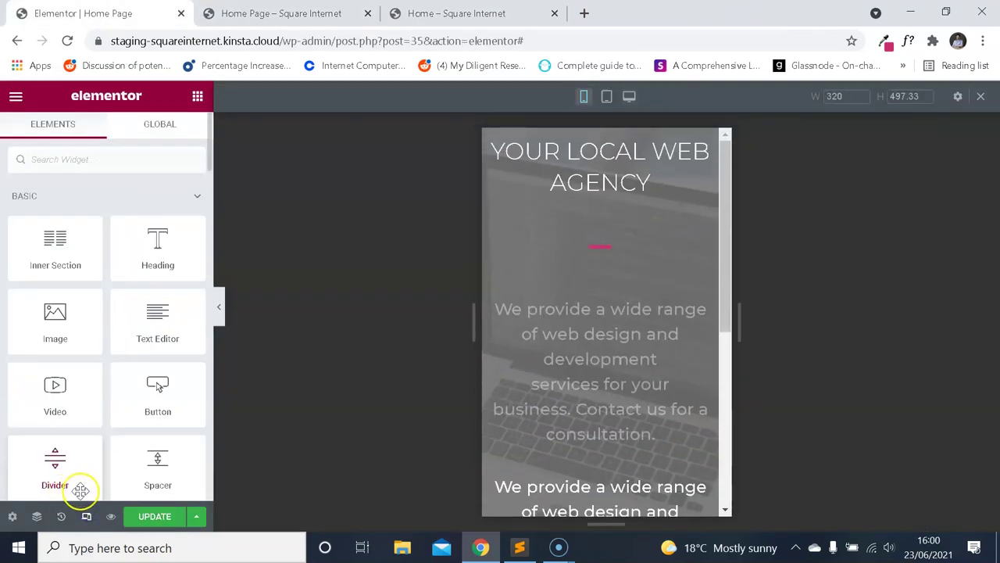
pyautogui.scroll(-2, 609, 321)
pyautogui.scroll(-1, 607, 327)
pyautogui.click(614, 328)
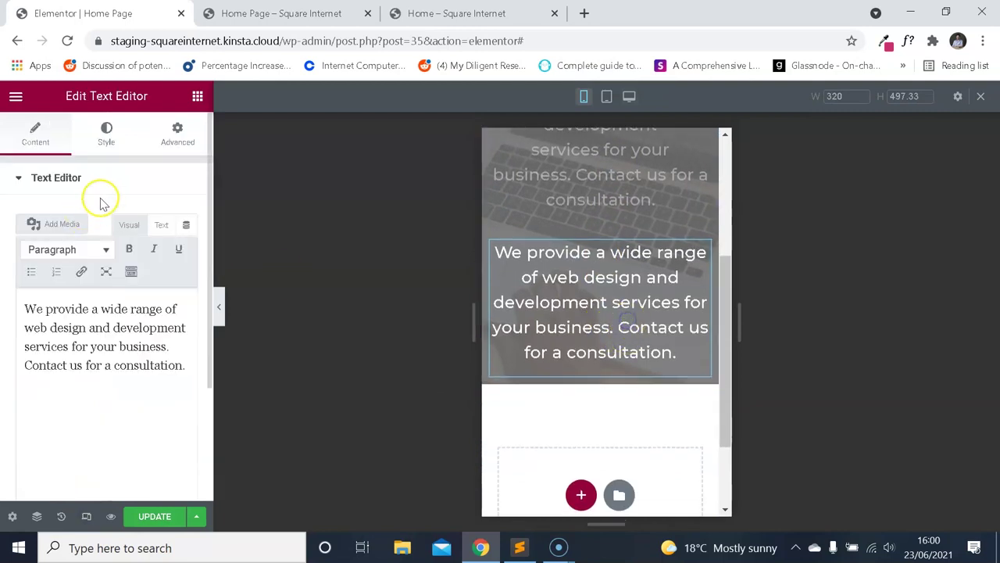
pyautogui.click(106, 133)
pyautogui.click(187, 282)
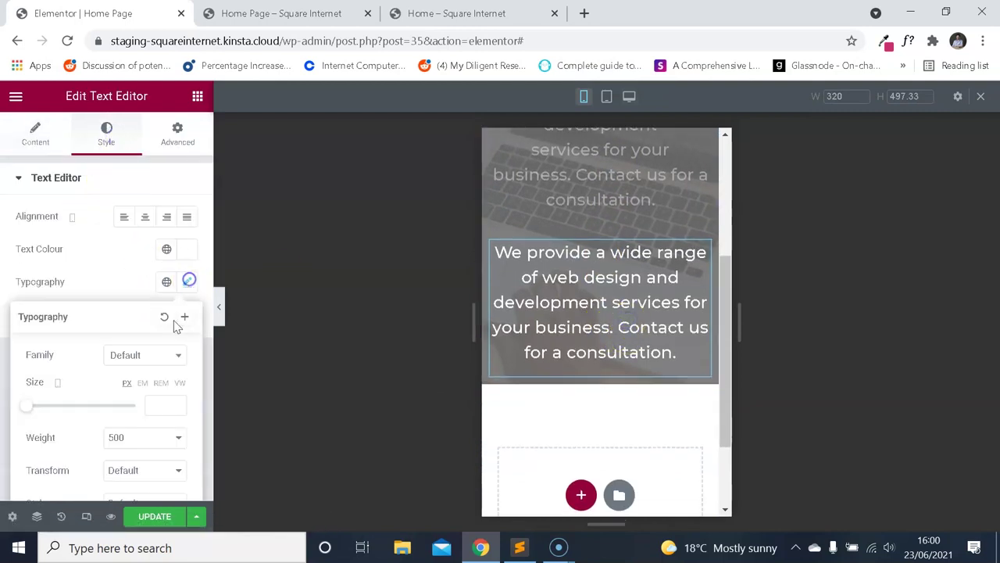
pyautogui.click(153, 401)
pyautogui.write('14')
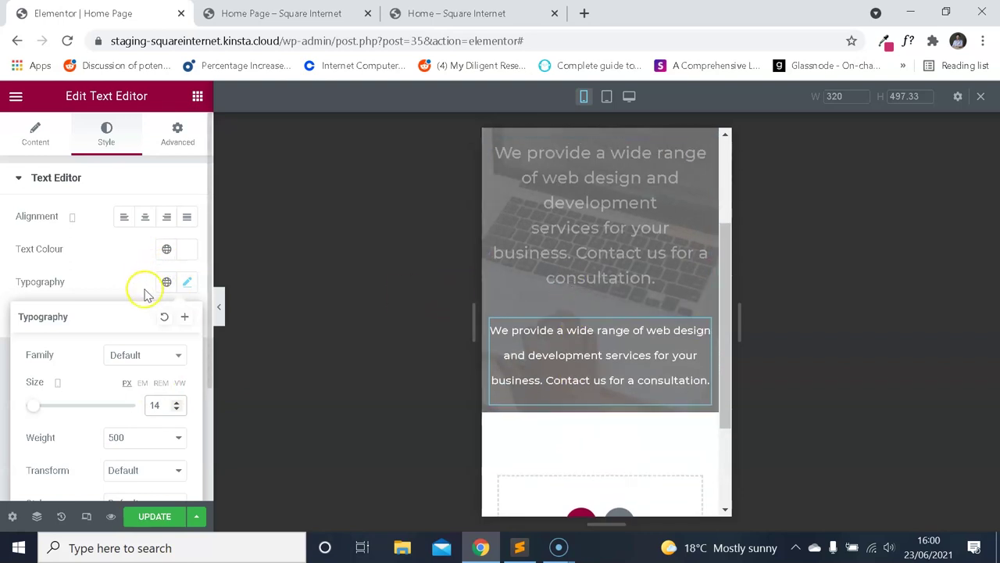
pyautogui.press('BackSpace')
pyautogui.press('BackSpace')
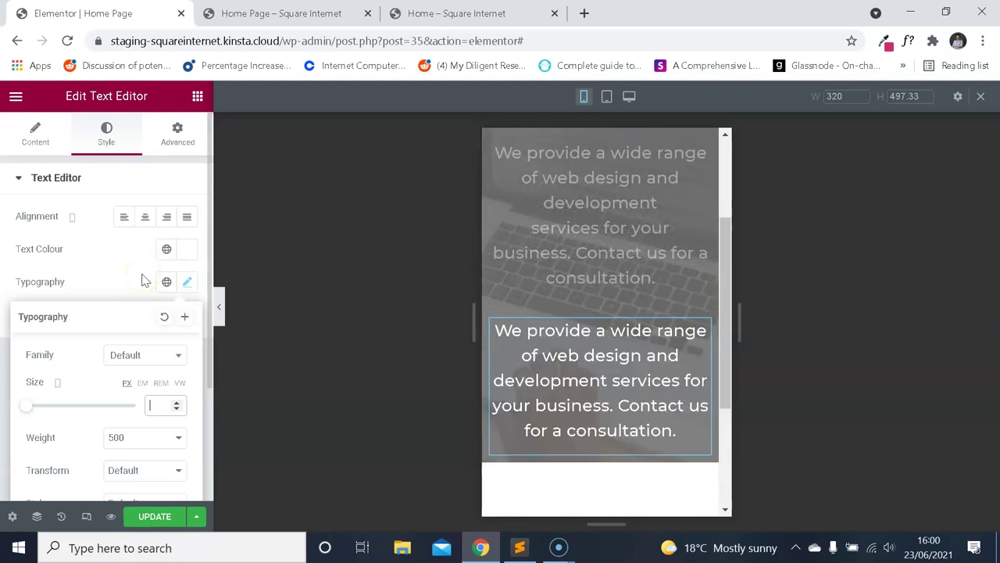
pyautogui.click(90, 271)
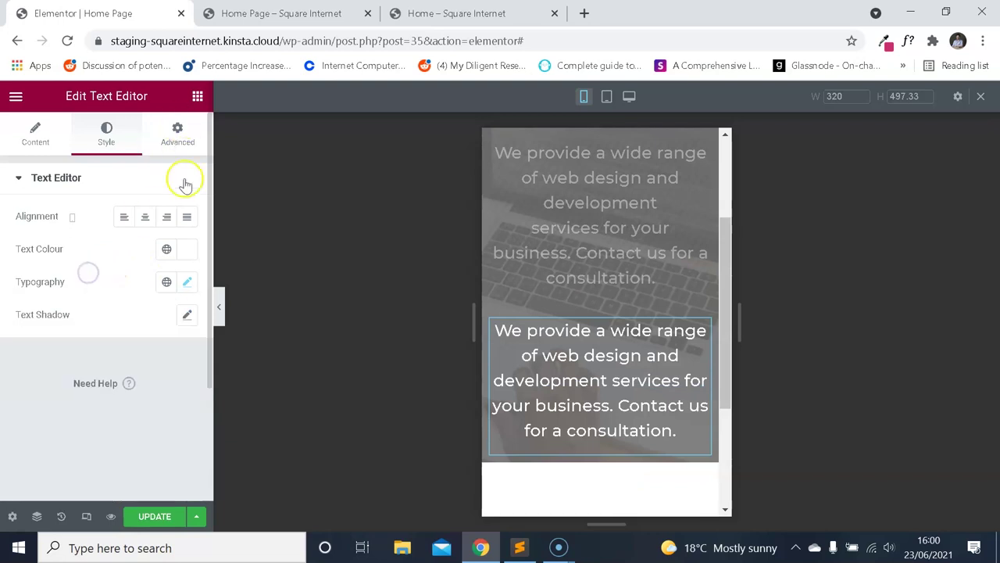
# Check the preview tab, then reload the Home Page editor, confirming Reload.
pyautogui.hotkey('ctrl', 'Tab')
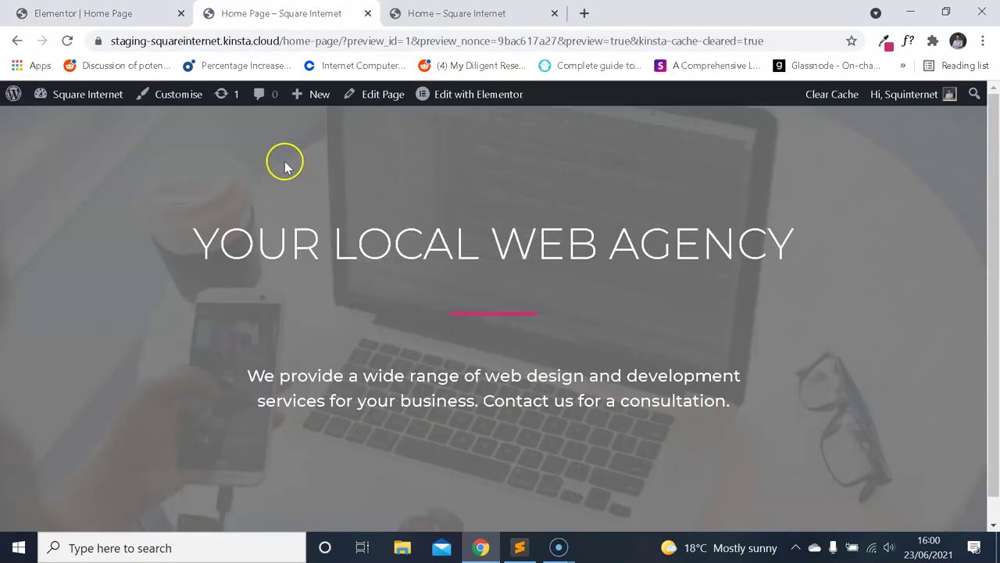
pyautogui.hotkey('ctrl', 'shift', 'Tab')
pyautogui.press('F5')
pyautogui.click(571, 130)
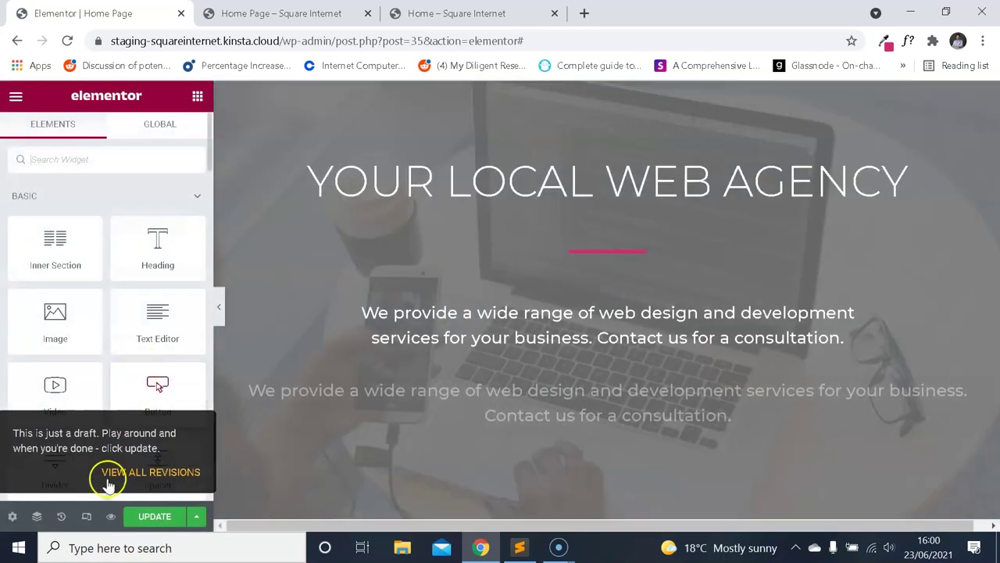
# In mobile view, select the lower text block and inspect its typography settings.
pyautogui.click(88, 516)
pyautogui.scroll(-5, 688, 290)
pyautogui.click(611, 328)
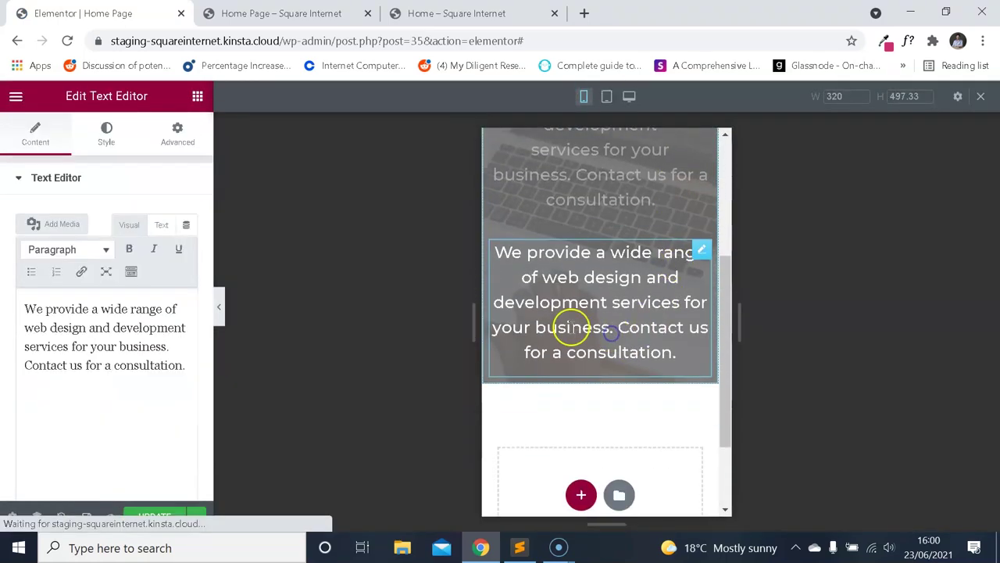
pyautogui.click(107, 136)
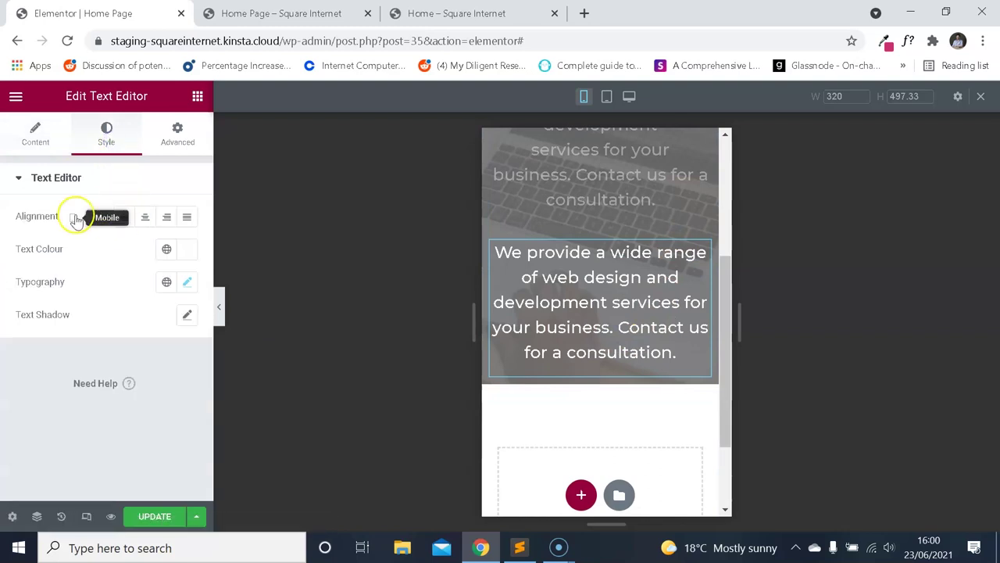
pyautogui.click(188, 282)
pyautogui.click(187, 282)
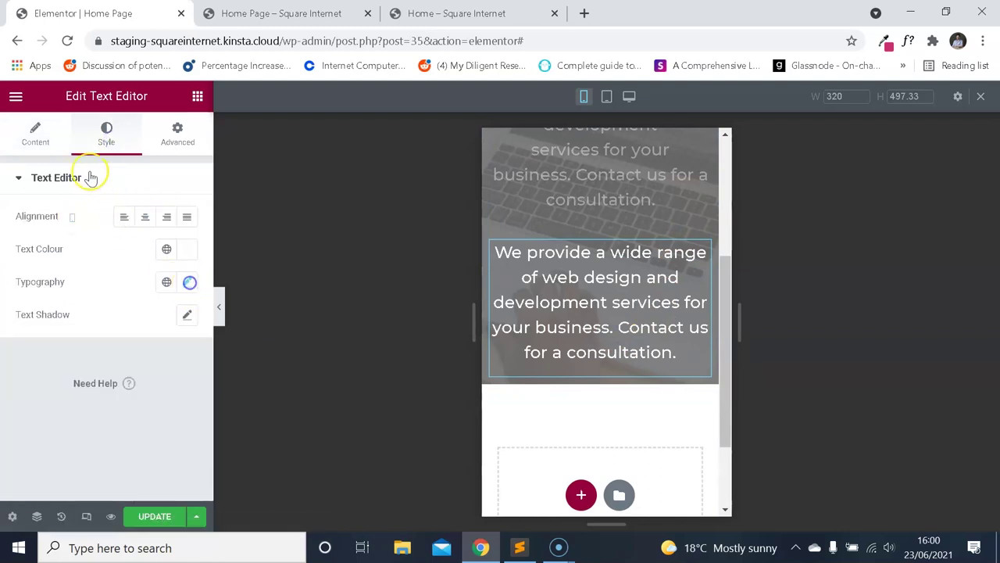
# Review Body Typography (Montserrat, 14px, 300) in Site Settings and save with UPDATE.
pyautogui.click(16, 95)
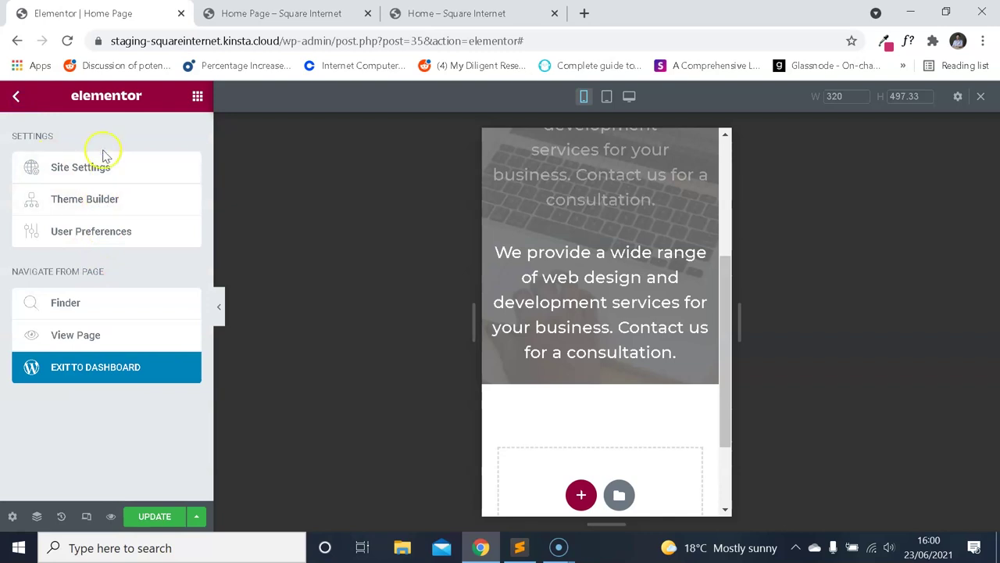
pyautogui.click(102, 166)
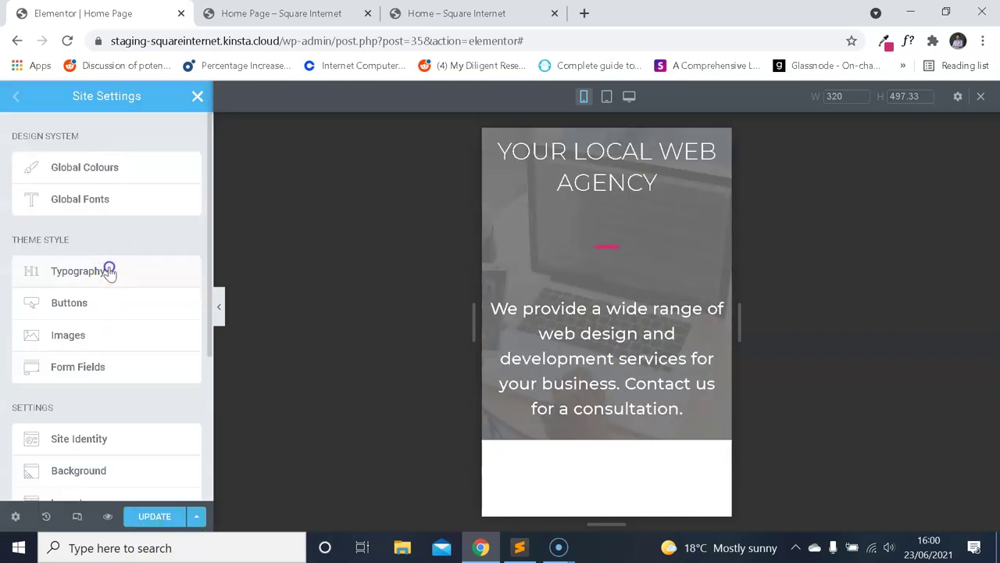
pyautogui.scroll(-2, 122, 252)
pyautogui.scroll(2, 125, 255)
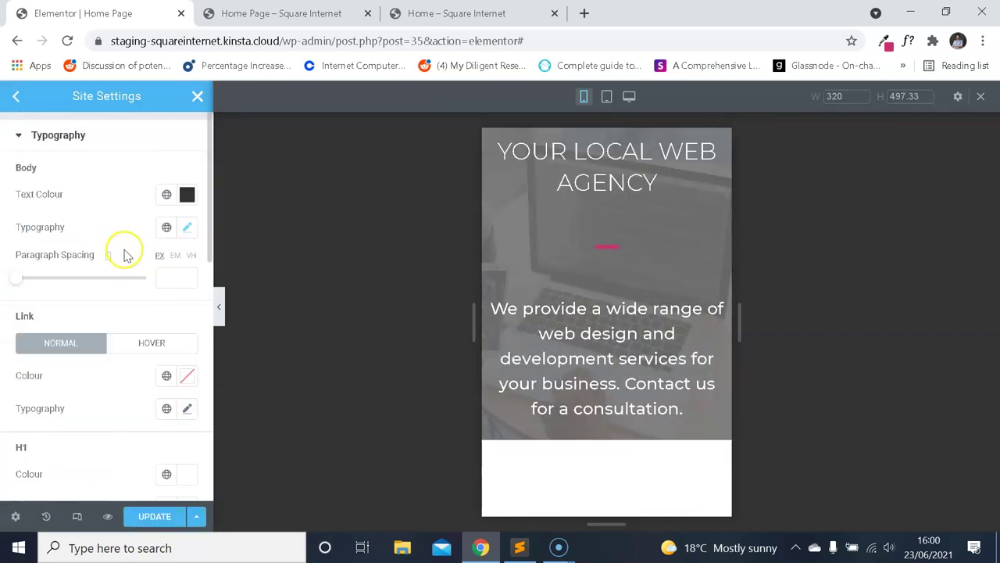
pyautogui.click(184, 224)
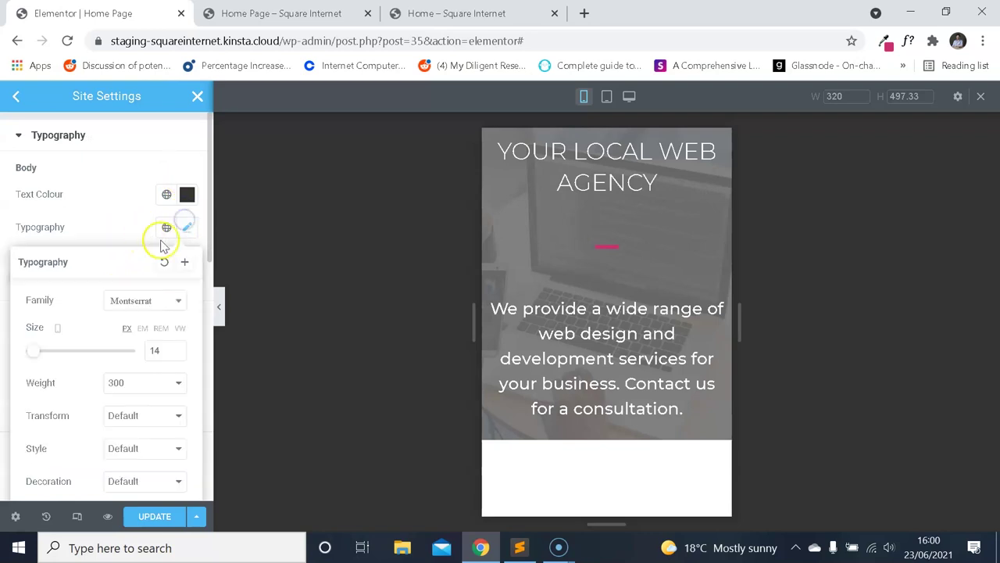
pyautogui.scroll(-2, 130, 305)
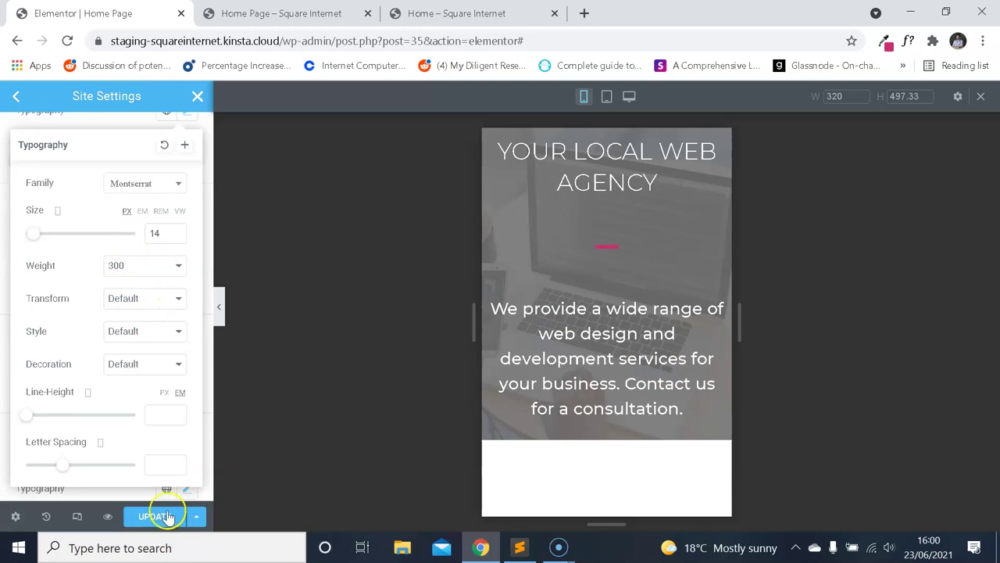
pyautogui.click(166, 516)
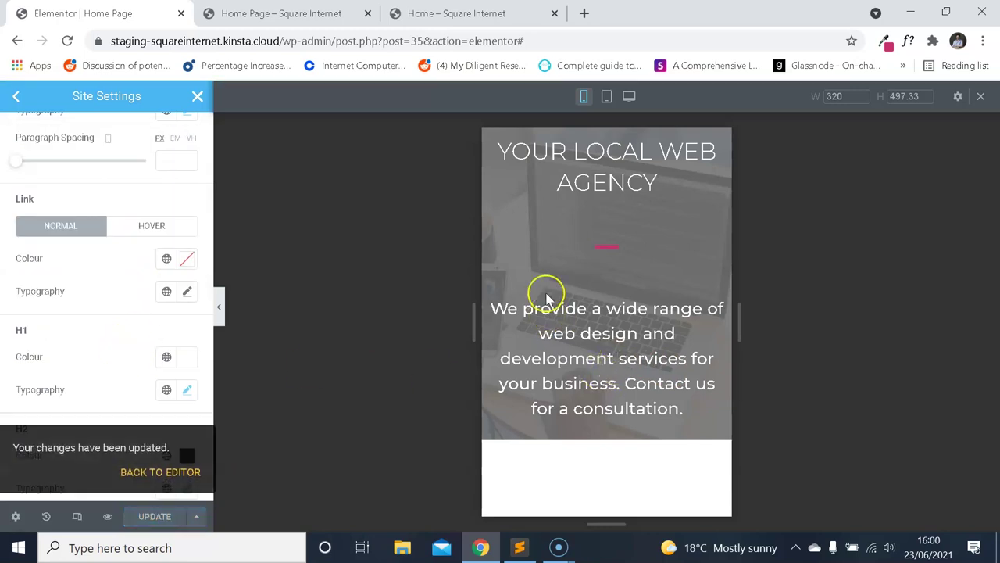
pyautogui.click(279, 13)
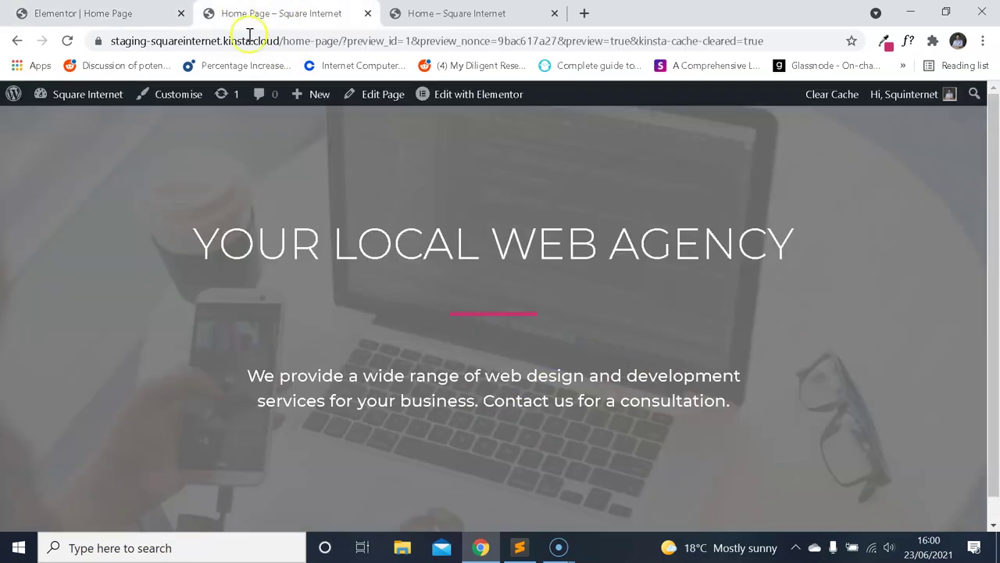
# Close the extra Home page tabs and open the WordPress dashboard in a new tab.
pyautogui.click(437, 13)
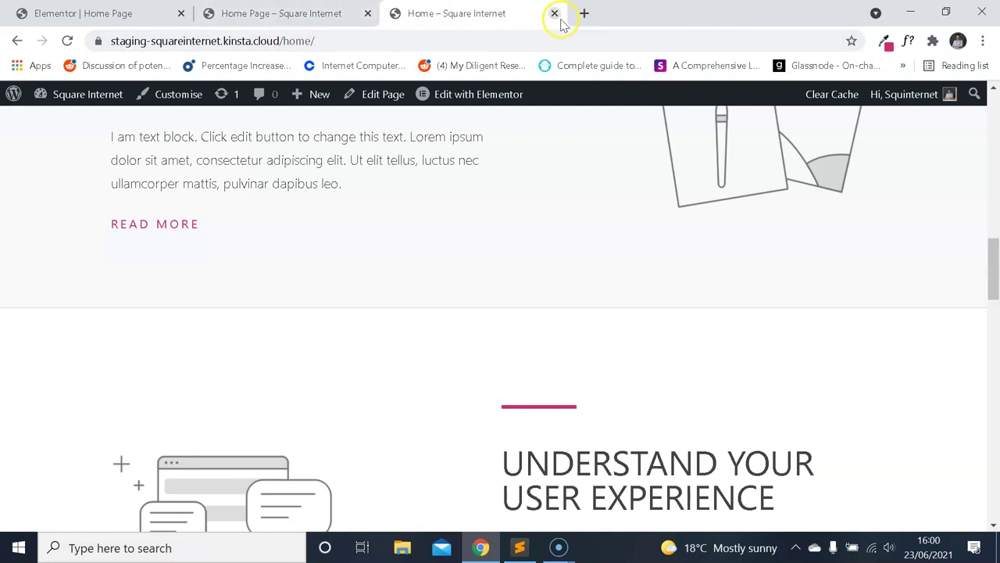
pyautogui.click(554, 13)
pyautogui.click(283, 15)
pyautogui.rightClick(88, 94)
pyautogui.click(125, 105)
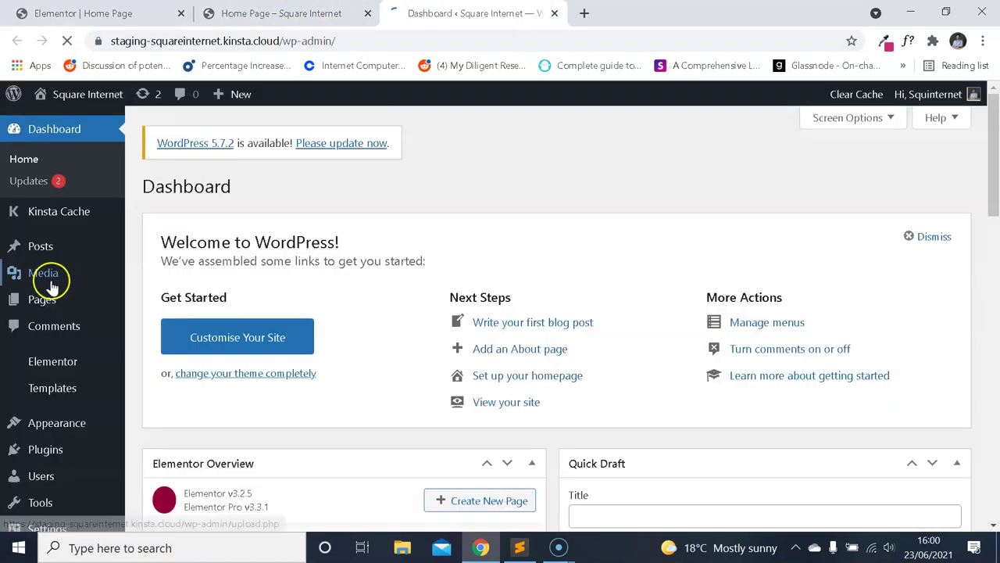
# Open the Home page in Elementor from Pages and close the old editor and preview tabs.
pyautogui.click(19, 303)
pyautogui.scroll(-2, 259, 332)
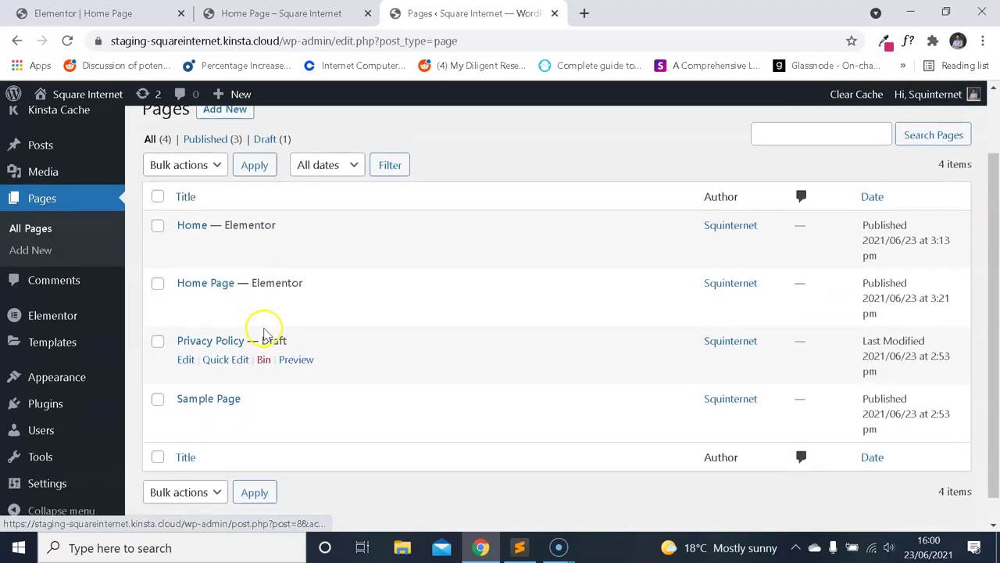
pyautogui.click(331, 245)
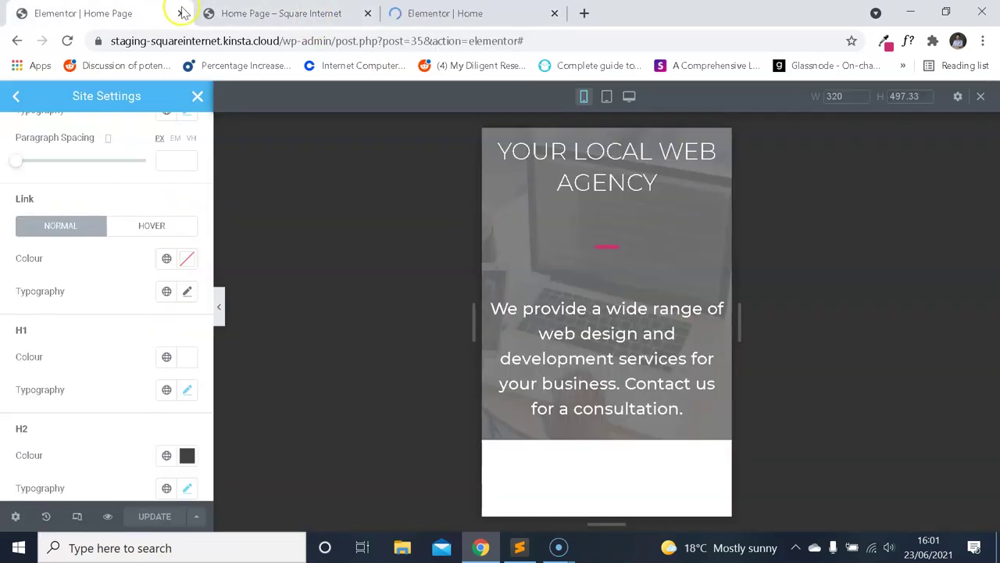
pyautogui.click(197, 14)
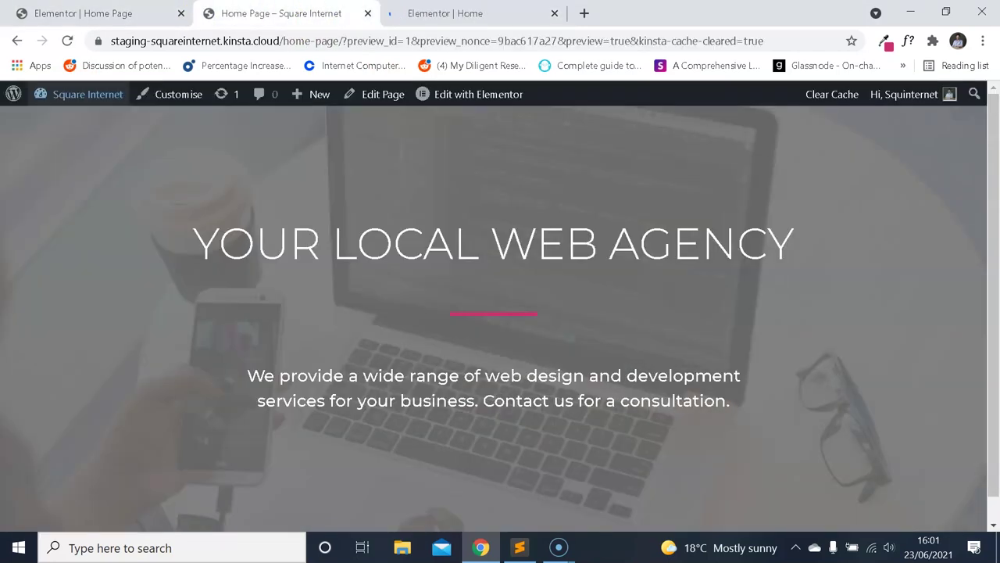
pyautogui.click(181, 15)
pyautogui.click(181, 14)
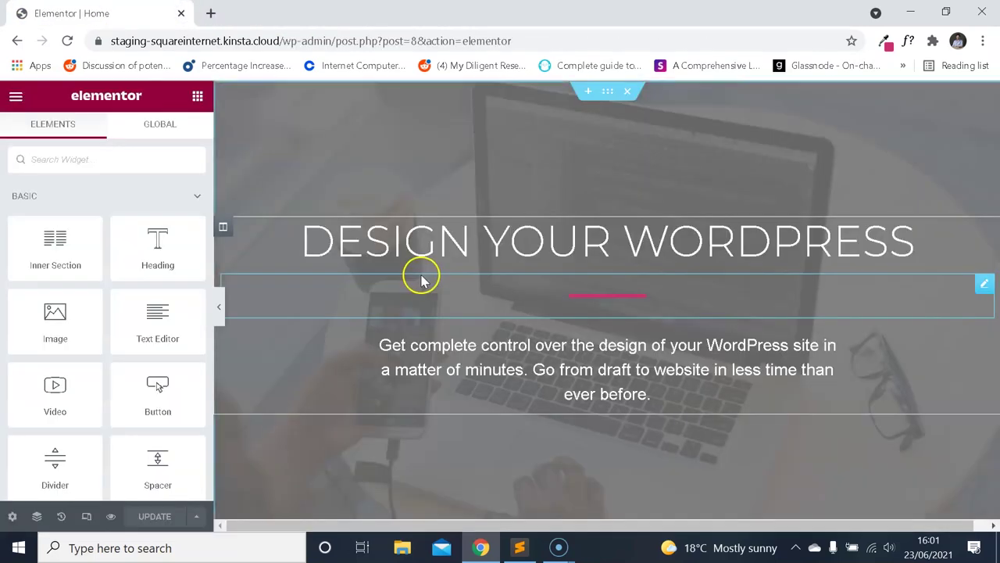
# Check the hero subtitle at mobile width, then reopen Home Page in Elementor from Pages.
pyautogui.click(559, 335)
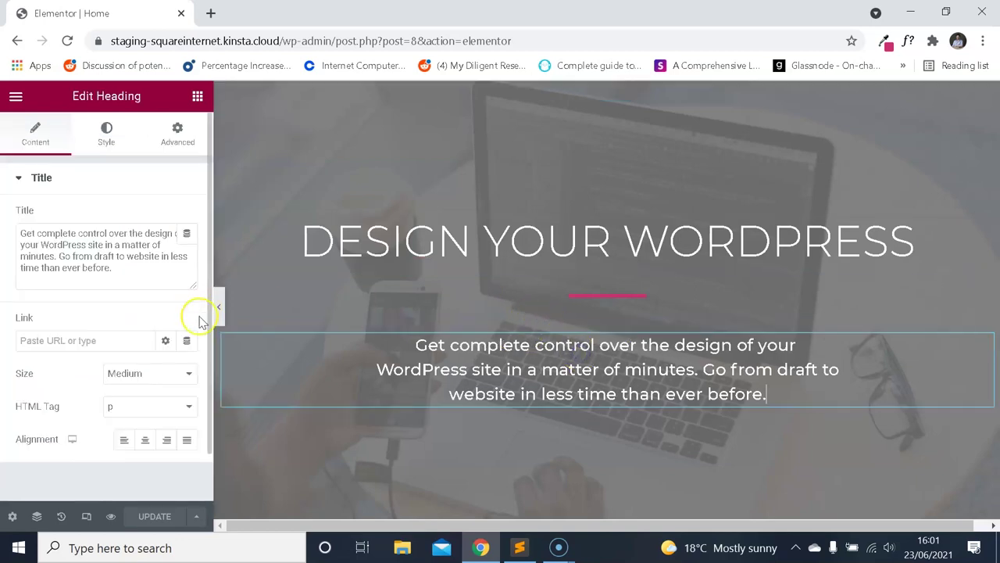
pyautogui.click(83, 514)
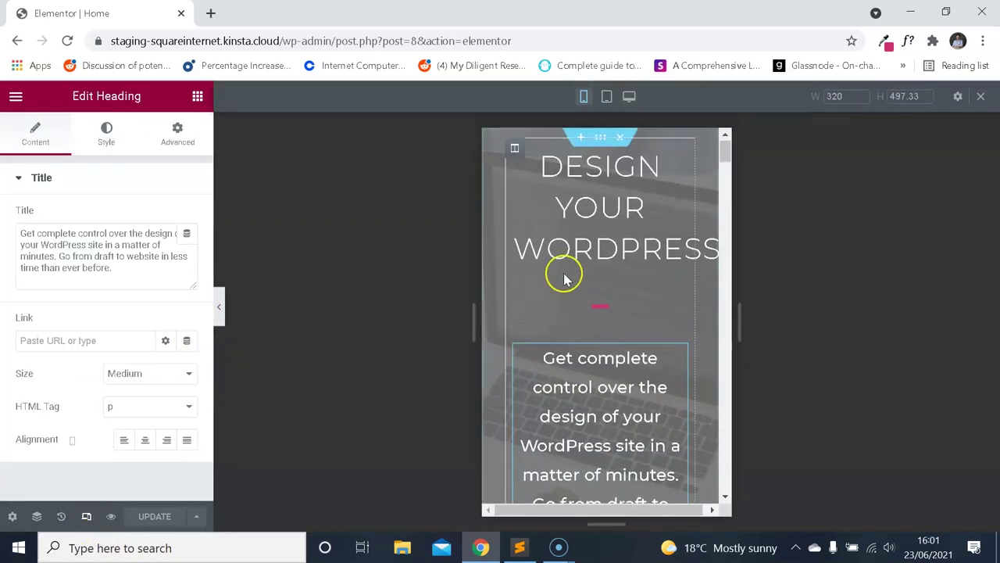
pyautogui.scroll(-2, 563, 273)
pyautogui.scroll(2, 609, 307)
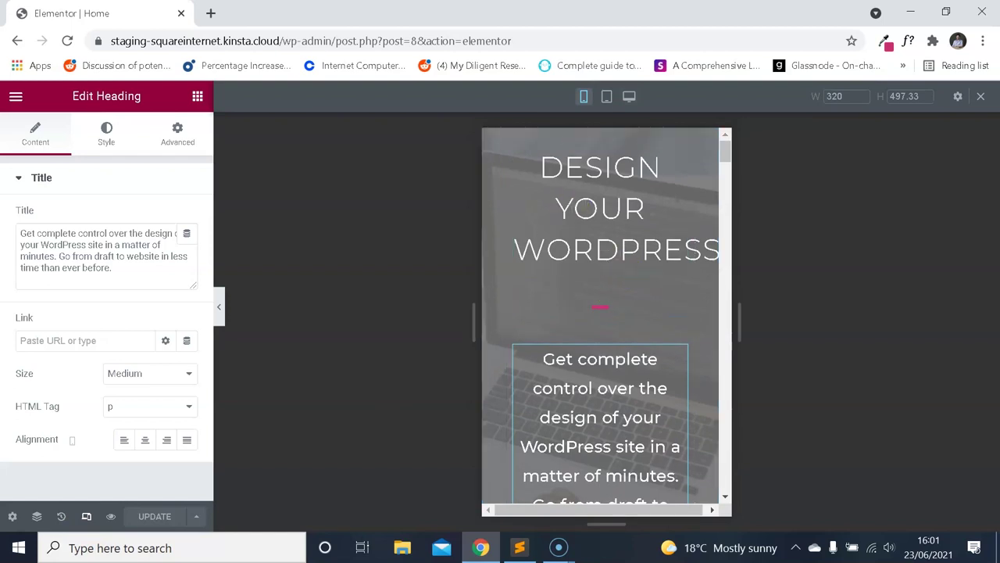
pyautogui.click(16, 40)
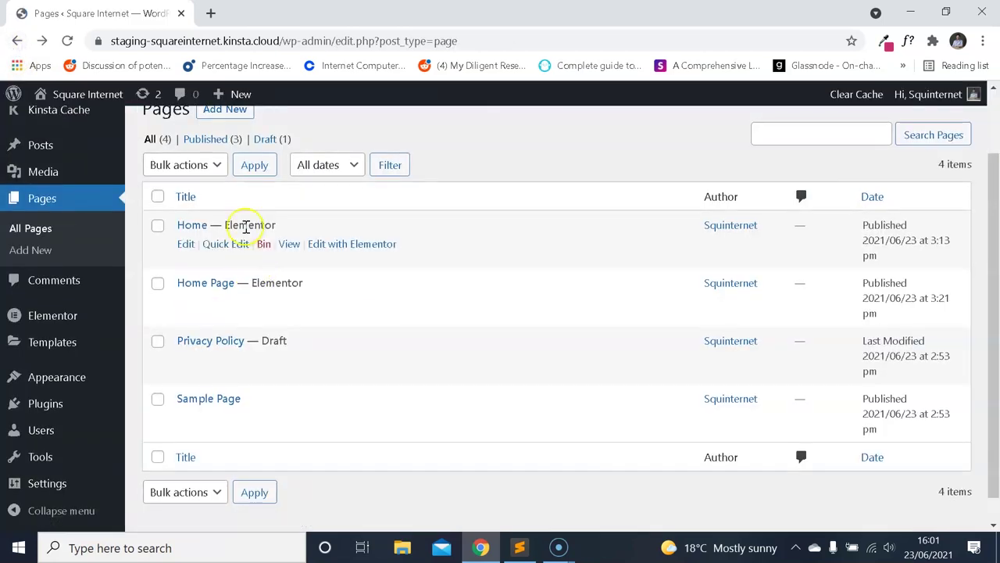
pyautogui.click(348, 303)
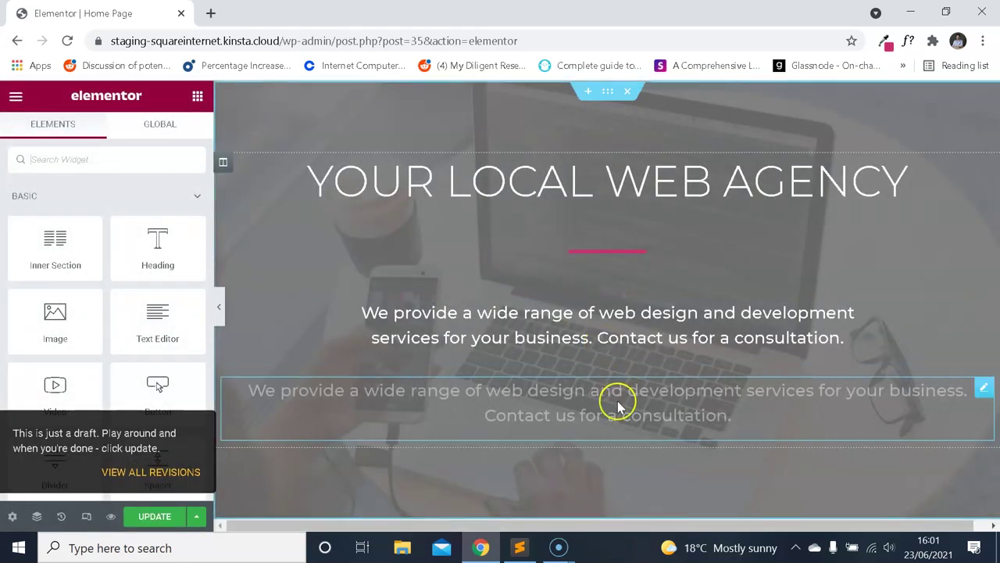
pyautogui.click(616, 402)
pyautogui.click(85, 517)
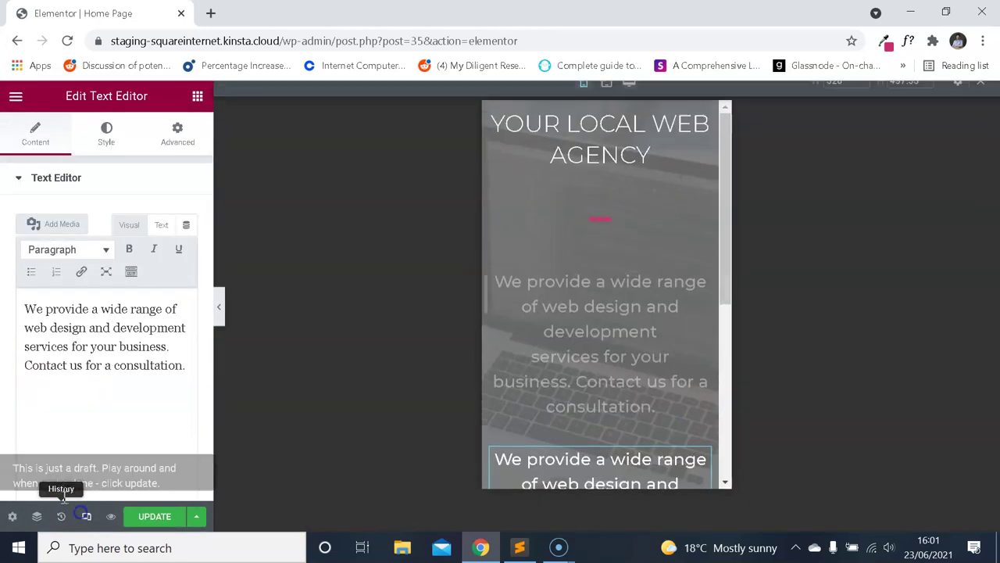
pyautogui.scroll(-2, 570, 312)
pyautogui.scroll(1, 565, 312)
pyautogui.scroll(2, 566, 312)
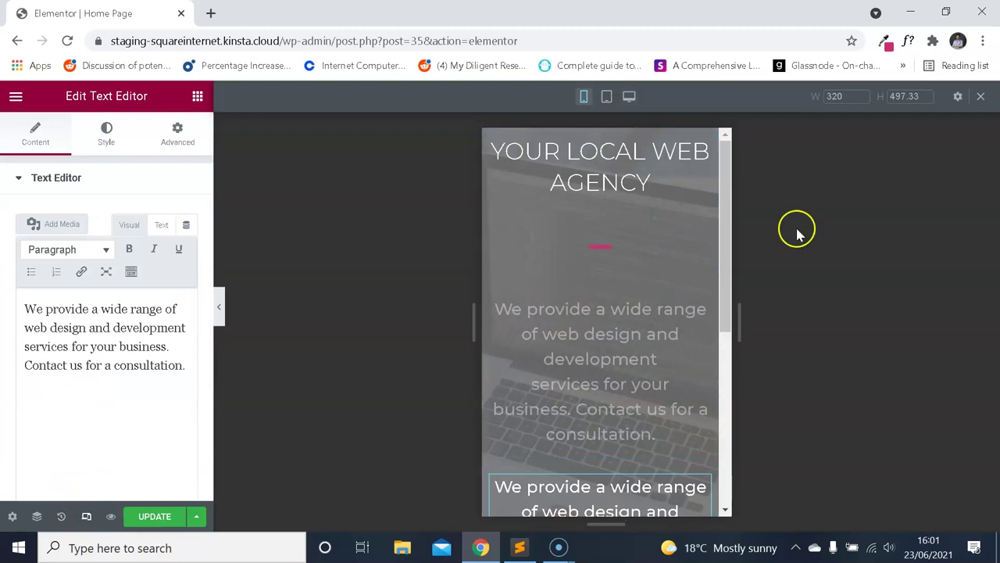
pyautogui.scroll(-1, 703, 181)
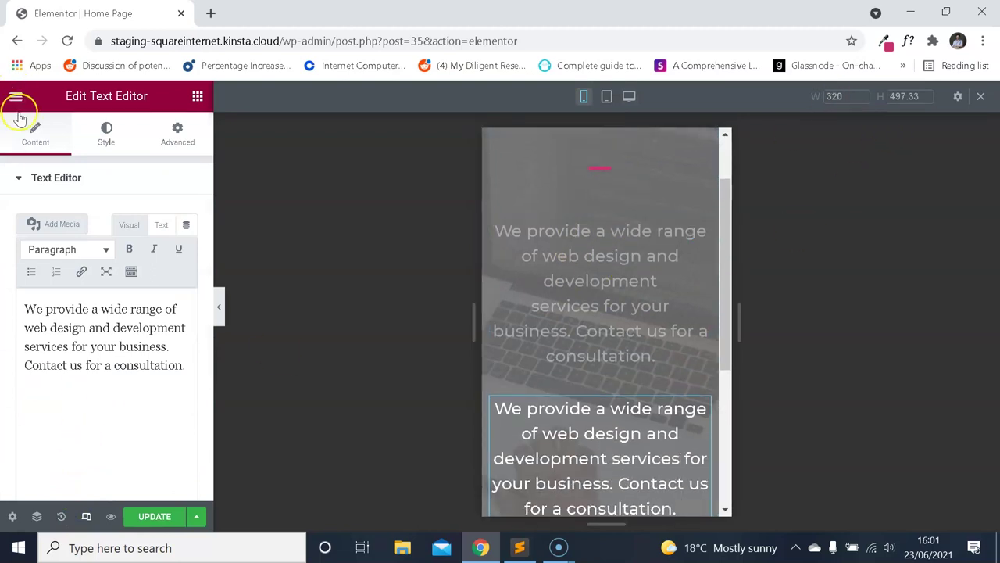
pyautogui.scroll(-1, 603, 367)
pyautogui.scroll(1, 618, 305)
pyautogui.scroll(1, 622, 290)
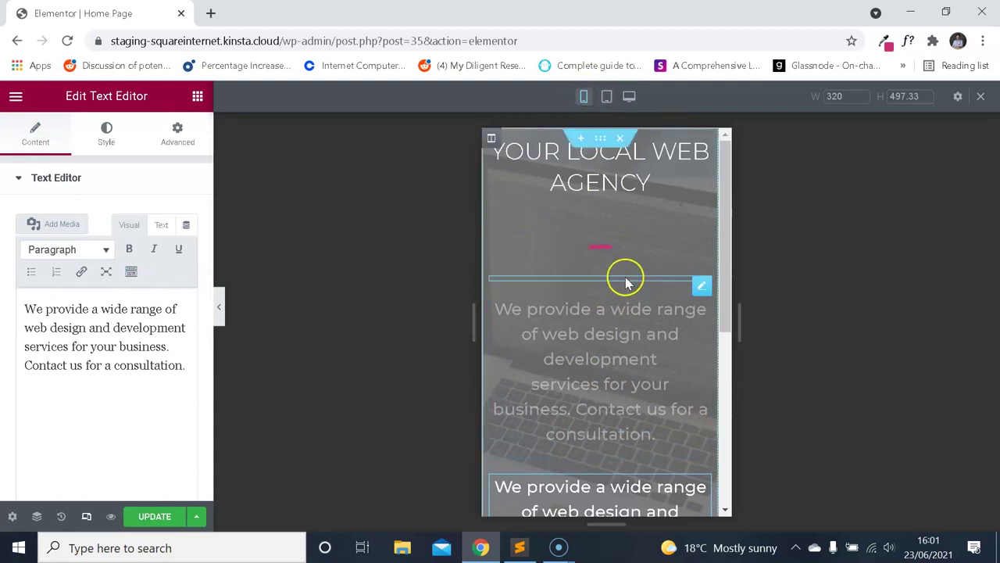
pyautogui.click(86, 516)
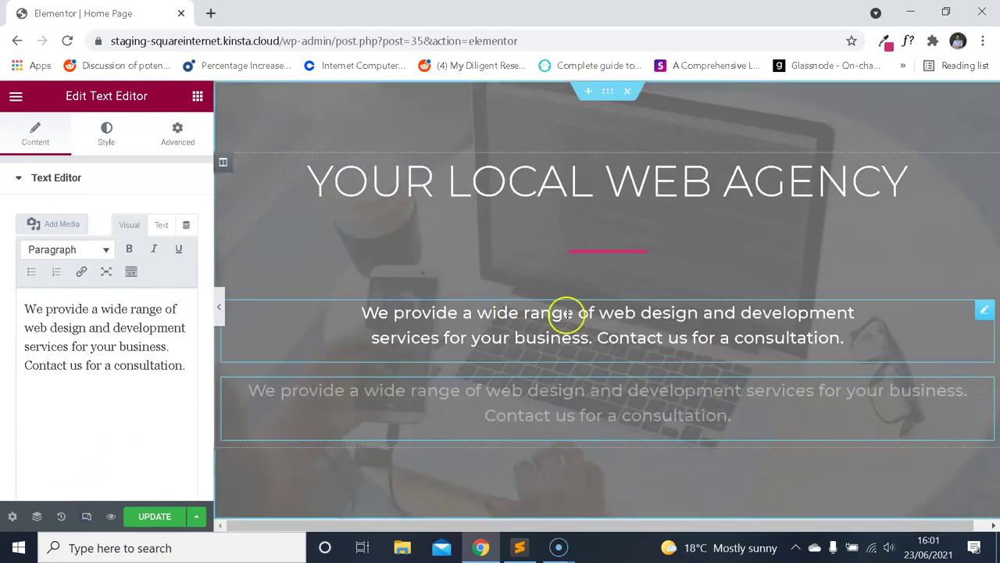
pyautogui.click(107, 135)
pyautogui.click(191, 284)
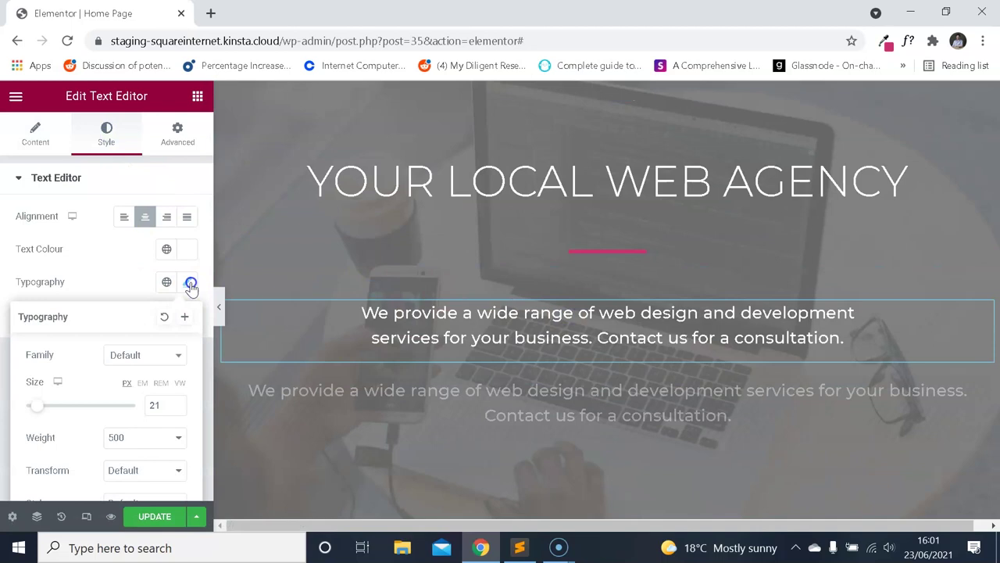
pyautogui.click(547, 398)
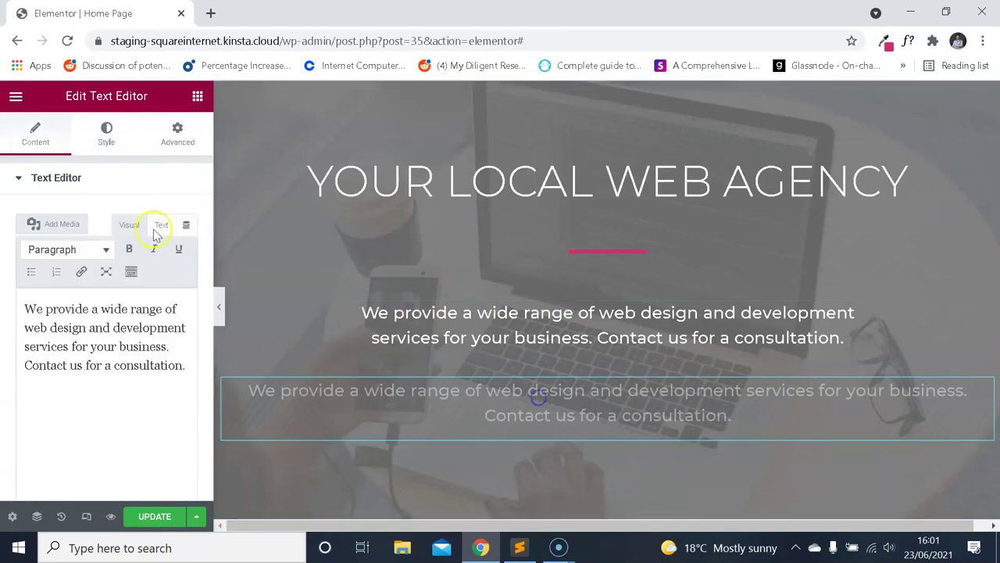
pyautogui.click(109, 141)
pyautogui.click(189, 281)
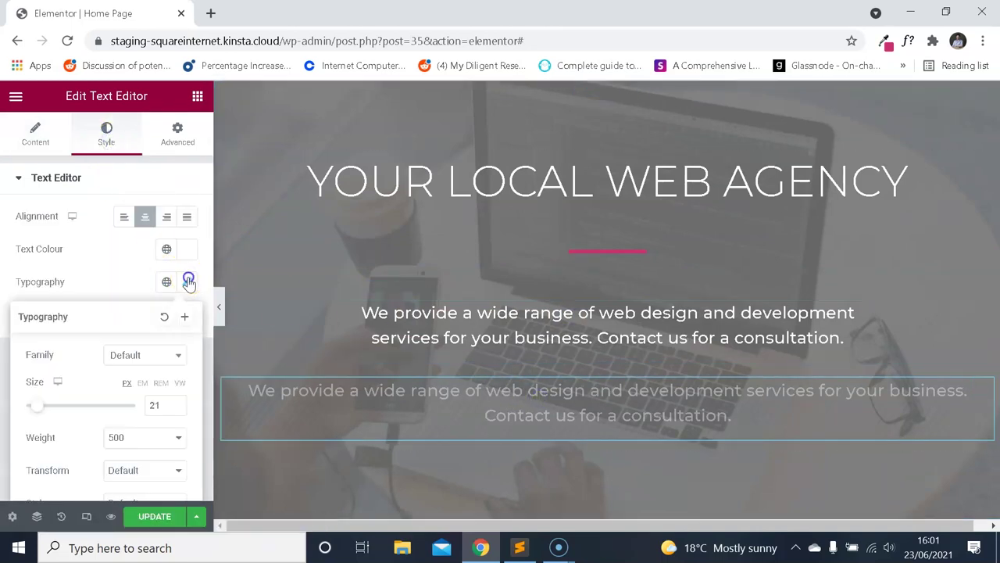
pyautogui.scroll(-3, 101, 277)
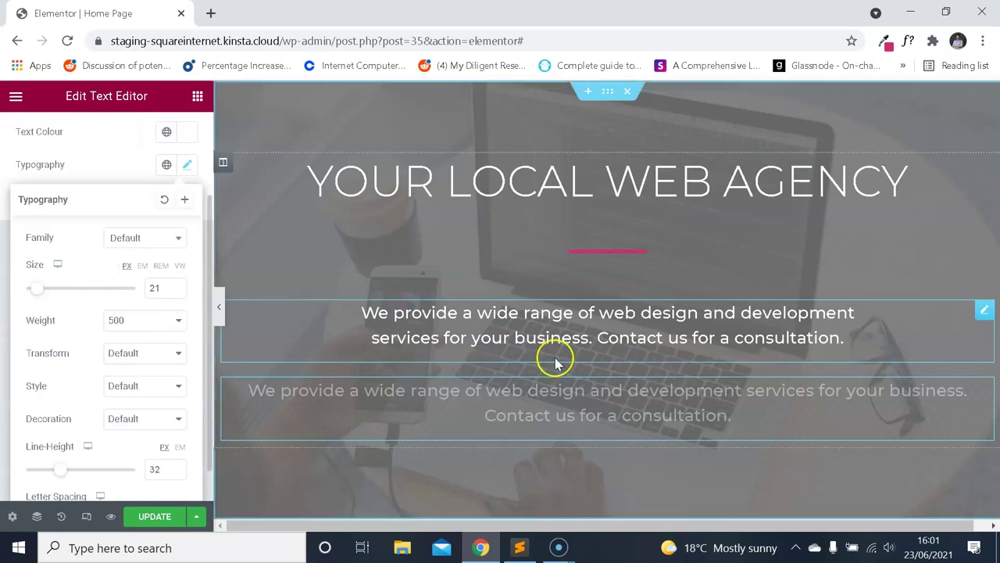
pyautogui.scroll(-1, 396, 306)
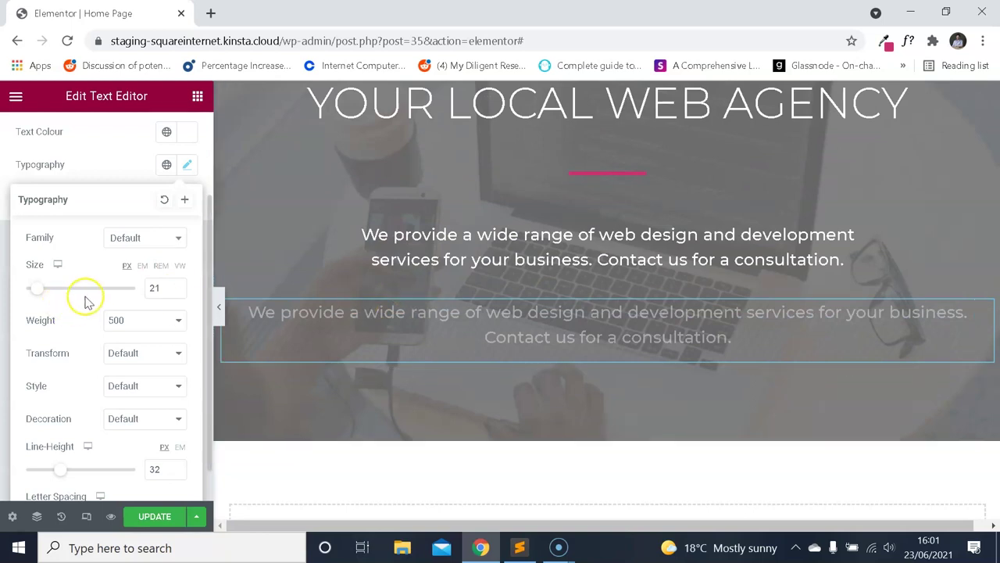
pyautogui.scroll(-1, 133, 277)
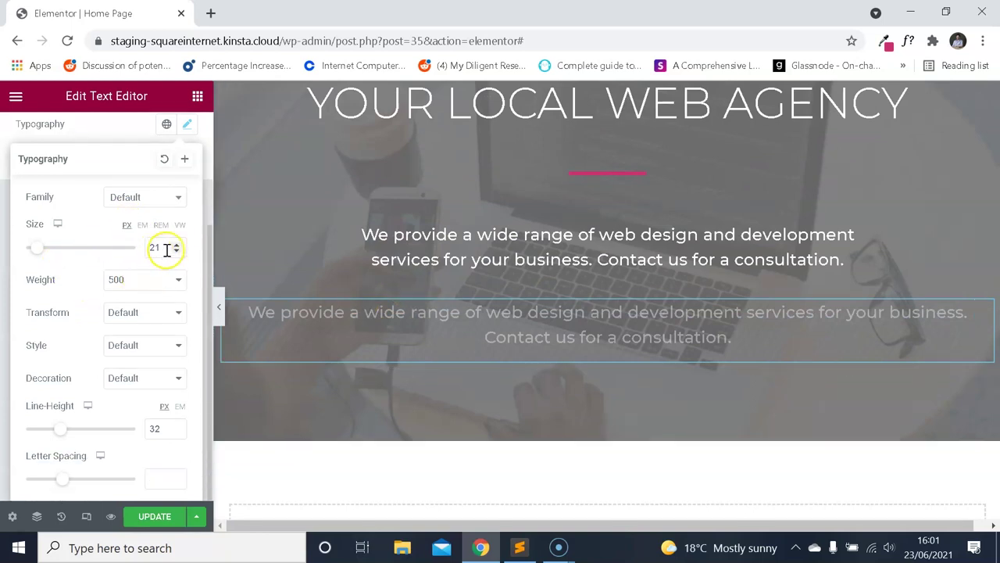
pyautogui.scroll(1, 487, 352)
pyautogui.scroll(-3, 484, 346)
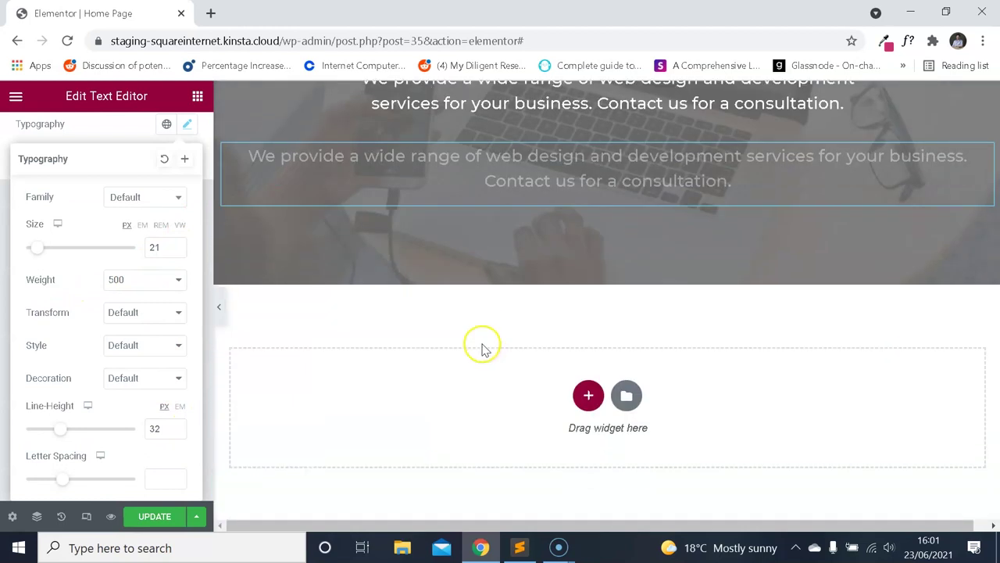
pyautogui.scroll(1, 487, 341)
pyautogui.click(16, 98)
# Drag a text block into the hero, then delete the Lorem ipsum block in mobile view.
pyautogui.click(15, 95)
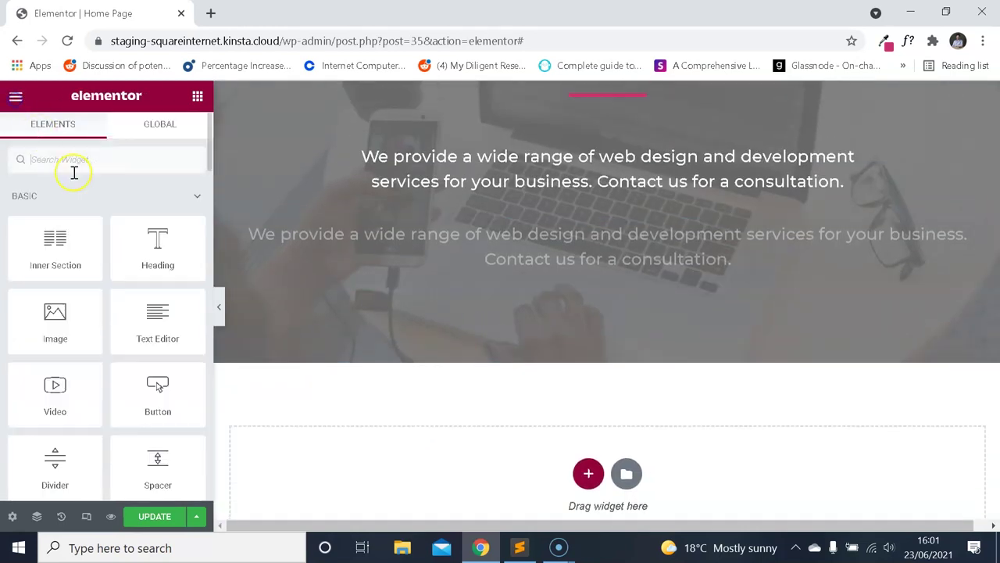
pyautogui.moveTo(157, 319); pyautogui.dragTo(383, 234)
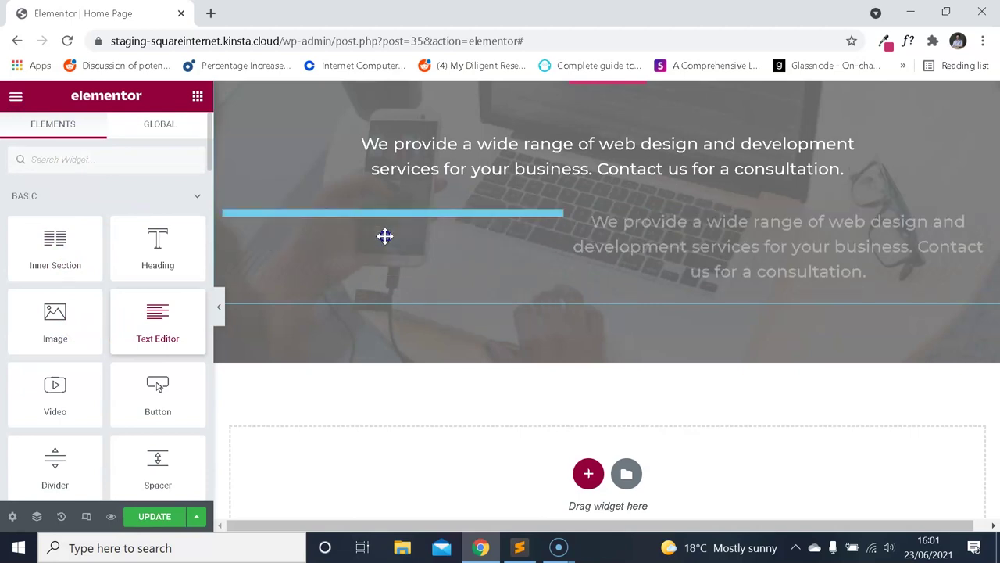
pyautogui.click(86, 516)
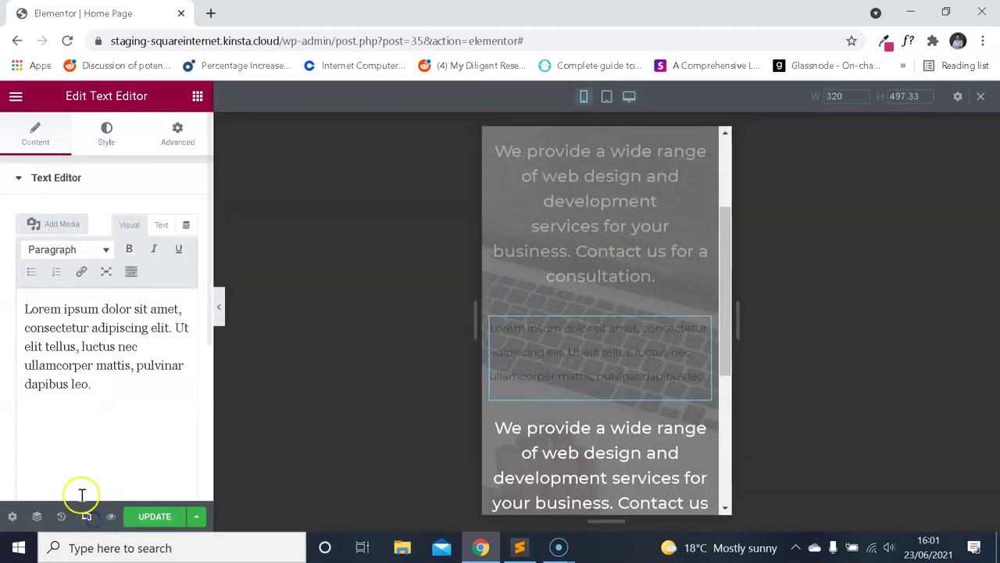
pyautogui.rightClick(608, 353)
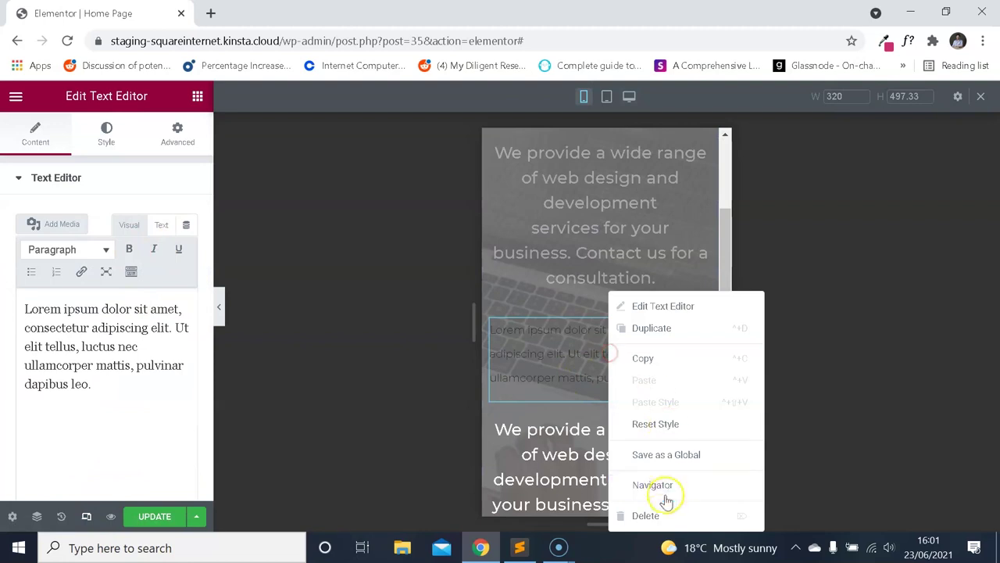
pyautogui.click(661, 513)
# Open the hero subtitle's Style > Typography settings and switch the preview to desktop width.
pyautogui.click(617, 328)
pyautogui.click(110, 144)
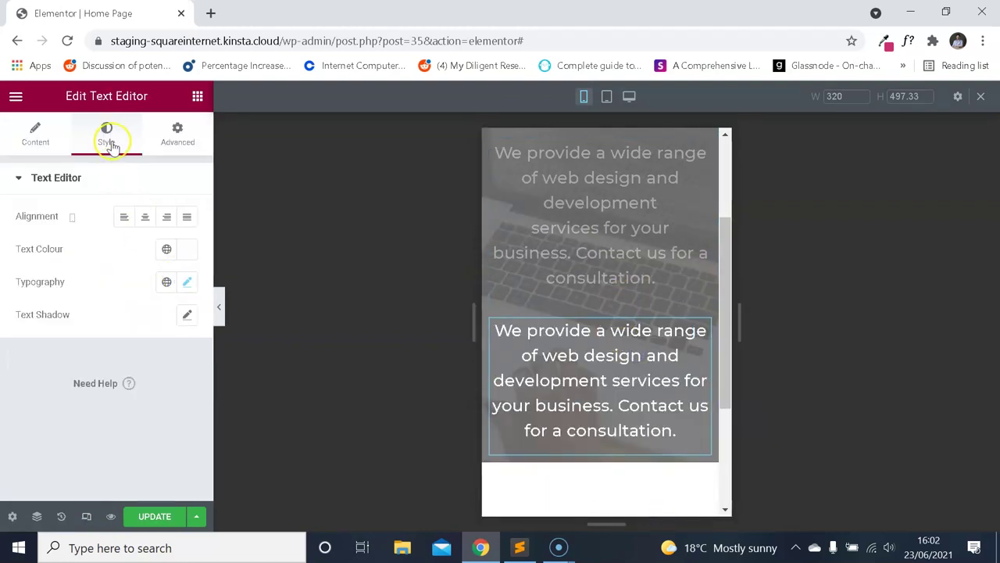
pyautogui.click(187, 283)
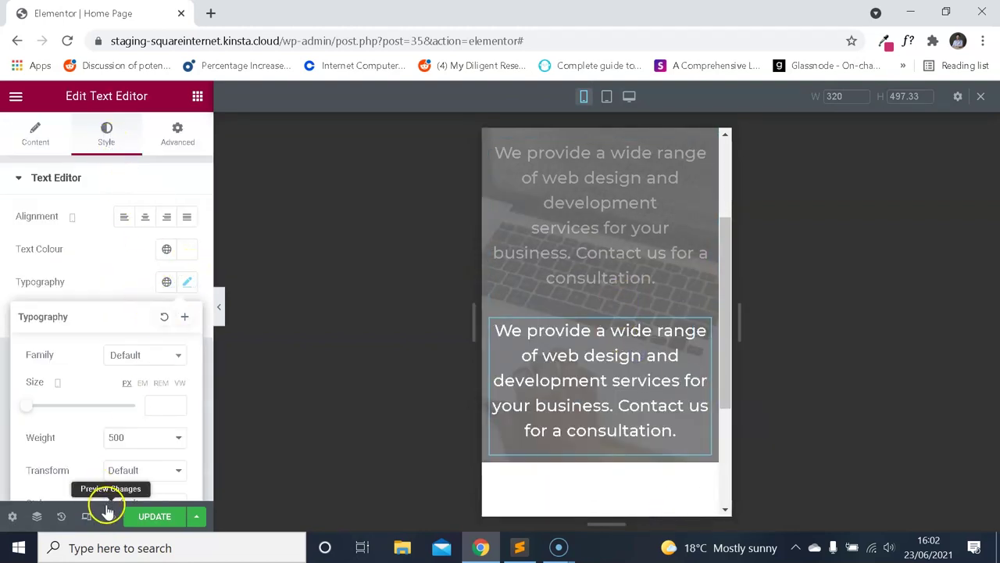
pyautogui.moveTo(57, 381)
pyautogui.click(61, 342)
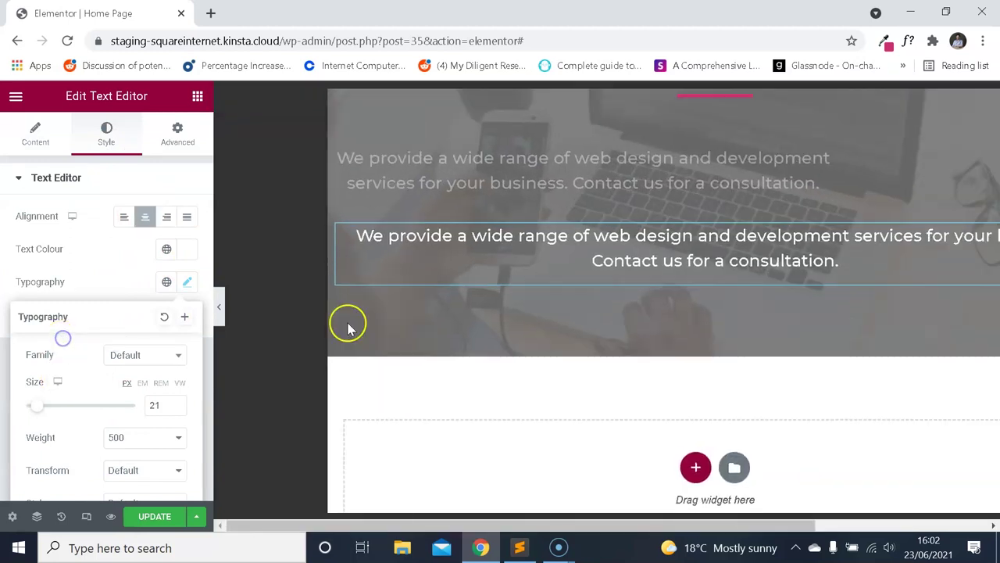
pyautogui.scroll(2, 513, 290)
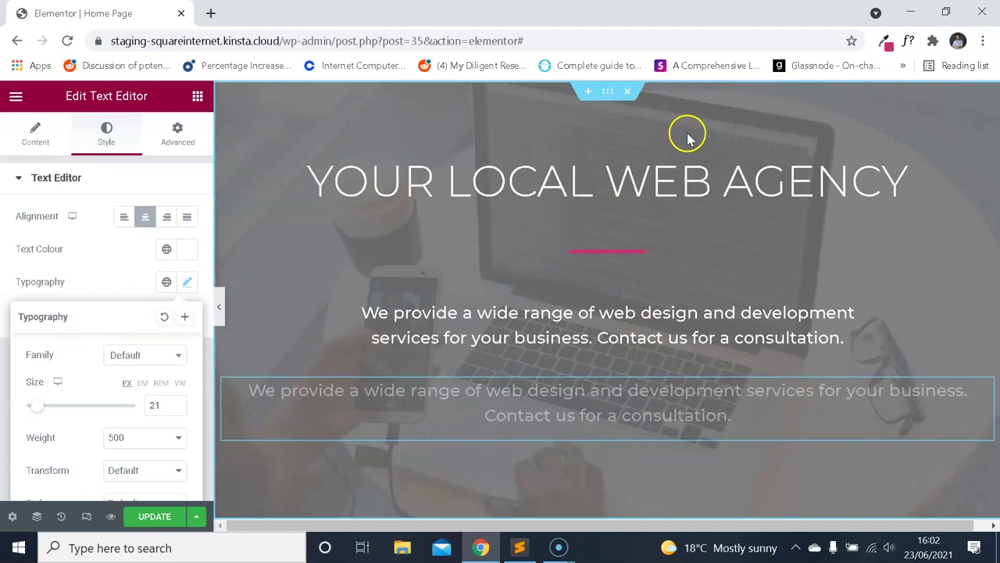
pyautogui.scroll(-1, 661, 252)
pyautogui.scroll(-3, 616, 315)
pyautogui.scroll(1, 620, 321)
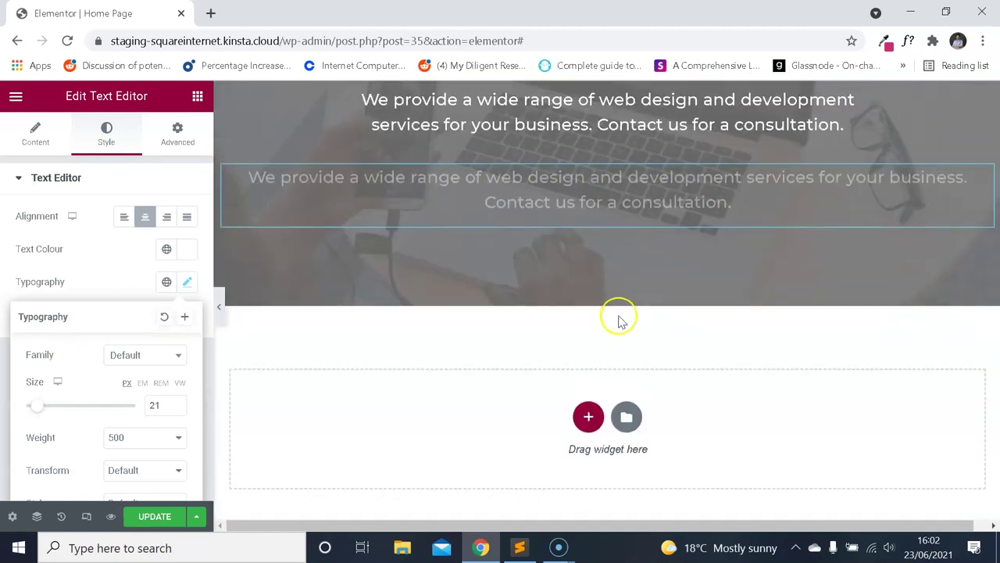
pyautogui.scroll(2, 620, 320)
# Set the paragraph's desktop typography Size to 14 px.
pyautogui.click(613, 350)
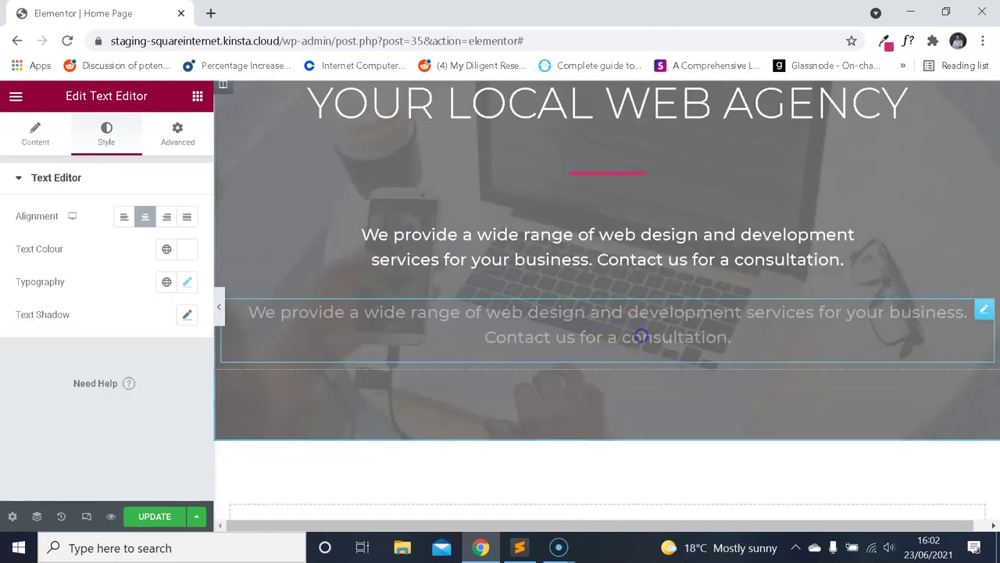
pyautogui.click(188, 280)
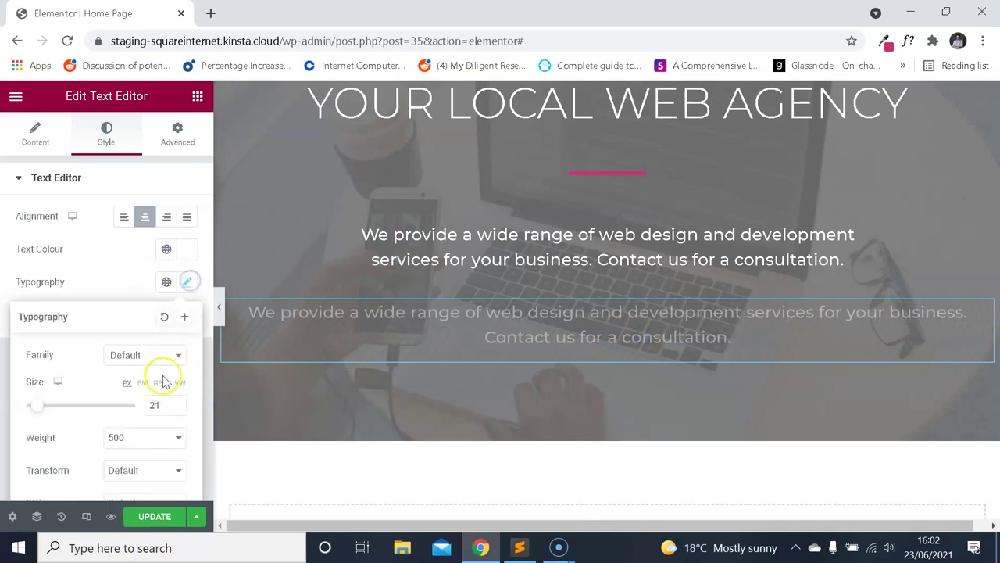
pyautogui.write('14')
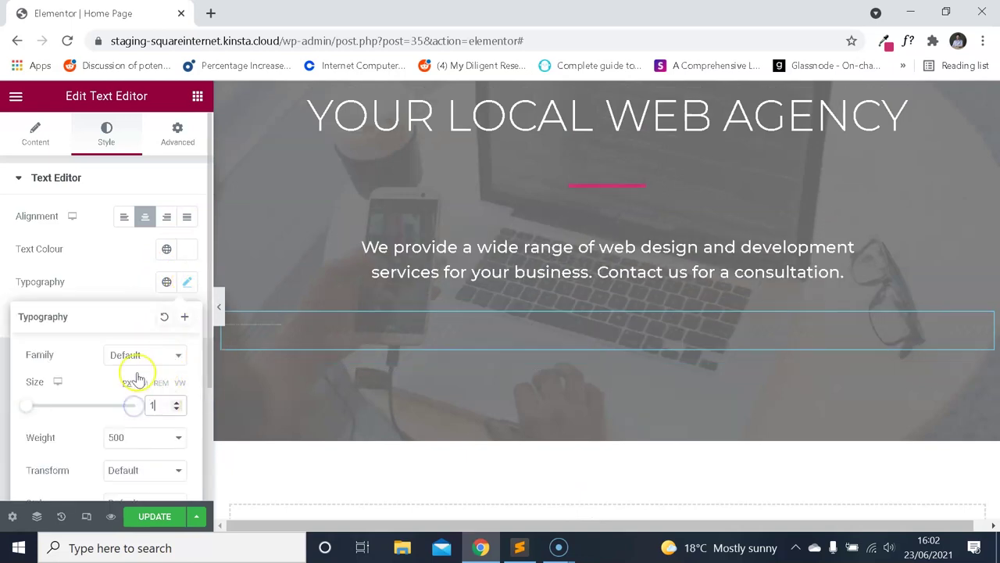
pyautogui.scroll(-2, 121, 314)
# Check the 14 px paragraph at mobile width, then return to the desktop preview.
pyautogui.click(86, 515)
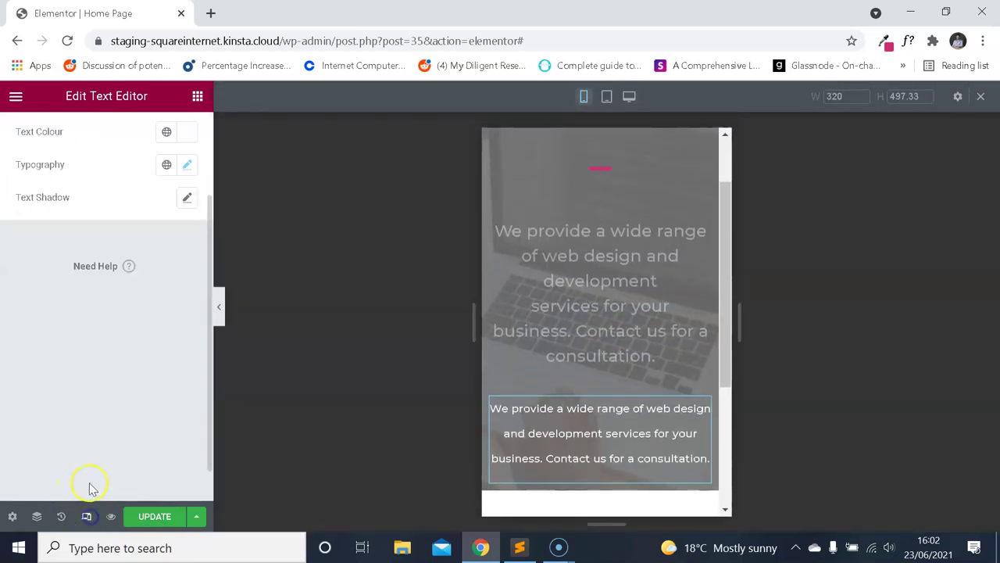
pyautogui.scroll(1, 618, 301)
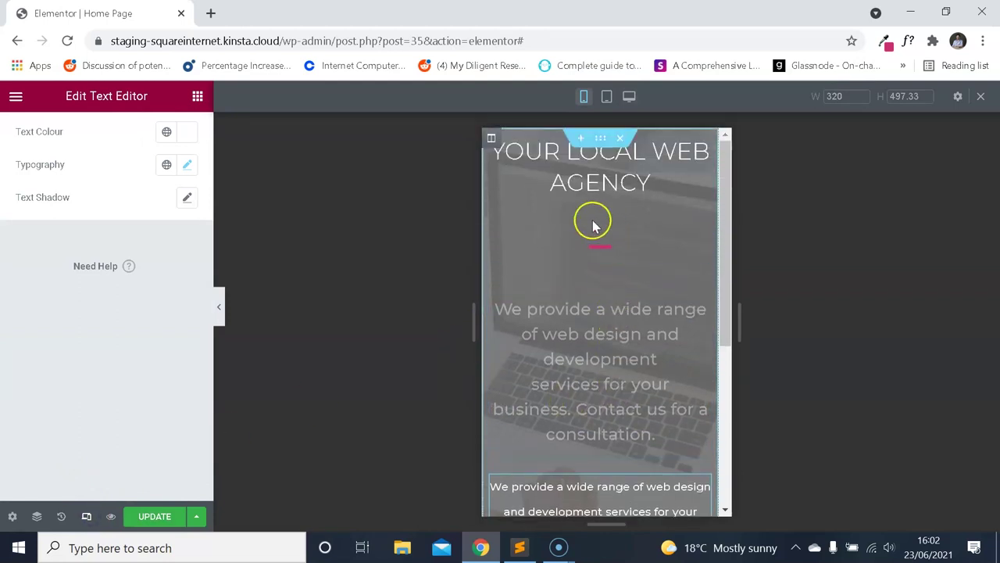
pyautogui.scroll(-1, 607, 242)
pyautogui.scroll(-3, 627, 286)
pyautogui.scroll(3, 633, 290)
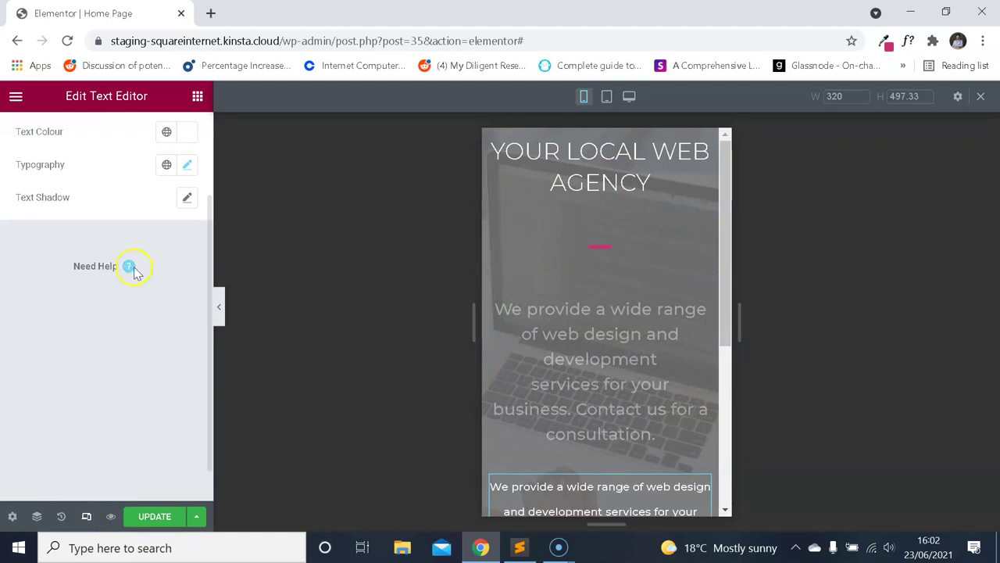
pyautogui.scroll(-1, 684, 306)
pyautogui.scroll(-3, 684, 306)
pyautogui.scroll(3, 661, 328)
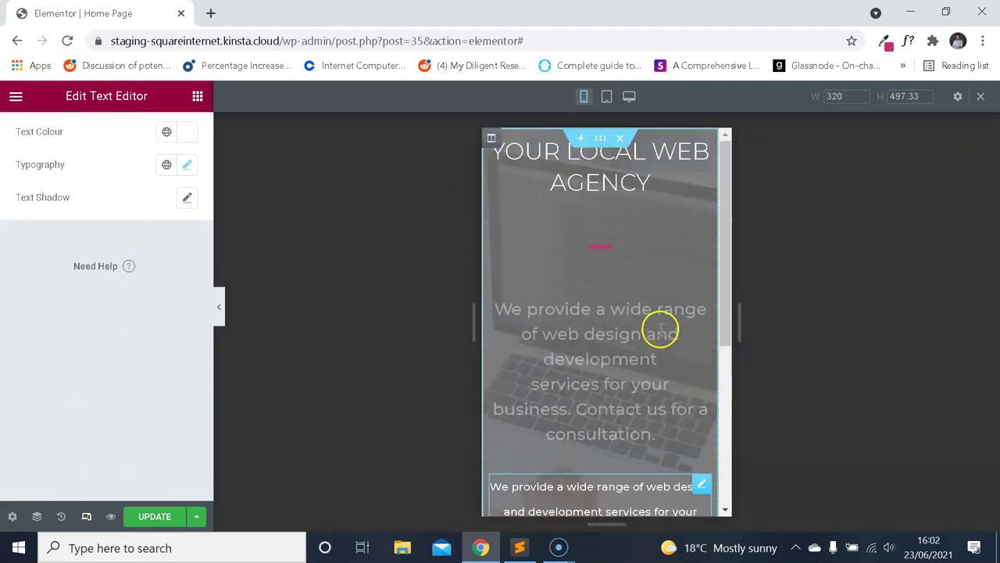
pyautogui.click(86, 515)
pyautogui.click(608, 91)
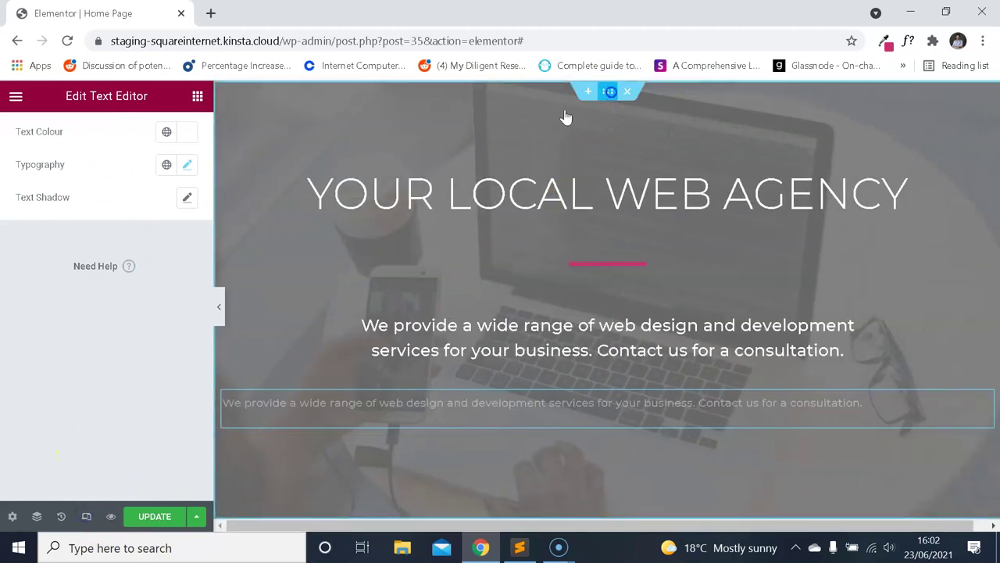
# Enter 10 px linked padding on the hero section and preview it at mobile width.
pyautogui.click(178, 133)
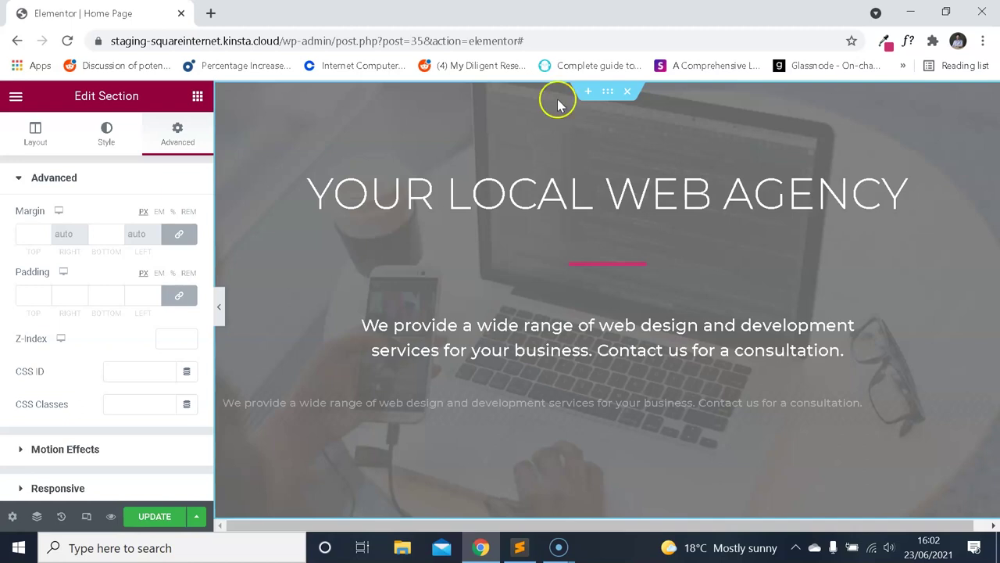
pyautogui.write('0')
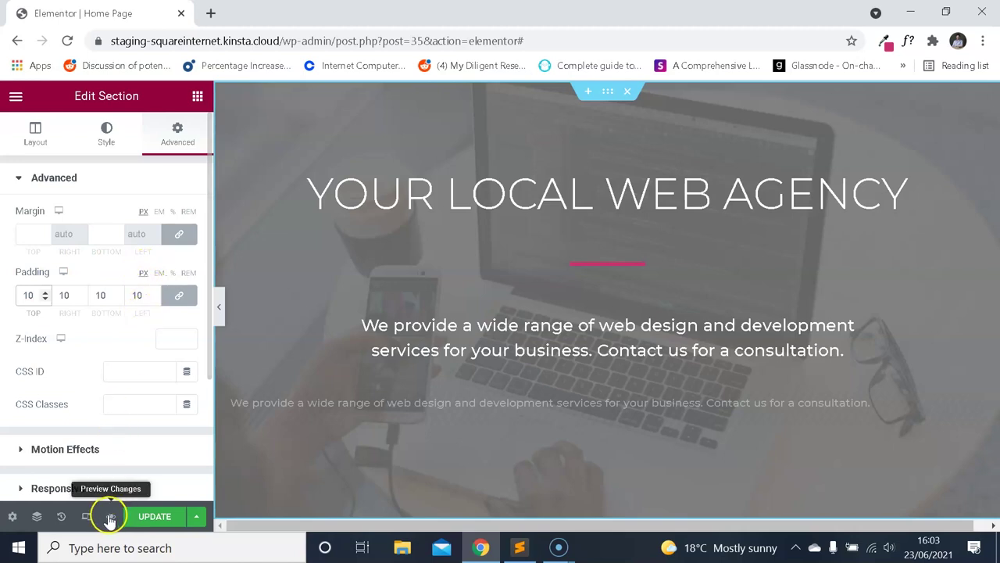
pyautogui.click(86, 516)
pyautogui.scroll(-3, 640, 313)
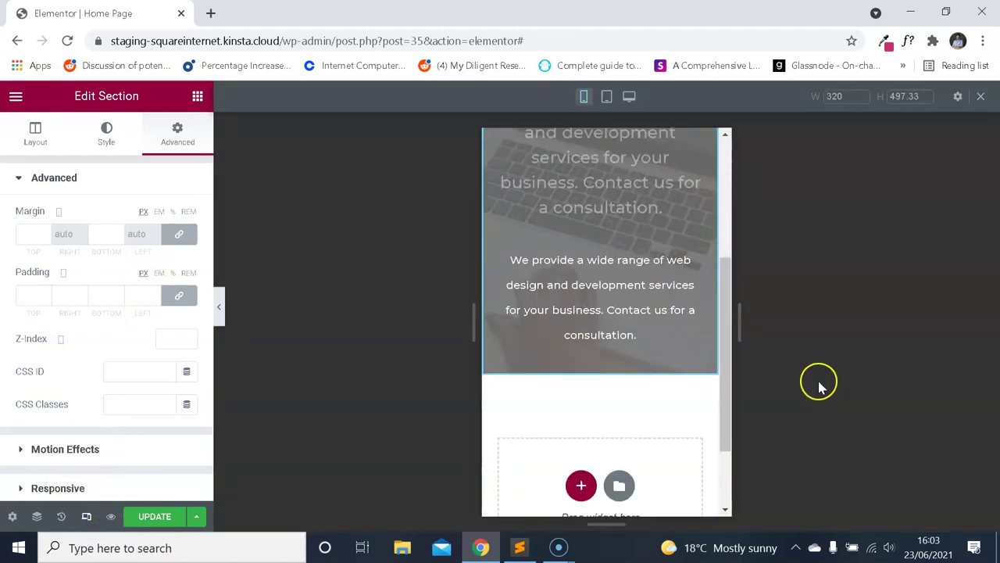
pyautogui.scroll(3, 684, 308)
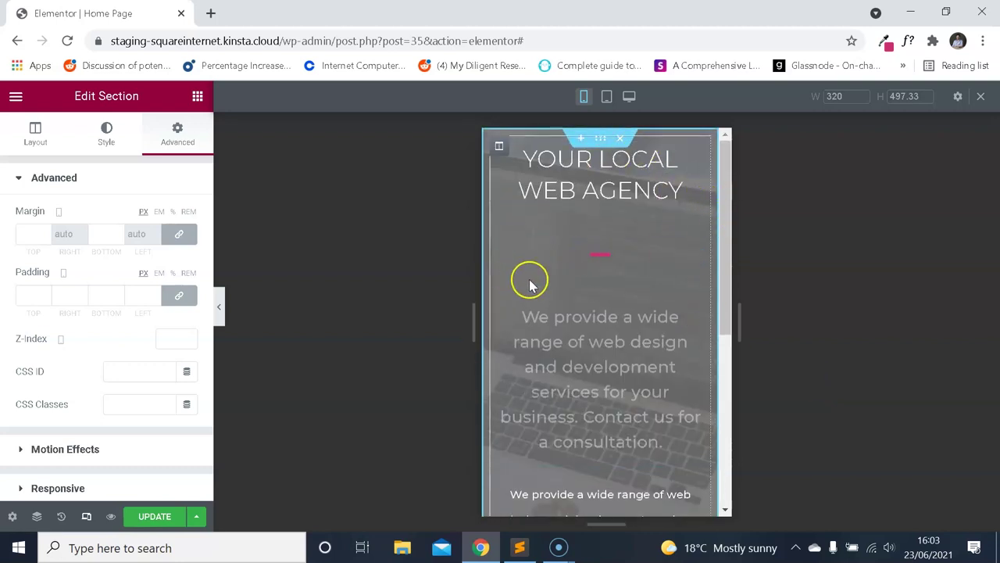
pyautogui.scroll(-2, 625, 353)
pyautogui.scroll(2, 651, 312)
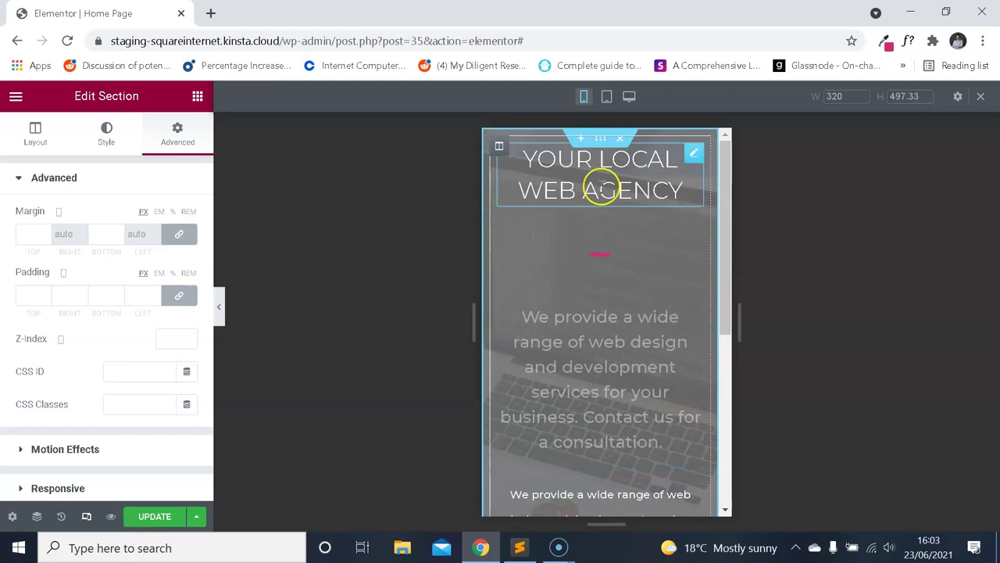
pyautogui.scroll(-4, 625, 211)
pyautogui.scroll(4, 647, 245)
pyautogui.scroll(-1, 645, 244)
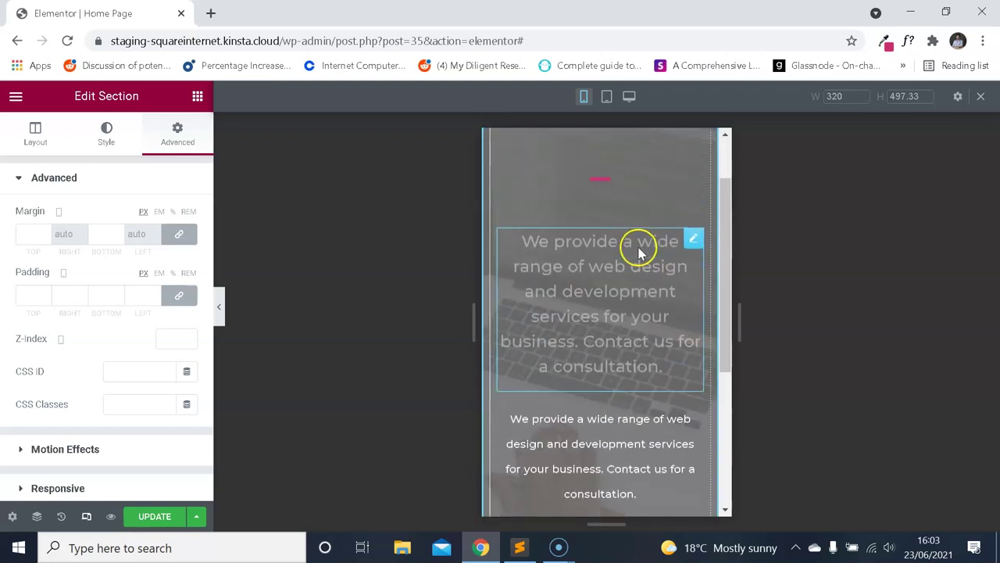
pyautogui.scroll(1, 641, 252)
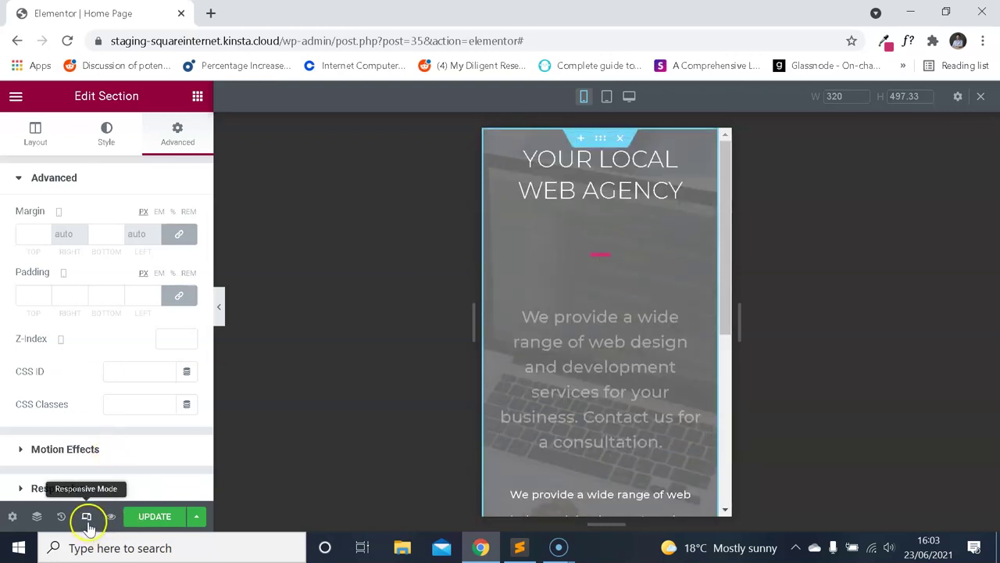
# Toggle between desktop and mobile previews to compare the padded hero section.
pyautogui.click(87, 517)
pyautogui.scroll(-1, 545, 244)
pyautogui.scroll(1, 545, 244)
pyautogui.click(86, 517)
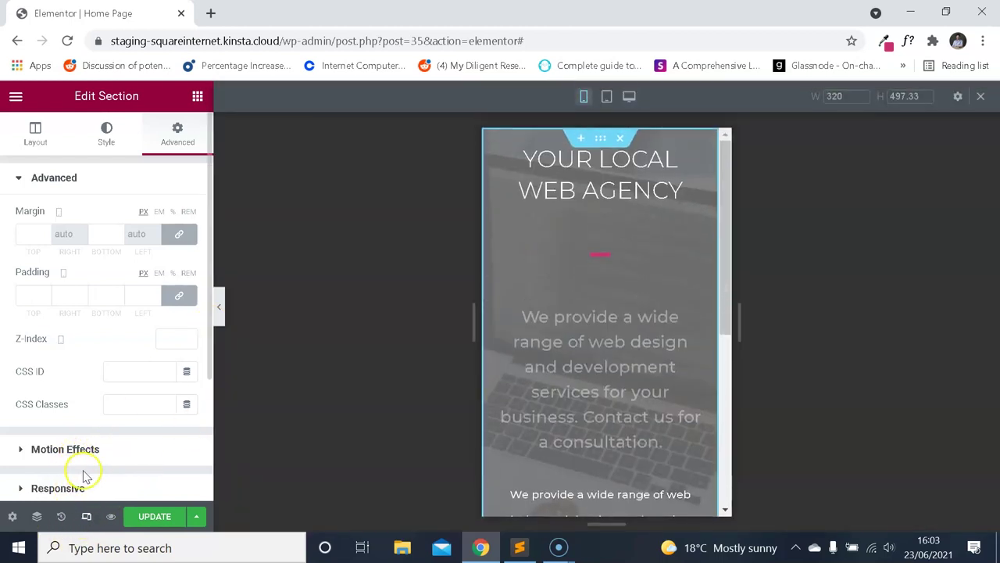
pyautogui.click(86, 517)
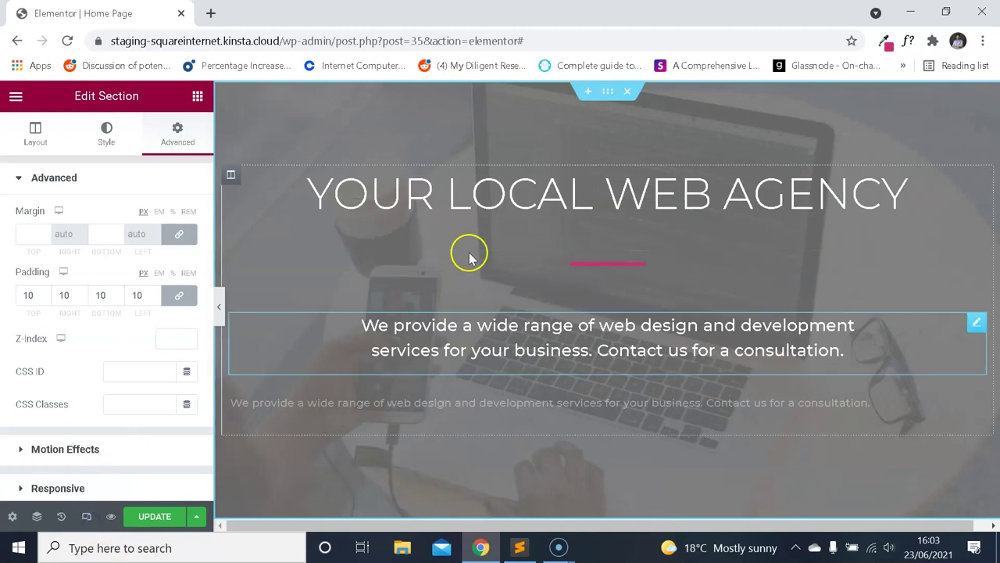
pyautogui.scroll(-2, 549, 295)
pyautogui.scroll(2, 544, 292)
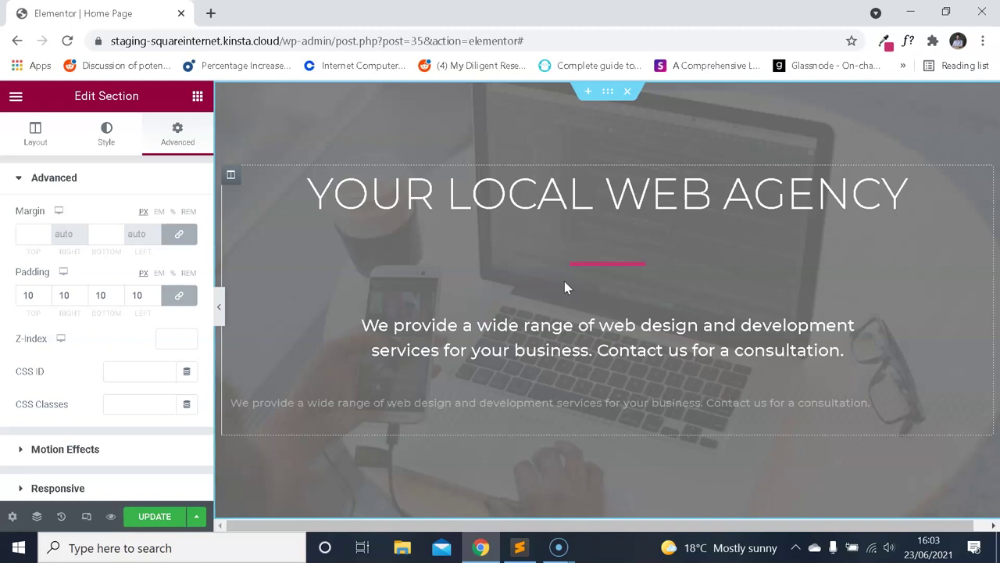
pyautogui.click(17, 97)
# Inspect Site Settings Body Typography, including its tablet font size setting.
pyautogui.click(19, 100)
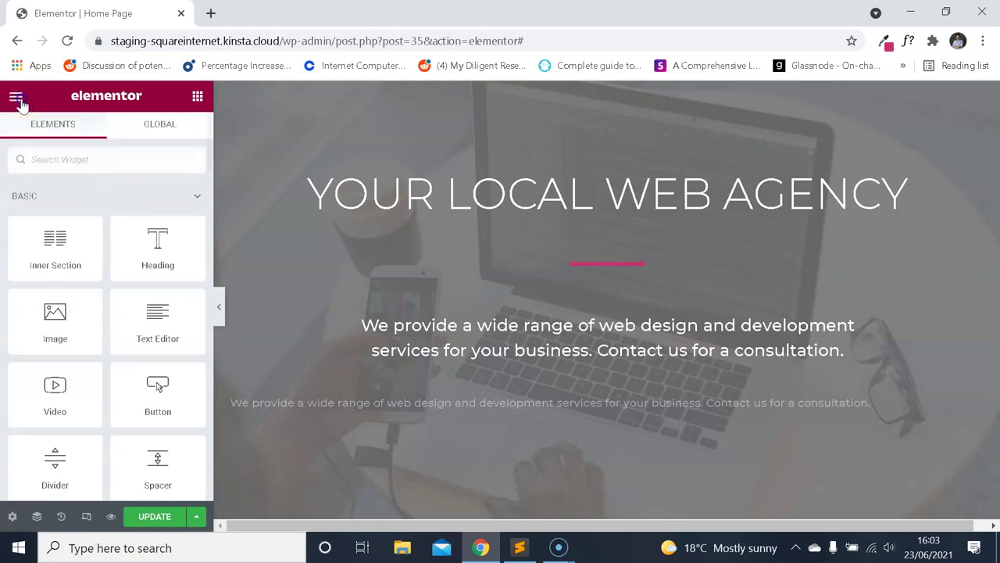
pyautogui.click(17, 99)
pyautogui.click(100, 174)
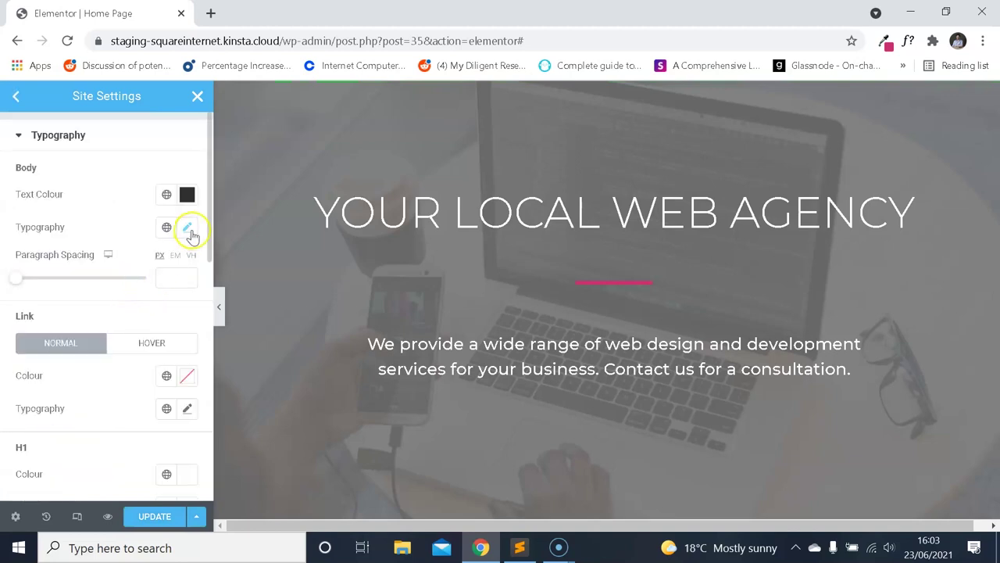
pyautogui.click(188, 228)
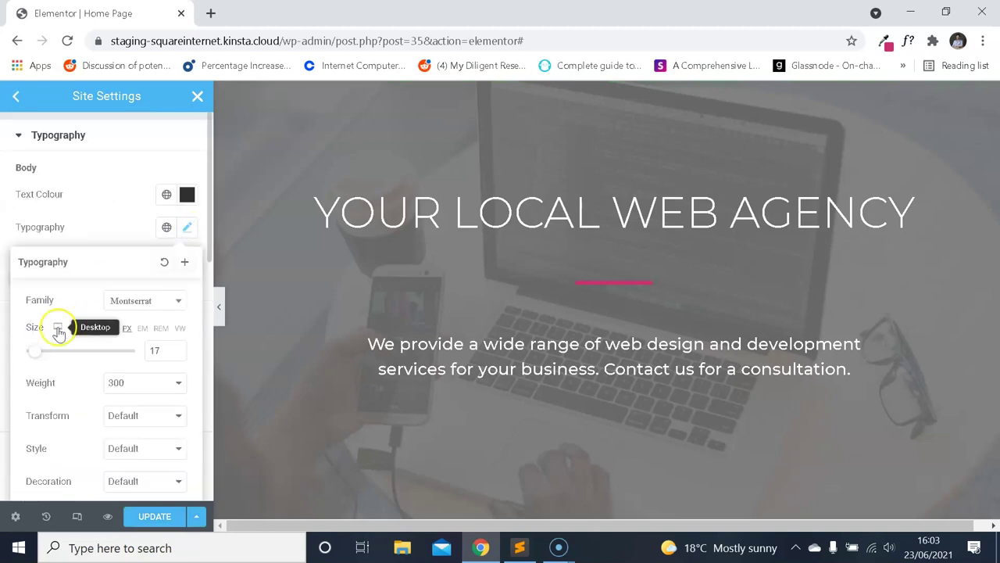
pyautogui.click(65, 355)
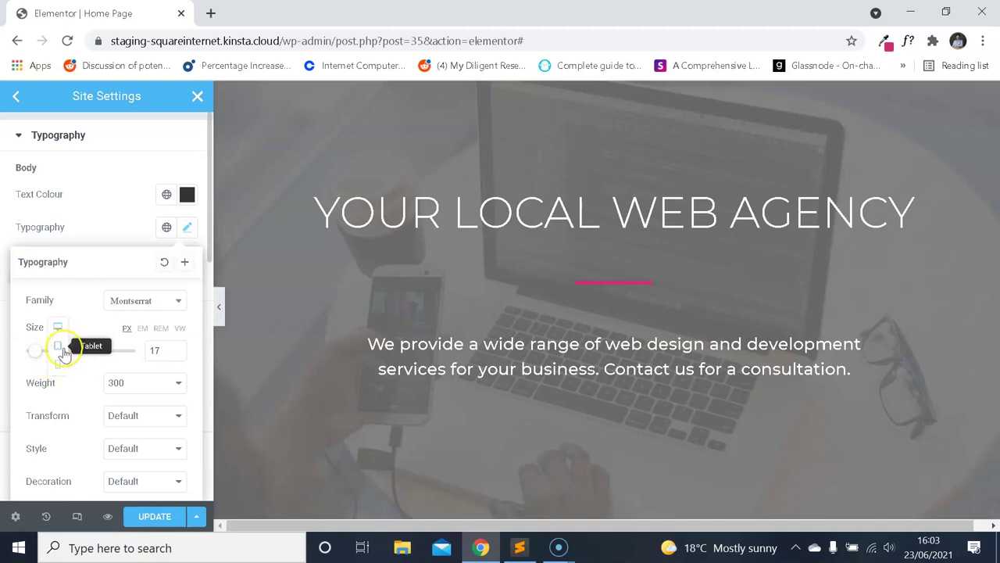
pyautogui.click(188, 229)
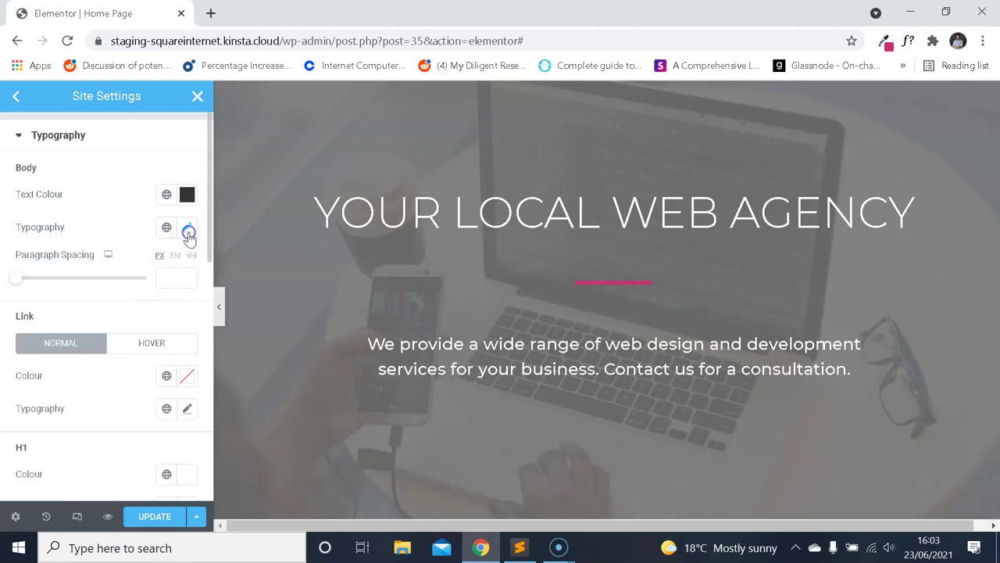
# Preview the site at about 321 px mobile width, save with UPDATE, and close Site Settings.
pyautogui.click(77, 517)
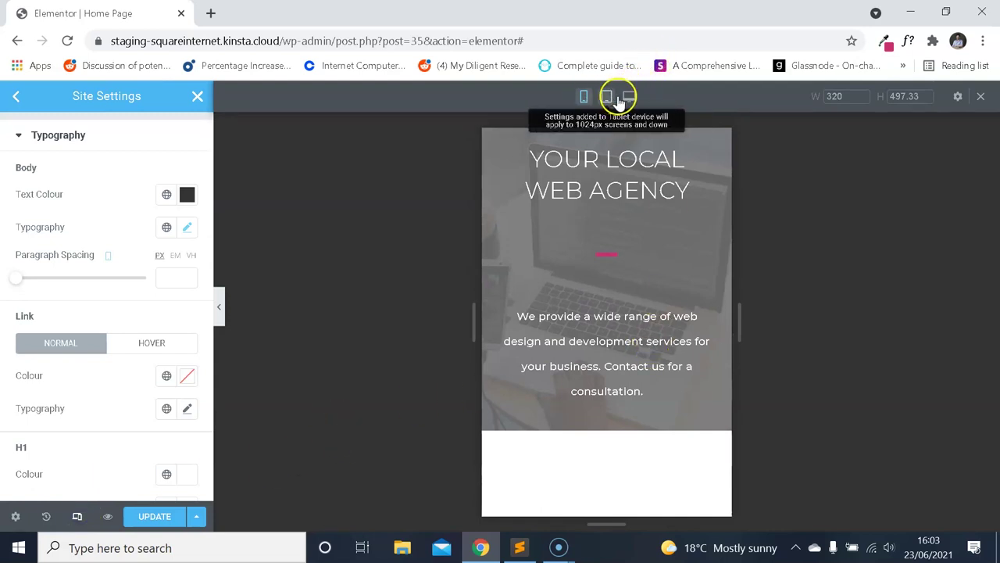
pyautogui.moveTo(737, 313); pyautogui.dragTo(738, 303)
pyautogui.click(650, 277)
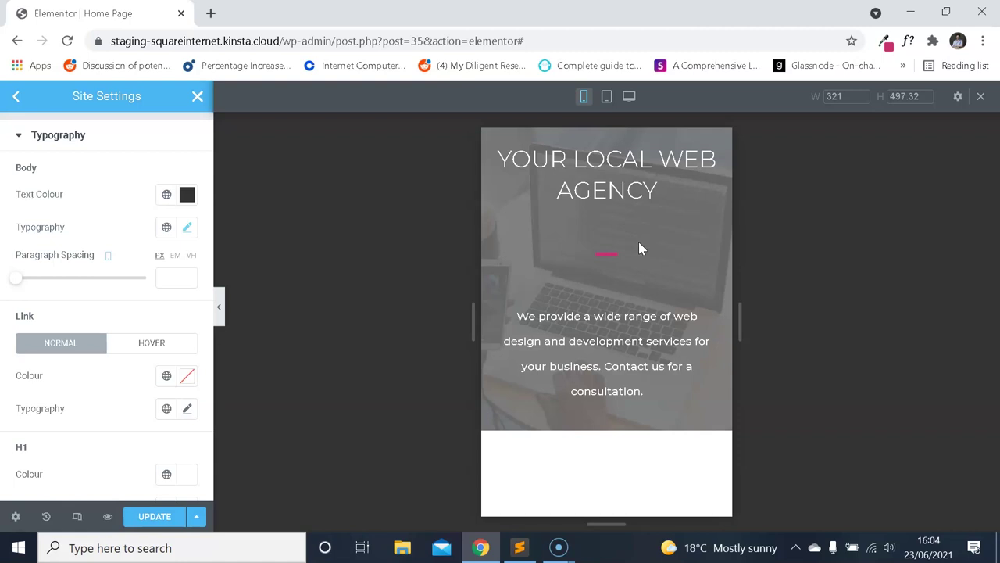
pyautogui.click(41, 152)
pyautogui.click(173, 515)
pyautogui.click(197, 96)
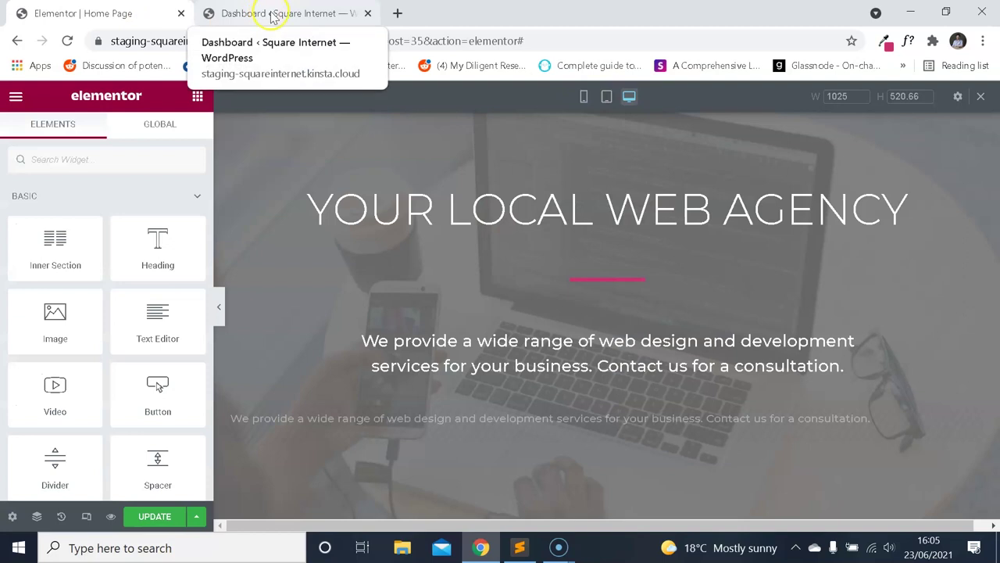
# Switch to the WordPress tab and scroll down to check the client-logo carousel.
pyautogui.click(273, 13)
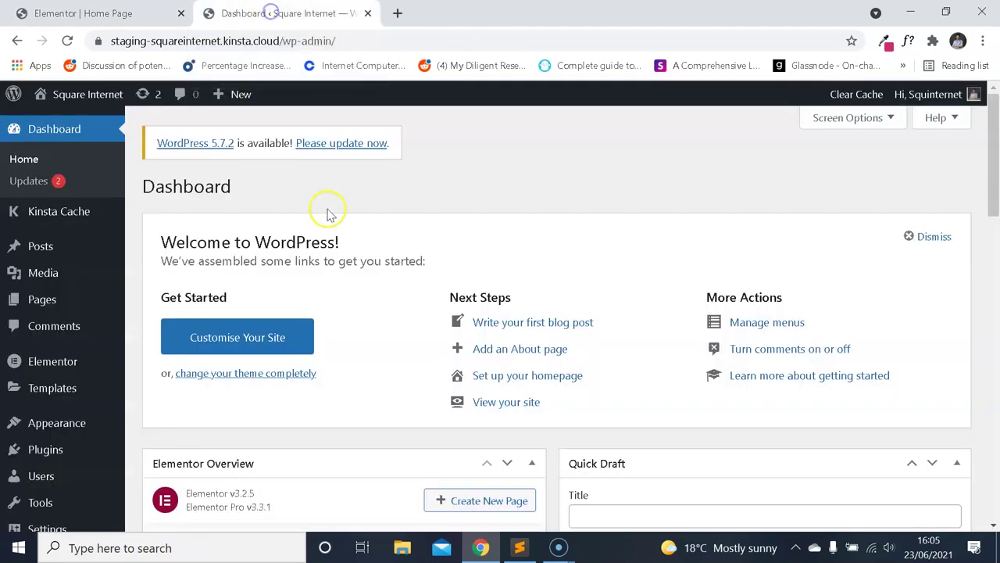
pyautogui.click(59, 301)
pyautogui.scroll(-1, 287, 297)
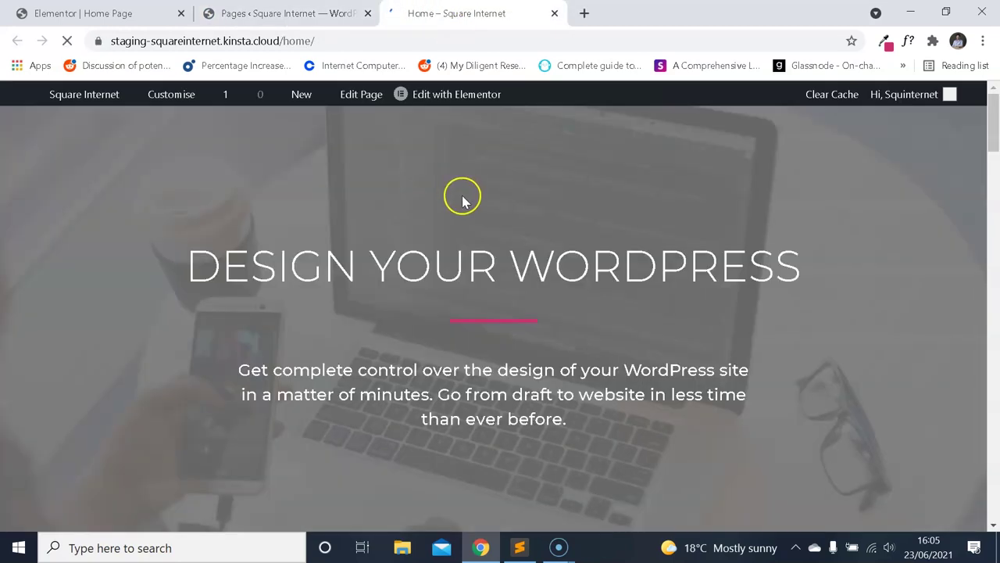
pyautogui.scroll(-10, 477, 191)
pyautogui.scroll(8, 492, 195)
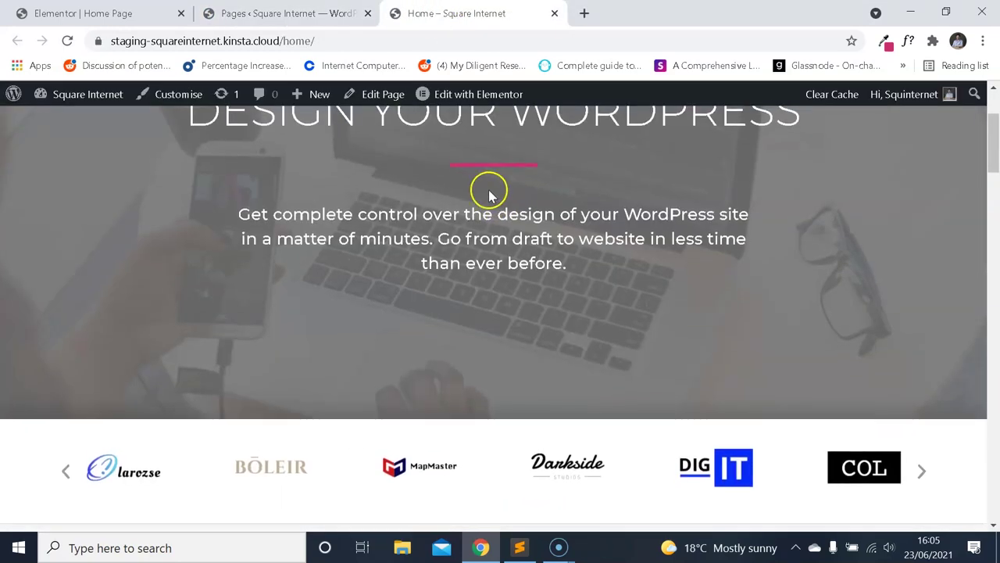
pyautogui.scroll(-2, 531, 129)
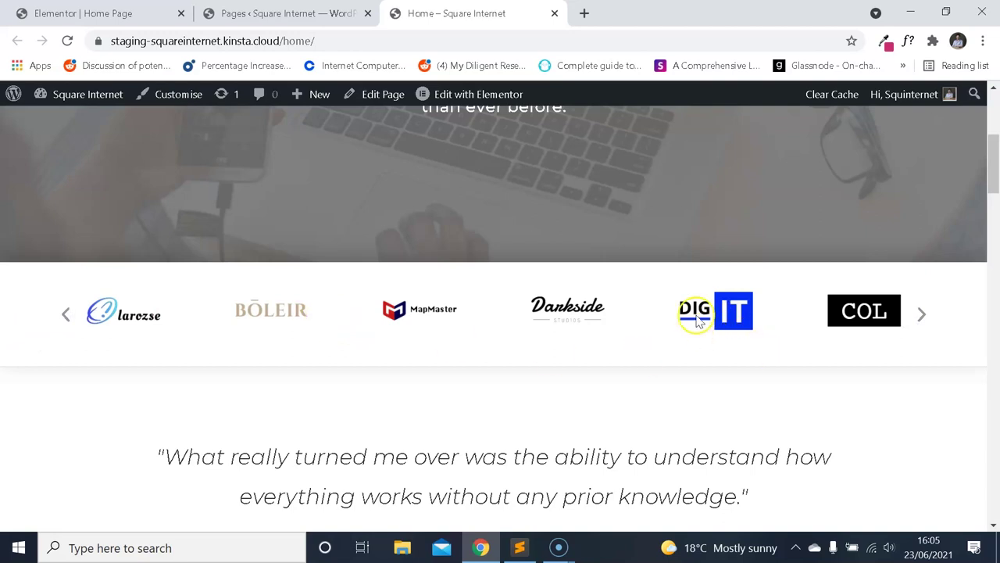
# Add a new one-column section below the hero on the Home page.
pyautogui.click(83, 13)
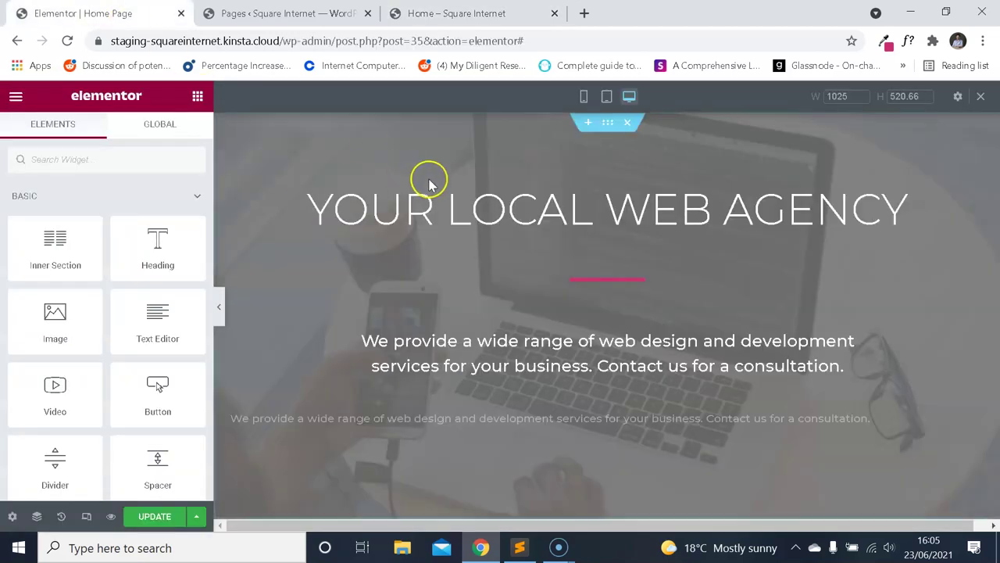
pyautogui.scroll(-4, 435, 175)
pyautogui.scroll(1, 539, 282)
pyautogui.scroll(-1, 563, 313)
pyautogui.click(589, 387)
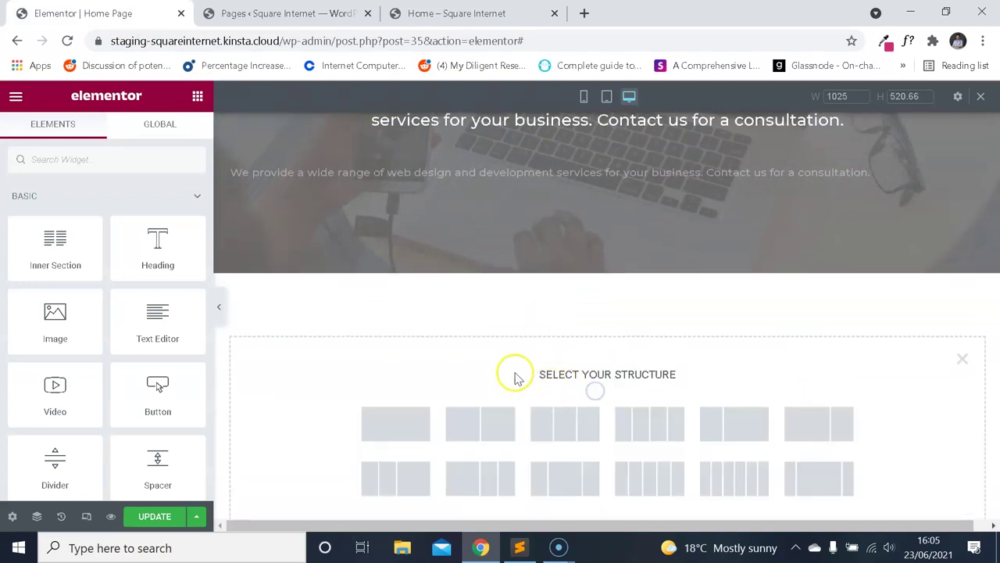
pyautogui.scroll(-1, 515, 379)
pyautogui.click(416, 345)
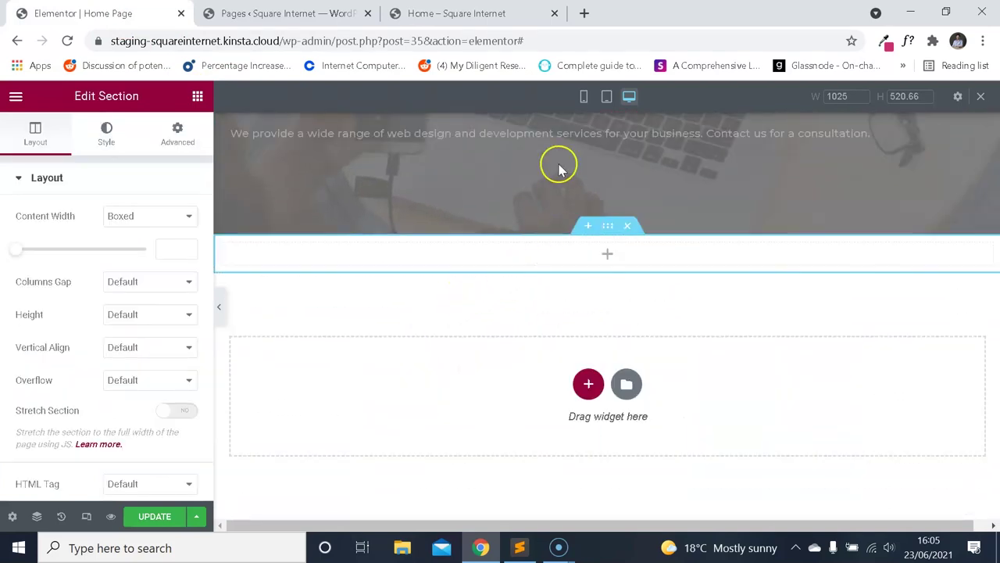
# Search widgets for 'slid' and drag a Slides widget into the new section.
pyautogui.click(486, 13)
pyautogui.hotkey('ctrl', 'Tab')
pyautogui.click(16, 98)
pyautogui.write('slid')
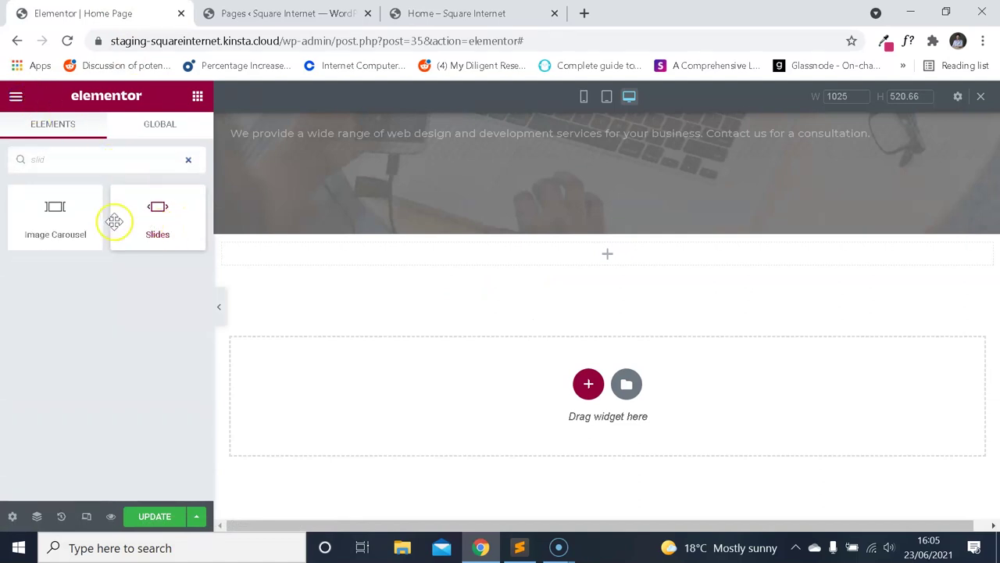
pyautogui.moveTo(172, 205); pyautogui.dragTo(463, 280)
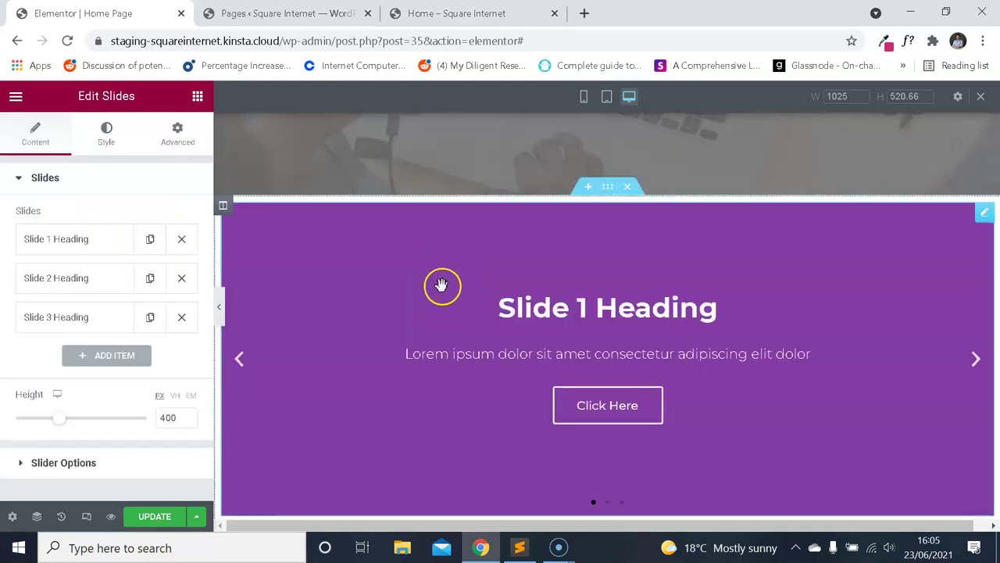
pyautogui.scroll(-2, 440, 286)
pyautogui.scroll(1, 476, 281)
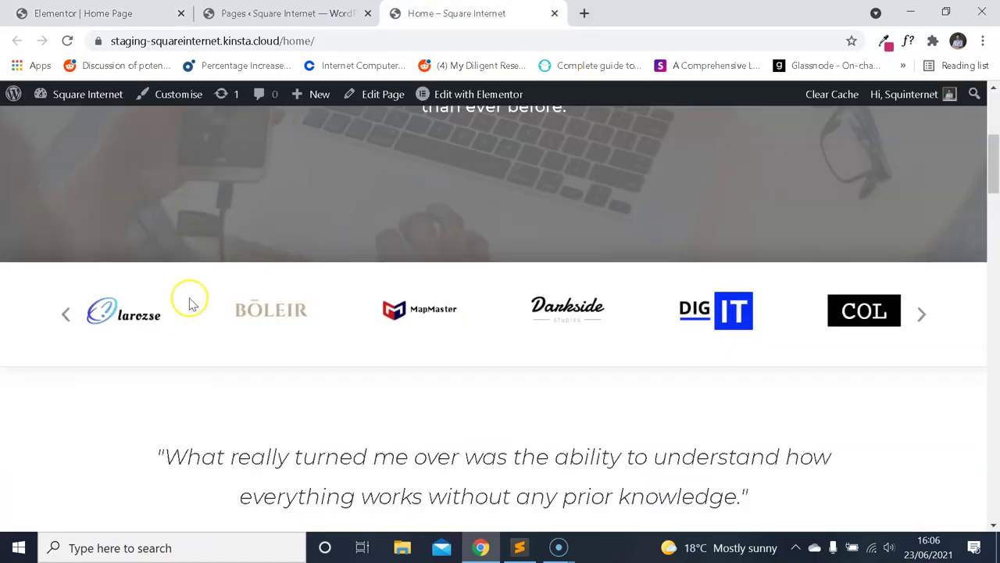
# Delete Slide 3 and Slide 2 so only Slide 1 remains, then search widgets for 'image'.
pyautogui.click(156, 13)
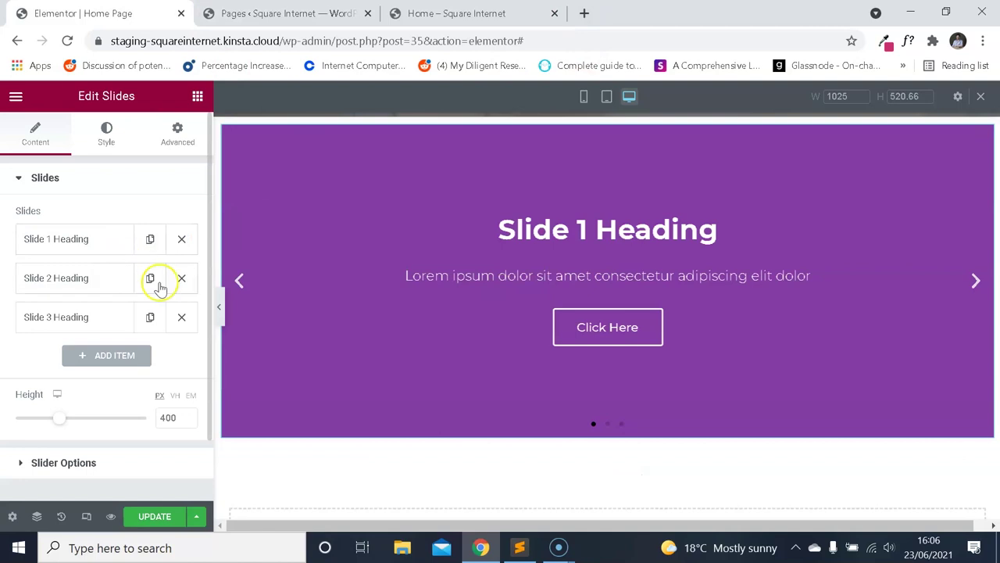
pyautogui.click(181, 316)
pyautogui.click(181, 278)
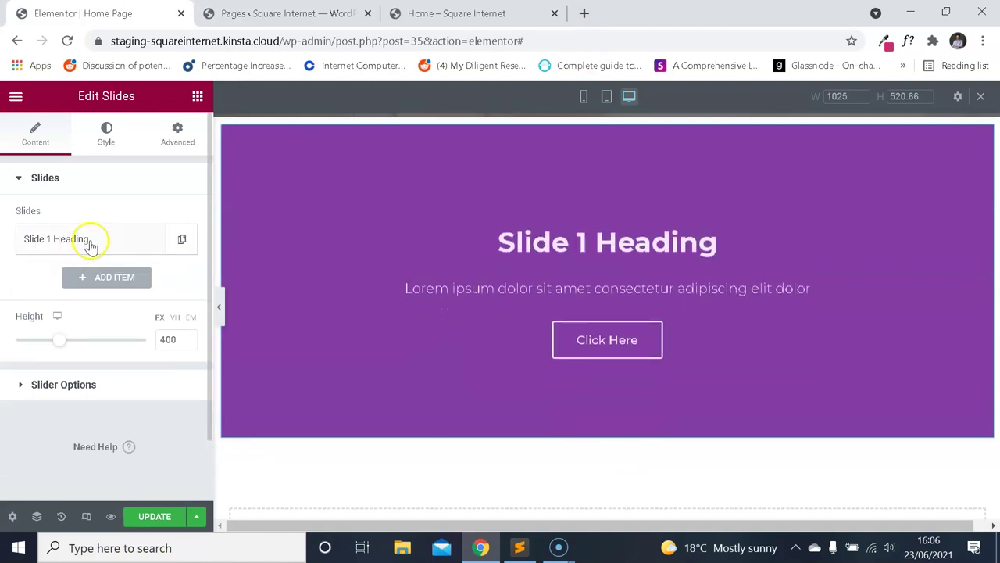
pyautogui.hotkey('ctrl', '3')
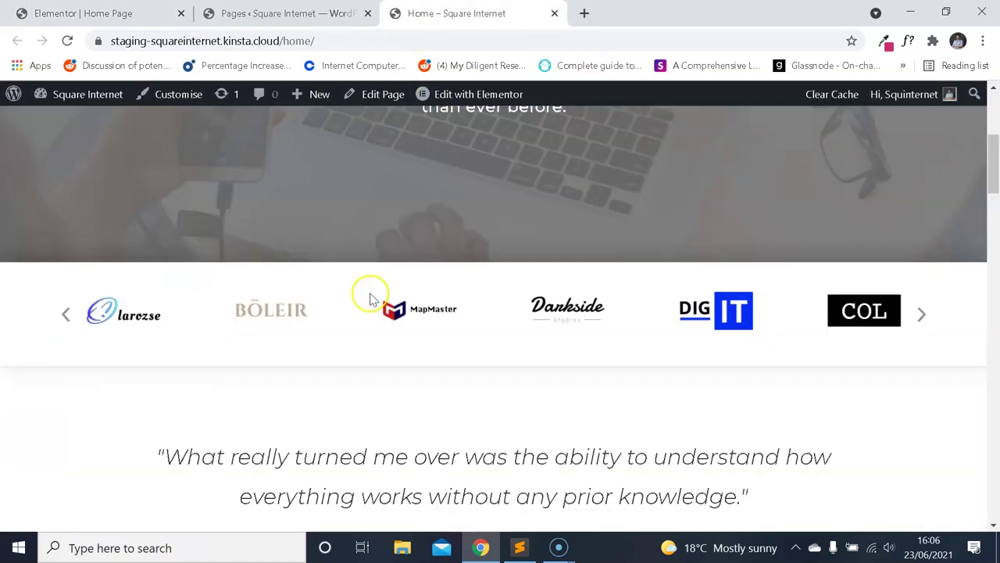
pyautogui.click(144, 13)
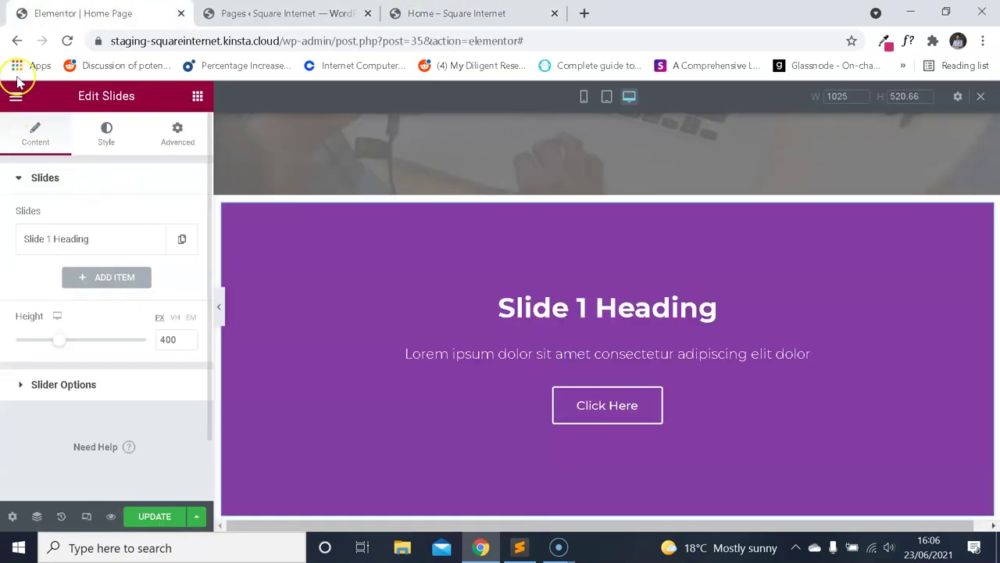
pyautogui.click(16, 95)
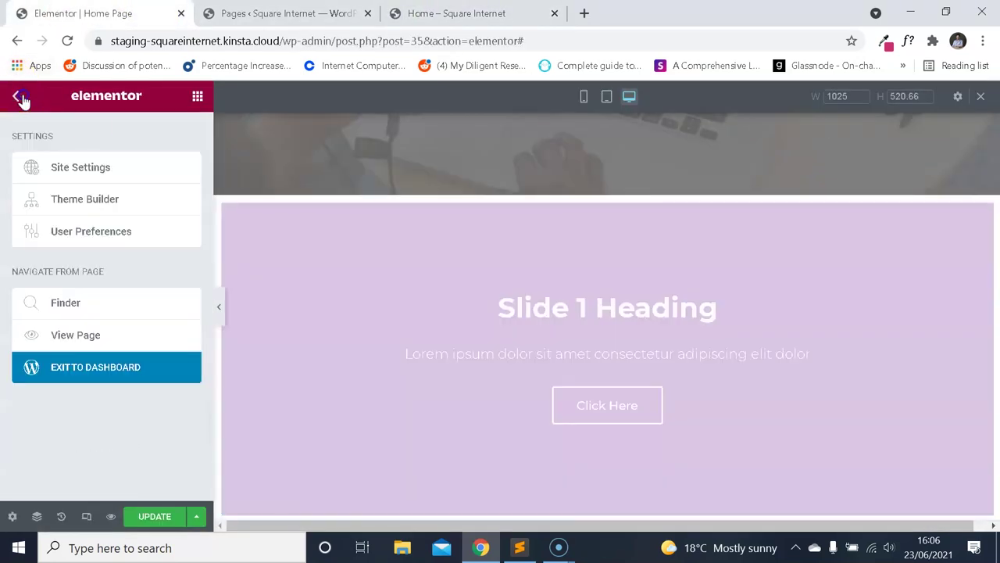
pyautogui.click(15, 96)
pyautogui.write('image')
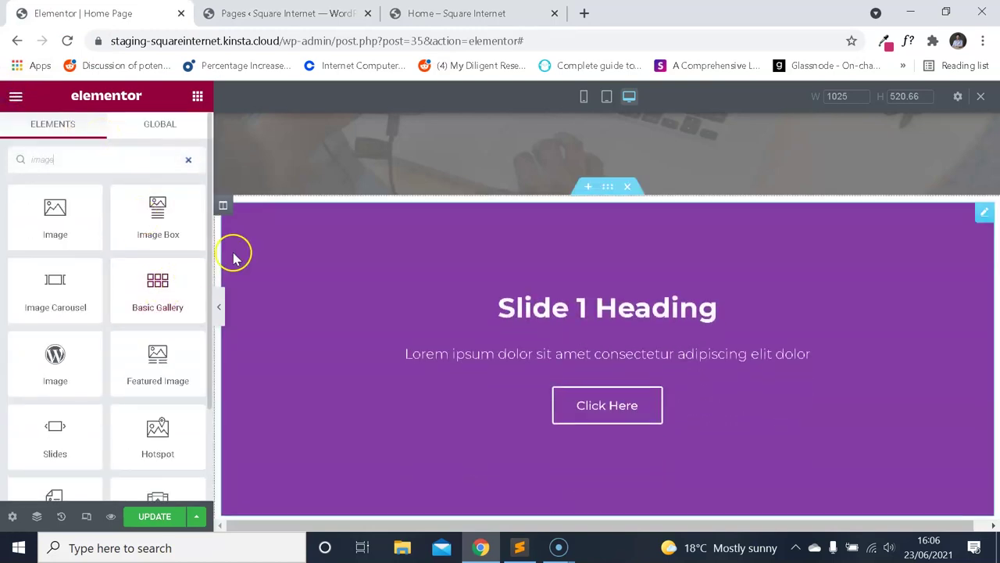
# Drop an Image Carousel widget above the purple slider on the Home page.
pyautogui.moveTo(55, 289); pyautogui.dragTo(375, 227)
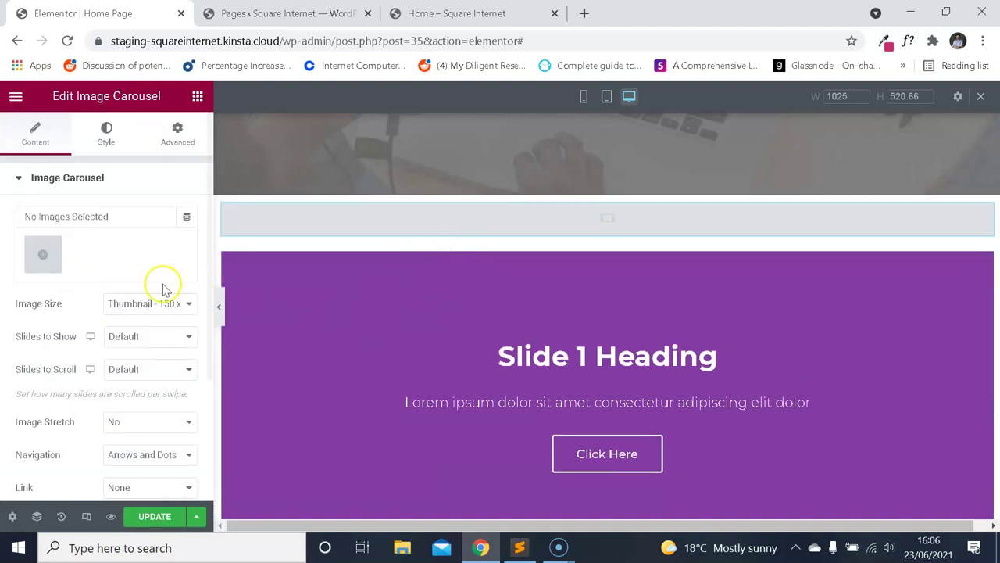
pyautogui.scroll(-3, 146, 279)
pyautogui.scroll(3, 145, 279)
pyautogui.click(107, 132)
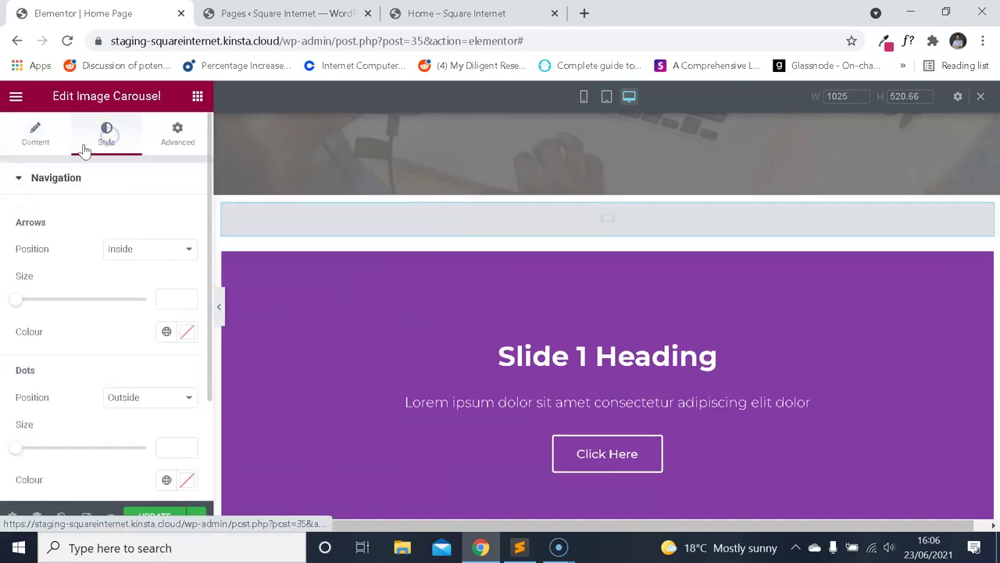
pyautogui.scroll(-3, 112, 212)
pyautogui.scroll(2, 107, 226)
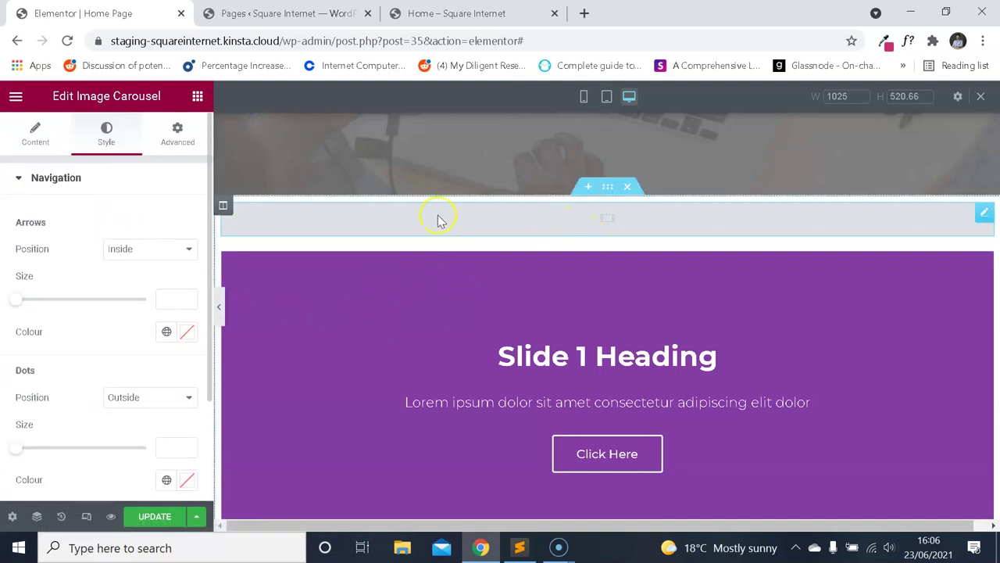
pyautogui.click(361, 14)
pyautogui.click(83, 13)
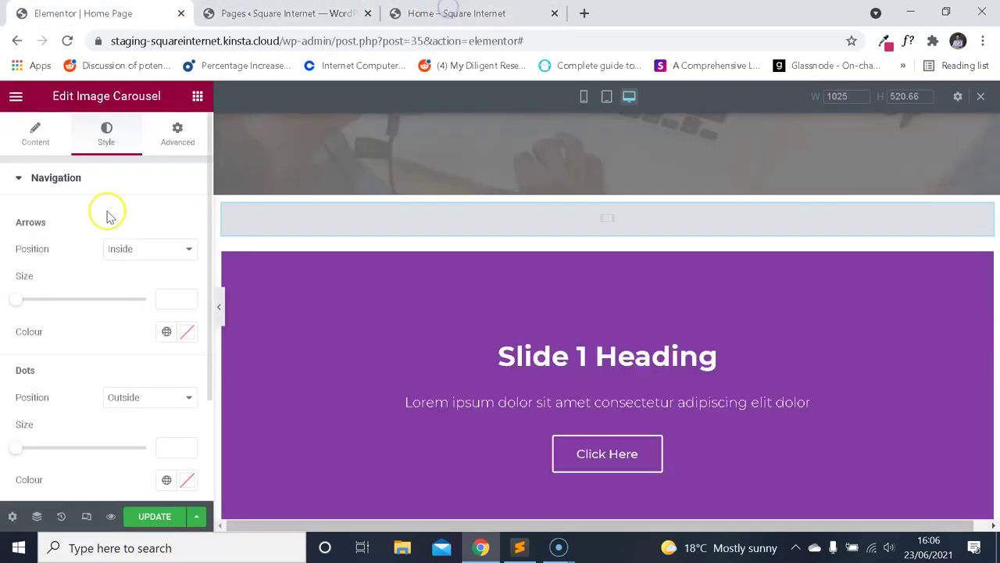
# Create the carousel's gallery from the COL and DIG IT logos.
pyautogui.click(36, 131)
pyautogui.click(44, 254)
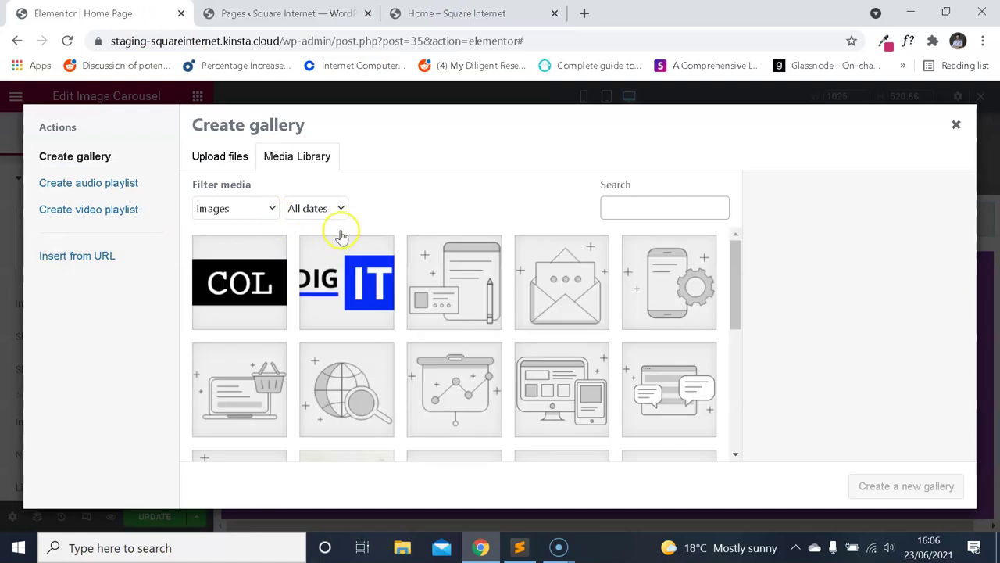
pyautogui.click(239, 281)
pyautogui.click(346, 282)
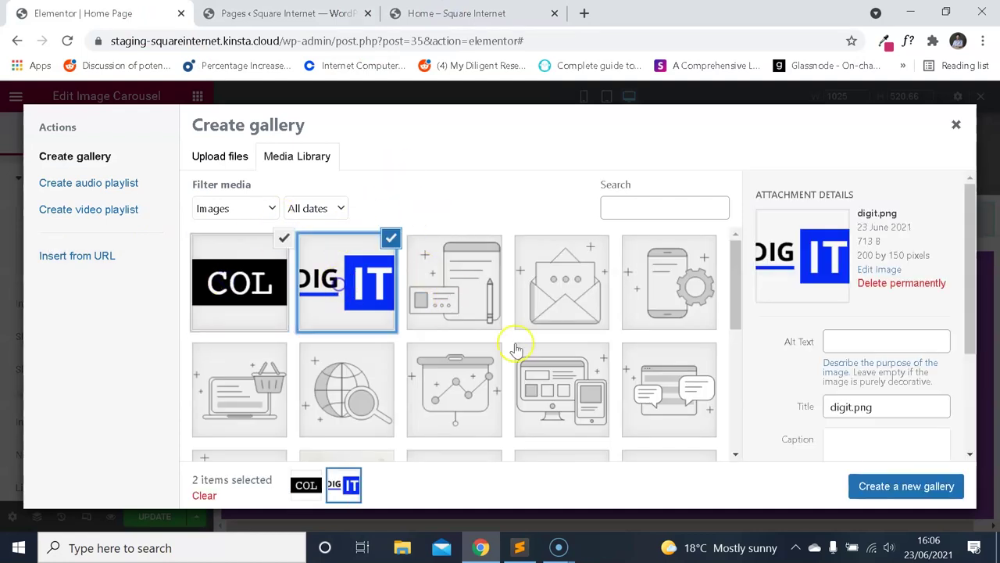
pyautogui.click(909, 498)
pyautogui.click(894, 480)
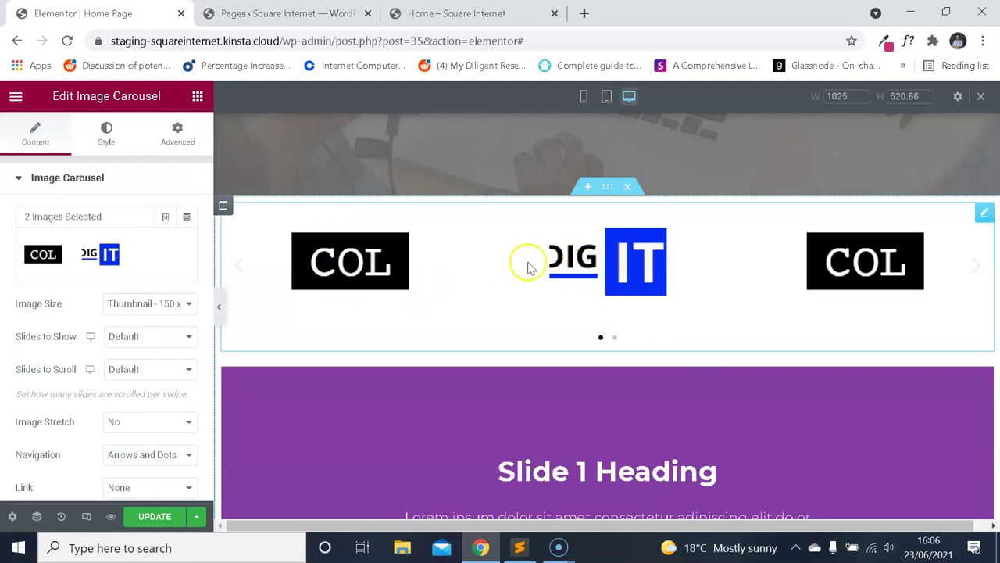
# Delete the purple slider section and compare with the live home page.
pyautogui.rightClick(618, 404)
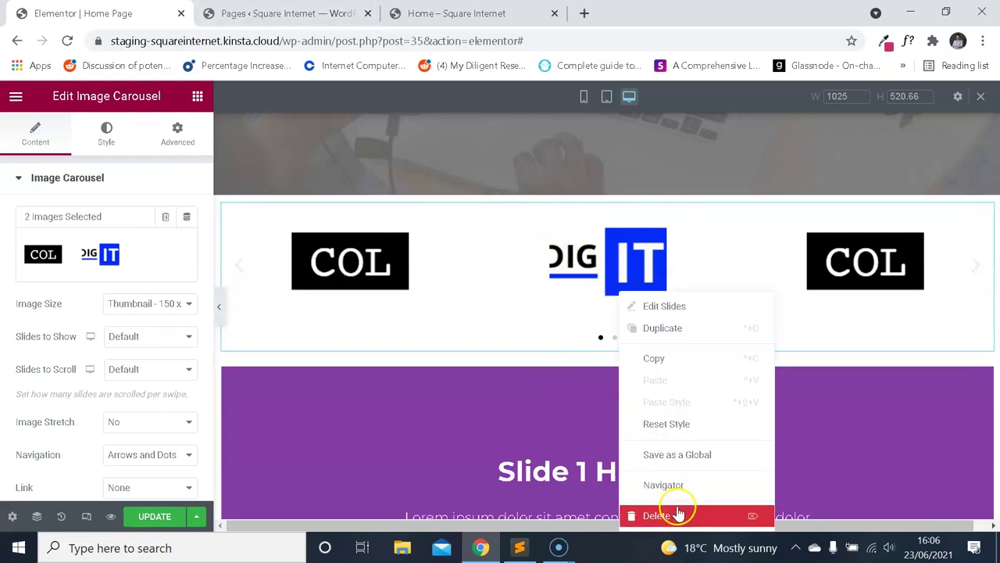
pyautogui.click(677, 510)
pyautogui.click(461, 14)
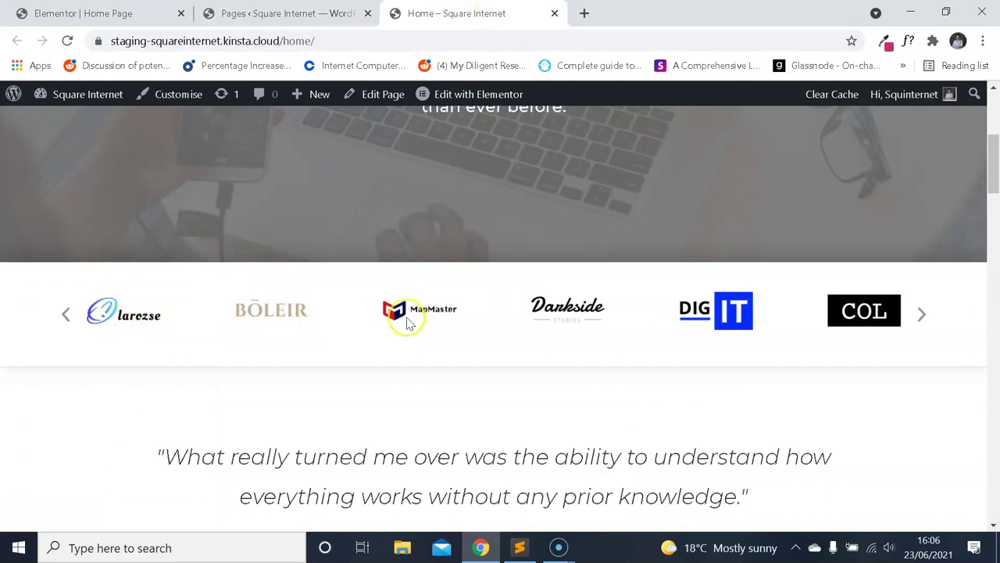
pyautogui.hotkey('ctrl', '1')
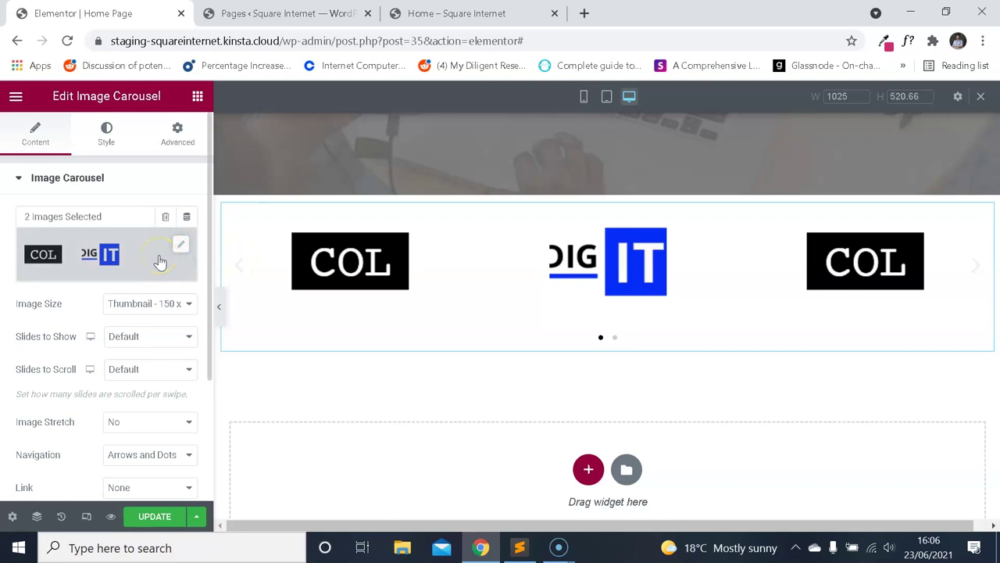
# Reopen the carousel gallery and add the Darkside logo to the selection.
pyautogui.click(161, 262)
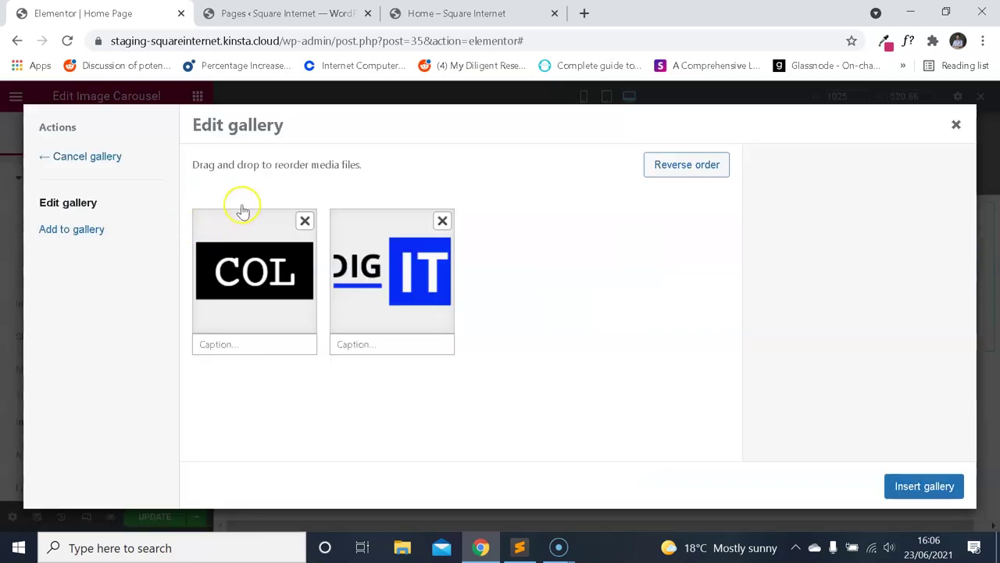
pyautogui.click(95, 230)
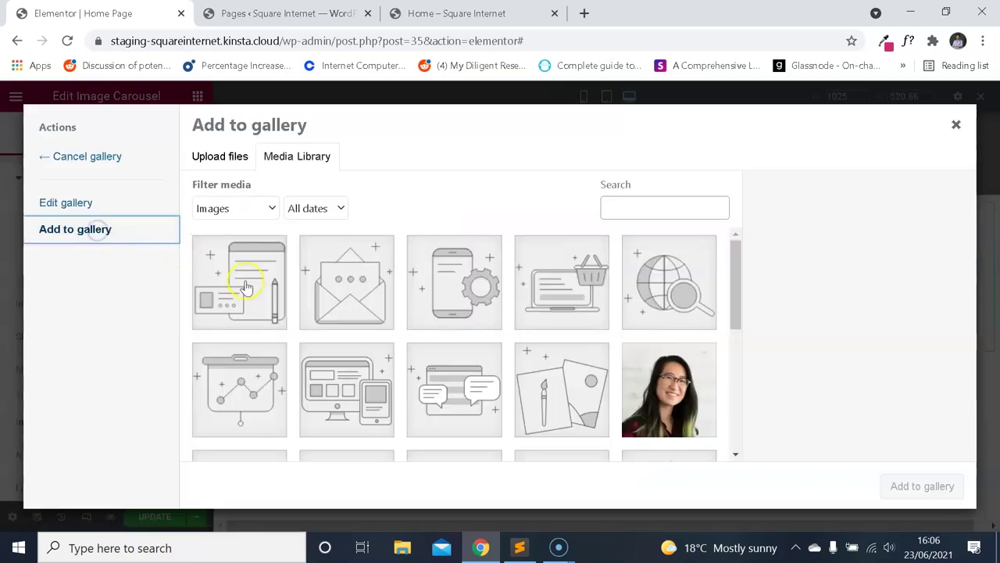
pyautogui.scroll(-1, 433, 338)
pyautogui.scroll(-1, 434, 338)
pyautogui.scroll(-1, 312, 334)
pyautogui.scroll(1, 305, 344)
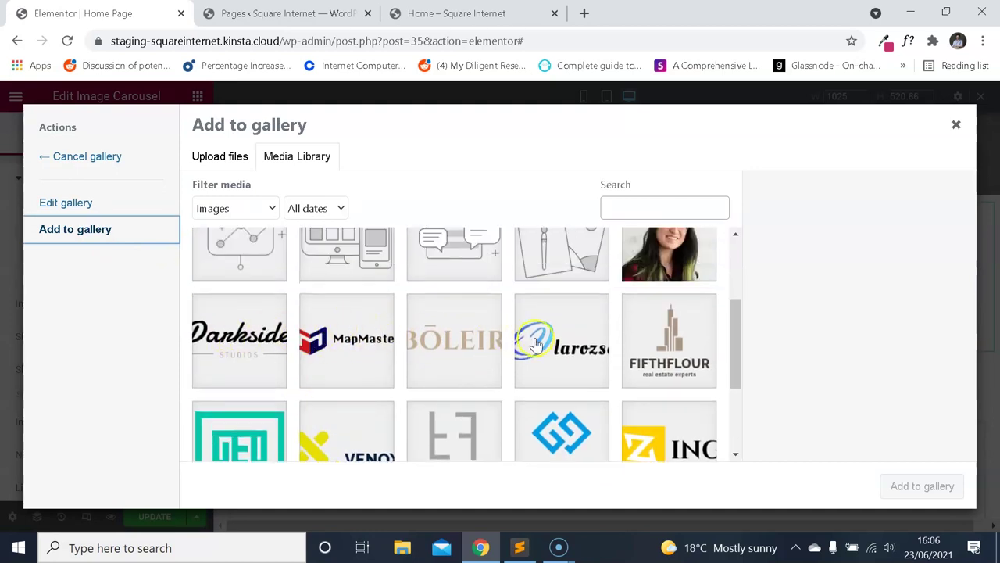
pyautogui.scroll(-1, 275, 343)
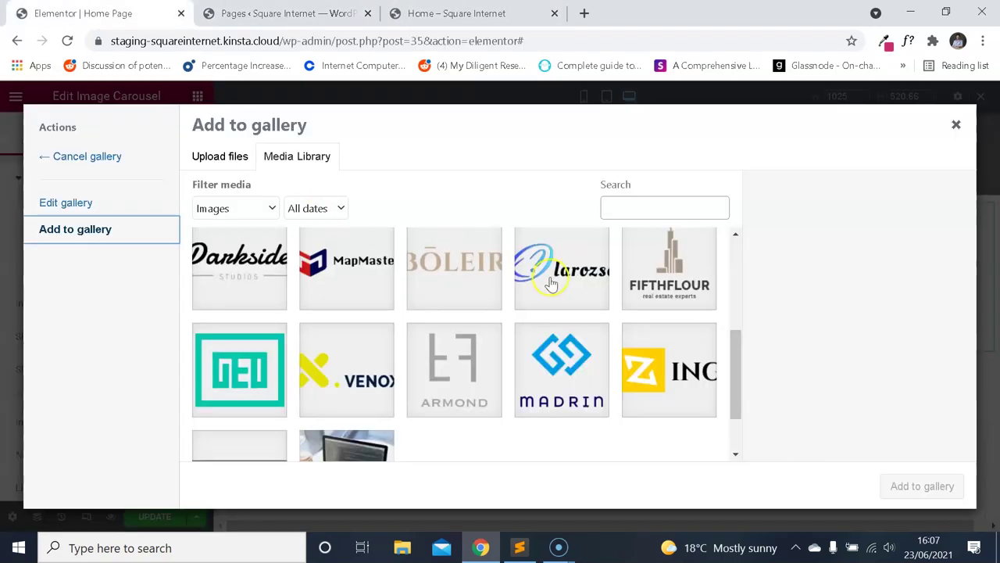
pyautogui.click(258, 280)
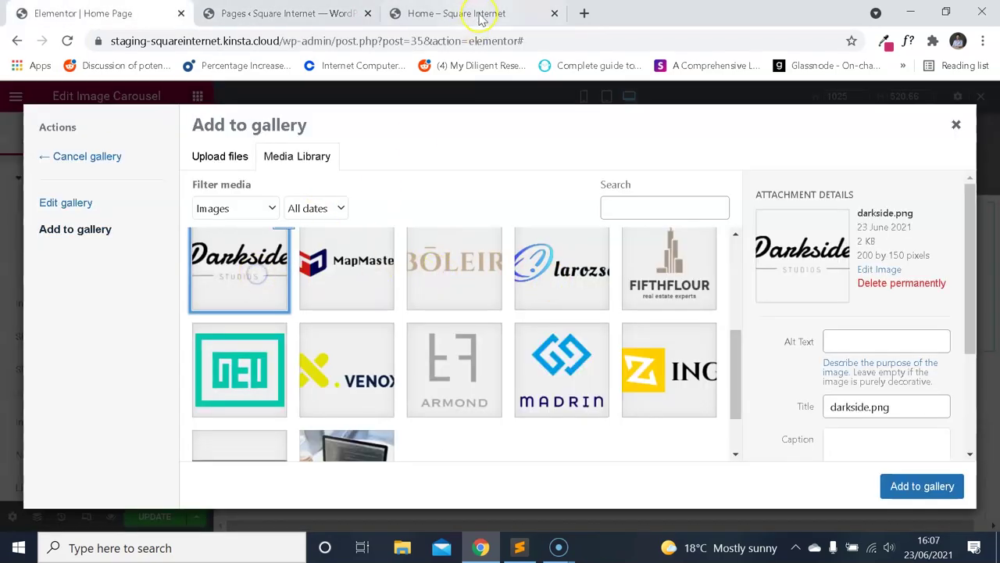
pyautogui.scroll(1, 539, 291)
pyautogui.click(469, 16)
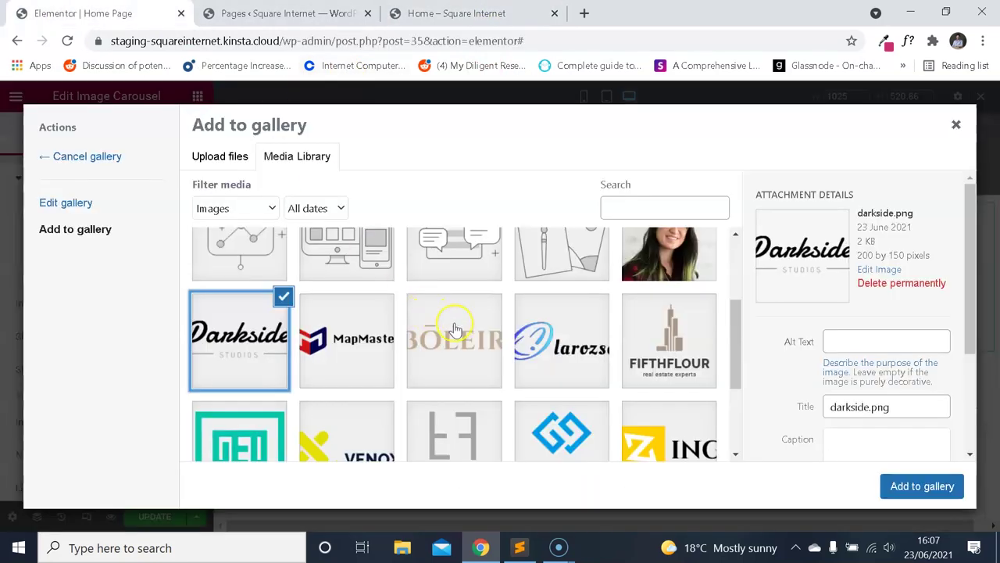
# Select the Boleir, MapMaster and larozse logos, matching the live page's logo order.
pyautogui.click(456, 328)
pyautogui.click(434, 13)
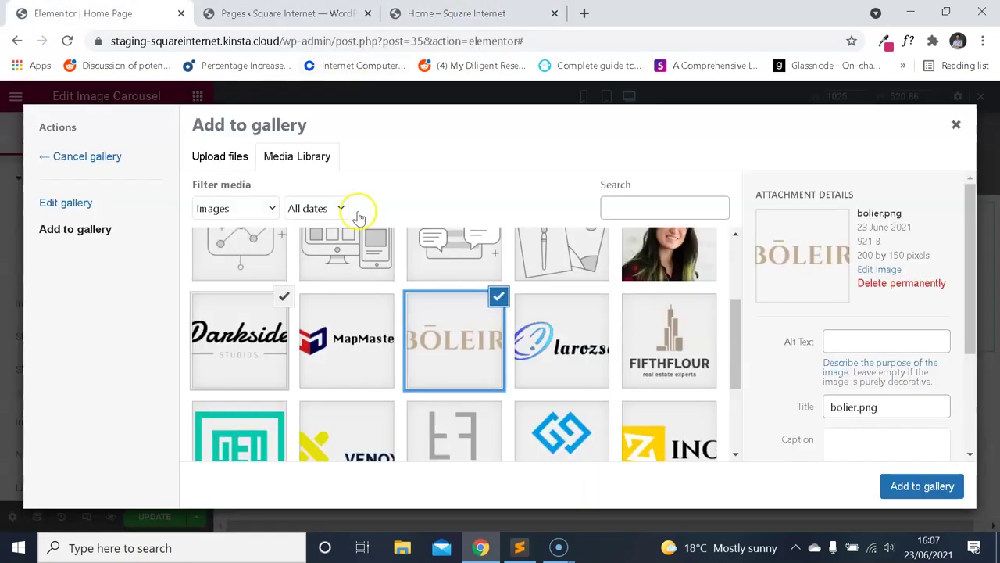
pyautogui.click(372, 336)
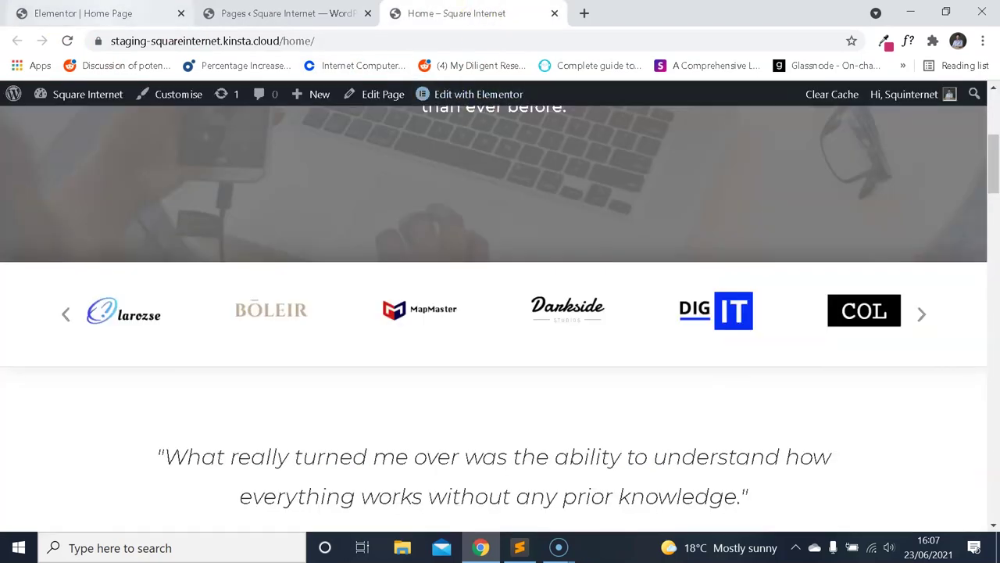
pyautogui.click(83, 14)
pyautogui.click(562, 340)
pyautogui.scroll(-1, 572, 323)
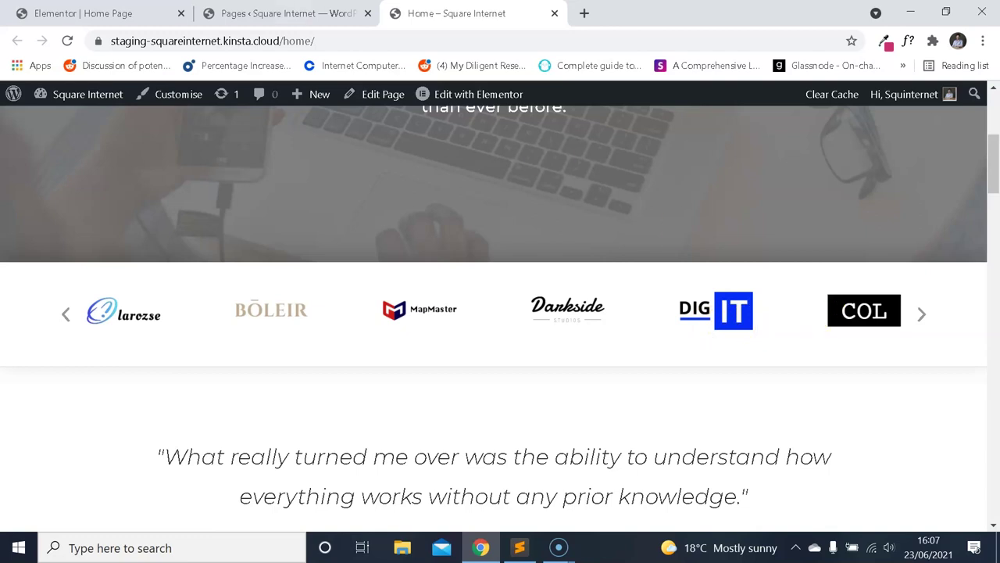
# Select the VENOX logo as well.
pyautogui.click(160, 10)
pyautogui.scroll(-1, 545, 339)
pyautogui.scroll(2, 562, 352)
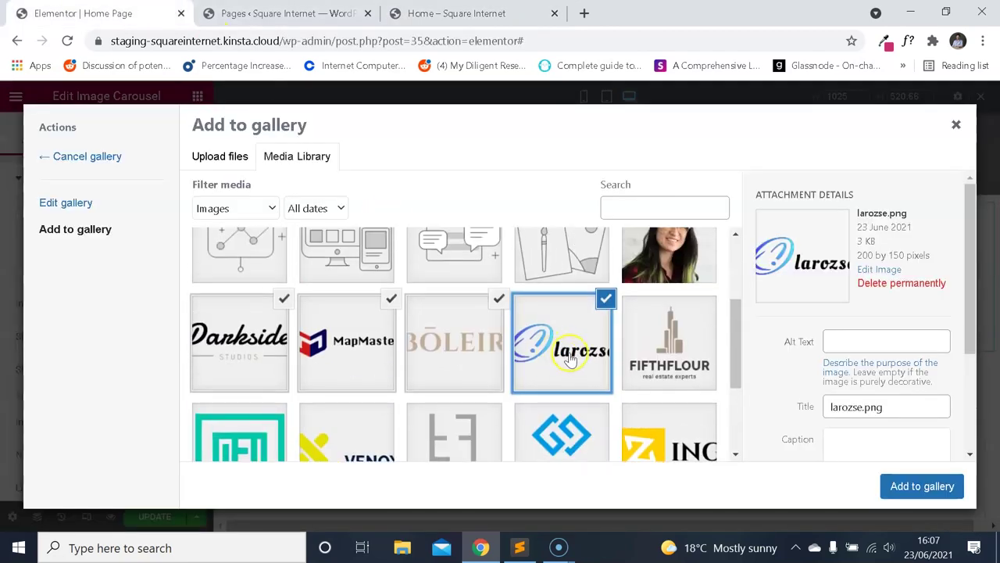
pyautogui.scroll(-1, 549, 360)
pyautogui.scroll(2, 562, 351)
pyautogui.scroll(-3, 562, 351)
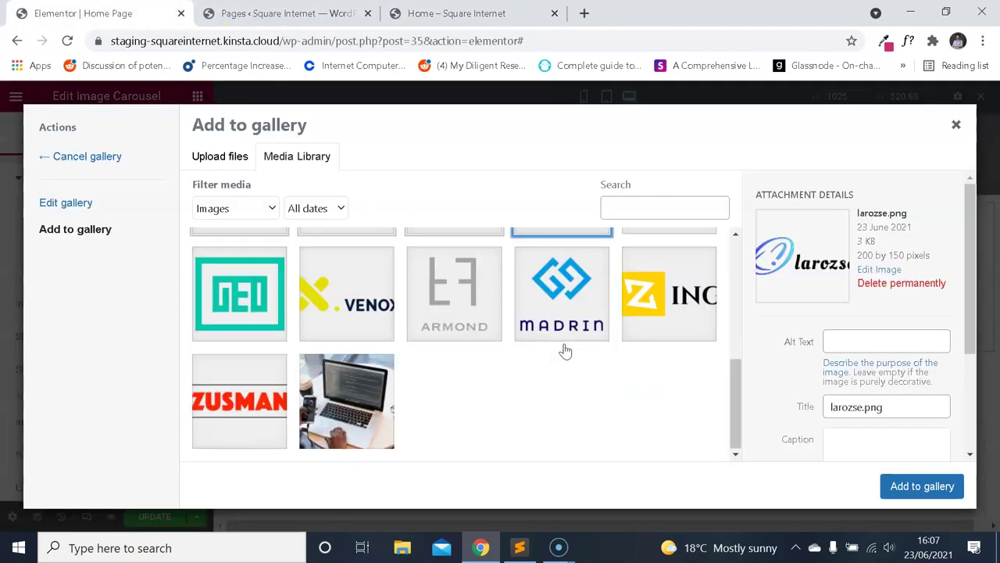
pyautogui.scroll(1, 558, 351)
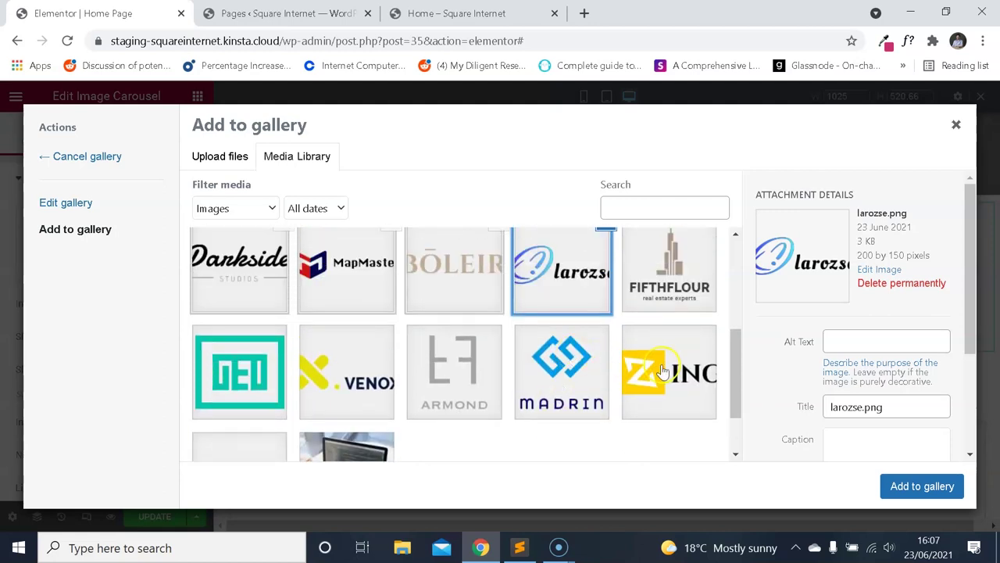
pyautogui.scroll(2, 615, 323)
pyautogui.scroll(-2, 571, 324)
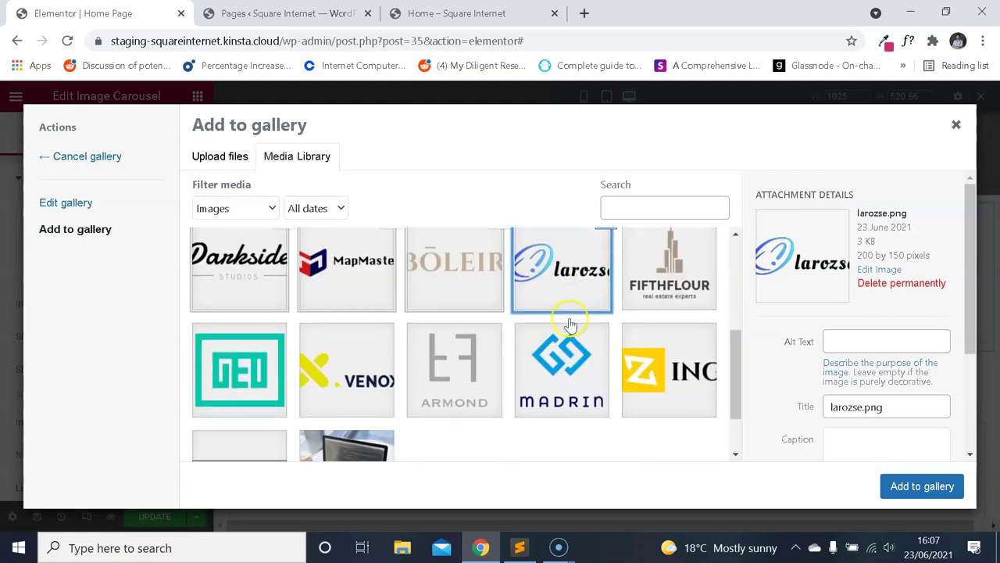
pyautogui.click(377, 367)
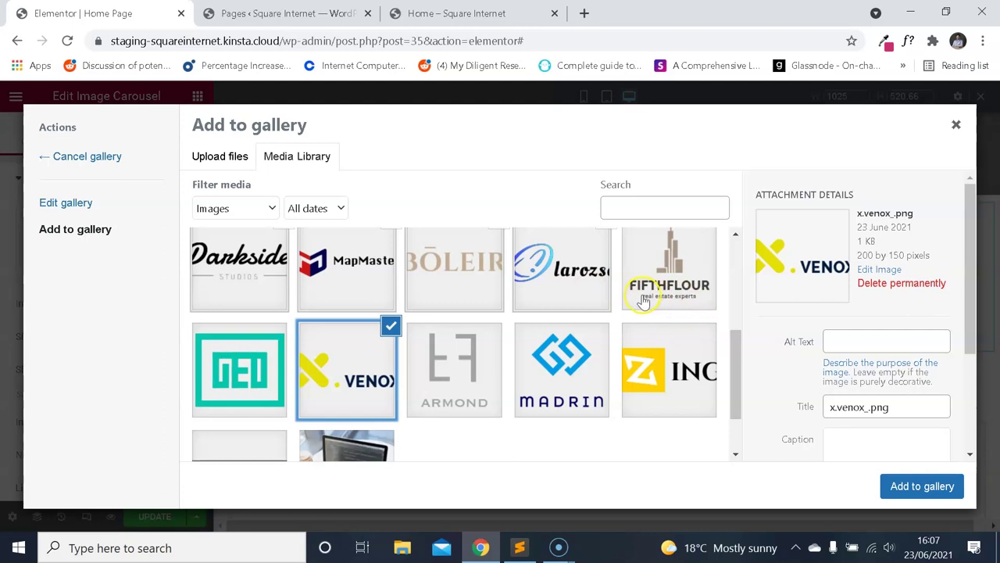
# Add the chosen logos to the gallery and insert the seven-logo gallery into the carousel.
pyautogui.click(578, 278)
pyautogui.scroll(1, 417, 361)
pyautogui.scroll(-1, 417, 361)
pyautogui.click(894, 480)
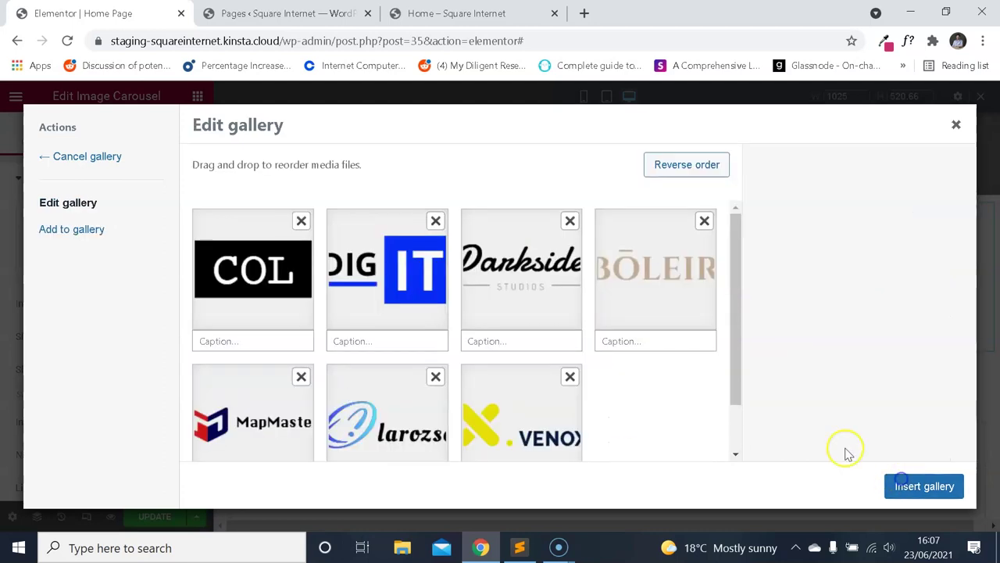
pyautogui.scroll(-1, 516, 319)
pyautogui.scroll(1, 469, 286)
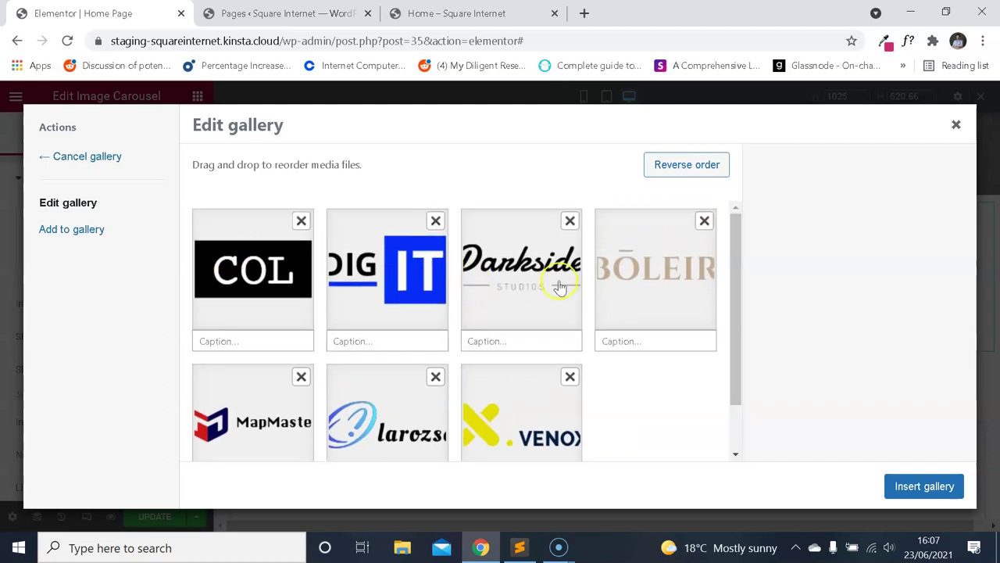
pyautogui.scroll(-1, 559, 288)
pyautogui.click(926, 484)
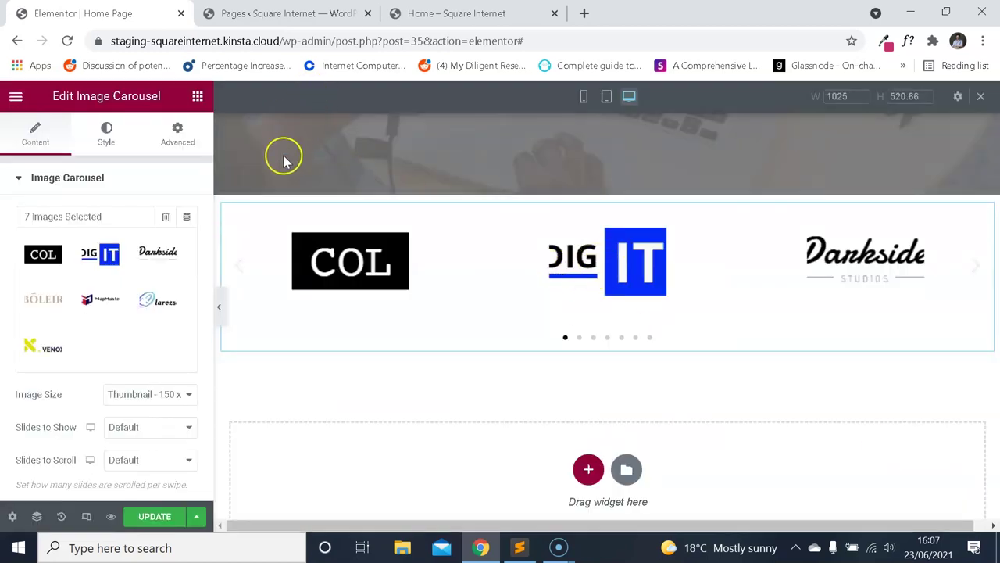
# Set the carousel's Image Size to Full.
pyautogui.click(456, 13)
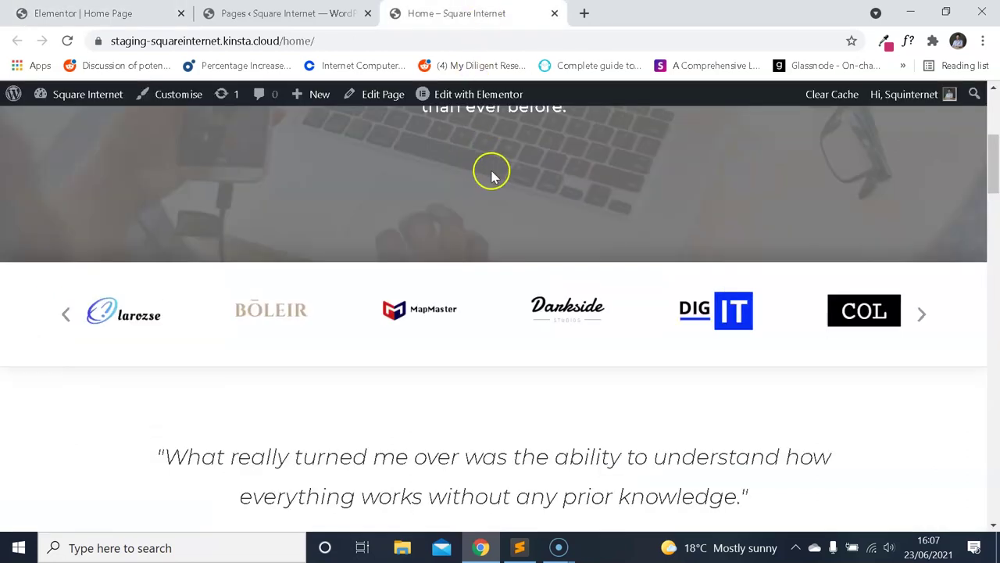
pyautogui.click(141, 13)
pyautogui.scroll(-2, 161, 268)
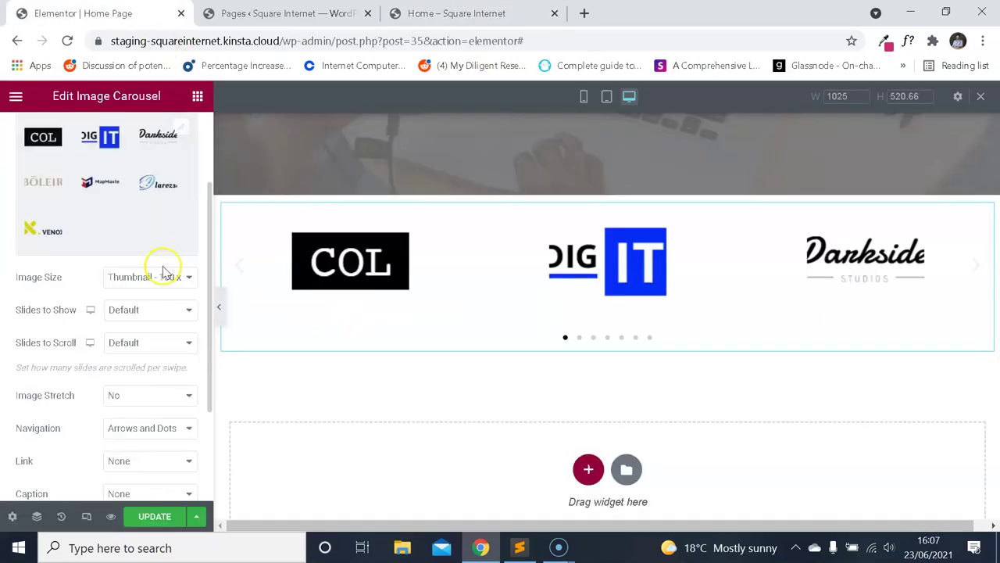
pyautogui.click(156, 276)
pyautogui.click(131, 363)
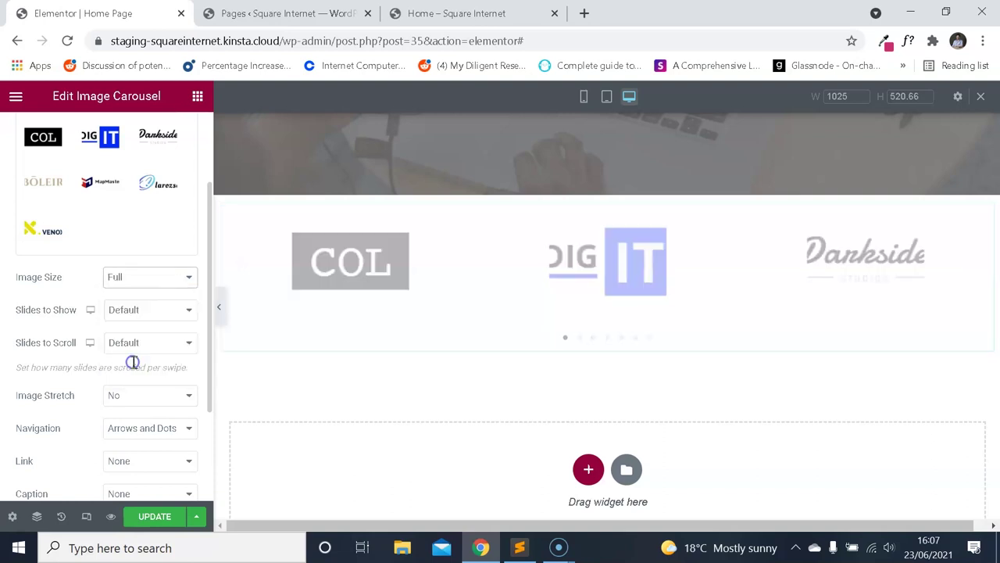
pyautogui.click(469, 17)
pyautogui.hotkey('ctrl', '1')
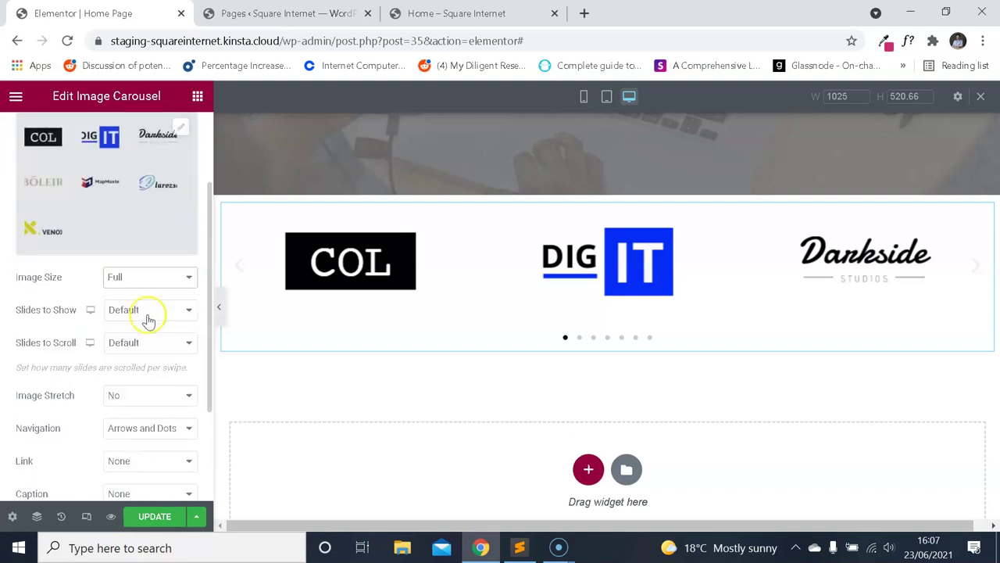
# Set Slides to Show to 6 after briefly trying 7.
pyautogui.click(156, 313)
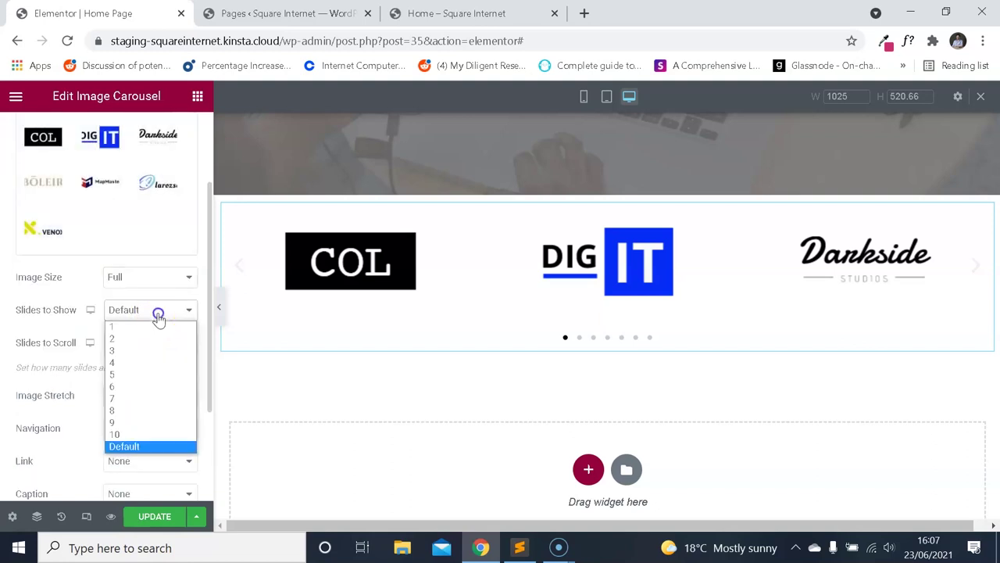
pyautogui.click(139, 397)
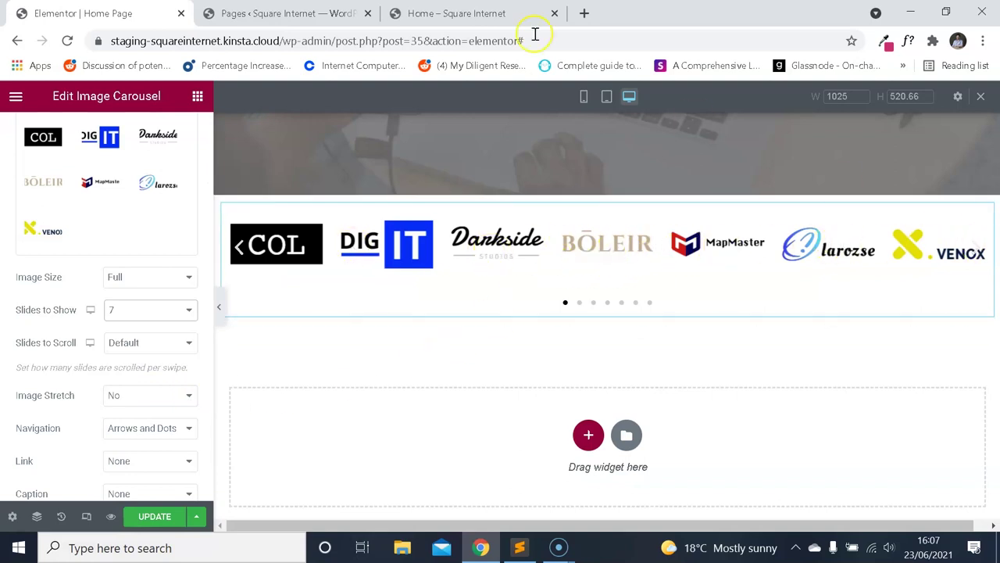
pyautogui.click(469, 13)
pyautogui.click(94, 14)
pyautogui.click(441, 13)
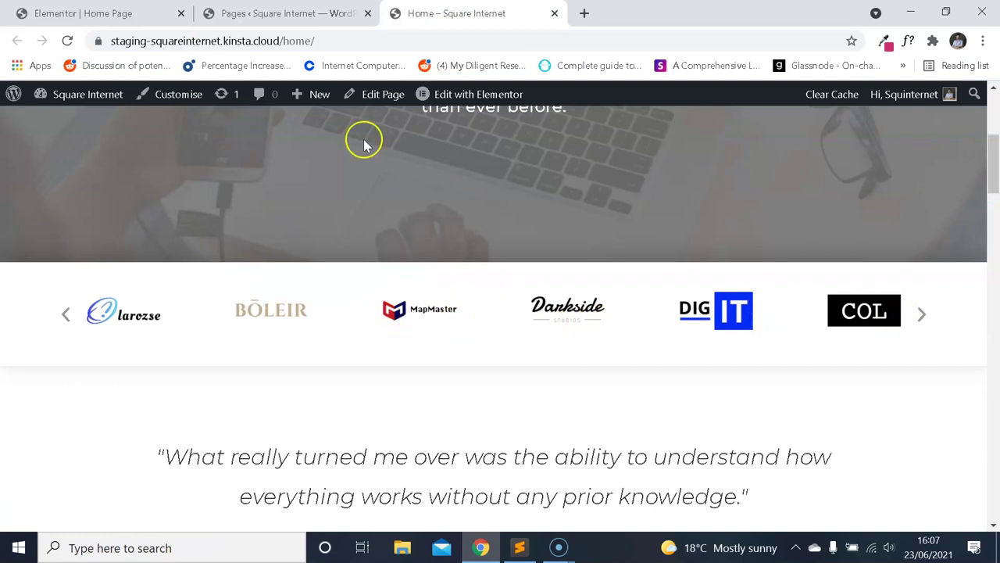
pyautogui.click(94, 14)
pyautogui.click(168, 309)
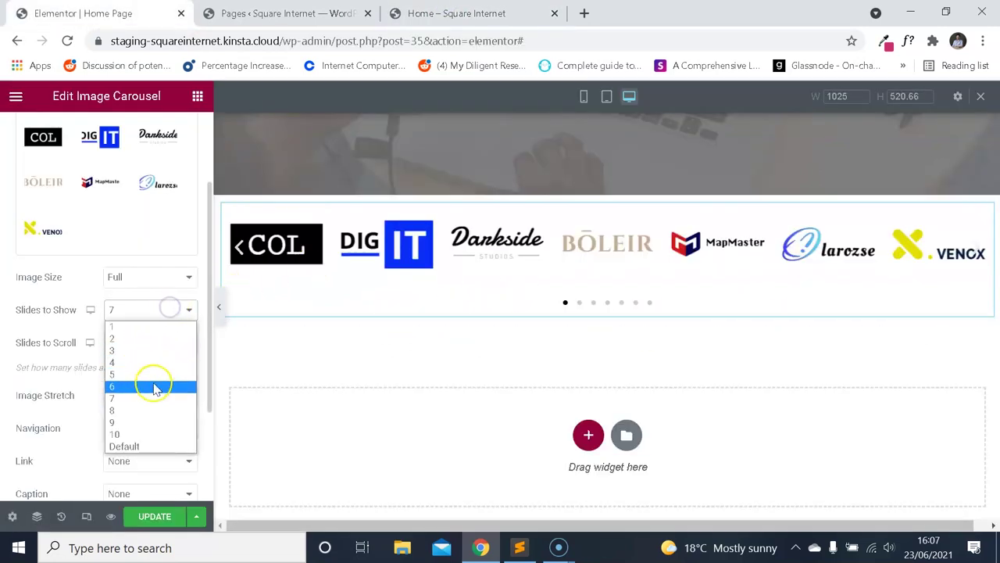
pyautogui.click(148, 386)
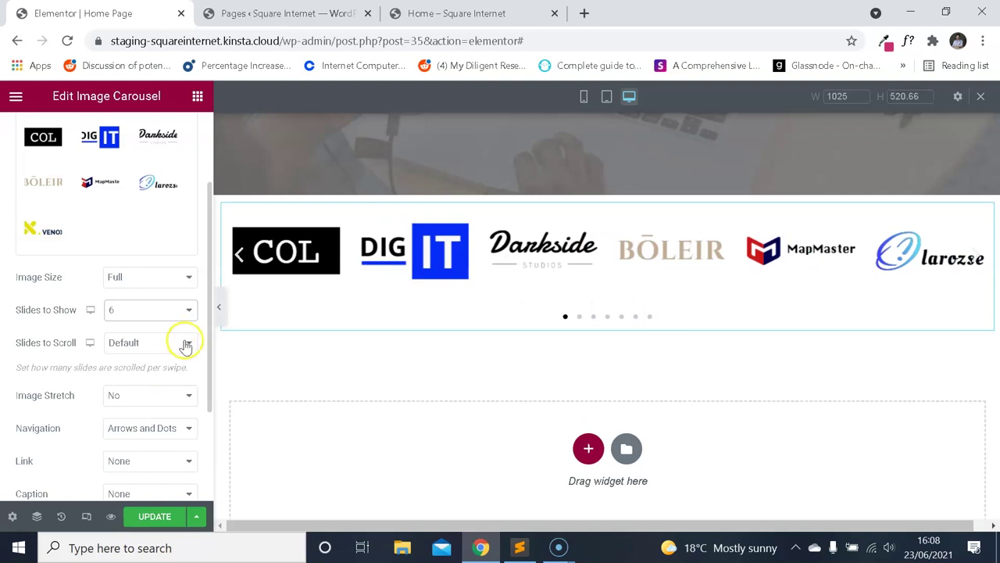
# Set Slides to Scroll to 6 instead of 2.
pyautogui.click(185, 344)
pyautogui.click(152, 372)
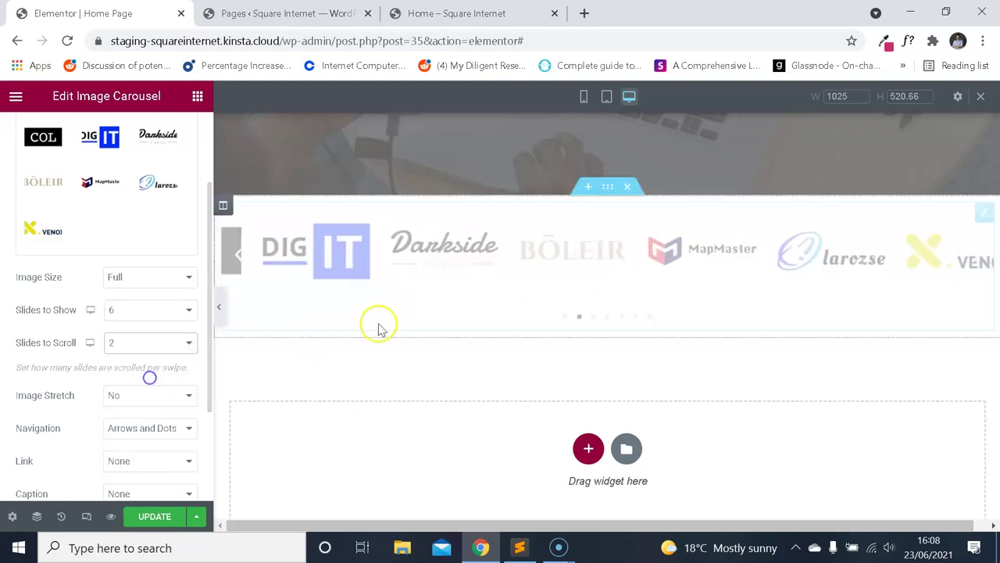
pyautogui.click(150, 343)
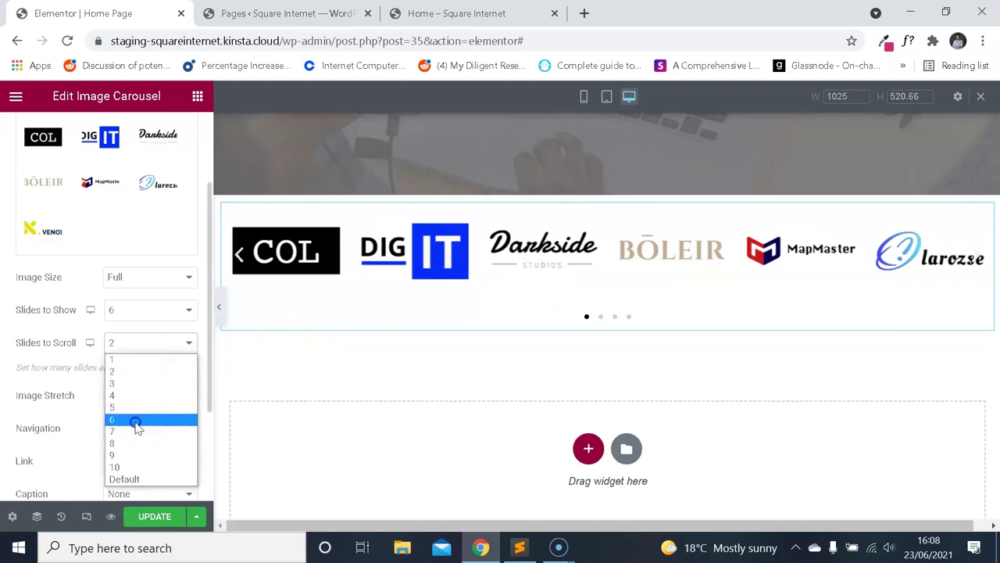
pyautogui.click(134, 419)
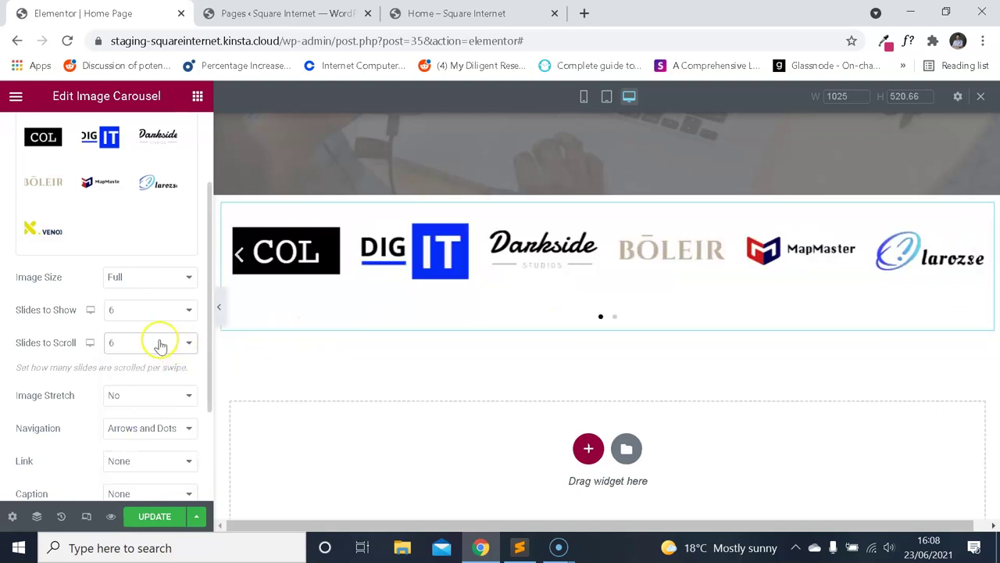
# Set Navigation to Arrows only, no dots, and compare with the live carousel.
pyautogui.scroll(-3, 165, 375)
pyautogui.click(169, 313)
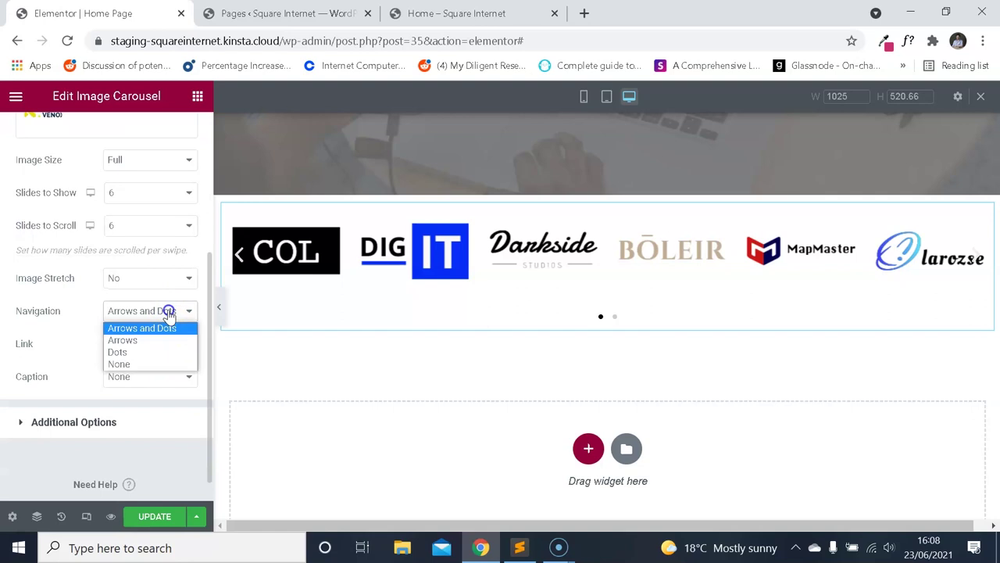
pyautogui.click(141, 366)
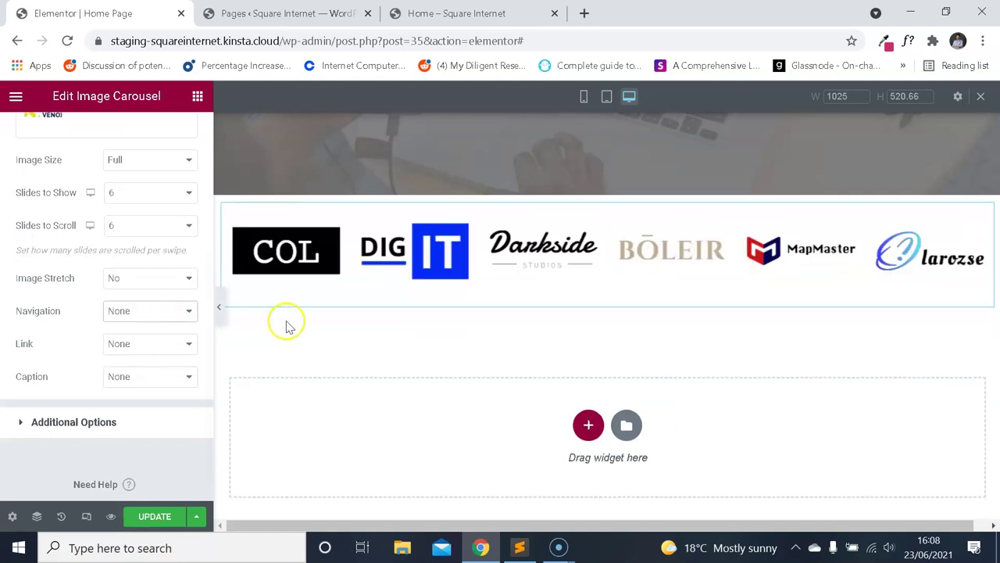
pyautogui.click(136, 312)
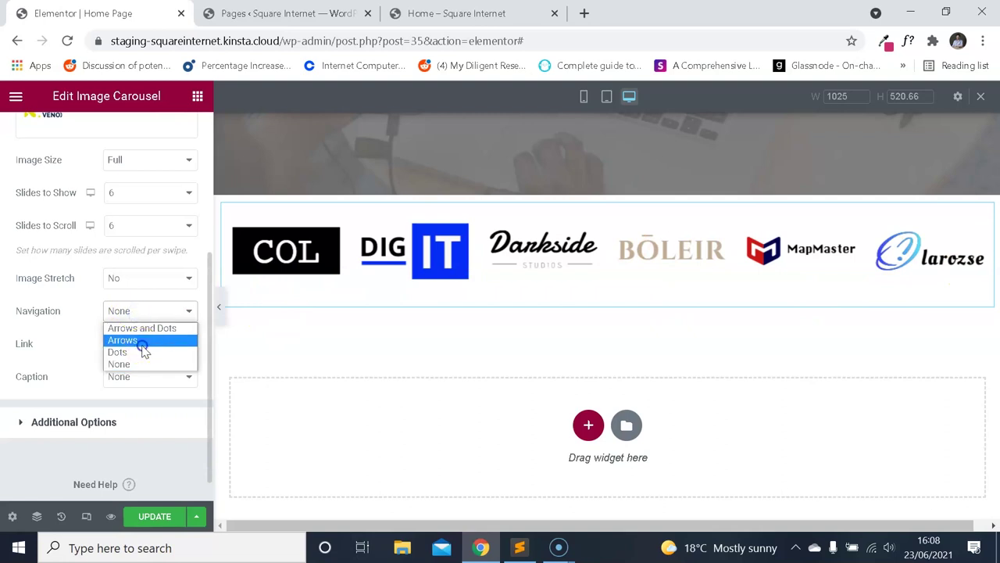
pyautogui.click(125, 340)
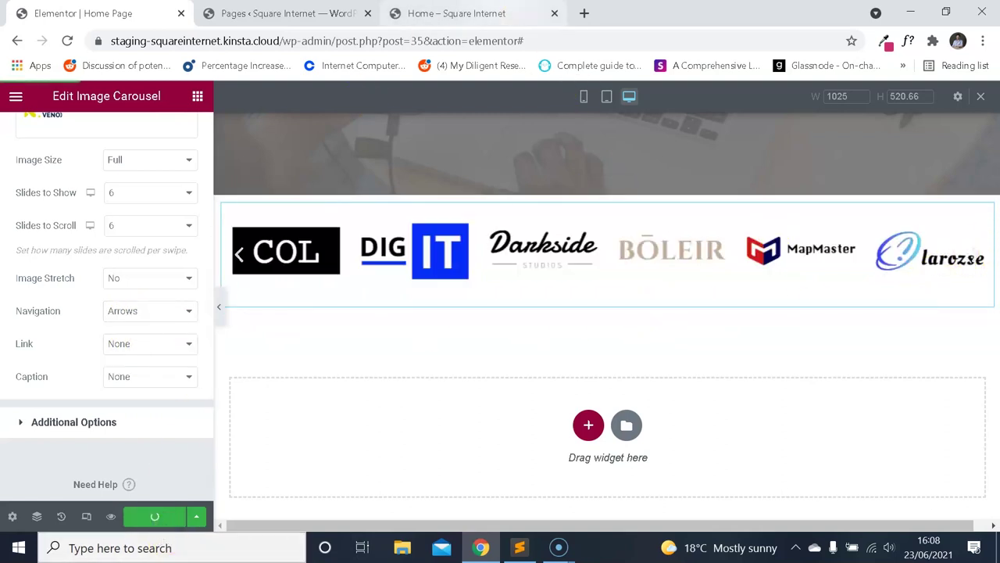
pyautogui.click(456, 13)
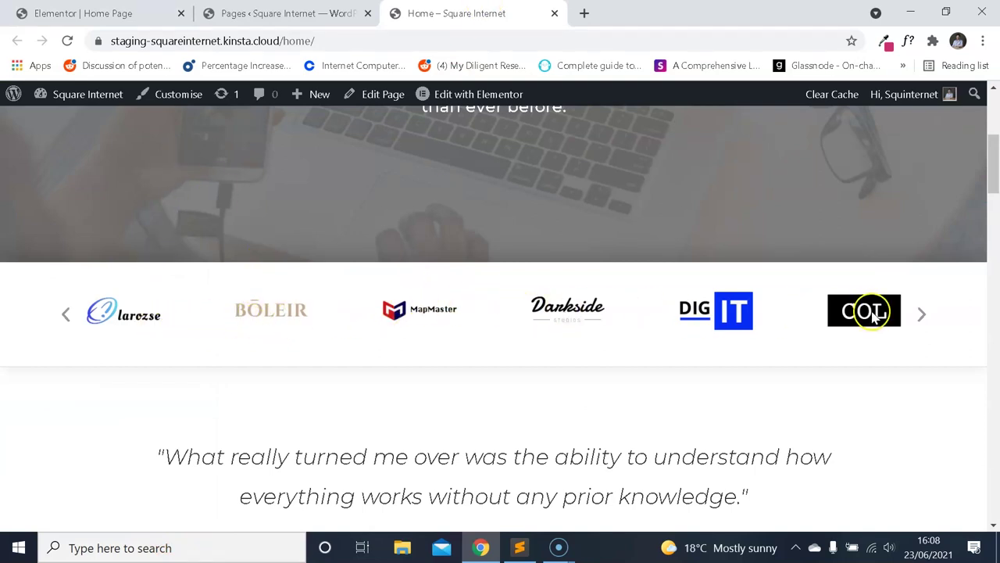
pyautogui.click(166, 13)
pyautogui.scroll(3, 179, 279)
pyautogui.scroll(-3, 166, 305)
pyautogui.scroll(3, 162, 305)
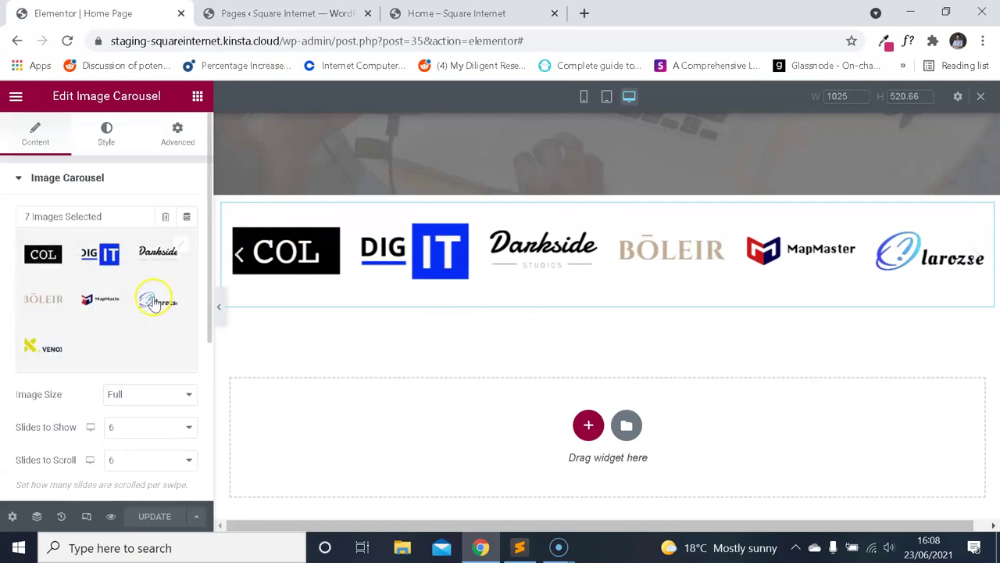
# Place the navigation arrows Outside and enlarge them, checking the live site's arrows.
pyautogui.click(108, 145)
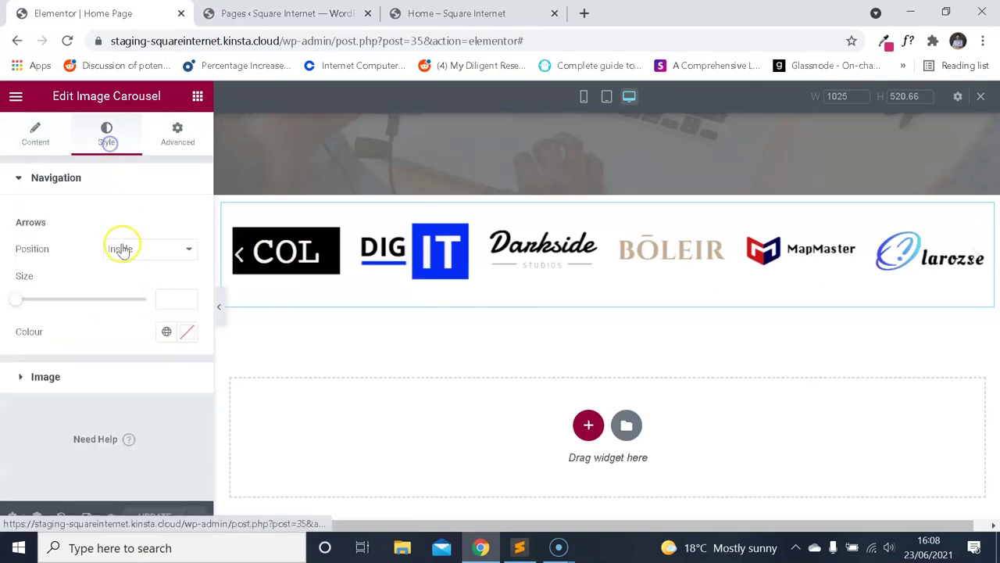
pyautogui.click(162, 253)
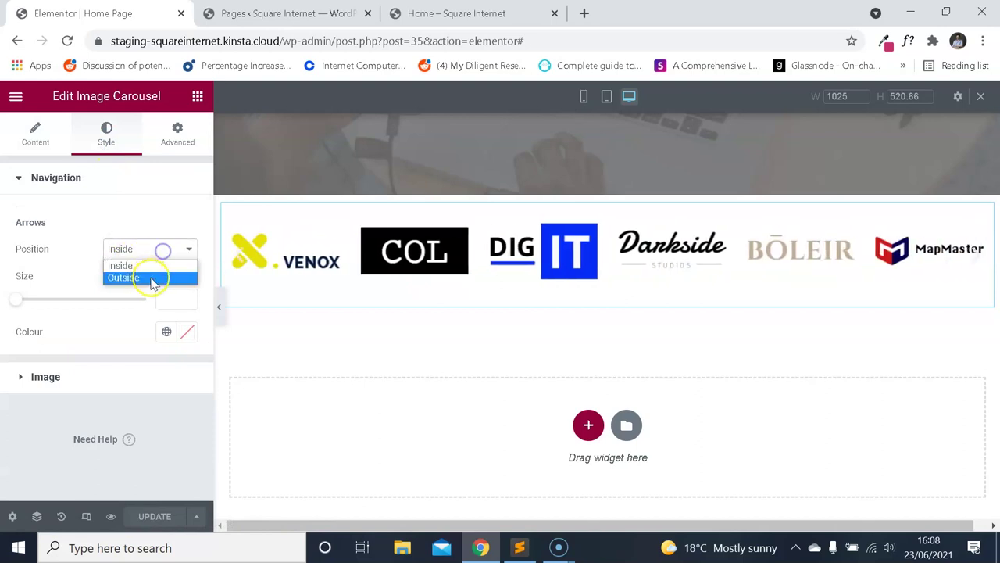
pyautogui.click(148, 278)
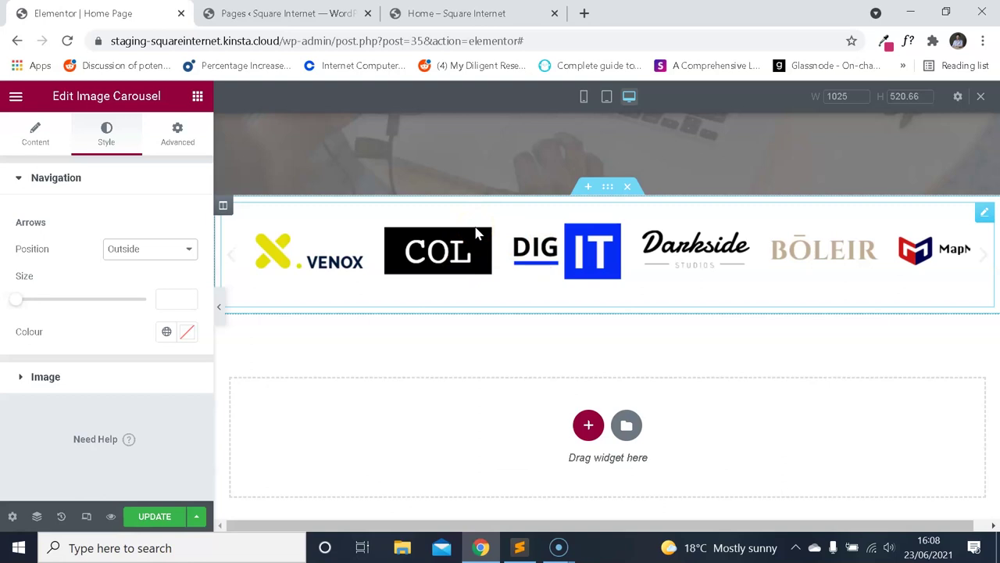
pyautogui.moveTo(19, 300); pyautogui.dragTo(67, 295)
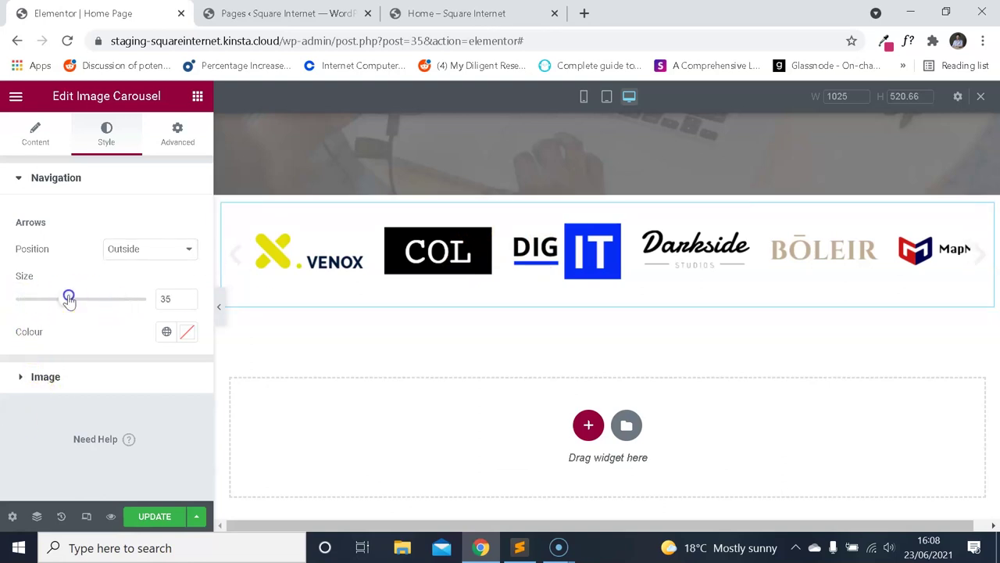
pyautogui.hotkey('ctrl', '3')
pyautogui.click(78, 296)
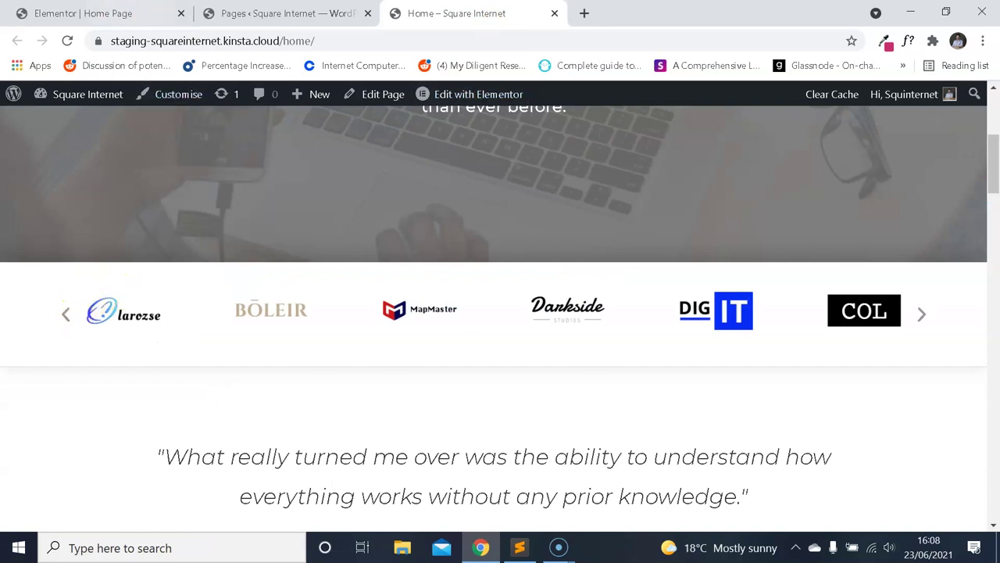
pyautogui.hotkey('ctrl', '1')
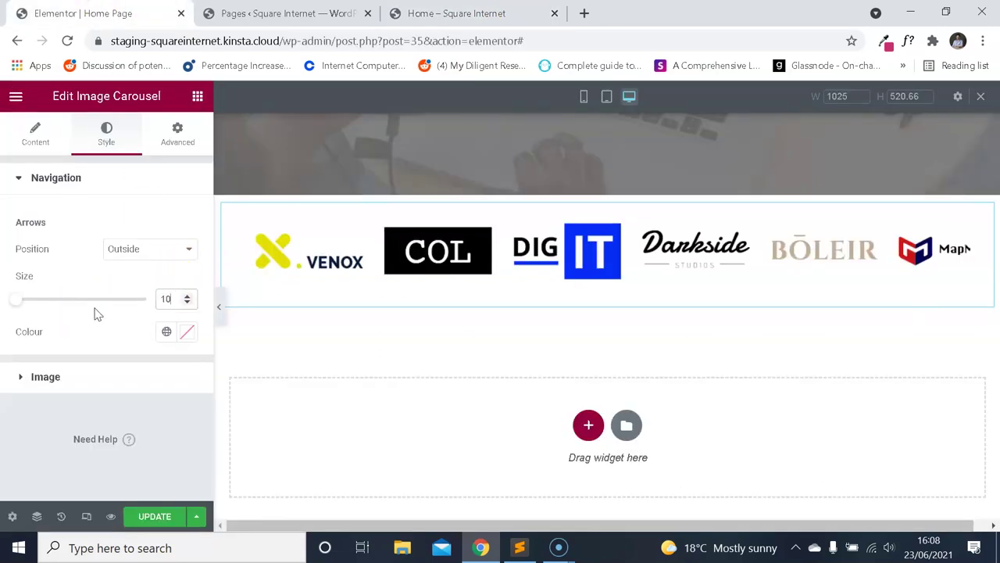
# Set the arrow size to 30.
pyautogui.click(453, 13)
pyautogui.click(141, 13)
pyautogui.press('BackSpace')
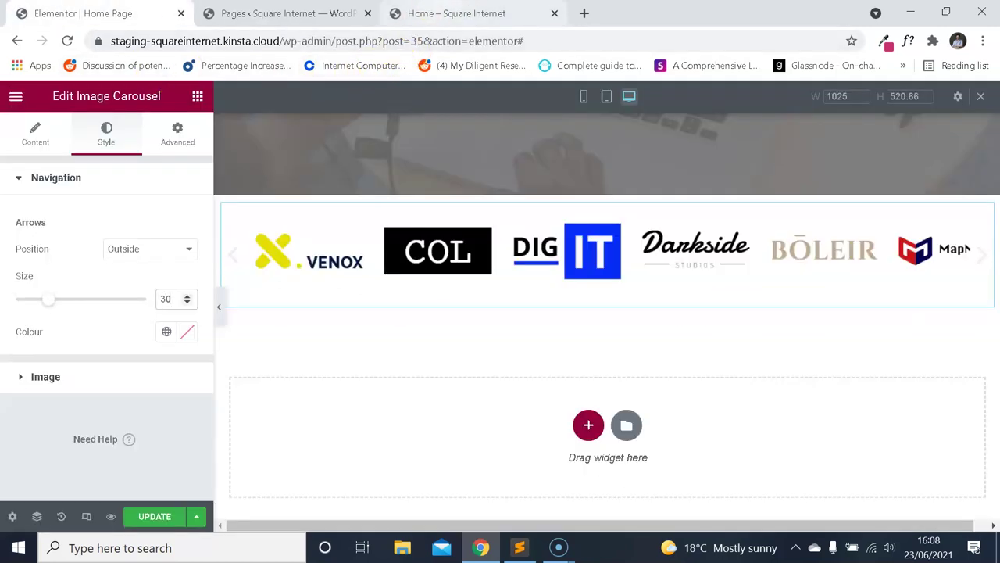
pyautogui.click(451, 13)
pyautogui.click(117, 13)
pyautogui.write('0')
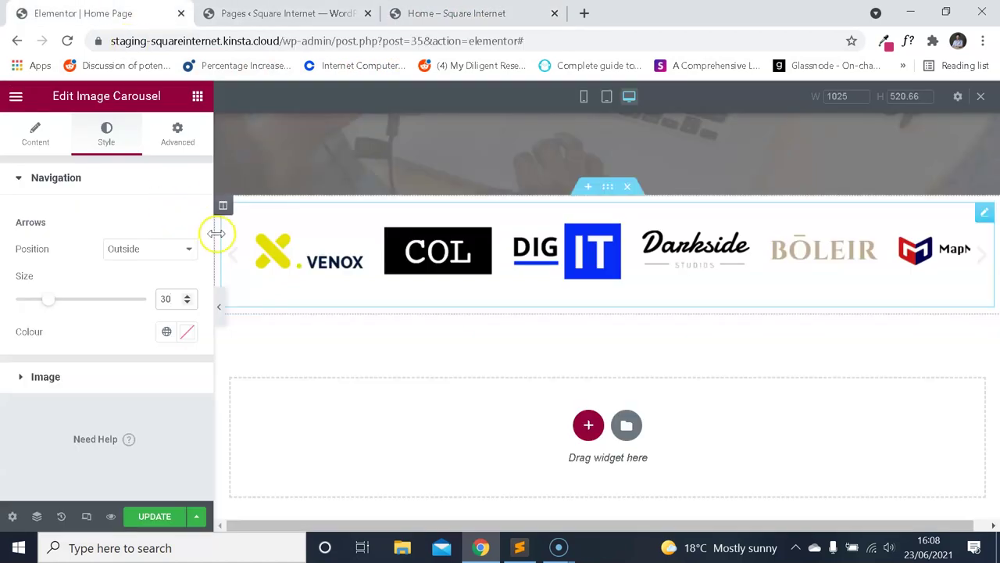
# Sample the live site's arrow grey with the colour-picker eyedropper, reading #9f9f9f.
pyautogui.click(449, 13)
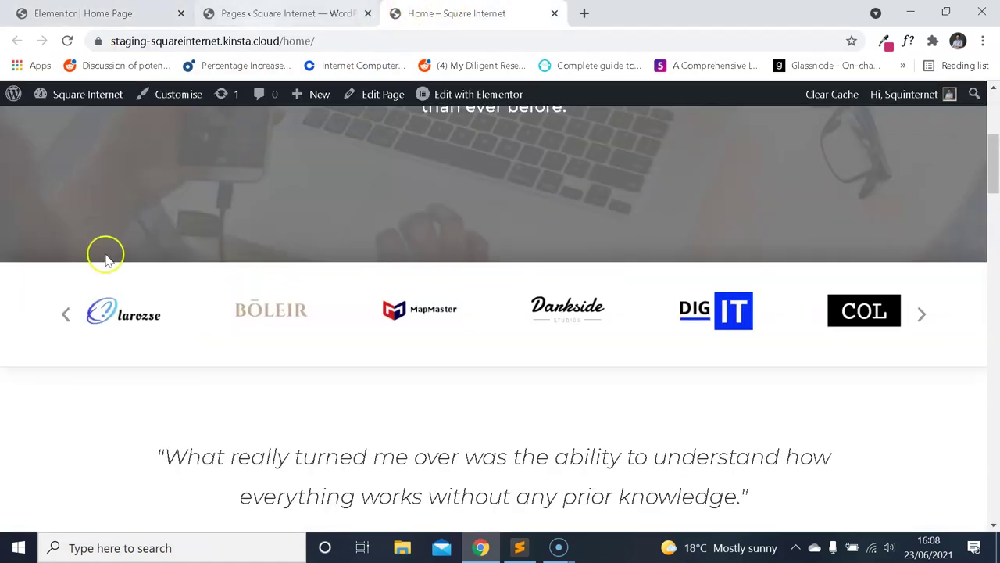
pyautogui.click(884, 45)
pyautogui.click(515, 98)
pyautogui.click(67, 320)
pyautogui.click(884, 40)
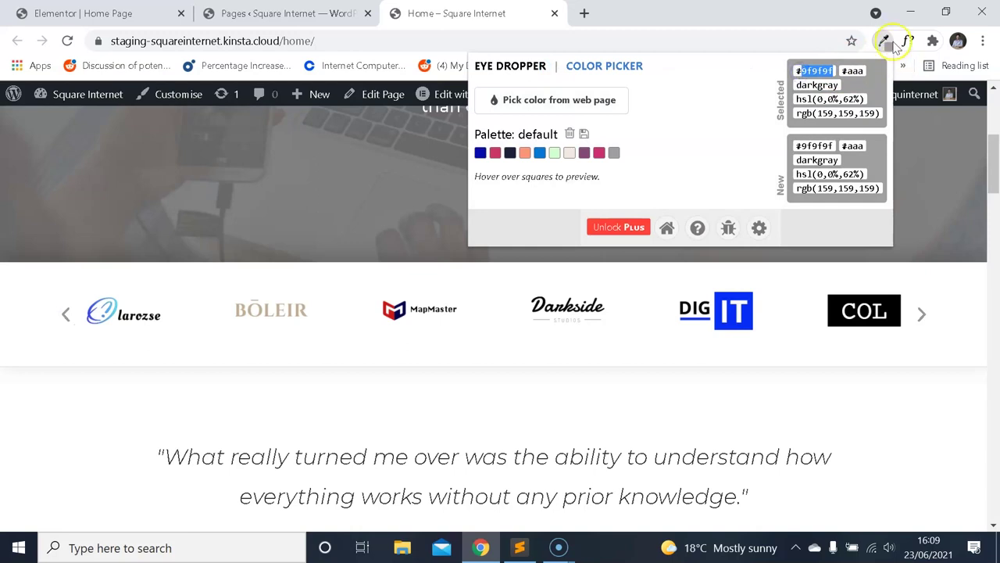
# Paste #9f9f9f as the arrows colour and compare it against the live home page.
pyautogui.hotkey('ctrl', 'shift', 'Tab')
pyautogui.hotkey('ctrl', 'shift', 'Tab')
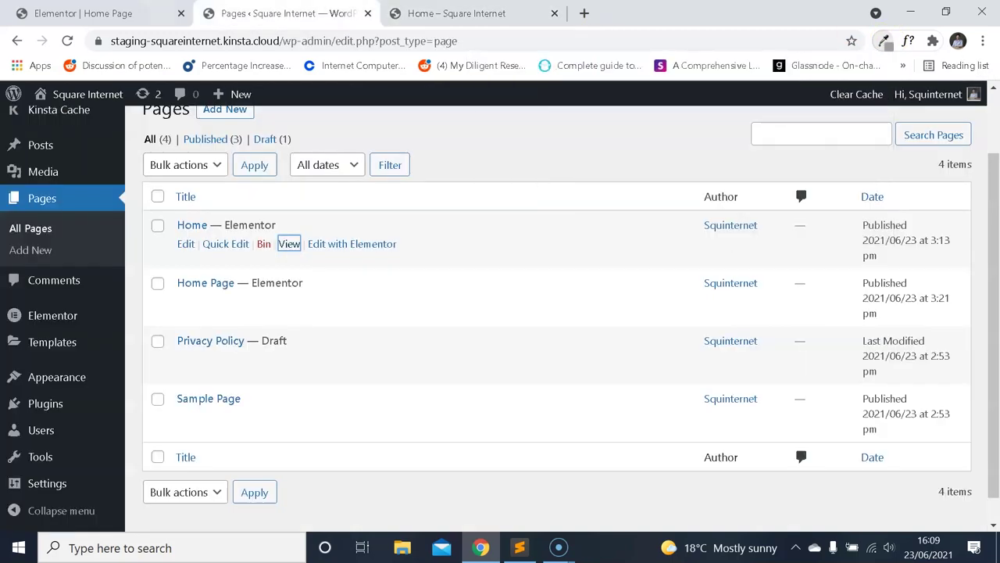
pyautogui.click(186, 331)
pyautogui.write('#9f9f9f')
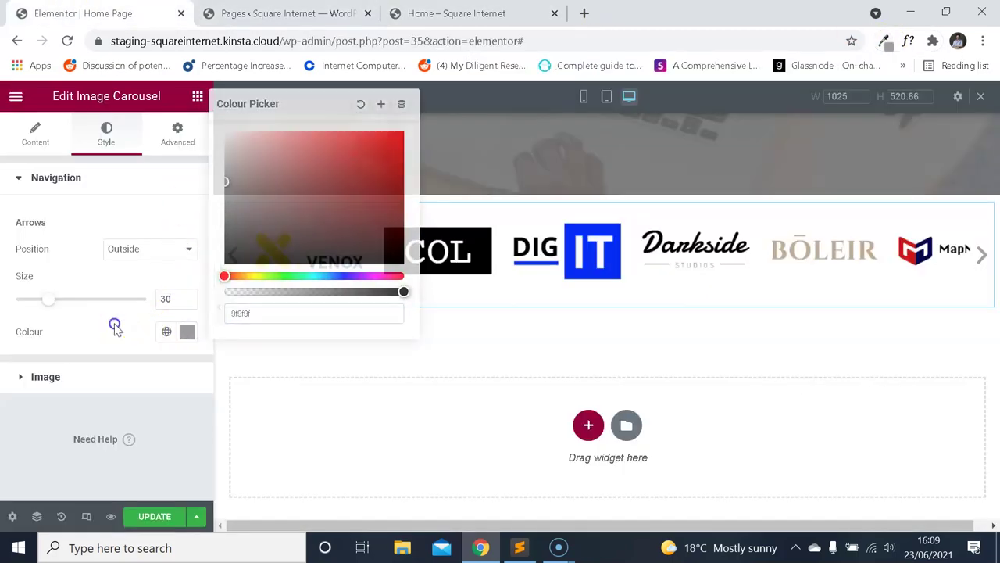
pyautogui.click(115, 325)
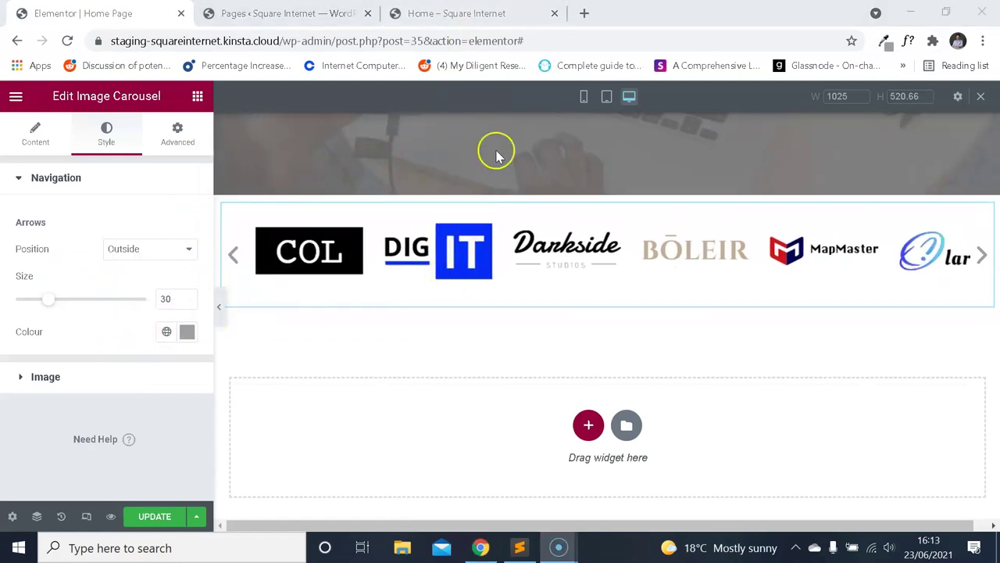
pyautogui.click(492, 15)
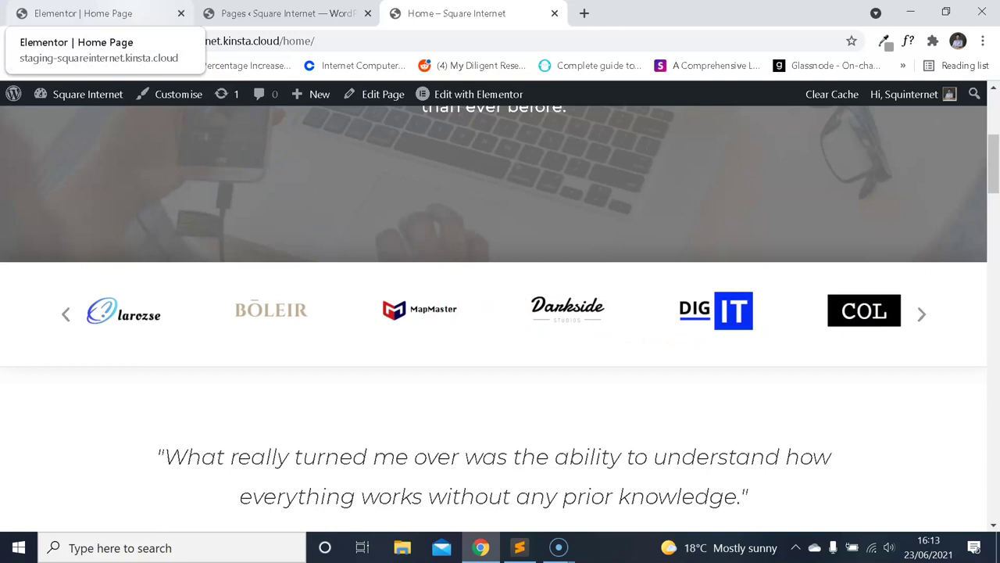
pyautogui.click(101, 13)
pyautogui.click(281, 13)
pyautogui.click(102, 14)
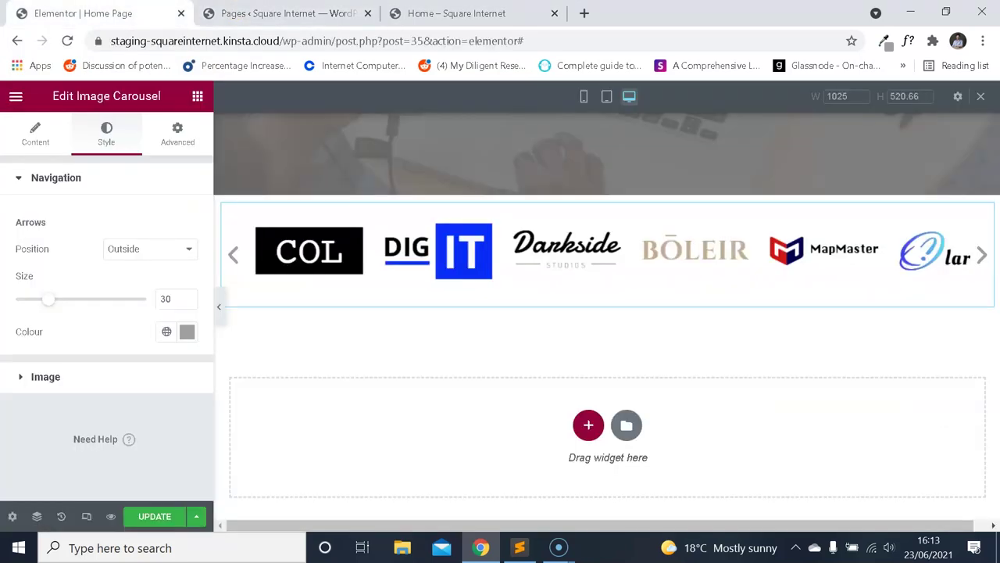
pyautogui.click(422, 14)
pyautogui.click(281, 14)
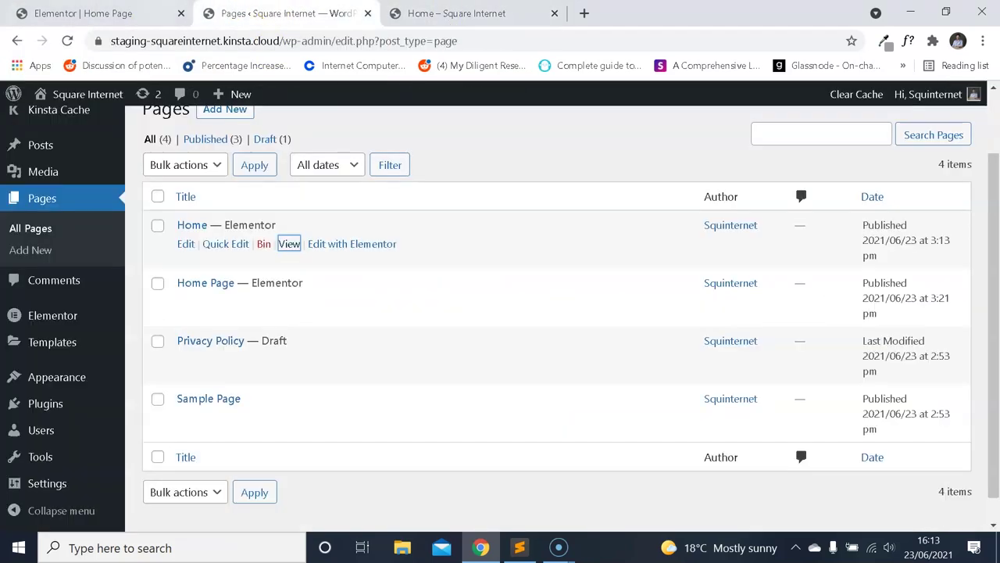
pyautogui.hotkey('ctrl', 'shift', 'Tab')
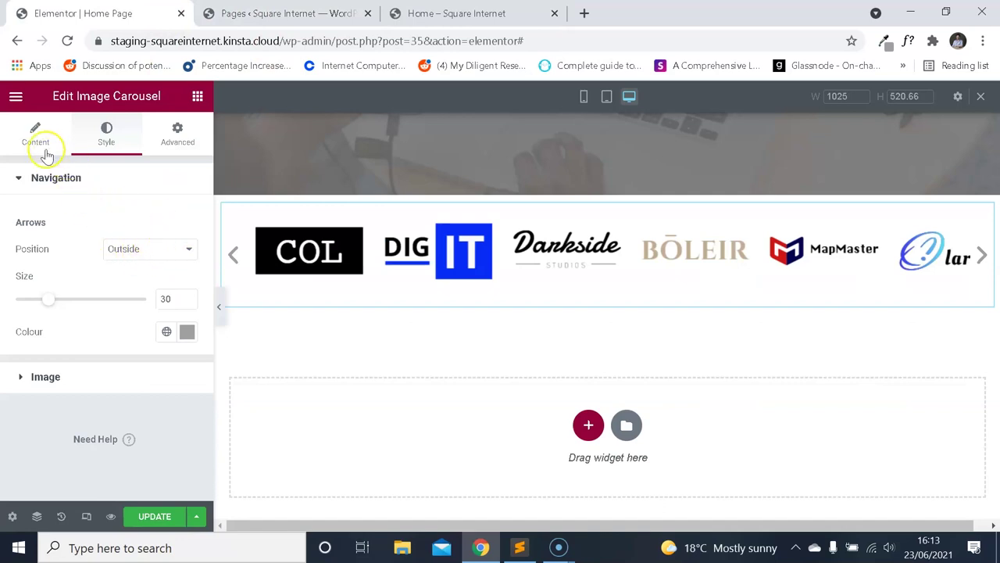
# Expand the carousel's Style > Image section.
pyautogui.click(39, 139)
pyautogui.scroll(-3, 133, 230)
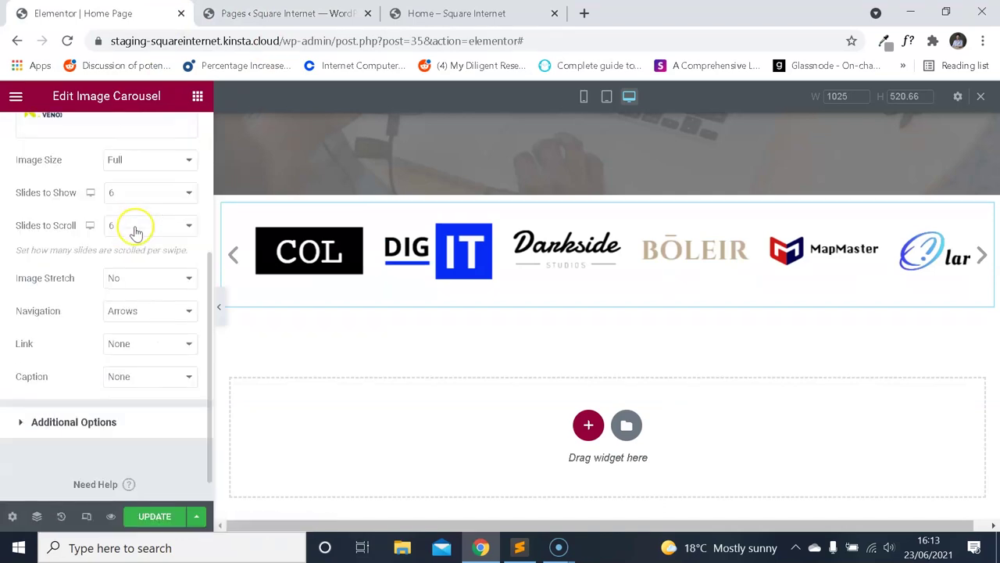
pyautogui.scroll(5, 136, 228)
pyautogui.click(107, 134)
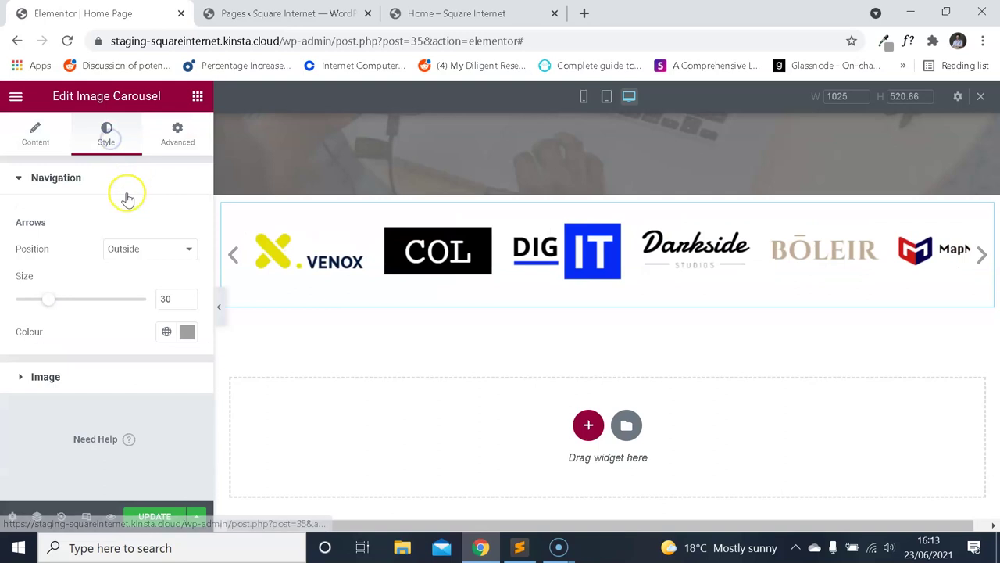
pyautogui.click(76, 376)
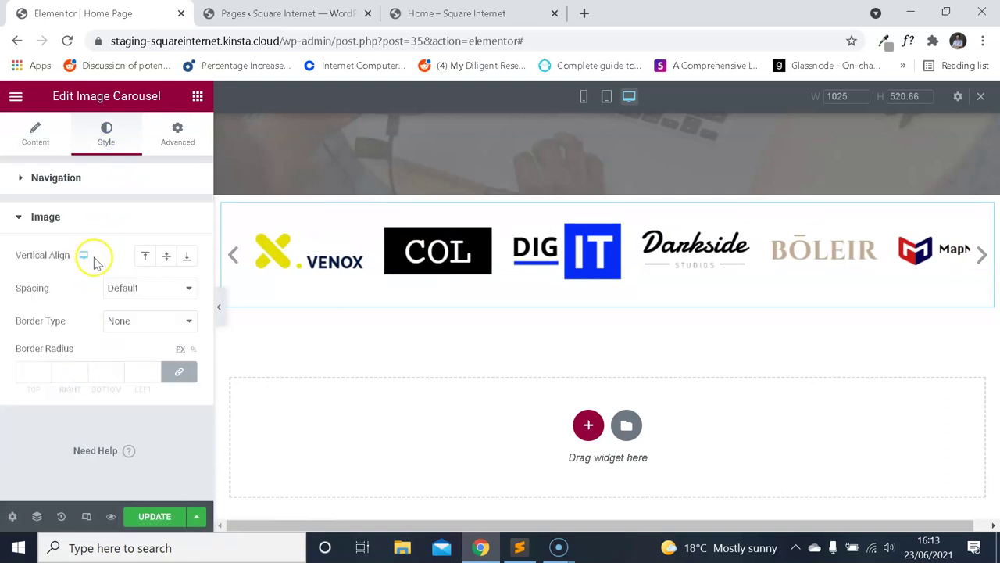
# Switch the carousel's image spacing to Custom and glance at the live home page.
pyautogui.click(137, 288)
pyautogui.click(138, 317)
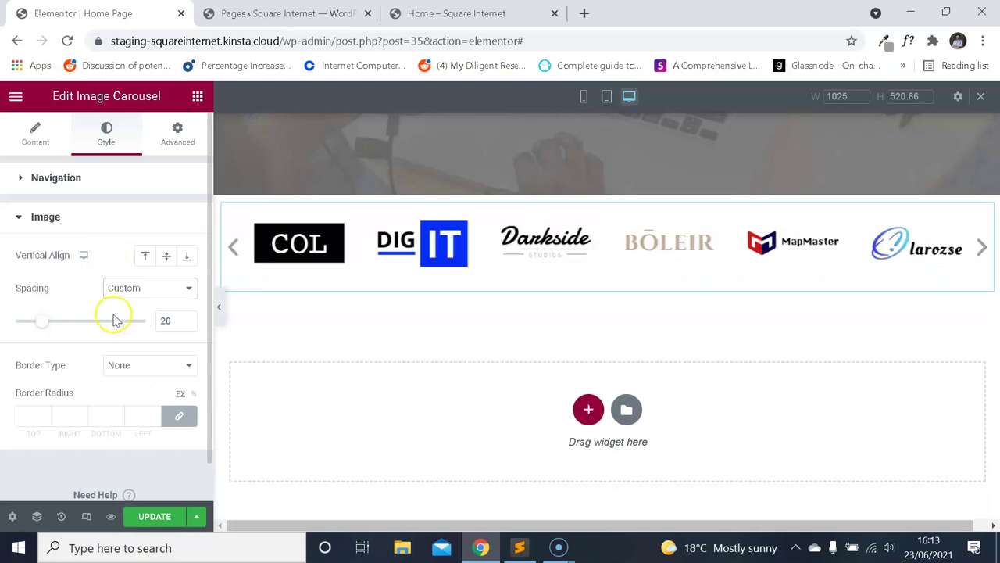
pyautogui.click(420, 23)
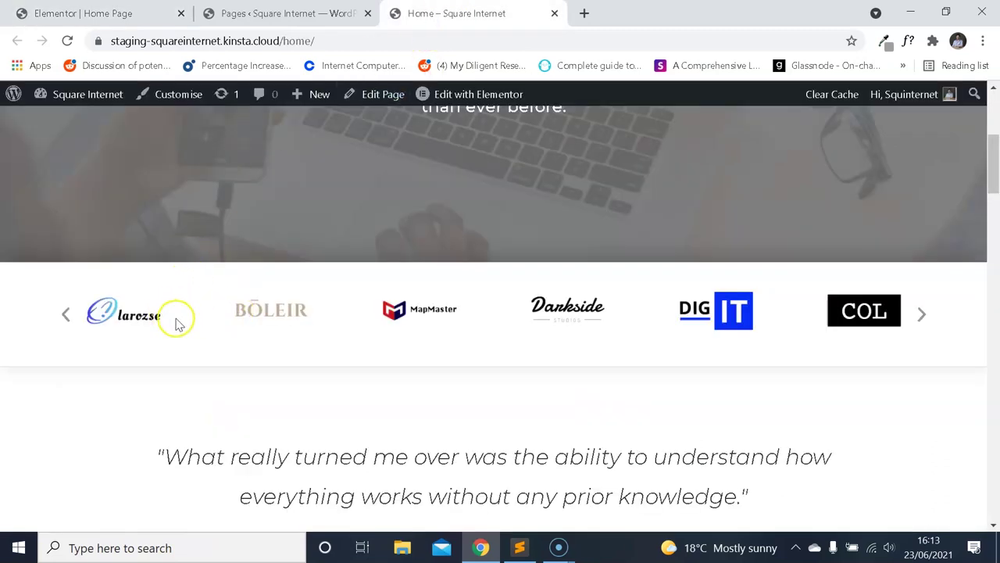
pyautogui.click(140, 14)
# Set custom image spacing to 30, update the page, and view it in preview.
pyautogui.doubleClick(167, 320)
pyautogui.write('30')
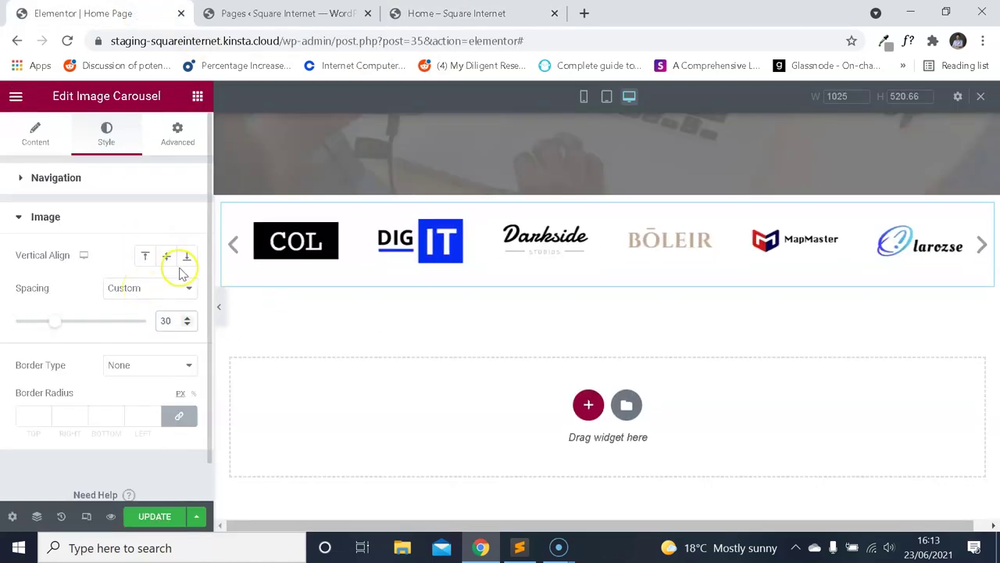
pyautogui.click(145, 517)
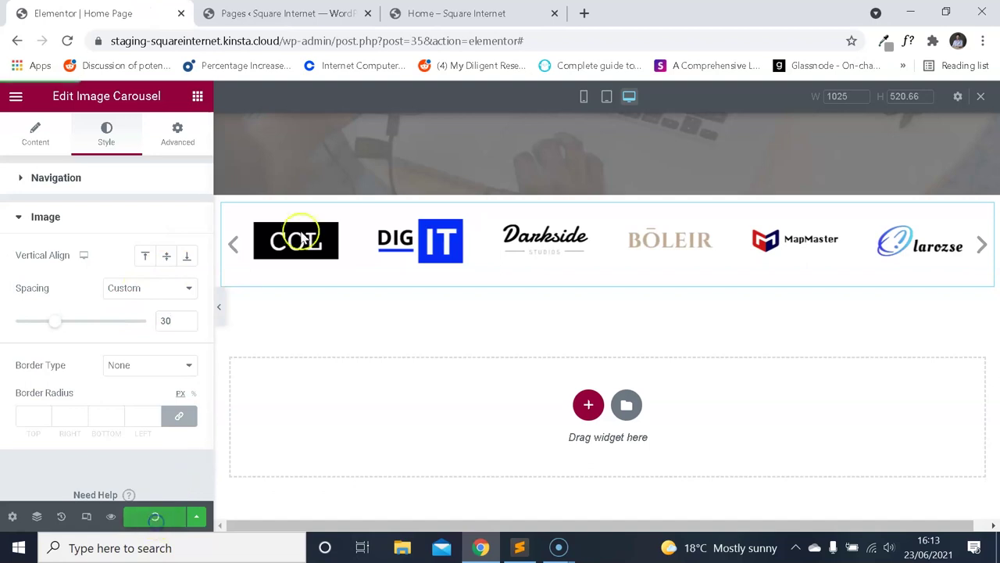
pyautogui.click(112, 516)
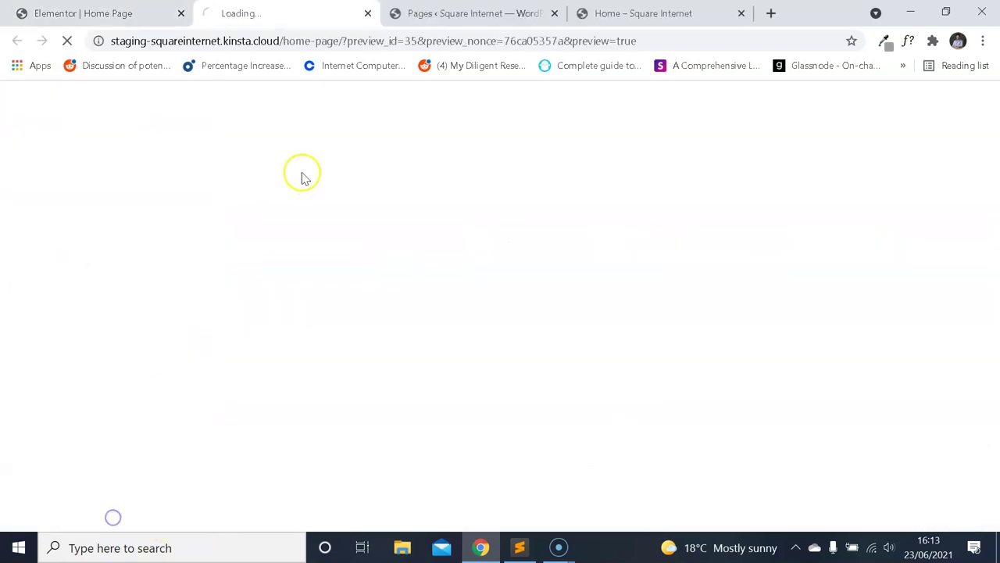
pyautogui.scroll(-2, 438, 209)
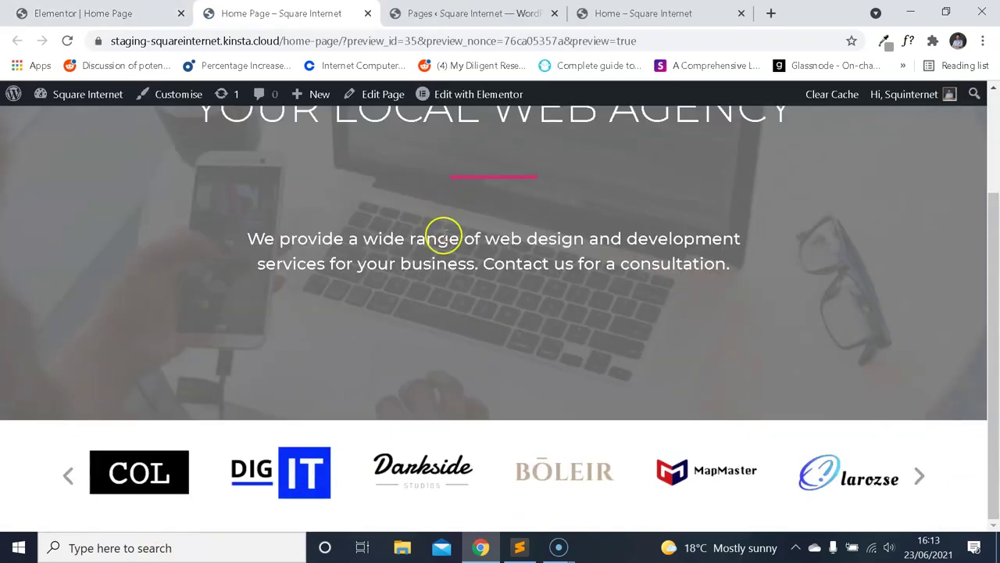
# Change the custom image spacing to 60 and update the page.
pyautogui.click(86, 13)
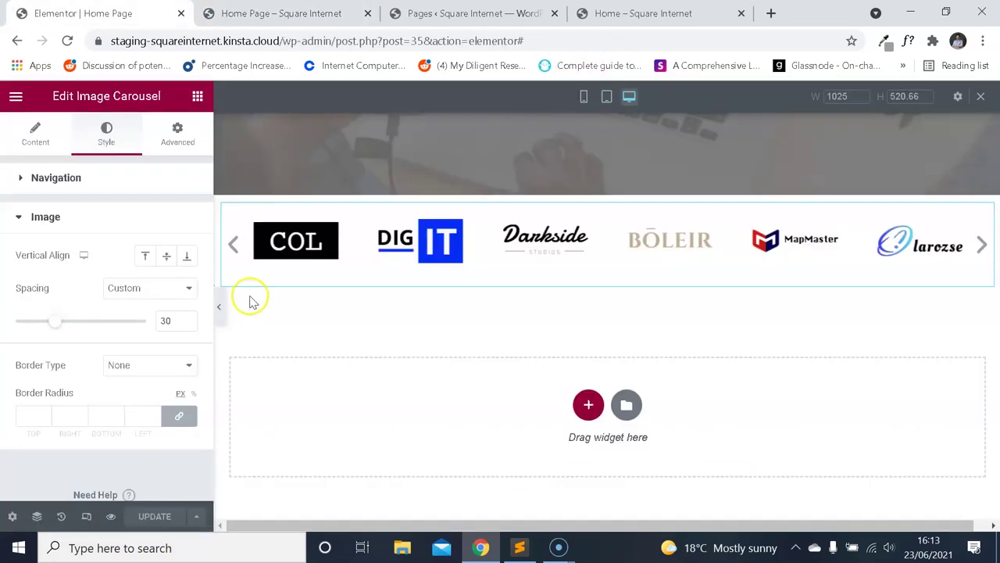
pyautogui.doubleClick(175, 319)
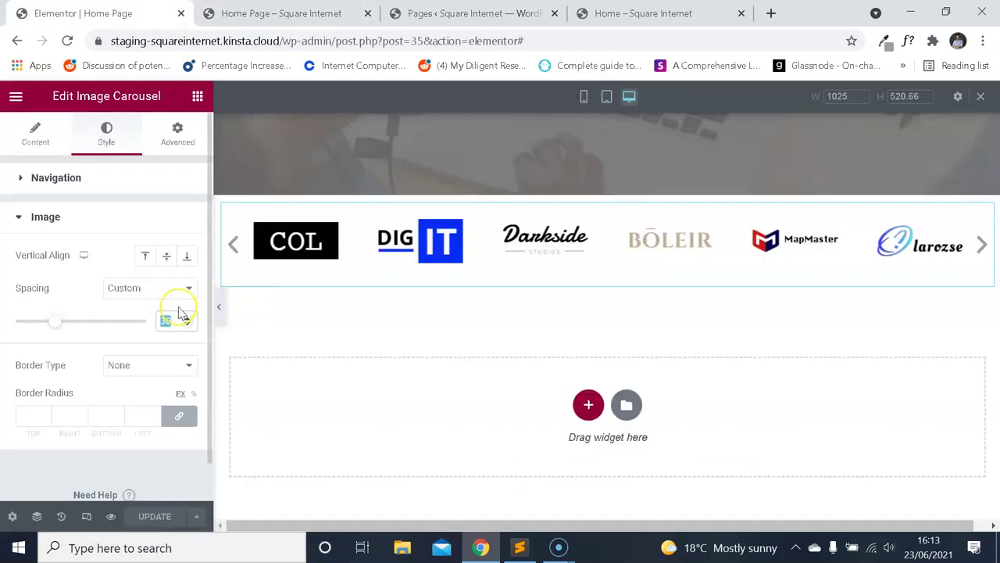
pyautogui.write('50')
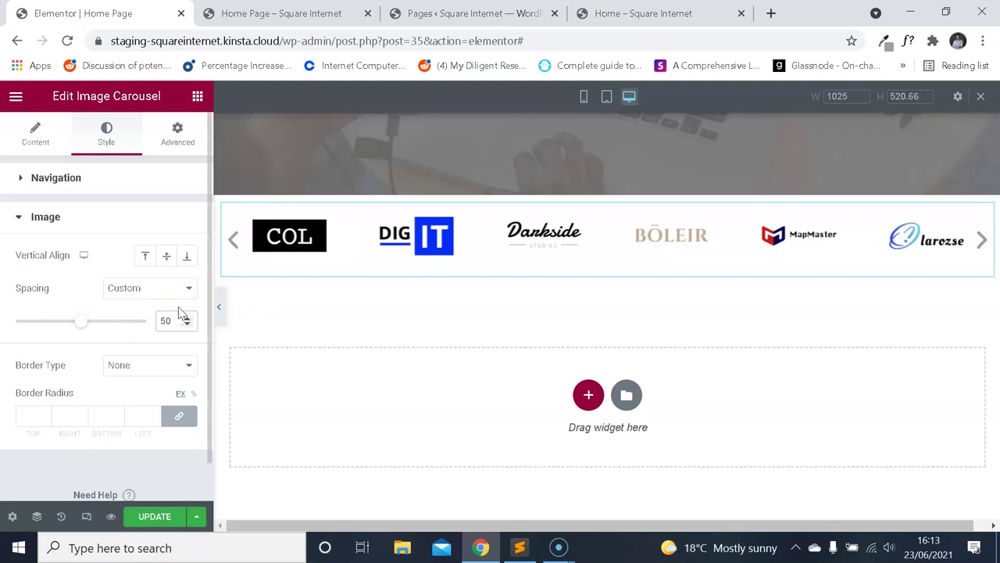
pyautogui.scroll(-1, 130, 324)
pyautogui.press('BackSpace')
pyautogui.press('BackSpace')
pyautogui.write('60')
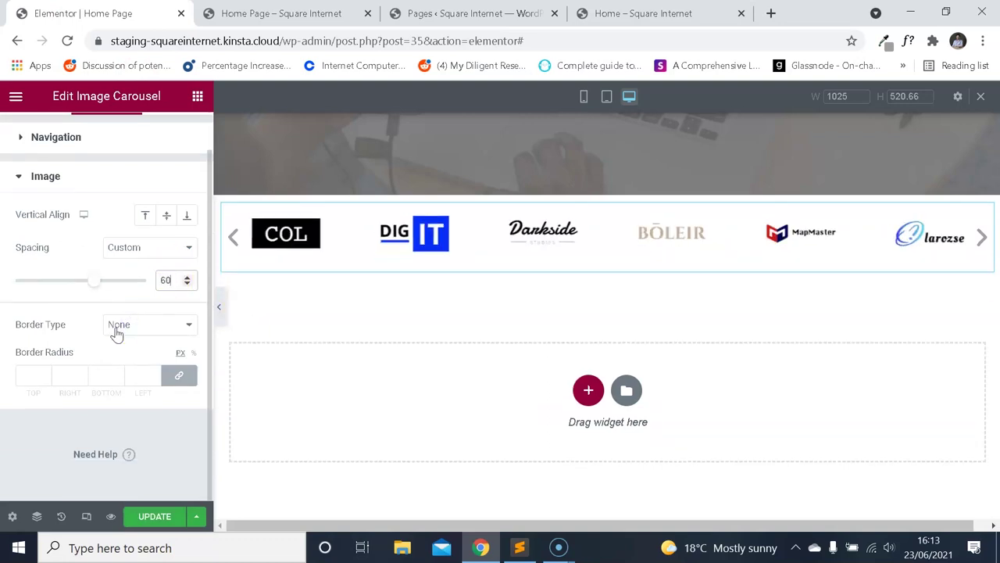
pyautogui.click(160, 517)
# Reload the preview tab to see the 60 spacing, then return to the editor.
pyautogui.click(293, 13)
pyautogui.click(67, 40)
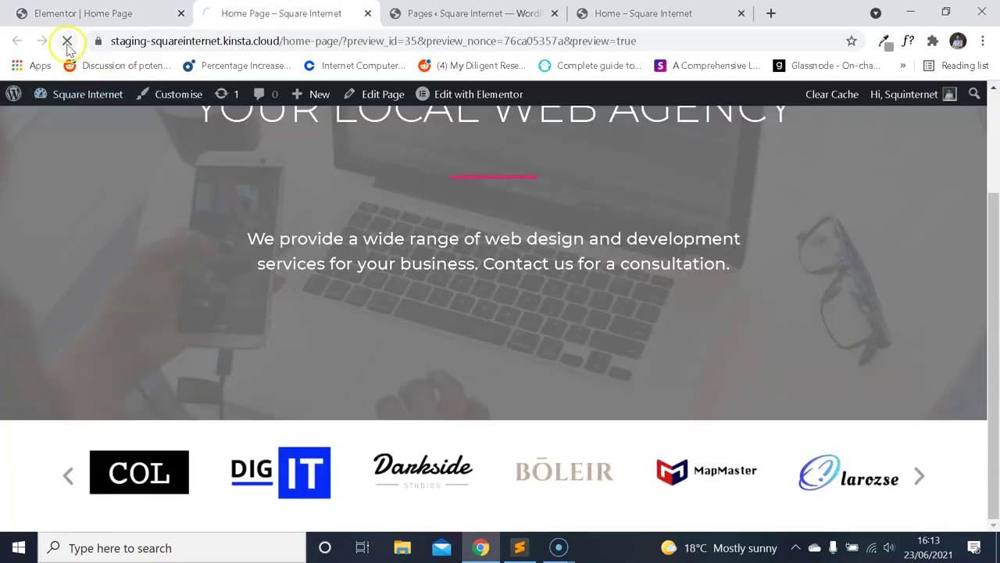
pyautogui.click(67, 40)
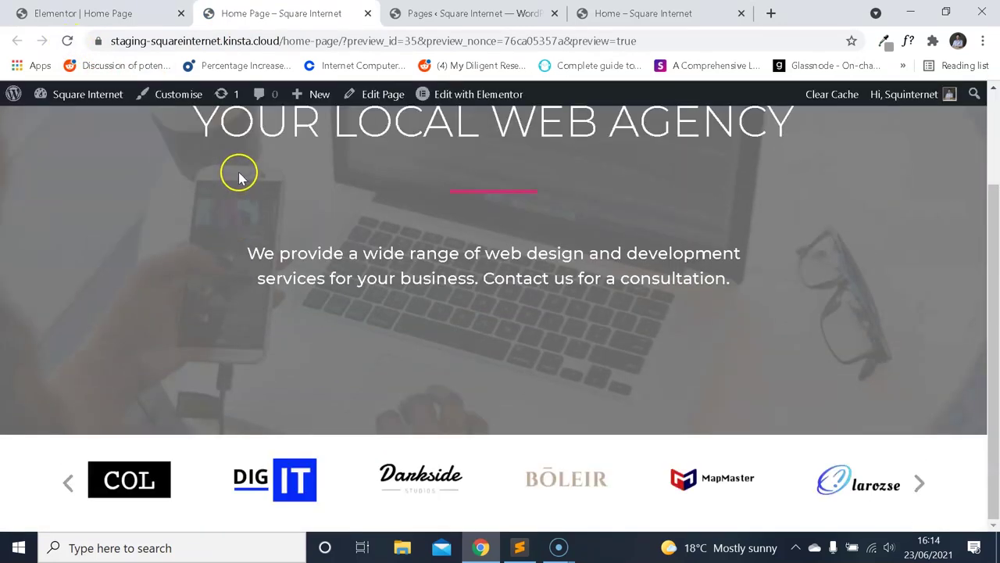
pyautogui.click(117, 13)
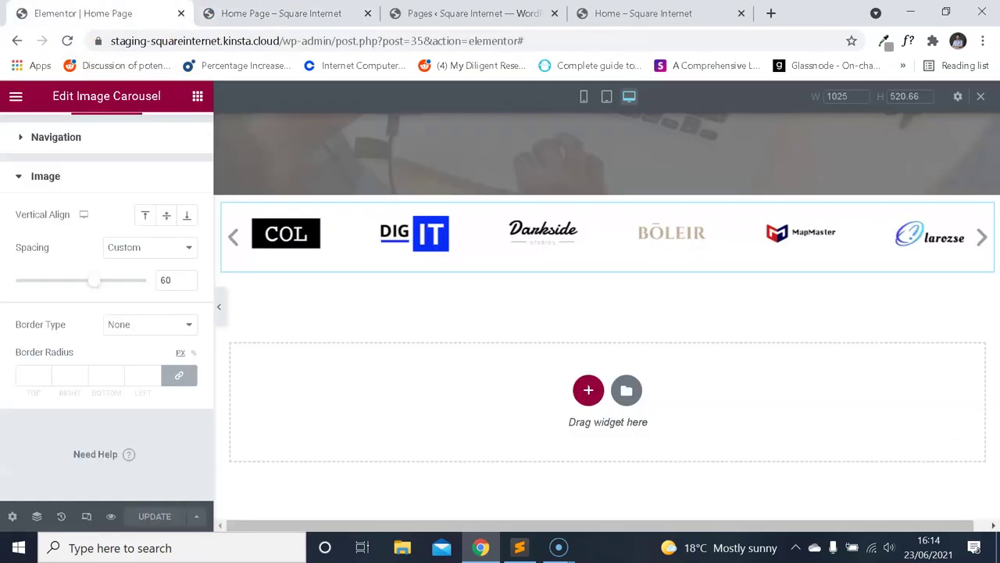
# Preview the changes and compare the carousel against the live home page.
pyautogui.click(113, 517)
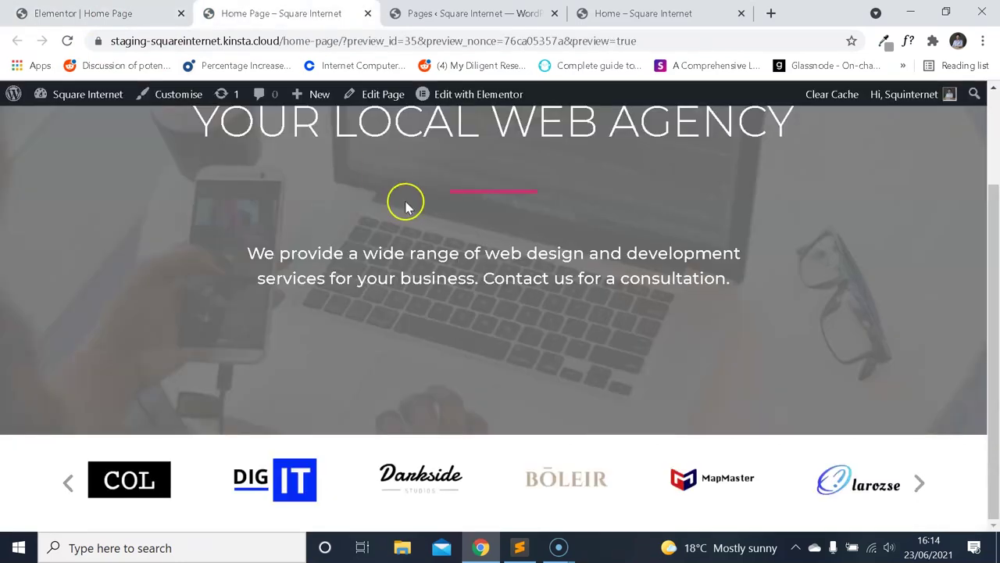
pyautogui.click(608, 16)
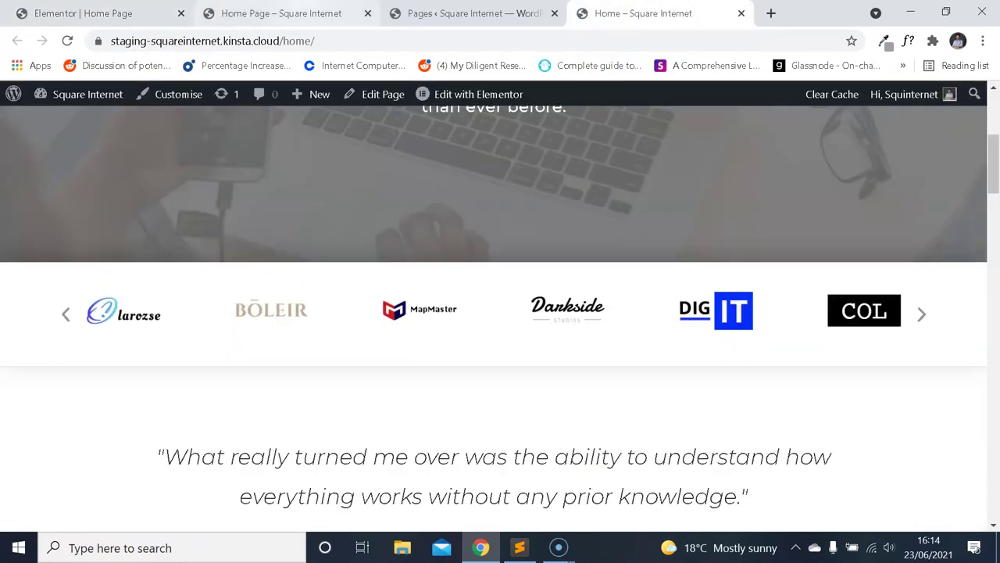
pyautogui.hotkey('ctrl', '2')
pyautogui.click(642, 14)
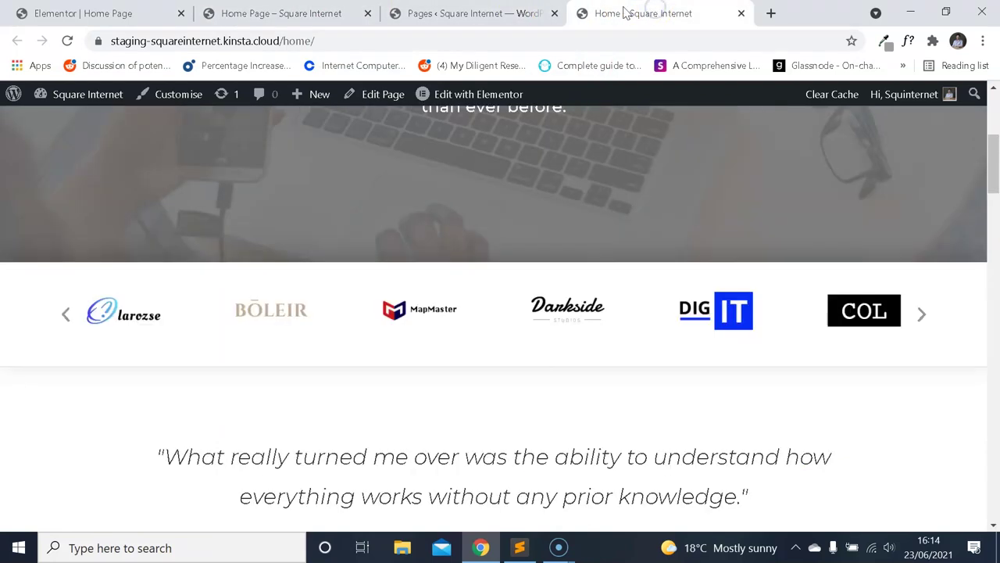
pyautogui.click(282, 13)
pyautogui.click(117, 13)
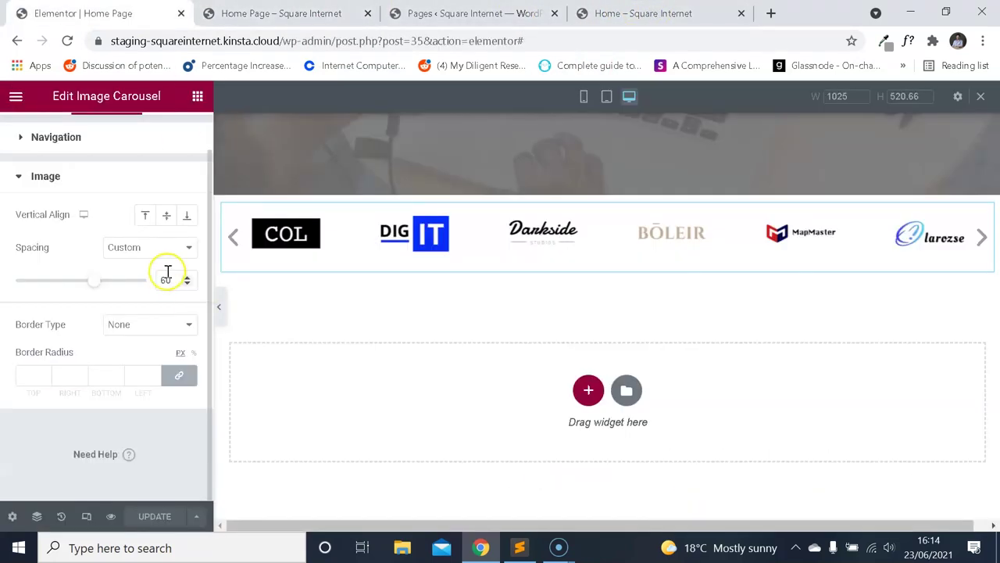
# Save the page with 80 image spacing and compare the reloaded preview with the live site.
pyautogui.click(160, 516)
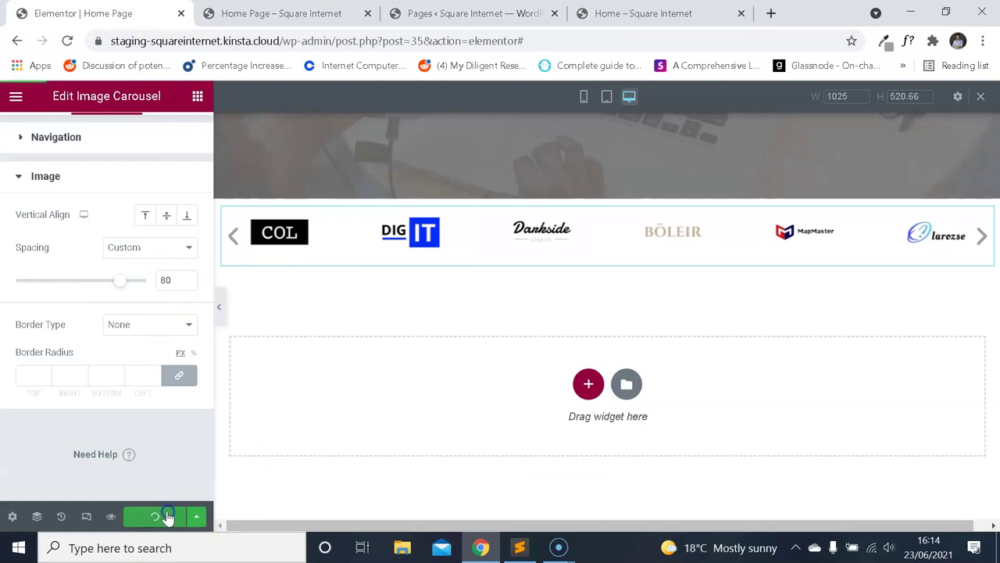
pyautogui.click(305, 15)
pyautogui.click(67, 41)
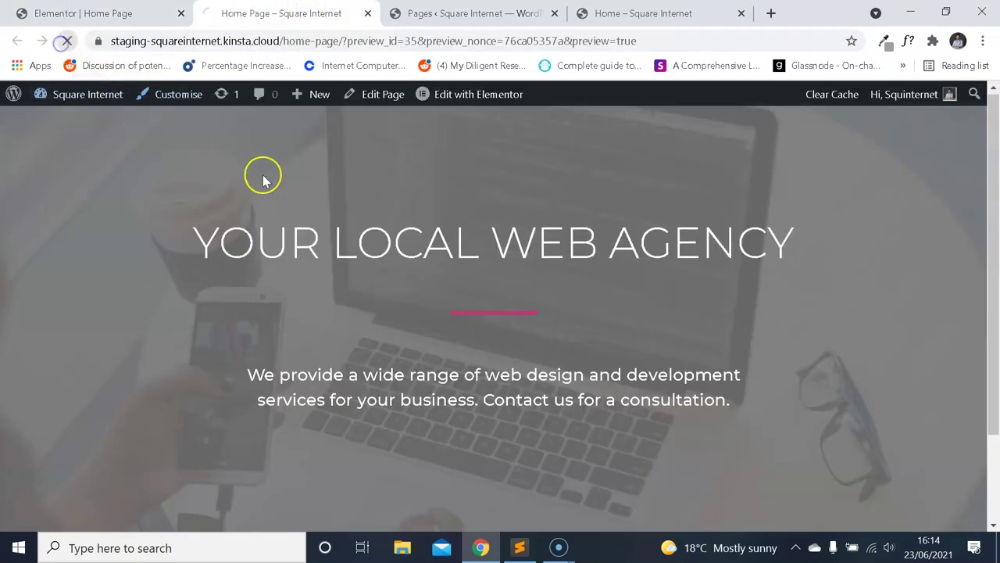
pyautogui.scroll(-1, 331, 196)
pyautogui.scroll(-1, 422, 203)
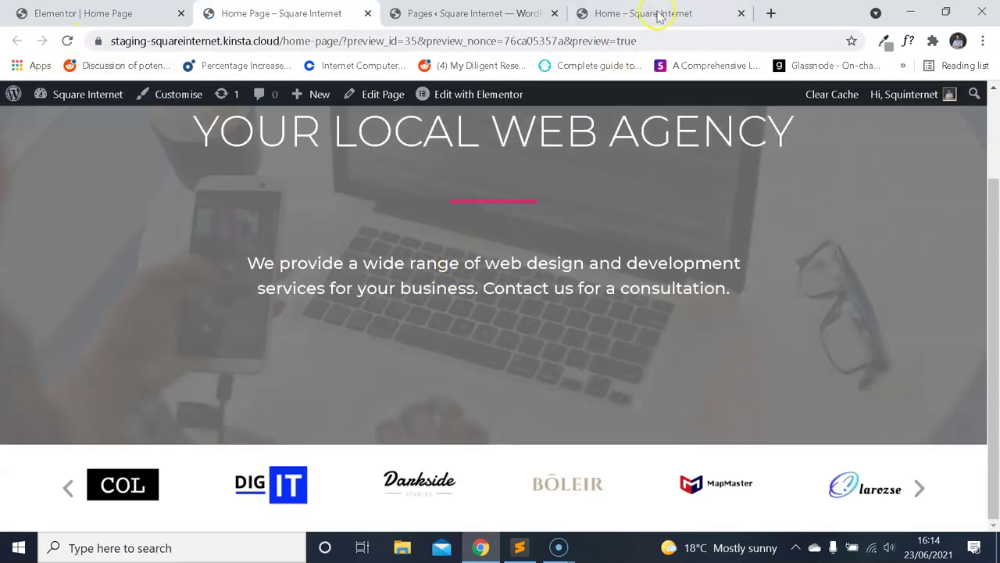
pyautogui.click(659, 15)
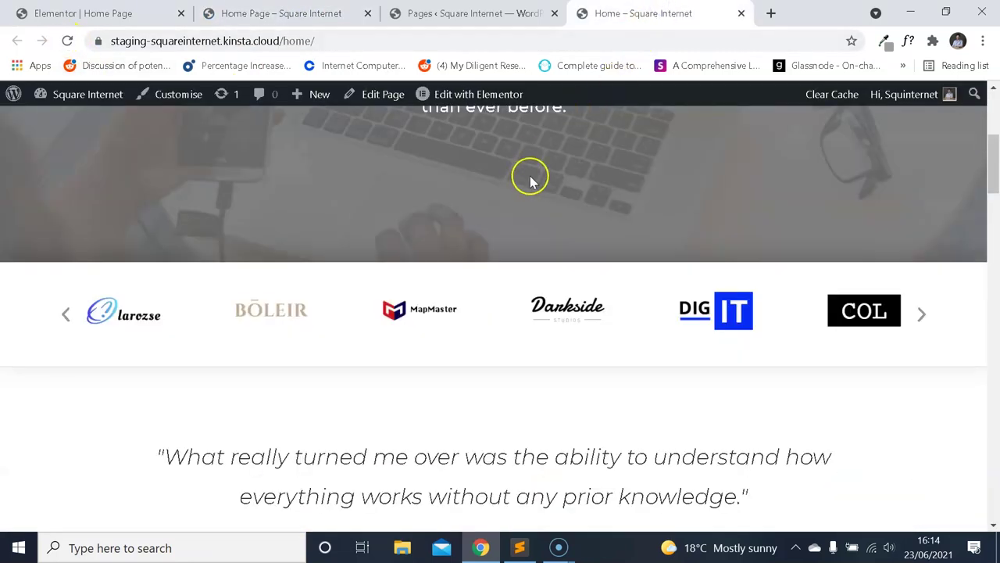
pyautogui.hotkey('ctrl', 'pageup')
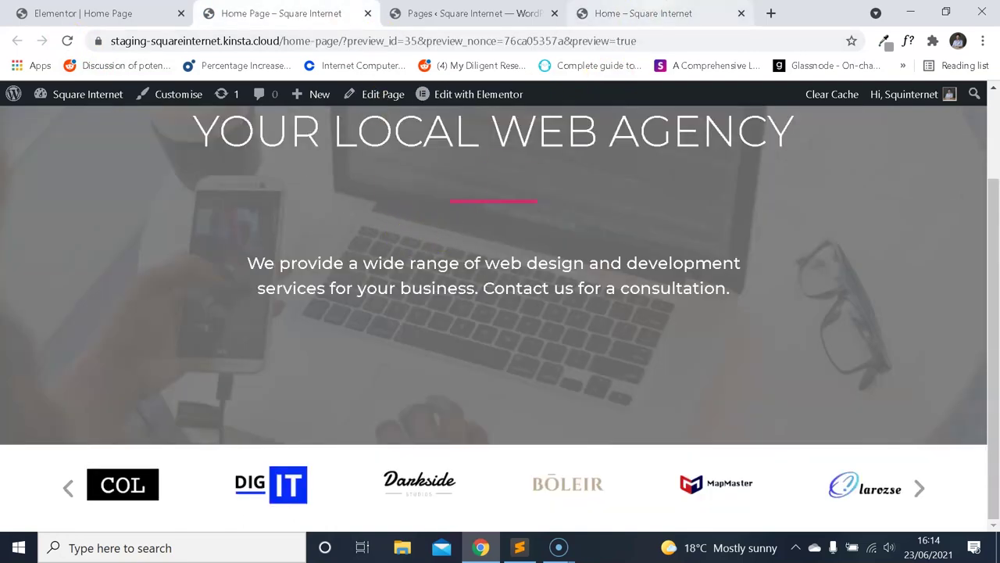
pyautogui.click(633, 16)
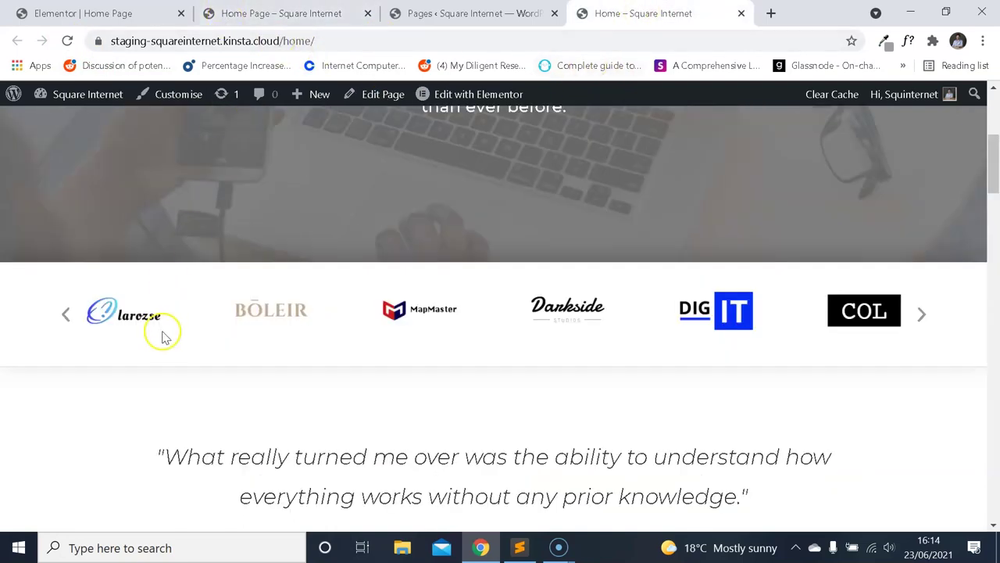
pyautogui.click(248, 13)
# Raise the carousel's image spacing to 90 and update the page.
pyautogui.hotkey('ctrl', 'pageup')
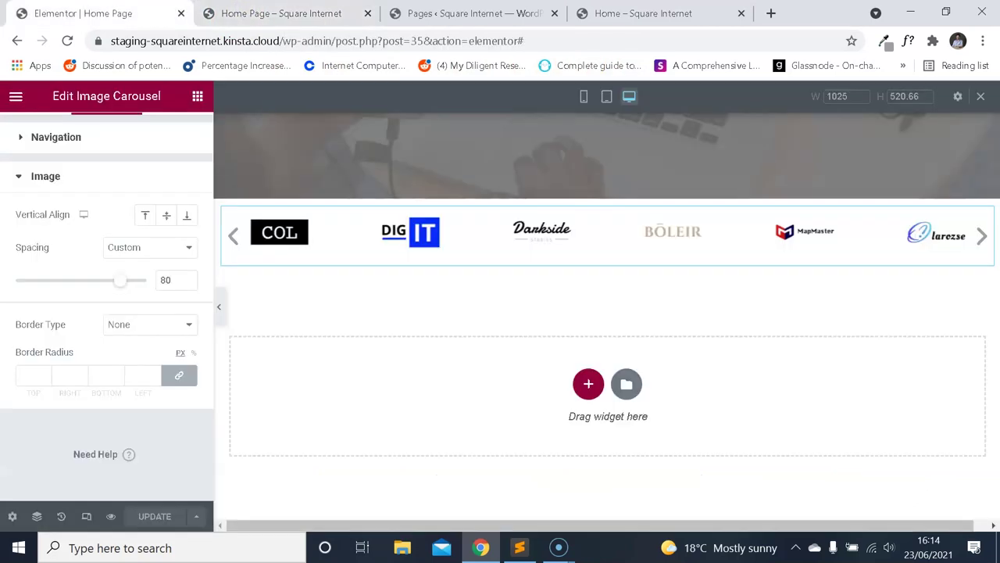
pyautogui.write('90')
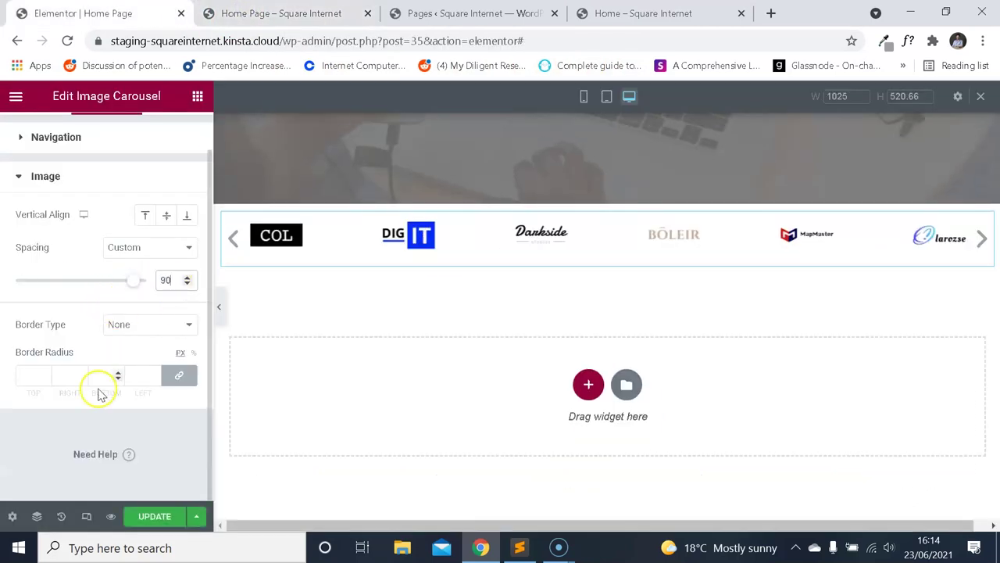
pyautogui.click(156, 517)
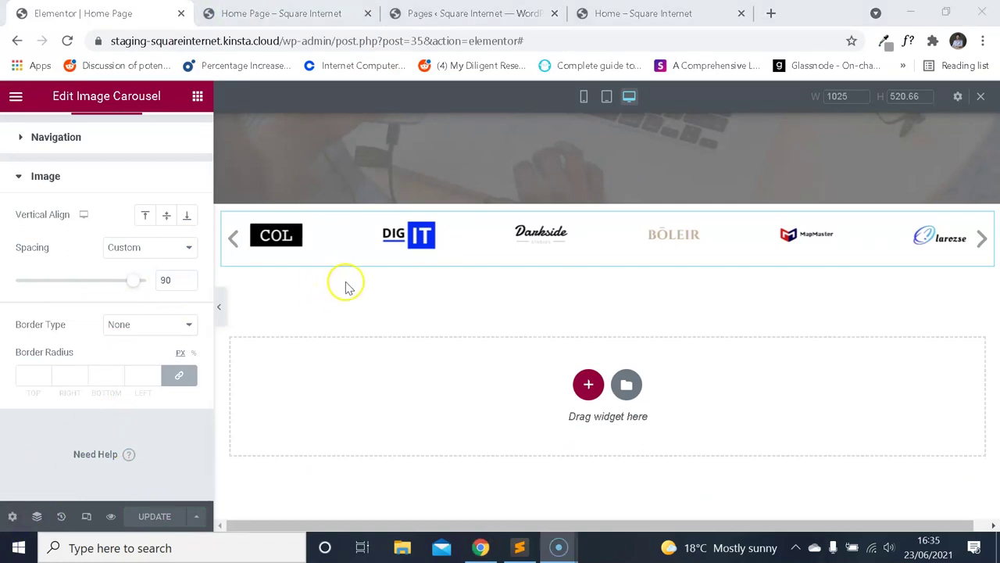
# Compare the preview's 90-spaced logo carousel with the live home page's carousel, ending on the live tab.
pyautogui.scroll(1, 341, 320)
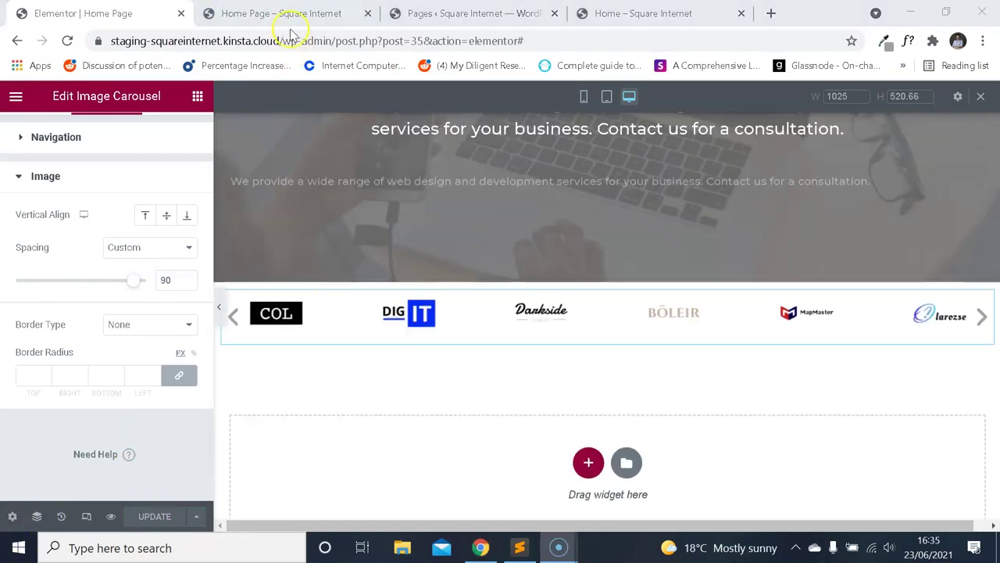
pyautogui.click(290, 15)
pyautogui.scroll(-2, 420, 233)
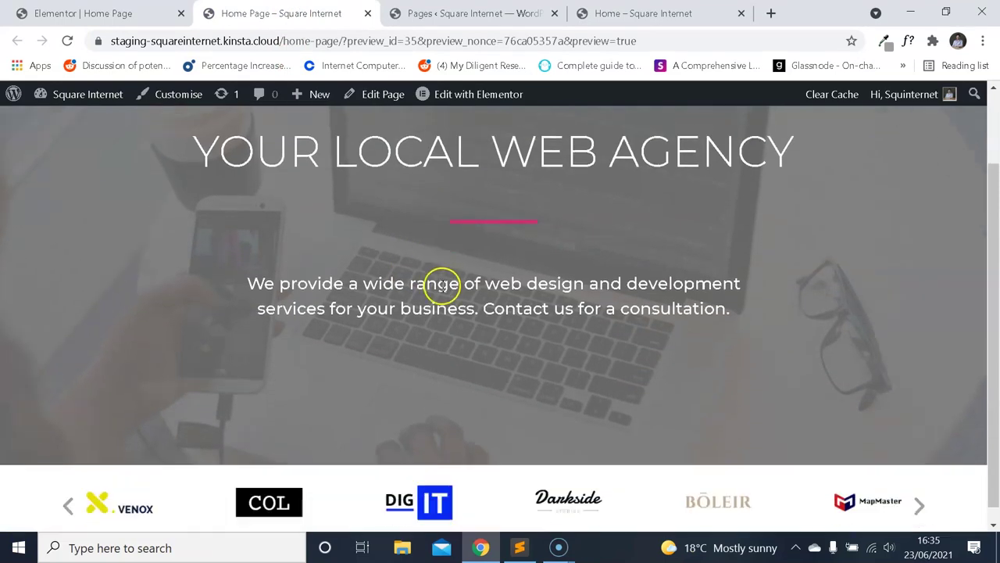
pyautogui.hotkey('ctrl', 'Tab')
pyautogui.hotkey('ctrl', 'Tab')
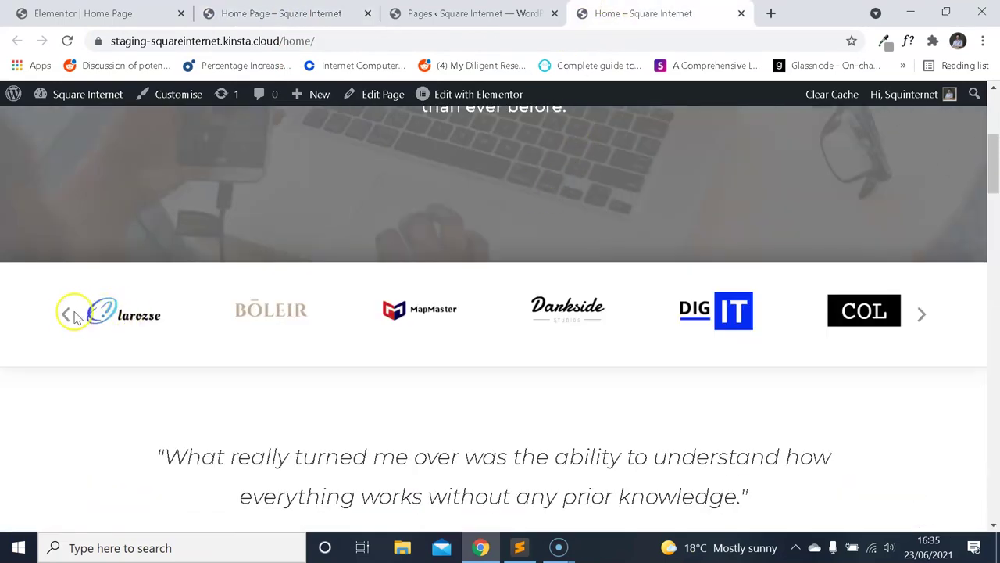
pyautogui.click(230, 14)
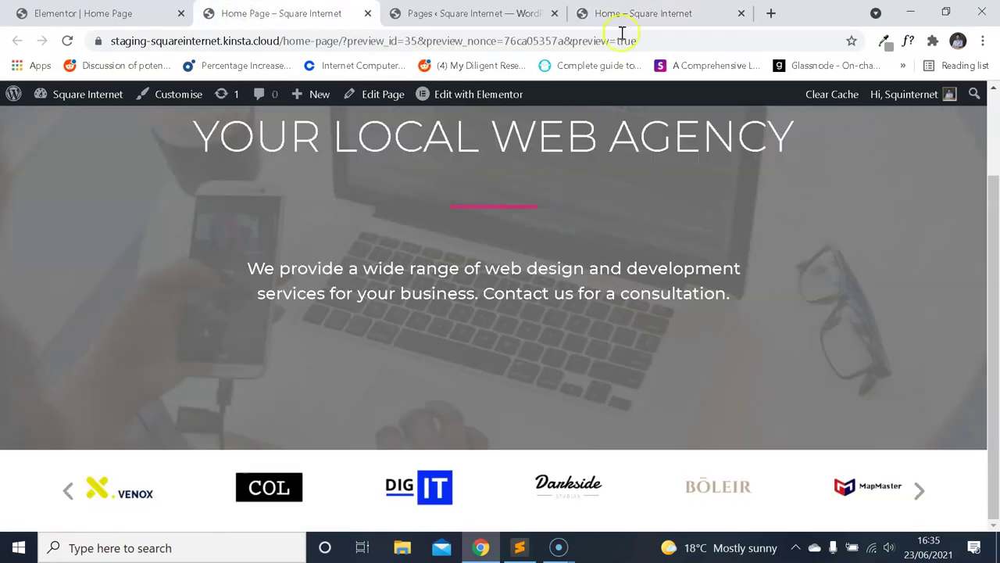
pyautogui.click(645, 16)
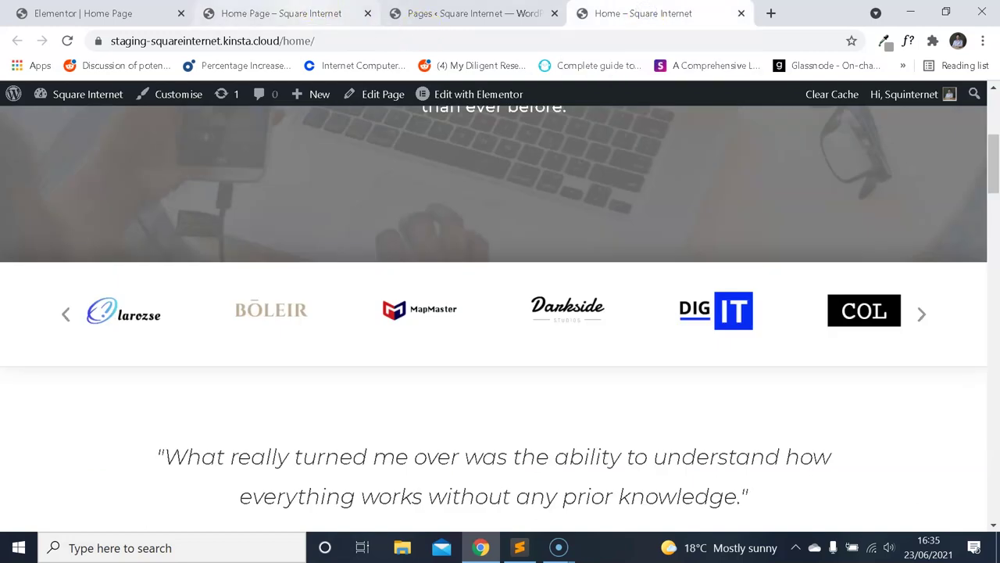
pyautogui.click(288, 14)
pyautogui.scroll(1, 370, 174)
pyautogui.scroll(-1, 463, 188)
pyautogui.click(645, 14)
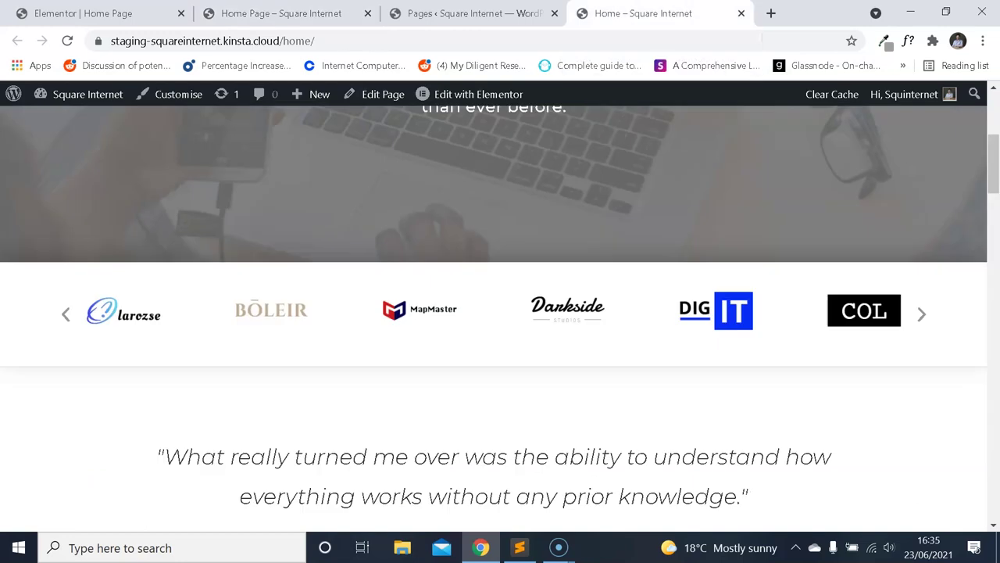
pyautogui.click(82, 13)
pyautogui.hotkey('ctrl', 'shift', 'Tab')
# Open Chrome DevTools by inspecting the live page's logo carousel.
pyautogui.rightClick(476, 287)
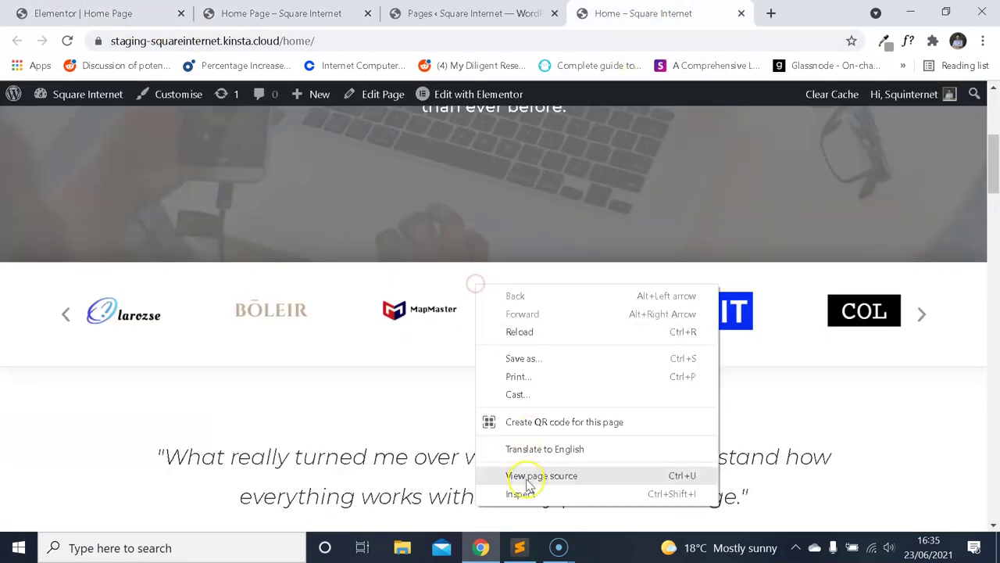
pyautogui.click(354, 298)
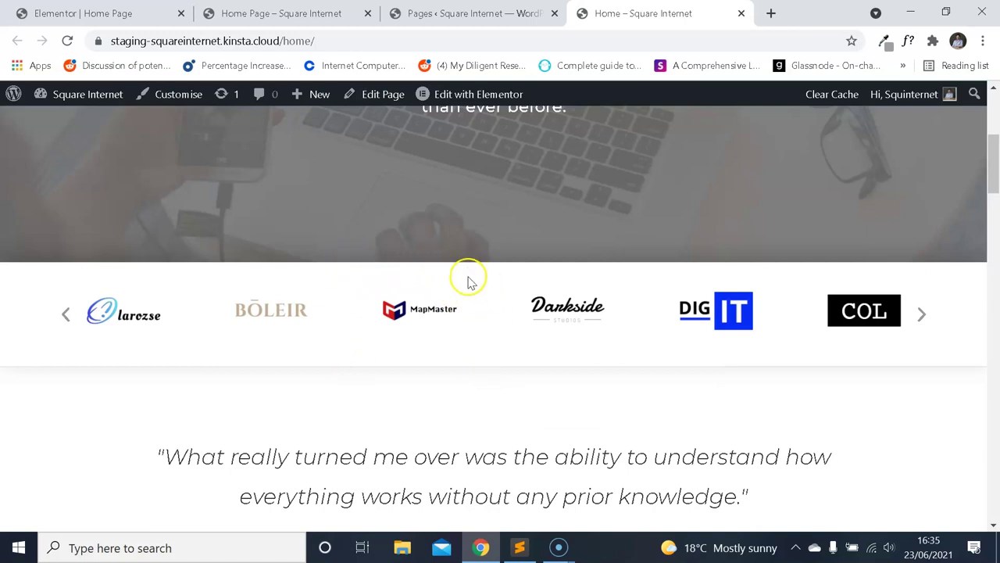
pyautogui.rightClick(474, 285)
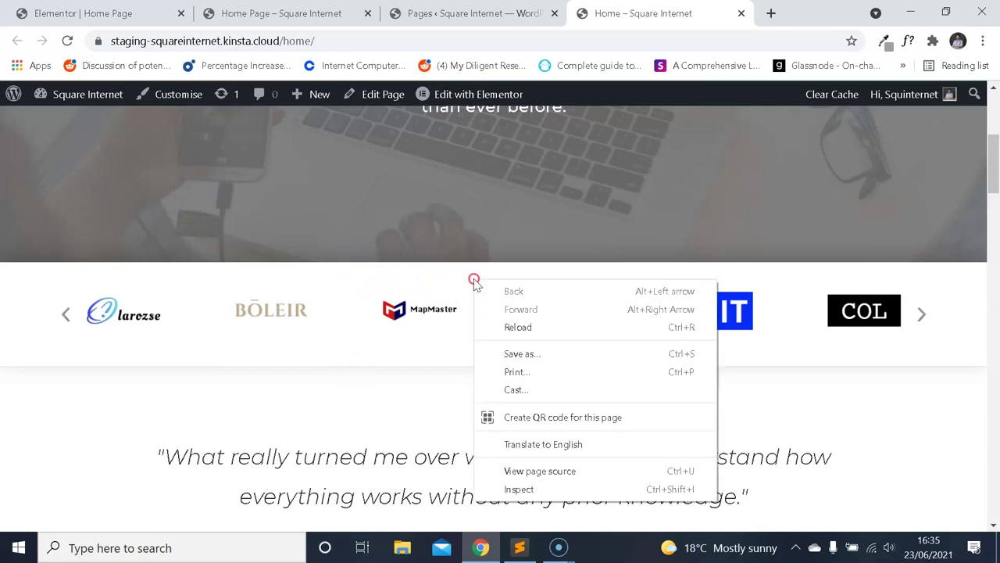
pyautogui.click(547, 485)
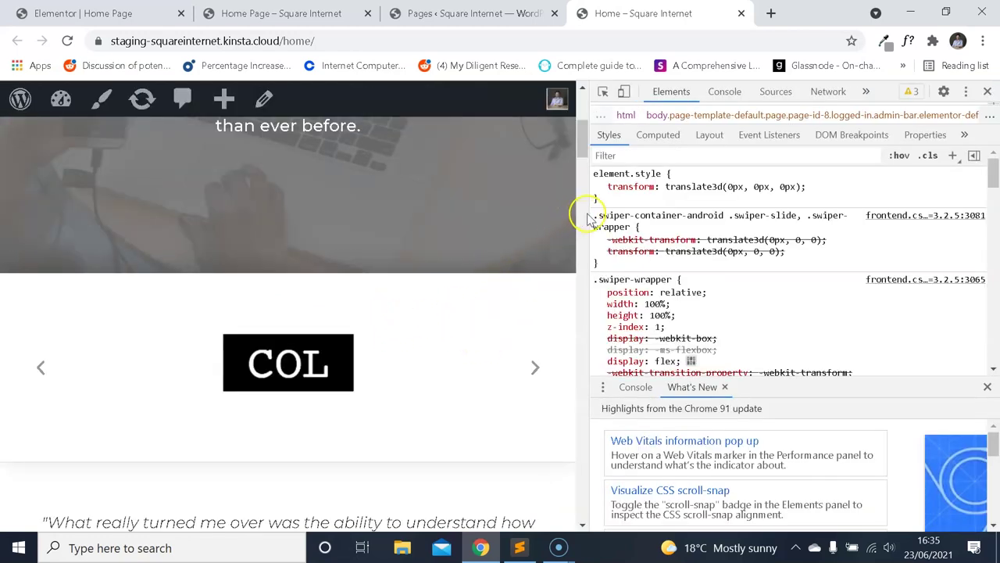
# Widen the page area, reinspect the carousel, and view its box model showing 10 px padding.
pyautogui.moveTo(588, 213); pyautogui.dragTo(807, 213)
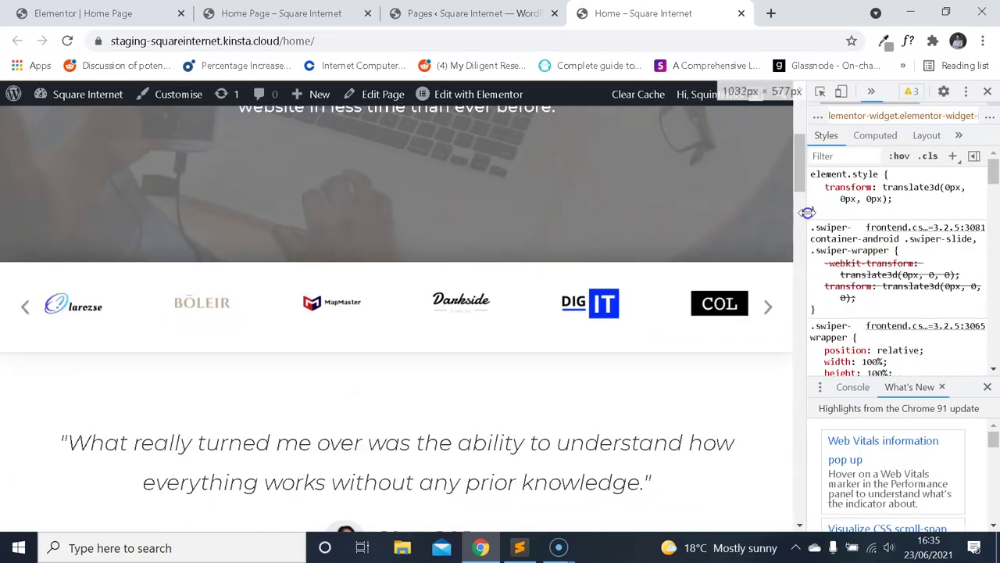
pyautogui.rightClick(536, 270)
pyautogui.click(599, 478)
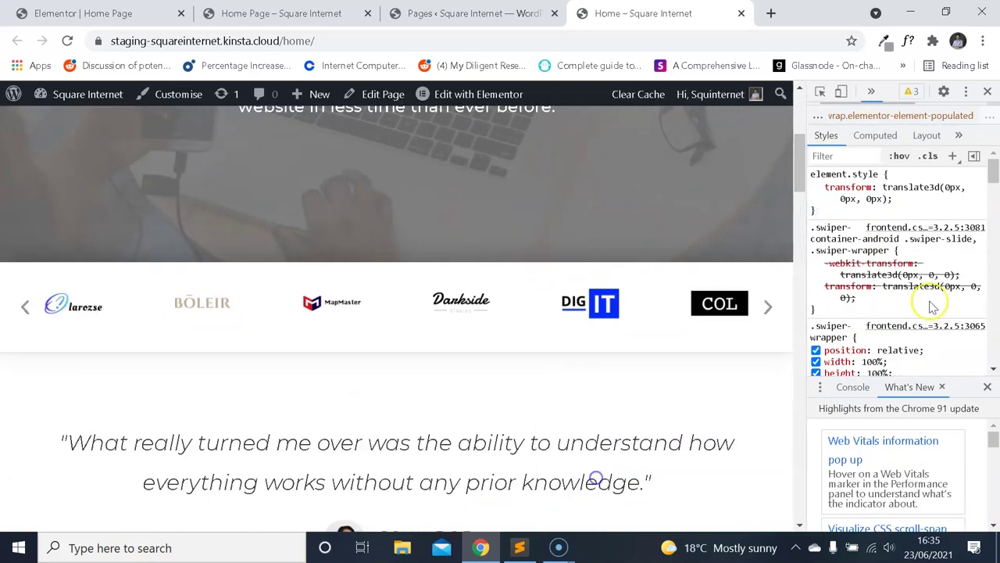
pyautogui.scroll(-5, 951, 249)
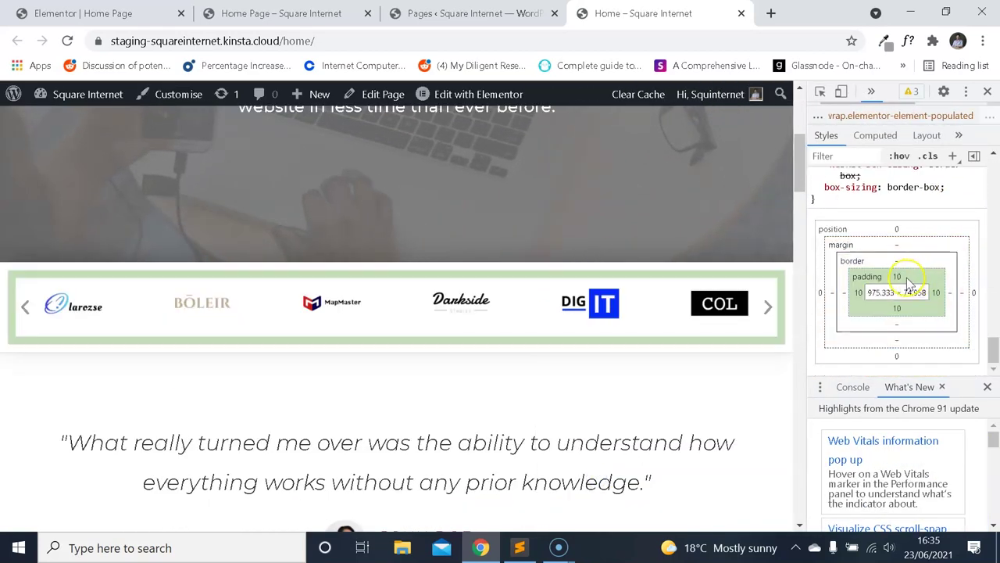
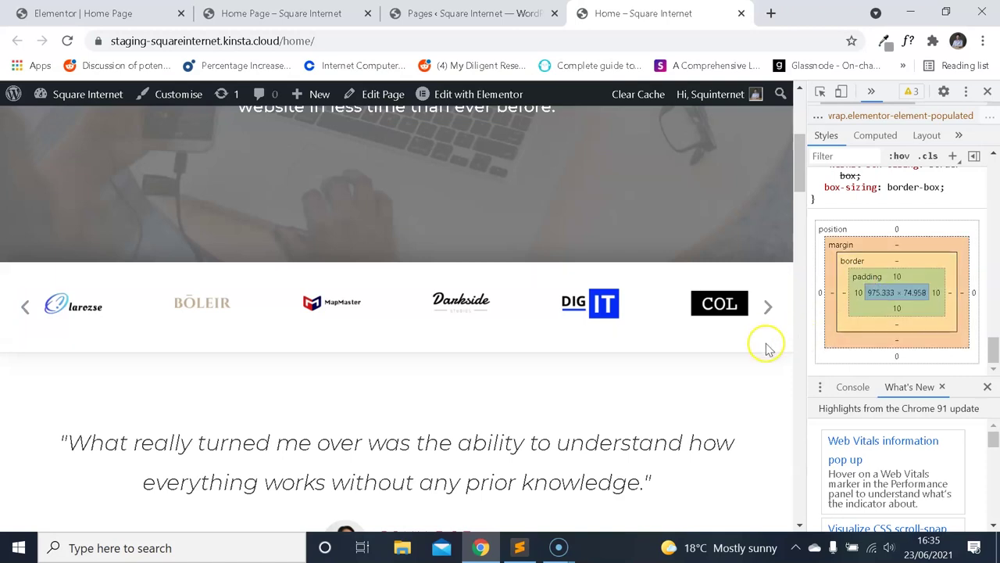
# Set the logo carousel section's unlinked padding to 20 top/bottom and 10 left/right.
pyautogui.click(265, 13)
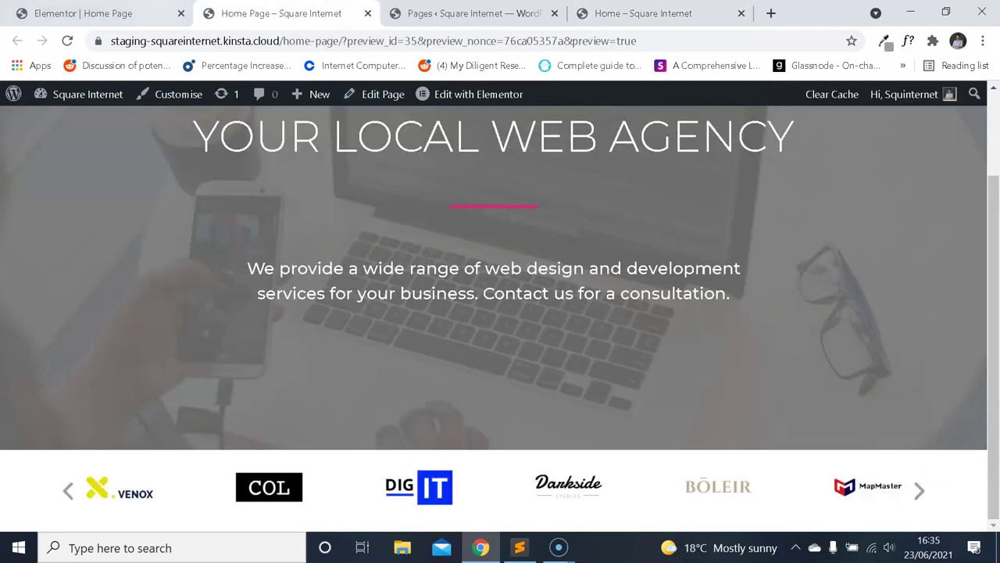
pyautogui.click(164, 14)
pyautogui.click(607, 276)
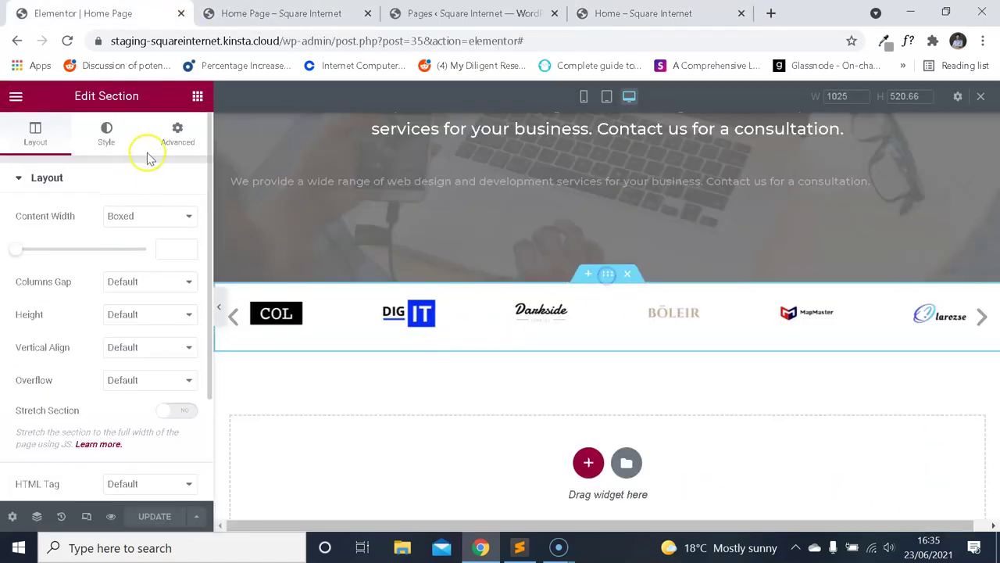
pyautogui.click(177, 133)
pyautogui.click(179, 296)
pyautogui.write('20')
pyautogui.press('Tab')
pyautogui.write('20')
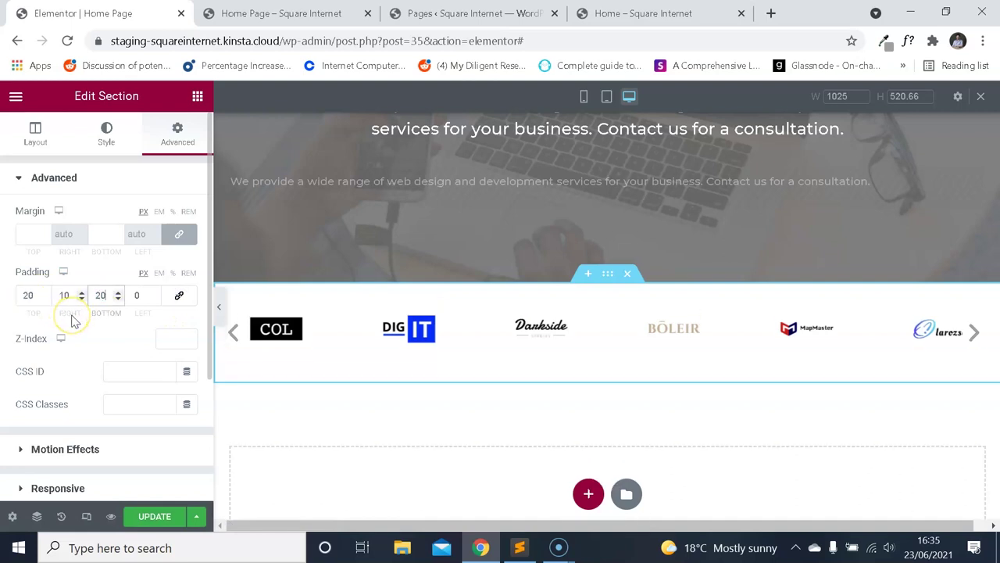
pyautogui.press('Tab')
pyautogui.write('10')
# Publish the padding change and reload the homepage preview to check it.
pyautogui.click(155, 517)
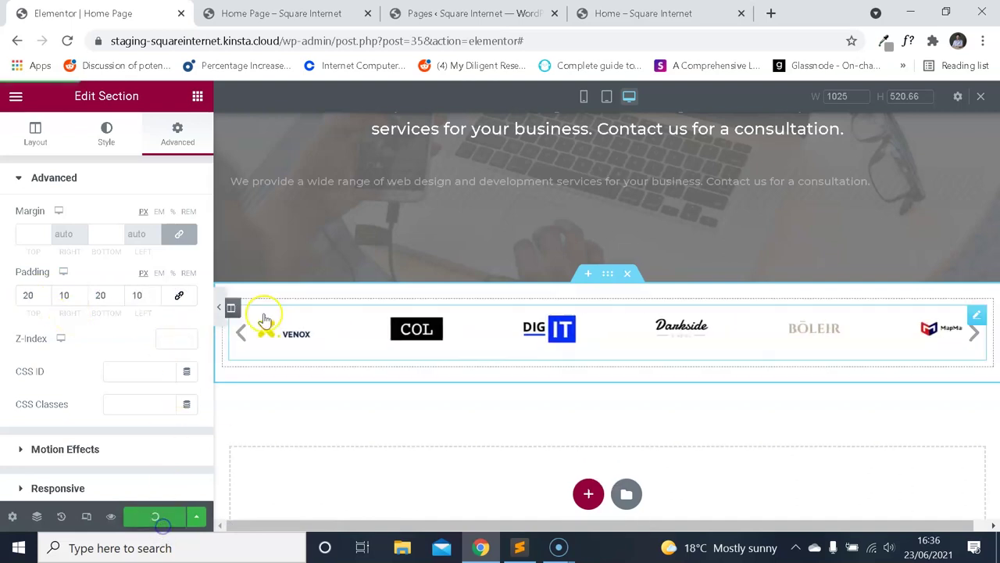
pyautogui.click(313, 15)
pyautogui.click(67, 40)
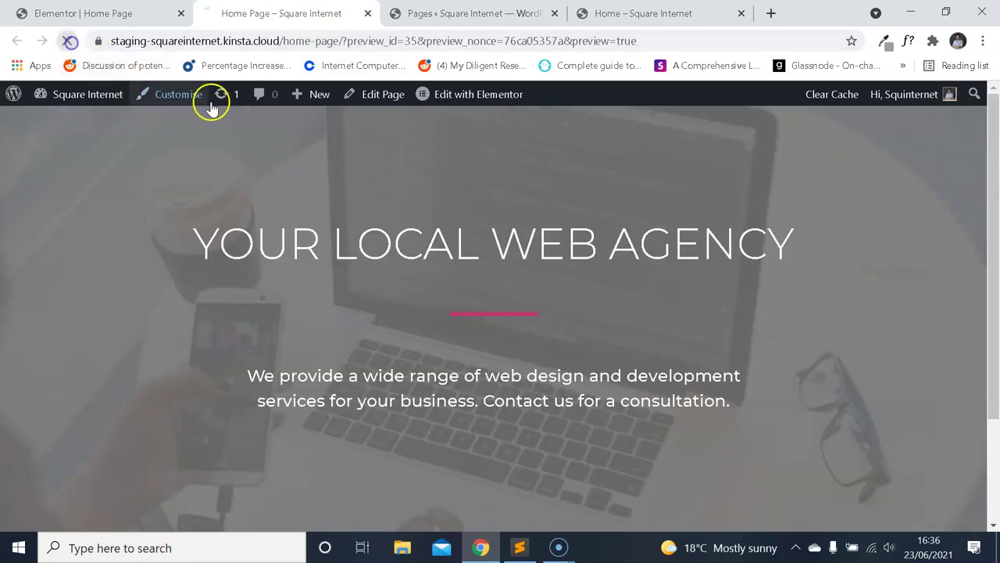
pyautogui.scroll(-2, 477, 211)
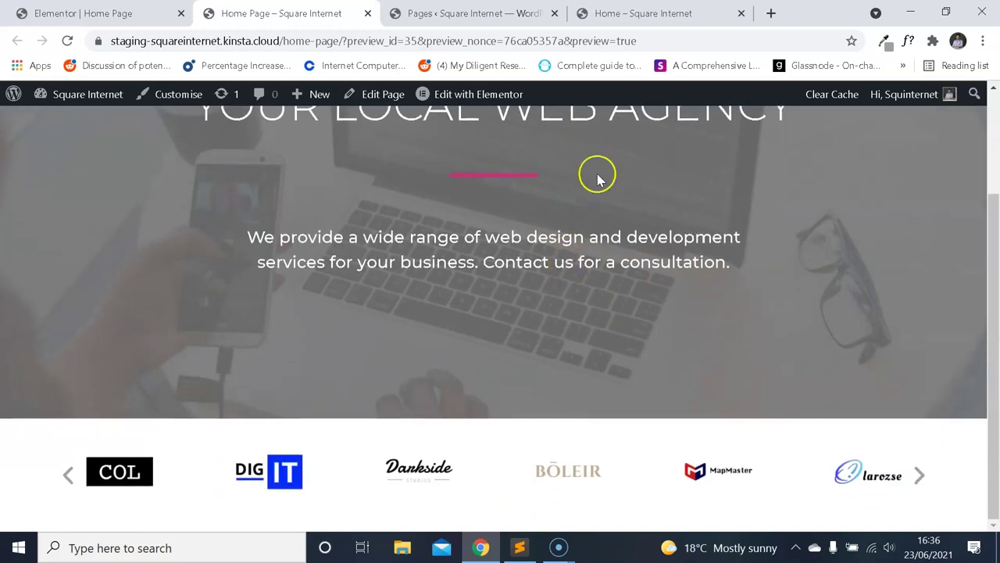
pyautogui.click(647, 17)
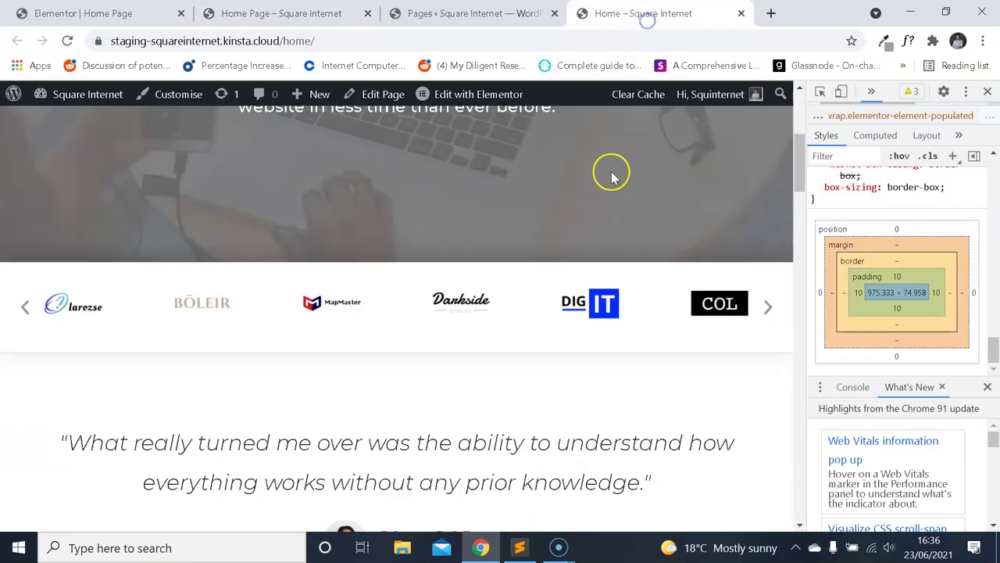
pyautogui.click(989, 84)
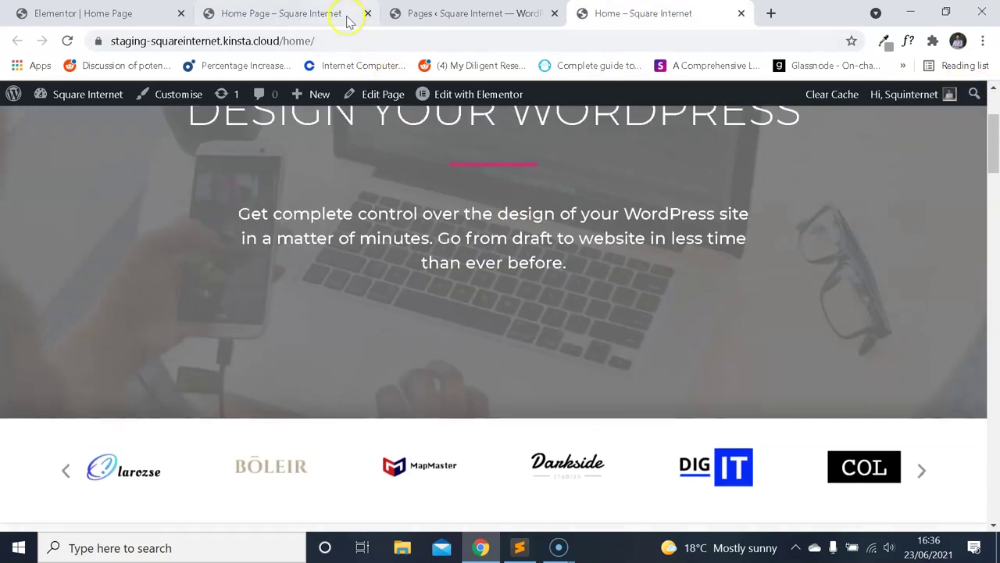
pyautogui.click(315, 14)
pyautogui.click(659, 17)
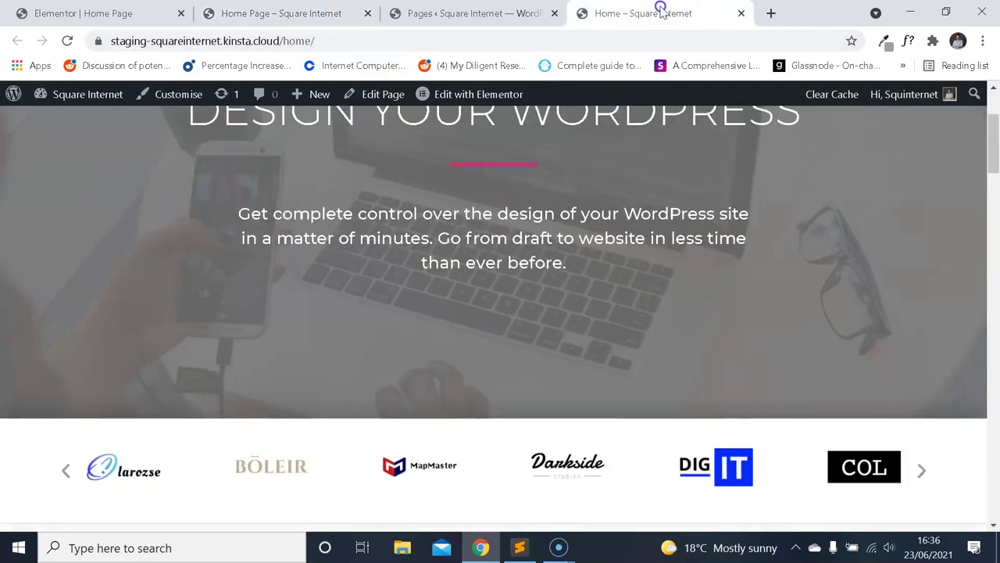
pyautogui.hotkey('ctrl', '2')
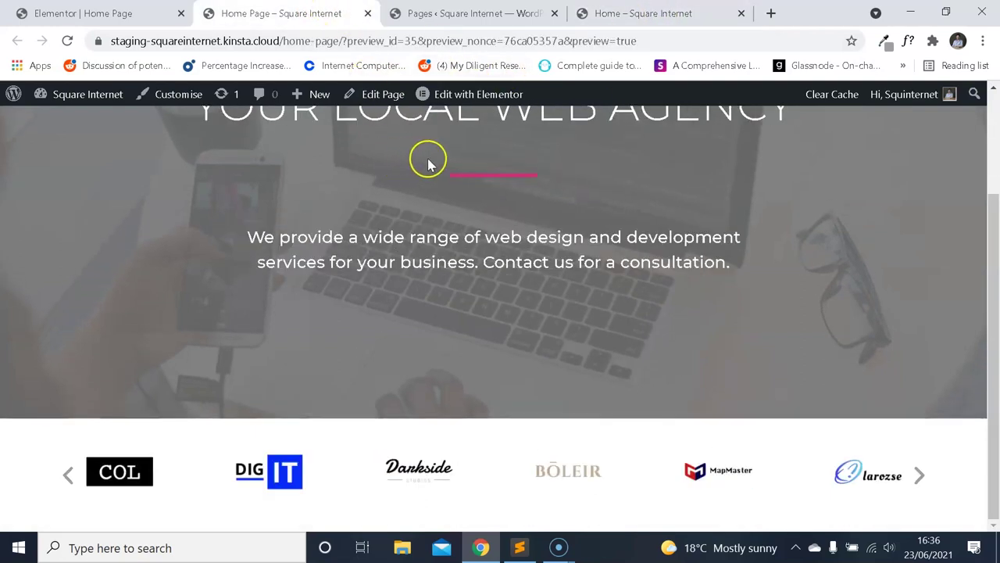
pyautogui.click(647, 14)
pyautogui.scroll(-2, 585, 197)
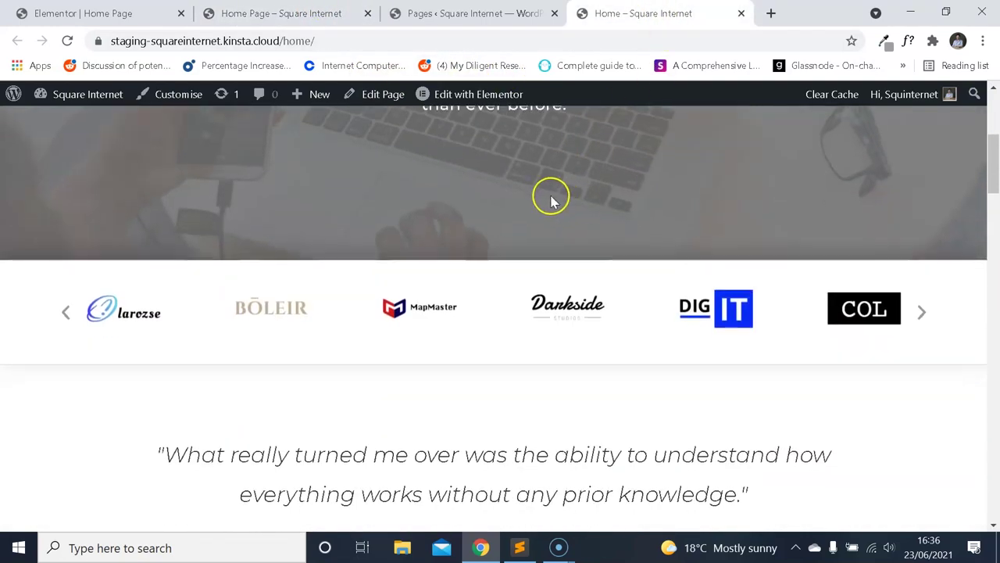
pyautogui.scroll(-1, 551, 200)
pyautogui.scroll(-1, 378, 314)
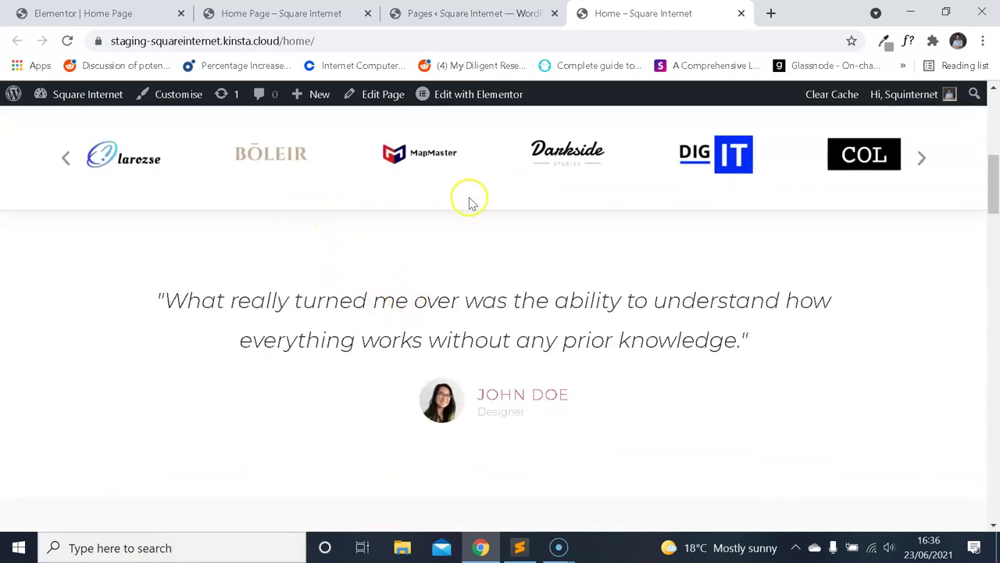
pyautogui.rightClick(403, 223)
pyautogui.click(441, 434)
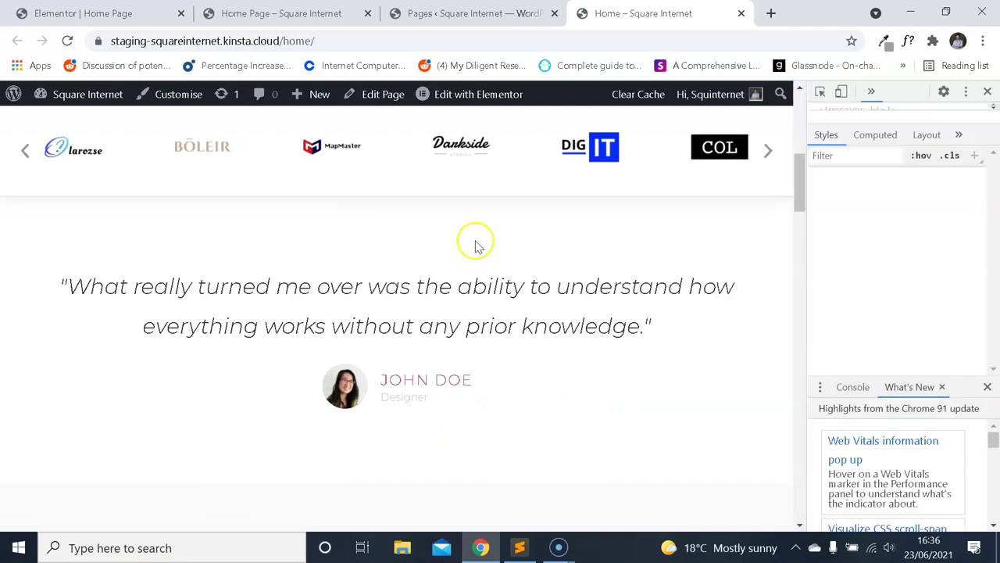
pyautogui.rightClick(530, 186)
pyautogui.click(594, 391)
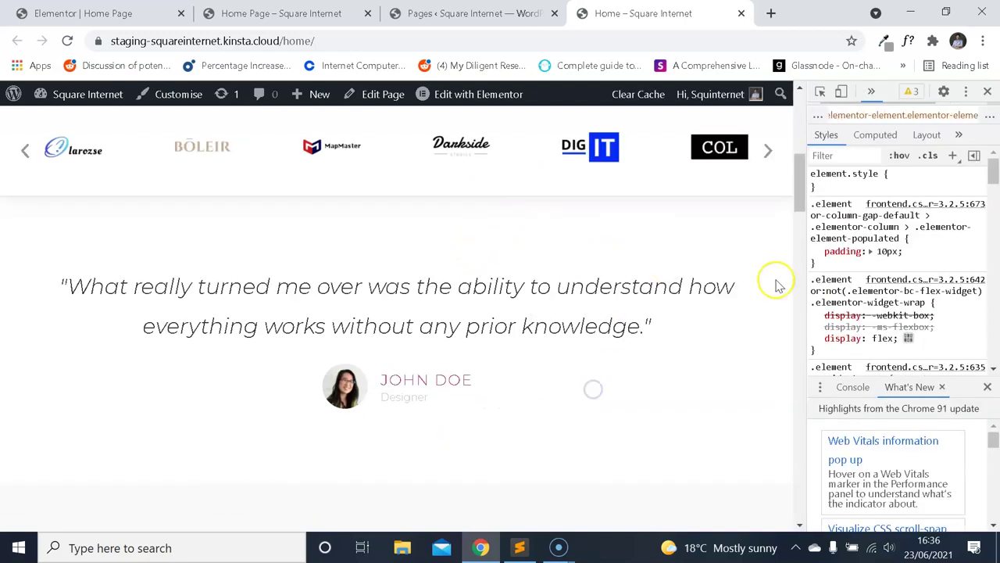
pyautogui.scroll(-10, 938, 265)
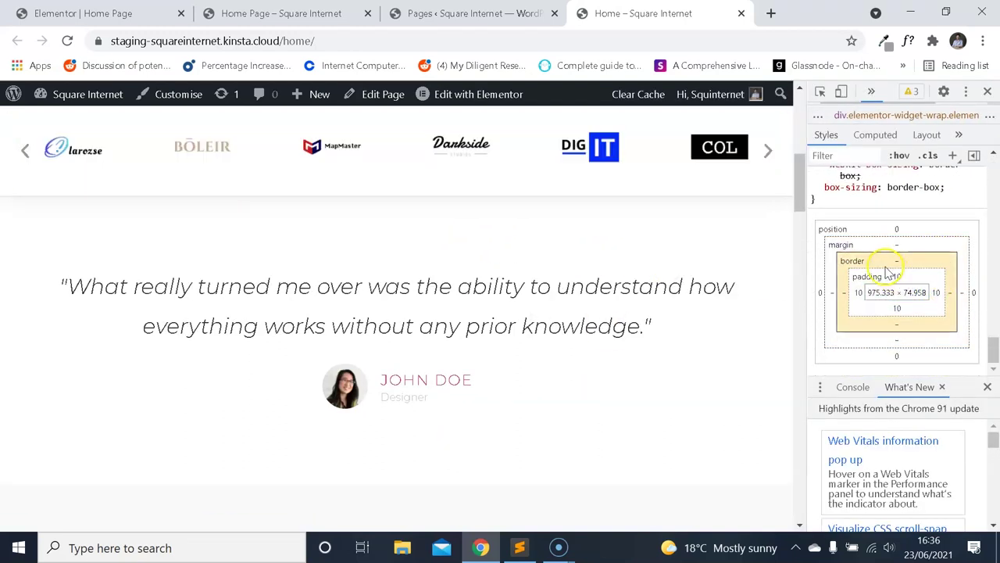
pyautogui.rightClick(522, 224)
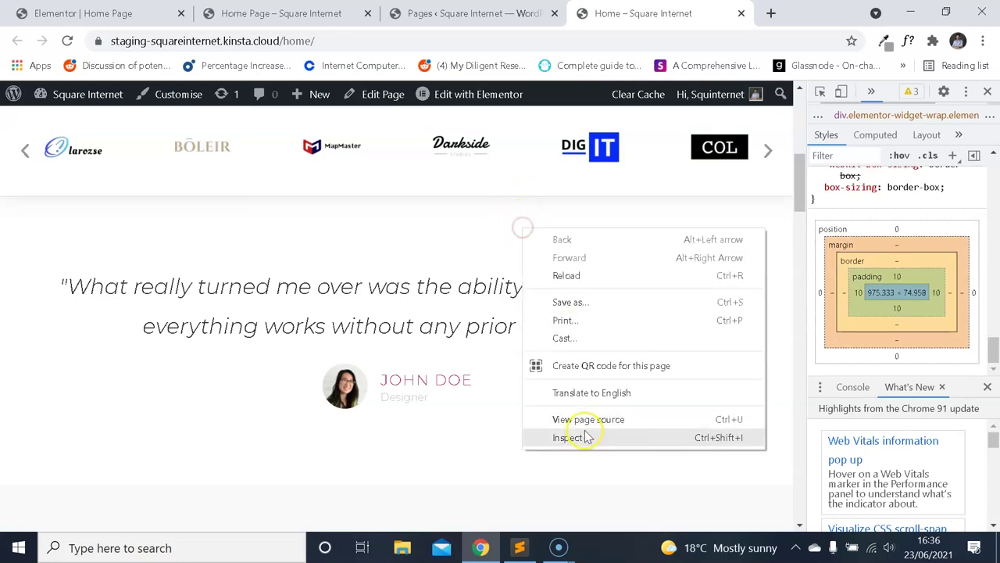
pyautogui.click(585, 432)
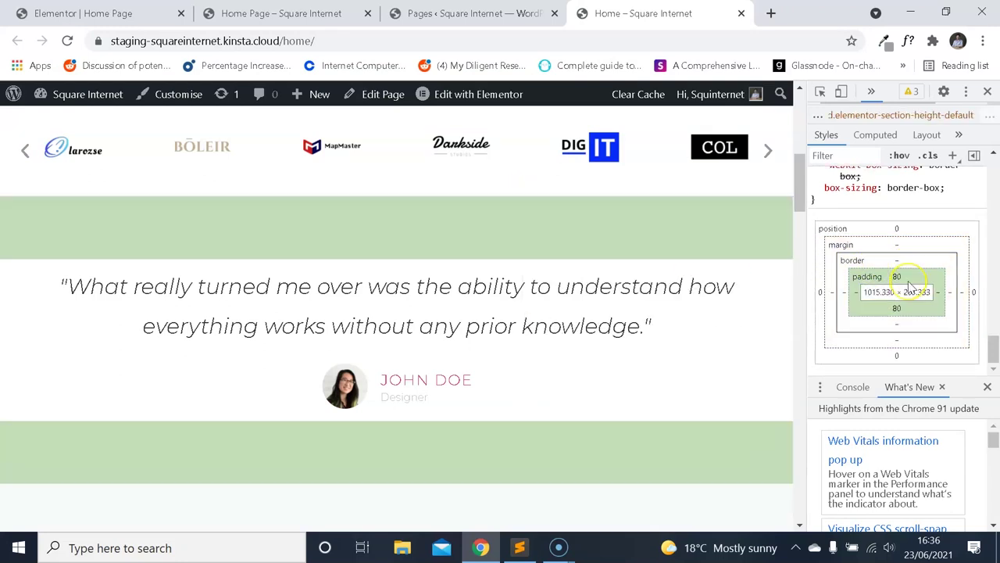
pyautogui.scroll(-5, 910, 289)
pyautogui.scroll(5, 912, 290)
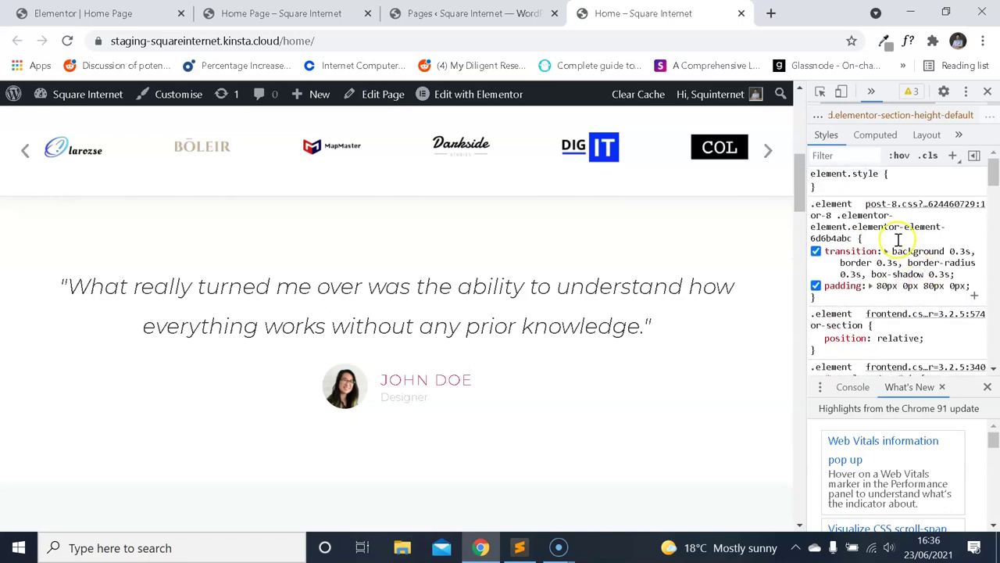
pyautogui.scroll(-5, 898, 246)
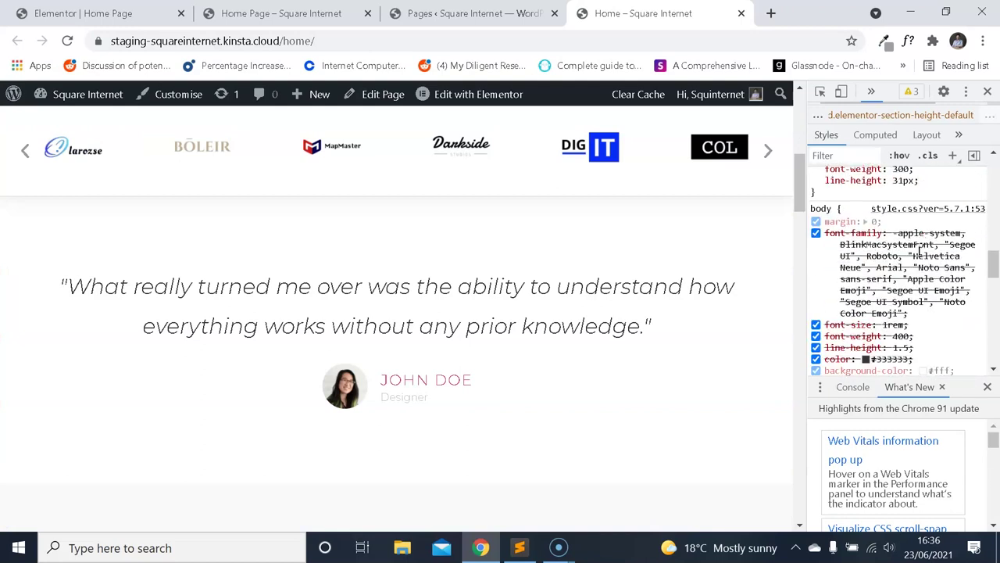
pyautogui.scroll(3, 594, 277)
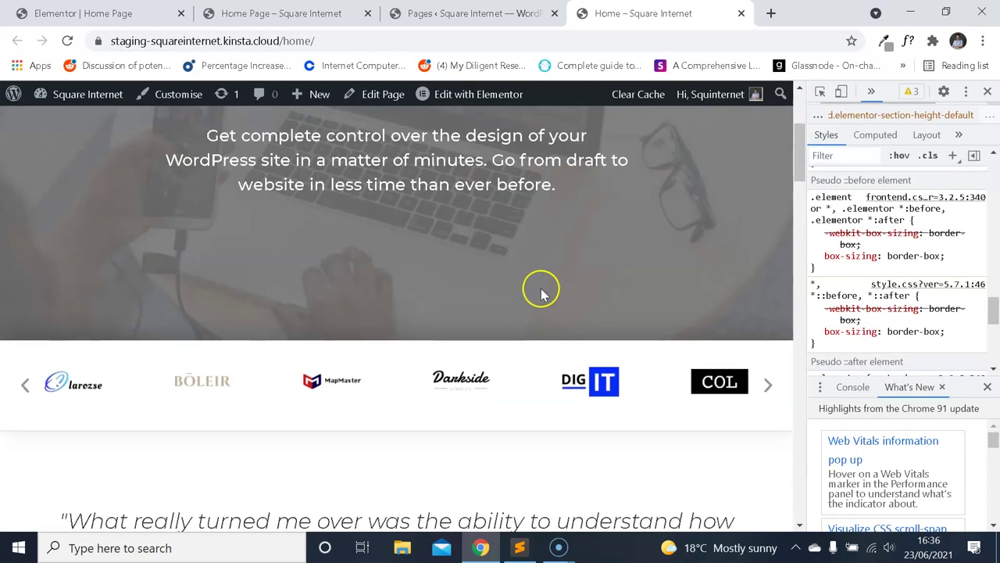
pyautogui.scroll(-2, 484, 320)
pyautogui.rightClick(428, 265)
pyautogui.click(486, 472)
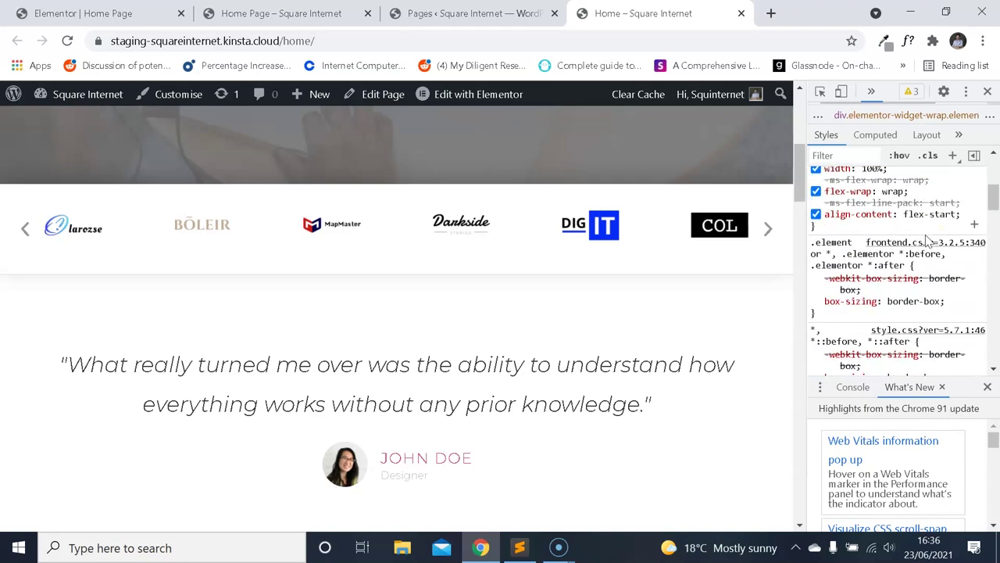
pyautogui.scroll(-5, 928, 240)
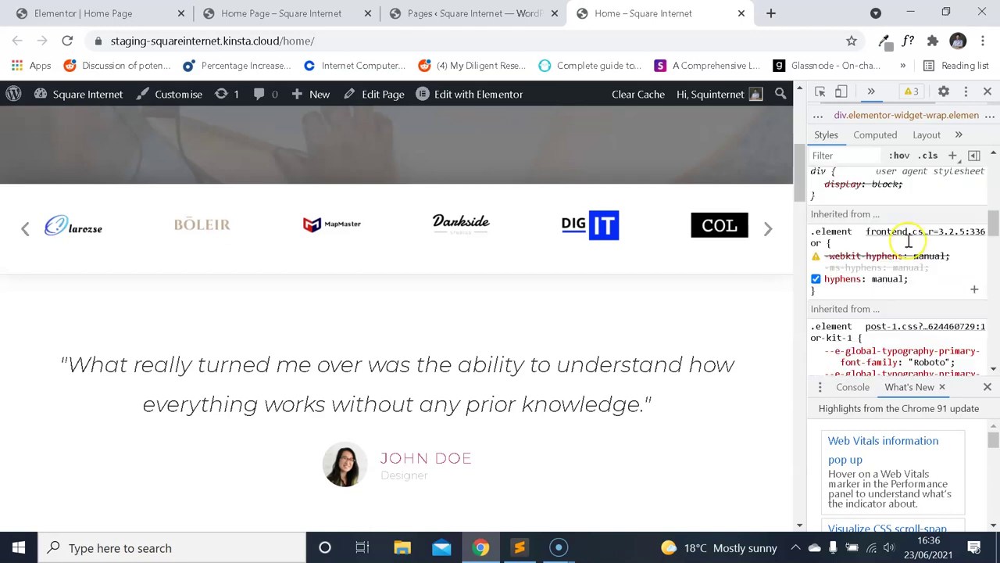
pyautogui.scroll(-5, 908, 241)
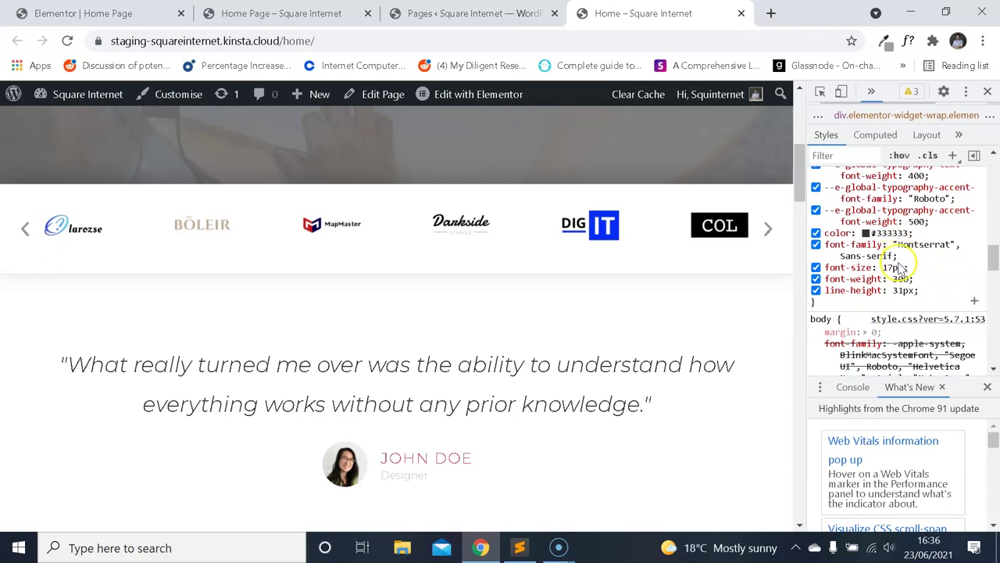
pyautogui.scroll(5, 898, 268)
pyautogui.scroll(-7, 906, 277)
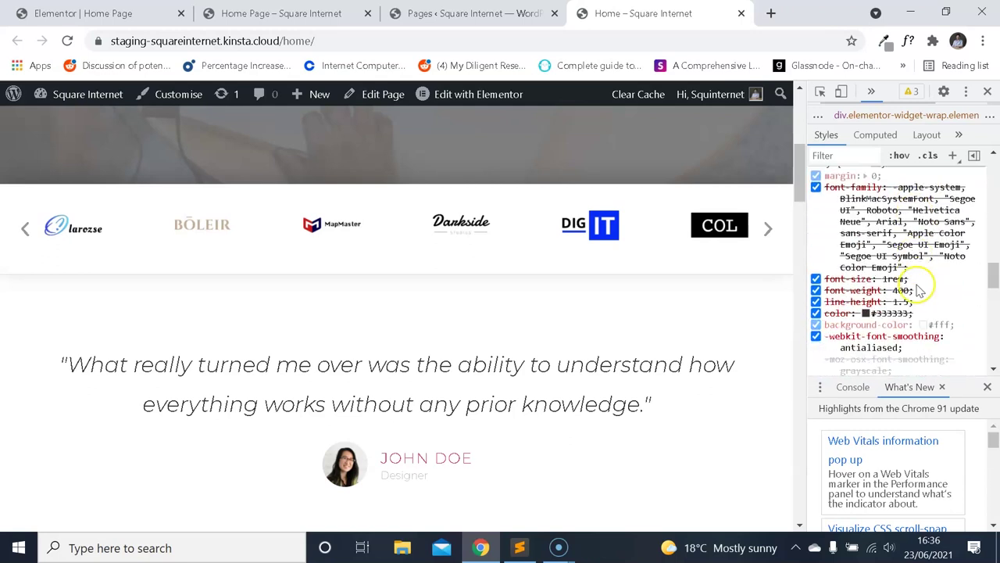
pyautogui.scroll(-10, 916, 285)
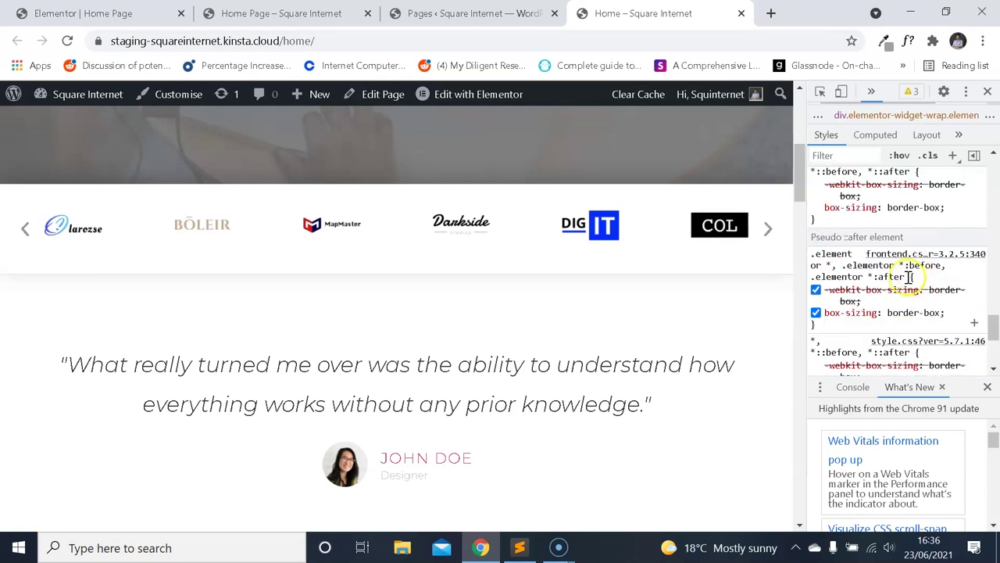
pyautogui.scroll(-5, 906, 313)
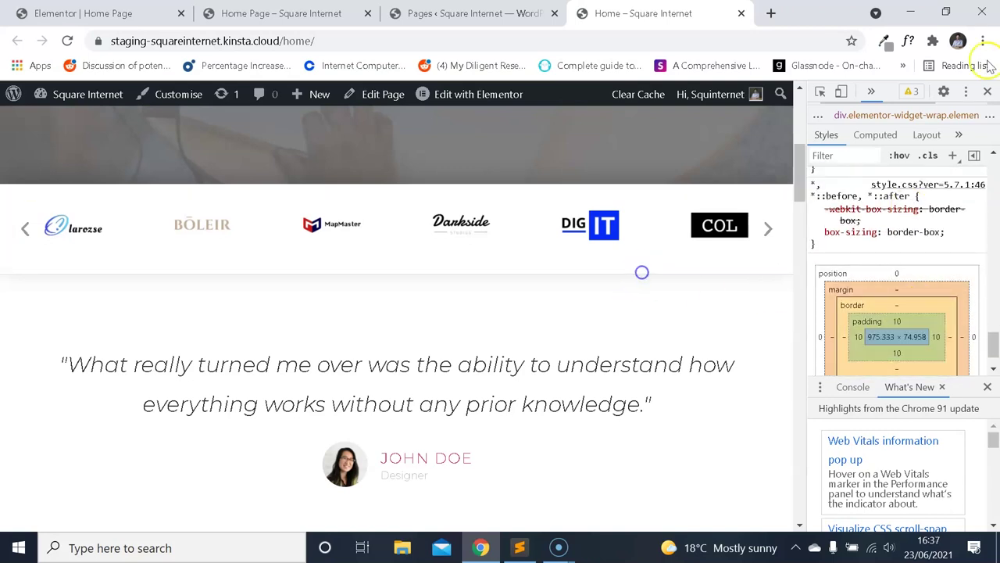
# Sample the light grey below the logo strip with the eye dropper to get its hex value.
pyautogui.click(987, 92)
pyautogui.click(885, 41)
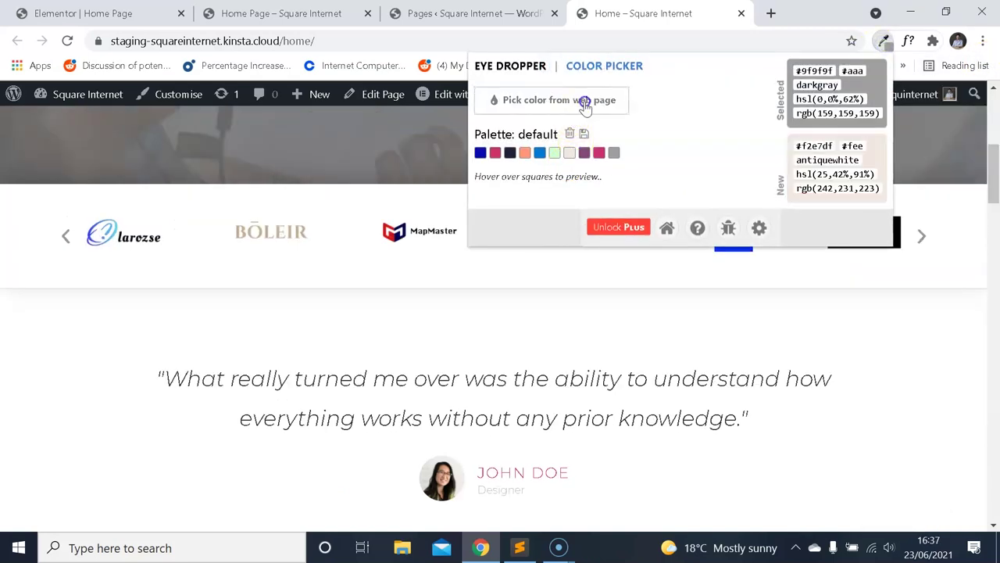
pyautogui.click(586, 102)
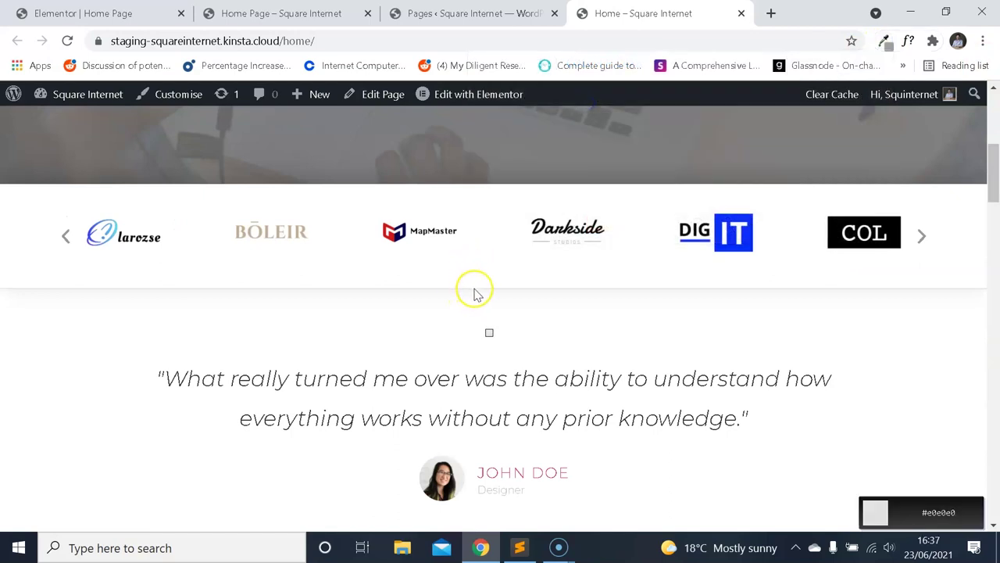
pyautogui.click(475, 291)
pyautogui.click(885, 43)
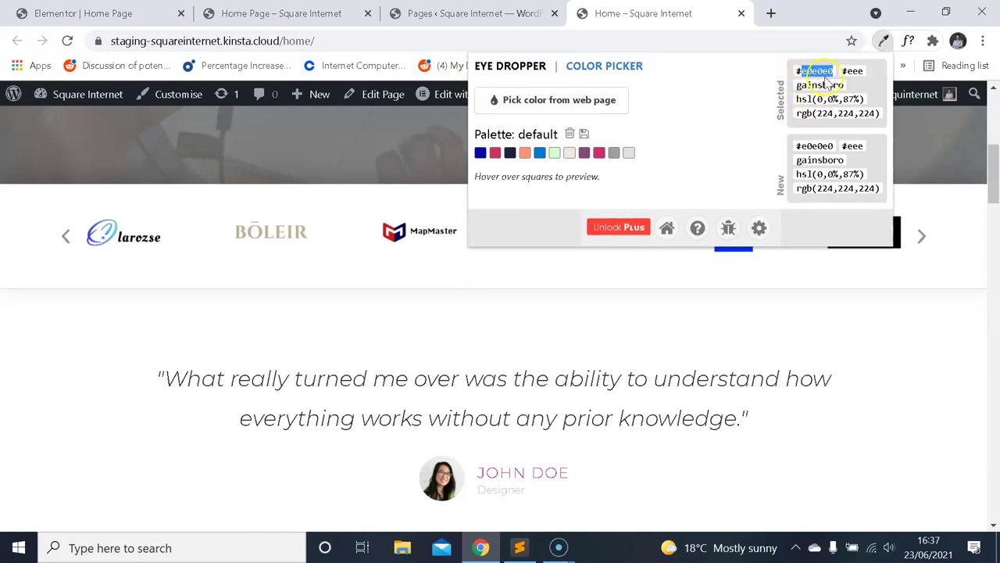
# Set the carousel section's Border Type to Solid in its Style settings.
pyautogui.click(287, 13)
pyautogui.click(148, 17)
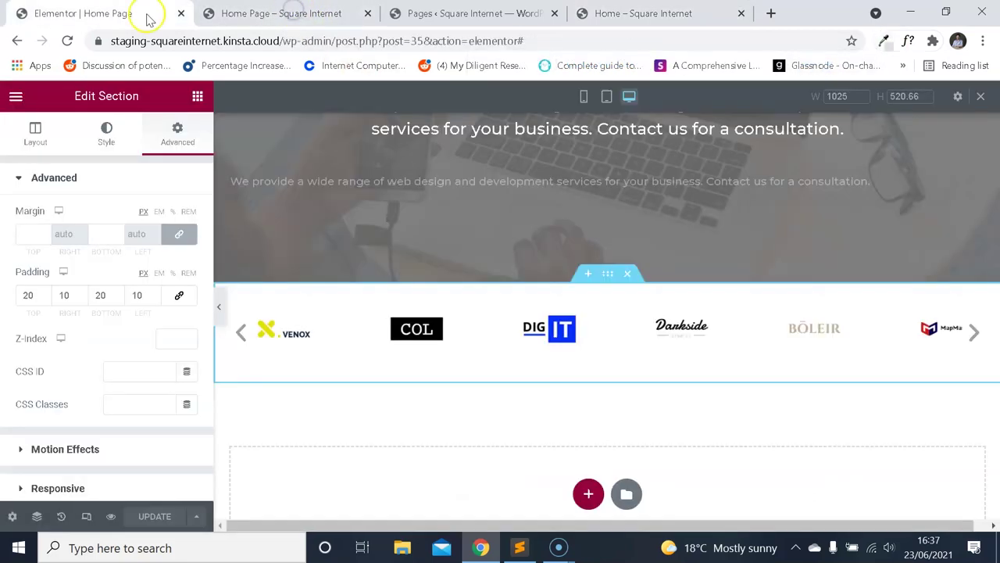
pyautogui.click(124, 147)
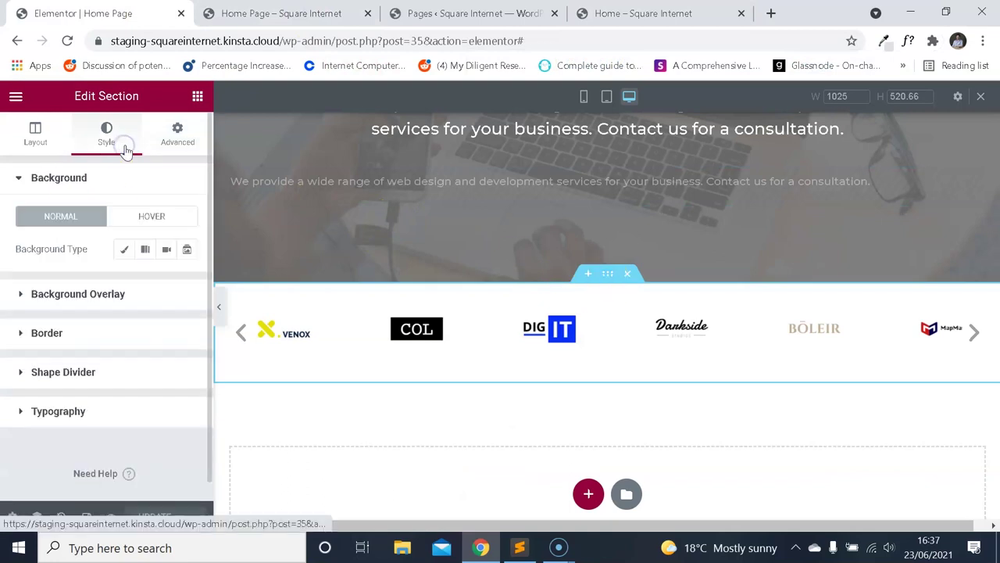
pyautogui.click(173, 154)
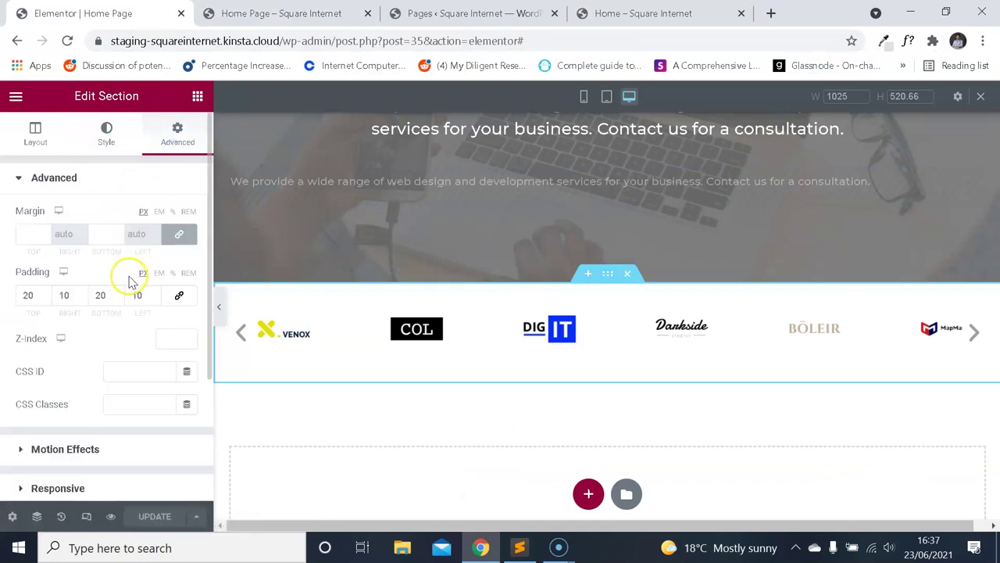
pyautogui.scroll(-3, 133, 283)
pyautogui.scroll(3, 129, 300)
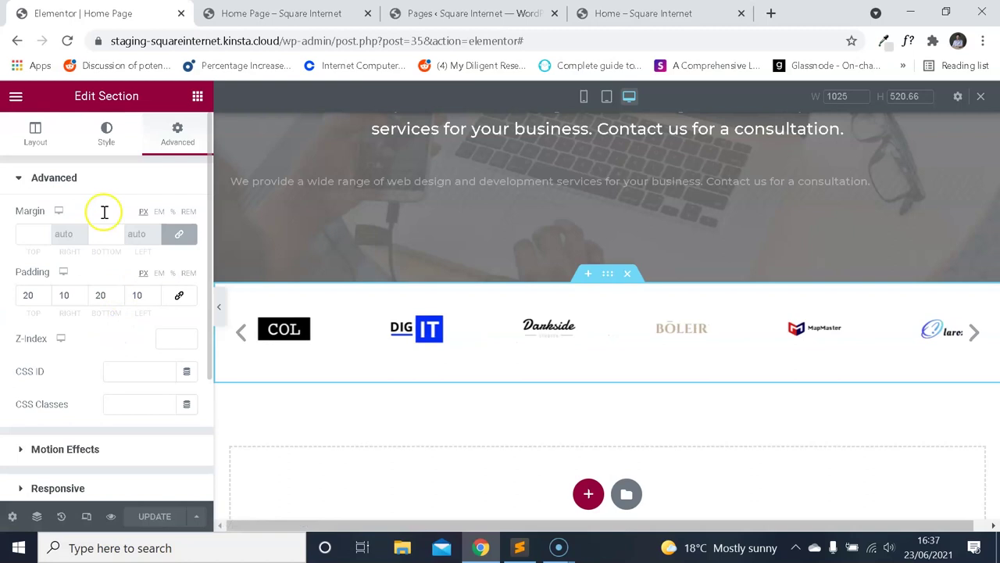
pyautogui.click(103, 137)
pyautogui.click(78, 332)
pyautogui.scroll(-2, 107, 294)
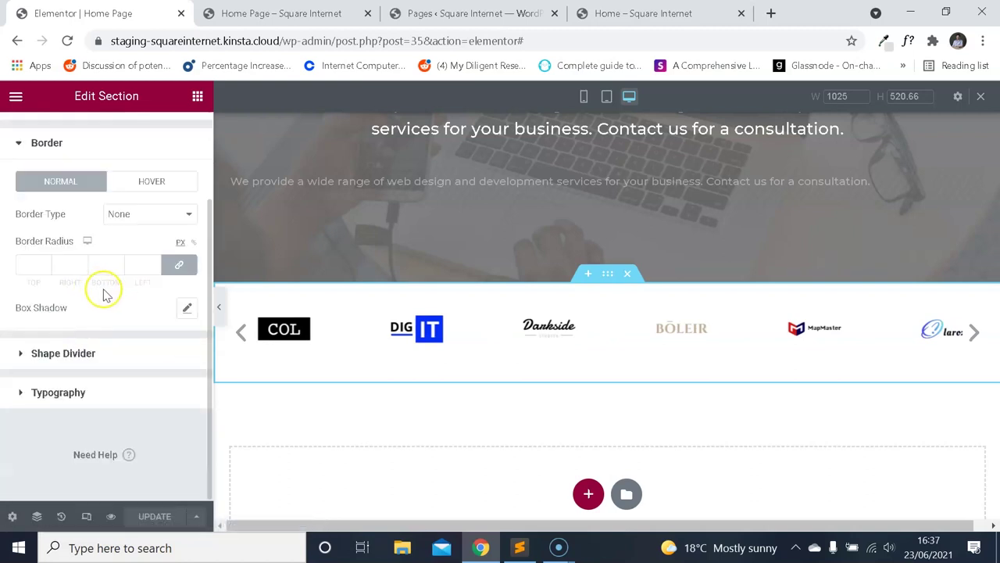
pyautogui.click(156, 225)
pyautogui.click(143, 239)
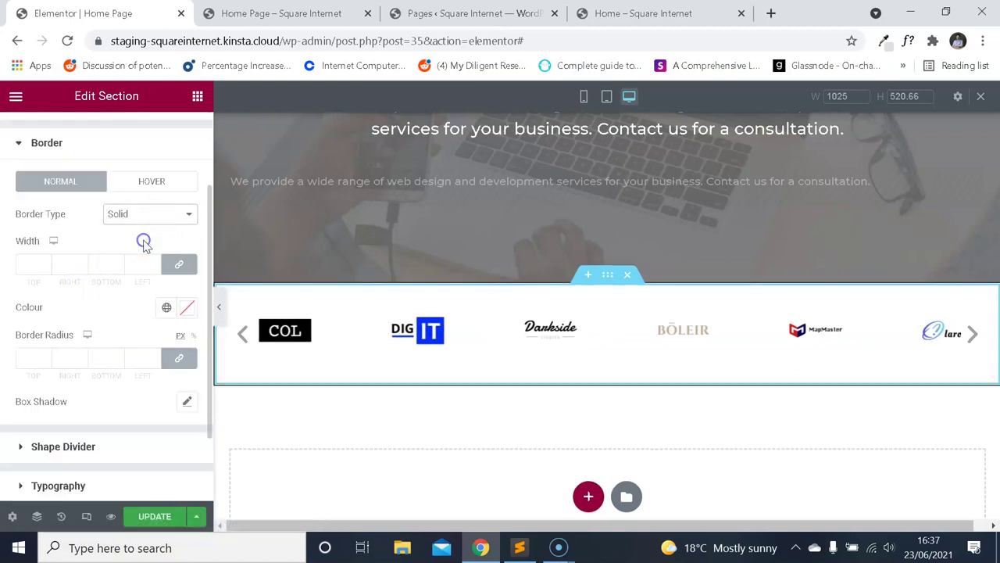
# Set unlinked border widths to 0/0/1/0 and the border colour to #e0e0e0.
pyautogui.click(31, 266)
pyautogui.write('1')
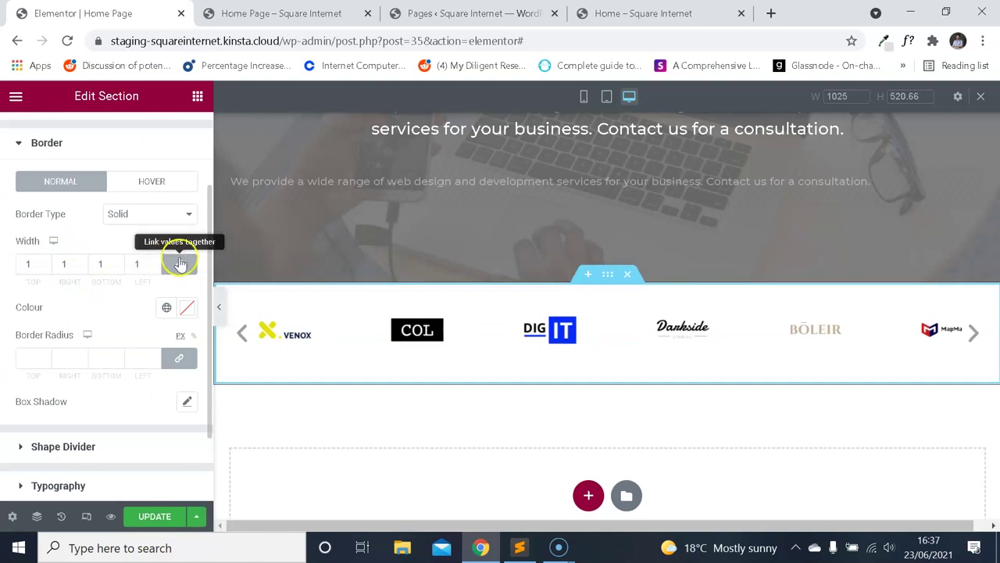
pyautogui.click(179, 264)
pyautogui.write('0')
pyautogui.doubleClick(55, 266)
pyautogui.click(185, 306)
pyautogui.write('e0e0e0')
pyautogui.click(138, 239)
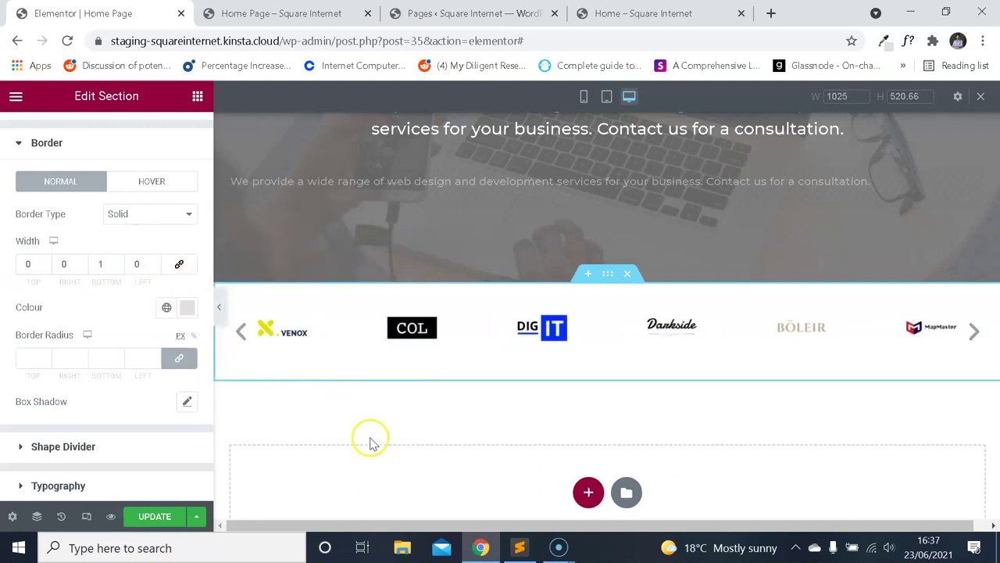
# Compare the new bottom border on the live homepage and in the preview.
pyautogui.click(636, 13)
pyautogui.click(344, 14)
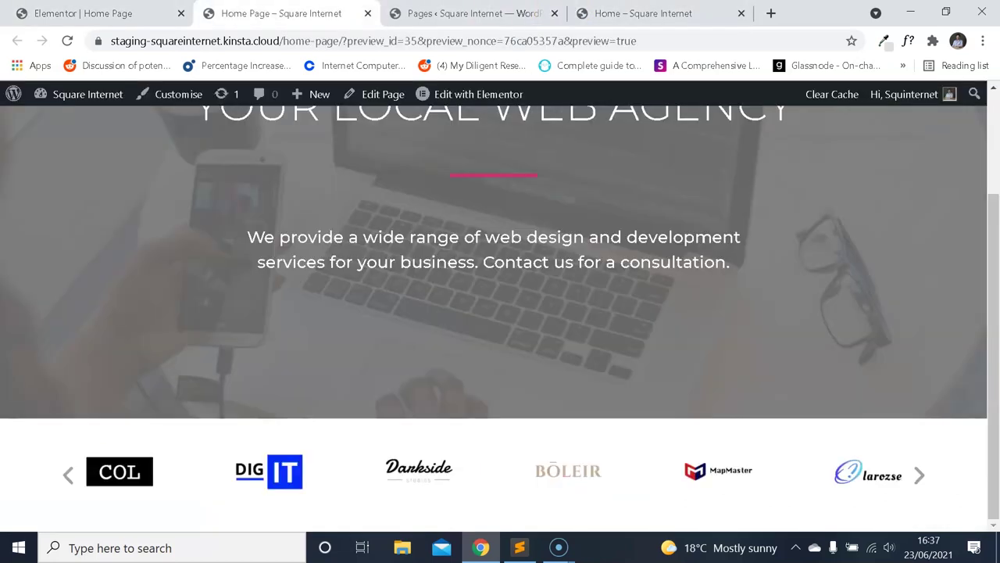
pyautogui.click(176, 13)
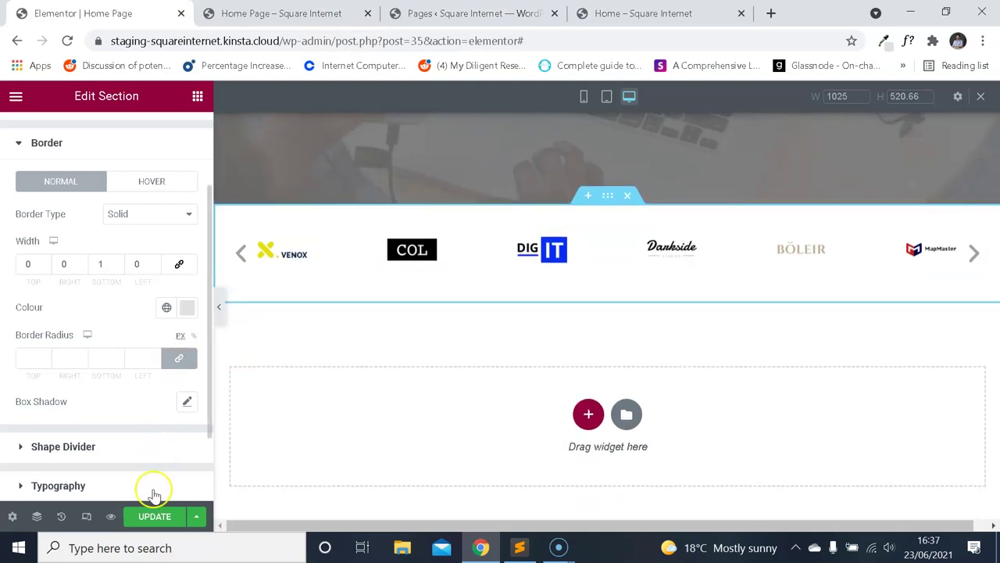
pyautogui.click(584, 16)
pyautogui.scroll(-1, 461, 219)
pyautogui.scroll(1, 462, 235)
pyautogui.click(281, 13)
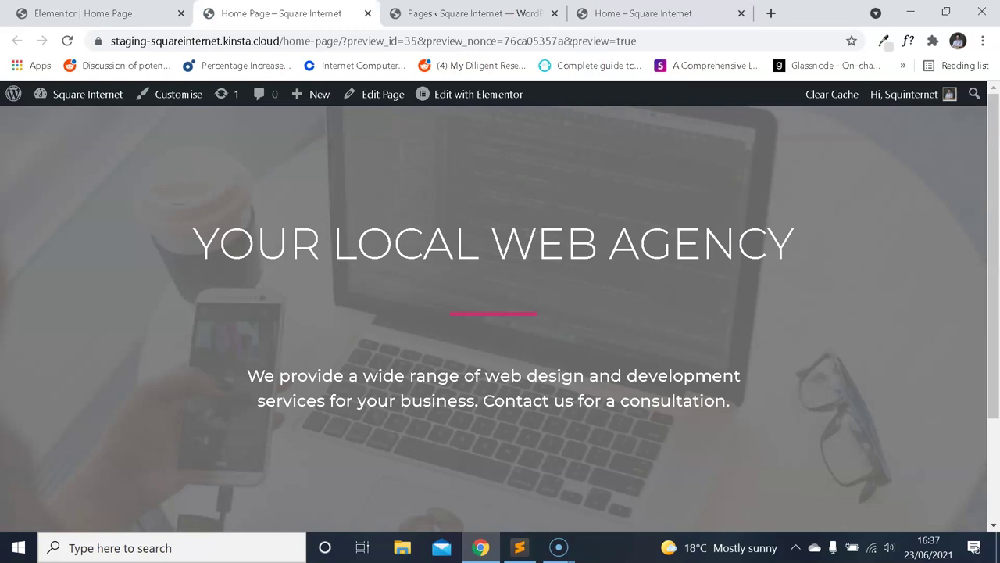
pyautogui.click(152, 12)
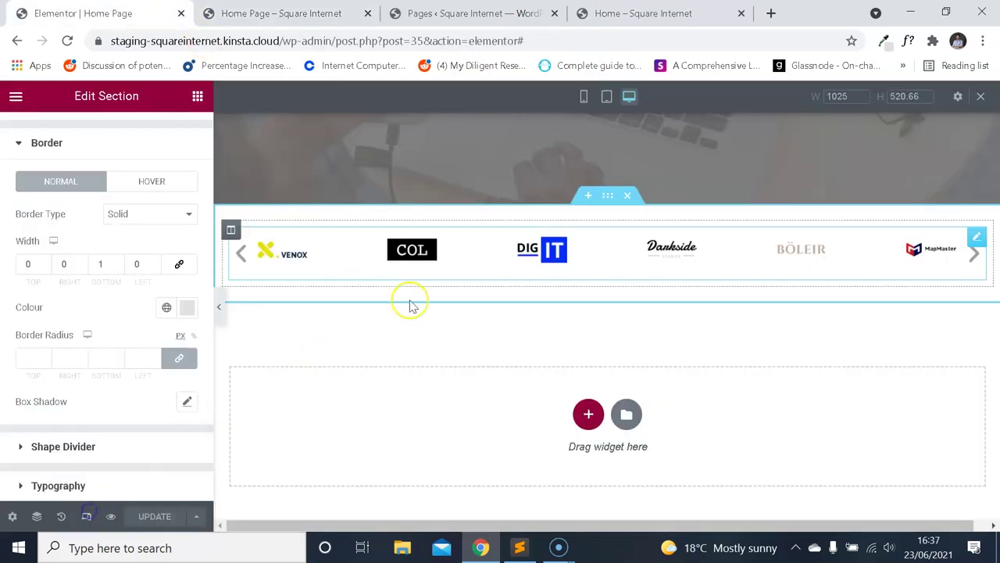
# Switch to mobile responsive mode and step through the logo carousel.
pyautogui.click(583, 96)
pyautogui.scroll(-2, 617, 299)
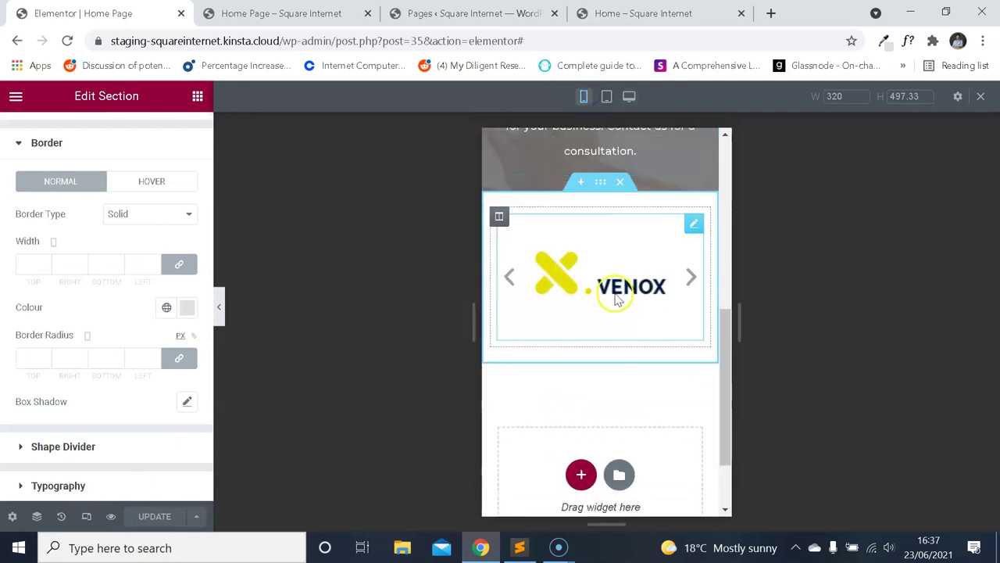
pyautogui.click(689, 275)
pyautogui.click(691, 279)
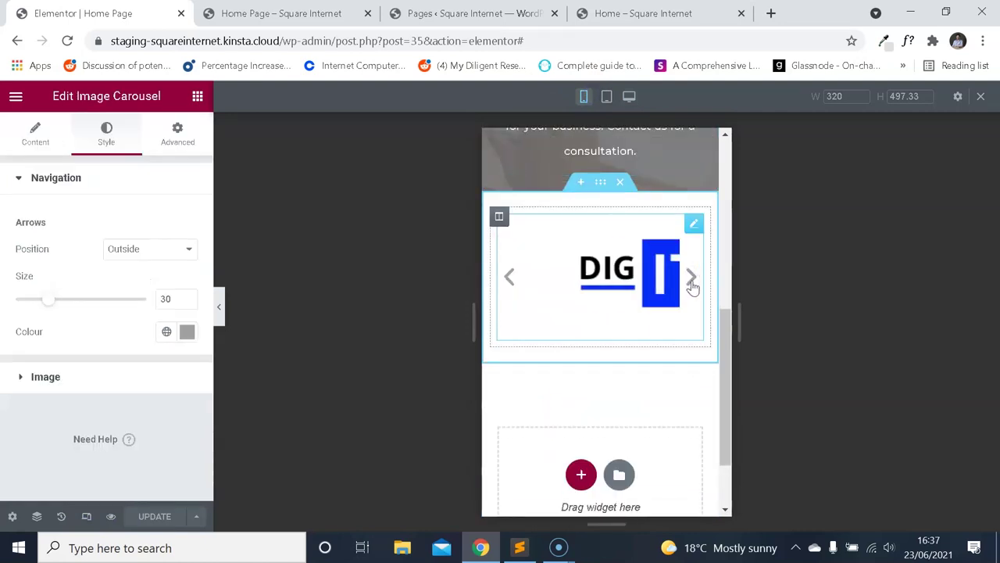
# Compare against the live home page, then keep cycling the carousel logos in mobile view.
pyautogui.click(618, 13)
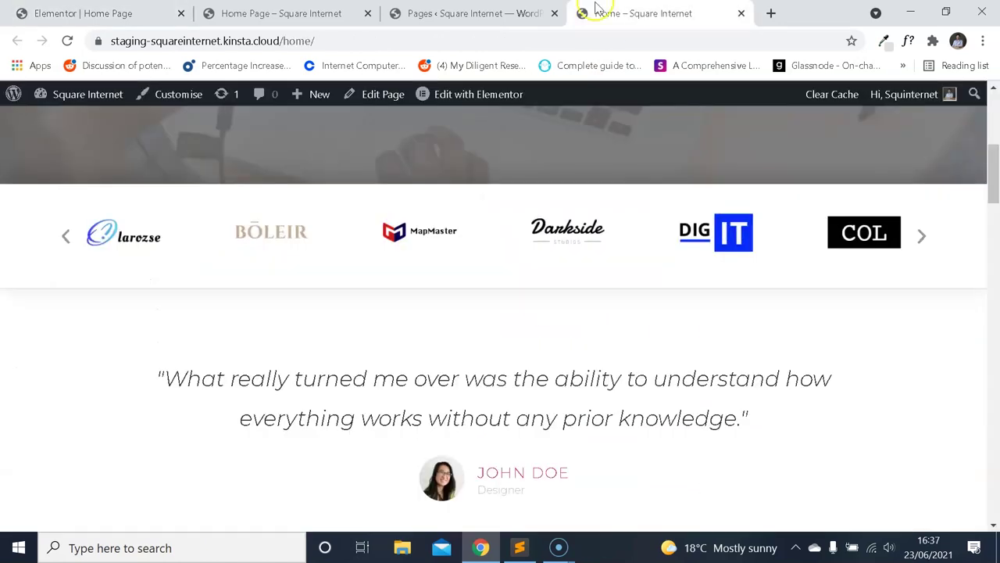
pyautogui.click(947, 22)
pyautogui.scroll(3, 781, 224)
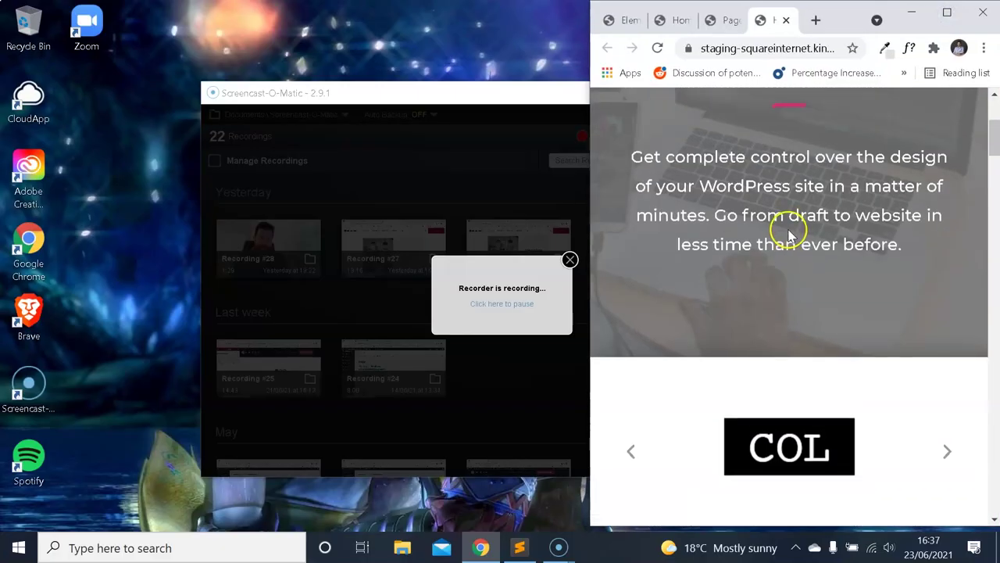
pyautogui.scroll(-1, 781, 224)
pyautogui.click(629, 22)
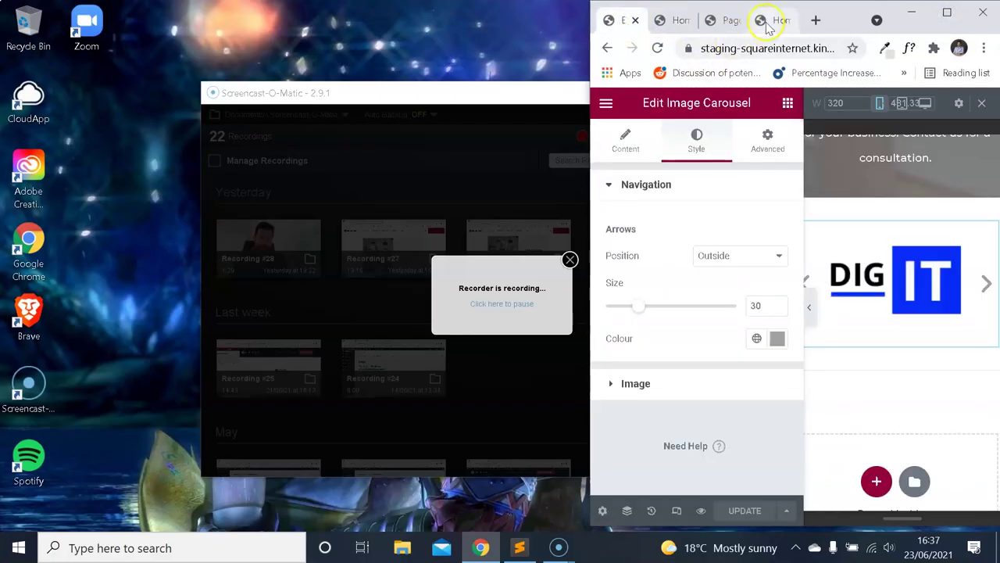
pyautogui.click(768, 21)
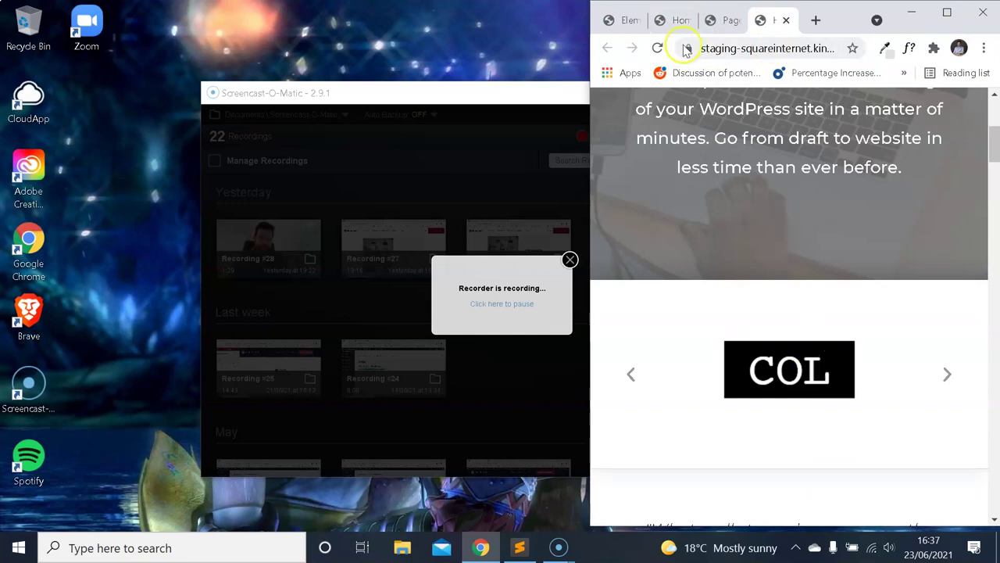
pyautogui.click(629, 21)
pyautogui.click(942, 14)
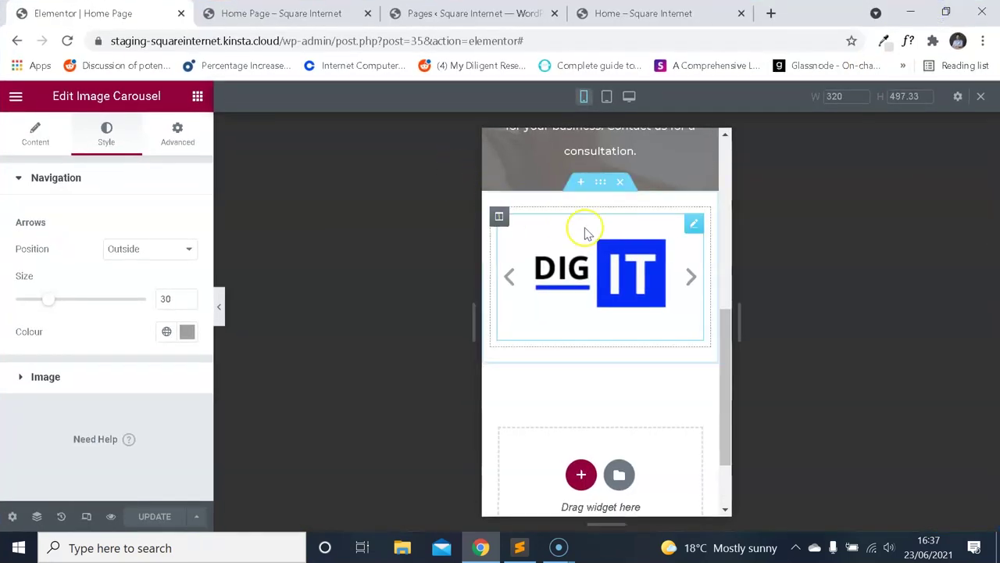
pyautogui.click(692, 278)
pyautogui.click(692, 278)
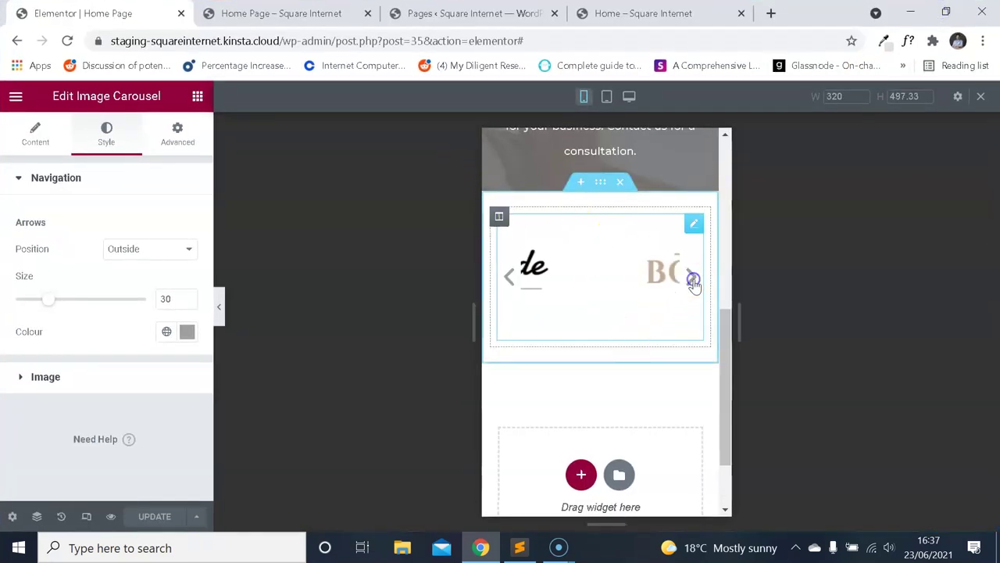
# Return to desktop width and scroll the live home page to the carousel and testimonial.
pyautogui.click(86, 515)
pyautogui.scroll(1, 536, 306)
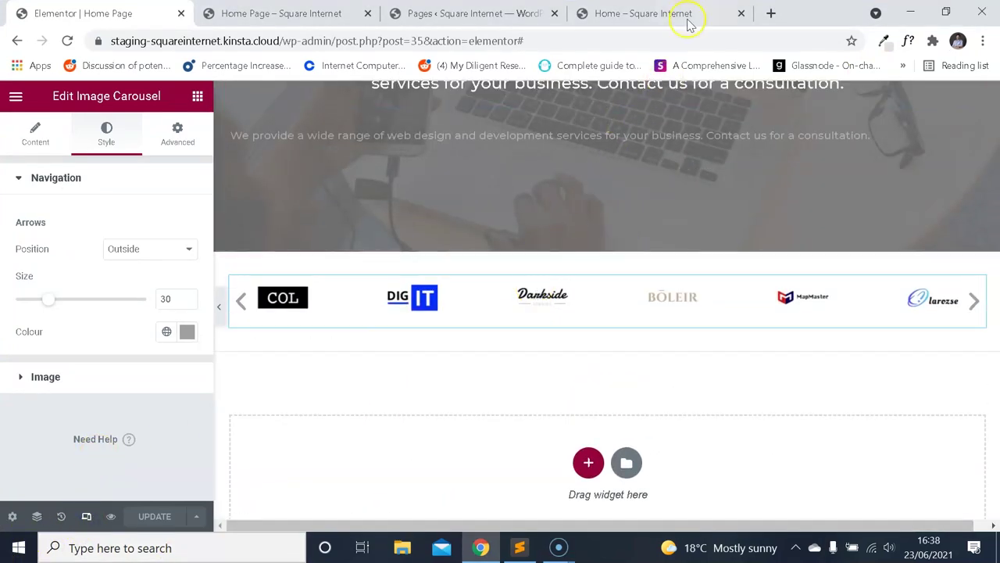
pyautogui.click(687, 22)
pyautogui.scroll(-3, 538, 250)
pyautogui.scroll(1, 523, 290)
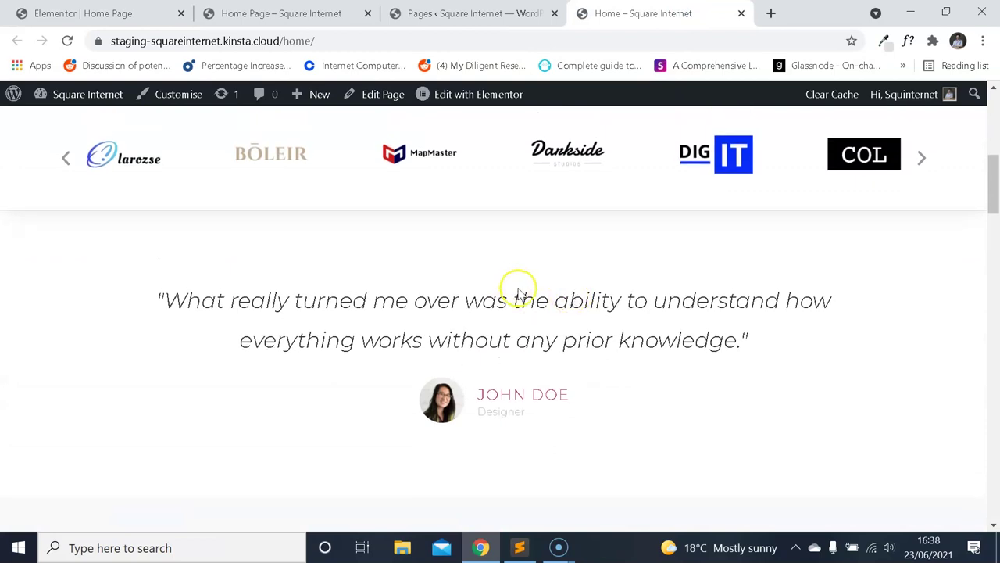
pyautogui.scroll(-15, 141, 325)
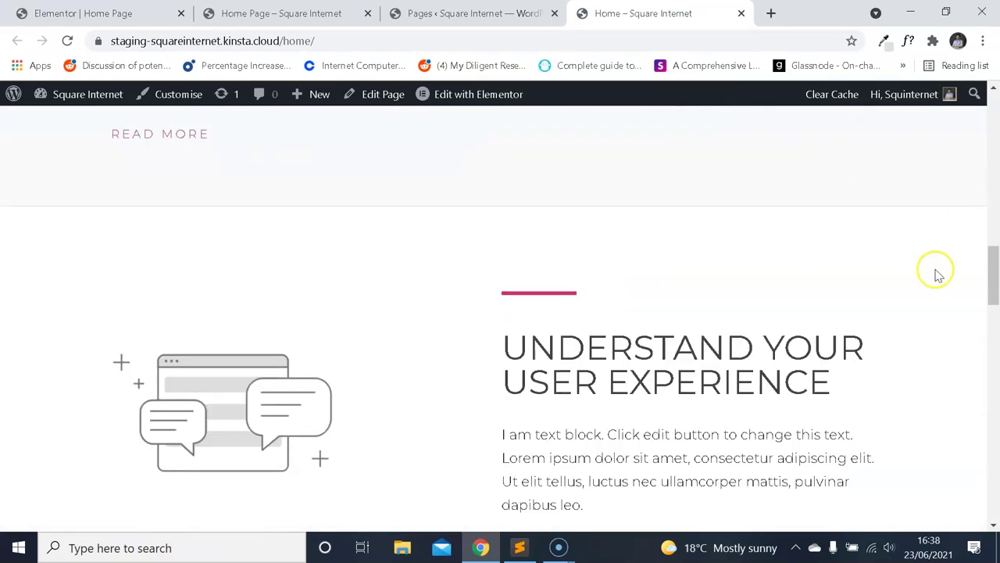
pyautogui.scroll(15, 969, 372)
pyautogui.scroll(-15, 940, 339)
pyautogui.scroll(13, 940, 174)
pyautogui.scroll(-1, 951, 202)
pyautogui.scroll(1, 951, 202)
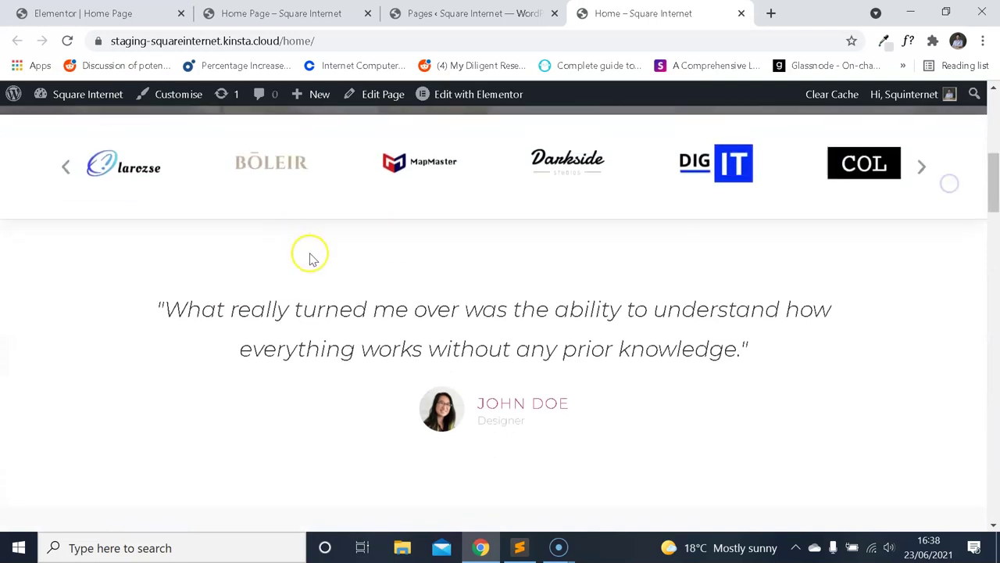
pyautogui.scroll(-1, 446, 254)
pyautogui.scroll(1, 446, 257)
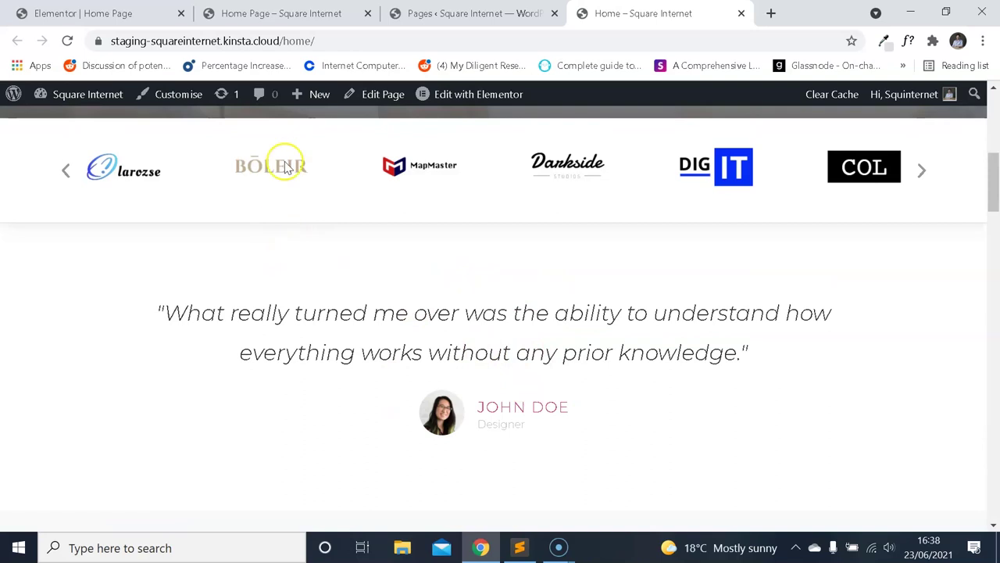
# Add a new single-column section below the logo carousel.
pyautogui.click(282, 14)
pyautogui.click(102, 14)
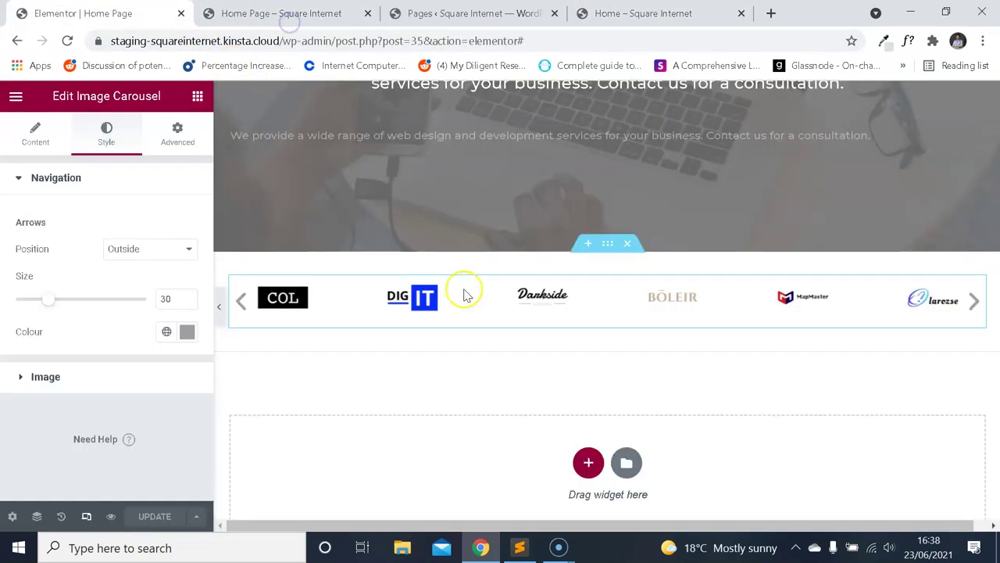
pyautogui.click(587, 462)
pyautogui.click(406, 506)
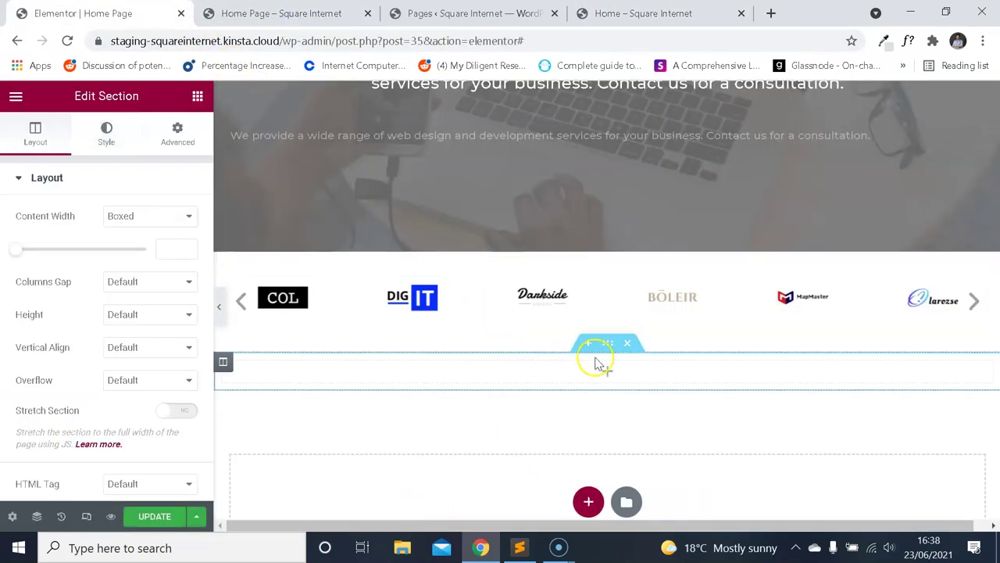
pyautogui.click(643, 13)
pyautogui.scroll(-1, 586, 218)
pyautogui.scroll(1, 579, 242)
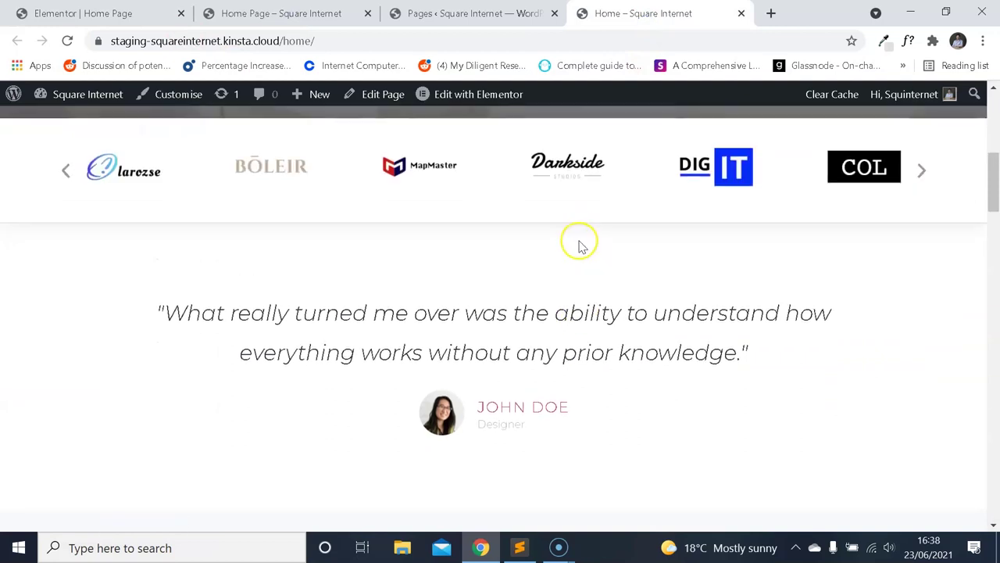
pyautogui.click(78, 13)
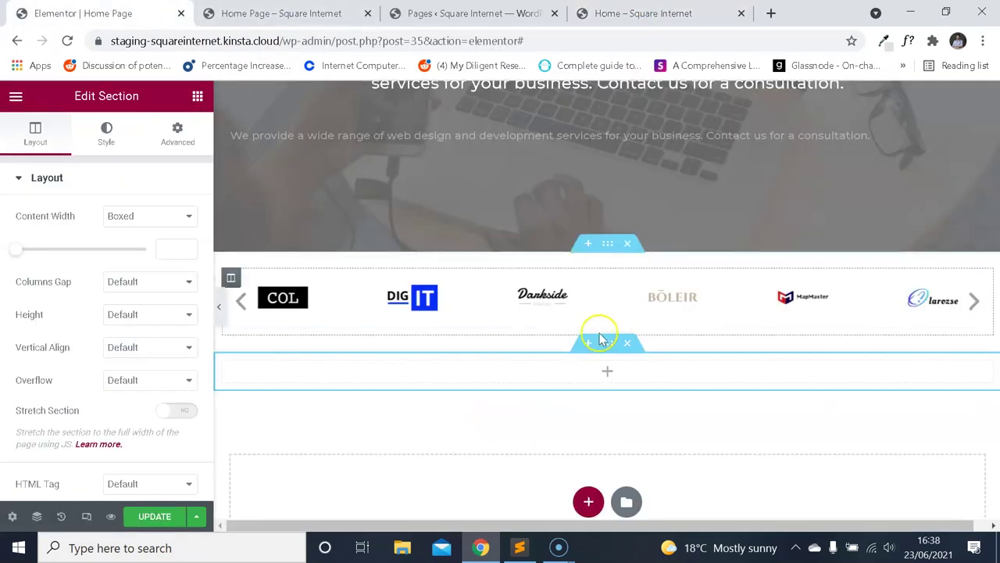
# Give the new section 10 px padding on every side.
pyautogui.click(178, 131)
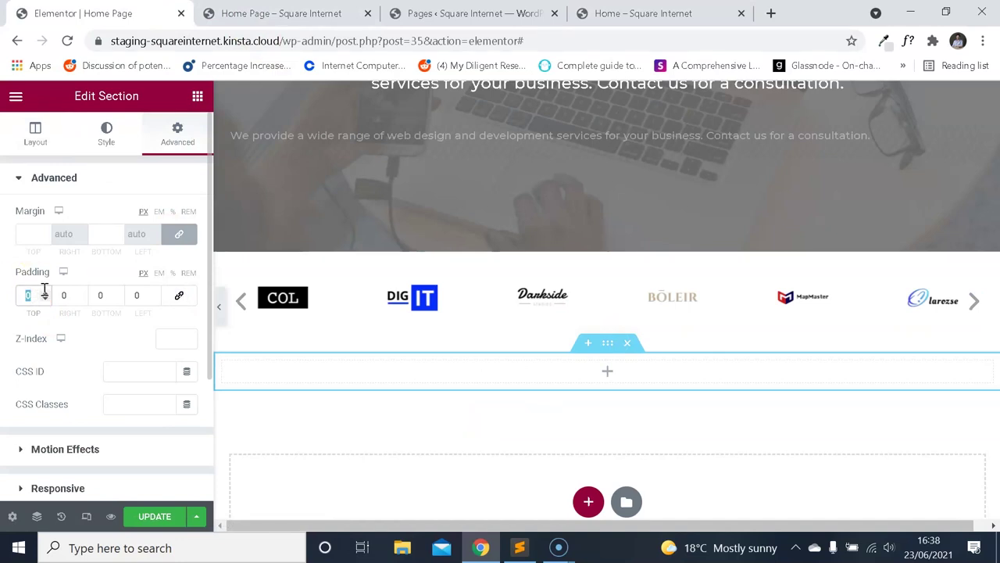
pyautogui.write('10')
pyautogui.press('Tab')
pyautogui.write('10')
pyautogui.press('Tab')
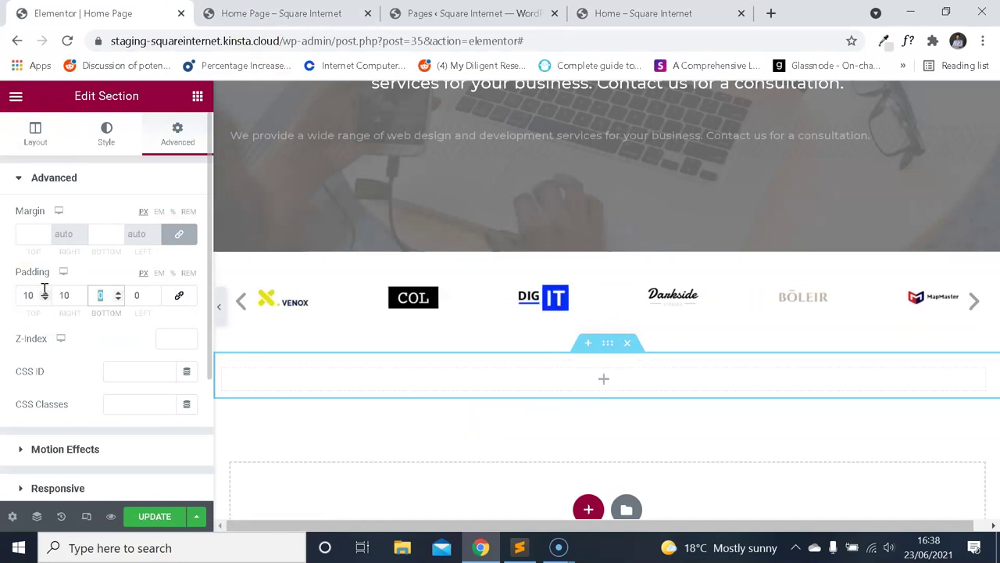
pyautogui.write('10')
pyautogui.press('Tab')
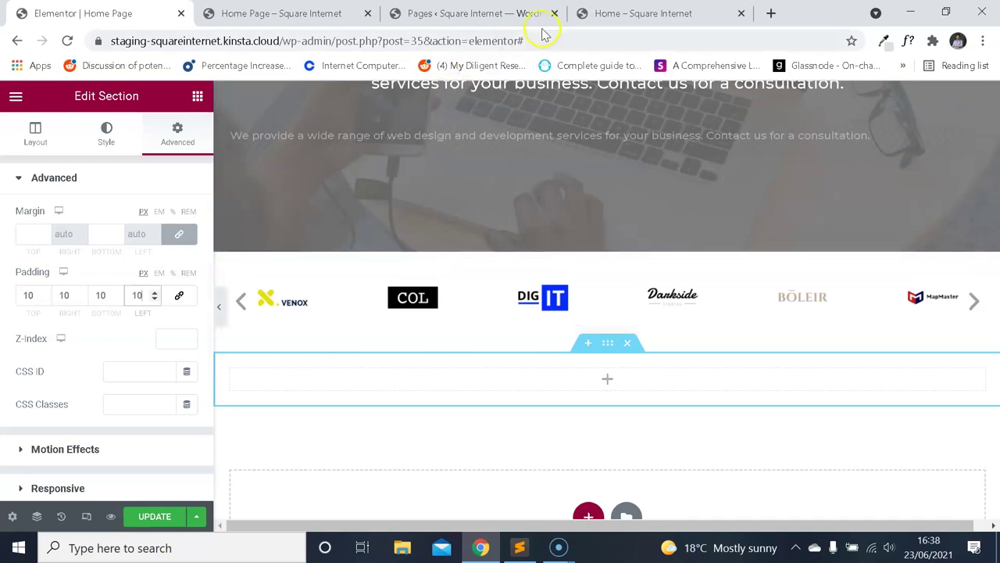
# Leave the section settings and show the Elements widget panel.
pyautogui.click(631, 13)
pyautogui.click(101, 14)
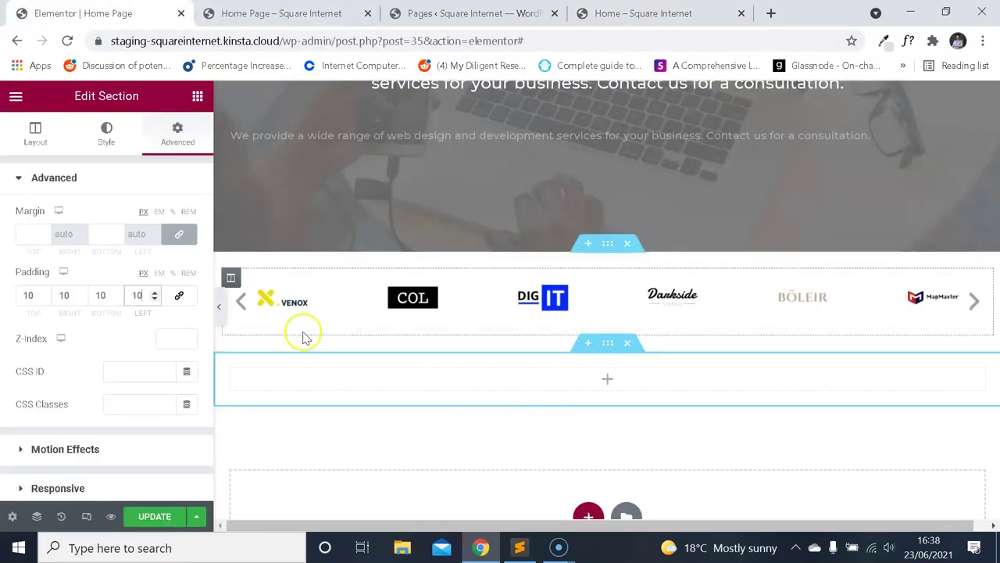
pyautogui.click(16, 107)
pyautogui.click(16, 100)
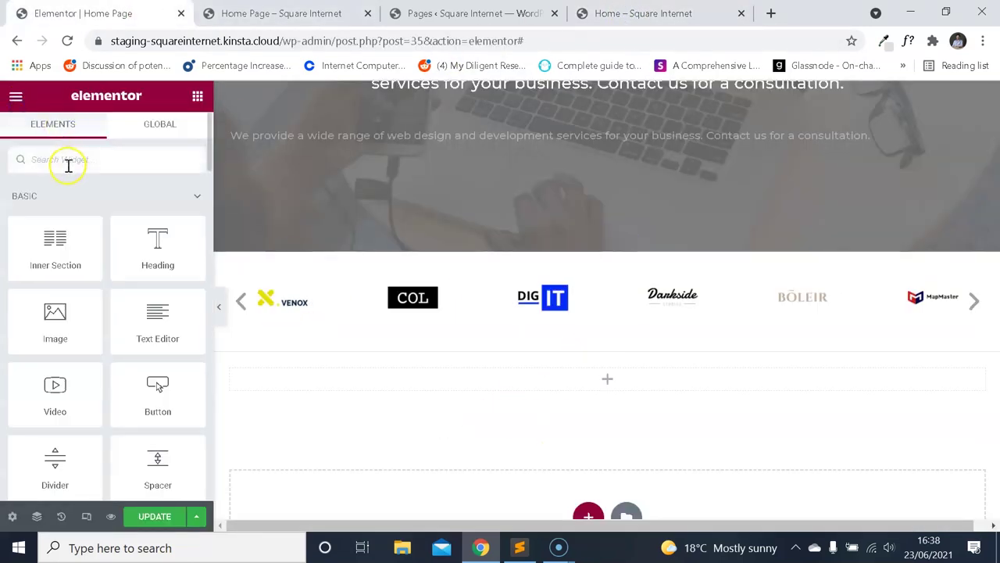
# Search widgets for 'test' and drop a Testimonial widget into the empty section.
pyautogui.click(68, 166)
pyautogui.write('test')
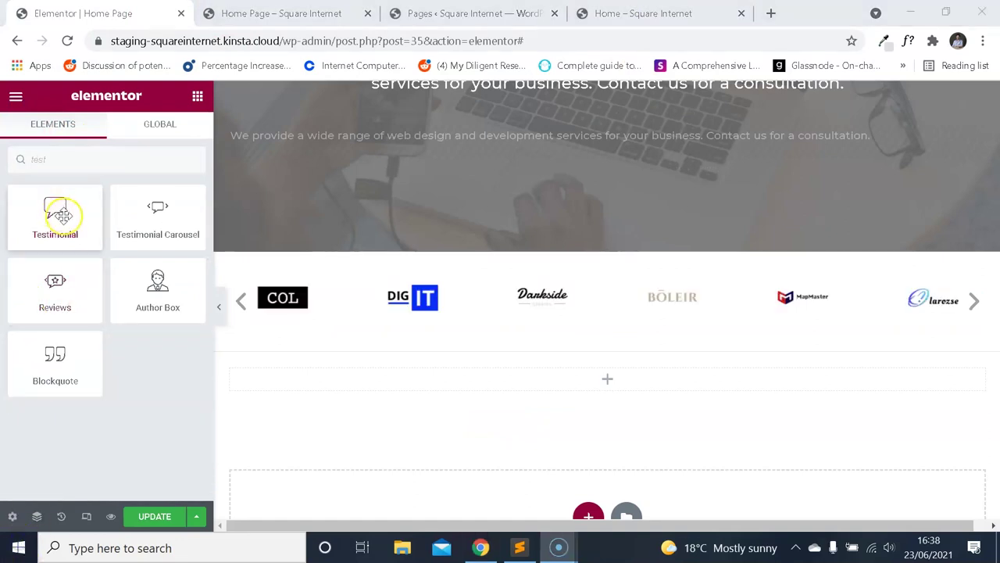
pyautogui.moveTo(61, 212); pyautogui.dragTo(537, 380)
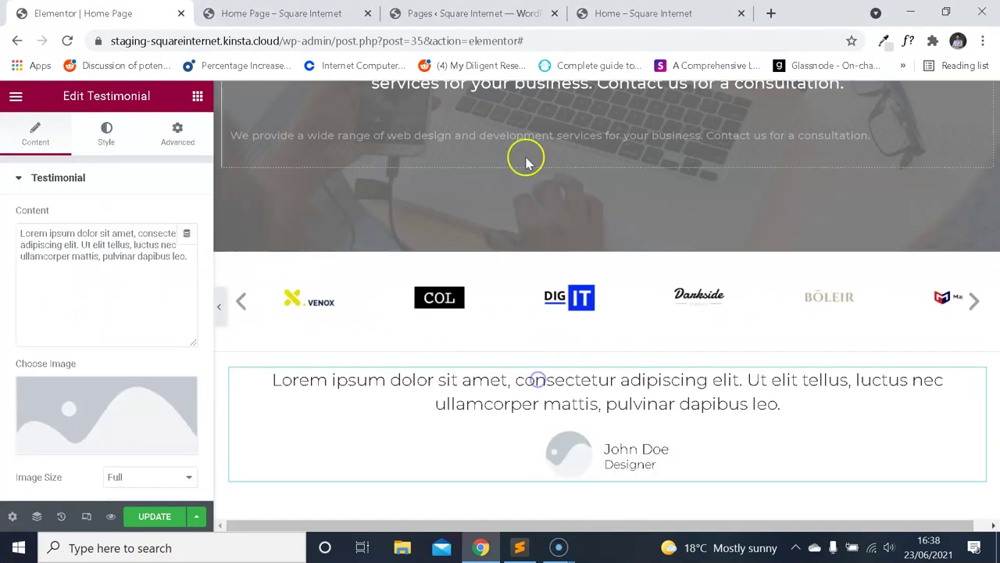
pyautogui.click(618, 11)
pyautogui.scroll(-1, 520, 286)
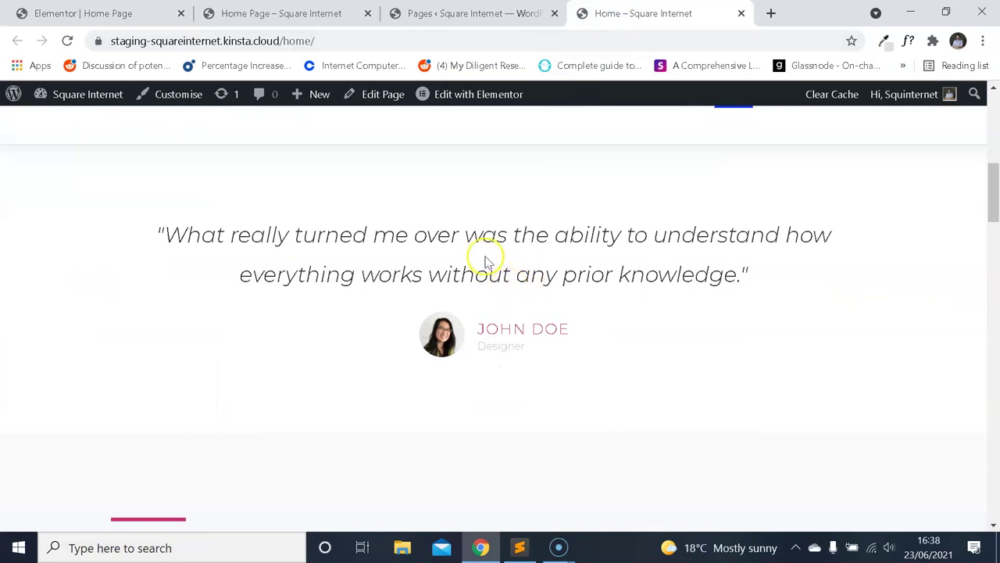
pyautogui.hotkey('ctrl', '1')
pyautogui.scroll(-2, 578, 375)
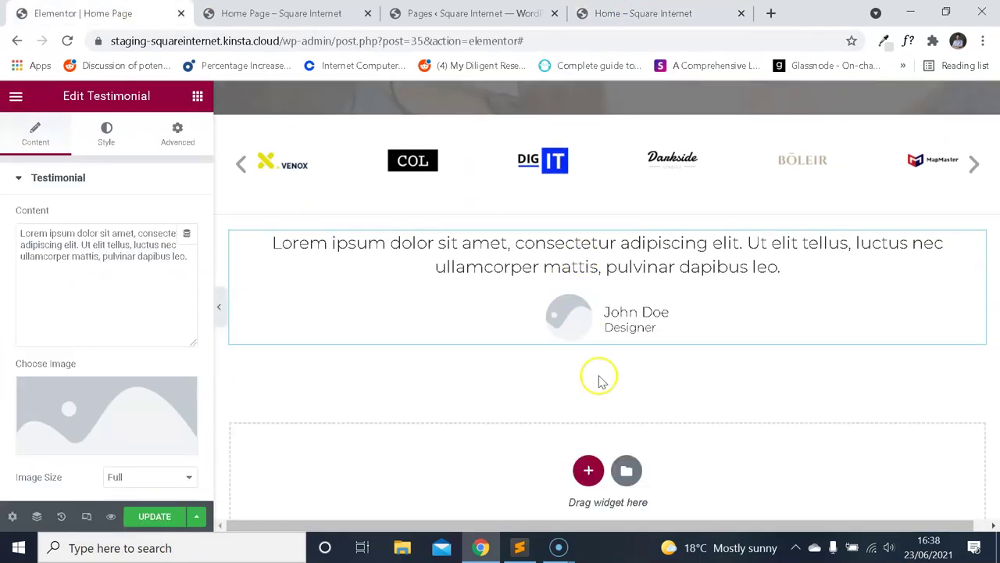
# Review the live homepage testimonial for comparison with the new widget.
pyautogui.click(645, 22)
pyautogui.scroll(-1, 563, 263)
pyautogui.scroll(2, 524, 286)
pyautogui.scroll(-1, 541, 278)
pyautogui.scroll(1, 505, 232)
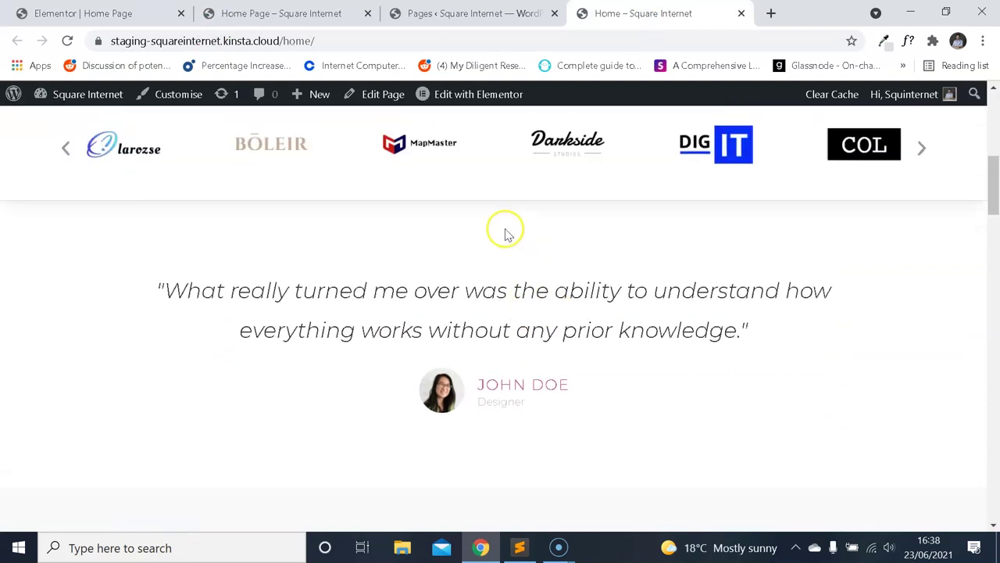
pyautogui.scroll(-1, 514, 293)
pyautogui.scroll(1, 506, 289)
pyautogui.scroll(-1, 461, 286)
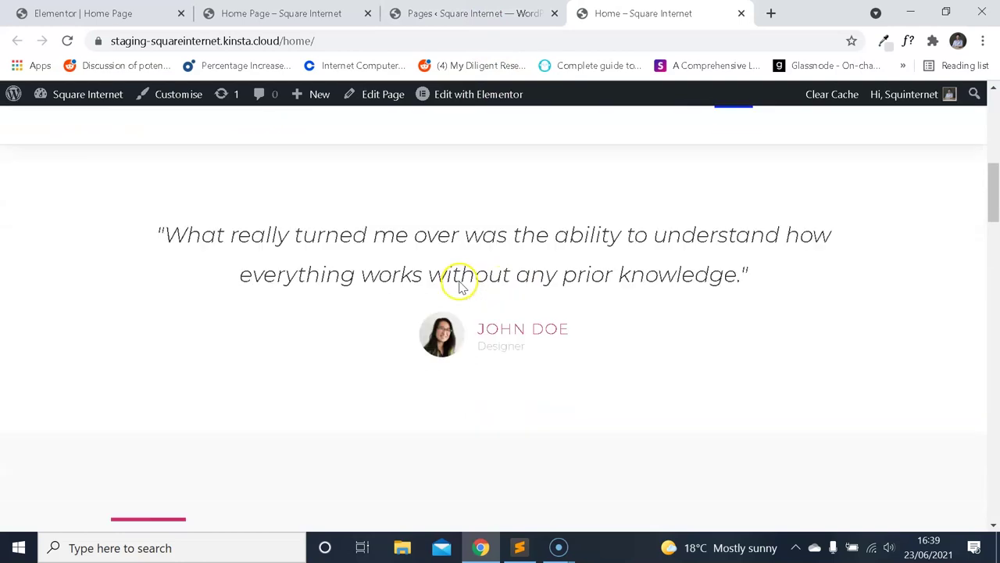
pyautogui.click(83, 14)
# Set the testimonial section's Height to Min Height with a 300 px minimum.
pyautogui.click(603, 186)
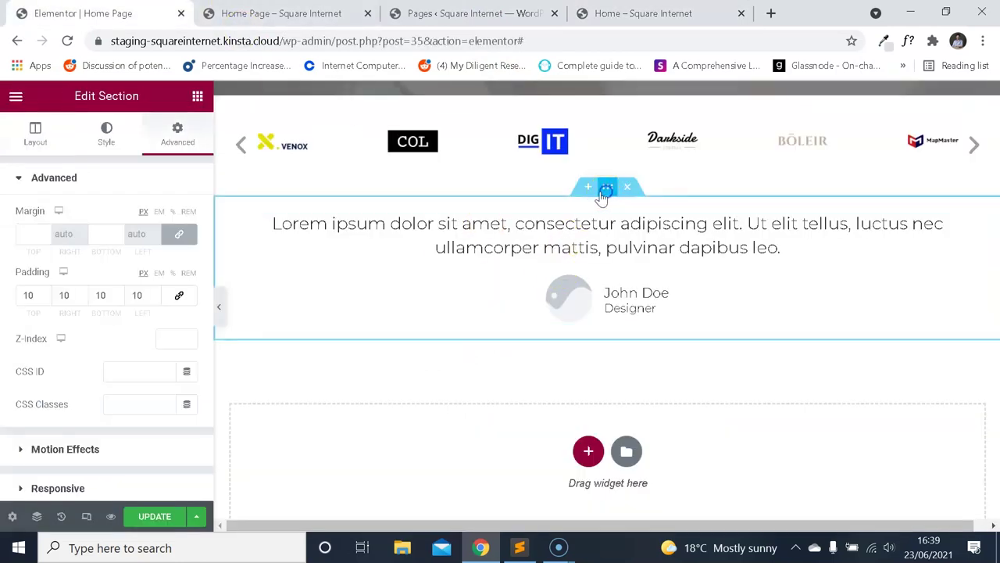
pyautogui.click(33, 131)
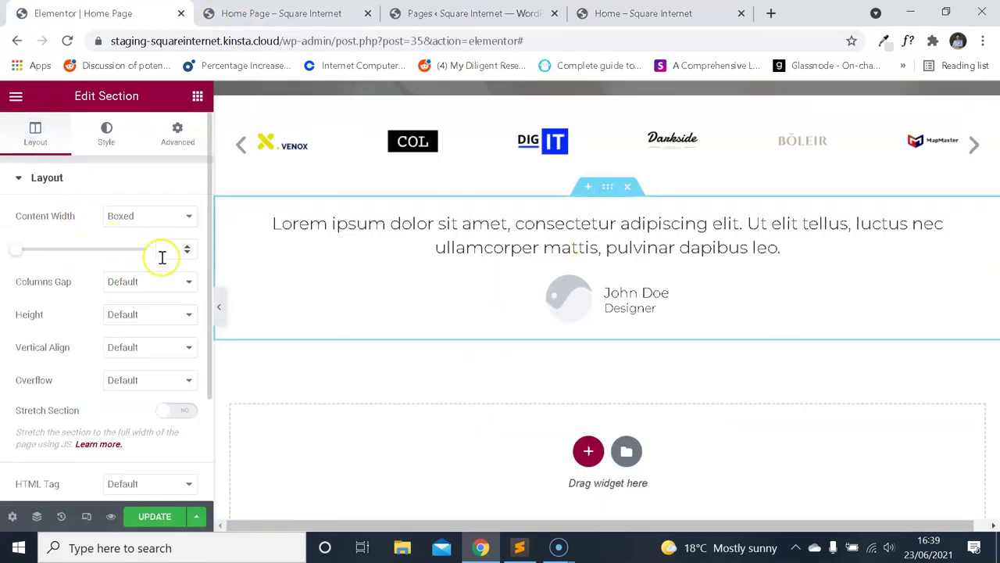
pyautogui.click(157, 314)
pyautogui.click(144, 351)
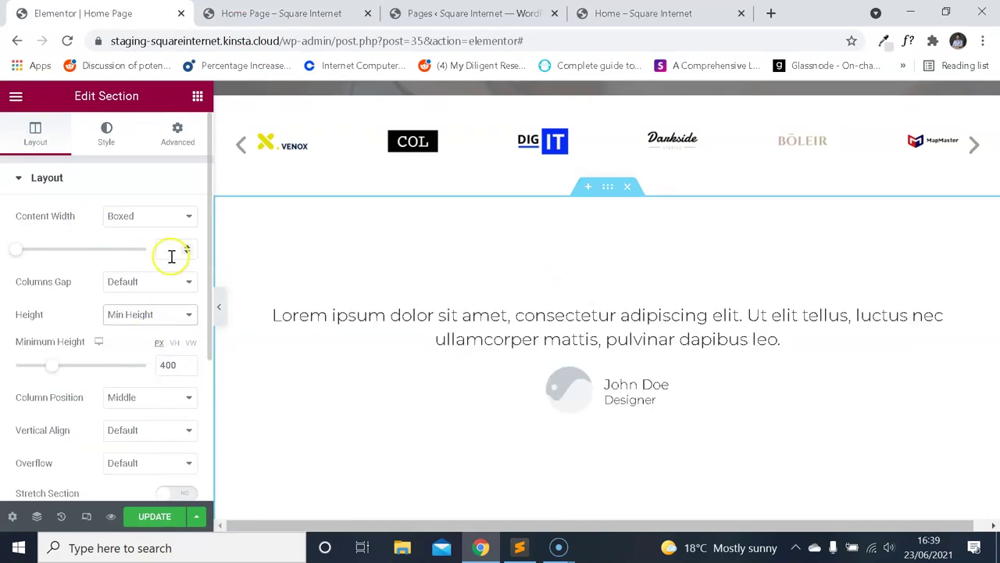
pyautogui.write('200')
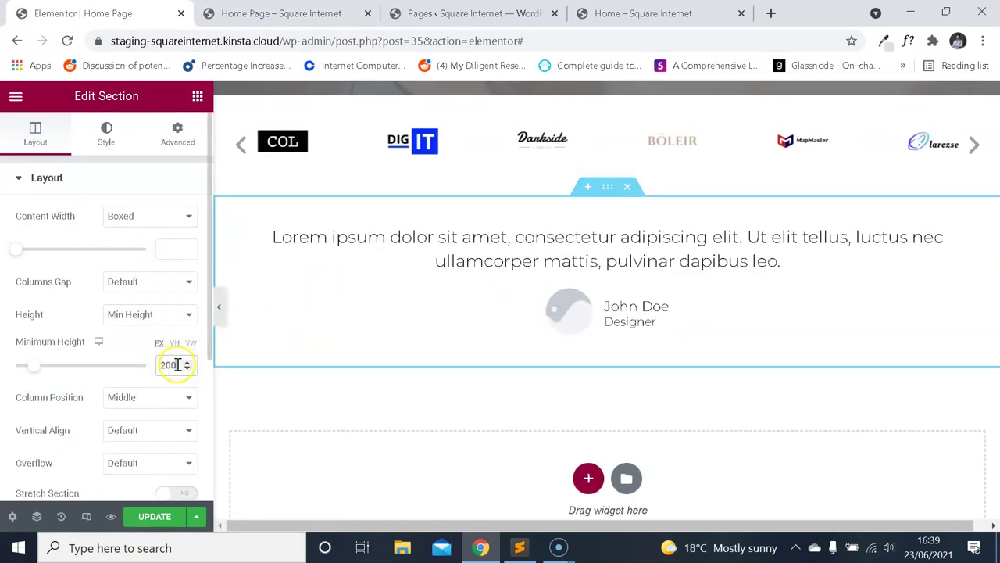
pyautogui.click(187, 366)
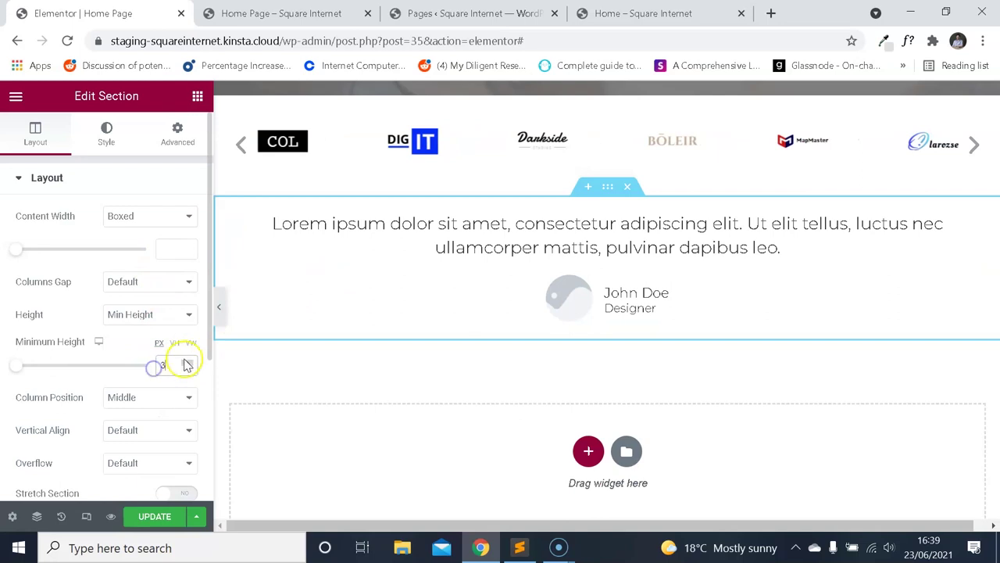
pyautogui.write('00')
# Compare the section against the live page and select the testimonial widget.
pyautogui.click(664, 15)
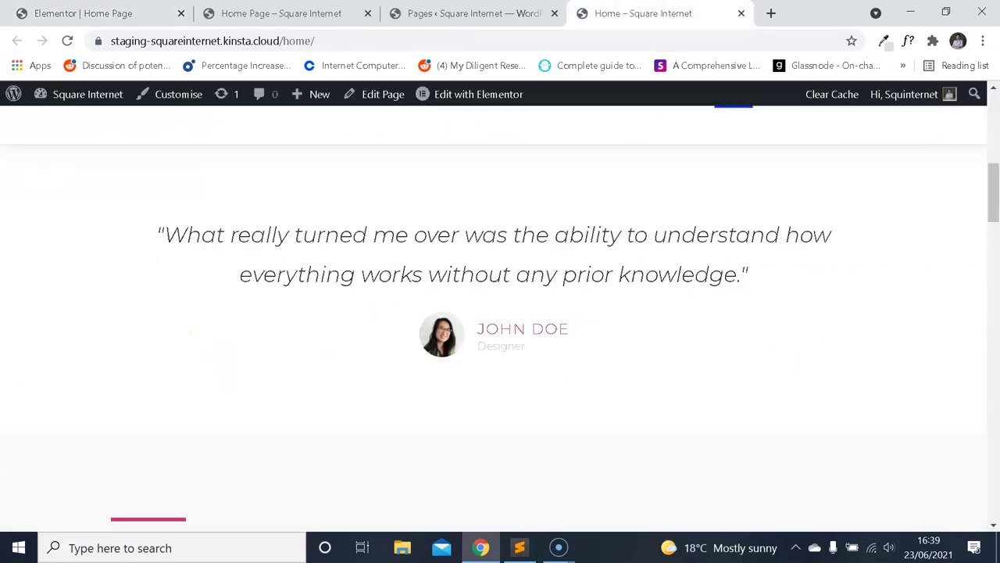
pyautogui.click(282, 13)
pyautogui.click(83, 13)
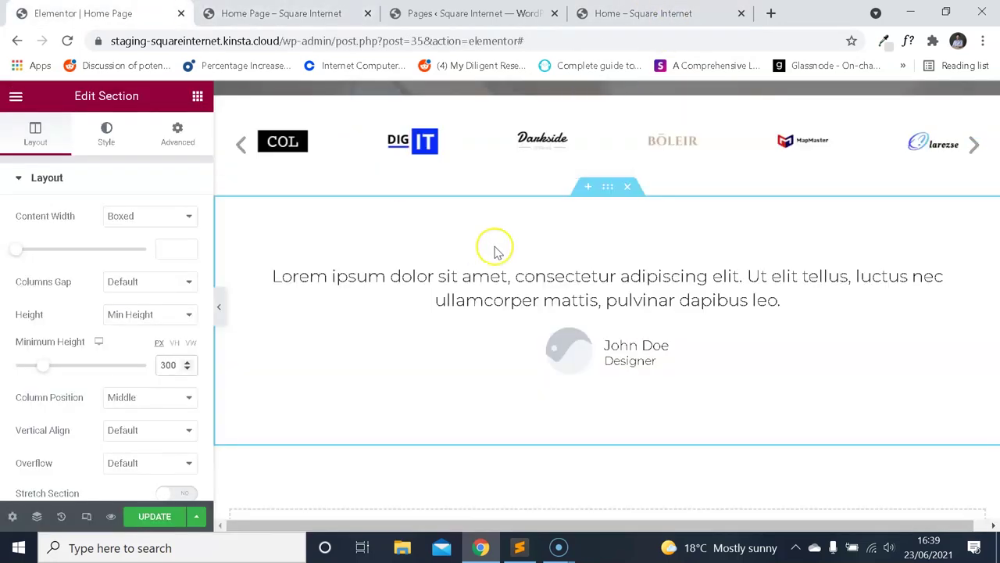
pyautogui.click(613, 301)
pyautogui.click(595, 22)
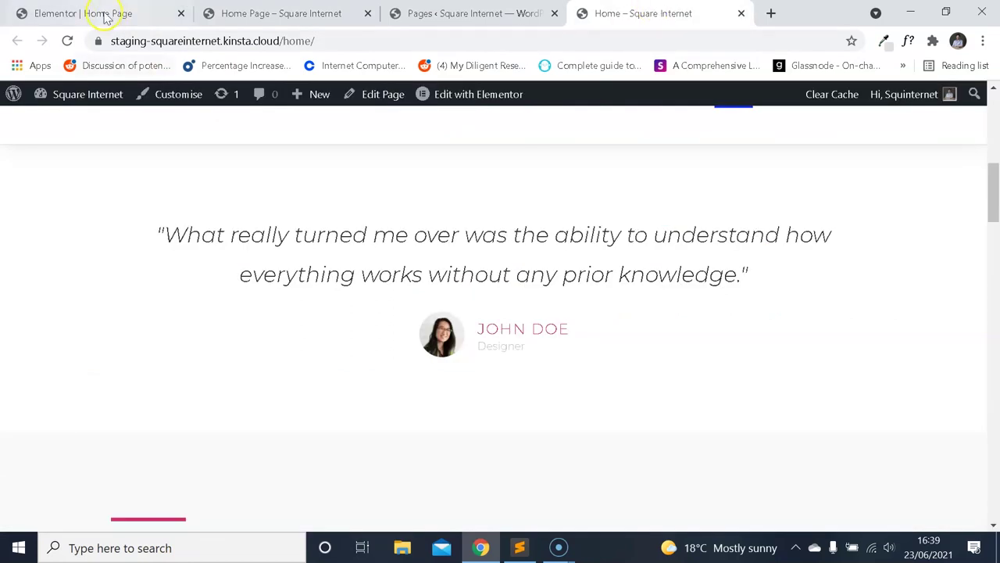
pyautogui.click(105, 16)
# Retitle the hero heading 'Super Awesome Web Agency'.
pyautogui.tripleClick(178, 244)
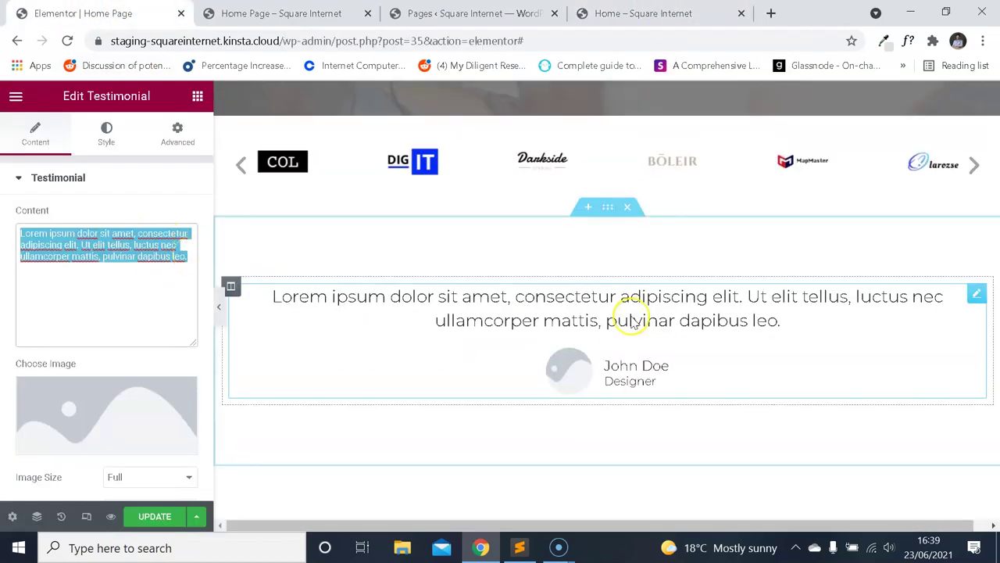
pyautogui.scroll(5, 633, 297)
pyautogui.click(640, 193)
pyautogui.tripleClick(116, 234)
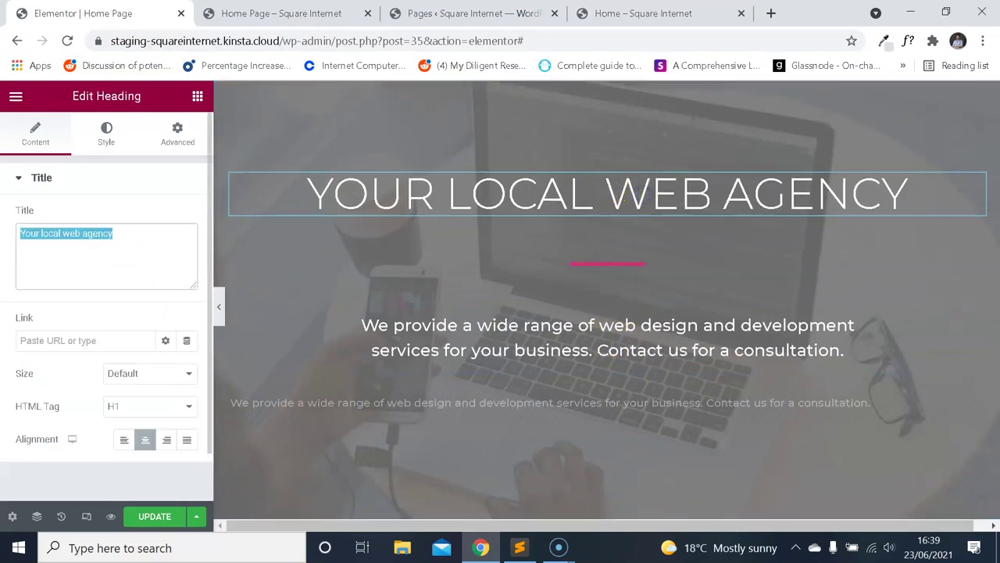
pyautogui.write('Super Awesome We')
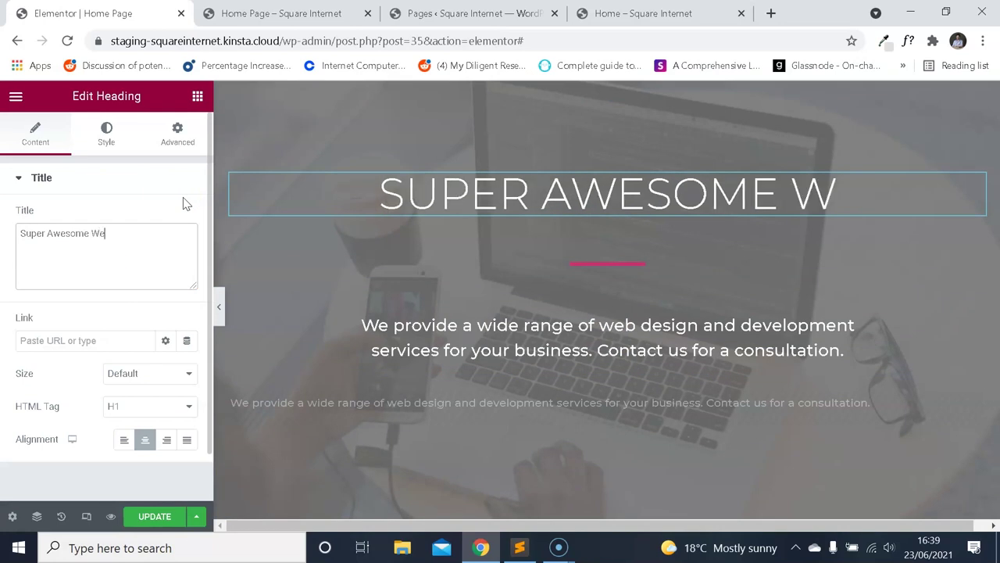
pyautogui.write('b Agency')
# Replace the testimonial quote with 'Super Awesome Web Agency were as you might think, super awesome…'.
pyautogui.scroll(-5, 464, 219)
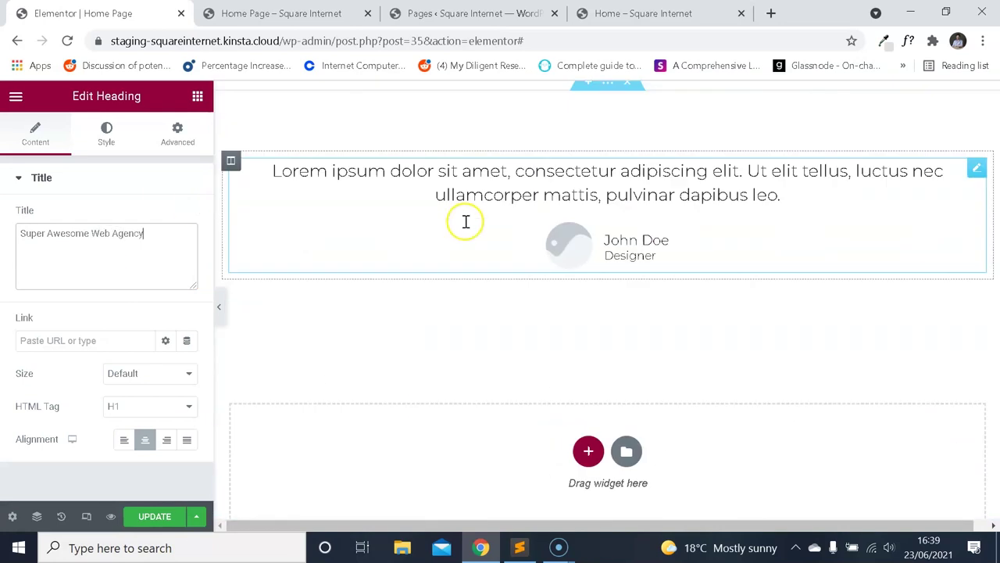
pyautogui.click(503, 173)
pyautogui.click(127, 305)
pyautogui.hotkey('ctrl', 'a')
pyautogui.write('Supe')
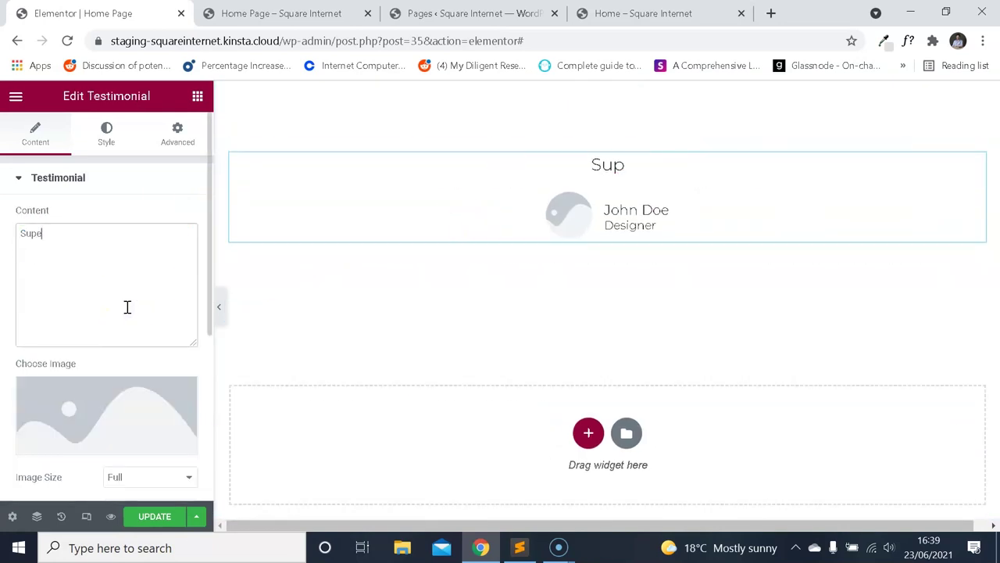
pyautogui.write('r Awesome W')
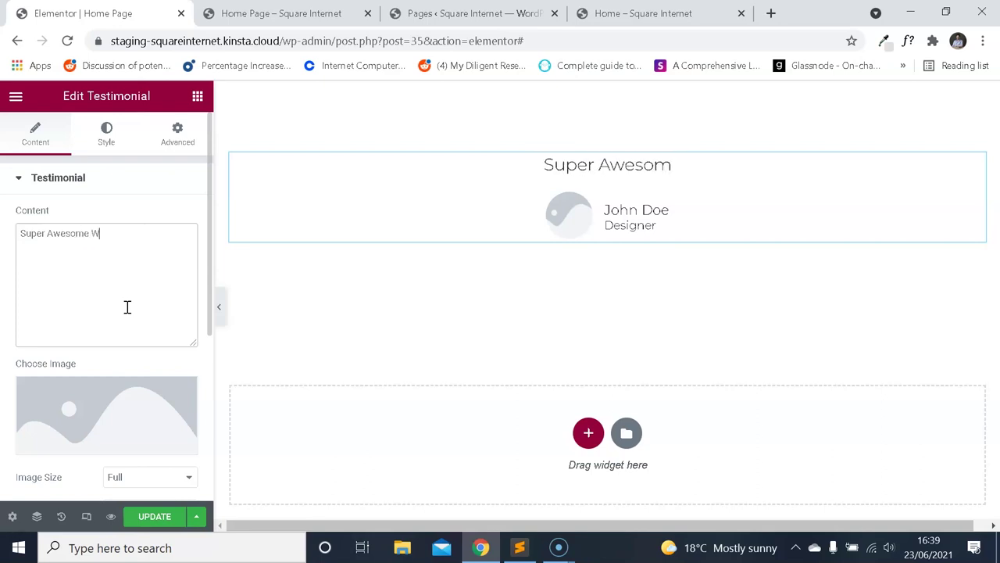
pyautogui.write('eb Agency were as y')
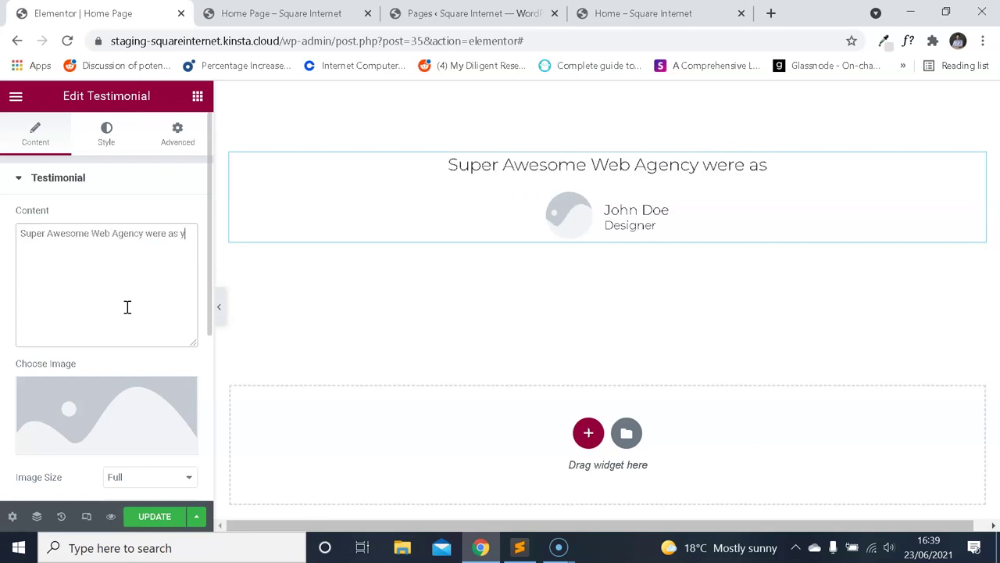
pyautogui.write('ou might think, supe')
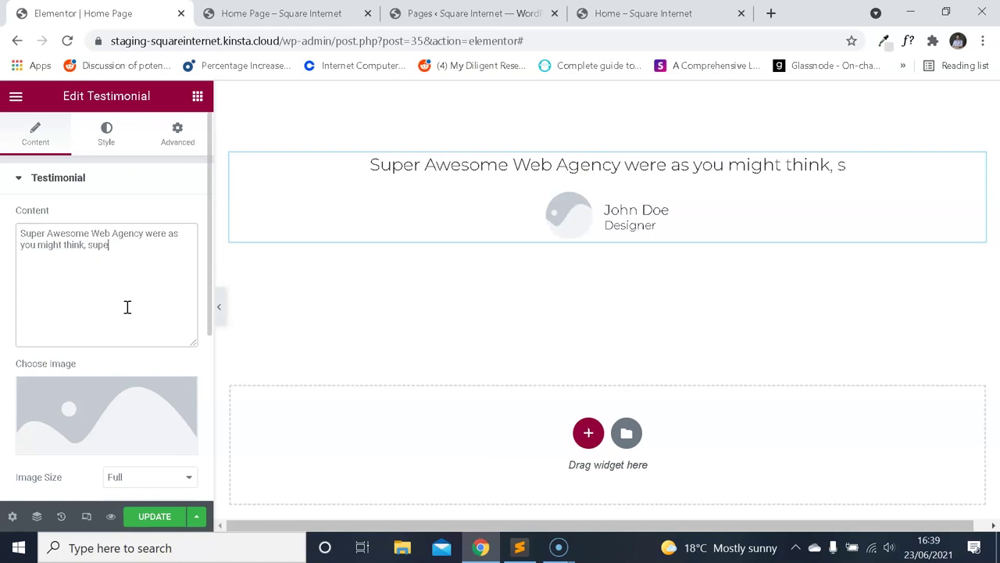
pyautogui.write('r awesome, just li')
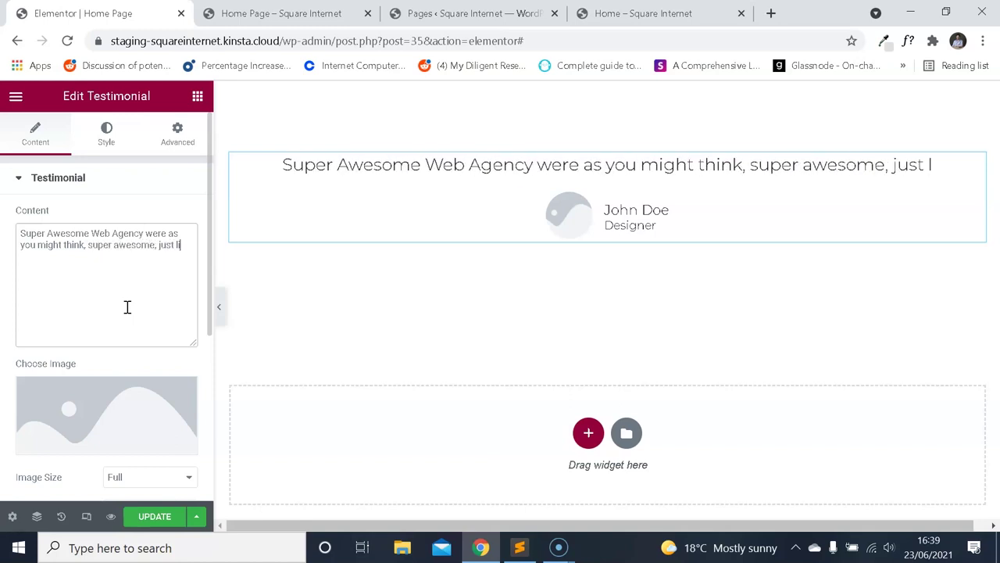
pyautogui.write('ke my new website.')
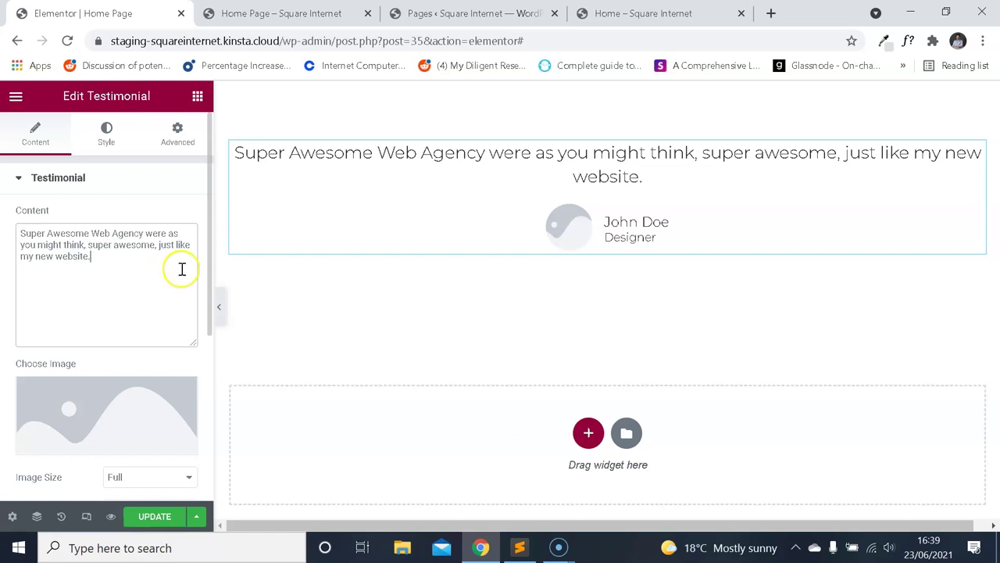
# Enter the reviewer's name and the title 'Business Owner'.
pyautogui.scroll(-3, 100, 352)
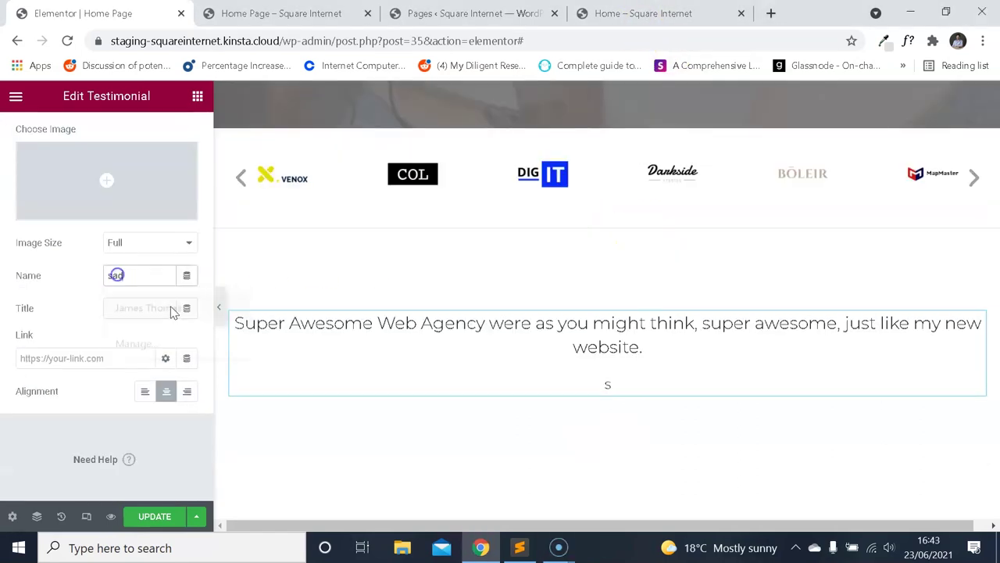
pyautogui.moveTo(132, 277); pyautogui.dragTo(89, 282)
pyautogui.write('John Doe')
pyautogui.press('Tab')
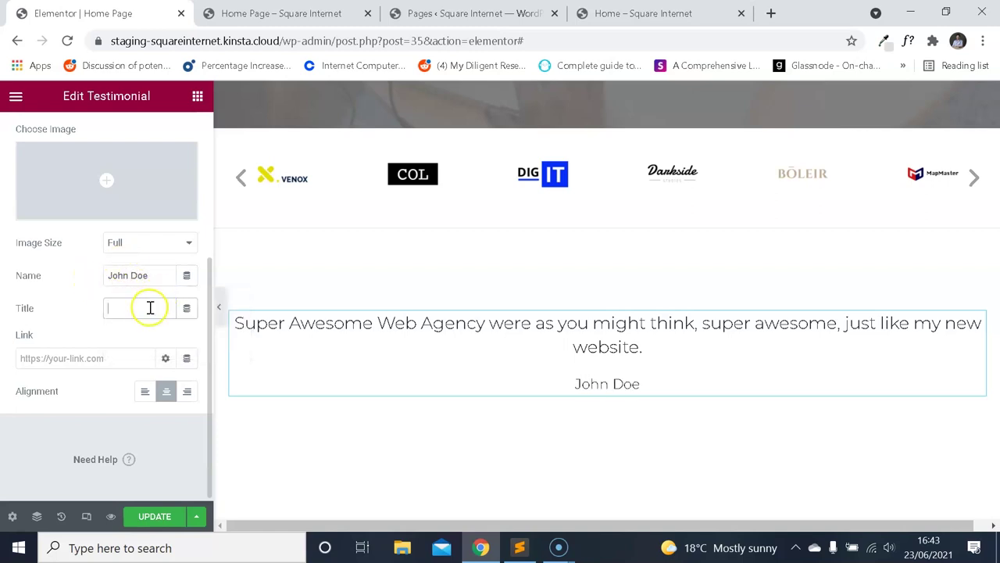
pyautogui.write('Business Owner')
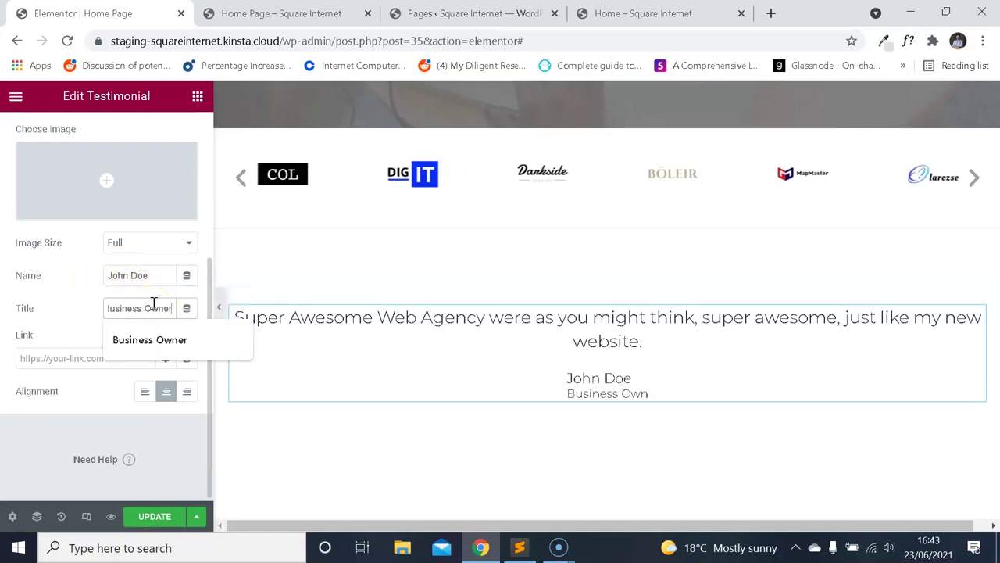
# Insert the woman's portrait from the Media Library as the testimonial photo.
pyautogui.click(129, 189)
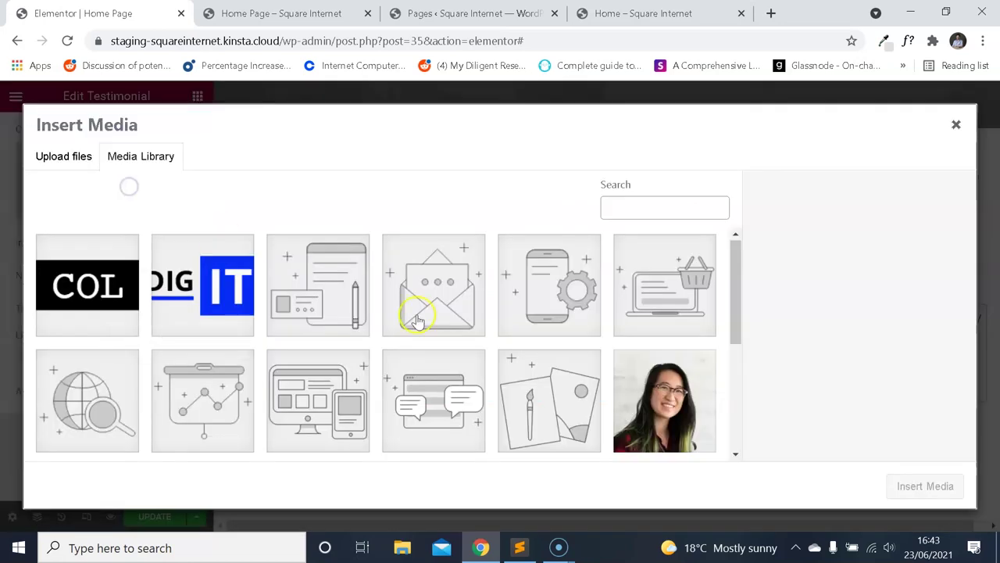
pyautogui.click(660, 410)
pyautogui.click(926, 486)
pyautogui.click(396, 349)
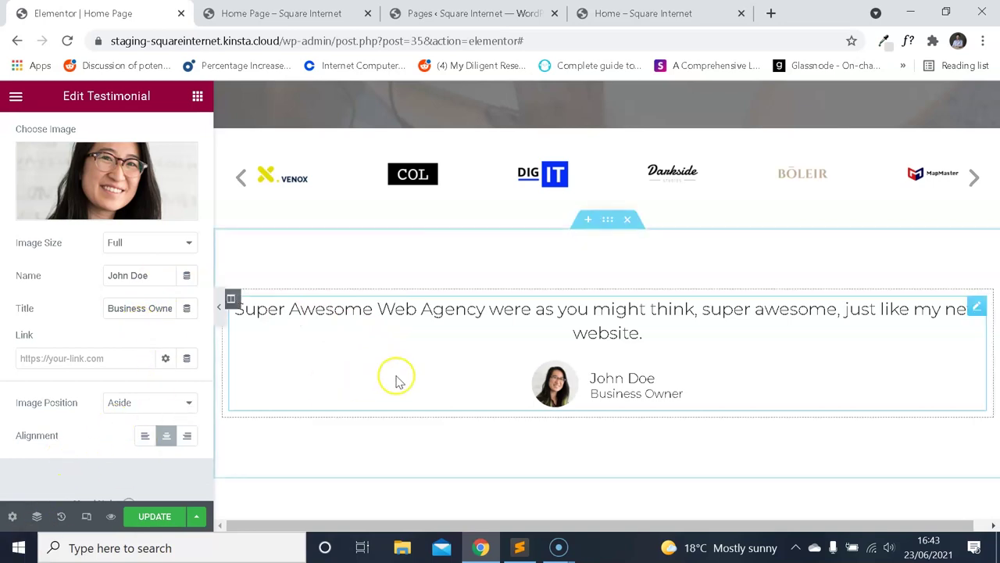
# Compare the testimonial in the editor against the live reference testimonial.
pyautogui.click(643, 13)
pyautogui.click(156, 13)
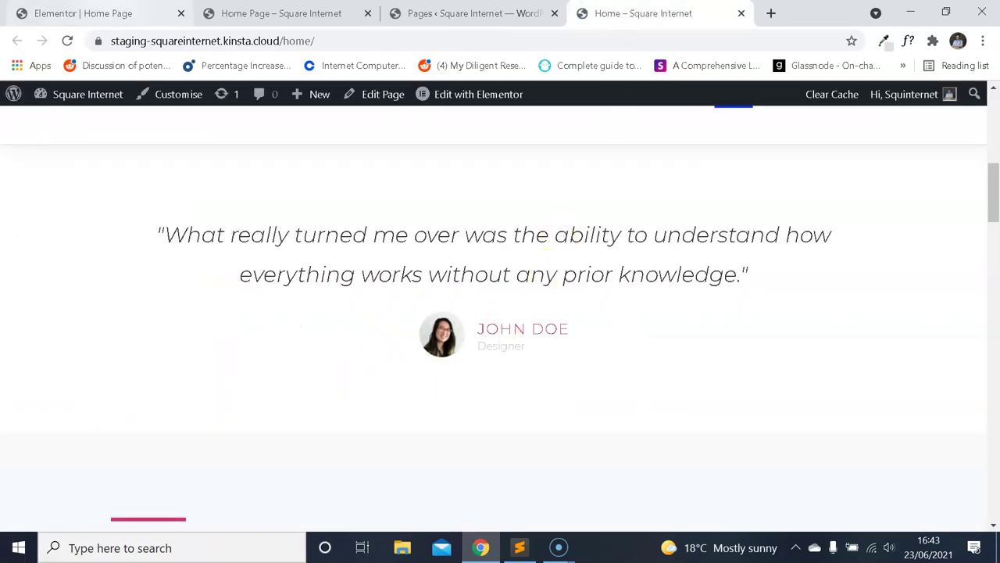
pyautogui.click(643, 14)
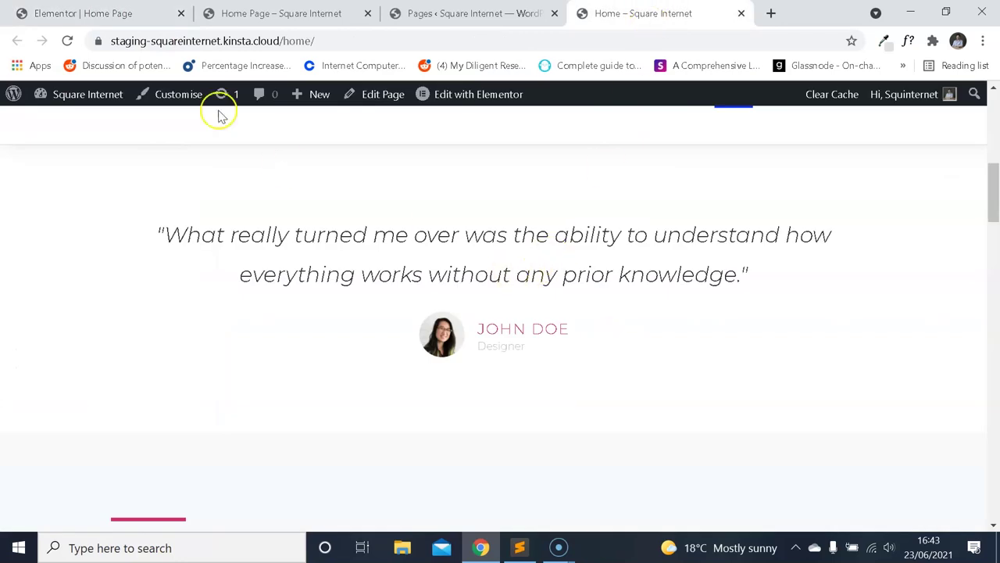
pyautogui.click(168, 14)
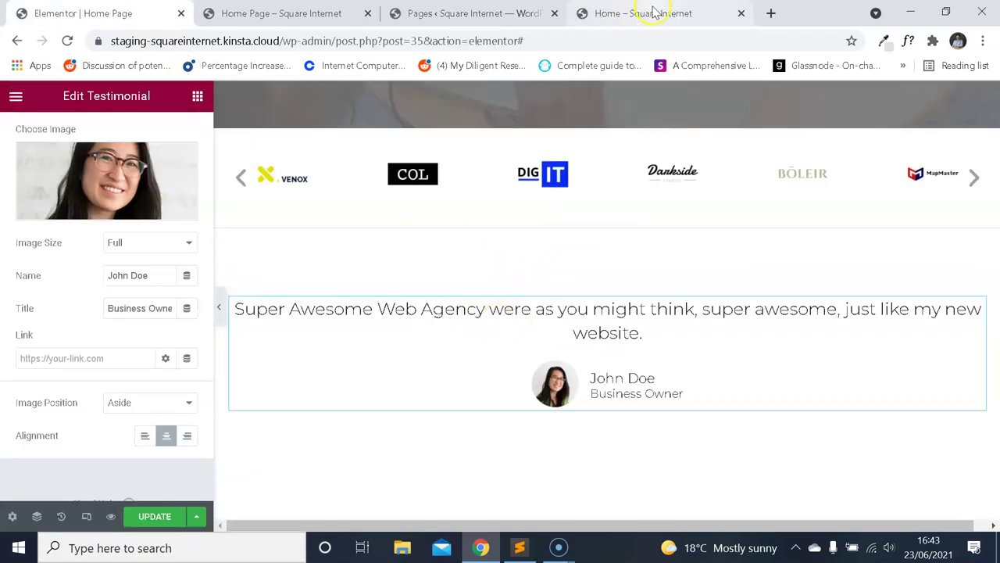
pyautogui.scroll(5, 44, 139)
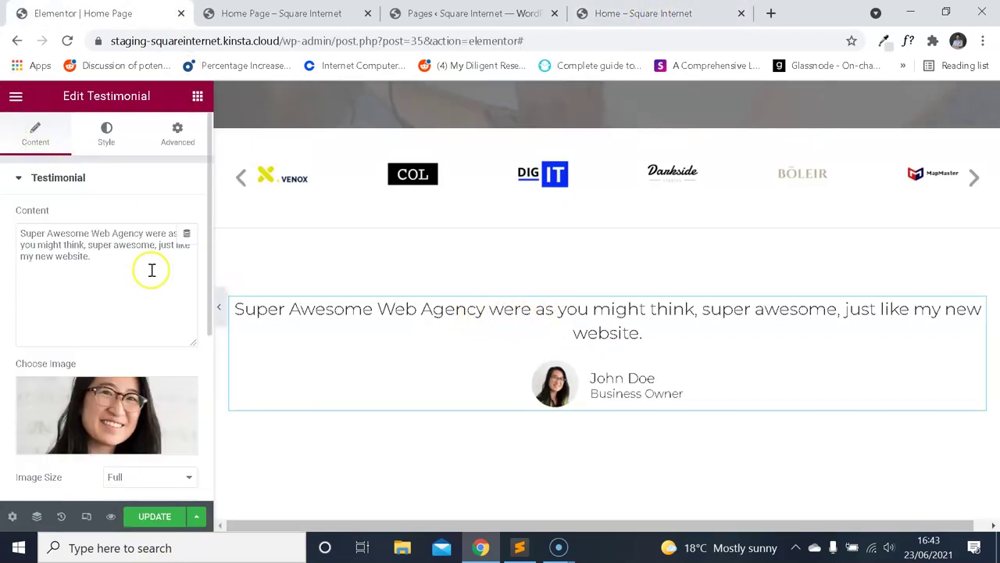
pyautogui.click(643, 13)
pyautogui.click(125, 13)
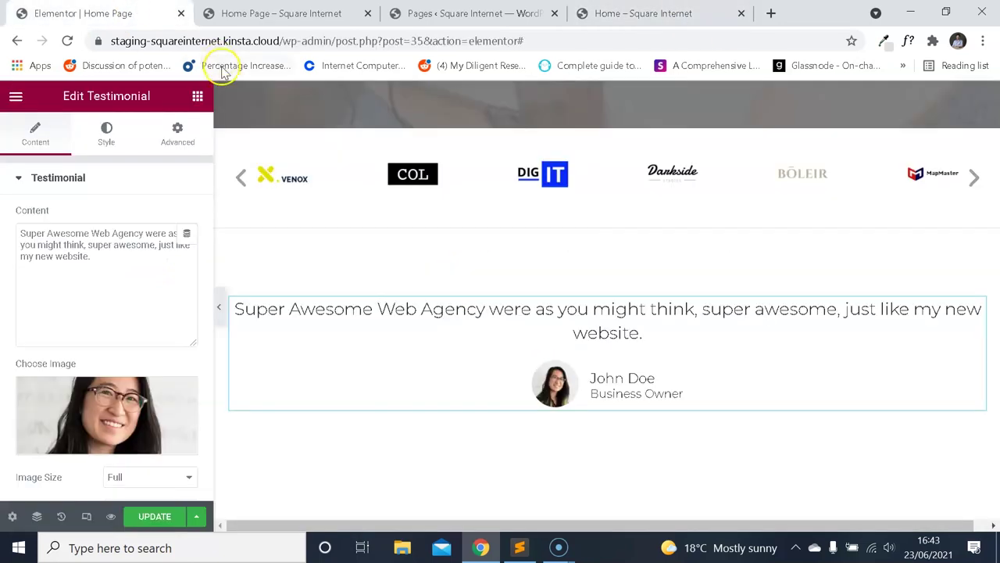
# Update the page and review the testimonial in the page preview.
pyautogui.click(281, 13)
pyautogui.click(67, 41)
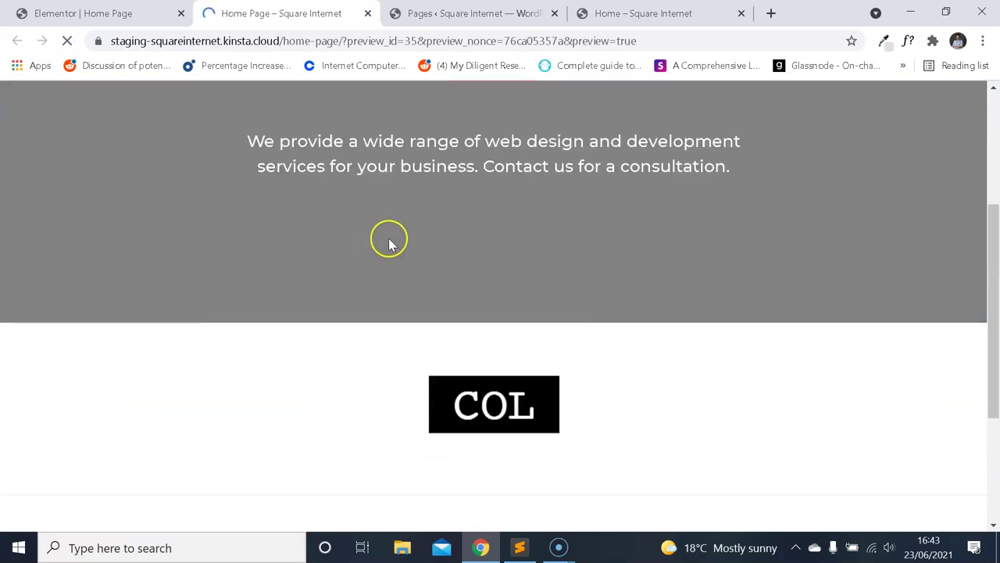
pyautogui.scroll(-2, 379, 235)
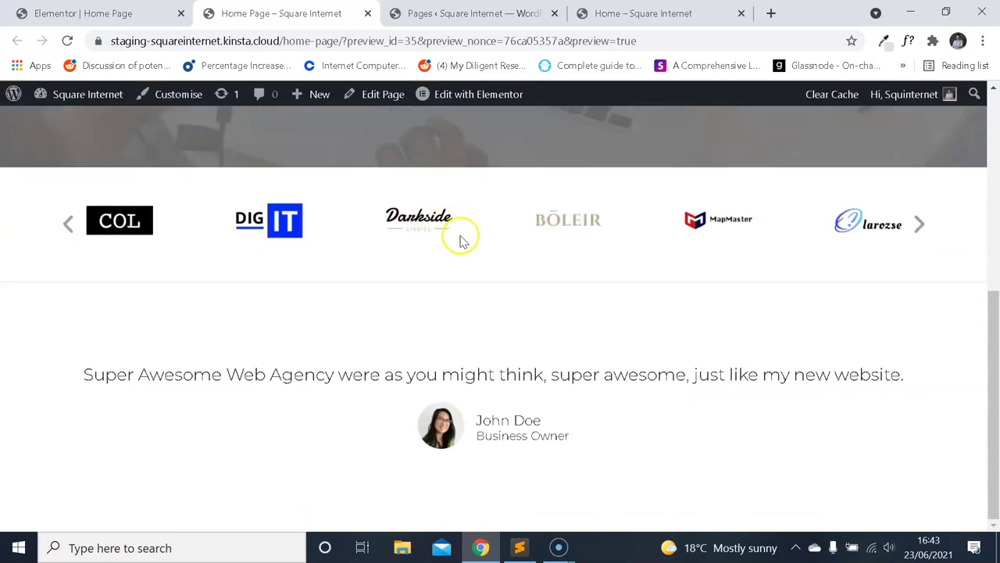
pyautogui.scroll(3, 476, 312)
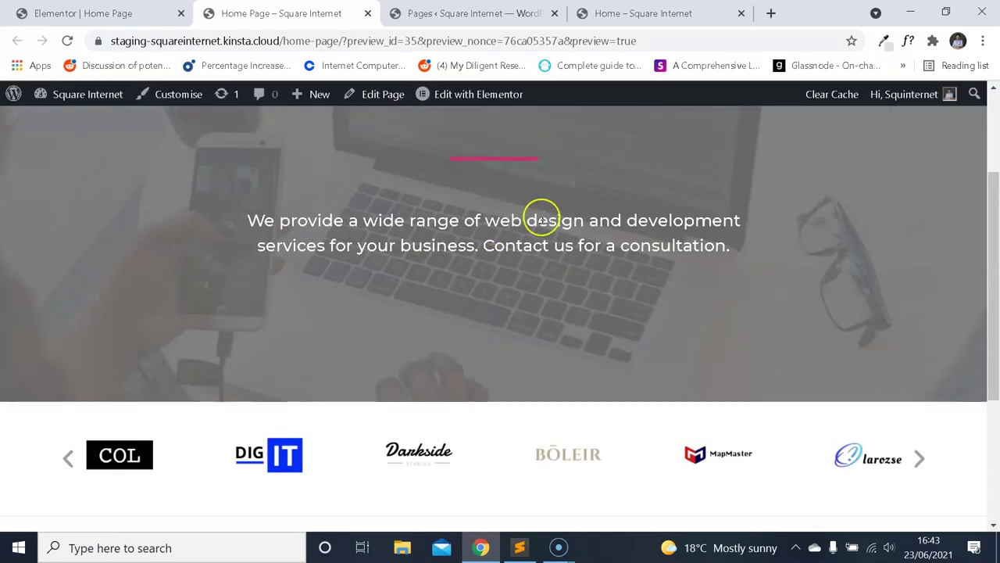
pyautogui.scroll(-3, 547, 223)
pyautogui.moveTo(552, 375); pyautogui.dragTo(540, 375)
# Insert a <br> line break after 'think,' in the quote and update the page.
pyautogui.click(83, 14)
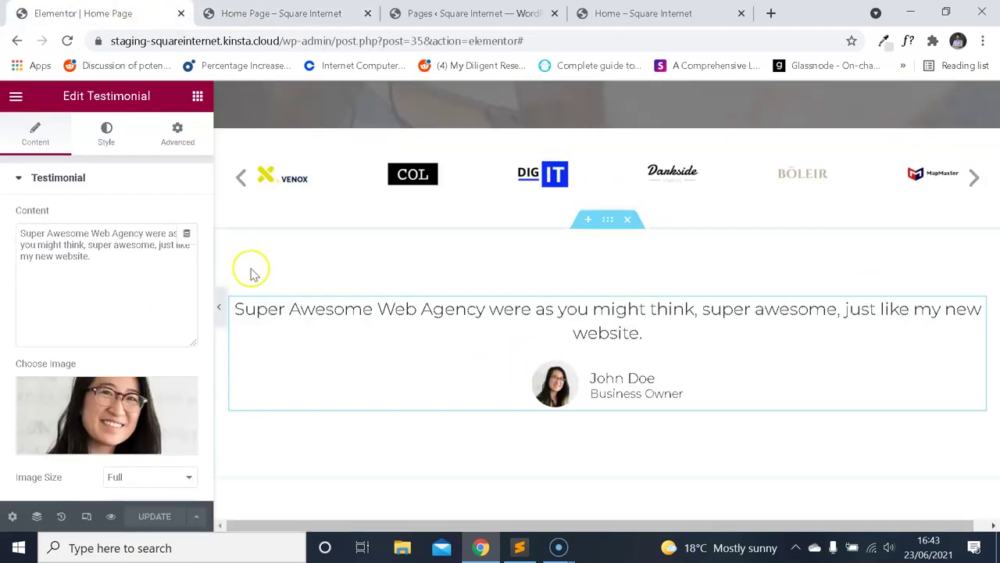
pyautogui.click(90, 242)
pyautogui.write('<br>')
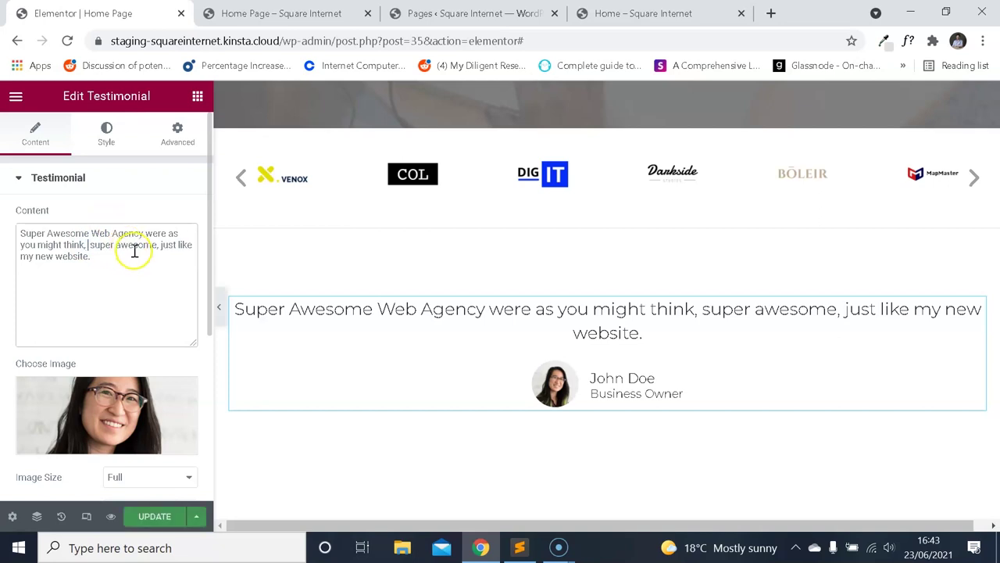
pyautogui.click(162, 515)
# Read the reference quote's font with WhatFont: Montserrat 300 italic, 27px, 51px line height, #333333.
pyautogui.click(328, 16)
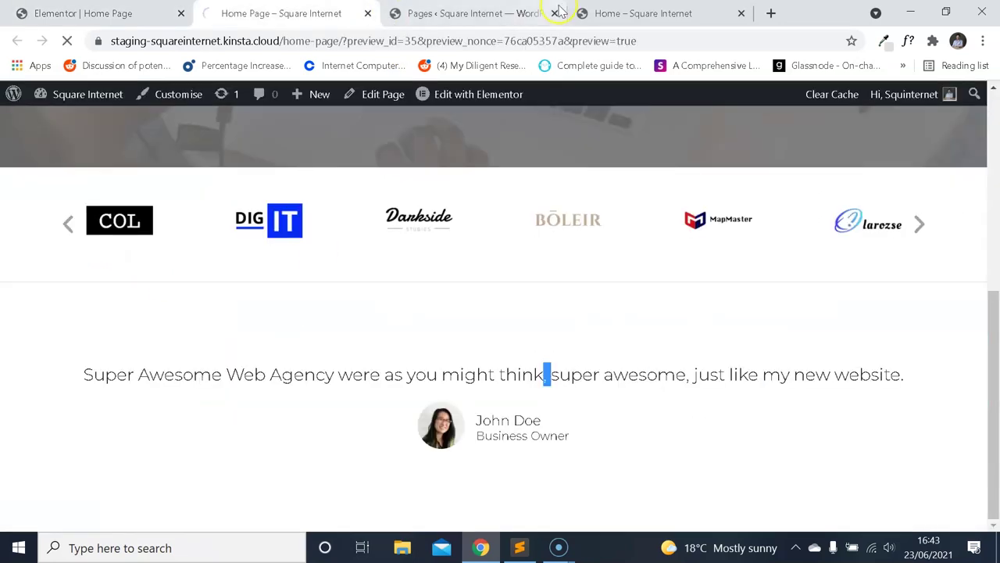
pyautogui.click(578, 12)
pyautogui.click(906, 41)
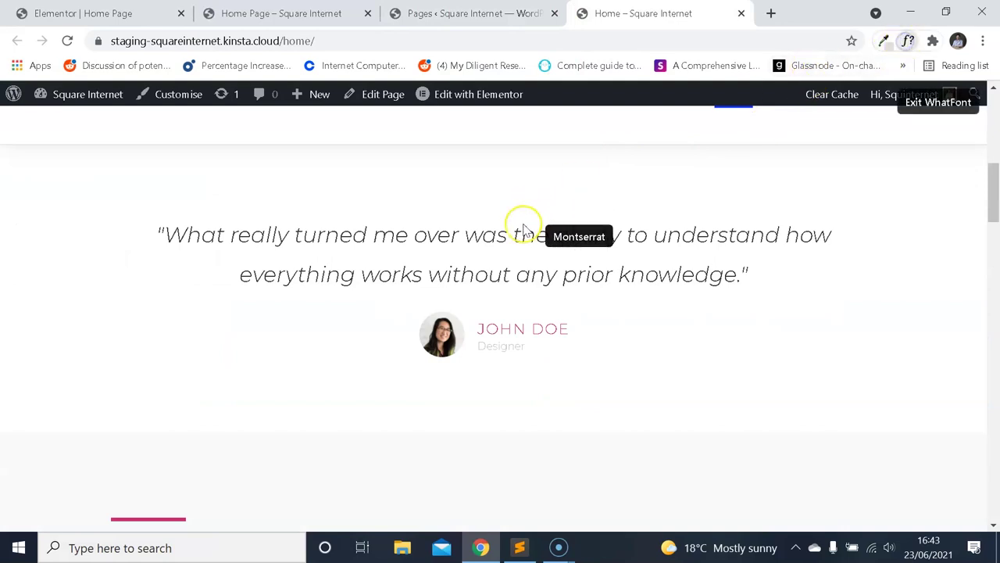
pyautogui.click(510, 232)
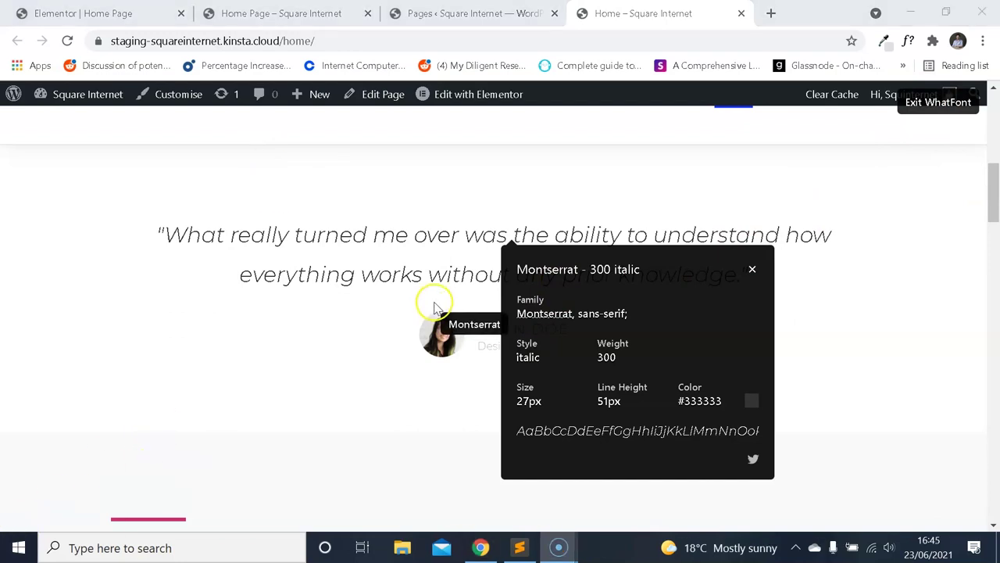
# Set the testimonial quote's typography font size to 27.
pyautogui.click(156, 13)
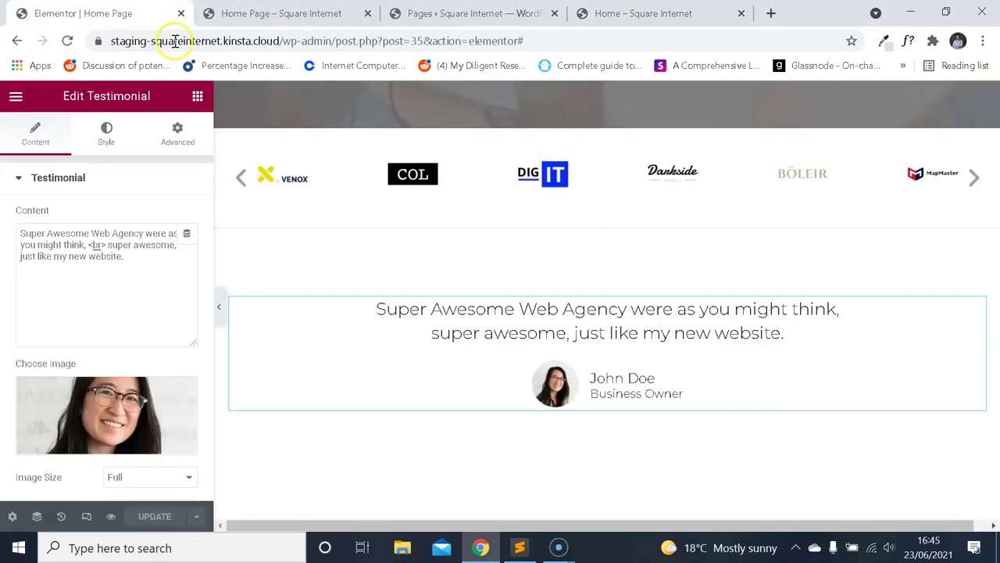
pyautogui.click(623, 13)
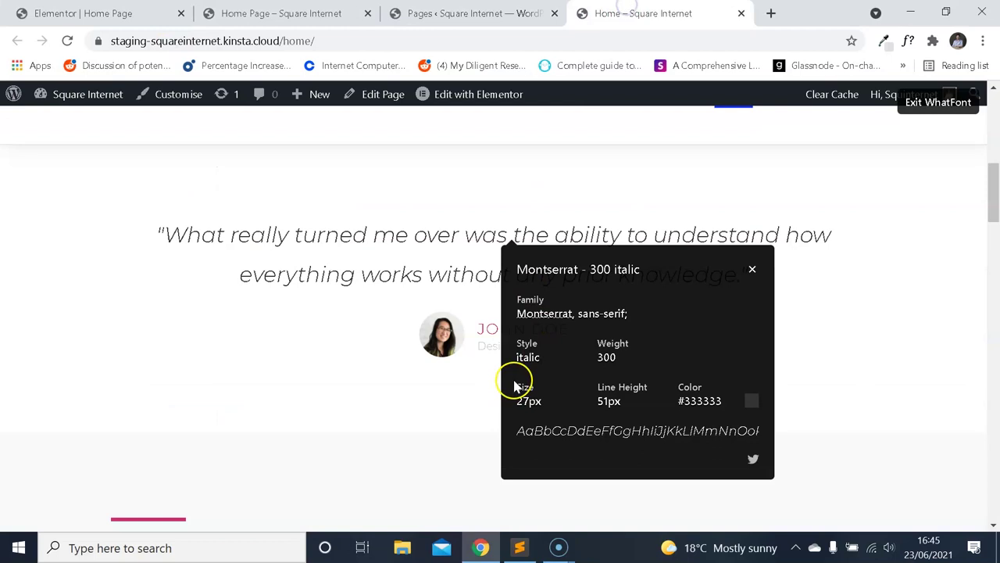
pyautogui.click(83, 13)
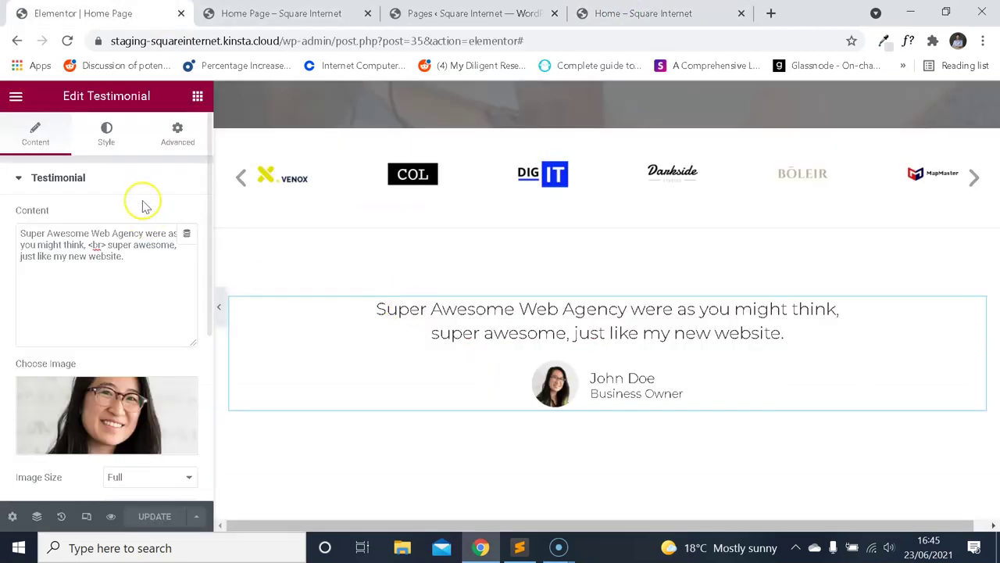
pyautogui.click(105, 133)
pyautogui.click(187, 248)
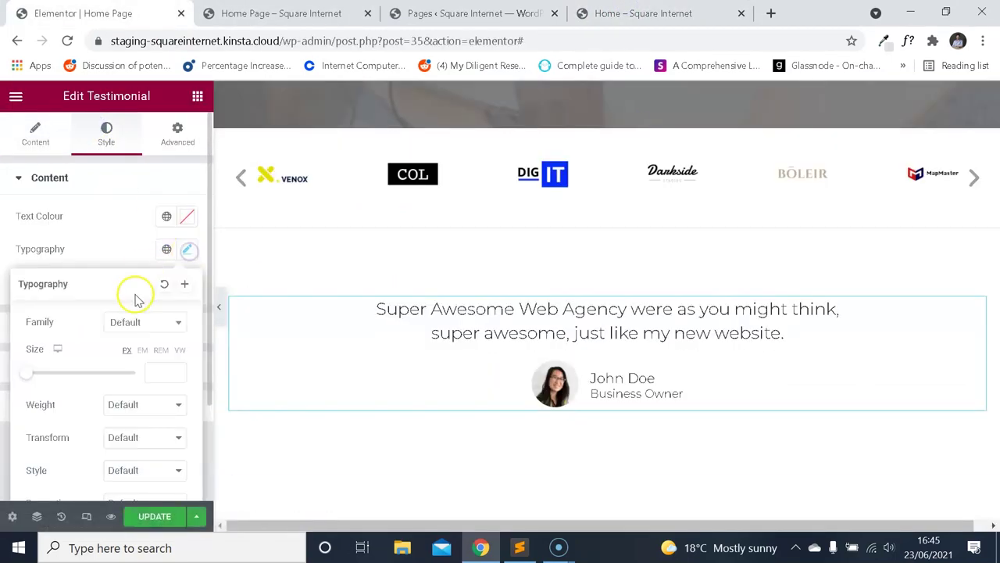
pyautogui.scroll(-2, 134, 294)
pyautogui.click(161, 252)
pyautogui.write('27')
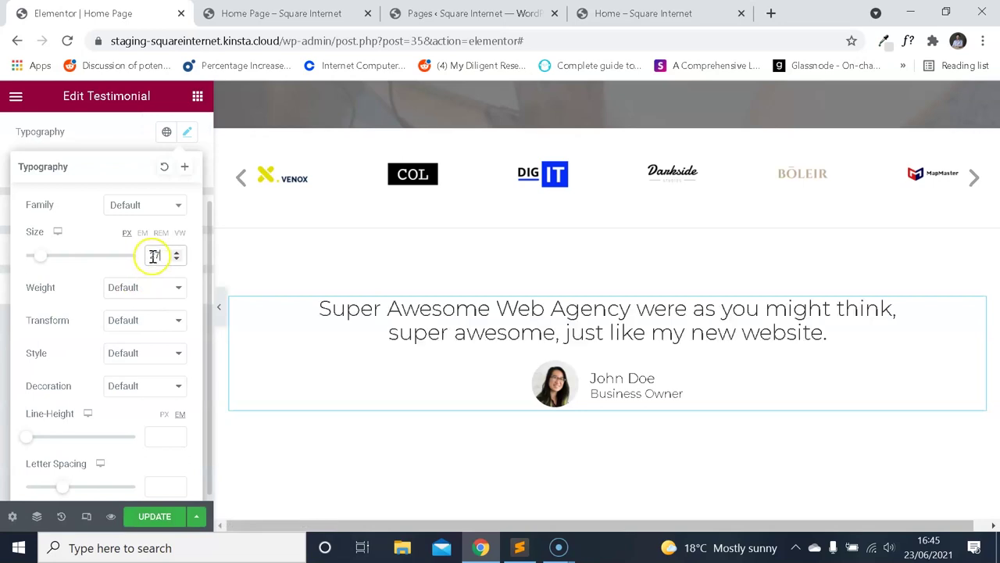
# Set the quote's font weight to 300 and line height to 51 px.
pyautogui.click(641, 14)
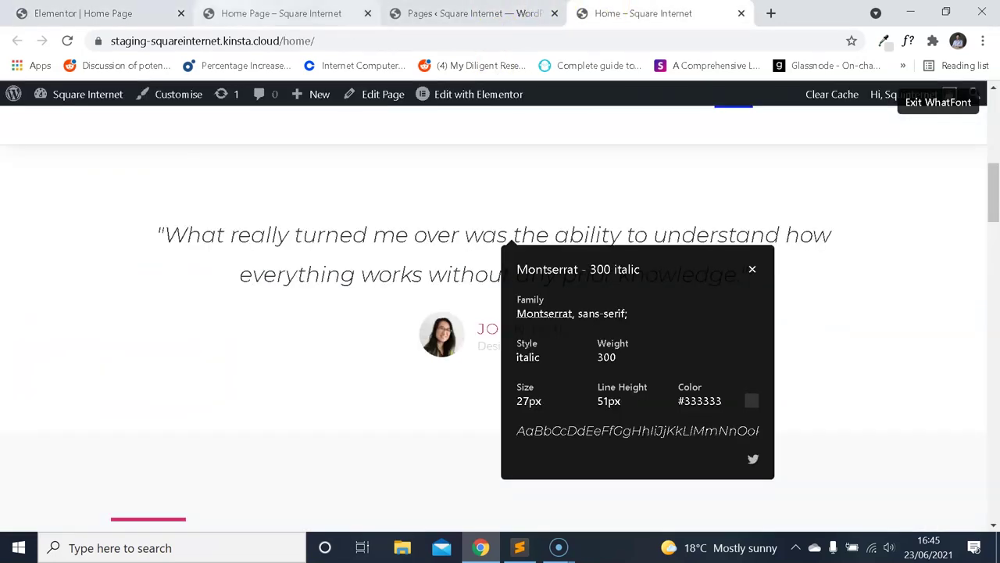
pyautogui.click(83, 13)
pyautogui.click(153, 287)
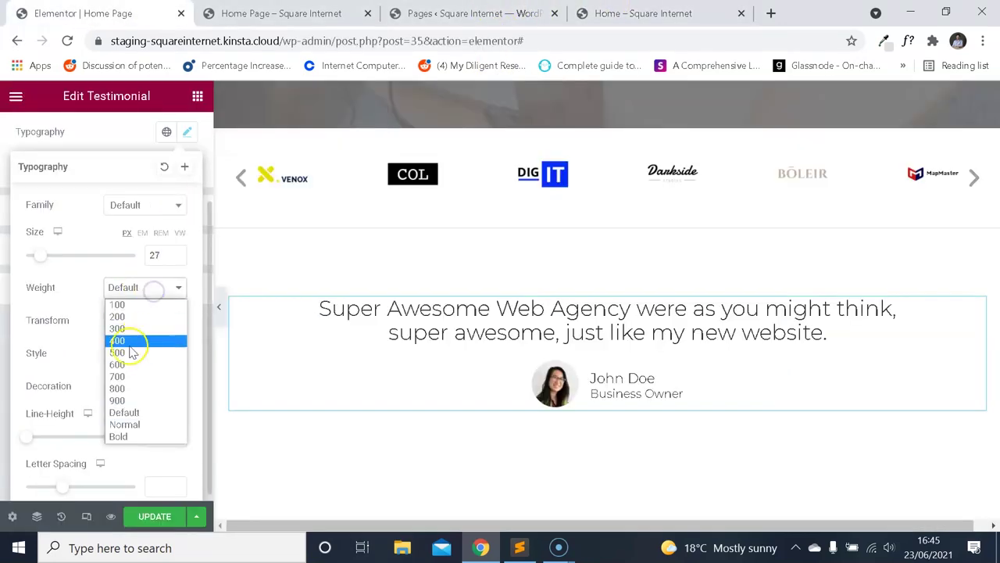
pyautogui.click(117, 328)
pyautogui.click(165, 420)
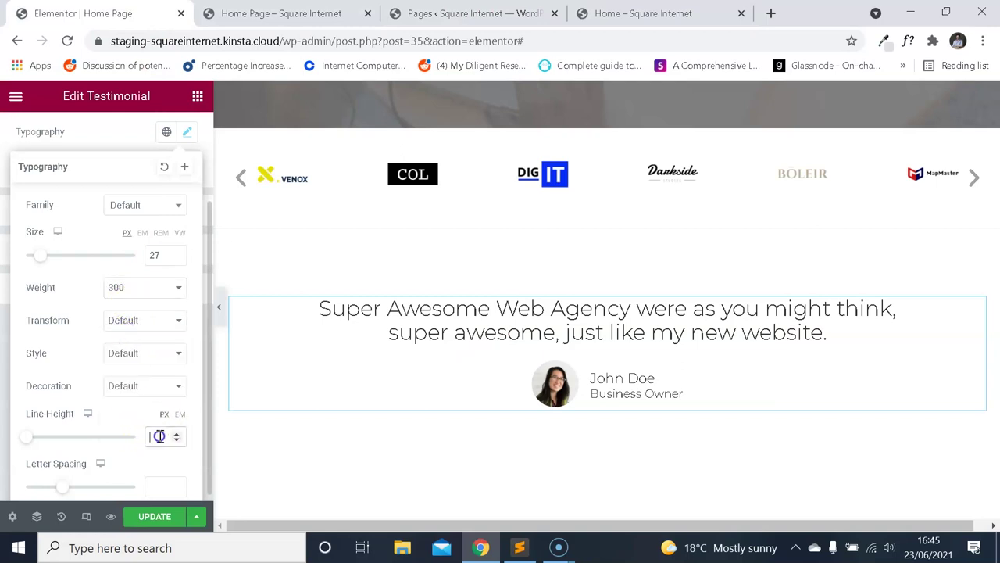
pyautogui.write('51')
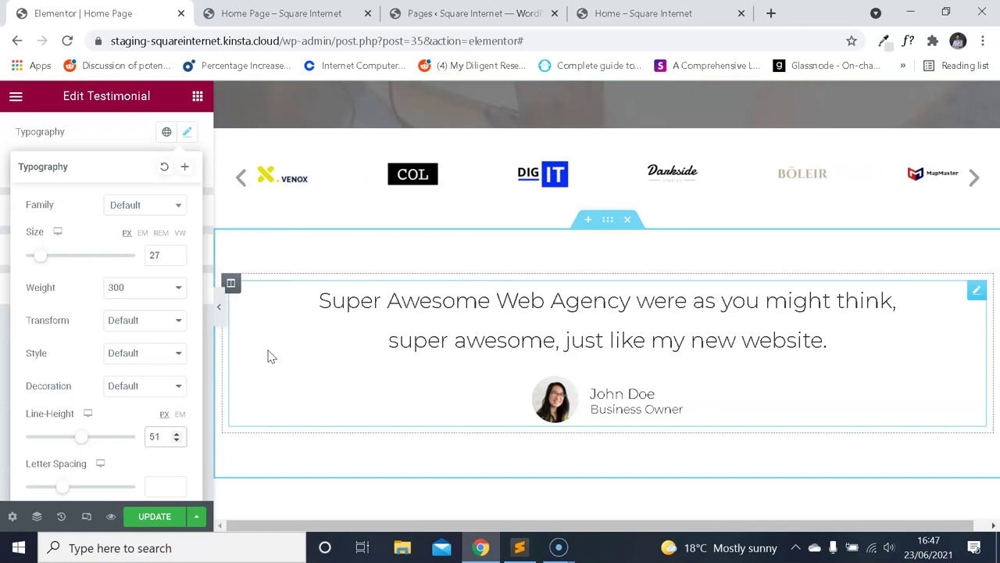
# Confirm the 51 px line height and set the quote's typography style to Italic.
pyautogui.click(428, 329)
pyautogui.click(637, 11)
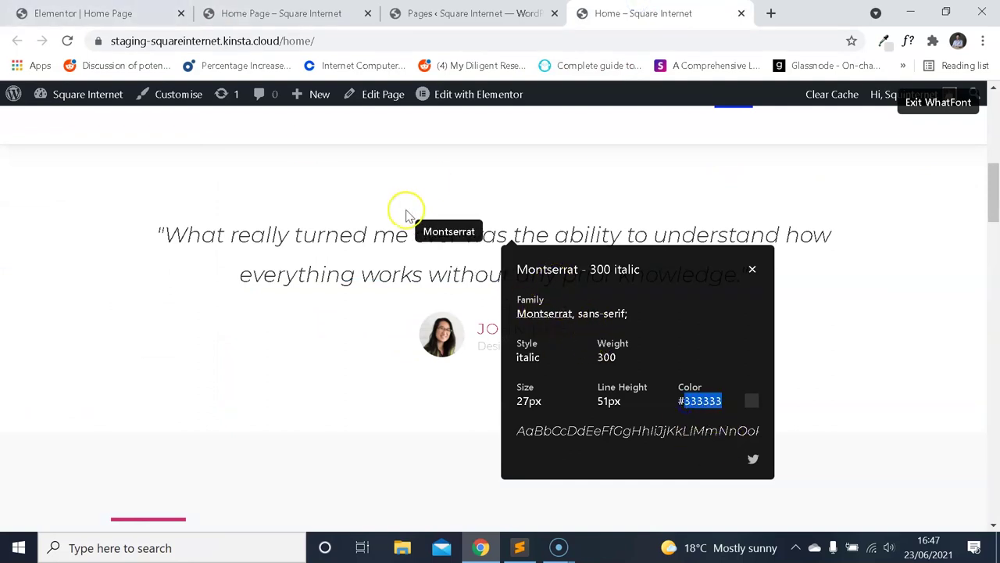
pyautogui.click(83, 13)
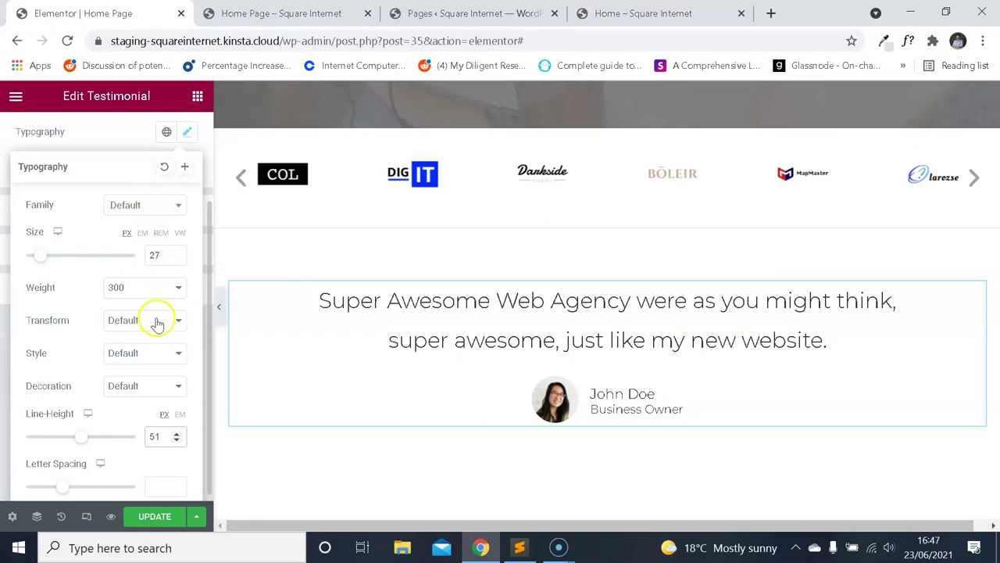
pyautogui.click(160, 356)
pyautogui.click(137, 392)
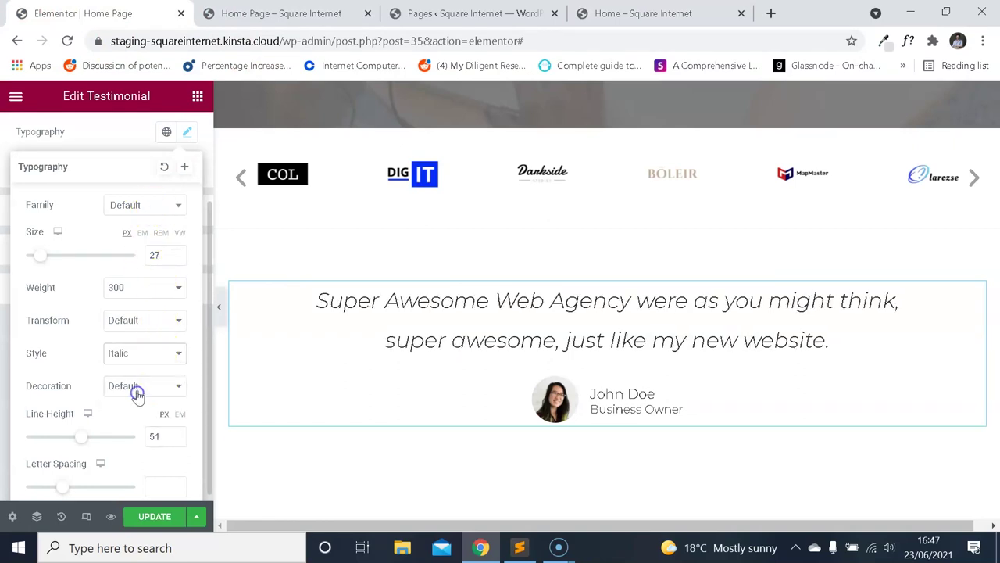
pyautogui.click(187, 131)
# Set the quote's text colour to #333333 and compare with the reference.
pyautogui.click(188, 215)
pyautogui.write('333333')
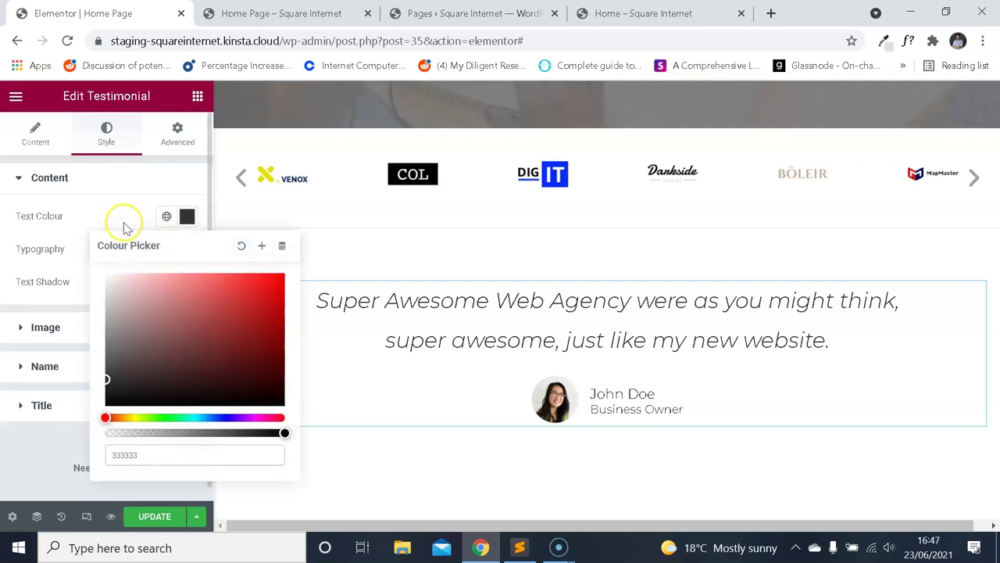
pyautogui.click(124, 223)
pyautogui.click(648, 13)
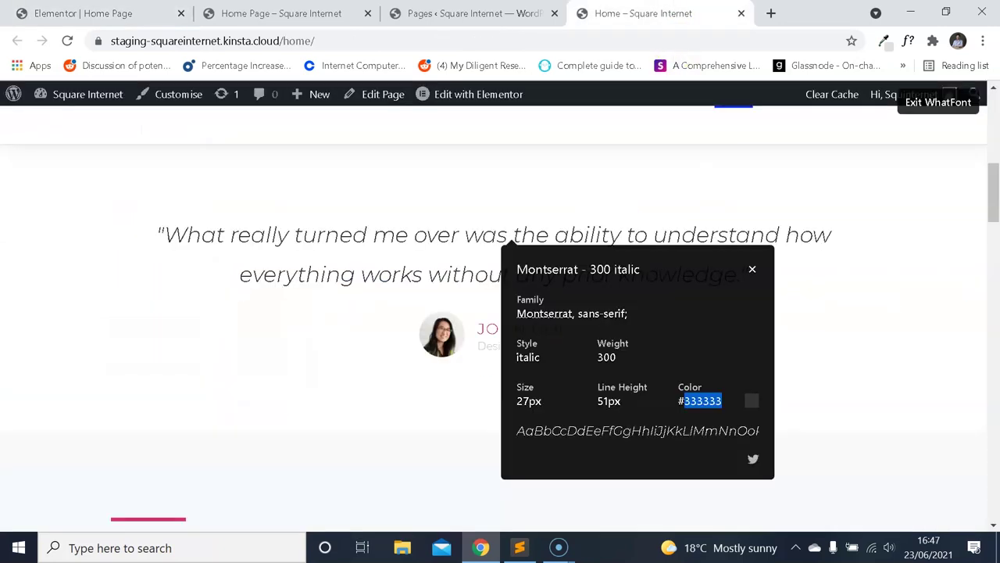
pyautogui.click(753, 269)
pyautogui.click(148, 14)
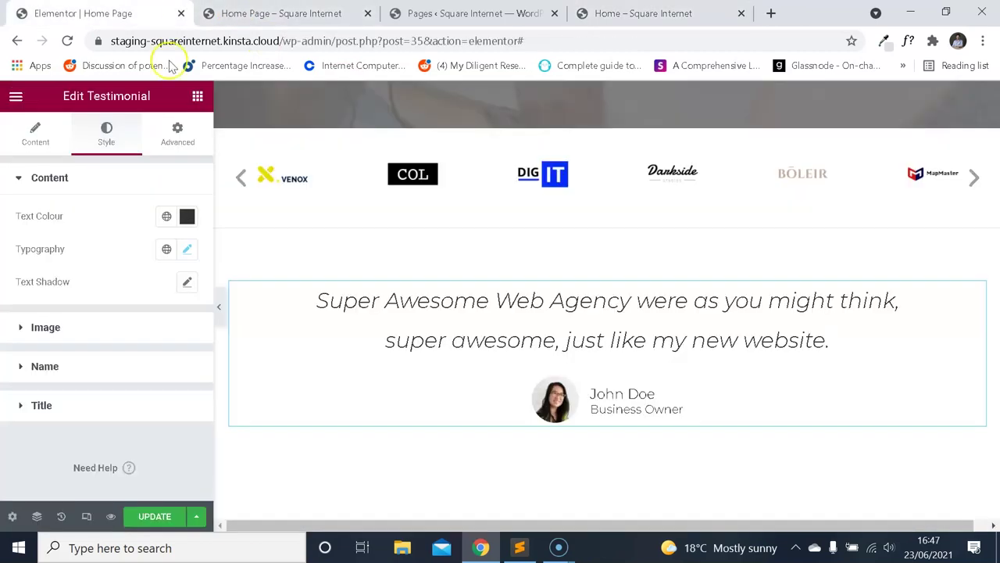
# Add an opening quotation mark at the start of the quote's Content text.
pyautogui.click(35, 133)
pyautogui.click(21, 232)
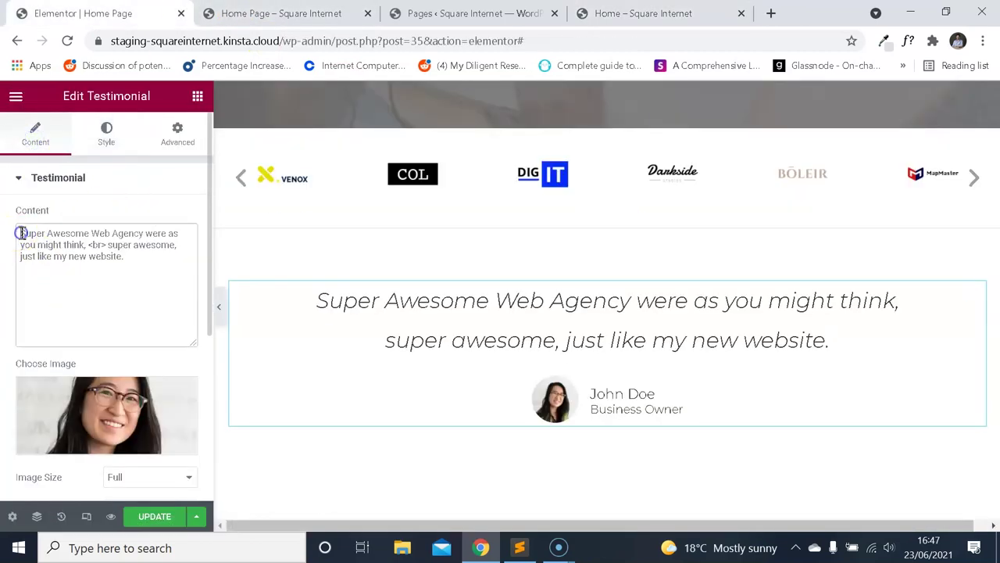
pyautogui.write('"')
pyautogui.click(134, 257)
# Close the quote with a final quotation mark and look over the live reference testimonial.
pyautogui.write('"')
pyautogui.click(616, 14)
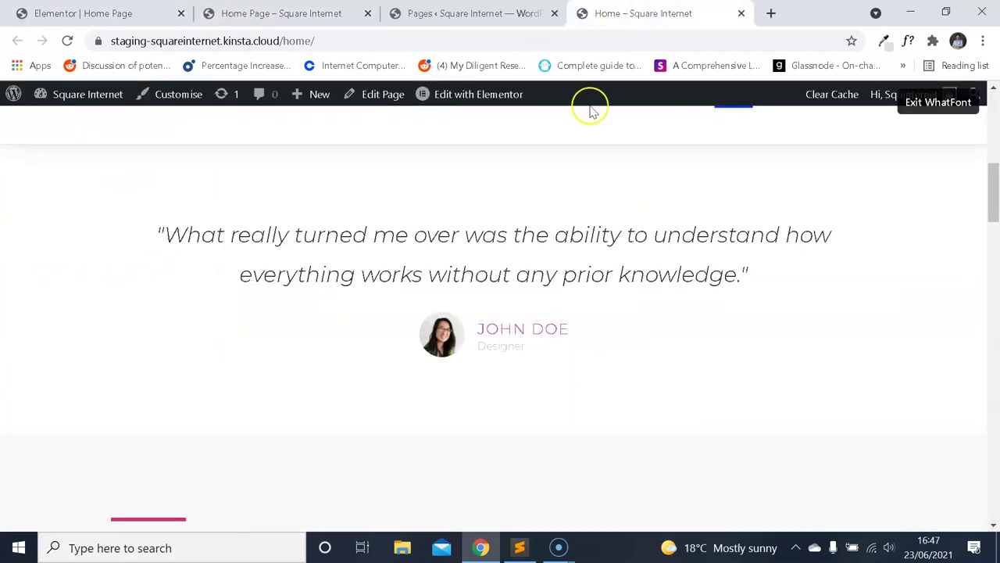
pyautogui.click(939, 102)
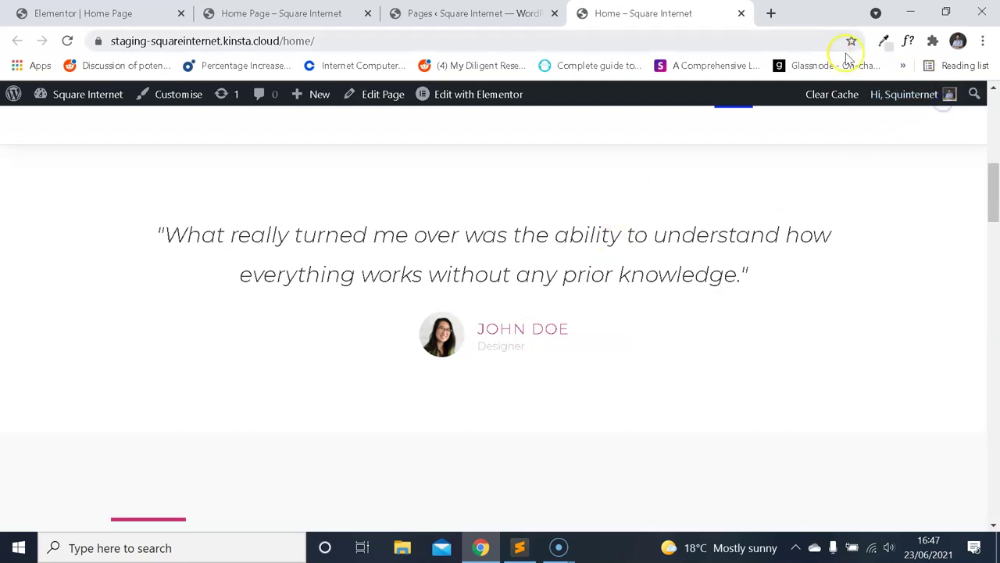
pyautogui.scroll(-9, 555, 312)
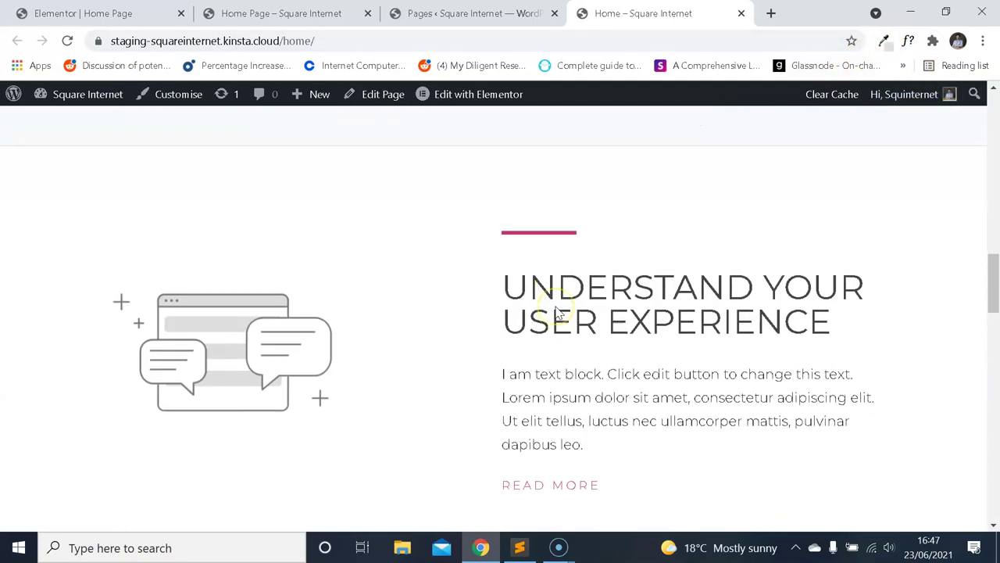
pyautogui.scroll(7, 556, 311)
pyautogui.moveTo(570, 173); pyautogui.dragTo(440, 173)
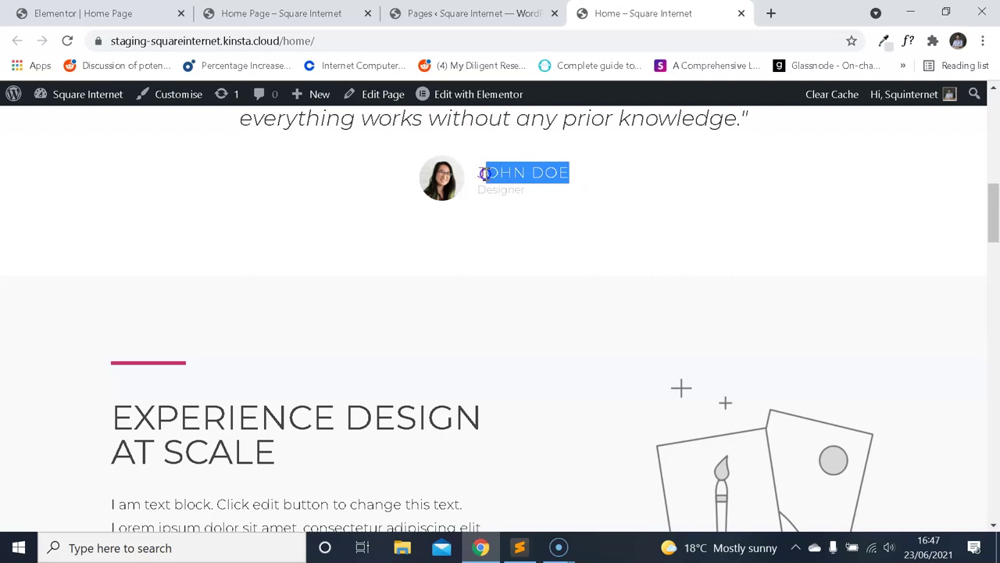
pyautogui.scroll(-3, 431, 245)
pyautogui.scroll(6, 431, 268)
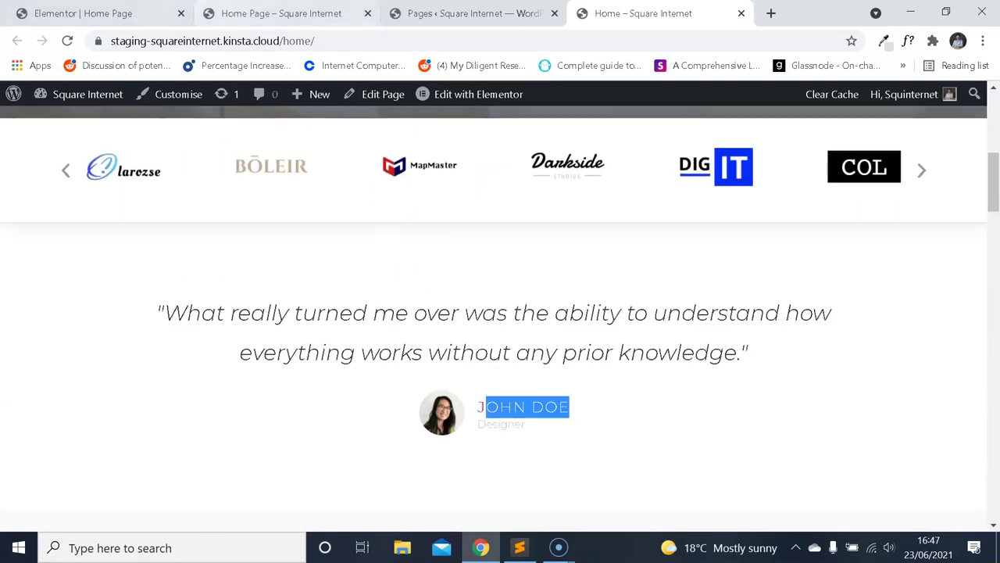
# Expand the testimonial's Title and Name style sections in the editor.
pyautogui.click(102, 13)
pyautogui.scroll(-3, 125, 235)
pyautogui.scroll(3, 132, 258)
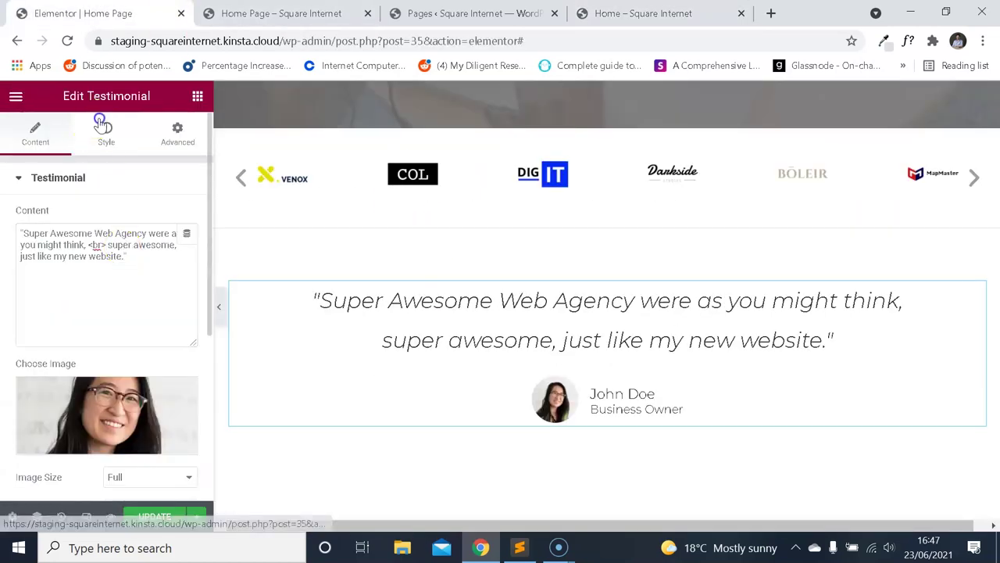
pyautogui.click(104, 129)
pyautogui.click(88, 408)
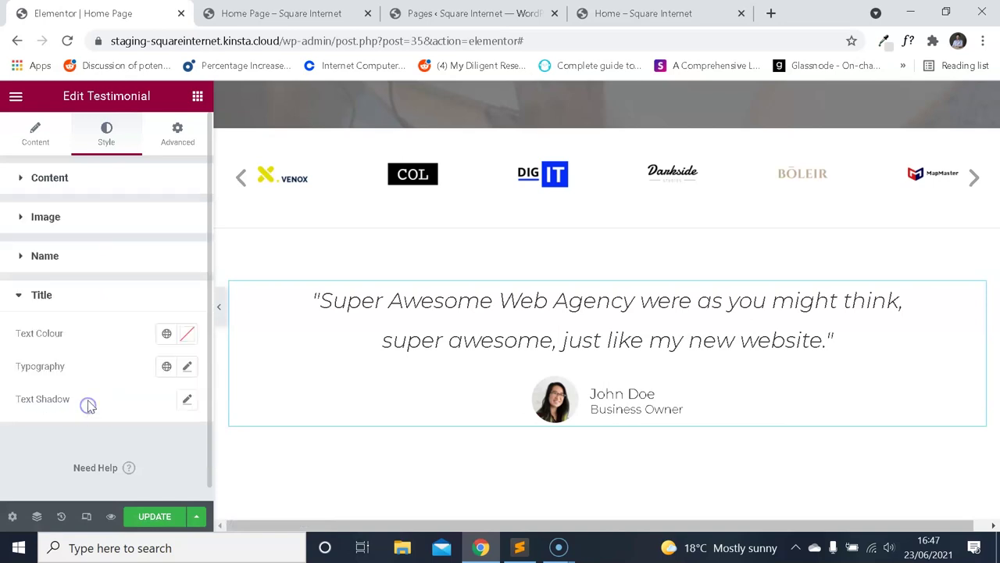
pyautogui.click(63, 246)
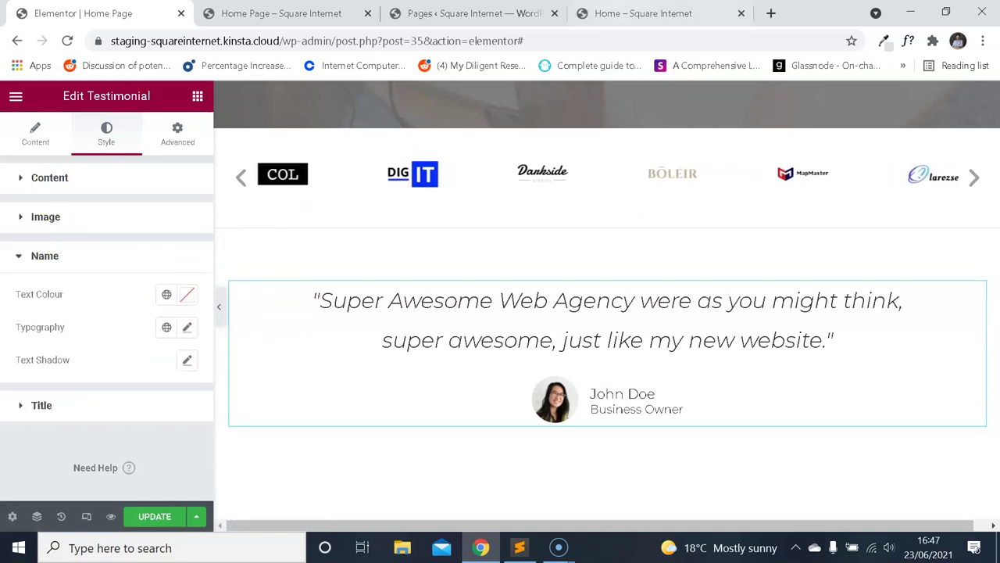
# Inspect the reference JOHN DOE name with WhatFont: Montserrat 300, 19px, 29px line height, #cc2e72.
pyautogui.click(643, 13)
pyautogui.click(530, 430)
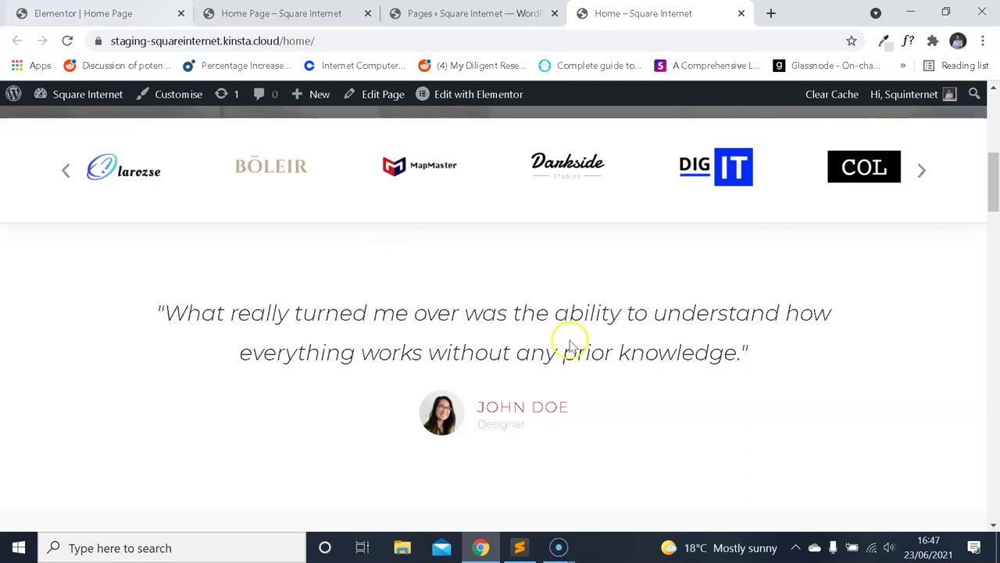
pyautogui.click(908, 41)
pyautogui.click(536, 410)
pyautogui.scroll(-1, 612, 436)
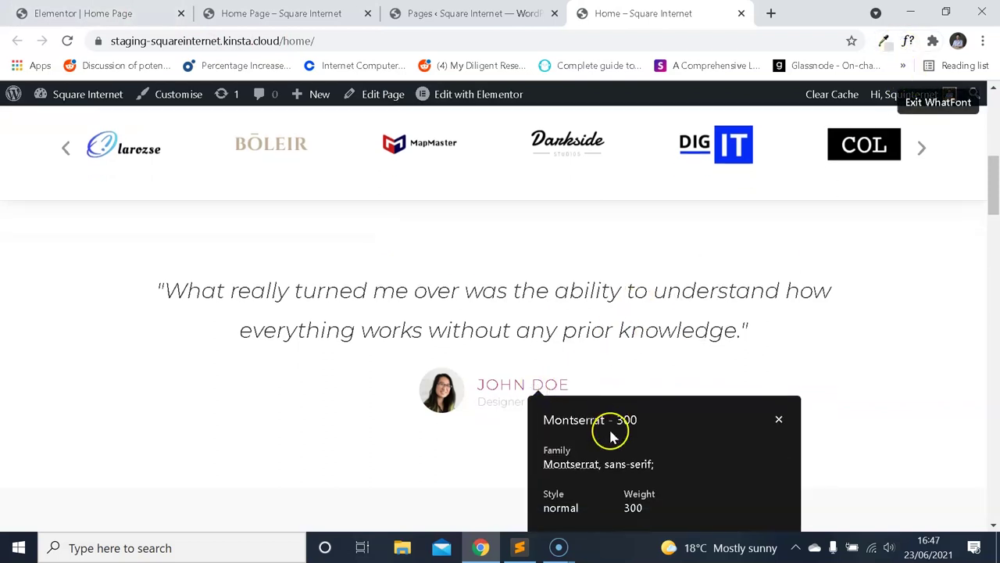
pyautogui.scroll(-2, 611, 436)
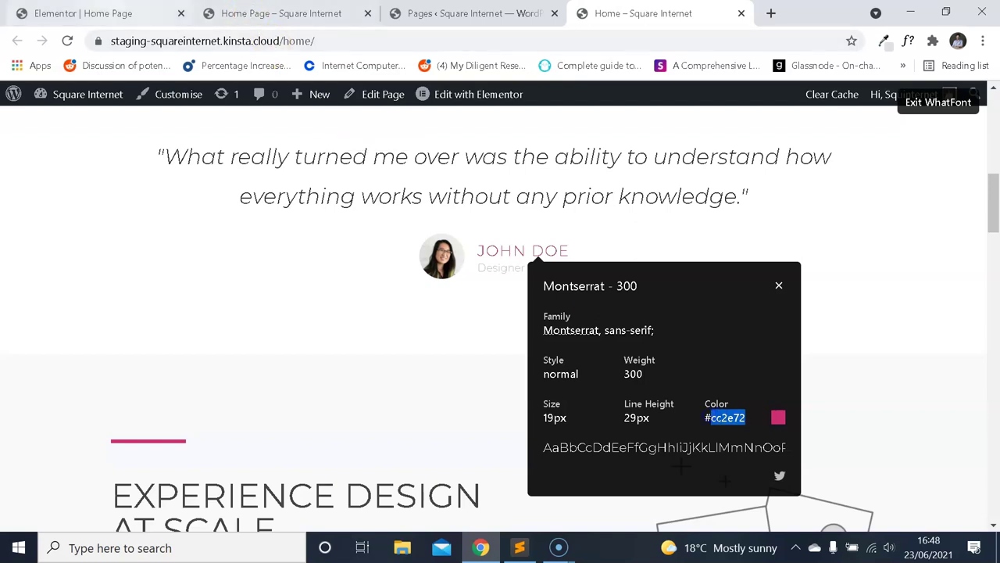
# Give the reviewer name typography a 19 px size and 300 weight.
pyautogui.click(94, 13)
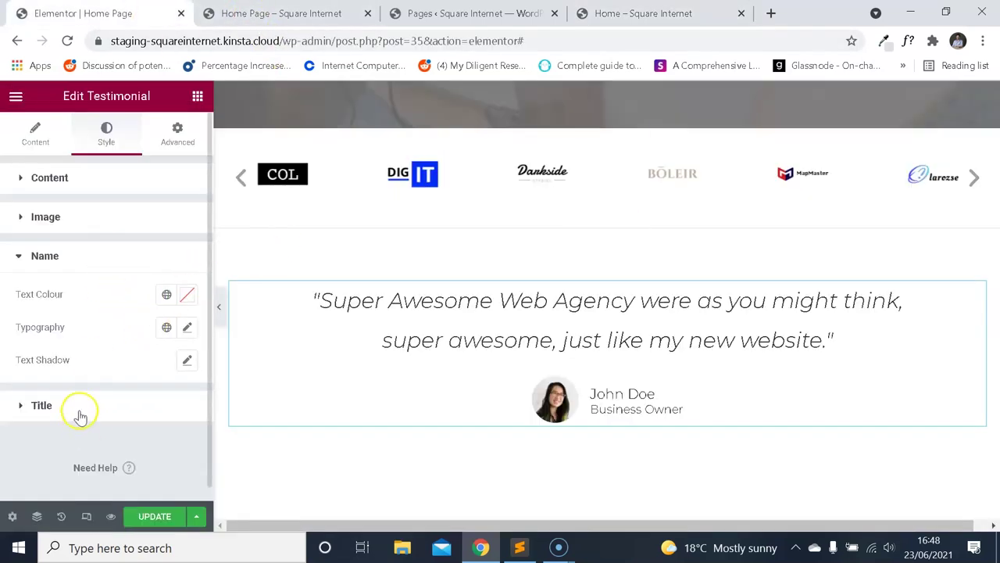
pyautogui.click(187, 327)
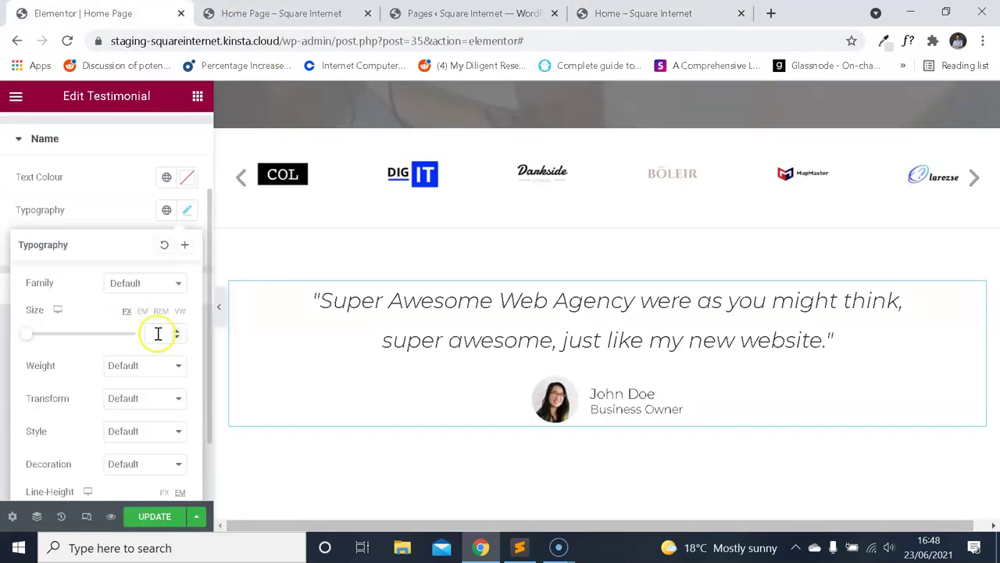
pyautogui.write('19')
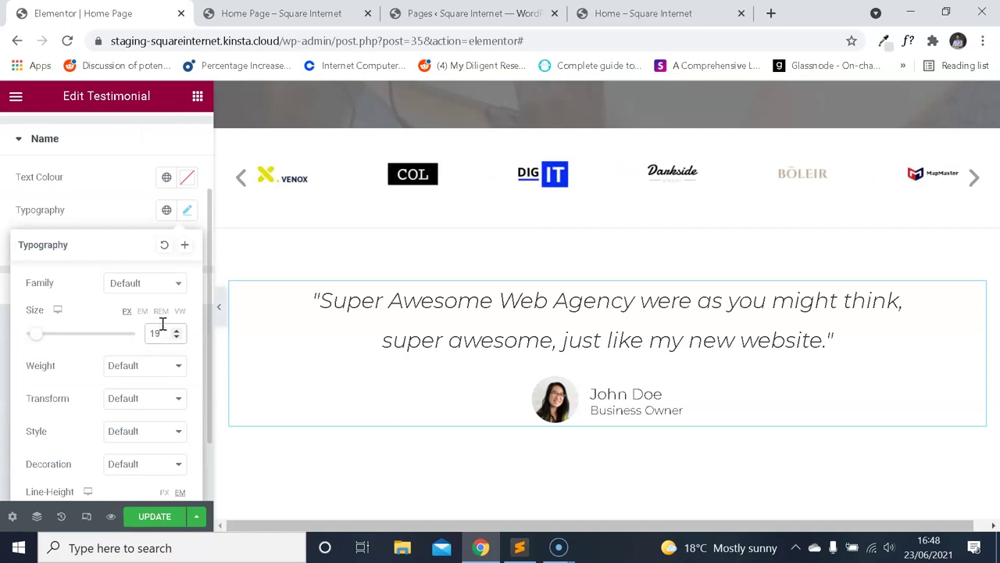
pyautogui.click(161, 364)
pyautogui.click(136, 405)
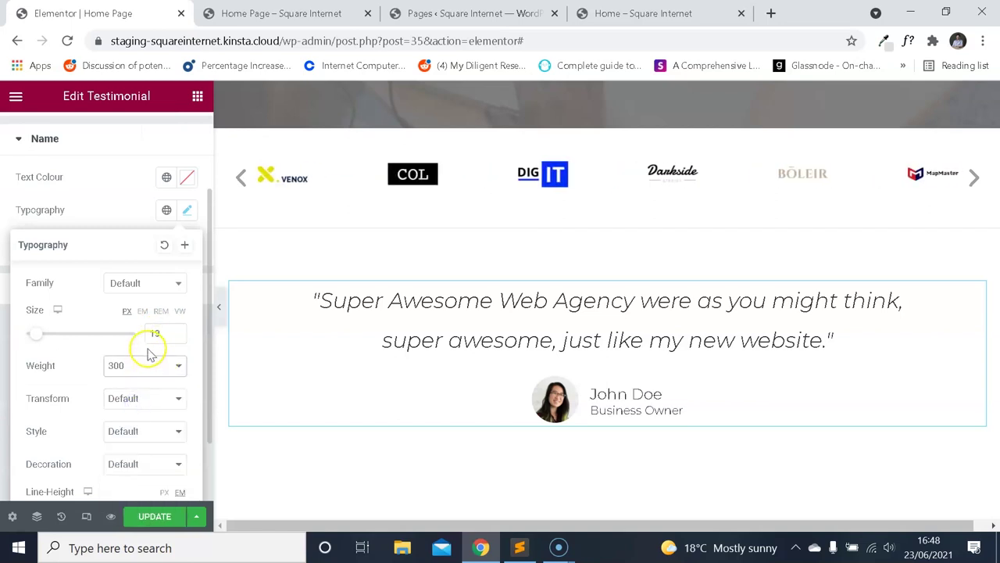
pyautogui.scroll(-1, 159, 337)
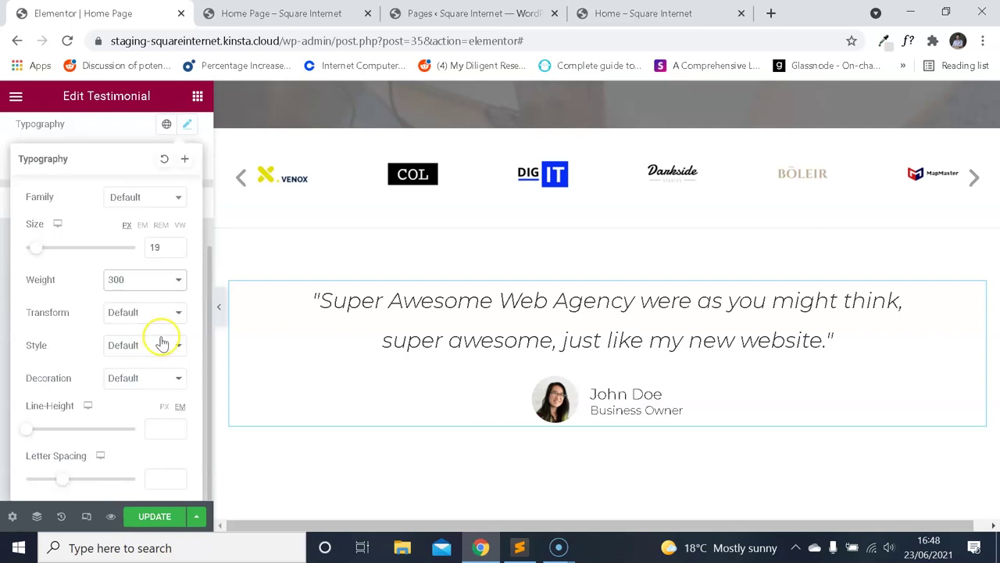
pyautogui.scroll(2, 165, 255)
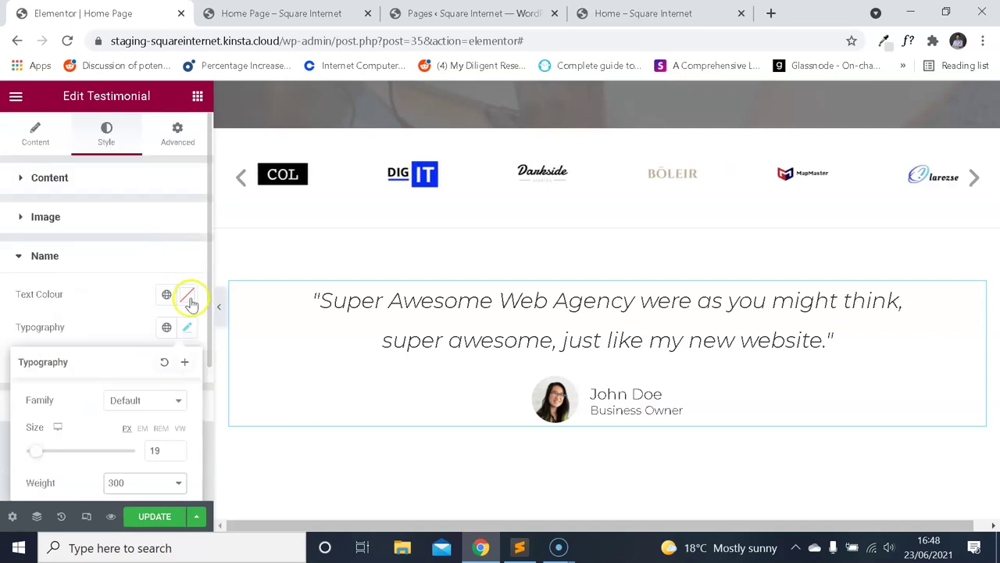
# Paste the pink #cc2e72 as the reviewer name's text colour.
pyautogui.click(190, 301)
pyautogui.hotkey('ctrl', 'v')
pyautogui.click(125, 277)
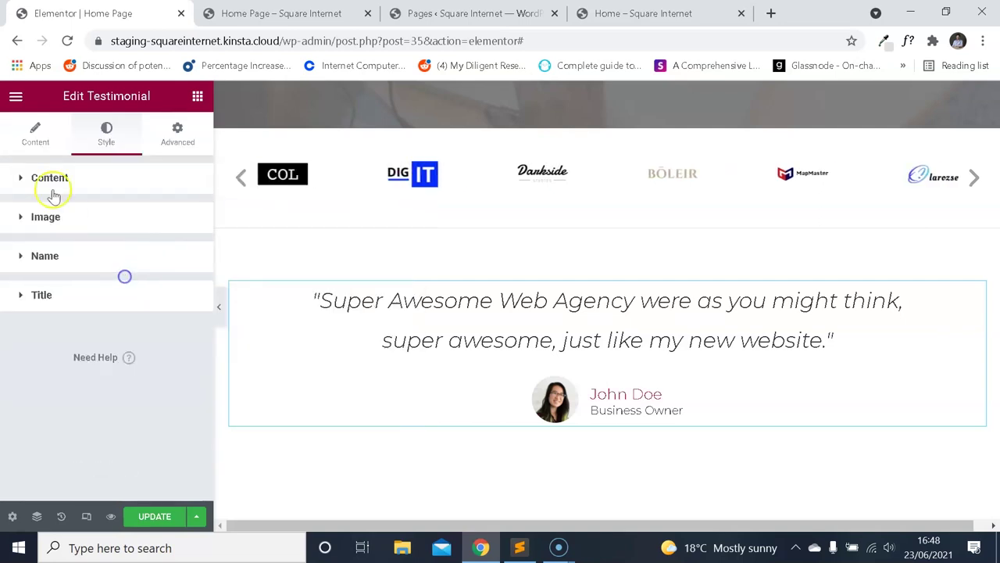
# Check the Site Settings body typography: Montserrat, 17 px, weight 300.
pyautogui.click(16, 95)
pyautogui.click(15, 95)
pyautogui.click(23, 100)
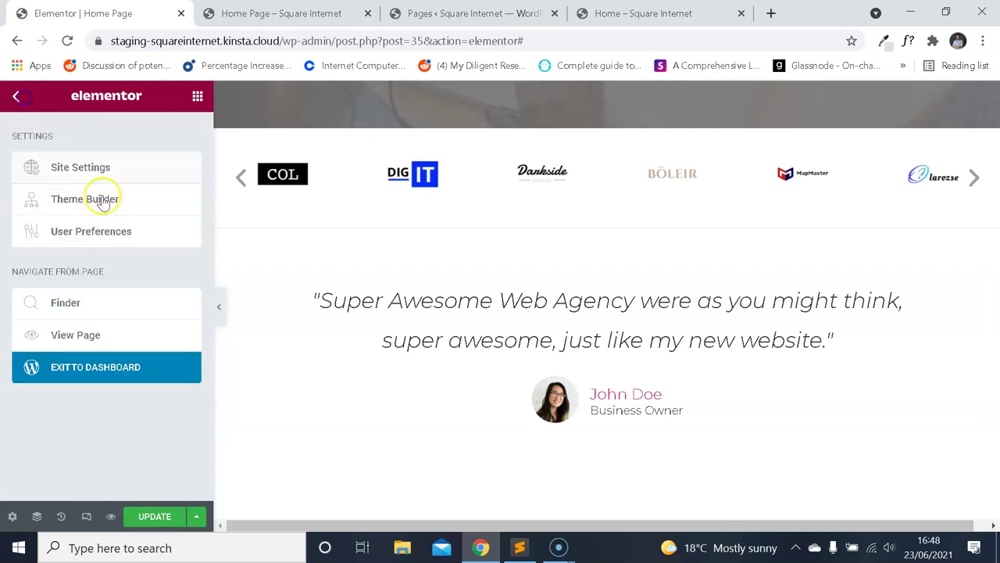
pyautogui.click(101, 200)
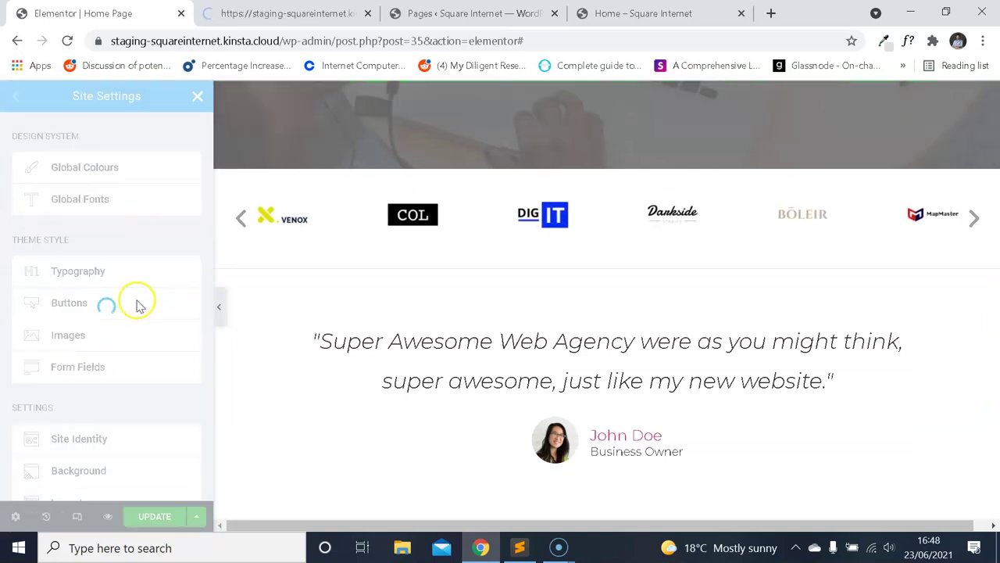
pyautogui.click(123, 280)
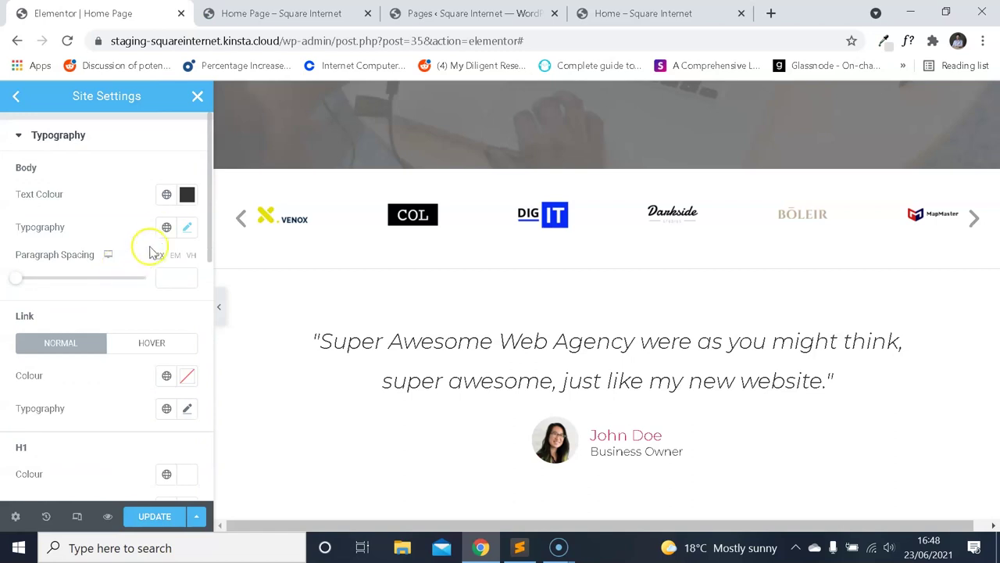
pyautogui.click(188, 230)
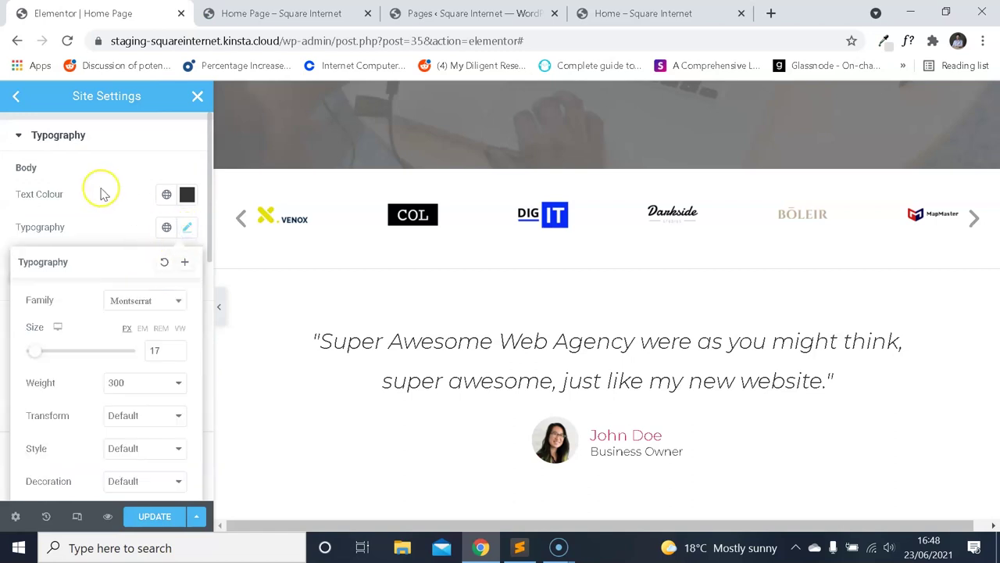
pyautogui.click(15, 96)
# Update the page and close Site Settings.
pyautogui.click(154, 516)
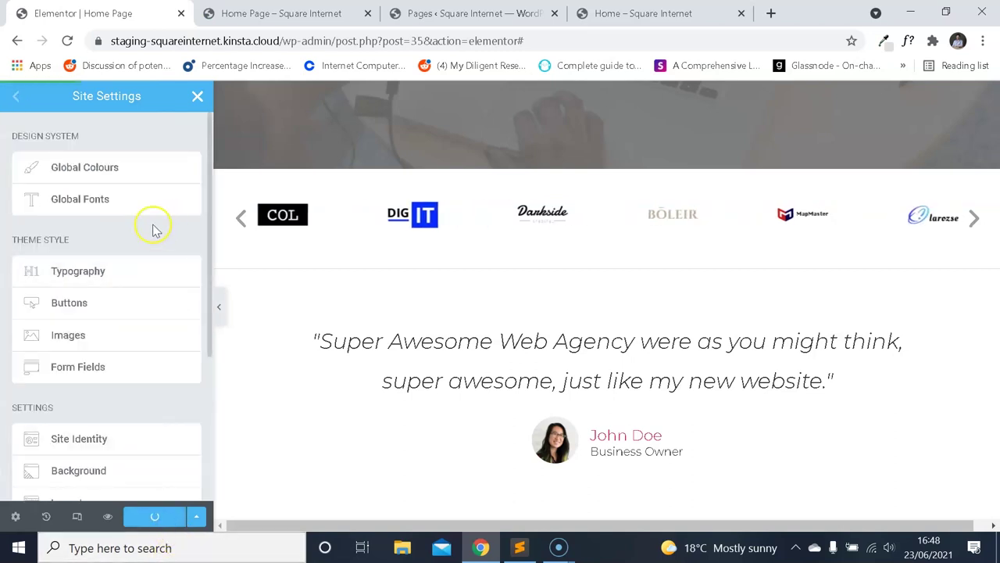
pyautogui.click(195, 95)
pyautogui.click(284, 270)
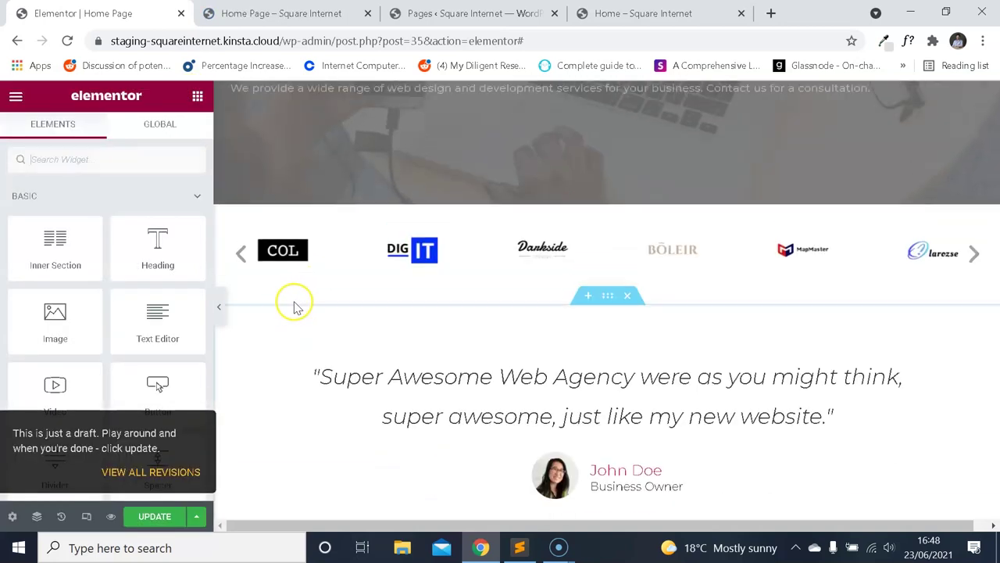
# Scroll down to the testimonial and select it for editing.
pyautogui.scroll(-3, 452, 303)
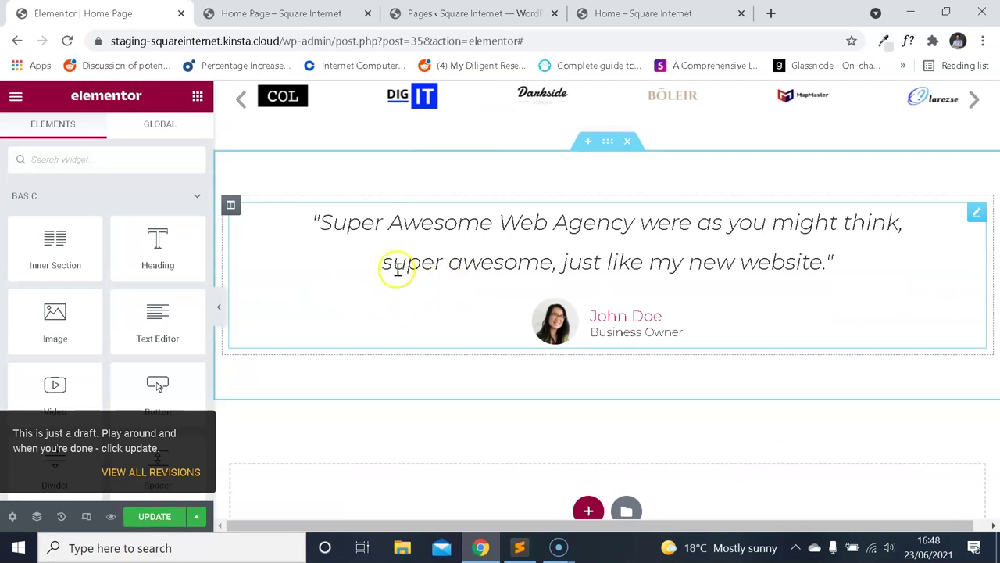
pyautogui.scroll(2, 639, 282)
pyautogui.scroll(-1, 609, 397)
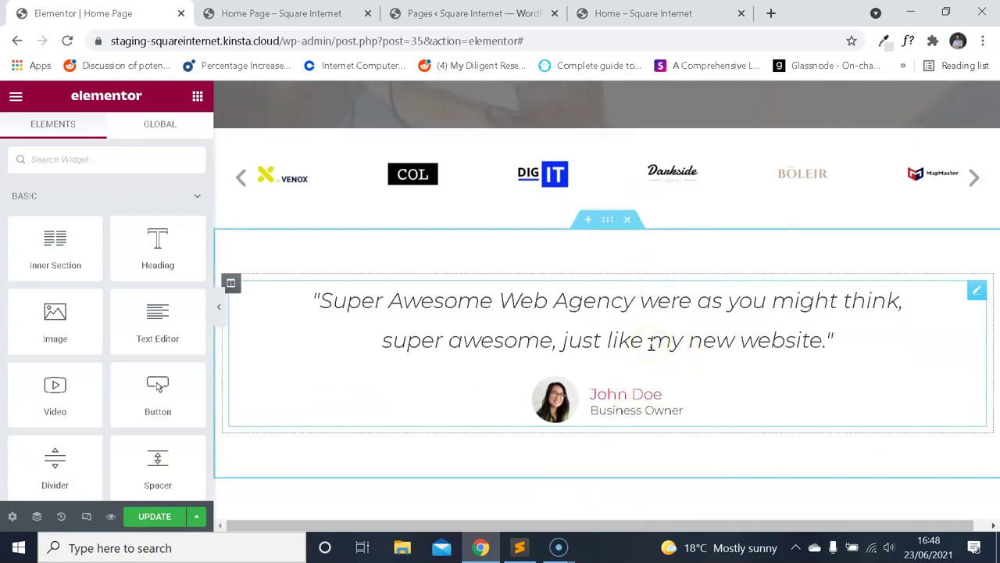
pyautogui.scroll(-1, 501, 352)
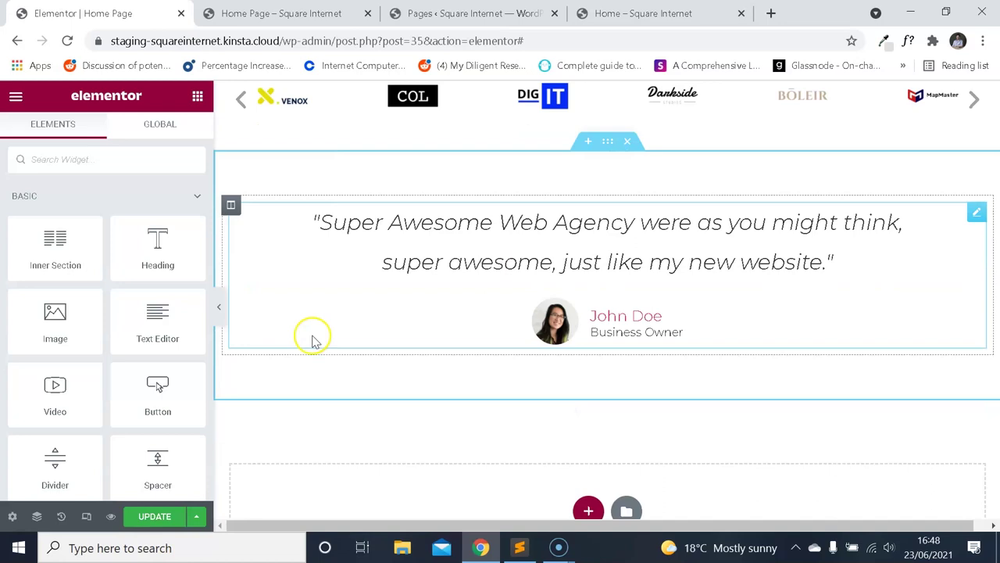
pyautogui.click(604, 331)
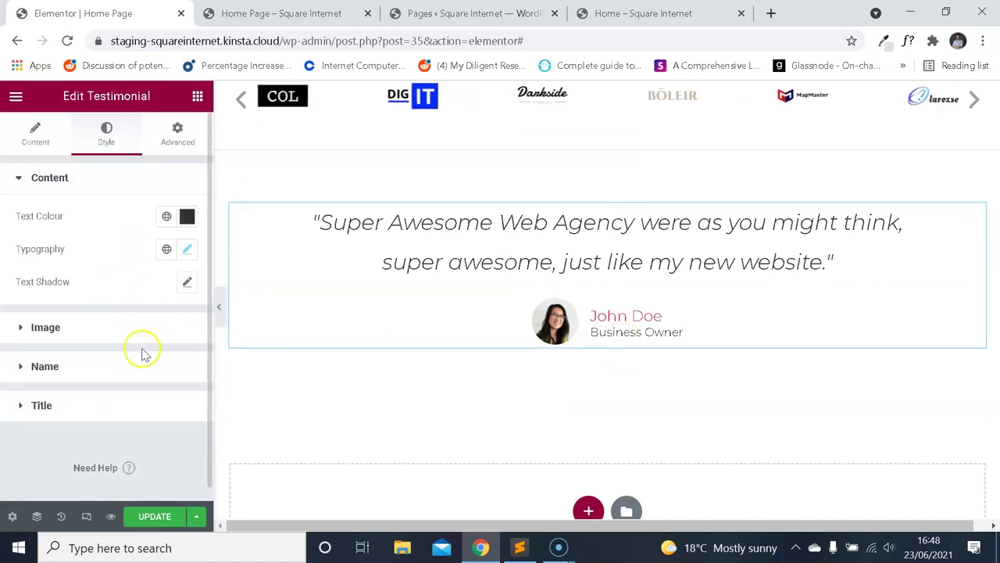
# Set the reviewer name's line height to 29 after rechecking the reference name font.
pyautogui.click(643, 14)
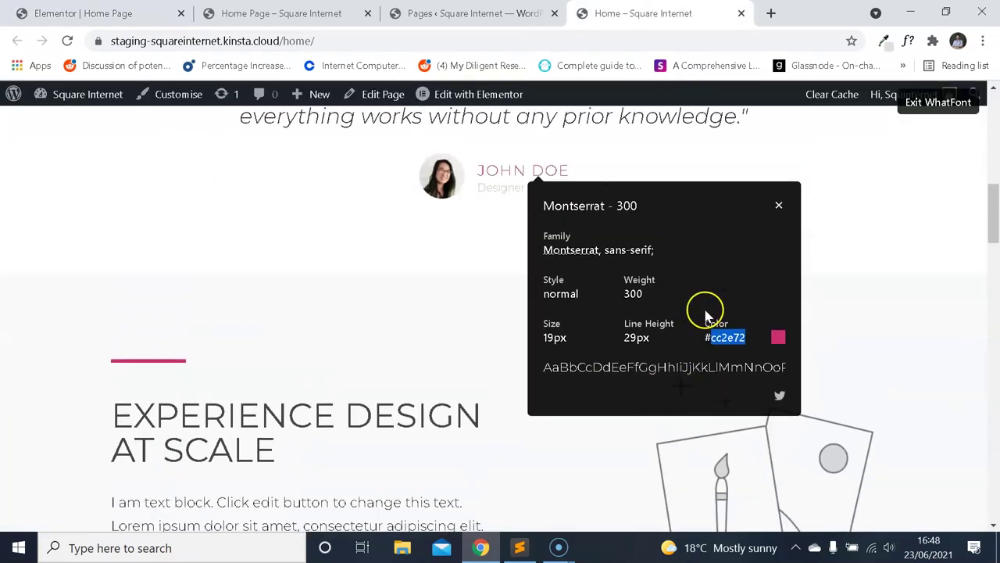
pyautogui.click(117, 13)
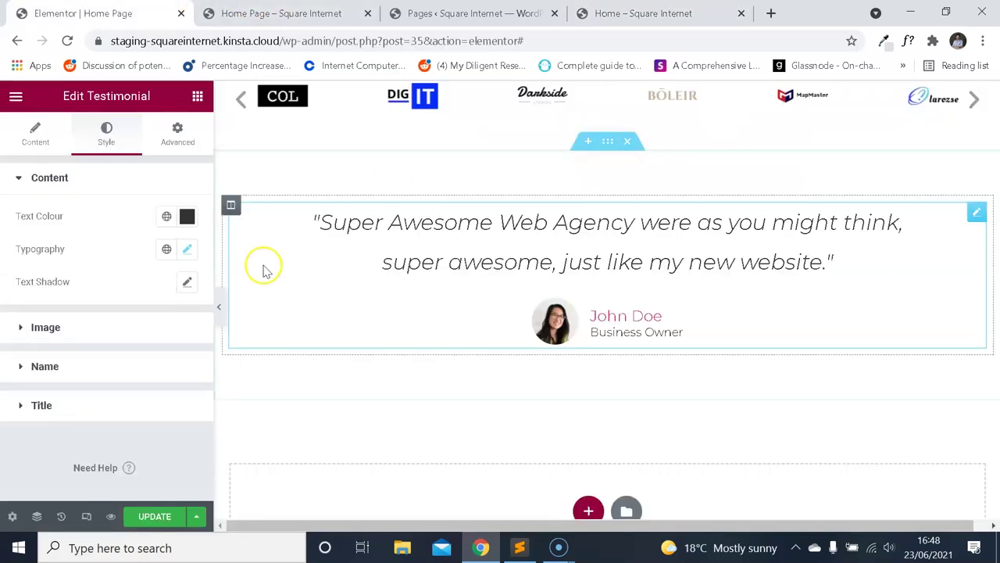
pyautogui.click(70, 374)
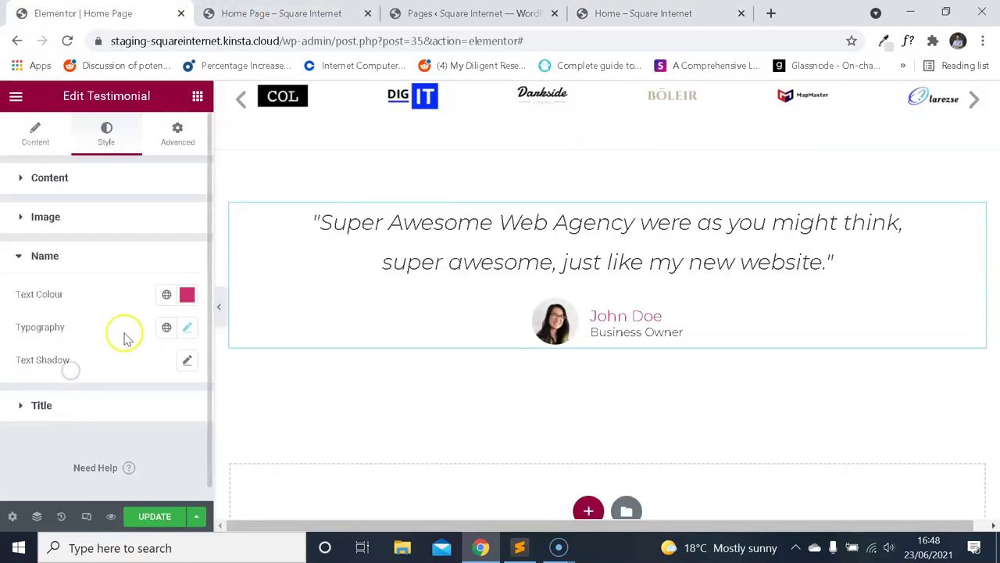
pyautogui.click(195, 332)
pyautogui.scroll(-3, 130, 297)
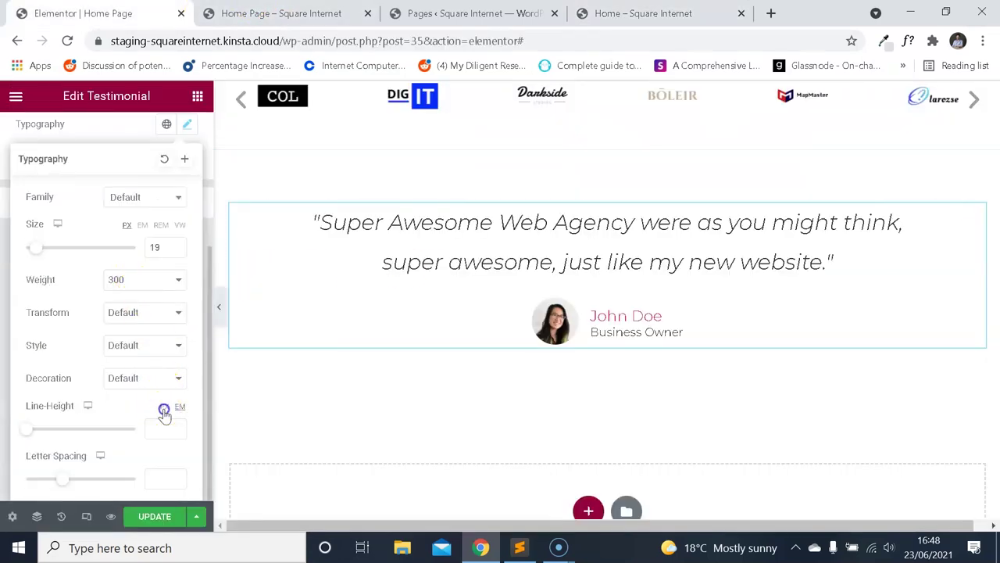
pyautogui.write('29')
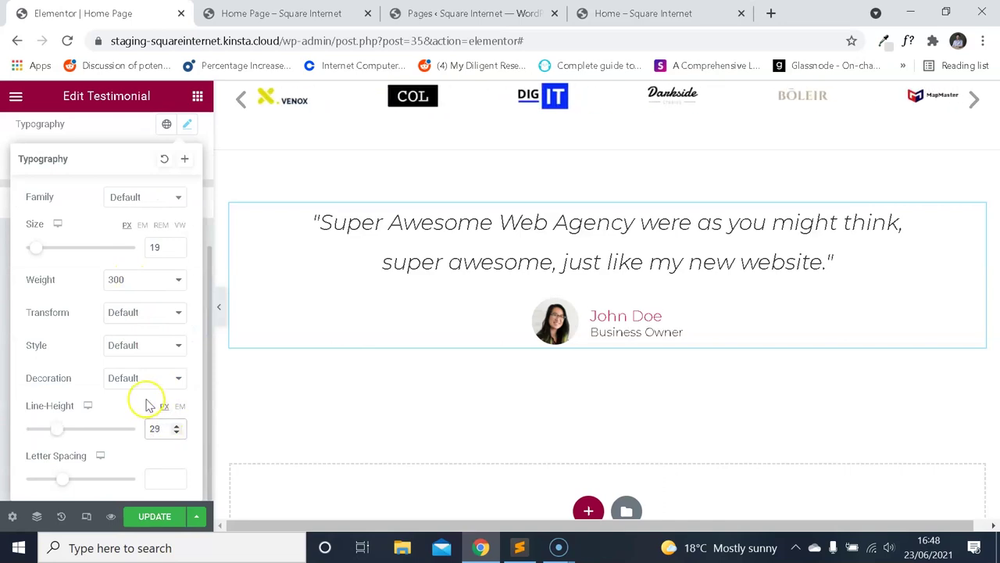
pyautogui.scroll(3, 138, 232)
pyautogui.click(130, 216)
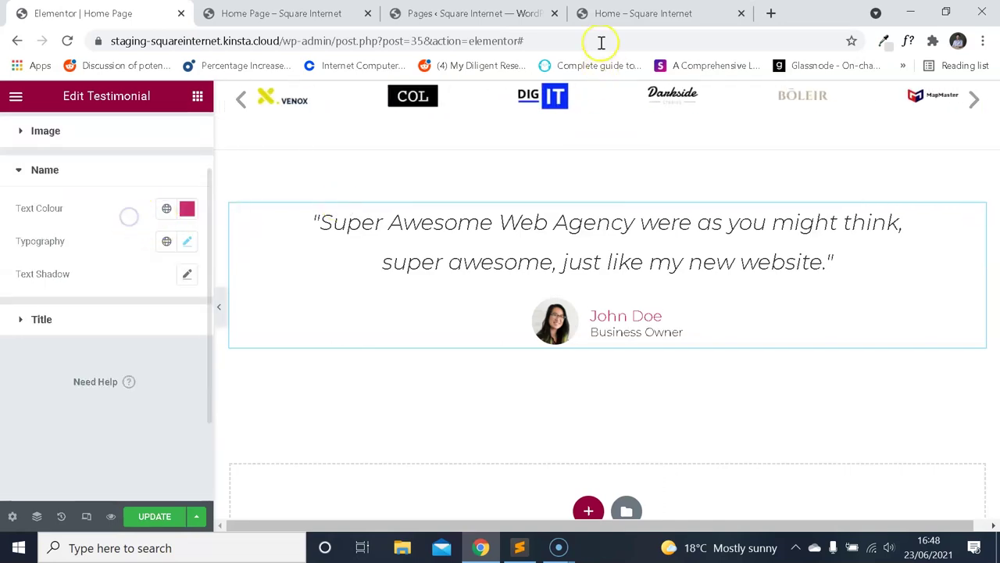
# Re-inspect the reference JOHN DOE font and reopen the name's typography settings.
pyautogui.click(618, 13)
pyautogui.click(778, 207)
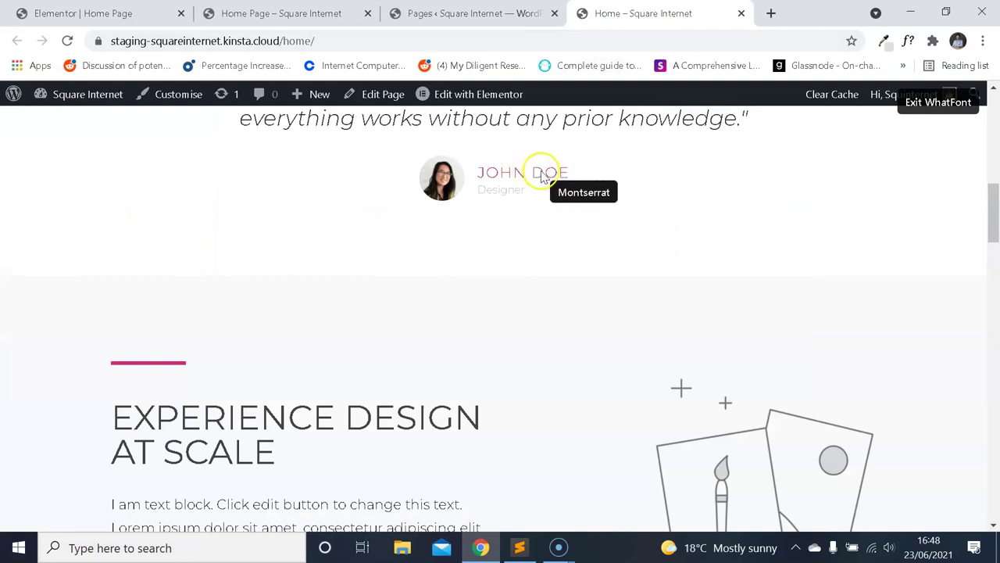
pyautogui.click(545, 177)
pyautogui.click(152, 14)
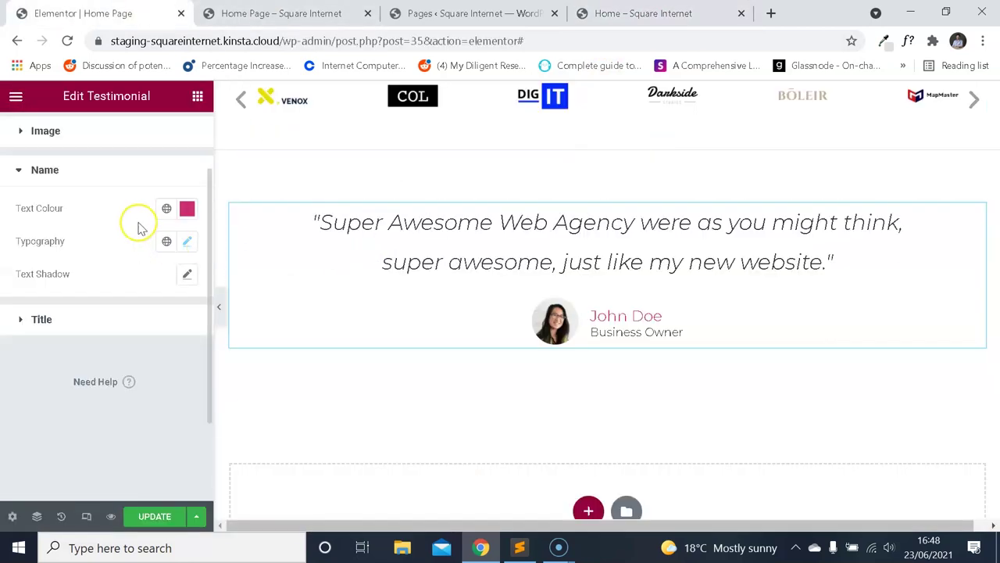
pyautogui.click(184, 240)
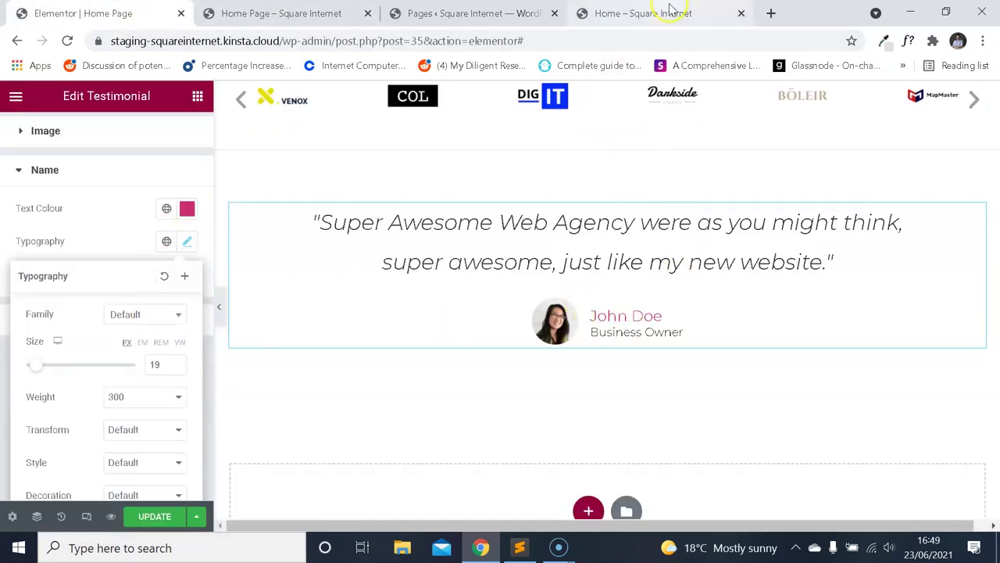
# Inspect the reference Designer subtitle's font, then collapse the Name style section.
pyautogui.click(670, 12)
pyautogui.click(781, 204)
pyautogui.click(501, 190)
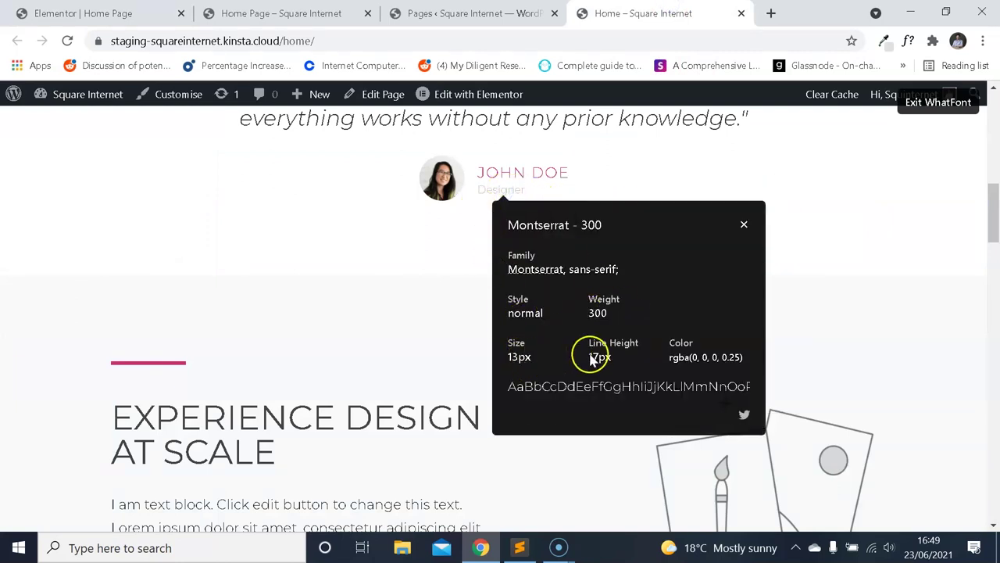
pyautogui.click(333, 12)
pyautogui.click(148, 11)
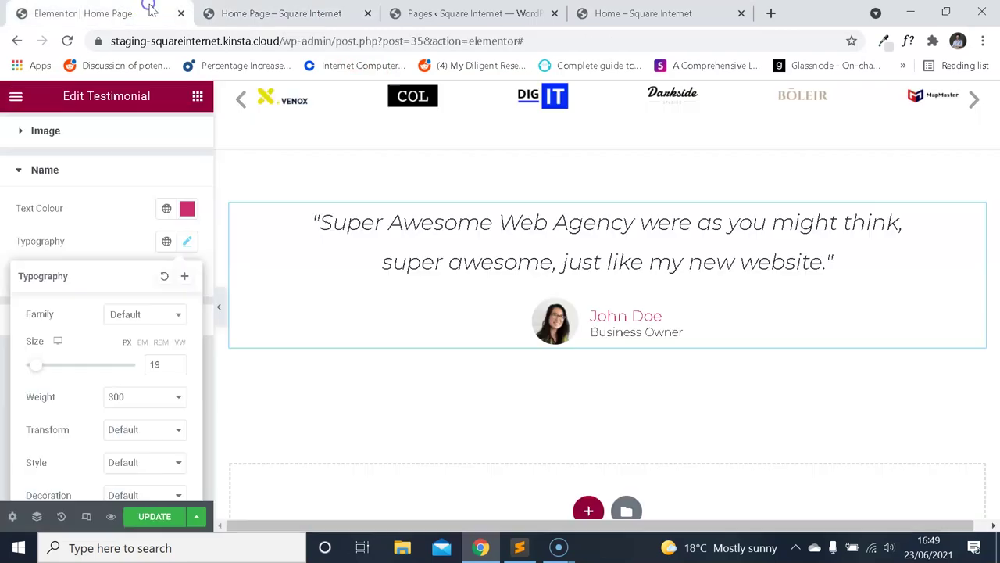
pyautogui.click(125, 235)
pyautogui.click(68, 169)
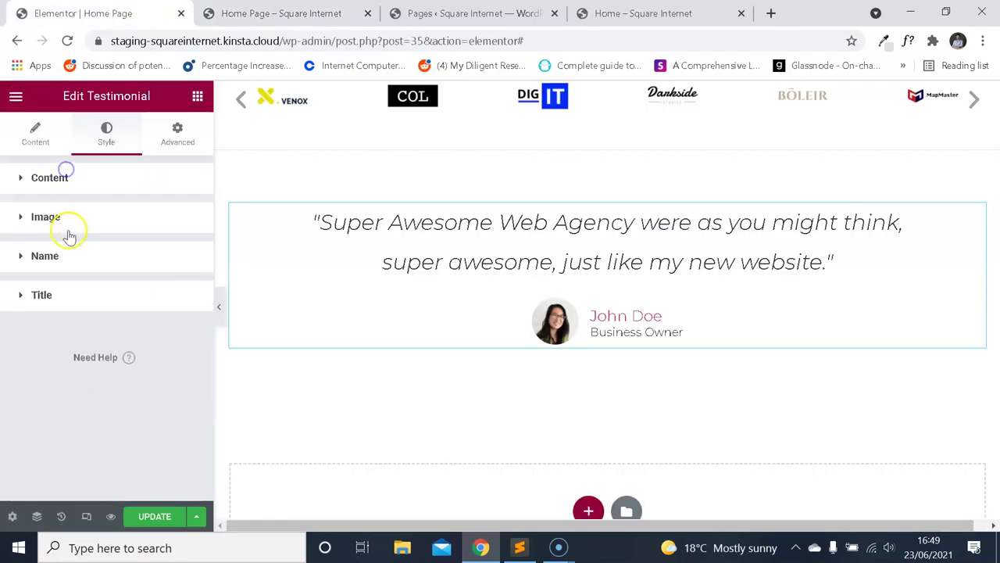
# In the Title typography, correct a mistyped font size and set weight to 300.
pyautogui.click(52, 298)
pyautogui.click(186, 366)
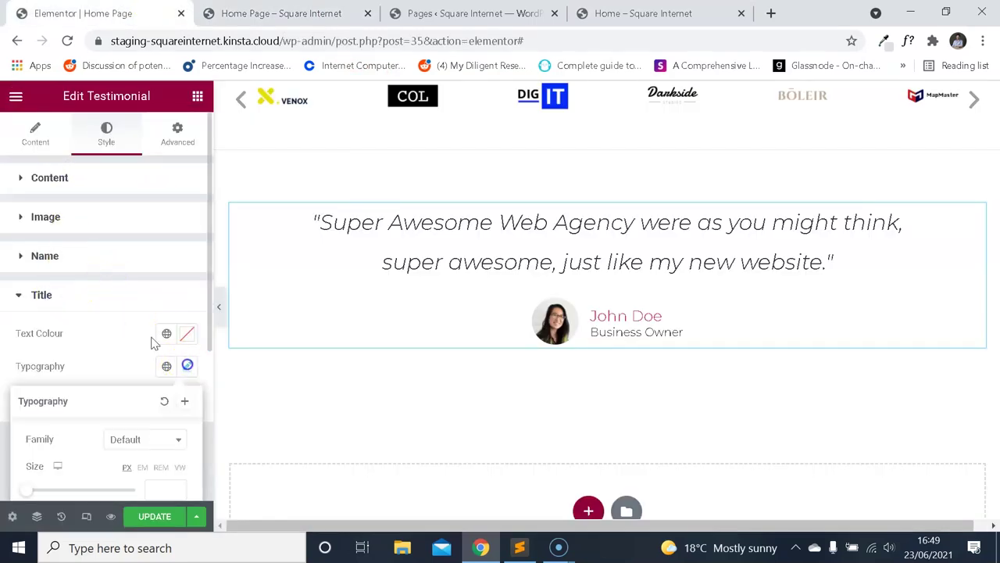
pyautogui.scroll(-2, 152, 340)
pyautogui.click(156, 370)
pyautogui.write('300')
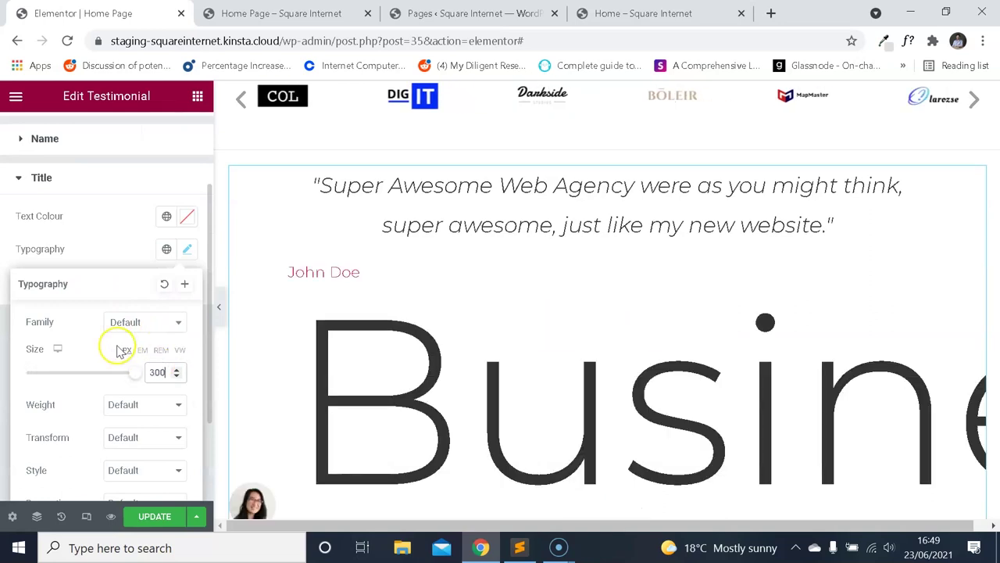
pyautogui.press('BackSpace')
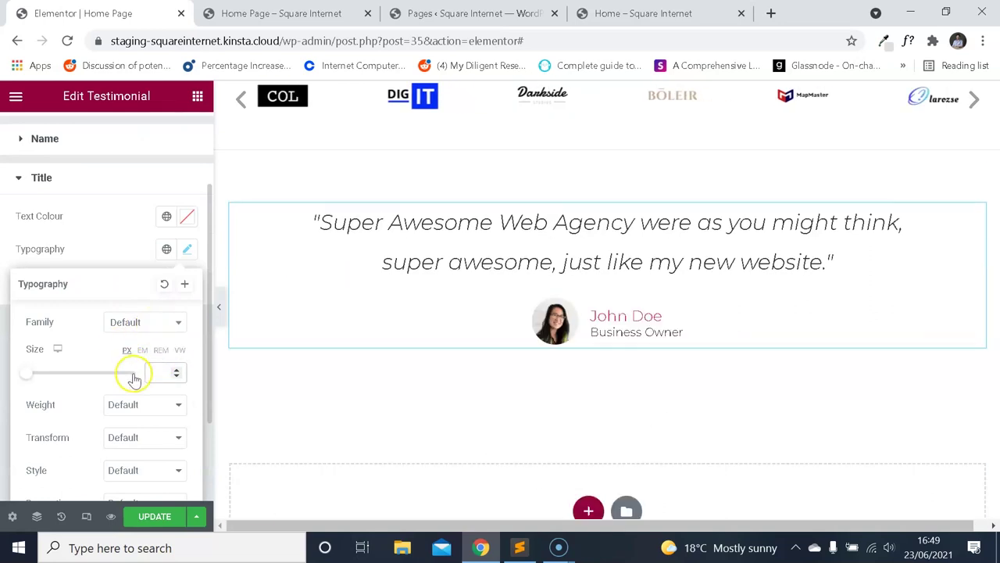
pyautogui.click(138, 407)
pyautogui.click(134, 283)
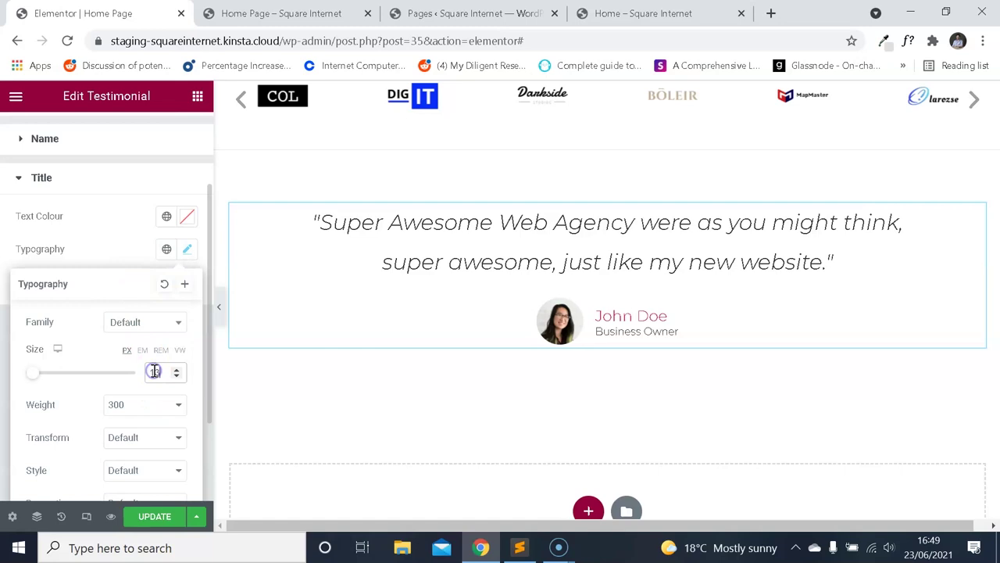
# Recheck the reference subtitle's font values against the editor.
pyautogui.hotkey('ctrl', '4')
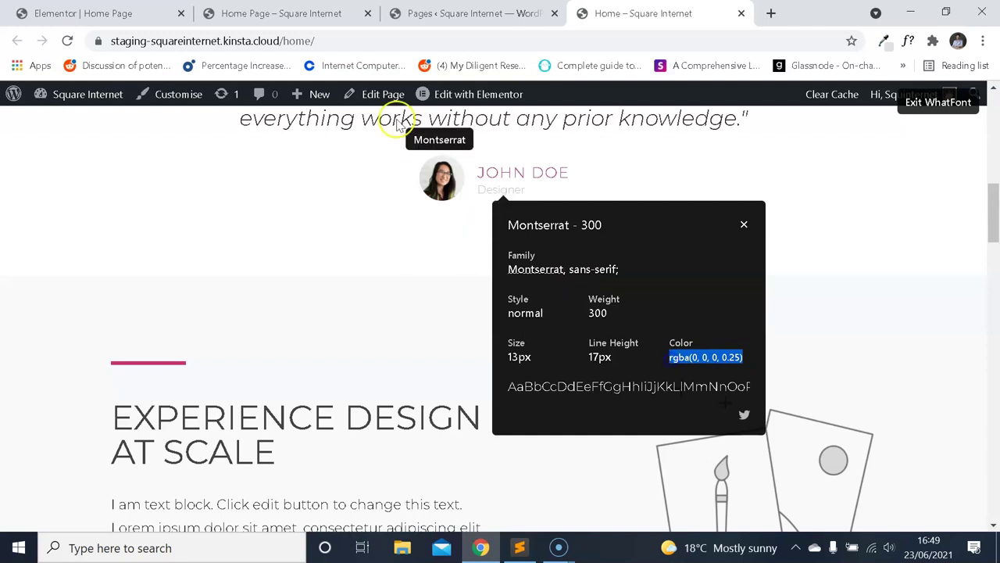
pyautogui.click(225, 12)
pyautogui.click(161, 12)
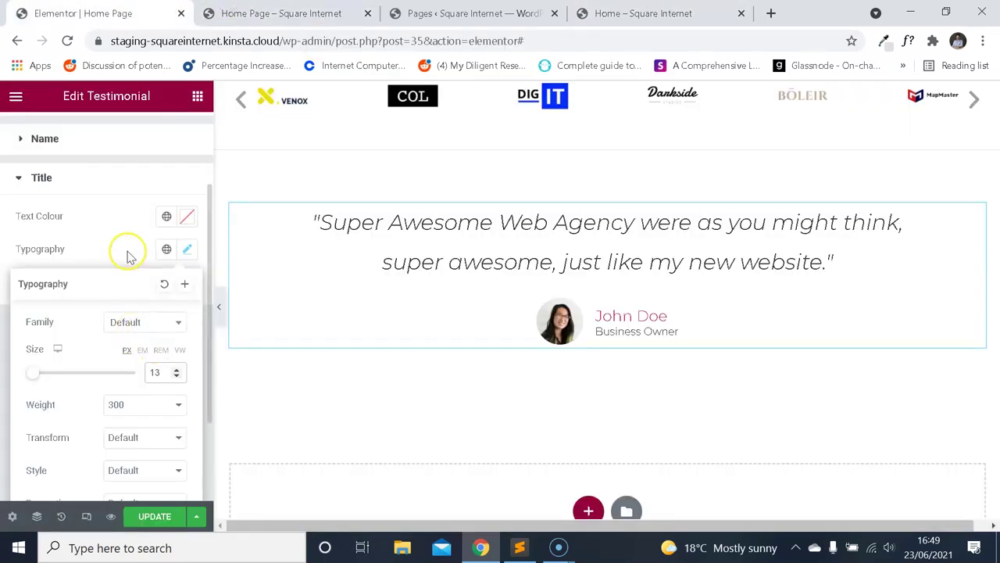
pyautogui.hotkey('ctrl', '4')
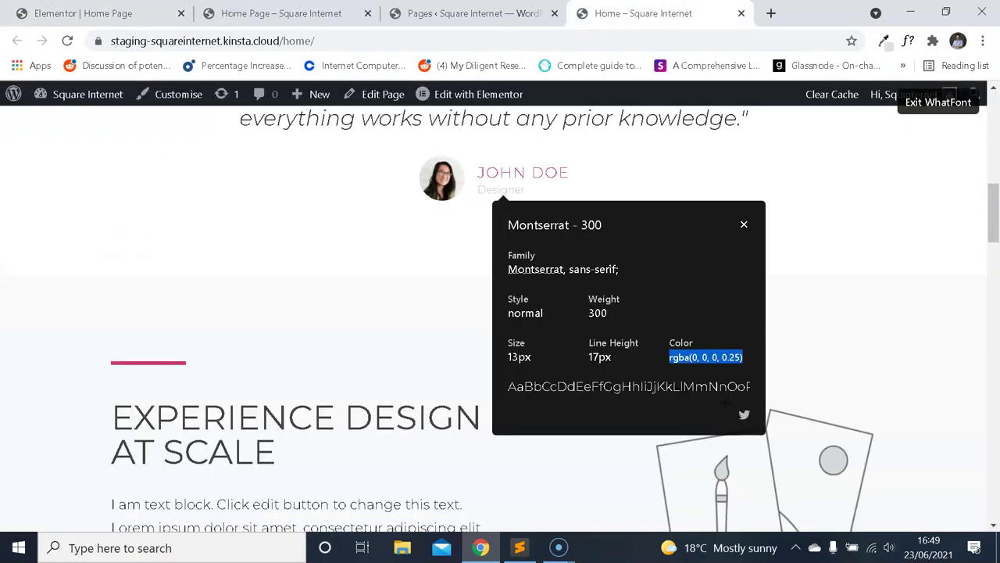
pyautogui.hotkey('ctrl', '1')
pyautogui.scroll(-3, 89, 263)
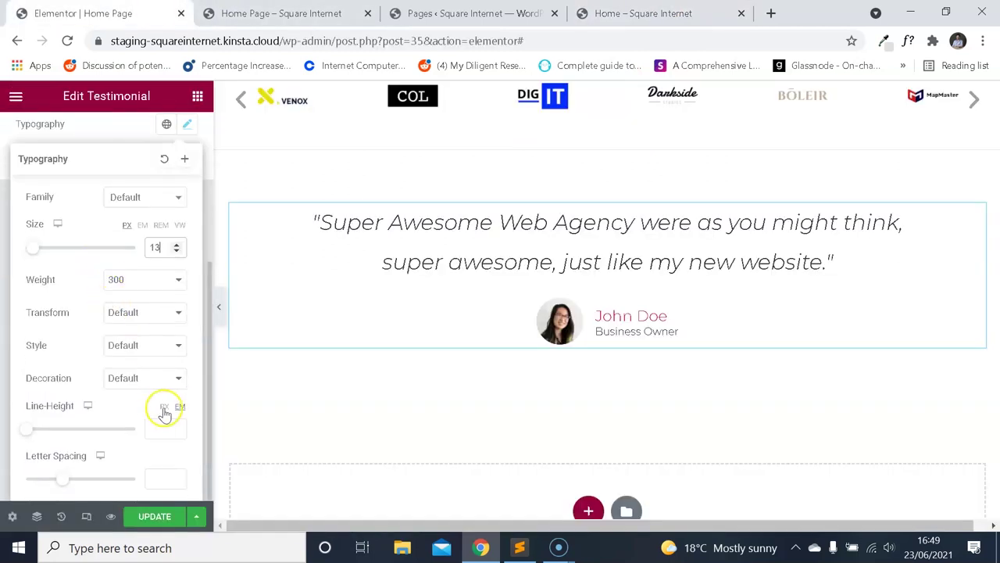
pyautogui.scroll(3, 119, 307)
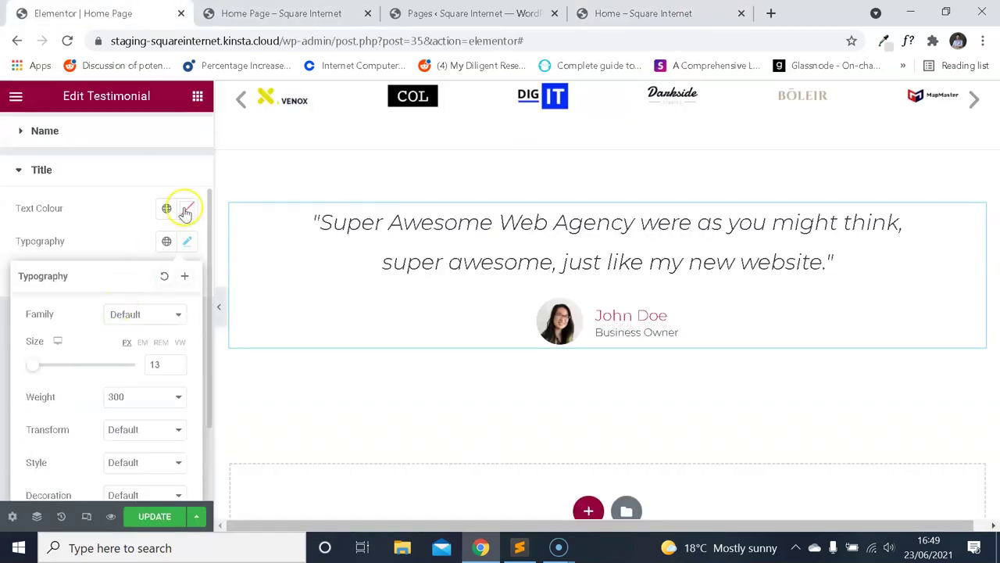
# Paste rgba(0, 0, 0, 0.25) as the Business Owner title's text colour.
pyautogui.click(186, 210)
pyautogui.write('rgba(0, 0, 0, 0.25)')
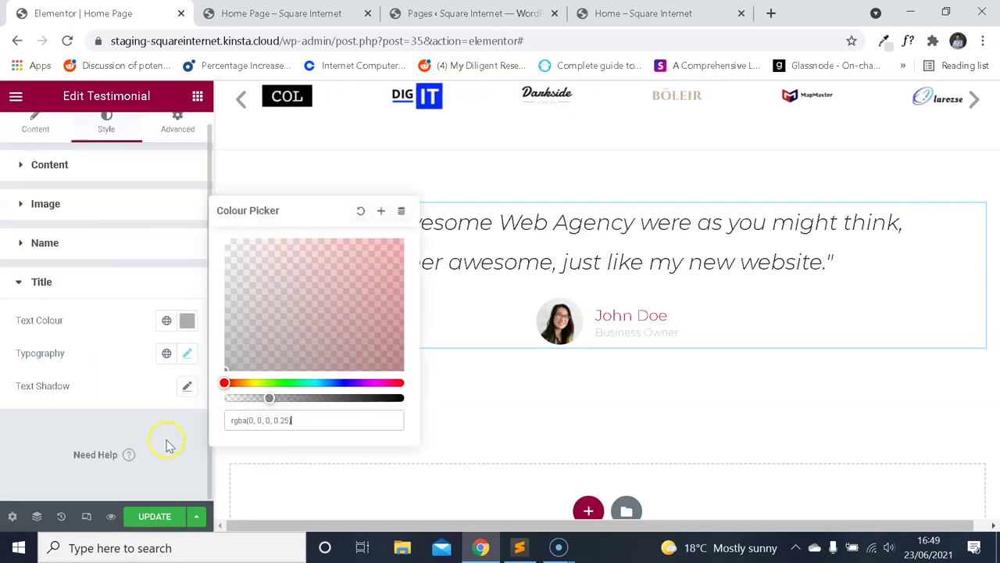
pyautogui.click(128, 267)
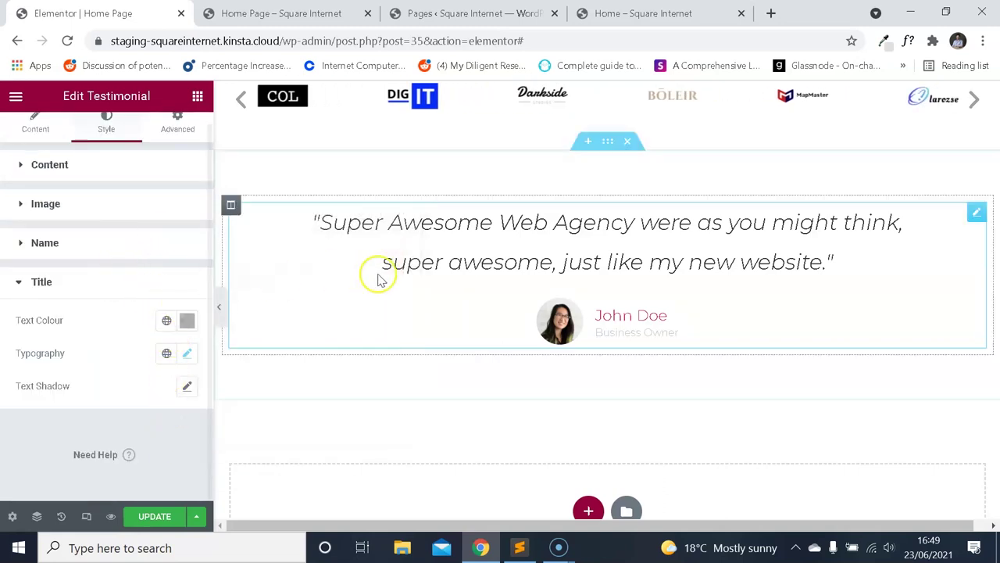
pyautogui.click(686, 13)
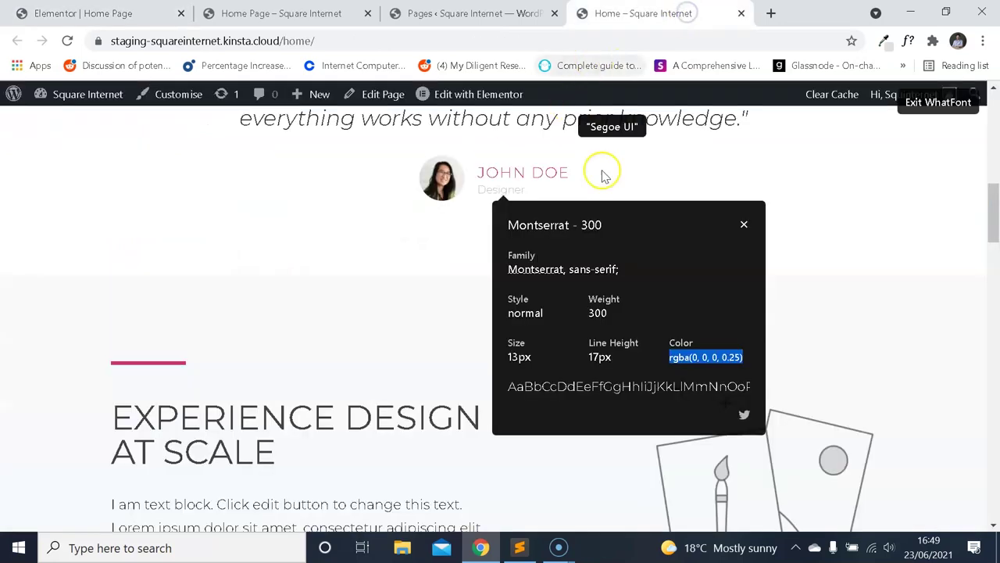
# Close the WhatFont font details and turn off its font inspection overlay.
pyautogui.click(744, 224)
pyautogui.scroll(3, 677, 226)
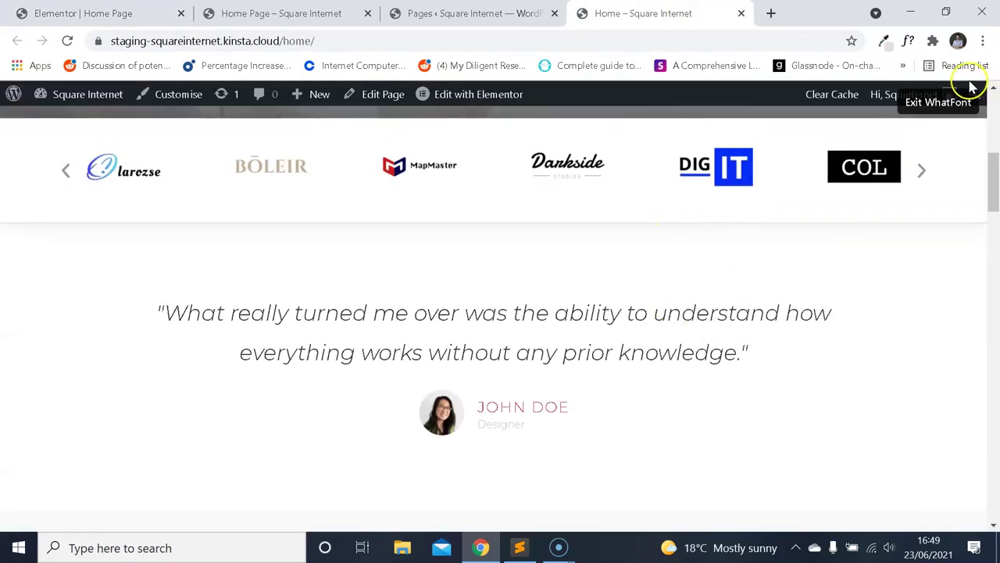
pyautogui.click(961, 103)
pyautogui.scroll(2, 669, 221)
pyautogui.scroll(-5, 617, 266)
pyautogui.scroll(3, 435, 286)
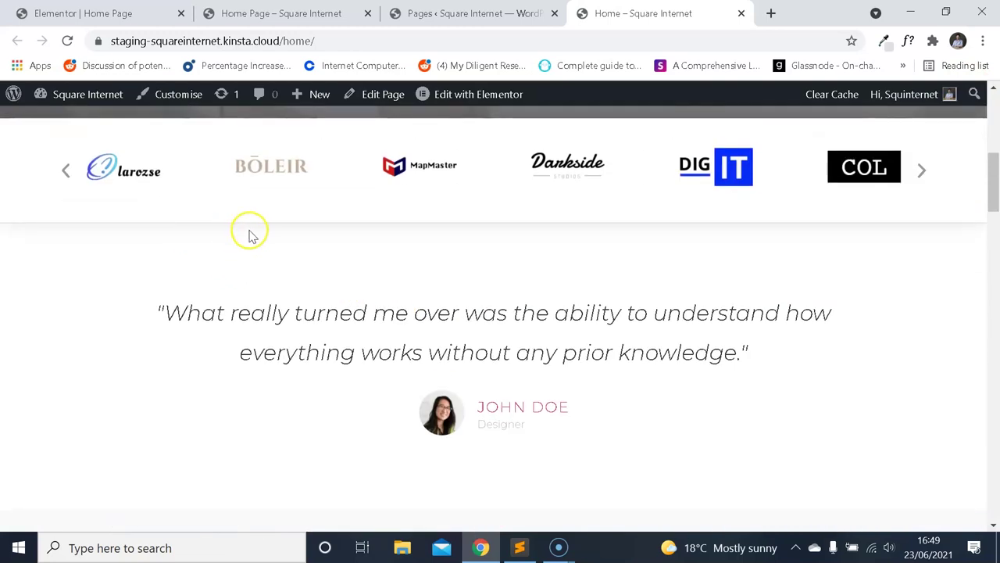
# Inspect the live page's code and styles in DevTools, then close them.
pyautogui.rightClick(261, 264)
pyautogui.click(316, 472)
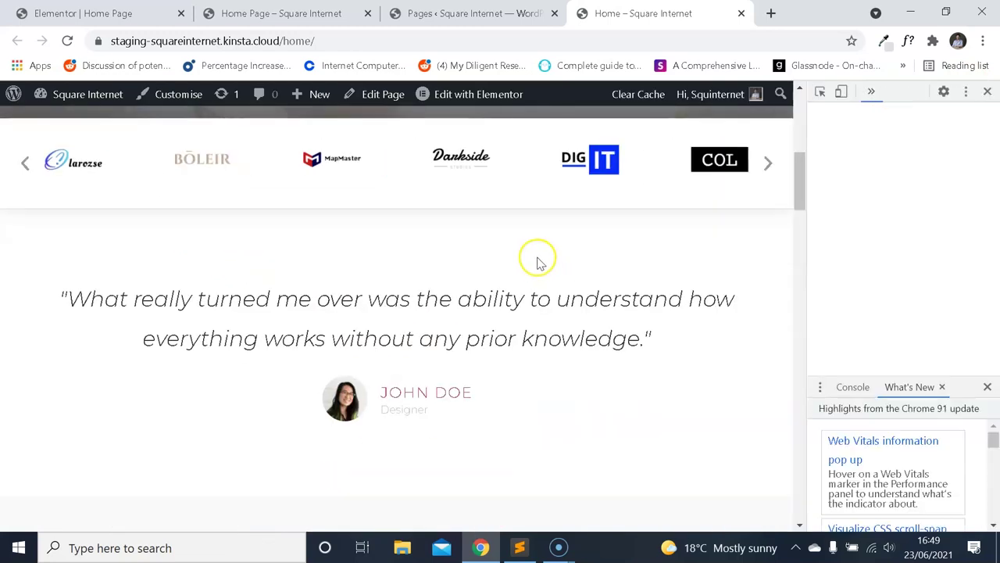
pyautogui.moveTo(995, 179); pyautogui.dragTo(994, 331)
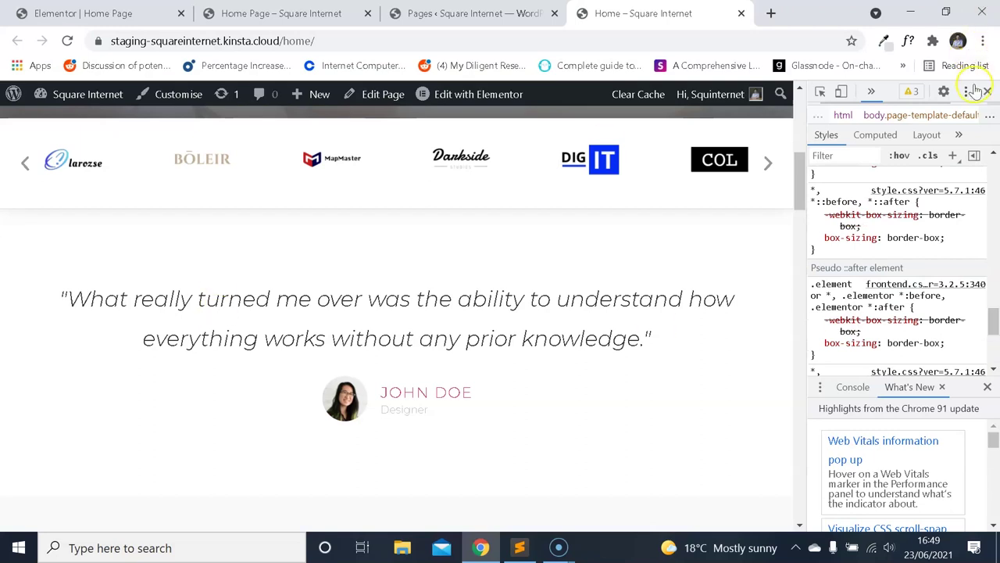
pyautogui.click(987, 92)
# Sample the testimonial area's colour with the Eye Dropper extension.
pyautogui.click(883, 41)
pyautogui.click(558, 99)
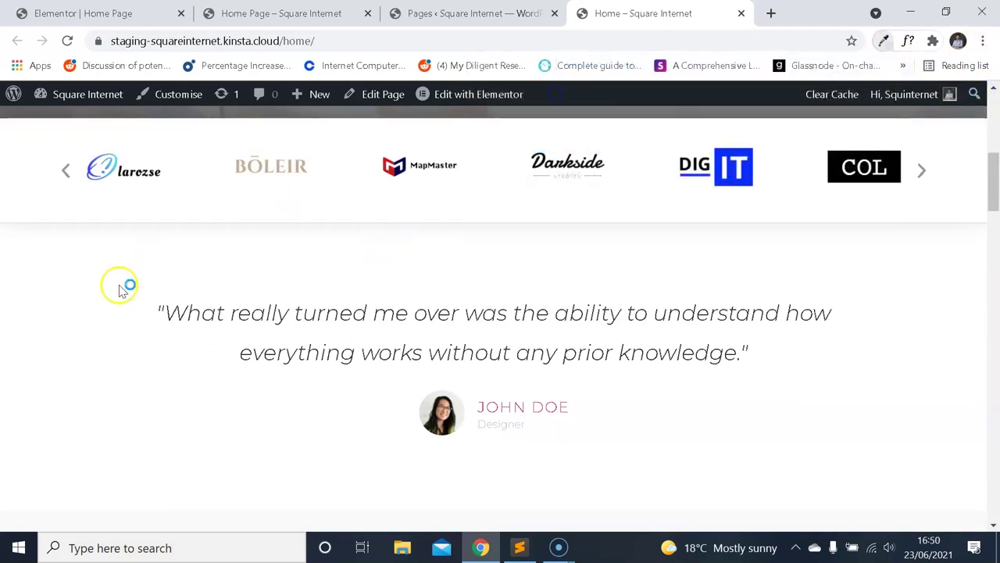
pyautogui.click(127, 274)
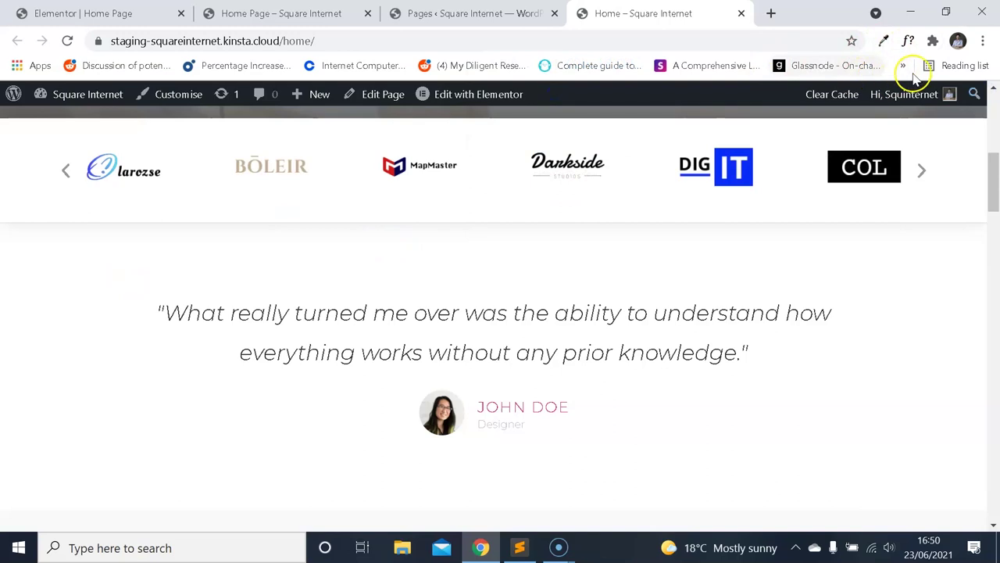
pyautogui.scroll(-3, 776, 190)
pyautogui.scroll(4, 818, 188)
pyautogui.scroll(-1, 809, 212)
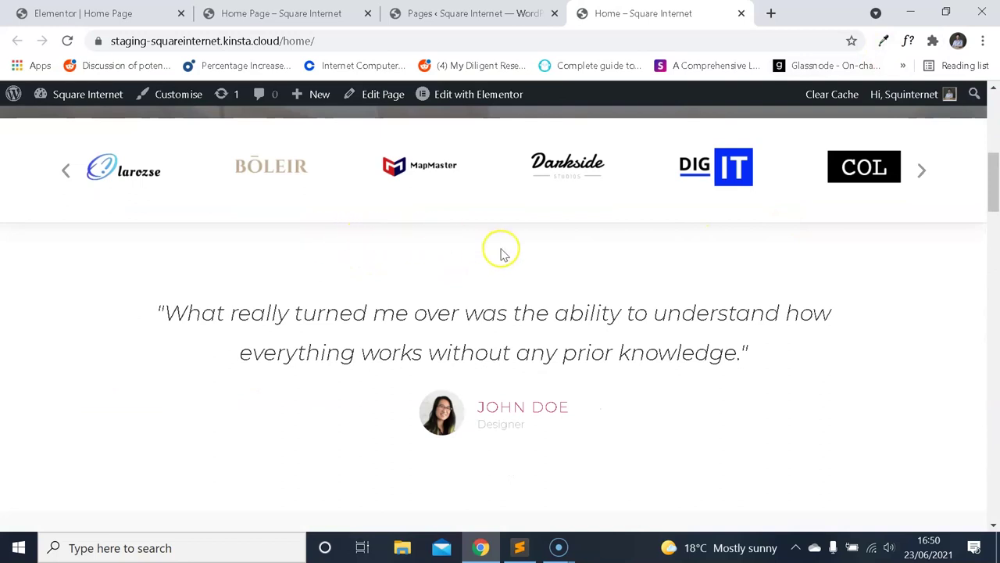
pyautogui.scroll(-2, 500, 250)
pyautogui.scroll(2, 500, 247)
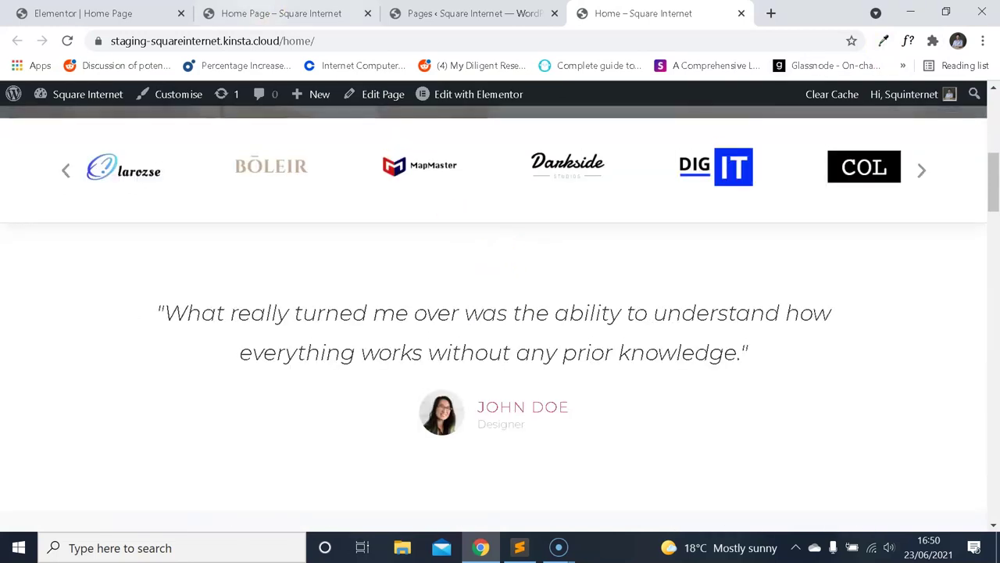
# Save the testimonial styling with Update, then launch Edit with Elementor on Home Page.
pyautogui.hotkey('ctrl', 'shift', 'Tab')
pyautogui.hotkey('ctrl', 'shift', 'Tab')
pyautogui.click(158, 517)
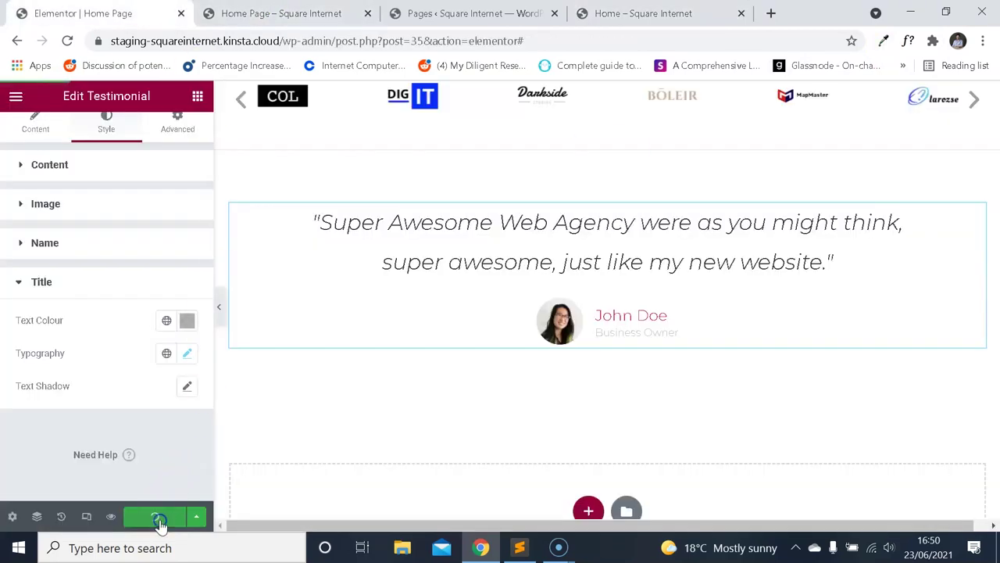
pyautogui.click(469, 13)
pyautogui.click(602, 10)
pyautogui.click(281, 13)
pyautogui.click(102, 13)
pyautogui.hotkey('ctrl', 'Tab')
pyautogui.hotkey('ctrl', 'Tab')
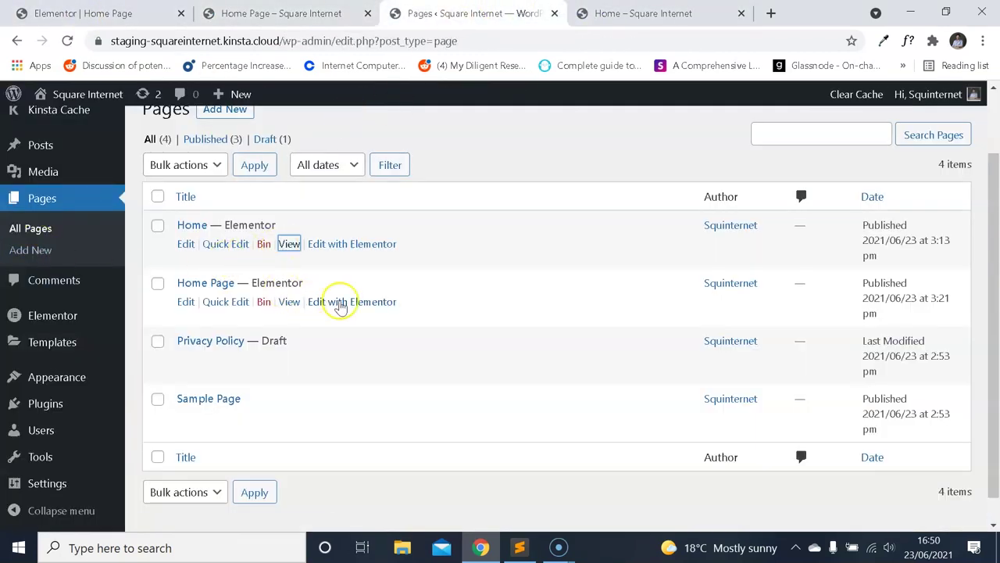
pyautogui.click(356, 302)
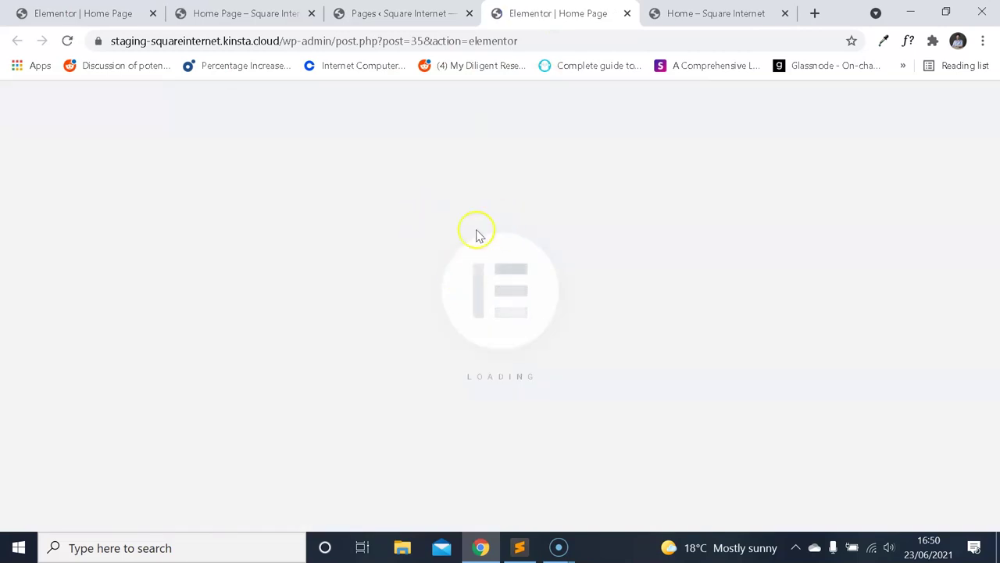
# Open the Home page's Elementor editor in a new tab and close the outdated editor tab.
pyautogui.scroll(-3, 472, 248)
pyautogui.scroll(3, 493, 250)
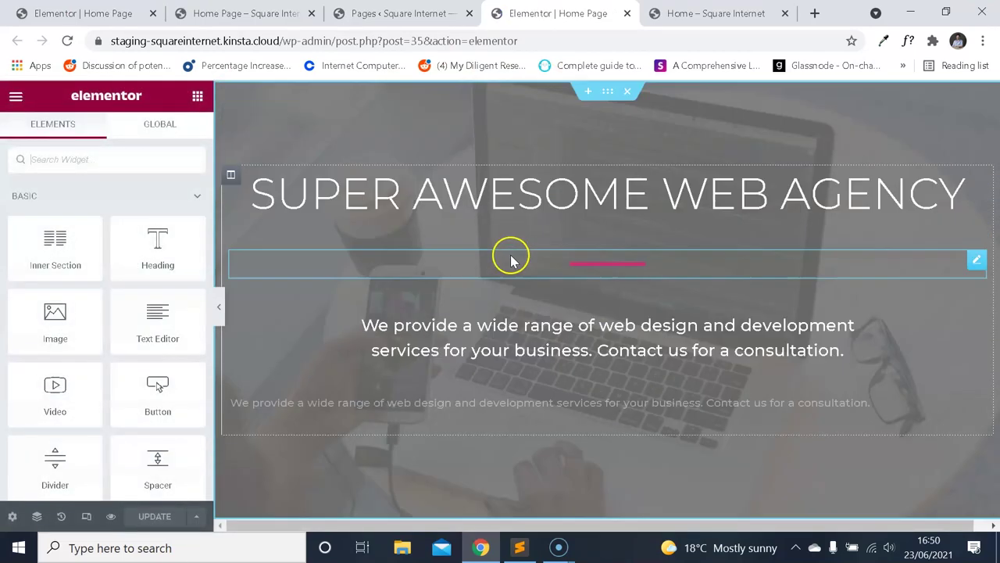
pyautogui.scroll(-7, 509, 257)
pyautogui.click(407, 14)
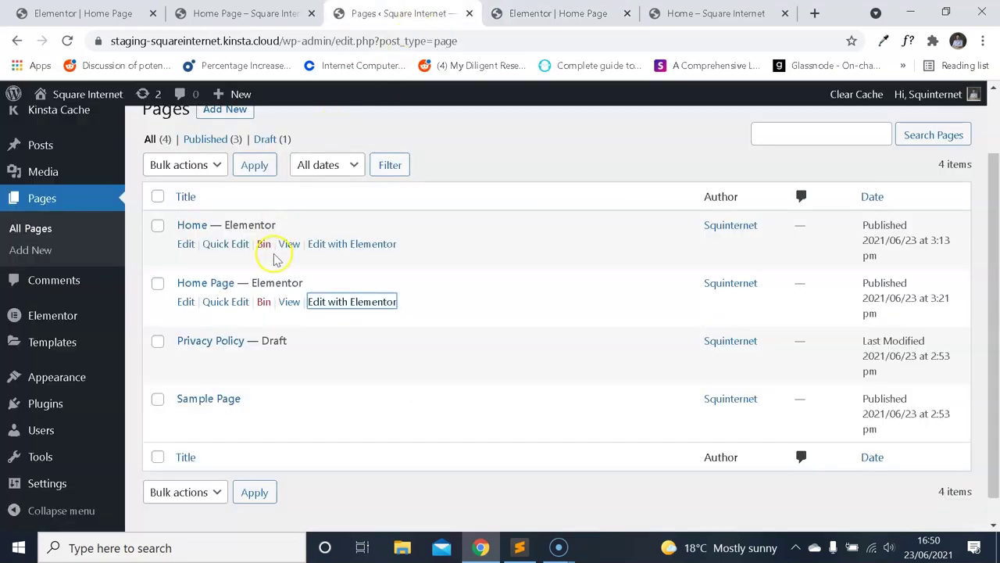
pyautogui.rightClick(347, 243)
pyautogui.click(404, 250)
pyautogui.click(522, 14)
pyautogui.click(476, 7)
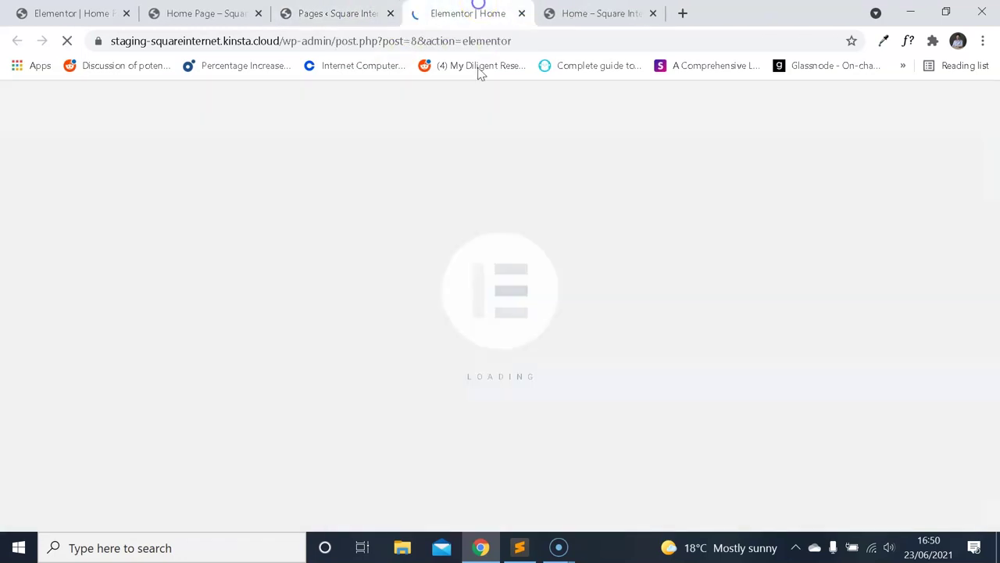
# Try a Classic background in the Home testimonial section's Style settings.
pyautogui.click(422, 10)
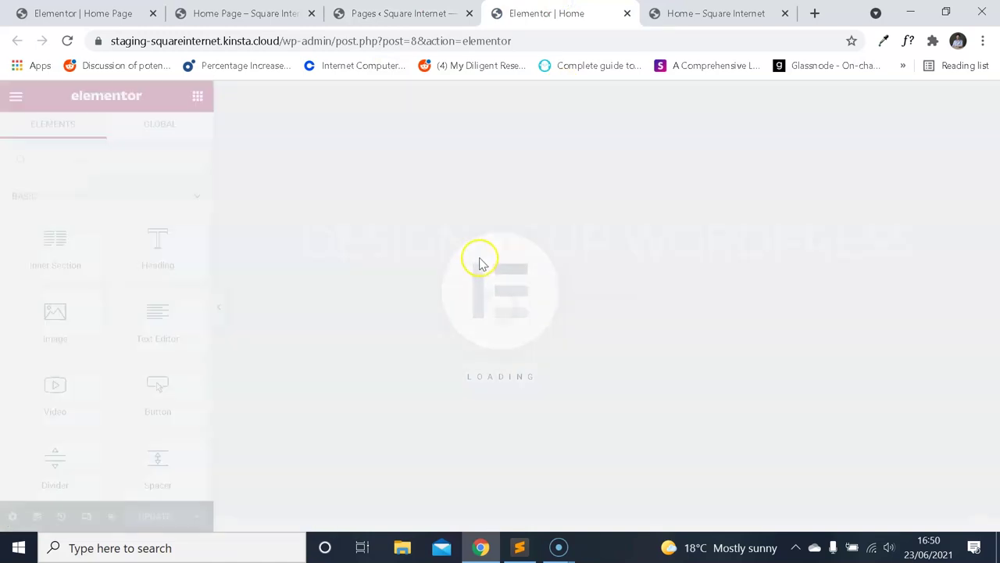
pyautogui.scroll(-10, 496, 243)
pyautogui.scroll(10, 524, 254)
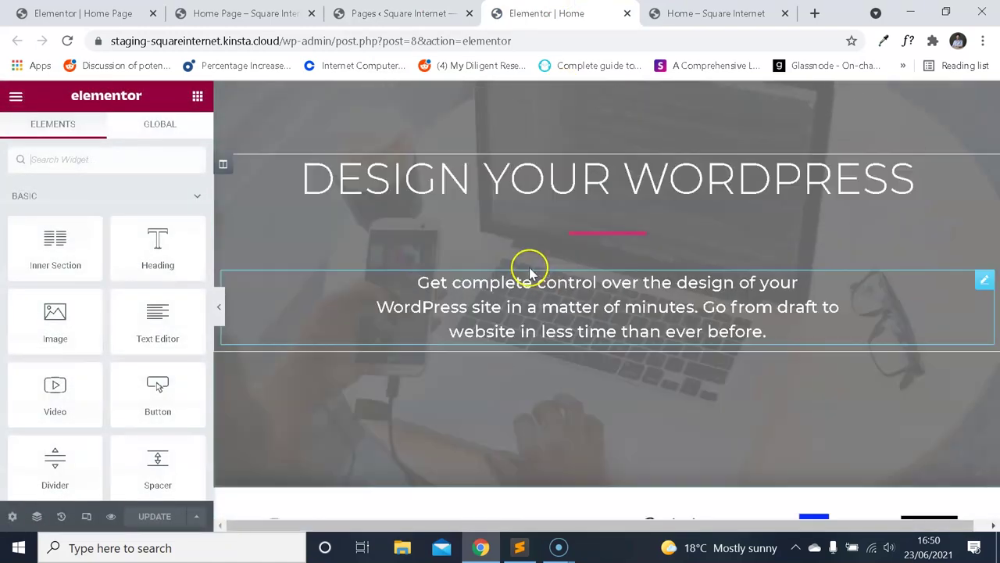
pyautogui.scroll(-8, 539, 258)
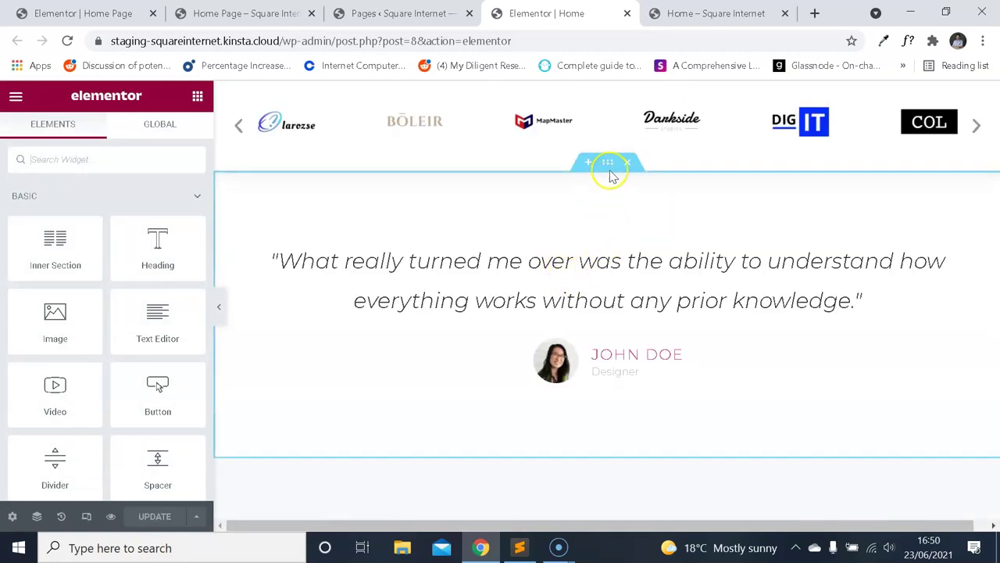
pyautogui.click(608, 161)
pyautogui.click(106, 133)
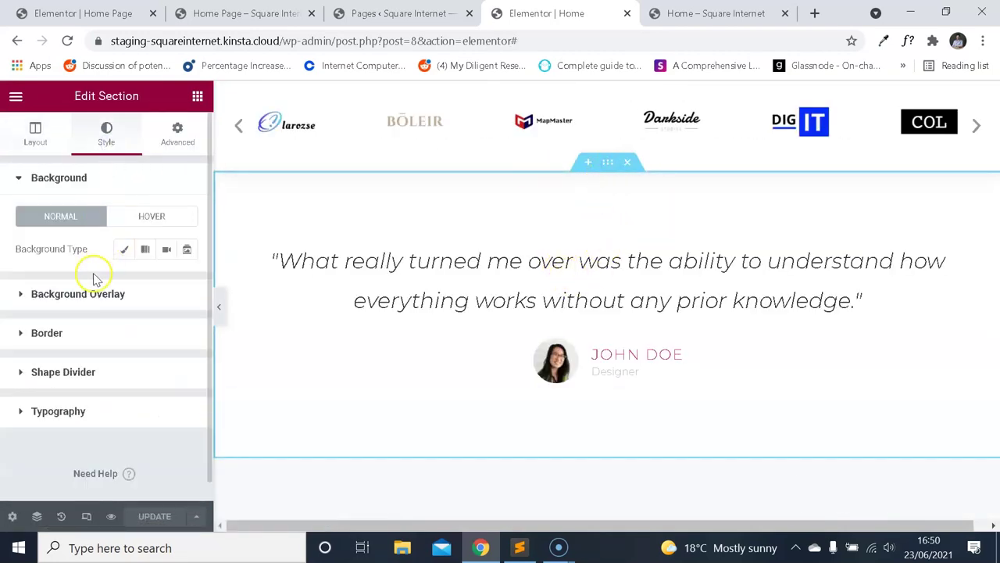
pyautogui.click(124, 250)
pyautogui.click(190, 283)
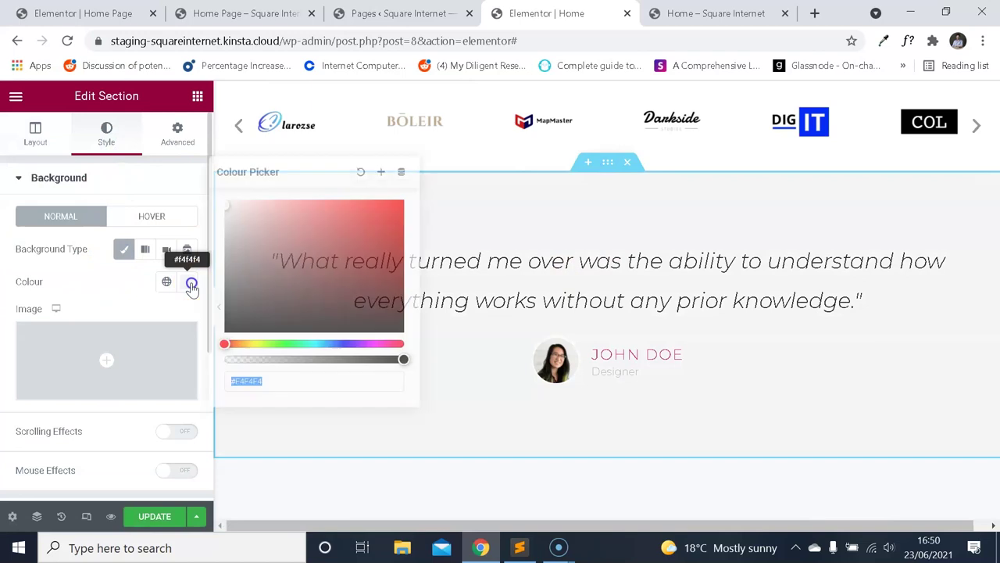
pyautogui.click(77, 275)
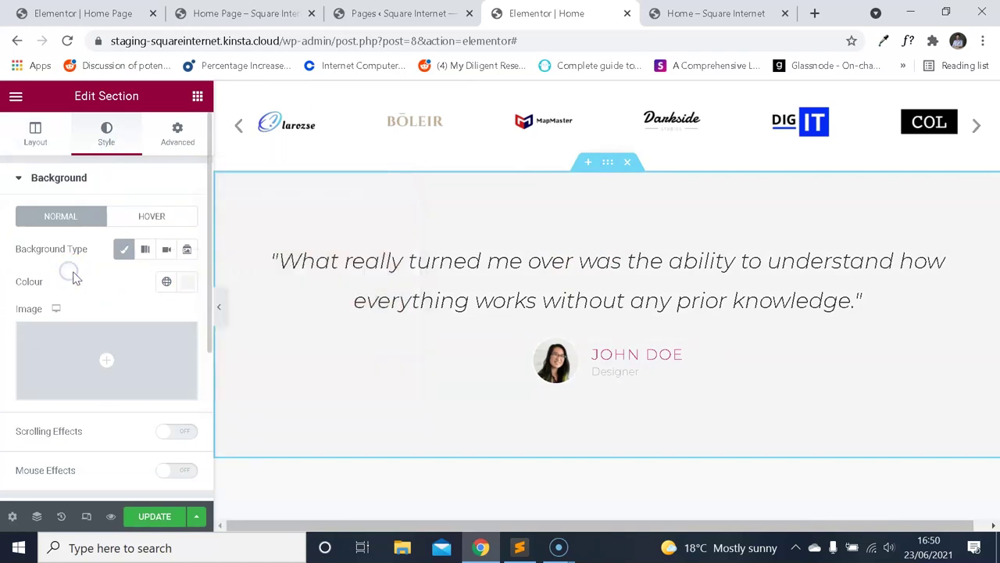
# Leave the Home editor without saving and sample the live page colour with ColorZilla.
pyautogui.click(627, 13)
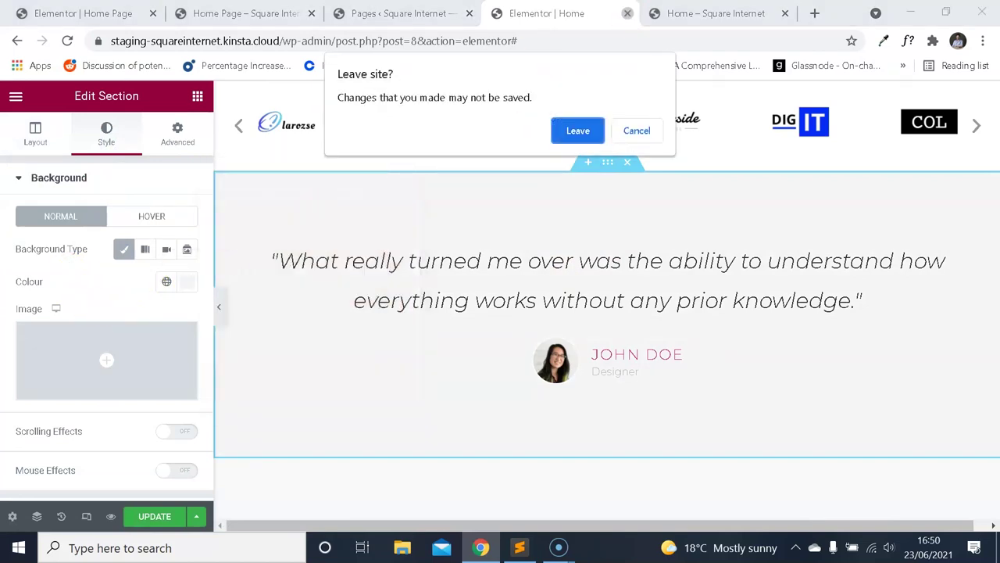
pyautogui.click(578, 130)
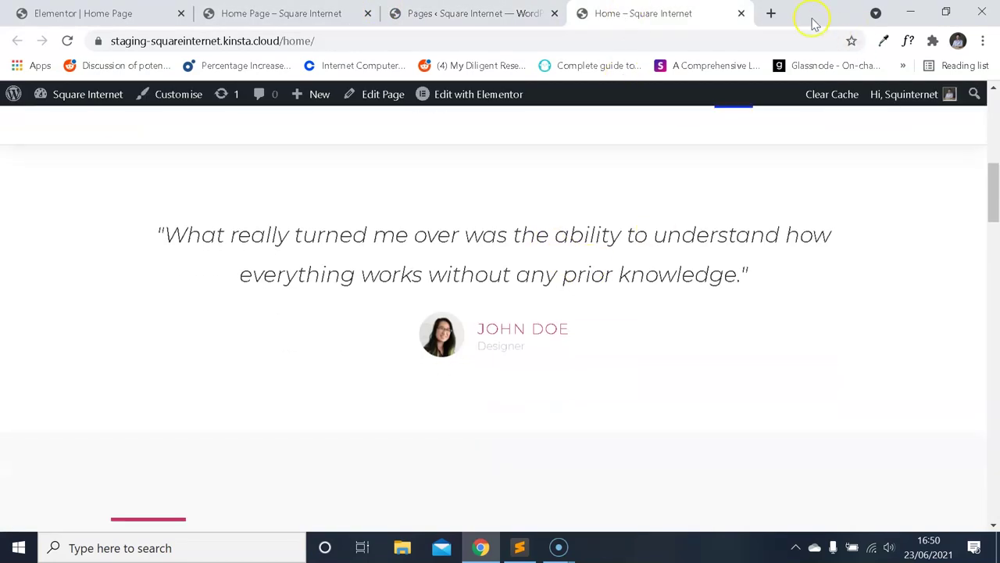
pyautogui.click(880, 42)
pyautogui.click(588, 110)
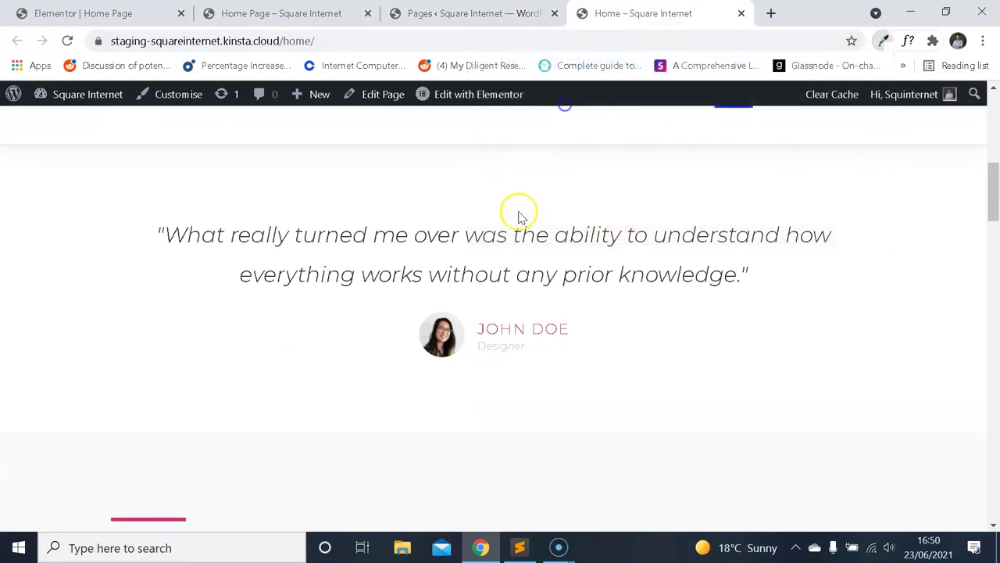
pyautogui.click(885, 42)
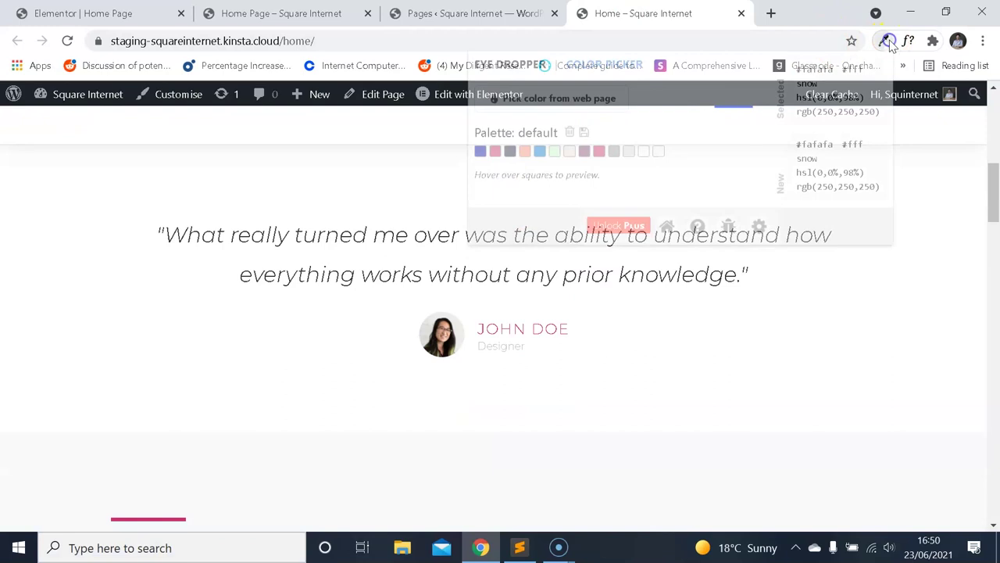
pyautogui.click(469, 13)
# Return to the Pages list and reopen the Home page in the Elementor editor.
pyautogui.click(281, 13)
pyautogui.click(469, 14)
pyautogui.click(641, 13)
pyautogui.click(469, 13)
pyautogui.click(83, 13)
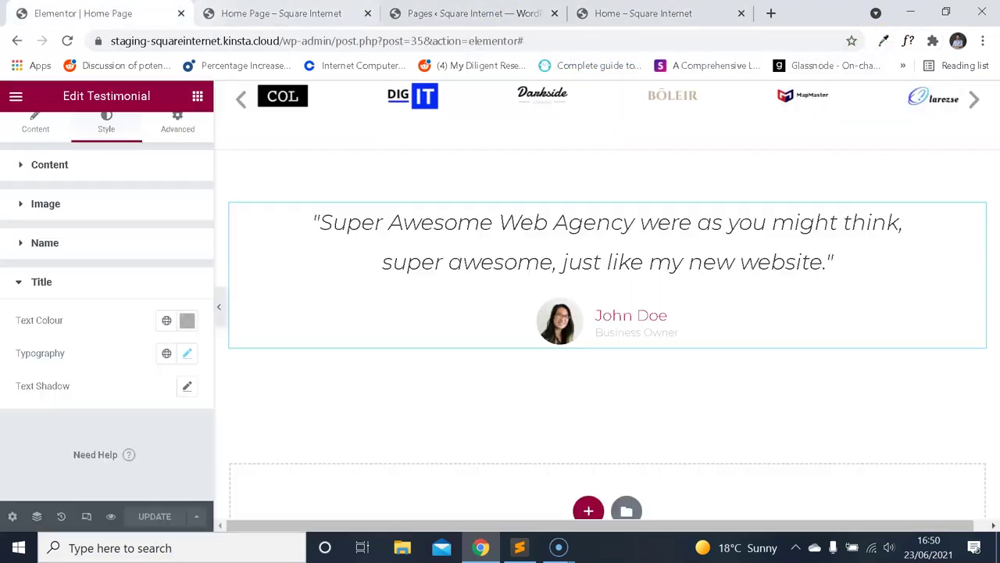
pyautogui.click(398, 13)
pyautogui.click(377, 14)
pyautogui.click(394, 12)
pyautogui.click(339, 248)
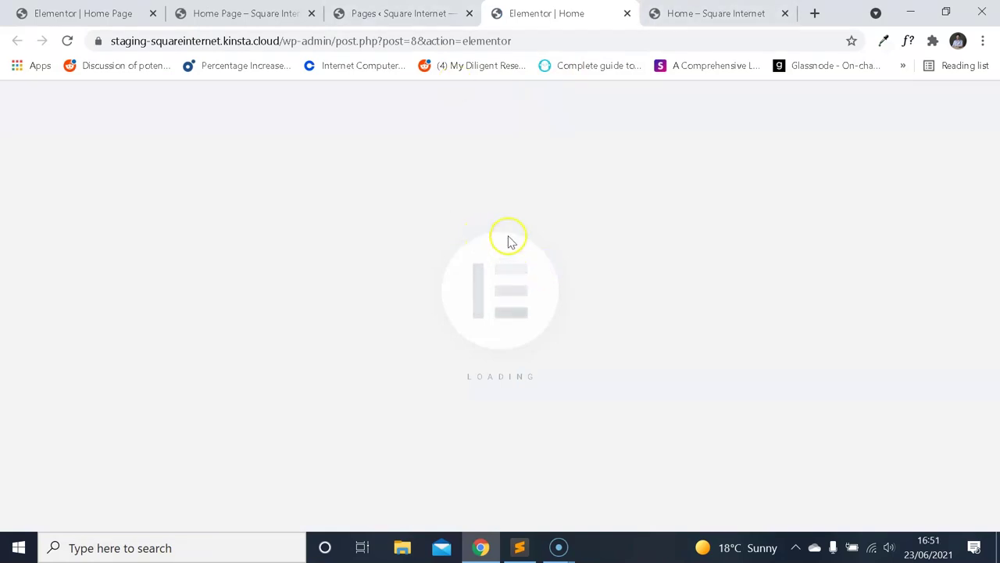
# Give the testimonial section a Classic background and open its colour chooser.
pyautogui.scroll(-10, 579, 257)
pyautogui.scroll(8, 582, 289)
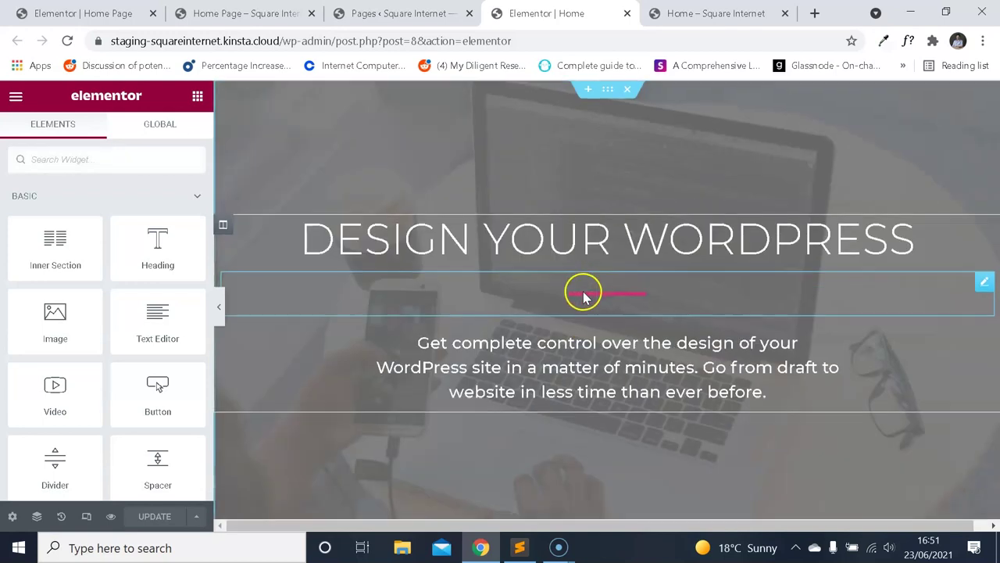
pyautogui.scroll(-6, 590, 295)
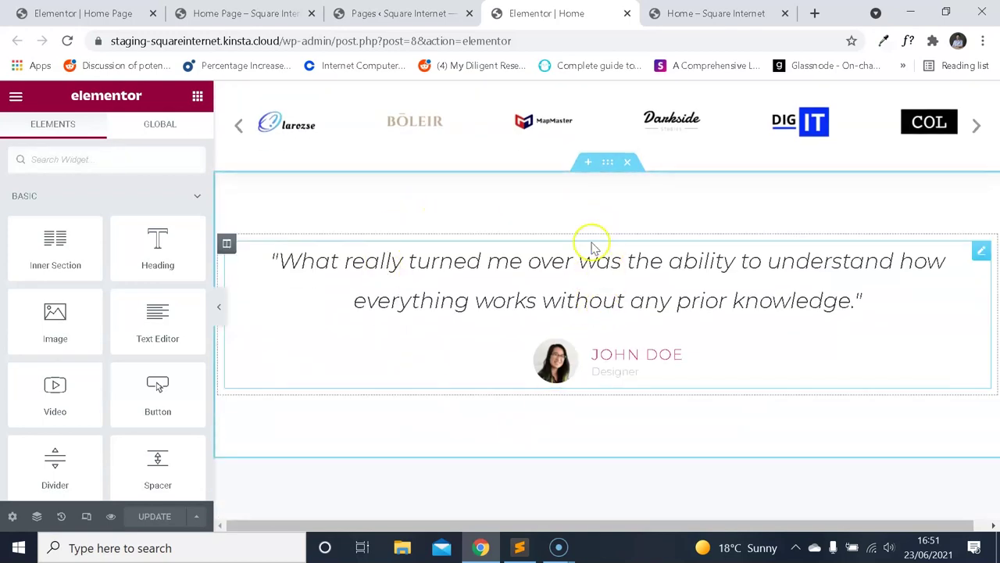
pyautogui.click(610, 161)
pyautogui.click(109, 135)
pyautogui.click(123, 248)
pyautogui.click(183, 282)
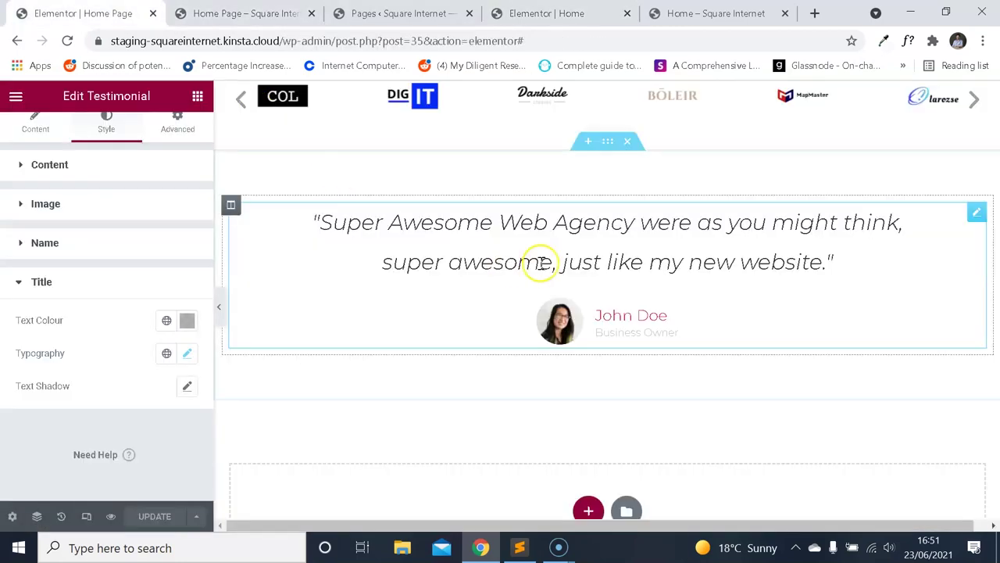
# Open and close the Home Page testimonial section's background colour chooser.
pyautogui.click(607, 141)
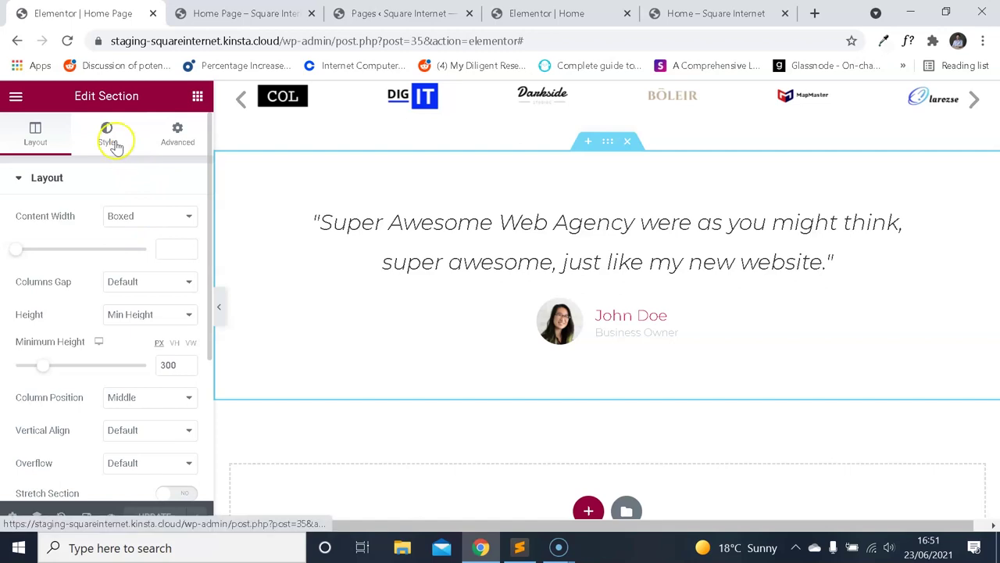
pyautogui.click(123, 248)
pyautogui.click(184, 285)
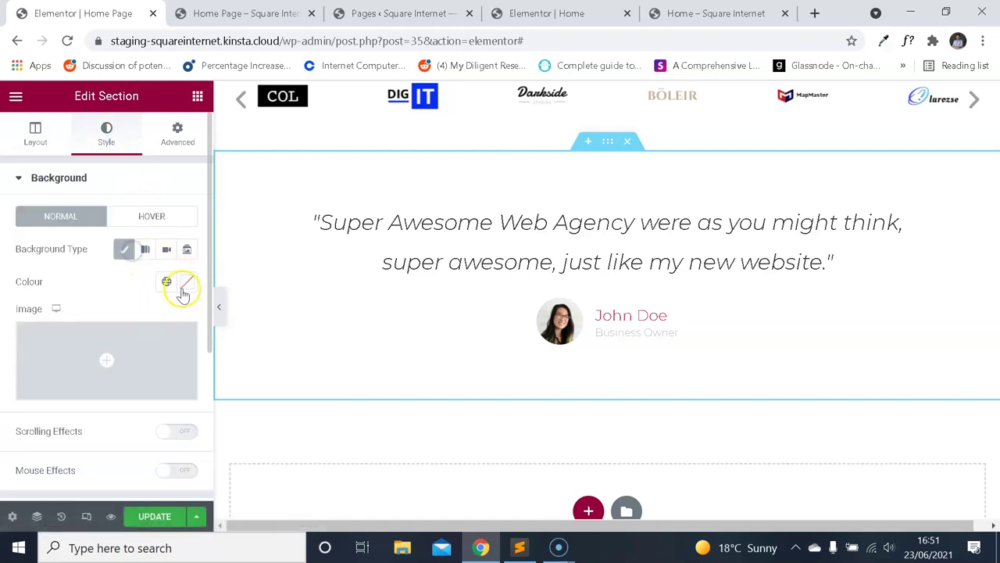
pyautogui.click(89, 293)
# Compare against the live Home page, then close the colour chooser in the editor.
pyautogui.click(716, 13)
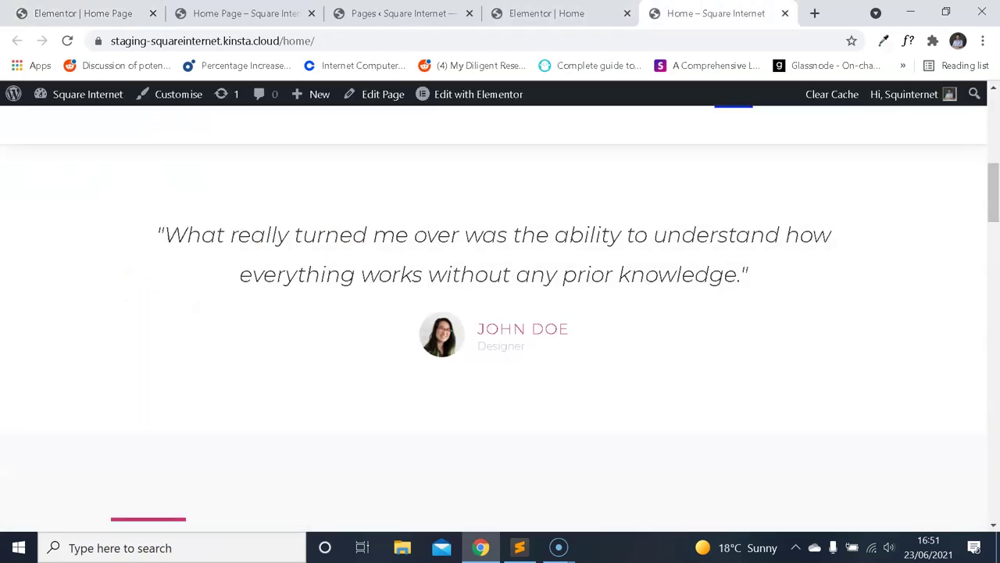
pyautogui.hotkey('ctrl', 'shift', 'Tab')
pyautogui.hotkey('ctrl', 'shift', 'Tab')
pyautogui.hotkey('ctrl', 'shift', 'Tab')
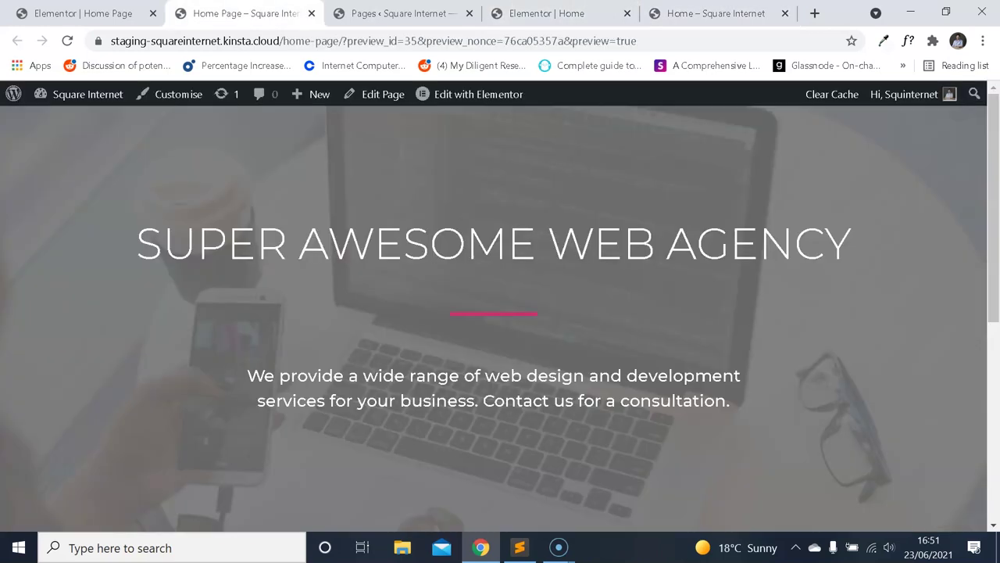
pyautogui.hotkey('ctrl', 'shift', 'Tab')
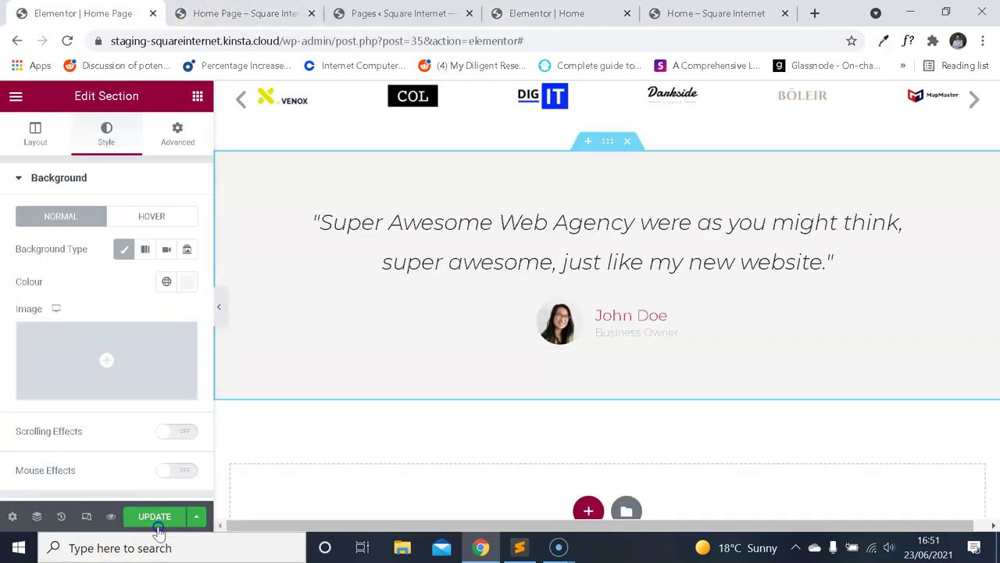
pyautogui.hotkey('ctrl', 'Tab')
pyautogui.hotkey('ctrl', 'Tab')
pyautogui.hotkey('ctrl', 'Tab')
pyautogui.hotkey('ctrl', 'Tab')
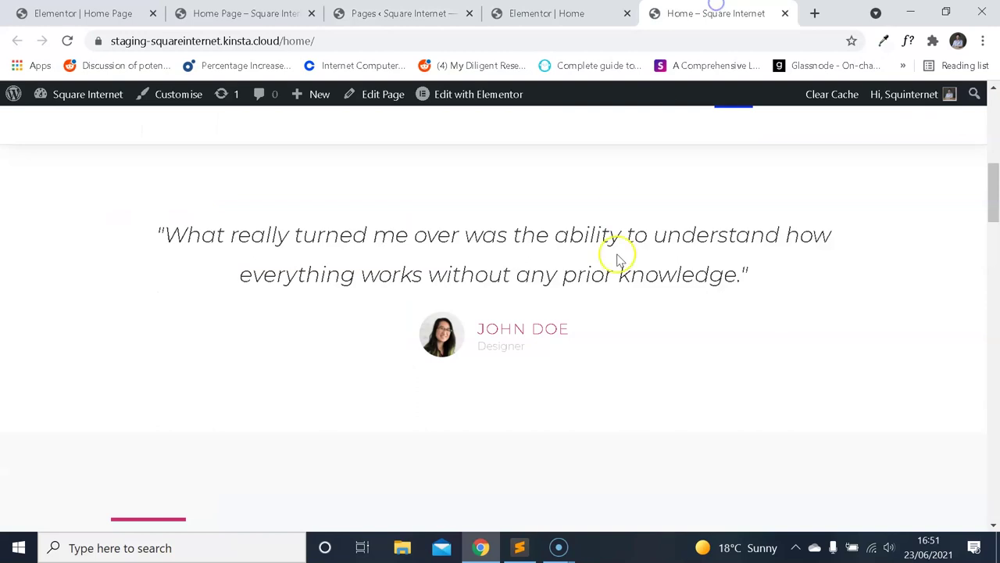
pyautogui.scroll(6, 629, 266)
pyautogui.scroll(-1, 629, 265)
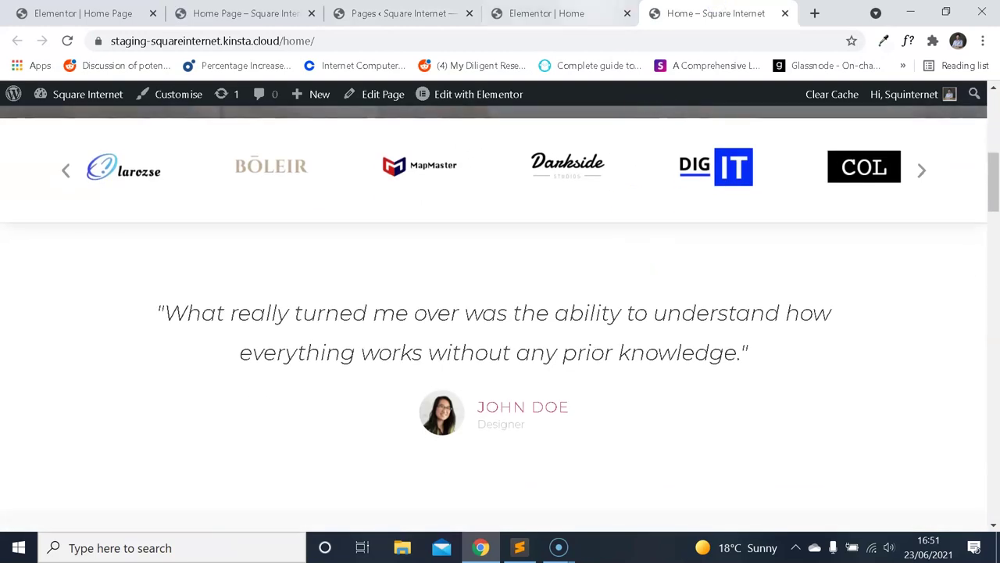
pyautogui.hotkey('ctrl', 'shift', 'Tab')
pyautogui.click(86, 297)
# Set the section's background overlay to Classic with opacity 0.5.
pyautogui.scroll(-3, 122, 291)
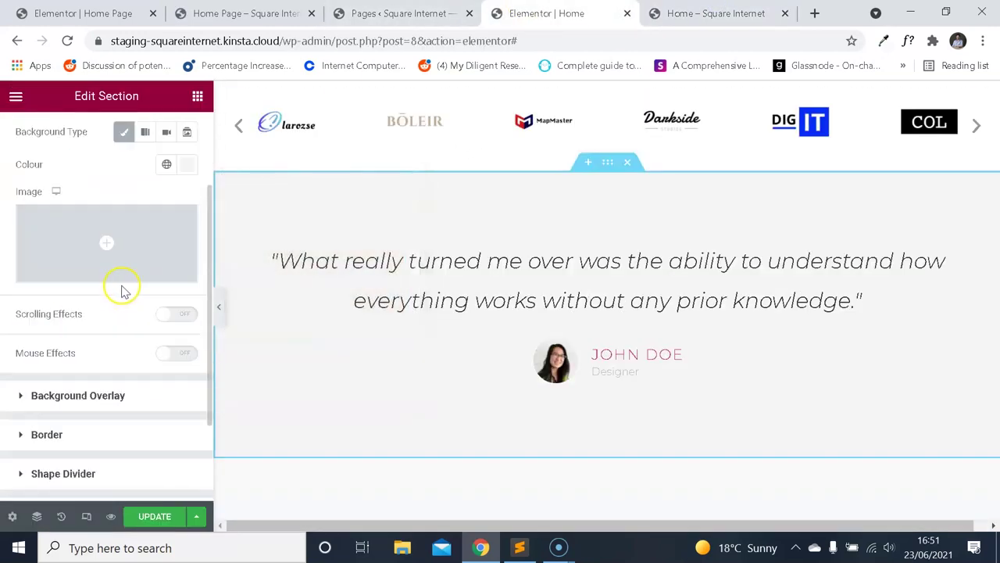
pyautogui.scroll(-3, 110, 368)
pyautogui.click(121, 273)
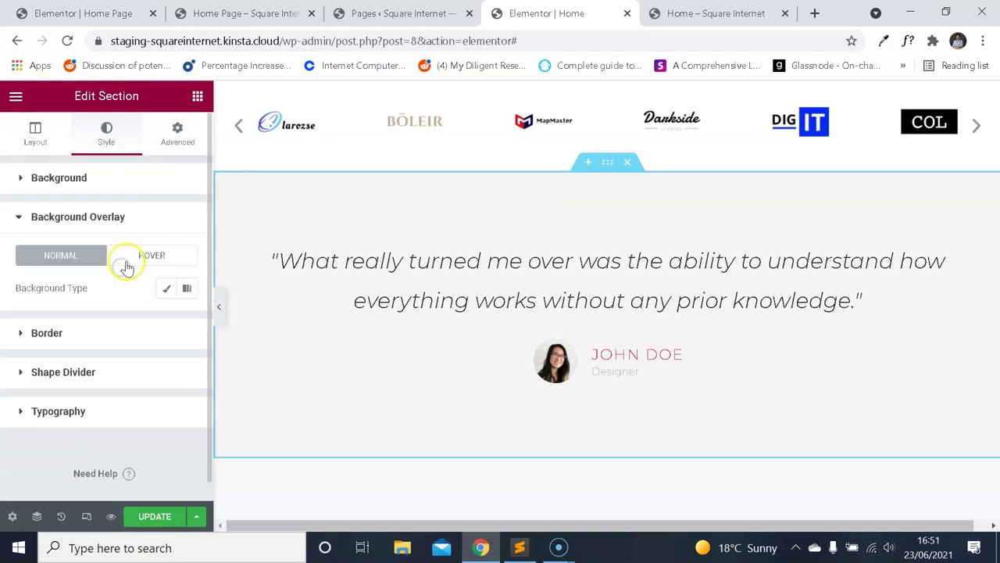
pyautogui.click(164, 290)
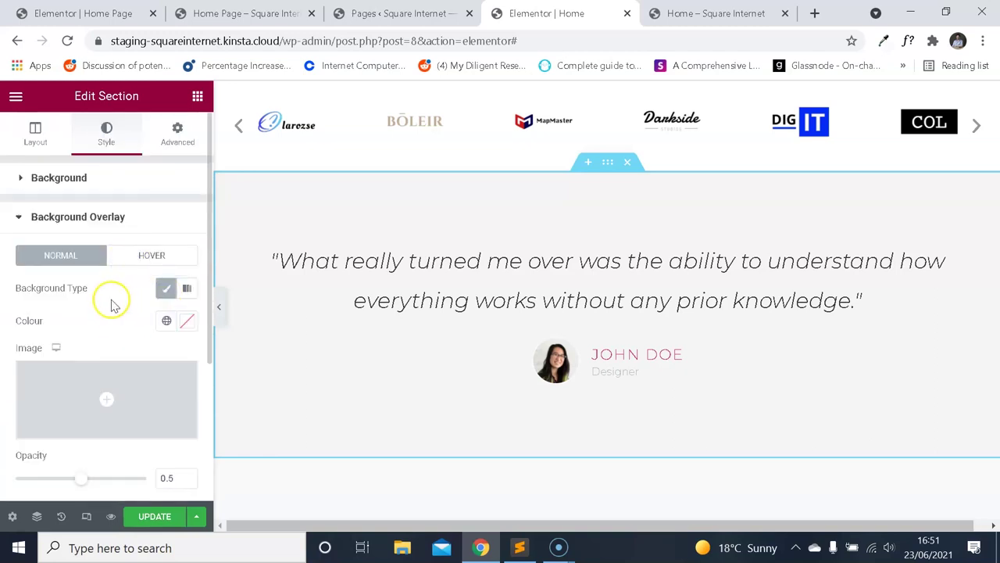
pyautogui.click(133, 9)
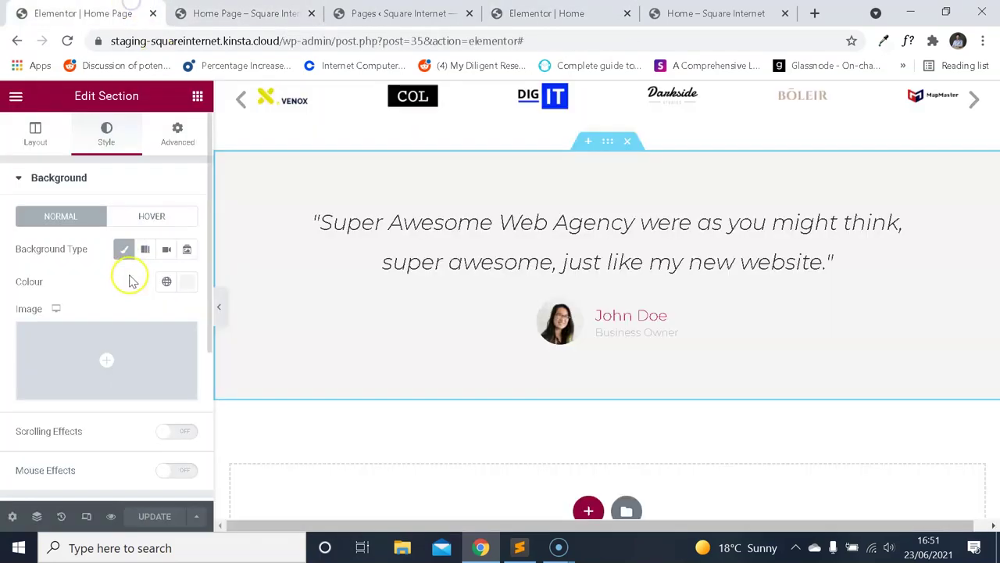
pyautogui.scroll(-3, 131, 281)
pyautogui.click(130, 300)
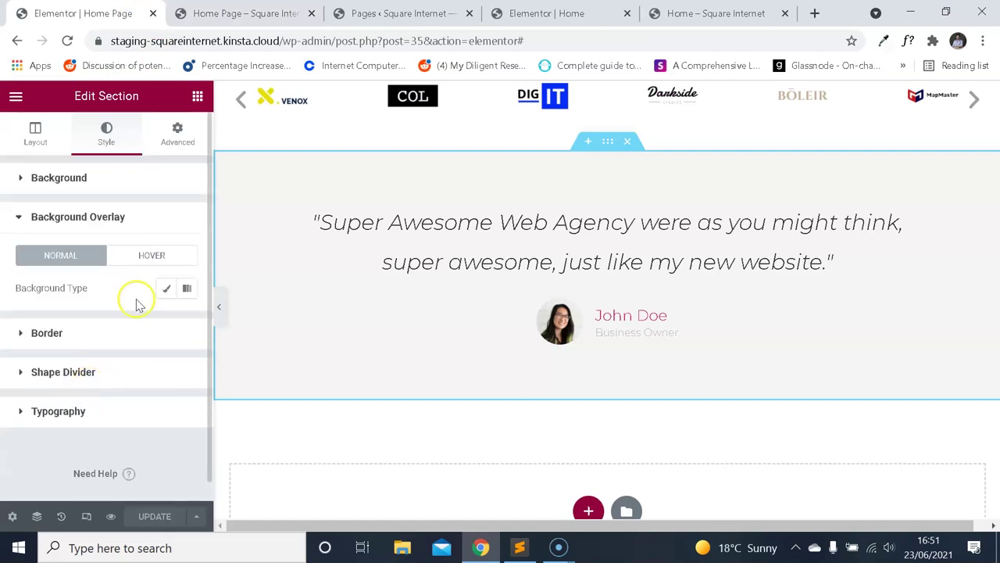
pyautogui.click(163, 291)
pyautogui.press('BackSpace')
pyautogui.write('0.2')
pyautogui.press('BackSpace')
pyautogui.write('5')
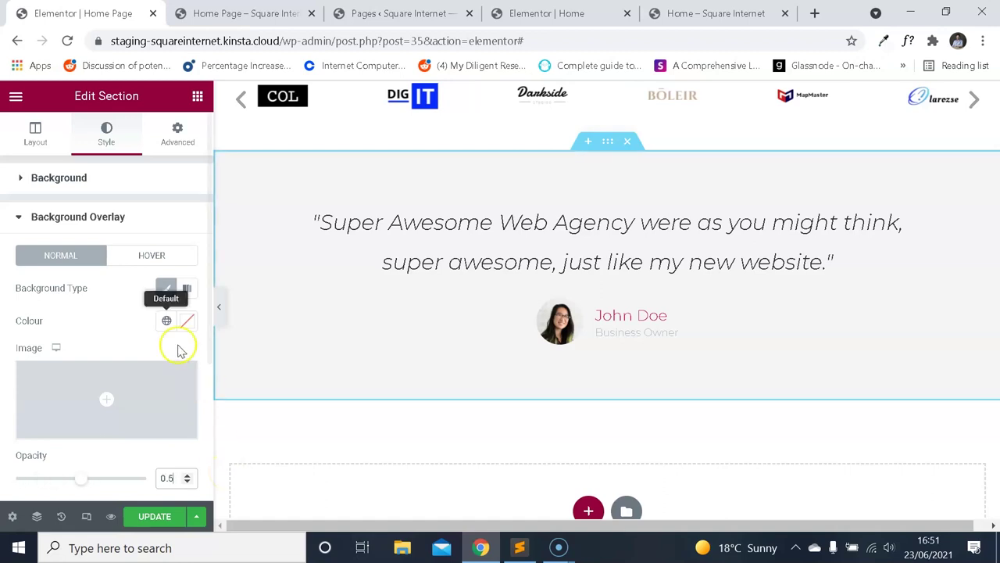
# Set the section background colour to light grey #F9F9F9 and save with Update.
pyautogui.click(104, 179)
pyautogui.click(178, 282)
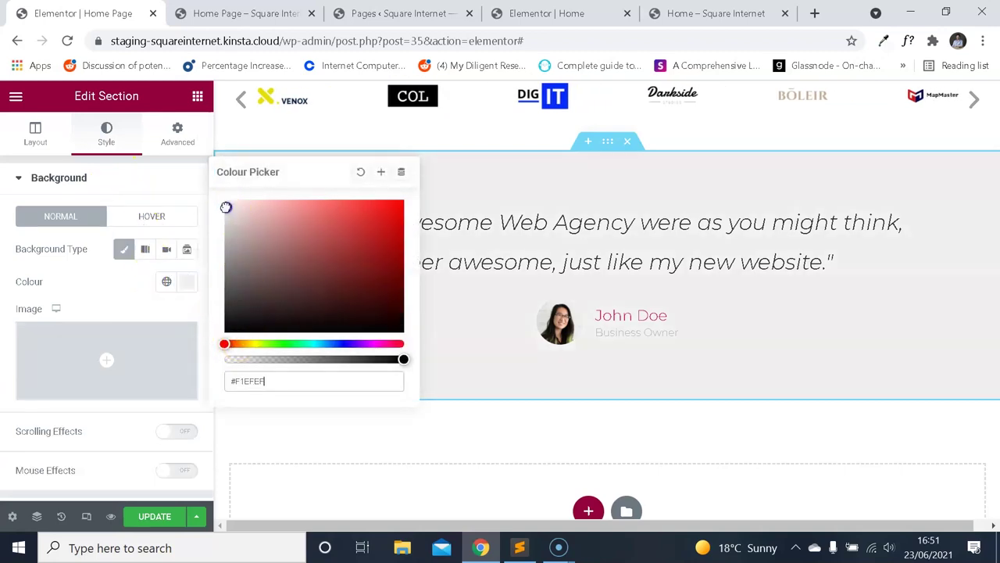
pyautogui.moveTo(224, 202); pyautogui.dragTo(221, 202)
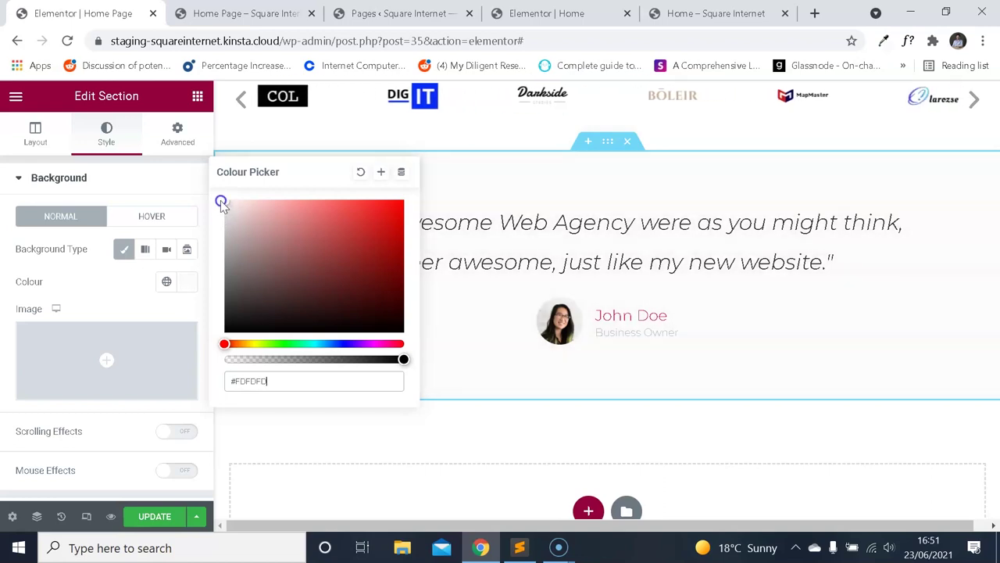
pyautogui.click(147, 515)
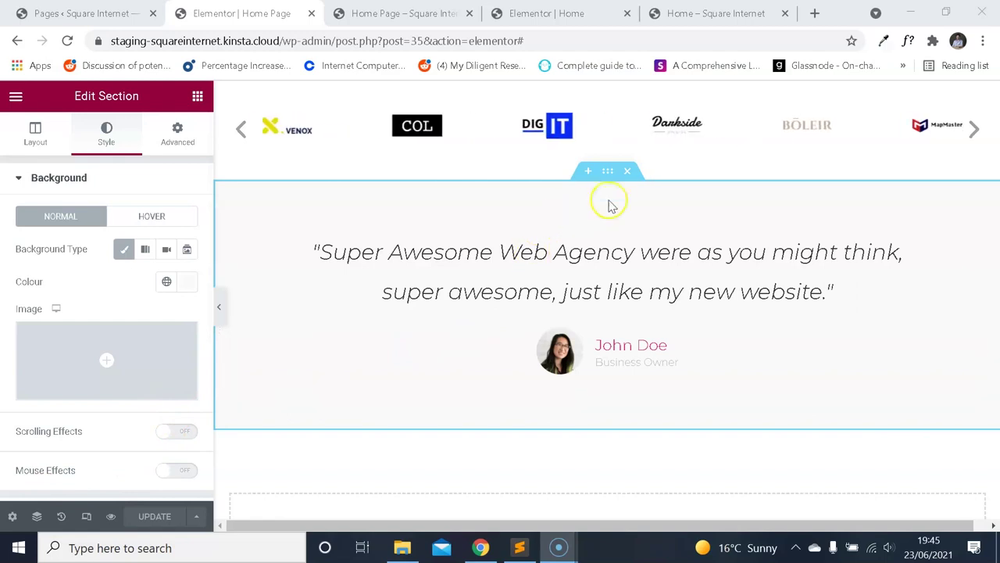
# Check the testimonial section's background colour against the reference page.
pyautogui.click(611, 178)
pyautogui.click(179, 294)
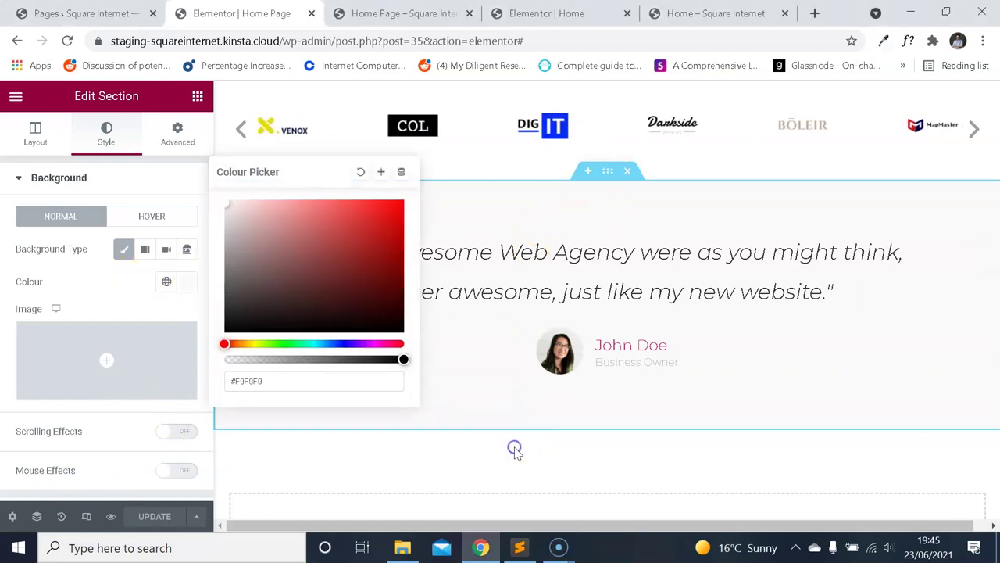
pyautogui.click(547, 13)
pyautogui.scroll(1, 652, 103)
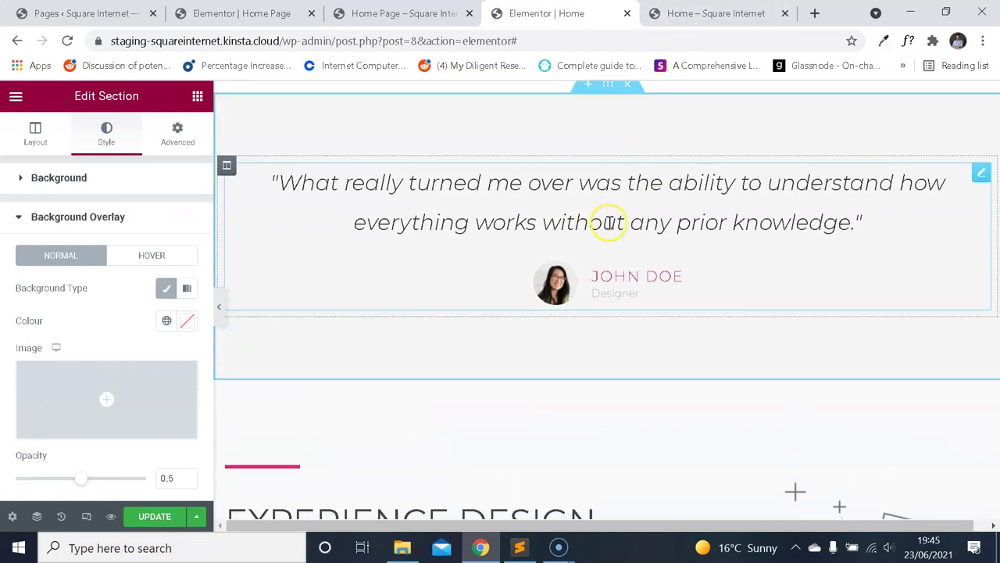
pyautogui.click(281, 13)
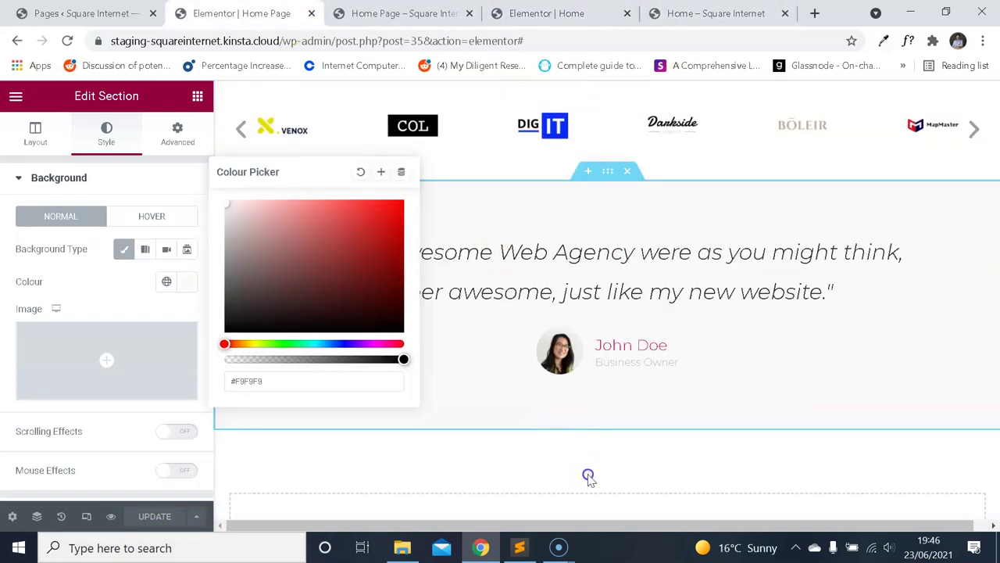
pyautogui.click(183, 286)
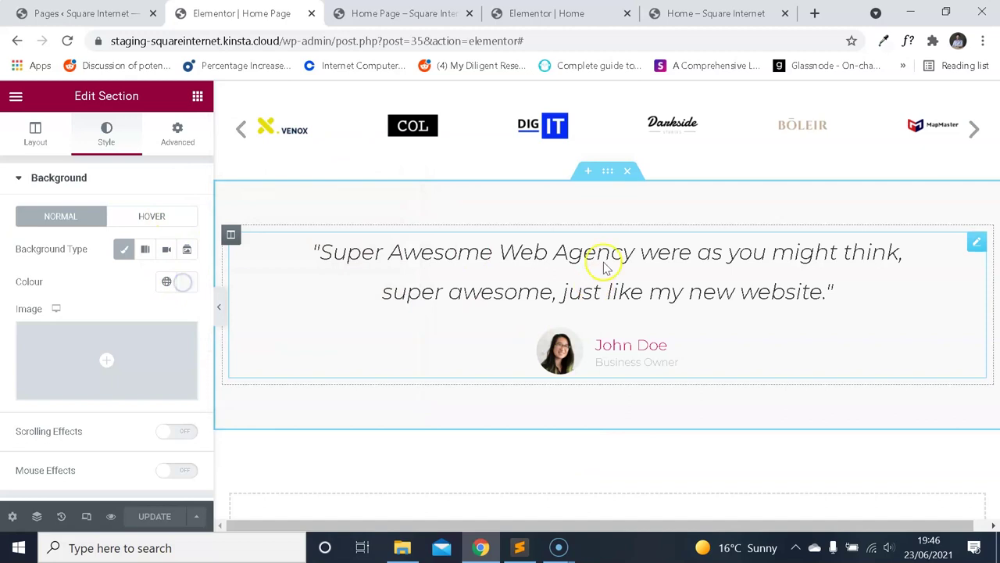
# Add a new empty section below the testimonial, matching the reference block's position.
pyautogui.click(547, 14)
pyautogui.scroll(-2, 558, 212)
pyautogui.scroll(-1, 559, 212)
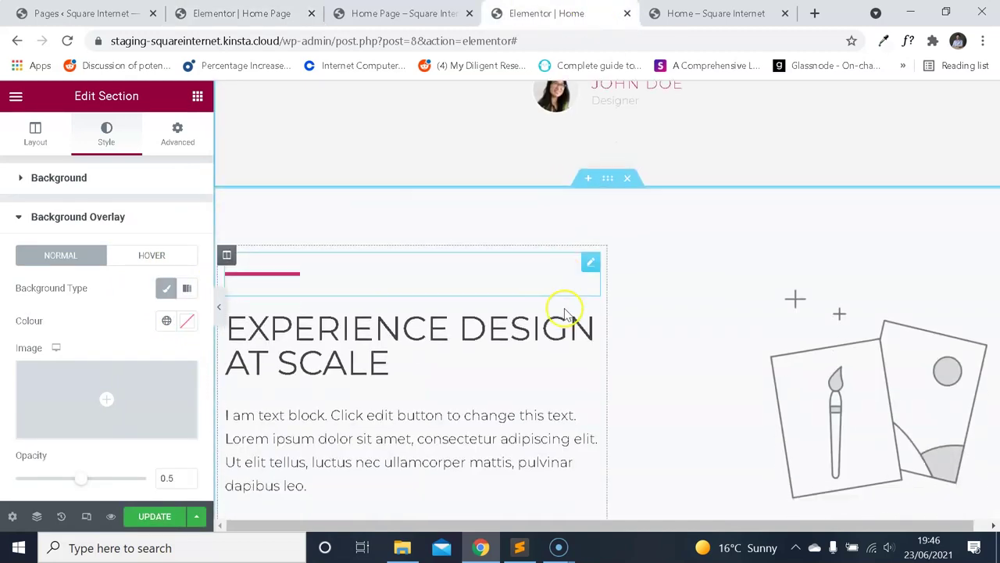
pyautogui.scroll(1, 587, 279)
pyautogui.click(242, 13)
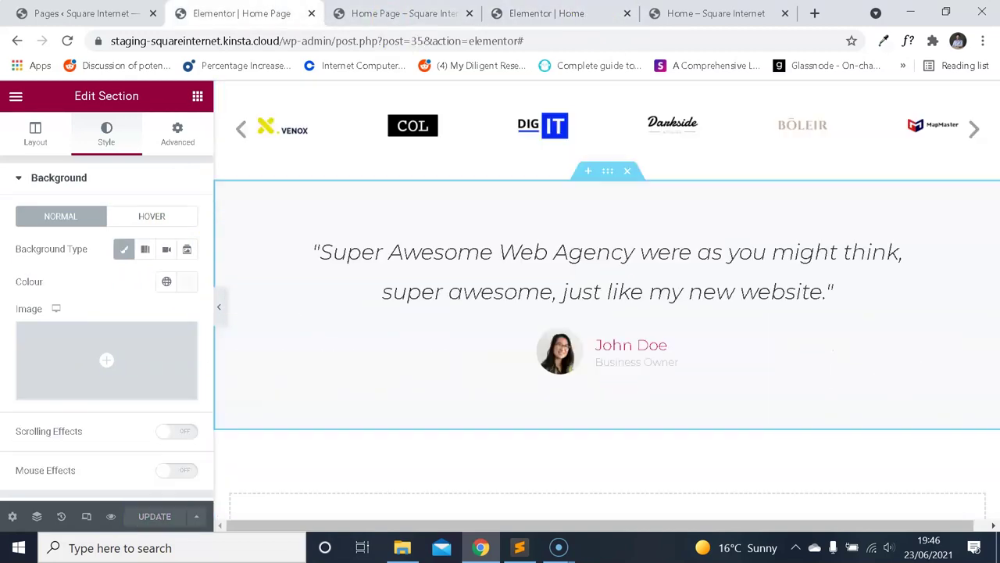
pyautogui.scroll(-1, 598, 399)
pyautogui.click(588, 464)
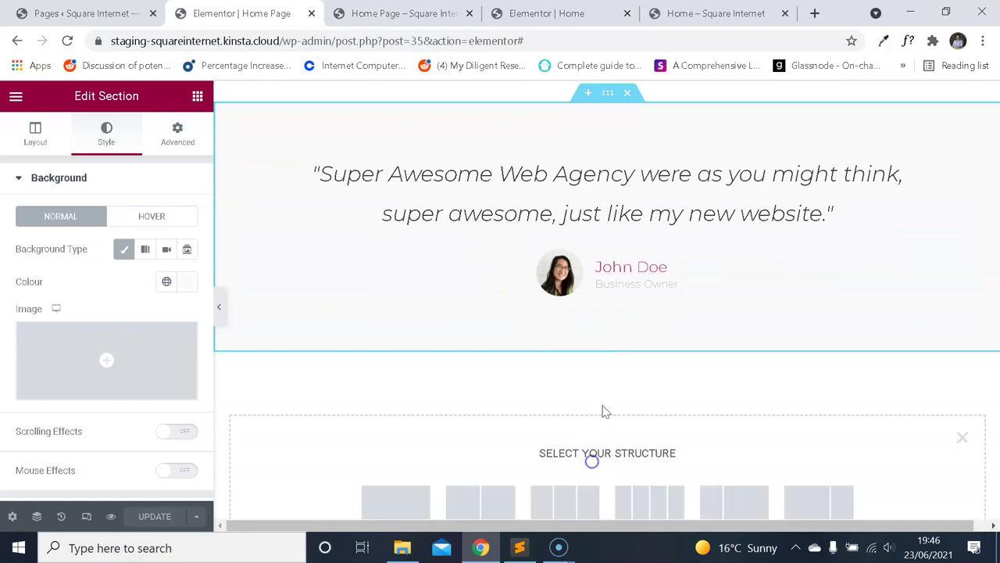
# Study the reference page's layout, then return to the Home Page editor.
pyautogui.scroll(-2, 426, 369)
pyautogui.click(547, 13)
pyautogui.scroll(-1, 554, 259)
pyautogui.scroll(1, 550, 281)
pyautogui.scroll(-3, 574, 285)
pyautogui.scroll(-12, 586, 281)
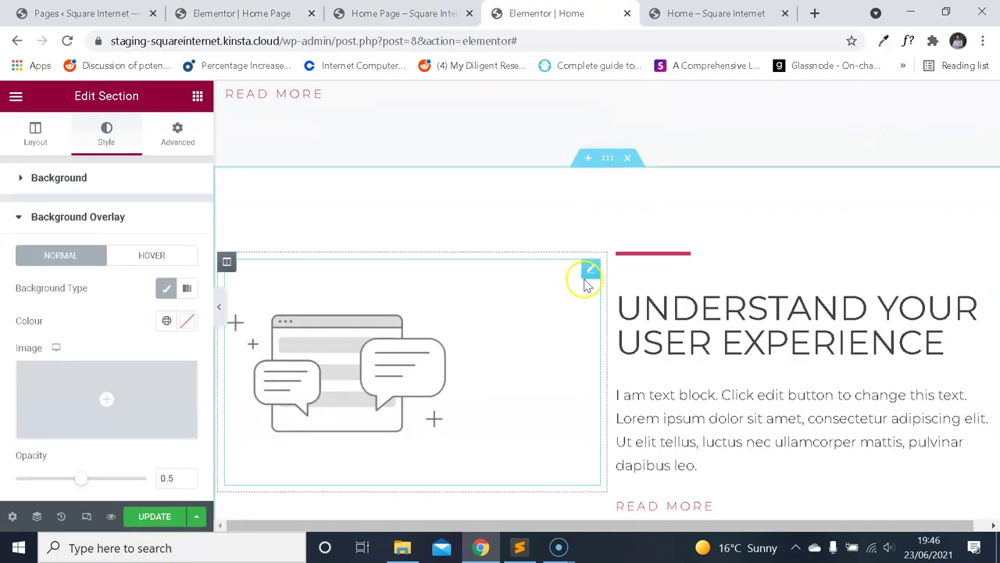
pyautogui.scroll(-3, 597, 279)
pyautogui.scroll(12, 590, 280)
pyautogui.scroll(7, 592, 280)
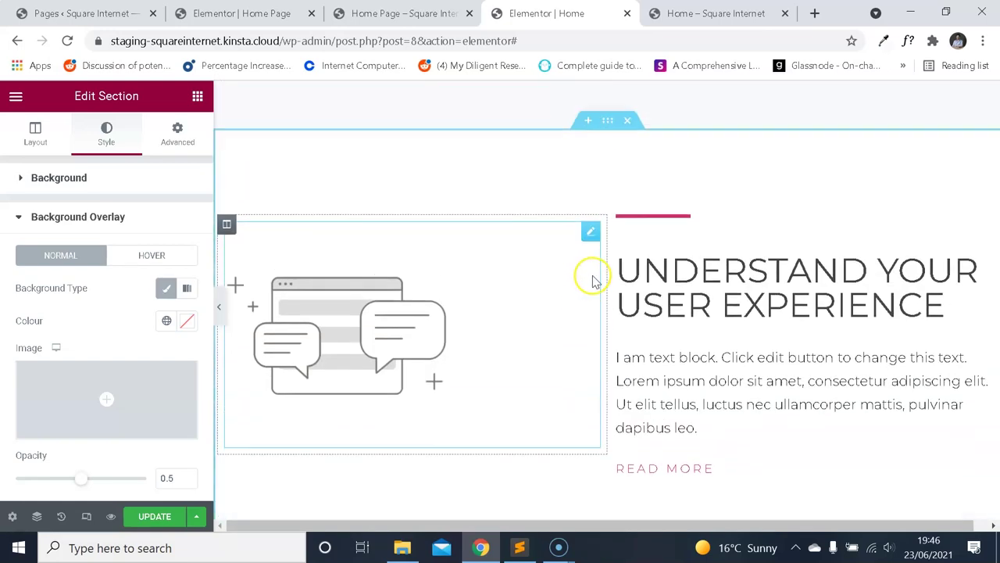
pyautogui.scroll(-1, 437, 277)
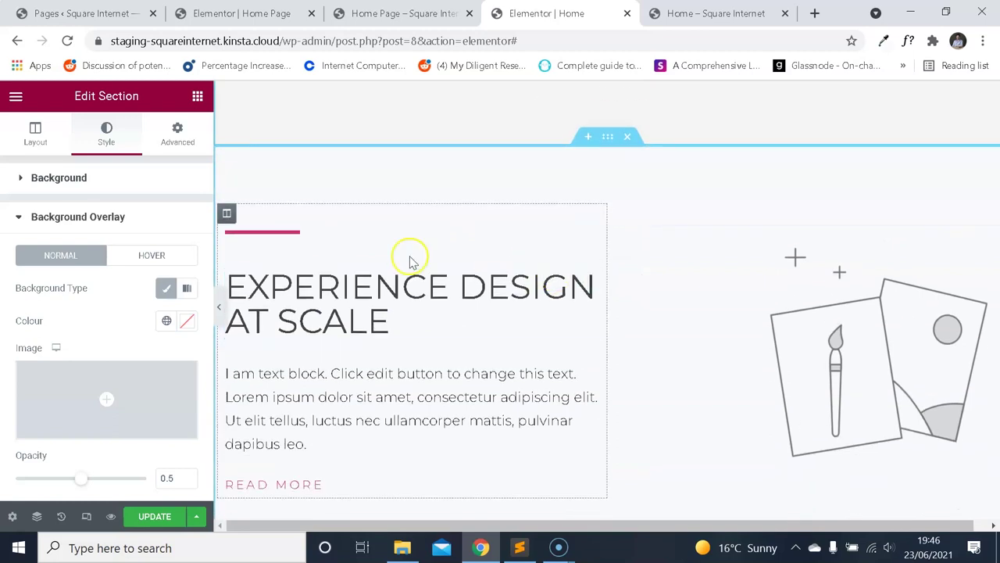
pyautogui.scroll(-1, 712, 242)
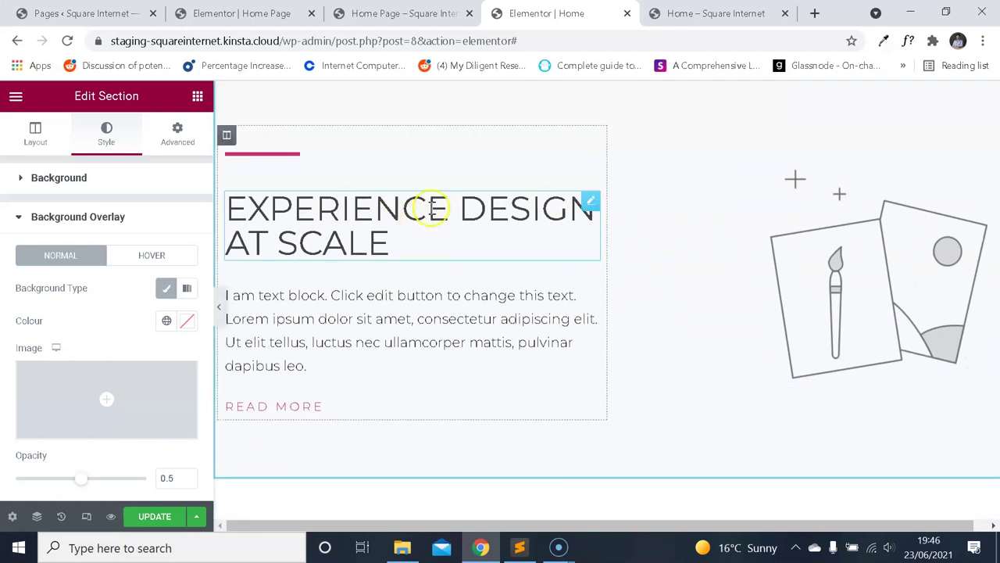
pyautogui.scroll(1, 434, 215)
pyautogui.scroll(-3, 750, 269)
pyautogui.scroll(-3, 727, 258)
pyautogui.scroll(1, 565, 304)
pyautogui.scroll(-5, 471, 288)
pyautogui.scroll(11, 455, 329)
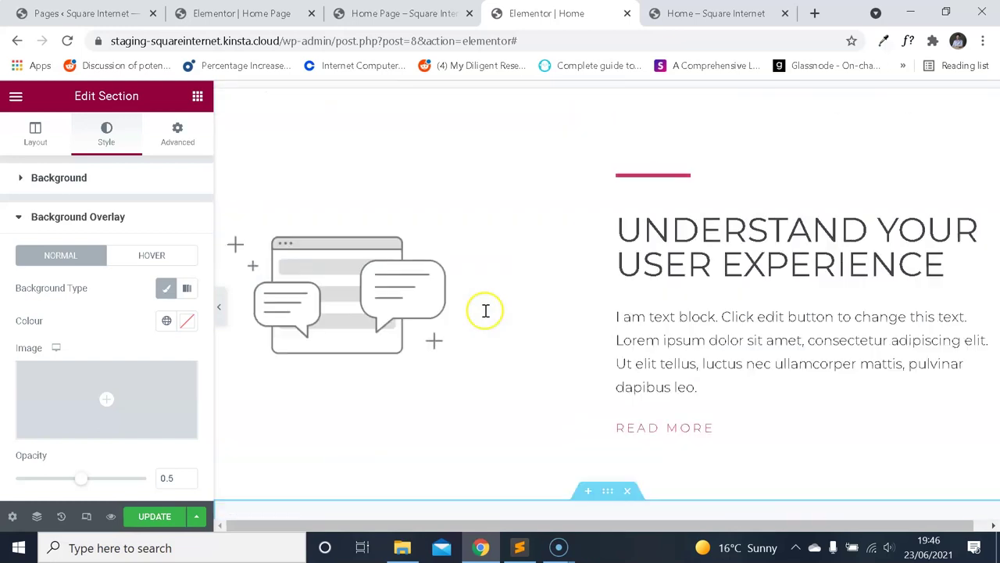
pyautogui.scroll(-3, 537, 325)
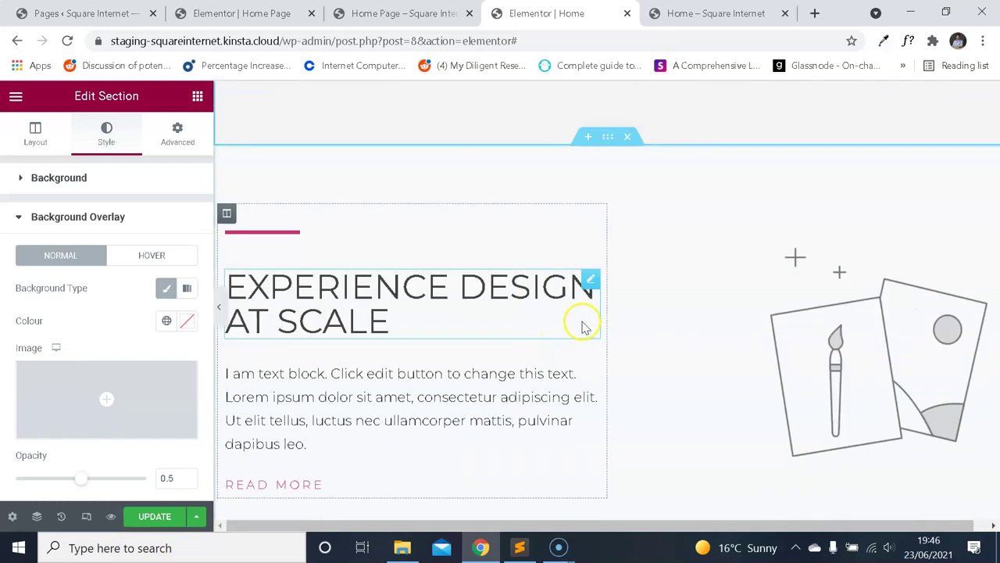
pyautogui.scroll(-1, 594, 322)
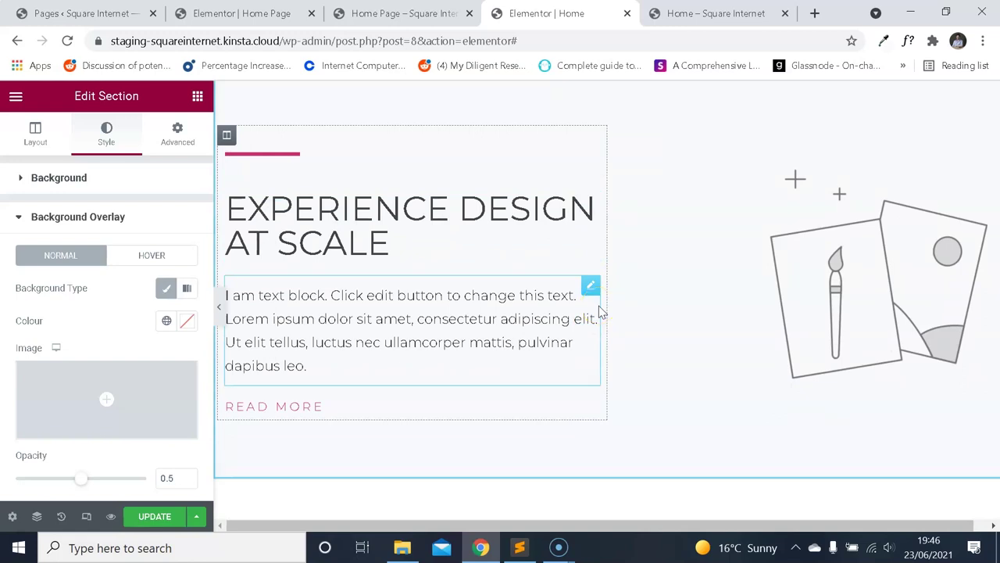
pyautogui.scroll(1, 594, 304)
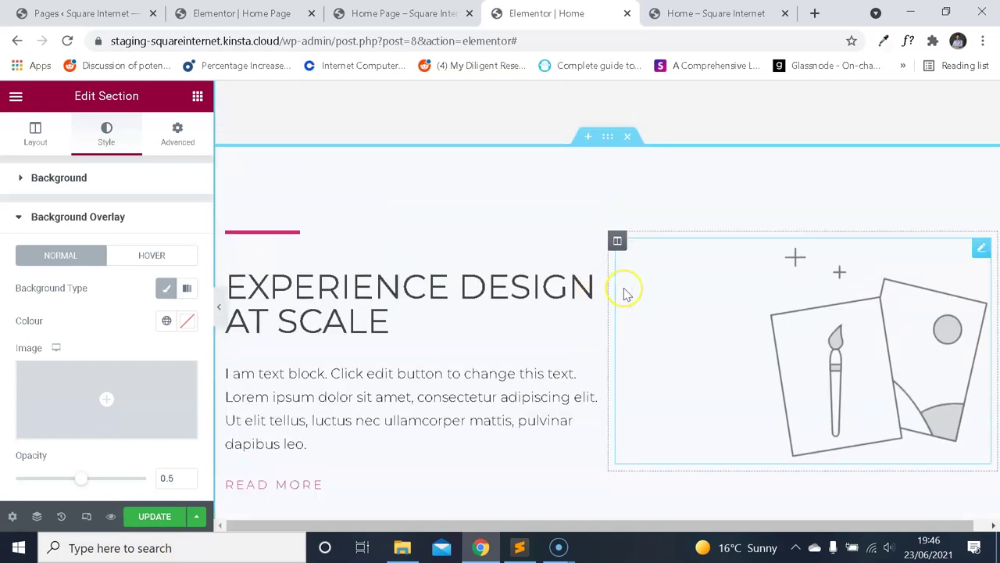
pyautogui.click(372, 22)
pyautogui.click(242, 13)
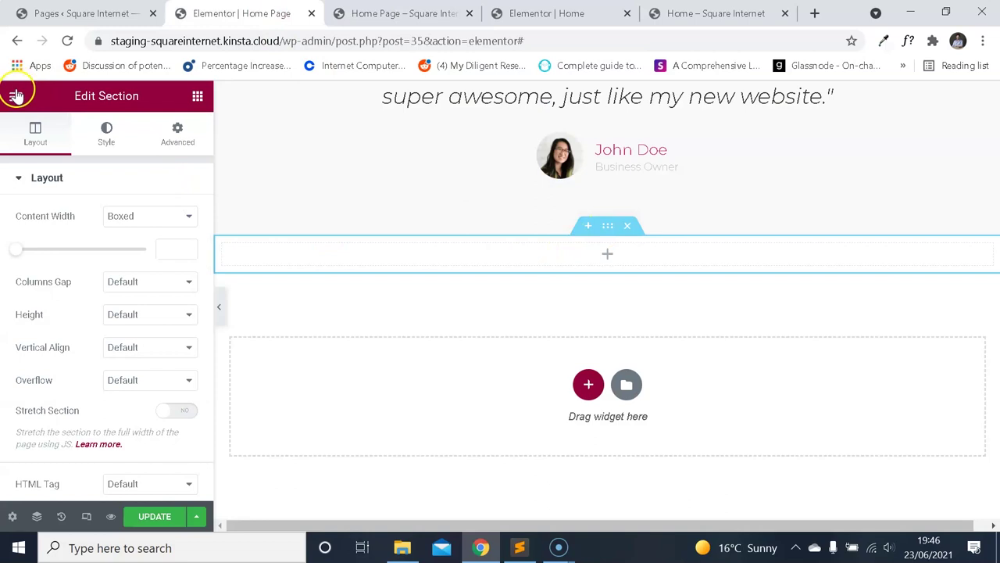
# Delete the empty section and build a new section below the testimonial with two duplicated columns.
pyautogui.click(629, 236)
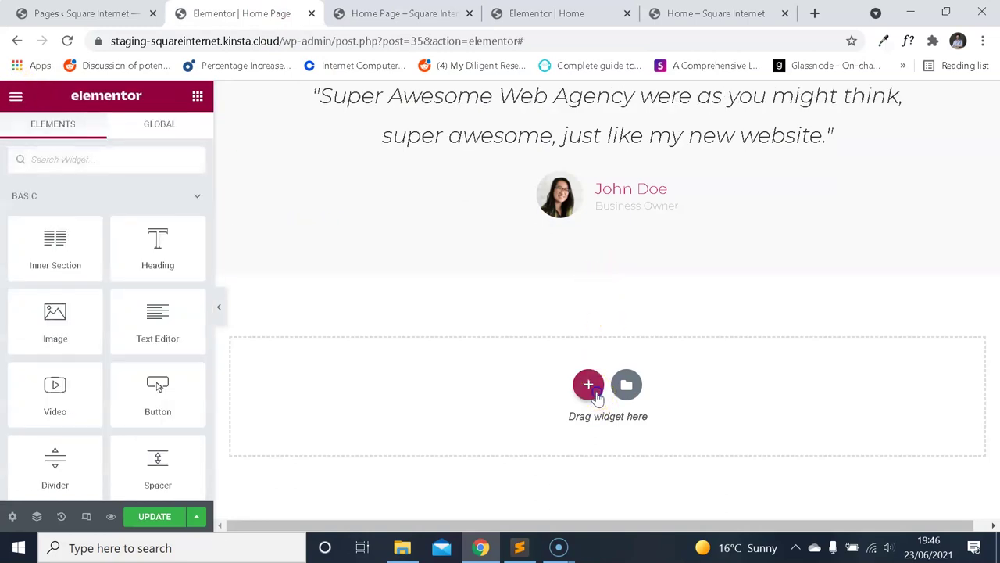
pyautogui.click(594, 396)
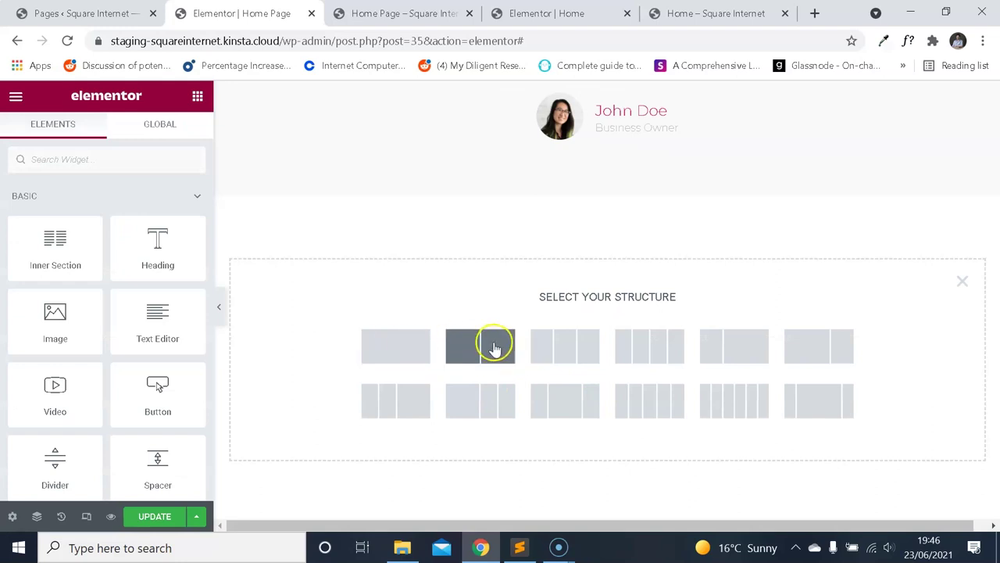
pyautogui.click(419, 345)
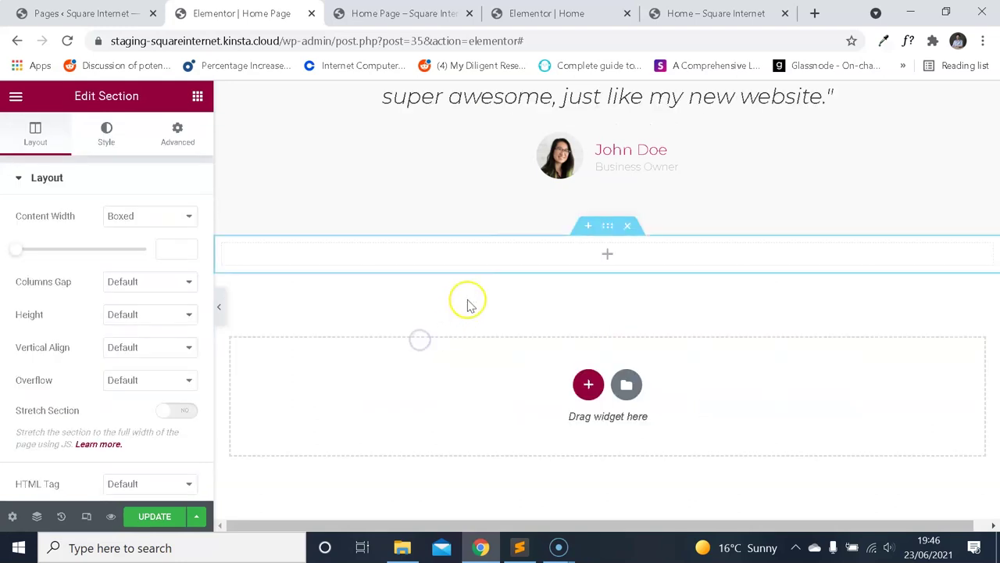
pyautogui.rightClick(230, 248)
pyautogui.click(272, 281)
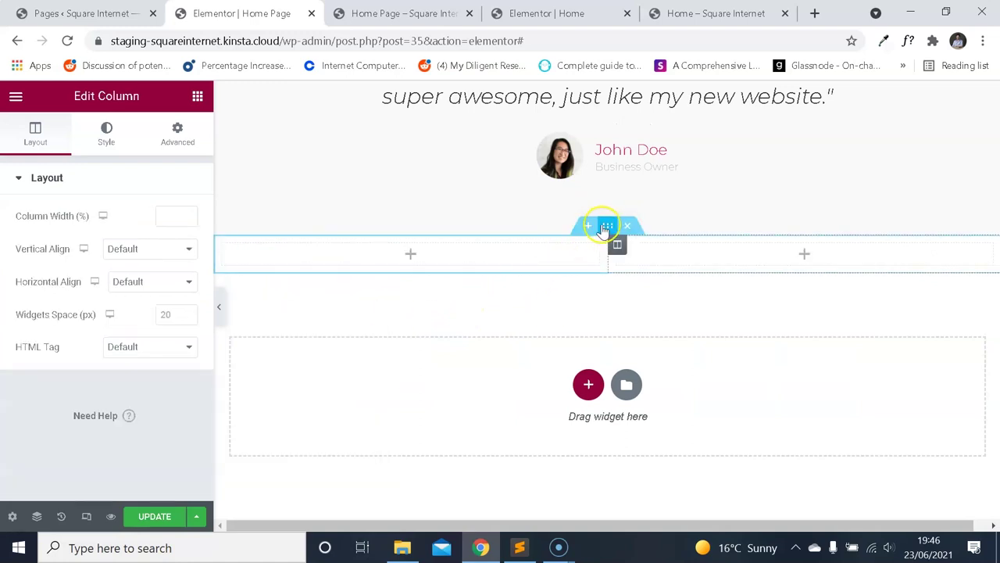
pyautogui.click(607, 225)
# Look over the reference page editor and homepage preview, then return to the homepage editor.
pyautogui.hotkey('ctrl', 'Tab')
pyautogui.hotkey('ctrl', 'Tab')
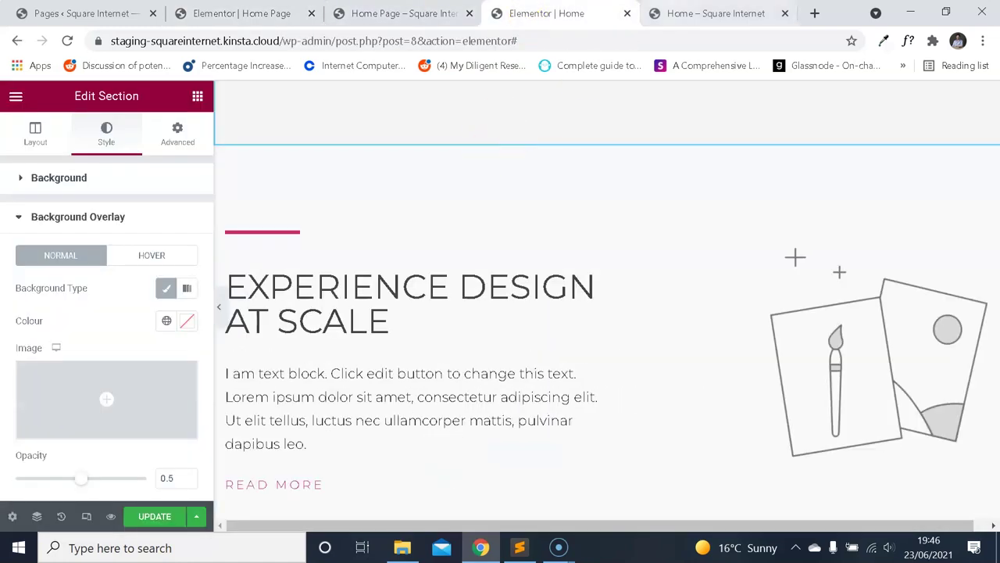
pyautogui.hotkey('ctrl', 'Tab')
pyautogui.scroll(-10, 587, 224)
pyautogui.scroll(-9, 608, 225)
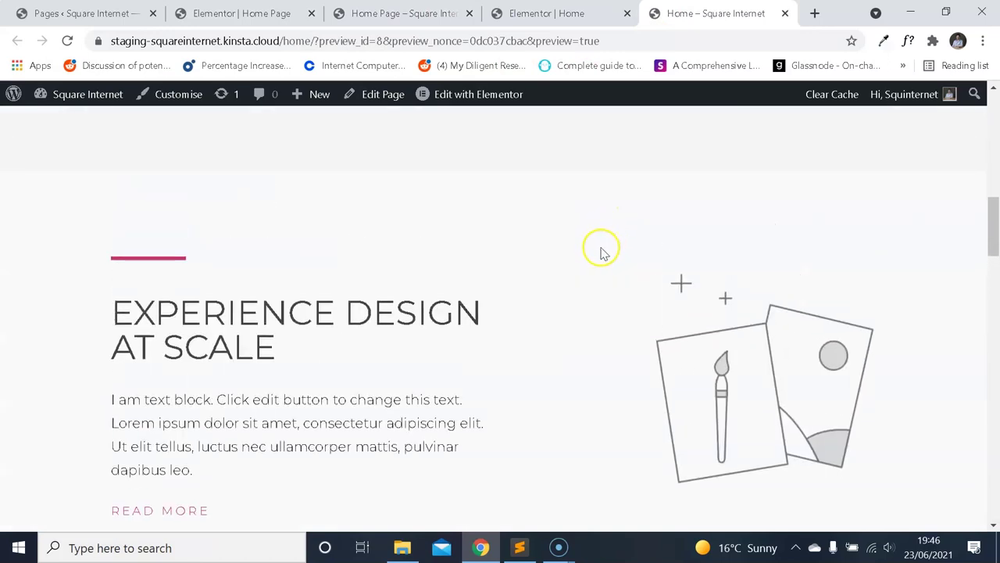
pyautogui.scroll(2, 618, 246)
pyautogui.scroll(1, 618, 245)
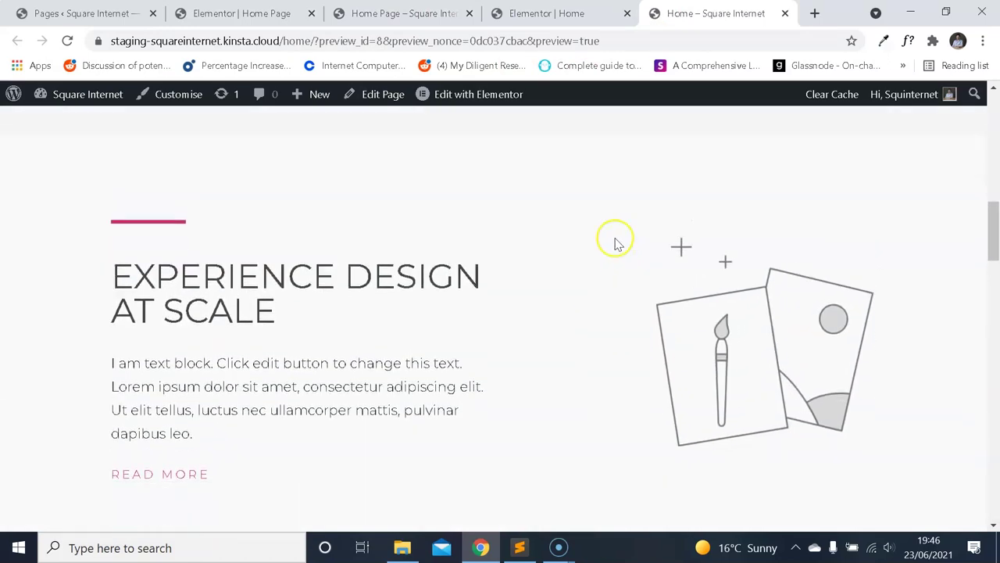
pyautogui.hotkey('ctrl', 'Tab')
pyautogui.hotkey('ctrl', 'Tab')
pyautogui.hotkey('ctrl', 'Tab')
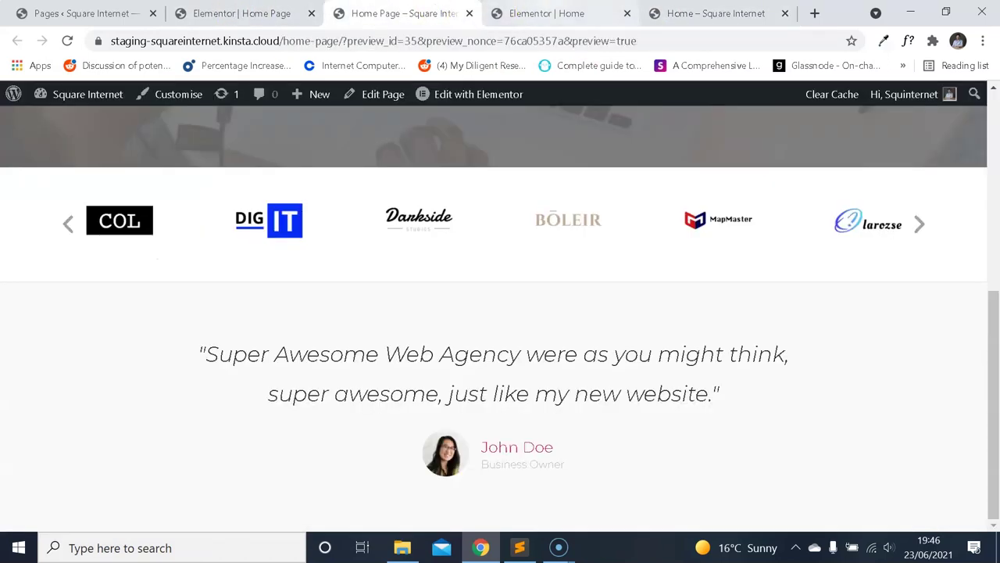
pyautogui.hotkey('ctrl', 'Tab')
pyautogui.scroll(1, 429, 123)
pyautogui.click(234, 14)
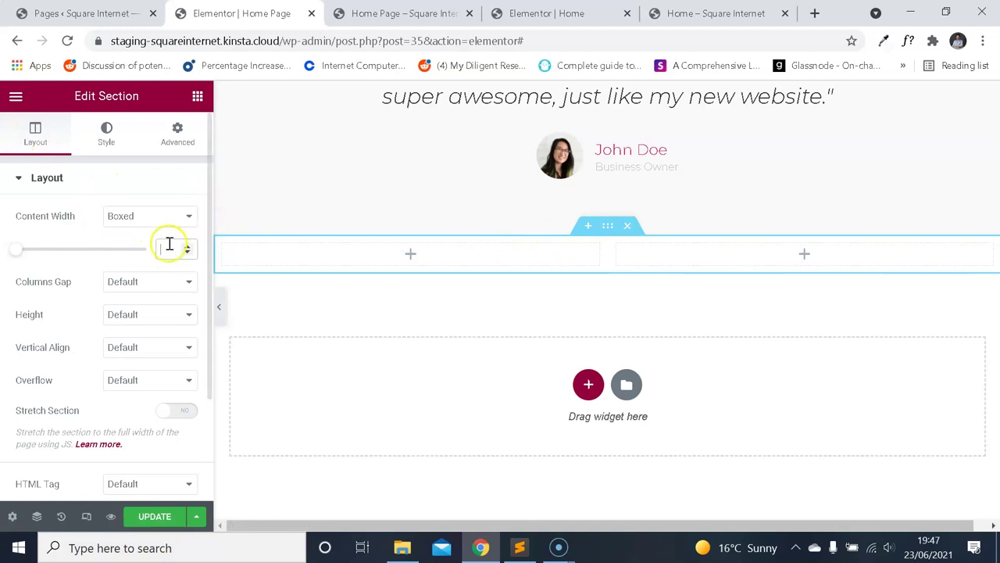
# Give the two-column section a minimum height of 400 px.
pyautogui.click(161, 314)
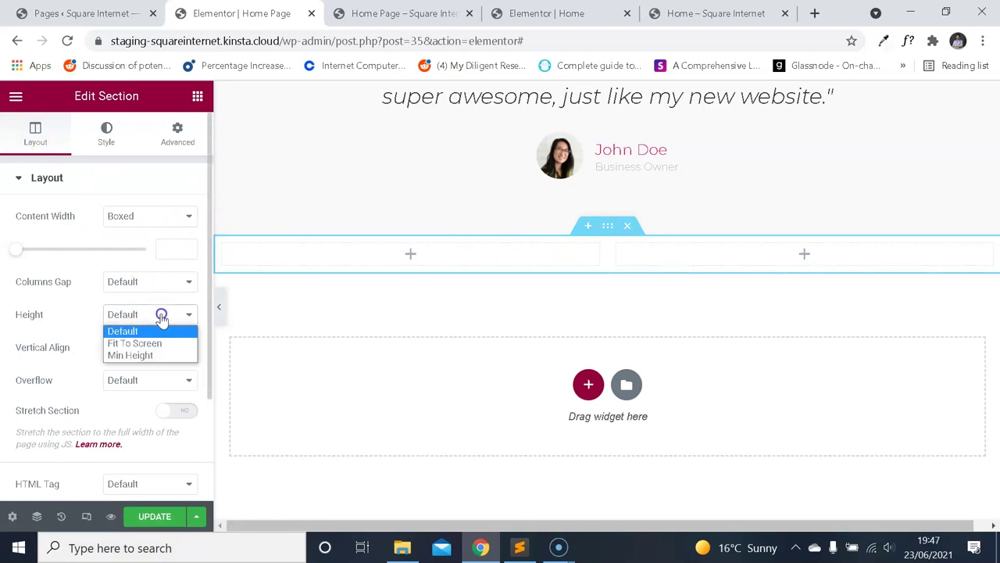
pyautogui.click(149, 355)
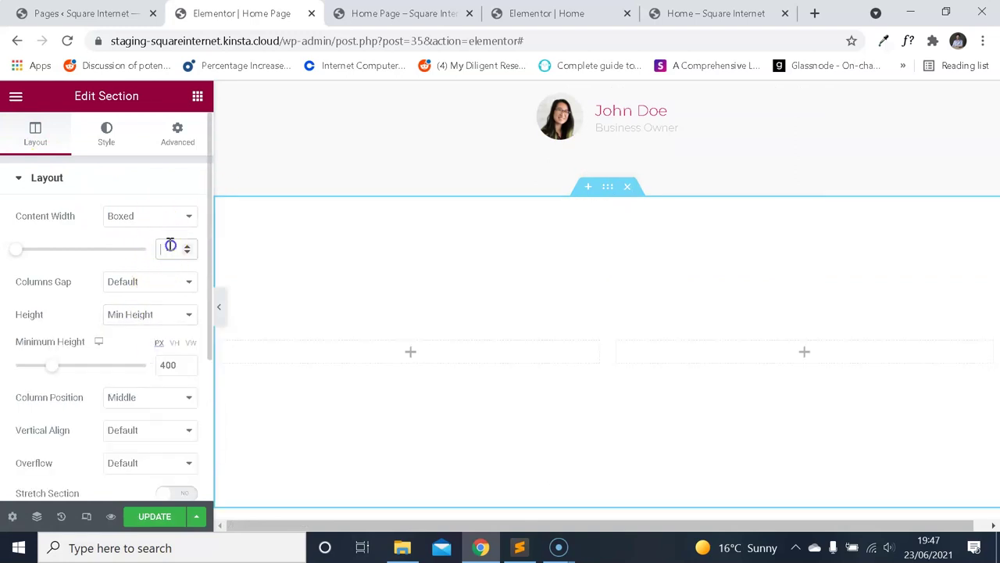
pyautogui.scroll(-1, 520, 239)
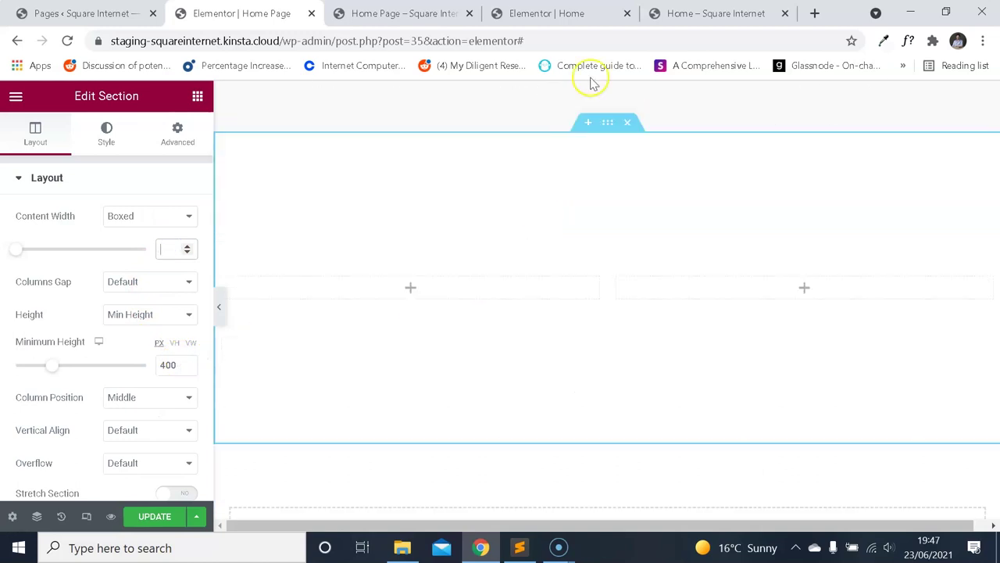
# Compare the reference block's editor and live page, then return to the homepage editor's widget list.
pyautogui.click(547, 13)
pyautogui.click(716, 13)
pyautogui.scroll(3, 622, 201)
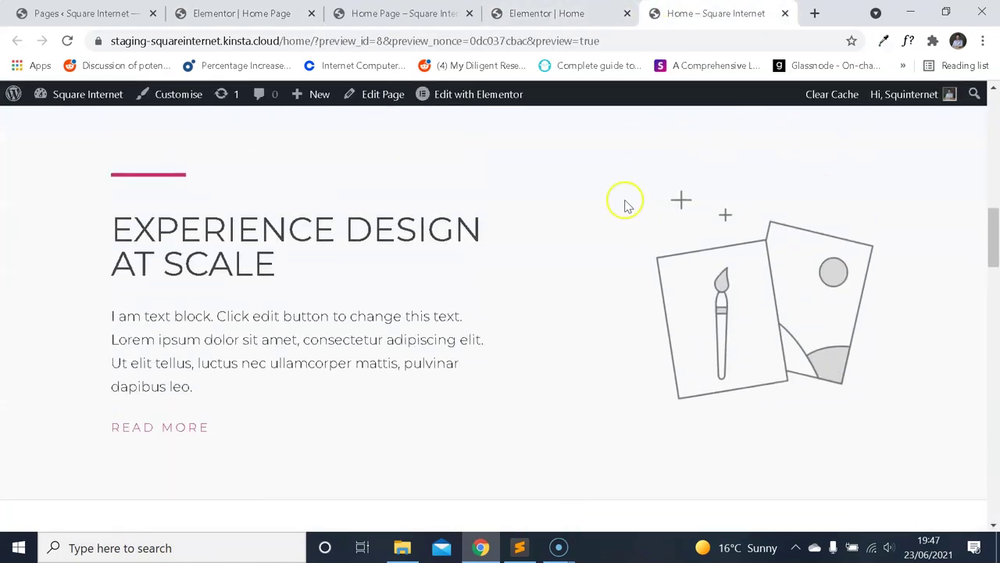
pyautogui.click(241, 13)
pyautogui.click(699, 13)
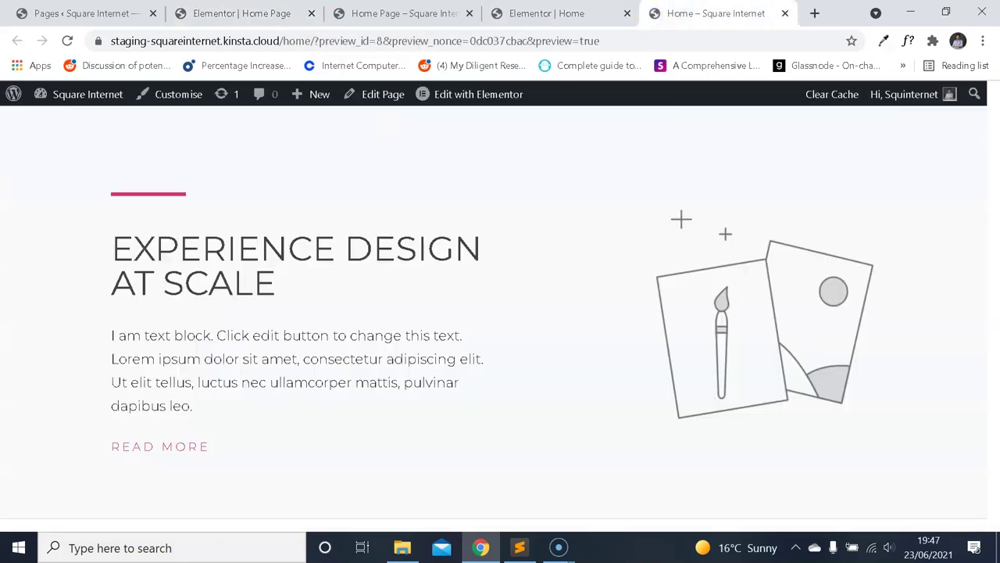
pyautogui.scroll(-1, 500, 219)
pyautogui.scroll(2, 312, 243)
pyautogui.scroll(-1, 180, 234)
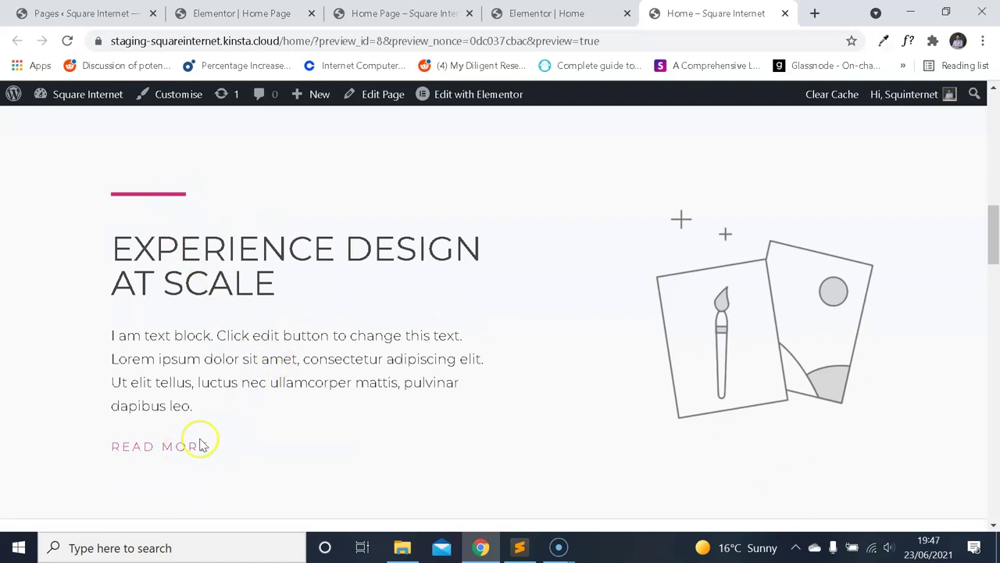
pyautogui.click(266, 11)
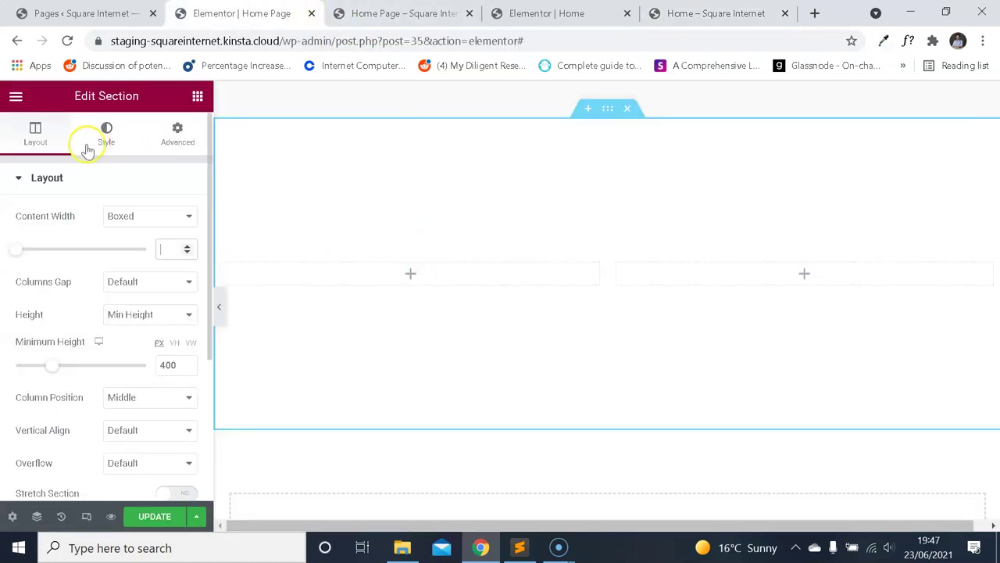
pyautogui.click(28, 97)
pyautogui.click(20, 98)
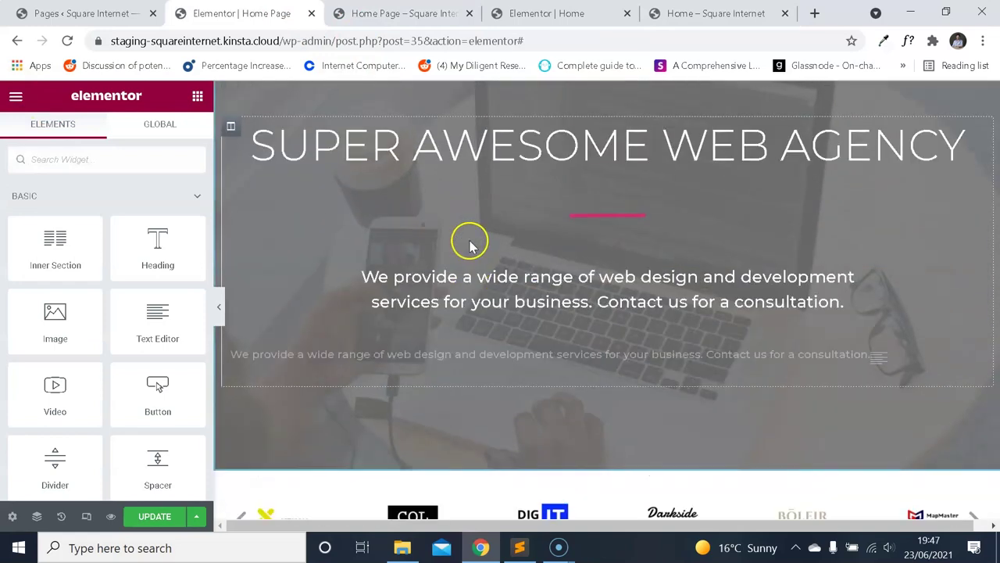
# Review the reference editor and reorder the live preview among the open pages.
pyautogui.click(547, 13)
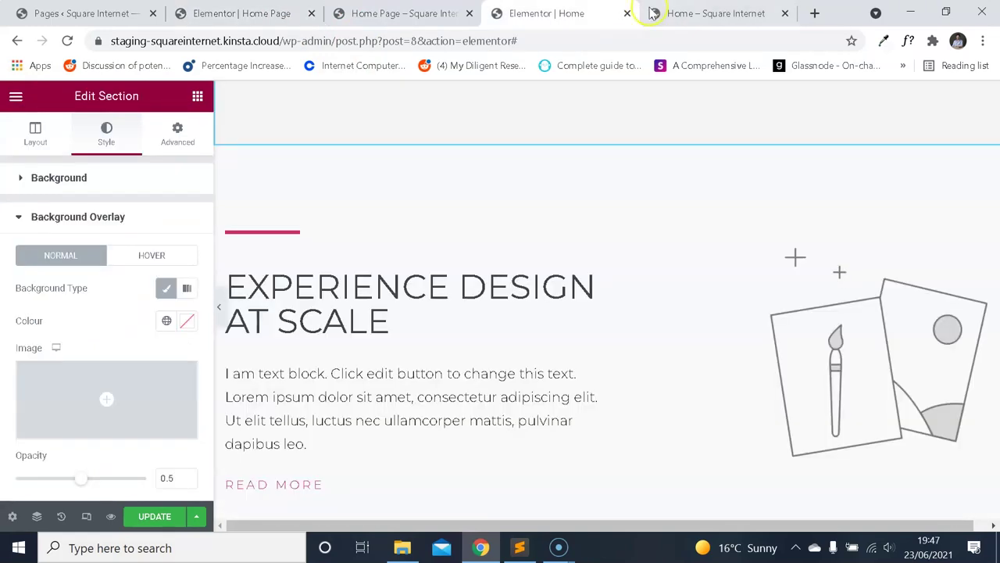
pyautogui.scroll(5, 375, 255)
pyautogui.moveTo(769, 11); pyautogui.dragTo(609, 14)
pyautogui.scroll(10, 480, 281)
pyautogui.scroll(-11, 496, 266)
pyautogui.click(242, 14)
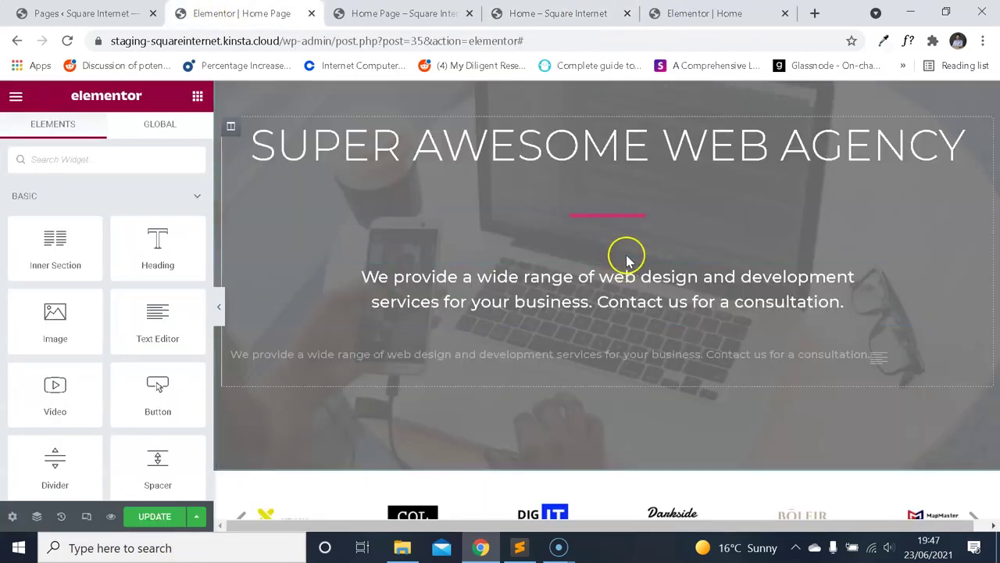
# Duplicate the pink hero divider and move the copy into the new section's left column.
pyautogui.rightClick(615, 212)
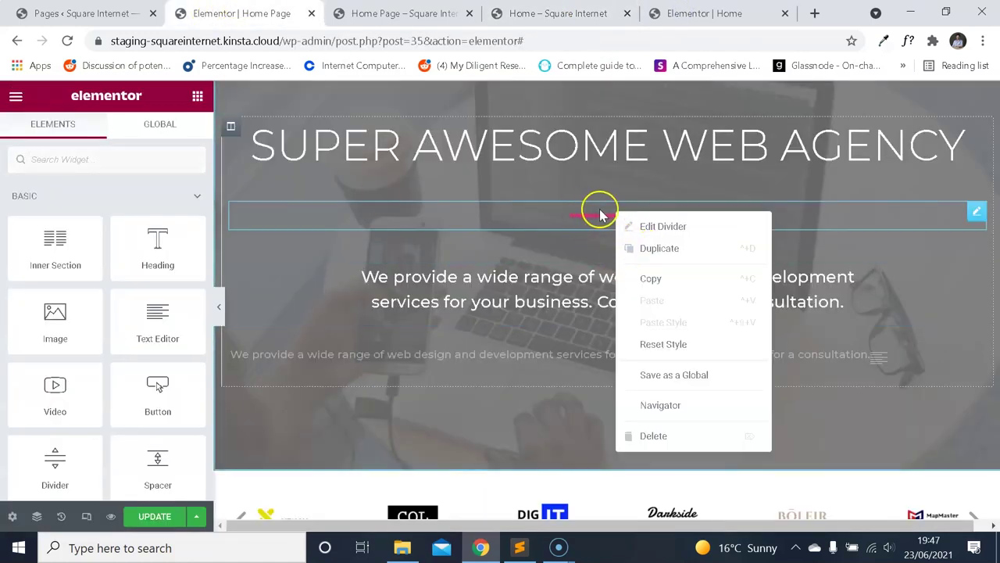
pyautogui.click(662, 250)
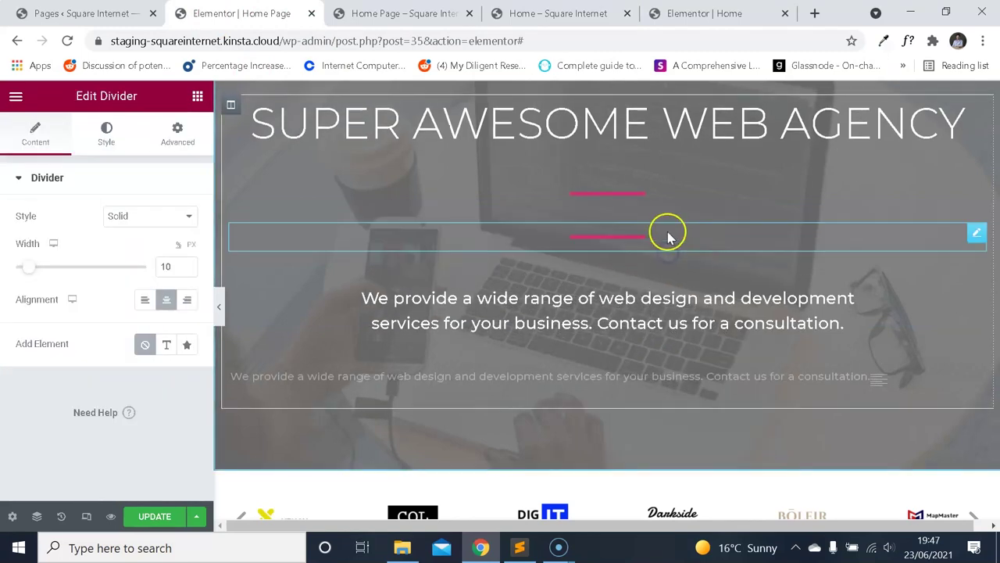
pyautogui.moveTo(952, 235); pyautogui.dragTo(629, 297)
pyautogui.scroll(-4, 502, 277)
pyautogui.moveTo(535, 383); pyautogui.dragTo(454, 189)
pyautogui.scroll(2, 492, 285)
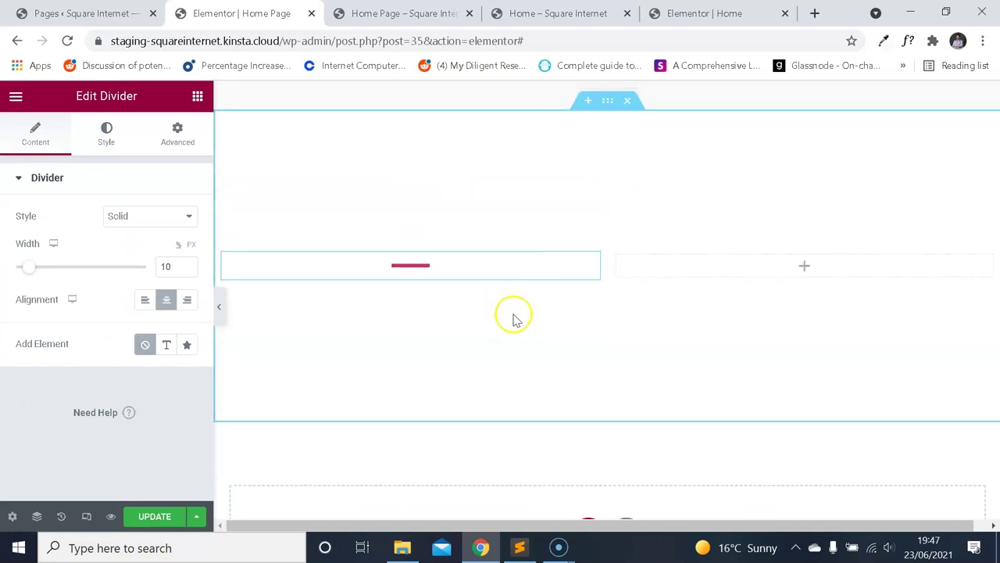
pyautogui.click(424, 347)
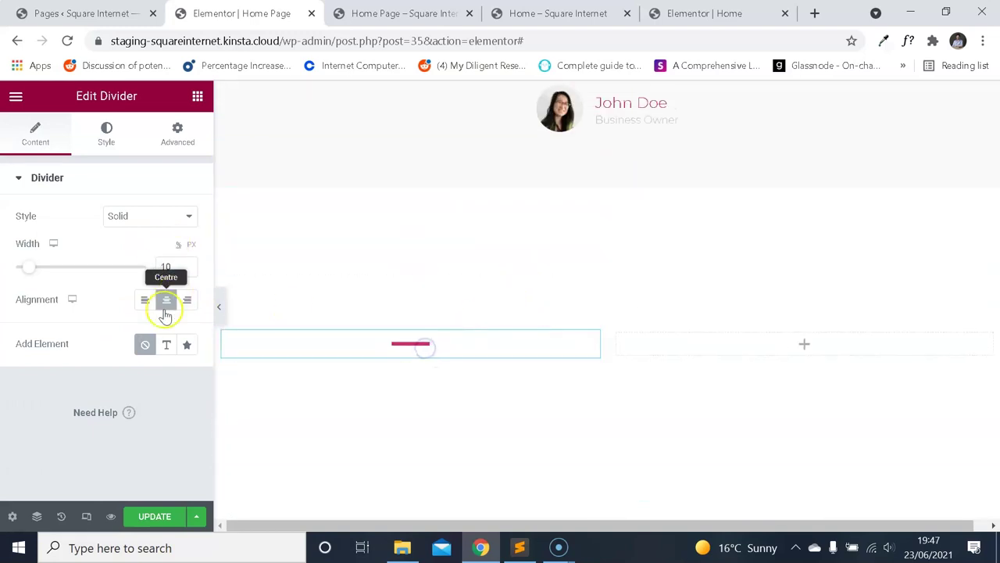
# Check the reference accent line, then left-align the copied divider.
pyautogui.click(672, 13)
pyautogui.scroll(-4, 554, 226)
pyautogui.scroll(-4, 601, 187)
pyautogui.scroll(2, 578, 125)
pyautogui.click(557, 14)
pyautogui.scroll(1, 504, 244)
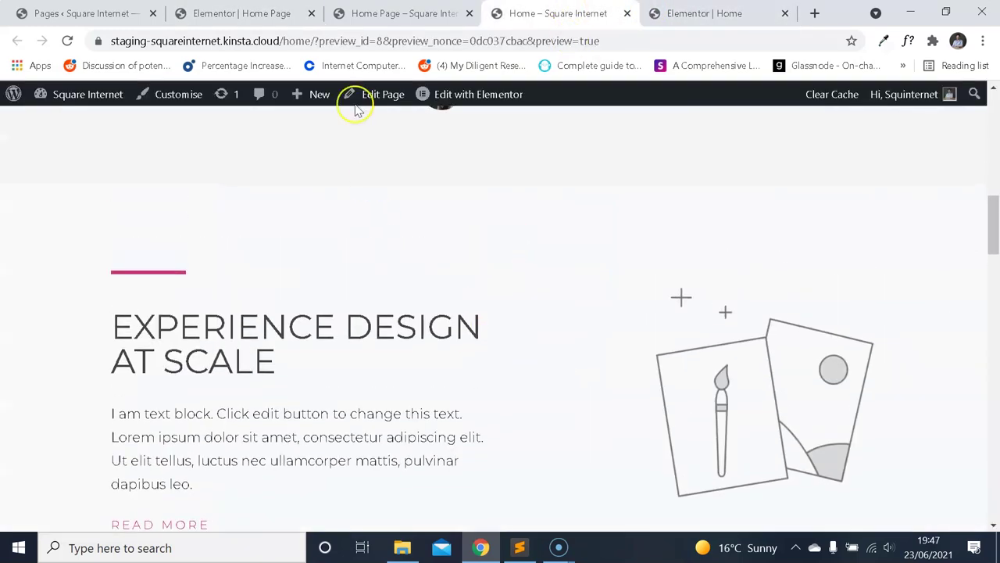
pyautogui.click(290, 12)
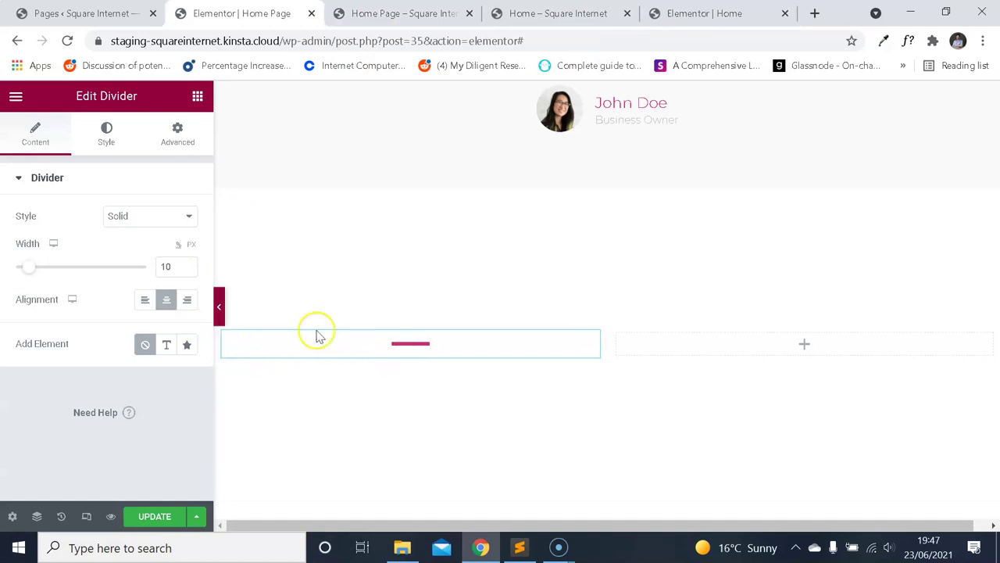
pyautogui.click(146, 303)
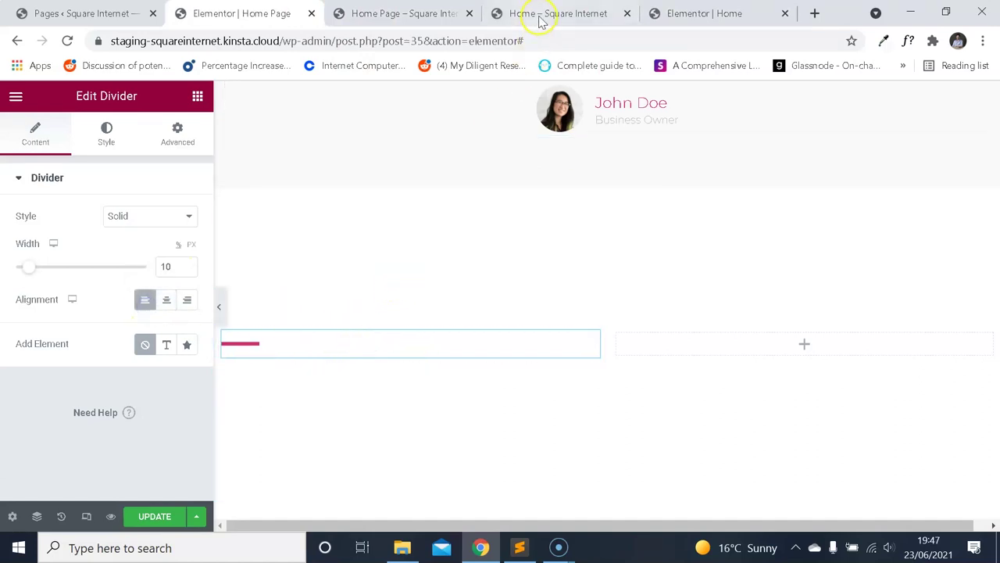
# Set the divider width to 20, comparing it against the live reference.
pyautogui.click(538, 14)
pyautogui.click(256, 17)
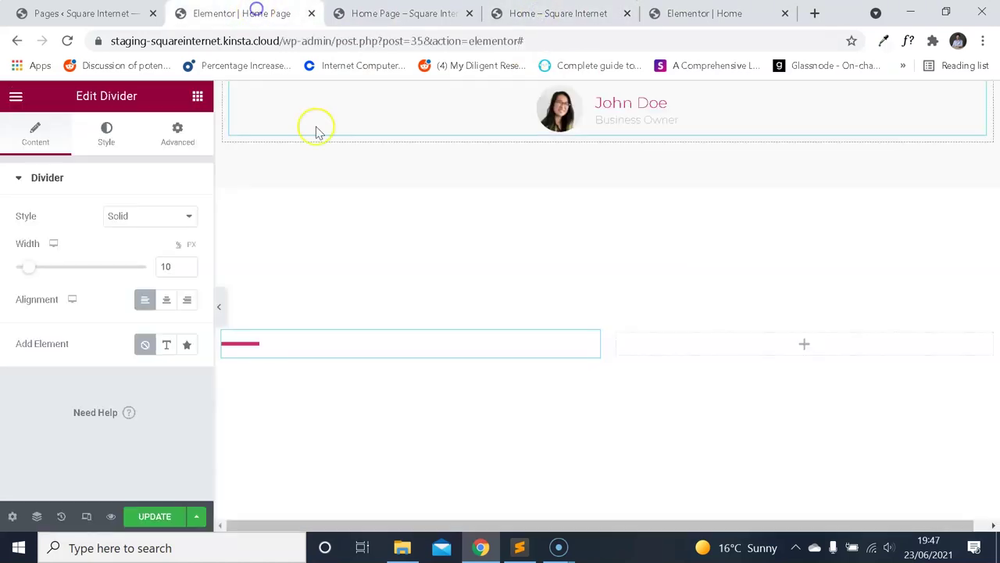
pyautogui.click(530, 14)
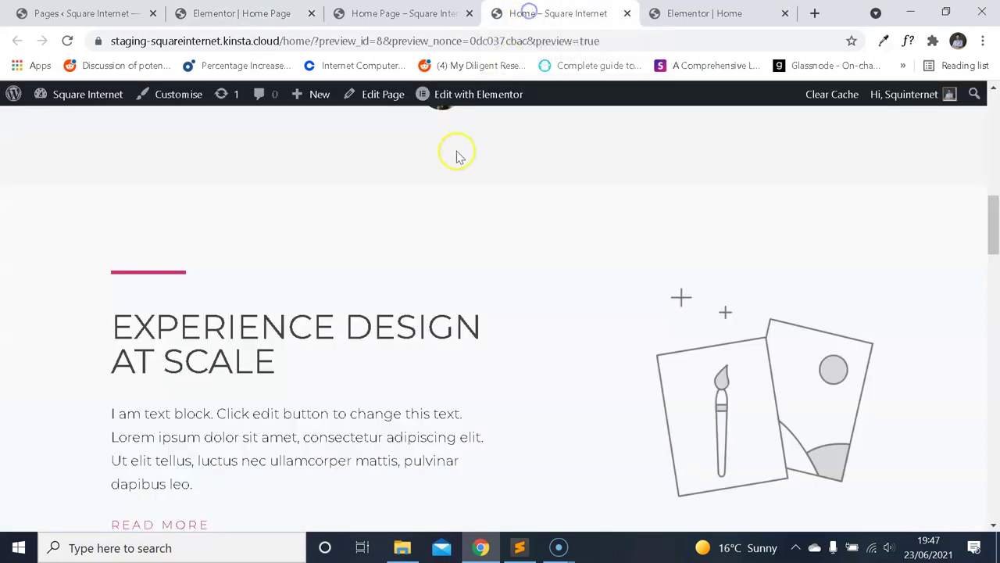
pyautogui.hotkey('ctrl', '2')
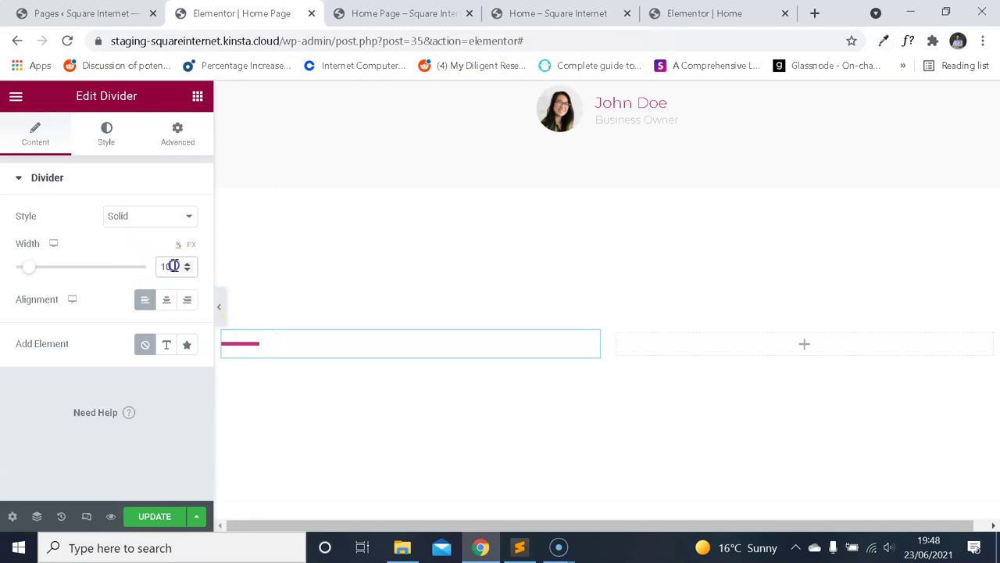
pyautogui.write('20')
pyautogui.hotkey('ctrl', '4')
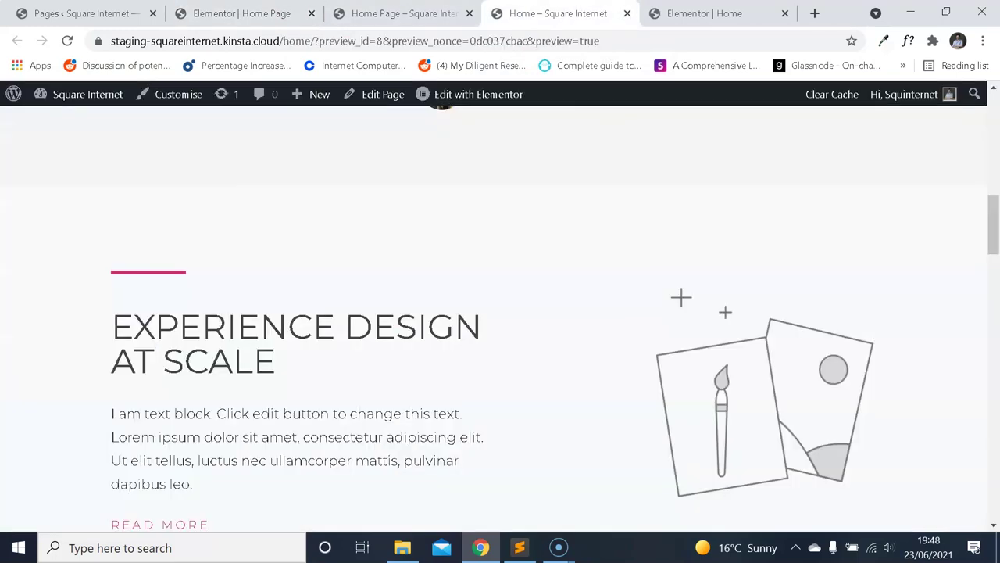
pyautogui.hotkey('ctrl', '2')
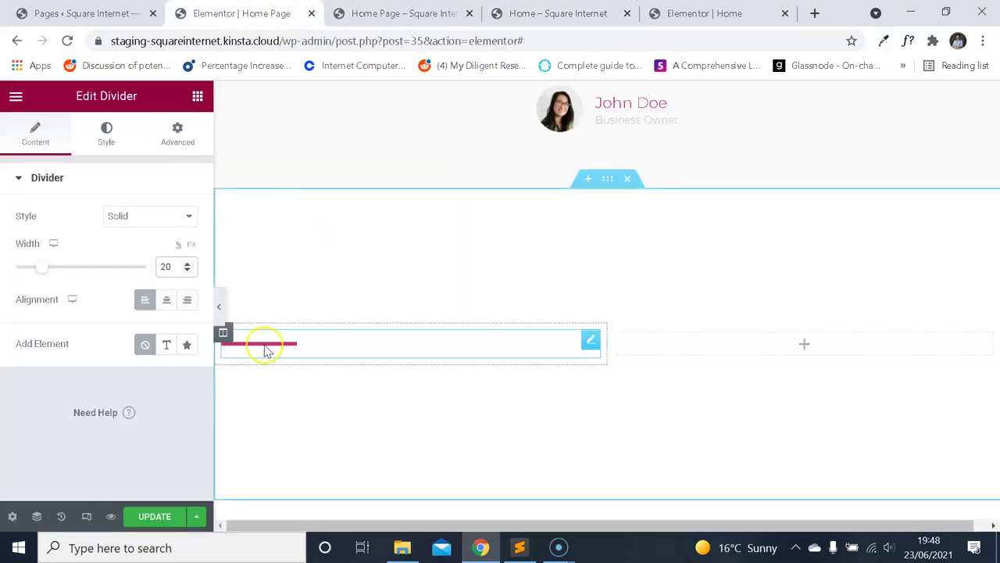
# Add a Heading widget below the divider and compare it with the reference heading.
pyautogui.click(16, 100)
pyautogui.click(13, 100)
pyautogui.moveTo(128, 230); pyautogui.dragTo(275, 346)
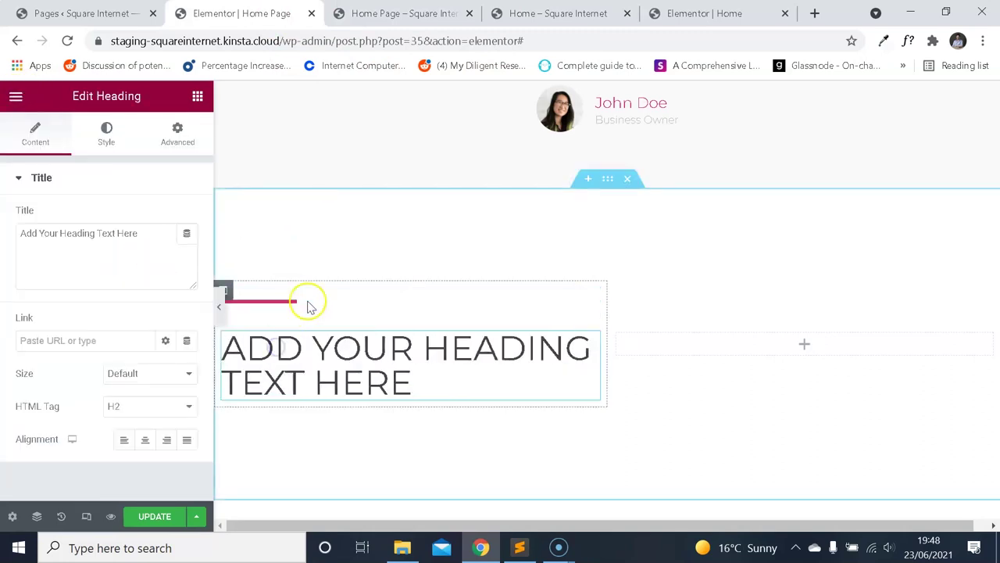
pyautogui.hotkey('ctrl', '4')
pyautogui.click(238, 14)
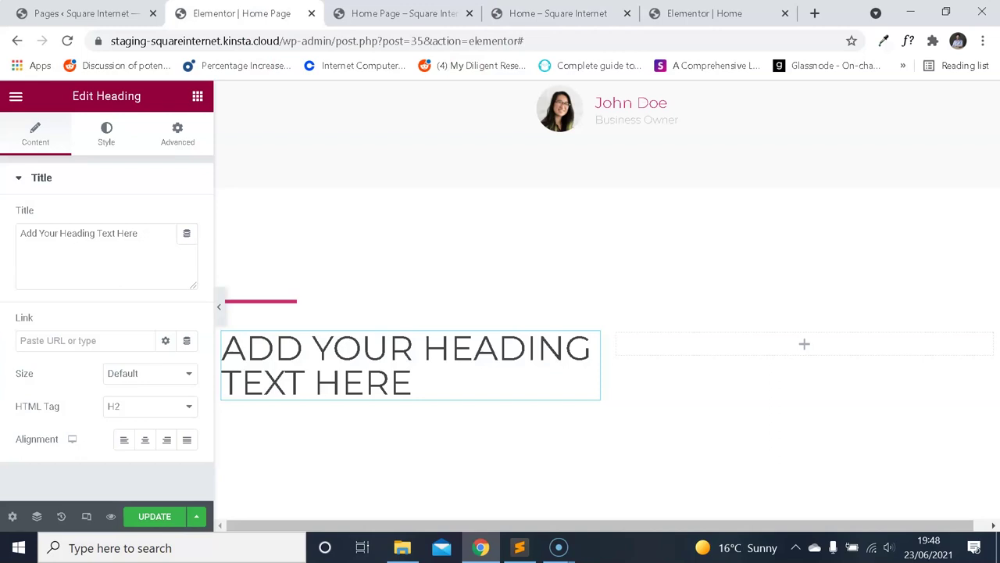
pyautogui.click(509, 12)
pyautogui.hotkey('ctrl', '2')
pyautogui.scroll(10, 360, 292)
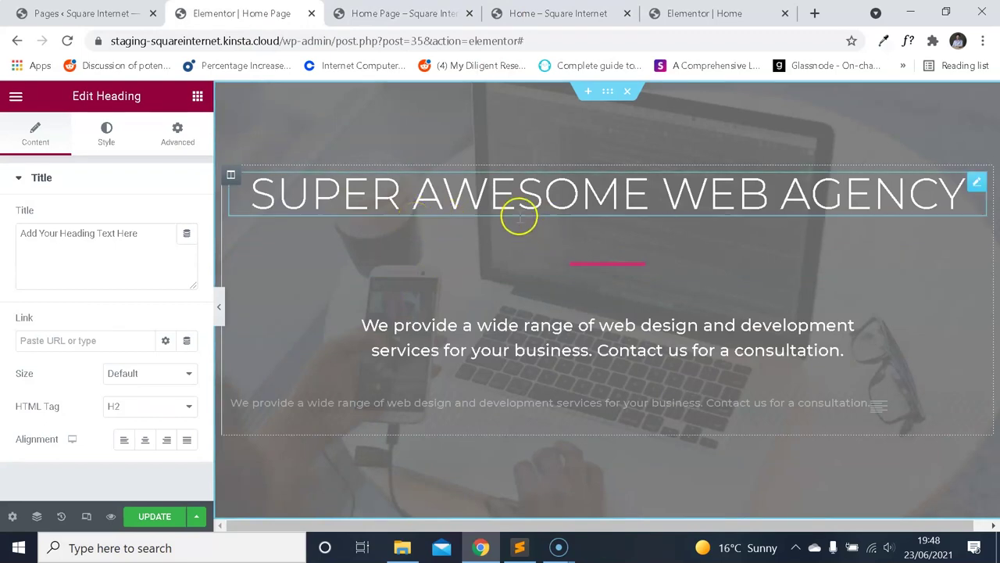
pyautogui.scroll(-10, 507, 252)
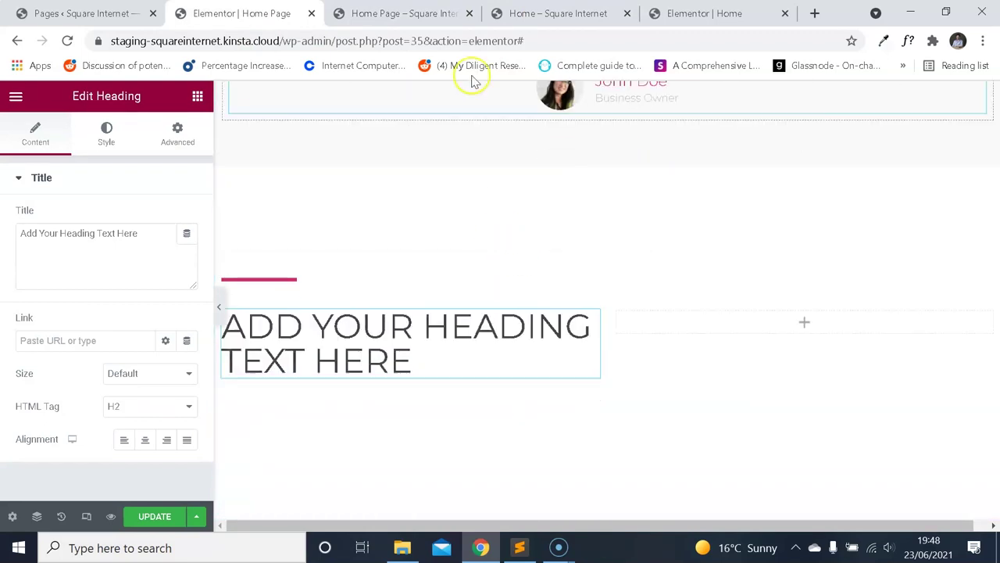
# Copy 'EXPERIENCE DESIGN AT SCALE' from the reference page into the heading's title.
pyautogui.hotkey('ctrl', '4')
pyautogui.scroll(-1, 259, 281)
pyautogui.moveTo(265, 281); pyautogui.dragTo(115, 255)
pyautogui.hotkey('ctrl', 'c')
pyautogui.hotkey('ctrl', '2')
pyautogui.tripleClick(130, 258)
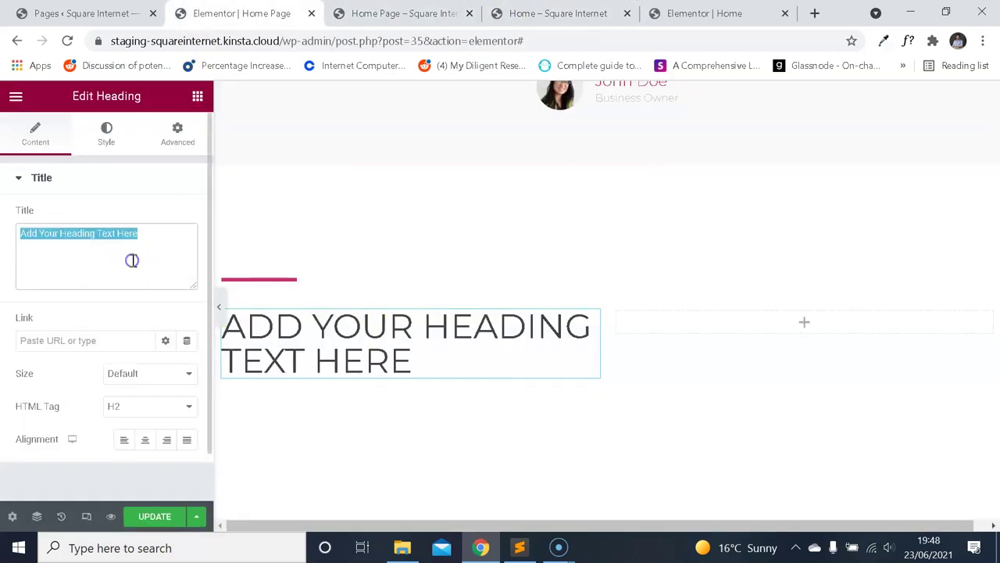
pyautogui.hotkey('ctrl', 'v')
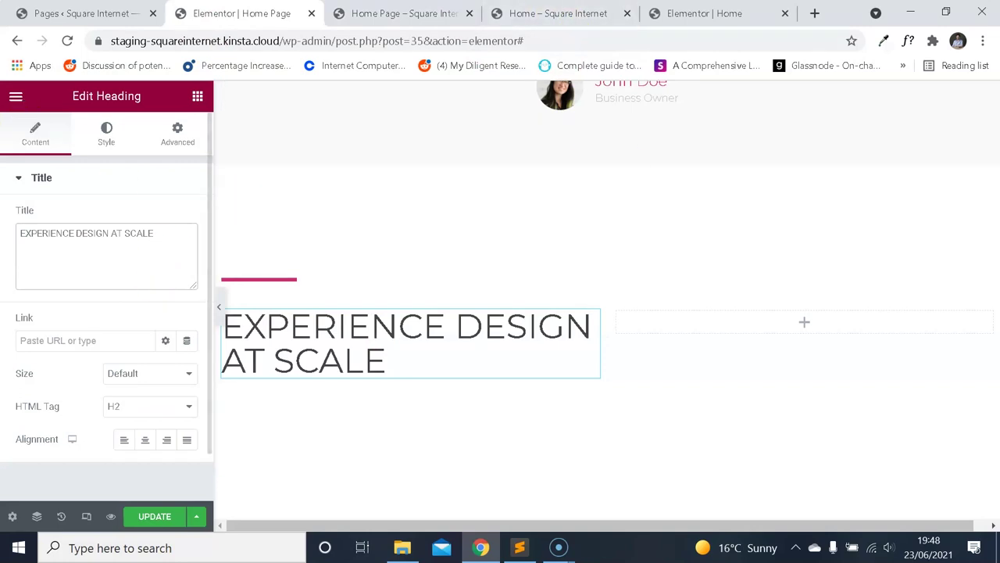
# Place a Text Editor widget with placeholder paragraph directly below the heading.
pyautogui.click(16, 96)
pyautogui.click(16, 98)
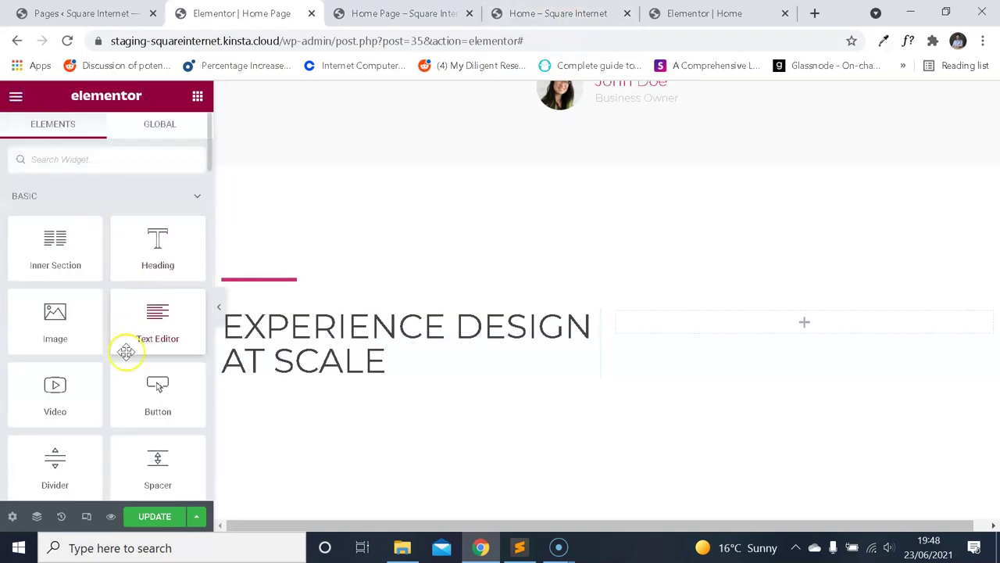
pyautogui.moveTo(145, 338); pyautogui.dragTo(248, 256)
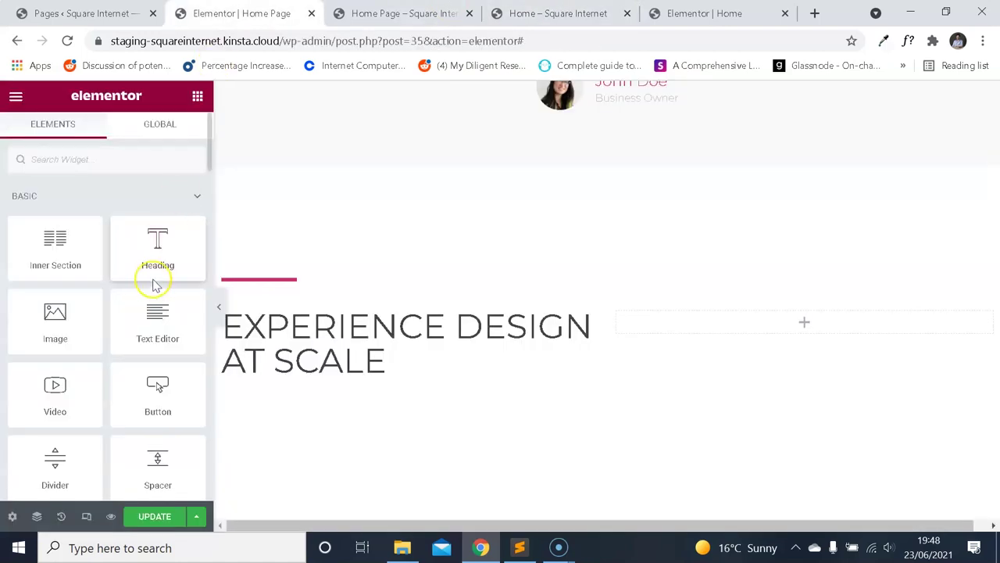
pyautogui.moveTo(157, 316); pyautogui.dragTo(321, 368)
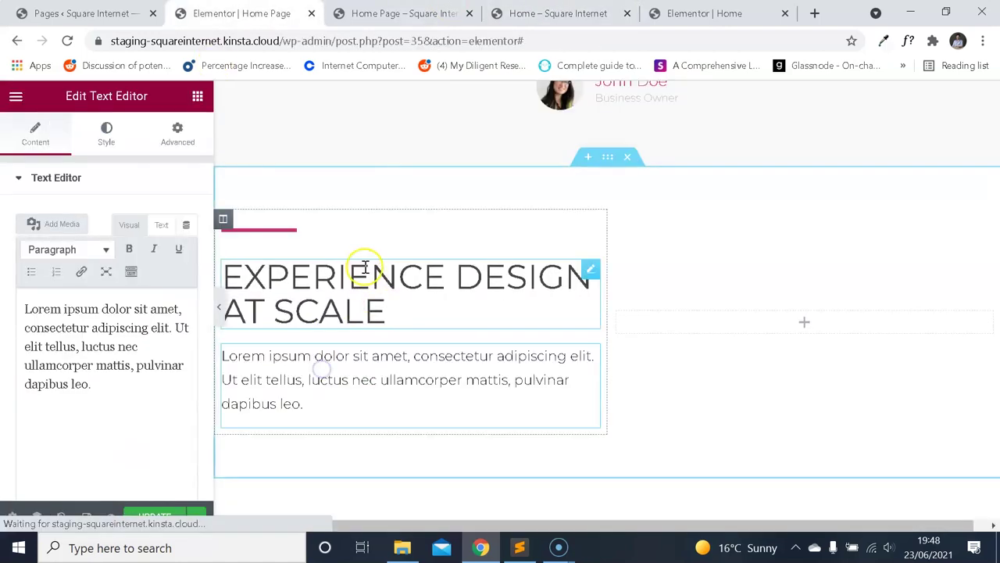
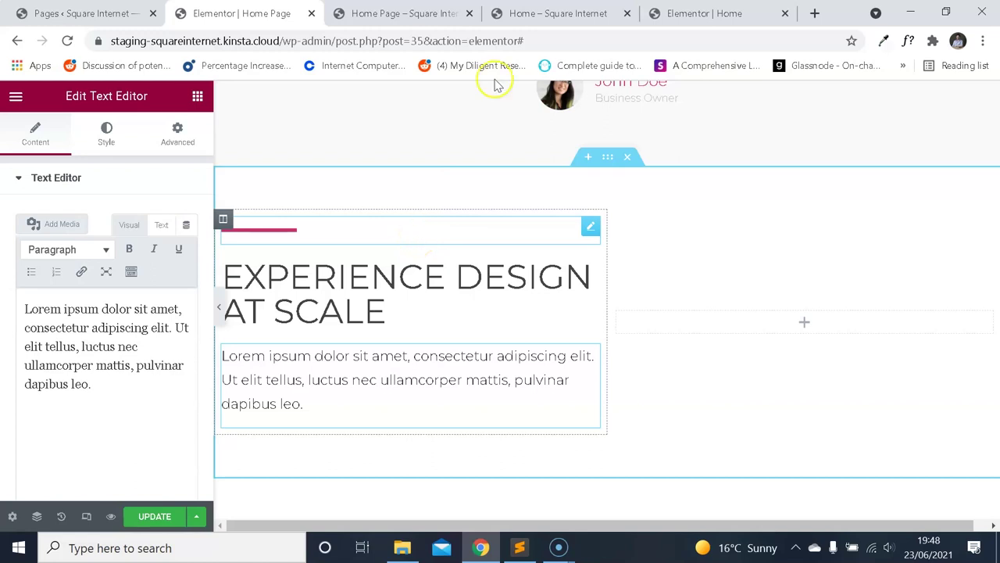
# Compare the Experience Design at Scale section with the reference page.
pyautogui.click(558, 14)
pyautogui.click(264, 362)
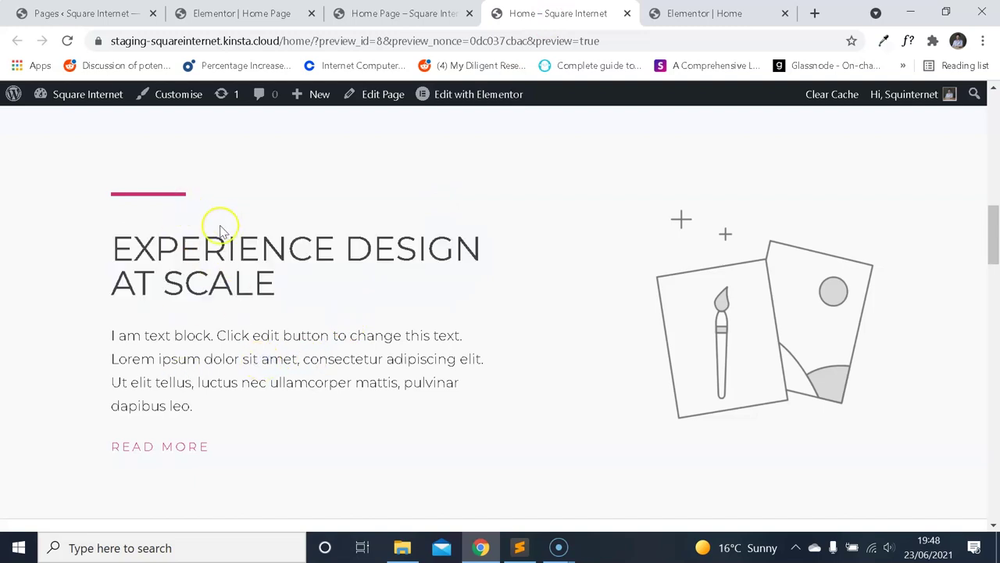
pyautogui.click(239, 13)
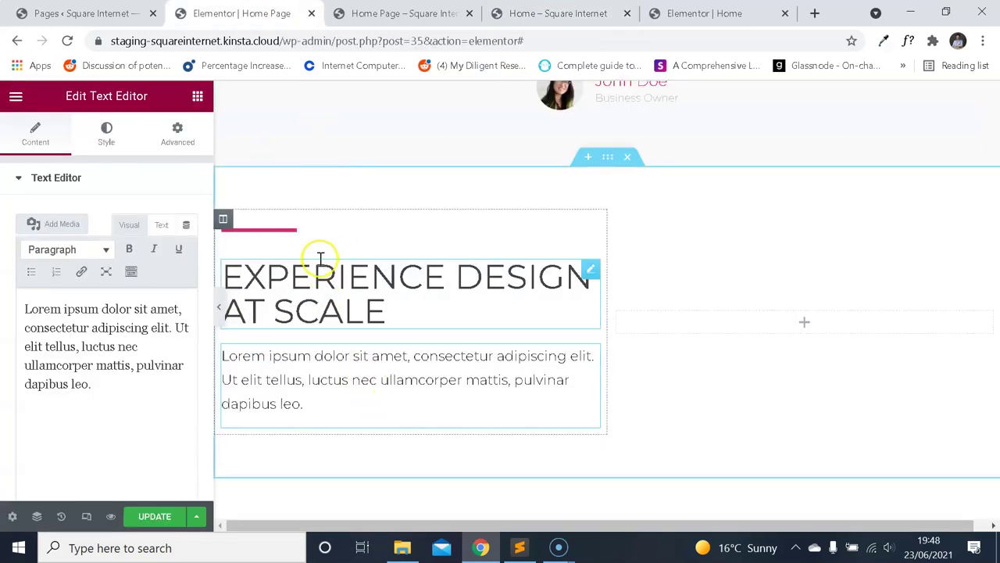
pyautogui.click(521, 17)
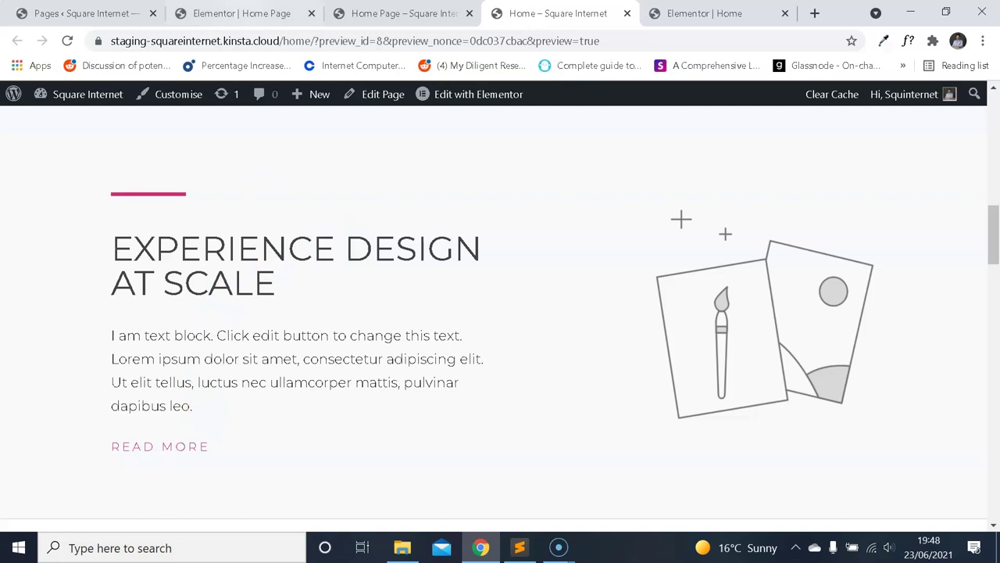
# Add a Heading widget below the paragraph and set its HTML tag to H6.
pyautogui.click(238, 14)
pyautogui.click(16, 95)
pyautogui.click(15, 95)
pyautogui.moveTo(154, 254); pyautogui.dragTo(319, 422)
pyautogui.click(166, 406)
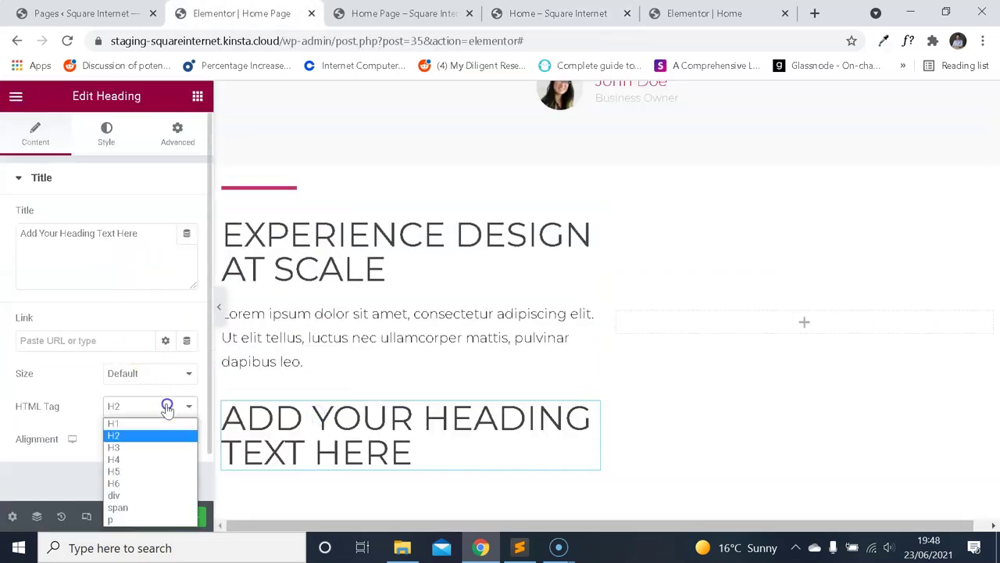
pyautogui.click(143, 471)
pyautogui.click(145, 406)
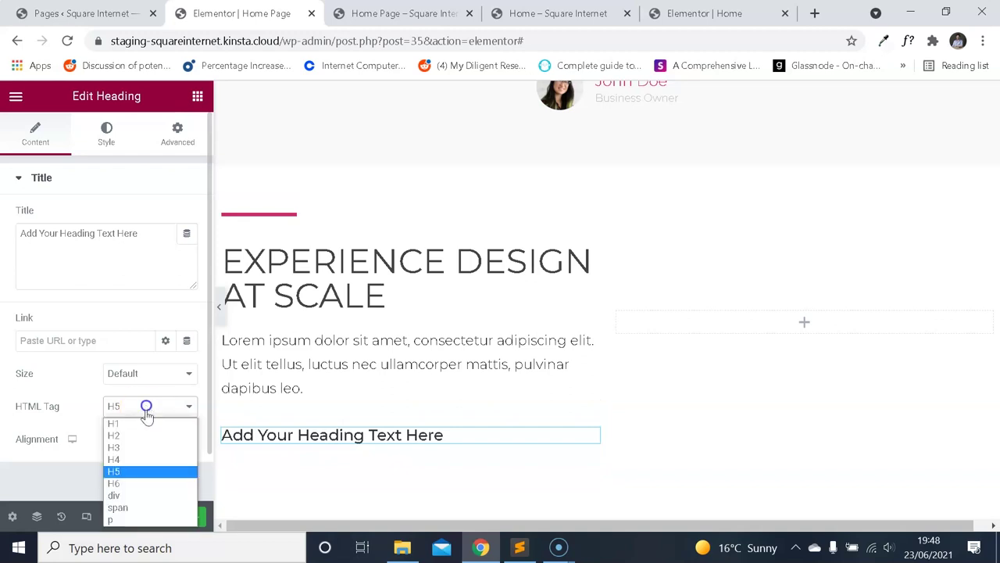
pyautogui.click(156, 472)
# Check the reference link and retitle the new heading 'READ MORE'.
pyautogui.click(558, 13)
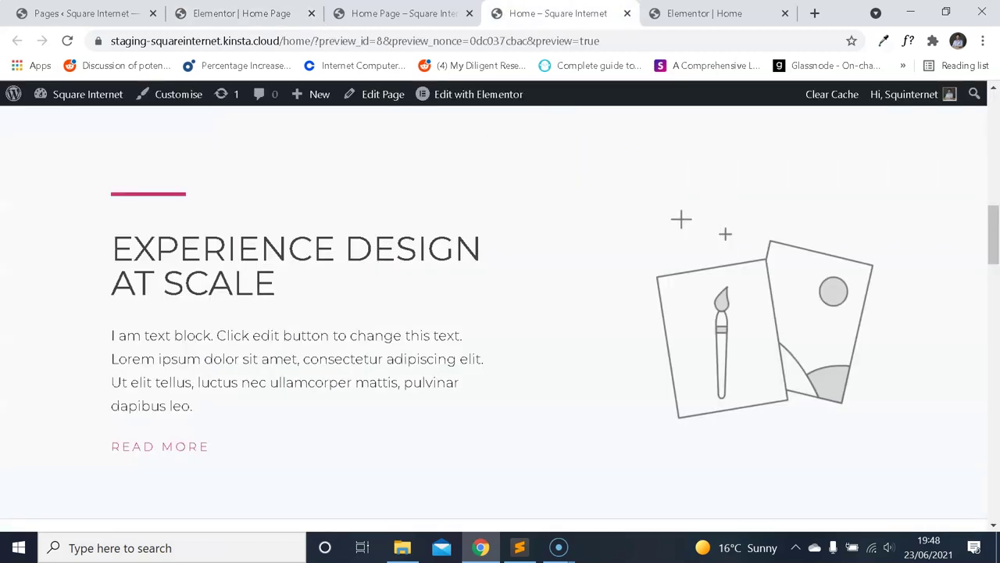
pyautogui.click(281, 14)
pyautogui.click(76, 252)
pyautogui.hotkey('ctrl', 'a')
pyautogui.write('R')
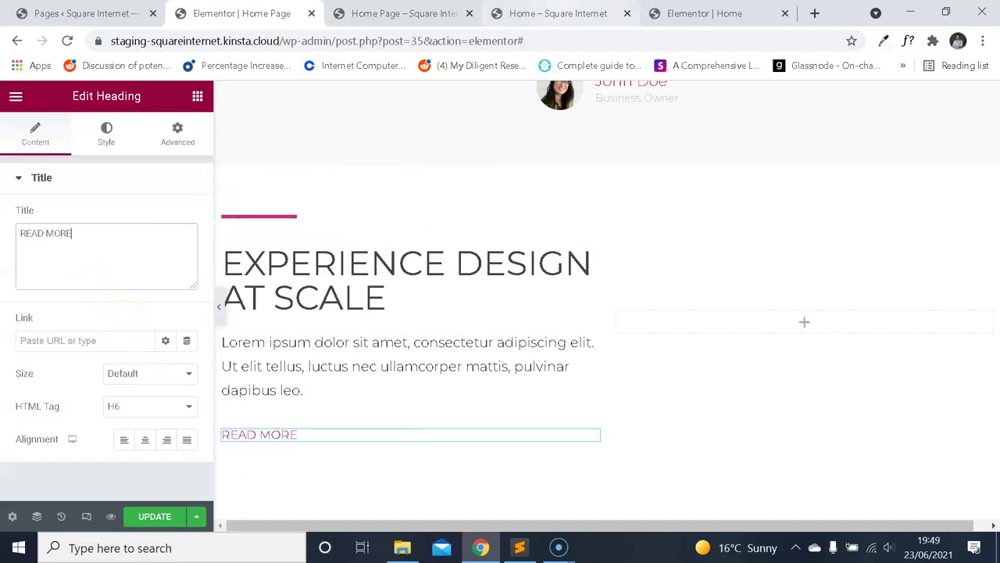
pyautogui.click(566, 14)
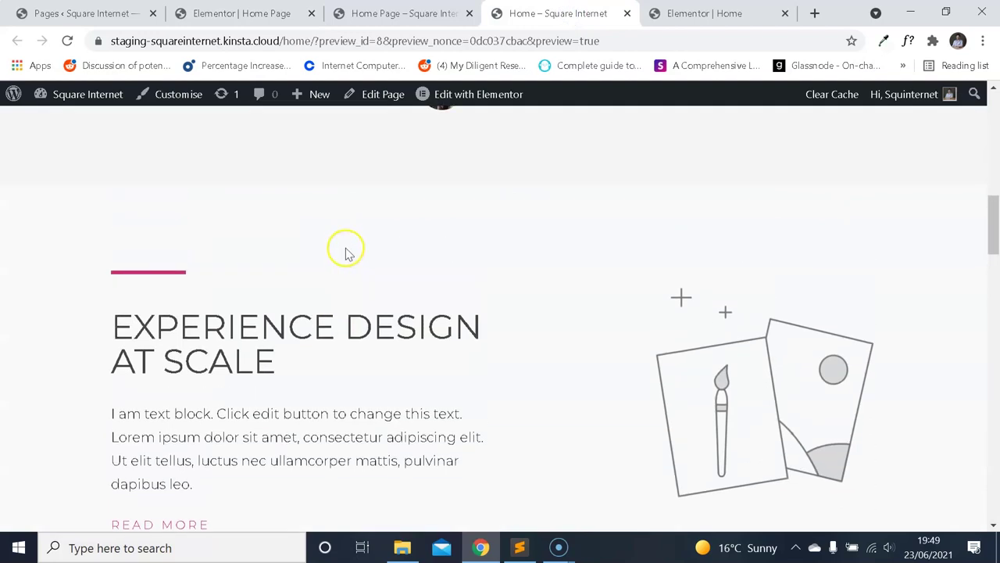
# Sample the reference section's #f8f9fa background colour with the Eye Dropper extension.
pyautogui.click(883, 45)
pyautogui.click(574, 105)
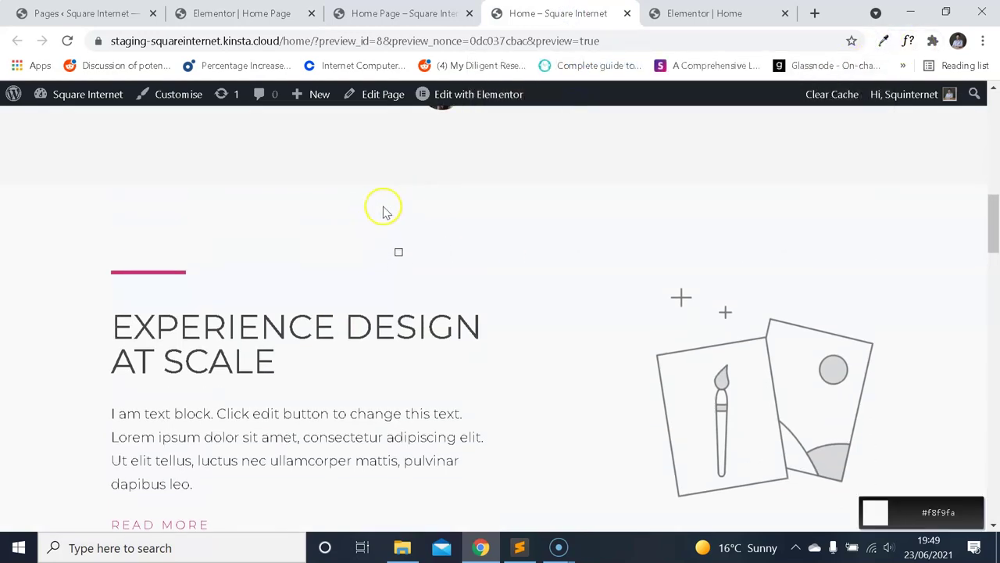
pyautogui.click(408, 224)
pyautogui.click(887, 41)
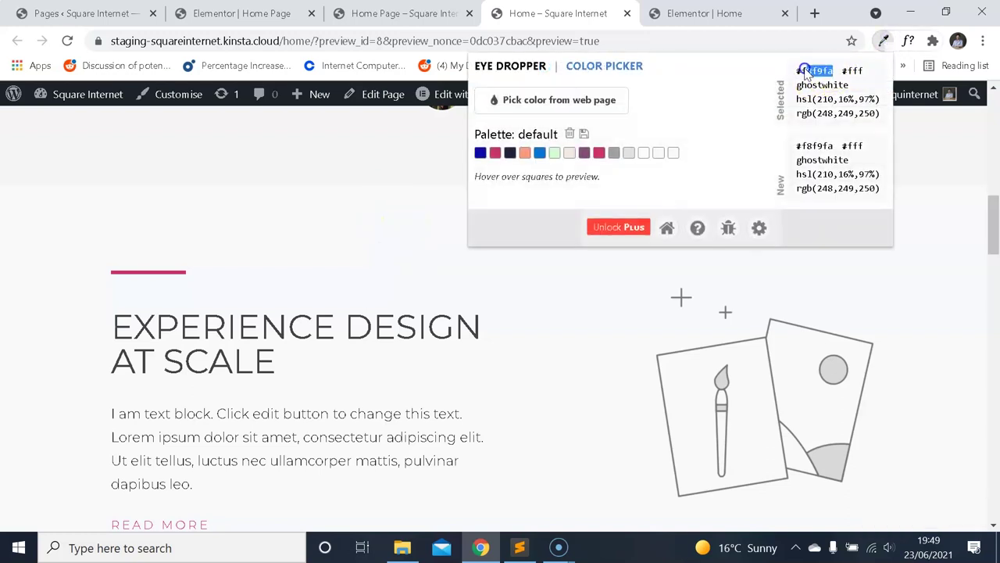
pyautogui.click(242, 13)
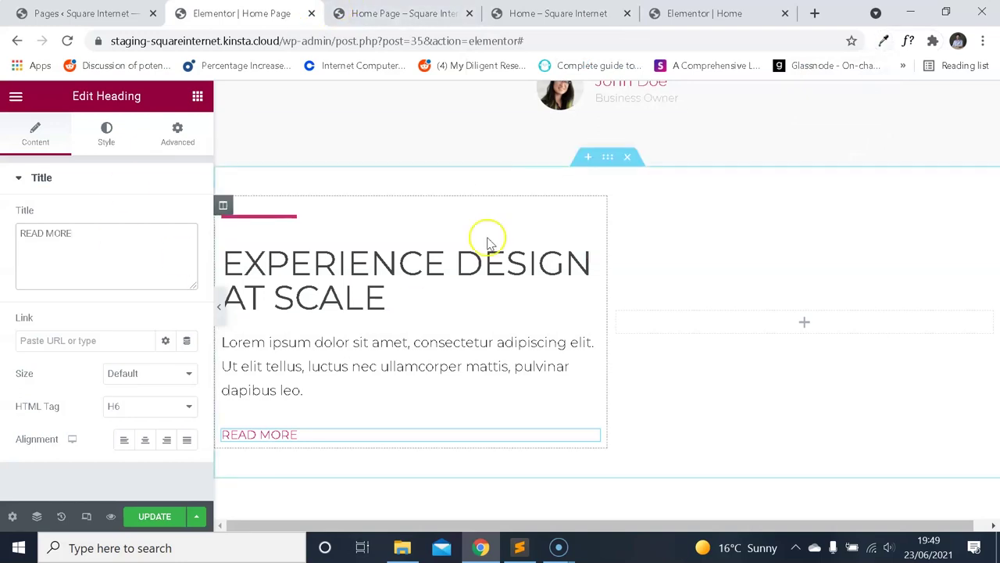
# Give the section a classic background colour of f8f9fa.
pyautogui.click(605, 159)
pyautogui.click(103, 136)
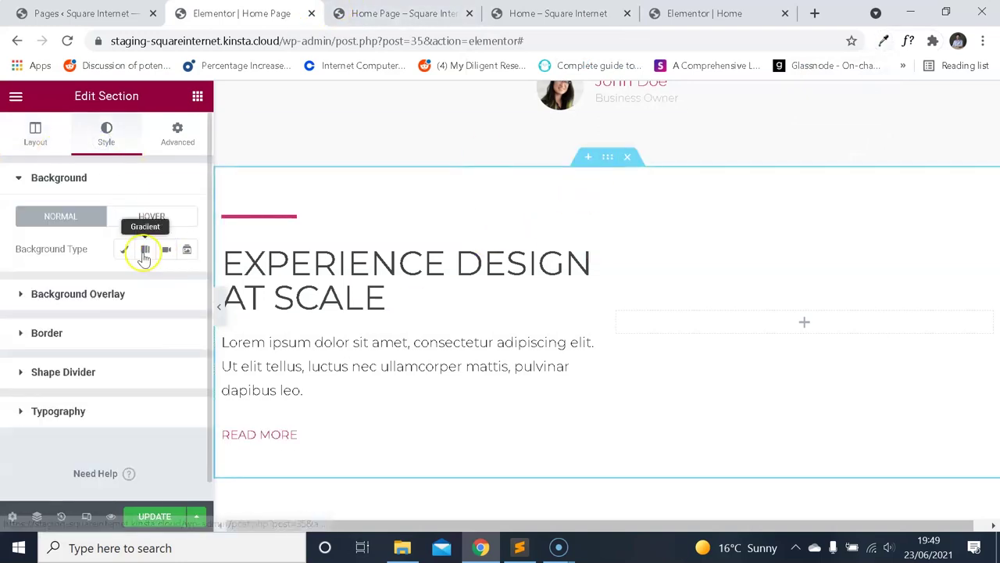
pyautogui.click(124, 249)
pyautogui.click(186, 283)
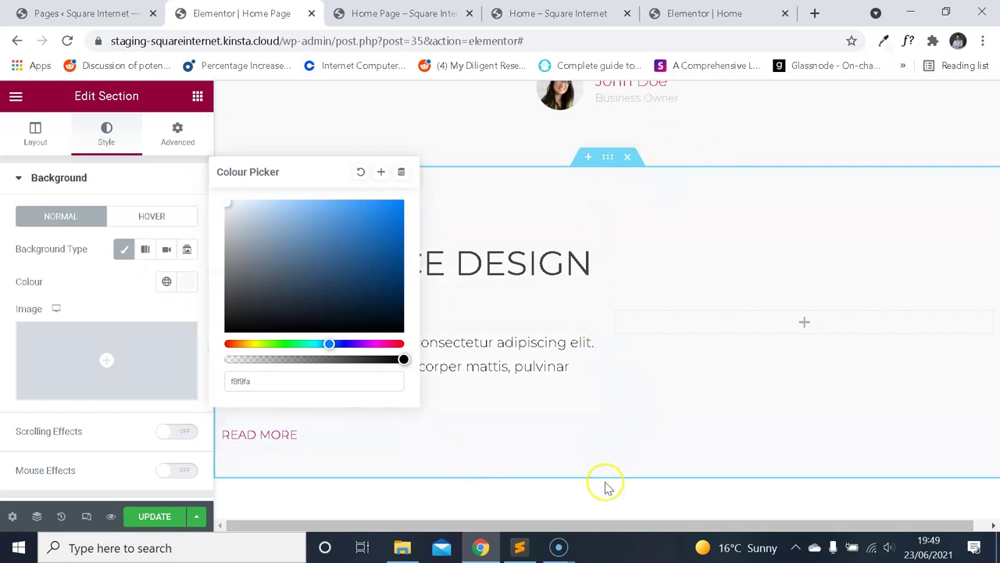
# Save the brush illustration image from the reference page.
pyautogui.click(538, 15)
pyautogui.scroll(-2, 430, 228)
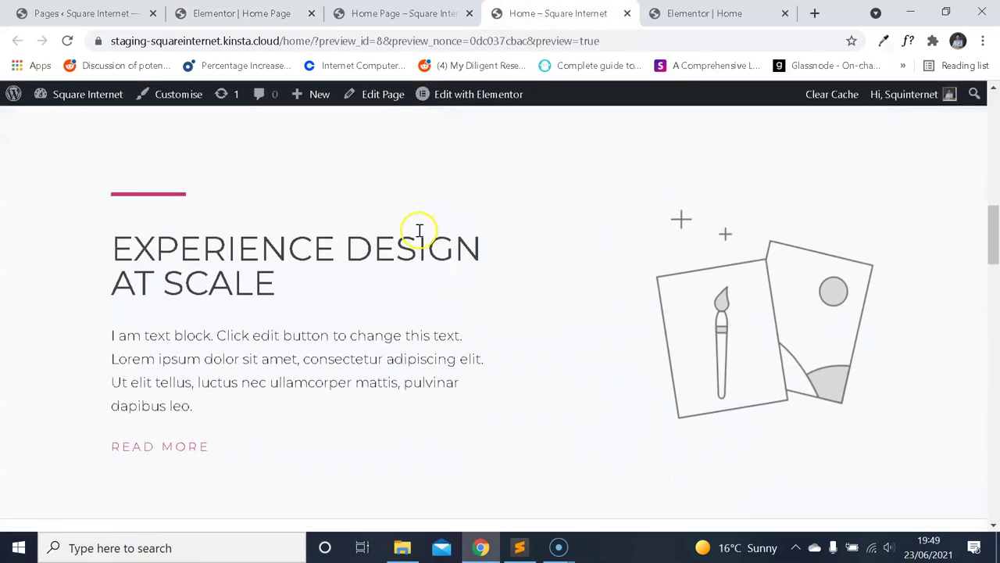
pyautogui.scroll(1, 380, 250)
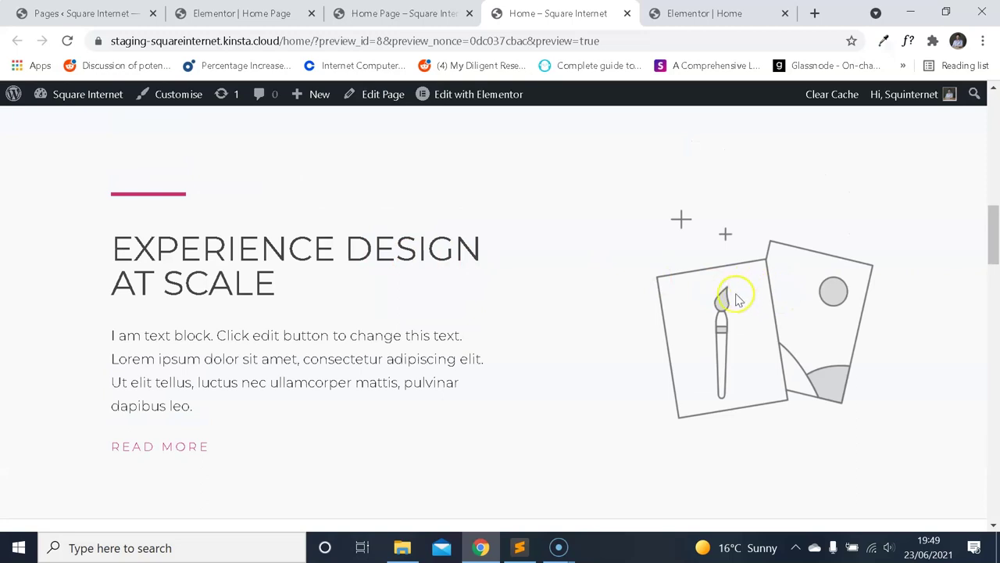
pyautogui.rightClick(739, 299)
pyautogui.click(752, 326)
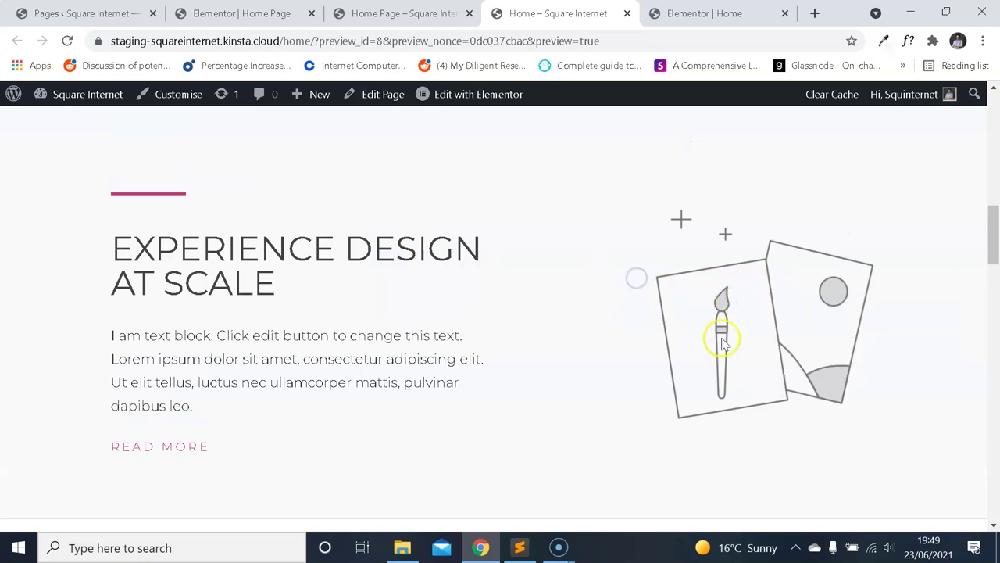
pyautogui.hotkey('ctrl', '2')
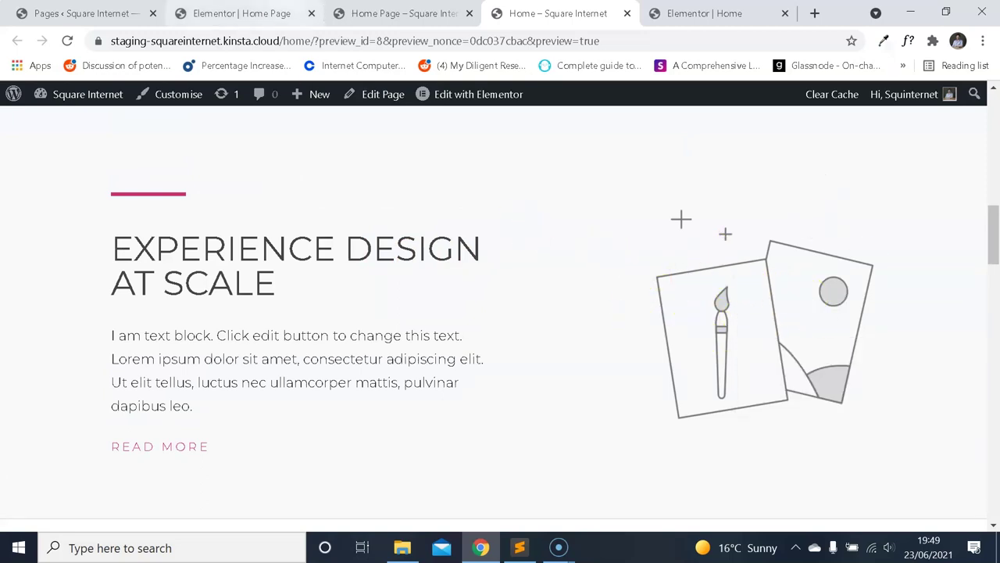
pyautogui.click(804, 321)
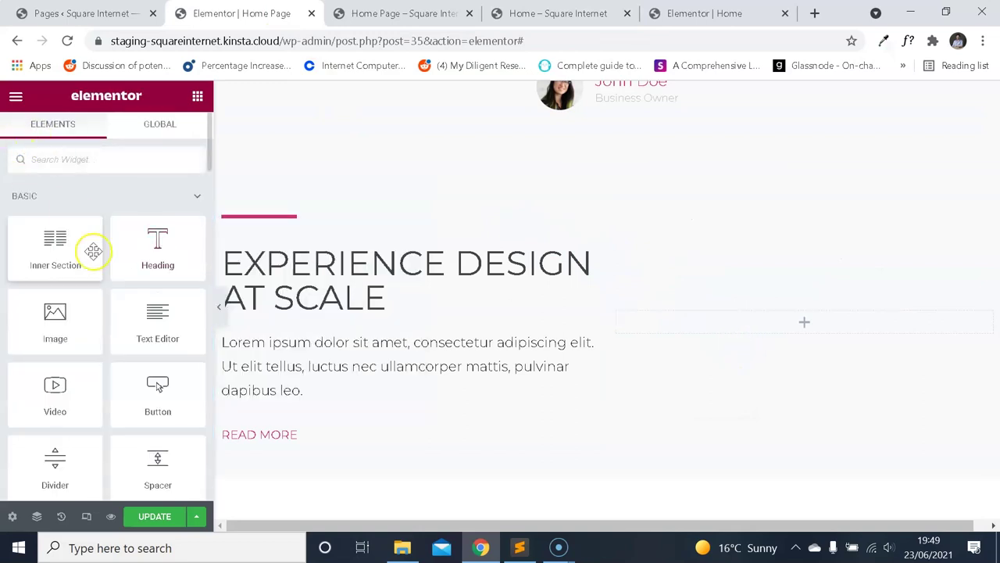
# Add an Image widget to the empty right column of the section.
pyautogui.moveTo(78, 335); pyautogui.dragTo(694, 330)
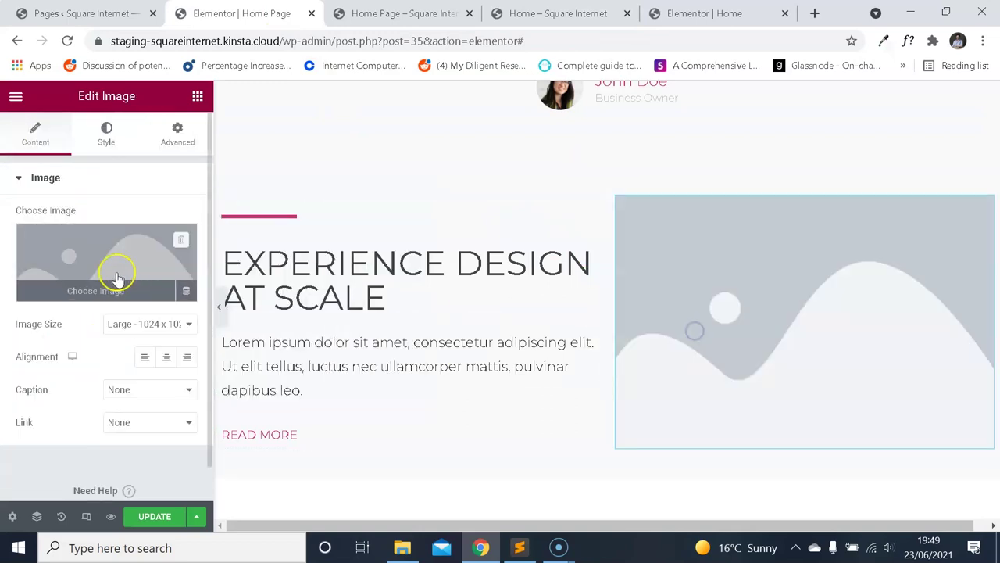
pyautogui.click(117, 243)
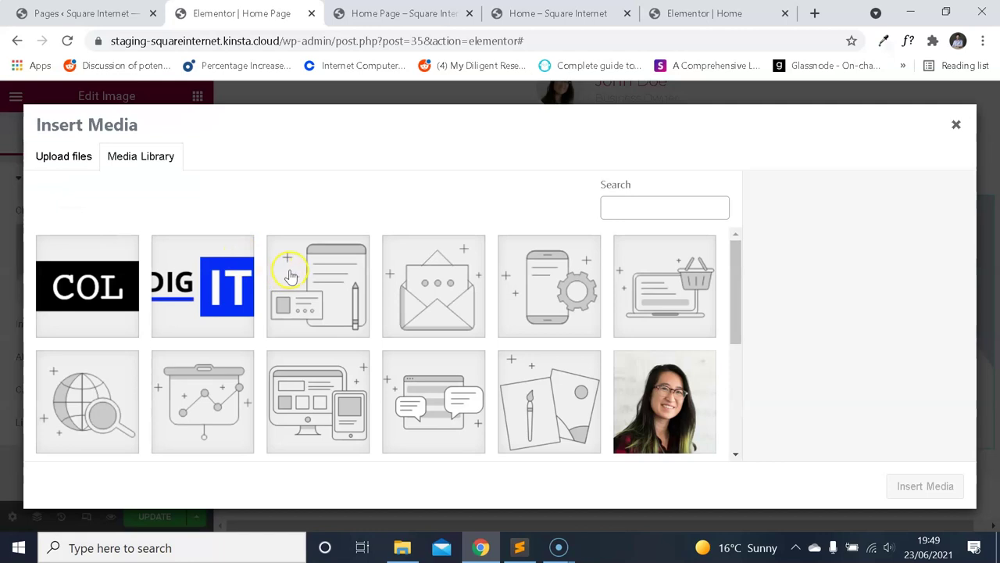
pyautogui.scroll(-3, 336, 369)
pyautogui.scroll(3, 383, 290)
pyautogui.click(402, 13)
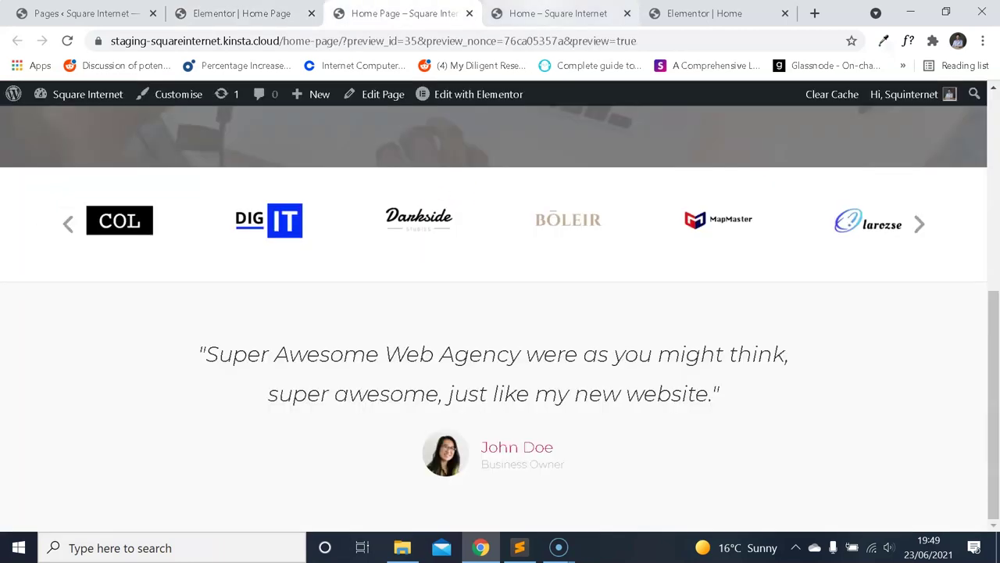
pyautogui.click(551, 8)
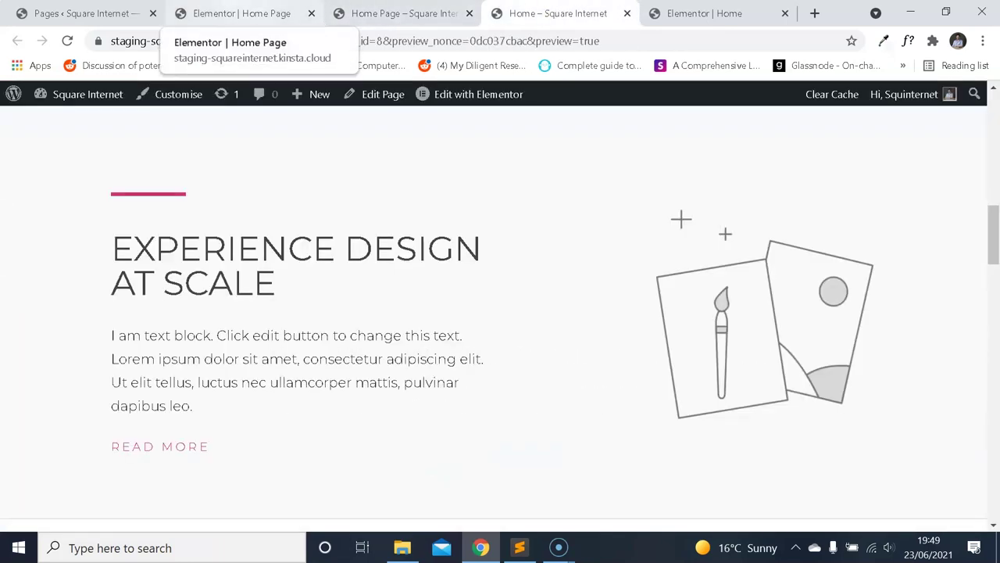
pyautogui.click(235, 13)
pyautogui.scroll(-2, 453, 301)
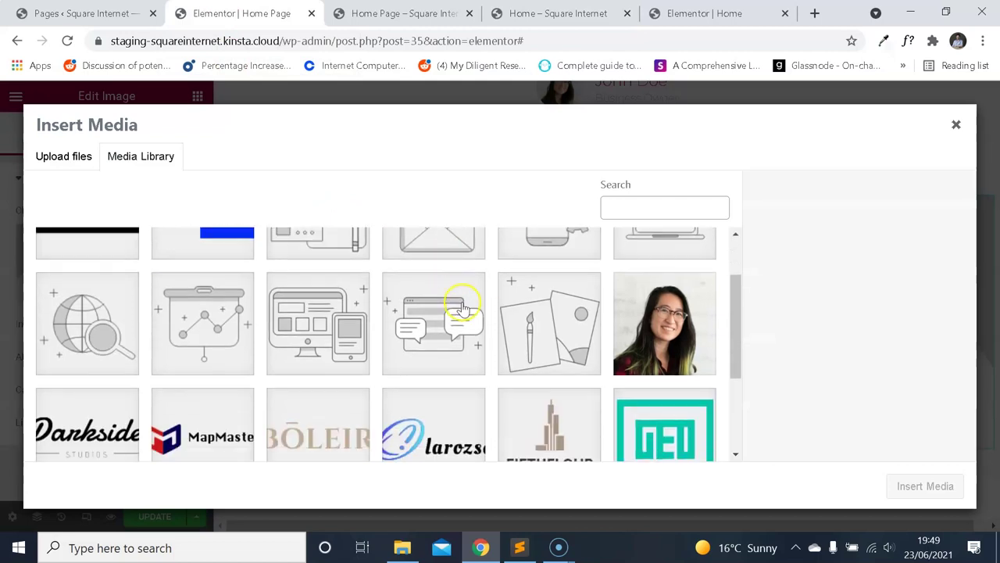
pyautogui.click(548, 326)
pyautogui.click(920, 482)
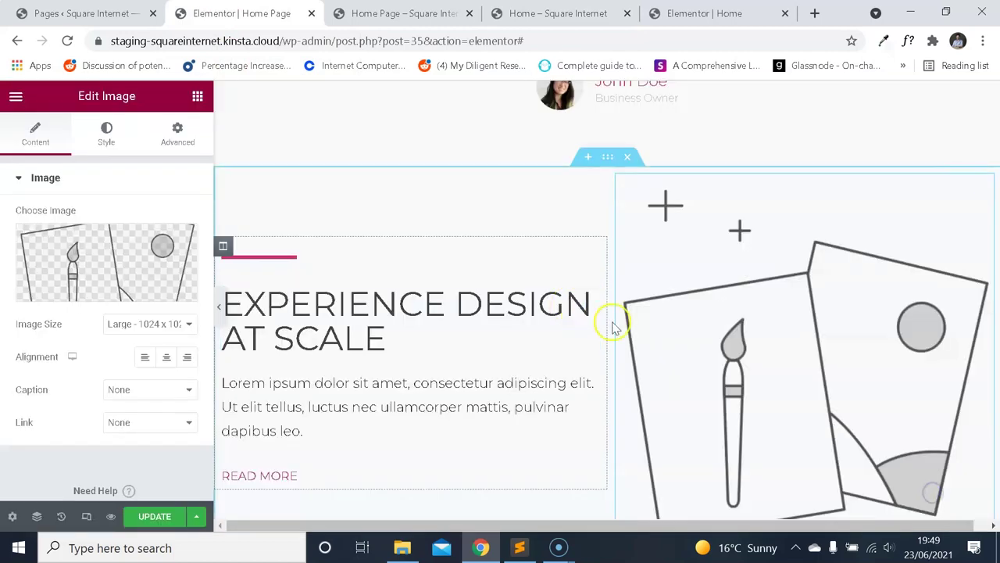
pyautogui.click(172, 323)
pyautogui.click(116, 412)
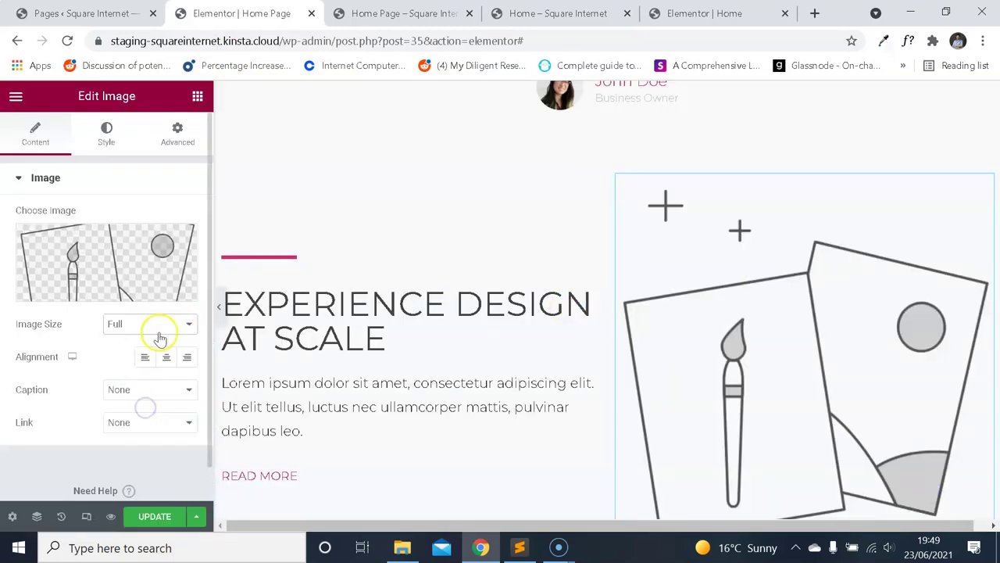
pyautogui.scroll(-1, 391, 321)
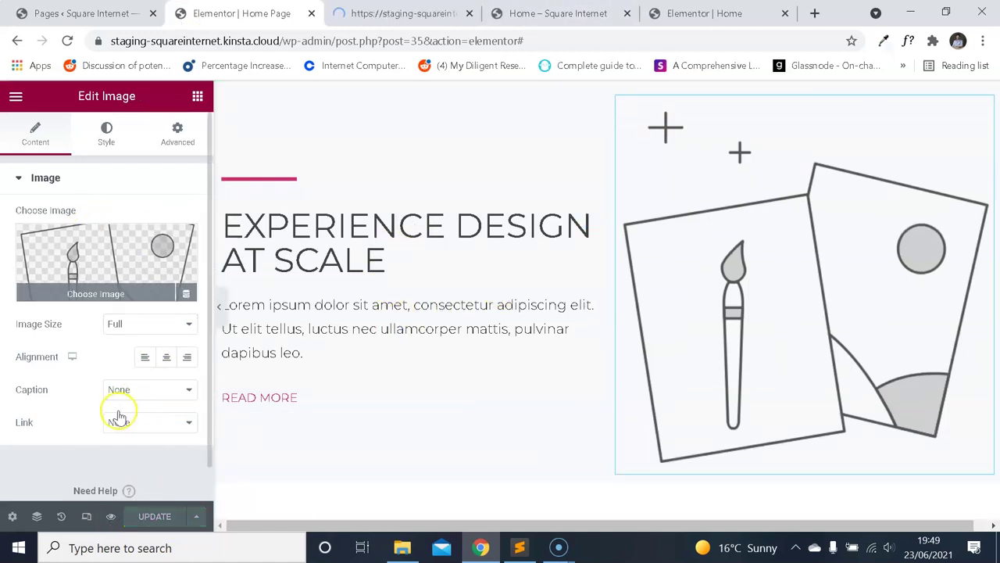
# Preview the updated page and reload it to see the illustration.
pyautogui.click(110, 519)
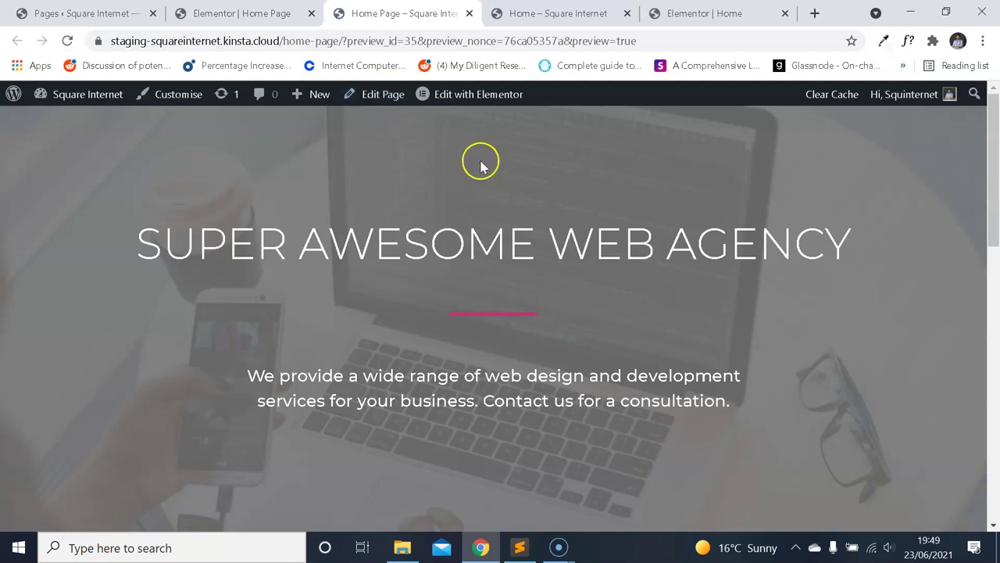
pyautogui.scroll(-10, 584, 194)
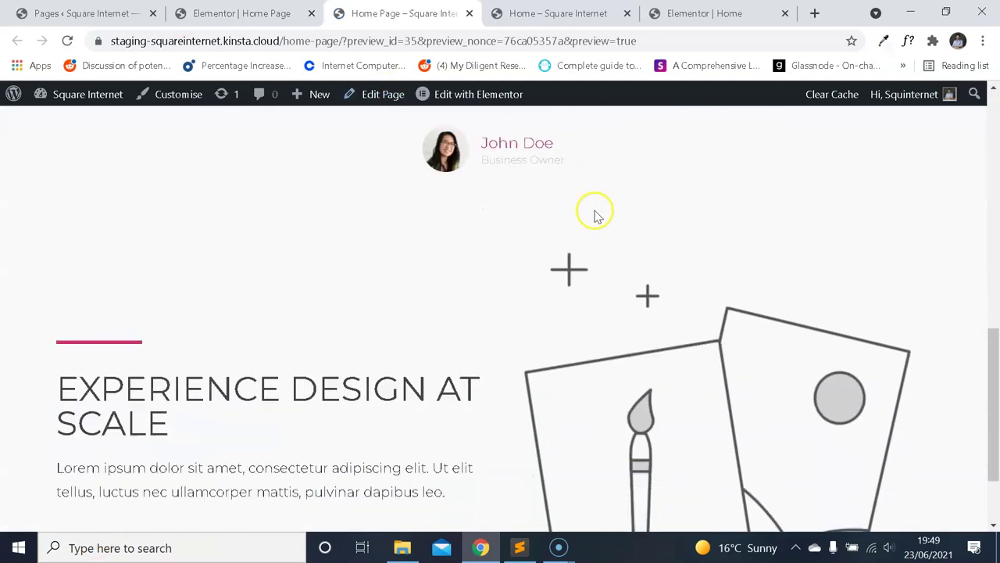
pyautogui.scroll(1, 574, 269)
pyautogui.scroll(-1, 567, 284)
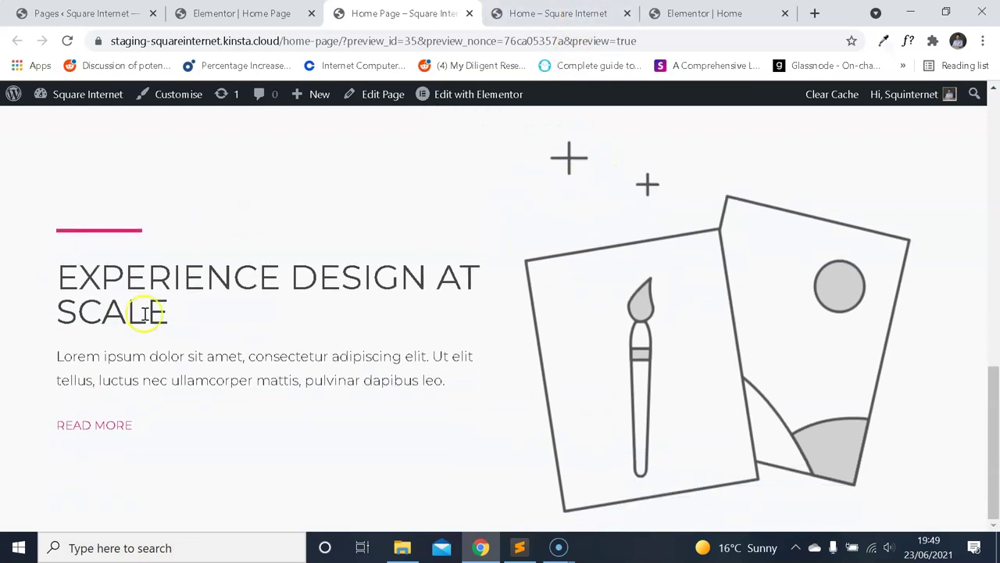
pyautogui.click(242, 13)
pyautogui.click(375, 13)
pyautogui.click(67, 41)
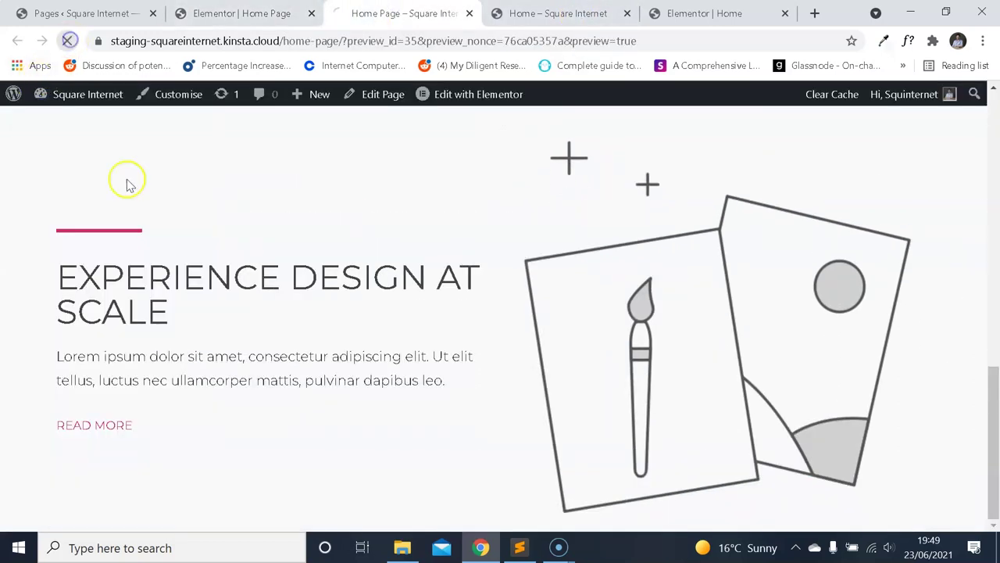
# Compare the preview with the reference Home page and reopen the image's media library.
pyautogui.hotkey('ctrl', 'Tab')
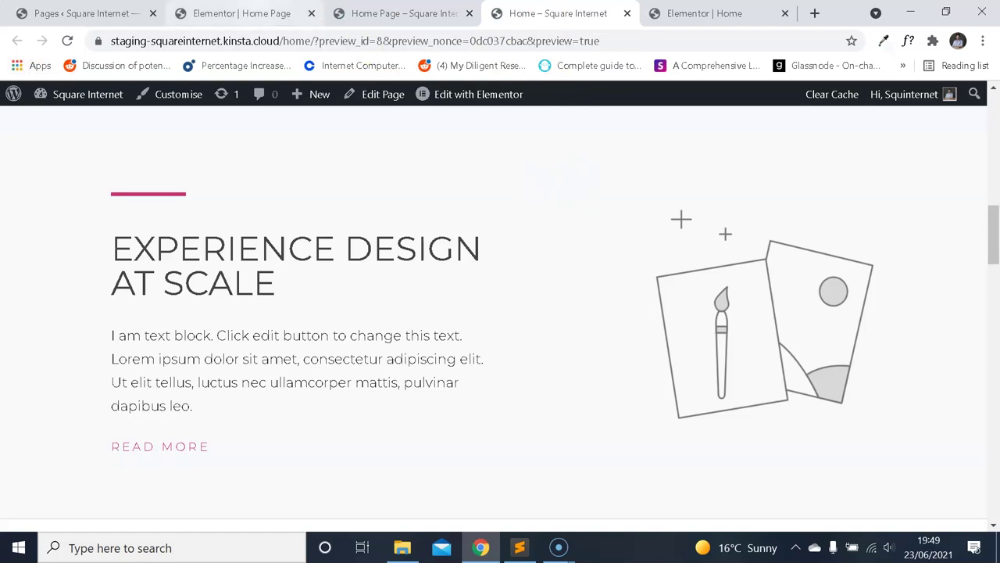
pyautogui.hotkey('ctrl', 'shift', 'Tab')
pyautogui.click(559, 9)
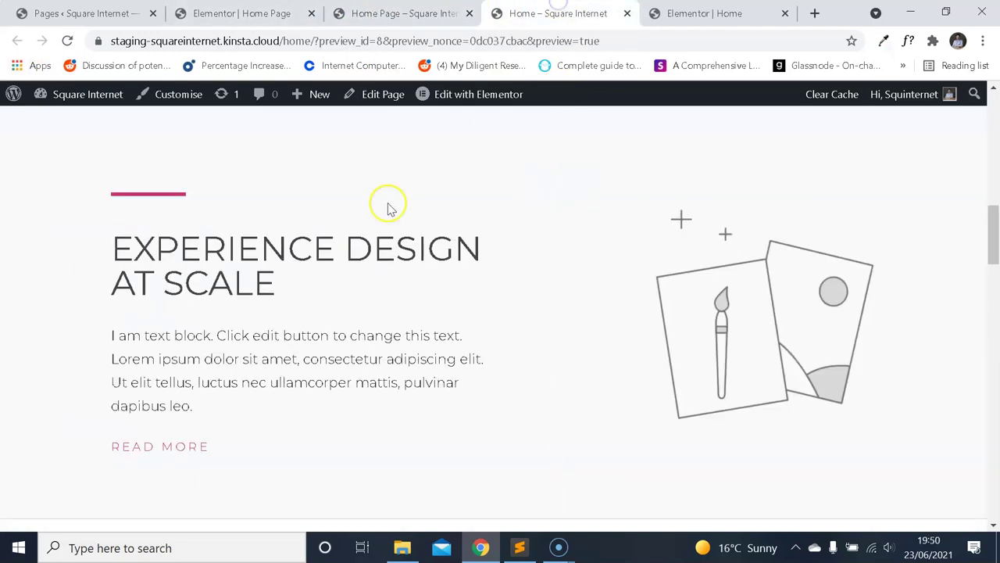
pyautogui.hotkey('ctrl', 'shift', 'Tab')
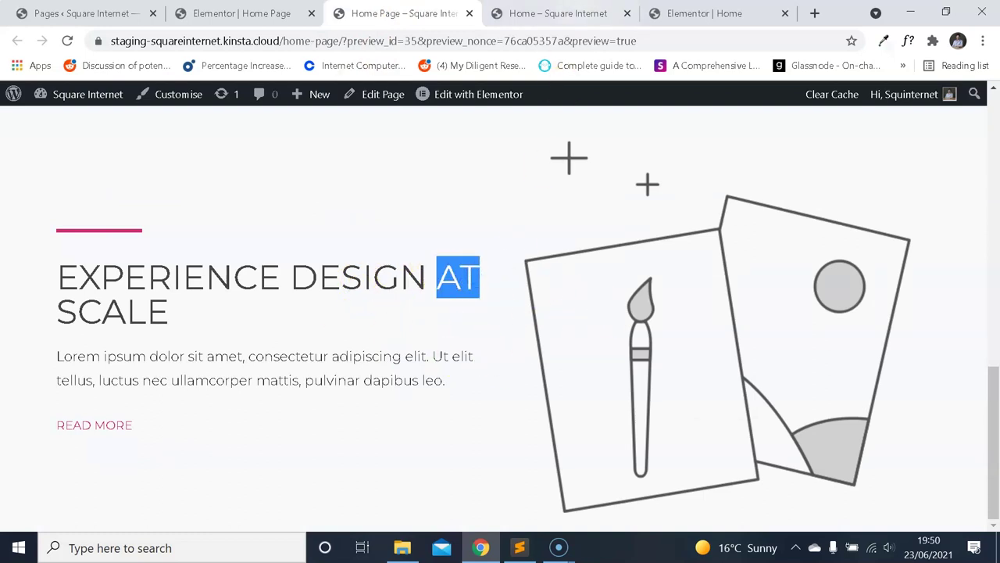
pyautogui.hotkey('ctrl', 'Tab')
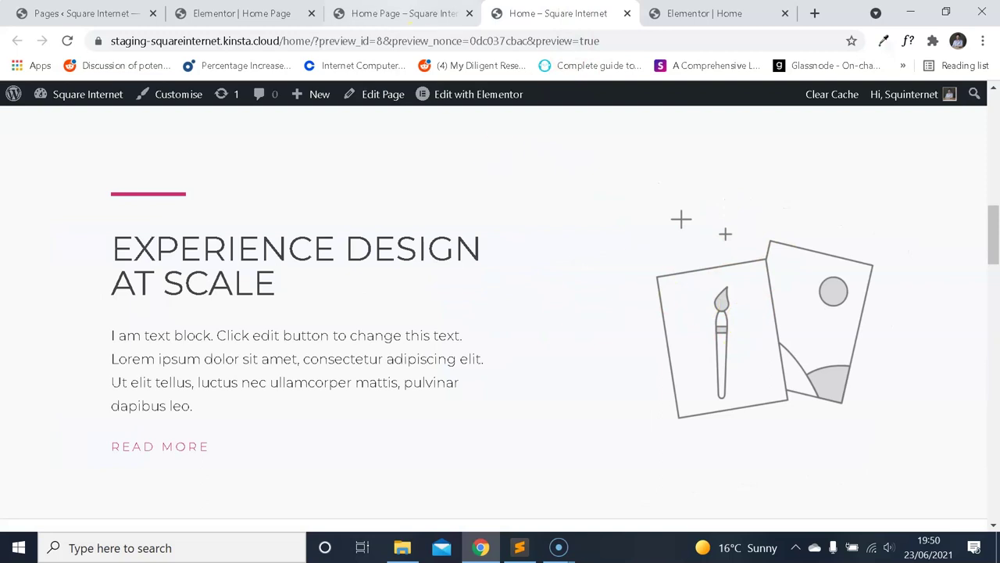
pyautogui.hotkey('ctrl', 'shift', 'Tab')
pyautogui.hotkey('ctrl', 'shift', 'Tab')
pyautogui.click(102, 270)
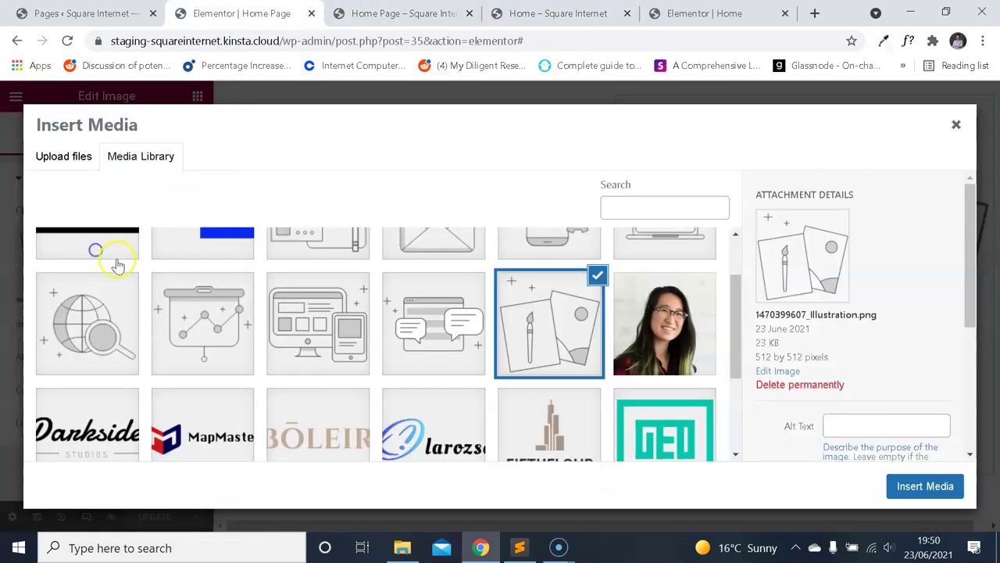
pyautogui.click(402, 14)
# Inspect the reference illustration: 288 × 288, max-width 60%, opacity 0.8.
pyautogui.hotkey('ctrl', 'Tab')
pyautogui.rightClick(748, 315)
pyautogui.click(786, 444)
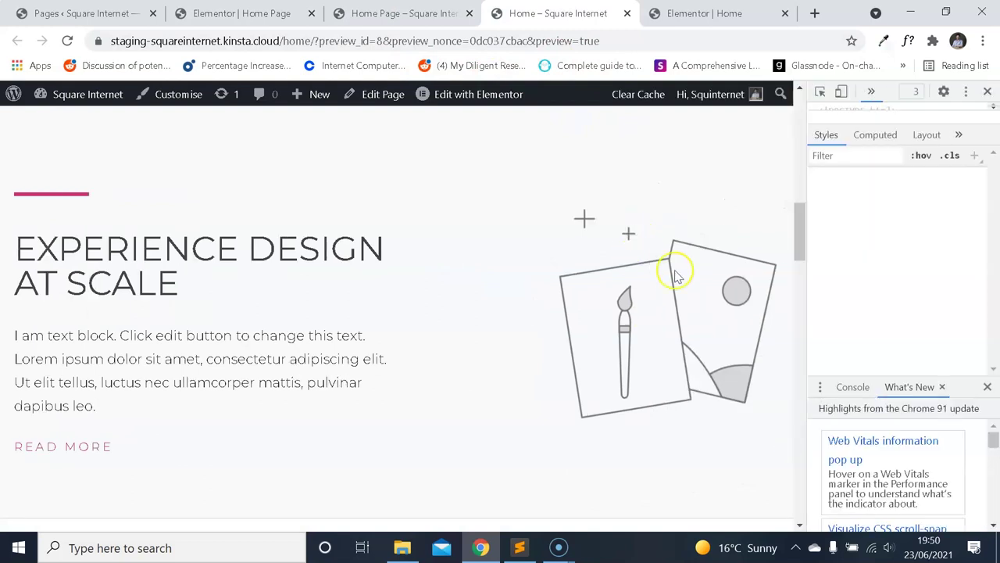
pyautogui.scroll(-2, 941, 234)
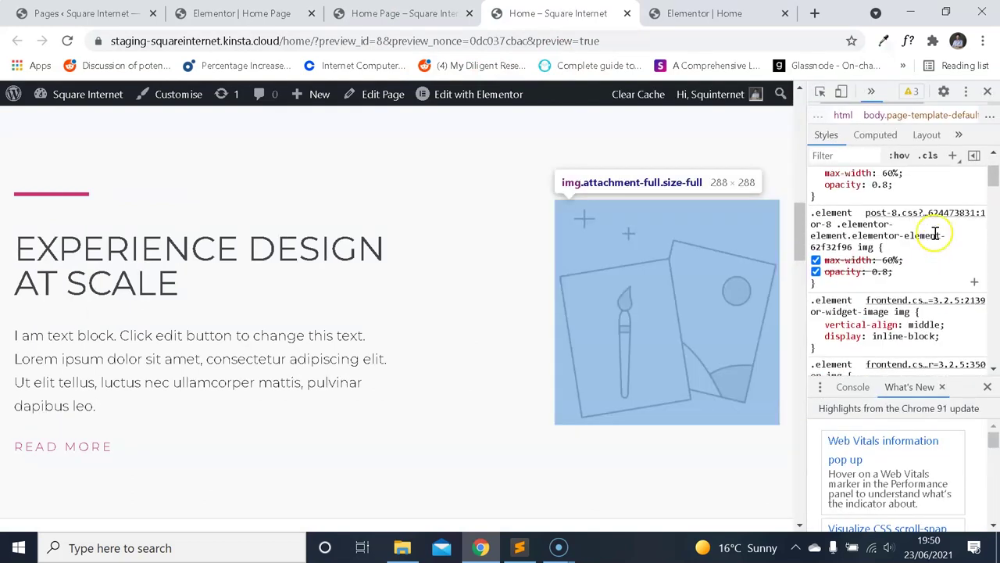
pyautogui.moveTo(993, 188); pyautogui.dragTo(996, 369)
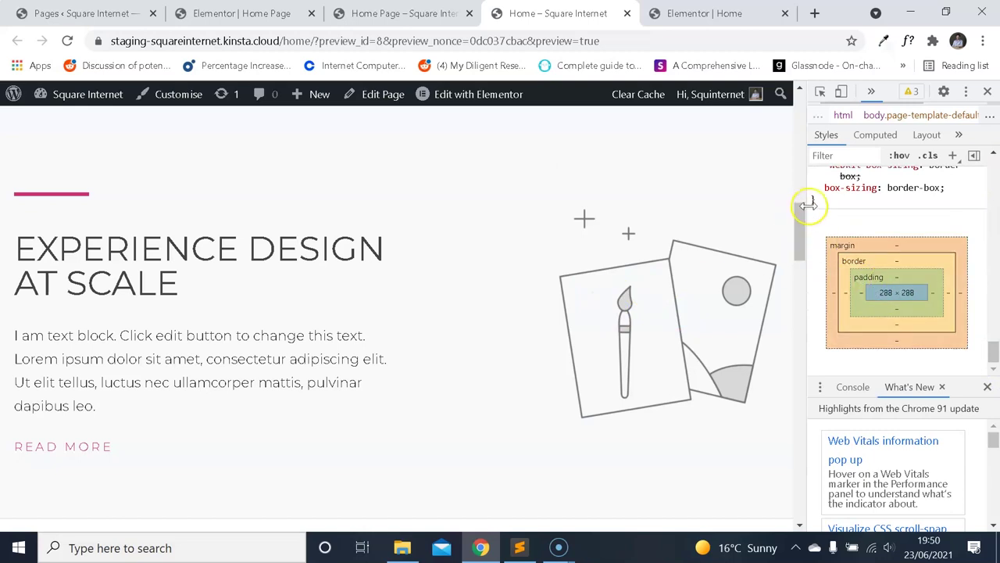
pyautogui.moveTo(808, 204); pyautogui.dragTo(814, 205)
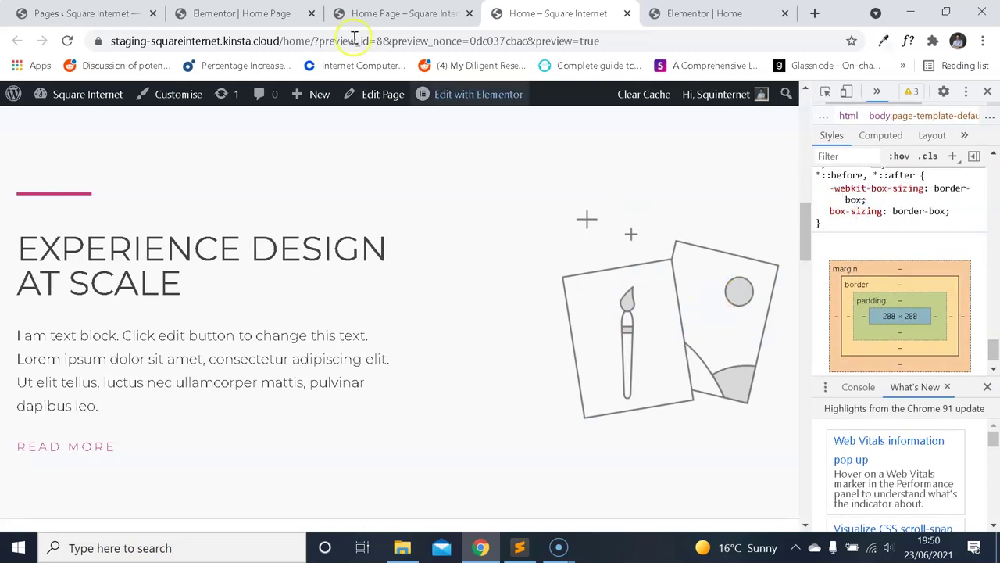
# Move through the preview and Pages tabs back to the Elementor editor.
pyautogui.click(364, 13)
pyautogui.click(245, 9)
pyautogui.click(364, 13)
pyautogui.click(86, 14)
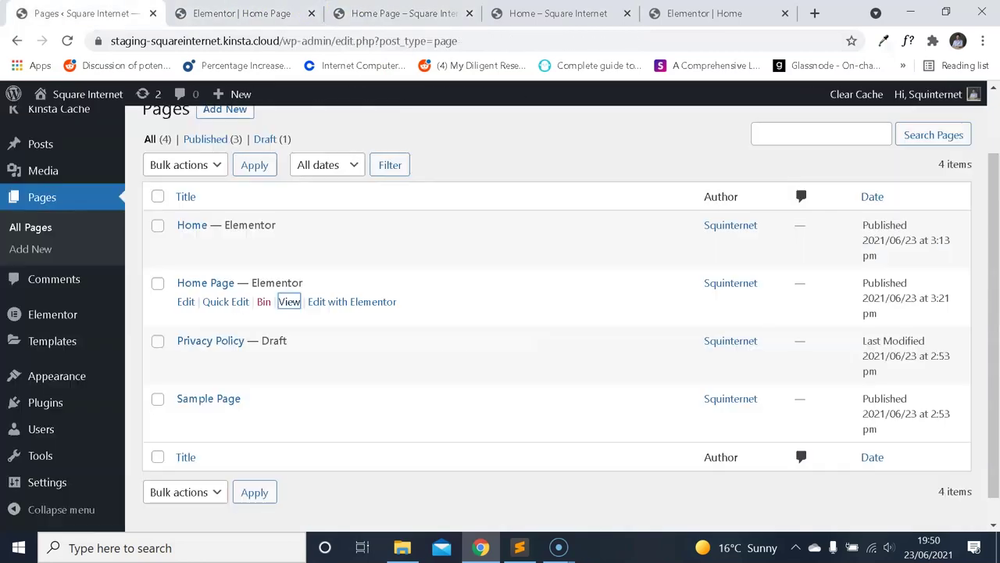
pyautogui.click(242, 13)
# Close the media library and set the illustration's Style width to 60%.
pyautogui.click(952, 127)
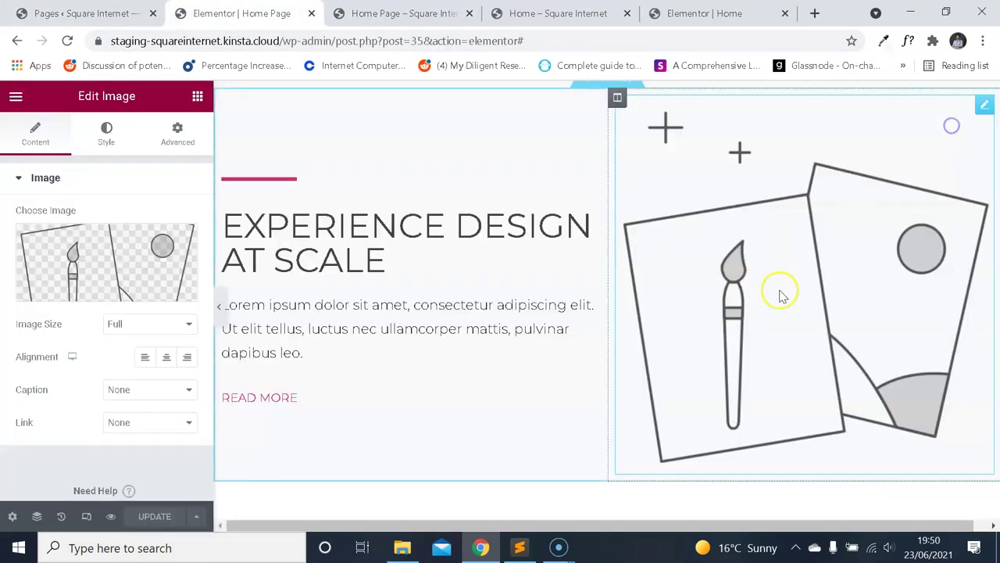
pyautogui.click(107, 134)
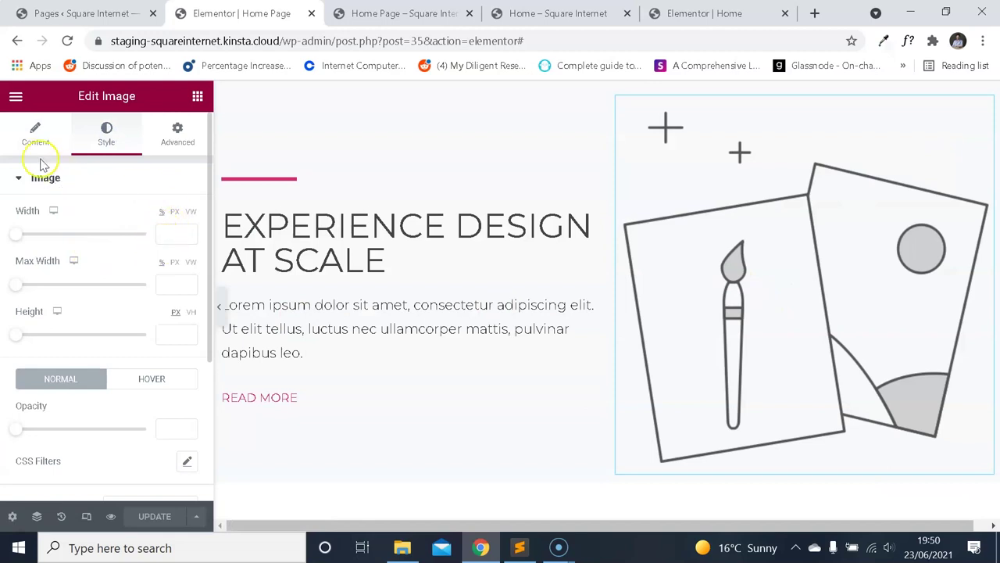
pyautogui.click(35, 134)
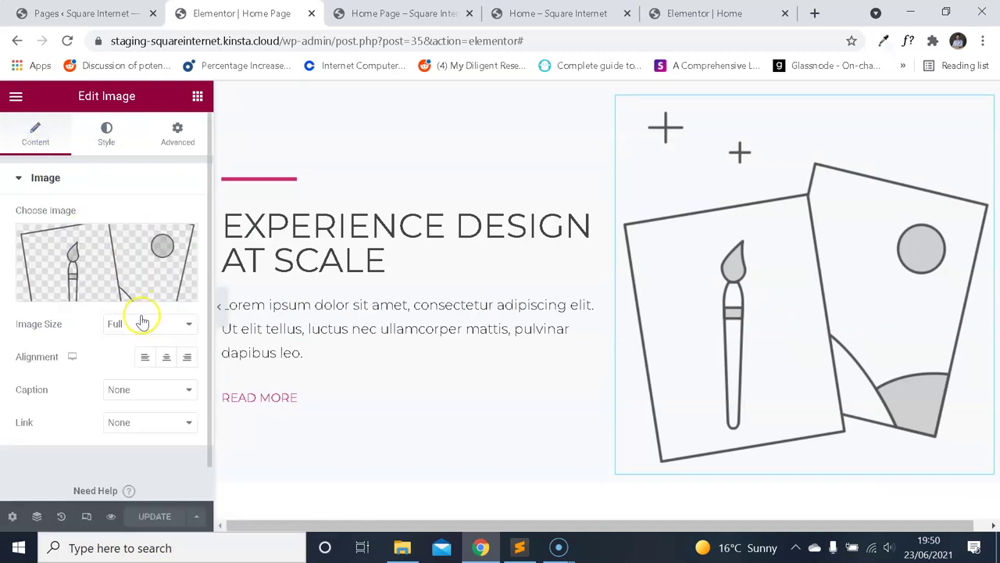
pyautogui.click(110, 131)
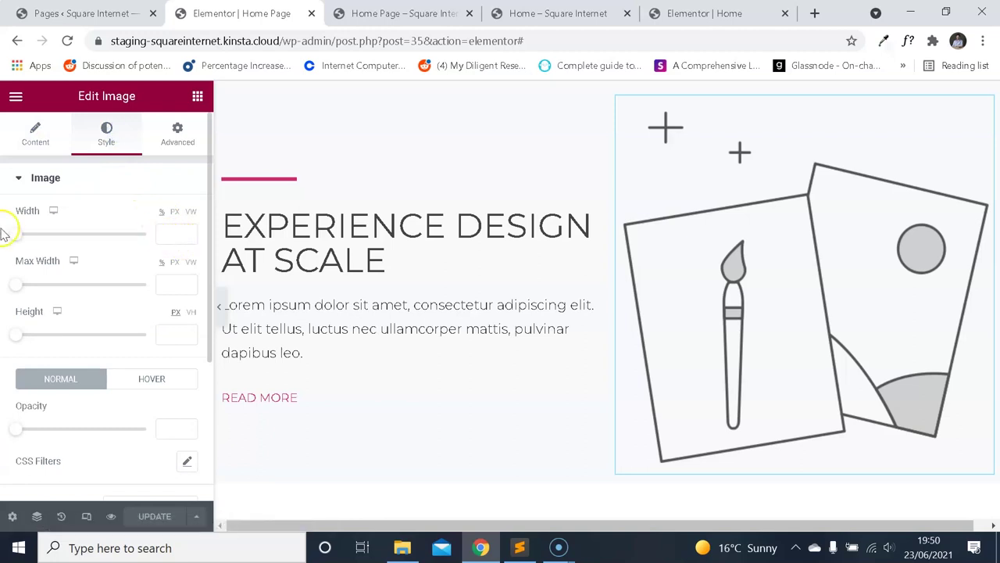
pyautogui.moveTo(15, 237); pyautogui.dragTo(53, 234)
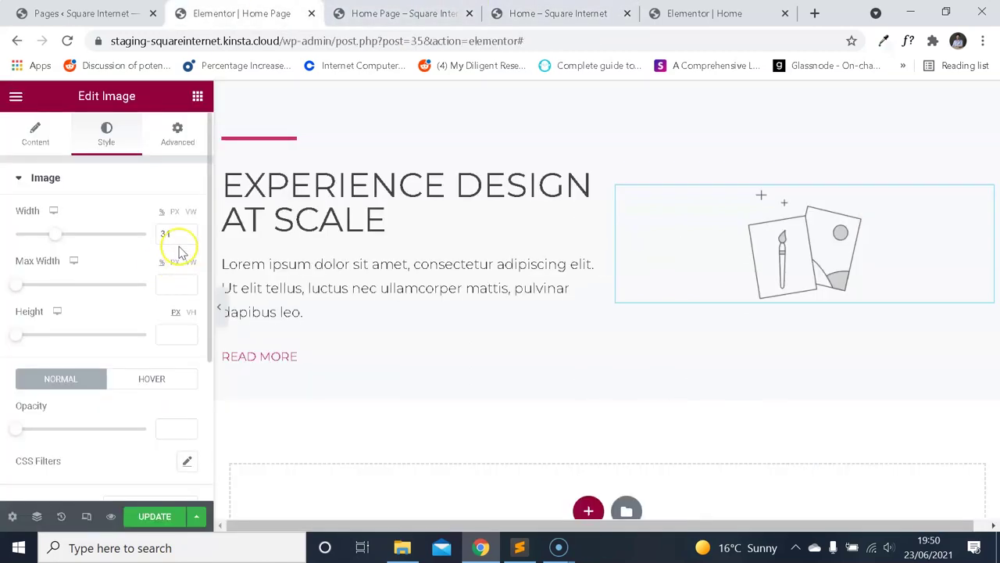
pyautogui.write('50')
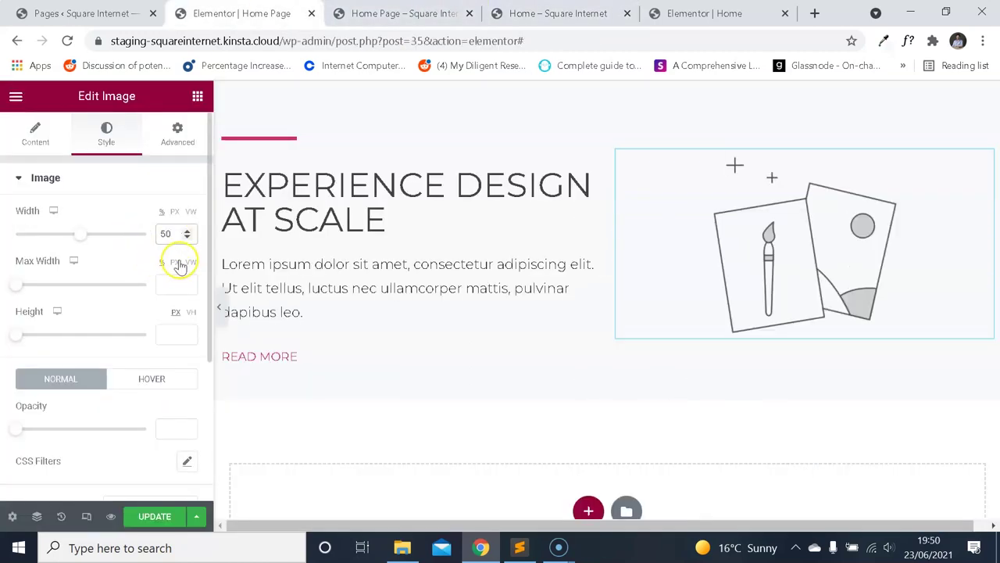
pyautogui.write('75')
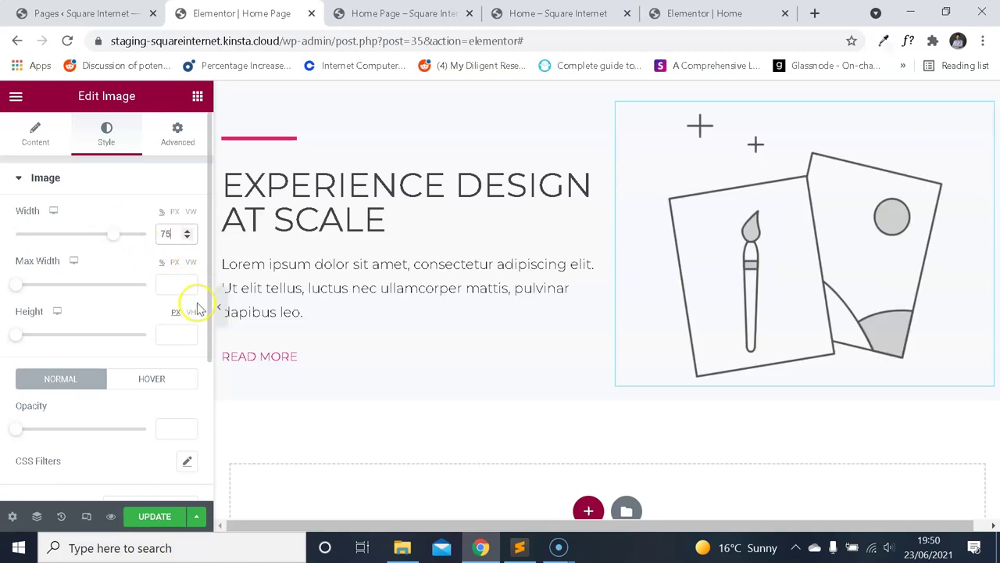
pyautogui.press('BackSpace')
pyautogui.press('BackSpace')
pyautogui.write('6')
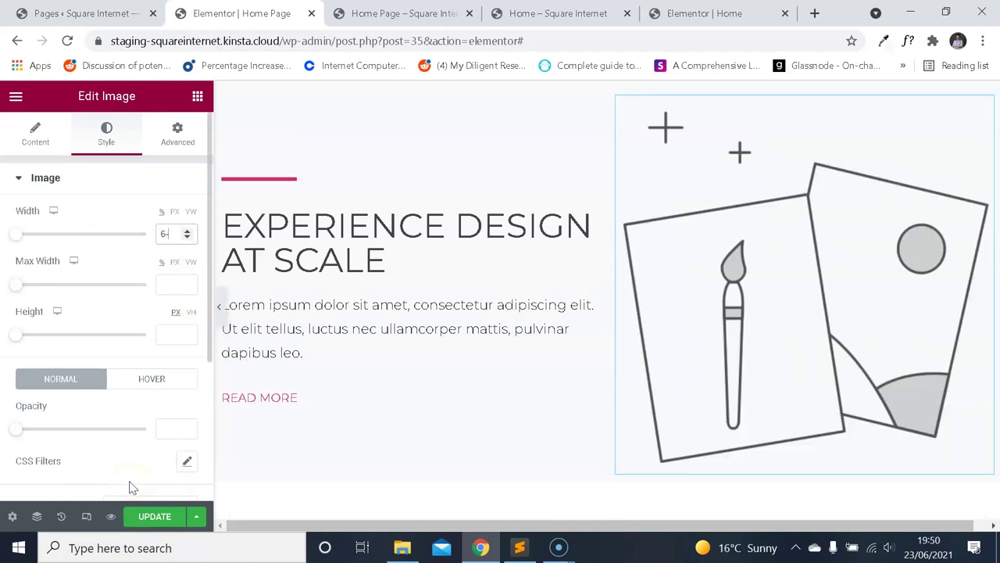
pyautogui.write('0')
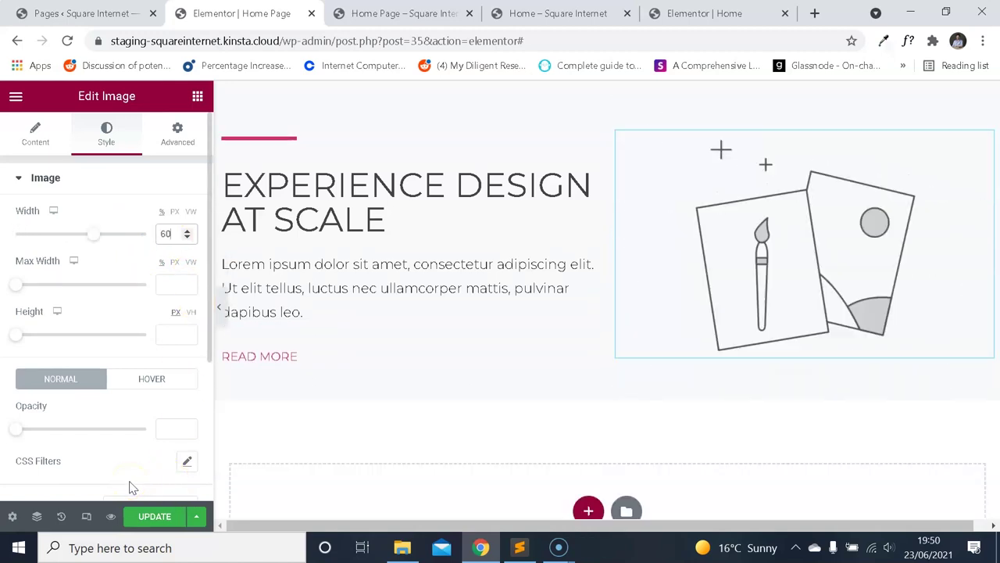
pyautogui.hotkey('ctrl', 'Tab')
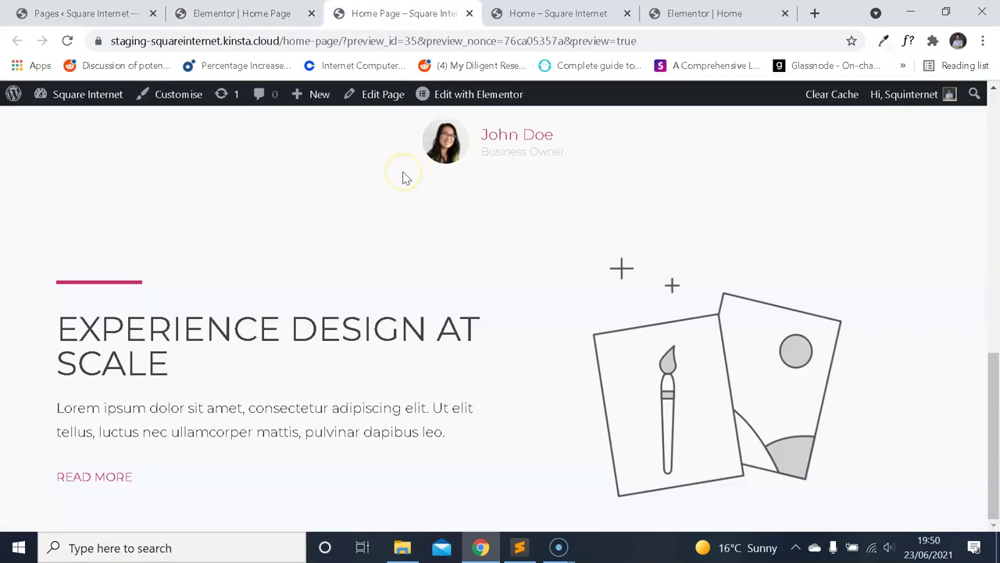
# Close the reference page's inspector and compare it with the Home Page preview.
pyautogui.scroll(3, 510, 256)
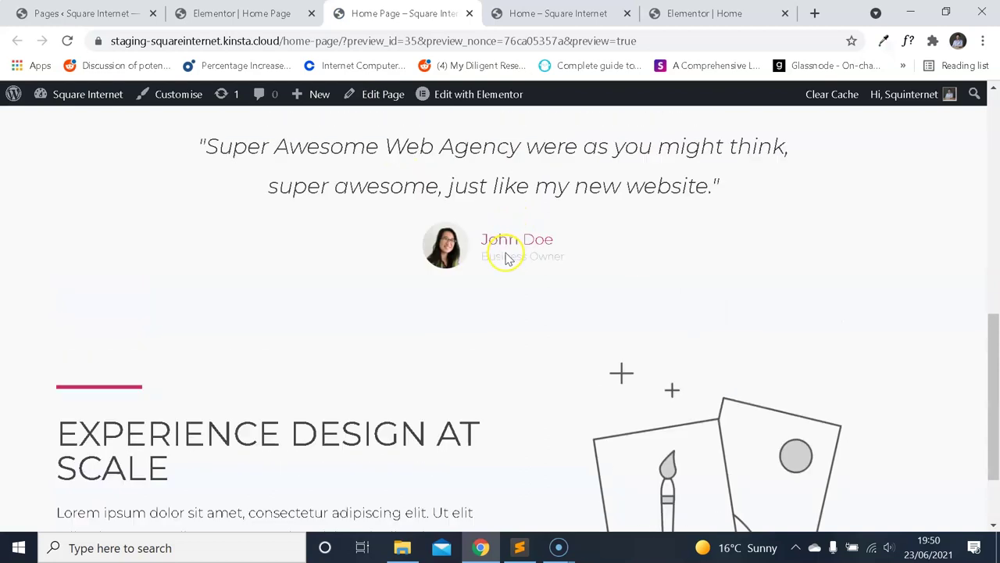
pyautogui.scroll(-3, 510, 257)
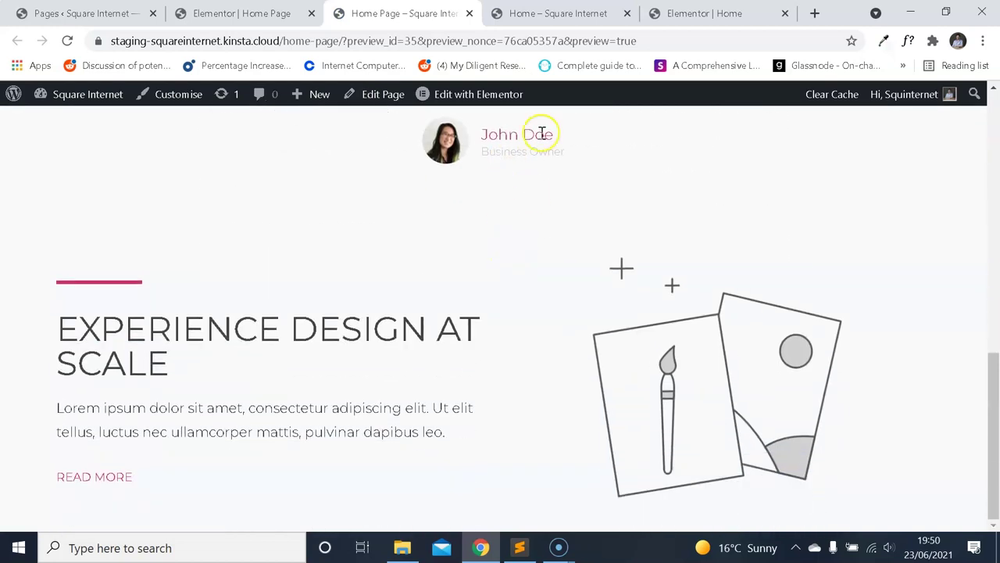
pyautogui.click(543, 11)
pyautogui.click(402, 12)
pyautogui.click(543, 11)
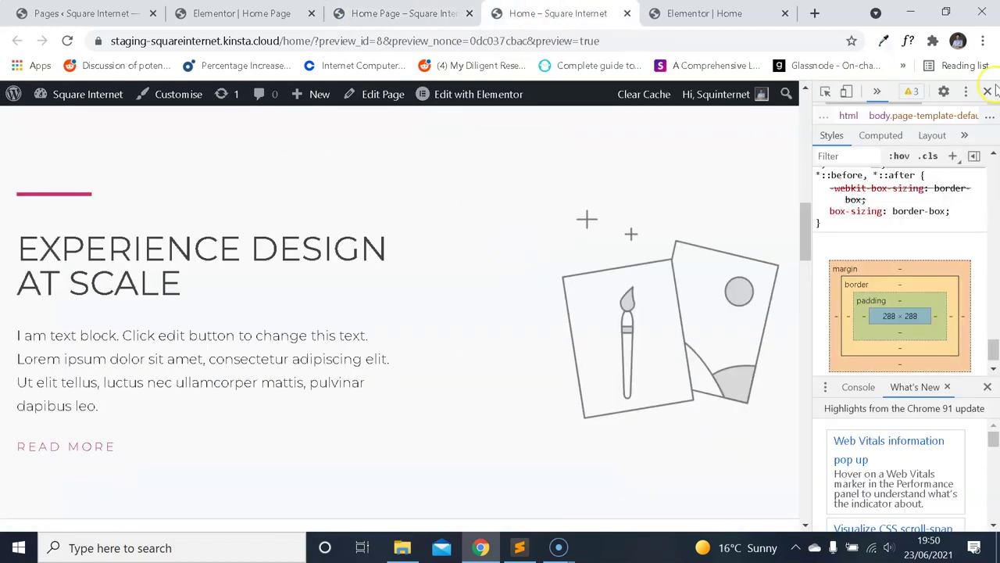
pyautogui.click(987, 92)
pyautogui.click(584, 13)
pyautogui.click(414, 14)
pyautogui.click(266, 13)
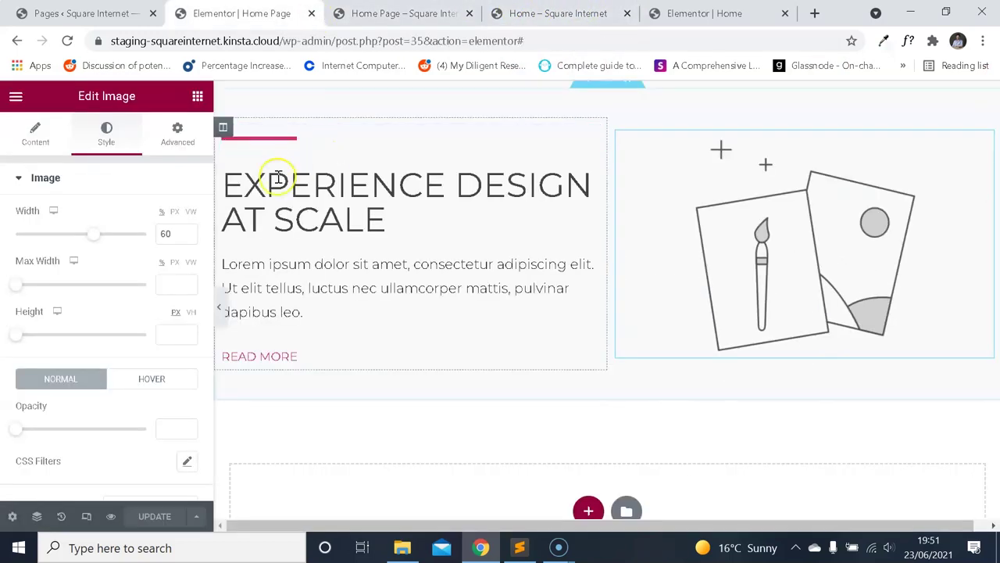
# Change the illustration width to 50% and check it against the reference.
pyautogui.write('50')
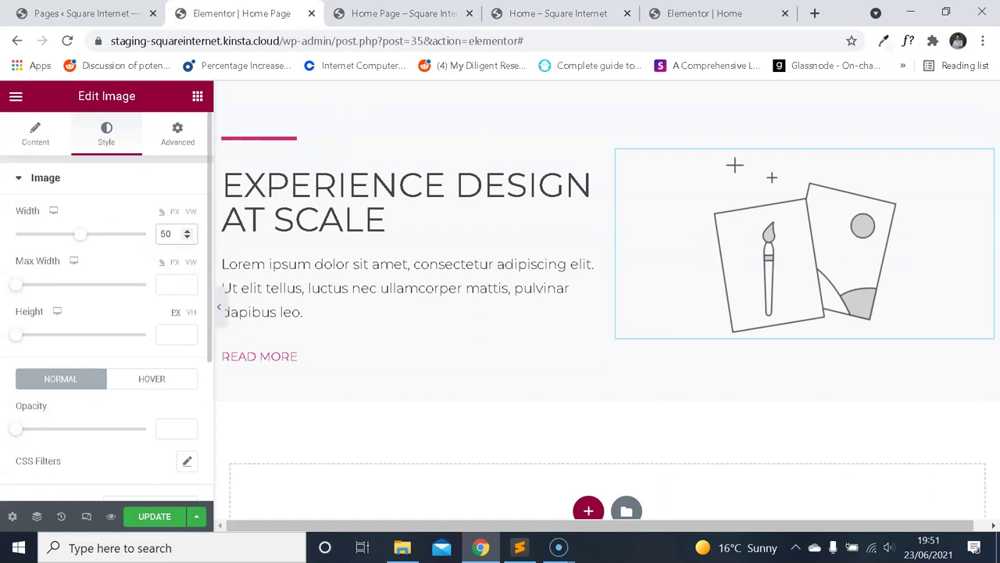
pyautogui.click(35, 132)
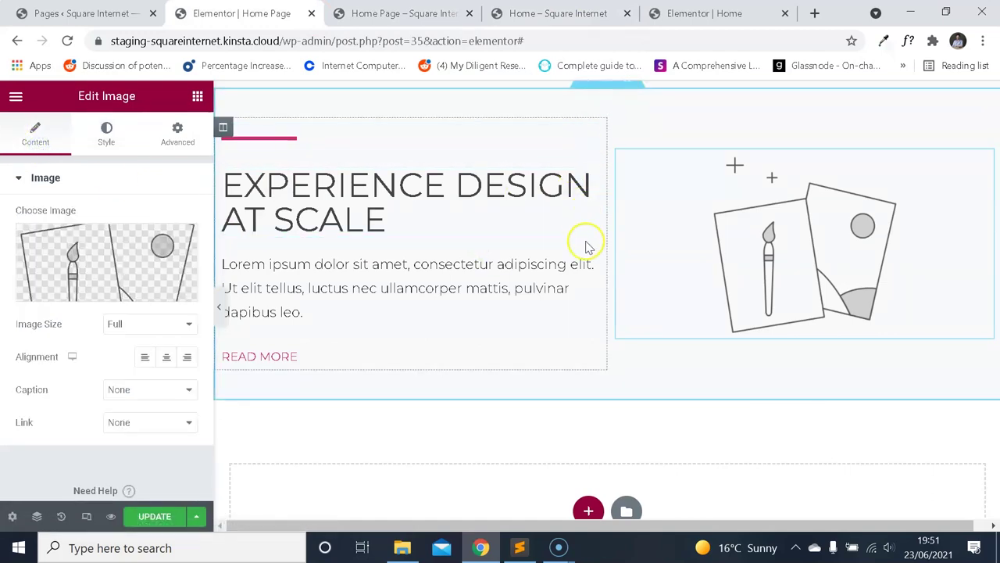
pyautogui.scroll(1, 588, 246)
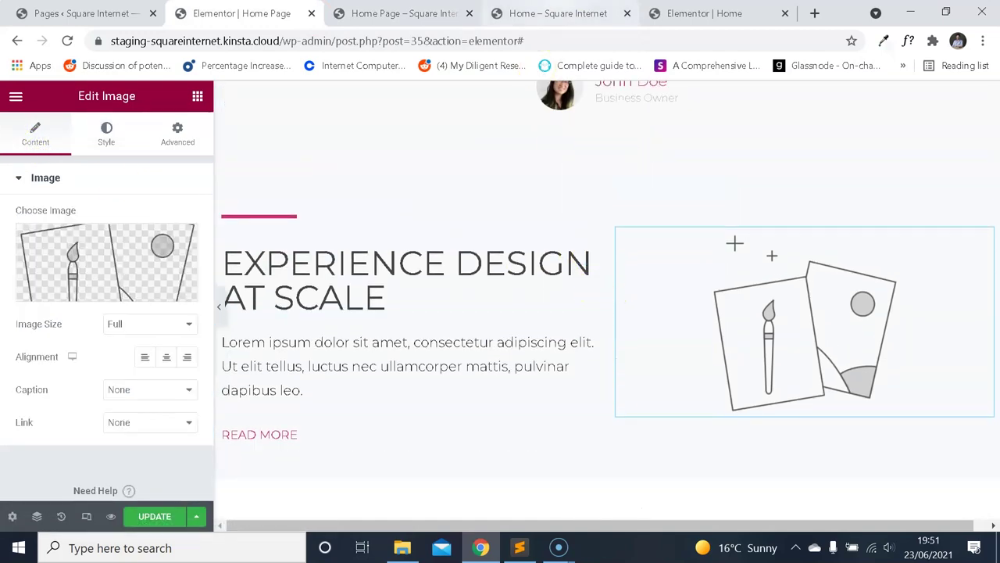
pyautogui.click(558, 13)
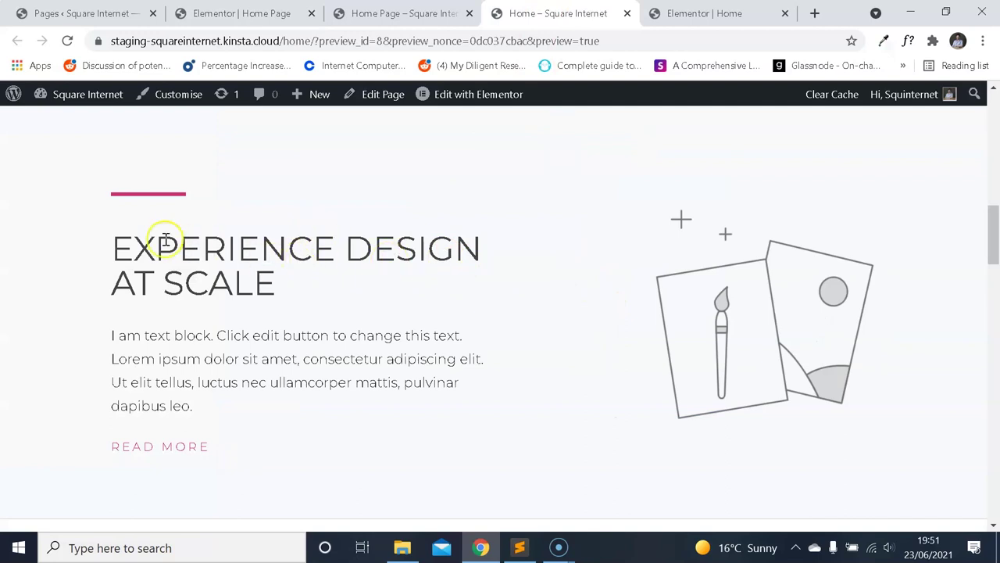
pyautogui.moveTo(166, 238); pyautogui.dragTo(487, 317)
pyautogui.click(390, 13)
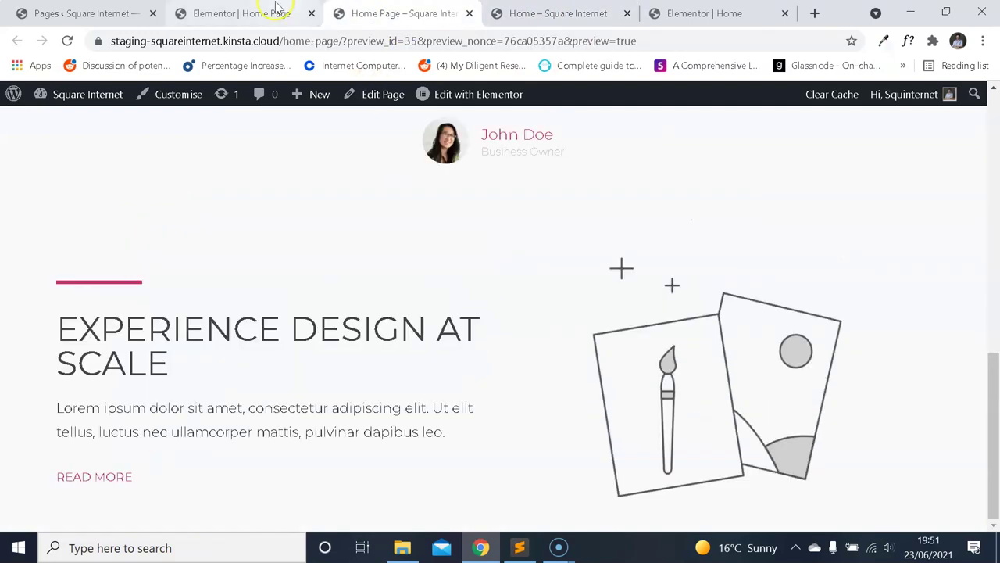
pyautogui.click(277, 9)
pyautogui.hotkey('ctrl', 'Tab')
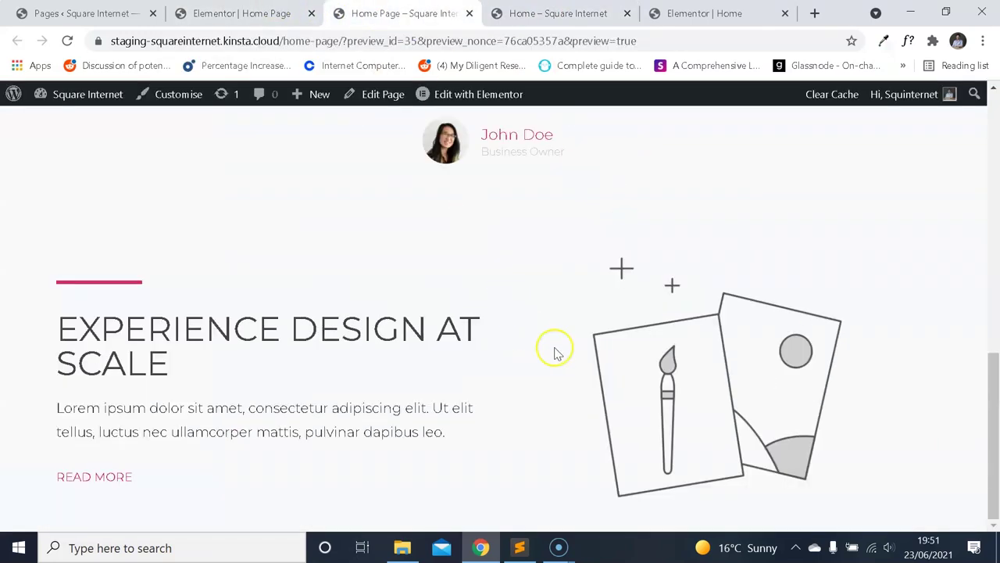
pyautogui.click(242, 13)
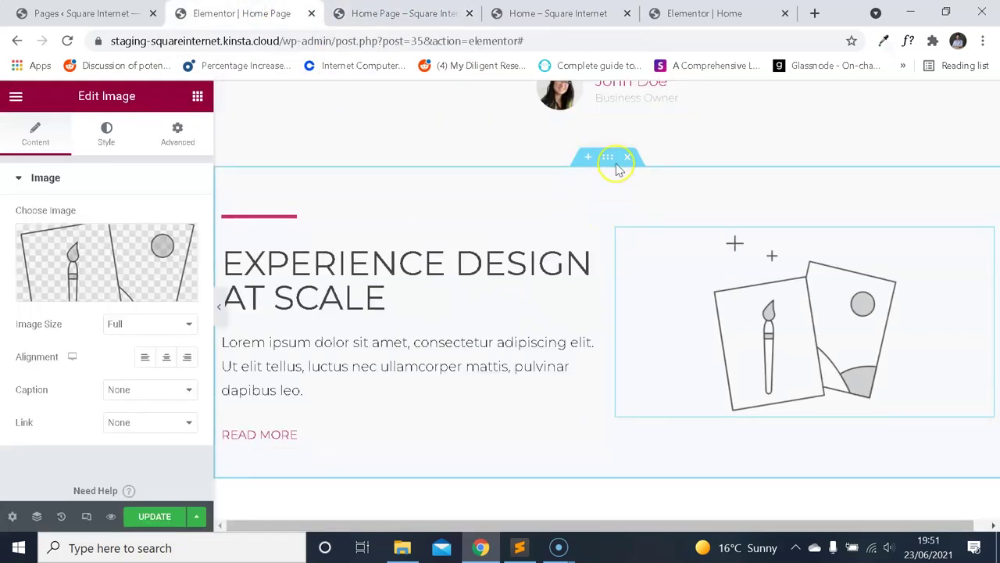
# Set the section's columns gap to Extended and update the page.
pyautogui.click(609, 159)
pyautogui.click(35, 133)
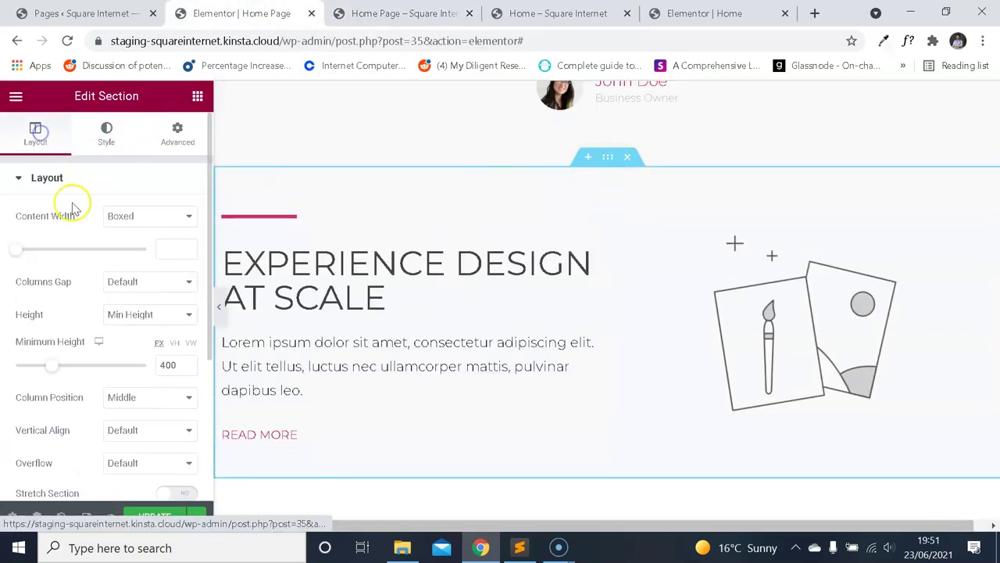
pyautogui.click(150, 283)
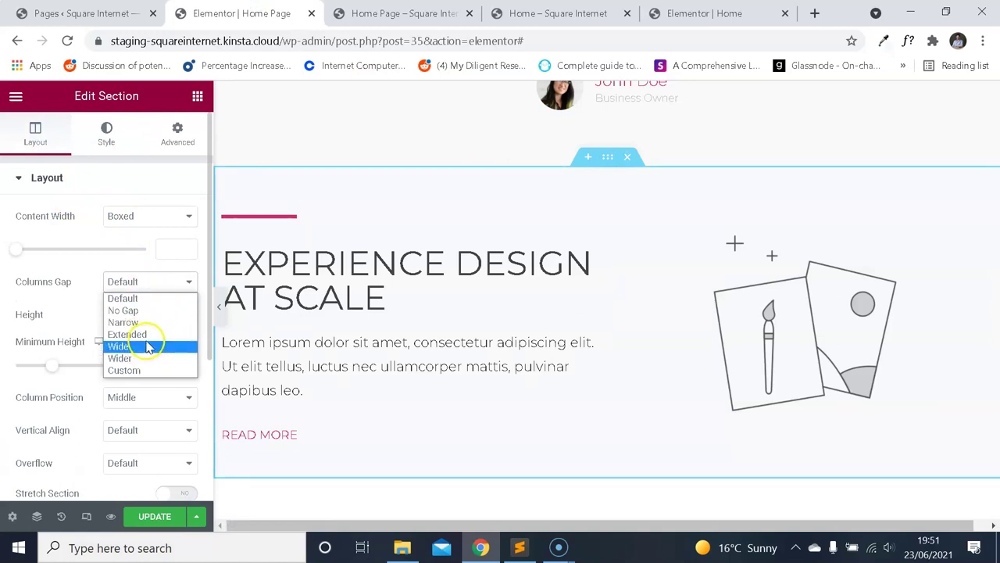
pyautogui.click(152, 336)
pyautogui.click(147, 516)
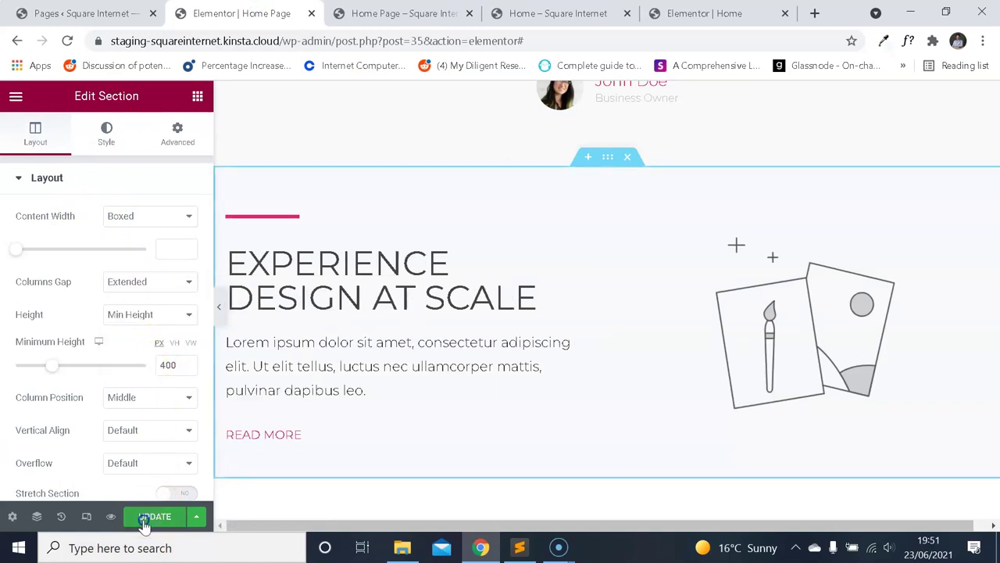
# Reload the Home Page preview and compare the wider column gap with the reference.
pyautogui.click(383, 9)
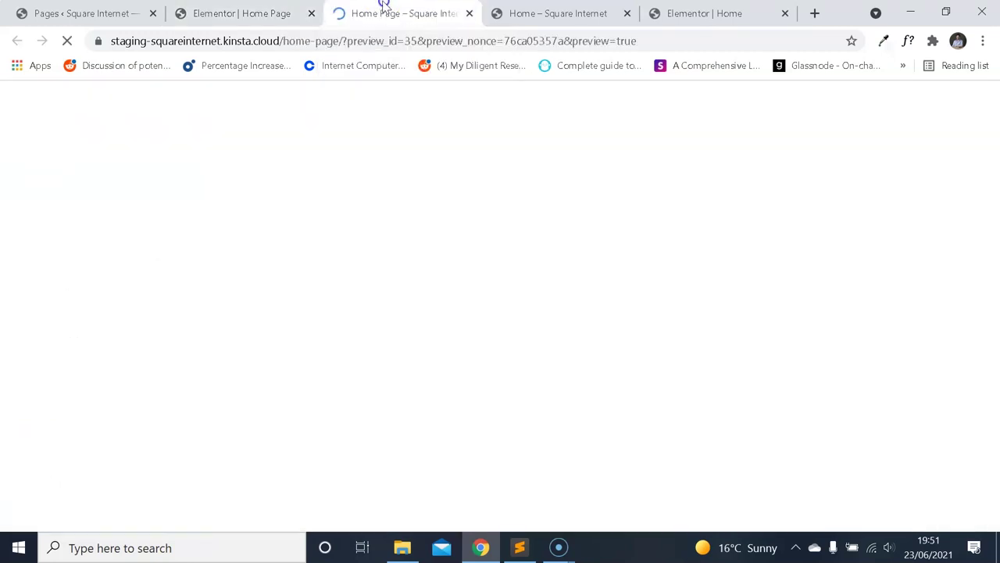
pyautogui.click(68, 40)
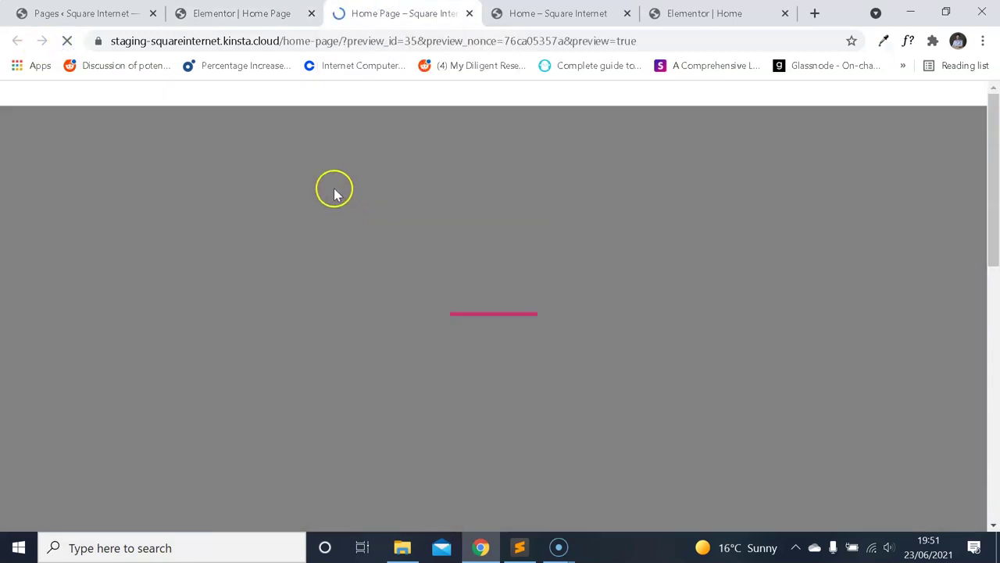
pyautogui.scroll(-15, 353, 174)
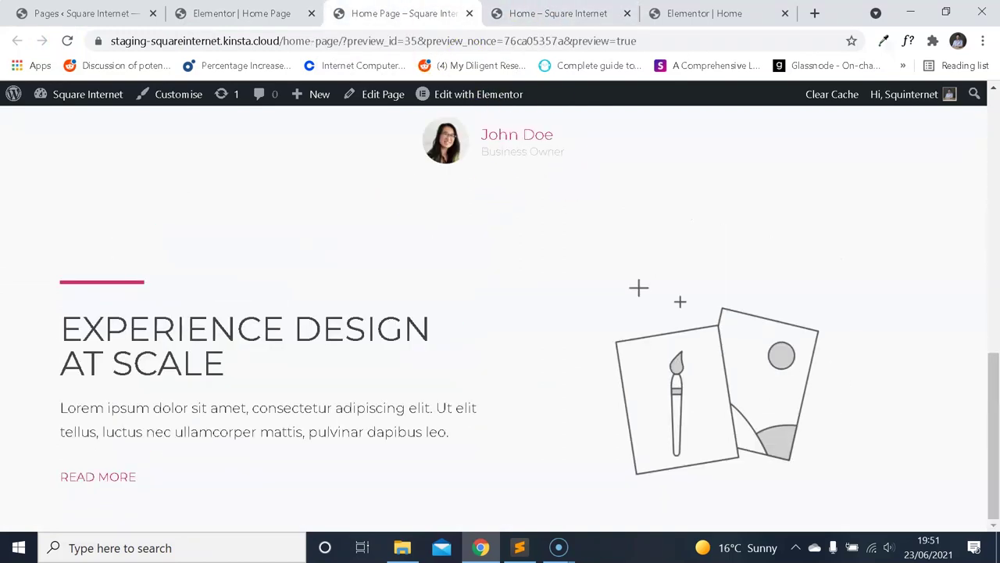
pyautogui.click(538, 17)
pyautogui.scroll(1, 436, 201)
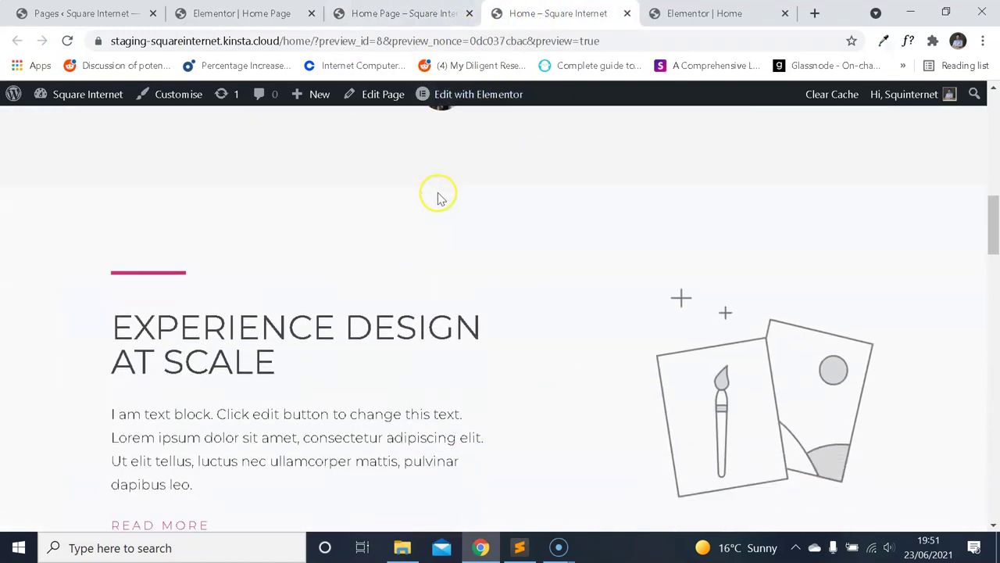
pyautogui.click(441, 11)
pyautogui.click(549, 11)
pyautogui.click(422, 13)
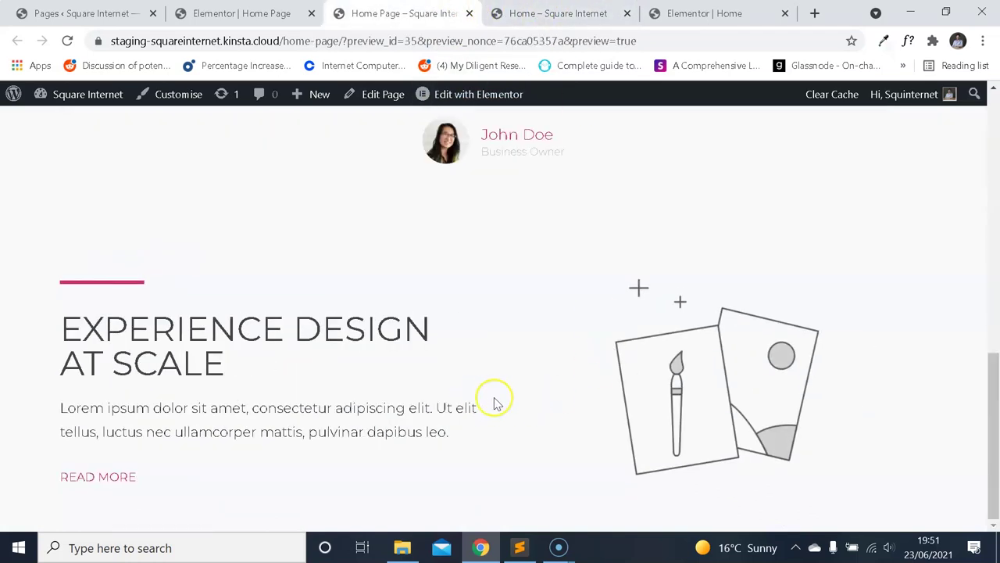
pyautogui.click(243, 14)
pyautogui.click(547, 14)
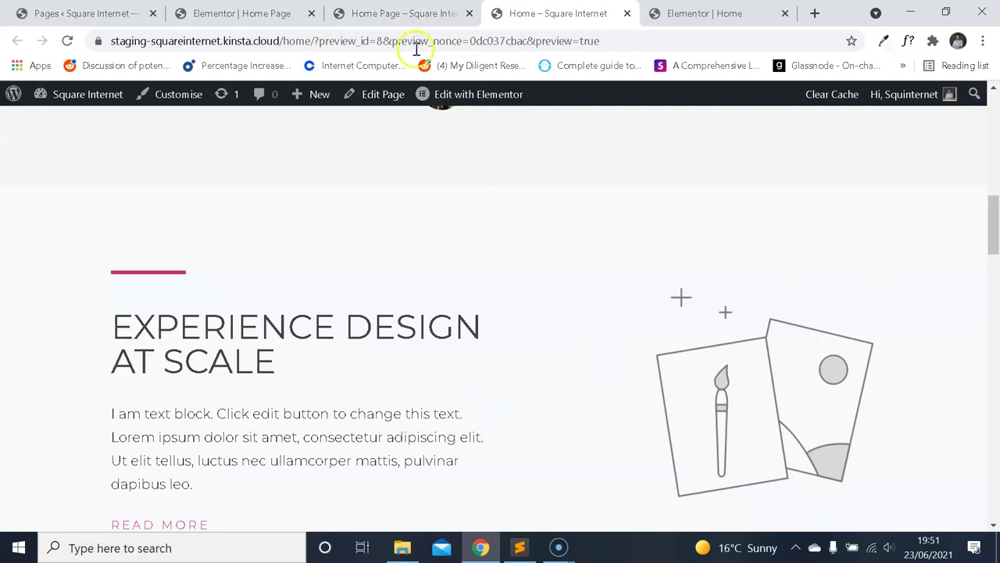
pyautogui.hotkey('ctrl', 'pageup')
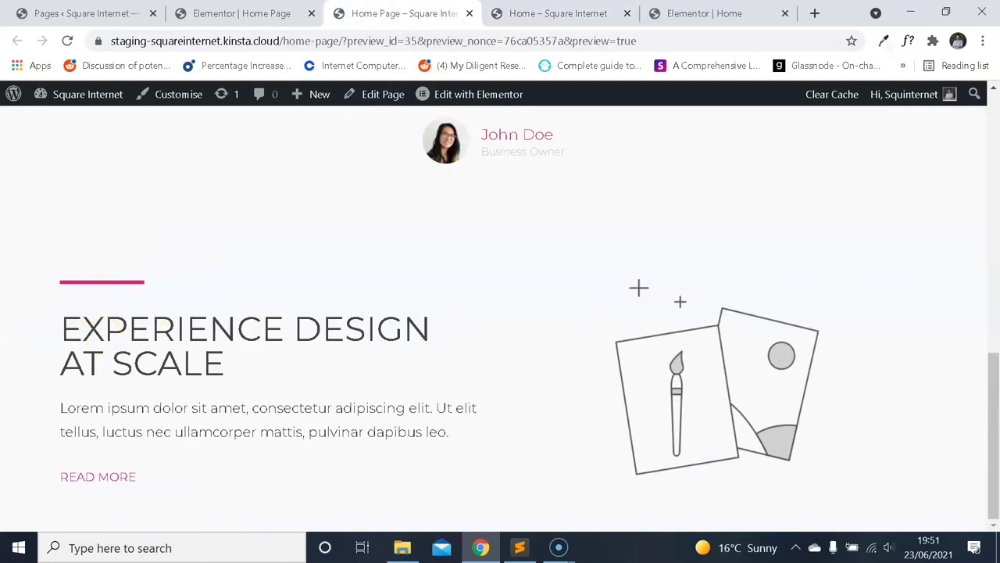
pyautogui.click(538, 9)
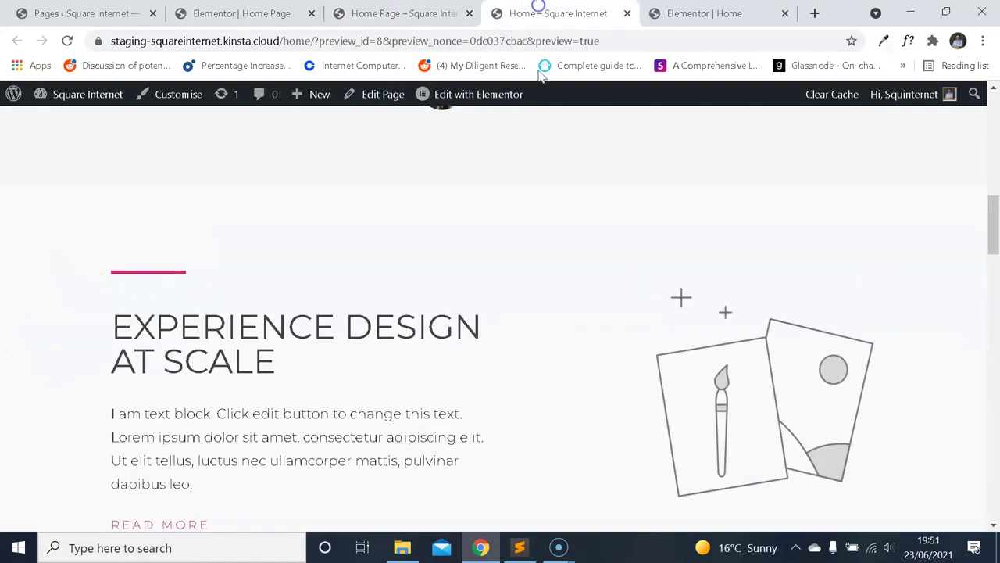
pyautogui.scroll(1, 174, 199)
pyautogui.scroll(-1, 391, 168)
pyautogui.hotkey('ctrl', 'pageup')
pyautogui.hotkey('ctrl', 'pageup')
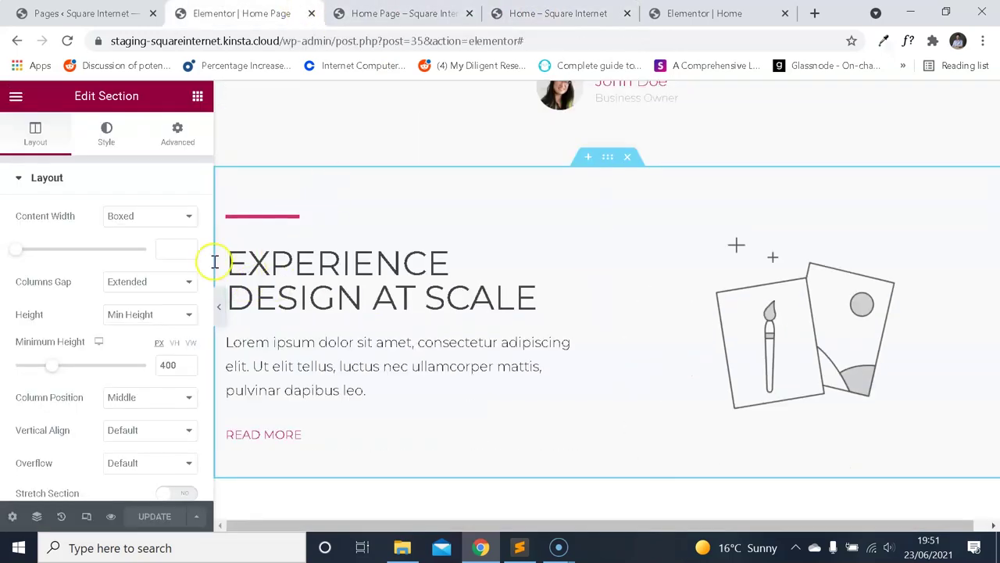
# Review the reference section's layout, style and margin/padding settings.
pyautogui.hotkey('ctrl', 'pagedown')
pyautogui.hotkey('ctrl', 'pagedown')
pyautogui.hotkey('ctrl', 'pagedown')
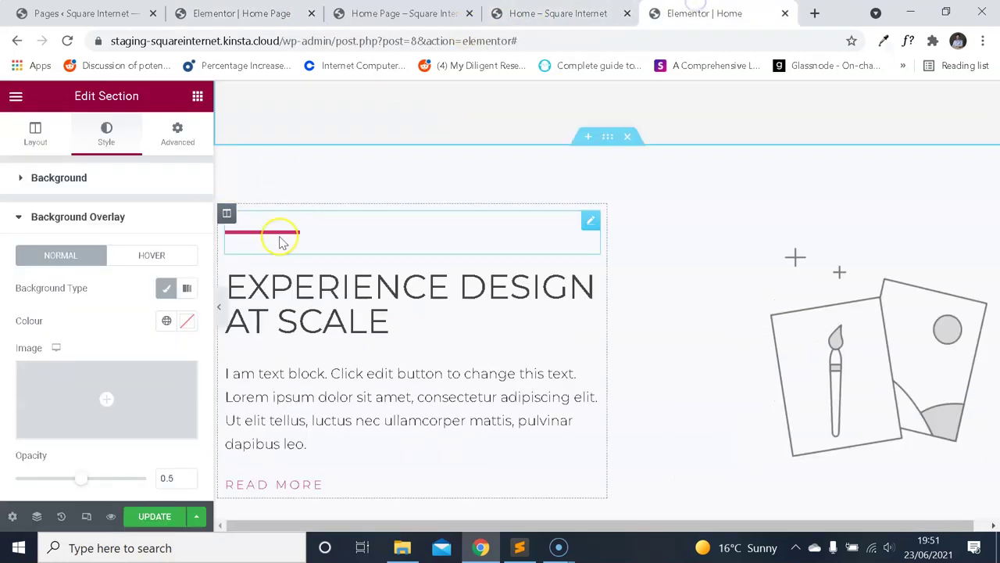
pyautogui.click(607, 137)
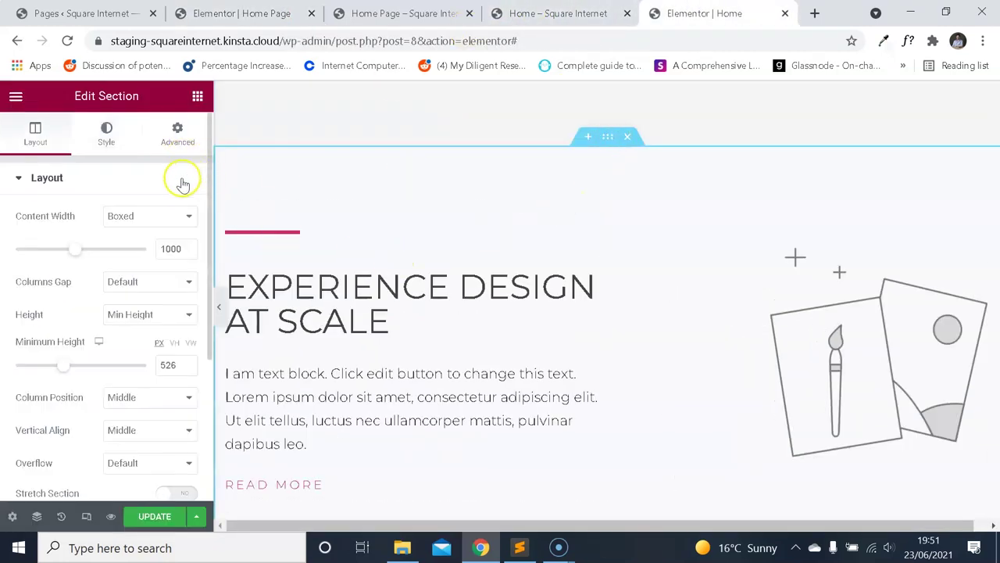
pyautogui.scroll(-2, 182, 183)
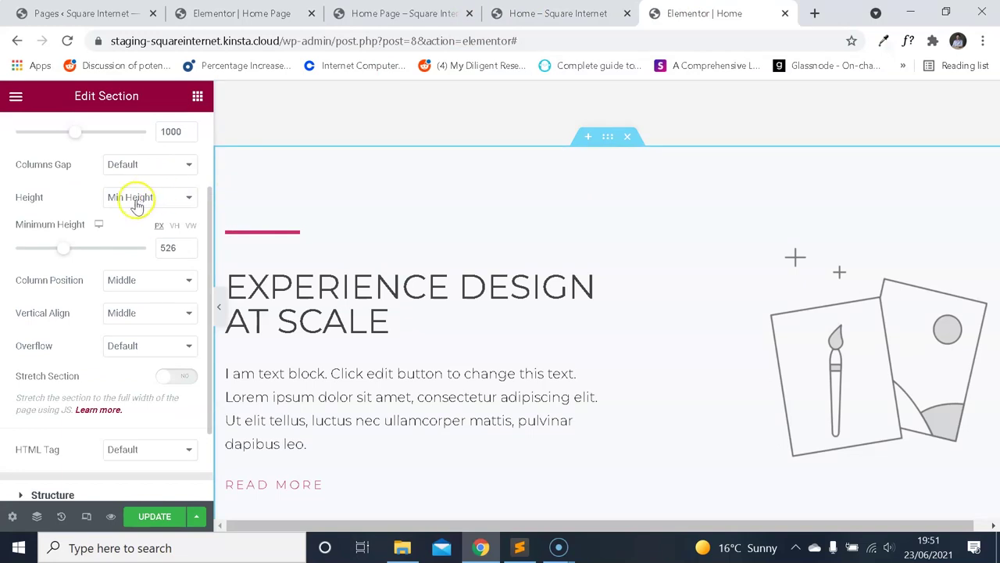
pyautogui.scroll(2, 160, 312)
pyautogui.scroll(-2, 156, 275)
pyautogui.scroll(2, 170, 227)
pyautogui.click(172, 134)
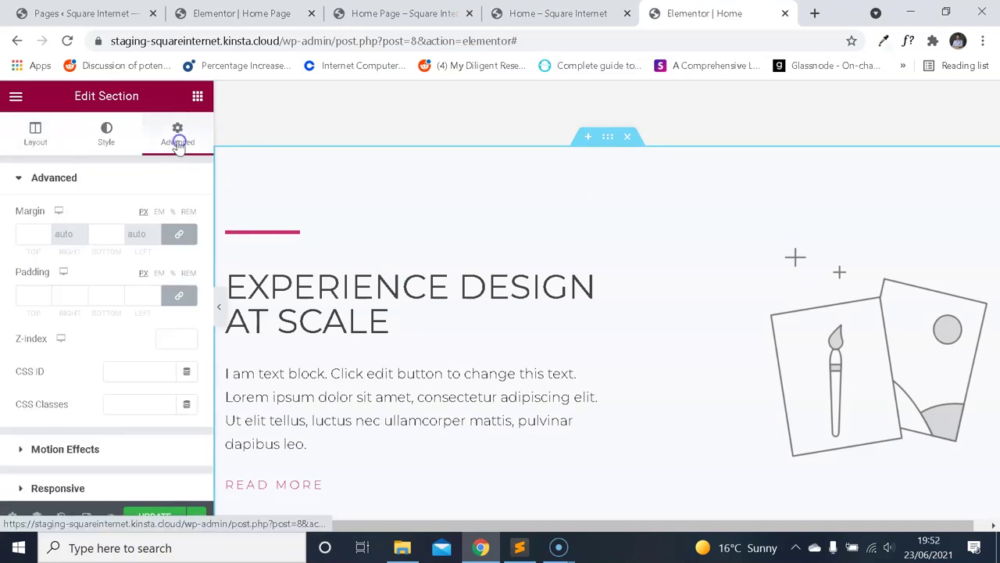
pyautogui.click(94, 141)
pyautogui.click(39, 133)
pyautogui.scroll(-4, 127, 261)
pyautogui.scroll(2, 129, 263)
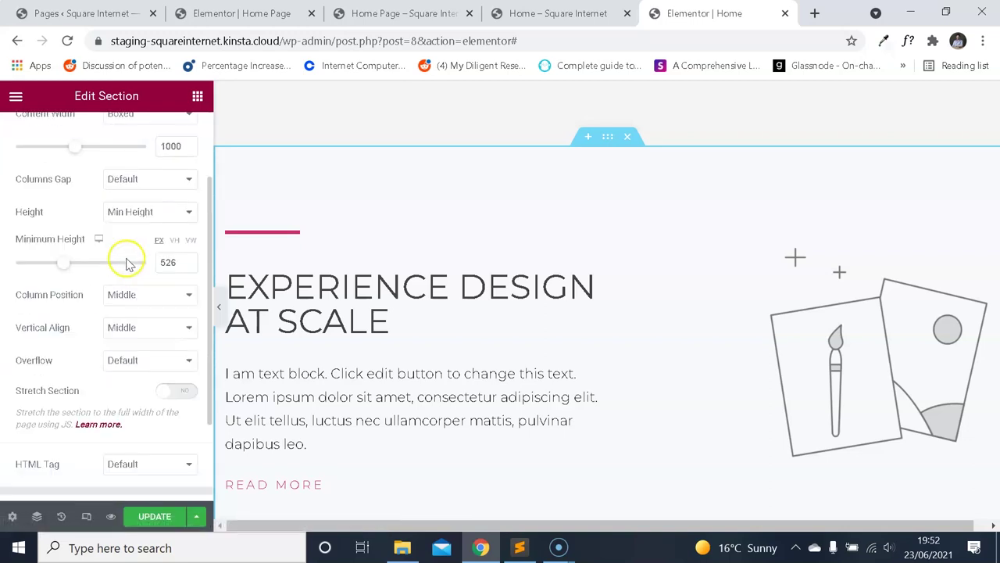
pyautogui.click(396, 13)
pyautogui.click(249, 14)
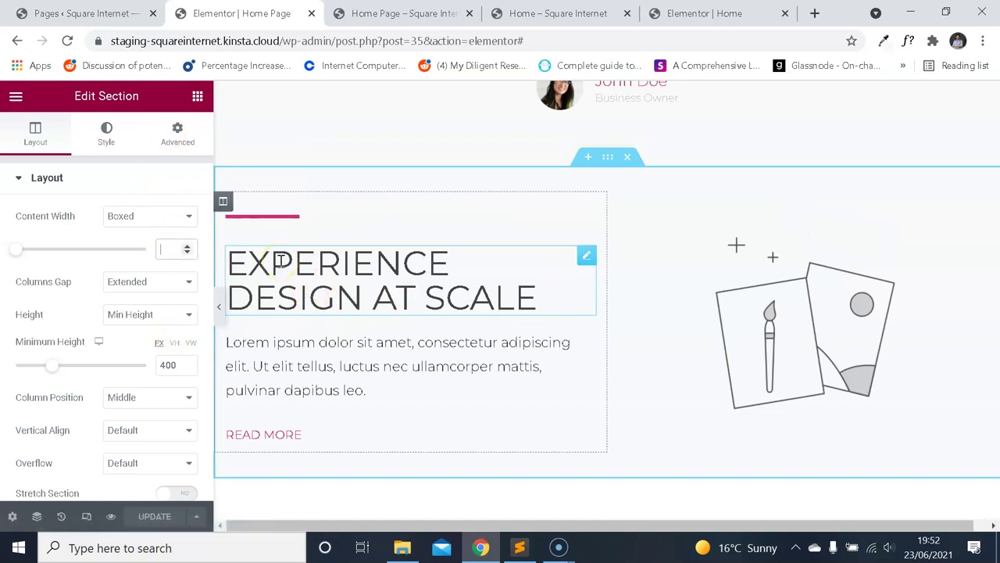
# Set the section's content width to 960, update, and reload the preview.
pyautogui.write('960')
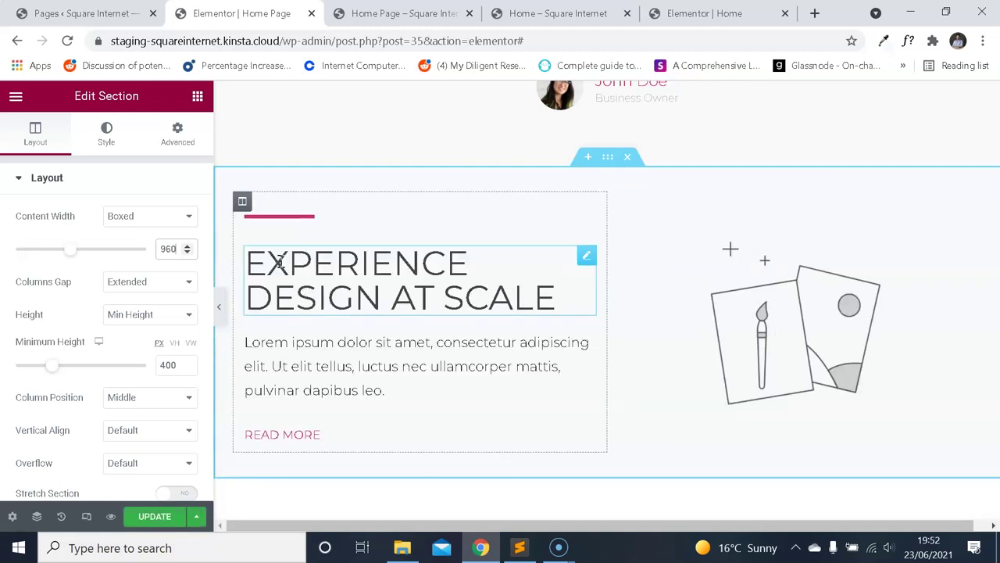
pyautogui.click(144, 515)
pyautogui.click(402, 13)
pyautogui.click(67, 41)
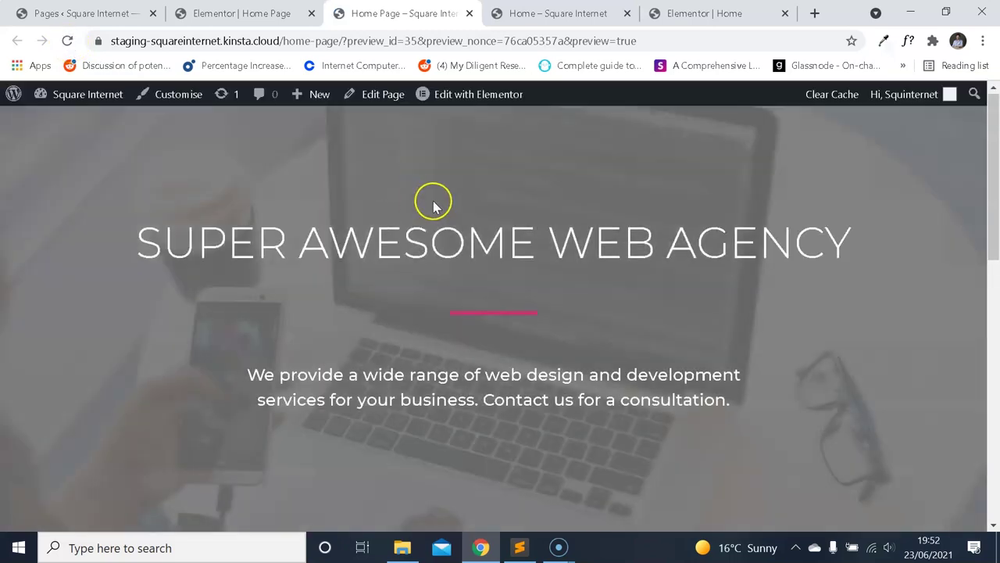
pyautogui.scroll(-10, 438, 204)
pyautogui.scroll(1, 457, 224)
pyautogui.scroll(-1, 458, 231)
# Compare the Home Page preview against the reference Home page in the browser tabs.
pyautogui.click(504, 23)
pyautogui.click(407, 13)
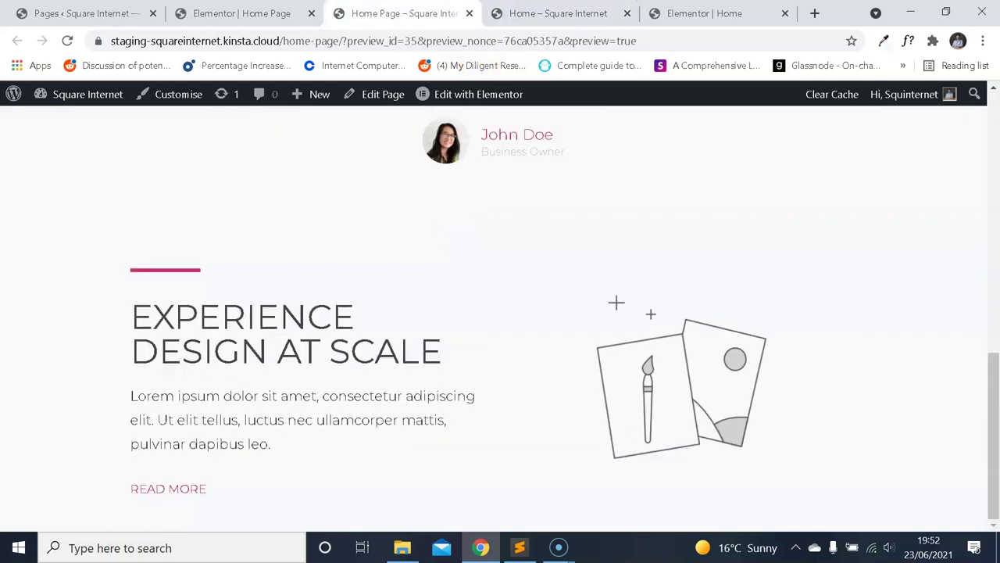
pyautogui.scroll(4, 457, 203)
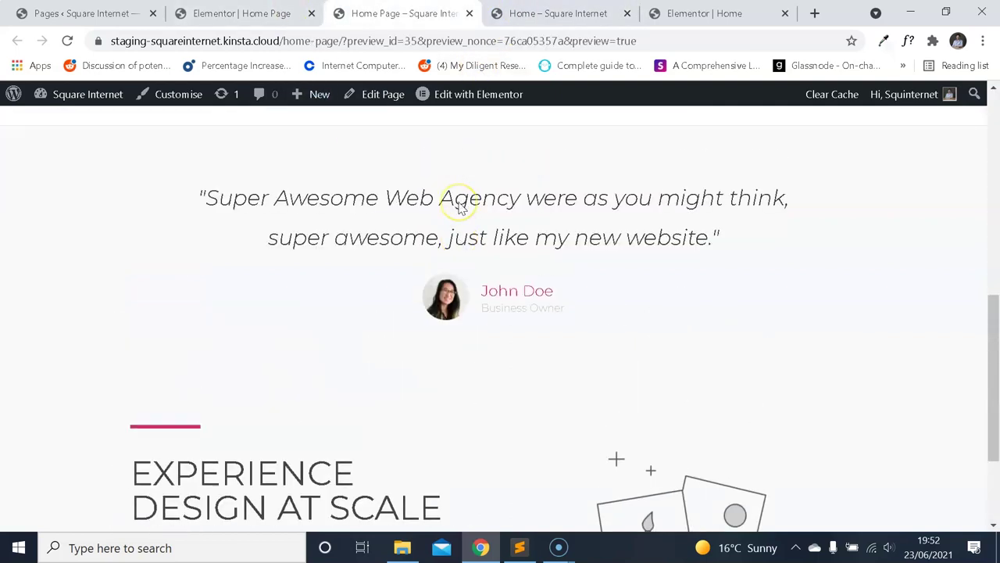
pyautogui.scroll(-4, 461, 207)
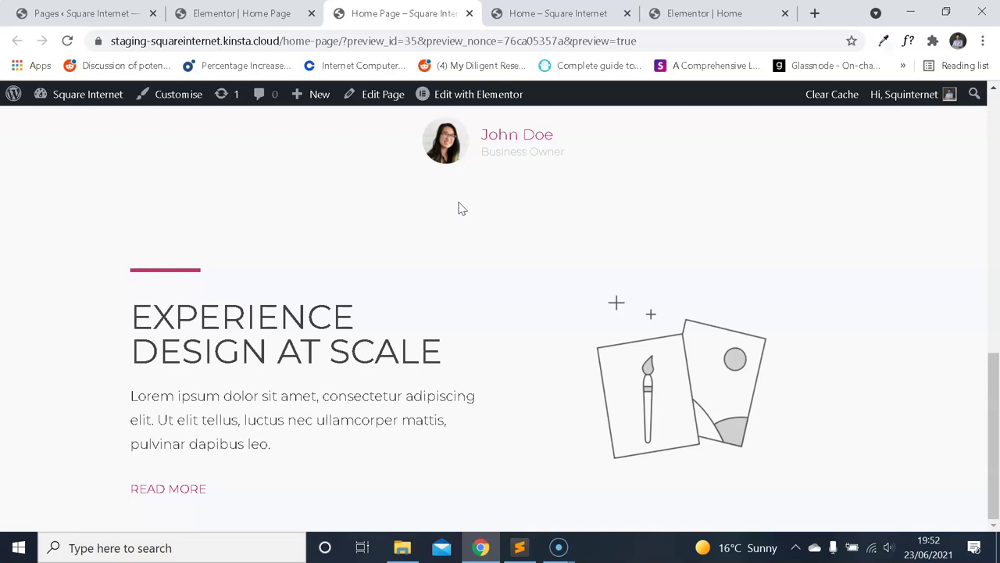
pyautogui.click(547, 13)
pyautogui.click(461, 14)
pyautogui.click(552, 16)
# Flip between the two previews again and close the 'Home – Square Internet' reference tab.
pyautogui.hotkey('ctrl', 'pageup')
pyautogui.hotkey('ctrl', 'pagedown')
pyautogui.hotkey('ctrl', 'pageup')
pyautogui.hotkey('ctrl', 'pagedown')
pyautogui.hotkey('ctrl', 'pageup')
# Confirm the Home Page section's content width is 960.
pyautogui.hotkey('ctrl', 'pageup')
pyautogui.hotkey('ctrl', 'pagedown')
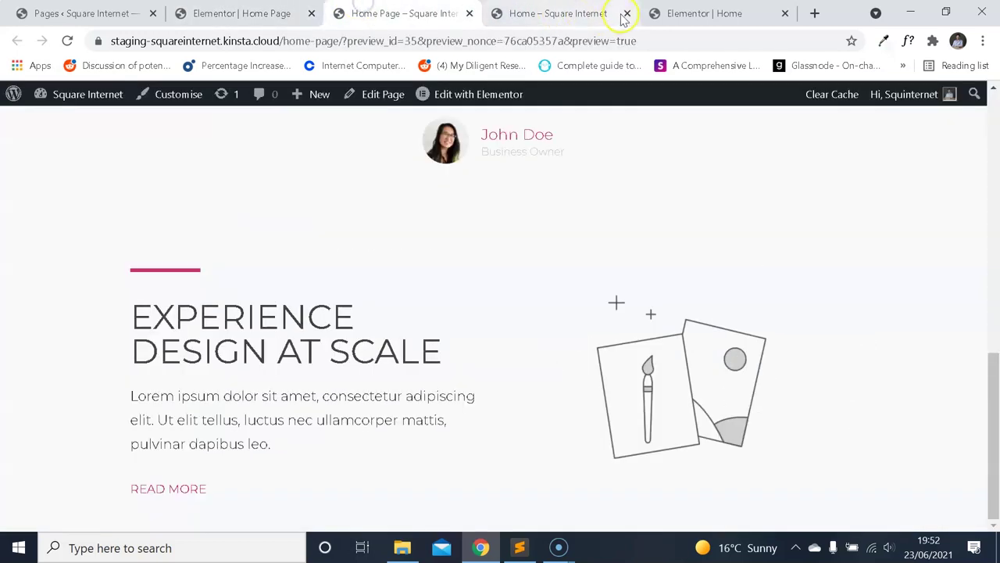
pyautogui.click(627, 14)
pyautogui.hotkey('ctrl', 'pageup')
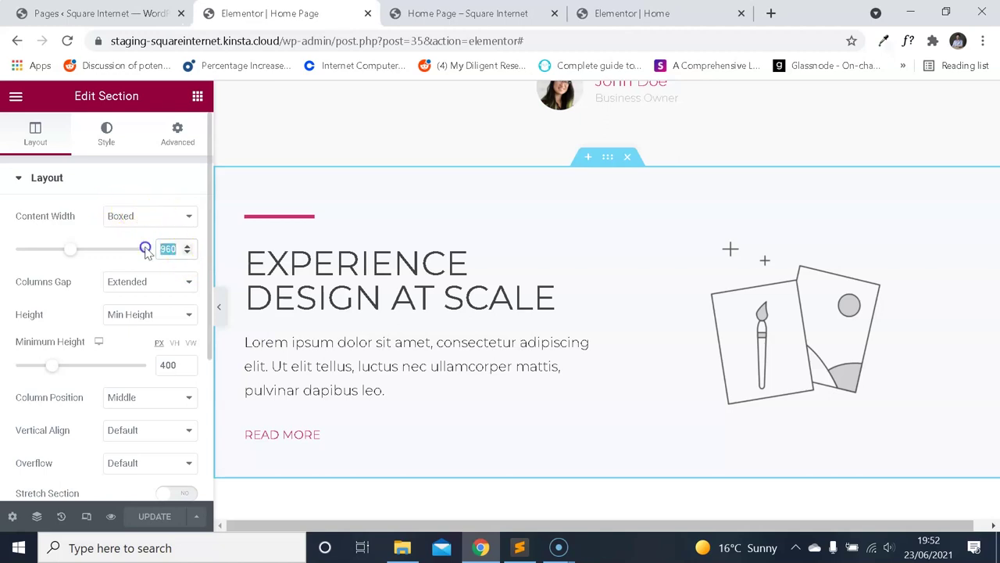
pyautogui.click(283, 299)
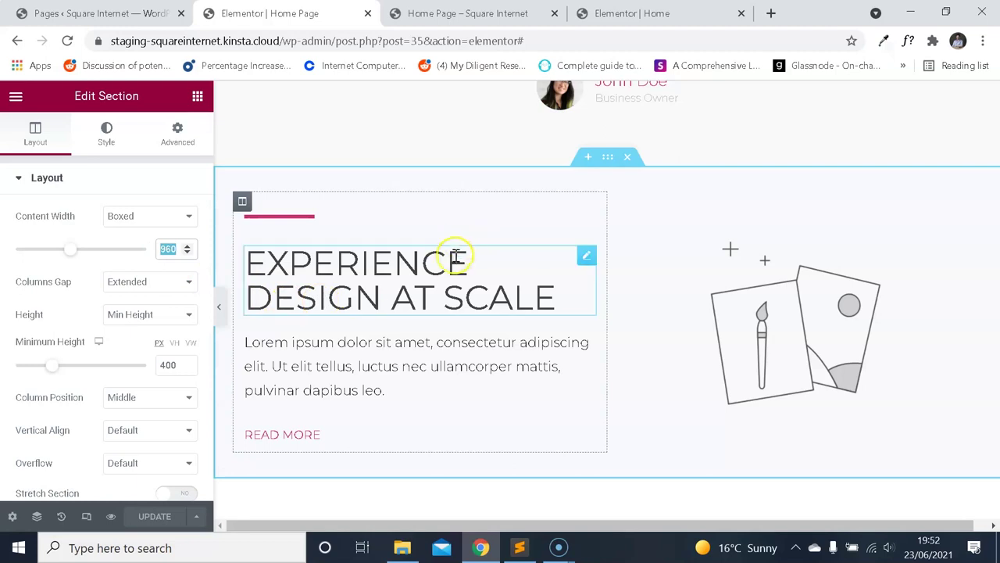
pyautogui.click(146, 221)
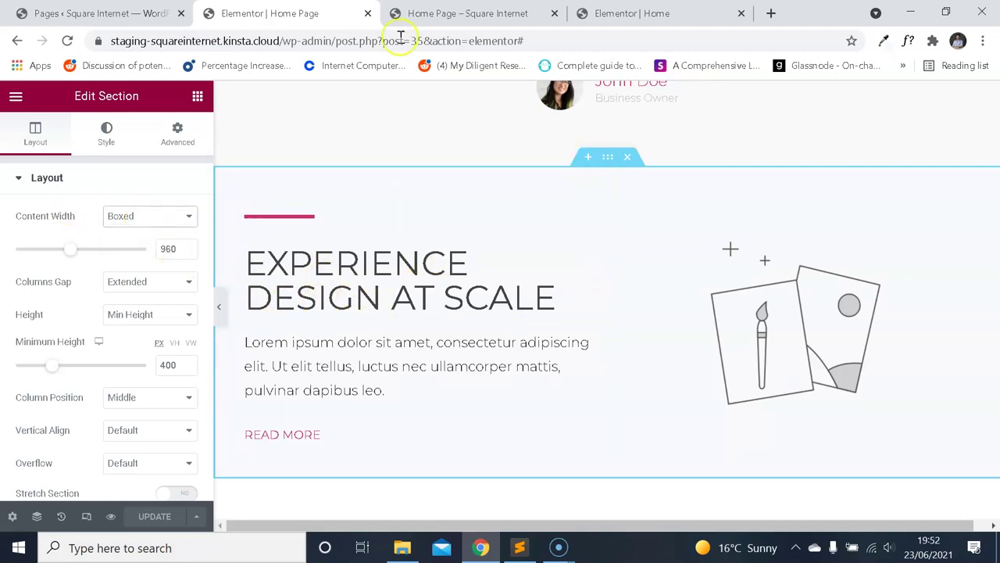
# Review the Home Page preview, then return to the 'Elementor | Home' reference editor.
pyautogui.click(461, 14)
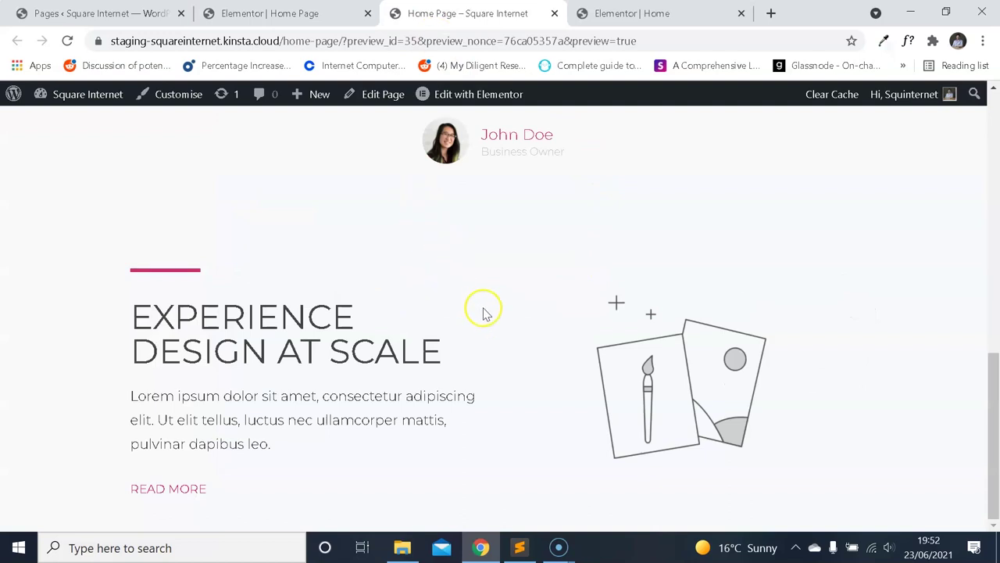
pyautogui.scroll(2, 484, 309)
pyautogui.scroll(-2, 487, 306)
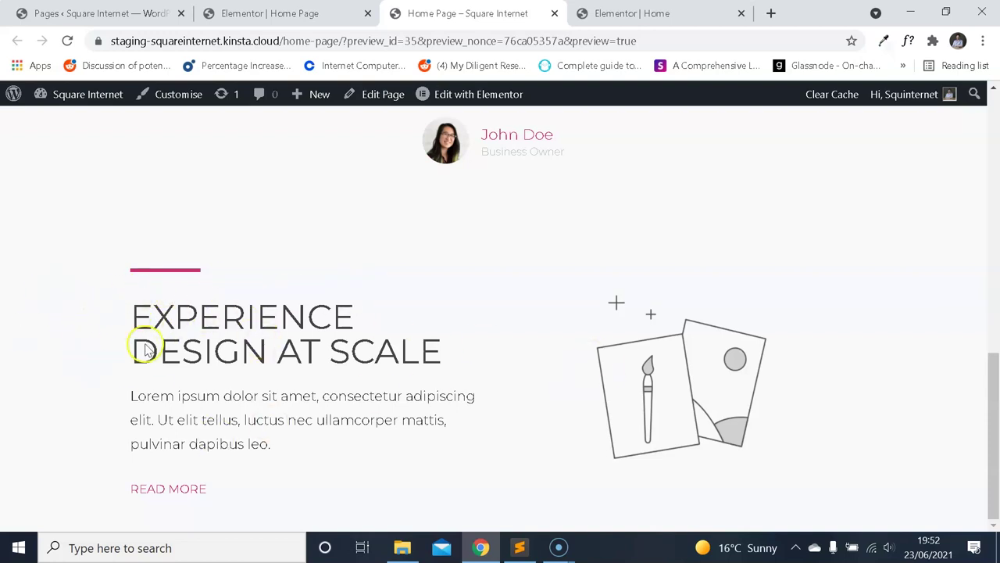
pyautogui.scroll(1, 489, 325)
pyautogui.scroll(-1, 488, 322)
pyautogui.scroll(2, 491, 323)
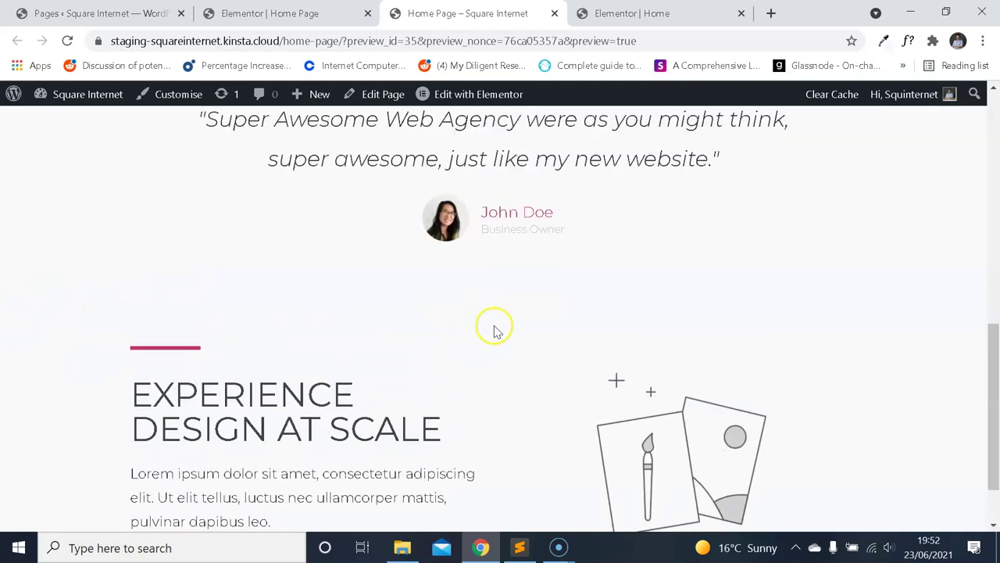
pyautogui.scroll(-1, 491, 324)
pyautogui.click(632, 13)
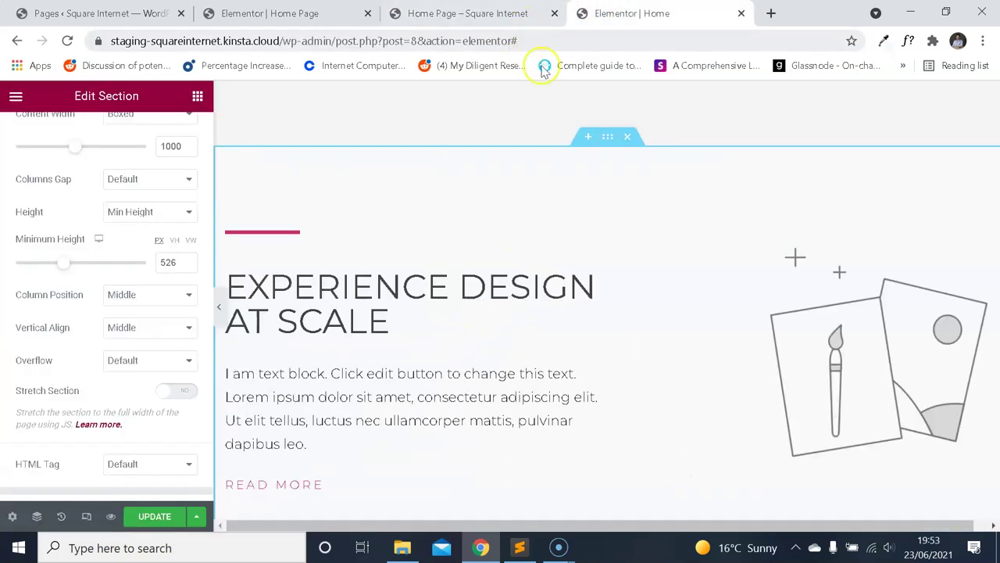
# Review the Home Page preview, then use Preview Changes on the old Home page.
pyautogui.click(506, 10)
pyautogui.scroll(-1, 517, 321)
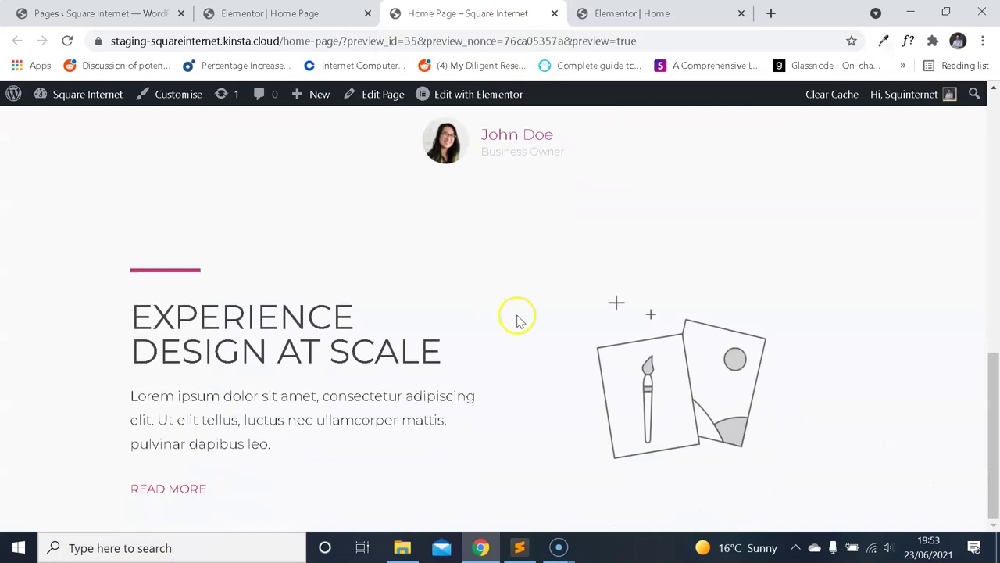
pyautogui.scroll(1, 592, 354)
pyautogui.scroll(-1, 573, 319)
pyautogui.click(617, 13)
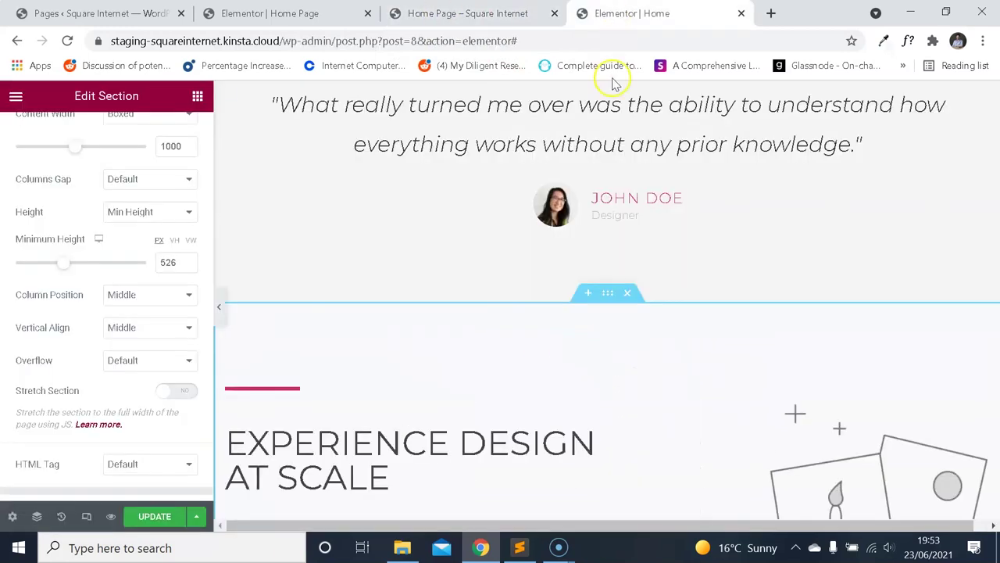
pyautogui.click(111, 516)
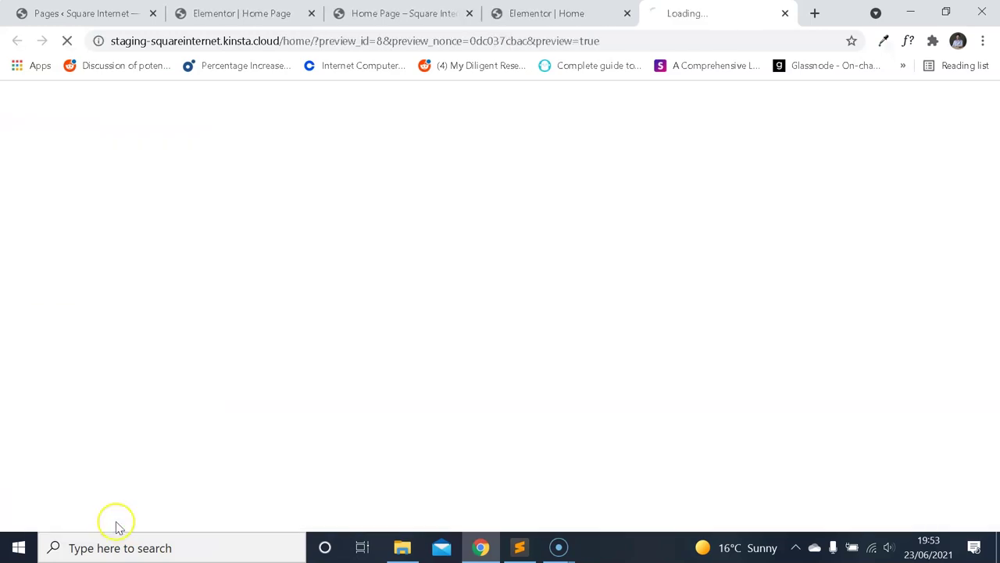
# Close the old 'Elementor | Home' editor tab, choosing Leave, and scroll its preview.
pyautogui.click(628, 13)
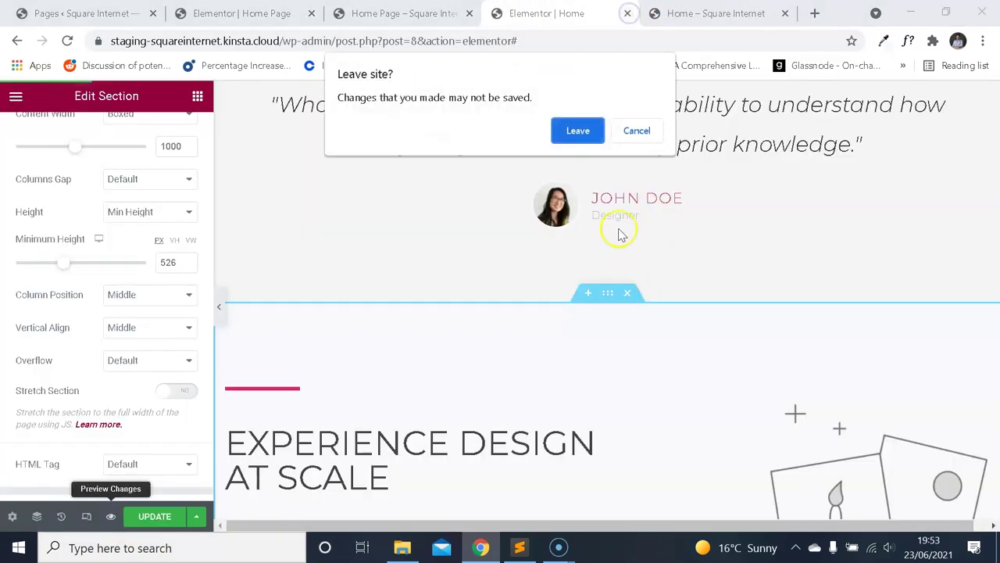
pyautogui.click(578, 130)
pyautogui.scroll(-6, 579, 216)
pyautogui.scroll(7, 614, 236)
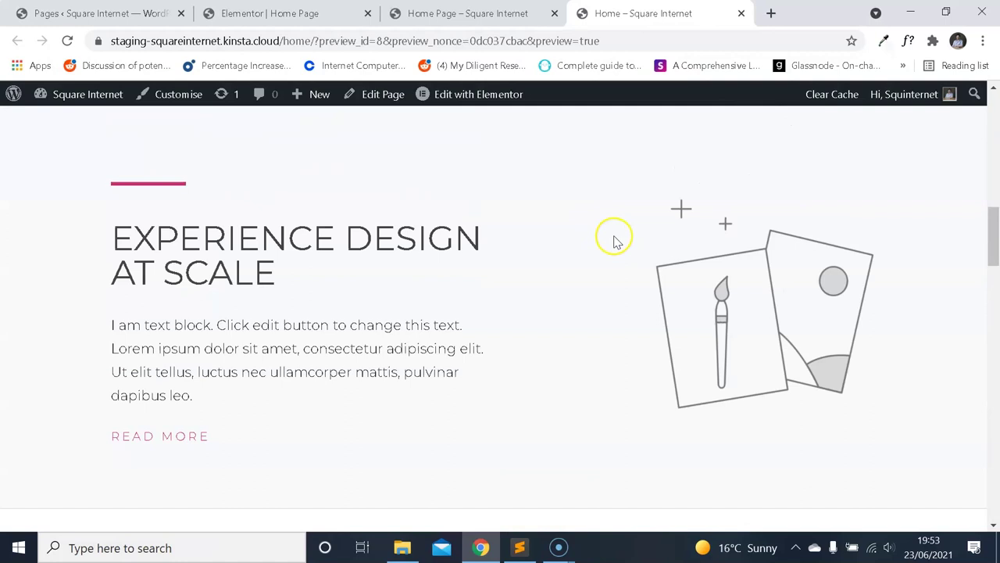
pyautogui.scroll(-4, 620, 252)
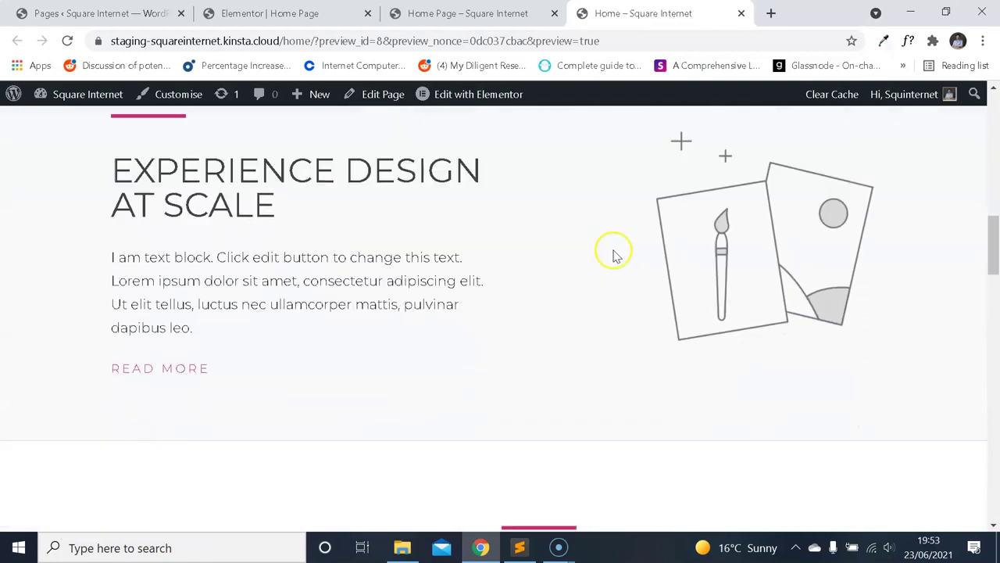
pyautogui.scroll(4, 610, 255)
# Compare the old Home preview with the Home Page preview, ending on the Elementor | Home Page editor.
pyautogui.click(469, 13)
pyautogui.scroll(2, 547, 242)
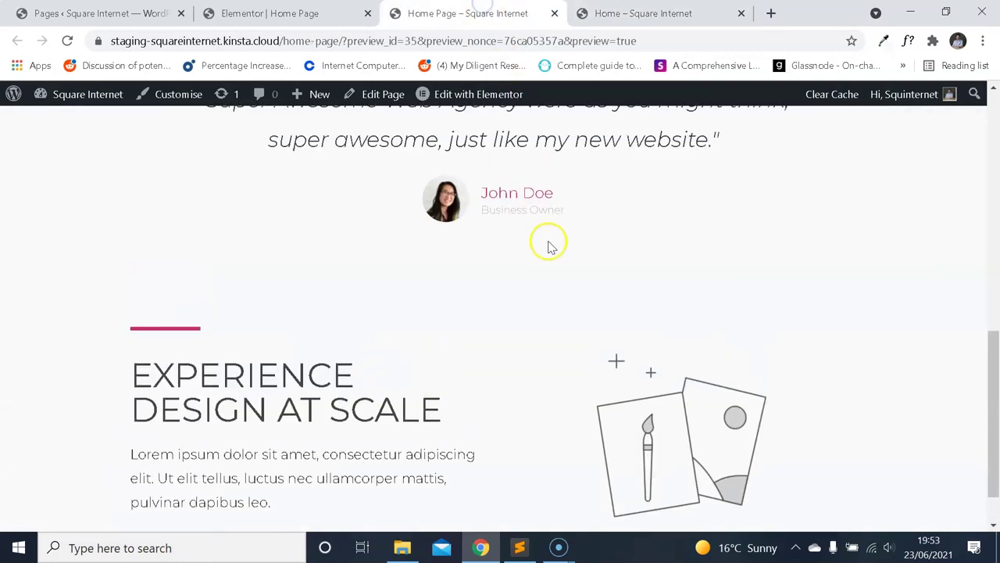
pyautogui.click(639, 14)
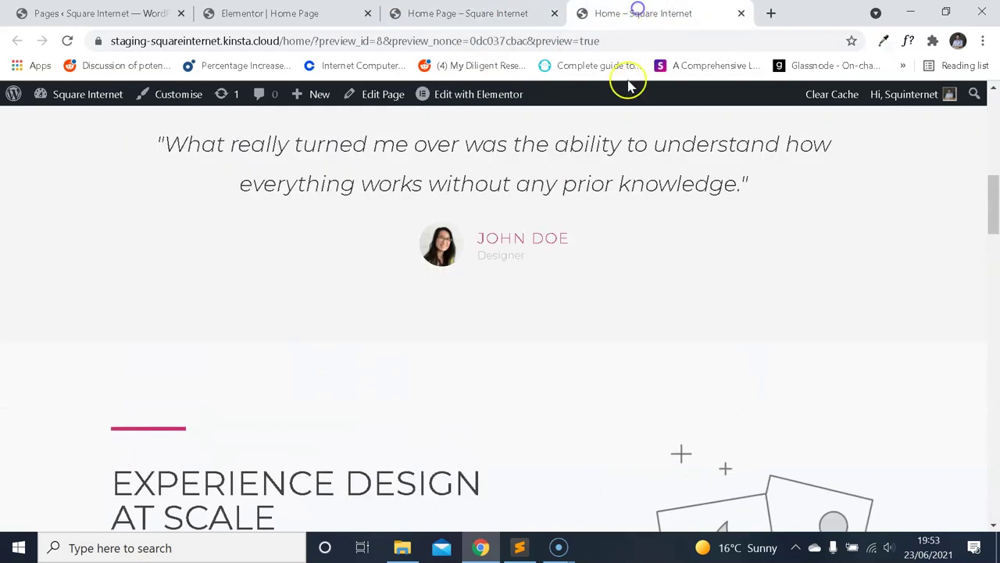
pyautogui.scroll(1, 610, 217)
pyautogui.hotkey('ctrl', 'shift', 'Tab')
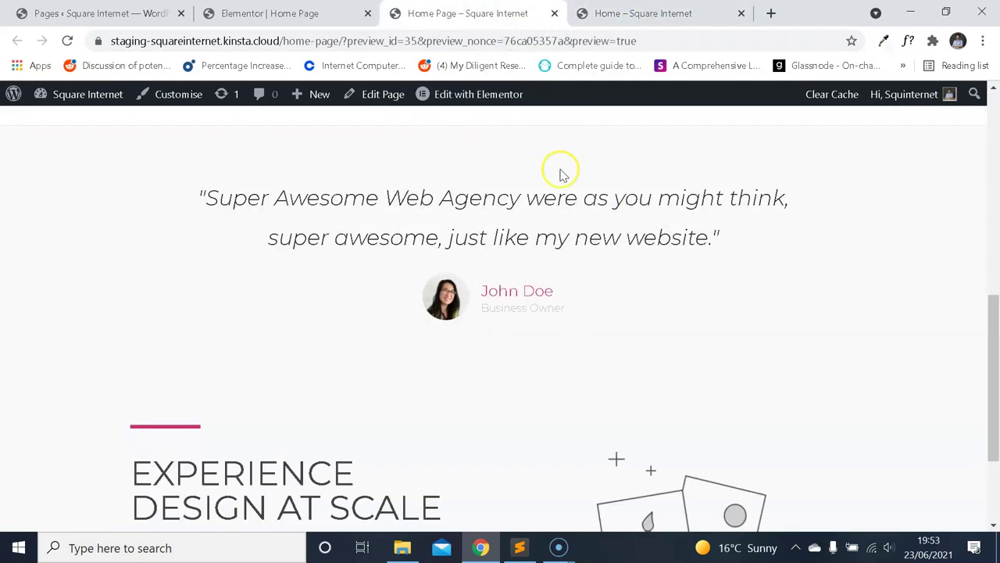
pyautogui.scroll(1, 560, 175)
pyautogui.scroll(-1, 560, 172)
pyautogui.hotkey('ctrl', 'Tab')
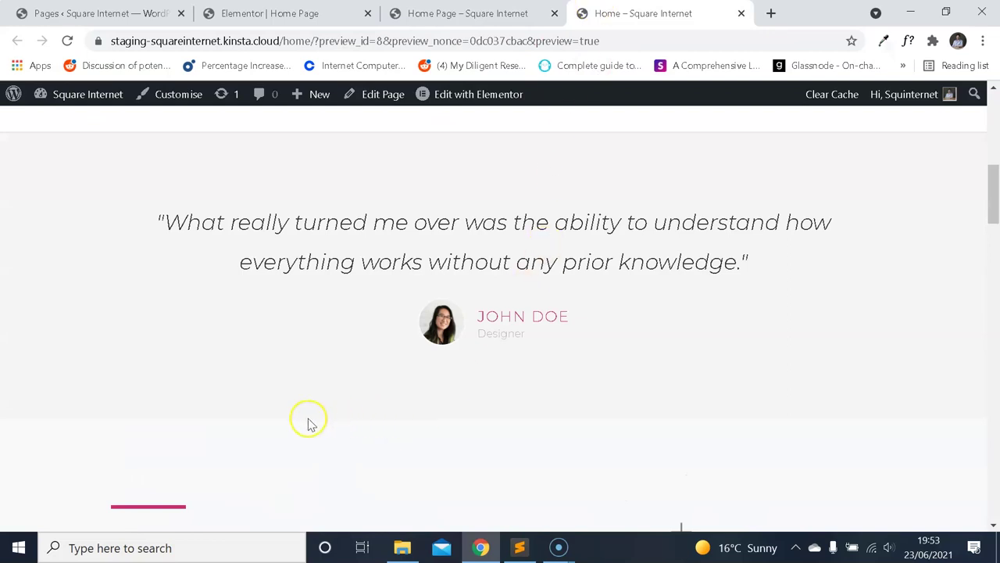
pyautogui.hotkey('ctrl', 'shift', 'Tab')
pyautogui.hotkey('ctrl', 'shift', 'Tab')
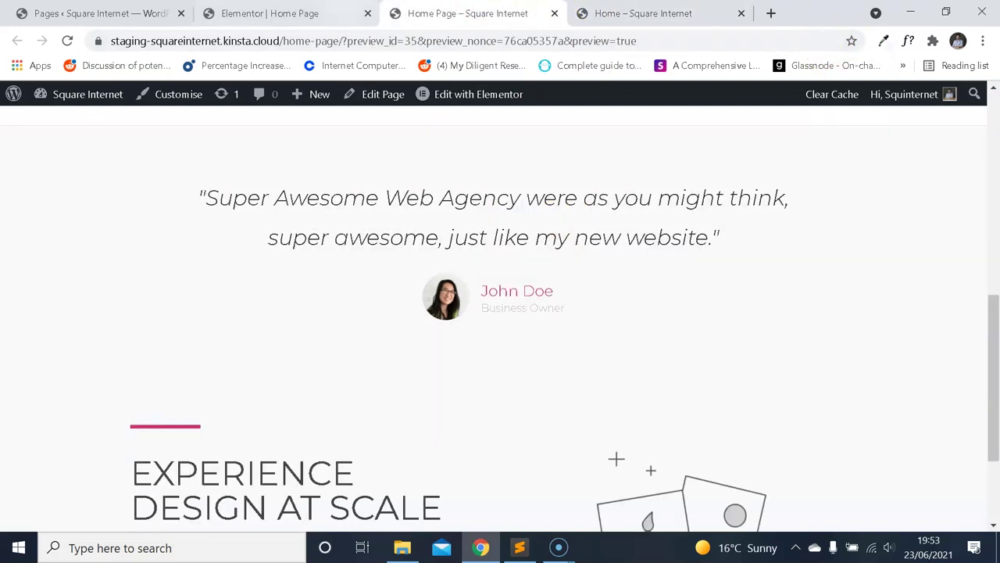
pyautogui.scroll(2, 570, 223)
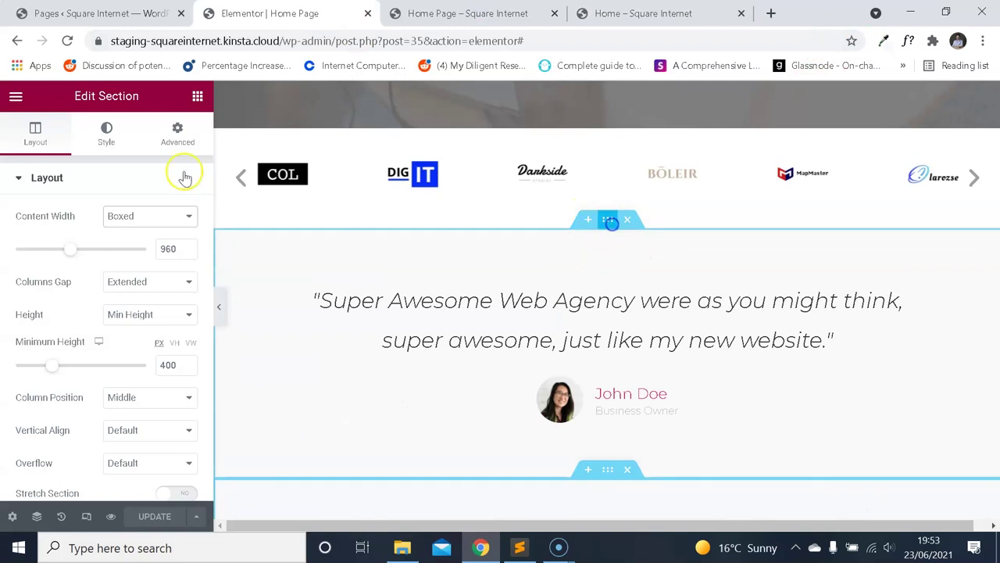
# Review the testimonial section's Style and margin/padding settings.
pyautogui.click(106, 133)
pyautogui.click(178, 133)
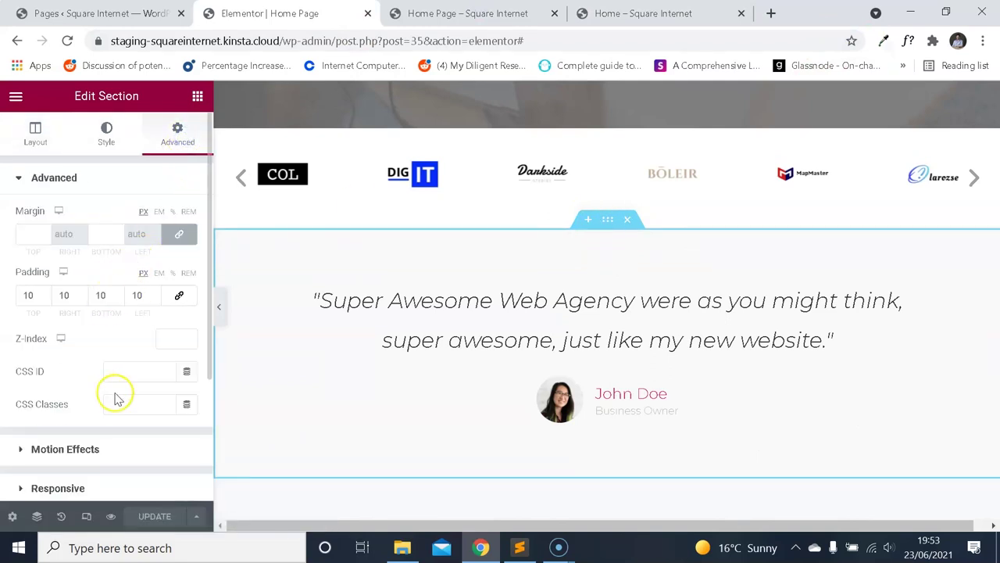
pyautogui.scroll(-2, 114, 399)
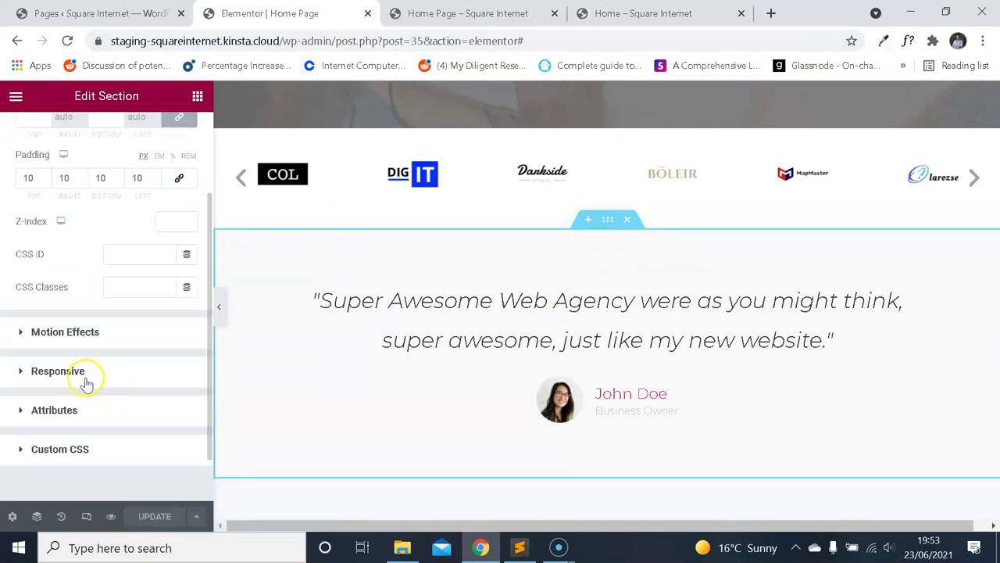
pyautogui.scroll(2, 109, 134)
pyautogui.click(107, 133)
pyautogui.scroll(-3, 109, 297)
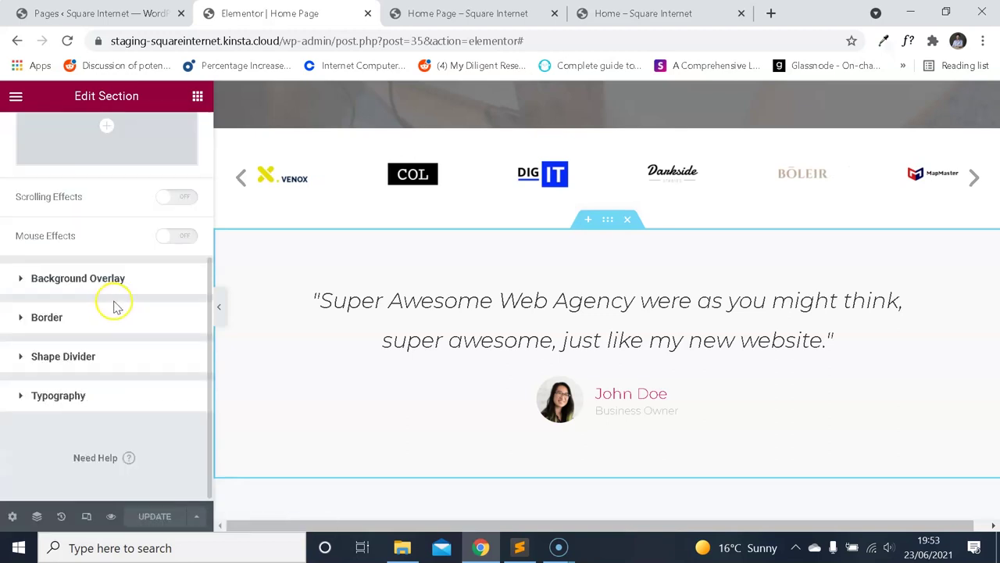
# Set the section's bottom border radius to 1, save with Update, and check the preview.
pyautogui.click(74, 332)
pyautogui.click(179, 378)
pyautogui.click(65, 377)
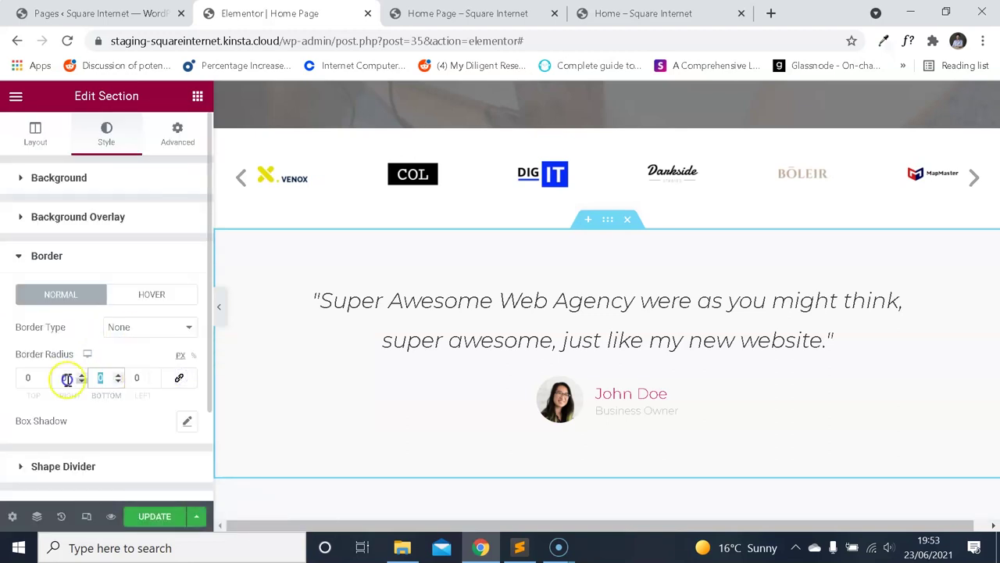
pyautogui.scroll(-1, 313, 312)
pyautogui.click(153, 516)
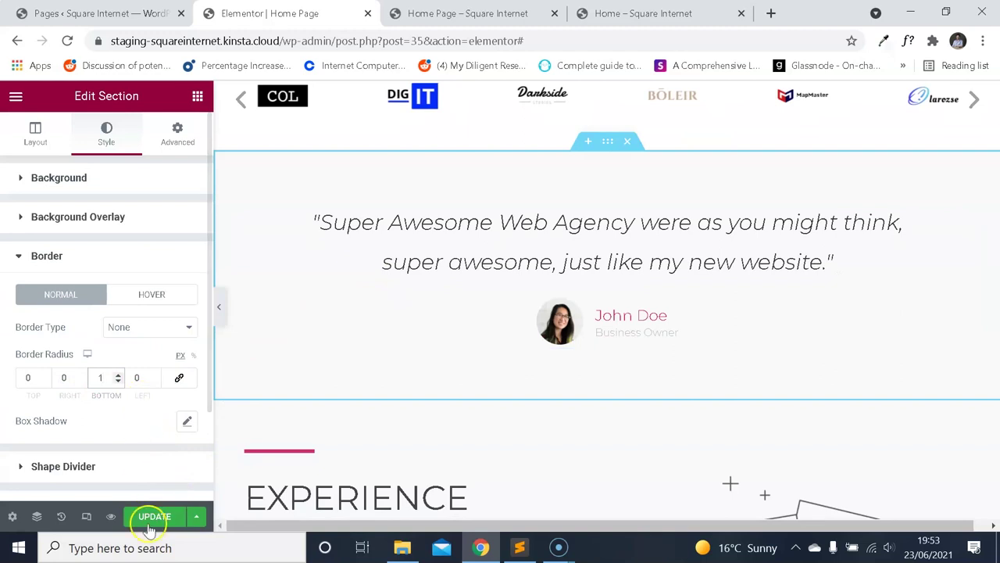
pyautogui.click(467, 13)
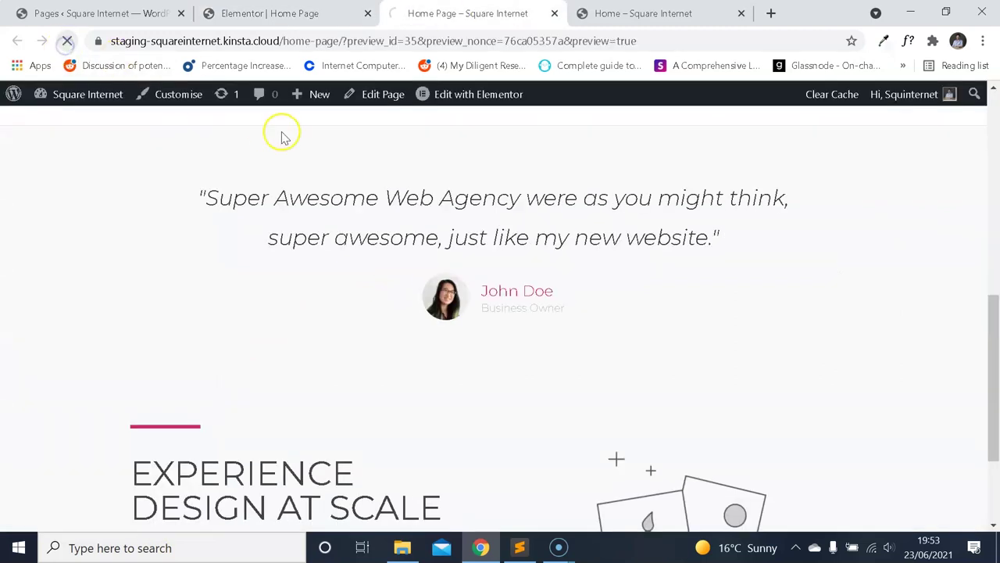
pyautogui.click(348, 8)
# Set the Border Type to Solid, update the page, and reload the Home Page preview.
pyautogui.click(158, 326)
pyautogui.click(140, 353)
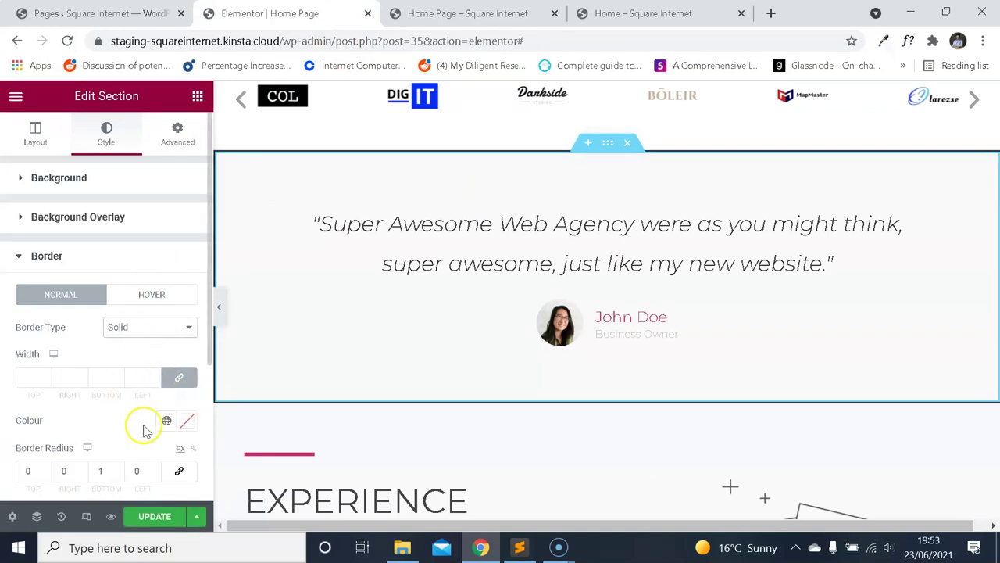
pyautogui.scroll(-3, 143, 429)
pyautogui.click(155, 516)
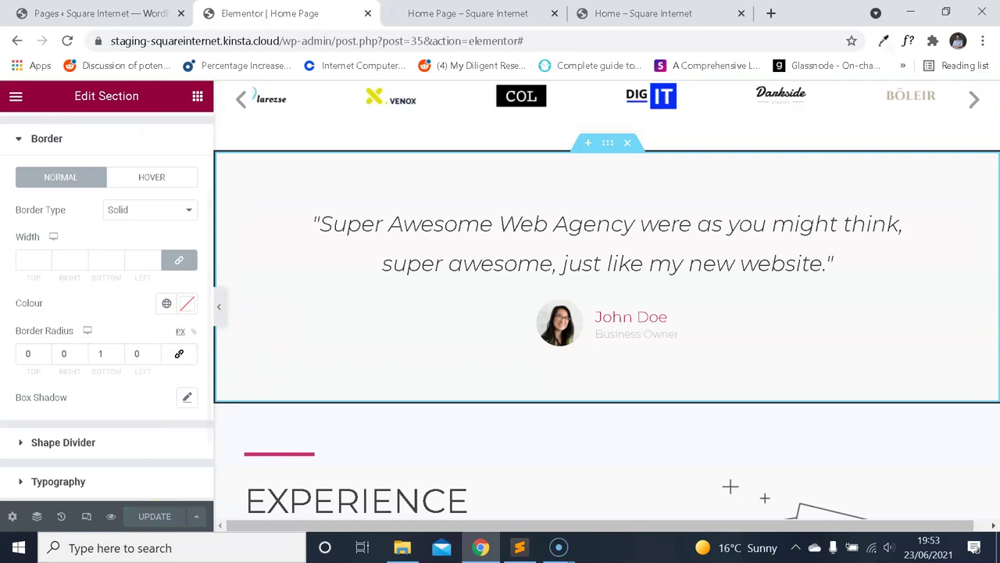
pyautogui.click(467, 13)
pyautogui.click(67, 41)
pyautogui.scroll(-5, 402, 257)
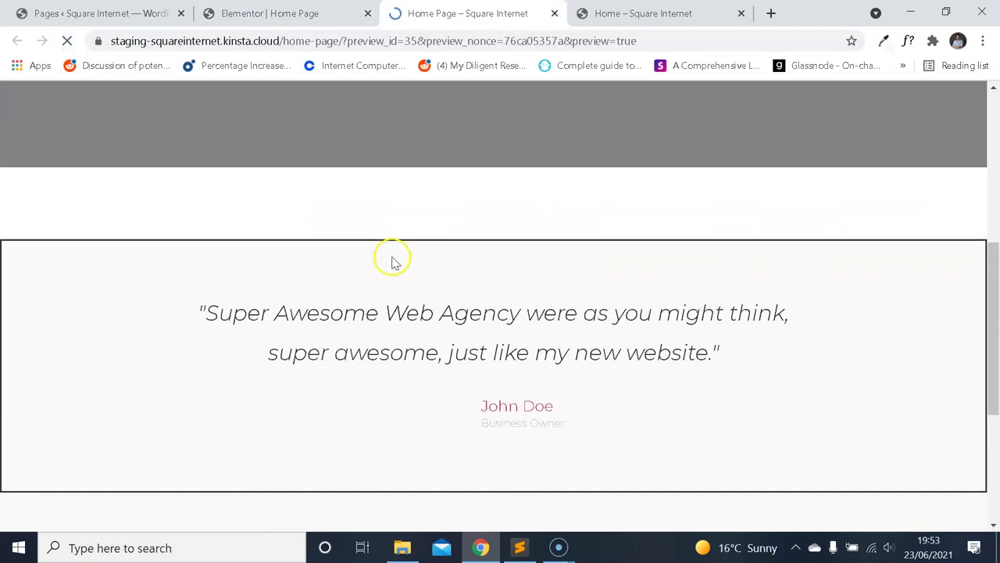
# Try an unlinked bottom border width of 1, then undo, removing the border.
pyautogui.scroll(-3, 380, 121)
pyautogui.click(270, 13)
pyautogui.click(187, 307)
pyautogui.click(113, 319)
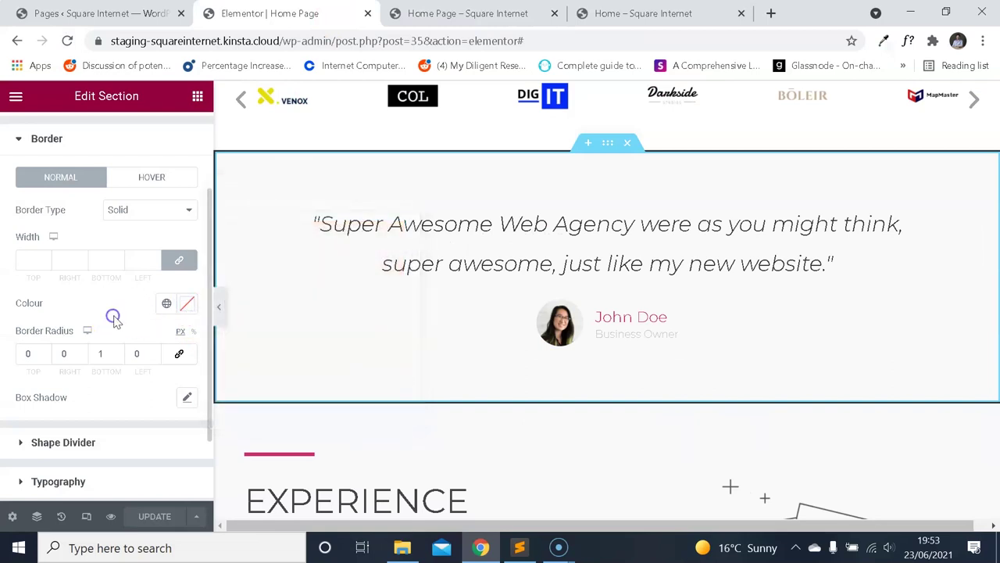
pyautogui.click(179, 260)
pyautogui.click(100, 260)
pyautogui.write('1')
pyautogui.click(92, 352)
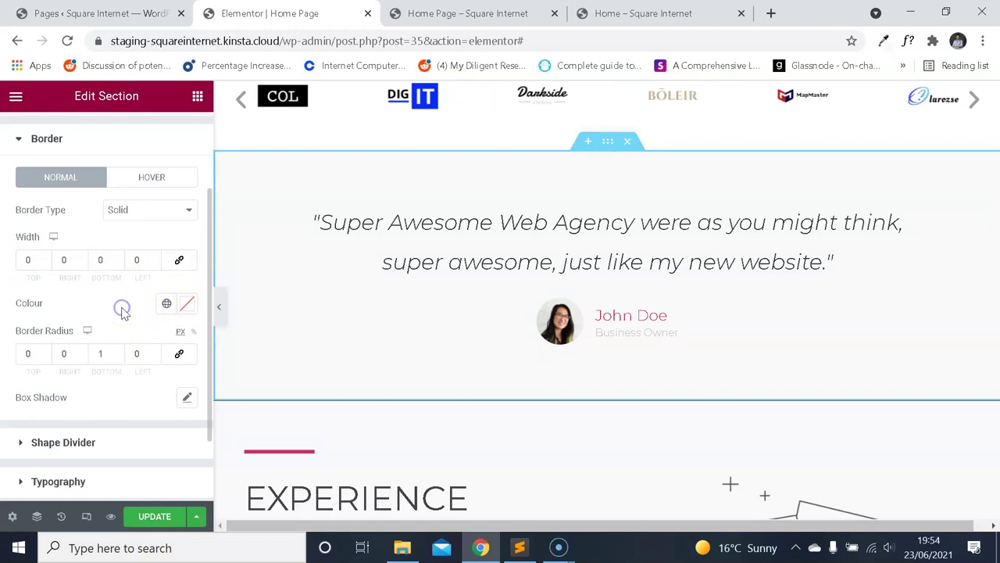
pyautogui.hotkey('ctrl', 'z')
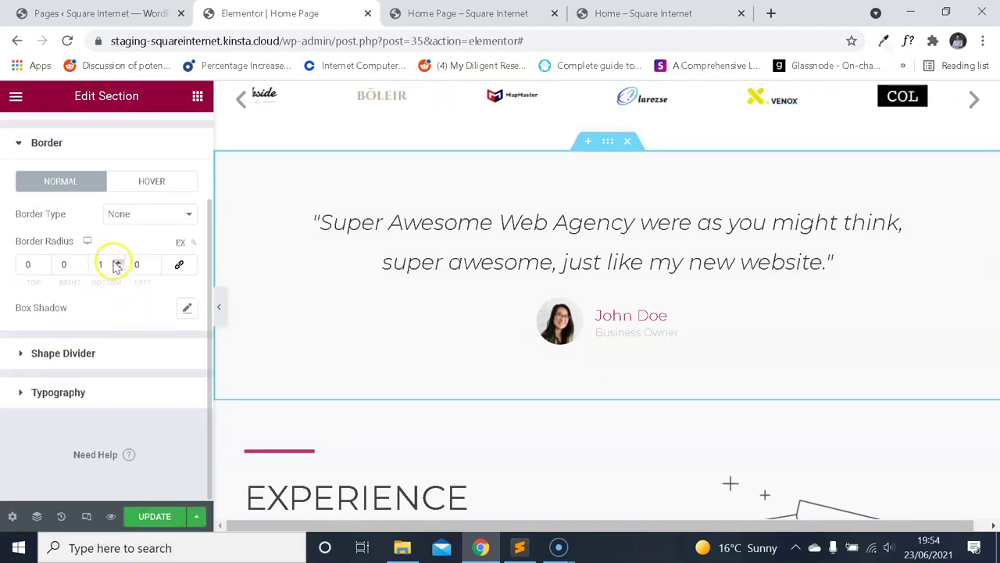
# Reapply the Solid border type and try linked border widths of 1 and 0.
pyautogui.click(146, 218)
pyautogui.click(137, 241)
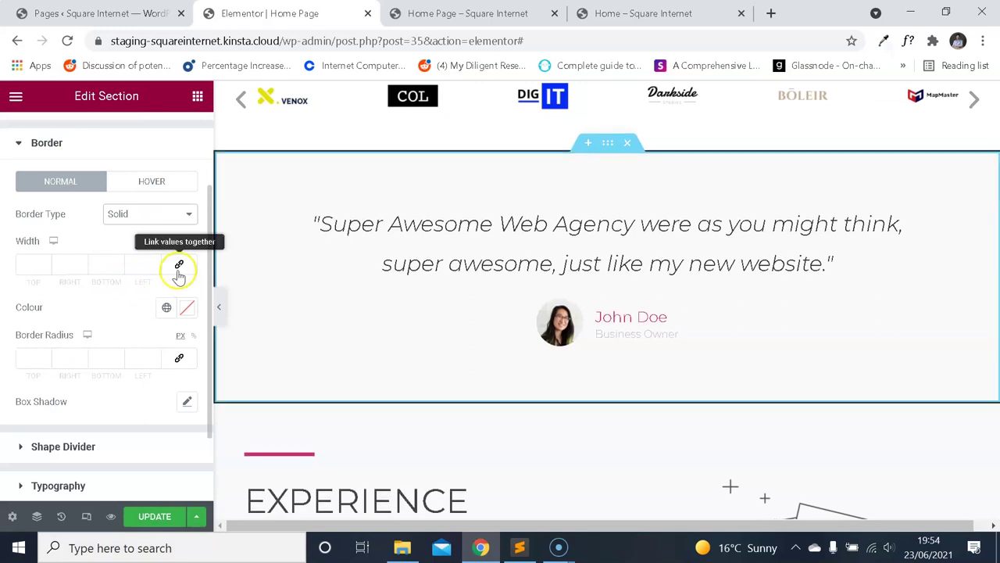
pyautogui.click(149, 214)
pyautogui.click(129, 239)
pyautogui.click(179, 264)
pyautogui.click(117, 264)
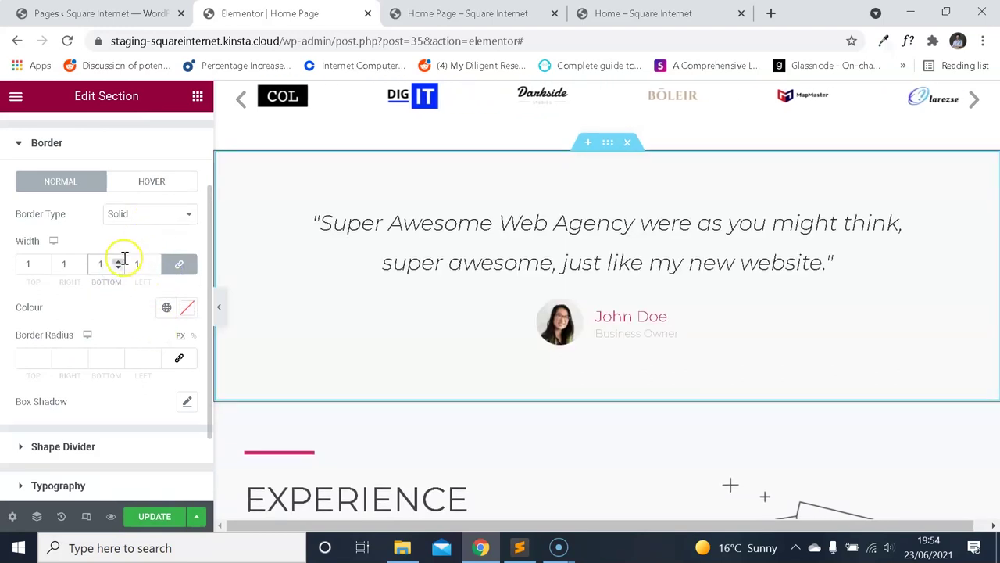
pyautogui.click(118, 268)
# Adjust the bottom and linked border width values, undoing each attempt.
pyautogui.doubleClick(99, 264)
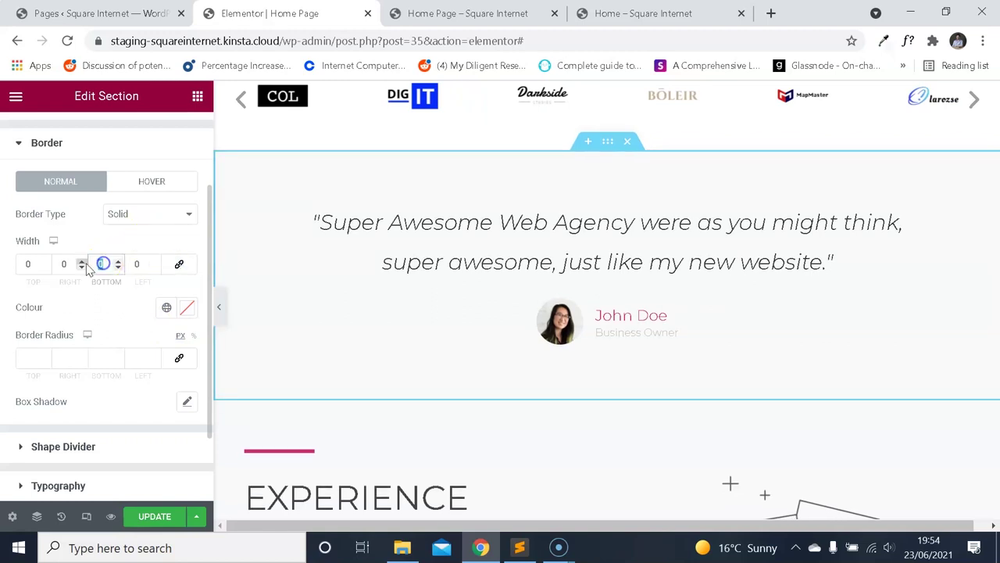
pyautogui.click(179, 264)
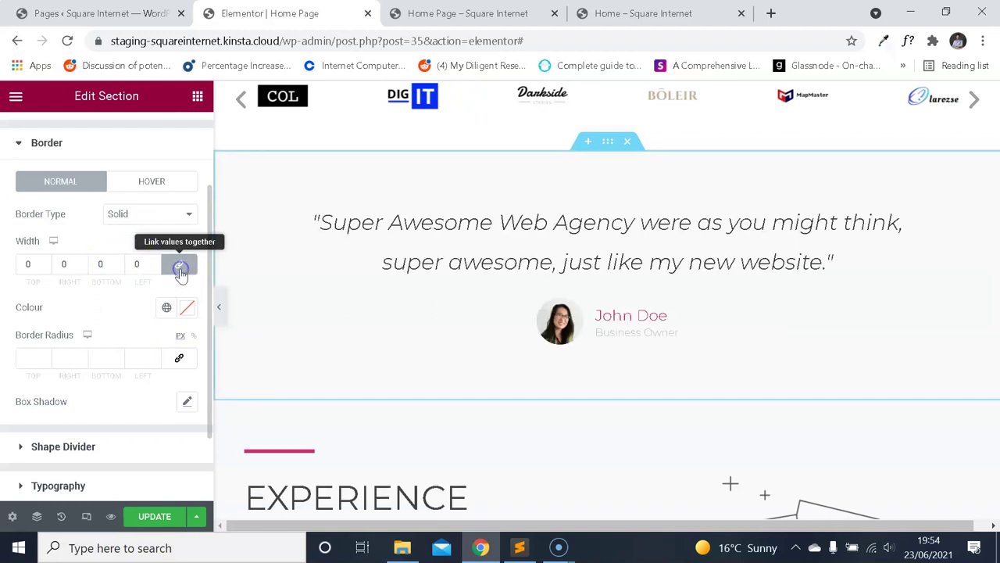
pyautogui.click(86, 265)
pyautogui.press('Down')
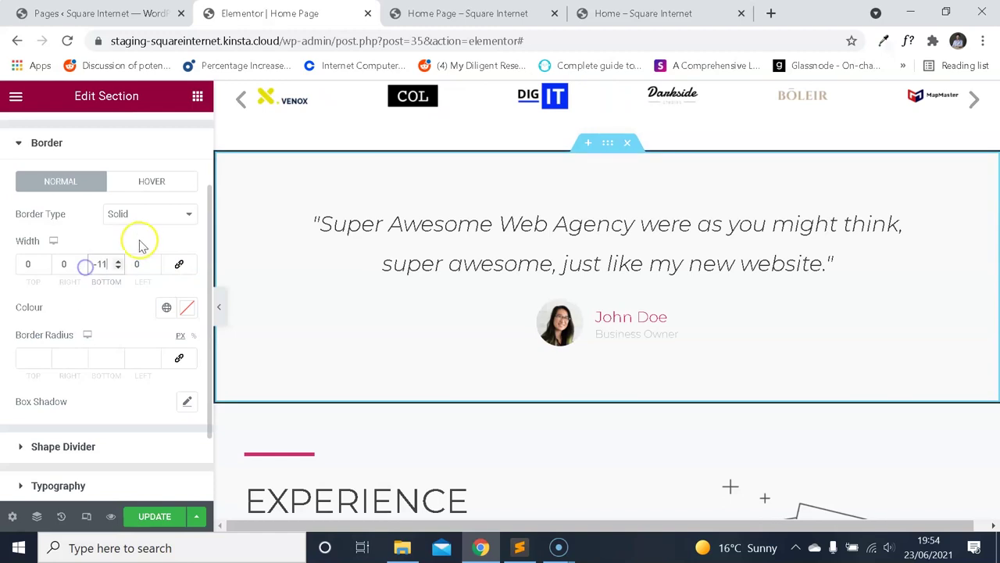
pyautogui.hotkey('ctrl', 'z')
pyautogui.hotkey('ctrl', 'z')
pyautogui.hotkey('ctrl', 'z')
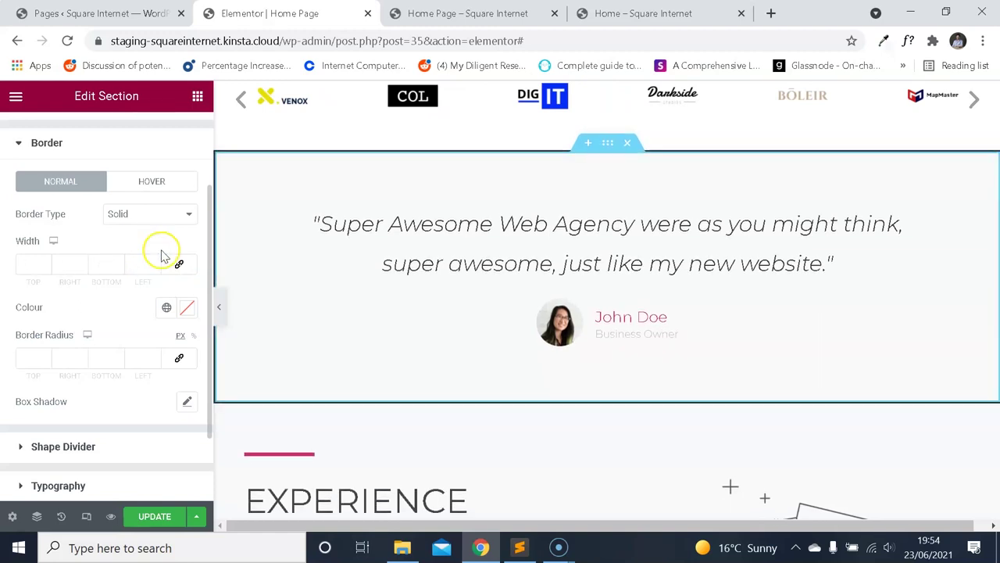
pyautogui.click(117, 261)
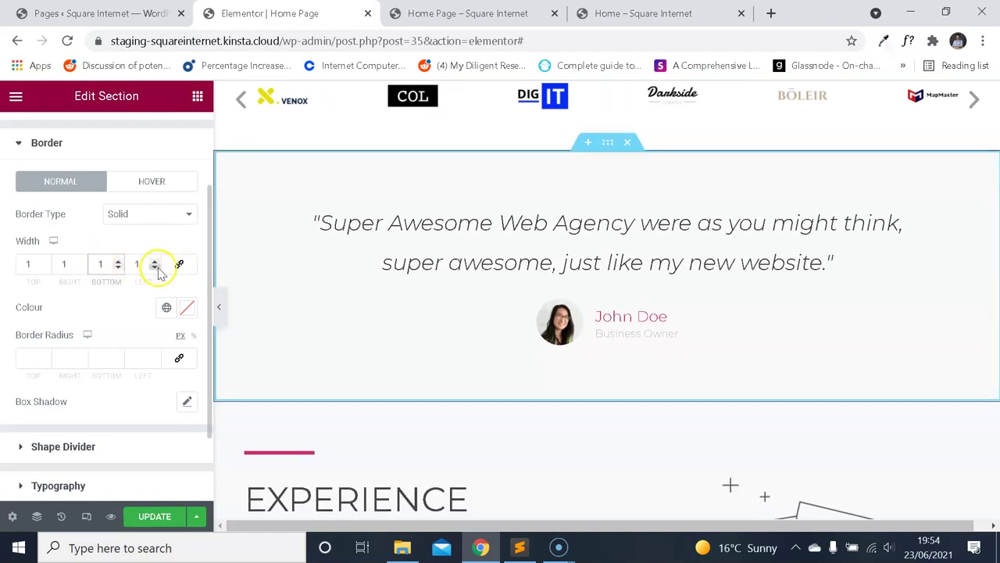
pyautogui.hotkey('ctrl', 'z')
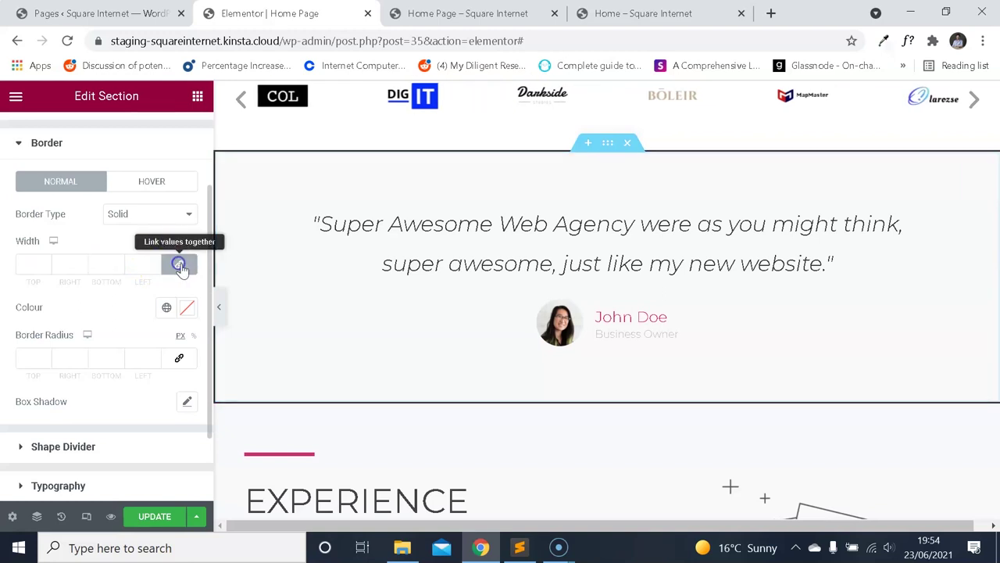
# Unlink the border widths and set Bottom to 1, leaving Top, Right and Left at 0.
pyautogui.click(180, 266)
pyautogui.click(100, 263)
pyautogui.write('1')
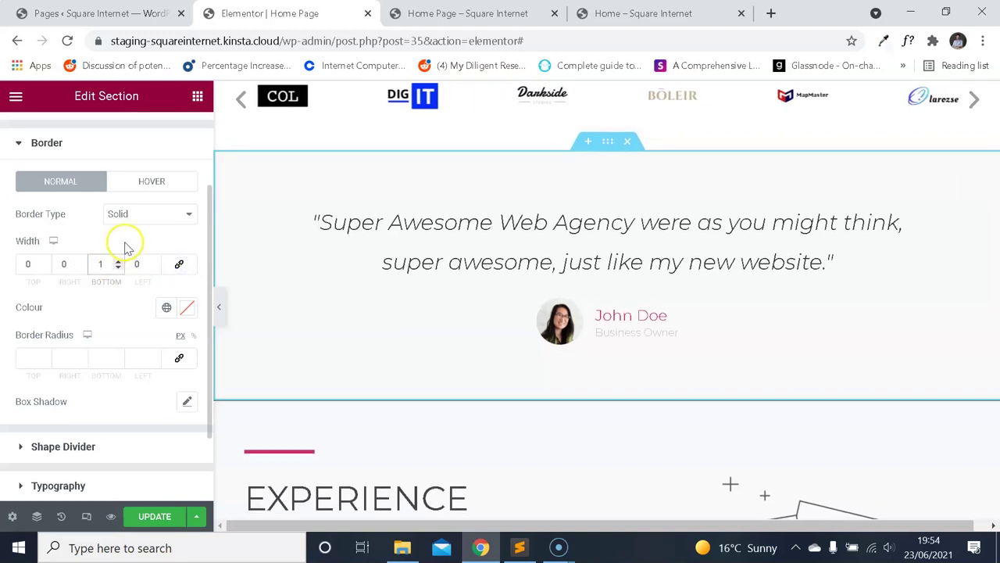
pyautogui.scroll(-1, 351, 352)
pyautogui.scroll(2, 469, 328)
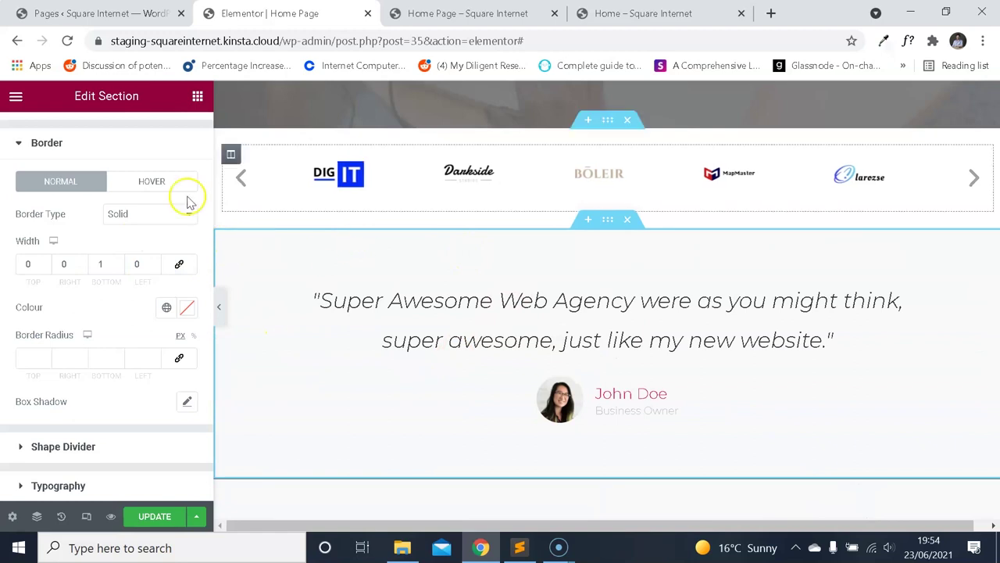
pyautogui.scroll(2, 156, 196)
# Check the section's Background colour and view the live preview.
pyautogui.click(105, 178)
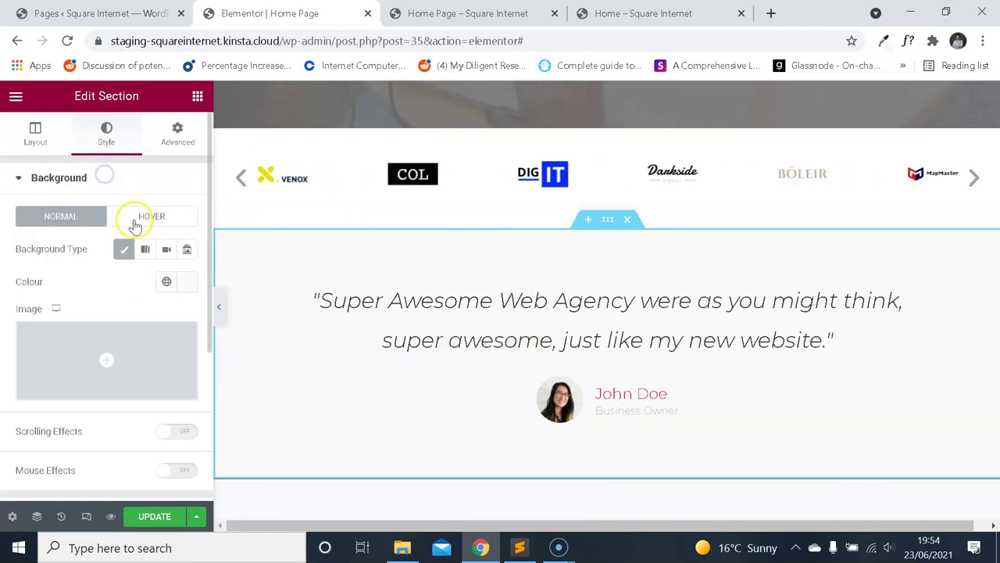
pyautogui.click(187, 285)
pyautogui.click(100, 269)
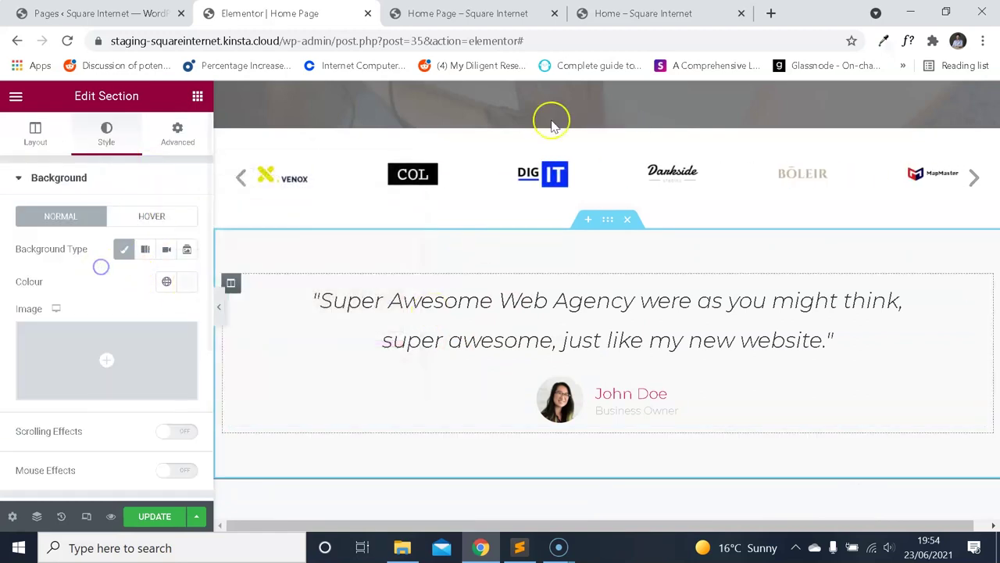
pyautogui.click(476, 13)
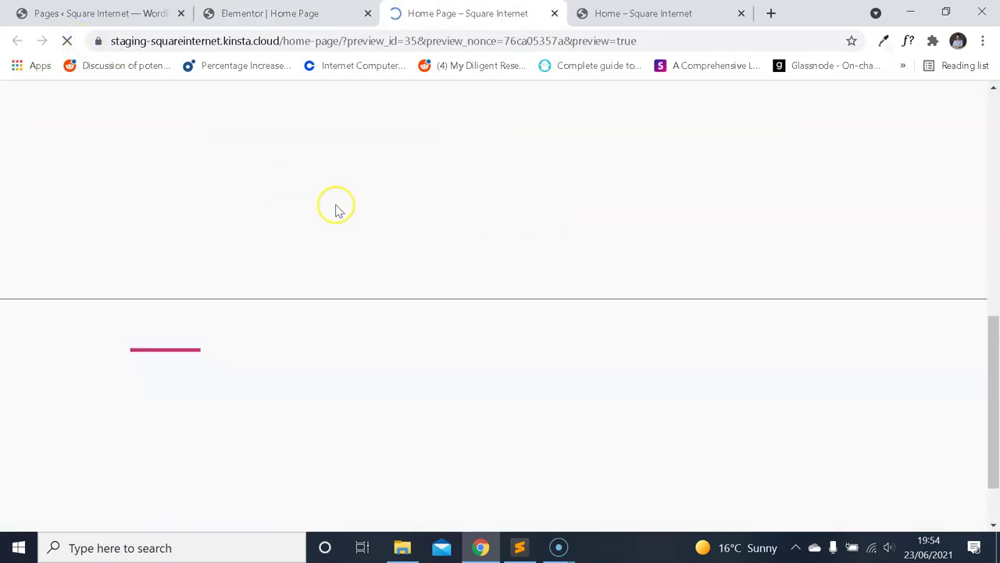
pyautogui.scroll(2, 469, 257)
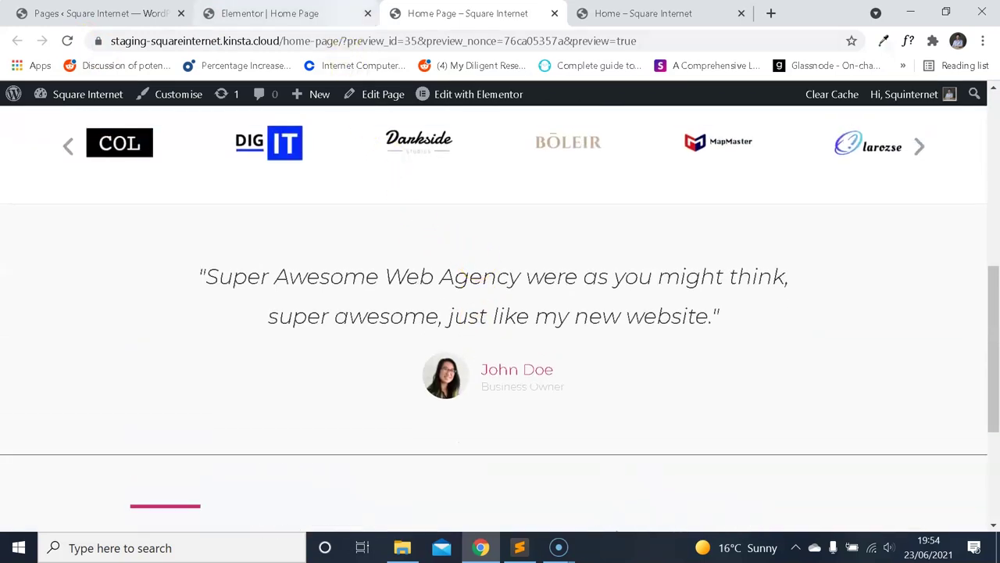
pyautogui.hotkey('ctrl', 'shift', 'Tab')
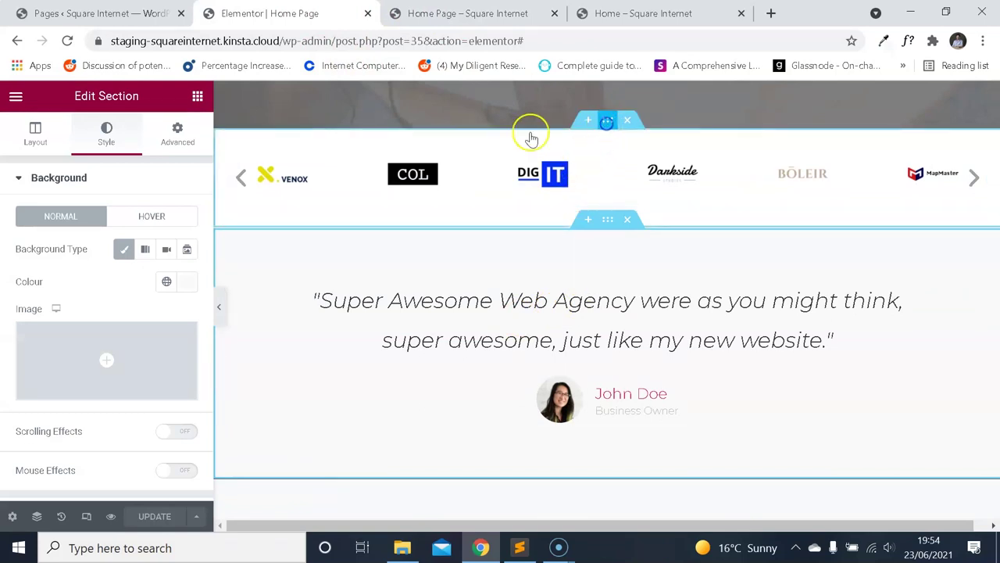
# Look up the logo carousel section's border colour, #E0E0E0.
pyautogui.click(529, 139)
pyautogui.click(125, 129)
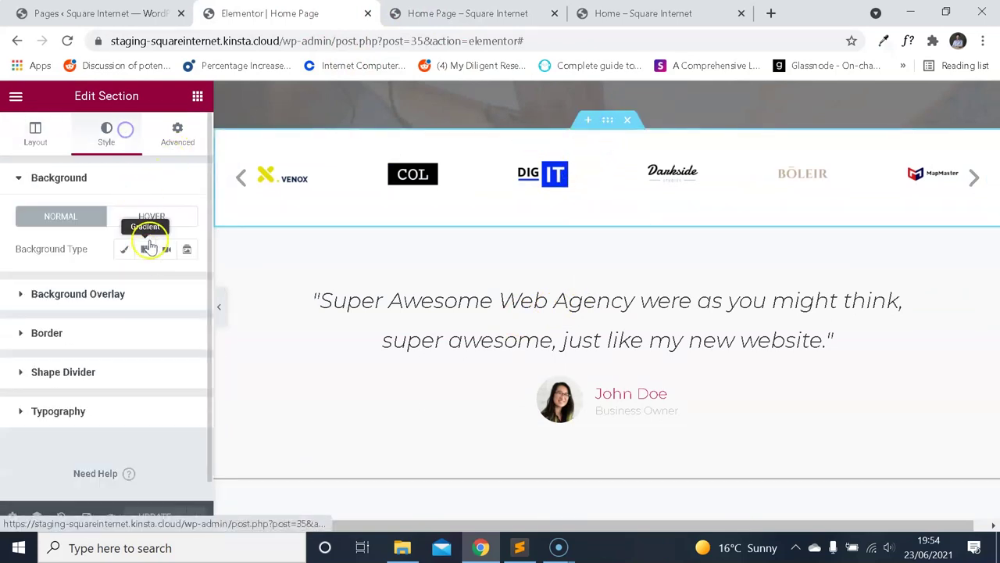
pyautogui.click(90, 333)
pyautogui.click(187, 420)
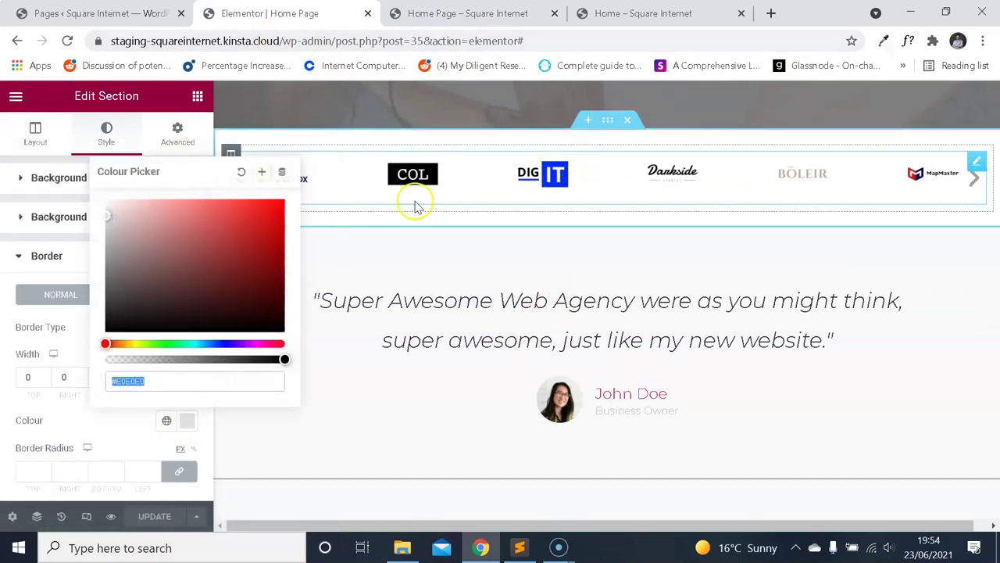
pyautogui.scroll(-2, 509, 297)
pyautogui.scroll(1, 516, 344)
pyautogui.click(529, 291)
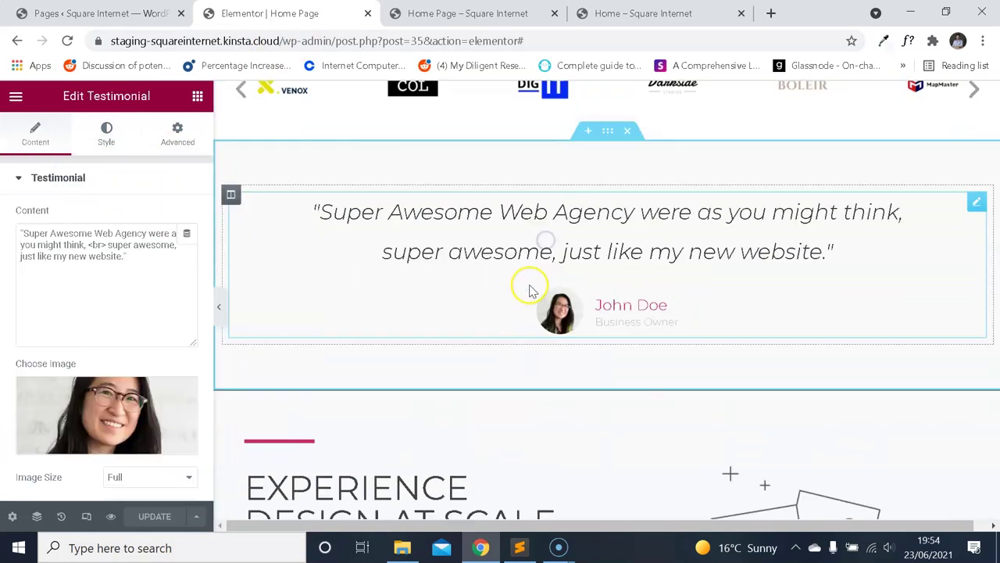
# Inspect the Experience Design section's border and margin/padding settings.
pyautogui.scroll(-4, 562, 293)
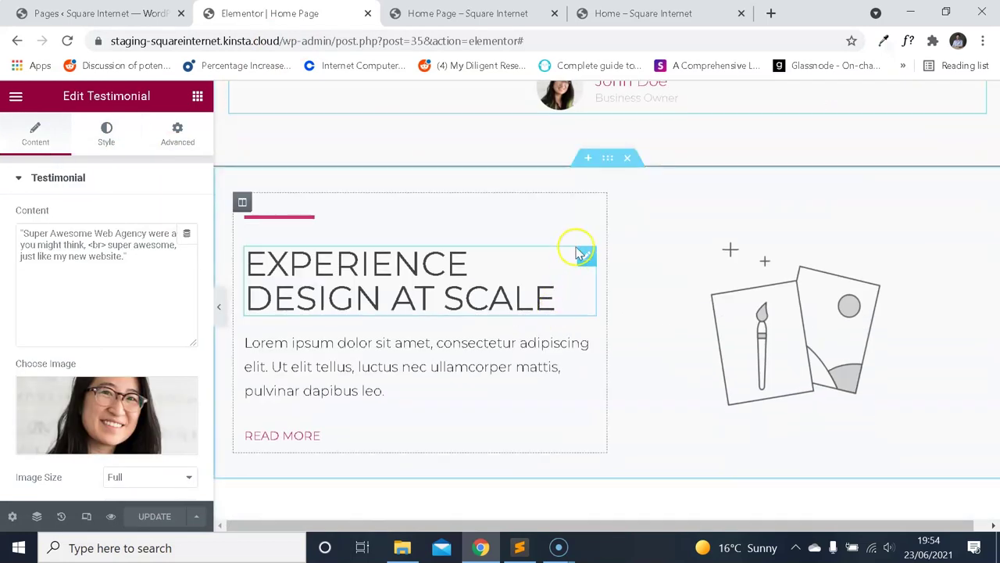
pyautogui.click(607, 164)
pyautogui.click(116, 134)
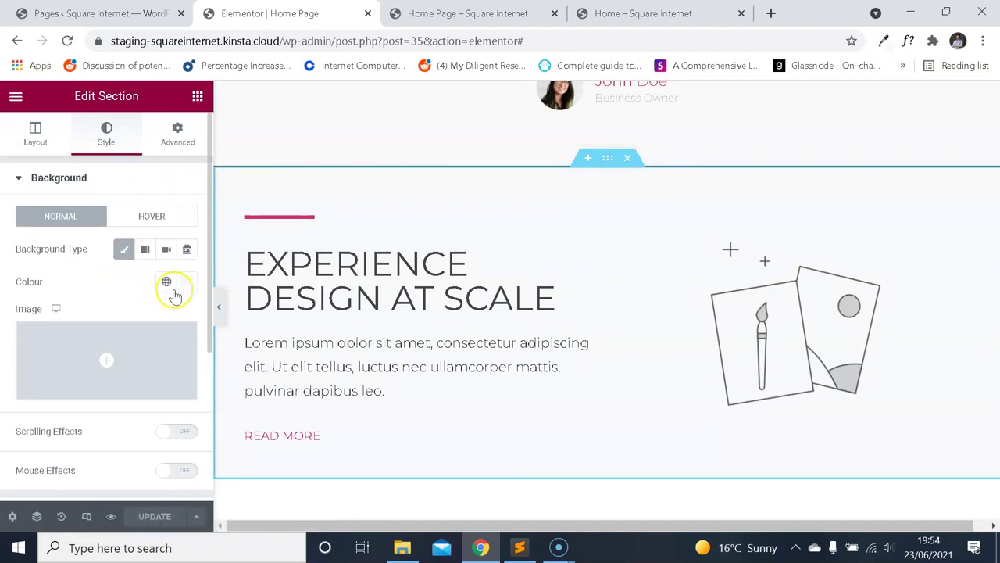
pyautogui.scroll(-2, 140, 304)
pyautogui.click(79, 443)
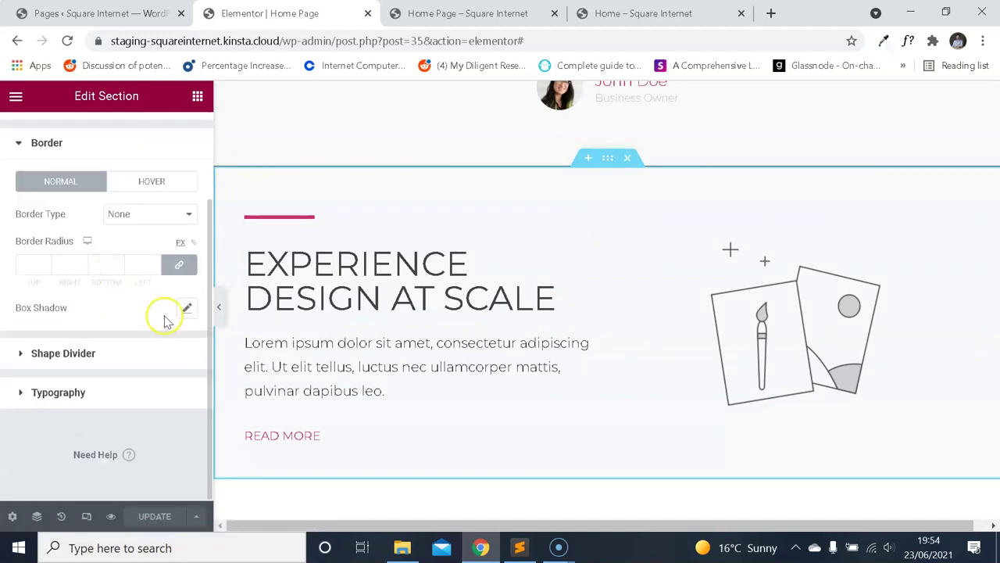
pyautogui.scroll(2, 129, 250)
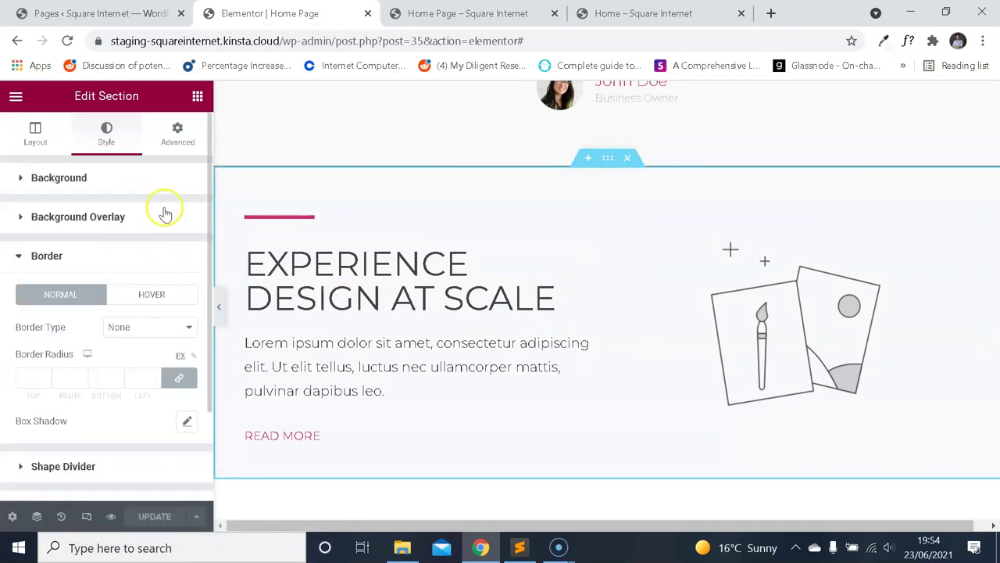
pyautogui.click(176, 146)
pyautogui.scroll(-2, 518, 319)
pyautogui.scroll(3, 527, 323)
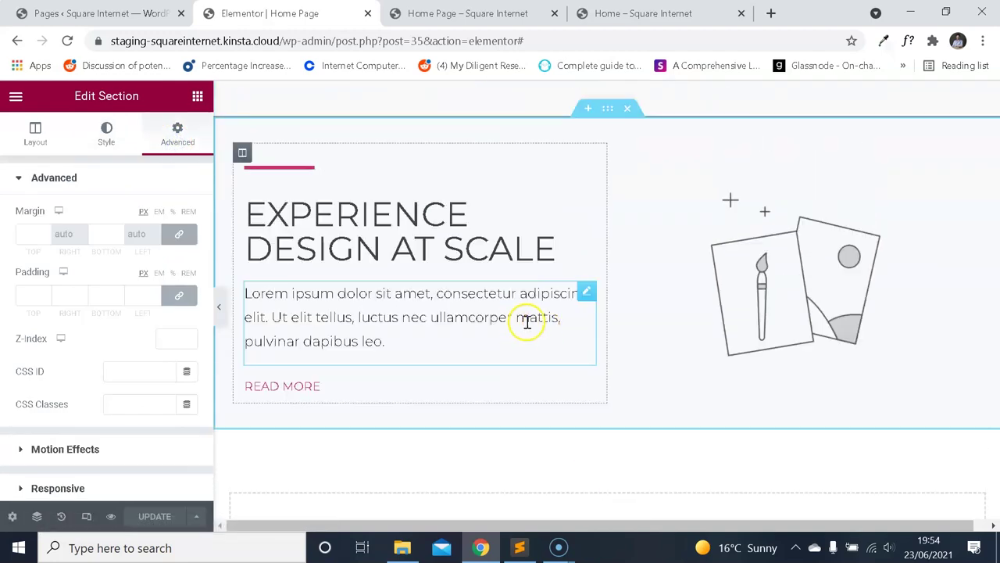
pyautogui.scroll(4, 503, 219)
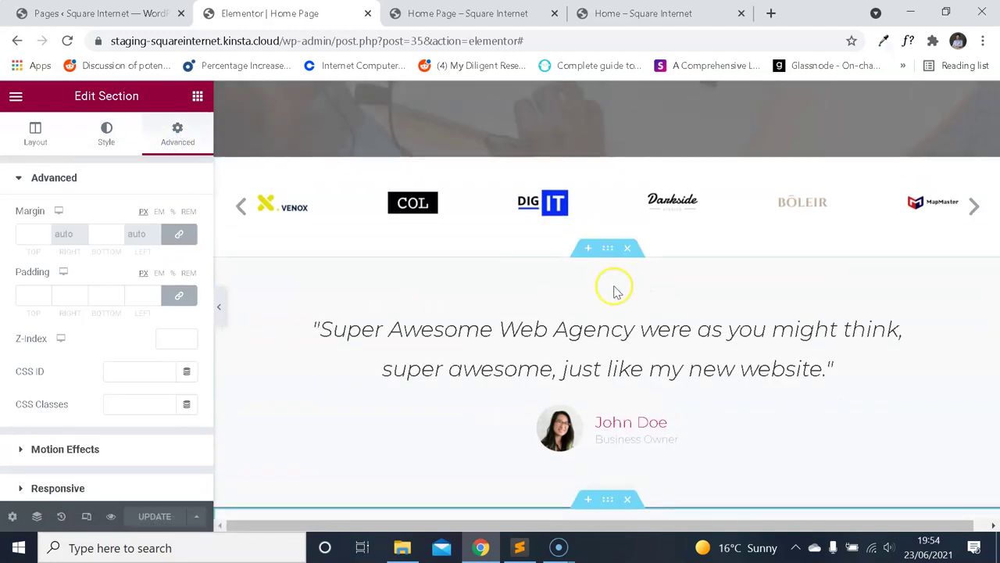
# Set the testimonial section's border colour to #E0E0E0, update, and view the live preview.
pyautogui.click(117, 142)
pyautogui.scroll(-4, 112, 236)
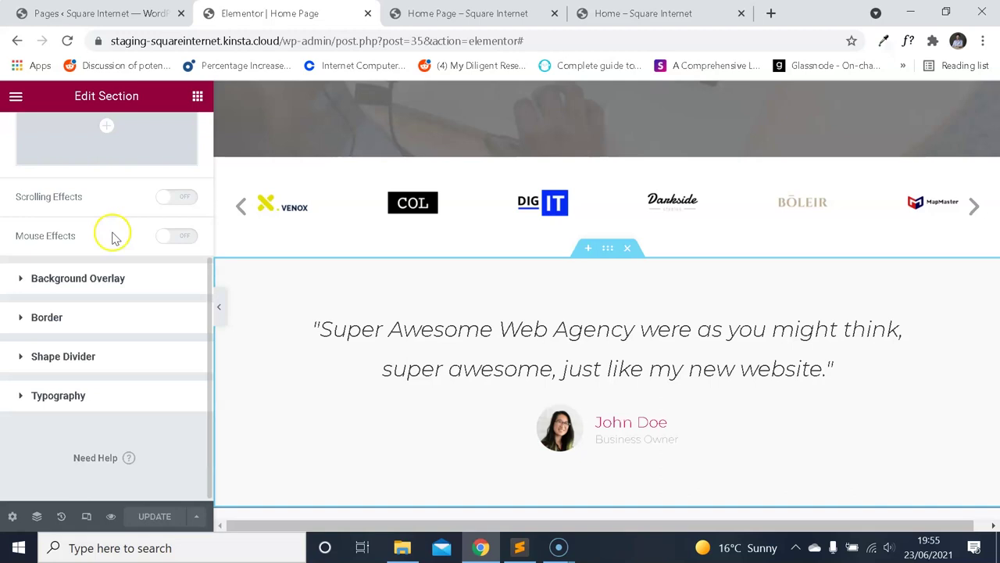
pyautogui.click(59, 328)
pyautogui.scroll(-2, 172, 313)
pyautogui.click(188, 304)
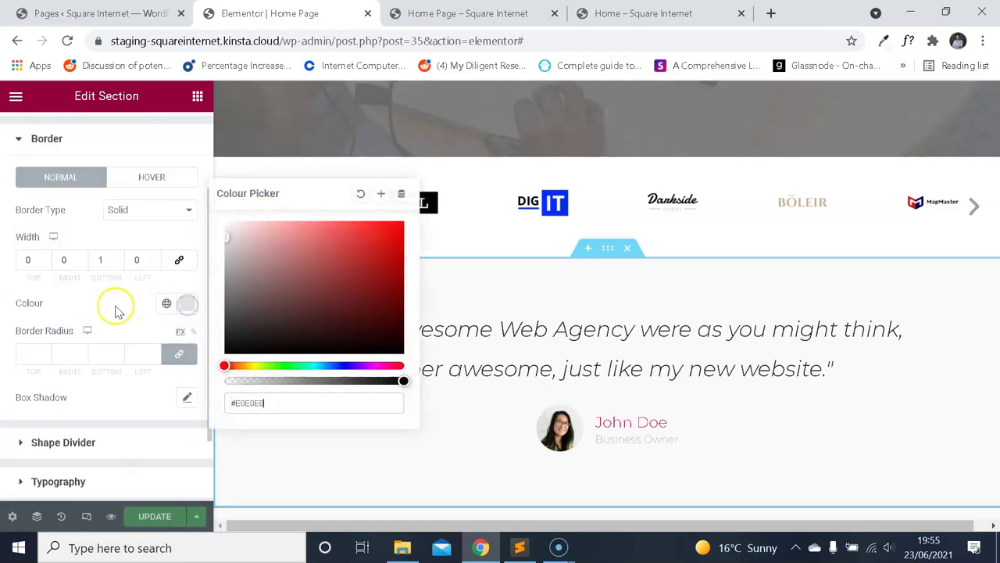
pyautogui.click(206, 368)
pyautogui.click(156, 516)
pyautogui.click(468, 14)
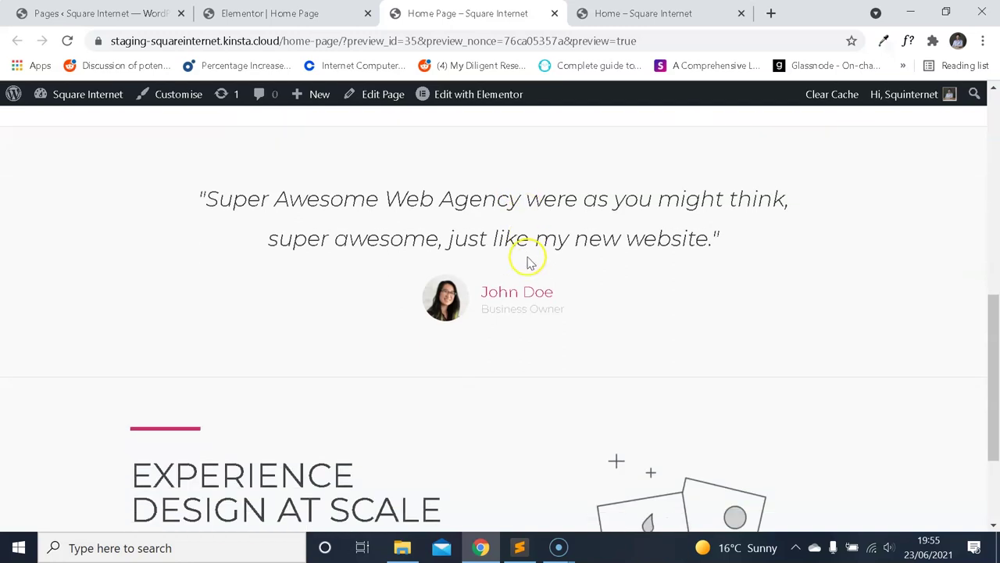
# Compare the rebuilt page's Experience Design at Scale heading with the reference home page.
pyautogui.scroll(-2, 544, 262)
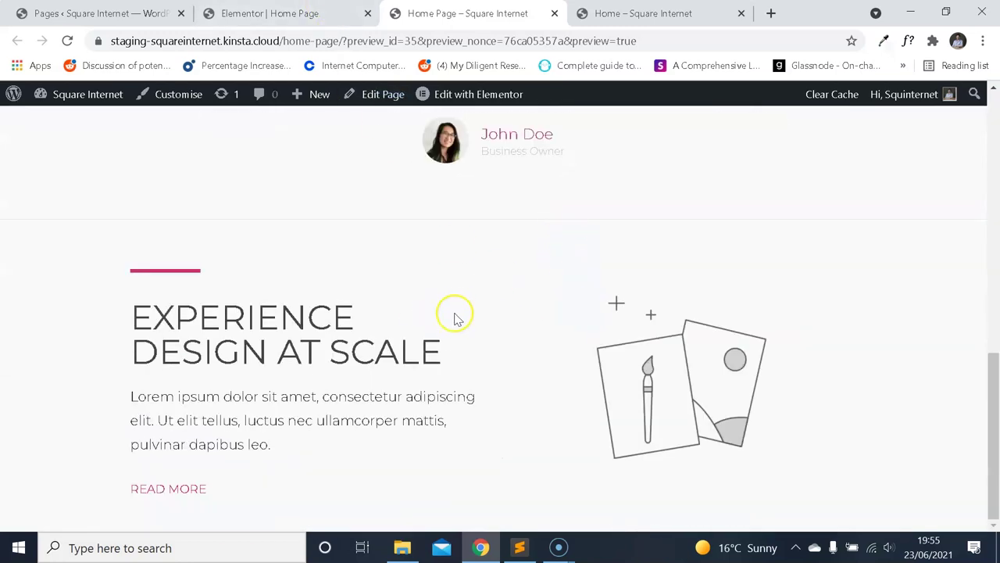
pyautogui.hotkey('ctrl', 'Tab')
pyautogui.hotkey('ctrl', 'shift', 'Tab')
pyautogui.scroll(1, 355, 367)
pyautogui.scroll(-1, 324, 347)
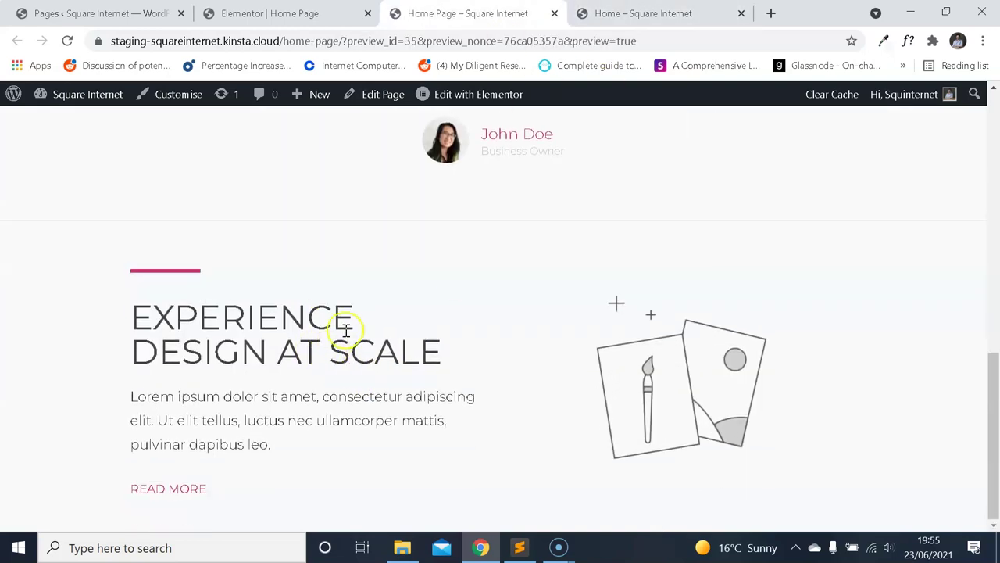
pyautogui.moveTo(324, 337); pyautogui.dragTo(424, 350)
pyautogui.moveTo(247, 320); pyautogui.dragTo(277, 355)
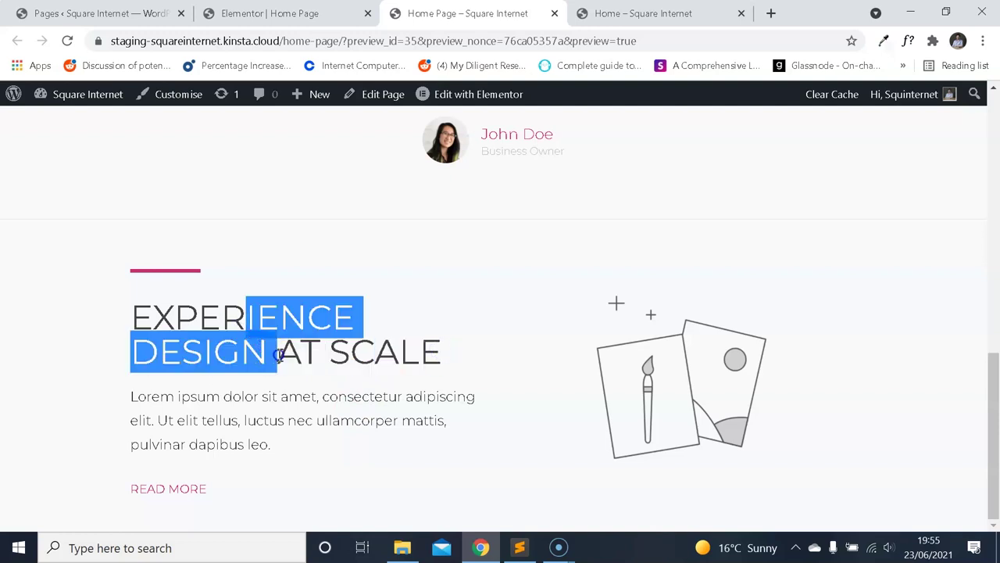
pyautogui.click(403, 379)
# Scroll through the reference home page, then go back to the Elementor editor.
pyautogui.click(578, 10)
pyautogui.scroll(-6, 606, 223)
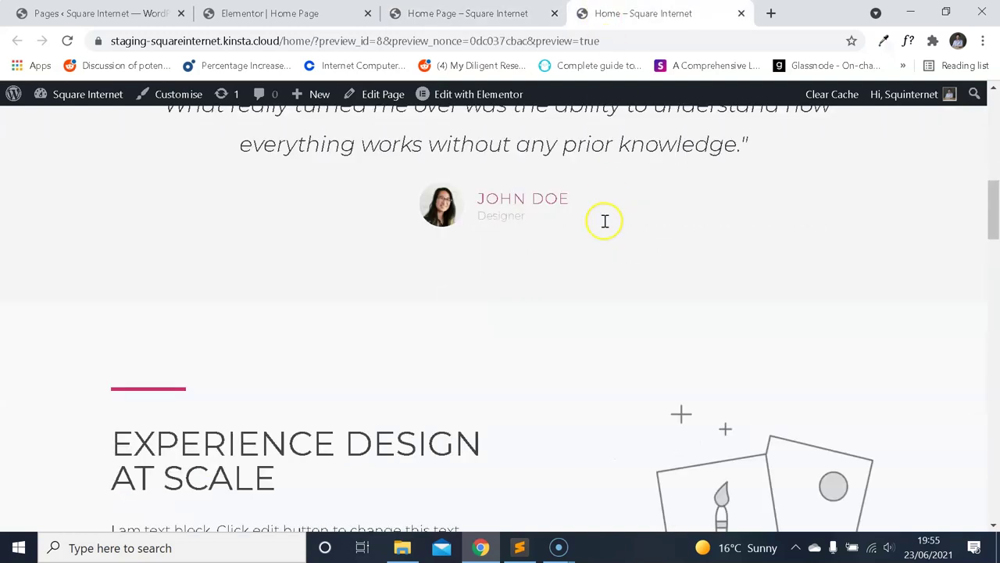
pyautogui.scroll(-3, 611, 229)
pyautogui.scroll(6, 614, 225)
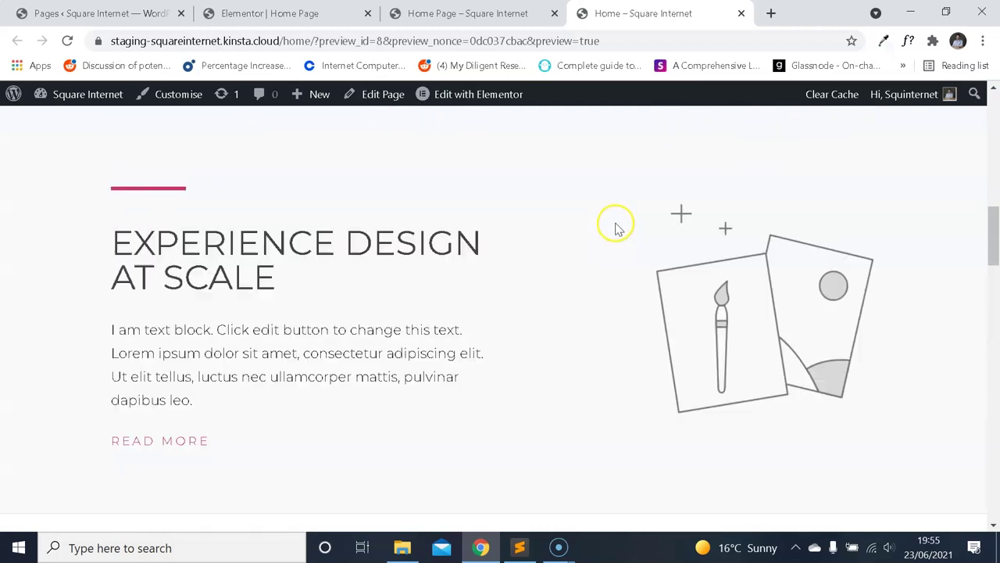
pyautogui.scroll(-2, 467, 358)
pyautogui.scroll(-2, 467, 358)
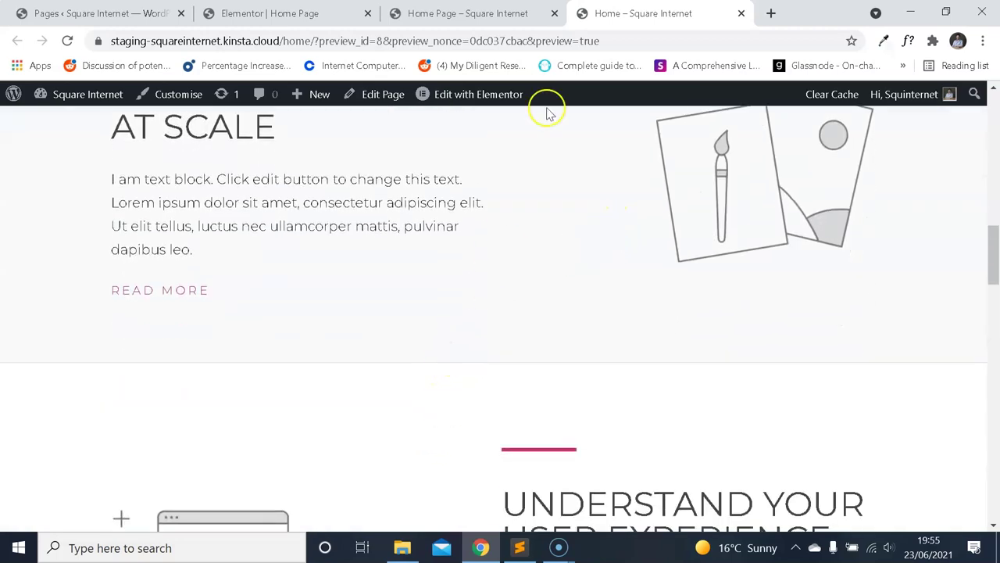
pyautogui.click(469, 14)
pyautogui.click(270, 13)
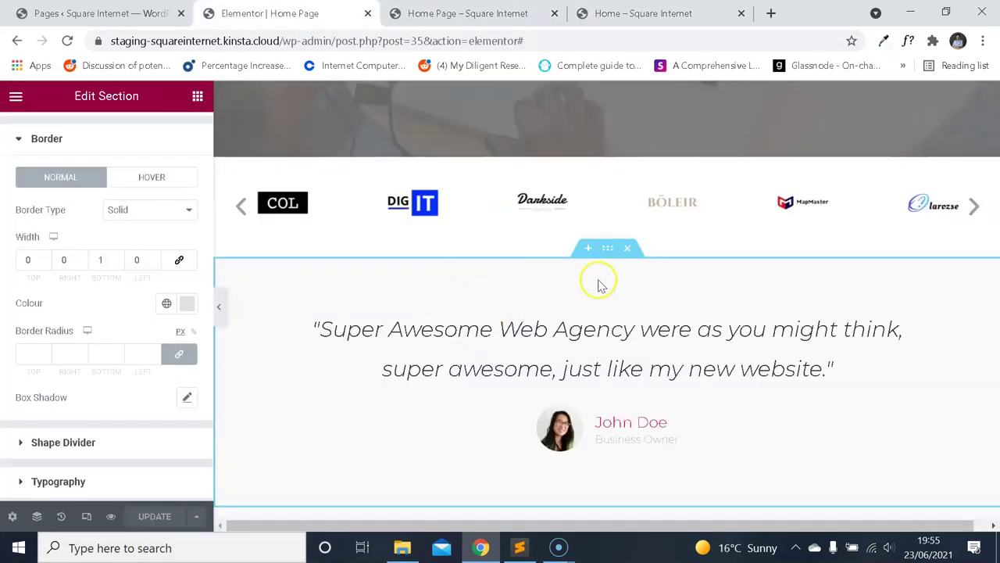
# Give the Experience Design at Scale section a solid border style.
pyautogui.scroll(-4, 598, 281)
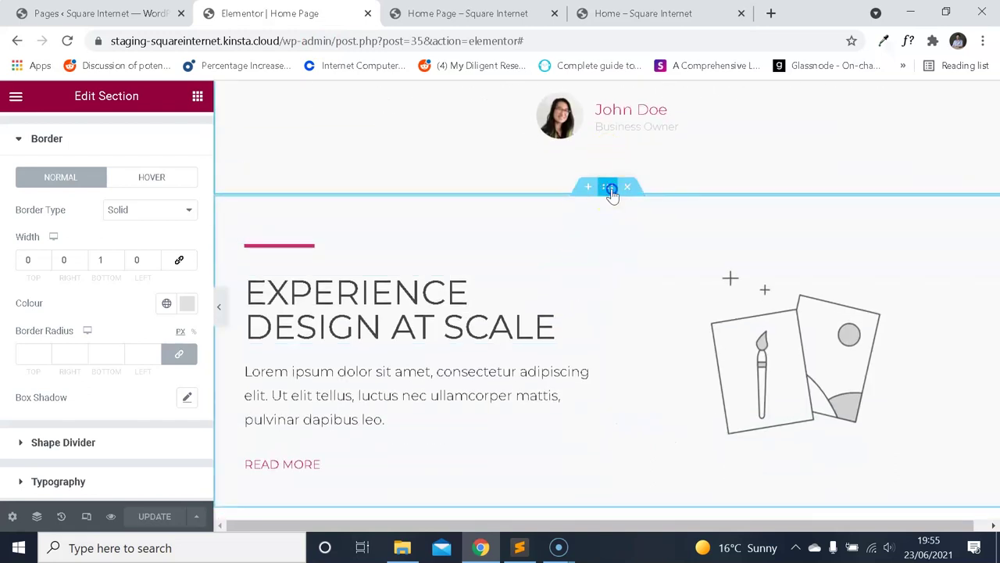
pyautogui.click(609, 187)
pyautogui.click(110, 135)
pyautogui.scroll(-2, 94, 258)
pyautogui.scroll(-2, 101, 282)
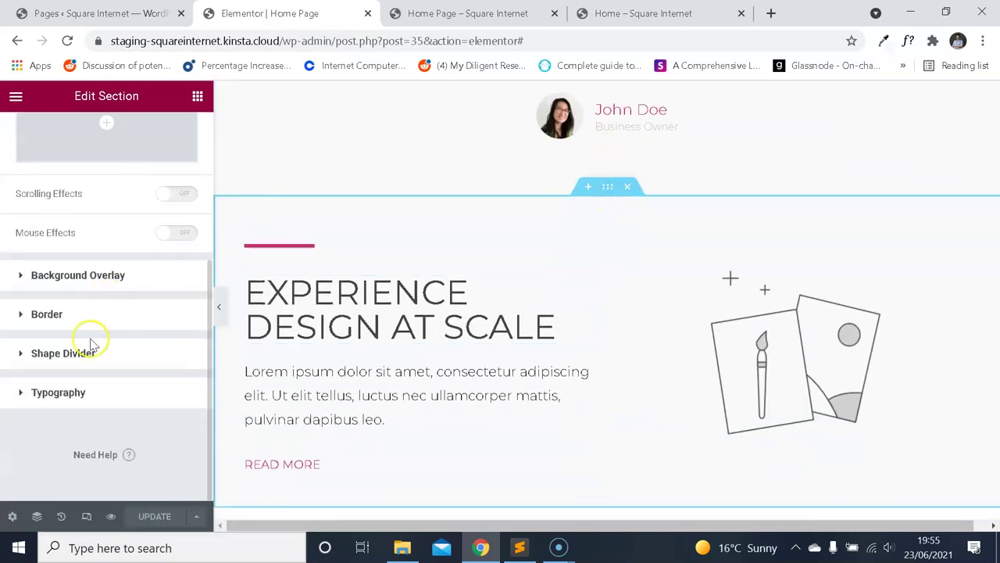
pyautogui.click(74, 312)
pyautogui.click(153, 327)
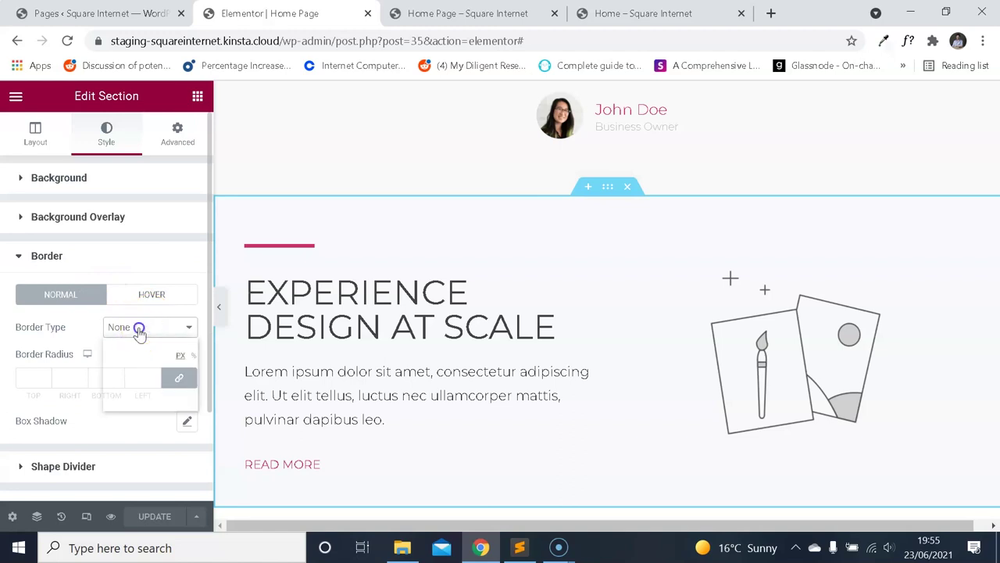
pyautogui.click(119, 356)
# Limit the border to a 1 px #E0E0E0 bottom edge, update, and view the preview.
pyautogui.scroll(-2, 166, 318)
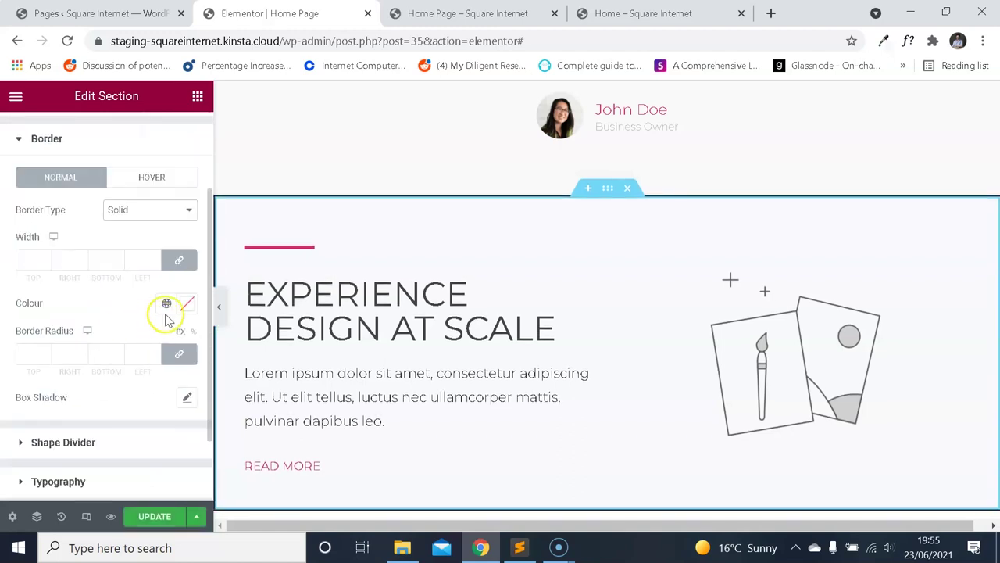
pyautogui.click(181, 263)
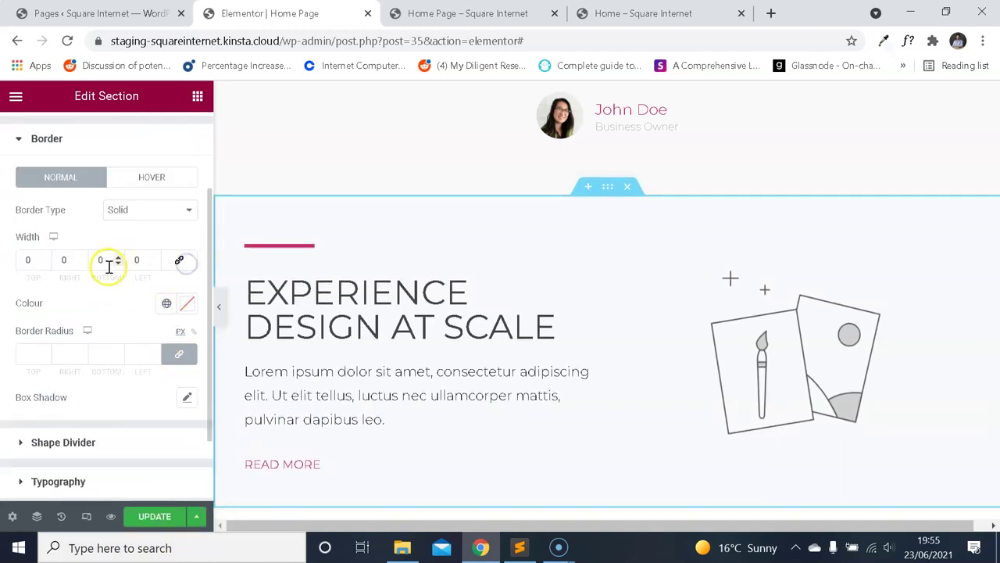
pyautogui.click(188, 304)
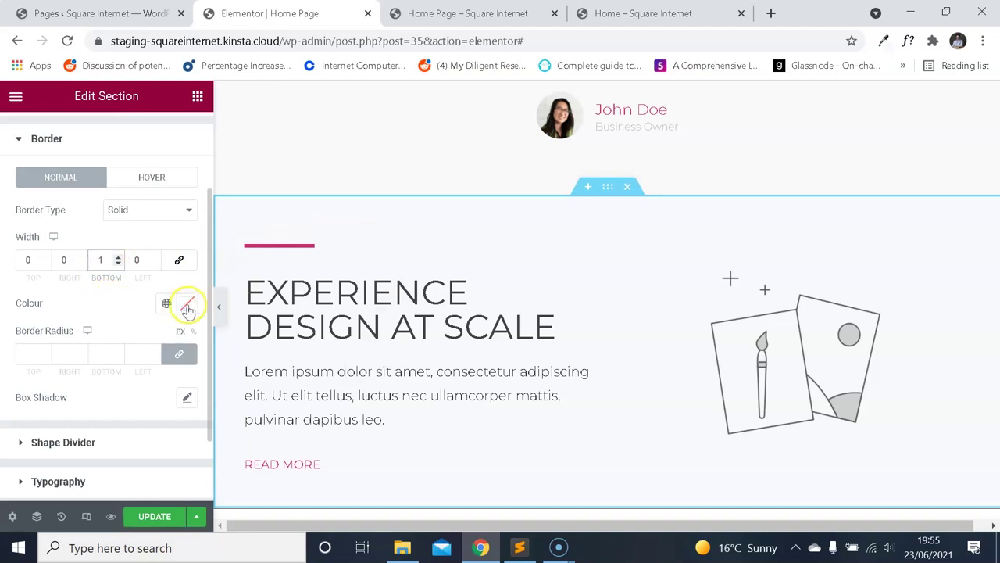
pyautogui.click(101, 305)
pyautogui.click(149, 516)
pyautogui.scroll(-1, 335, 361)
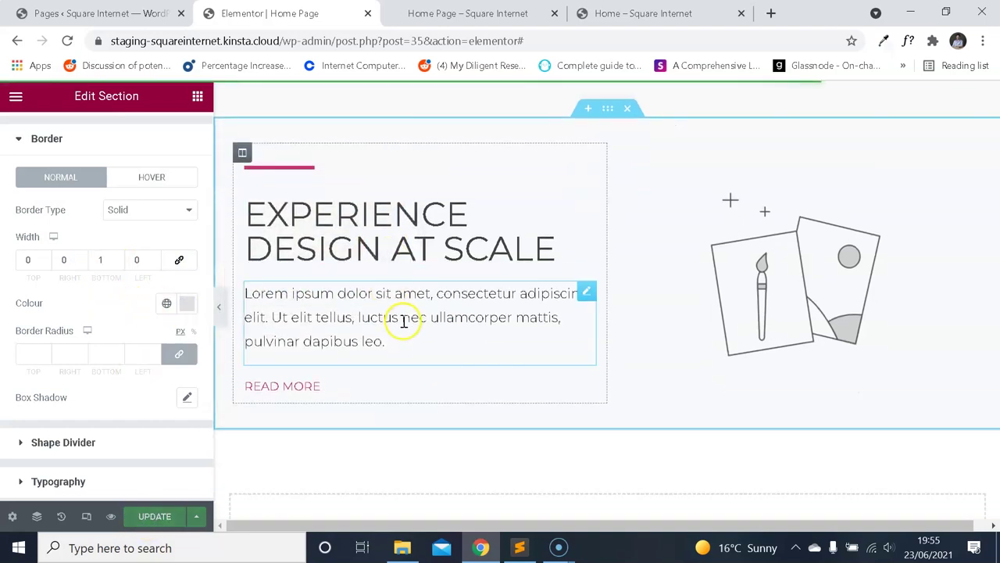
pyautogui.click(400, 15)
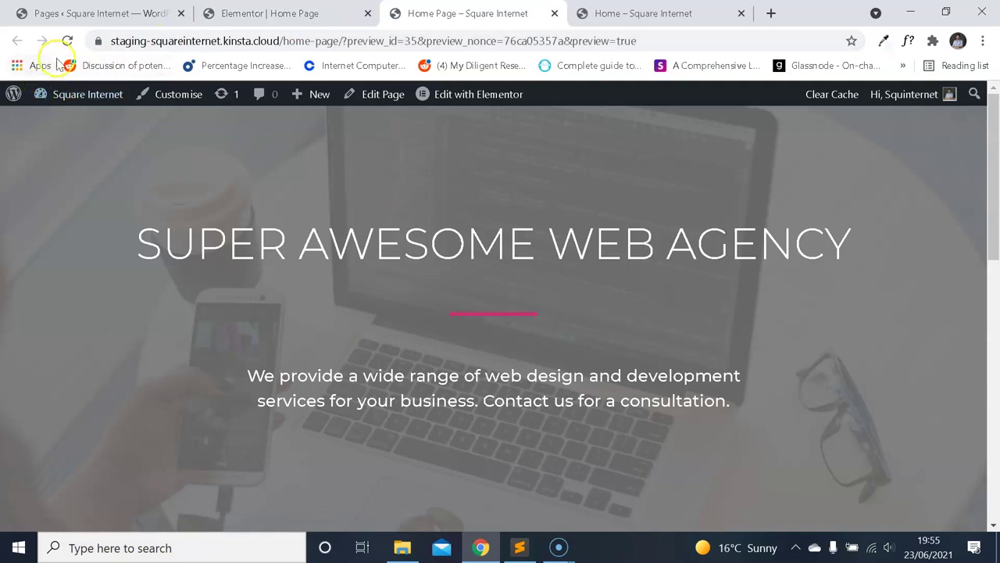
# Duplicate the Experience Design at Scale section from its right-click menu.
pyautogui.scroll(-10, 435, 246)
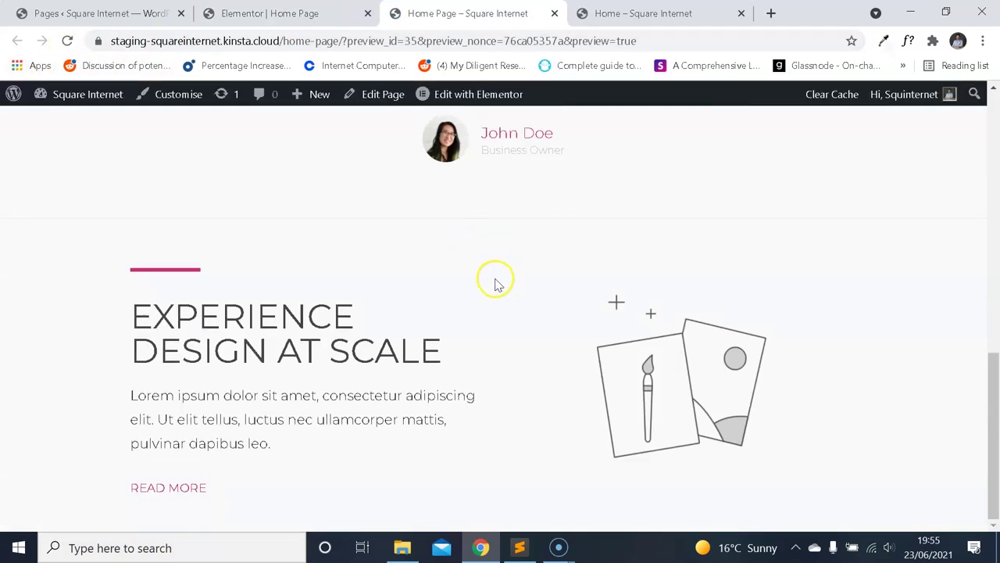
pyautogui.hotkey('ctrl', 'shift', 'Tab')
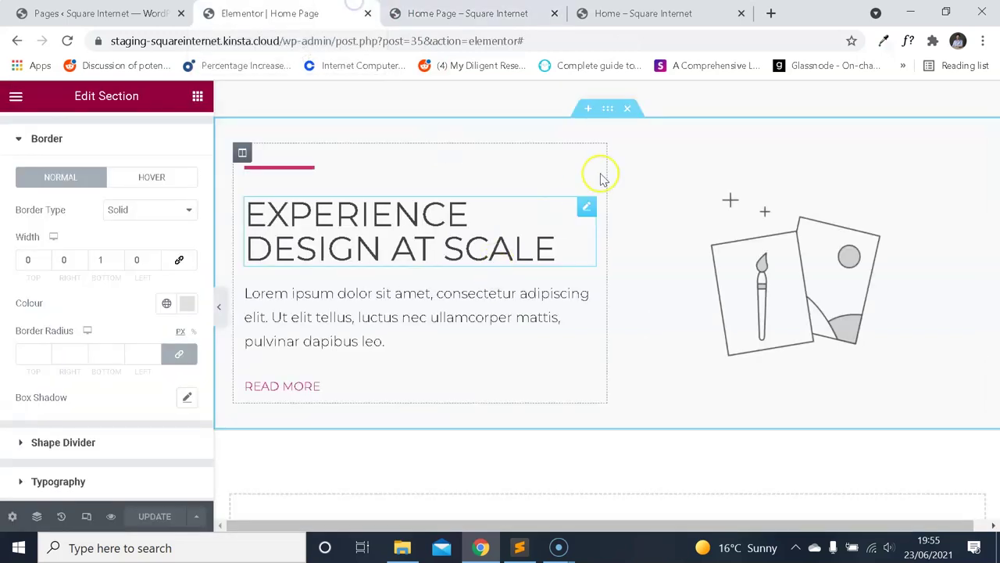
pyautogui.scroll(-1, 491, 394)
pyautogui.scroll(1, 491, 395)
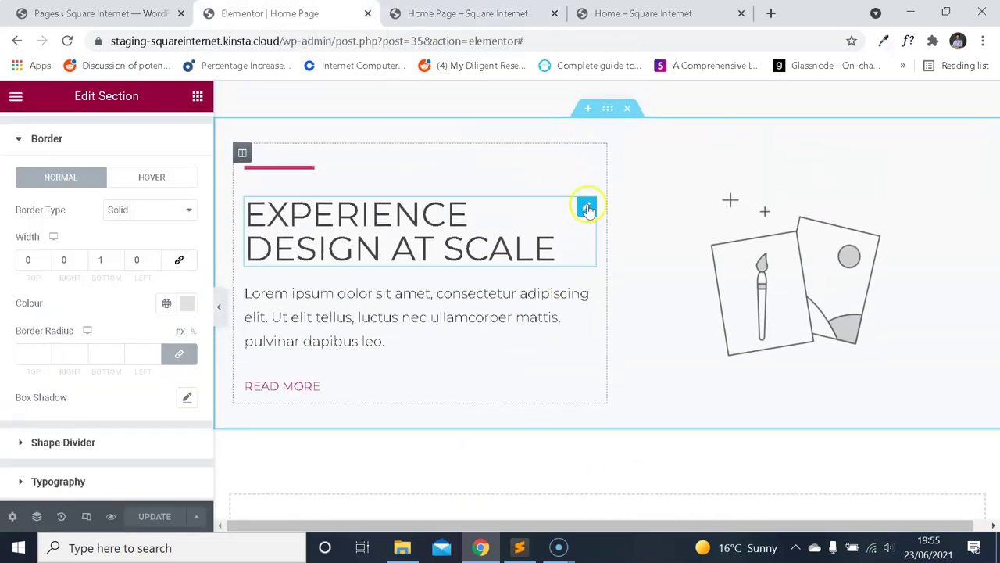
pyautogui.rightClick(608, 111)
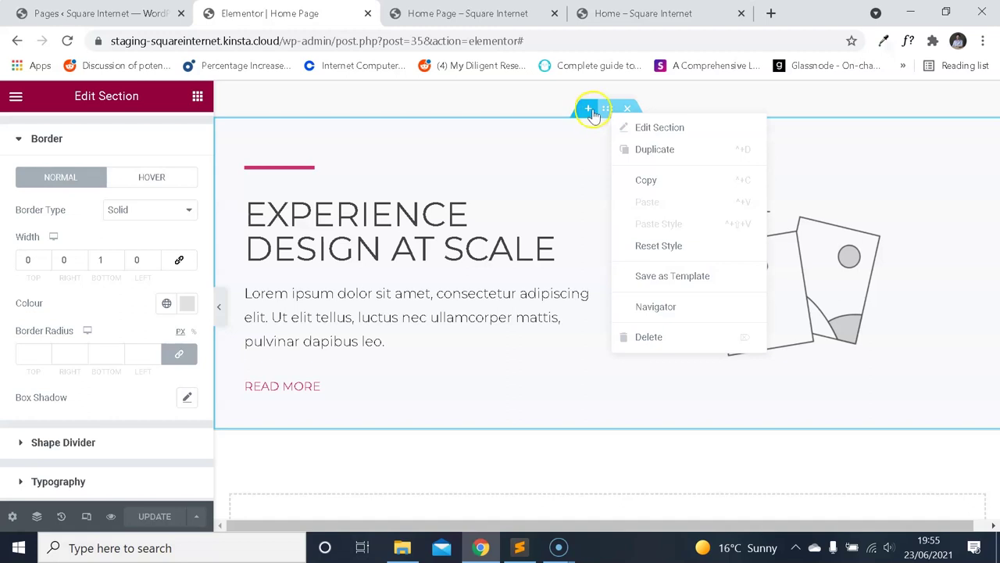
pyautogui.click(664, 158)
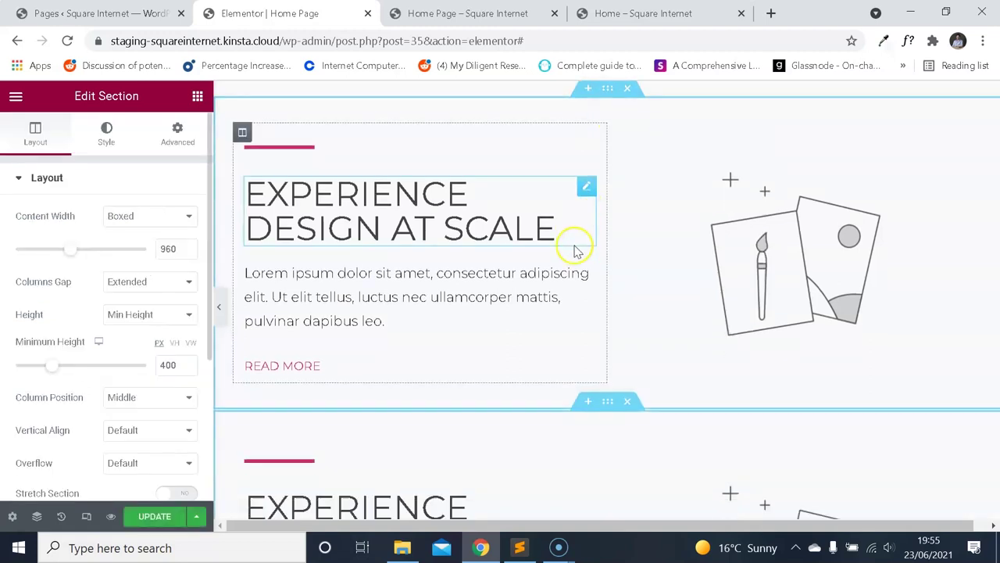
# Scroll the reference home page to its Experience Design at Scale section.
pyautogui.hotkey('ctrl', '4')
pyautogui.scroll(-3, 504, 235)
pyautogui.scroll(3, 542, 264)
pyautogui.scroll(-3, 532, 268)
pyautogui.scroll(5, 553, 304)
pyautogui.scroll(-1, 529, 293)
pyautogui.scroll(2, 542, 304)
pyautogui.scroll(-1, 536, 277)
pyautogui.scroll(-1, 364, 268)
pyautogui.scroll(1, 342, 232)
pyautogui.scroll(-2, 388, 147)
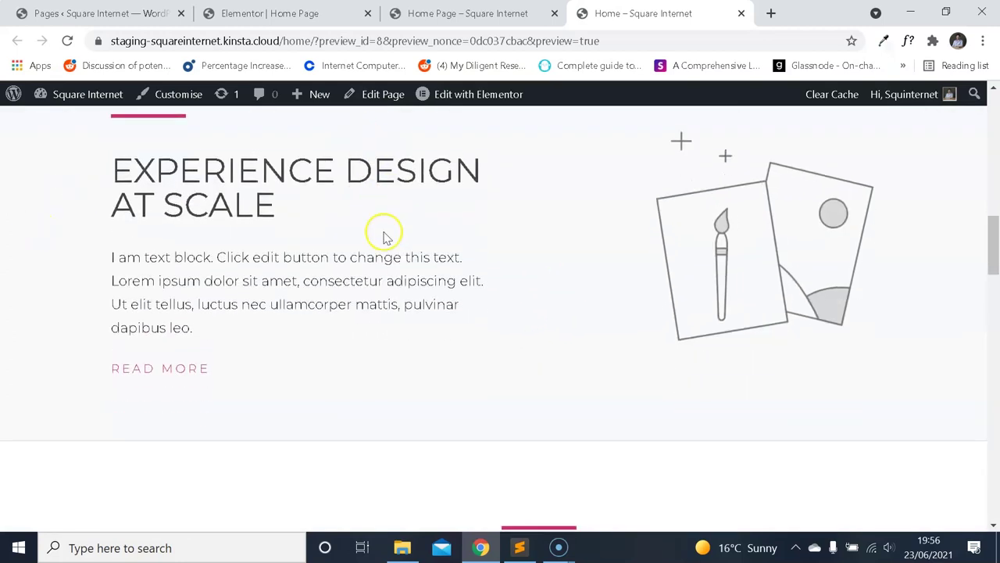
pyautogui.scroll(-3, 387, 231)
pyautogui.scroll(1, 420, 273)
pyautogui.scroll(-2, 426, 273)
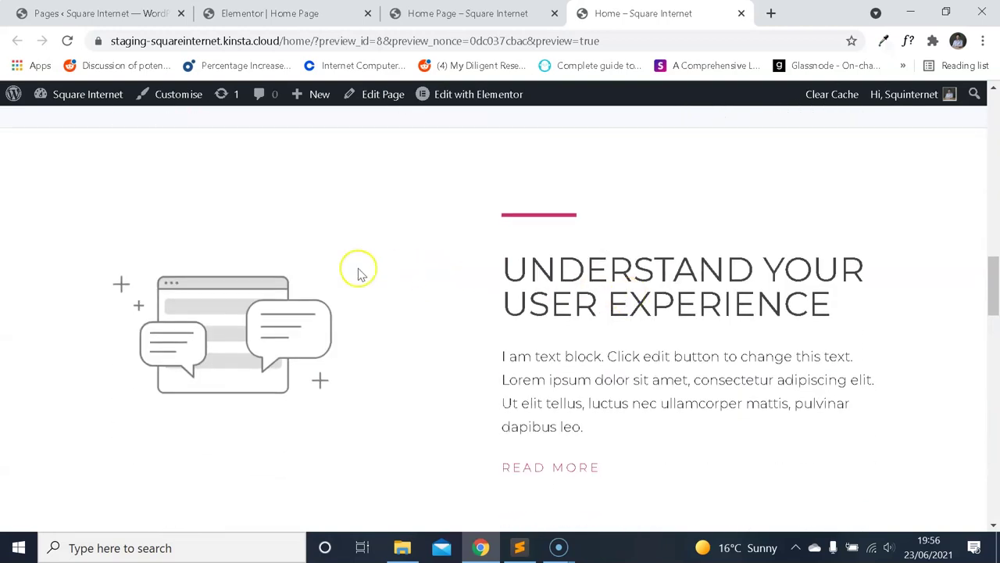
pyautogui.scroll(5, 358, 274)
pyautogui.scroll(-4, 599, 245)
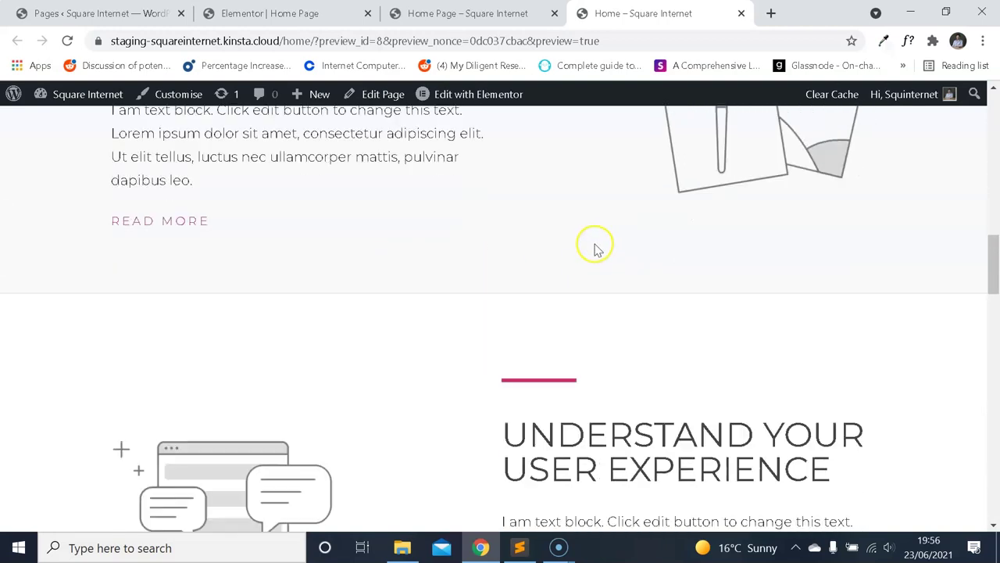
pyautogui.scroll(3, 547, 297)
pyautogui.scroll(-4, 339, 346)
pyautogui.scroll(4, 339, 324)
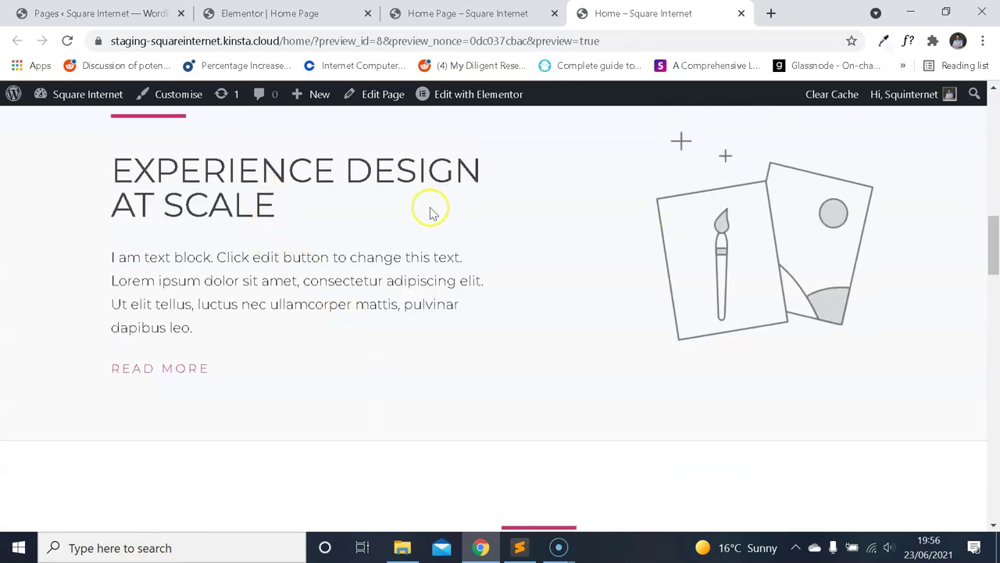
pyautogui.scroll(-4, 464, 227)
pyautogui.click(454, 16)
# Move the illustration into the left column and the divider into the right column.
pyautogui.click(313, 14)
pyautogui.scroll(-3, 469, 234)
pyautogui.moveTo(726, 312); pyautogui.dragTo(389, 293)
pyautogui.moveTo(307, 245); pyautogui.dragTo(704, 283)
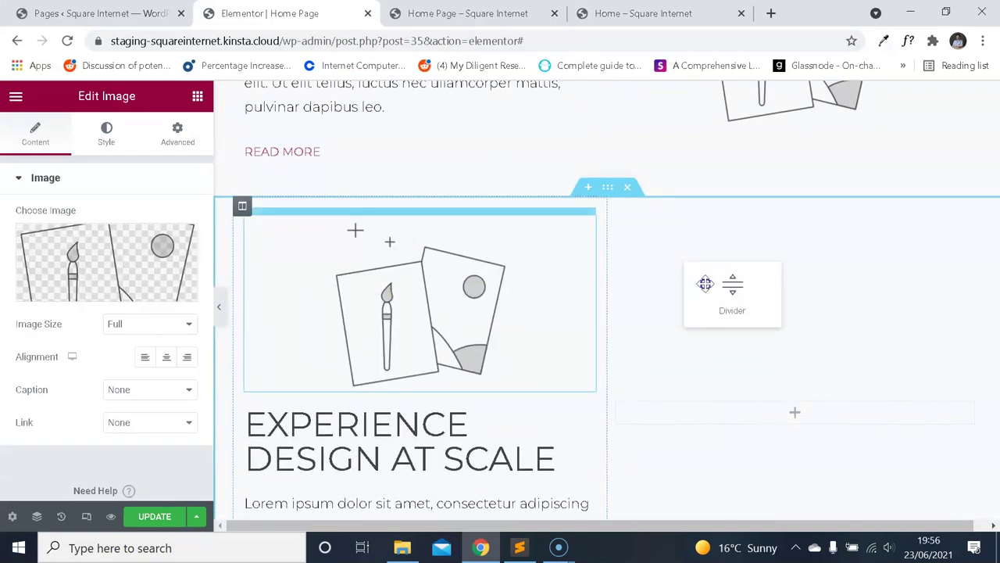
pyautogui.moveTo(738, 407); pyautogui.dragTo(737, 413)
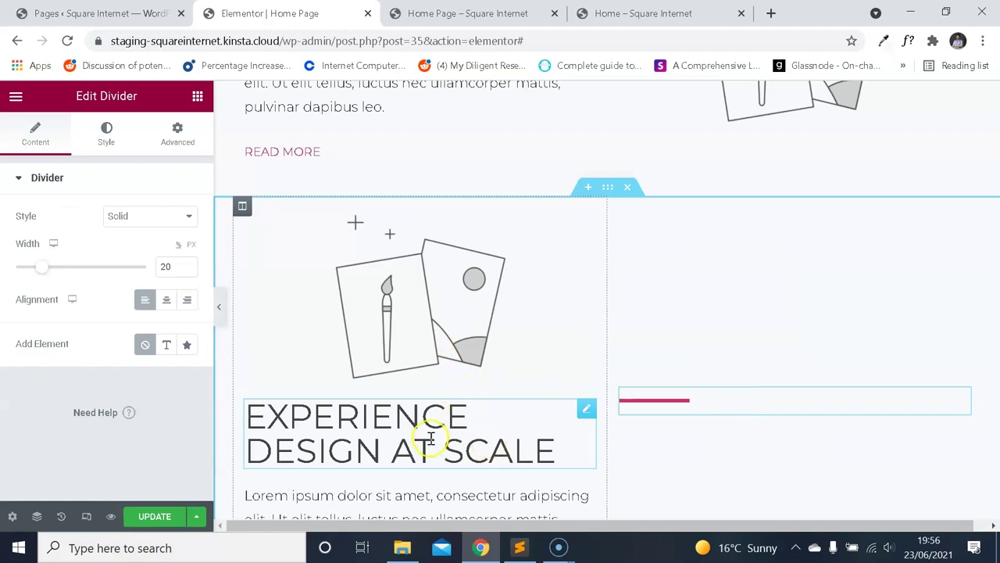
pyautogui.moveTo(576, 434); pyautogui.dragTo(661, 420)
pyautogui.scroll(-1, 661, 419)
# Order the right column as divider, heading, paragraph, then READ MORE.
pyautogui.moveTo(584, 341); pyautogui.dragTo(665, 283)
pyautogui.moveTo(942, 331); pyautogui.dragTo(870, 232)
pyautogui.moveTo(591, 344); pyautogui.dragTo(750, 328)
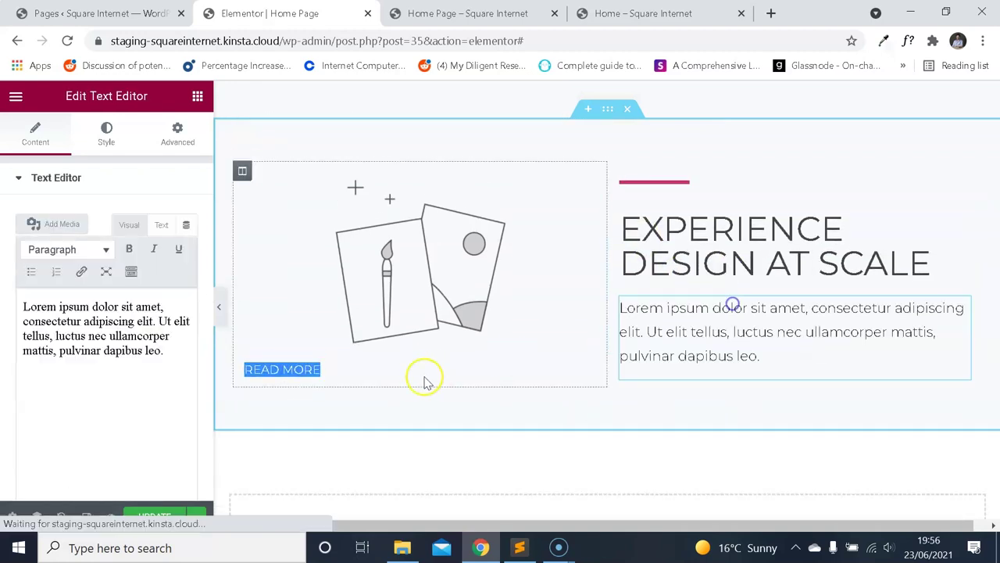
pyautogui.moveTo(586, 377); pyautogui.dragTo(911, 370)
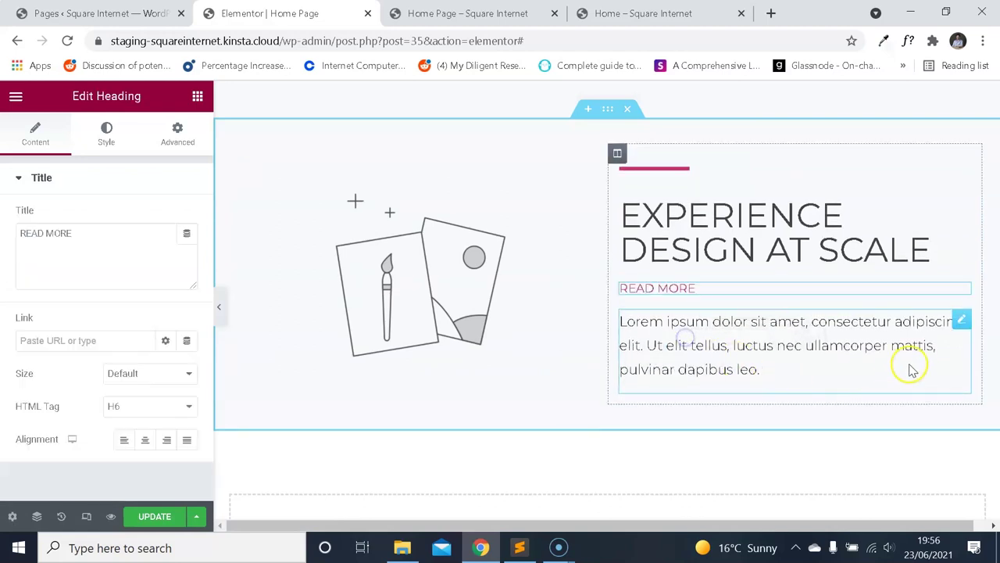
pyautogui.moveTo(960, 327); pyautogui.dragTo(726, 322)
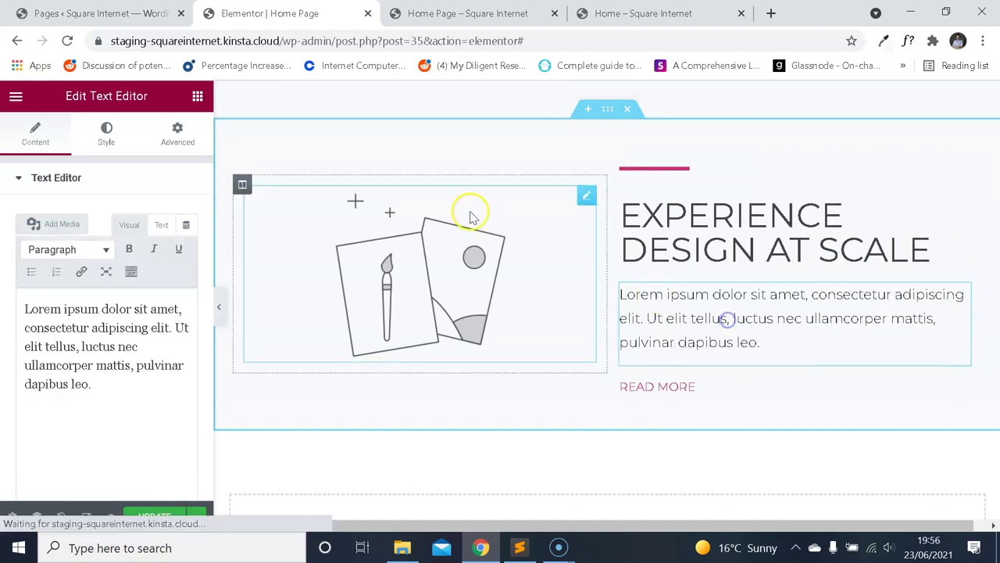
pyautogui.scroll(2, 450, 219)
pyautogui.click(508, 13)
# Compare the mirrored section in the editor with the reference home page.
pyautogui.click(636, 12)
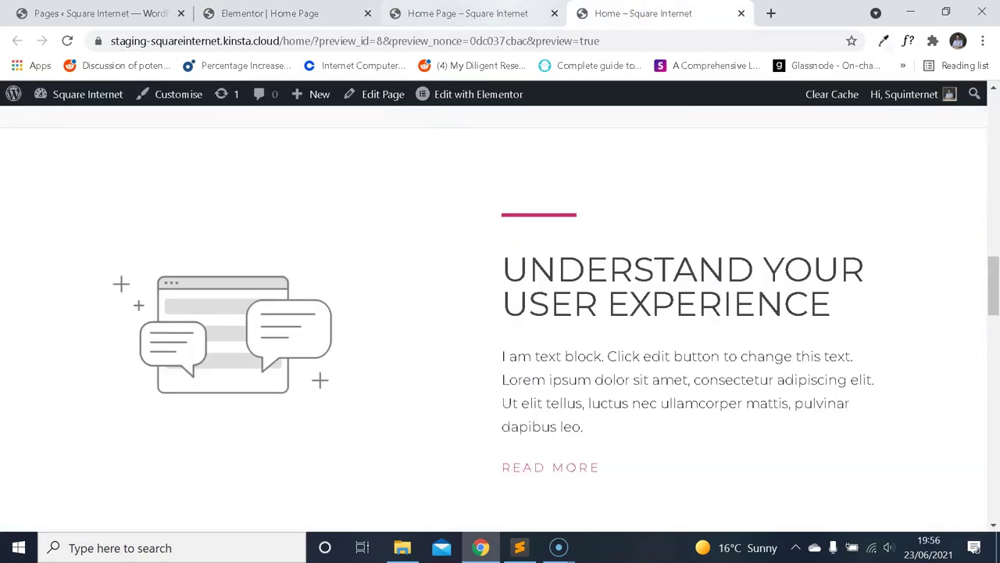
pyautogui.click(352, 13)
pyautogui.scroll(-2, 566, 277)
pyautogui.scroll(4, 559, 291)
pyautogui.scroll(-2, 565, 293)
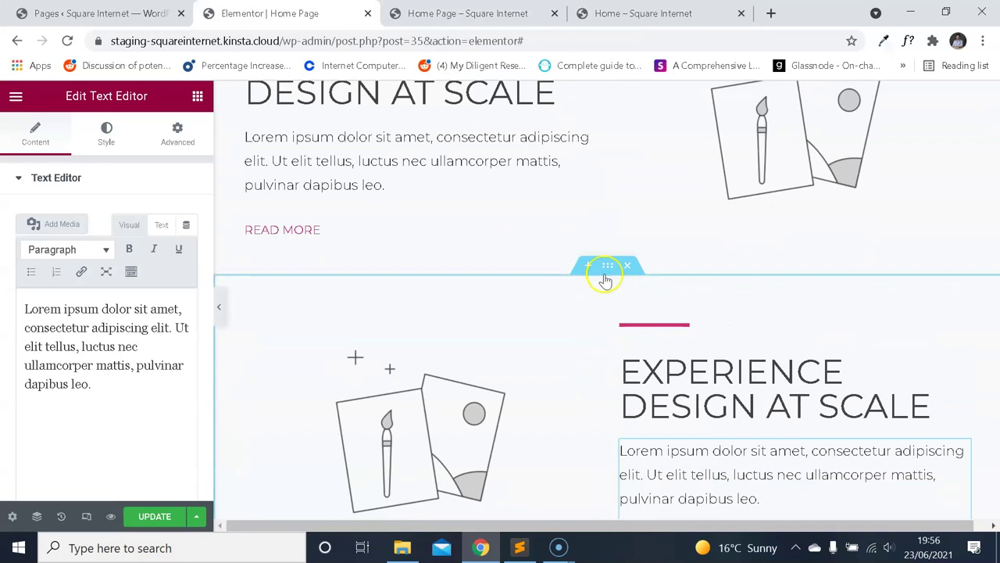
pyautogui.hotkey('ctrl', '4')
pyautogui.scroll(-2, 529, 224)
pyautogui.scroll(1, 480, 122)
pyautogui.click(381, 14)
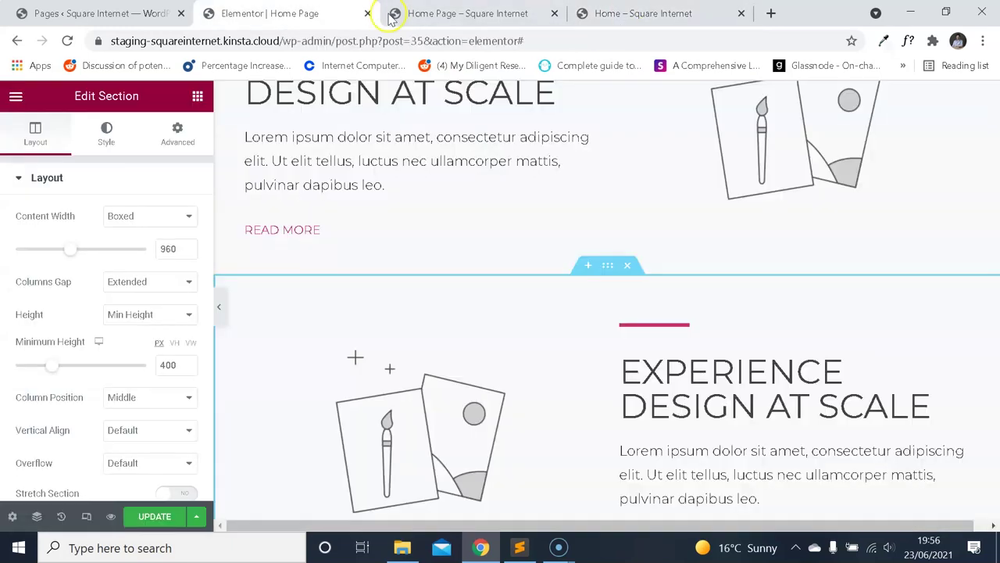
# Clear the mirrored section's background colour so it is white, and update the page.
pyautogui.click(115, 148)
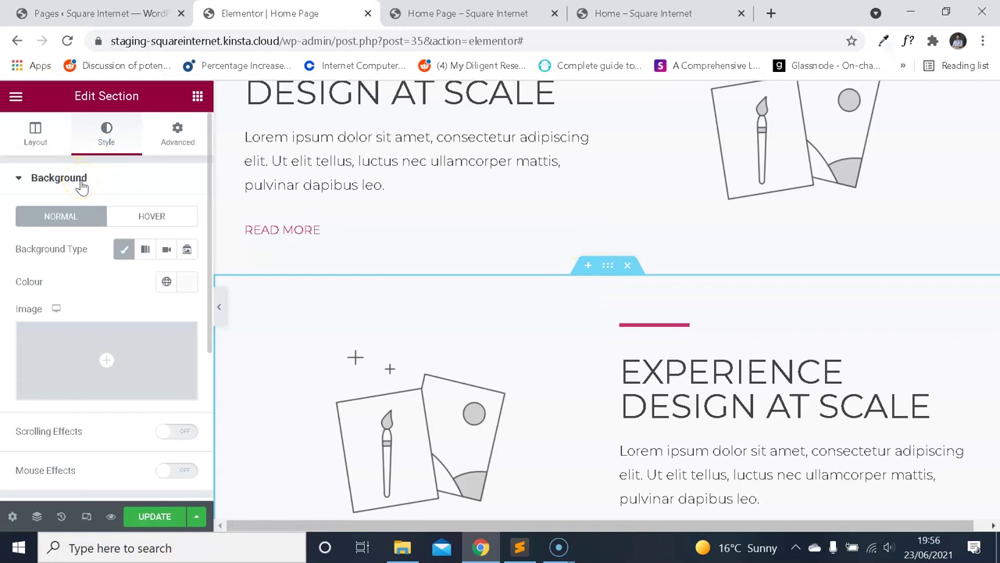
pyautogui.click(185, 286)
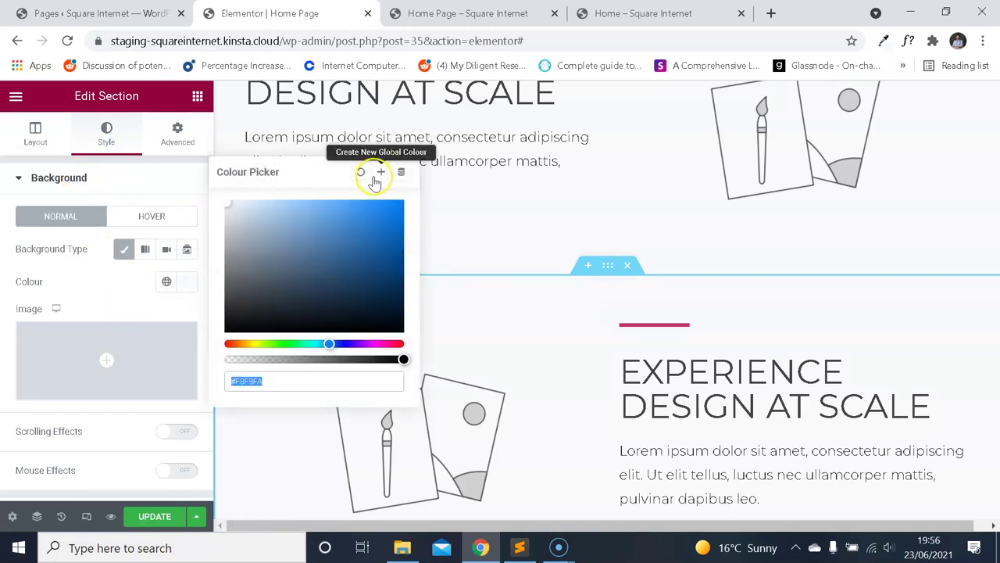
pyautogui.click(124, 268)
pyautogui.click(143, 478)
pyautogui.click(284, 287)
# Check the saved preview against the reference, then open the mirrored heading for editing.
pyautogui.click(399, 14)
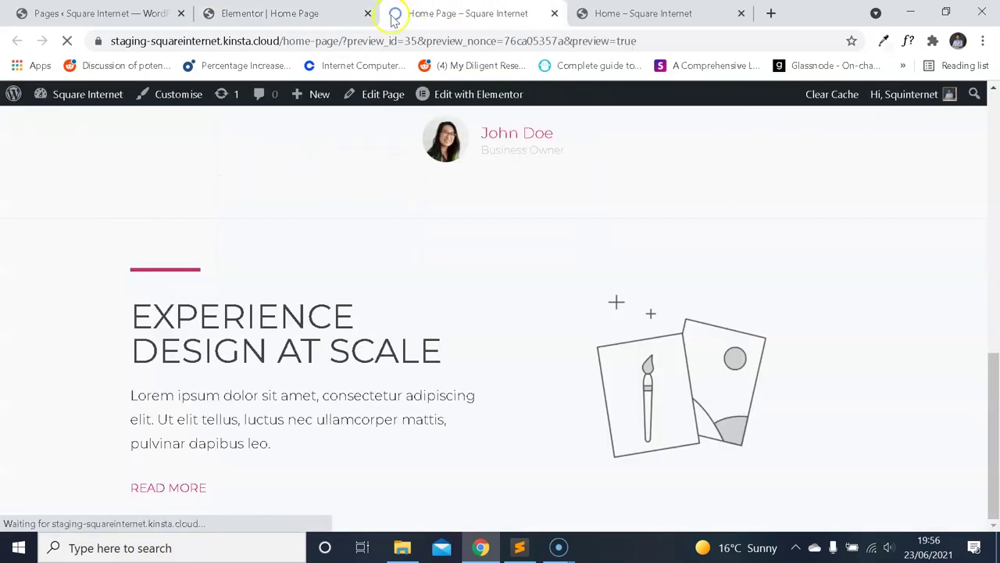
pyautogui.scroll(1, 435, 207)
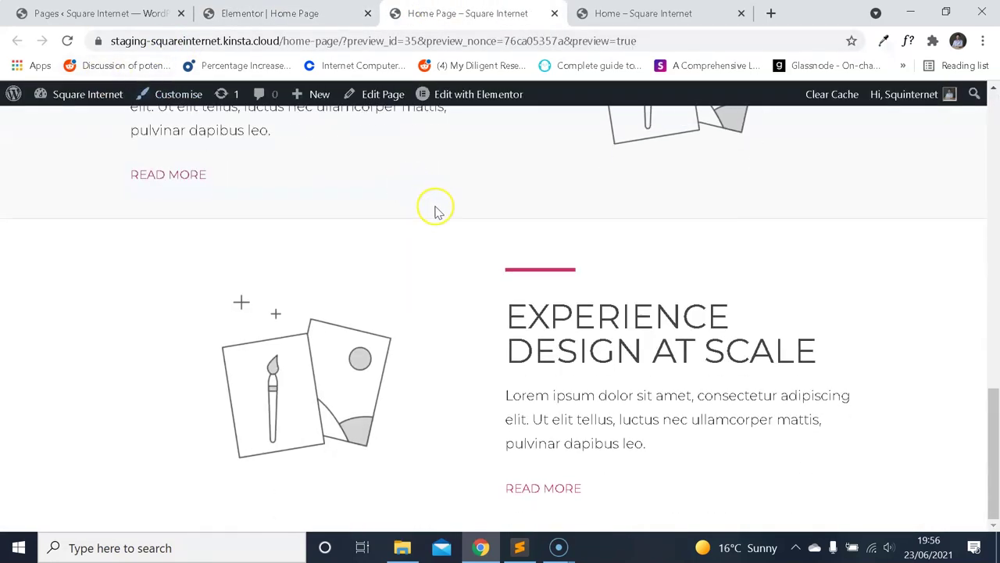
pyautogui.scroll(2, 446, 256)
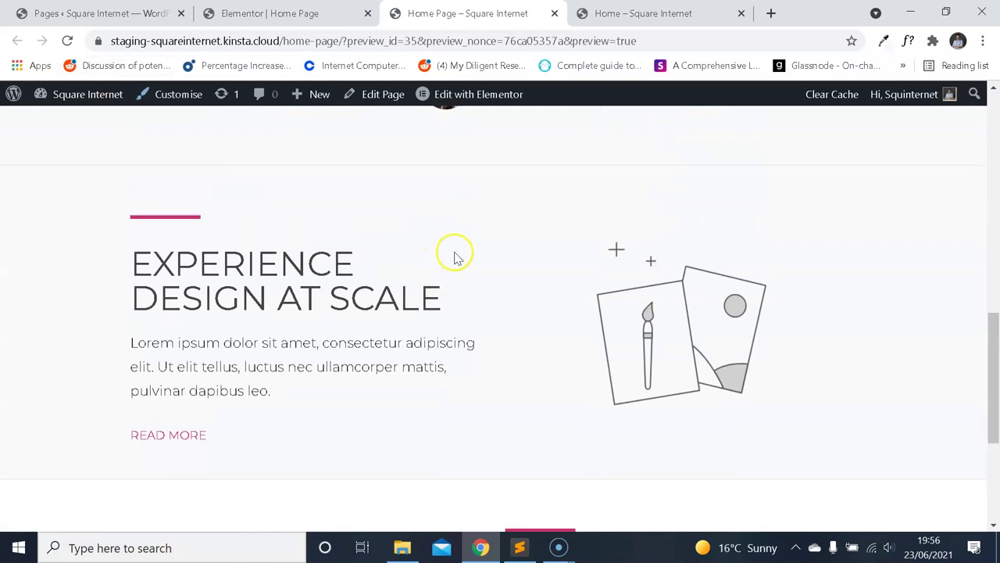
pyautogui.scroll(-3, 468, 254)
pyautogui.hotkey('ctrl', 'Tab')
pyautogui.scroll(1, 727, 306)
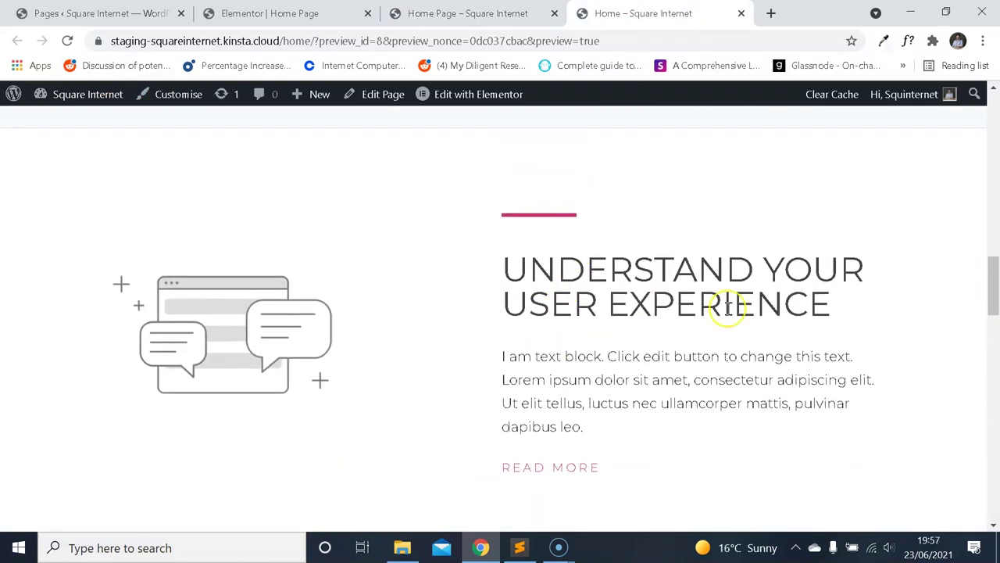
pyautogui.moveTo(831, 309); pyautogui.dragTo(533, 279)
pyautogui.click(467, 13)
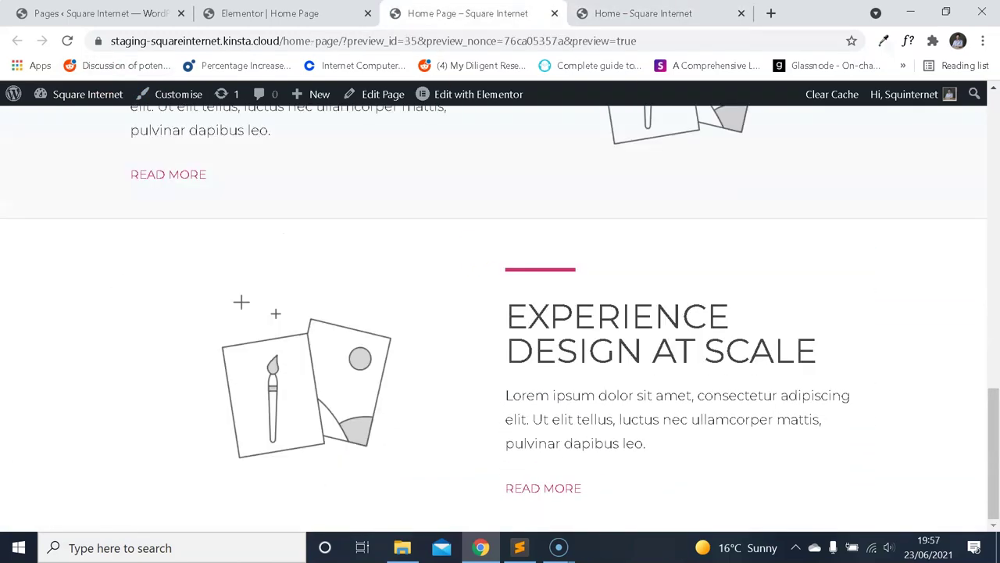
pyautogui.click(348, 17)
pyautogui.click(705, 373)
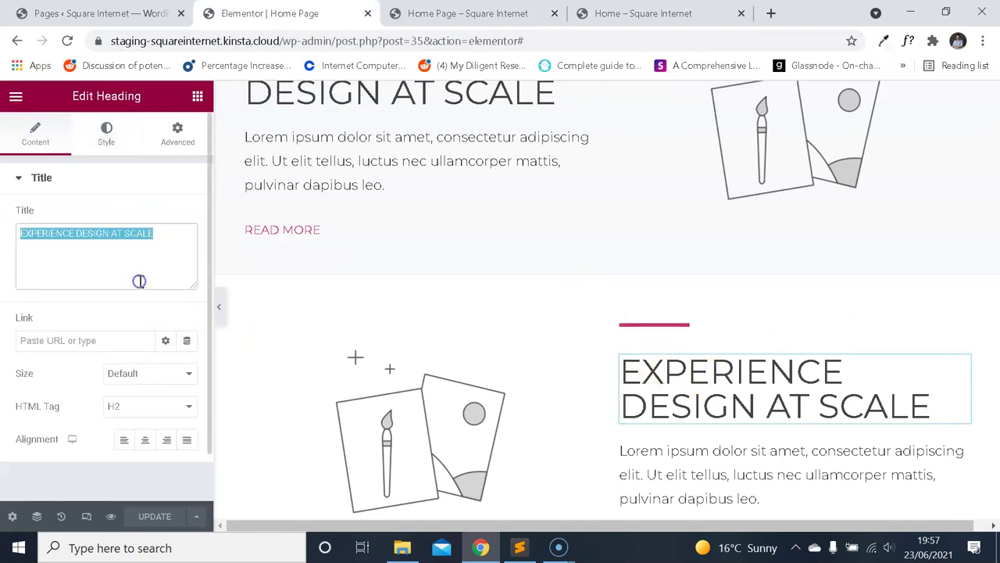
pyautogui.write('UNDERSTAND YOUR USER EXPERIENCE')
pyautogui.click(618, 13)
pyautogui.moveTo(596, 370); pyautogui.dragTo(502, 275)
pyautogui.hotkey('ctrl', 'c')
pyautogui.click(269, 13)
pyautogui.scroll(-1, 703, 422)
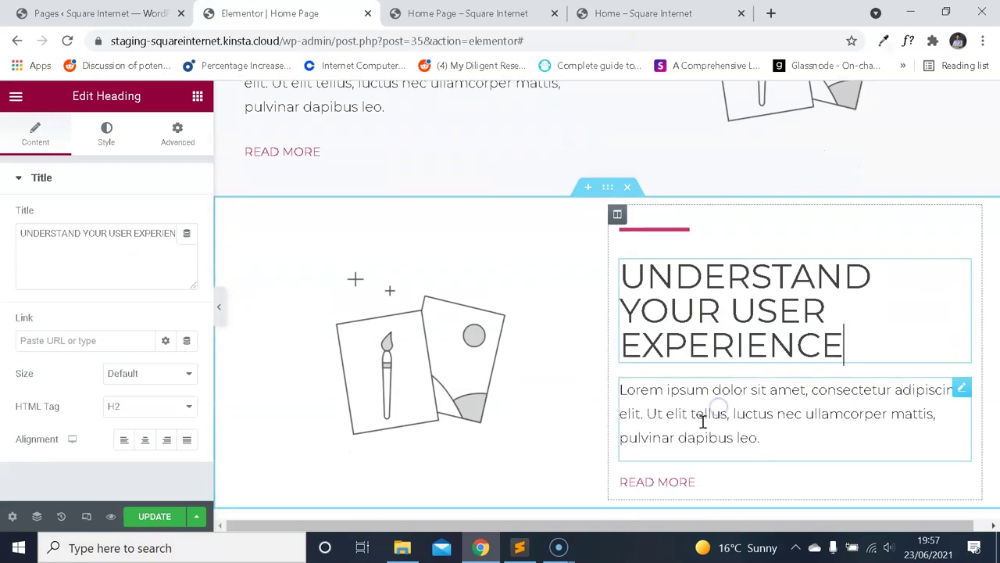
pyautogui.click(703, 422)
pyautogui.click(145, 313)
pyautogui.hotkey('ctrl', 'a')
pyautogui.hotkey('ctrl', 'v')
pyautogui.scroll(1, 328, 400)
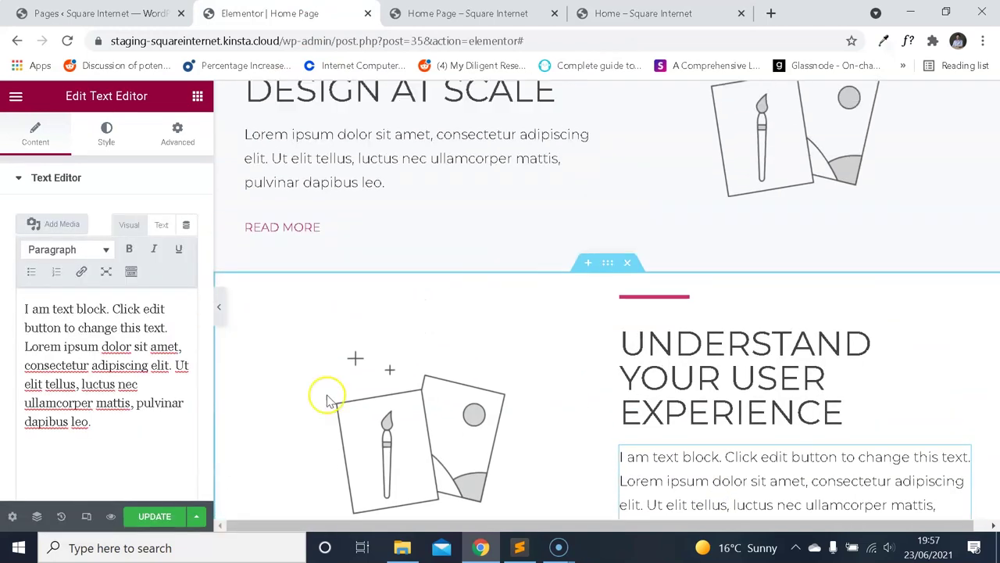
pyautogui.hotkey('ctrl', 'Tab')
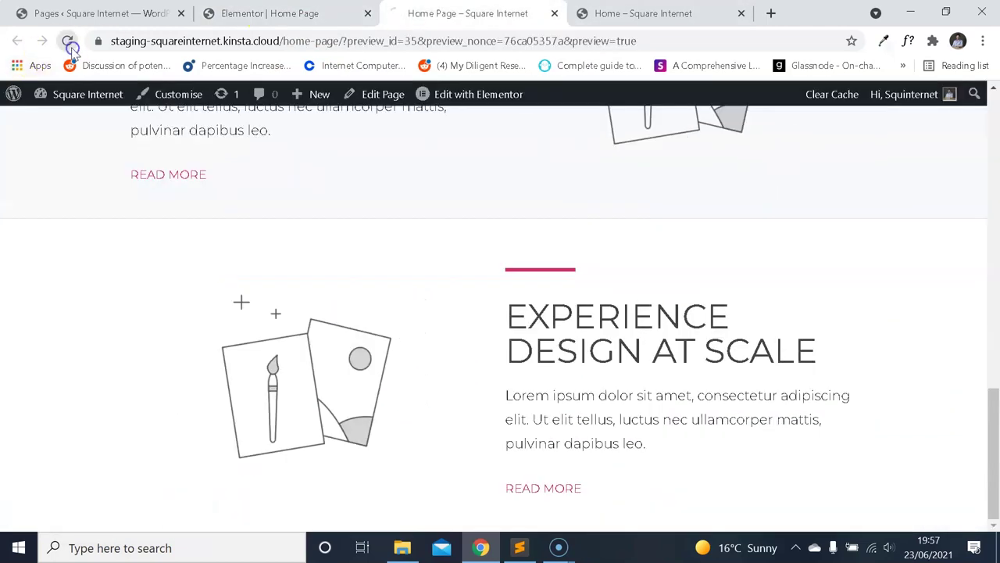
pyautogui.scroll(-5, 551, 252)
pyautogui.scroll(-10, 562, 243)
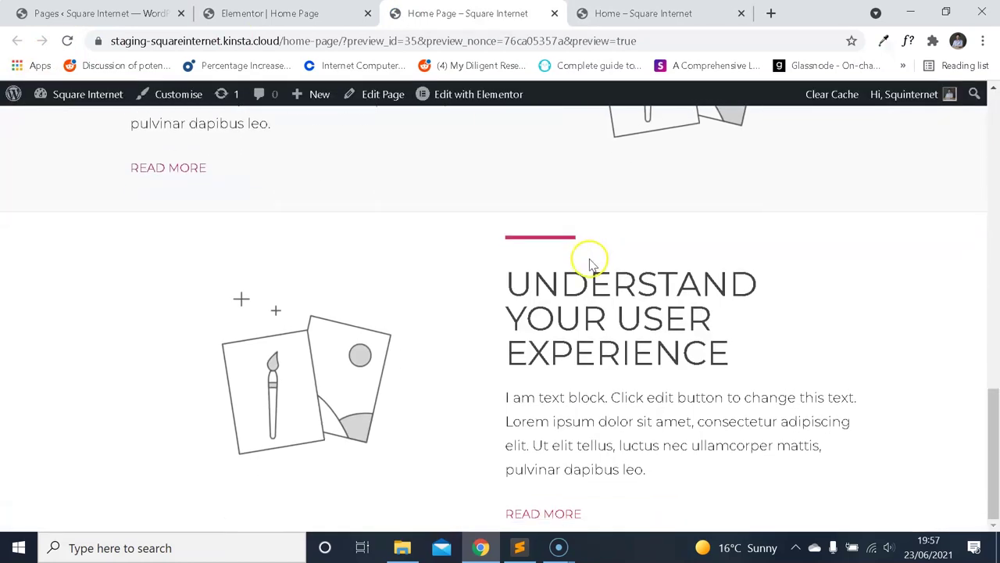
pyautogui.scroll(4, 588, 262)
pyautogui.scroll(-4, 591, 263)
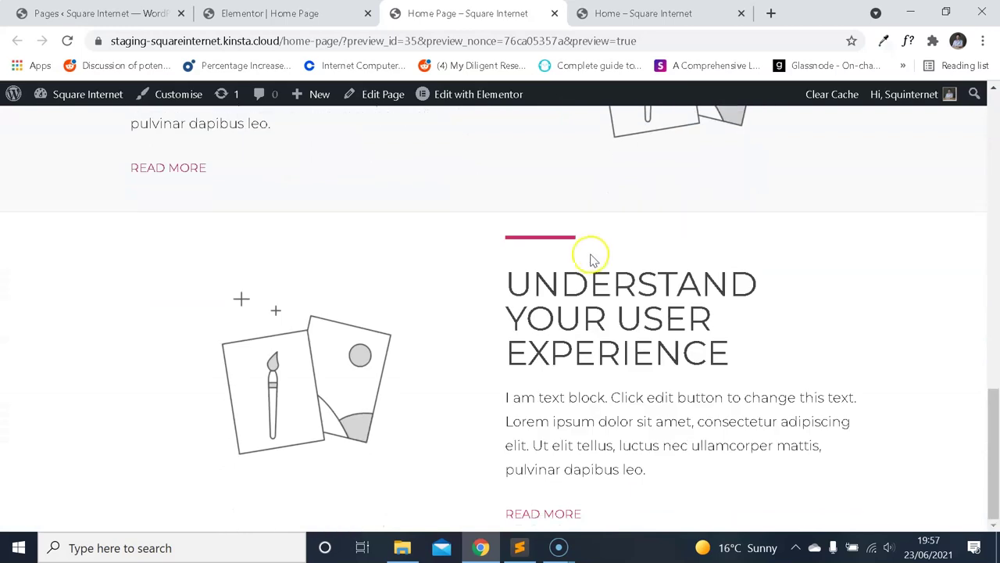
pyautogui.scroll(4, 592, 261)
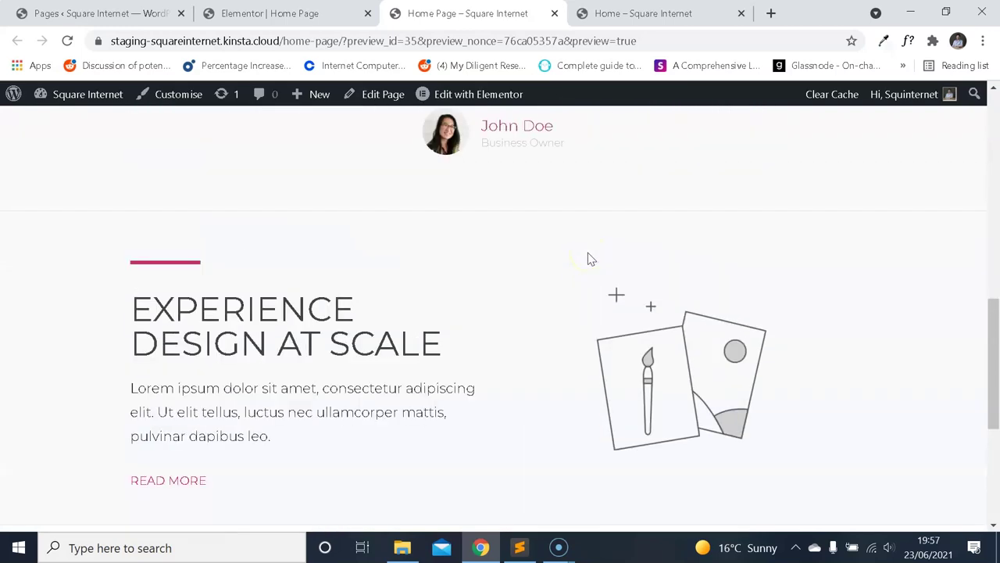
pyautogui.scroll(-3, 590, 258)
pyautogui.scroll(3, 578, 261)
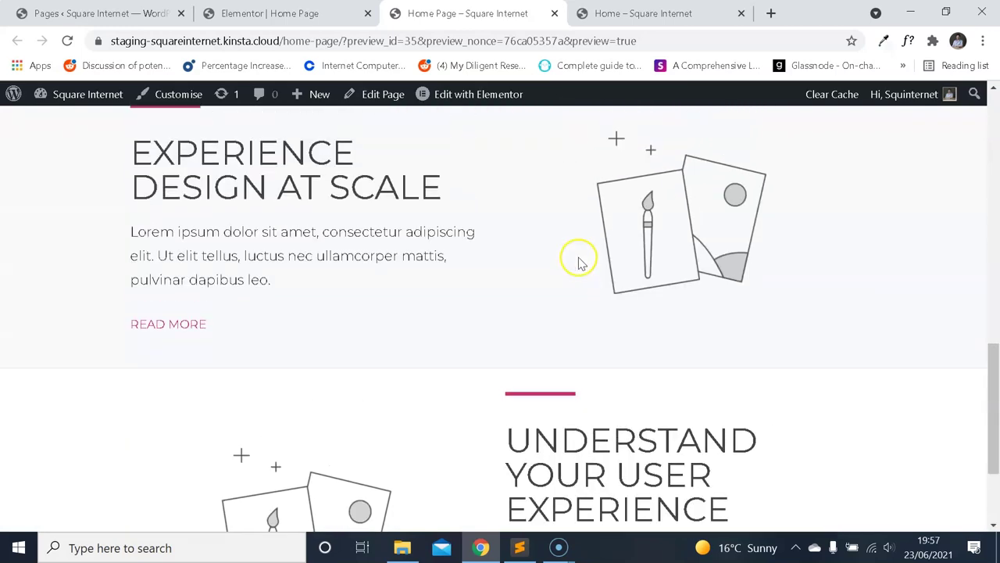
pyautogui.scroll(1, 504, 236)
pyautogui.hotkey('ctrl', 'Tab')
pyautogui.scroll(2, 565, 219)
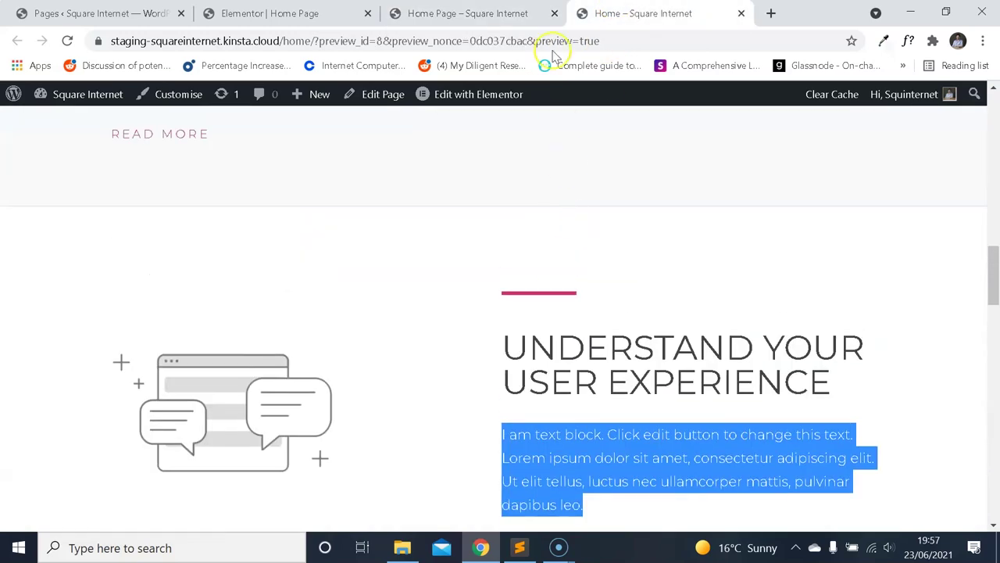
pyautogui.click(469, 13)
pyautogui.hotkey('ctrl', 'shift', 'Tab')
# Open the Understand Your User Experience section's Layout and Vertical Align options.
pyautogui.scroll(2, 547, 297)
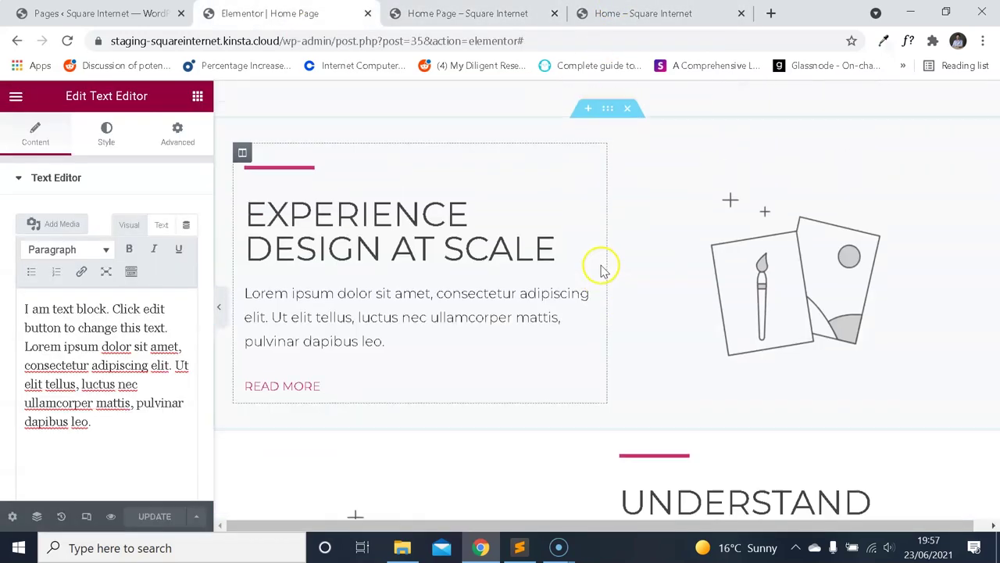
pyautogui.click(607, 109)
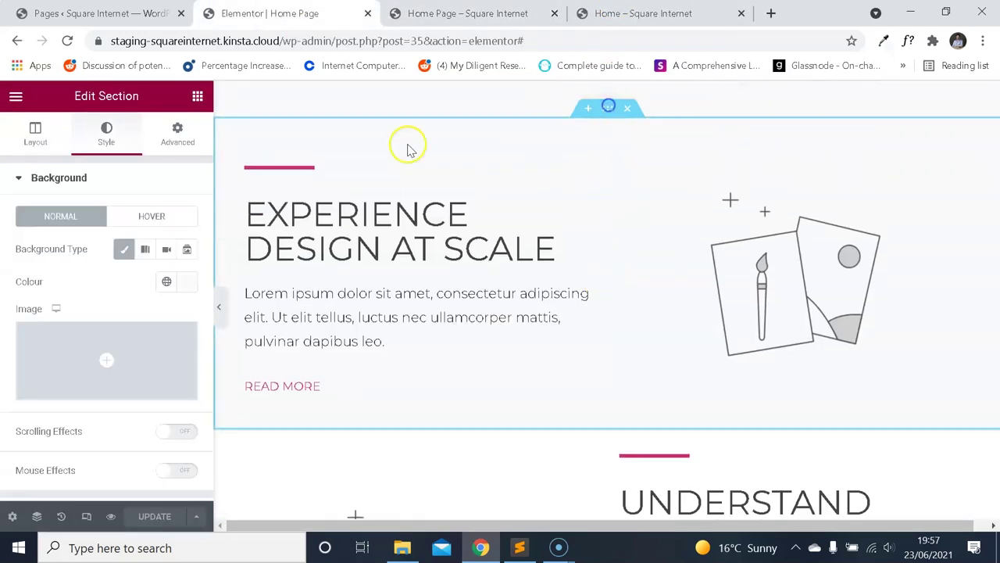
pyautogui.click(37, 125)
pyautogui.scroll(-2, 659, 331)
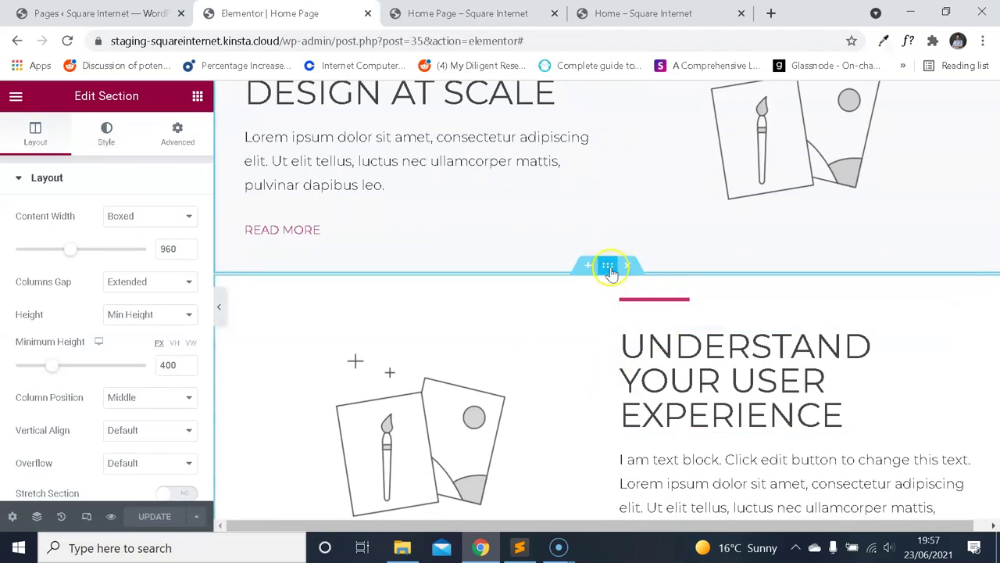
pyautogui.click(35, 131)
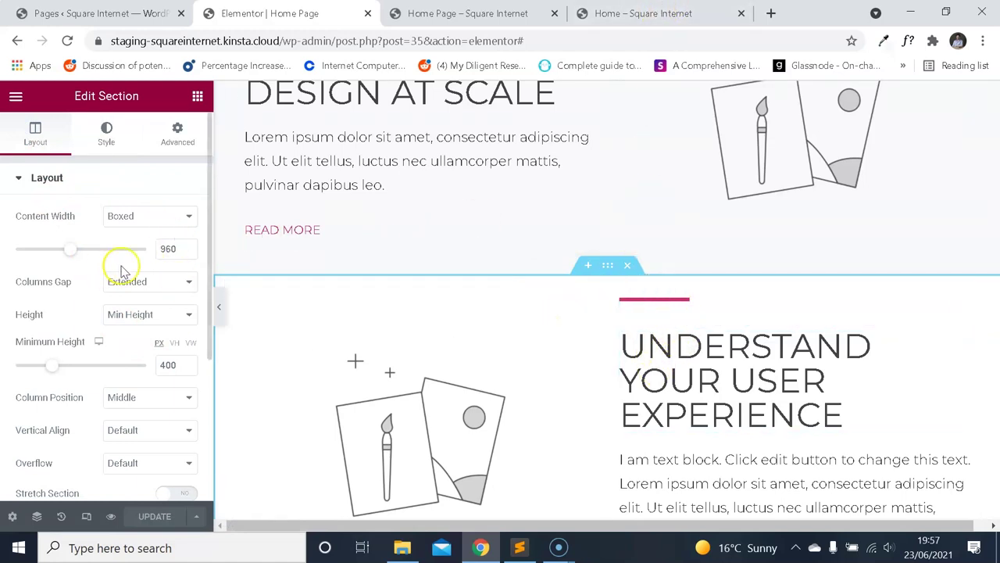
pyautogui.scroll(-3, 125, 332)
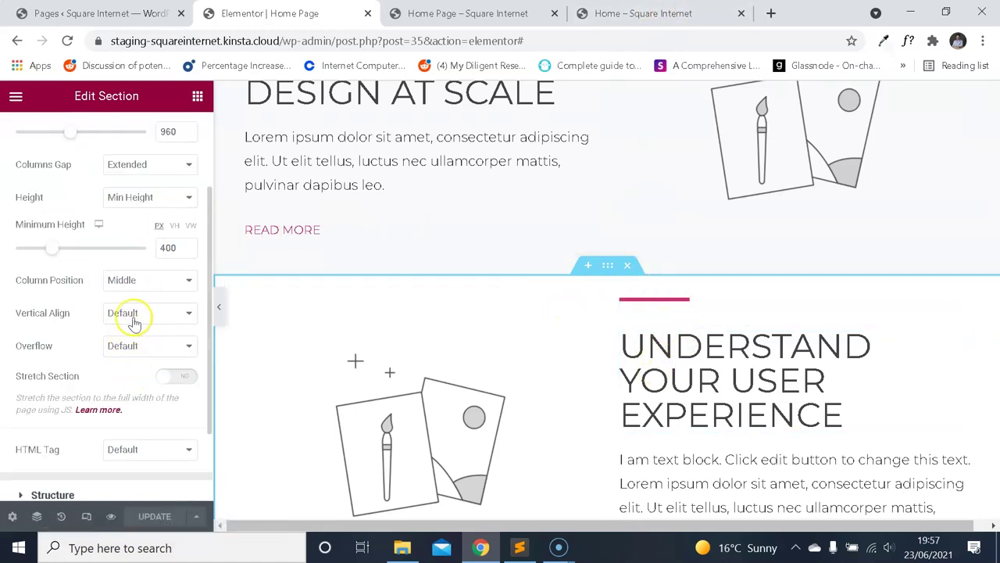
pyautogui.click(153, 314)
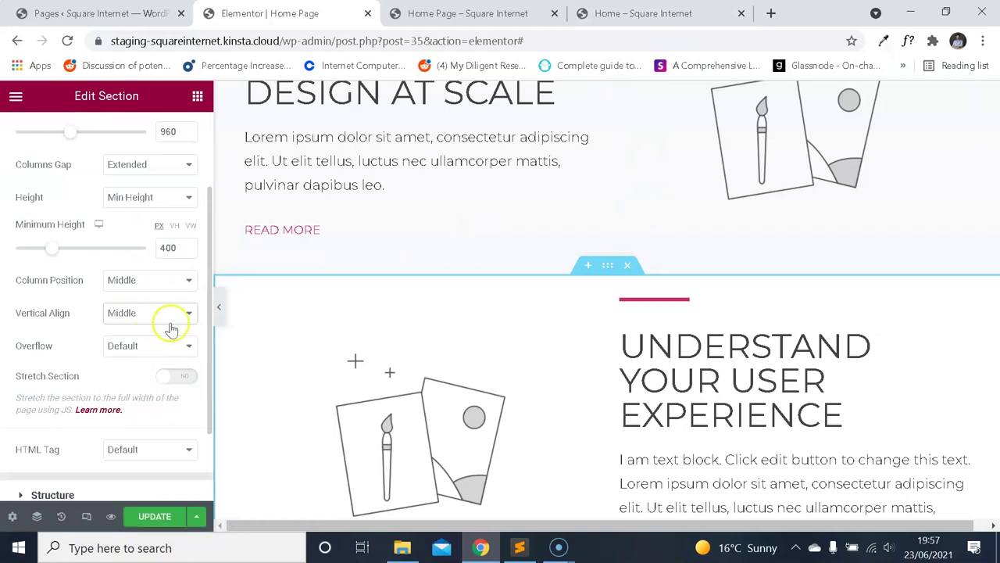
pyautogui.scroll(-2, 438, 305)
pyautogui.scroll(5, 493, 266)
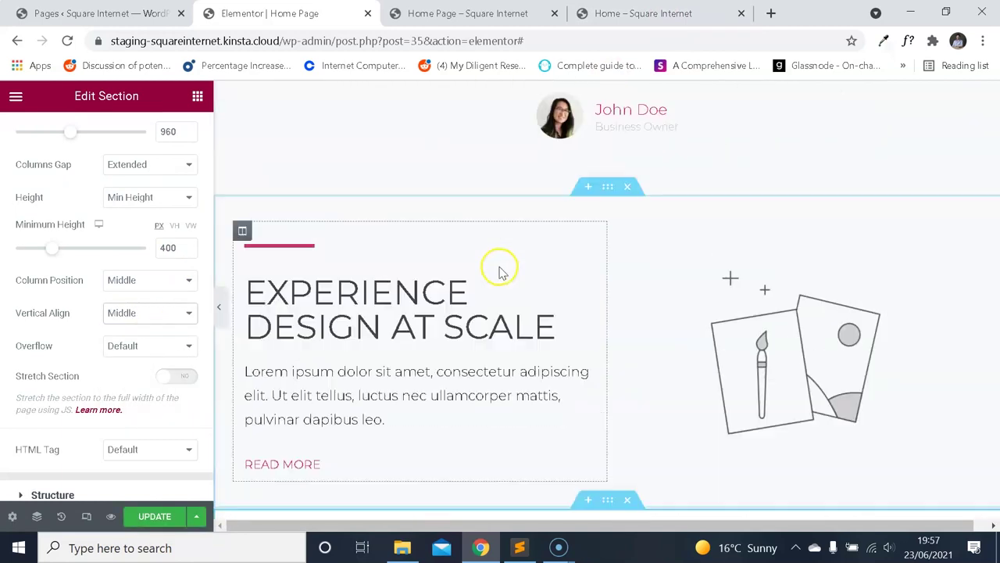
# Set the Experience Design at Scale section's Vertical Align to Middle.
pyautogui.click(608, 187)
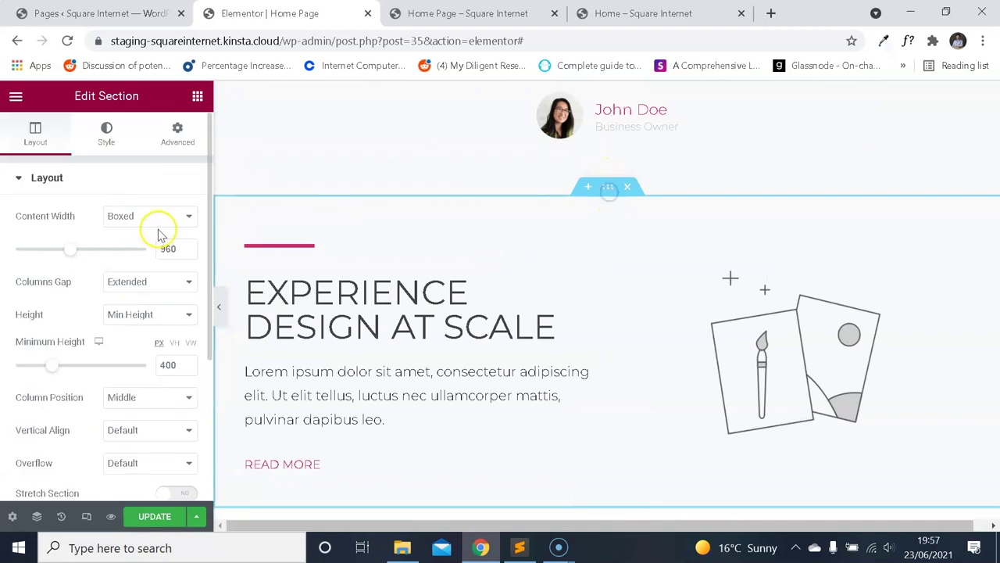
pyautogui.scroll(-2, 141, 307)
pyautogui.click(151, 313)
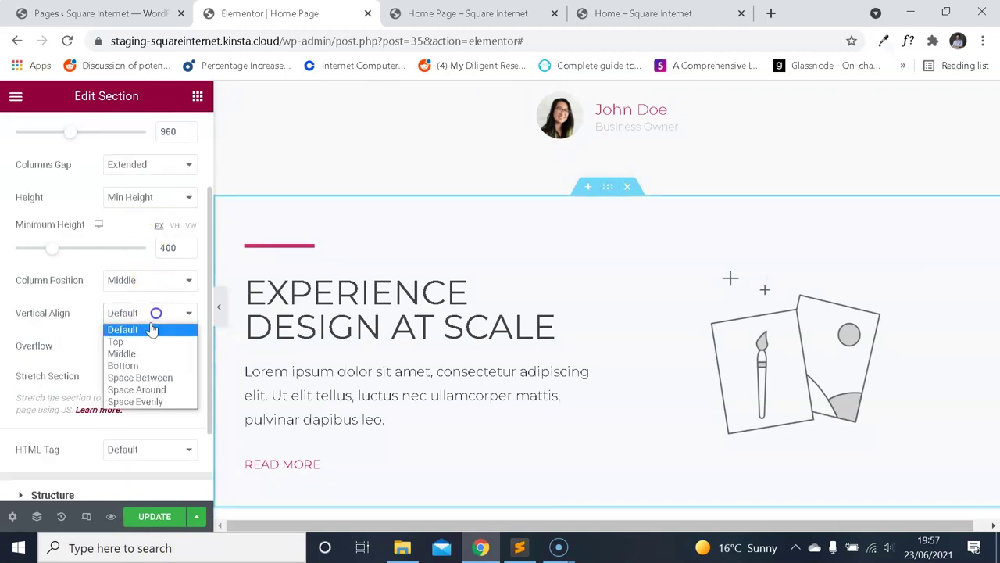
pyautogui.click(123, 354)
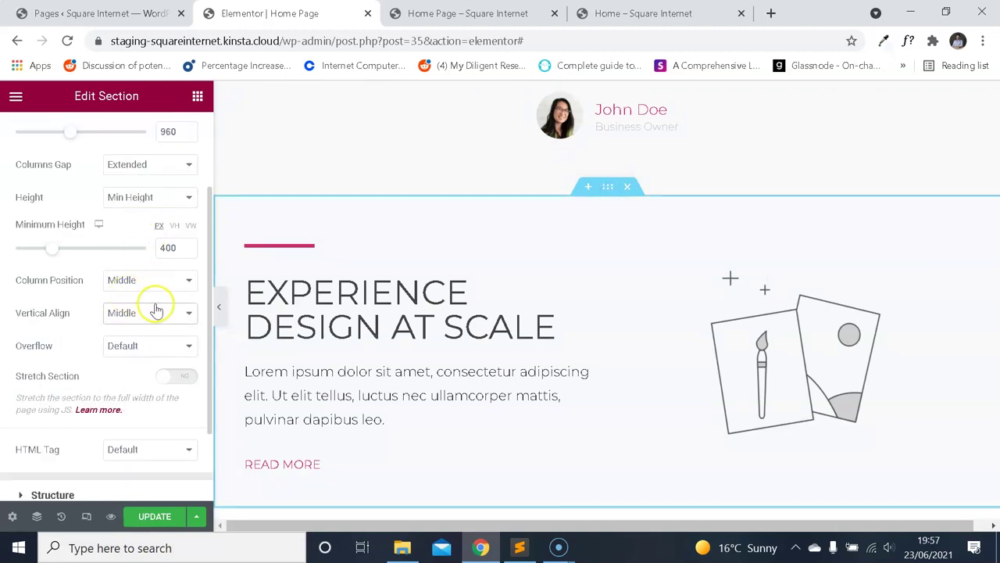
pyautogui.scroll(-5, 476, 263)
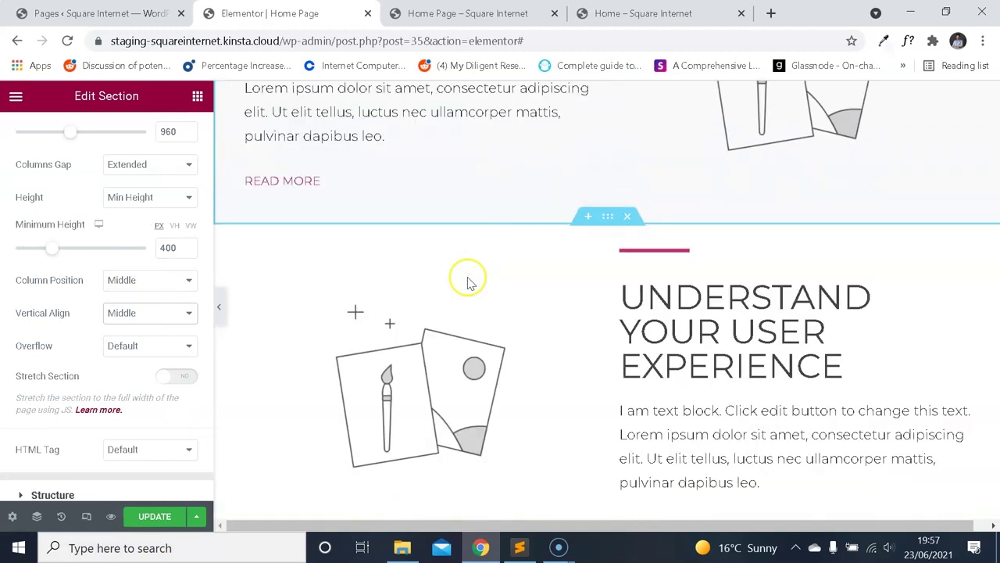
pyautogui.scroll(2, 576, 251)
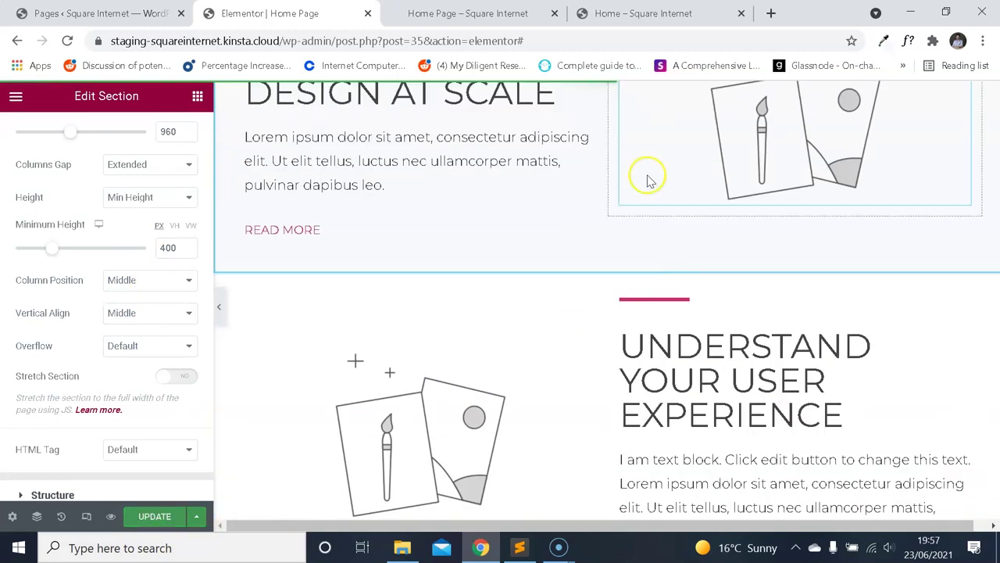
# Reload the live preview and compare it with the reference home page's section.
pyautogui.click(490, 9)
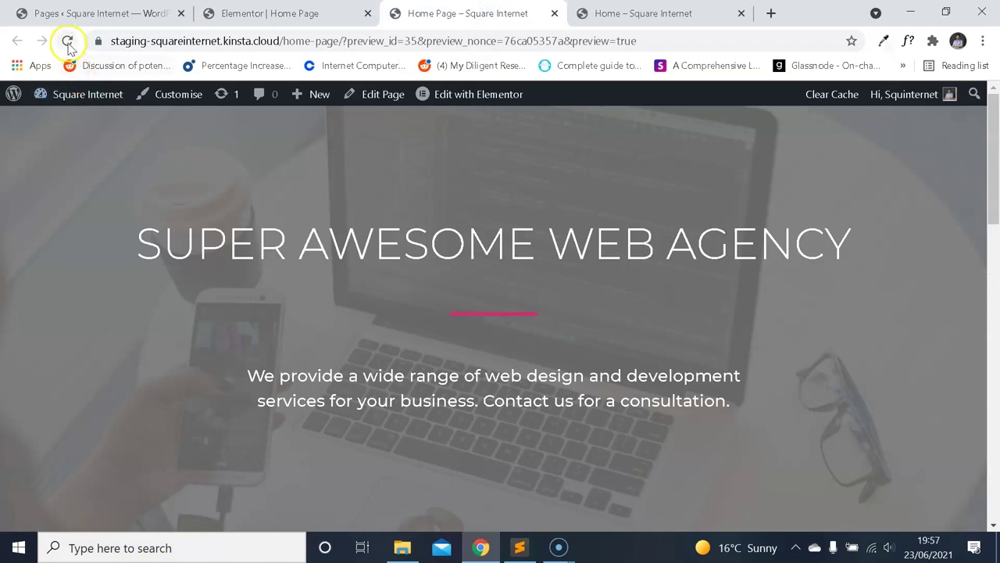
pyautogui.click(67, 43)
pyautogui.scroll(-15, 413, 243)
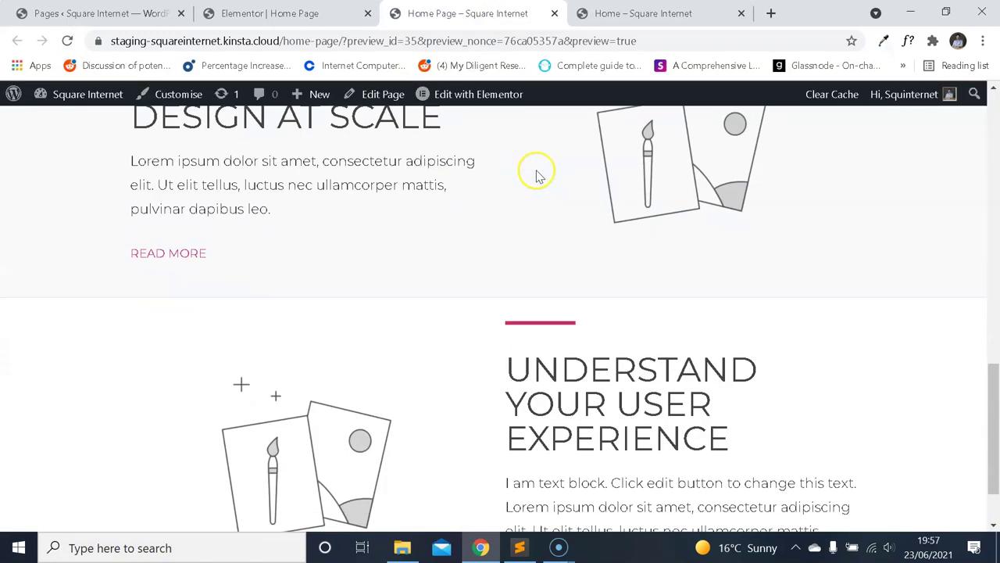
pyautogui.scroll(2, 534, 187)
pyautogui.scroll(-3, 543, 198)
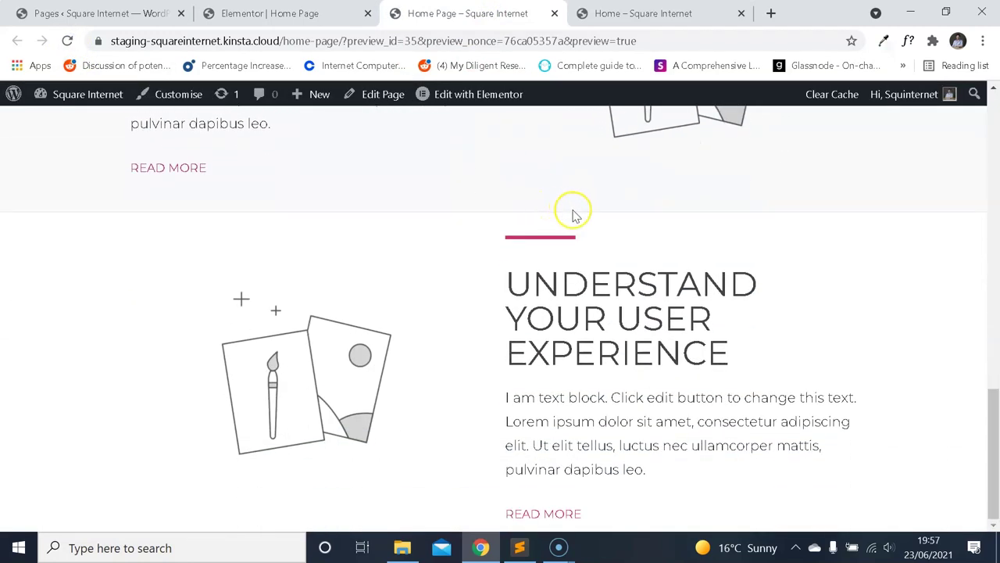
pyautogui.scroll(4, 571, 216)
pyautogui.hotkey('ctrl', 'Tab')
pyautogui.scroll(-2, 588, 262)
pyautogui.scroll(3, 558, 223)
pyautogui.rightClick(487, 240)
# Inspect the reference section's container in DevTools and widen the panel.
pyautogui.click(553, 457)
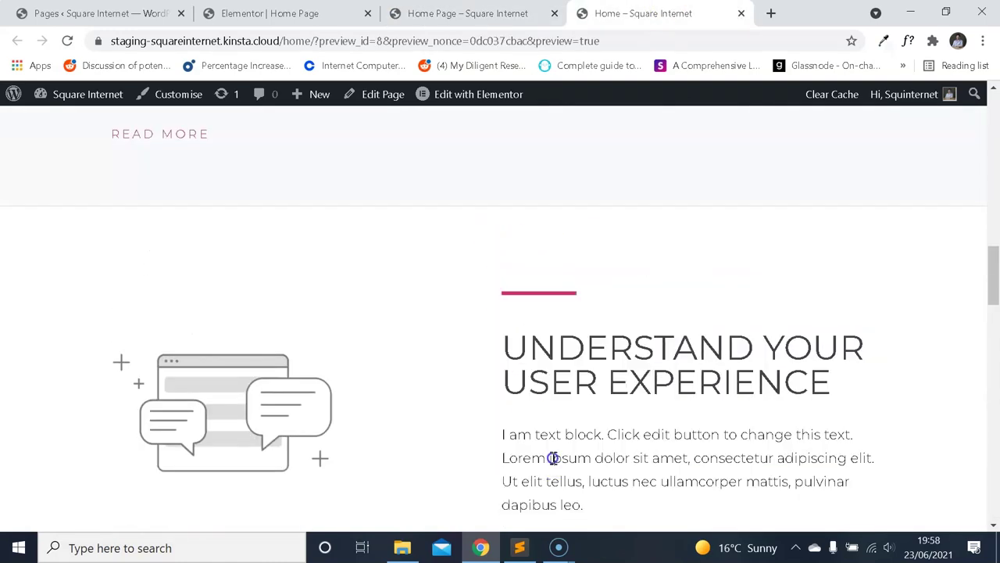
pyautogui.hotkey('ctrl', 'shift', 'c')
pyautogui.click(564, 275)
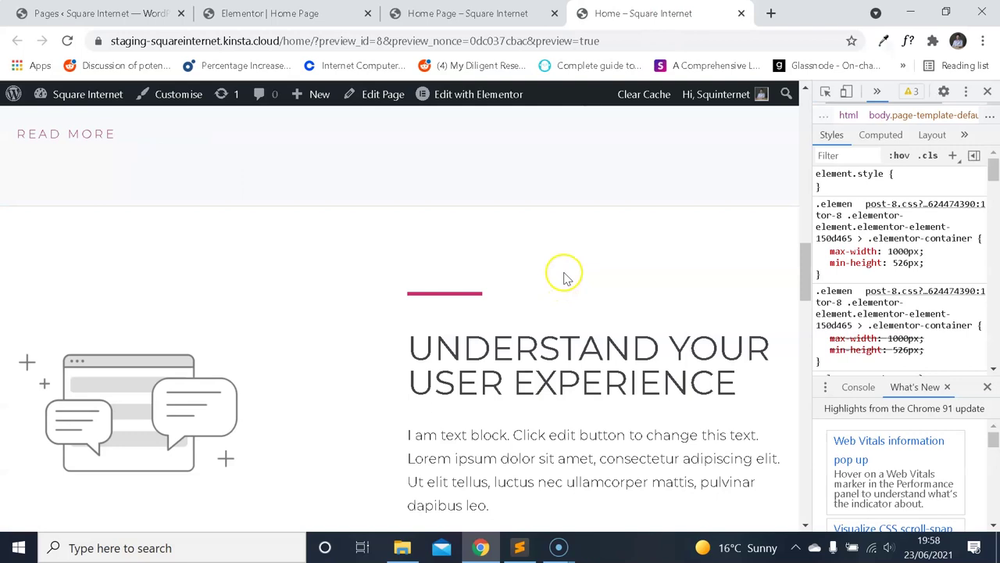
pyautogui.rightClick(417, 245)
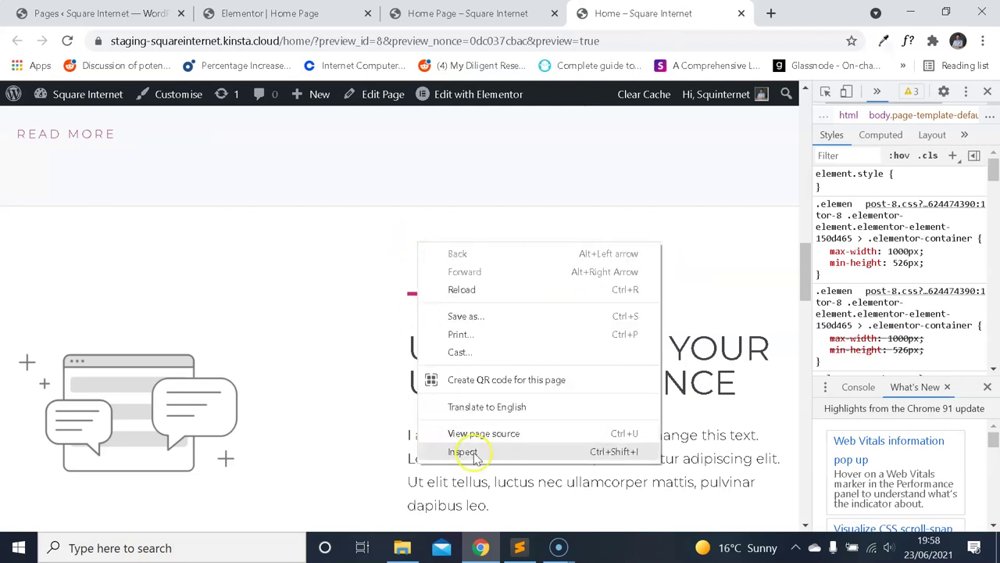
pyautogui.click(813, 197)
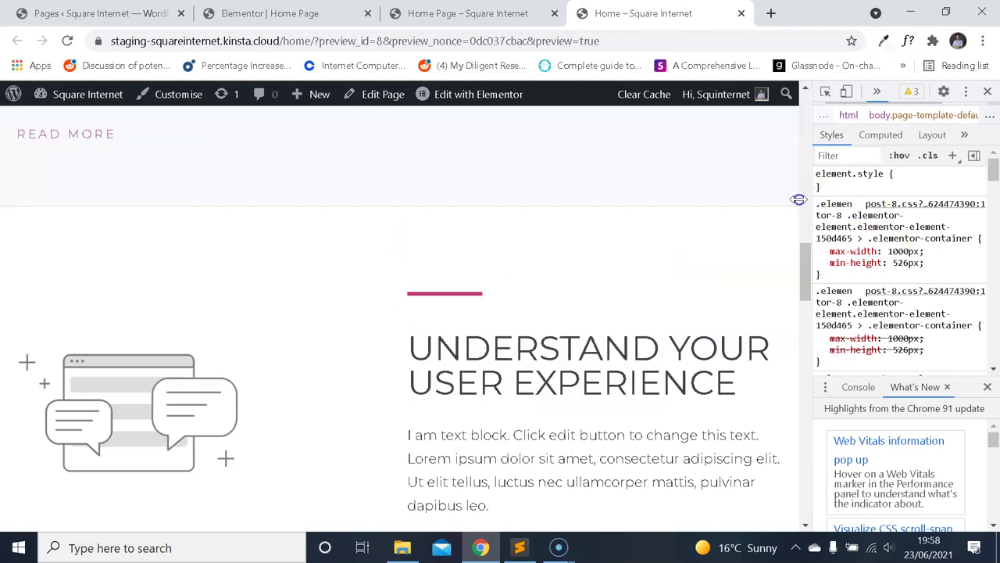
pyautogui.moveTo(799, 199); pyautogui.dragTo(749, 201)
pyautogui.moveTo(993, 176); pyautogui.dragTo(982, 368)
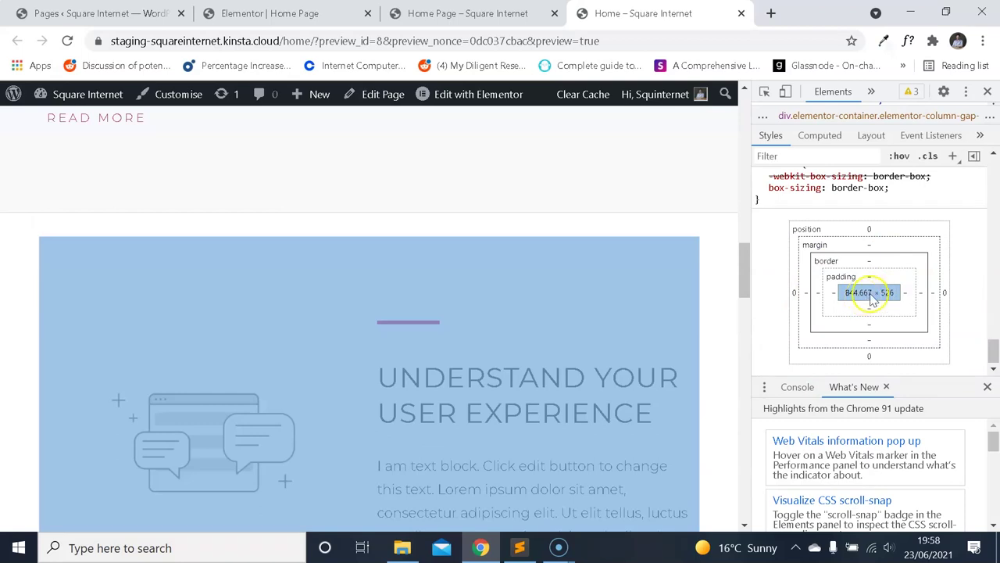
# Review the container's box model and filter its styles for padding, then clear the filter.
pyautogui.scroll(5, 875, 289)
pyautogui.scroll(5, 914, 301)
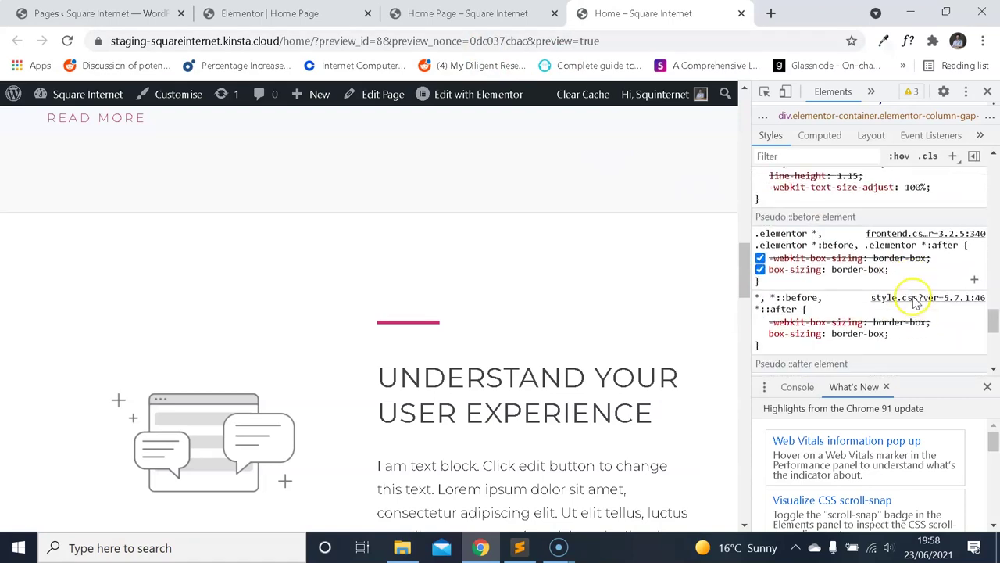
pyautogui.scroll(3, 930, 303)
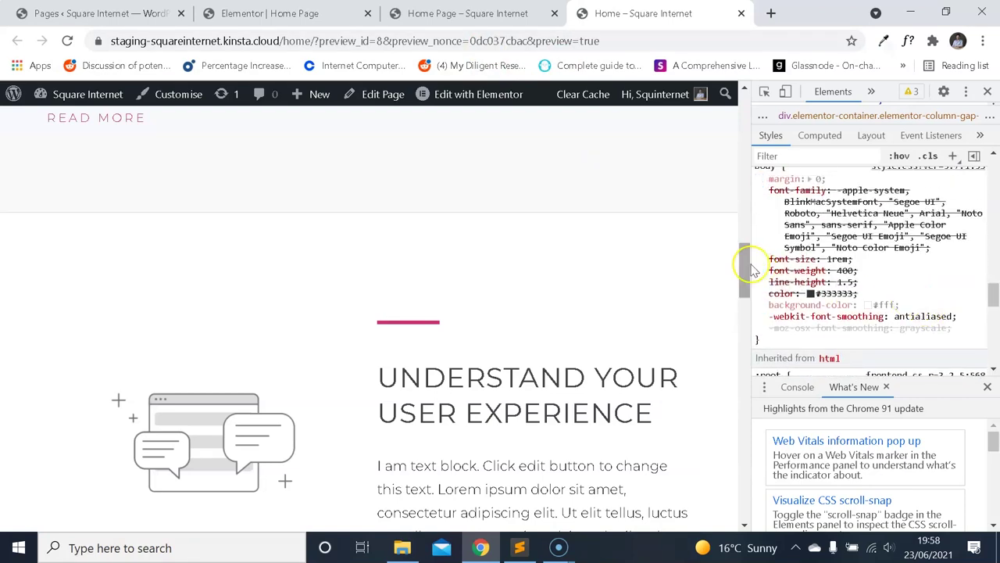
pyautogui.moveTo(994, 309); pyautogui.dragTo(994, 204)
pyautogui.write('[add')
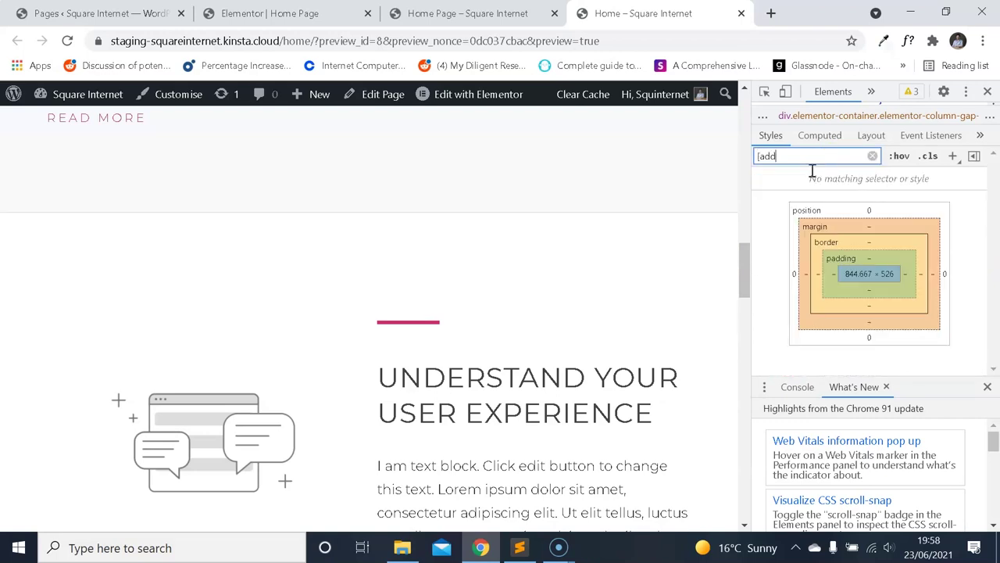
pyautogui.press('BackSpace')
pyautogui.press('BackSpace')
pyautogui.write('padding')
pyautogui.click(872, 156)
# Right-click around the reference section again, then return to the Elementor editor.
pyautogui.scroll(-1, 590, 311)
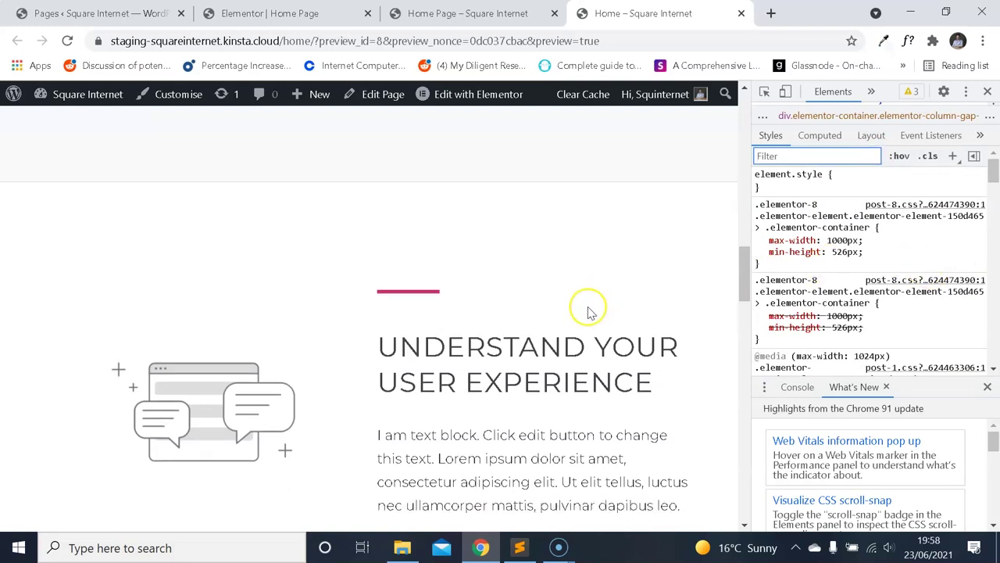
pyautogui.scroll(-1, 589, 311)
pyautogui.rightClick(511, 259)
pyautogui.rightClick(436, 264)
pyautogui.click(456, 230)
pyautogui.rightClick(448, 229)
pyautogui.rightClick(438, 264)
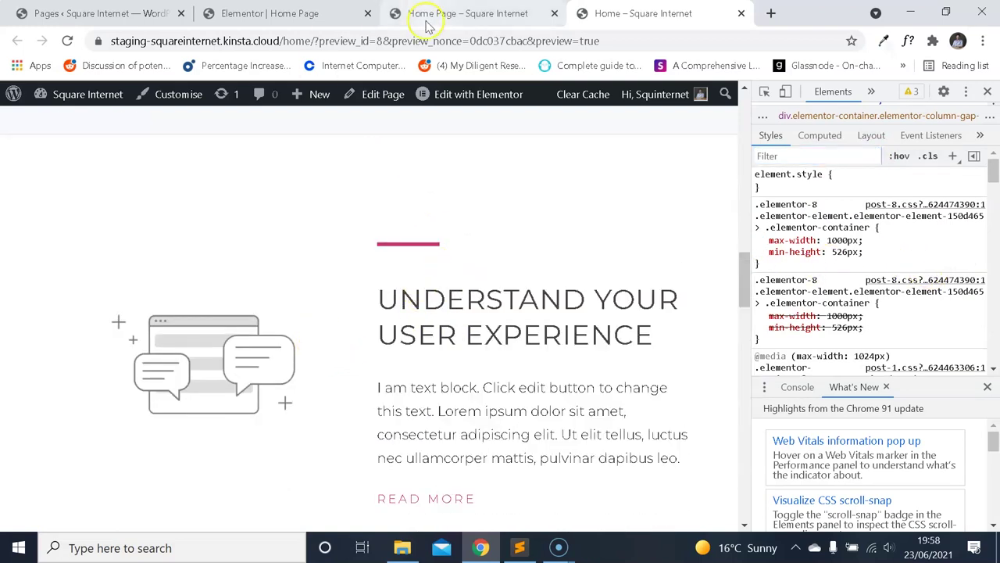
pyautogui.click(270, 14)
# Compare the live home page with the Elementor editor, then return to editing the page.
pyautogui.click(491, 14)
pyautogui.hotkey('ctrl', 'shift', 'Tab')
pyautogui.scroll(-2, 643, 290)
pyautogui.hotkey('ctrl', 'Tab')
pyautogui.scroll(-3, 580, 242)
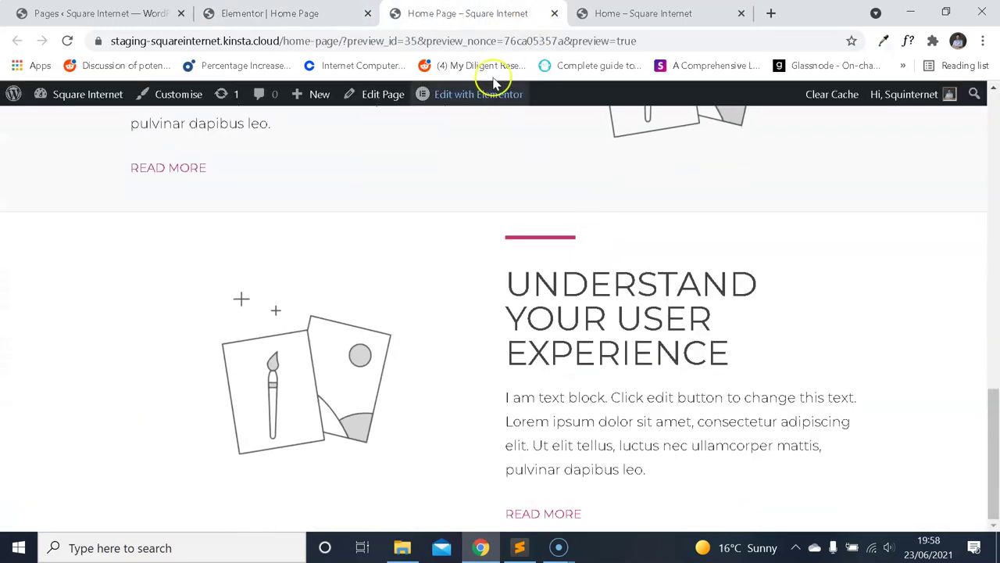
pyautogui.click(466, 97)
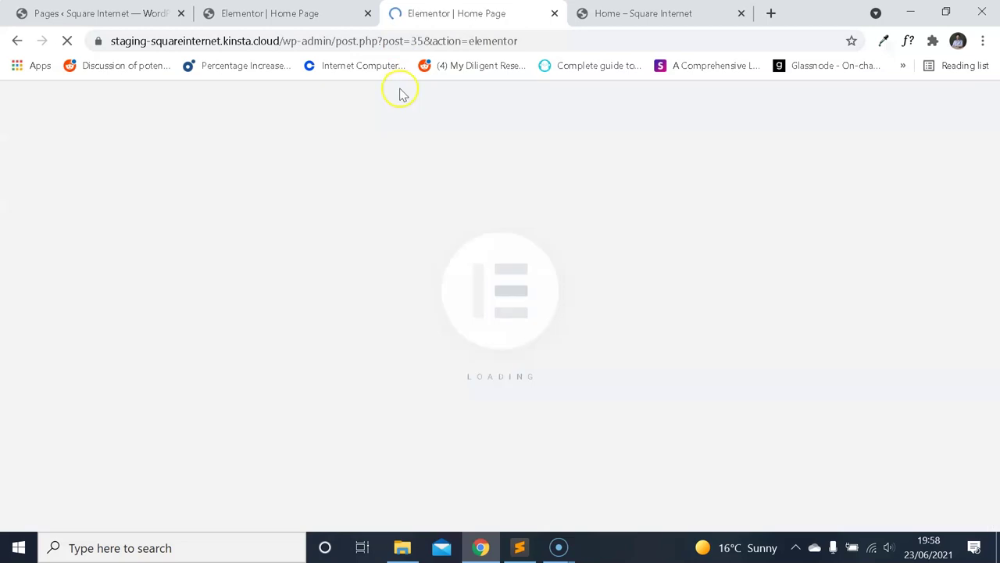
pyautogui.click(241, 9)
pyautogui.scroll(2, 607, 167)
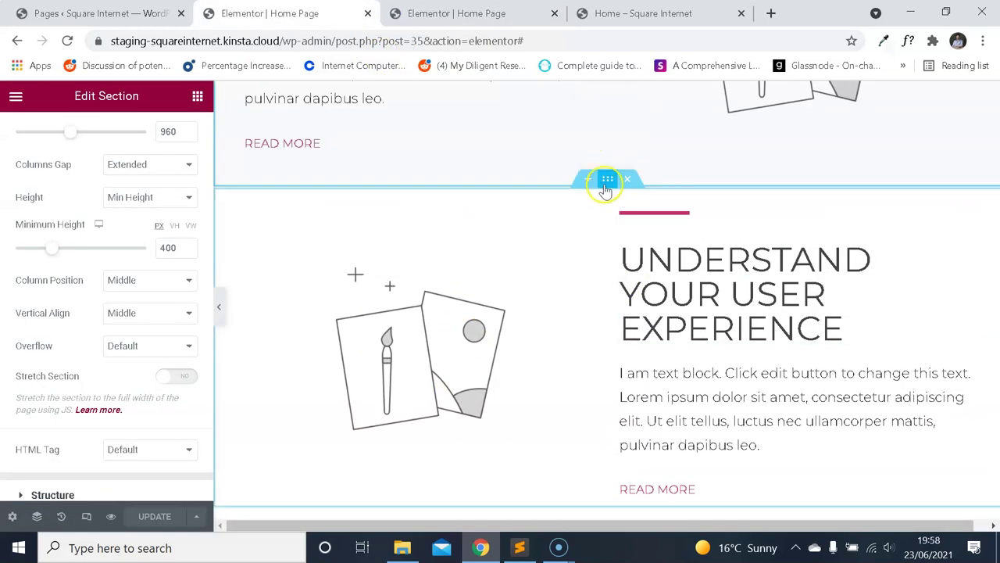
# Unlink the Understand Your User Experience section's padding and enter a 20 px value.
pyautogui.click(607, 179)
pyautogui.click(178, 133)
pyautogui.click(180, 293)
pyautogui.write('020')
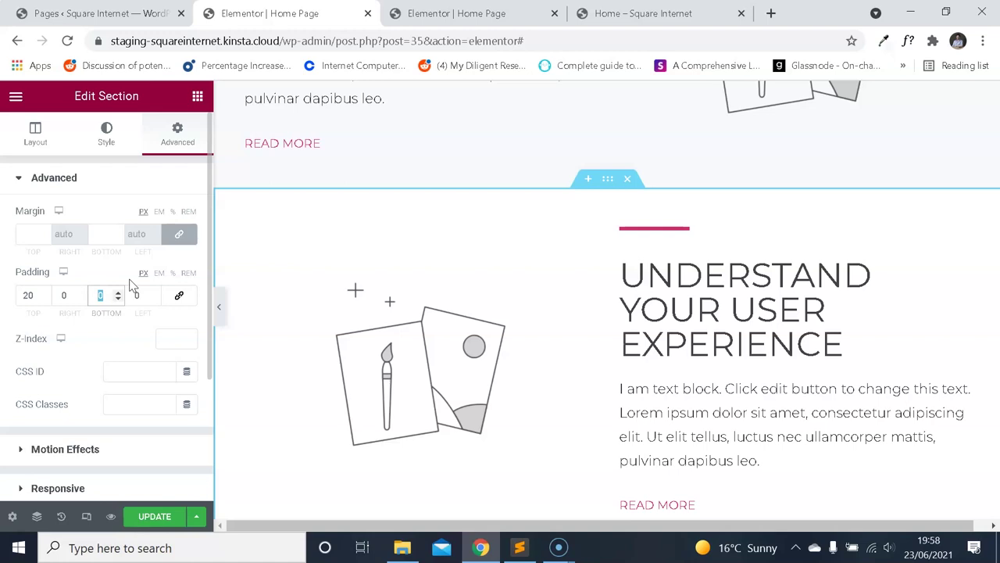
pyautogui.scroll(4, 417, 312)
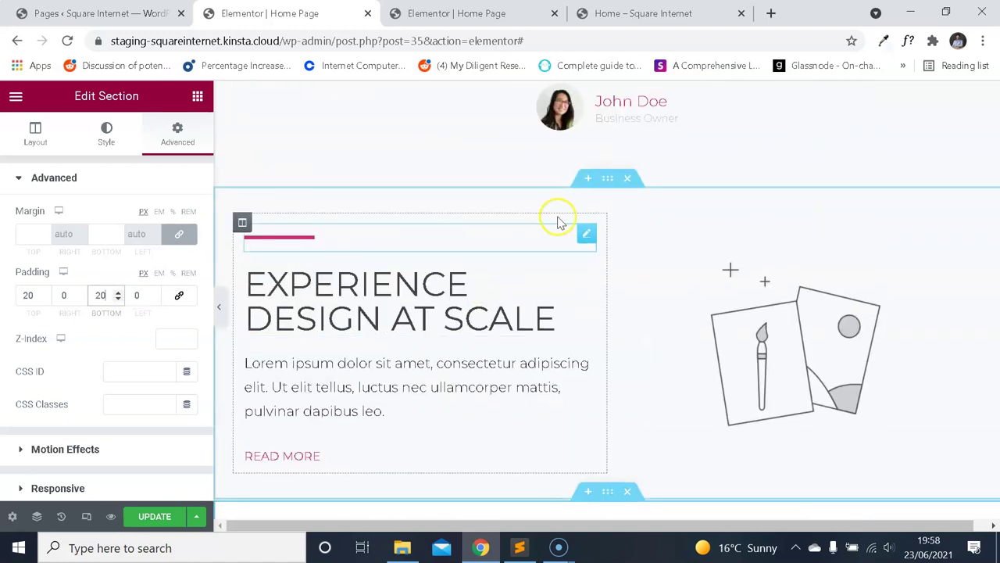
# Give the Experience Design at Scale section unlinked padding of 20/10/20/10 px.
pyautogui.click(607, 179)
pyautogui.click(179, 140)
pyautogui.click(179, 295)
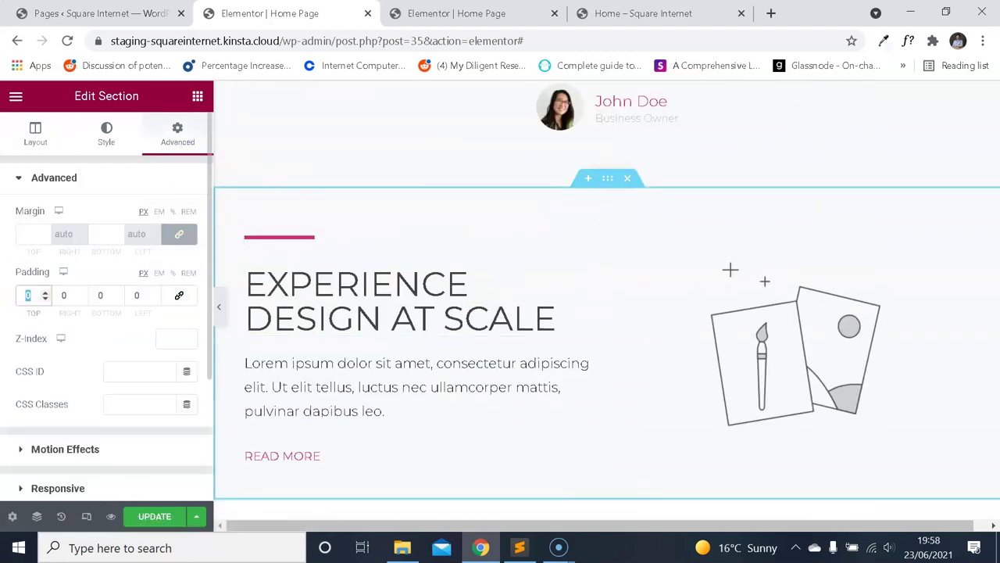
pyautogui.write('20')
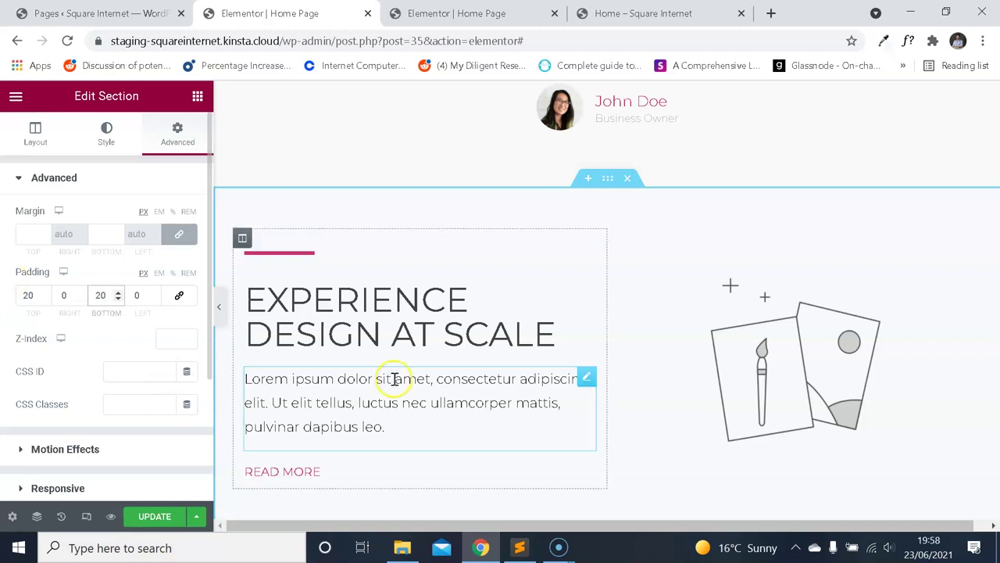
pyautogui.scroll(10, 424, 352)
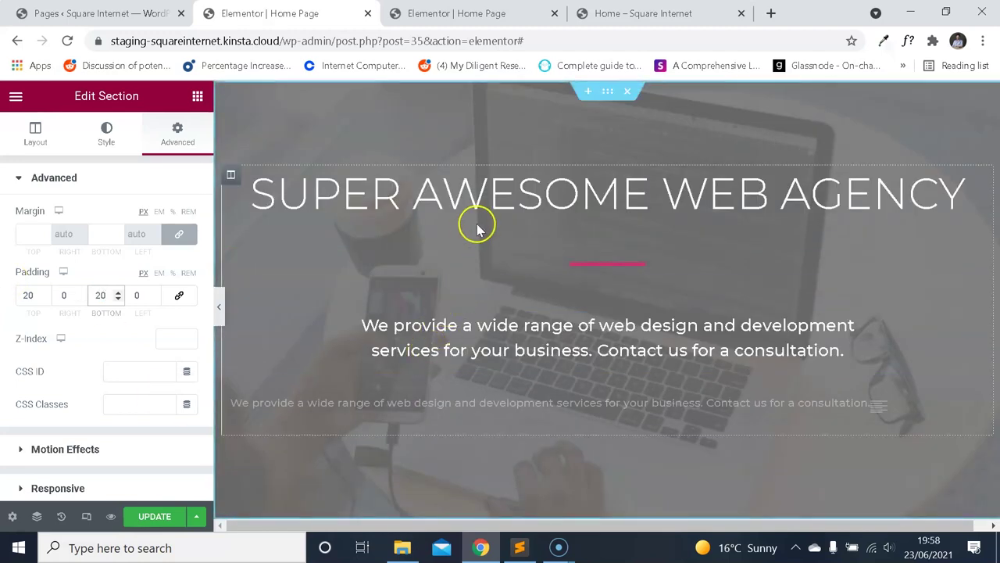
pyautogui.scroll(-10, 475, 224)
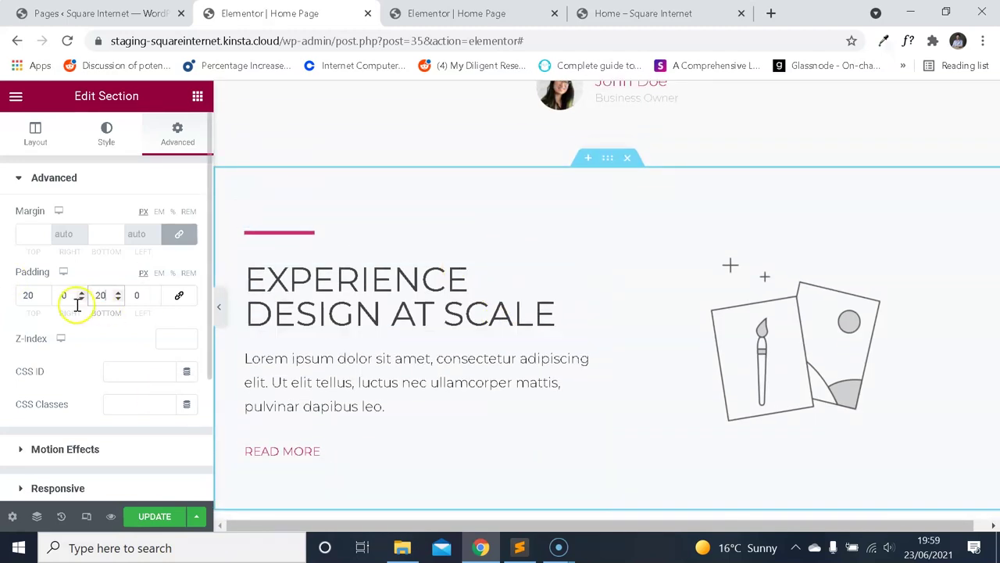
pyautogui.write('1010')
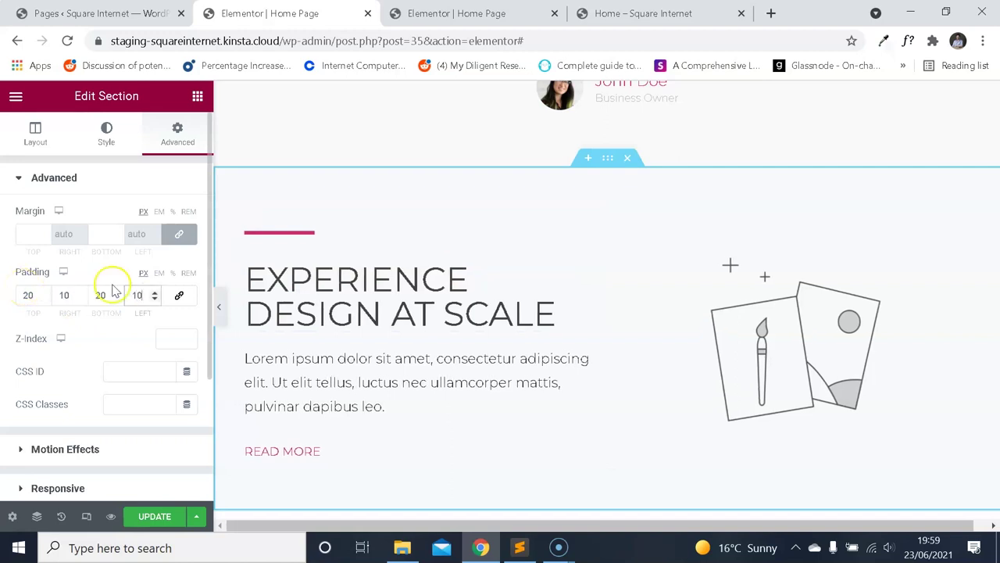
pyautogui.scroll(-4, 609, 239)
# Set the Understand Your User Experience section's right and left padding to 10 px.
pyautogui.click(609, 192)
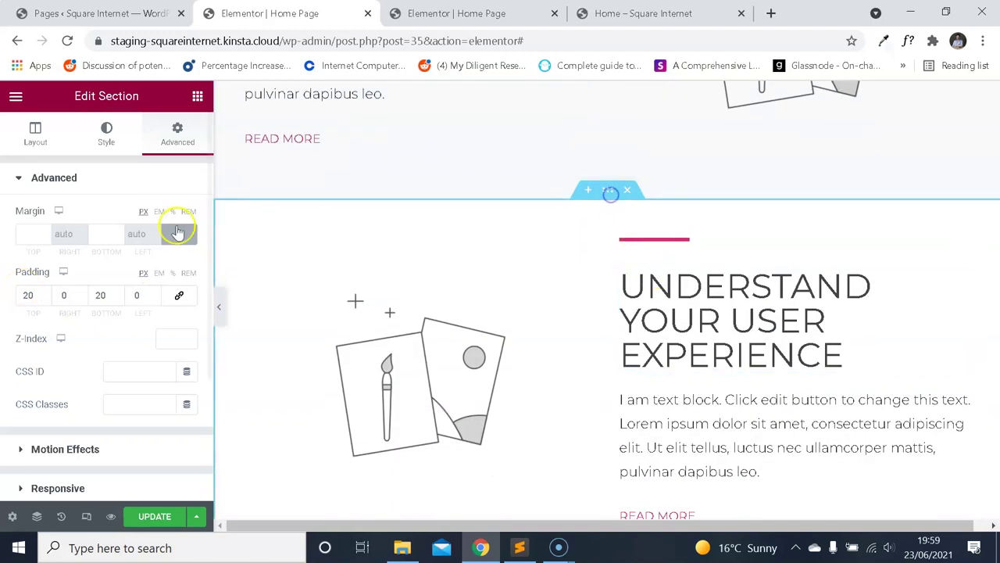
pyautogui.write('10')
pyautogui.press('Tab')
pyautogui.write('10')
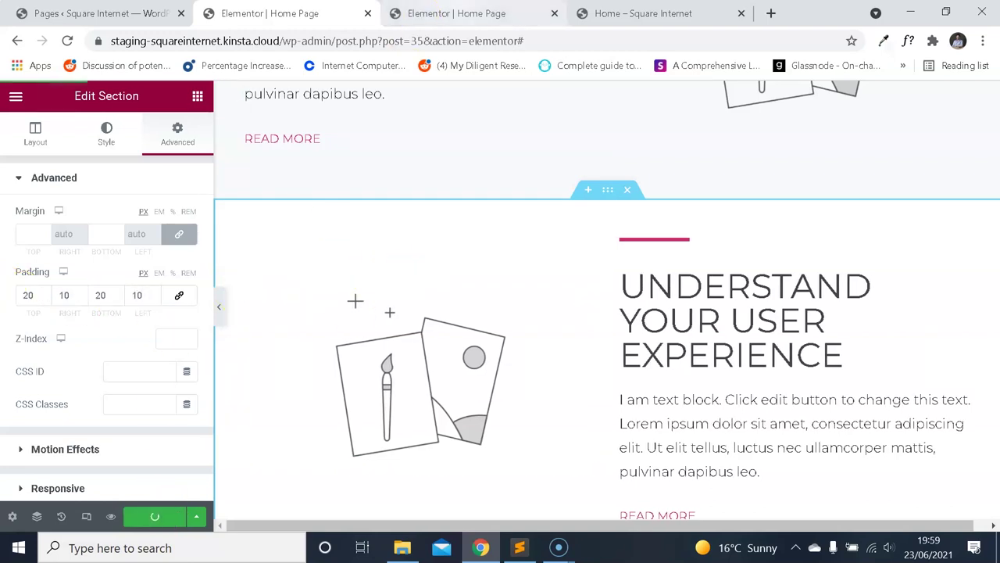
pyautogui.click(453, 13)
pyautogui.click(69, 41)
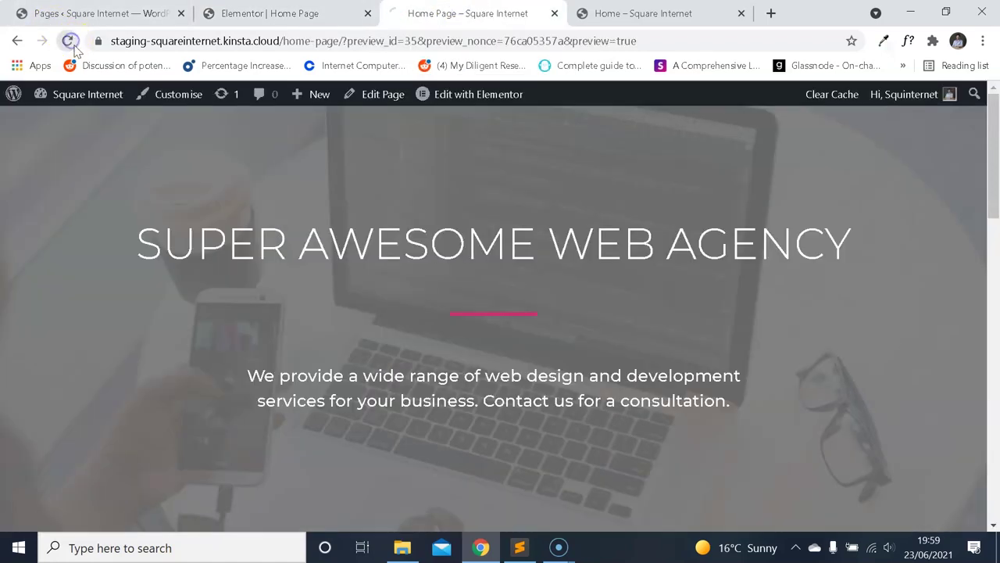
pyautogui.scroll(-10, 418, 196)
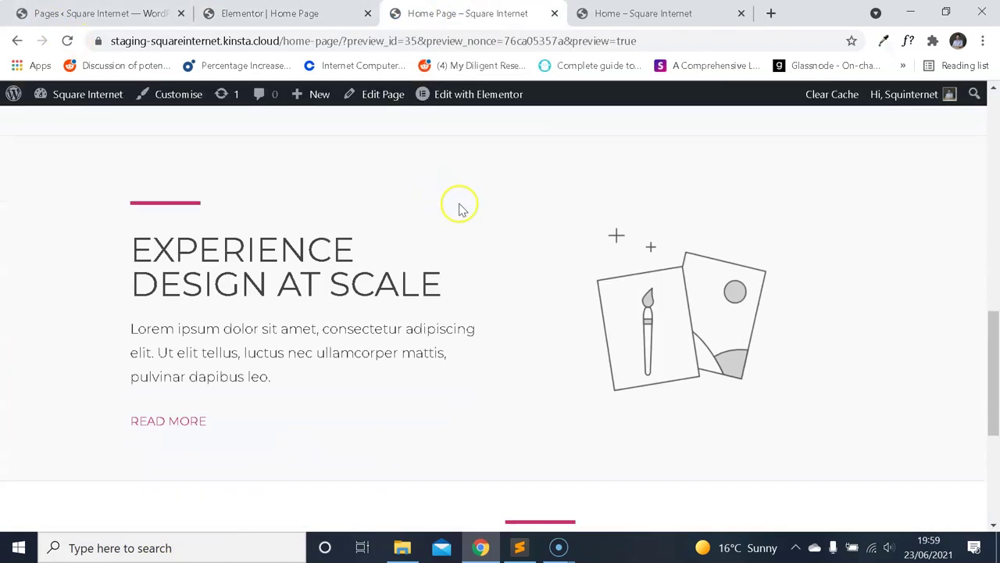
pyautogui.scroll(-4, 469, 215)
pyautogui.scroll(4, 414, 240)
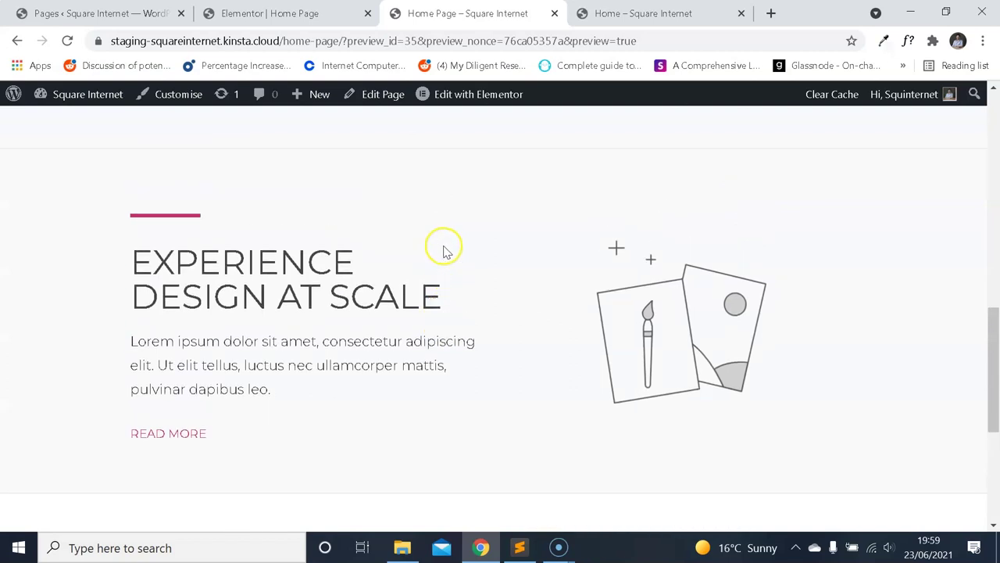
pyautogui.click(667, 31)
pyautogui.click(987, 91)
pyautogui.scroll(-4, 614, 223)
pyautogui.scroll(4, 614, 224)
pyautogui.scroll(-3, 614, 225)
pyautogui.scroll(4, 613, 226)
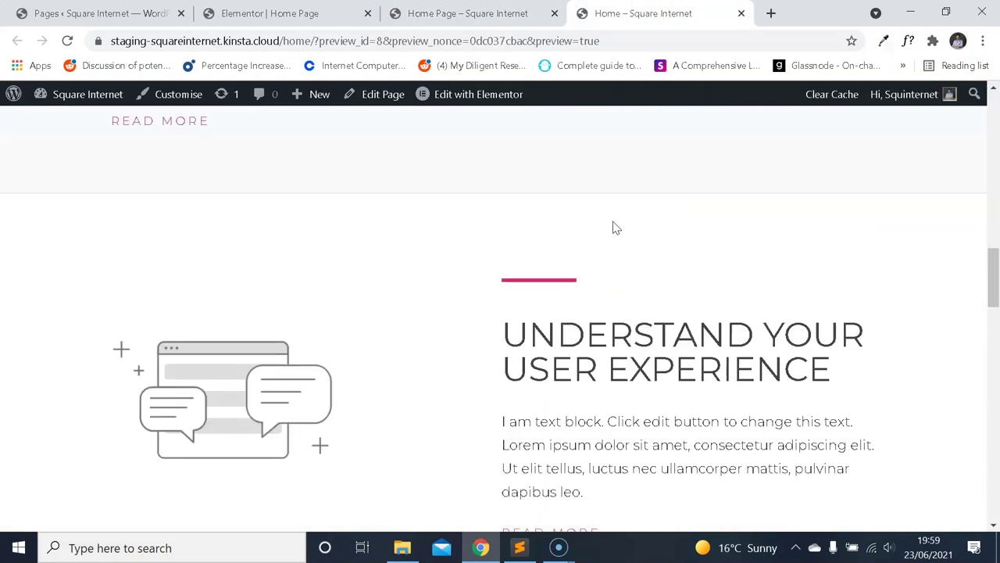
pyautogui.scroll(4, 603, 227)
pyautogui.scroll(1, 603, 230)
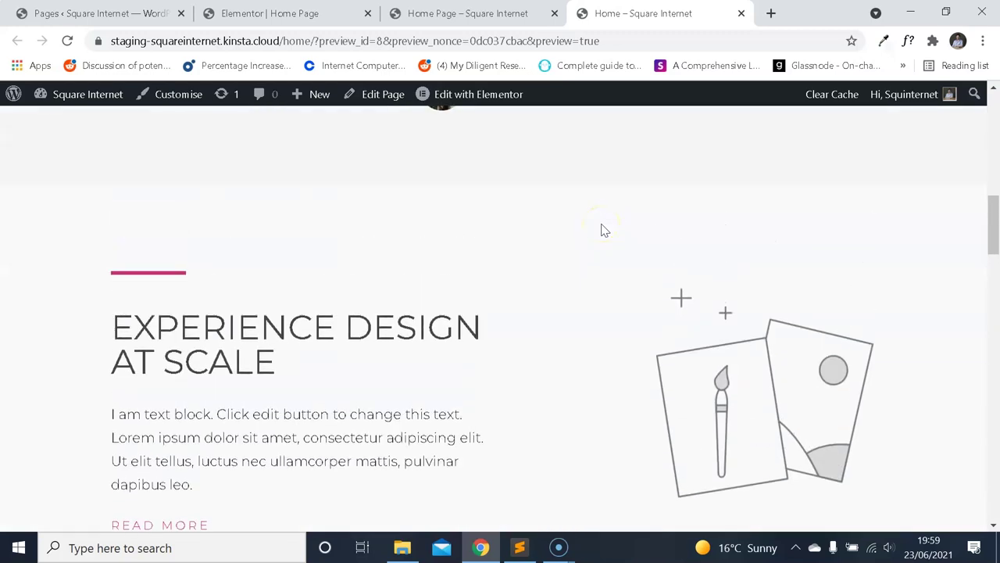
pyautogui.scroll(-5, 572, 238)
pyautogui.click(426, 14)
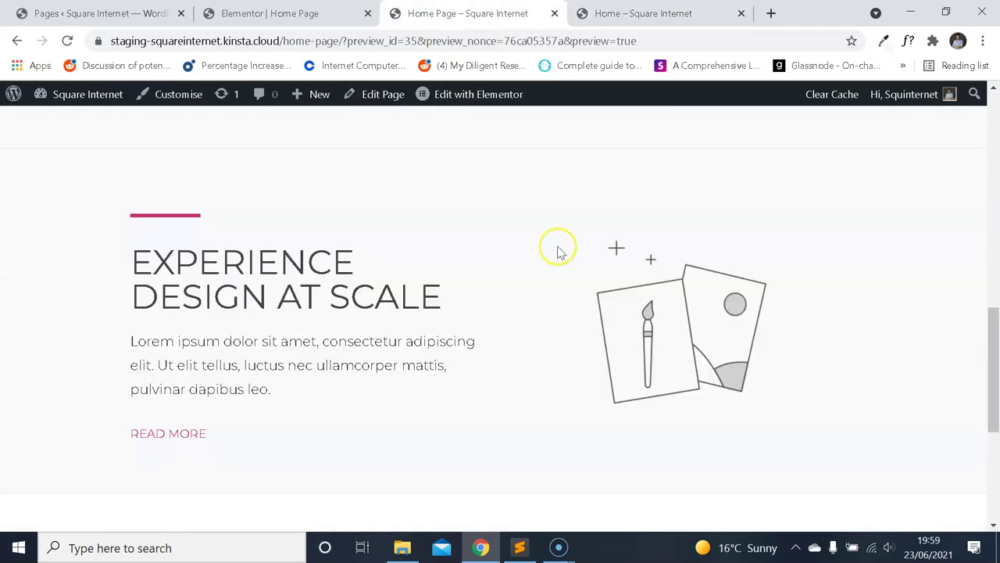
pyautogui.scroll(-4, 508, 215)
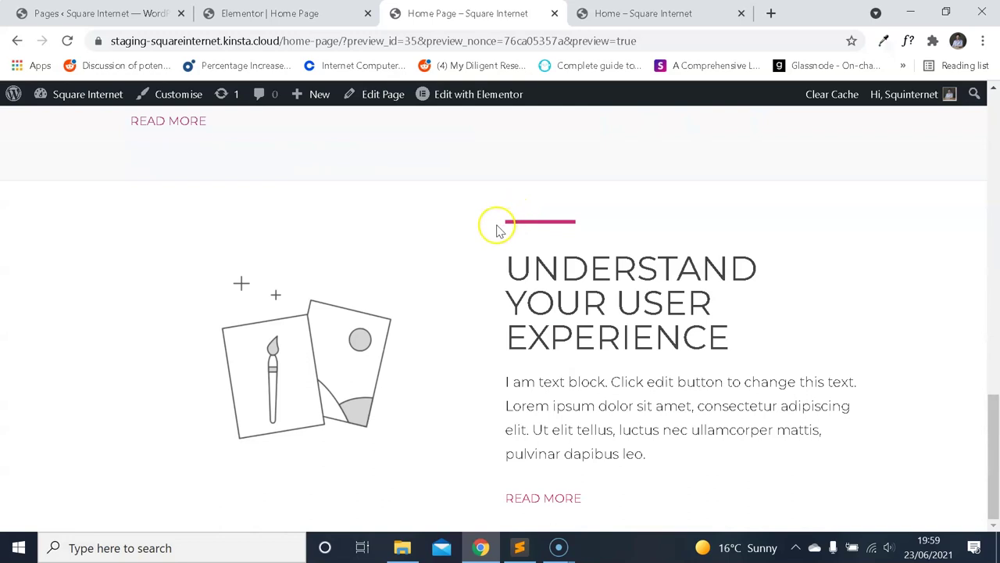
pyautogui.scroll(5, 500, 230)
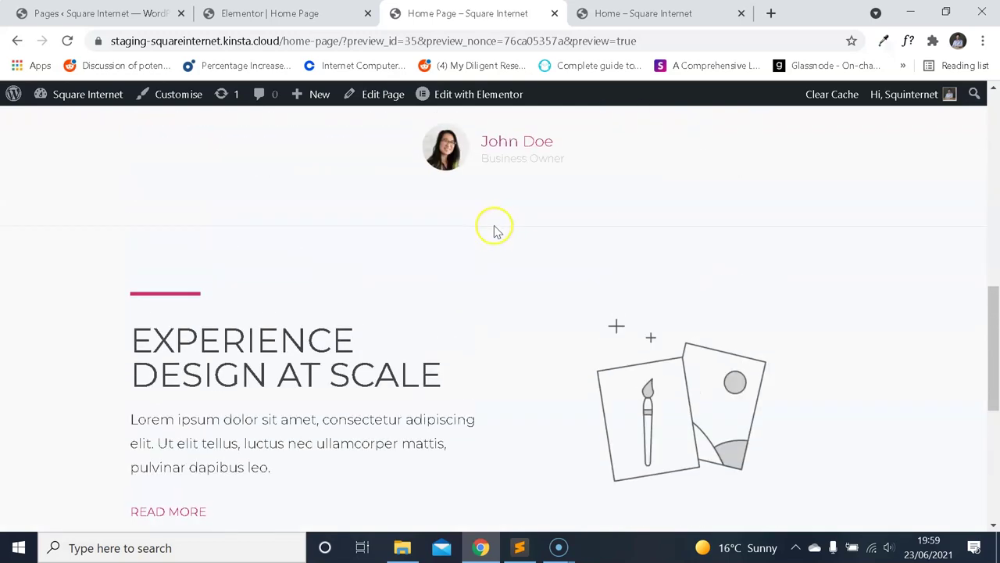
pyautogui.scroll(-5, 494, 232)
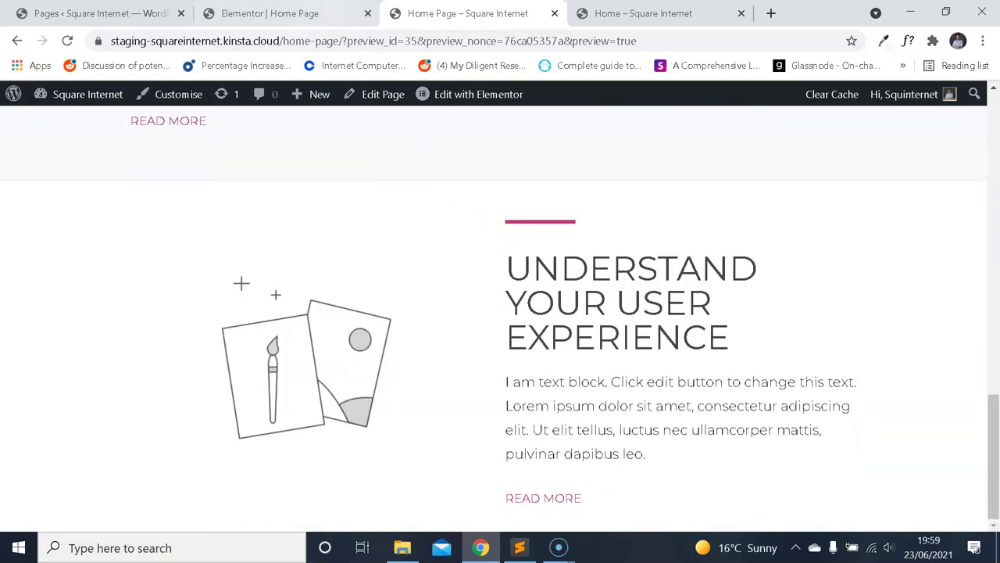
pyautogui.hotkey('ctrl', 'shift', 'Tab')
pyautogui.scroll(4, 589, 299)
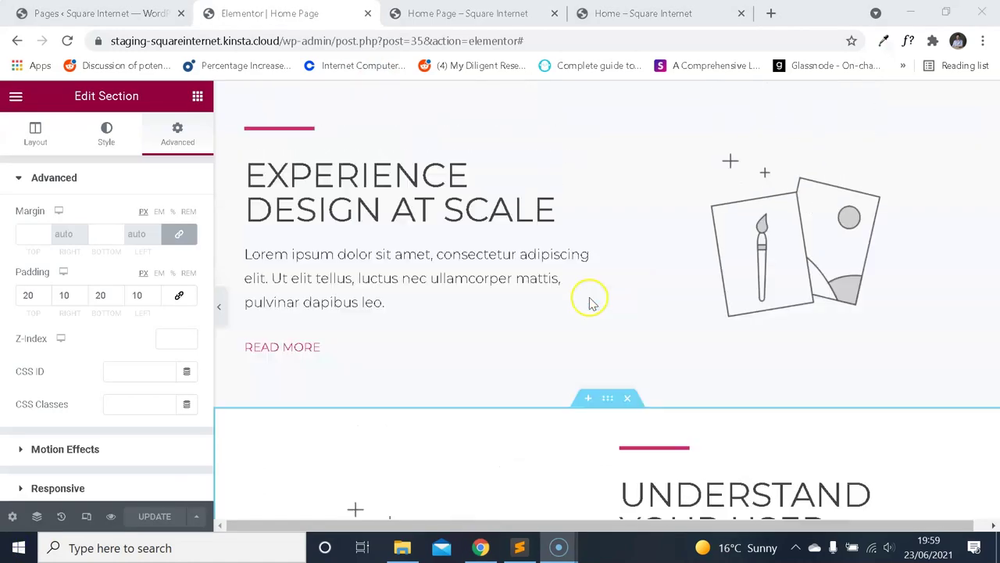
pyautogui.scroll(-4, 617, 210)
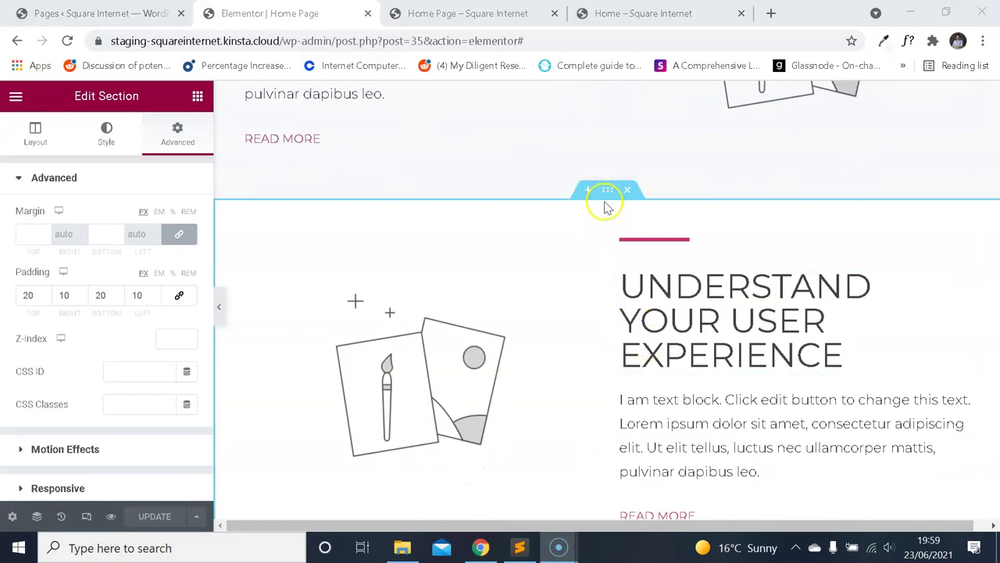
pyautogui.click(606, 202)
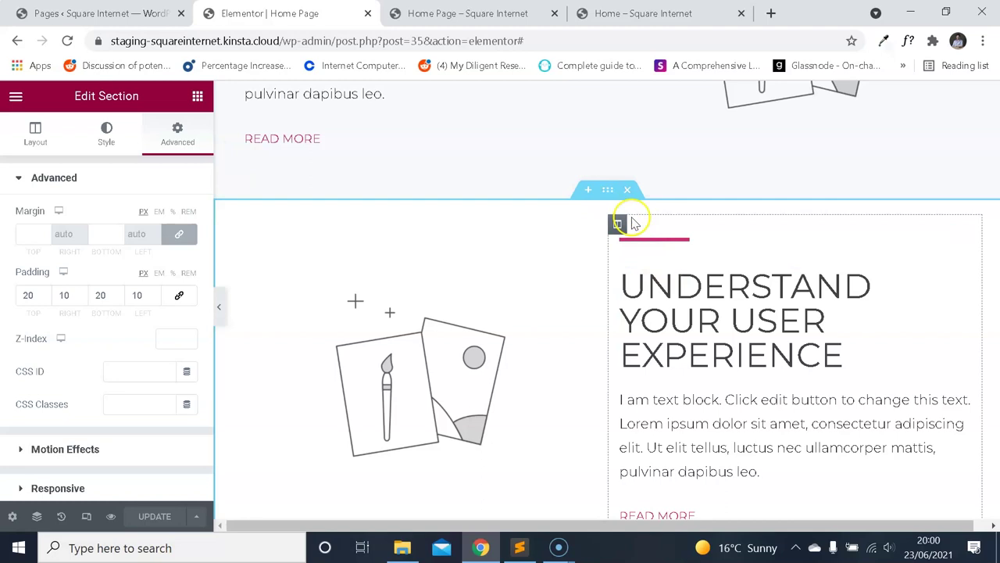
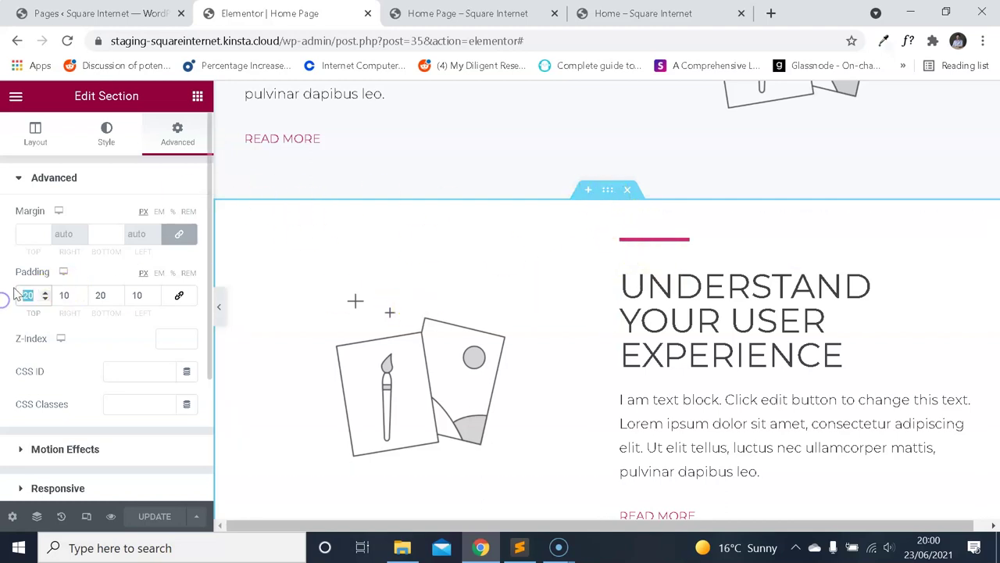
# Set the Understand Your User Experience section's top padding to 40 px and reload the preview.
pyautogui.write('40')
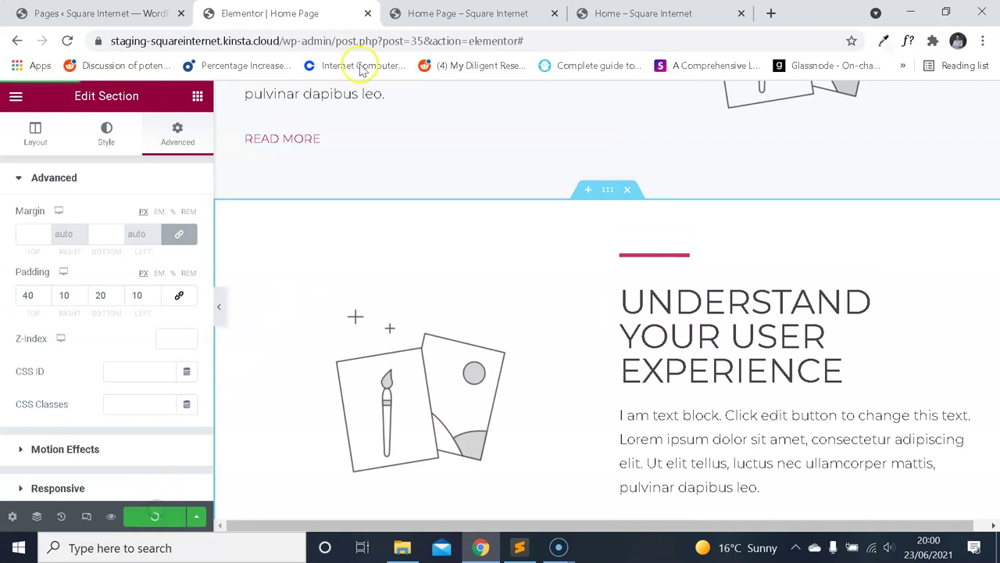
pyautogui.hotkey('ctrl', 'Tab')
pyautogui.click(67, 41)
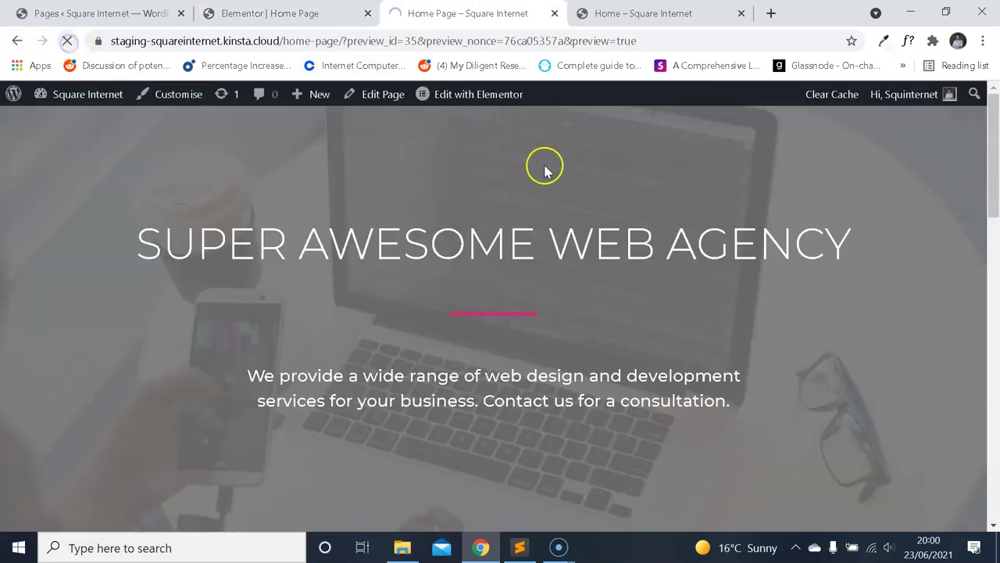
# Review the feature sections in the live preview, then return to the page editor.
pyautogui.scroll(-10, 572, 216)
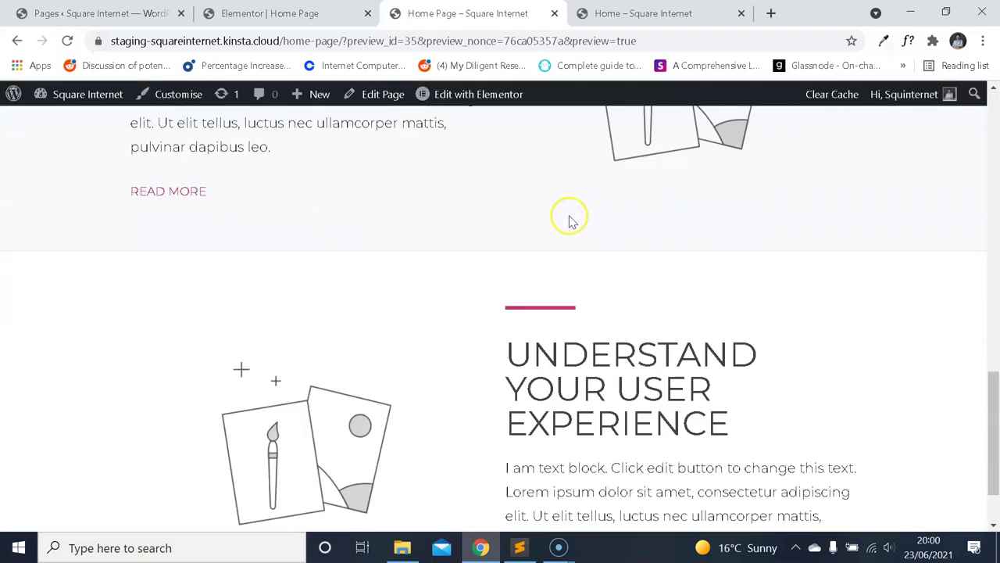
pyautogui.scroll(4, 570, 222)
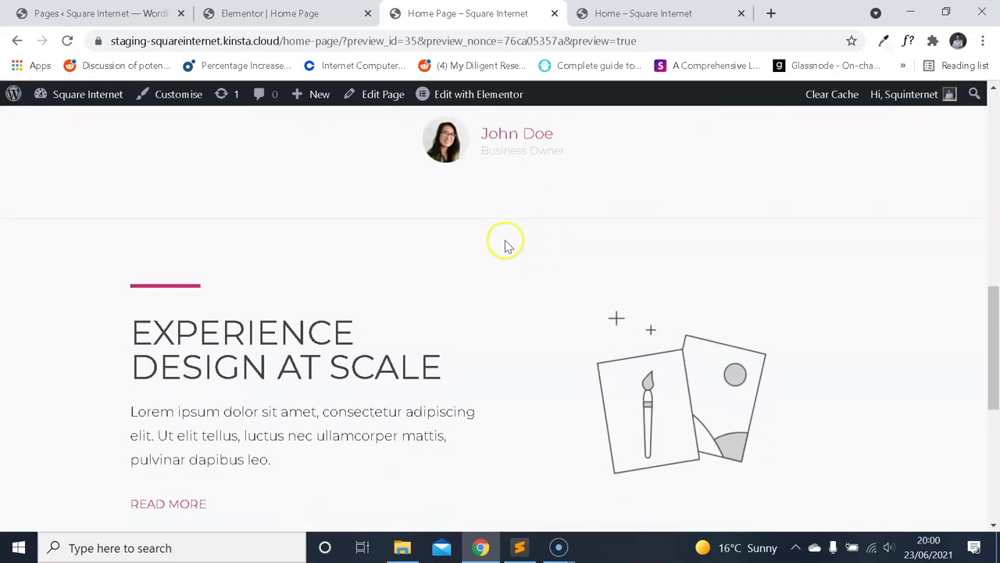
pyautogui.scroll(-4, 500, 244)
pyautogui.scroll(4, 543, 219)
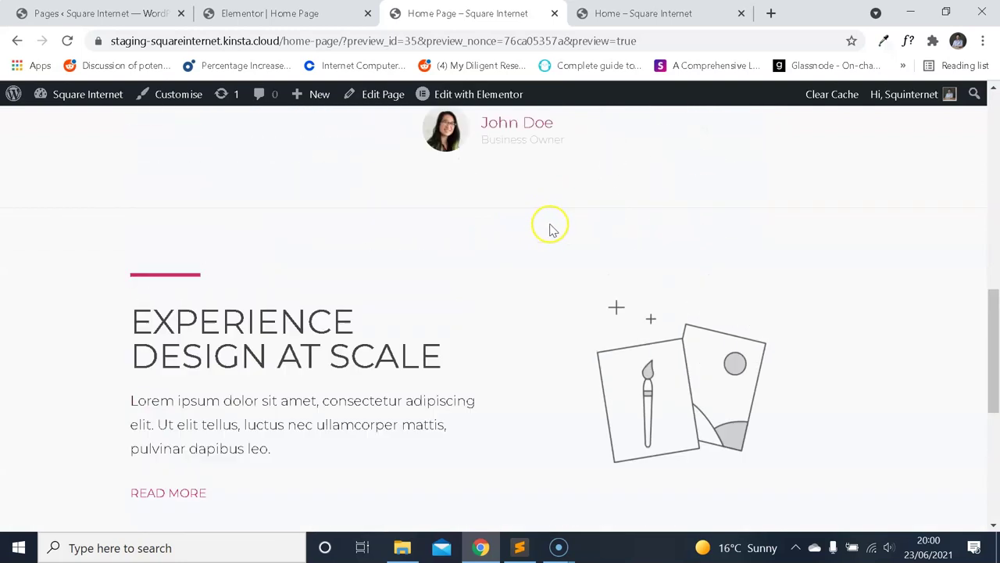
pyautogui.scroll(-1, 551, 234)
pyautogui.scroll(-4, 551, 233)
pyautogui.scroll(1, 561, 246)
pyautogui.scroll(-1, 569, 258)
pyautogui.scroll(4, 578, 285)
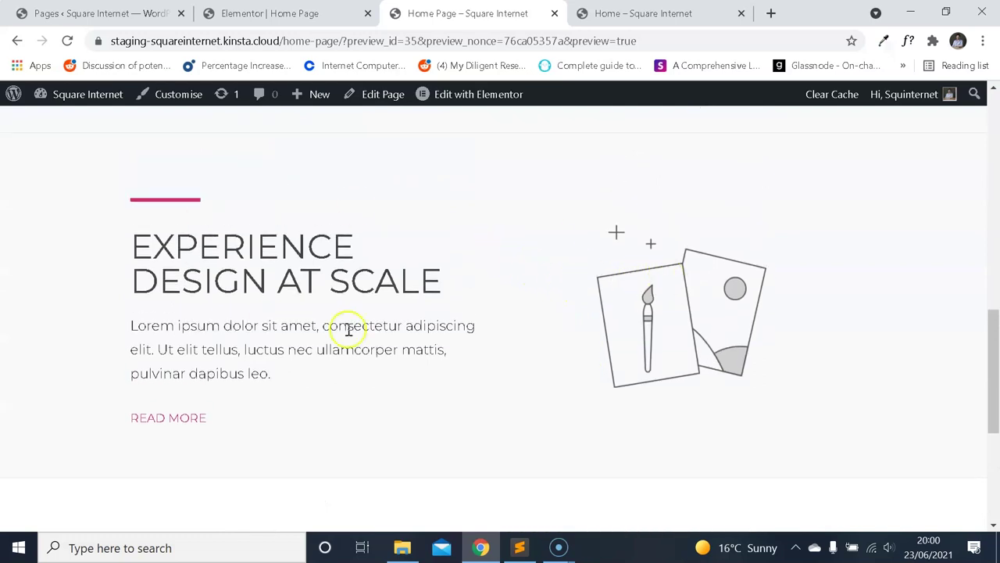
pyautogui.scroll(1, 442, 251)
pyautogui.scroll(-1, 454, 274)
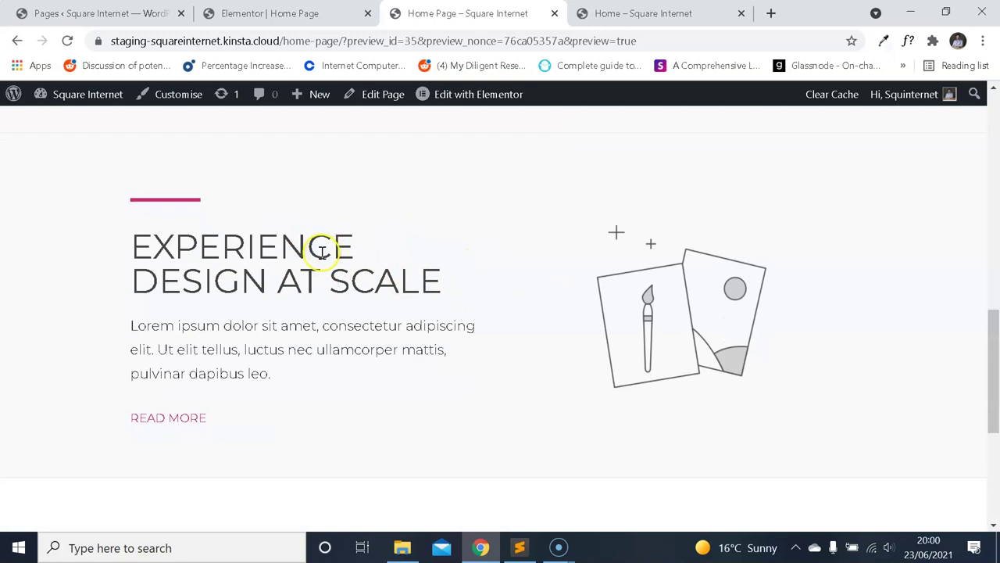
pyautogui.scroll(-3, 313, 259)
pyautogui.scroll(2, 375, 257)
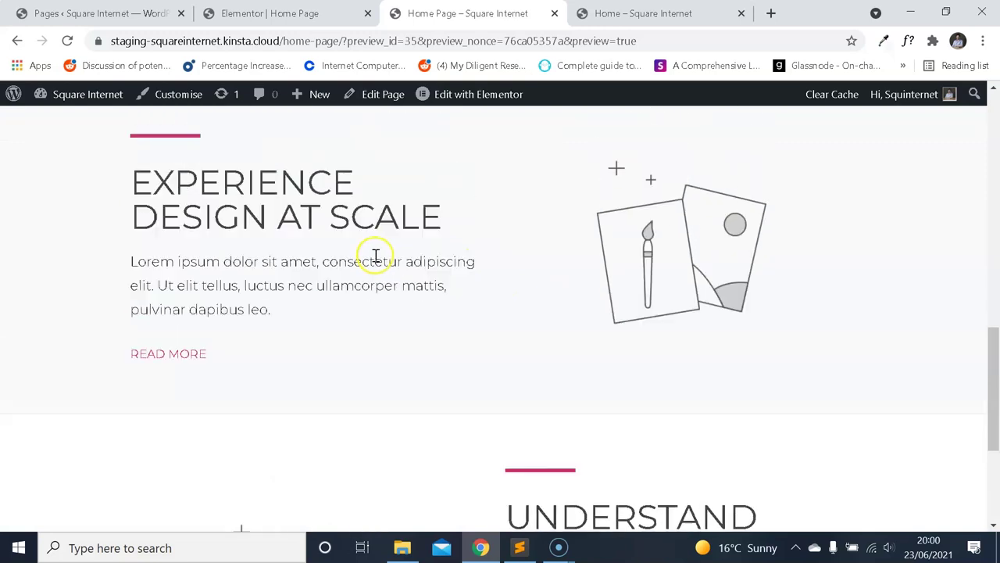
pyautogui.scroll(-2, 414, 285)
pyautogui.scroll(-1, 536, 335)
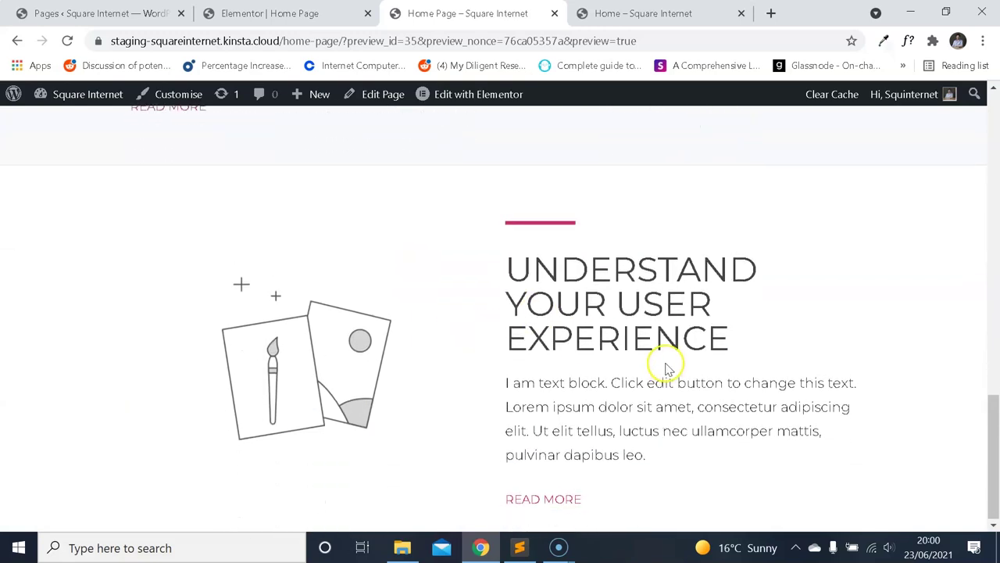
pyautogui.scroll(4, 351, 286)
pyautogui.scroll(1, 336, 273)
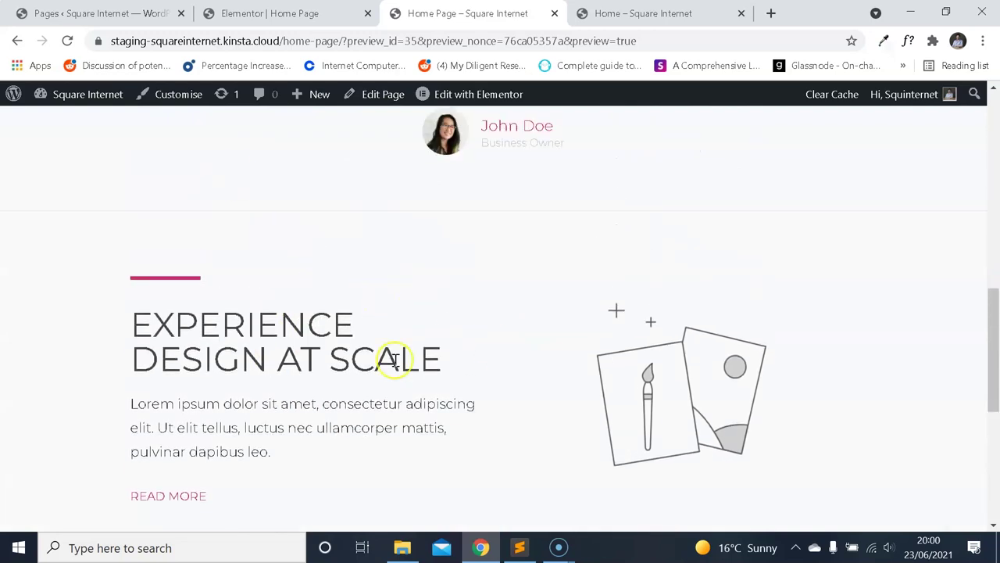
pyautogui.scroll(-5, 395, 360)
pyautogui.hotkey('ctrl', 'shift', 'Tab')
pyautogui.scroll(5, 609, 156)
# Duplicate the Experience Design at Scale section and move the copy below Understand Your User Experience.
pyautogui.rightClick(606, 164)
pyautogui.click(648, 199)
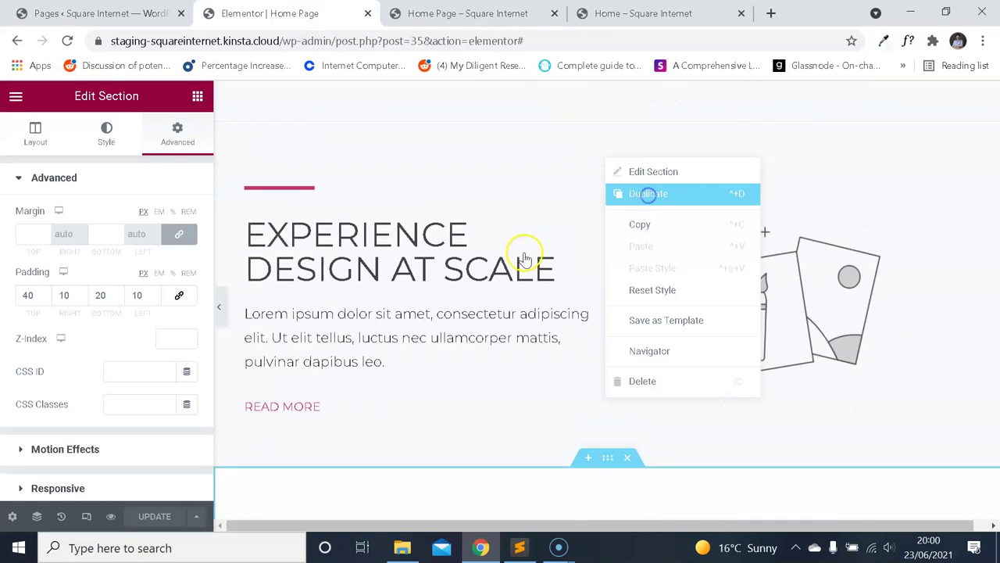
pyautogui.scroll(-1, 557, 264)
pyautogui.moveTo(607, 196); pyautogui.dragTo(624, 399)
pyautogui.scroll(-4, 624, 399)
pyautogui.moveTo(625, 329); pyautogui.dragTo(608, 239)
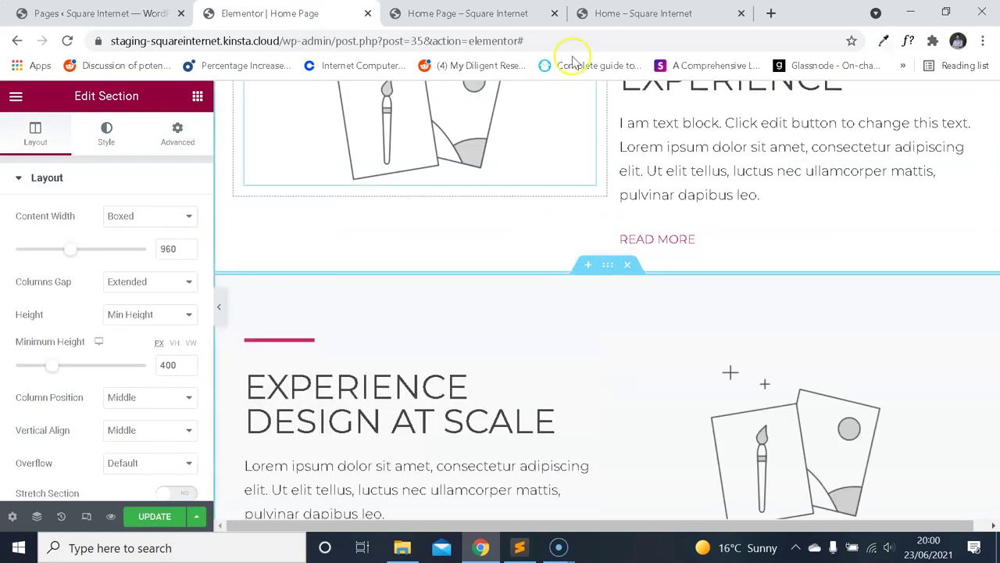
# Retitle the copied section's heading to 'Remain Responsive Across Devices' from the reference.
pyautogui.click(633, 13)
pyautogui.scroll(-2, 577, 170)
pyautogui.scroll(-5, 576, 196)
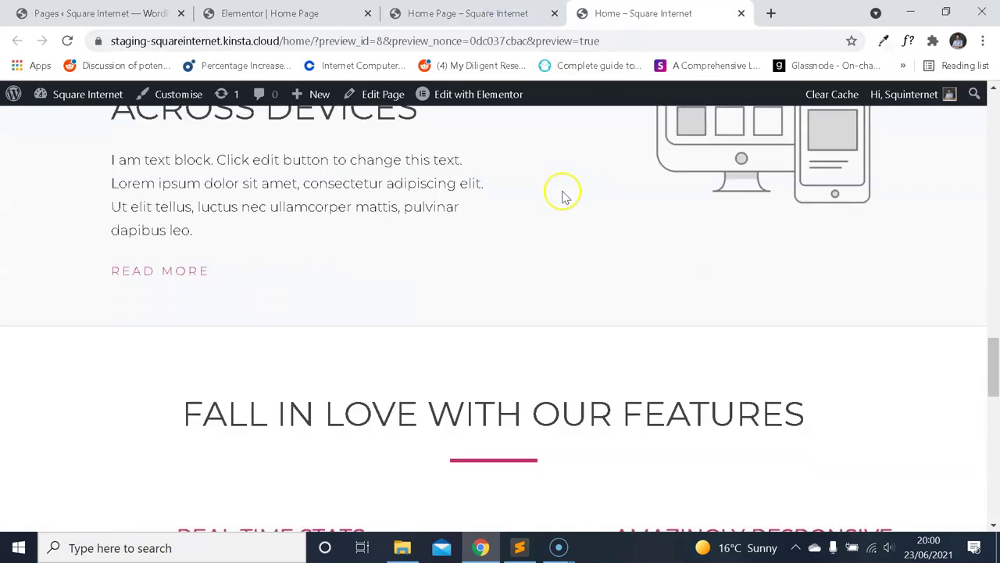
pyautogui.scroll(2, 287, 367)
pyautogui.moveTo(408, 268); pyautogui.dragTo(113, 201)
pyautogui.click(270, 13)
pyautogui.scroll(-1, 418, 282)
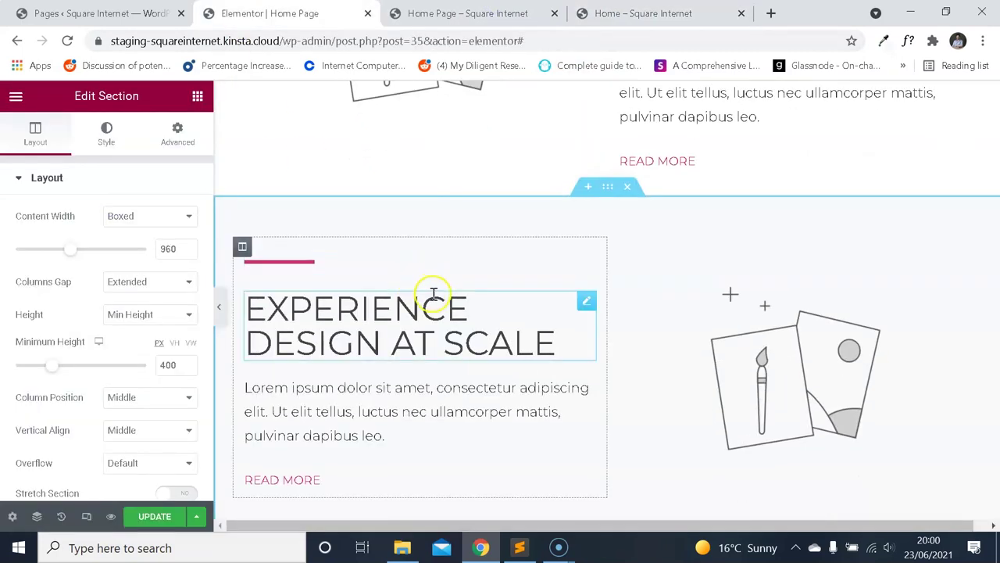
pyautogui.click(430, 308)
# Replace the copied section's paragraph with the reference page's body text.
pyautogui.click(643, 13)
pyautogui.moveTo(206, 386); pyautogui.dragTo(108, 327)
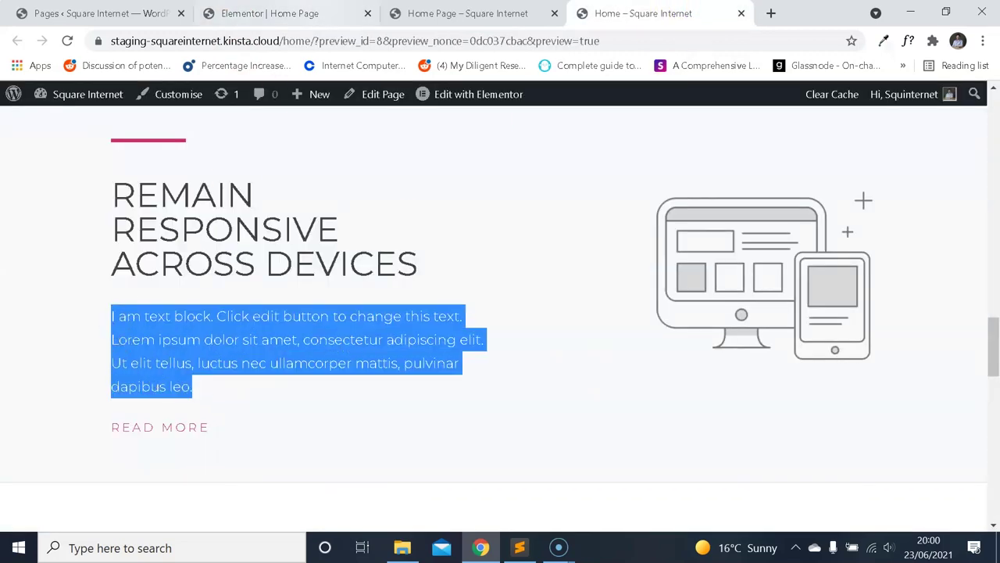
pyautogui.hotkey('ctrl', 'c')
pyautogui.hotkey('ctrl', '2')
pyautogui.click(346, 404)
pyautogui.click(127, 326)
pyautogui.hotkey('ctrl', 'a')
pyautogui.hotkey('ctrl', 'v')
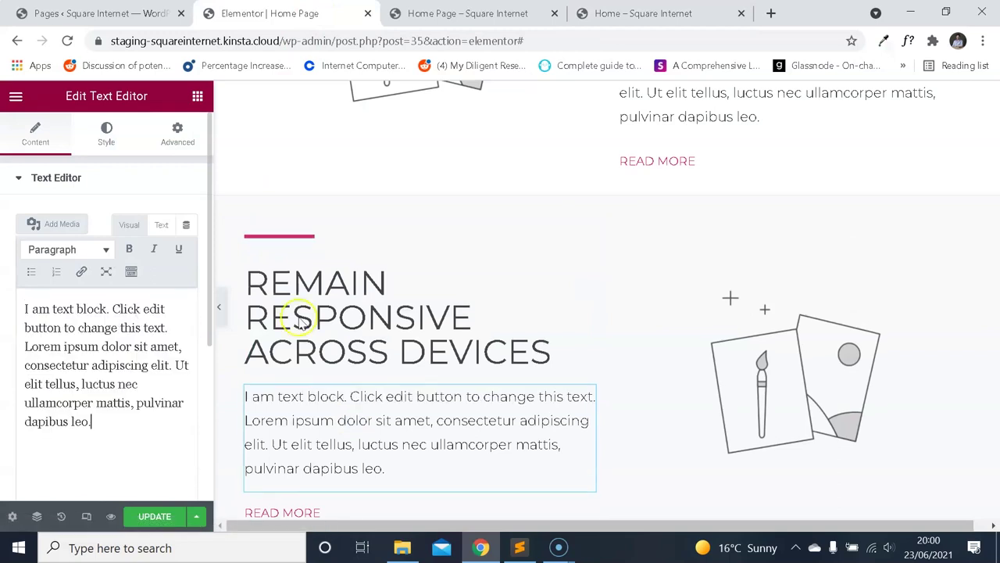
# Select the copied section's illustration and open the media library to replace it.
pyautogui.hotkey('ctrl', '4')
pyautogui.hotkey('ctrl', '2')
pyautogui.click(851, 362)
pyautogui.click(145, 241)
pyautogui.hotkey('ctrl', '4')
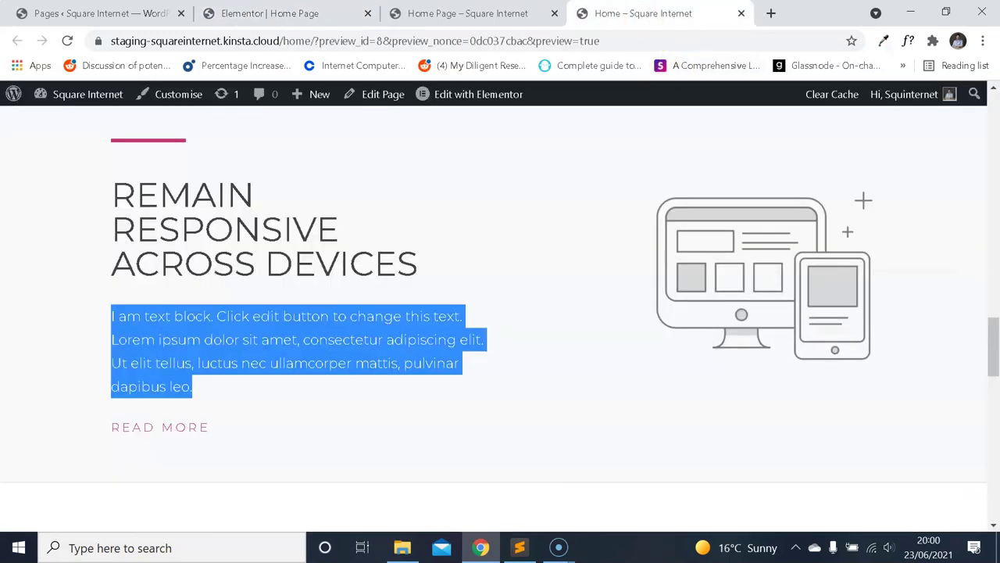
pyautogui.hotkey('ctrl', '2')
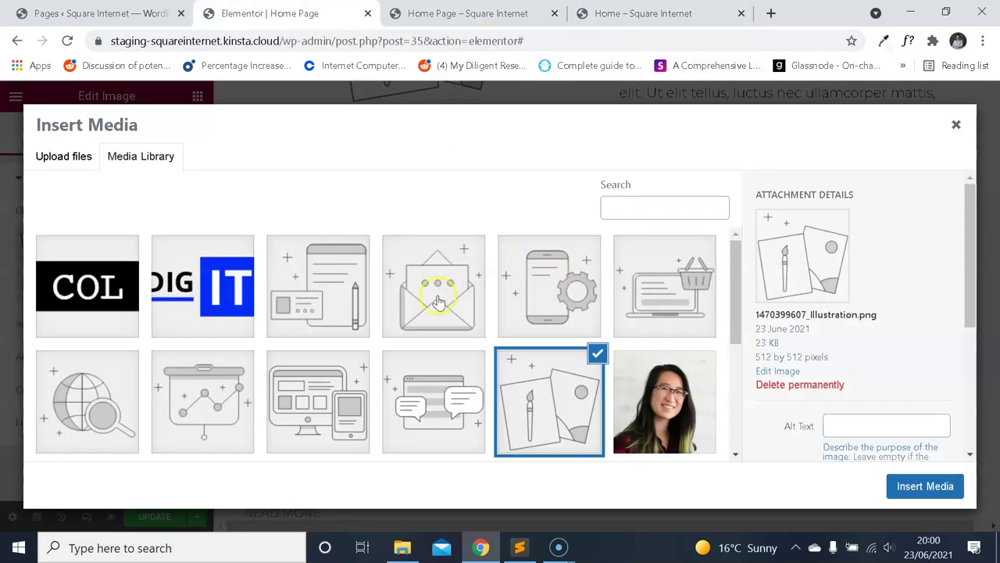
# Insert the Web Design computer-and-phone illustration into Remain Responsive Across Devices.
pyautogui.click(321, 383)
pyautogui.click(924, 486)
pyautogui.scroll(-5, 658, 222)
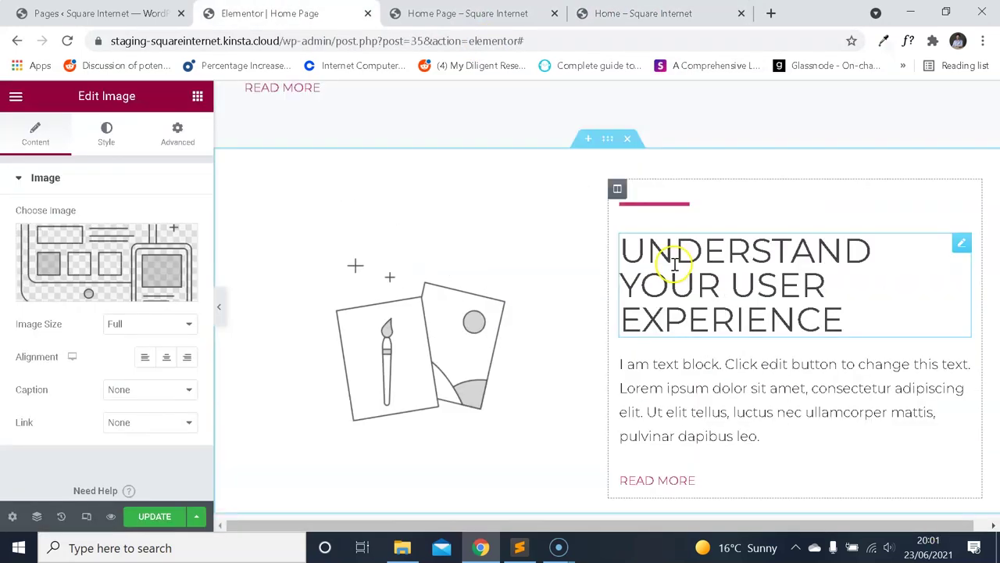
# Swap the Understand Your User Experience image for the Social_Media chat-bubble illustration.
pyautogui.hotkey('ctrl', '4')
pyautogui.scroll(5, 674, 254)
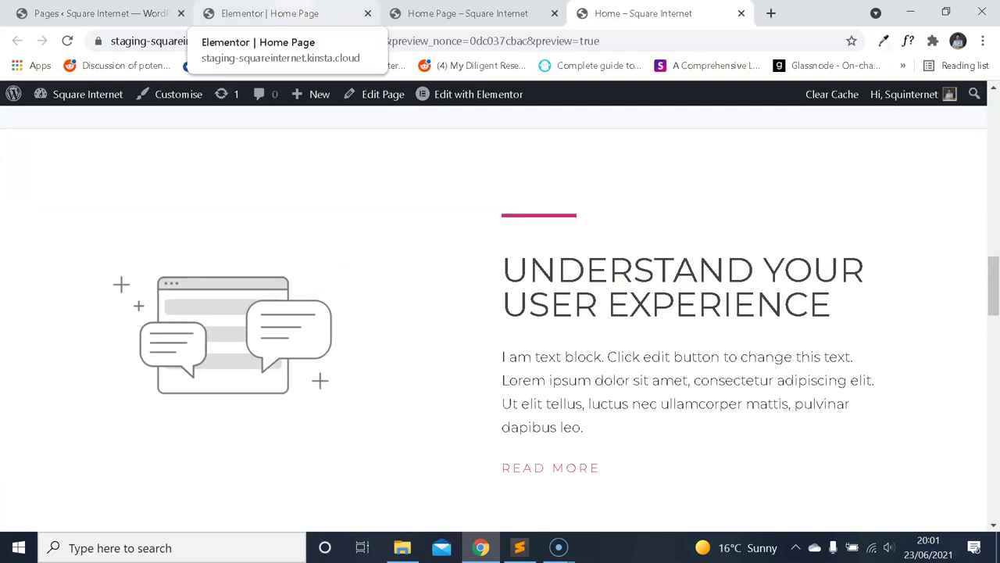
pyautogui.click(269, 13)
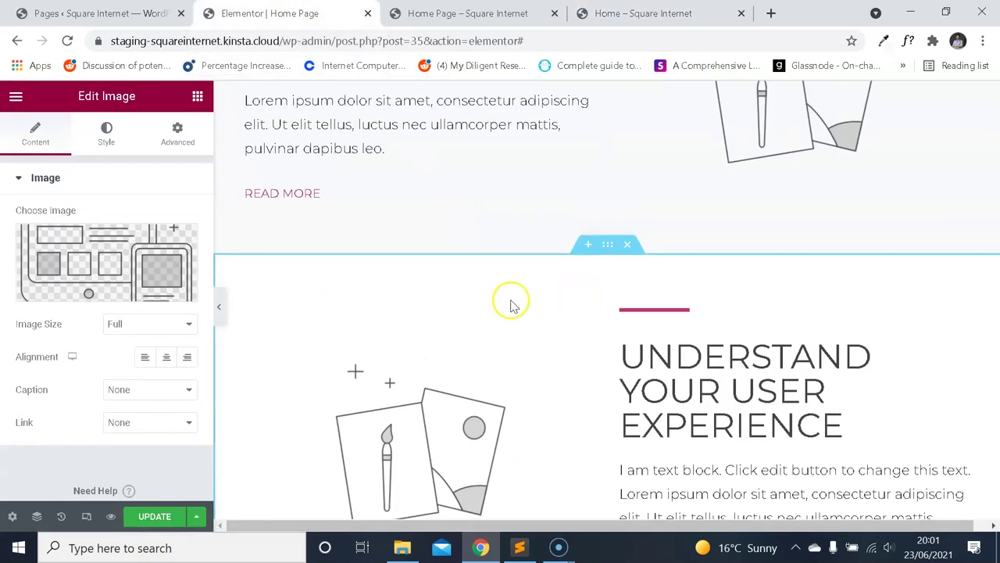
pyautogui.click(125, 258)
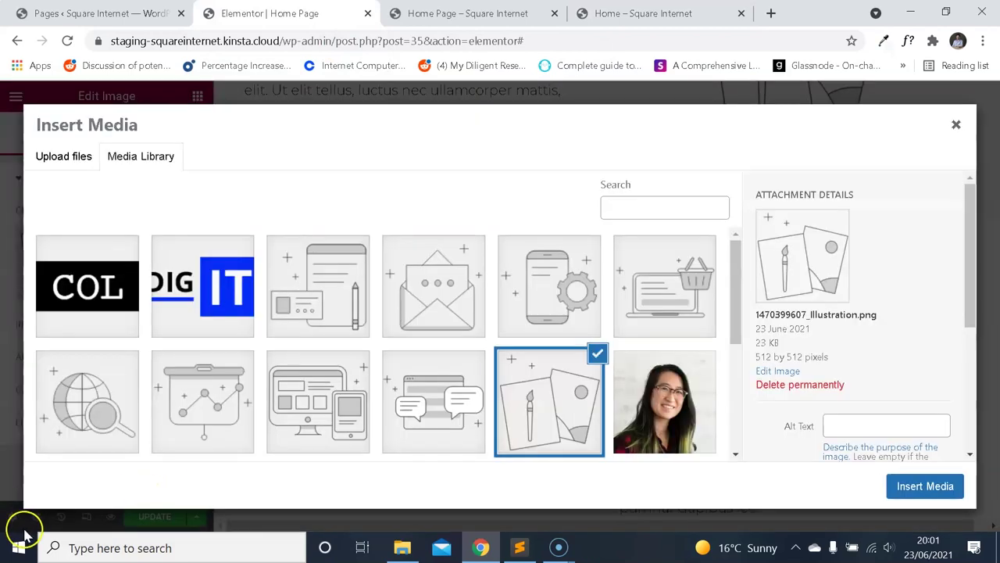
pyautogui.scroll(-1, 480, 301)
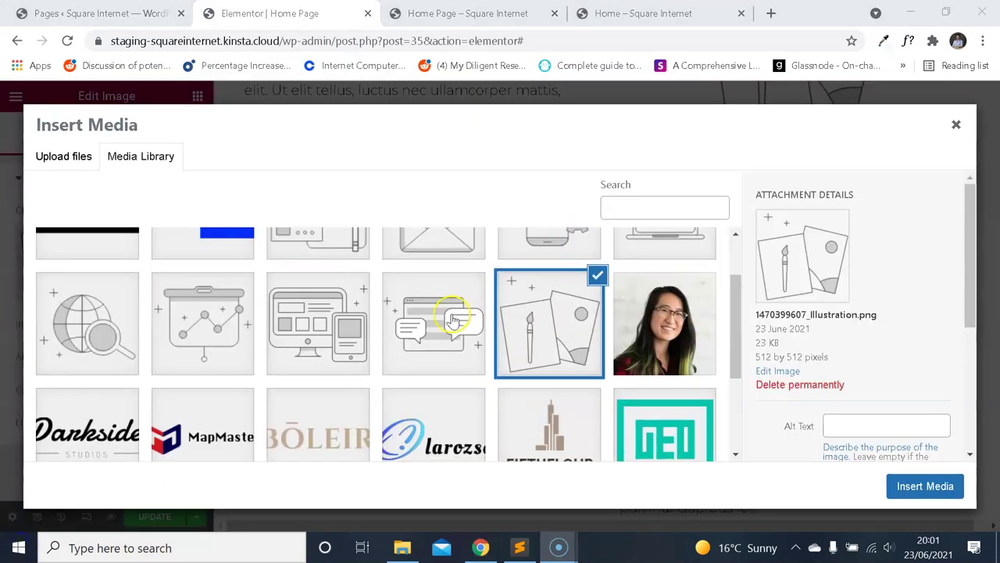
pyautogui.click(453, 315)
pyautogui.click(906, 480)
pyautogui.scroll(-3, 625, 321)
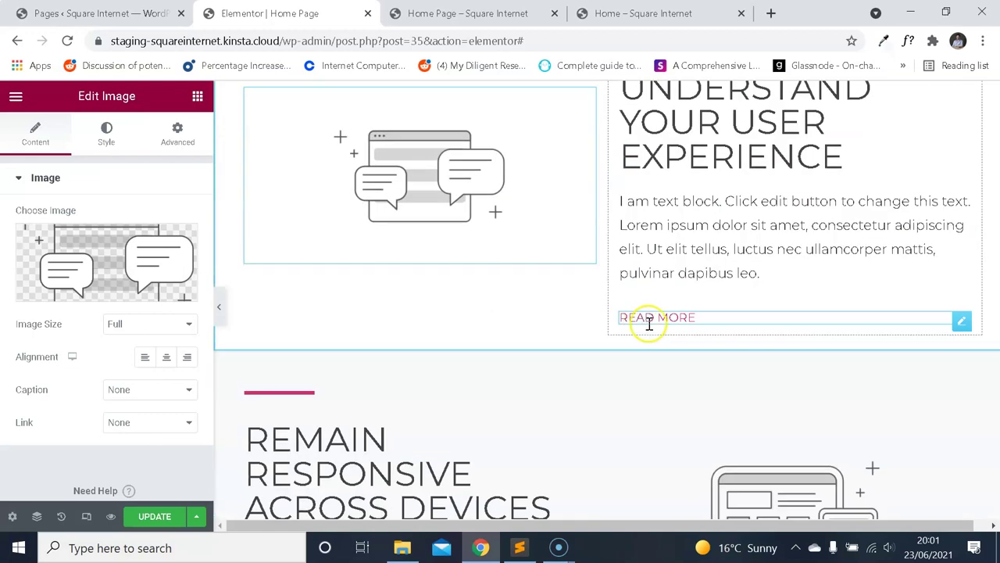
pyautogui.scroll(-3, 311, 412)
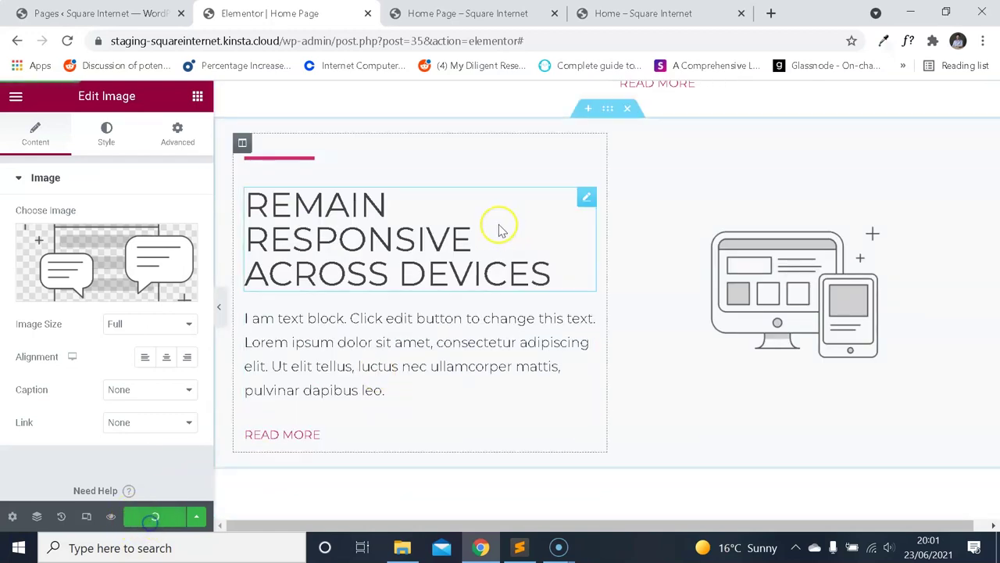
pyautogui.scroll(1, 469, 224)
# Reload the home page preview and compare its sections with the reference template.
pyautogui.hotkey('ctrl', 'Tab')
pyautogui.hotkey('ctrl', 'Tab')
pyautogui.scroll(-3, 573, 229)
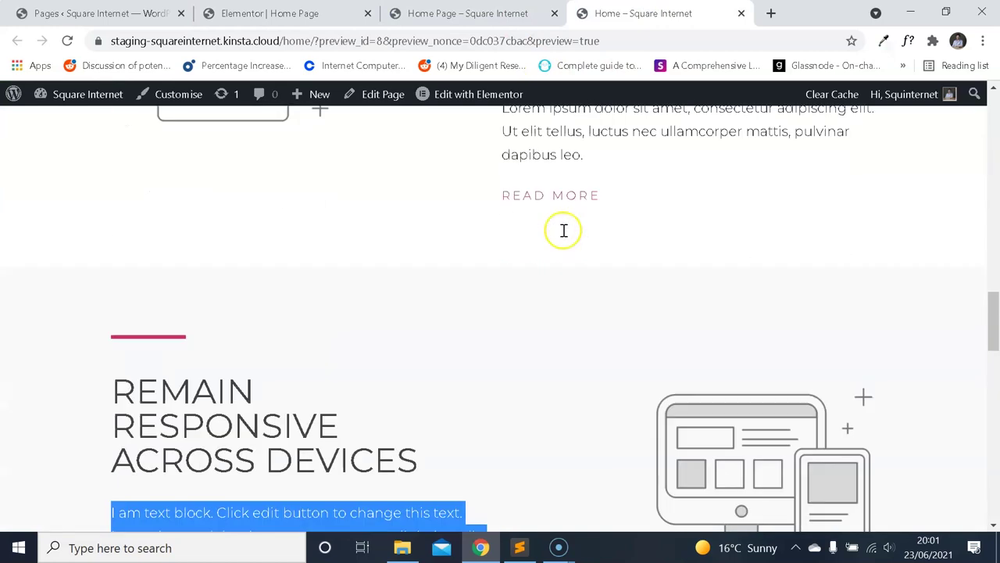
pyautogui.scroll(-4, 564, 230)
pyautogui.hotkey('ctrl', 'shift', 'Tab')
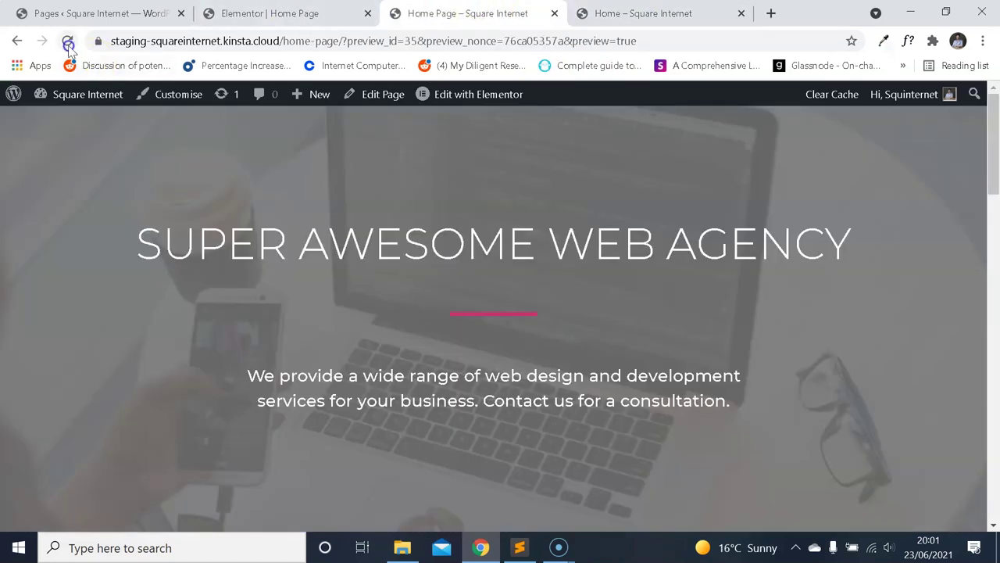
pyautogui.click(68, 41)
pyautogui.scroll(5, 602, 179)
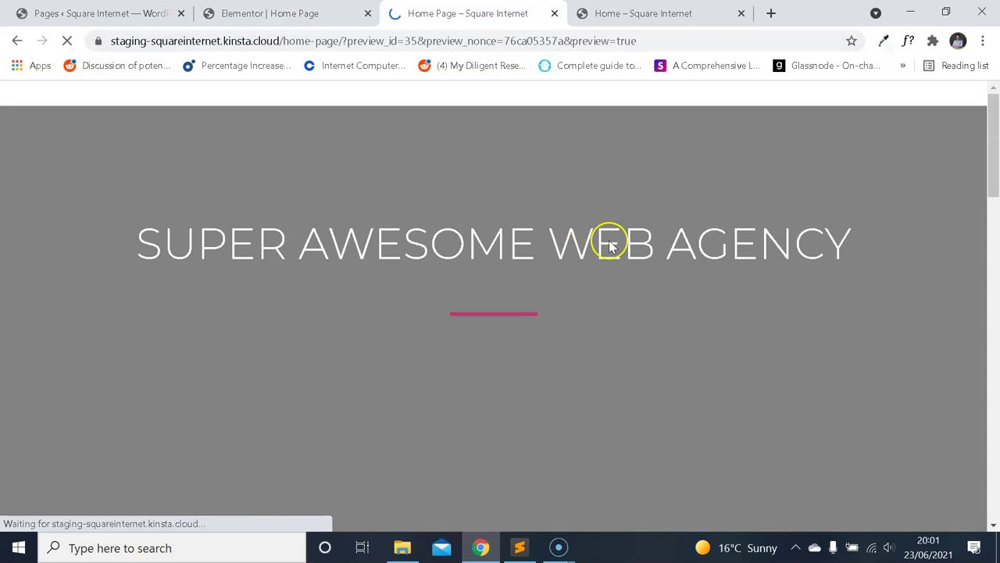
pyautogui.scroll(-5, 632, 272)
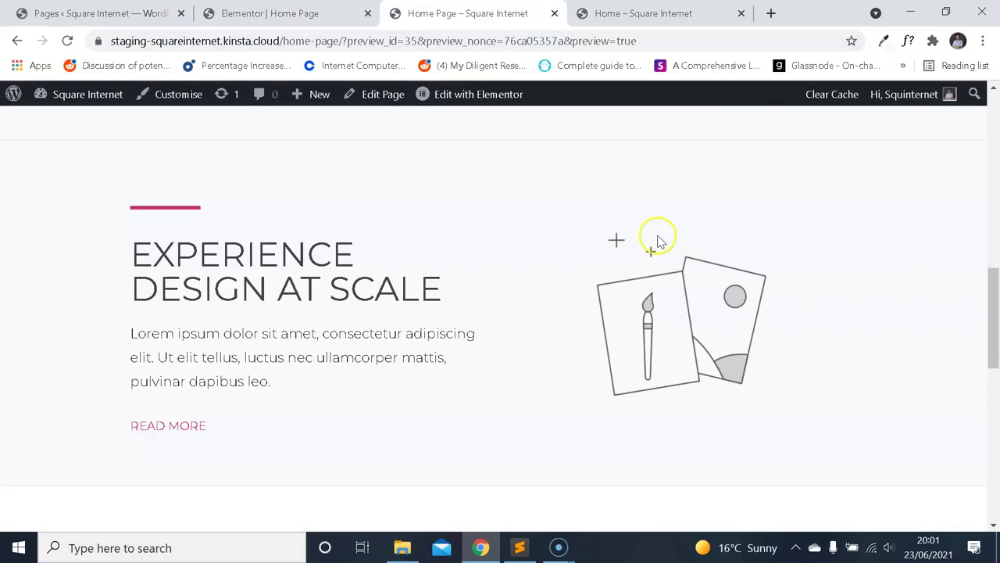
pyautogui.hotkey('ctrl', 'Tab')
pyautogui.scroll(10, 644, 222)
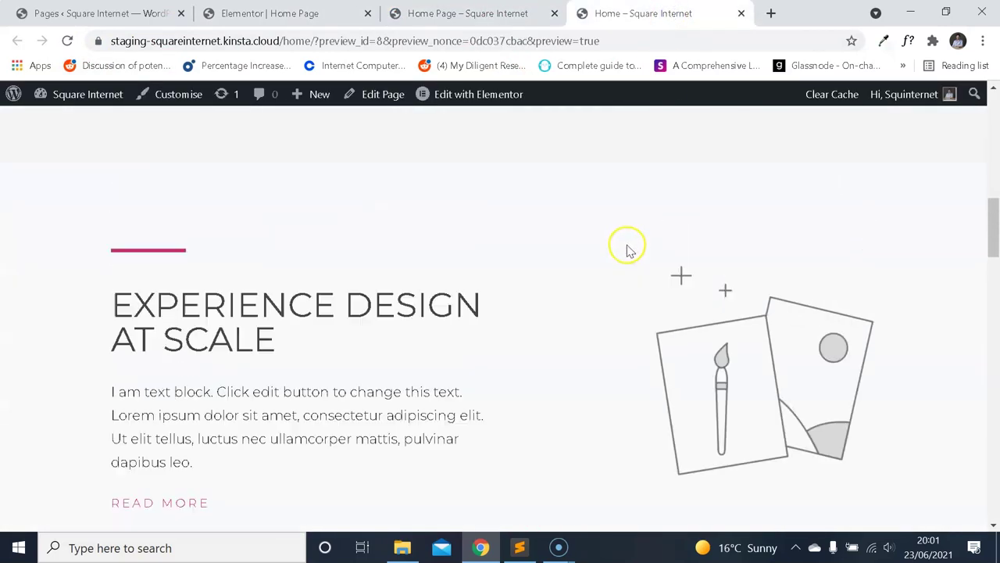
pyautogui.hotkey('ctrl', 'shift', 'Tab')
pyautogui.click(648, 14)
pyautogui.click(480, 13)
pyautogui.scroll(-4, 594, 188)
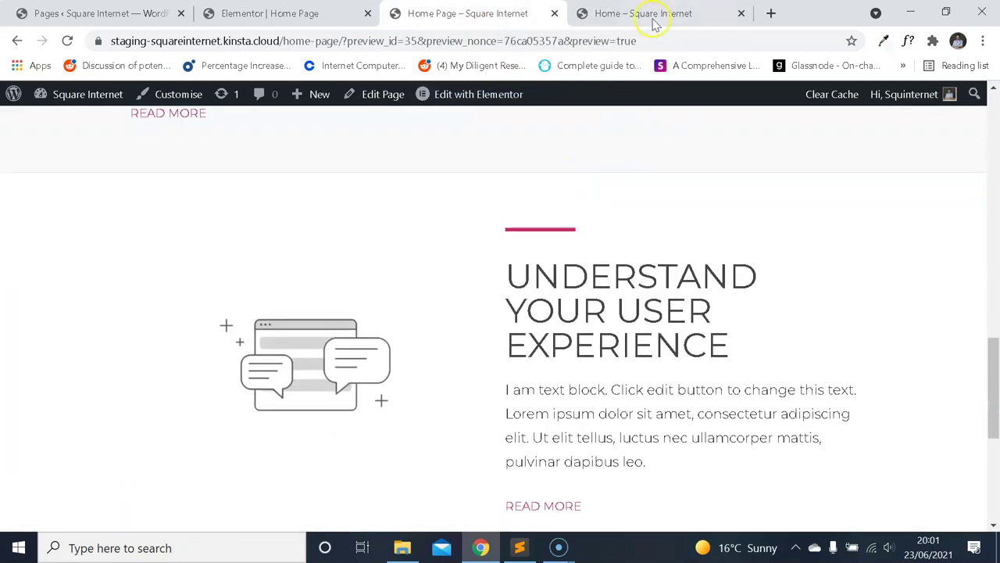
pyautogui.click(648, 11)
pyautogui.scroll(-4, 621, 196)
pyautogui.scroll(5, 594, 156)
pyautogui.scroll(-5, 564, 172)
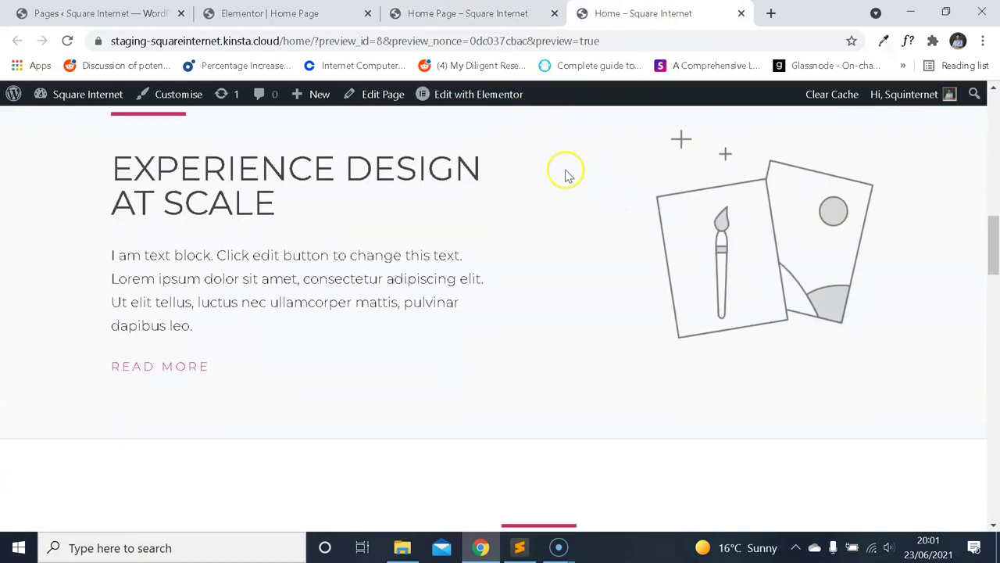
# Scroll through both pages, ending on the reference's Fall in Love with our Features section.
pyautogui.hotkey('ctrl', 'shift', 'Tab')
pyautogui.scroll(3, 575, 223)
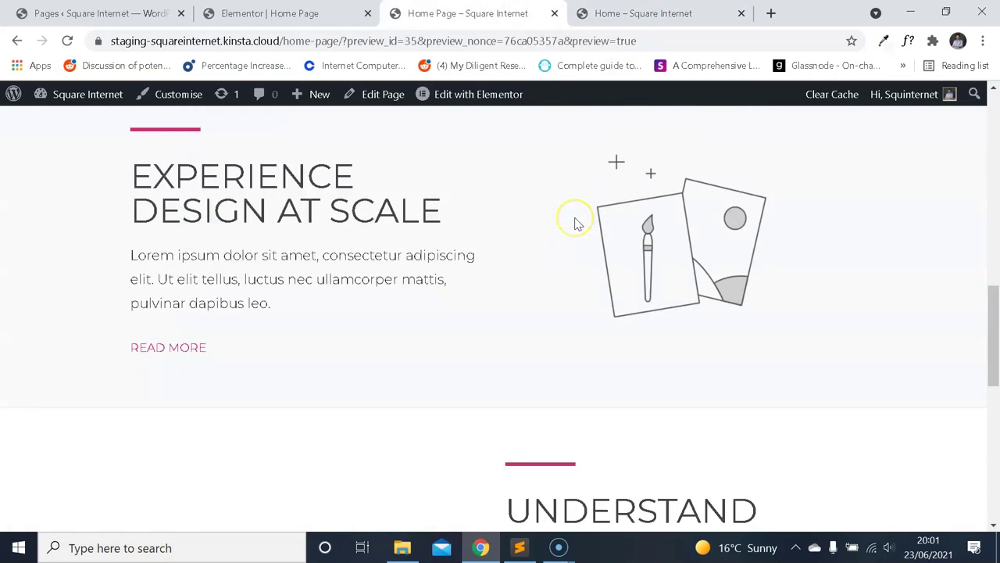
pyautogui.scroll(-3, 594, 226)
pyautogui.scroll(2, 598, 229)
pyautogui.scroll(2, 596, 228)
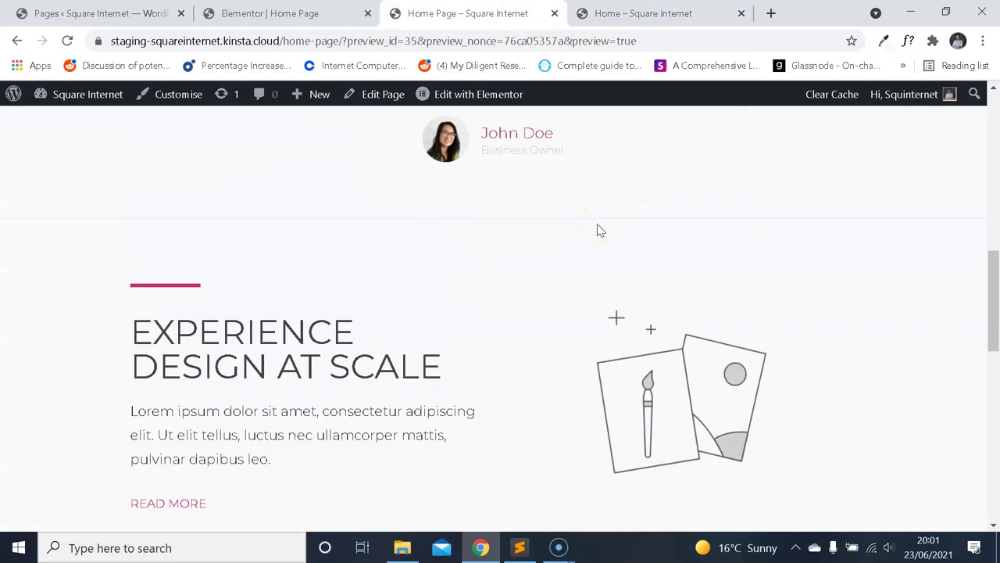
pyautogui.scroll(-8, 596, 228)
pyautogui.scroll(3, 609, 211)
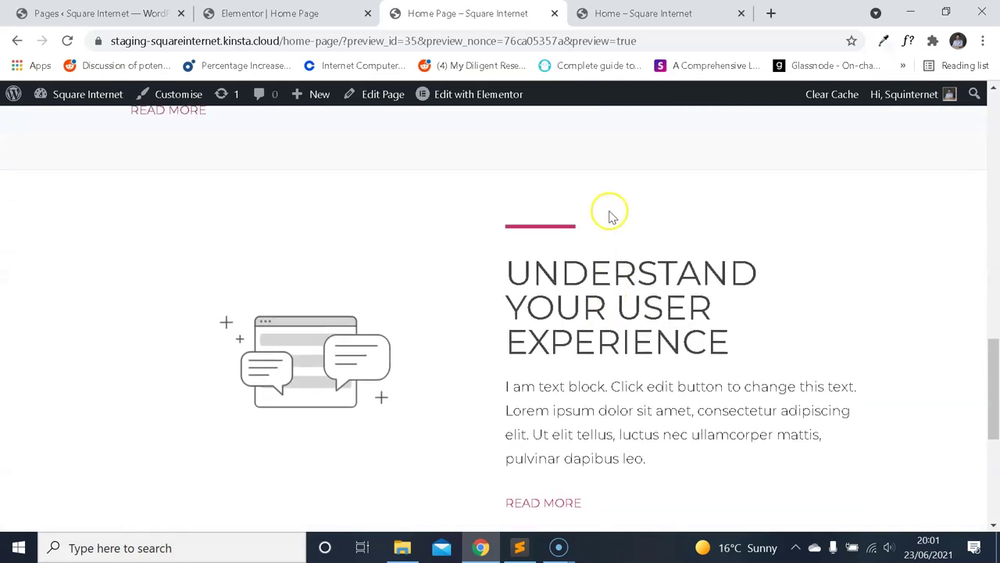
pyautogui.scroll(-5, 611, 215)
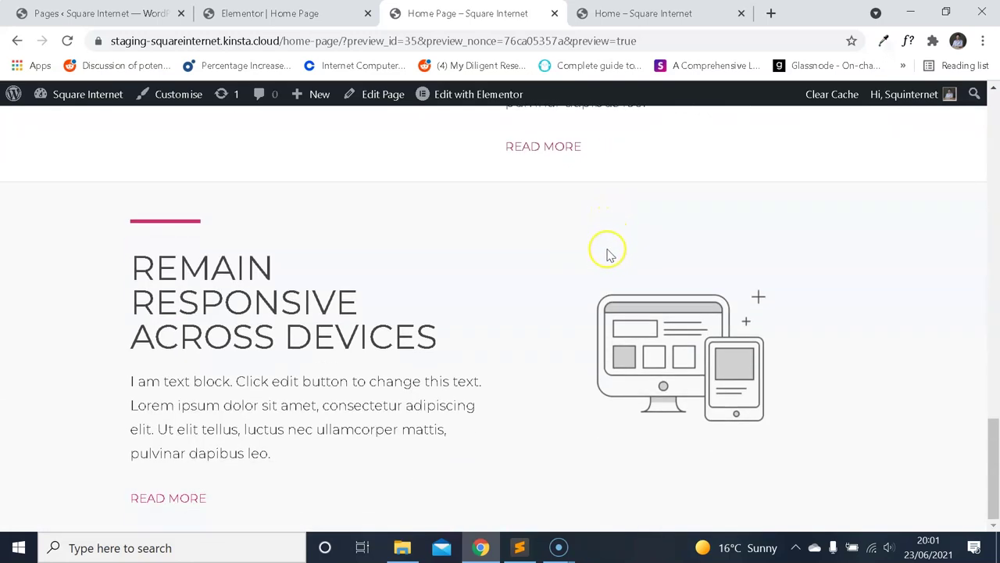
pyautogui.scroll(5, 609, 250)
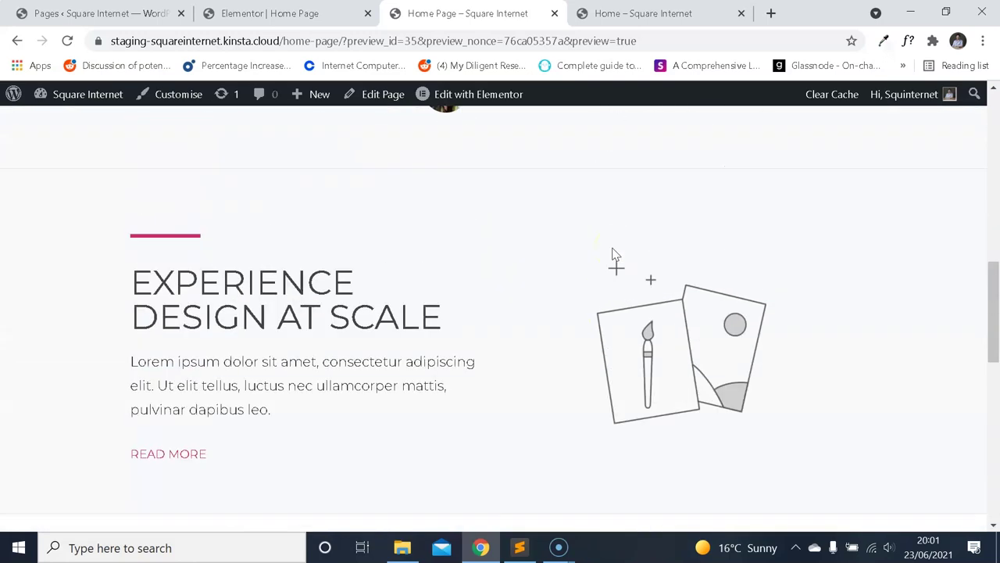
pyautogui.scroll(-5, 611, 227)
pyautogui.click(609, 33)
pyautogui.click(649, 17)
pyautogui.scroll(-3, 569, 257)
pyautogui.click(508, 13)
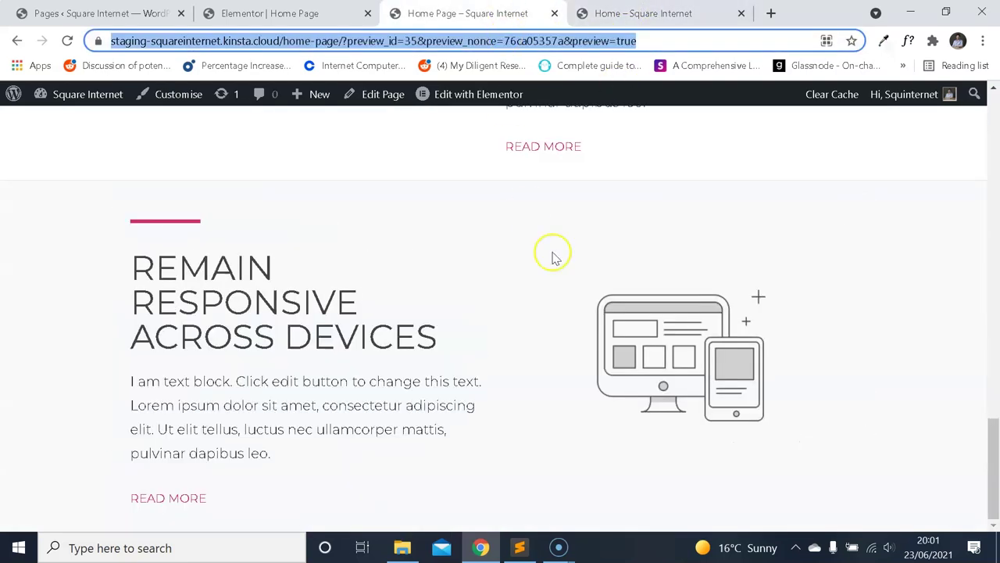
pyautogui.scroll(7, 559, 264)
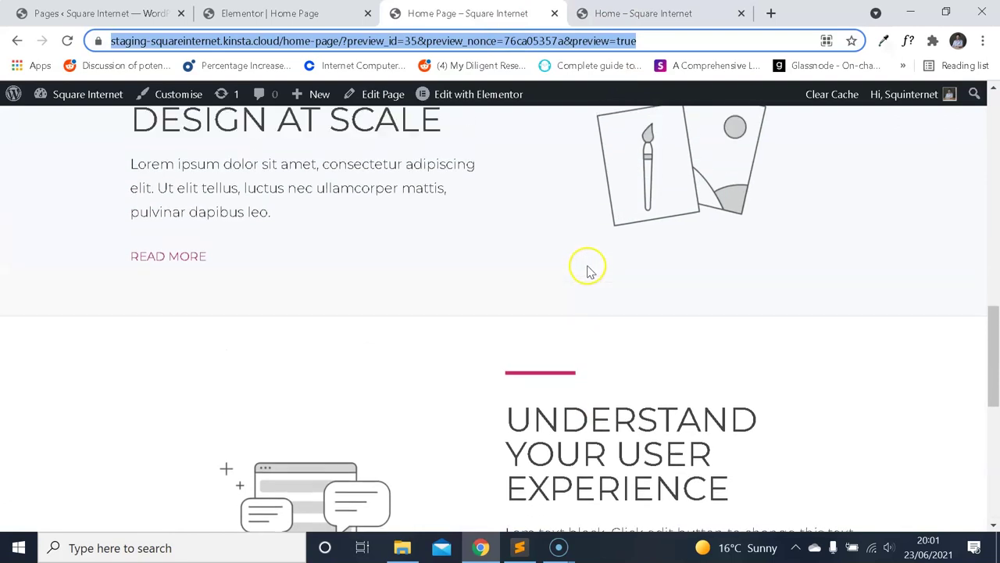
pyautogui.scroll(4, 594, 270)
pyautogui.scroll(-3, 602, 278)
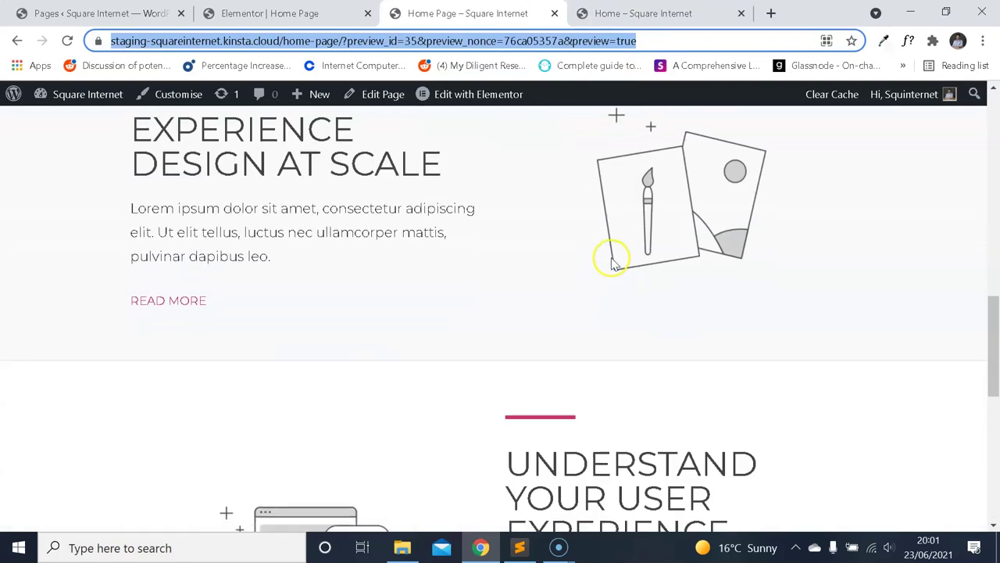
pyautogui.scroll(-3, 608, 270)
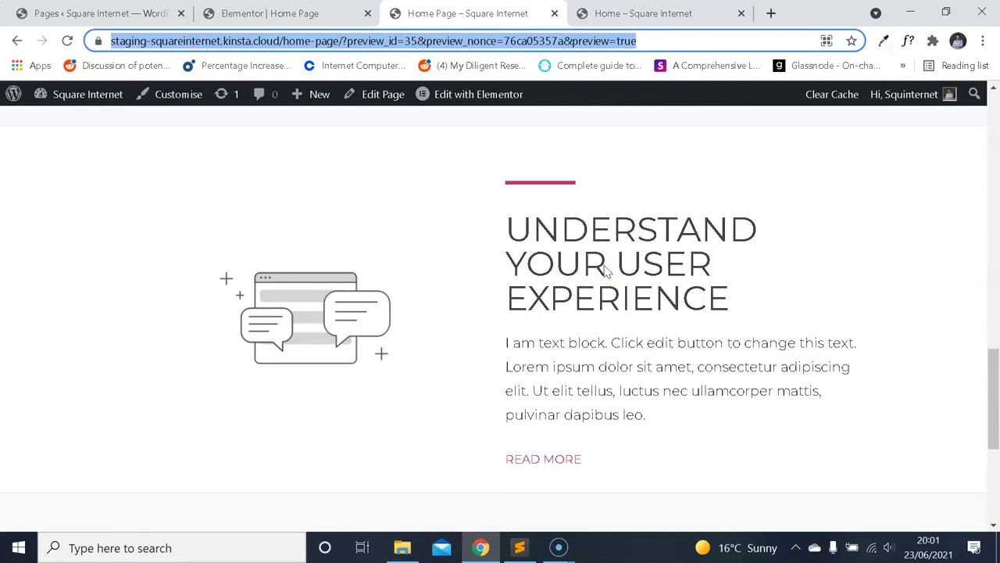
pyautogui.scroll(-4, 608, 270)
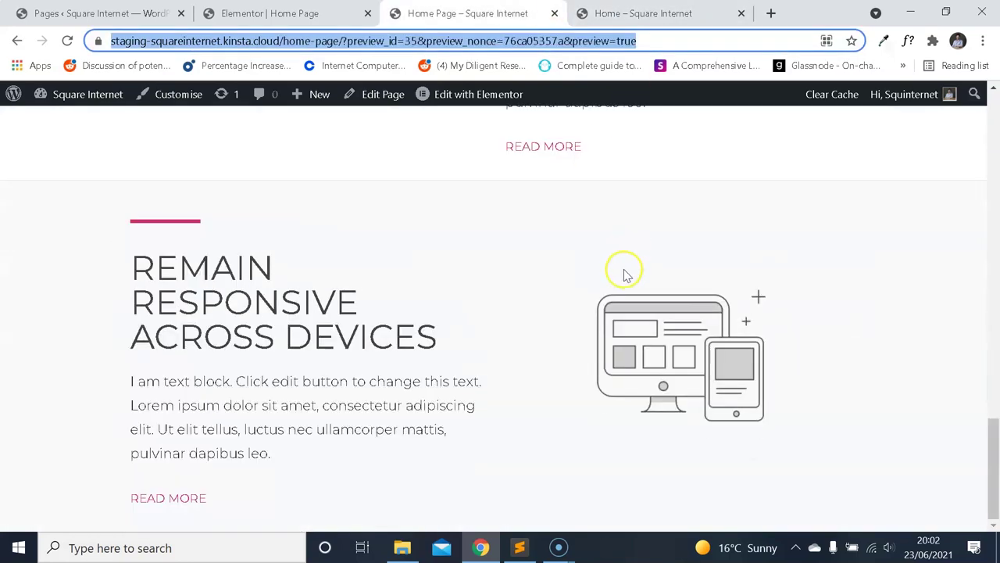
pyautogui.scroll(7, 574, 235)
pyautogui.hotkey('ctrl', 'Tab')
pyautogui.scroll(-10, 587, 279)
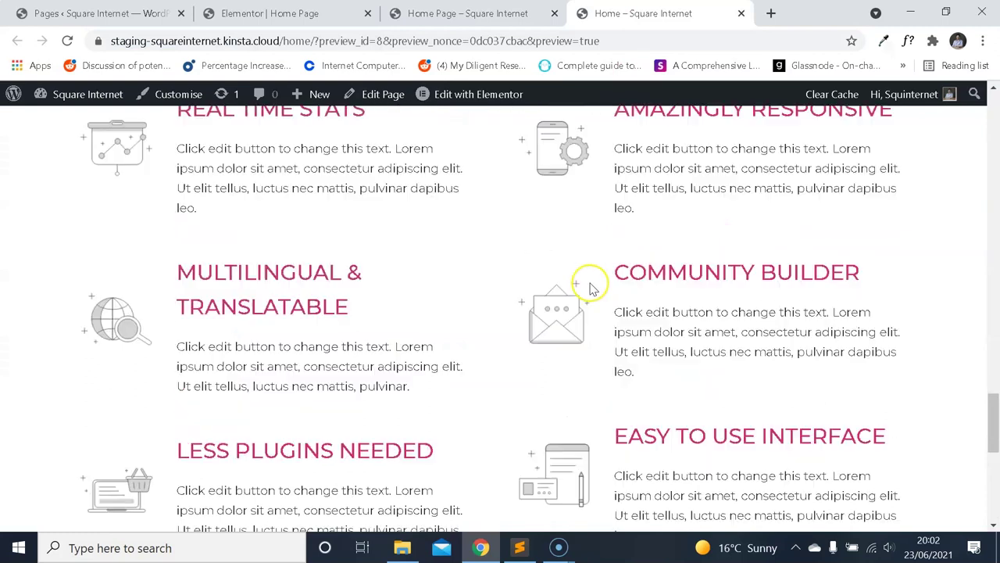
pyautogui.scroll(-10, 579, 301)
pyautogui.scroll(1, 576, 312)
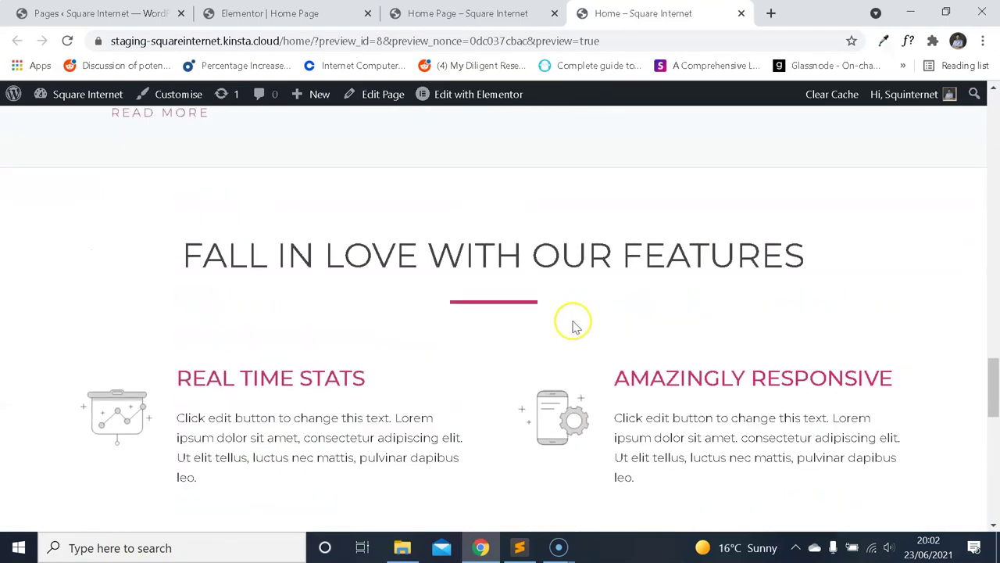
pyautogui.scroll(-1, 571, 324)
pyautogui.moveTo(232, 176); pyautogui.dragTo(560, 226)
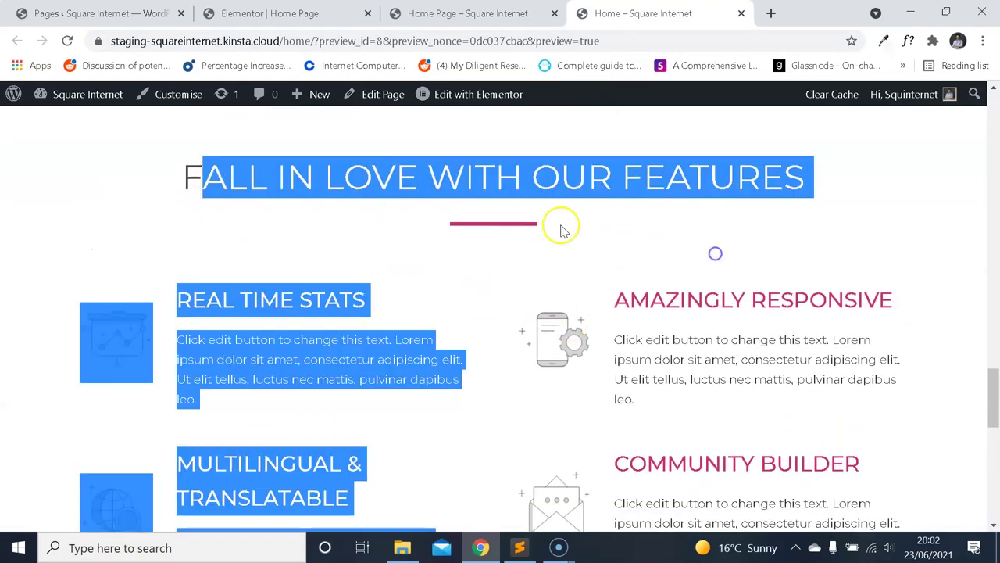
# Clear the stray text selection, scroll the reference features grid to the banner, and go back to the editor.
pyautogui.click(435, 201)
pyautogui.scroll(1, 465, 221)
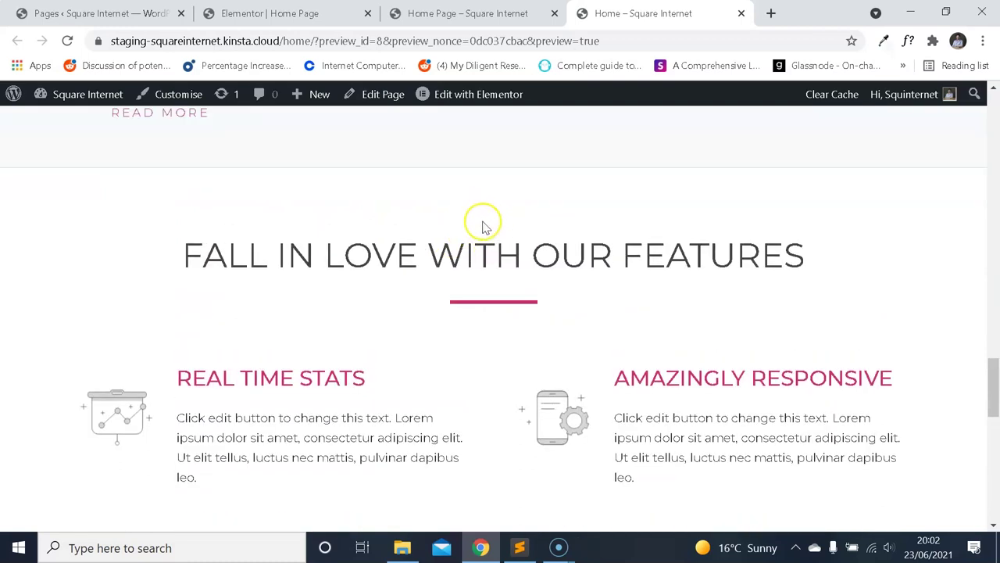
pyautogui.scroll(-1, 461, 215)
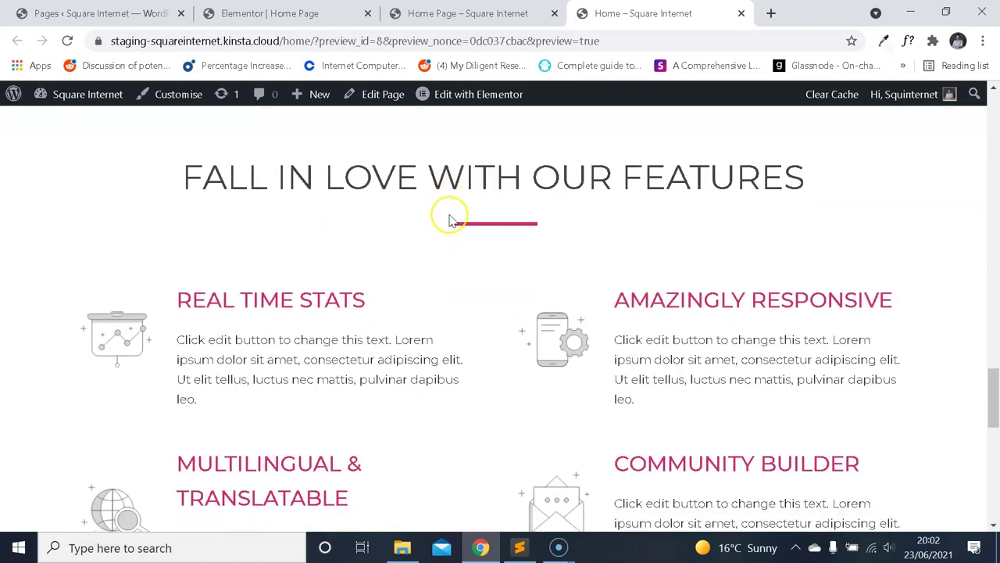
pyautogui.scroll(1, 196, 284)
pyautogui.scroll(-1, 116, 328)
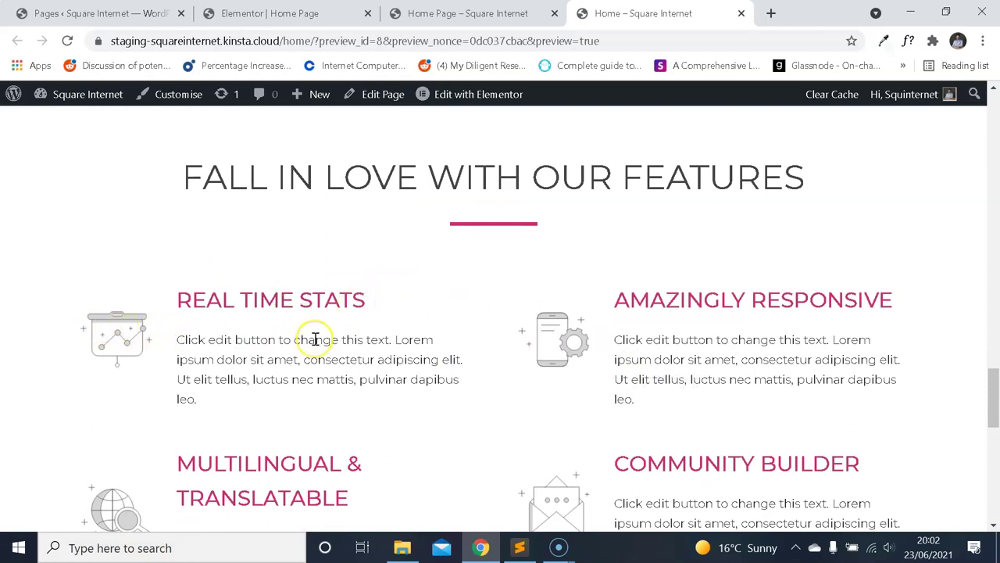
pyautogui.scroll(-6, 438, 292)
pyautogui.scroll(3, 453, 258)
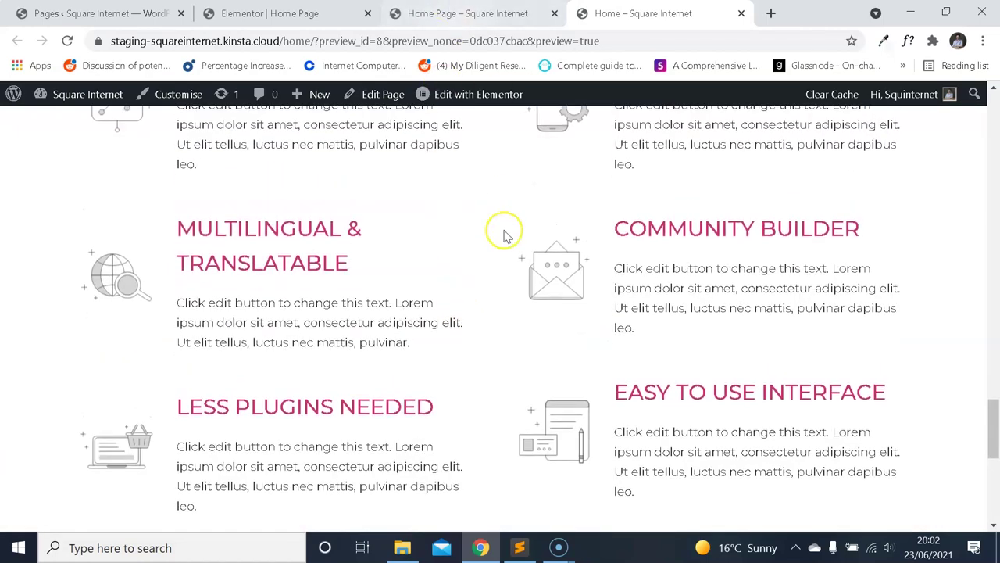
pyautogui.scroll(-5, 504, 235)
pyautogui.scroll(1, 479, 295)
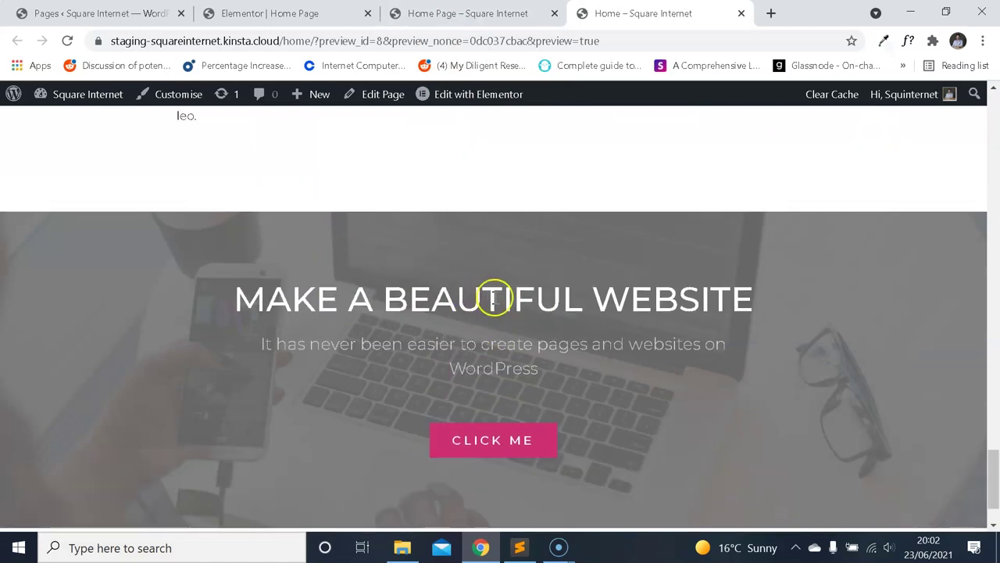
pyautogui.hotkey('ctrl', 'shift', 'Tab')
pyautogui.hotkey('ctrl', 'shift', 'Tab')
# Add a single-column section in the empty area below Remain Responsive Across Devices.
pyautogui.scroll(-5, 484, 257)
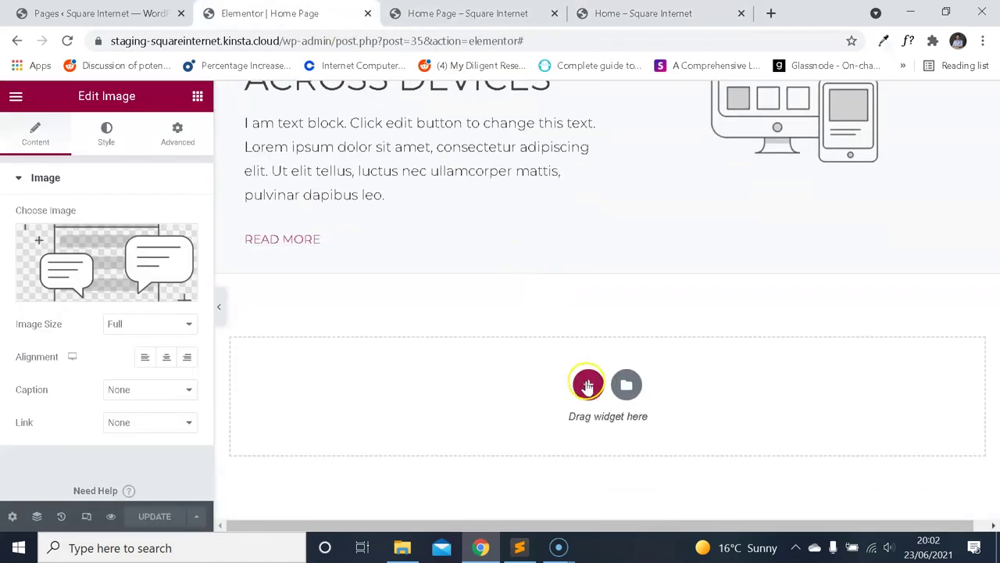
pyautogui.click(587, 384)
pyautogui.click(414, 412)
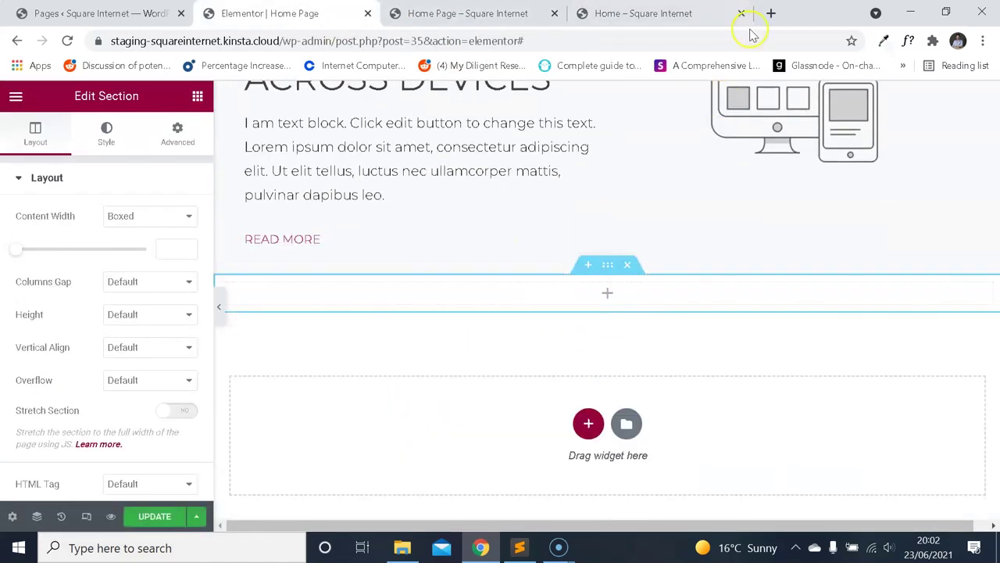
pyautogui.click(723, 14)
pyautogui.scroll(10, 448, 246)
pyautogui.scroll(-2, 391, 196)
pyautogui.click(296, 23)
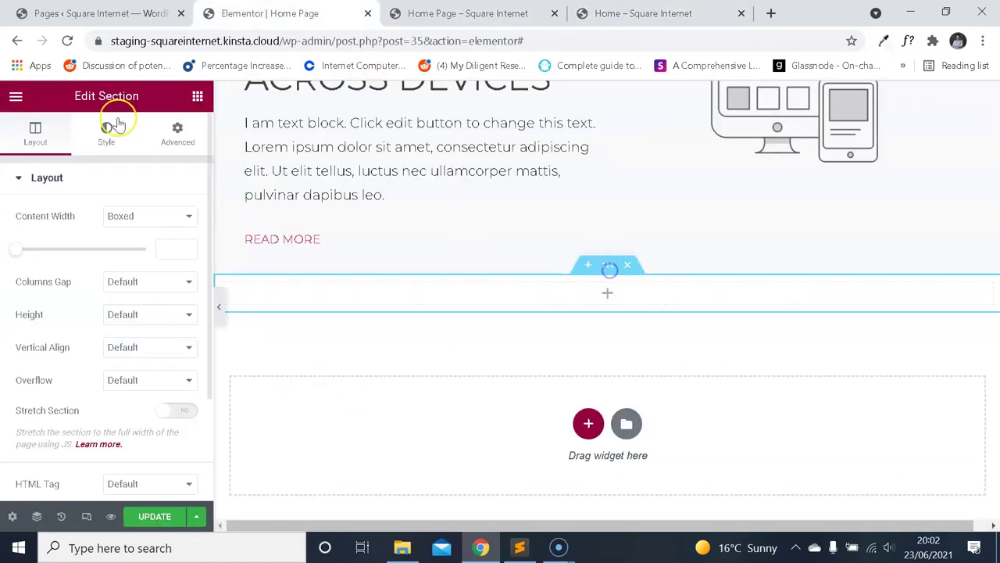
# Give the new section unlinked padding of 20, 10, 20, 10 px.
pyautogui.click(178, 132)
pyautogui.click(47, 135)
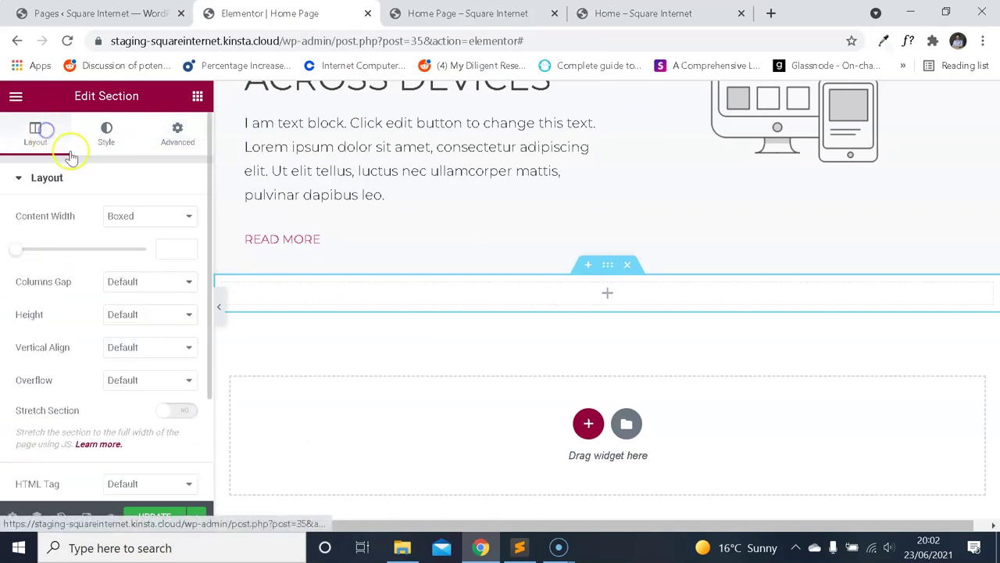
pyautogui.scroll(10, 430, 254)
pyautogui.scroll(-8, 437, 262)
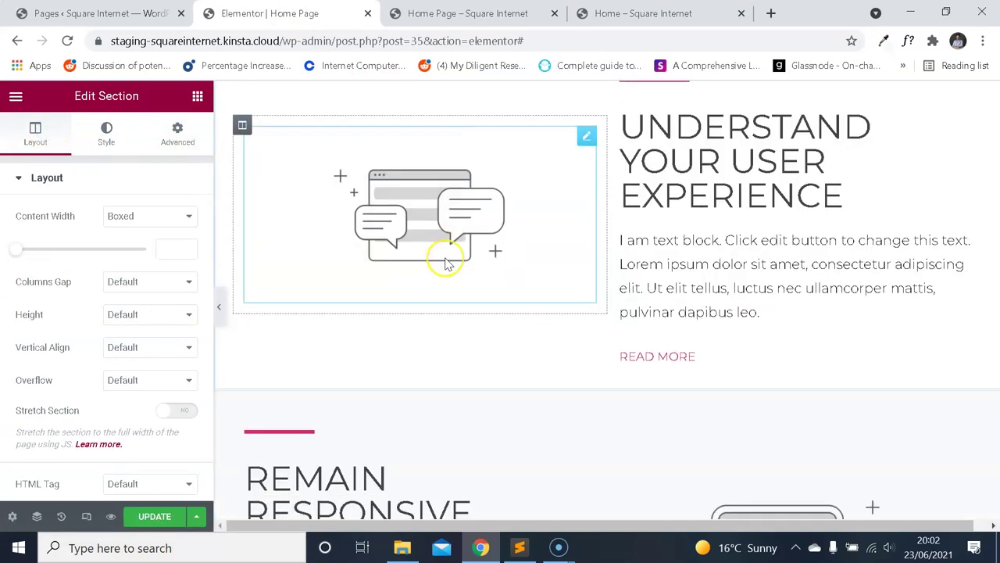
pyautogui.click(179, 137)
pyautogui.click(180, 294)
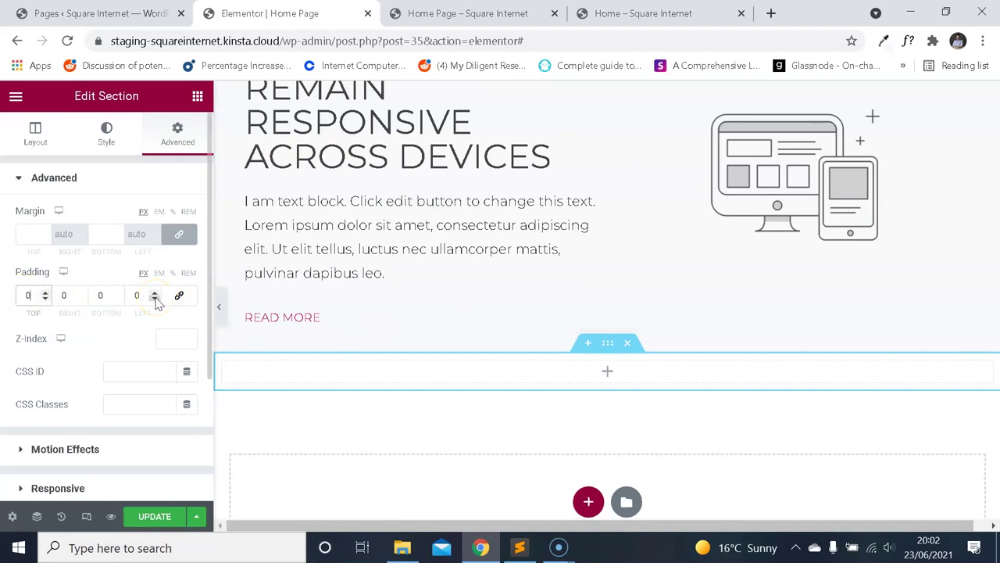
pyautogui.write('20')
pyautogui.write('10')
pyautogui.press('Tab')
pyautogui.write('20')
pyautogui.press('Tab')
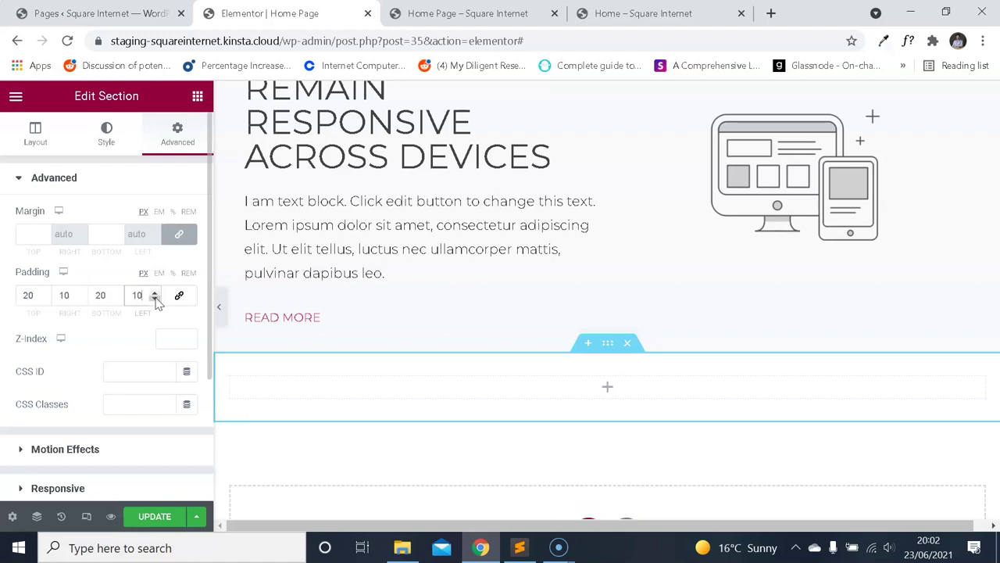
pyautogui.click(643, 13)
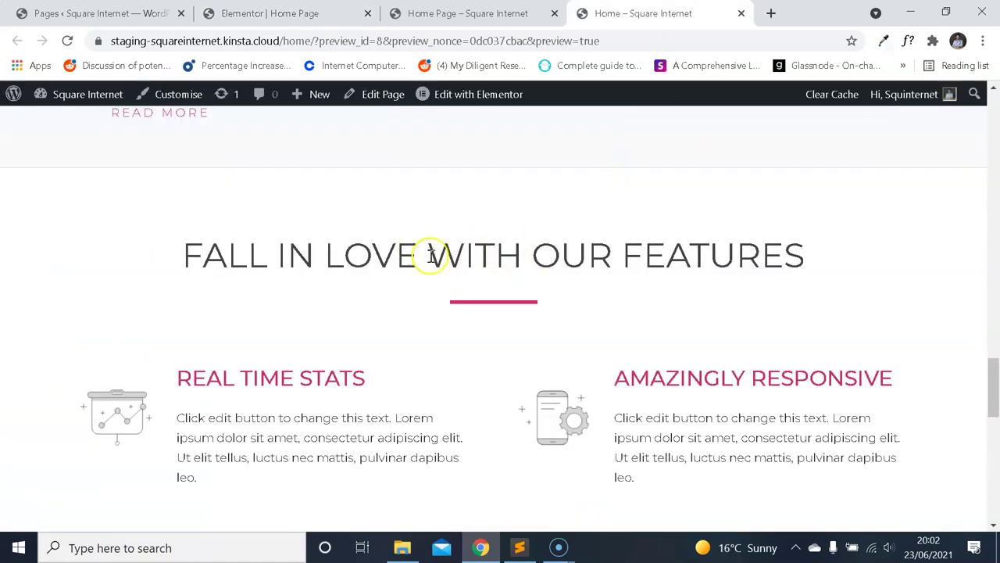
# Insert a Heading widget into the new section.
pyautogui.click(269, 14)
pyautogui.click(16, 96)
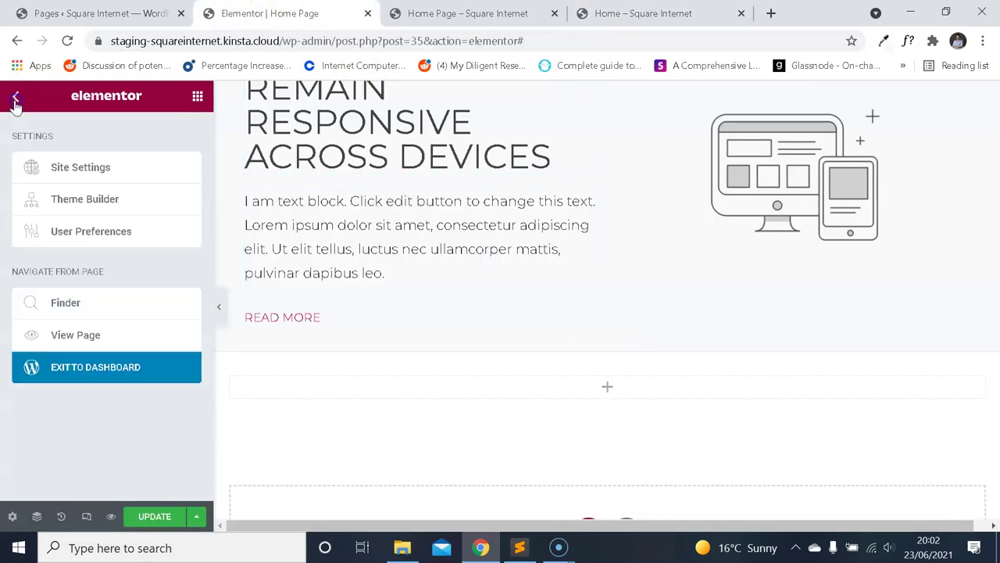
pyautogui.click(15, 95)
pyautogui.moveTo(473, 370); pyautogui.dragTo(491, 383)
# Inspect the reference features heading's font with WhatFont, then save the page.
pyautogui.click(656, 9)
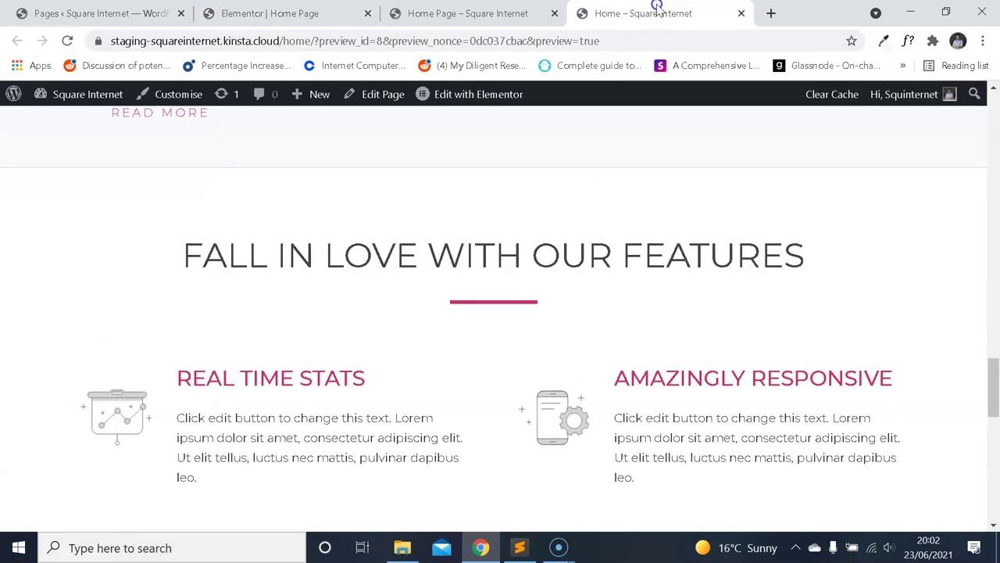
pyautogui.click(907, 43)
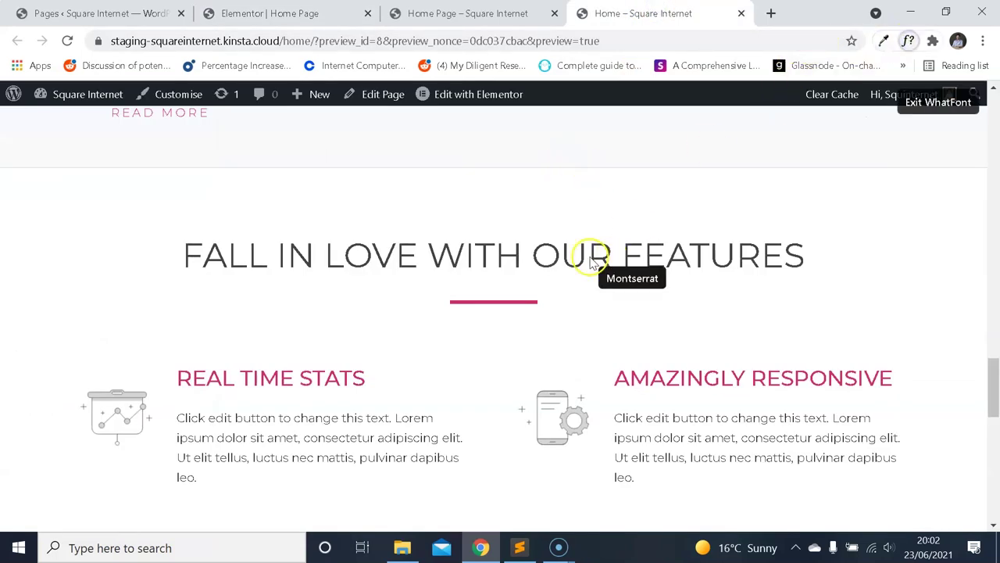
pyautogui.click(617, 253)
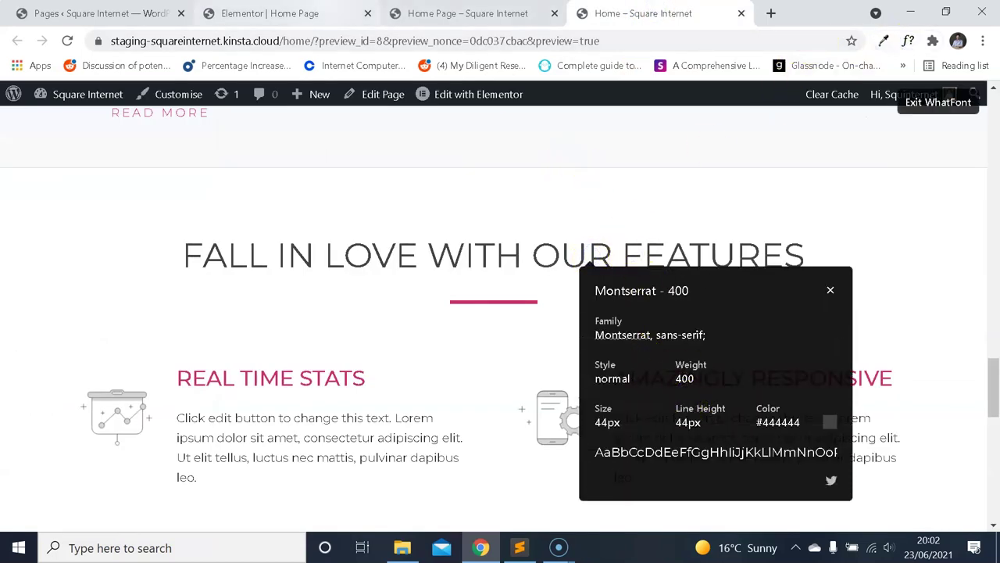
pyautogui.click(270, 14)
pyautogui.click(148, 516)
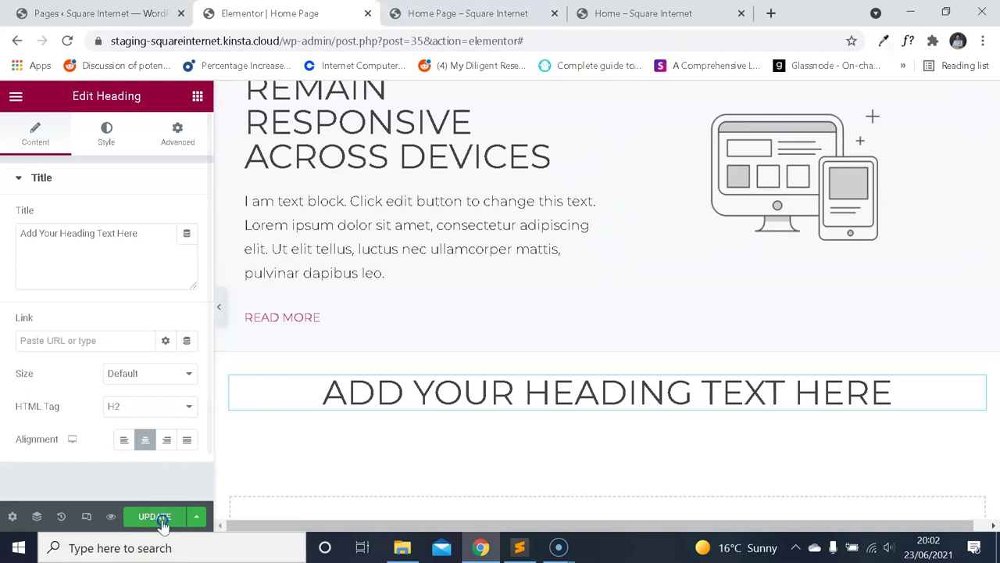
# Inspect the new heading's font in the home page preview to confirm Montserrat.
pyautogui.hotkey('ctrl', 'Tab')
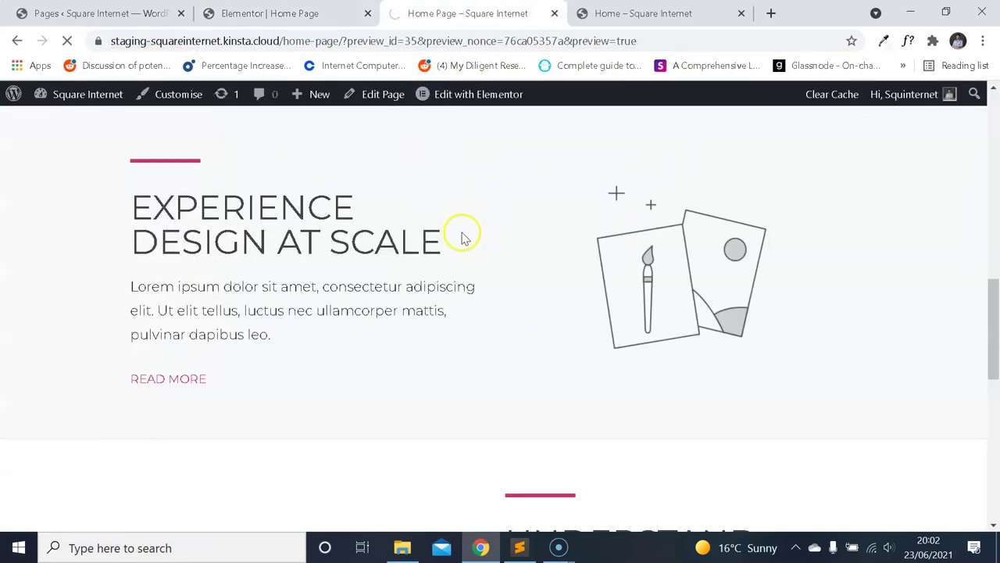
pyautogui.scroll(-9, 437, 230)
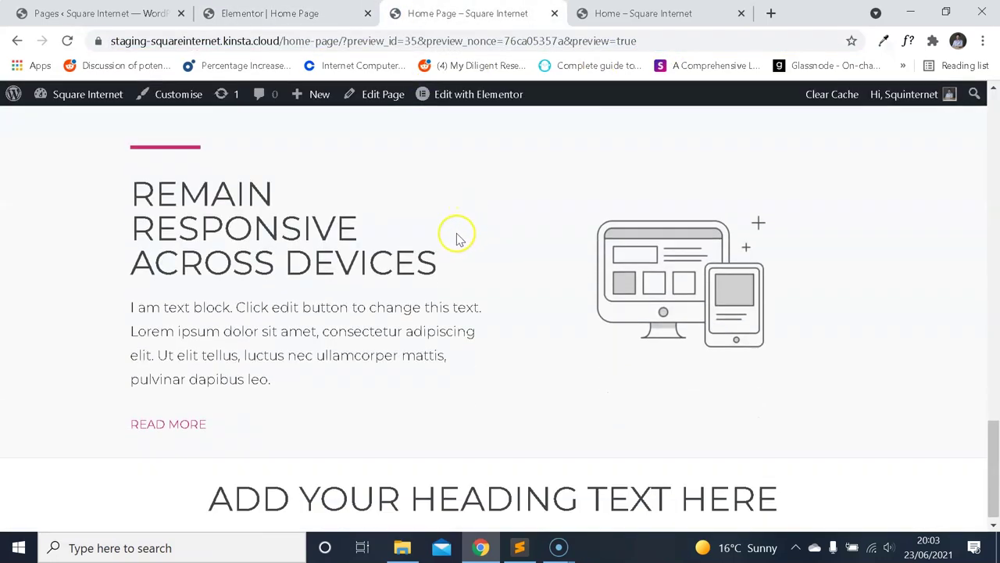
pyautogui.click(907, 44)
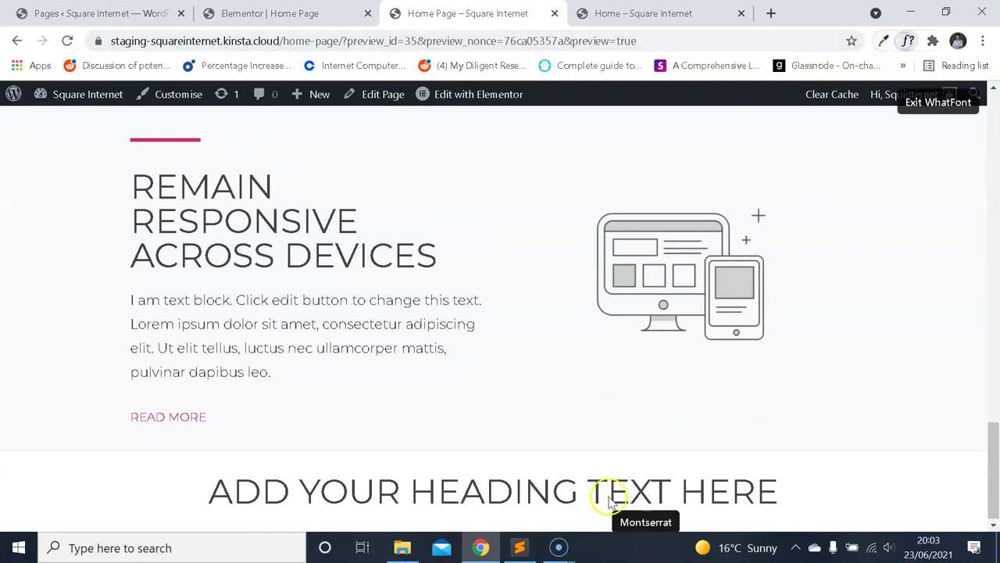
pyautogui.click(607, 492)
pyautogui.scroll(-2, 643, 402)
pyautogui.click(854, 367)
pyautogui.scroll(2, 904, 208)
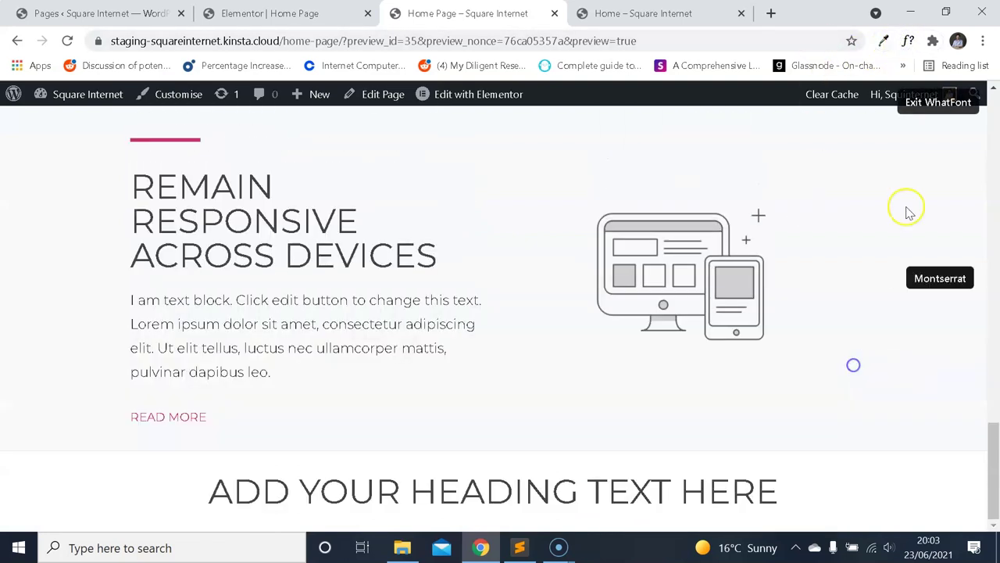
# Close the font details, turn off WhatFont and reselect the new heading in the editor.
pyautogui.hotkey('ctrl', 'Tab')
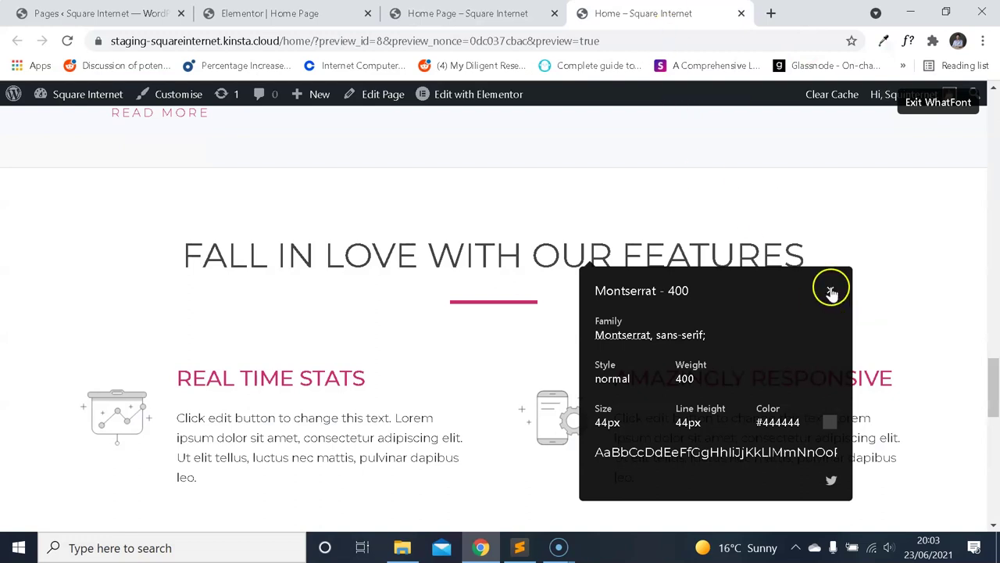
pyautogui.click(832, 291)
pyautogui.click(360, 14)
pyautogui.click(521, 13)
pyautogui.click(588, 14)
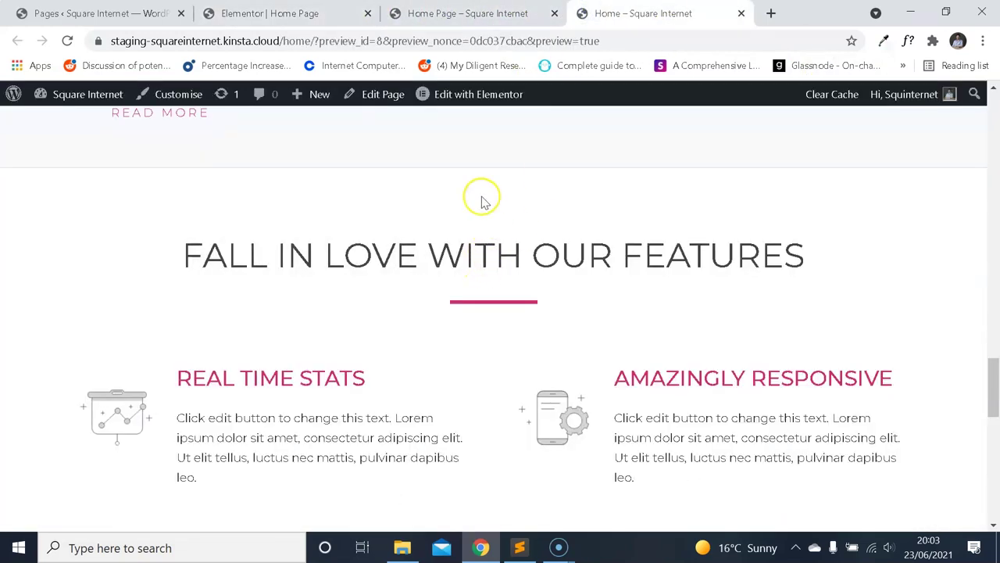
pyautogui.click(445, 11)
pyautogui.click(305, 11)
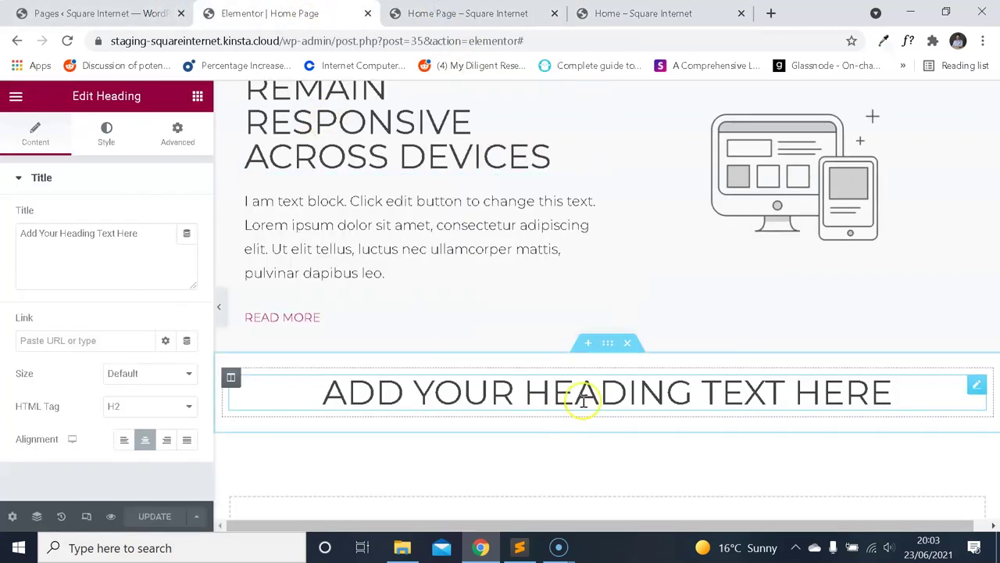
# Give the heading's section a top padding of 60.
pyautogui.click(607, 343)
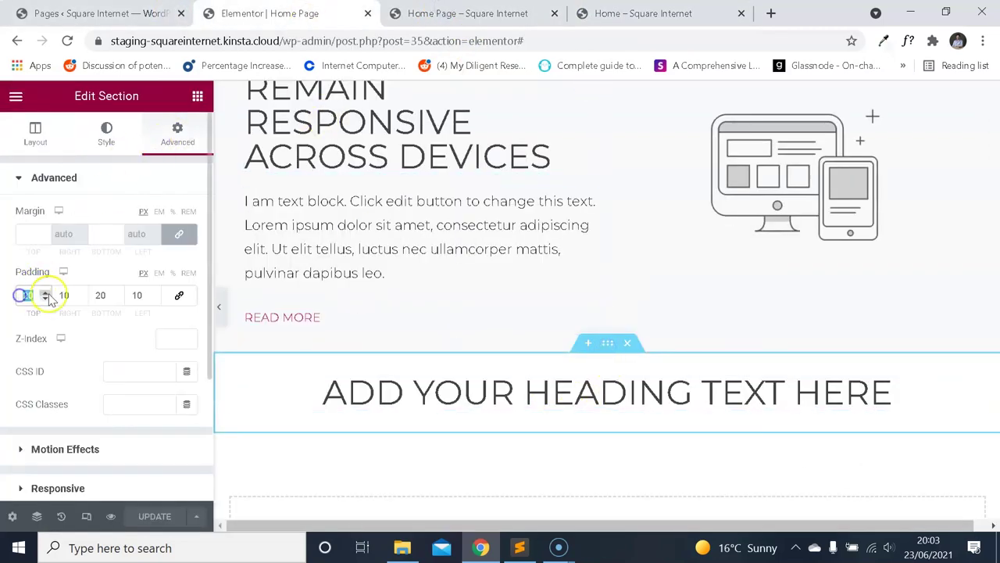
pyautogui.write('60')
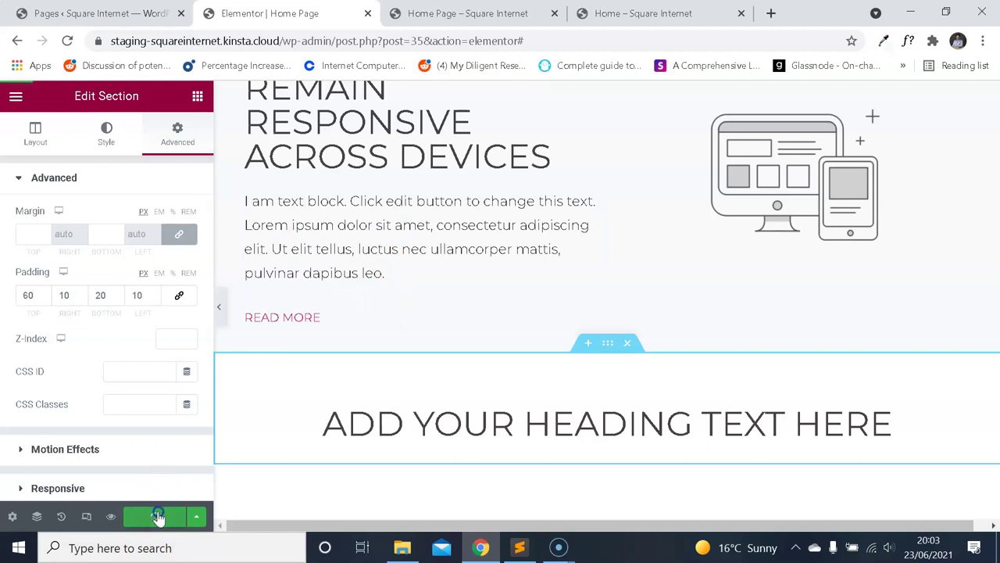
pyautogui.click(648, 13)
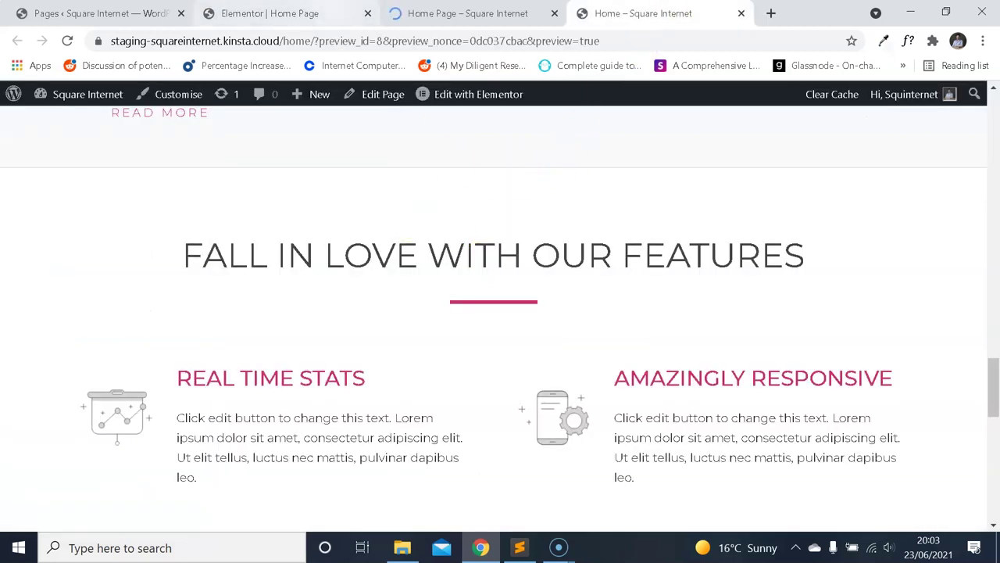
pyautogui.hotkey('ctrl', 'shift', 'Tab')
pyautogui.hotkey('ctrl', 'shift', 'Tab')
pyautogui.scroll(-1, 491, 263)
pyautogui.click(17, 95)
pyautogui.hotkey('ctrl', 'Tab')
pyautogui.hotkey('ctrl', 'Tab')
pyautogui.hotkey('ctrl', 'shift', 'Tab')
pyautogui.hotkey('ctrl', 'shift', 'Tab')
pyautogui.scroll(4, 497, 283)
# Duplicate the existing pink divider.
pyautogui.rightClick(375, 280)
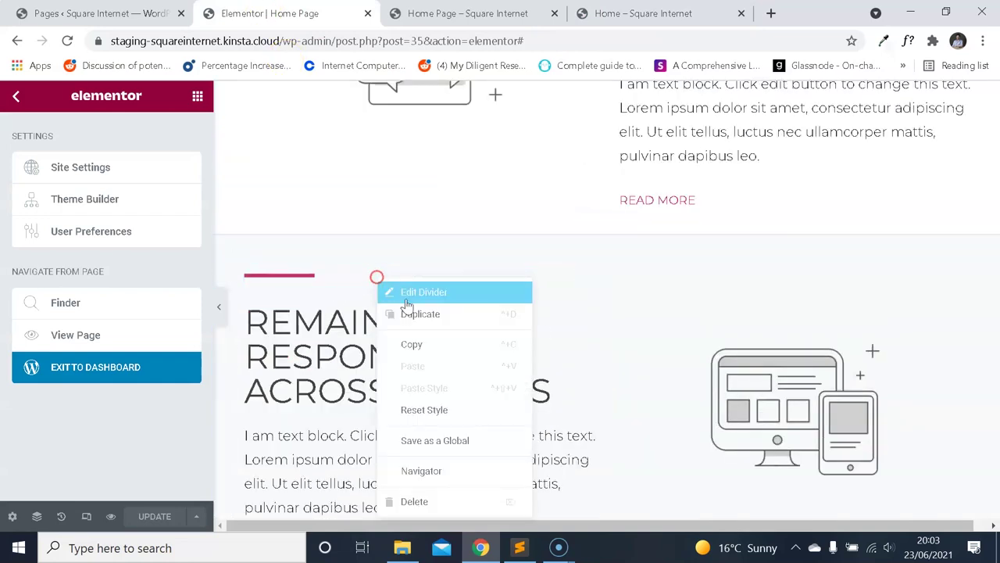
pyautogui.click(425, 317)
pyautogui.hotkey('ctrl', 'Tab')
pyautogui.scroll(-10, 518, 208)
pyautogui.scroll(6, 518, 207)
pyautogui.click(341, 10)
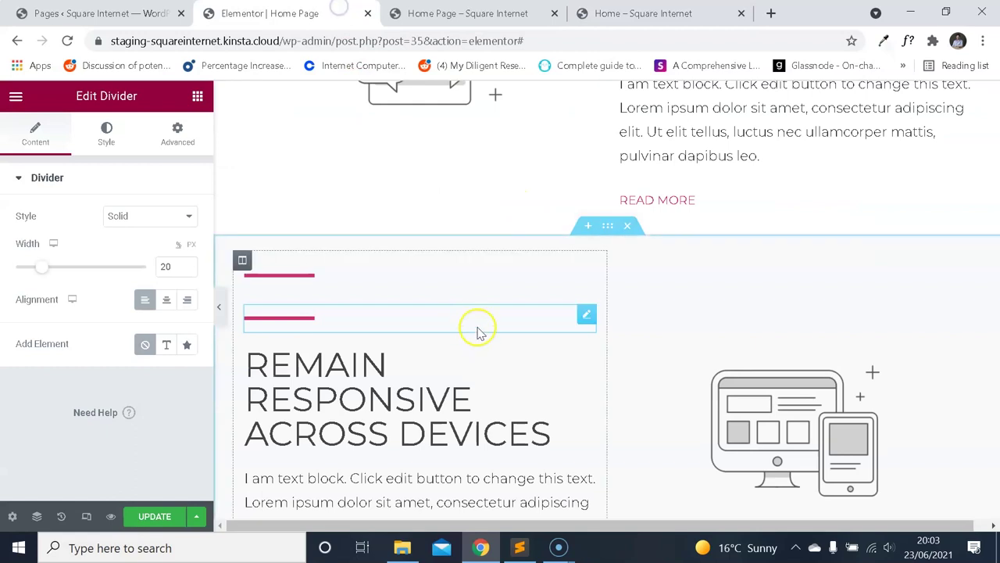
# Move the duplicated divider beneath the heading and set its alignment to Center.
pyautogui.moveTo(585, 315); pyautogui.dragTo(538, 267)
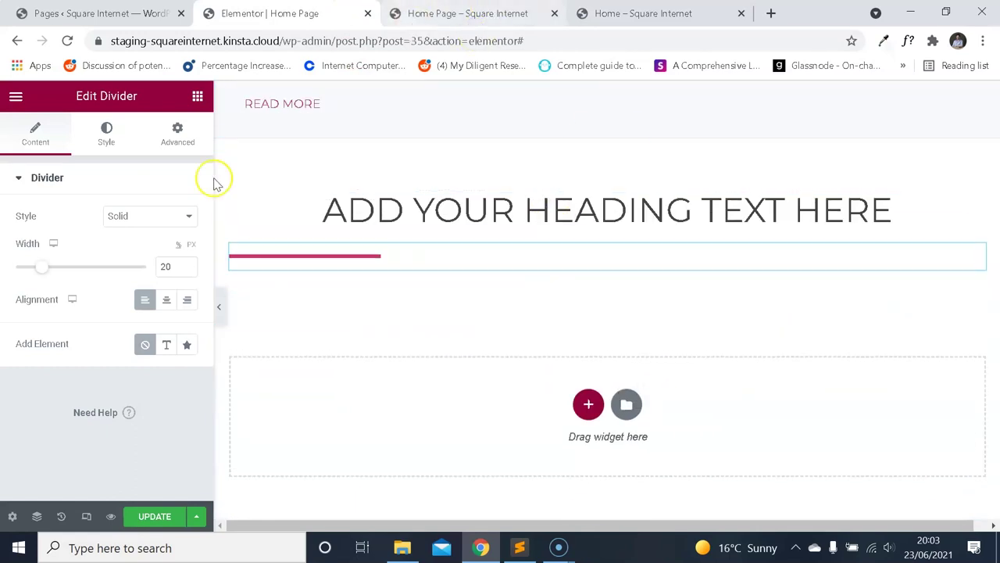
pyautogui.click(166, 300)
pyautogui.click(637, 14)
pyautogui.scroll(-2, 536, 174)
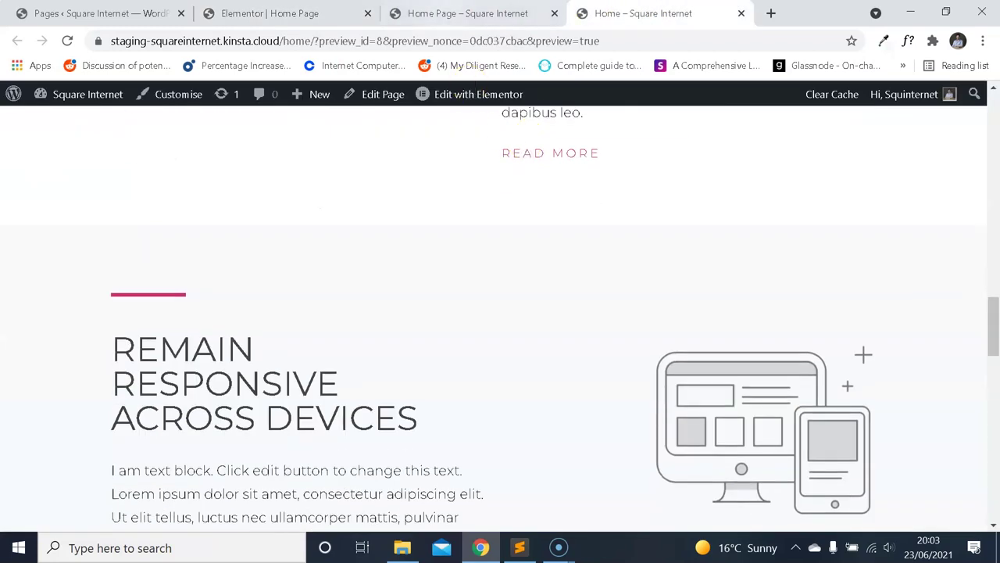
# Compare the new home page preview with the reference template.
pyautogui.hotkey('ctrl', 'shift', 'Tab')
pyautogui.scroll(-15, 536, 152)
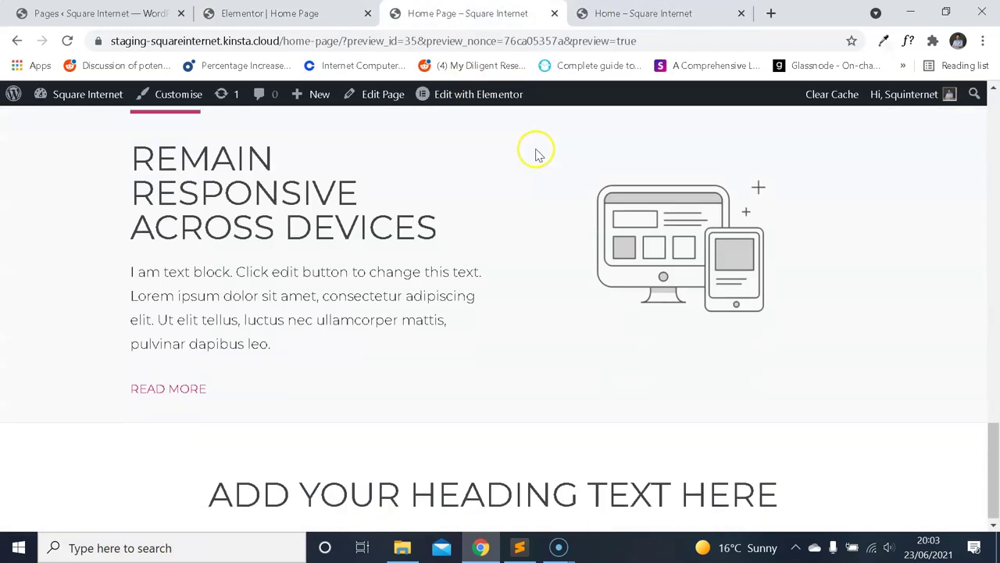
pyautogui.hotkey('ctrl', 'Tab')
pyautogui.scroll(-6, 550, 201)
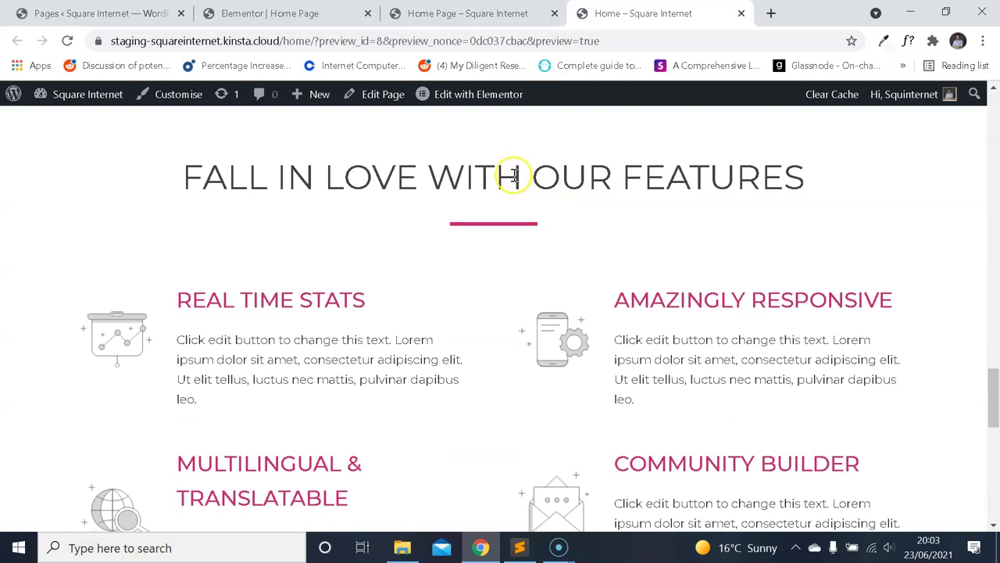
pyautogui.hotkey('ctrl', 'shift', 'Tab')
pyautogui.hotkey('ctrl', 'shift', 'Tab')
pyautogui.hotkey('ctrl', 'Tab')
pyautogui.hotkey('ctrl', 'Tab')
pyautogui.hotkey('ctrl', 'shift', 'Tab')
pyautogui.hotkey('ctrl', 'shift', 'Tab')
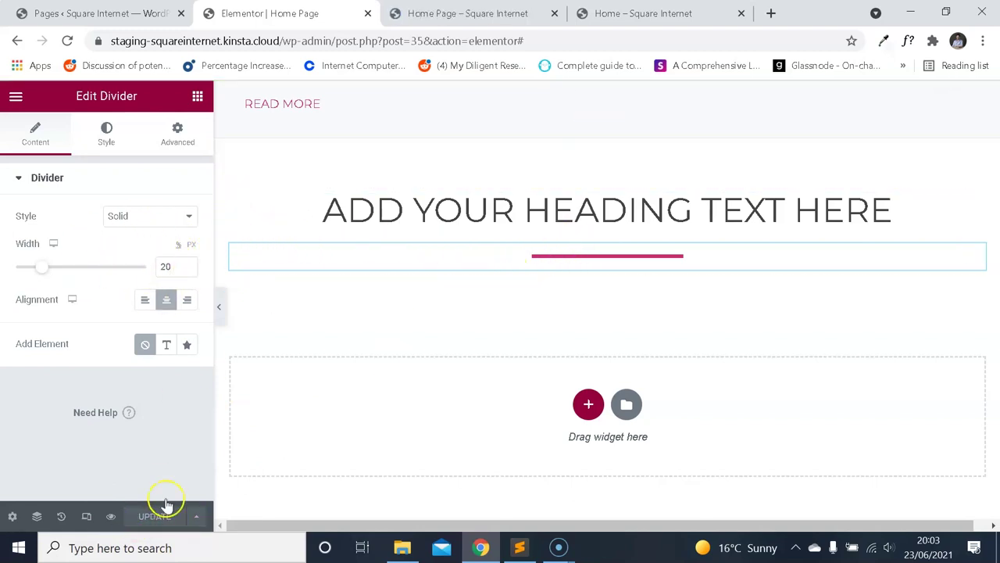
# Look over the new home page preview against the reference template.
pyautogui.click(467, 13)
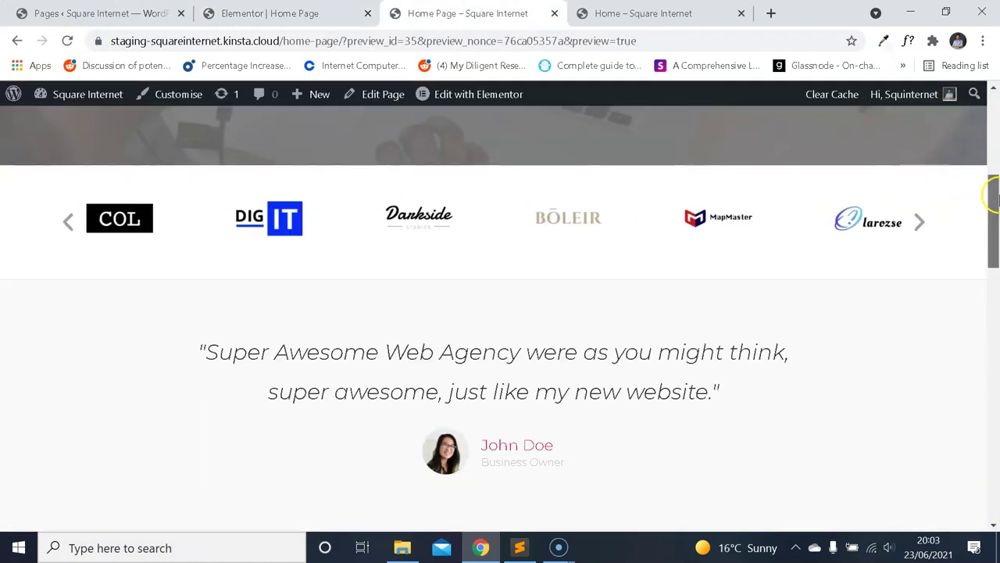
pyautogui.moveTo(991, 212); pyautogui.dragTo(991, 452)
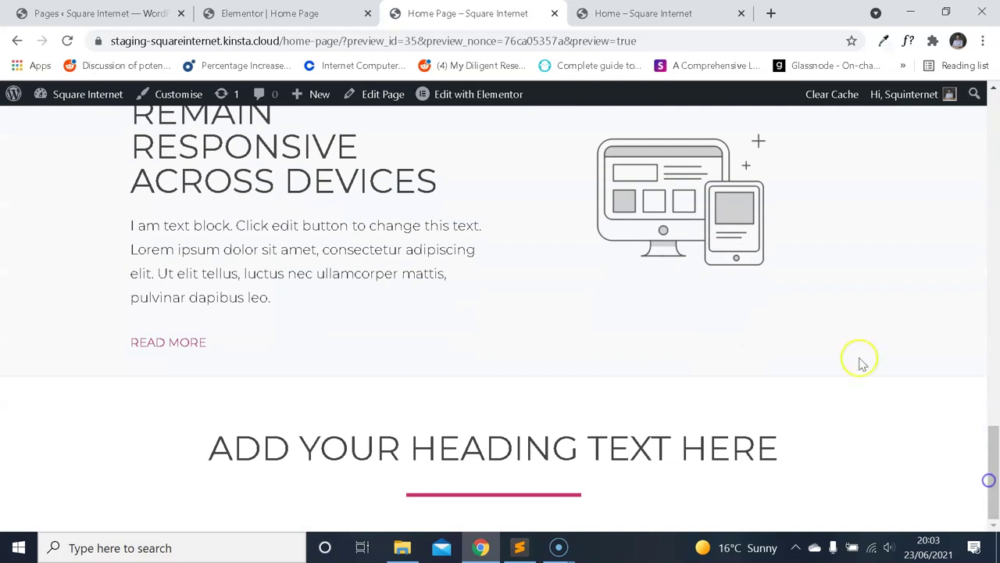
pyautogui.hotkey('ctrl', 'Tab')
pyautogui.hotkey('ctrl', 'shift', 'Tab')
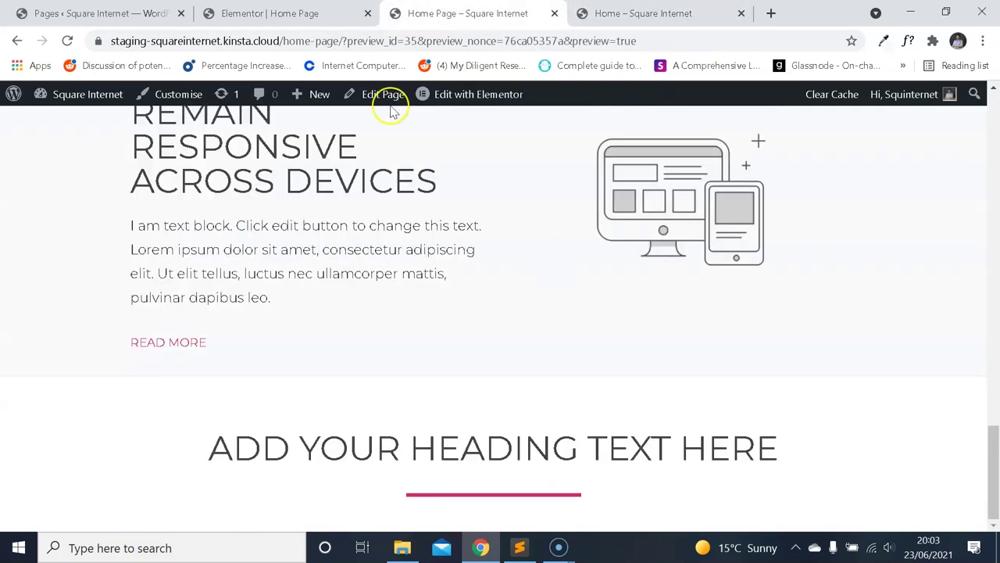
# Narrow the divider to 10% width and reload the home page preview.
pyautogui.hotkey('ctrl', 'shift', 'Tab')
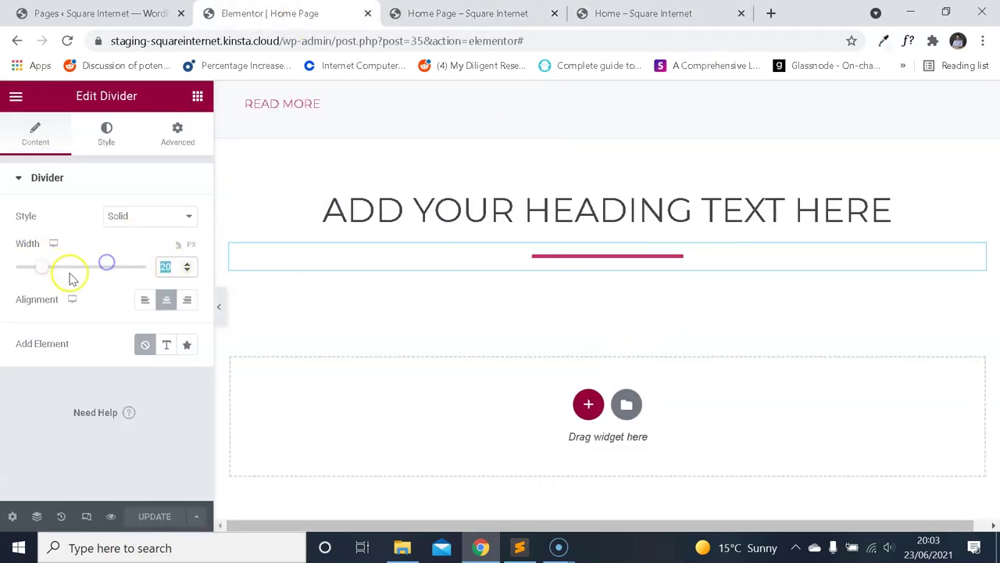
pyautogui.write('10')
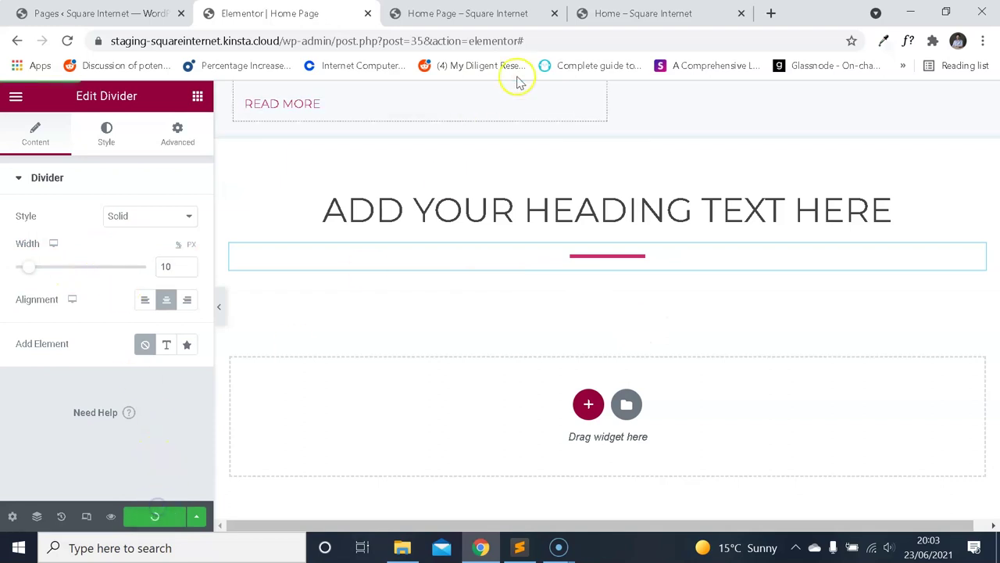
pyautogui.click(629, 17)
pyautogui.click(466, 14)
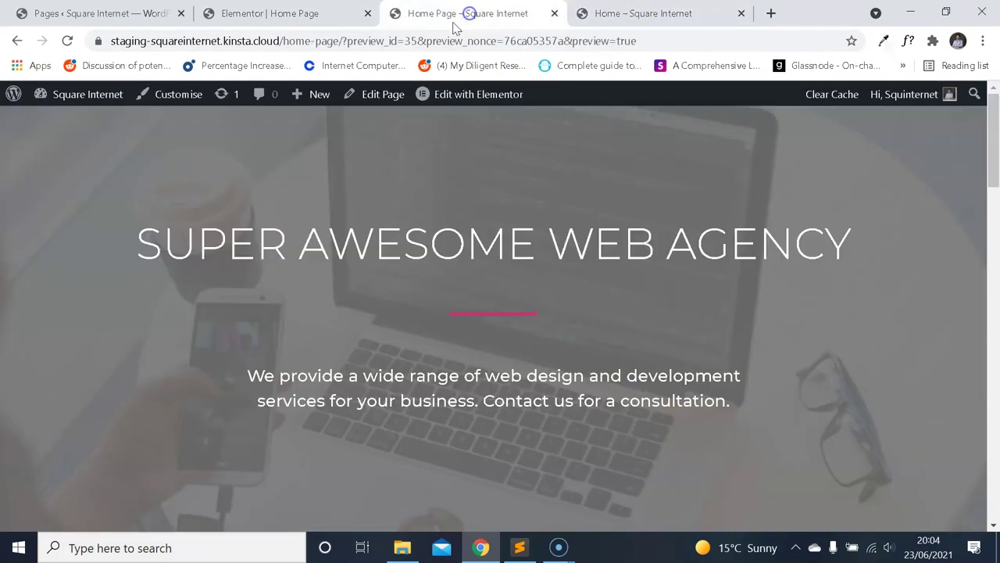
pyautogui.click(68, 42)
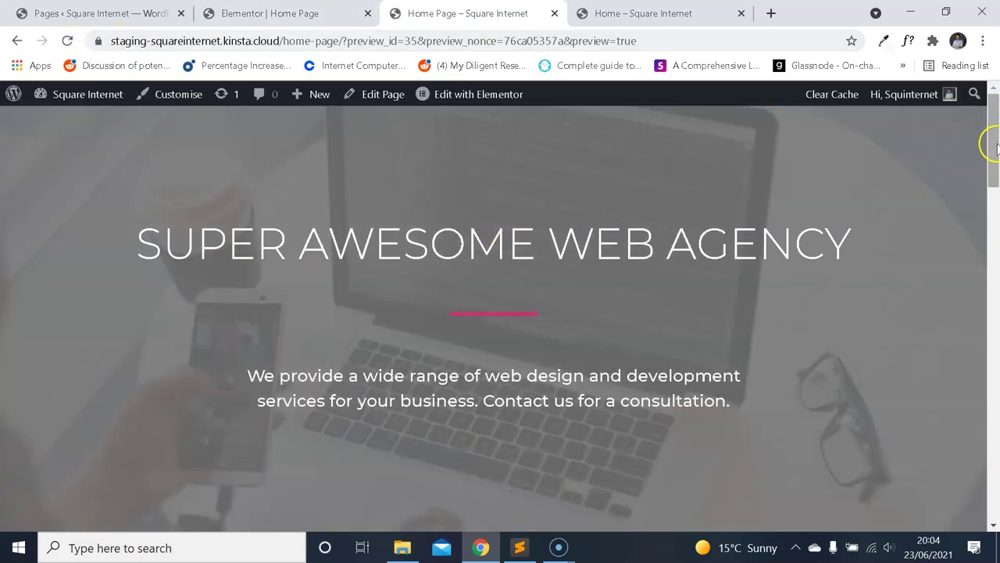
# Compare the reloaded preview with the reference features grid.
pyautogui.moveTo(990, 143); pyautogui.dragTo(921, 471)
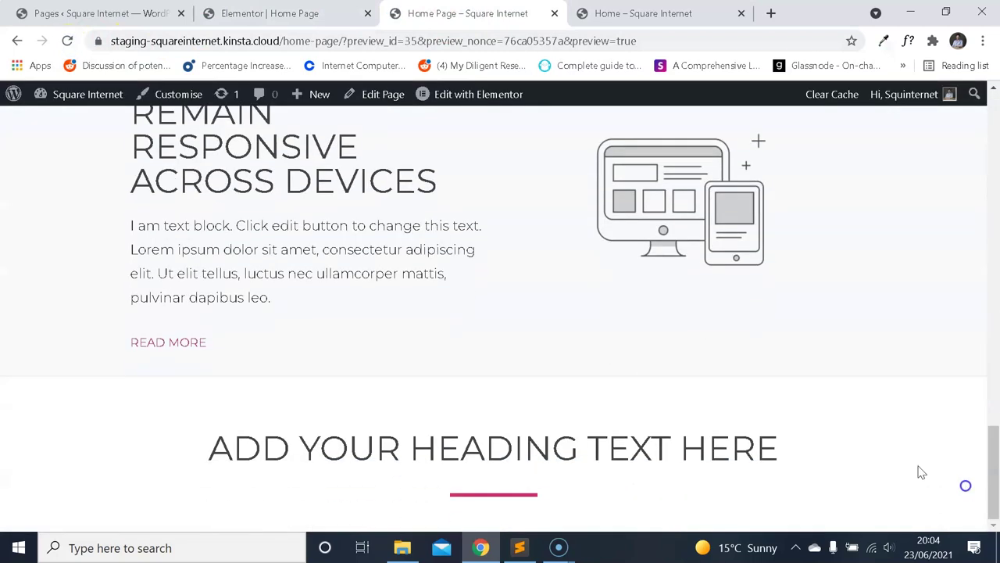
pyautogui.hotkey('ctrl', 'Tab')
pyautogui.hotkey('ctrl', 'shift', 'Tab')
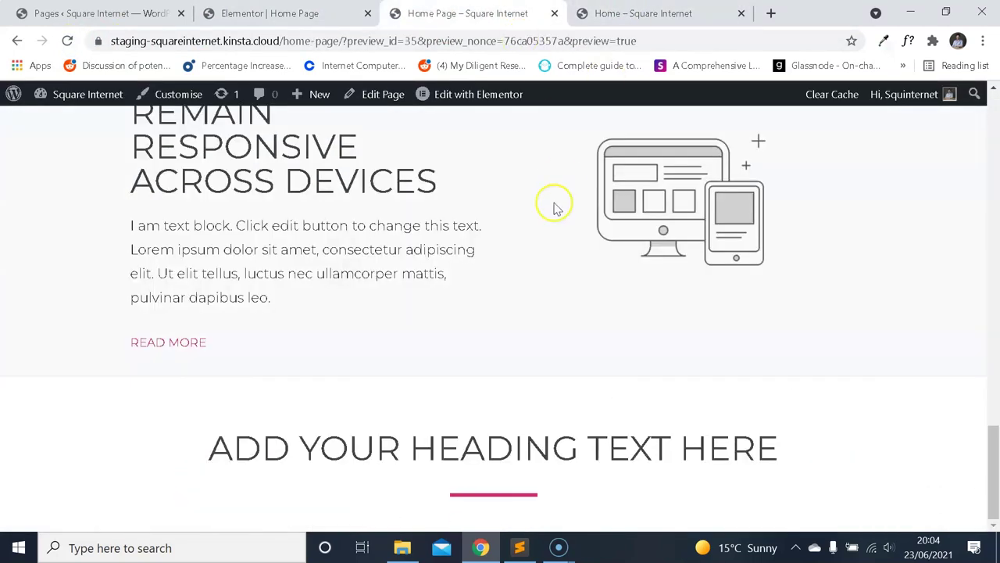
pyautogui.hotkey('ctrl', 'Tab')
pyautogui.scroll(-1, 578, 168)
pyautogui.scroll(2, 555, 192)
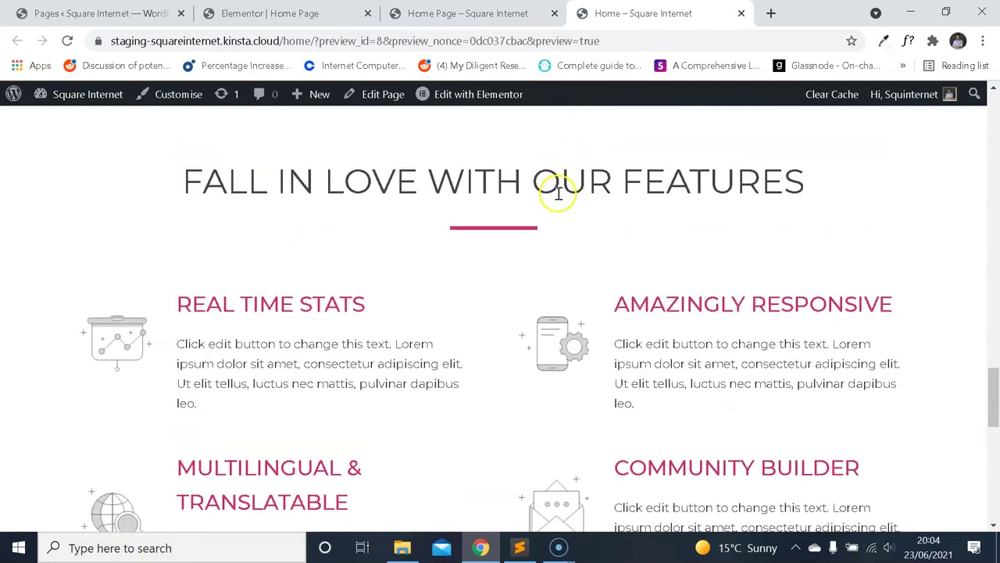
pyautogui.scroll(-1, 543, 211)
pyautogui.scroll(5, 531, 203)
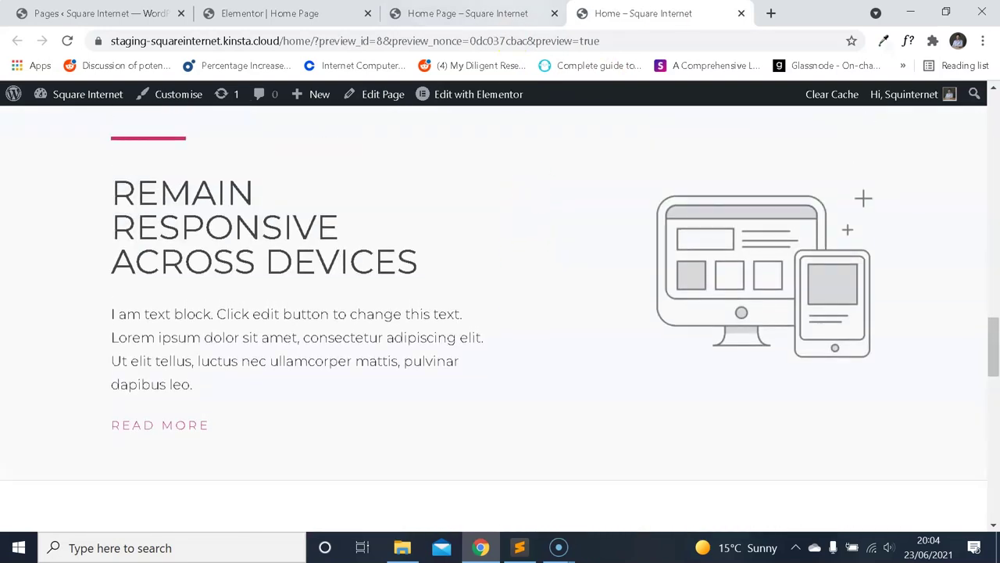
# Scroll through both previews' features section, then return to the Elementor editor.
pyautogui.hotkey('ctrl', 'shift', 'Tab')
pyautogui.scroll(9, 328, 375)
pyautogui.scroll(-9, 438, 270)
pyautogui.scroll(-1, 477, 254)
pyautogui.hotkey('ctrl', 'Tab')
pyautogui.scroll(-6, 558, 212)
pyautogui.scroll(1, 571, 274)
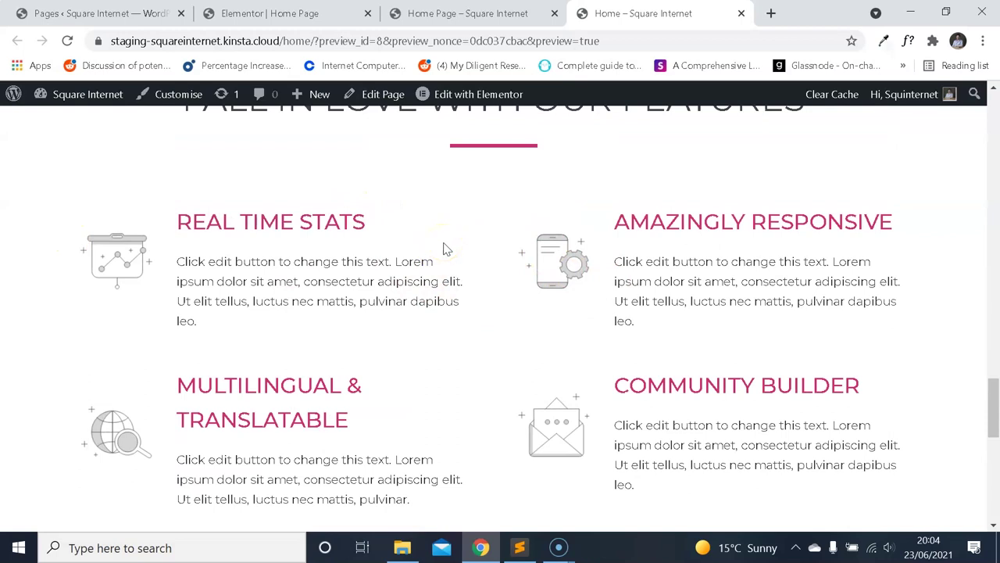
pyautogui.hotkey('ctrl', '2')
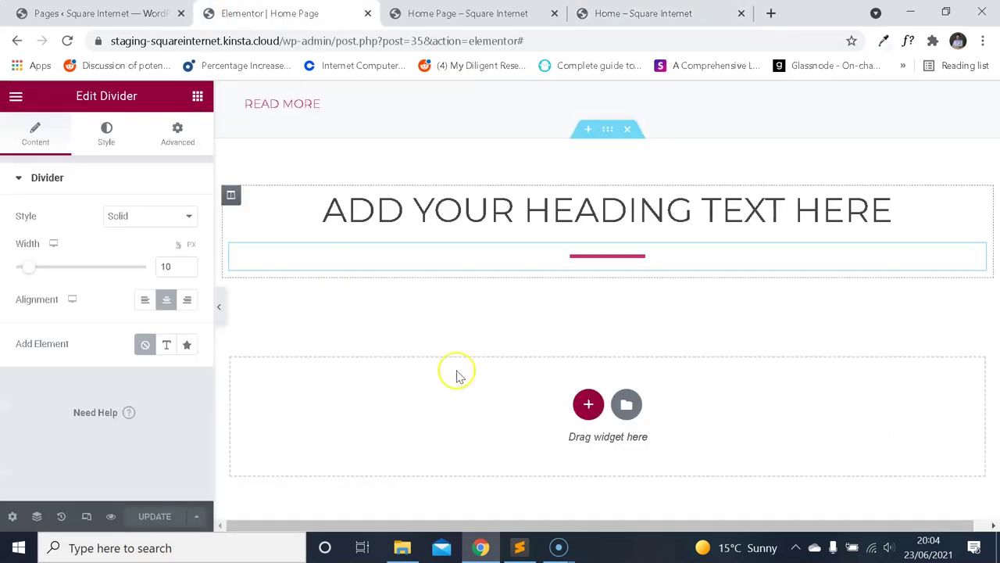
# Search widgets for 'inner' and place an Inner Section below the pink divider.
pyautogui.click(615, 129)
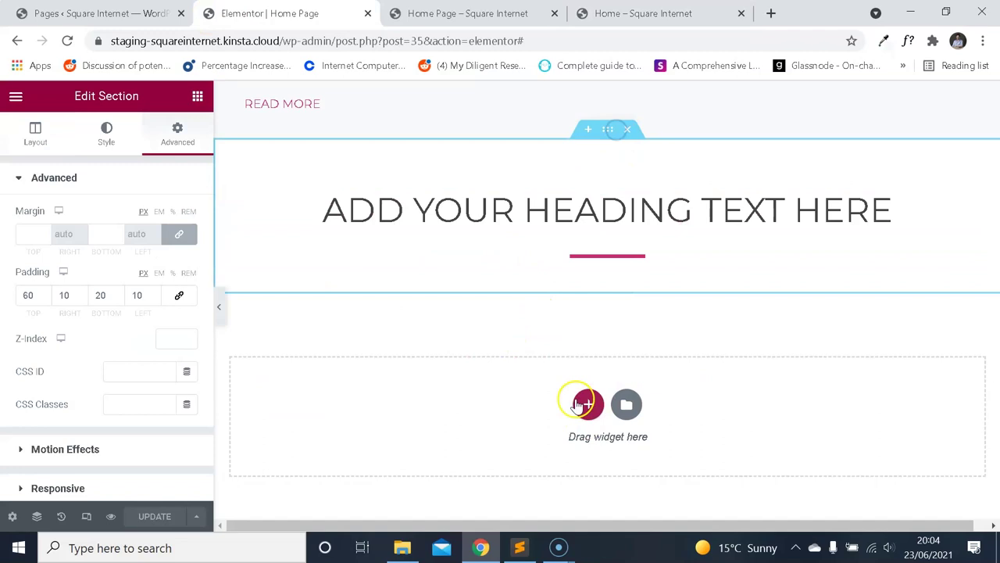
pyautogui.click(15, 96)
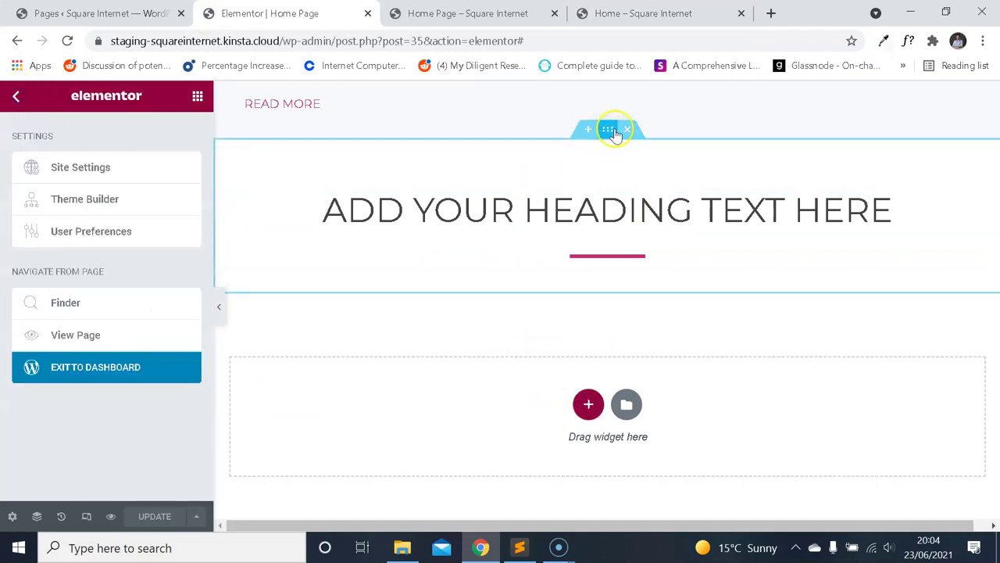
pyautogui.click(23, 95)
pyautogui.write('inner')
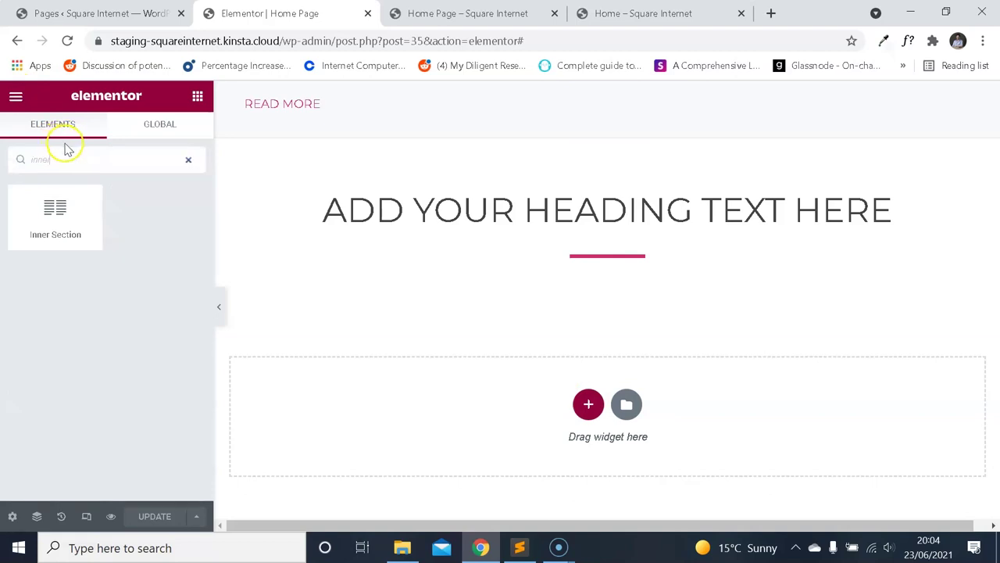
pyautogui.moveTo(66, 202); pyautogui.dragTo(536, 286)
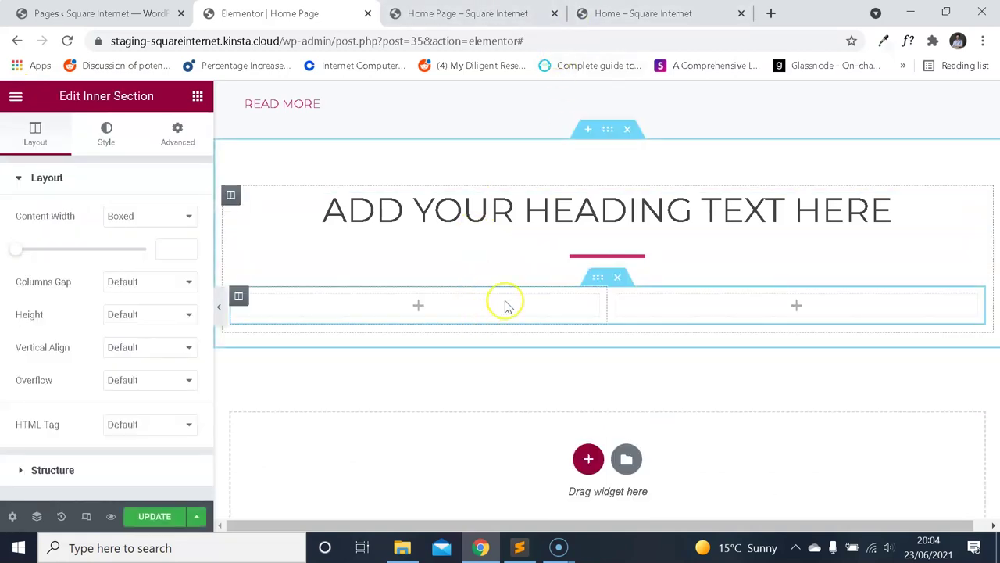
pyautogui.click(632, 13)
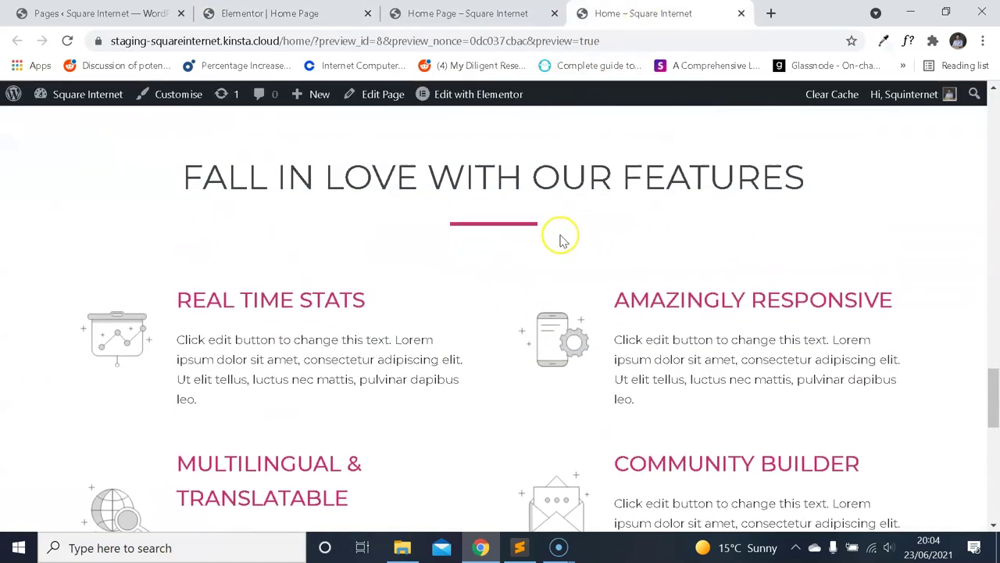
pyautogui.click(329, 14)
# Search 'sp', drop a Spacer under the divider and set its space to 20 px.
pyautogui.click(15, 97)
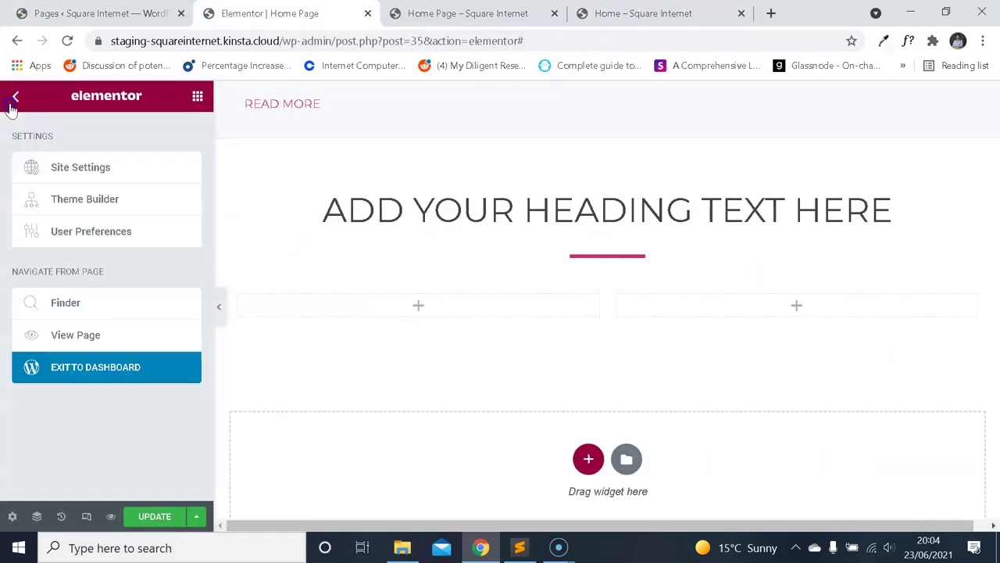
pyautogui.click(14, 100)
pyautogui.write('sp')
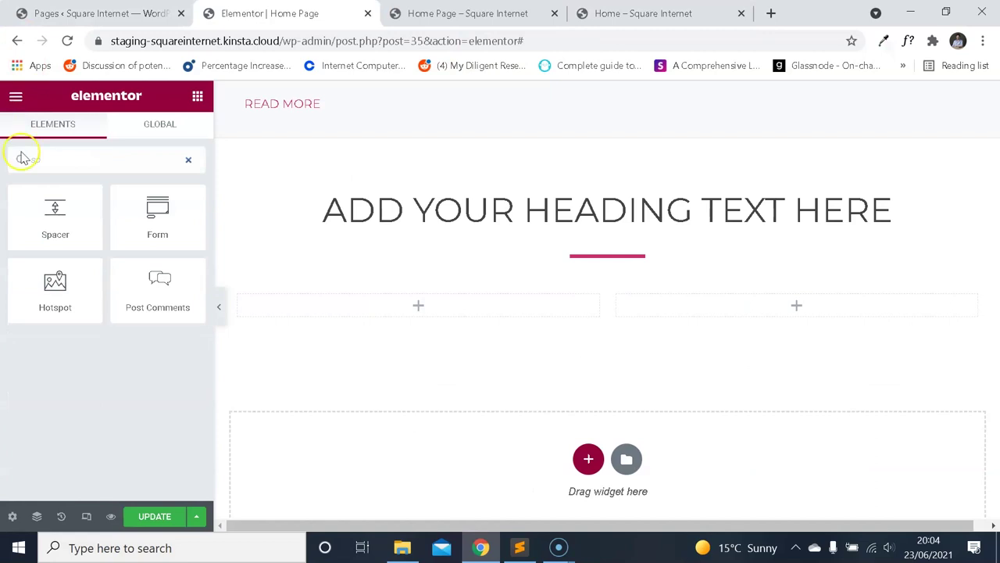
pyautogui.moveTo(435, 288); pyautogui.dragTo(594, 274)
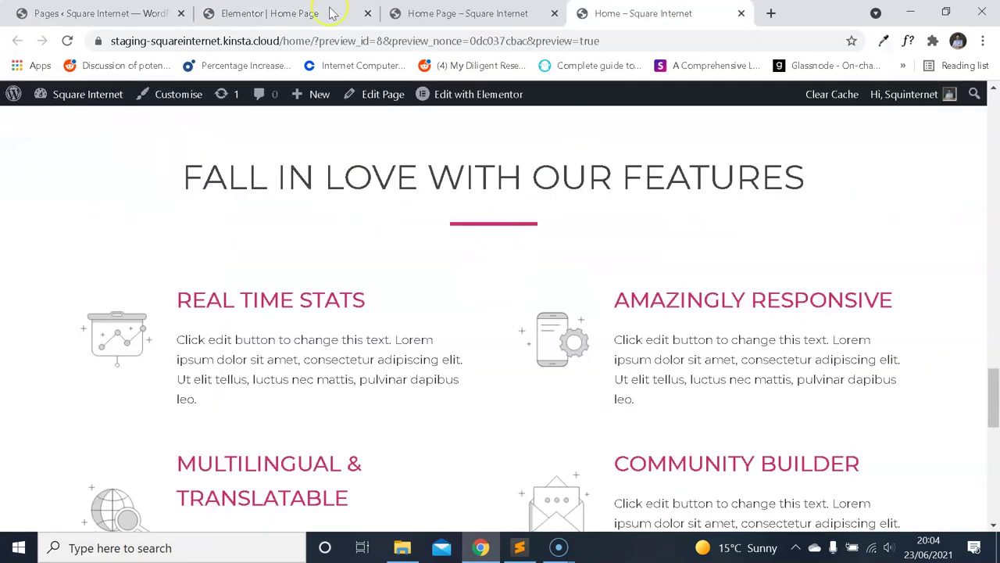
pyautogui.click(332, 13)
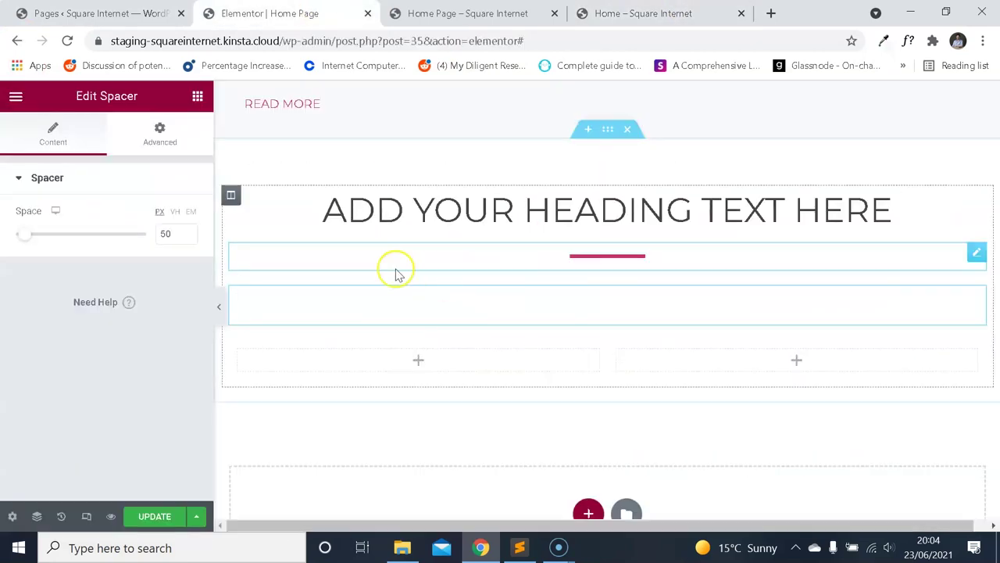
pyautogui.write('20')
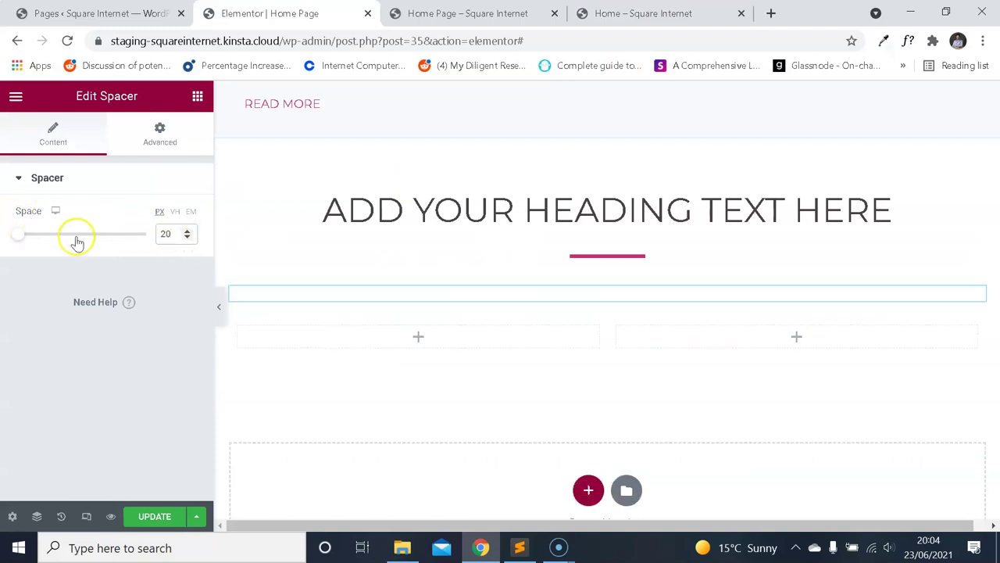
pyautogui.click(625, 13)
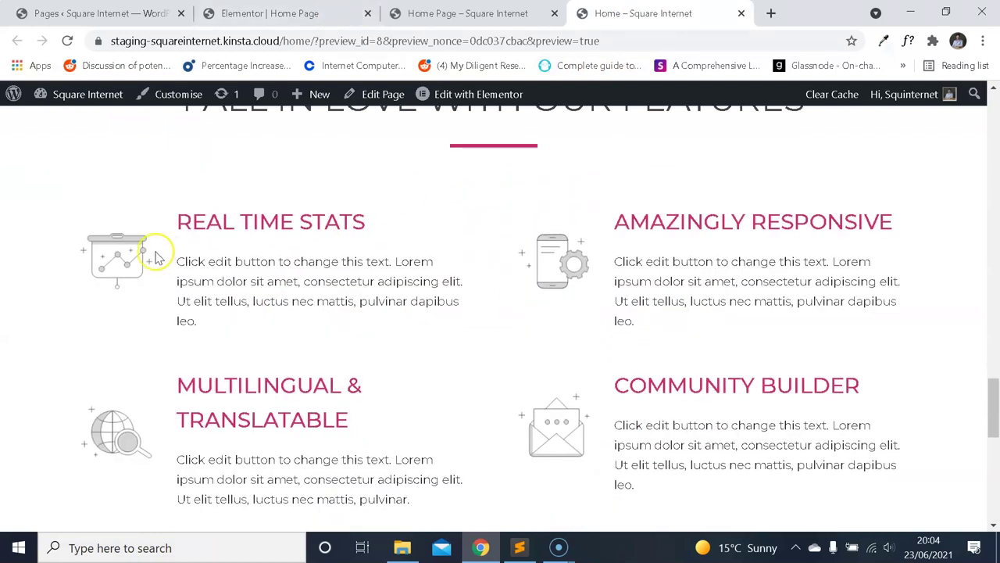
pyautogui.click(270, 13)
# Search 'icon' and place an Icon Box widget in the left inner column.
pyautogui.click(15, 95)
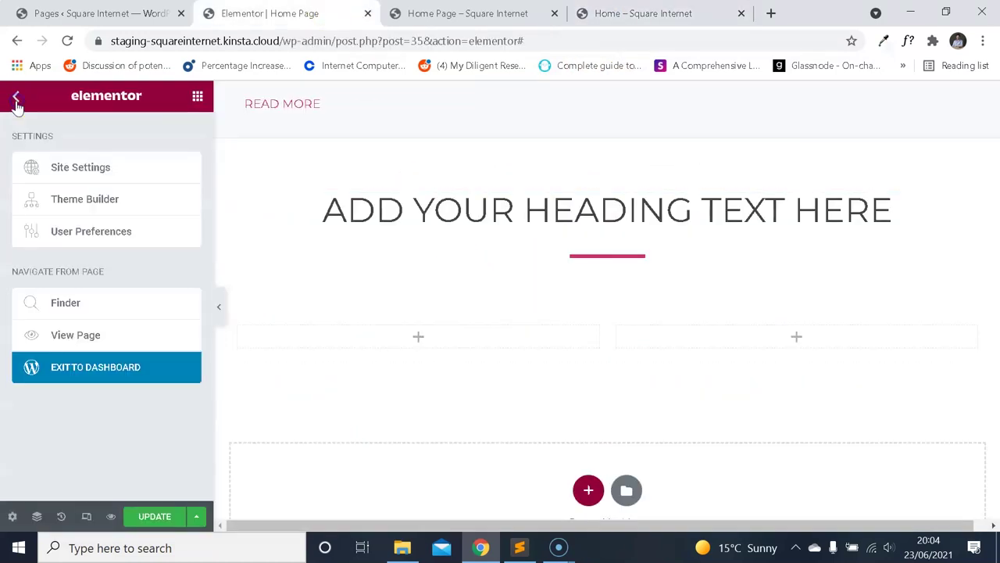
pyautogui.click(15, 95)
pyautogui.write('icon')
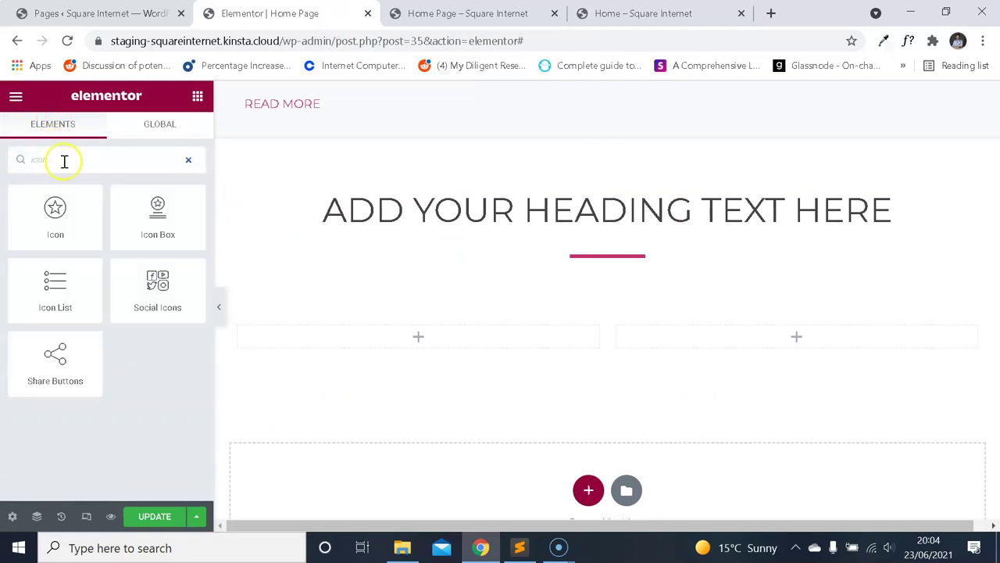
pyautogui.moveTo(154, 217); pyautogui.dragTo(411, 341)
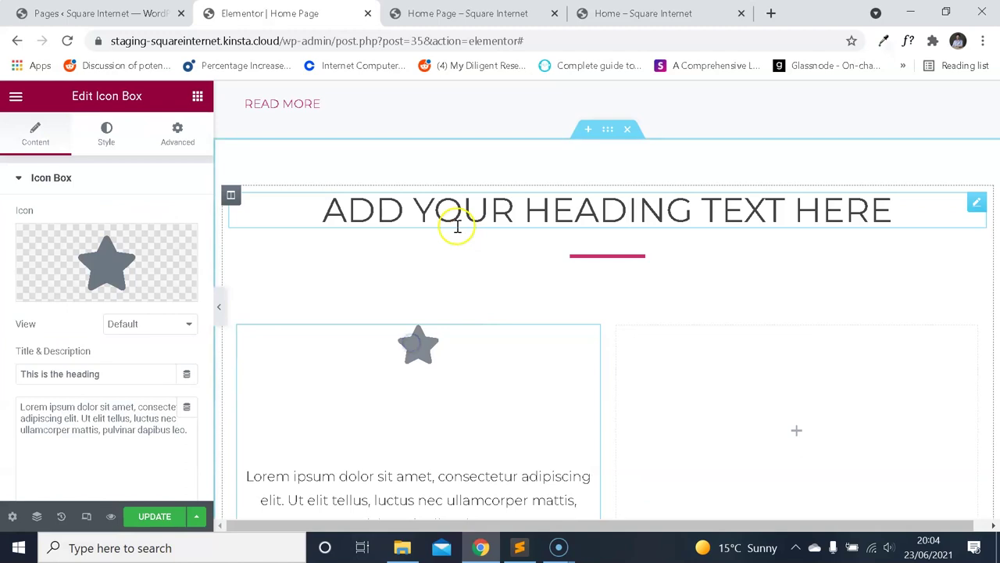
pyautogui.scroll(-1, 457, 226)
pyautogui.click(660, 13)
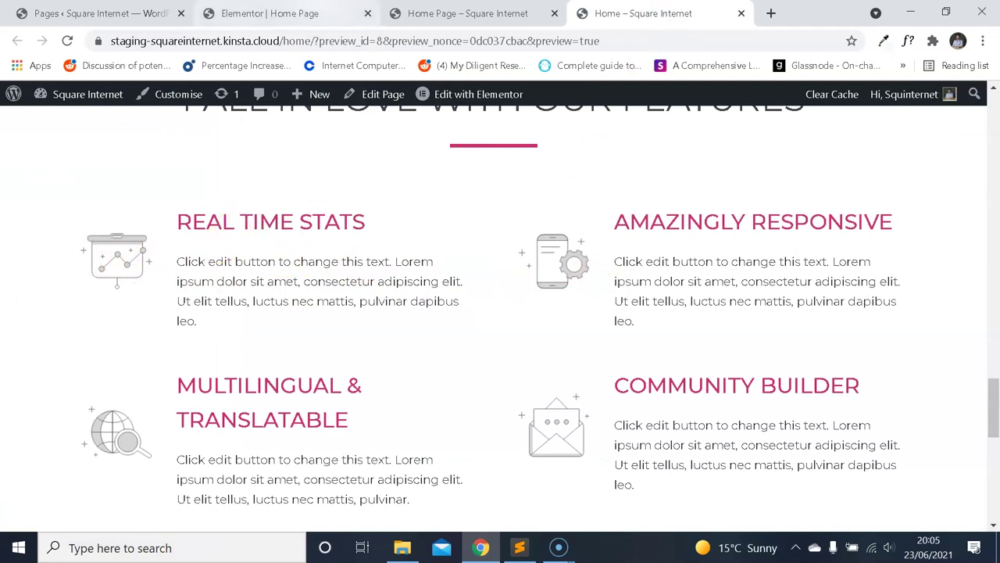
pyautogui.click(297, 13)
# Set the icon box's Icon Position to Left, matching the reference layout.
pyautogui.scroll(-3, 122, 328)
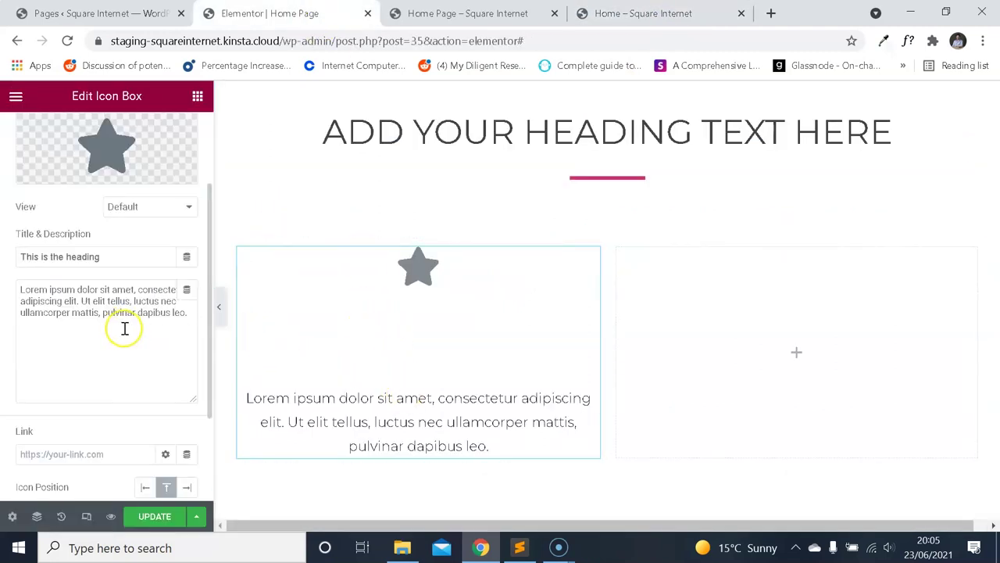
pyautogui.scroll(3, 133, 308)
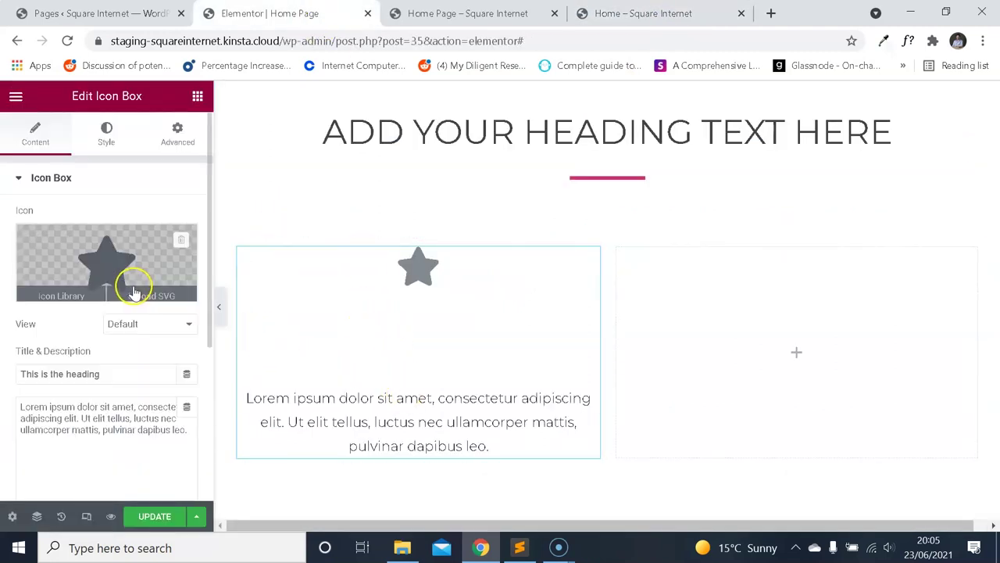
pyautogui.scroll(-3, 134, 284)
pyautogui.click(146, 353)
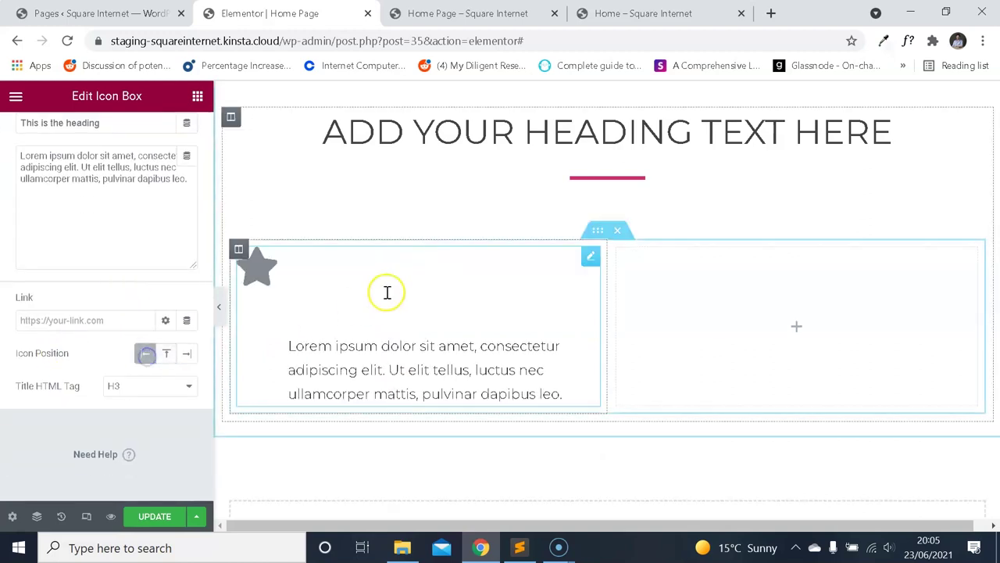
pyautogui.click(649, 13)
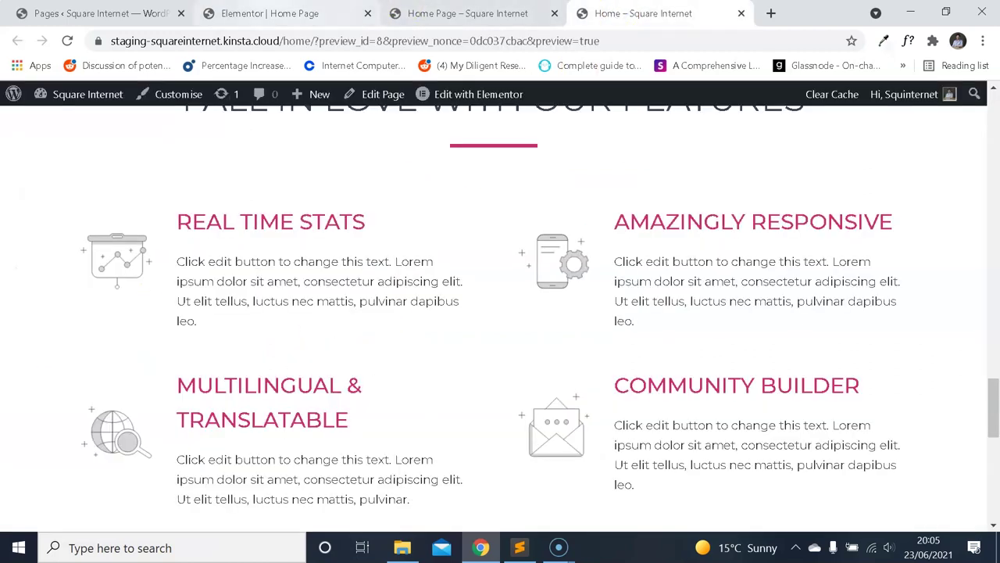
pyautogui.click(261, 13)
pyautogui.scroll(2, 104, 275)
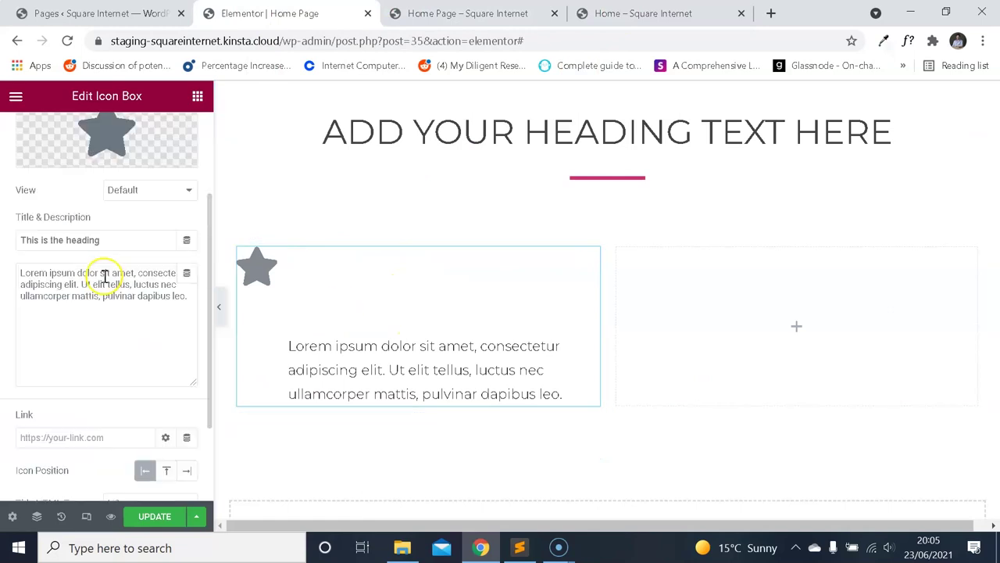
pyautogui.scroll(-2, 107, 259)
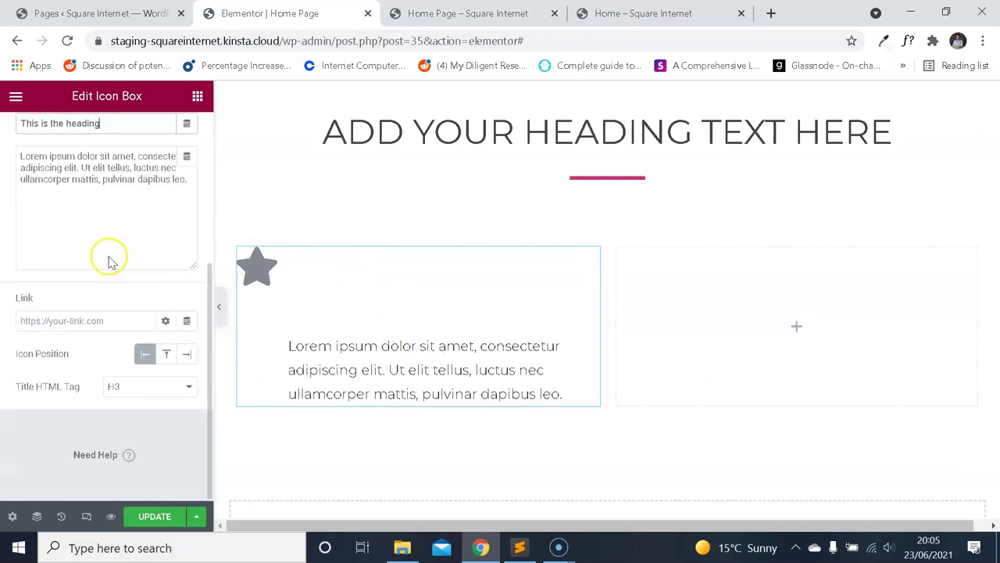
pyautogui.scroll(3, 116, 262)
# Set the icon box's icon colour and make its title text black.
pyautogui.click(107, 135)
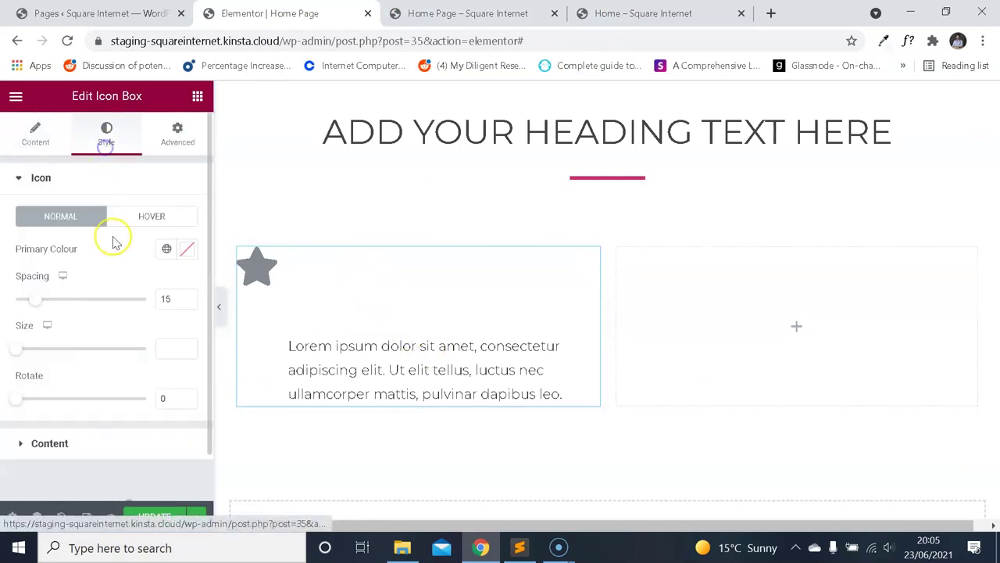
pyautogui.click(189, 251)
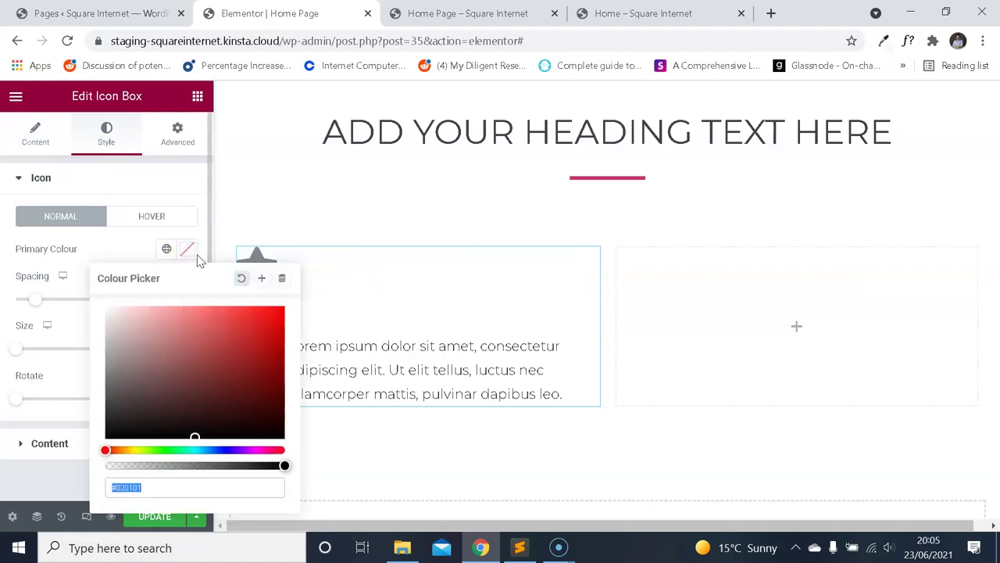
pyautogui.click(132, 248)
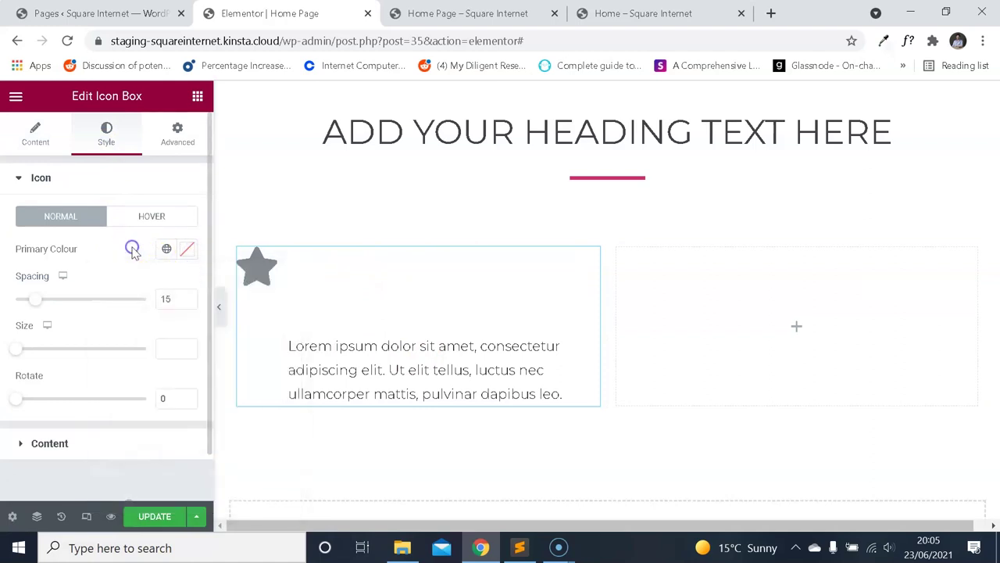
pyautogui.click(71, 439)
pyautogui.scroll(-3, 117, 282)
pyautogui.click(191, 289)
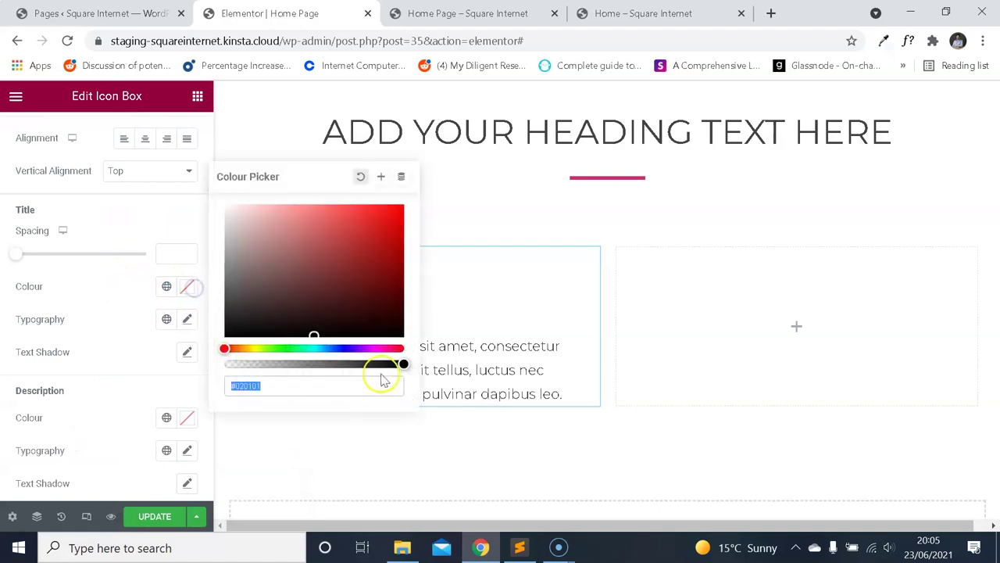
pyautogui.click(125, 290)
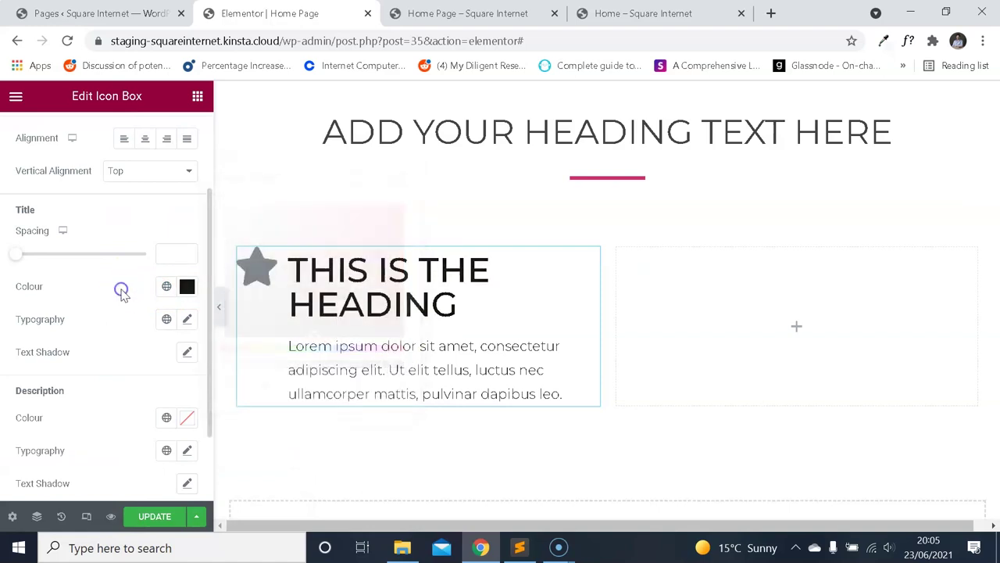
# Inspect the live REAL TIME STATS heading's font with WhatFont.
pyautogui.click(617, 11)
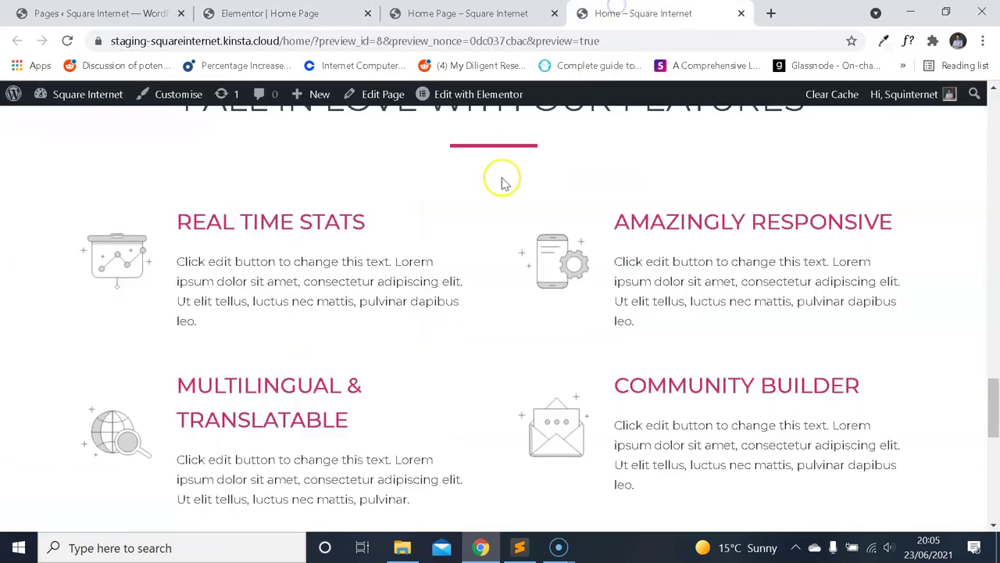
pyautogui.click(909, 41)
pyautogui.click(312, 225)
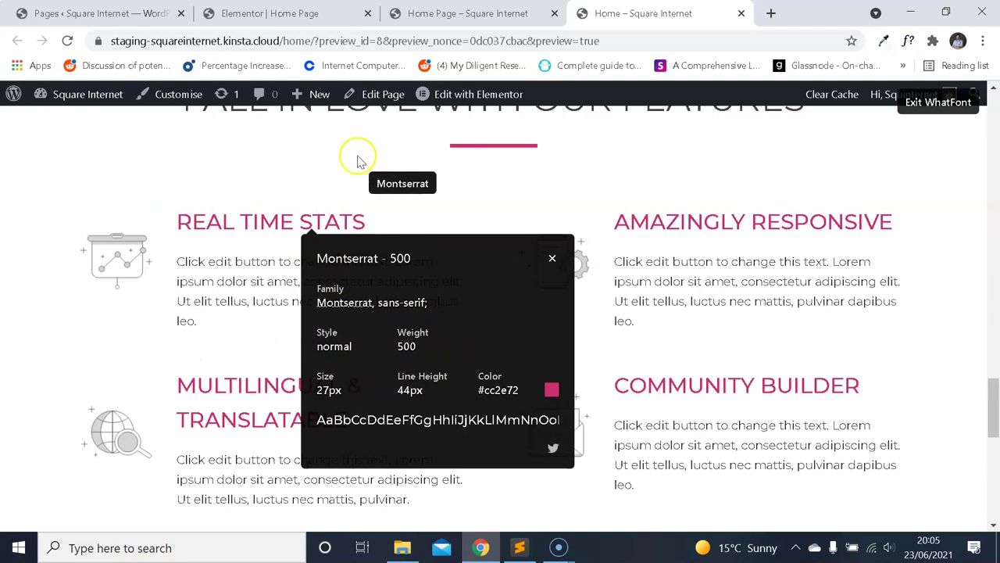
# Paste the reference colour #cc2e72 as the icon box title colour.
pyautogui.click(263, 14)
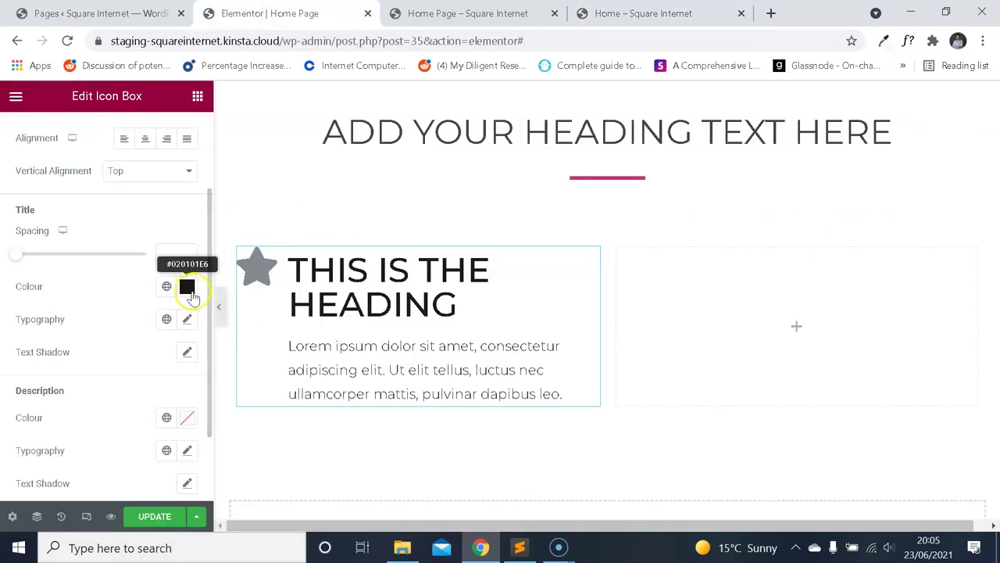
pyautogui.click(657, 13)
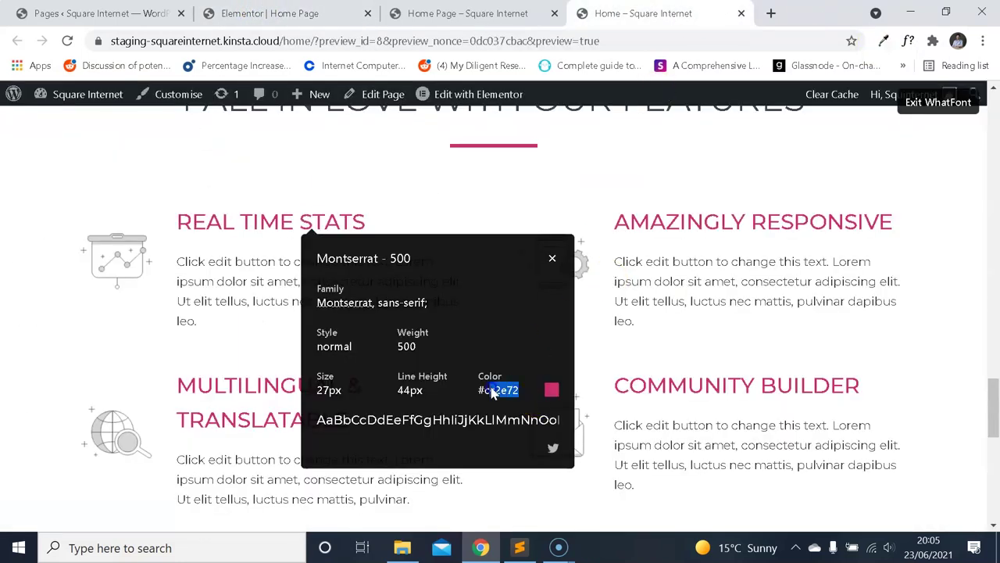
pyautogui.click(280, 12)
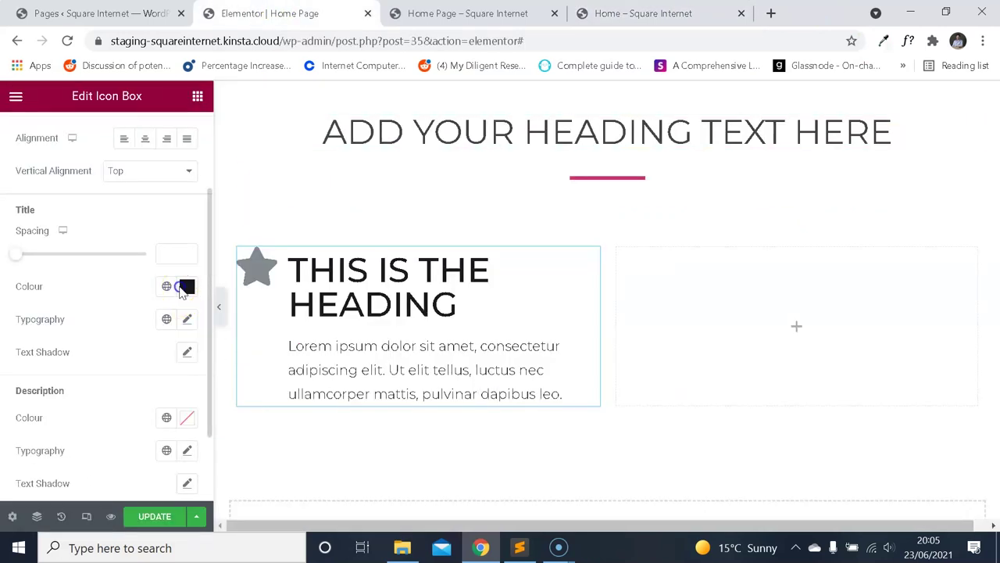
pyautogui.click(186, 286)
pyautogui.write('cc2e72')
pyautogui.click(121, 277)
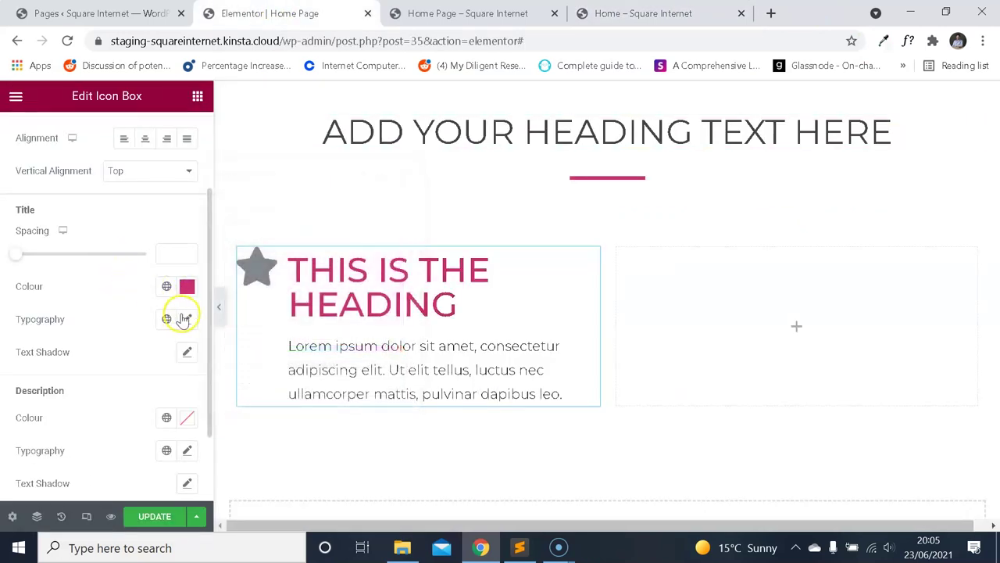
# Set the title font family to Montserrat after checking the reference heading.
pyautogui.click(188, 319)
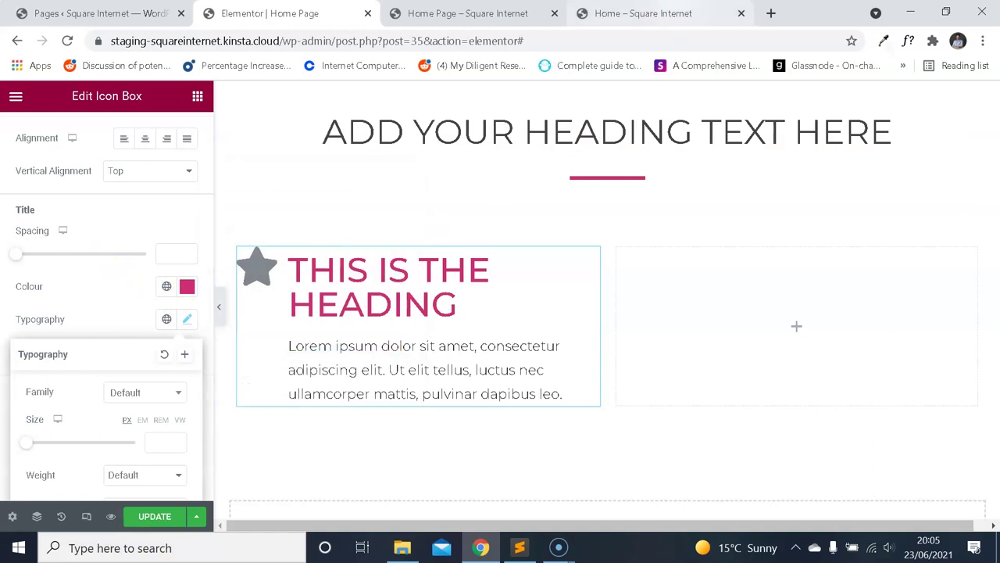
pyautogui.click(656, 13)
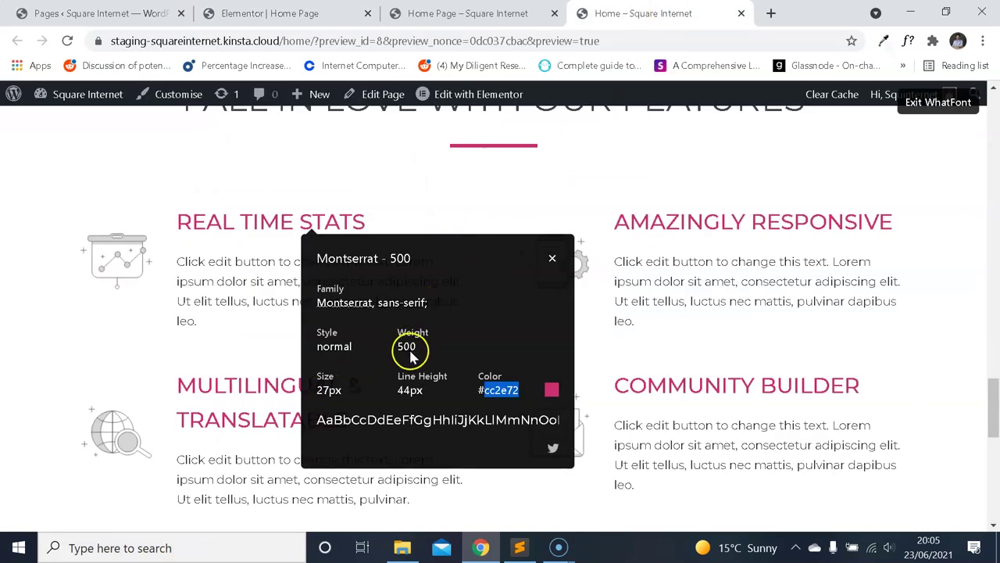
pyautogui.click(269, 13)
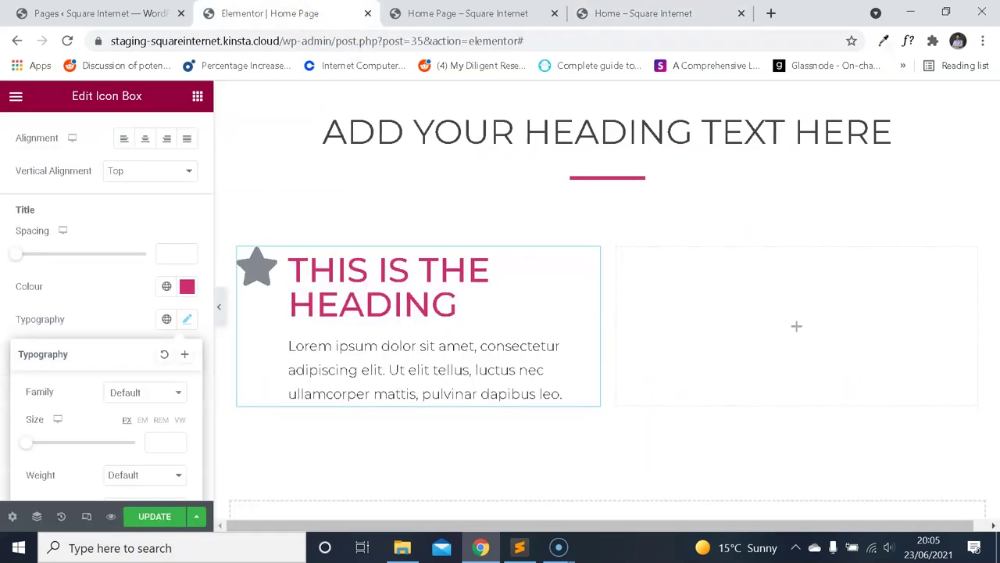
pyautogui.click(157, 395)
pyautogui.write('monts')
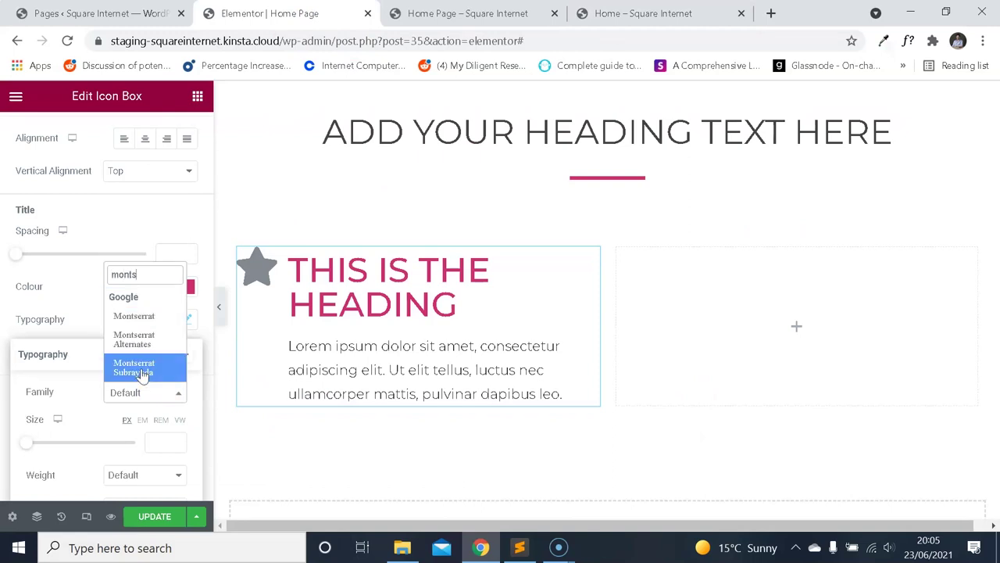
pyautogui.click(134, 317)
pyautogui.click(118, 320)
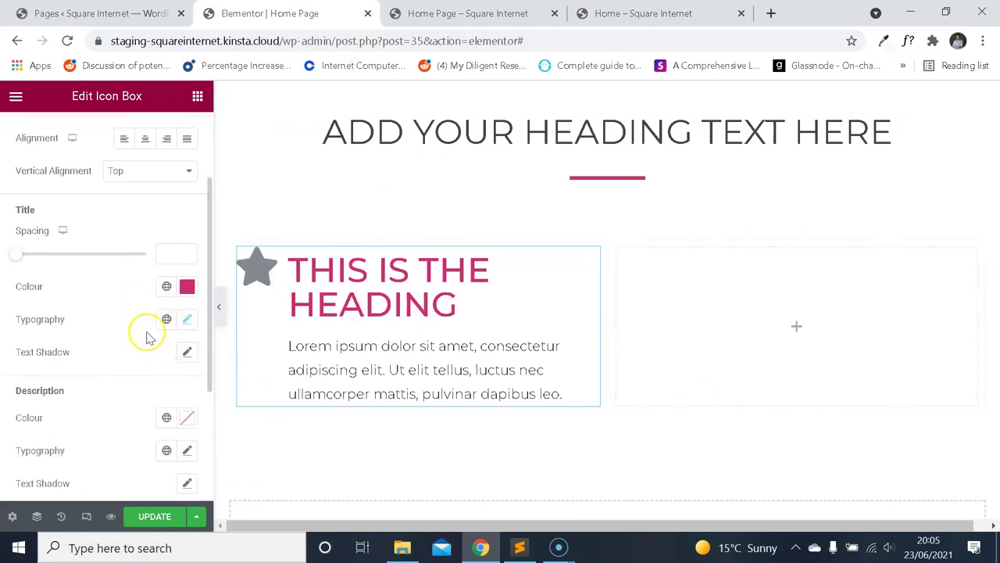
# Set the title font size to 27px to match the reference heading.
pyautogui.click(187, 320)
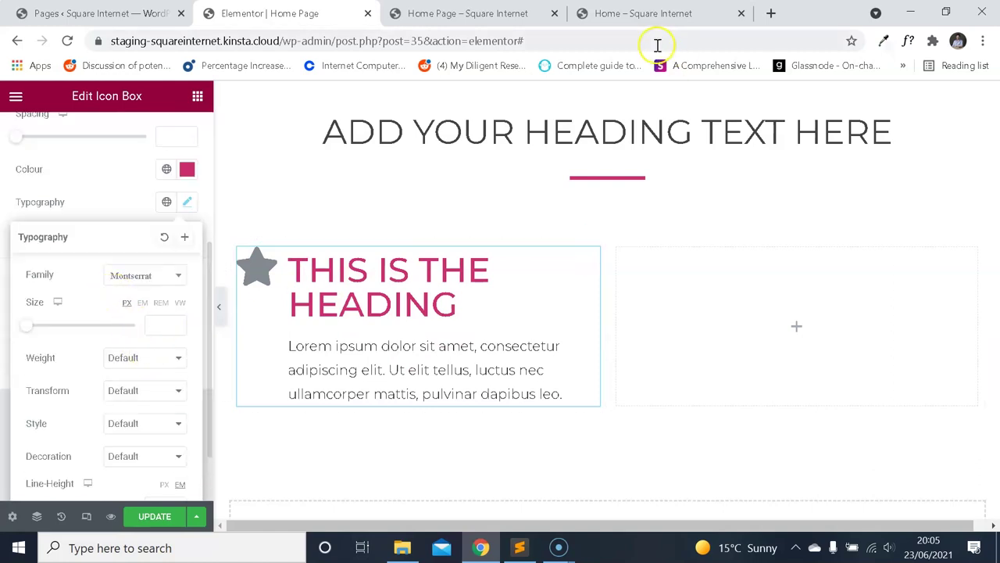
pyautogui.click(668, 16)
pyautogui.click(328, 13)
pyautogui.click(166, 322)
pyautogui.write('27')
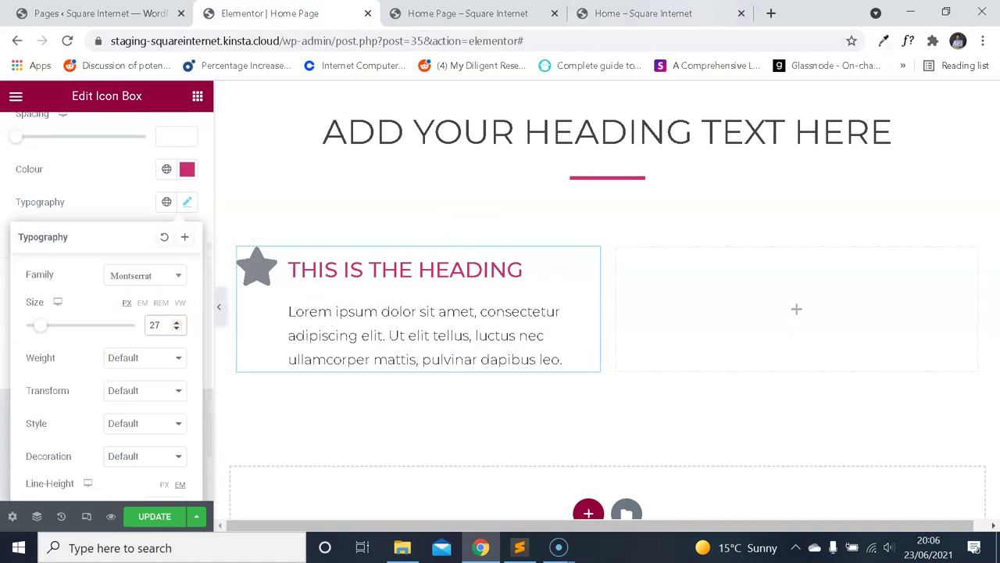
# Give the title font weight 500 and a 44px line height.
pyautogui.click(645, 14)
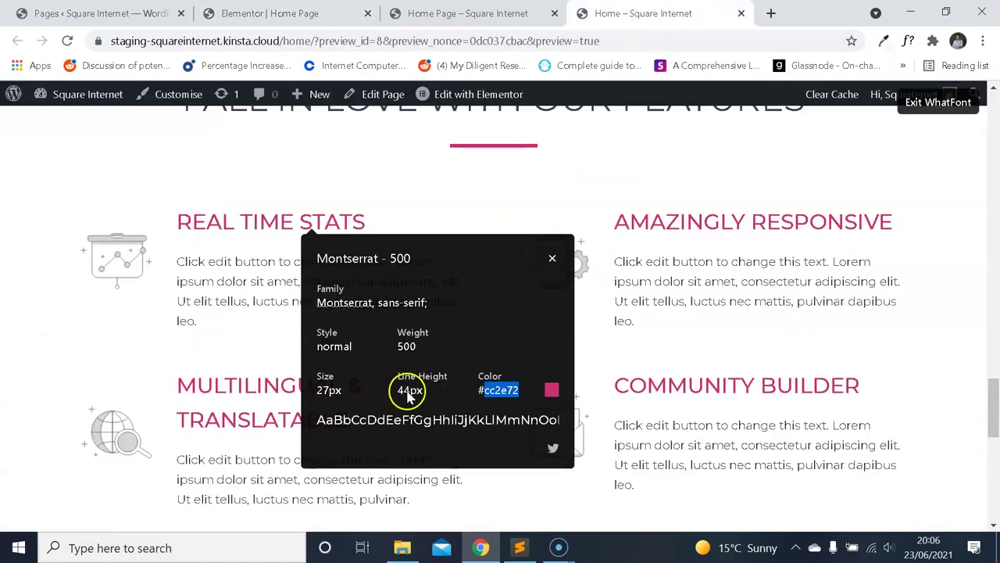
pyautogui.click(270, 13)
pyautogui.click(149, 357)
pyautogui.click(131, 413)
pyautogui.scroll(-1, 138, 359)
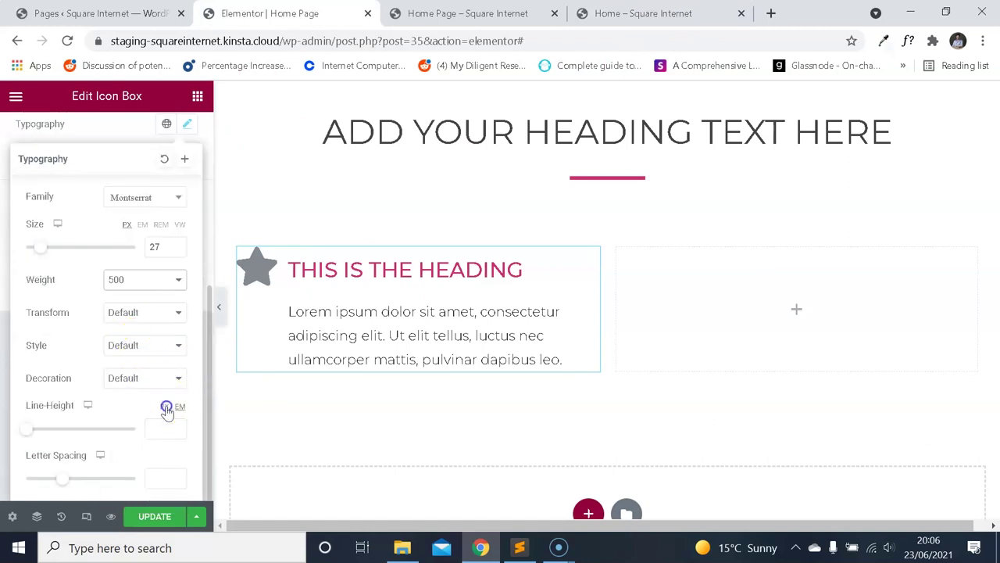
pyautogui.write('44')
pyautogui.hotkey('ctrl', '4')
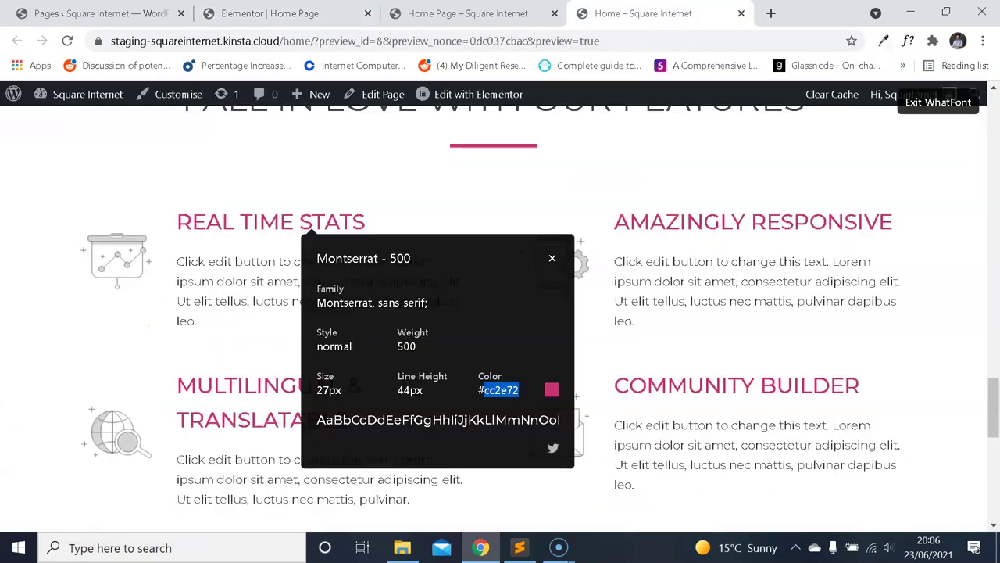
# Inspect the reference paragraph's font details in the live site preview.
pyautogui.click(552, 261)
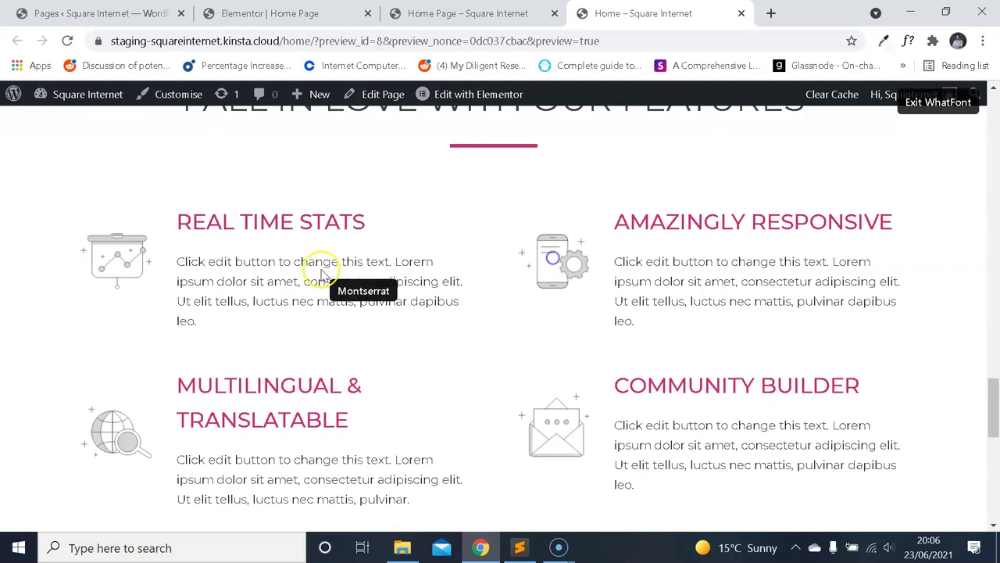
pyautogui.hotkey('ctrl', '2')
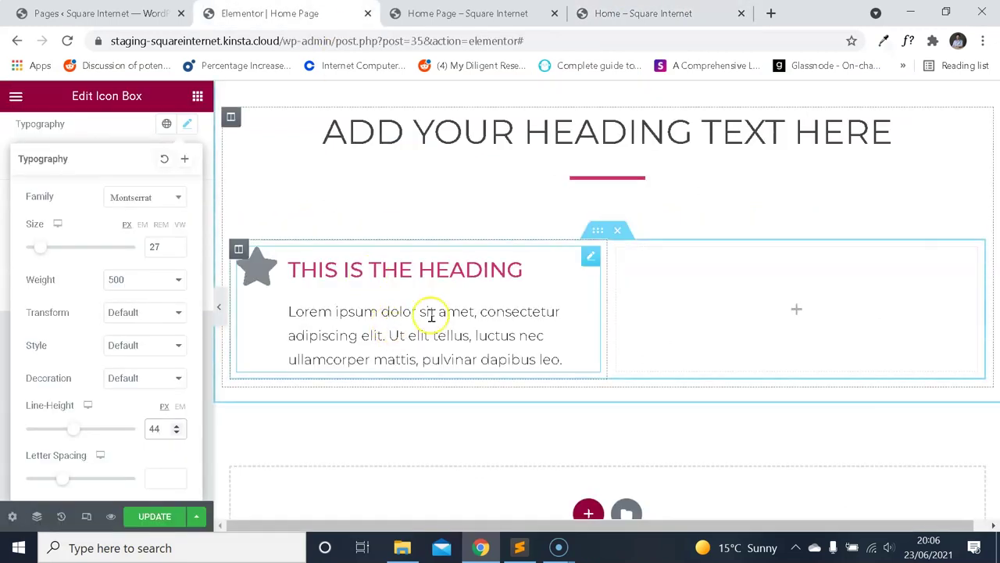
pyautogui.hotkey('ctrl', '4')
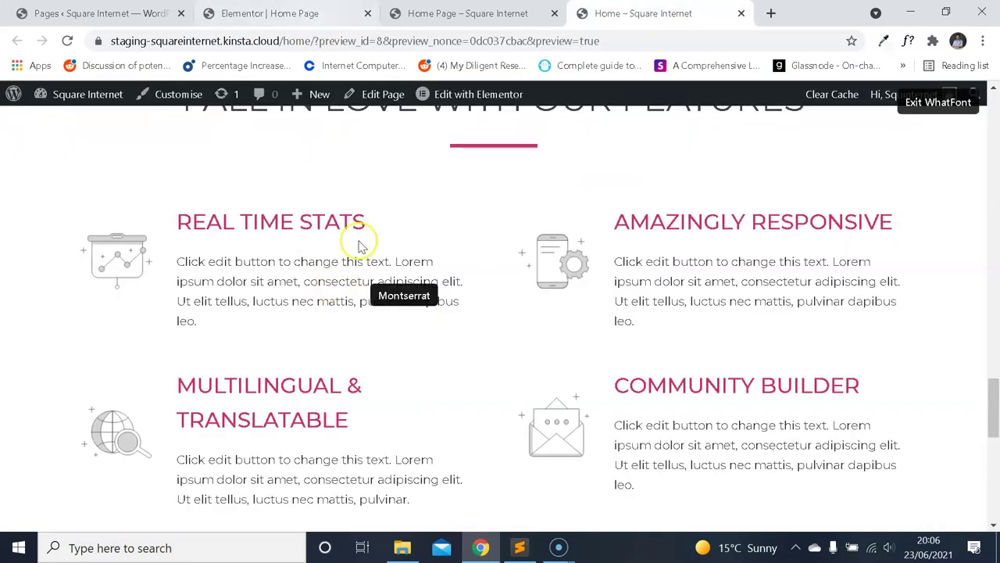
pyautogui.click(342, 282)
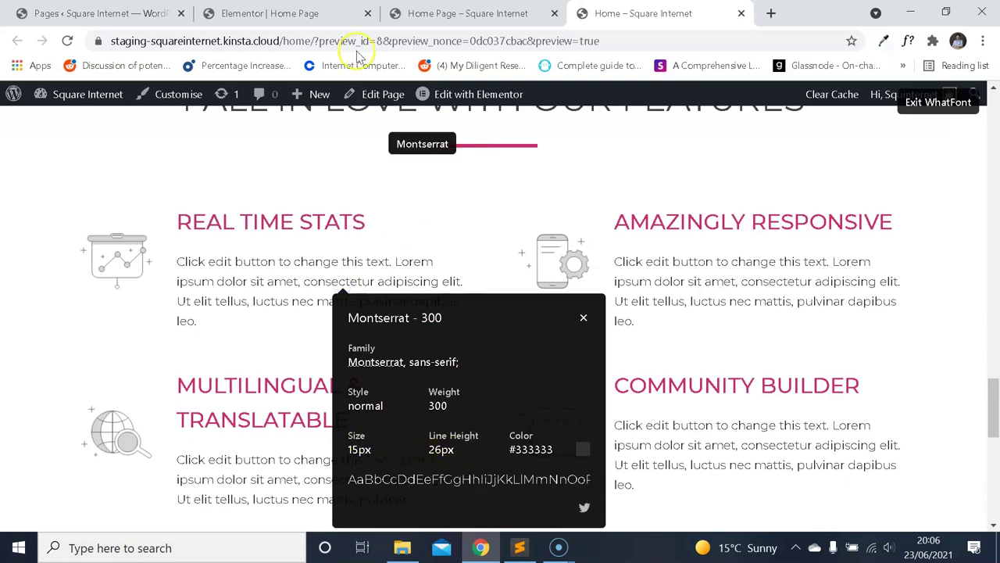
pyautogui.click(934, 102)
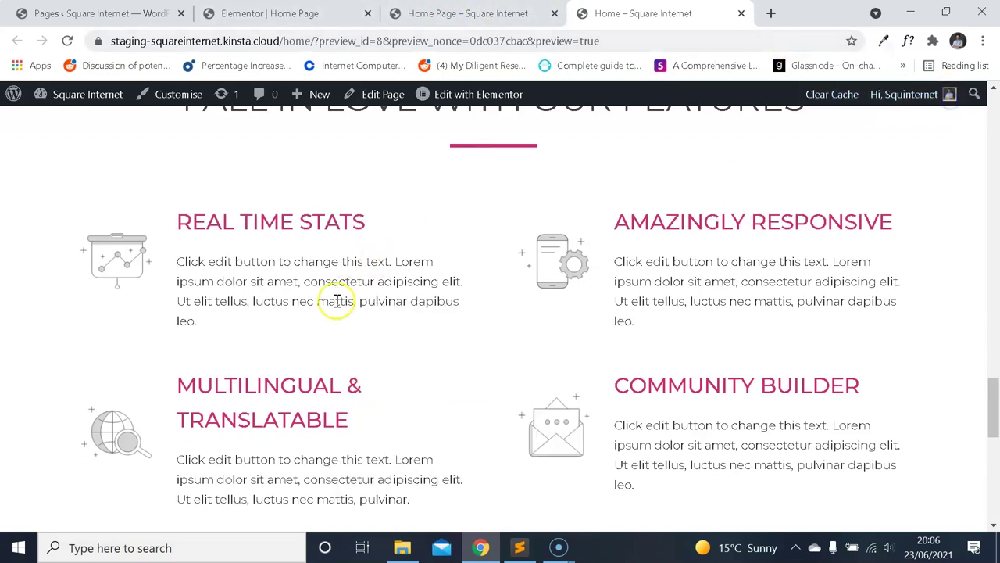
pyautogui.click(275, 13)
pyautogui.scroll(2, 116, 179)
pyautogui.click(127, 208)
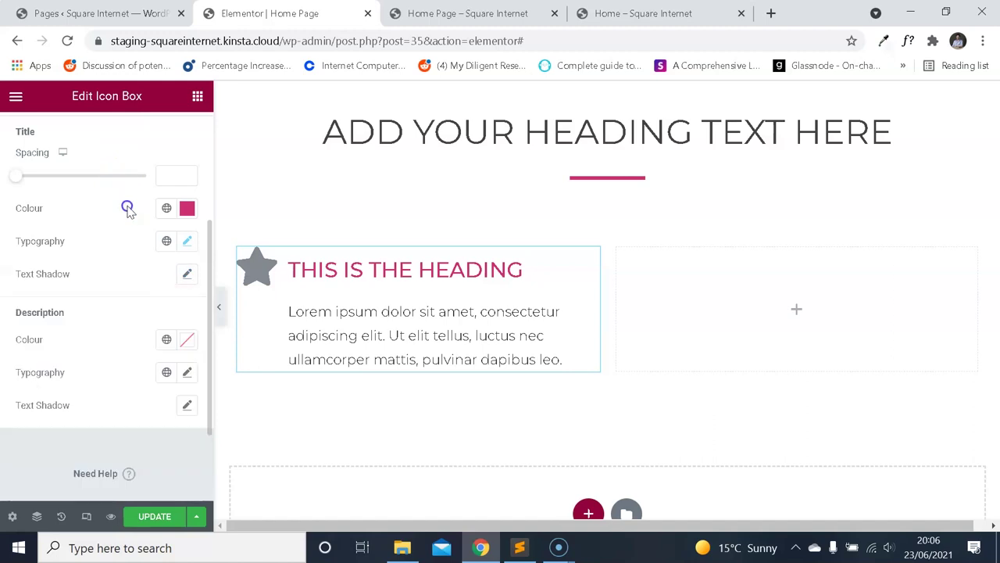
# Set the description typography size to 15px and compare it with the live site.
pyautogui.click(187, 372)
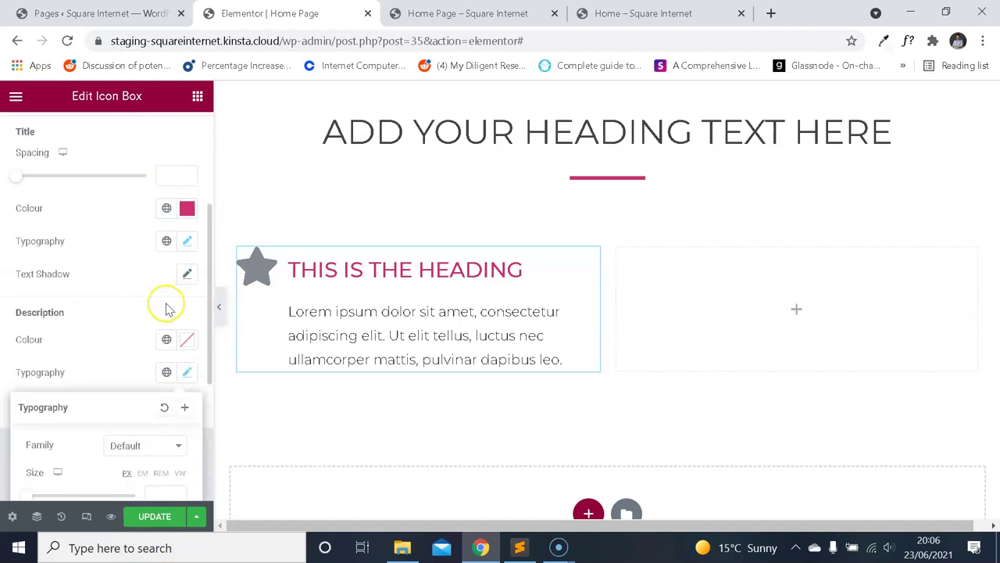
pyautogui.write('15')
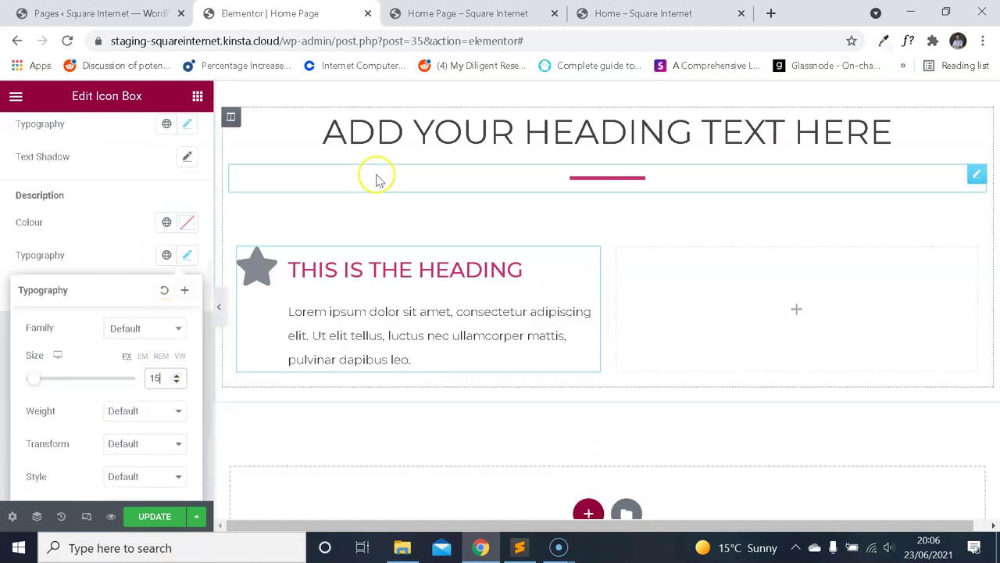
pyautogui.click(643, 14)
pyautogui.click(319, 24)
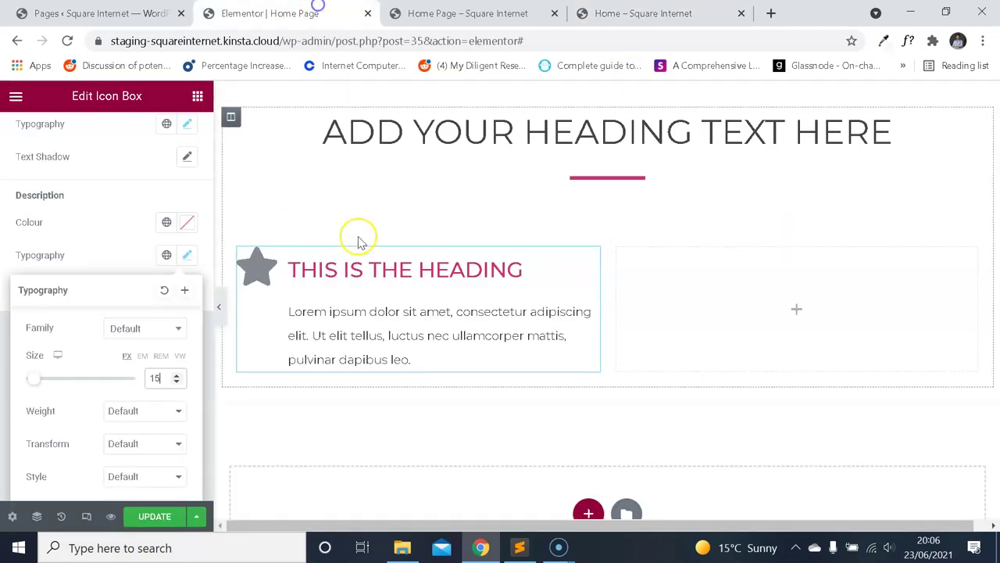
pyautogui.click(643, 13)
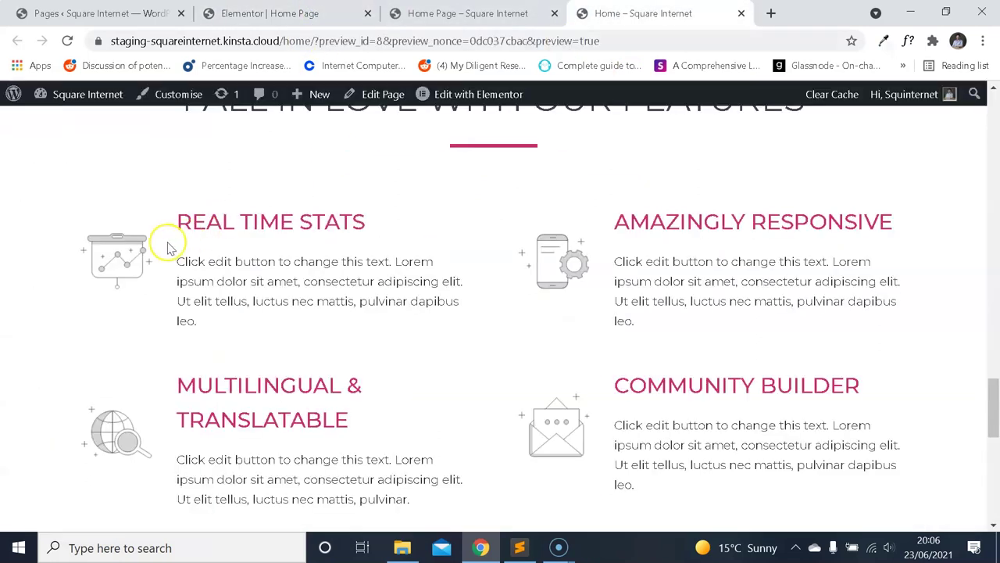
pyautogui.click(287, 13)
pyautogui.scroll(5, 117, 219)
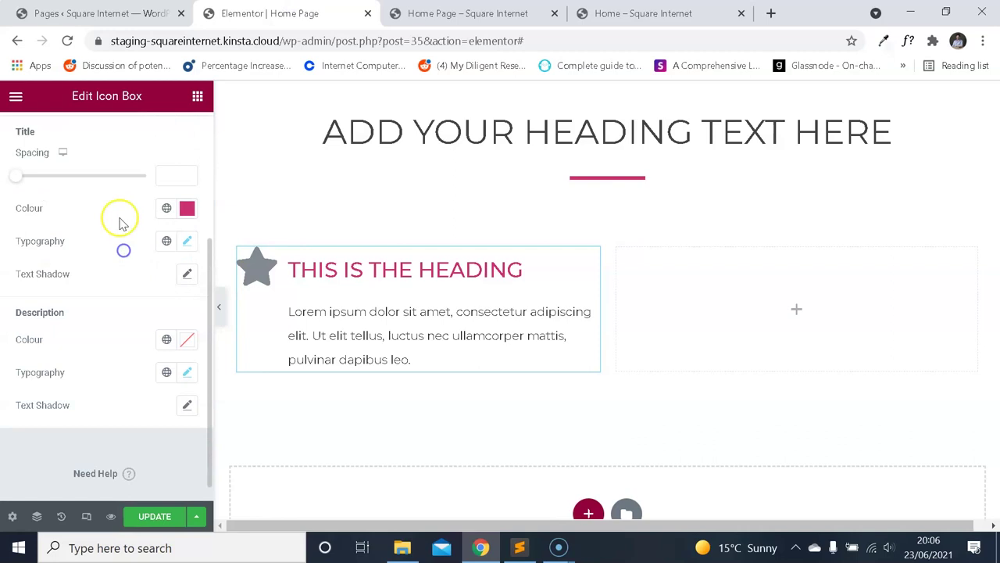
# Search the icon library for a chart icon, then close it without inserting one.
pyautogui.click(35, 137)
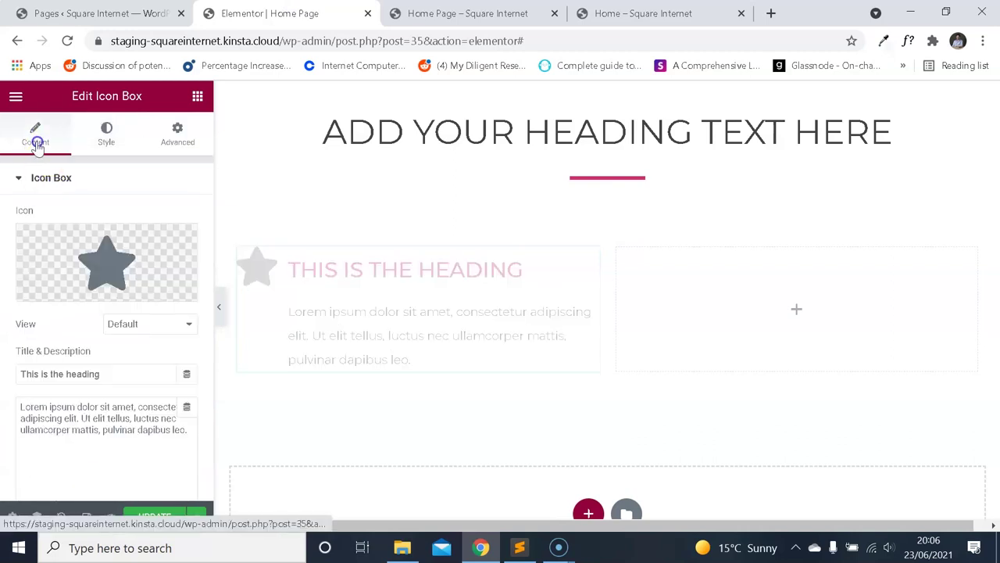
pyautogui.click(119, 244)
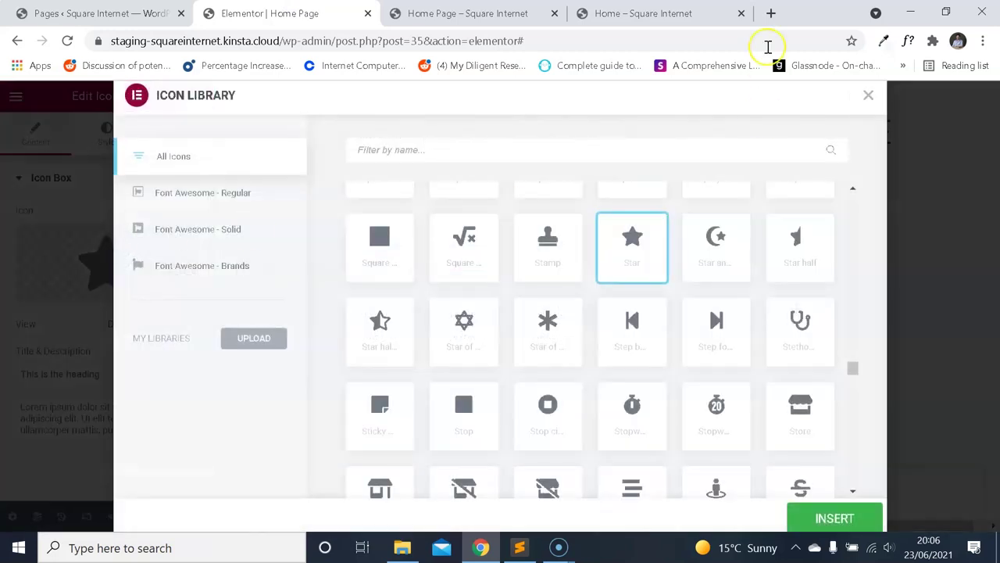
pyautogui.click(659, 16)
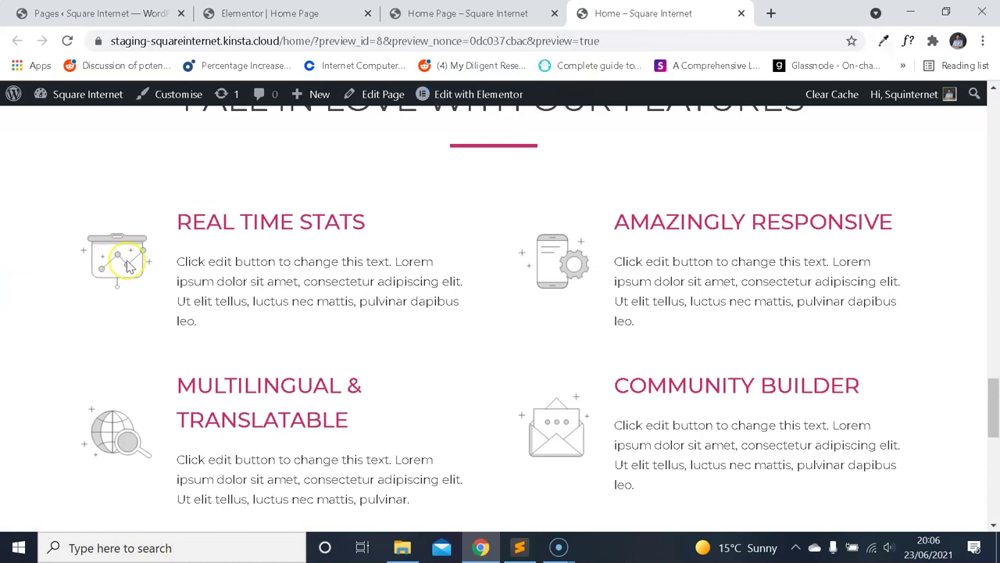
pyautogui.click(273, 13)
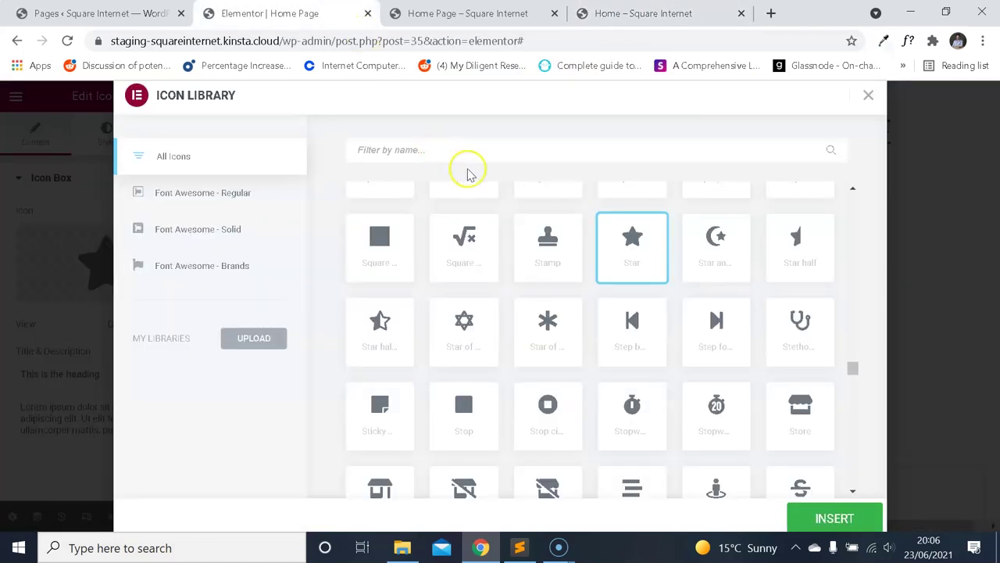
pyautogui.write('chart')
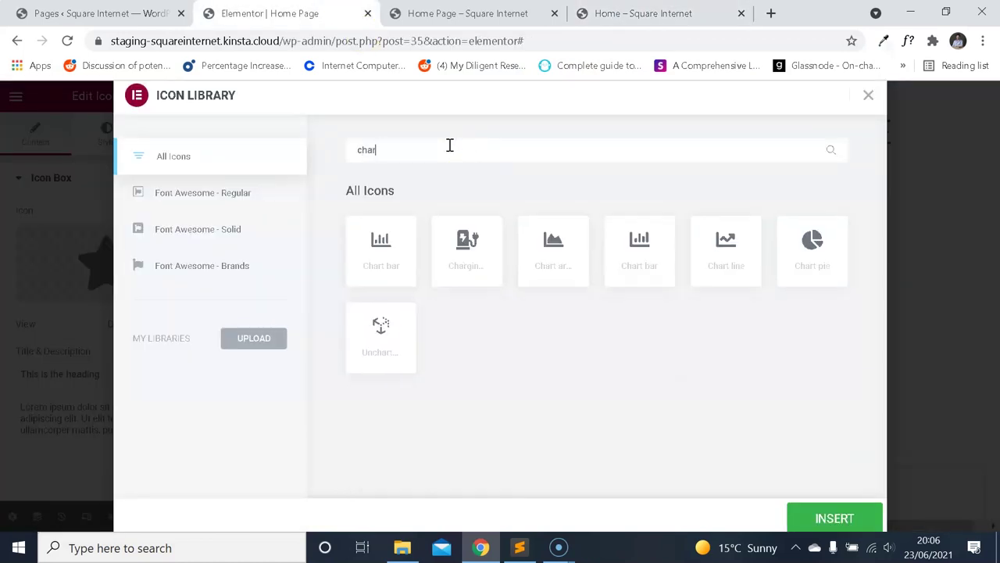
pyautogui.press('BackSpace')
pyautogui.write('t')
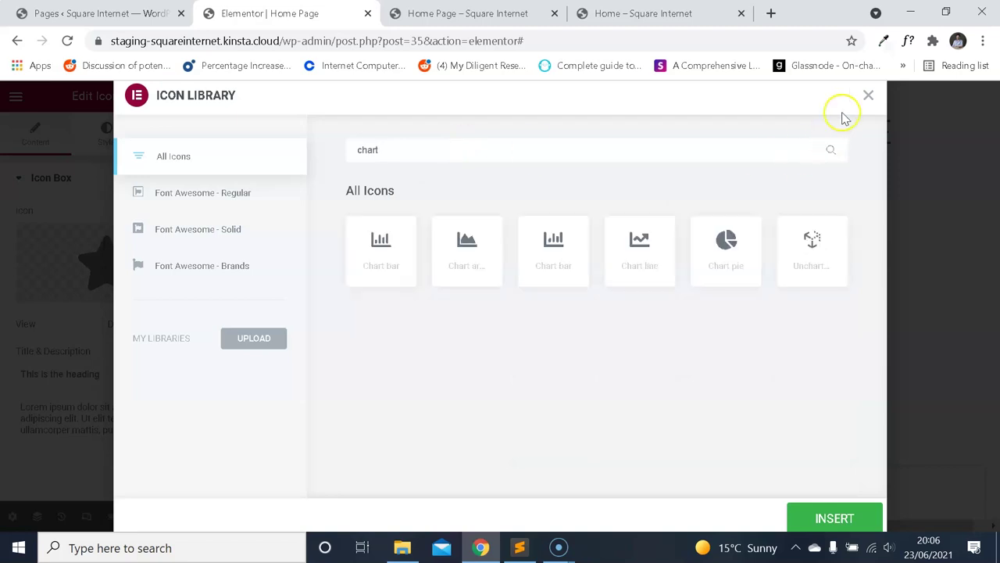
pyautogui.click(868, 95)
# Search widgets for 'im' and place an Image Box above the star heading box.
pyautogui.click(17, 95)
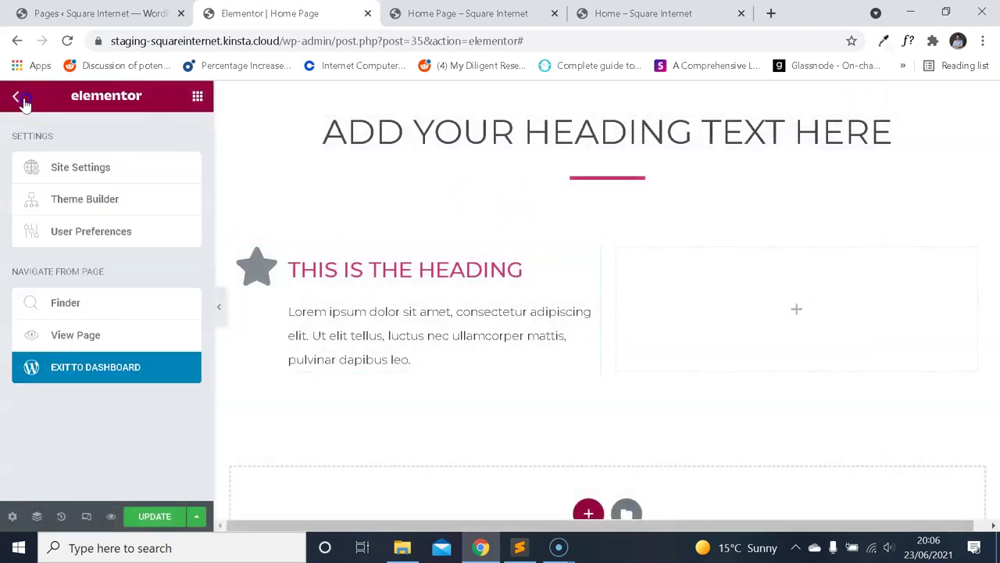
pyautogui.click(23, 102)
pyautogui.write('im')
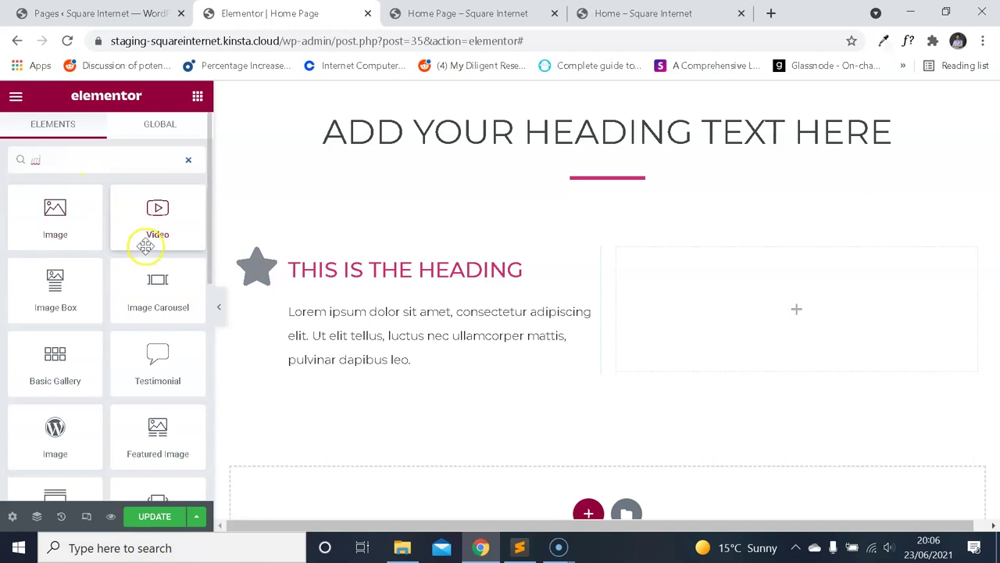
pyautogui.scroll(-3, 148, 250)
pyautogui.scroll(3, 156, 262)
pyautogui.moveTo(66, 283); pyautogui.dragTo(366, 293)
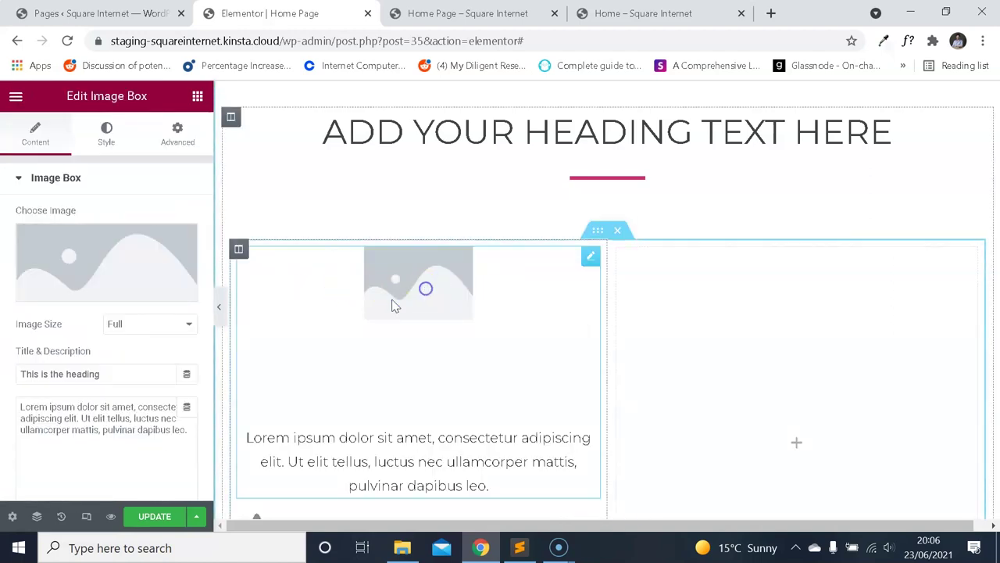
# Insert the Marketing chart illustration from the media library into the image box.
pyautogui.click(171, 273)
pyautogui.scroll(-3, 414, 308)
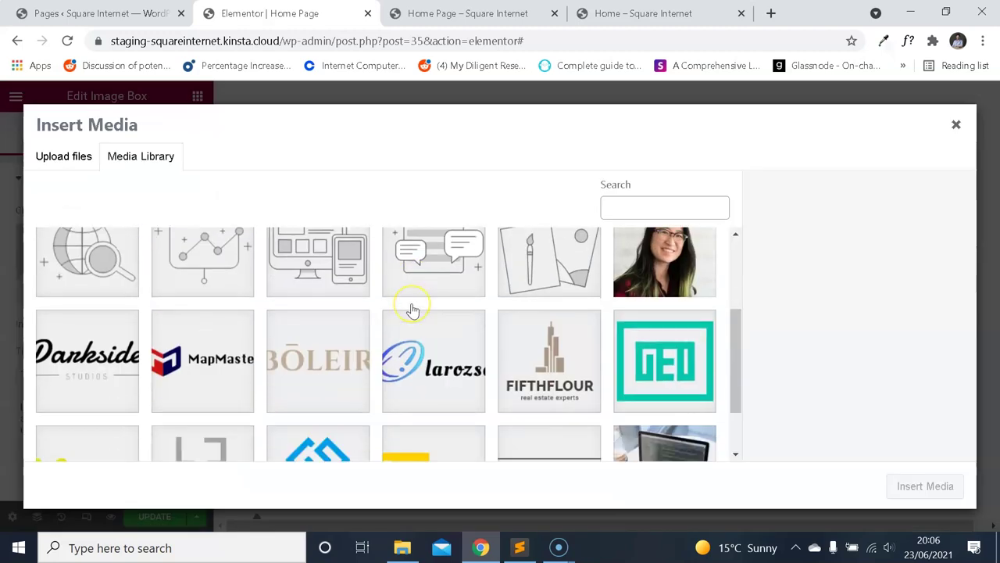
pyautogui.scroll(2, 416, 308)
pyautogui.scroll(1, 416, 308)
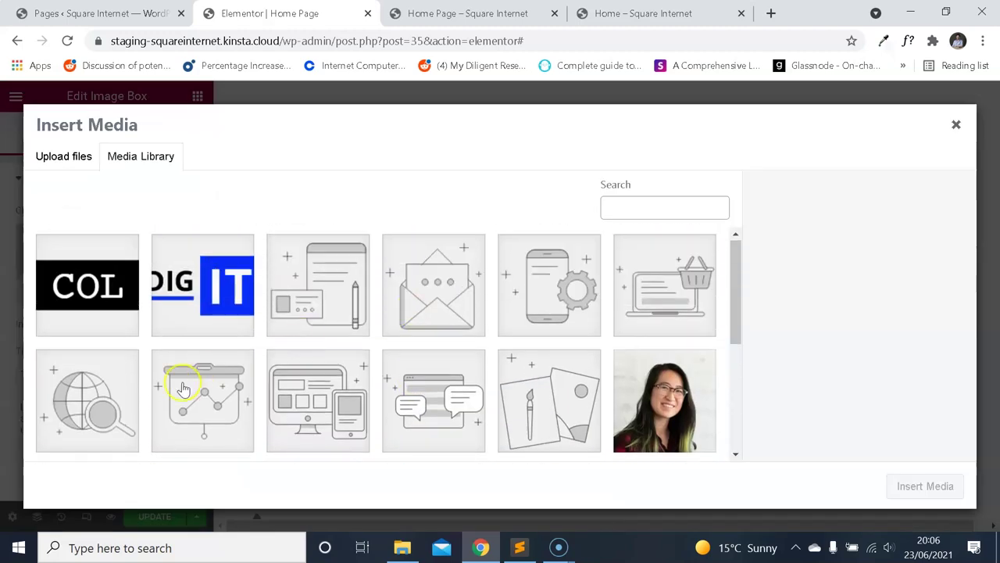
pyautogui.click(187, 384)
pyautogui.click(942, 486)
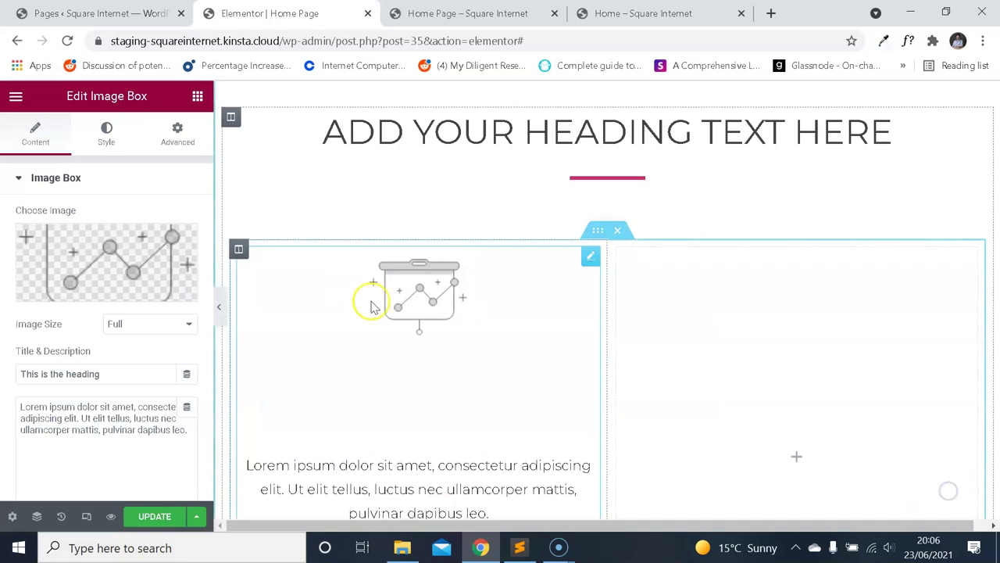
pyautogui.scroll(-1, 383, 301)
pyautogui.scroll(1, 382, 313)
pyautogui.scroll(-1, 380, 314)
pyautogui.scroll(-2, 170, 279)
pyautogui.scroll(2, 96, 230)
pyautogui.scroll(-4, 107, 254)
# Place the image box icon to the left of its text.
pyautogui.click(145, 352)
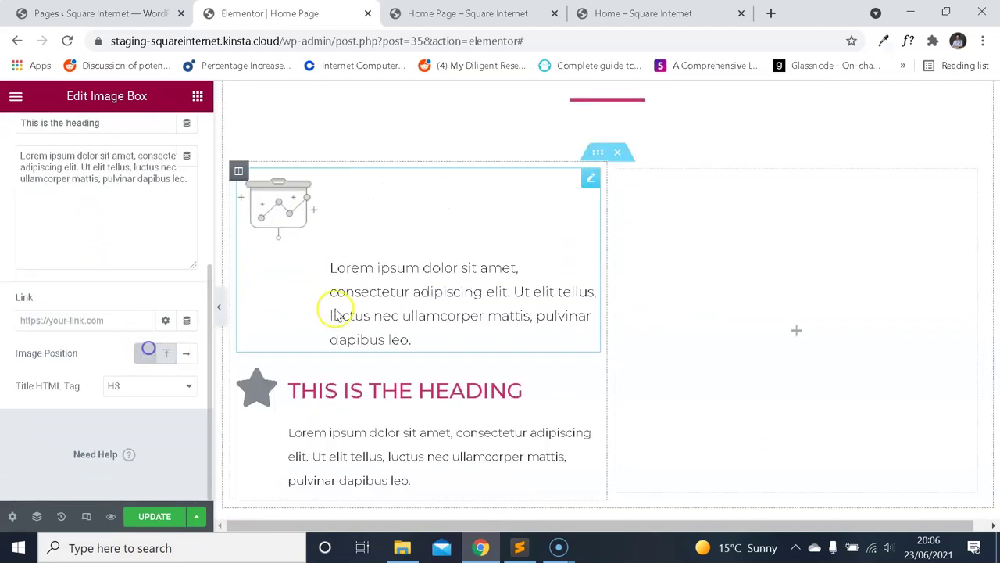
pyautogui.scroll(2, 239, 245)
pyautogui.scroll(-3, 320, 346)
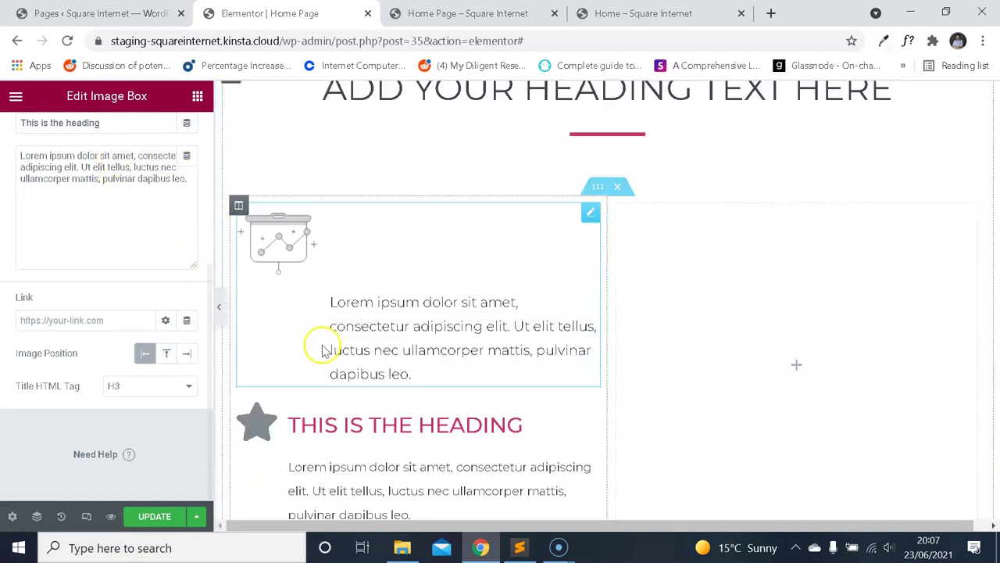
pyautogui.scroll(5, 174, 201)
# Match the image box title size to the reference REAL TIME STATS heading, setting 27.
pyautogui.click(109, 137)
pyautogui.scroll(-3, 123, 295)
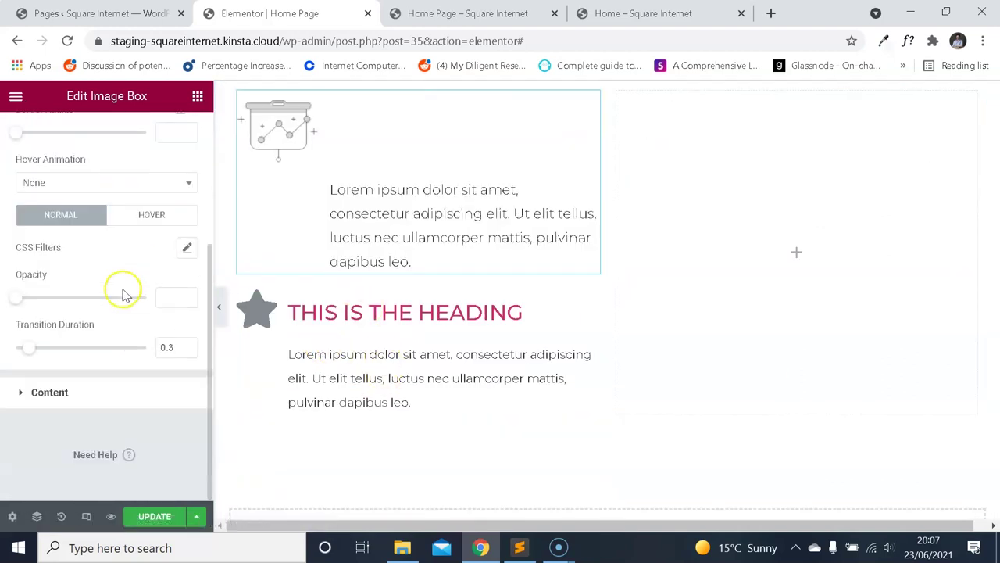
pyautogui.click(85, 392)
pyautogui.scroll(-1, 109, 304)
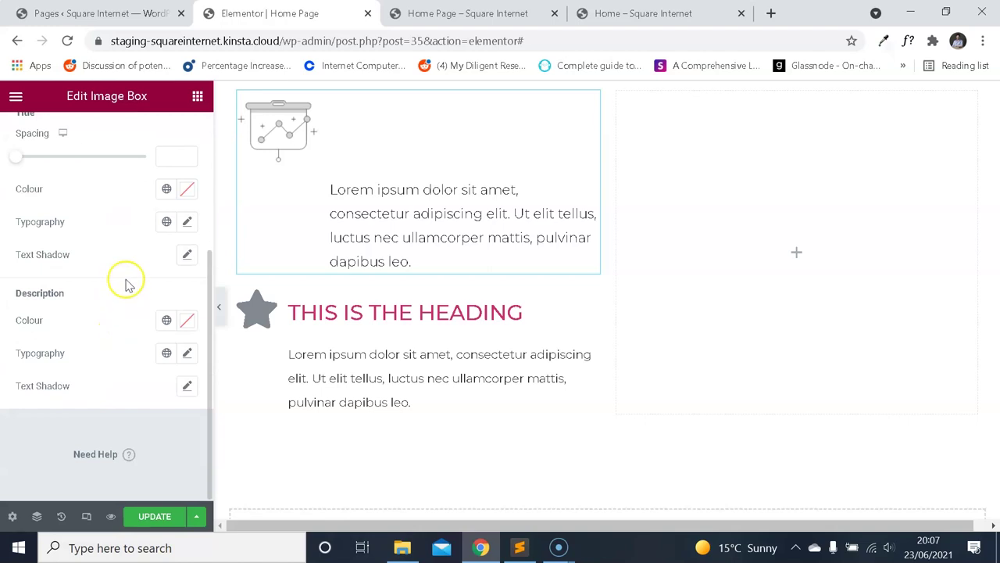
pyautogui.click(184, 222)
pyautogui.hotkey('ctrl', '4')
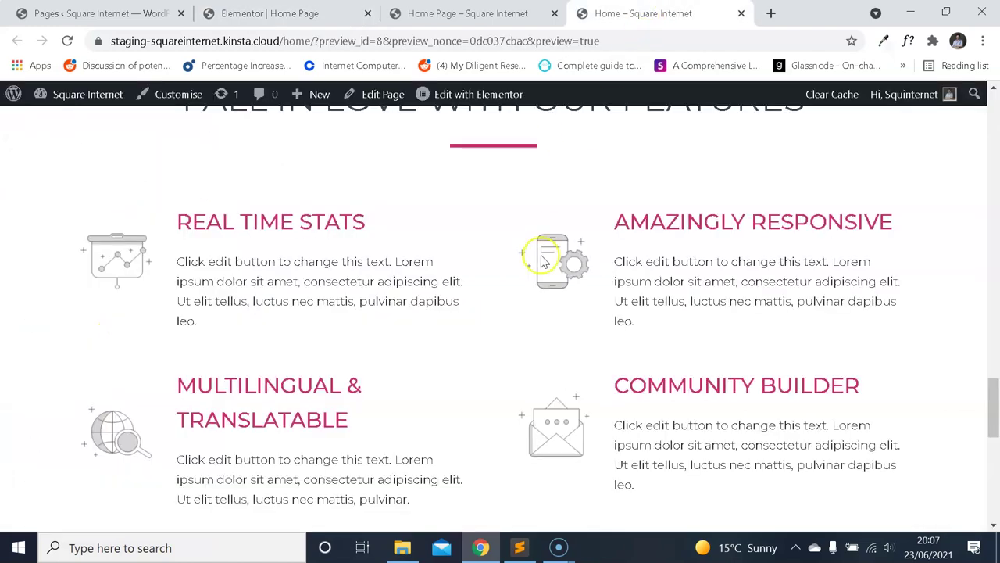
pyautogui.click(907, 41)
pyautogui.click(340, 223)
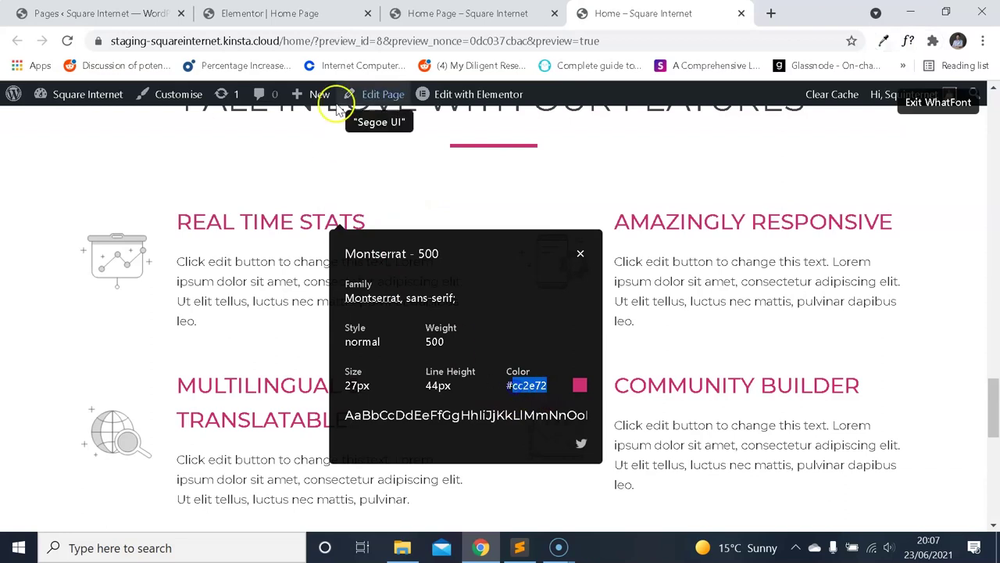
pyautogui.hotkey('ctrl', '2')
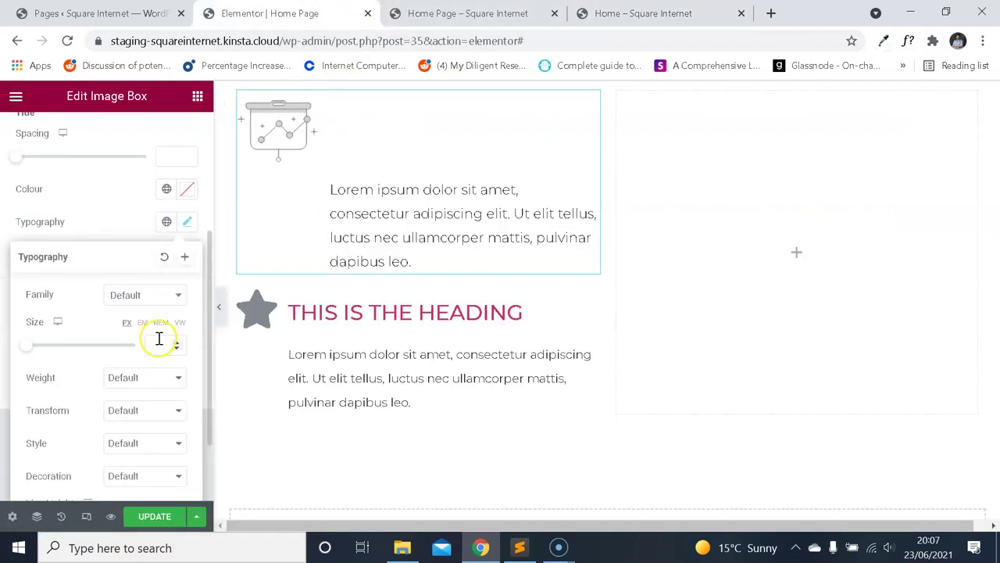
pyautogui.click(158, 344)
pyautogui.write('27')
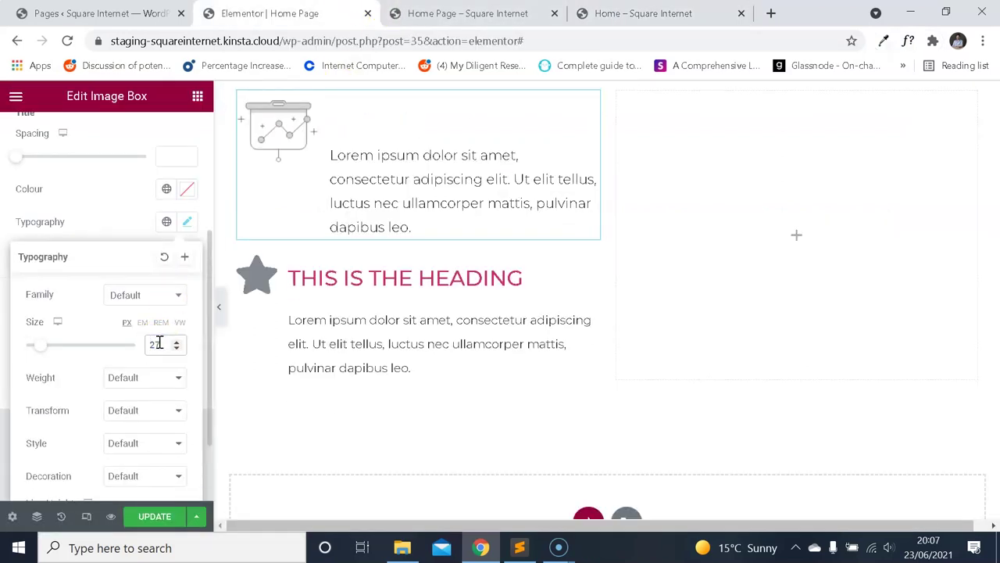
# Make the image box title pink like the reference.
pyautogui.scroll(2, 108, 197)
pyautogui.click(115, 296)
pyautogui.click(184, 339)
pyautogui.scroll(-3, 127, 331)
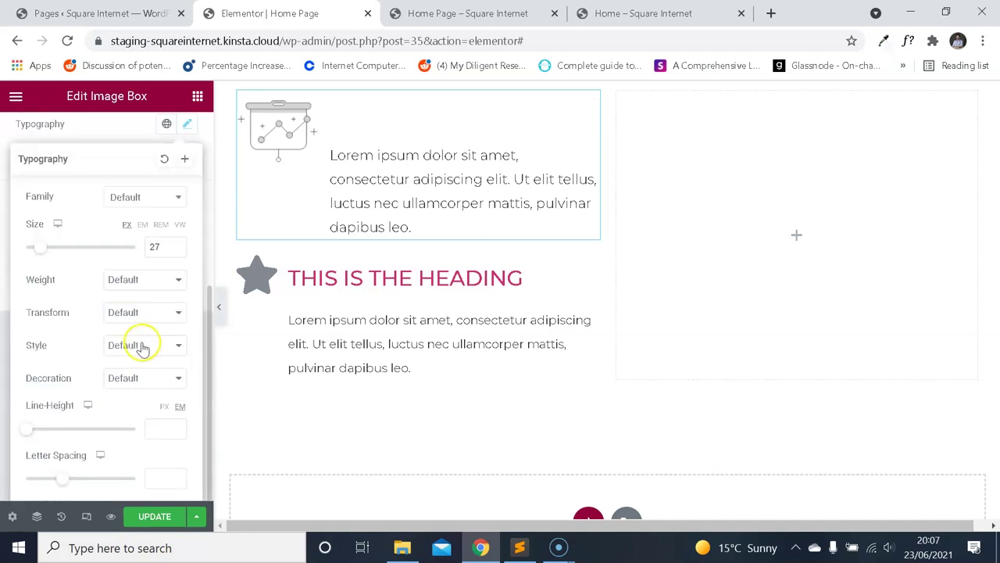
pyautogui.scroll(2, 150, 216)
pyautogui.click(185, 207)
pyautogui.click(111, 210)
# Set the title font weight to 500 and recheck the reference font details.
pyautogui.click(188, 246)
pyautogui.scroll(-2, 156, 332)
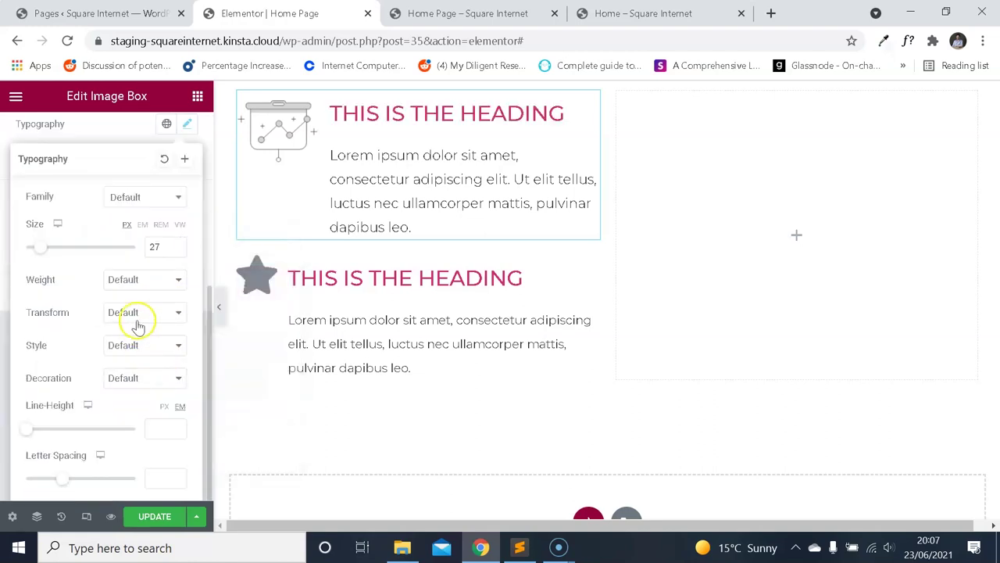
pyautogui.click(145, 279)
pyautogui.click(129, 346)
pyautogui.hotkey('ctrl', '4')
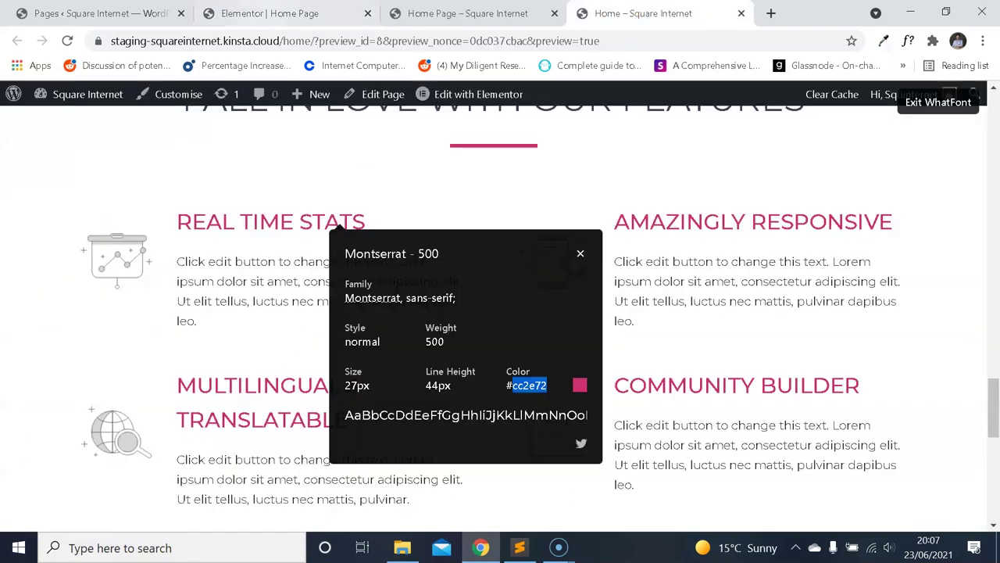
pyautogui.click(305, 12)
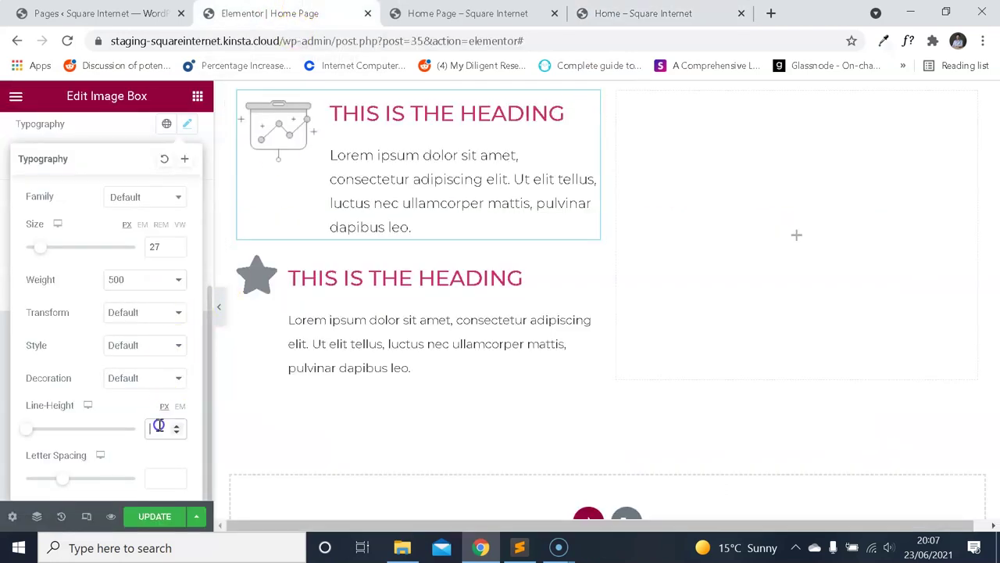
pyautogui.click(696, 12)
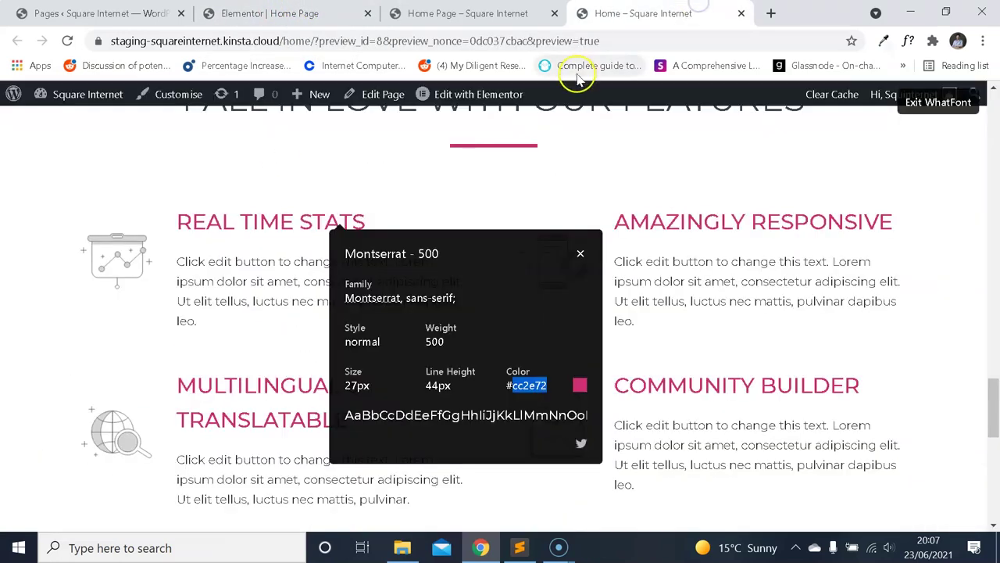
pyautogui.click(281, 13)
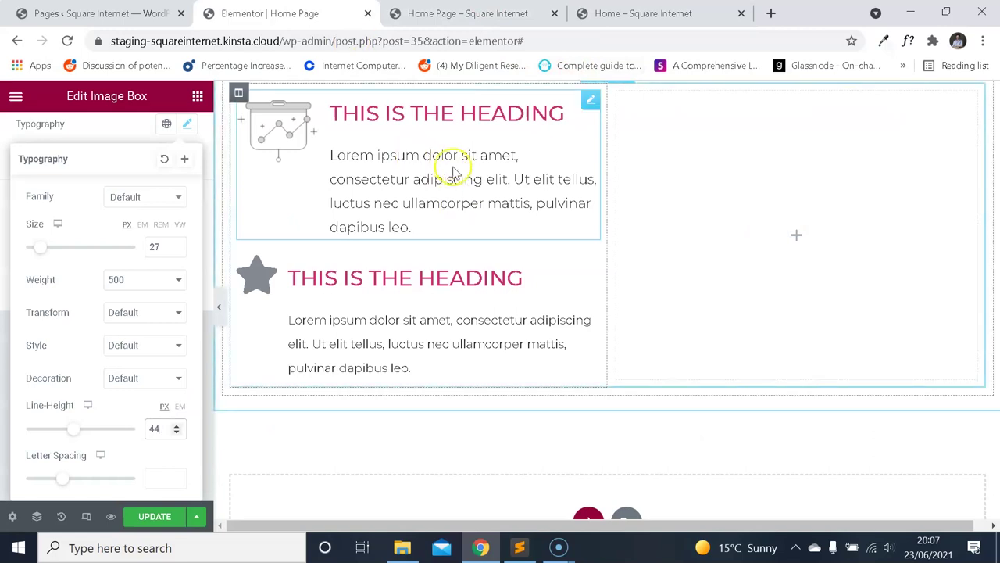
# Delete the old star heading box.
pyautogui.rightClick(467, 279)
pyautogui.click(512, 500)
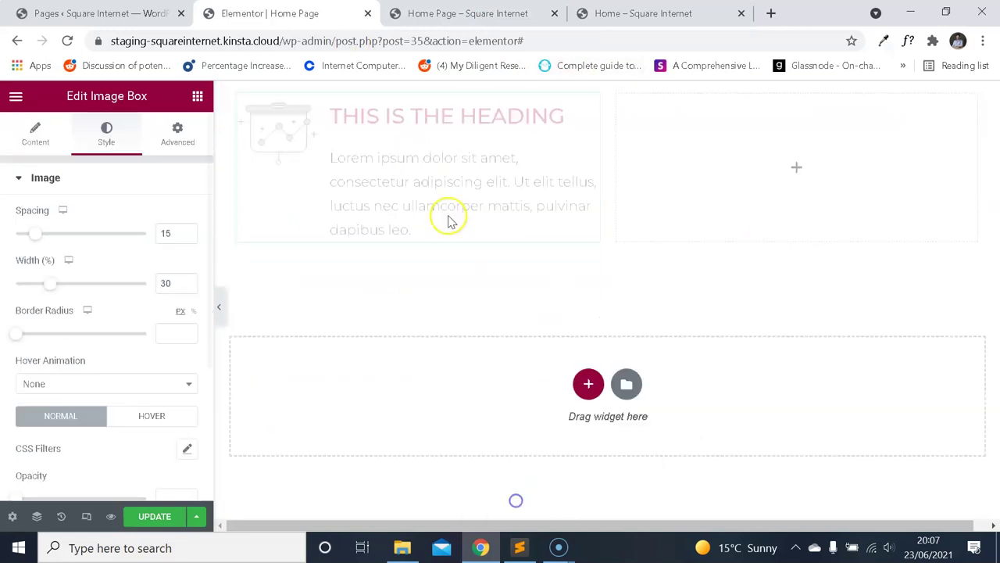
pyautogui.scroll(-3, 106, 185)
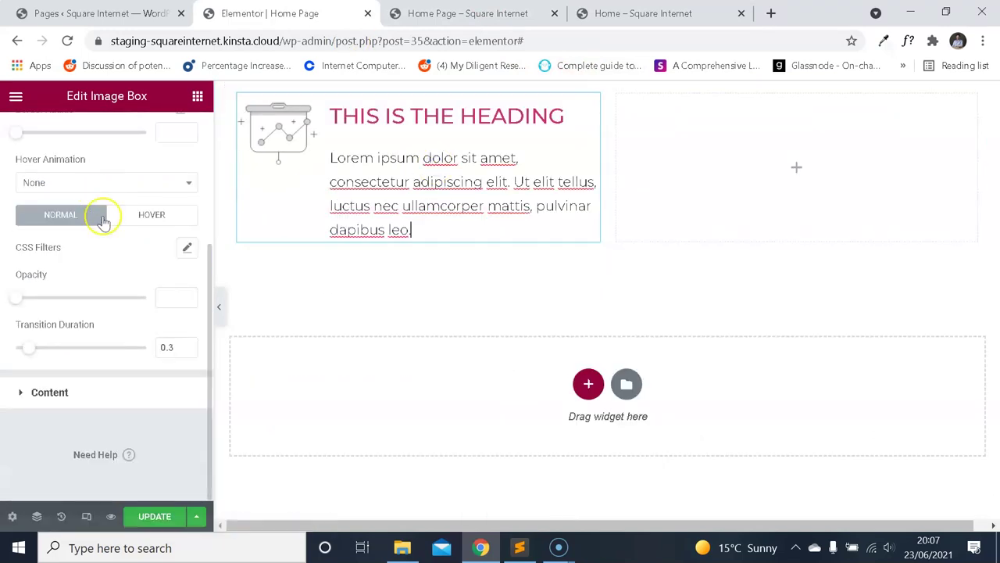
# Set the image box description font size to 15.
pyautogui.click(93, 391)
pyautogui.scroll(-2, 127, 335)
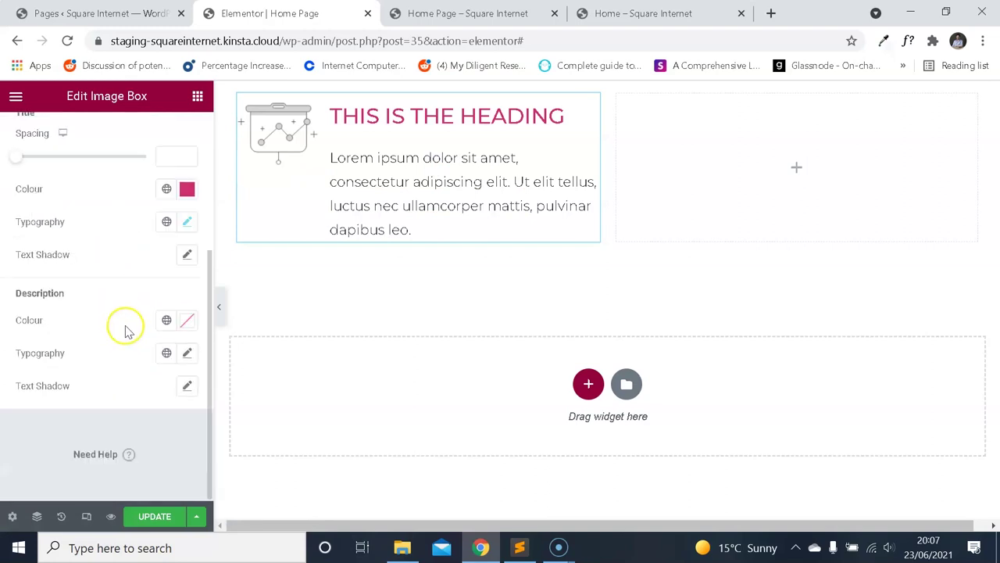
pyautogui.click(184, 354)
pyautogui.scroll(-2, 143, 344)
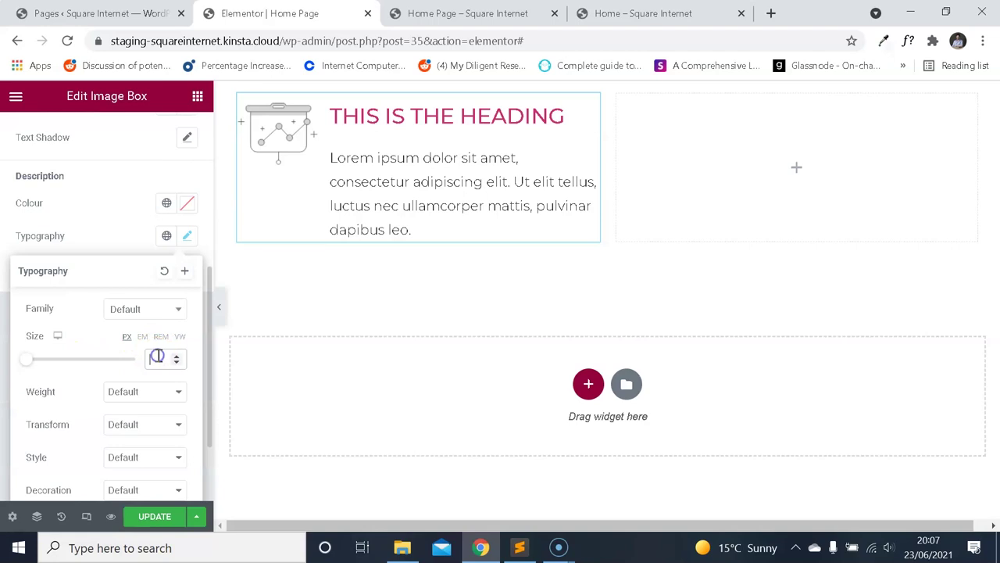
pyautogui.write('15')
# Recheck the reference page fonts, then turn off font inspection.
pyautogui.hotkey('ctrl', '4')
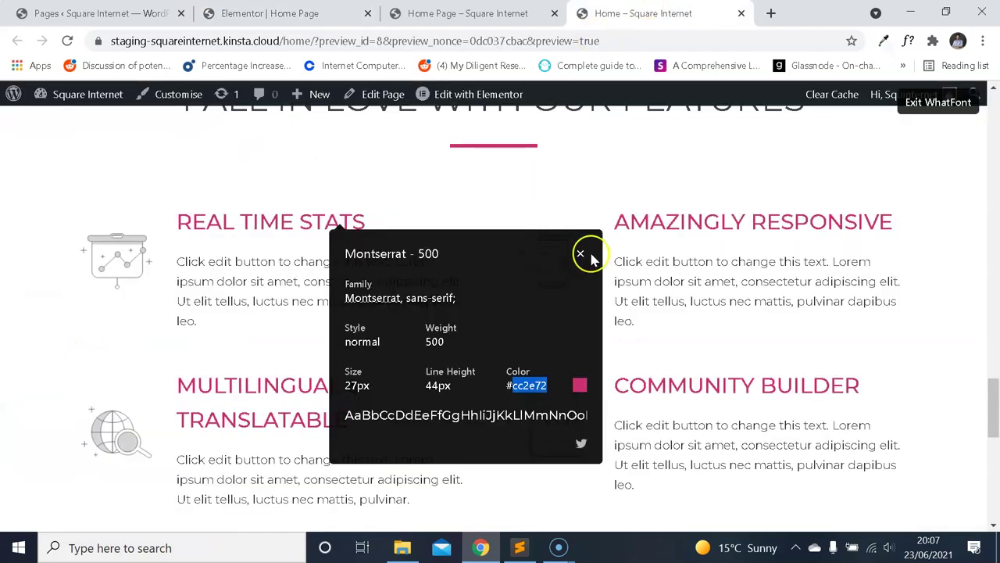
pyautogui.click(578, 254)
pyautogui.click(934, 103)
pyautogui.click(147, 258)
pyautogui.hotkey('ctrl', '3')
pyautogui.hotkey('ctrl', '2')
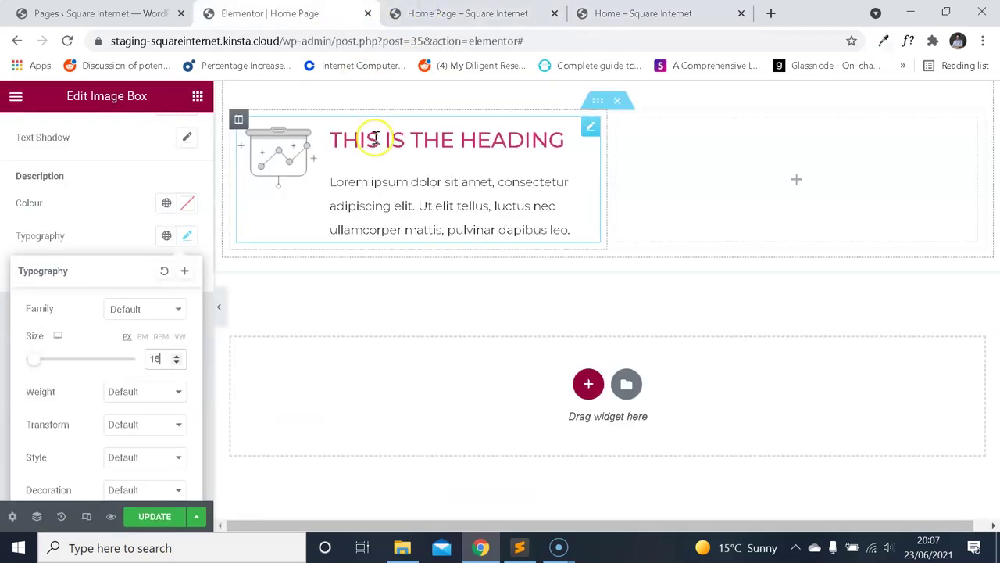
pyautogui.click(120, 175)
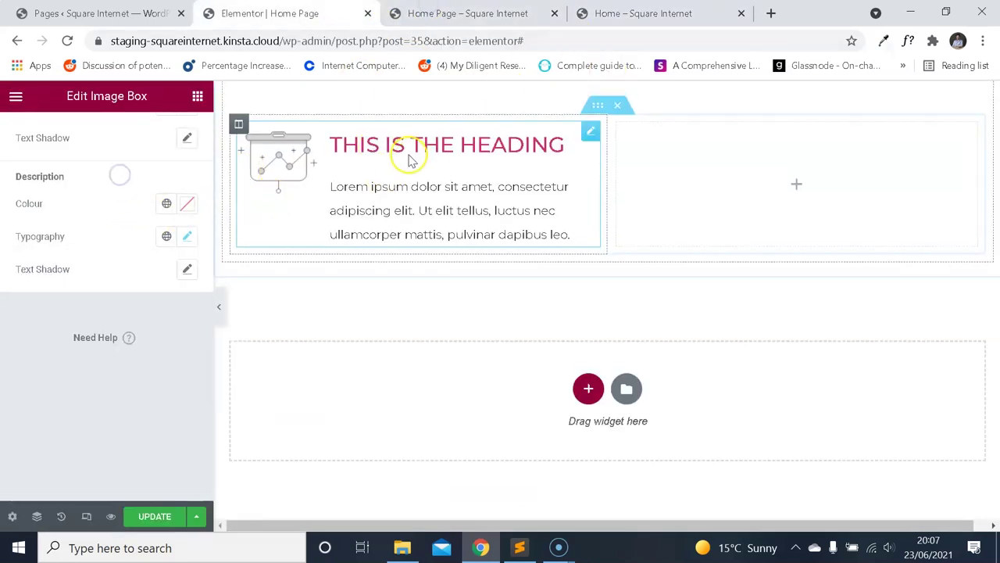
pyautogui.scroll(1, 351, 203)
# Set the image box Image Spacing to 30.
pyautogui.click(284, 240)
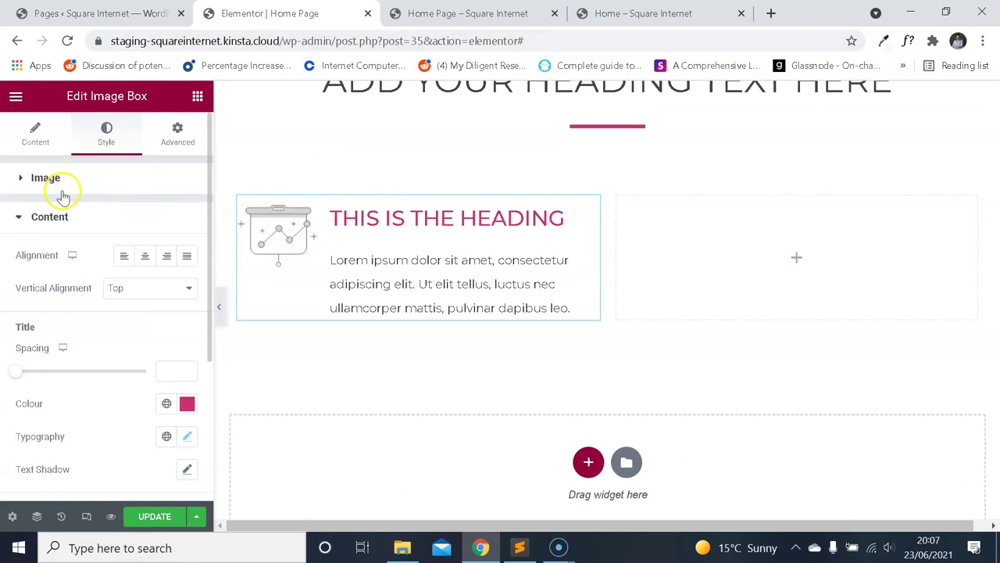
pyautogui.click(35, 134)
pyautogui.scroll(-3, 90, 231)
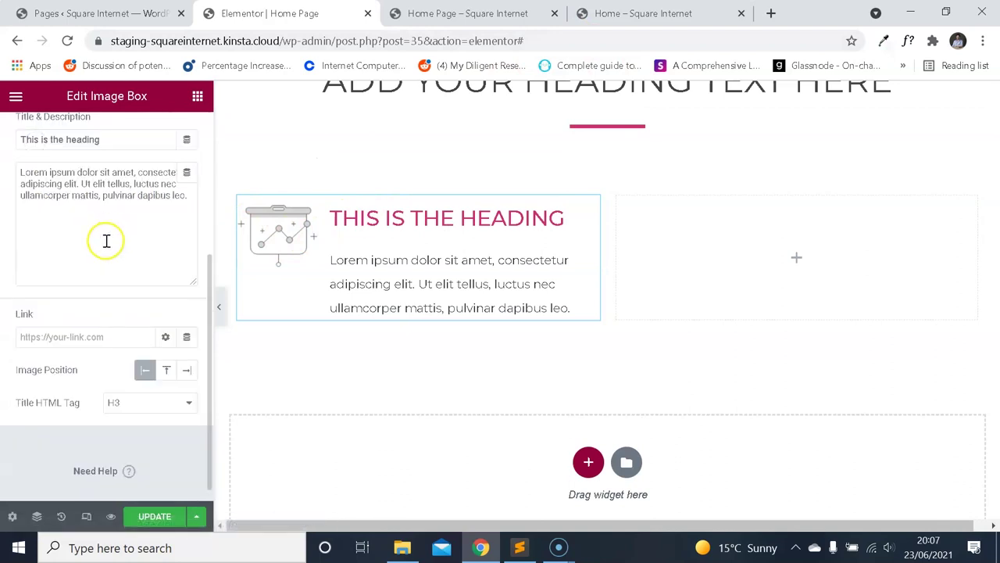
pyautogui.scroll(5, 106, 226)
pyautogui.click(110, 141)
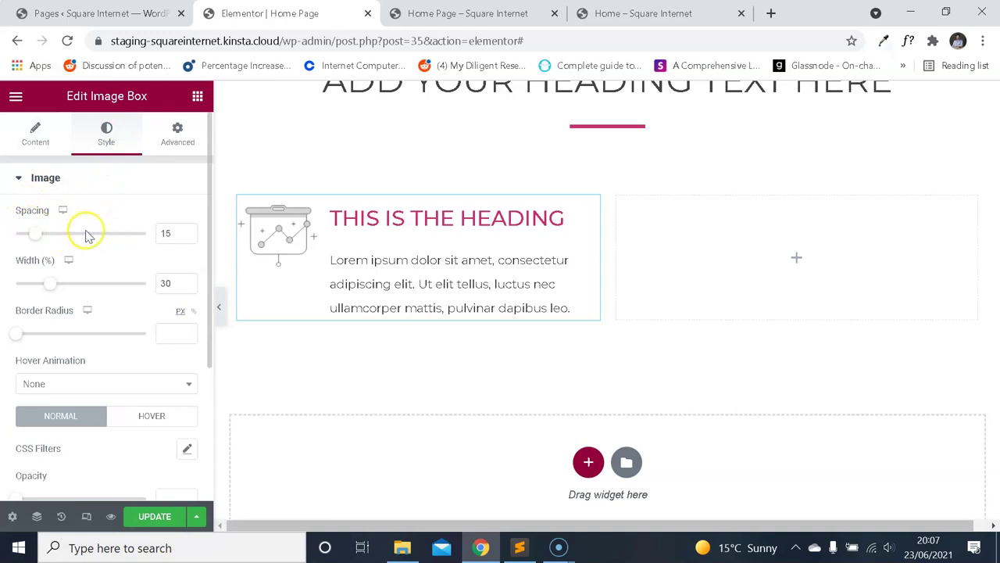
pyautogui.write('30')
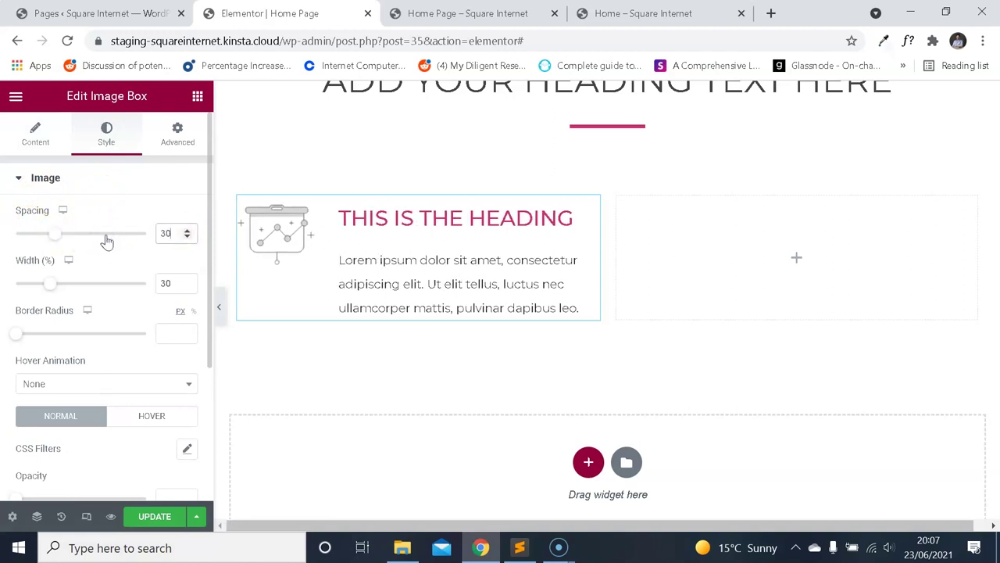
# Reload the home page preview and compare it with the reference template.
pyautogui.hotkey('ctrl', 'Tab')
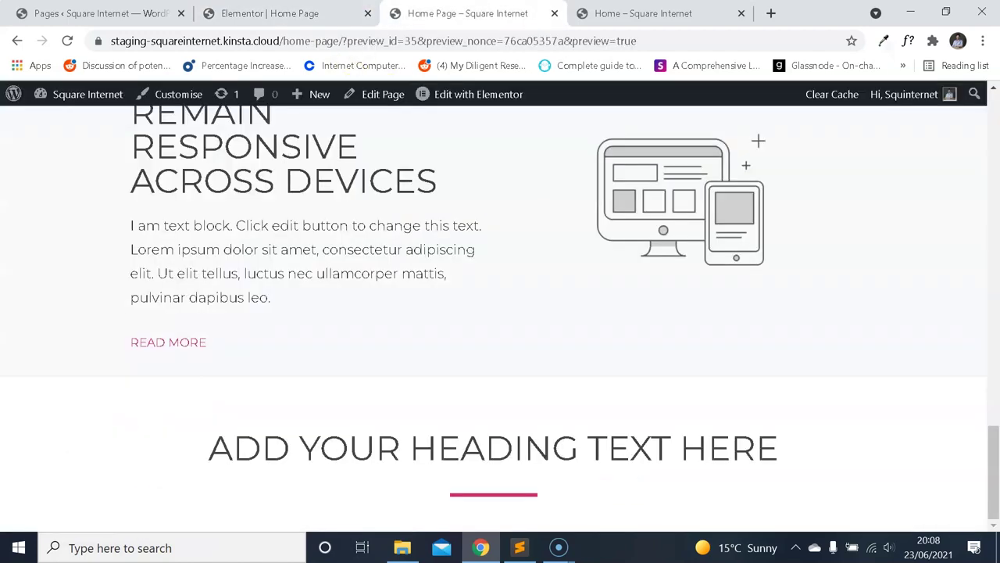
pyautogui.click(68, 41)
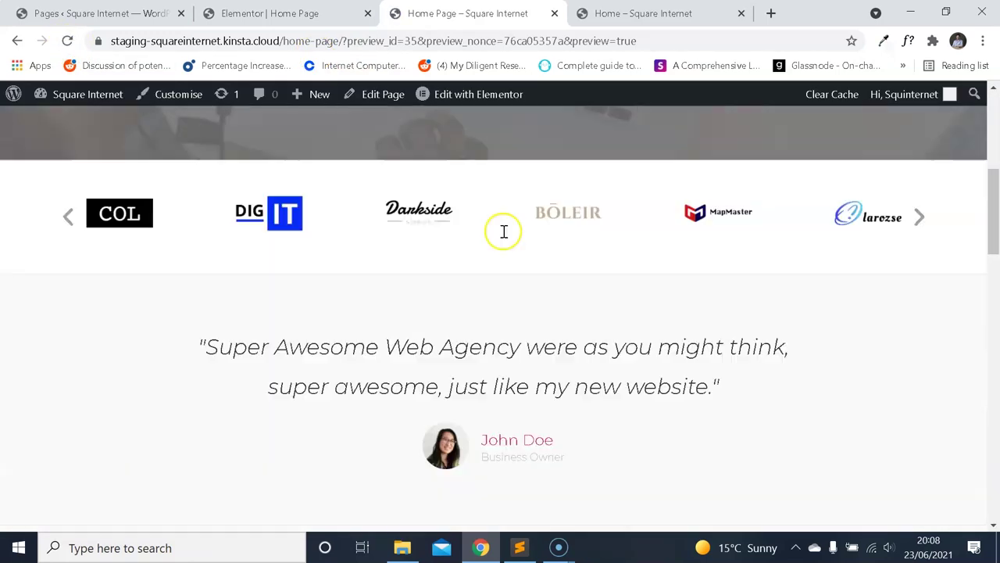
pyautogui.scroll(-15, 537, 247)
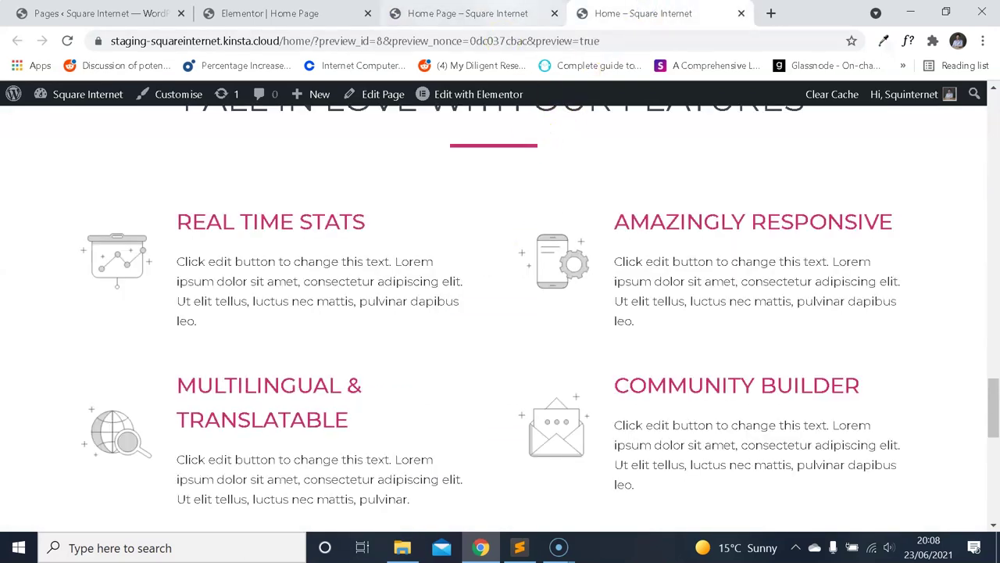
pyautogui.click(484, 14)
pyautogui.click(641, 8)
pyautogui.click(476, 14)
pyautogui.click(607, 14)
pyautogui.click(469, 13)
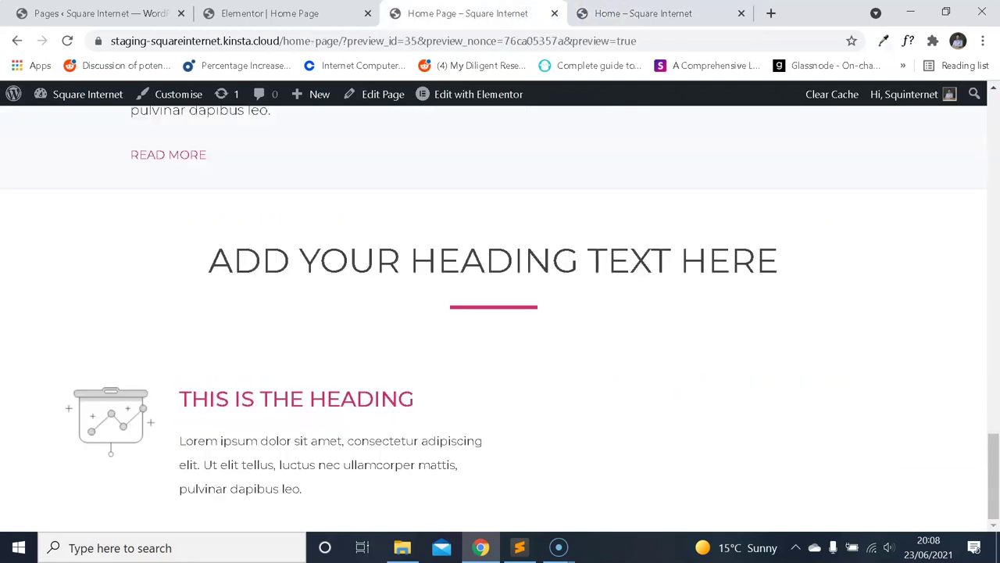
pyautogui.click(582, 13)
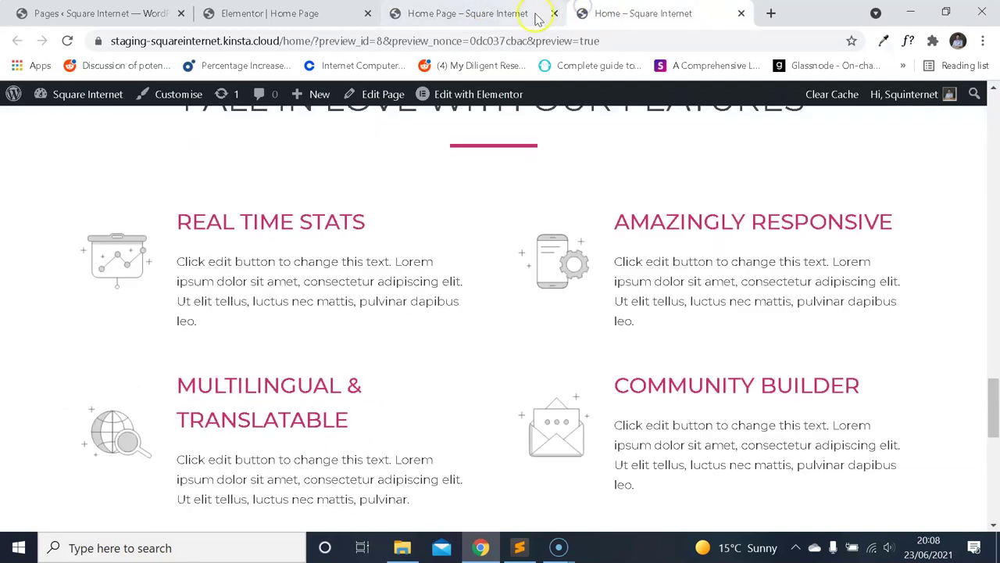
pyautogui.click(343, 13)
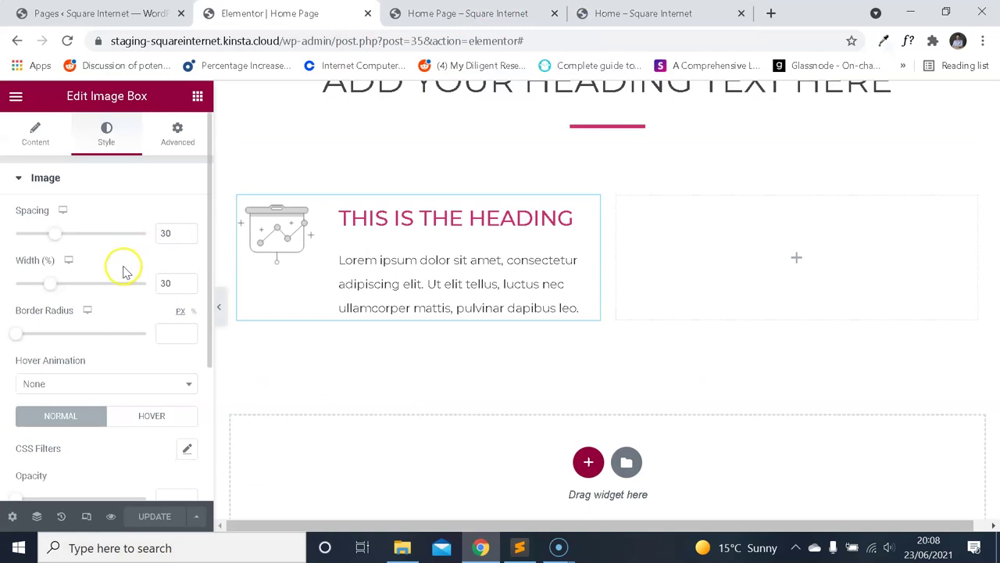
pyautogui.scroll(-2, 145, 294)
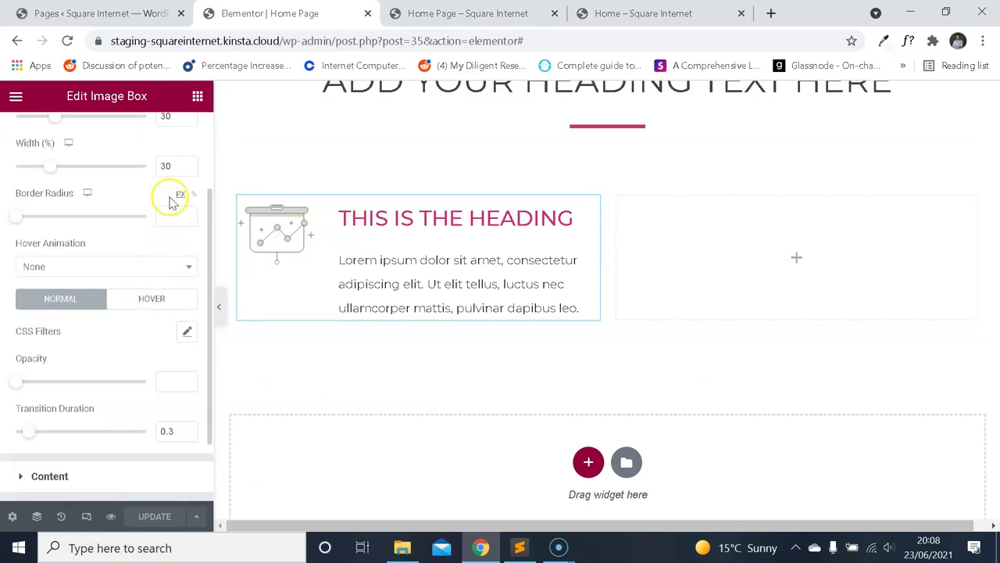
# Shrink the image width to 25%, update the page, and view the refreshed preview.
pyautogui.write('25')
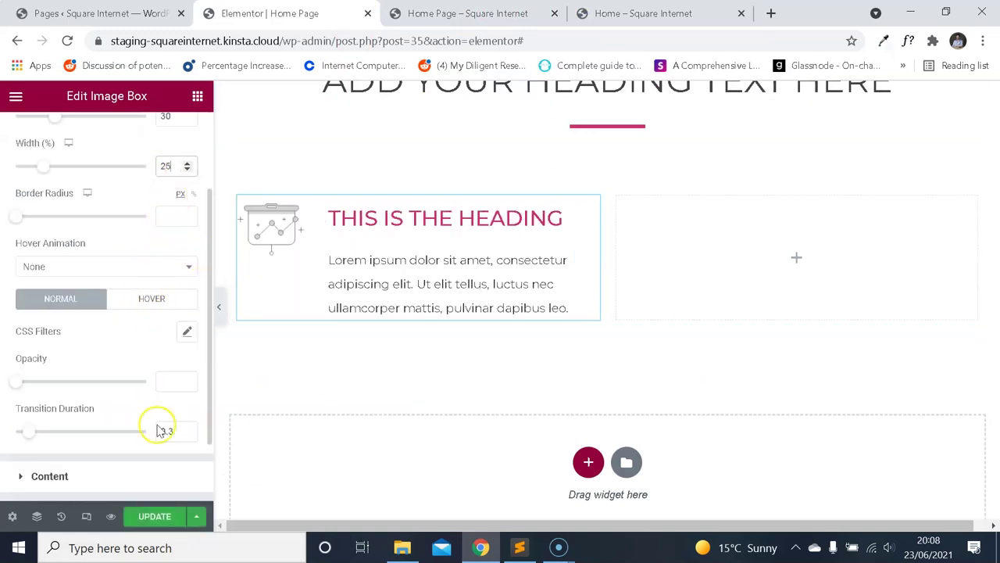
pyautogui.click(149, 516)
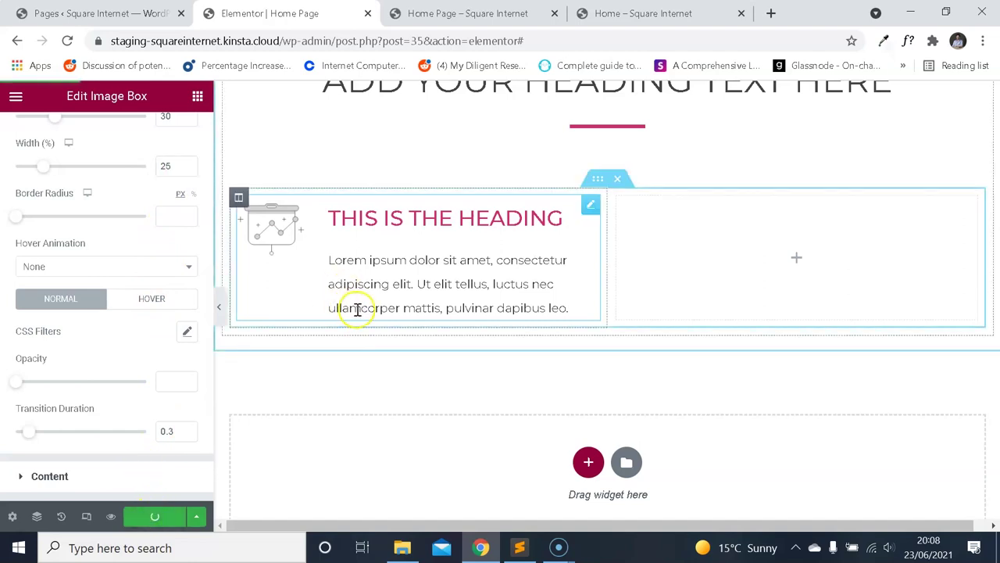
pyautogui.click(614, 14)
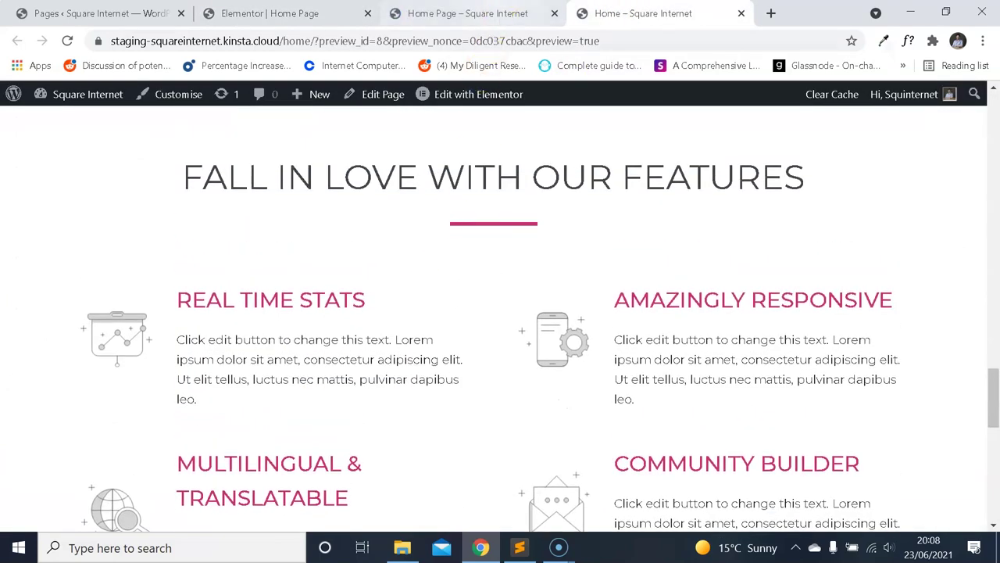
pyautogui.click(477, 13)
pyautogui.scroll(-10, 440, 212)
pyautogui.scroll(-10, 469, 215)
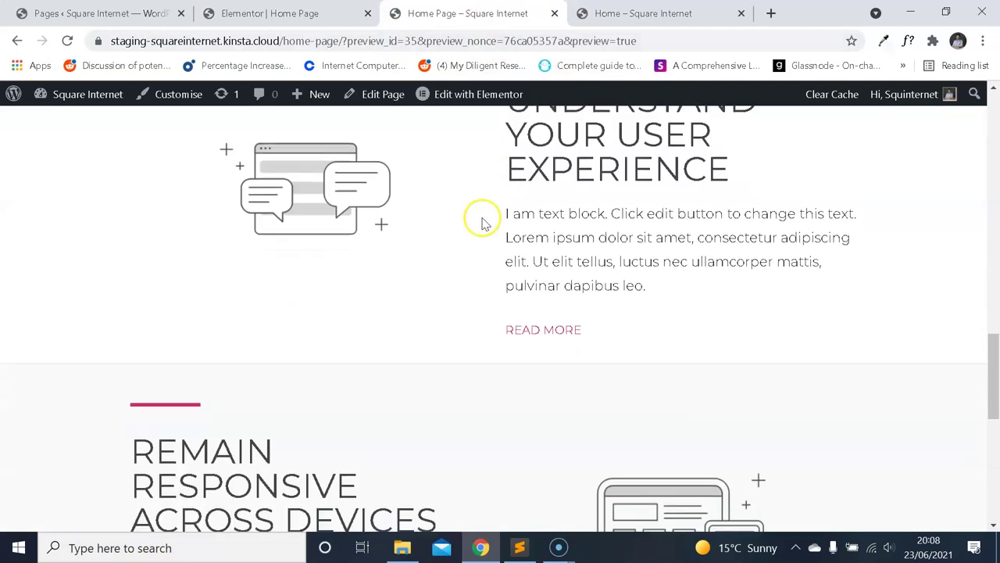
# Compare the updated home page preview against the reference template.
pyautogui.click(618, 15)
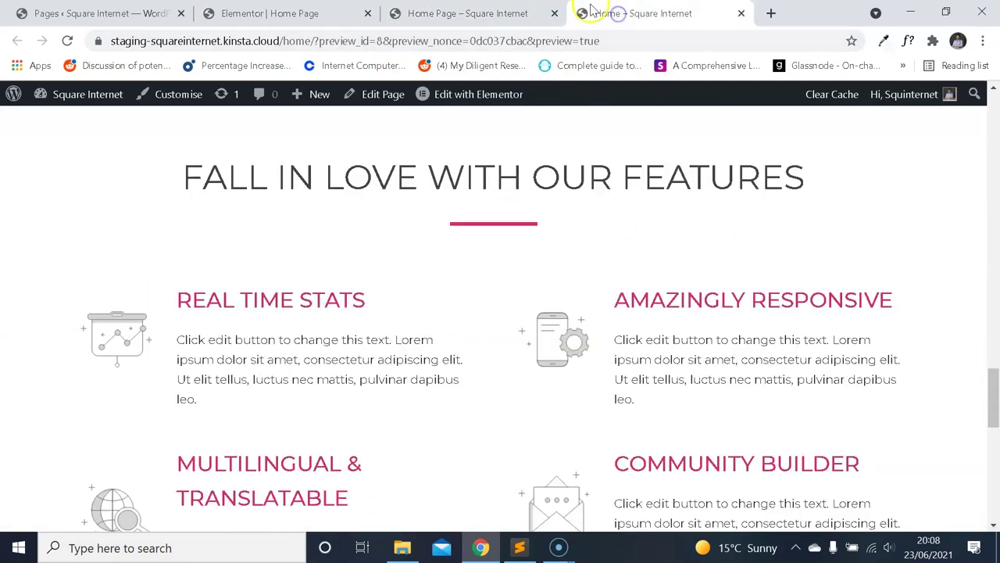
pyautogui.click(468, 14)
pyautogui.click(631, 13)
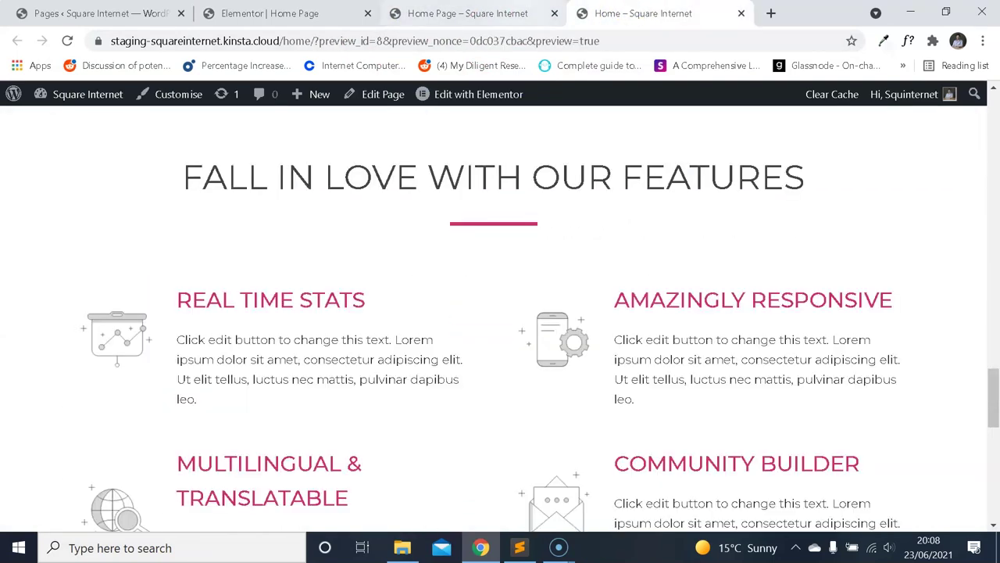
pyautogui.click(525, 13)
pyautogui.click(641, 16)
pyautogui.click(500, 14)
pyautogui.click(618, 13)
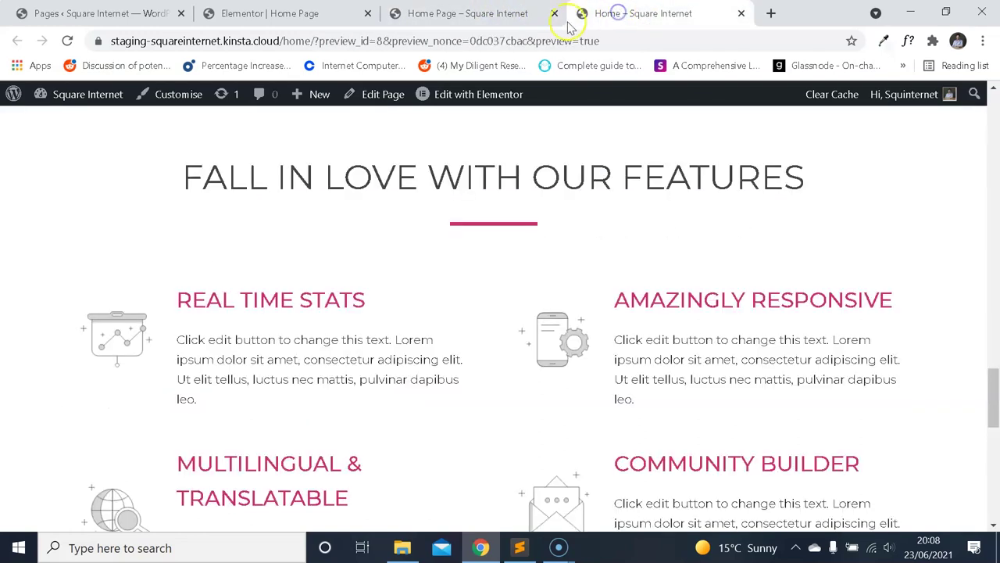
pyautogui.click(490, 11)
pyautogui.click(649, 10)
pyautogui.click(468, 13)
pyautogui.click(269, 13)
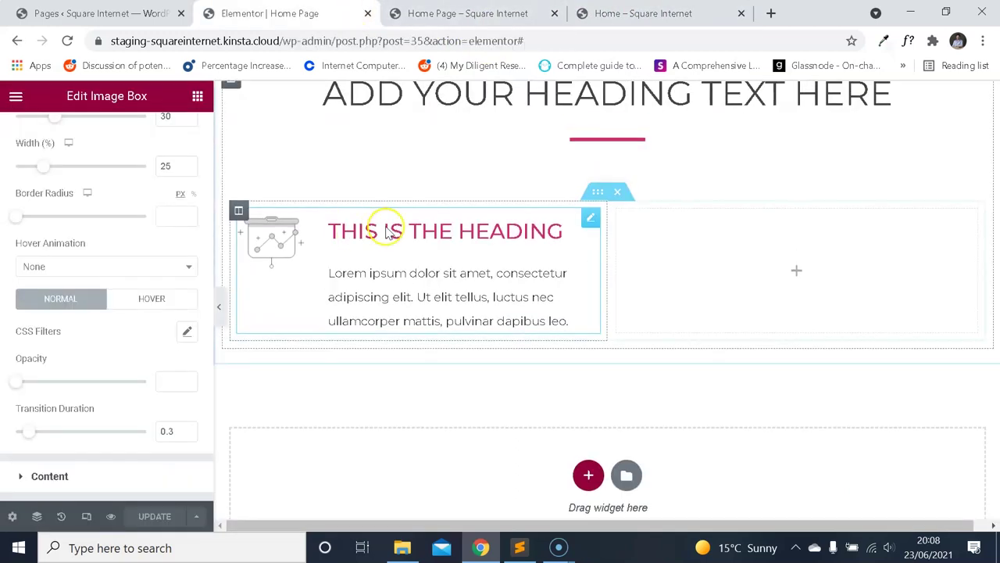
pyautogui.scroll(3, 615, 268)
# Set the heading section's content width to 960 and update the page.
pyautogui.click(607, 233)
pyautogui.click(35, 133)
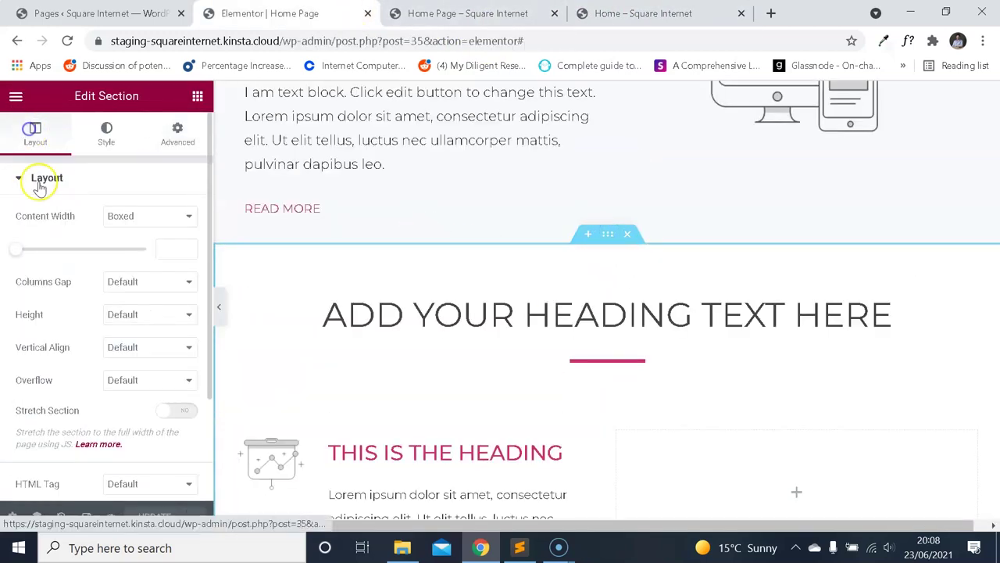
pyautogui.click(159, 249)
pyautogui.write('960')
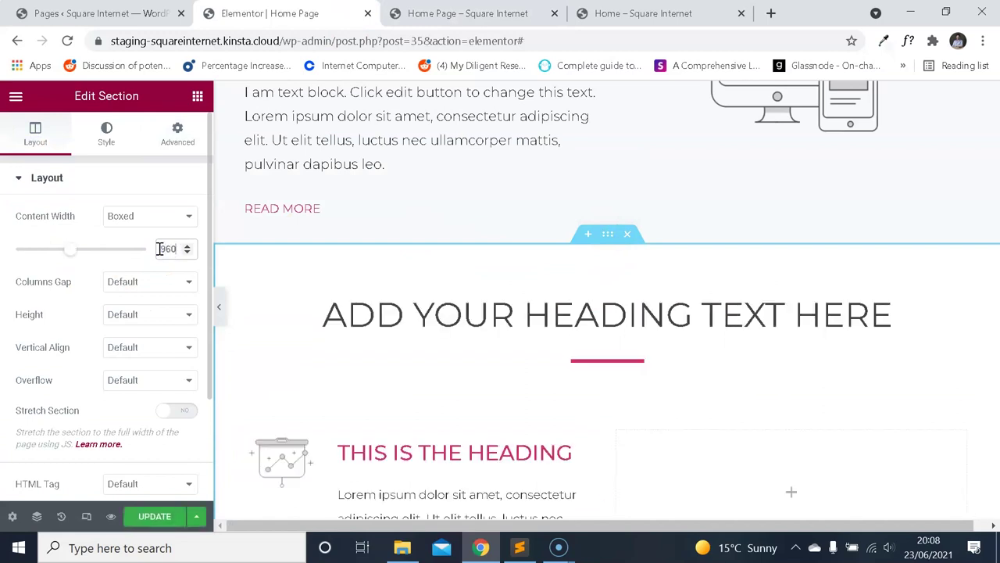
pyautogui.click(148, 515)
# Compare the 960-wide section in the home page preview with the reference template.
pyautogui.hotkey('ctrl', '4')
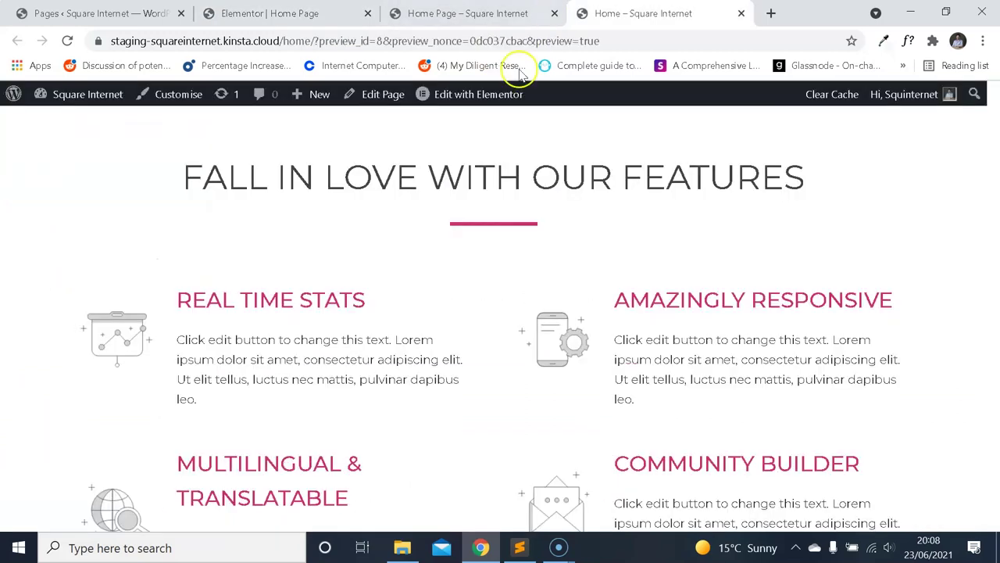
pyautogui.scroll(5, 508, 211)
pyautogui.scroll(-5, 508, 211)
pyautogui.hotkey('ctrl', '2')
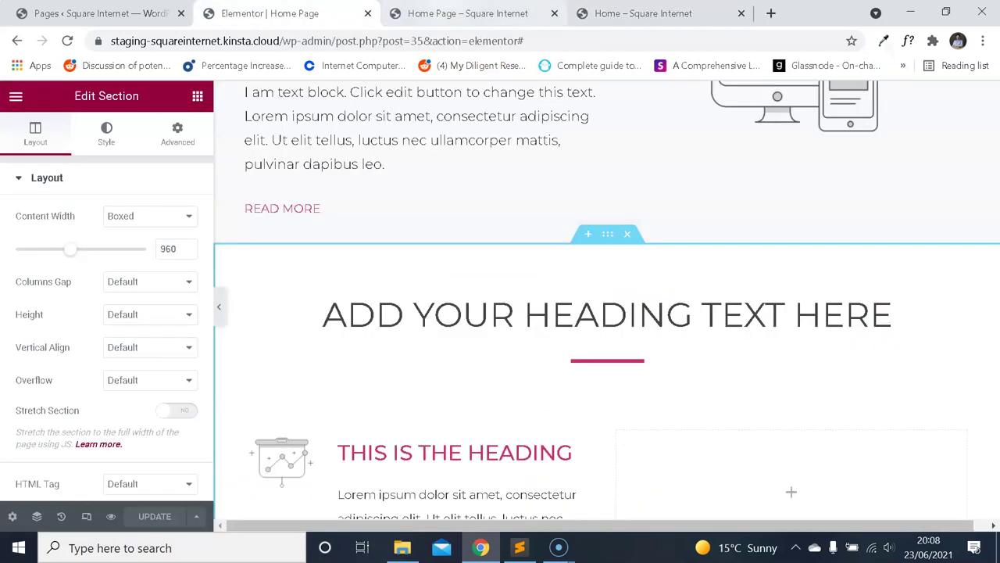
pyautogui.hotkey('ctrl', '3')
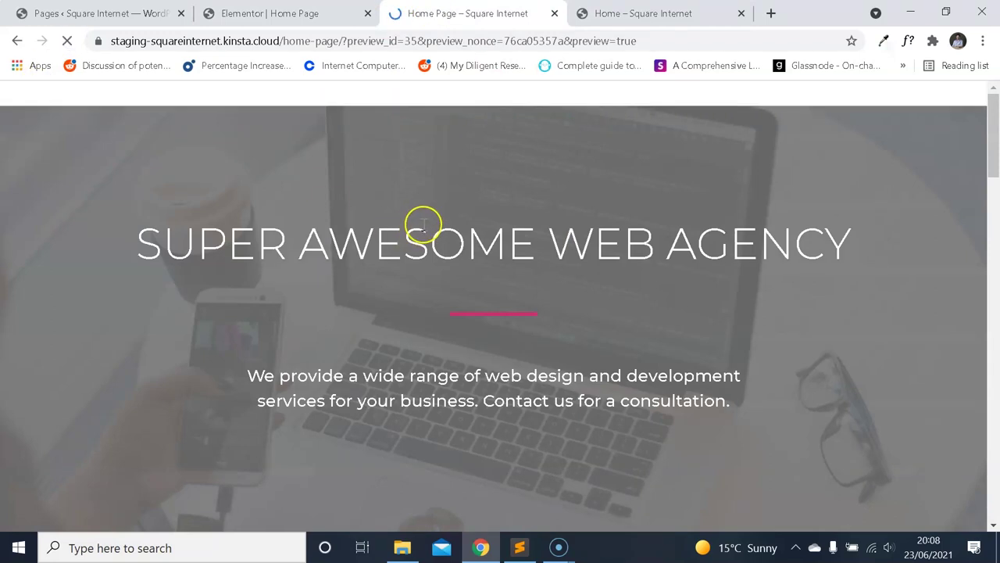
pyautogui.scroll(-15, 438, 234)
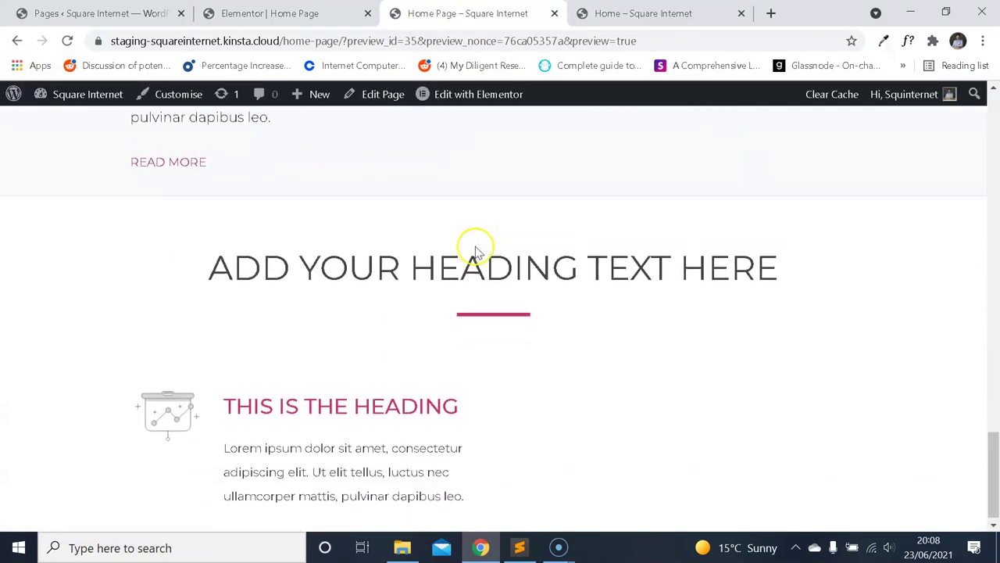
pyautogui.scroll(5, 493, 254)
pyautogui.scroll(8, 493, 254)
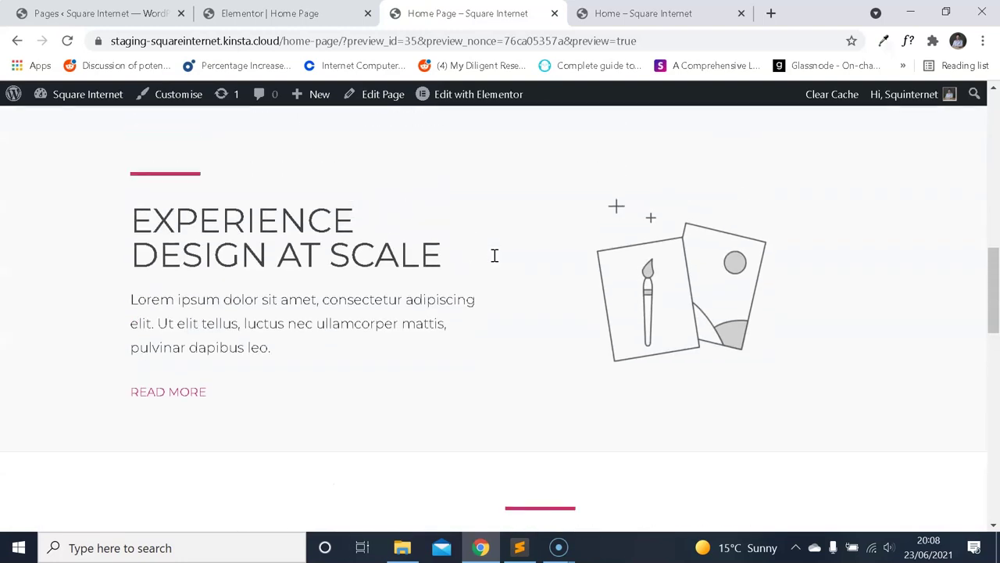
pyautogui.scroll(-6, 500, 250)
pyautogui.scroll(-10, 504, 238)
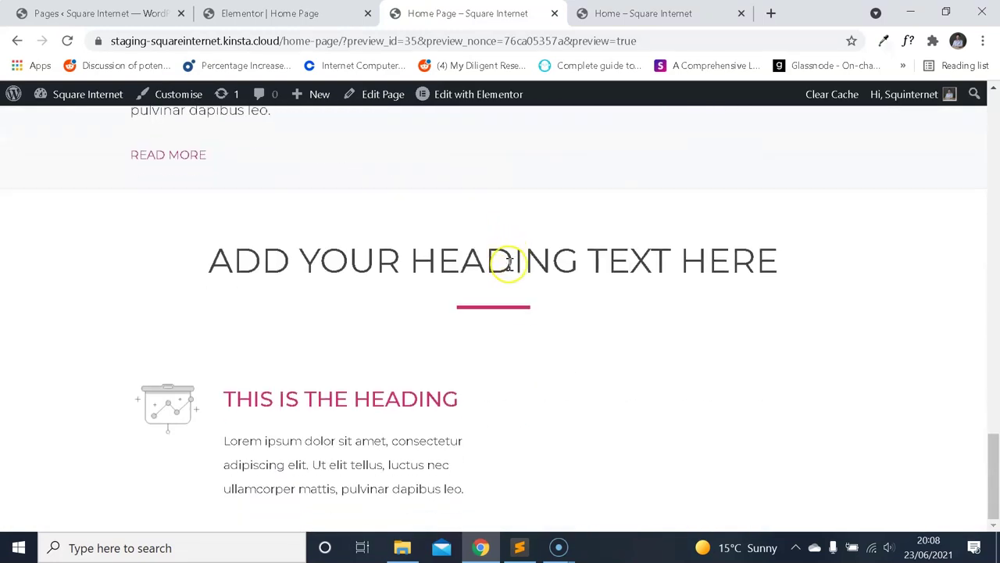
pyautogui.hotkey('ctrl', 'Tab')
pyautogui.scroll(-2, 551, 78)
pyautogui.click(533, 23)
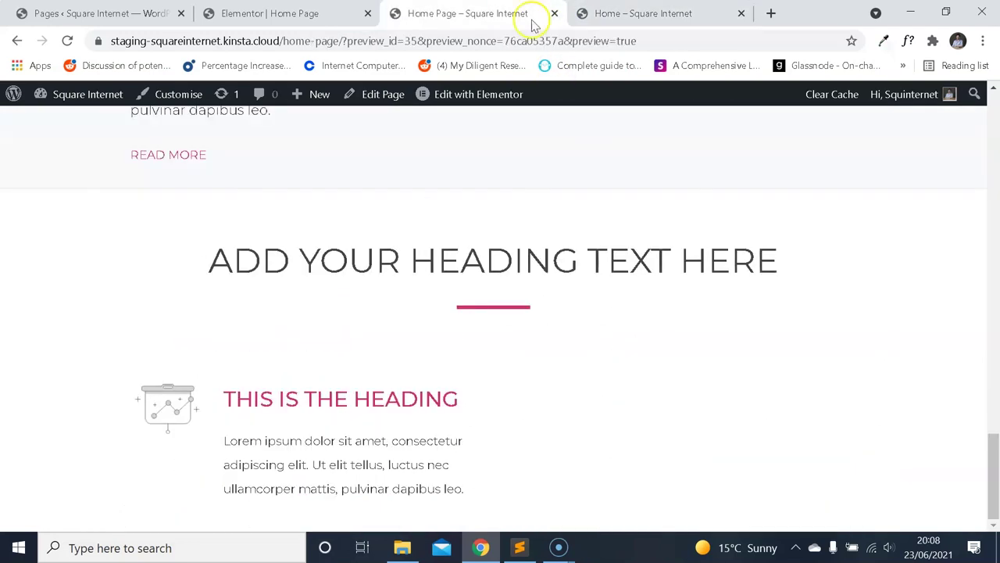
pyautogui.hotkey('ctrl', 'shift', 'Tab')
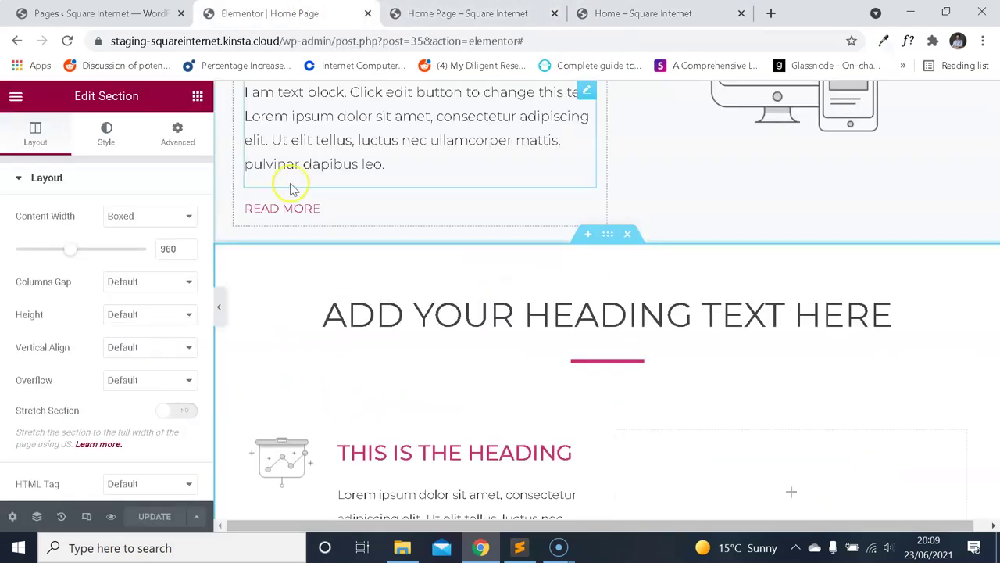
# Keep the section's content width set to Boxed.
pyautogui.click(162, 218)
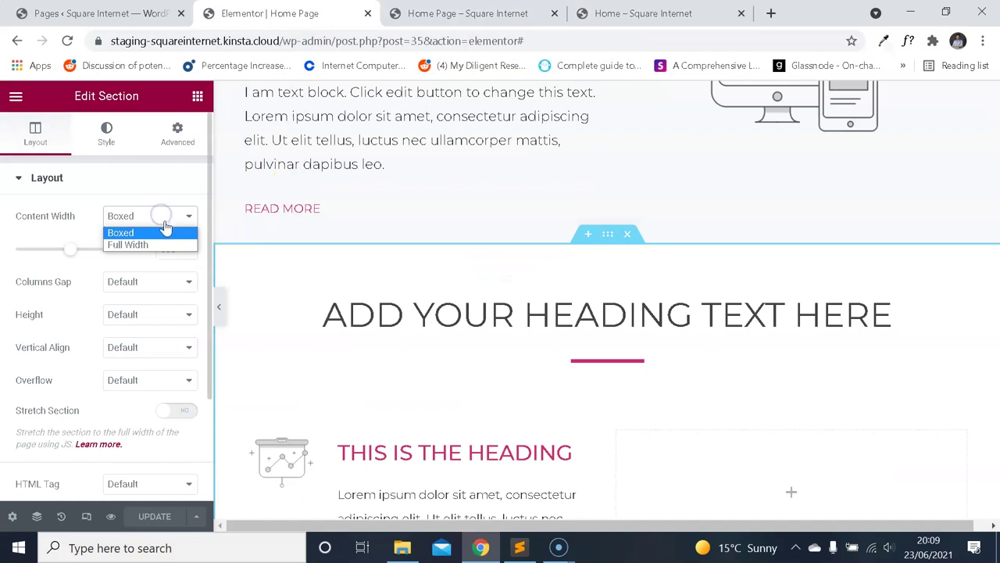
pyautogui.click(169, 217)
pyautogui.click(168, 217)
pyautogui.click(169, 217)
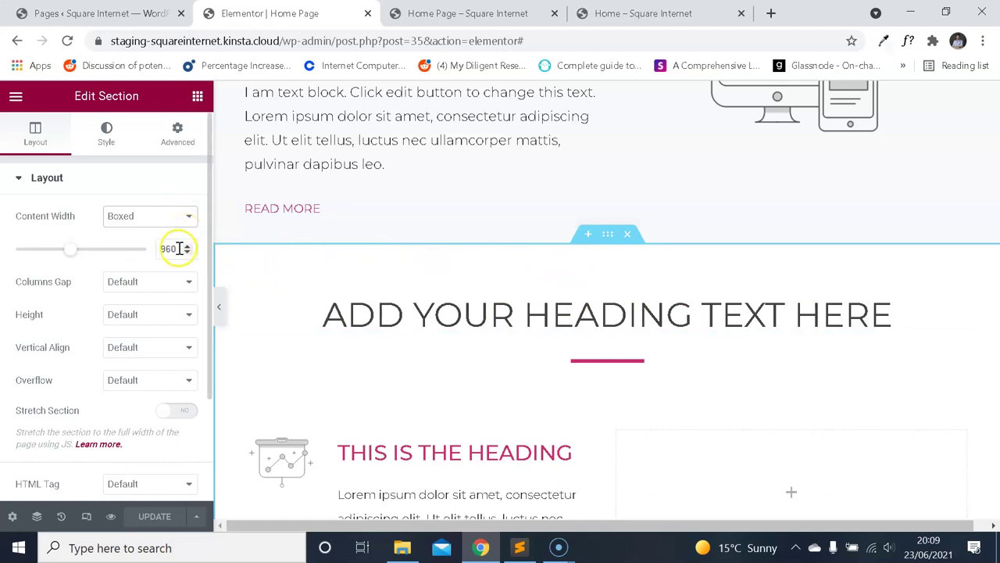
# Bring up the reference home page at its Fall in Love with our Features section.
pyautogui.scroll(2, 401, 117)
pyautogui.scroll(-2, 495, 163)
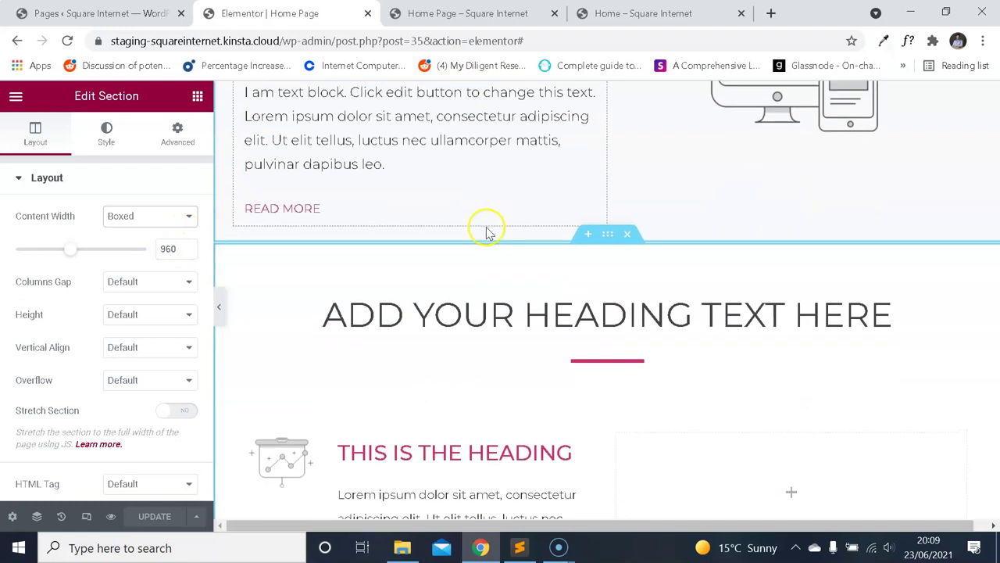
pyautogui.scroll(-2, 493, 218)
pyautogui.click(636, 11)
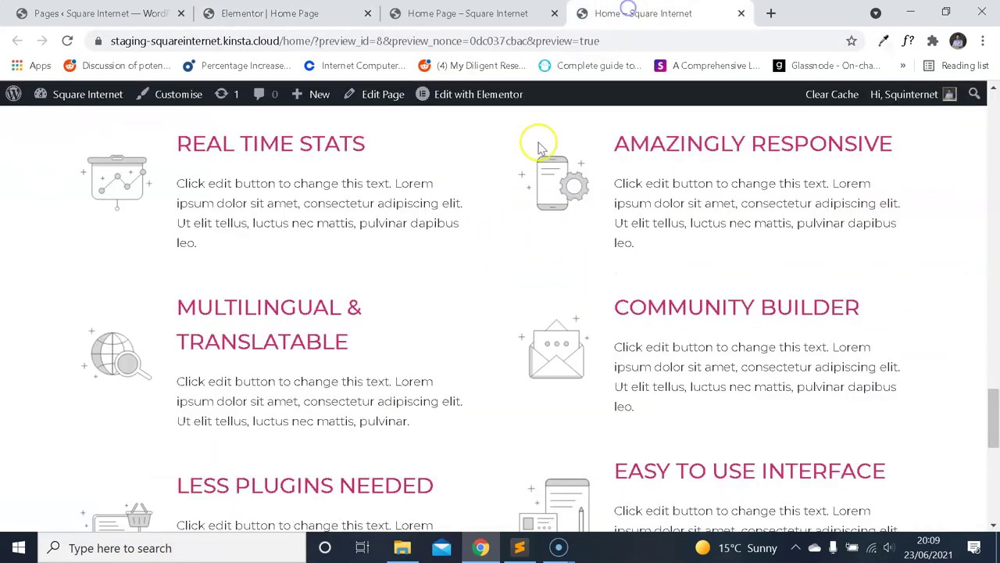
pyautogui.scroll(2, 437, 195)
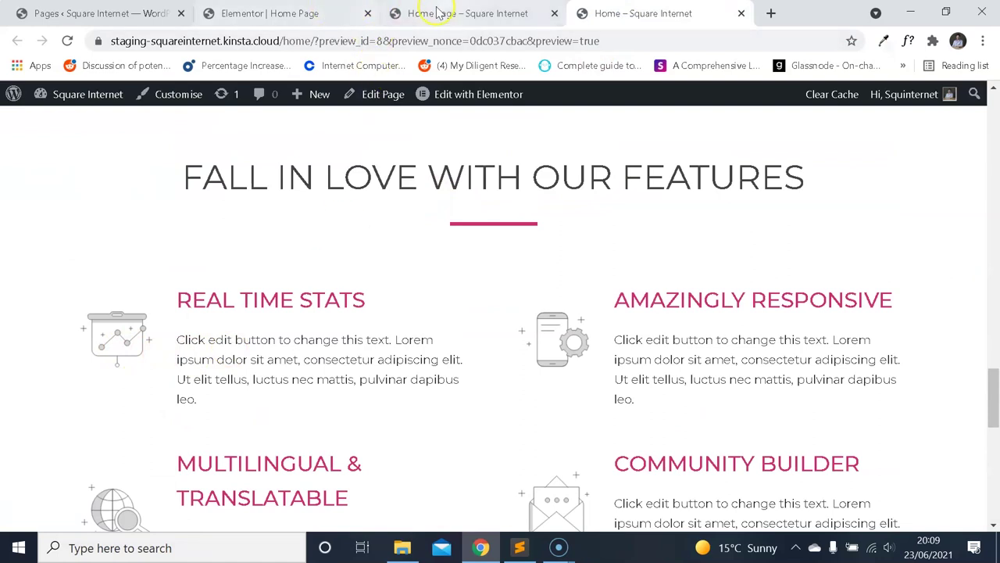
# Measure body text on both pages with WhatFont: 15px Montserrat, 26px versus 31px line height.
pyautogui.click(909, 41)
pyautogui.click(329, 351)
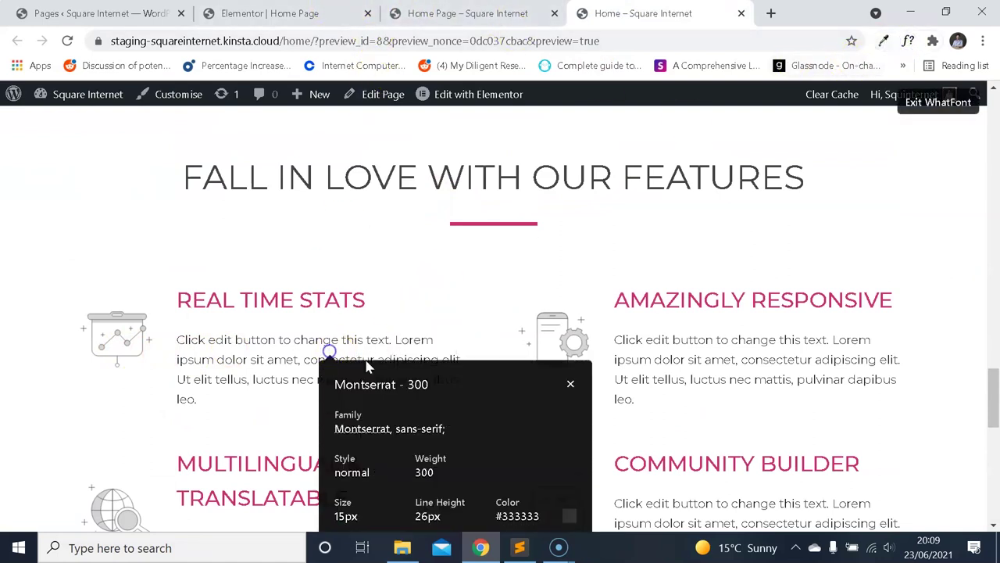
pyautogui.click(480, 22)
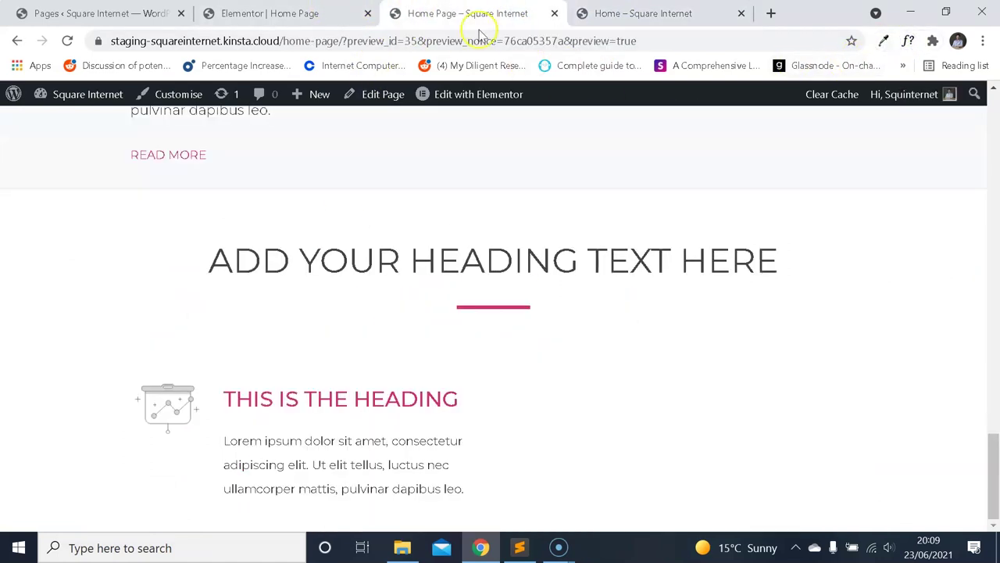
pyautogui.click(909, 40)
pyautogui.click(364, 444)
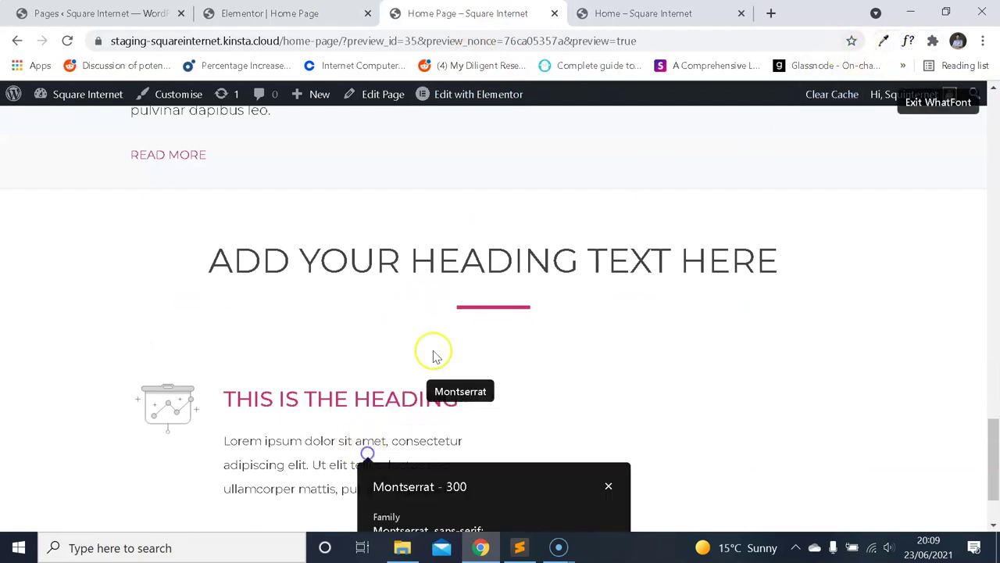
pyautogui.scroll(-2, 469, 324)
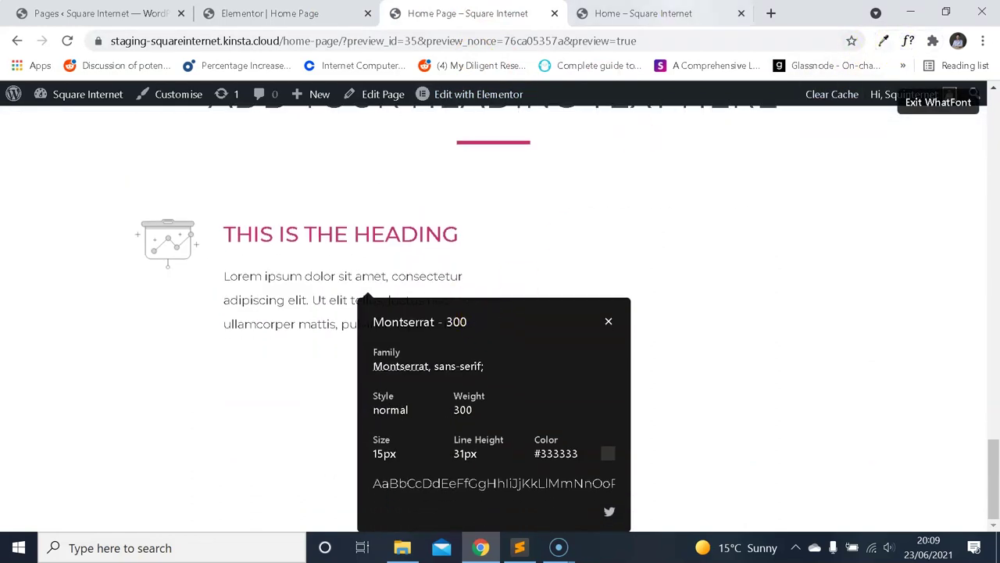
# Flip between the reference and home page previews to compare the body text.
pyautogui.click(643, 13)
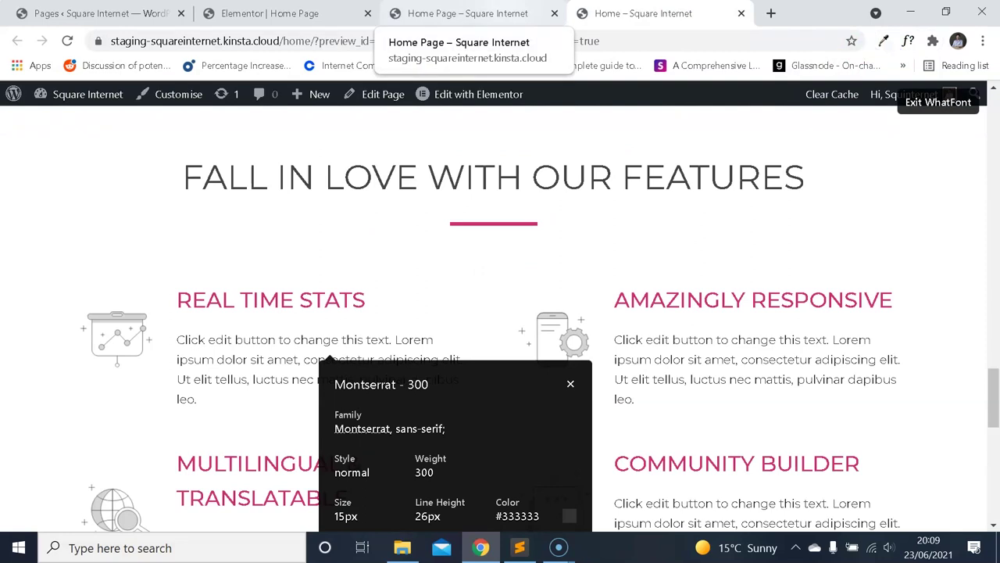
pyautogui.scroll(-3, 458, 156)
pyautogui.scroll(3, 540, 208)
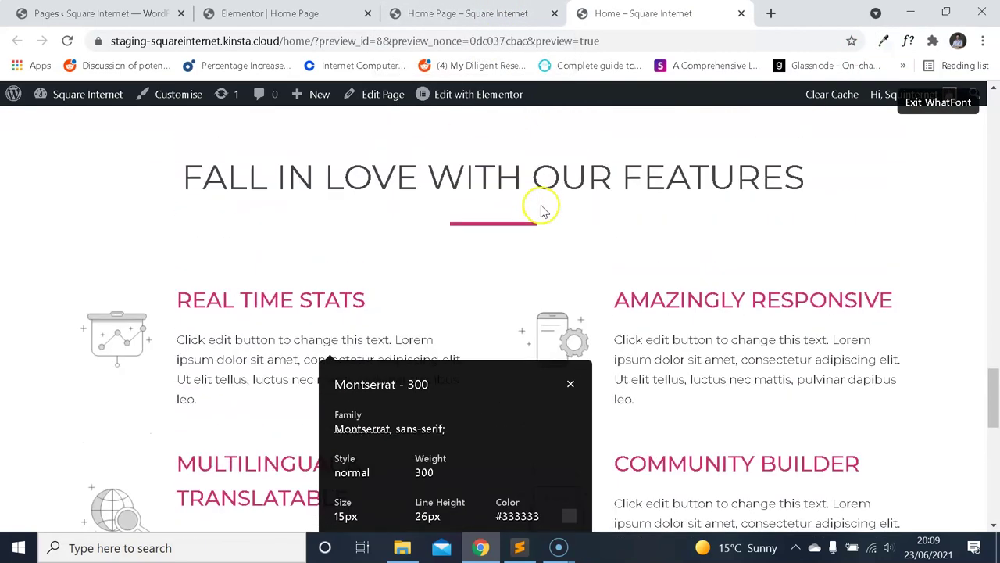
pyautogui.click(467, 13)
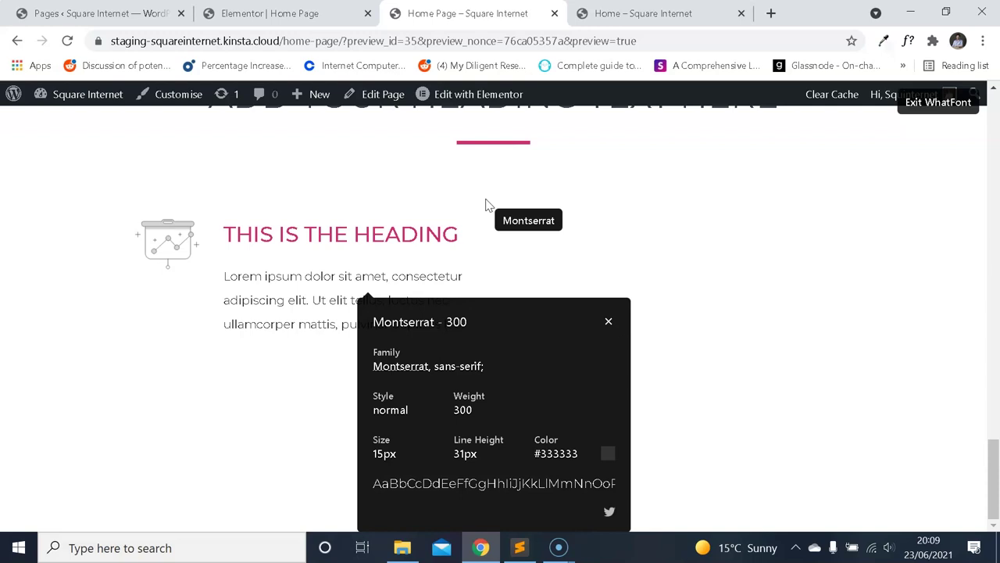
pyautogui.click(643, 14)
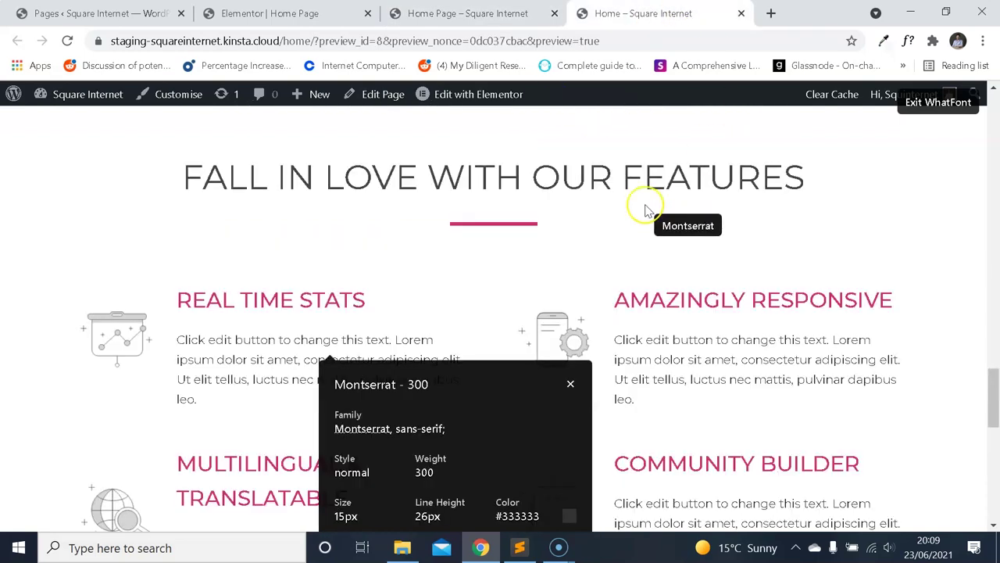
pyautogui.scroll(-1, 621, 262)
pyautogui.click(540, 13)
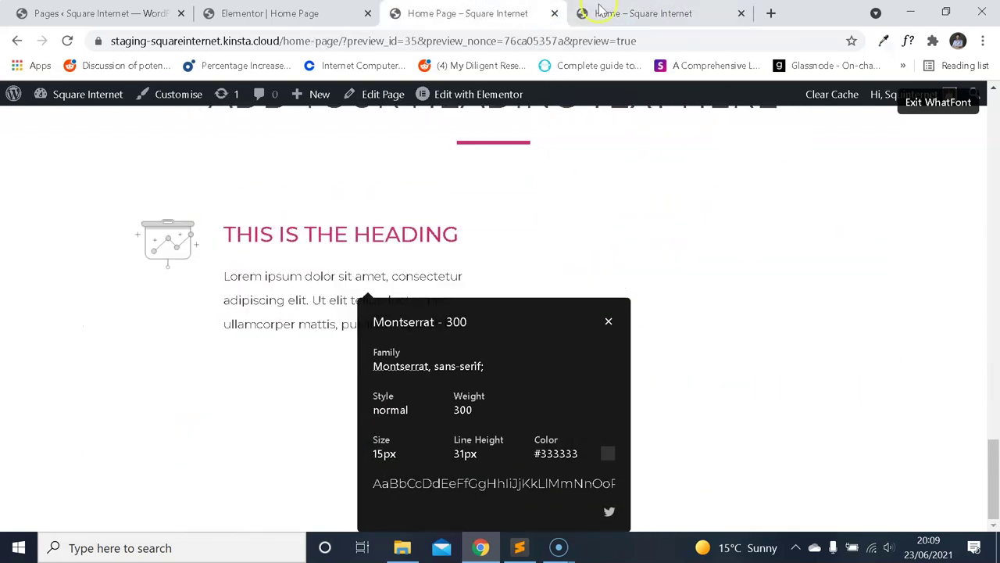
pyautogui.click(653, 10)
pyautogui.click(547, 11)
pyautogui.click(628, 6)
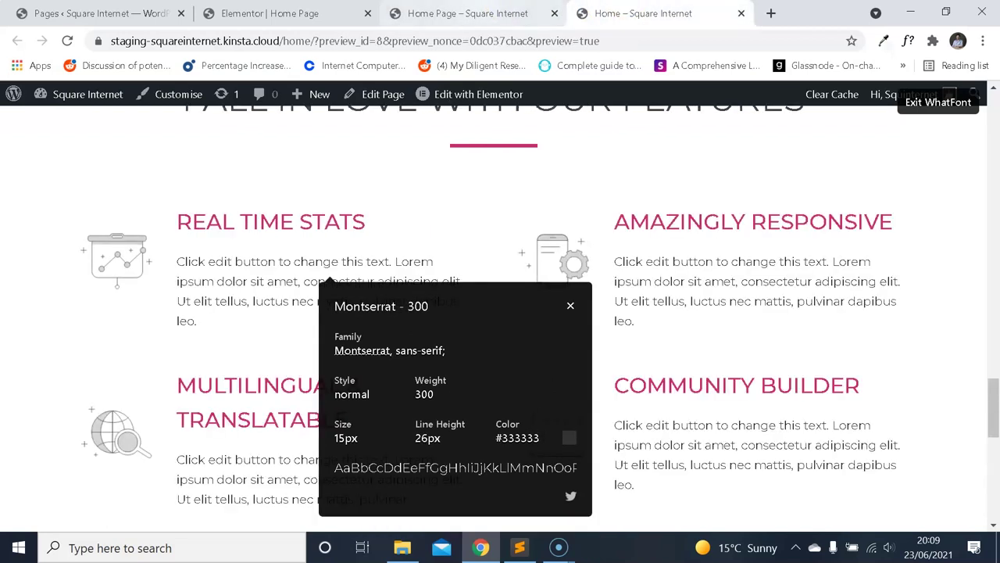
pyautogui.click(539, 12)
pyautogui.click(607, 322)
# Back in the Elementor editor, select the image box with the heading and description.
pyautogui.click(270, 14)
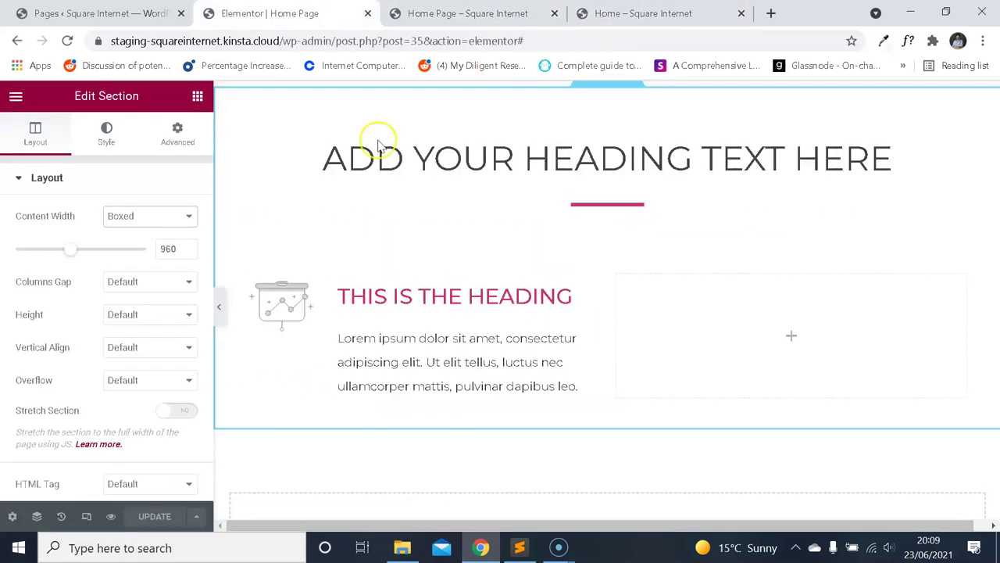
pyautogui.click(458, 380)
pyautogui.scroll(-3, 148, 266)
# Expand the image box title and description styling and check the description's text shadow options.
pyautogui.scroll(-2, 154, 328)
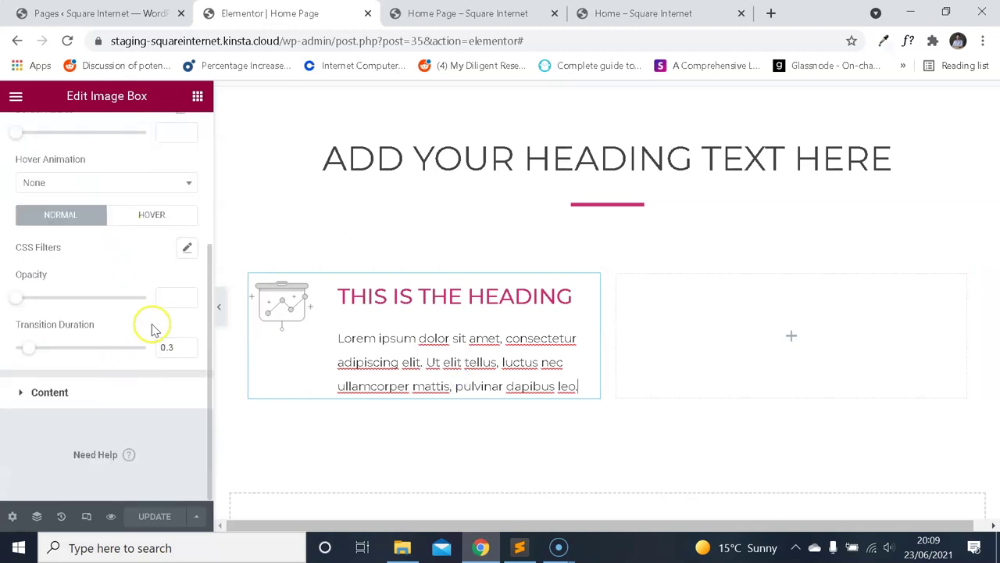
pyautogui.click(90, 394)
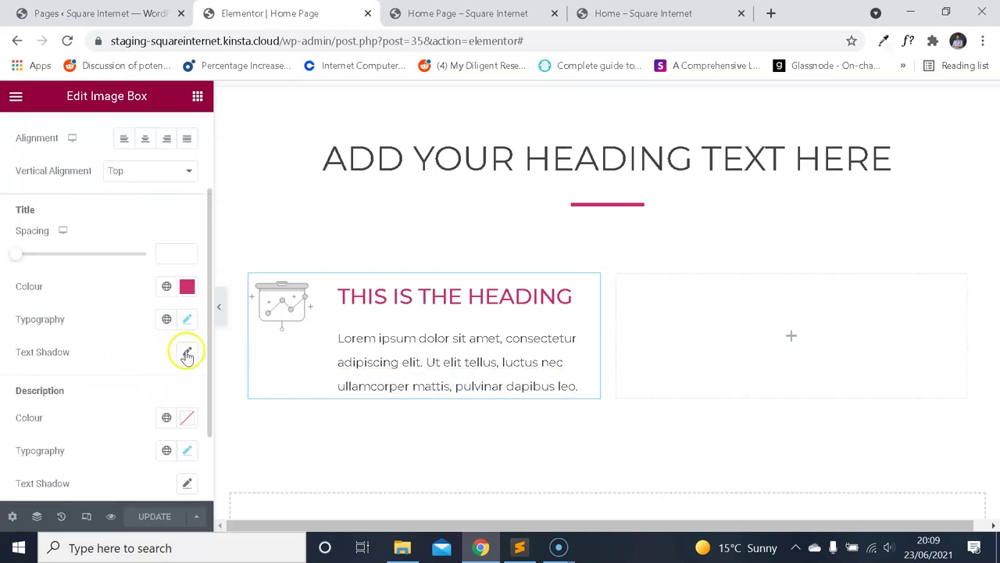
pyautogui.scroll(-2, 180, 351)
pyautogui.click(185, 386)
pyautogui.scroll(-1, 158, 344)
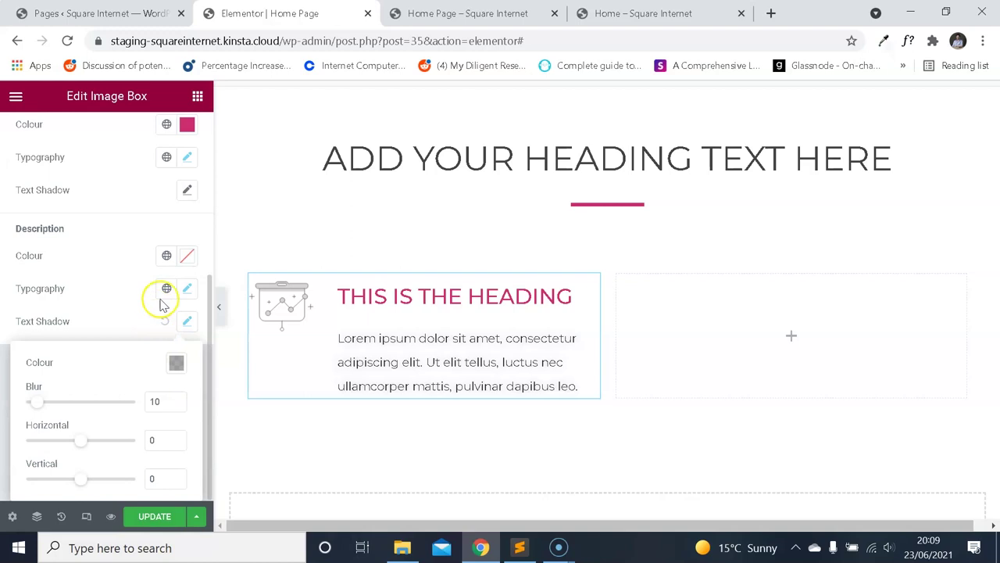
pyautogui.click(123, 309)
# Set the image box description typography line height to 26 px.
pyautogui.click(186, 354)
pyautogui.scroll(-3, 134, 306)
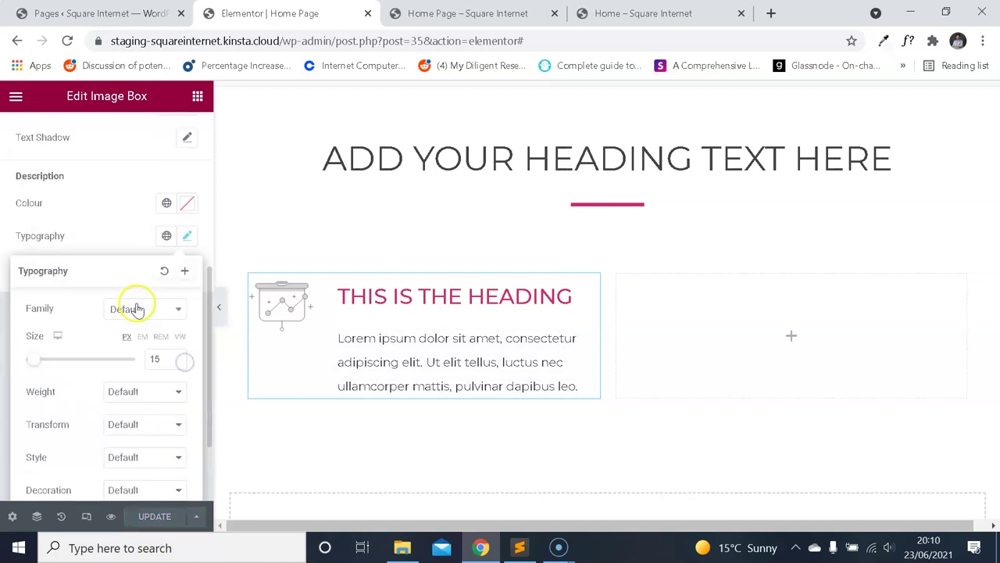
pyautogui.click(160, 427)
pyautogui.write('26')
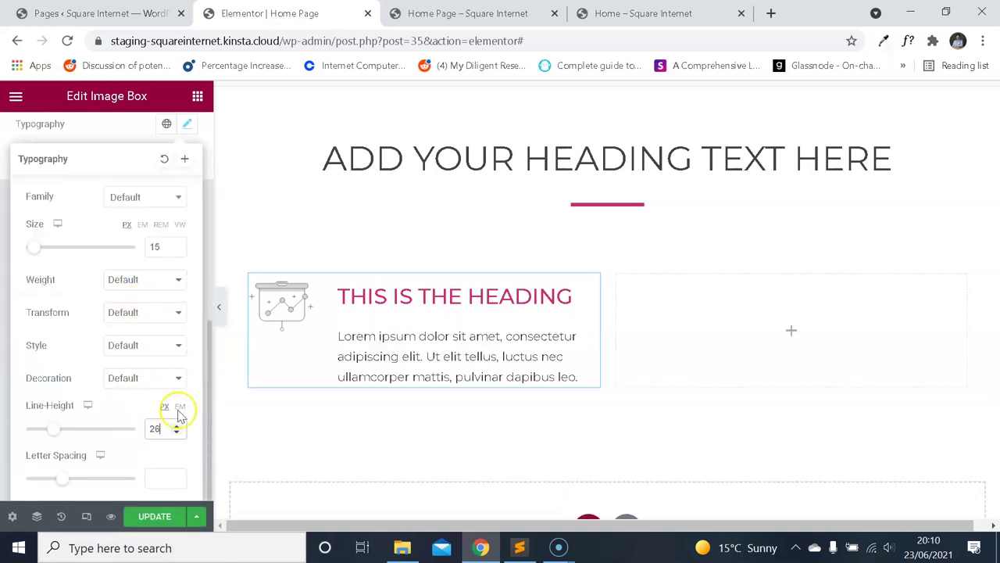
pyautogui.click(85, 515)
# Select the 'ADD YOUR HEADING TEXT HERE' heading in the mobile preview and view its Style settings.
pyautogui.scroll(-6, 540, 330)
pyautogui.scroll(2, 599, 290)
pyautogui.scroll(3, 600, 290)
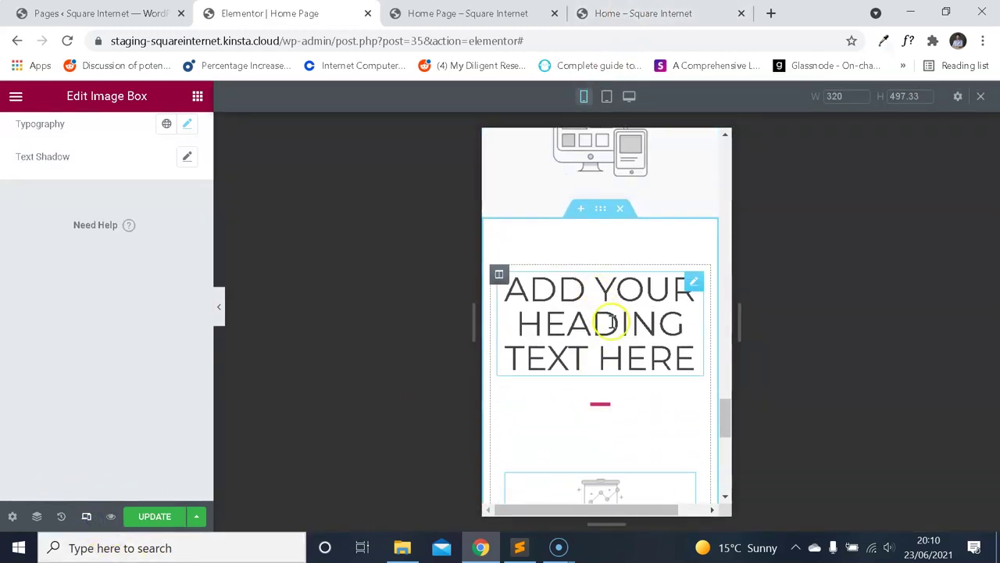
pyautogui.click(611, 322)
pyautogui.click(107, 137)
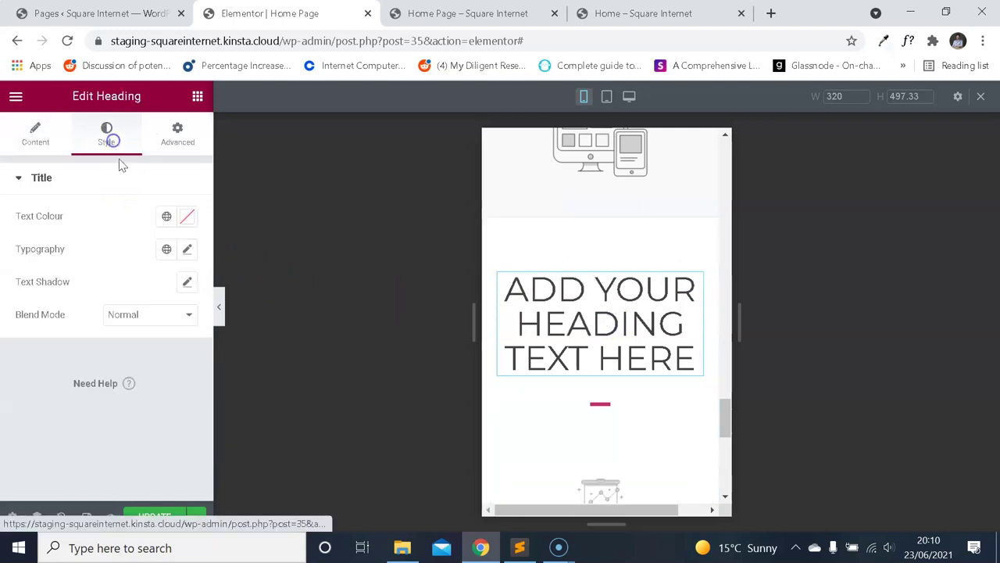
# Scroll through the mobile preview, then bring up the editor's main menu.
pyautogui.scroll(6, 599, 319)
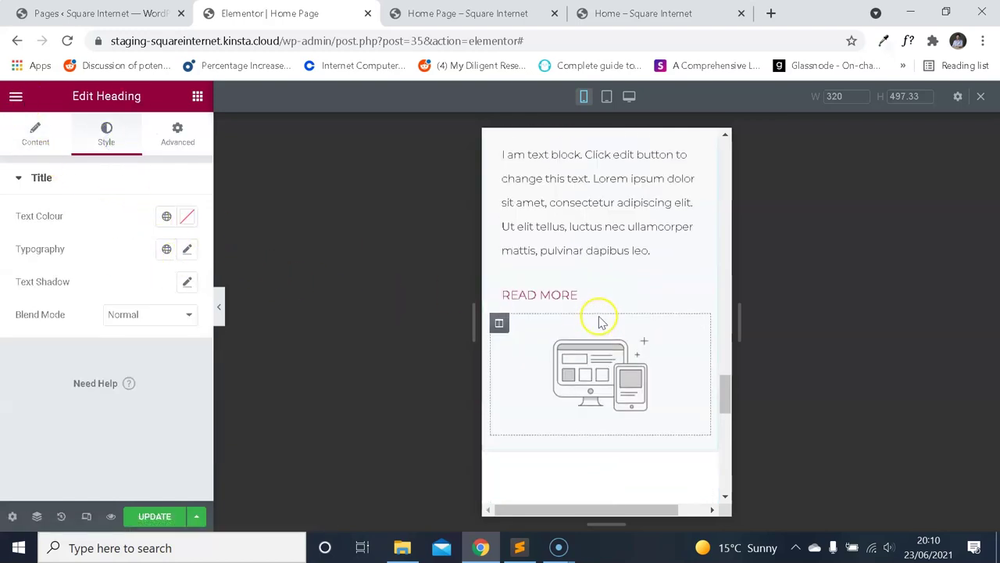
pyautogui.scroll(-1, 603, 313)
pyautogui.scroll(-2, 608, 332)
pyautogui.scroll(9, 600, 336)
pyautogui.scroll(-3, 602, 341)
pyautogui.scroll(12, 602, 341)
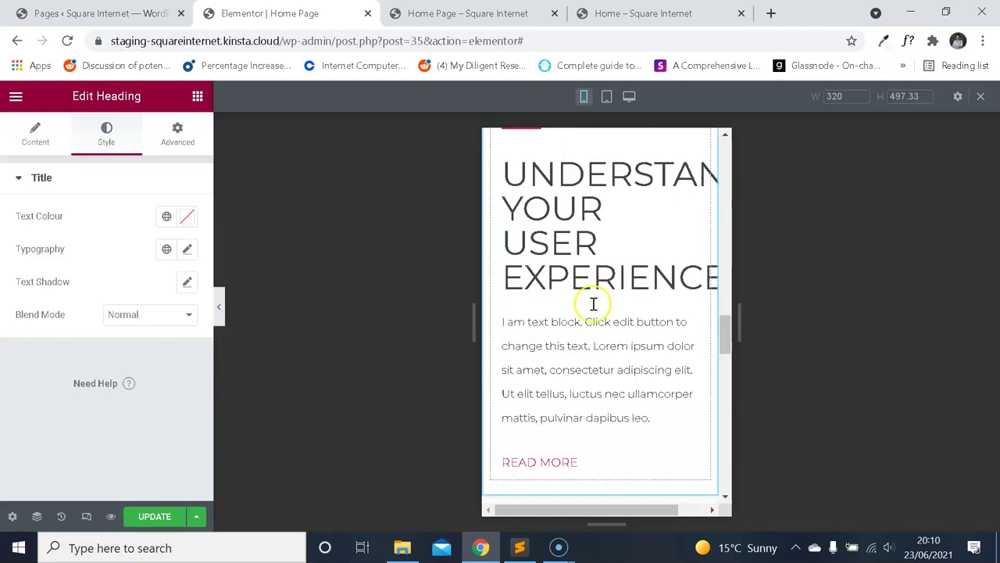
pyautogui.scroll(8, 607, 339)
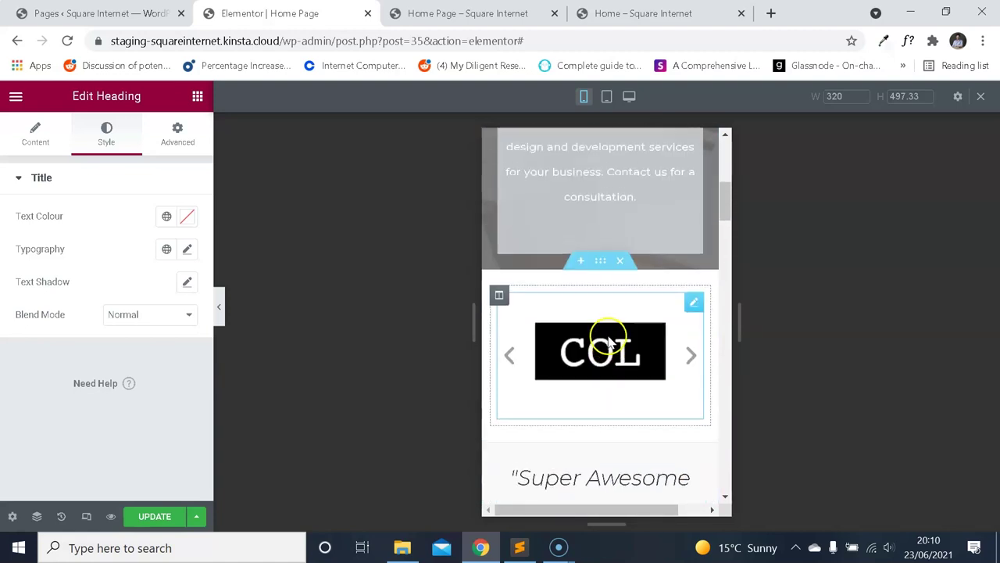
pyautogui.scroll(-3, 607, 339)
pyautogui.click(17, 96)
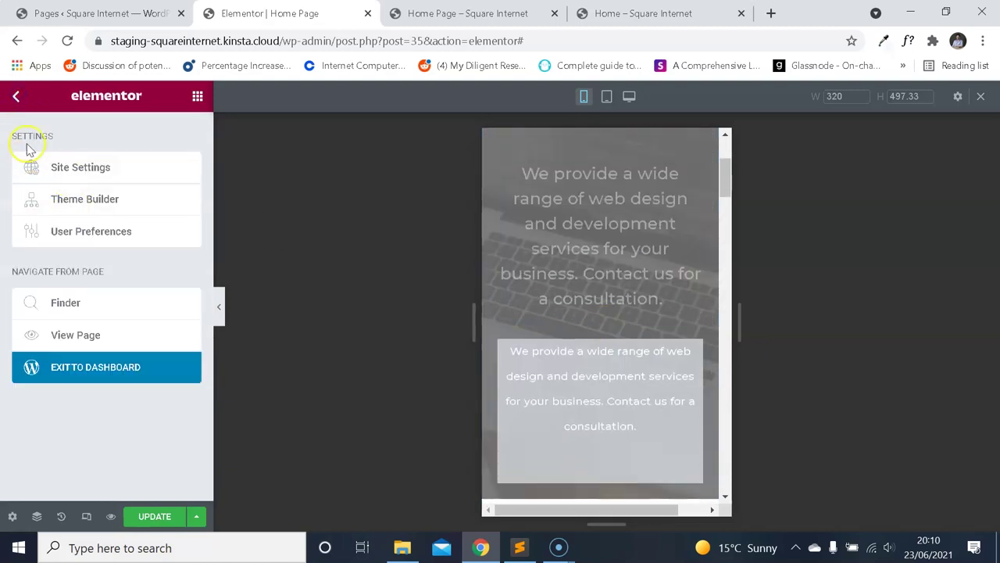
pyautogui.press('Escape')
# Open Site Settings > Typography and the H2 heading typography options.
pyautogui.click(16, 97)
pyautogui.click(16, 97)
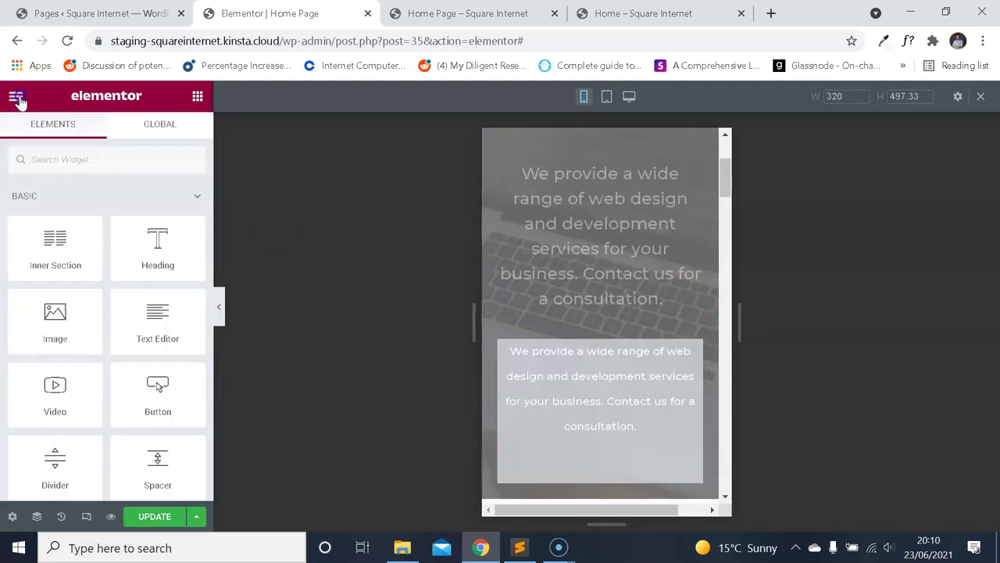
pyautogui.click(16, 96)
pyautogui.click(99, 174)
pyautogui.scroll(-10, 529, 312)
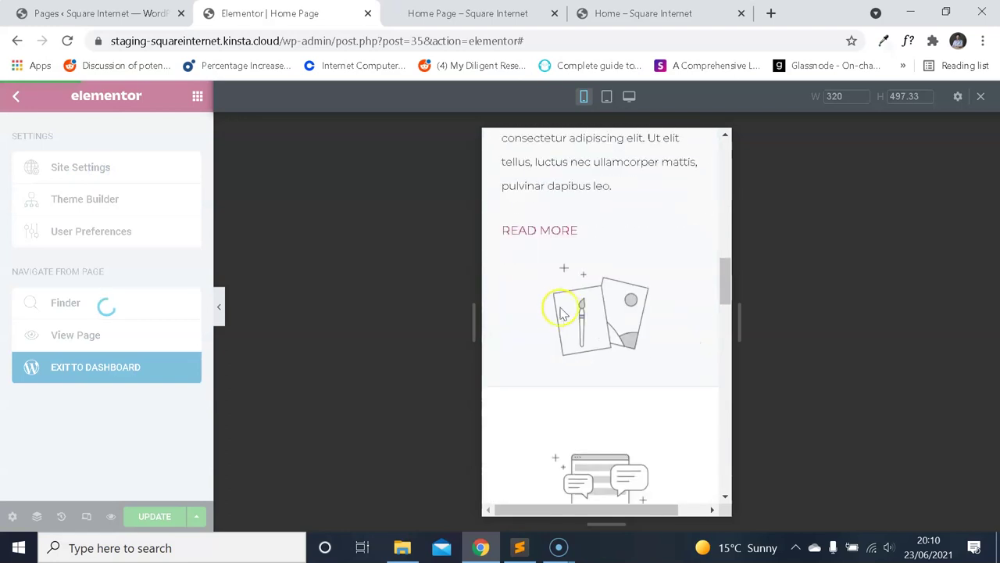
pyautogui.scroll(-5, 579, 328)
pyautogui.scroll(3, 578, 328)
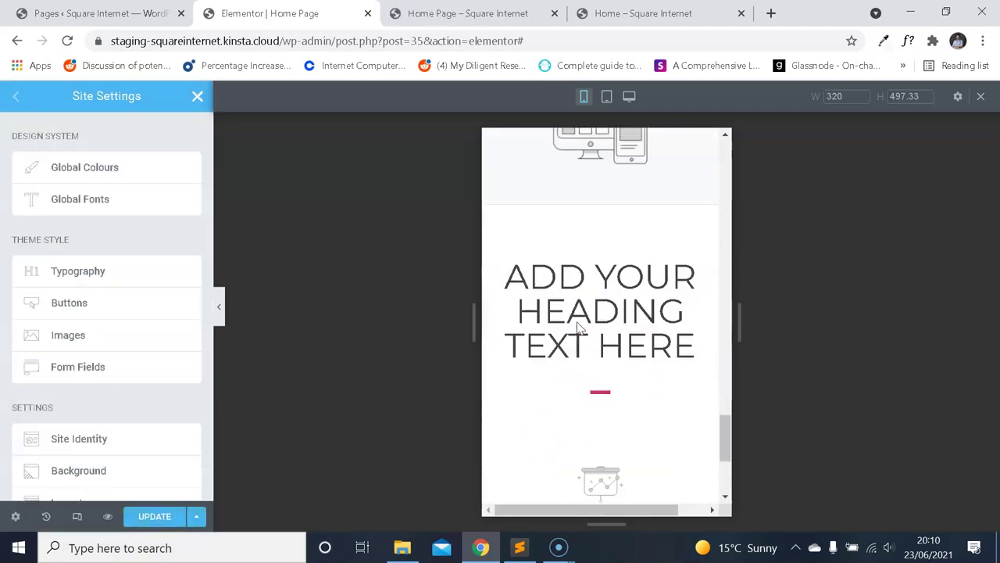
pyautogui.click(129, 267)
pyautogui.scroll(-8, 123, 219)
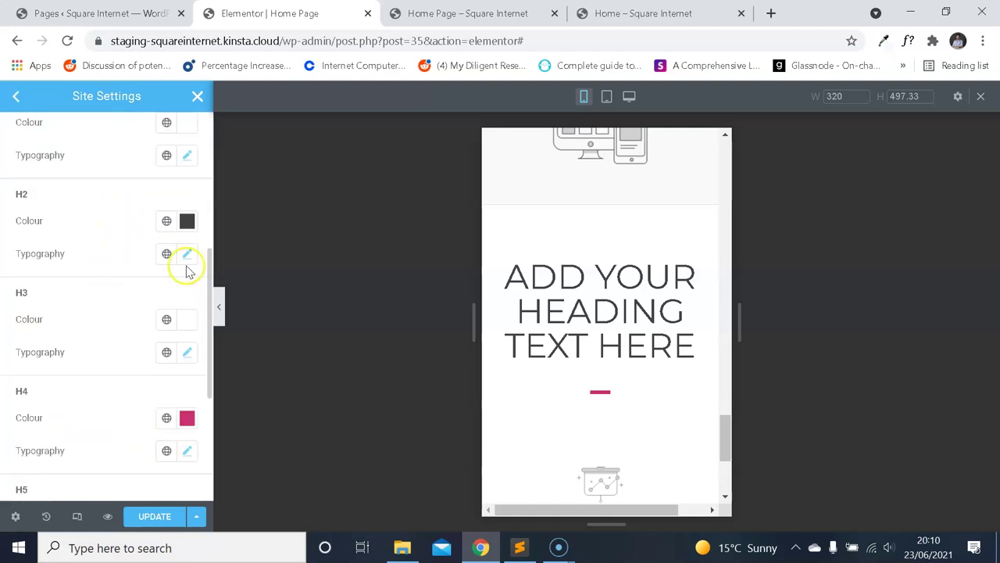
pyautogui.click(187, 255)
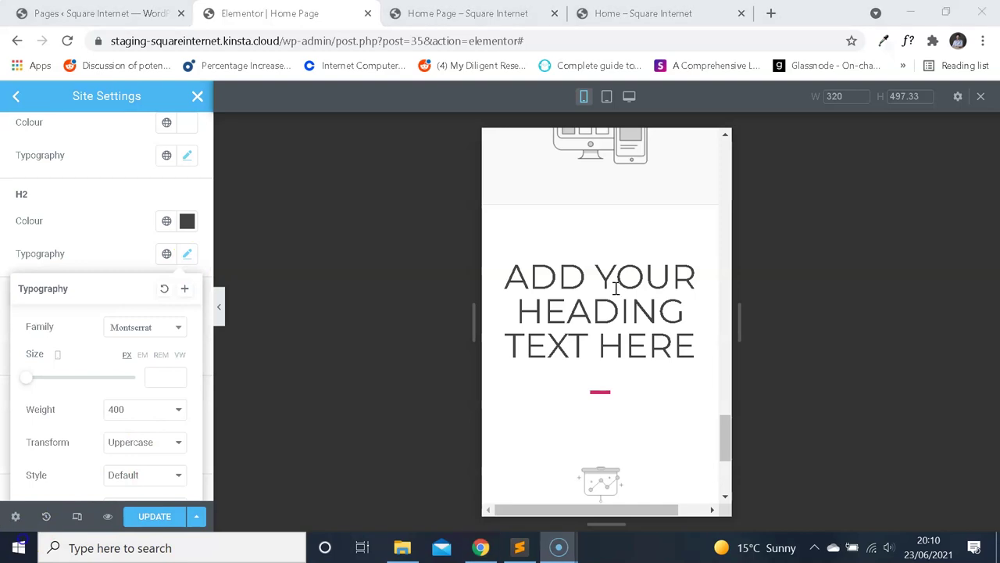
# Set the global H2 mobile font size to 30 px and check it in the preview.
pyautogui.scroll(-3, 614, 285)
pyautogui.scroll(-5, 616, 288)
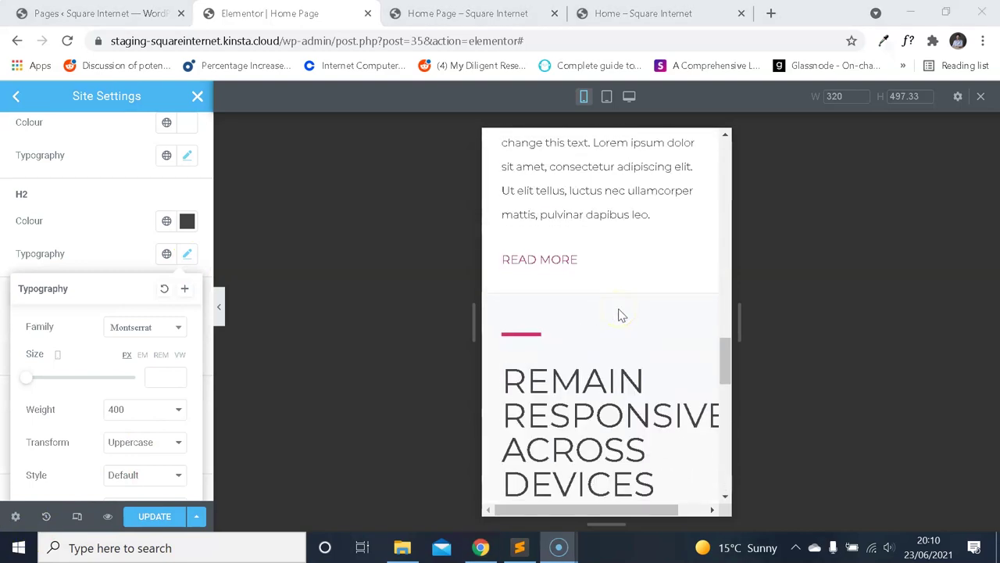
pyautogui.scroll(-1, 625, 312)
pyautogui.scroll(2, 594, 223)
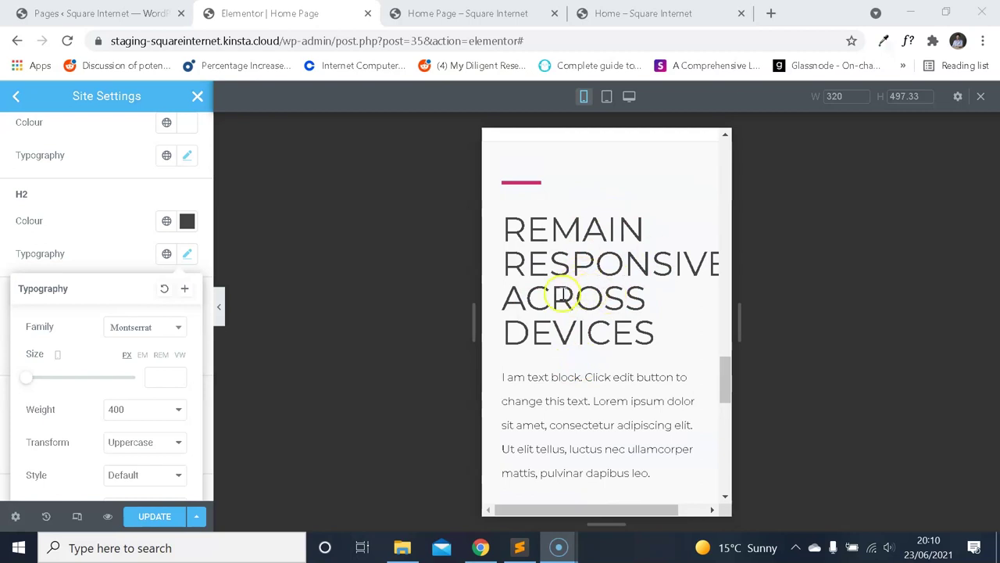
pyautogui.click(156, 379)
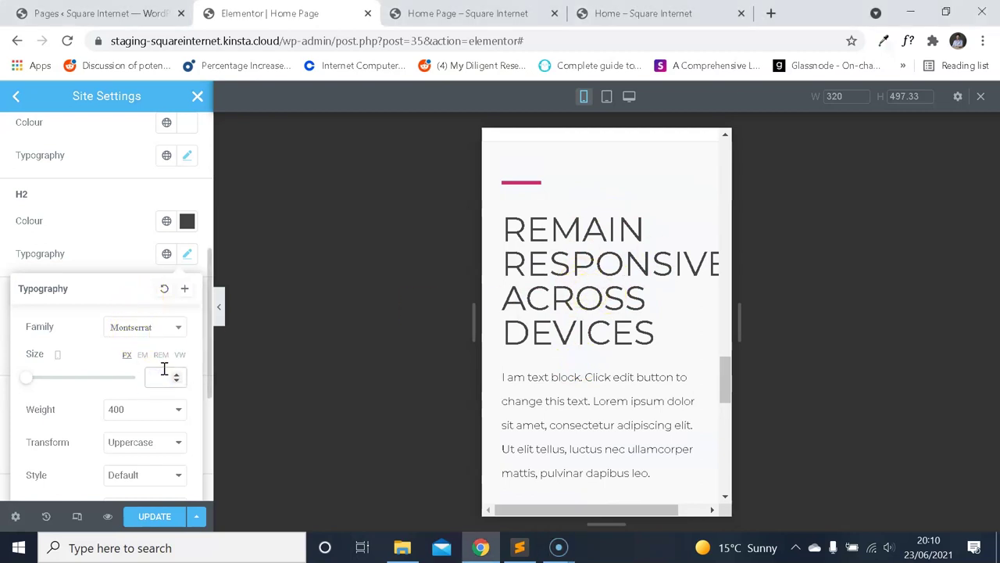
pyautogui.write('30')
pyautogui.scroll(5, 547, 328)
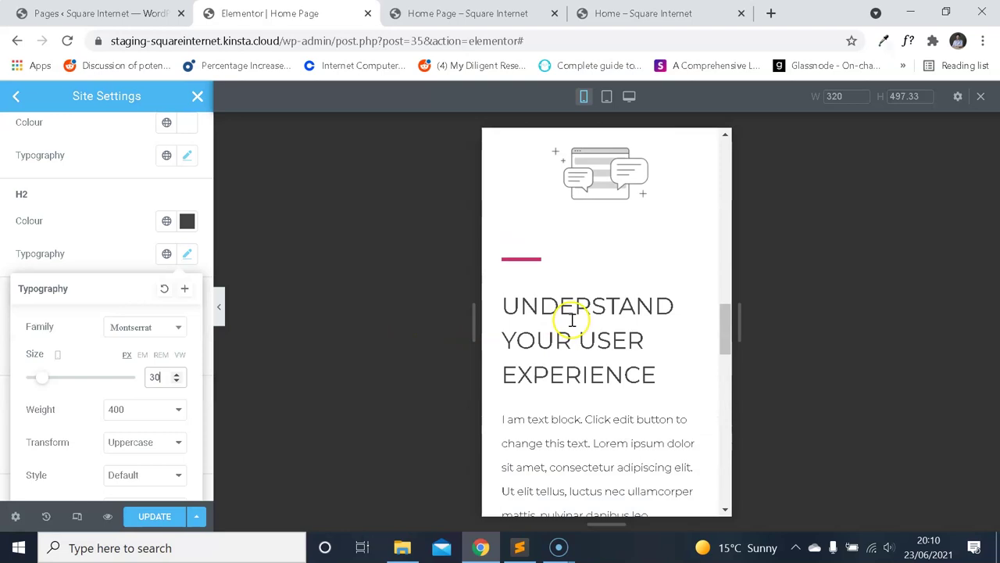
pyautogui.moveTo(724, 312); pyautogui.dragTo(727, 315)
pyautogui.moveTo(727, 250); pyautogui.dragTo(737, 250)
pyautogui.moveTo(742, 305); pyautogui.dragTo(712, 301)
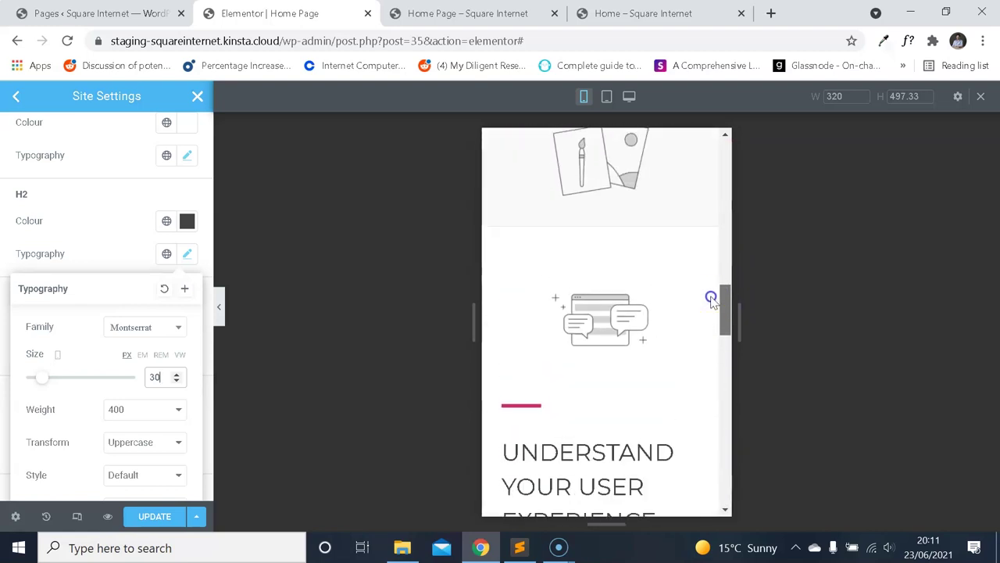
pyautogui.moveTo(717, 247); pyautogui.dragTo(703, 156)
pyautogui.scroll(-5, 585, 250)
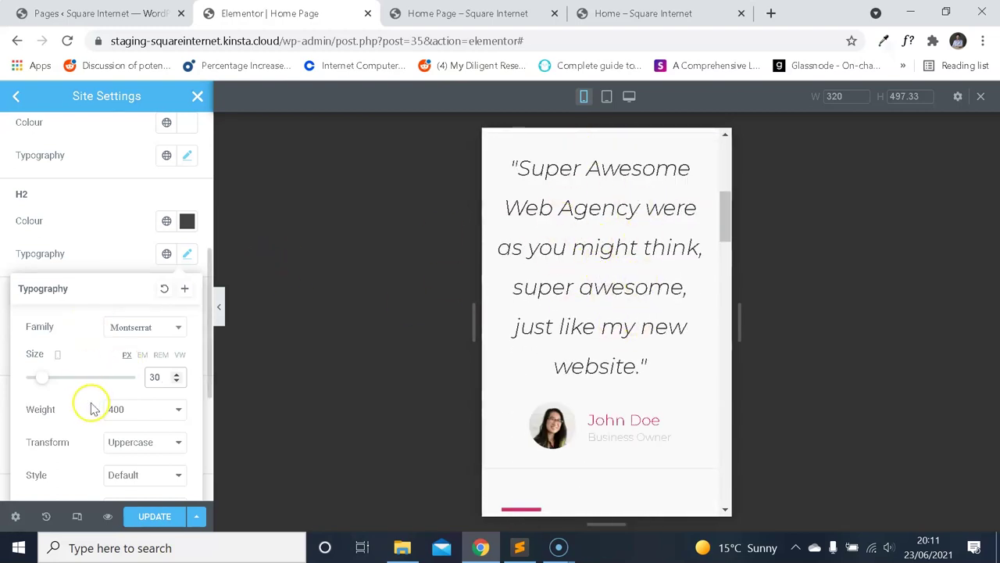
# Leave the mobile view and save the site settings with UPDATE.
pyautogui.click(76, 516)
pyautogui.scroll(4, 547, 261)
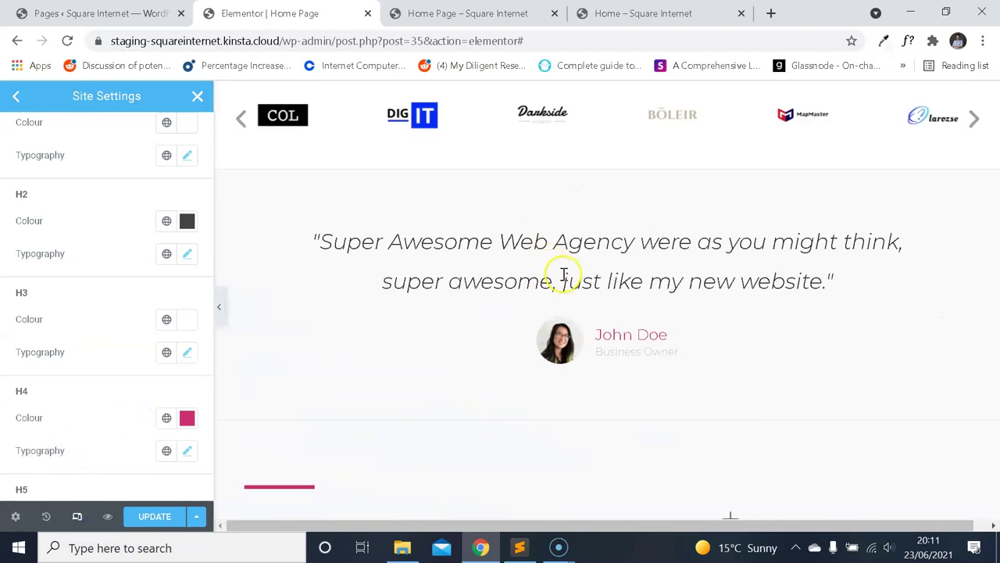
pyautogui.scroll(-2, 554, 261)
pyautogui.click(170, 516)
# Return to the mobile preview and close the Site Settings panel.
pyautogui.scroll(-4, 607, 259)
pyautogui.scroll(5, 614, 252)
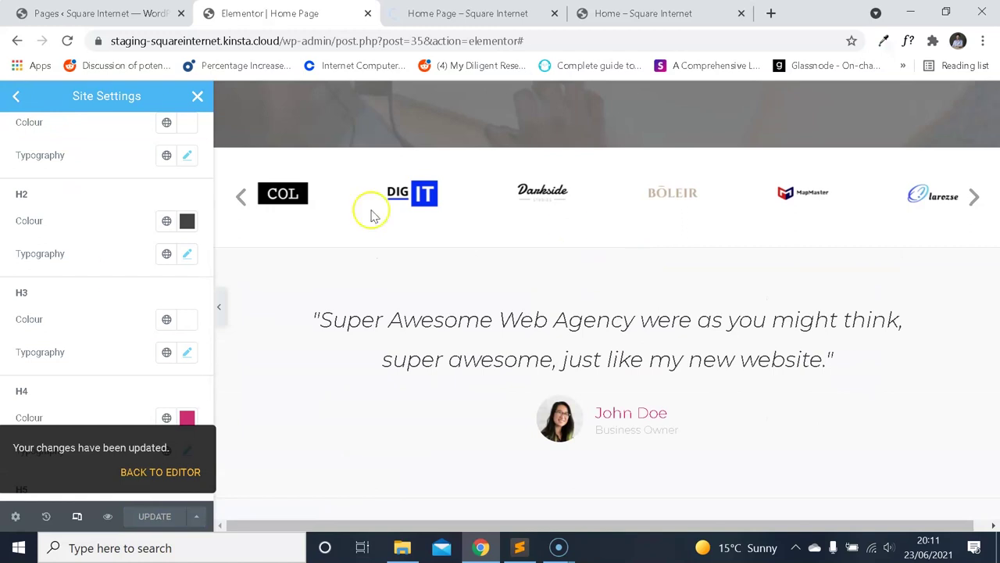
pyautogui.click(77, 516)
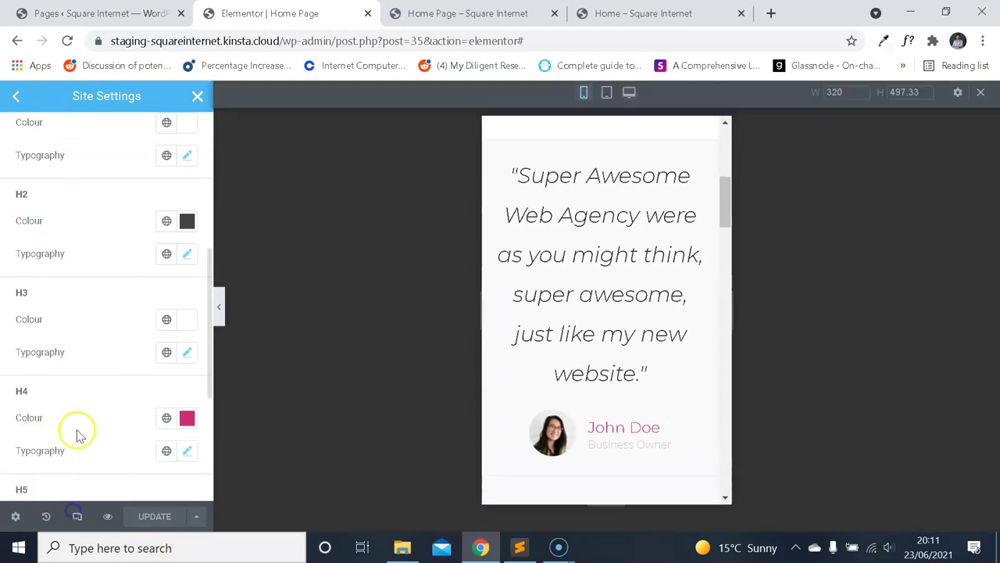
pyautogui.click(198, 95)
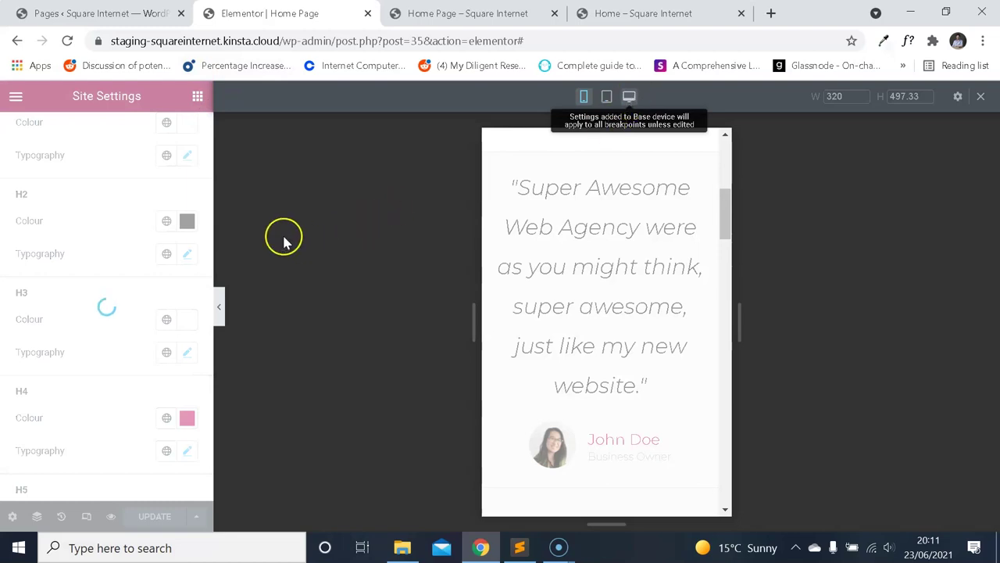
pyautogui.scroll(-8, 617, 373)
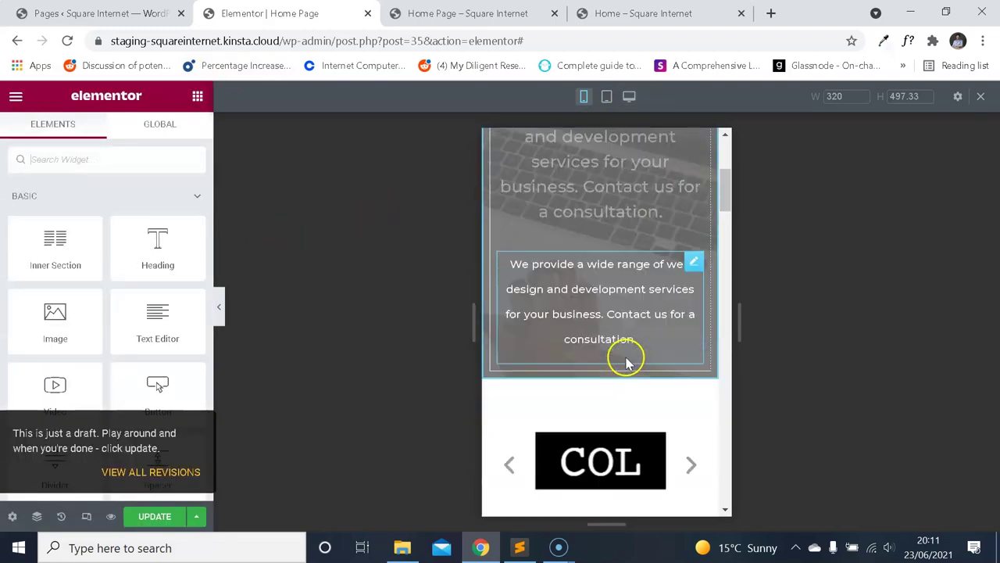
# Set the testimonial quote's typography size to 30 px.
pyautogui.click(620, 351)
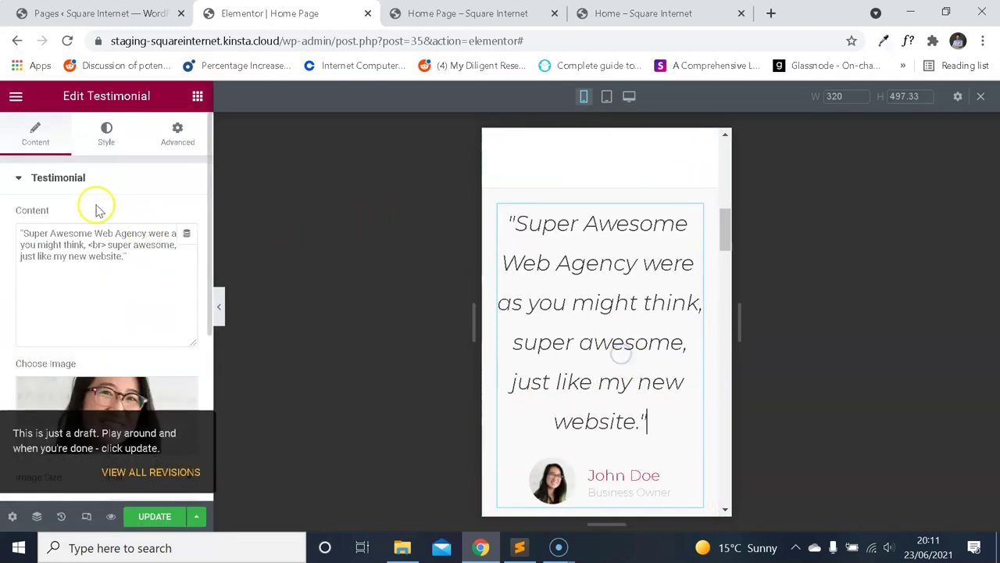
pyautogui.click(105, 141)
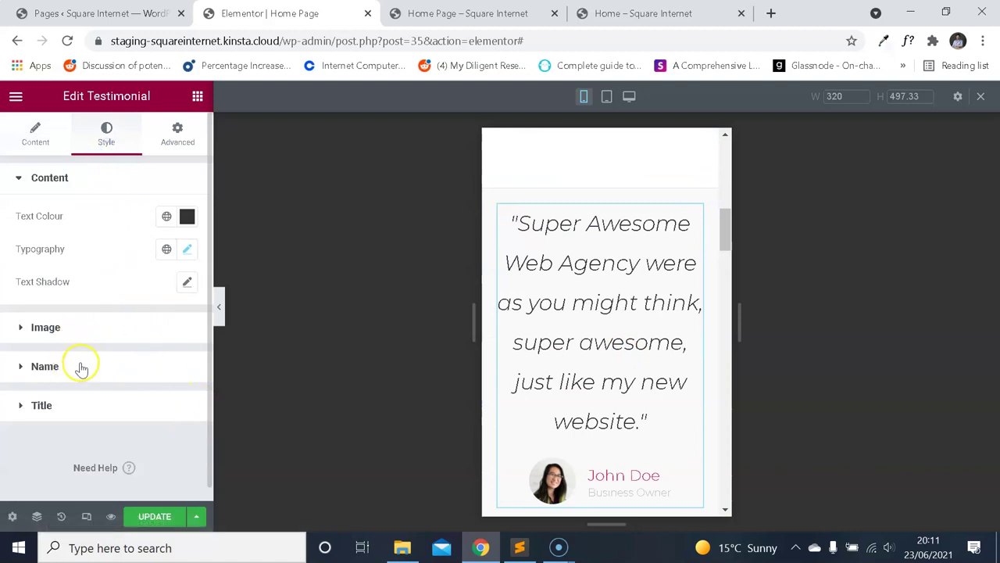
pyautogui.click(188, 248)
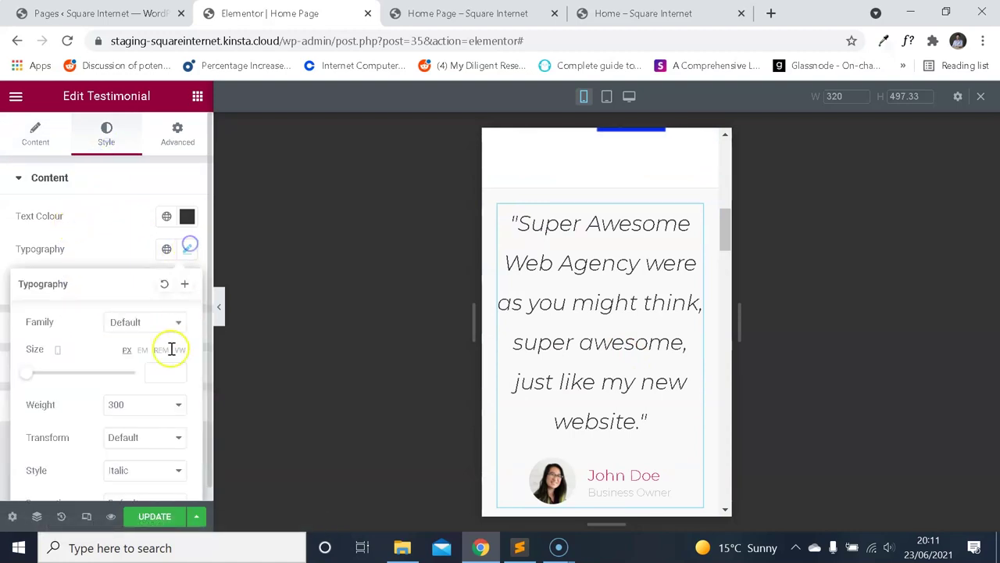
pyautogui.write('30')
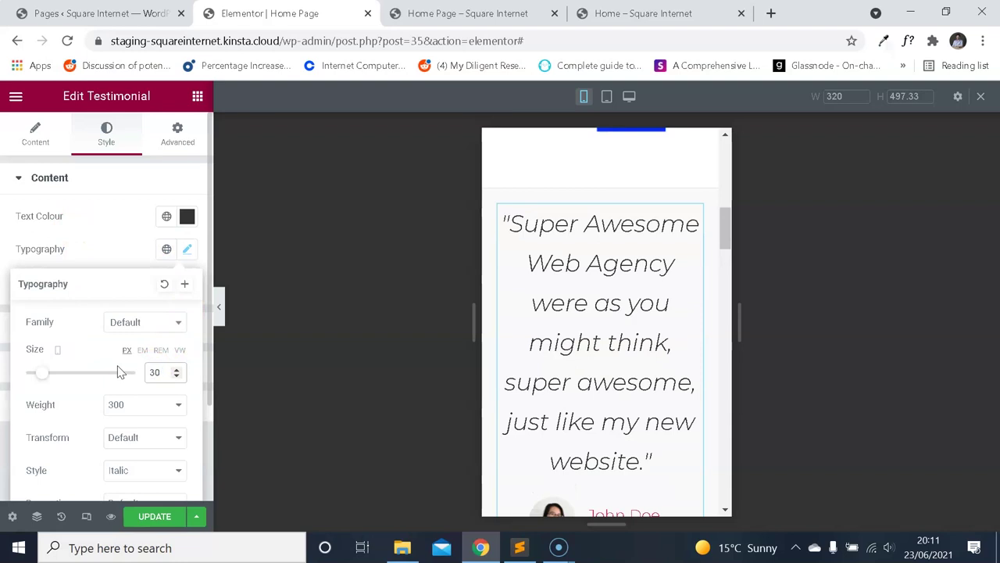
pyautogui.scroll(1, 607, 290)
pyautogui.scroll(-3, 598, 313)
pyautogui.scroll(3, 603, 308)
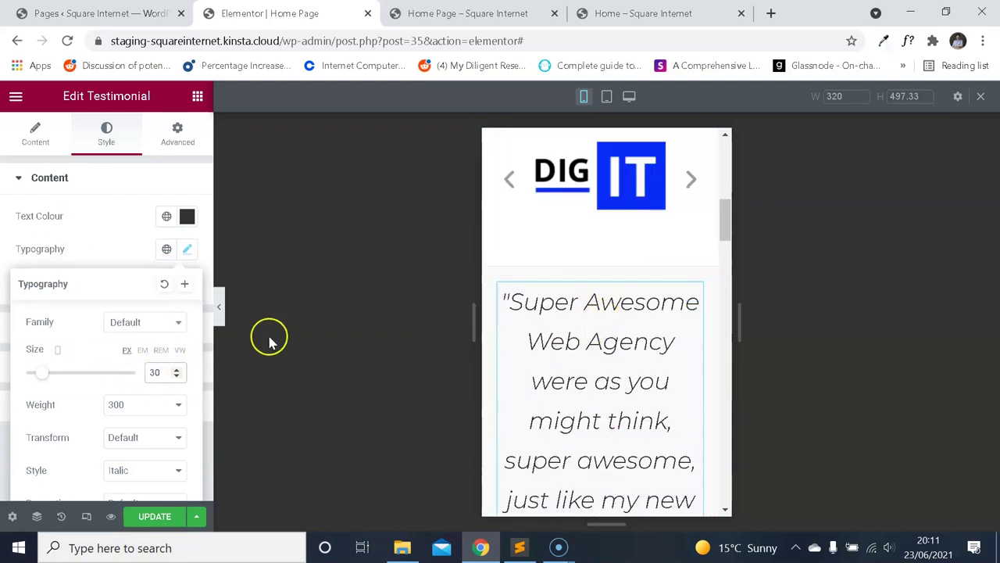
# Reduce the testimonial quote size to 20 px, then 18 px, and go back to Content.
pyautogui.doubleClick(157, 371)
pyautogui.write('20')
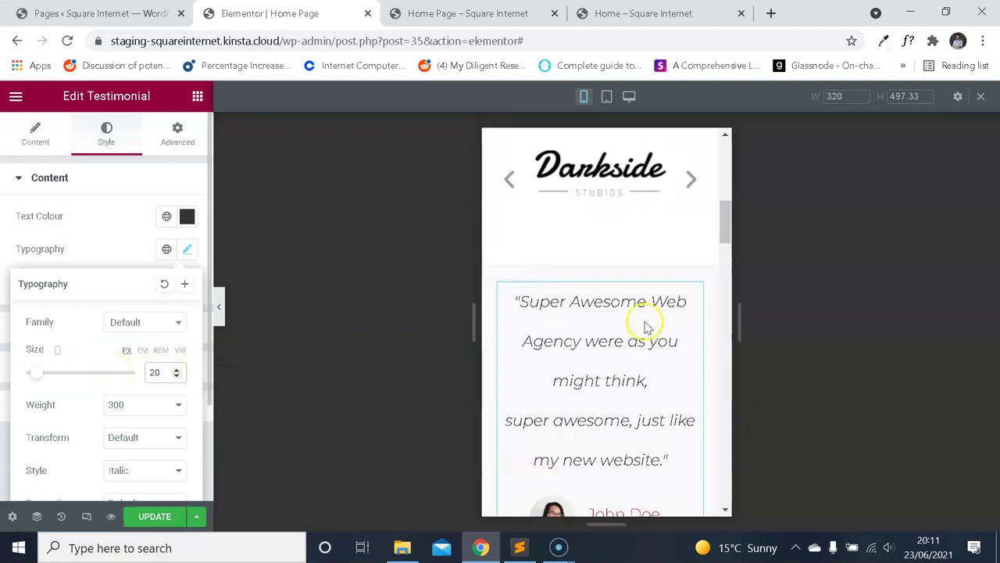
pyautogui.scroll(-2, 636, 308)
pyautogui.scroll(2, 636, 313)
pyautogui.scroll(-4, 636, 310)
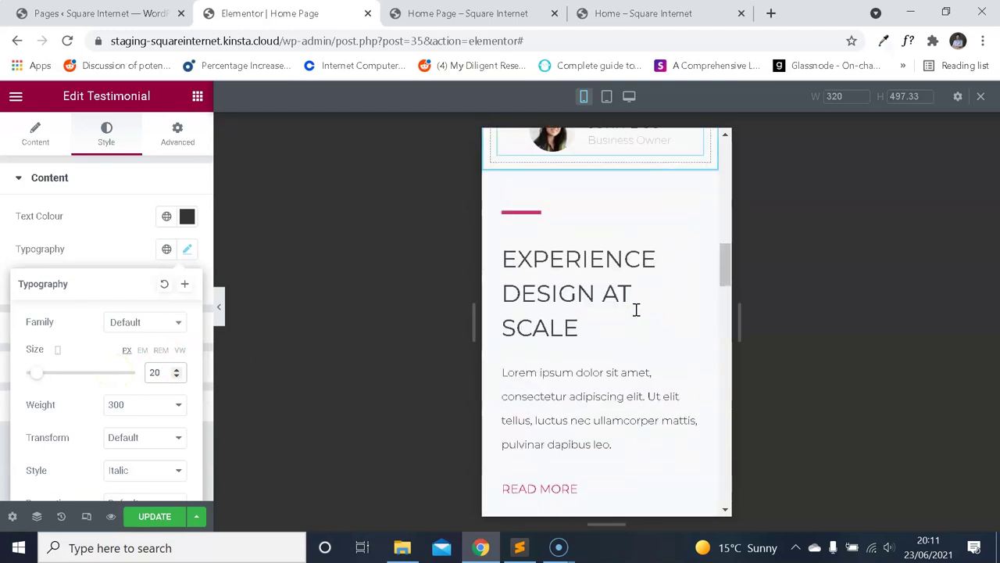
pyautogui.scroll(4, 634, 308)
pyautogui.press('Down')
pyautogui.press('Down')
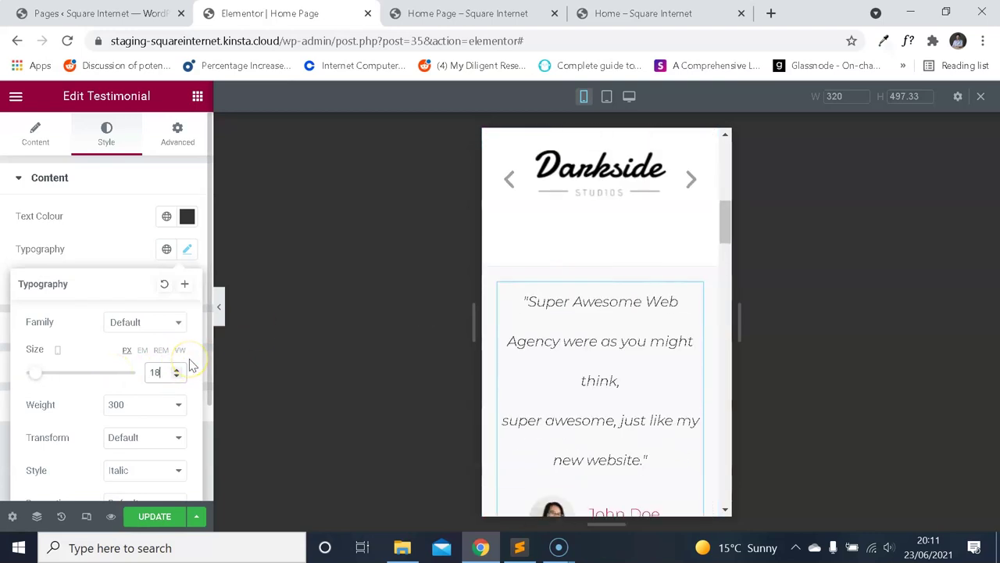
pyautogui.scroll(-2, 562, 306)
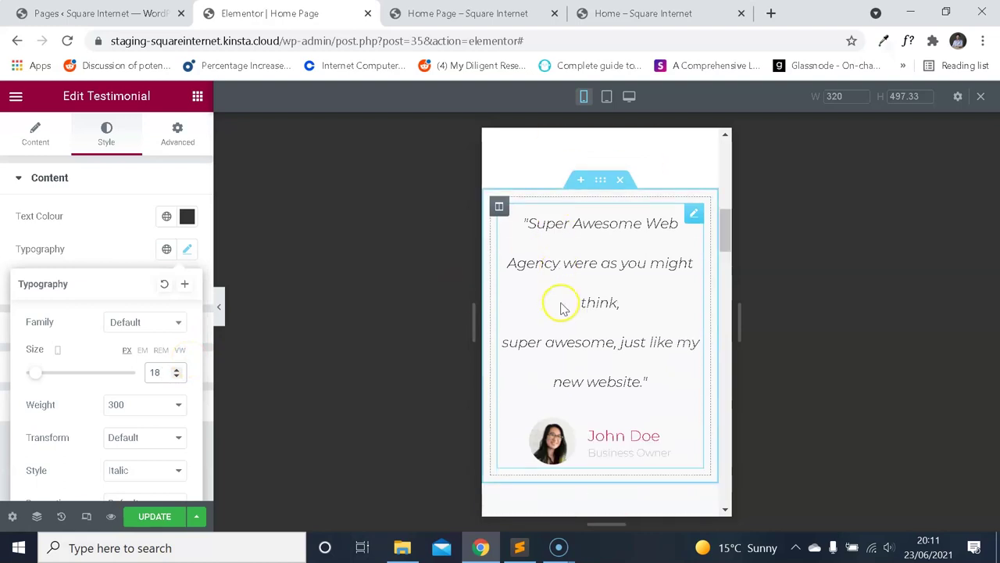
pyautogui.click(35, 134)
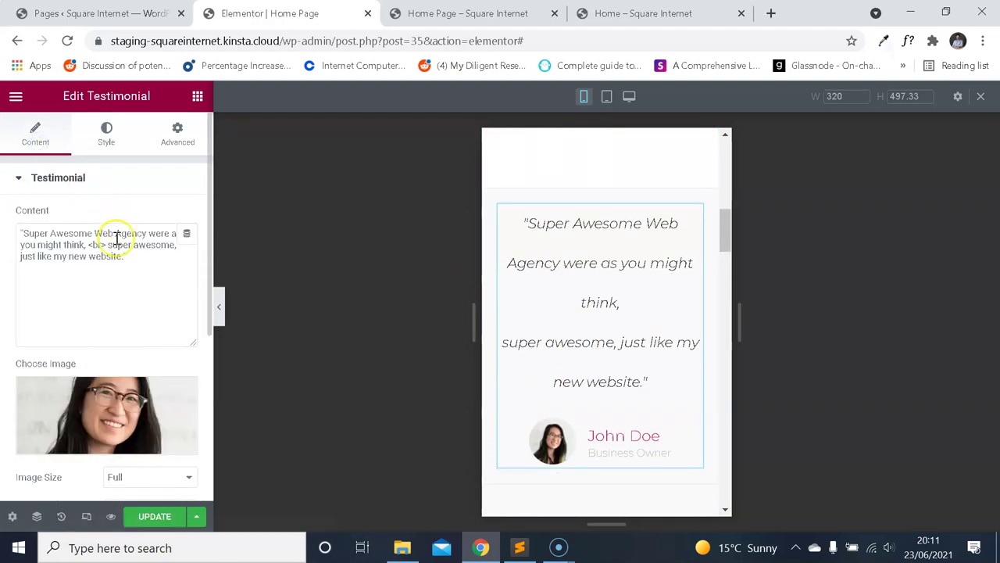
# Select text in the preview and open the hero paragraph for editing.
pyautogui.click(617, 289)
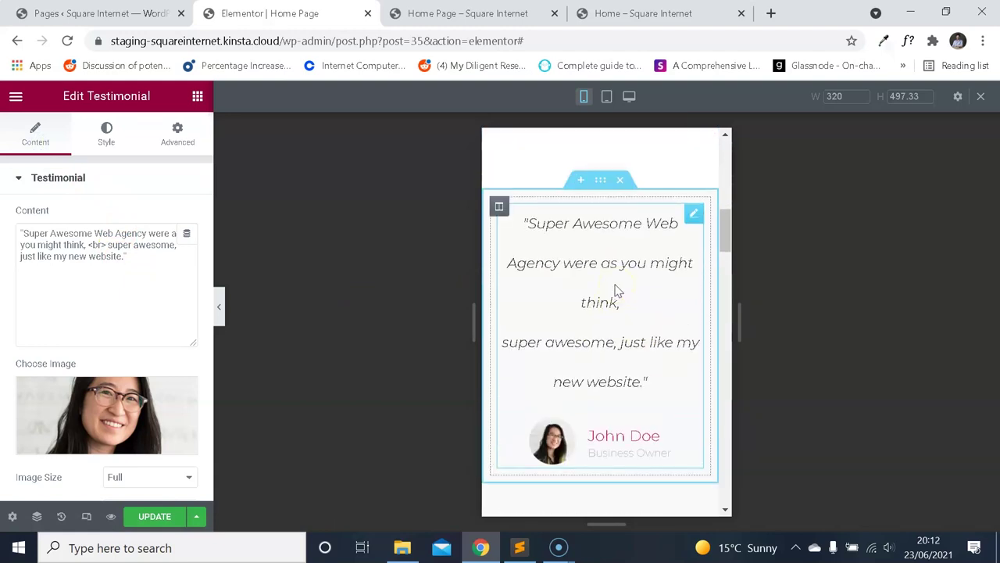
pyautogui.click(614, 292)
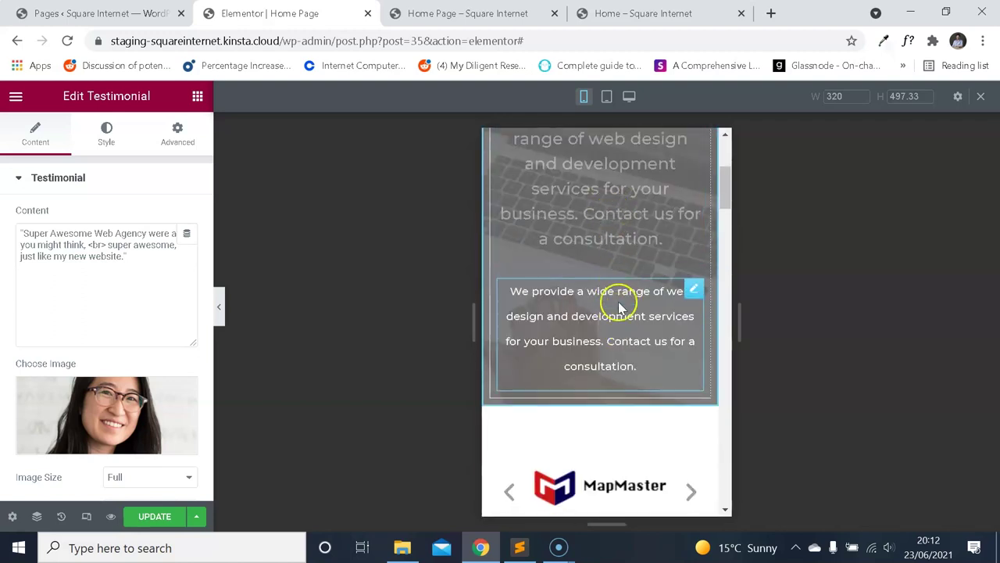
pyautogui.click(598, 235)
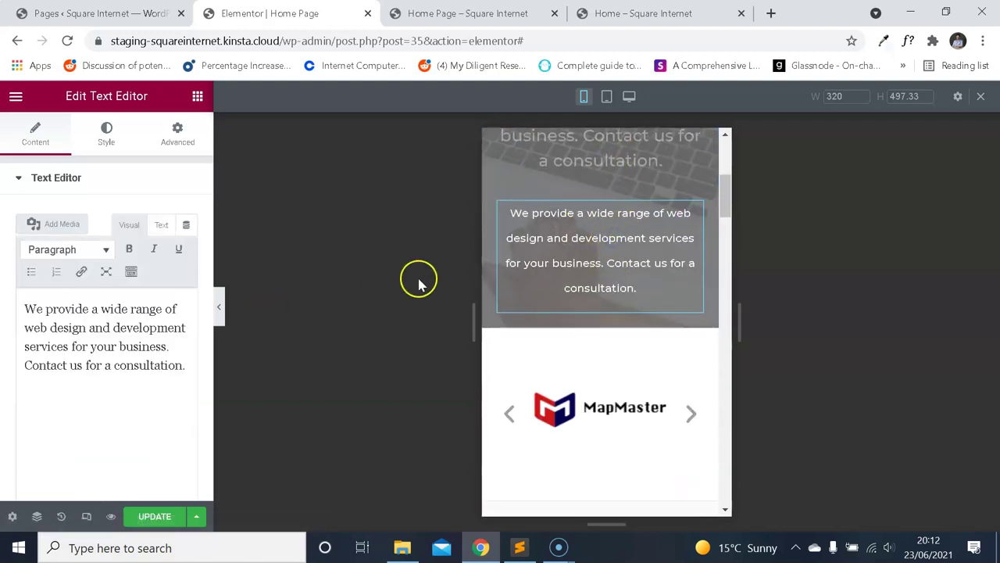
pyautogui.scroll(2, 641, 276)
pyautogui.scroll(-4, 620, 265)
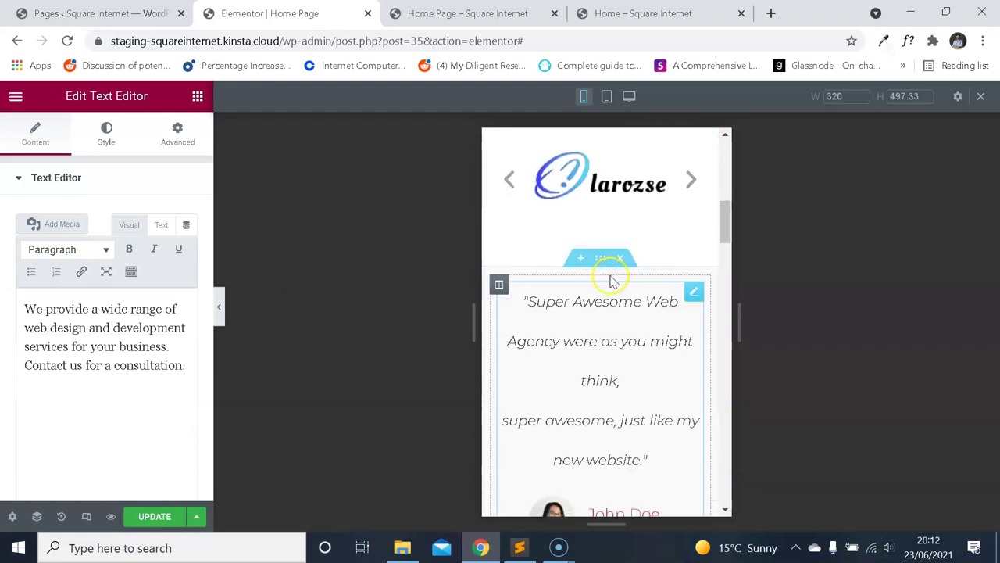
pyautogui.scroll(-2, 616, 289)
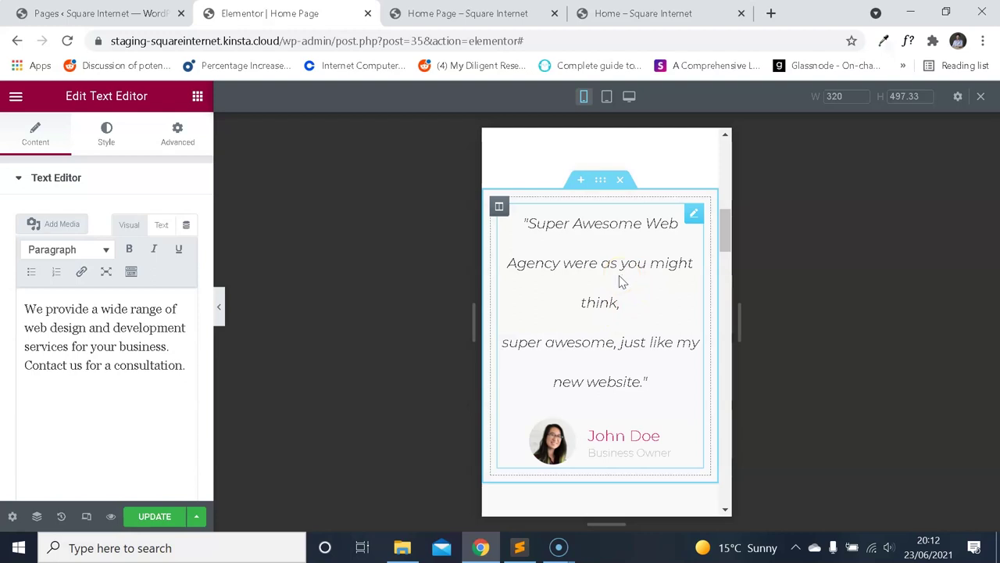
# Preview the page layout at mobile width, then switch the preview back to desktop width.
pyautogui.scroll(-15, 625, 305)
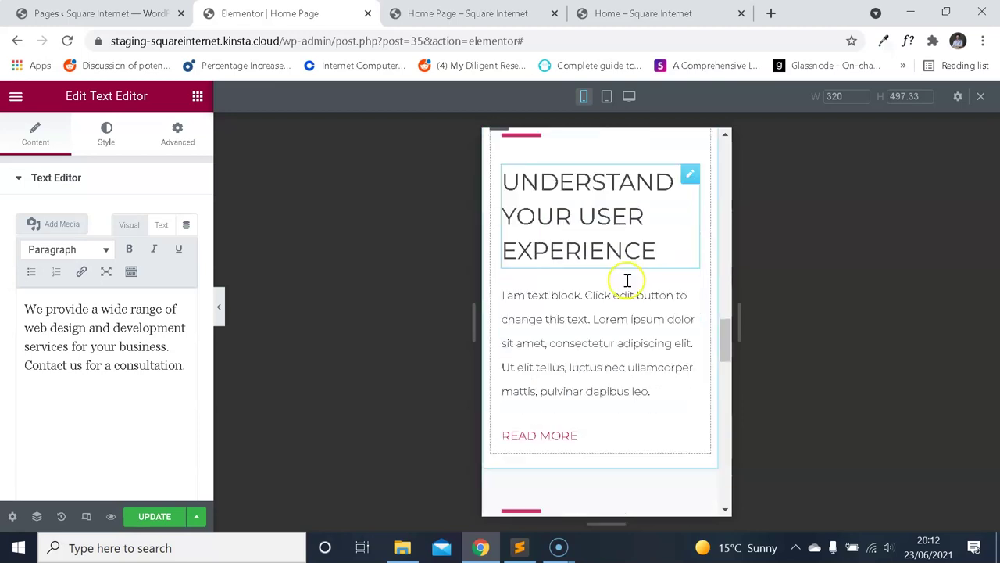
pyautogui.scroll(-3, 629, 289)
pyautogui.scroll(1, 625, 301)
pyautogui.click(86, 516)
pyautogui.scroll(15, 735, 333)
pyautogui.scroll(-6, 651, 277)
pyautogui.scroll(-6, 665, 285)
pyautogui.scroll(2, 667, 288)
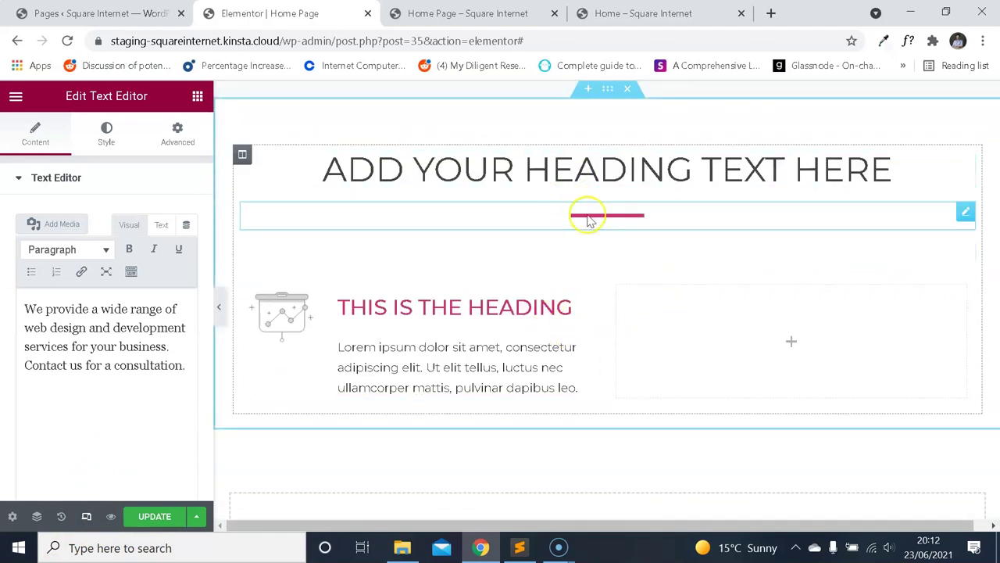
pyautogui.click(88, 518)
pyautogui.scroll(10, 618, 328)
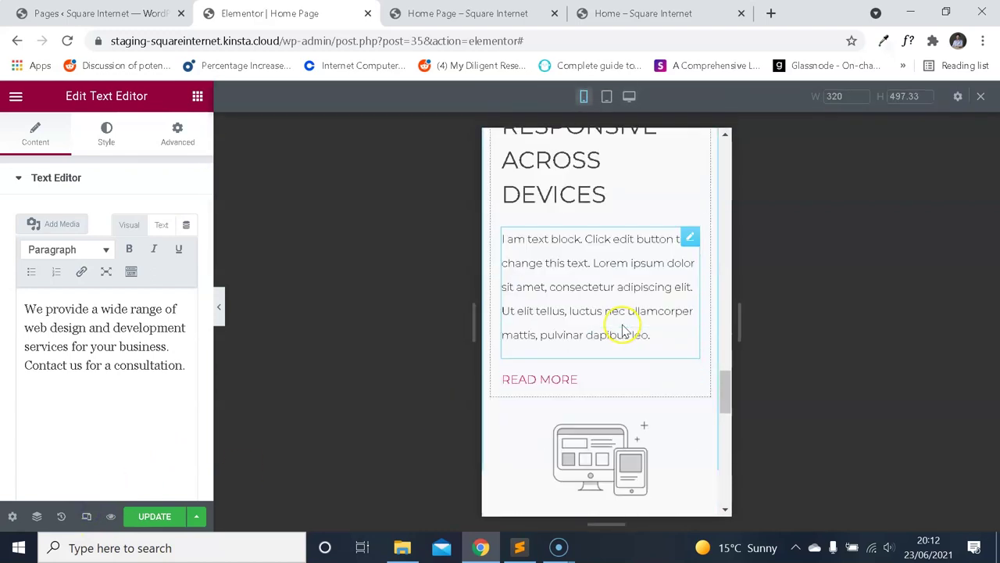
pyautogui.scroll(-3, 653, 317)
pyautogui.moveTo(729, 226); pyautogui.dragTo(717, 464)
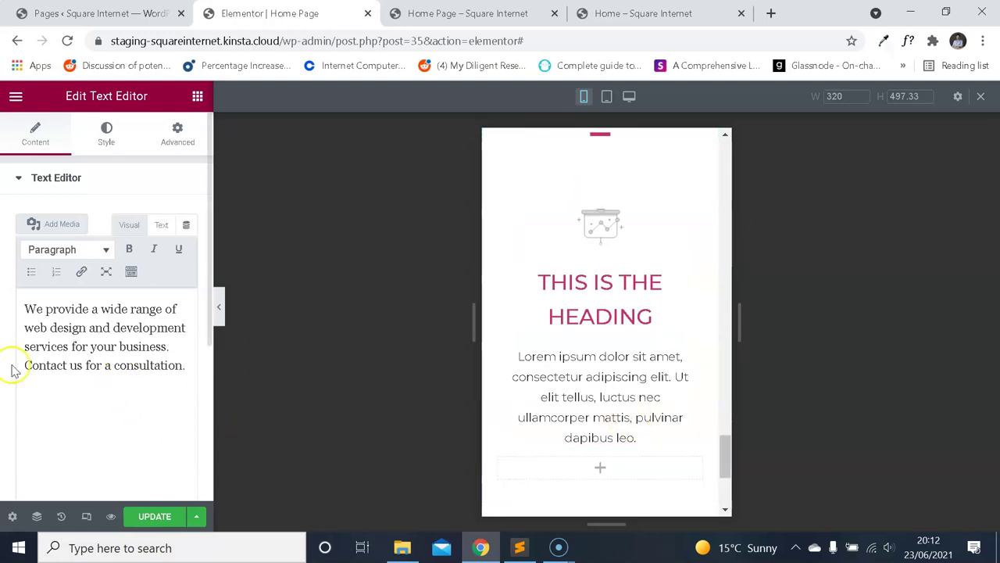
pyautogui.click(88, 518)
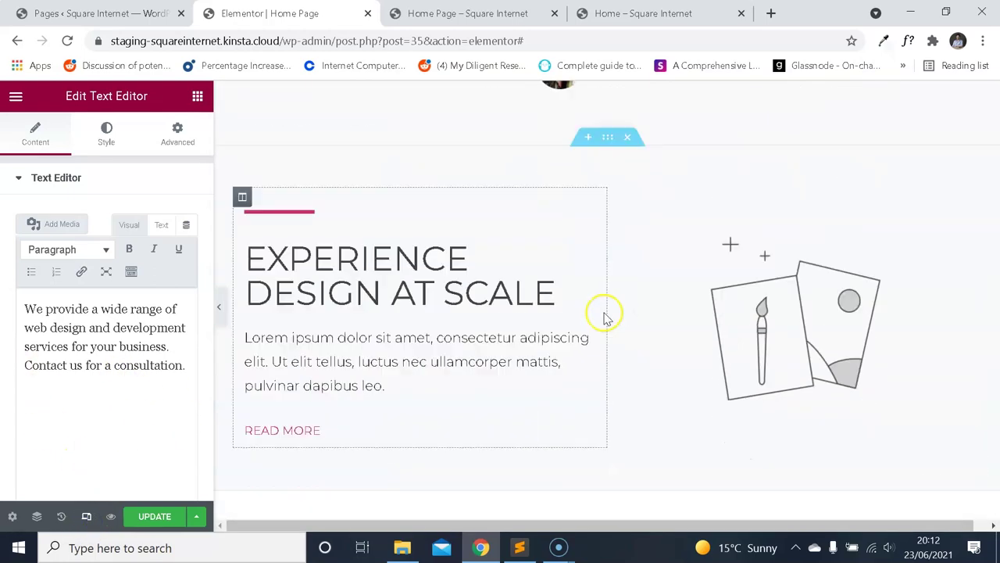
pyautogui.scroll(10, 607, 312)
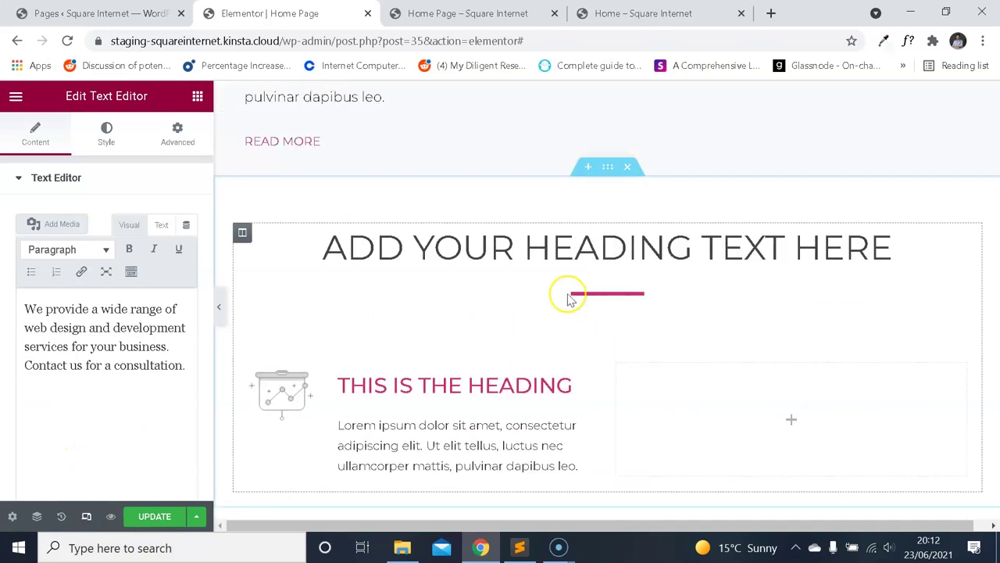
# Close the WhatFont popup on the live page tab and return to the Elementor editor.
pyautogui.hotkey('ctrl', '4')
pyautogui.click(571, 306)
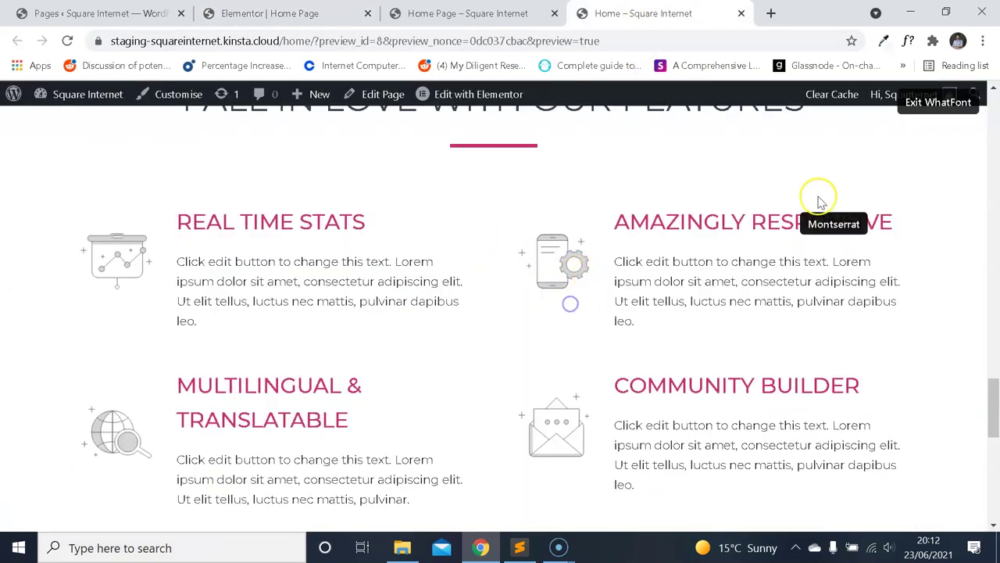
pyautogui.hotkey('ctrl', '2')
# Copy REAL TIME STATS from the live page and make it the first Image Box's title.
pyautogui.scroll(-3, 485, 250)
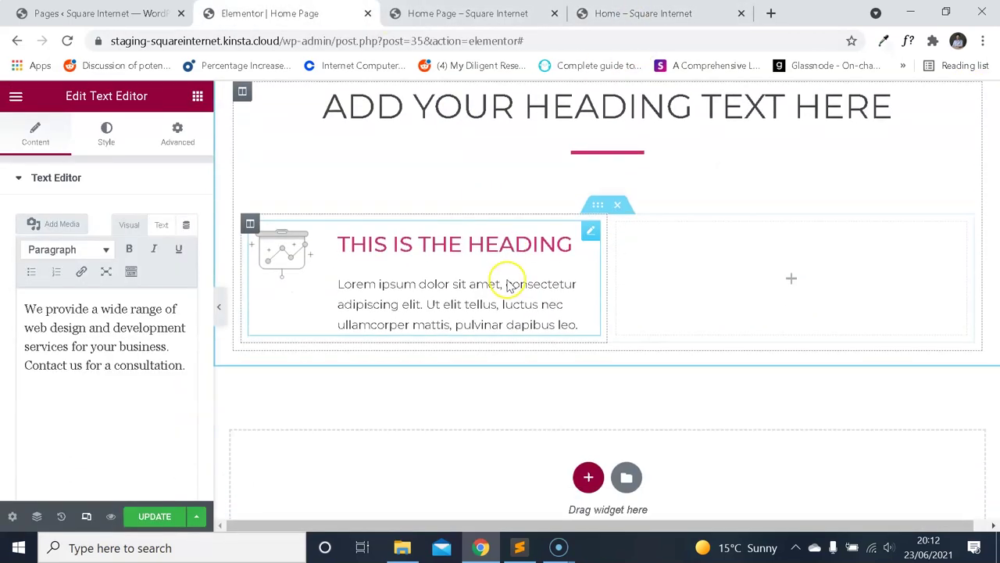
pyautogui.click(663, 13)
pyautogui.moveTo(363, 221); pyautogui.dragTo(176, 221)
pyautogui.hotkey('ctrl', '2')
pyautogui.click(457, 227)
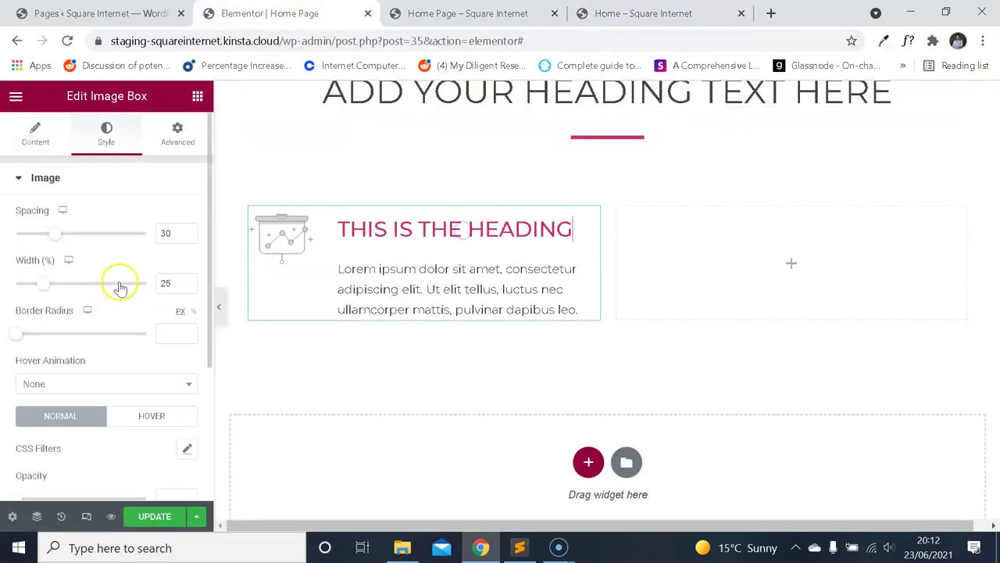
pyautogui.click(41, 148)
pyautogui.click(129, 367)
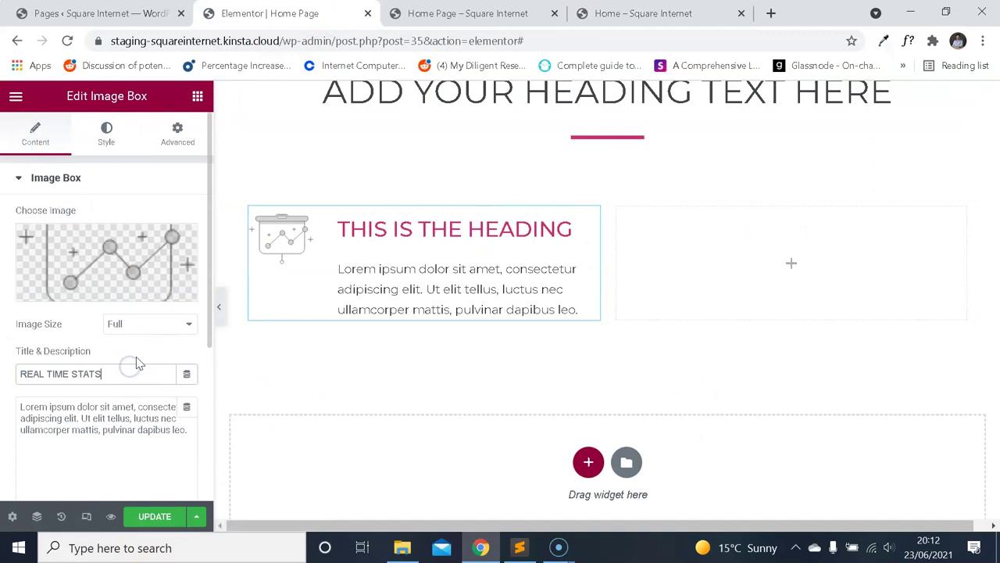
pyautogui.hotkey('ctrl', '4')
pyautogui.moveTo(211, 322); pyautogui.dragTo(233, 307)
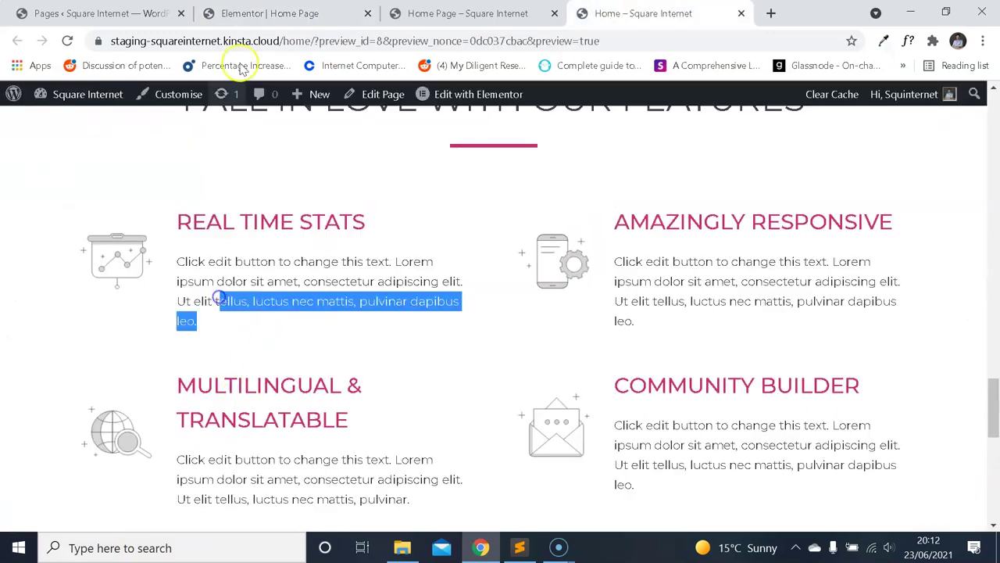
pyautogui.click(263, 14)
# Set the two-column inner section's Columns Gap to Extended.
pyautogui.rightClick(591, 208)
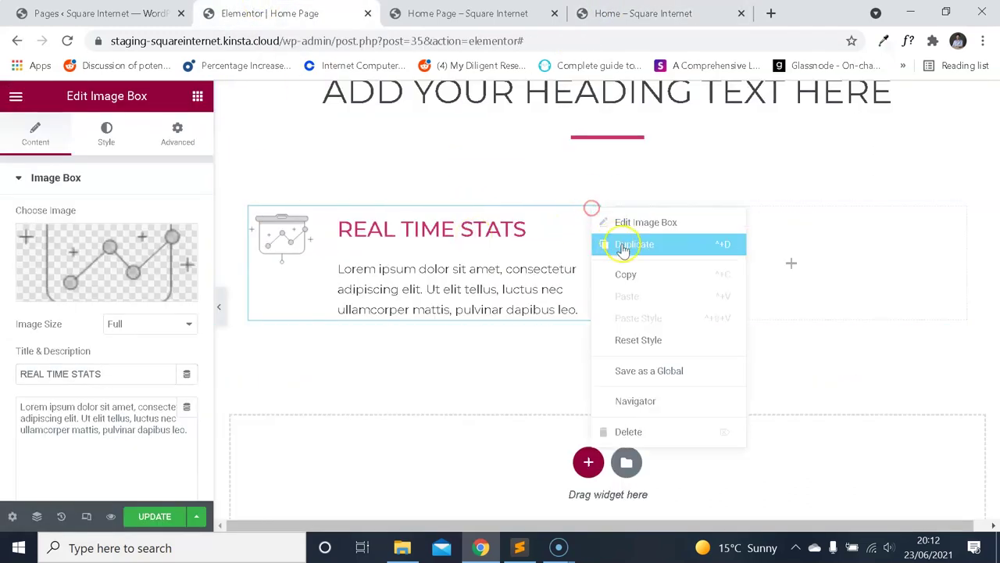
pyautogui.hotkey('ctrl', '4')
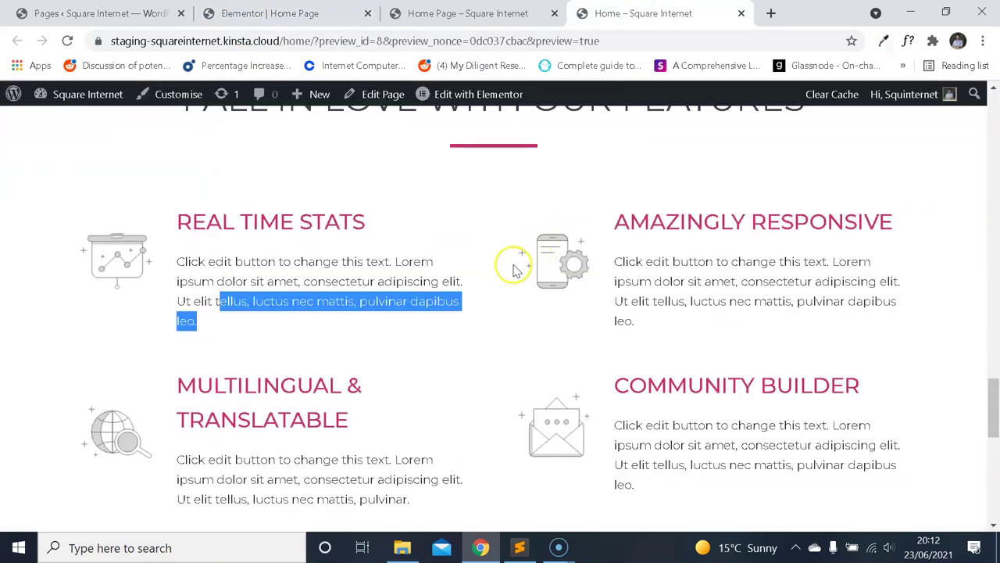
pyautogui.click(508, 265)
pyautogui.click(331, 16)
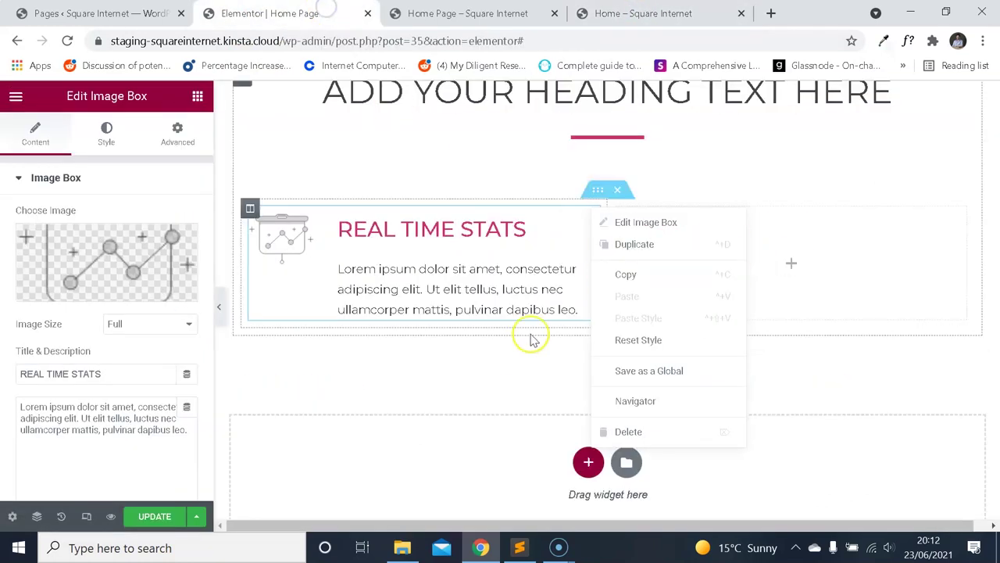
pyautogui.click(514, 357)
pyautogui.click(601, 190)
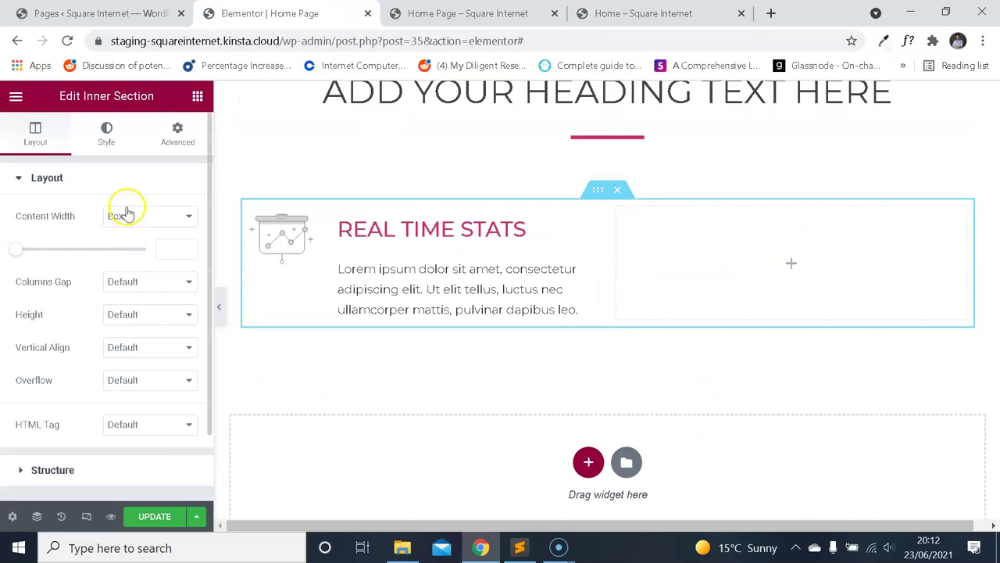
pyautogui.click(148, 281)
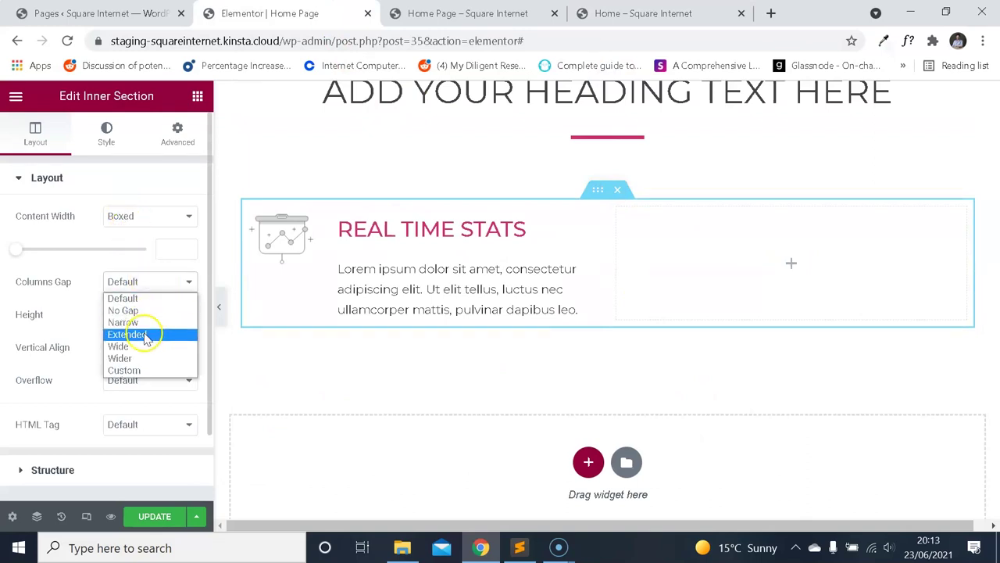
pyautogui.click(129, 334)
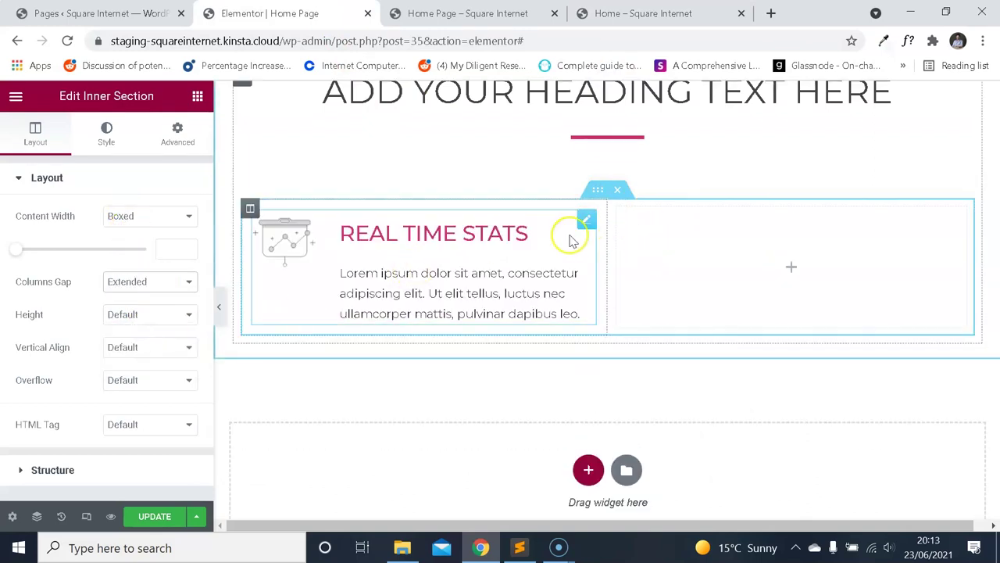
# Duplicate the REAL TIME STATS box and move the copy into the empty right column.
pyautogui.rightClick(586, 219)
pyautogui.click(599, 253)
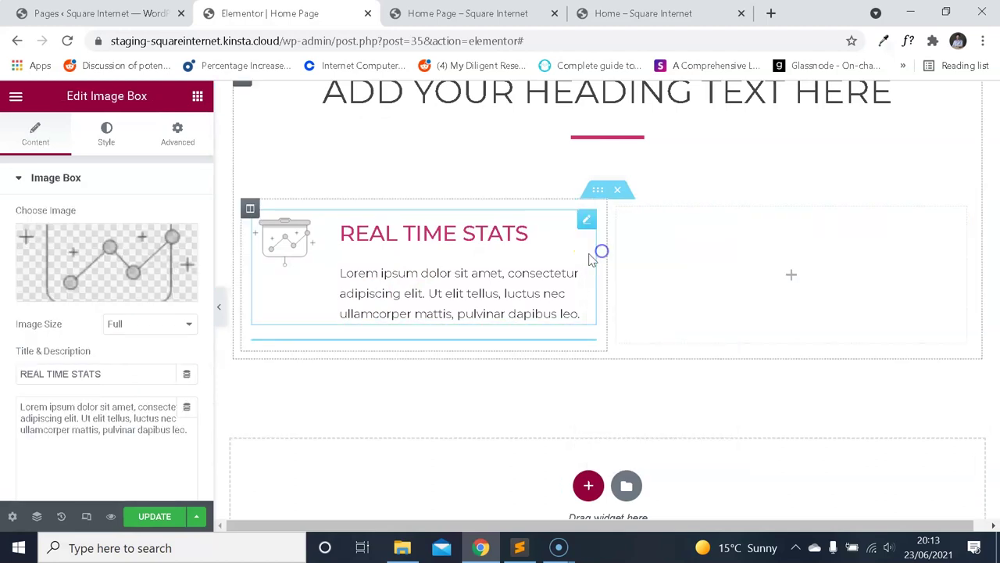
pyautogui.moveTo(576, 341); pyautogui.dragTo(684, 193)
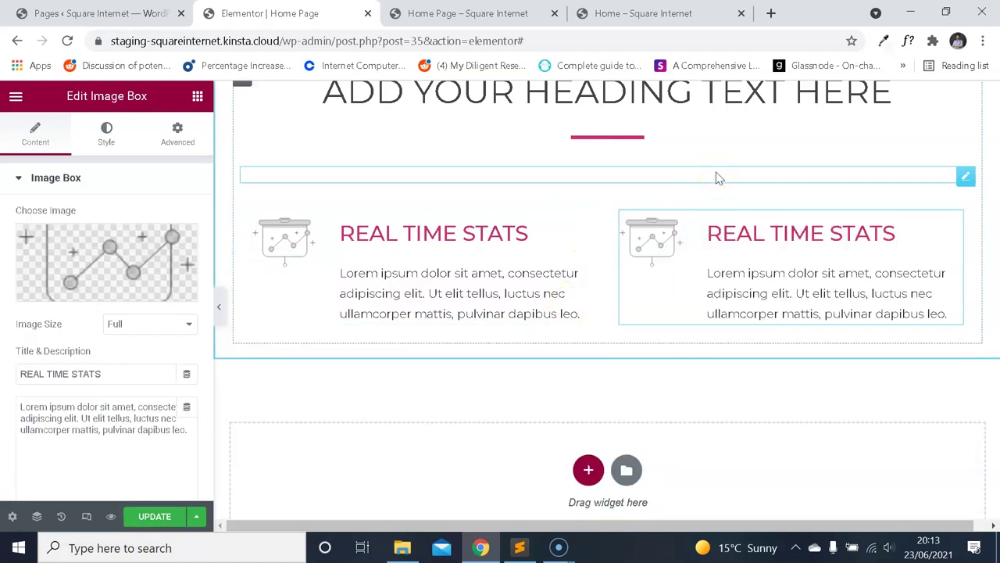
pyautogui.scroll(5, 722, 203)
pyautogui.scroll(-2, 731, 219)
pyautogui.scroll(-3, 732, 225)
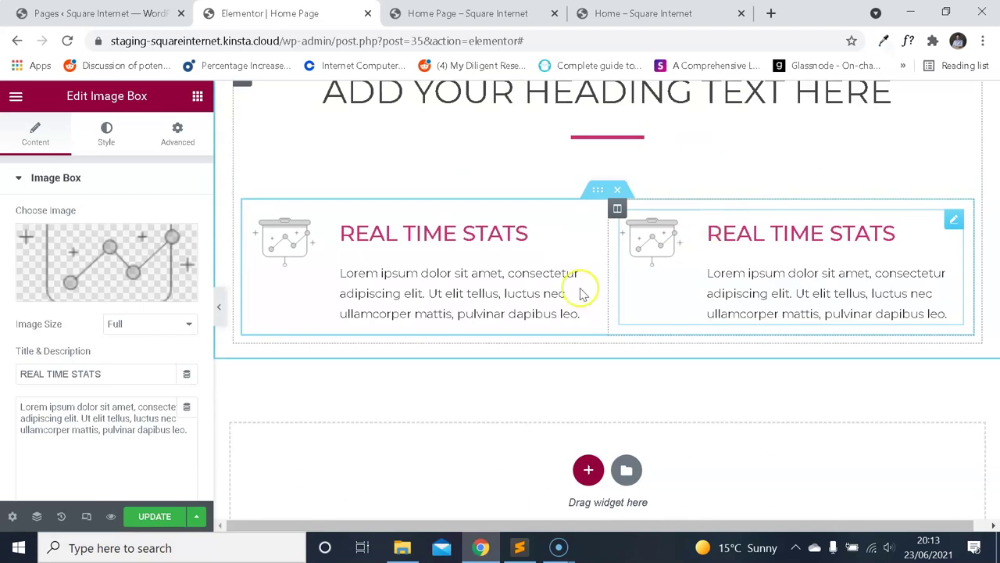
# Retitle the right-hand Image Box AMAZINGLY RESPONSIVE, copied from the live page.
pyautogui.click(642, 13)
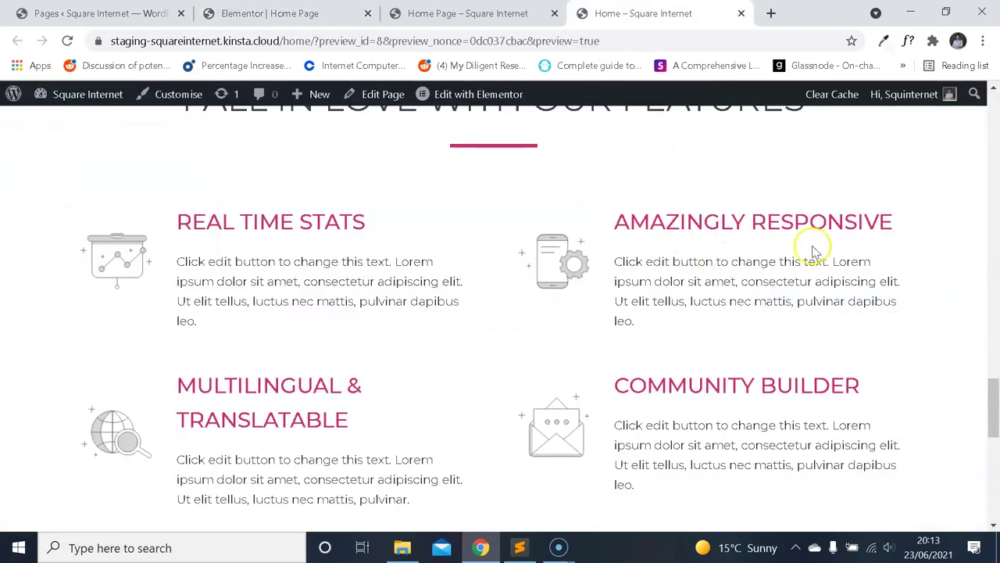
pyautogui.moveTo(886, 225); pyautogui.dragTo(635, 219)
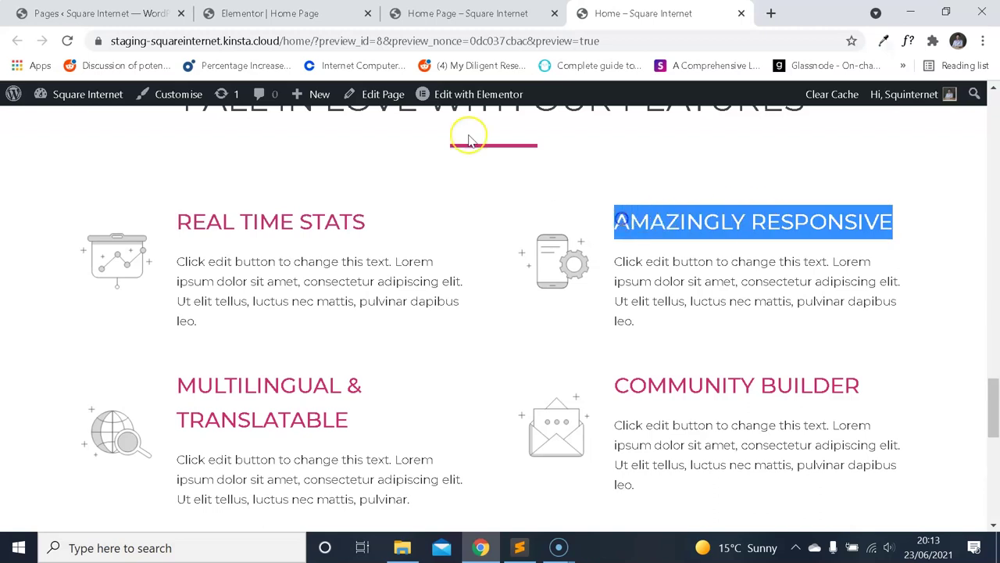
pyautogui.click(273, 13)
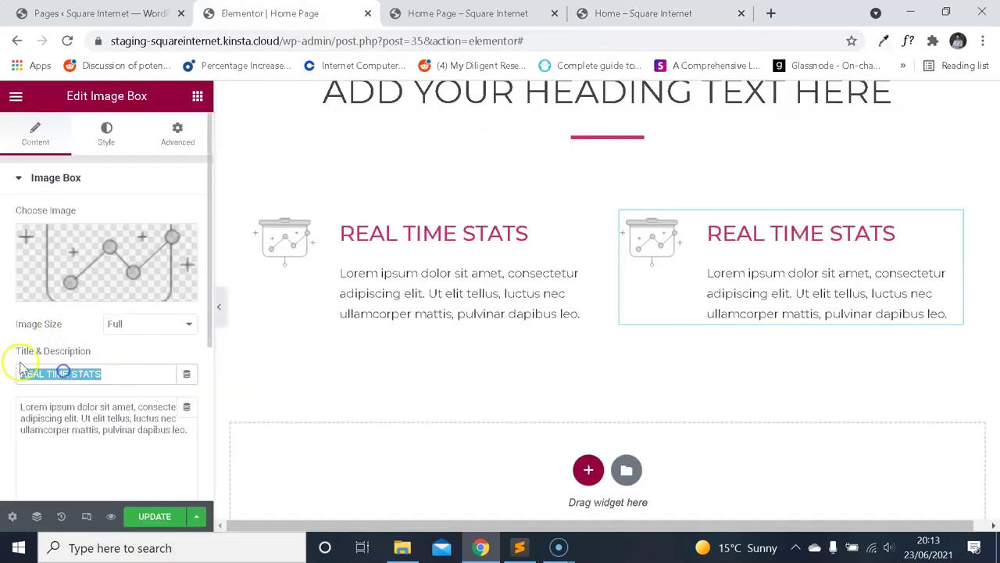
pyautogui.write('AMAZINGLY RESPONSIVE')
# Give the AMAZINGLY RESPONSIVE box the phone-and-gear icon image from the Media Library.
pyautogui.click(82, 261)
pyautogui.click(642, 13)
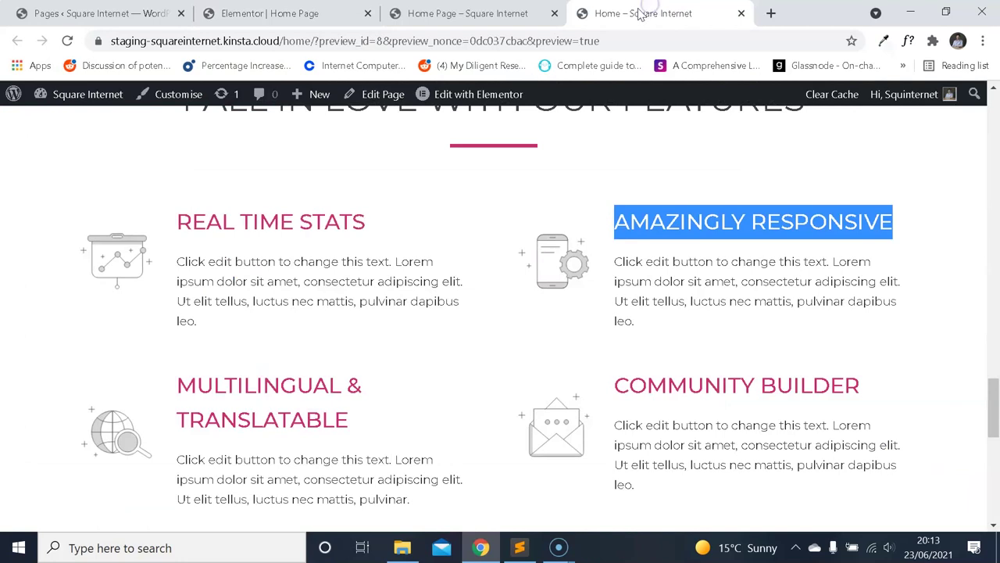
pyautogui.click(97, 13)
pyautogui.hotkey('ctrl', 'Tab')
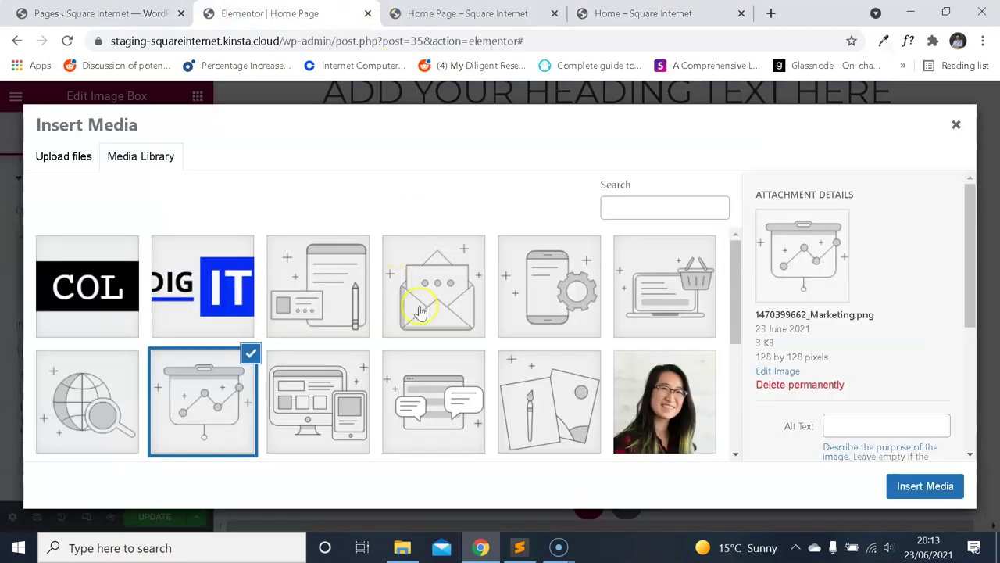
pyautogui.click(553, 307)
pyautogui.click(899, 485)
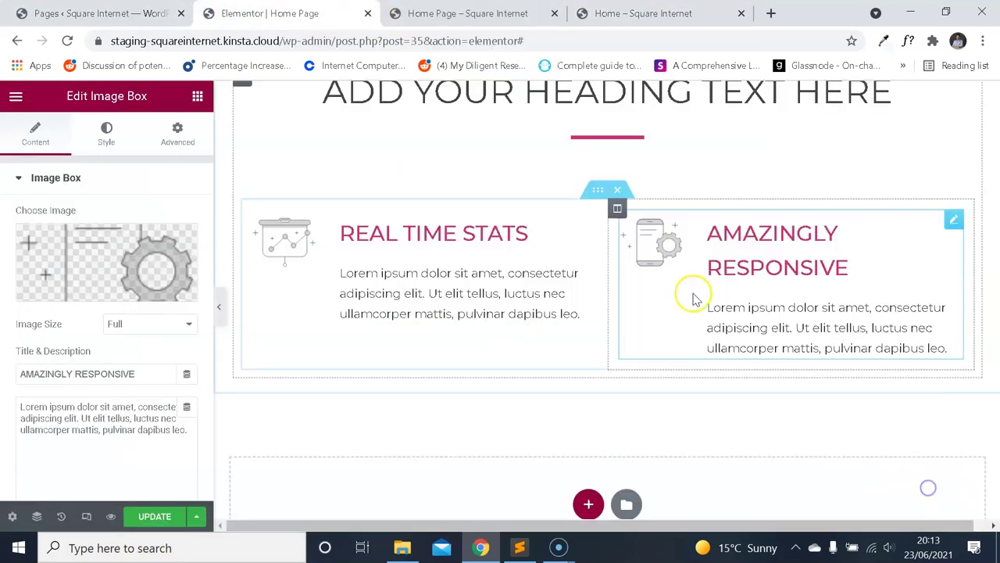
pyautogui.click(698, 11)
pyautogui.scroll(-3, 440, 176)
pyautogui.scroll(3, 346, 83)
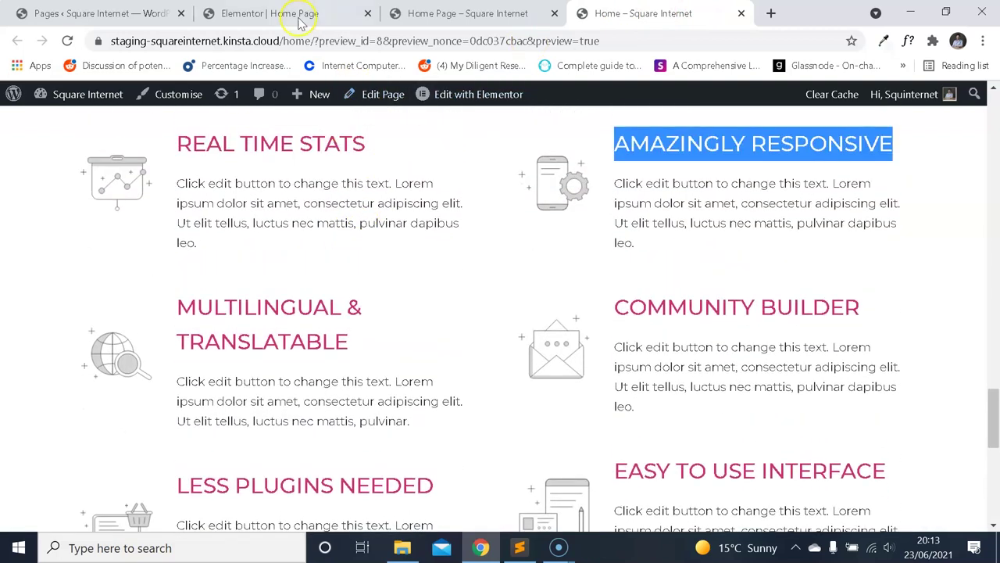
pyautogui.click(290, 13)
# Duplicate the two feature boxes individually, then remove the extra copies again.
pyautogui.rightClick(585, 224)
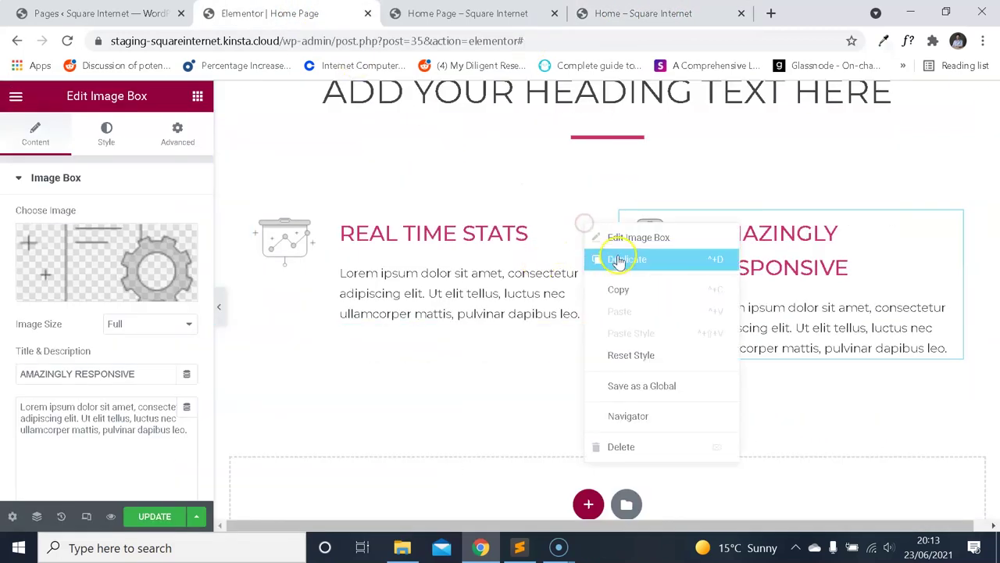
pyautogui.click(619, 261)
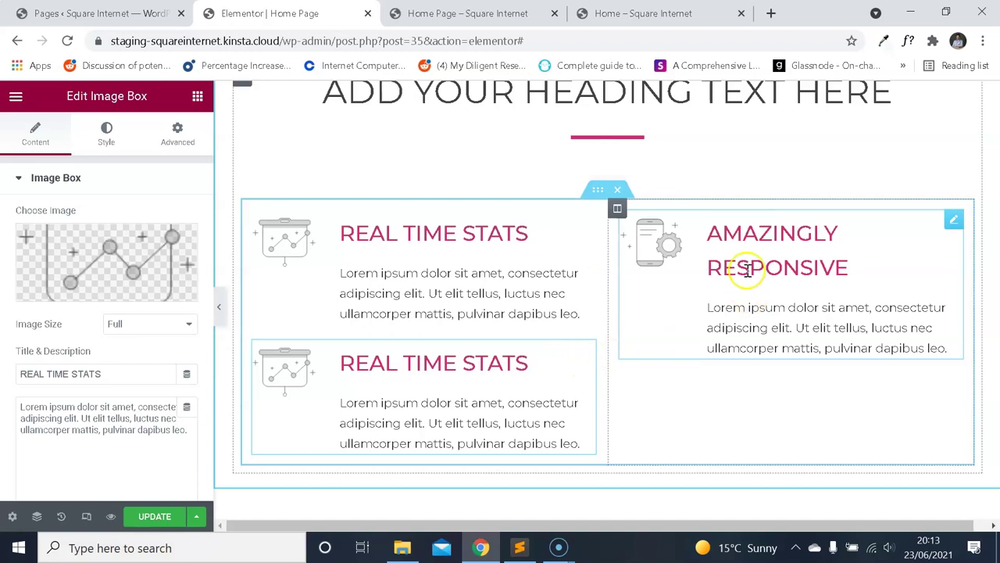
pyautogui.rightClick(956, 226)
pyautogui.click(956, 261)
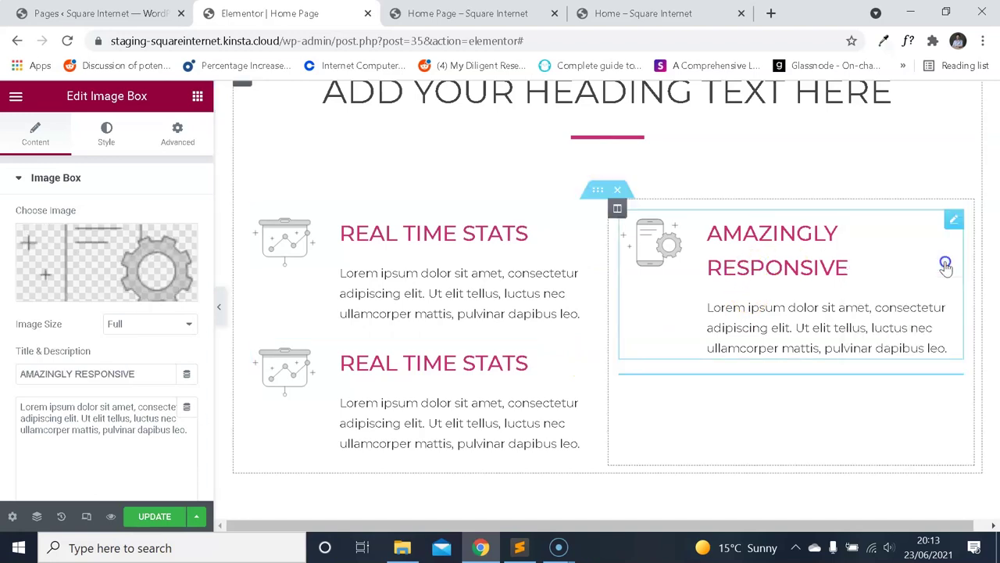
pyautogui.click(617, 14)
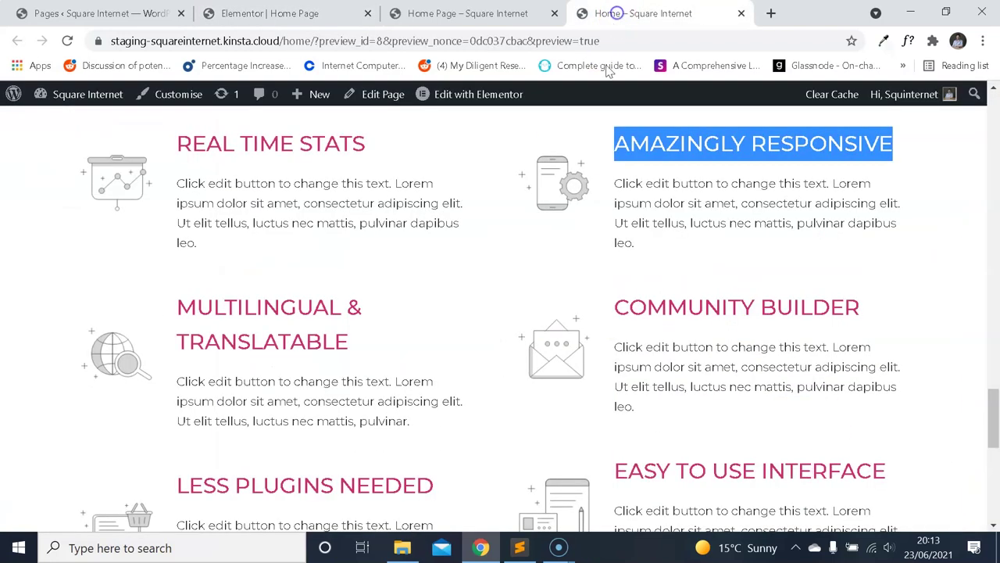
pyautogui.click(269, 13)
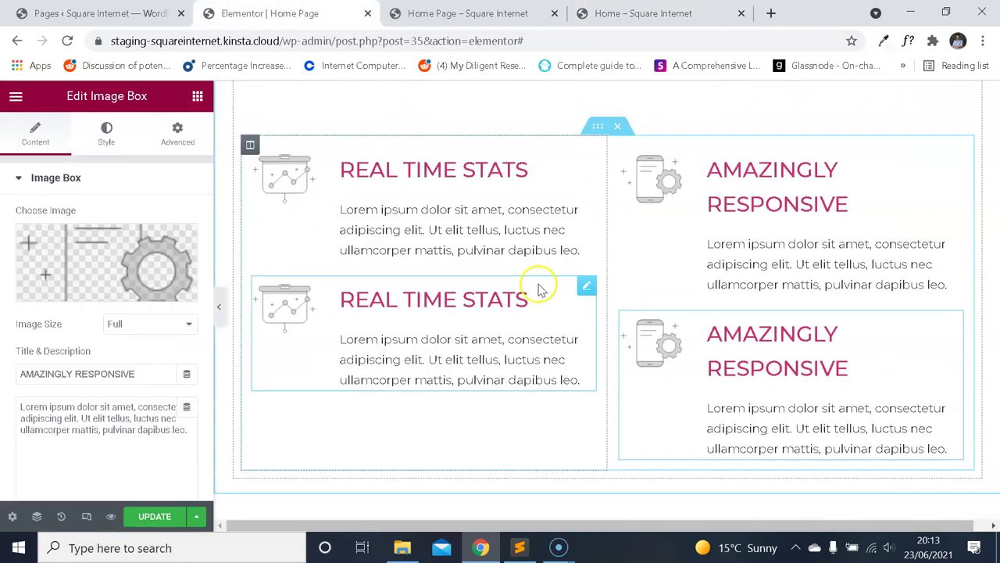
pyautogui.rightClick(590, 266)
pyautogui.click(657, 311)
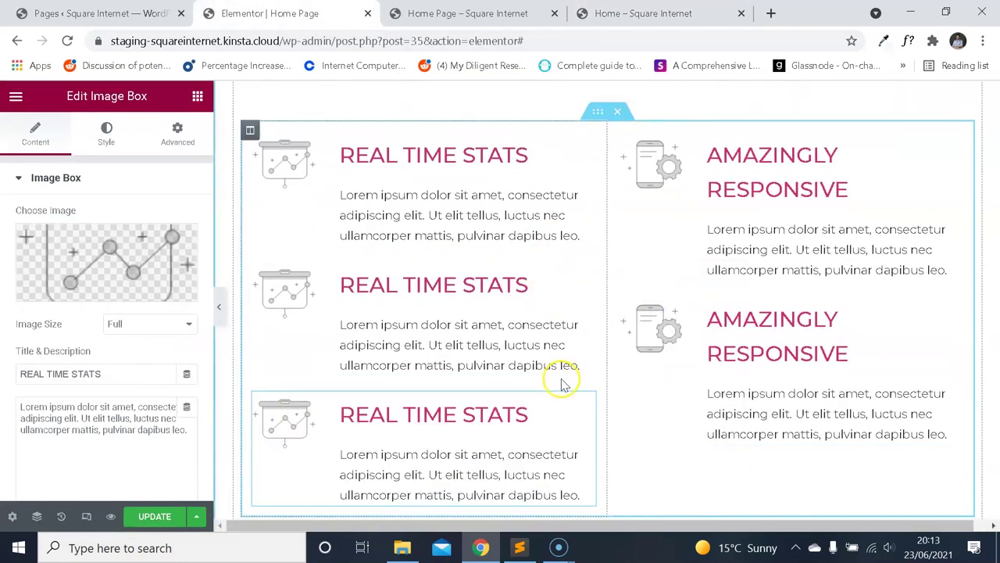
pyautogui.hotkey('ctrl', 'z')
pyautogui.rightClick(572, 306)
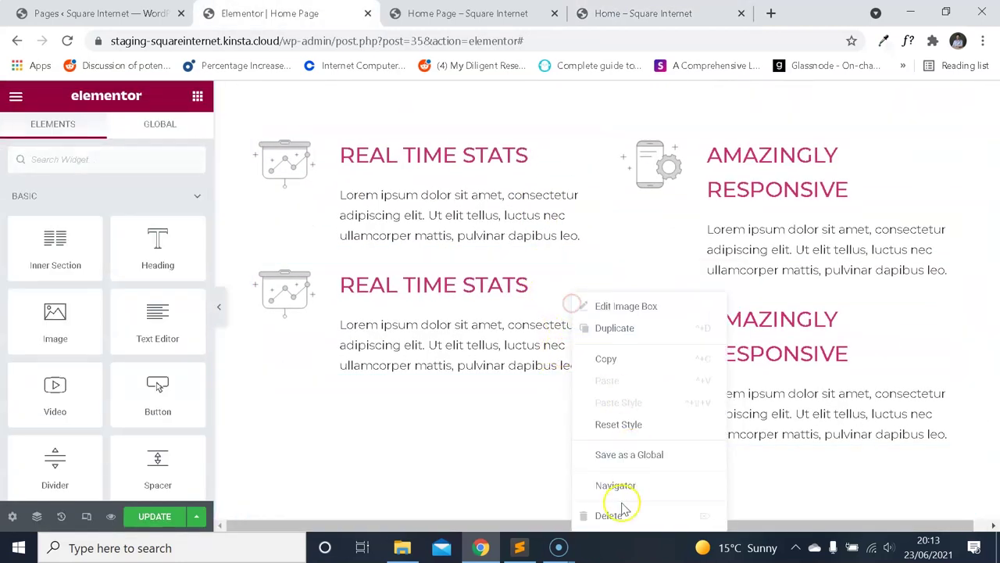
pyautogui.click(619, 514)
pyautogui.rightClick(755, 358)
pyautogui.click(791, 515)
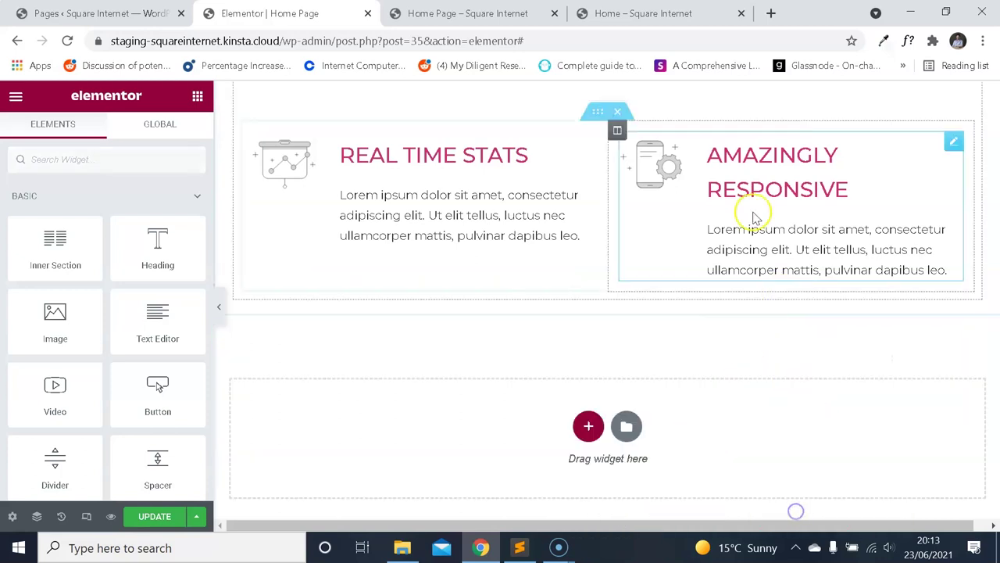
# Duplicate the whole two-column feature row to create a second row.
pyautogui.rightClick(607, 116)
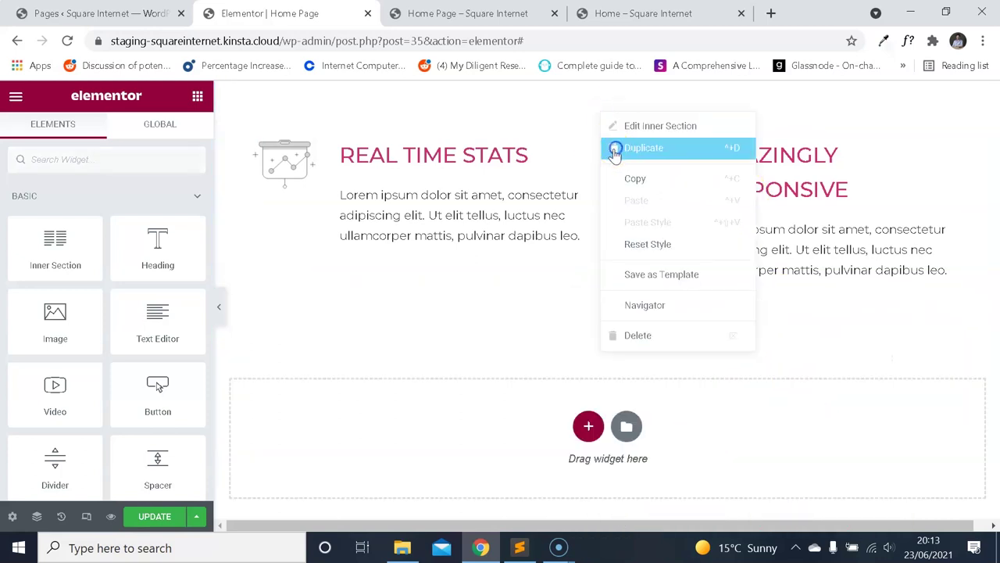
pyautogui.click(609, 147)
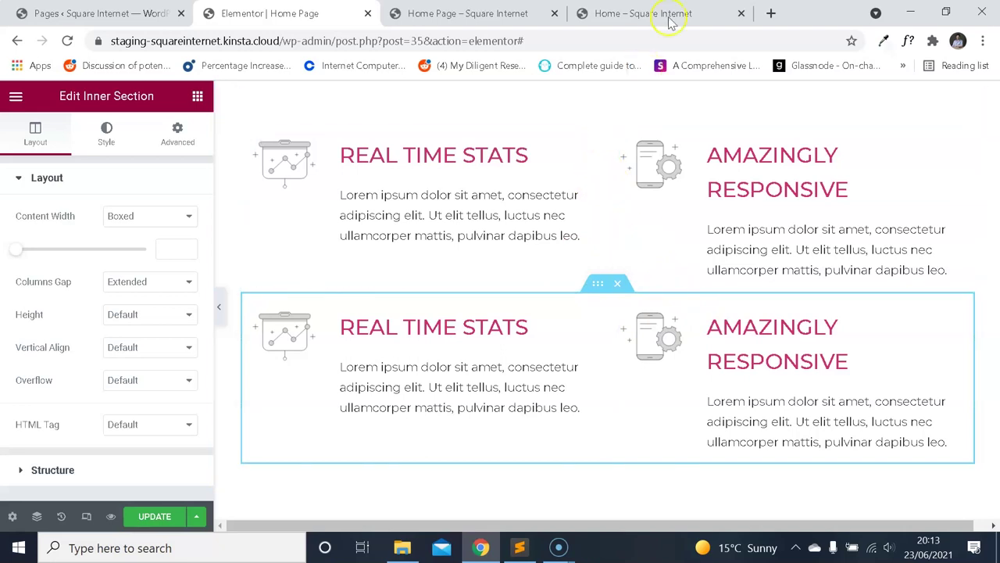
pyautogui.click(649, 11)
pyautogui.click(515, 12)
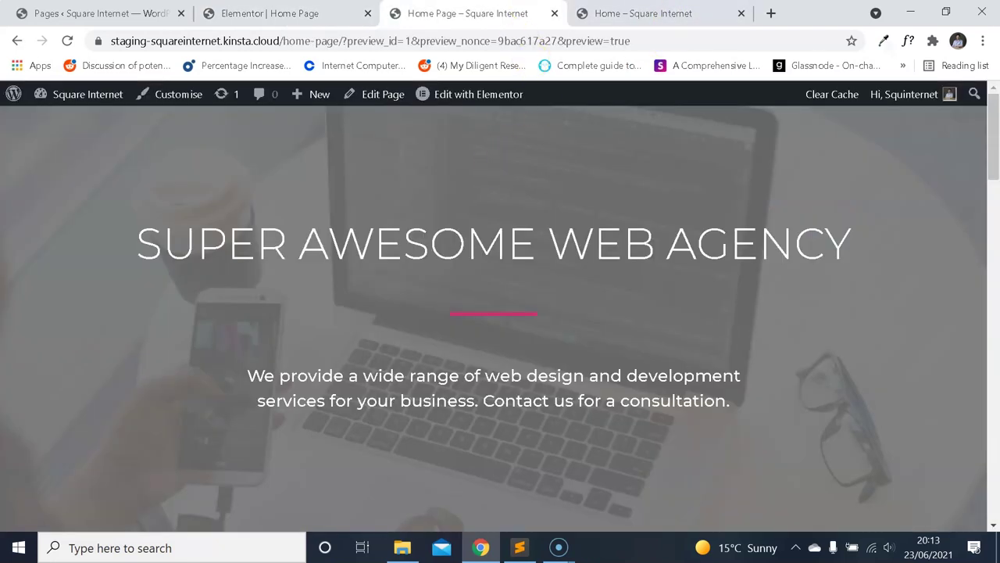
pyautogui.click(346, 19)
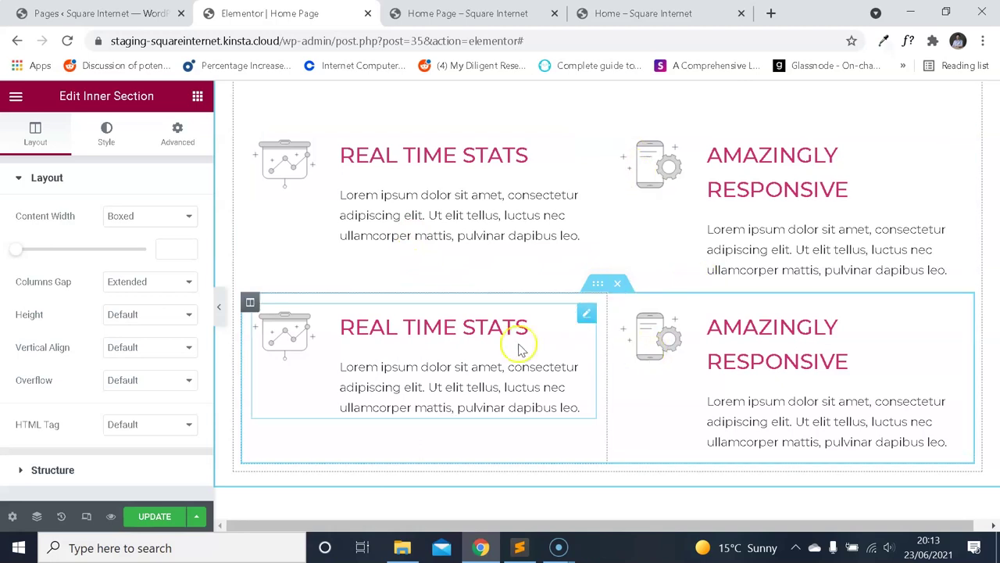
# Make the lower-left box MULTILINGUAL & TRANSLATABLE with the globe image.
pyautogui.click(637, 14)
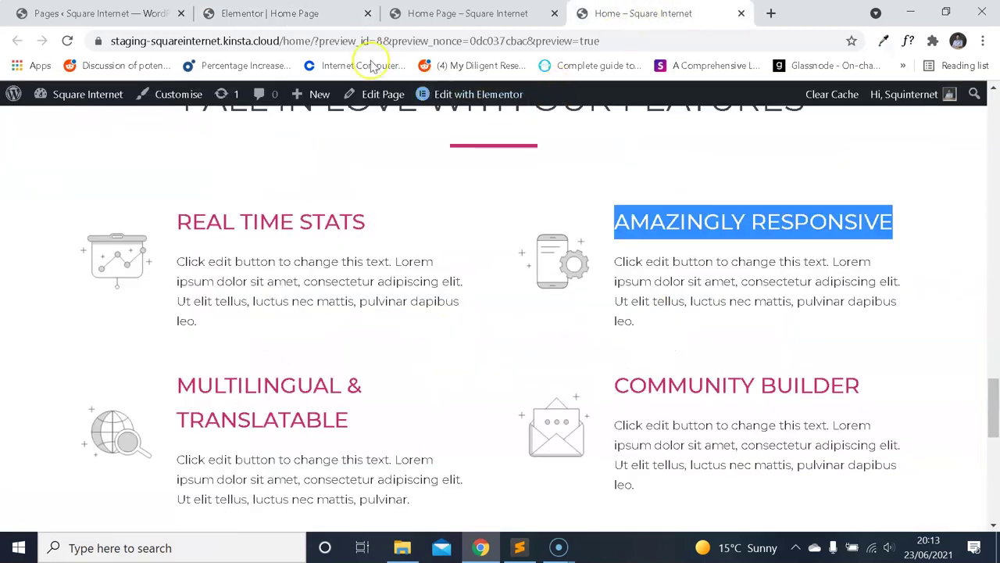
pyautogui.moveTo(349, 420); pyautogui.dragTo(190, 390)
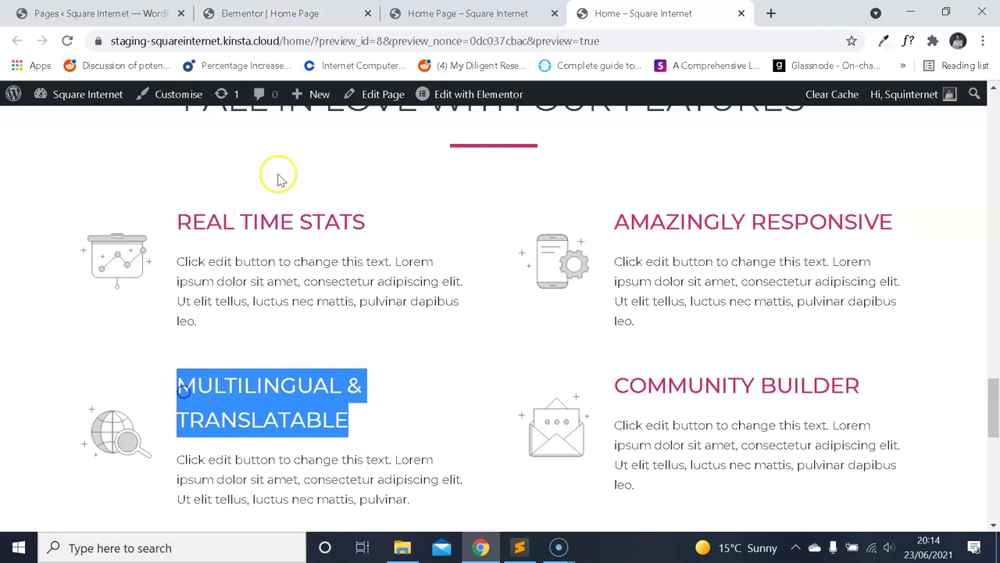
pyautogui.click(269, 14)
pyautogui.click(446, 330)
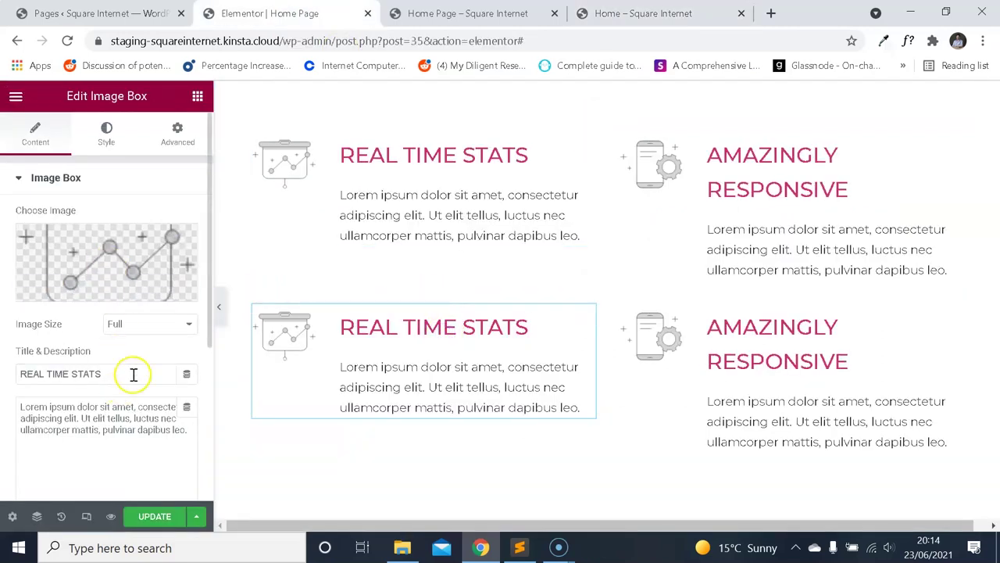
pyautogui.hotkey('ctrl', '4')
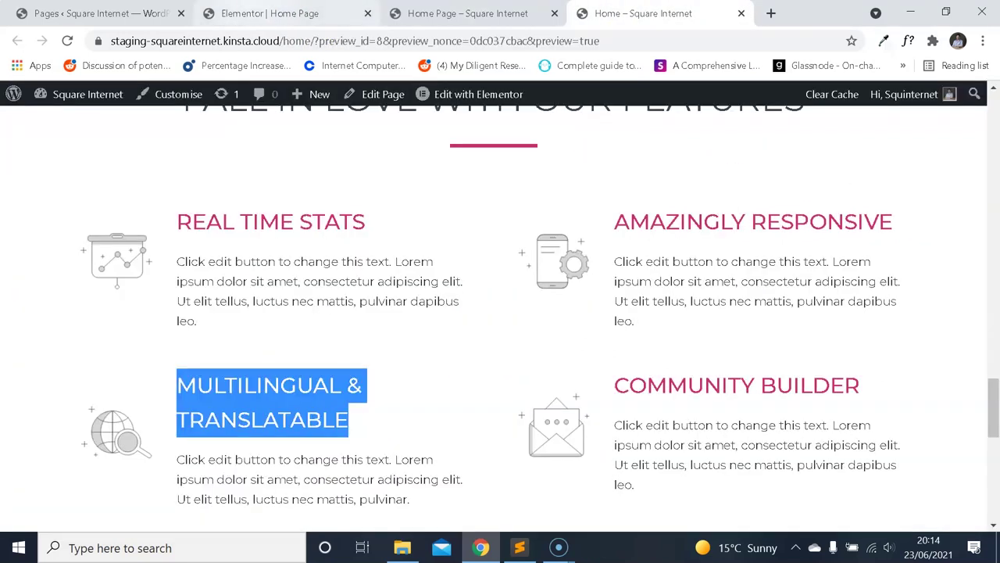
pyautogui.hotkey('ctrl', '2')
pyautogui.click(101, 250)
pyautogui.click(645, 208)
pyautogui.click(122, 386)
pyautogui.click(922, 488)
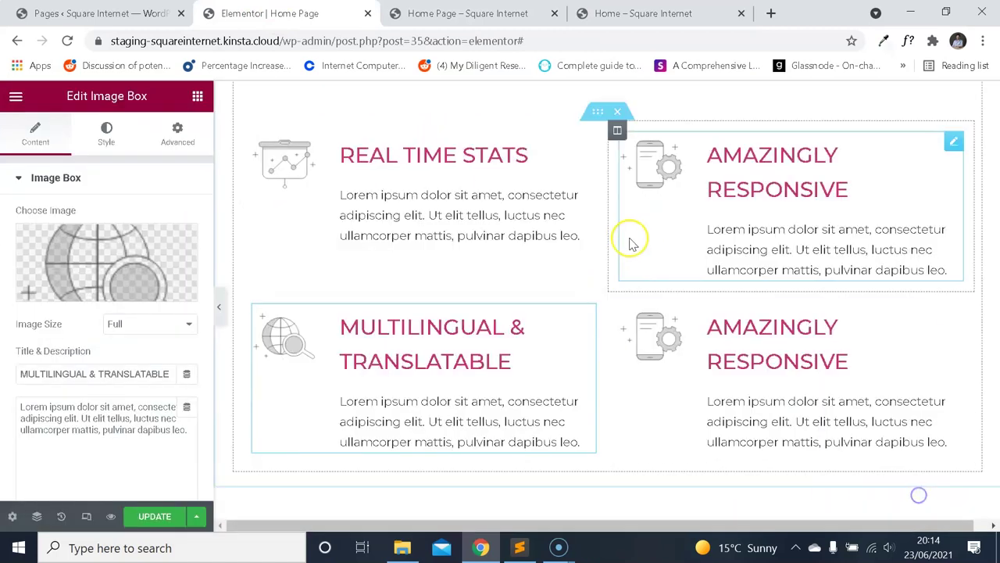
pyautogui.hotkey('ctrl', '4')
pyautogui.hotkey('ctrl', '2')
# Retitle the lower-right box COMMUNITY BUILDER and give it the newsletter envelope image.
pyautogui.click(668, 335)
pyautogui.hotkey('ctrl', '4')
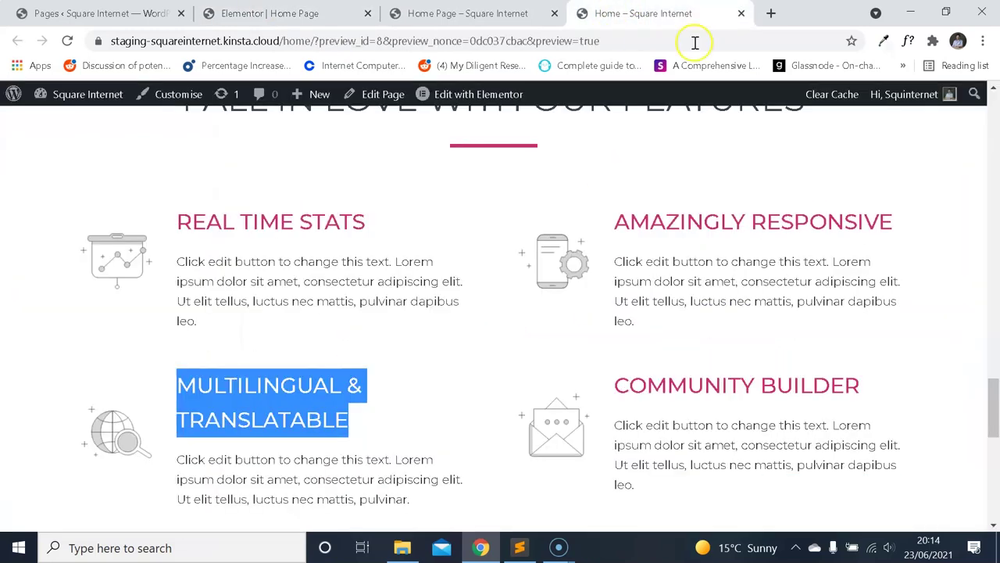
pyautogui.moveTo(874, 393); pyautogui.dragTo(723, 383)
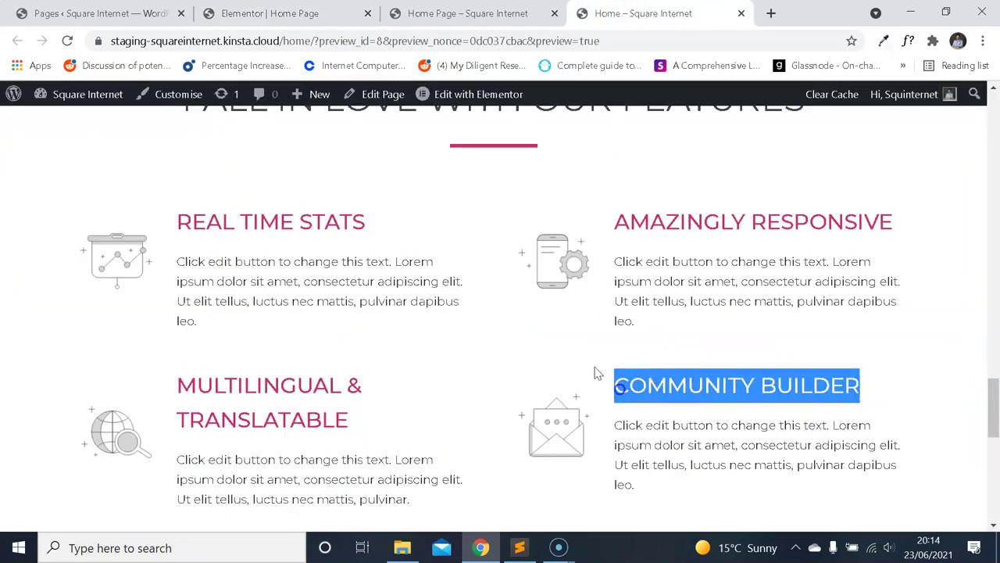
pyautogui.hotkey('ctrl', '2')
pyautogui.hotkey('ctrl', 'a')
pyautogui.write('COMMUNITY BUILDER')
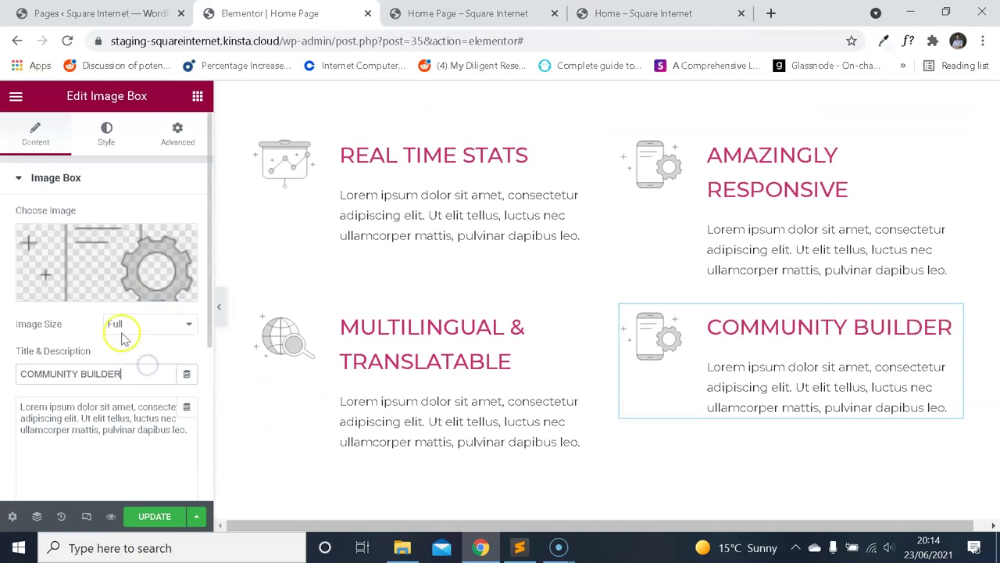
pyautogui.click(122, 243)
pyautogui.click(663, 15)
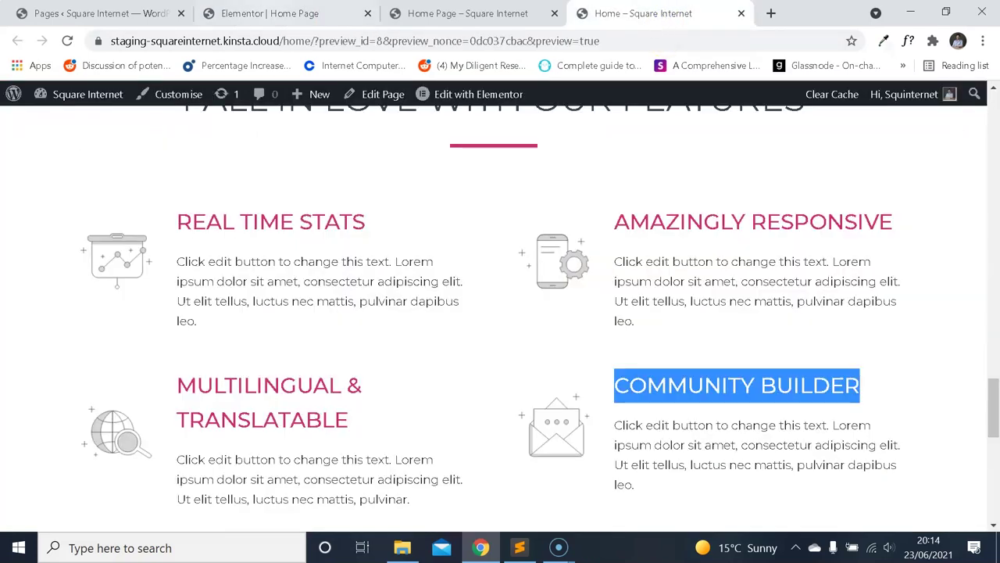
pyautogui.hotkey('ctrl', '1')
pyautogui.click(265, 13)
pyautogui.click(424, 286)
pyautogui.click(922, 488)
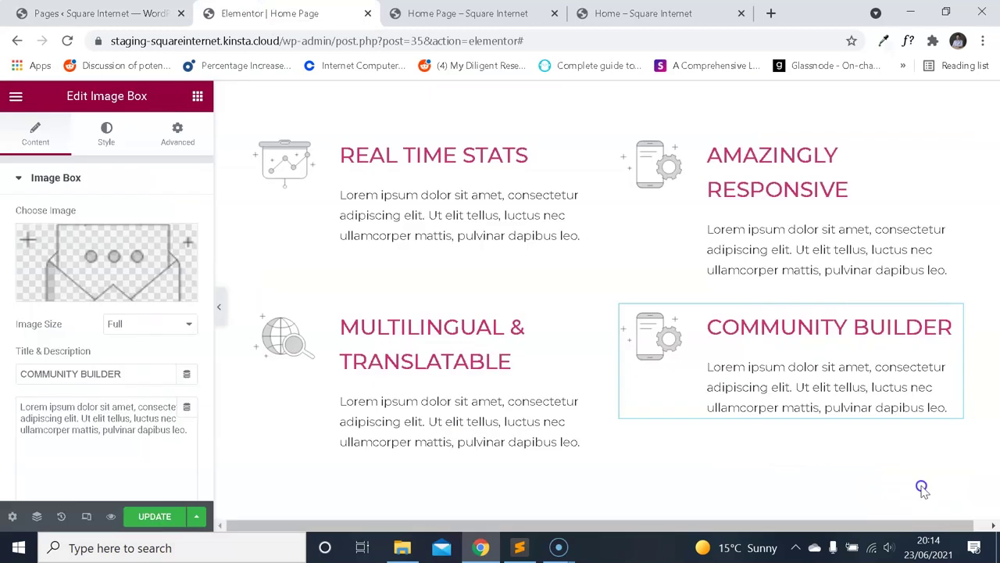
pyautogui.scroll(-1, 633, 195)
pyautogui.scroll(2, 782, 263)
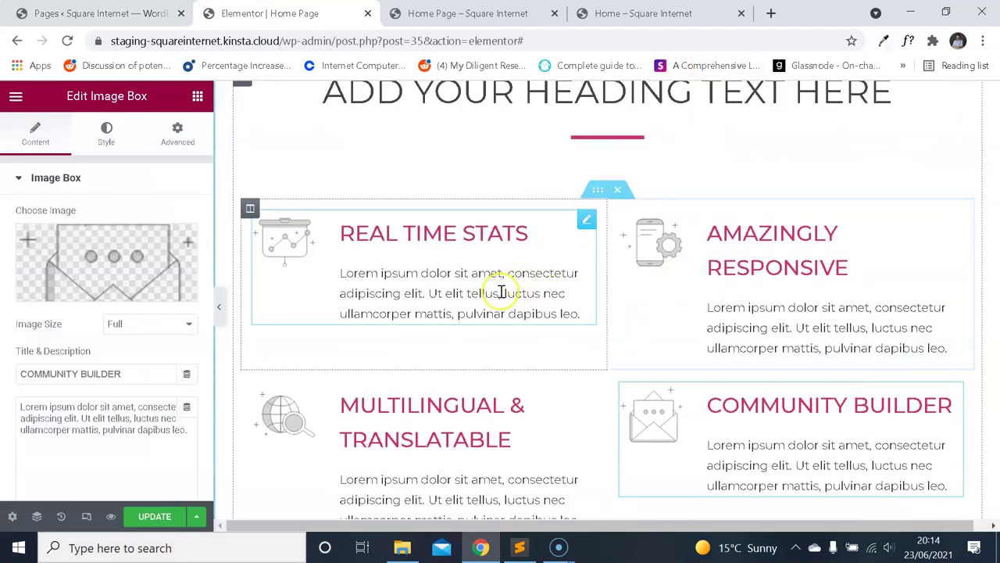
pyautogui.scroll(-2, 501, 292)
# Duplicate the second feature row to create a third row of boxes.
pyautogui.rightClick(599, 211)
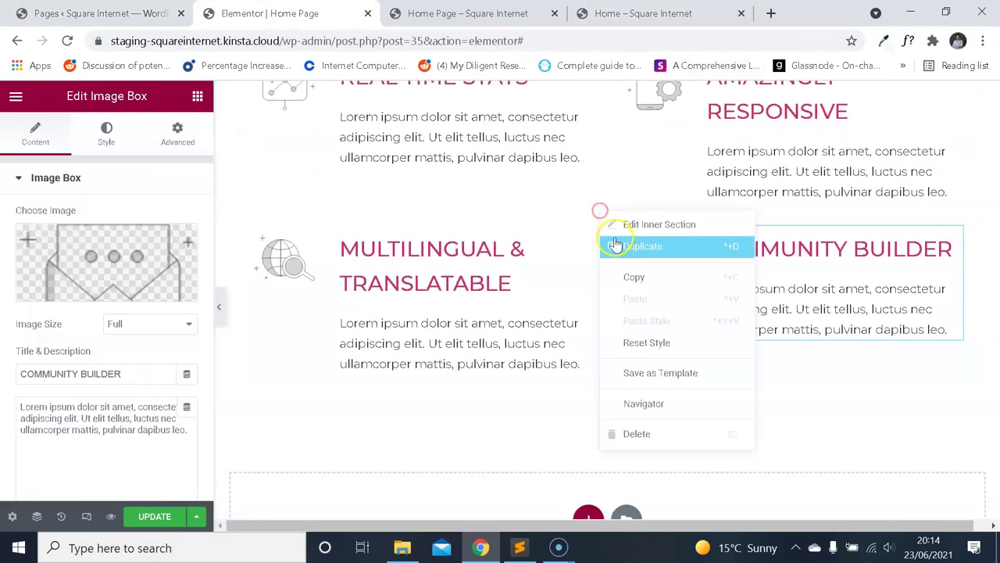
pyautogui.click(641, 246)
pyautogui.hotkey('ctrl', '4')
pyautogui.scroll(-2, 547, 184)
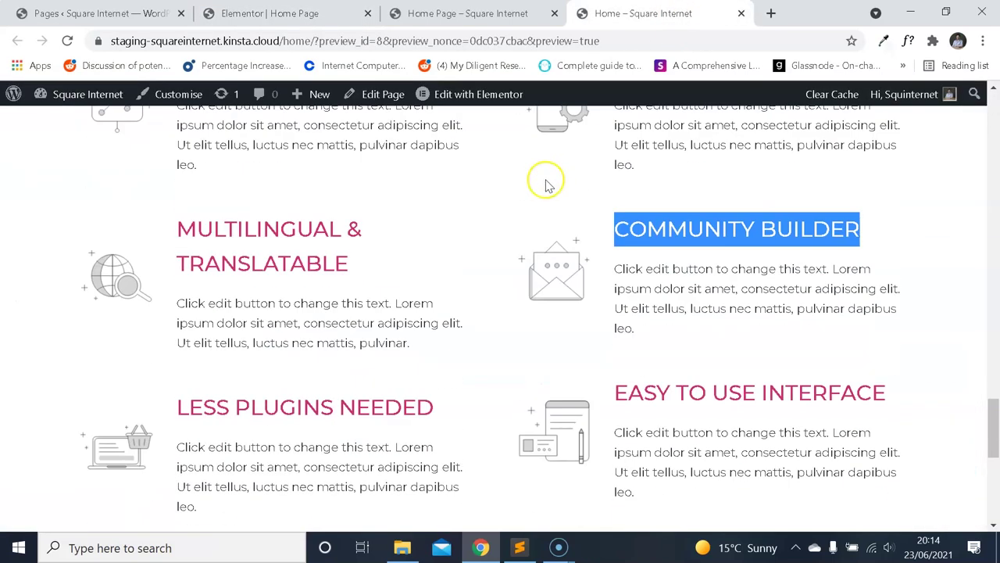
pyautogui.scroll(-2, 442, 266)
# Retitle the bottom-left box LESS PLUGINS NEEDED with the laptop-with-cart image.
pyautogui.moveTo(438, 256); pyautogui.dragTo(206, 258)
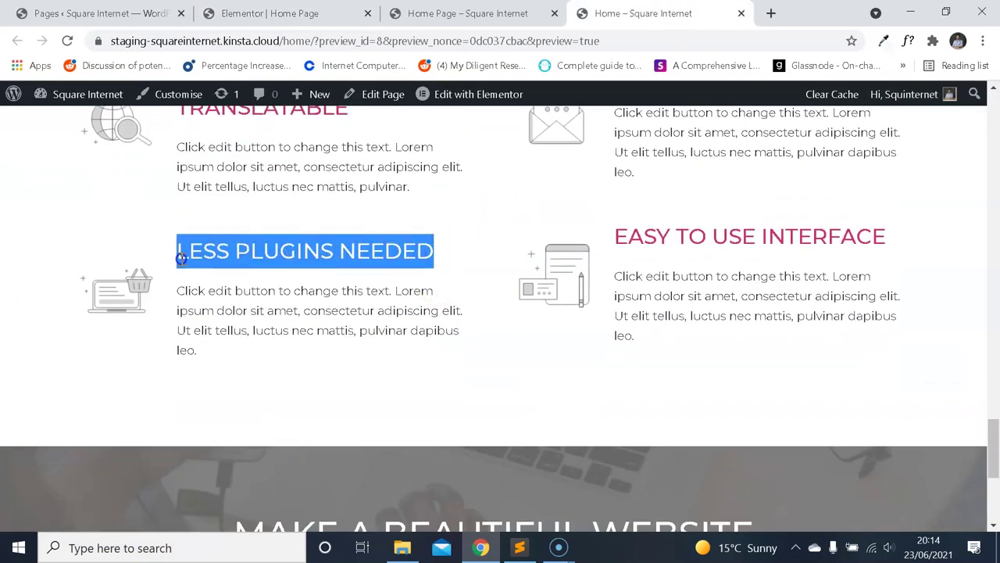
pyautogui.click(301, 11)
pyautogui.scroll(1, 412, 383)
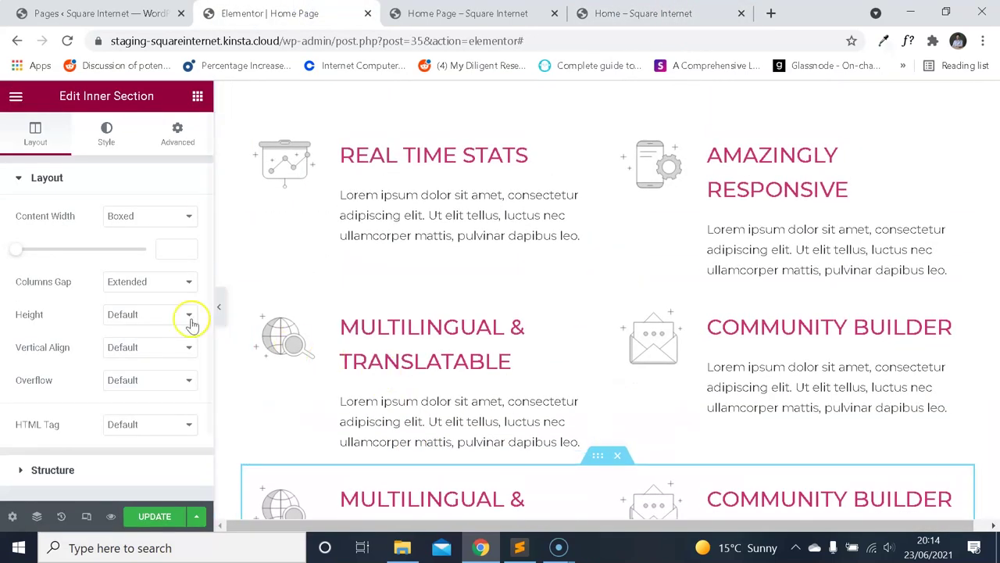
pyautogui.click(457, 477)
pyautogui.write('LESS PLUGINS NEEDED')
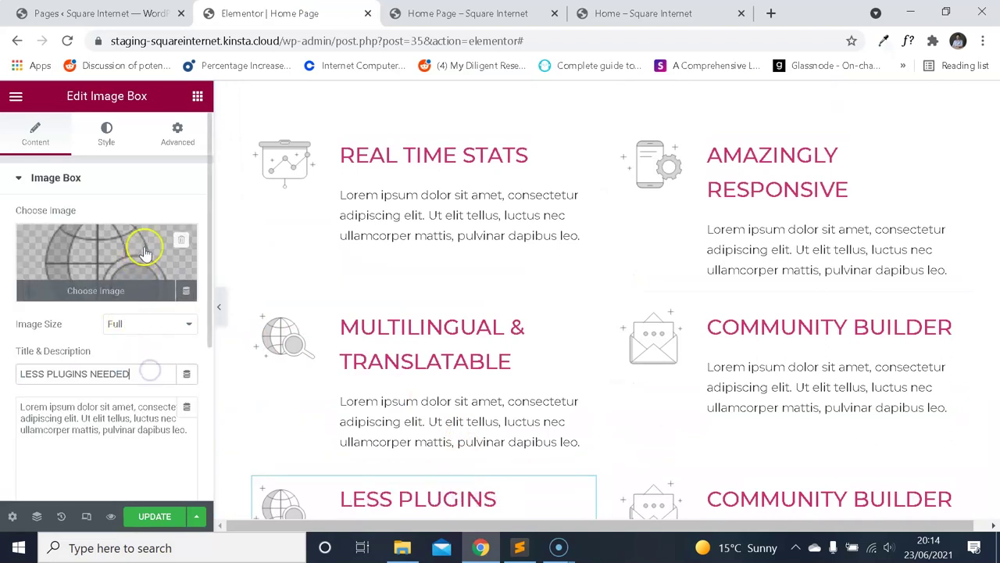
pyautogui.click(145, 249)
pyautogui.click(590, 15)
pyautogui.hotkey('ctrl', '2')
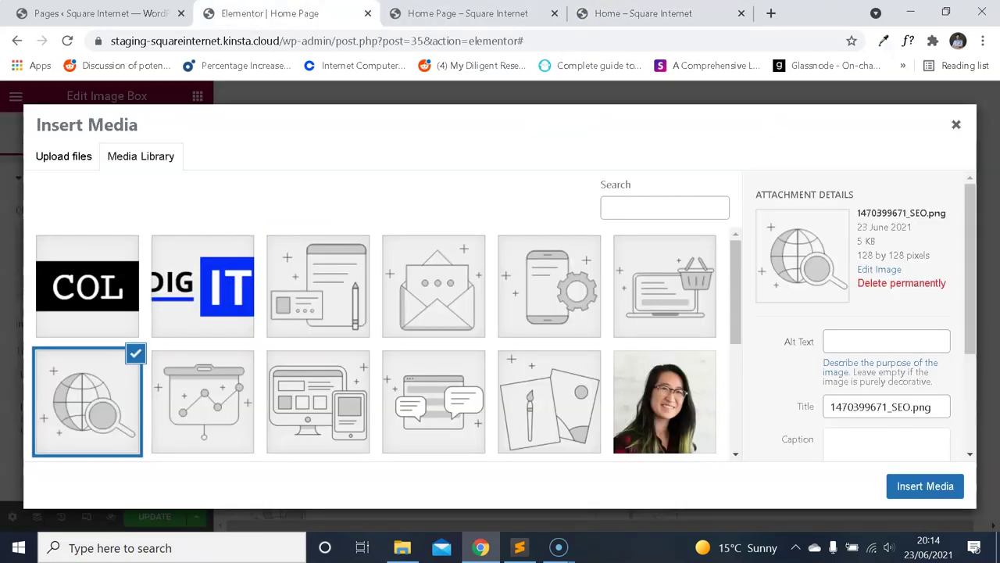
pyautogui.click(649, 301)
pyautogui.click(930, 488)
pyautogui.scroll(-2, 632, 208)
# Retitle the bottom-right box EASY TO USE INTERFACE, copied from the reference page.
pyautogui.hotkey('ctrl', '4')
pyautogui.moveTo(882, 235); pyautogui.dragTo(707, 233)
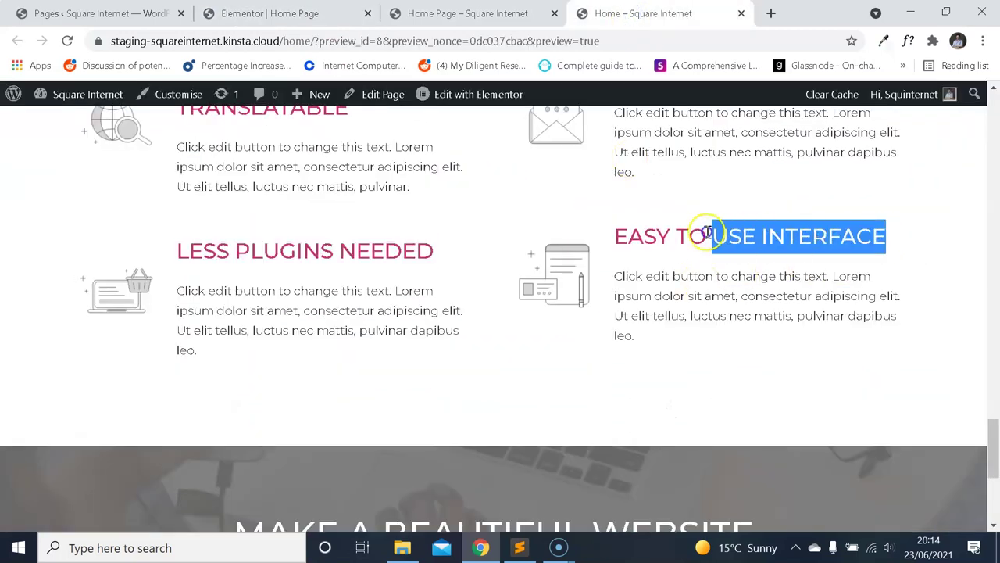
pyautogui.hotkey('ctrl', '2')
pyautogui.click(829, 339)
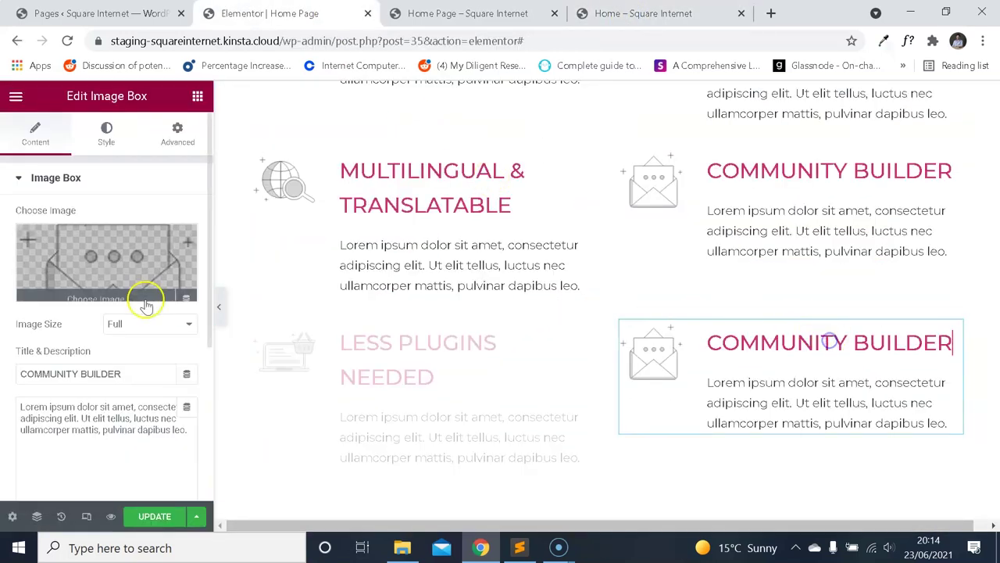
pyautogui.write('EASY TO USE INTERFACE')
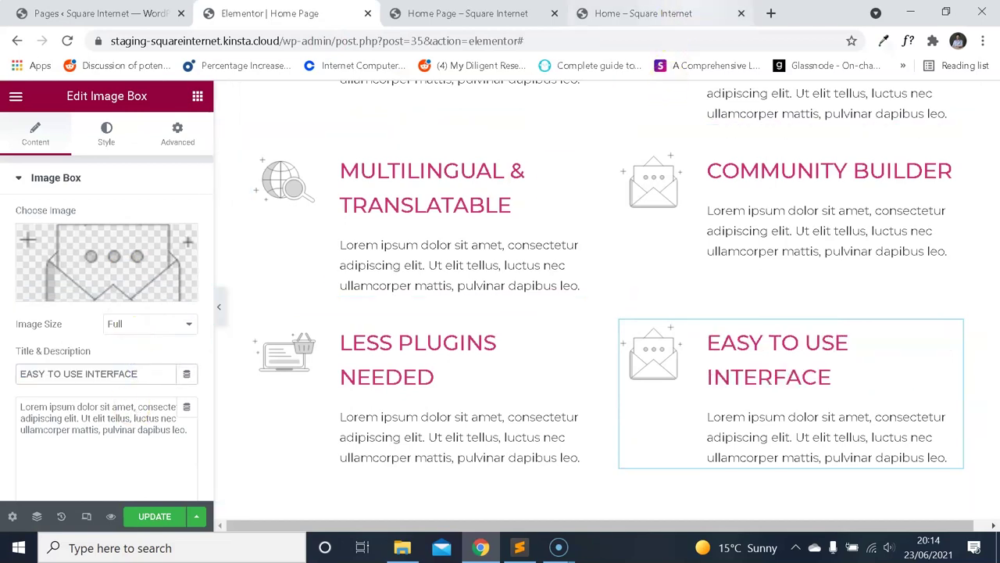
# Set the EASY TO USE INTERFACE box's image to the branding icon.
pyautogui.hotkey('ctrl', '4')
pyautogui.hotkey('ctrl', '2')
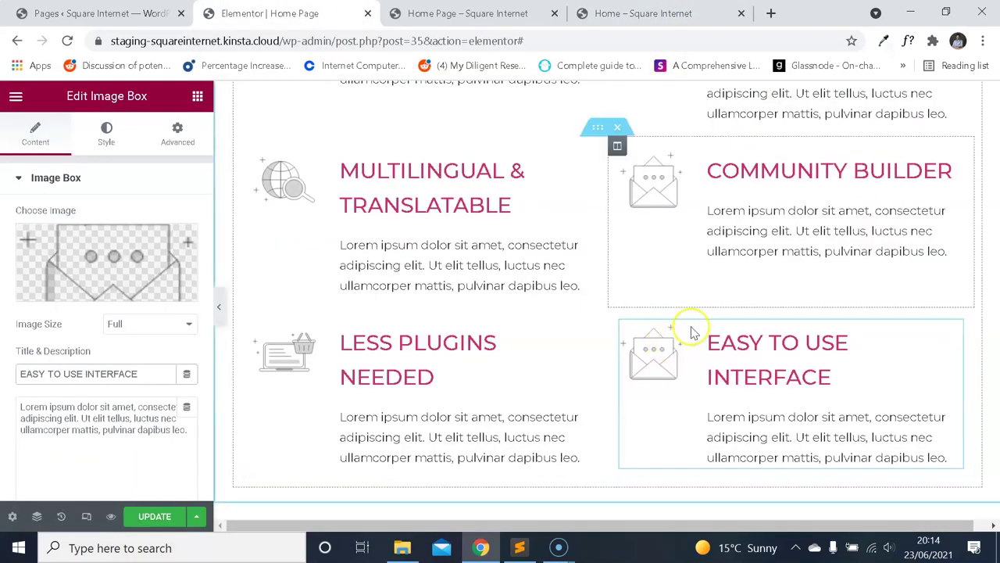
pyautogui.click(686, 8)
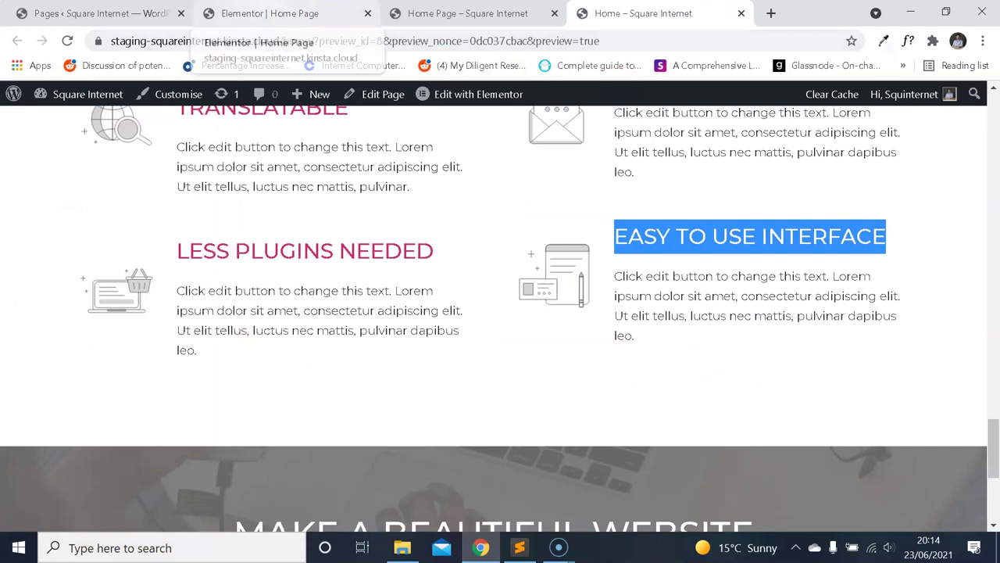
pyautogui.click(266, 14)
pyautogui.click(139, 288)
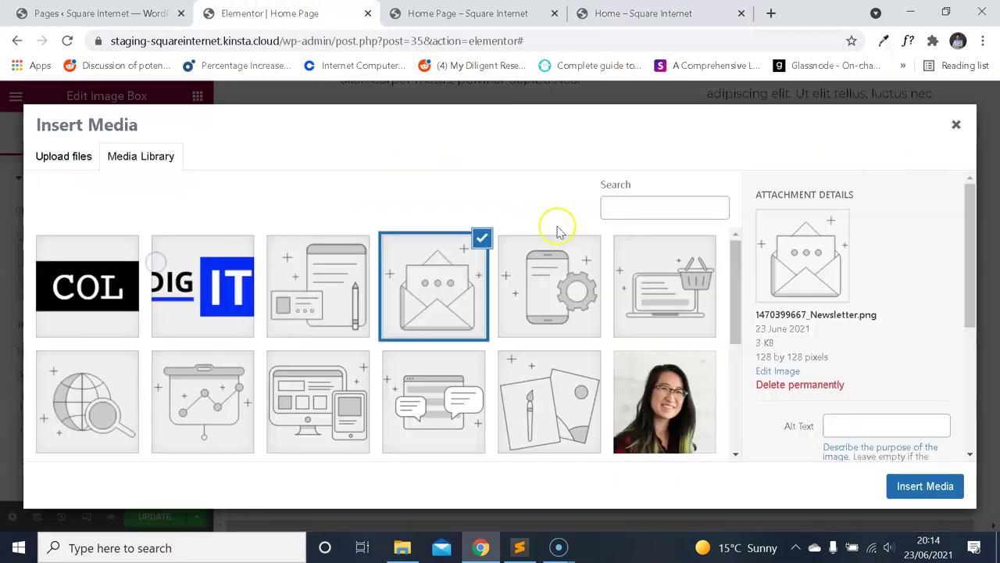
pyautogui.click(540, 384)
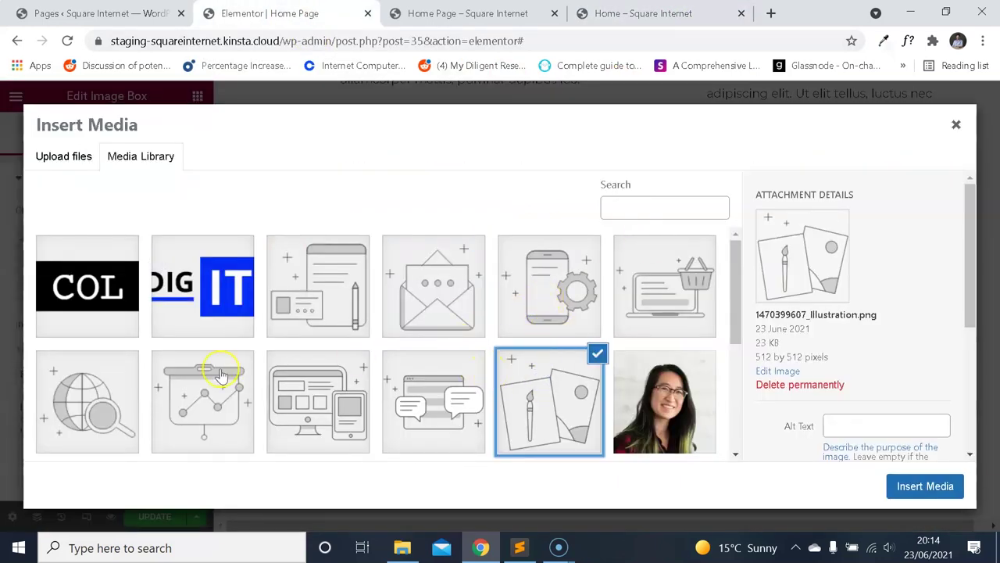
pyautogui.scroll(-3, 390, 377)
pyautogui.scroll(3, 412, 286)
pyautogui.click(317, 286)
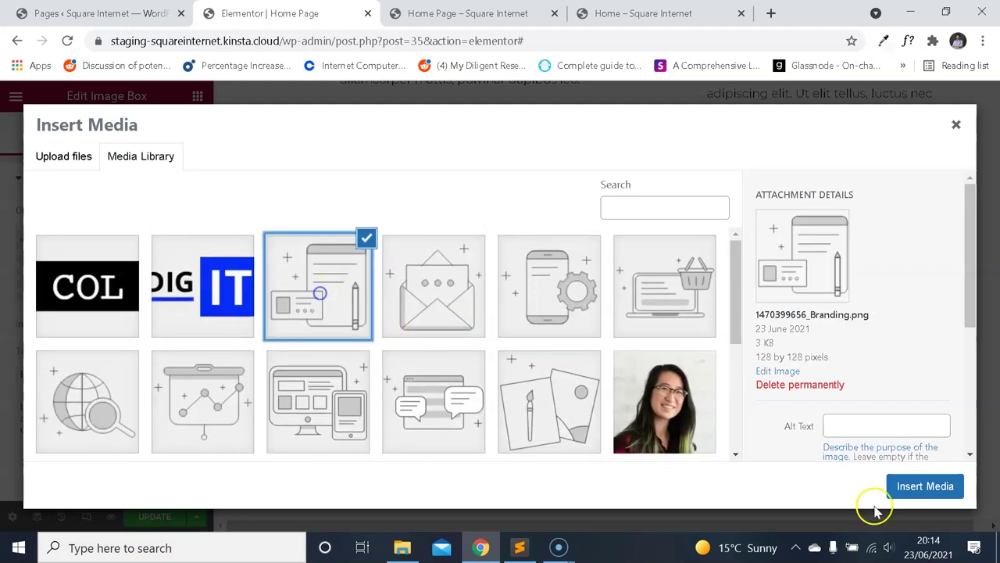
pyautogui.click(914, 488)
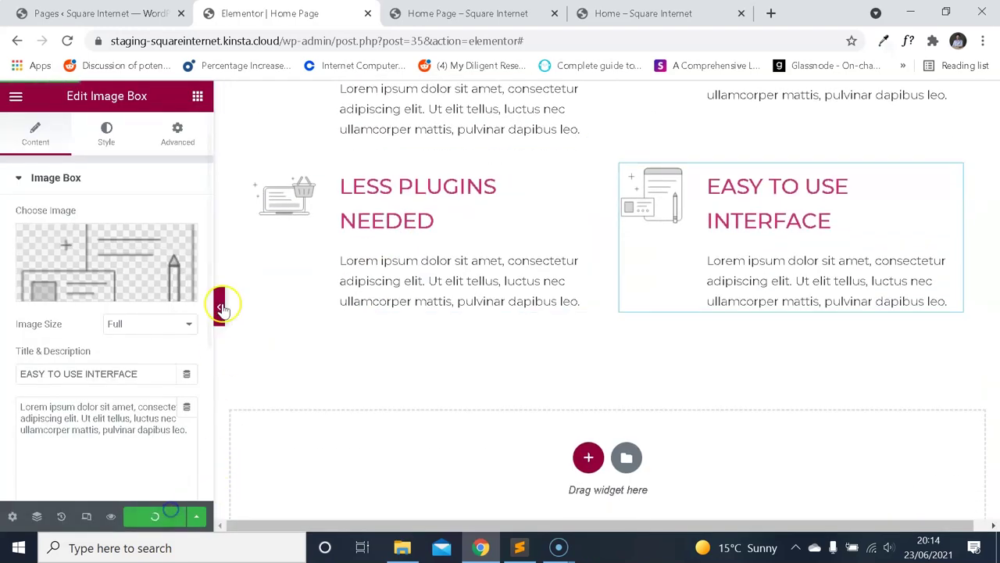
pyautogui.click(467, 13)
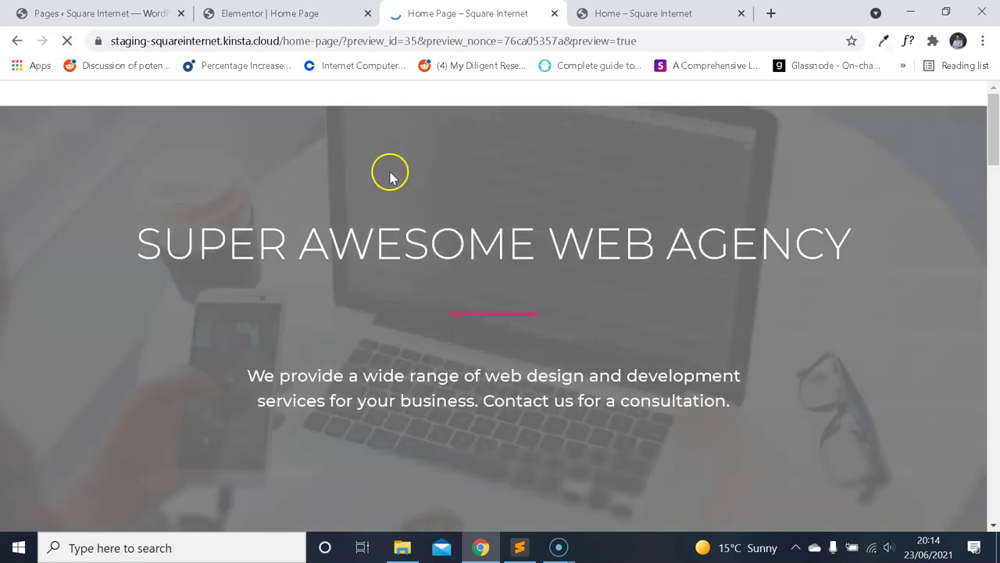
# Scroll through the page preview to review the six-box features grid.
pyautogui.scroll(-15, 422, 184)
pyautogui.scroll(-10, 539, 181)
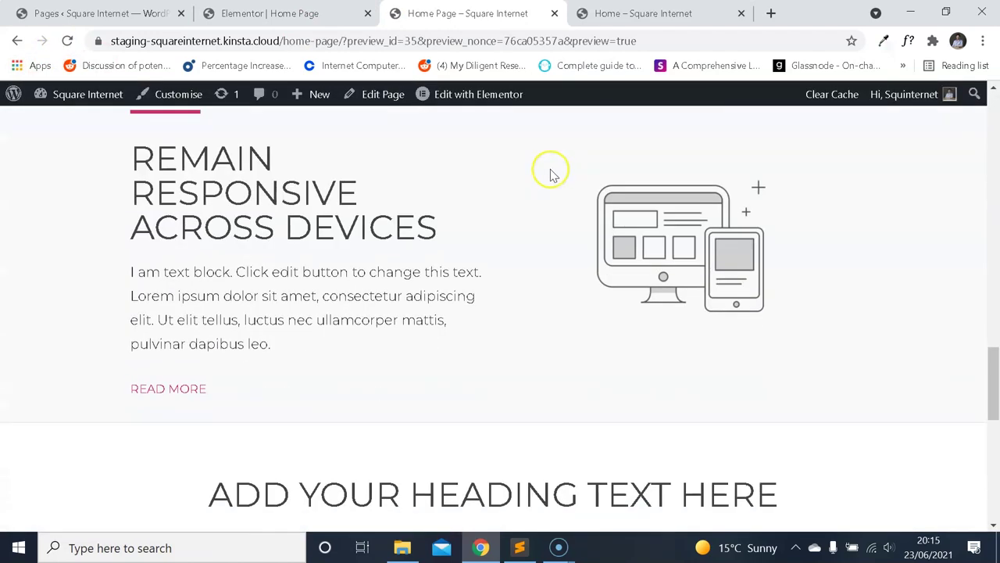
pyautogui.scroll(-1, 606, 217)
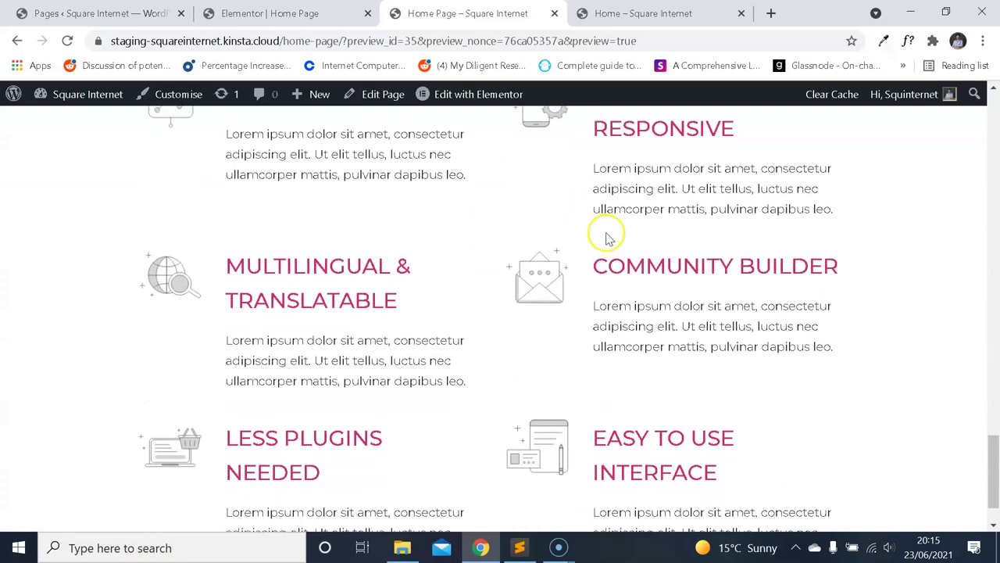
pyautogui.scroll(1, 601, 228)
pyautogui.scroll(1, 598, 230)
pyautogui.scroll(-3, 599, 232)
pyautogui.scroll(1, 599, 226)
pyautogui.scroll(1, 596, 244)
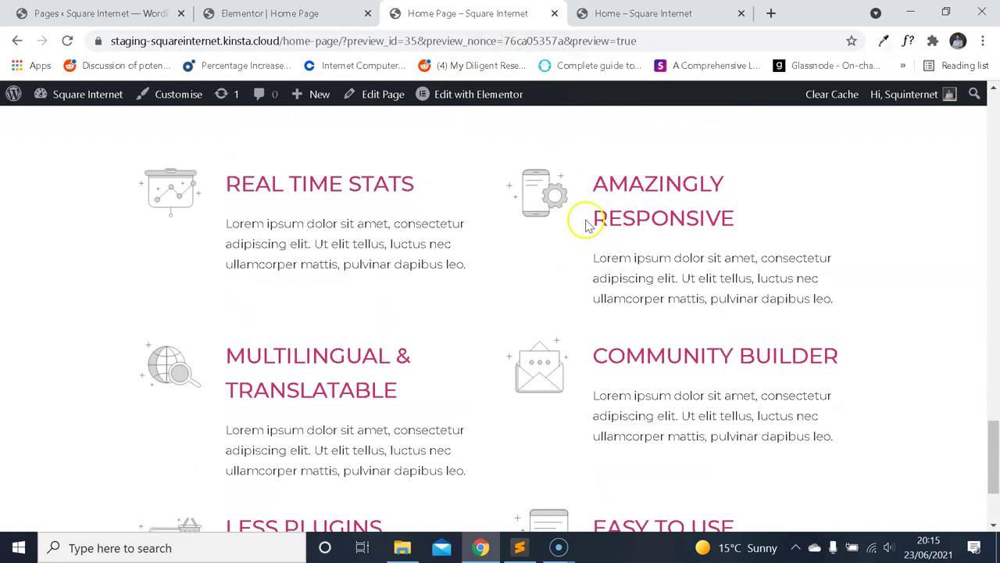
pyautogui.scroll(1, 598, 226)
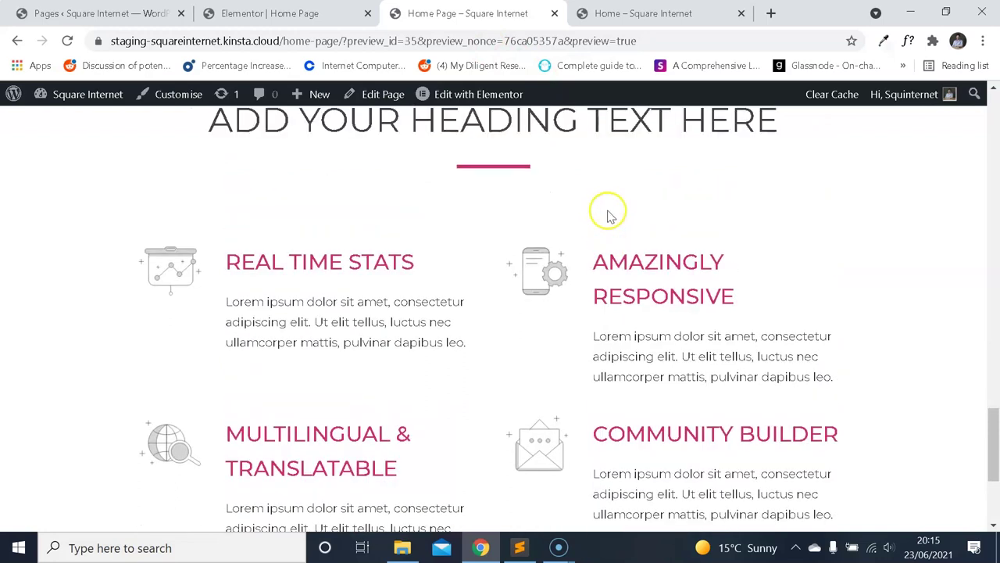
# Compare the grid with the reference Home page, then return to the Elementor editor.
pyautogui.click(649, 12)
pyautogui.scroll(3, 625, 208)
pyautogui.click(620, 254)
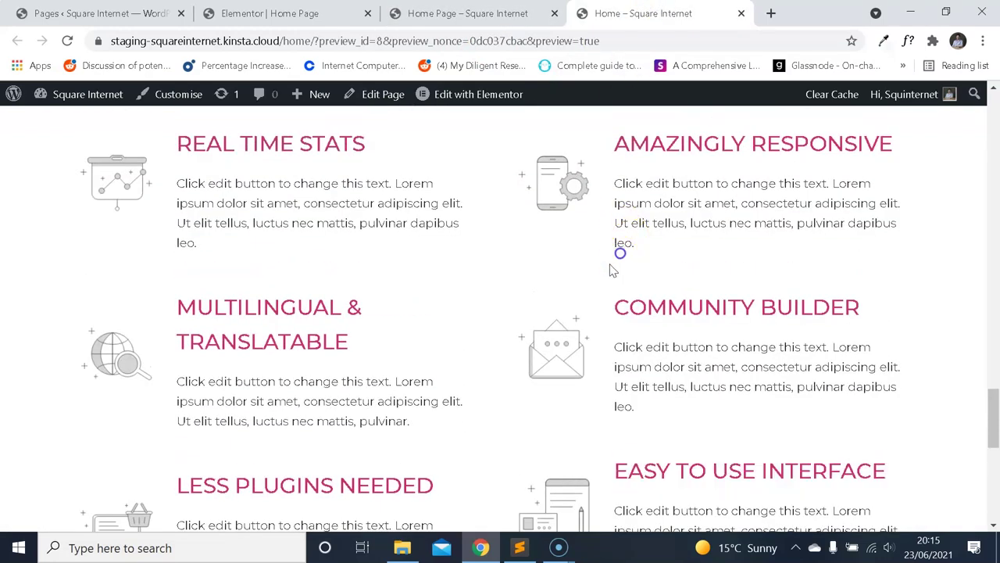
pyautogui.scroll(1, 617, 267)
pyautogui.scroll(-1, 623, 221)
pyautogui.scroll(-1, 618, 274)
pyautogui.scroll(-2, 625, 328)
pyautogui.scroll(2, 635, 340)
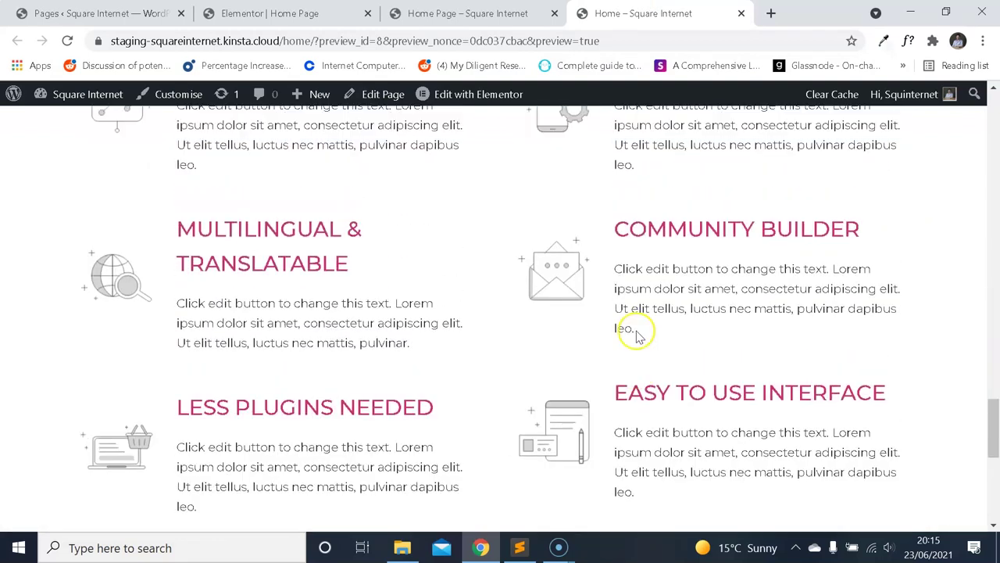
pyautogui.click(269, 13)
pyautogui.scroll(5, 585, 234)
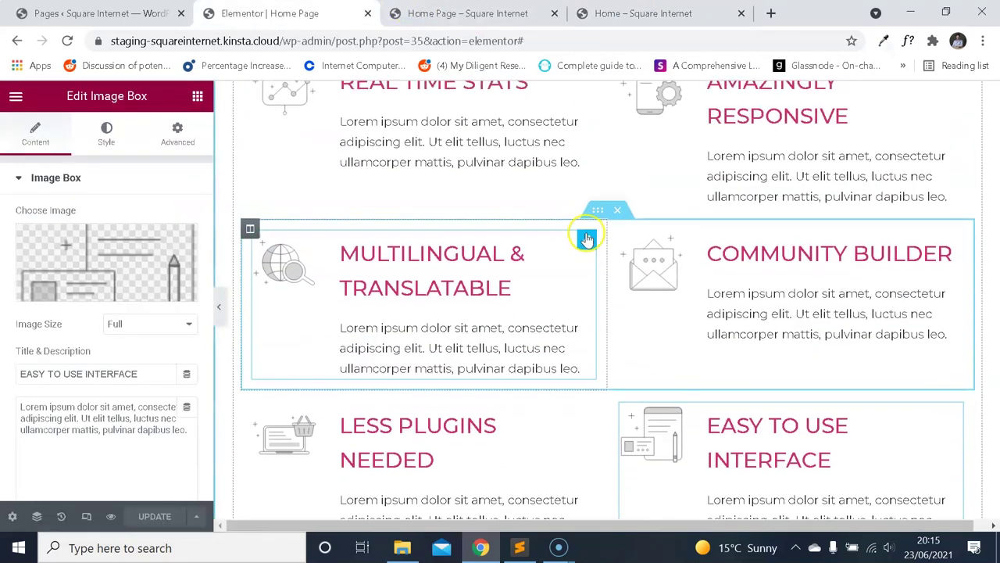
# Set the top row's Inner Section vertical align to Middle.
pyautogui.click(597, 189)
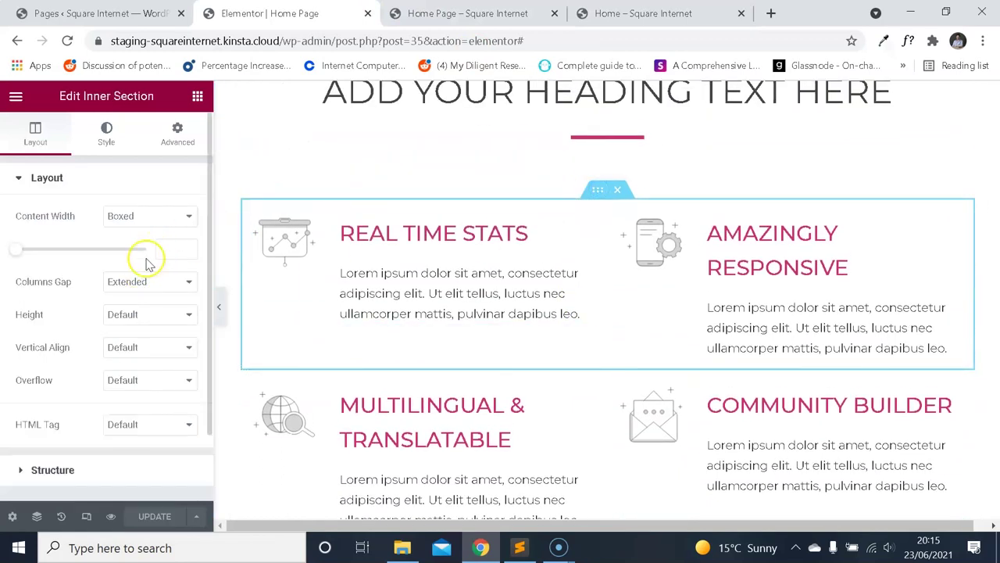
pyautogui.scroll(1, 618, 117)
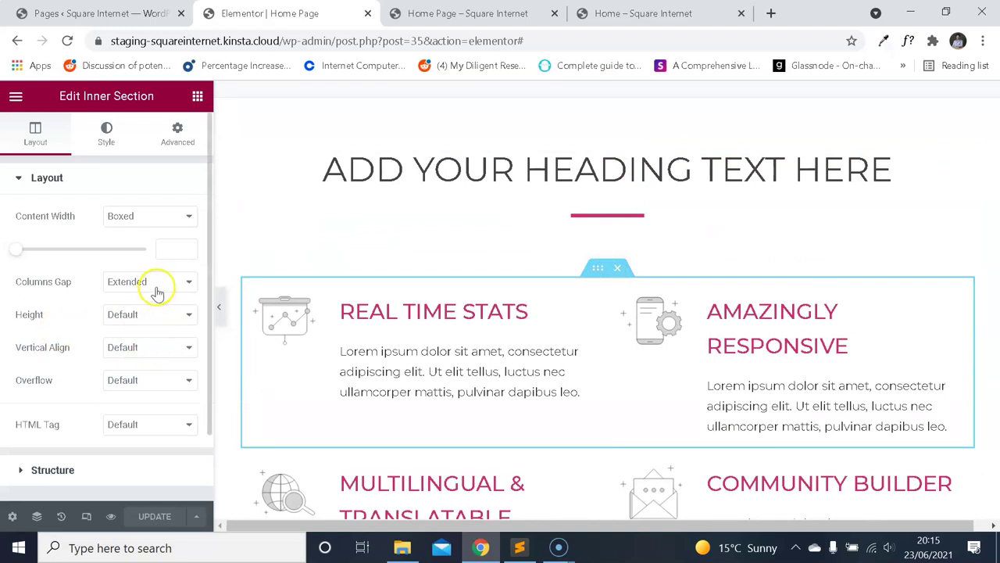
pyautogui.click(158, 350)
pyautogui.click(154, 393)
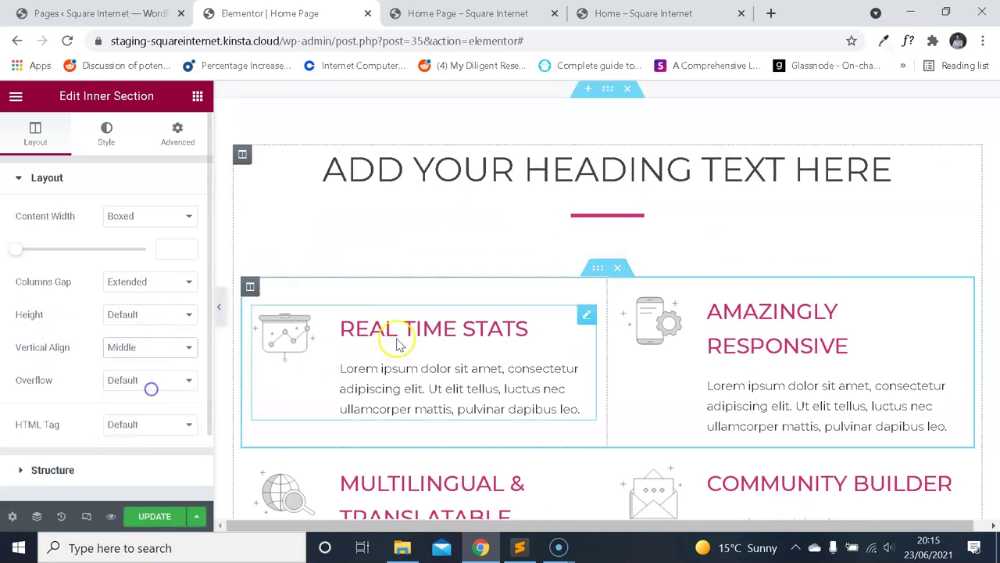
pyautogui.scroll(-1, 453, 297)
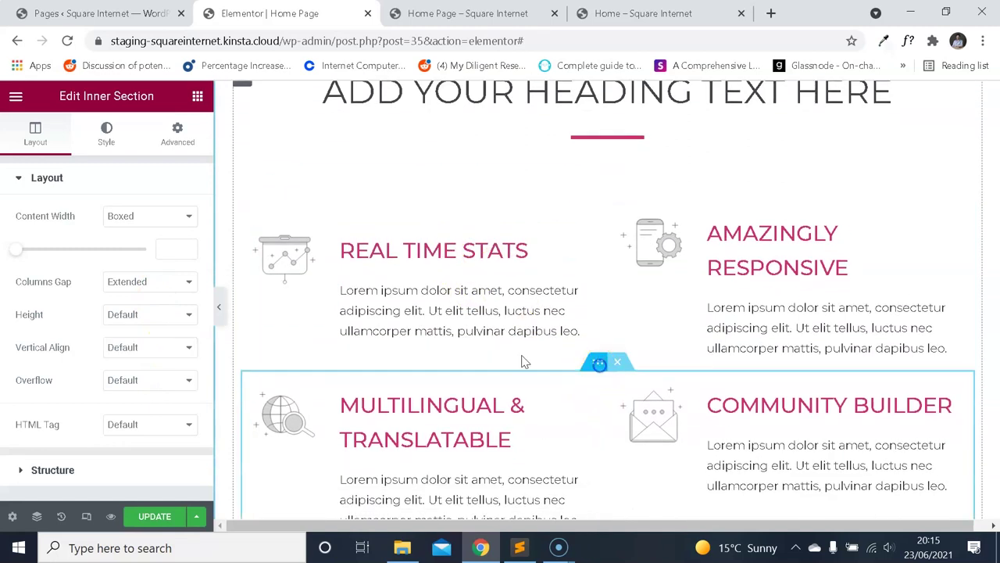
# Set the second and bottom rows' Inner Sections to vertical align Middle too.
pyautogui.click(156, 347)
pyautogui.click(154, 389)
pyautogui.scroll(-3, 389, 305)
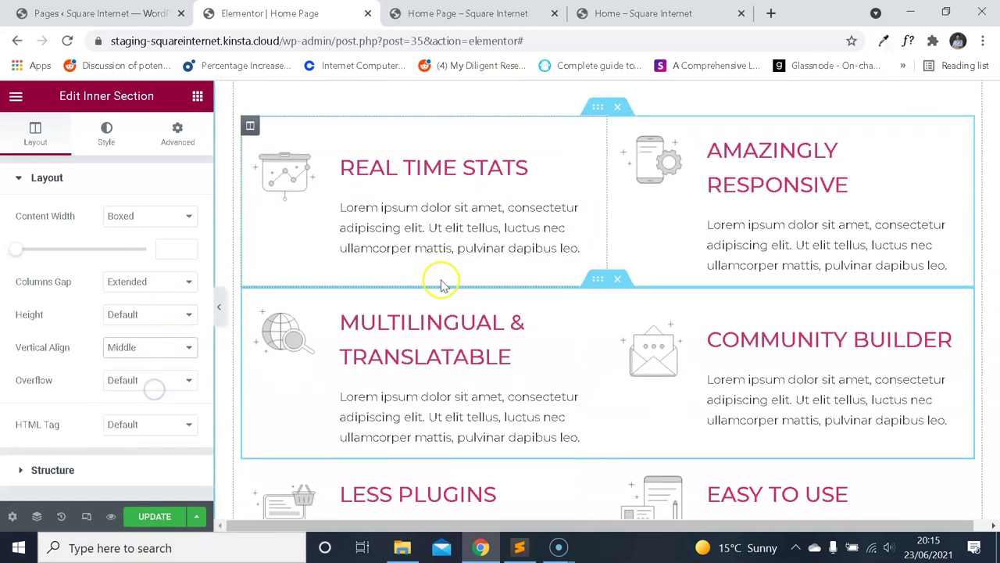
pyautogui.click(600, 303)
pyautogui.click(154, 347)
pyautogui.click(141, 386)
pyautogui.scroll(-1, 586, 325)
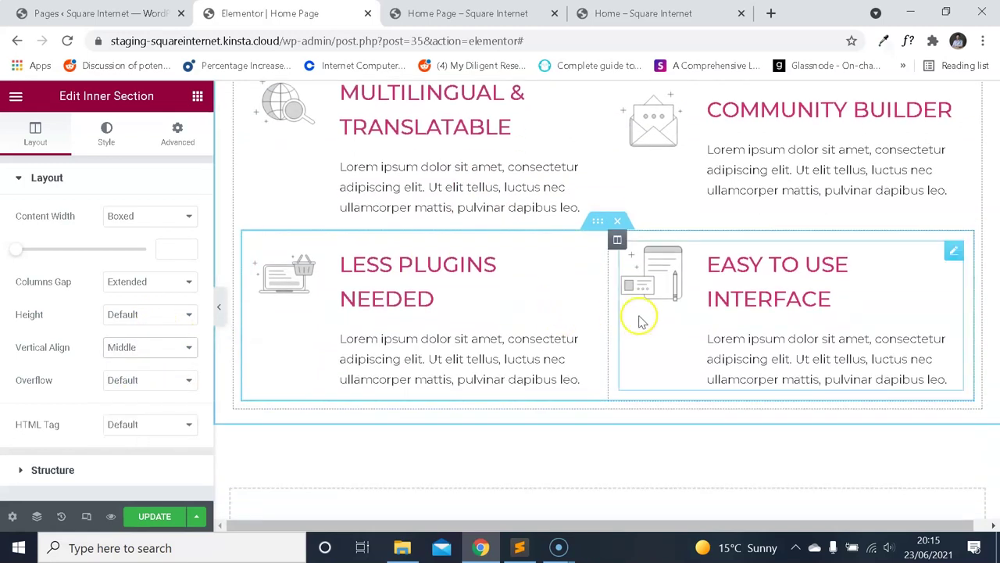
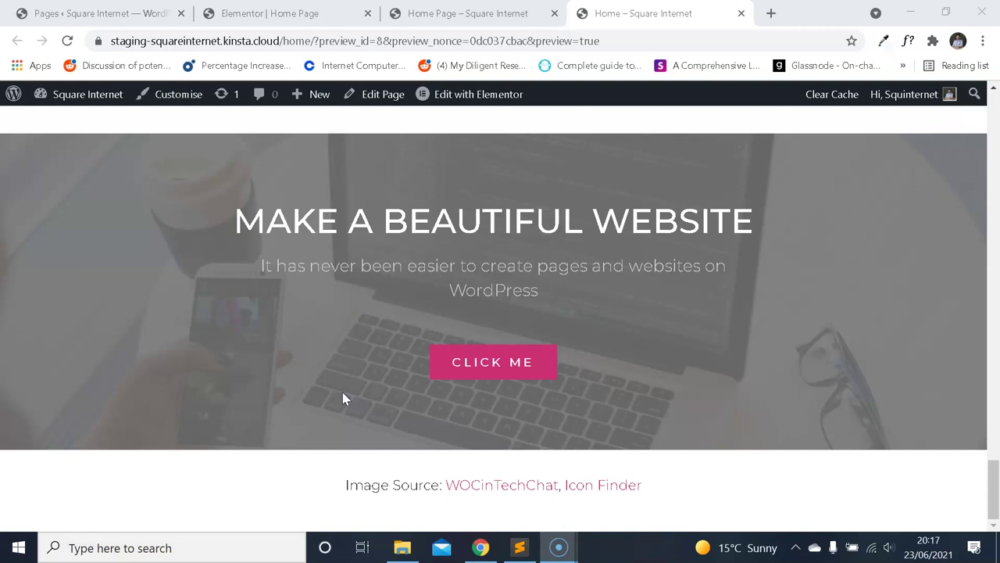
# Insert a new single-column section in the home page's Drag widget here area.
pyautogui.scroll(3, 368, 370)
pyautogui.scroll(-3, 424, 331)
pyautogui.scroll(5, 477, 297)
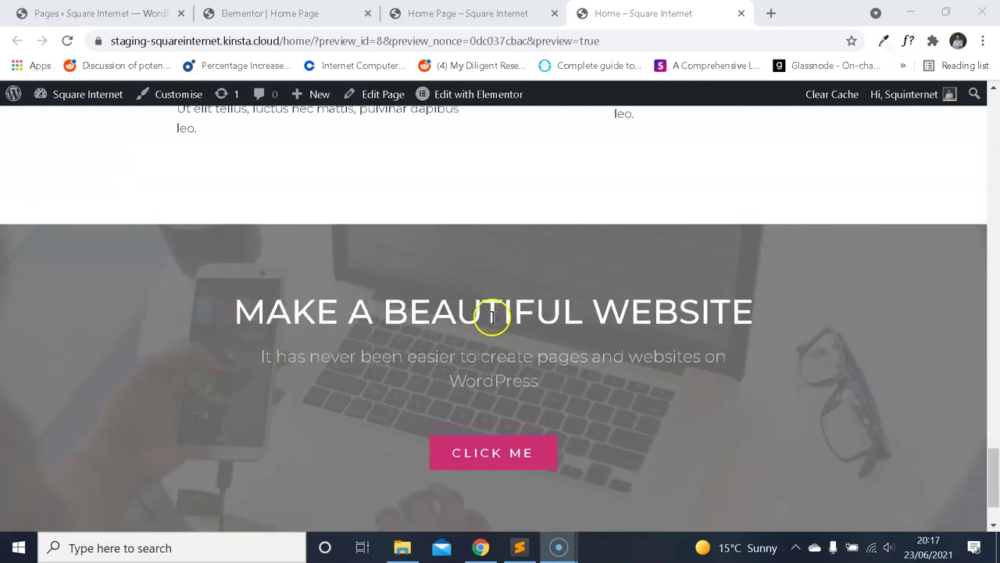
pyautogui.scroll(-5, 497, 344)
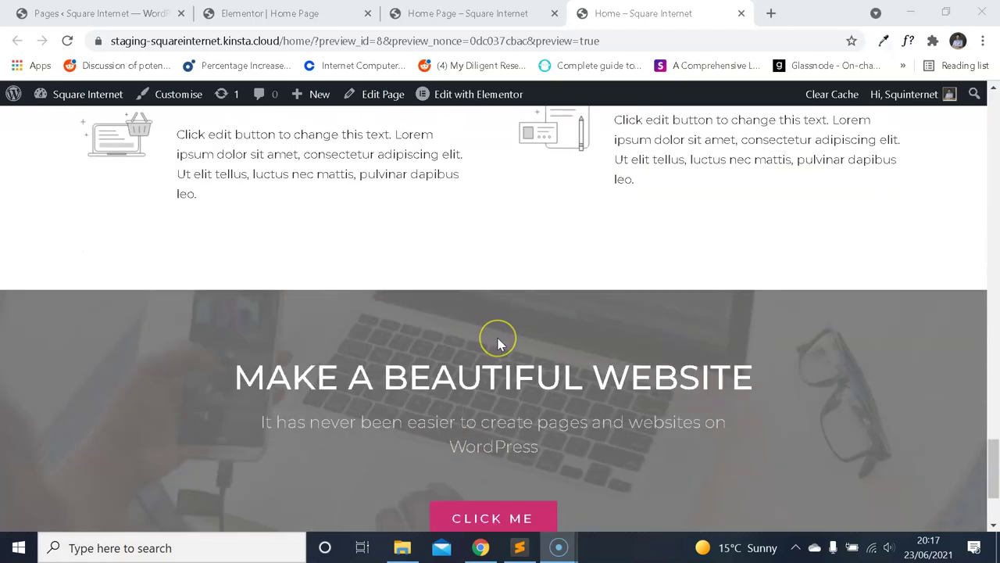
pyautogui.scroll(2, 499, 343)
pyautogui.scroll(5, 500, 346)
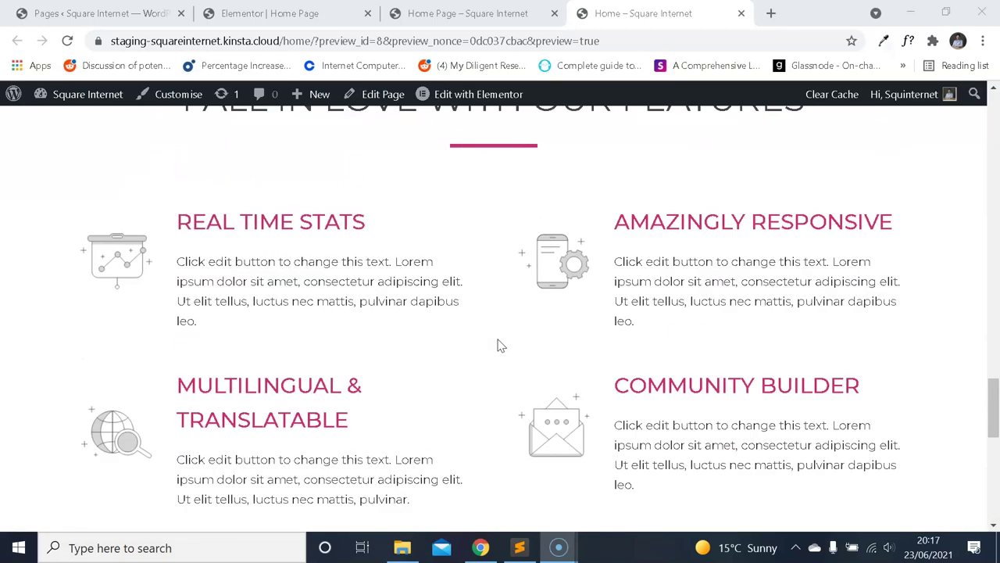
pyautogui.scroll(-7, 502, 334)
pyautogui.scroll(2, 501, 326)
pyautogui.scroll(-2, 500, 322)
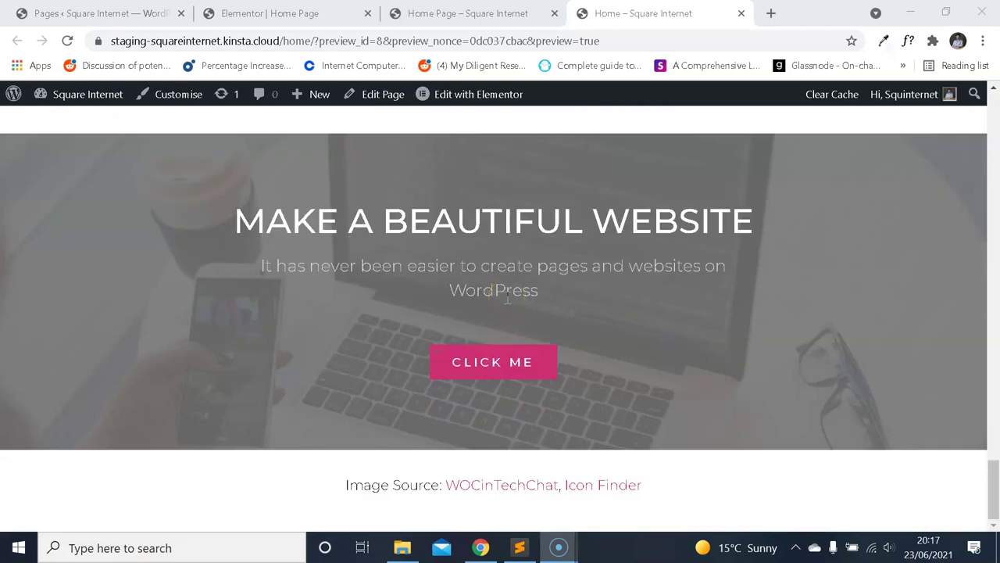
pyautogui.click(315, 9)
pyautogui.scroll(-1, 521, 217)
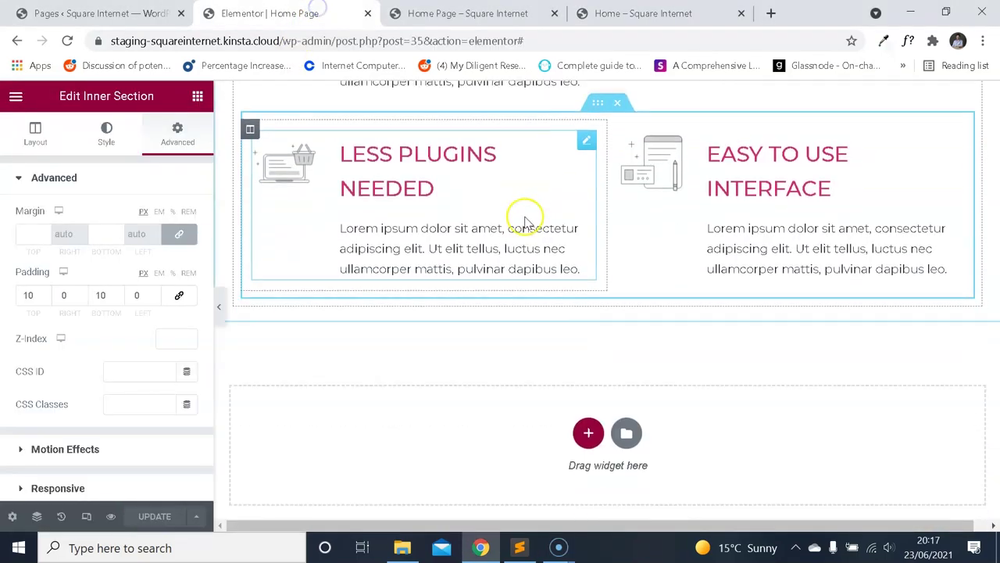
pyautogui.click(585, 422)
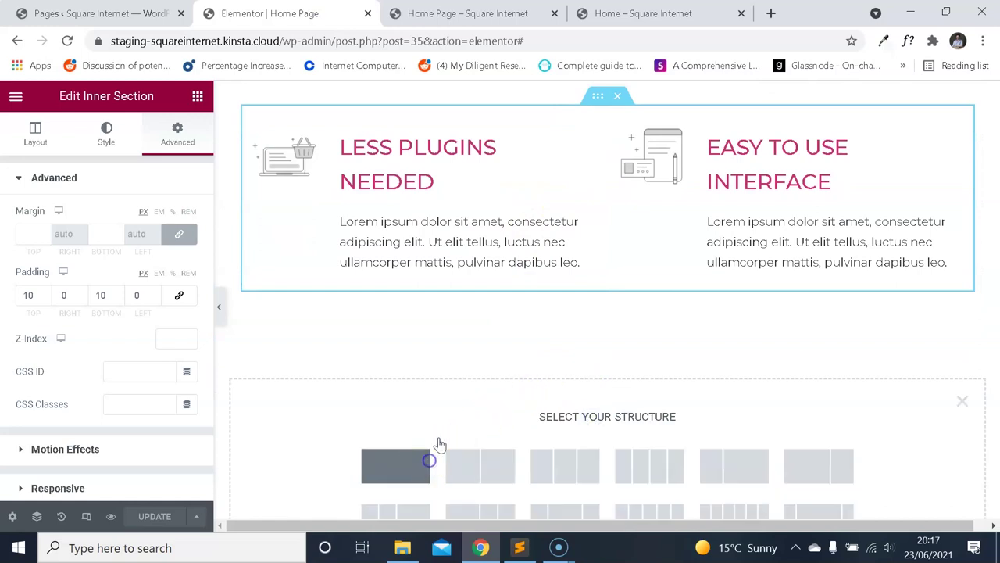
pyautogui.click(428, 461)
# Check the live home page preview, then return to the page editor.
pyautogui.click(698, 23)
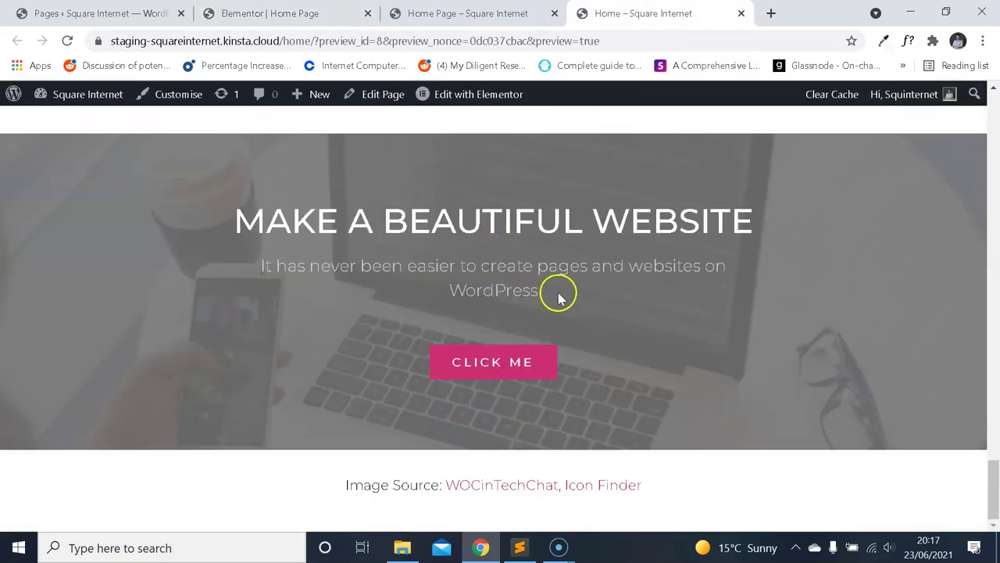
pyautogui.tripleClick(558, 297)
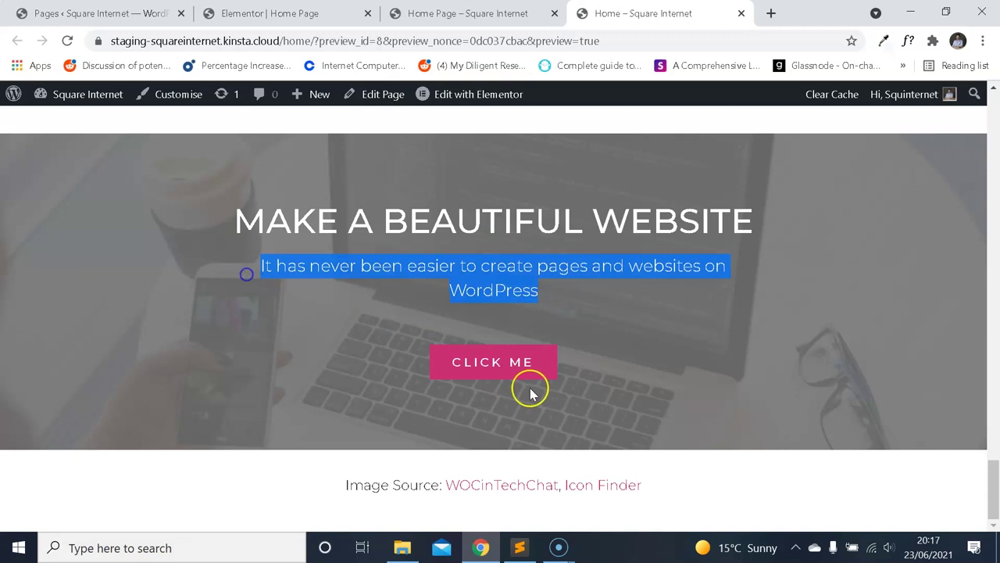
pyautogui.scroll(1, 406, 190)
pyautogui.click(404, 262)
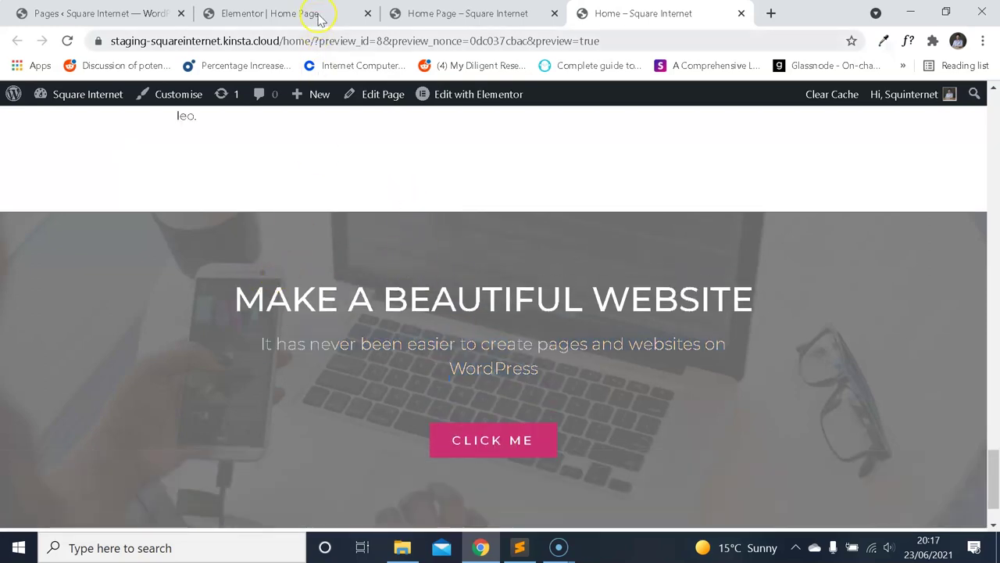
pyautogui.click(319, 19)
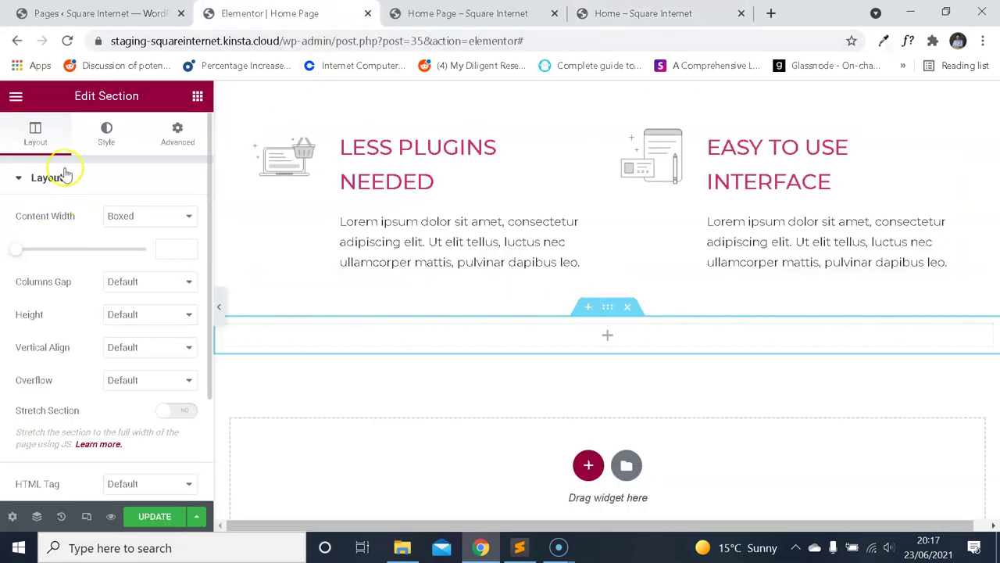
# Set the new section's height to Min Height (400 px).
pyautogui.click(157, 315)
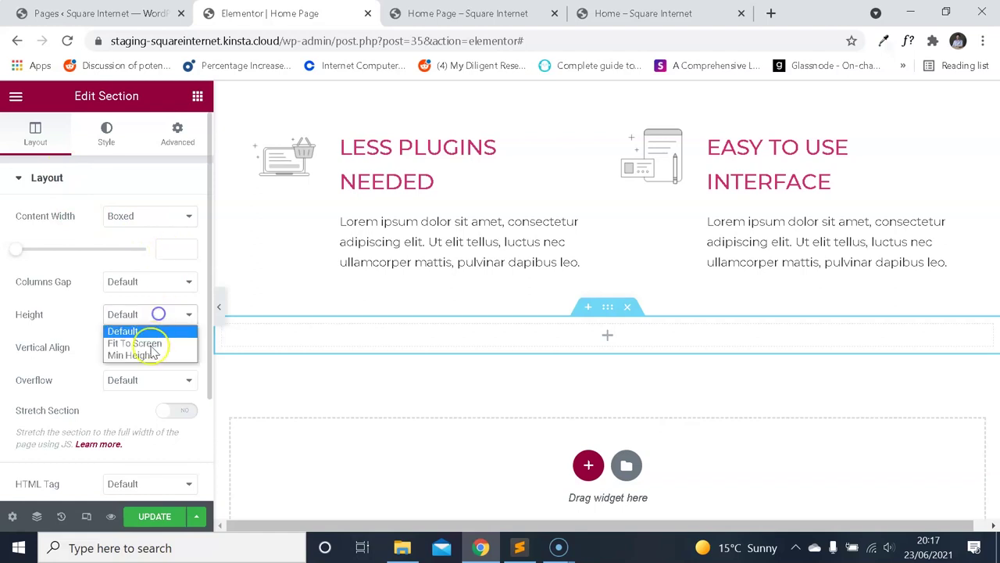
pyautogui.click(149, 353)
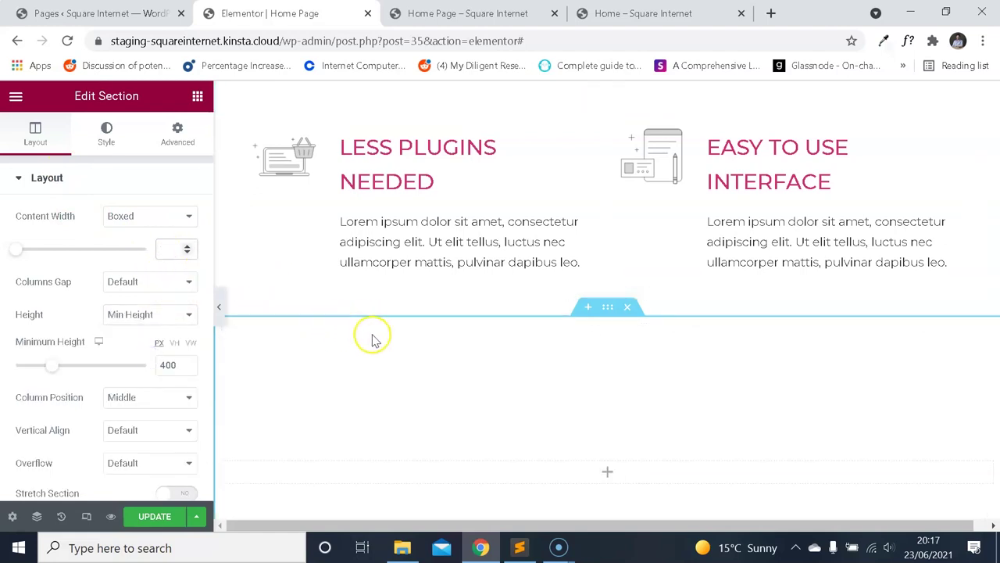
pyautogui.scroll(-1, 372, 339)
# Give the section a classic background using the laptop photo from the media library.
pyautogui.click(111, 139)
pyautogui.click(125, 250)
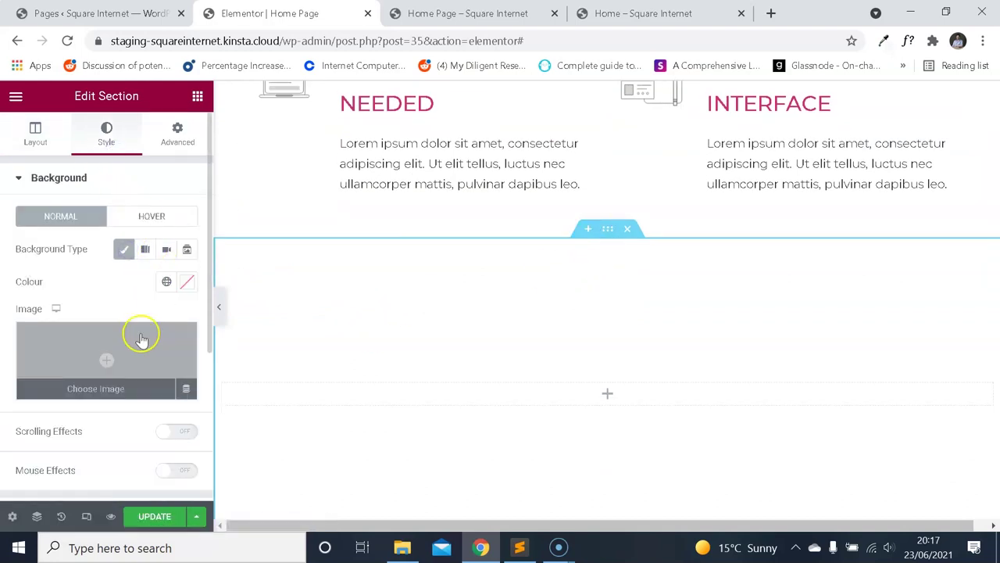
pyautogui.click(139, 334)
pyautogui.click(592, 12)
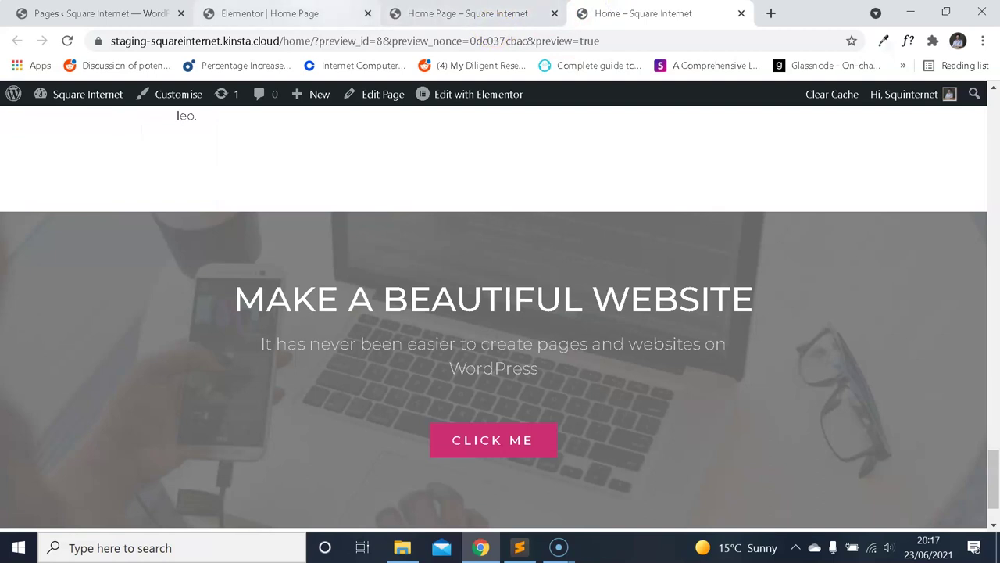
pyautogui.click(320, 13)
pyautogui.scroll(-2, 512, 305)
pyautogui.scroll(-2, 512, 304)
pyautogui.click(689, 378)
pyautogui.click(916, 486)
# Position the background image Centre Centre and set its size to Cover.
pyautogui.scroll(-2, 523, 261)
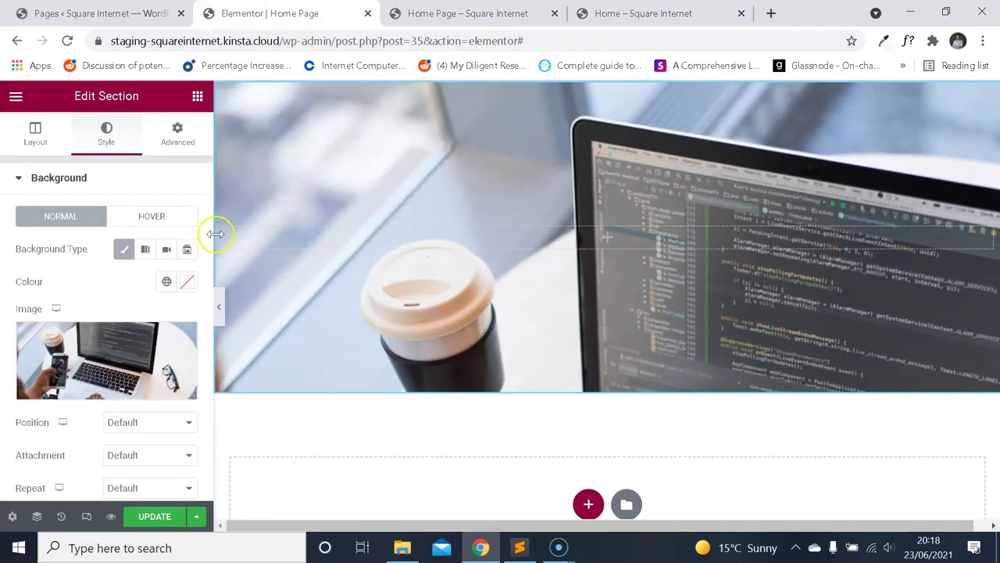
pyautogui.scroll(-2, 125, 224)
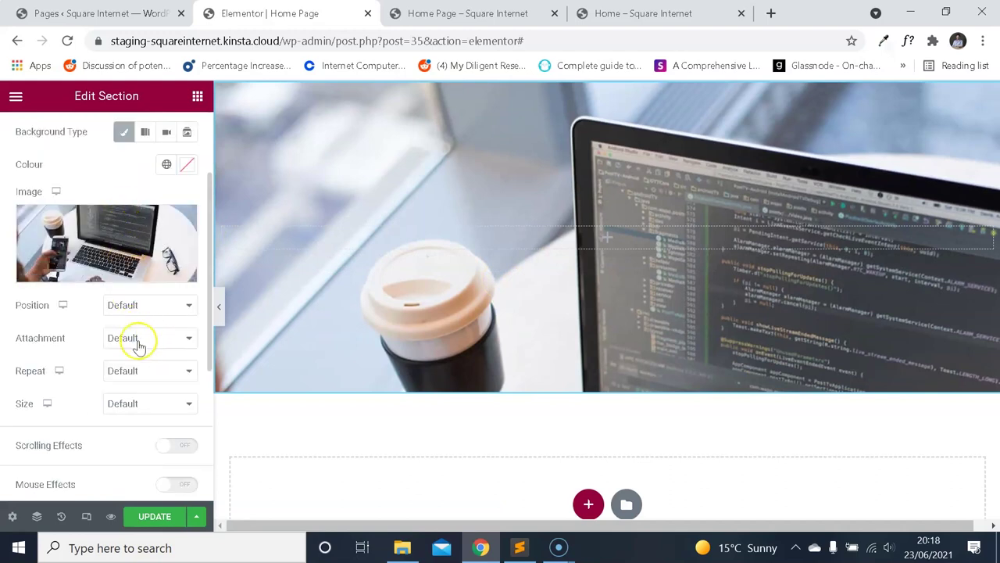
pyautogui.click(149, 306)
pyautogui.click(152, 331)
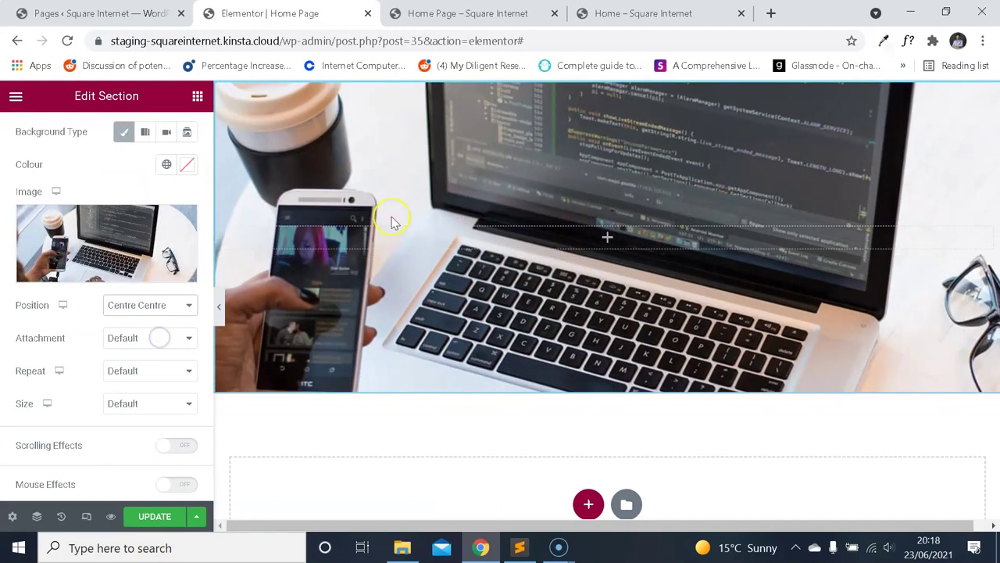
pyautogui.scroll(1, 435, 245)
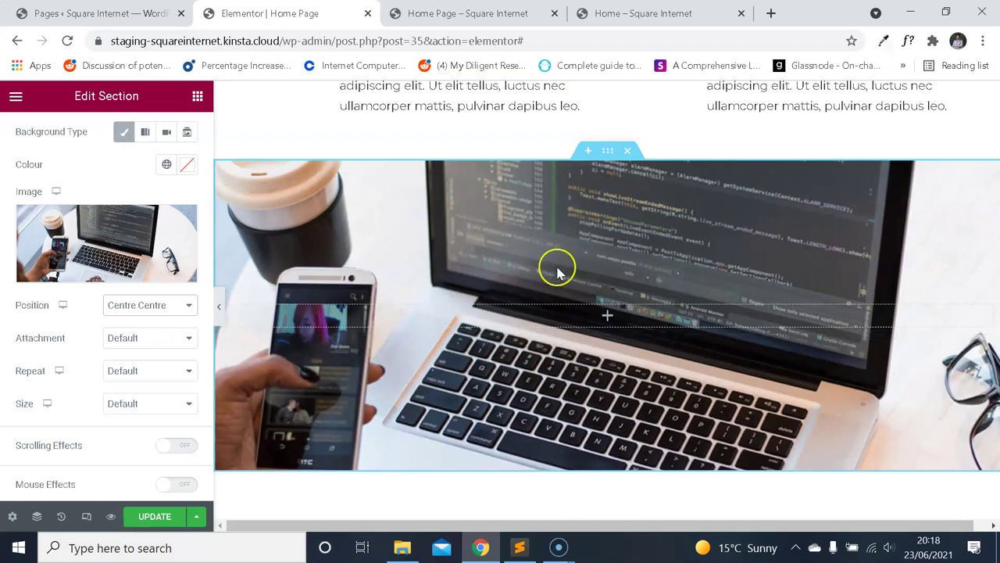
pyautogui.click(180, 305)
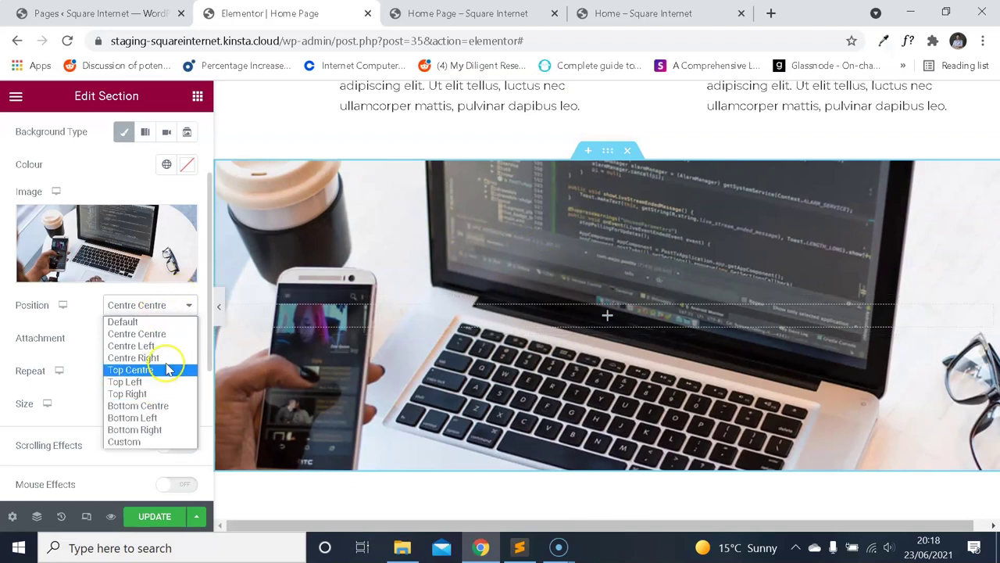
pyautogui.click(175, 309)
pyautogui.click(167, 402)
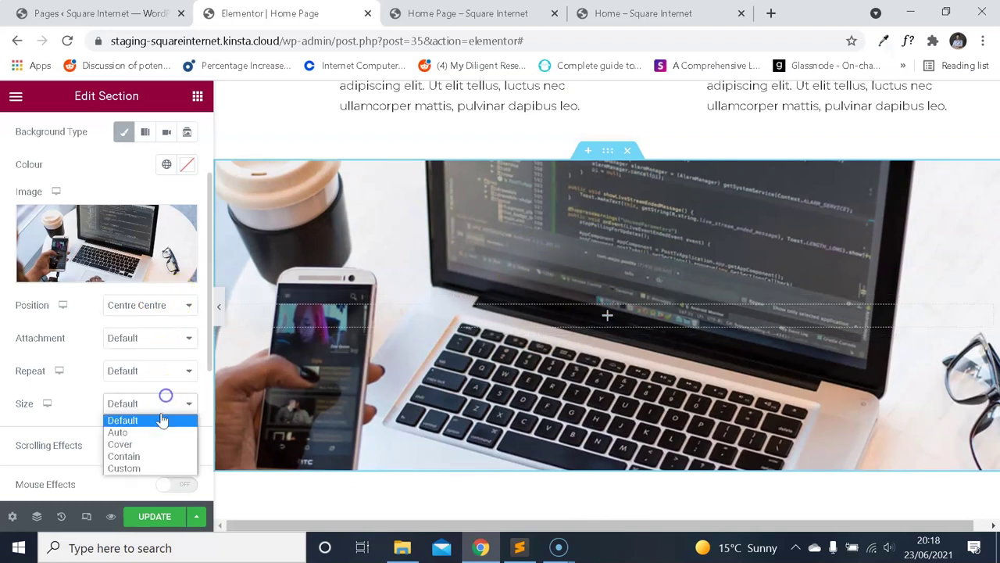
pyautogui.click(148, 443)
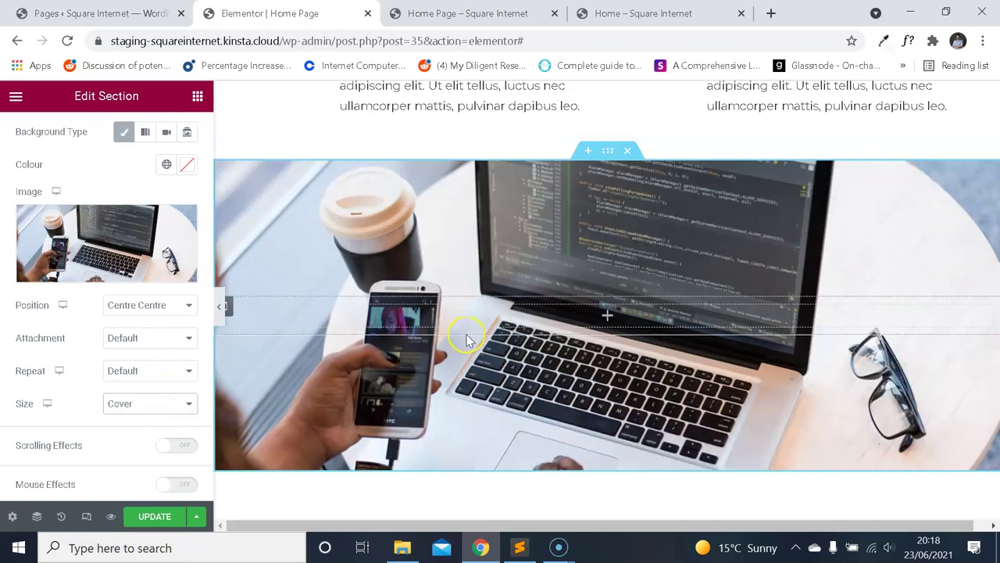
pyautogui.scroll(-3, 164, 273)
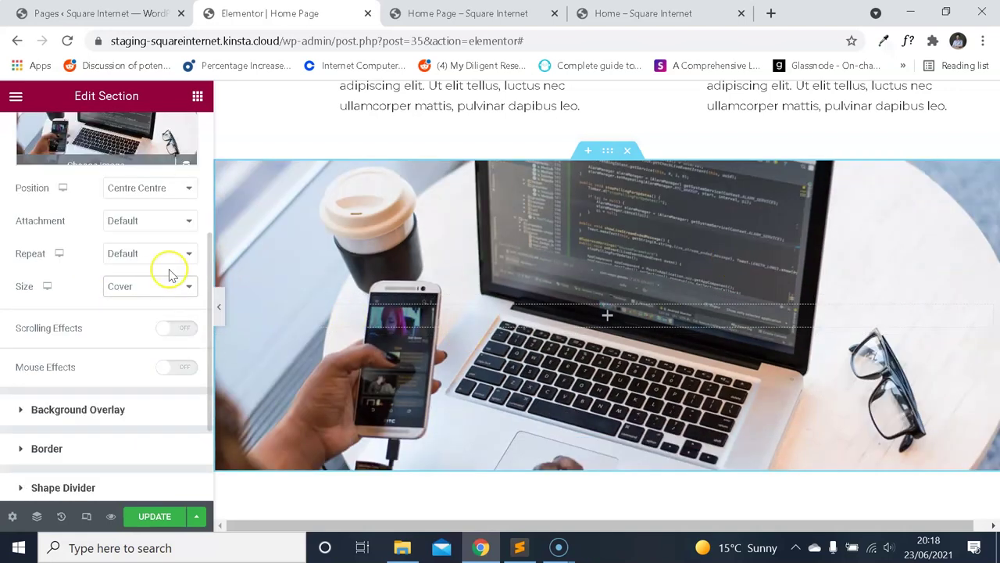
pyautogui.click(123, 294)
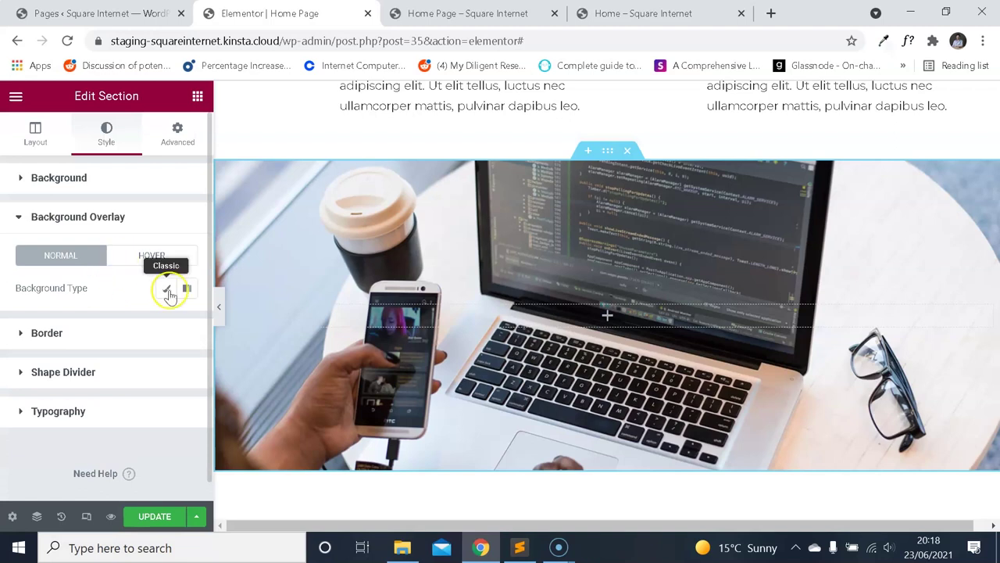
# Inspect the Super Awesome Web Agency hero's background overlay colour for reference.
pyautogui.click(491, 14)
pyautogui.click(270, 13)
pyautogui.scroll(10, 440, 232)
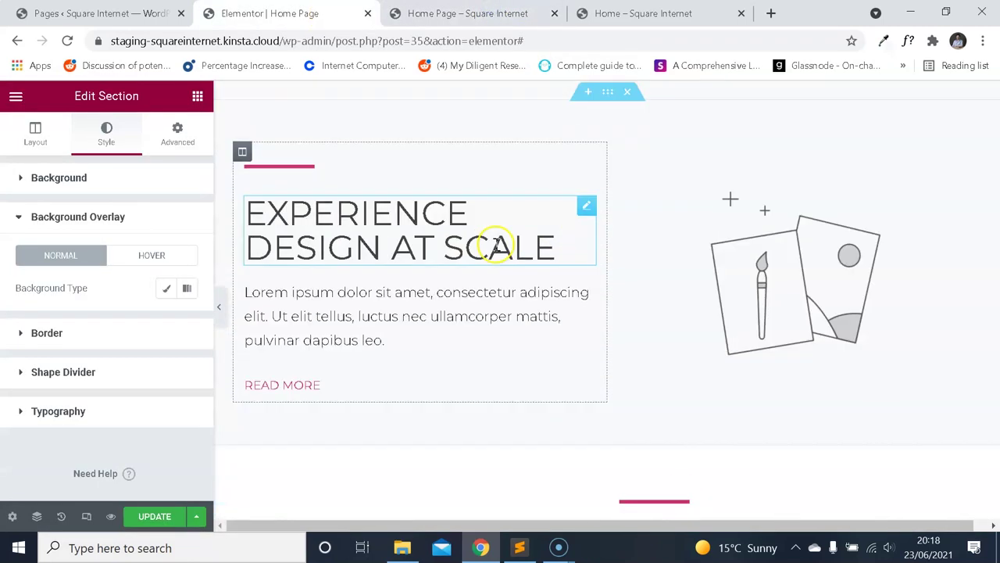
pyautogui.click(607, 91)
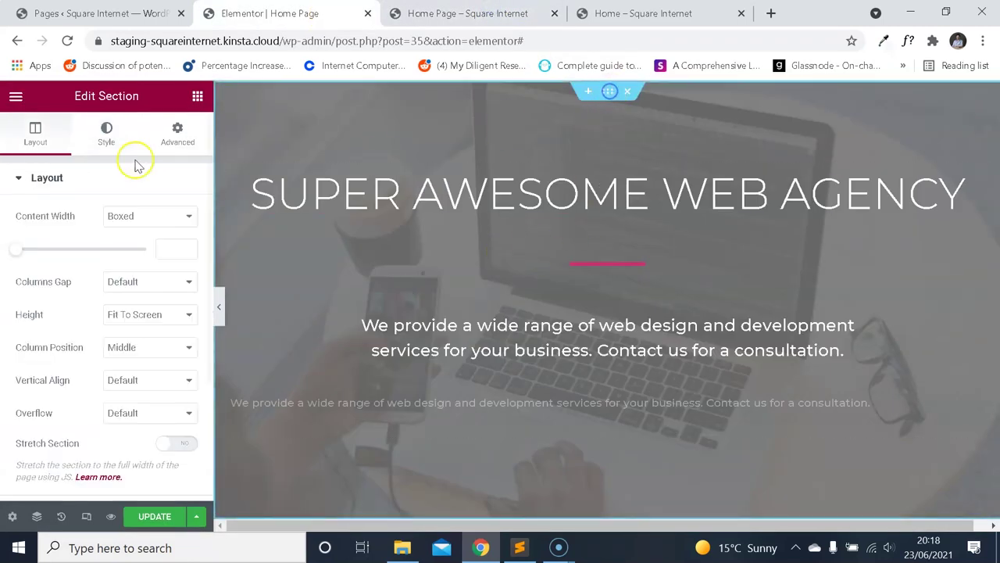
pyautogui.click(106, 130)
pyautogui.scroll(-5, 144, 324)
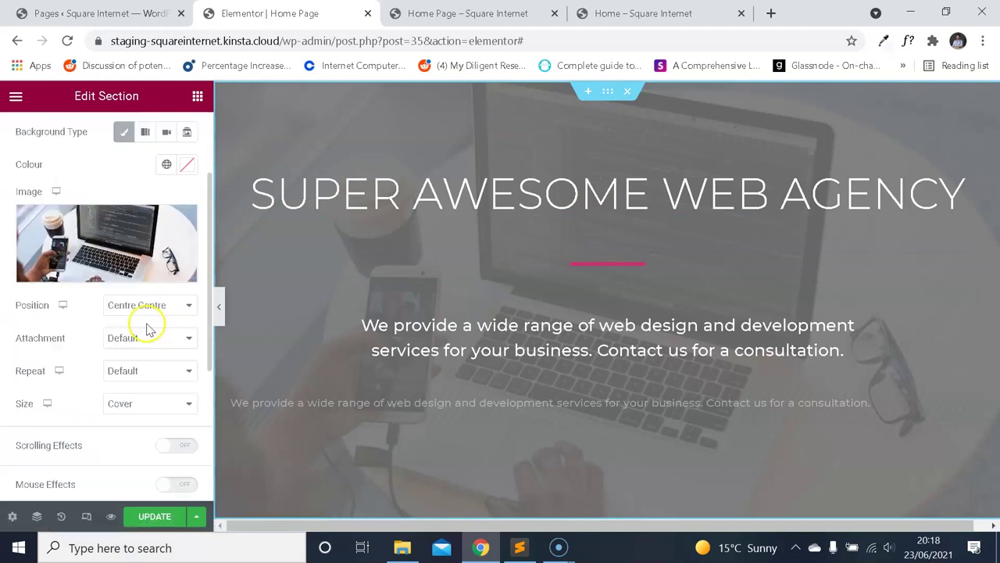
pyautogui.click(104, 293)
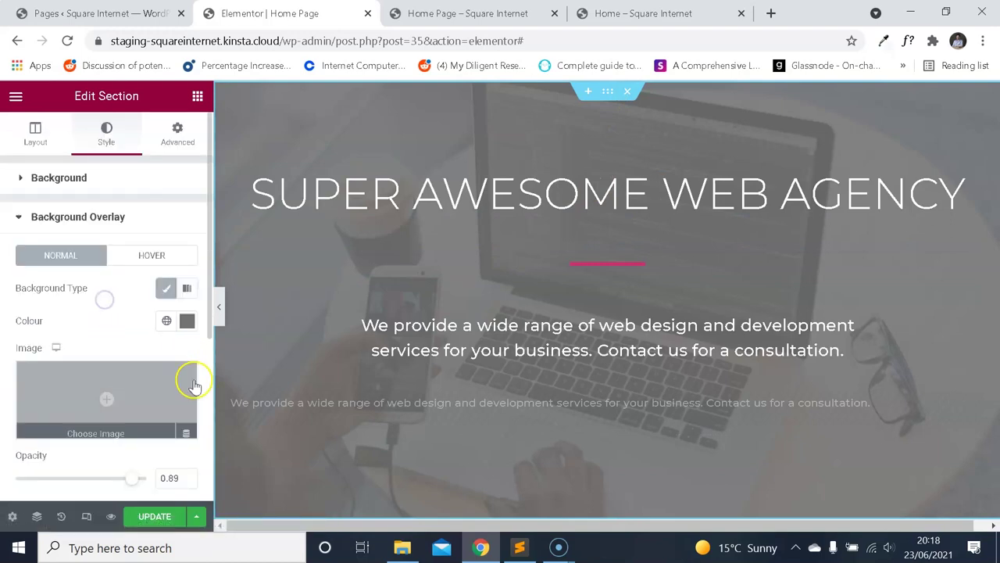
pyautogui.click(187, 320)
pyautogui.click(467, 14)
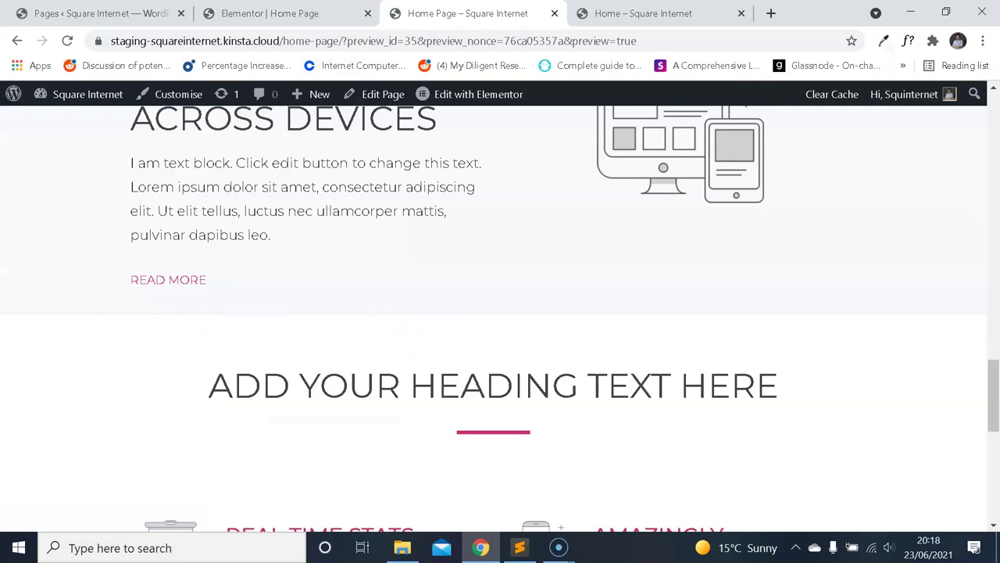
pyautogui.scroll(-5, 504, 258)
pyautogui.click(289, 11)
pyautogui.scroll(-10, 547, 328)
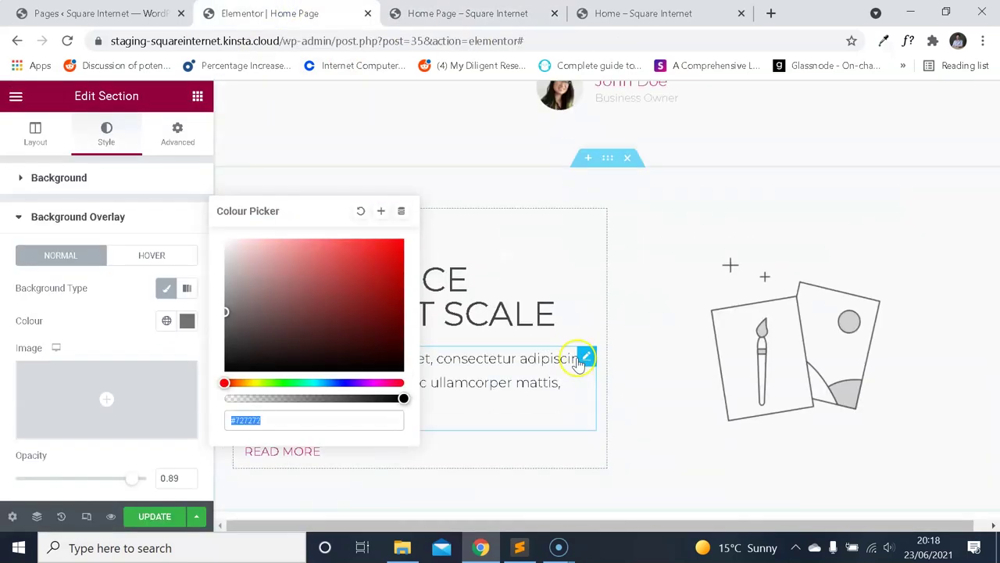
pyautogui.scroll(5, 576, 339)
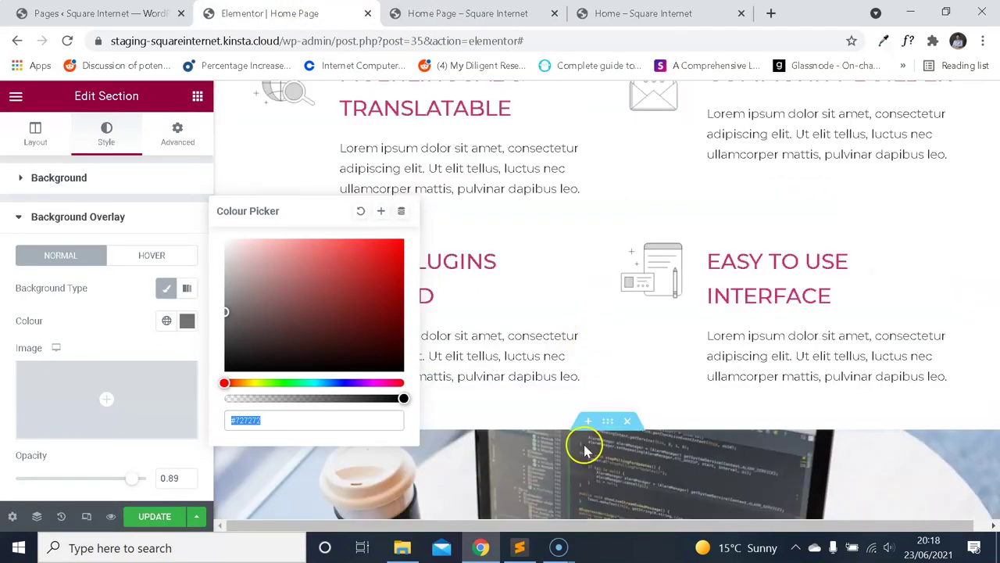
# Give the new section a classic grey background overlay with 0.89 opacity.
pyautogui.click(59, 177)
pyautogui.click(187, 281)
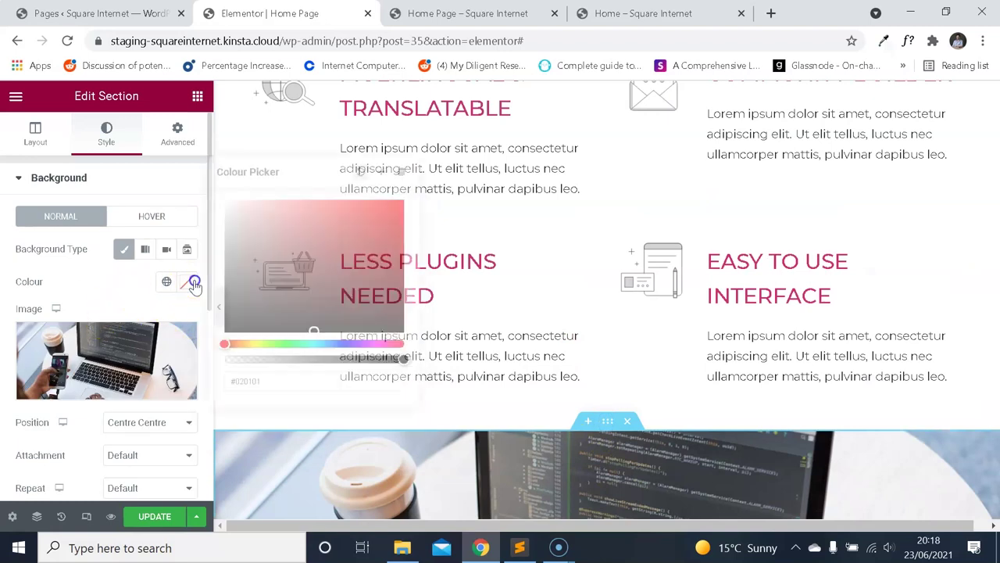
pyautogui.click(104, 283)
pyautogui.scroll(-3, 105, 289)
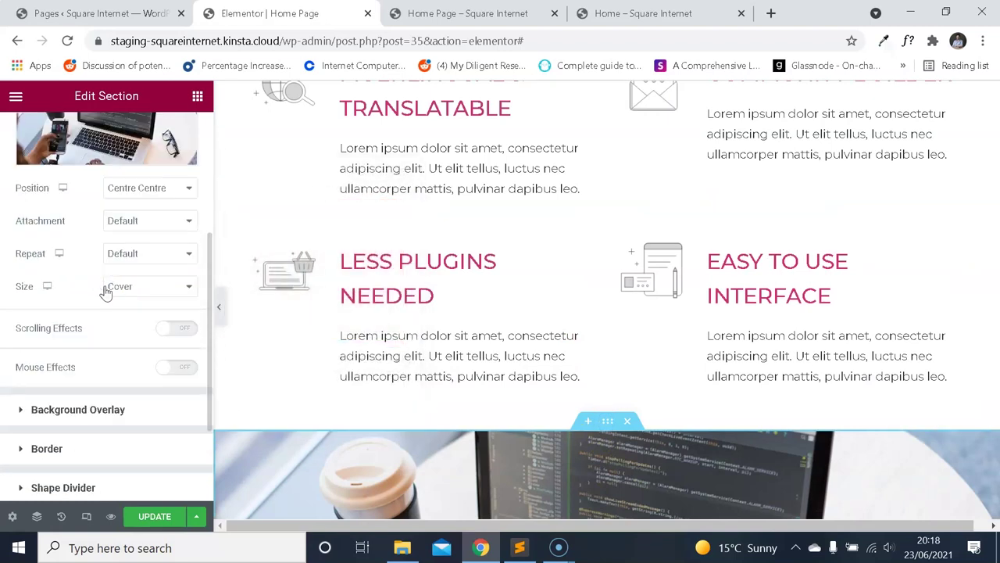
pyautogui.scroll(3, 113, 313)
pyautogui.scroll(-5, 108, 313)
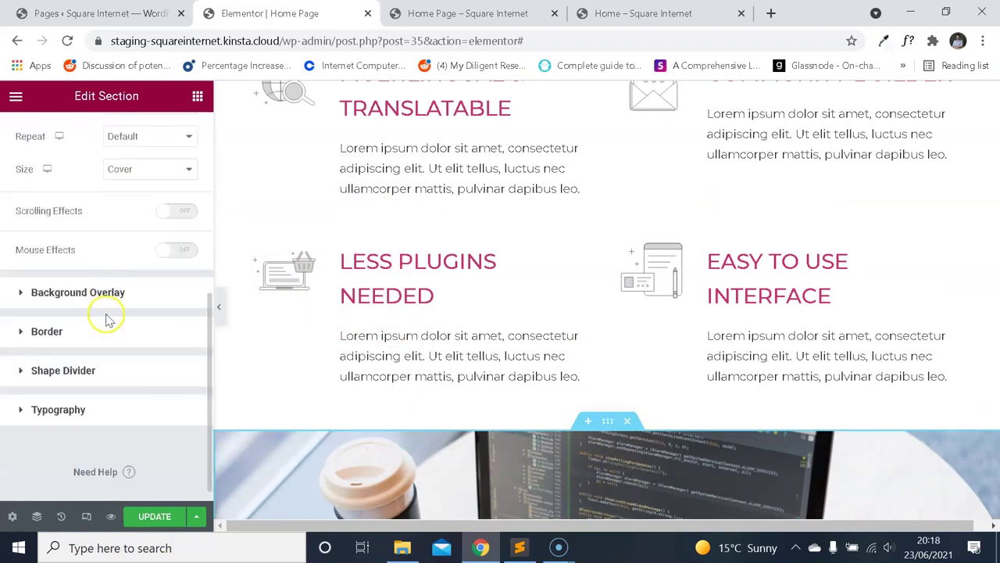
pyautogui.click(112, 303)
pyautogui.click(168, 287)
pyautogui.click(188, 321)
pyautogui.click(128, 328)
pyautogui.scroll(-2, 127, 328)
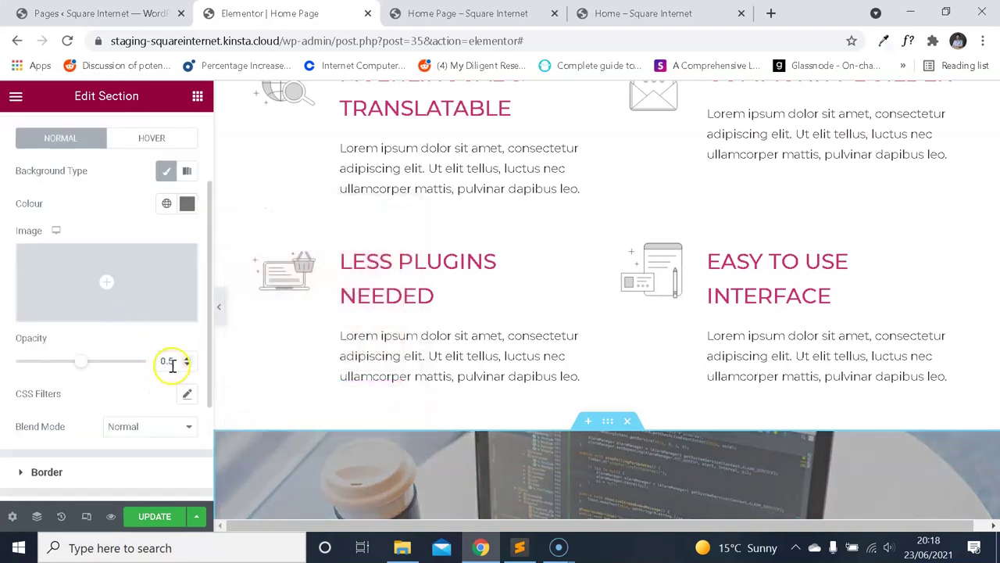
pyautogui.write('0.89')
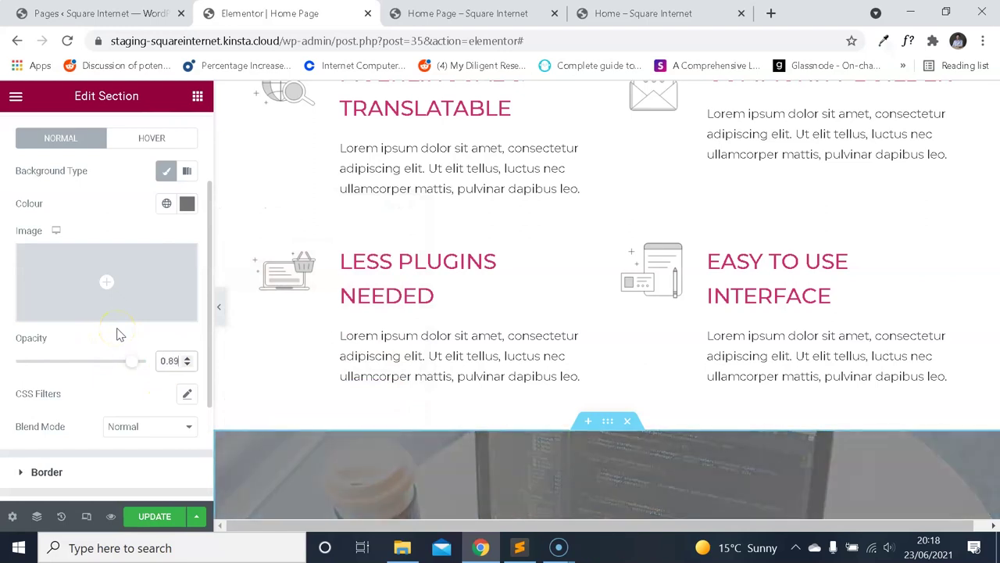
pyautogui.scroll(-4, 552, 290)
pyautogui.scroll(2, 565, 250)
# Compare the darkened section against the live site's hero.
pyautogui.click(641, 14)
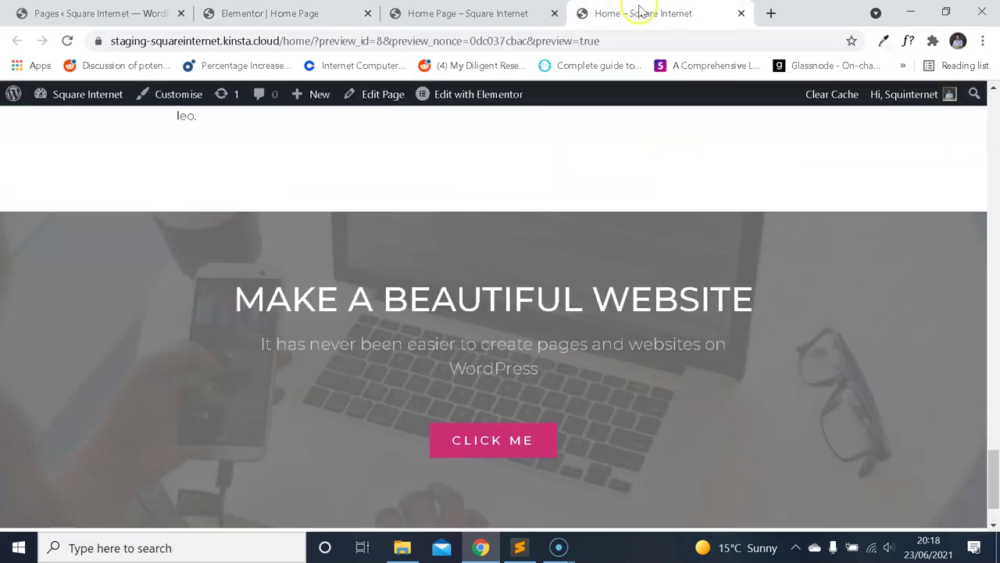
pyautogui.scroll(-2, 527, 244)
pyautogui.moveTo(501, 222); pyautogui.dragTo(500, 266)
pyautogui.click(527, 271)
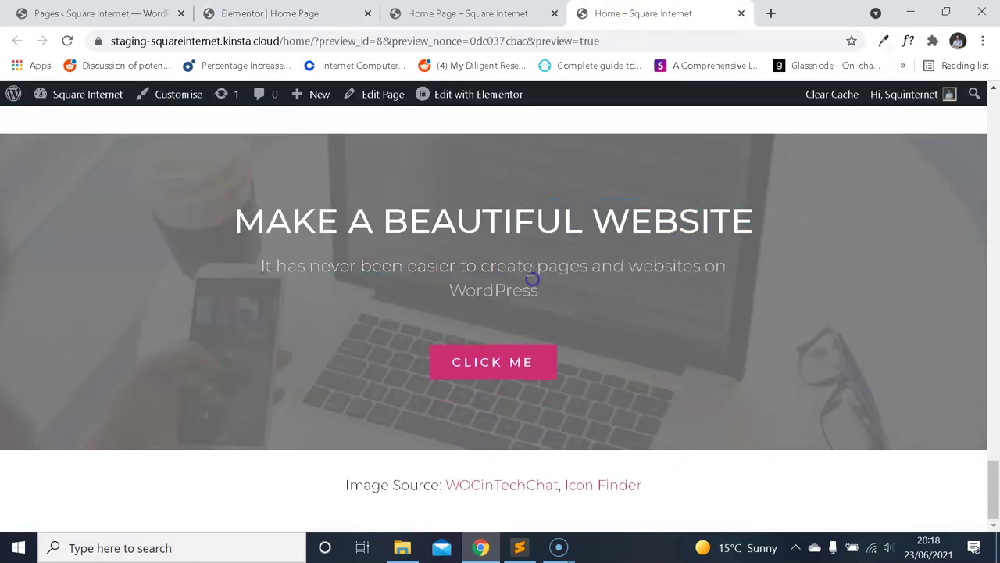
pyautogui.click(269, 13)
pyautogui.click(16, 100)
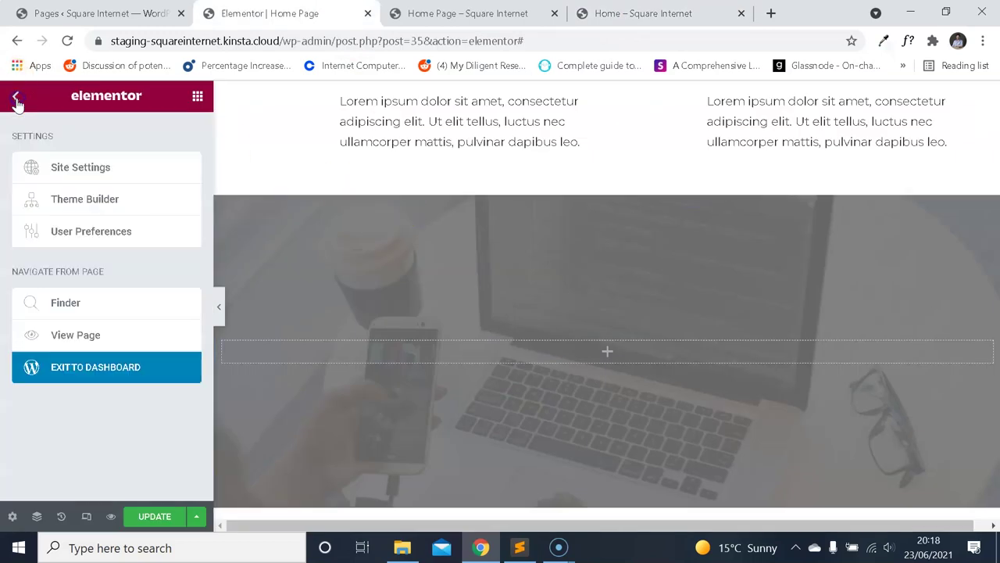
# Add a centred Heading widget titled MAKE A BEAUTIFUL WEBSITE, copied from the live site.
pyautogui.click(16, 97)
pyautogui.moveTo(156, 243); pyautogui.dragTo(485, 348)
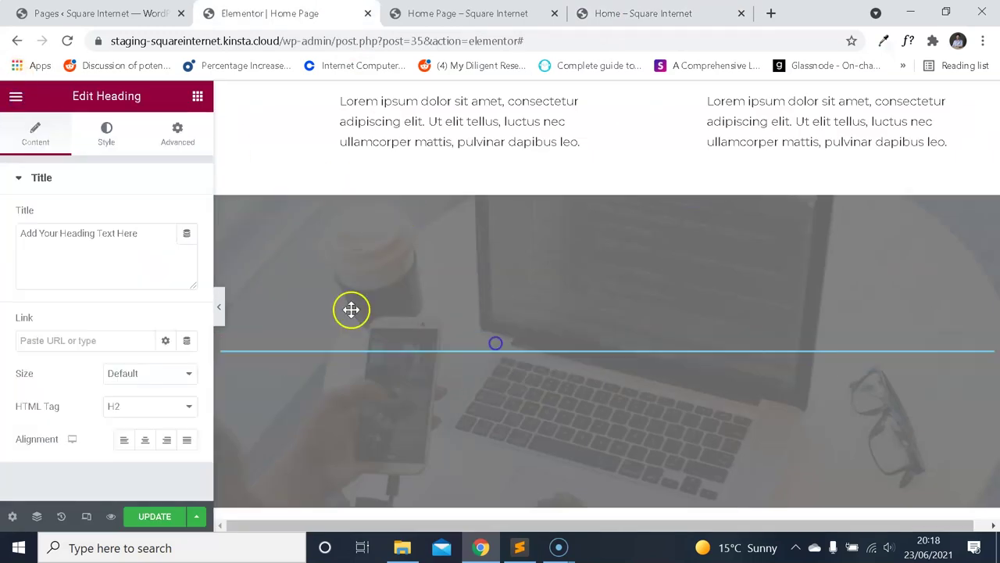
pyautogui.click(147, 439)
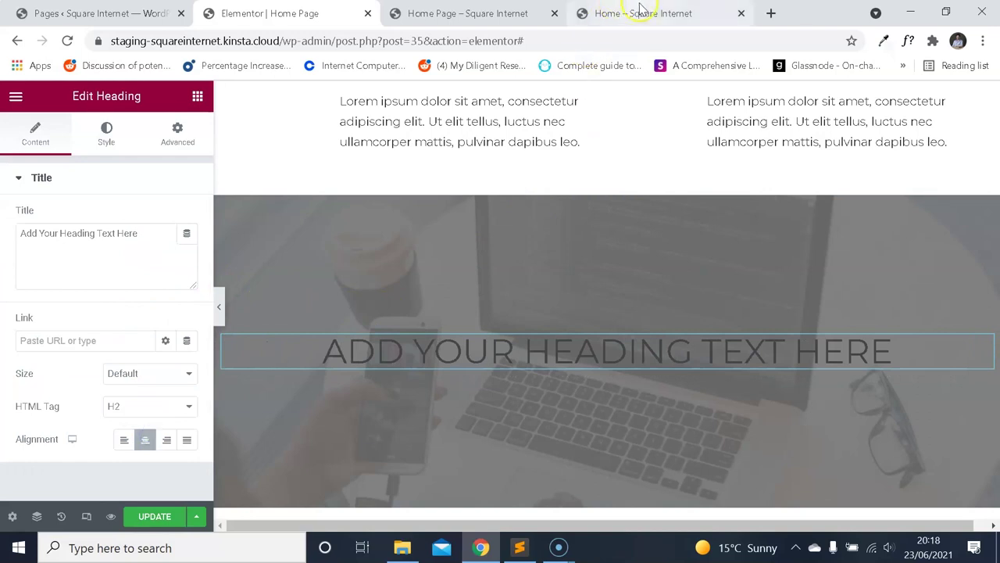
pyautogui.click(652, 11)
pyautogui.hotkey('ctrl', '2')
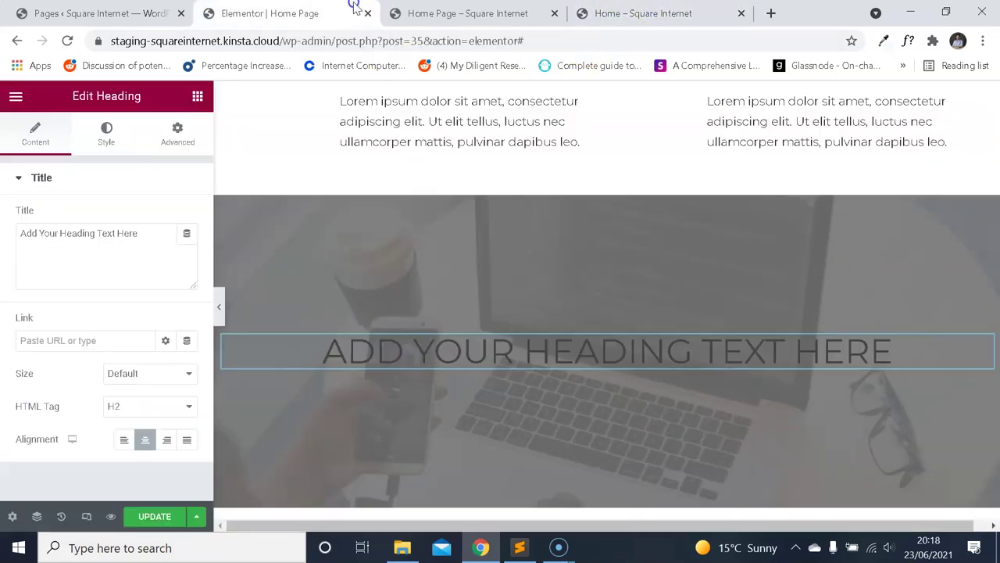
pyautogui.hotkey('ctrl', '4')
pyautogui.moveTo(750, 227); pyautogui.dragTo(234, 222)
pyautogui.hotkey('ctrl', 'c')
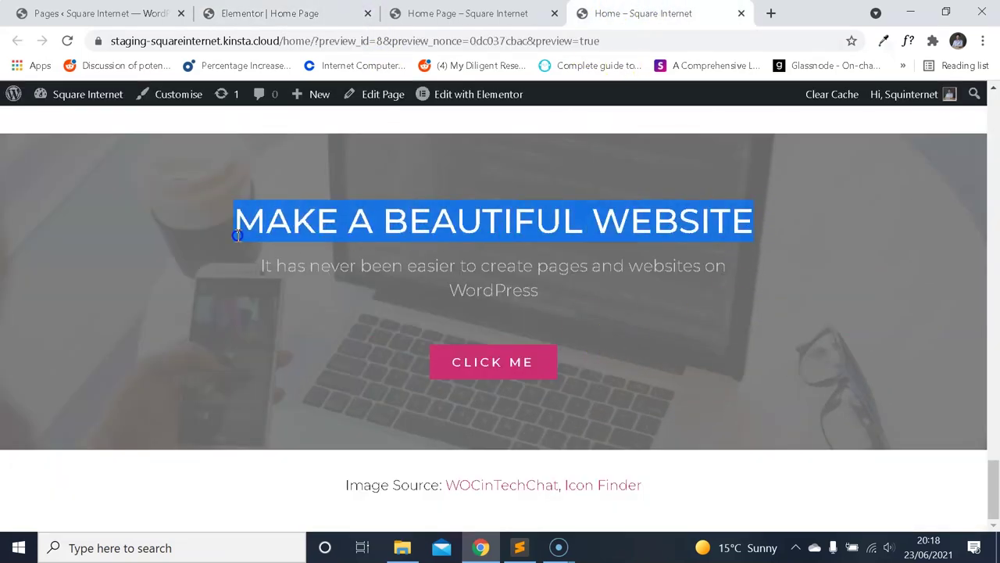
pyautogui.click(269, 14)
pyautogui.click(187, 258)
pyautogui.hotkey('ctrl', 'a')
pyautogui.hotkey('ctrl', 'v')
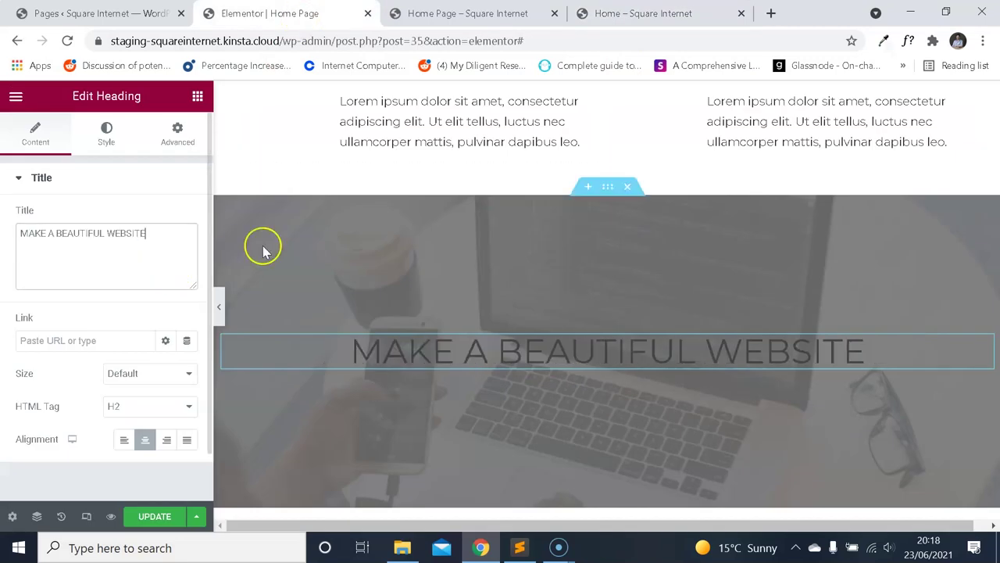
# Identify the live heading's font with the font identification tool.
pyautogui.hotkey('ctrl', '4')
pyautogui.click(908, 41)
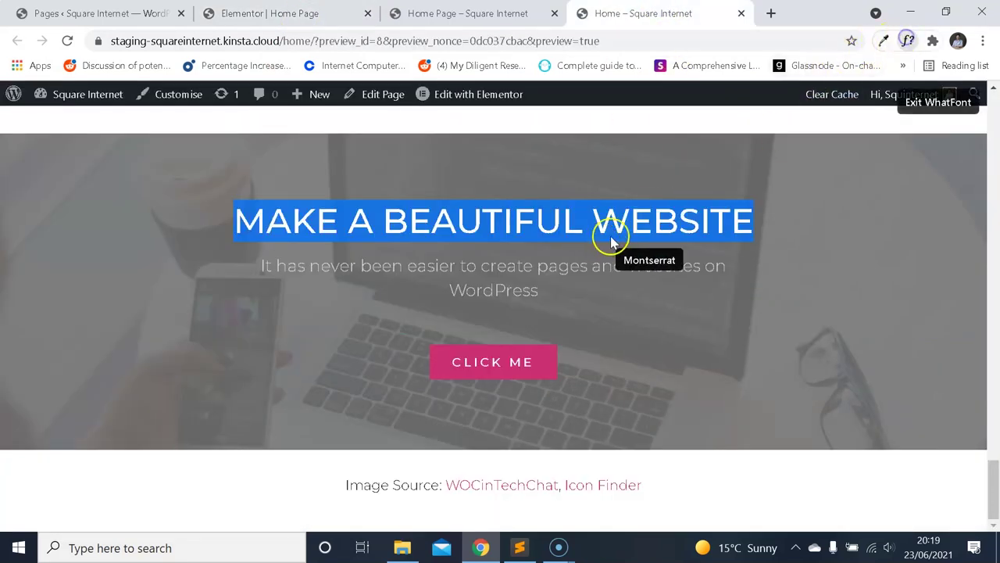
pyautogui.click(624, 228)
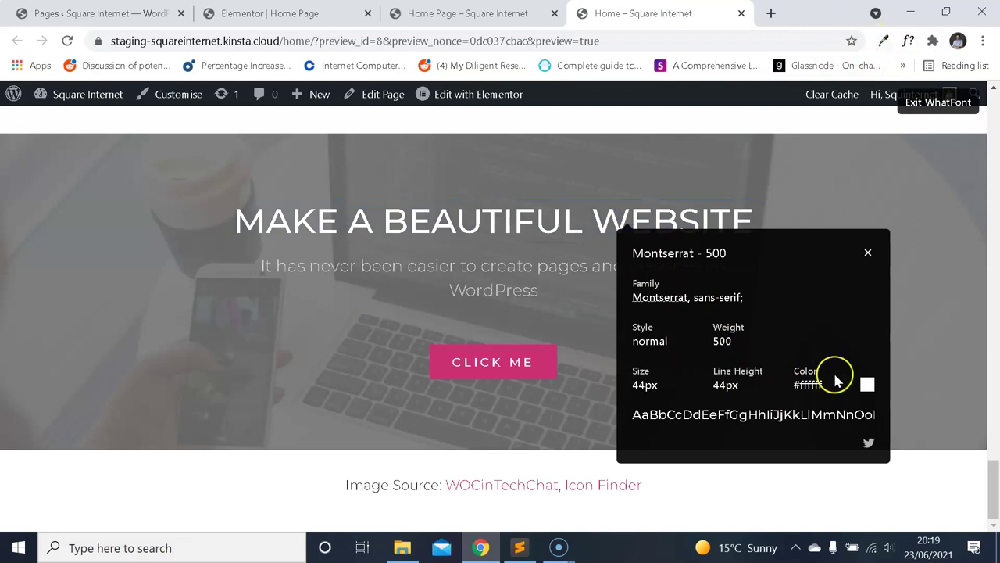
pyautogui.click(869, 253)
pyautogui.press('Escape')
pyautogui.hotkey('ctrl', '2')
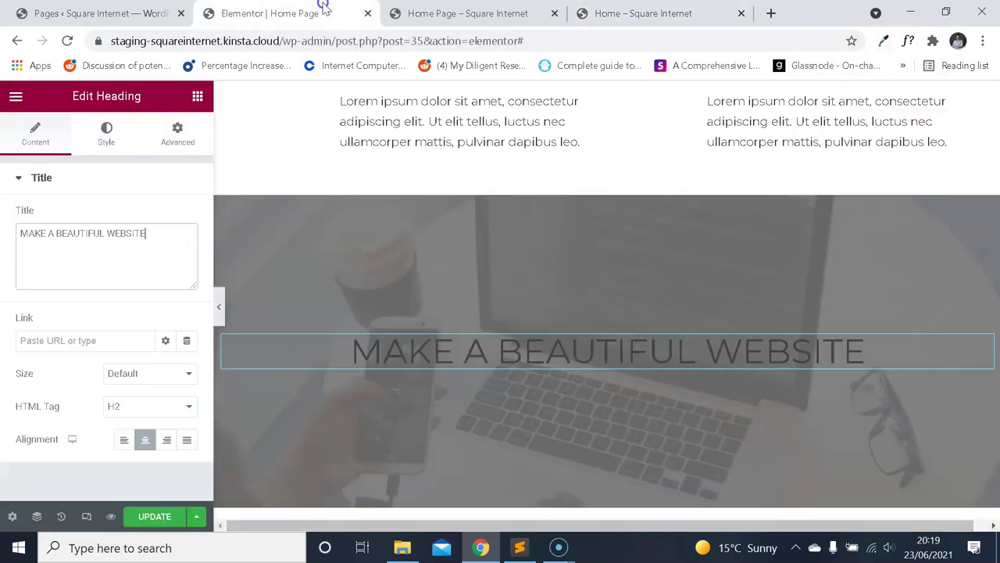
# Set the heading text colour to #fff and compare with the live site.
pyautogui.click(109, 140)
pyautogui.click(187, 218)
pyautogui.write('#')
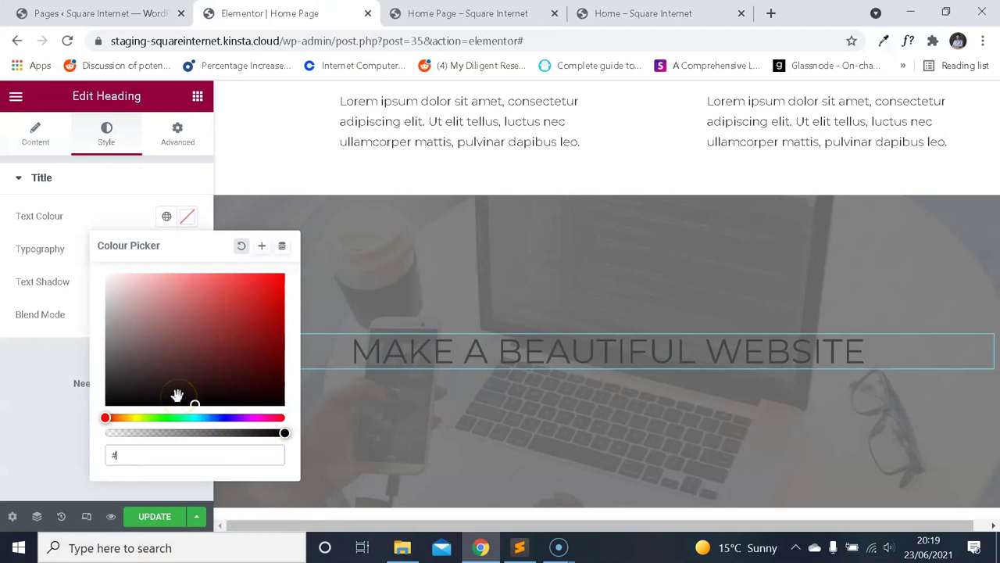
pyautogui.write('fff')
pyautogui.click(36, 383)
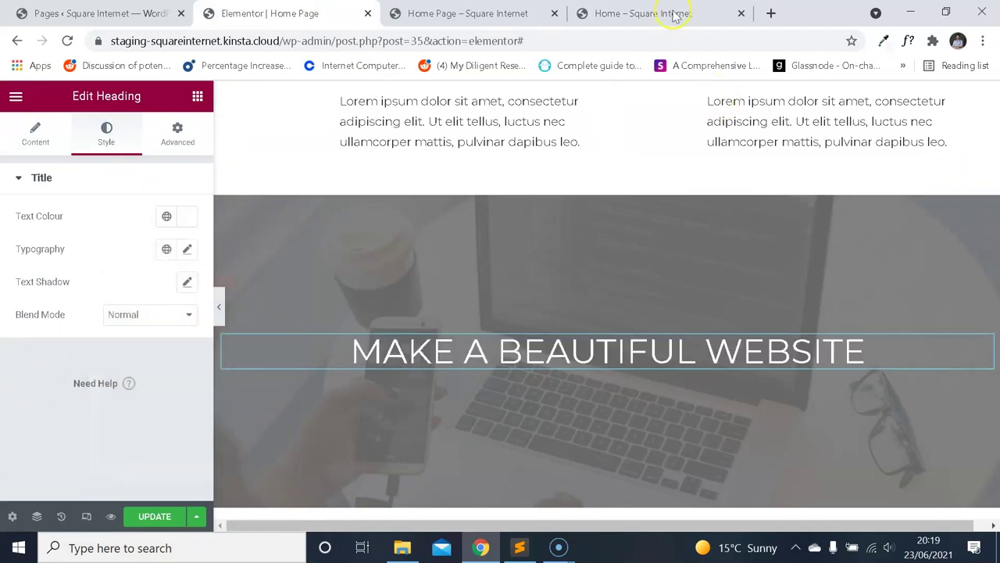
pyautogui.click(670, 11)
pyautogui.click(312, 14)
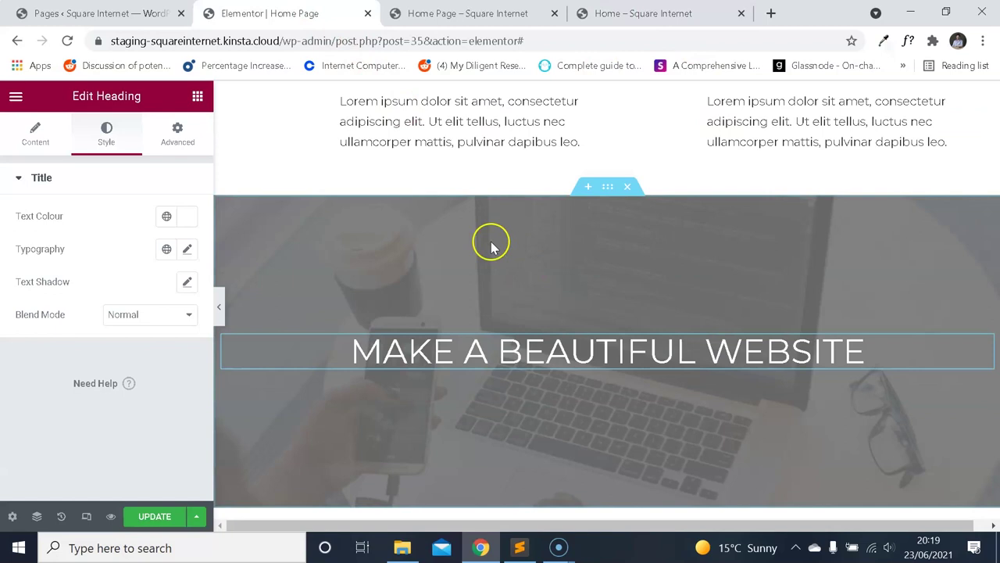
pyautogui.click(17, 96)
# Add a second centred Heading below the first, with a heading tag that renders white.
pyautogui.click(21, 101)
pyautogui.moveTo(149, 246); pyautogui.dragTo(473, 353)
pyautogui.click(145, 439)
pyautogui.click(150, 406)
pyautogui.scroll(-1, 149, 386)
pyautogui.click(152, 352)
pyautogui.click(139, 396)
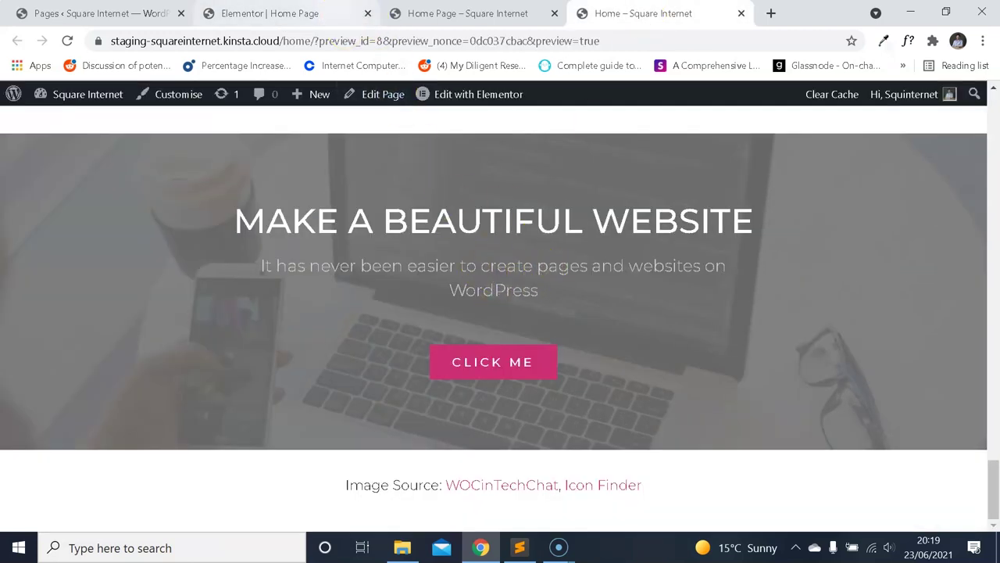
# Switch between the editor's main menu, the widget list and the live site page.
pyautogui.click(270, 13)
pyautogui.click(15, 98)
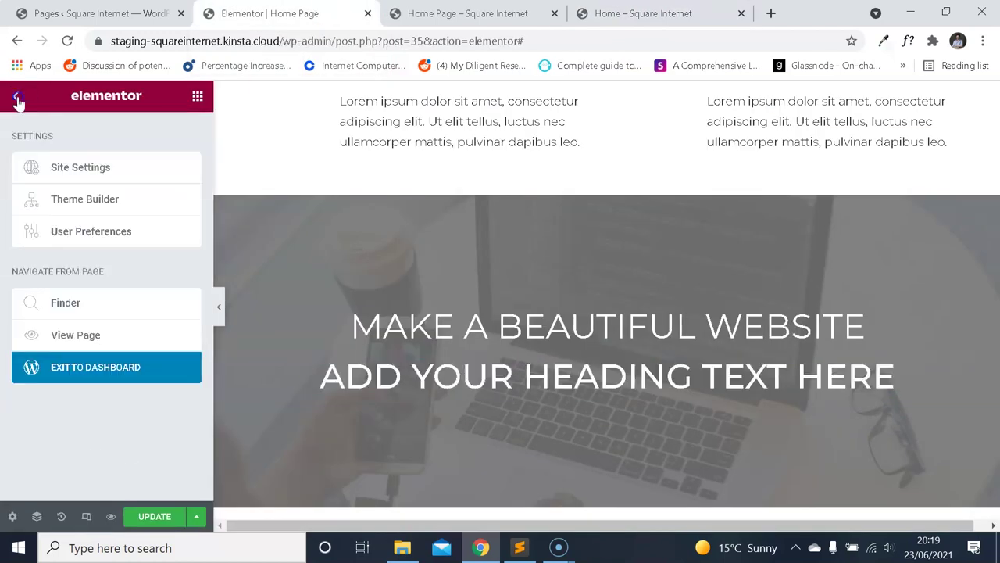
pyautogui.click(16, 98)
pyautogui.scroll(-2, 71, 216)
pyautogui.scroll(2, 80, 229)
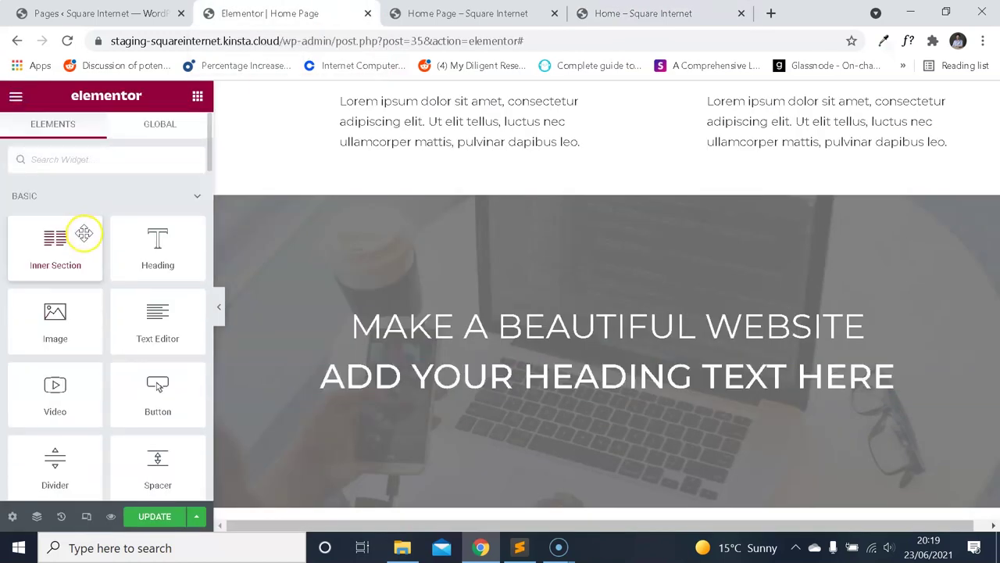
pyautogui.hotkey('ctrl', '4')
pyautogui.click(270, 13)
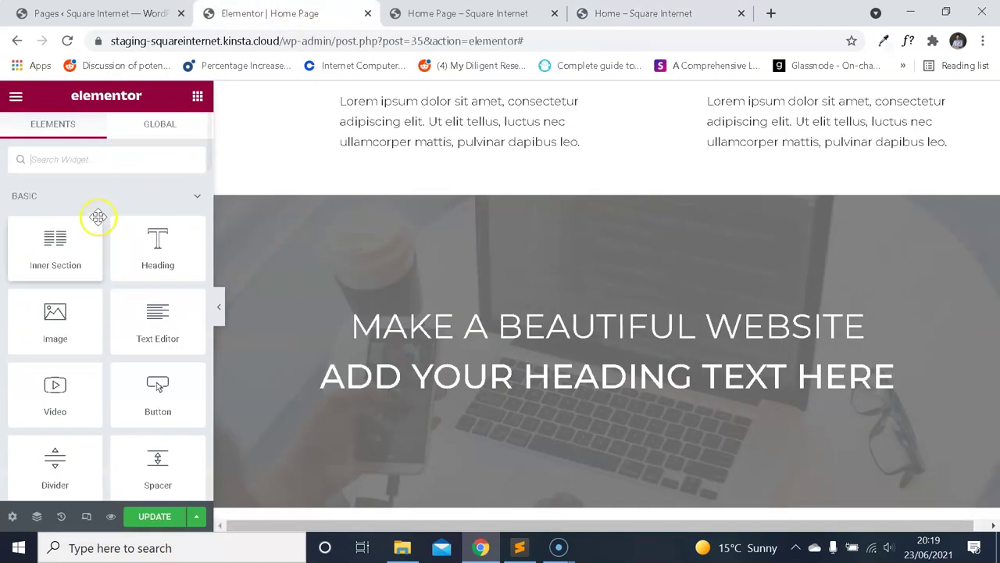
pyautogui.scroll(-2, 94, 219)
pyautogui.scroll(2, 96, 222)
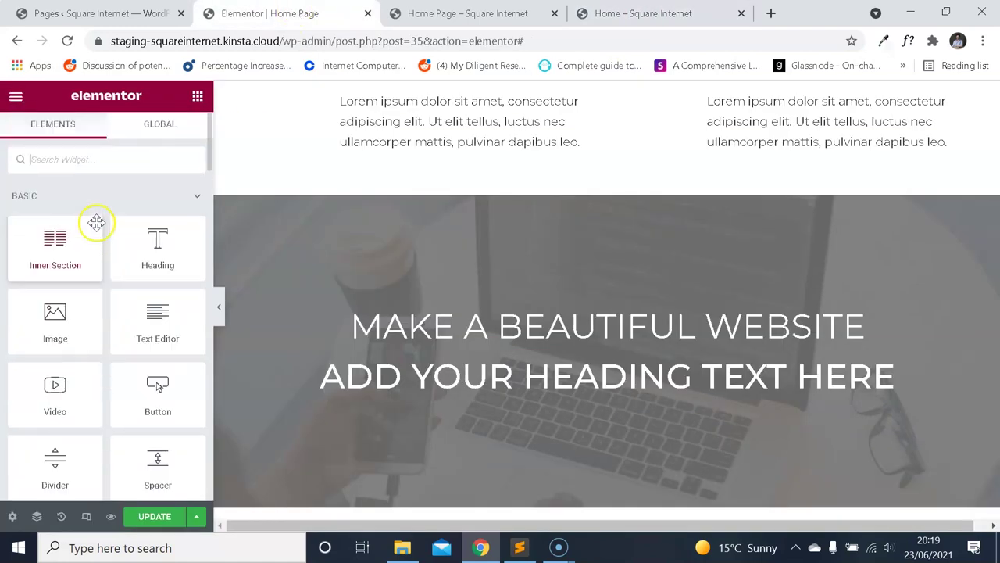
pyautogui.click(16, 96)
pyautogui.click(17, 98)
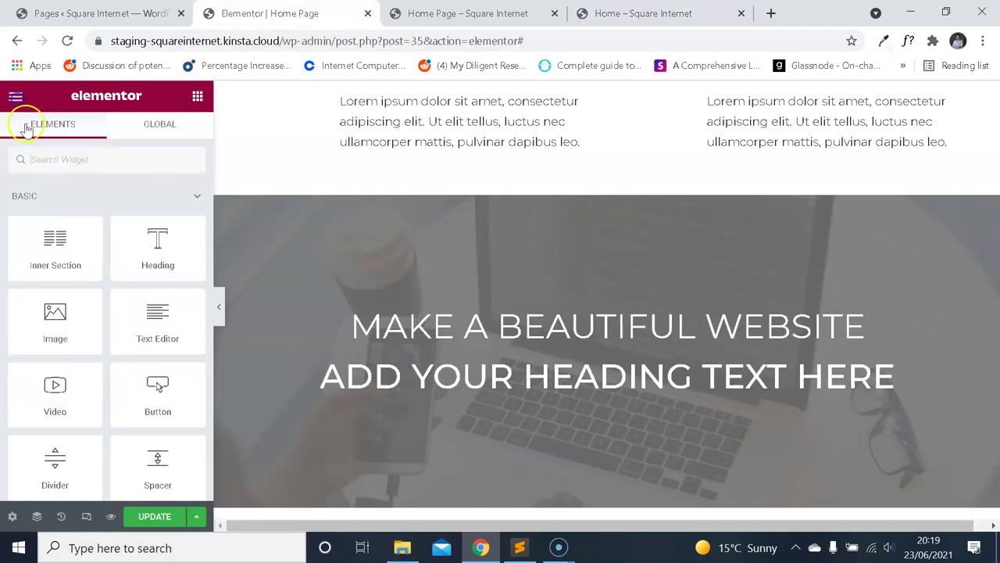
pyautogui.click(17, 97)
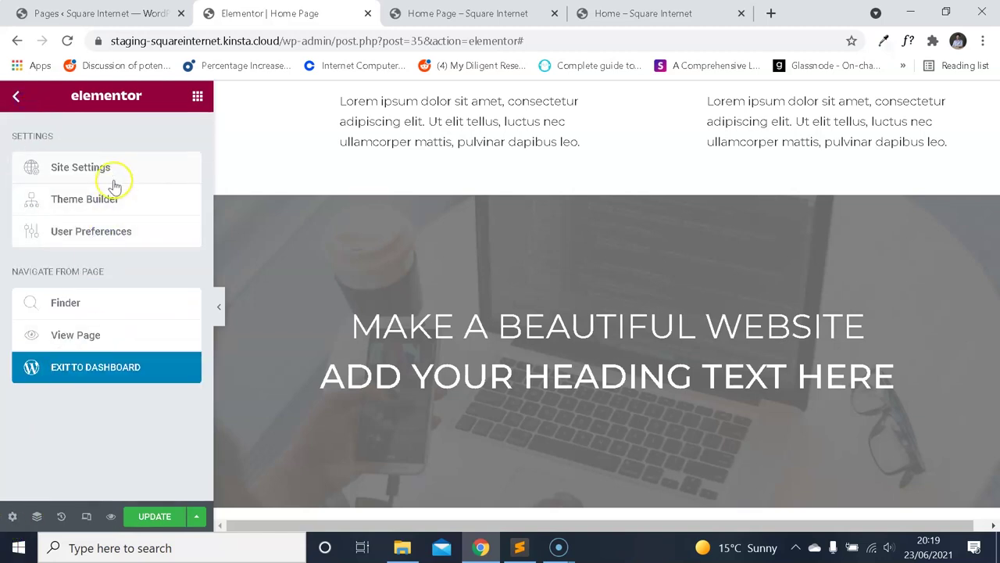
# Open Site Settings and check the live page subtitle's font with the font inspector.
pyautogui.click(119, 180)
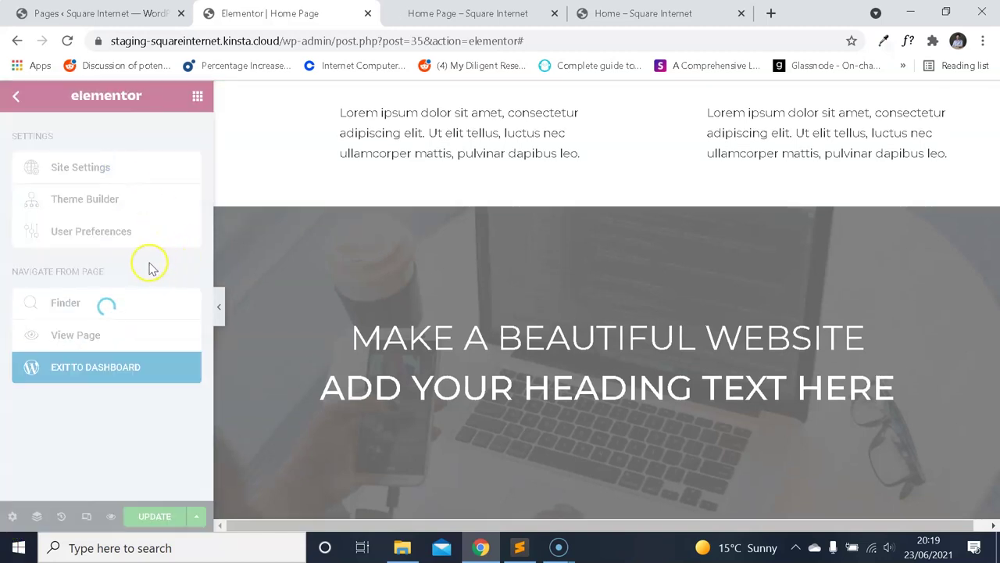
pyautogui.scroll(-3, 117, 250)
pyautogui.scroll(3, 113, 238)
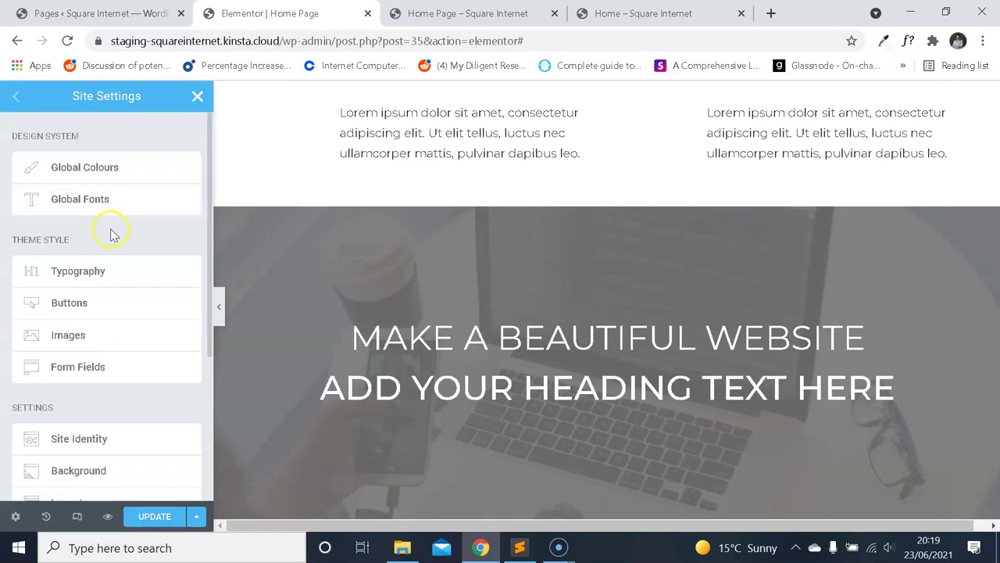
pyautogui.scroll(-4, 128, 251)
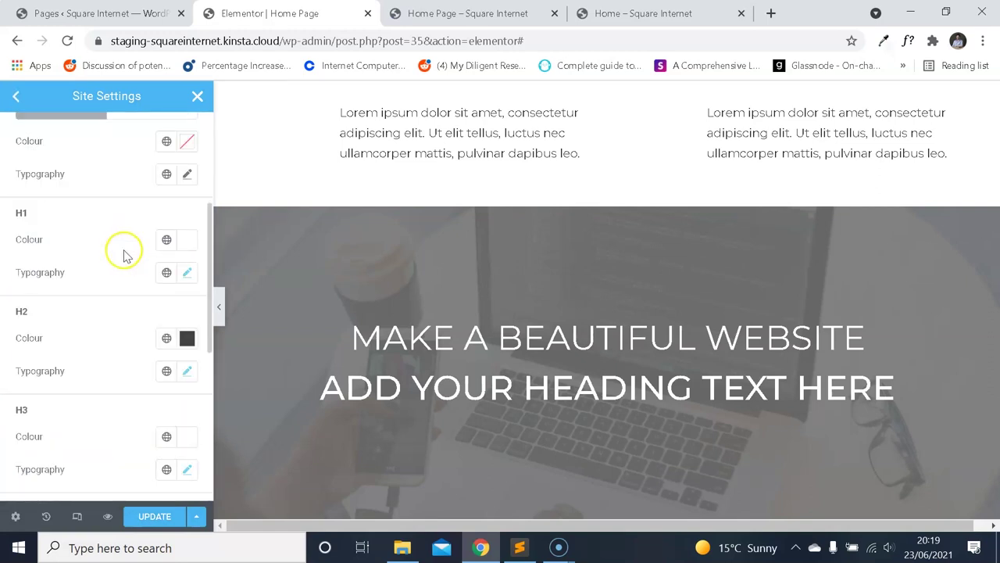
pyautogui.scroll(2, 128, 253)
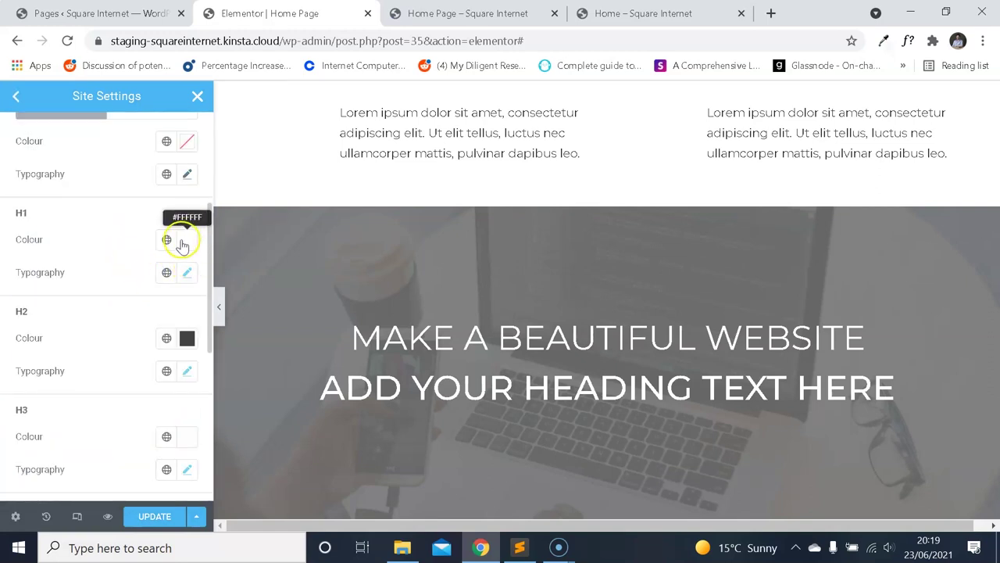
pyautogui.scroll(-5, 138, 263)
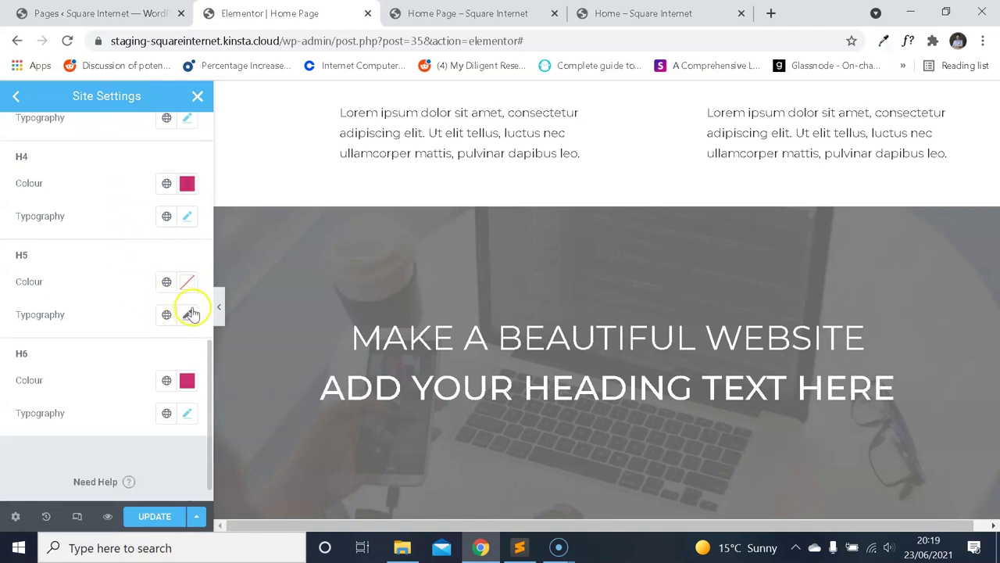
pyautogui.click(637, 13)
pyautogui.click(906, 41)
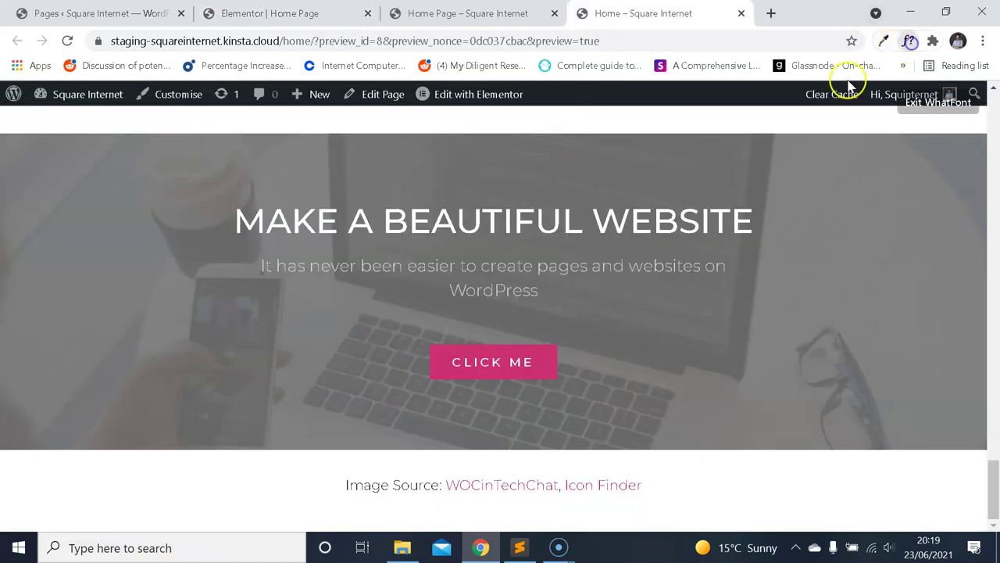
pyautogui.click(598, 264)
pyautogui.click(438, 14)
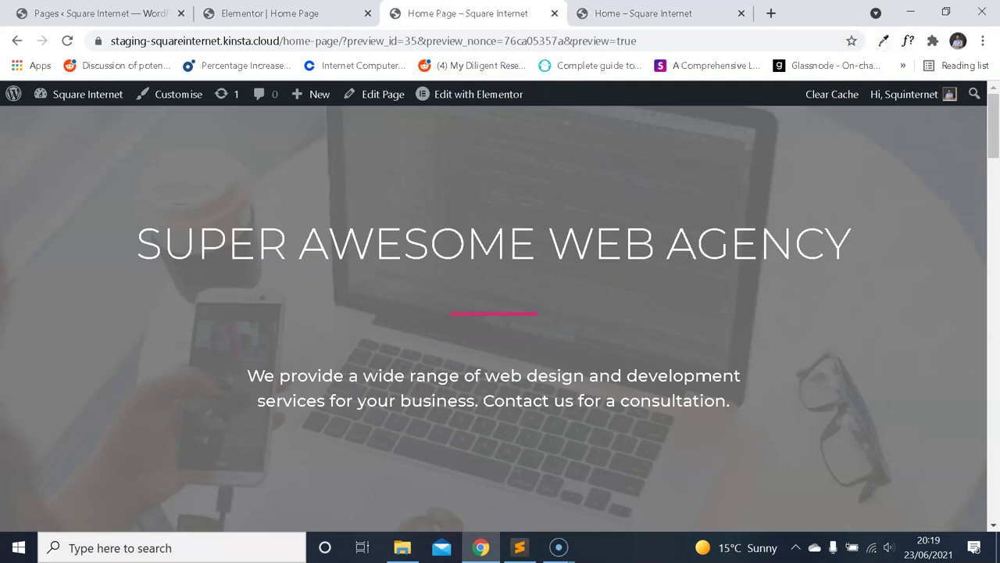
pyautogui.click(320, 13)
# Set the H5 typography to Montserrat, 21 px size, weight 300.
pyautogui.click(187, 314)
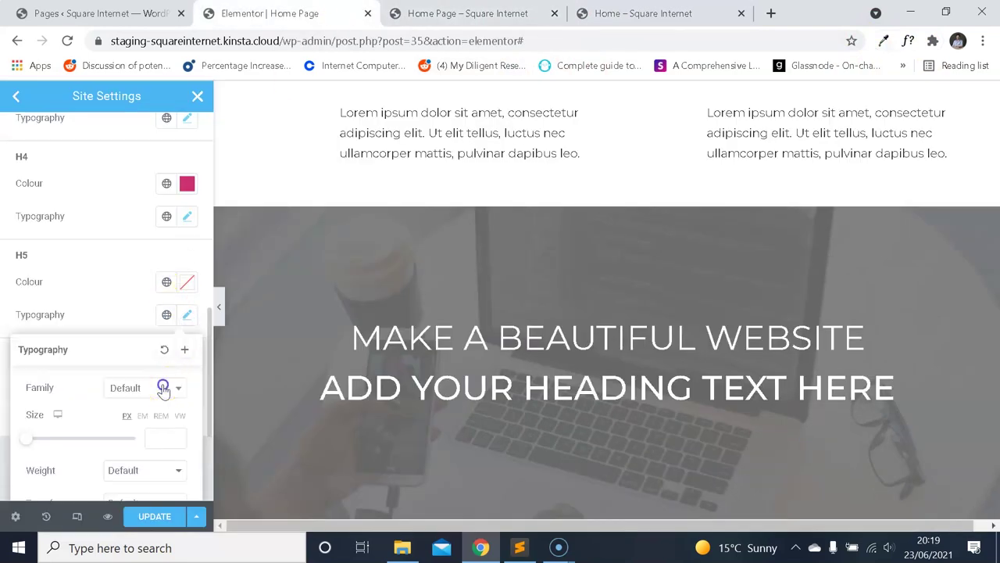
pyautogui.click(161, 384)
pyautogui.write('monts')
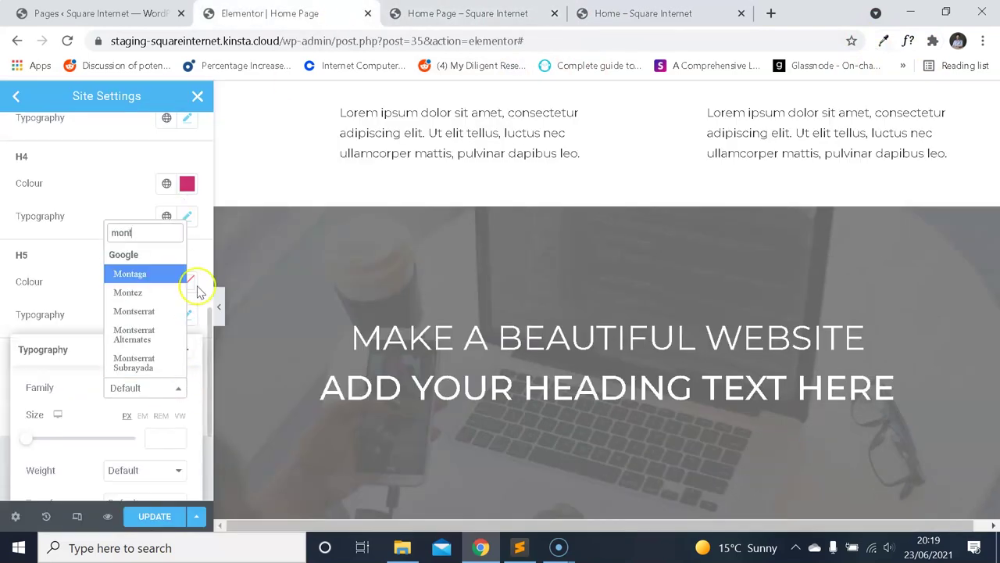
pyautogui.click(152, 311)
pyautogui.scroll(-2, 167, 355)
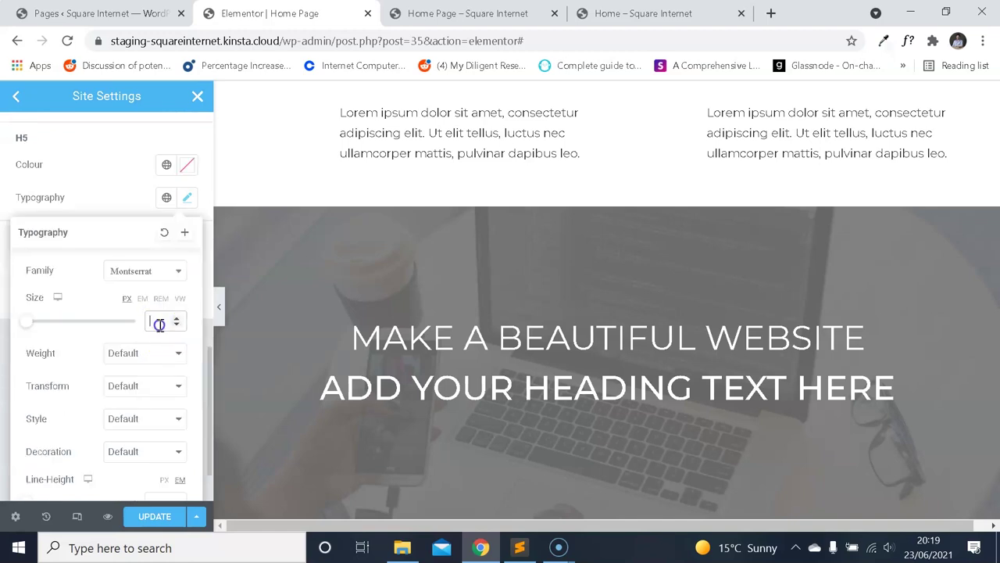
pyautogui.click(155, 321)
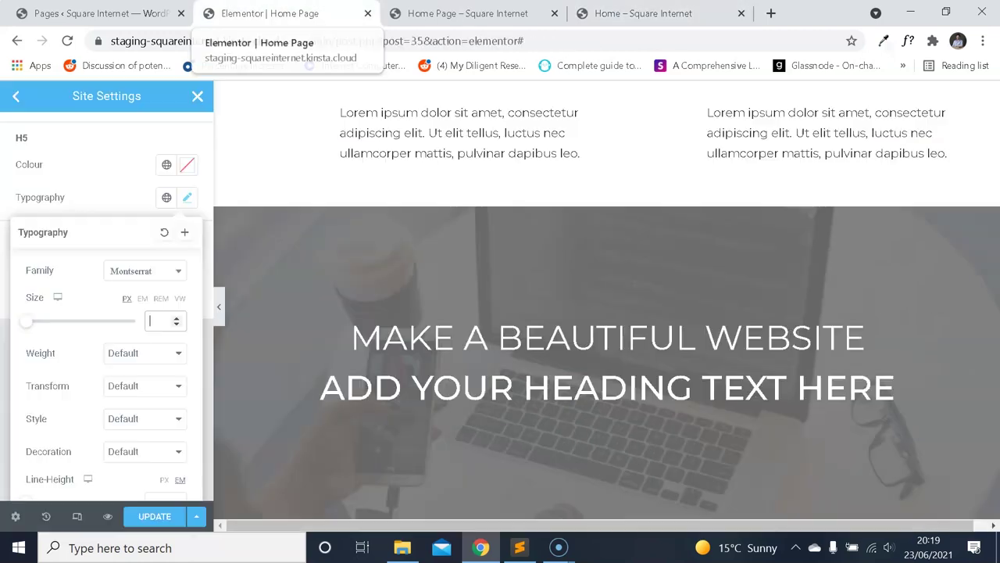
pyautogui.write('21')
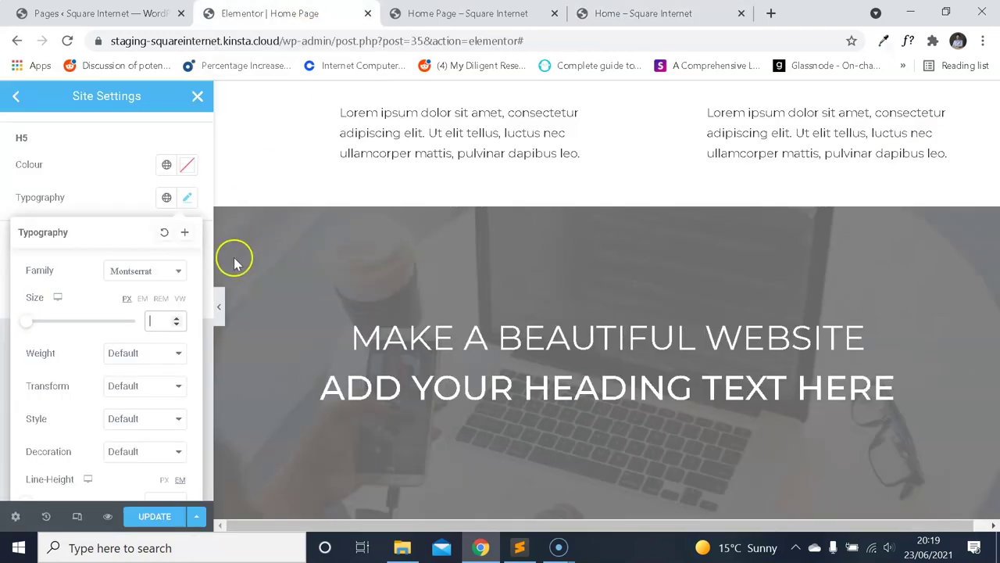
pyautogui.scroll(-1, 174, 384)
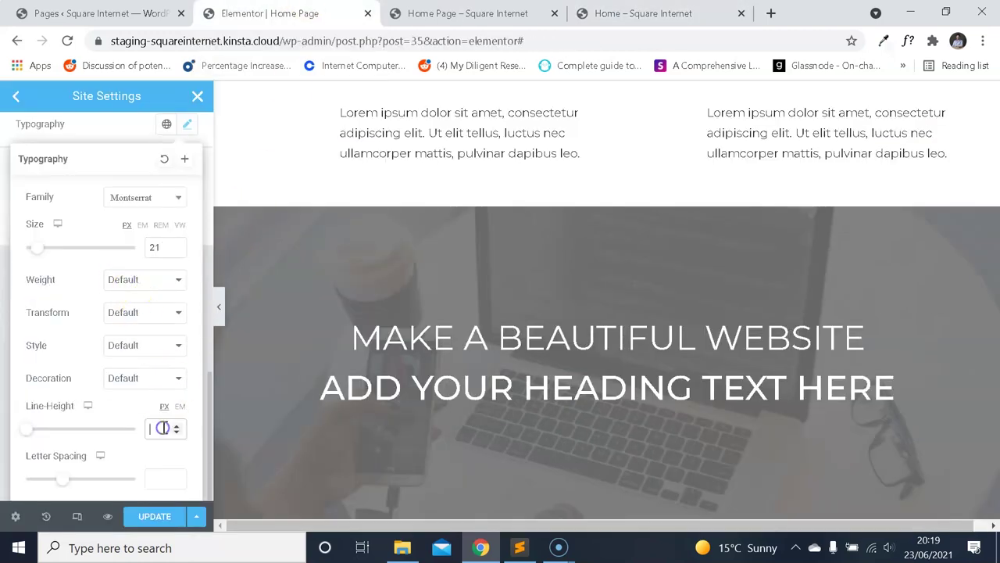
pyautogui.click(679, 14)
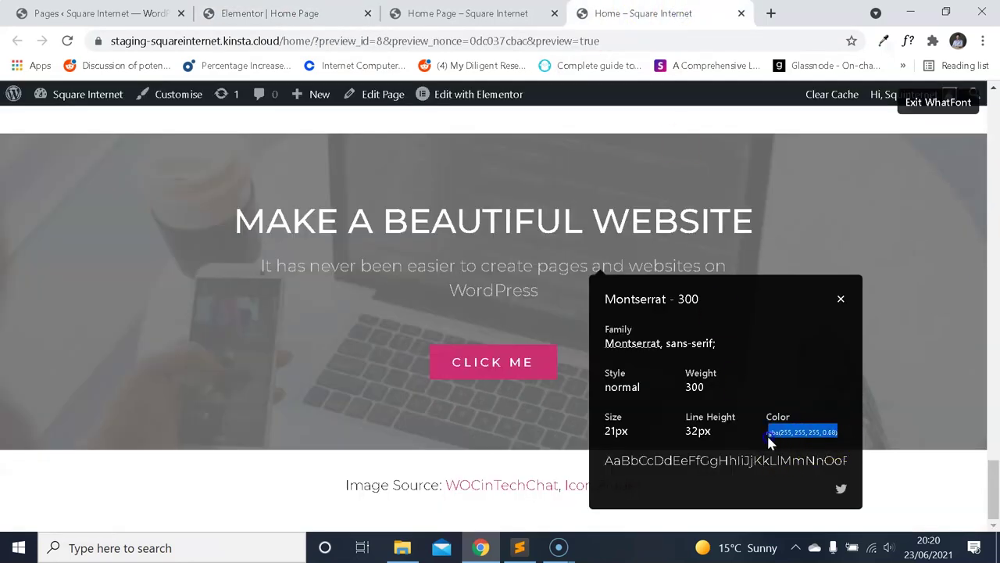
pyautogui.click(269, 13)
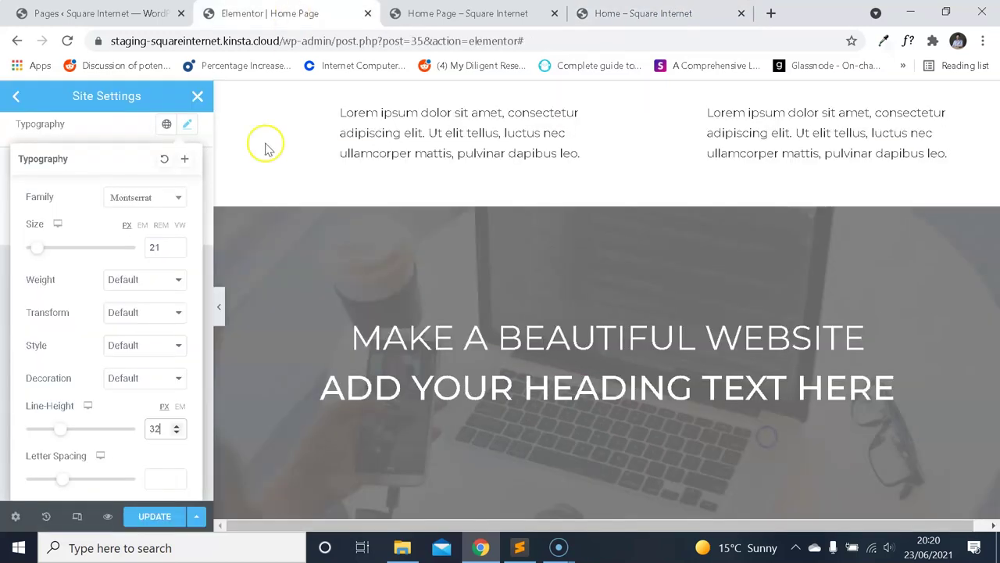
pyautogui.click(162, 288)
pyautogui.click(156, 314)
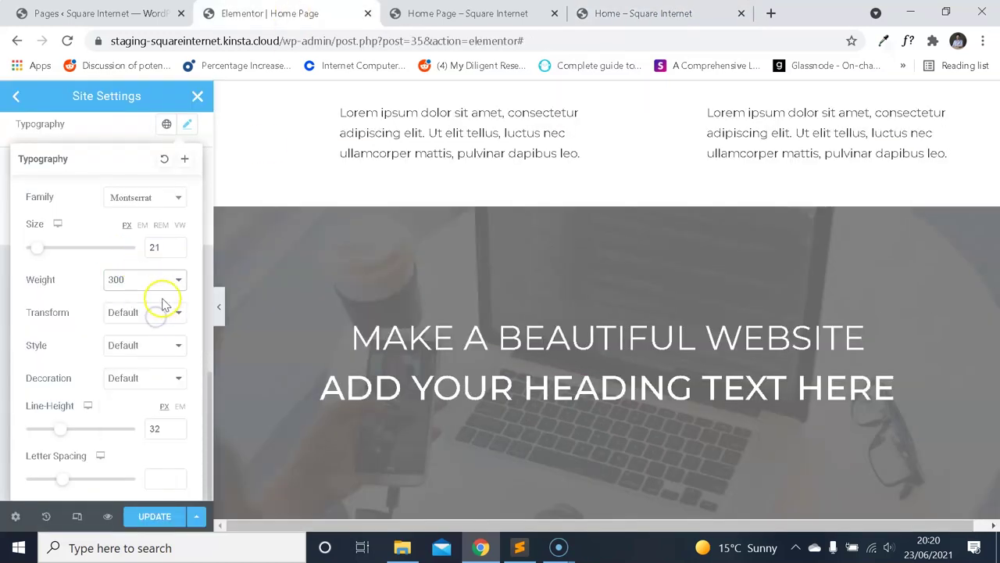
pyautogui.scroll(2, 180, 185)
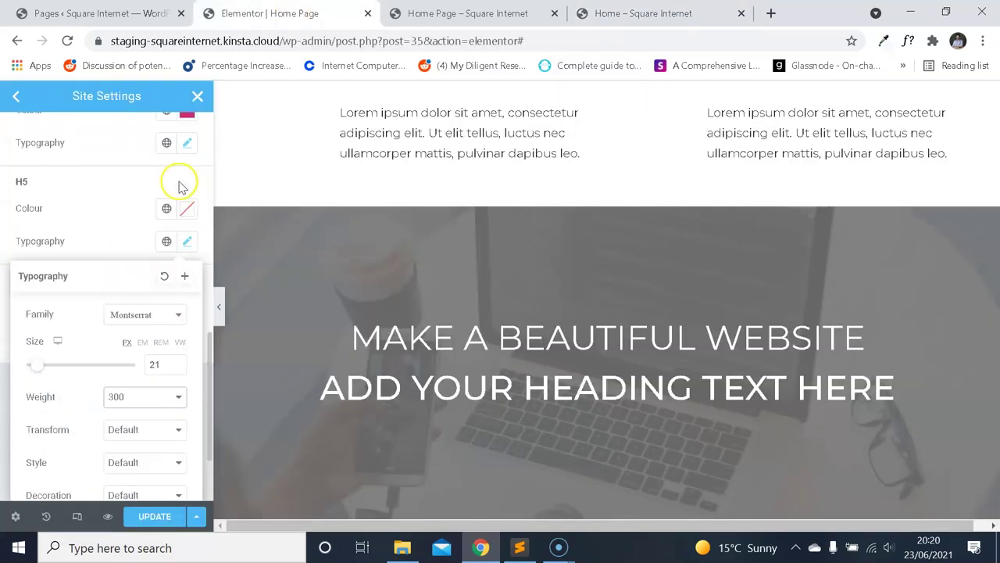
pyautogui.click(188, 207)
# Colour H5 headings translucent white, rgba(255, 255, 255, 0.68), and close Site Settings.
pyautogui.click(99, 222)
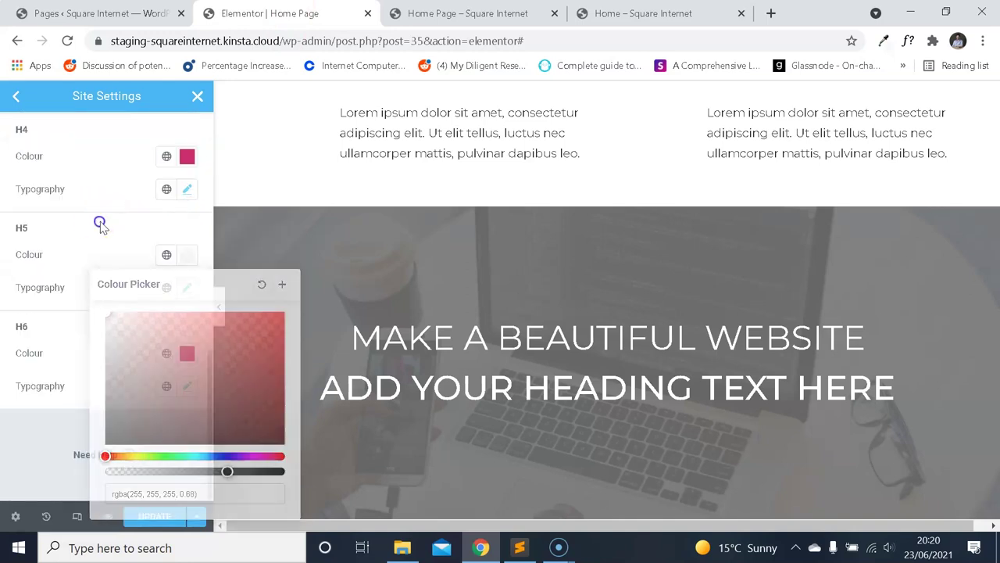
pyautogui.click(186, 260)
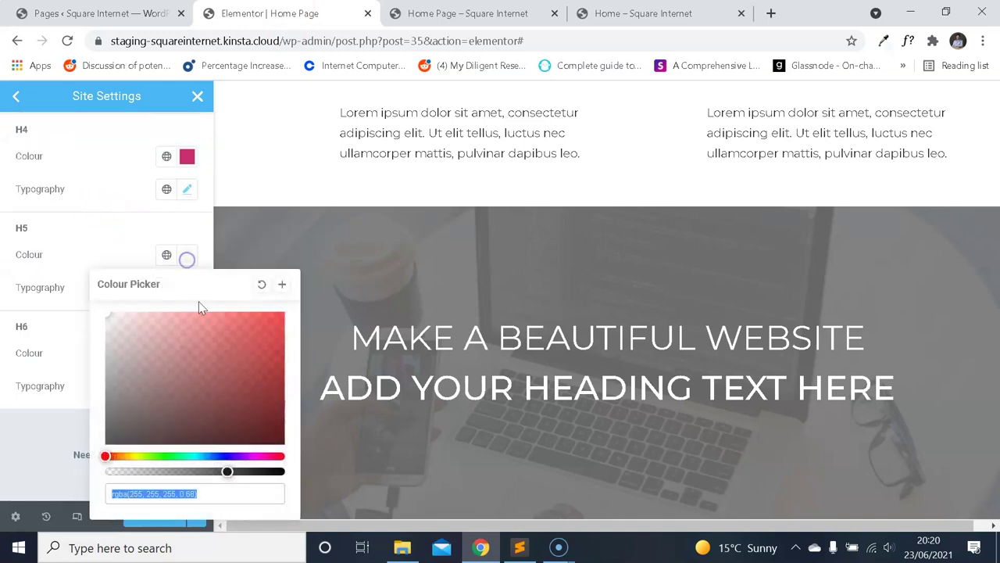
pyautogui.click(140, 236)
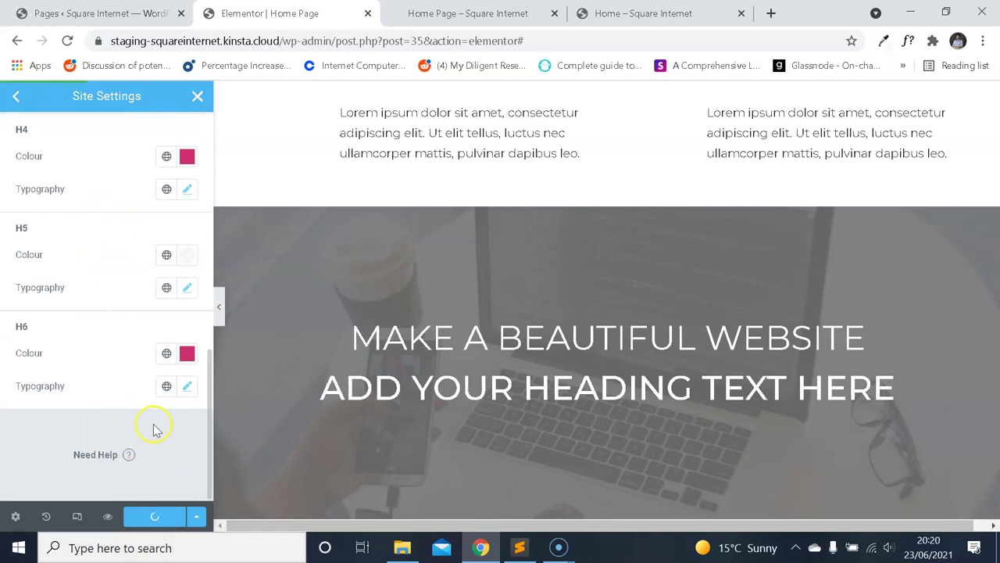
pyautogui.click(199, 97)
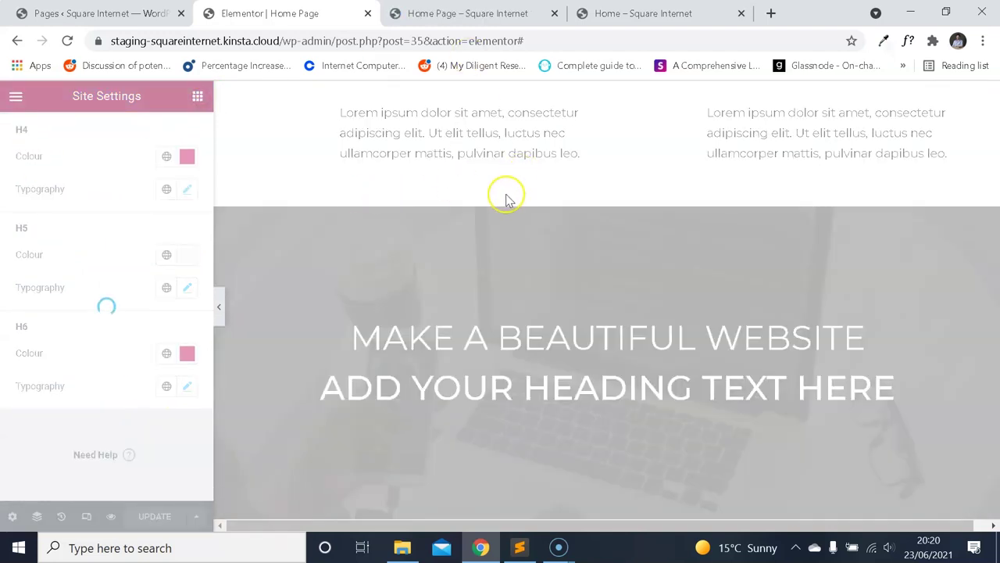
# Delete the 'ADD YOUR HEADING TEXT HERE' placeholder heading from the hero section.
pyautogui.scroll(10, 507, 261)
pyautogui.scroll(-5, 518, 267)
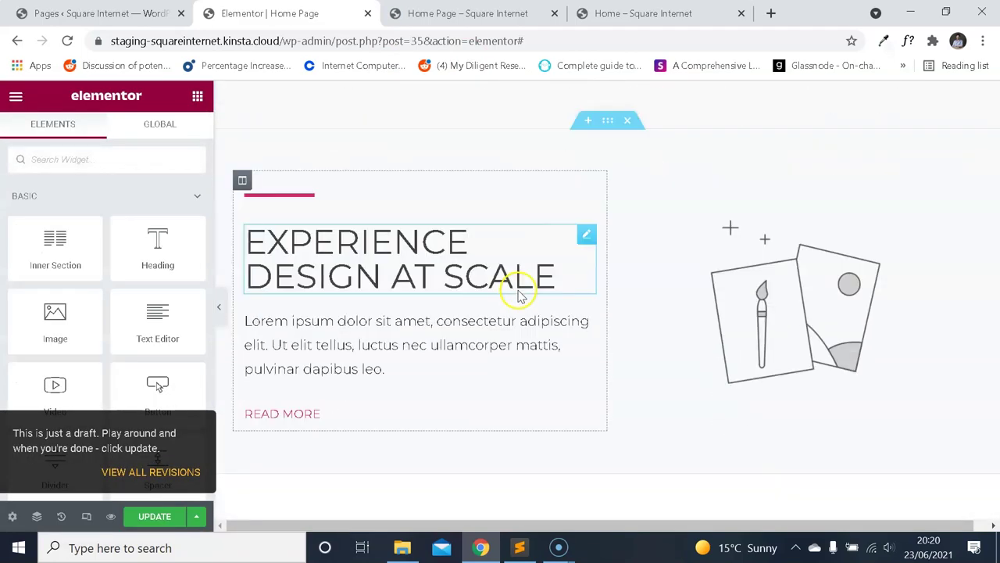
pyautogui.scroll(-10, 518, 289)
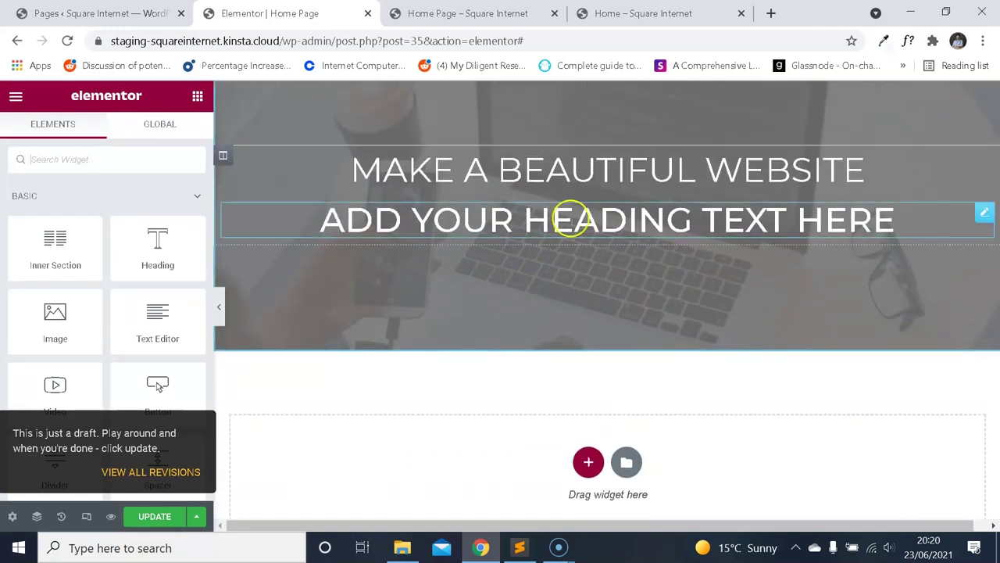
pyautogui.rightClick(571, 219)
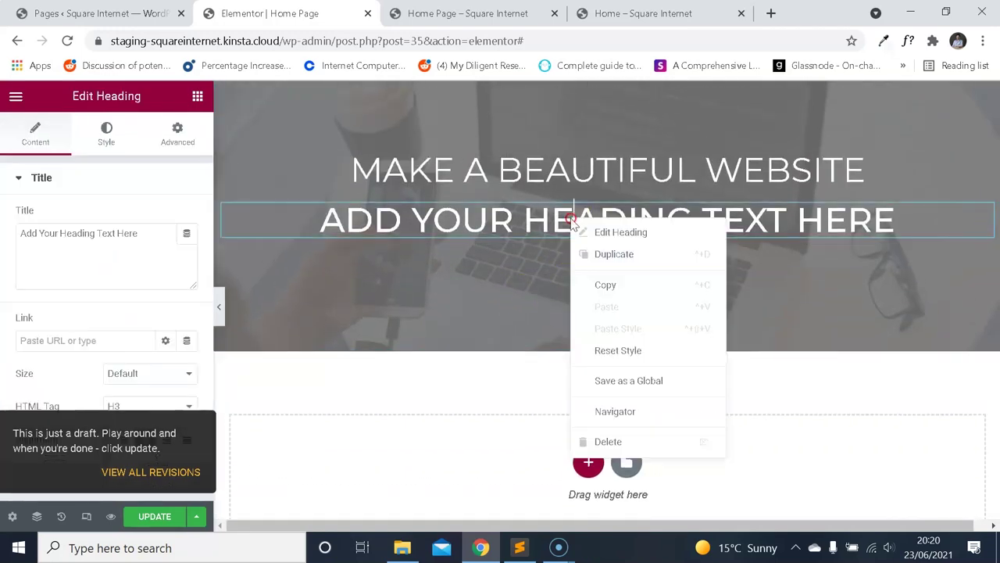
pyautogui.click(640, 440)
# Add a new Heading widget to the hero section, set to H5 and centre-aligned.
pyautogui.click(16, 95)
pyautogui.click(16, 95)
pyautogui.moveTo(158, 246); pyautogui.dragTo(445, 218)
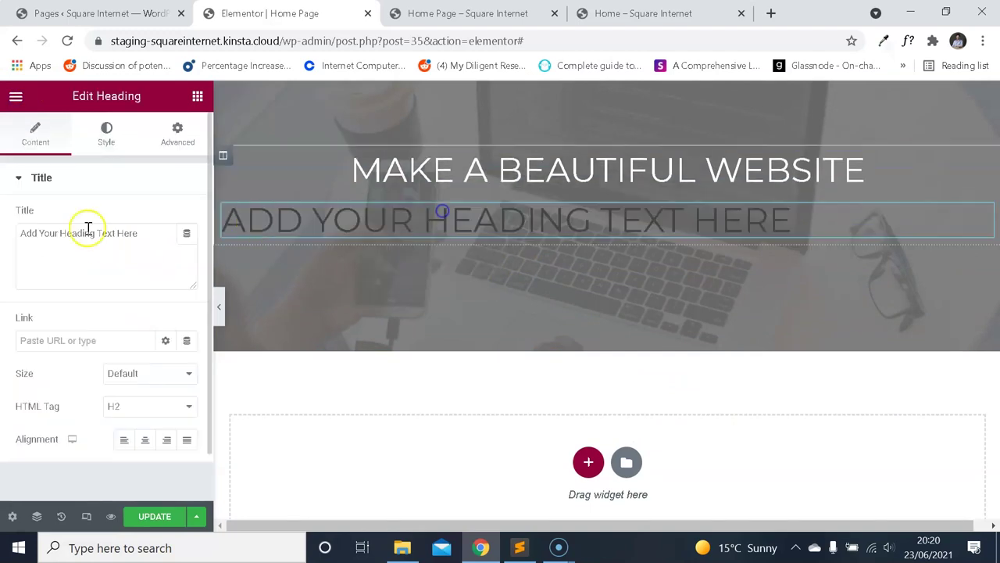
pyautogui.click(149, 402)
pyautogui.click(131, 472)
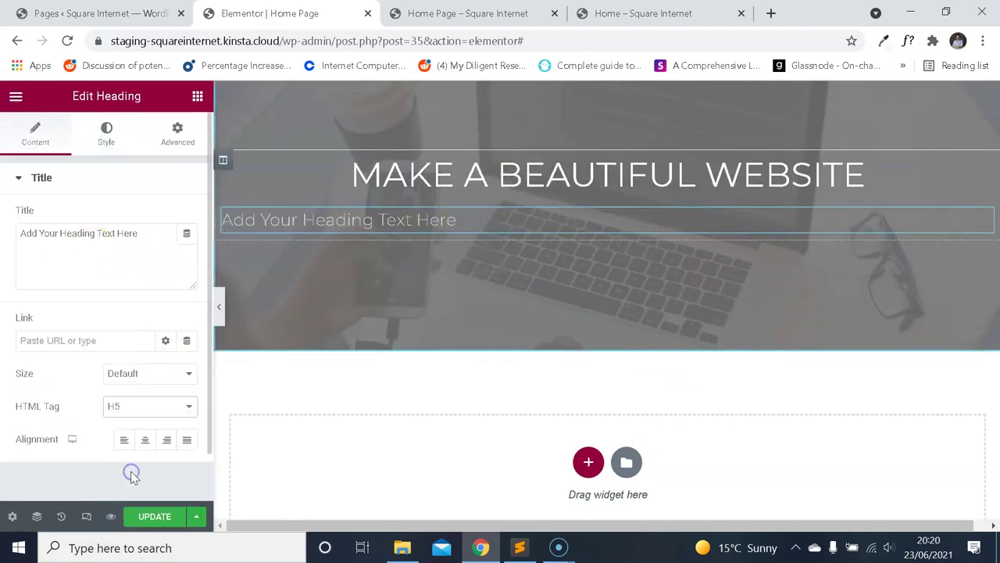
pyautogui.click(144, 440)
# Inspect the live page's WordPress subtitle font, then select its text to copy.
pyautogui.click(631, 14)
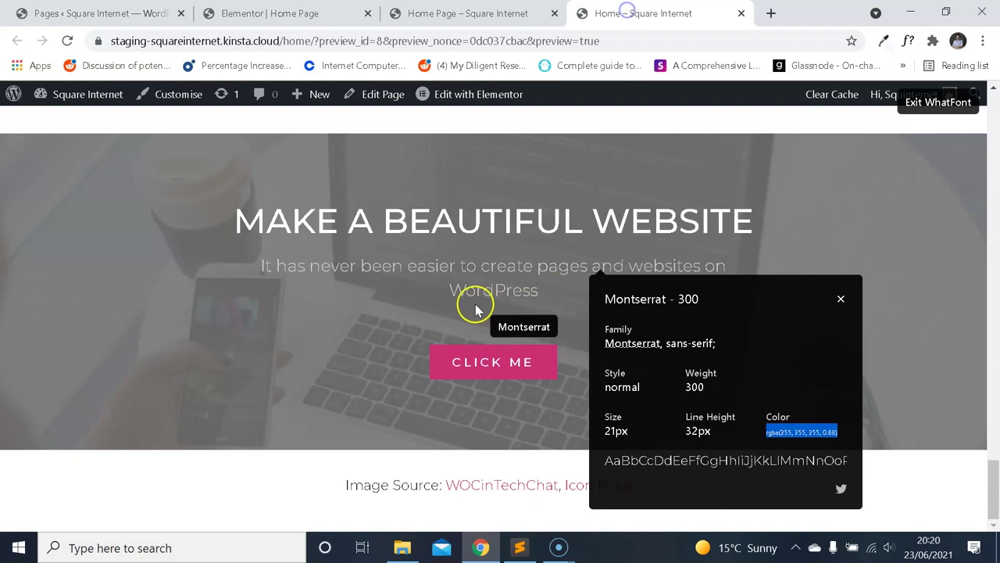
pyautogui.click(470, 302)
pyautogui.click(840, 299)
pyautogui.click(711, 335)
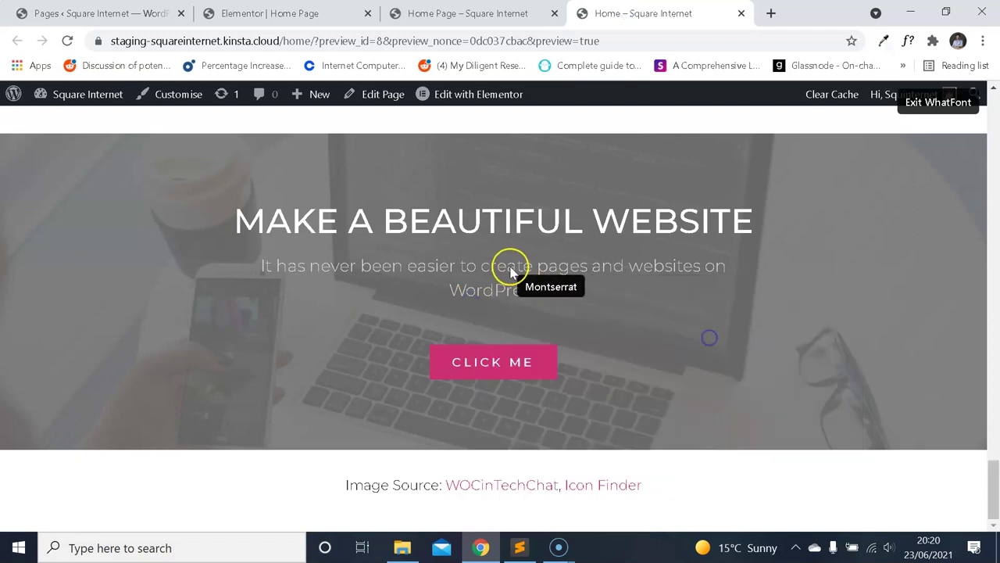
pyautogui.click(927, 108)
pyautogui.moveTo(538, 295); pyautogui.dragTo(267, 265)
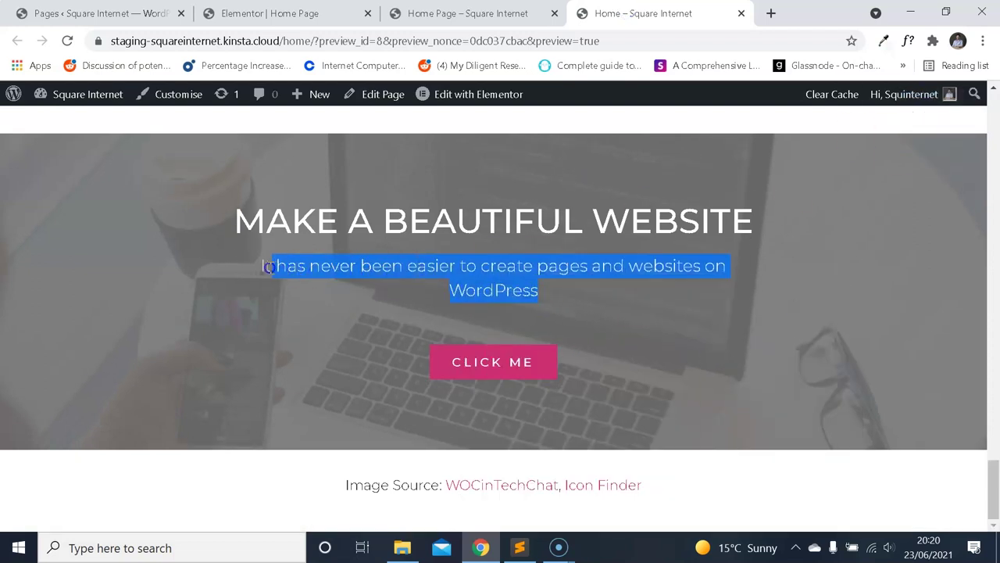
# Replace the H5 heading's title with the copied subtitle text.
pyautogui.click(336, 13)
pyautogui.click(149, 250)
pyautogui.hotkey('ctrl', 'a')
pyautogui.write('It has never been easier to create pages and websites on WordPress')
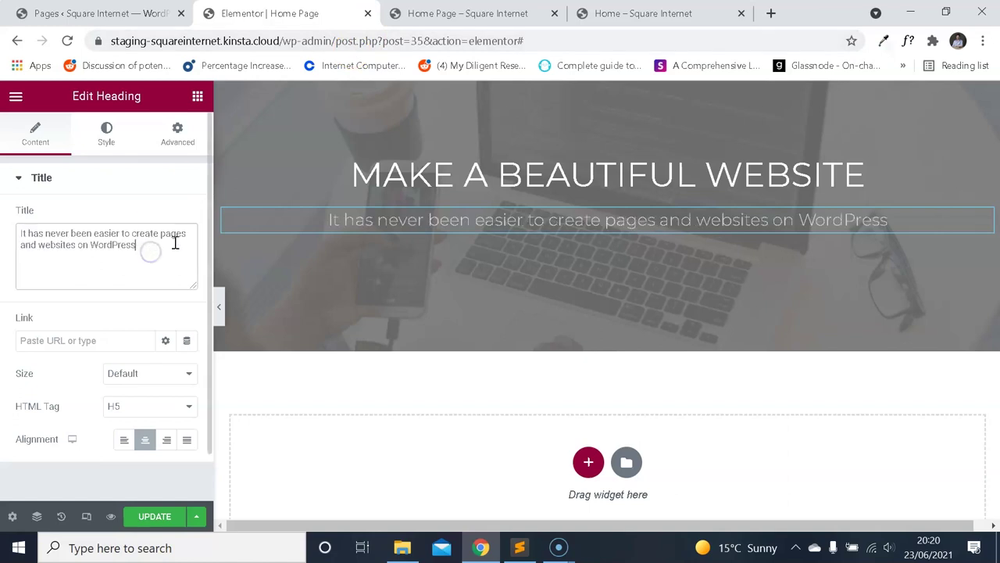
pyautogui.click(633, 14)
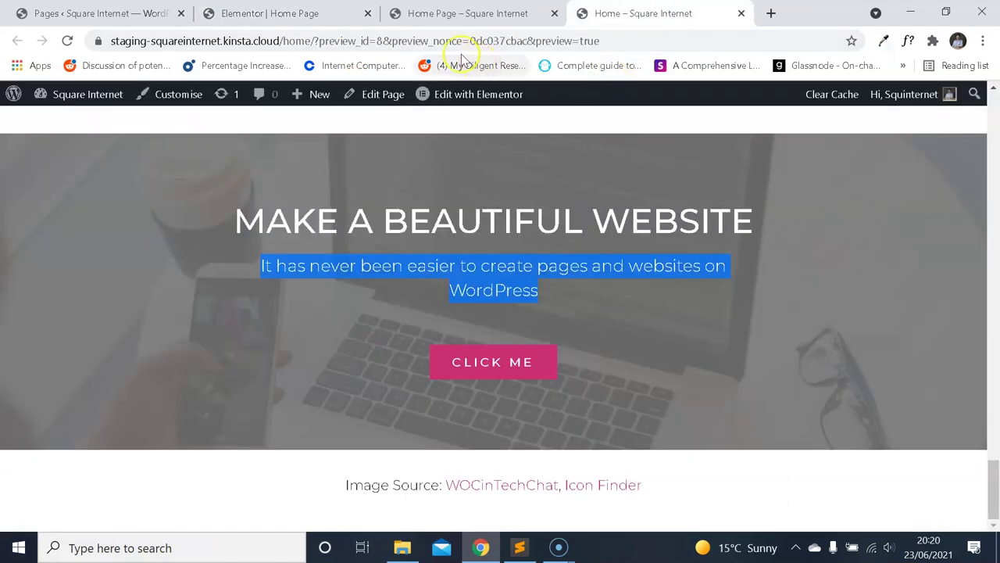
pyautogui.click(270, 13)
# Save the page and compare the updated preview with the live home page.
pyautogui.scroll(2, 440, 273)
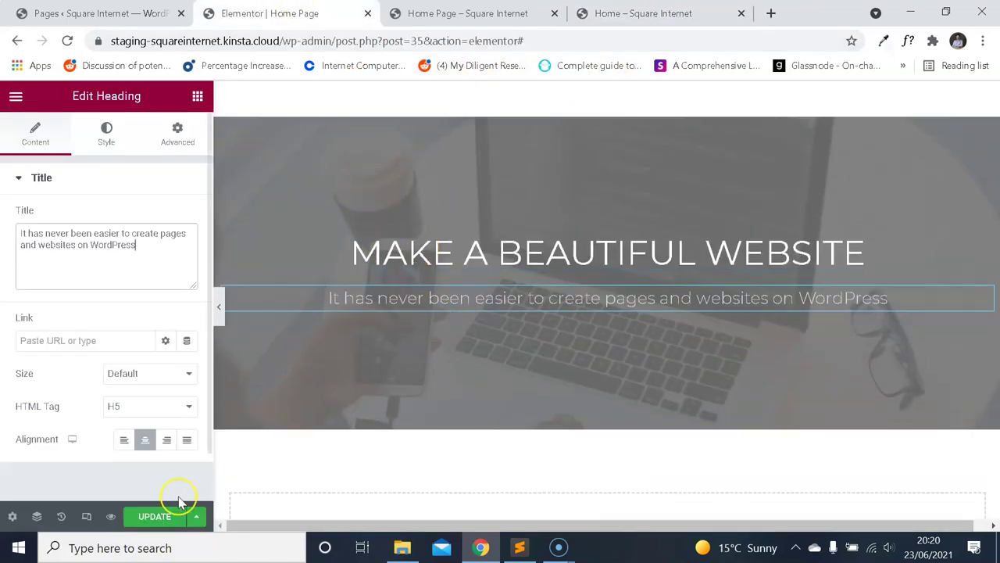
pyautogui.click(443, 9)
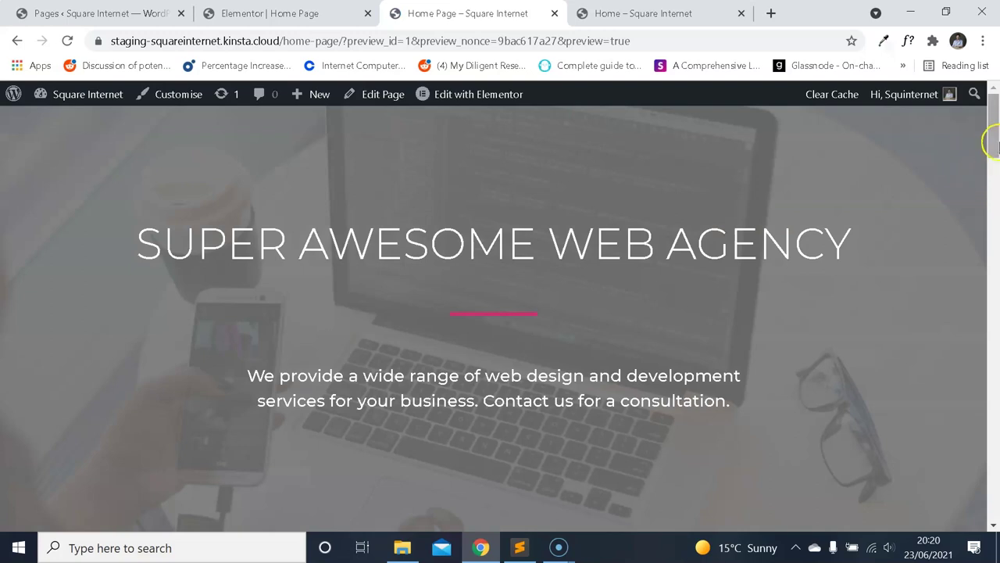
pyautogui.moveTo(991, 137); pyautogui.dragTo(980, 519)
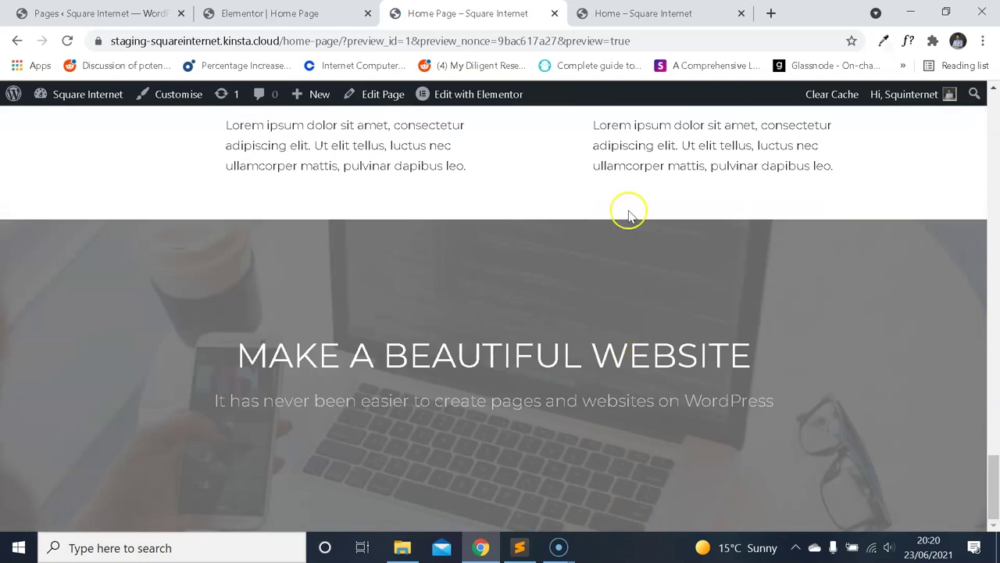
pyautogui.click(660, 15)
pyautogui.click(500, 13)
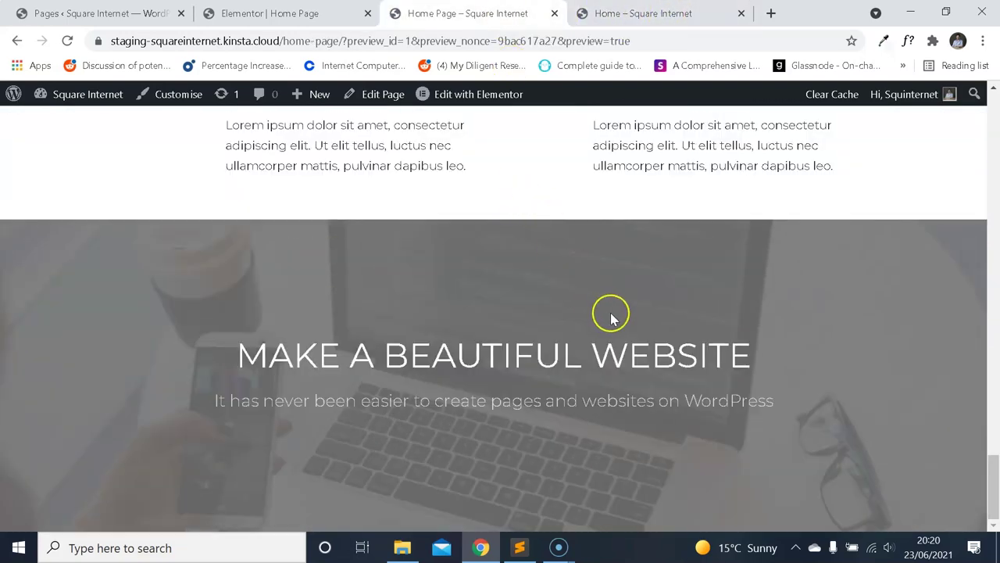
pyautogui.click(643, 13)
pyautogui.click(539, 13)
# Insert a <br> line break before 'on WordPress' in the subtitle's title text.
pyautogui.click(364, 13)
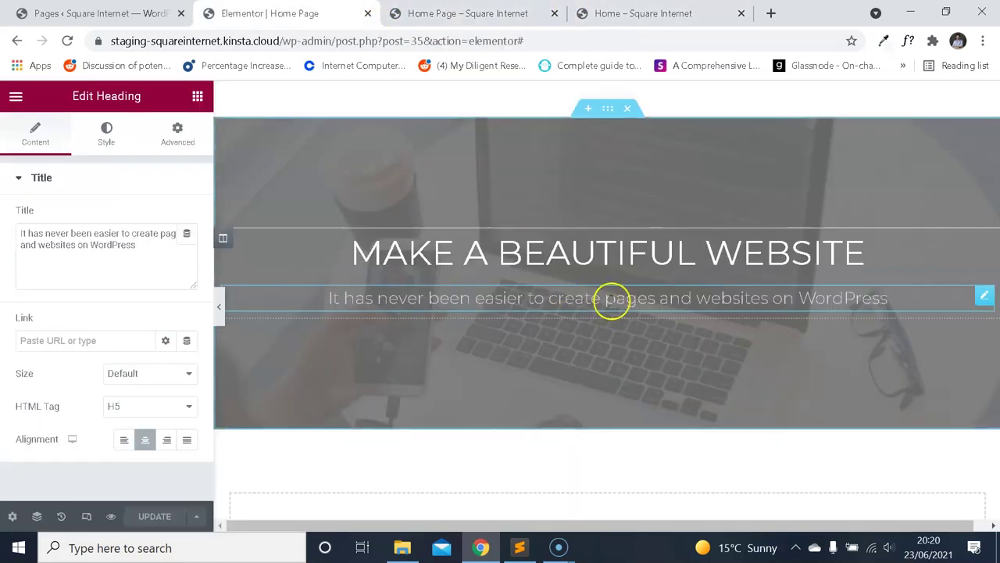
pyautogui.hotkey('ctrl', 'Tab')
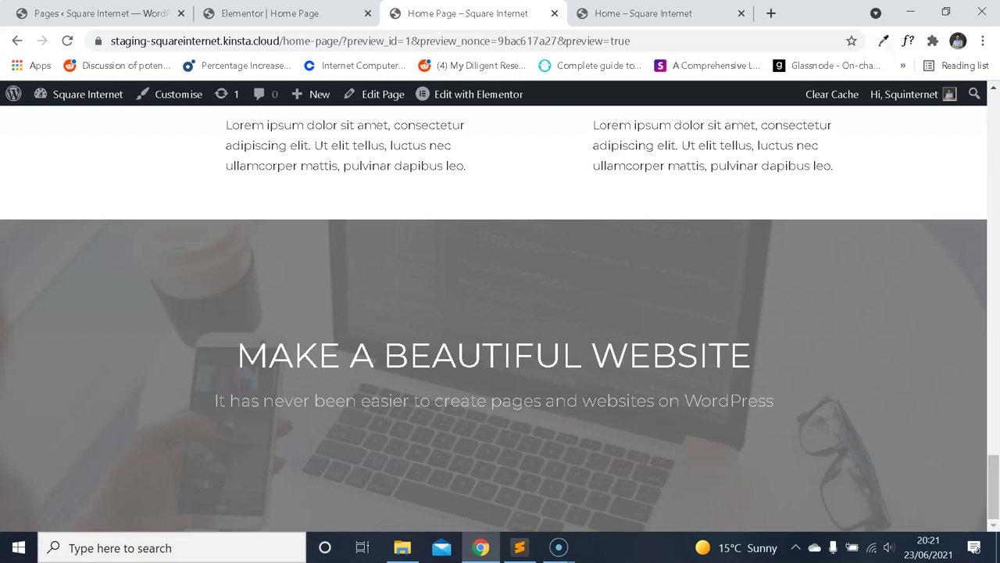
pyautogui.hotkey('ctrl', 'shift', 'Tab')
pyautogui.hotkey('ctrl', '4')
pyautogui.hotkey('ctrl', '2')
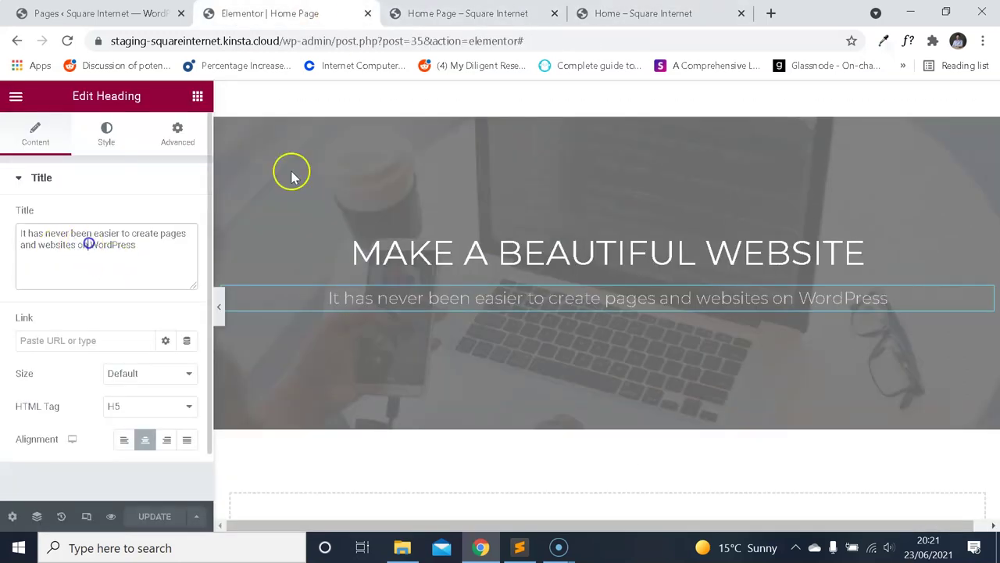
pyautogui.hotkey('ctrl', '4')
pyautogui.hotkey('ctrl', '2')
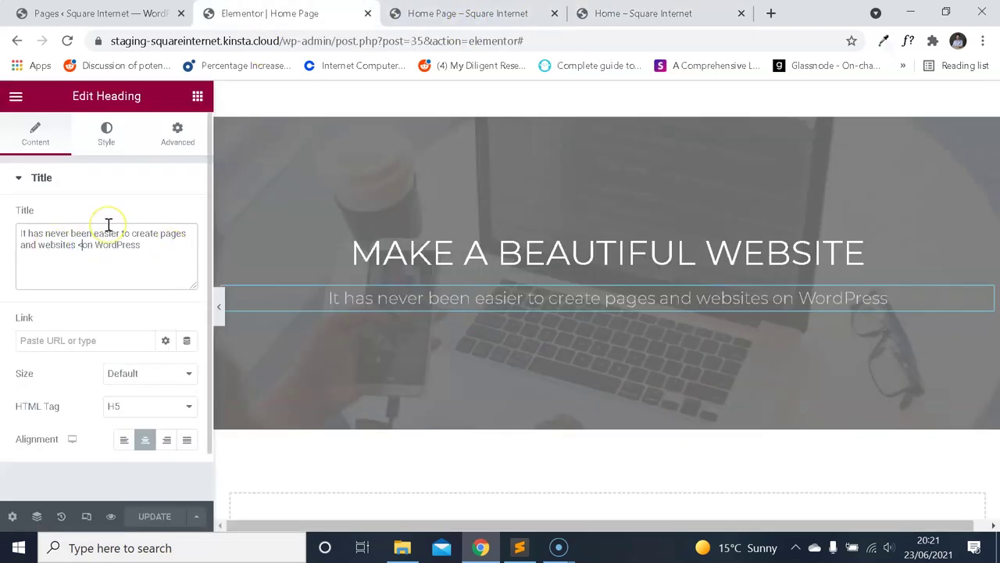
pyautogui.write('br>')
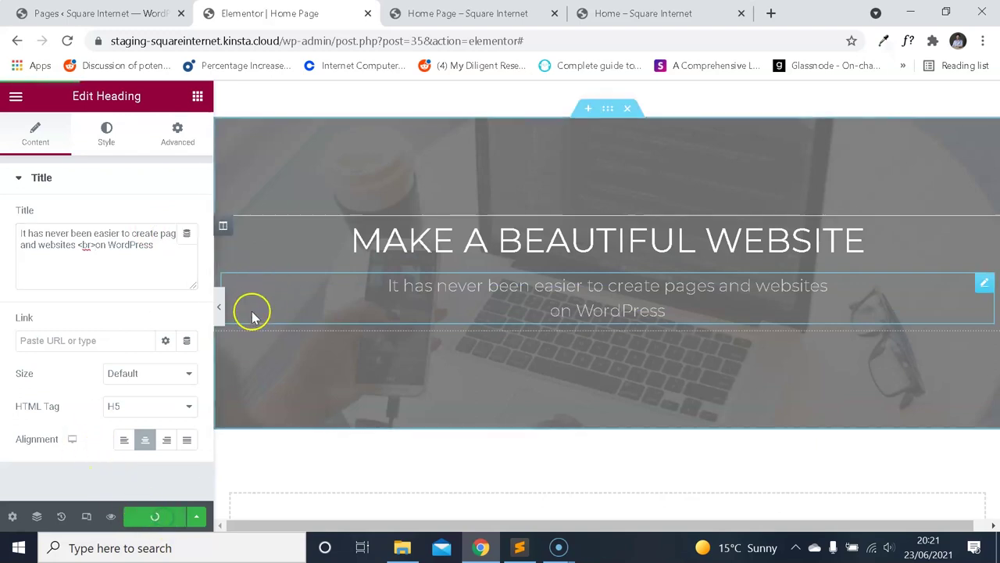
# Add a Button widget below the hero subtitle and centre it.
pyautogui.click(16, 98)
pyautogui.click(16, 99)
pyautogui.click(49, 156)
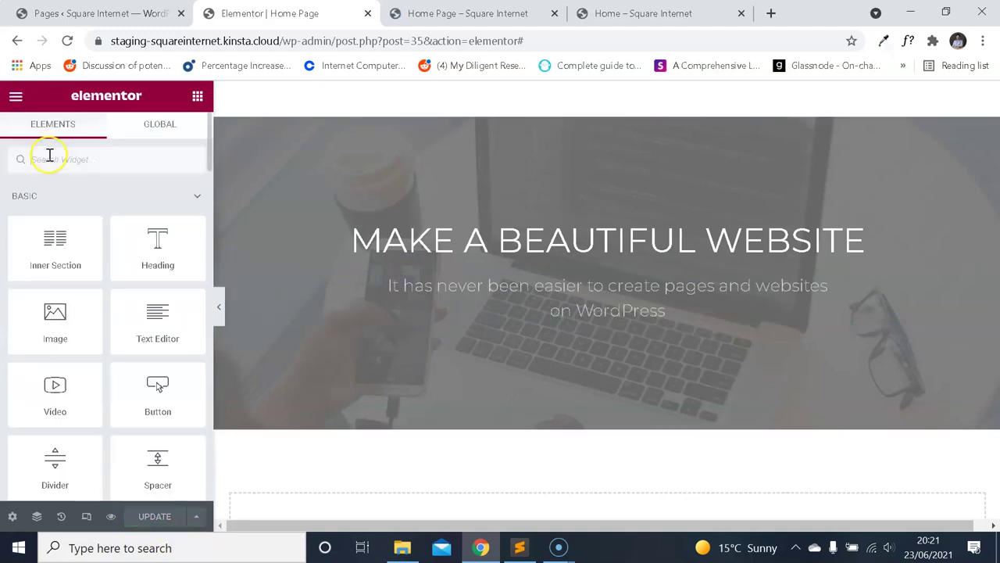
pyautogui.write('butt')
pyautogui.moveTo(96, 190); pyautogui.dragTo(579, 317)
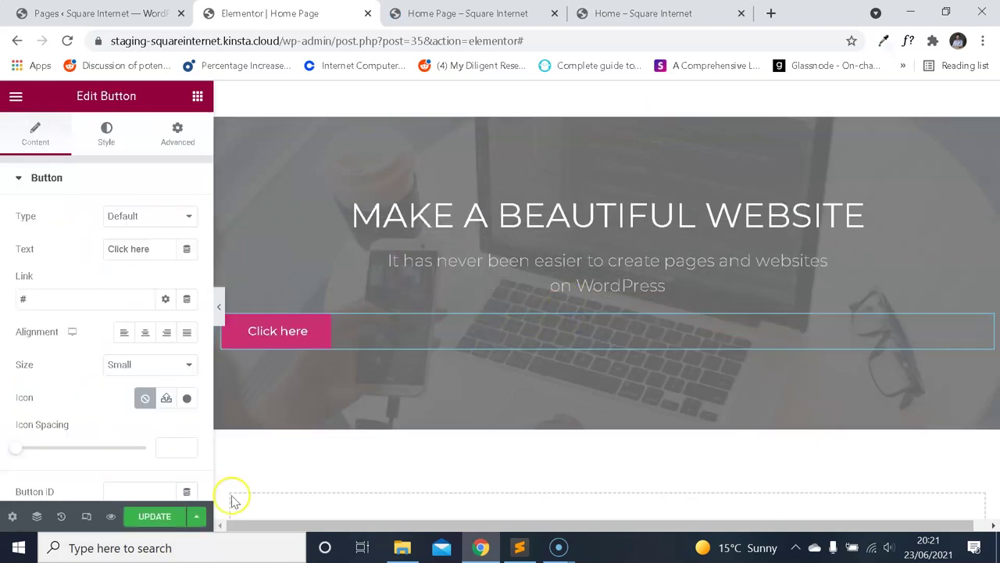
pyautogui.click(145, 332)
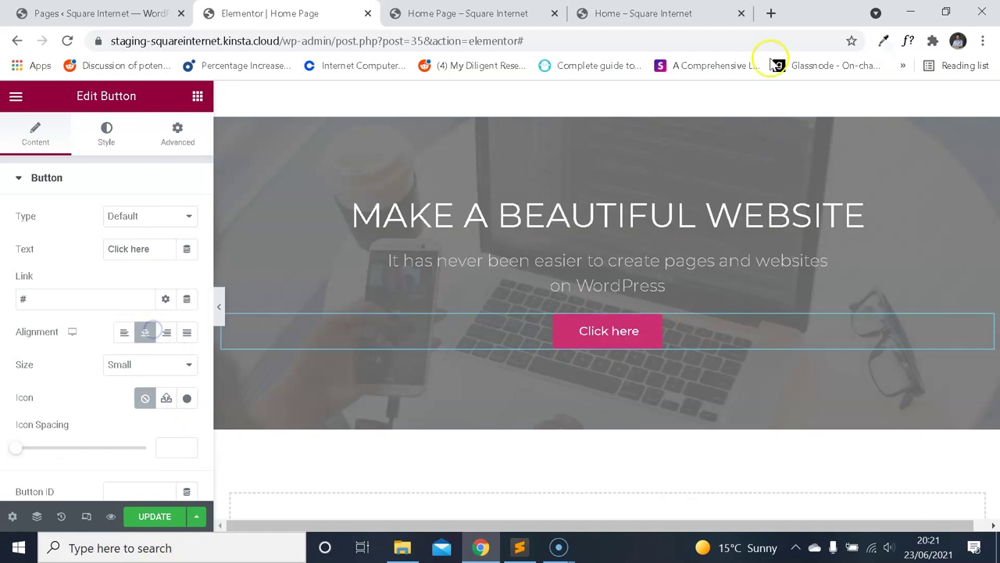
# Inspect the font of the reference page's CLICK ME button.
pyautogui.click(649, 13)
pyautogui.click(269, 13)
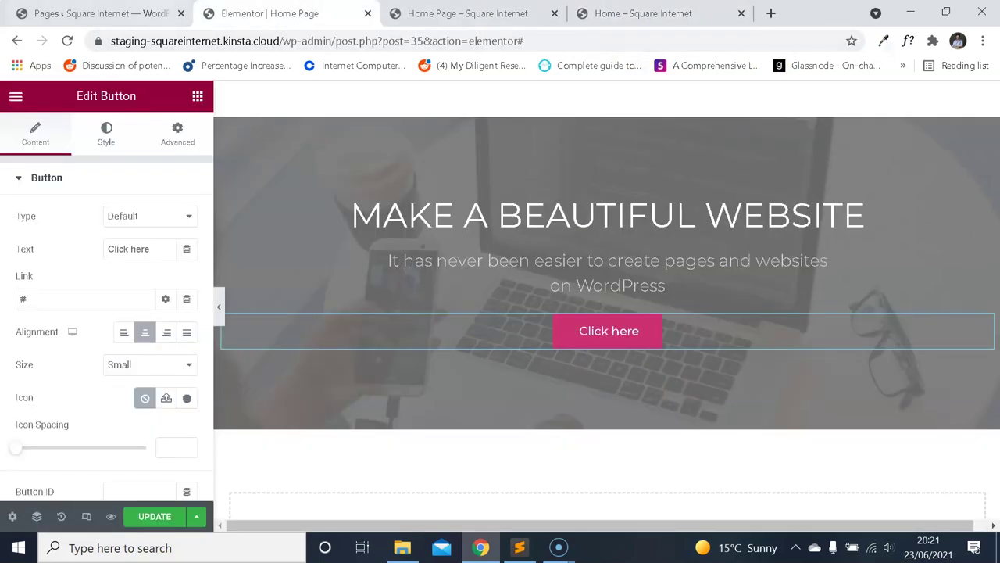
pyautogui.click(652, 13)
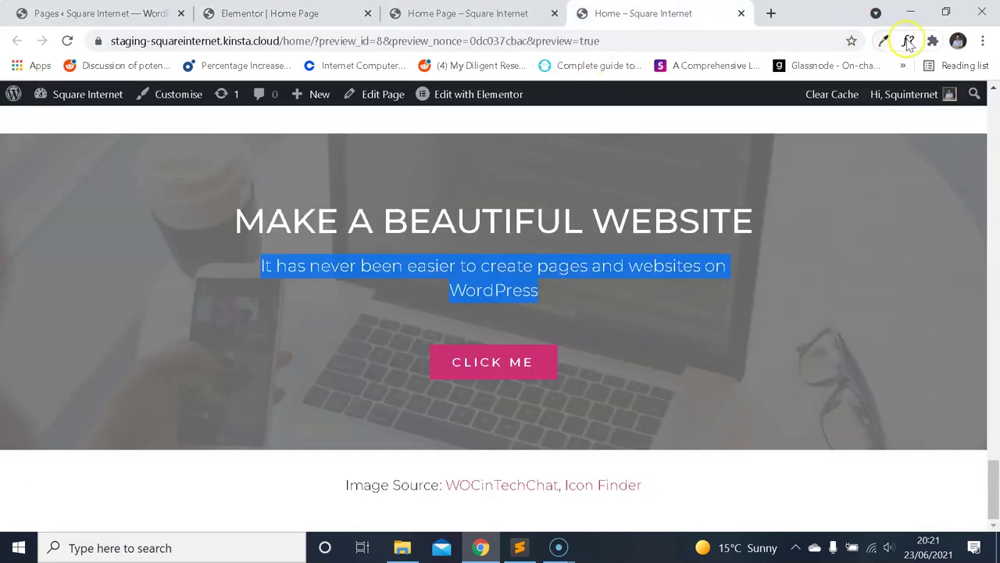
pyautogui.click(908, 43)
pyautogui.click(521, 364)
pyautogui.scroll(-1, 629, 329)
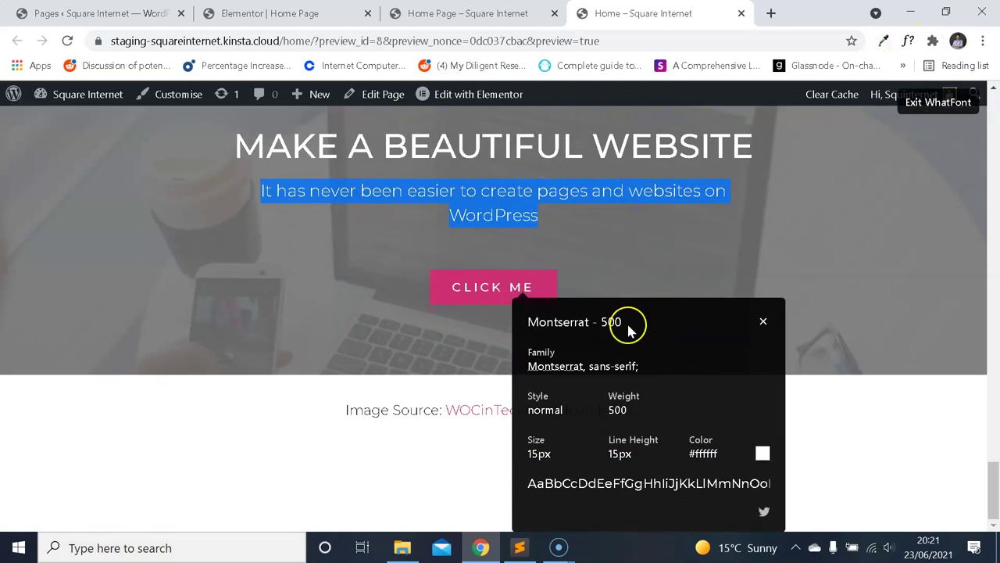
pyautogui.click(763, 323)
pyautogui.click(937, 102)
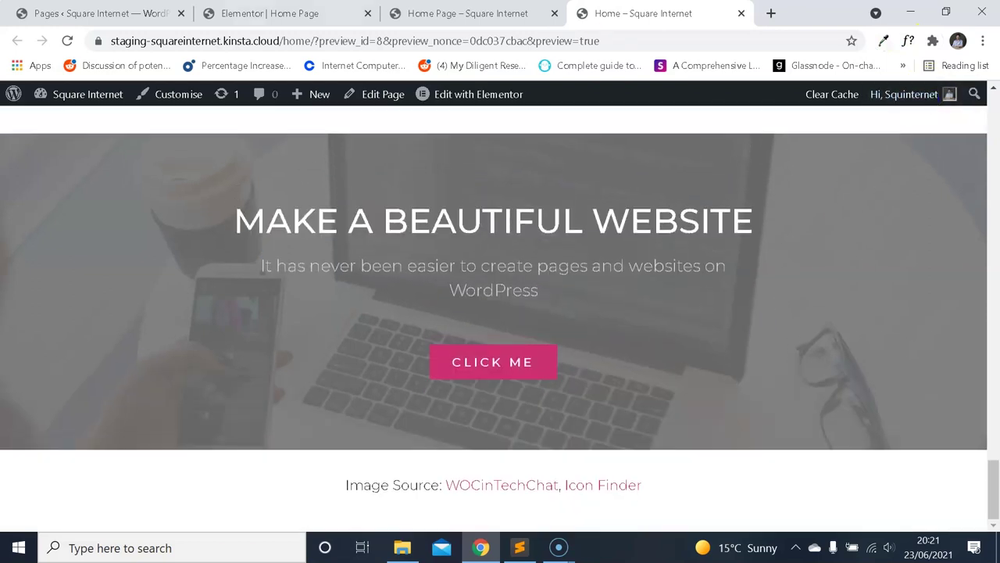
pyautogui.click(102, 13)
pyautogui.click(289, 9)
pyautogui.click(15, 94)
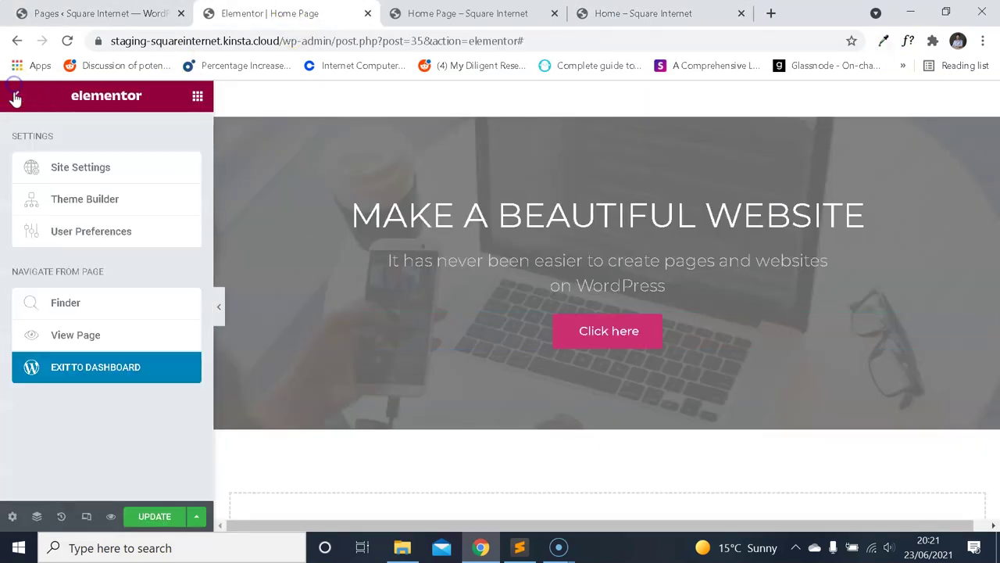
# Set the global button typography Transform to Uppercase in Site Settings and update.
pyautogui.click(17, 97)
pyautogui.click(24, 97)
pyautogui.click(92, 172)
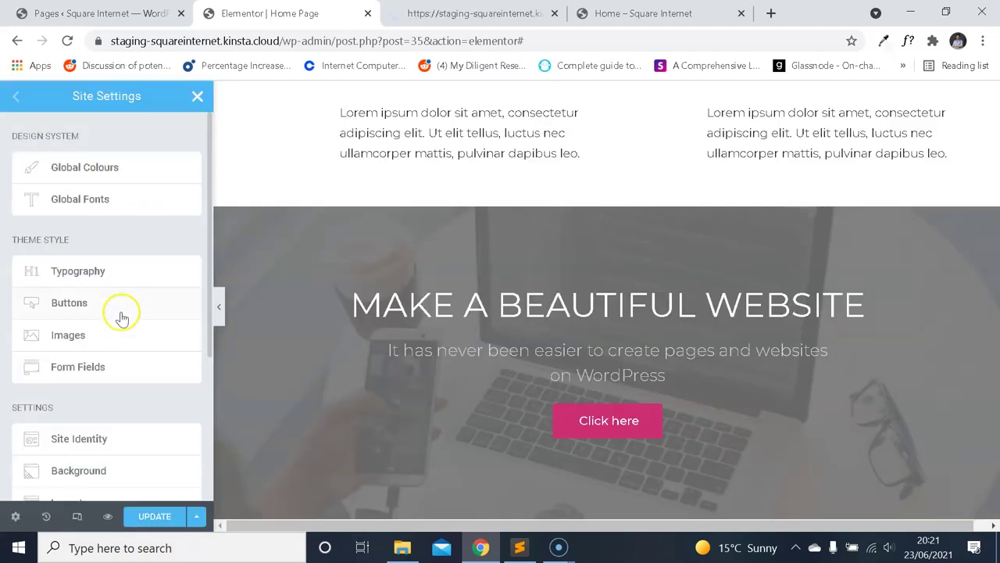
pyautogui.click(113, 311)
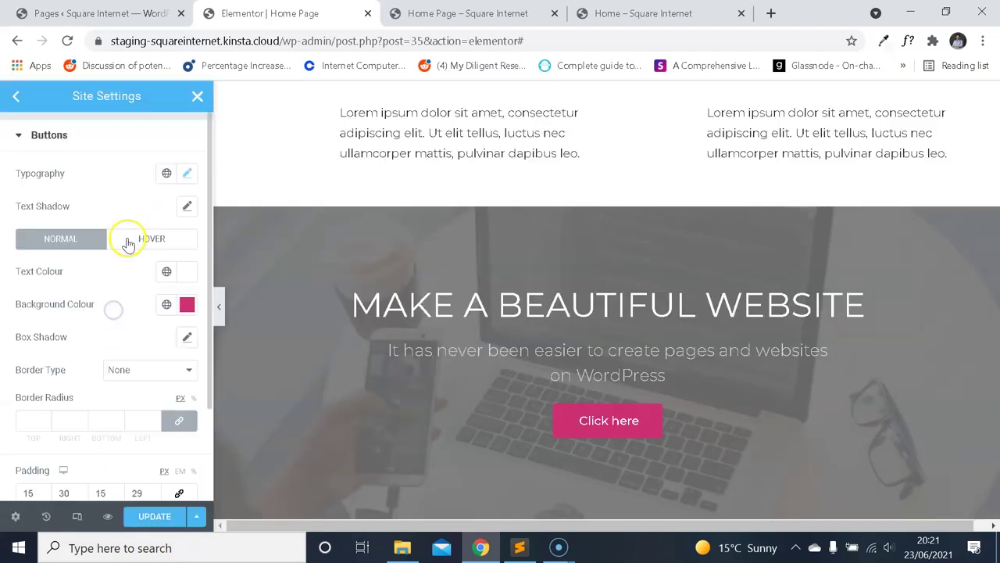
pyautogui.click(191, 176)
pyautogui.click(149, 246)
pyautogui.click(149, 247)
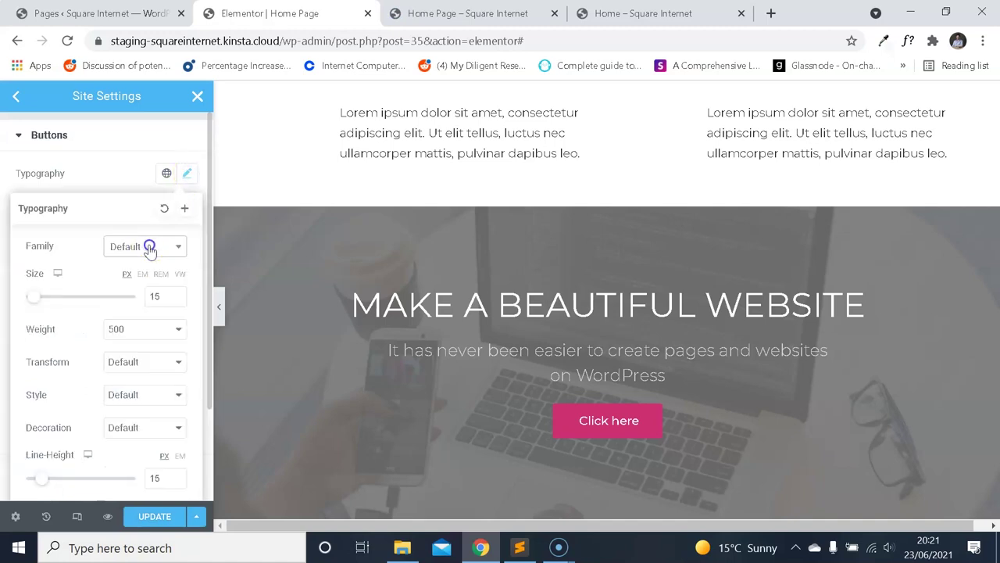
pyautogui.click(145, 362)
pyautogui.click(145, 390)
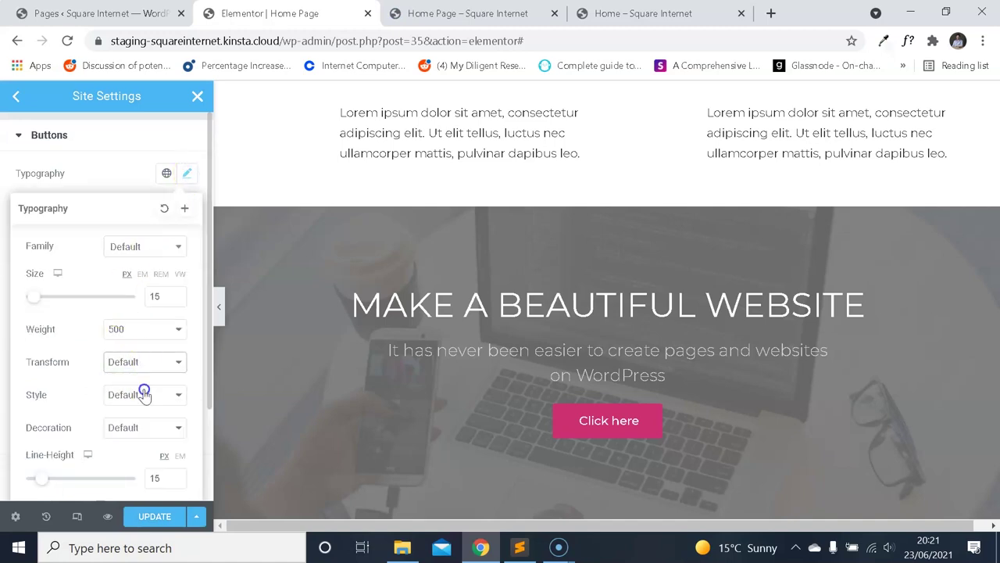
pyautogui.click(148, 515)
pyautogui.click(643, 13)
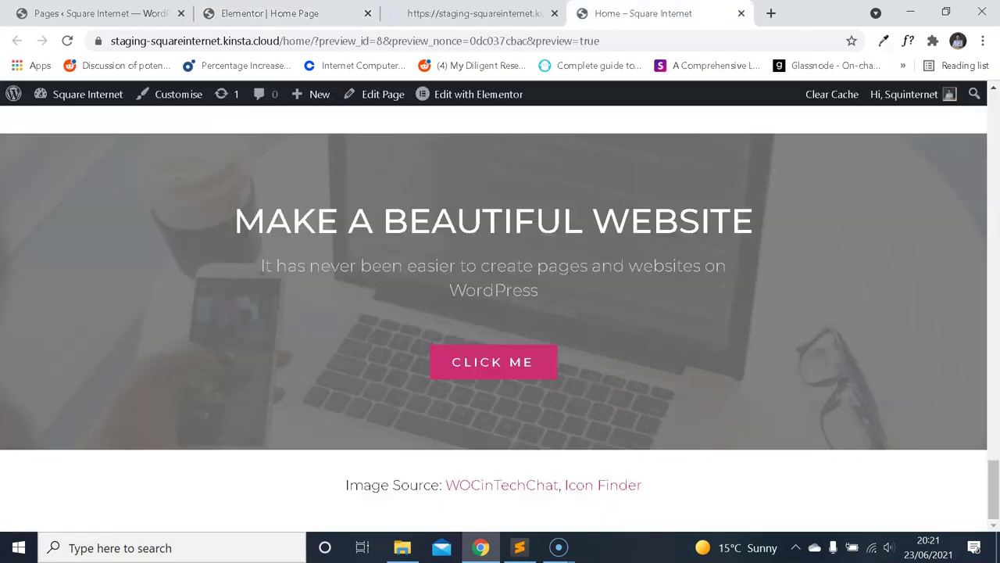
pyautogui.click(269, 14)
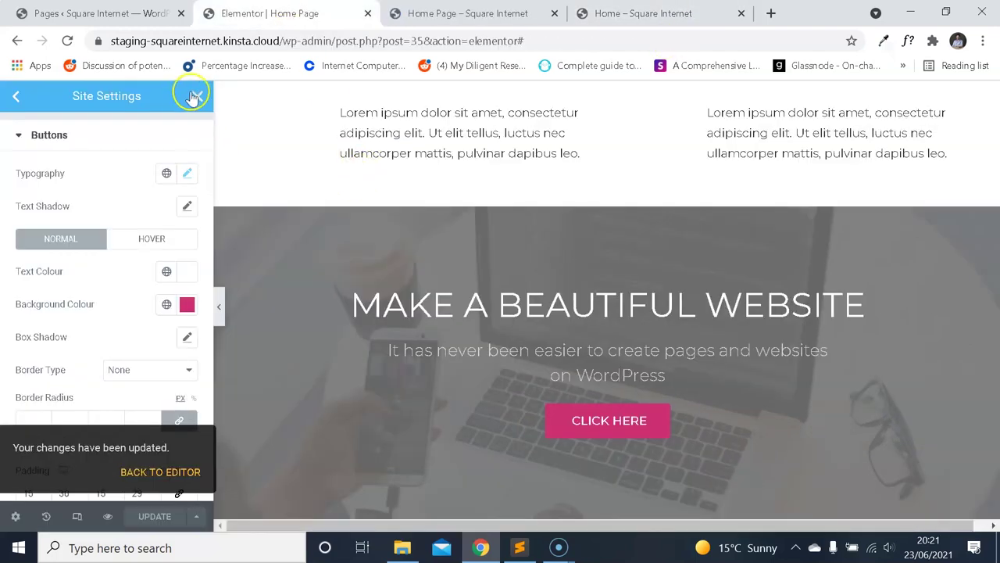
pyautogui.click(194, 96)
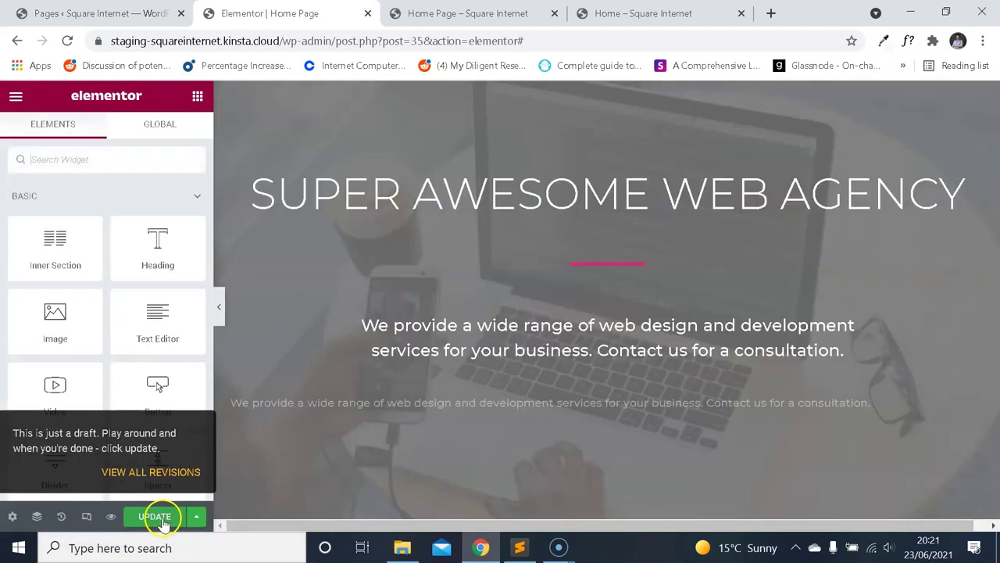
# Save the page and compare the hero section with the reference page.
pyautogui.click(160, 518)
pyautogui.click(625, 13)
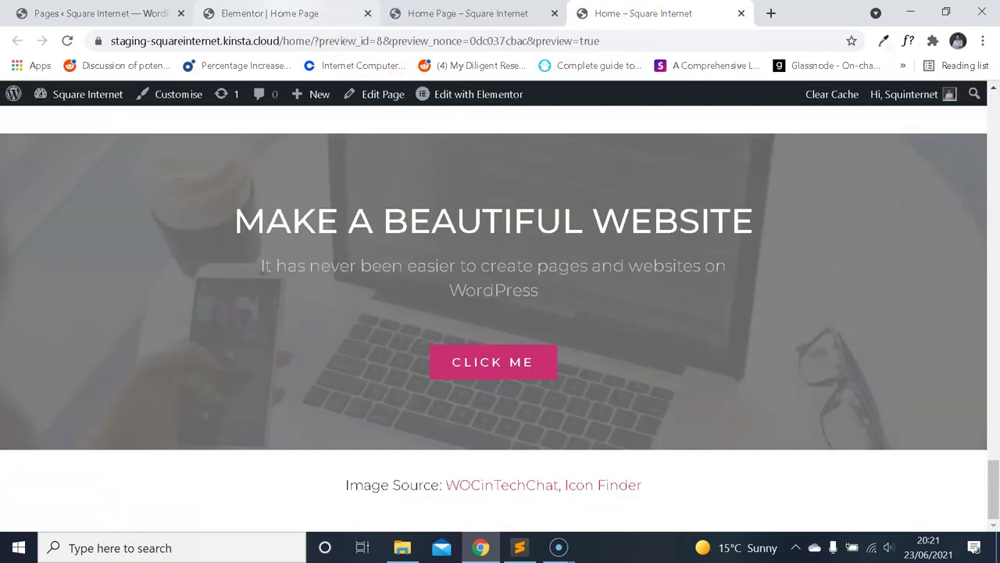
pyautogui.click(235, 13)
pyautogui.scroll(-8, 546, 258)
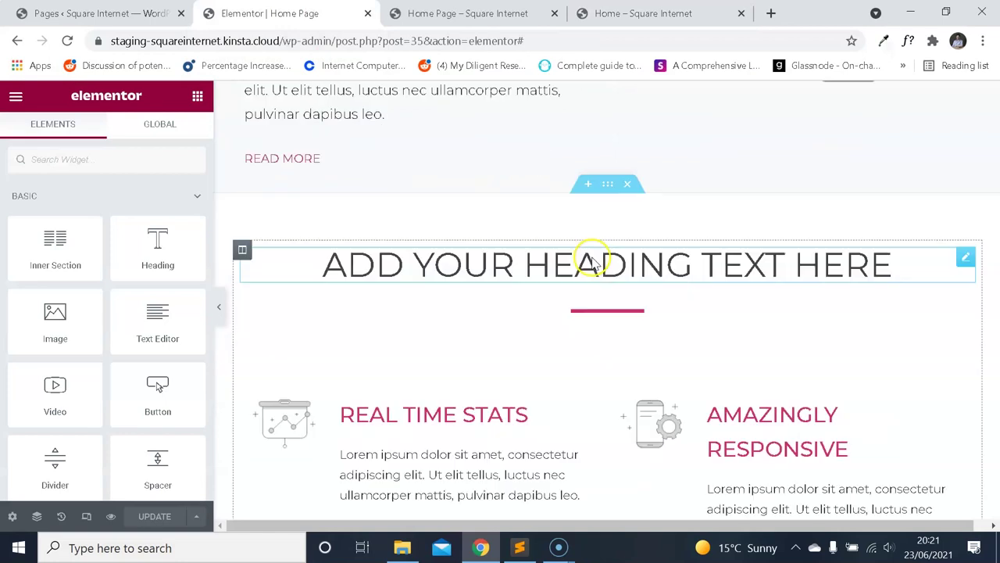
pyautogui.scroll(-5, 591, 262)
pyautogui.scroll(2, 592, 261)
# Insert a 30 px Spacer between the hero subtitle and the CLICK HERE button.
pyautogui.click(17, 97)
pyautogui.click(21, 100)
pyautogui.write('spa')
pyautogui.moveTo(55, 210); pyautogui.dragTo(622, 369)
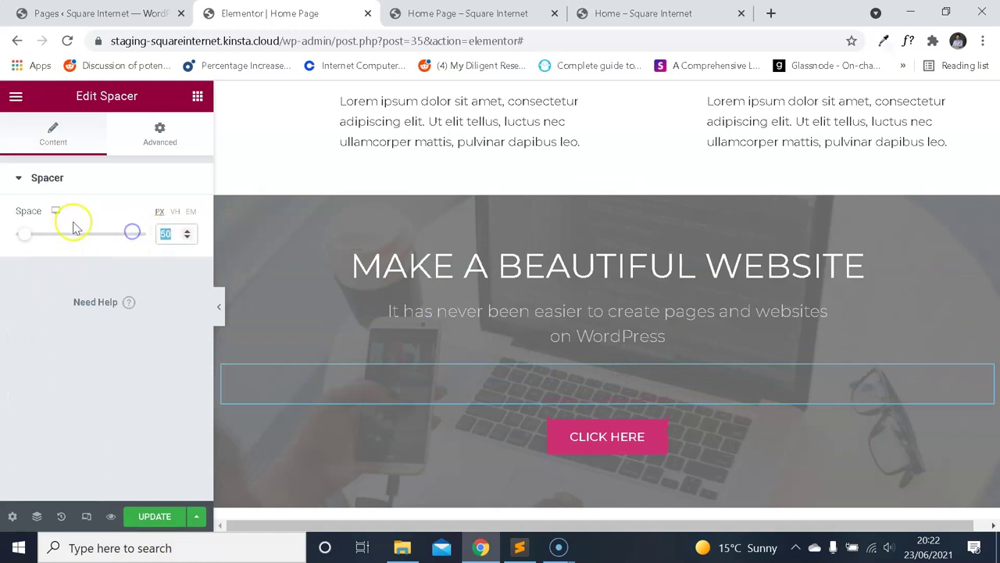
pyautogui.write('30')
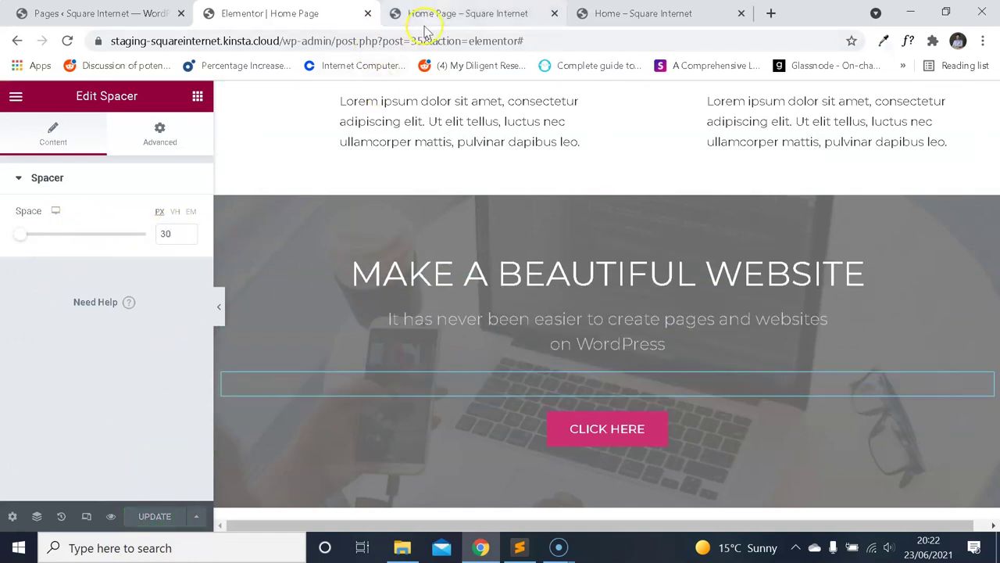
pyautogui.click(451, 19)
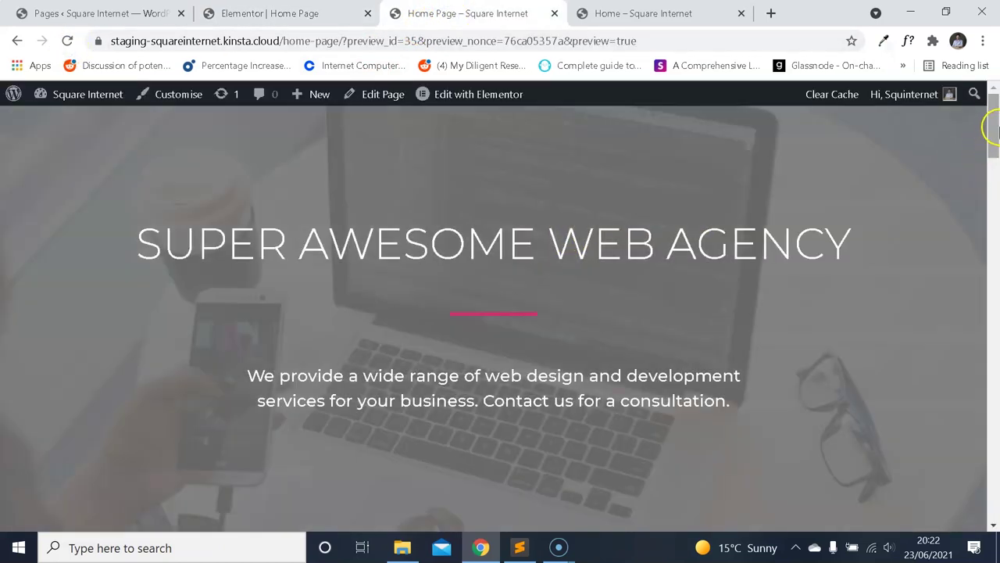
# Compare the edited page preview with the reference page's hero section.
pyautogui.moveTo(991, 131); pyautogui.dragTo(983, 507)
pyautogui.click(690, 14)
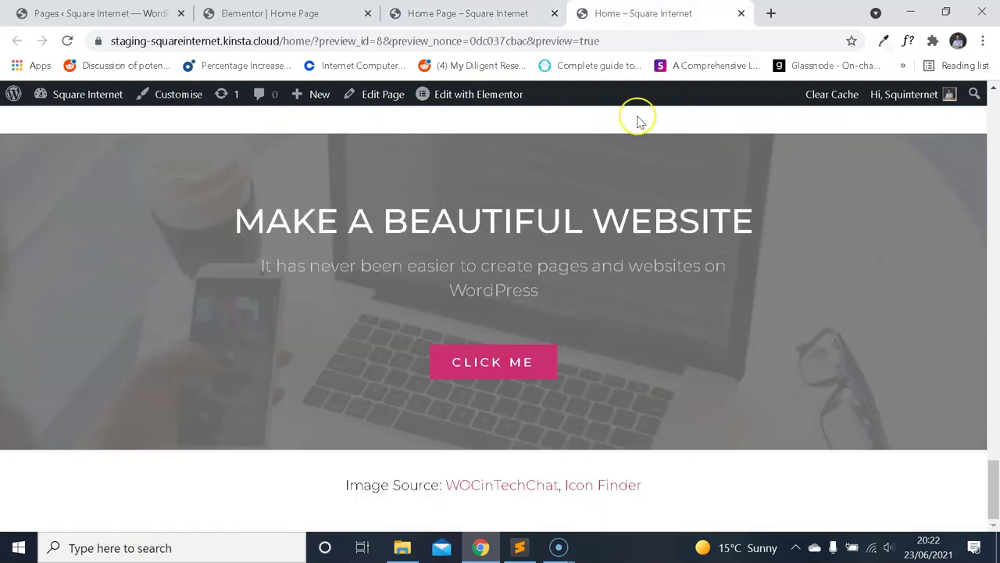
pyautogui.hotkey('ctrl', 'shift', 'Tab')
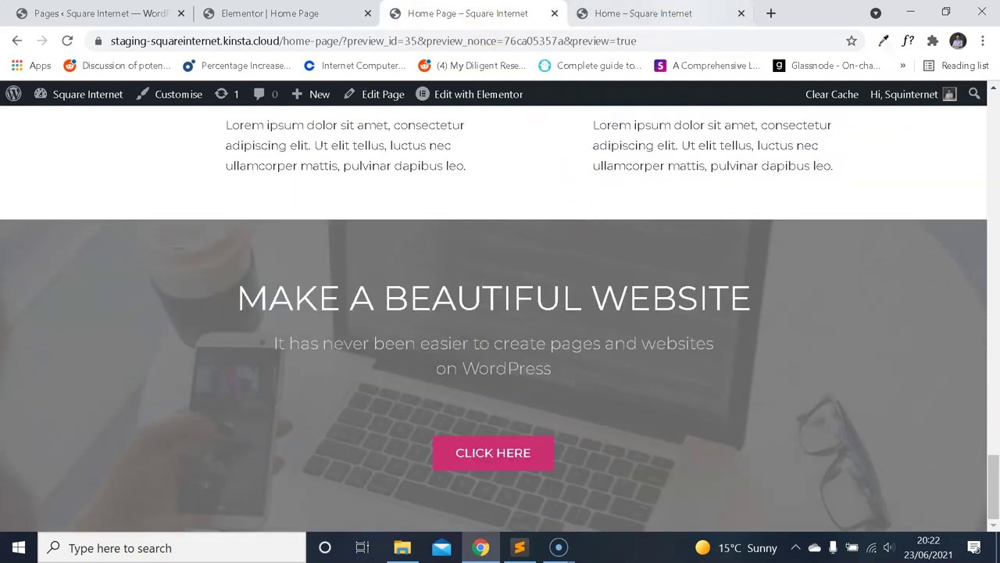
pyautogui.click(664, 13)
pyautogui.click(524, 11)
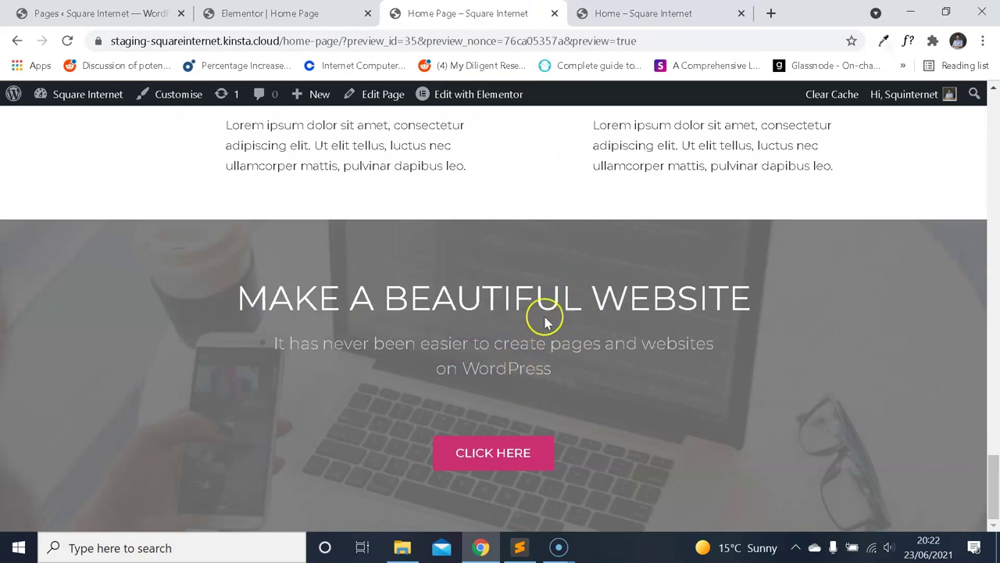
pyautogui.click(648, 12)
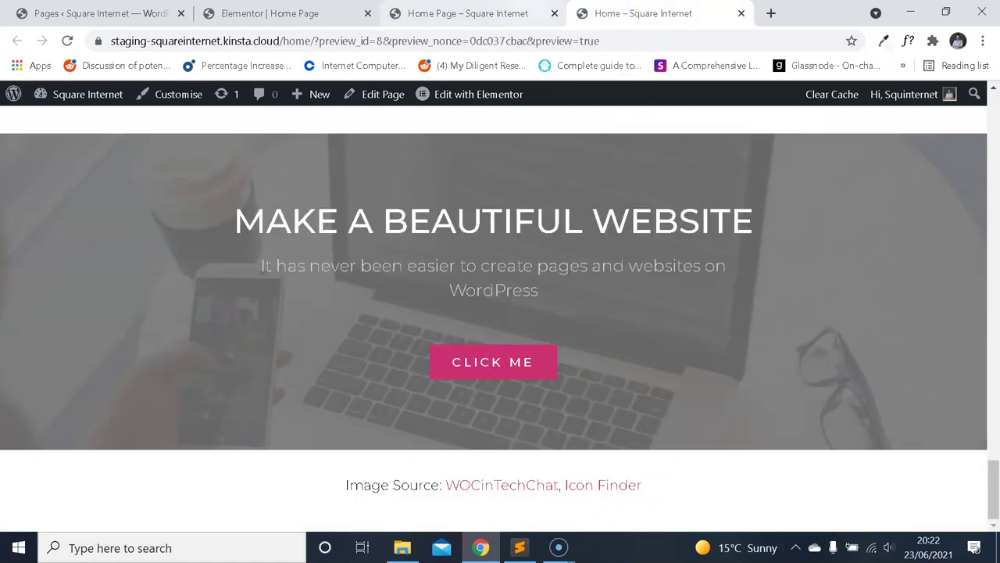
pyautogui.click(531, 9)
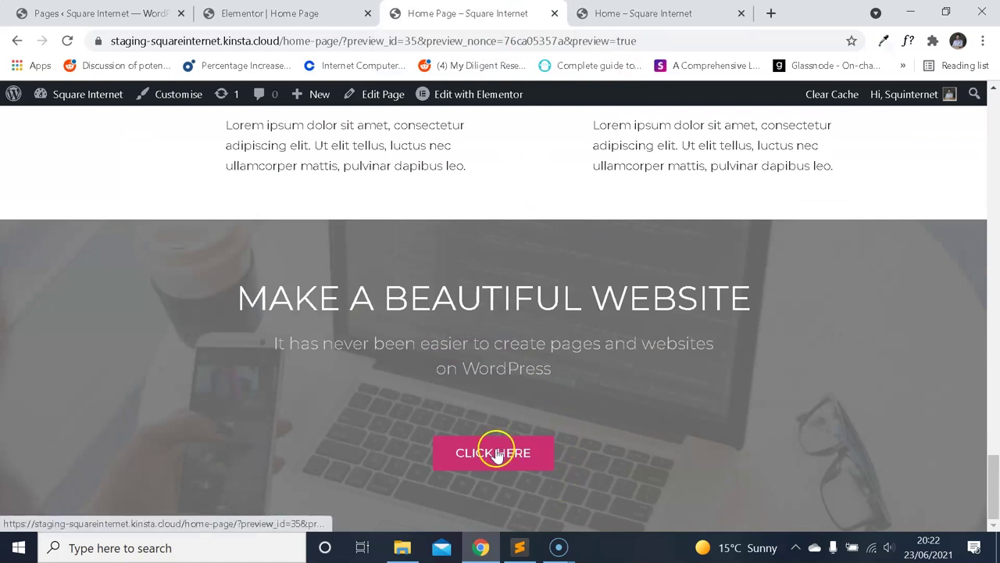
pyautogui.click(344, 13)
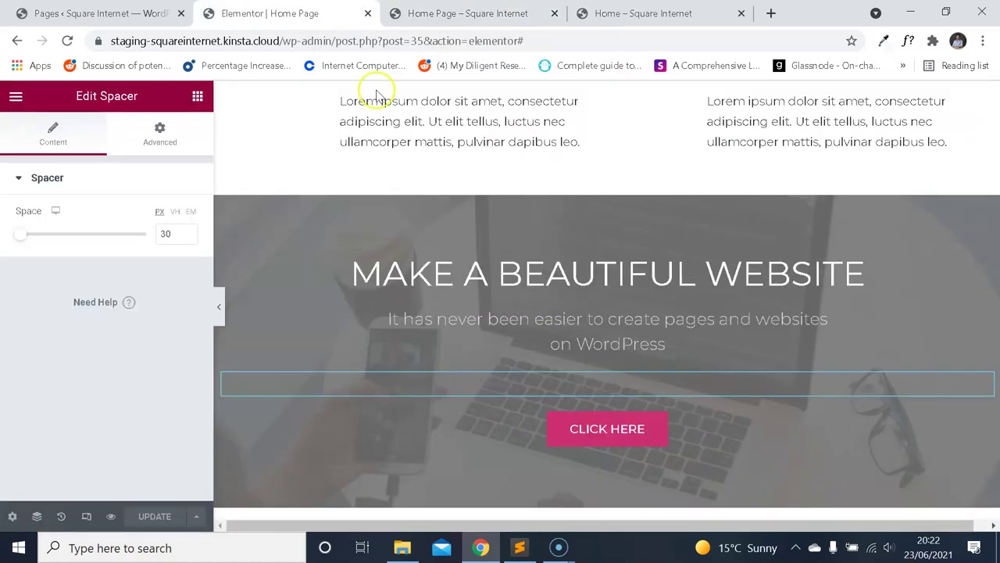
# Check the hero section at mobile width, then switch the editor back to desktop.
pyautogui.click(86, 515)
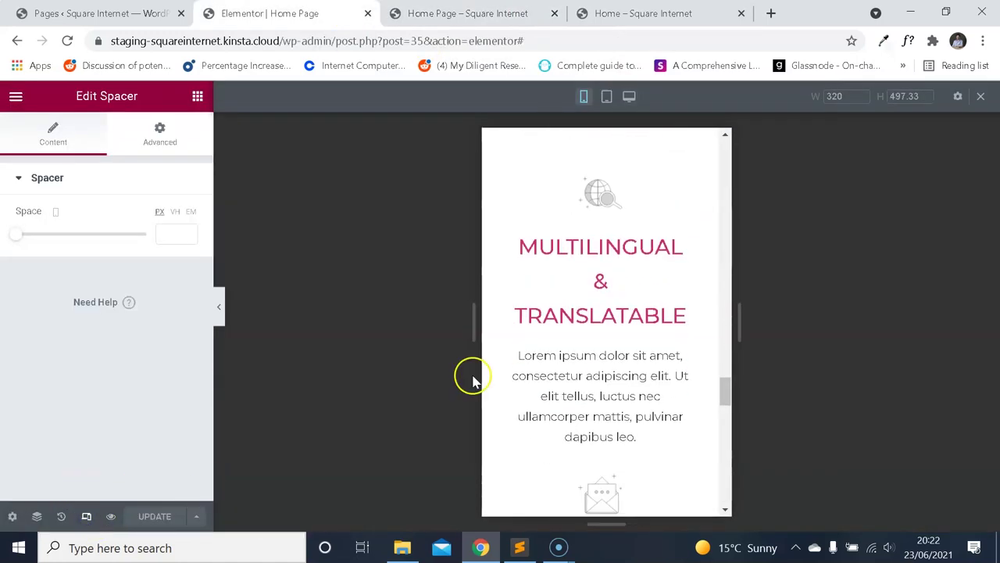
pyautogui.scroll(-8, 601, 323)
pyautogui.scroll(1, 648, 337)
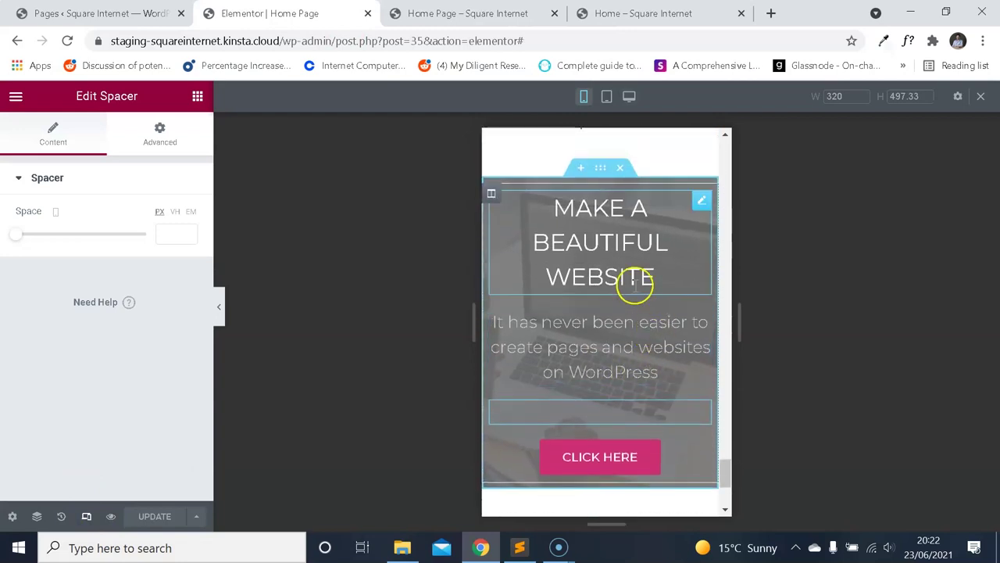
pyautogui.scroll(-1, 636, 294)
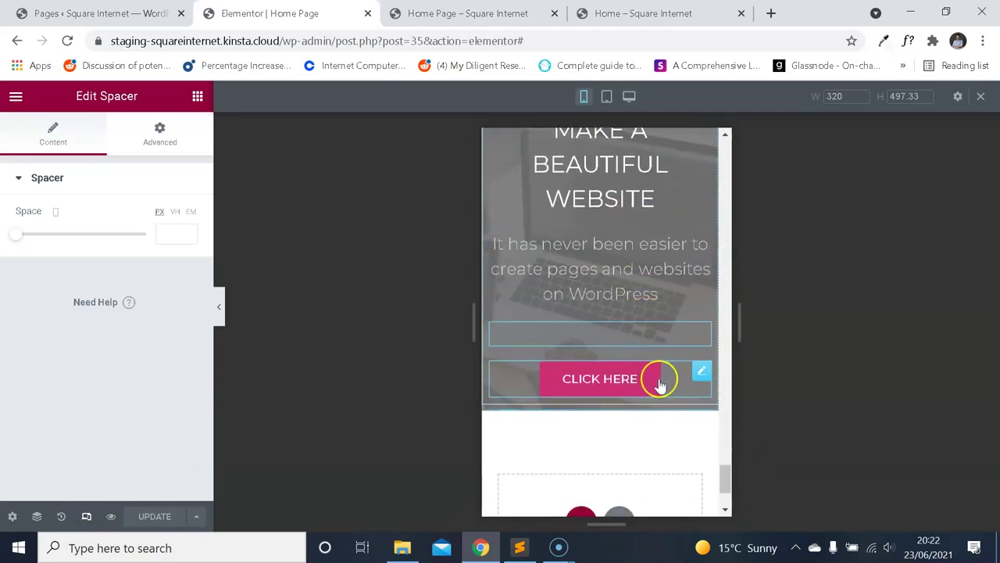
pyautogui.scroll(1, 651, 367)
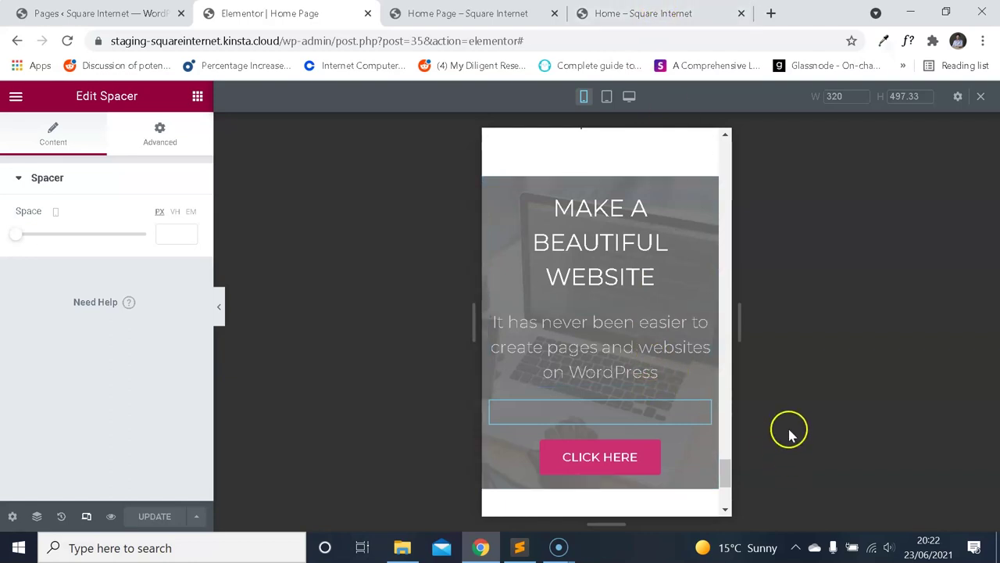
pyautogui.click(648, 14)
pyautogui.click(469, 13)
pyautogui.click(313, 13)
pyautogui.click(81, 518)
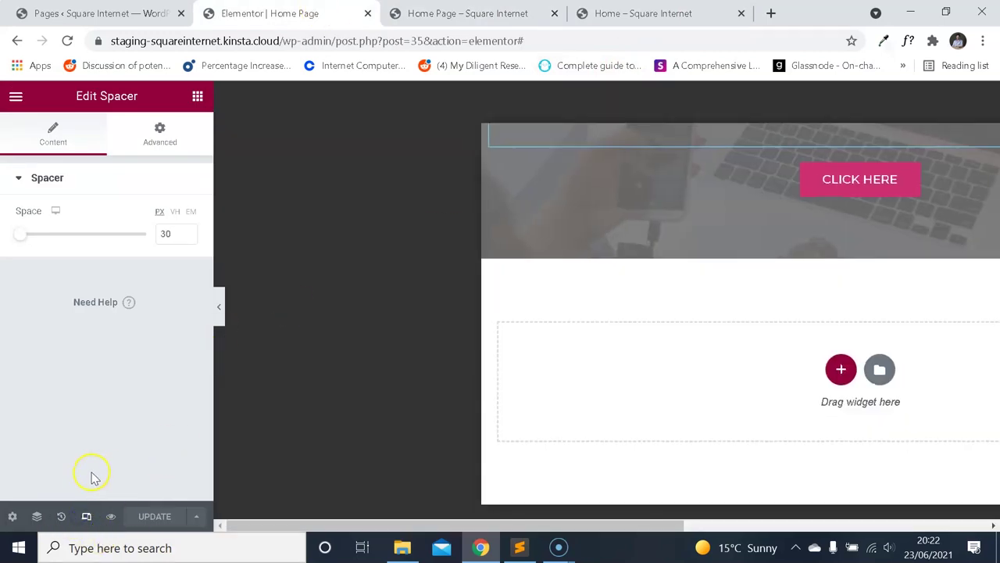
pyautogui.scroll(2, 565, 306)
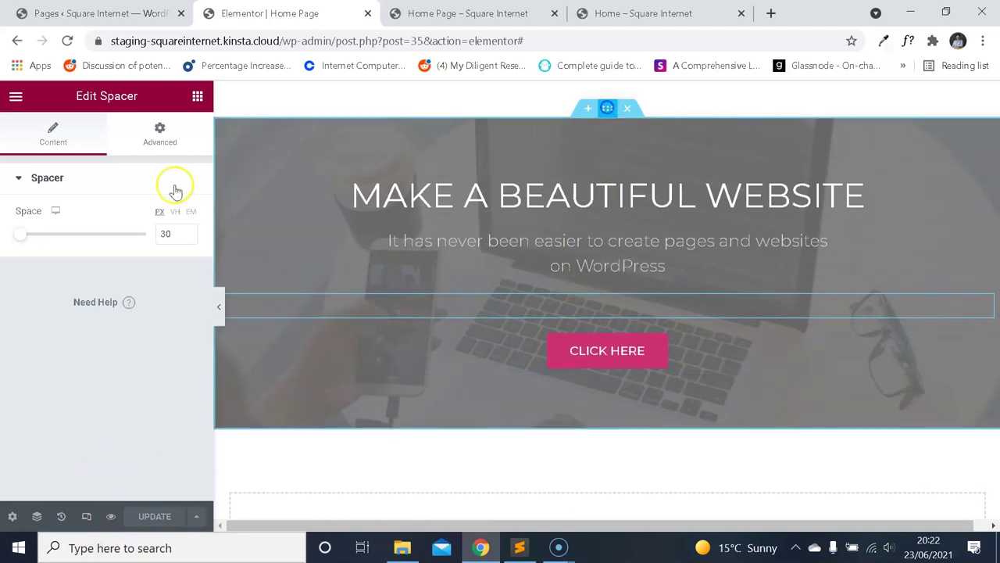
# Unlink the section's padding and set it to 20/10/20/10 px (top, right, bottom, left).
pyautogui.click(177, 133)
pyautogui.click(179, 294)
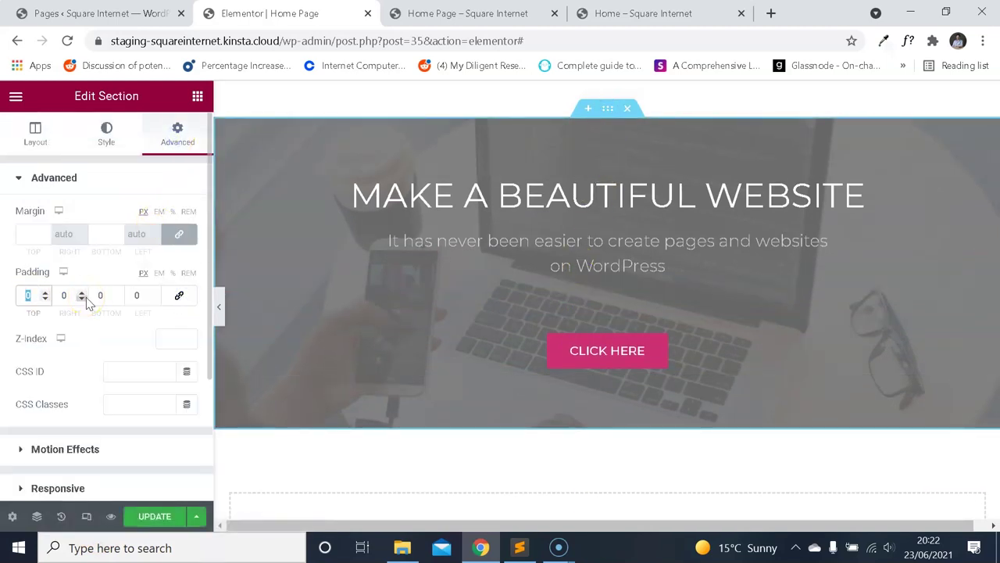
pyautogui.write('20')
pyautogui.press('Tab')
pyautogui.write('10')
pyautogui.press('Tab')
pyautogui.write('20')
pyautogui.press('Tab')
pyautogui.write('1')
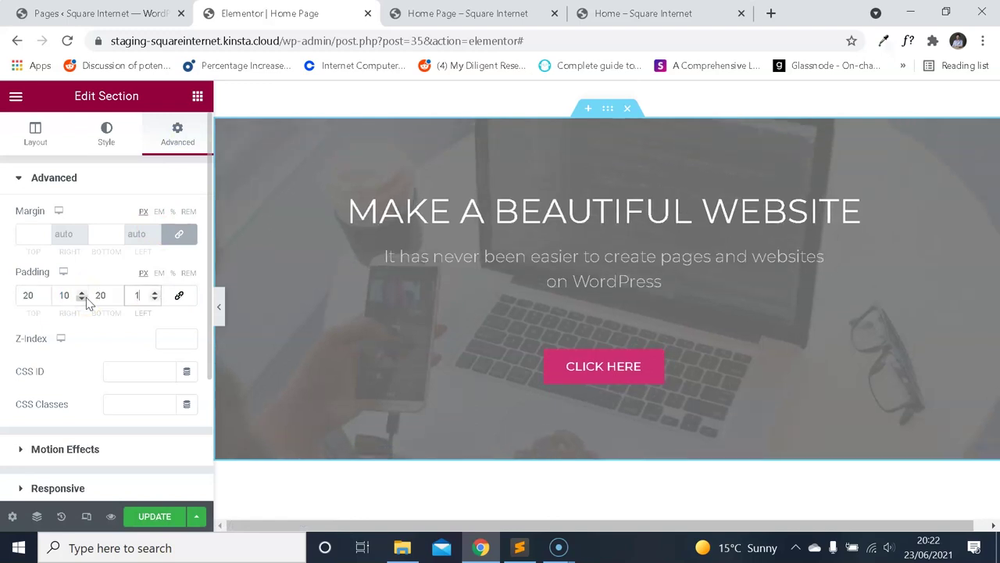
pyautogui.write('0')
pyautogui.click(133, 393)
# Check the padded section at mobile width, then return to the desktop view.
pyautogui.click(86, 516)
pyautogui.click(414, 381)
pyautogui.scroll(-10, 614, 312)
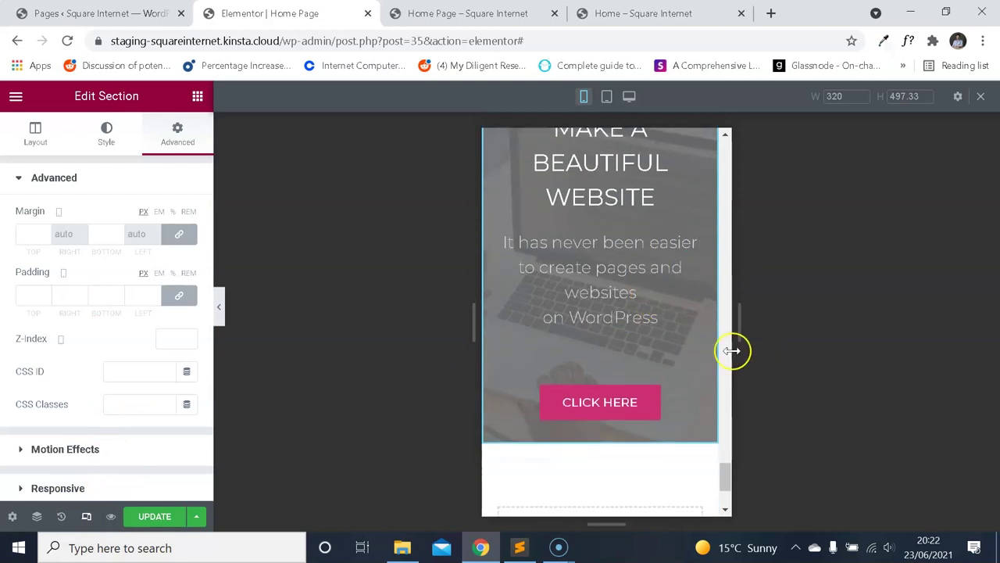
pyautogui.scroll(1, 692, 357)
pyautogui.scroll(-2, 645, 265)
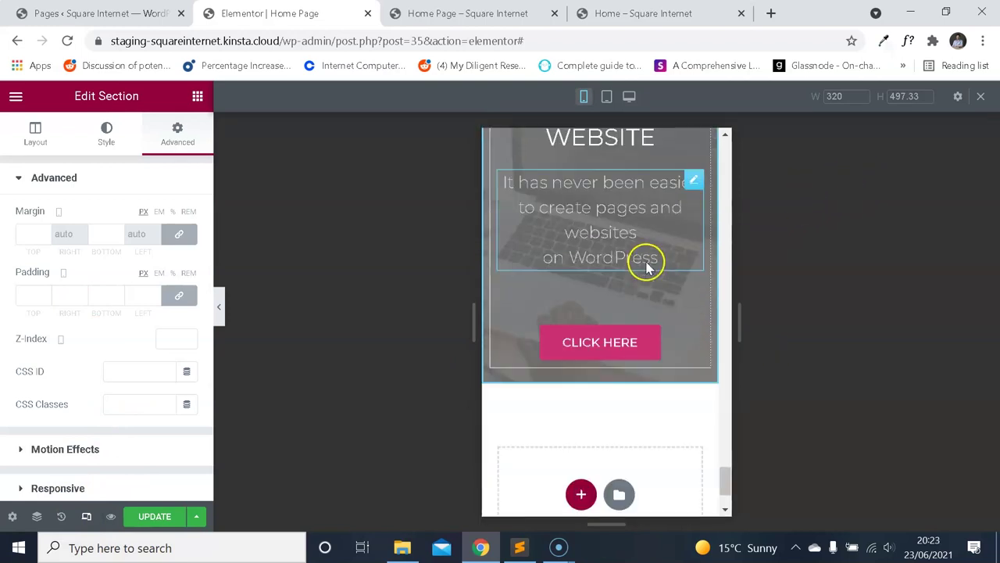
pyautogui.click(89, 516)
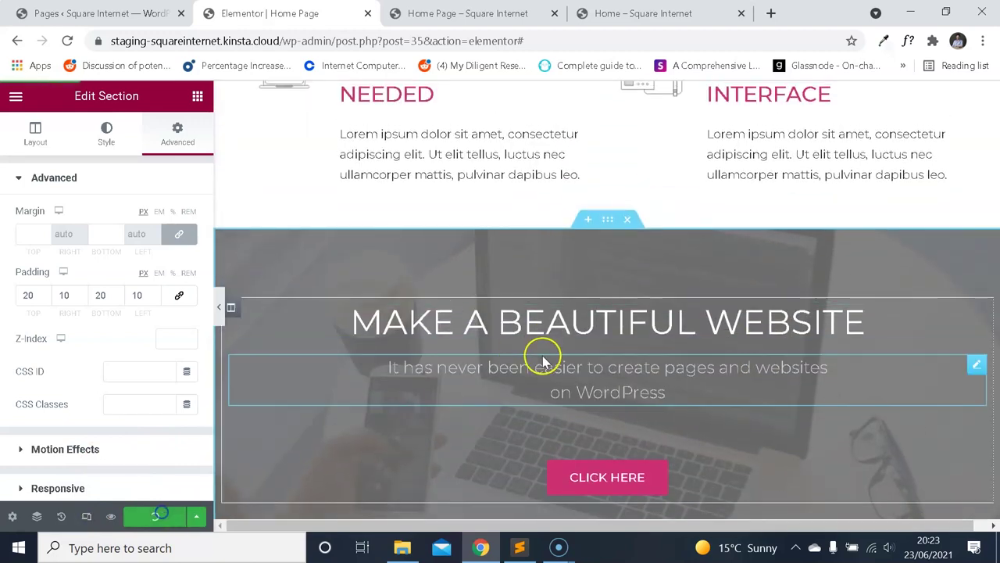
pyautogui.scroll(5, 551, 337)
pyautogui.scroll(-3, 682, 336)
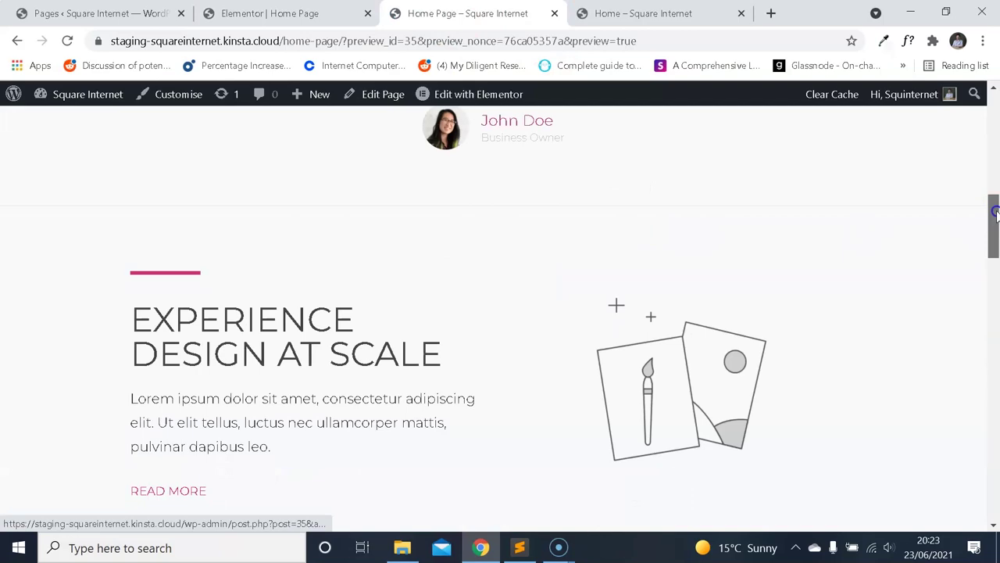
pyautogui.moveTo(994, 213); pyautogui.dragTo(993, 449)
# Compare the result with the live Home page tab, then return to the Elementor editor.
pyautogui.click(641, 13)
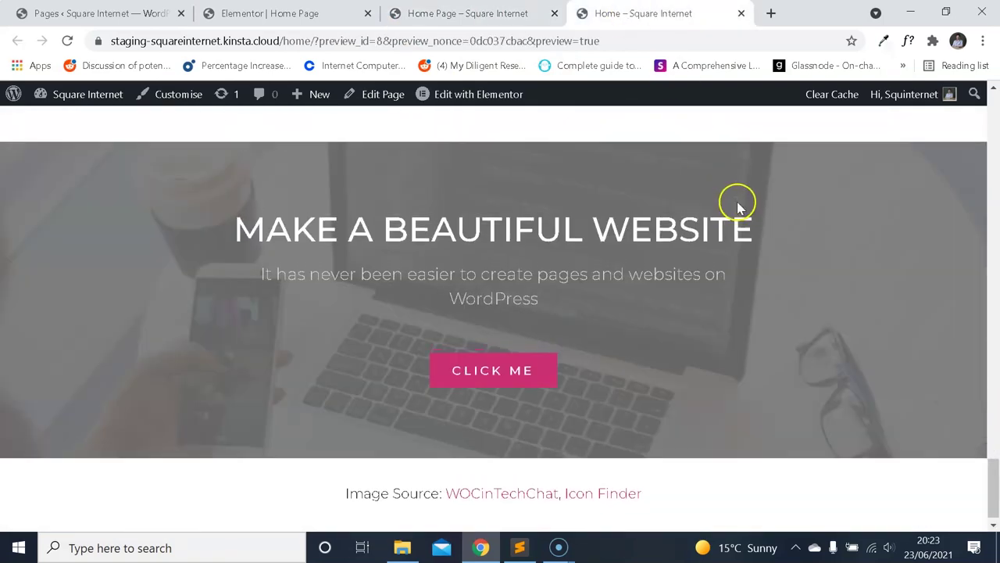
pyautogui.scroll(3, 736, 201)
pyautogui.hotkey('ctrl', 'pageup')
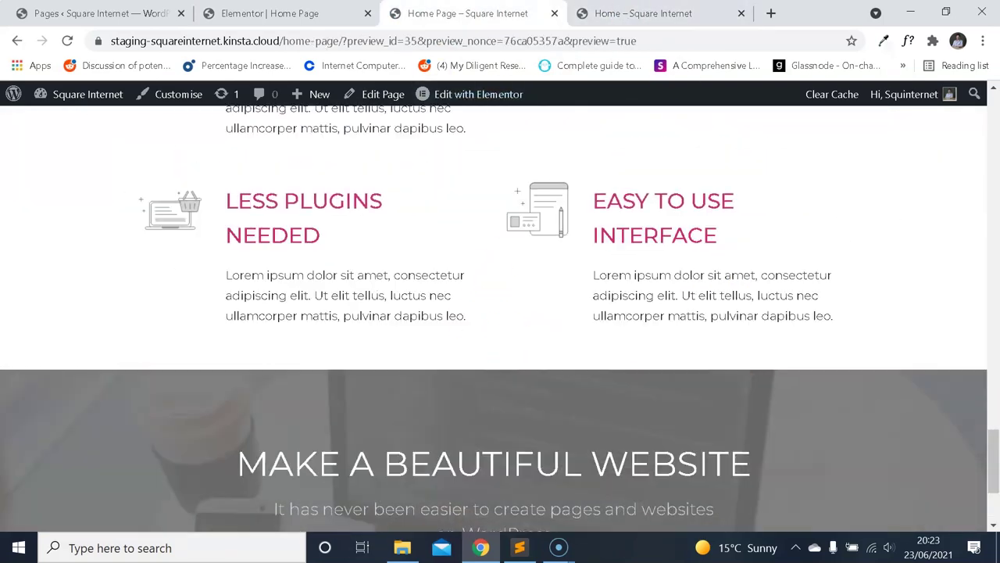
pyautogui.hotkey('ctrl', 'pageup')
pyautogui.scroll(-5, 547, 250)
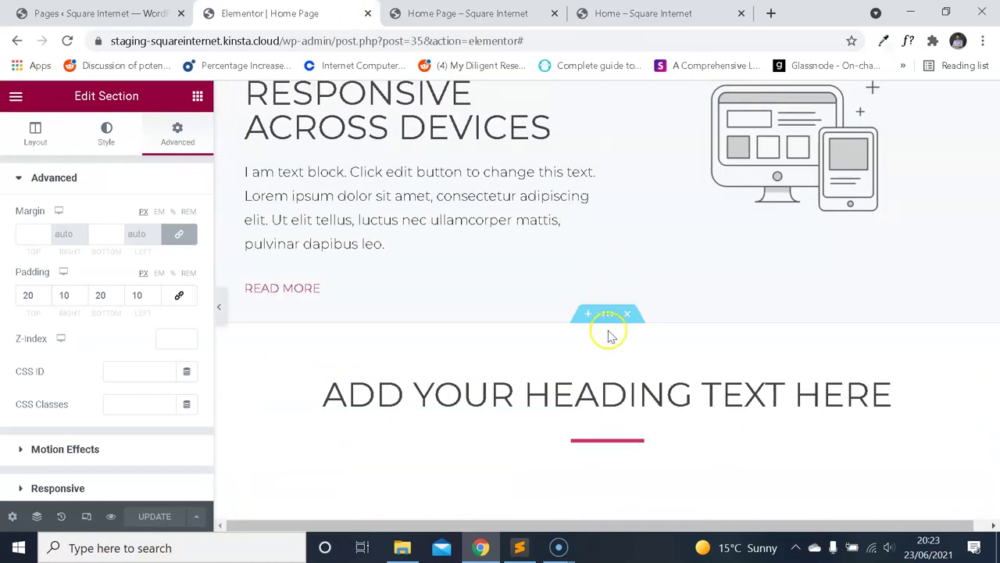
# Preview the heading section's 60 px padding at mobile width, save, and return to desktop.
pyautogui.click(608, 314)
pyautogui.click(178, 136)
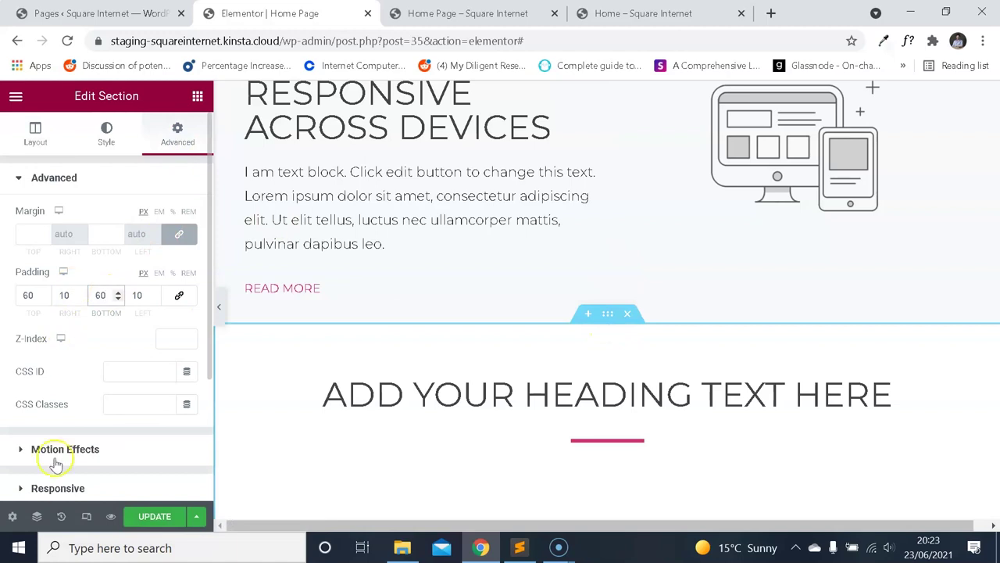
pyautogui.click(74, 506)
pyautogui.scroll(-8, 596, 263)
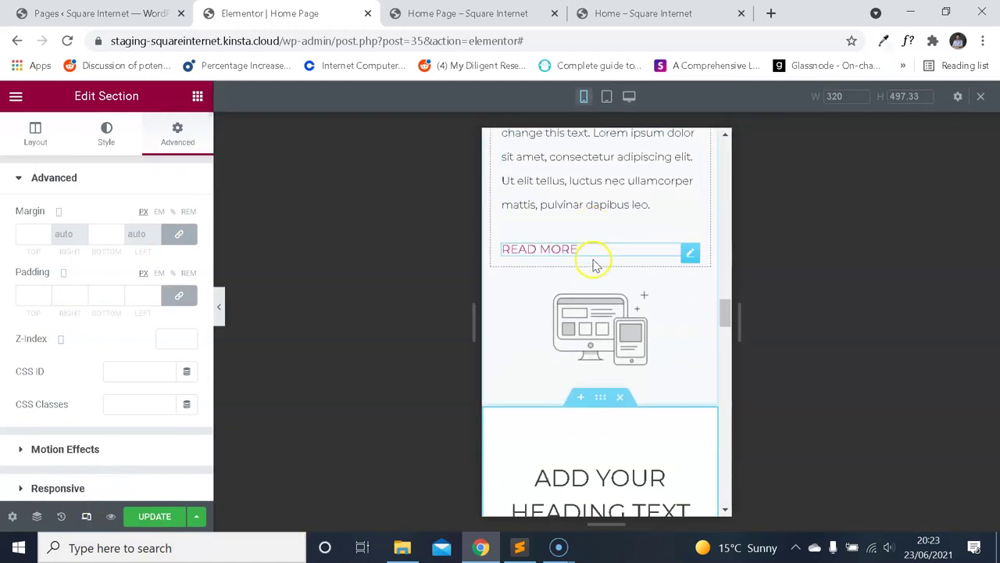
pyautogui.scroll(-7, 670, 241)
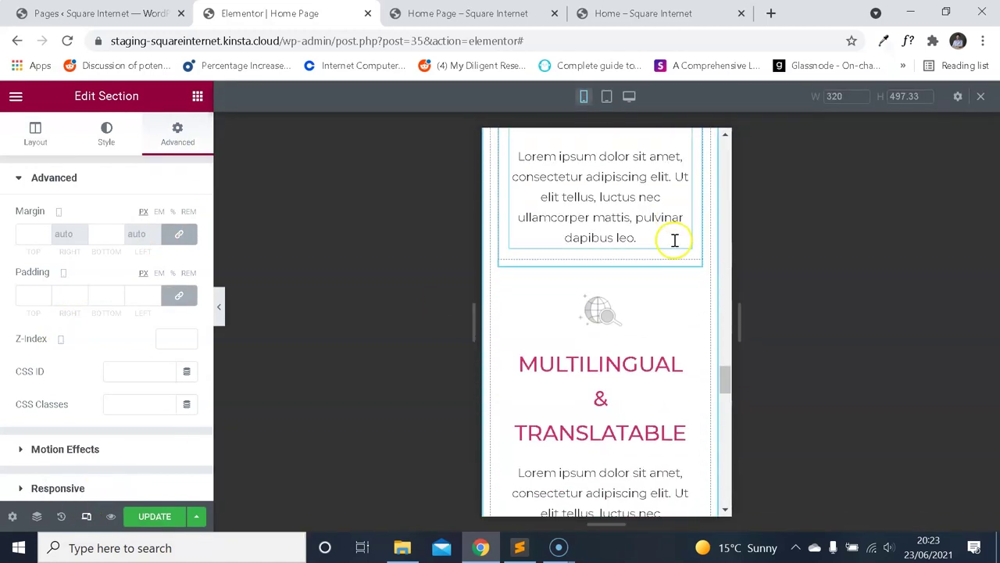
pyautogui.scroll(2, 680, 266)
pyautogui.scroll(1, 704, 235)
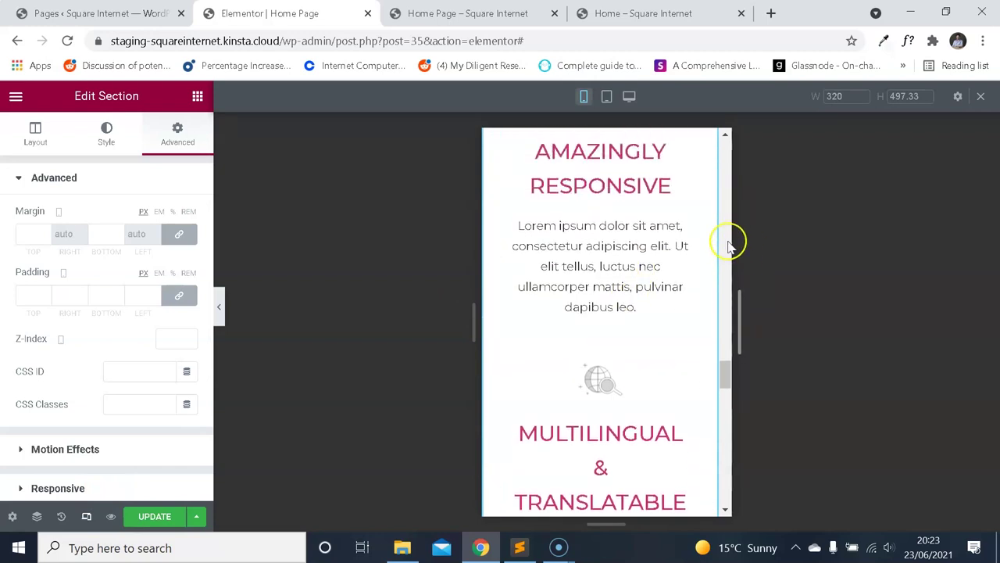
pyautogui.scroll(2, 692, 290)
pyautogui.scroll(-15, 683, 295)
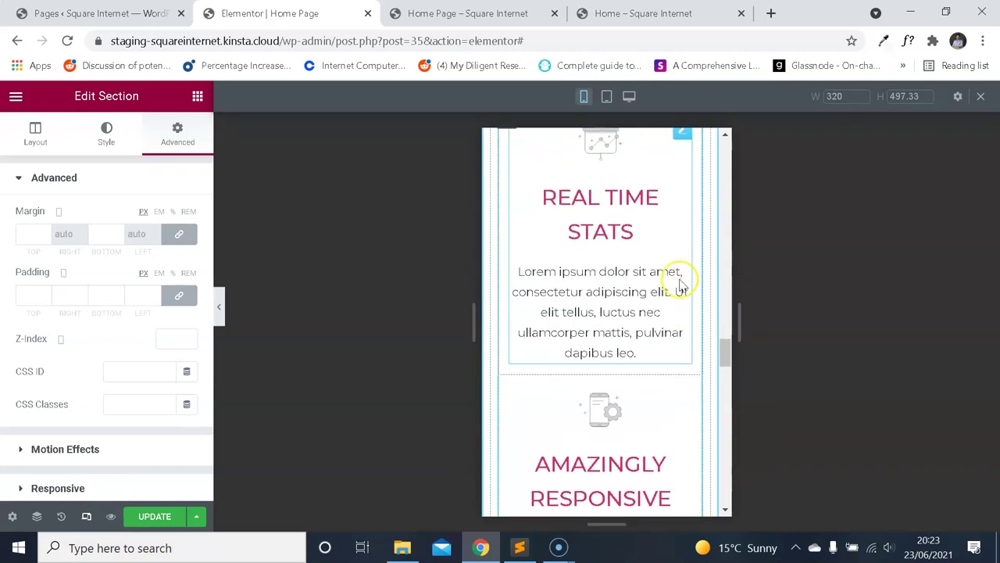
pyautogui.scroll(-6, 675, 286)
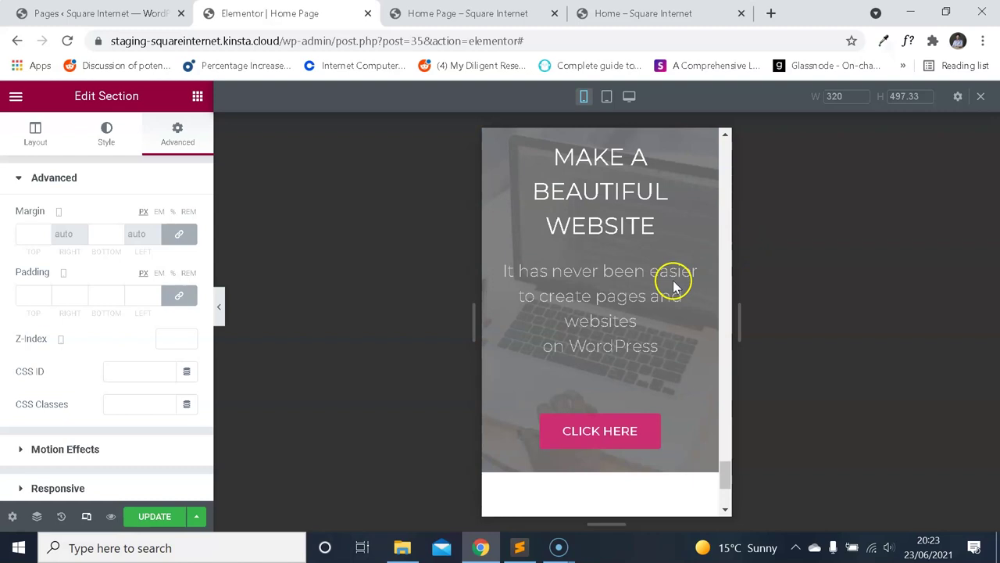
pyautogui.click(167, 517)
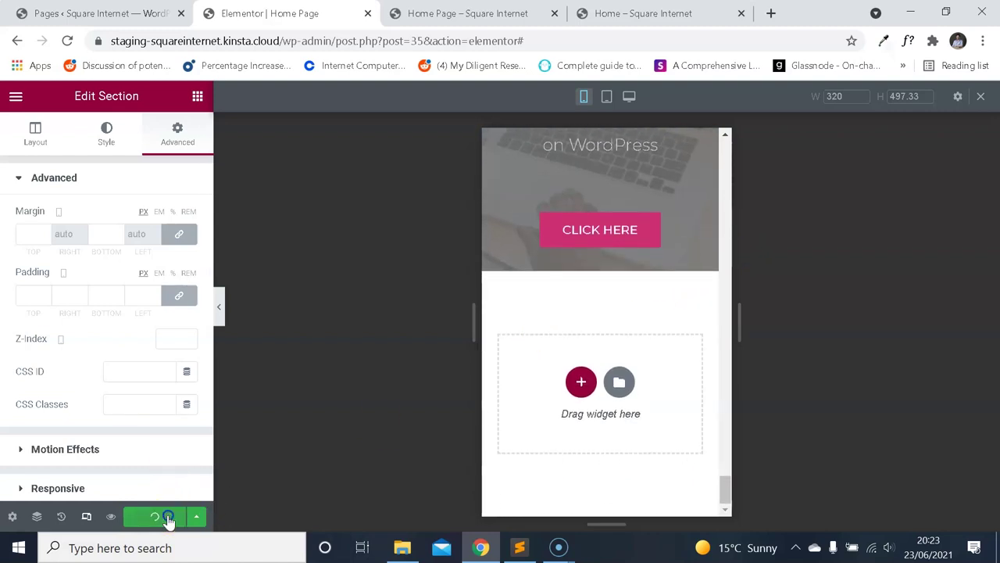
pyautogui.click(88, 516)
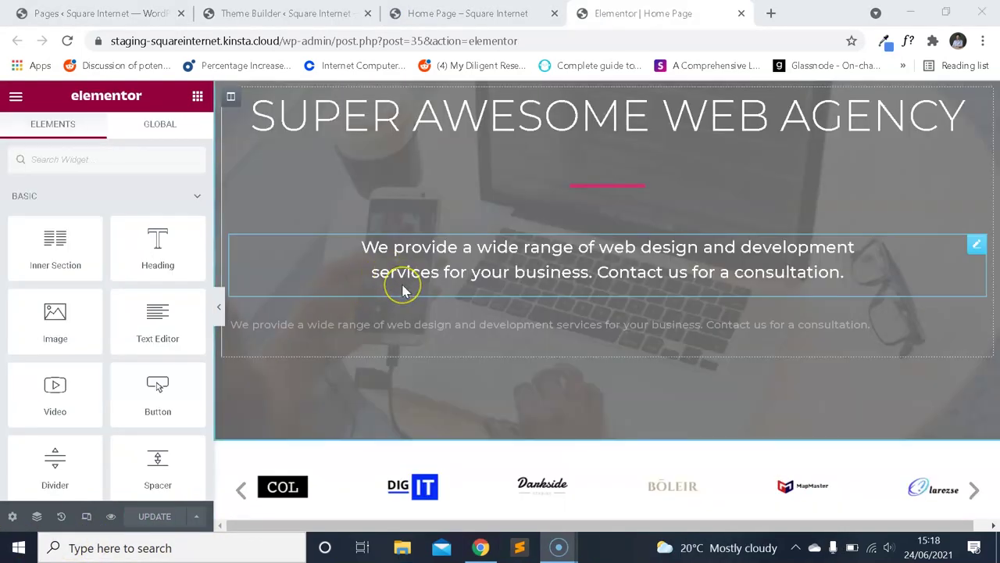
# Scroll through the home page sections and back up to the SUPER AWESOME WEB AGENCY hero.
pyautogui.scroll(-5, 404, 291)
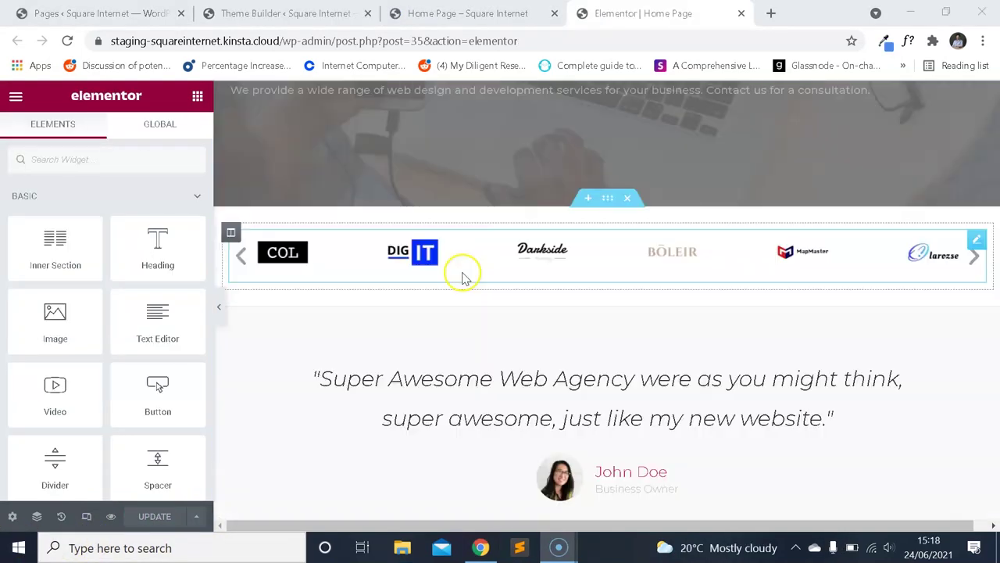
pyautogui.scroll(-12, 512, 230)
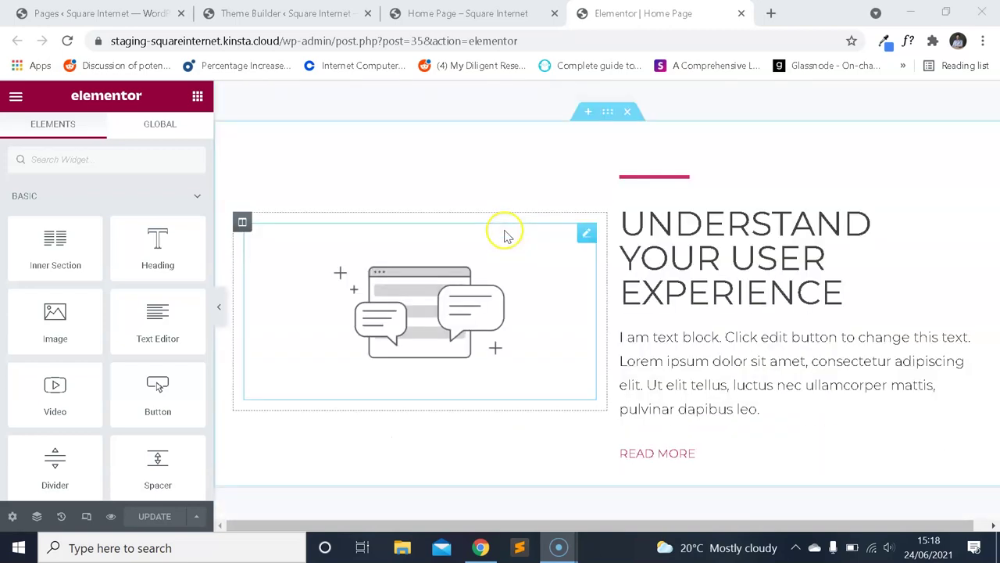
pyautogui.scroll(10, 515, 265)
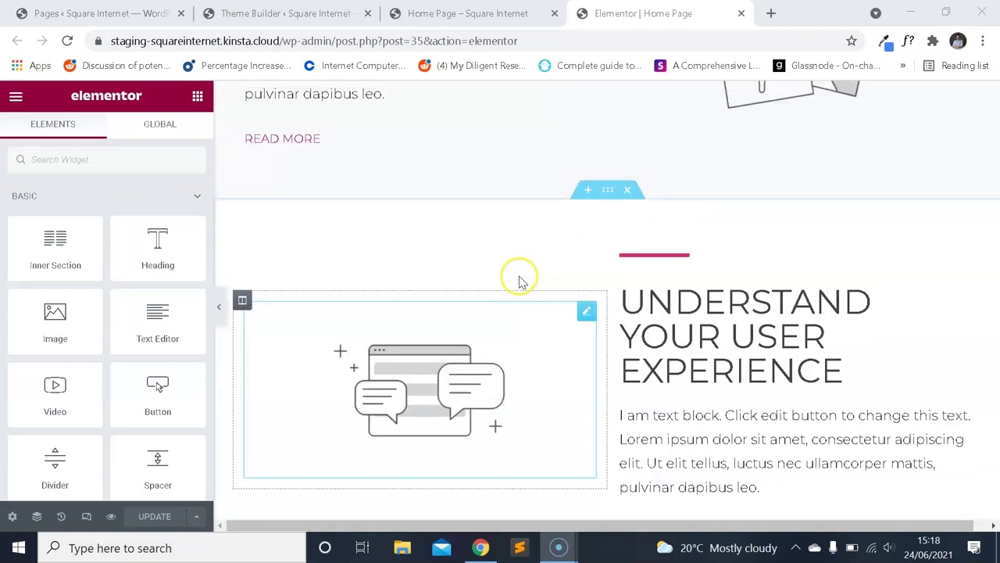
pyautogui.scroll(5, 525, 269)
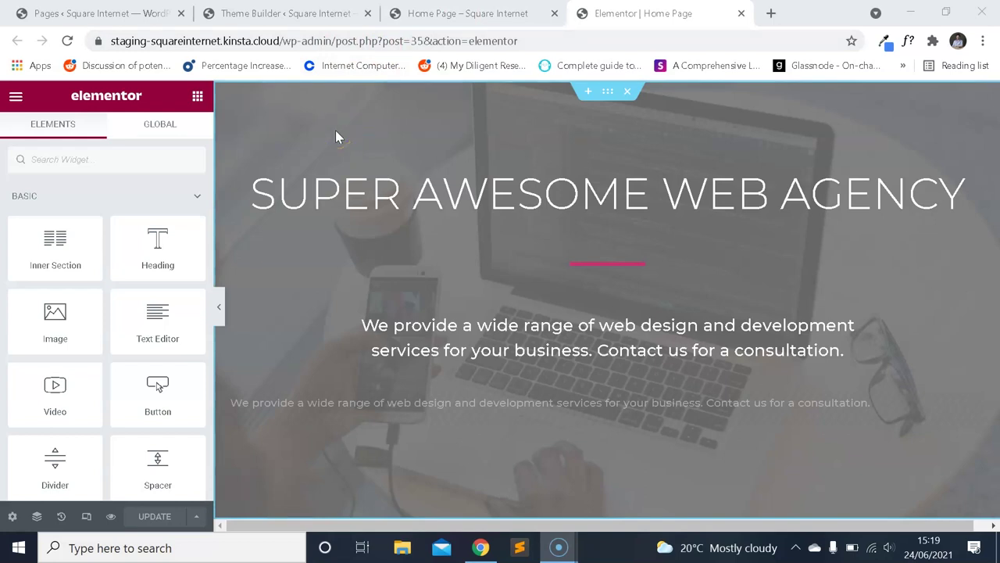
# Flip between the Theme Builder and Pages tabs, ending back in the Elementor editor.
pyautogui.click(232, 11)
pyautogui.hotkey('ctrl', 'shift', 'Tab')
pyautogui.click(232, 11)
pyautogui.click(642, 13)
pyautogui.scroll(-2, 109, 484)
pyautogui.scroll(2, 64, 202)
# Bring up Elementor's main menu, then switch to the WordPress Pages list.
pyautogui.click(16, 100)
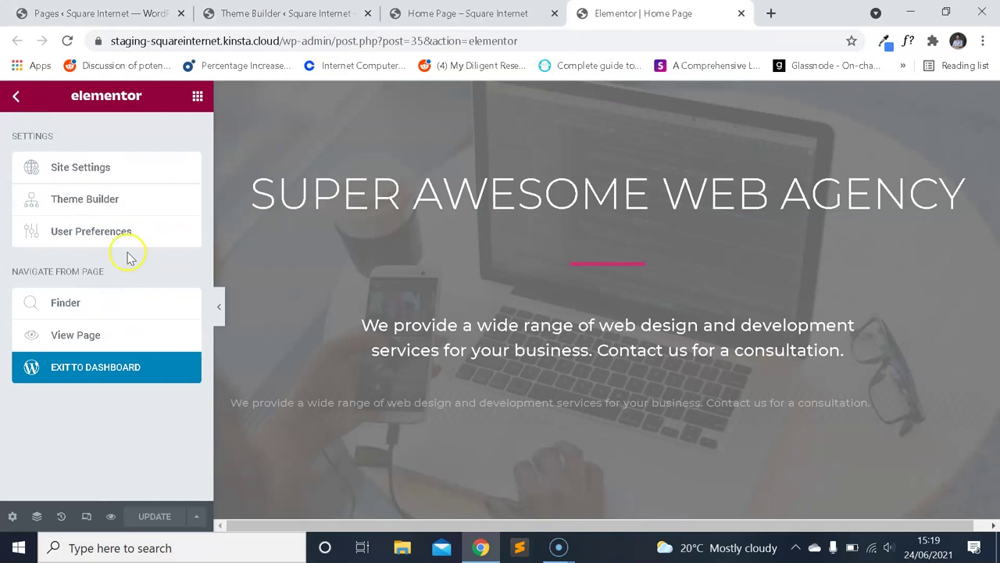
pyautogui.click(17, 95)
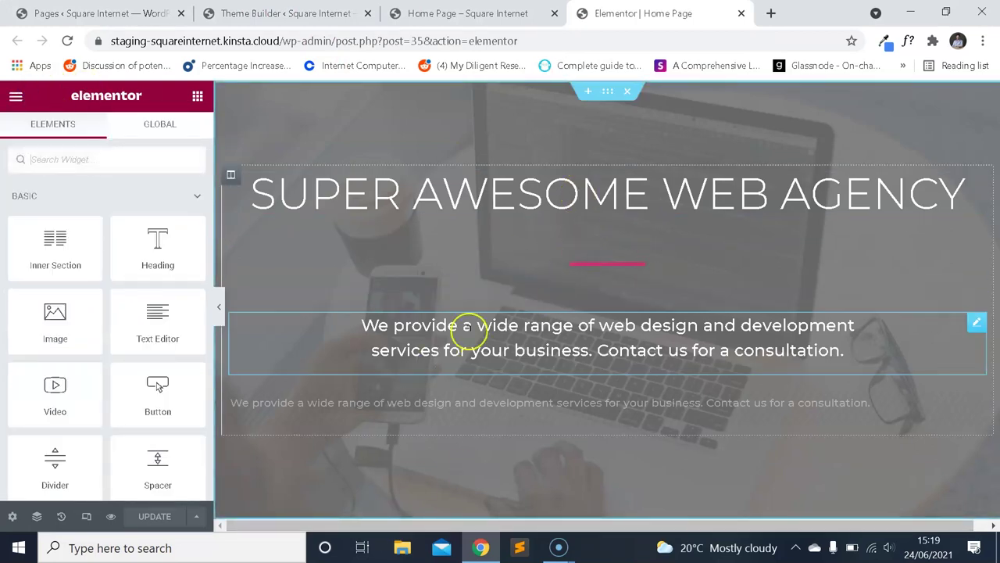
pyautogui.click(17, 100)
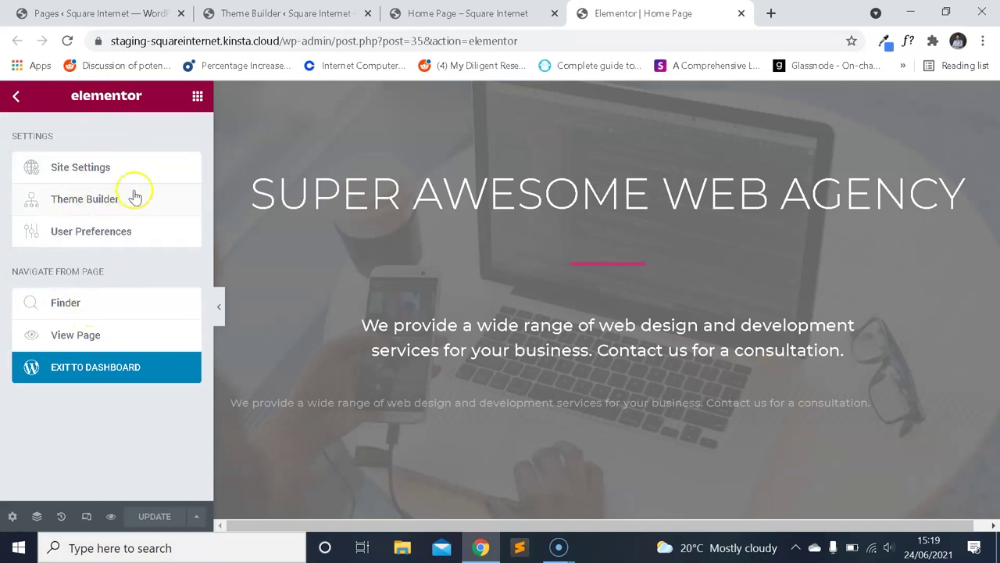
pyautogui.hotkey('ctrl', '1')
pyautogui.scroll(-1, 31, 250)
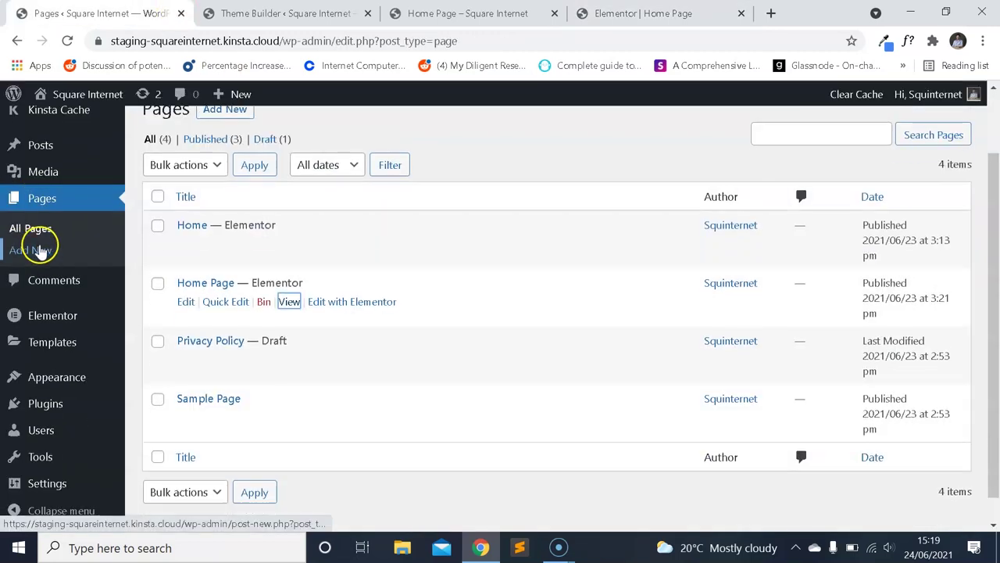
# Go to Templates > Theme Builder in WordPress admin, then back to the Elementor Home Page tab.
pyautogui.moveTo(63, 320)
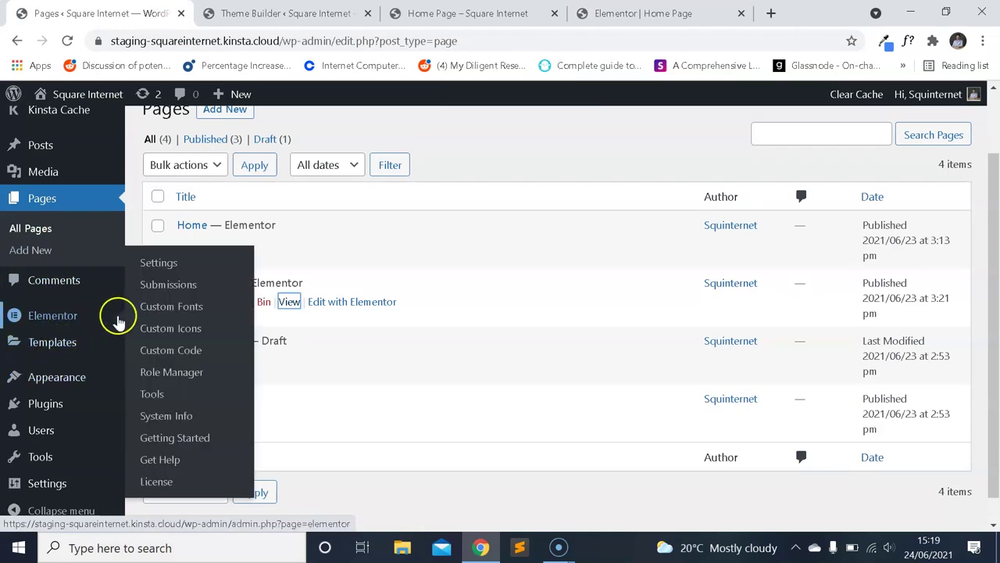
pyautogui.moveTo(72, 343)
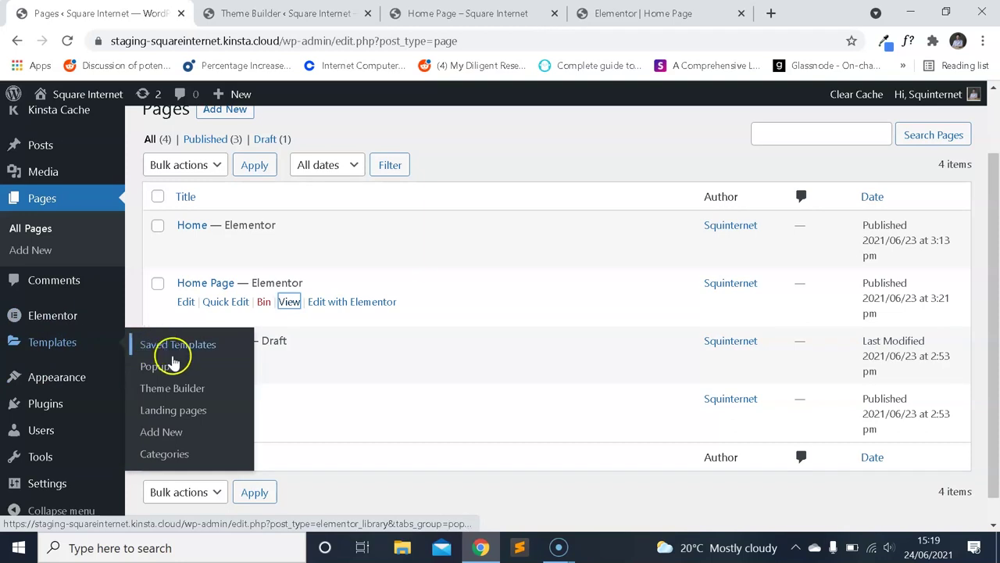
pyautogui.click(188, 391)
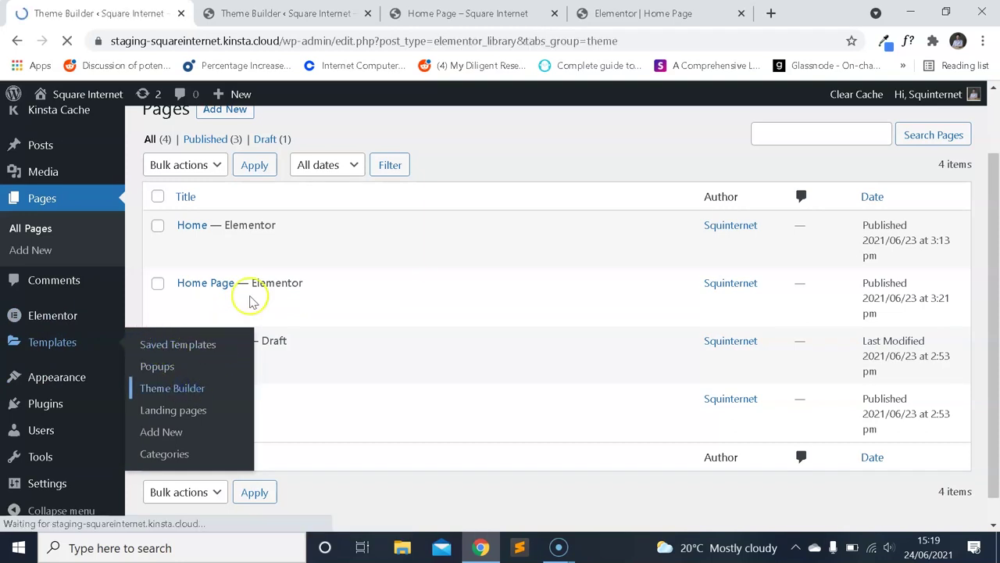
pyautogui.scroll(-1, 383, 204)
pyautogui.scroll(1, 381, 203)
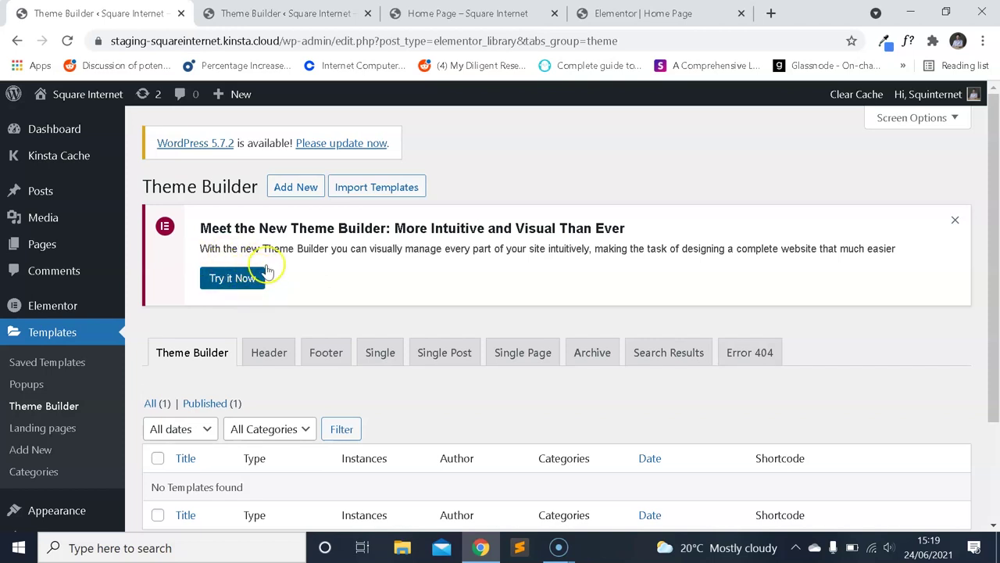
pyautogui.click(481, 14)
pyautogui.click(605, 14)
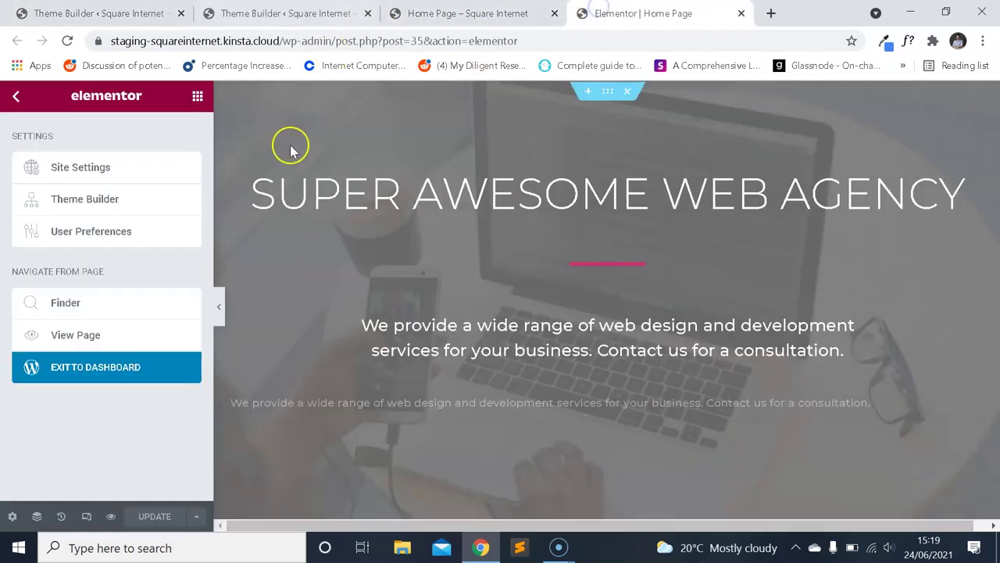
# Go to the Theme Builder from the Elementor menu and select Header under Site Parts.
pyautogui.scroll(-10, 431, 208)
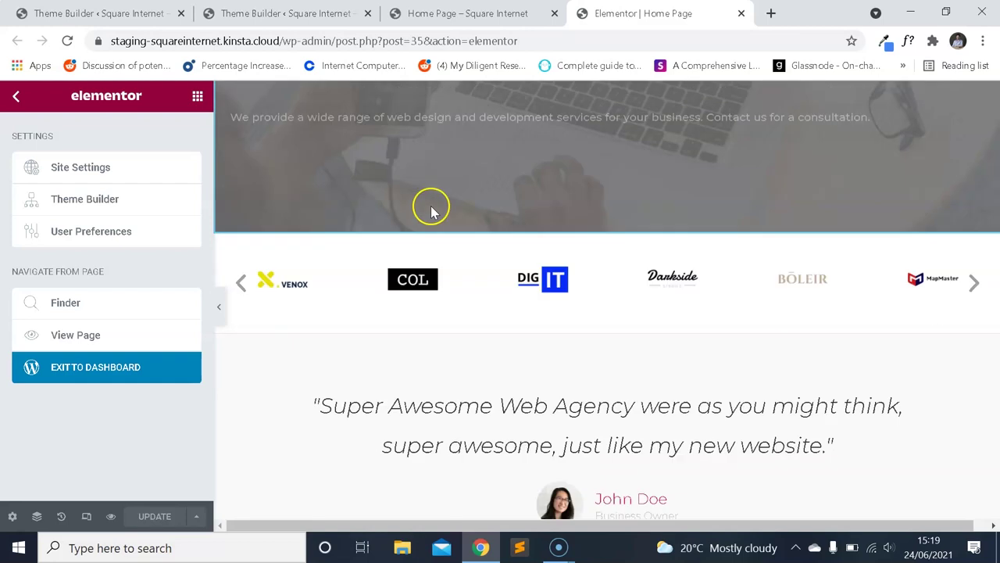
pyautogui.scroll(-10, 414, 228)
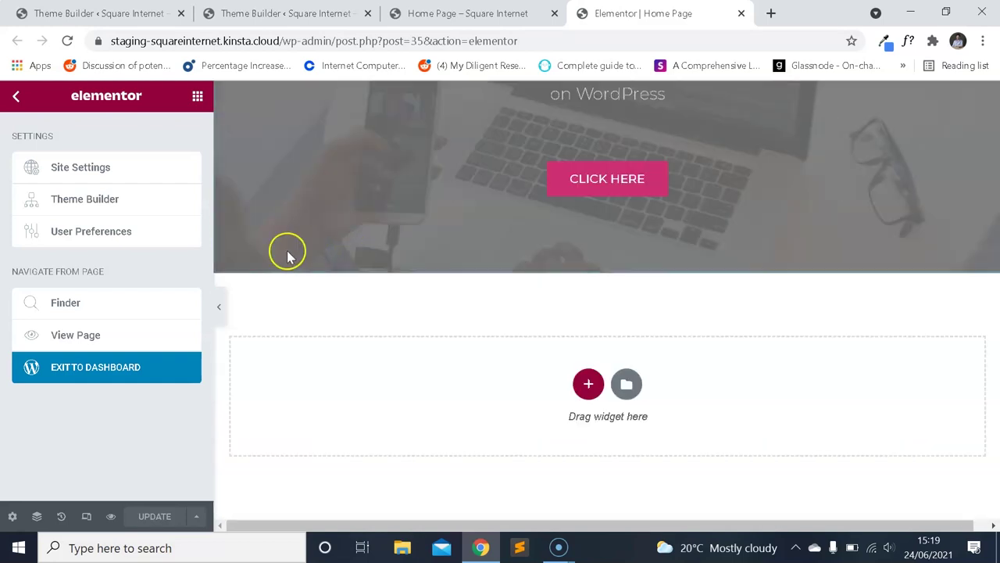
pyautogui.click(125, 200)
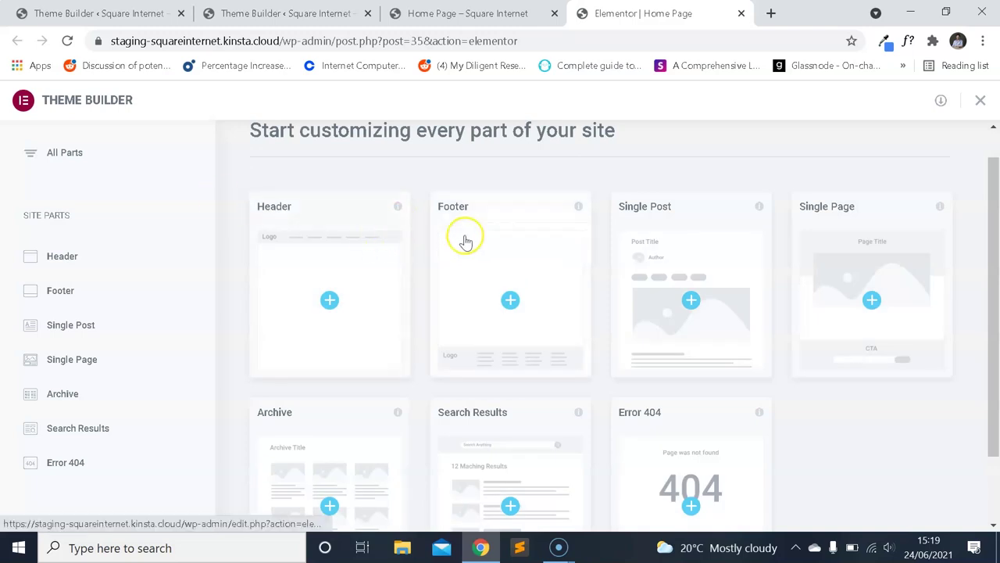
pyautogui.scroll(1, 570, 255)
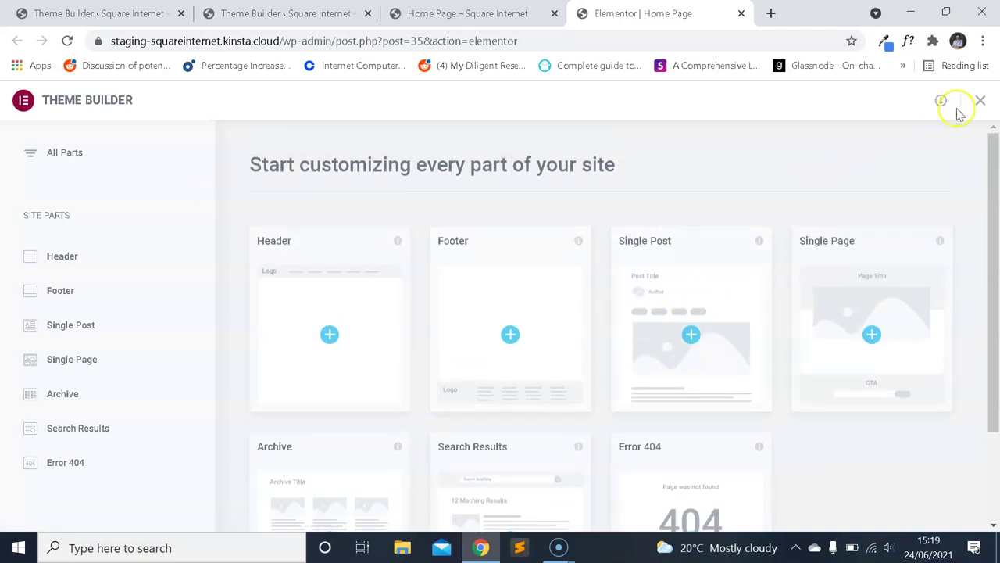
pyautogui.scroll(-2, 633, 199)
pyautogui.scroll(2, 628, 226)
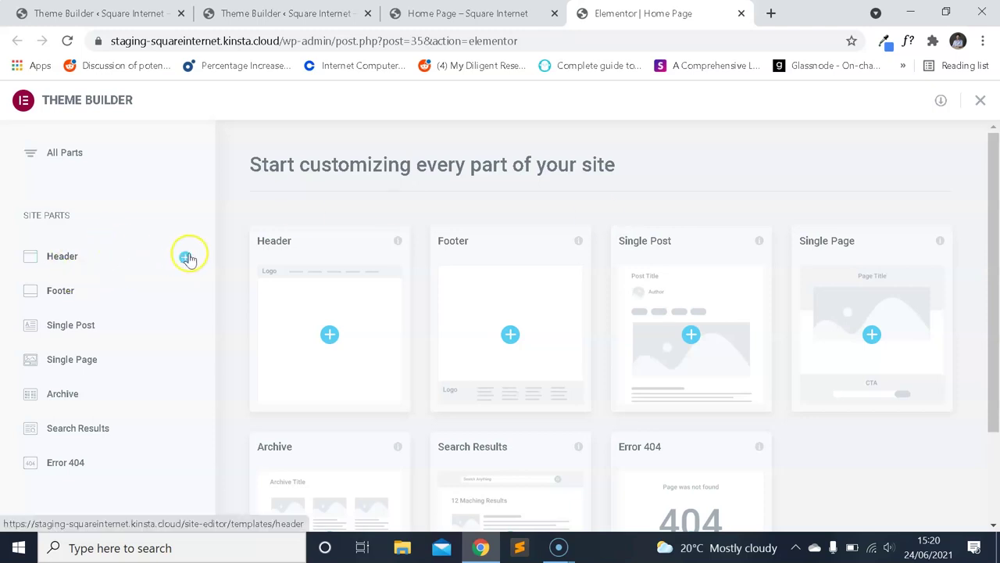
pyautogui.click(124, 258)
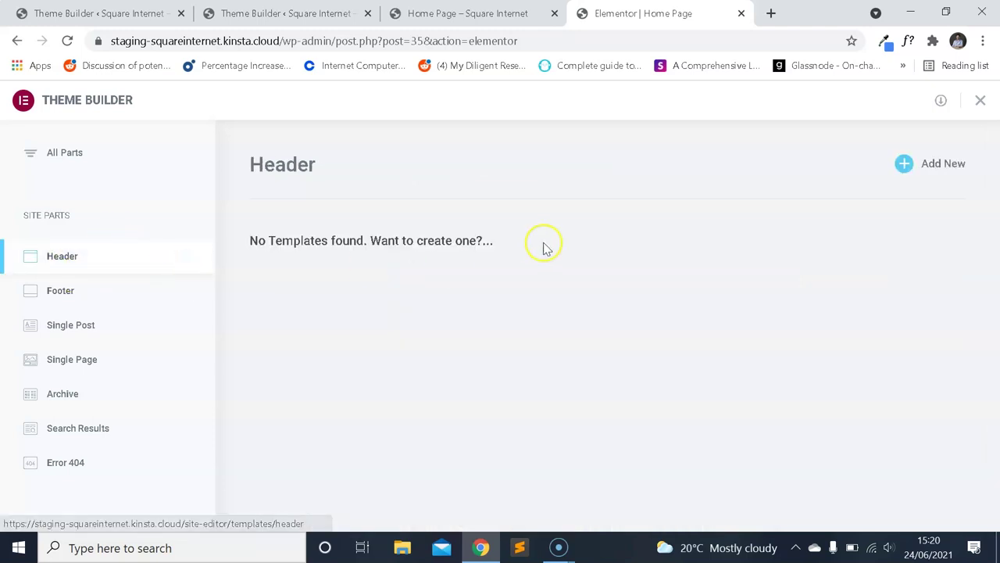
# Add a new header template and browse the live home page while its editor loads.
pyautogui.click(932, 168)
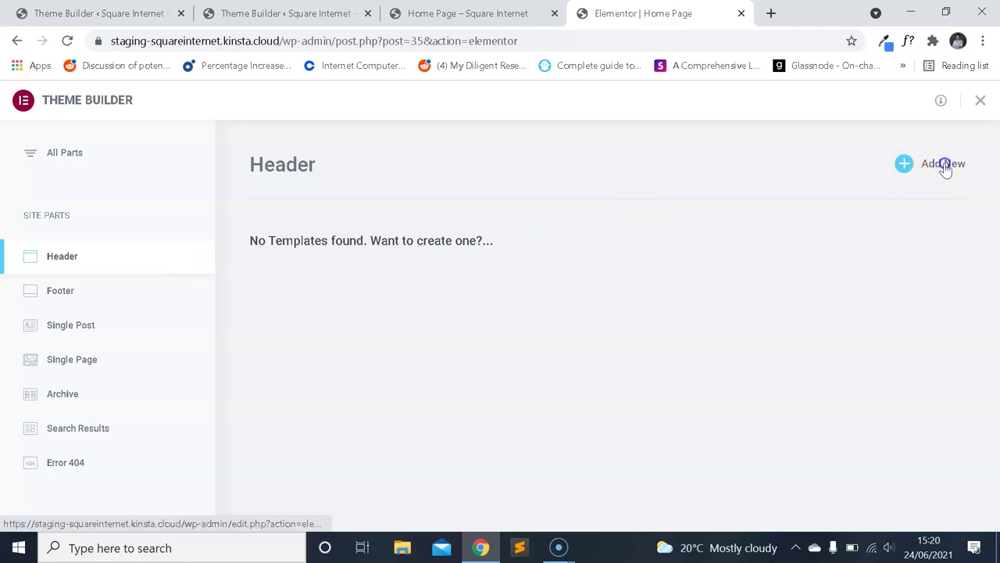
pyautogui.click(469, 13)
pyautogui.scroll(-15, 645, 179)
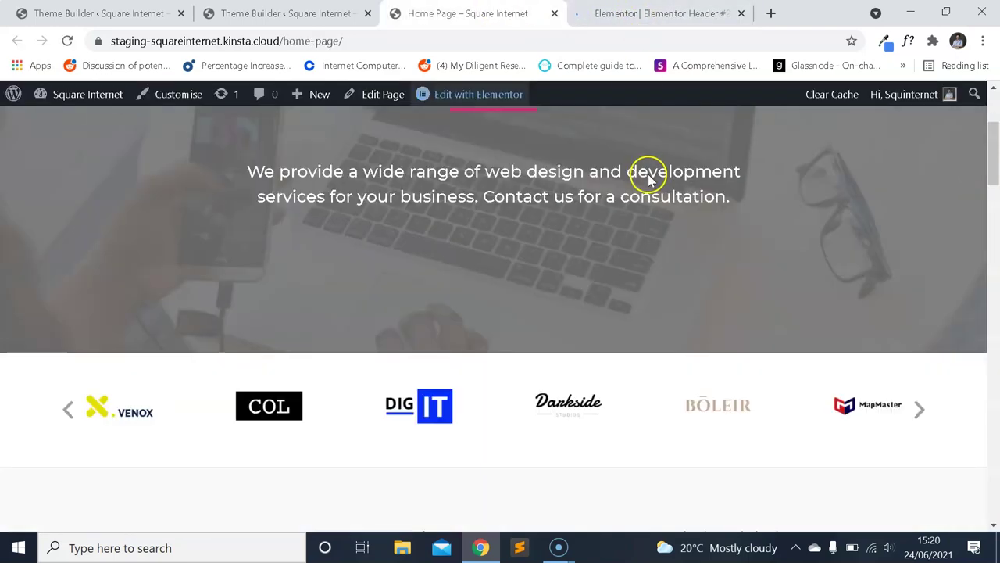
pyautogui.scroll(-15, 659, 199)
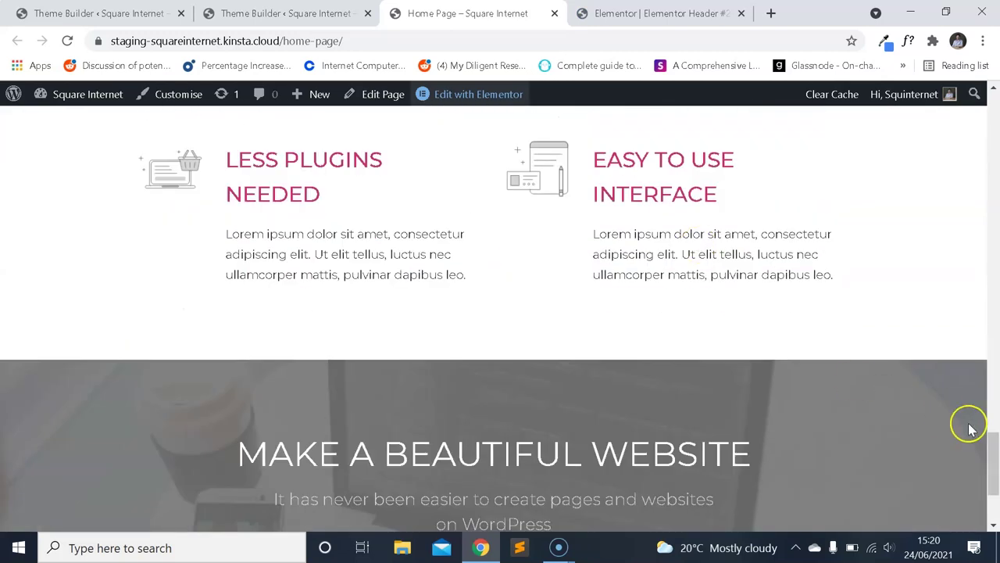
pyautogui.moveTo(989, 469); pyautogui.dragTo(975, 134)
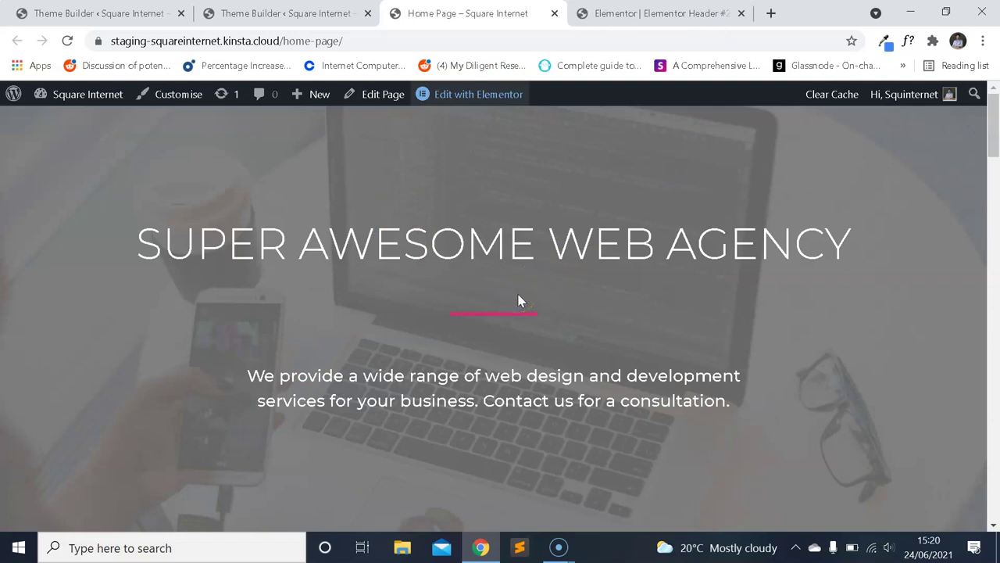
pyautogui.scroll(-15, 547, 234)
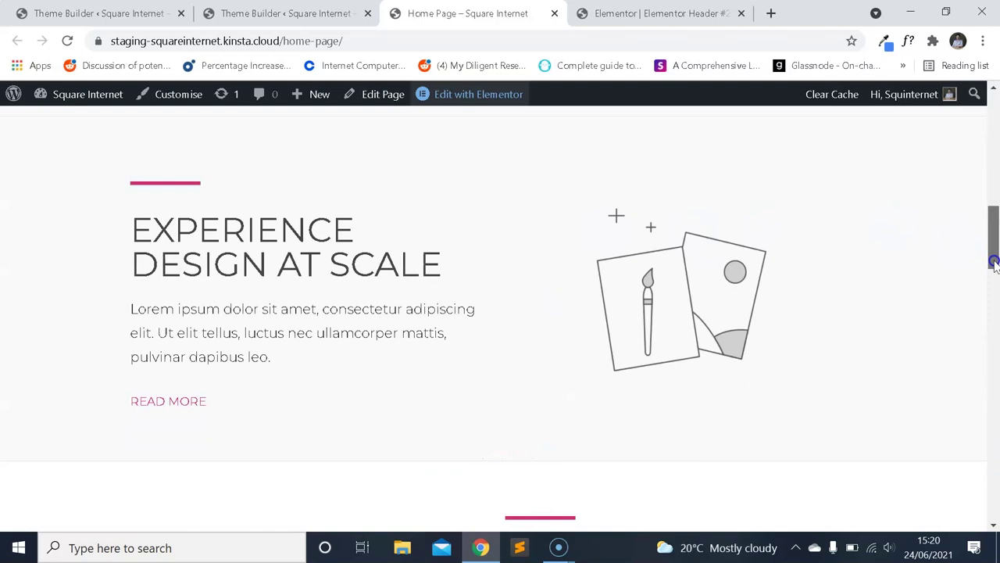
pyautogui.moveTo(976, 432); pyautogui.dragTo(957, 127)
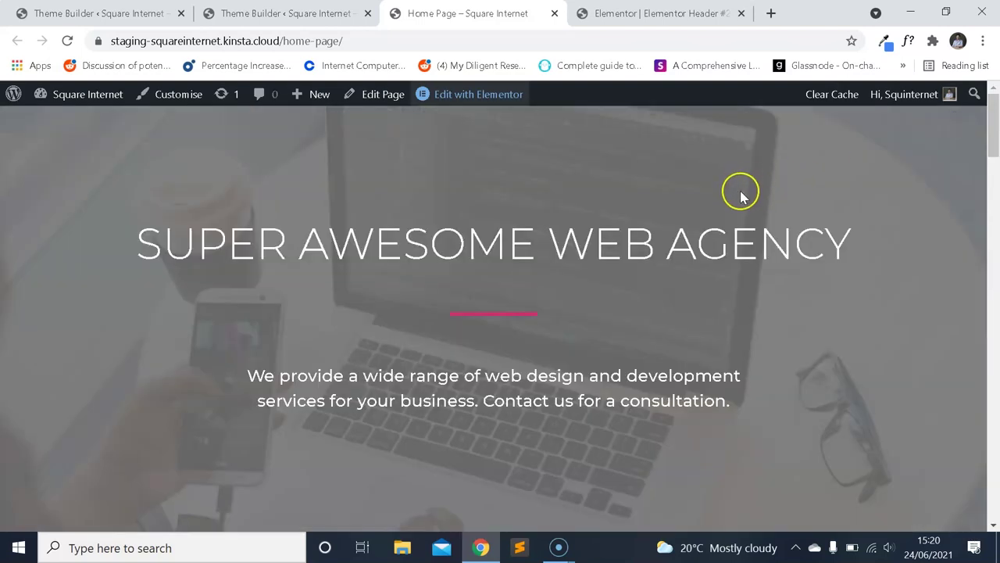
pyautogui.click(665, 10)
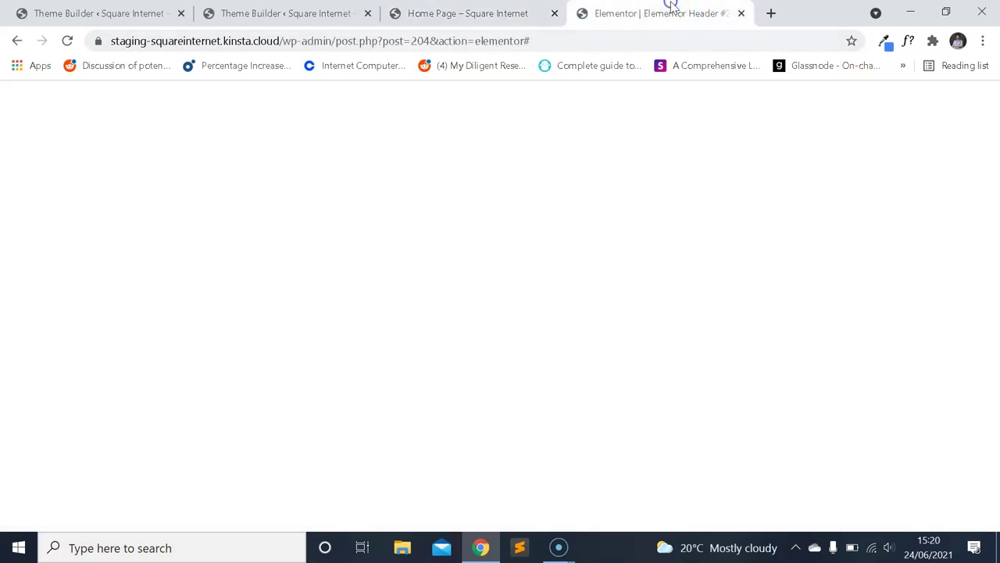
# Preview and insert the MODAL block from the Library's Header blocks into the template.
pyautogui.click(490, 11)
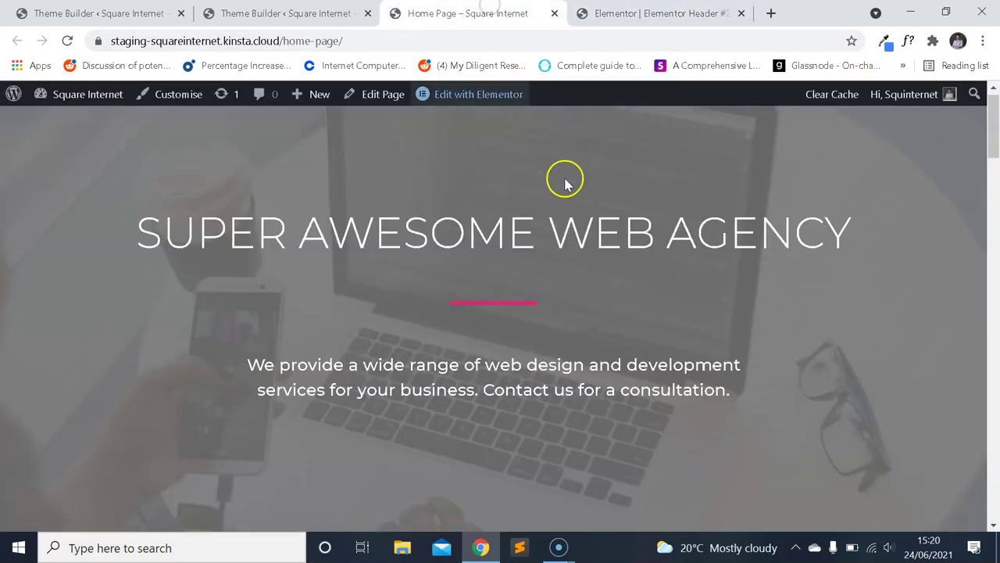
pyautogui.click(642, 13)
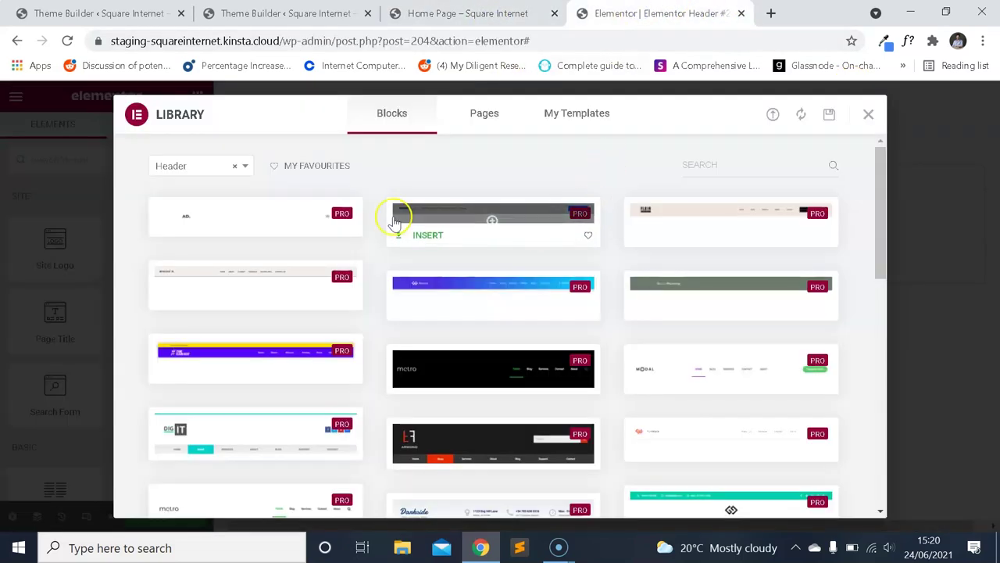
pyautogui.click(501, 16)
pyautogui.click(592, 16)
pyautogui.scroll(-5, 551, 234)
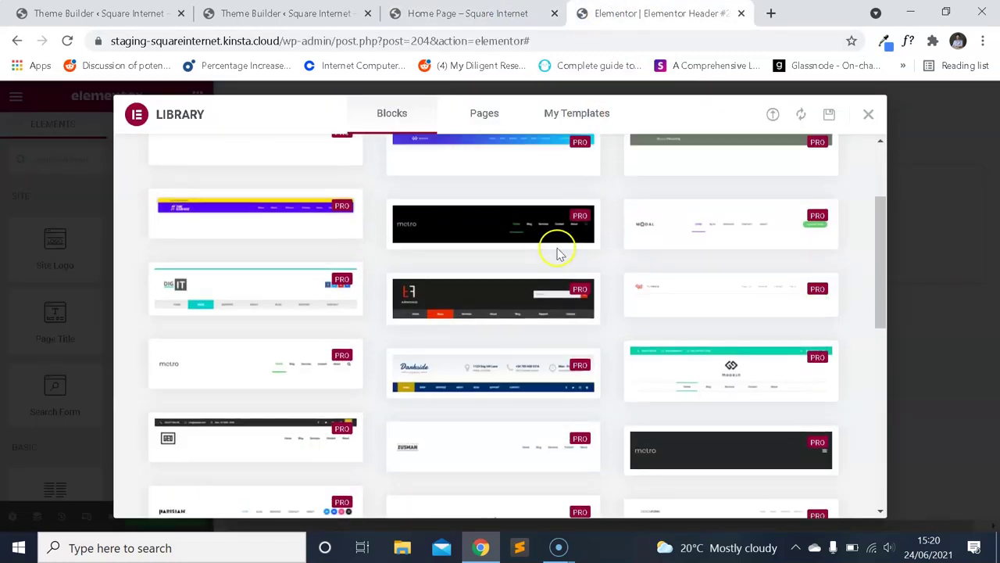
pyautogui.scroll(-1, 552, 297)
pyautogui.scroll(4, 688, 290)
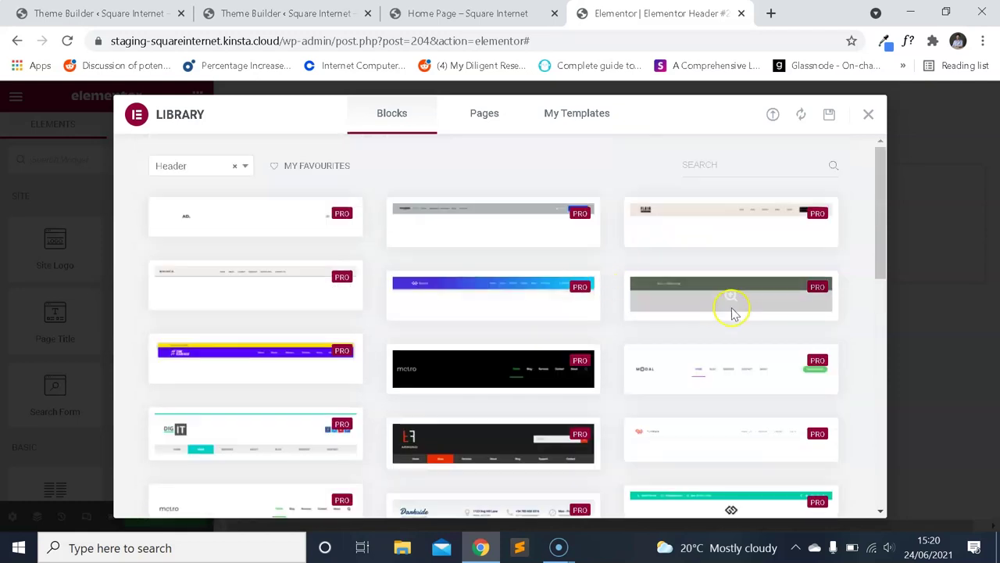
pyautogui.moveTo(692, 357)
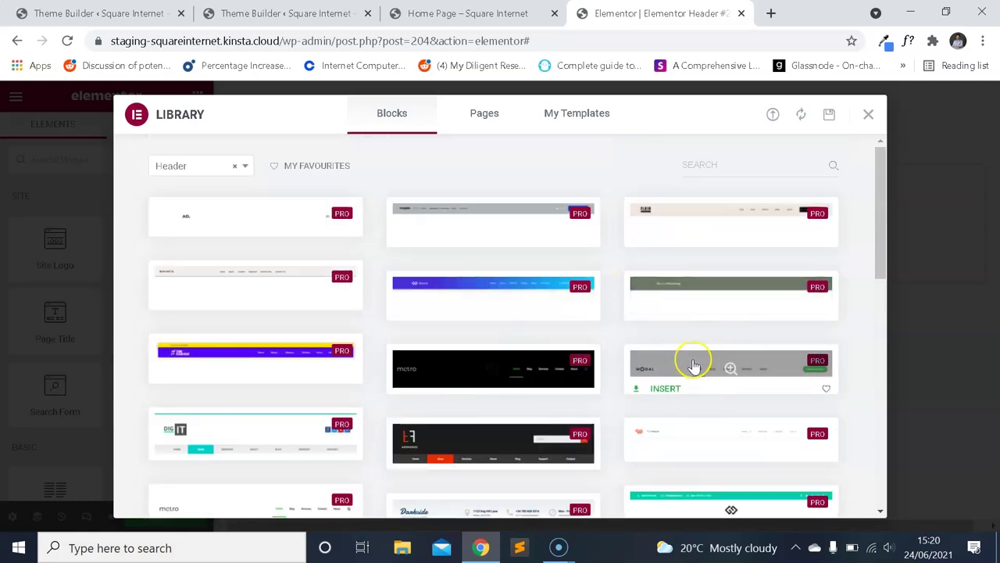
pyautogui.scroll(-1, 679, 328)
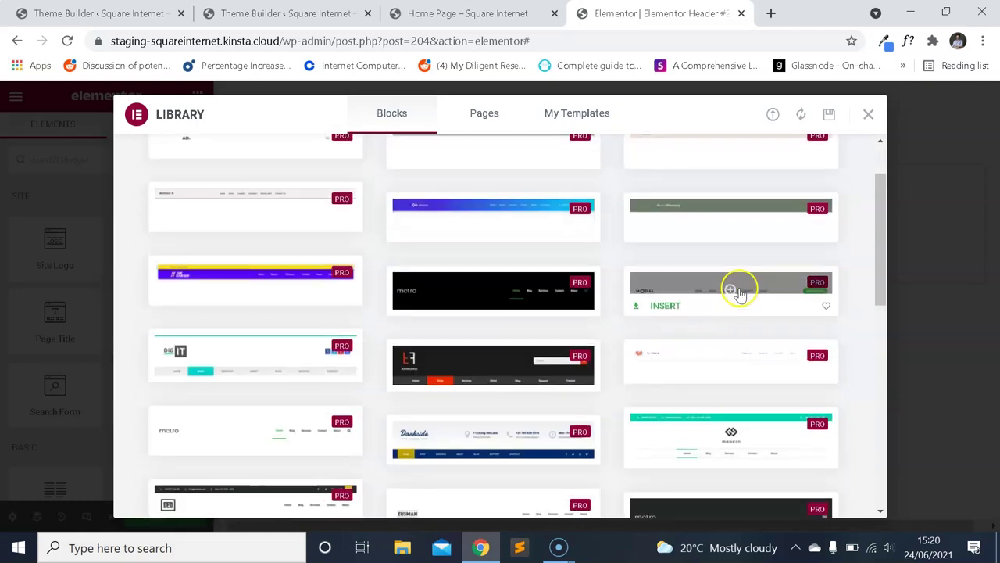
pyautogui.click(738, 290)
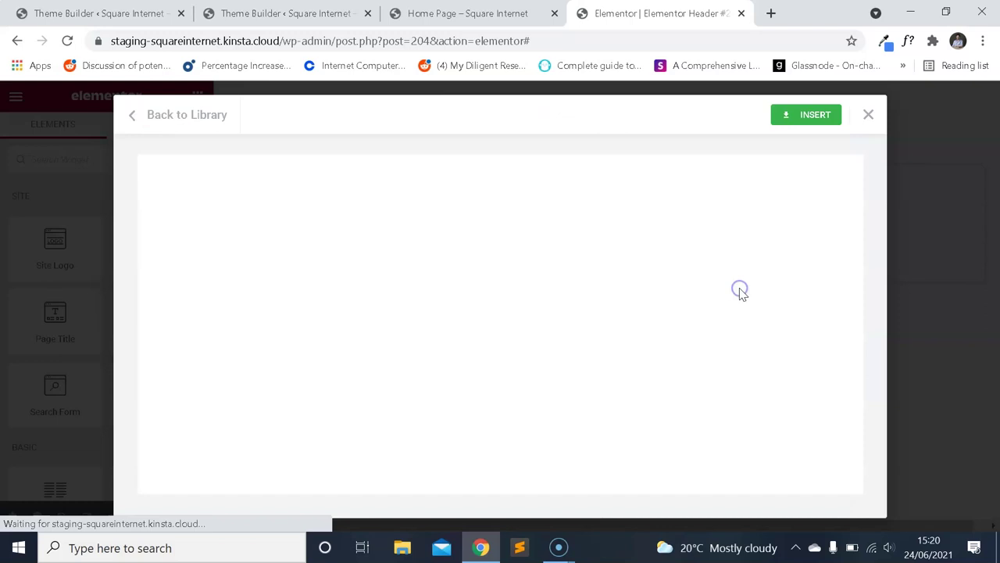
pyautogui.click(812, 117)
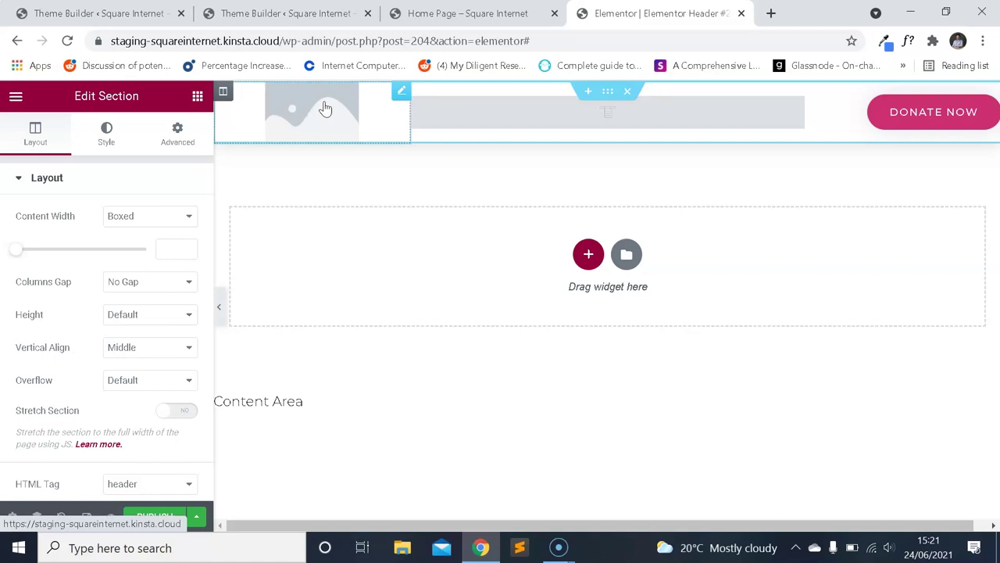
# Select the header's Donate Now button for editing.
pyautogui.click(523, 196)
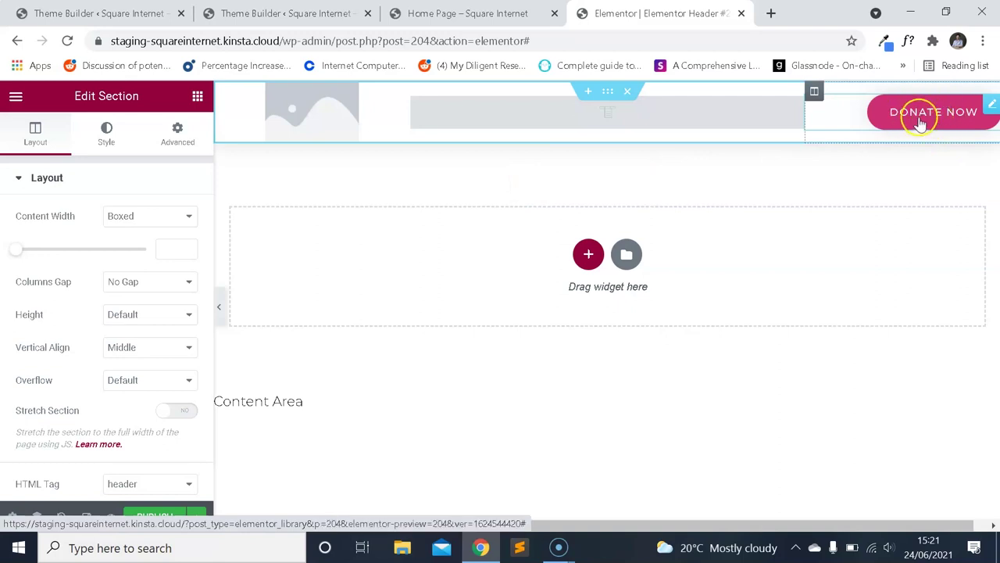
pyautogui.click(946, 118)
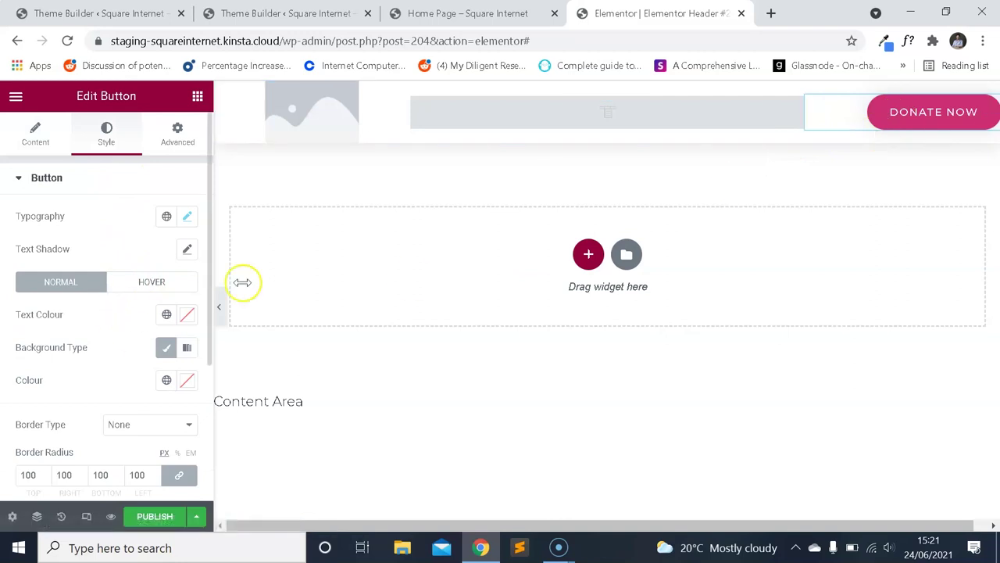
pyautogui.scroll(-3, 123, 297)
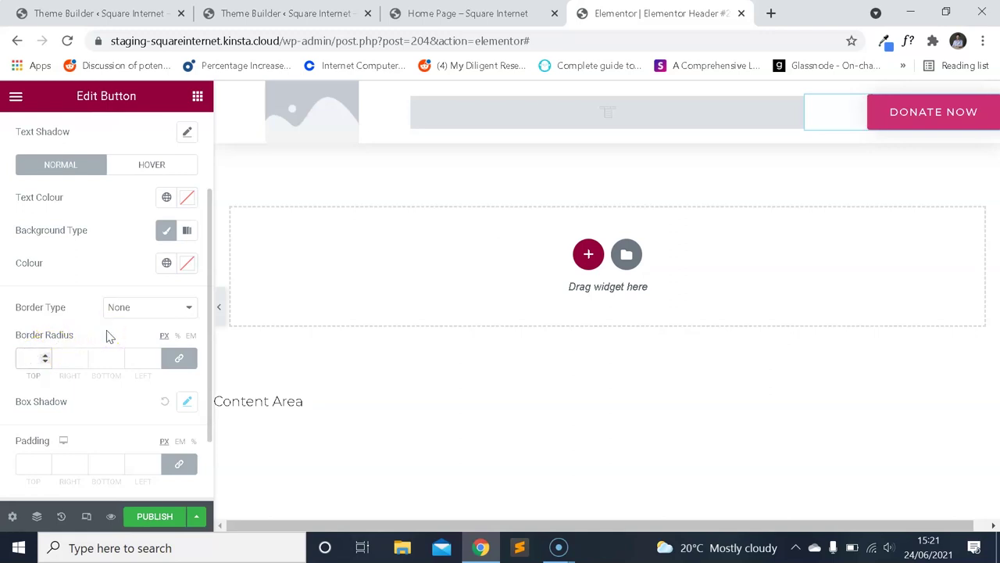
pyautogui.scroll(2, 117, 297)
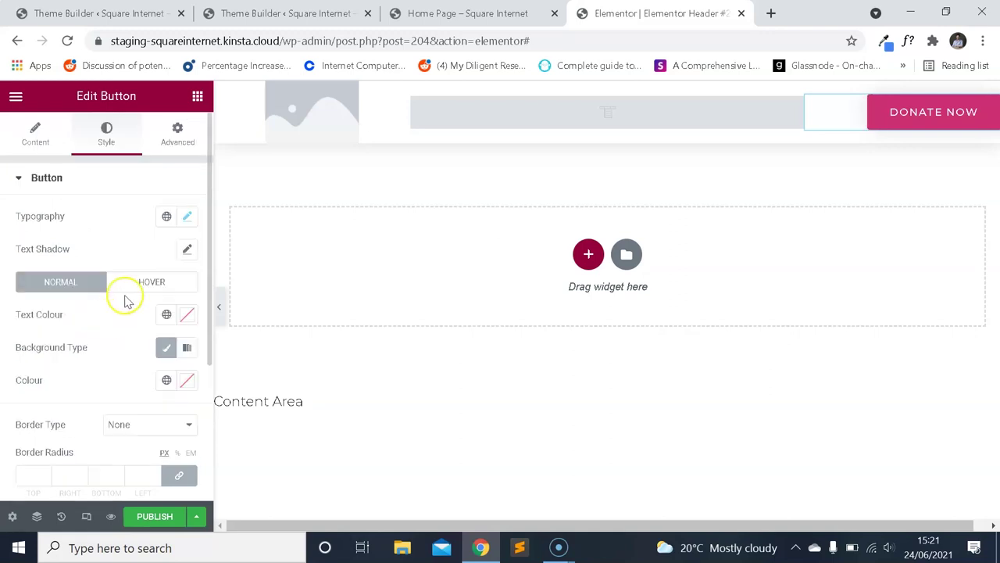
# Reset the button typography: clear the 13 font size, Default transform, clear 1.4 letter spacing.
pyautogui.click(188, 216)
pyautogui.click(147, 290)
pyautogui.click(166, 337)
pyautogui.press('BackSpace')
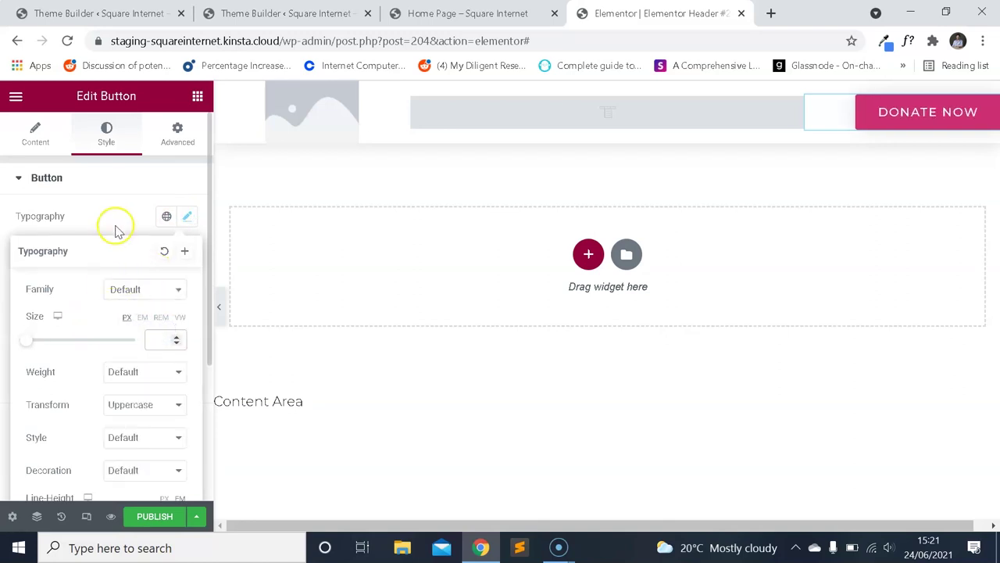
pyautogui.scroll(-3, 117, 329)
pyautogui.click(150, 202)
pyautogui.click(147, 216)
pyautogui.click(163, 365)
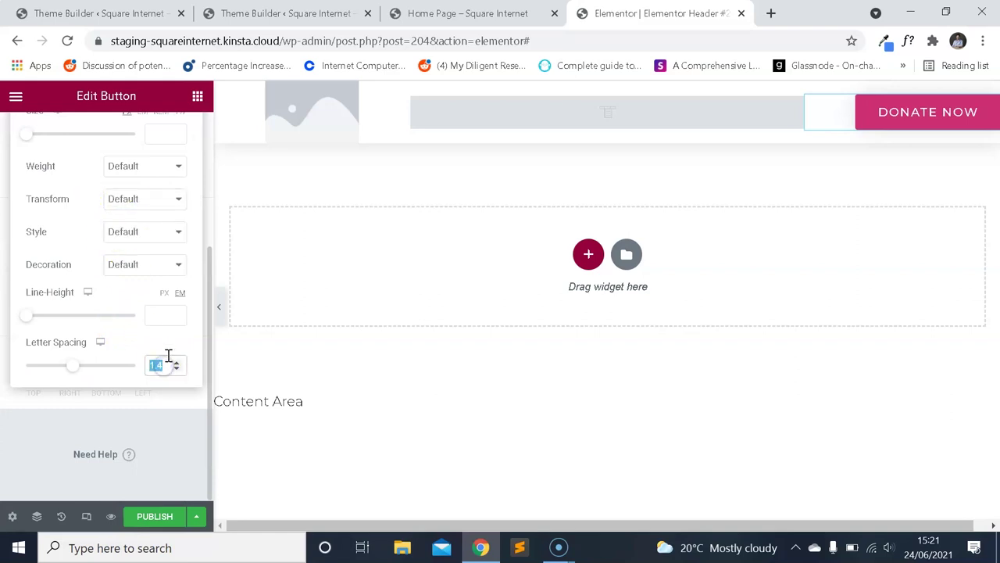
pyautogui.press('BackSpace')
pyautogui.scroll(3, 53, 297)
pyautogui.click(107, 202)
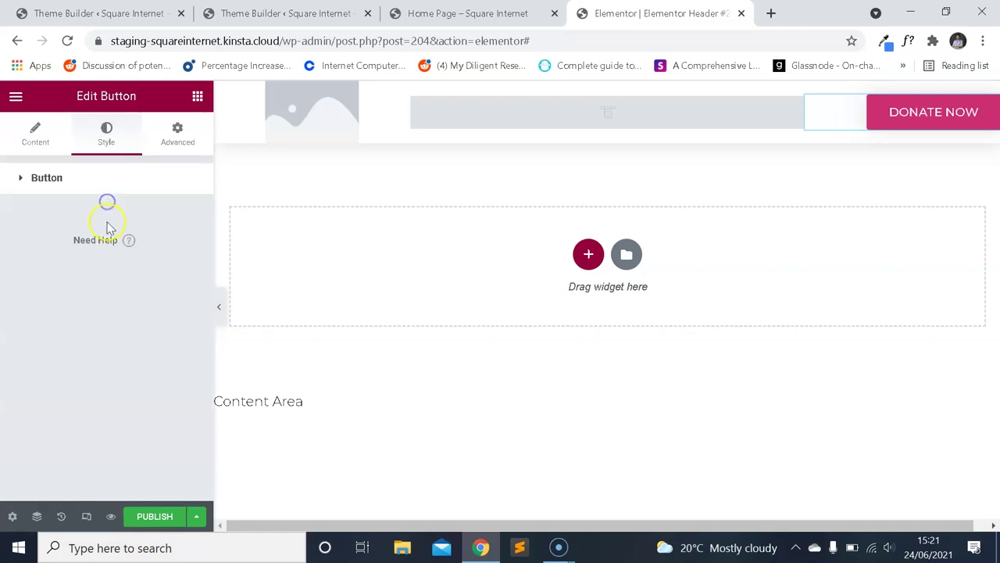
# Look over the Button style options, then return to the button's Content settings.
pyautogui.click(87, 185)
pyautogui.click(88, 185)
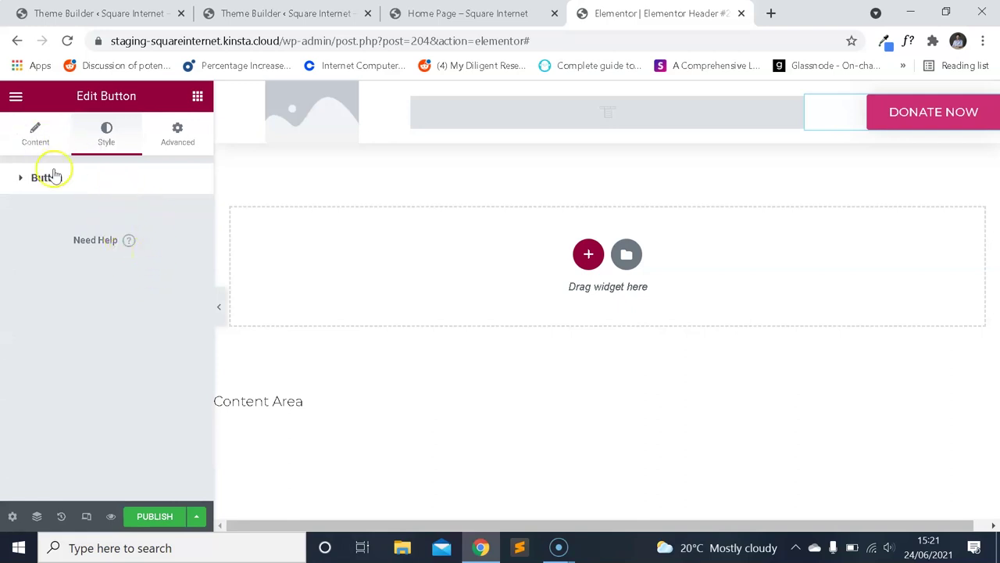
pyautogui.click(63, 192)
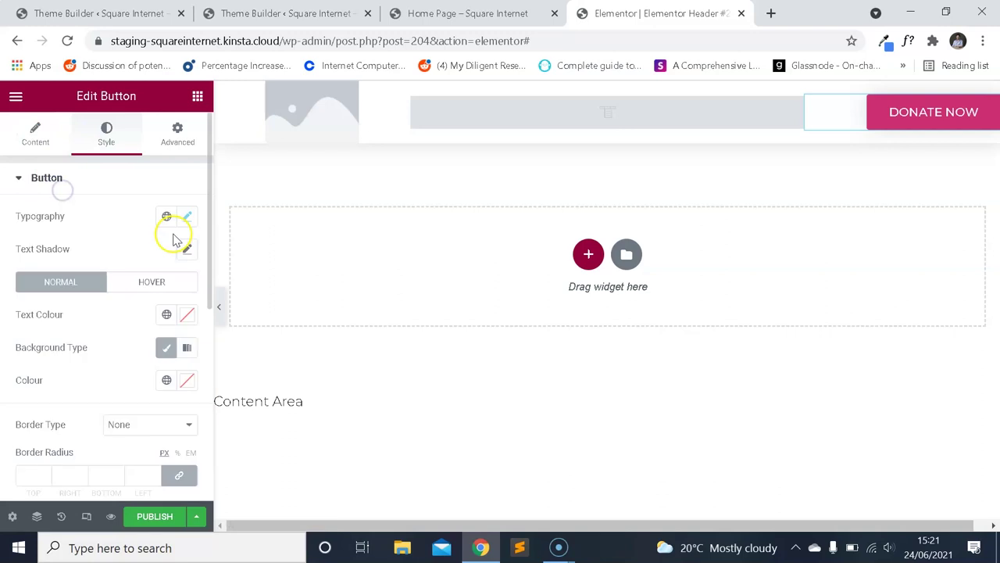
pyautogui.scroll(-2, 172, 283)
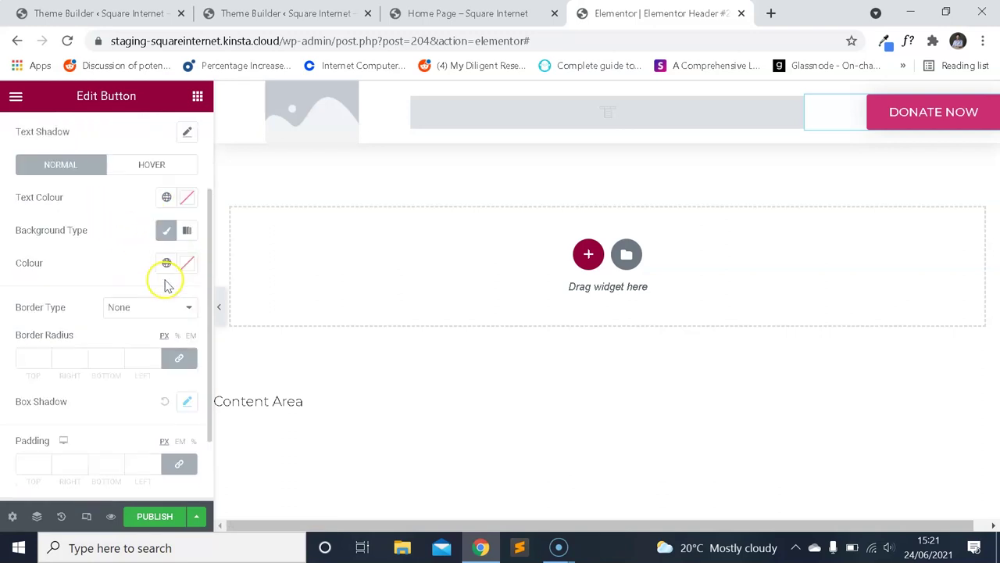
pyautogui.scroll(-1, 166, 291)
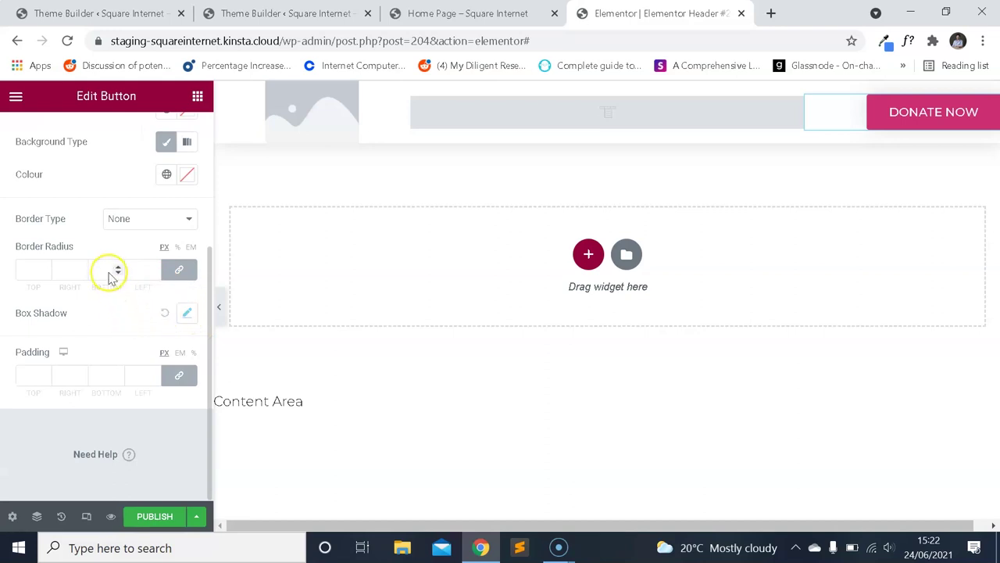
pyautogui.scroll(3, 108, 268)
pyautogui.click(37, 140)
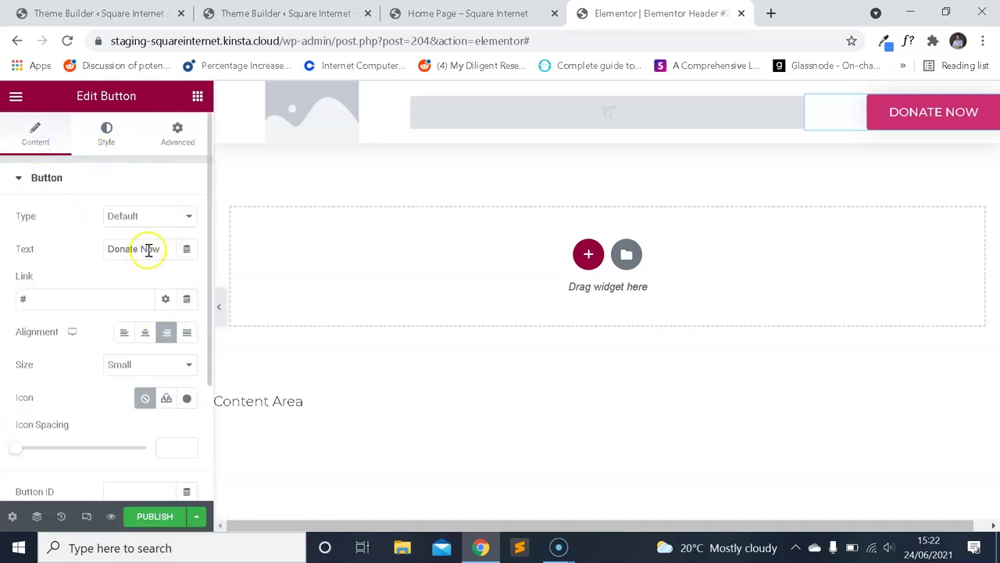
# Replace the button text 'Donate Now' with 'Let's Talk'.
pyautogui.moveTo(160, 248); pyautogui.dragTo(12, 244)
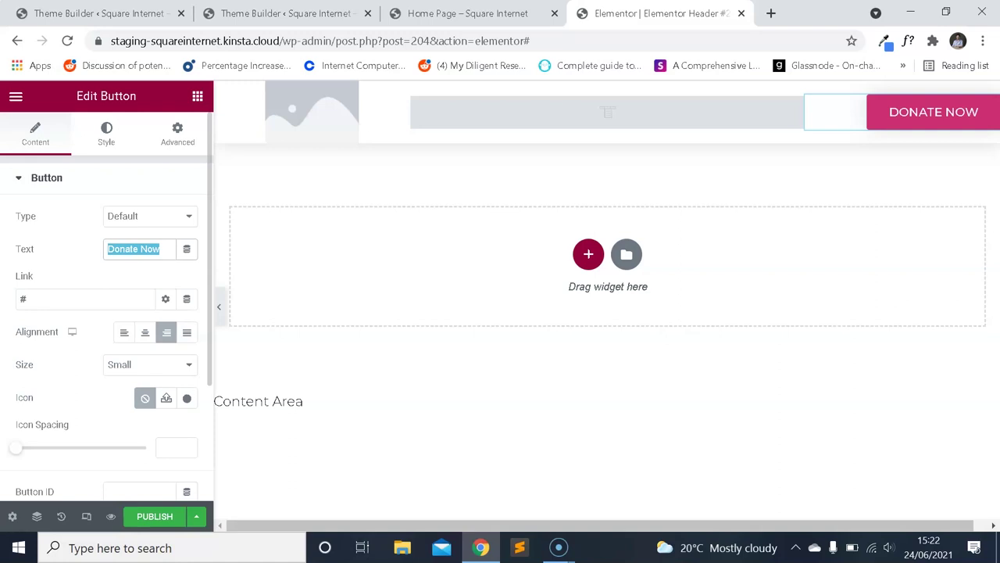
pyautogui.write('Co')
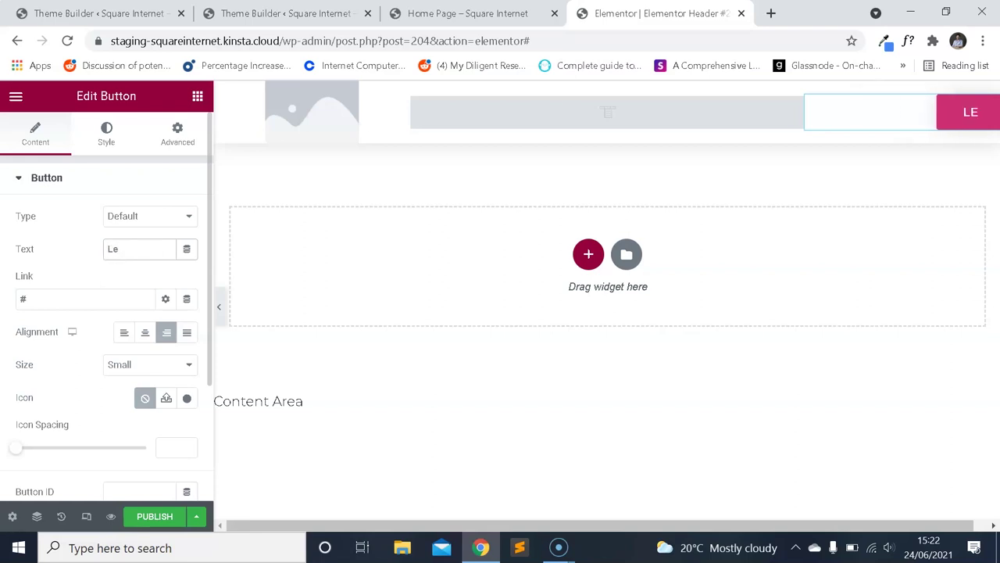
pyautogui.write("Let's Talk")
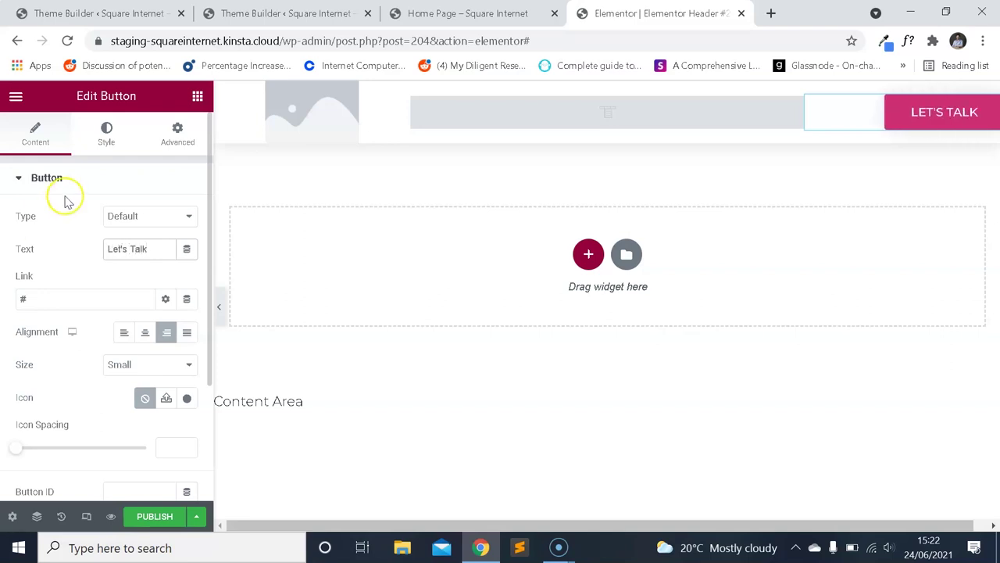
pyautogui.click(83, 296)
pyautogui.scroll(-3, 94, 290)
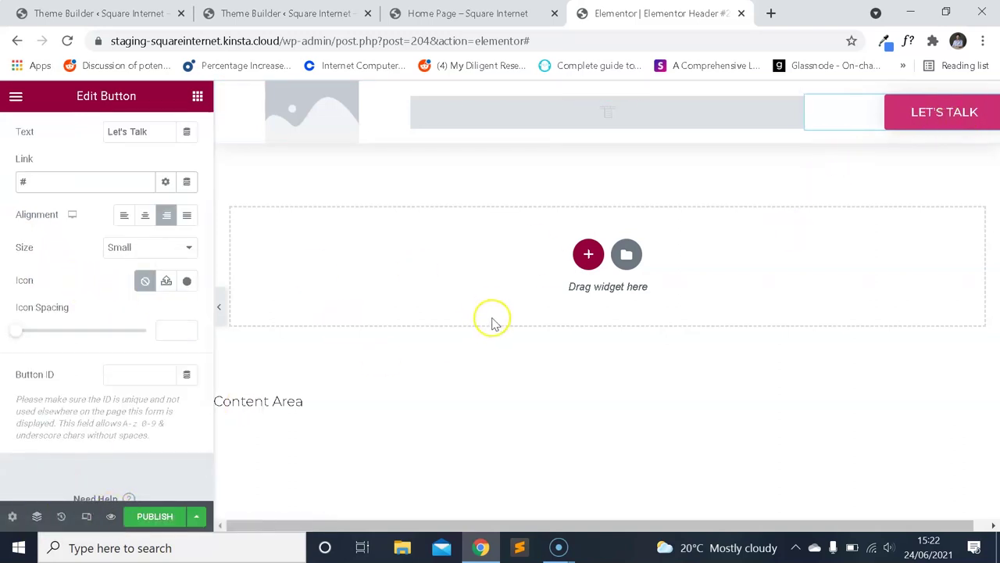
# Select the Nav Menu widget and set its typography weight and transform to Default.
pyautogui.click(653, 117)
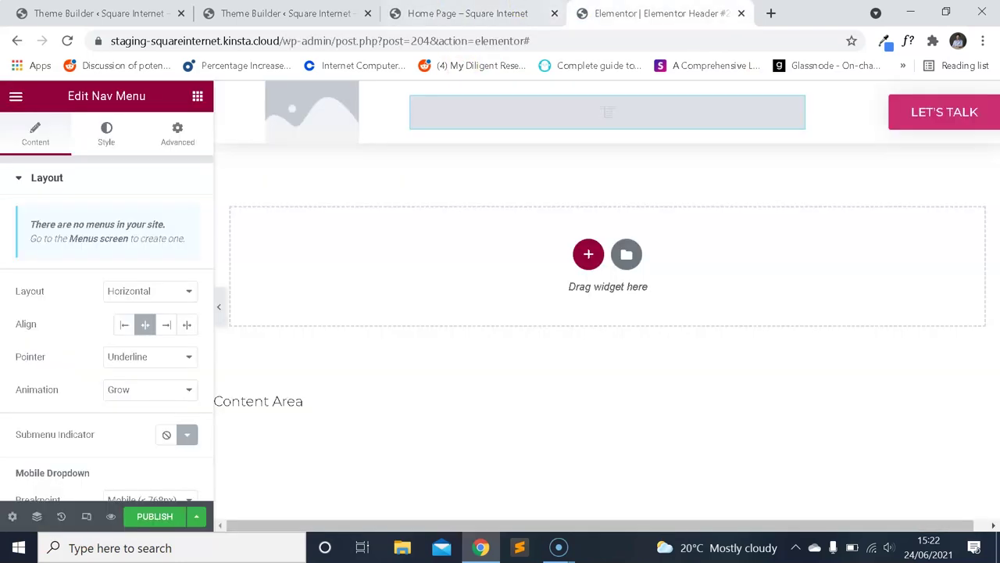
pyautogui.scroll(-4, 136, 283)
pyautogui.scroll(4, 133, 281)
pyautogui.click(112, 148)
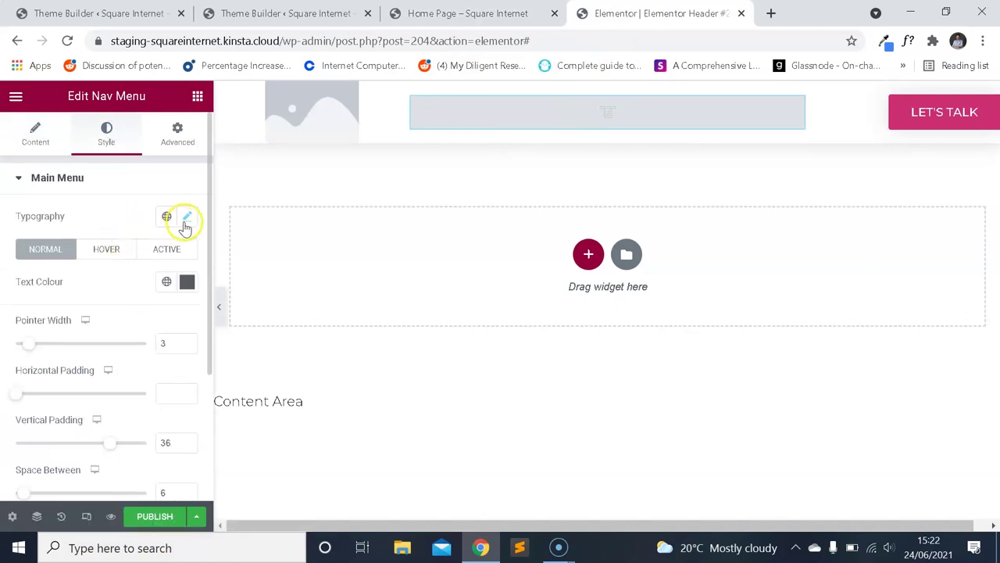
pyautogui.click(186, 219)
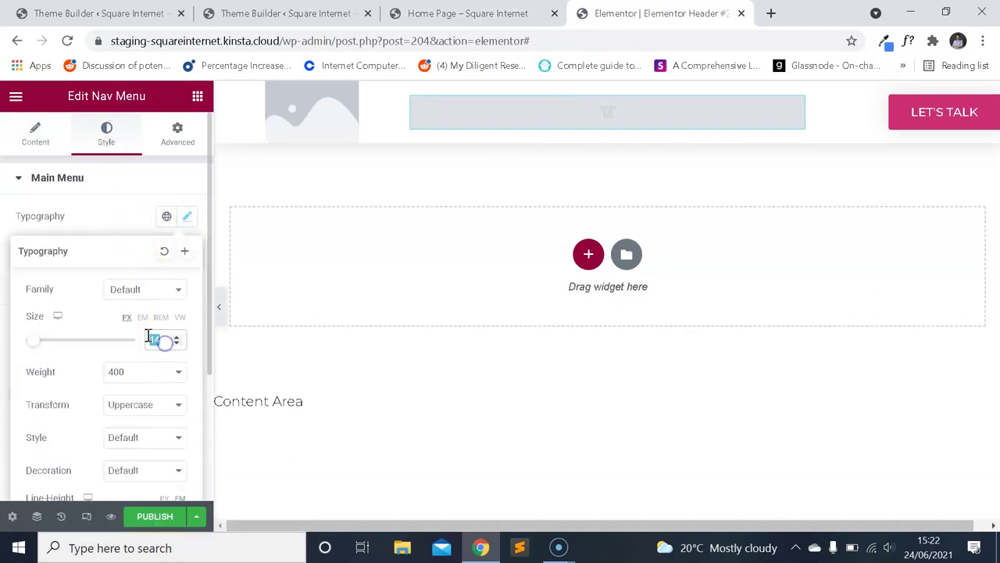
pyautogui.click(145, 375)
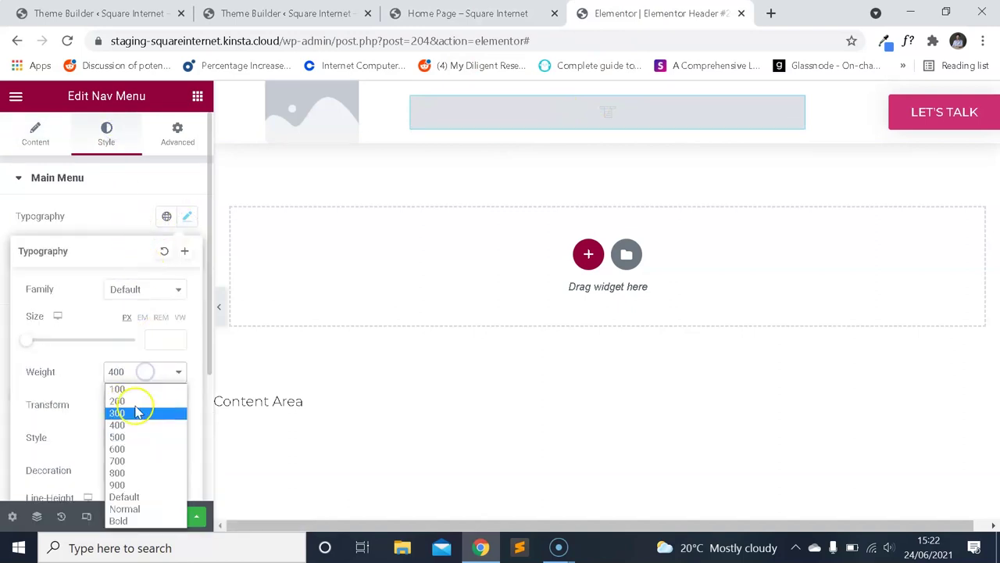
pyautogui.click(129, 496)
pyautogui.click(162, 403)
pyautogui.click(141, 422)
pyautogui.scroll(-2, 100, 369)
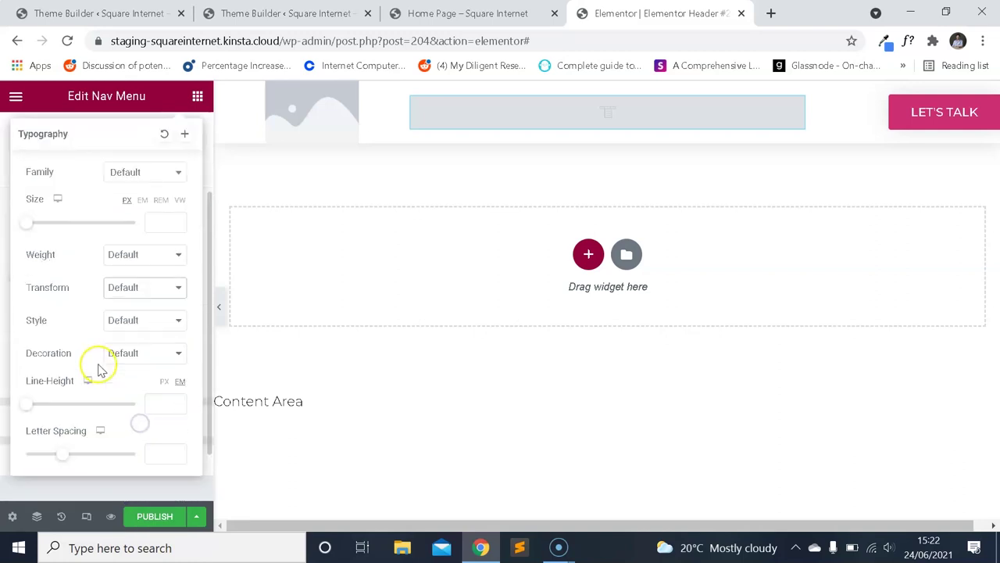
pyautogui.scroll(2, 175, 299)
pyautogui.click(133, 224)
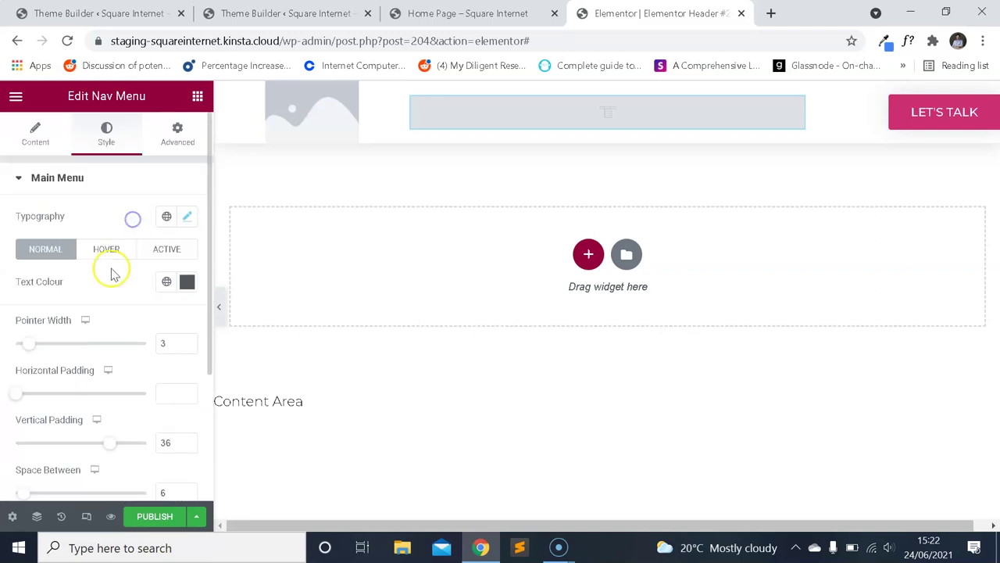
# Clear the main menu text colour and delete its vertical padding of 36.
pyautogui.click(187, 281)
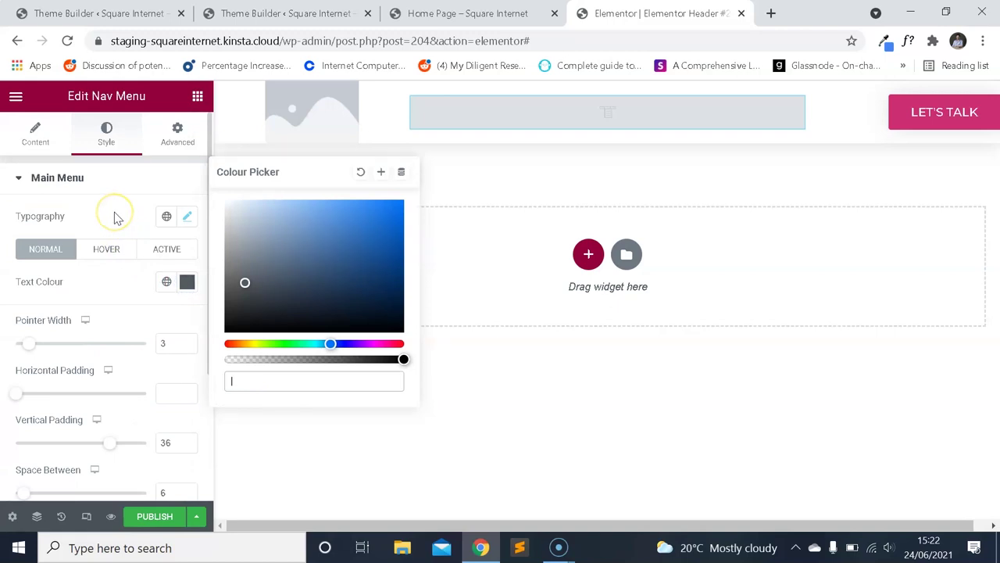
pyautogui.click(113, 217)
pyautogui.click(186, 280)
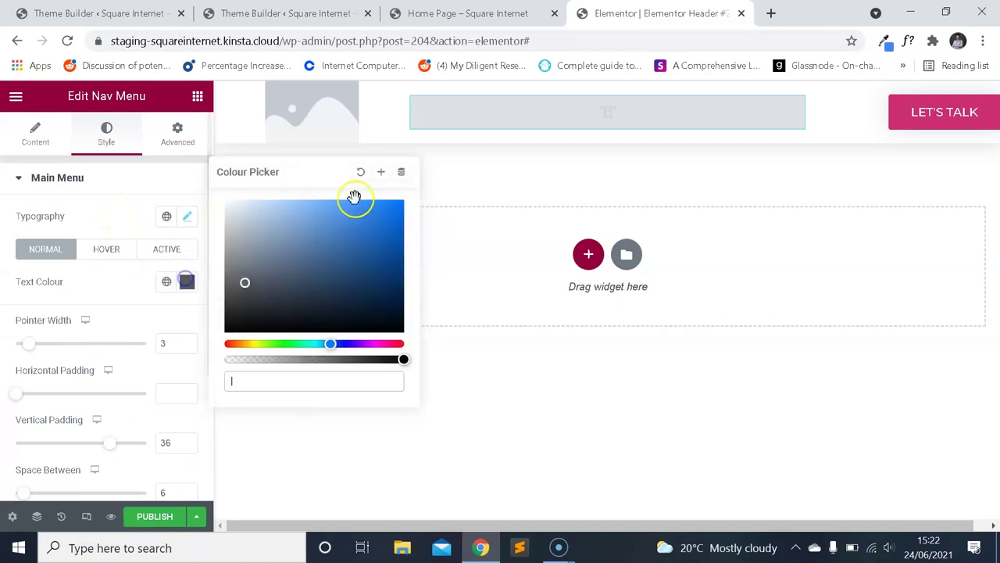
pyautogui.click(368, 179)
pyautogui.click(111, 197)
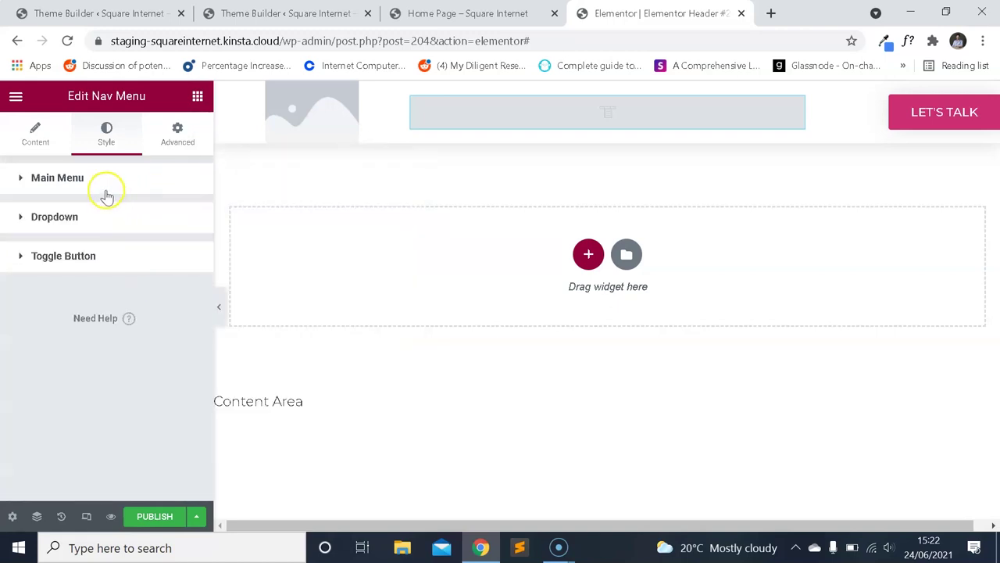
pyautogui.click(107, 191)
pyautogui.doubleClick(167, 443)
pyautogui.press('BackSpace')
# Clear the dropdown's normal background and text colours.
pyautogui.scroll(-2, 172, 400)
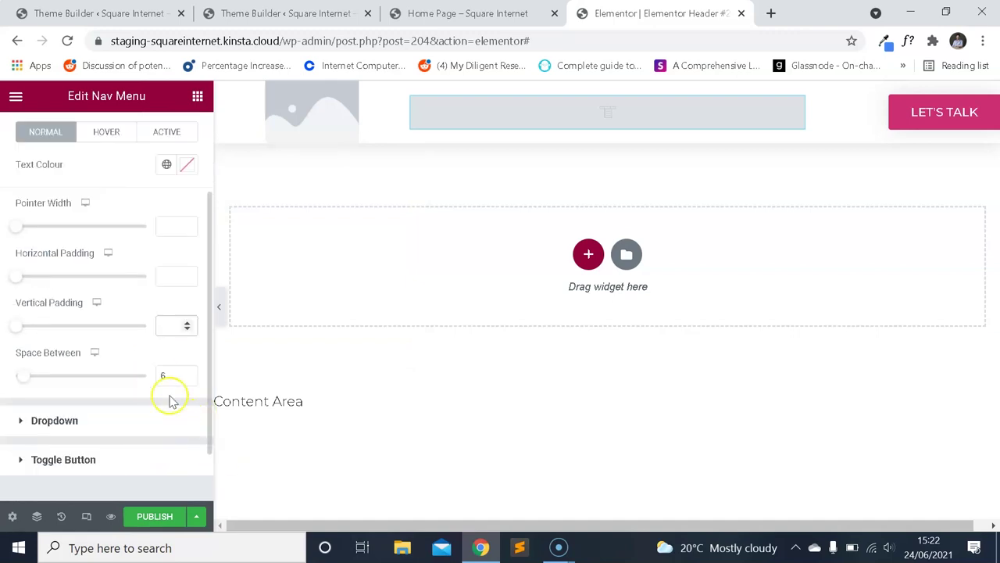
pyautogui.click(94, 428)
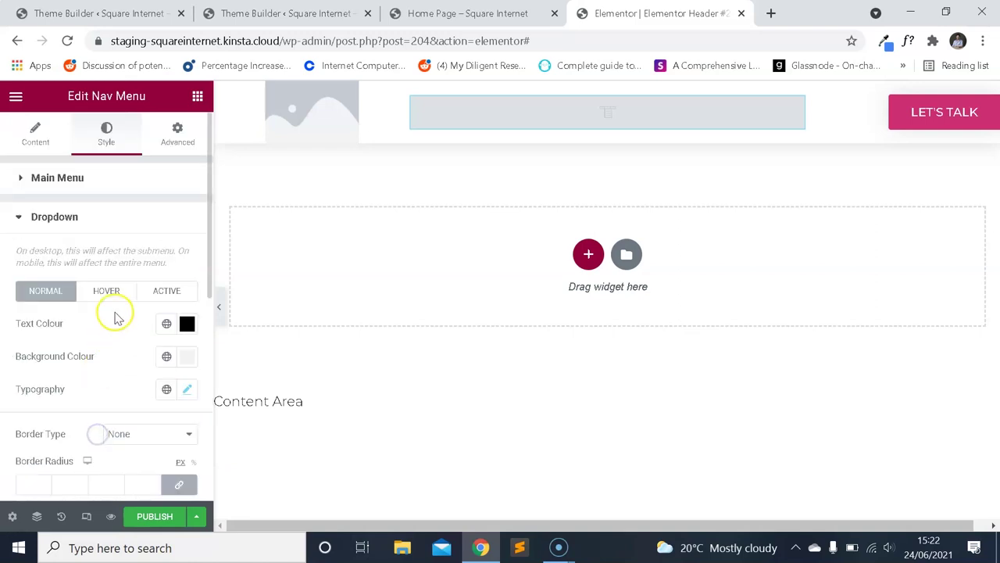
pyautogui.scroll(-2, 149, 305)
pyautogui.click(184, 271)
pyautogui.click(156, 404)
pyautogui.scroll(-2, 157, 406)
pyautogui.scroll(2, 164, 343)
pyautogui.click(187, 271)
pyautogui.click(187, 240)
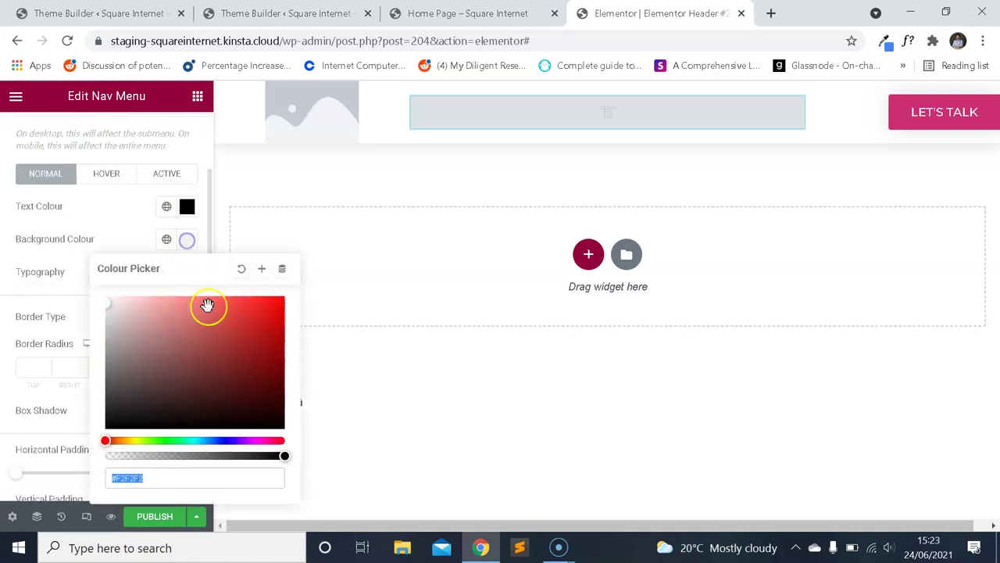
pyautogui.click(241, 268)
pyautogui.click(187, 206)
pyautogui.click(187, 206)
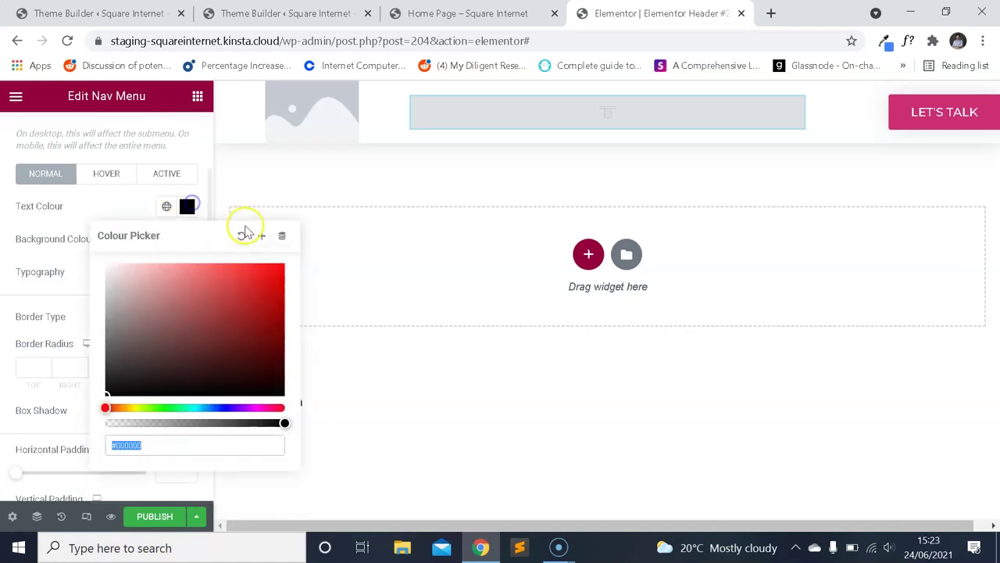
pyautogui.click(242, 235)
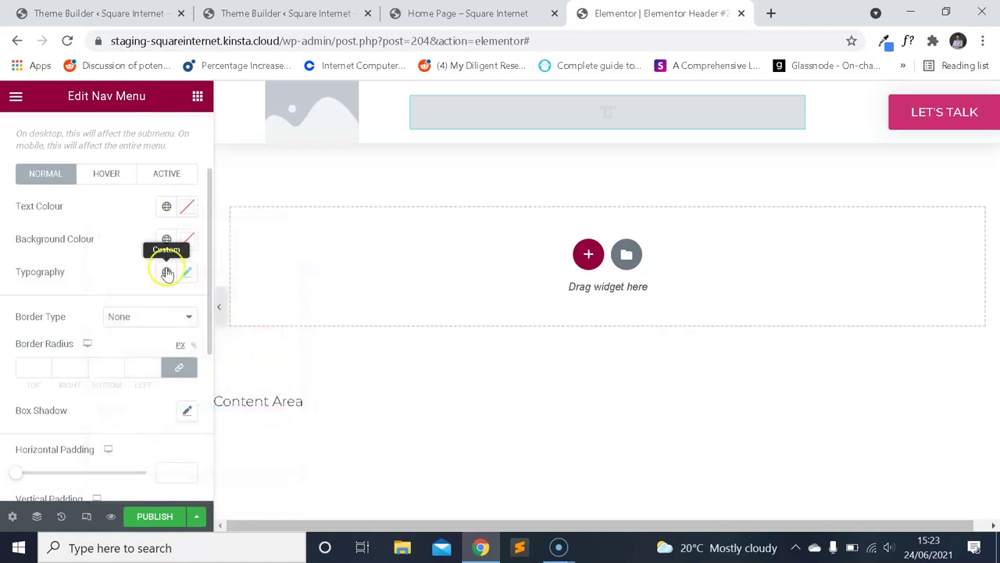
pyautogui.scroll(-3, 161, 286)
pyautogui.scroll(4, 157, 293)
# Clear the dropdown's hover background and text colours.
pyautogui.click(117, 294)
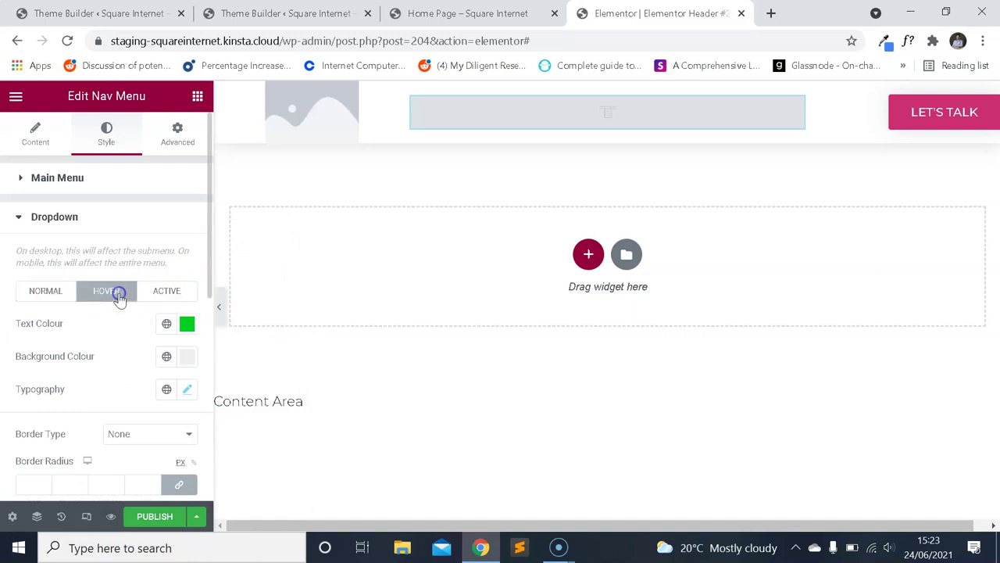
pyautogui.click(187, 321)
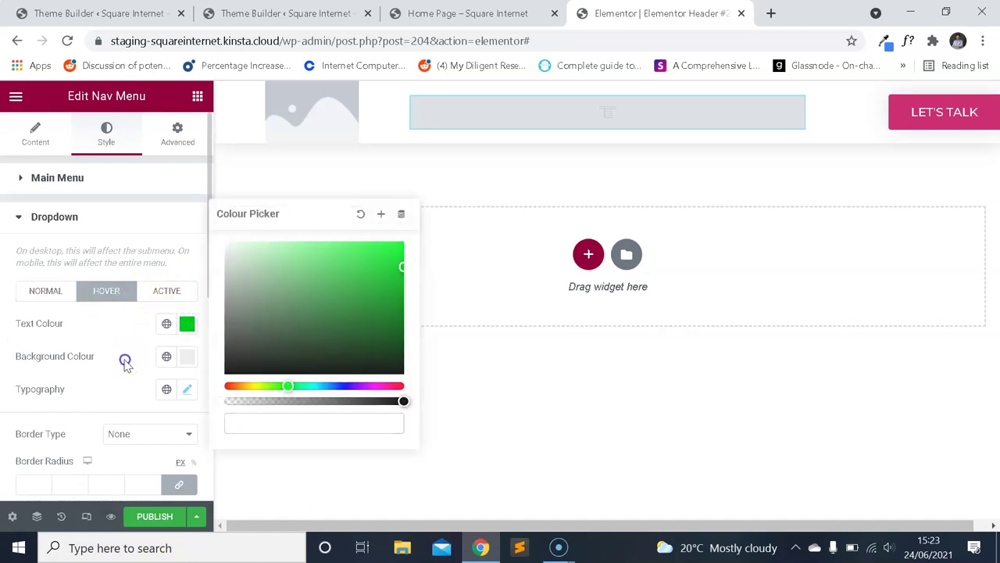
pyautogui.click(188, 357)
pyautogui.click(242, 107)
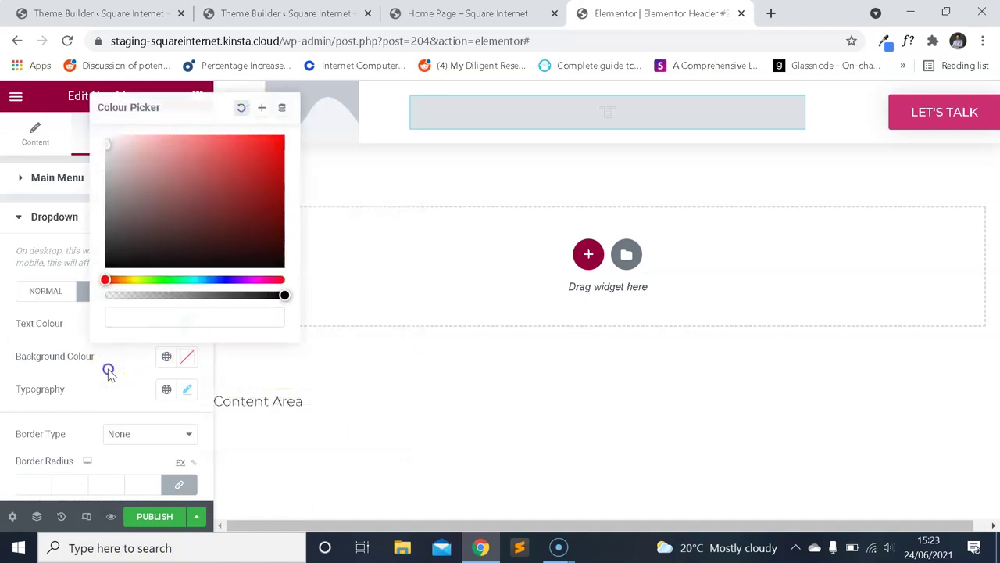
pyautogui.click(109, 368)
pyautogui.click(187, 325)
pyautogui.click(359, 214)
pyautogui.click(108, 351)
pyautogui.scroll(-2, 170, 325)
pyautogui.click(190, 270)
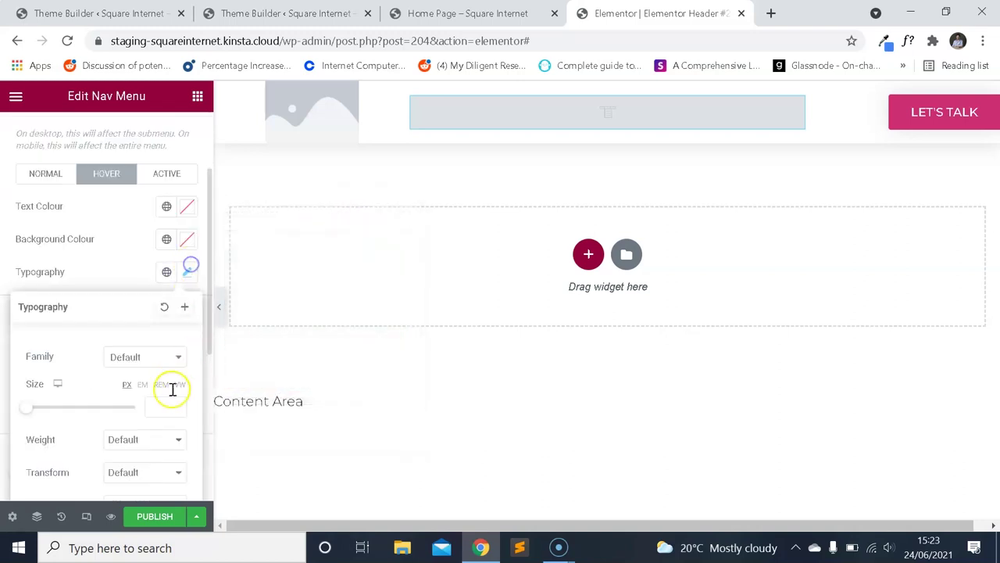
pyautogui.scroll(-3, 156, 359)
pyautogui.scroll(3, 129, 312)
pyautogui.click(172, 225)
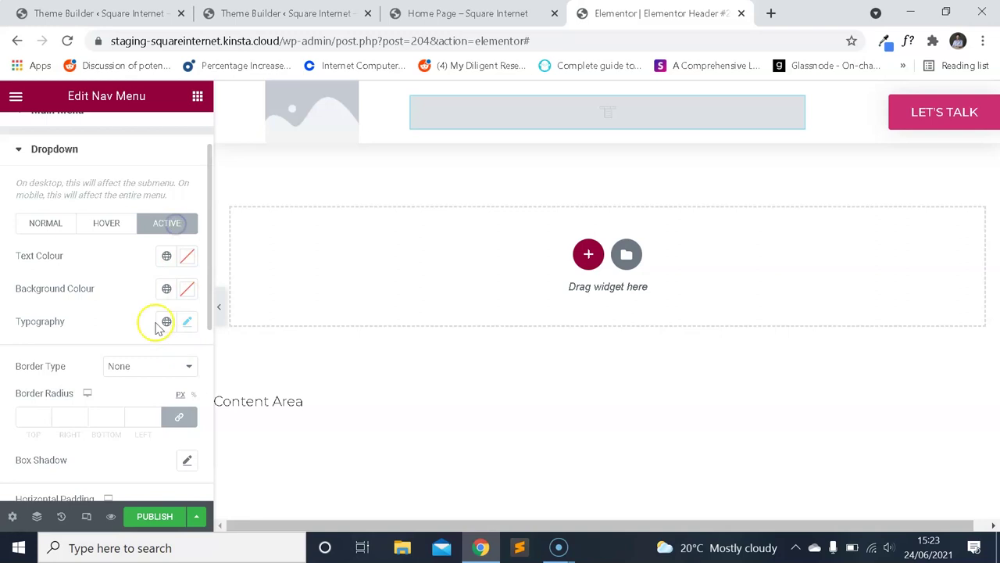
pyautogui.scroll(-4, 147, 316)
pyautogui.scroll(5, 157, 406)
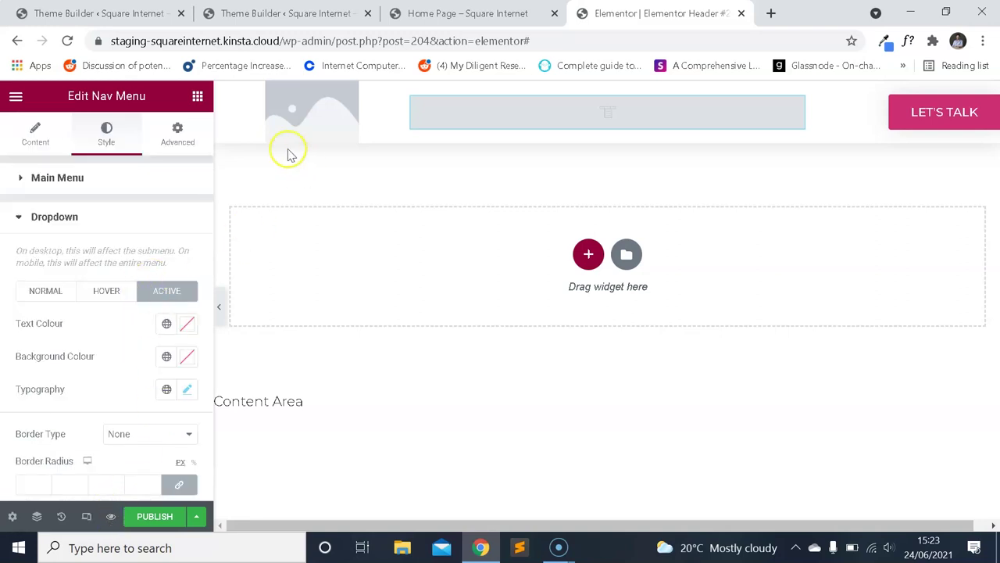
pyautogui.click(335, 112)
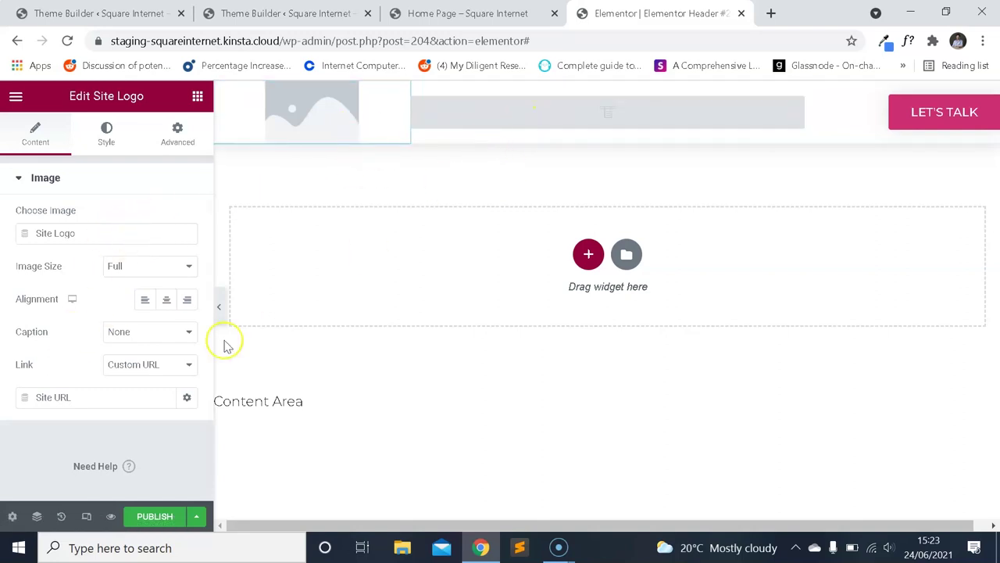
# Publish the header with an Include / Entire Site display condition, then go to the home page tab.
pyautogui.click(197, 518)
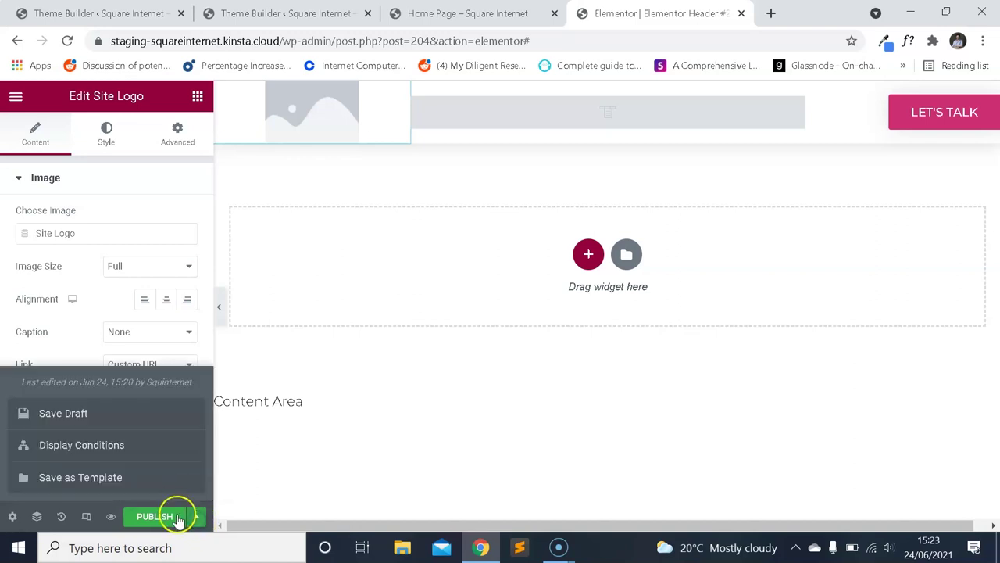
pyautogui.click(88, 331)
pyautogui.click(196, 516)
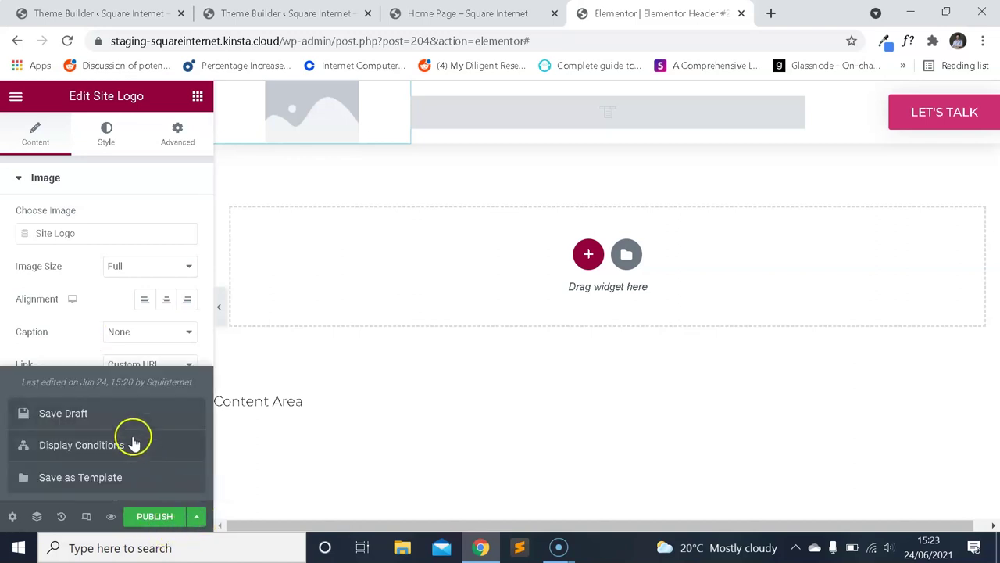
pyautogui.click(81, 445)
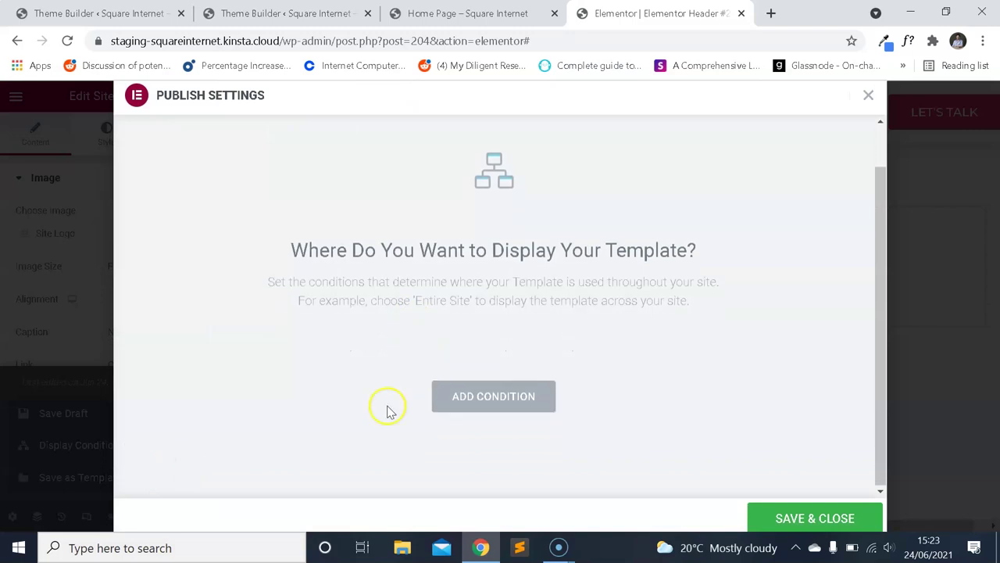
pyautogui.click(868, 95)
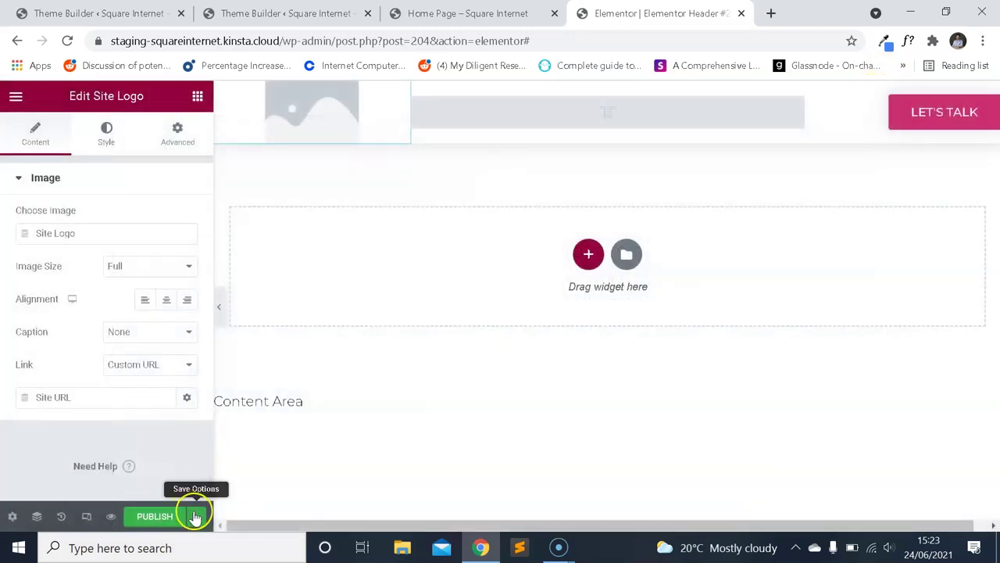
pyautogui.click(196, 516)
pyautogui.click(112, 446)
pyautogui.scroll(-1, 475, 353)
pyautogui.click(494, 396)
pyautogui.scroll(-1, 408, 328)
pyautogui.click(793, 513)
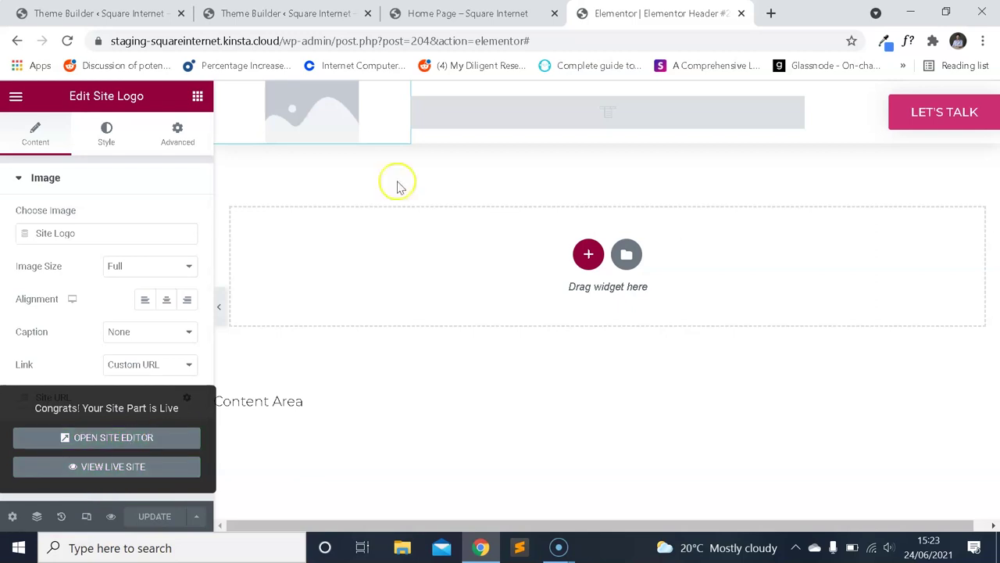
pyautogui.click(429, 14)
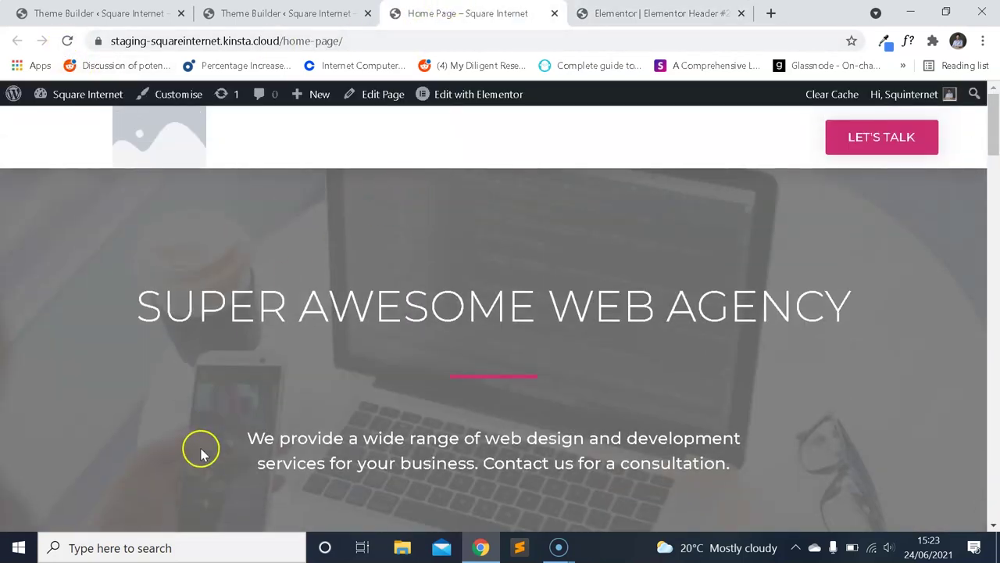
# Confirm the home page header shows the LET'S TALK button, then return to Theme Builder.
pyautogui.scroll(-3, 526, 277)
pyautogui.scroll(3, 531, 281)
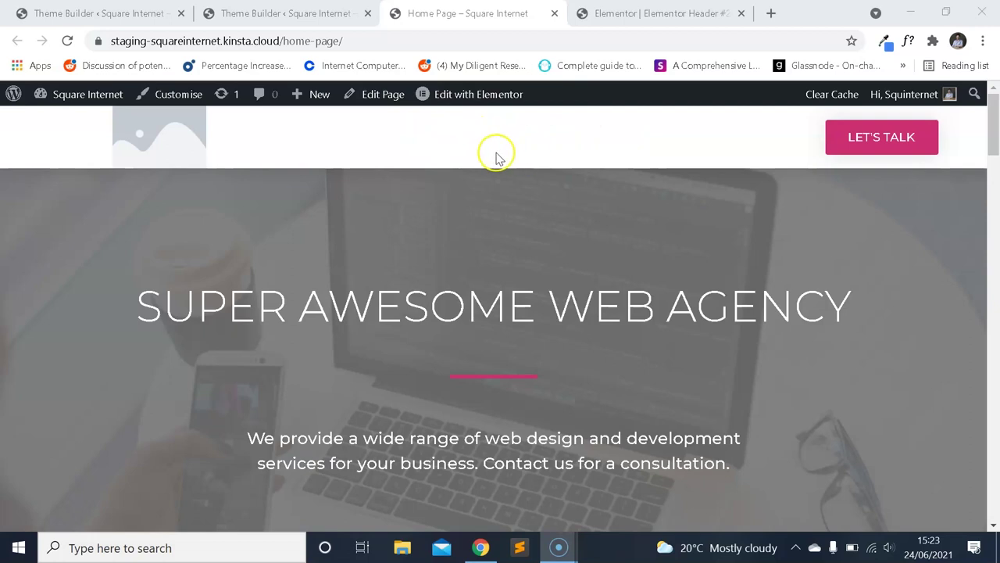
pyautogui.scroll(-3, 516, 167)
pyautogui.scroll(3, 538, 179)
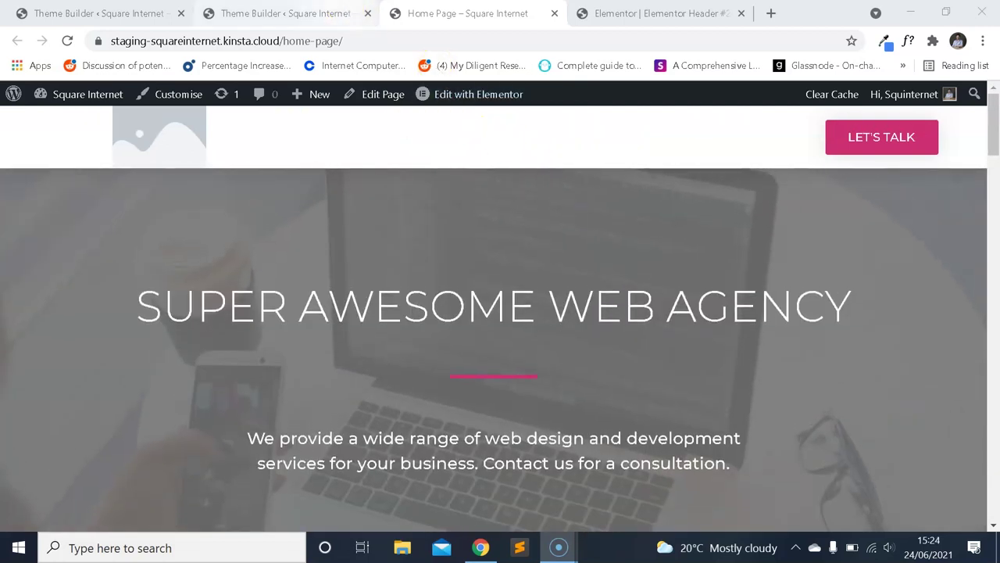
pyautogui.click(282, 13)
# Open Appearance > Menus in a new browser tab.
pyautogui.scroll(-1, 93, 227)
pyautogui.moveTo(71, 353)
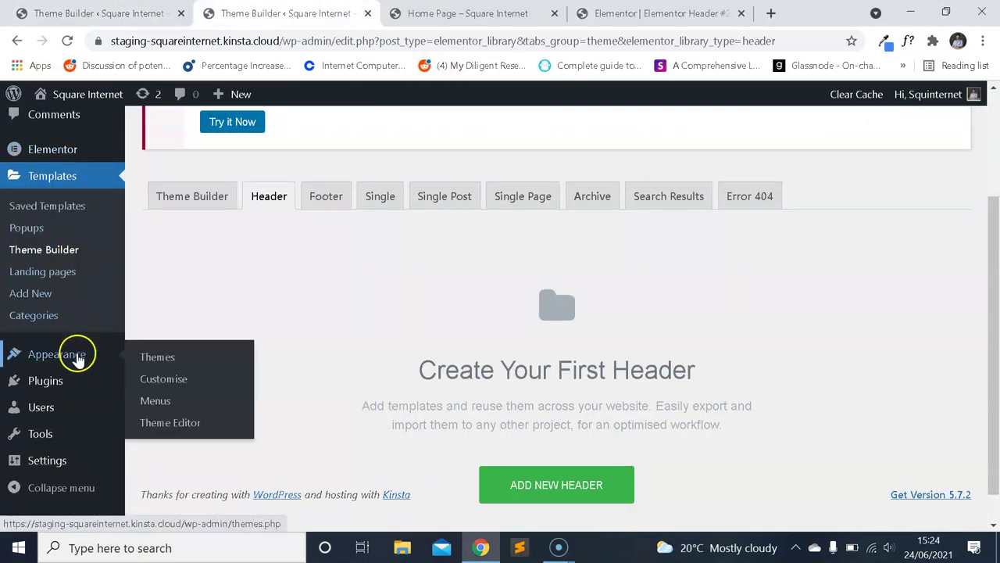
pyautogui.rightClick(150, 400)
pyautogui.click(218, 409)
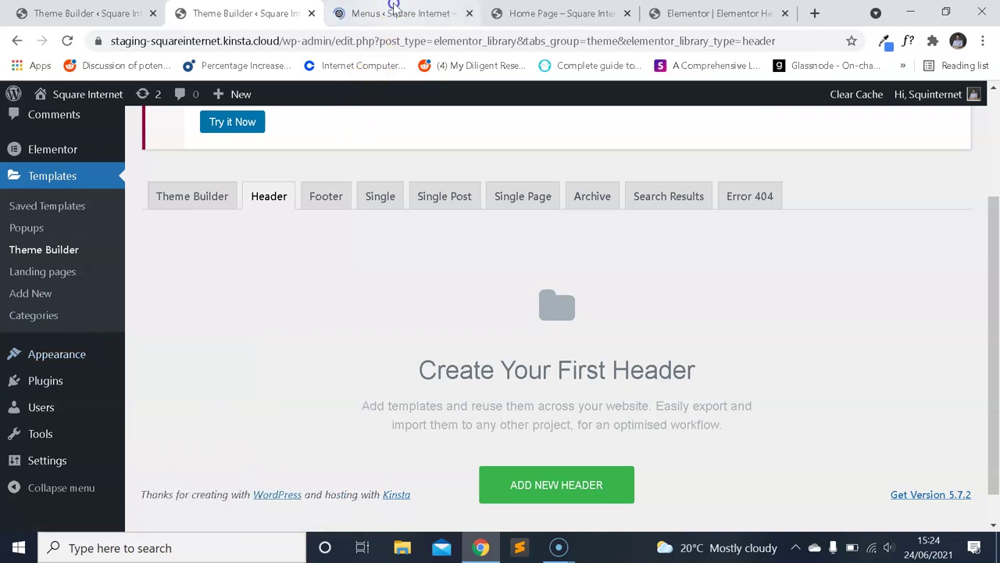
pyautogui.click(398, 14)
pyautogui.scroll(-1, 446, 258)
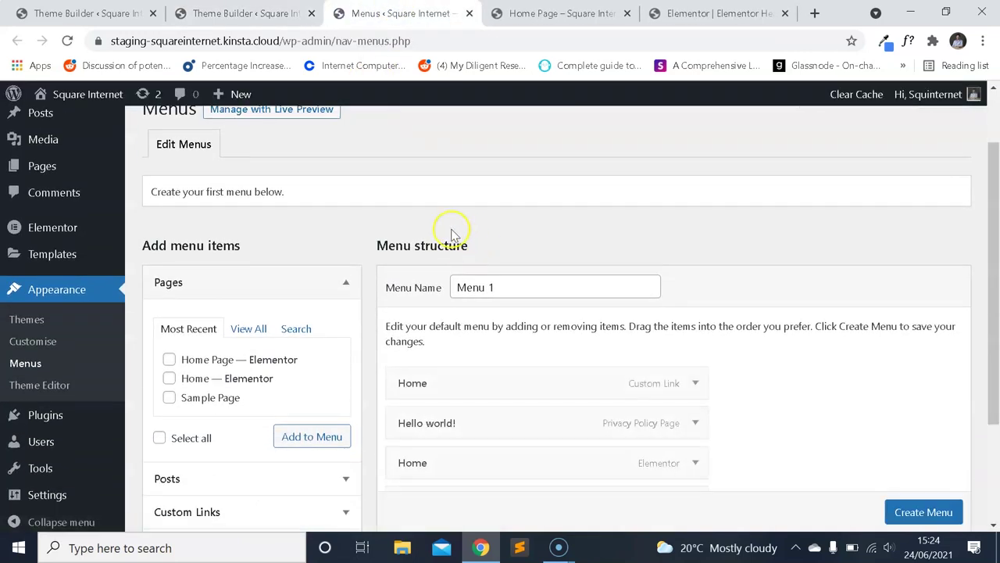
pyautogui.scroll(-2, 453, 234)
pyautogui.scroll(1, 461, 246)
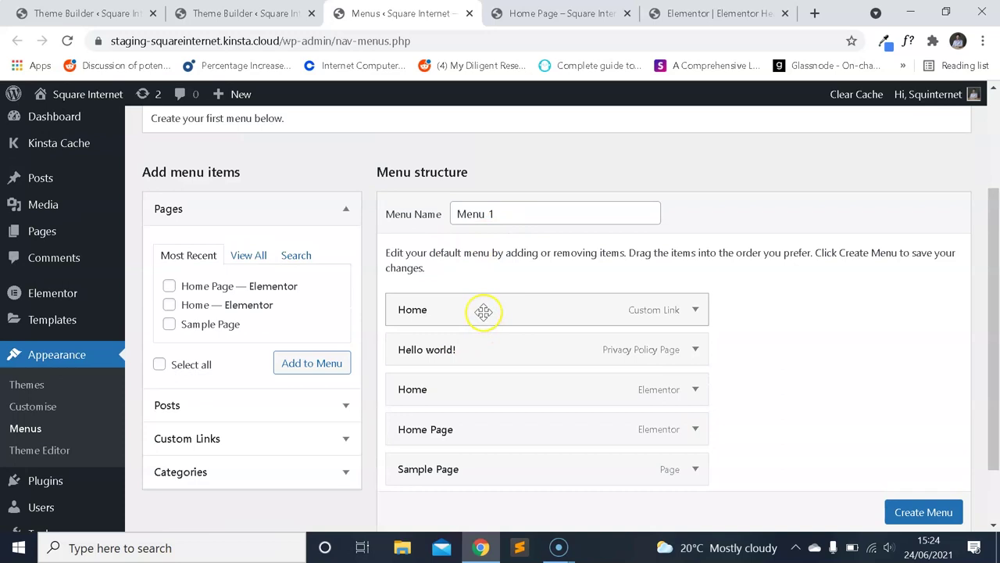
# Rename Menu 1 to 'Main Menu'.
pyautogui.click(494, 214)
pyautogui.tripleClick(494, 213)
pyautogui.click(524, 245)
pyautogui.moveTo(508, 213); pyautogui.dragTo(445, 213)
pyautogui.write('M')
pyautogui.press('BackSpace')
pyautogui.write('Main Menu')
pyautogui.click(739, 304)
# Remove the Sample Page, Home Page, Elementor Home, Hello world! and Home custom link items.
pyautogui.scroll(1, 707, 343)
pyautogui.scroll(-2, 707, 343)
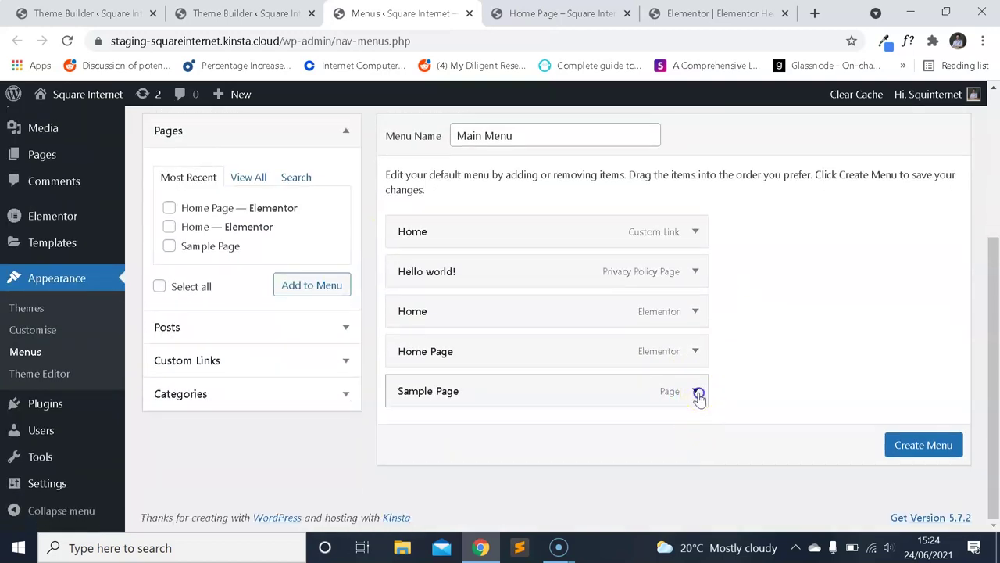
pyautogui.click(698, 392)
pyautogui.scroll(-1, 699, 392)
pyautogui.click(412, 458)
pyautogui.click(695, 390)
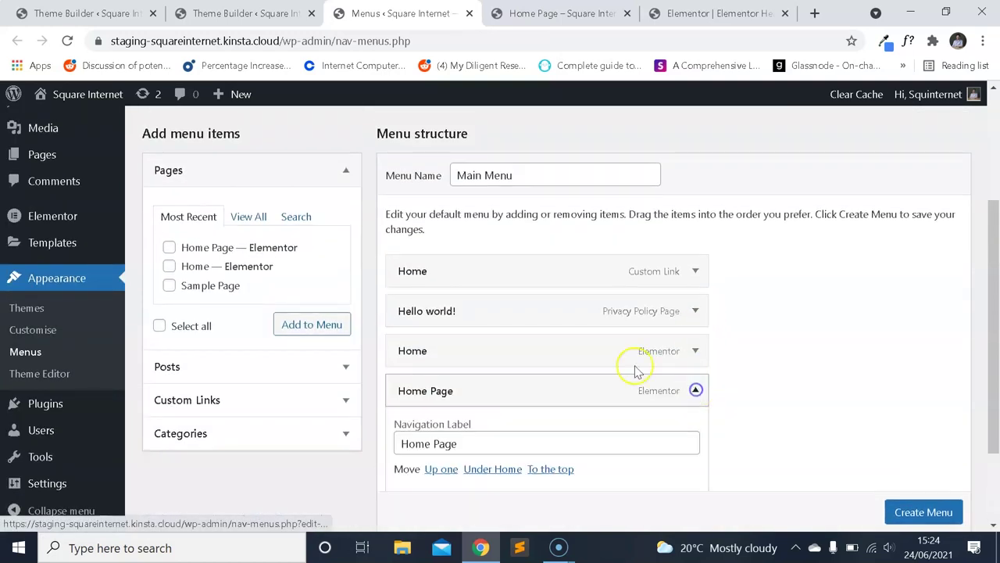
pyautogui.scroll(-2, 547, 390)
pyautogui.click(415, 384)
pyautogui.click(694, 381)
pyautogui.scroll(-2, 586, 352)
pyautogui.click(420, 388)
pyautogui.click(695, 341)
pyautogui.scroll(-2, 547, 343)
pyautogui.click(410, 386)
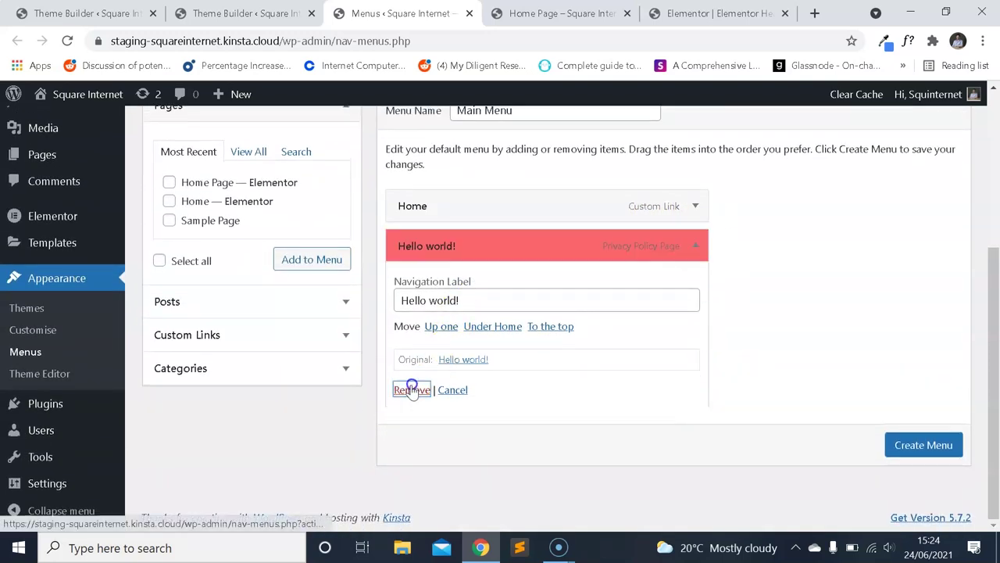
pyautogui.click(695, 303)
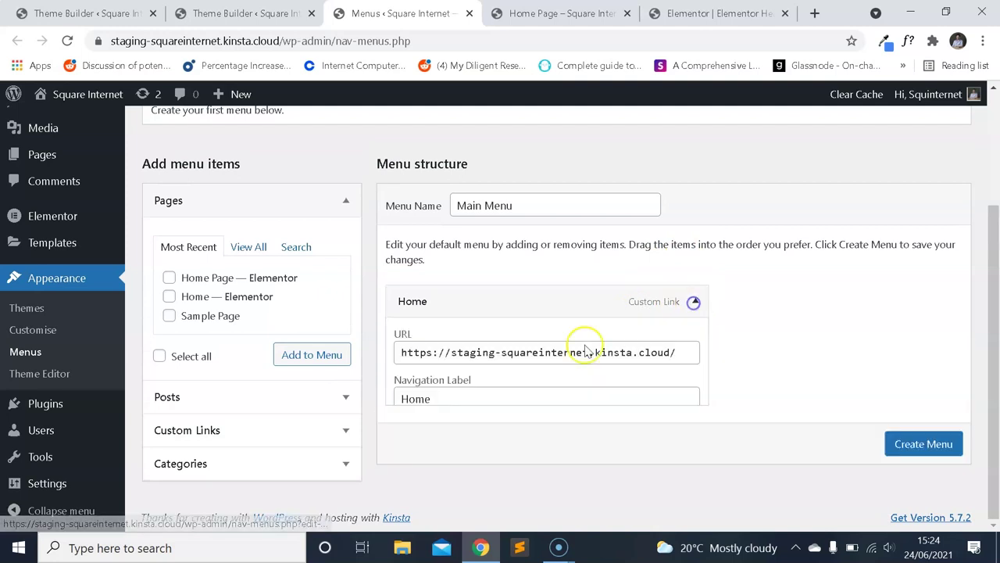
pyautogui.click(420, 436)
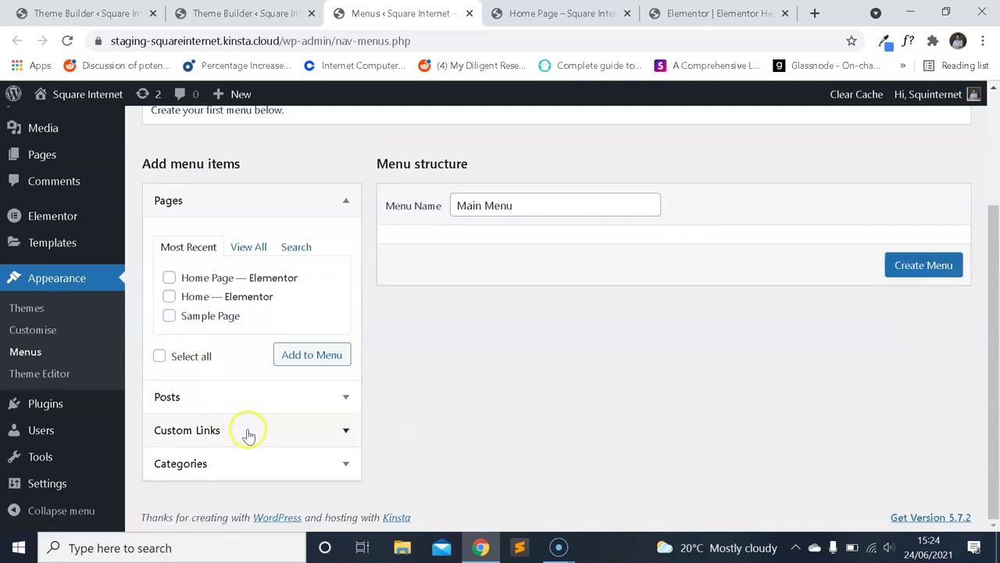
# Add an 'About' custom link with URL # to the menu.
pyautogui.click(248, 430)
pyautogui.click(258, 391)
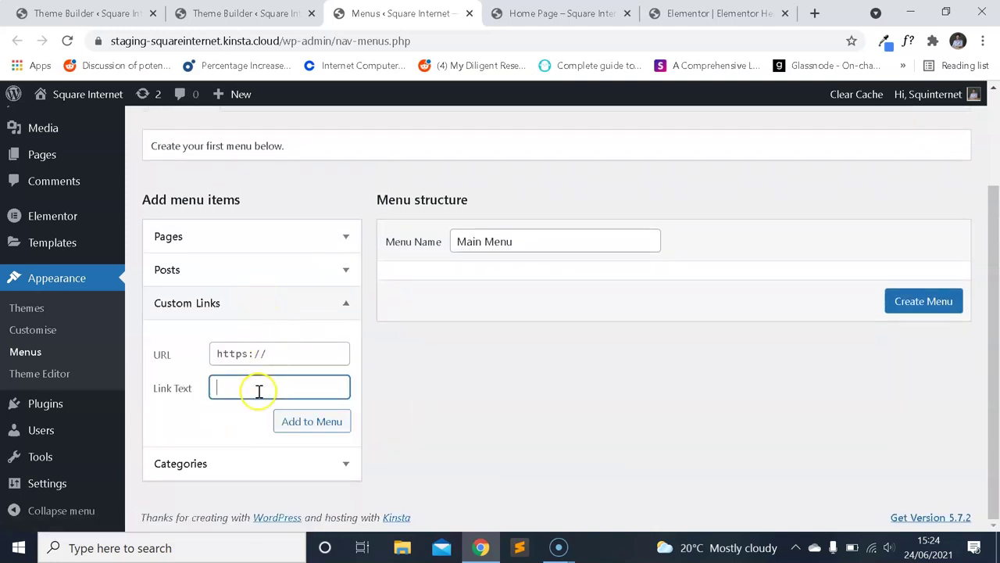
pyautogui.click(292, 351)
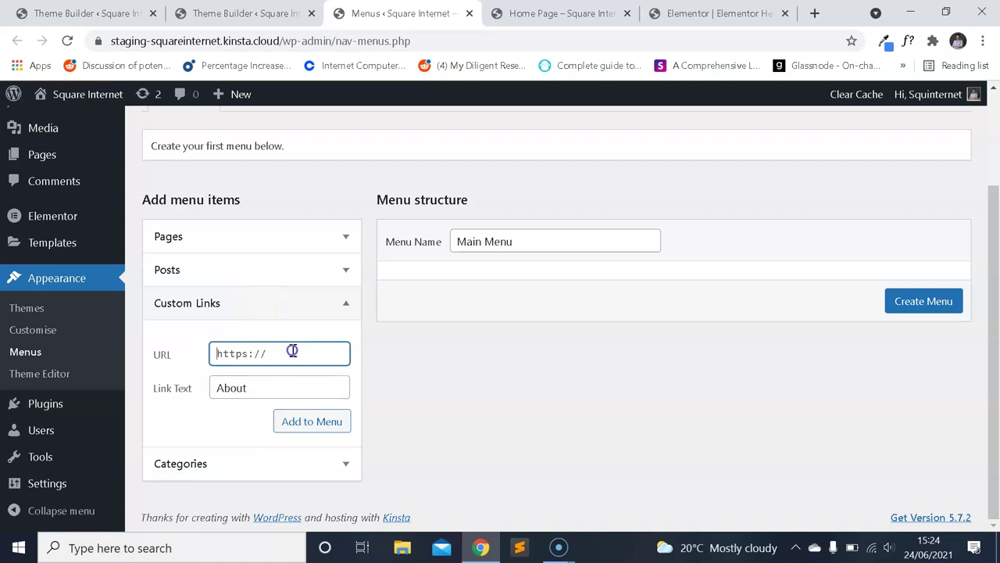
pyautogui.doubleClick(259, 386)
pyautogui.press('BackSpace')
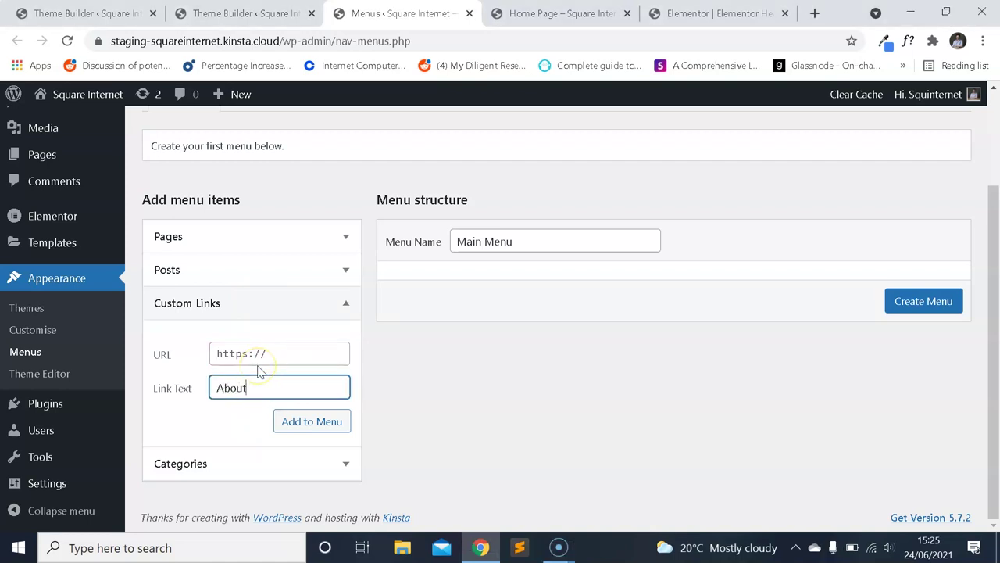
pyautogui.click(300, 351)
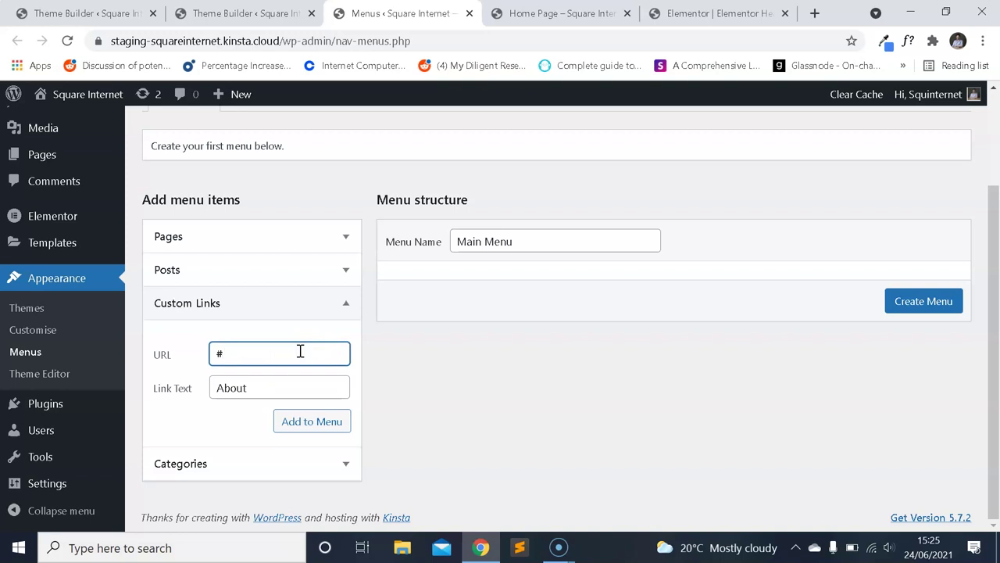
pyautogui.click(322, 421)
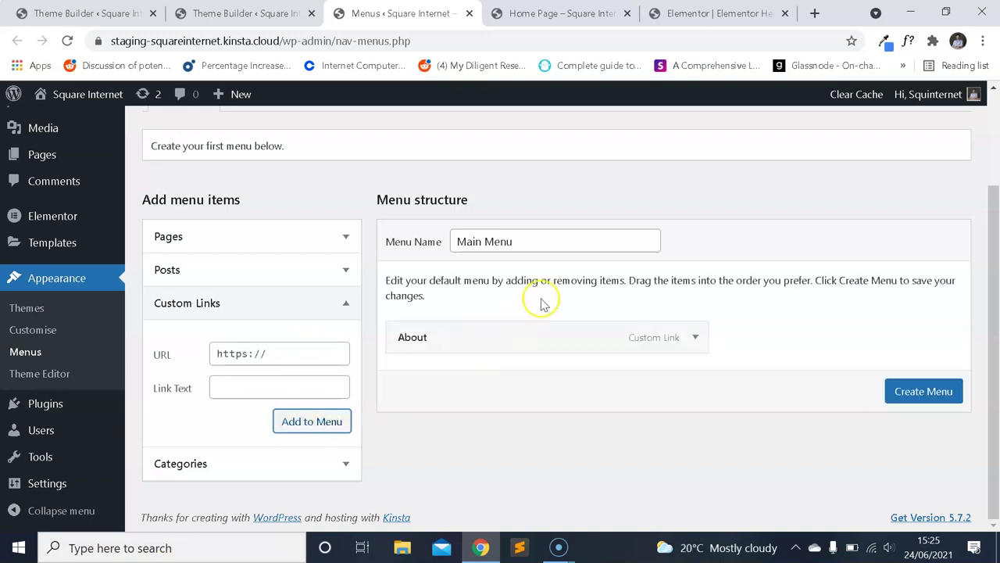
# Create Main Menu with the About link and start a second custom link labelled Contact.
pyautogui.click(318, 352)
pyautogui.click(268, 383)
pyautogui.click(272, 358)
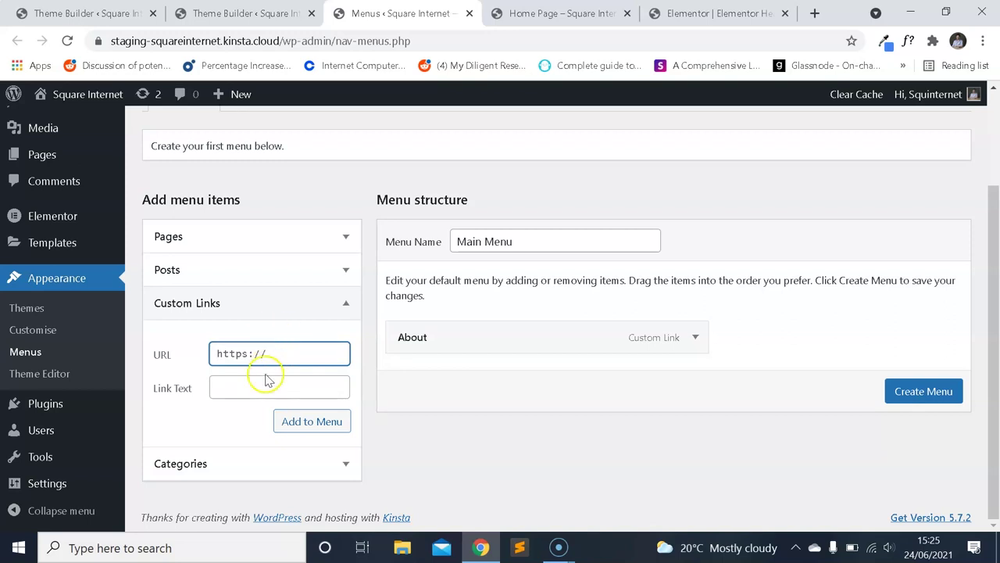
pyautogui.click(924, 399)
pyautogui.scroll(-2, 326, 308)
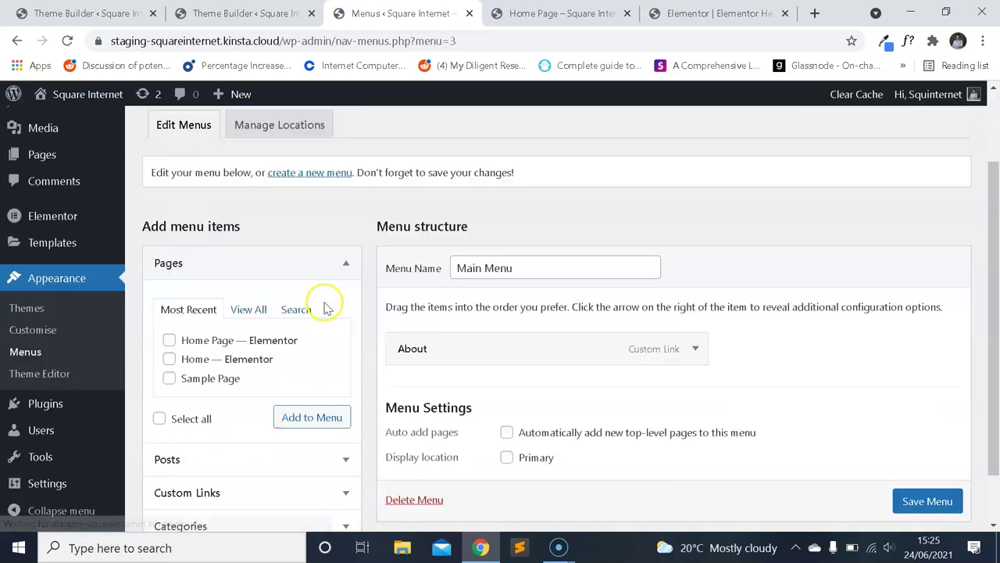
pyautogui.click(229, 424)
pyautogui.click(252, 353)
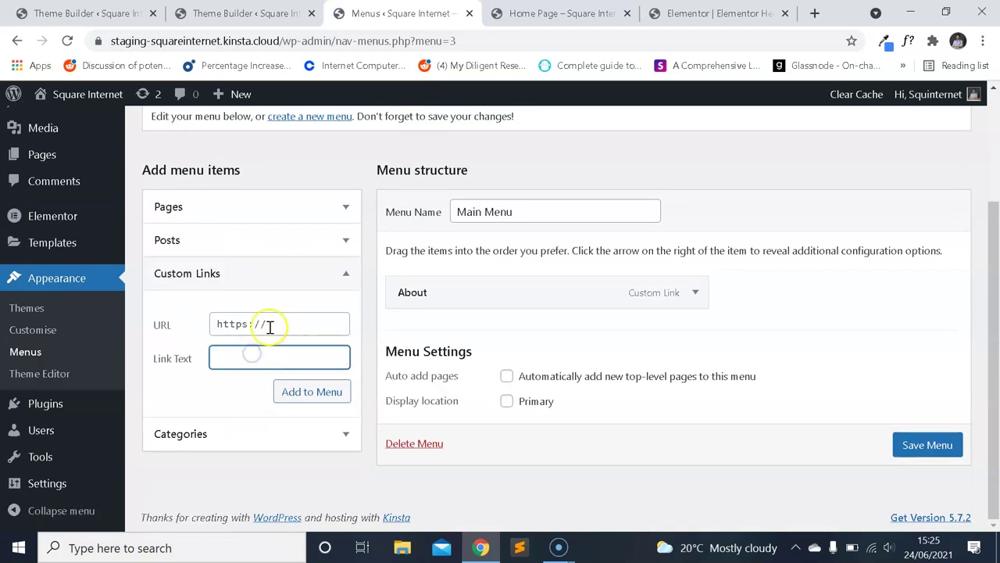
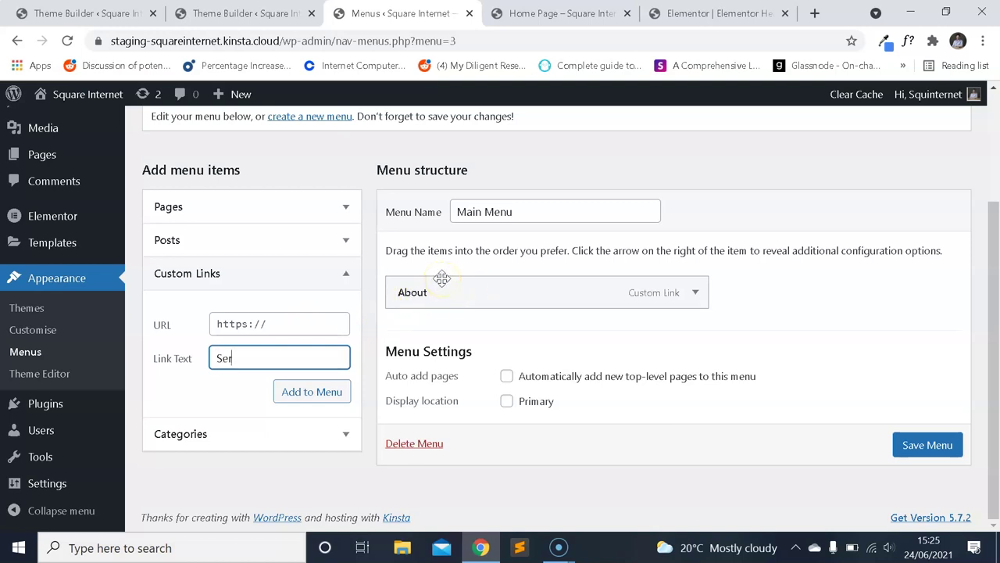
# Add the Services and Blog custom links after About in the Main Menu and save it.
pyautogui.click(290, 323)
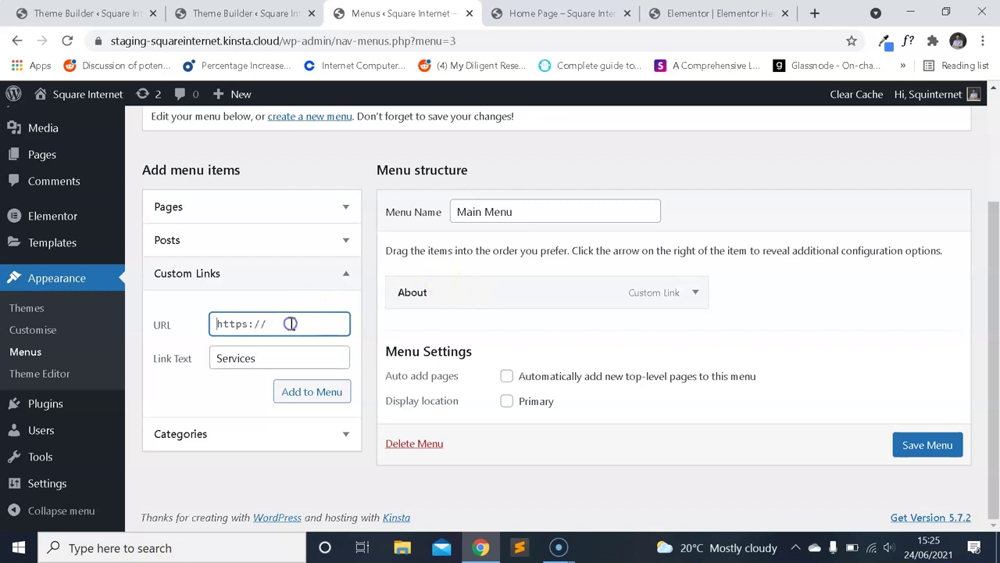
pyautogui.click(317, 392)
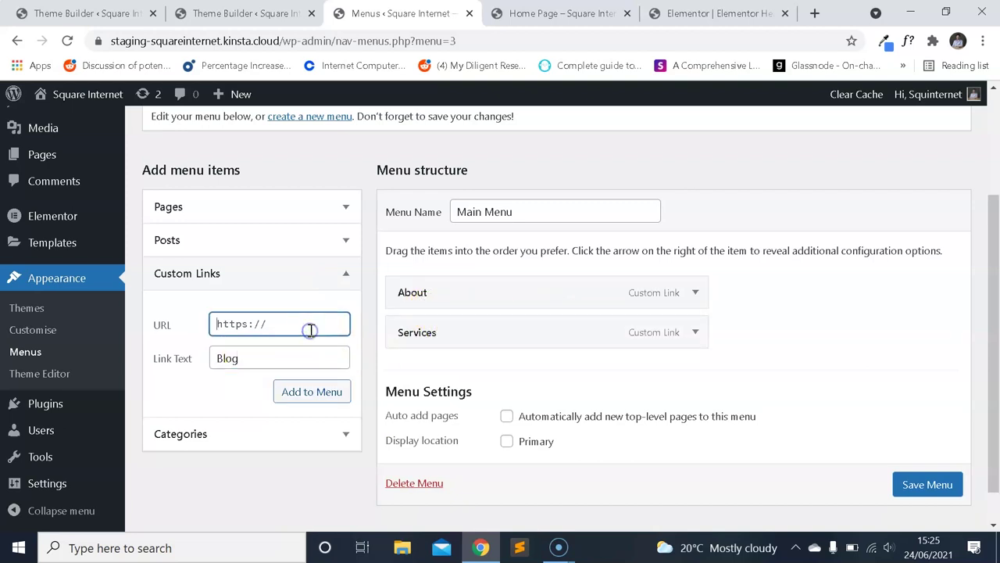
pyautogui.scroll(-1, 833, 446)
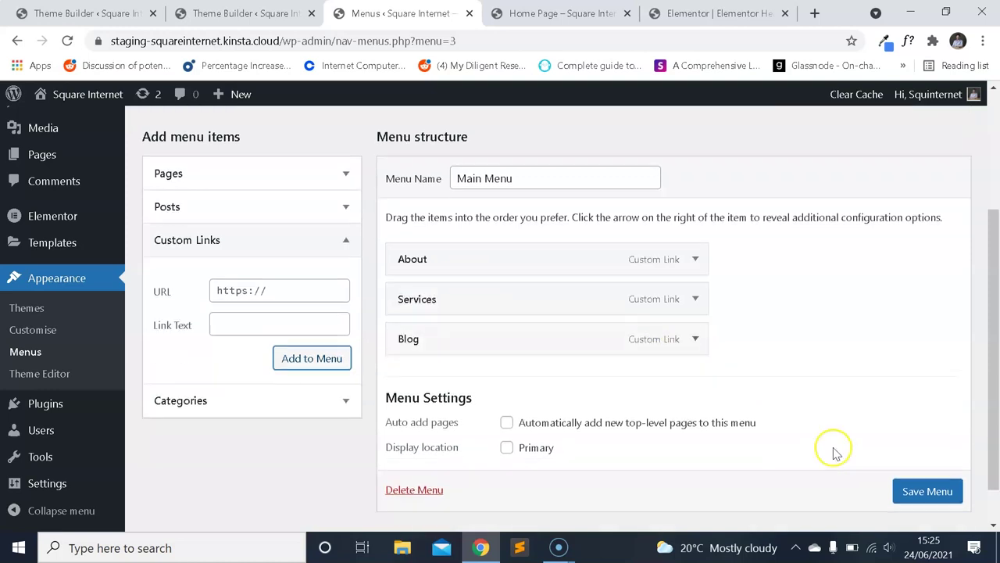
pyautogui.click(943, 457)
pyautogui.scroll(-4, 574, 281)
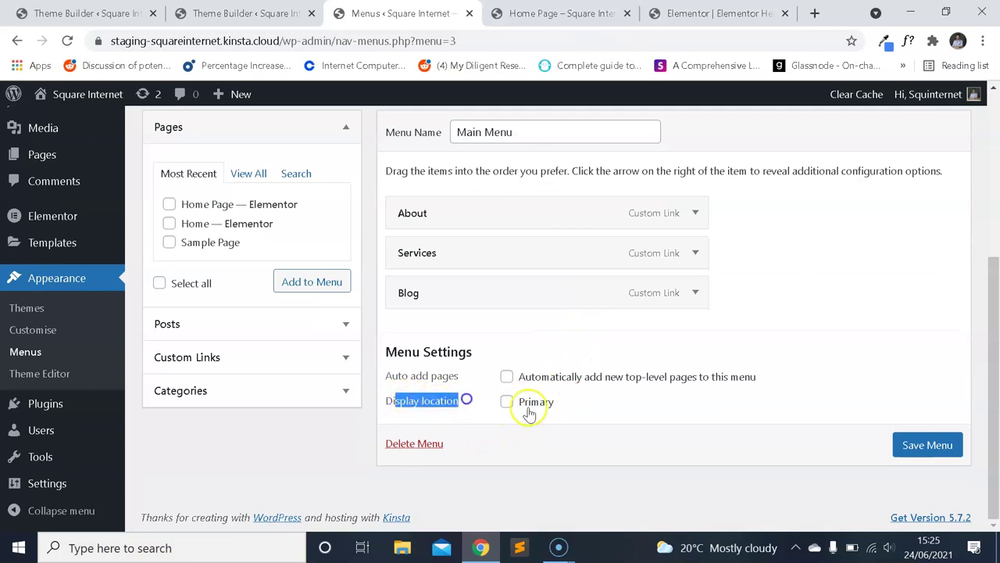
pyautogui.scroll(1, 474, 352)
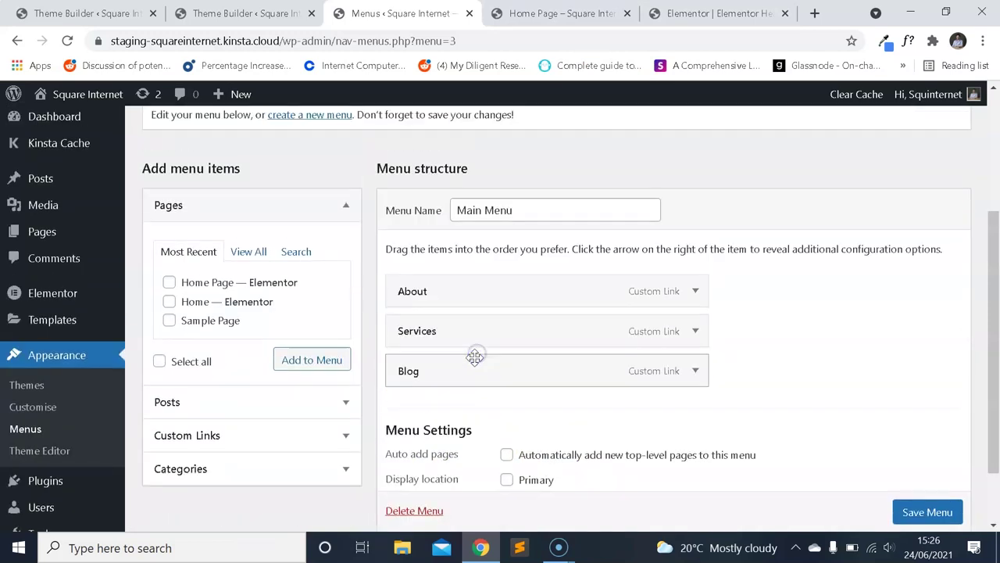
pyautogui.hotkey('ctrl', 'Tab')
pyautogui.hotkey('ctrl', 'Tab')
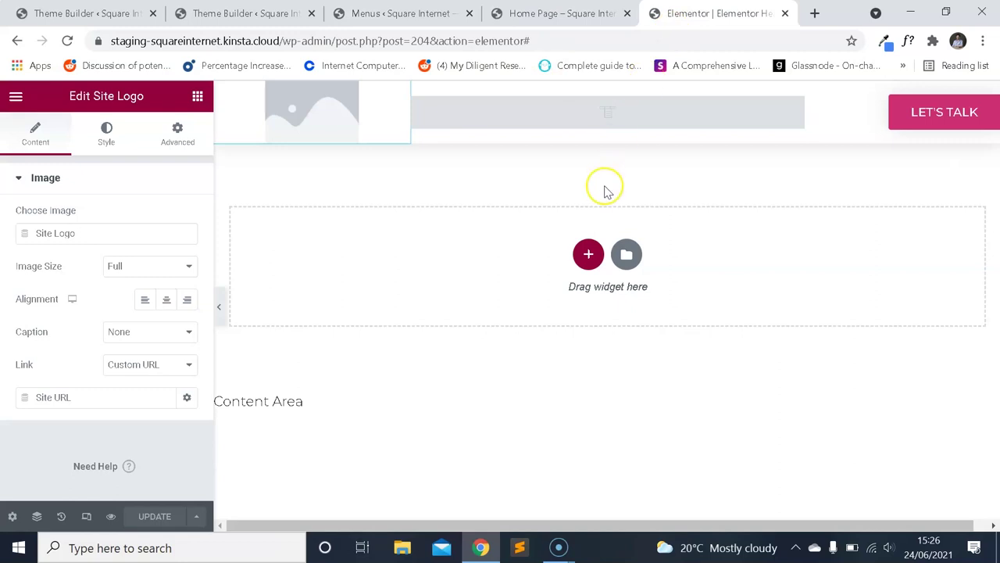
# Select the header's Nav Menu widget and confirm its Layout menu is Main Menu.
pyautogui.click(575, 117)
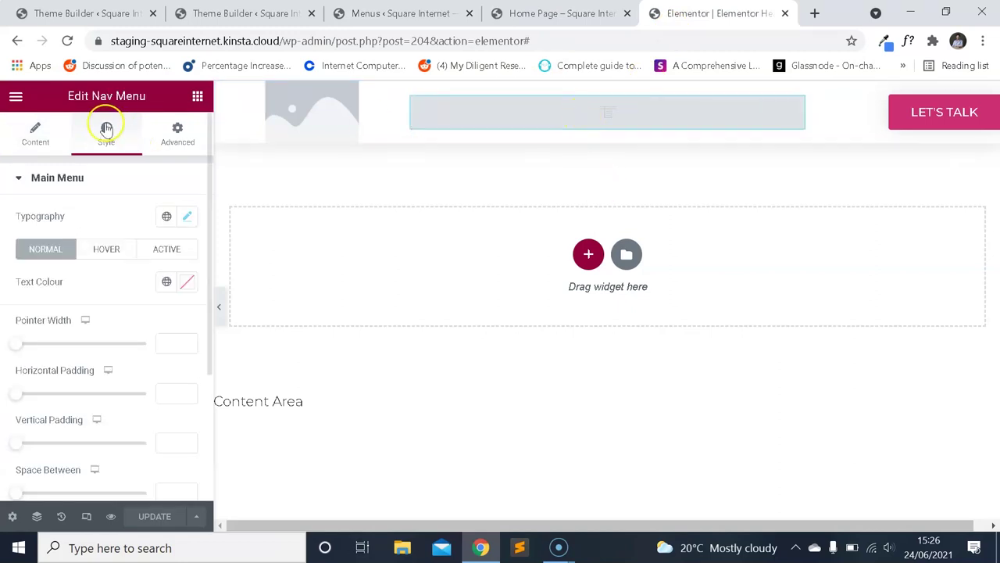
pyautogui.click(61, 123)
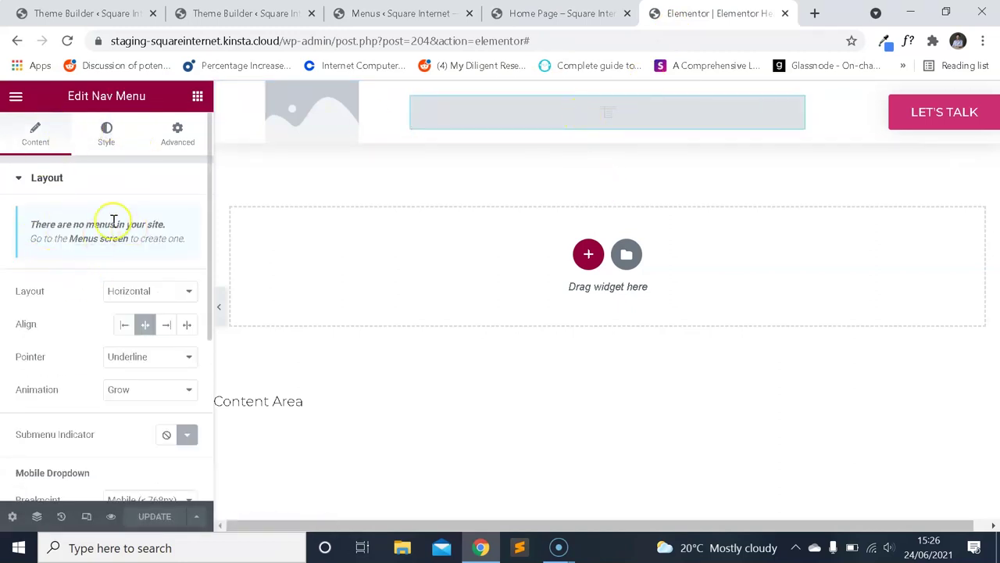
pyautogui.scroll(-2, 78, 319)
pyautogui.scroll(2, 87, 321)
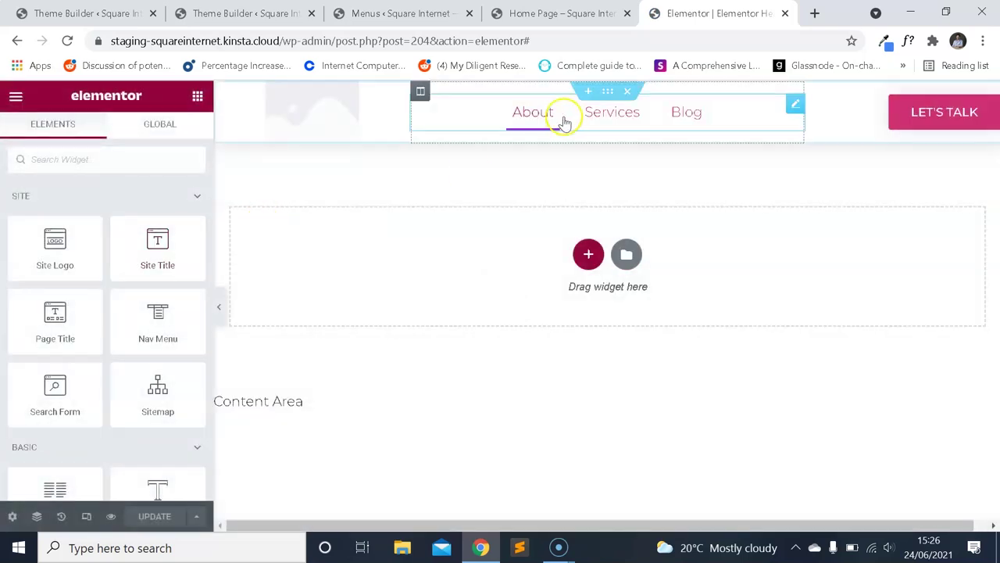
pyautogui.click(700, 135)
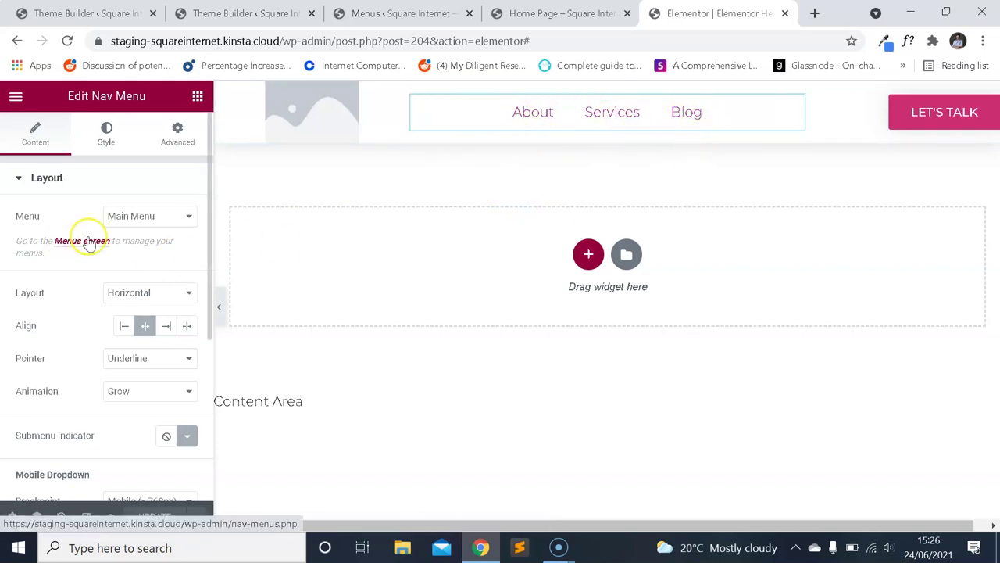
# Check that the live home page lists About, Services and Blog, then open the widget's Style settings.
pyautogui.click(529, 12)
pyautogui.click(671, 13)
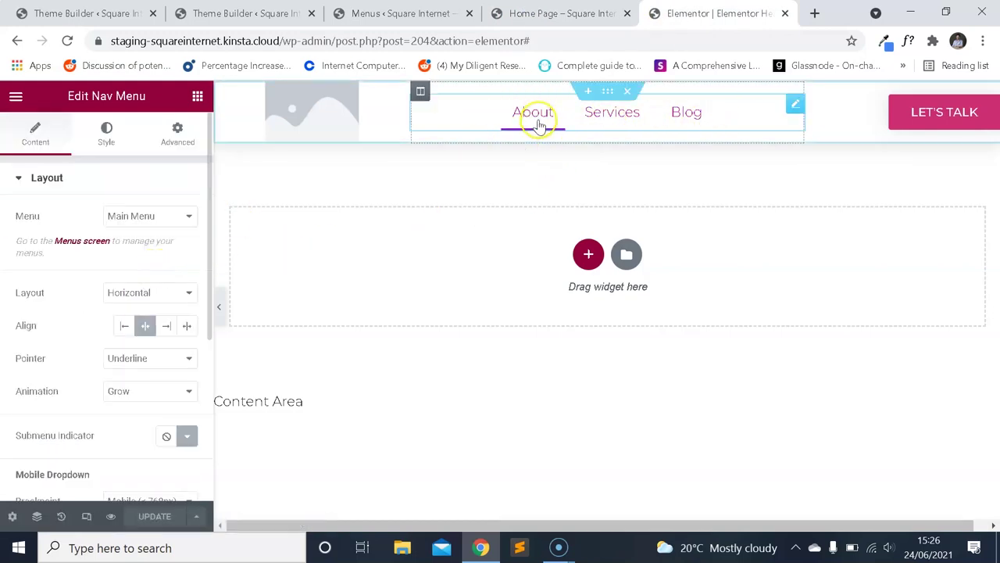
pyautogui.scroll(-2, 90, 156)
pyautogui.scroll(2, 136, 238)
pyautogui.scroll(-2, 141, 250)
pyautogui.scroll(3, 133, 203)
pyautogui.click(106, 135)
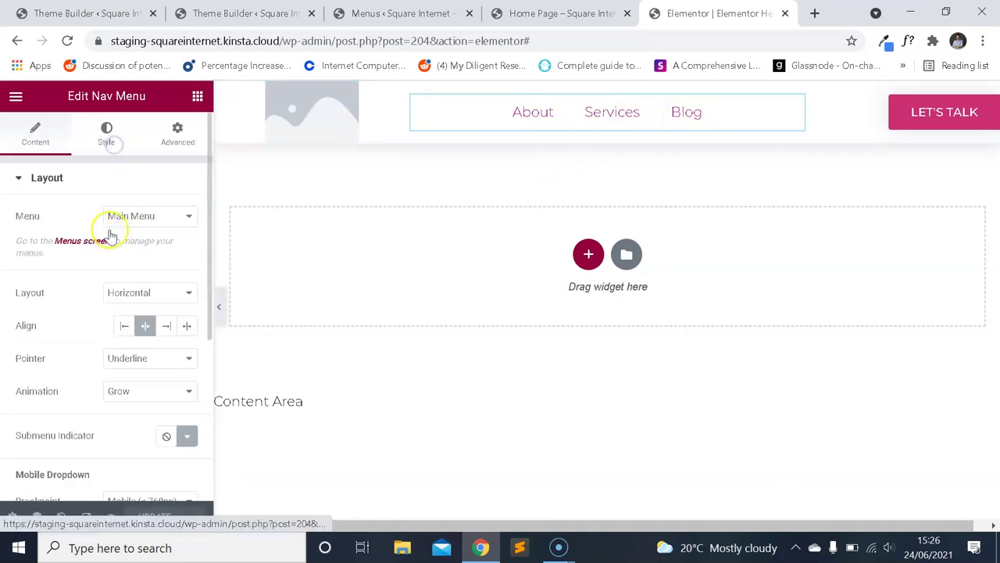
# Show the menu's purple Hover colours and compare them with the live home page.
pyautogui.click(110, 250)
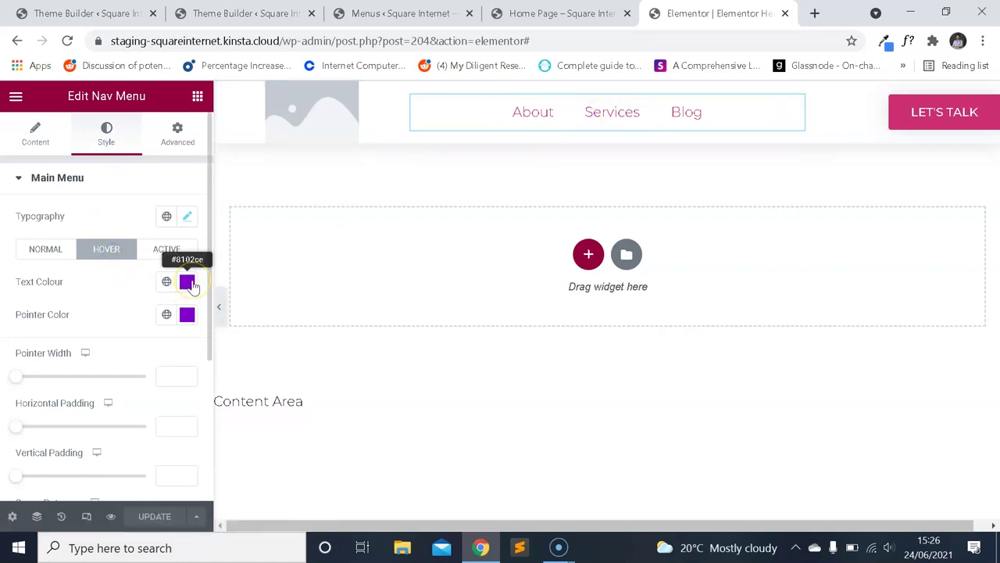
pyautogui.click(559, 13)
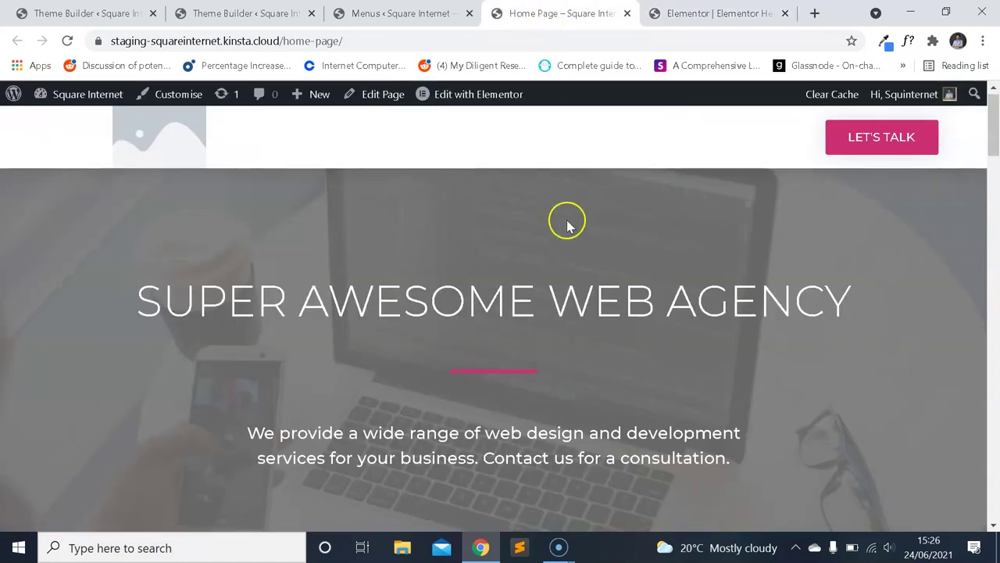
pyautogui.scroll(-10, 563, 234)
pyautogui.scroll(-10, 556, 247)
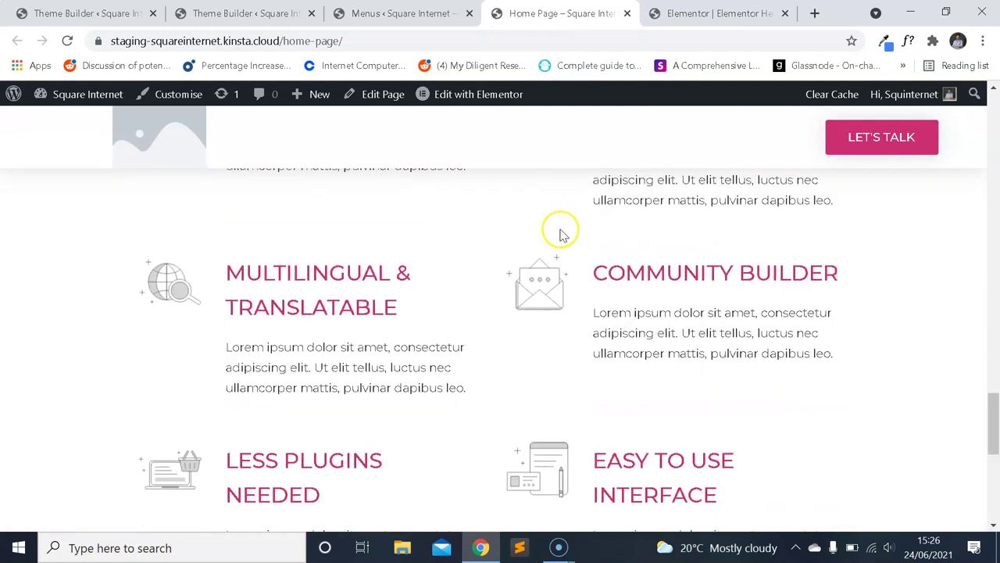
pyautogui.scroll(5, 562, 235)
pyautogui.scroll(15, 569, 237)
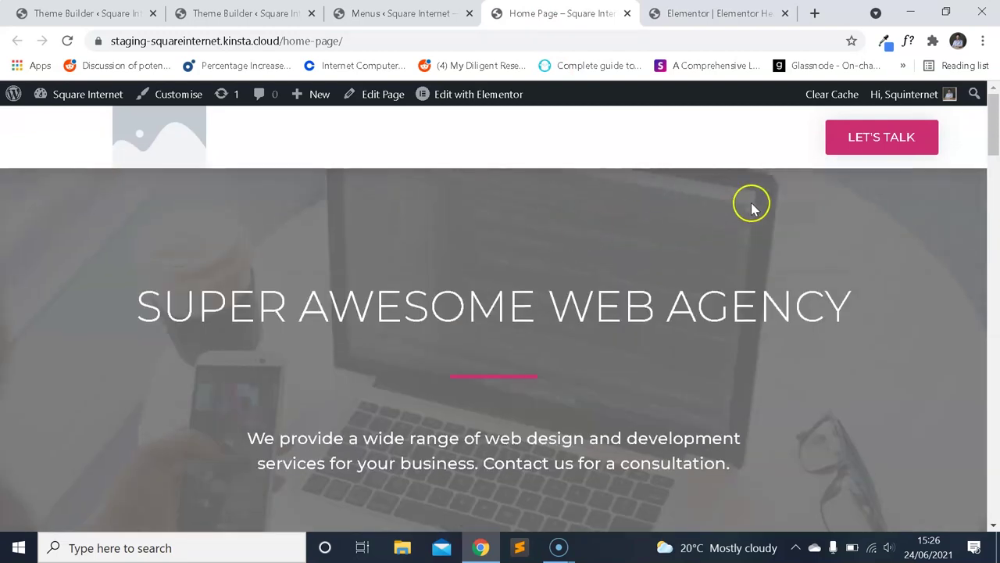
pyautogui.moveTo(992, 137); pyautogui.dragTo(992, 117)
pyautogui.hotkey('ctrl', 'Tab')
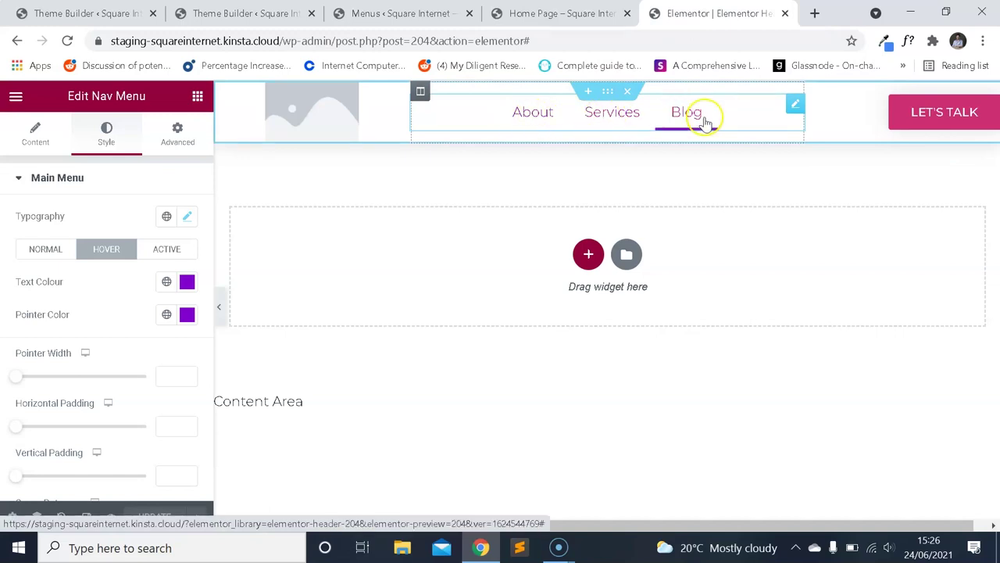
# Inspect the hover Text Colour and Pointer Color pickers, then review the live home page.
pyautogui.click(187, 281)
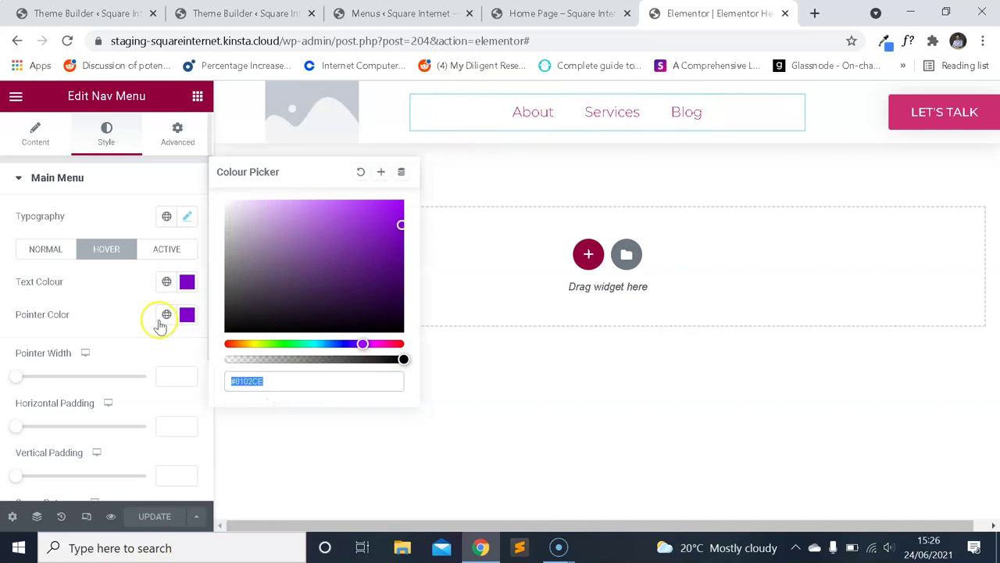
pyautogui.click(187, 314)
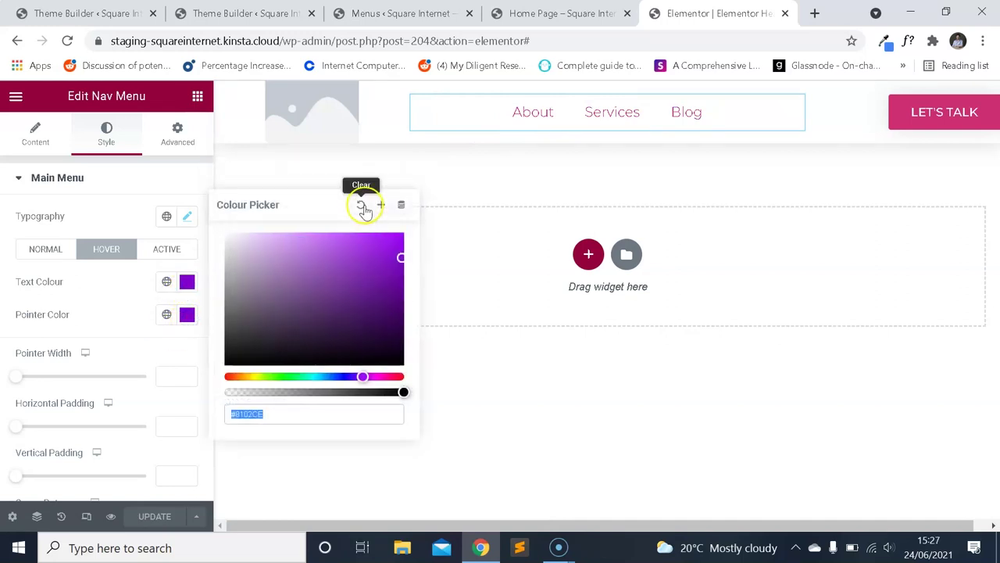
pyautogui.click(105, 287)
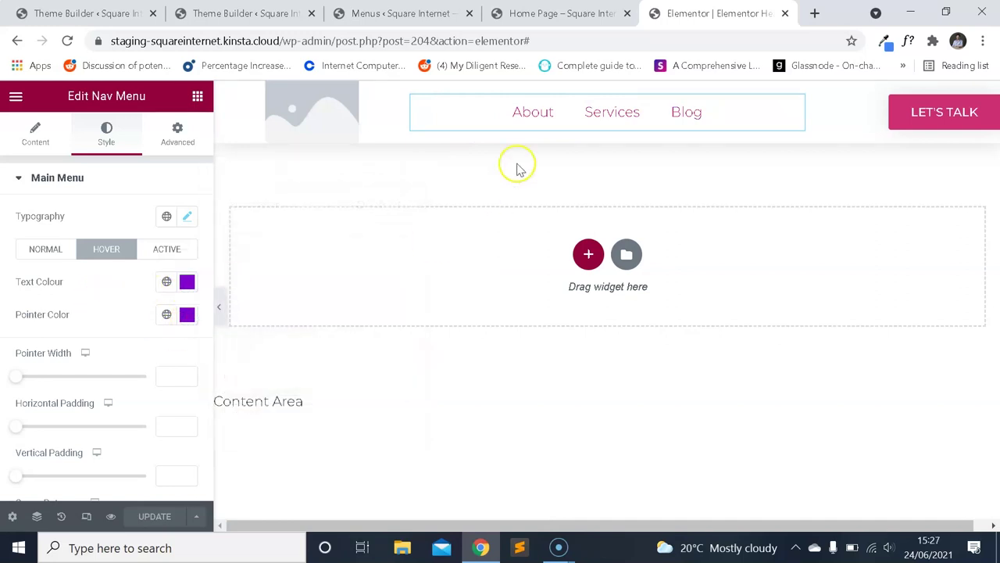
pyautogui.click(579, 14)
pyautogui.scroll(-6, 585, 188)
pyautogui.scroll(-1, 586, 226)
pyautogui.scroll(2, 571, 250)
pyautogui.scroll(-8, 557, 273)
pyautogui.scroll(-4, 556, 288)
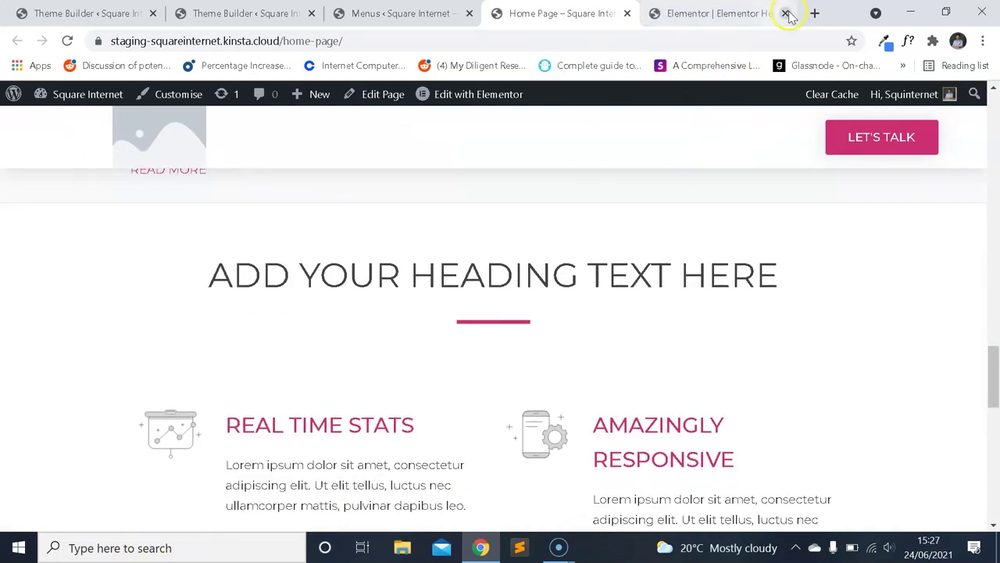
pyautogui.click(983, 41)
# Load google.com in a new incognito window and accept the cookie consent.
pyautogui.click(874, 100)
pyautogui.write('google.com')
pyautogui.press('Return')
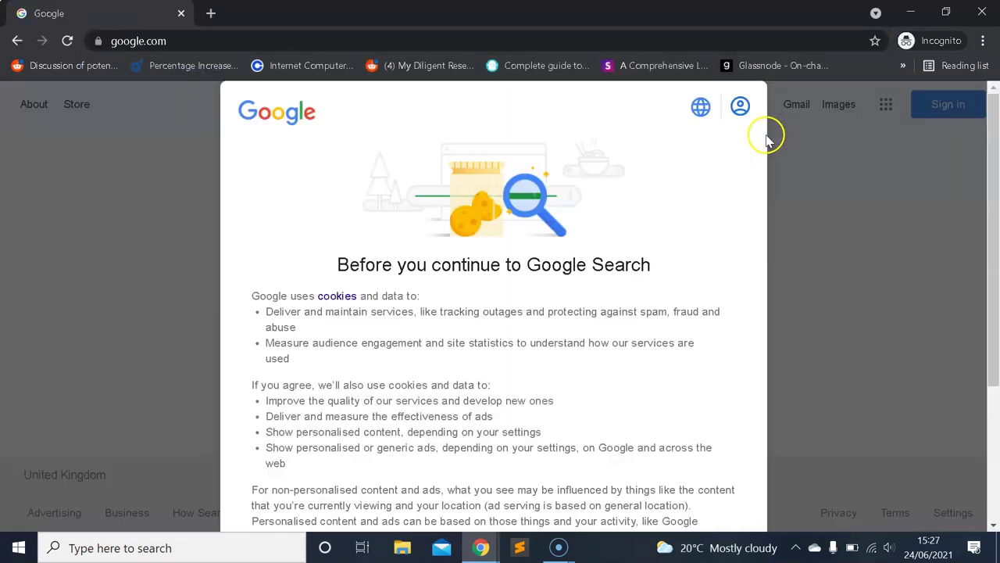
pyautogui.scroll(-3, 464, 412)
pyautogui.click(545, 467)
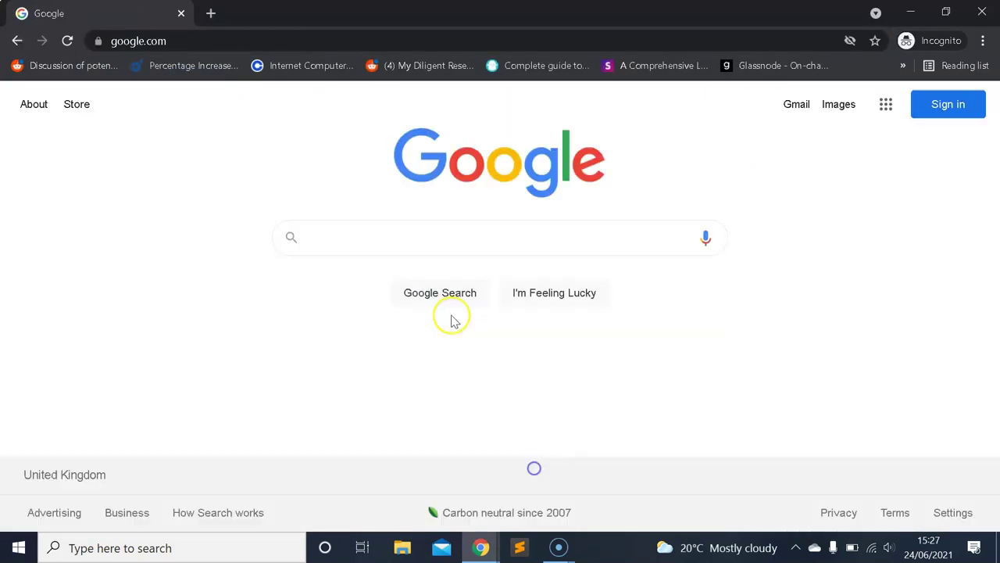
# Search Google for 'paletton color scheme', then return to the live home page window.
pyautogui.click(457, 243)
pyautogui.write('p')
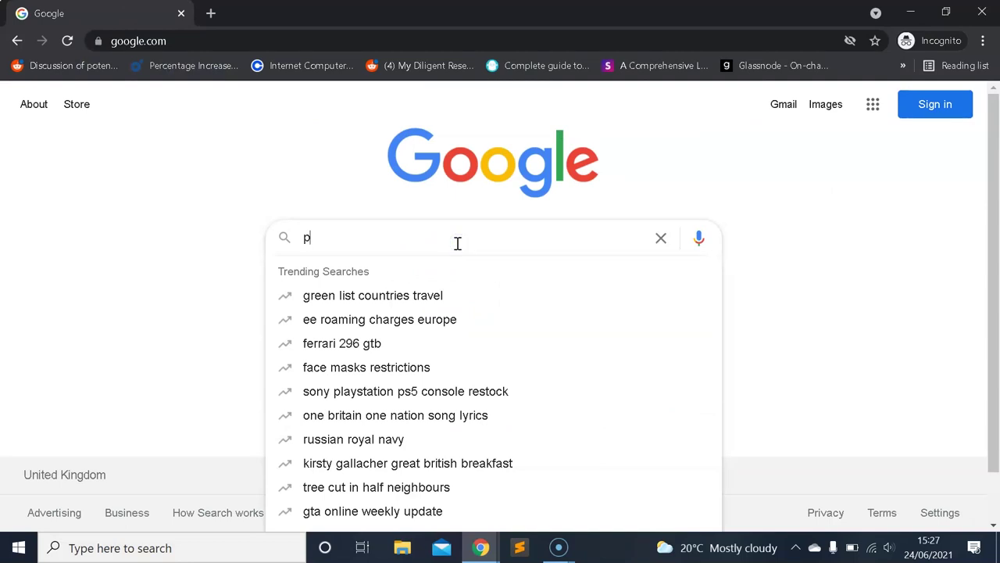
pyautogui.write('aletton color scheme')
pyautogui.press('Return')
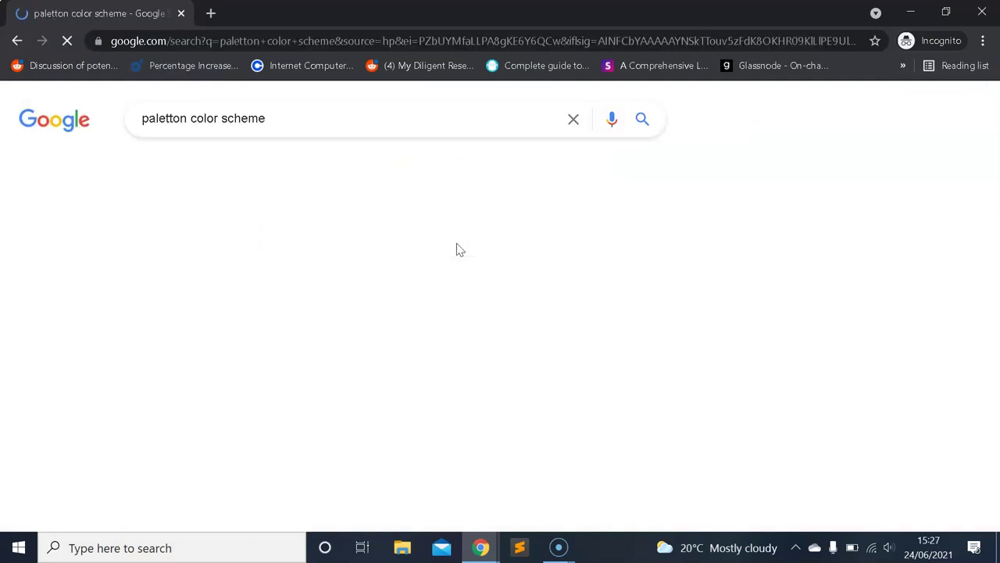
pyautogui.scroll(-3, 319, 297)
pyautogui.scroll(2, 352, 263)
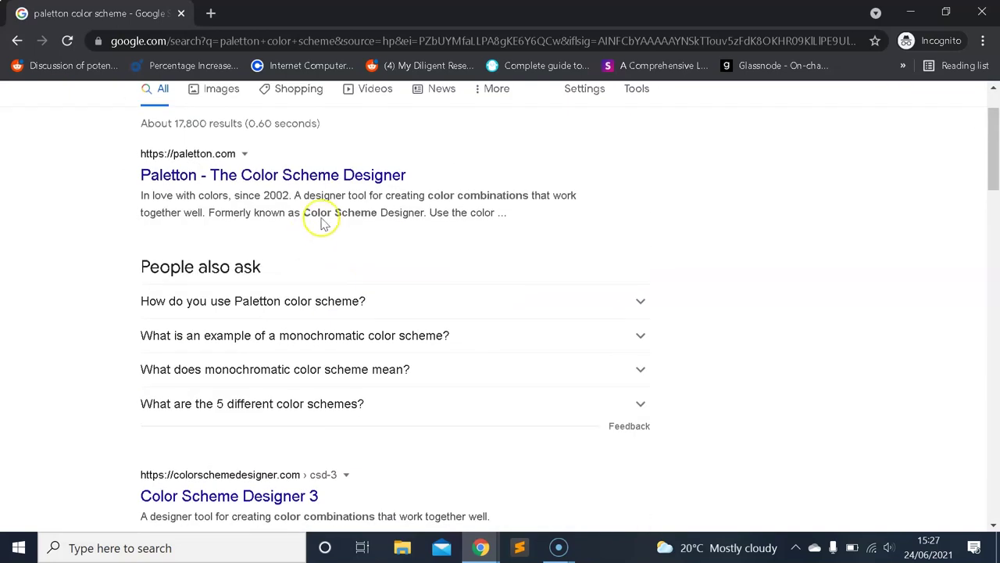
pyautogui.moveTo(481, 547)
pyautogui.click(431, 500)
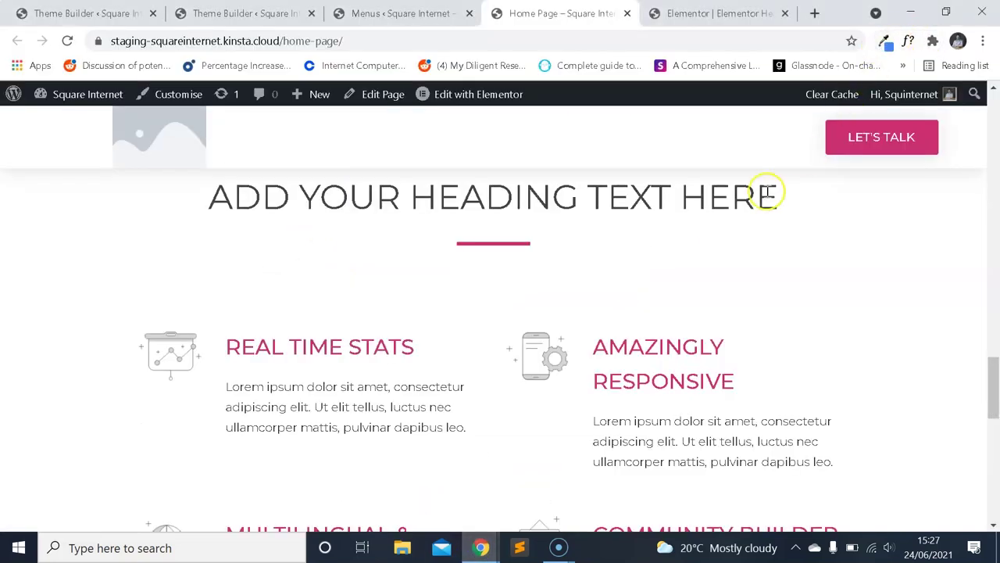
# Pick the pink divider line's colour cc2e72 from the page and copy its hex code.
pyautogui.click(883, 41)
pyautogui.click(576, 102)
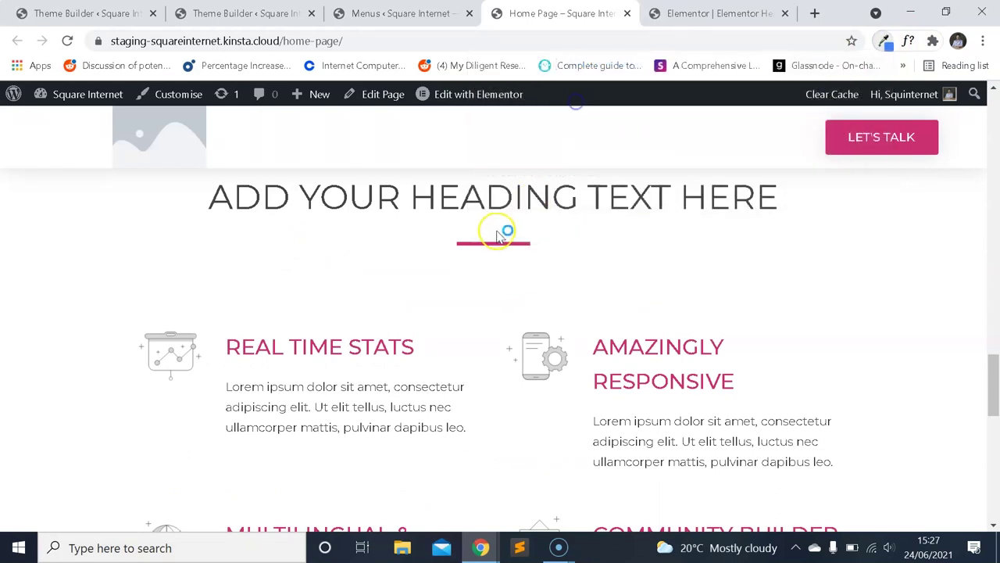
pyautogui.click(497, 244)
pyautogui.click(883, 42)
pyautogui.click(816, 70)
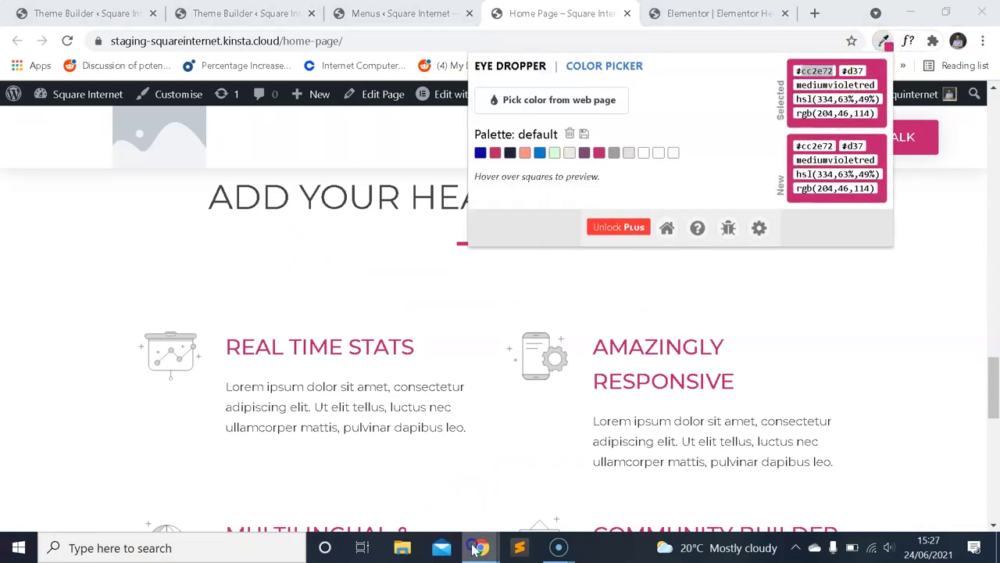
# Set cc2e72 as Paletton's base colour, find the dark shade 8D033F, and return to the home page.
pyautogui.click(539, 492)
pyautogui.click(665, 312)
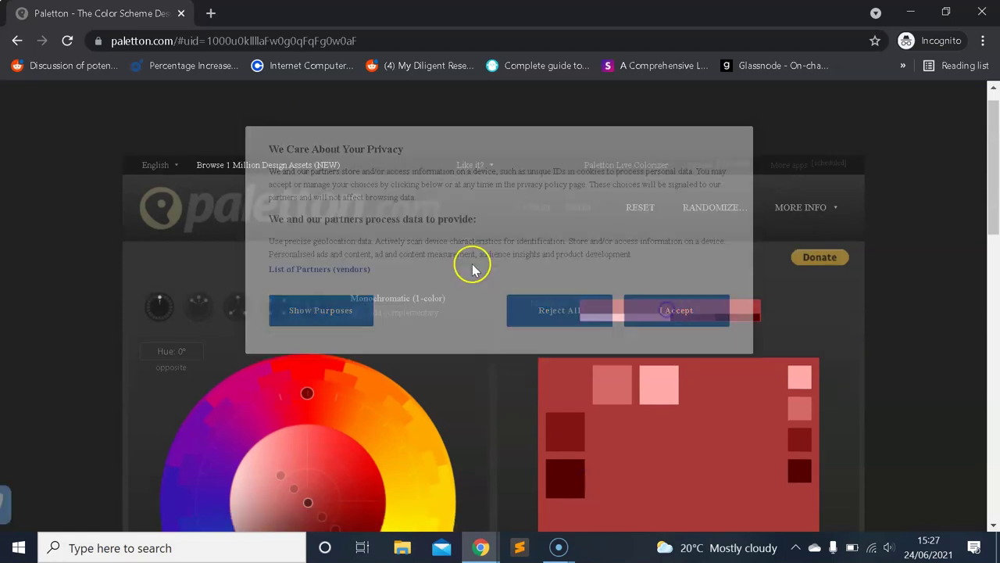
pyautogui.scroll(-4, 300, 331)
pyautogui.click(188, 348)
pyautogui.write('cc2e72')
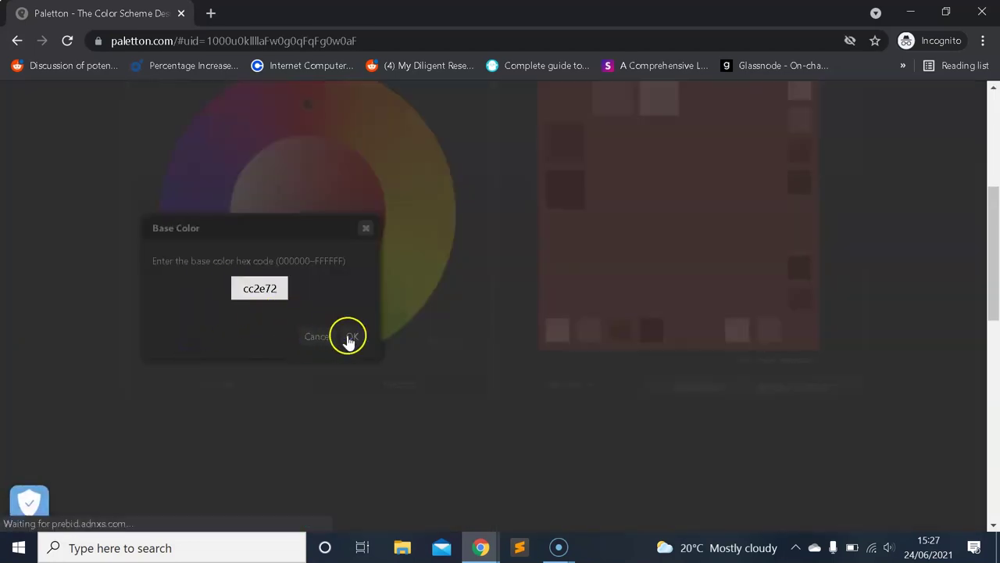
pyautogui.click(349, 337)
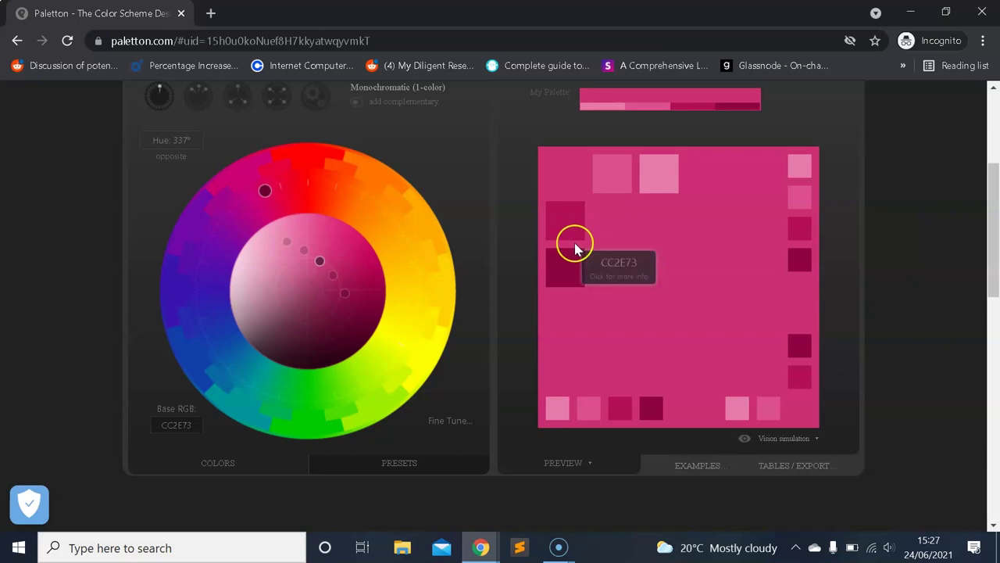
pyautogui.click(569, 273)
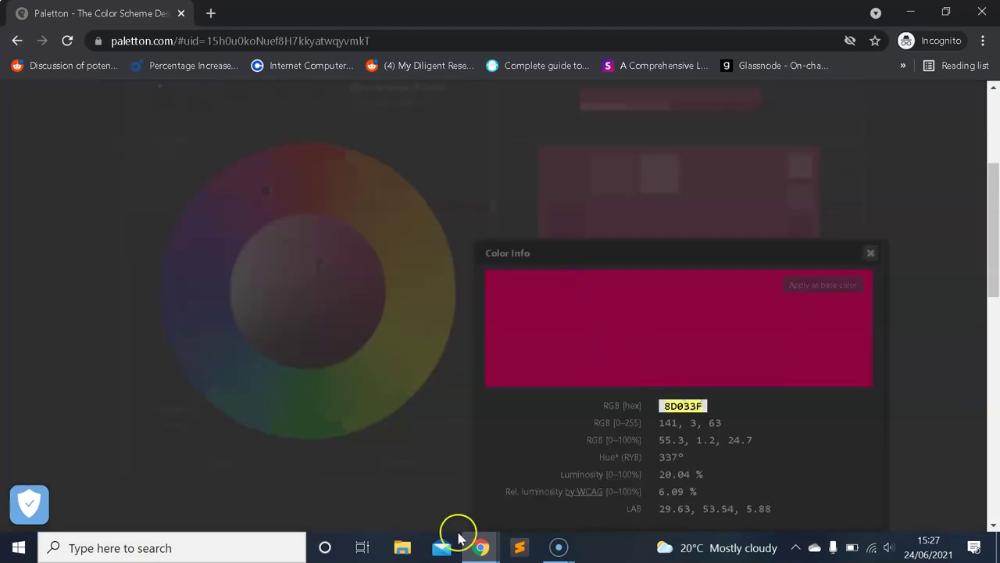
pyautogui.moveTo(469, 541)
pyautogui.click(453, 493)
pyautogui.click(418, 267)
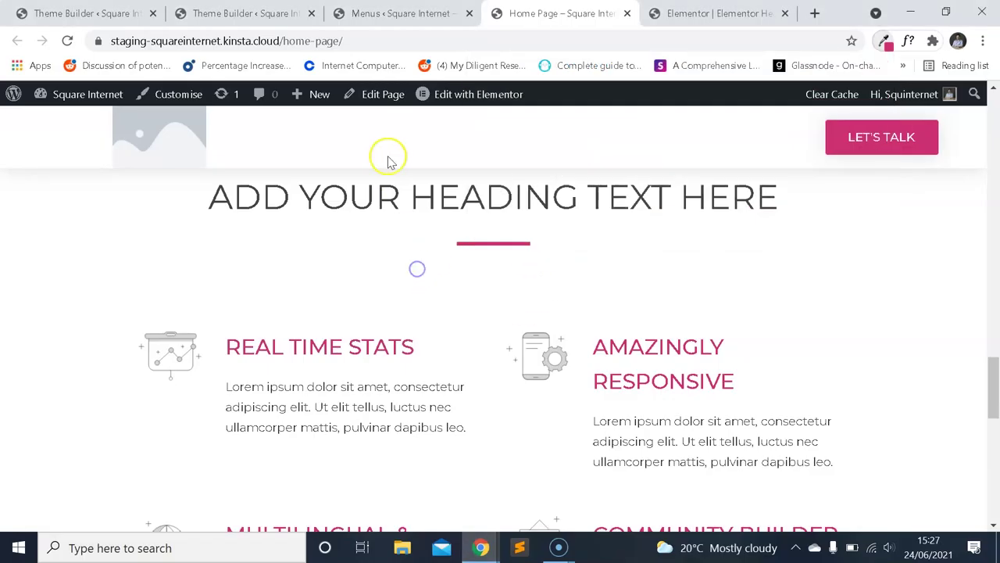
# Set the nav menu's hover text colour and pointer colour to 8D033F.
pyautogui.scroll(10, 461, 274)
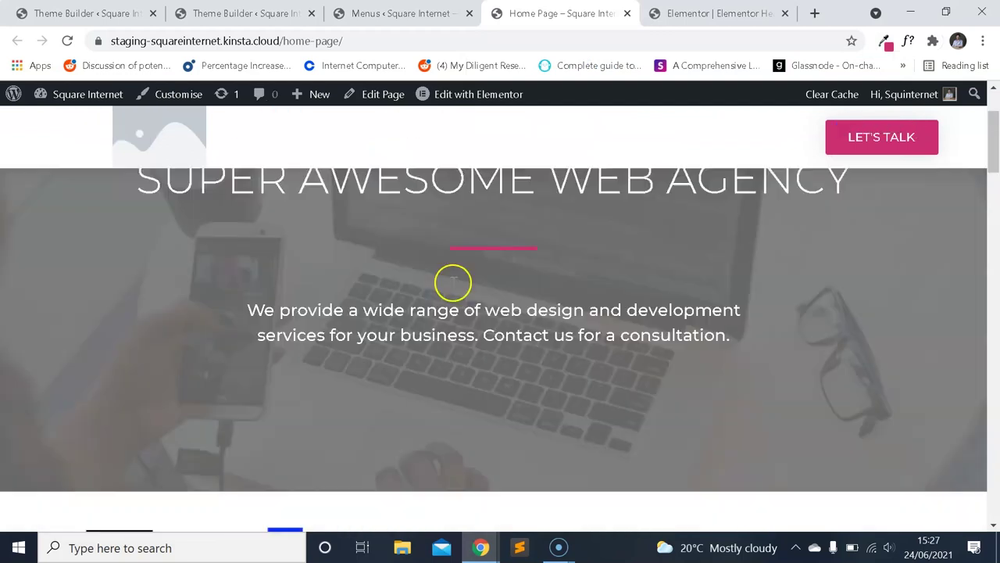
pyautogui.hotkey('ctrl', 'shift', 'Tab')
pyautogui.hotkey('ctrl', 'shift', 'Tab')
pyautogui.hotkey('ctrl', 'Tab')
pyautogui.hotkey('ctrl', 'Tab')
pyautogui.hotkey('ctrl', 'Tab')
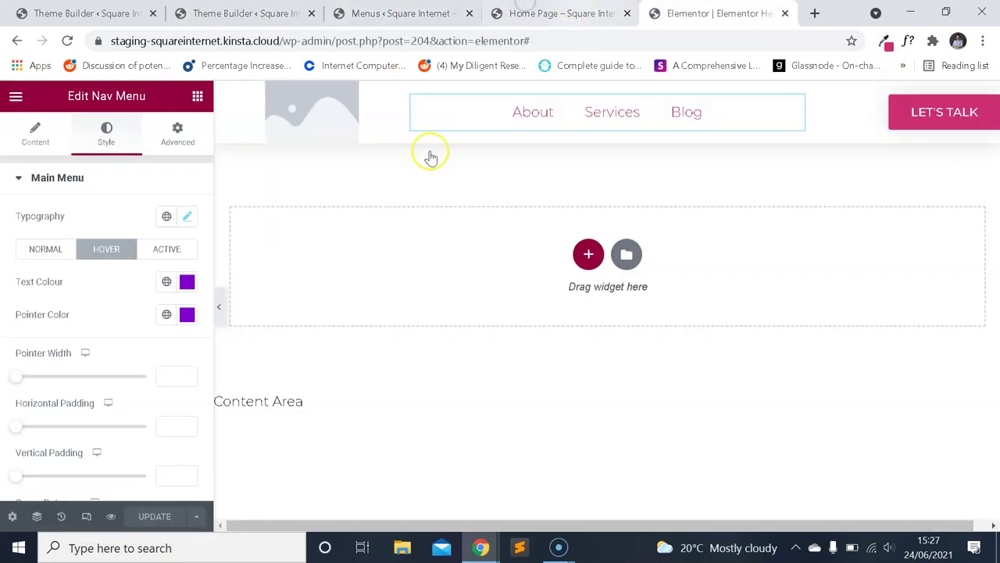
pyautogui.click(187, 283)
pyautogui.write('8D033F')
pyautogui.click(133, 302)
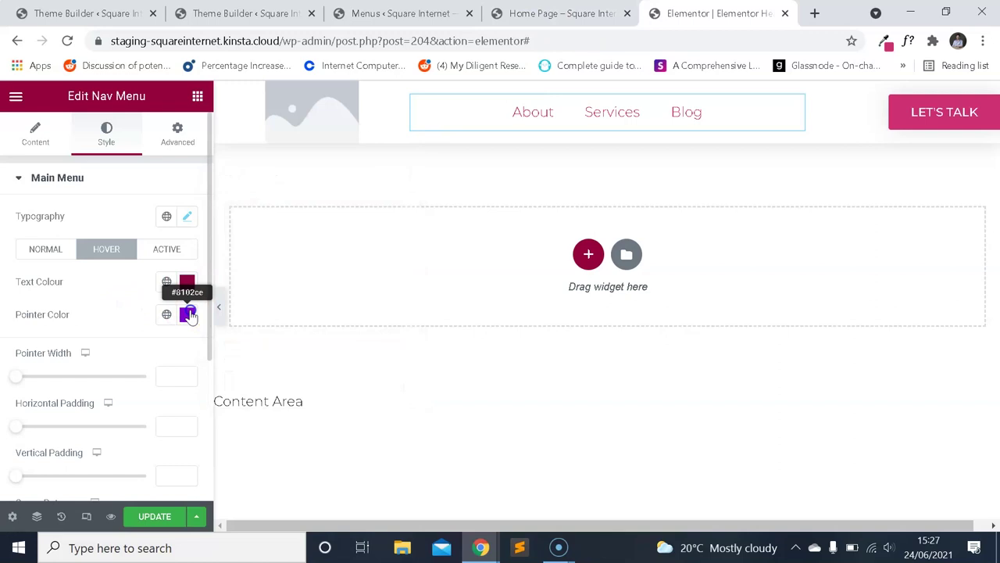
pyautogui.click(188, 314)
pyautogui.write('8D033F')
pyautogui.click(559, 225)
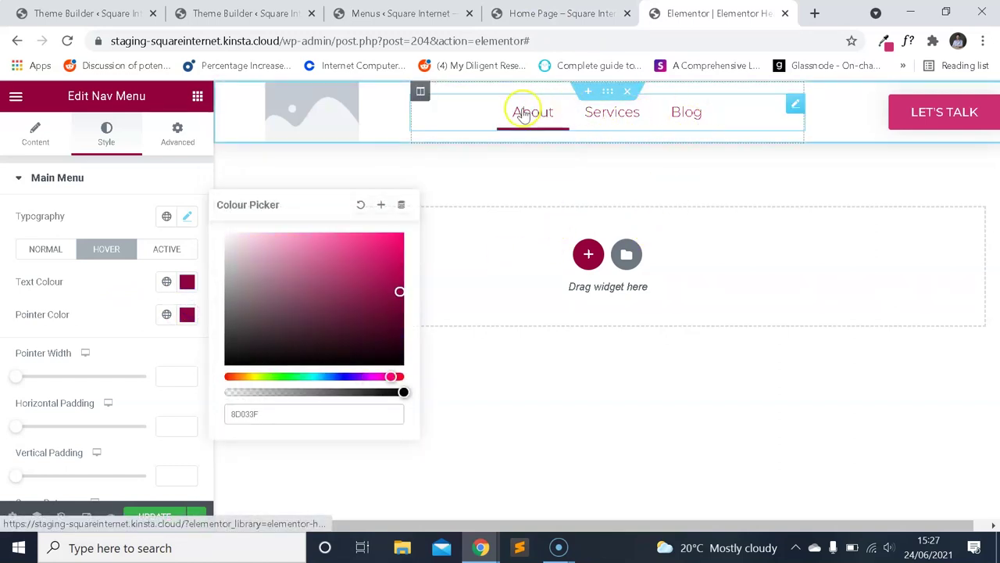
# Update the header and switch to the live home page.
pyautogui.click(557, 159)
pyautogui.click(129, 209)
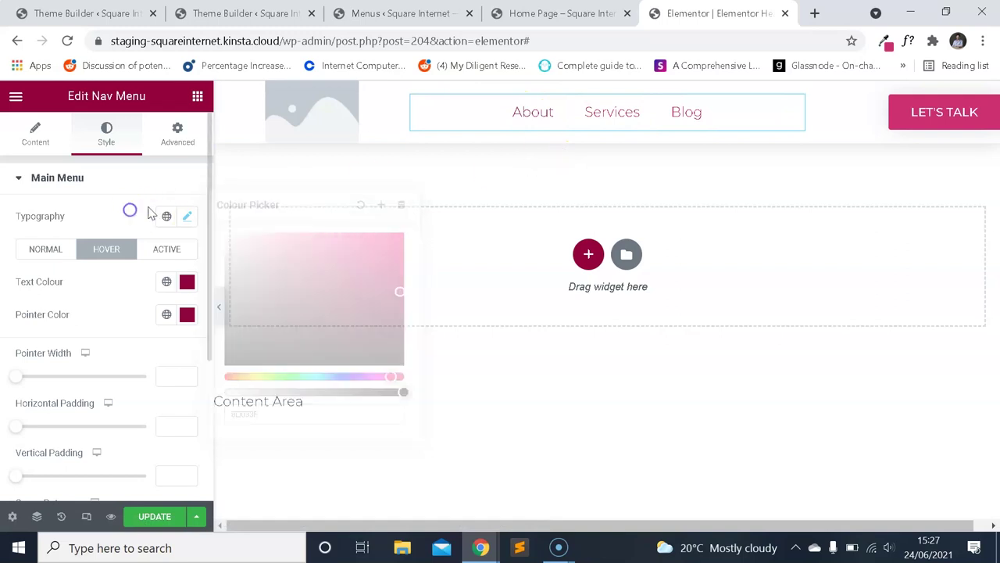
pyautogui.click(157, 516)
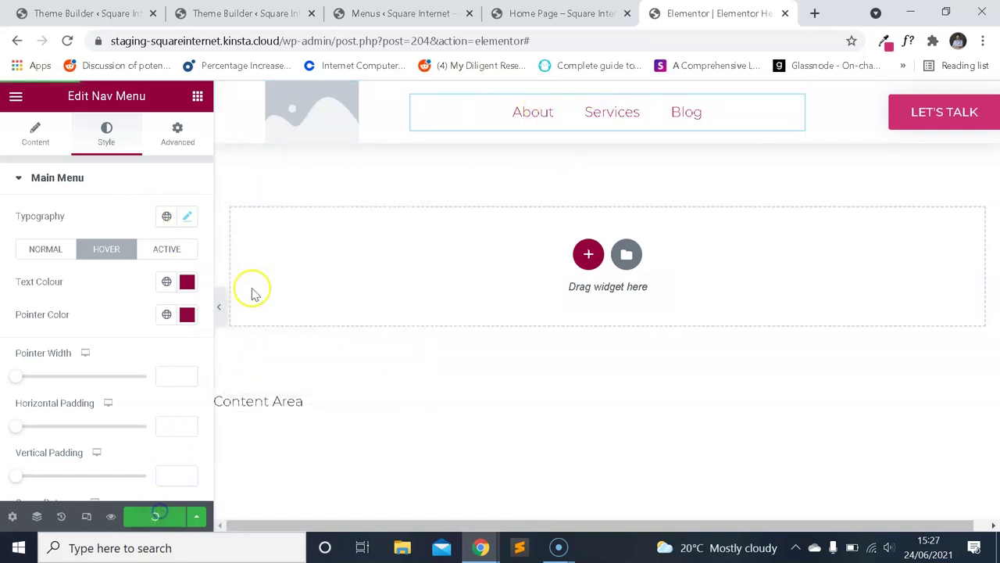
pyautogui.click(559, 14)
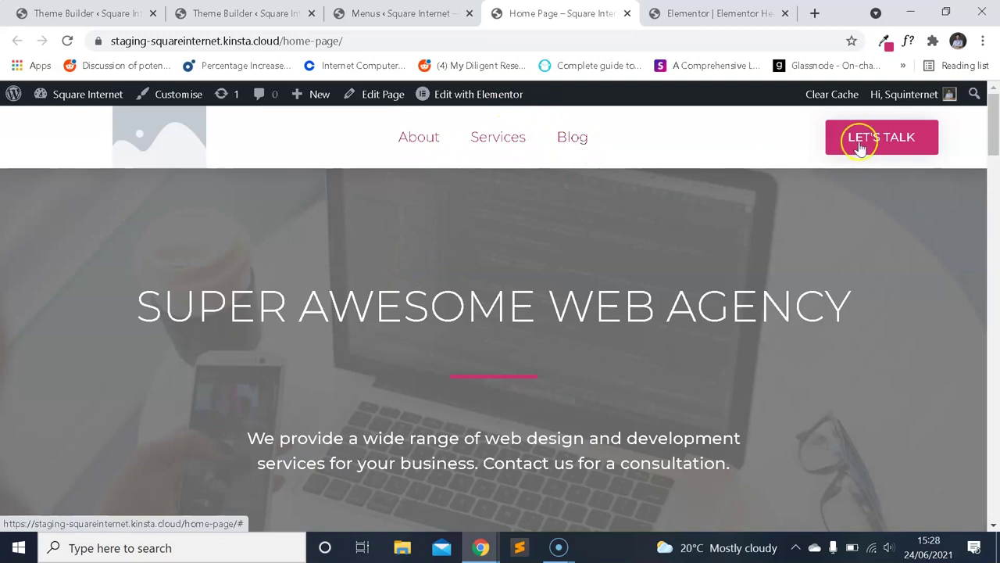
pyautogui.scroll(-5, 509, 216)
pyautogui.scroll(5, 507, 205)
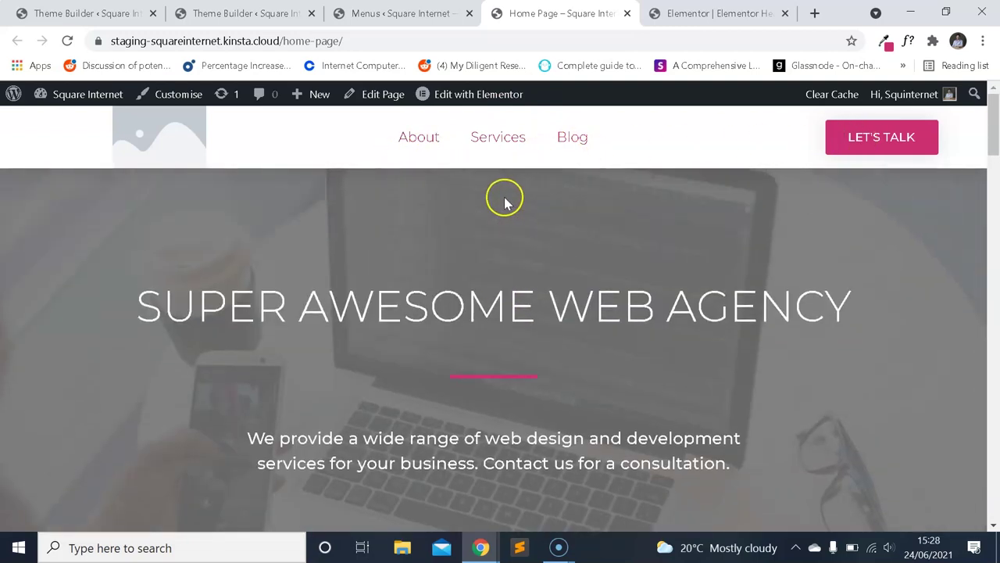
pyautogui.moveTo(993, 152); pyautogui.dragTo(973, 105)
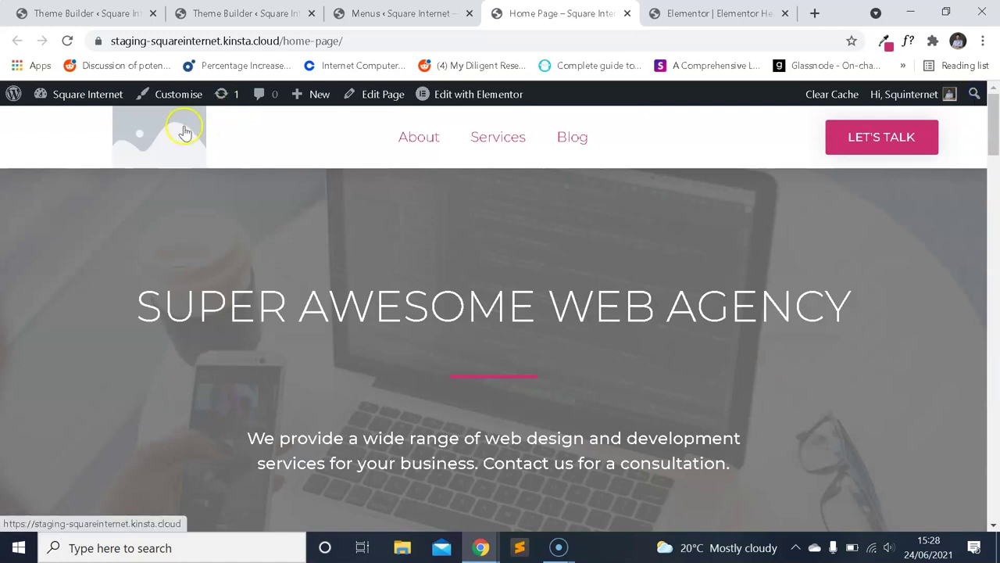
pyautogui.scroll(-5, 227, 165)
pyautogui.scroll(3, 325, 198)
pyautogui.scroll(-1, 349, 247)
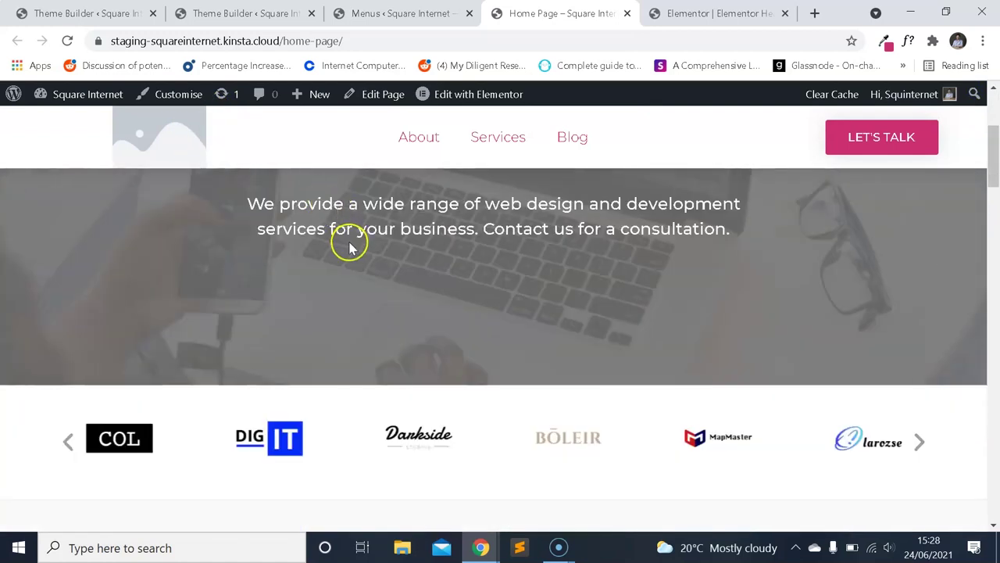
pyautogui.scroll(3, 350, 247)
pyautogui.scroll(-4, 231, 260)
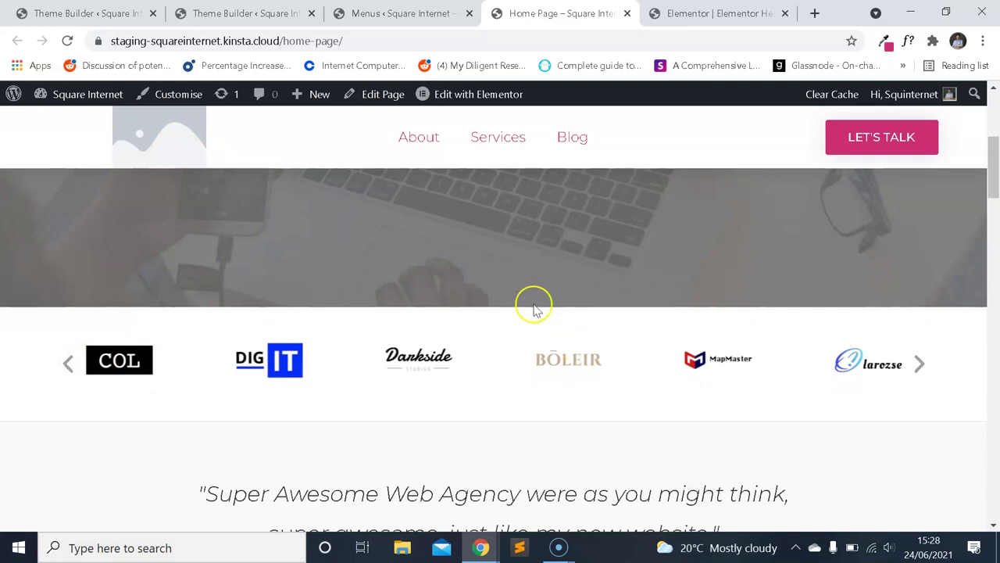
pyautogui.scroll(5, 533, 308)
pyautogui.click(402, 14)
pyautogui.click(570, 13)
pyautogui.scroll(-2, 724, 303)
pyautogui.scroll(-1, 724, 303)
pyautogui.click(922, 440)
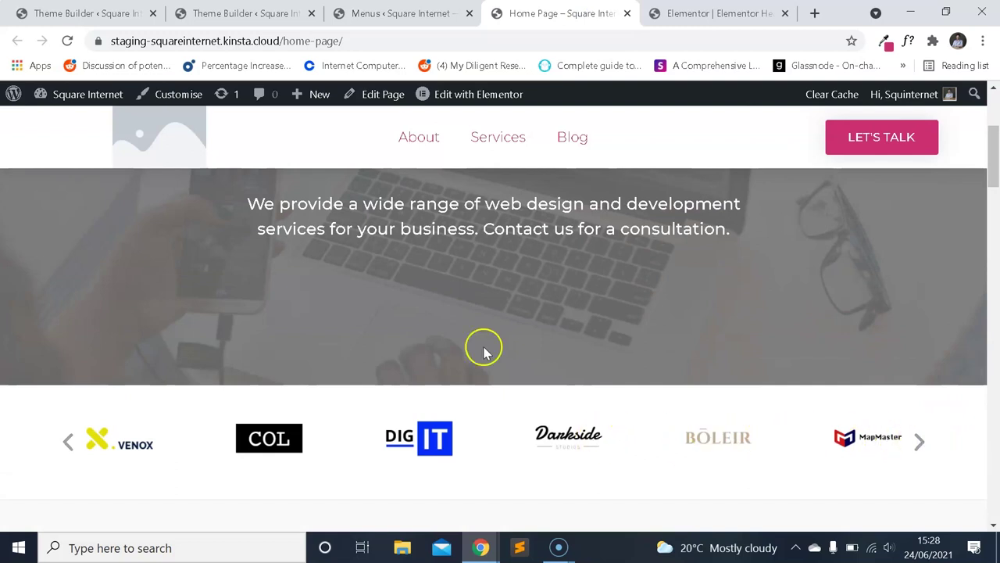
pyautogui.hotkey('ctrl', 'Tab')
# Delete the placeholder Site Logo widget from the header.
pyautogui.click(324, 131)
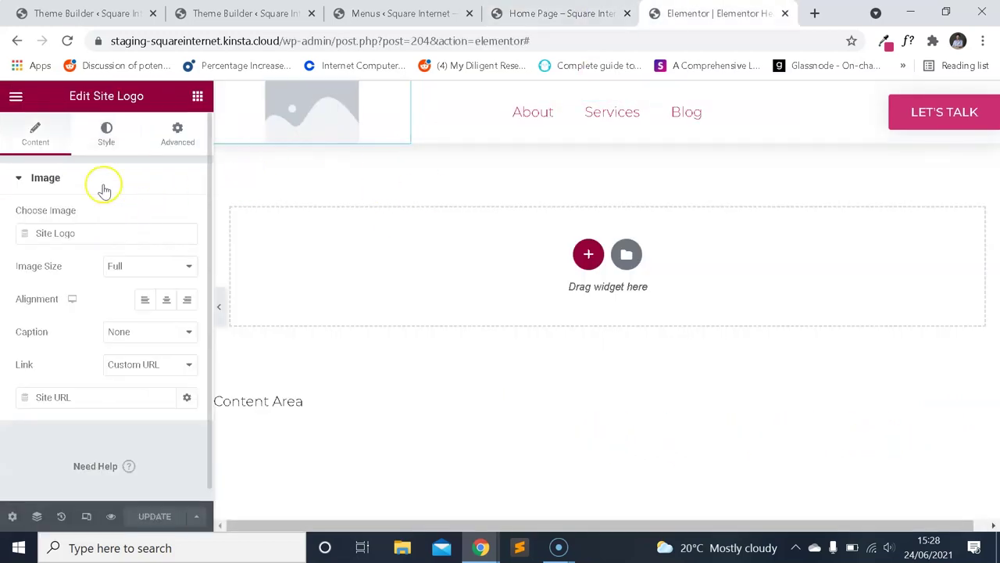
pyautogui.click(402, 14)
pyautogui.click(707, 13)
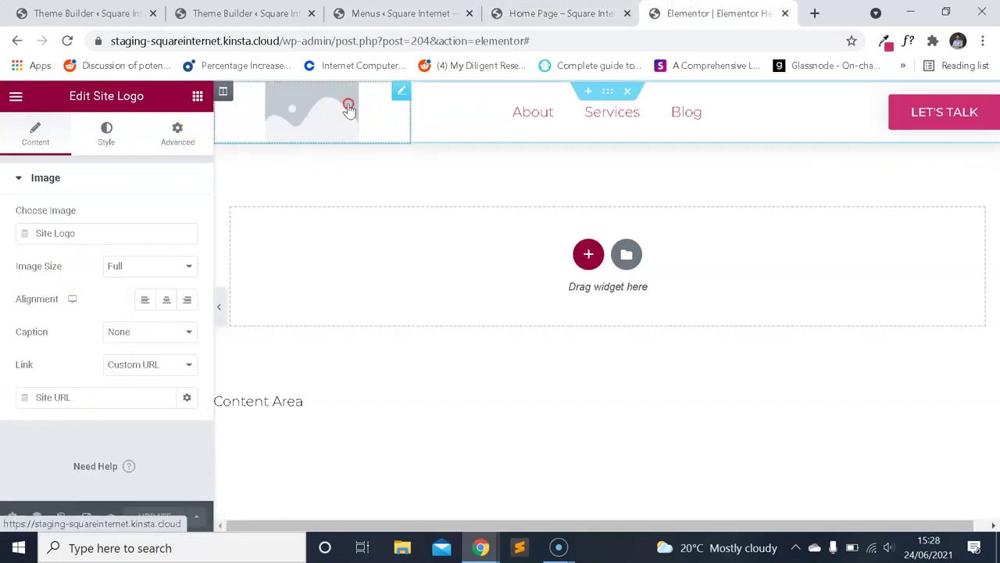
pyautogui.rightClick(348, 106)
pyautogui.click(420, 328)
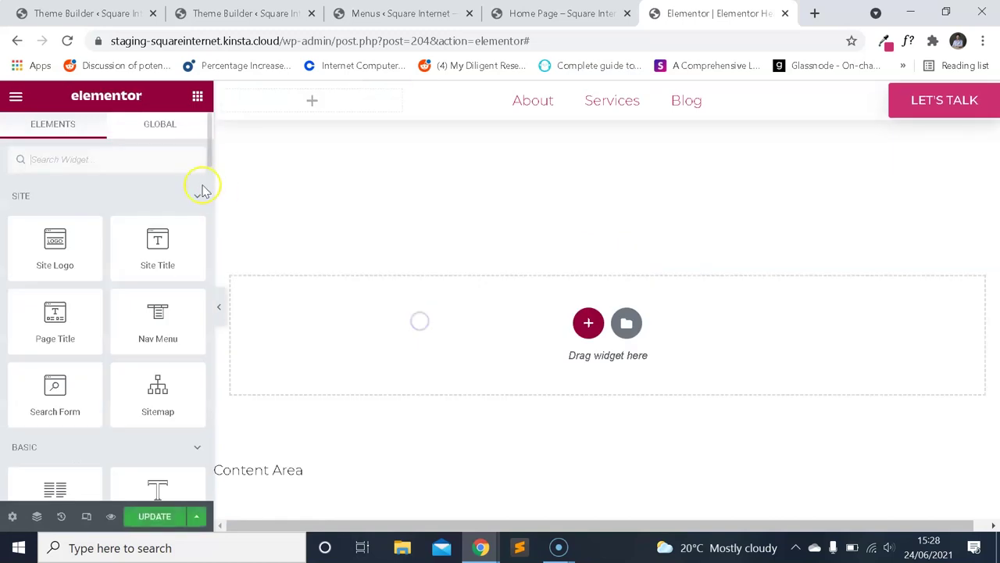
# Place an Image widget in the header's logo spot.
pyautogui.click(16, 97)
pyautogui.click(24, 98)
pyautogui.write('image')
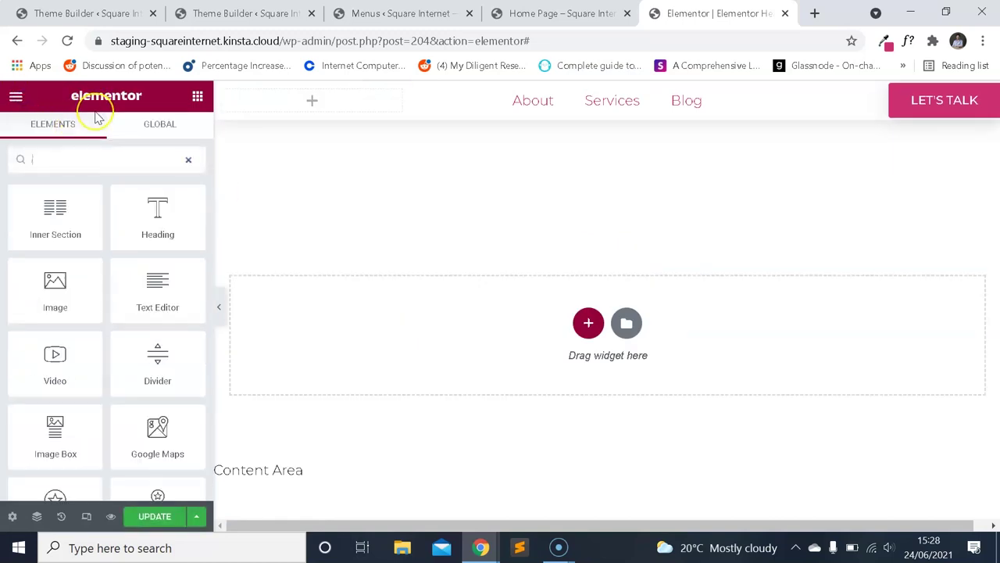
pyautogui.moveTo(99, 193); pyautogui.dragTo(286, 161)
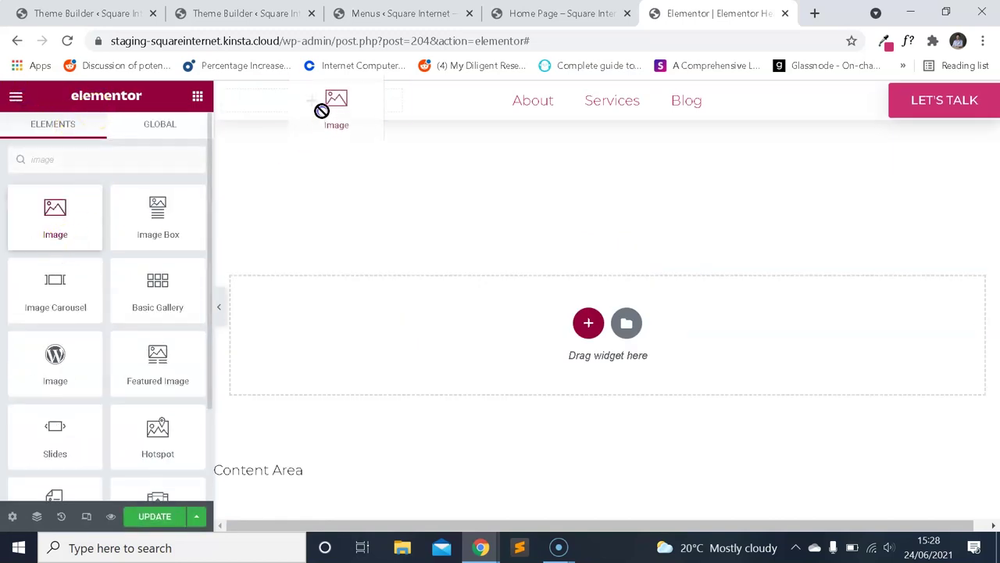
pyautogui.moveTo(321, 110); pyautogui.dragTo(332, 117)
# Insert the Darkside logo image darkside.png from the media library.
pyautogui.click(151, 250)
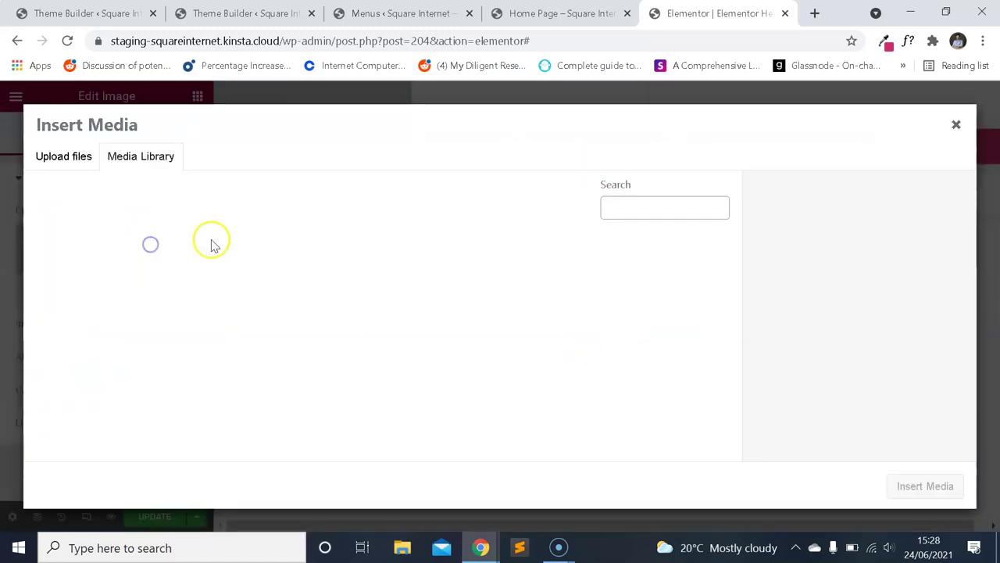
pyautogui.scroll(-10, 303, 273)
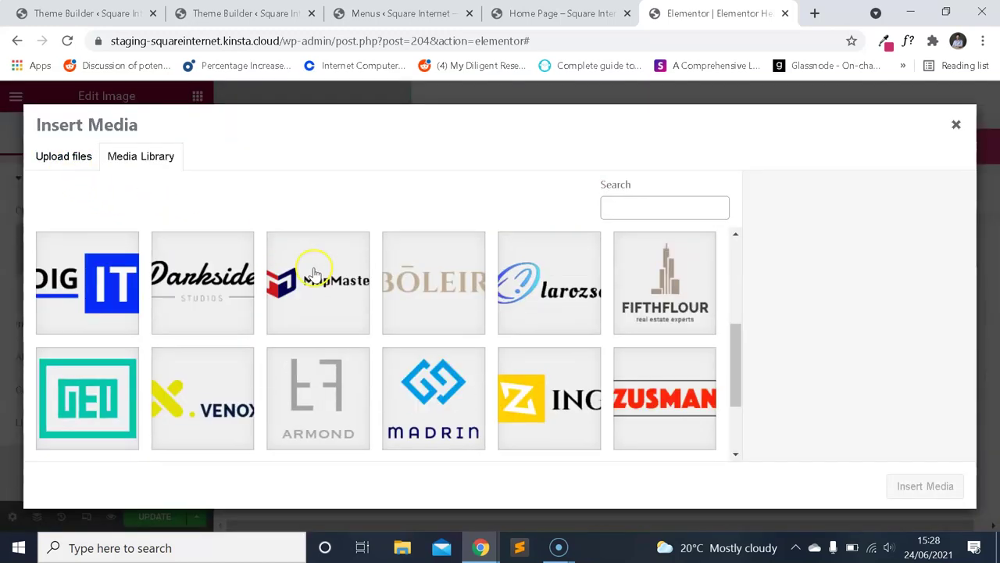
pyautogui.scroll(5, 395, 293)
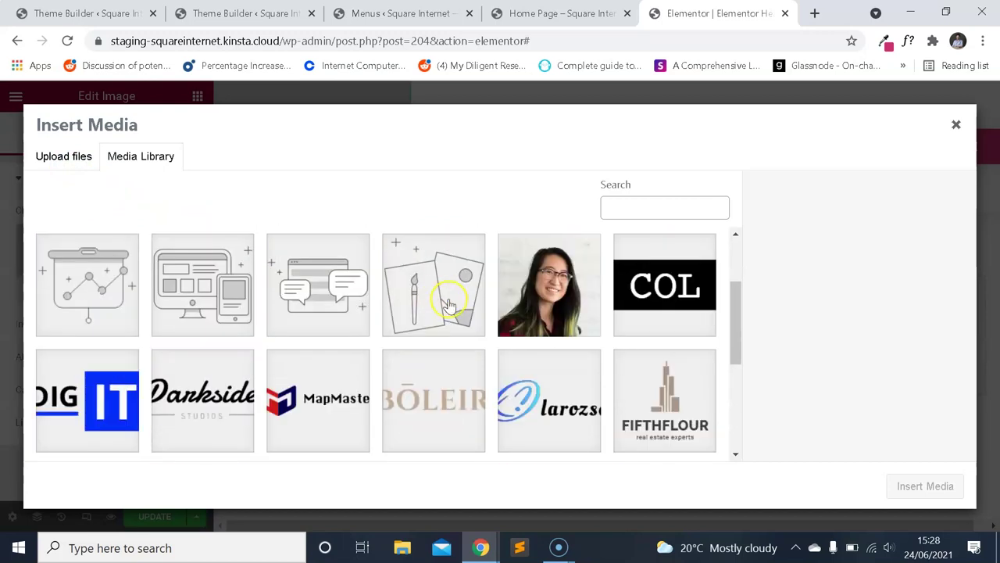
pyautogui.scroll(-1, 520, 322)
pyautogui.click(247, 328)
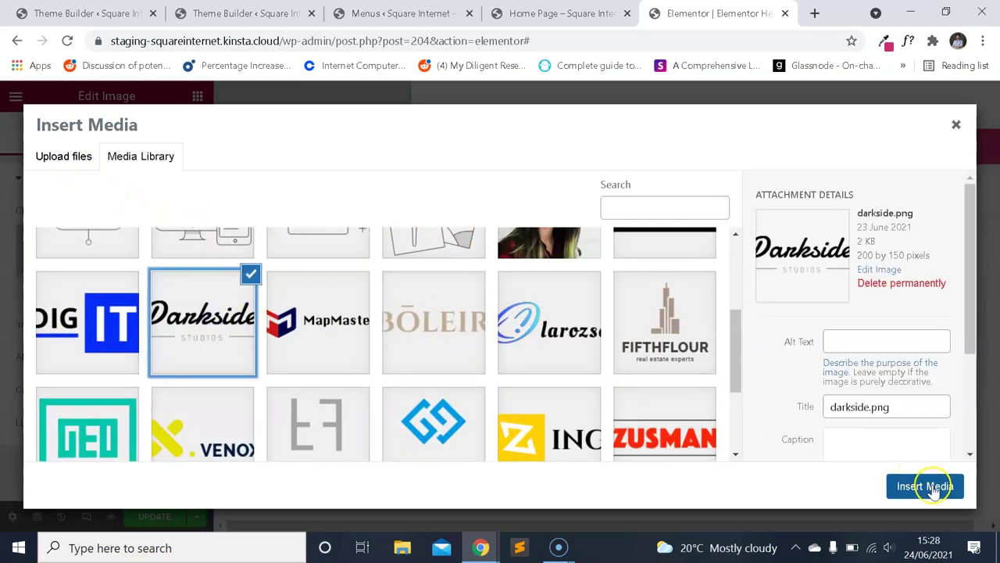
pyautogui.click(925, 485)
# Set the logo's Image Size to Full and its width to 50%.
pyautogui.click(149, 323)
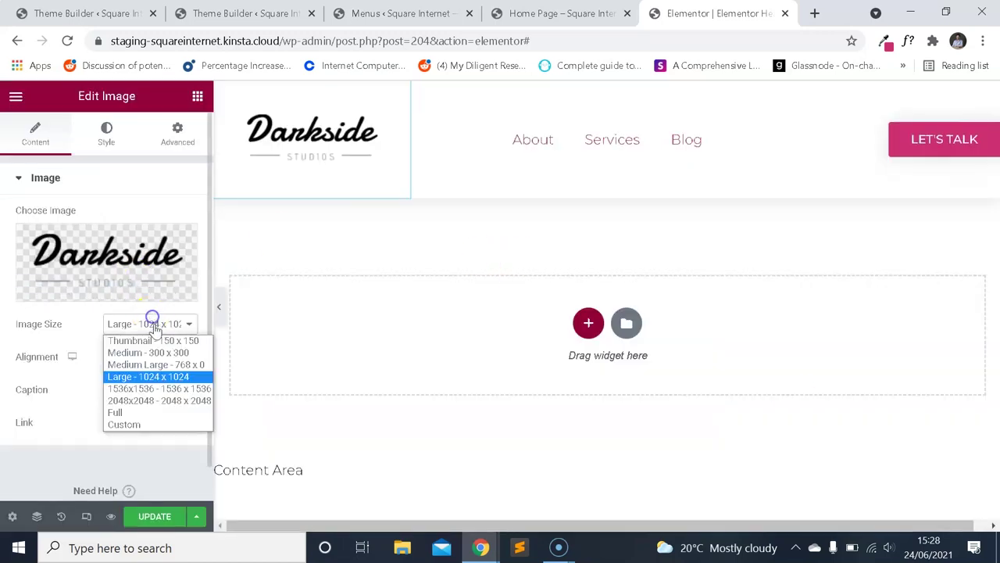
pyautogui.click(133, 413)
pyautogui.click(109, 139)
pyautogui.moveTo(17, 233); pyautogui.dragTo(81, 237)
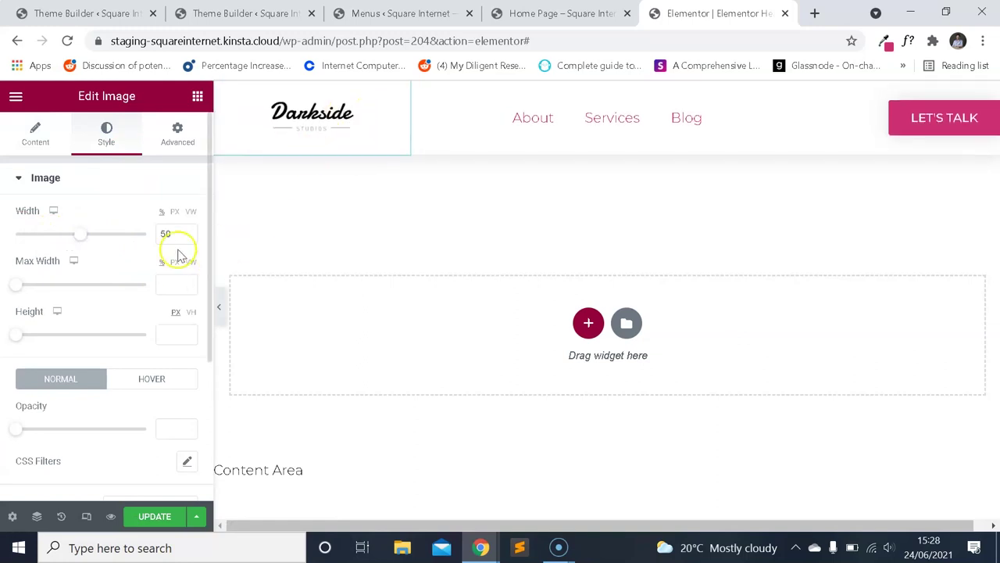
pyautogui.scroll(-3, 157, 414)
pyautogui.scroll(3, 165, 196)
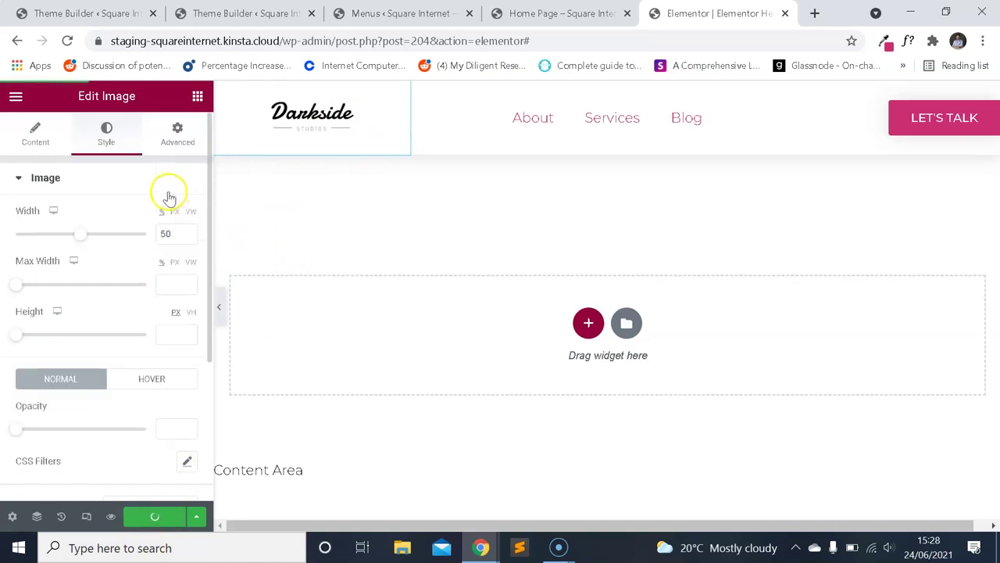
# Reload the live home page to confirm the Darkside logo, then switch Elementor to mobile view.
pyautogui.click(400, 14)
pyautogui.click(561, 14)
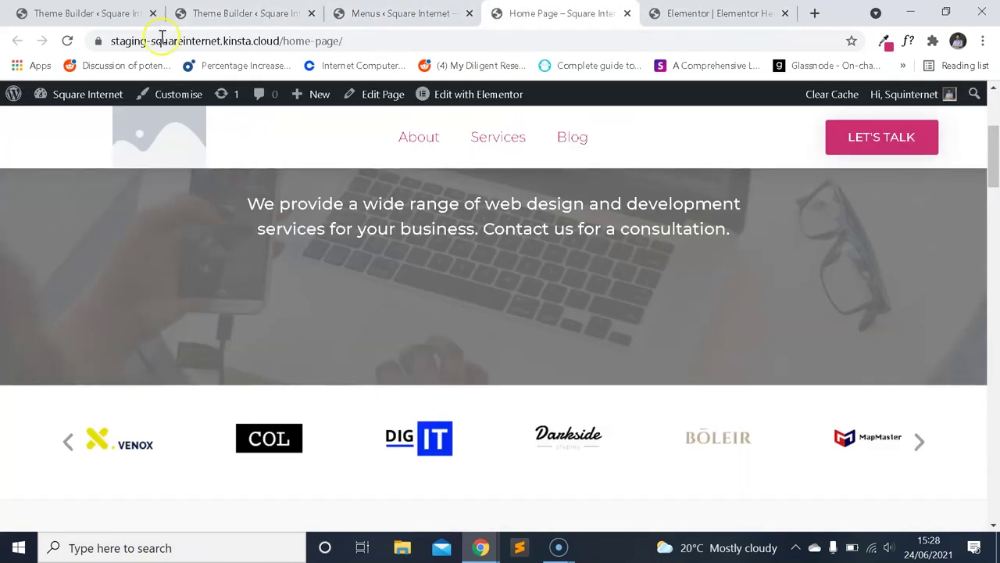
pyautogui.click(67, 41)
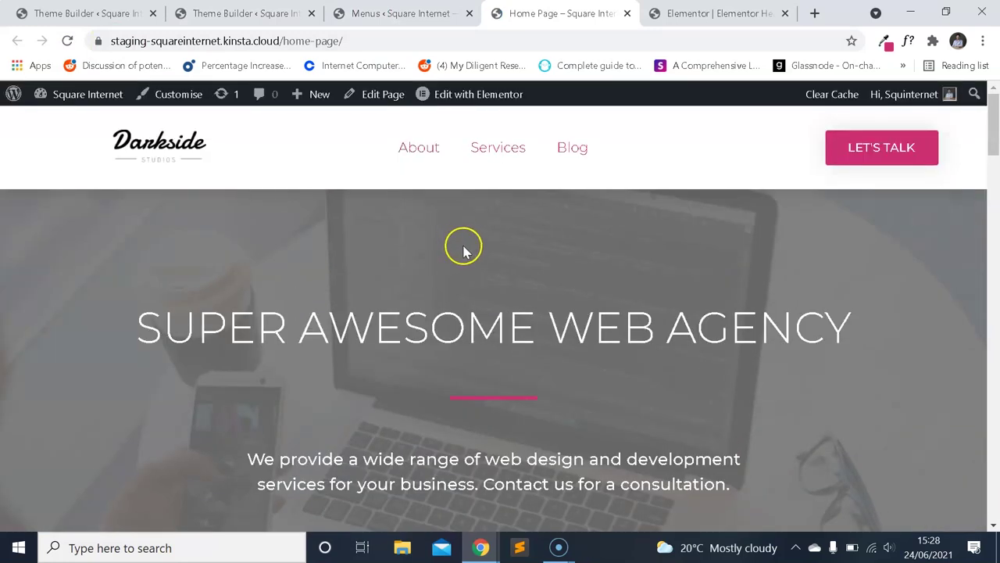
pyautogui.scroll(-8, 464, 250)
pyautogui.scroll(3, 554, 271)
pyautogui.click(923, 386)
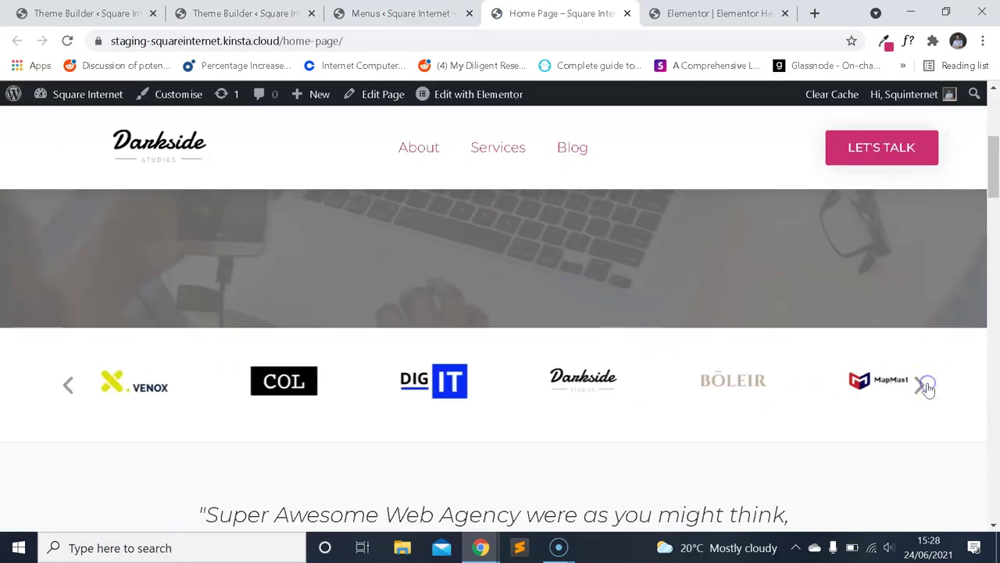
pyautogui.scroll(3, 695, 328)
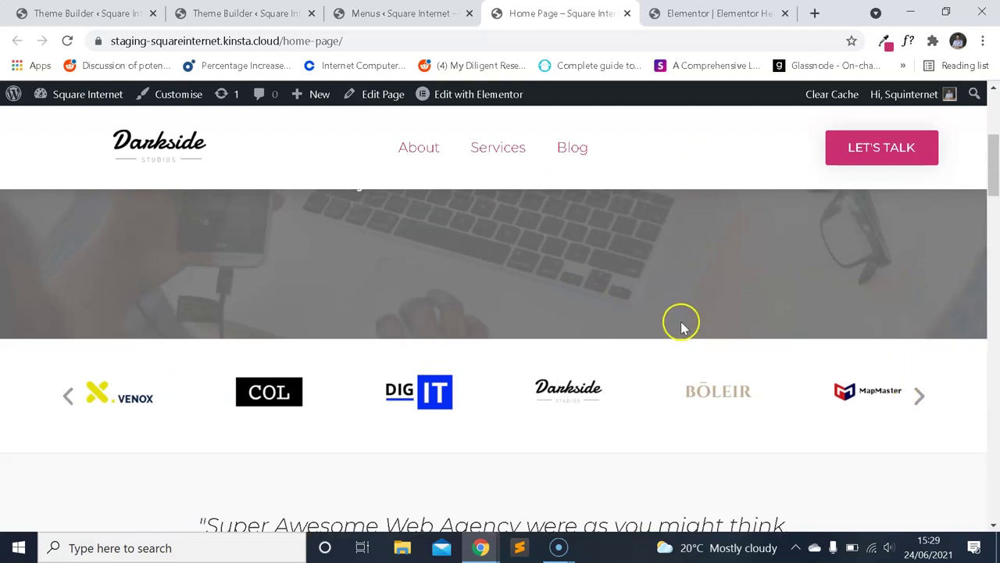
pyautogui.scroll(-3, 680, 323)
pyautogui.scroll(3, 678, 319)
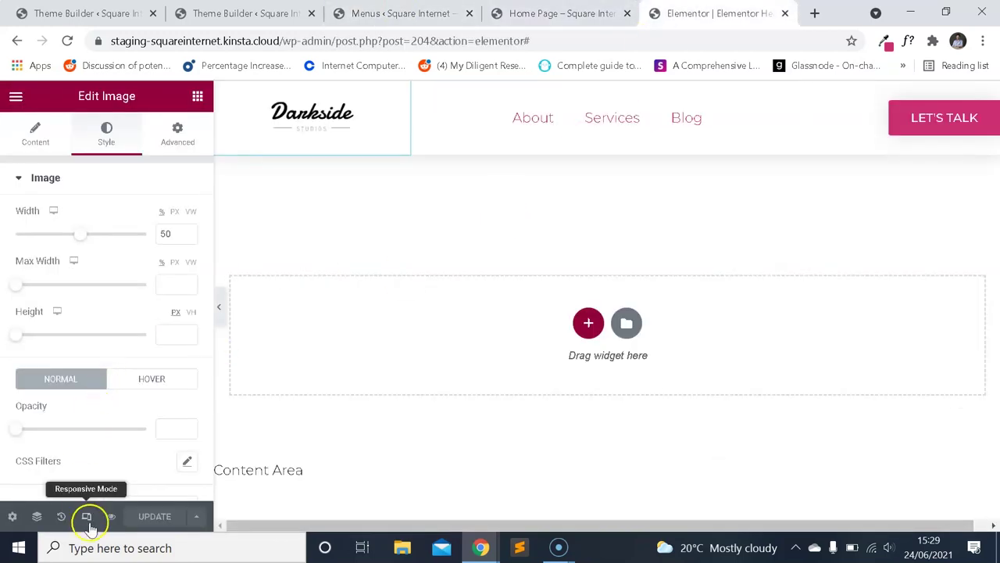
pyautogui.click(86, 516)
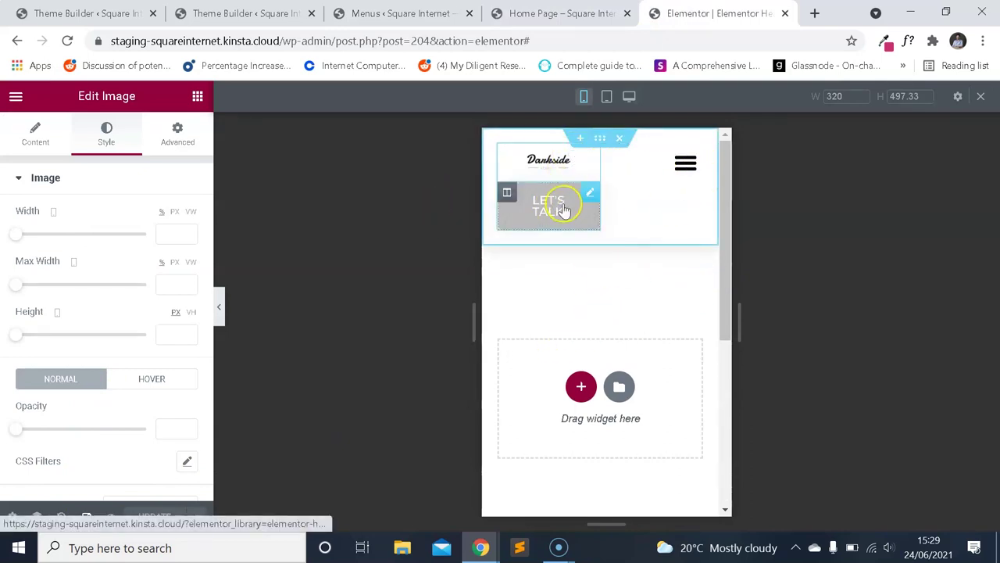
# Preview the mobile menu items and widen the Darkside logo to 75% width.
pyautogui.click(686, 173)
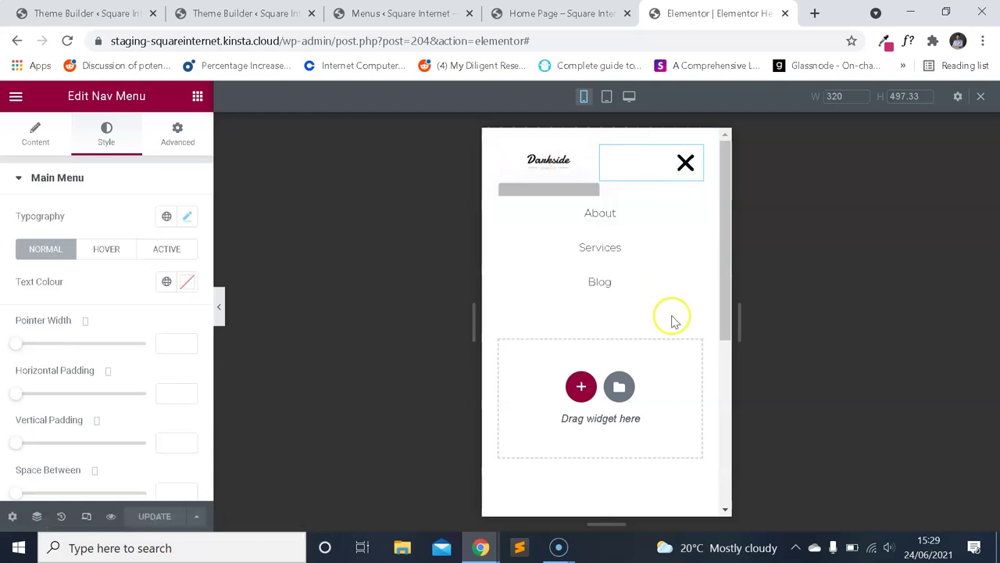
pyautogui.click(688, 166)
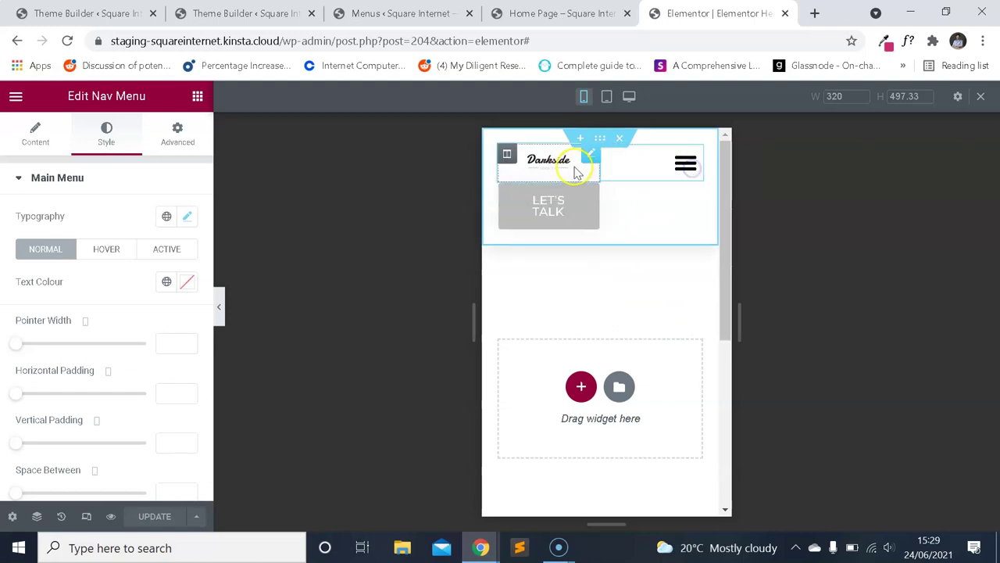
pyautogui.click(563, 212)
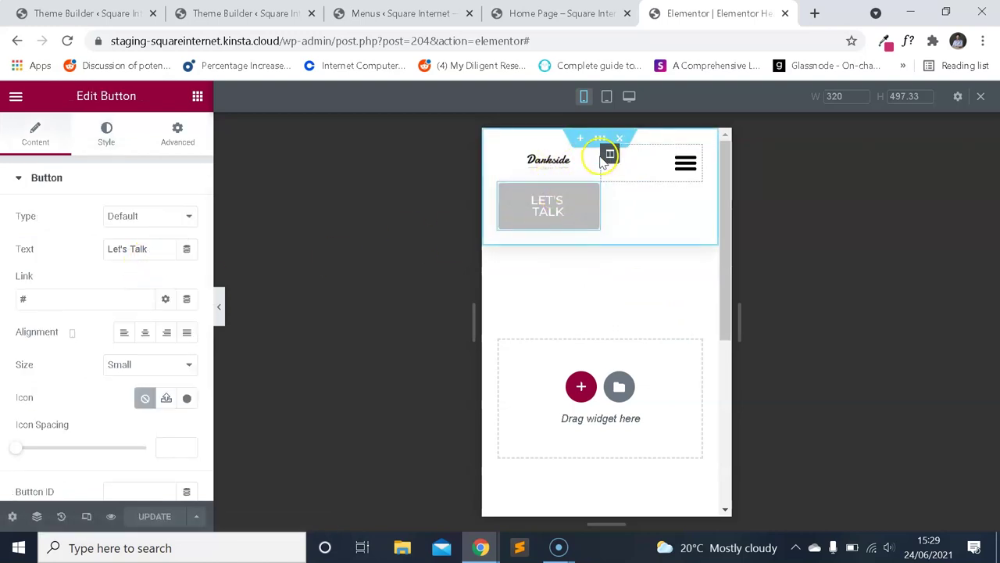
pyautogui.click(673, 176)
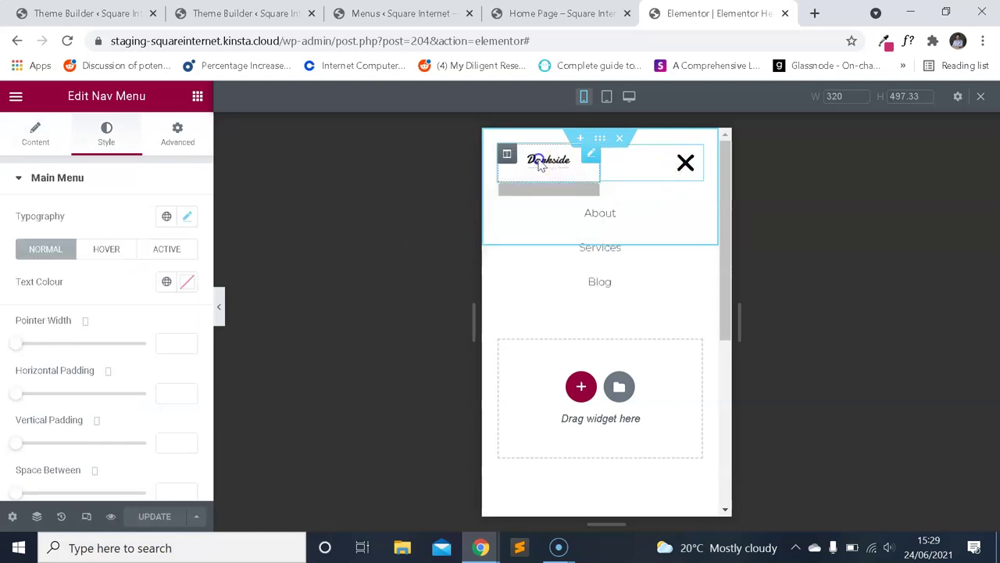
pyautogui.click(548, 160)
pyautogui.moveTo(19, 238); pyautogui.dragTo(116, 241)
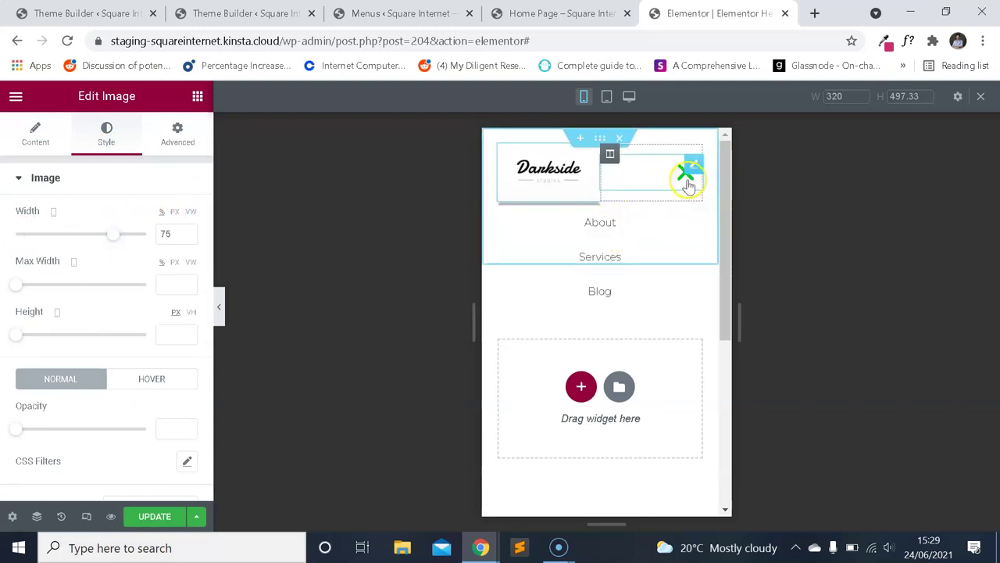
# Select the mobile Nav Menu widget and expand its Toggle Button style settings.
pyautogui.click(663, 177)
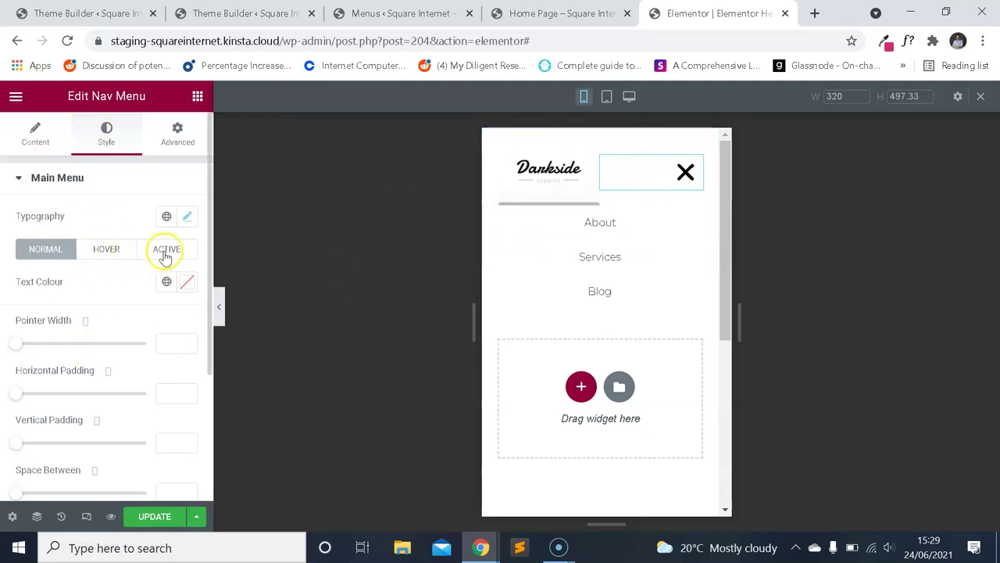
pyautogui.scroll(-3, 145, 252)
pyautogui.scroll(3, 145, 252)
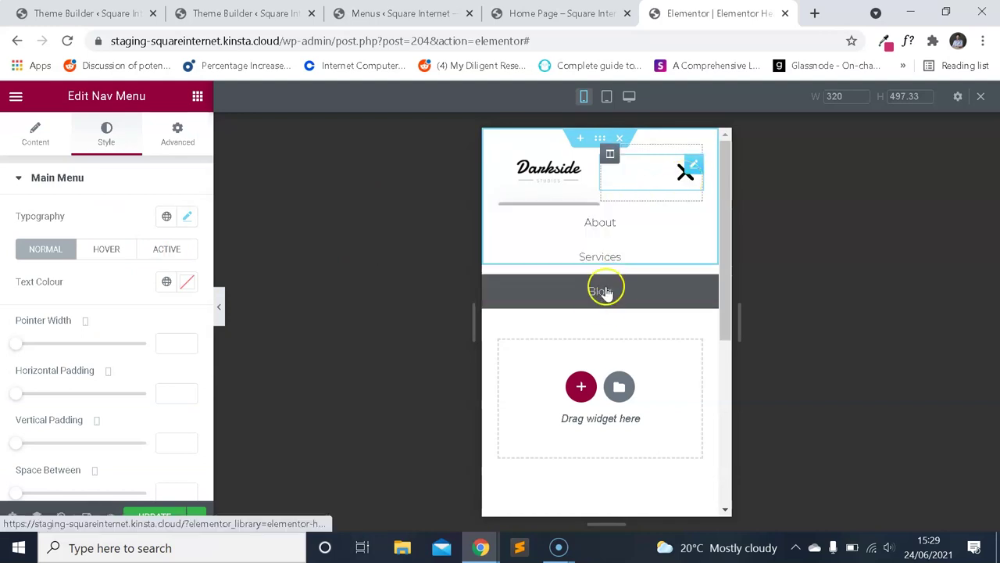
pyautogui.scroll(-2, 106, 275)
pyautogui.scroll(-1, 109, 275)
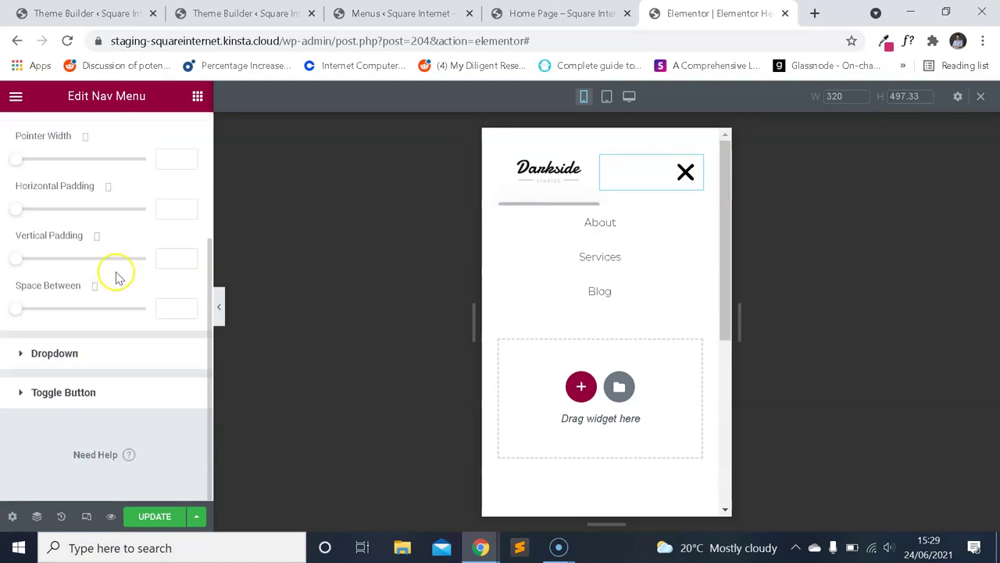
pyautogui.click(90, 392)
pyautogui.scroll(-2, 113, 274)
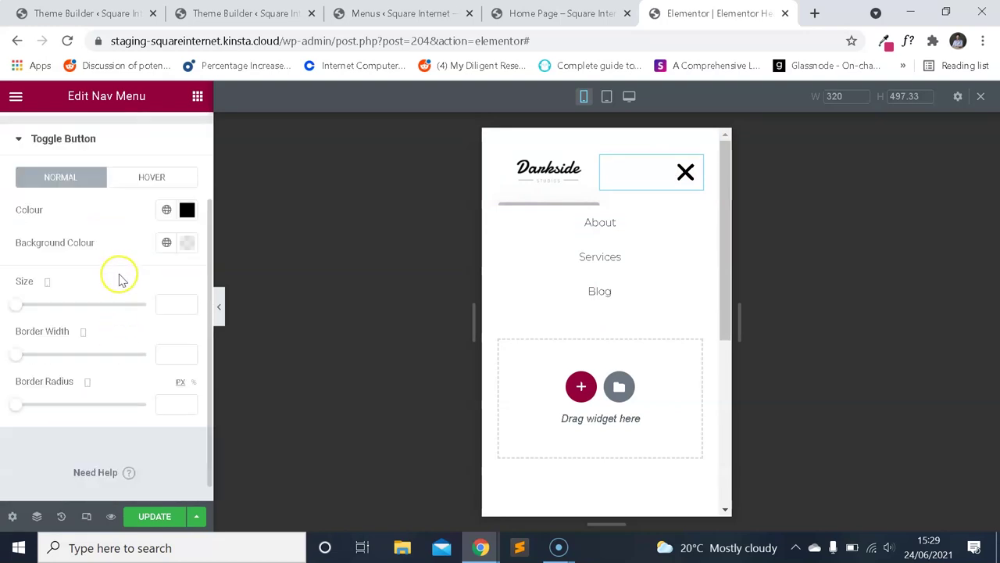
pyautogui.scroll(1, 129, 279)
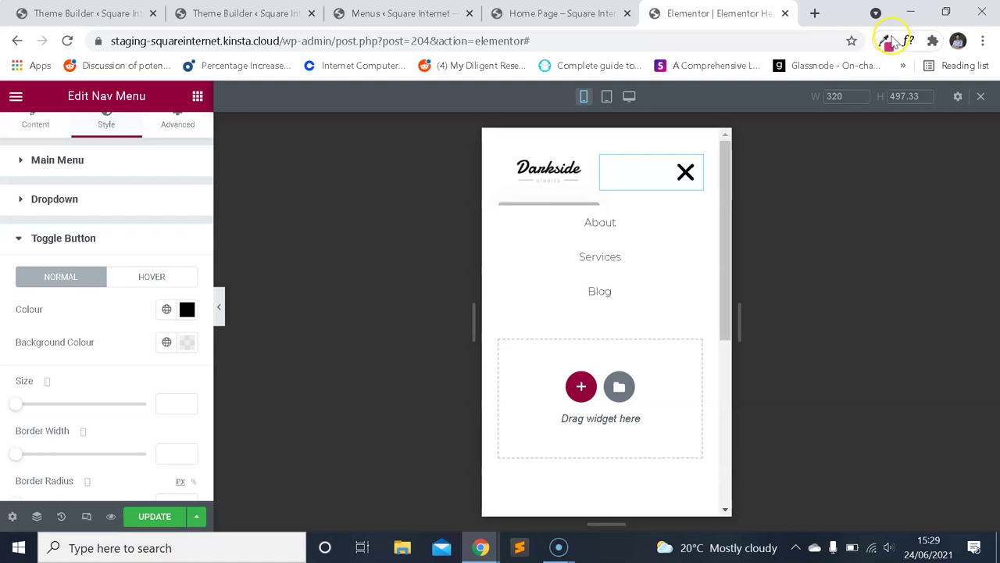
# Set the toggle button's normal icon colour to pink #cc2e72 copied from ColorZilla.
pyautogui.click(886, 41)
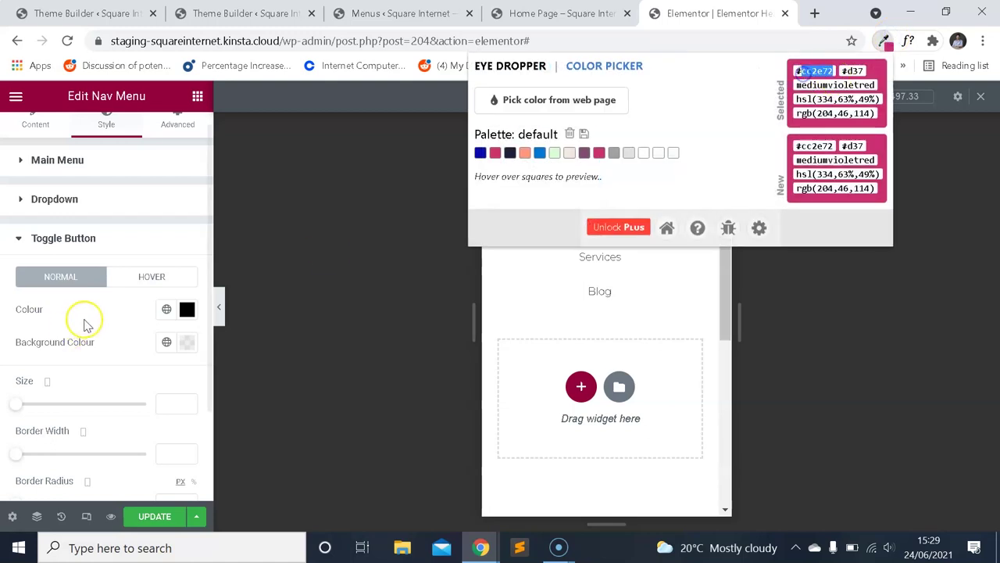
pyautogui.click(187, 309)
pyautogui.write('cc2e72')
pyautogui.click(120, 311)
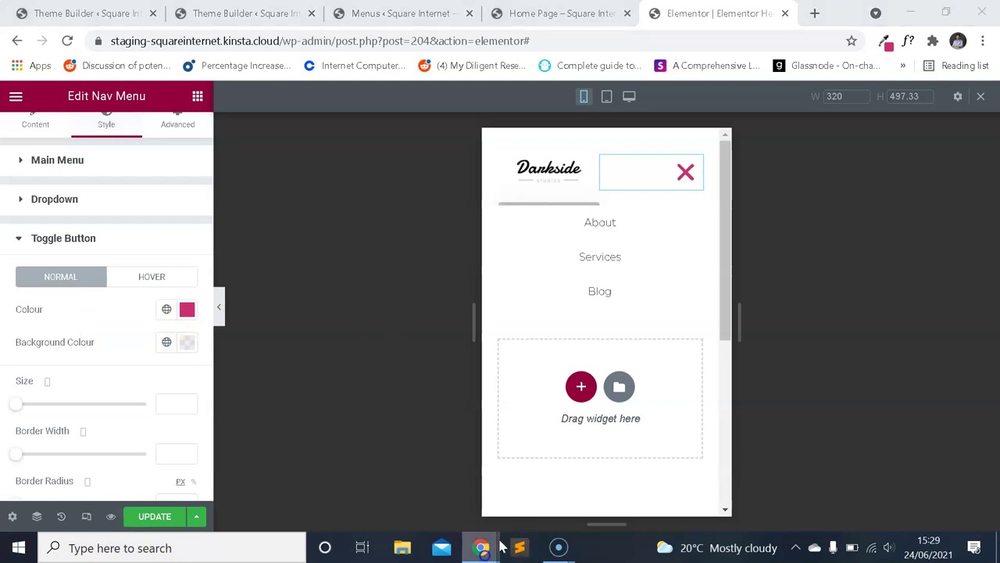
# Copy crimson 8D033F from Paletton and apply it as the toggle's hover colour.
pyautogui.click(508, 549)
pyautogui.doubleClick(678, 405)
pyautogui.hotkey('ctrl', 'c')
pyautogui.click(478, 543)
pyautogui.click(398, 476)
pyautogui.click(151, 276)
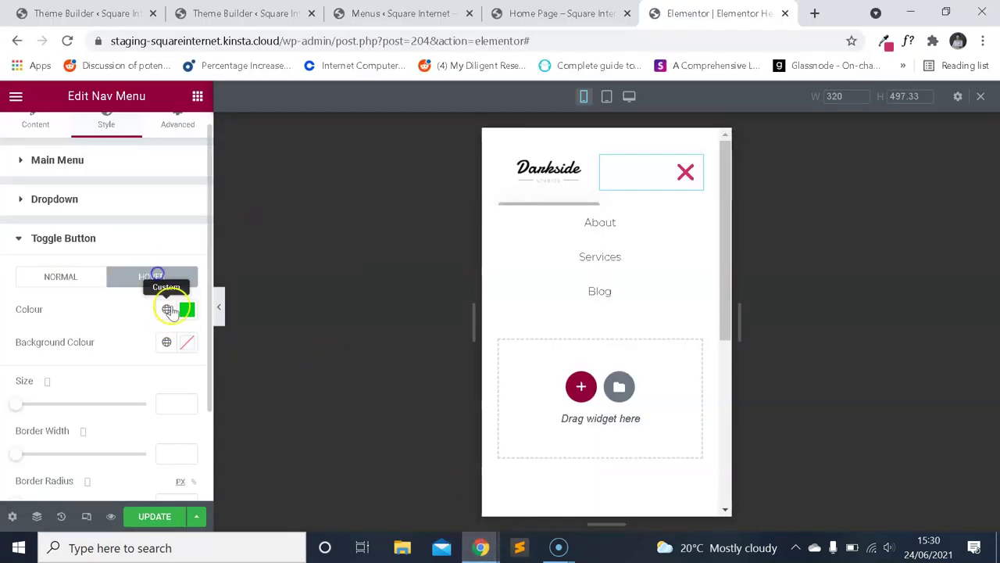
pyautogui.click(187, 309)
pyautogui.hotkey('ctrl', 'v')
pyautogui.click(89, 313)
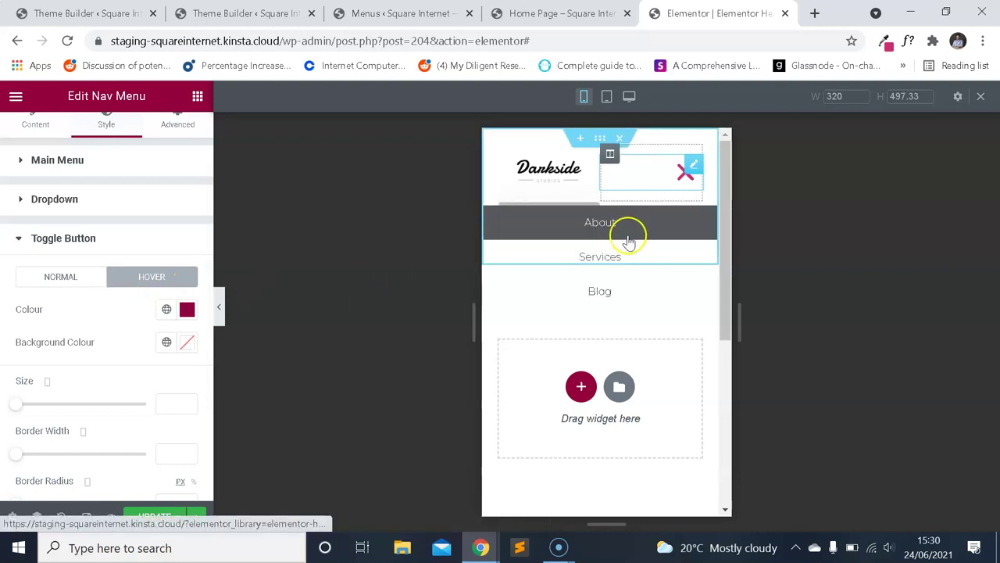
# Collapse Toggle Button and inspect the Dropdown section's hover styles.
pyautogui.click(106, 232)
pyautogui.click(79, 221)
pyautogui.scroll(-2, 101, 238)
pyautogui.click(114, 173)
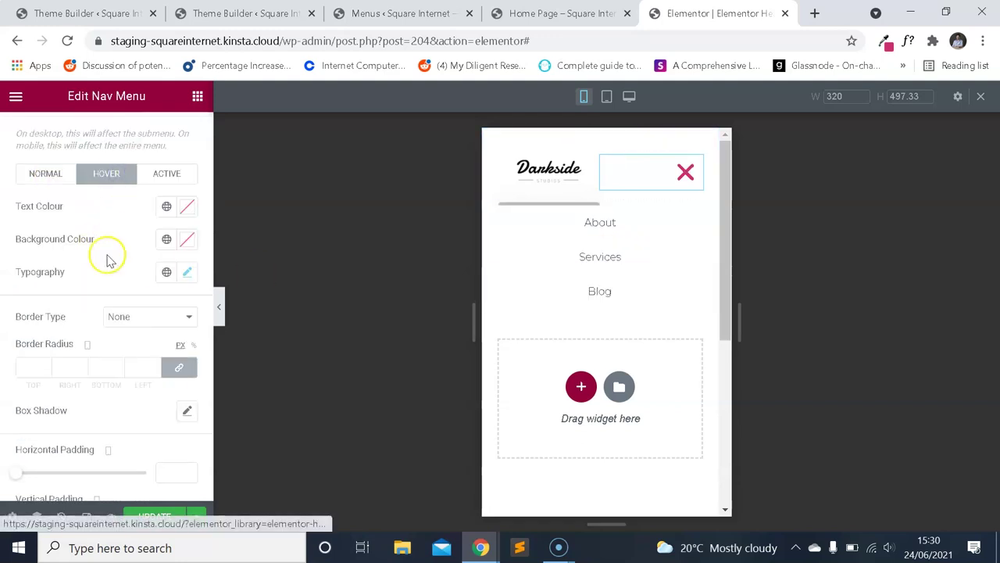
pyautogui.scroll(-3, 110, 238)
pyautogui.scroll(4, 106, 246)
pyautogui.scroll(2, 123, 263)
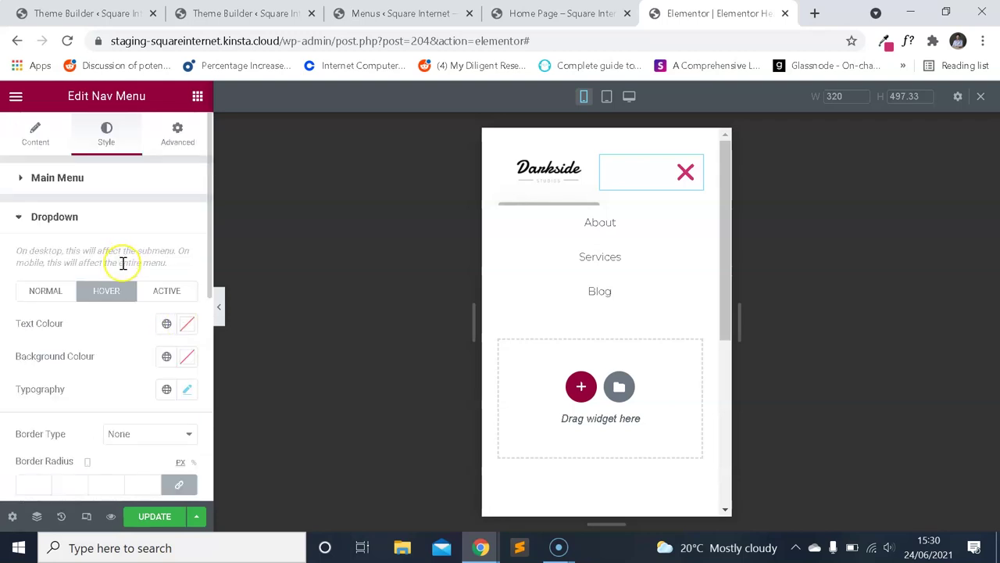
# Reopen the Dropdown section and review its hover, active and normal states.
pyautogui.click(78, 222)
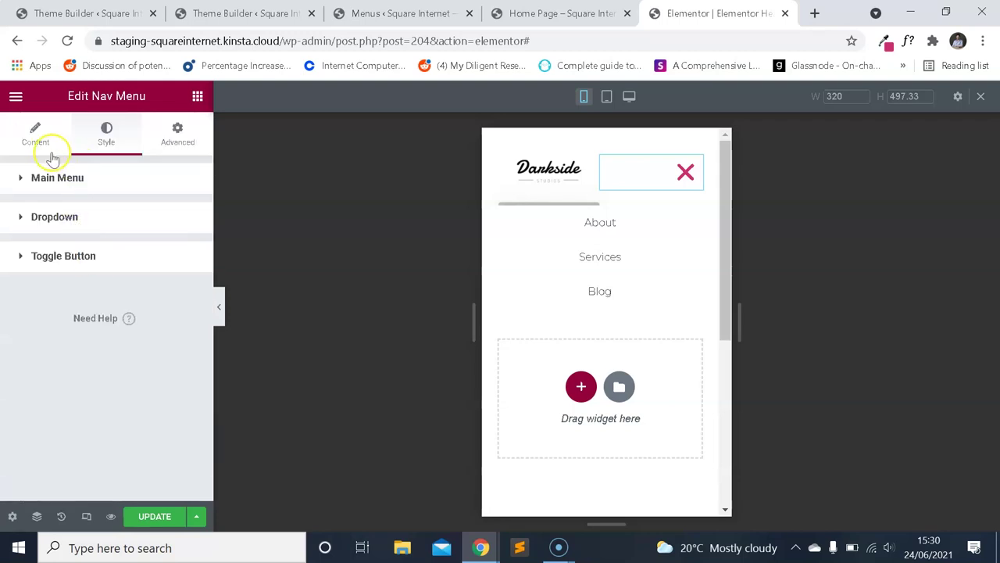
pyautogui.click(93, 256)
pyautogui.click(92, 255)
pyautogui.click(67, 218)
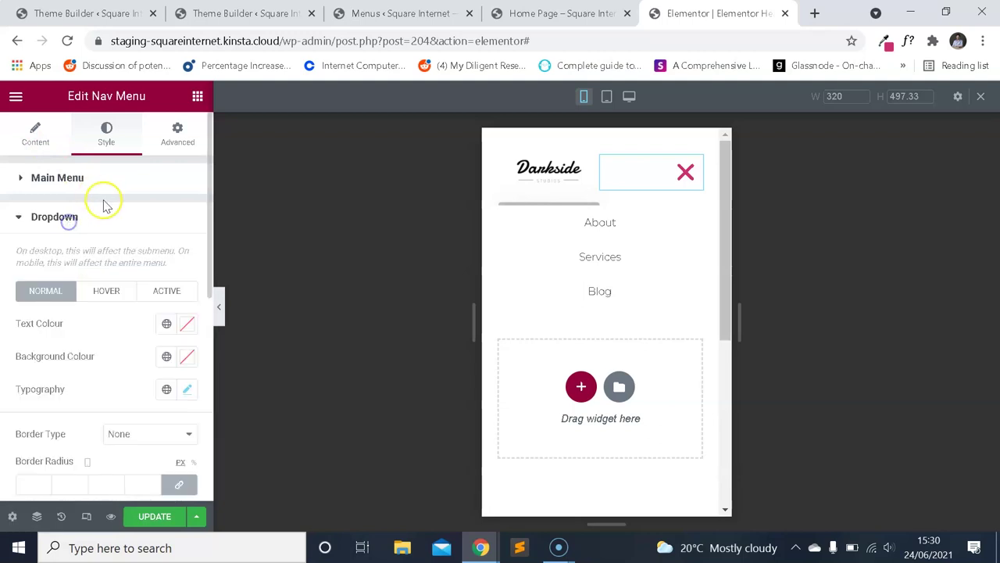
pyautogui.click(123, 293)
pyautogui.click(167, 289)
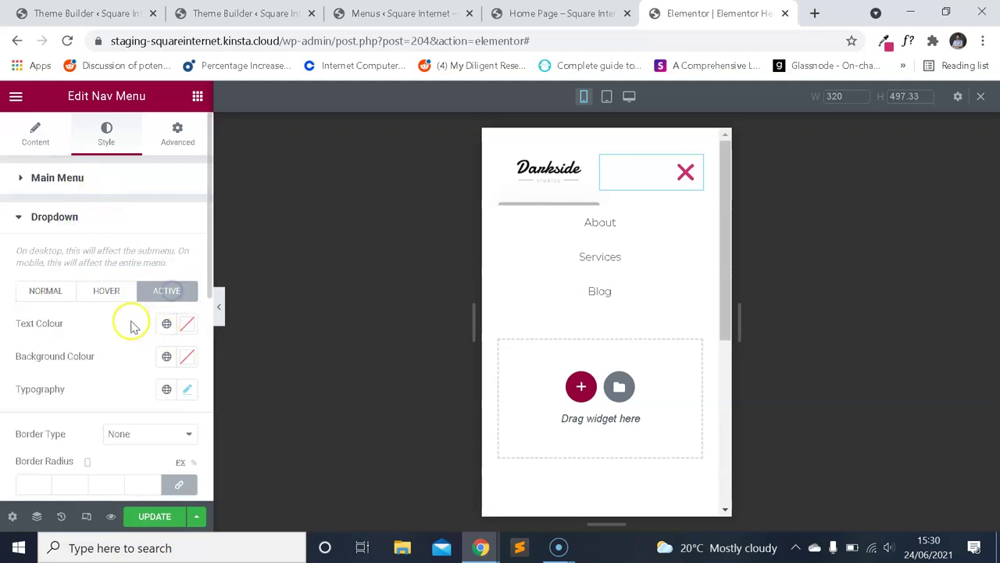
pyautogui.click(67, 287)
# Check the menu's Content settings, then the Main Menu's hover colours.
pyautogui.click(39, 150)
pyautogui.scroll(-3, 107, 245)
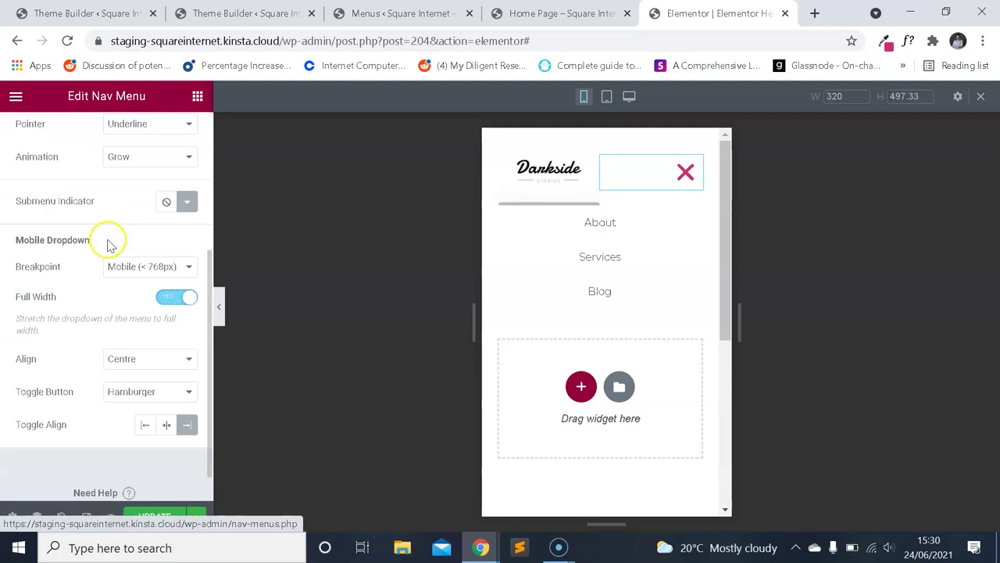
pyautogui.scroll(3, 110, 244)
pyautogui.scroll(-3, 112, 252)
pyautogui.scroll(3, 117, 234)
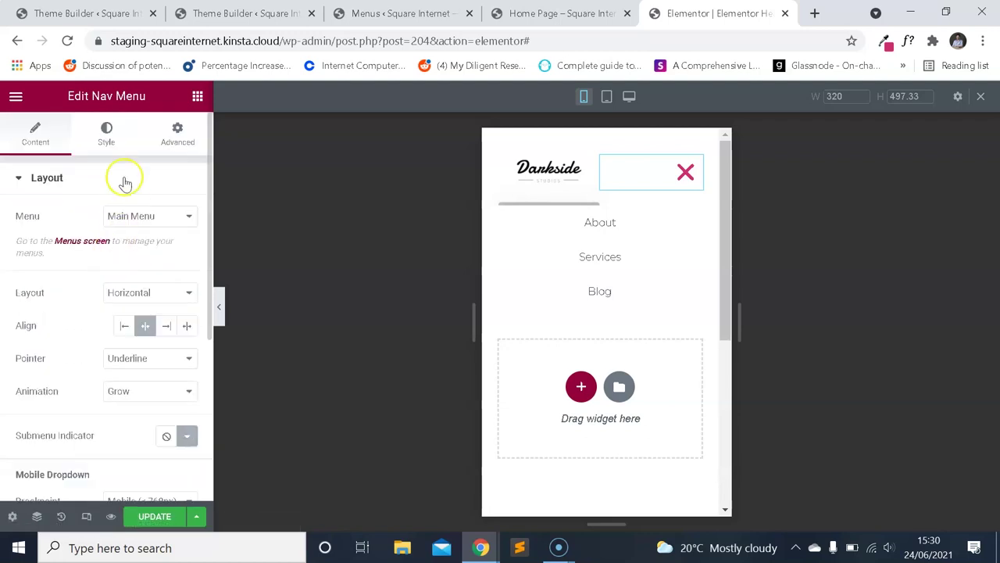
pyautogui.click(108, 143)
pyautogui.click(117, 246)
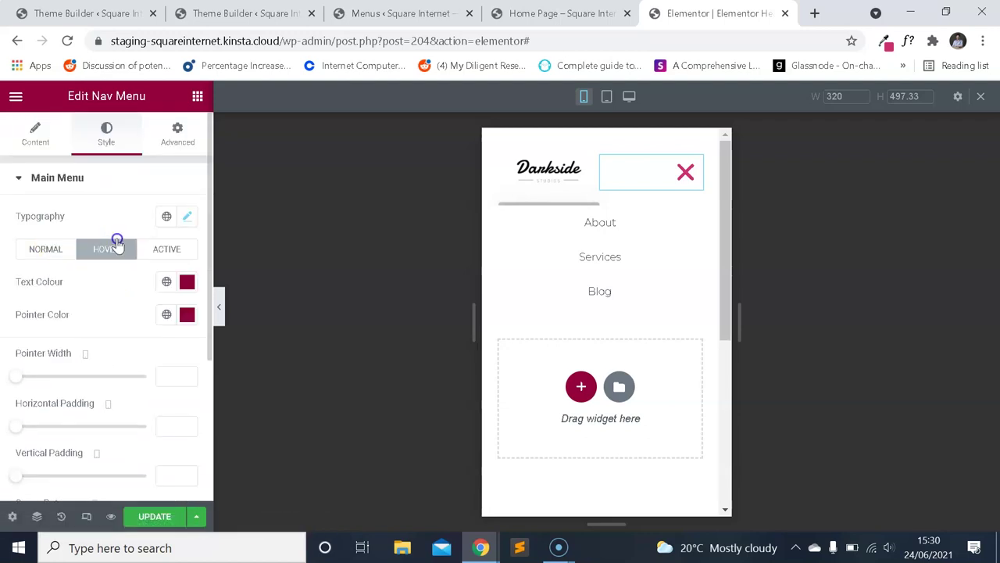
pyautogui.scroll(-3, 110, 265)
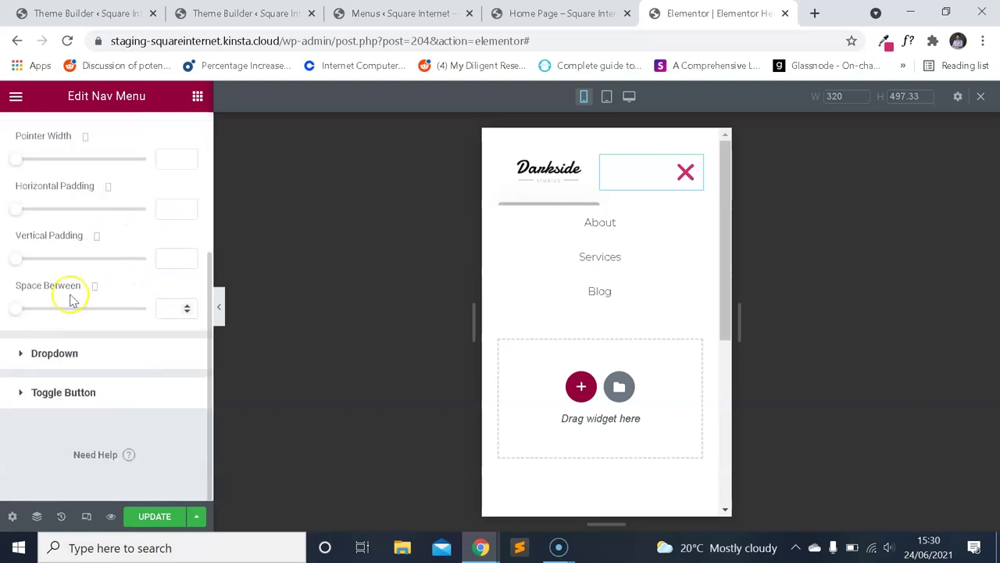
# Compare the Main Menu's hover and active colours, then expand the Dropdown style settings.
pyautogui.click(68, 352)
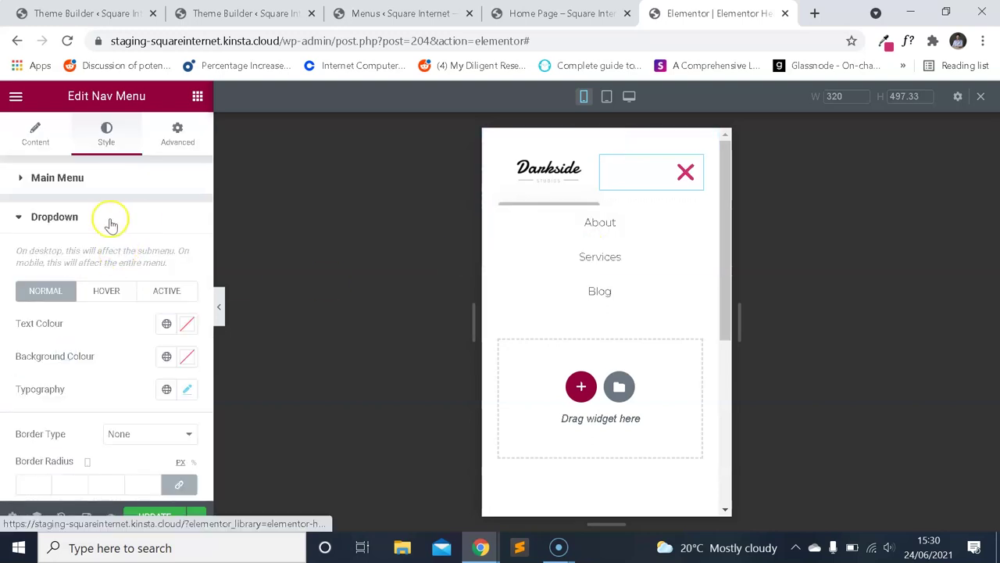
pyautogui.click(81, 185)
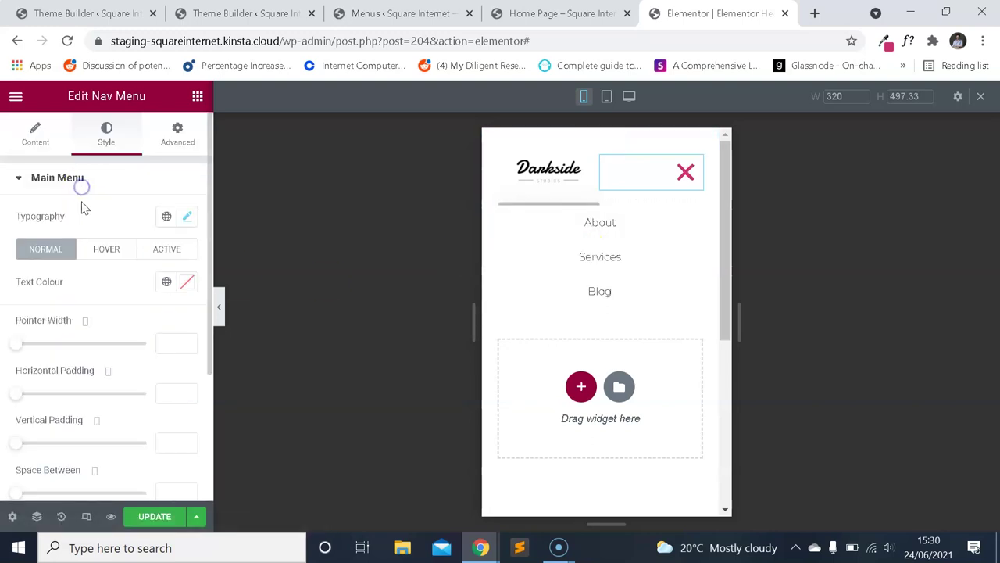
pyautogui.click(113, 251)
pyautogui.scroll(-5, 125, 313)
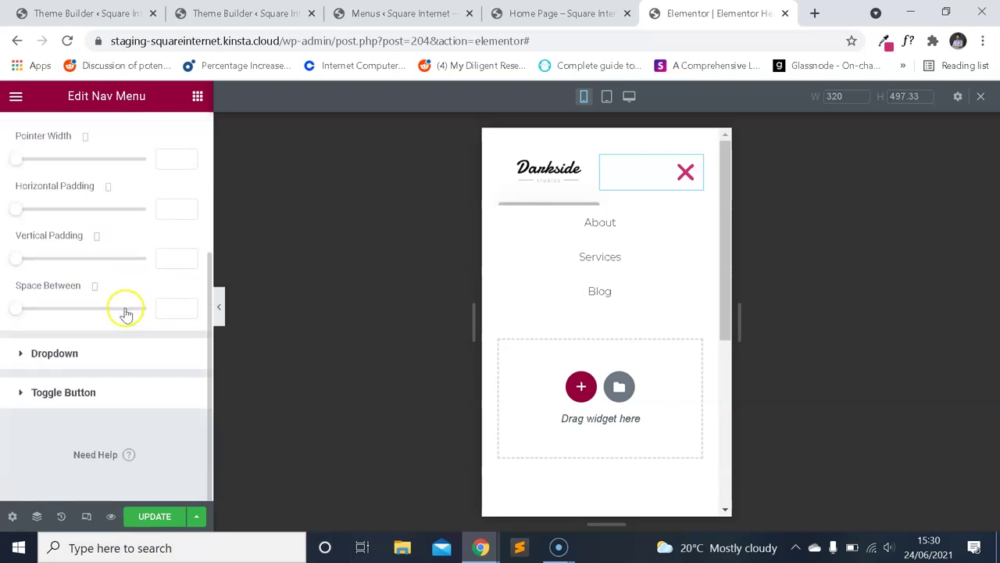
pyautogui.scroll(5, 128, 313)
pyautogui.click(165, 250)
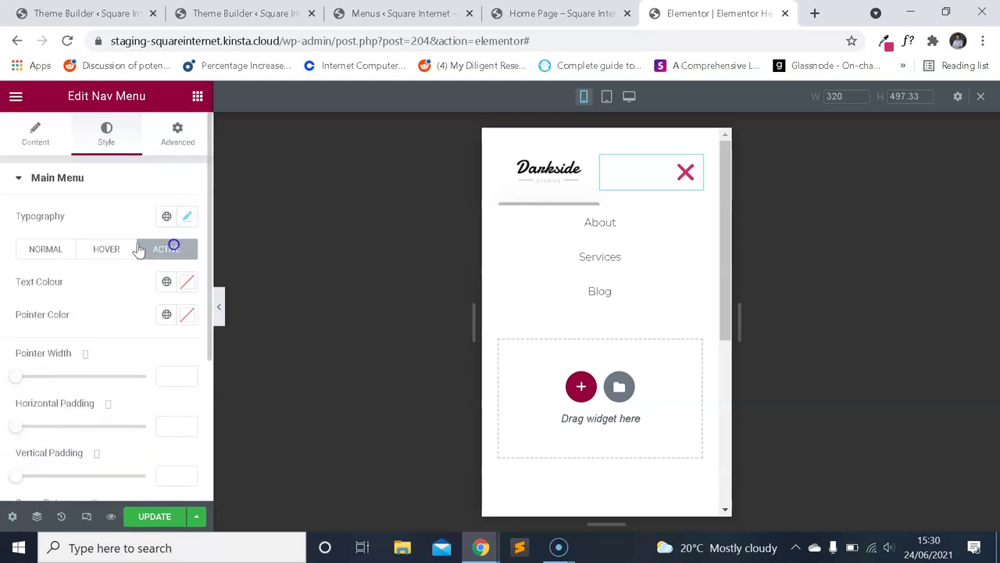
pyautogui.scroll(-3, 127, 274)
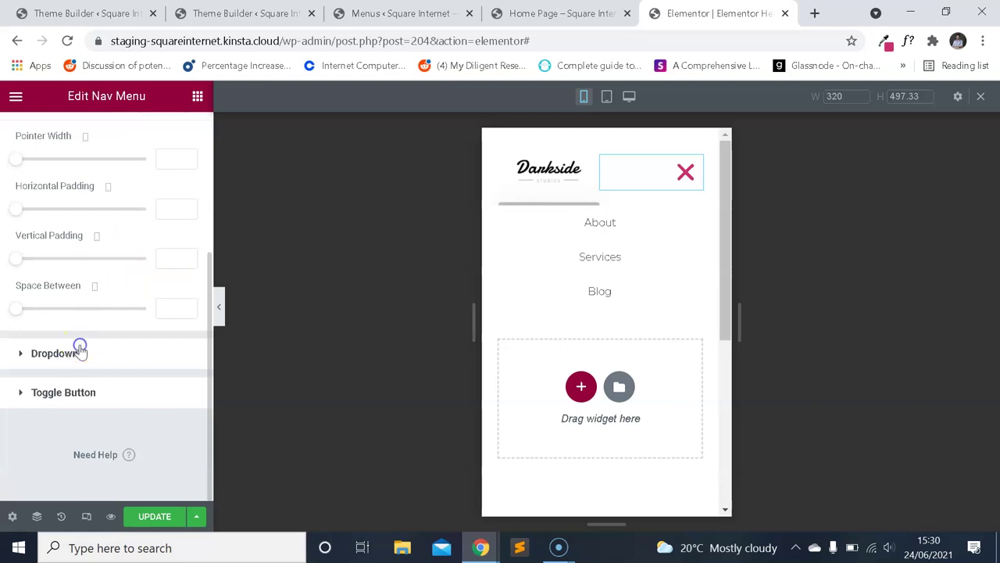
pyautogui.click(80, 352)
pyautogui.scroll(-2, 106, 271)
# Set the dropdown's normal and hover background colours to crimson 8D033F.
pyautogui.click(188, 239)
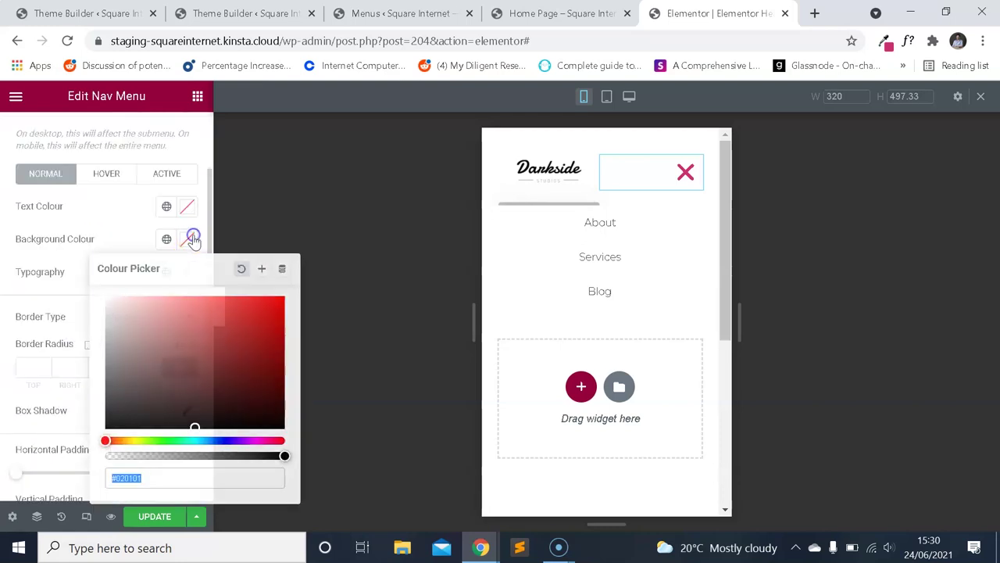
pyautogui.write('8D033F')
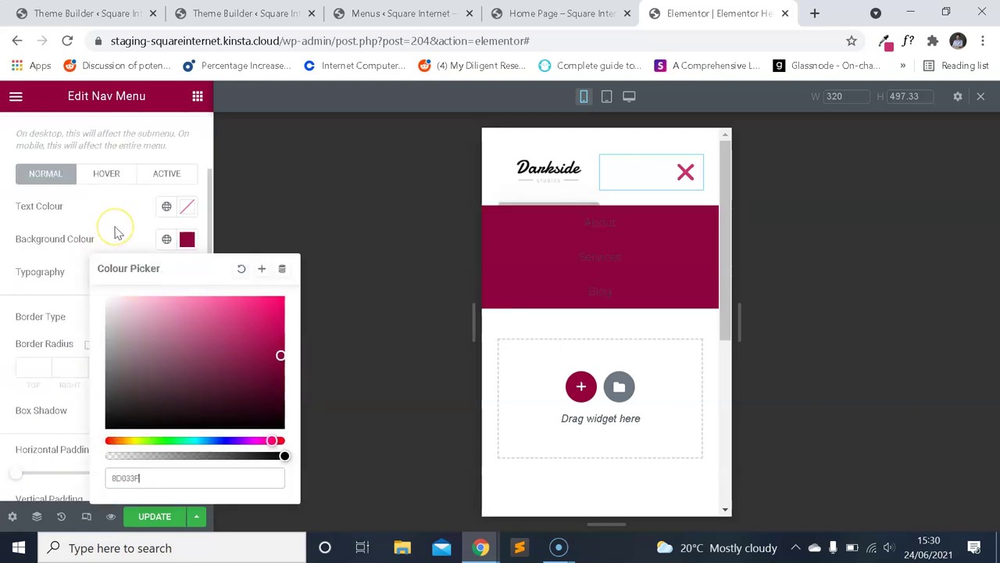
pyautogui.click(114, 231)
pyautogui.click(106, 174)
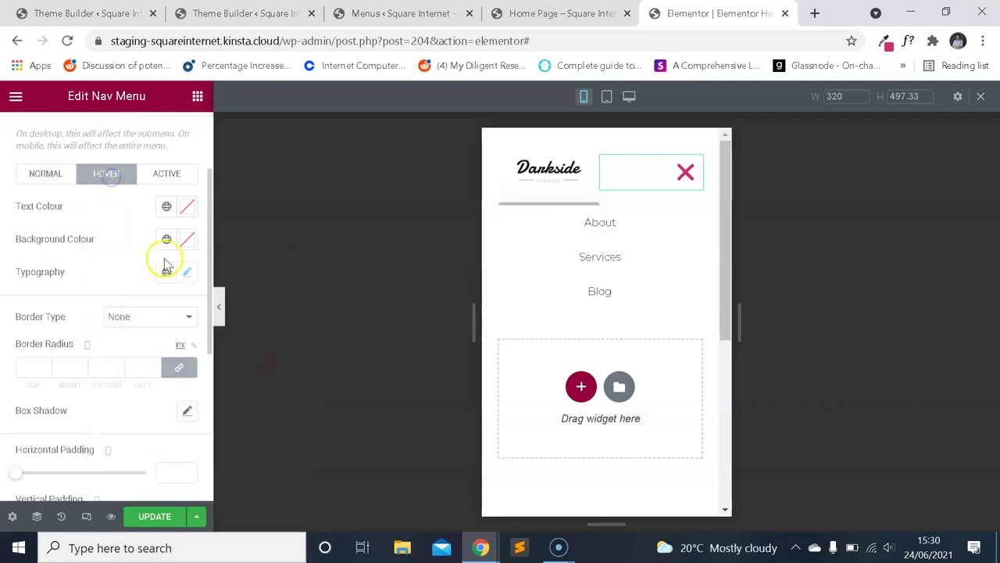
pyautogui.click(188, 239)
pyautogui.write('8D033F')
pyautogui.click(112, 228)
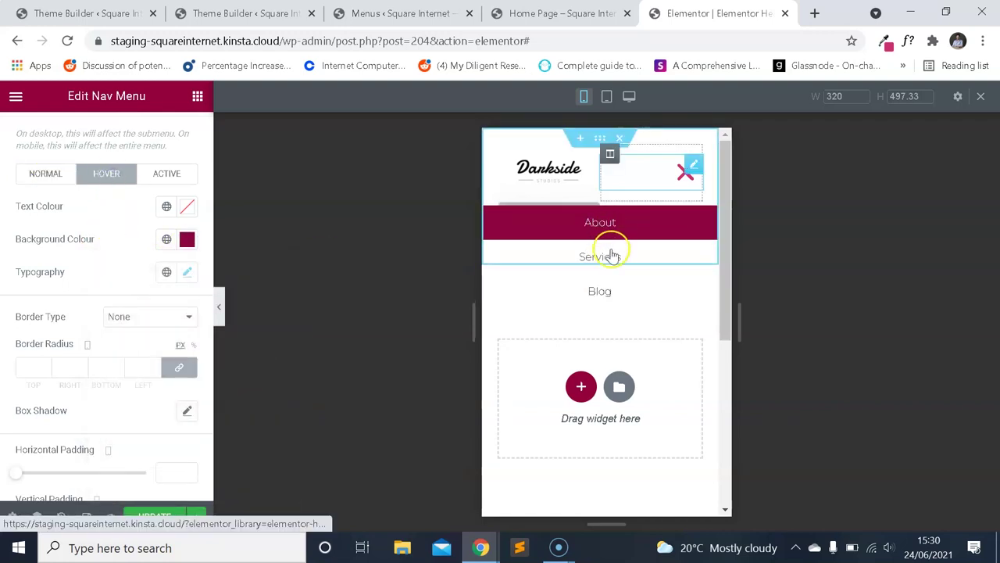
# Replace the dropdown hover background with pink #cc2e72 sampled from ColorZilla.
pyautogui.click(481, 547)
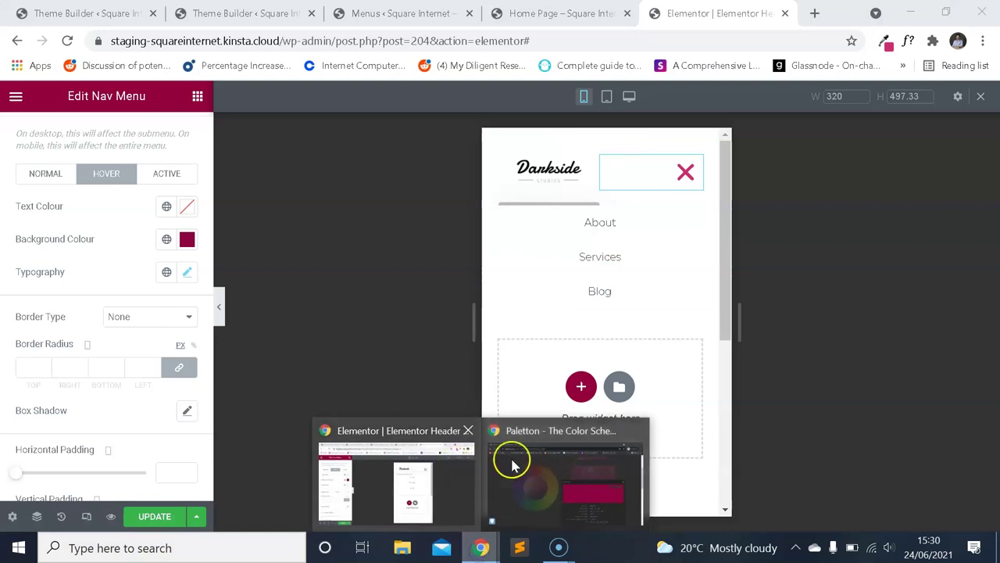
pyautogui.click(885, 42)
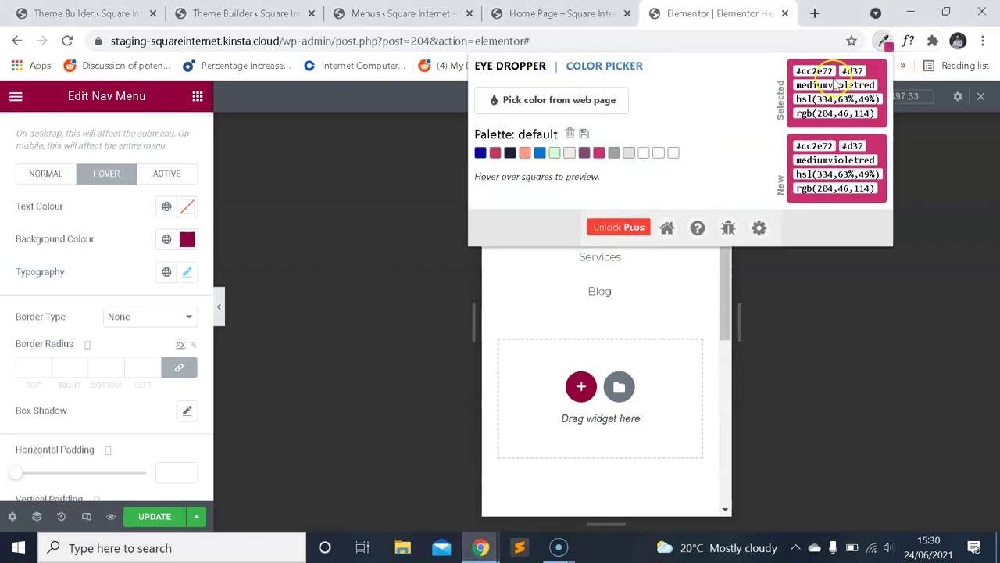
pyautogui.click(187, 239)
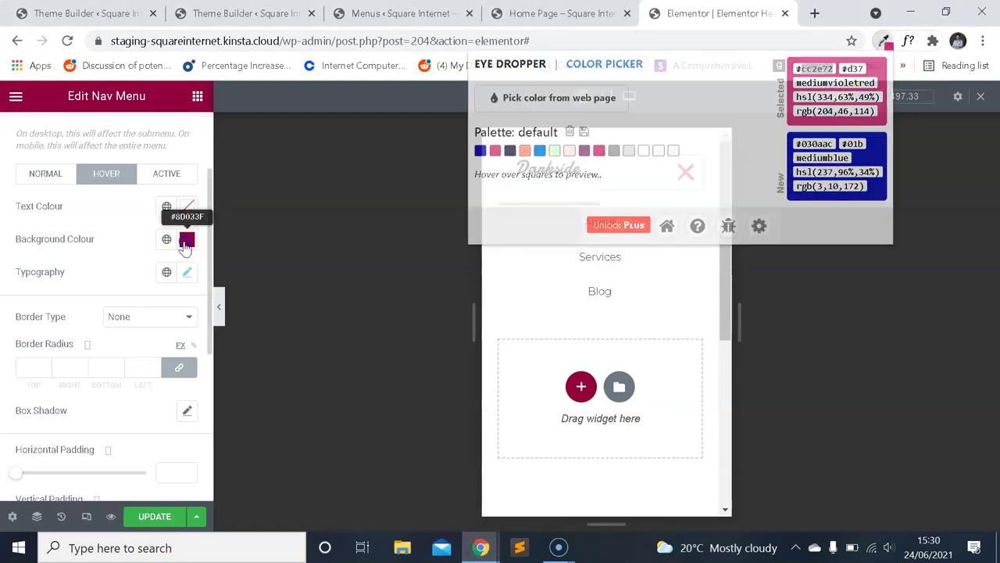
pyautogui.hotkey('ctrl', 'v')
pyautogui.click(133, 239)
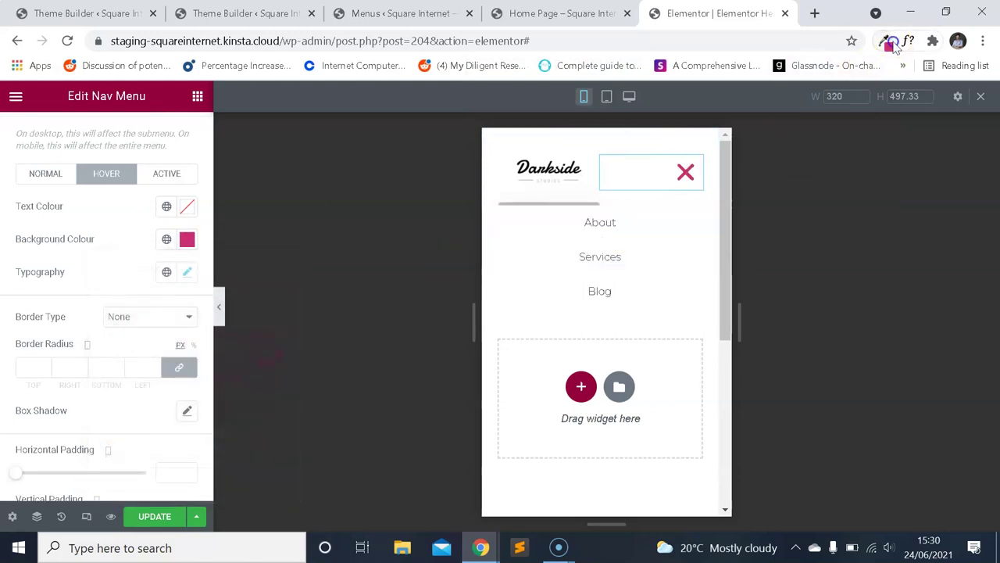
pyautogui.click(894, 45)
pyautogui.click(427, 308)
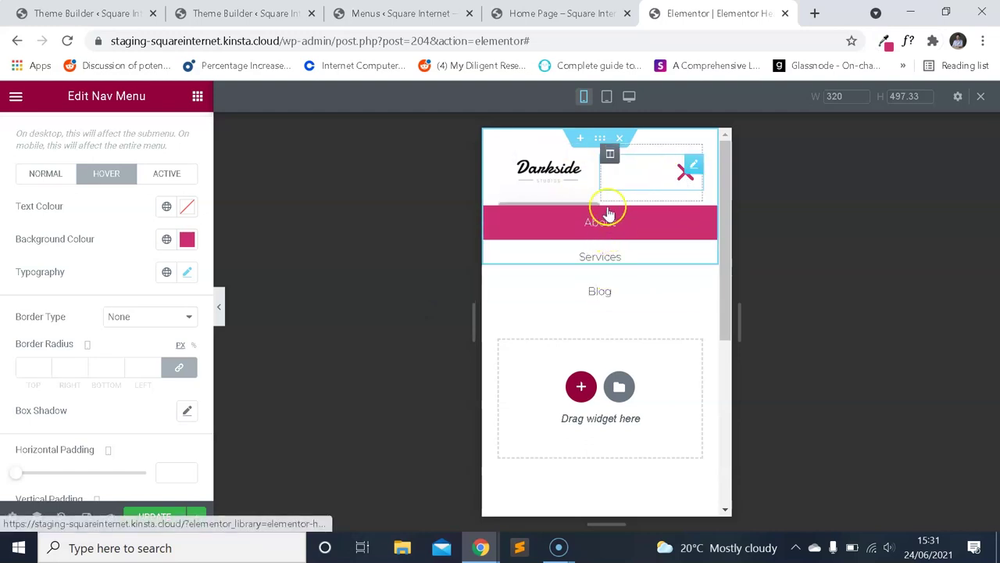
pyautogui.click(341, 9)
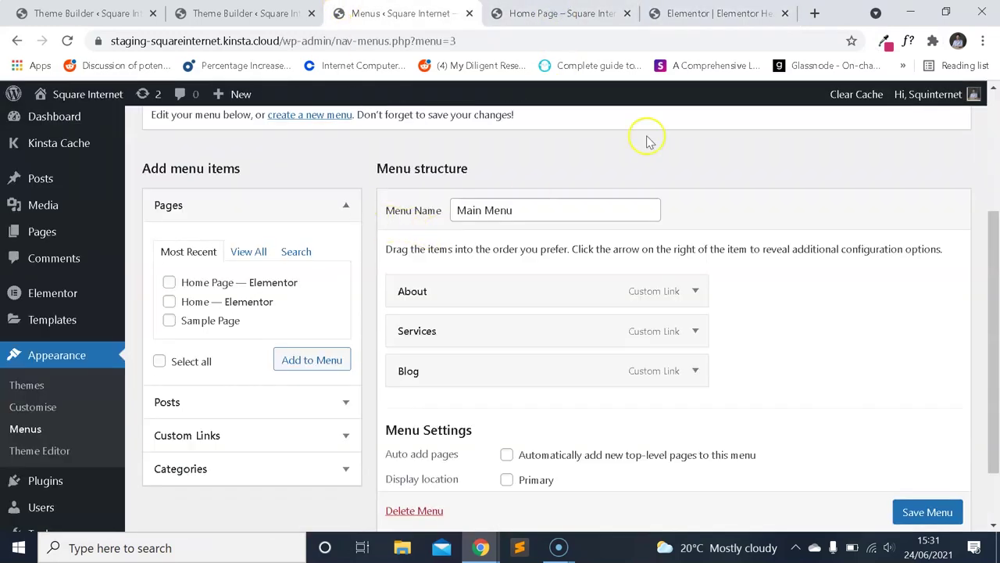
# On the WordPress Menus page, start a new menu and create it as 'Mobile Menu'.
pyautogui.hotkey('ctrl', '9')
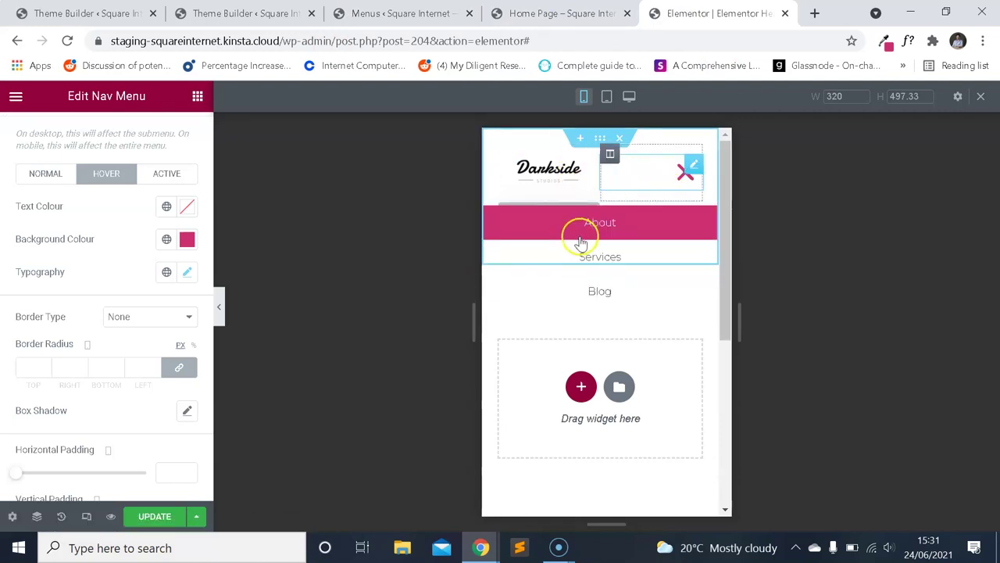
pyautogui.hotkey('ctrl', 'shift', 'Tab')
pyautogui.hotkey('ctrl', 'shift', 'Tab')
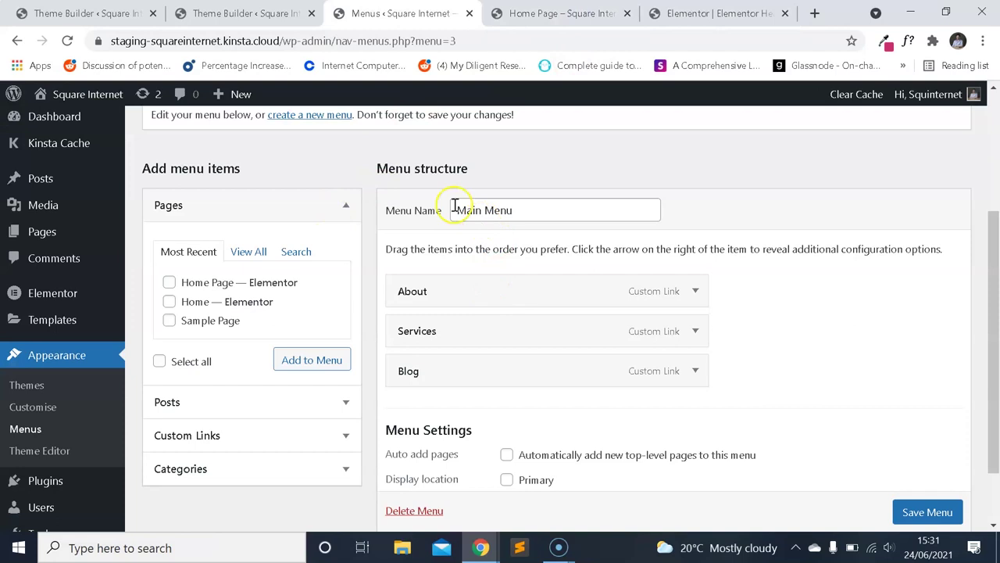
pyautogui.scroll(2, 342, 200)
pyautogui.click(335, 273)
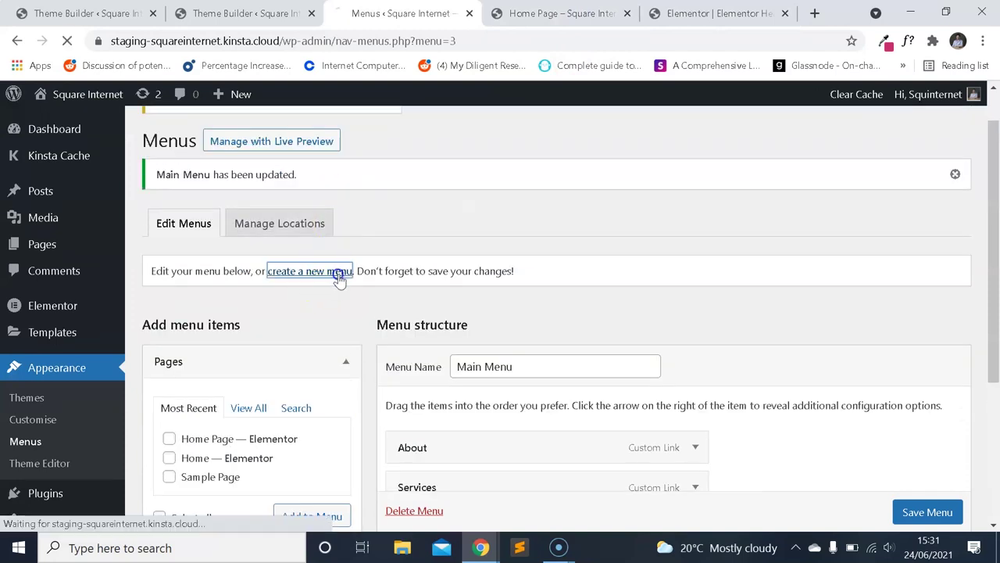
pyautogui.scroll(-1, 491, 252)
pyautogui.click(503, 286)
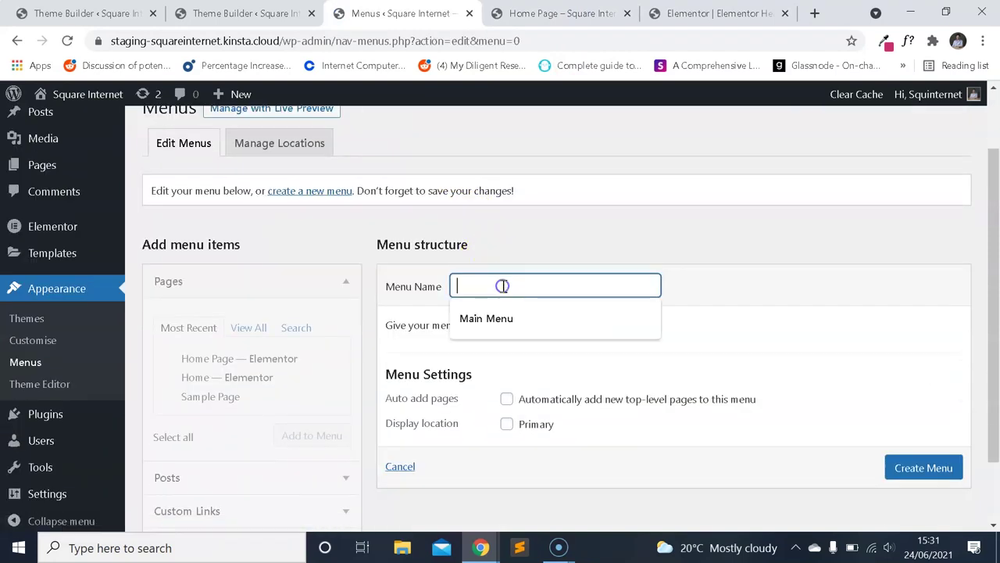
pyautogui.scroll(-1, 371, 381)
pyautogui.write('Mobile Menu')
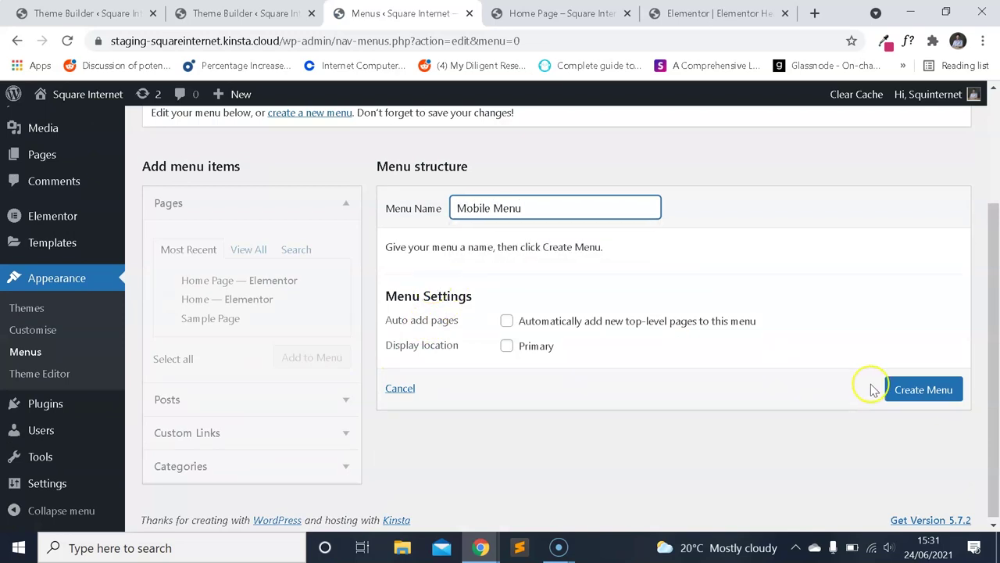
pyautogui.click(876, 388)
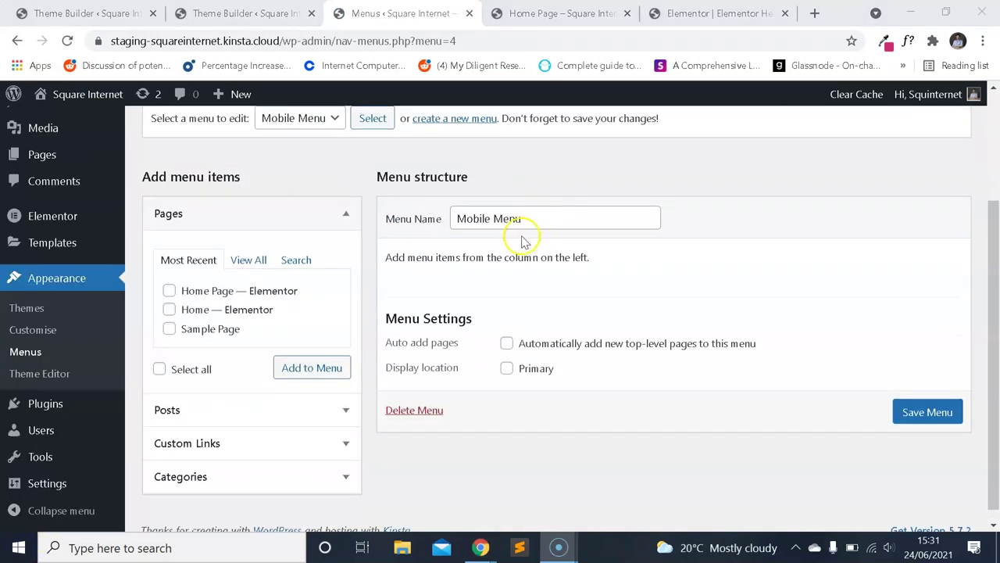
pyautogui.scroll(-1, 527, 250)
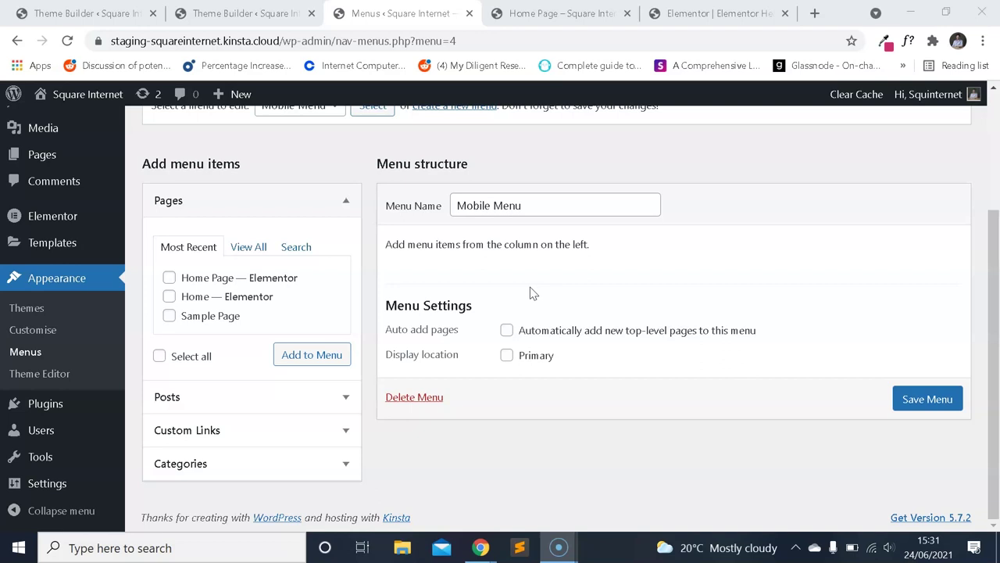
# Add About and Services custom links to the Mobile Menu.
pyautogui.click(242, 428)
pyautogui.click(248, 387)
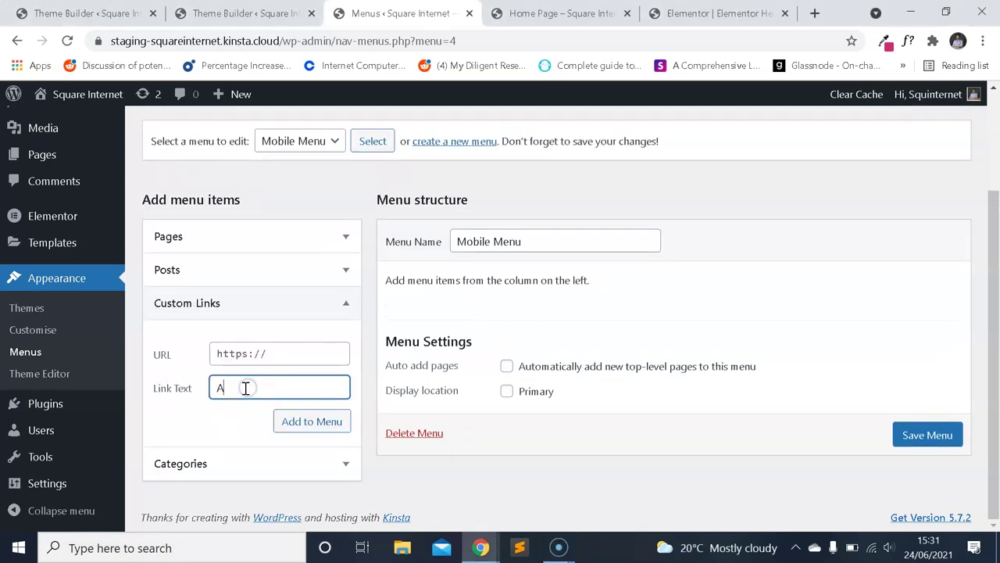
pyautogui.click(275, 352)
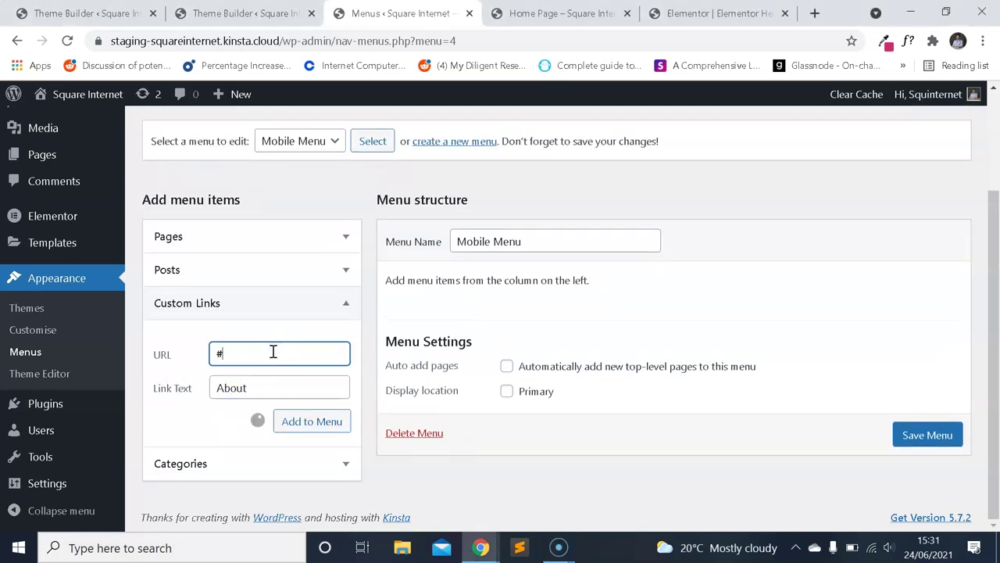
pyautogui.click(290, 382)
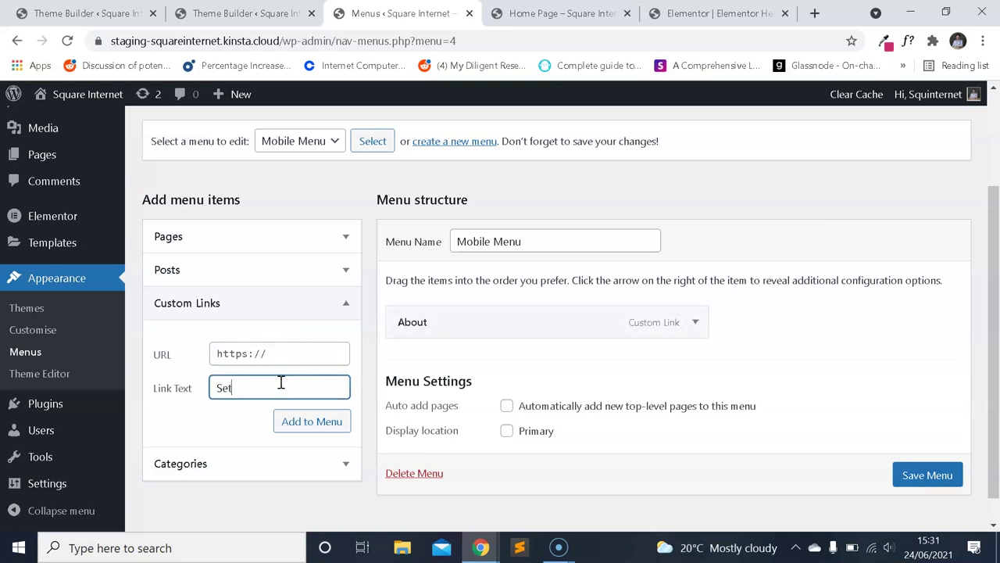
pyautogui.click(307, 361)
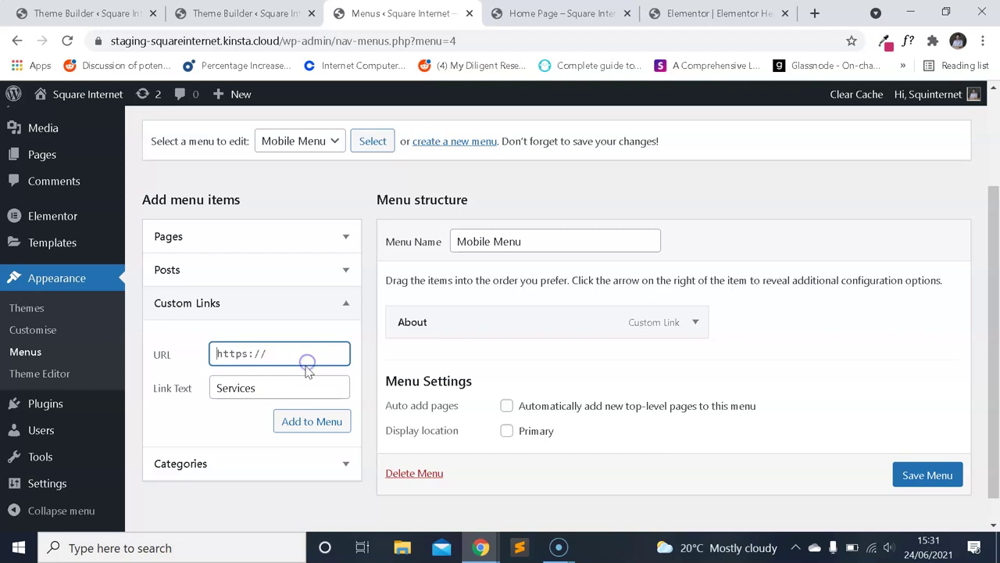
pyautogui.click(332, 421)
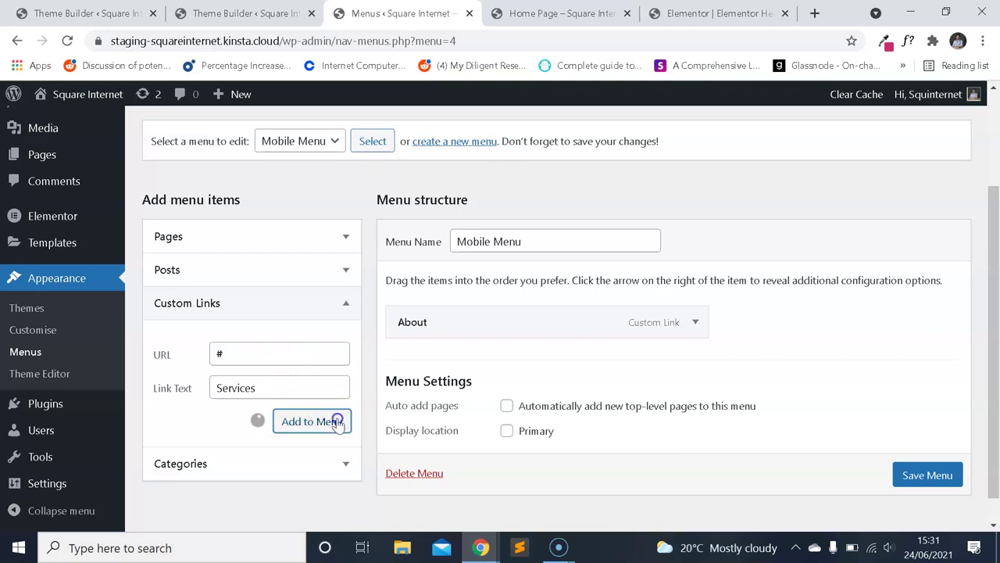
# Add a Blog custom link with URL # to the Mobile Menu.
pyautogui.click(679, 16)
pyautogui.click(599, 16)
pyautogui.click(413, 17)
pyautogui.click(259, 399)
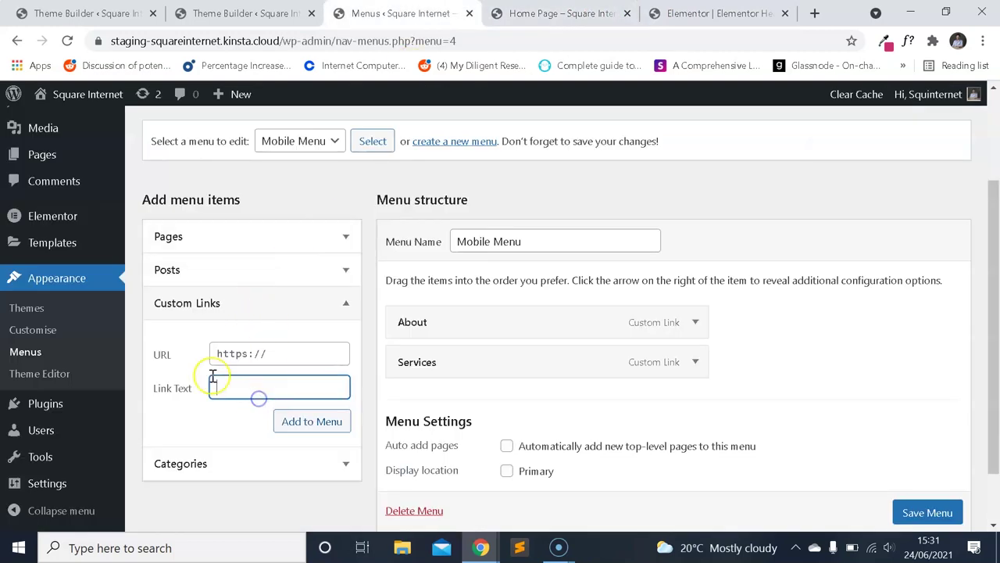
pyautogui.write('Blog')
pyautogui.click(283, 341)
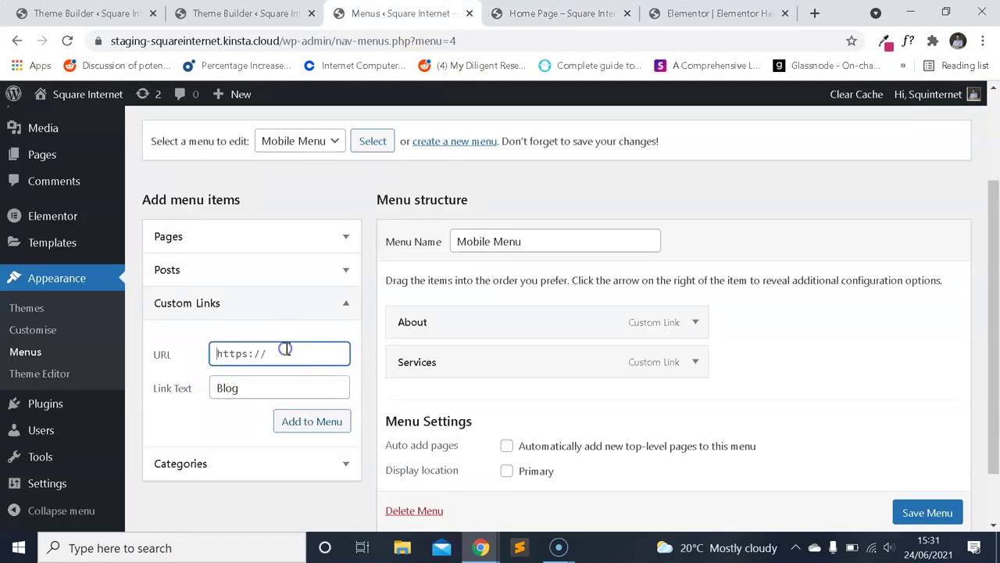
pyautogui.hotkey('ctrl', 'a')
pyautogui.write('#')
pyautogui.click(306, 419)
# Save the Mobile Menu with its three links and return to the Elementor editor.
pyautogui.hotkey('ctrl', 'Tab')
pyautogui.hotkey('ctrl', 'shift', 'Tab')
pyautogui.scroll(-1, 593, 344)
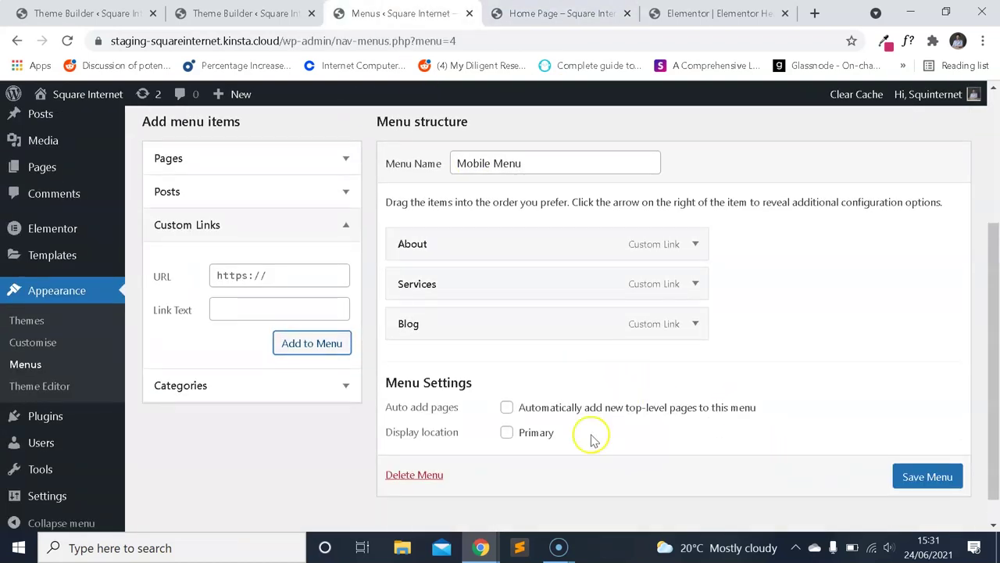
pyautogui.scroll(-1, 914, 473)
pyautogui.click(898, 466)
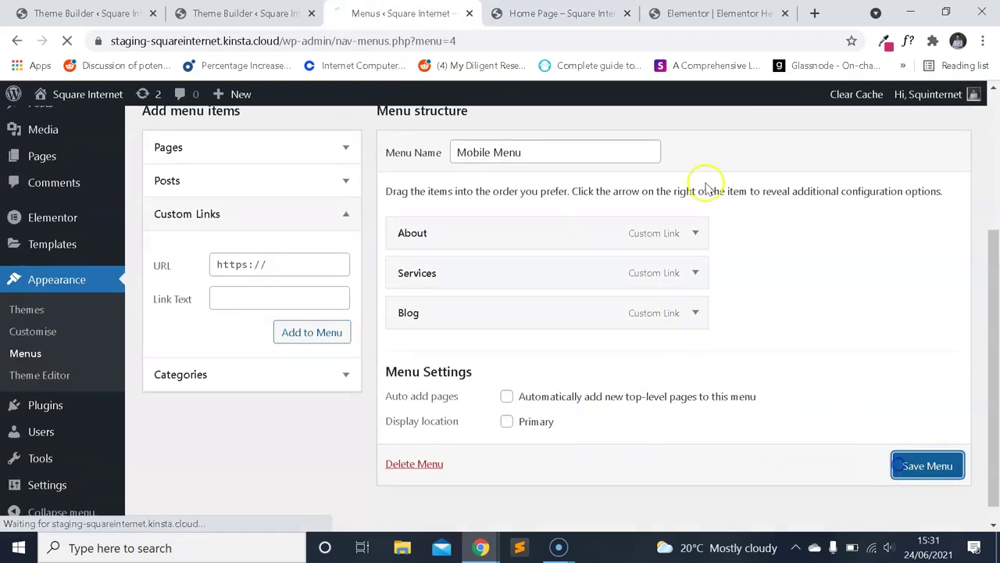
pyautogui.click(617, 13)
pyautogui.click(699, 10)
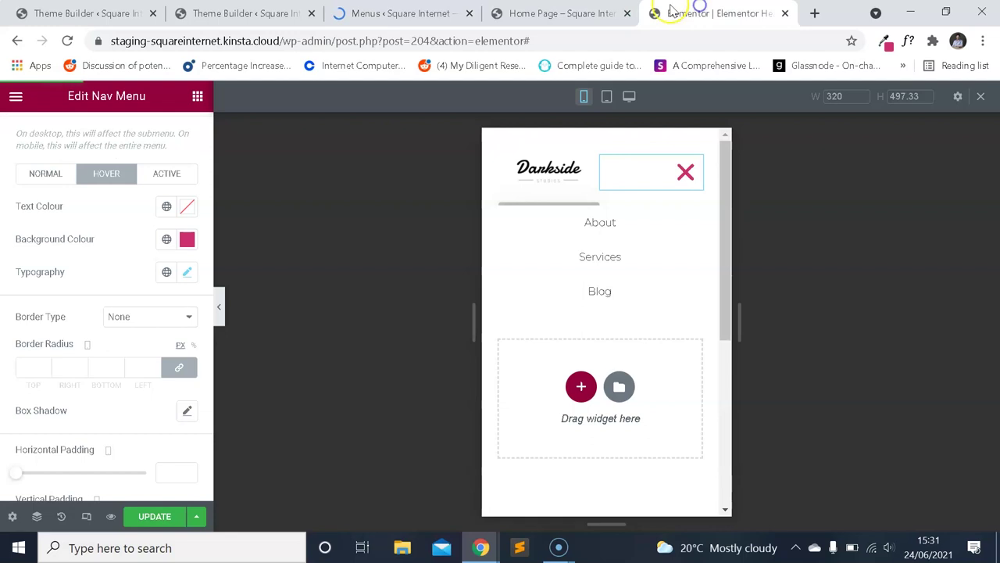
# Duplicate the header section and hide the copy on desktop.
pyautogui.click(629, 95)
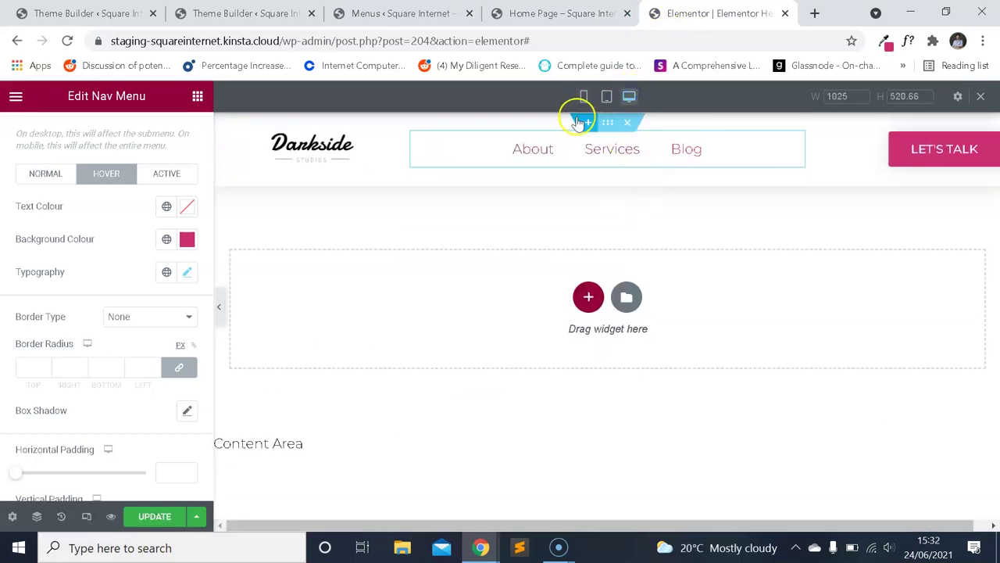
pyautogui.click(609, 123)
pyautogui.rightClick(610, 125)
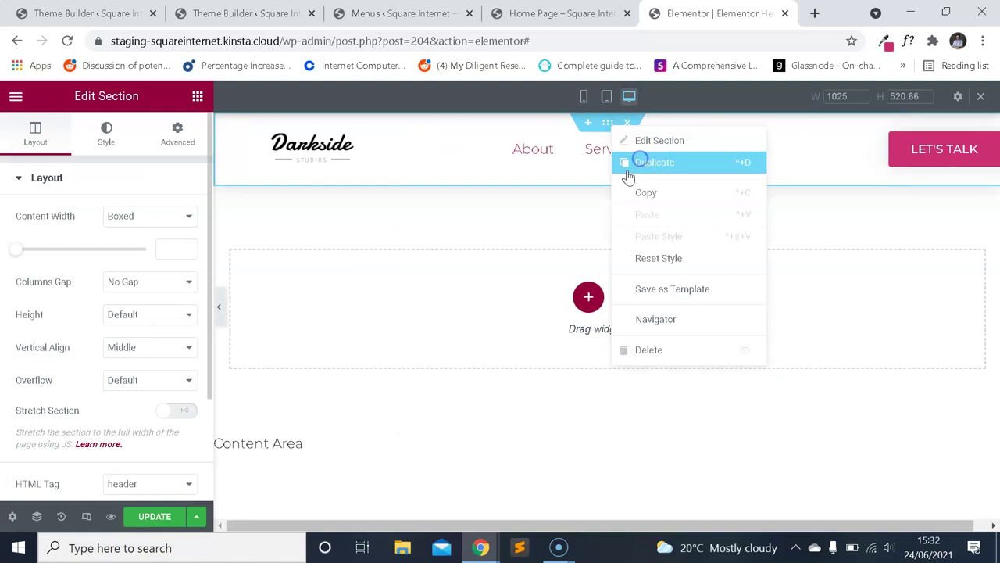
pyautogui.click(629, 169)
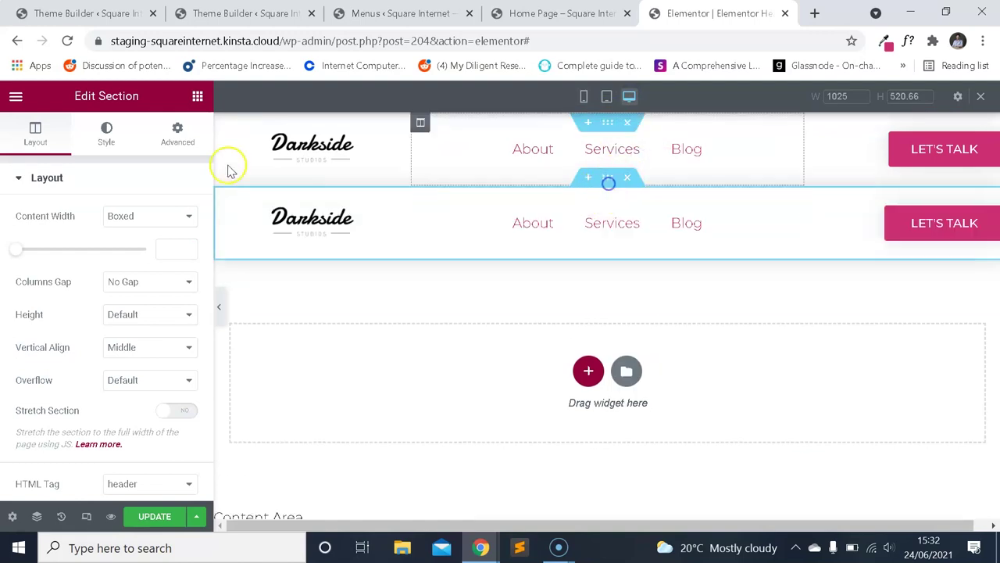
pyautogui.click(178, 133)
pyautogui.scroll(-4, 145, 254)
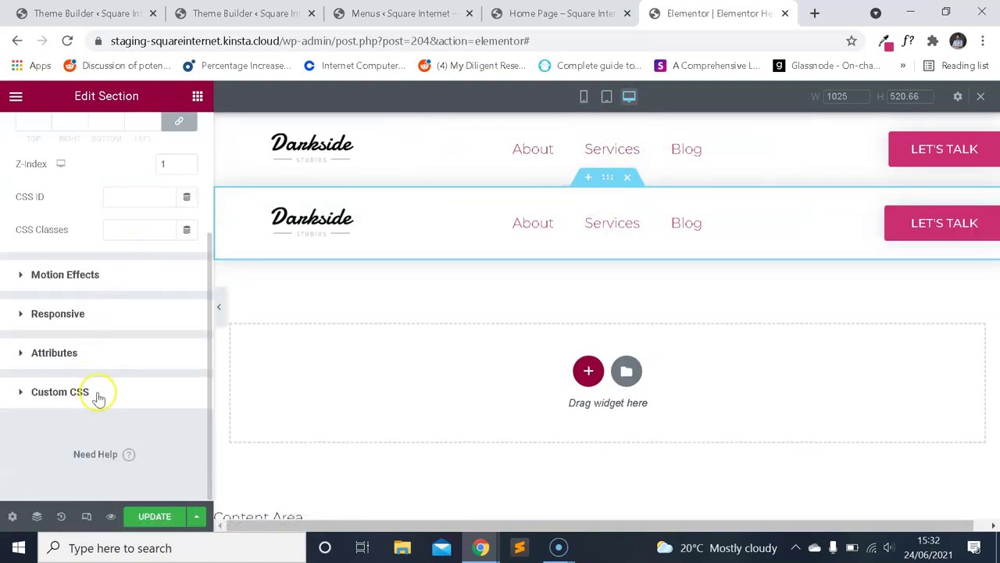
pyautogui.click(98, 393)
pyautogui.click(88, 262)
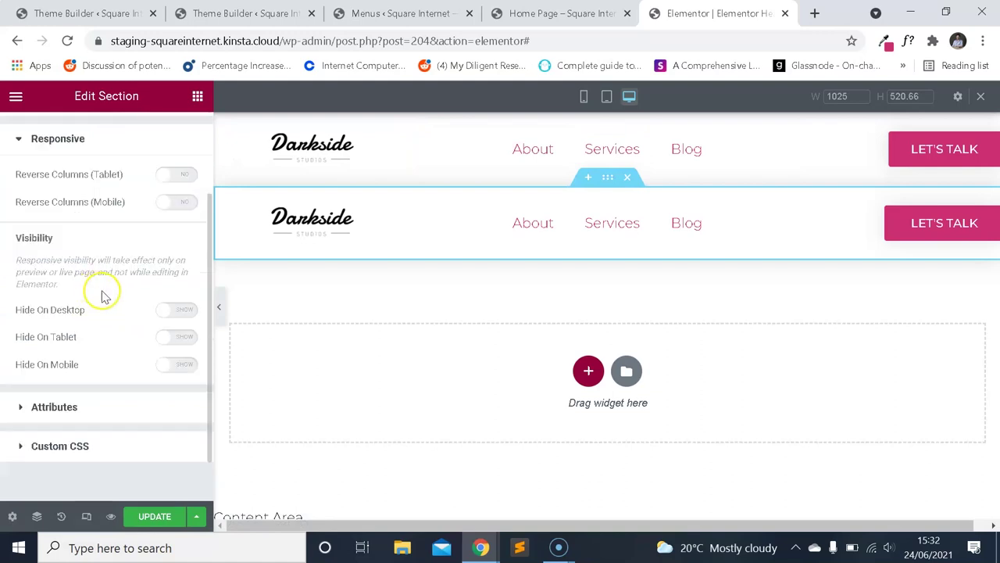
pyautogui.click(183, 313)
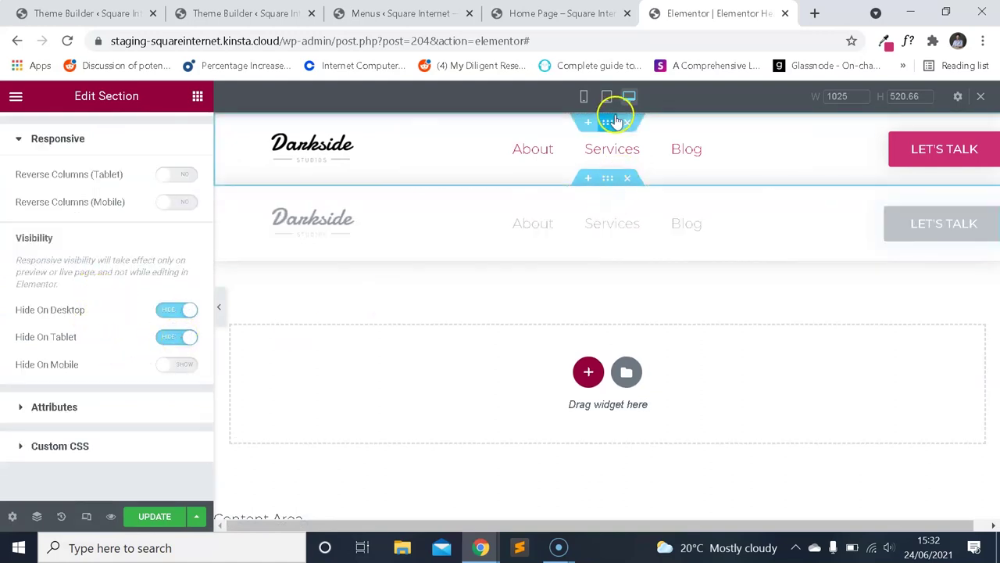
# Hide the original header on mobile, then select the nav menu widget in mobile preview.
pyautogui.click(611, 123)
pyautogui.click(176, 138)
pyautogui.scroll(-3, 152, 268)
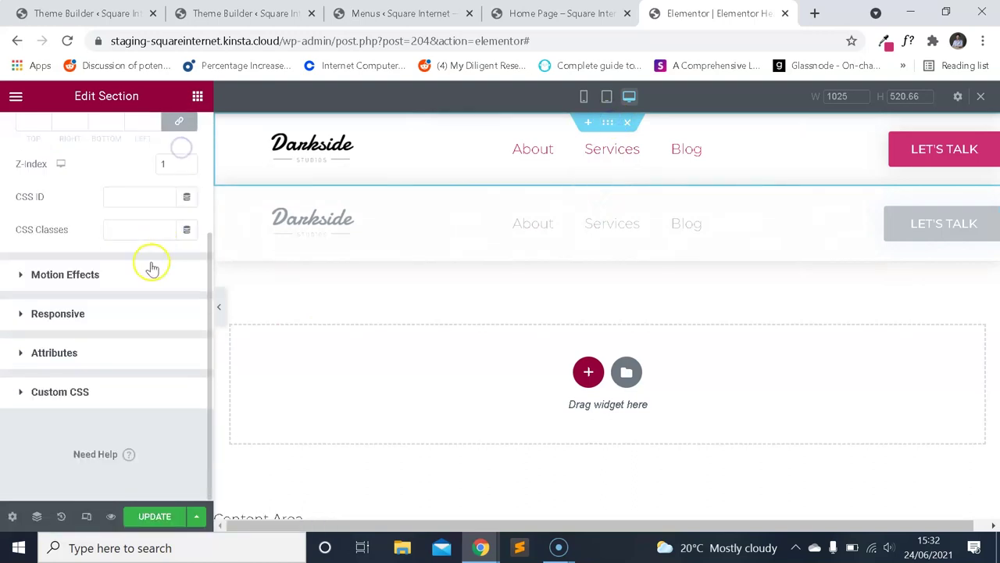
pyautogui.click(97, 313)
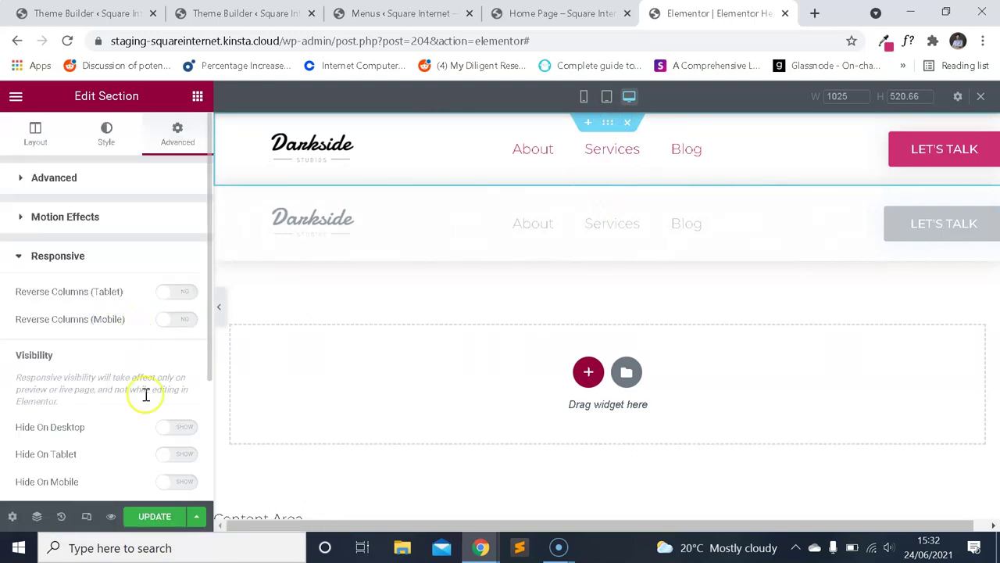
pyautogui.click(177, 482)
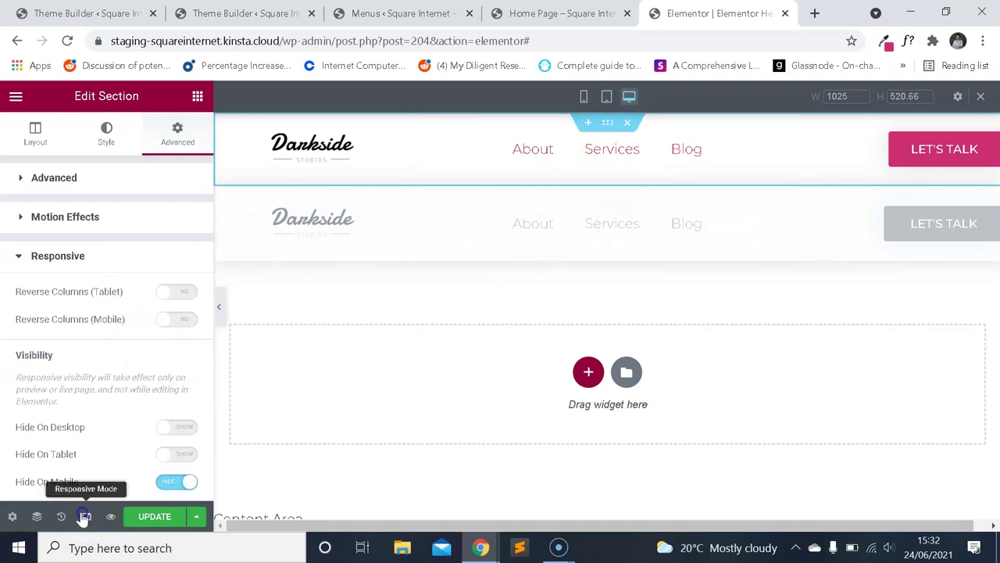
pyautogui.click(582, 96)
pyautogui.click(664, 317)
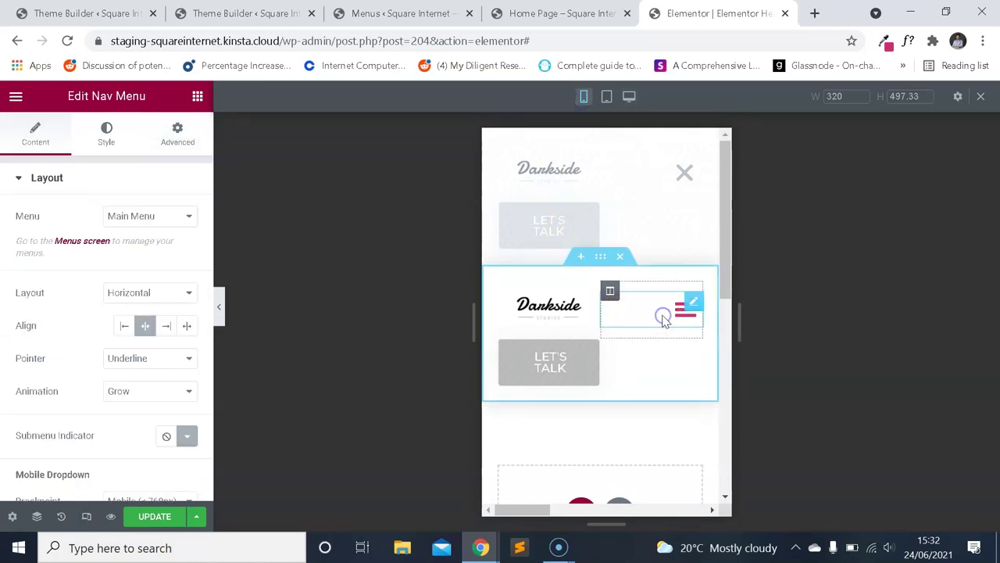
# Check the nav widget's menu list, then save the Mobile Menu in WordPress.
pyautogui.click(162, 216)
pyautogui.click(152, 234)
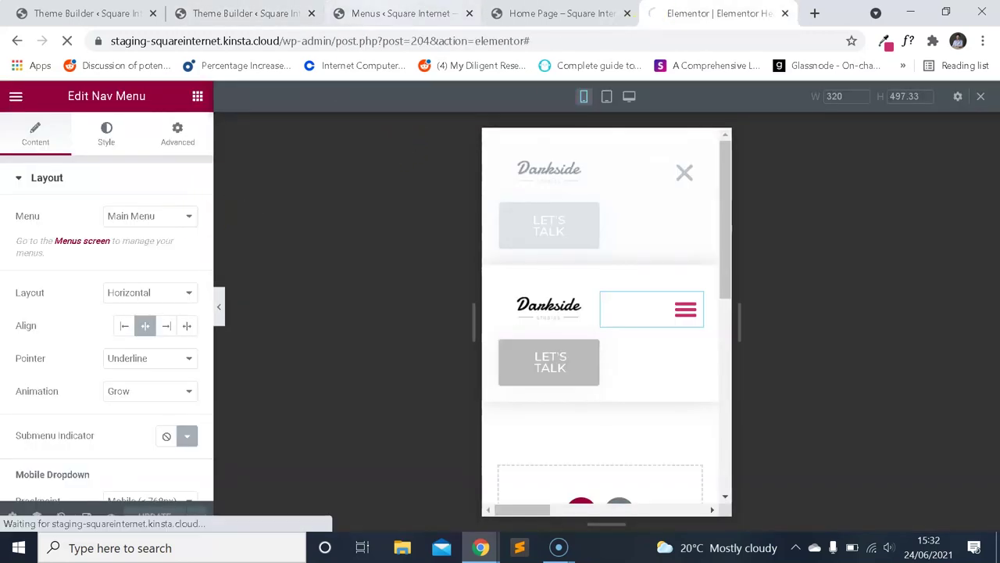
pyautogui.click(400, 13)
pyautogui.scroll(-2, 826, 463)
pyautogui.click(926, 512)
pyautogui.scroll(-1, 924, 515)
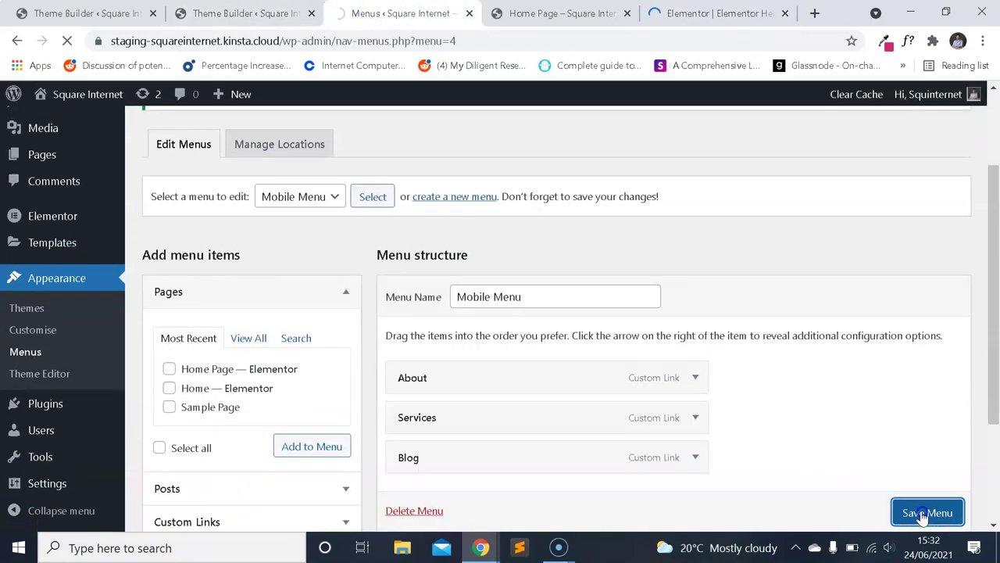
# In mobile preview, set the nav menu widget to use Mobile Menu.
pyautogui.click(699, 13)
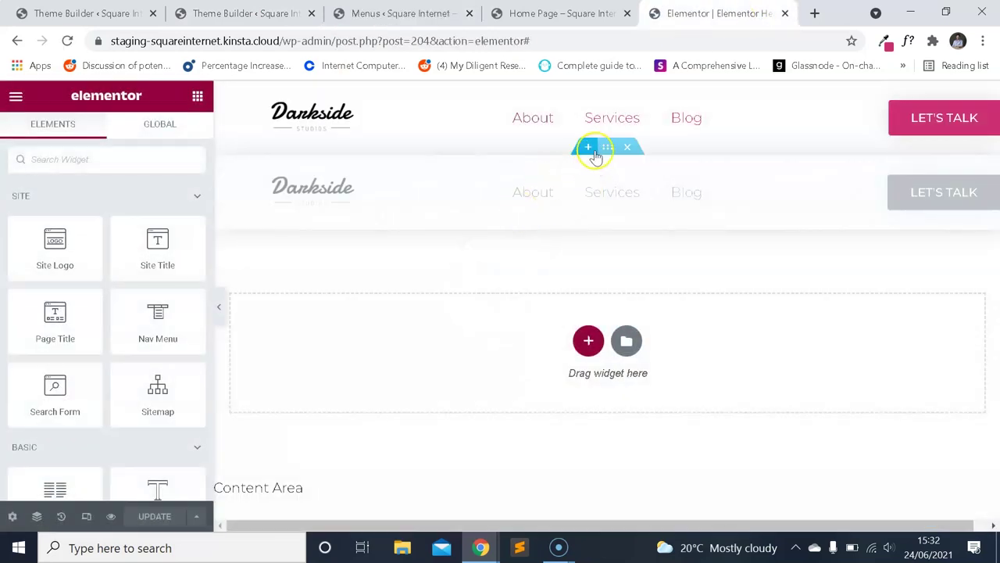
pyautogui.click(86, 515)
pyautogui.click(684, 314)
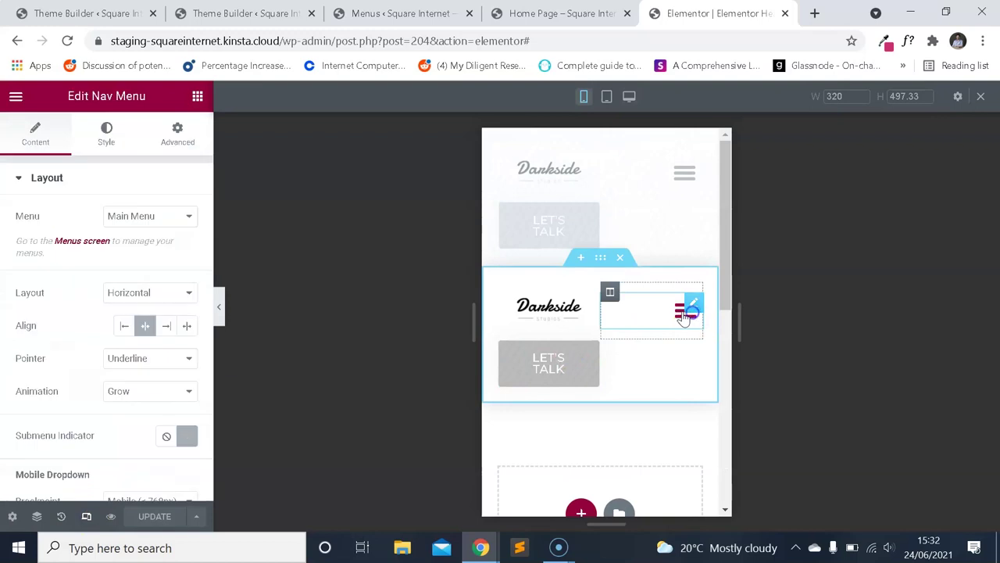
pyautogui.click(167, 218)
pyautogui.click(179, 245)
pyautogui.hotkey('ctrl', '2')
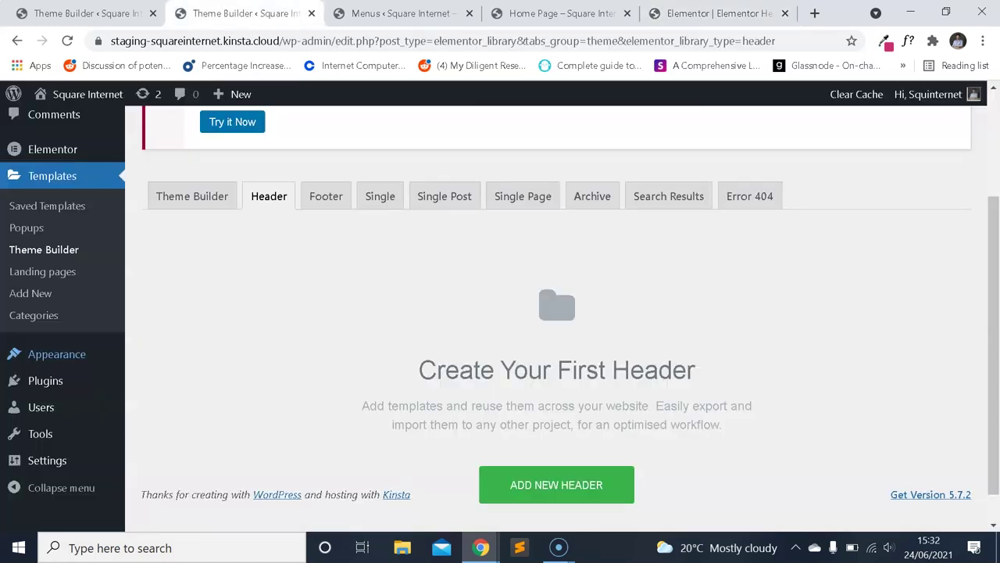
pyautogui.hotkey('ctrl', '3')
pyautogui.scroll(-3, 536, 283)
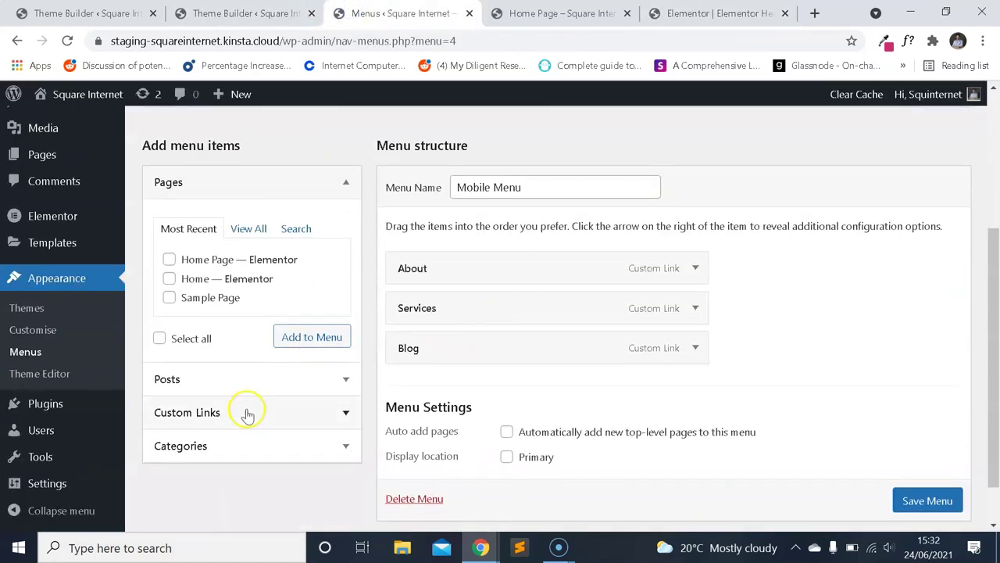
# Add a Let's Talk custom link to # in Mobile Menu, save it, and reload Elementor.
pyautogui.click(247, 414)
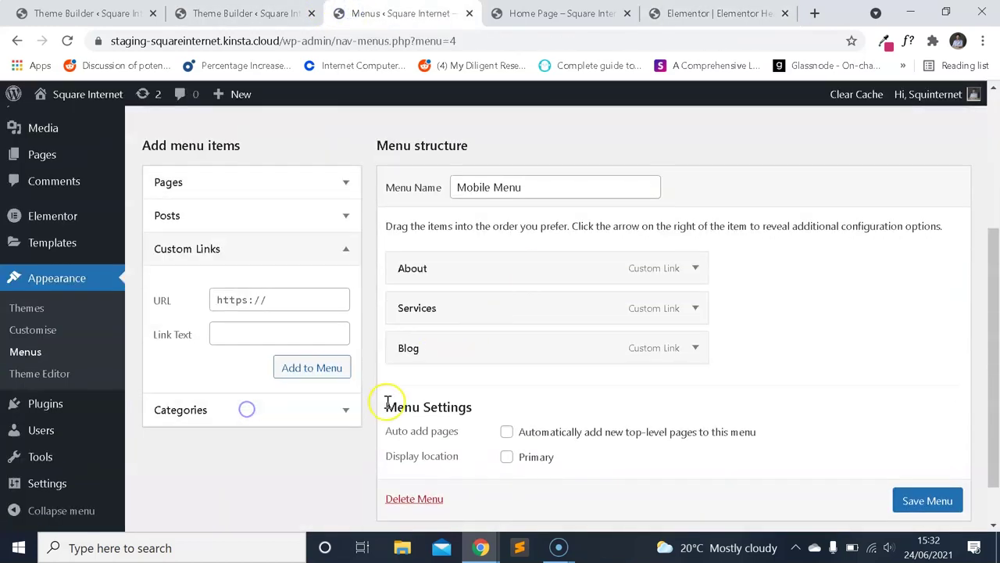
pyautogui.scroll(1, 310, 370)
pyautogui.click(305, 382)
pyautogui.write('#')
pyautogui.click(333, 441)
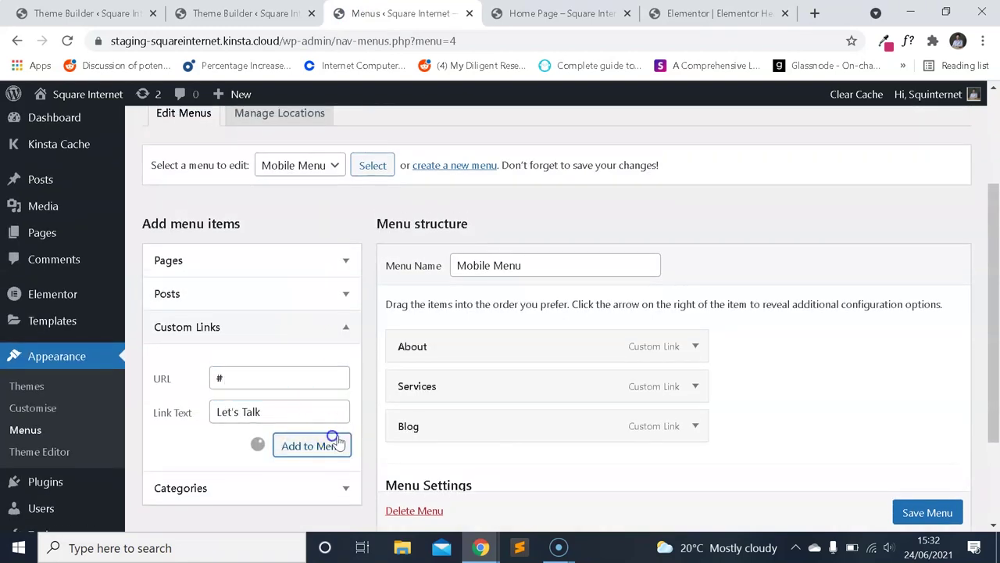
pyautogui.scroll(-2, 575, 297)
pyautogui.click(907, 467)
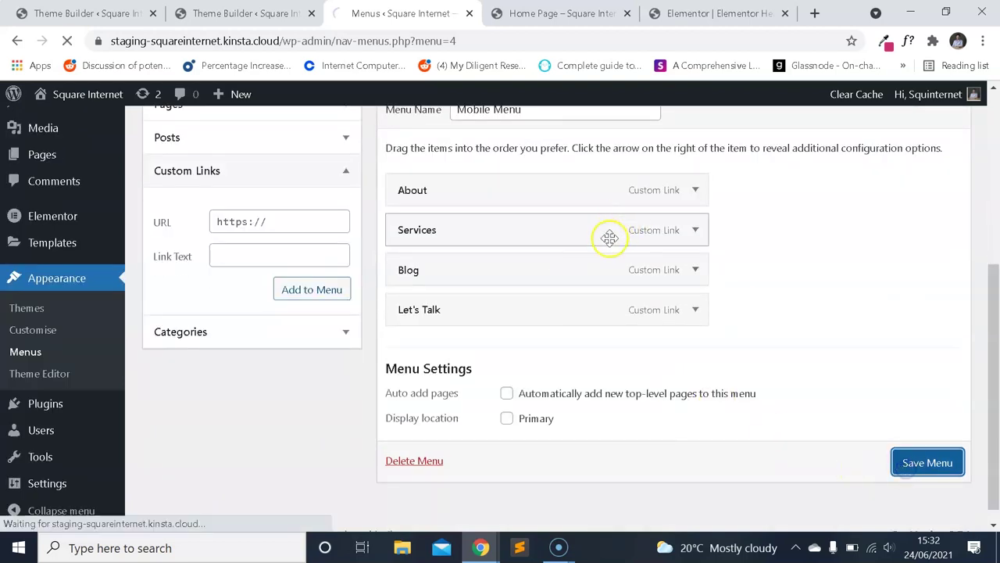
pyautogui.click(747, 10)
pyautogui.press('F5')
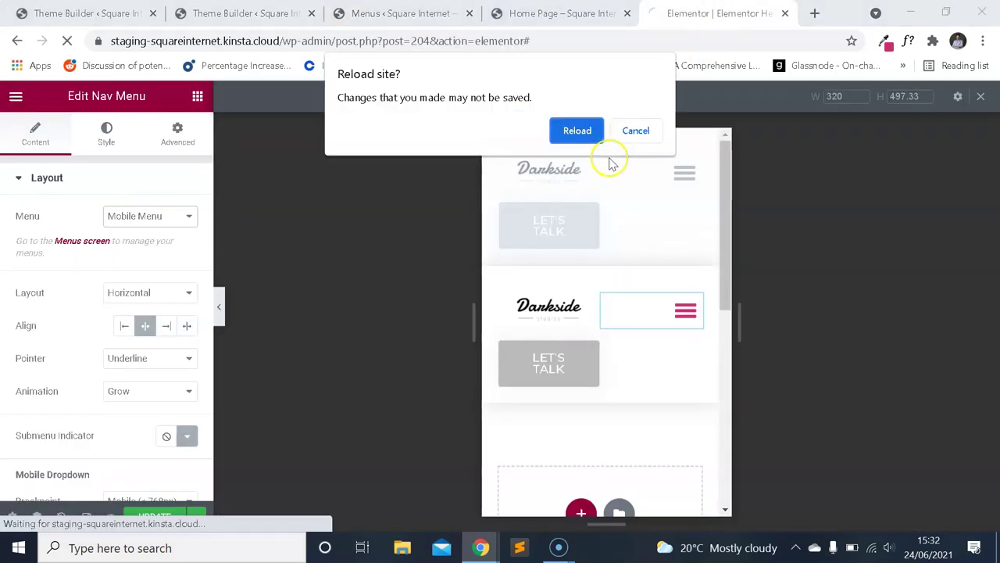
# Reload the editor and, in mobile view, set the header nav menu to Mobile Menu.
pyautogui.click(622, 134)
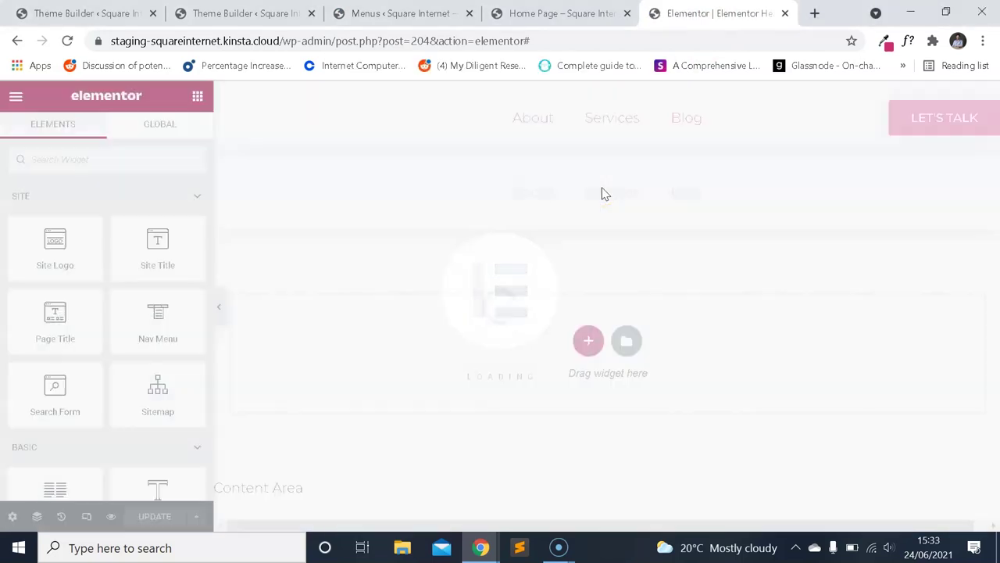
pyautogui.click(88, 519)
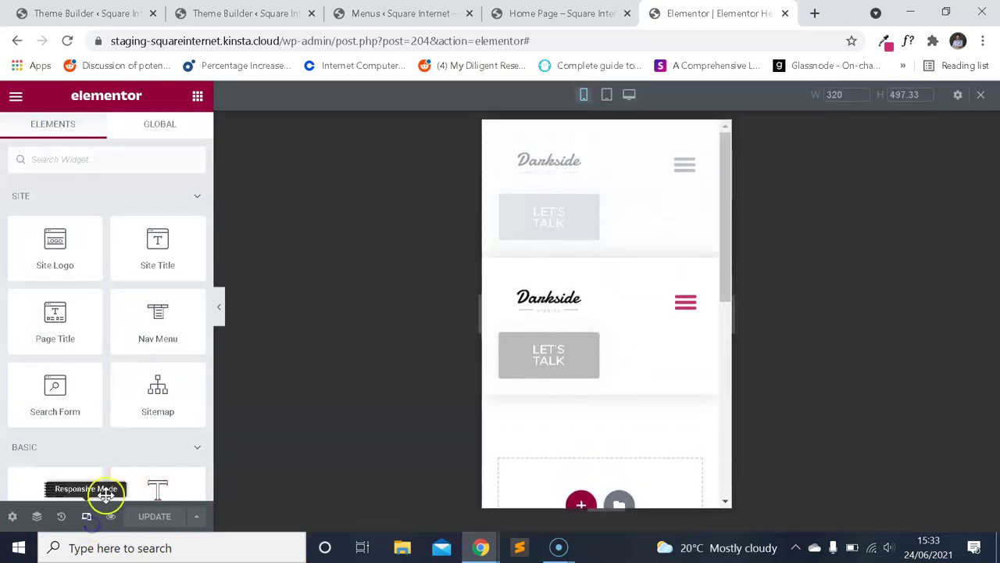
pyautogui.click(692, 317)
pyautogui.scroll(-1, 629, 343)
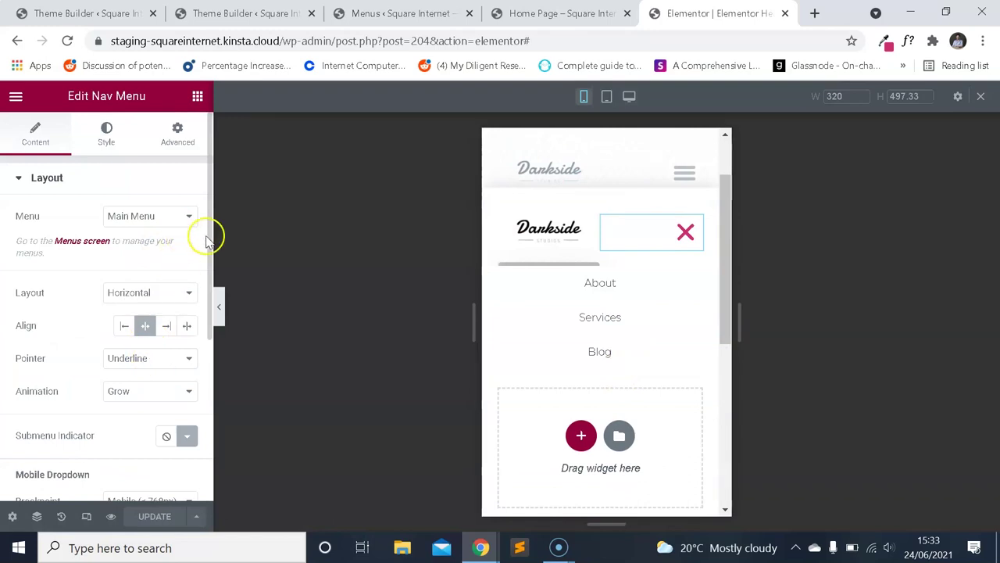
pyautogui.scroll(1, 644, 211)
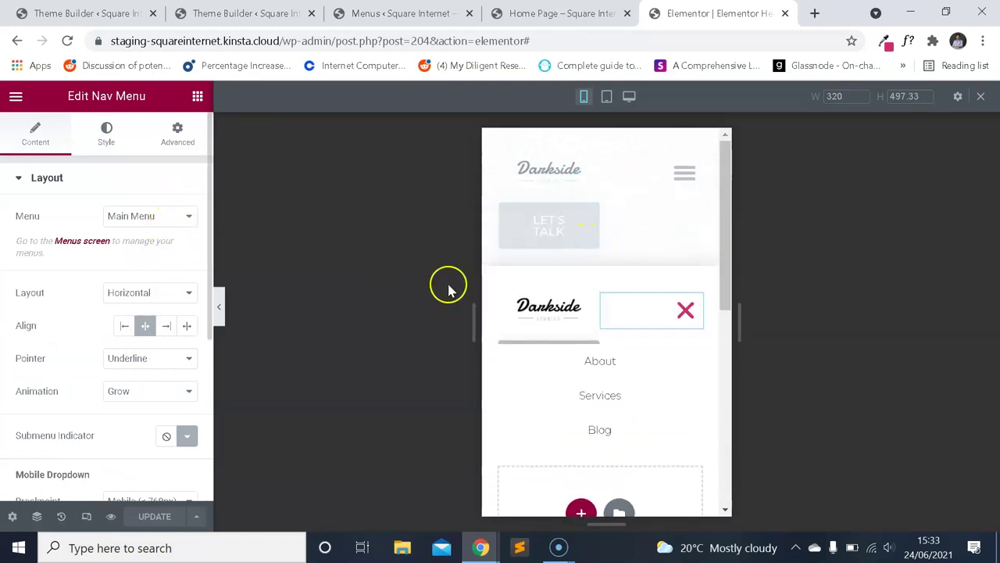
pyautogui.click(177, 220)
pyautogui.click(149, 244)
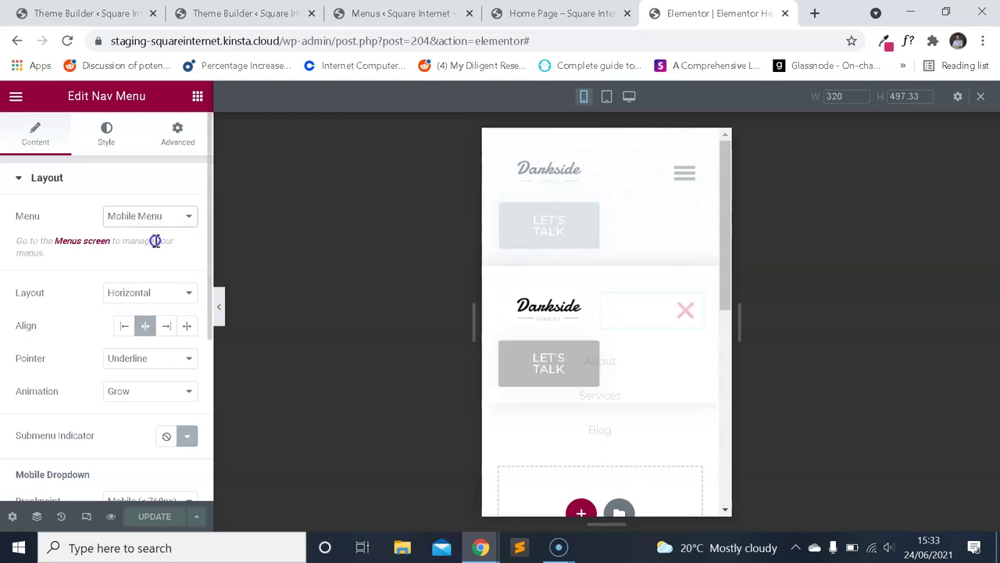
# Return to the desktop preview and save the header with UPDATE.
pyautogui.scroll(-1, 629, 336)
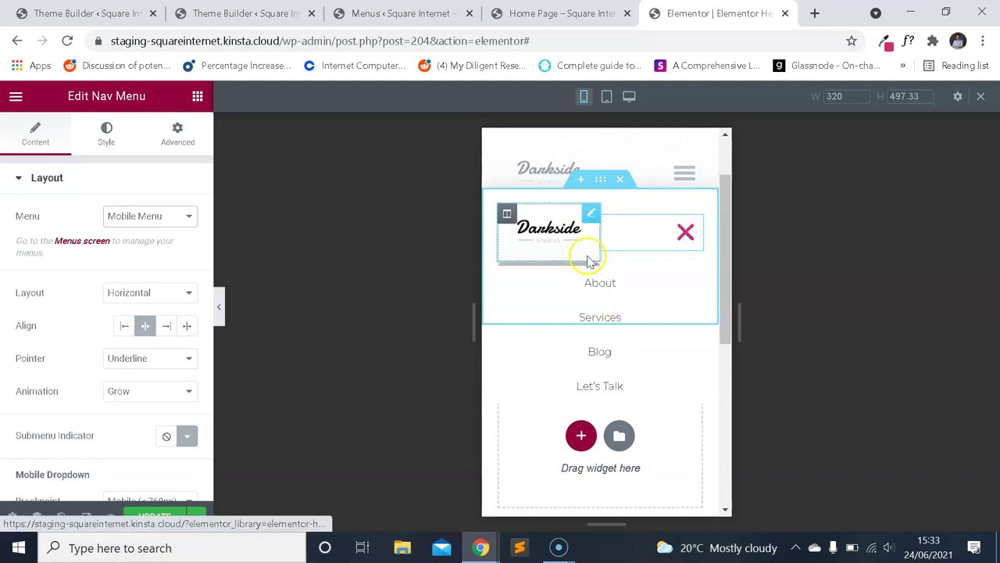
pyautogui.click(86, 515)
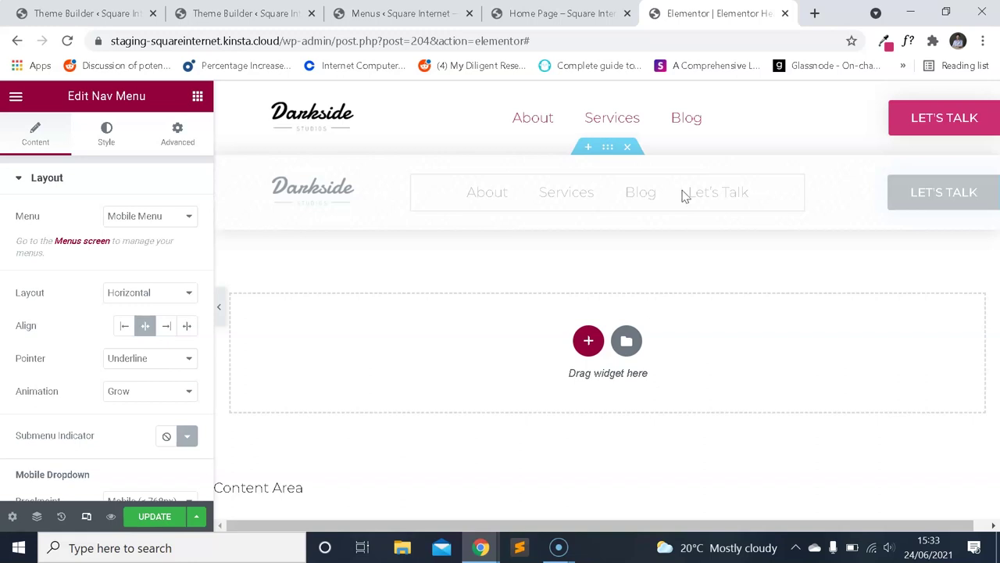
pyautogui.click(154, 514)
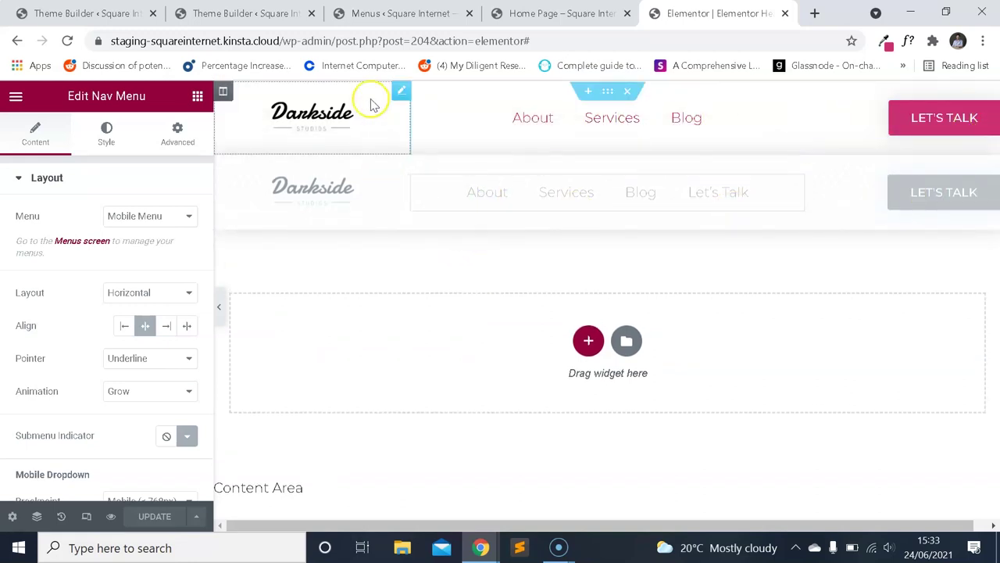
pyautogui.scroll(-3, 401, 216)
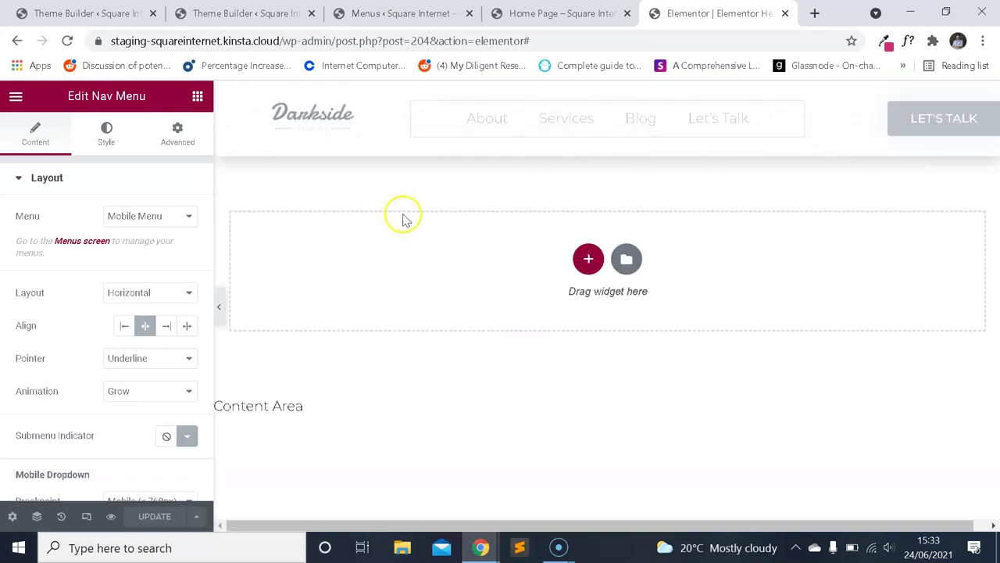
pyautogui.scroll(3, 524, 247)
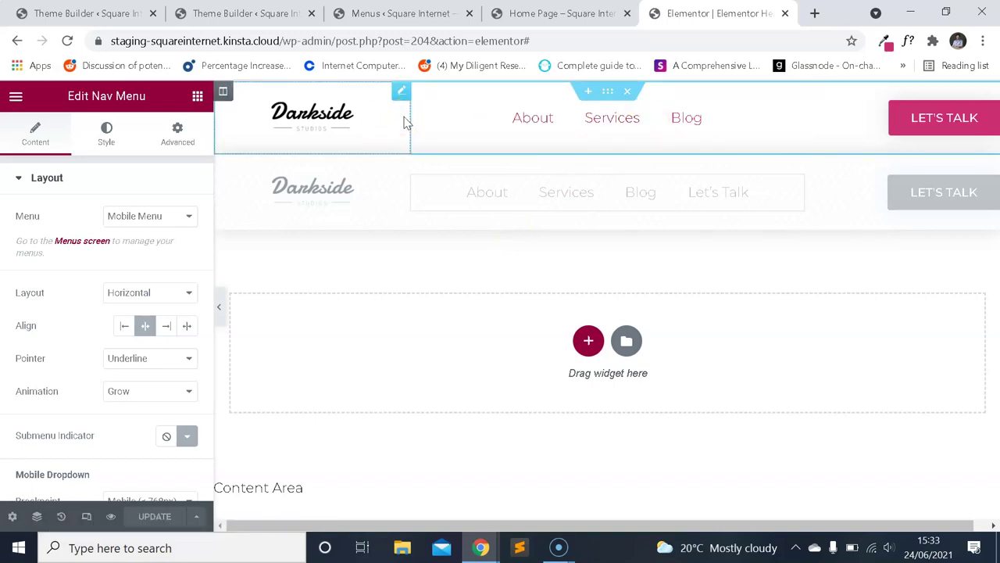
# Go to the Theme Builder page and reload it.
pyautogui.click(274, 13)
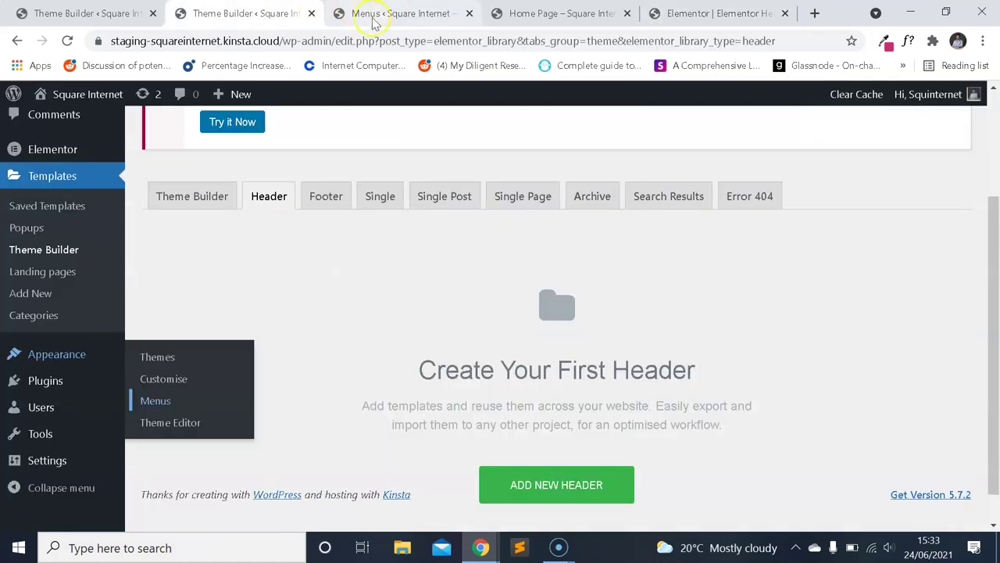
pyautogui.click(375, 15)
pyautogui.click(692, 8)
pyautogui.click(395, 9)
pyautogui.click(239, 6)
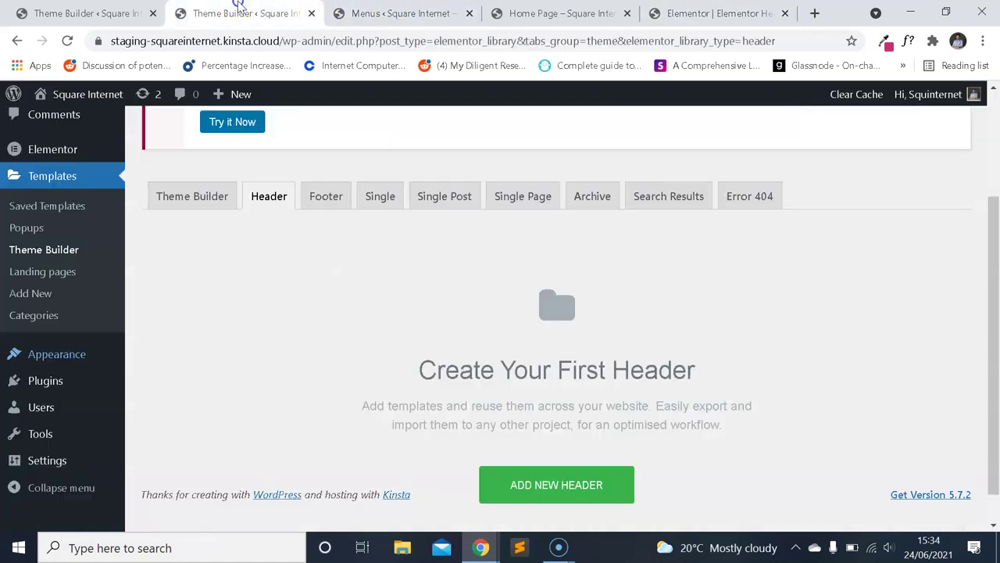
pyautogui.click(398, 14)
pyautogui.click(234, 11)
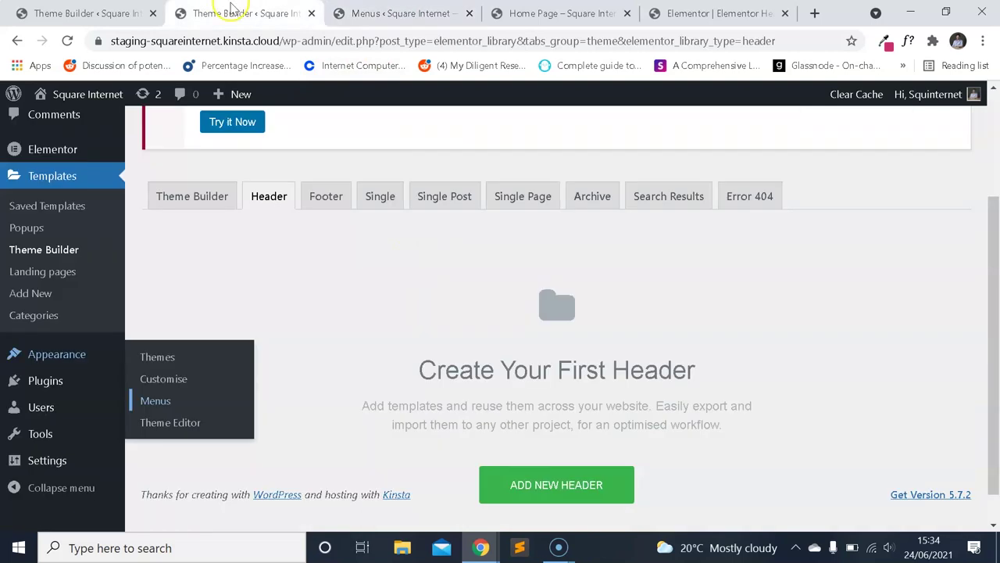
pyautogui.click(80, 249)
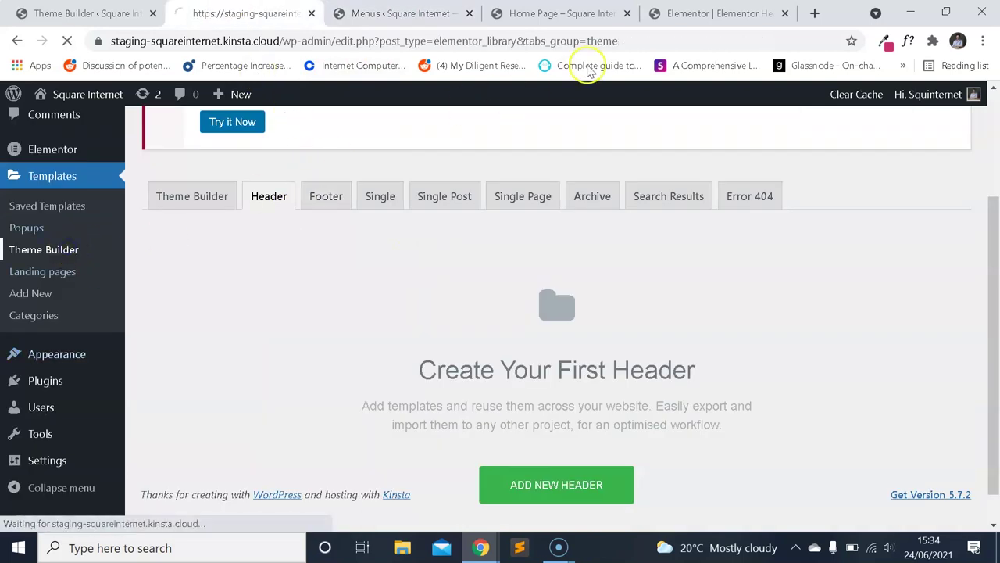
pyautogui.scroll(-2, 469, 234)
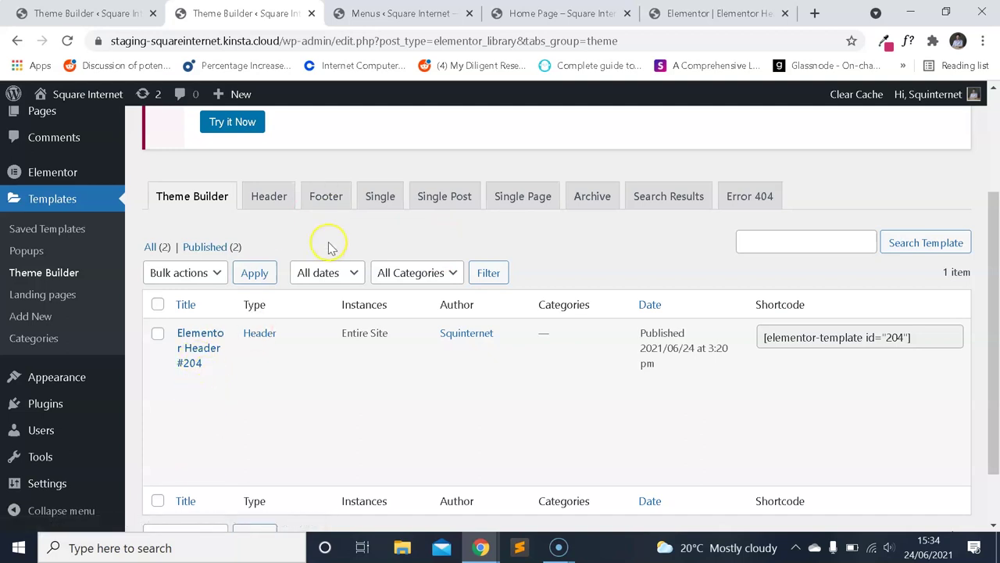
pyautogui.scroll(2, 312, 203)
# In the new site editor, add a new Footer template from Site Parts.
pyautogui.click(247, 280)
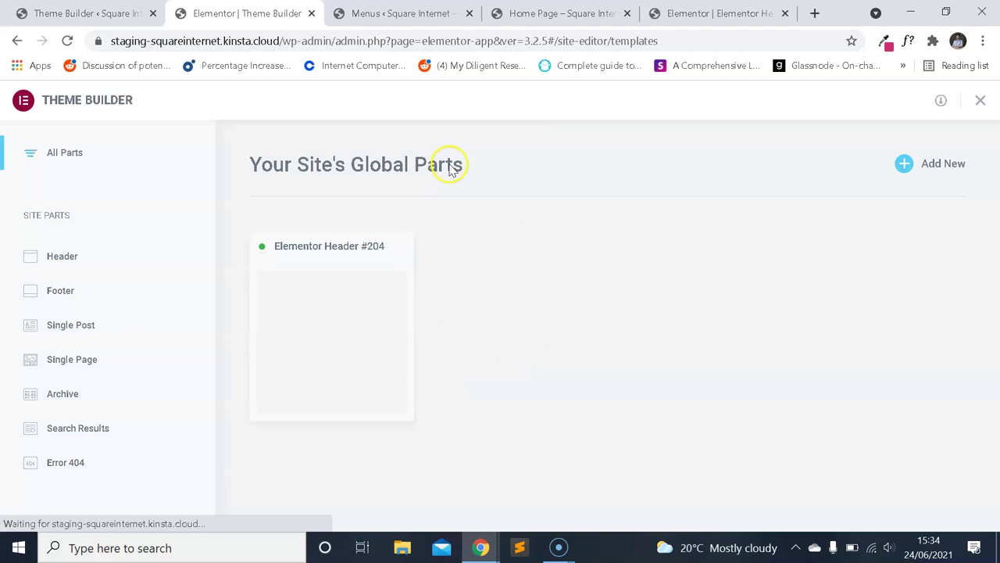
pyautogui.click(79, 295)
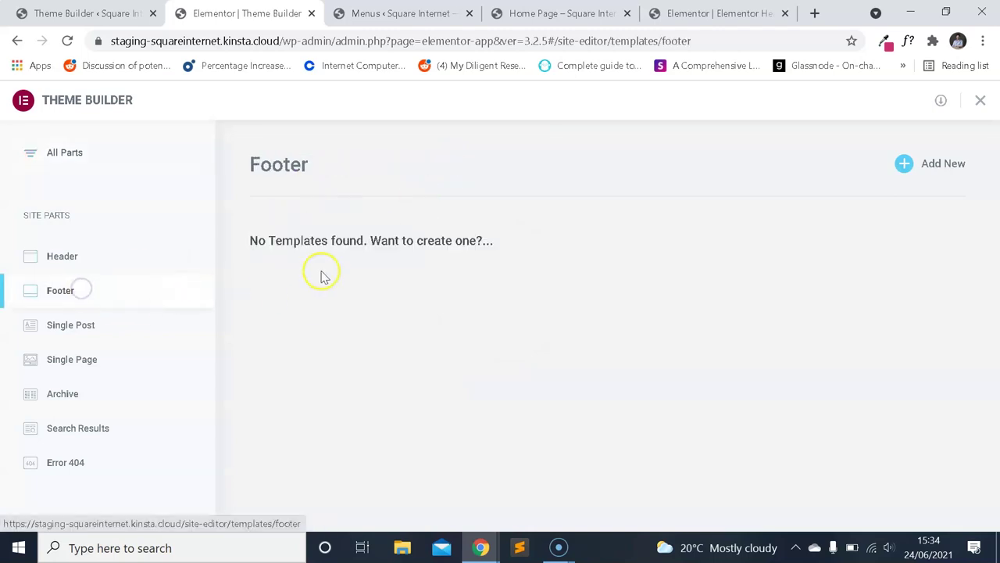
pyautogui.click(924, 170)
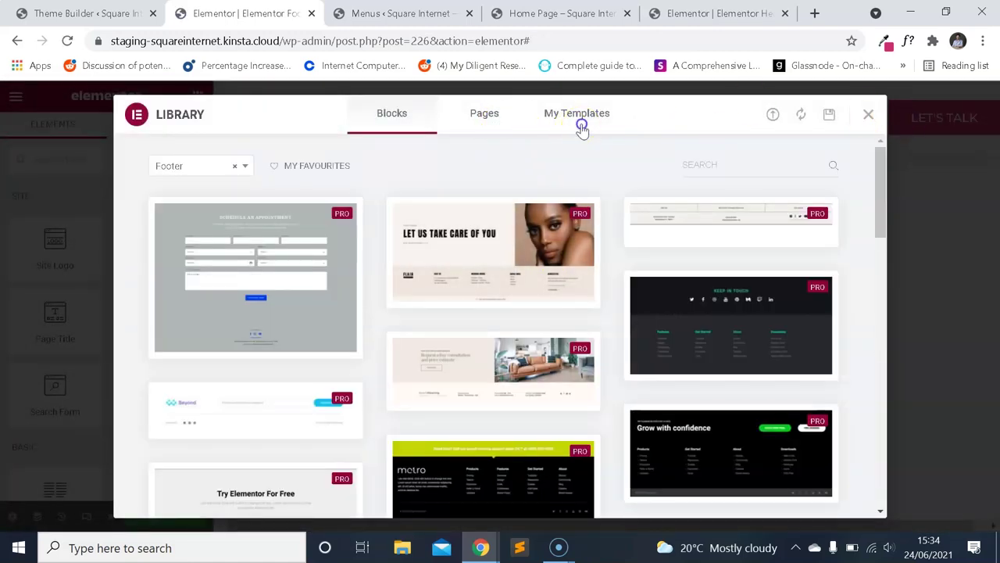
# Browse the footer designs in the Library's Blocks tab.
pyautogui.click(582, 129)
pyautogui.click(416, 121)
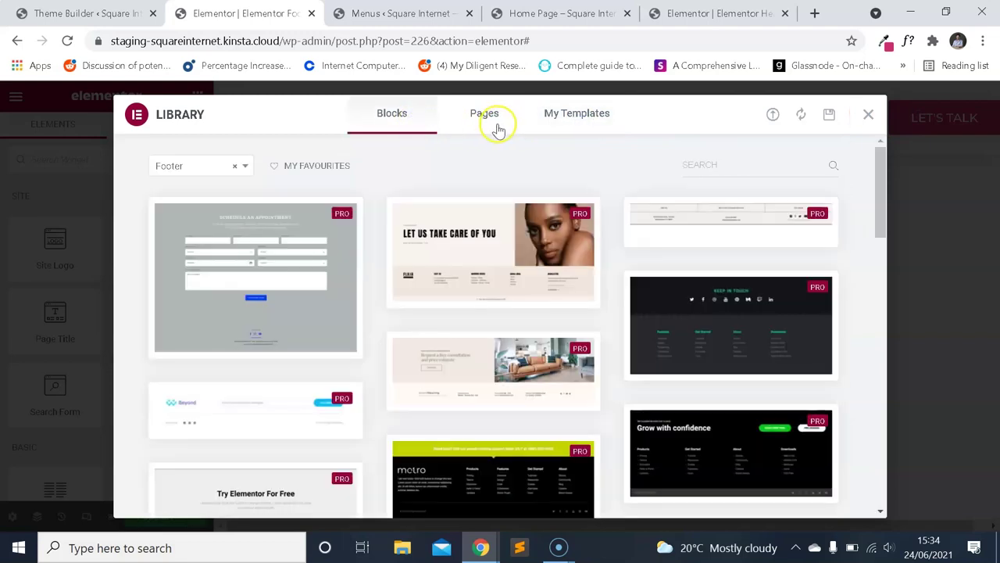
pyautogui.scroll(-3, 476, 214)
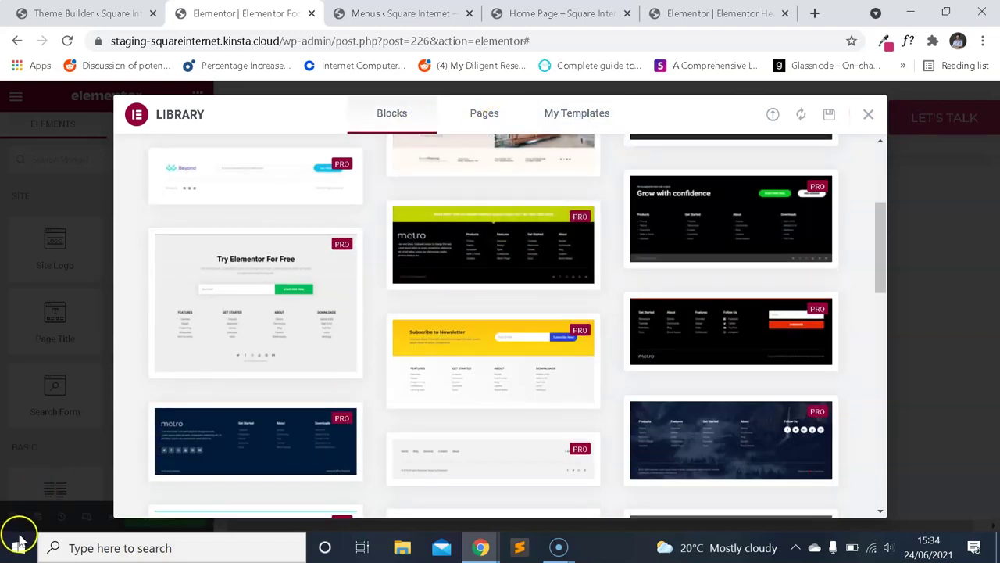
pyautogui.scroll(-7, 538, 219)
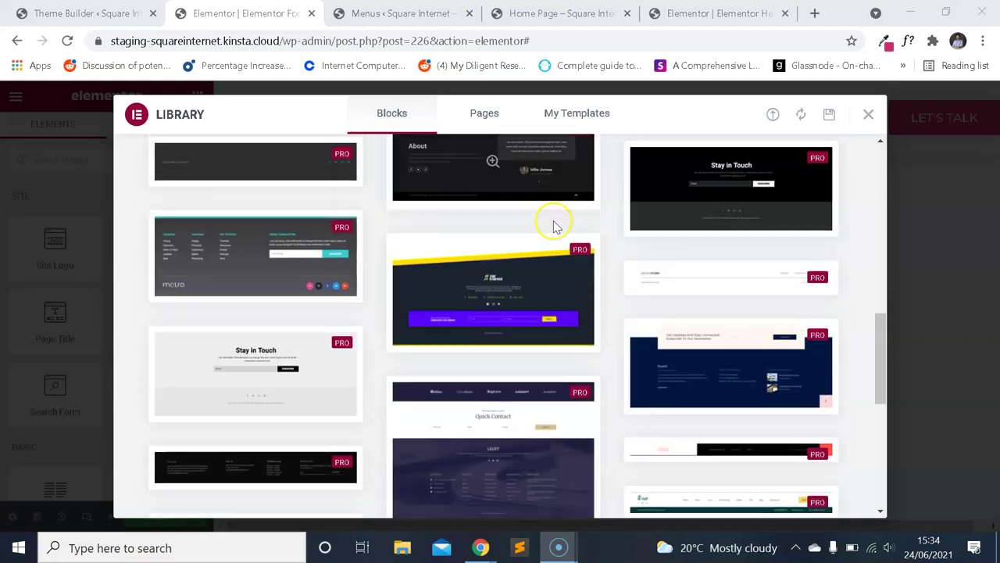
pyautogui.scroll(-8, 554, 226)
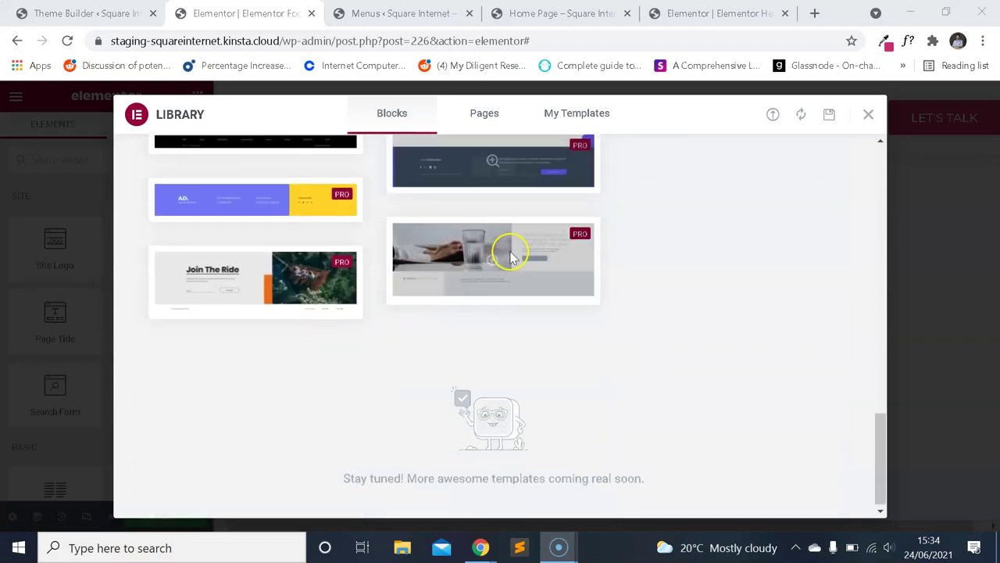
pyautogui.scroll(10, 512, 256)
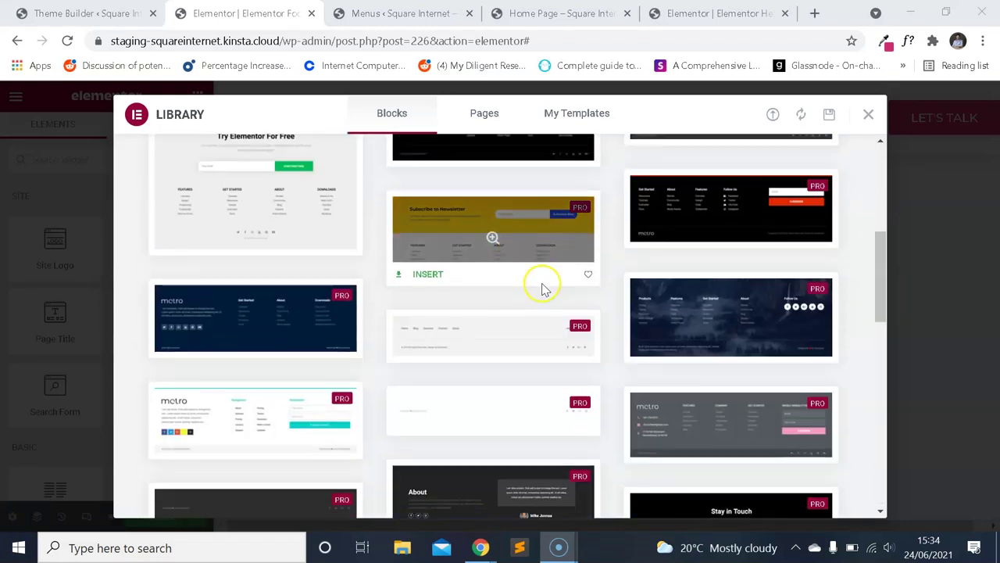
pyautogui.scroll(2, 547, 290)
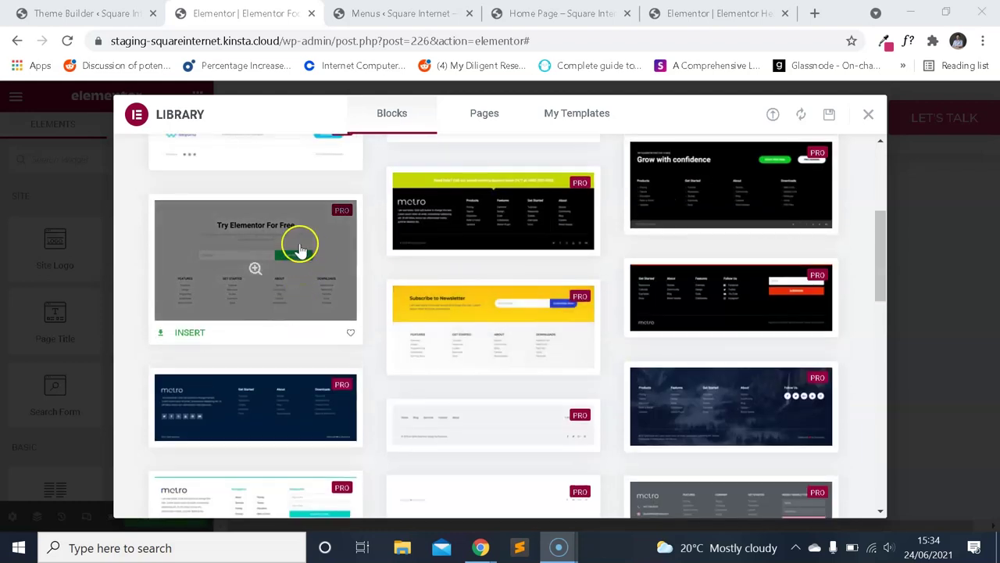
# Preview the 'Try Elementor For Free' footer block and insert it.
pyautogui.click(300, 248)
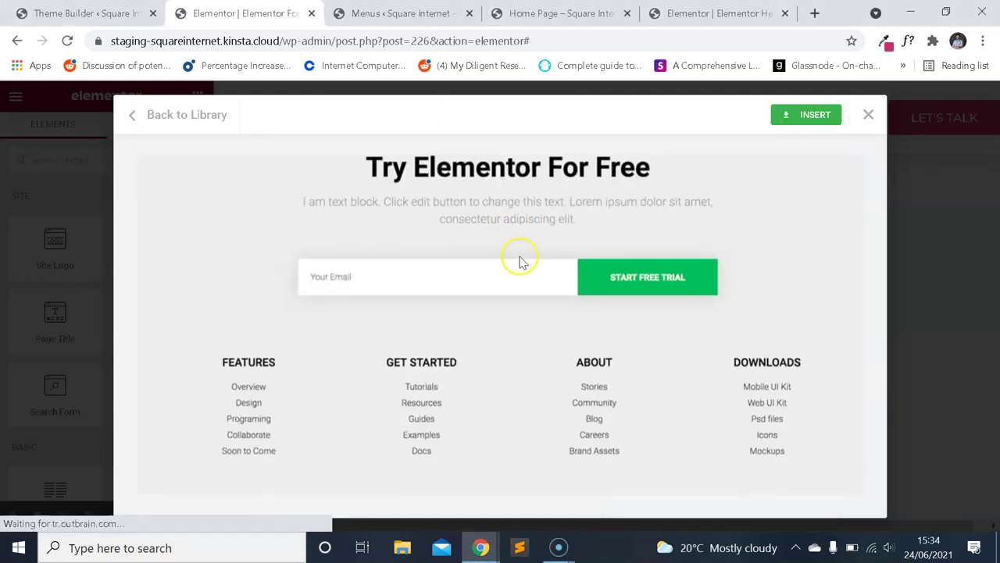
pyautogui.scroll(2, 445, 336)
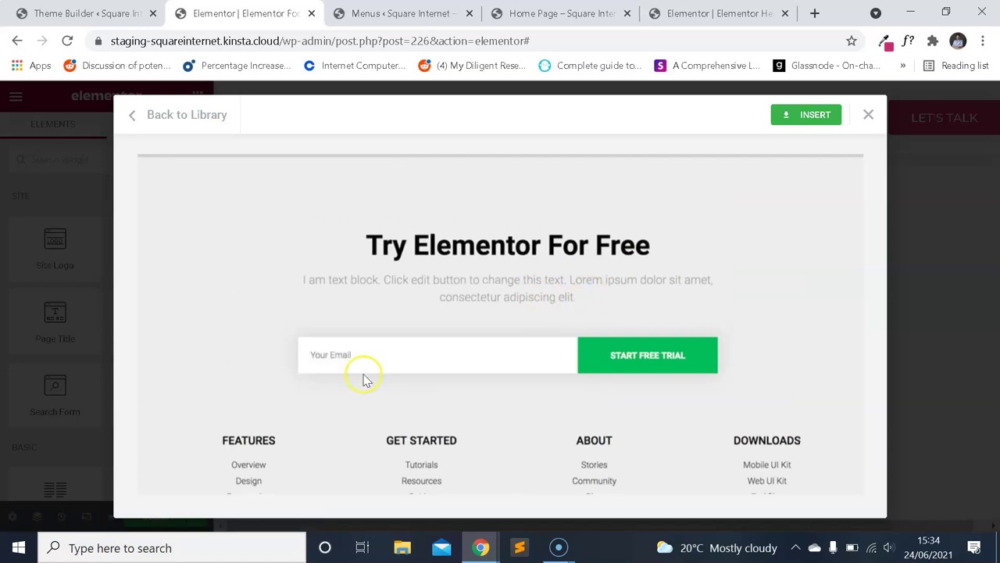
pyautogui.scroll(-1, 569, 293)
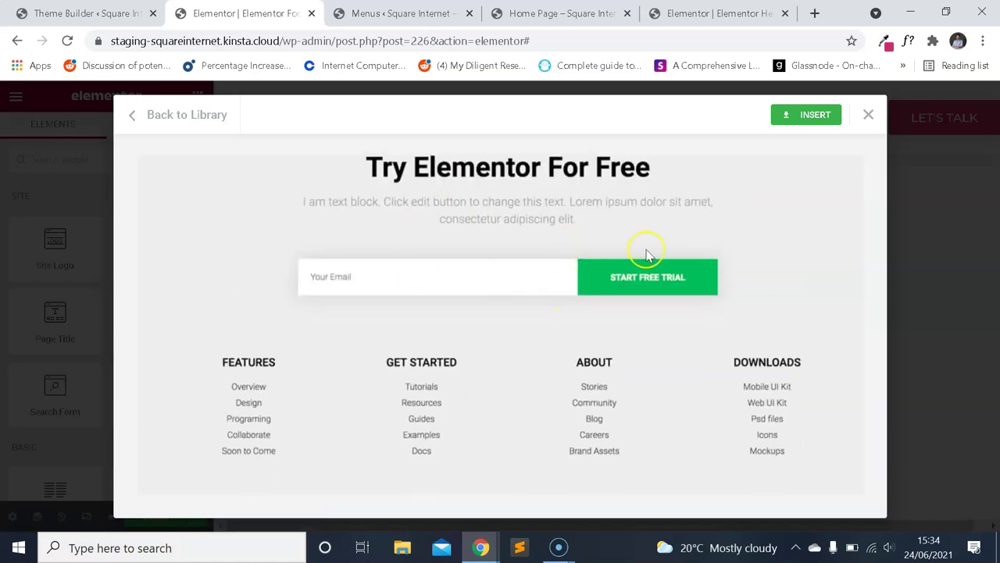
pyautogui.scroll(-1, 582, 244)
pyautogui.scroll(1, 617, 226)
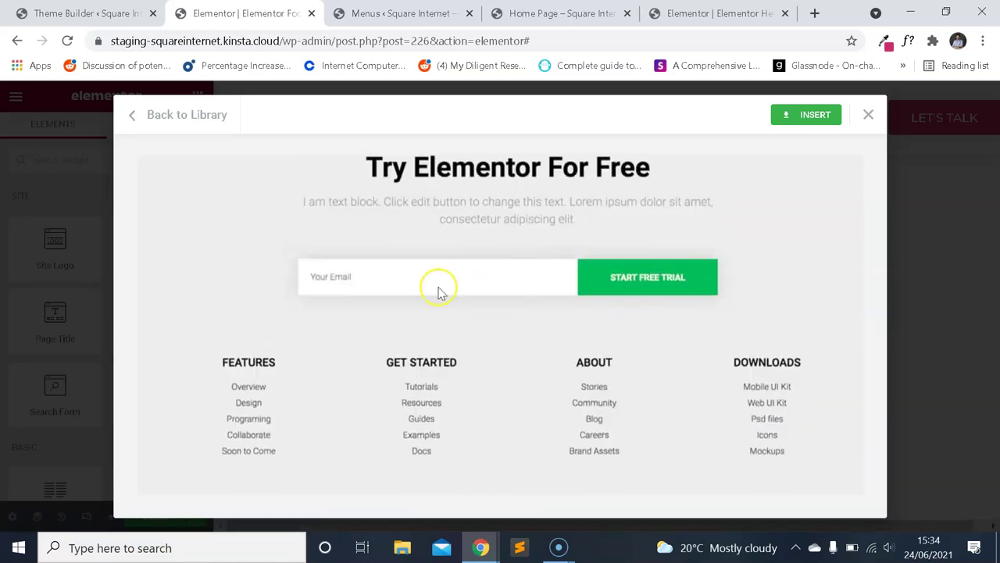
pyautogui.scroll(-1, 544, 250)
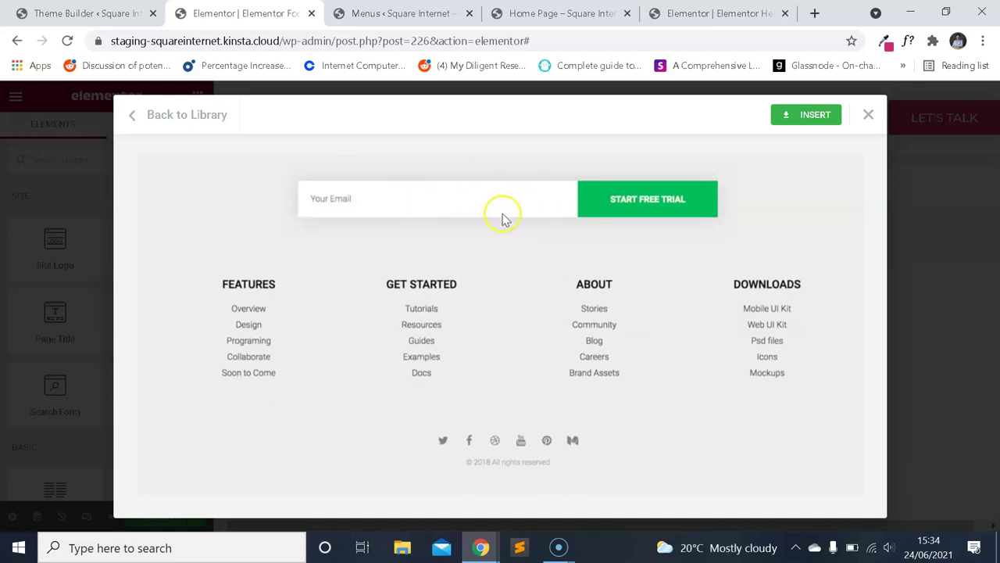
pyautogui.scroll(1, 471, 311)
pyautogui.scroll(-1, 469, 330)
pyautogui.scroll(2, 363, 325)
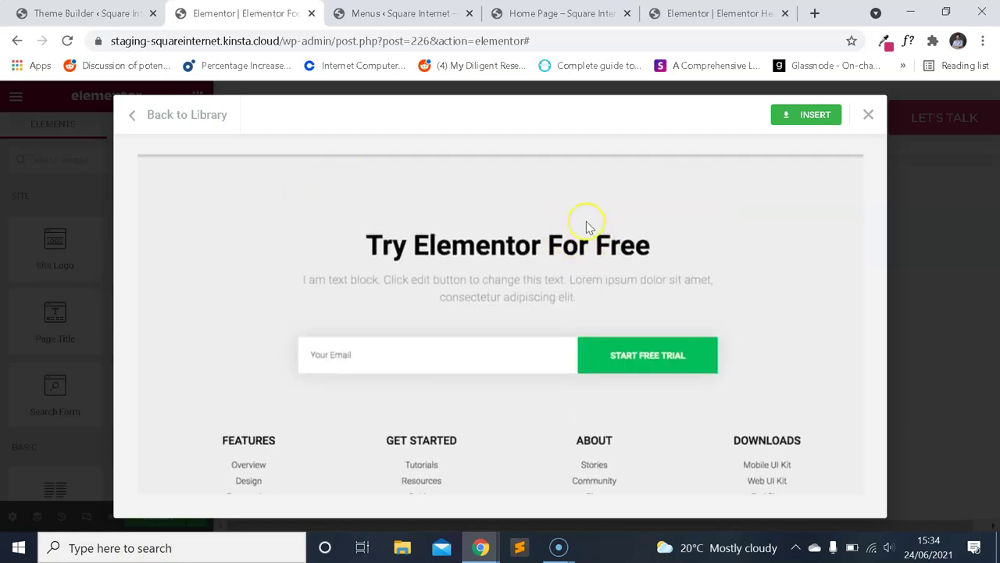
pyautogui.scroll(-1, 468, 328)
pyautogui.scroll(-1, 672, 367)
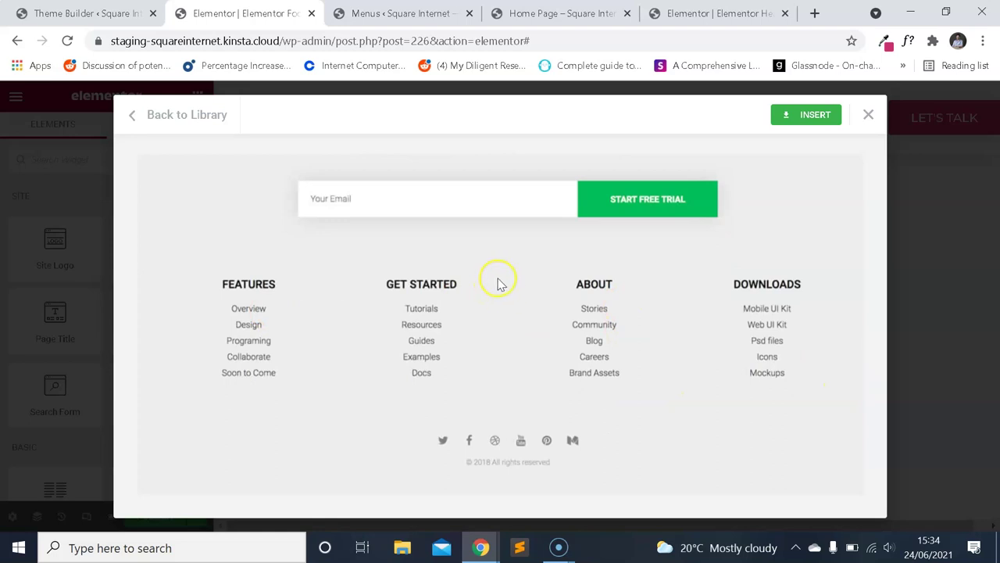
pyautogui.click(815, 115)
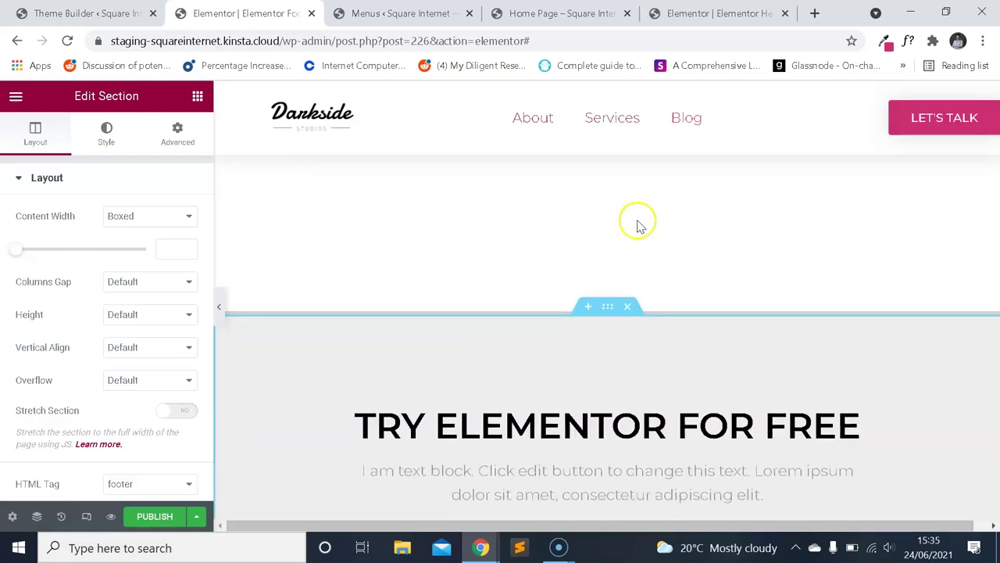
# Delete the Try Elementor For Free sign-up section.
pyautogui.scroll(-2, 607, 302)
pyautogui.scroll(4, 618, 320)
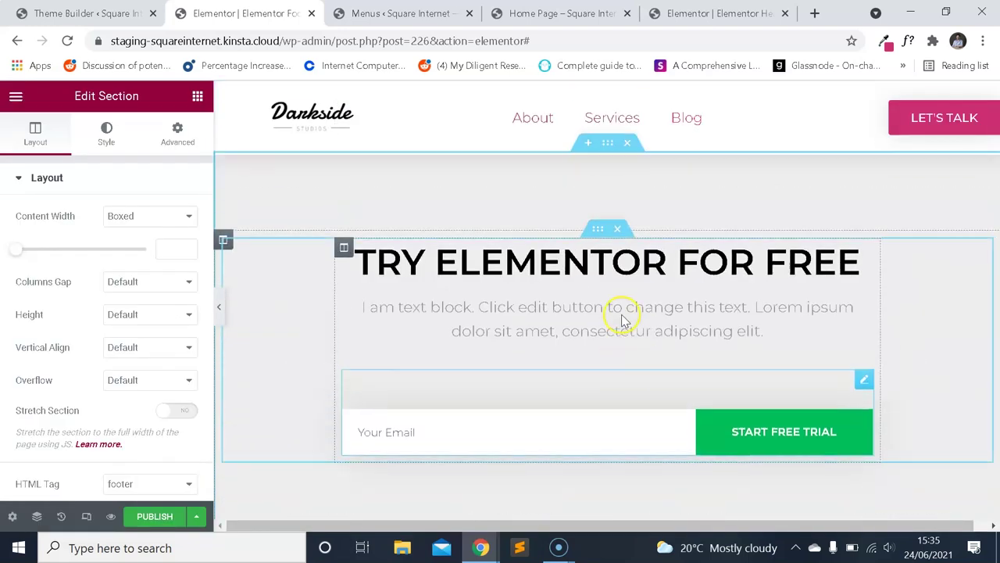
pyautogui.click(624, 239)
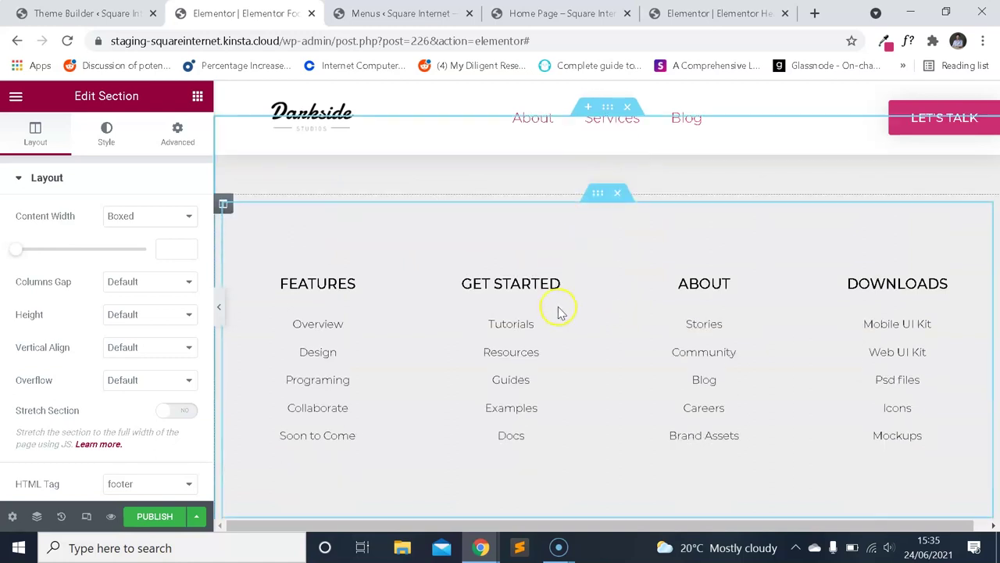
pyautogui.scroll(-3, 600, 332)
pyautogui.scroll(5, 602, 297)
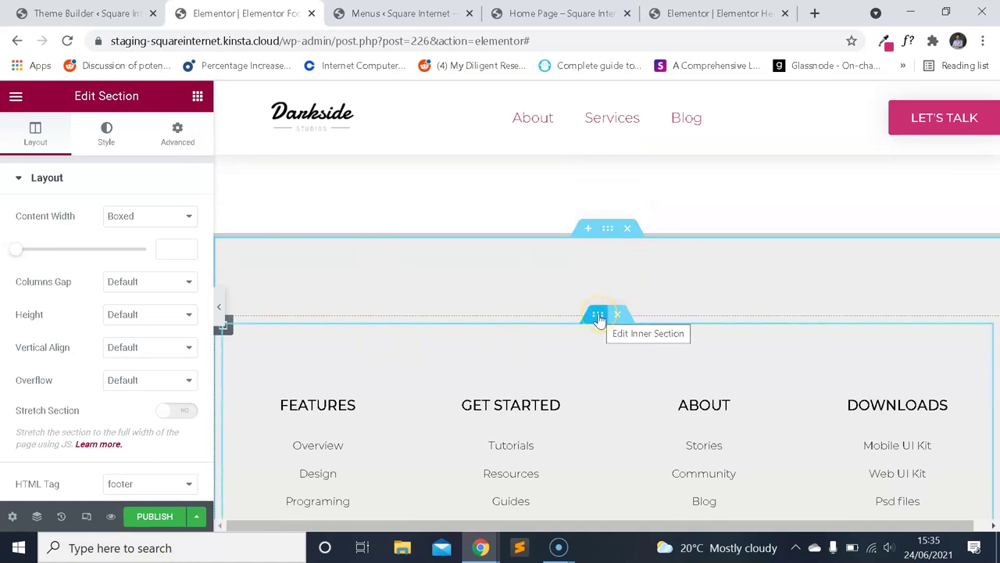
# Set the section's top padding to 50 in Advanced, then delete the link-columns section.
pyautogui.click(173, 134)
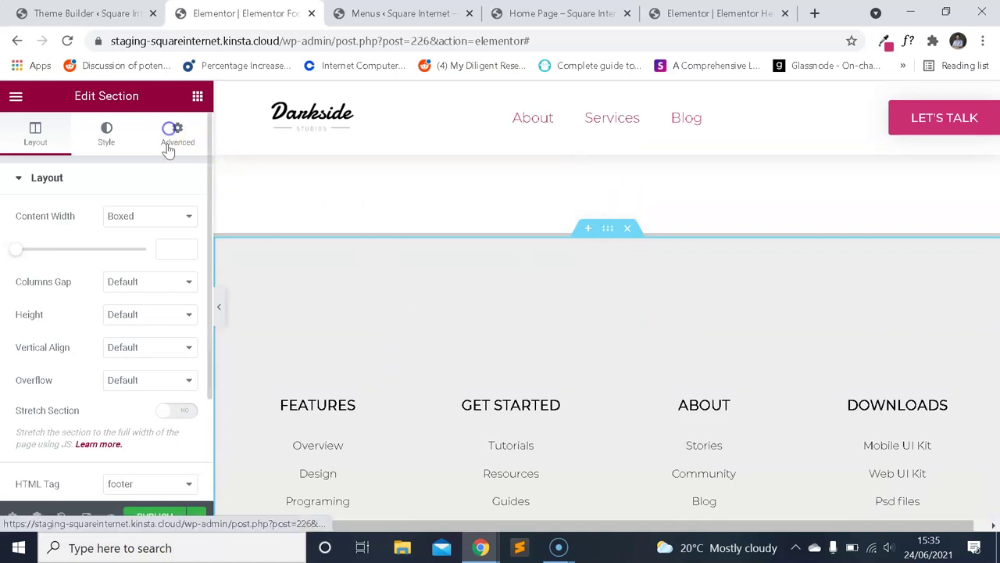
pyautogui.click(44, 298)
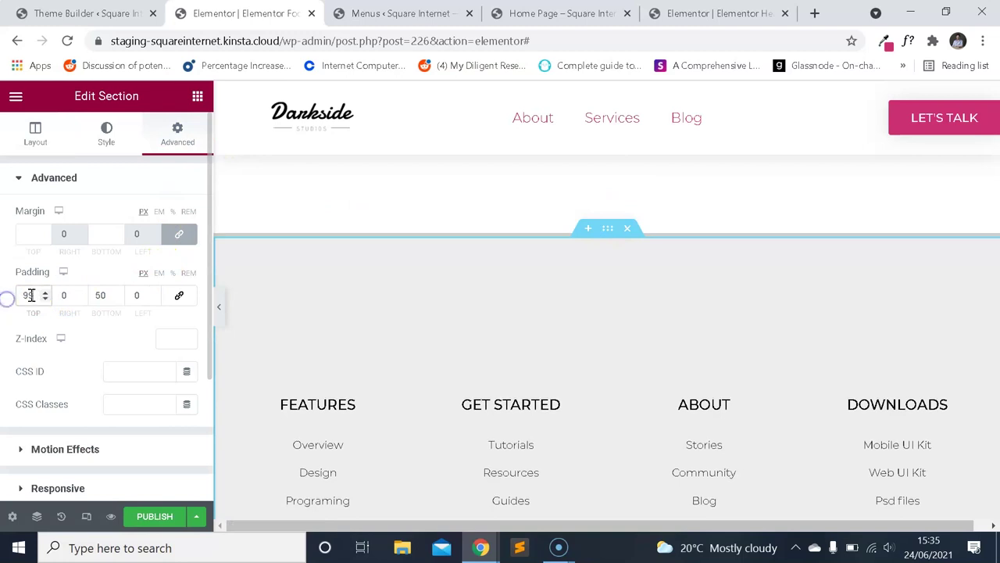
pyautogui.write('50')
pyautogui.scroll(-2, 486, 241)
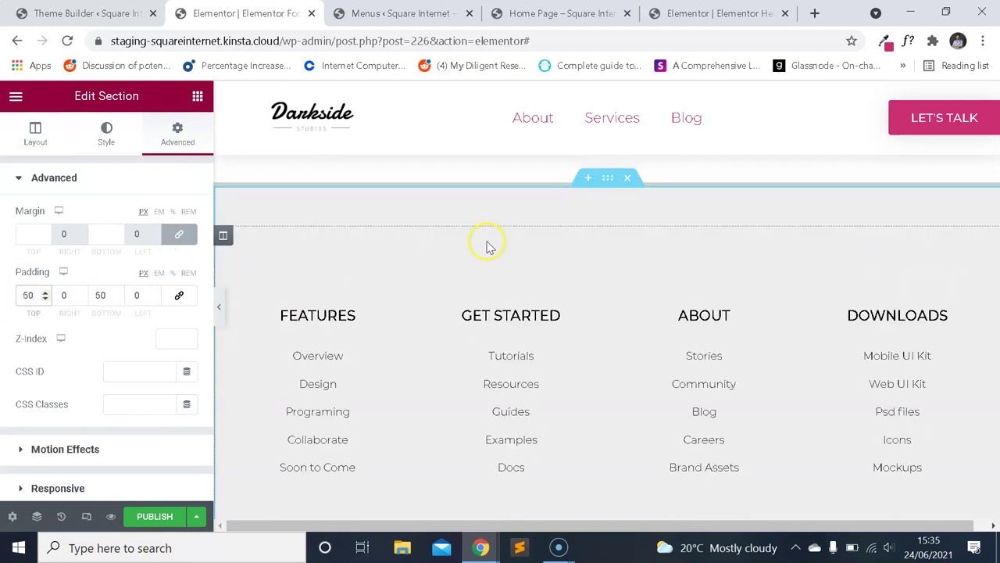
pyautogui.scroll(1, 620, 283)
pyautogui.click(614, 198)
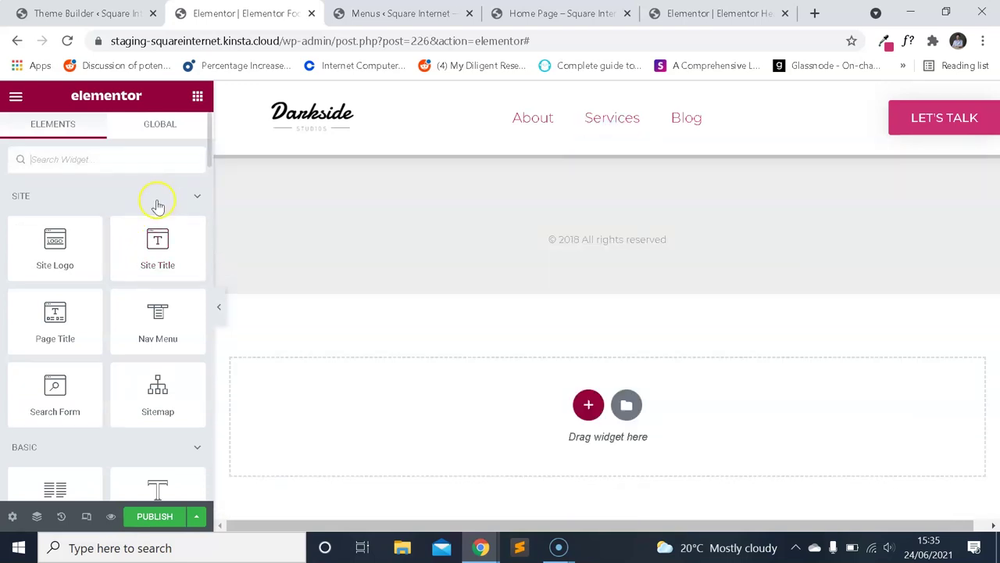
# Remove the Try Elementor For Free section again and inspect the inner links section's spacing.
pyautogui.click(156, 200)
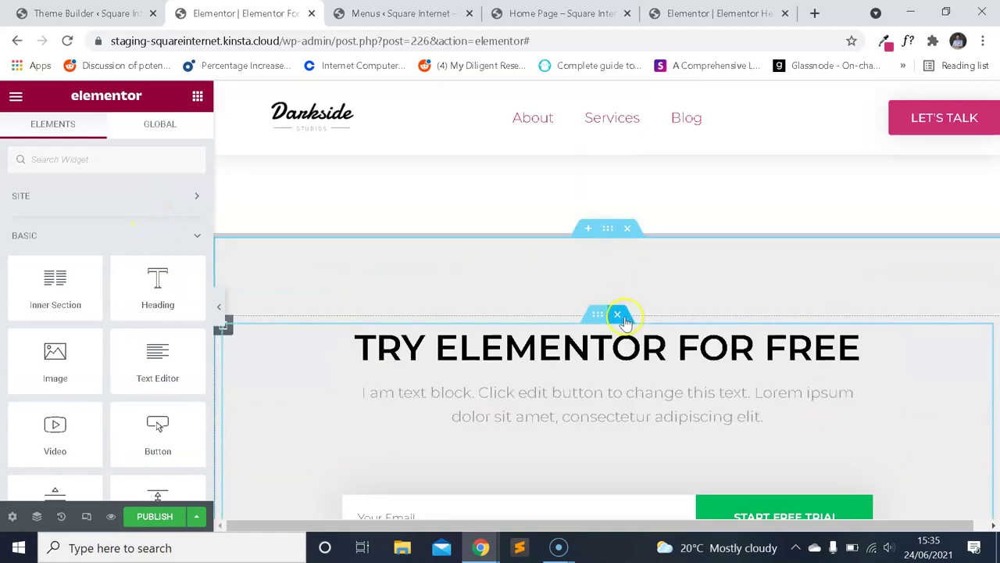
pyautogui.click(608, 228)
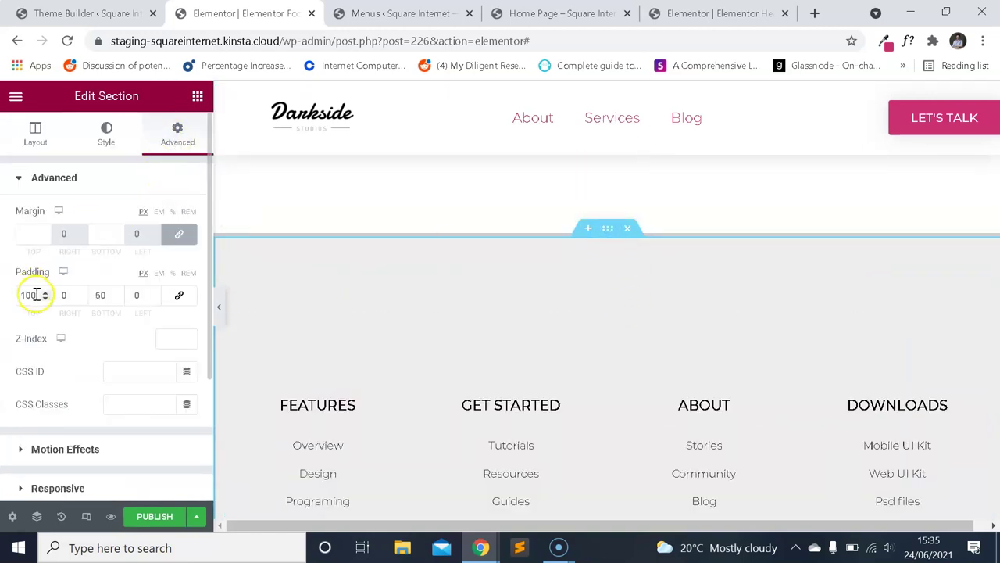
pyautogui.write('50')
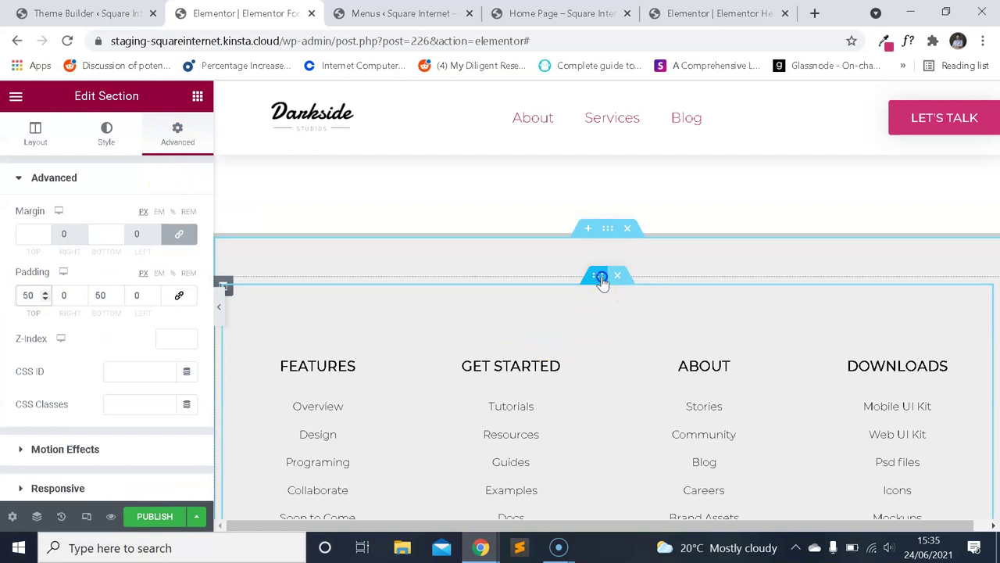
pyautogui.click(599, 276)
pyautogui.click(176, 134)
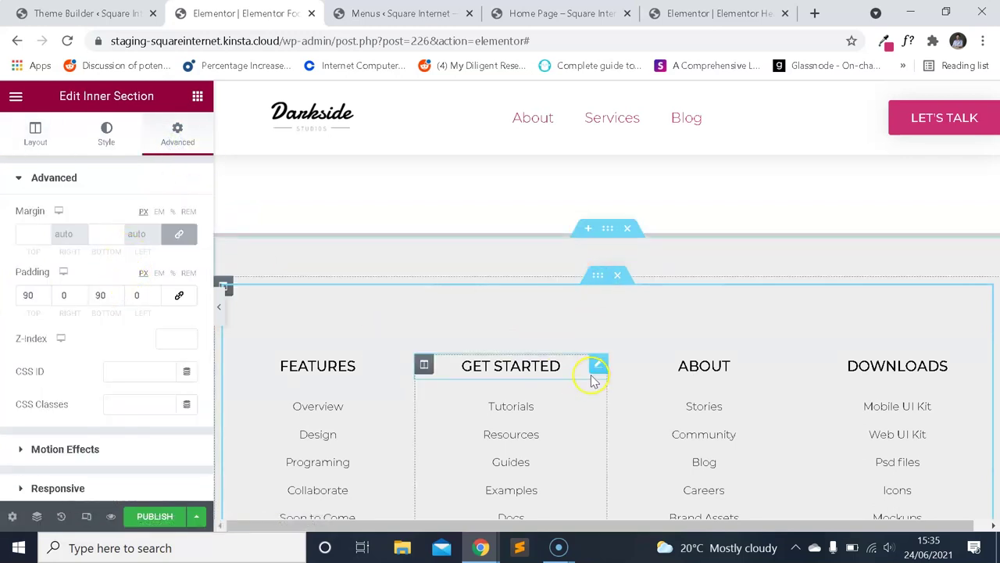
pyautogui.scroll(-3, 593, 375)
pyautogui.scroll(1, 607, 368)
pyautogui.scroll(-1, 633, 449)
pyautogui.scroll(3, 615, 391)
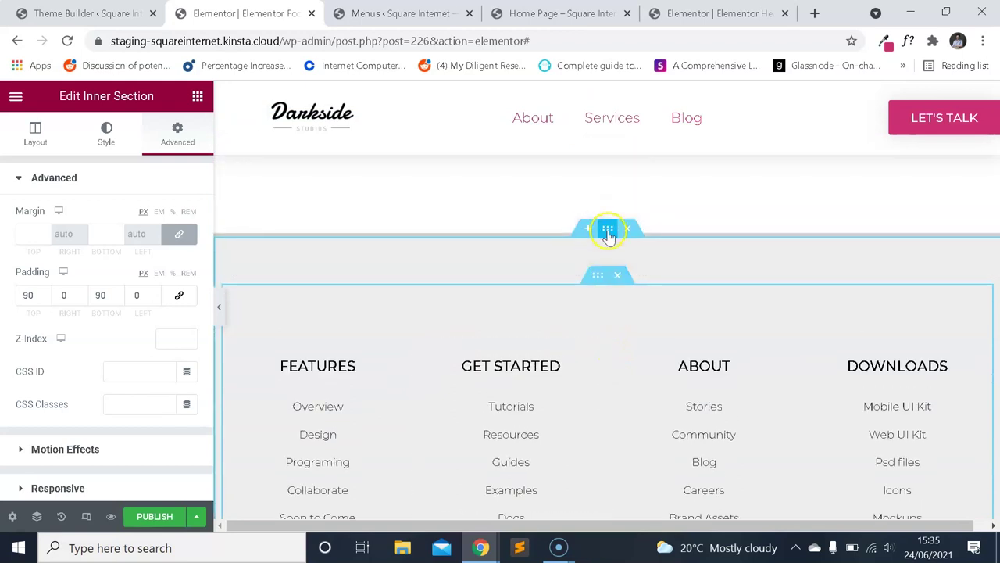
# Set the outer footer section's top padding to 30.
pyautogui.click(607, 232)
pyautogui.scroll(-2, 526, 270)
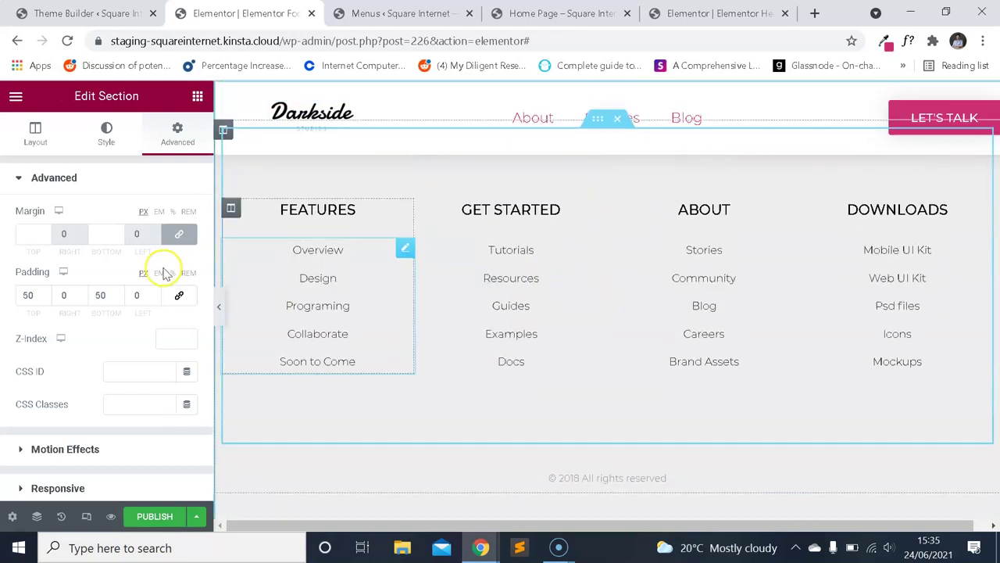
pyautogui.write('30')
pyautogui.scroll(3, 565, 261)
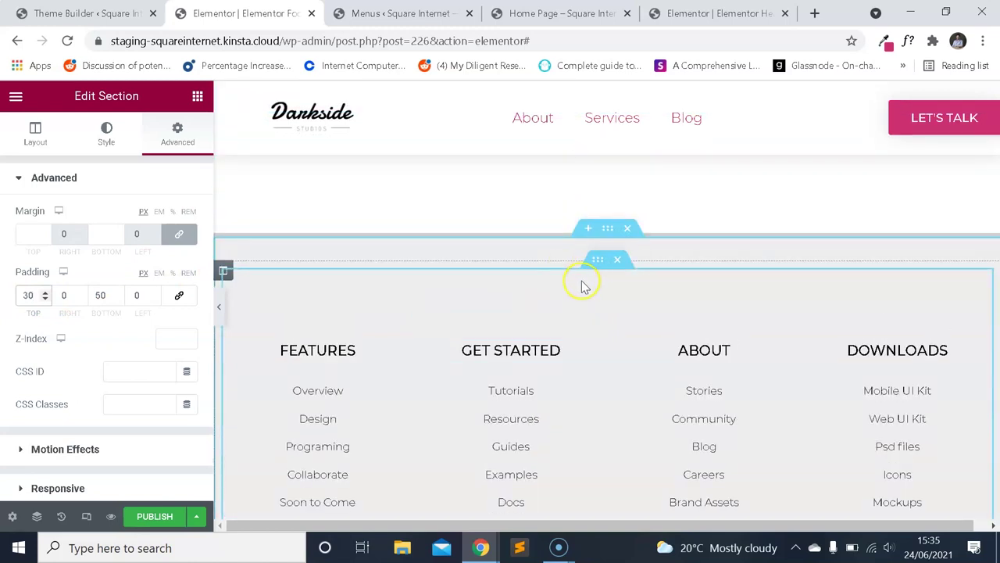
pyautogui.scroll(-3, 584, 285)
pyautogui.scroll(2, 599, 274)
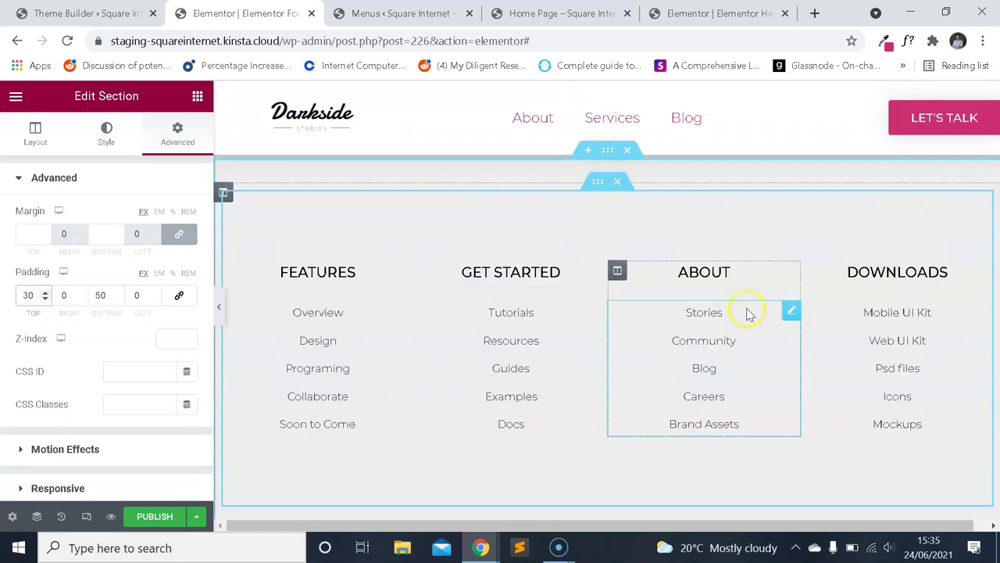
pyautogui.scroll(-1, 547, 234)
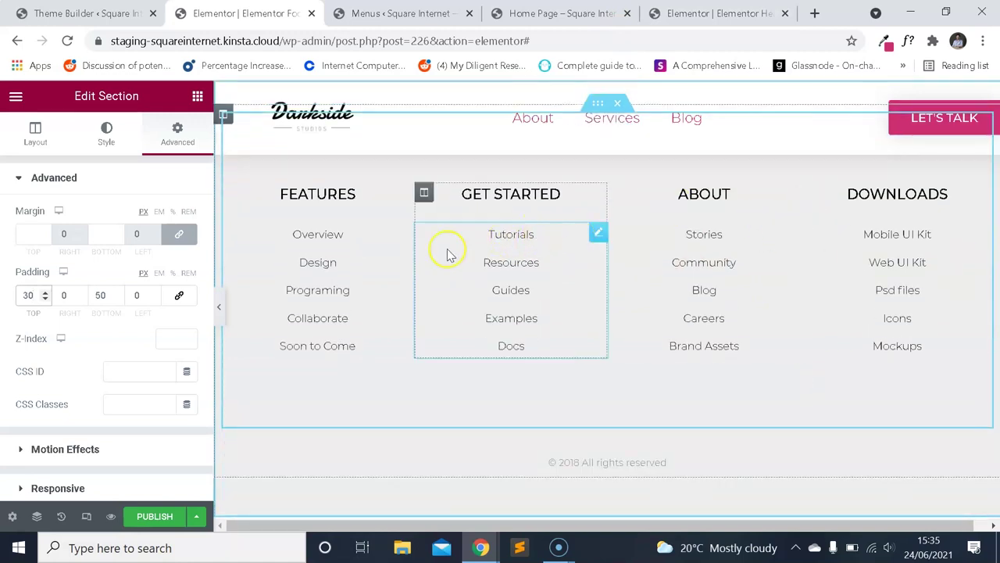
pyautogui.scroll(2, 547, 262)
pyautogui.click(477, 15)
pyautogui.click(298, 11)
pyautogui.scroll(-1, 547, 284)
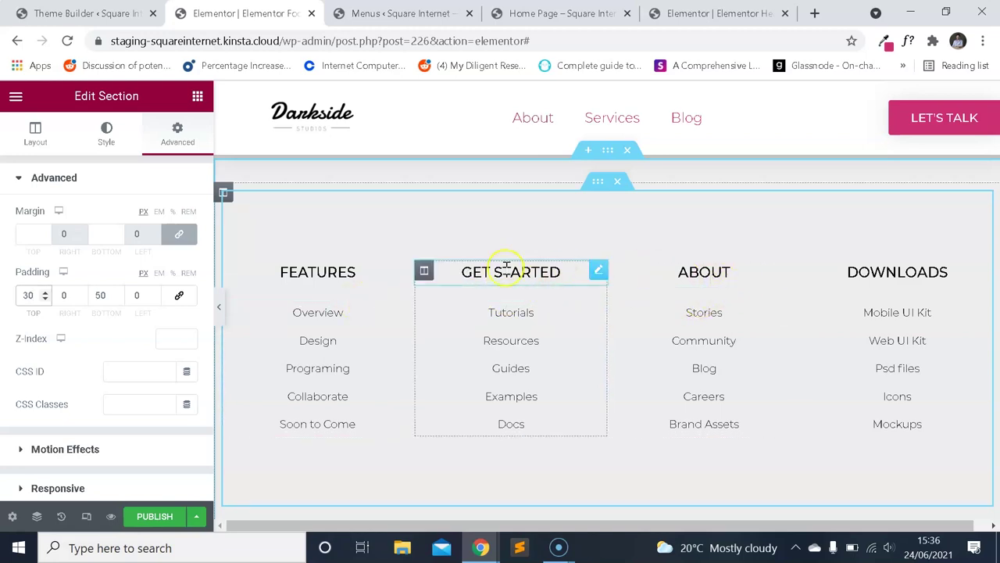
# Delete the GET STARTED column from the footer.
pyautogui.rightClick(426, 272)
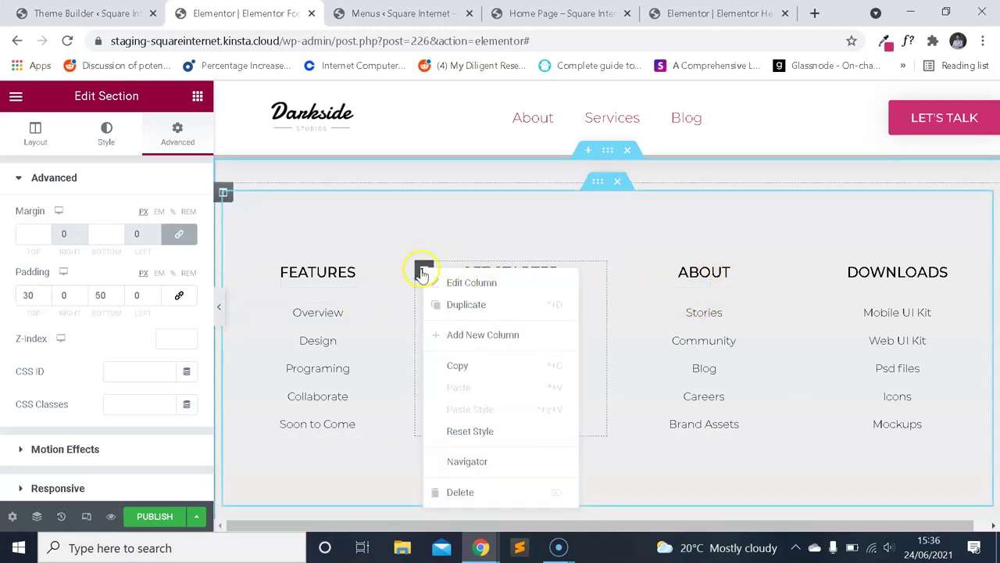
pyautogui.rightClick(424, 268)
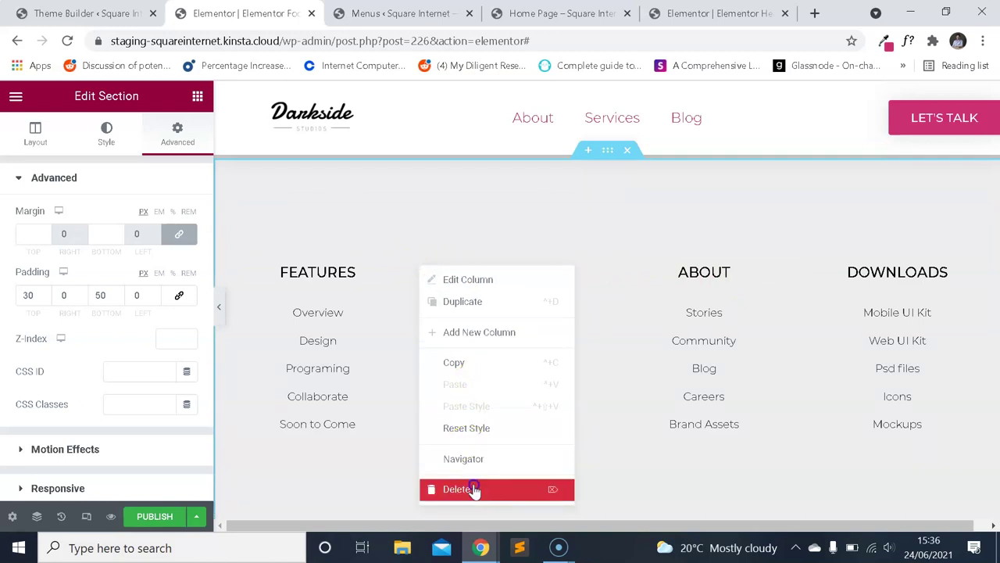
pyautogui.click(474, 489)
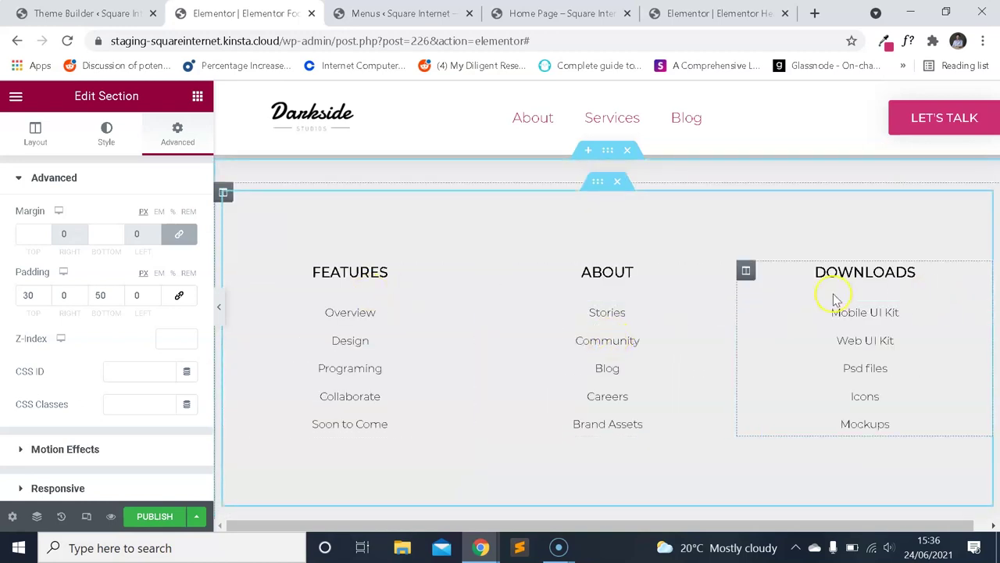
pyautogui.scroll(-2, 625, 288)
pyautogui.scroll(2, 648, 301)
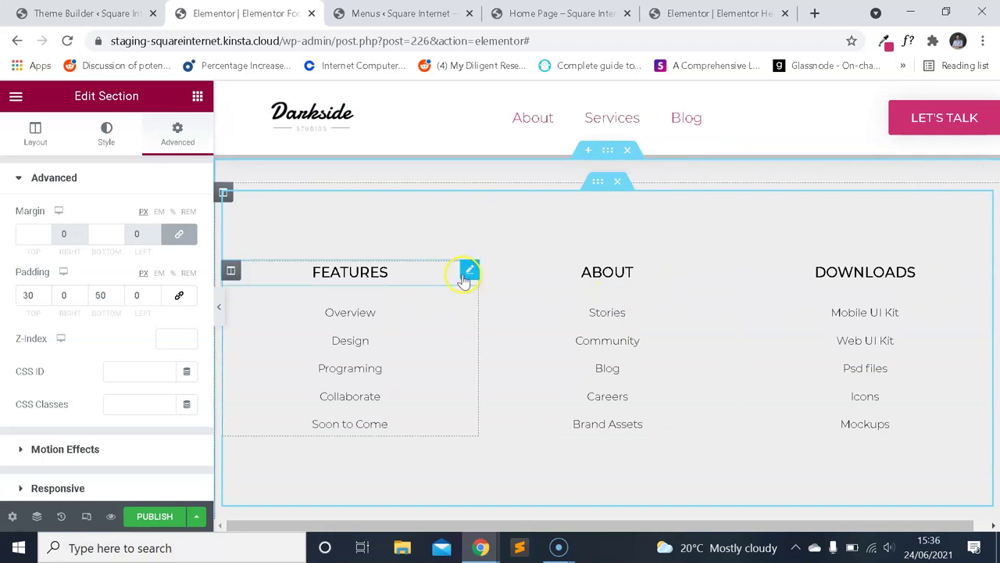
pyautogui.scroll(1, 727, 297)
pyautogui.scroll(-1, 703, 297)
# On the live home page, sample the light grey section background with ColorZilla.
pyautogui.hotkey('ctrl', 'Tab')
pyautogui.hotkey('ctrl', 'Tab')
pyautogui.scroll(-5, 703, 283)
pyautogui.moveTo(992, 196); pyautogui.dragTo(989, 256)
pyautogui.click(885, 41)
pyautogui.click(606, 98)
pyautogui.click(509, 314)
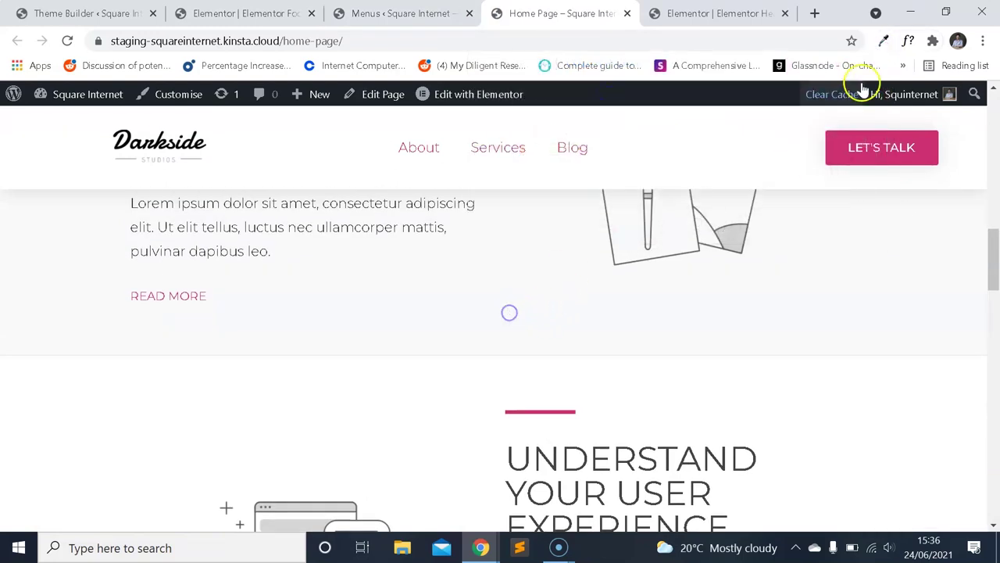
# Copy the sampled #f8f9fa from ColorZilla and paste it as the footer section's background colour.
pyautogui.click(883, 41)
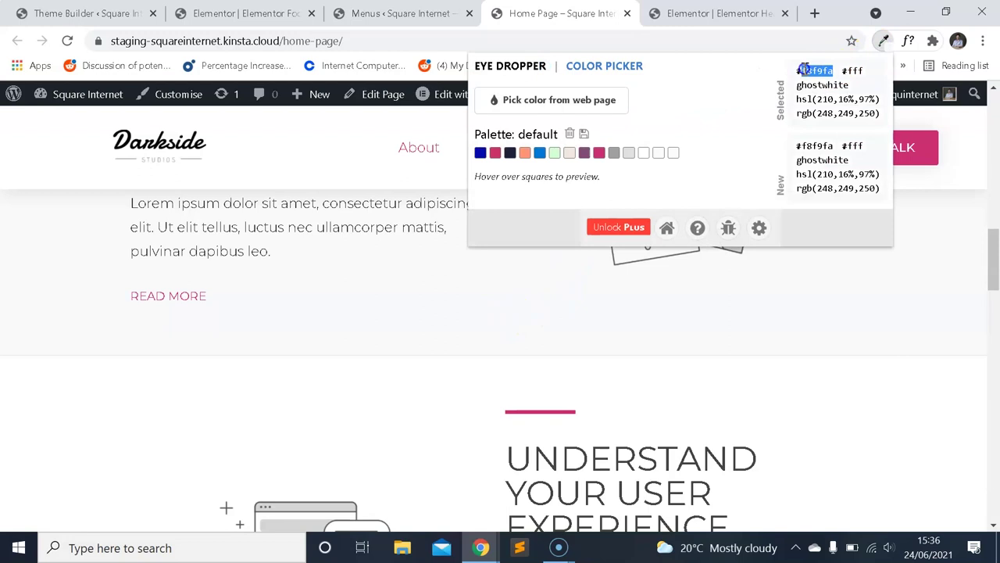
pyautogui.moveTo(992, 266); pyautogui.dragTo(969, 480)
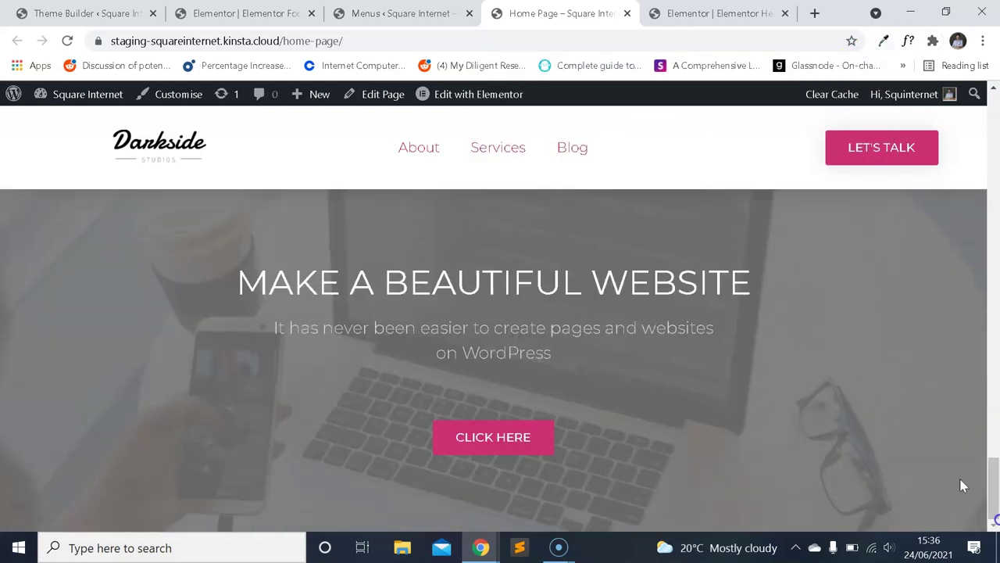
pyautogui.click(443, 9)
pyautogui.hotkey('ctrl', 'shift', 'Tab')
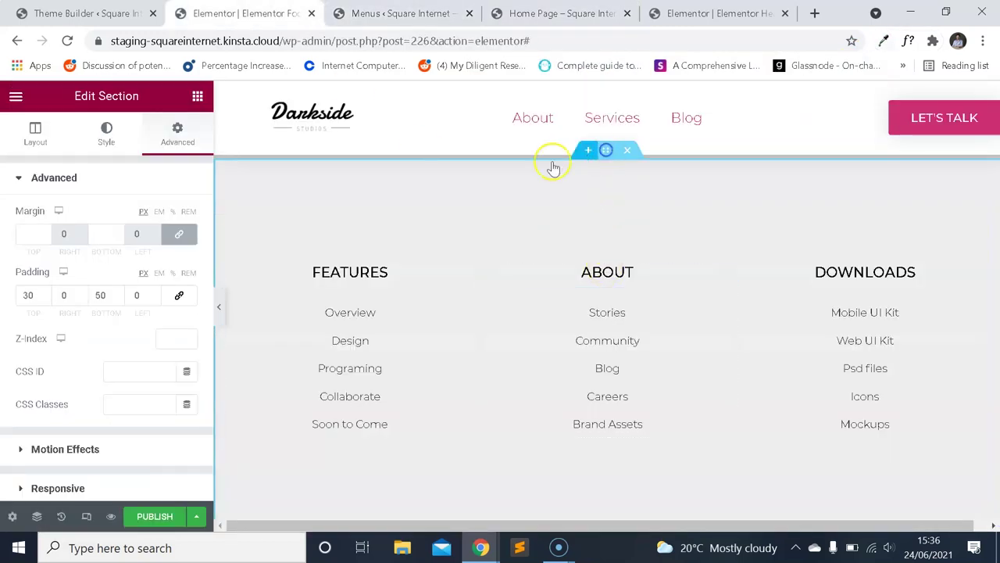
pyautogui.click(106, 139)
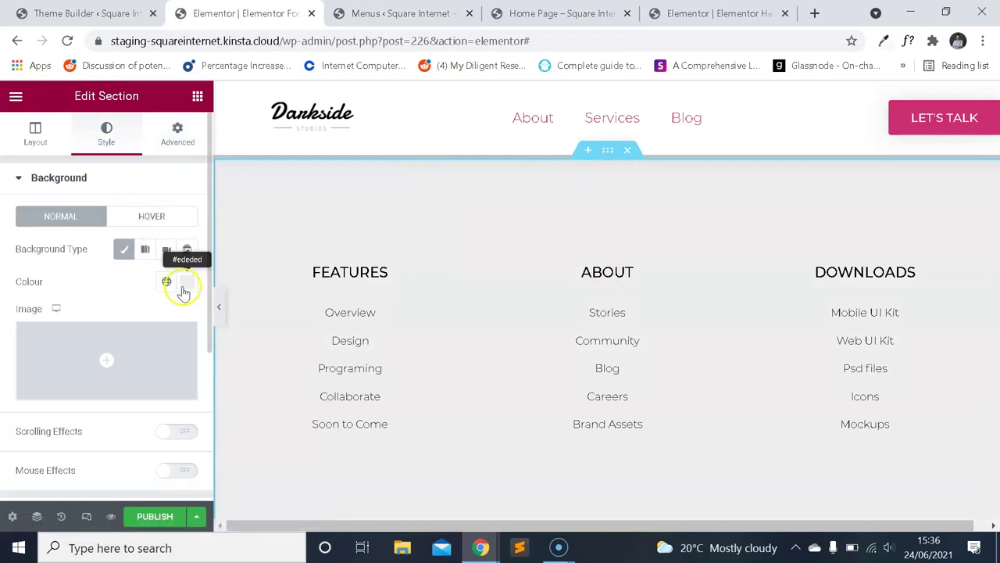
pyautogui.click(184, 287)
pyautogui.write('#f8f9fa')
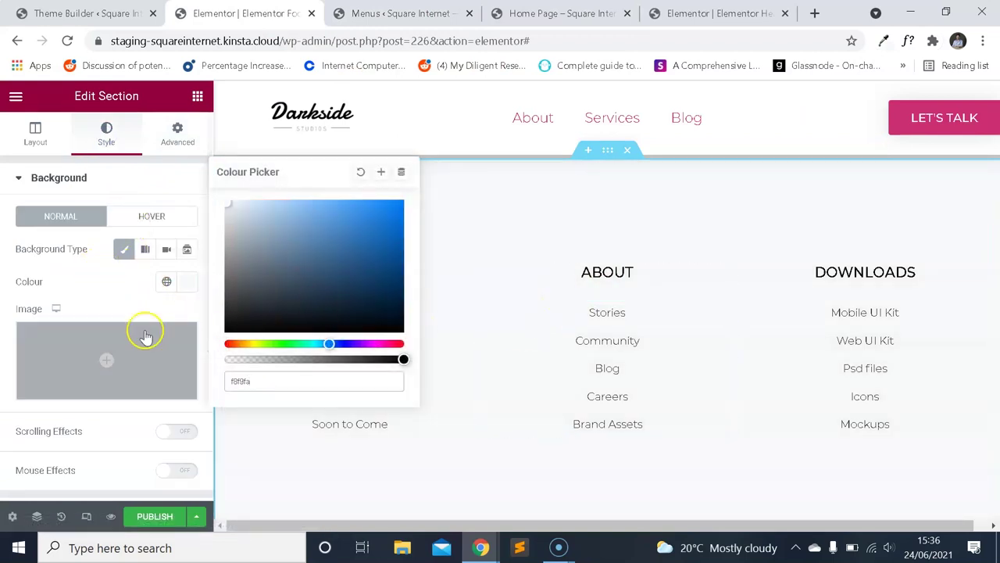
pyautogui.click(109, 279)
pyautogui.click(377, 272)
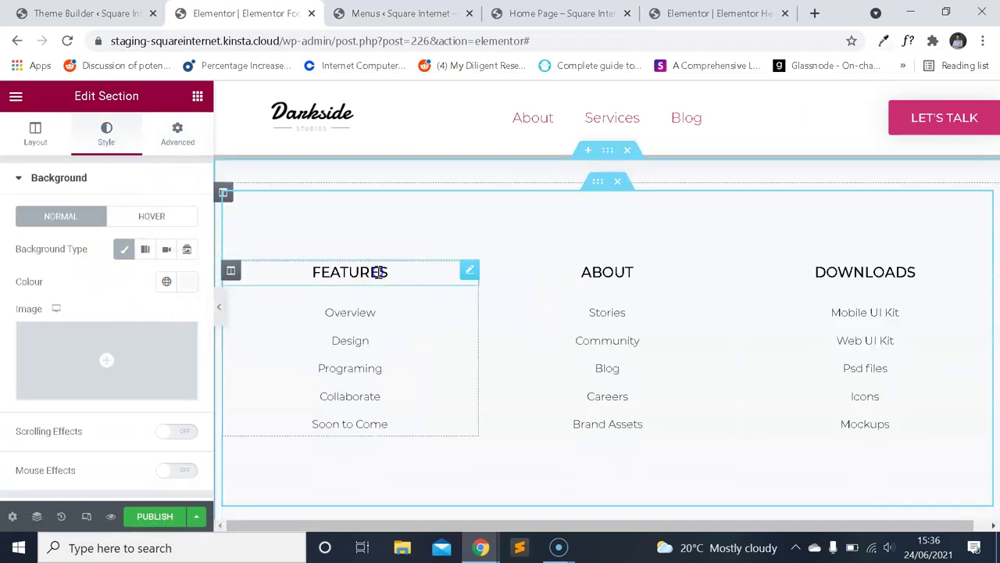
# Review the FEATURES heading typography, keeping its size at 18 after a clear-and-undo test.
pyautogui.scroll(-3, 511, 284)
pyautogui.scroll(4, 536, 281)
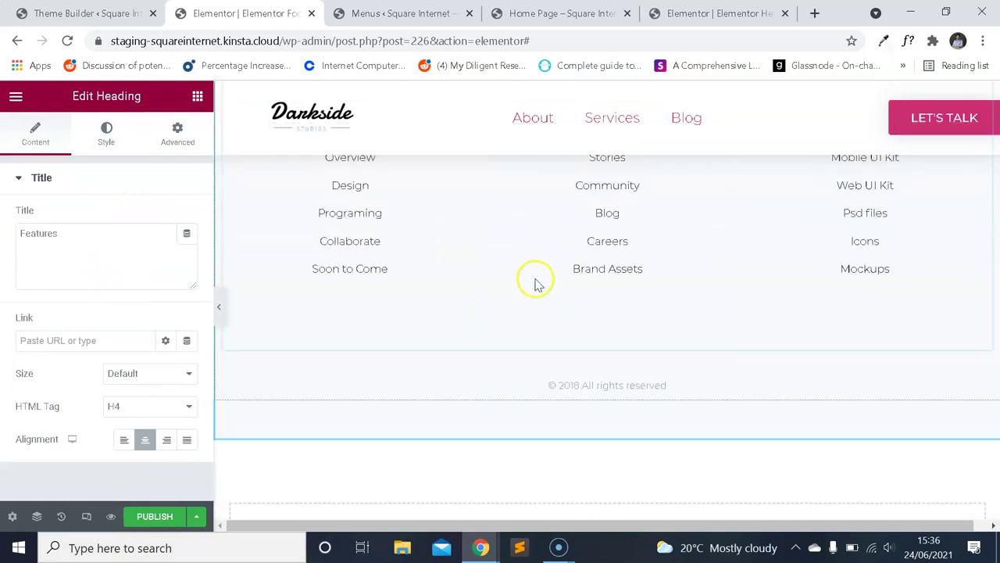
pyautogui.scroll(-1, 463, 296)
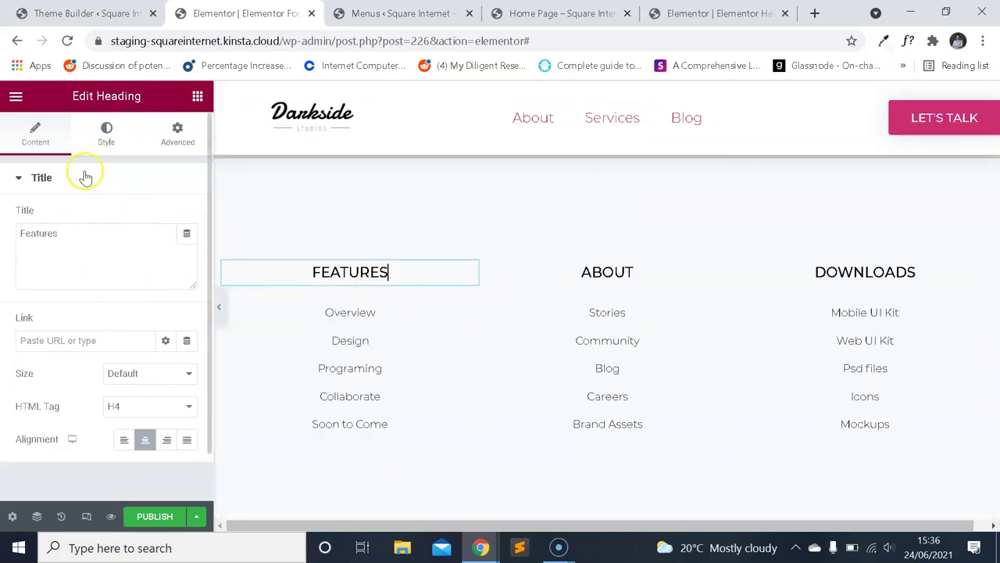
pyautogui.click(106, 133)
pyautogui.click(189, 255)
pyautogui.scroll(-2, 149, 239)
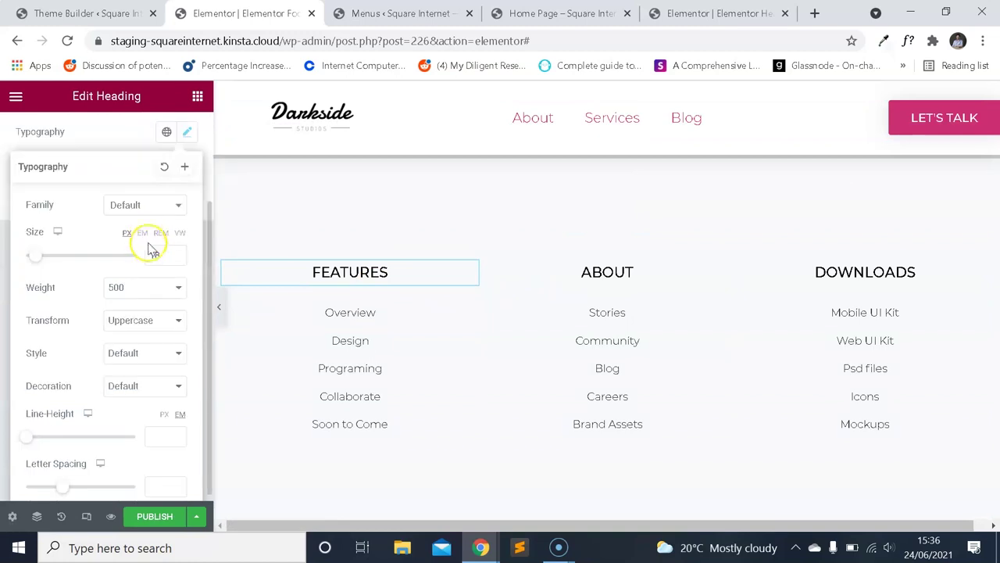
pyautogui.doubleClick(166, 250)
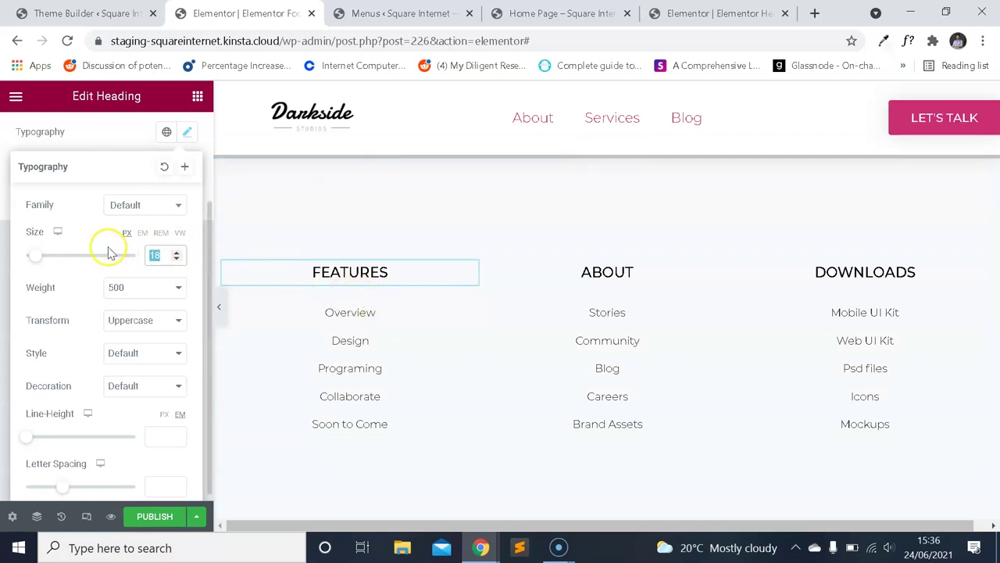
pyautogui.press('BackSpace')
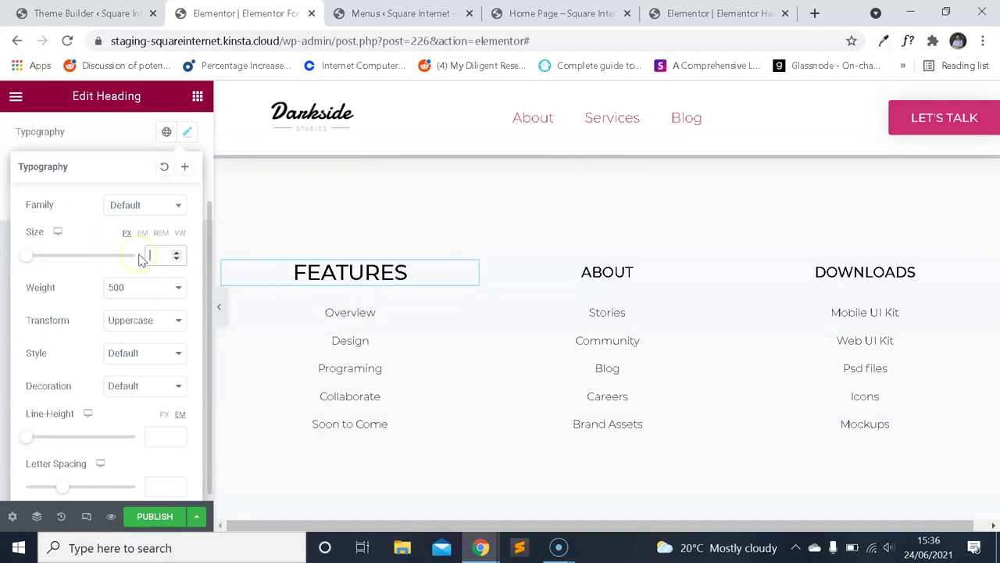
pyautogui.hotkey('ctrl', 'z')
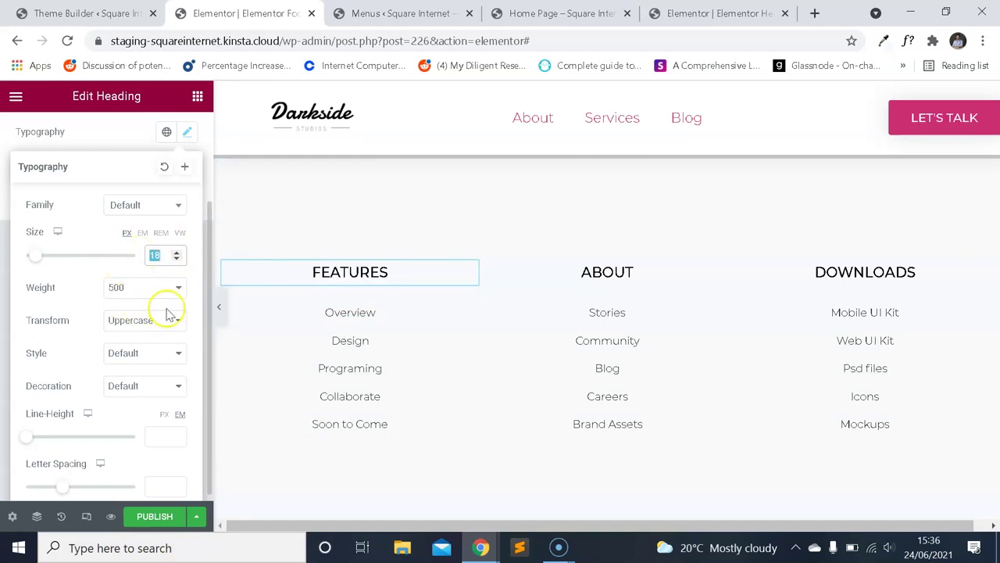
pyautogui.scroll(-2, 509, 297)
pyautogui.scroll(2, 544, 310)
pyautogui.scroll(3, 547, 308)
pyautogui.scroll(-4, 562, 149)
pyautogui.scroll(2, 566, 234)
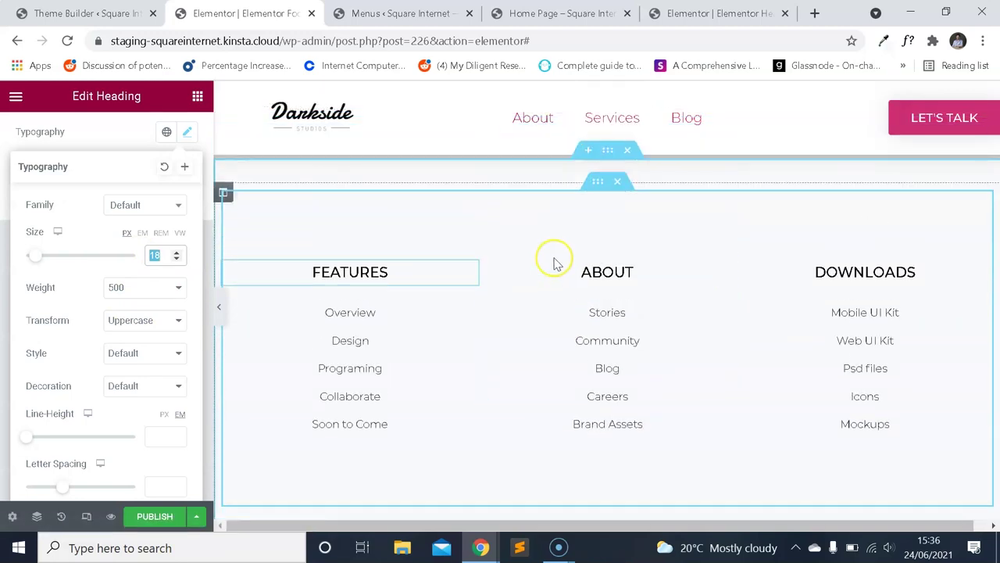
pyautogui.scroll(3, 553, 269)
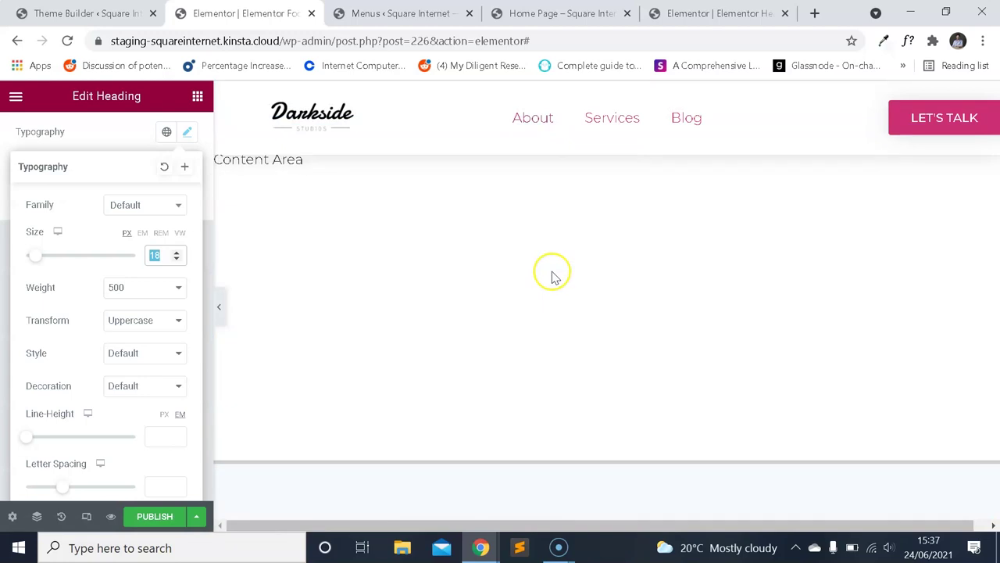
pyautogui.scroll(-3, 553, 273)
pyautogui.scroll(-4, 554, 279)
pyautogui.scroll(5, 554, 273)
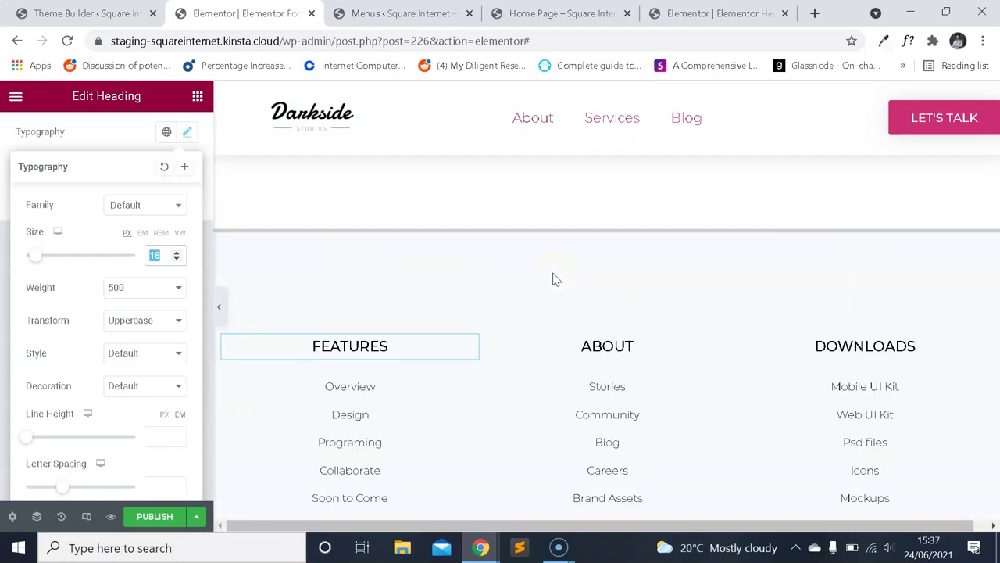
pyautogui.scroll(-2, 558, 261)
# Review the Features link list's text typography (14 px, weight 300) without changing it.
pyautogui.click(372, 250)
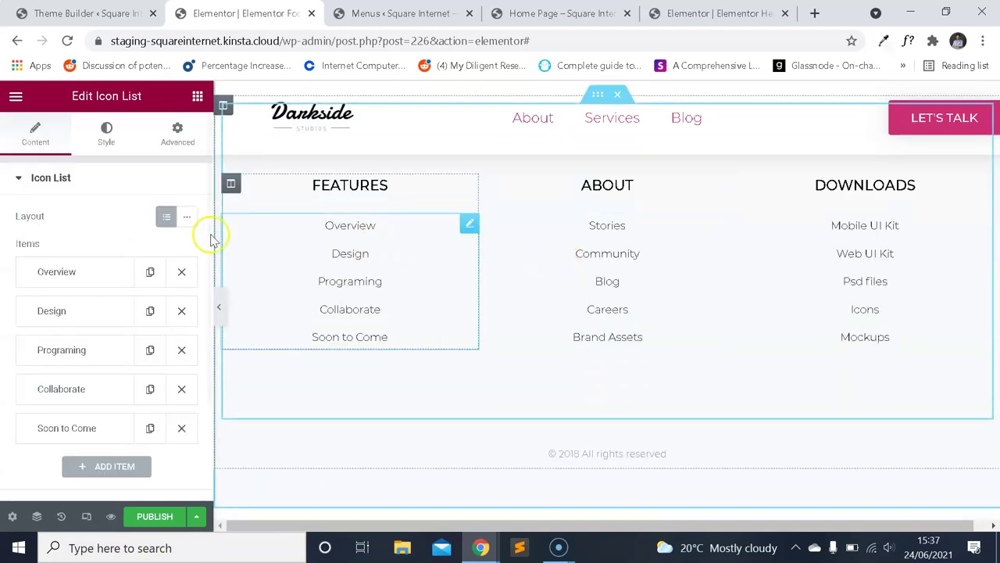
pyautogui.click(106, 133)
pyautogui.click(74, 397)
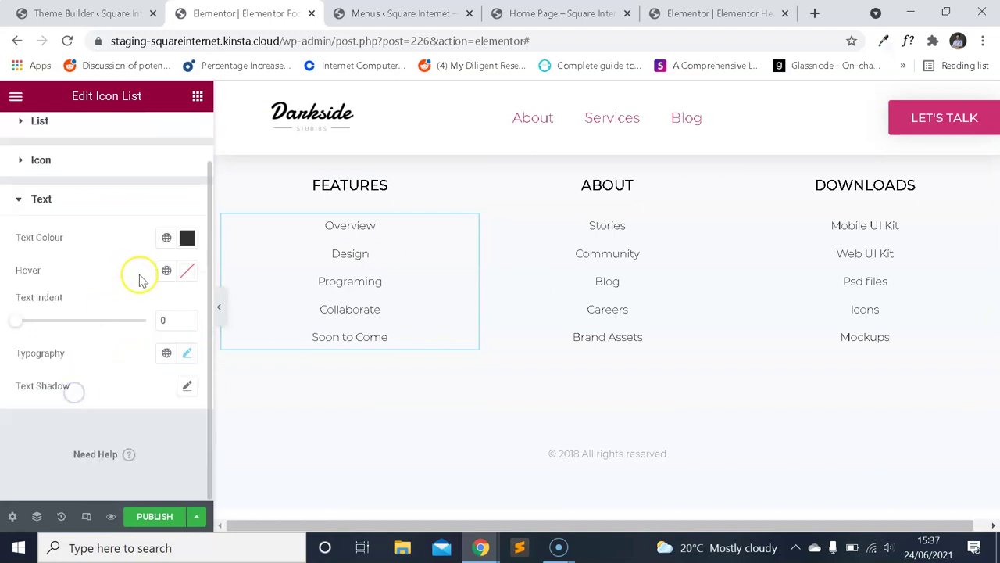
pyautogui.click(190, 356)
pyautogui.scroll(-3, 161, 331)
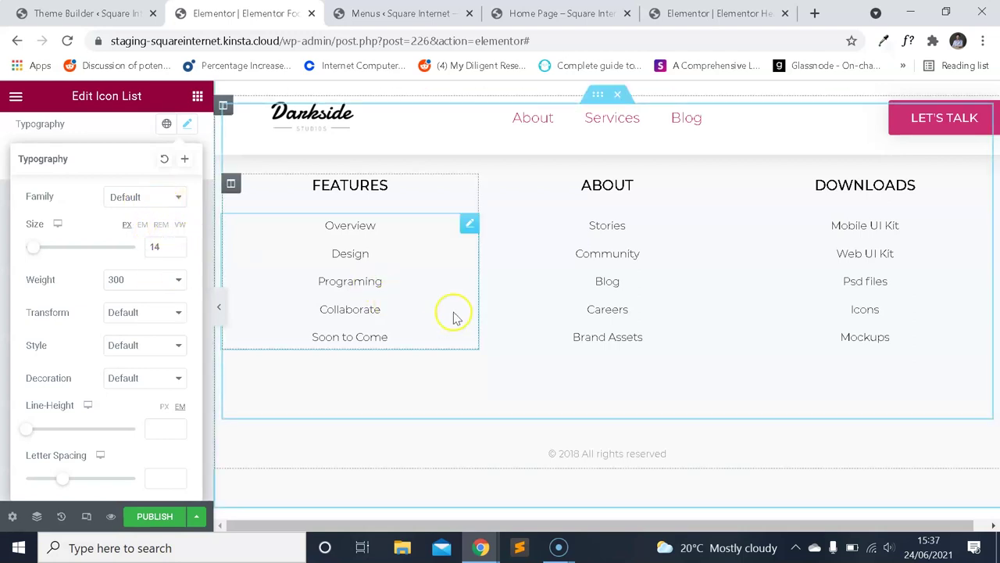
pyautogui.scroll(3, 508, 344)
pyautogui.scroll(-4, 578, 313)
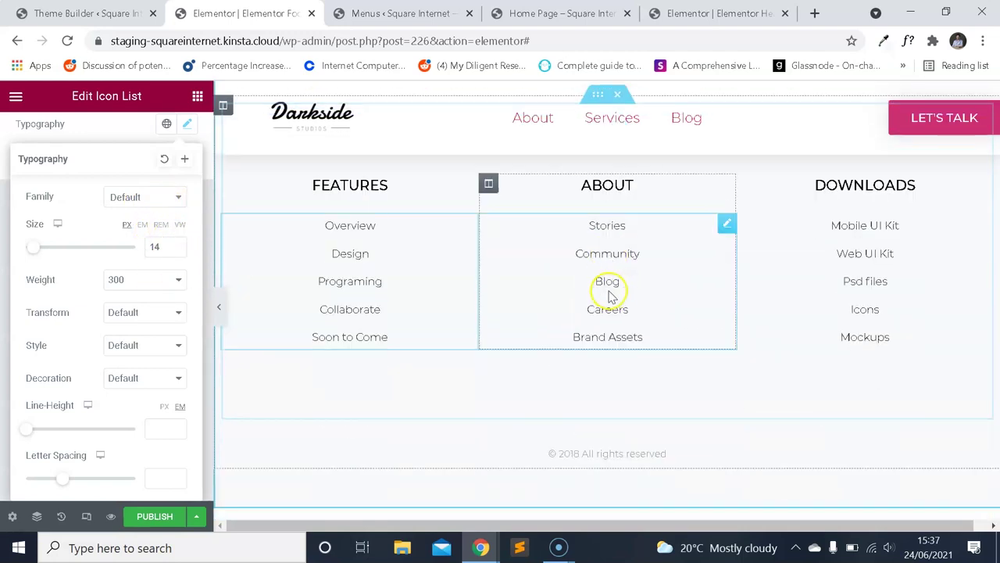
pyautogui.scroll(1, 617, 368)
pyautogui.scroll(1, 625, 375)
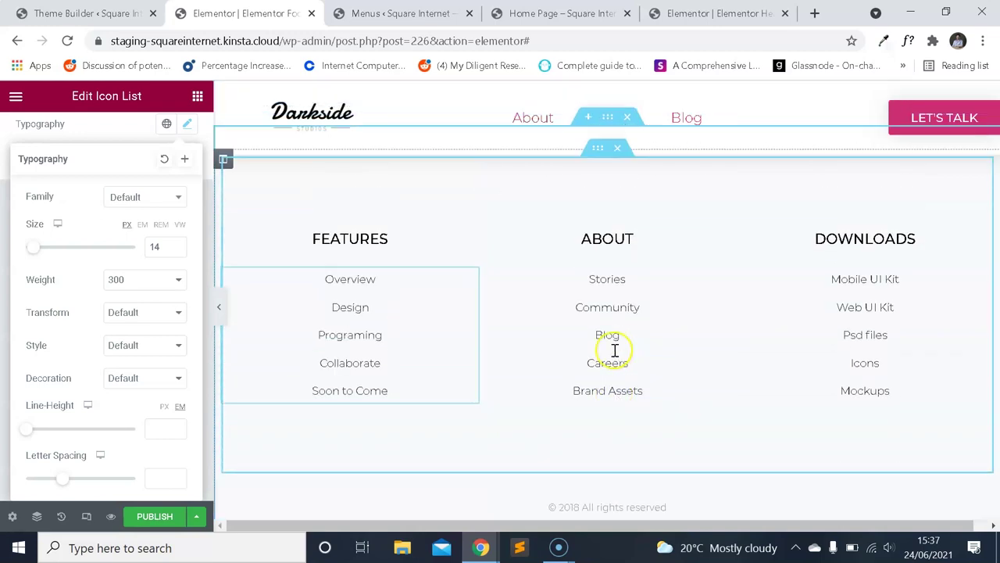
pyautogui.click(390, 264)
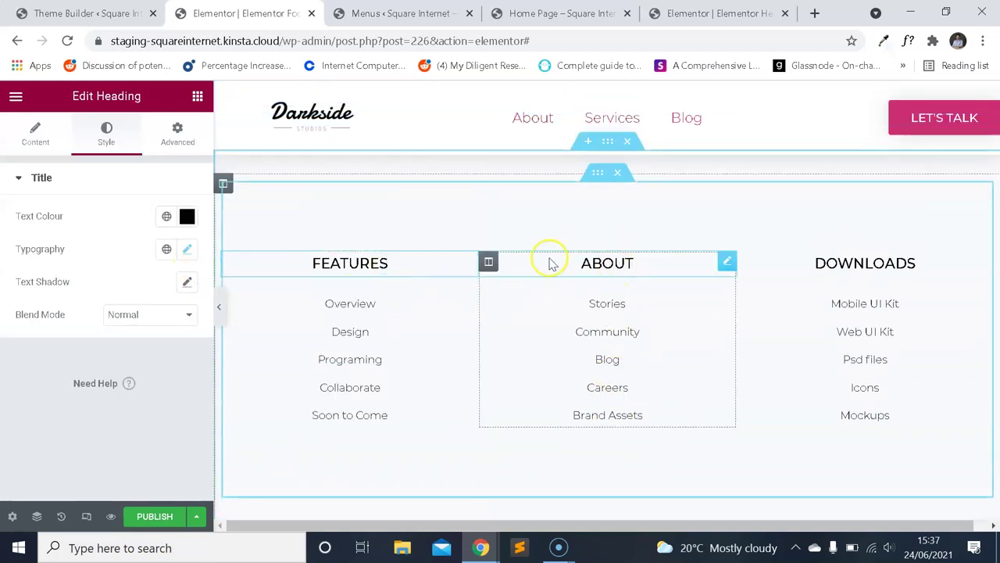
# Reorder the footer columns to ABOUT, DOWNLOADS, FEATURES.
pyautogui.moveTo(489, 261); pyautogui.dragTo(585, 296)
pyautogui.moveTo(746, 261); pyautogui.dragTo(511, 259)
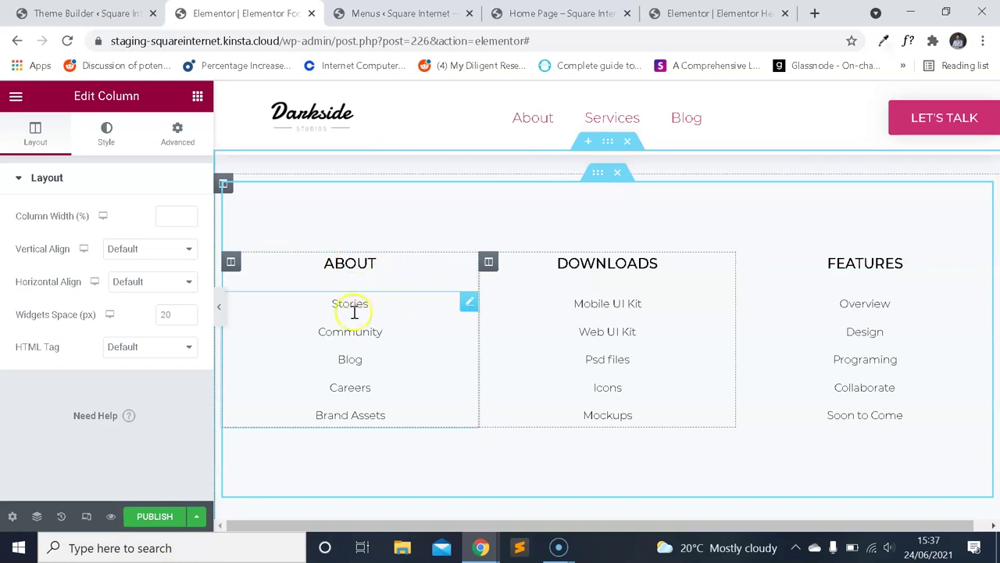
pyautogui.click(320, 329)
# Rename Stories to Team and Community to What We Do, and delete Brand Assets.
pyautogui.click(92, 275)
pyautogui.click(102, 334)
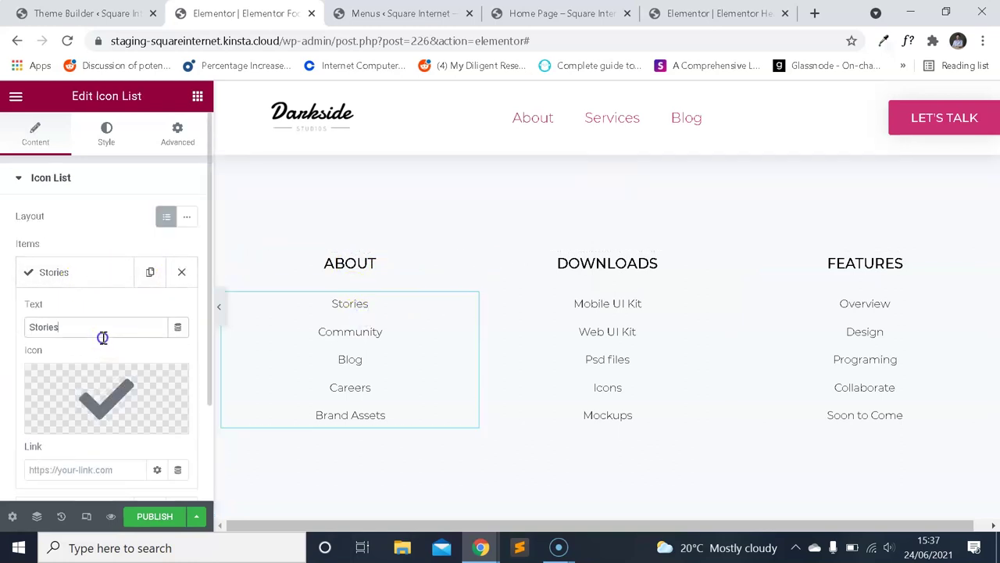
pyautogui.write('Team')
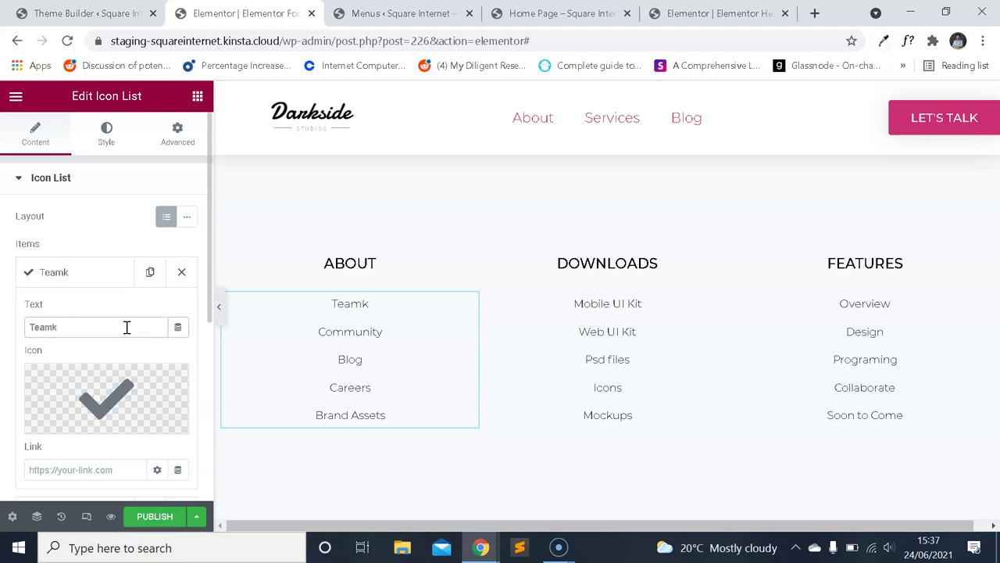
pyautogui.click(97, 271)
pyautogui.click(89, 310)
pyautogui.doubleClick(108, 364)
pyautogui.write('What We Do')
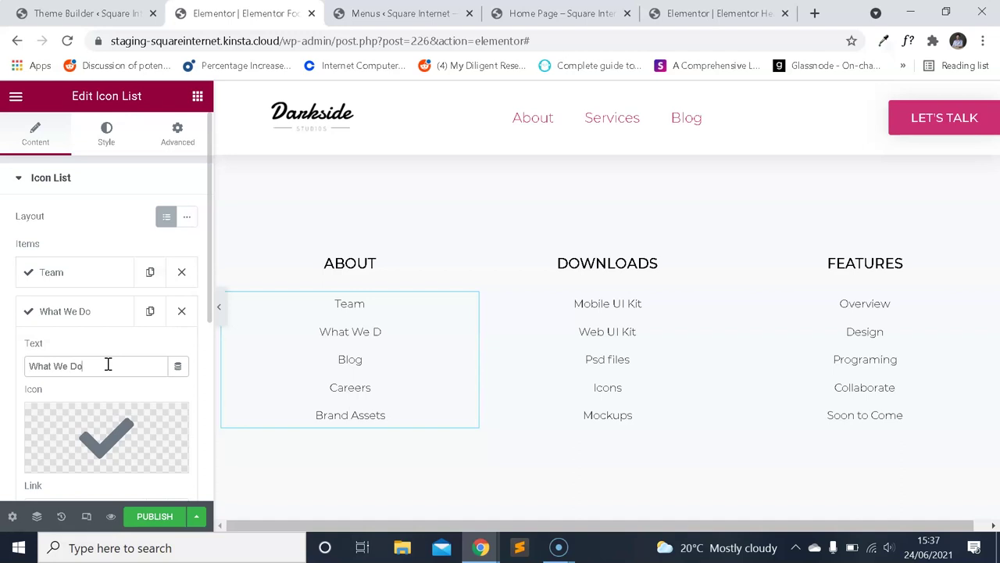
pyautogui.scroll(-3, 88, 335)
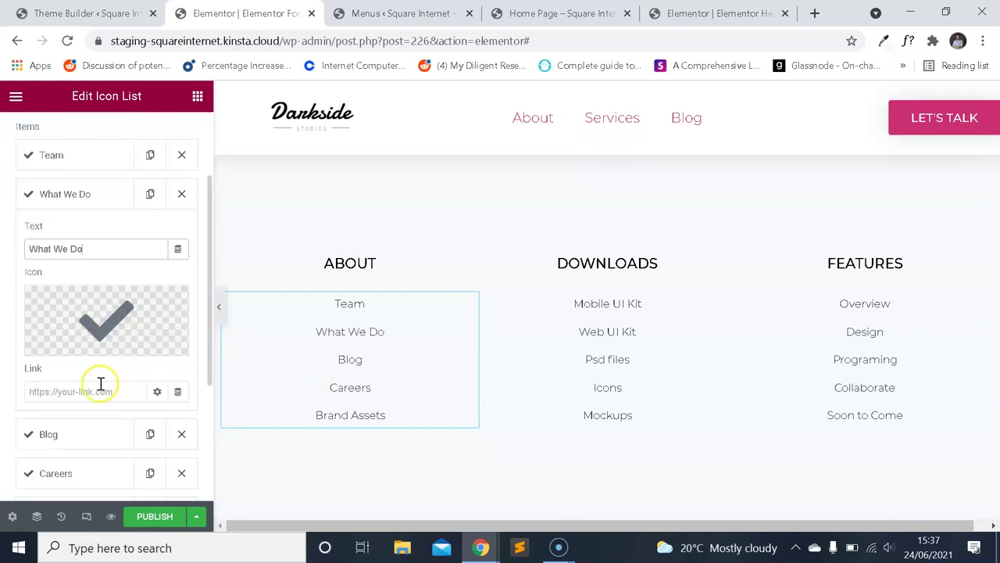
pyautogui.scroll(-3, 121, 363)
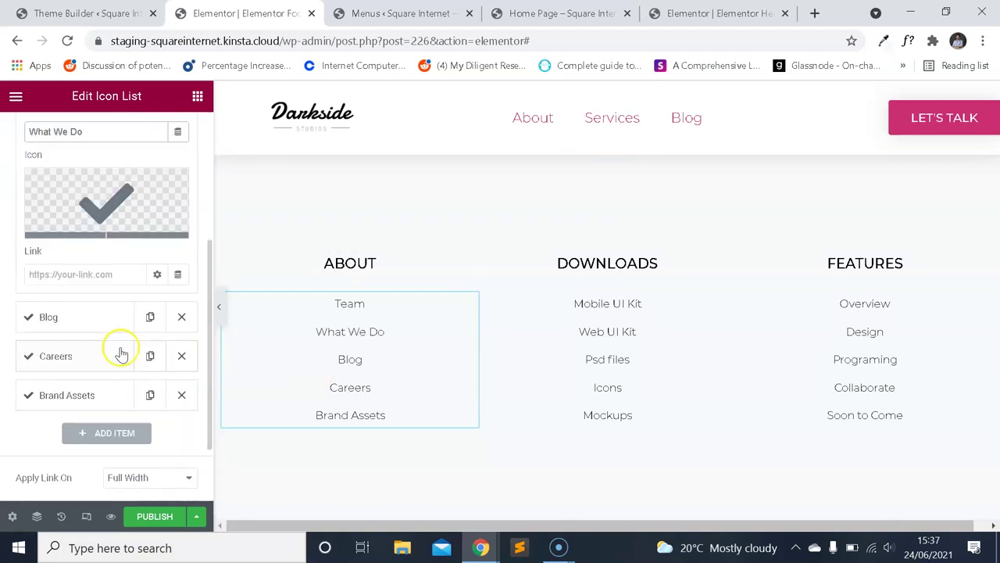
pyautogui.click(181, 395)
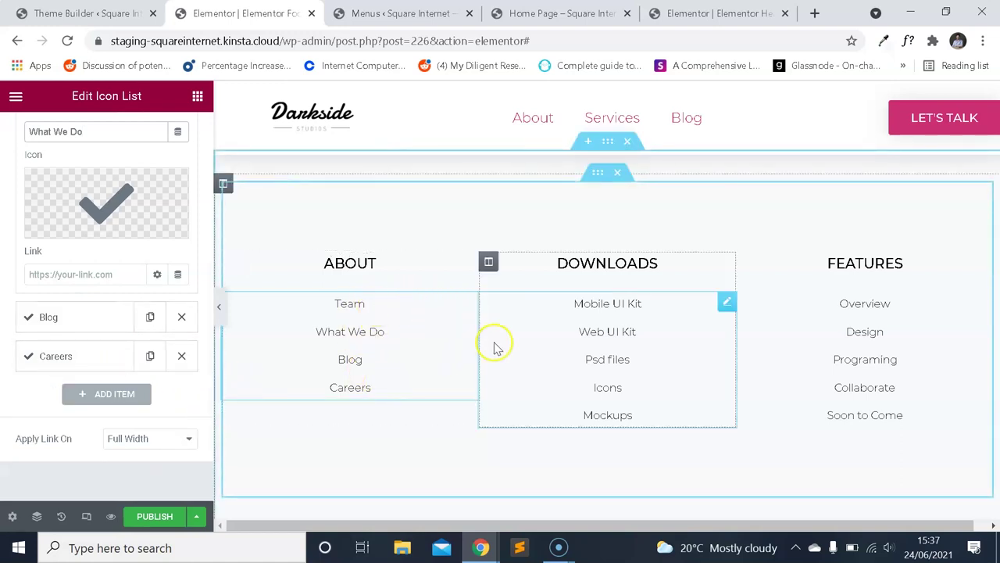
pyautogui.click(634, 268)
# Rename the middle column heading from Downloads to Services.
pyautogui.click(143, 234)
pyautogui.hotkey('ctrl', 'a')
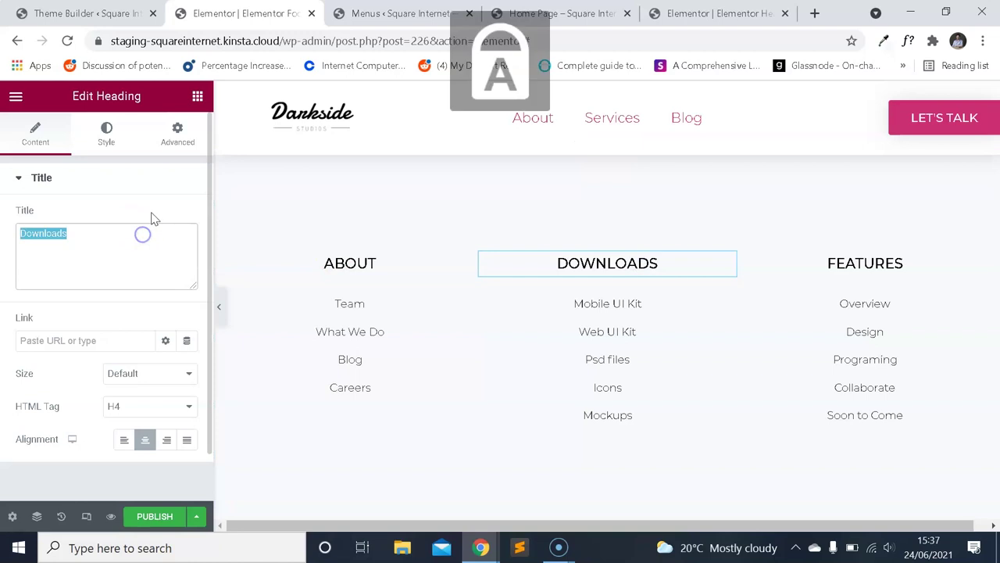
pyautogui.write('S')
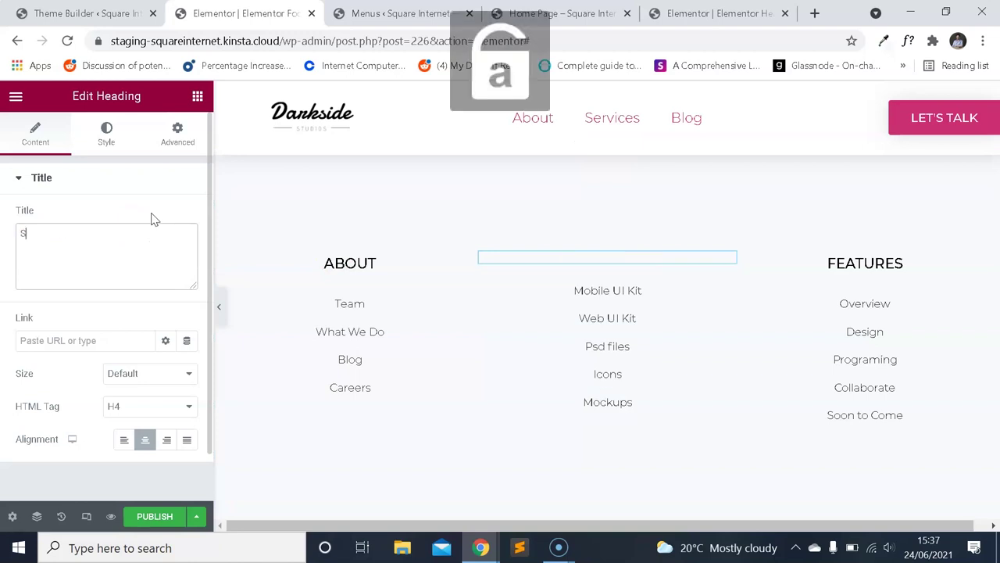
pyautogui.write('ervices')
# Rename the first two Services list items to Web Design and Web Development.
pyautogui.click(602, 305)
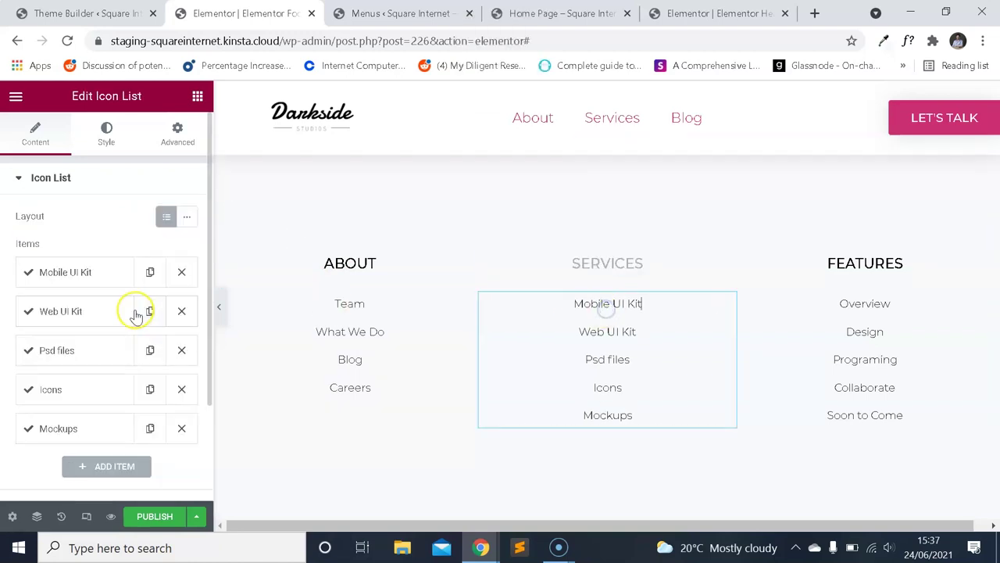
pyautogui.click(95, 283)
pyautogui.click(105, 327)
pyautogui.hotkey('ctrl', 'a')
pyautogui.write('s')
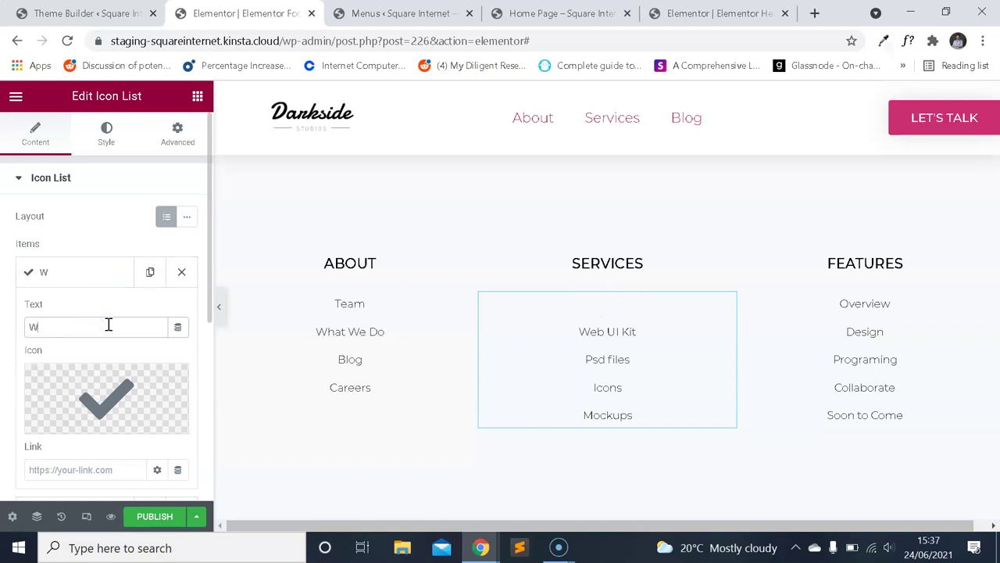
pyautogui.click(50, 273)
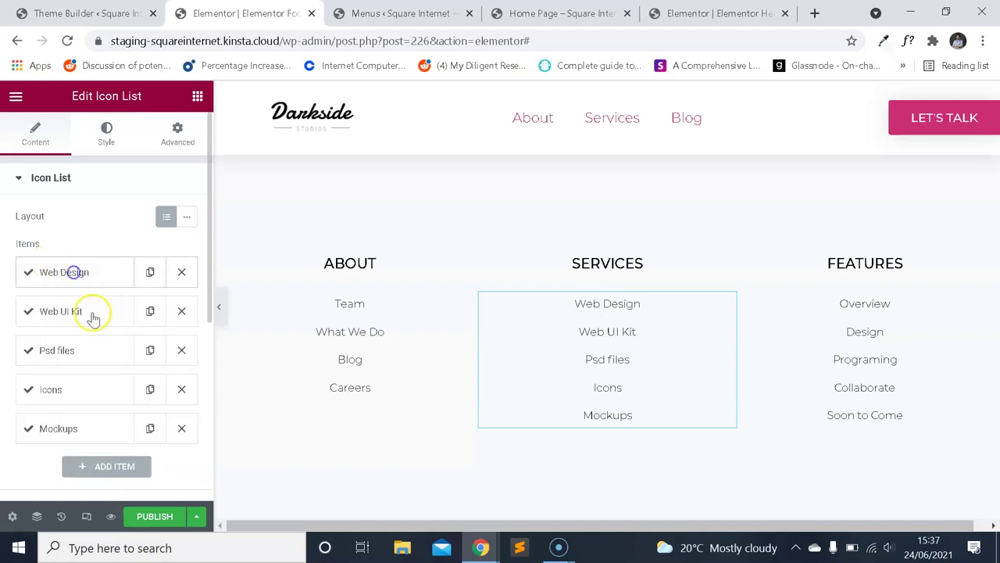
pyautogui.click(89, 312)
pyautogui.click(99, 359)
pyautogui.hotkey('ctrl', 'a')
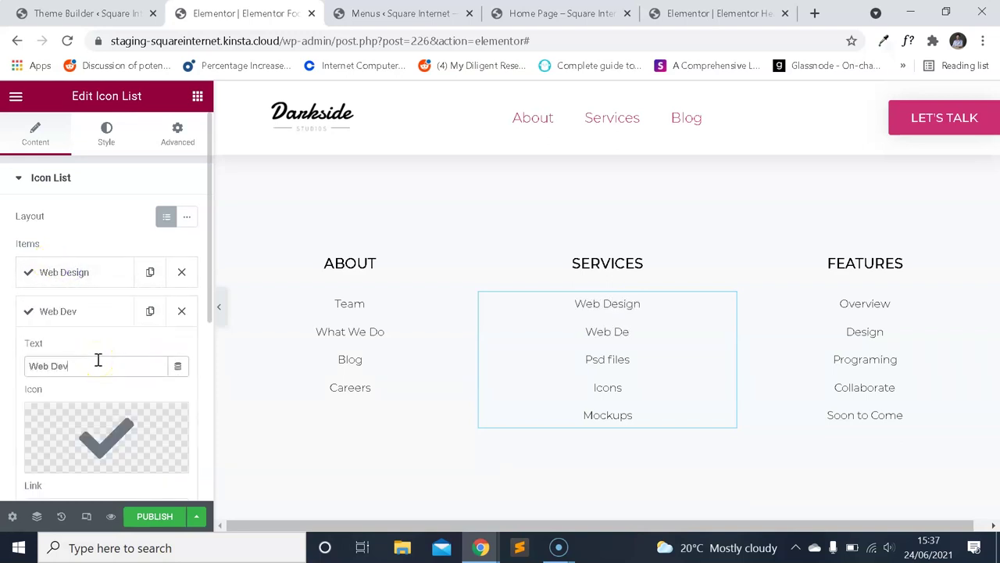
pyautogui.click(97, 313)
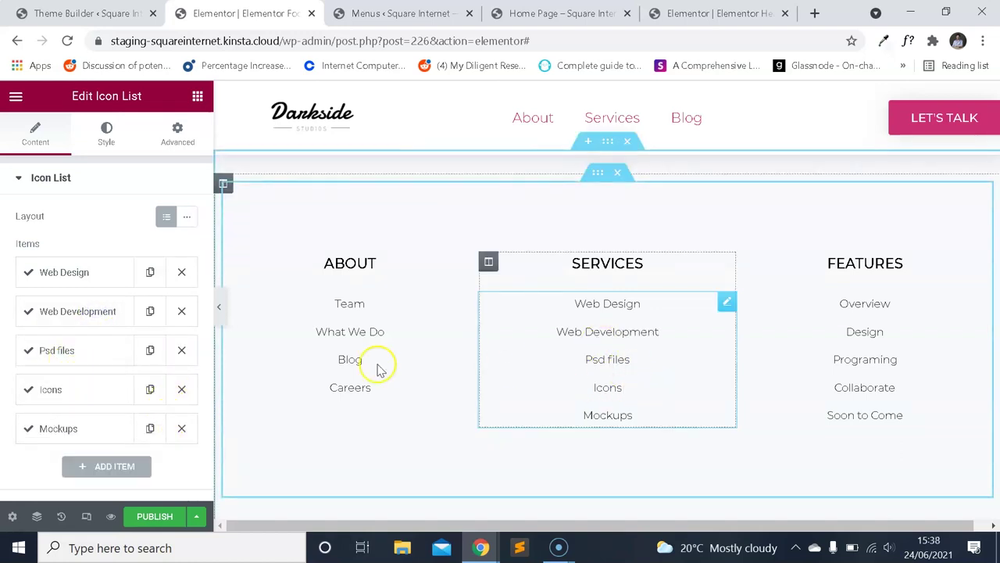
# Delete the Icons, Mockups and Psd files items, and add a Mobile Apps item duplicated from Web Development.
pyautogui.click(181, 390)
pyautogui.click(181, 389)
pyautogui.click(182, 350)
pyautogui.click(150, 311)
pyautogui.click(98, 352)
pyautogui.tripleClick(112, 403)
pyautogui.write('Mobile Apps')
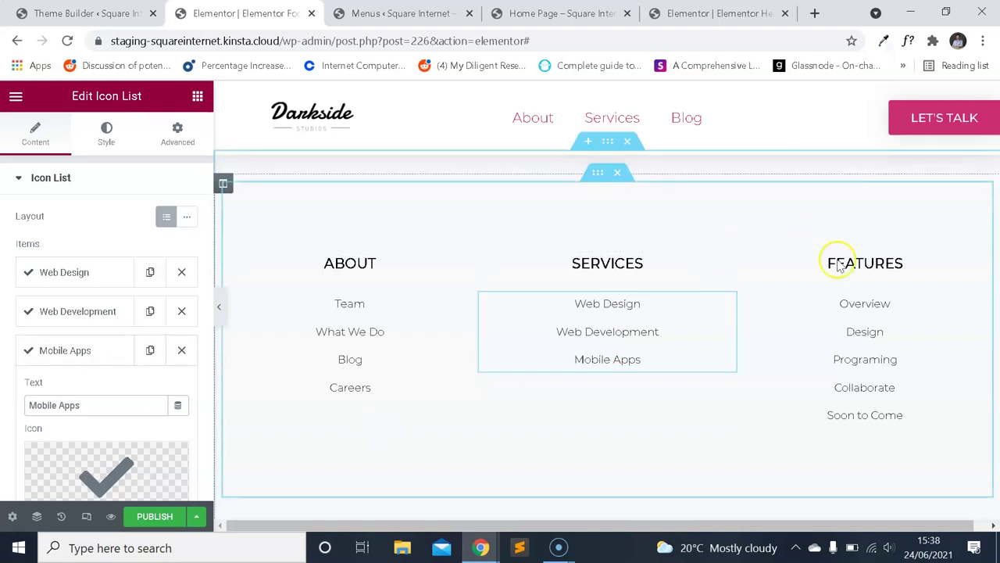
pyautogui.click(833, 262)
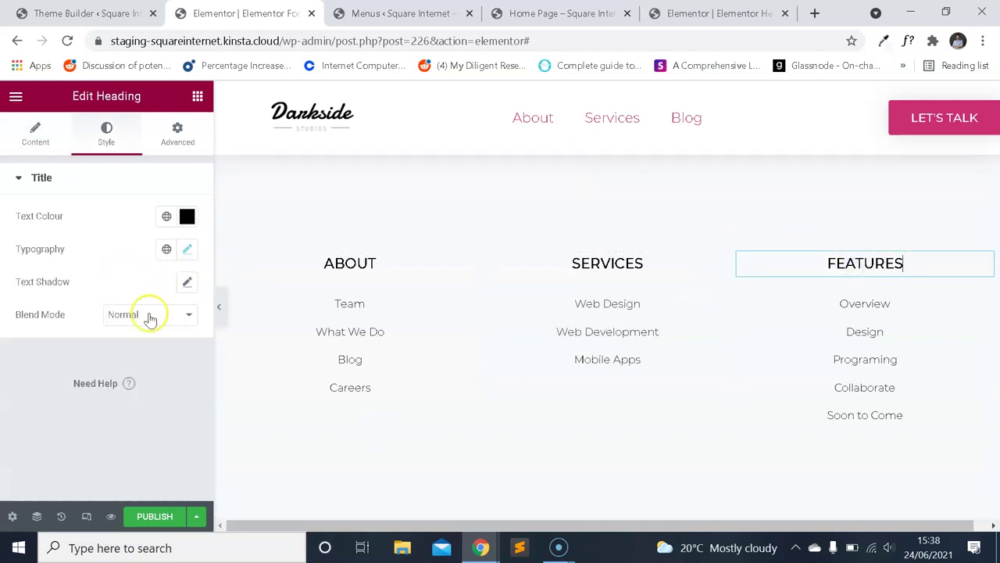
# Rename the third column heading from Features to Contact.
pyautogui.click(31, 135)
pyautogui.click(108, 226)
pyautogui.write('Contav')
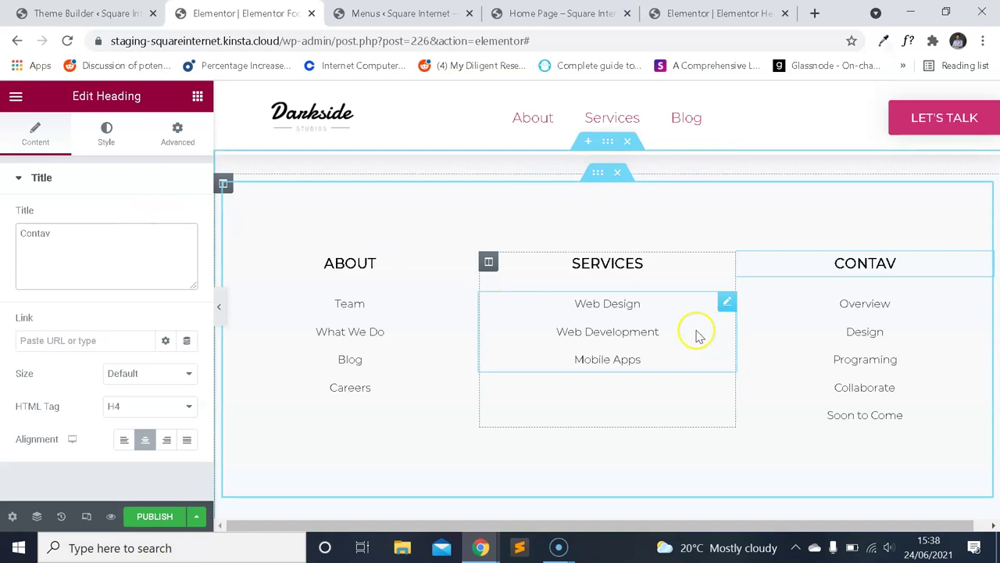
pyautogui.write('t')
# Delete the Soon to Come, Collaborate and Programing items from the Contact list.
pyautogui.click(865, 324)
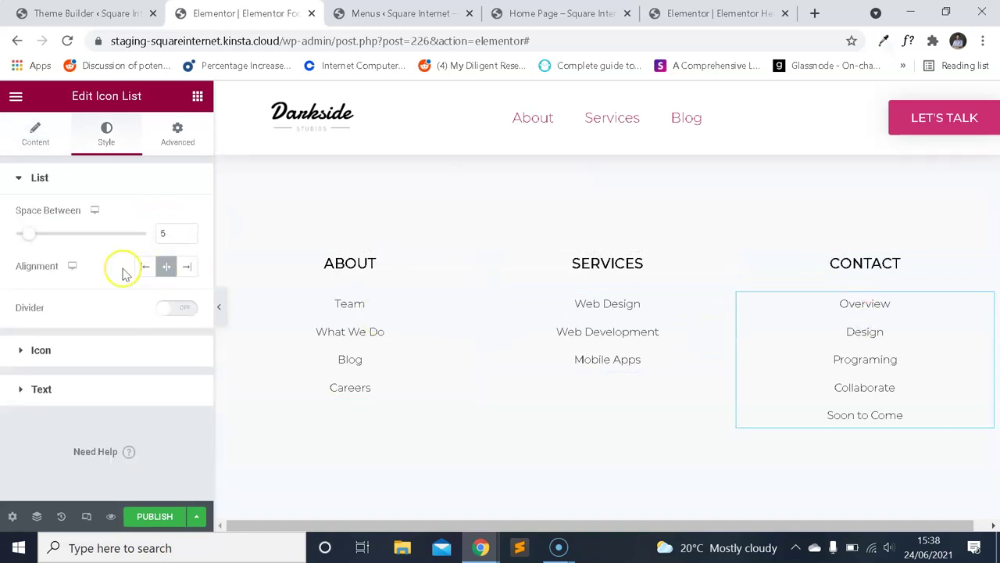
pyautogui.click(41, 150)
pyautogui.click(181, 424)
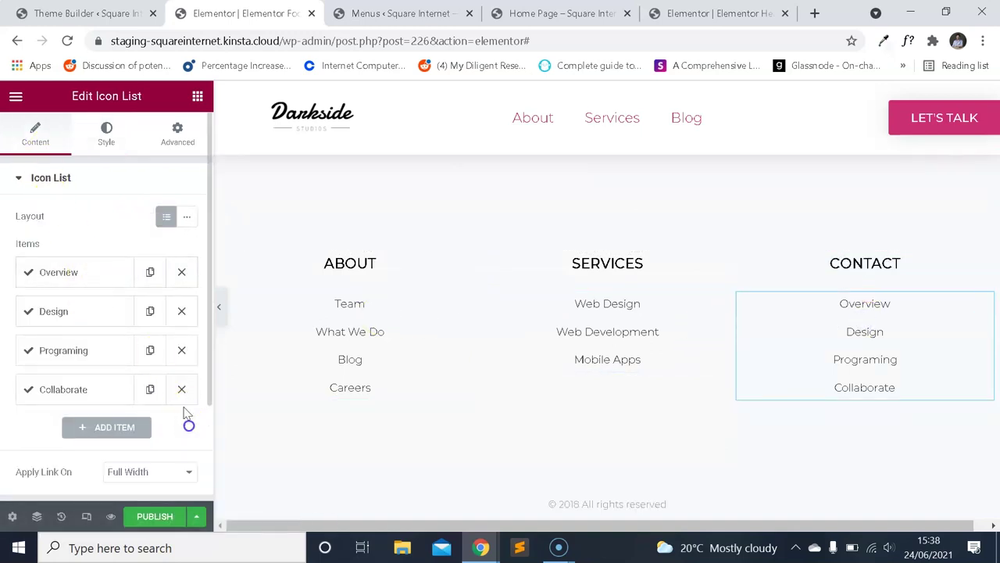
pyautogui.click(181, 388)
pyautogui.click(181, 350)
# Replace the Overview item with the contact e-mail address and the Design item with the phone number.
pyautogui.click(95, 280)
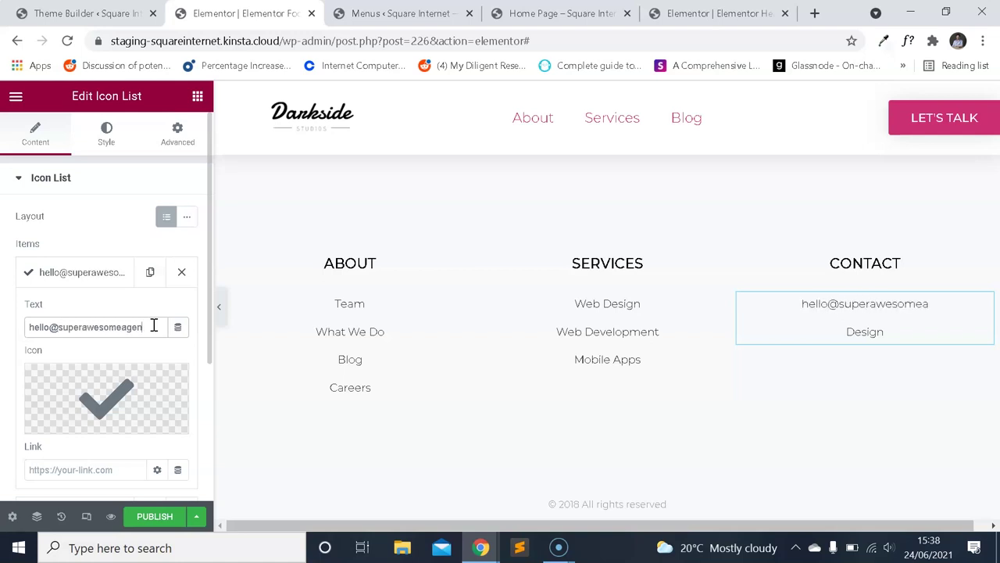
pyautogui.write('om')
pyautogui.click(85, 272)
pyautogui.click(97, 316)
pyautogui.doubleClick(116, 365)
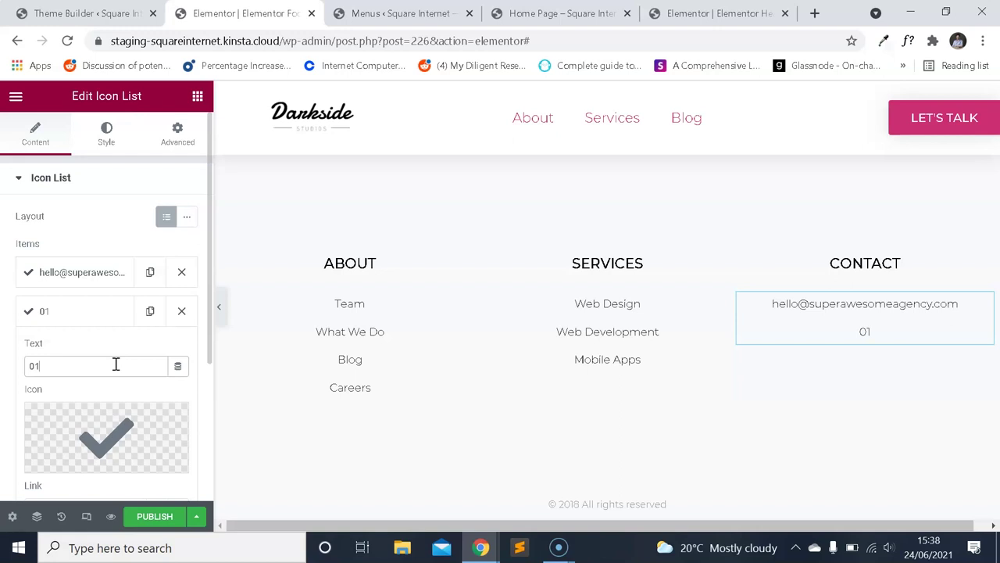
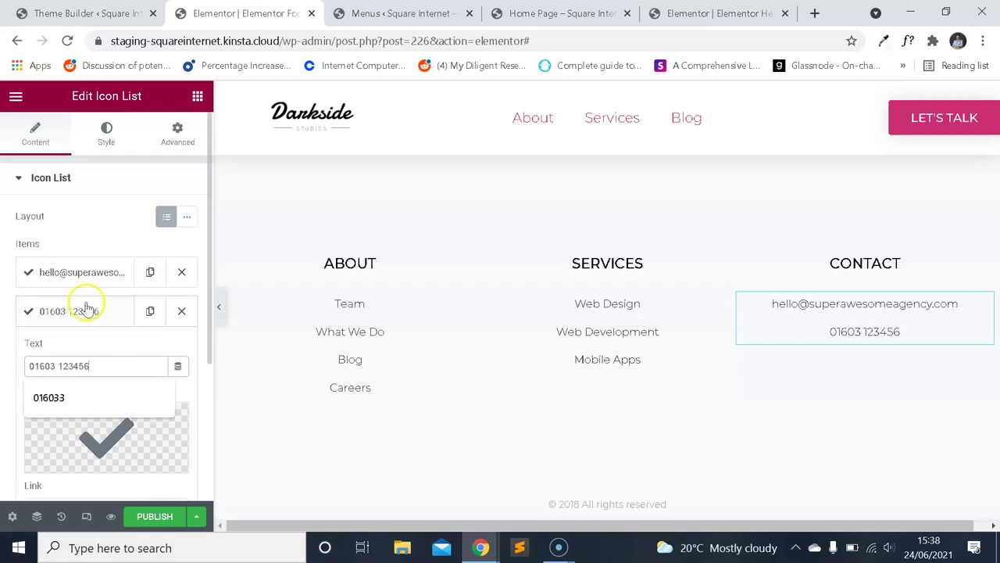
pyautogui.click(86, 309)
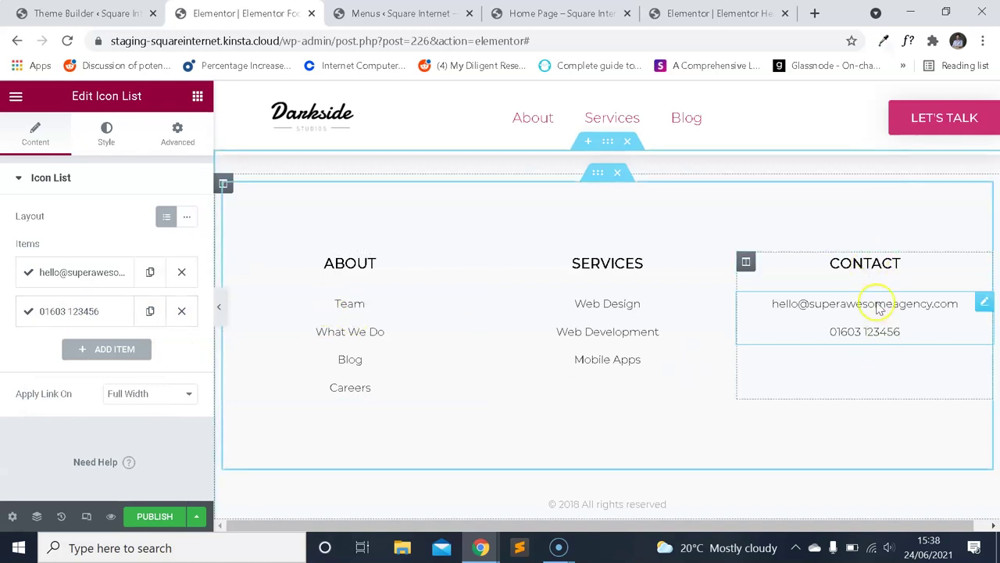
pyautogui.click(379, 297)
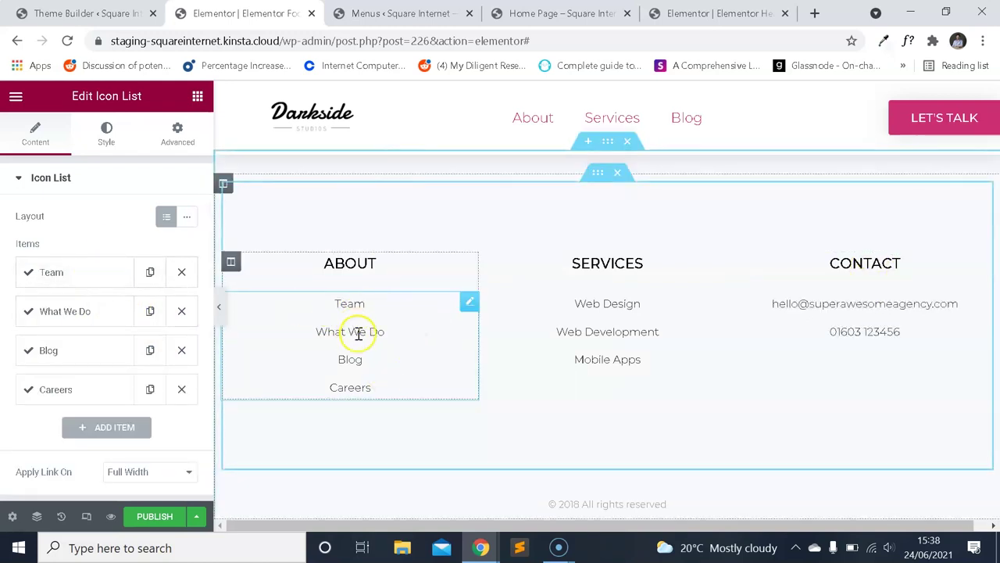
# Link the Team item to /team and the What We Do item to /what-we-do.
pyautogui.scroll(-1, 332, 350)
pyautogui.click(84, 272)
pyautogui.scroll(-2, 89, 336)
pyautogui.click(77, 352)
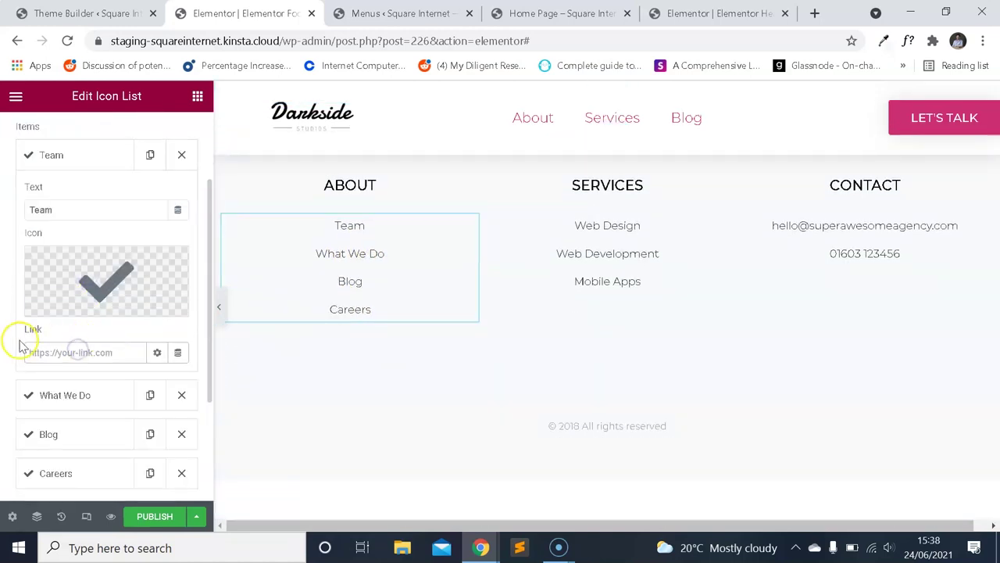
pyautogui.moveTo(127, 286)
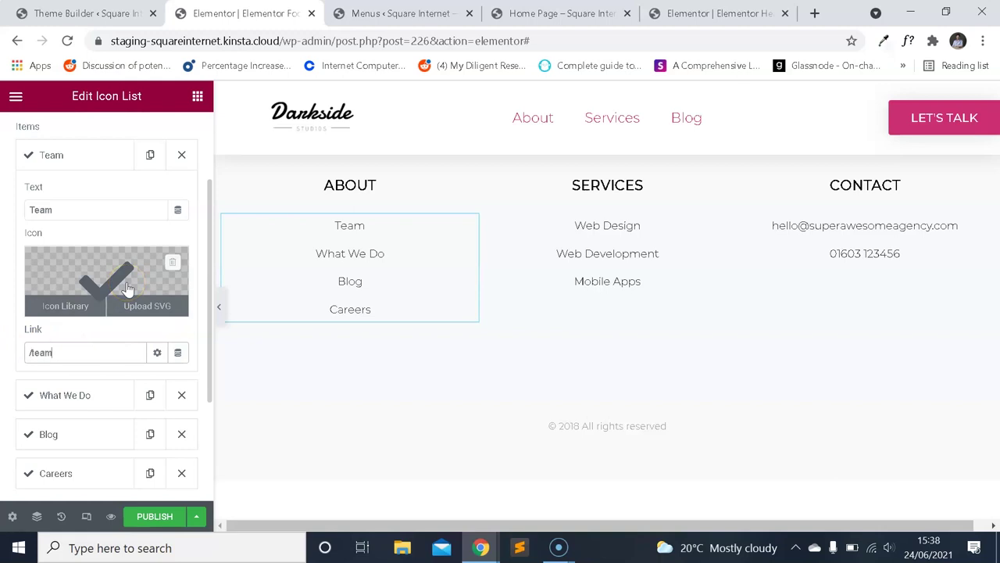
pyautogui.click(82, 155)
pyautogui.click(74, 195)
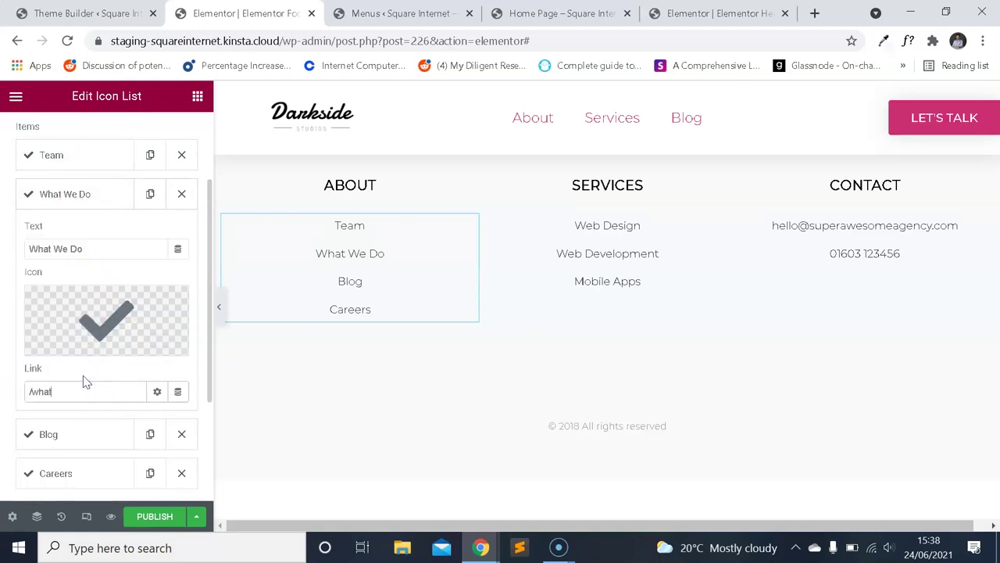
pyautogui.click(116, 202)
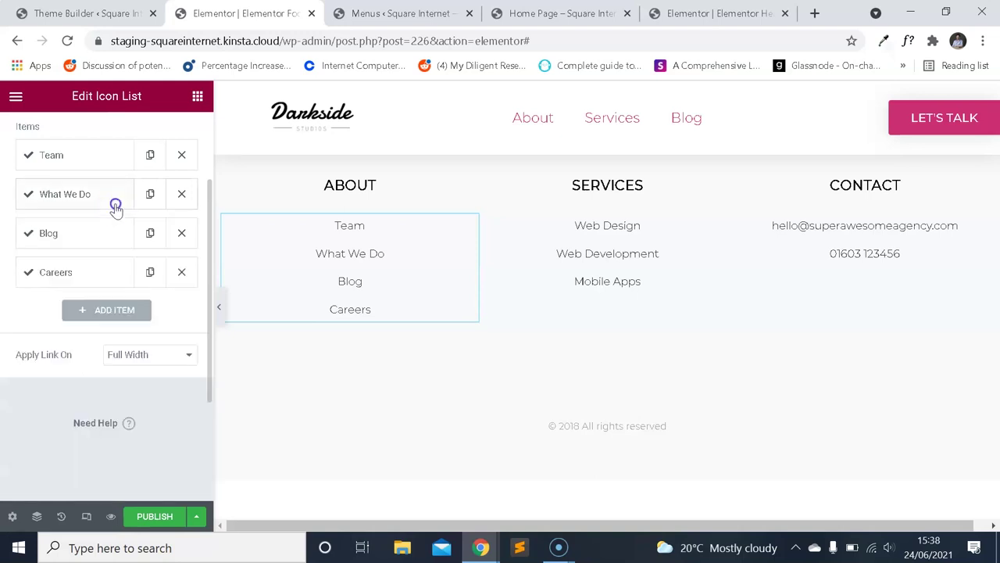
# Link the Blog item to /blog and the Careers item to /careers.
pyautogui.click(99, 237)
pyautogui.click(83, 422)
pyautogui.write('/blog')
pyautogui.click(93, 234)
pyautogui.click(93, 278)
pyautogui.click(84, 467)
pyautogui.write('/careers')
pyautogui.click(85, 272)
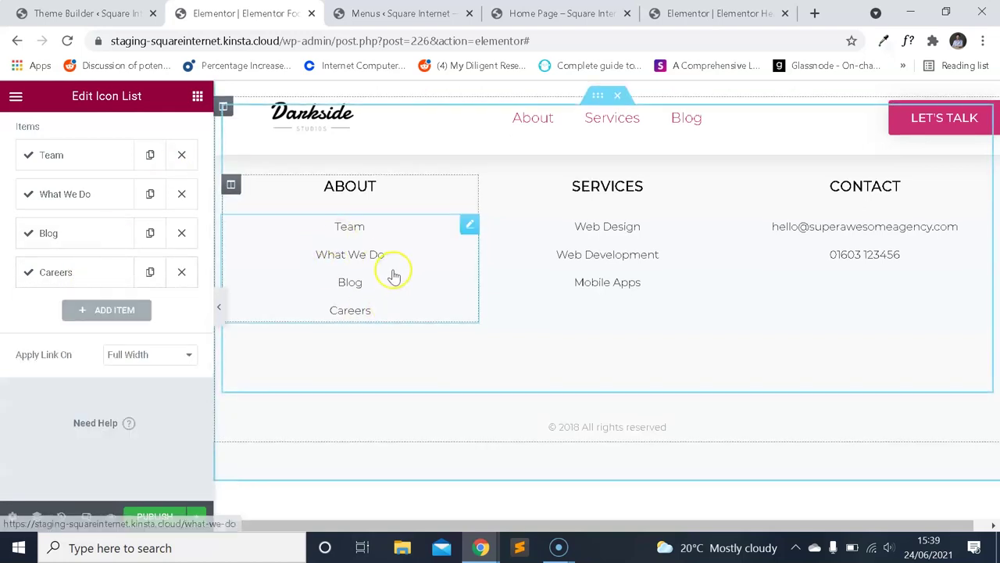
# Reopen the Team item to confirm its /team link.
pyautogui.scroll(1, 394, 275)
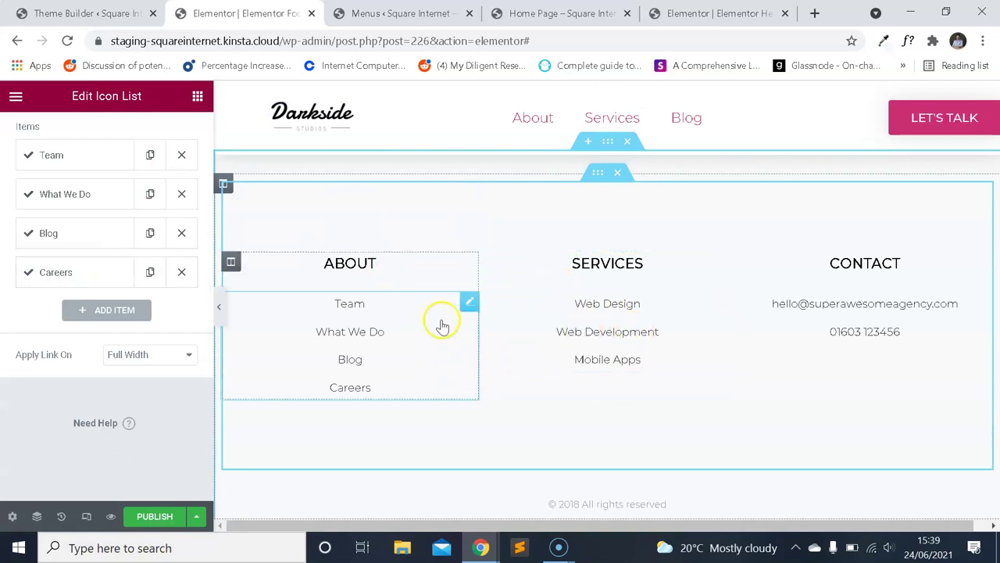
pyautogui.scroll(3, 121, 263)
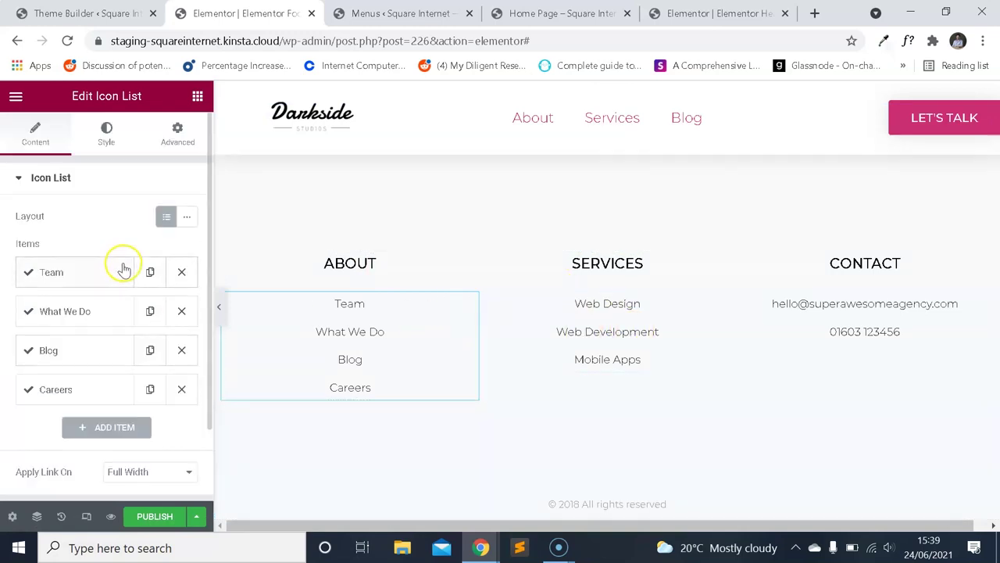
pyautogui.click(105, 275)
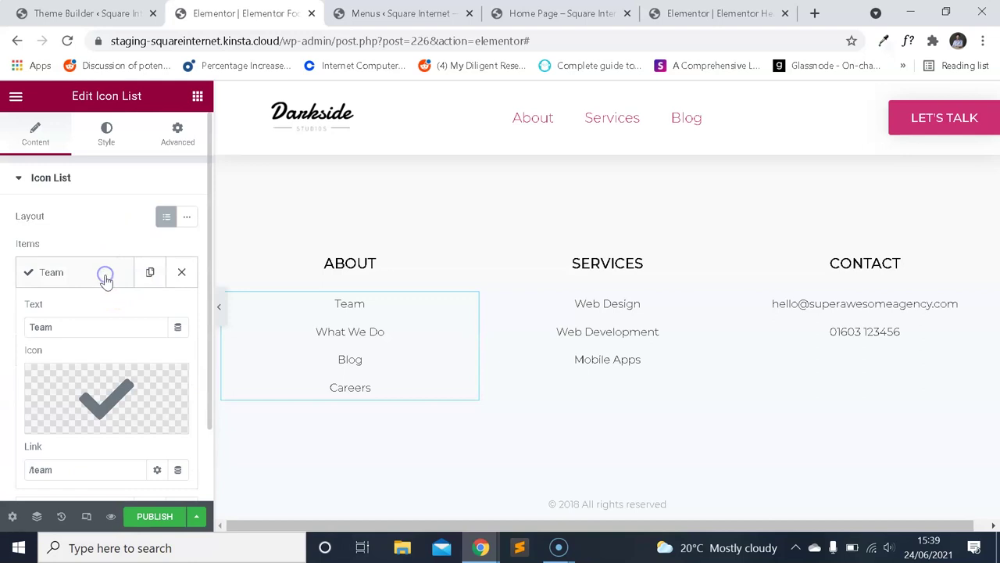
pyautogui.scroll(-2, 123, 283)
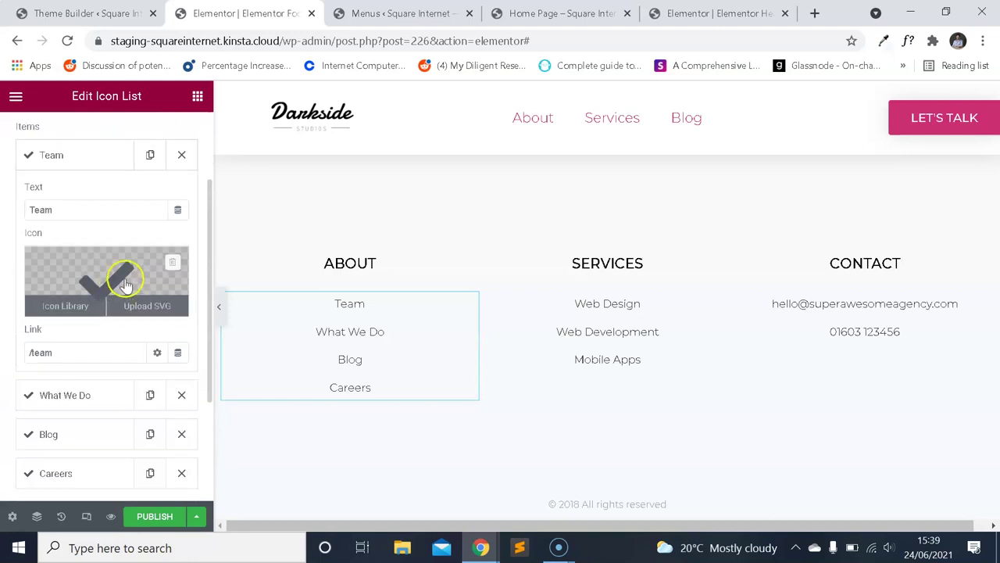
pyautogui.click(100, 161)
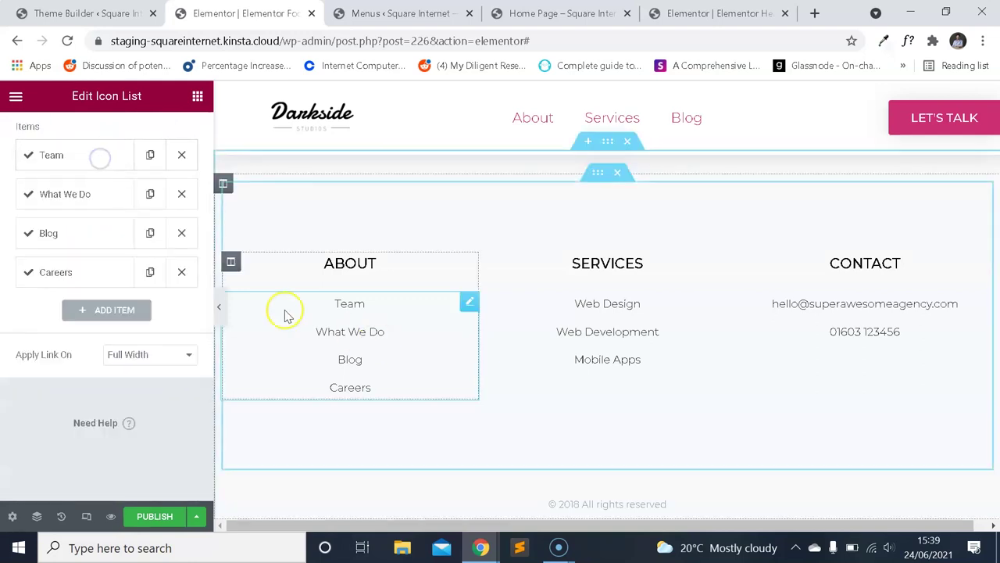
pyautogui.scroll(2, 125, 242)
pyautogui.scroll(-1, 178, 230)
pyautogui.scroll(1, 133, 305)
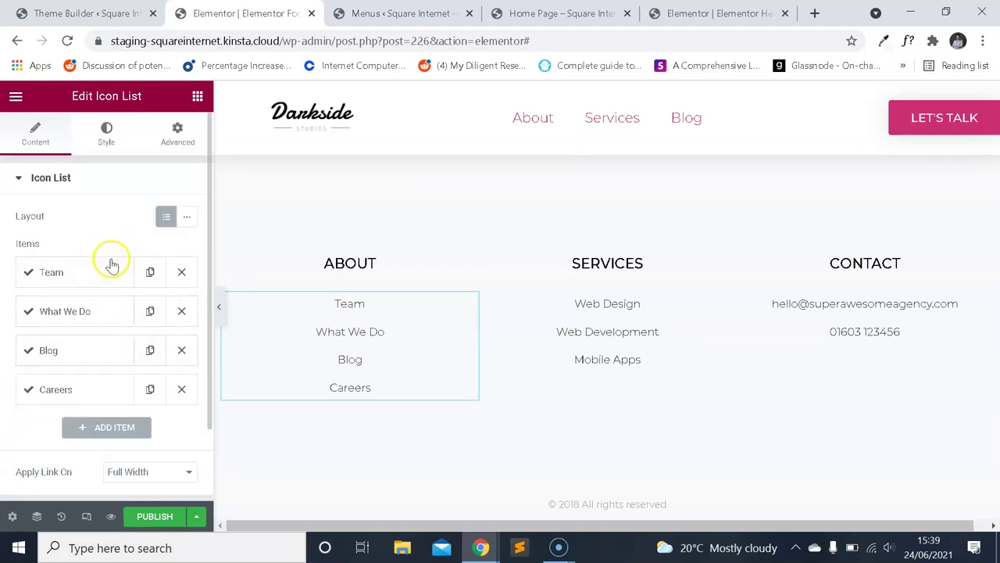
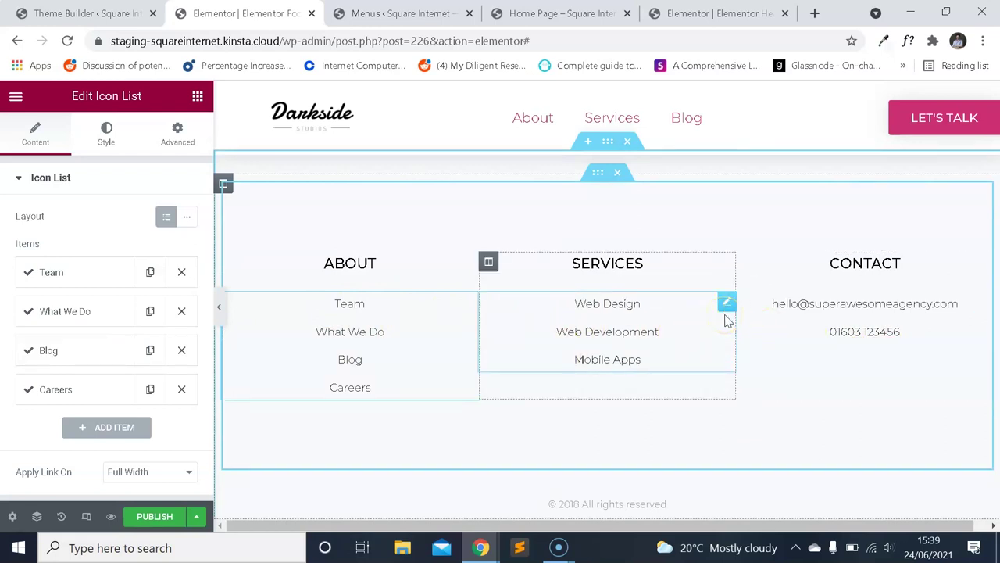
# Switch the editor to the 320 px mobile preview and scroll to the footer.
pyautogui.click(87, 516)
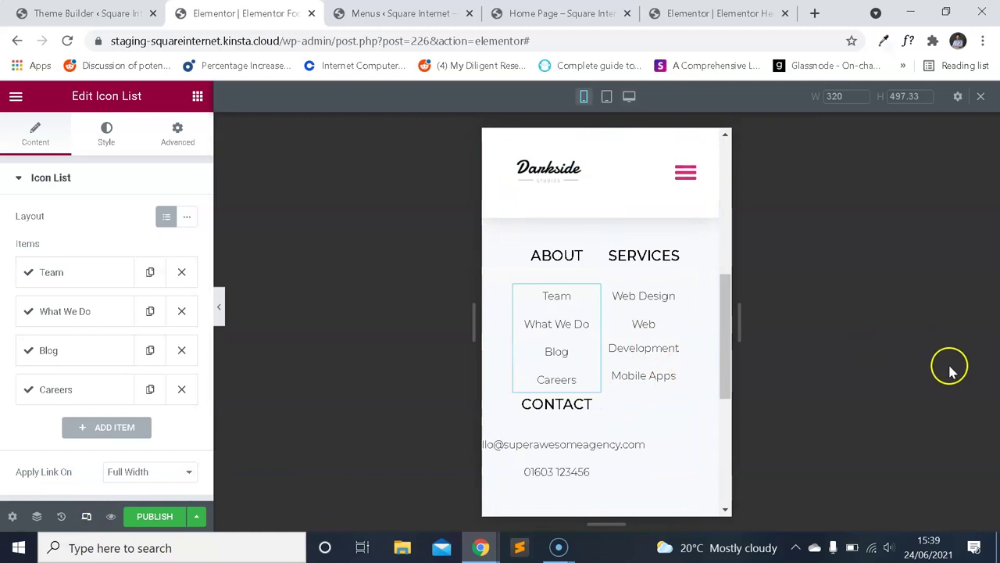
pyautogui.scroll(3, 622, 374)
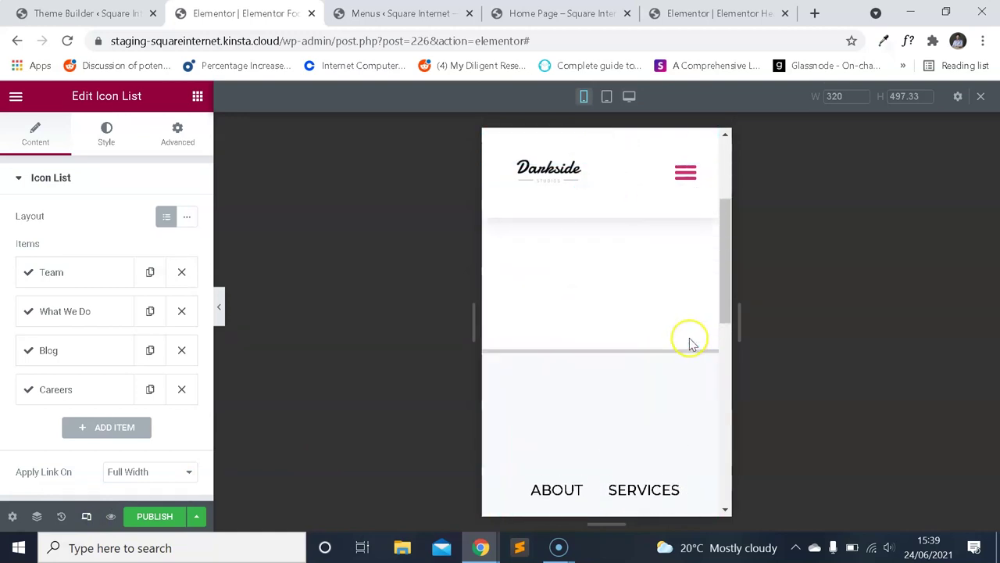
pyautogui.scroll(-5, 652, 351)
pyautogui.scroll(3, 659, 357)
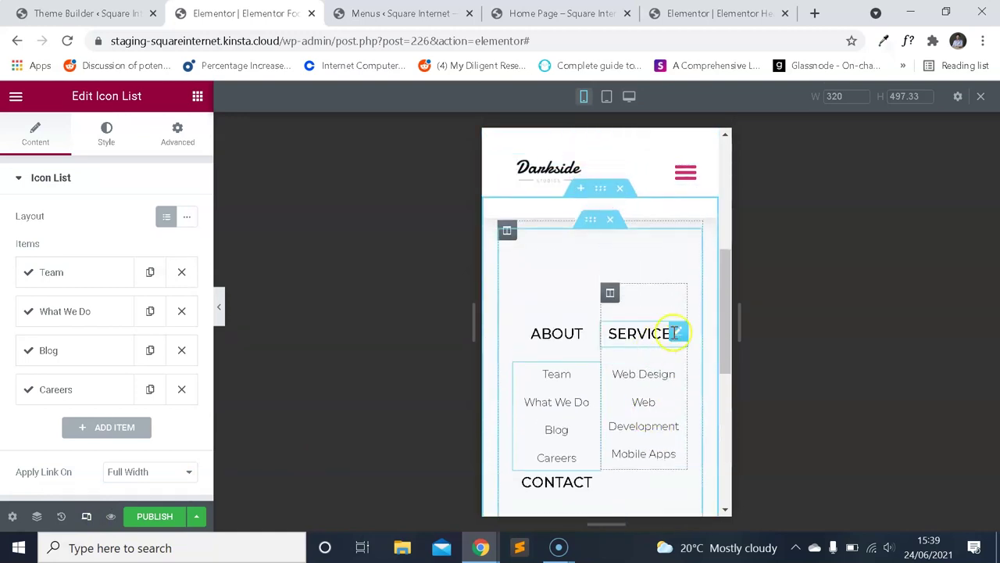
pyautogui.scroll(1, 625, 305)
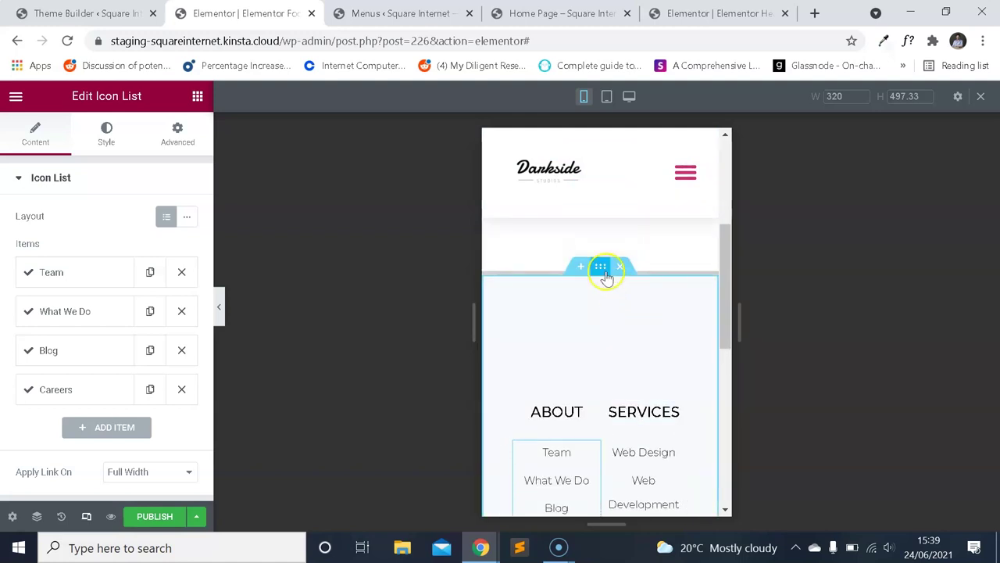
# Set the outer footer section's mobile padding to 20/10/20/10.
pyautogui.click(179, 149)
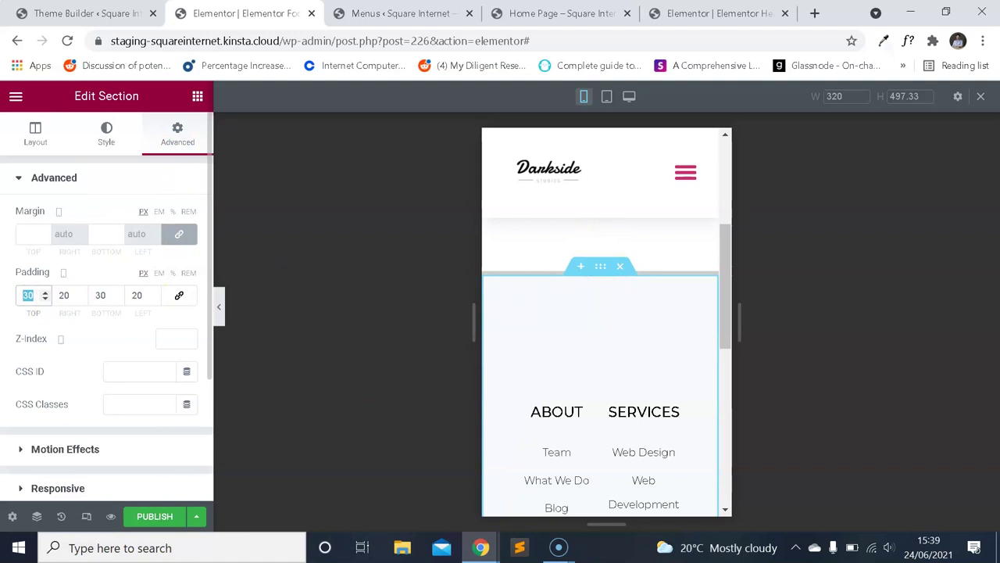
pyautogui.write('20')
pyautogui.press('Tab')
pyautogui.write('10')
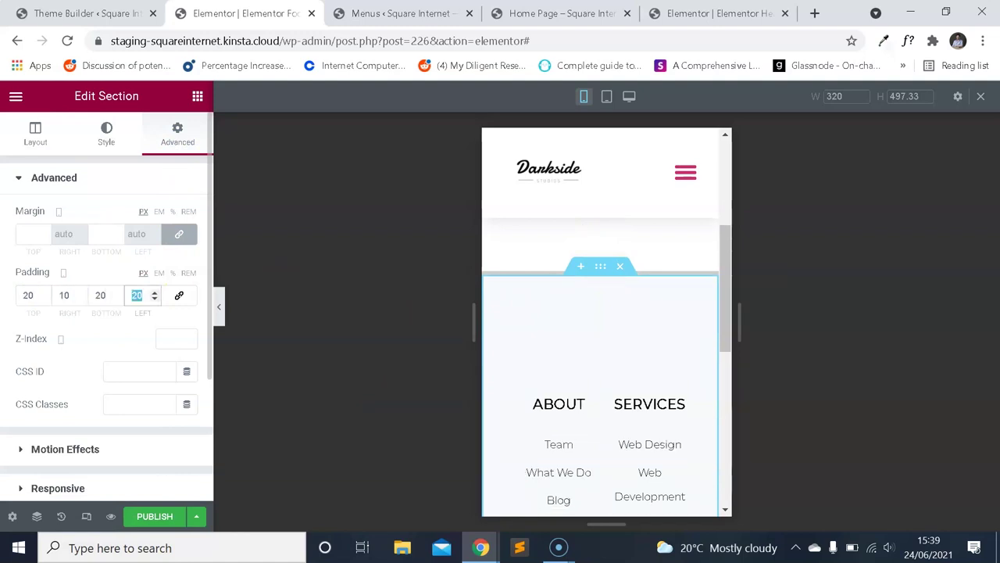
pyautogui.write('10')
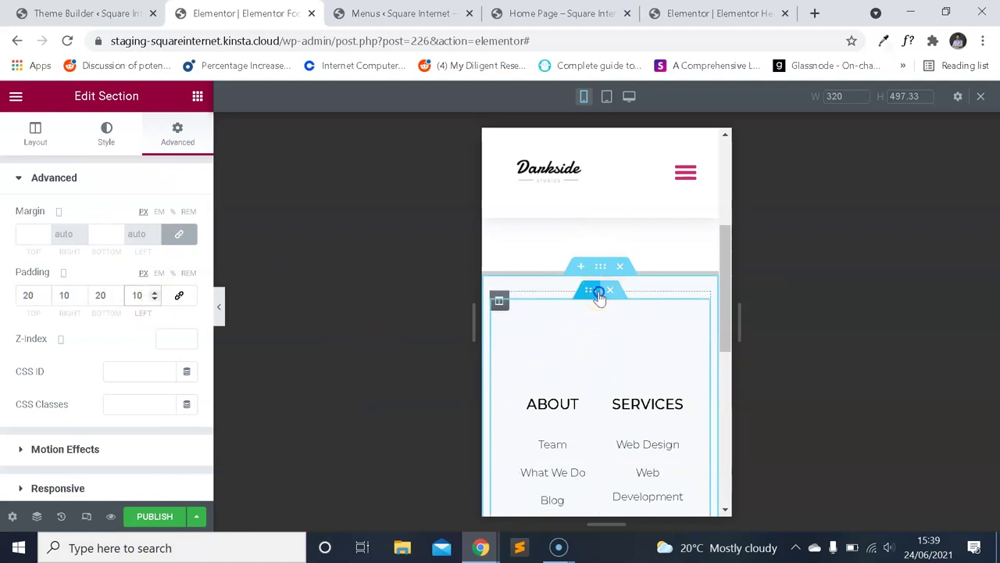
# Set the inner footer section's mobile padding to 20/0/20/0.
pyautogui.click(599, 294)
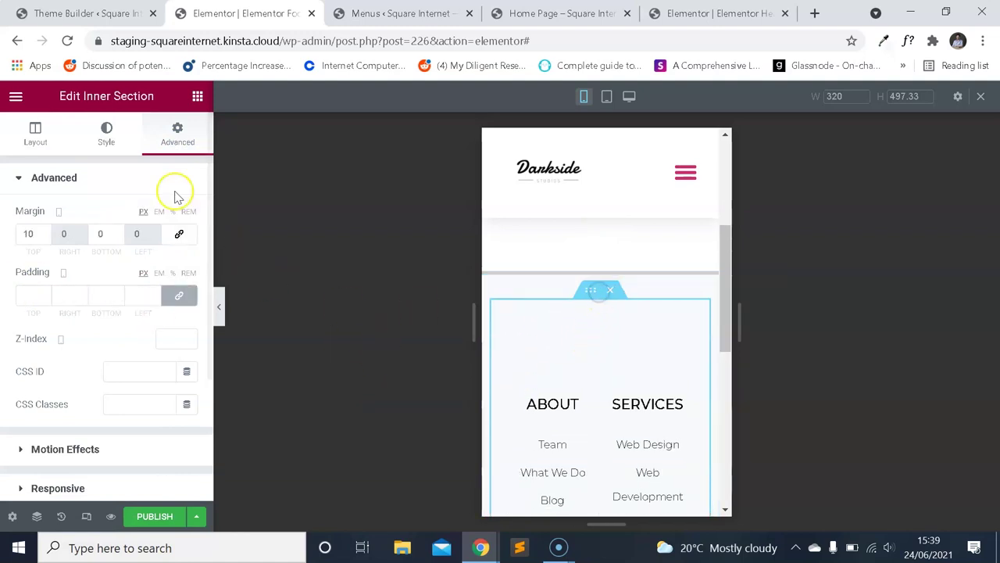
pyautogui.click(25, 294)
pyautogui.write('20')
pyautogui.press('Tab')
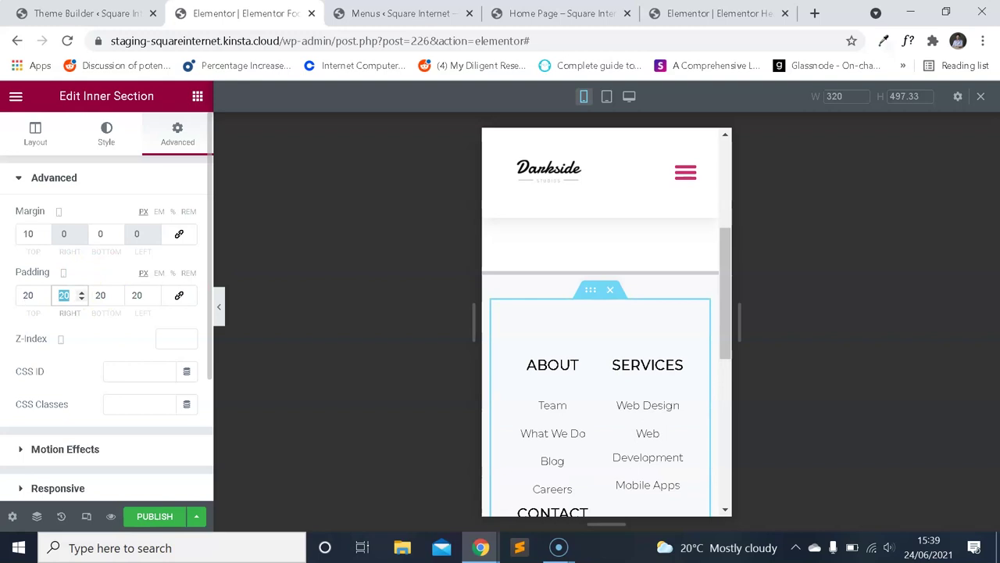
pyautogui.write('0')
pyautogui.doubleClick(137, 294)
pyautogui.write('0')
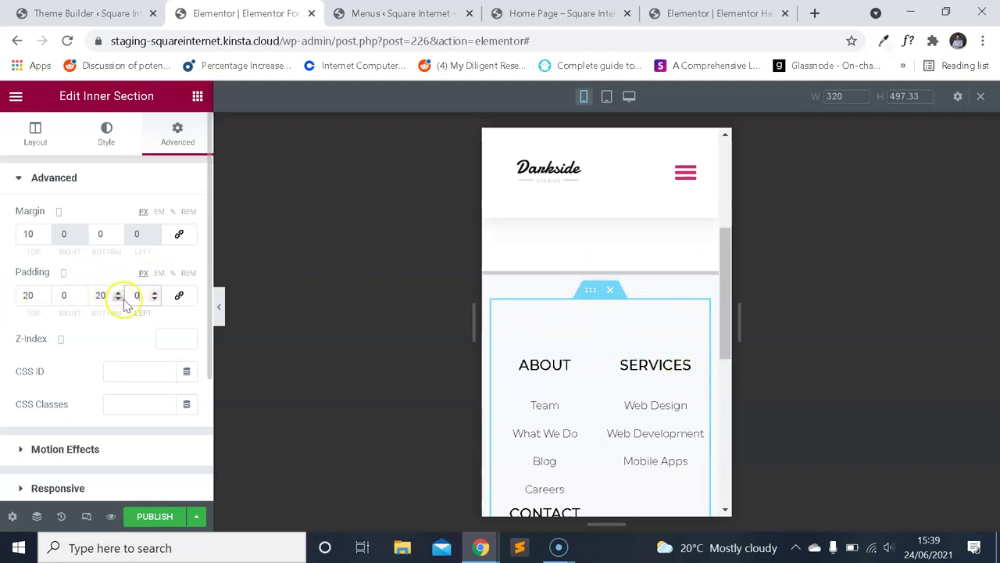
pyautogui.scroll(-2, 547, 328)
pyautogui.scroll(1, 598, 320)
pyautogui.click(500, 248)
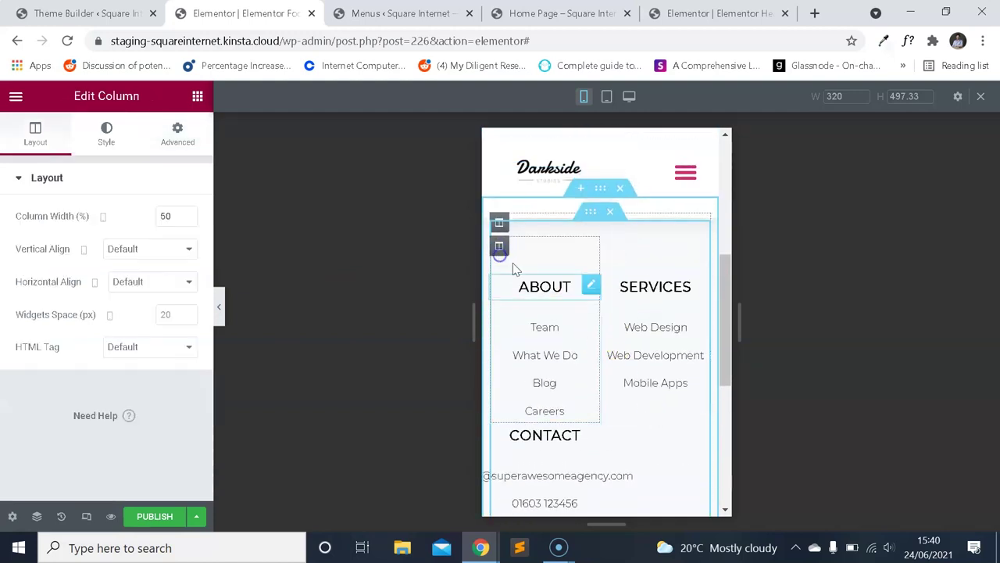
# Set the ABOUT and SERVICES columns to 100% mobile width.
pyautogui.scroll(-1, 513, 266)
pyautogui.scroll(1, 598, 336)
pyautogui.write('100')
pyautogui.scroll(-1, 539, 270)
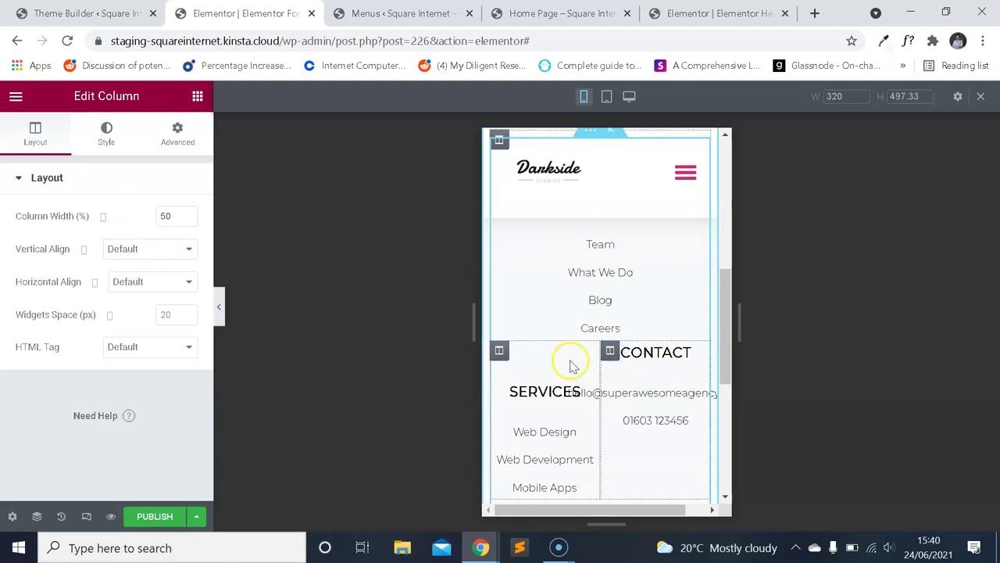
pyautogui.scroll(-1, 547, 336)
pyautogui.write('100')
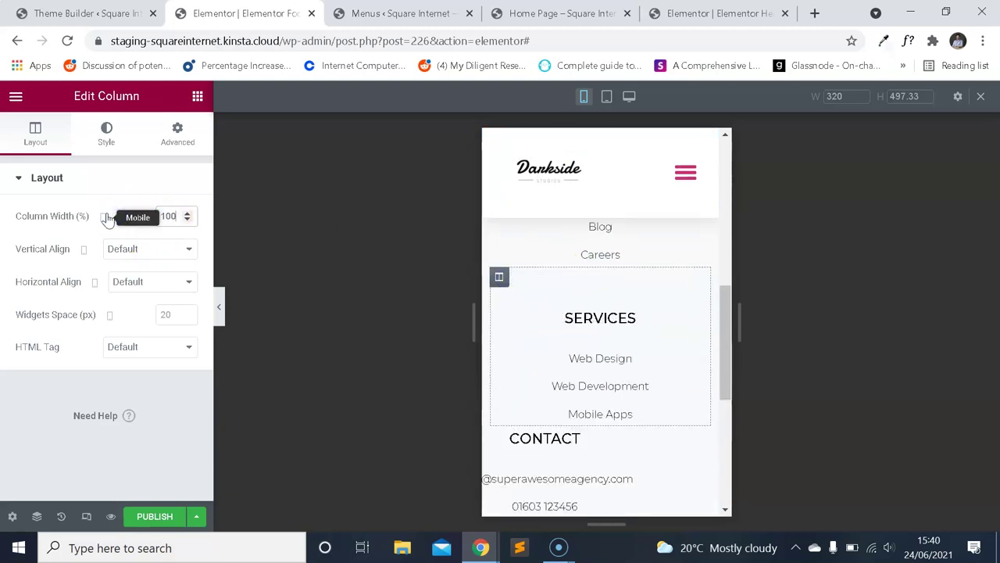
pyautogui.scroll(1, 602, 328)
pyautogui.scroll(-2, 594, 344)
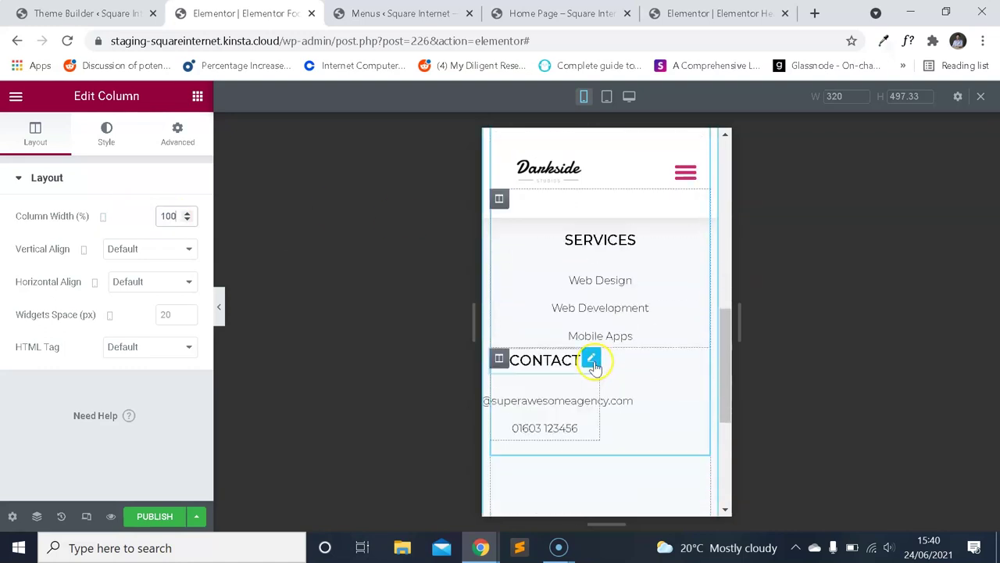
# Set the CONTACT column to 100% width and review the stacked columns.
pyautogui.click(498, 358)
pyautogui.write('100')
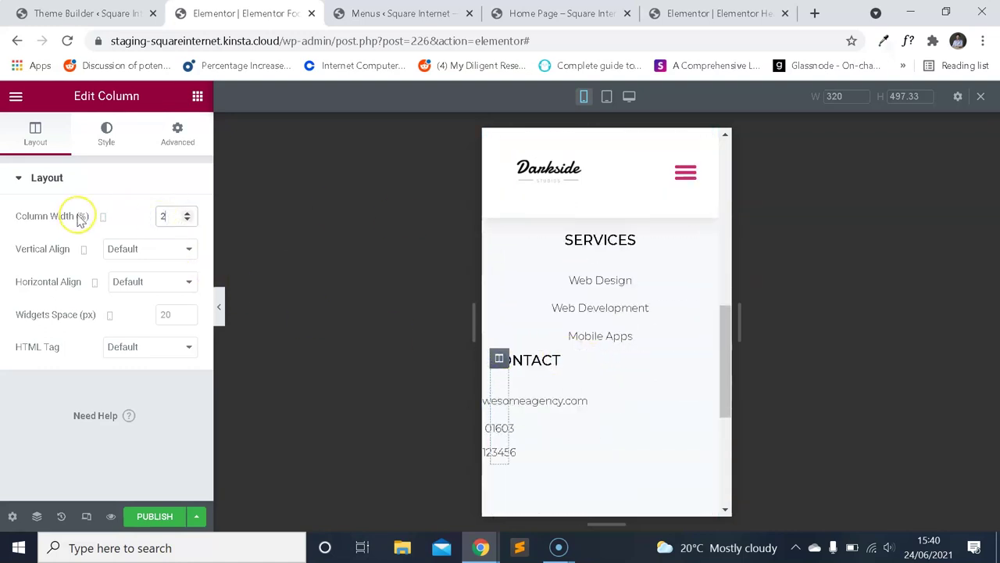
pyautogui.scroll(2, 680, 325)
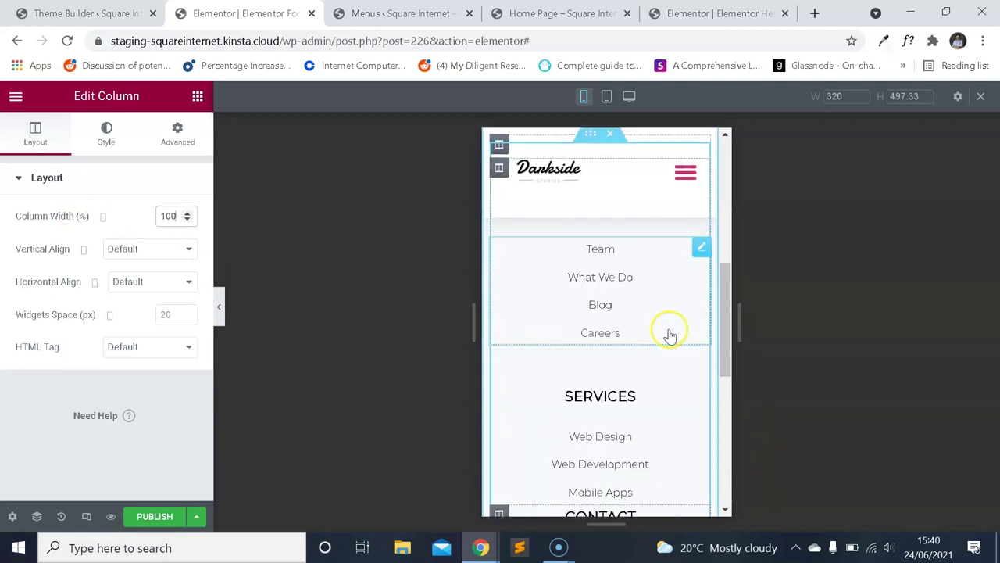
pyautogui.scroll(-1, 676, 375)
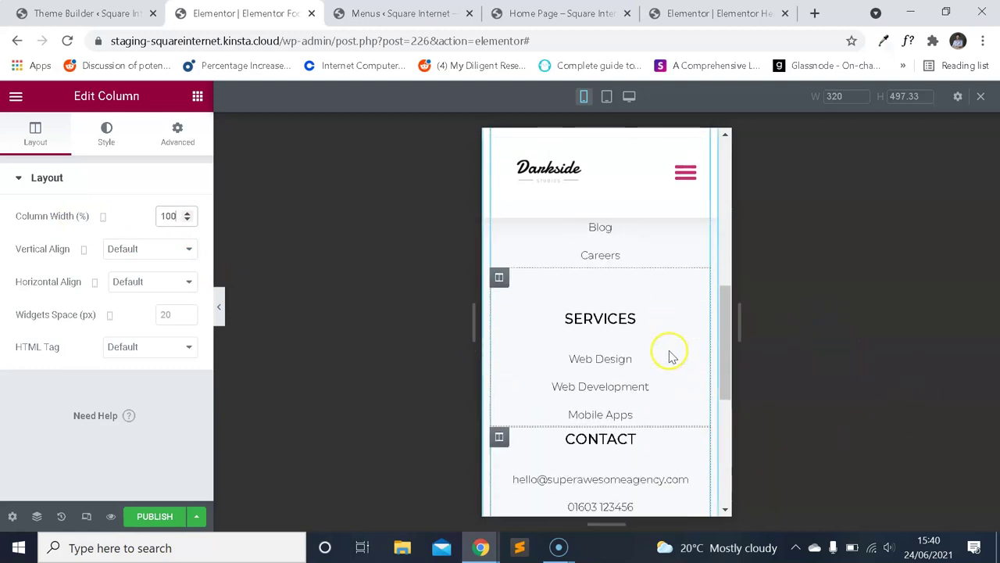
pyautogui.scroll(1, 656, 350)
pyautogui.scroll(-1, 614, 375)
pyautogui.scroll(1, 621, 415)
pyautogui.scroll(-2, 620, 454)
pyautogui.scroll(2, 613, 339)
pyautogui.scroll(1, 617, 339)
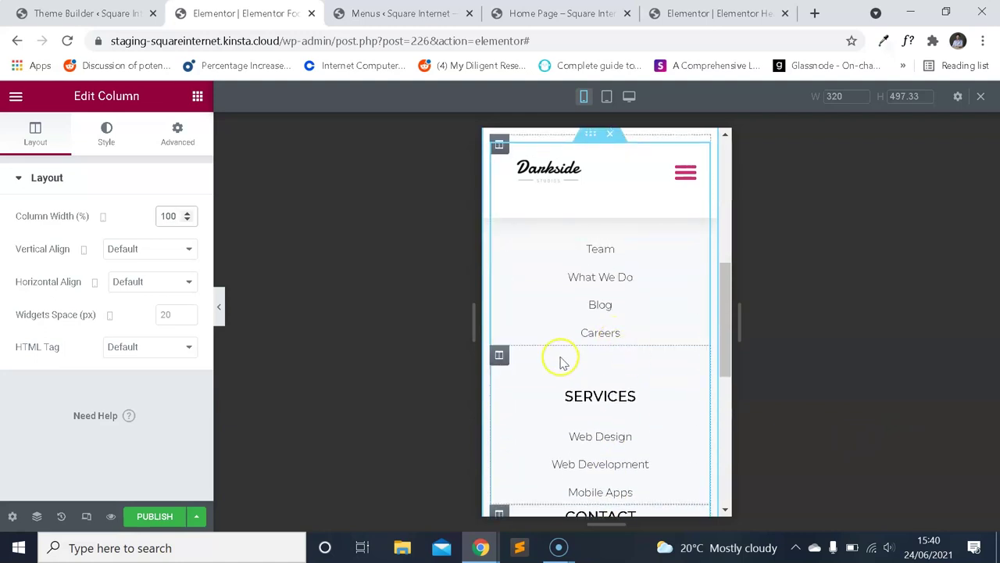
# Enter a padding value of 0 in the selected footer column's Advanced settings.
pyautogui.click(177, 148)
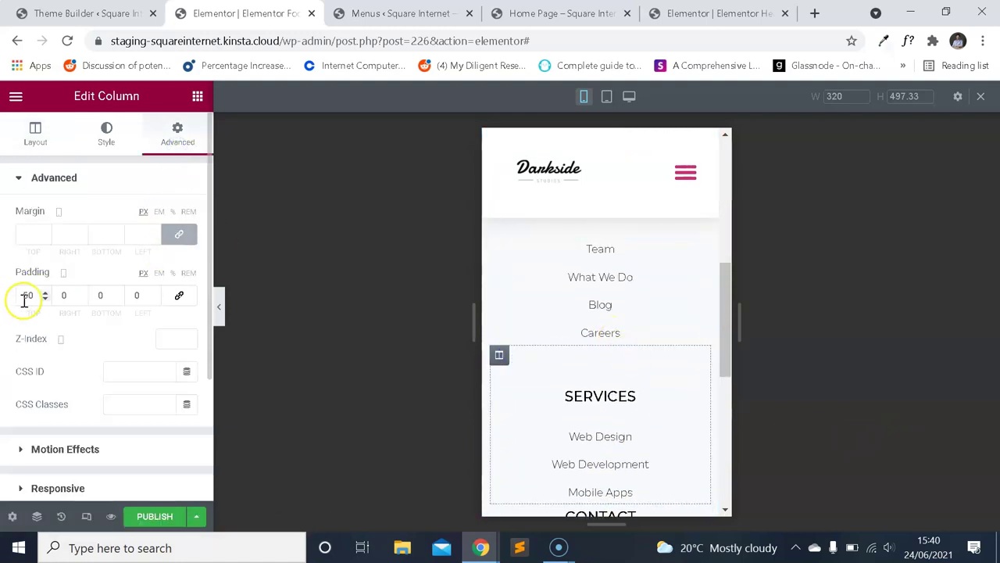
pyautogui.write('0')
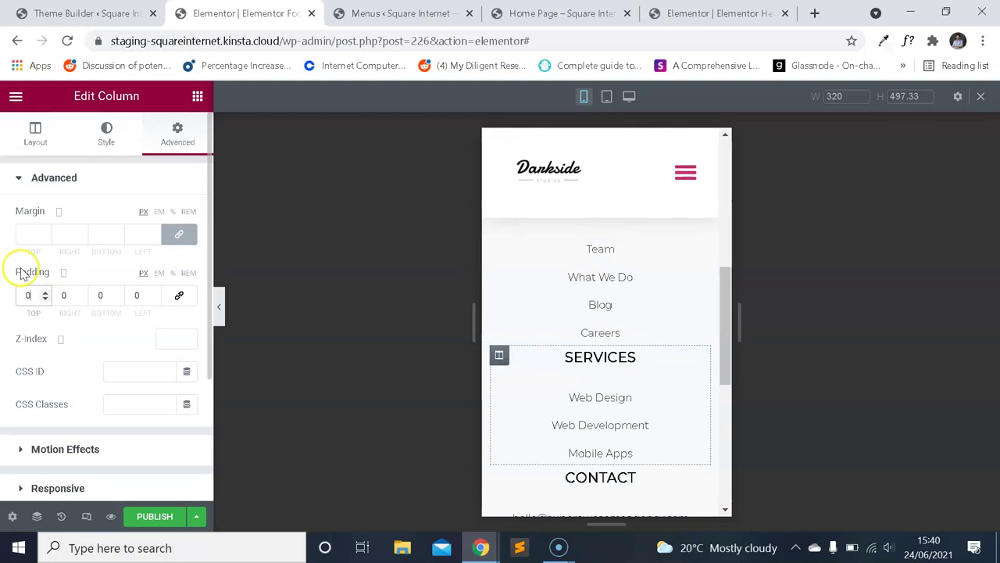
pyautogui.scroll(-1, 654, 296)
pyautogui.scroll(1, 668, 337)
pyautogui.scroll(2, 668, 337)
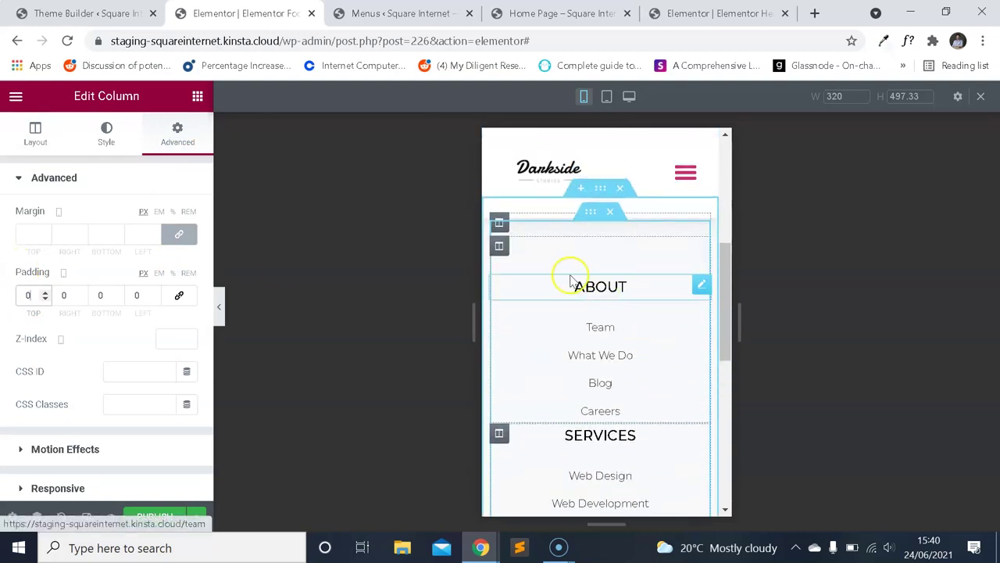
pyautogui.scroll(-4, 639, 339)
pyautogui.scroll(2, 630, 382)
pyautogui.scroll(-2, 641, 435)
pyautogui.scroll(1, 558, 362)
pyautogui.scroll(-1, 558, 273)
pyautogui.scroll(2, 570, 308)
# Set the ABOUT column's padding value to 0 and select the social icons widget.
pyautogui.click(500, 247)
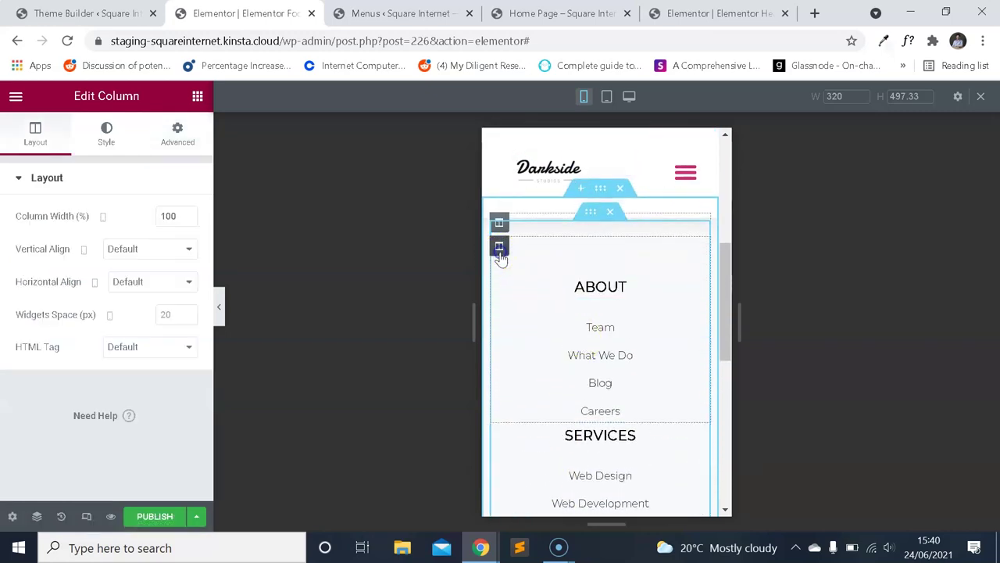
pyautogui.click(177, 134)
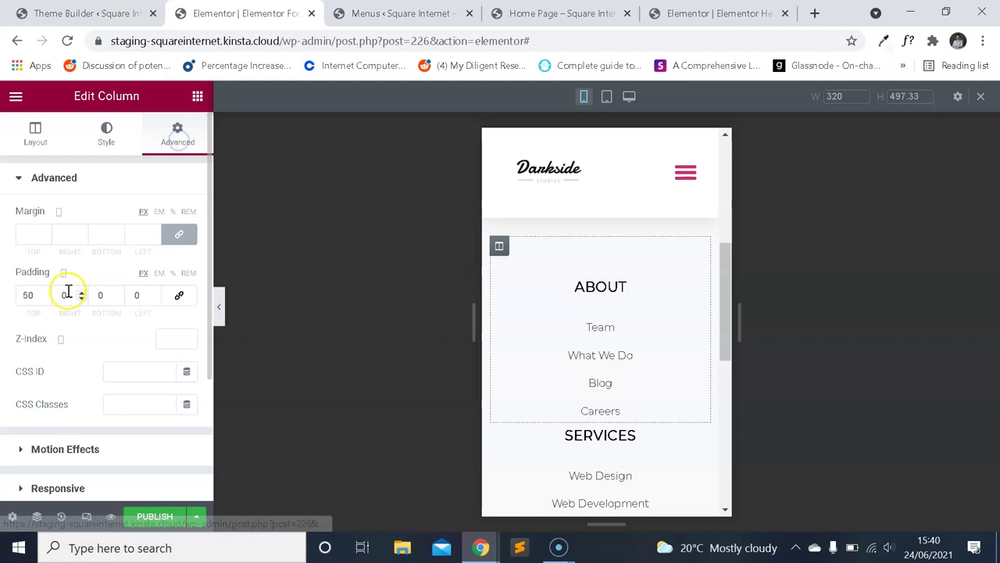
pyautogui.scroll(1, 558, 335)
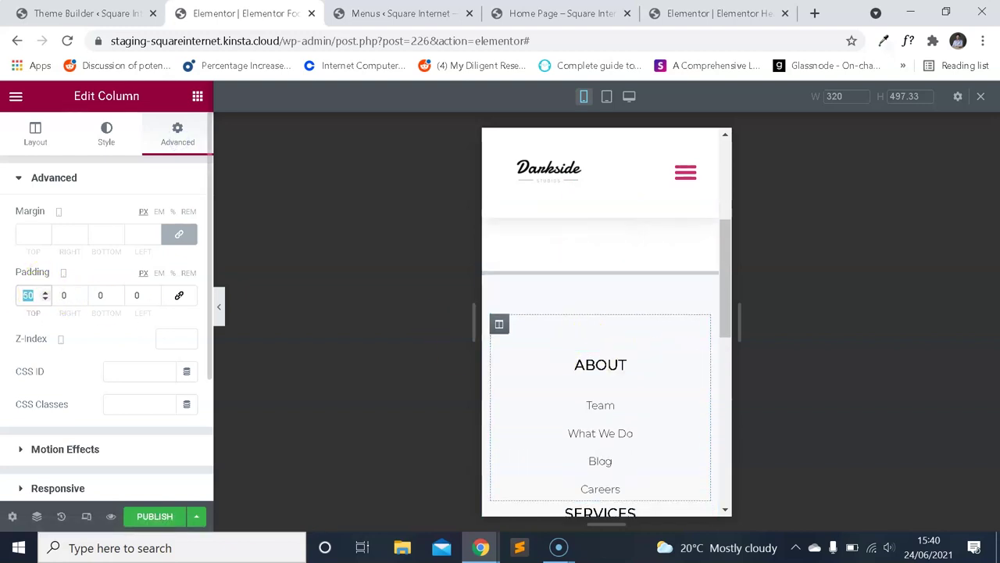
pyautogui.write('0')
pyautogui.scroll(-5, 632, 246)
pyautogui.scroll(3, 637, 289)
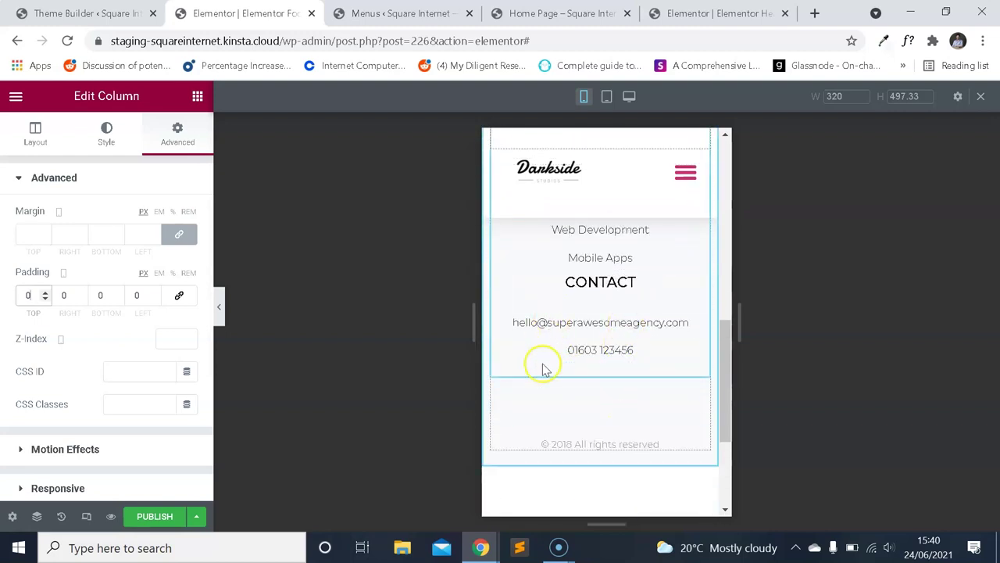
pyautogui.click(621, 396)
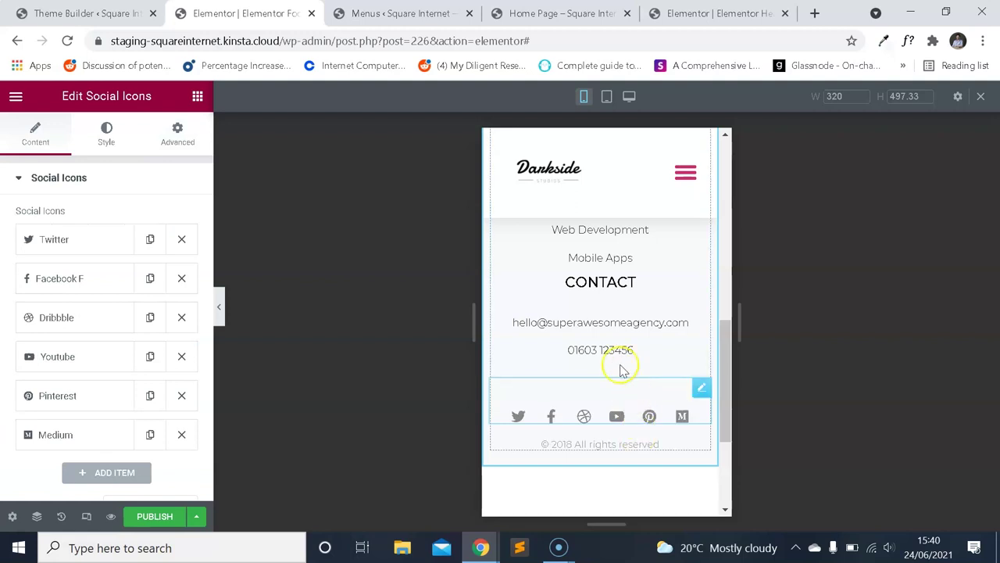
pyautogui.scroll(3, 622, 371)
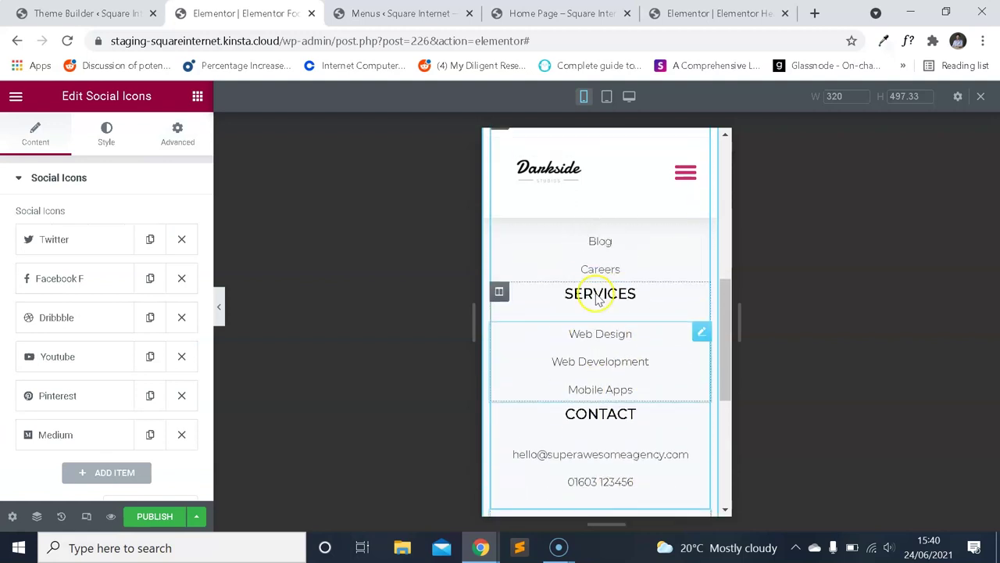
pyautogui.scroll(3, 597, 301)
# Give the ABOUT column 20 px top and bottom padding.
pyautogui.click(499, 246)
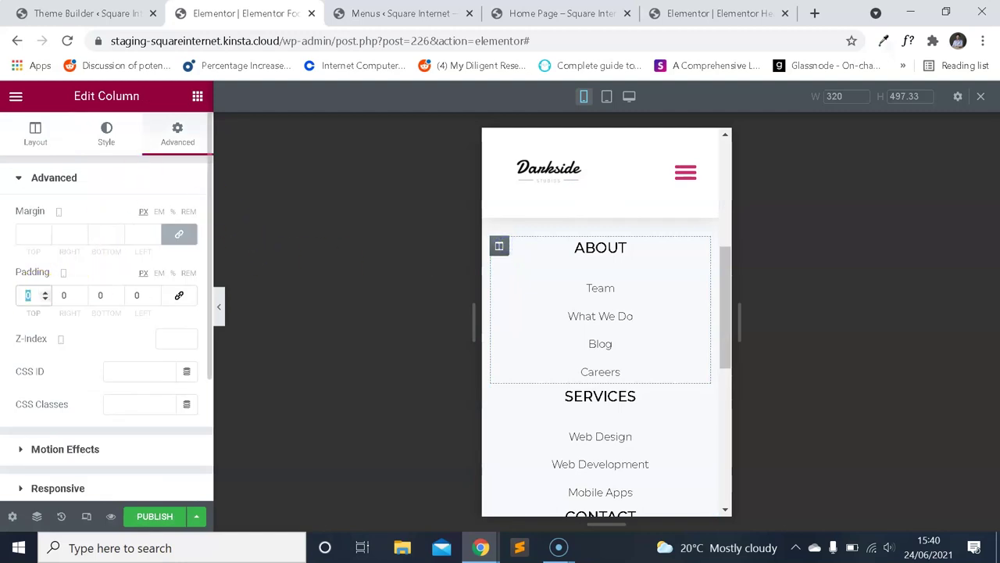
pyautogui.write('20')
pyautogui.press('Tab')
pyautogui.press('Tab')
pyautogui.write('20')
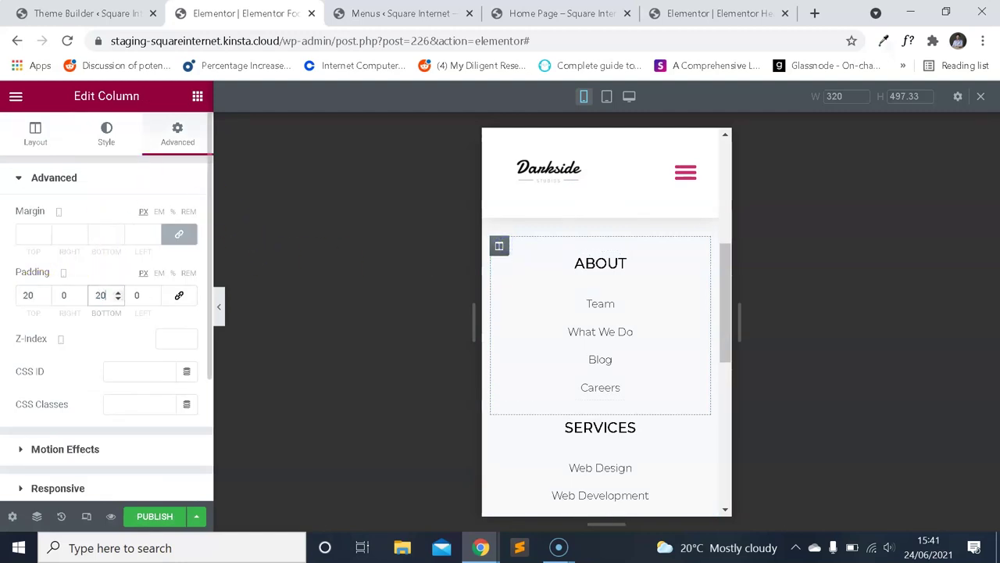
pyautogui.scroll(-4, 566, 327)
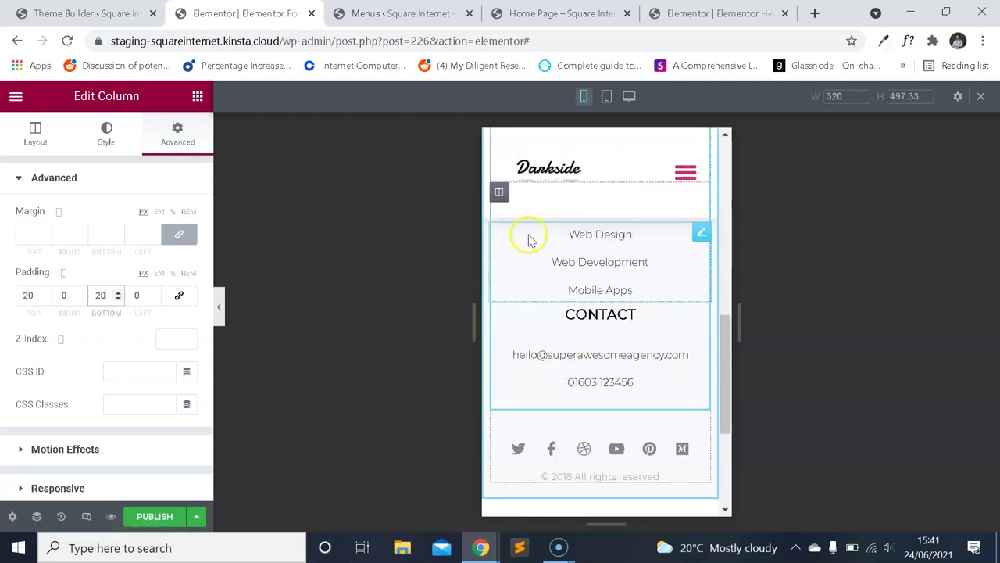
pyautogui.scroll(1, 531, 258)
# Give the SERVICES column 20 px top and bottom padding.
pyautogui.click(509, 272)
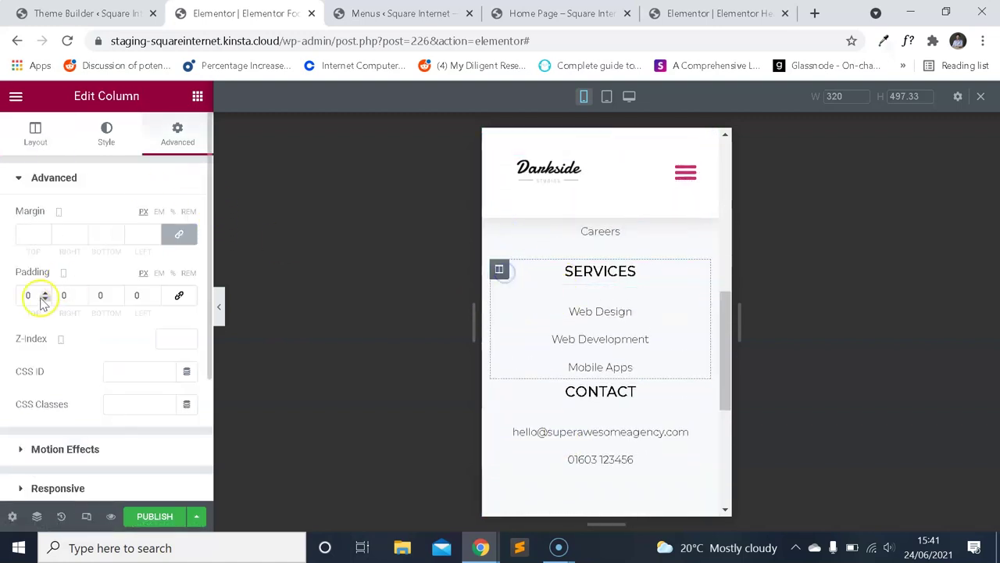
pyautogui.write('20')
pyautogui.press('Tab')
pyautogui.press('Tab')
pyautogui.write('20')
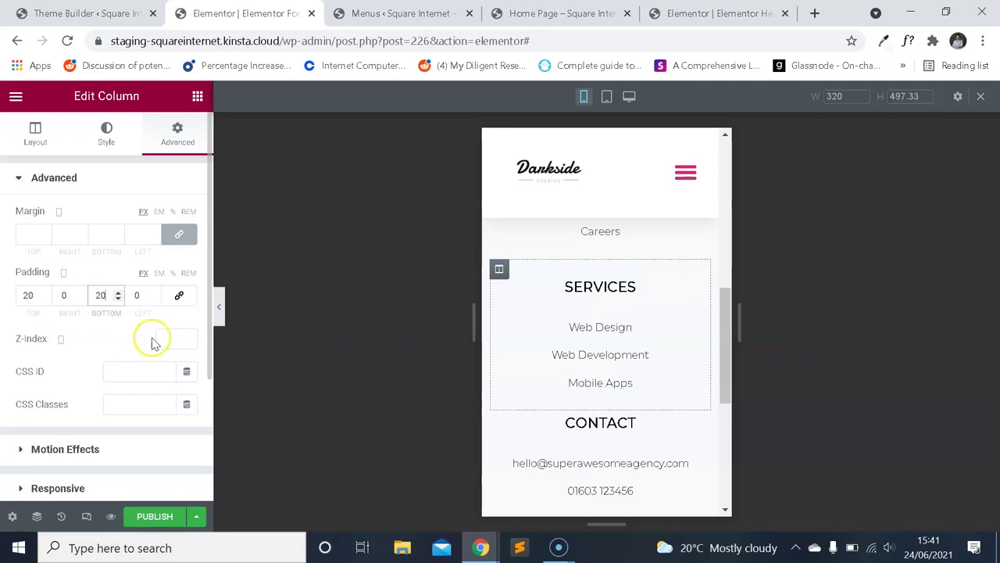
pyautogui.scroll(-1, 560, 386)
# Unlink the CONTACT column's padding and set 20 px top and bottom, 0 sides.
pyautogui.click(500, 346)
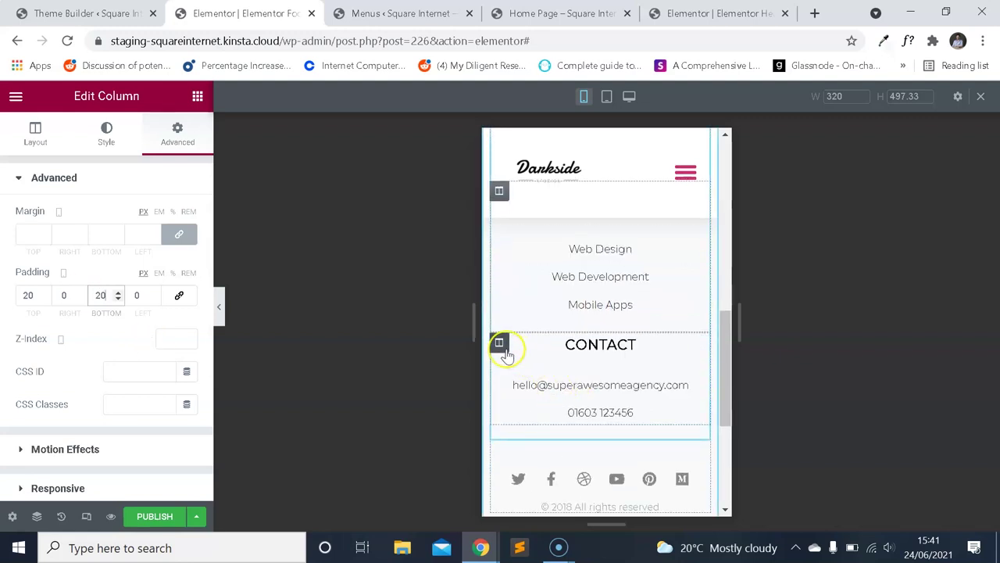
pyautogui.click(181, 144)
pyautogui.click(27, 292)
pyautogui.write('20')
pyautogui.press('BackSpace')
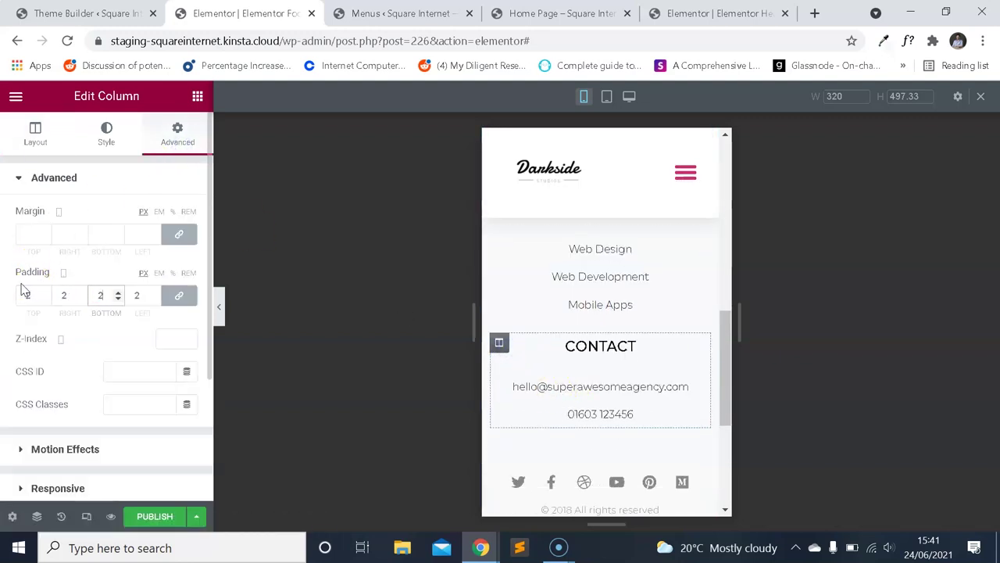
pyautogui.write('0')
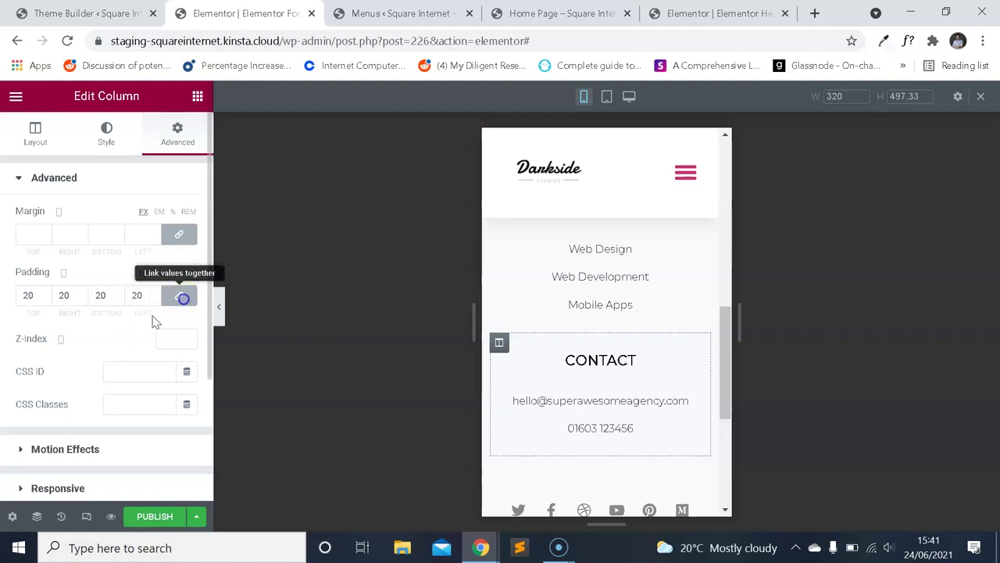
pyautogui.click(181, 296)
pyautogui.click(66, 295)
pyautogui.write('0')
pyautogui.press('Tab')
pyautogui.press('Tab')
pyautogui.write('0')
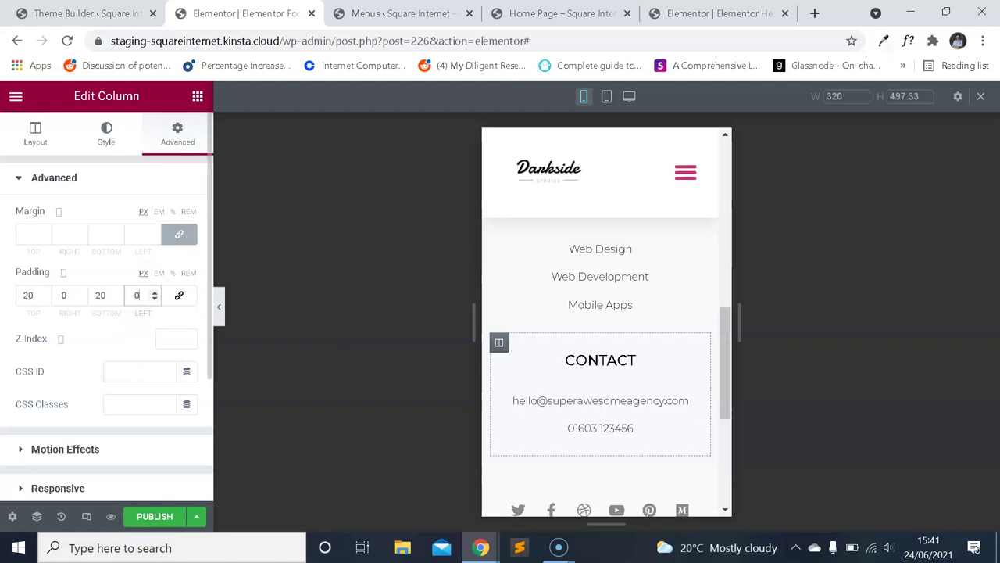
pyautogui.scroll(1, 527, 288)
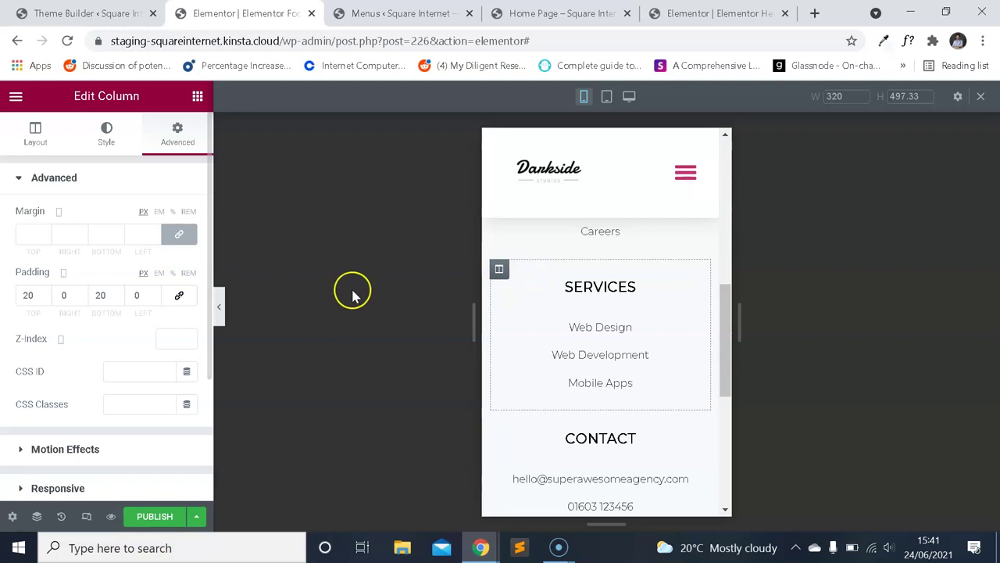
pyautogui.scroll(1, 586, 302)
pyautogui.scroll(-4, 647, 335)
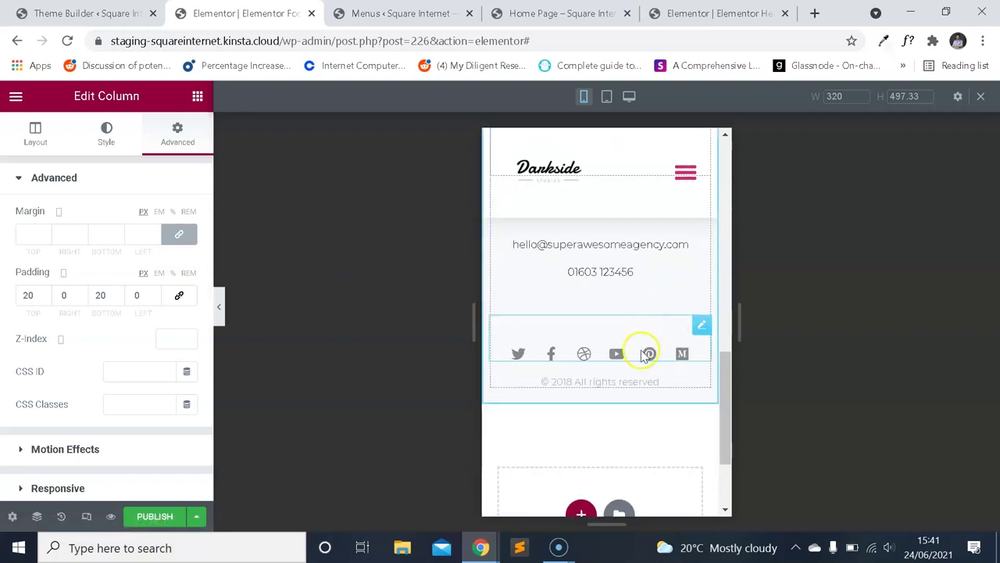
pyautogui.scroll(6, 633, 308)
pyautogui.scroll(-5, 645, 330)
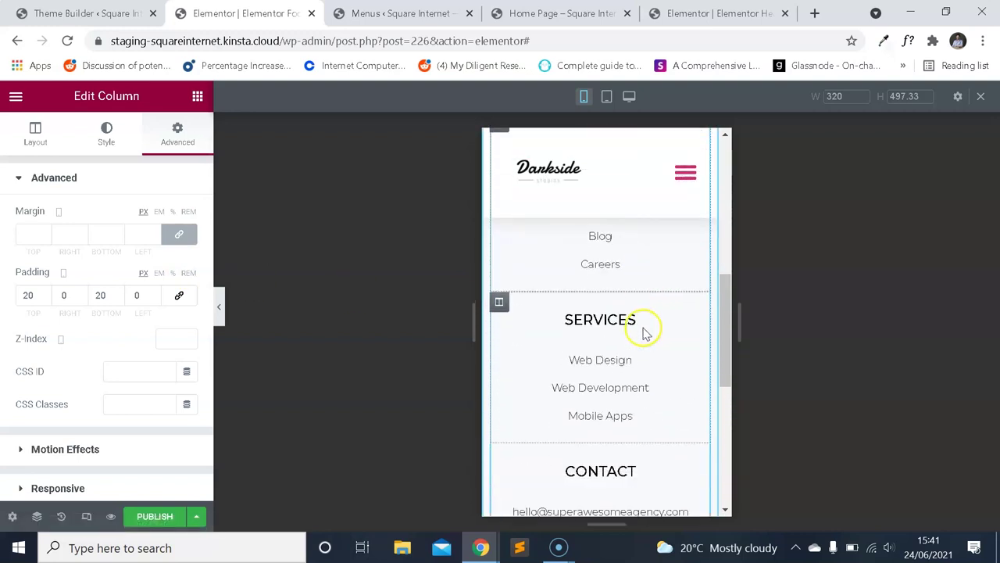
pyautogui.scroll(2, 664, 344)
pyautogui.scroll(1, 658, 367)
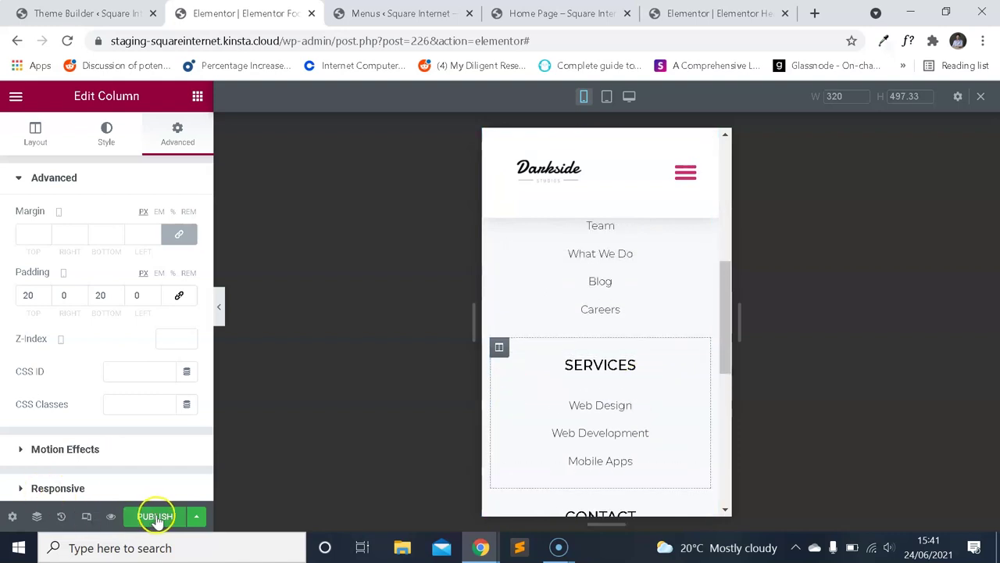
# Publish the footer with an Include / Entire Site display condition.
pyautogui.click(196, 518)
pyautogui.click(115, 447)
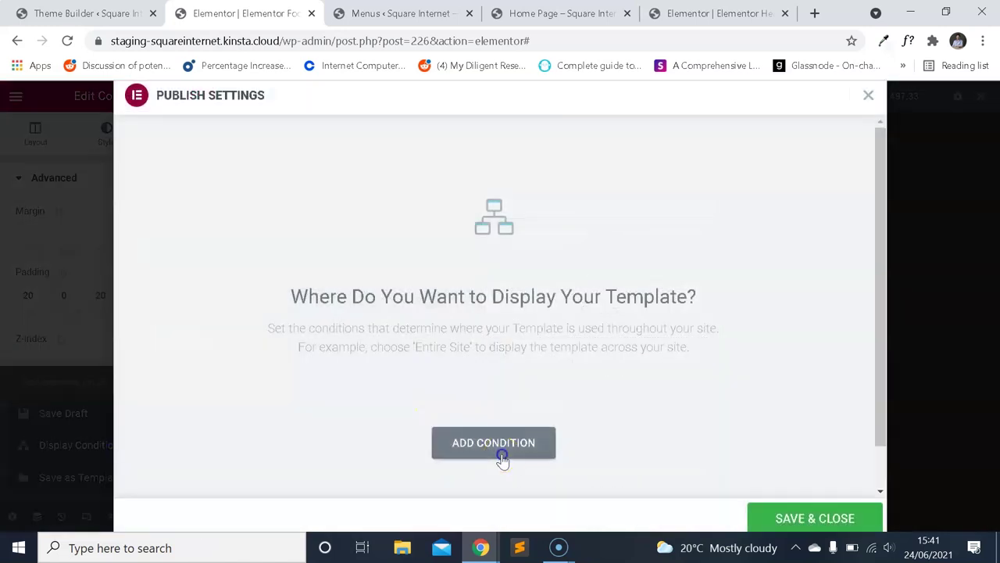
pyautogui.click(493, 442)
pyautogui.scroll(-1, 501, 371)
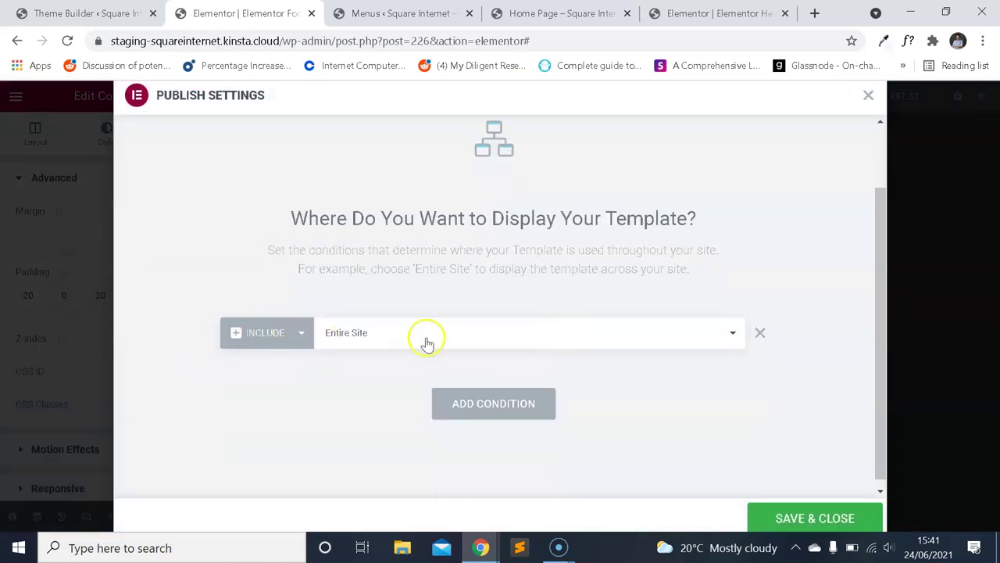
pyautogui.click(236, 334)
pyautogui.click(409, 332)
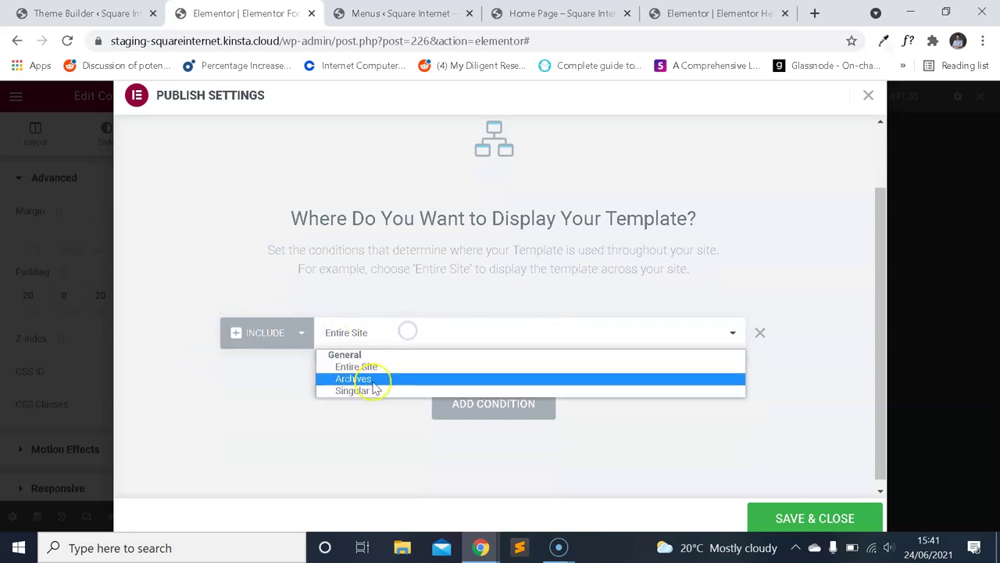
pyautogui.click(391, 340)
pyautogui.click(831, 513)
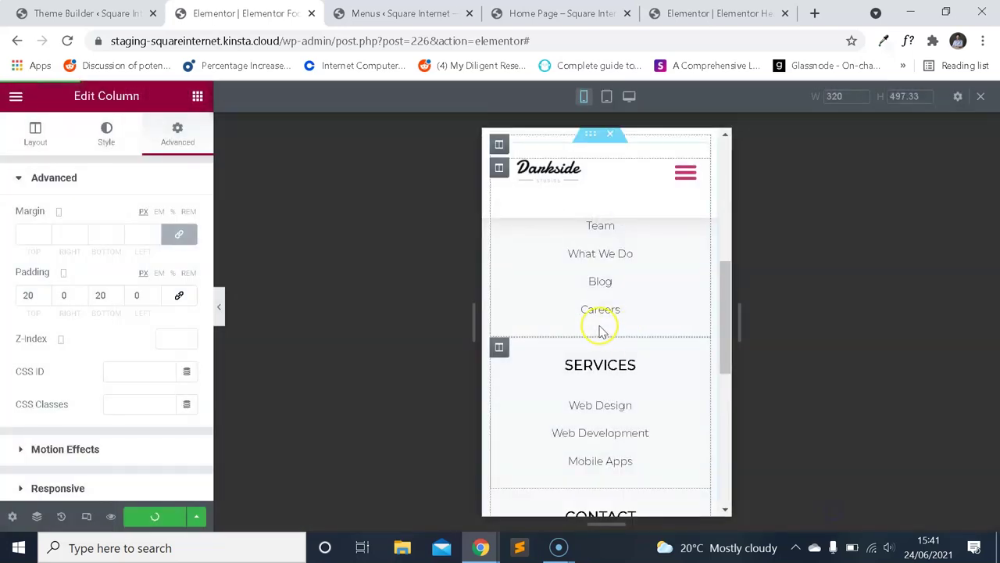
# Open the live site, reload the home page and scroll down to the footer.
pyautogui.click(78, 472)
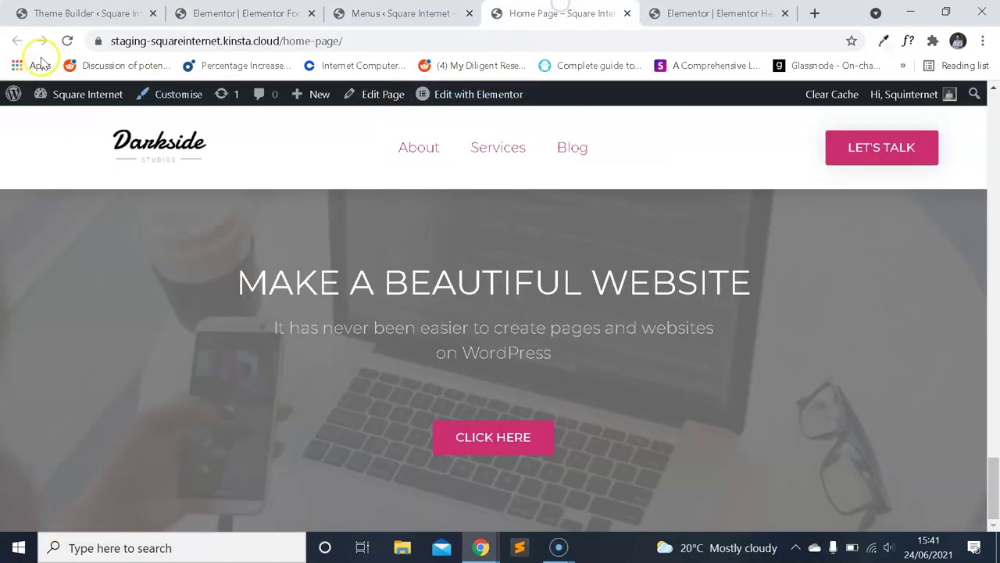
pyautogui.click(67, 41)
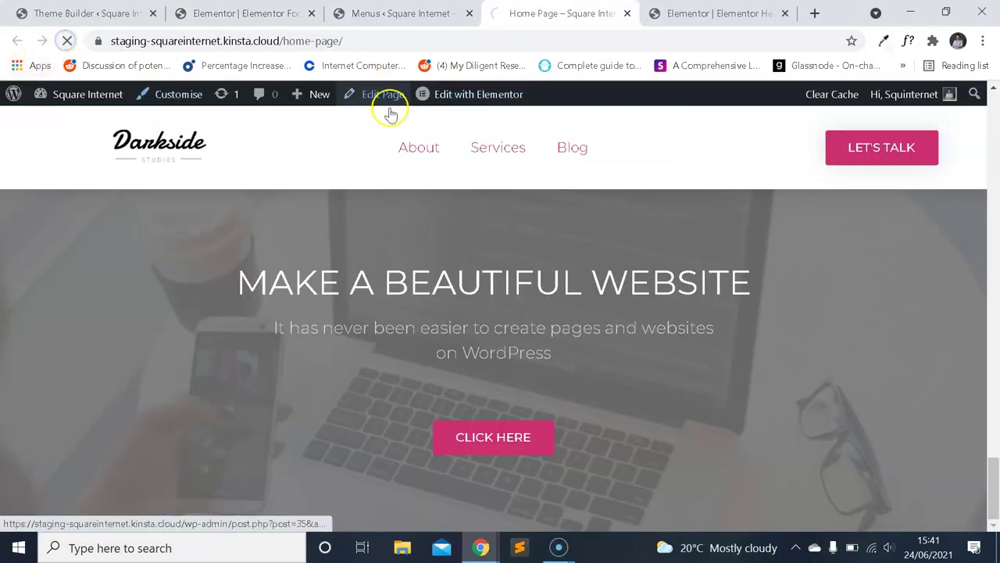
pyautogui.scroll(-5, 625, 219)
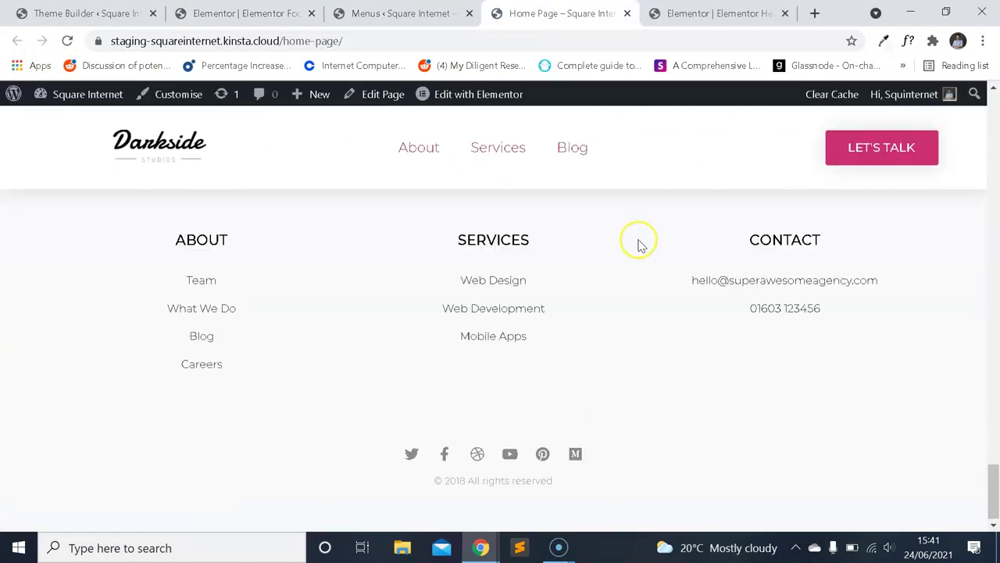
pyautogui.scroll(-1, 668, 274)
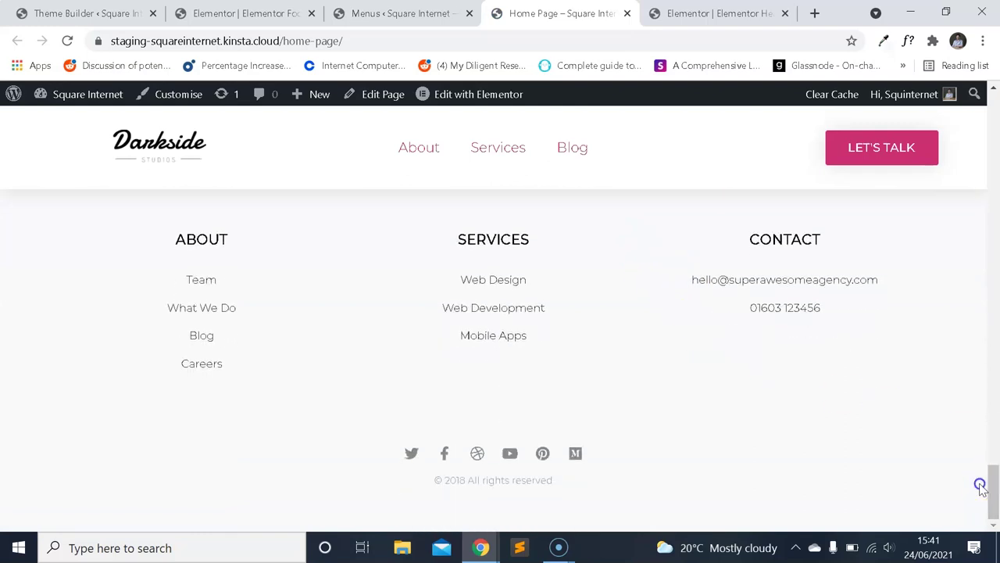
# Inspect the fonts of the SERVICES heading and the Services menu link with WhatFont.
pyautogui.scroll(1, 881, 150)
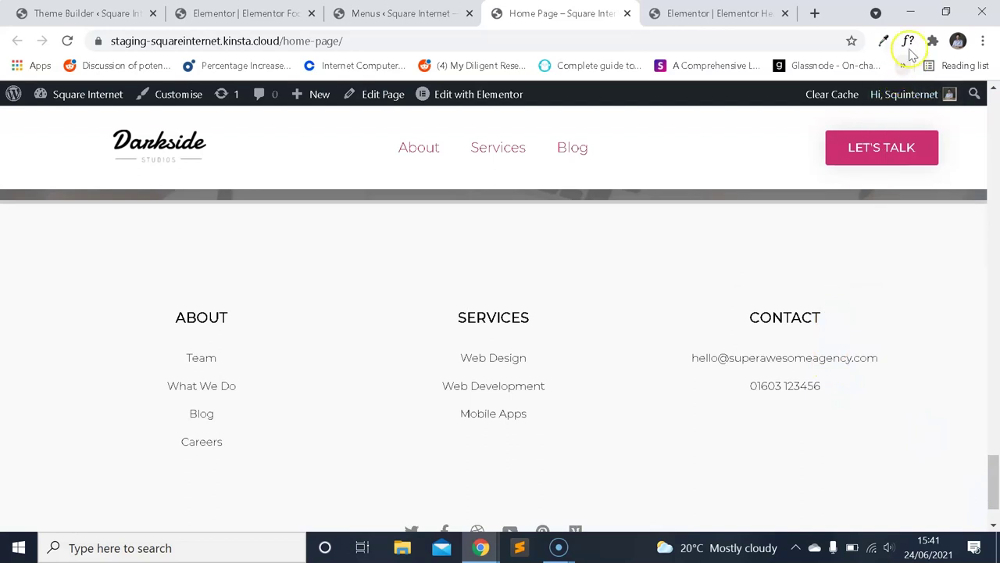
pyautogui.click(515, 320)
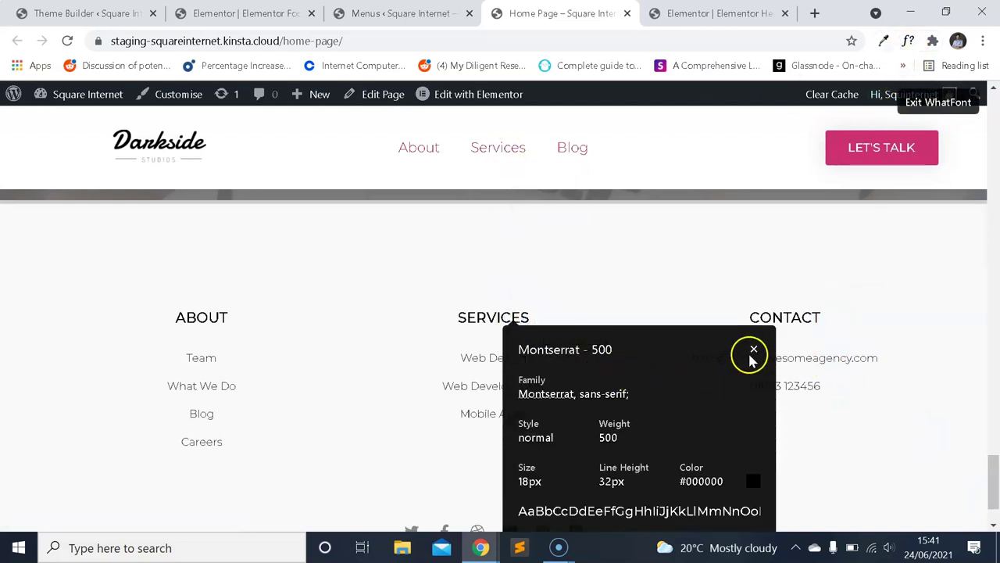
pyautogui.click(752, 351)
pyautogui.click(487, 148)
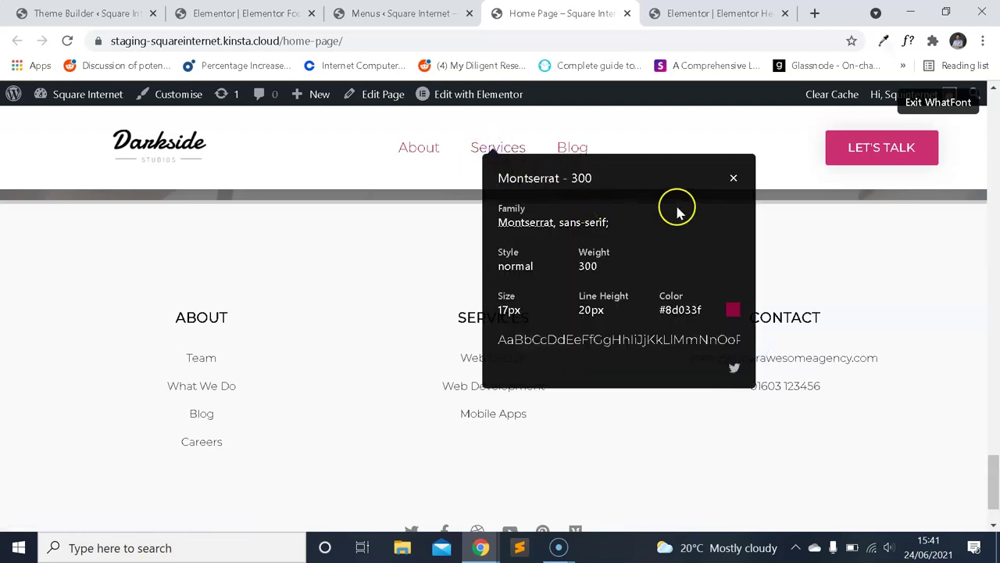
pyautogui.click(733, 181)
pyautogui.click(935, 101)
# Select the header section in the header template editor and view its style settings.
pyautogui.click(400, 13)
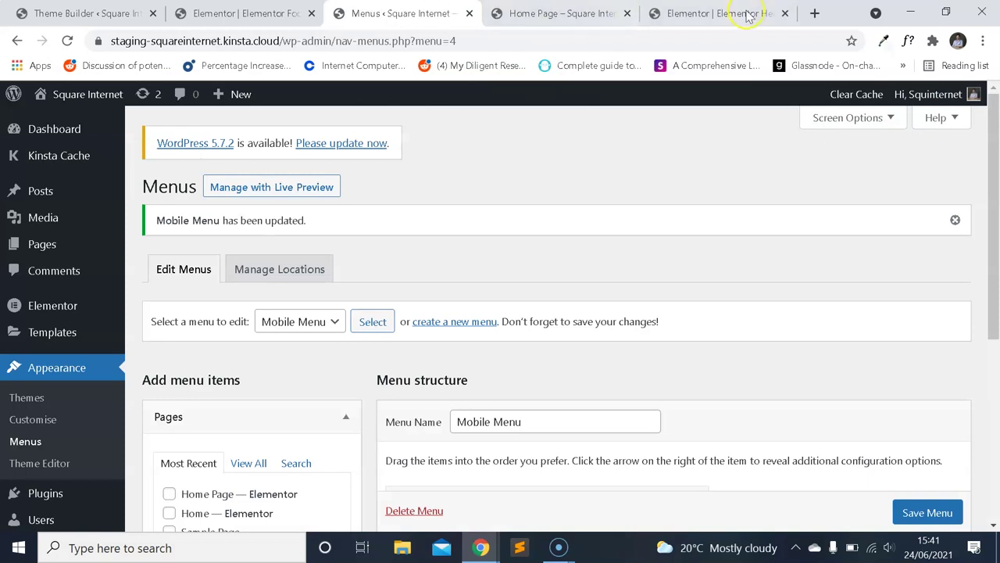
pyautogui.click(750, 16)
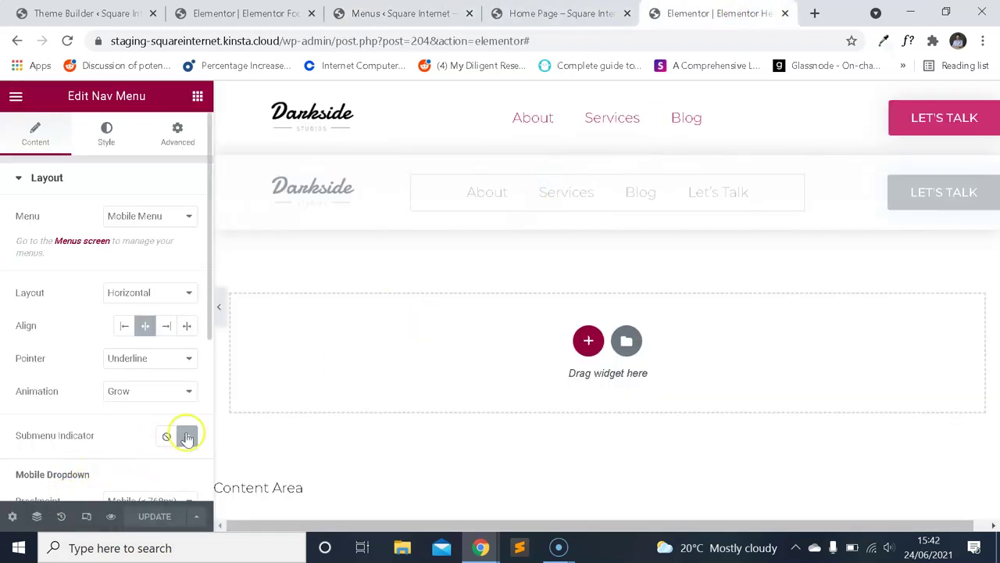
pyautogui.click(608, 91)
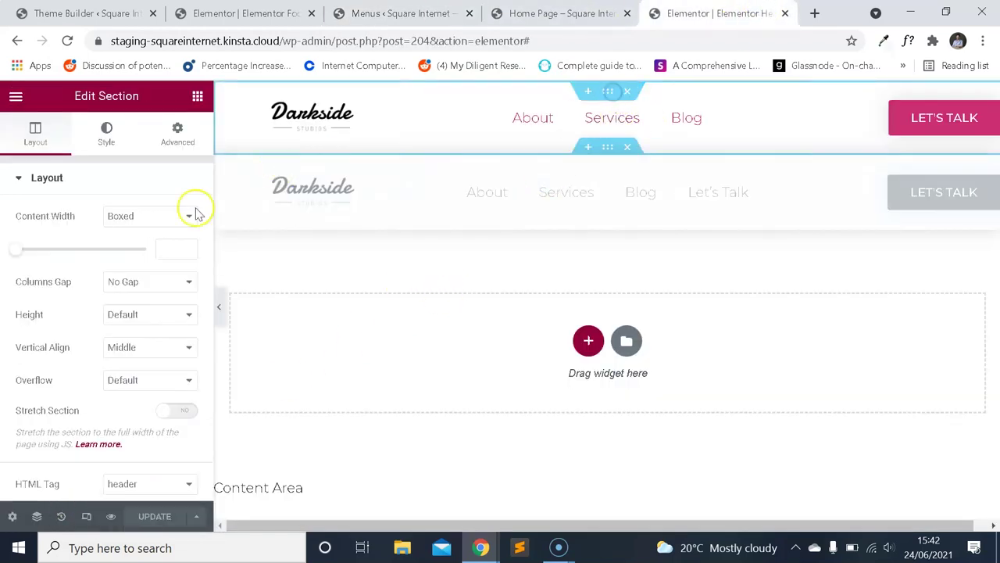
pyautogui.click(104, 134)
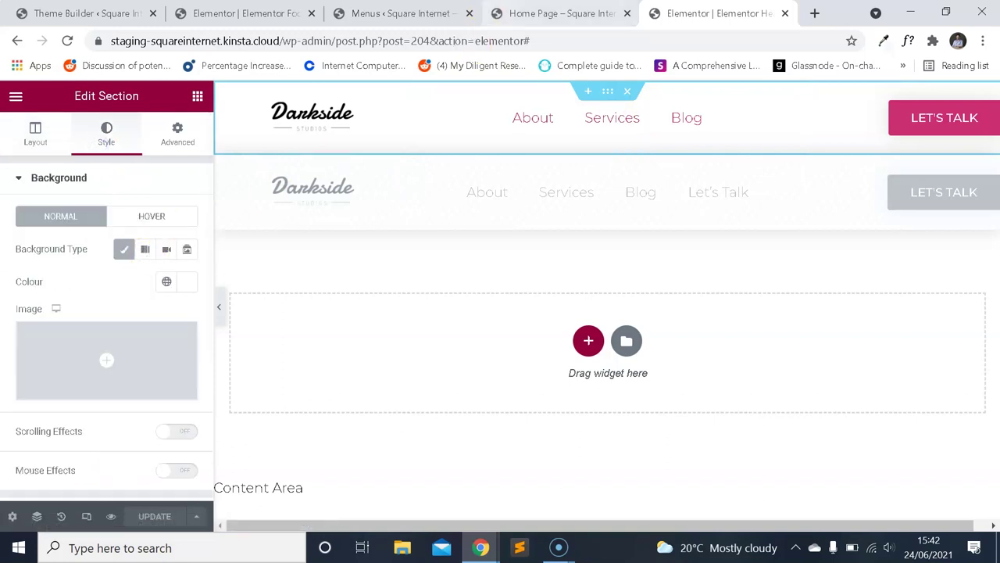
# Re-inspect the SERVICES heading font on the live home page.
pyautogui.click(559, 13)
pyautogui.click(910, 43)
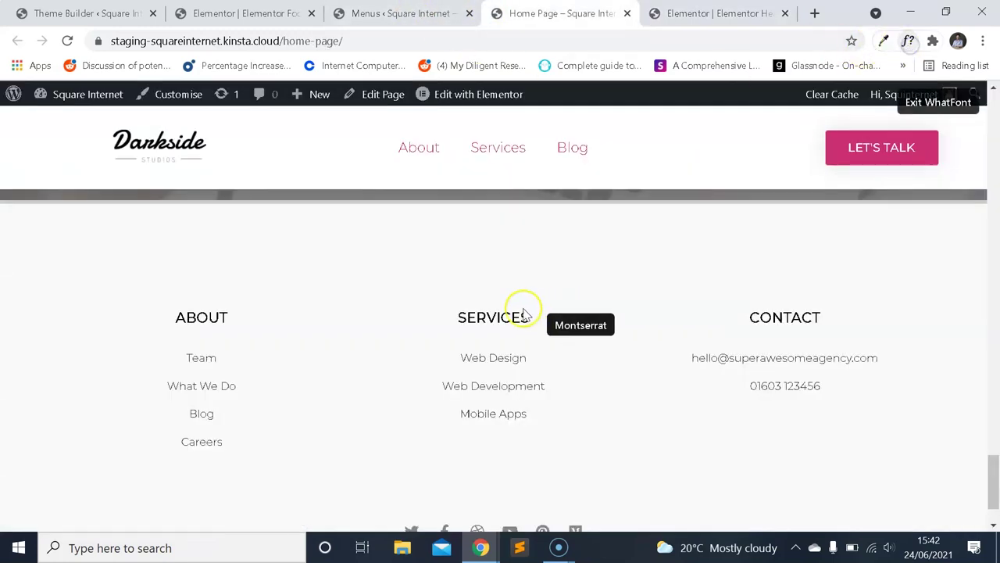
pyautogui.click(500, 319)
pyautogui.scroll(-1, 592, 375)
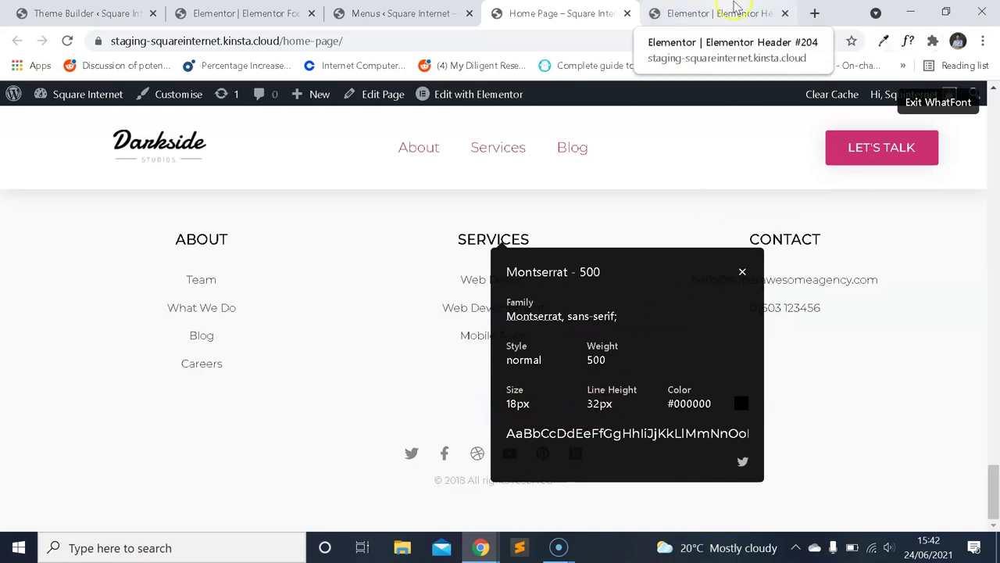
pyautogui.click(707, 14)
# Make the Nav Menu links uppercase in their Typography settings.
pyautogui.click(599, 119)
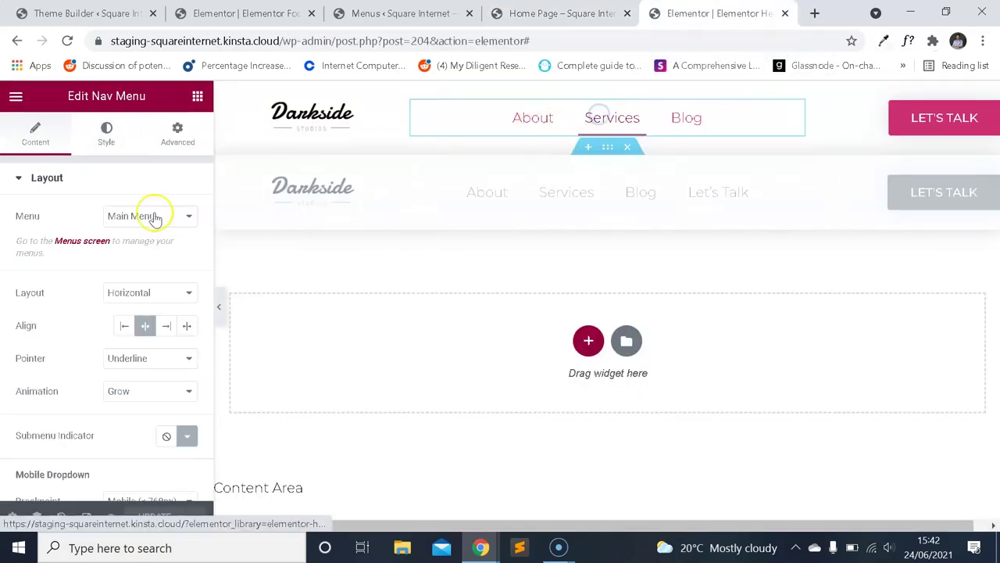
pyautogui.click(106, 133)
pyautogui.click(186, 216)
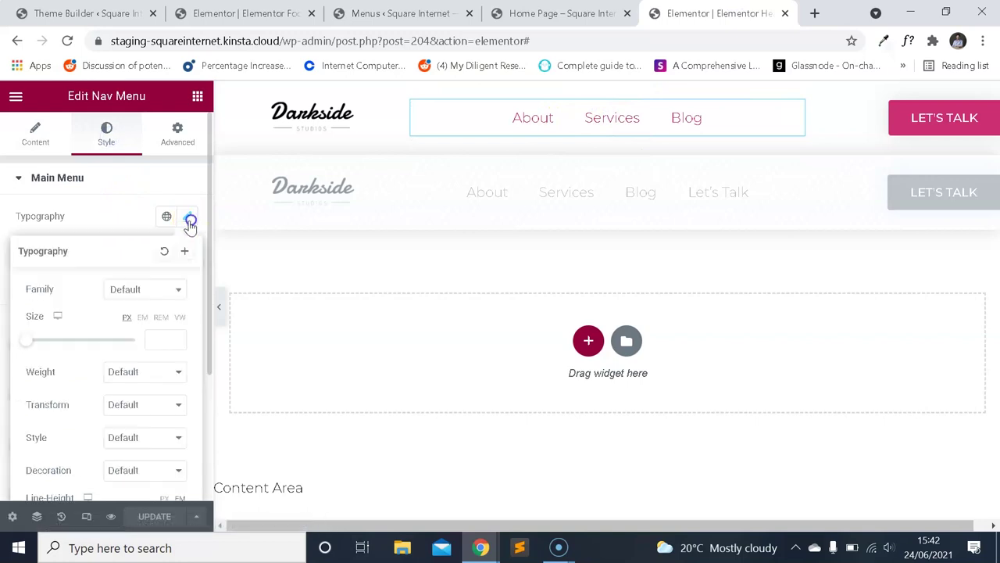
pyautogui.scroll(-2, 123, 254)
pyautogui.click(131, 287)
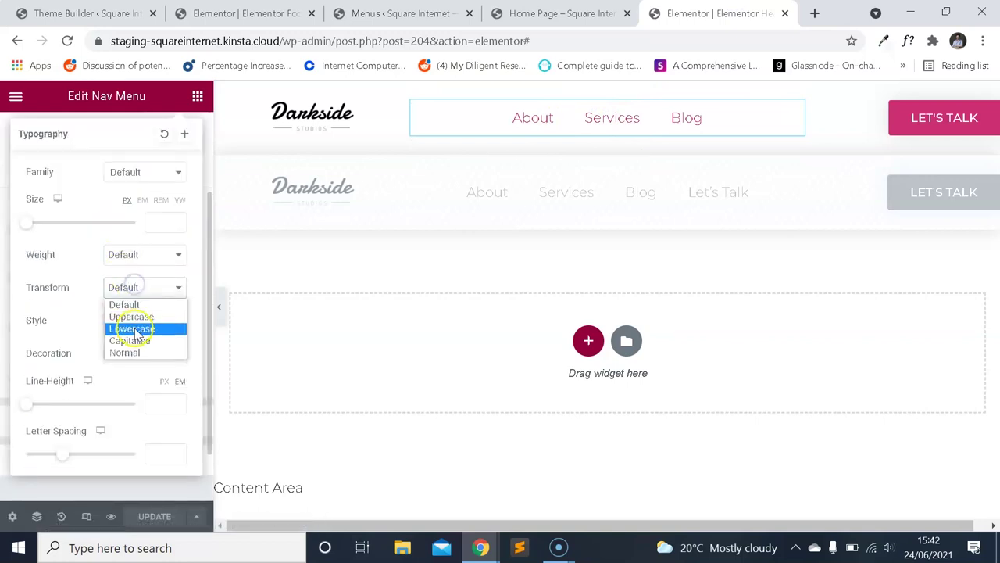
pyautogui.click(136, 319)
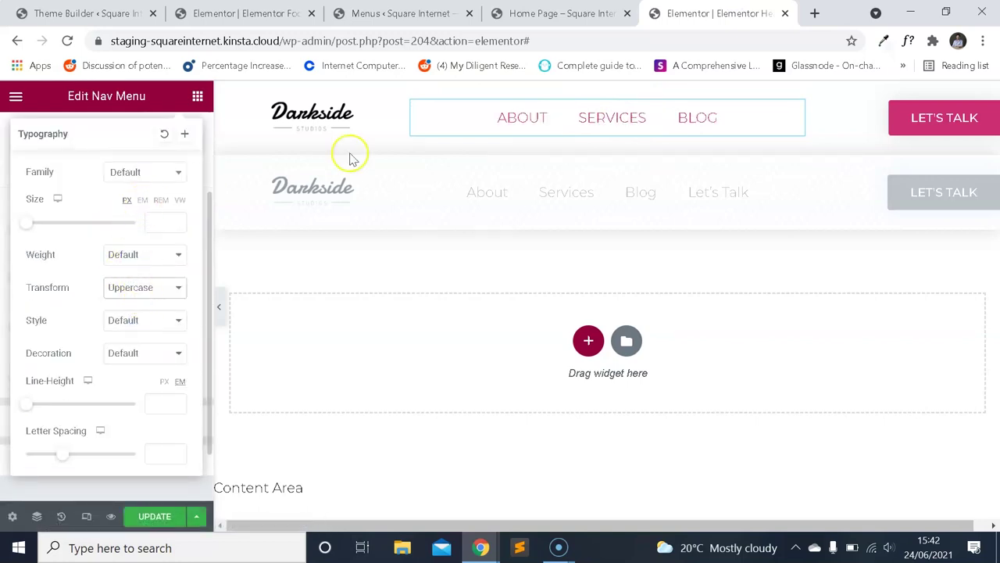
# Set the nav link font size to 18 px and line height to 32 px.
pyautogui.click(559, 13)
pyautogui.click(669, 9)
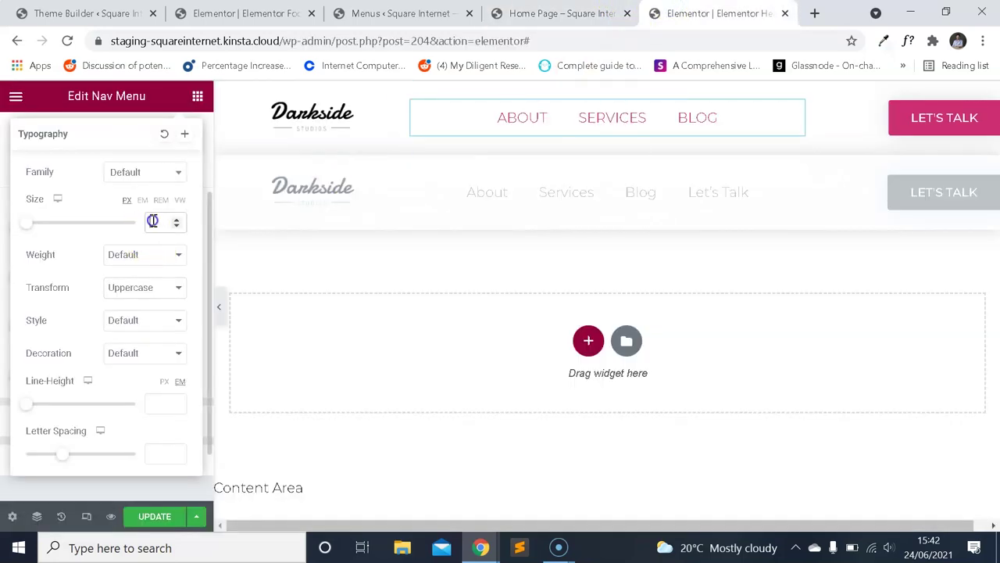
pyautogui.click(165, 400)
pyautogui.write('32')
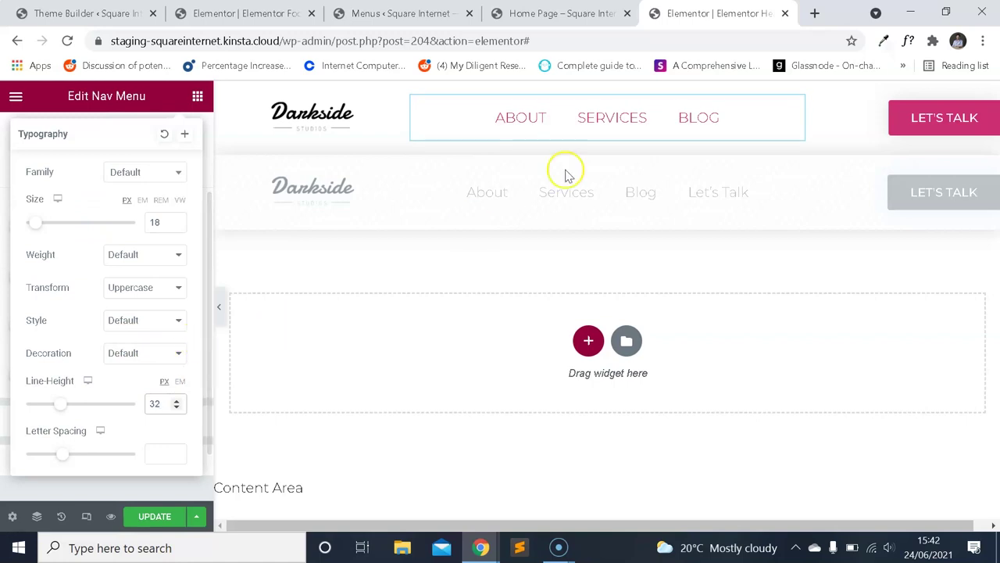
# Set the nav link font weight to 500 and save the header with Update.
pyautogui.click(558, 14)
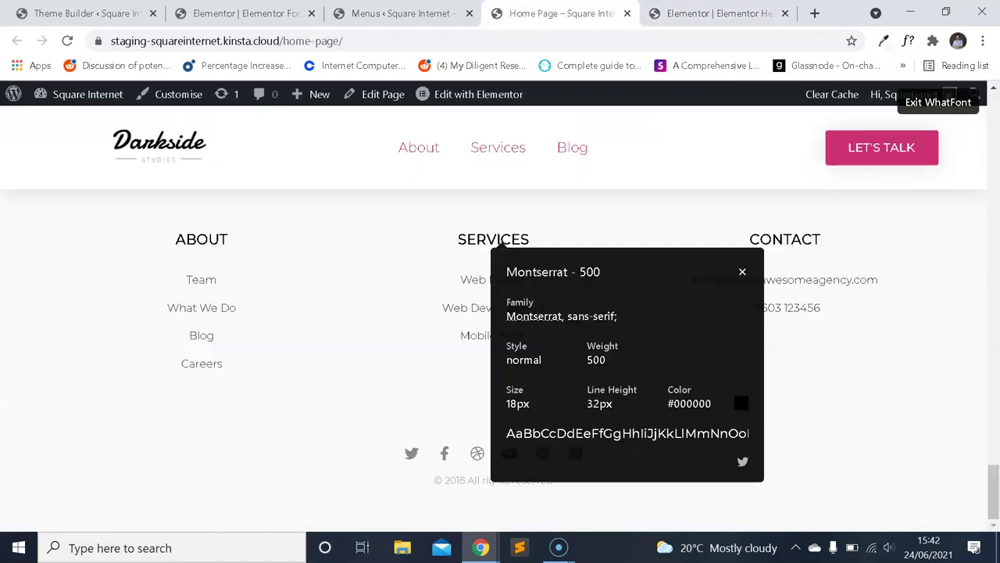
pyautogui.click(725, 11)
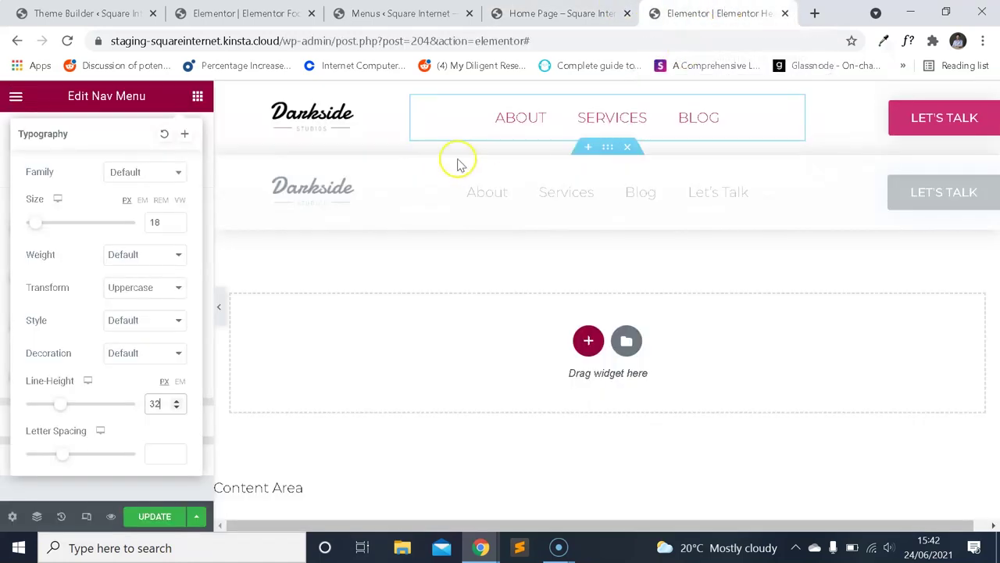
pyautogui.click(161, 267)
pyautogui.click(136, 320)
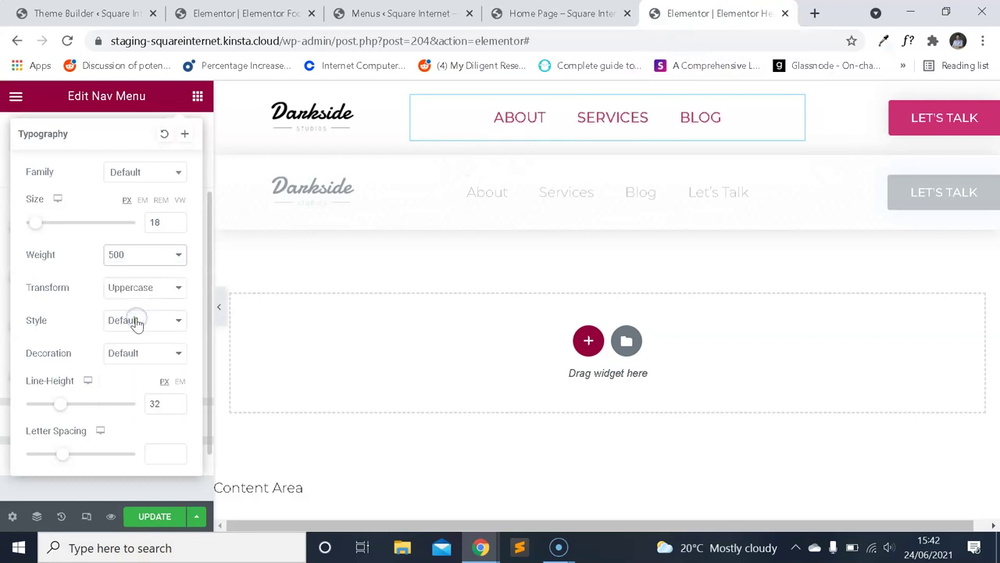
pyautogui.click(160, 517)
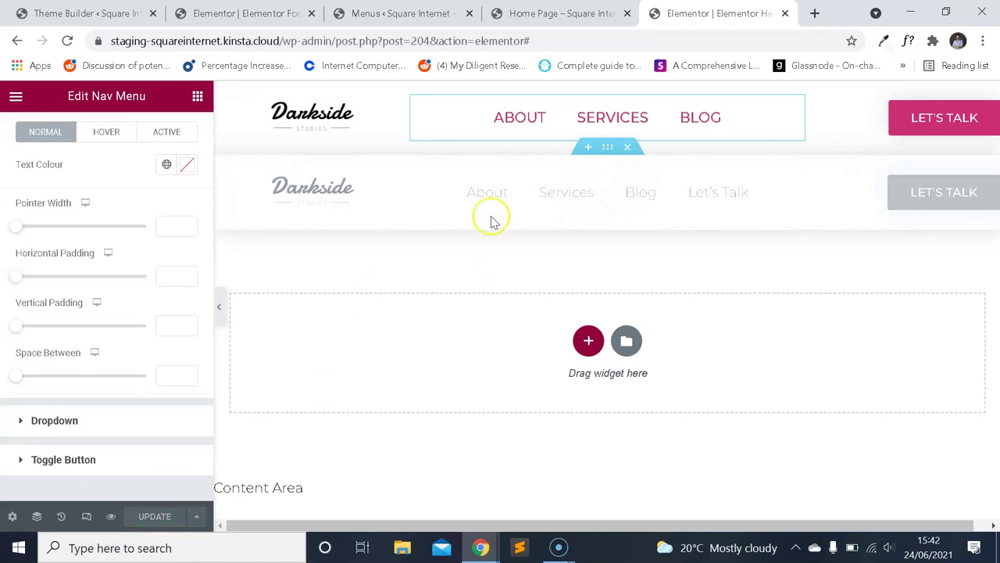
# Switch the header canvas to mobile preview and try a 14 px main menu font size.
pyautogui.click(86, 517)
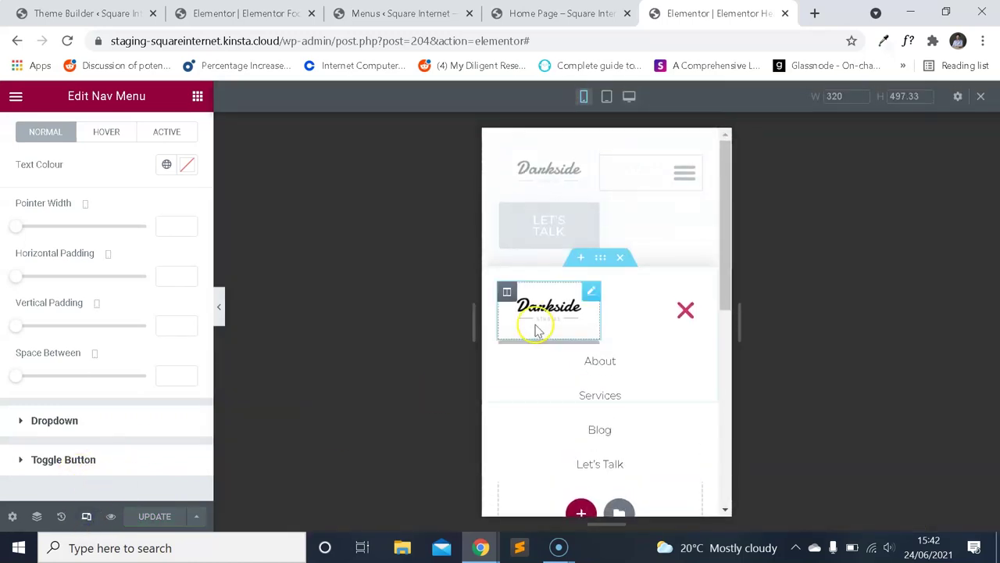
pyautogui.scroll(-1, 641, 346)
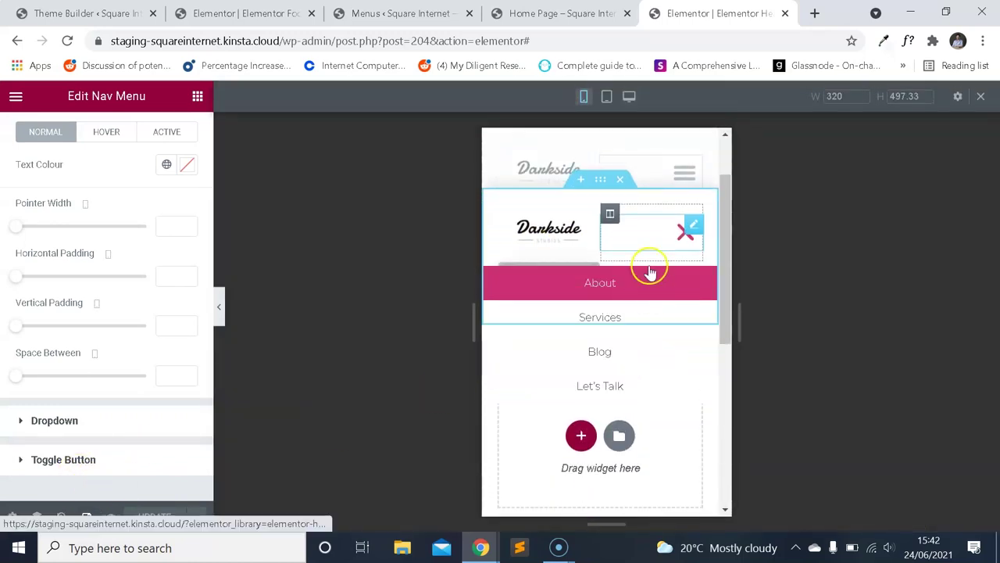
pyautogui.scroll(3, 110, 191)
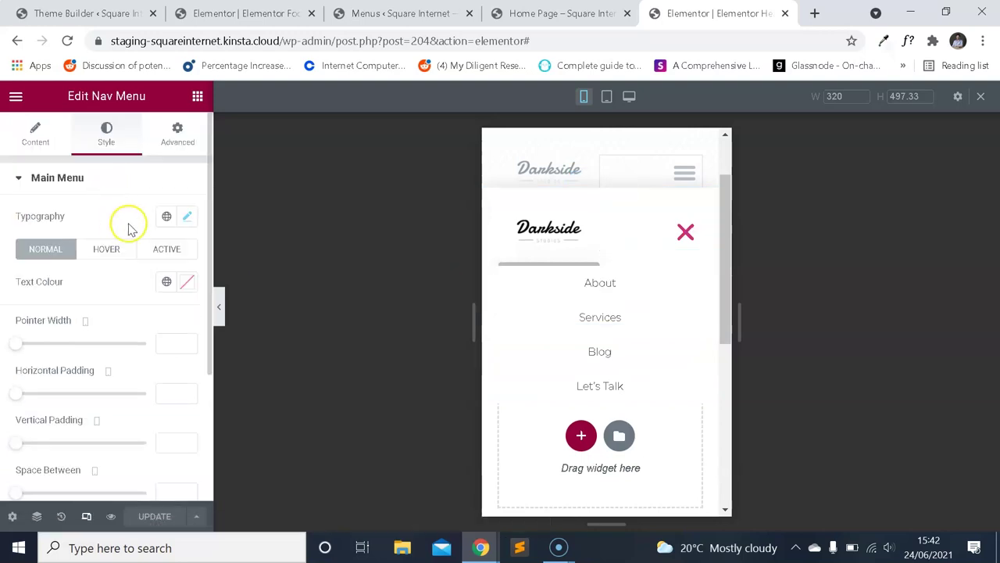
pyautogui.click(194, 219)
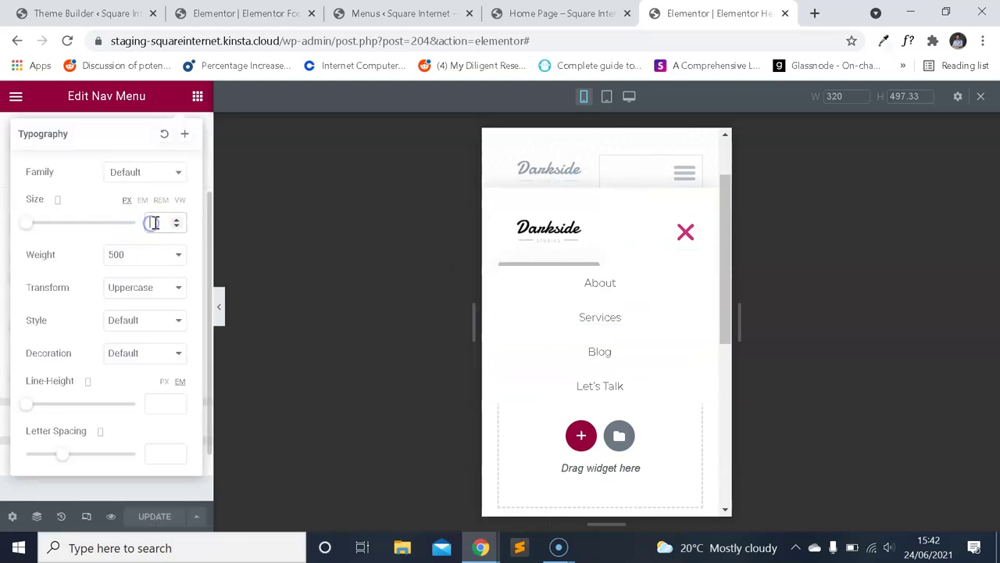
pyautogui.write('14')
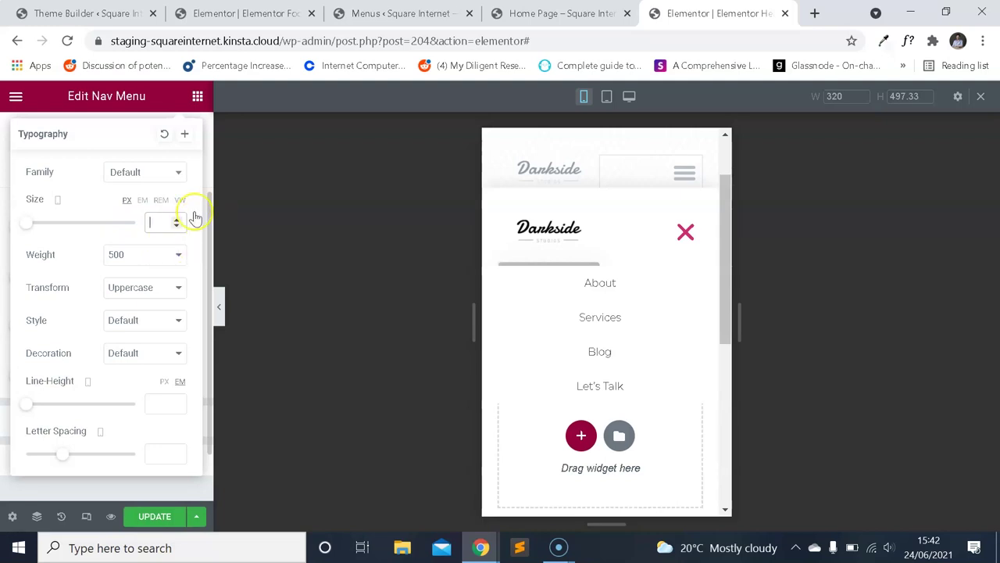
pyautogui.scroll(3, 195, 218)
pyautogui.click(187, 215)
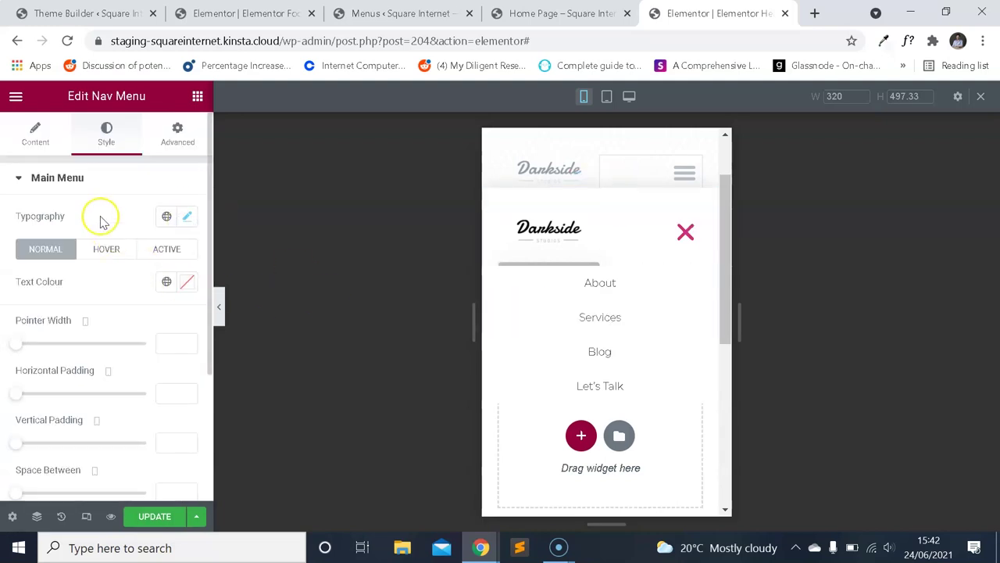
# Set the main menu font weight to 500 after trying 700.
pyautogui.click(71, 180)
pyautogui.click(85, 217)
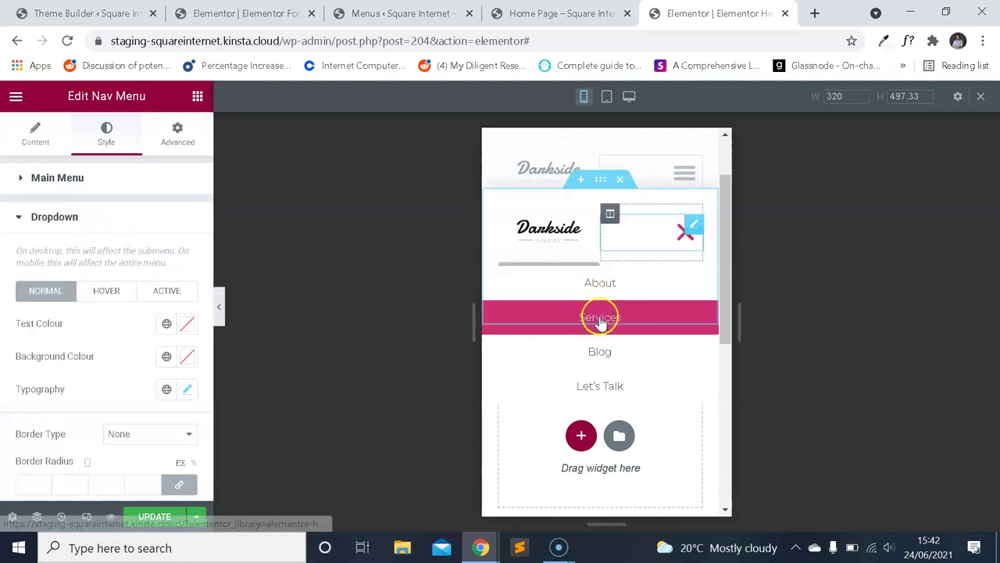
pyautogui.click(74, 222)
pyautogui.click(92, 186)
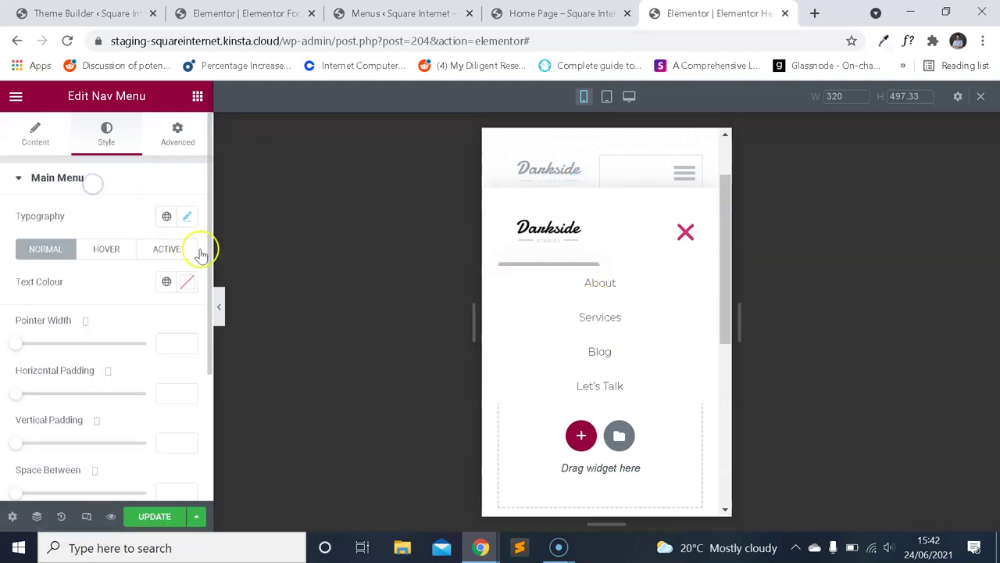
pyautogui.click(187, 222)
pyautogui.click(146, 378)
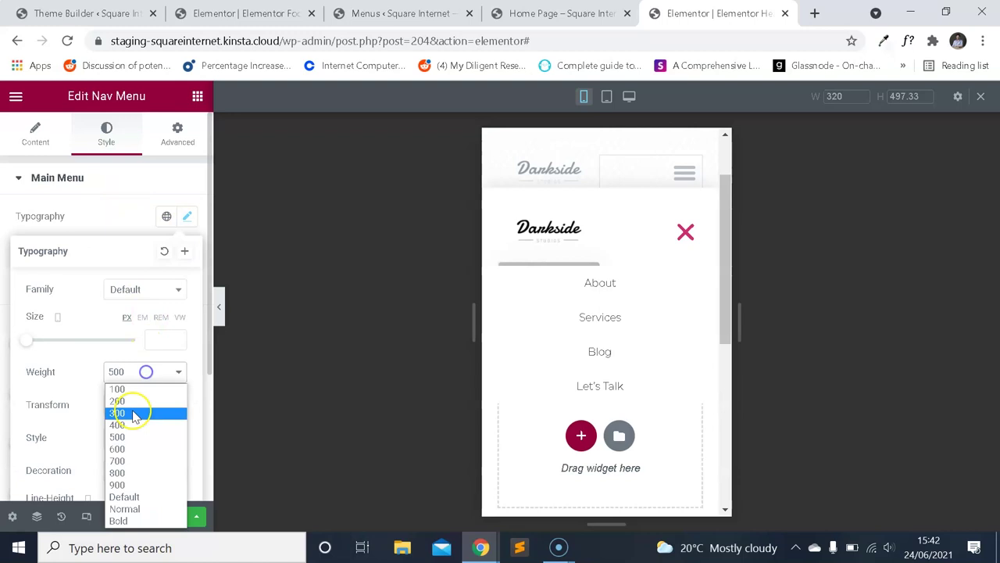
pyautogui.click(140, 460)
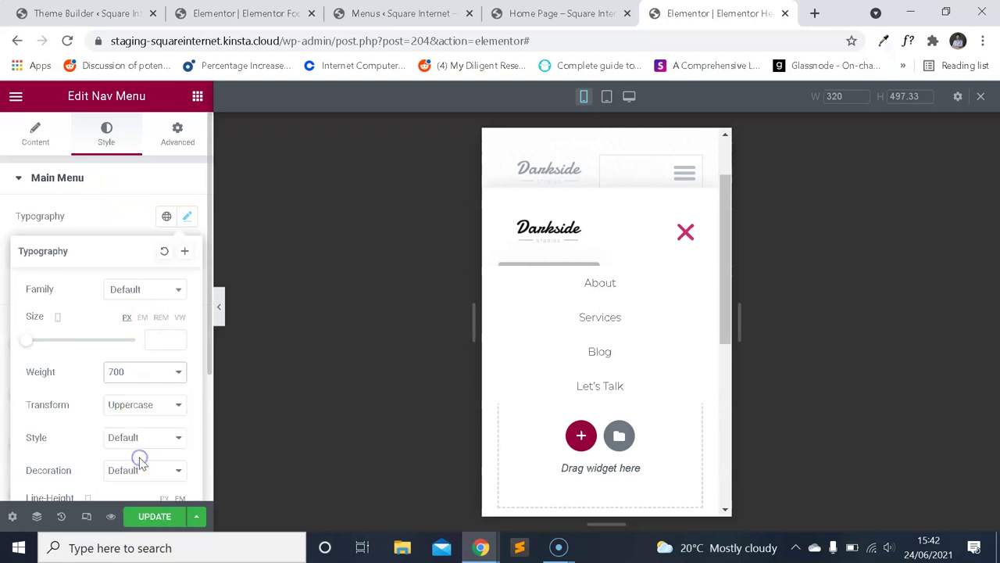
pyautogui.click(147, 372)
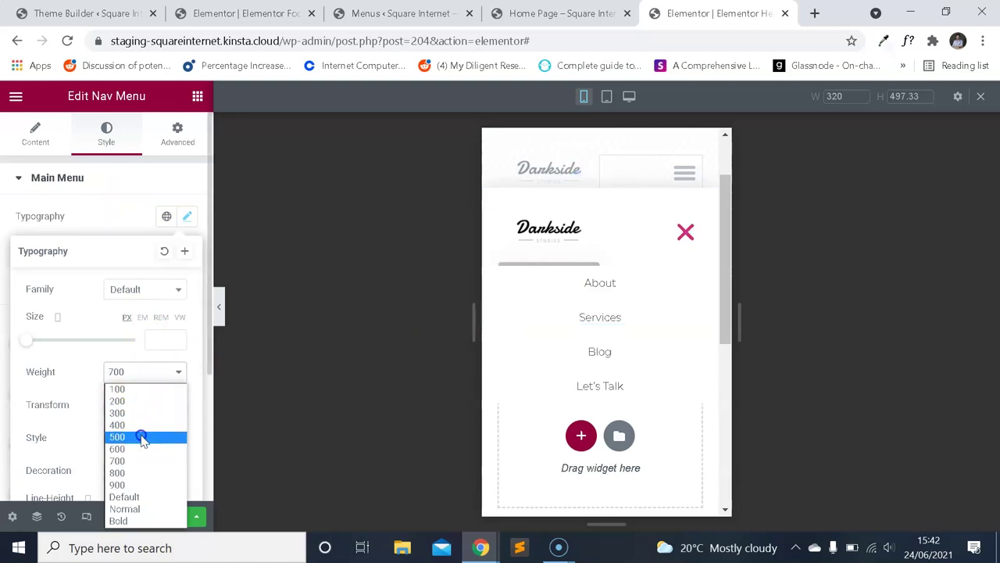
pyautogui.click(141, 436)
pyautogui.click(187, 216)
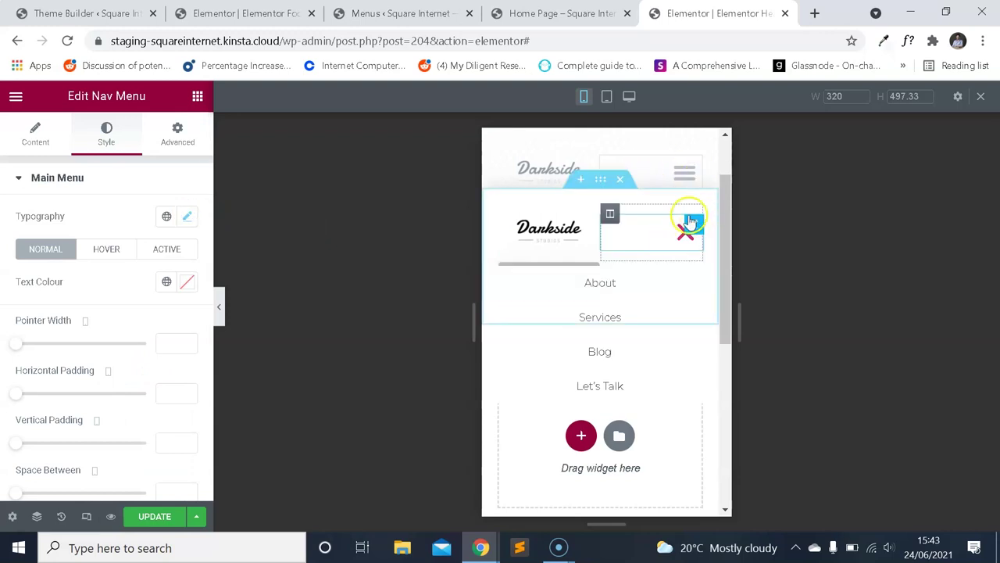
# Give the dropdown menu typography size 15 and font weight 900.
pyautogui.click(97, 179)
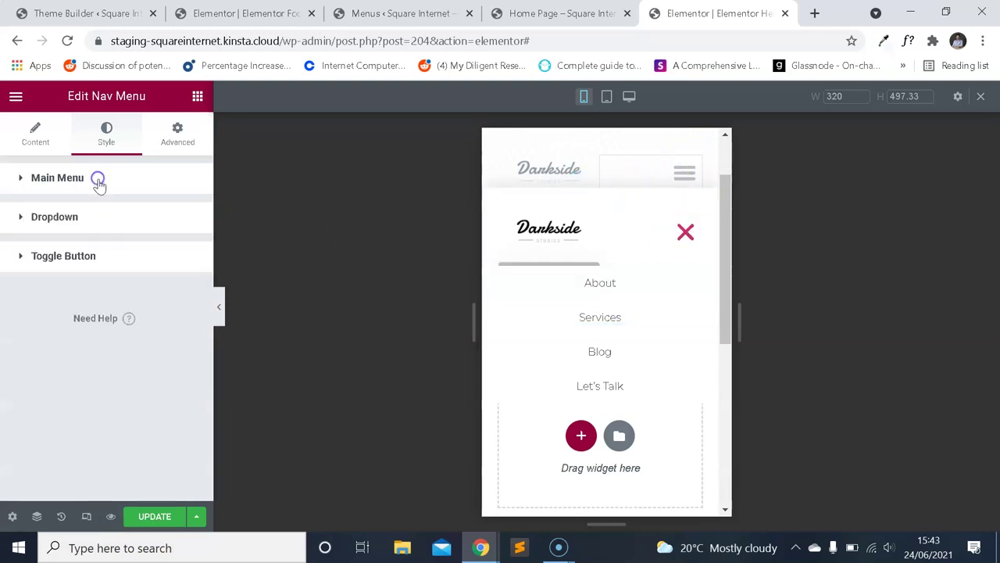
pyautogui.scroll(-2, 149, 277)
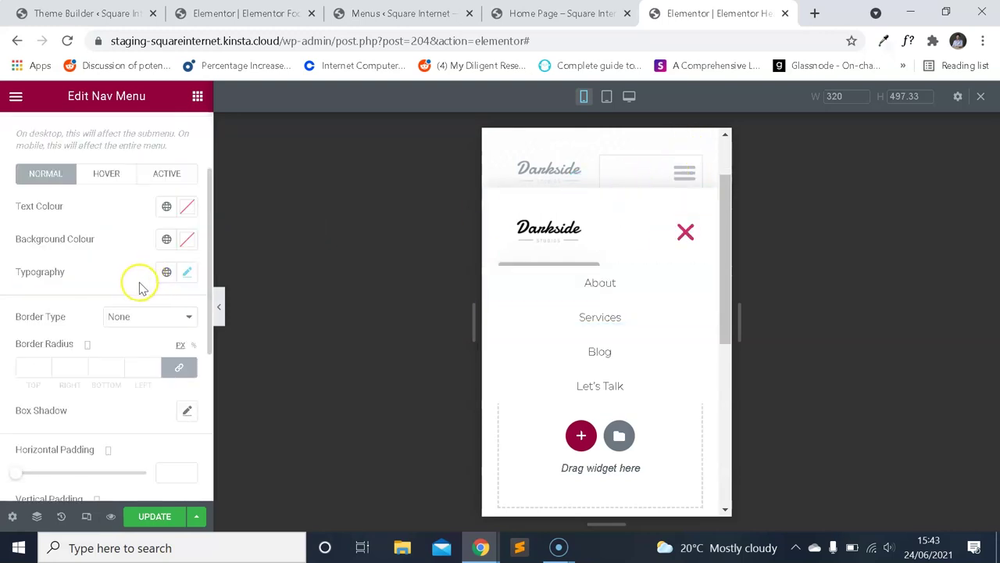
pyautogui.click(192, 273)
pyautogui.write('15')
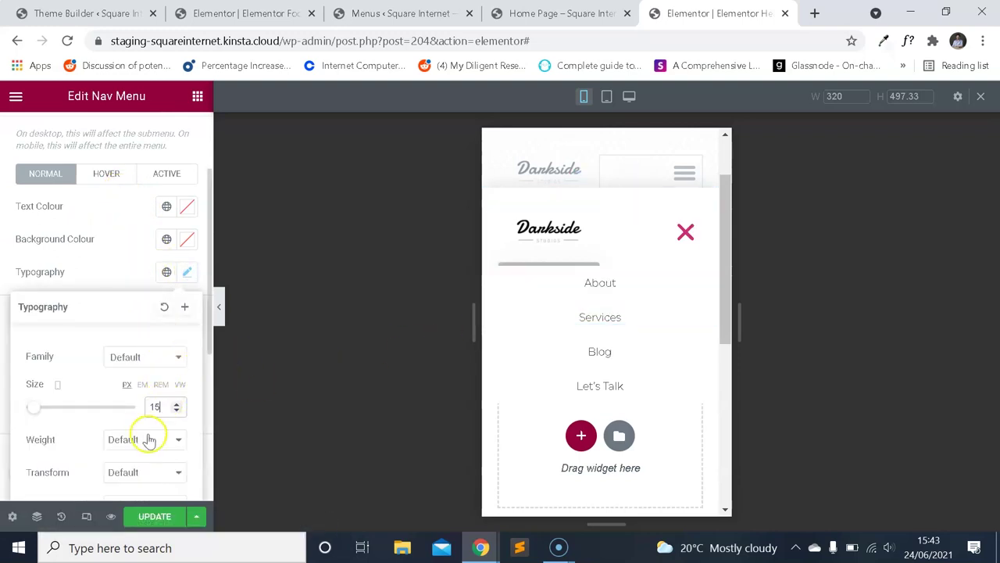
pyautogui.click(147, 438)
pyautogui.click(134, 362)
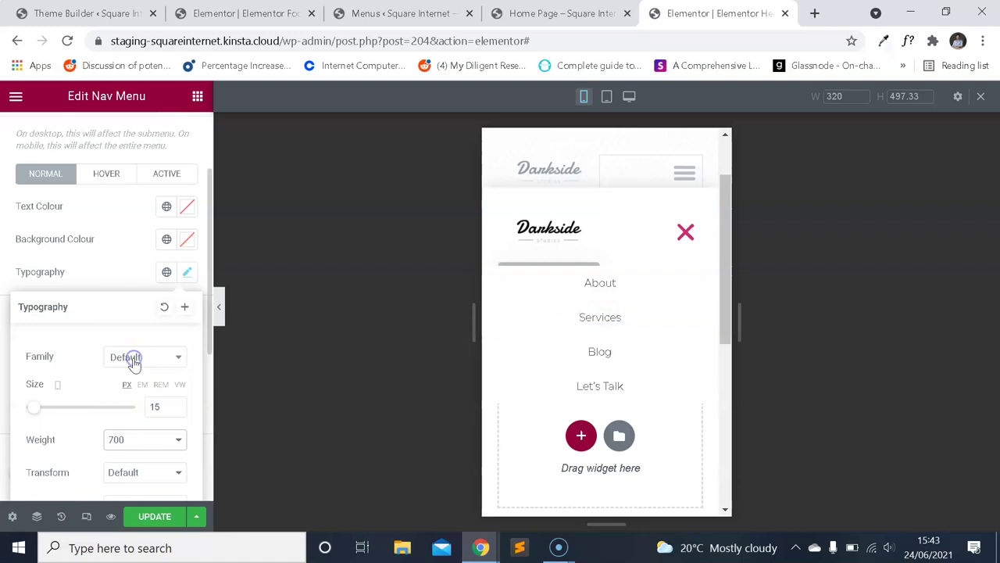
pyautogui.click(160, 450)
pyautogui.click(133, 388)
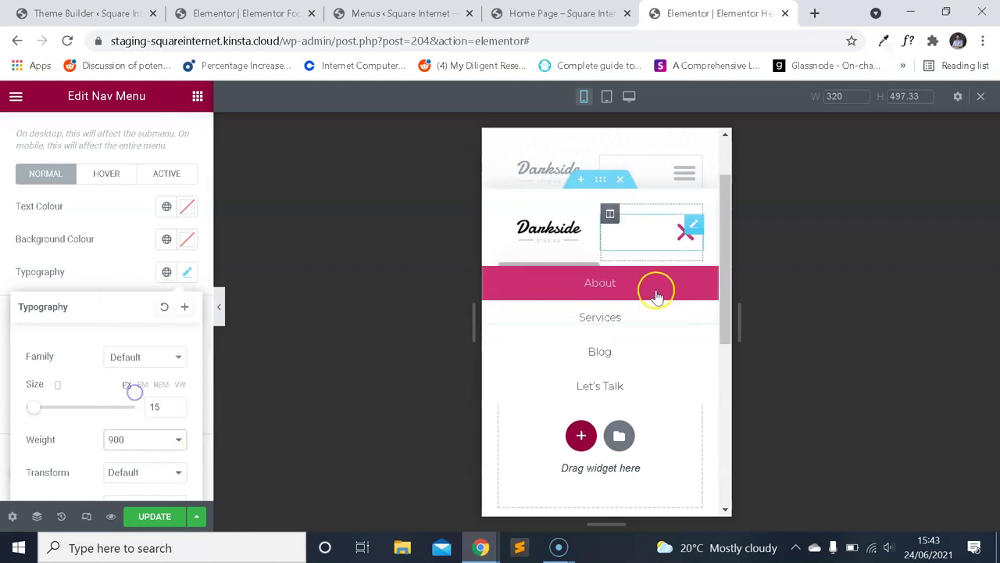
pyautogui.click(94, 261)
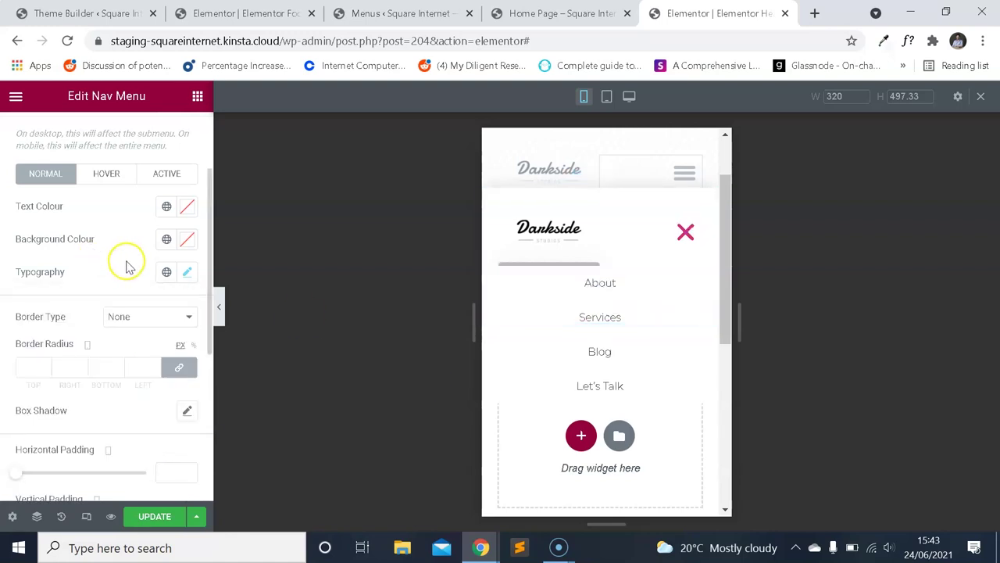
# Save the header changes and reload the editor.
pyautogui.scroll(-2, 128, 266)
pyautogui.scroll(4, 127, 264)
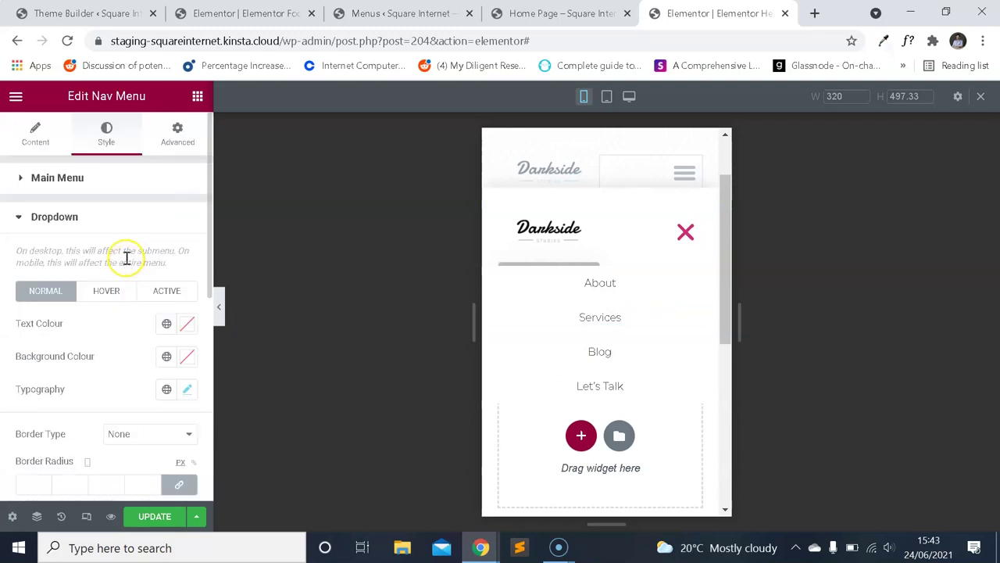
pyautogui.scroll(-5, 121, 285)
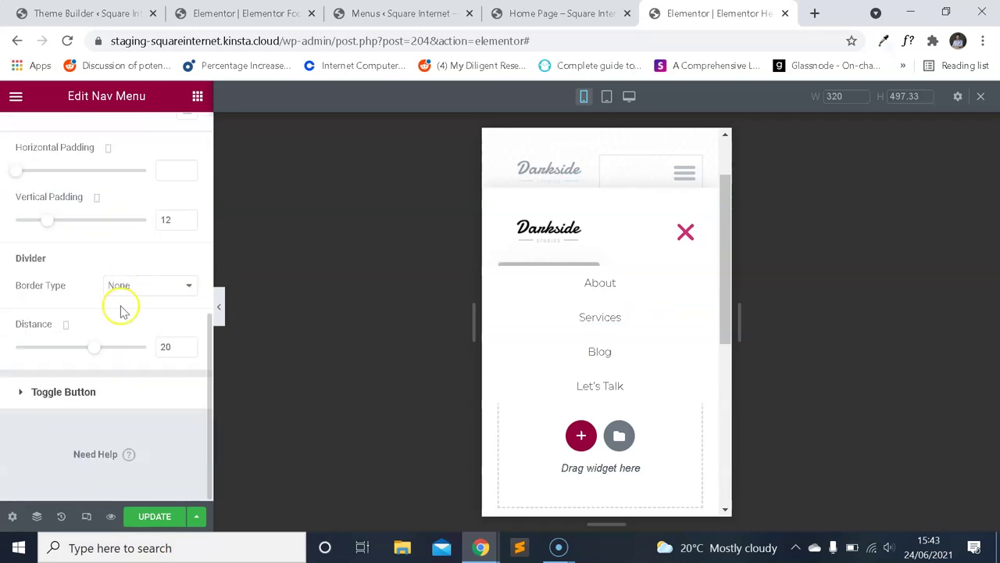
pyautogui.click(156, 516)
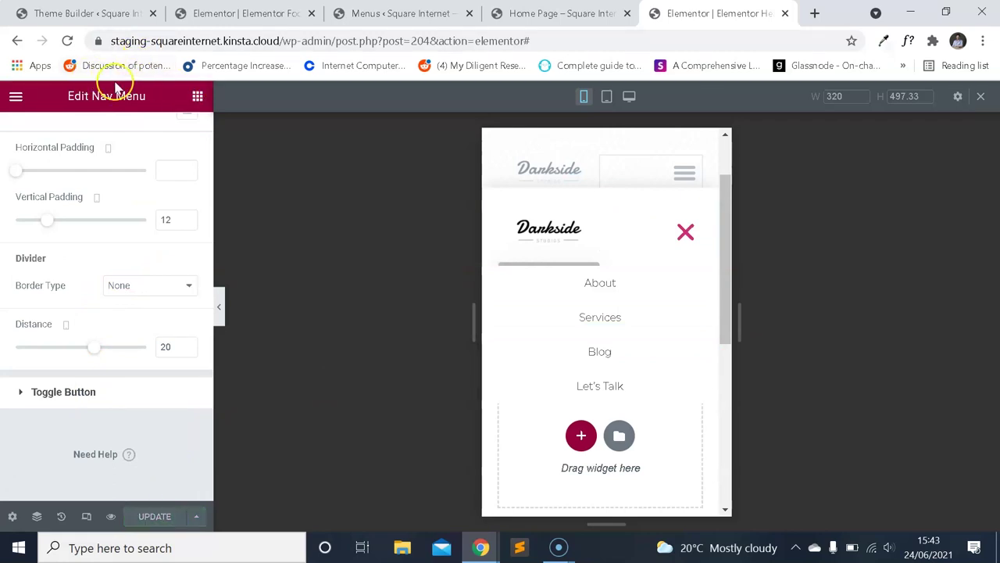
pyautogui.click(66, 43)
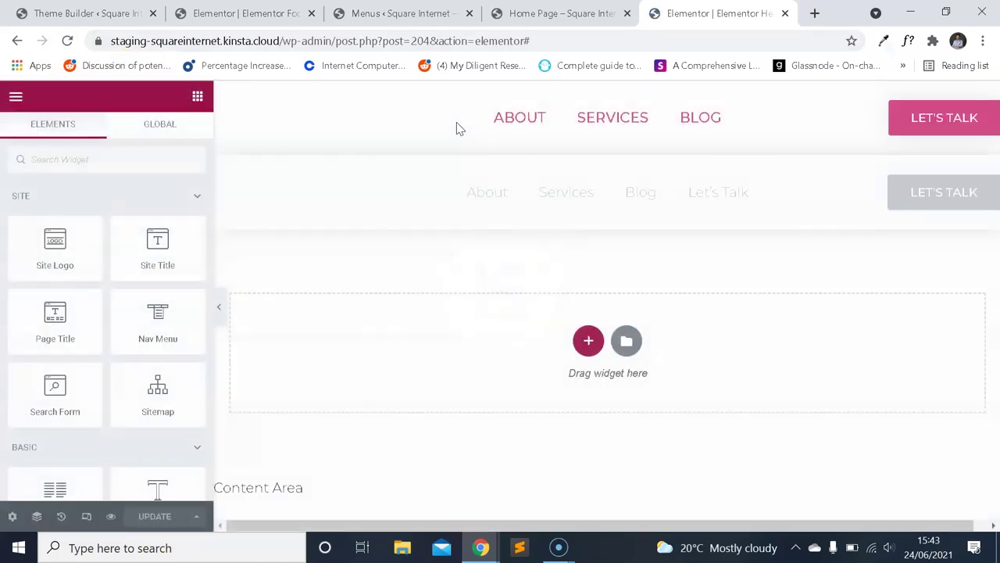
# In mobile preview, select the Nav Menu and set its main menu font size to 18.
pyautogui.click(86, 516)
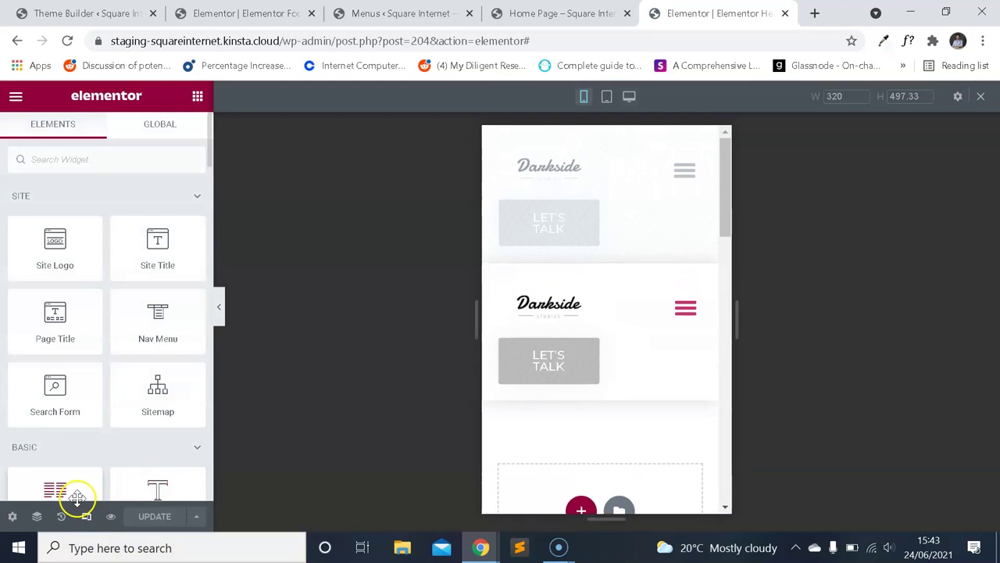
pyautogui.click(686, 313)
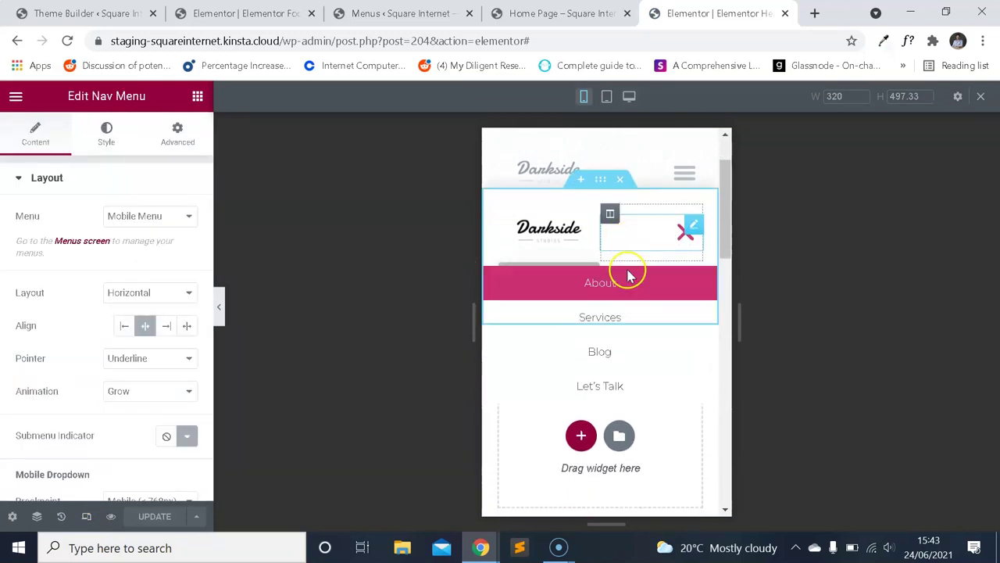
pyautogui.click(104, 140)
pyautogui.scroll(-2, 117, 235)
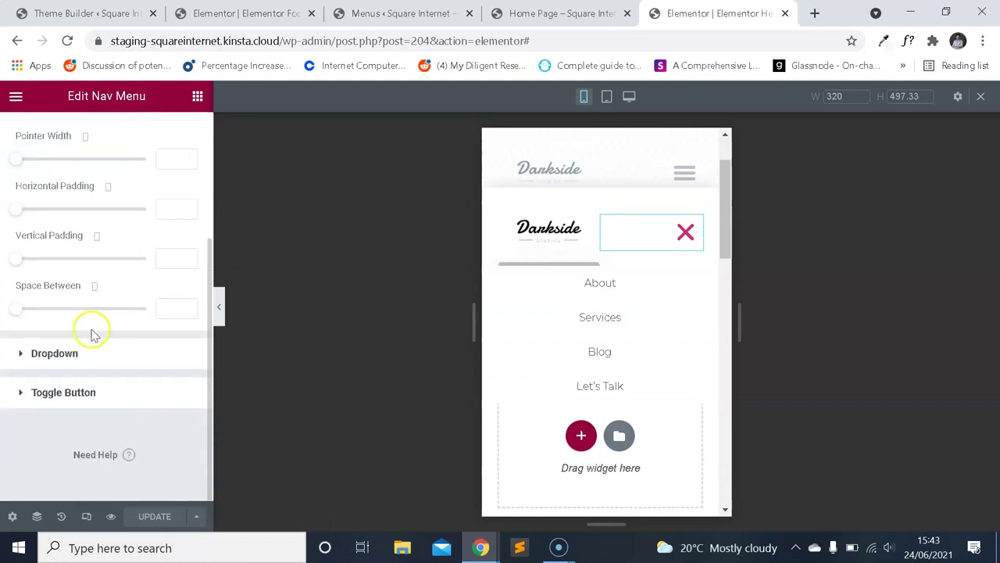
pyautogui.scroll(2, 125, 265)
pyautogui.click(188, 153)
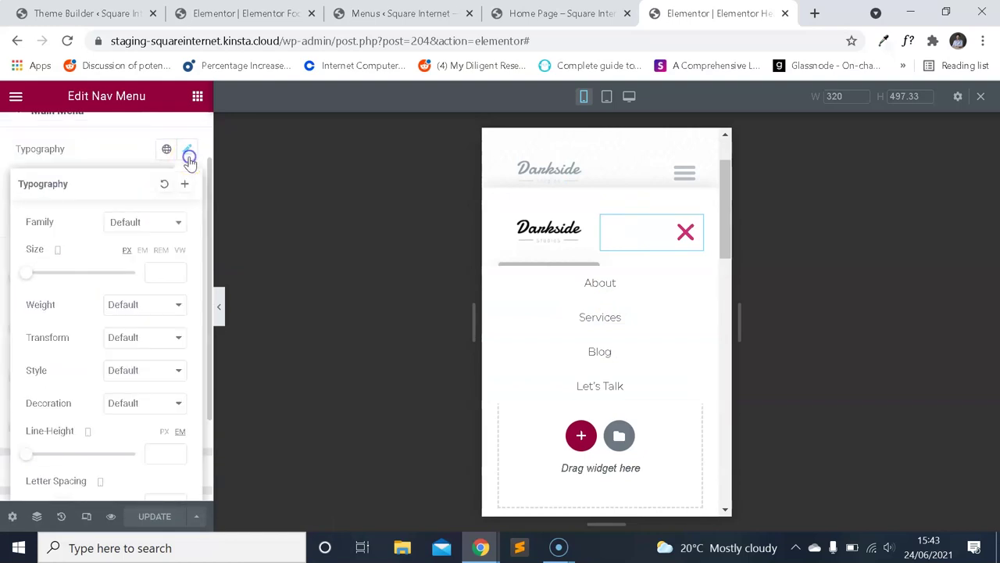
pyautogui.click(165, 275)
pyautogui.write('18')
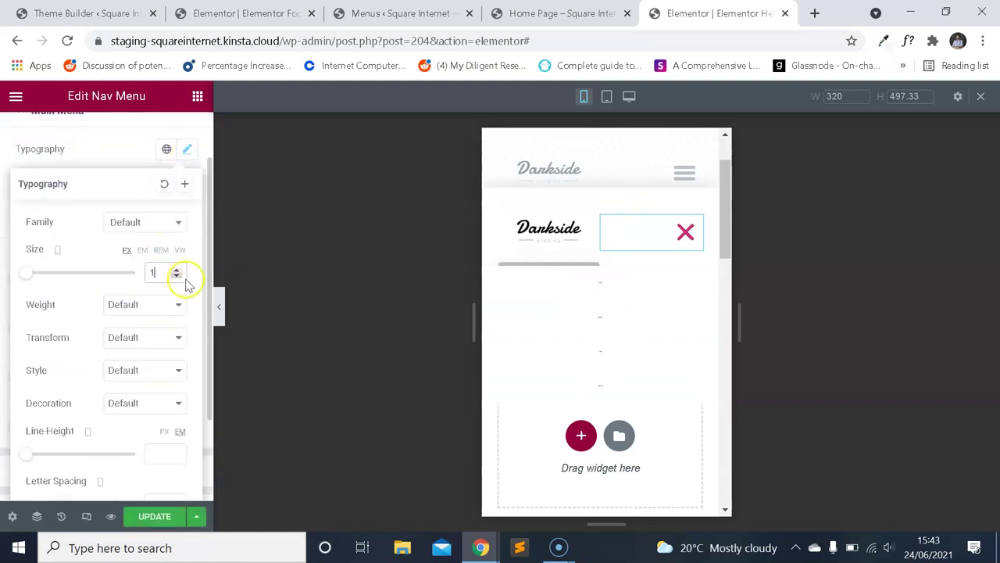
pyautogui.click(126, 162)
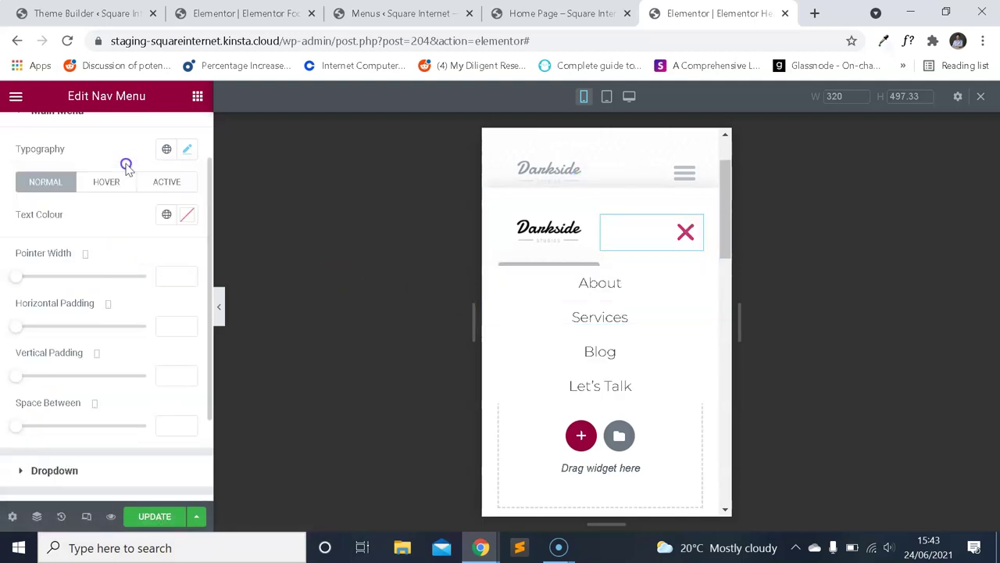
# Inspect the Nav Menu's dropdown typography settings without changing them.
pyautogui.scroll(-2, 114, 223)
pyautogui.click(92, 348)
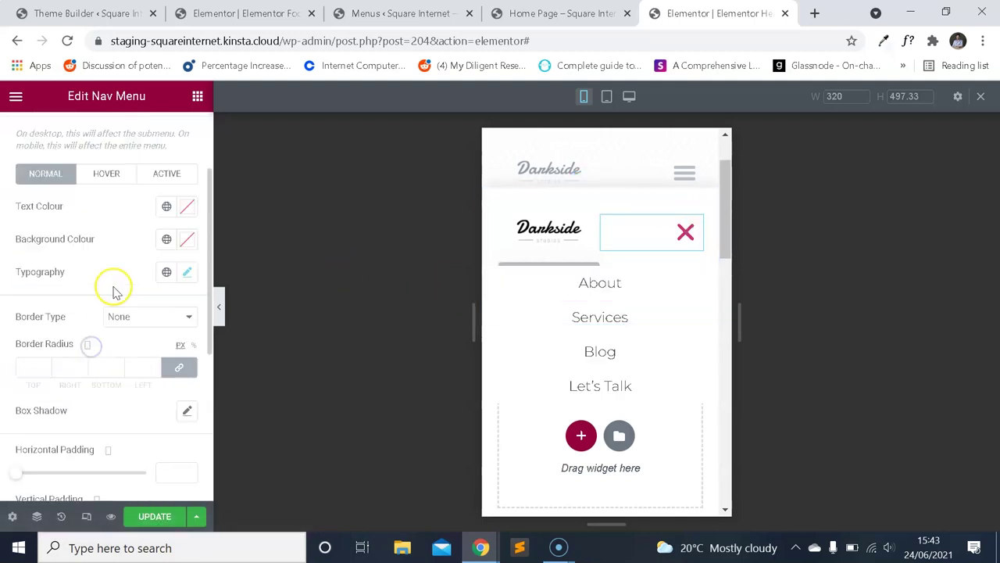
pyautogui.click(186, 281)
pyautogui.click(130, 264)
pyautogui.scroll(2, 133, 265)
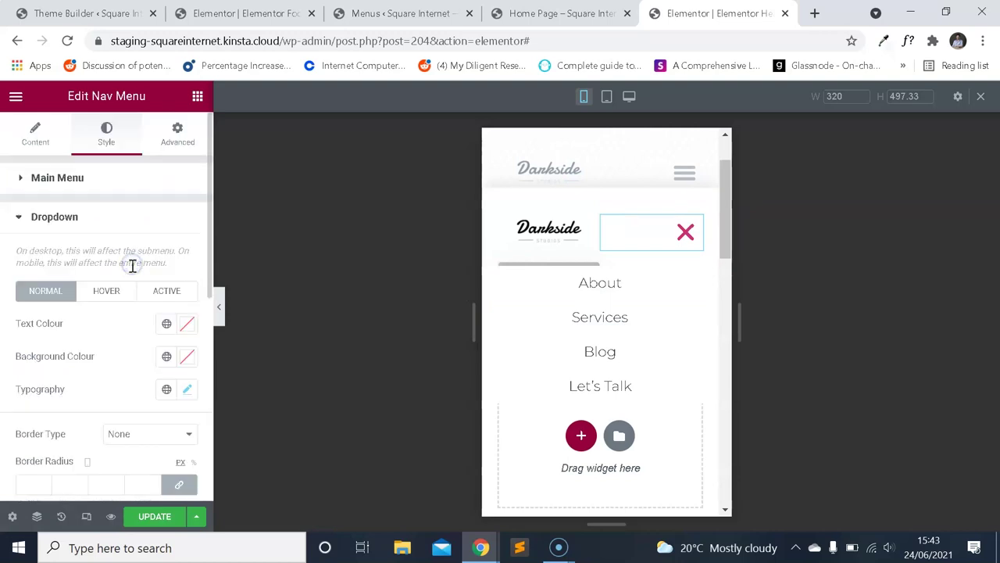
pyautogui.click(83, 222)
# Reduce the main menu font size to 15 px with weight 500.
pyautogui.click(82, 173)
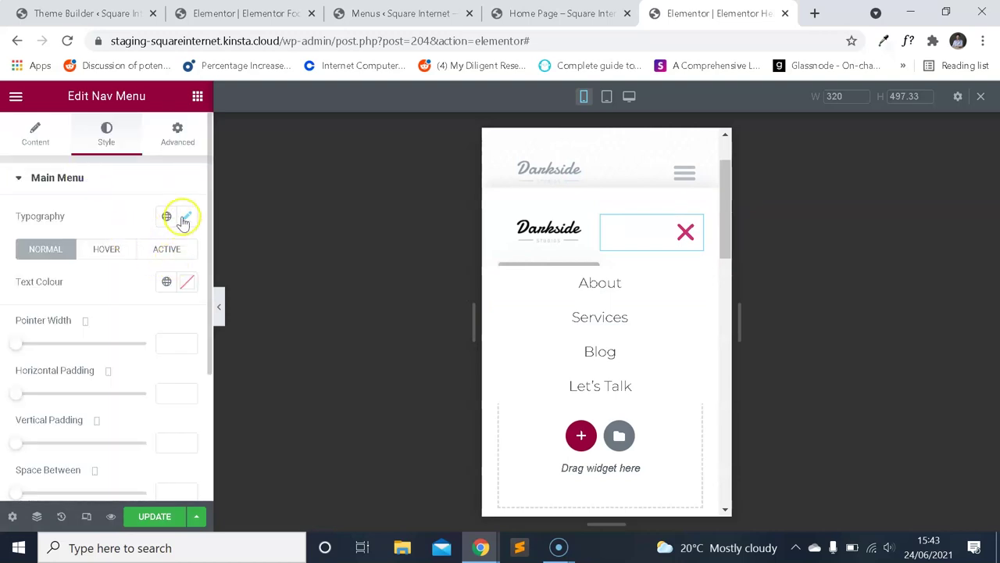
pyautogui.click(188, 219)
pyautogui.moveTo(125, 346); pyautogui.dragTo(144, 350)
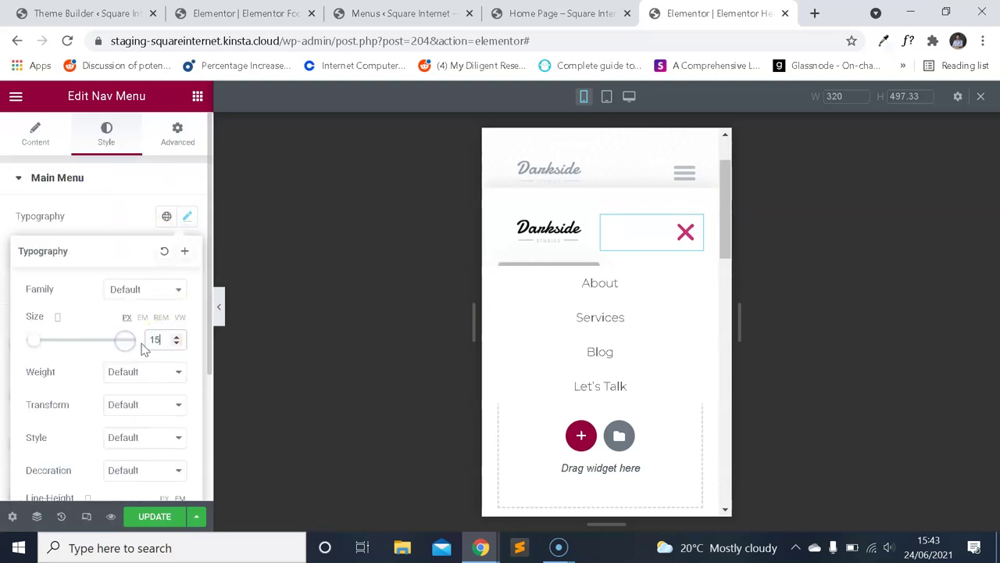
pyautogui.click(149, 372)
pyautogui.click(135, 439)
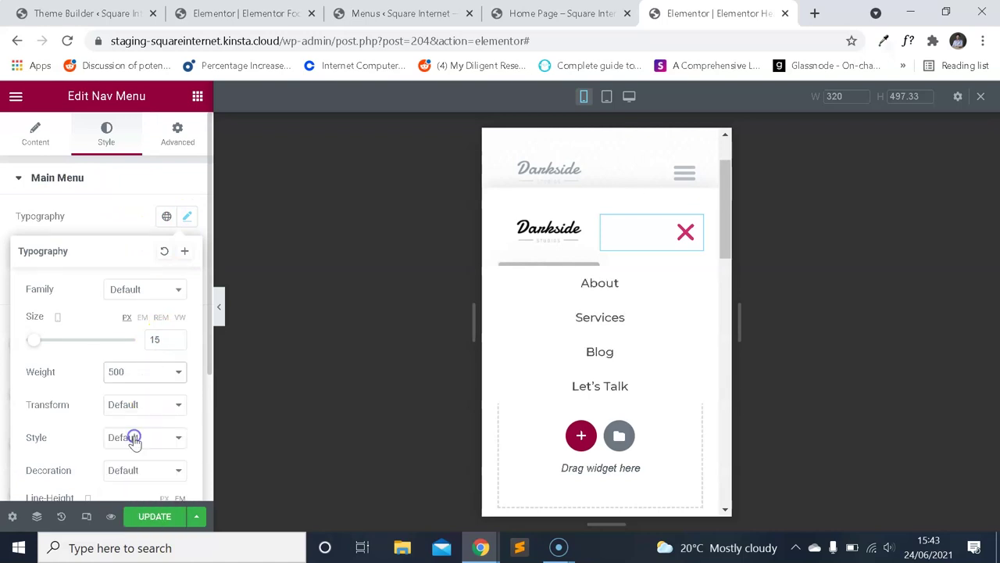
# Compare the menu font with the live home page's header.
pyautogui.click(531, 13)
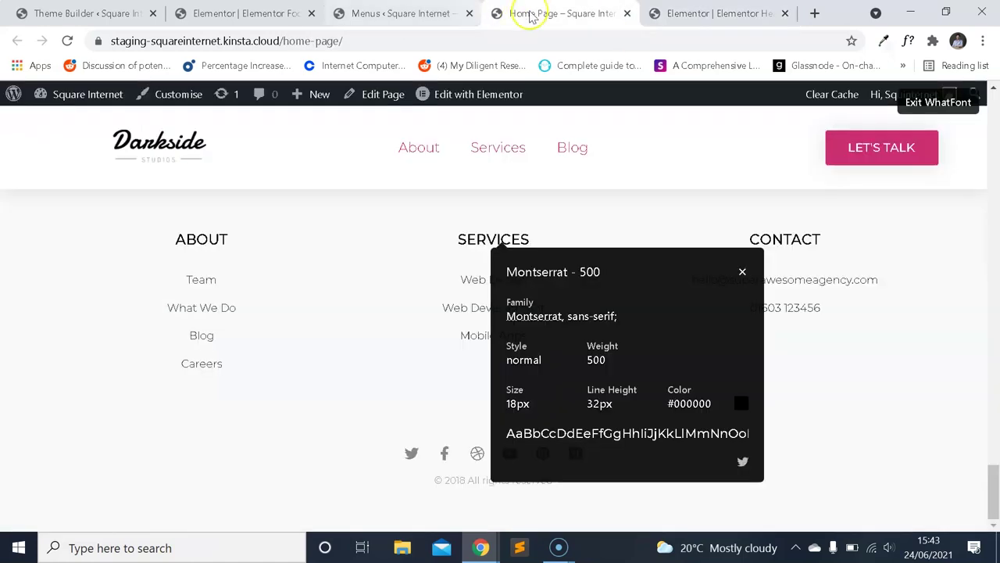
pyautogui.click(653, 15)
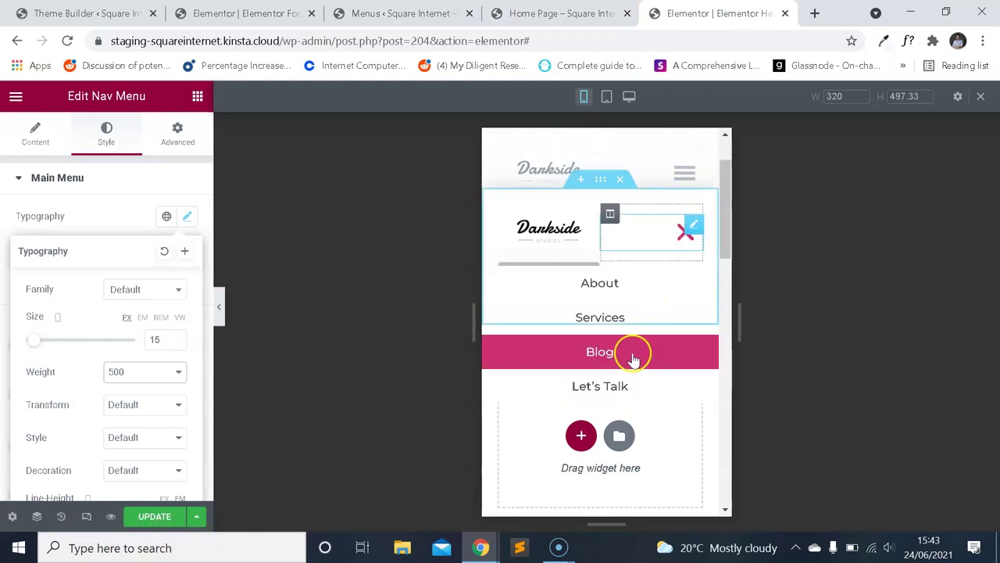
pyautogui.scroll(-3, 127, 303)
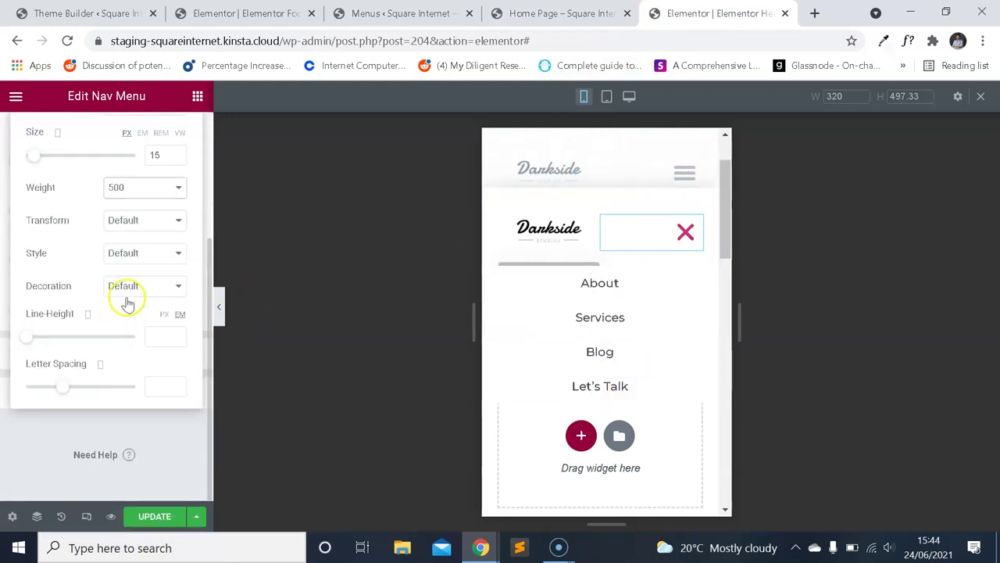
pyautogui.click(160, 334)
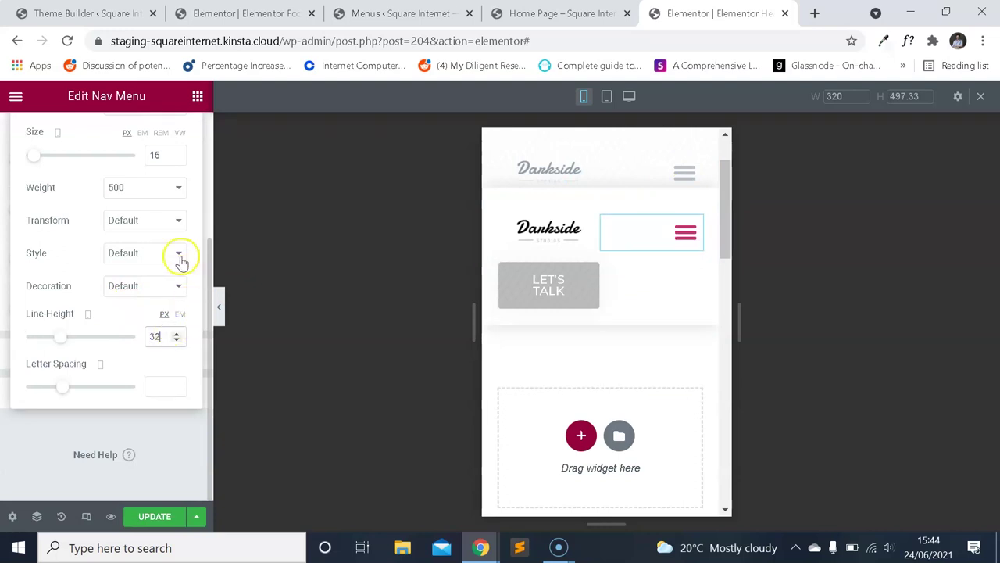
pyautogui.scroll(2, 176, 256)
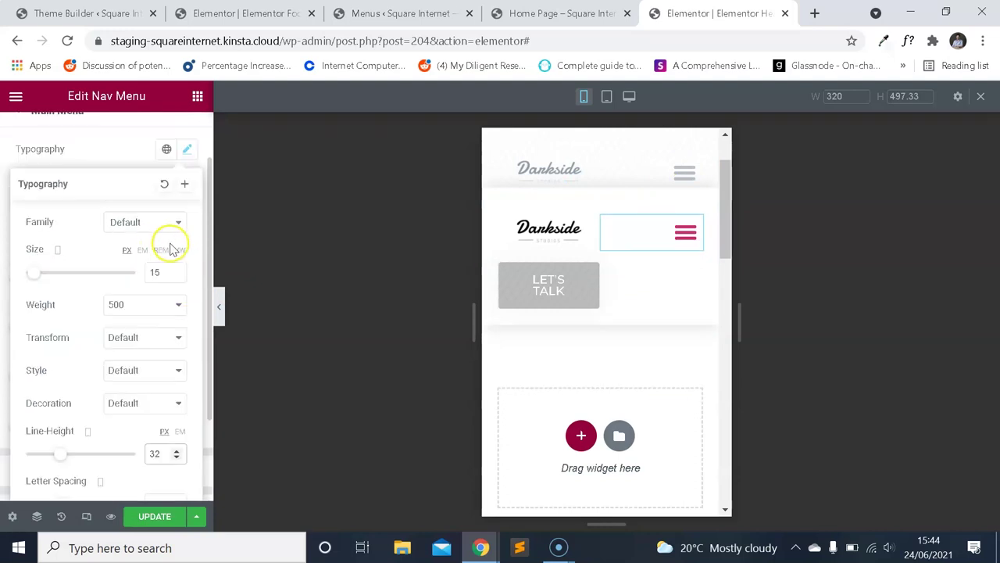
# Set the main menu typography to 13 px size with a 28 px line height.
pyautogui.click(685, 242)
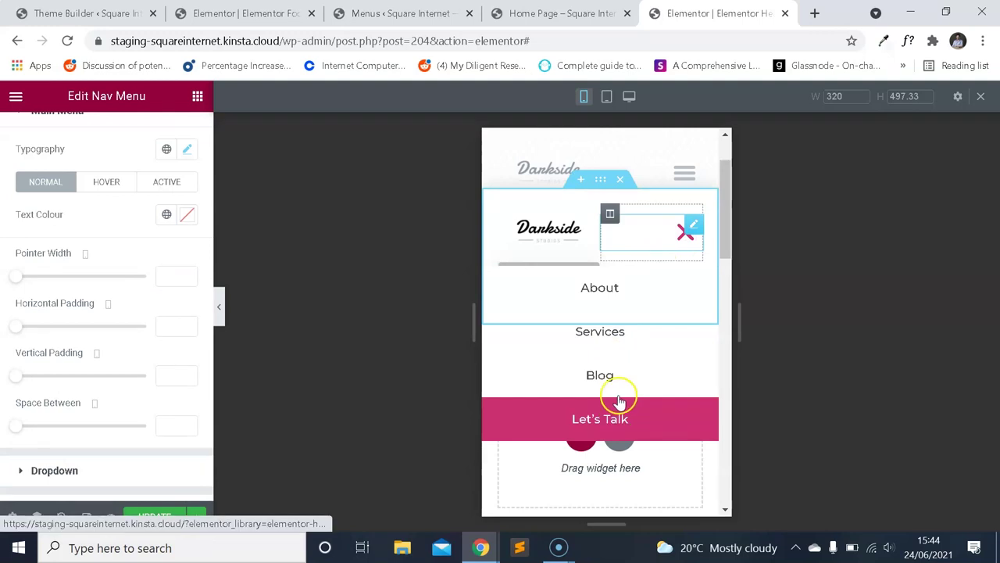
pyautogui.scroll(-1, 132, 227)
pyautogui.scroll(2, 137, 250)
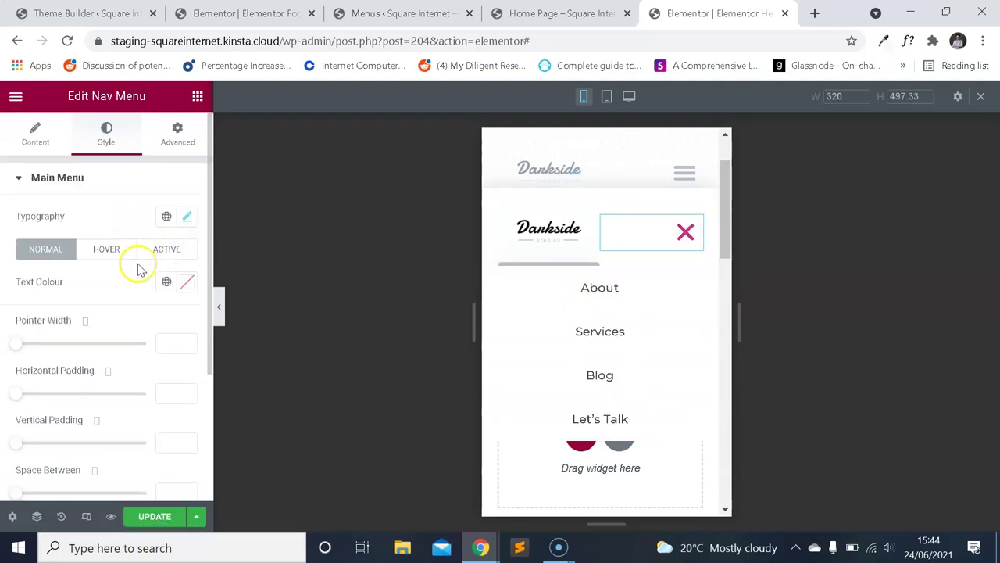
pyautogui.click(185, 217)
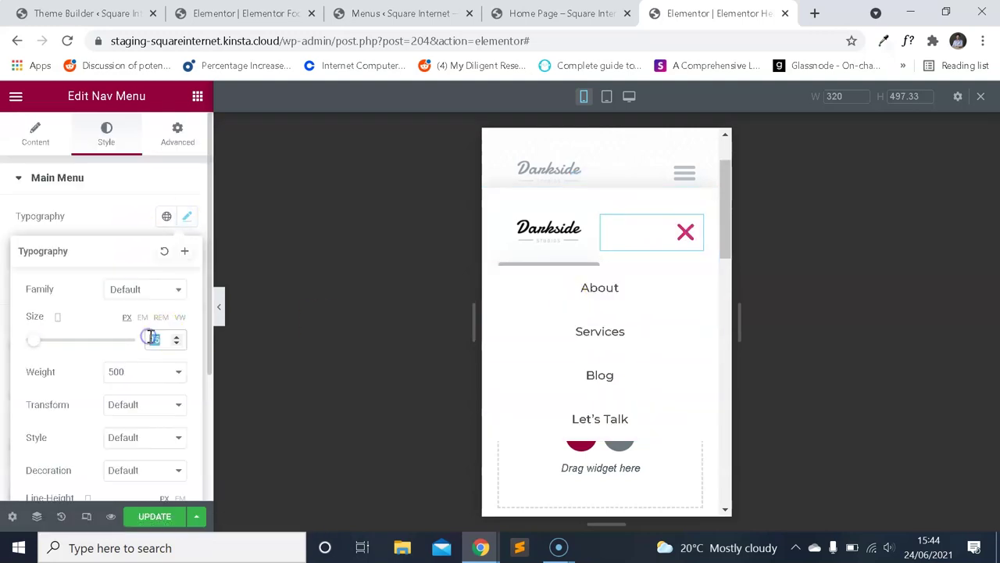
pyautogui.write('13')
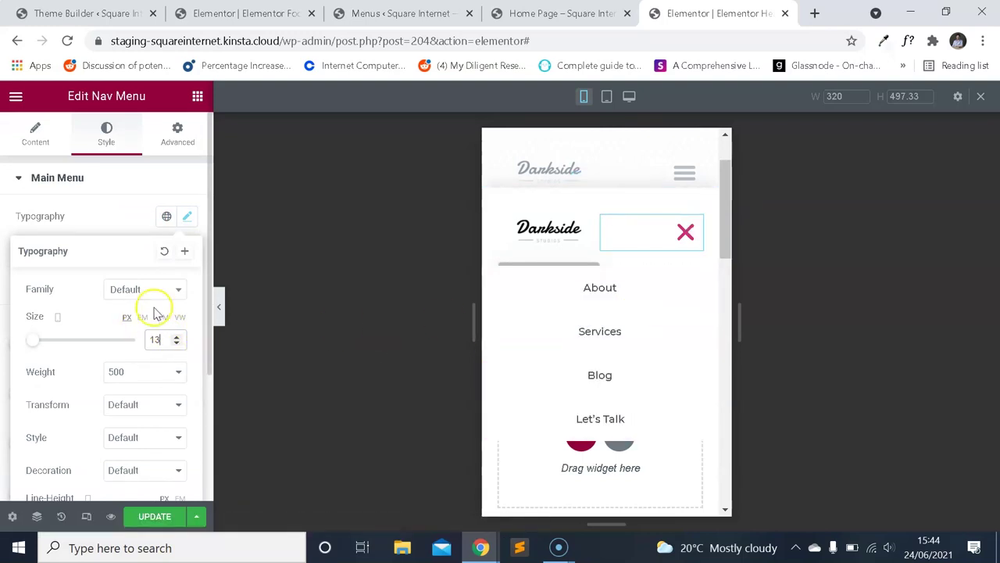
pyautogui.scroll(-2, 160, 399)
pyautogui.write('2')
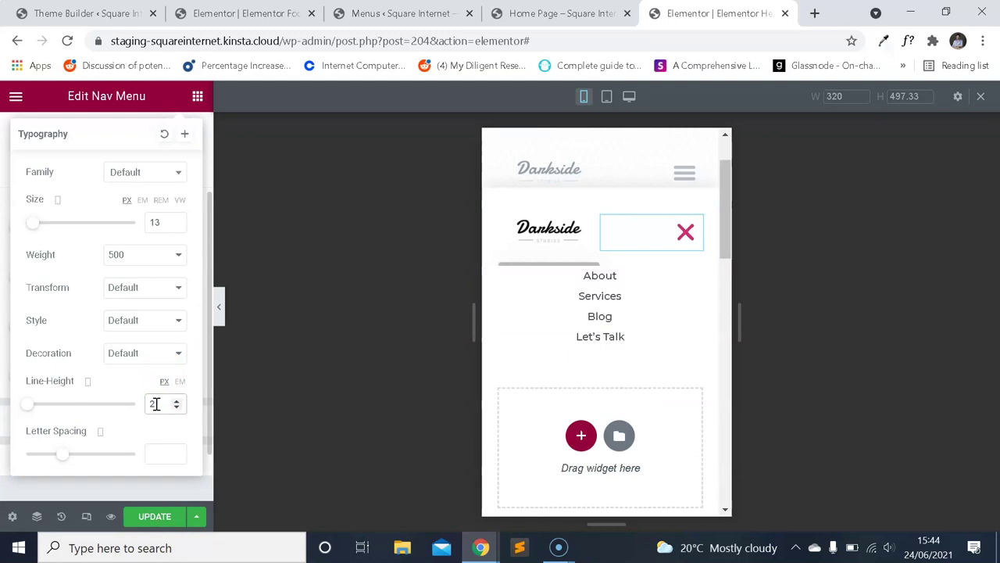
pyautogui.write('7')
pyautogui.write('8')
pyautogui.press('BackSpace')
pyautogui.press('BackSpace')
pyautogui.write('8')
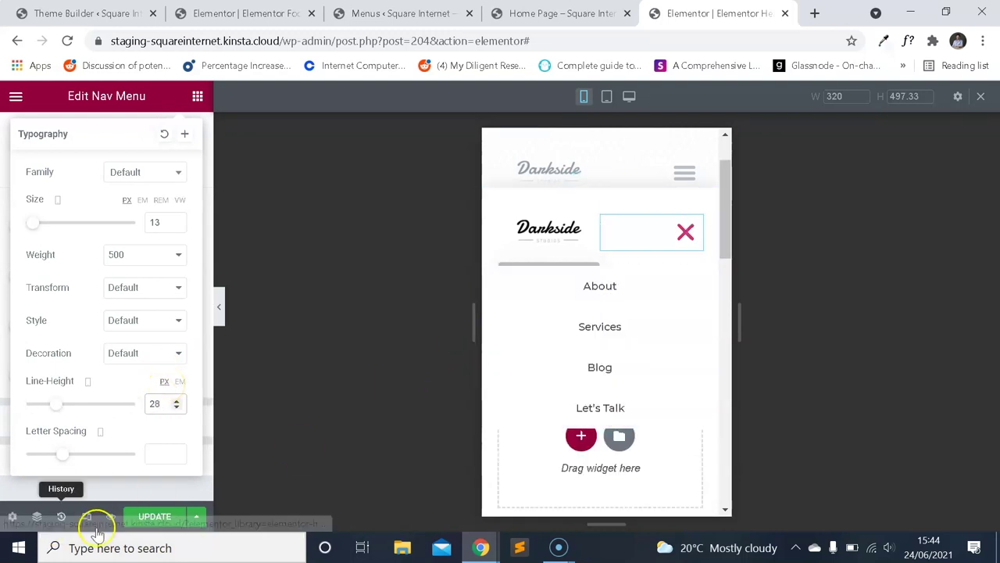
# Save the header and reload the live home page to view it.
pyautogui.click(160, 514)
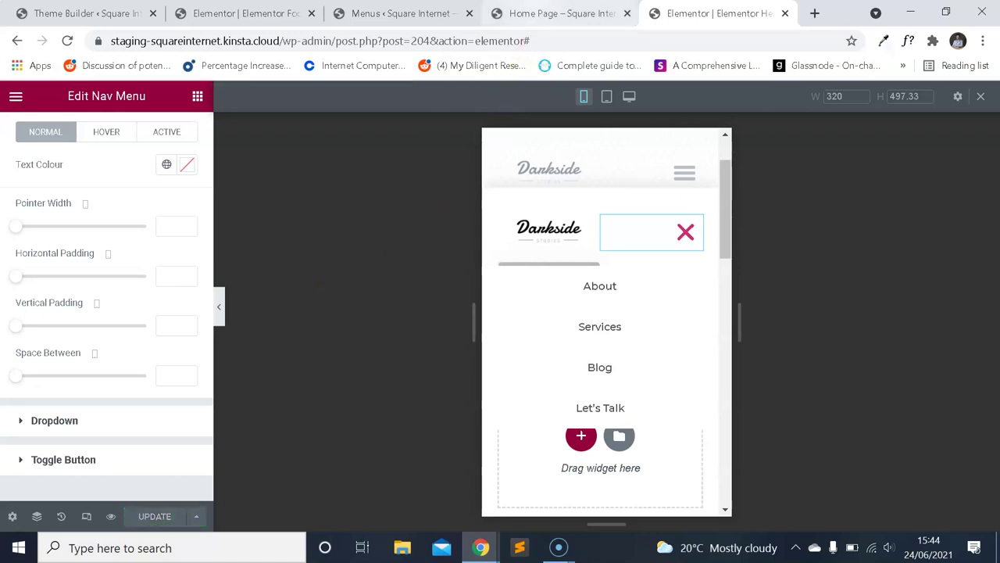
pyautogui.click(530, 14)
pyautogui.click(70, 42)
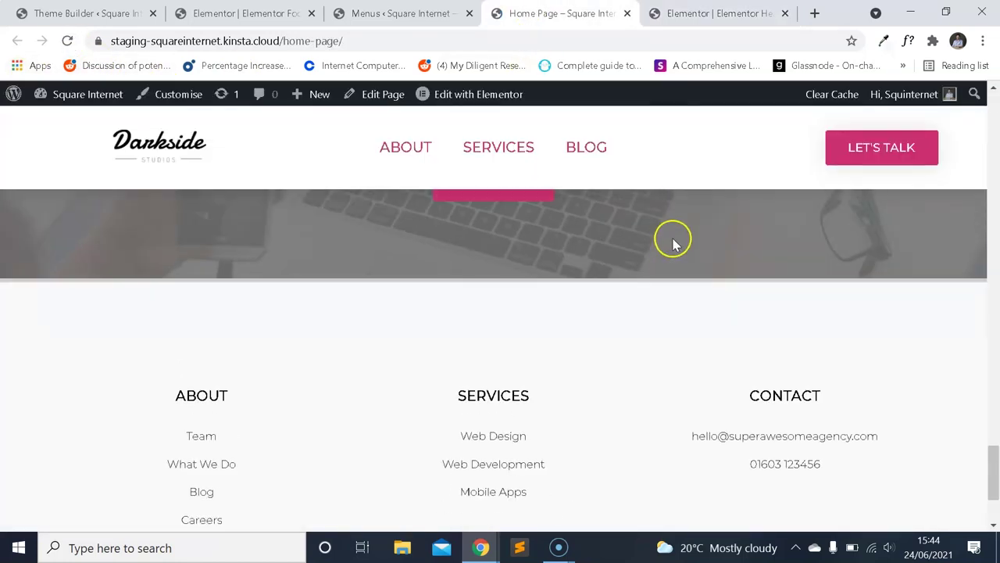
# Scroll the reloaded home page down to the footer and return to the top.
pyautogui.scroll(-2, 555, 261)
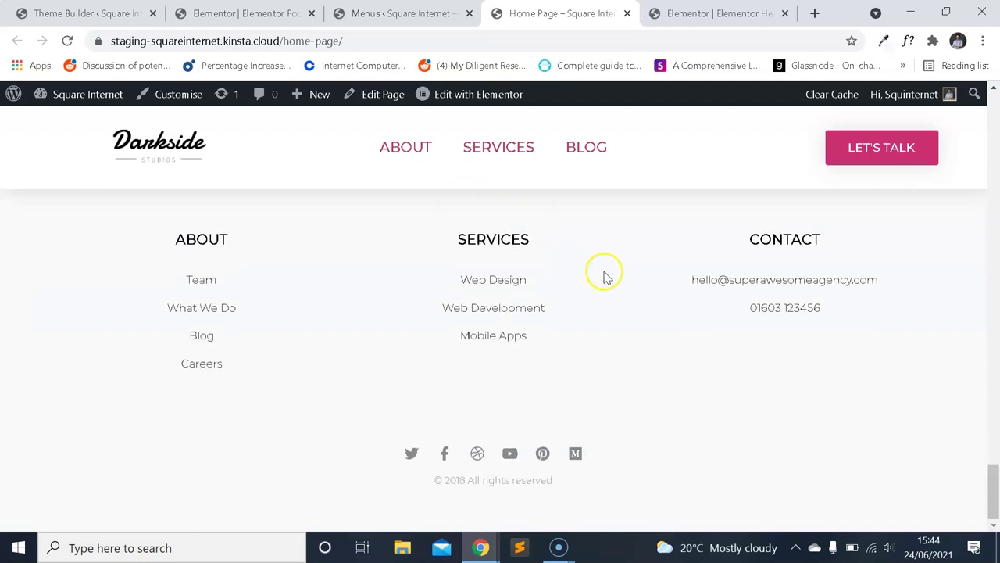
pyautogui.scroll(10, 602, 274)
pyautogui.scroll(-10, 662, 292)
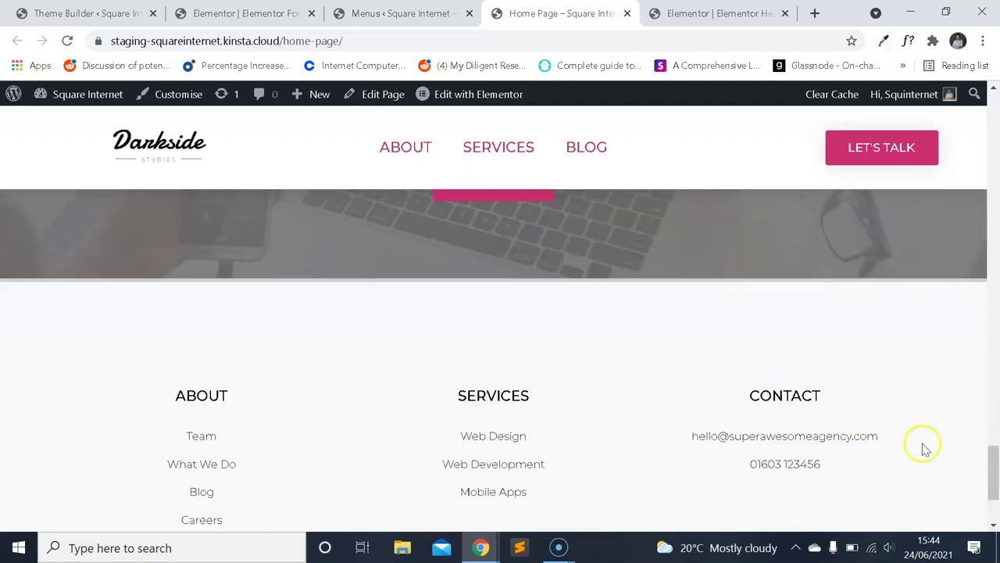
pyautogui.moveTo(988, 479); pyautogui.dragTo(948, 93)
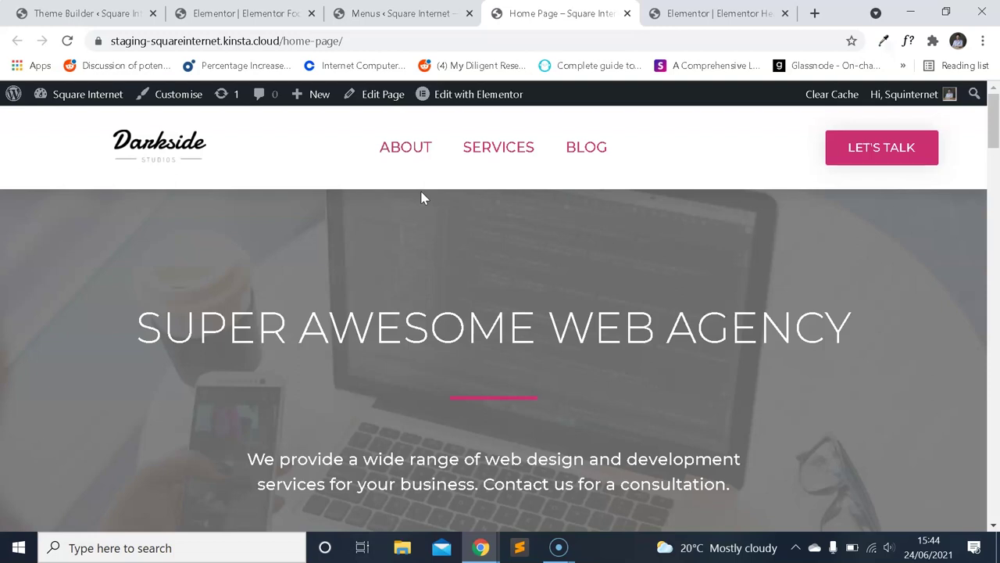
pyautogui.moveTo(995, 115); pyautogui.dragTo(991, 117)
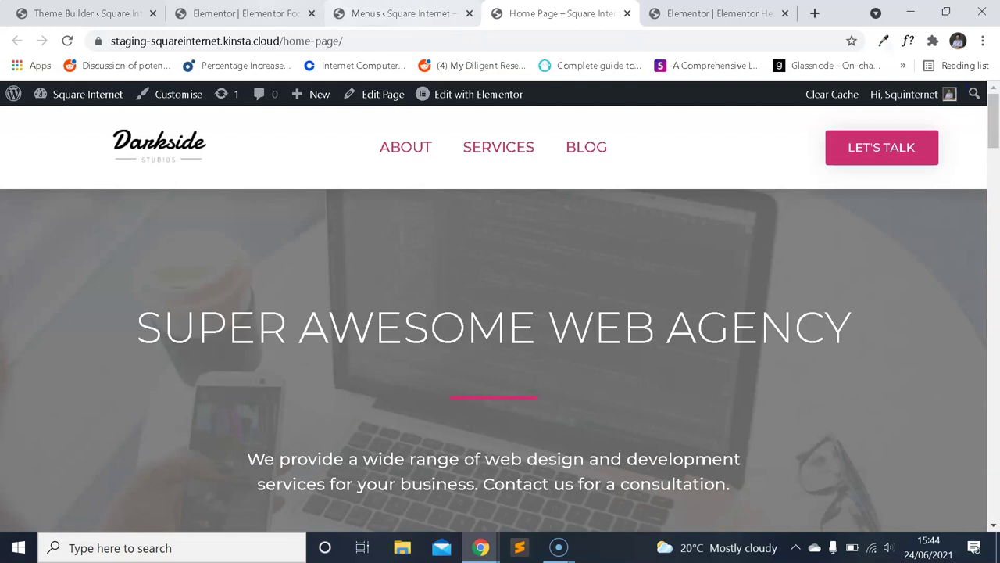
pyautogui.click(243, 13)
# Open the WordPress Pages list in a new browser tab.
pyautogui.click(117, 14)
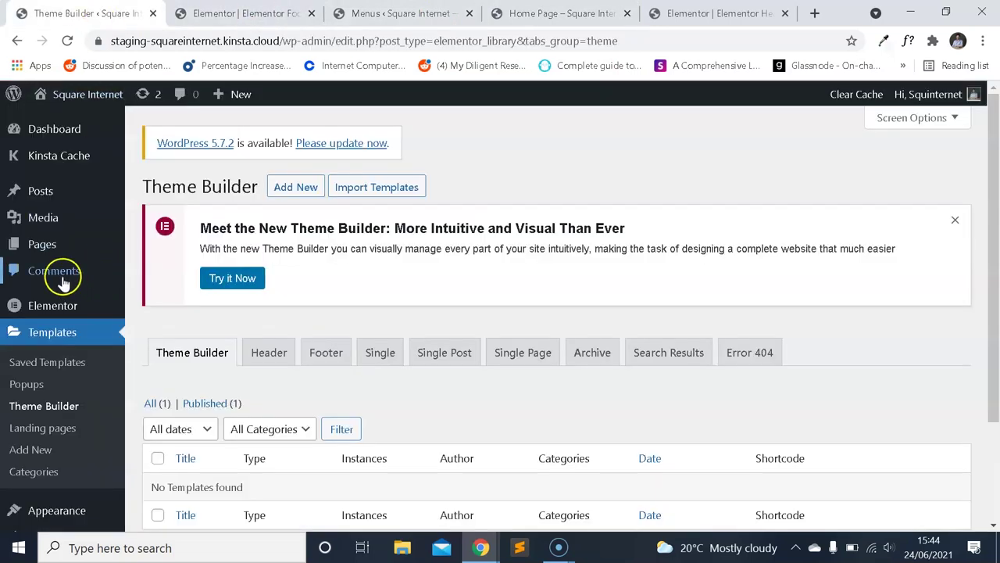
pyautogui.rightClick(57, 251)
pyautogui.click(117, 261)
pyautogui.click(199, 14)
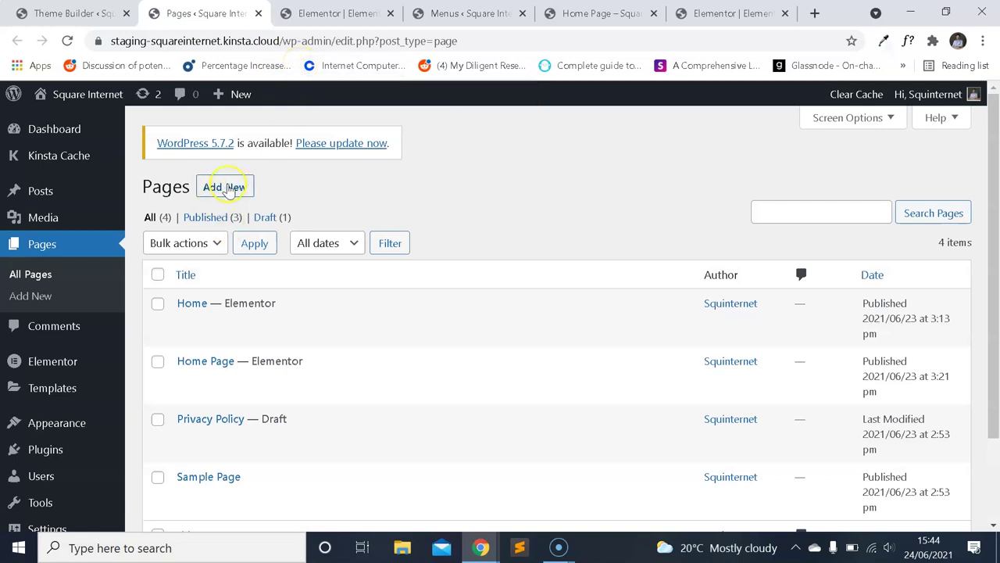
# Create and publish a new page titled About, then open it in Elementor.
pyautogui.click(223, 187)
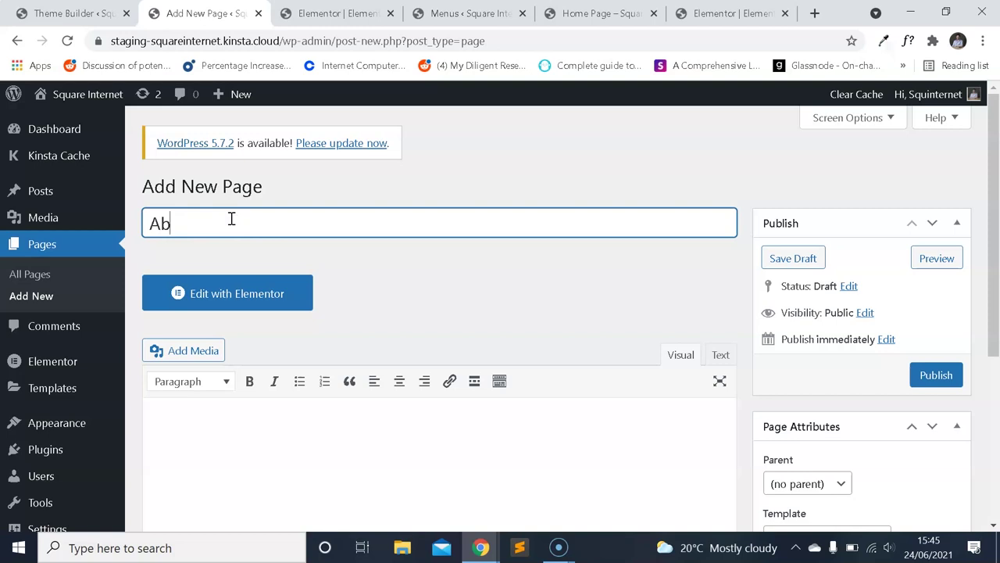
pyautogui.click(941, 373)
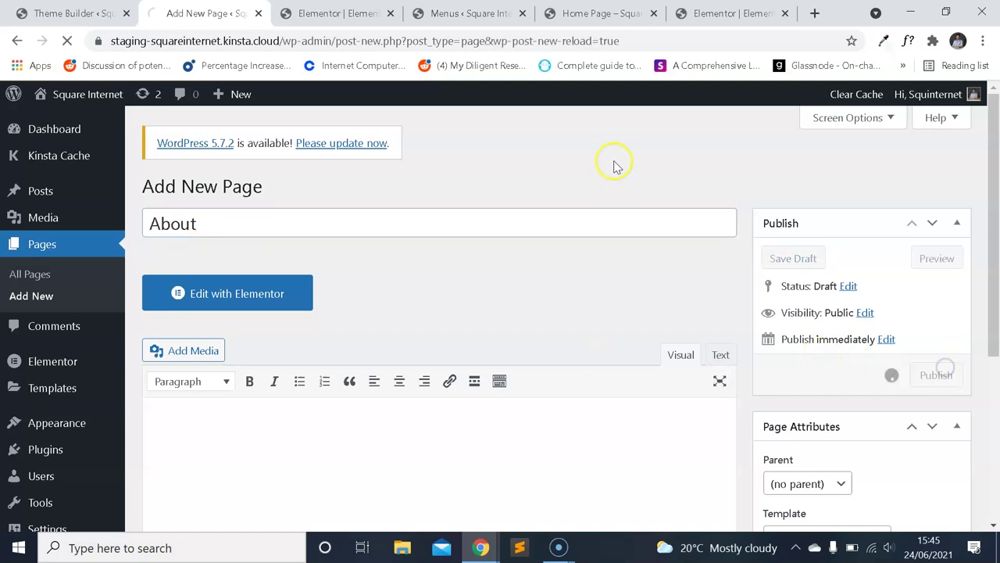
pyautogui.click(258, 342)
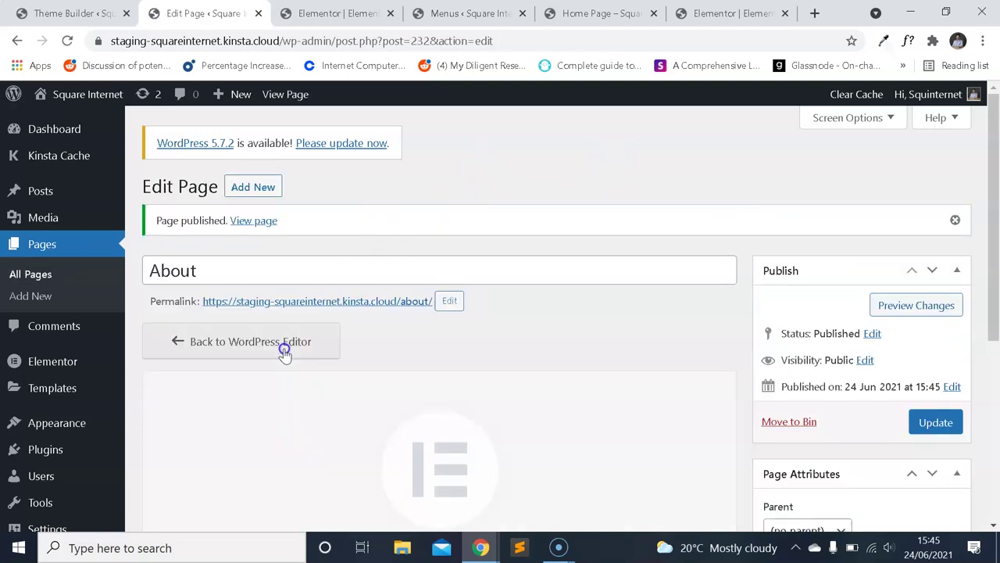
pyautogui.moveTo(187, 13); pyautogui.dragTo(447, 12)
# Scroll through the live homepage down to the Make a Beautiful Website section.
pyautogui.click(599, 16)
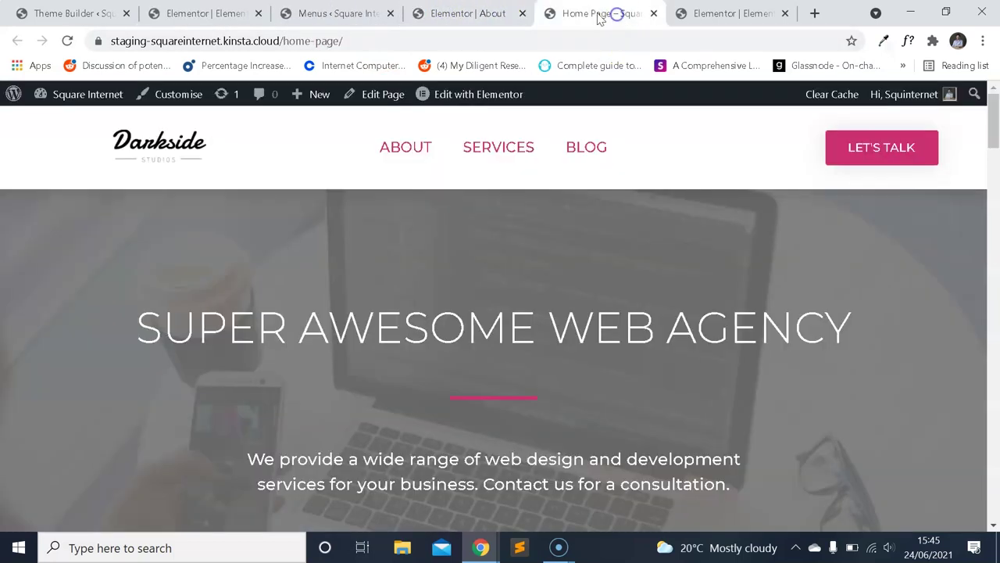
pyautogui.scroll(-3, 543, 179)
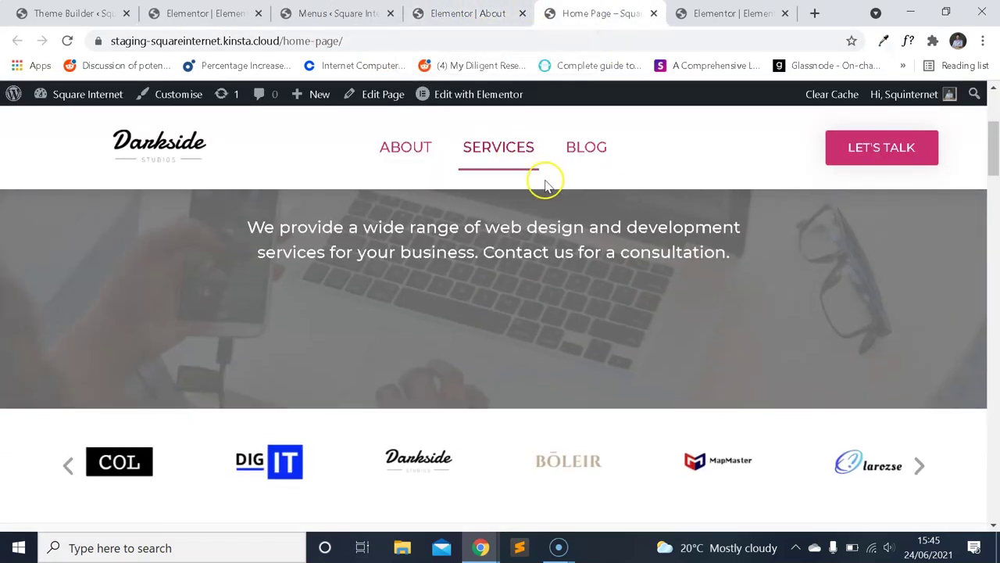
pyautogui.scroll(1, 551, 218)
pyautogui.scroll(2, 546, 207)
pyautogui.scroll(-5, 643, 230)
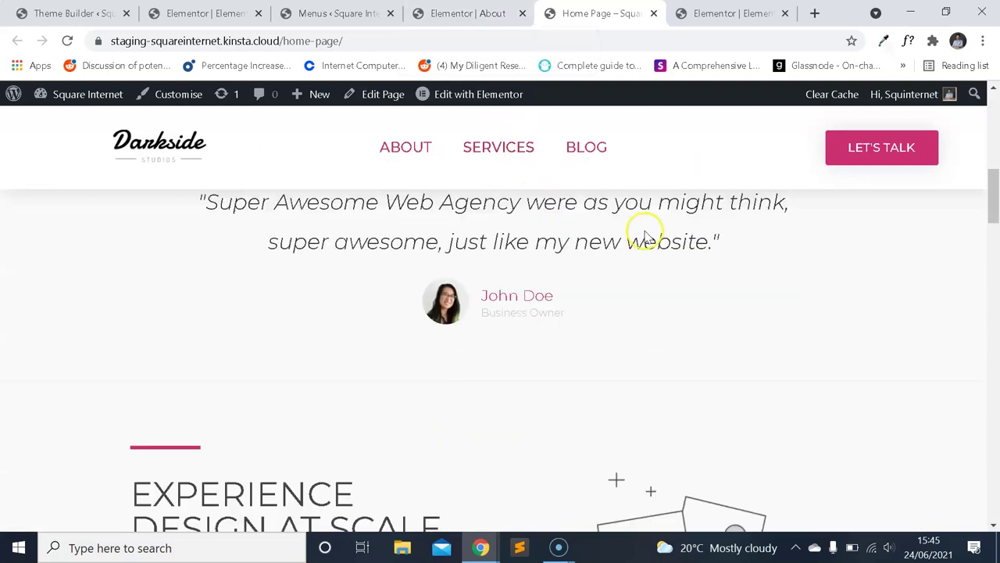
pyautogui.moveTo(994, 212); pyautogui.dragTo(991, 420)
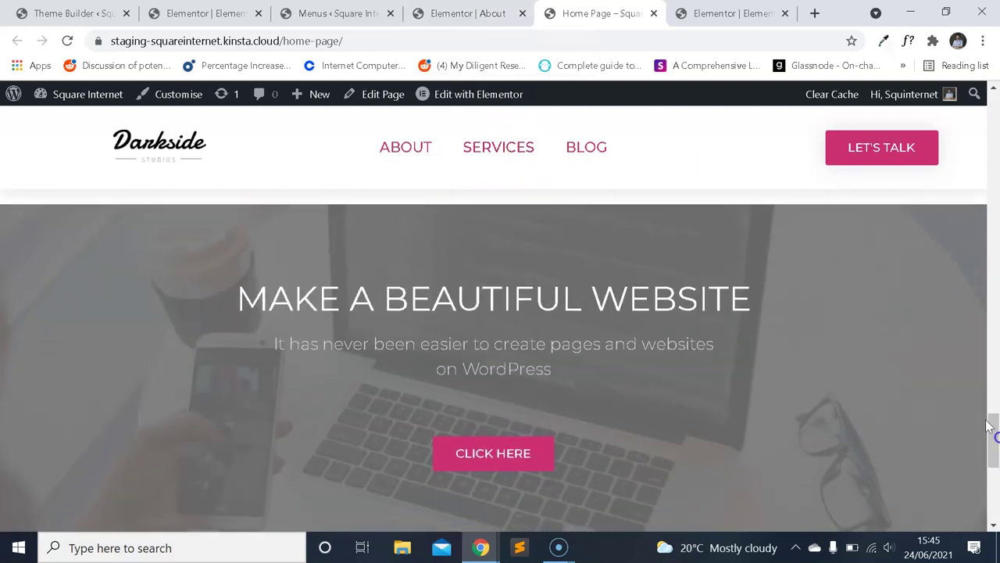
pyautogui.click(508, 12)
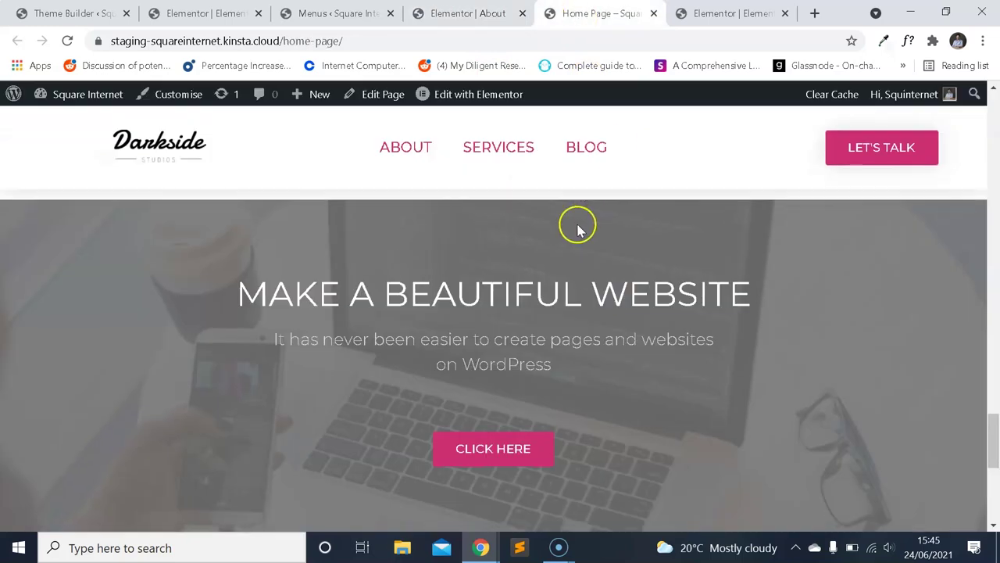
pyautogui.scroll(-10, 927, 279)
pyautogui.scroll(1, 774, 273)
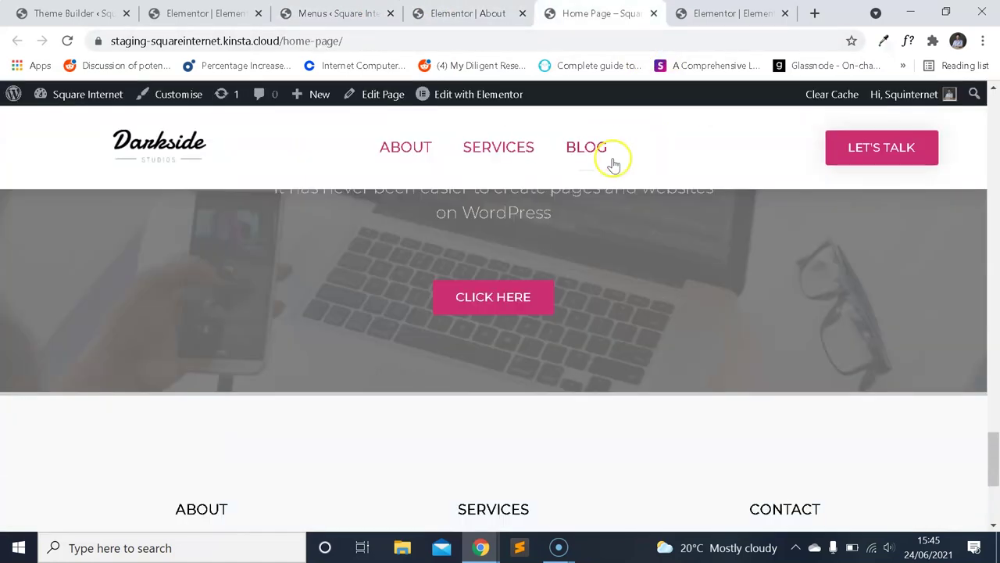
pyautogui.scroll(3, 612, 161)
pyautogui.scroll(-1, 312, 274)
pyautogui.scroll(-1, 587, 375)
pyautogui.scroll(1, 583, 351)
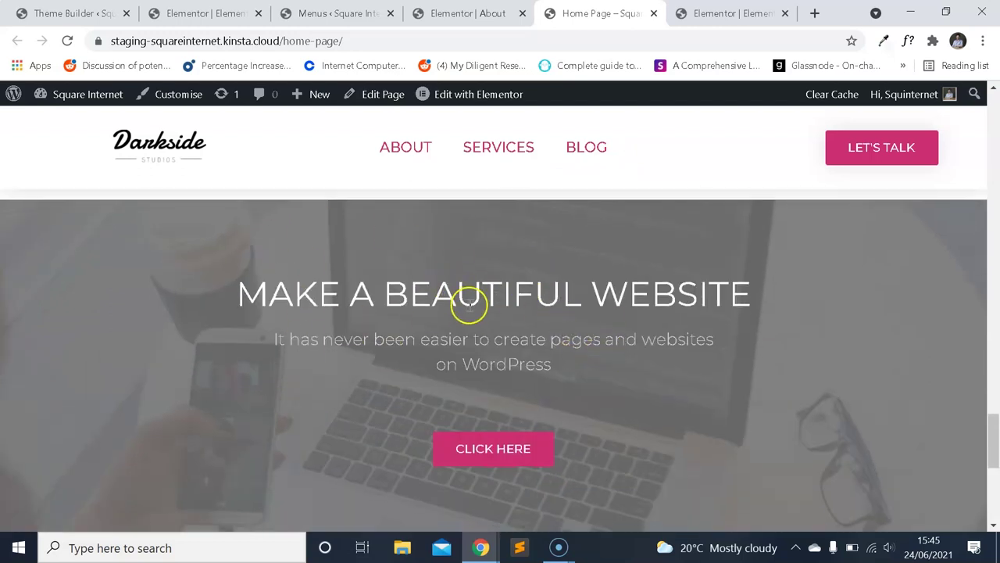
pyautogui.scroll(-1, 727, 380)
pyautogui.moveTo(990, 458); pyautogui.dragTo(994, 94)
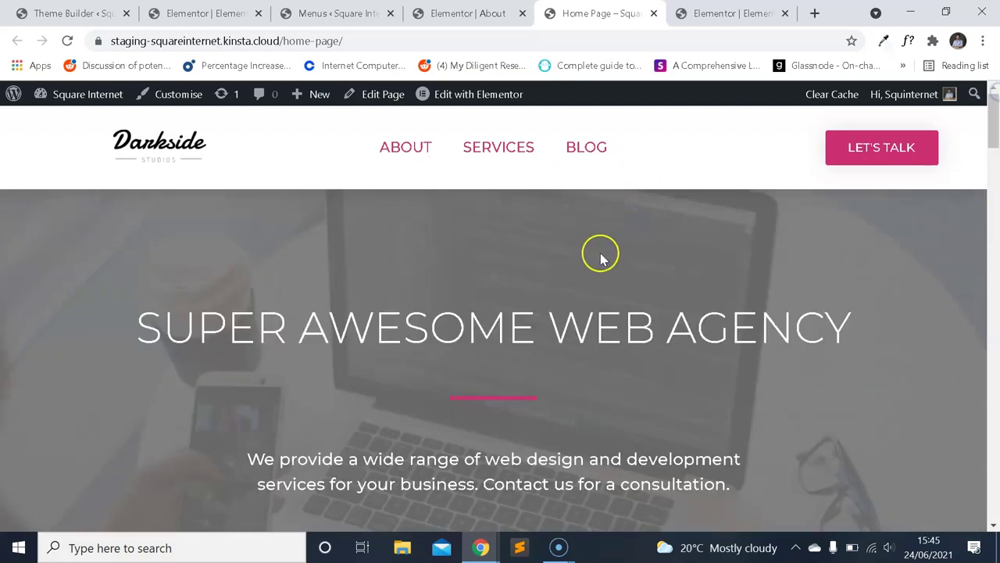
pyautogui.scroll(-2, 594, 312)
pyautogui.scroll(2, 461, 339)
pyautogui.scroll(-2, 406, 343)
pyautogui.scroll(1, 500, 336)
pyautogui.scroll(-1, 531, 304)
pyautogui.scroll(1, 570, 250)
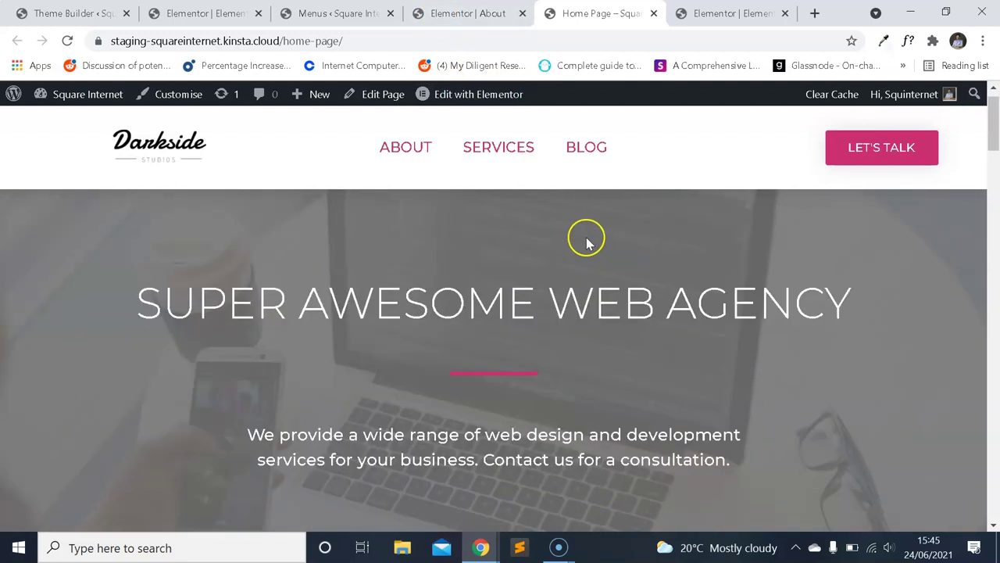
pyautogui.scroll(-3, 625, 246)
pyautogui.moveTo(994, 168); pyautogui.dragTo(966, 446)
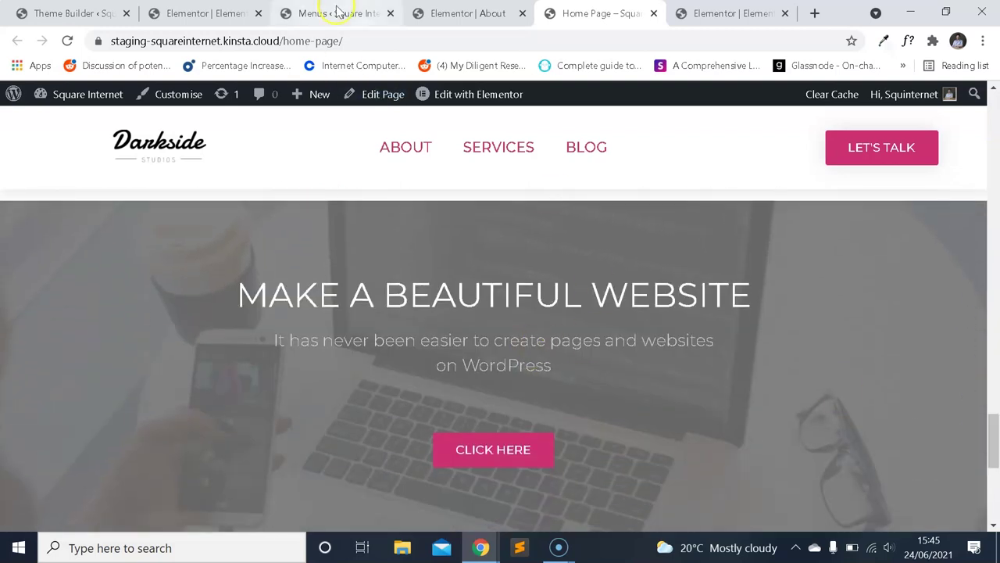
# Close the spare editor tabs and open the homepage in Elementor from the Pages list.
pyautogui.click(205, 13)
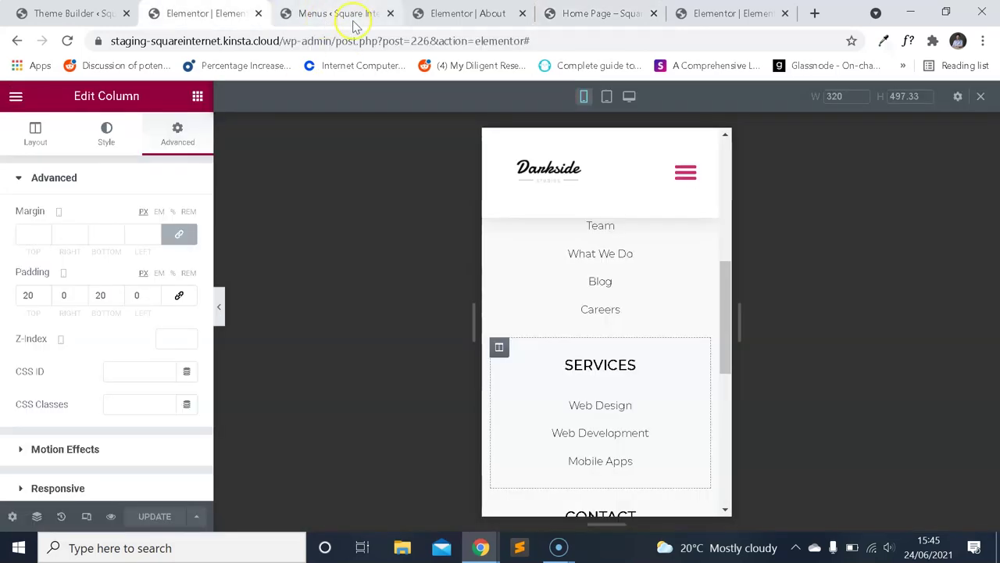
pyautogui.click(353, 24)
pyautogui.click(460, 14)
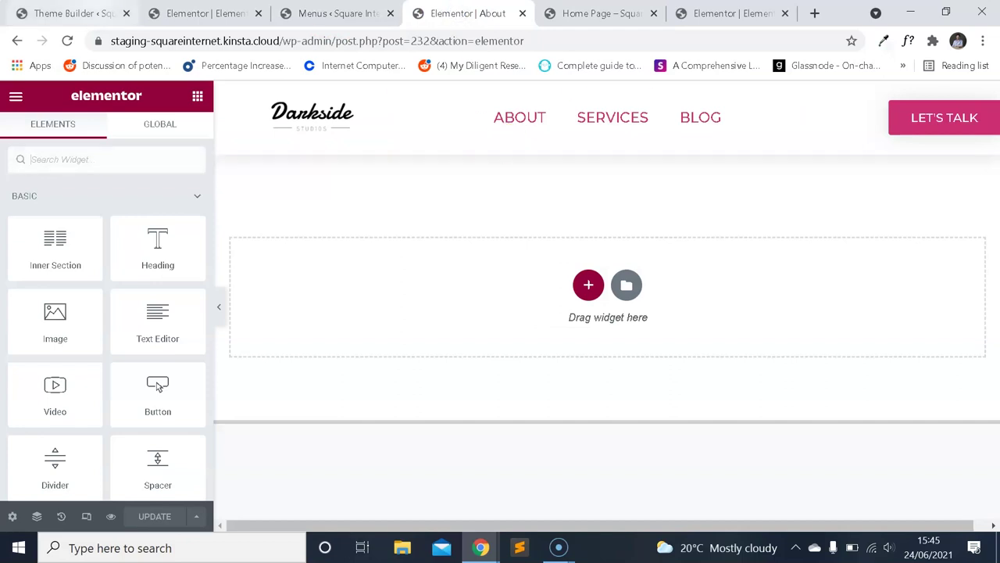
pyautogui.click(74, 13)
pyautogui.rightClick(49, 241)
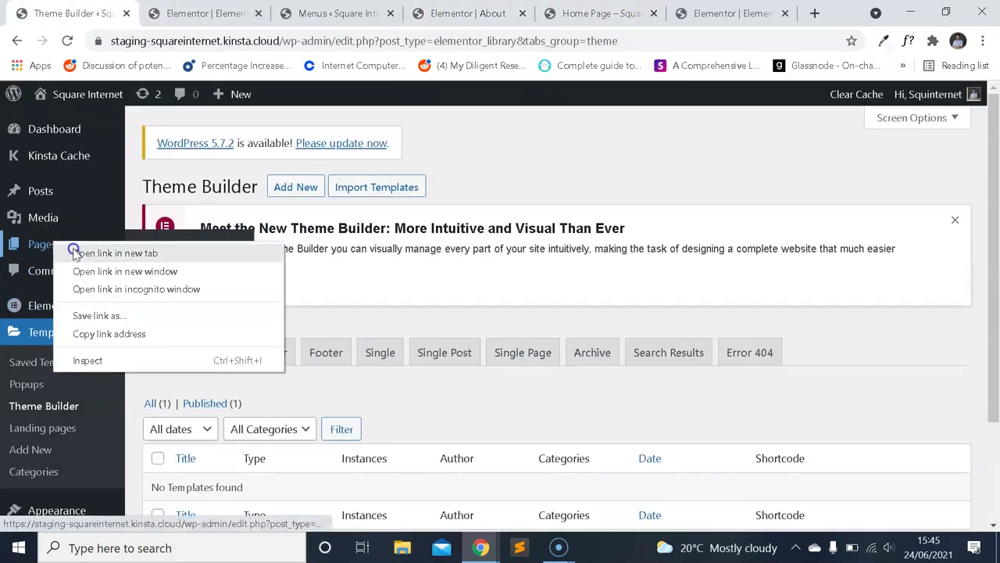
pyautogui.click(74, 253)
pyautogui.click(305, 14)
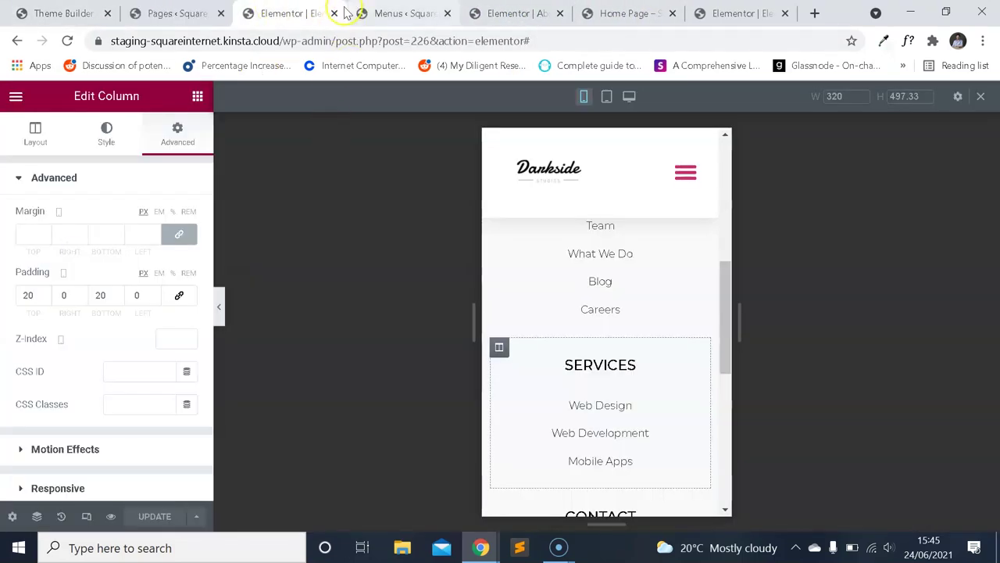
pyautogui.click(334, 13)
pyautogui.click(607, 13)
pyautogui.click(671, 13)
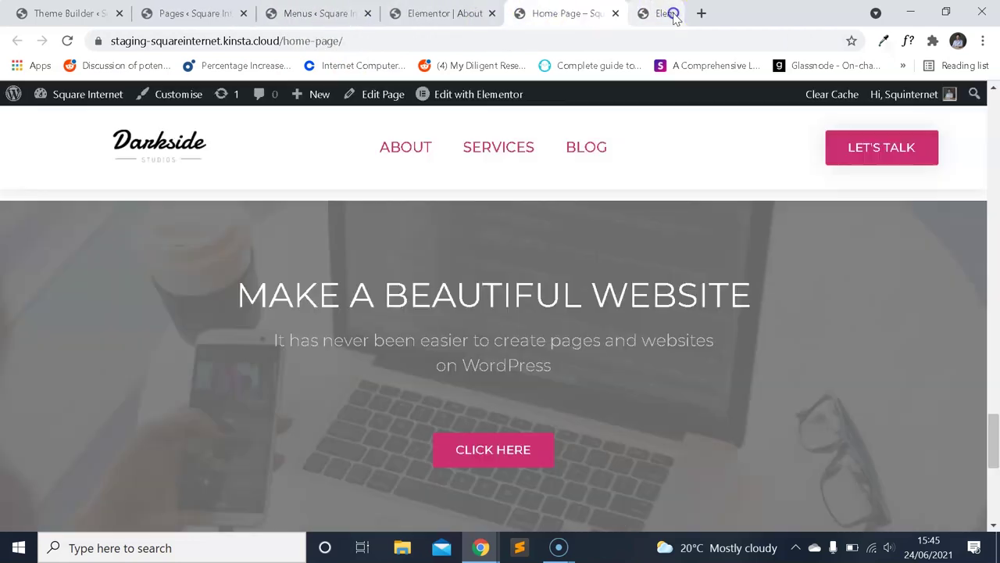
pyautogui.click(479, 89)
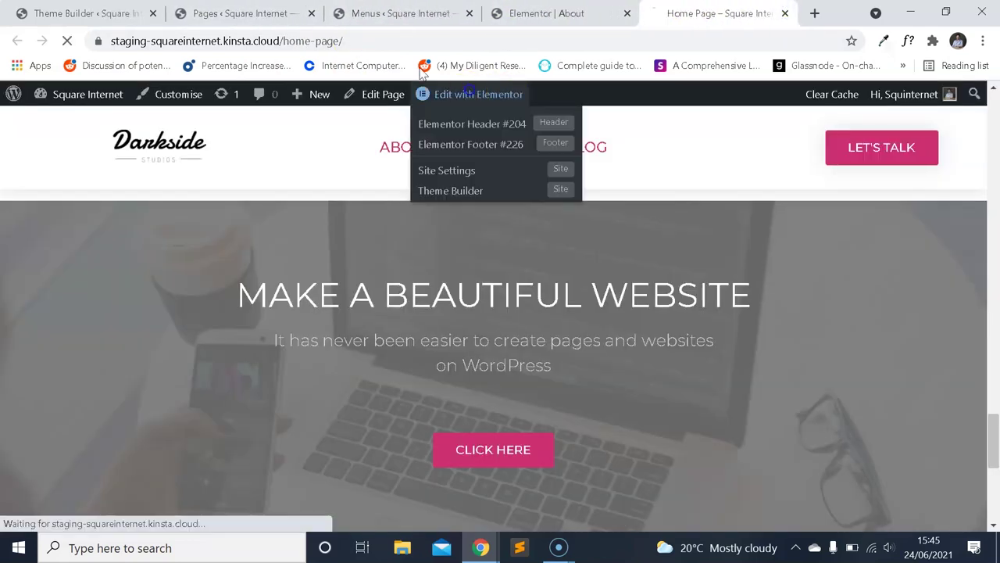
pyautogui.click(310, 13)
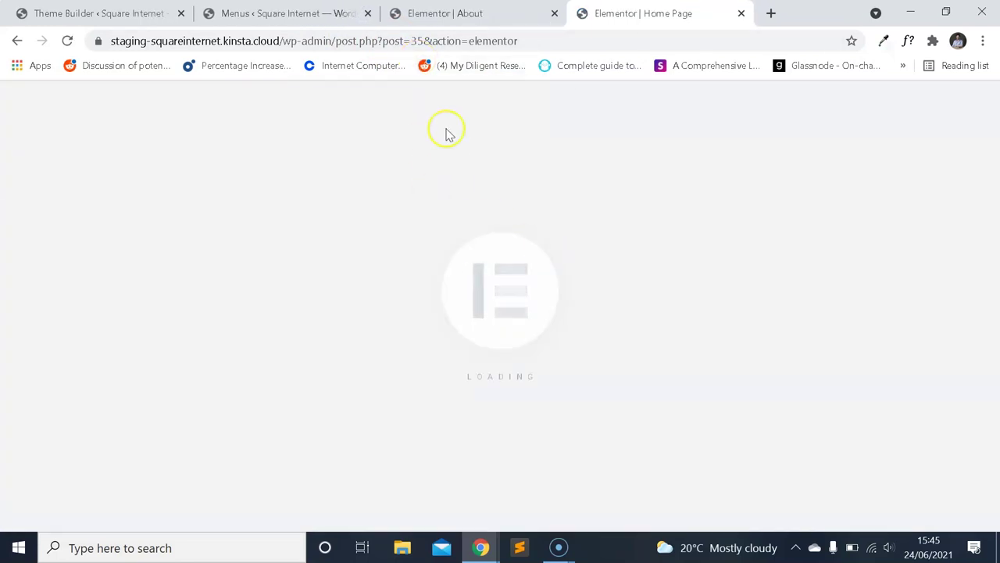
# Copy the Make a Beautiful Website section and bring up paste options on the About page.
pyautogui.scroll(-6, 509, 272)
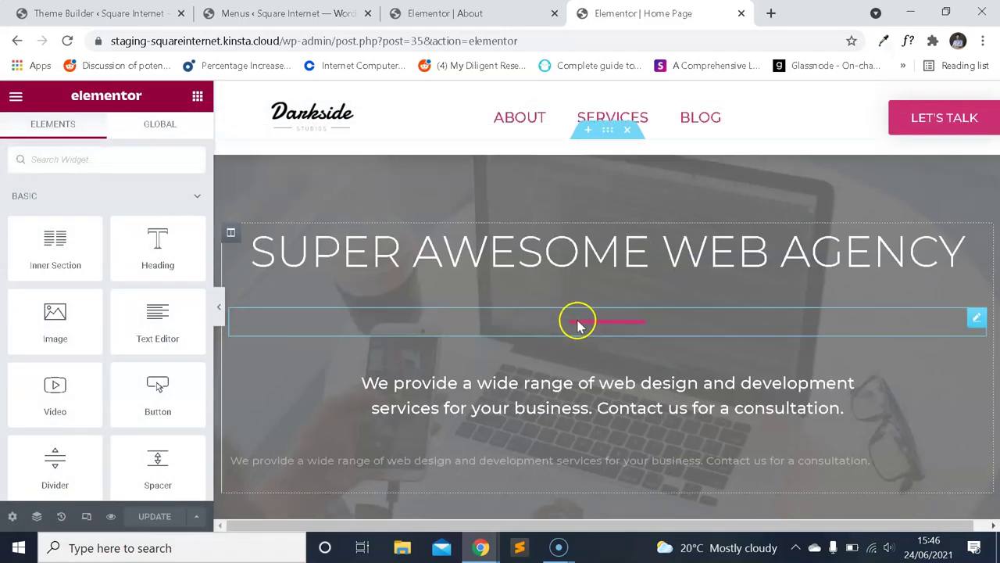
pyautogui.scroll(10, 592, 307)
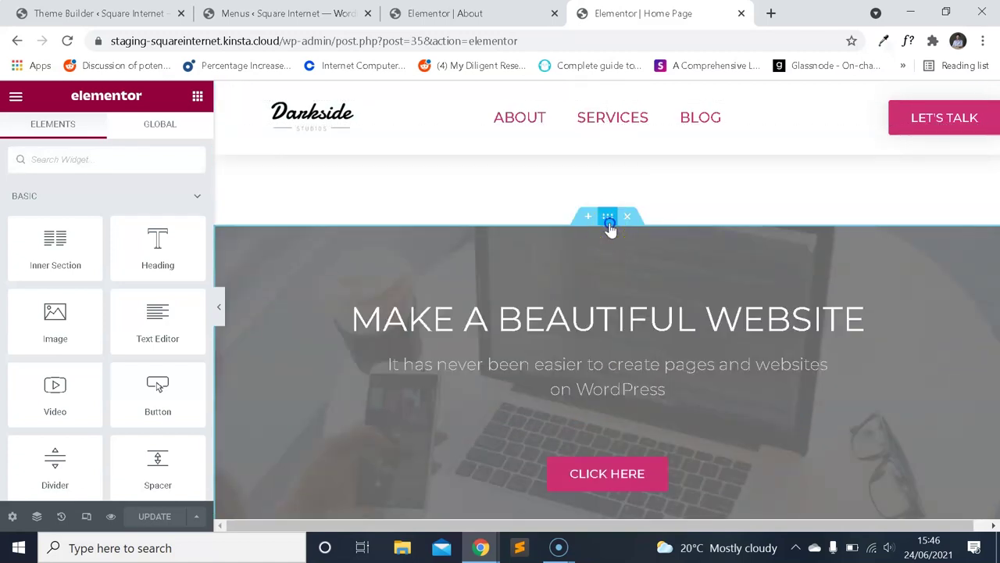
pyautogui.click(609, 222)
pyautogui.rightClick(611, 227)
pyautogui.click(655, 292)
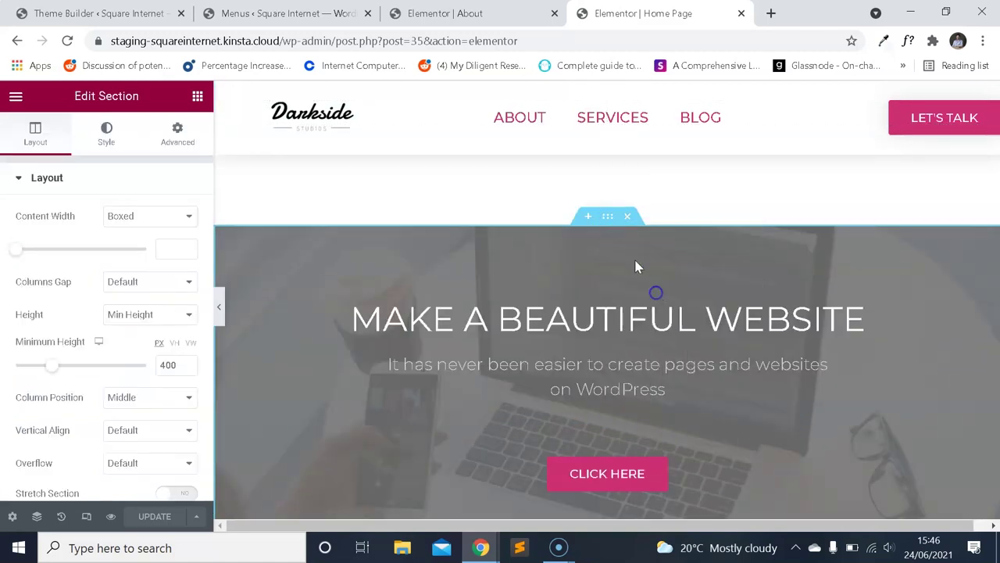
pyautogui.click(446, 13)
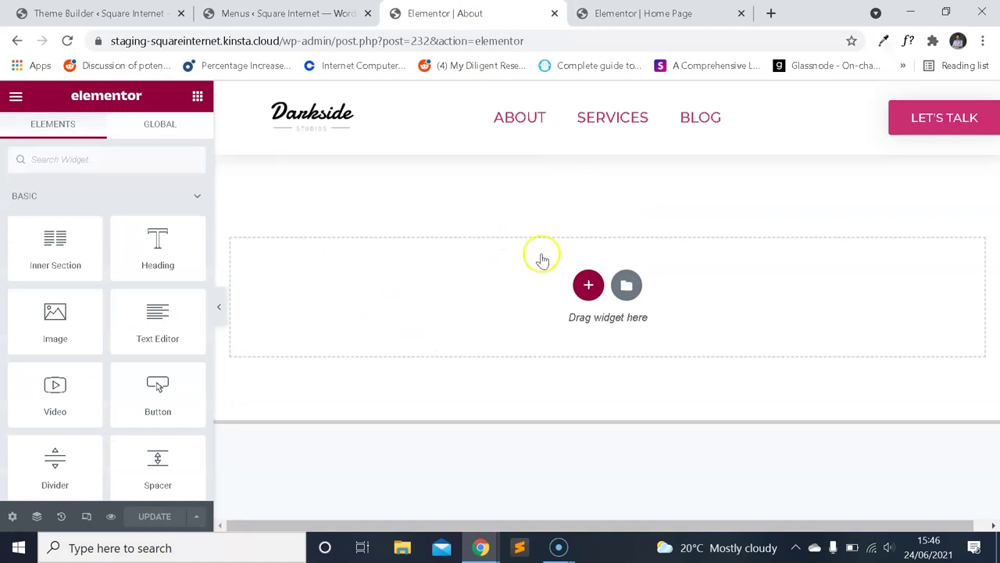
pyautogui.rightClick(405, 270)
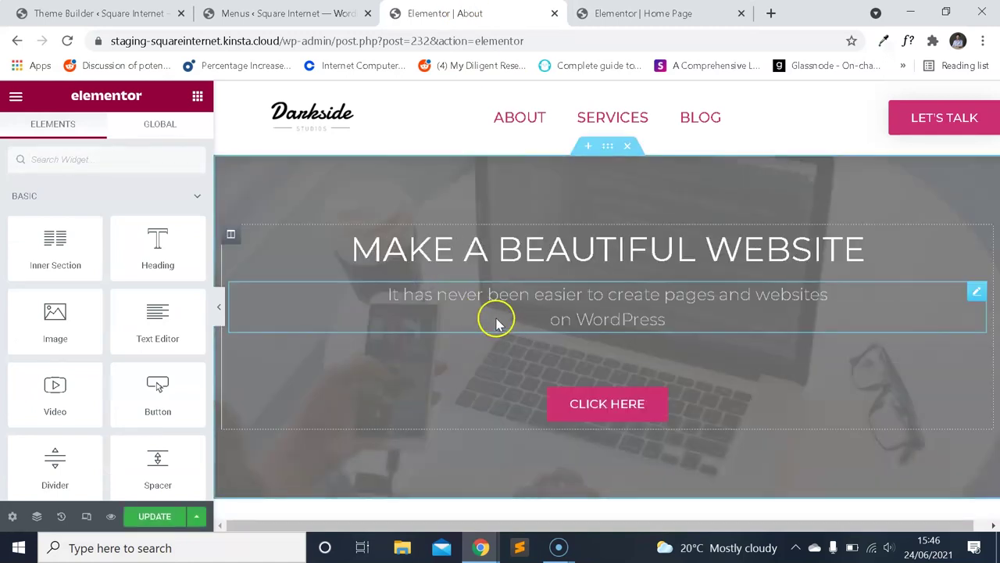
# Retitle the pasted hero heading 'About' and delete its CLICK HERE button.
pyautogui.click(607, 251)
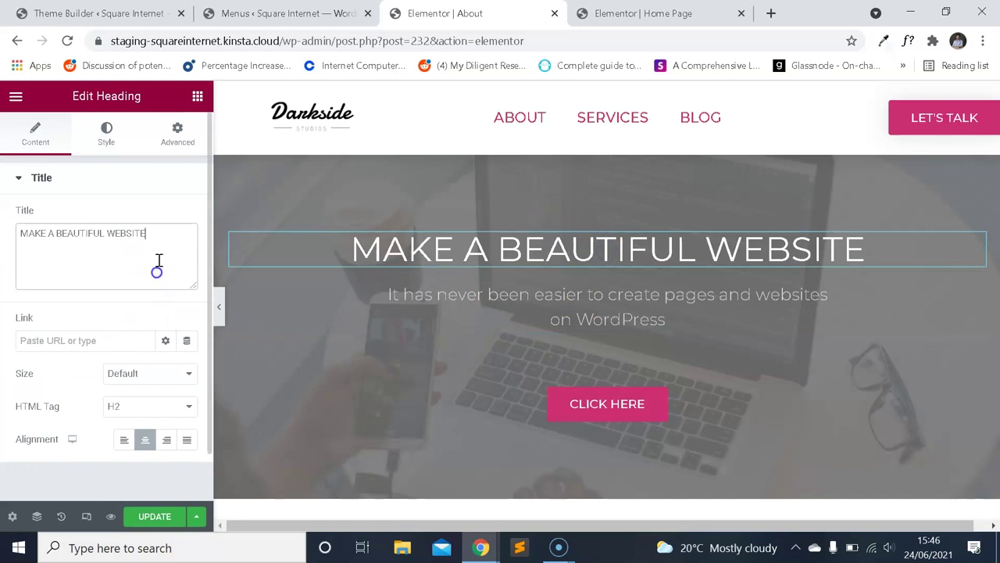
pyautogui.click(179, 248)
pyautogui.write('About')
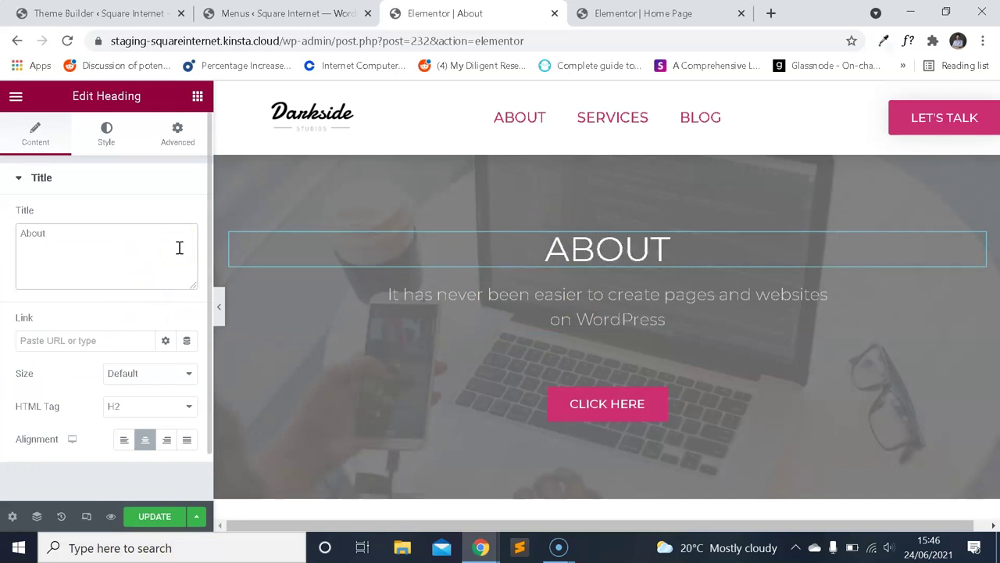
pyautogui.rightClick(647, 408)
pyautogui.click(706, 512)
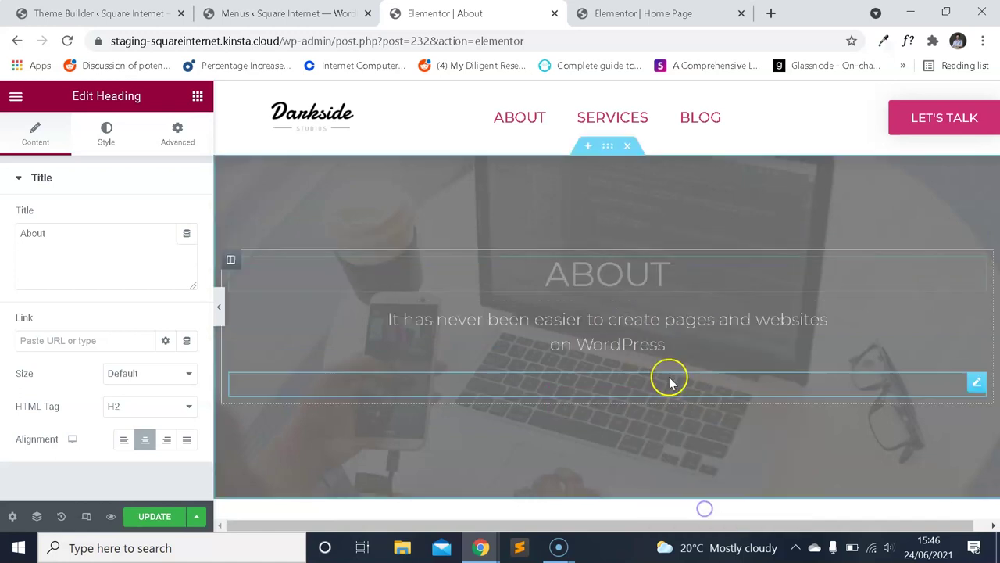
# Replace the hero subtitle with 'Learn about Super Awesome agency'.
pyautogui.click(668, 338)
pyautogui.tripleClick(138, 270)
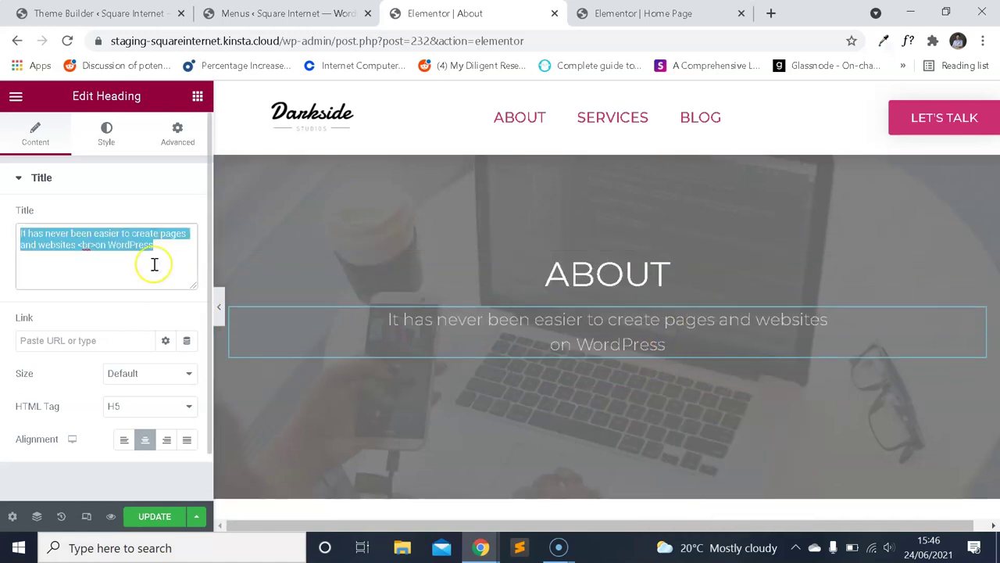
pyautogui.write('Learn about Super Awesome agency')
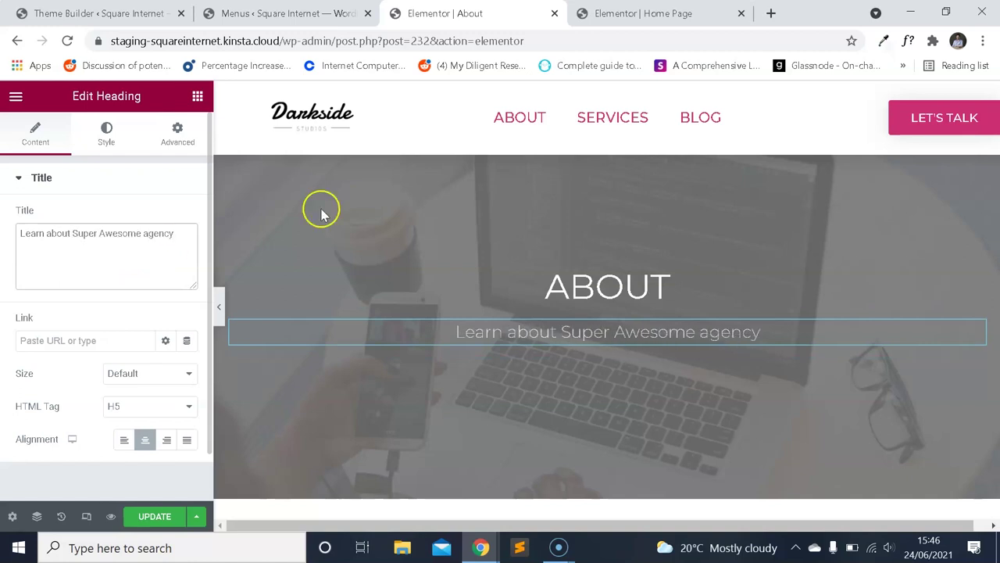
pyautogui.scroll(-2, 494, 248)
pyautogui.scroll(2, 496, 247)
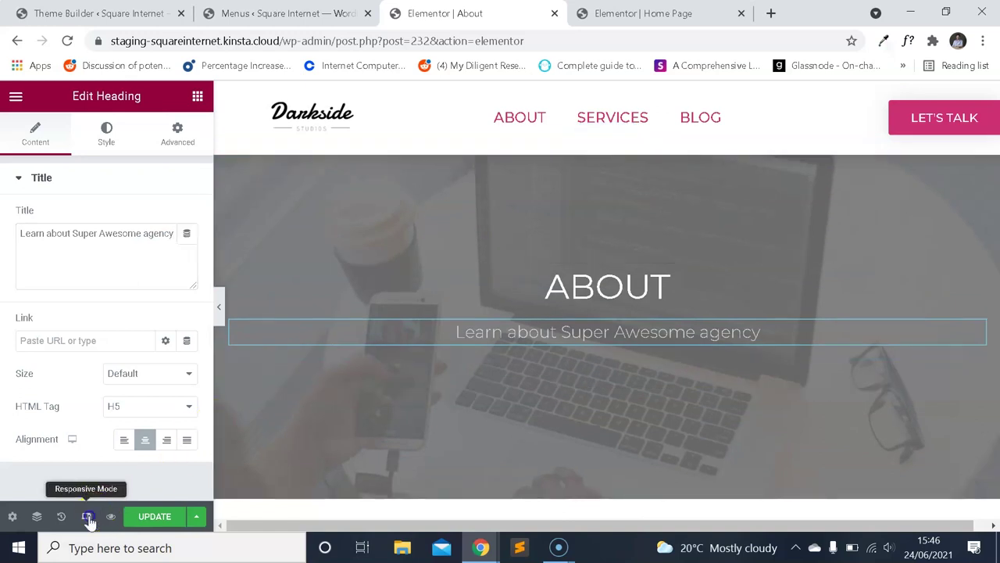
# Check the About hero at mobile width, then switch the preview back to desktop.
pyautogui.click(87, 517)
pyautogui.scroll(-1, 603, 331)
pyautogui.scroll(1, 621, 337)
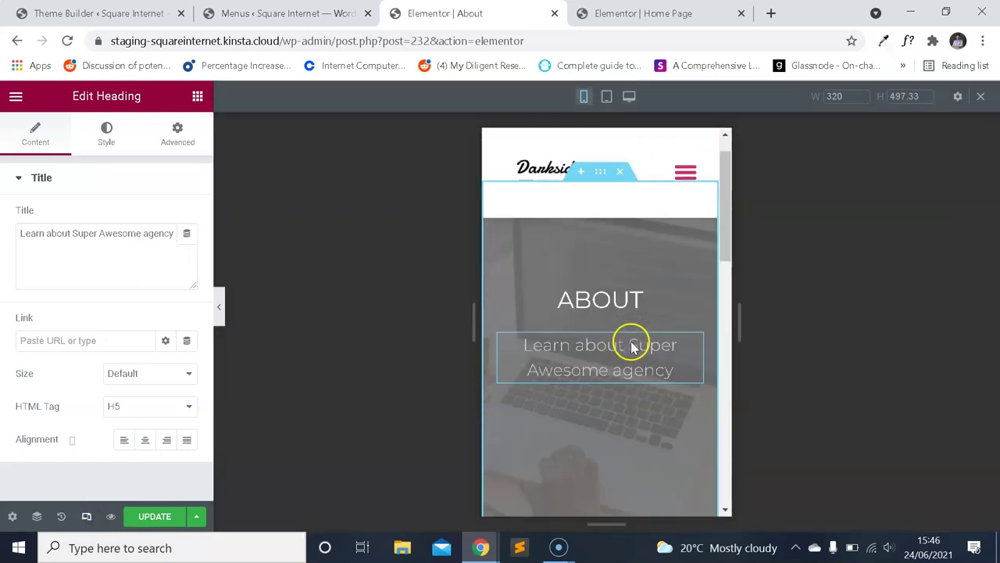
pyautogui.scroll(-1, 651, 289)
pyautogui.scroll(1, 650, 309)
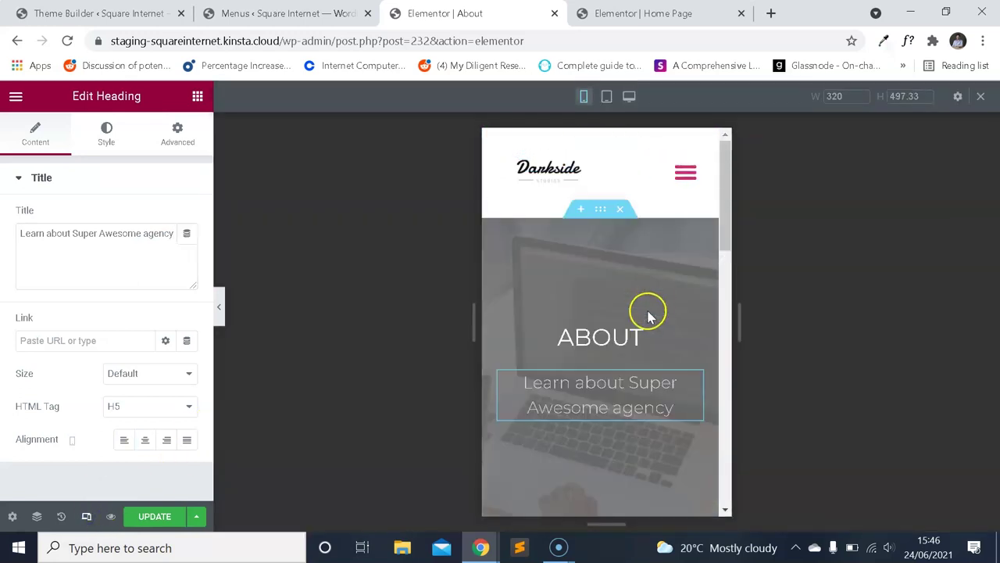
pyautogui.scroll(-1, 616, 315)
pyautogui.scroll(1, 616, 315)
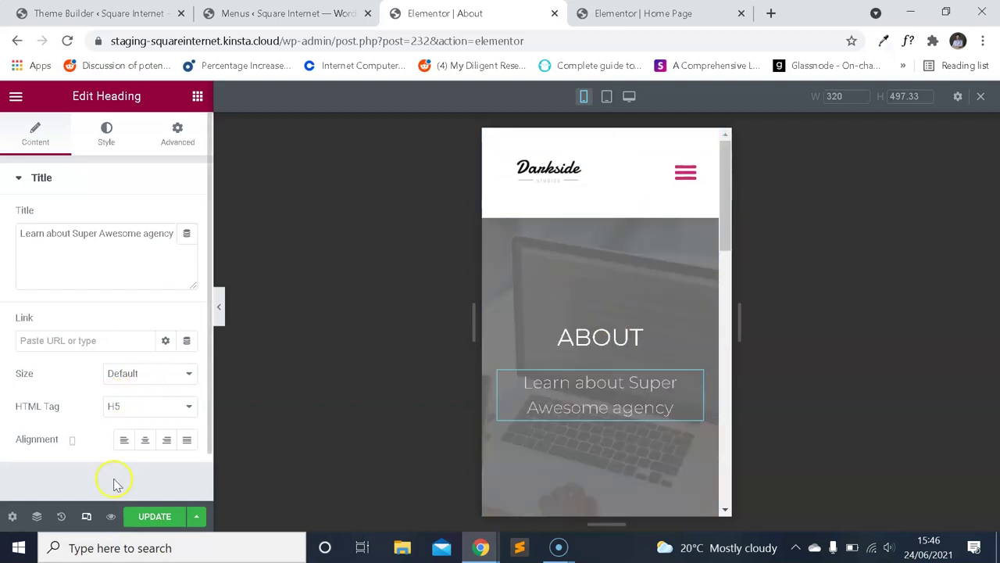
pyautogui.click(86, 516)
# Start a new section in the empty area below the About hero to show structure choices.
pyautogui.scroll(-3, 633, 254)
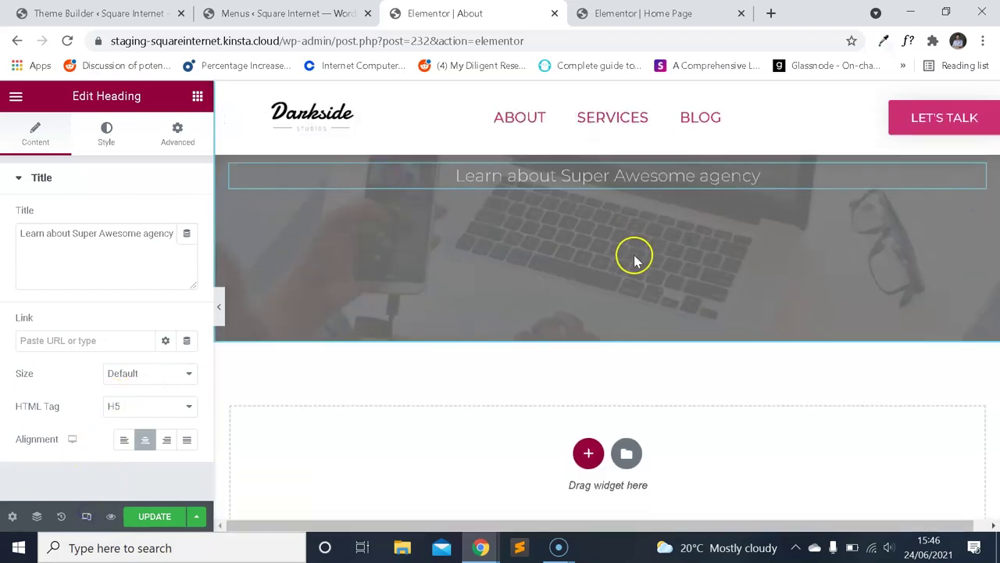
pyautogui.scroll(1, 648, 253)
pyautogui.scroll(-2, 656, 261)
pyautogui.scroll(3, 654, 257)
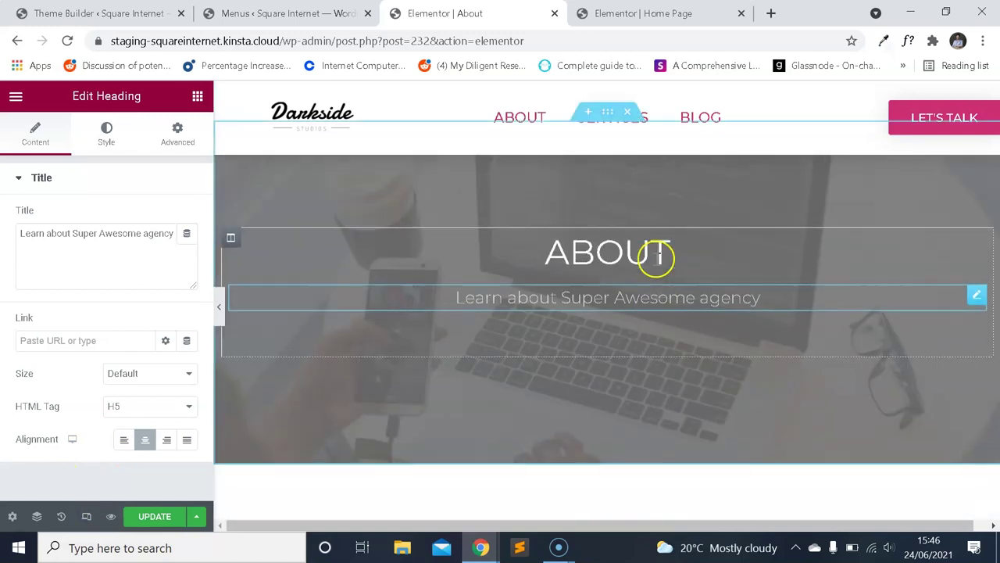
pyautogui.scroll(-3, 672, 253)
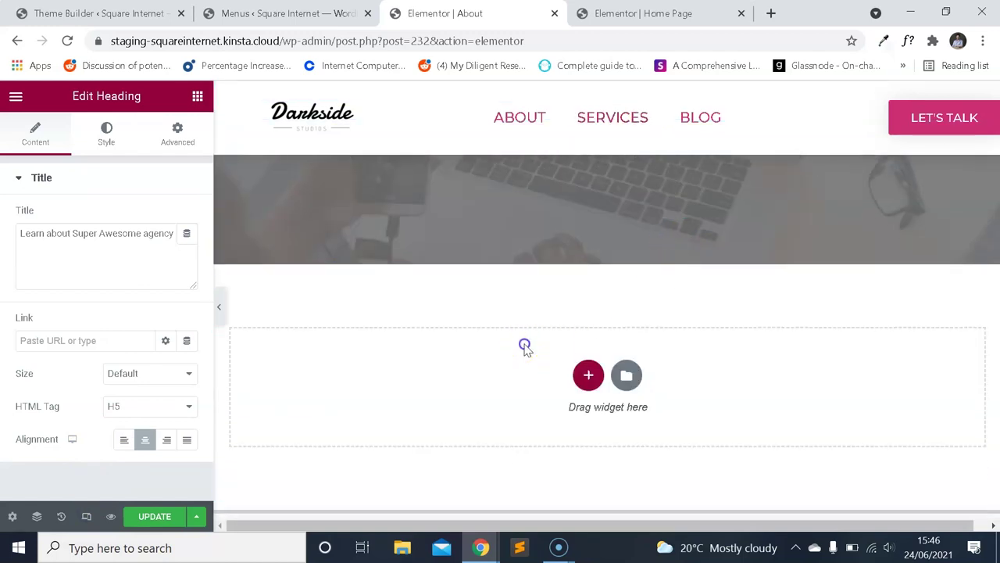
pyautogui.click(588, 377)
pyautogui.scroll(-5, 561, 316)
pyautogui.scroll(2, 567, 328)
pyautogui.scroll(4, 581, 331)
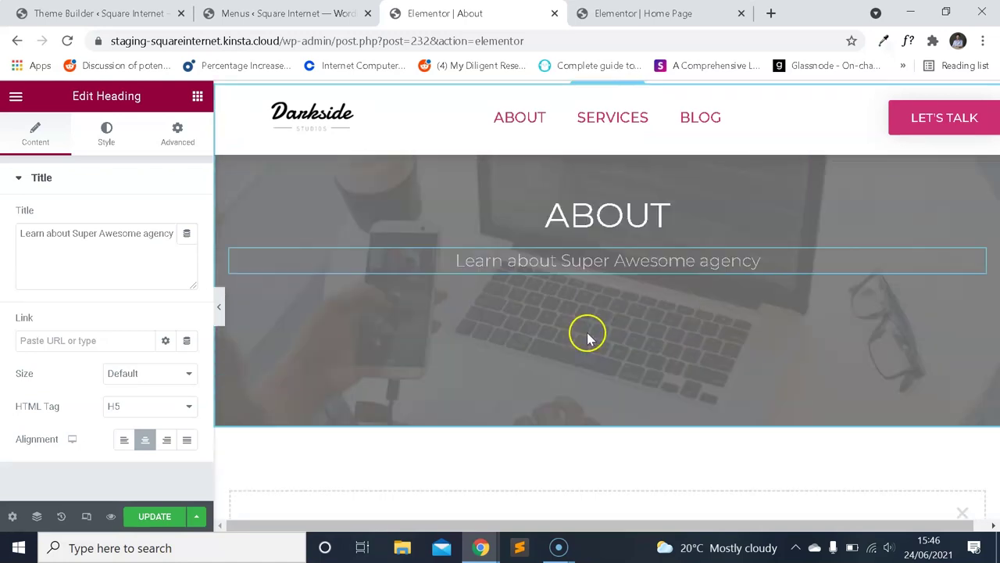
pyautogui.scroll(-8, 587, 331)
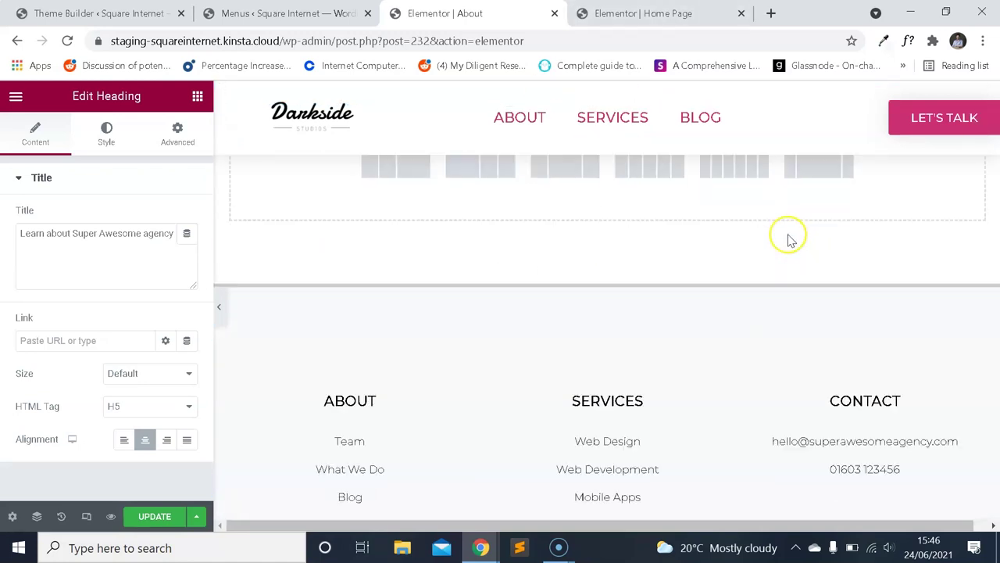
pyautogui.scroll(4, 706, 271)
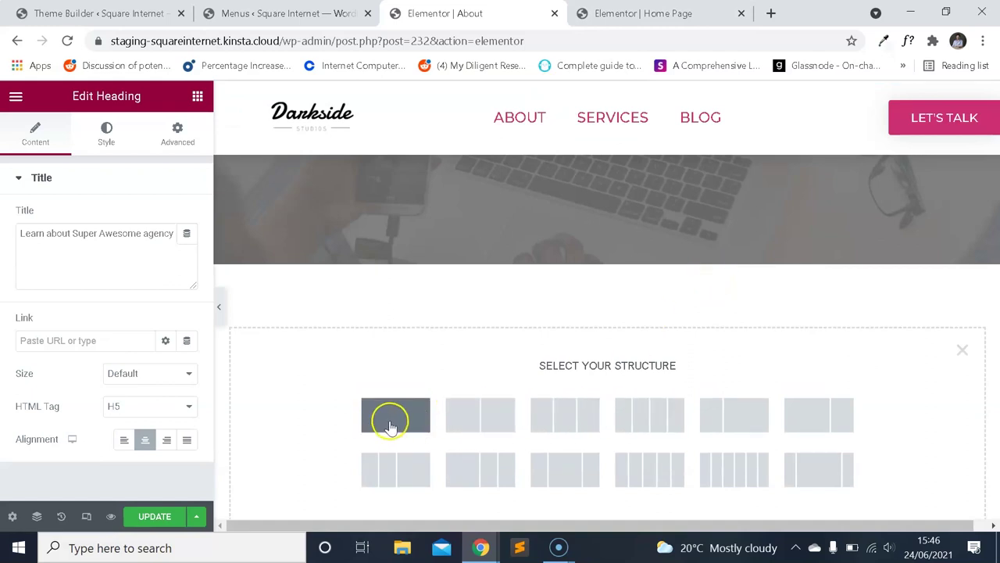
# Make the new section a single column and look over the home page editor for reference.
pyautogui.click(429, 422)
pyautogui.scroll(3, 613, 250)
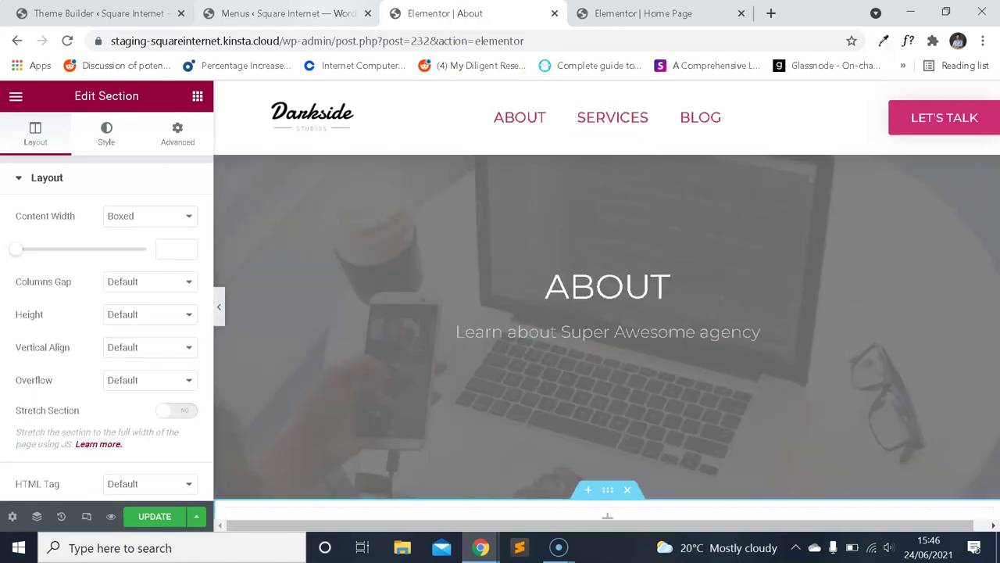
pyautogui.hotkey('ctrl', 'shift', 'Tab')
pyautogui.hotkey('ctrl', 'Tab')
pyautogui.hotkey('ctrl', 'Tab')
pyautogui.scroll(-5, 703, 246)
pyautogui.scroll(3, 719, 258)
pyautogui.scroll(-10, 727, 273)
pyautogui.scroll(-2, 734, 305)
pyautogui.scroll(3, 734, 308)
pyautogui.scroll(-6, 734, 308)
pyautogui.scroll(1, 734, 313)
pyautogui.scroll(-5, 731, 317)
# Match the home page section's spacing by giving the new section 20/10/20/10 padding.
pyautogui.hotkey('ctrl', 'shift', 'Tab')
pyautogui.scroll(-4, 586, 211)
pyautogui.hotkey('ctrl', 'Tab')
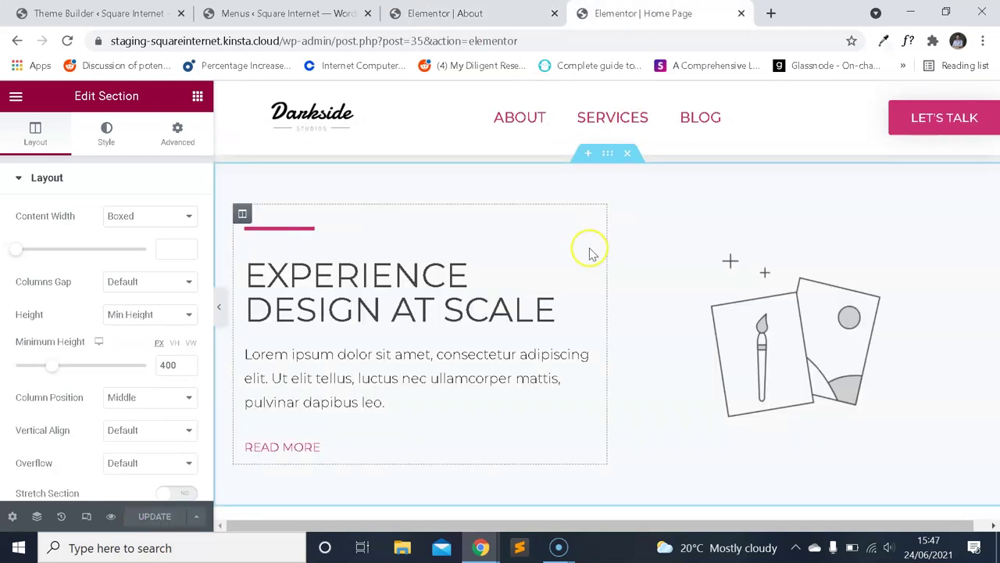
pyautogui.click(607, 153)
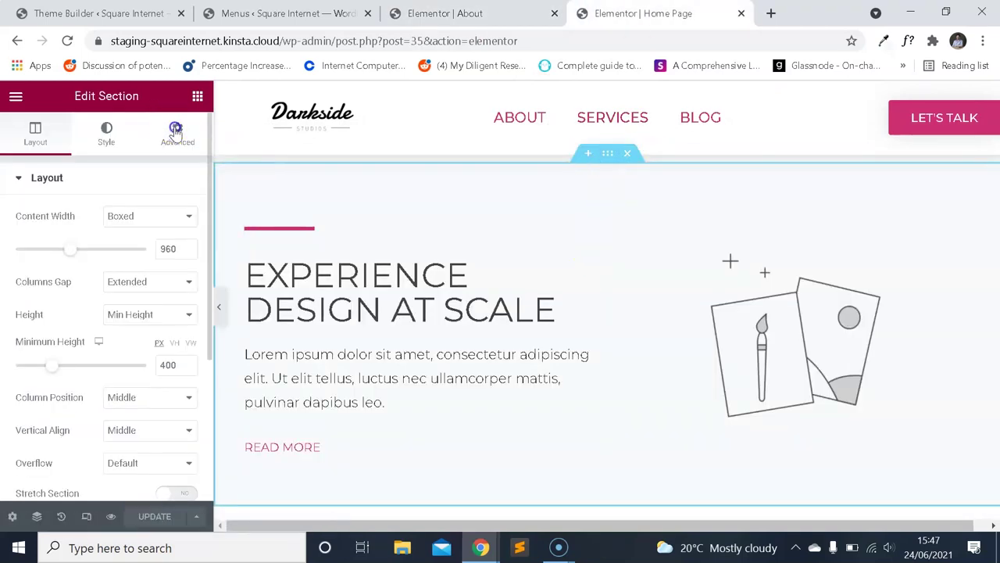
pyautogui.click(175, 131)
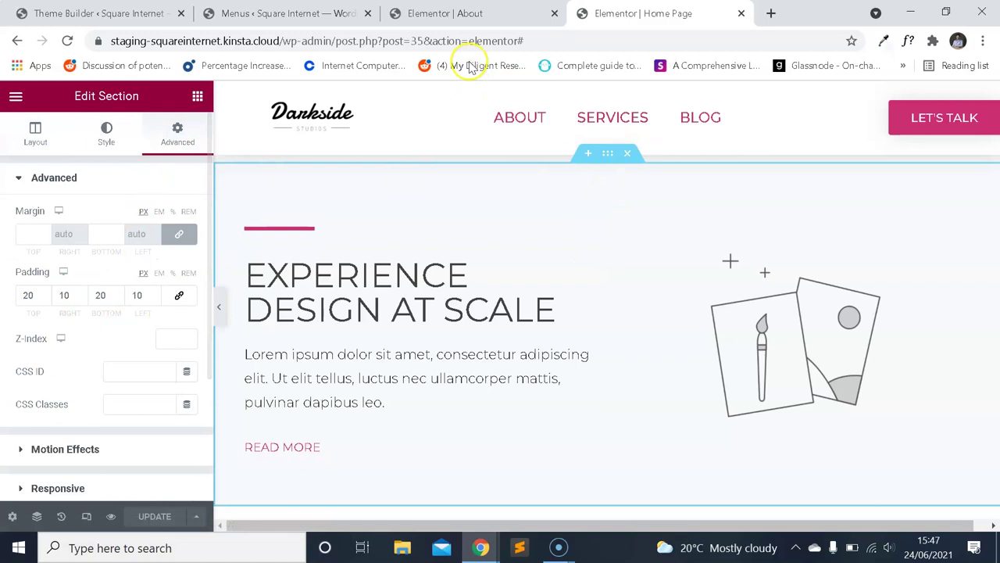
pyautogui.click(468, 14)
pyautogui.click(177, 133)
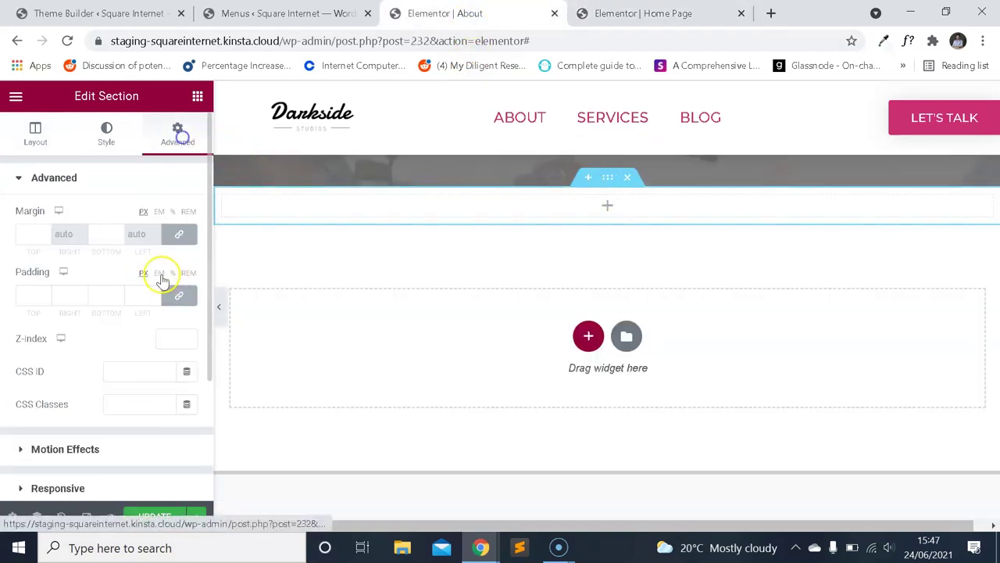
pyautogui.write('20')
pyautogui.press('Tab')
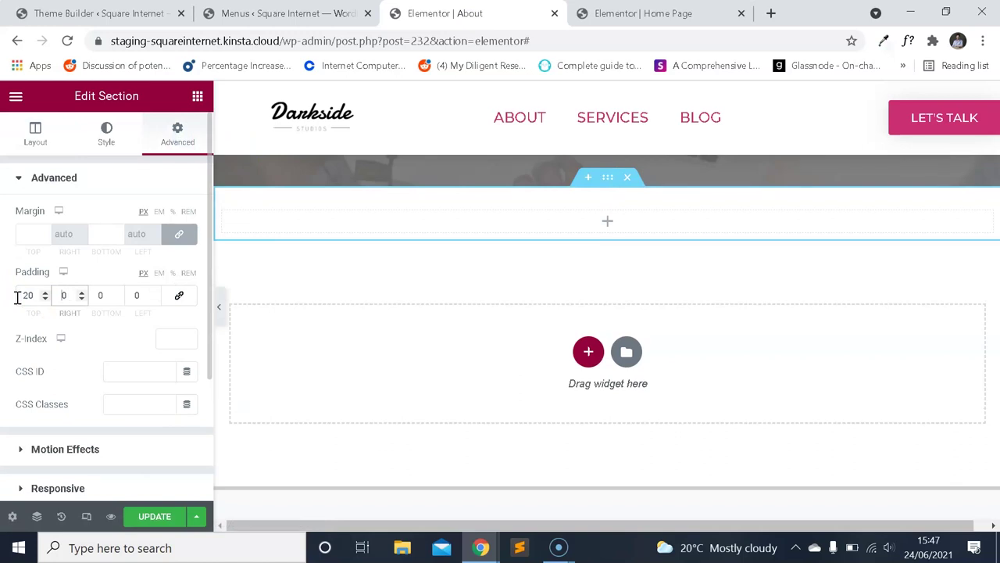
pyautogui.write('20')
pyautogui.press('Tab')
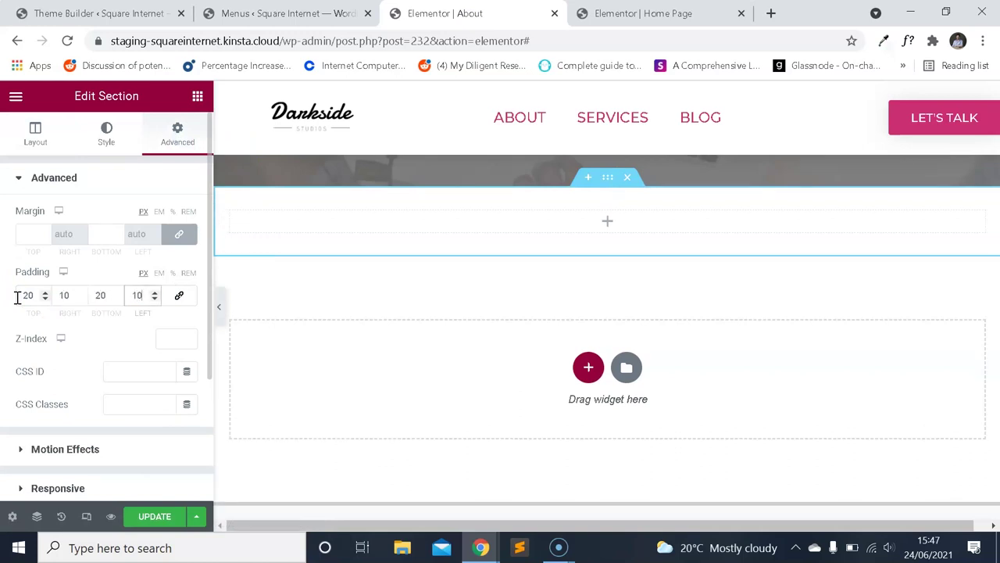
# Match the home layout: 960 px boxed width, 400 px minimum height, middle column position.
pyautogui.hotkey('ctrl', 'Tab')
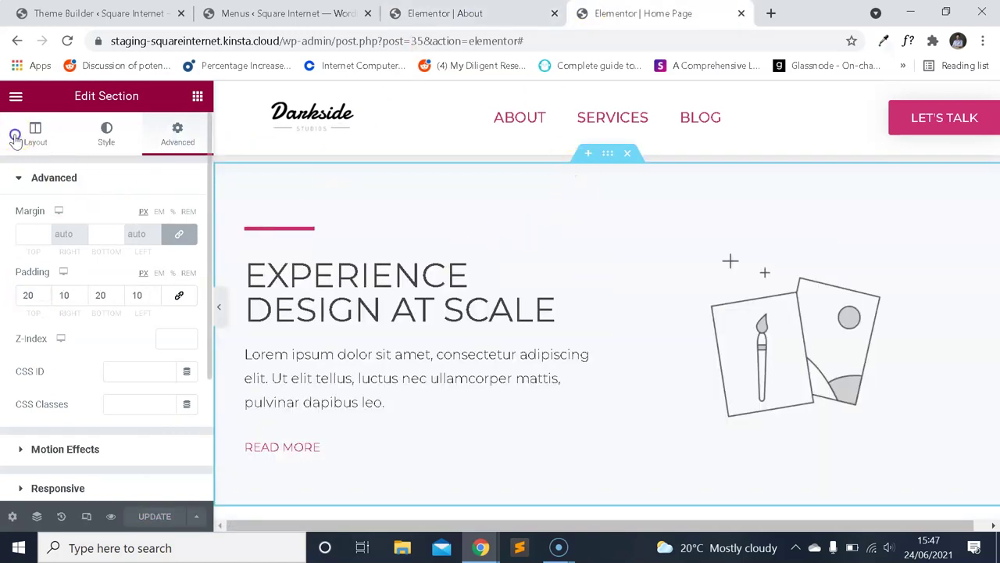
pyautogui.click(15, 138)
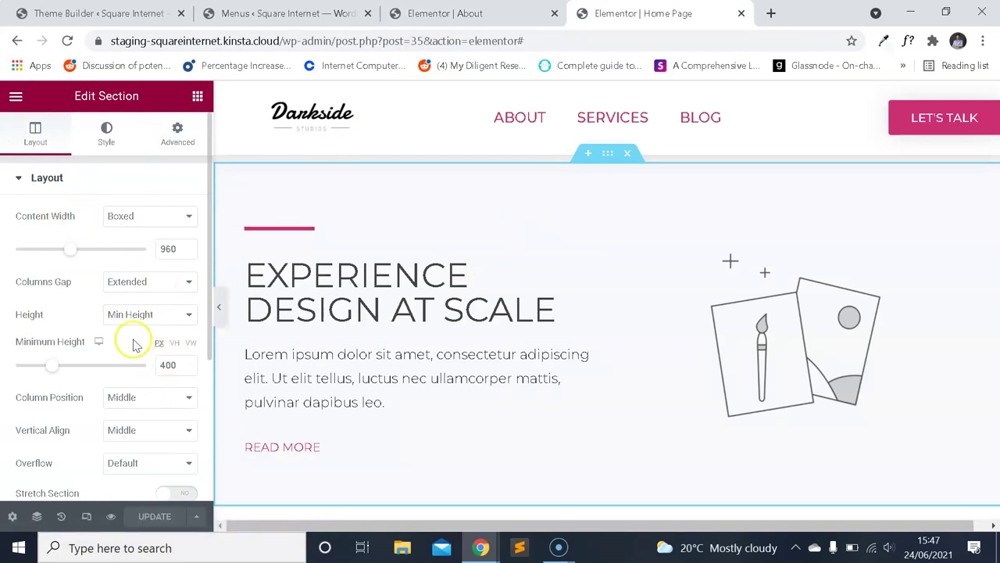
pyautogui.hotkey('ctrl', 'shift', 'Tab')
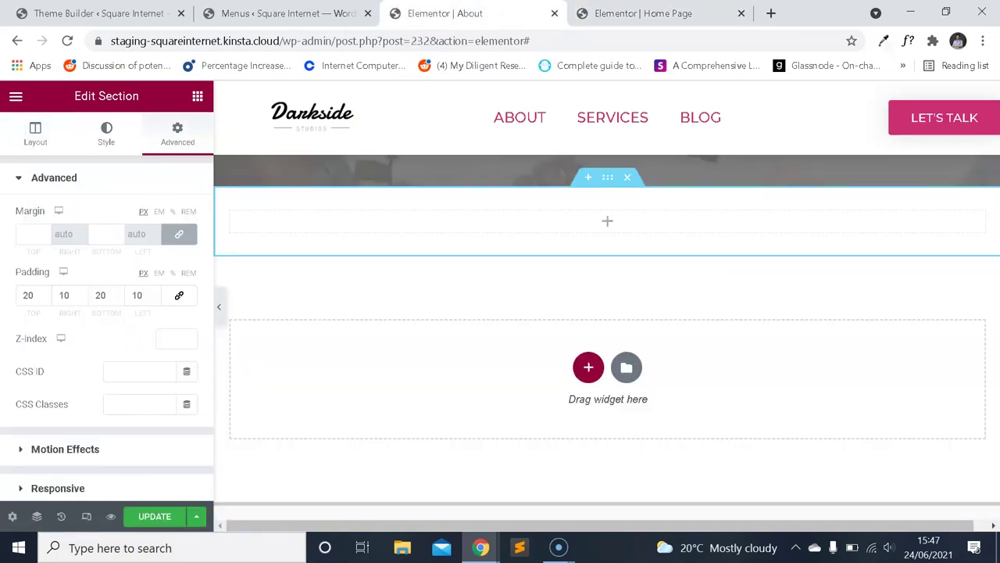
pyautogui.click(28, 137)
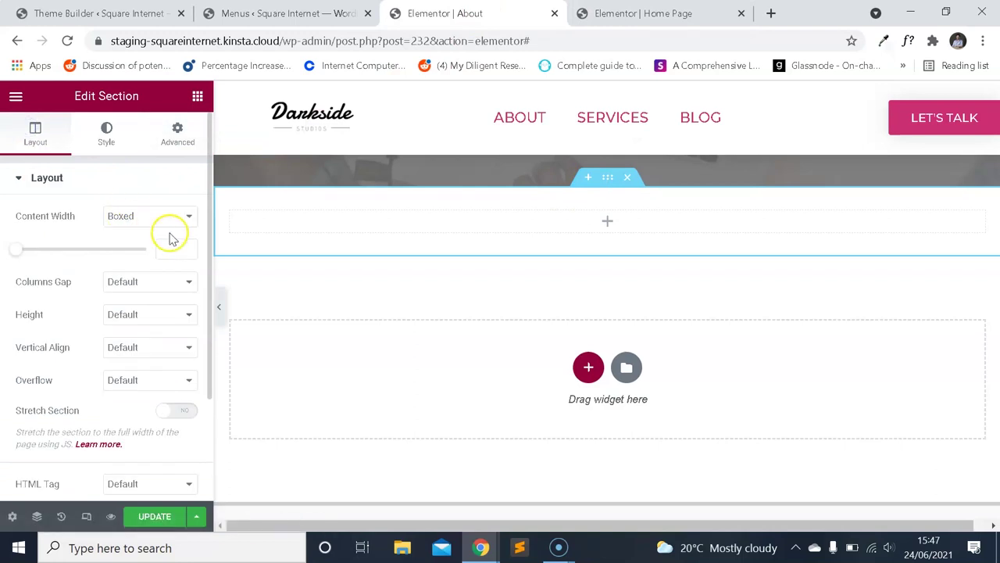
pyautogui.click(160, 316)
pyautogui.click(147, 354)
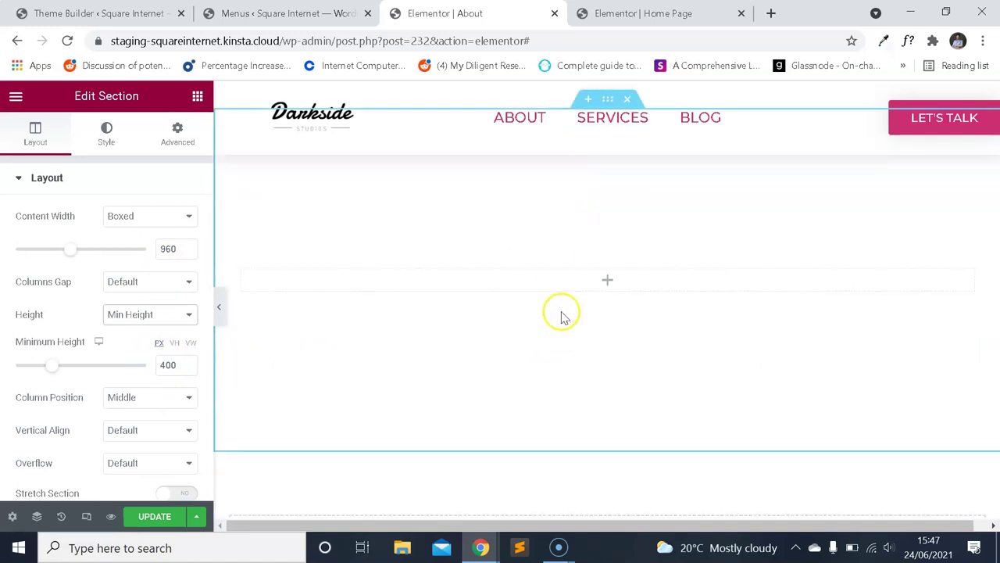
pyautogui.click(670, 14)
pyautogui.click(446, 13)
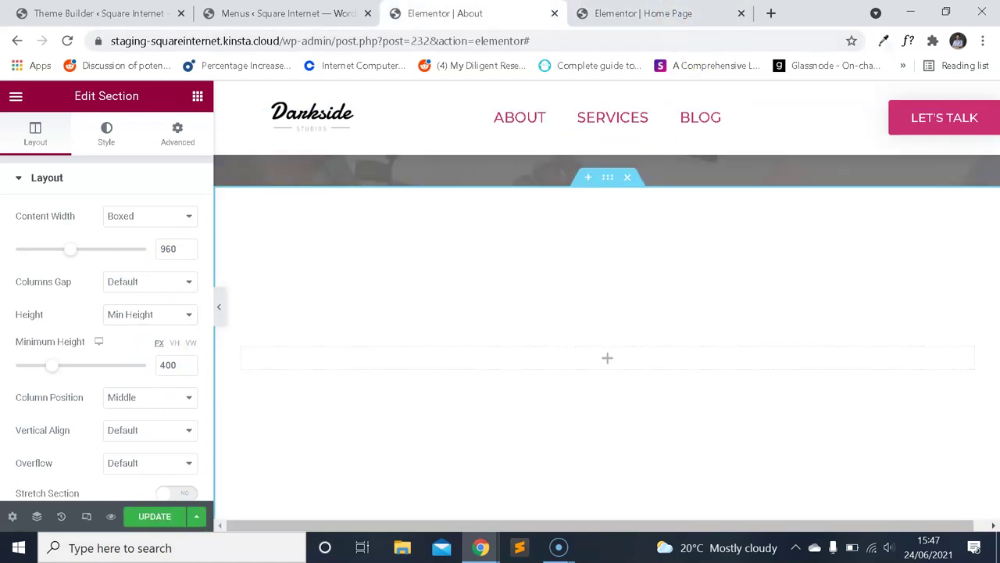
pyautogui.click(15, 97)
pyautogui.click(14, 96)
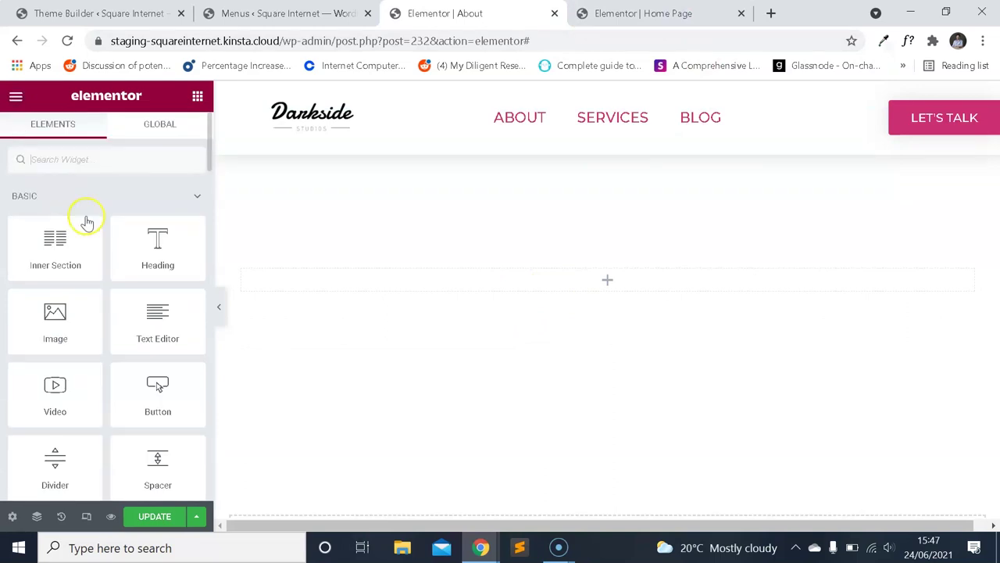
# Add a centred 'Meet The Team' heading to the new section.
pyautogui.moveTo(232, 265); pyautogui.dragTo(508, 277)
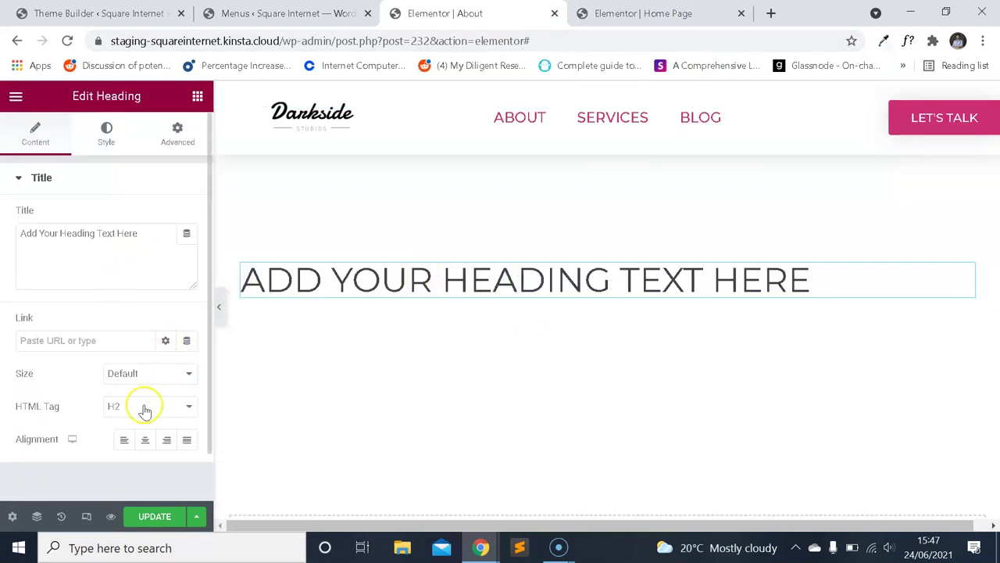
pyautogui.click(146, 440)
pyautogui.scroll(5, 476, 303)
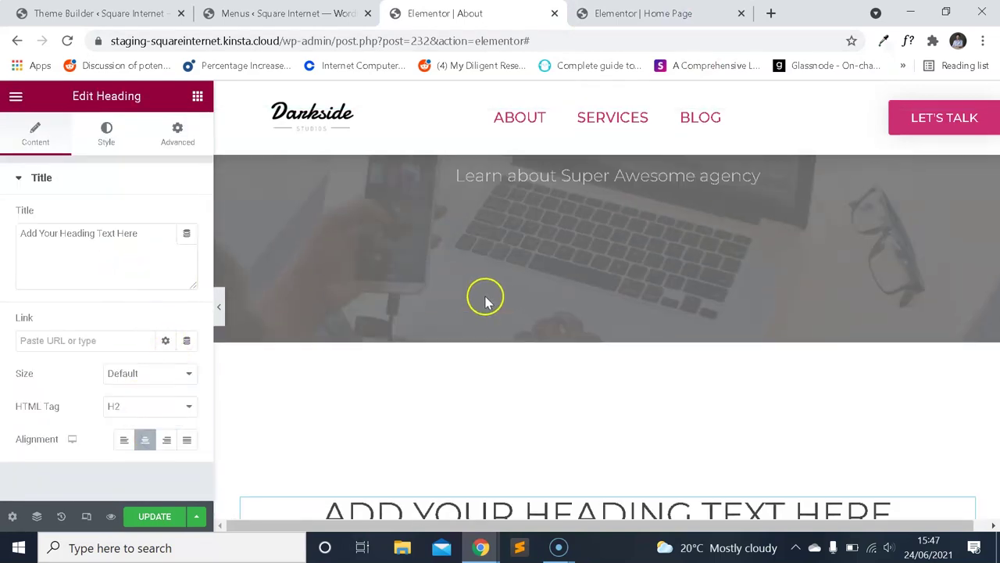
pyautogui.scroll(-5, 489, 299)
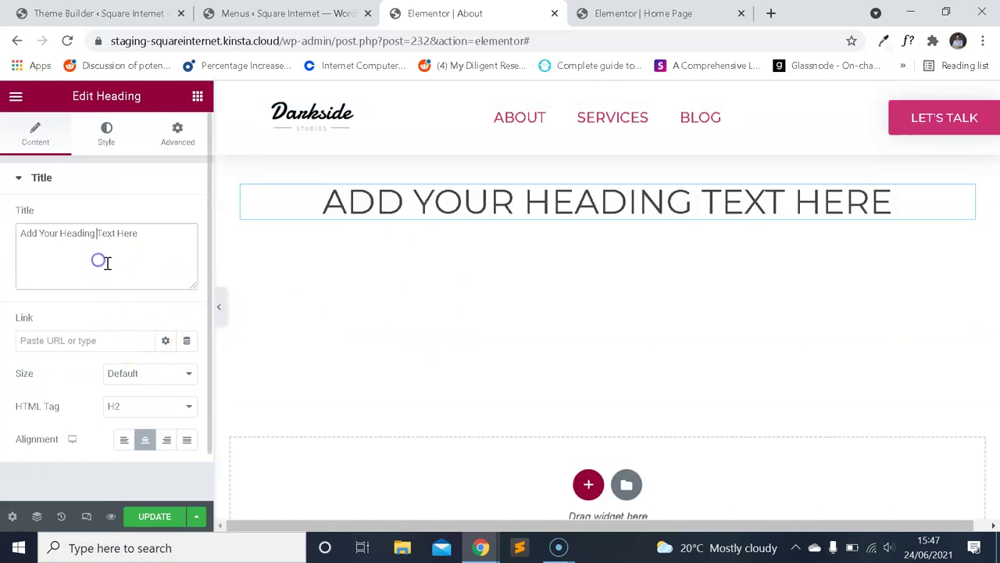
pyautogui.write('Meet The Team')
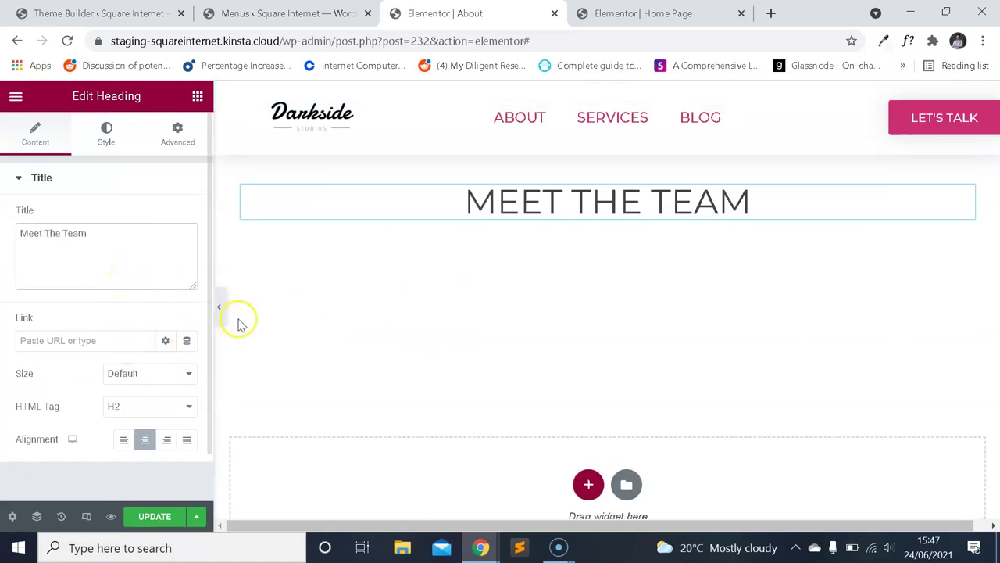
pyautogui.scroll(3, 241, 324)
pyautogui.scroll(-2, 495, 357)
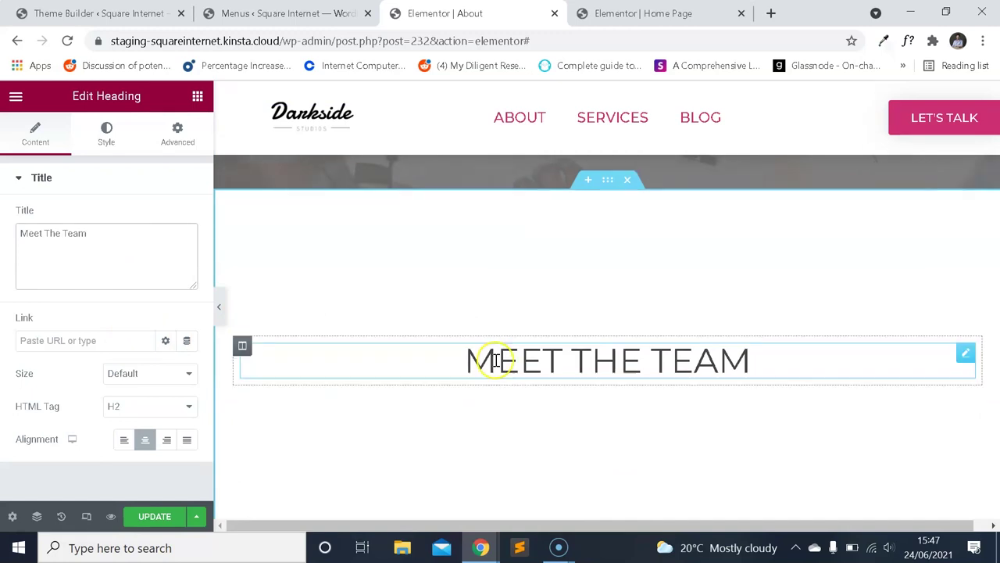
# Place a spacer below the heading and set its space to 20 px.
pyautogui.click(16, 100)
pyautogui.click(15, 100)
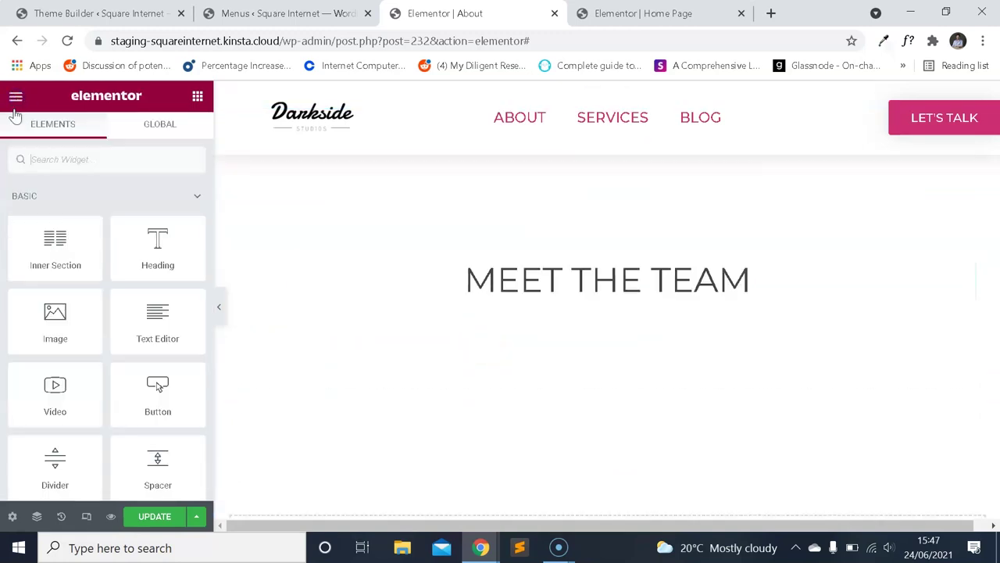
pyautogui.scroll(2, 551, 286)
pyautogui.scroll(-1, 552, 286)
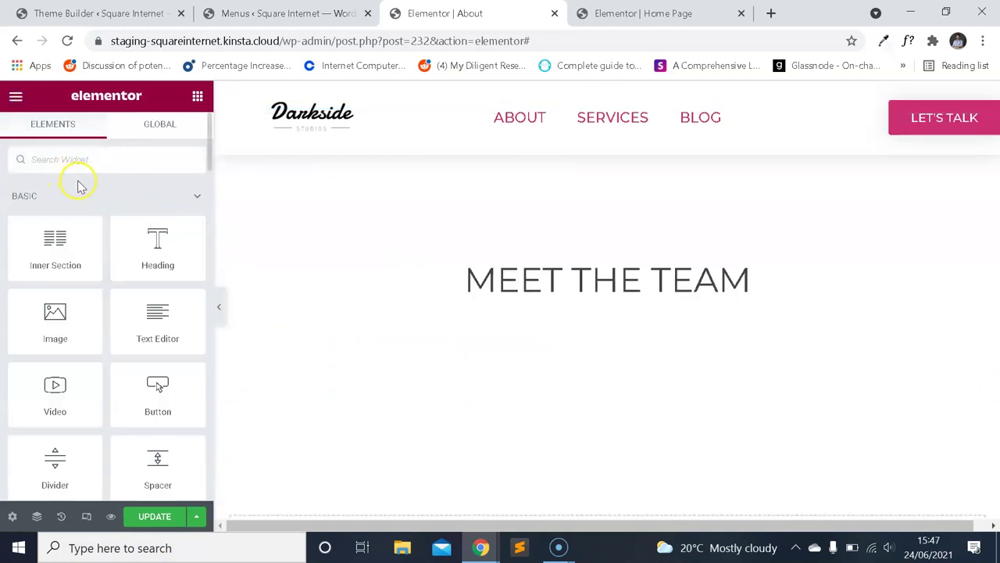
pyautogui.write('spa')
pyautogui.moveTo(83, 187); pyautogui.dragTo(561, 306)
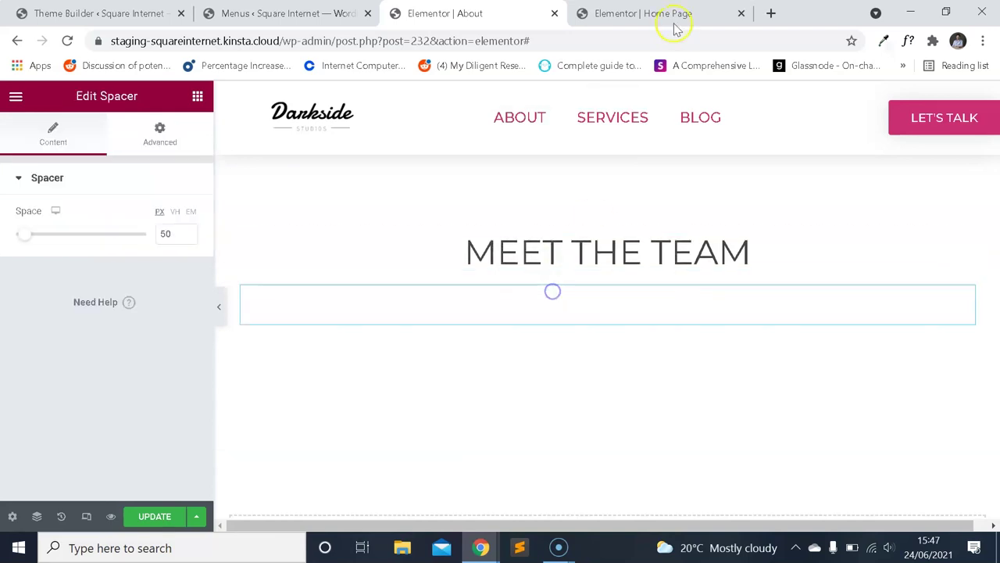
pyautogui.click(675, 22)
pyautogui.click(458, 13)
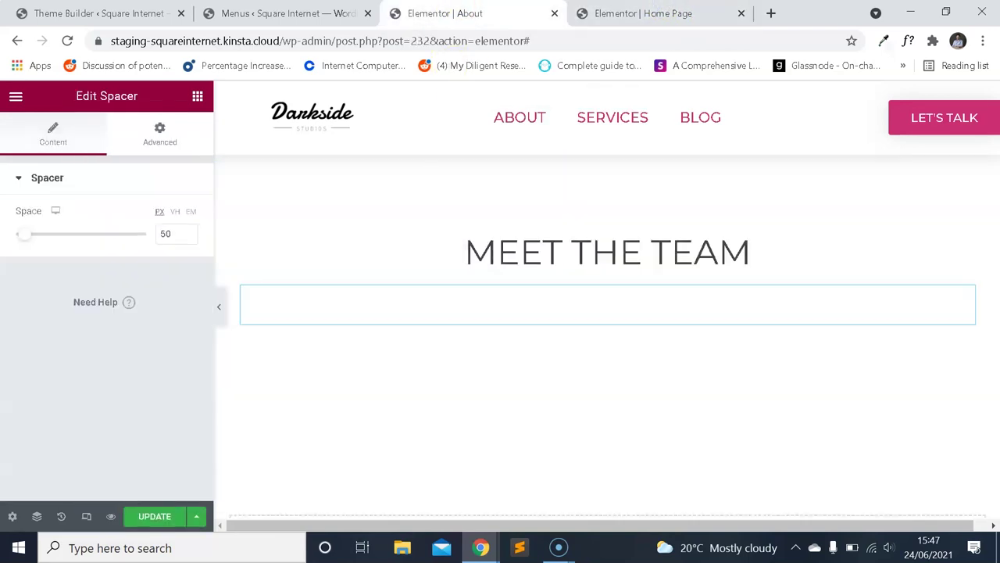
pyautogui.write('20')
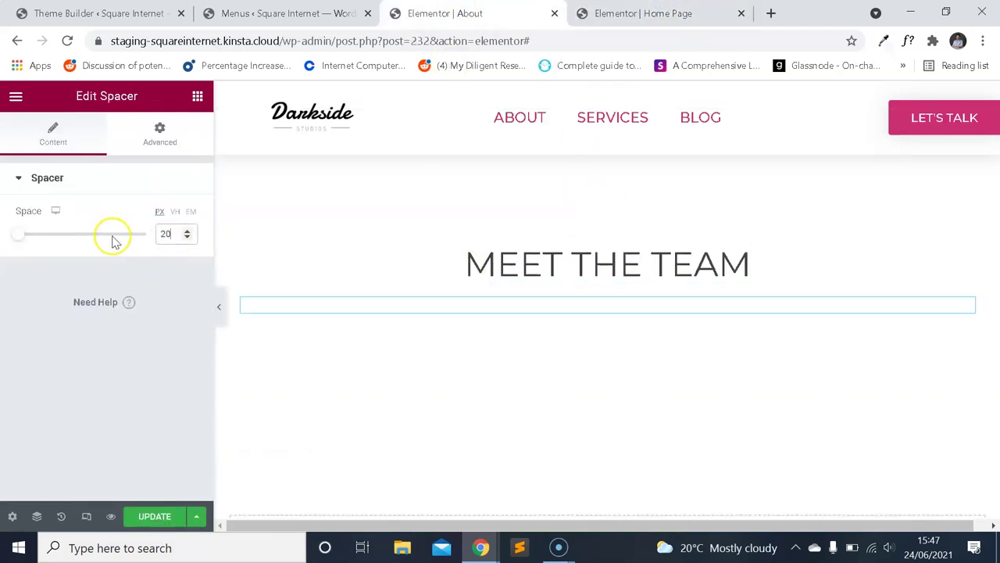
pyautogui.click(16, 100)
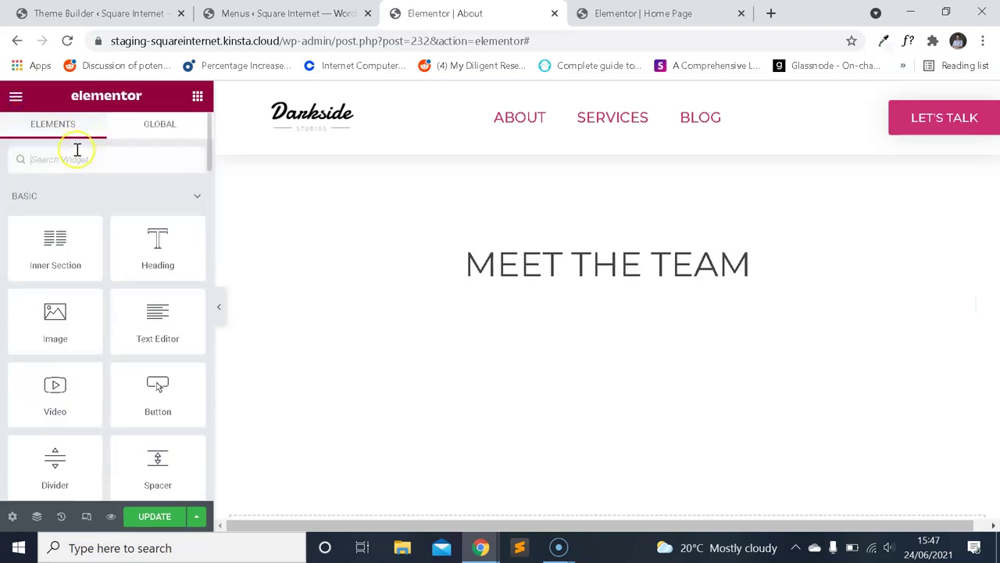
# Find the Inner Section widget and drop it below the MEET THE TEAM heading.
pyautogui.write('team')
pyautogui.press('BackSpace')
pyautogui.press('BackSpace')
pyautogui.press('BackSpace')
pyautogui.write('b')
pyautogui.press('BackSpace')
pyautogui.write('tab')
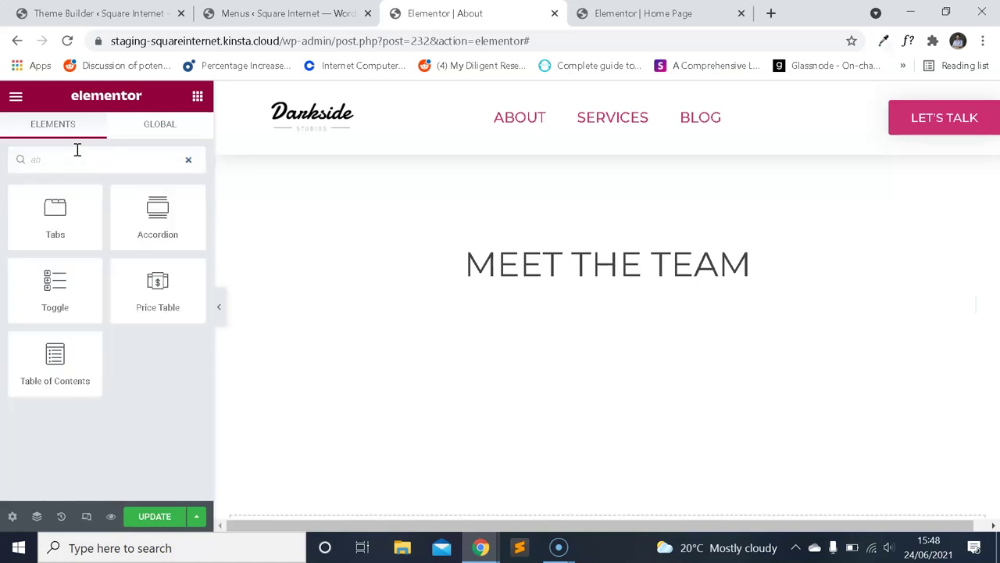
pyautogui.press('BackSpace')
pyautogui.press('BackSpace')
pyautogui.scroll(-6, 83, 268)
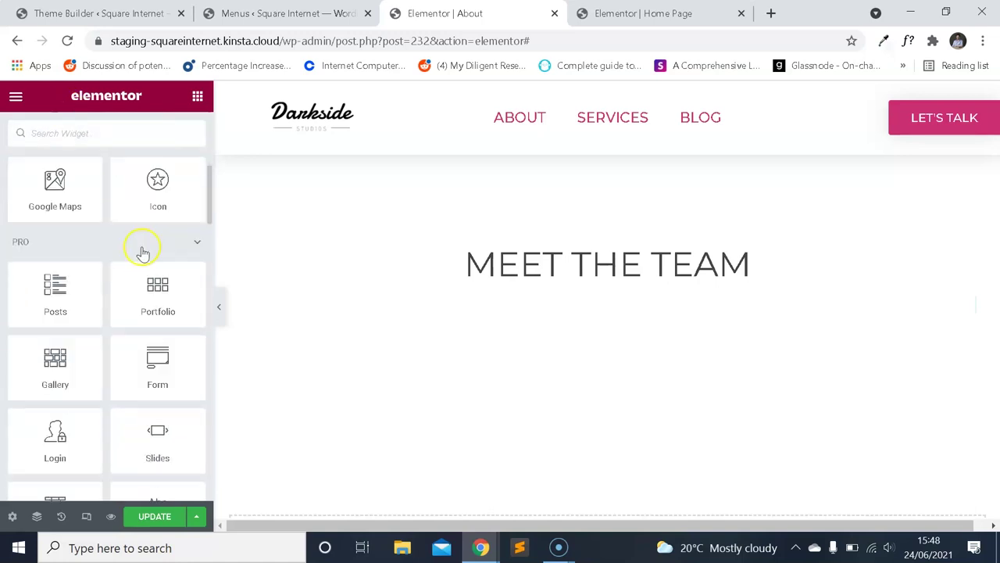
pyautogui.scroll(1, 150, 246)
pyautogui.scroll(-9, 148, 250)
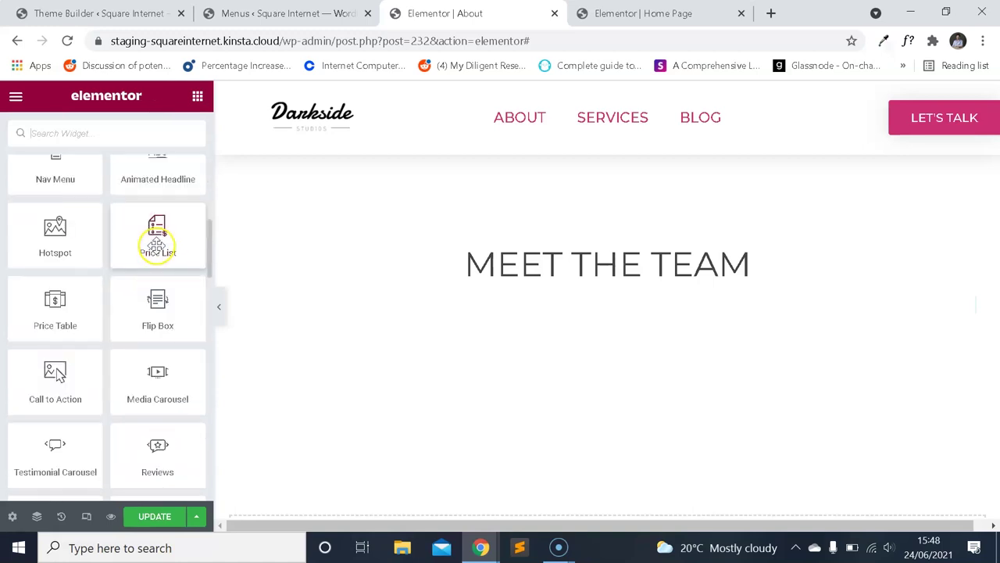
pyautogui.scroll(-4, 172, 249)
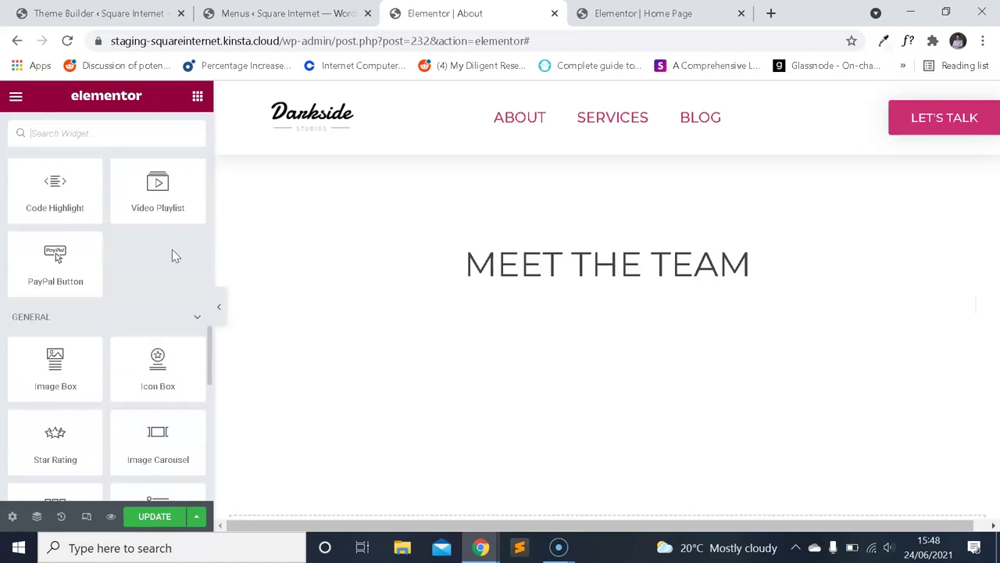
pyautogui.click(16, 96)
pyautogui.click(19, 99)
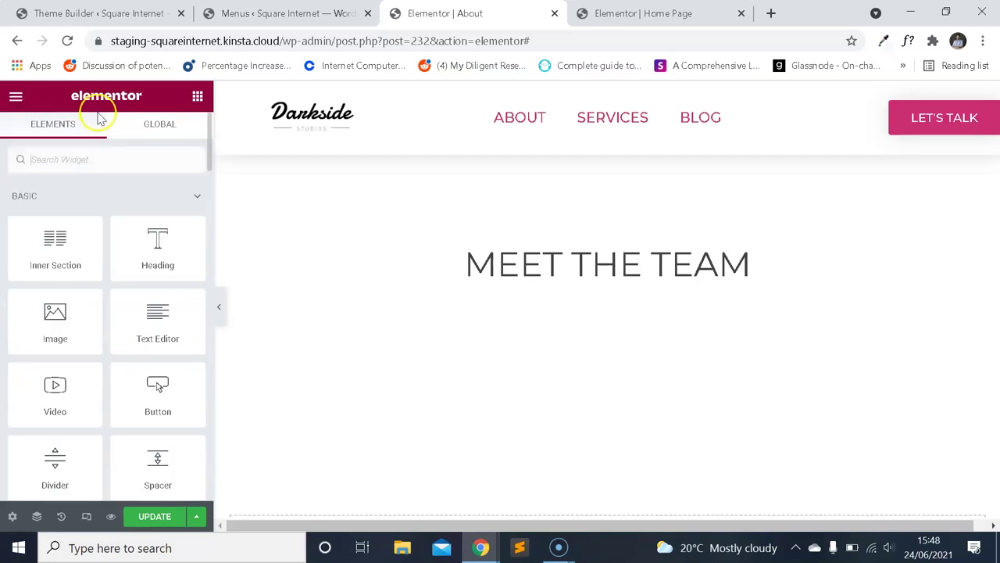
pyautogui.write('inne')
pyautogui.moveTo(526, 287); pyautogui.dragTo(525, 309)
# Duplicate a column to get three columns and set the inner section's column gap to Extended.
pyautogui.rightClick(258, 315)
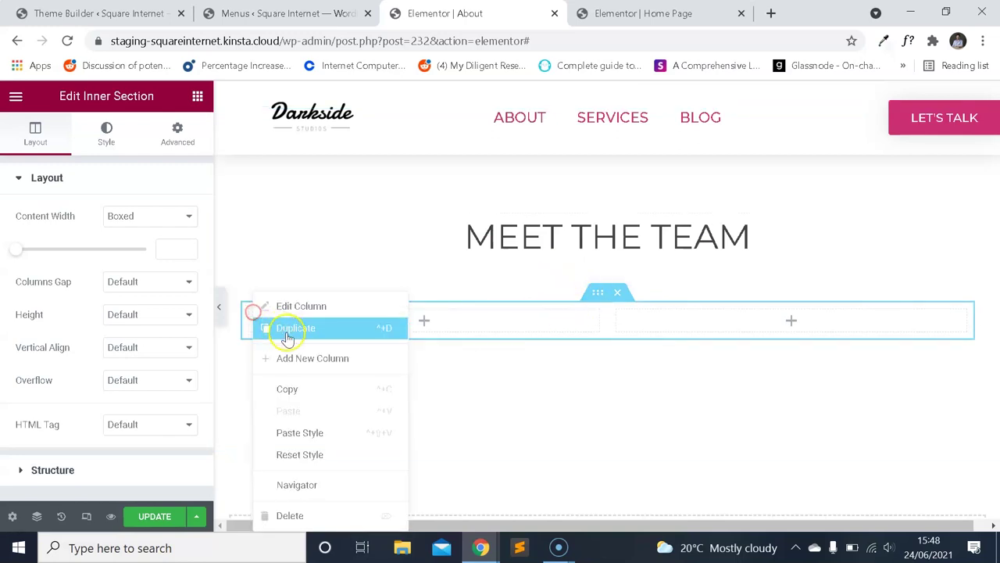
pyautogui.click(286, 326)
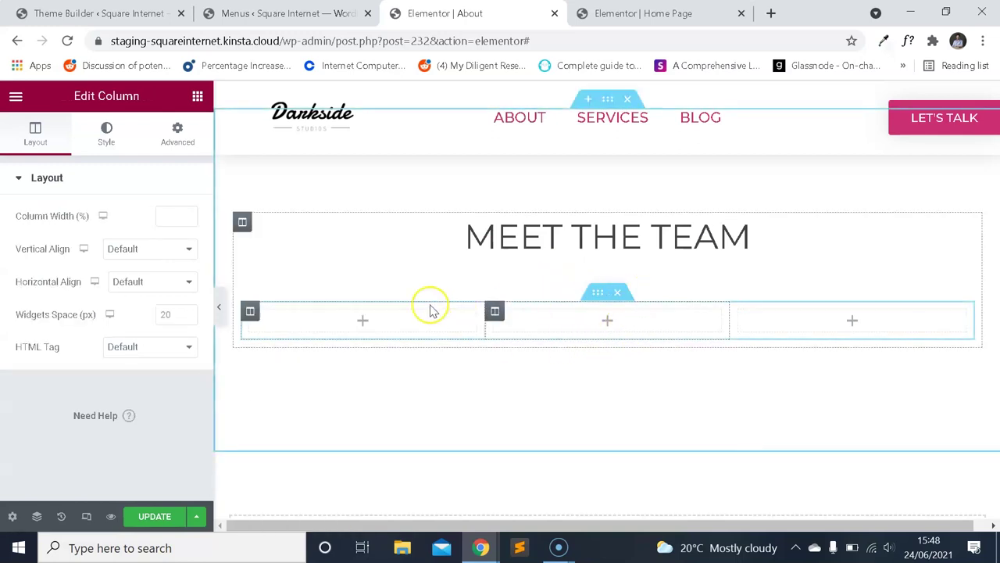
pyautogui.click(596, 296)
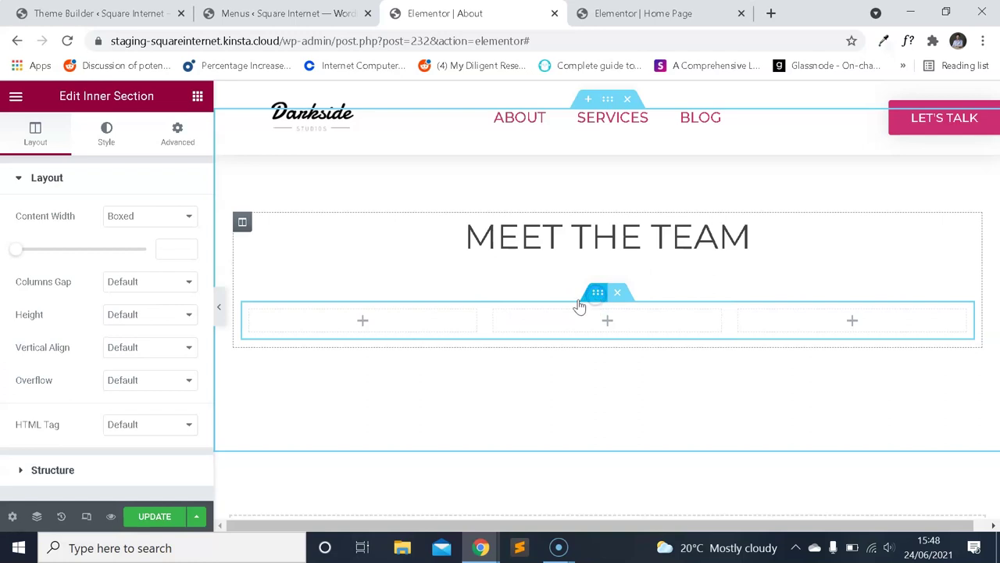
pyautogui.click(155, 283)
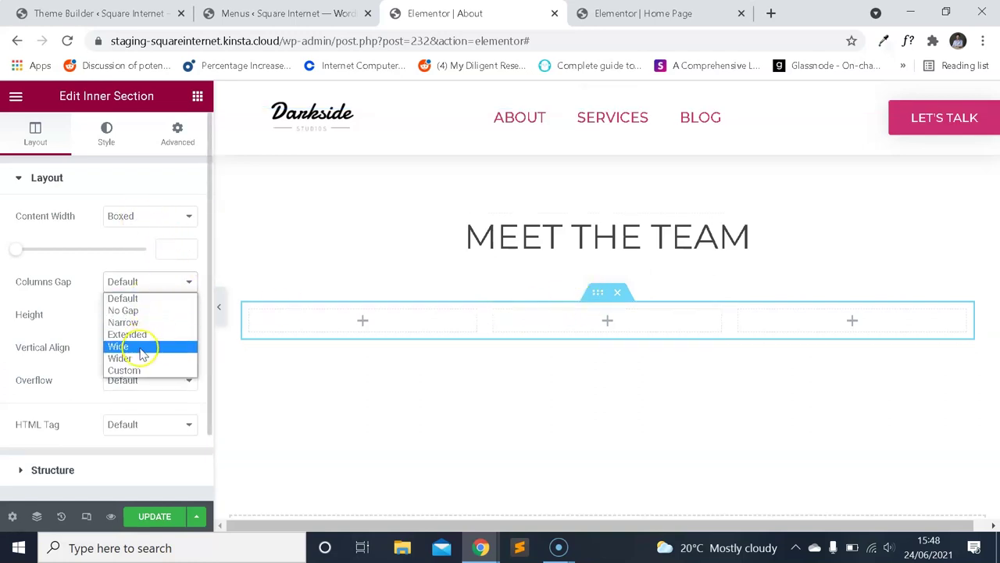
pyautogui.click(129, 334)
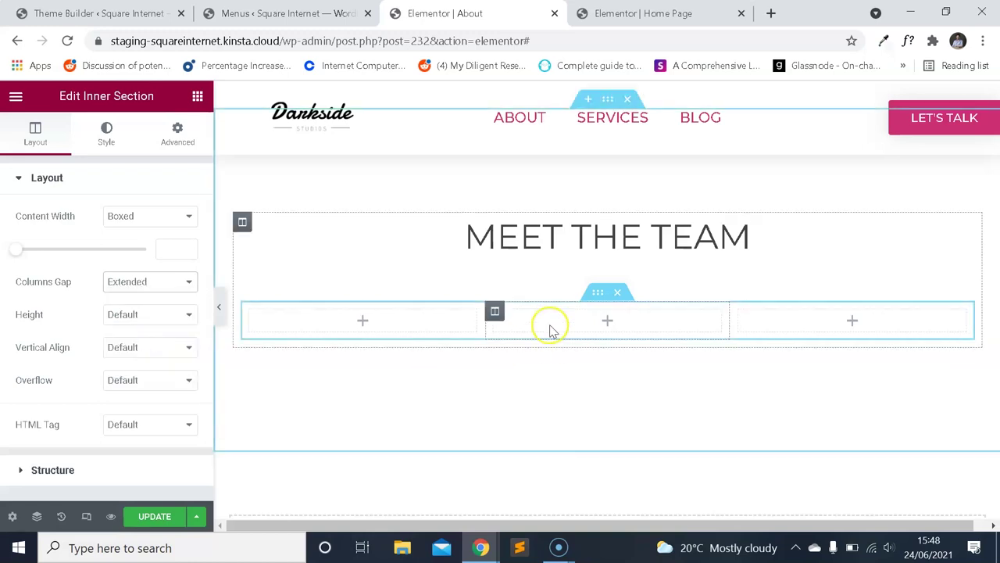
# Drop an Image widget into the first column and give it the woman's portrait.
pyautogui.click(16, 95)
pyautogui.click(14, 98)
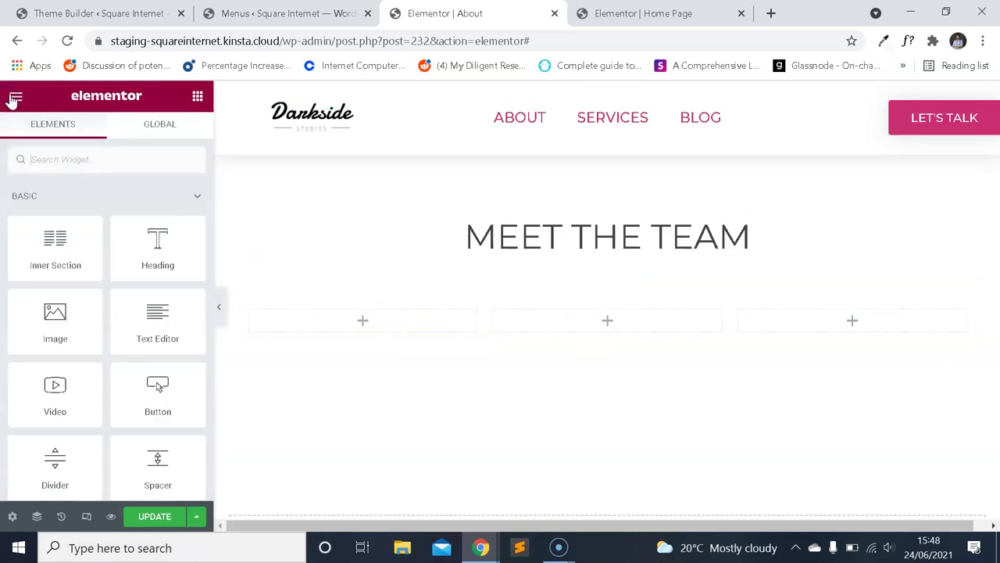
pyautogui.write('im')
pyautogui.moveTo(88, 189); pyautogui.dragTo(96, 227)
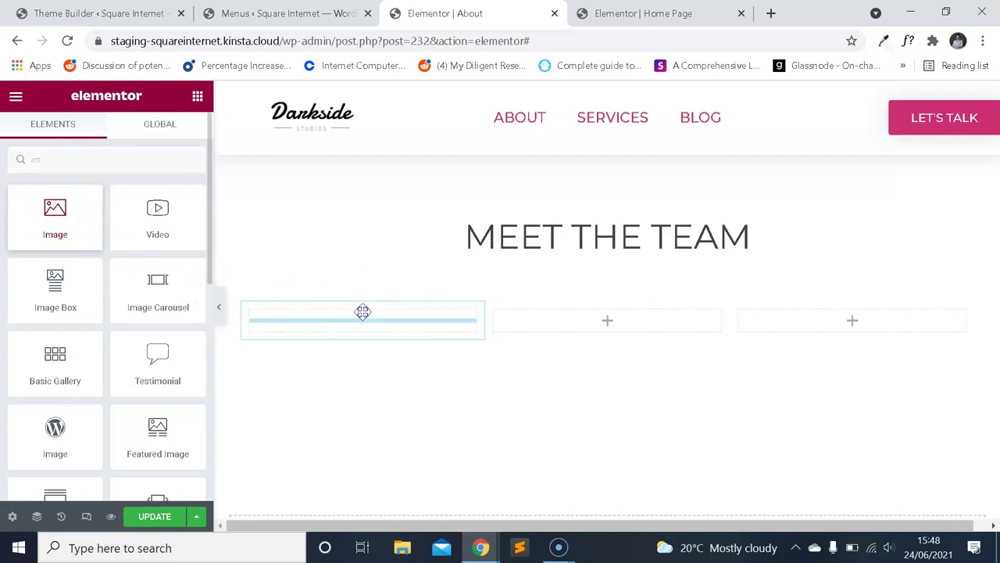
pyautogui.moveTo(362, 311); pyautogui.dragTo(362, 313)
pyautogui.click(150, 269)
pyautogui.scroll(-5, 473, 253)
pyautogui.scroll(3, 550, 338)
pyautogui.click(549, 337)
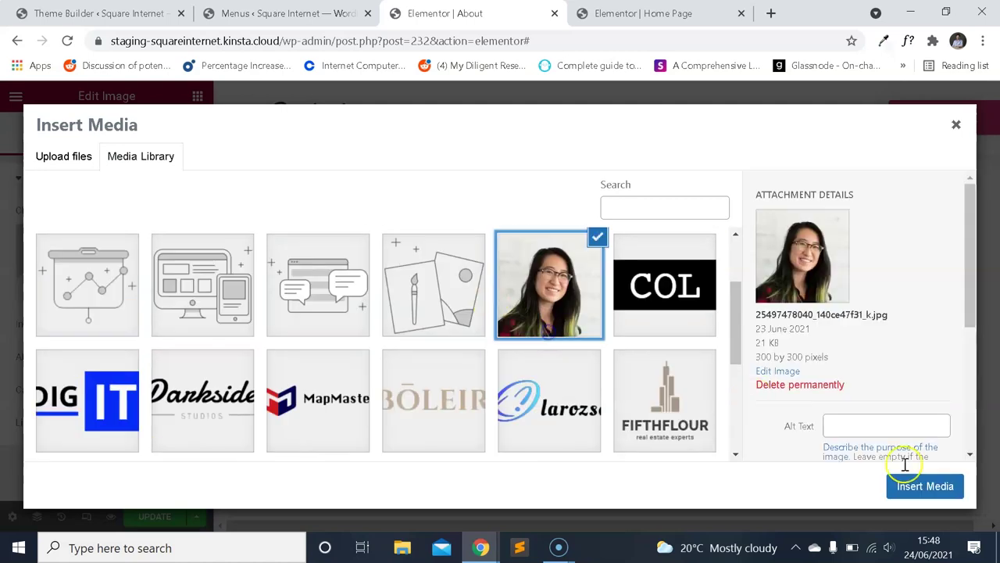
pyautogui.click(927, 484)
# Duplicate the portrait widget, then delete the duplicate.
pyautogui.rightClick(428, 297)
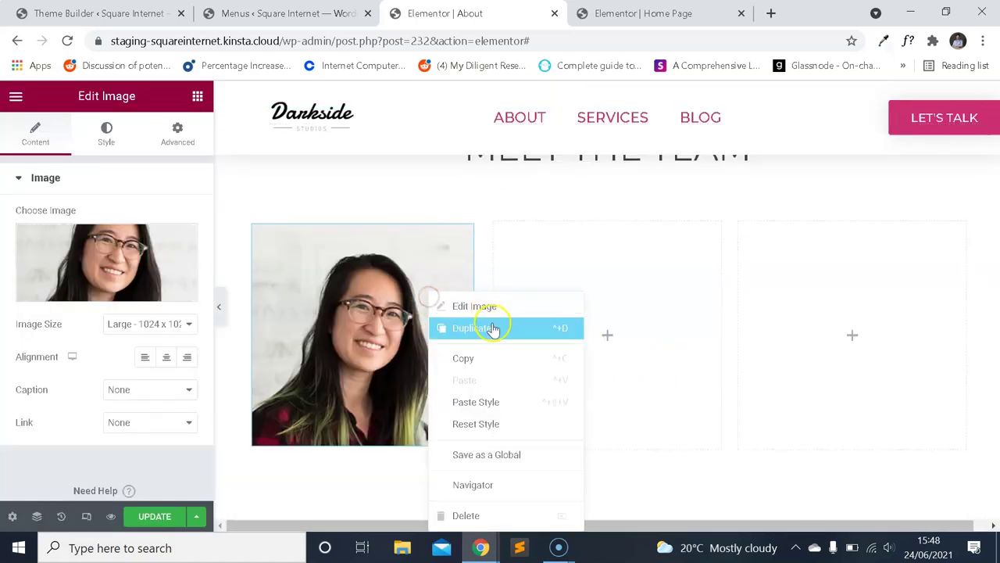
pyautogui.click(489, 329)
pyautogui.rightClick(432, 475)
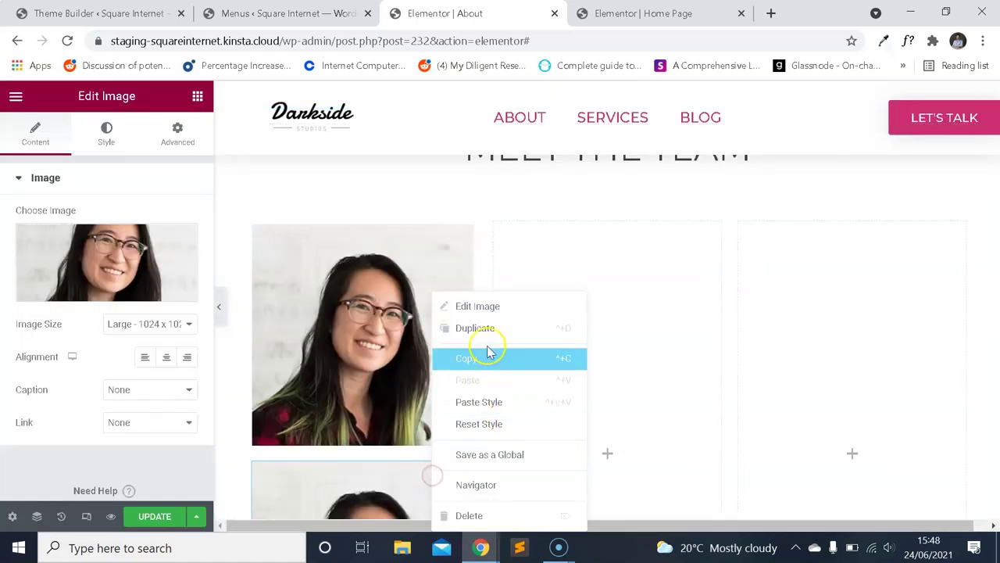
pyautogui.click(512, 515)
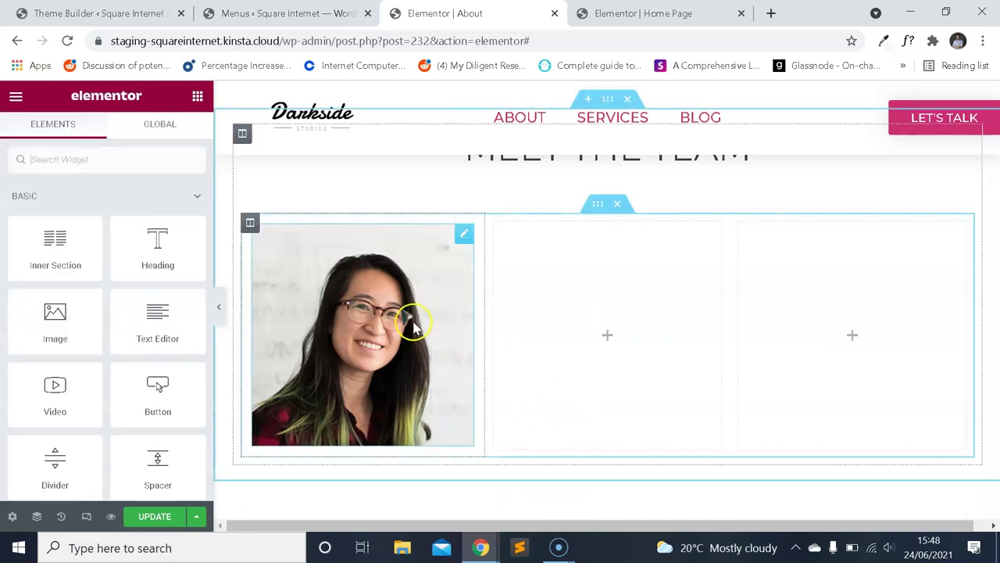
# Replace the plain photo with an Image Box showing the woman's portrait.
pyautogui.write('imag')
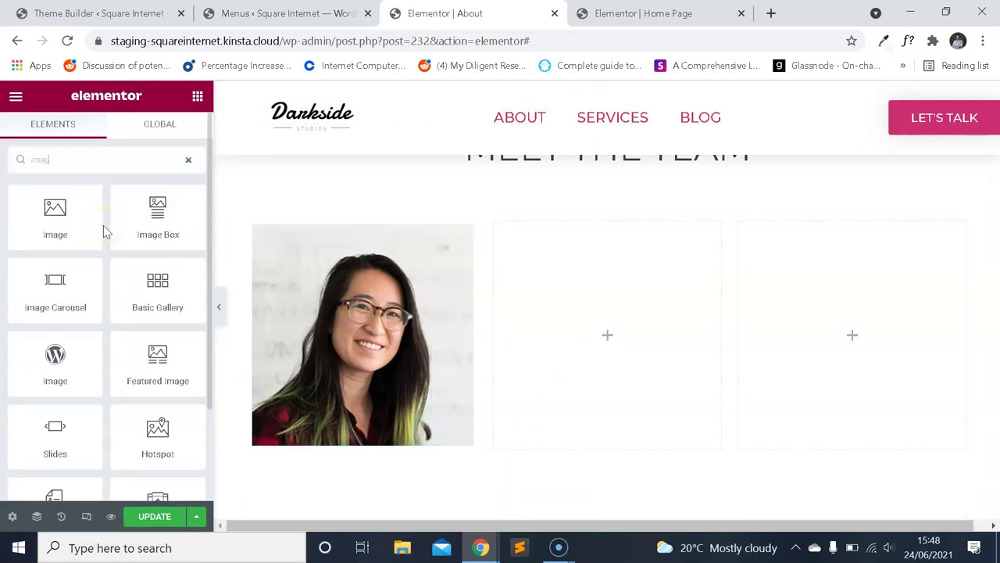
pyautogui.moveTo(156, 217); pyautogui.dragTo(353, 266)
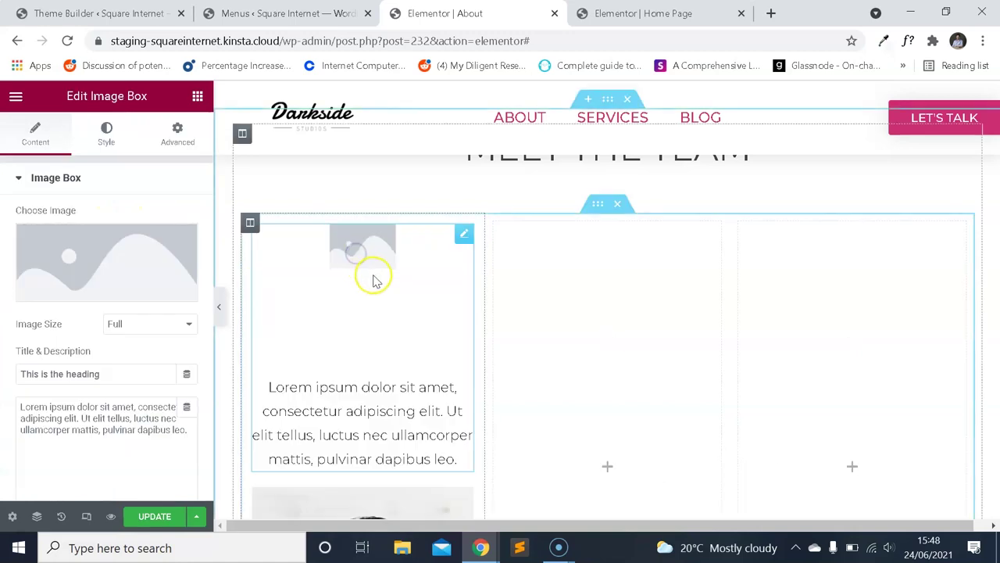
pyautogui.rightClick(382, 373)
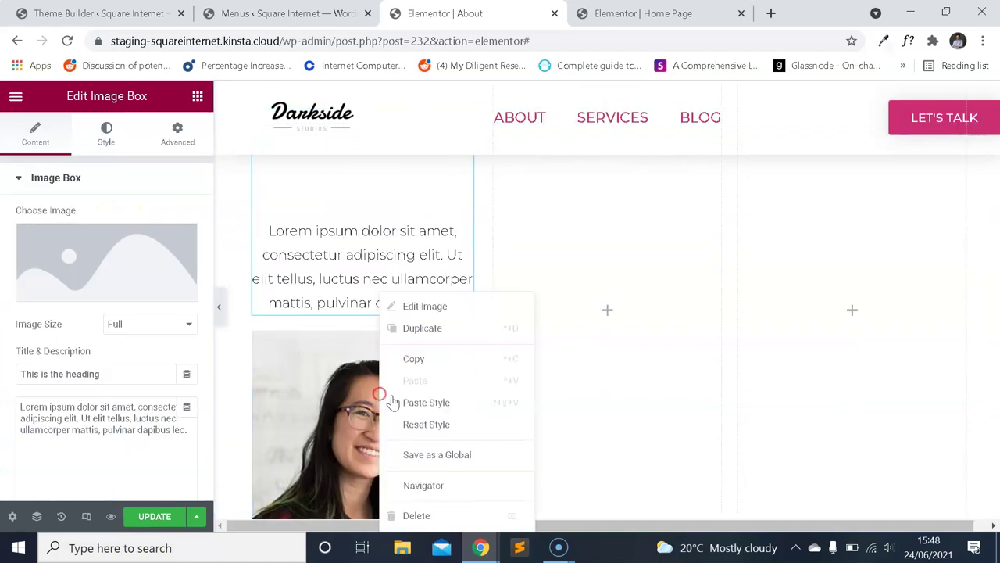
pyautogui.click(438, 511)
pyautogui.scroll(2, 383, 351)
pyautogui.click(117, 258)
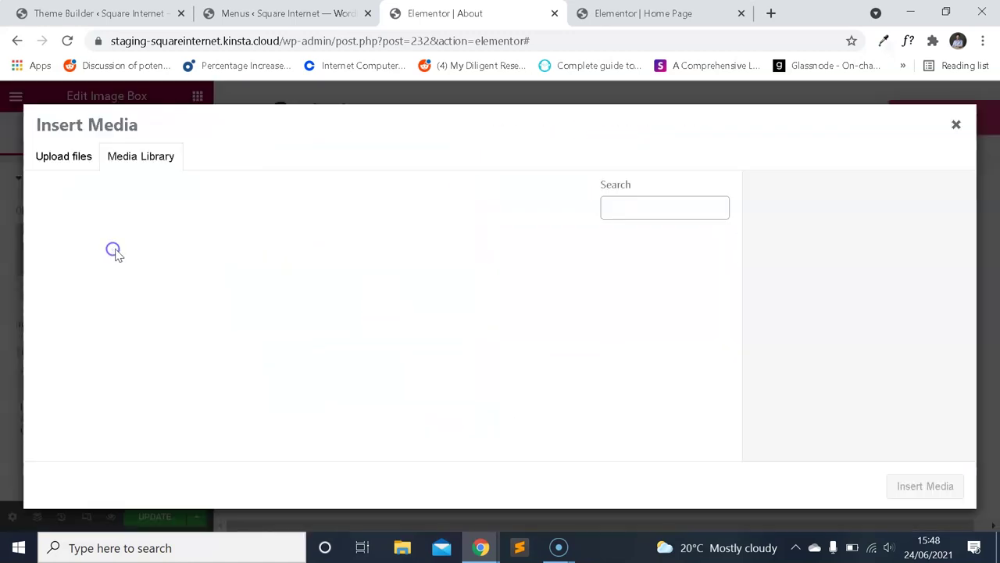
pyautogui.click(558, 398)
pyautogui.click(925, 486)
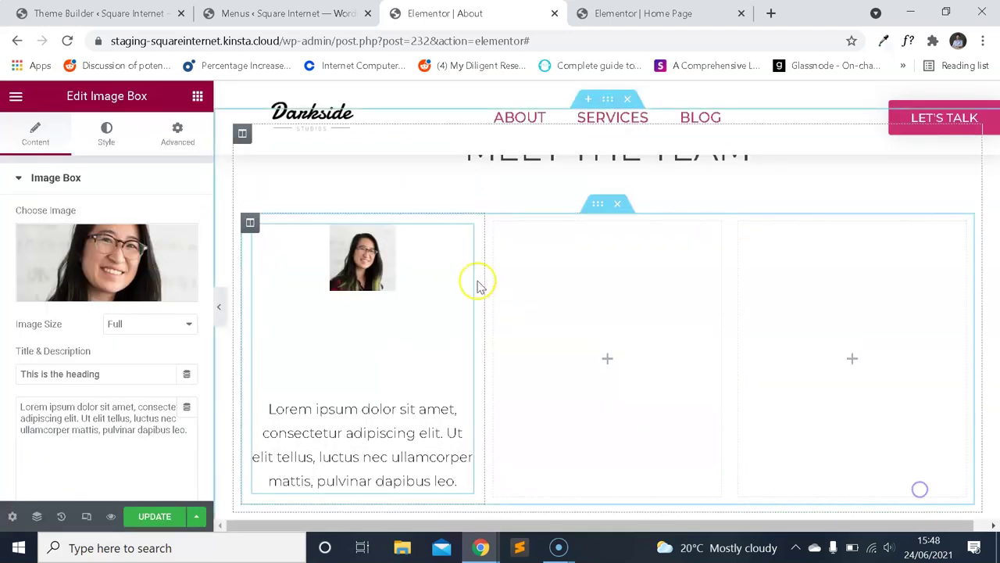
# Set the image box portrait width to about 50% in the Style settings.
pyautogui.click(105, 133)
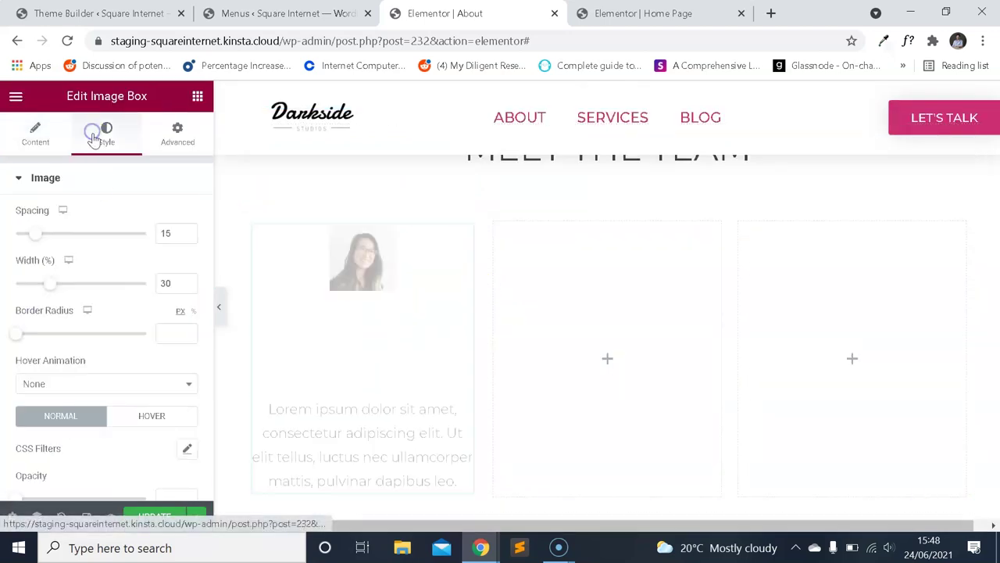
pyautogui.moveTo(51, 287); pyautogui.dragTo(81, 287)
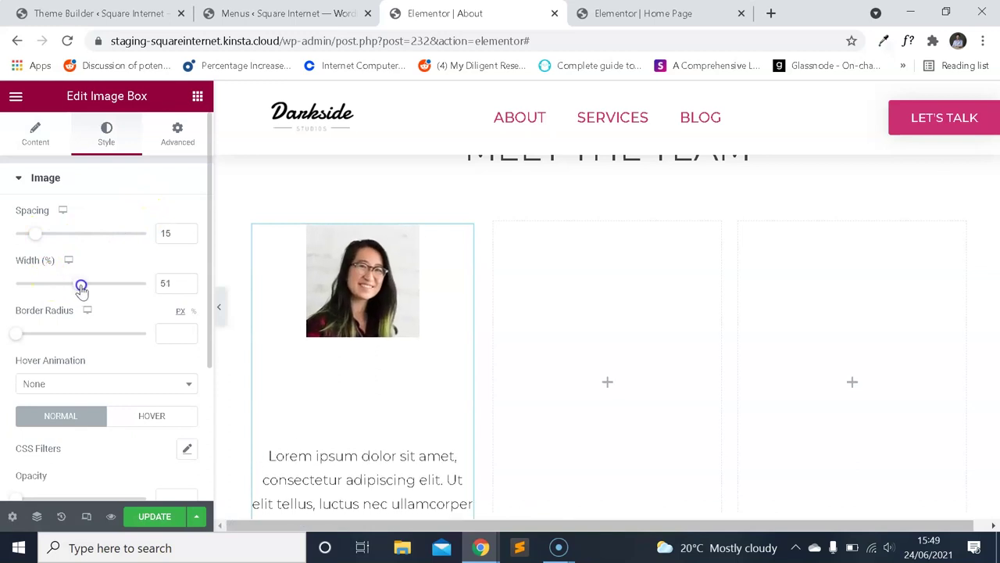
pyautogui.moveTo(82, 287); pyautogui.dragTo(79, 286)
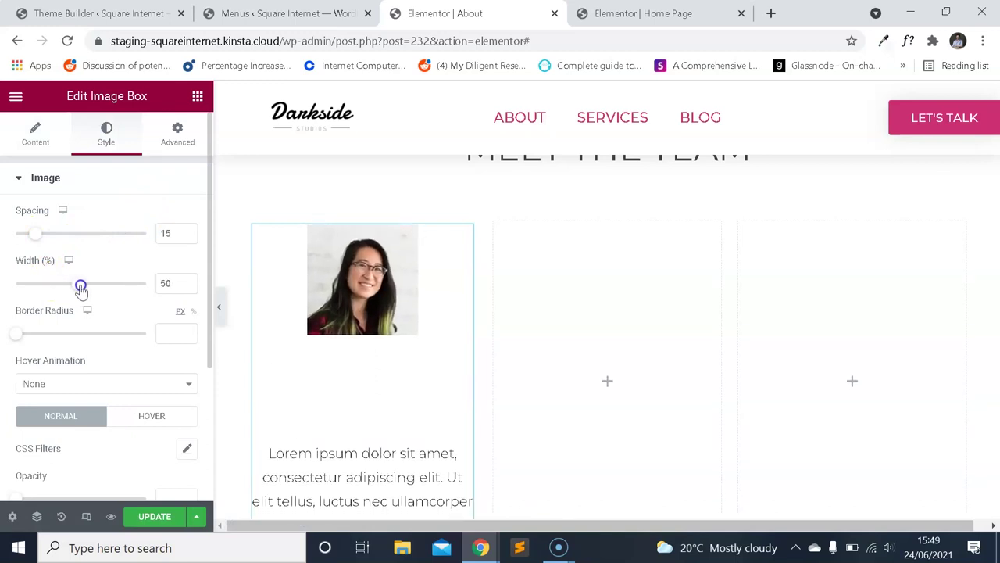
# Change the image box title text to 'Team Member'.
pyautogui.click(28, 135)
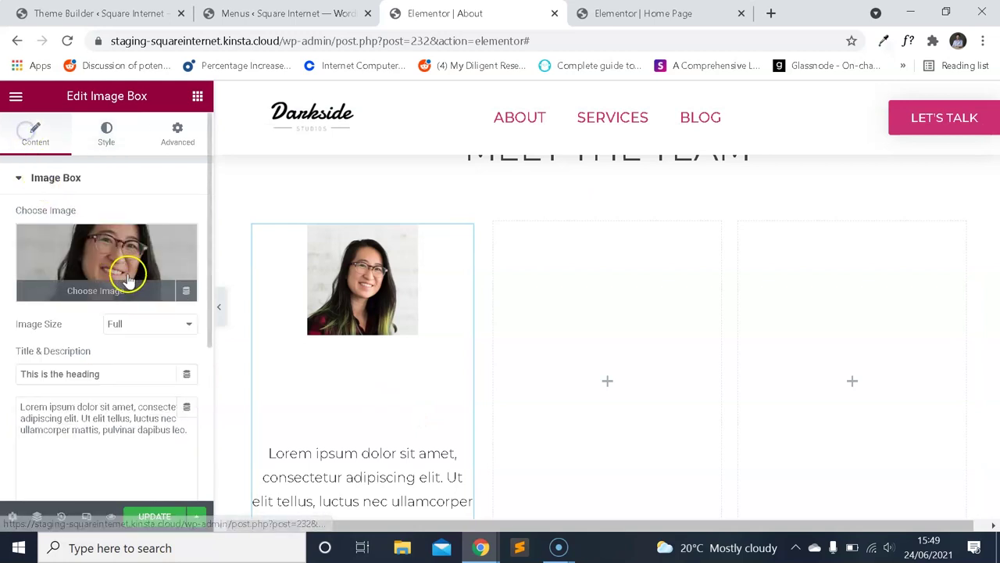
pyautogui.scroll(-2, 107, 334)
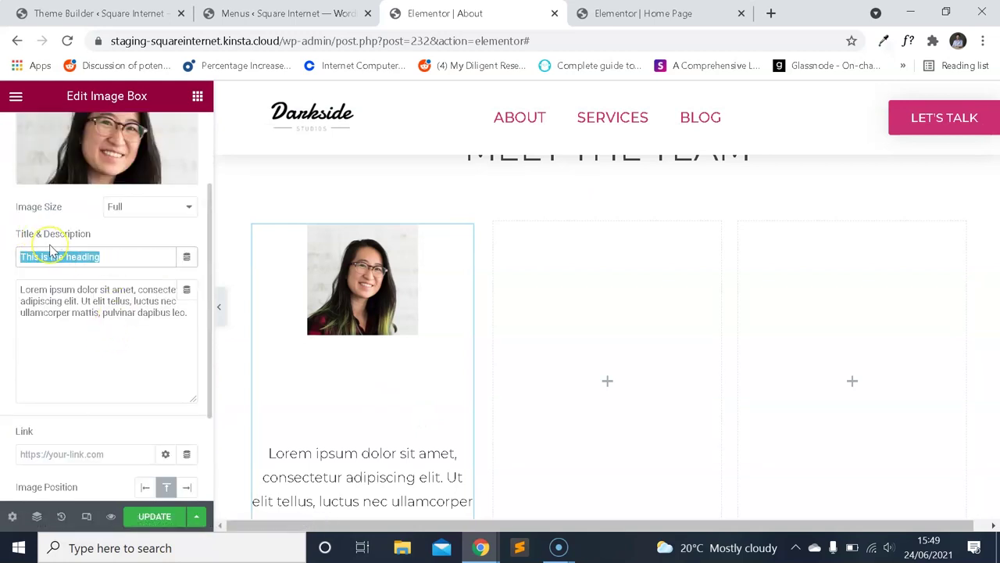
pyautogui.write('S')
pyautogui.write('eam Mem')
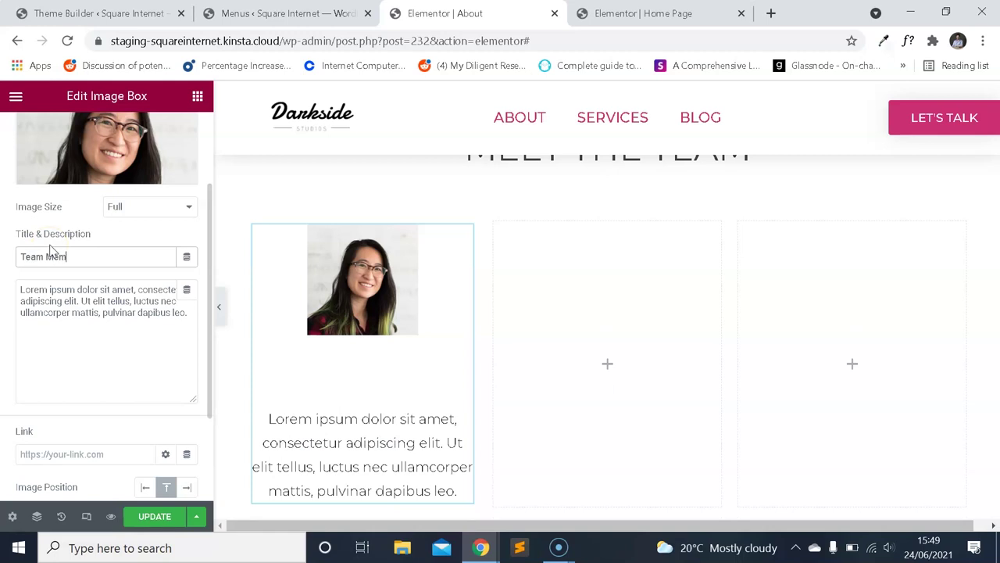
pyautogui.write('ber')
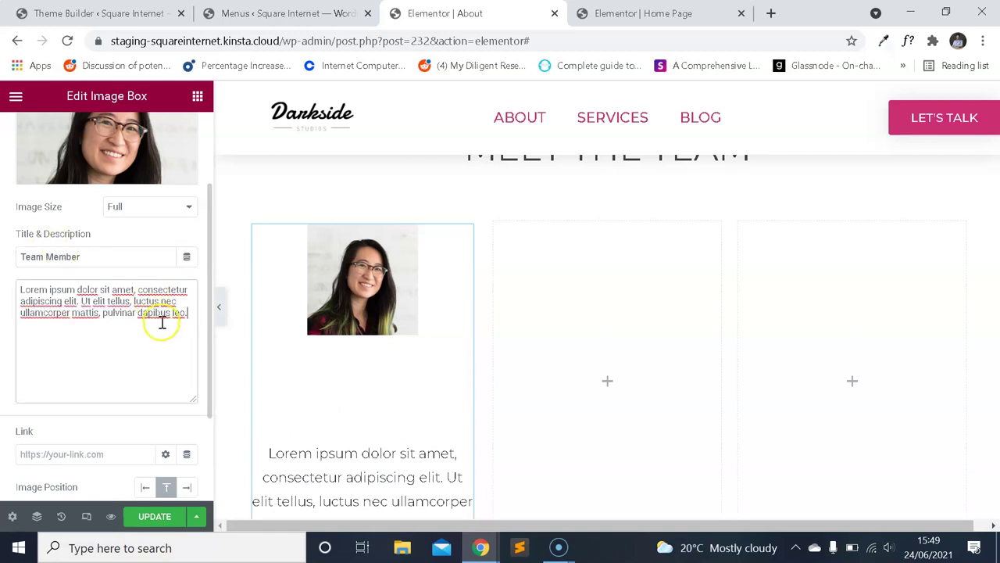
pyautogui.scroll(-2, 307, 370)
pyautogui.scroll(2, 413, 368)
# Look over the title and description typography style options.
pyautogui.click(306, 313)
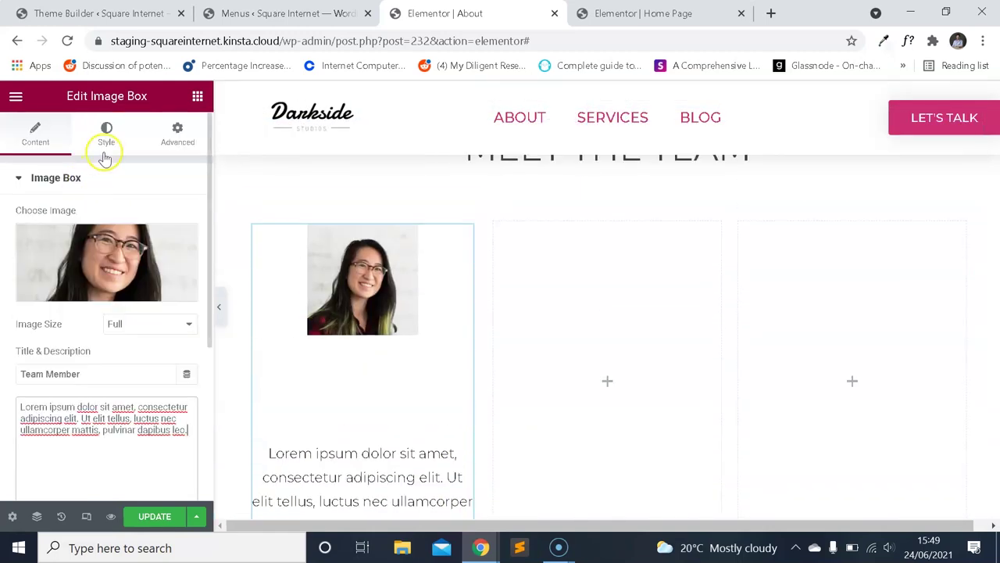
pyautogui.click(107, 134)
pyautogui.scroll(-3, 130, 304)
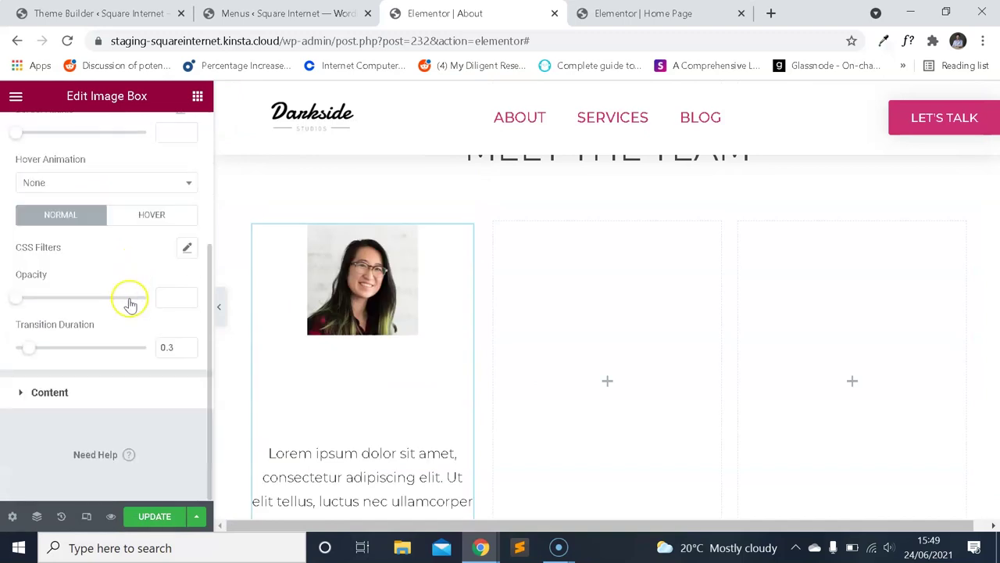
pyautogui.click(92, 408)
pyautogui.scroll(-3, 109, 281)
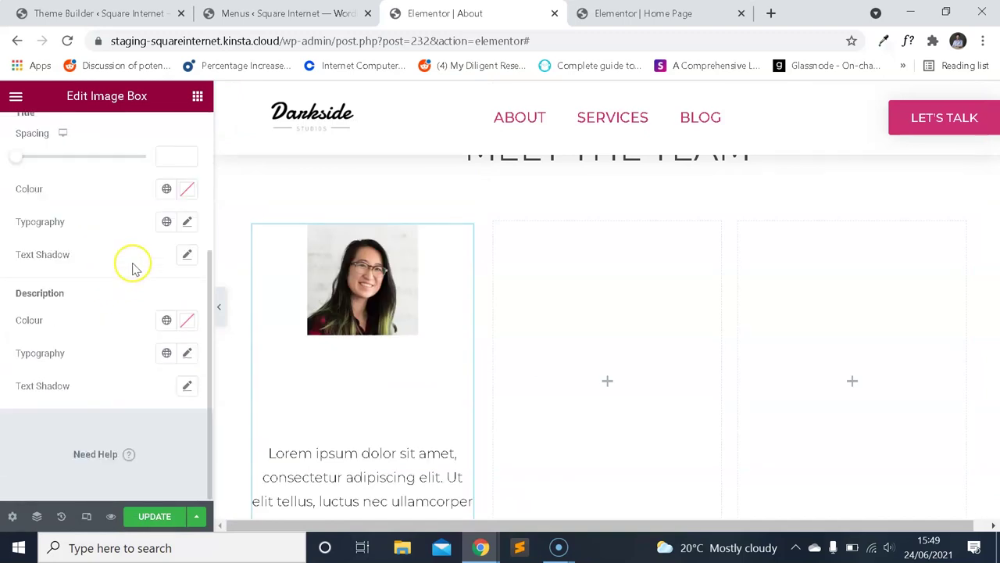
pyautogui.scroll(2, 140, 280)
pyautogui.click(188, 344)
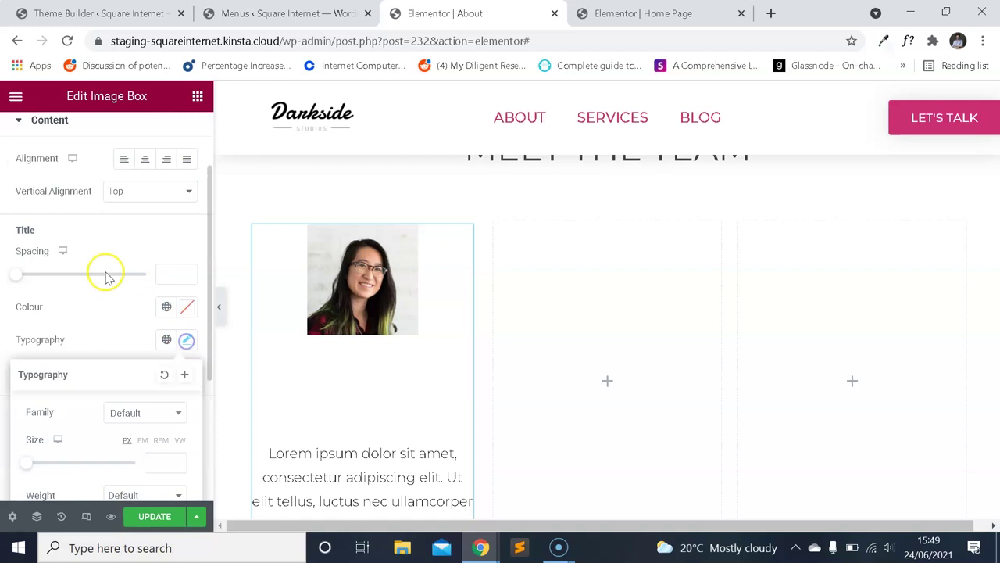
pyautogui.scroll(-2, 125, 283)
pyautogui.click(109, 218)
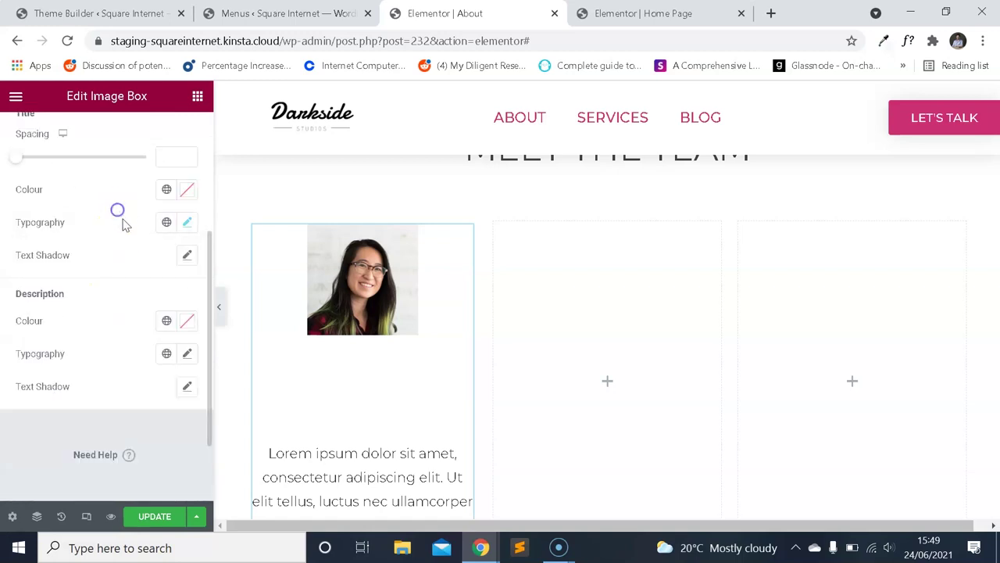
pyautogui.scroll(2, 108, 257)
pyautogui.scroll(-3, 363, 344)
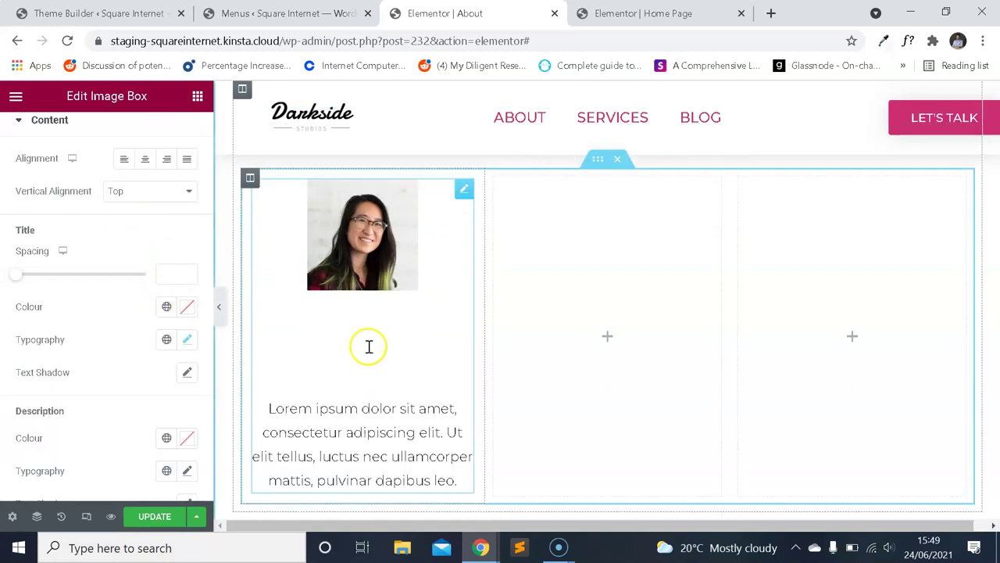
pyautogui.scroll(4, 383, 313)
pyautogui.scroll(-1, 408, 362)
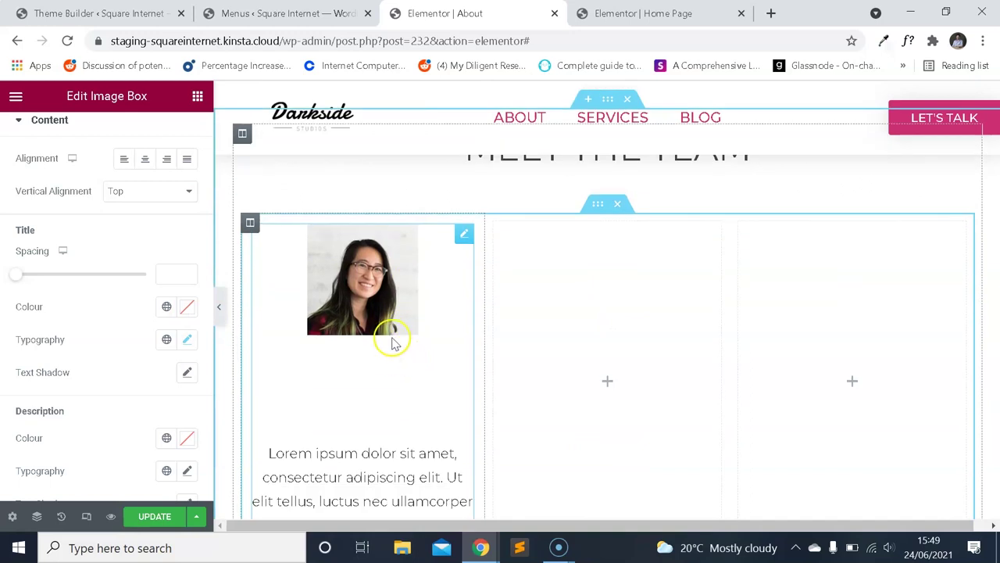
pyautogui.scroll(3, 73, 208)
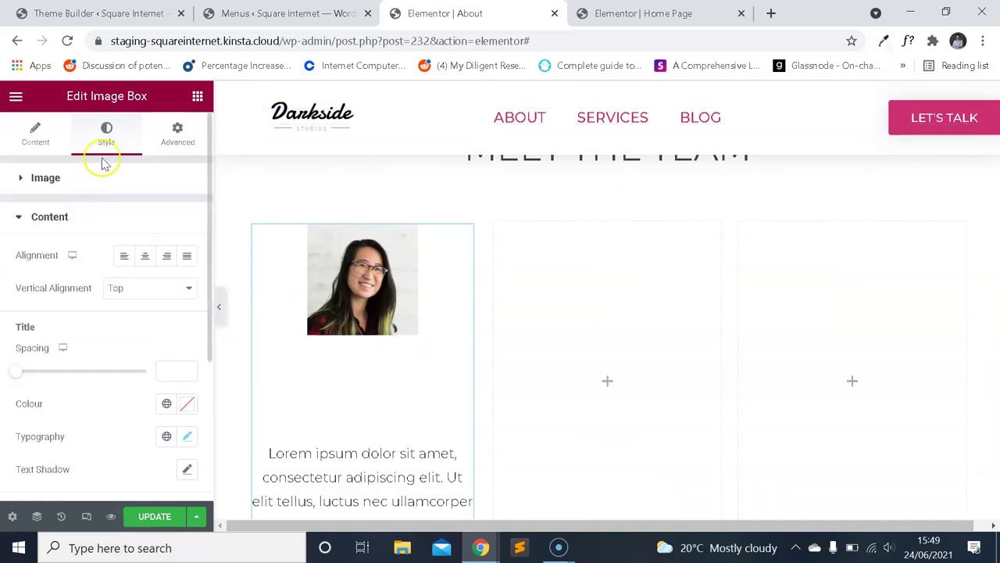
# Widen the image box photo to 100% of the column width.
pyautogui.click(82, 174)
pyautogui.moveTo(79, 290); pyautogui.dragTo(152, 286)
pyautogui.scroll(-3, 444, 275)
pyautogui.scroll(2, 421, 332)
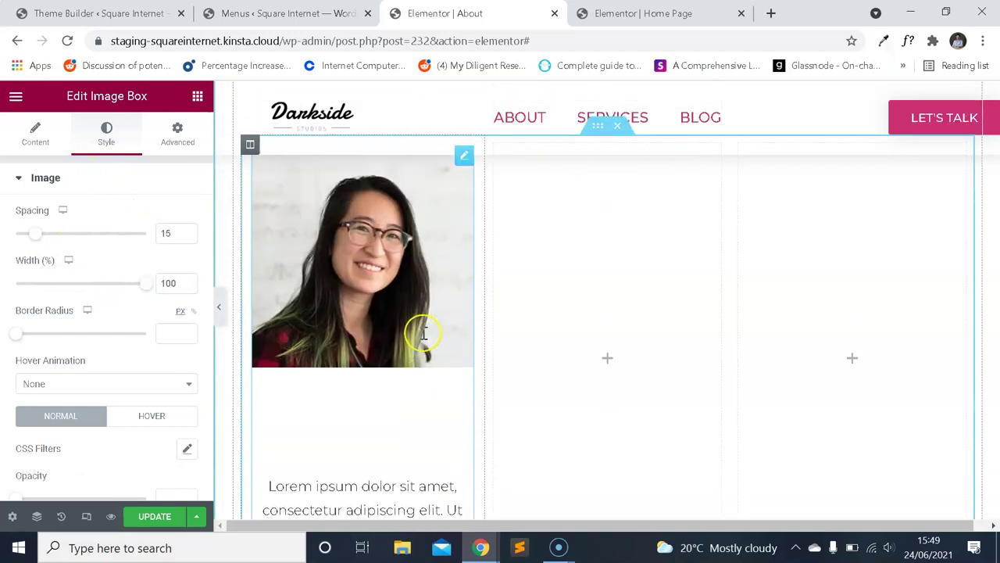
pyautogui.scroll(-2, 426, 313)
pyautogui.scroll(2, 415, 304)
pyautogui.scroll(3, 415, 308)
pyautogui.scroll(-5, 415, 310)
pyautogui.click(418, 301)
# Check the title colour and typography options without changing them.
pyautogui.click(39, 139)
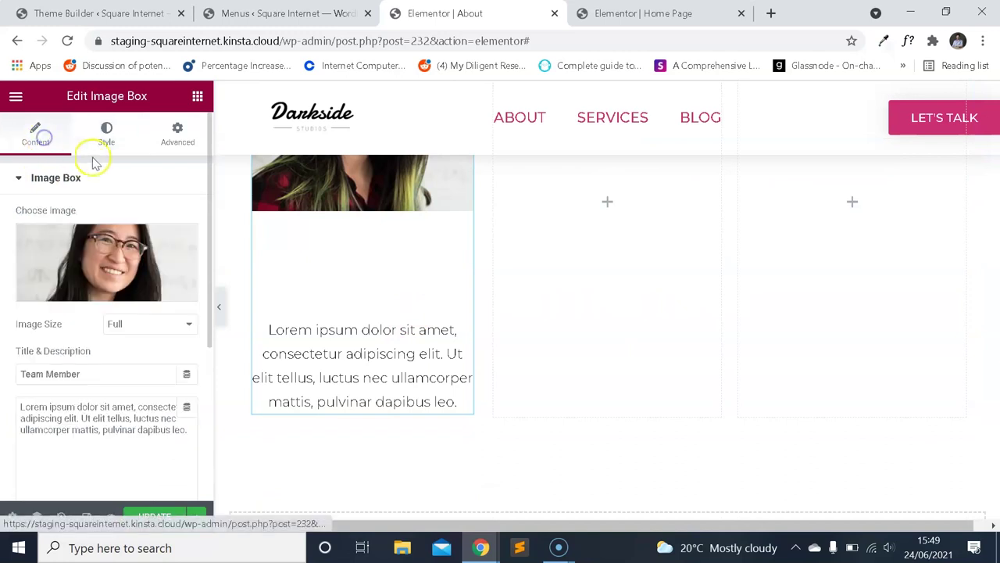
pyautogui.scroll(-6, 125, 265)
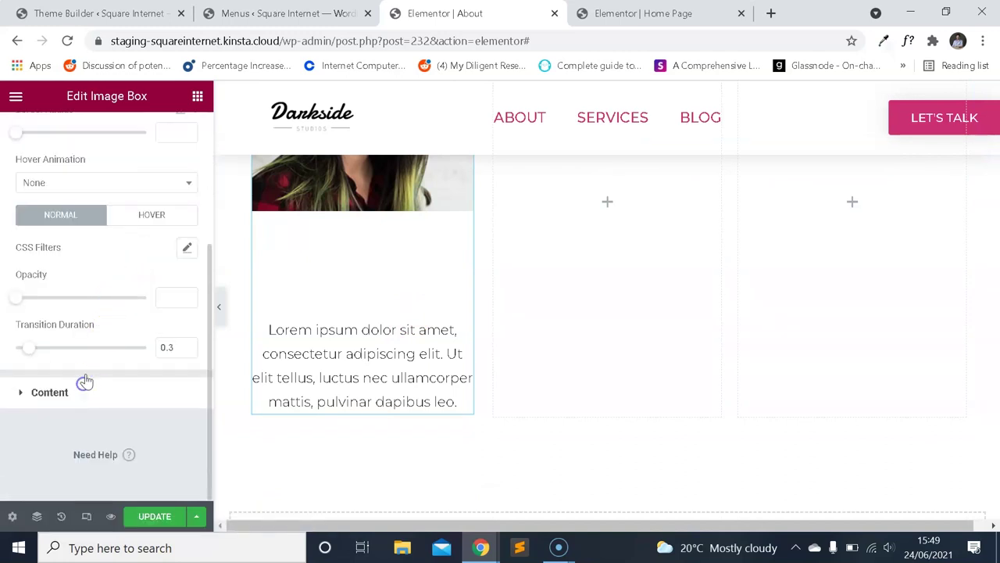
pyautogui.click(84, 382)
pyautogui.scroll(-2, 129, 262)
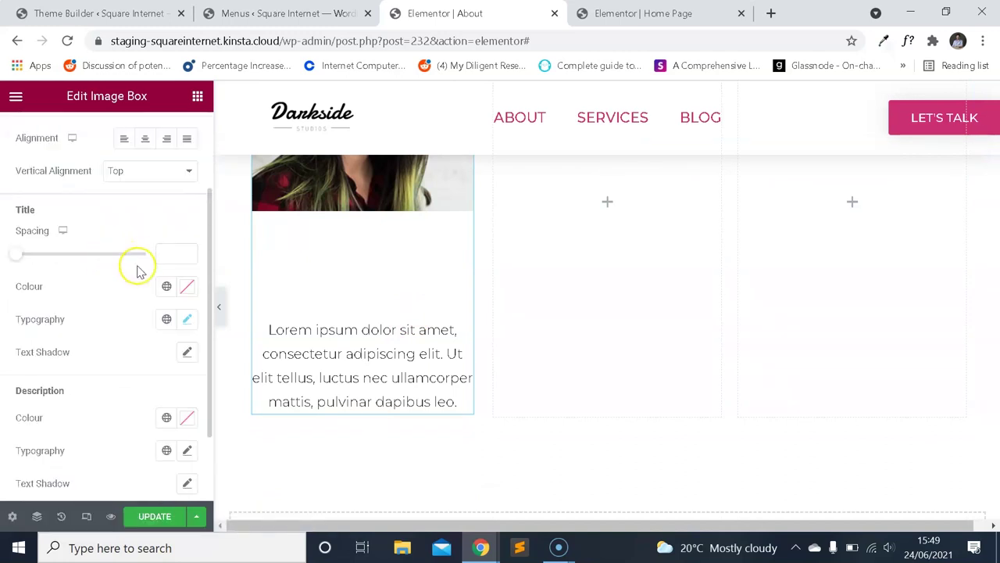
pyautogui.click(188, 289)
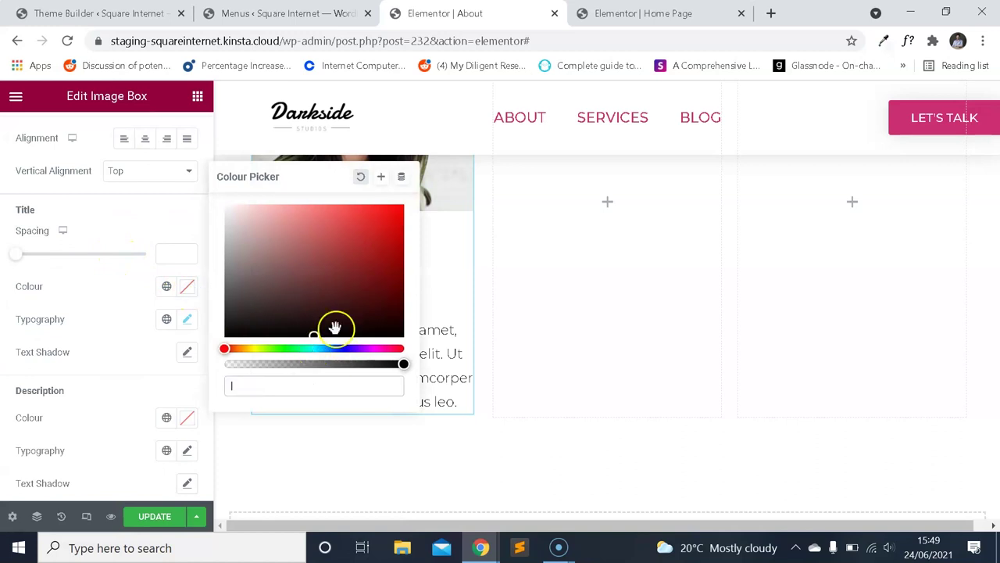
pyautogui.click(124, 232)
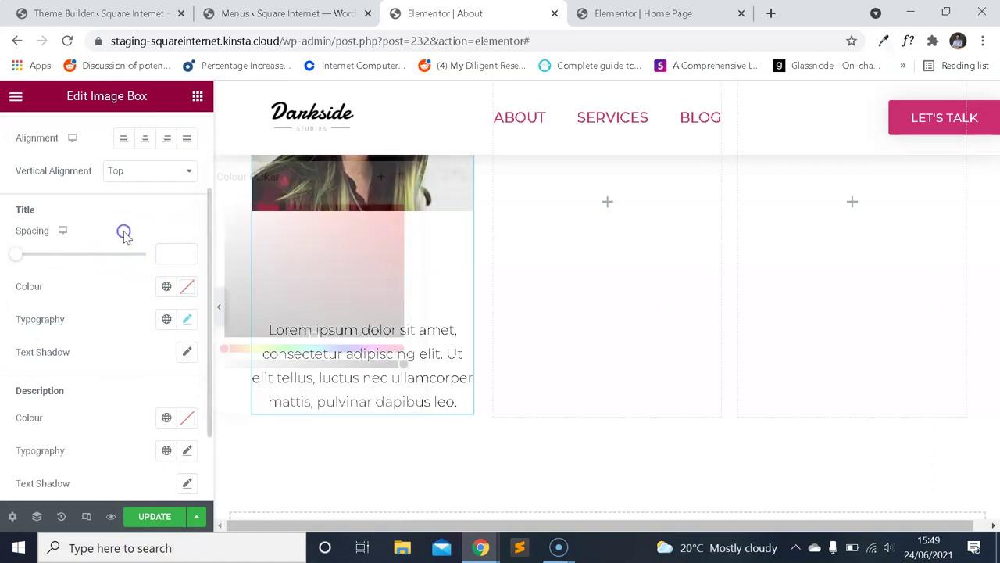
pyautogui.click(187, 322)
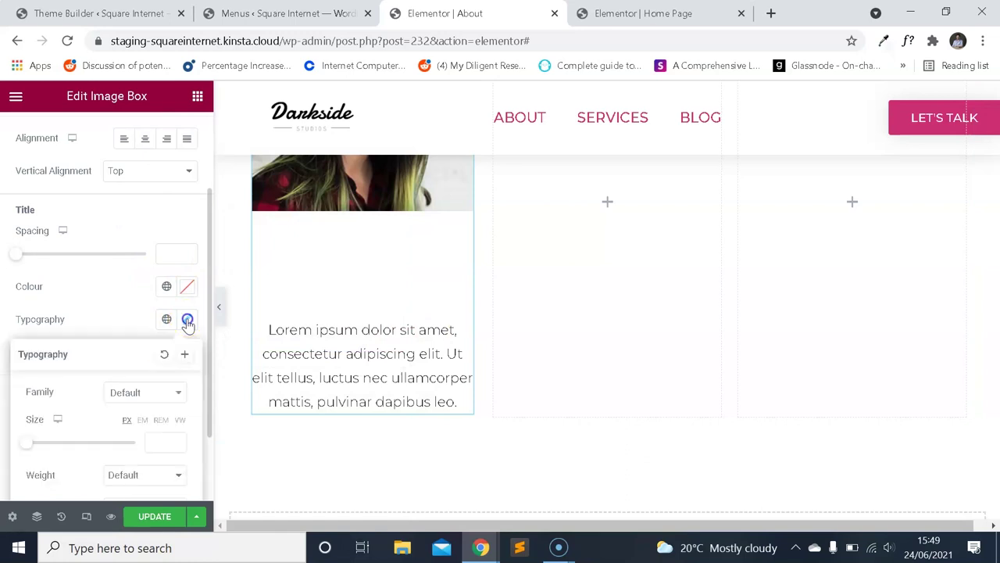
pyautogui.scroll(-2, 129, 282)
pyautogui.scroll(2, 105, 250)
pyautogui.click(131, 281)
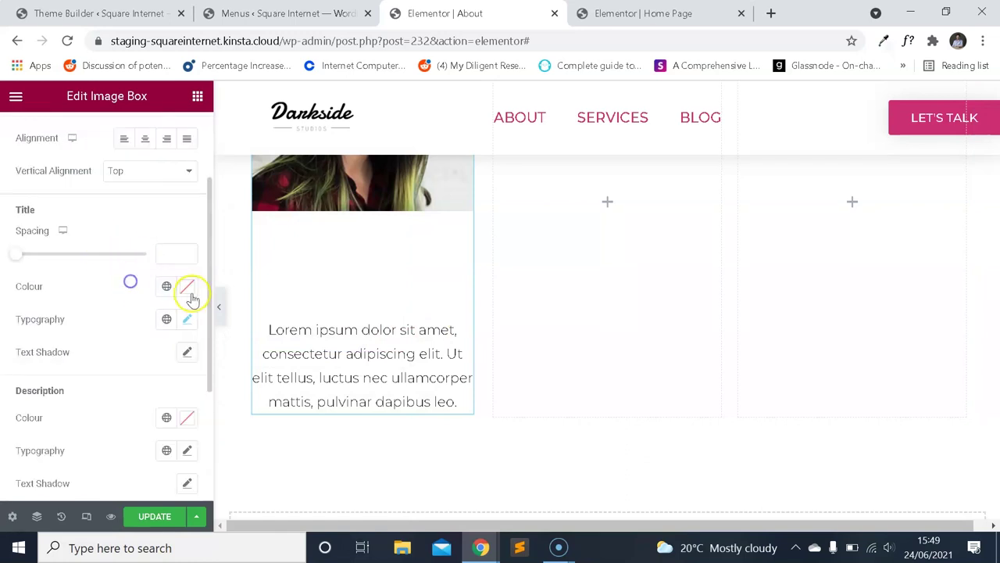
# Sample the Home Page heading colour #444444 with ColorZilla.
pyautogui.click(636, 11)
pyautogui.scroll(2, 488, 279)
pyautogui.scroll(3, 547, 271)
pyautogui.scroll(-5, 551, 268)
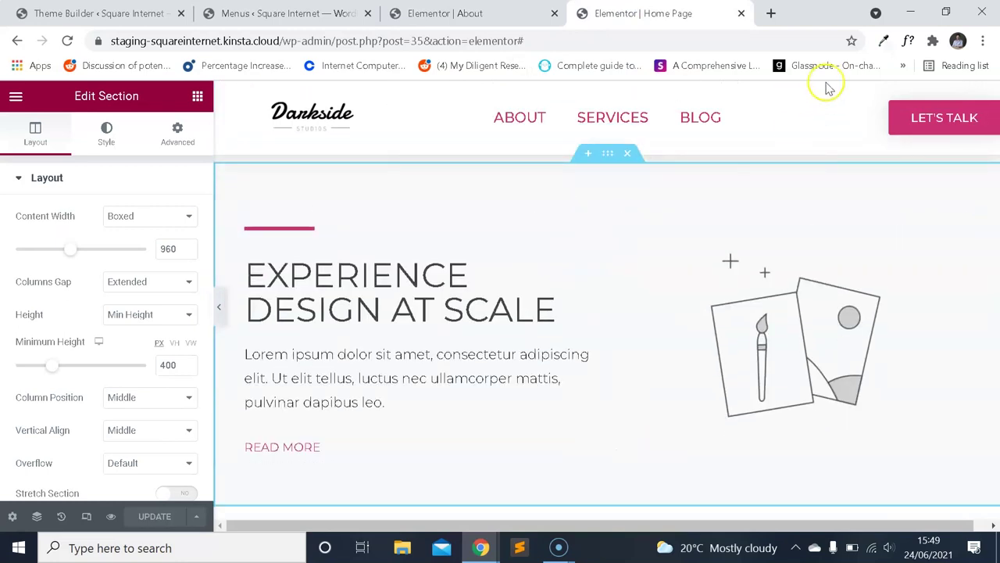
pyautogui.click(908, 44)
pyautogui.click(886, 43)
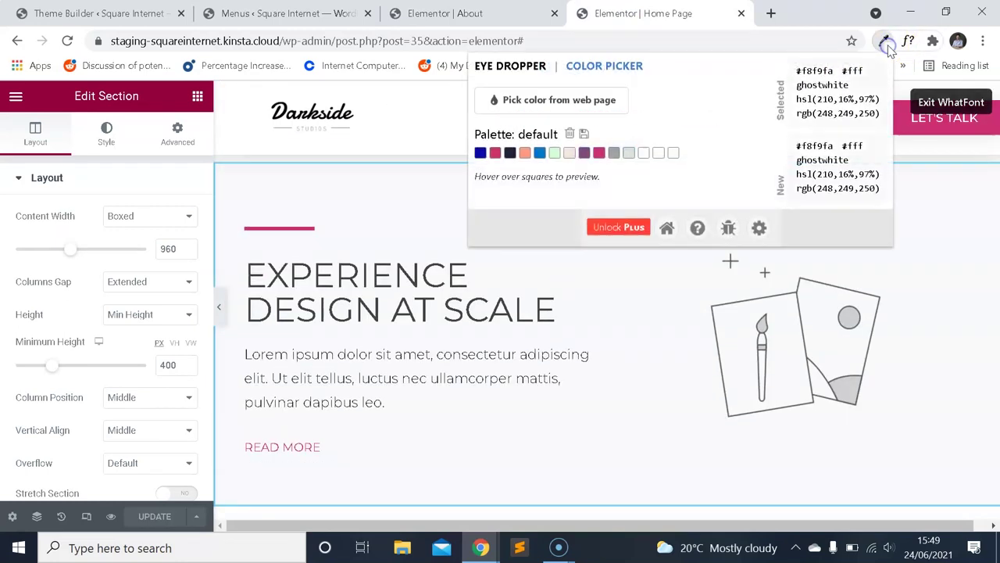
pyautogui.click(598, 112)
pyautogui.click(414, 275)
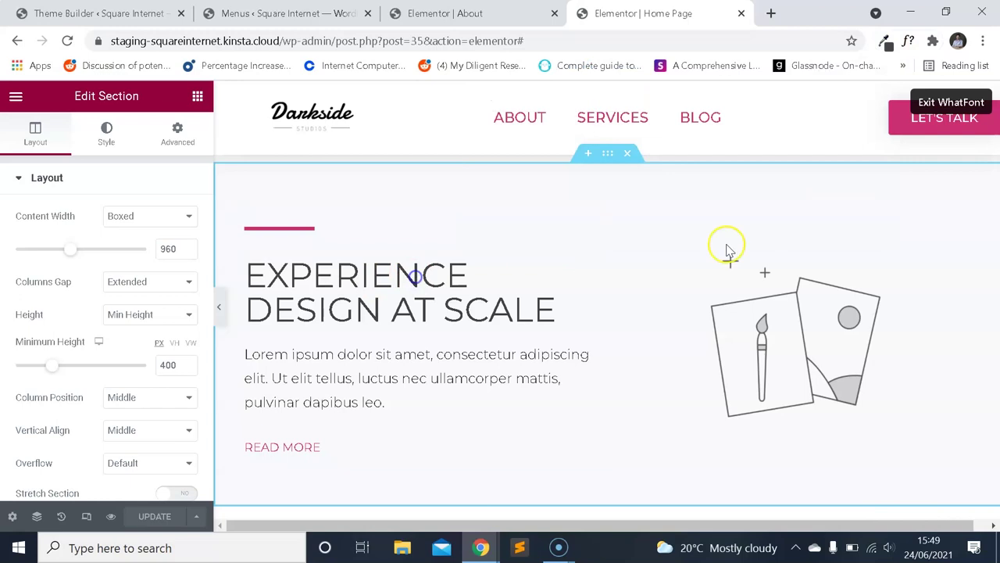
pyautogui.click(888, 43)
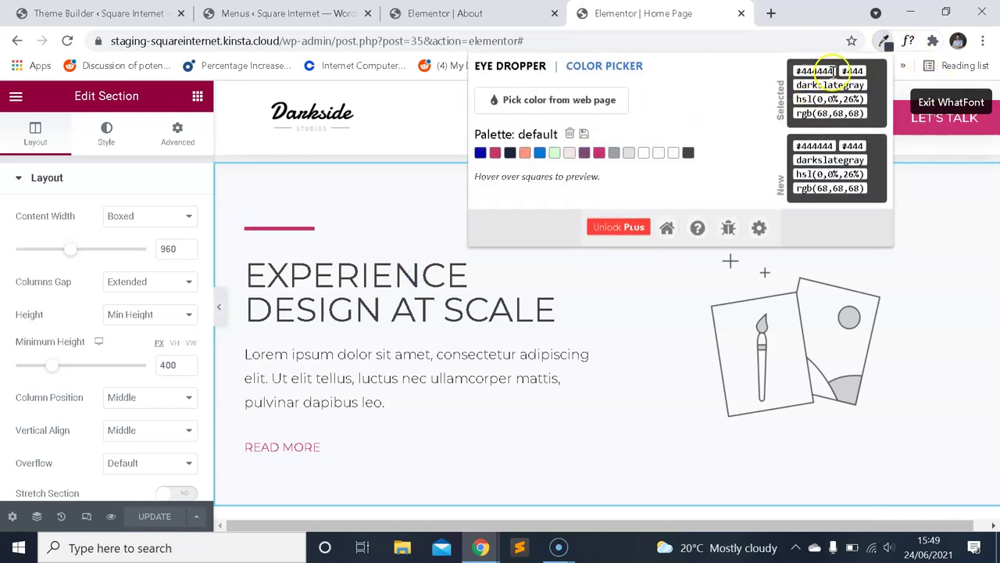
# Try #444444 as the title colour, then clear it back to default.
pyautogui.click(414, 13)
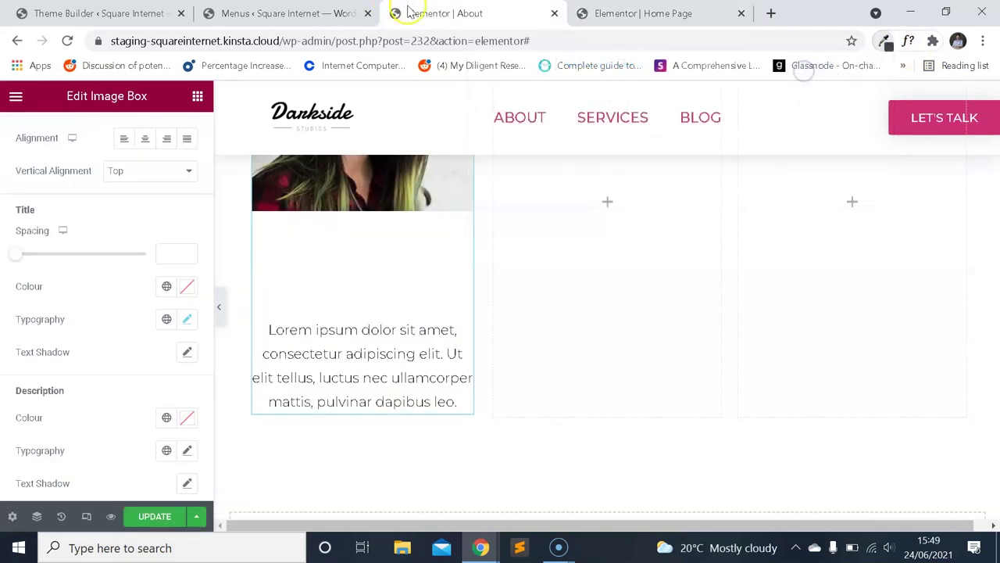
pyautogui.click(187, 285)
pyautogui.write('#444444')
pyautogui.click(104, 294)
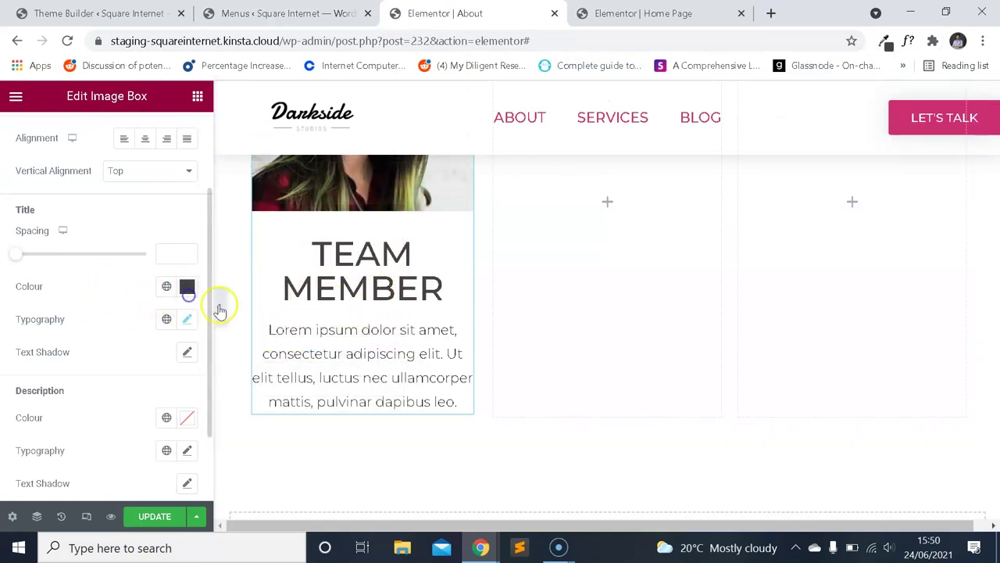
pyautogui.click(188, 287)
pyautogui.click(361, 179)
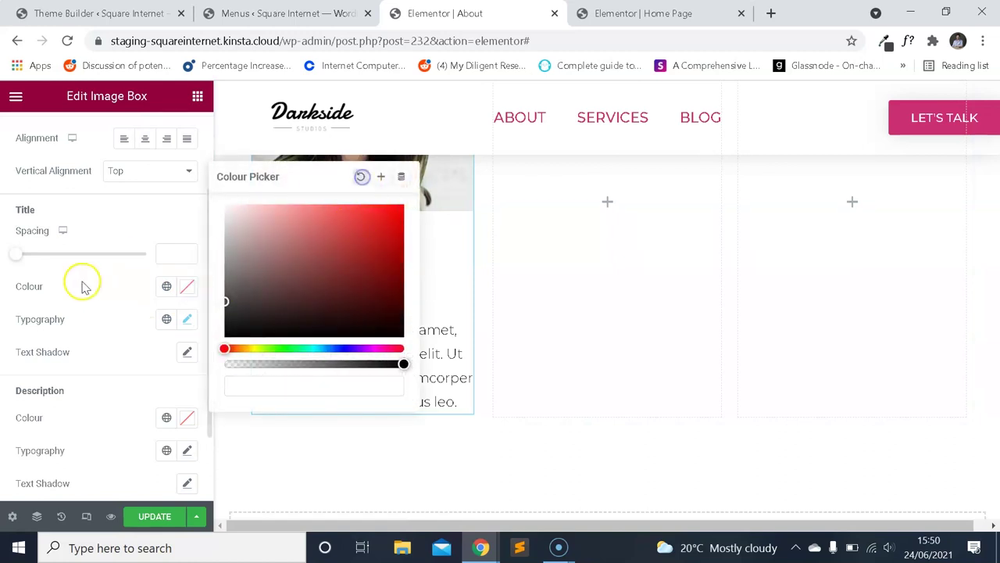
pyautogui.click(85, 279)
# Set the image box Title HTML Tag to H2.
pyautogui.scroll(3, 63, 195)
pyautogui.click(33, 134)
pyautogui.scroll(-3, 125, 227)
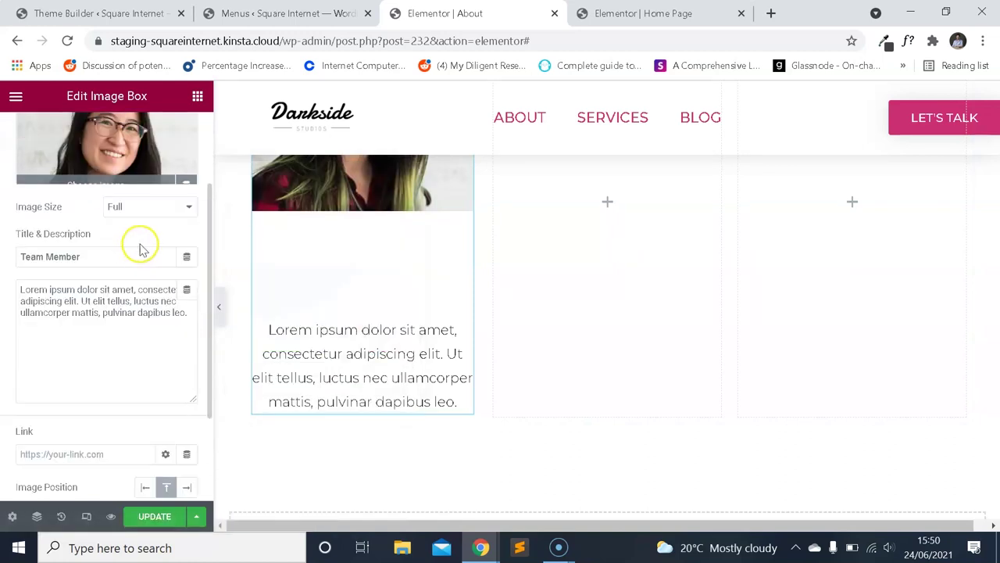
pyautogui.click(143, 403)
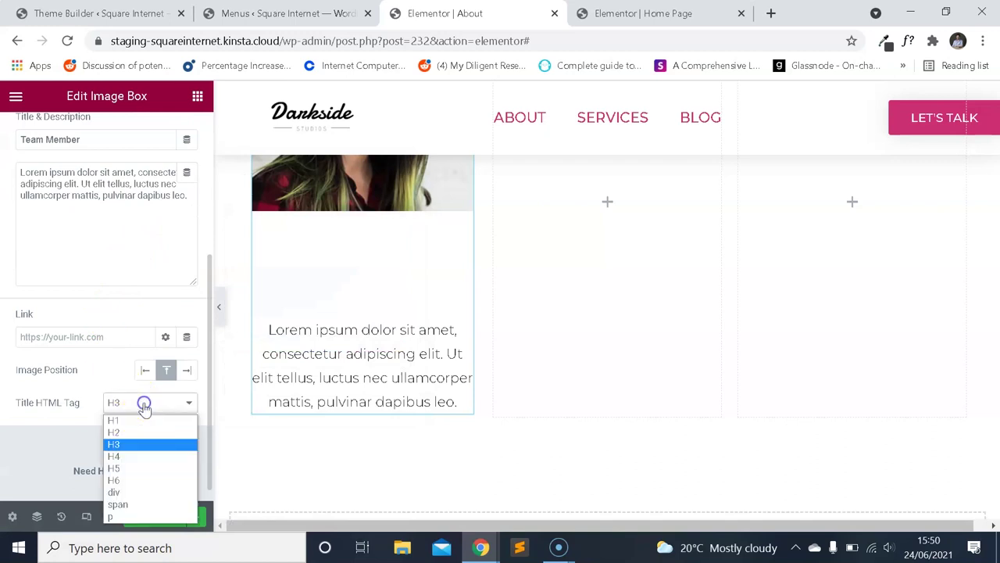
pyautogui.click(133, 435)
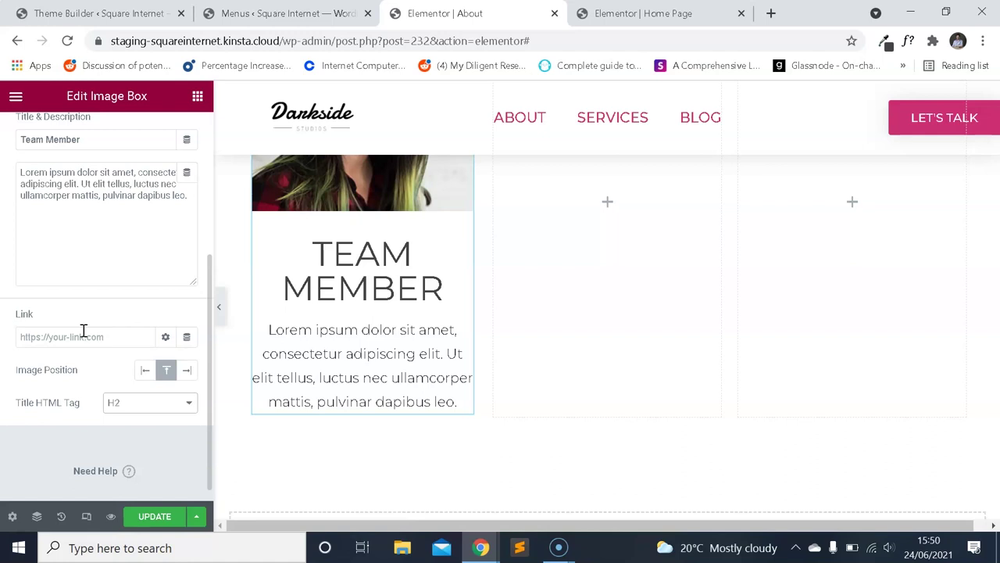
# Set the team member image box's Image Spacing to 30, then change it to 10.
pyautogui.scroll(4, 375, 328)
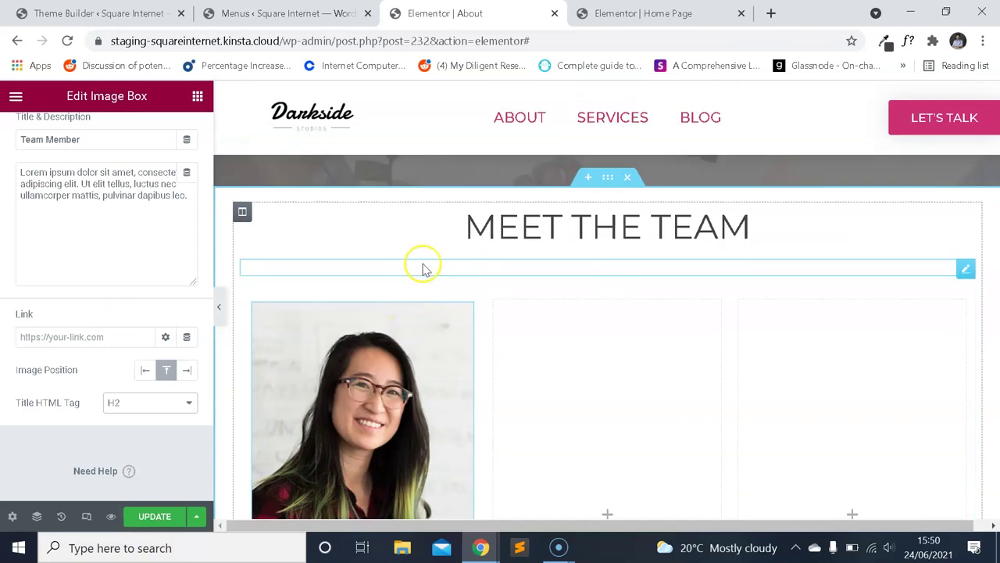
pyautogui.scroll(-4, 420, 266)
pyautogui.scroll(1, 461, 297)
pyautogui.scroll(-1, 384, 326)
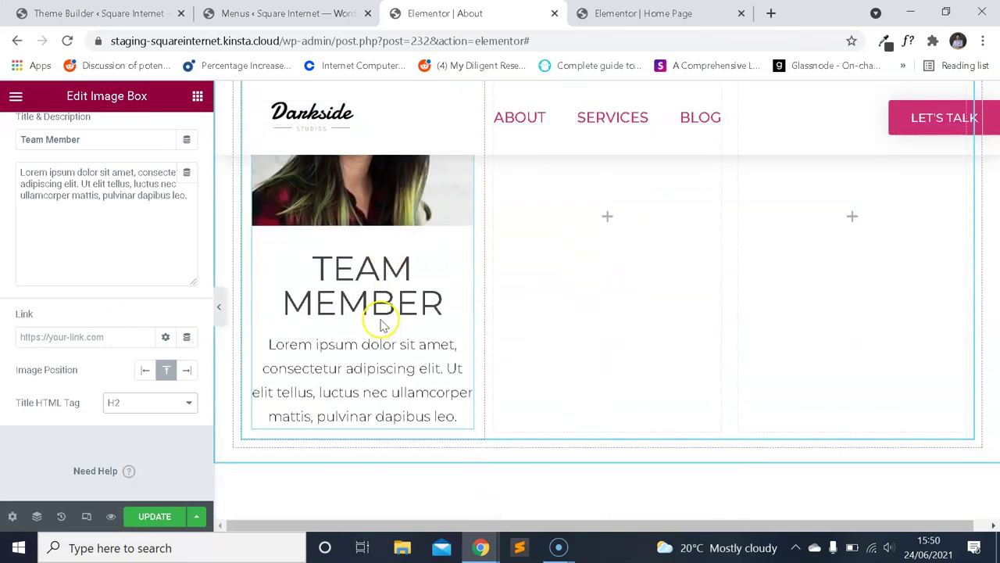
pyautogui.scroll(3, 412, 323)
pyautogui.scroll(-2, 454, 304)
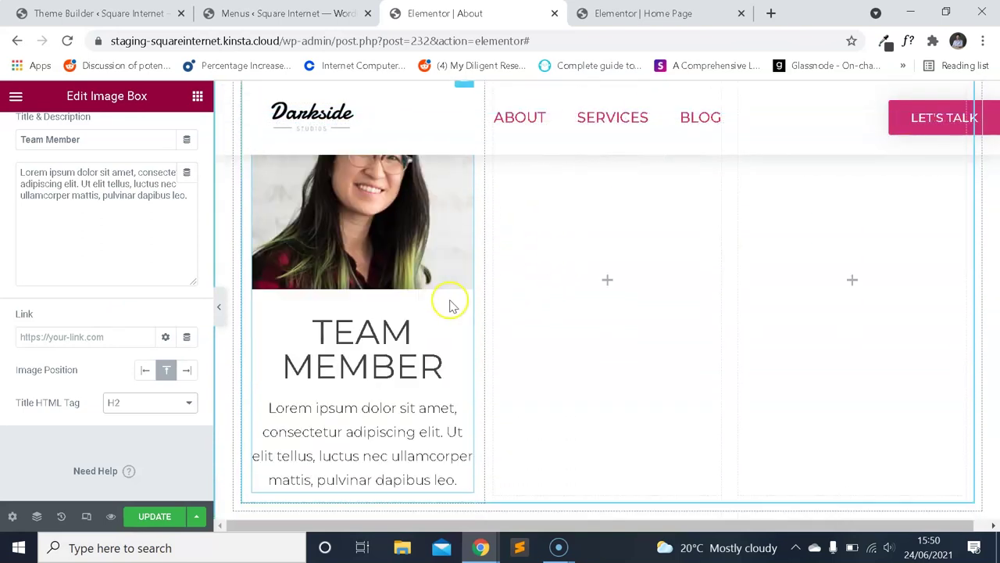
pyautogui.scroll(1, 467, 320)
pyautogui.scroll(3, 123, 241)
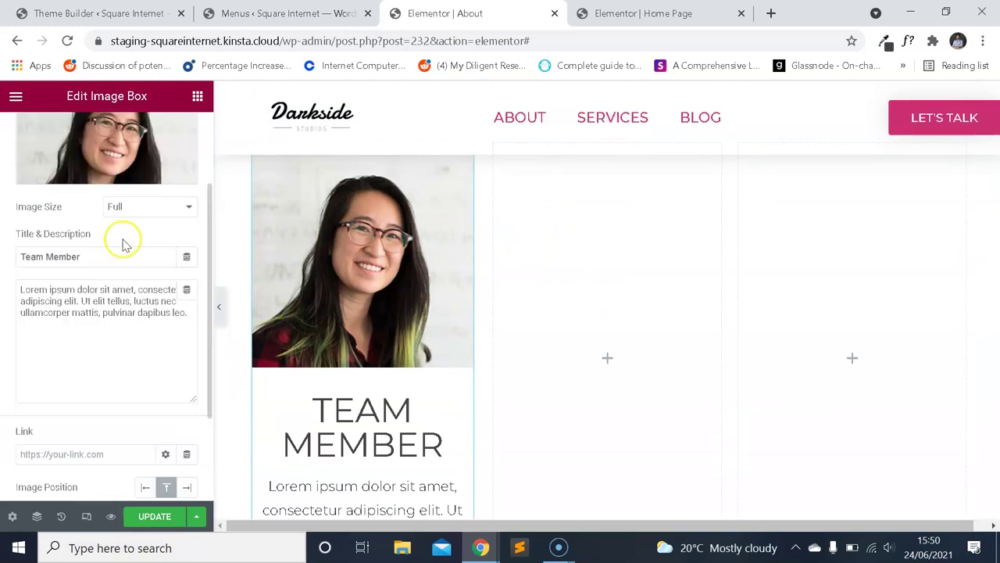
pyautogui.click(107, 135)
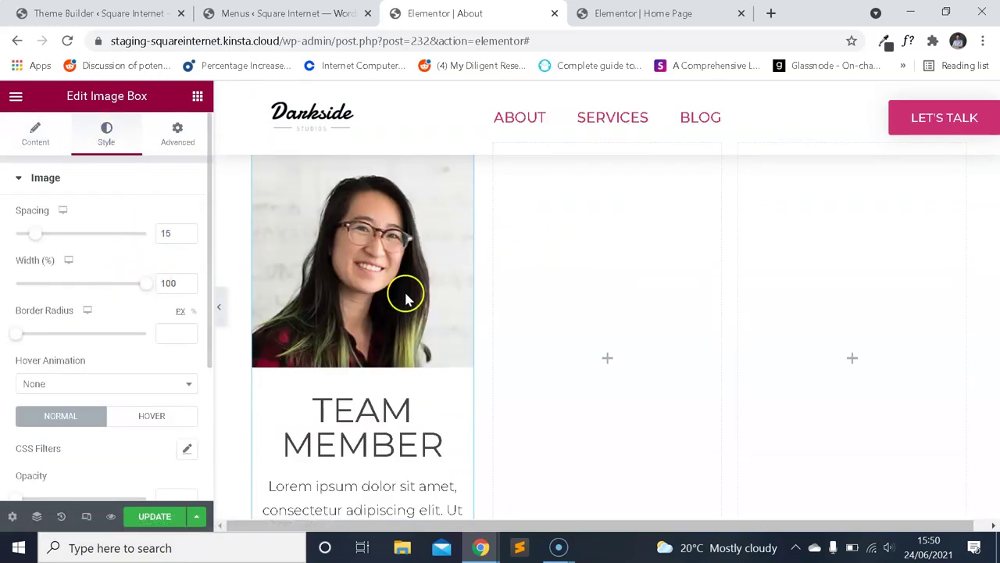
pyautogui.scroll(-2, 405, 296)
pyautogui.scroll(-1, 415, 290)
pyautogui.scroll(1, 413, 297)
pyautogui.scroll(-2, 138, 252)
pyautogui.scroll(2, 138, 252)
pyautogui.scroll(2, 339, 308)
pyautogui.scroll(-1, 376, 337)
pyautogui.scroll(-2, 375, 338)
pyautogui.scroll(2, 375, 330)
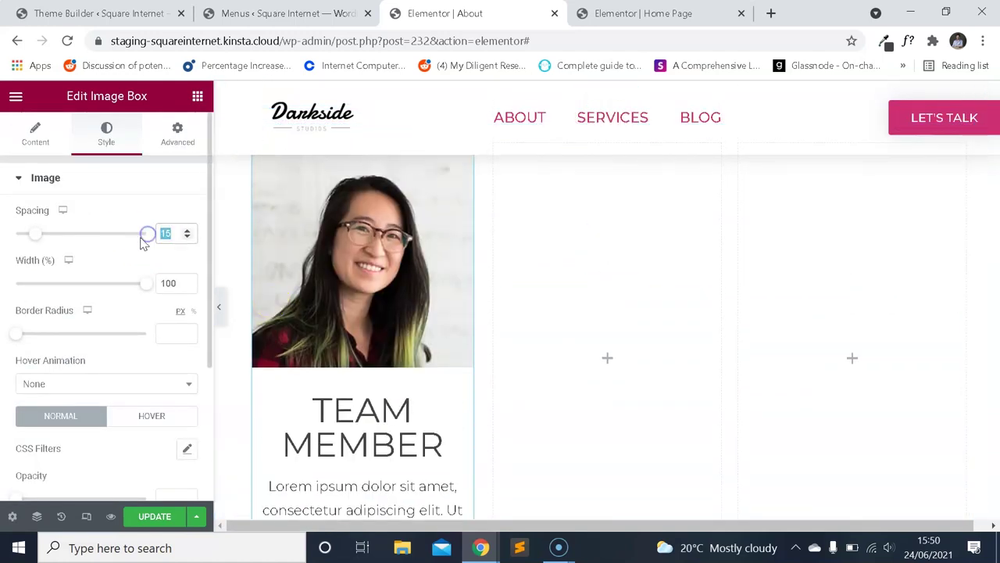
pyautogui.write('30')
pyautogui.scroll(-2, 389, 282)
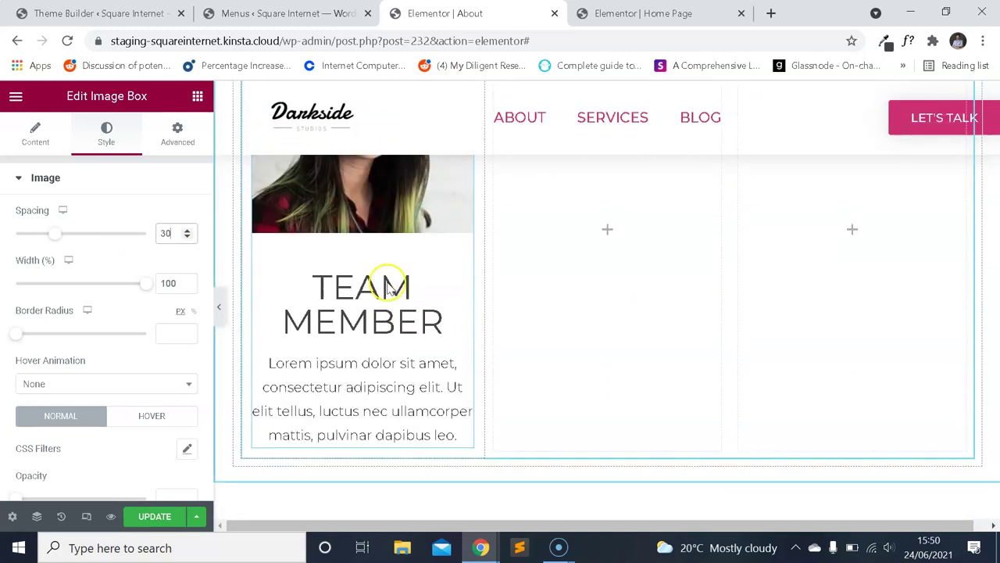
pyautogui.scroll(2, 389, 287)
pyautogui.write('10')
pyautogui.scroll(-2, 383, 266)
pyautogui.scroll(3, 418, 282)
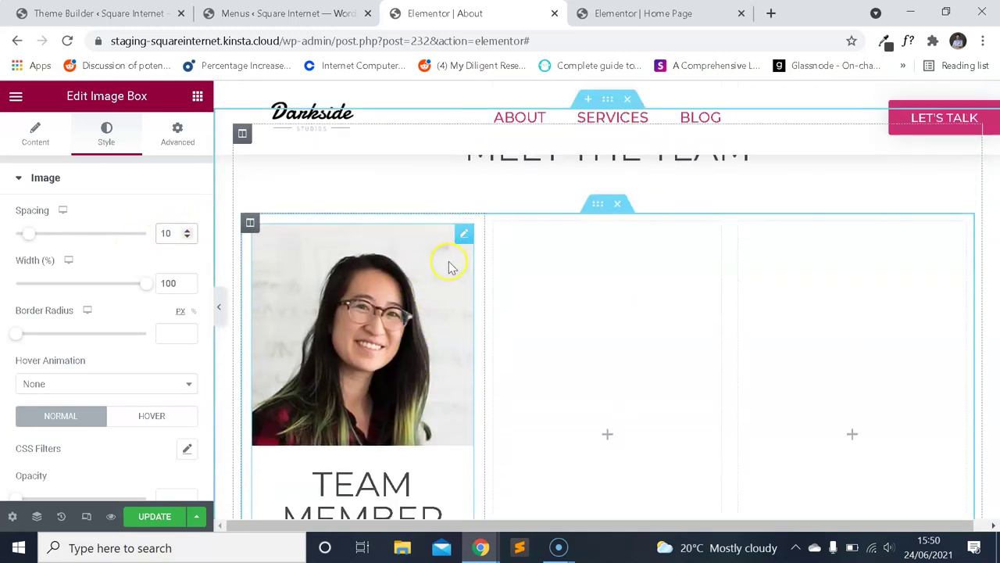
# Check the team card in Responsive mobile mode, then return the preview to desktop.
pyautogui.click(86, 516)
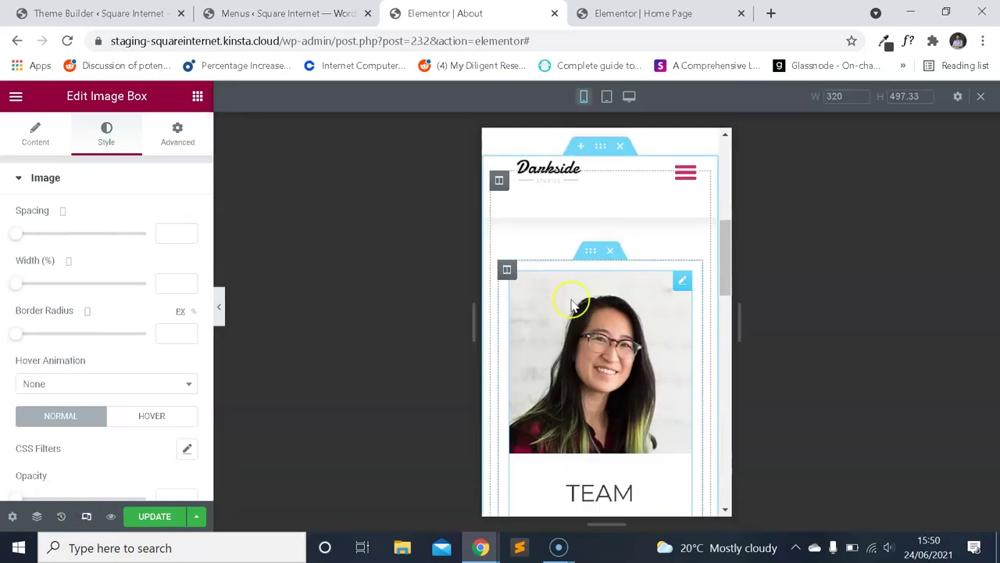
pyautogui.scroll(-4, 609, 293)
pyautogui.scroll(3, 659, 305)
pyautogui.scroll(-2, 653, 321)
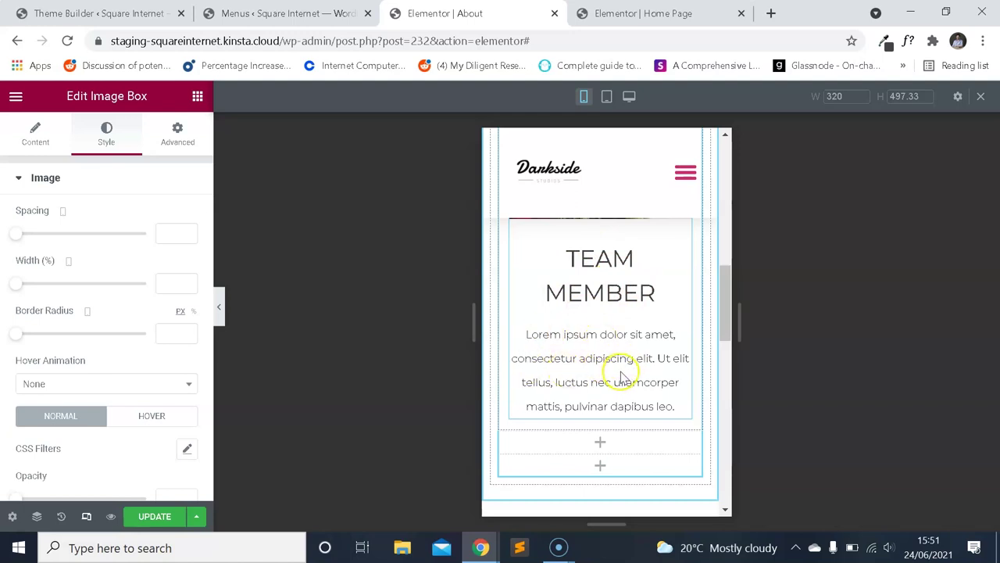
pyautogui.scroll(1, 625, 383)
pyautogui.scroll(-1, 633, 390)
pyautogui.scroll(1, 640, 402)
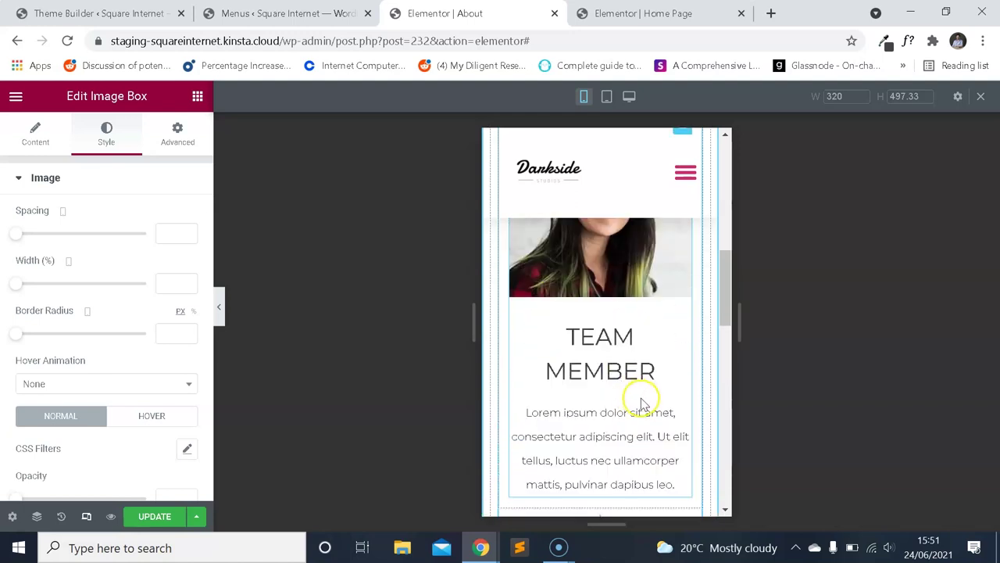
pyautogui.scroll(3, 668, 391)
pyautogui.scroll(-2, 649, 375)
pyautogui.scroll(3, 669, 245)
pyautogui.scroll(-3, 664, 258)
pyautogui.click(87, 516)
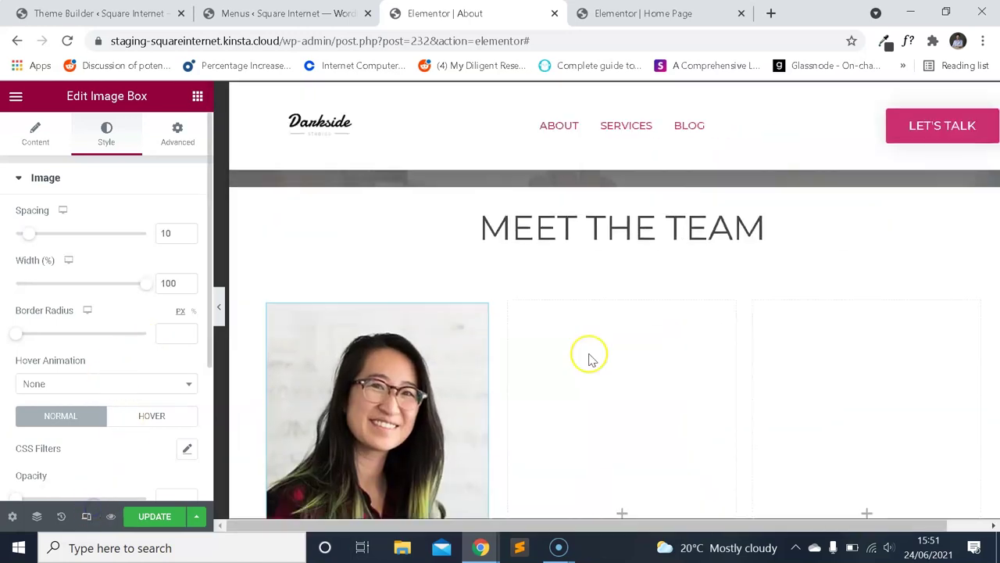
pyautogui.scroll(1, 448, 232)
pyautogui.scroll(-2, 439, 252)
pyautogui.scroll(2, 440, 261)
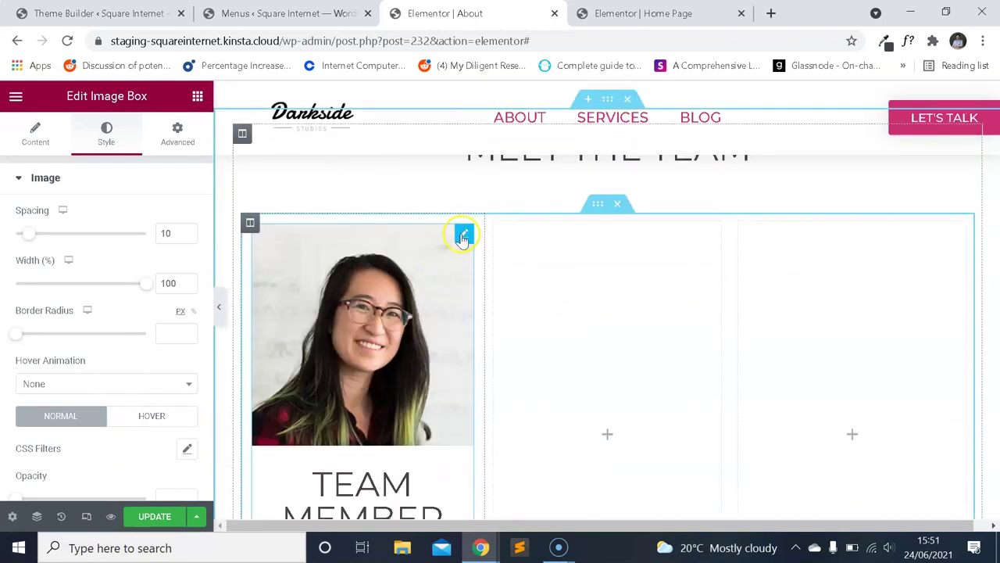
# Delete both empty columns and duplicate the team member column twice.
pyautogui.rightClick(497, 226)
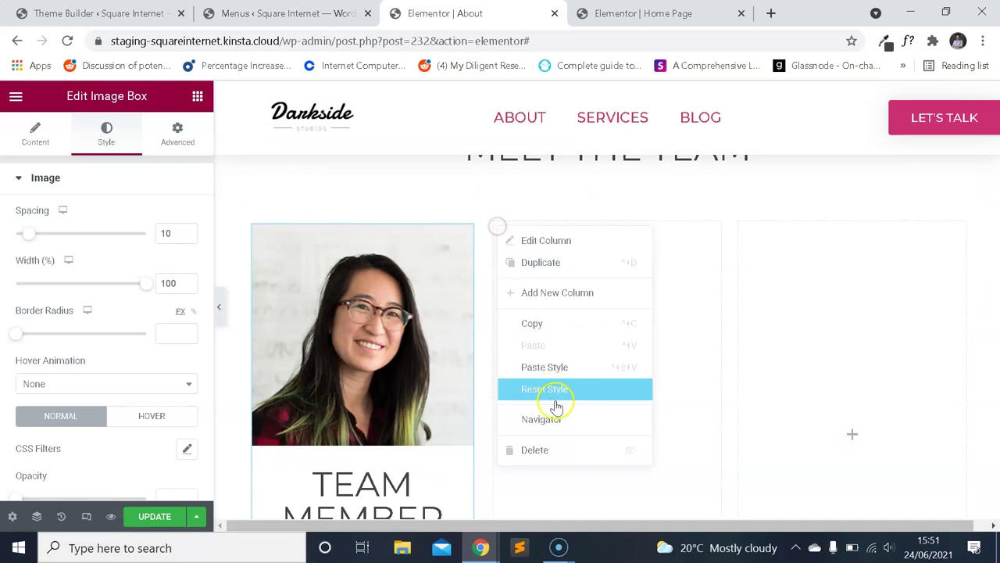
pyautogui.click(565, 448)
pyautogui.rightClick(245, 227)
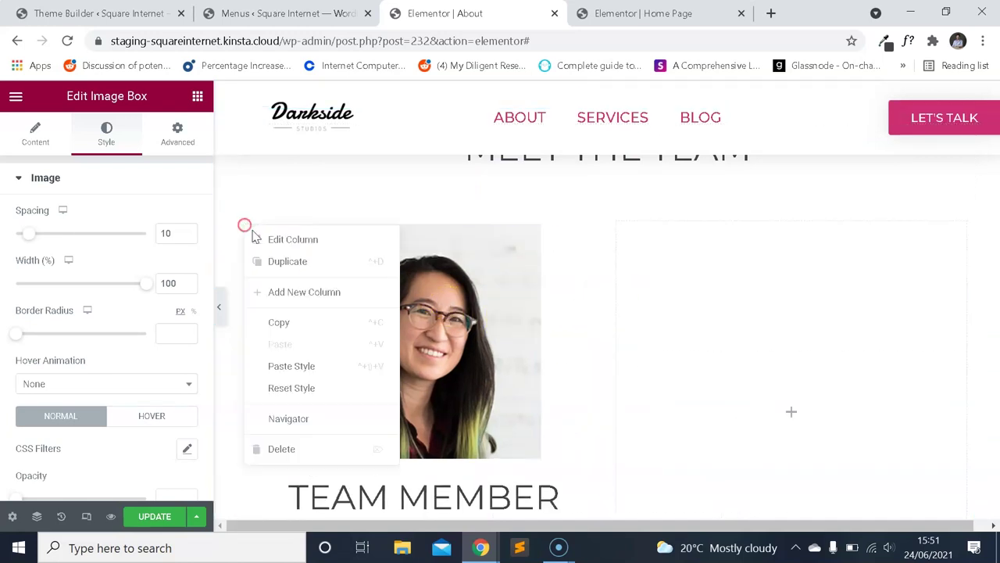
pyautogui.click(286, 262)
pyautogui.rightClick(740, 230)
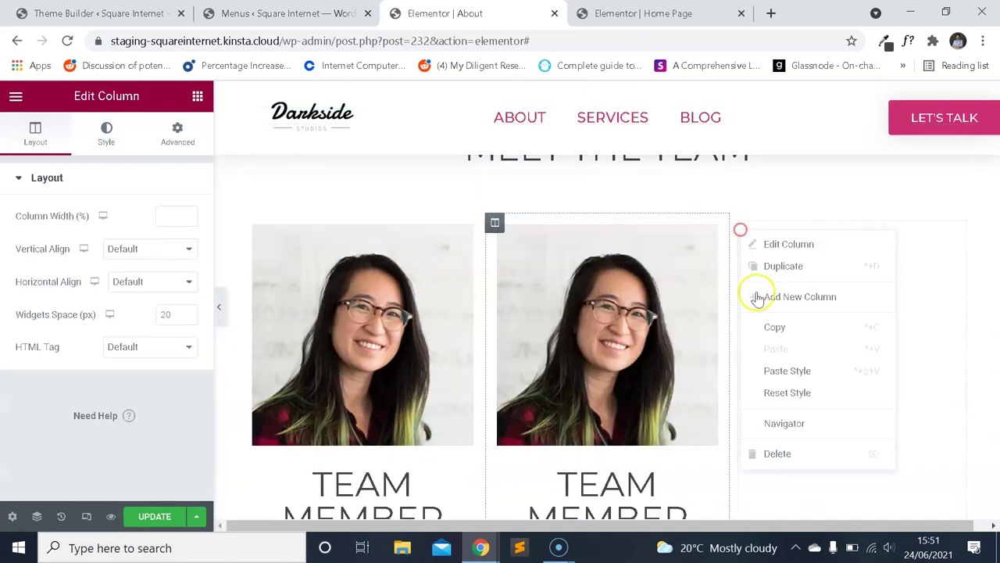
pyautogui.click(782, 452)
pyautogui.rightClick(618, 226)
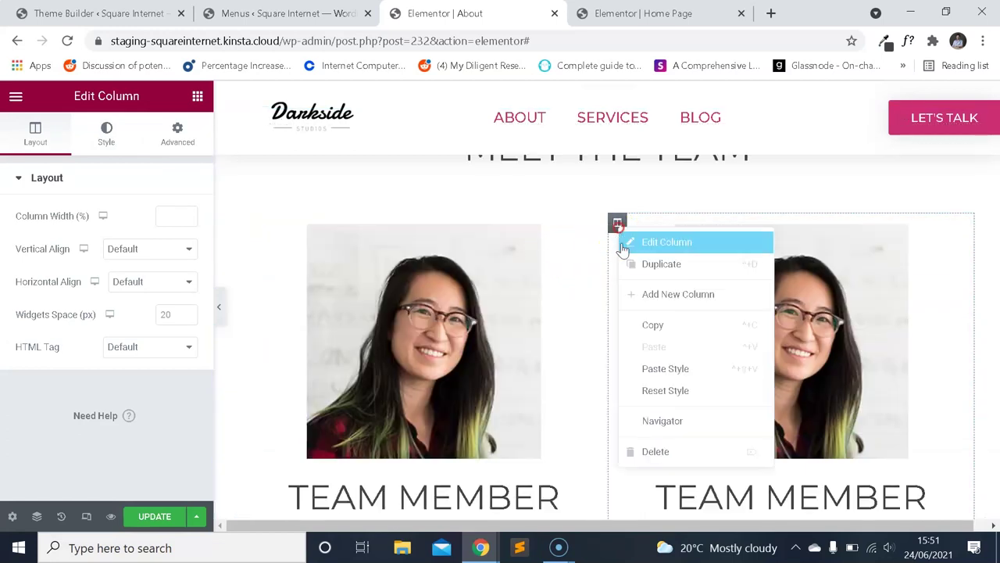
pyautogui.click(683, 264)
# Review the three team cards and open the page with Preview Changes.
pyautogui.scroll(-4, 728, 229)
pyautogui.scroll(3, 778, 251)
pyautogui.scroll(-1, 703, 347)
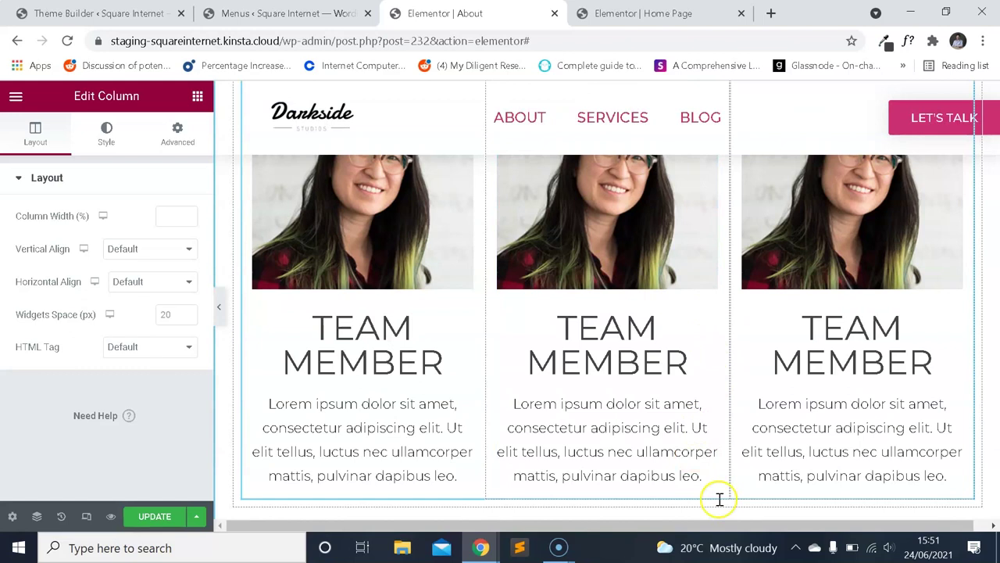
pyautogui.scroll(3, 899, 456)
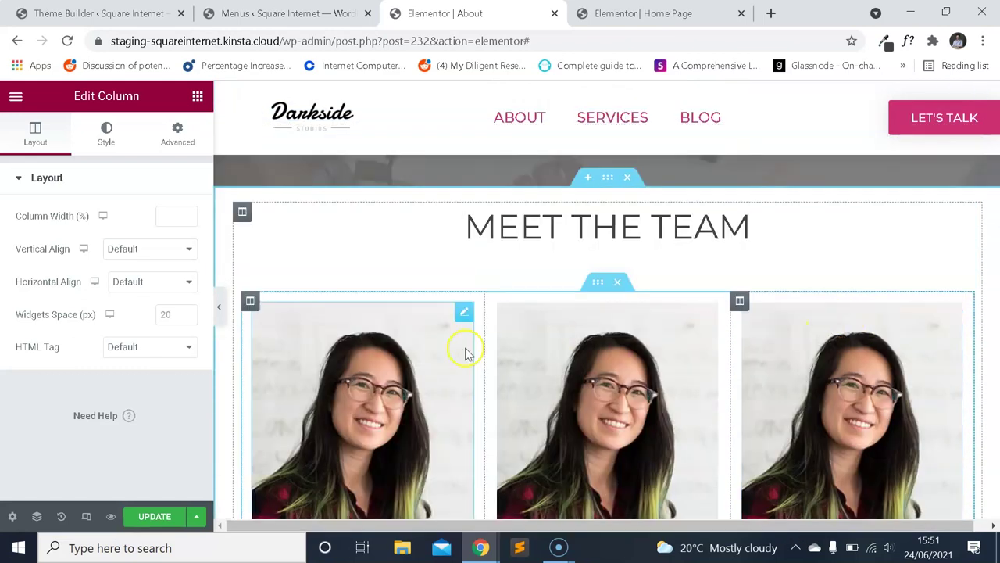
pyautogui.scroll(-1, 414, 339)
pyautogui.scroll(-2, 889, 346)
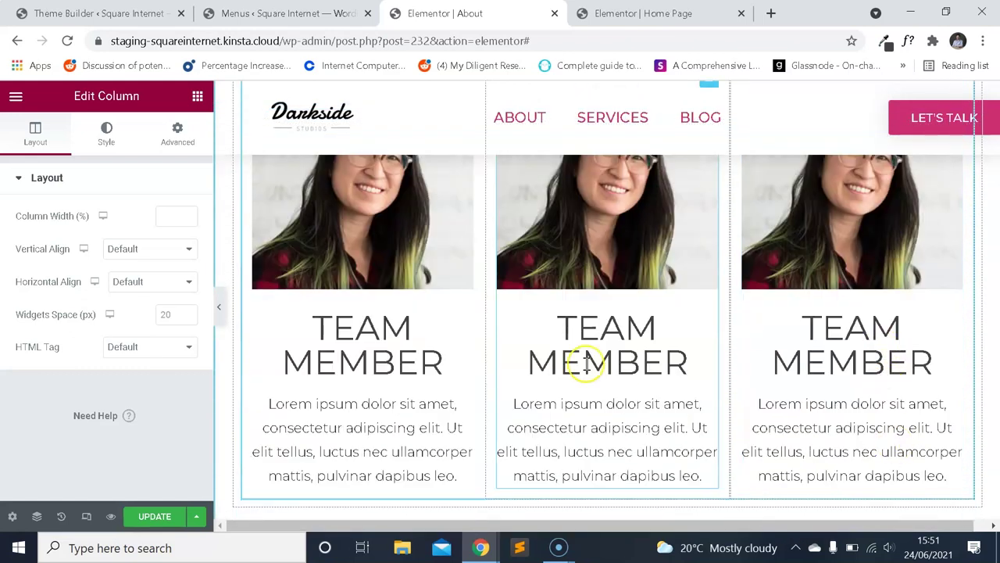
pyautogui.scroll(2, 617, 344)
pyautogui.scroll(-1, 406, 289)
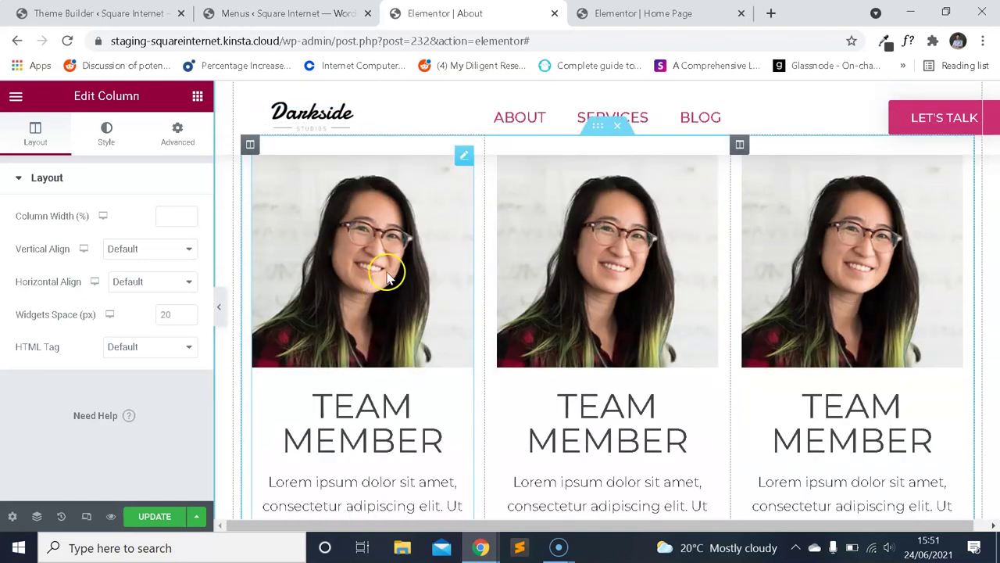
pyautogui.scroll(-2, 374, 299)
pyautogui.scroll(2, 357, 286)
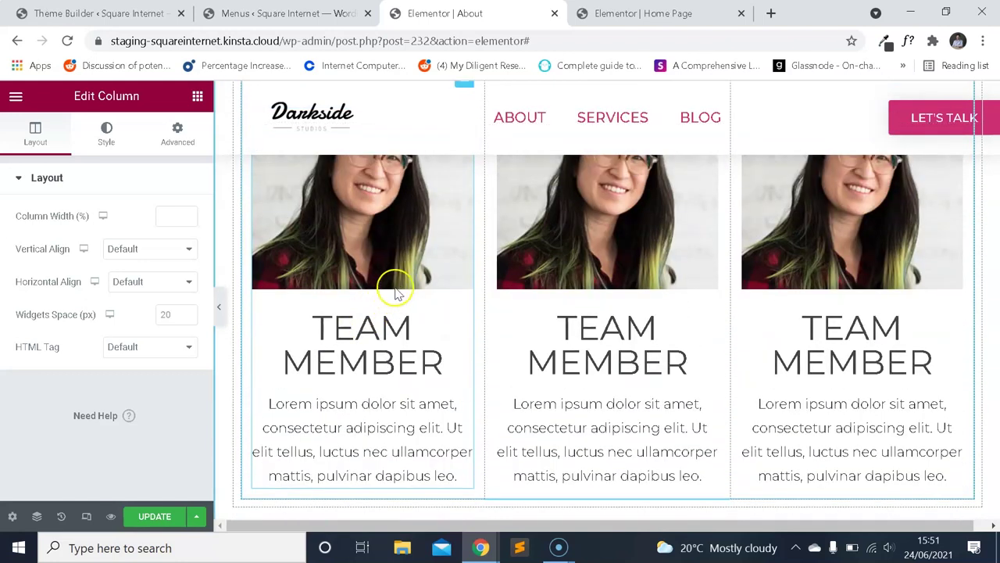
pyautogui.scroll(2, 389, 310)
pyautogui.scroll(-1, 398, 312)
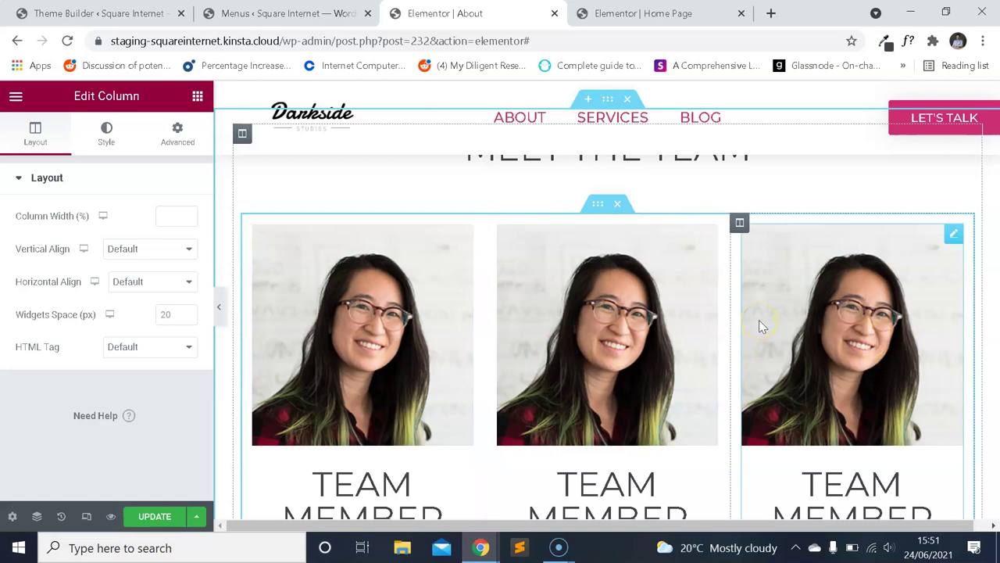
pyautogui.scroll(2, 781, 311)
pyautogui.scroll(-1, 758, 284)
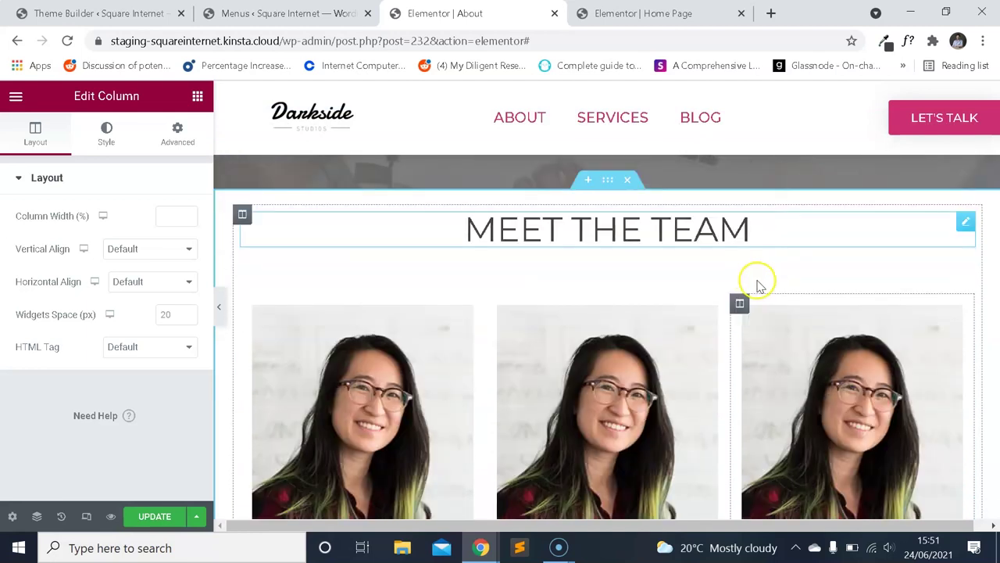
pyautogui.scroll(-4, 674, 308)
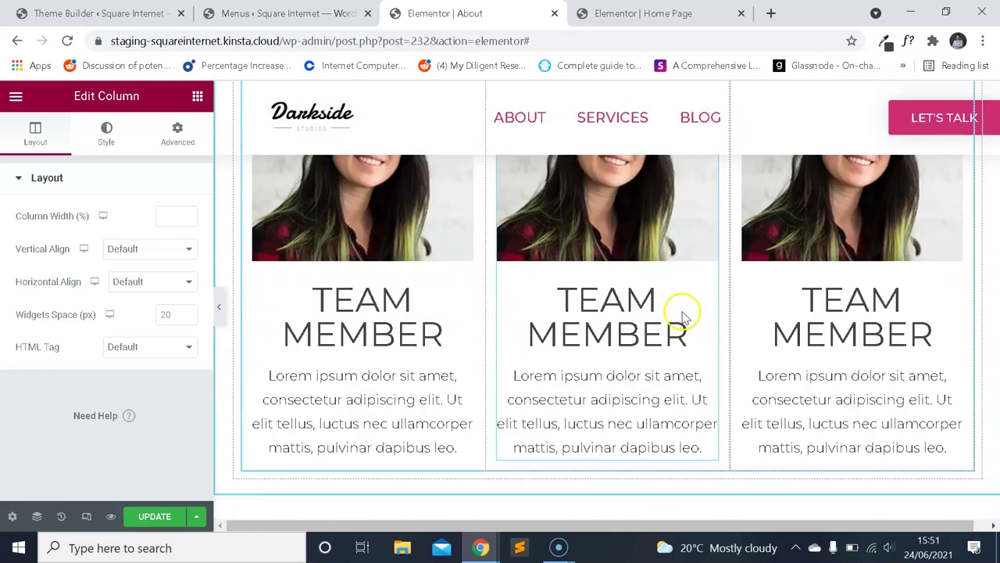
pyautogui.scroll(4, 684, 346)
pyautogui.scroll(3, 680, 339)
pyautogui.scroll(-5, 706, 351)
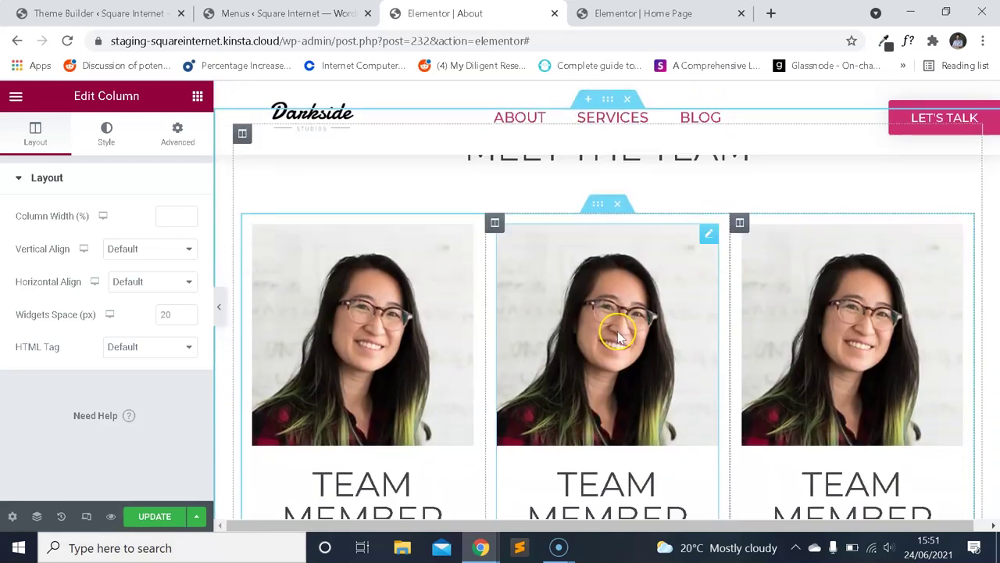
pyautogui.scroll(-2, 625, 324)
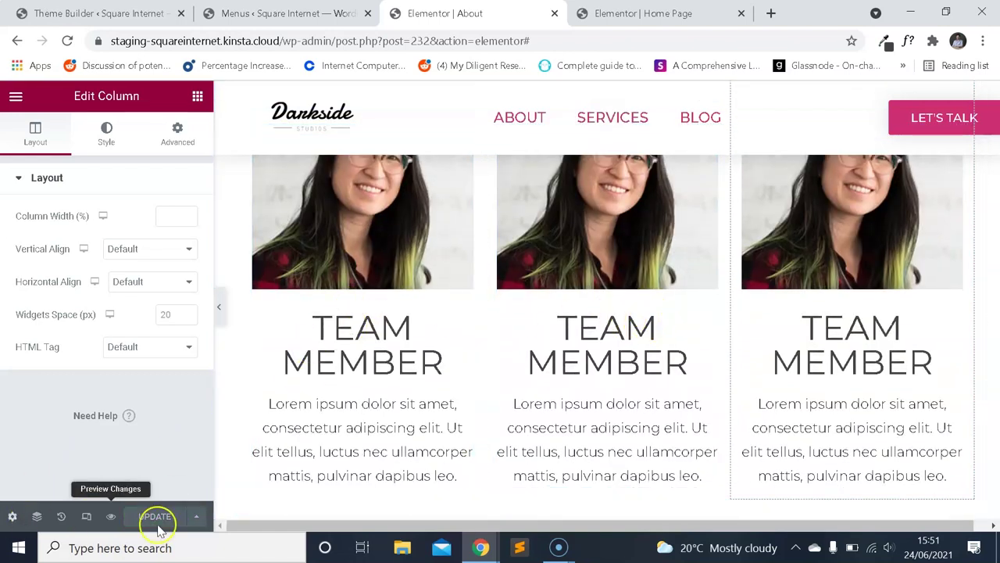
pyautogui.click(111, 517)
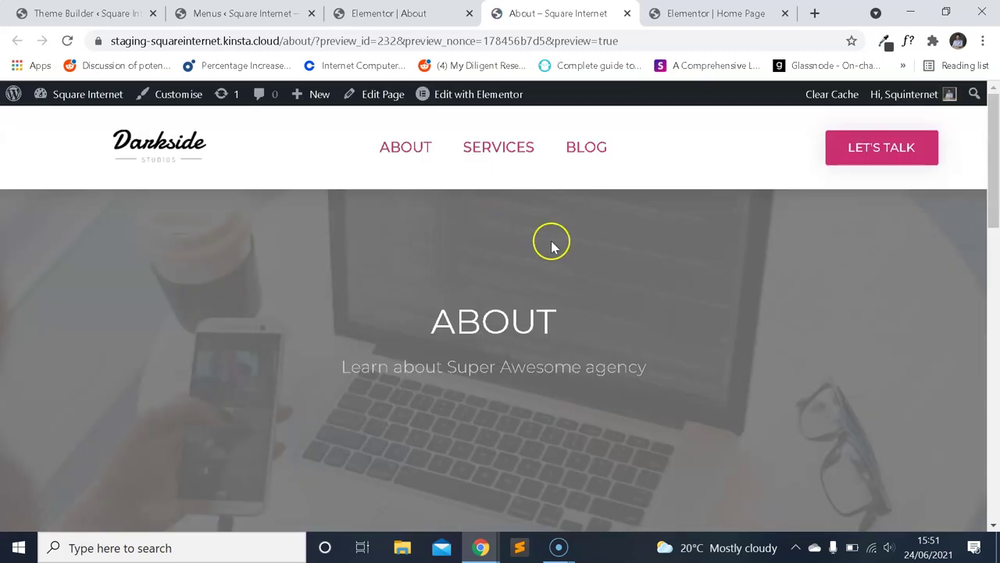
# Set the team cards inner section's Columns Gap to Wider.
pyautogui.scroll(-10, 563, 254)
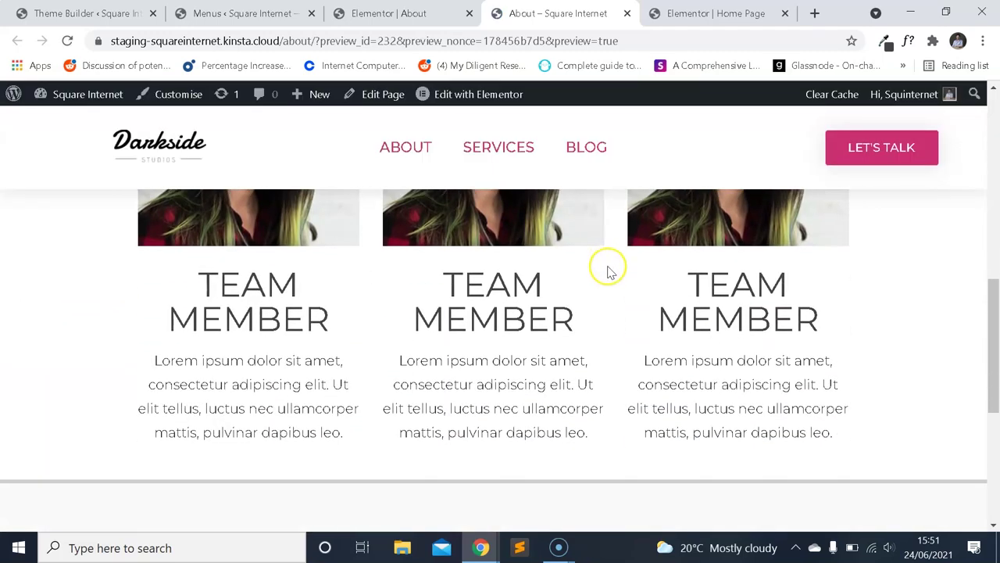
pyautogui.scroll(3, 610, 270)
pyautogui.scroll(-2, 607, 270)
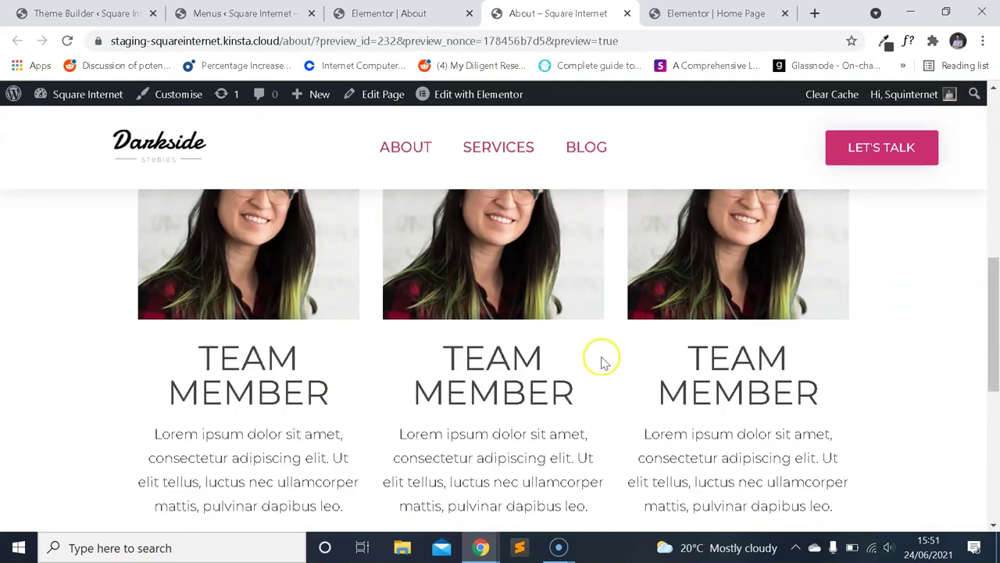
pyautogui.scroll(-1, 602, 361)
pyautogui.click(385, 22)
pyautogui.scroll(2, 552, 250)
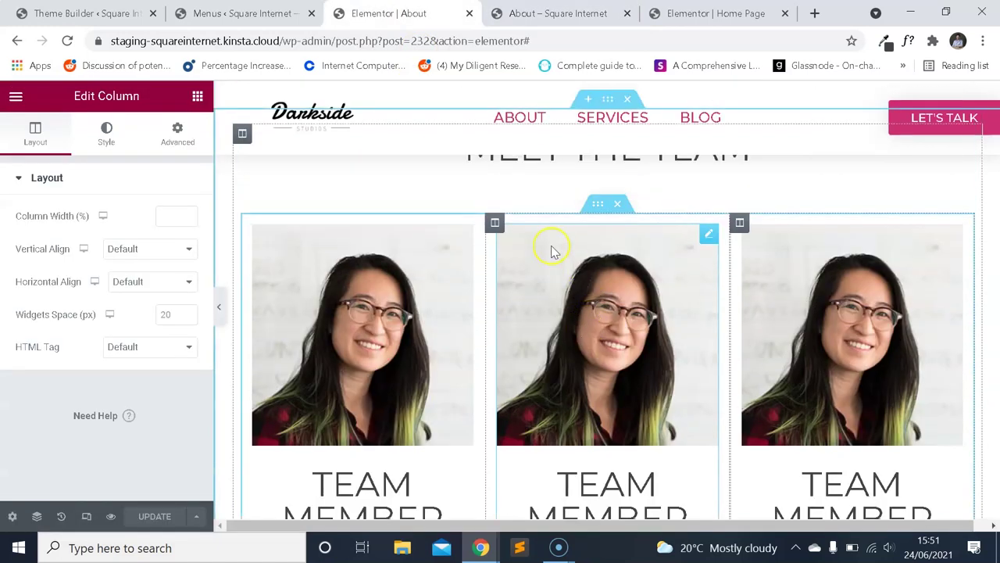
pyautogui.click(598, 204)
pyautogui.click(179, 282)
pyautogui.click(134, 358)
# Save the About page and check the wider gaps in the preview tab.
pyautogui.click(157, 516)
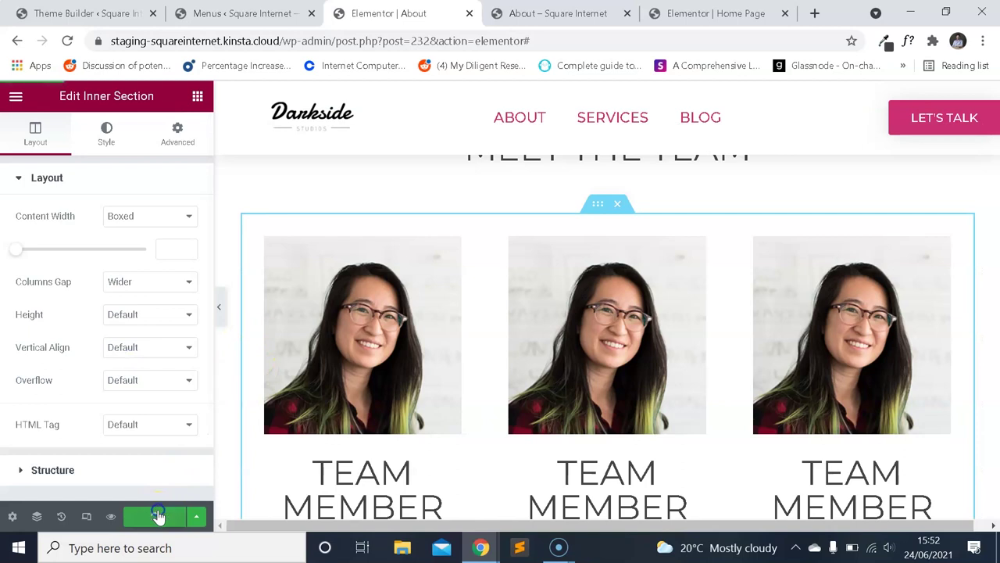
pyautogui.click(547, 13)
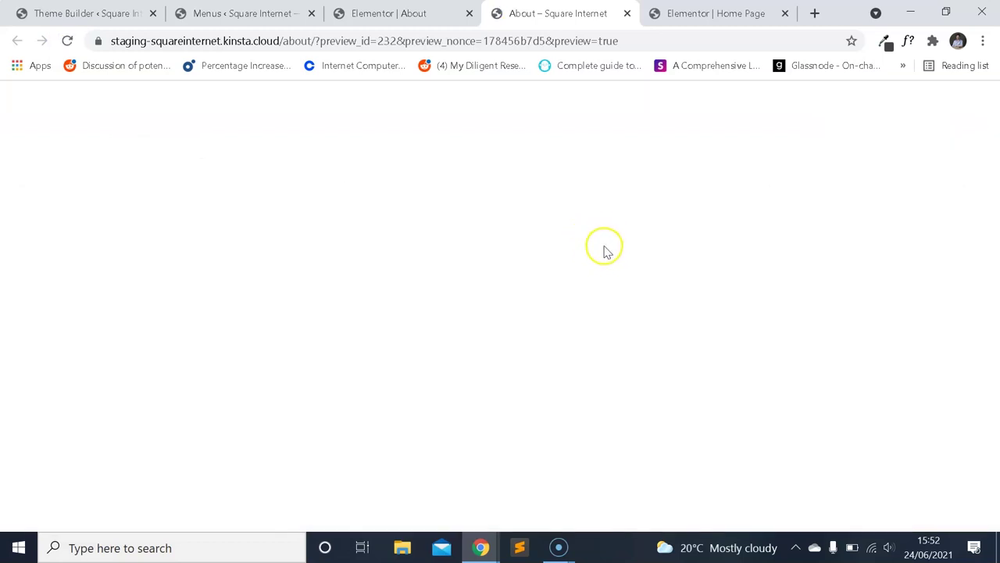
pyautogui.scroll(-10, 602, 251)
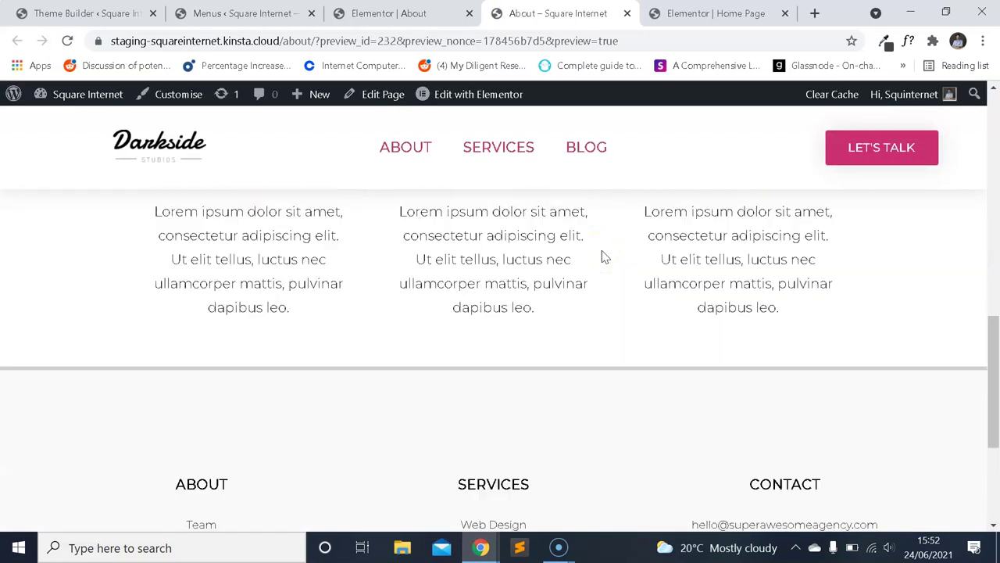
pyautogui.scroll(6, 601, 257)
pyautogui.scroll(-1, 602, 275)
pyautogui.scroll(1, 596, 257)
# Delete the spacer under MEET THE TEAM, review the section's margin and padding, and save.
pyautogui.hotkey('ctrl', 'shift', 'Tab')
pyautogui.scroll(2, 500, 192)
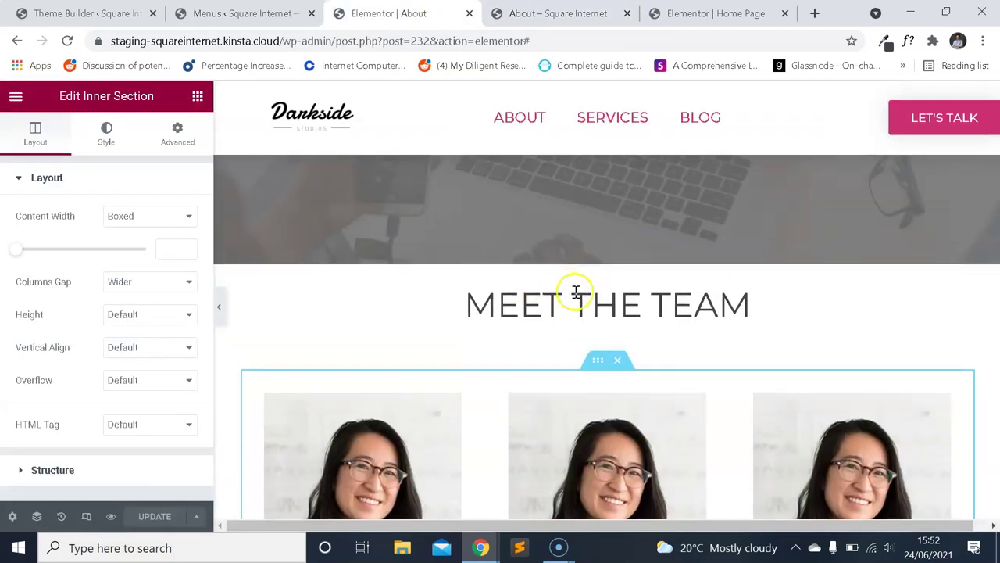
pyautogui.rightClick(576, 341)
pyautogui.click(614, 515)
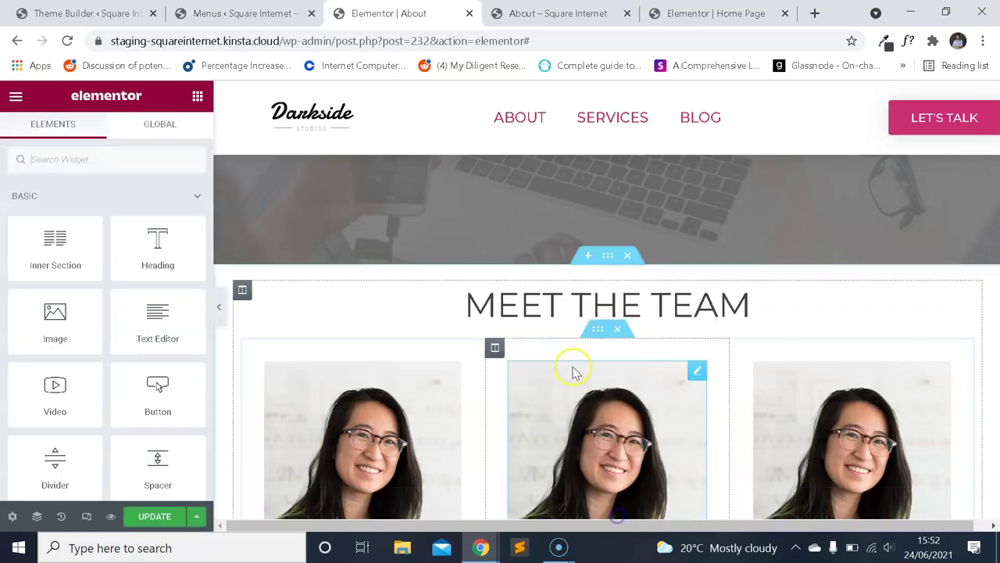
pyautogui.click(607, 254)
pyautogui.click(184, 133)
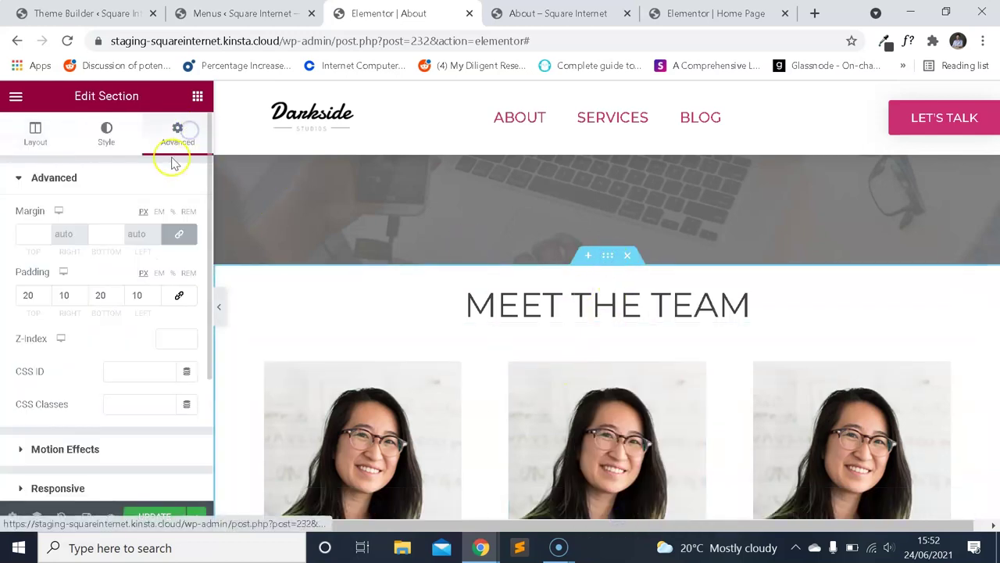
pyautogui.click(153, 516)
# Reload the About preview to confirm the spacer is gone.
pyautogui.hotkey('ctrl', 'Tab')
pyautogui.click(68, 41)
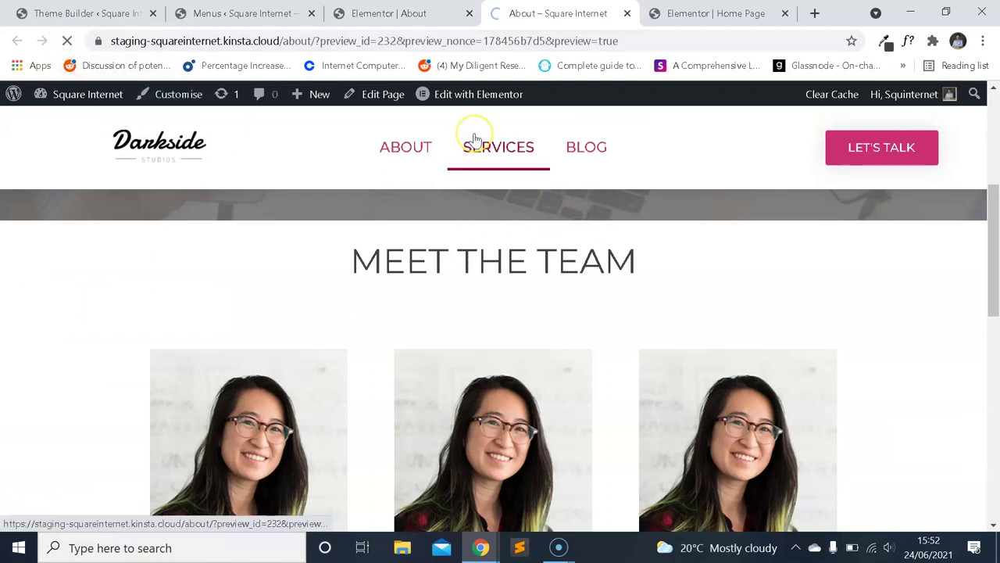
pyautogui.scroll(-8, 656, 197)
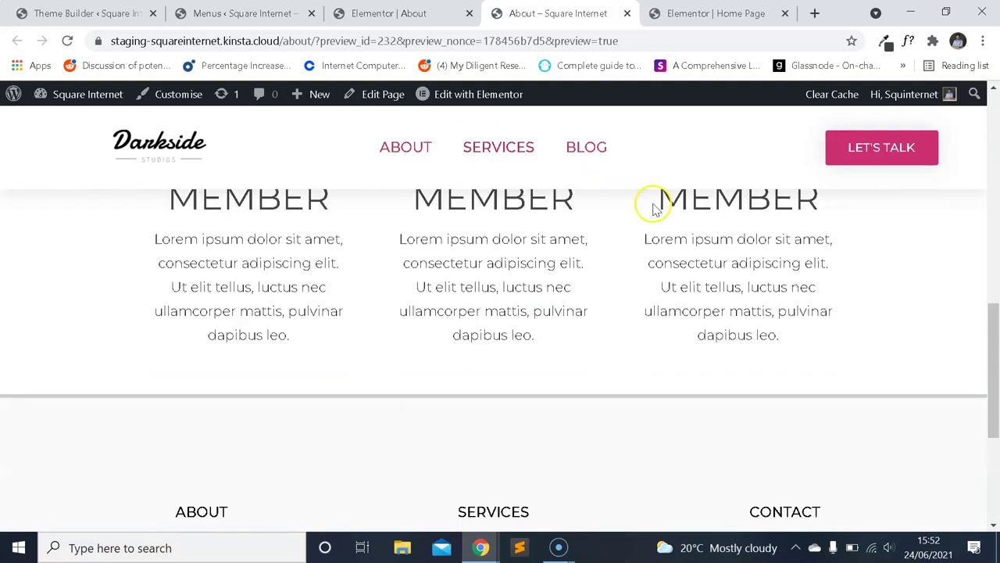
pyautogui.scroll(10, 663, 223)
pyautogui.scroll(1, 676, 232)
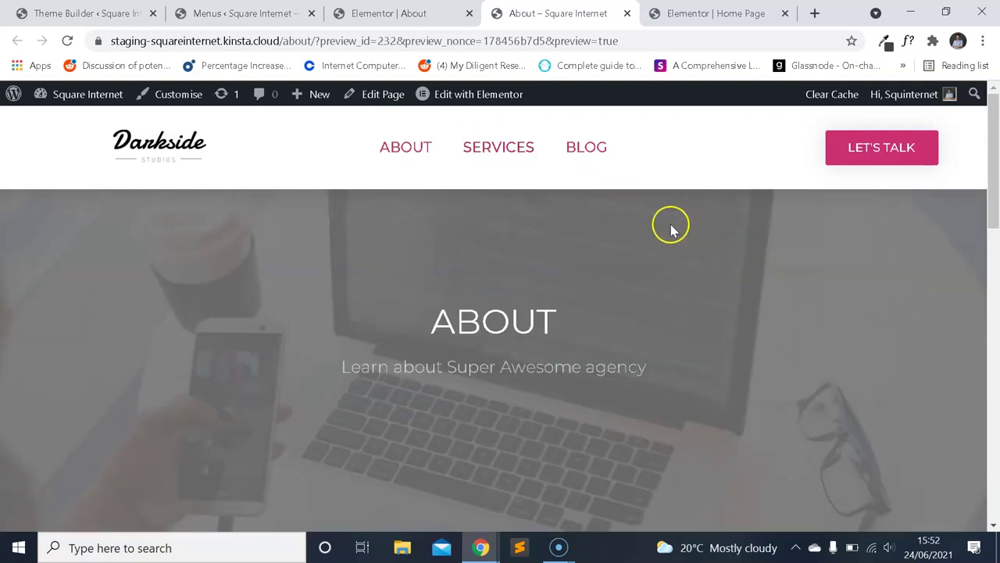
pyautogui.scroll(-1, 668, 234)
pyautogui.scroll(-10, 679, 226)
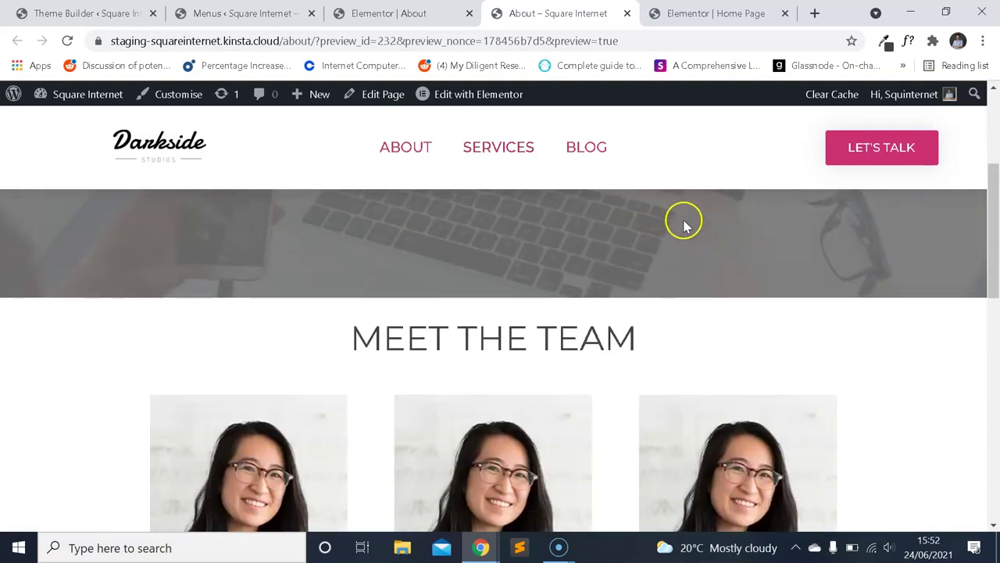
pyautogui.scroll(8, 676, 266)
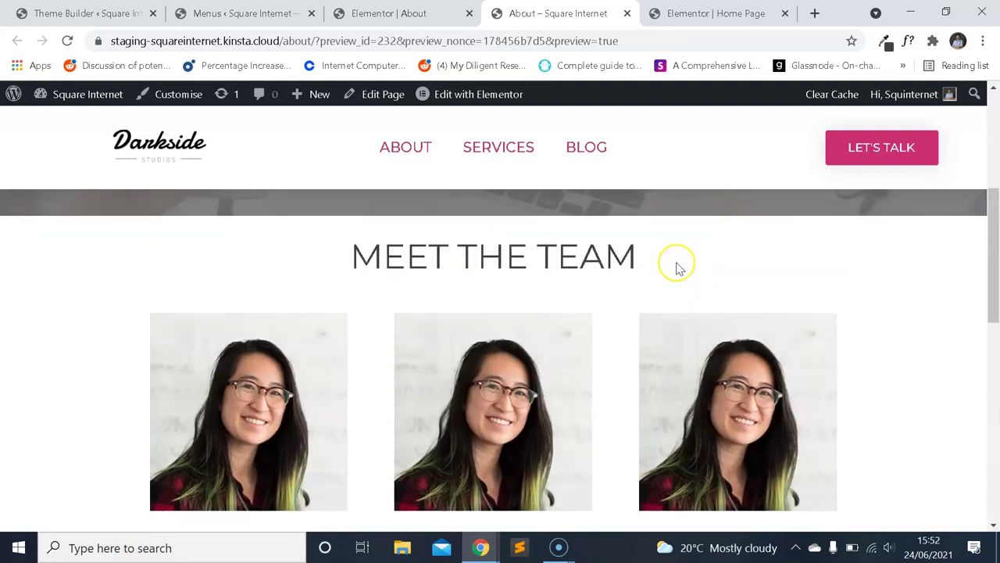
pyautogui.scroll(-4, 678, 268)
pyautogui.scroll(3, 678, 268)
pyautogui.scroll(2, 676, 262)
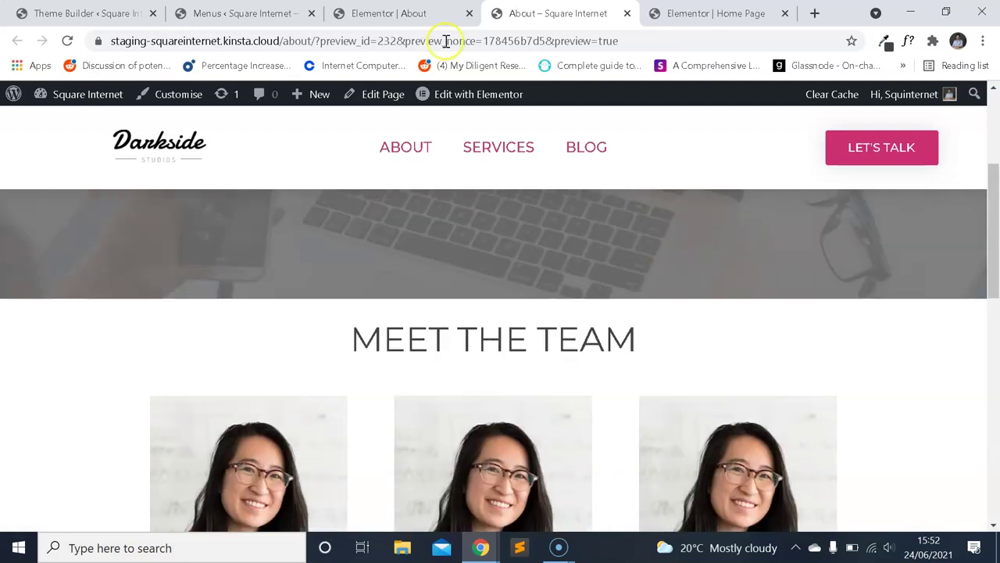
# Go back to the About page editor and open and close its main menu.
pyautogui.click(388, 14)
pyautogui.click(13, 96)
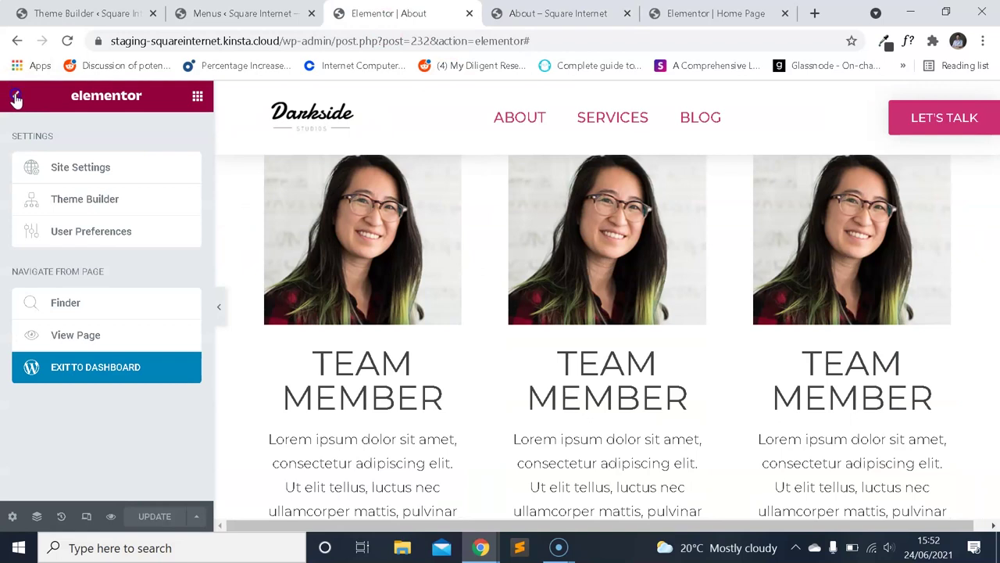
pyautogui.click(16, 98)
pyautogui.scroll(-5, 614, 286)
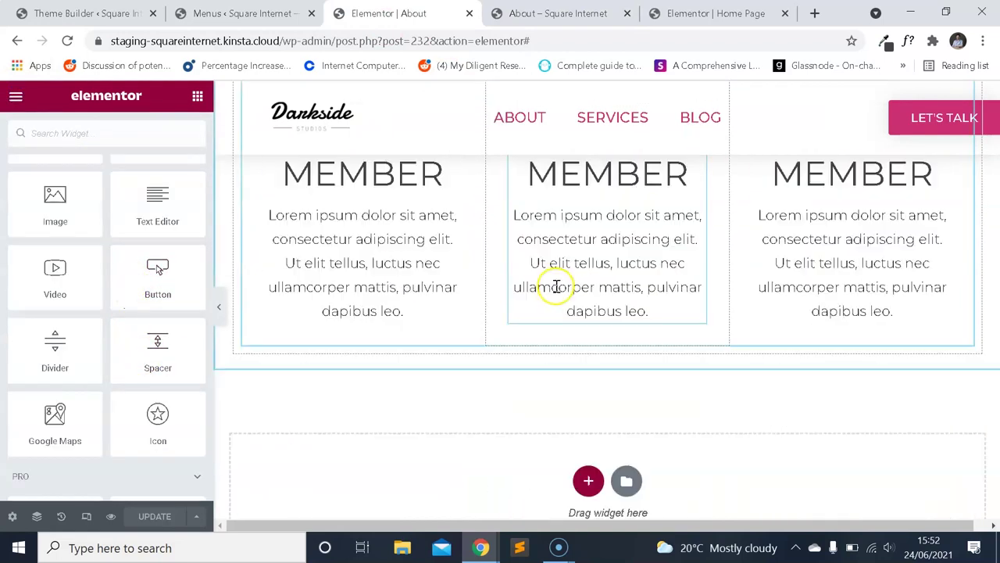
pyautogui.scroll(5, 558, 289)
pyautogui.scroll(-2, 558, 290)
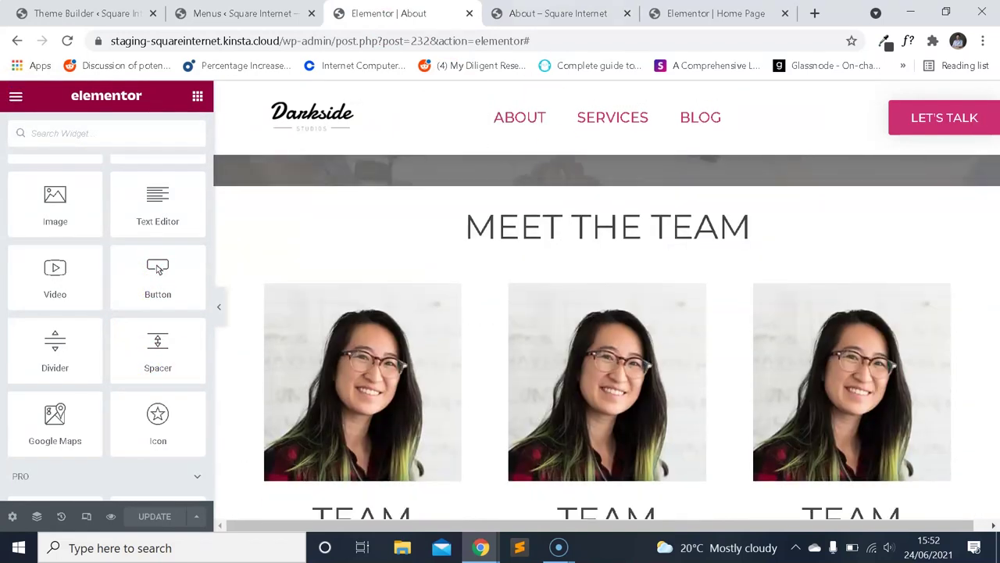
# Review the finished About preview, then go to the Menus admin screen.
pyautogui.hotkey('ctrl', 'Tab')
pyautogui.scroll(-10, 554, 263)
pyautogui.scroll(3, 571, 275)
pyautogui.scroll(4, 590, 270)
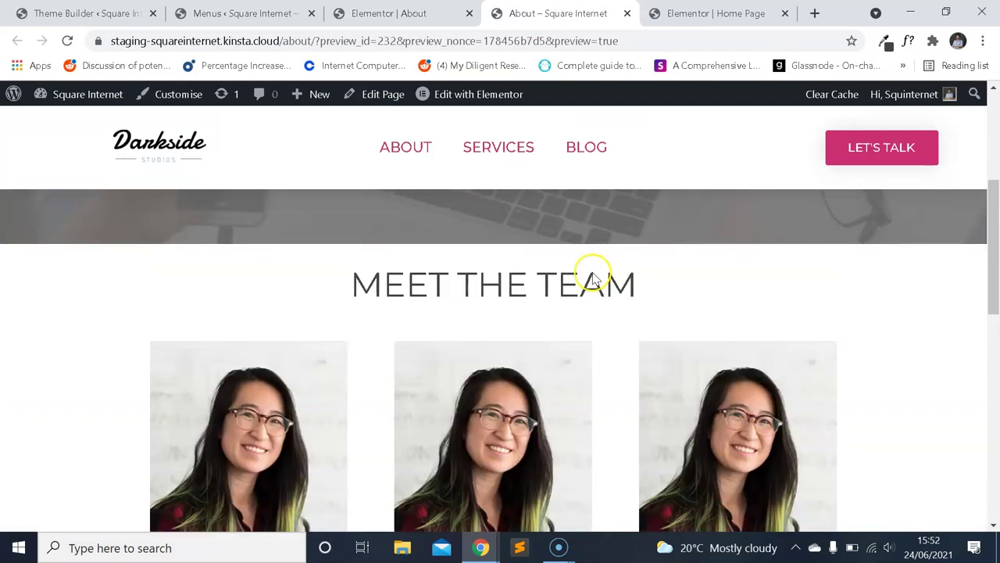
pyautogui.scroll(-6, 552, 230)
pyautogui.scroll(-3, 556, 239)
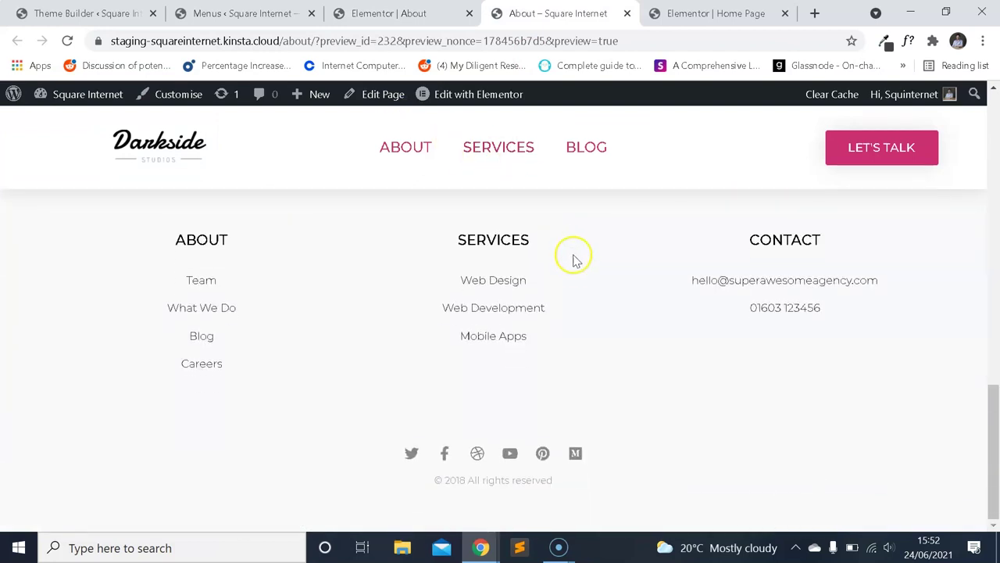
pyautogui.scroll(10, 571, 258)
pyautogui.scroll(2, 568, 268)
pyautogui.scroll(-8, 575, 266)
pyautogui.scroll(6, 587, 268)
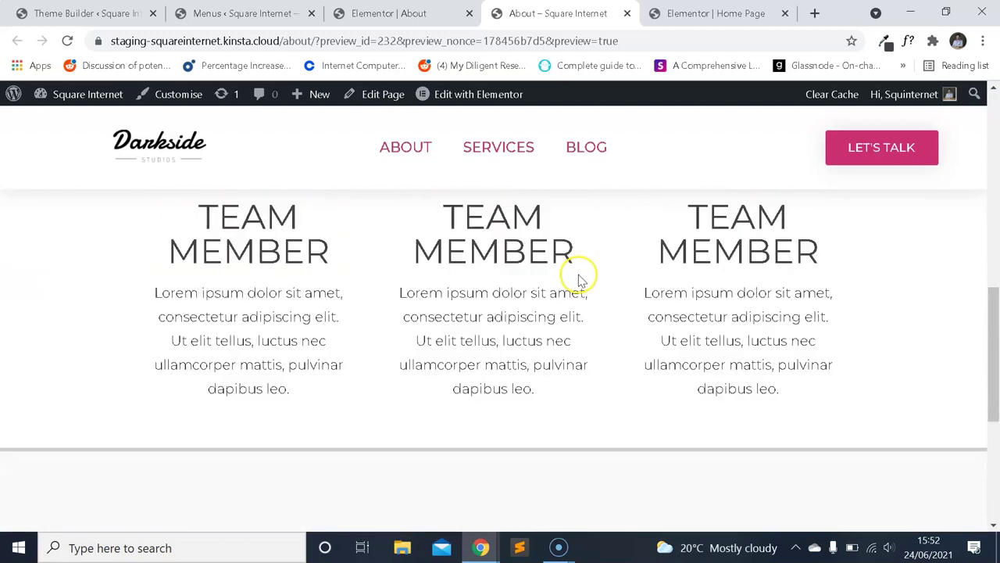
pyautogui.hotkey('ctrl', 'pageup')
pyautogui.hotkey('ctrl', 'pageup')
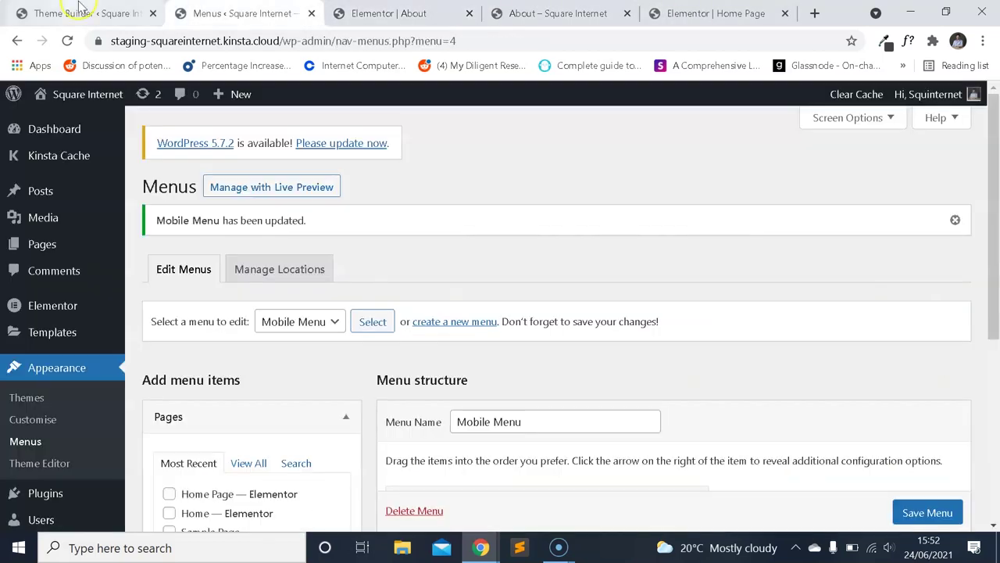
# Open Pages in a new tab, add a page titled Blog, and edit it with Elementor.
pyautogui.scroll(-1, 219, 263)
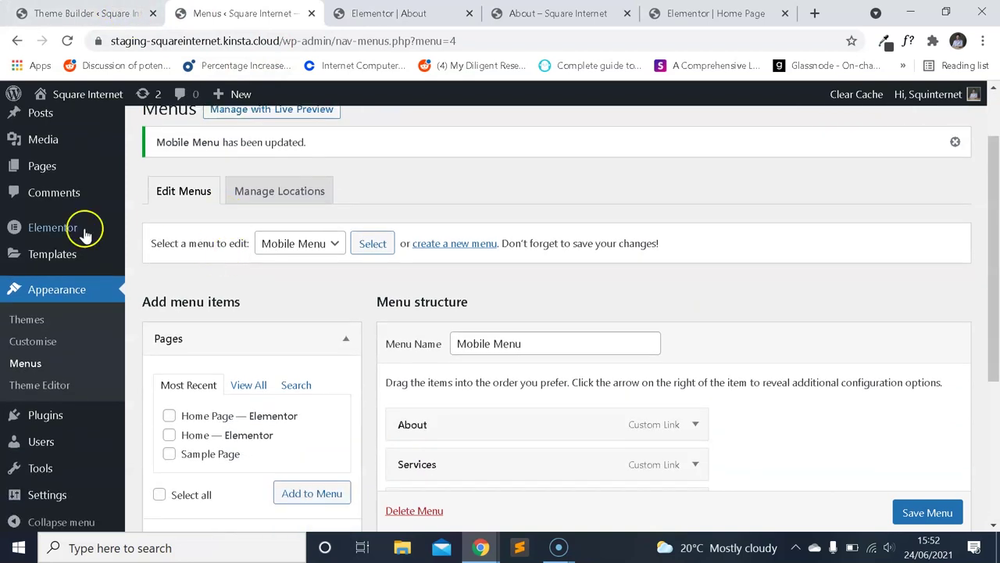
pyautogui.rightClick(24, 166)
pyautogui.click(68, 179)
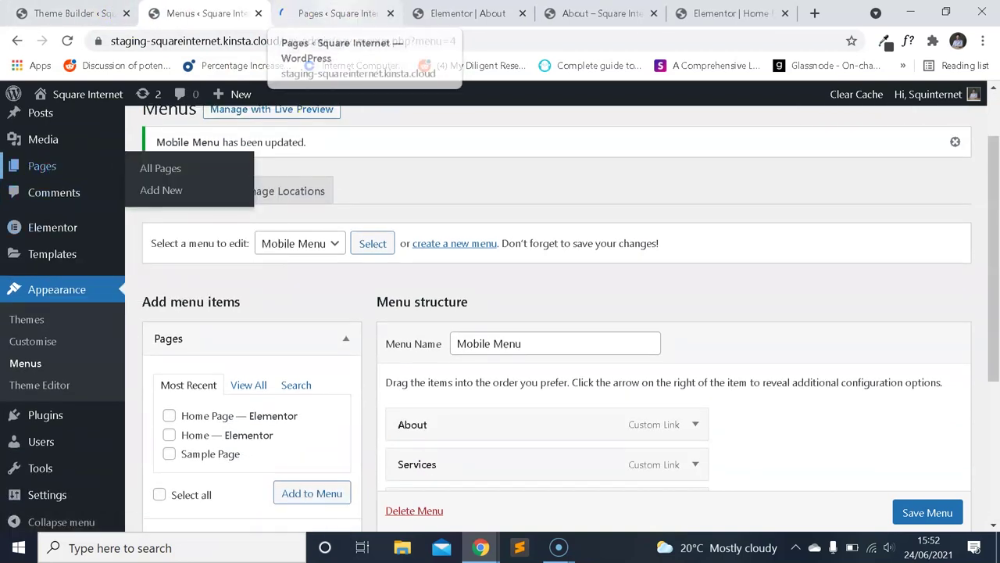
pyautogui.click(344, 14)
pyautogui.click(226, 187)
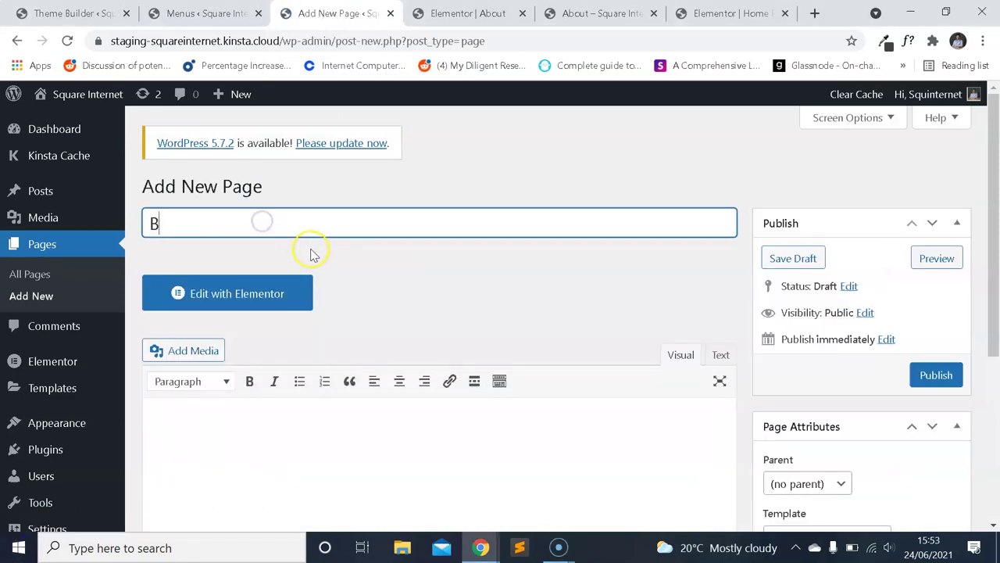
pyautogui.click(229, 293)
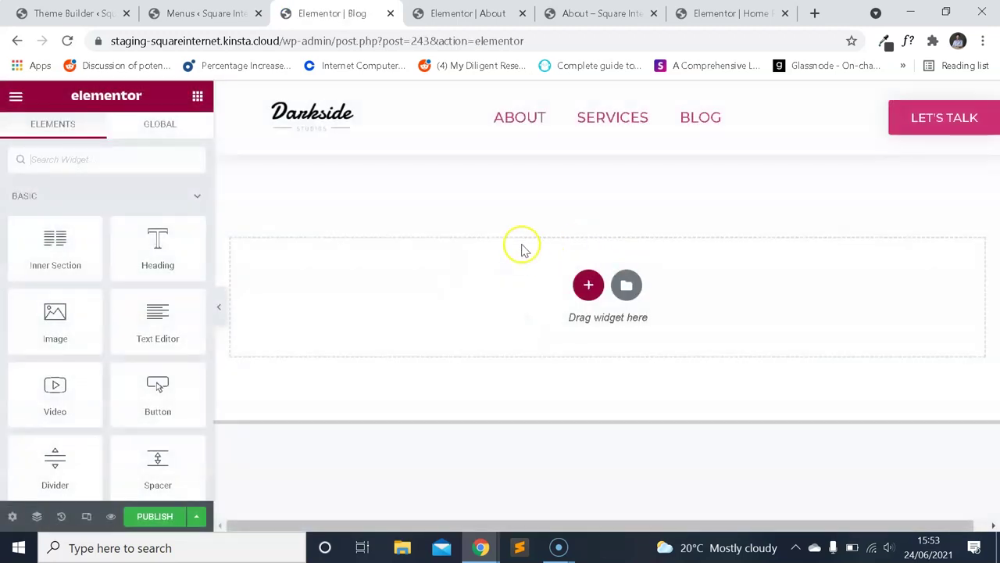
# Open the Posts list in a new tab from the admin sidebar.
pyautogui.click(201, 13)
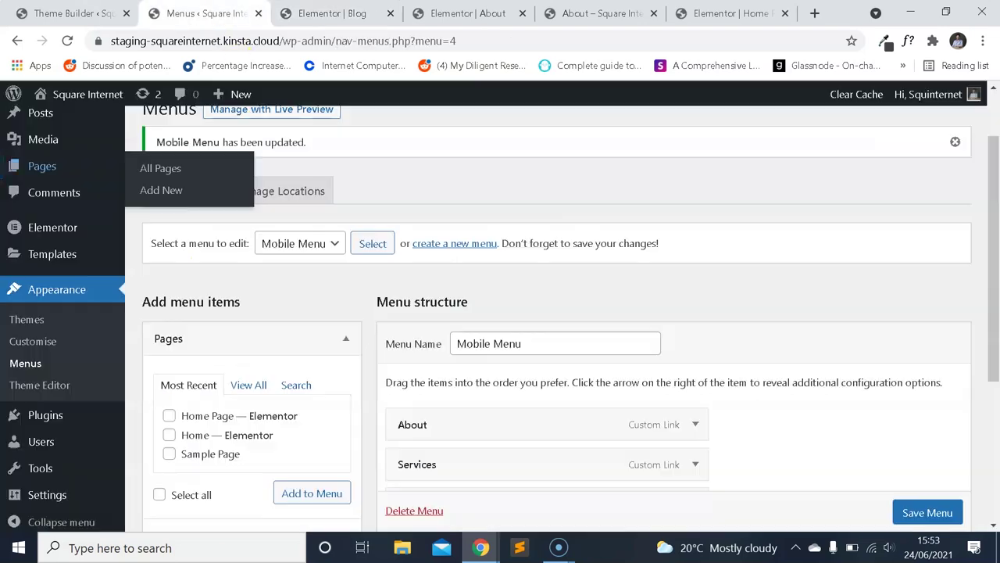
pyautogui.rightClick(53, 165)
pyautogui.click(48, 125)
pyautogui.keyDown('ctrl'); pyautogui.keyDown('shift'); pyautogui.click(49, 125); pyautogui.keyUp('shift'); pyautogui.keyUp('ctrl')
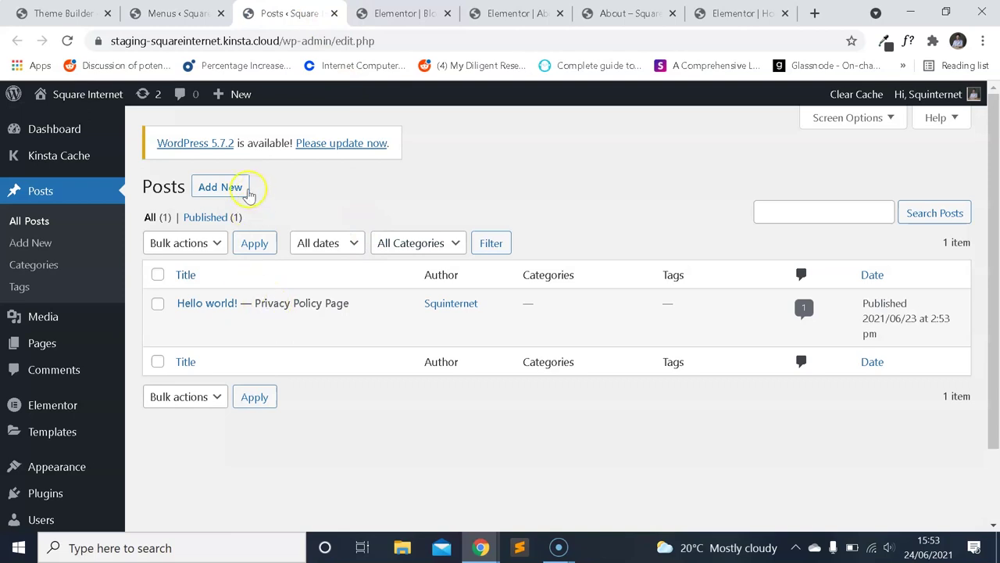
# Select the welcome paragraph in the Hello world! post to reuse it.
pyautogui.click(190, 323)
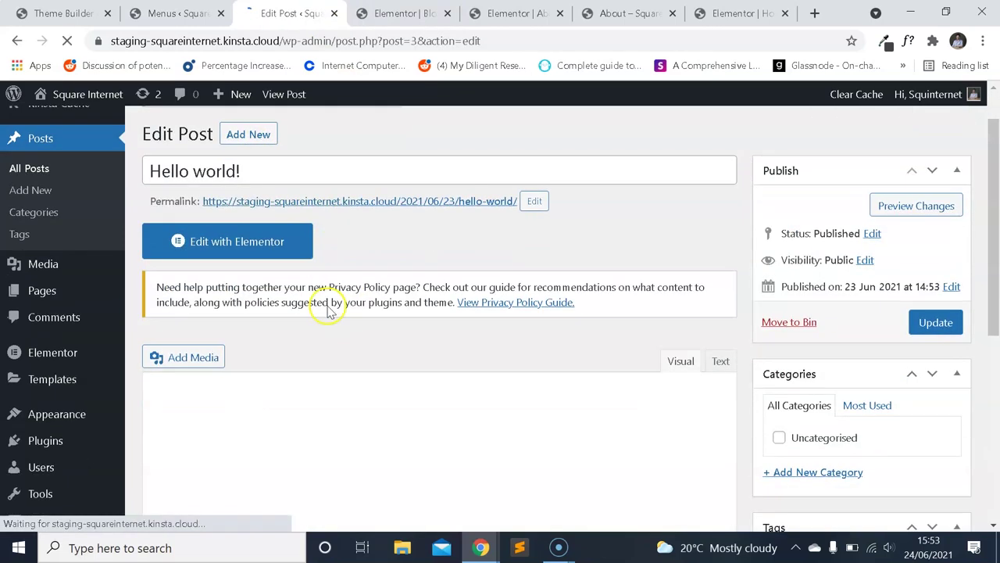
pyautogui.scroll(-1, 329, 308)
pyautogui.tripleClick(395, 341)
pyautogui.hotkey('ctrl', 'c')
pyautogui.scroll(2, 309, 246)
pyautogui.click(64, 192)
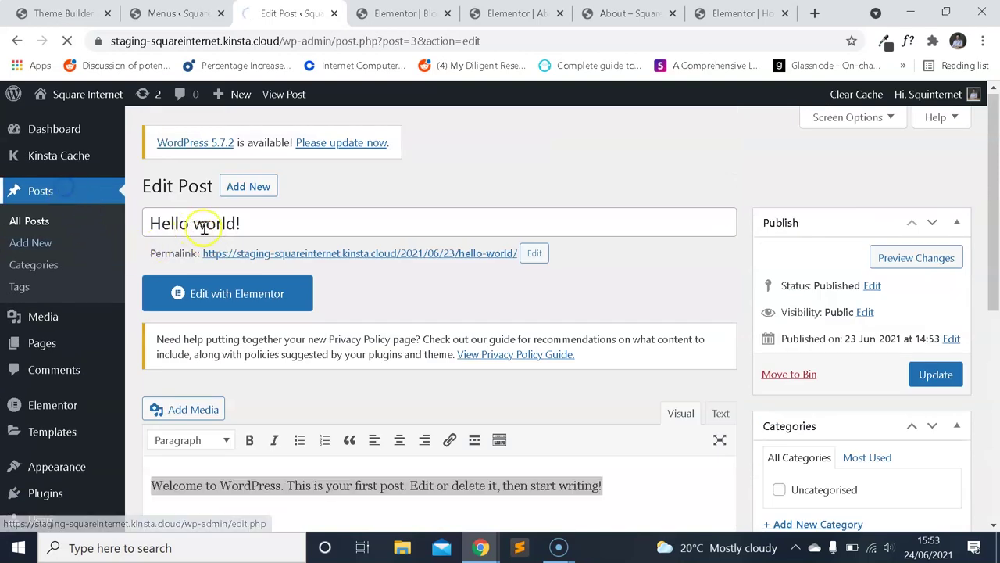
# Publish a new post titled 'Hello world 2!' with the pasted welcome text.
pyautogui.click(223, 187)
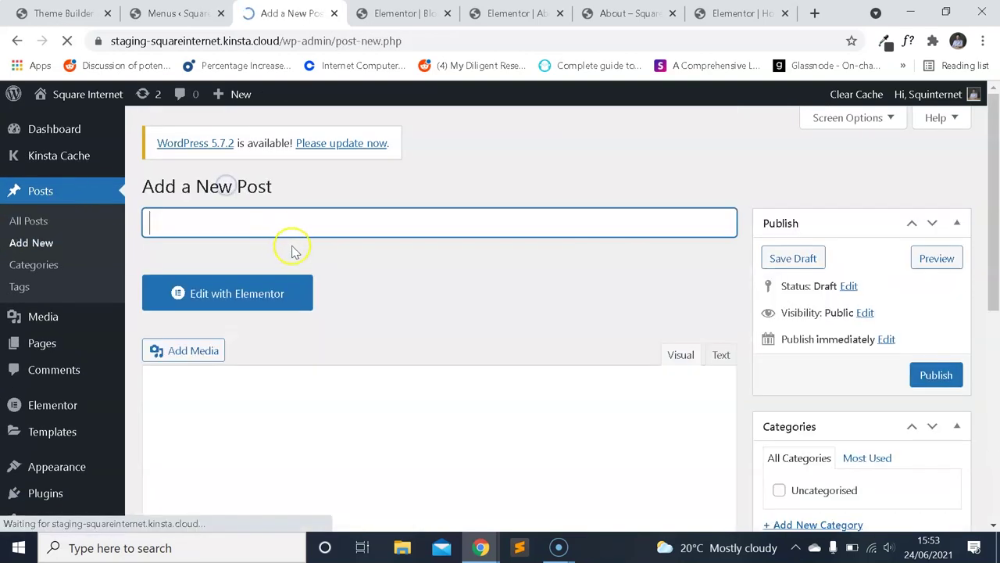
pyautogui.write('He')
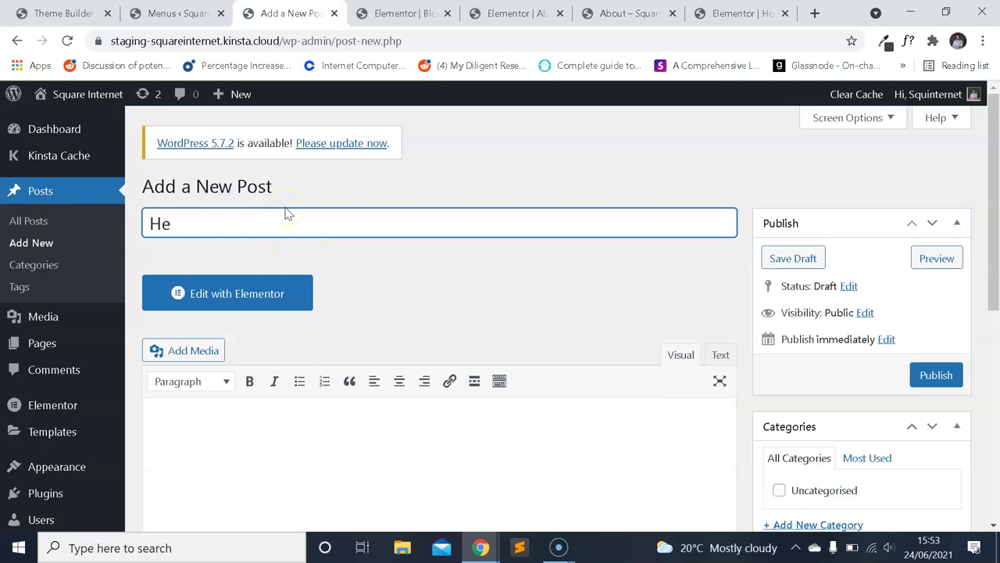
pyautogui.write('llo world')
pyautogui.click(266, 223)
pyautogui.write('2!')
pyautogui.click(307, 449)
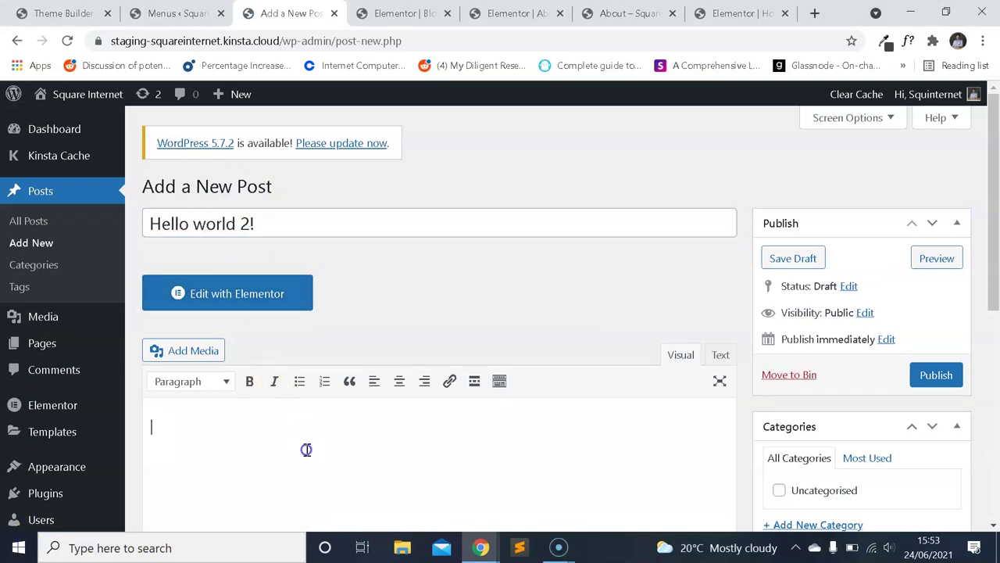
pyautogui.hotkey('ctrl', 'v')
pyautogui.click(918, 374)
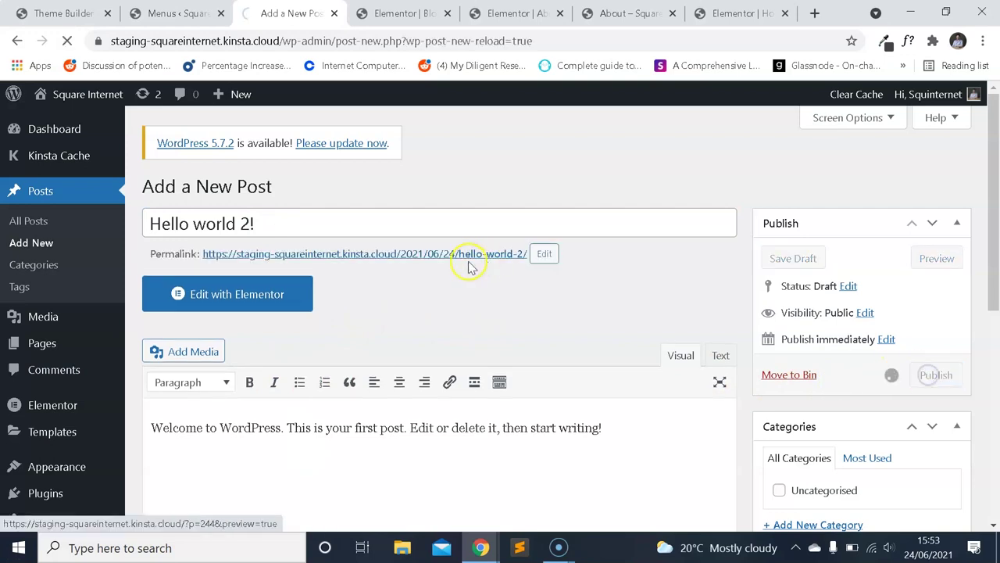
# Publish another post titled 'Hello world 3!' with the pasted welcome text.
pyautogui.click(61, 193)
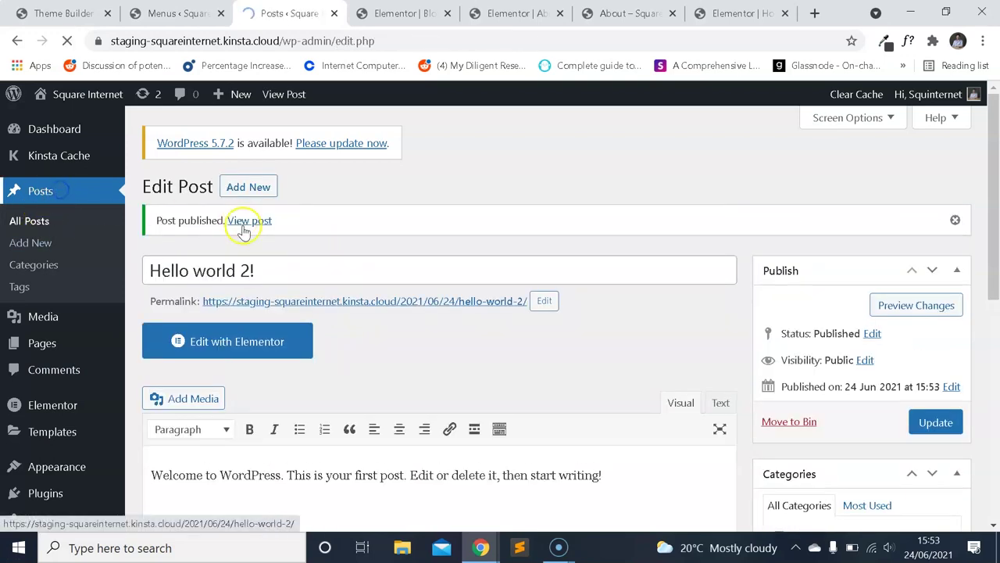
pyautogui.click(234, 186)
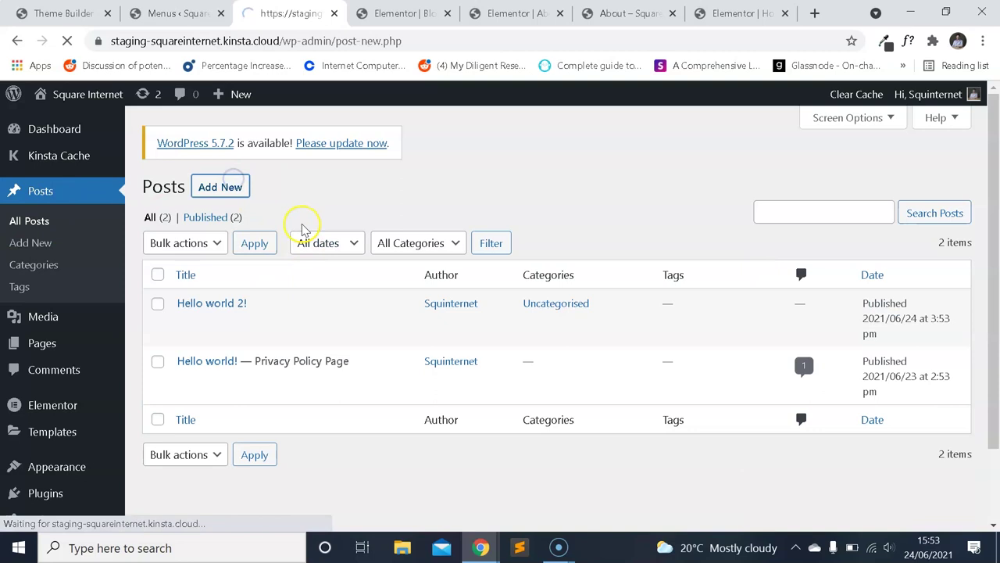
pyautogui.write('Hello world 3!')
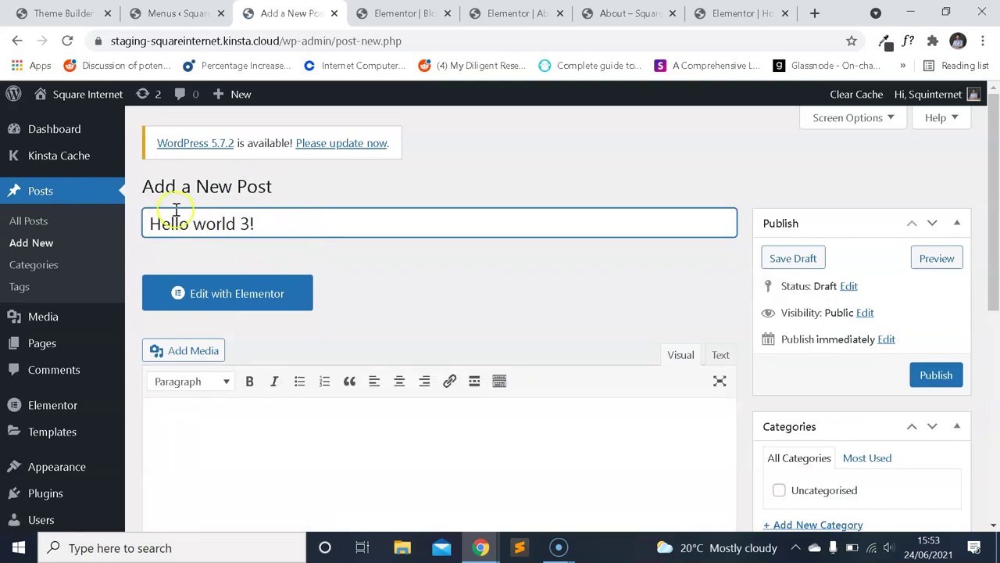
pyautogui.click(286, 417)
pyautogui.hotkey('ctrl', 'v')
pyautogui.click(935, 375)
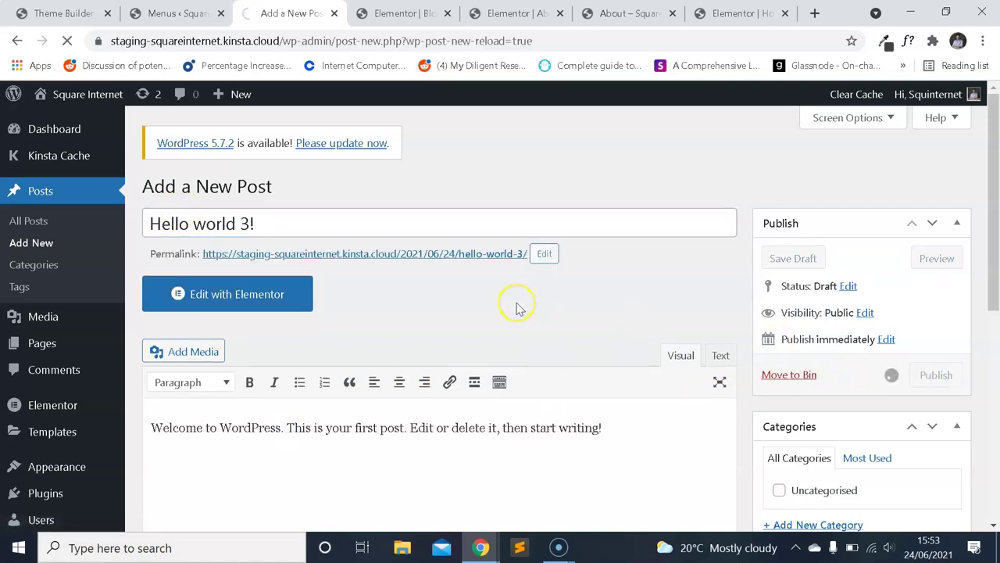
# Check the posts list, then view the About page preview.
pyautogui.click(69, 191)
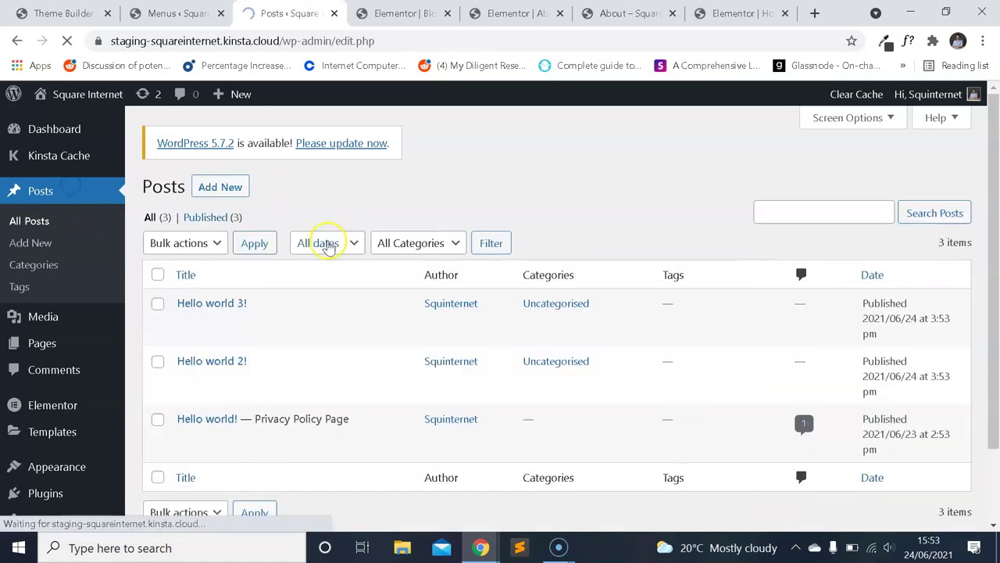
pyautogui.scroll(-2, 322, 250)
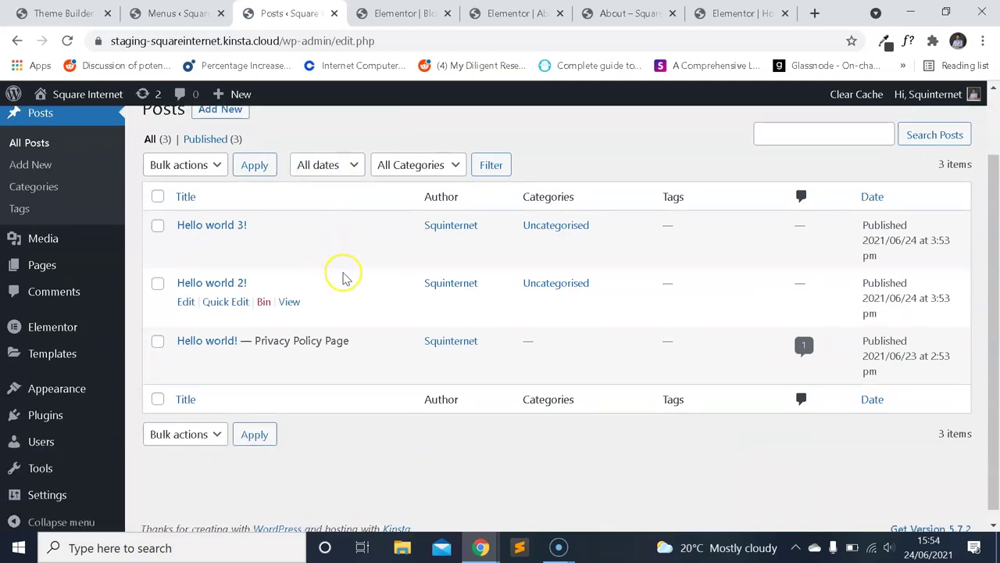
pyautogui.scroll(2, 343, 277)
pyautogui.click(402, 14)
pyautogui.scroll(-2, 508, 239)
pyautogui.scroll(2, 522, 268)
pyautogui.click(634, 15)
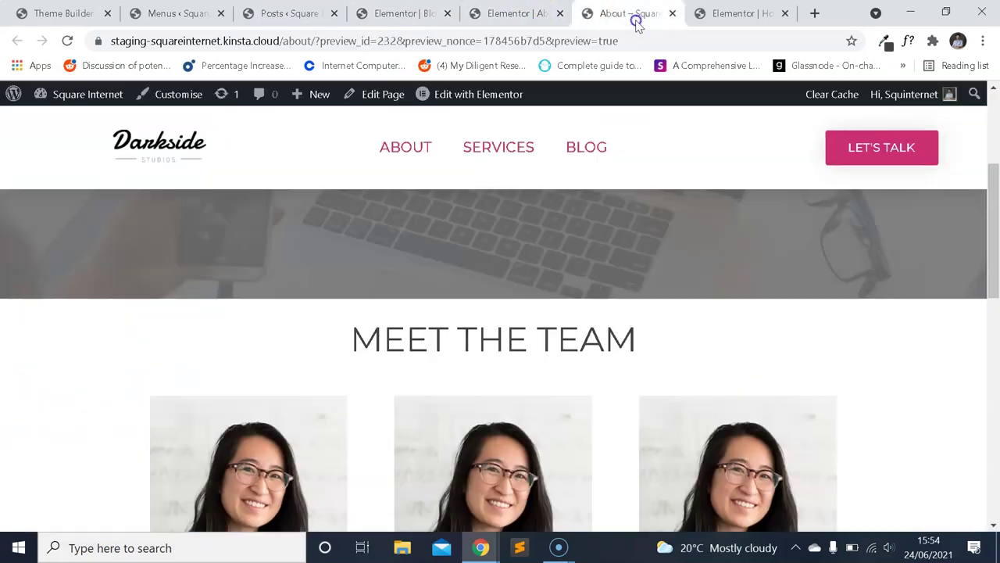
# Copy the hero section from the About page in Elementor.
pyautogui.click(516, 13)
pyautogui.scroll(4, 594, 203)
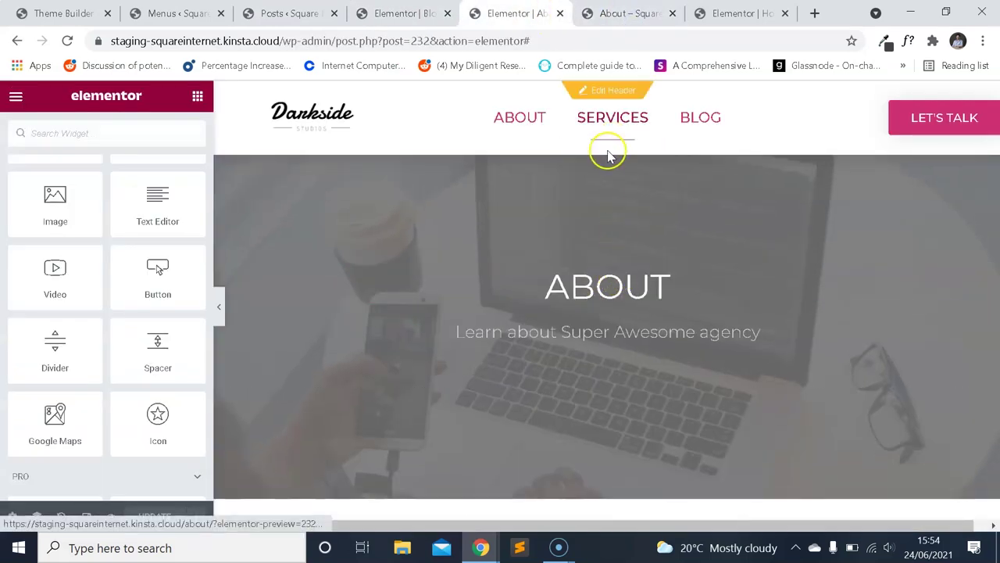
pyautogui.click(608, 146)
pyautogui.rightClick(609, 148)
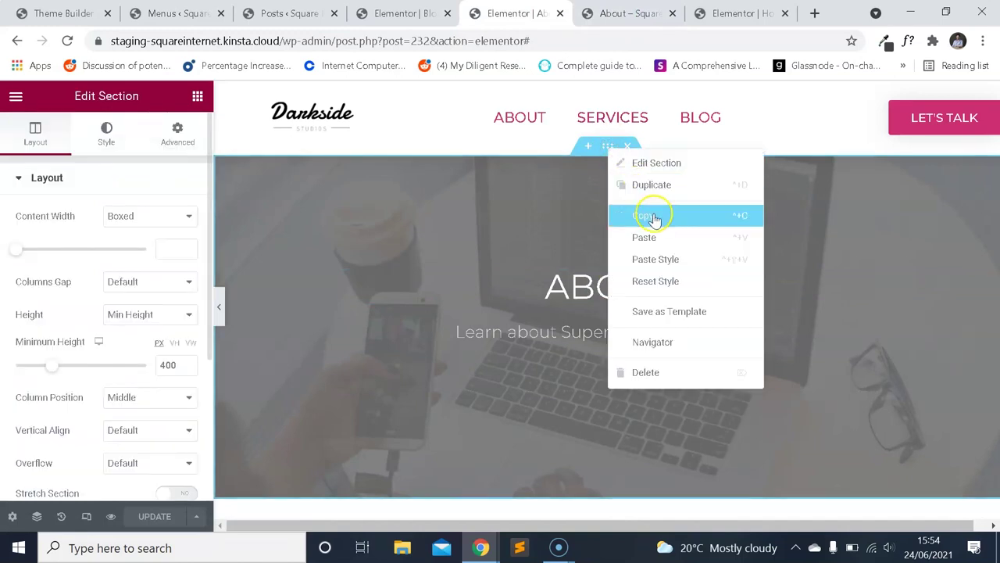
pyautogui.click(654, 219)
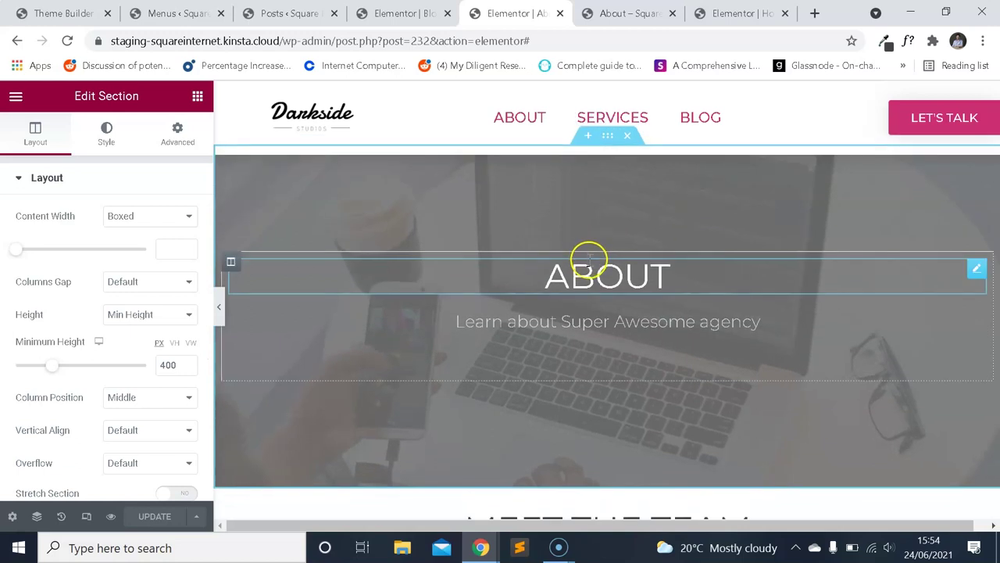
pyautogui.rightClick(607, 147)
pyautogui.click(654, 208)
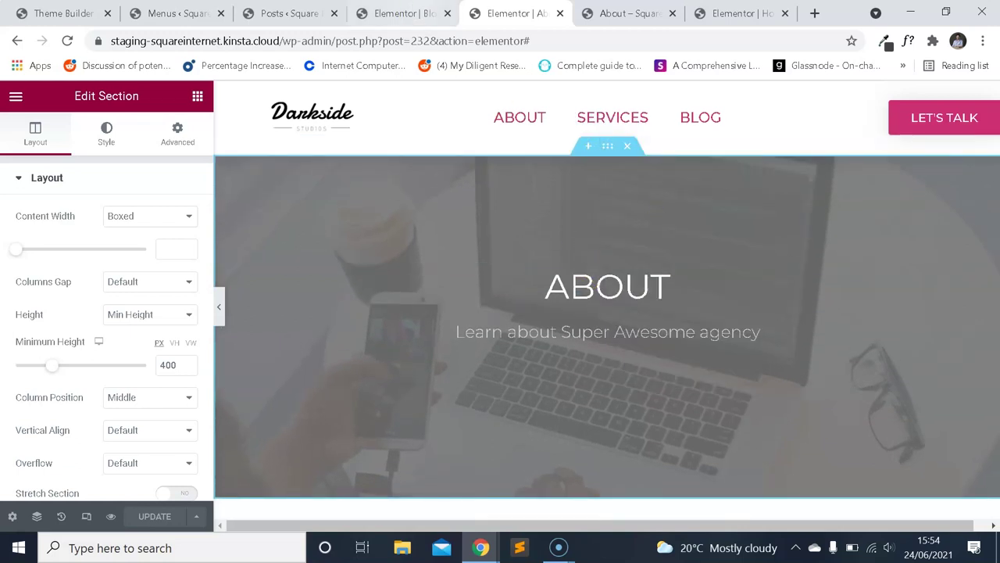
# Paste the About hero into the Blog page and retitle its heading BLOG.
pyautogui.click(403, 13)
pyautogui.rightClick(418, 264)
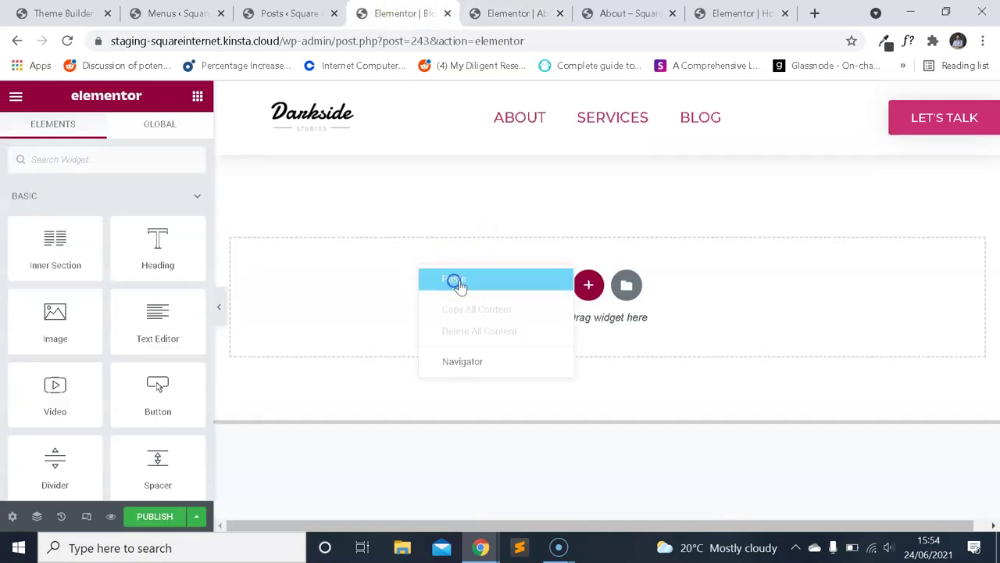
pyautogui.click(459, 280)
pyautogui.click(536, 282)
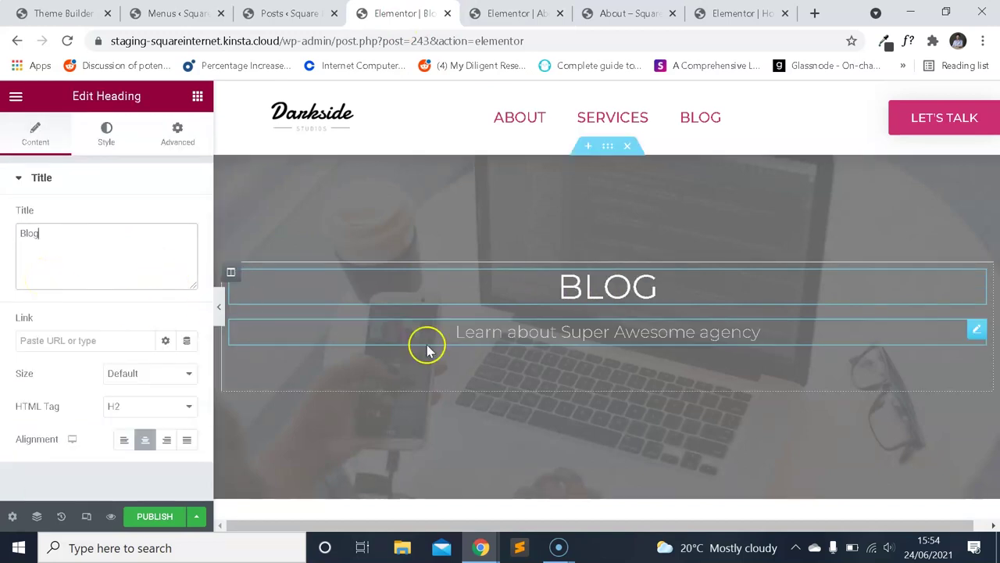
# Change the subheading to 'Great content by Super Awesome agency'.
pyautogui.click(592, 331)
pyautogui.tripleClick(117, 264)
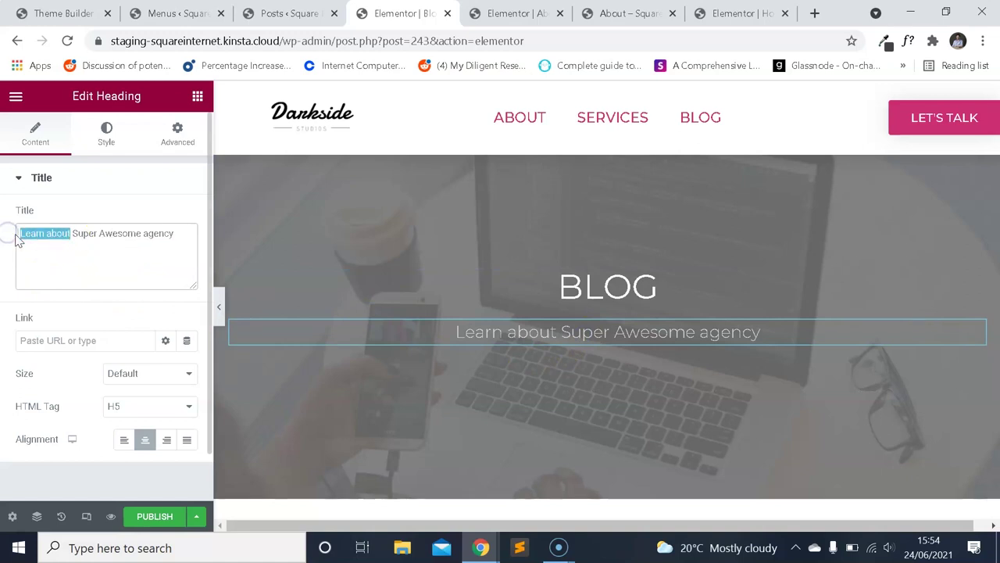
pyautogui.press('BackSpace')
pyautogui.write('Great content by')
# Add a new empty section below the hero.
pyautogui.scroll(-1, 520, 284)
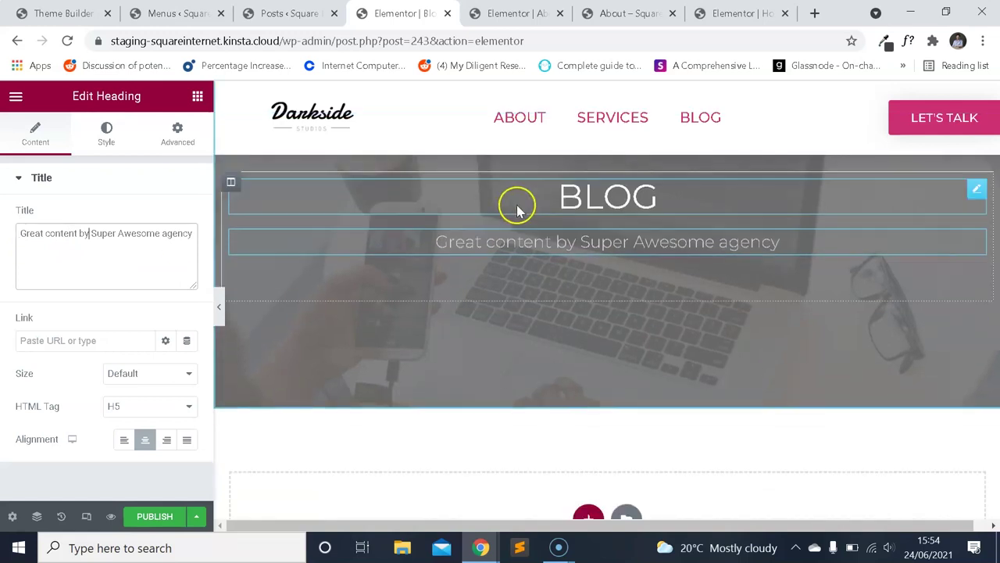
pyautogui.scroll(-3, 517, 210)
pyautogui.click(586, 299)
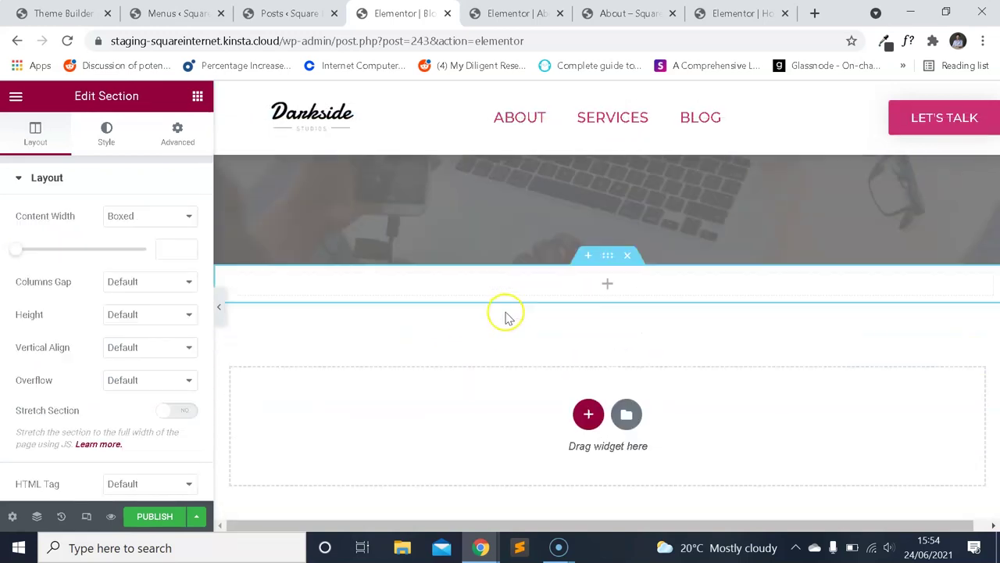
# Give the new section unlinked padding of 20/10/20/10.
pyautogui.click(179, 134)
pyautogui.click(179, 295)
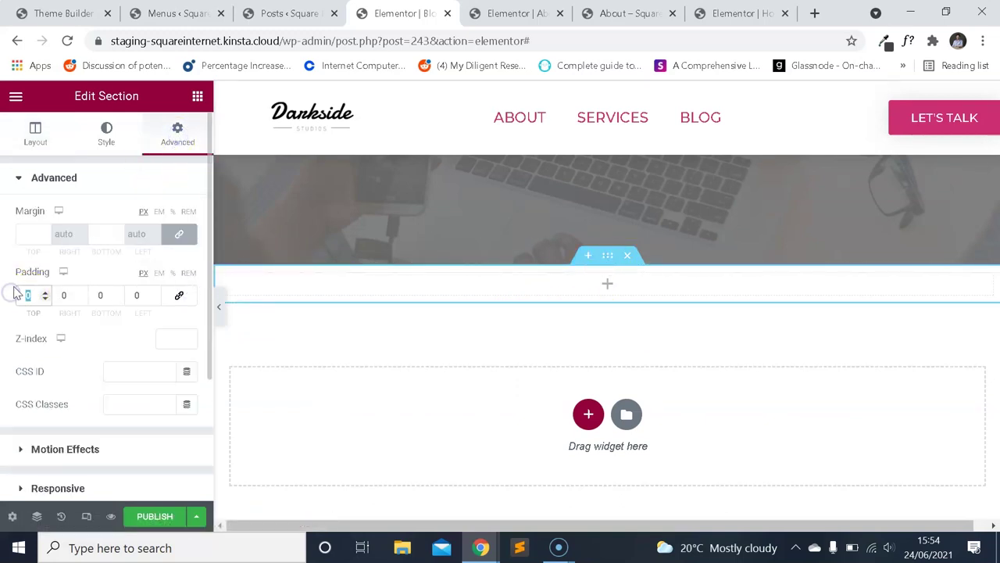
pyautogui.write('20')
pyautogui.press('Tab')
pyautogui.write('20')
pyautogui.press('Tab')
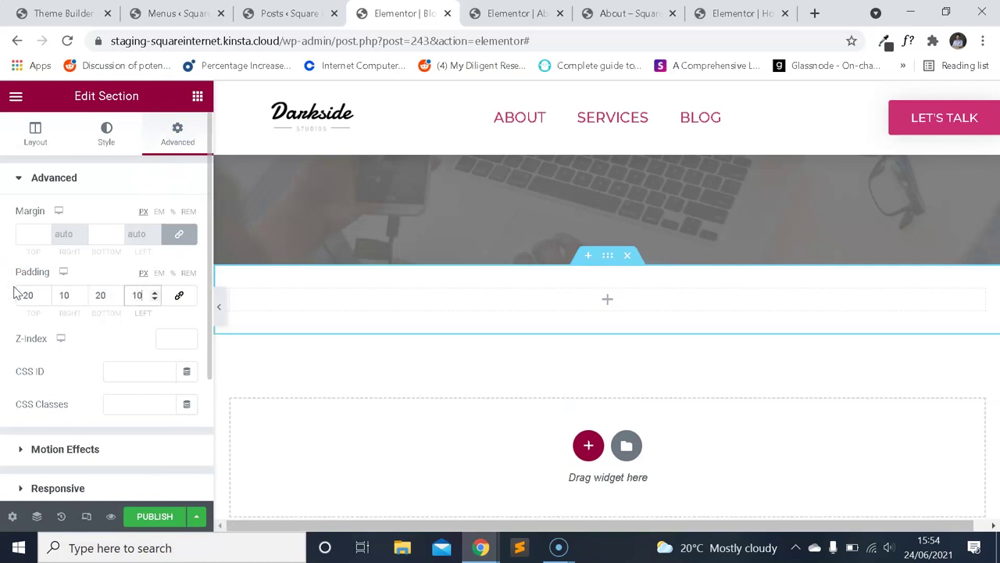
# Place a Posts widget in the new section, showing a three-column grid.
pyautogui.click(15, 96)
pyautogui.click(20, 102)
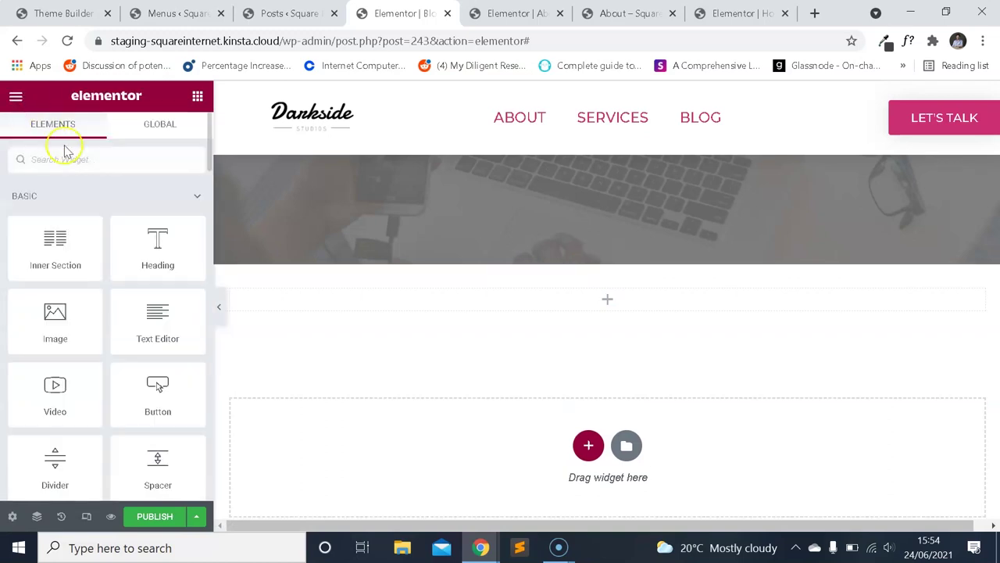
pyautogui.write('post')
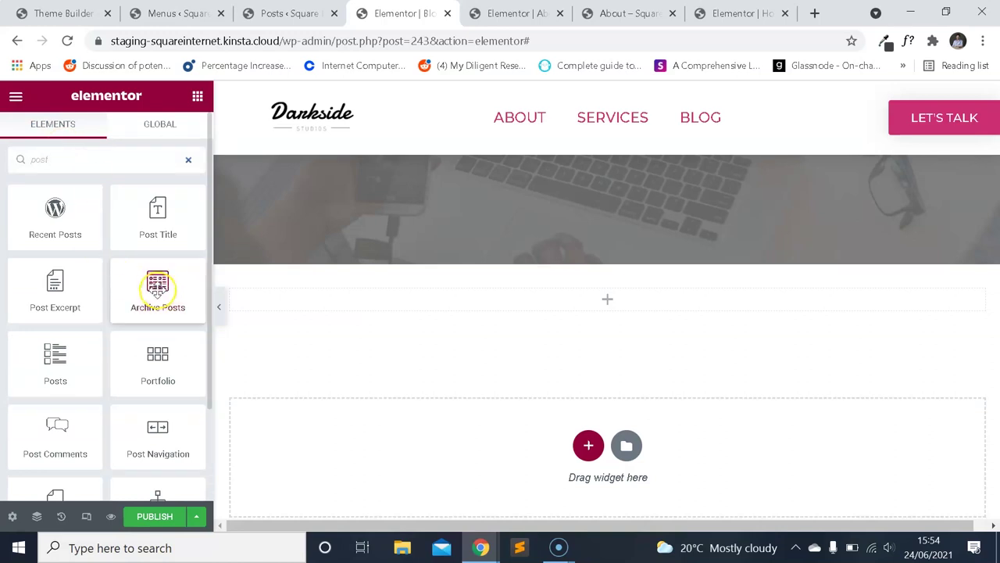
pyautogui.scroll(-2, 157, 289)
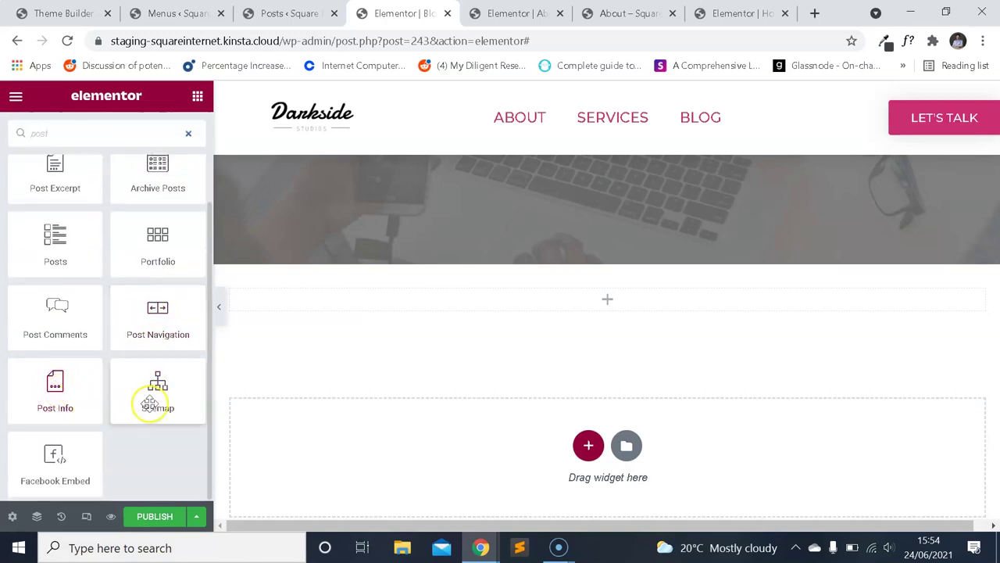
pyautogui.scroll(2, 150, 404)
pyautogui.moveTo(459, 335); pyautogui.dragTo(481, 300)
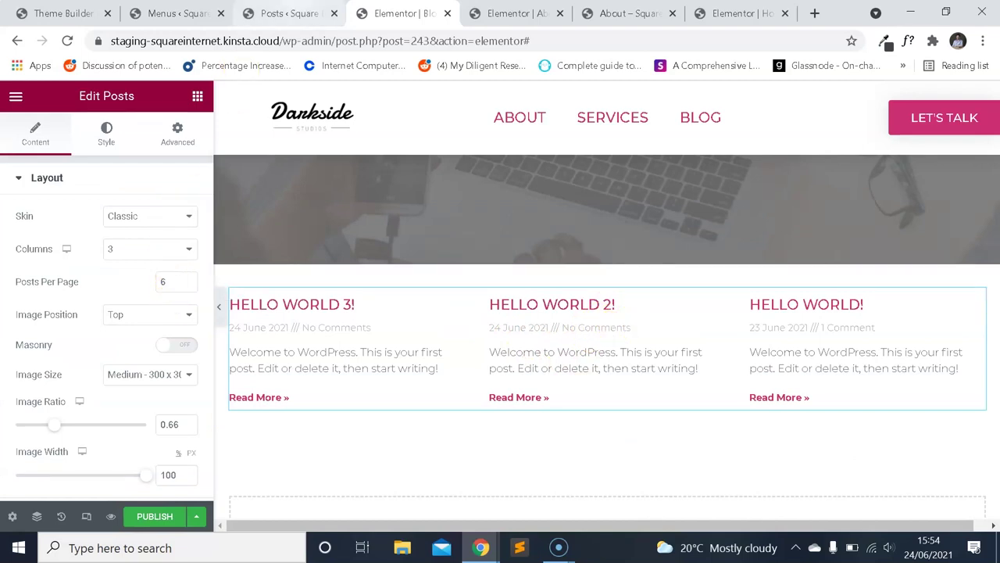
# Open Hello world 3! for editing from the WordPress posts list.
pyautogui.click(176, 13)
pyautogui.click(286, 13)
pyautogui.click(189, 322)
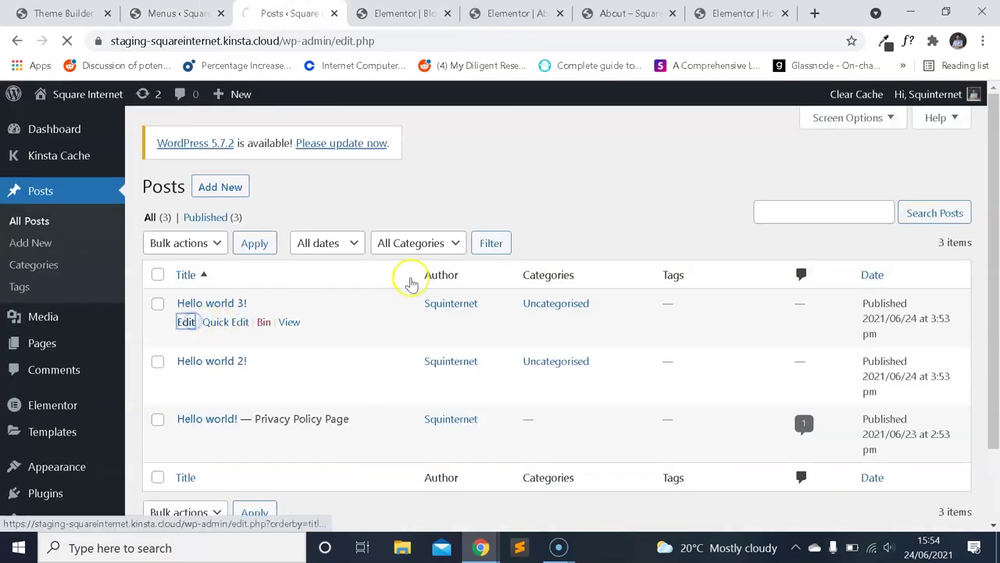
# Set the laptop photo as Hello world 3!'s featured image and update the post.
pyautogui.scroll(-4, 805, 313)
pyautogui.scroll(-2, 822, 308)
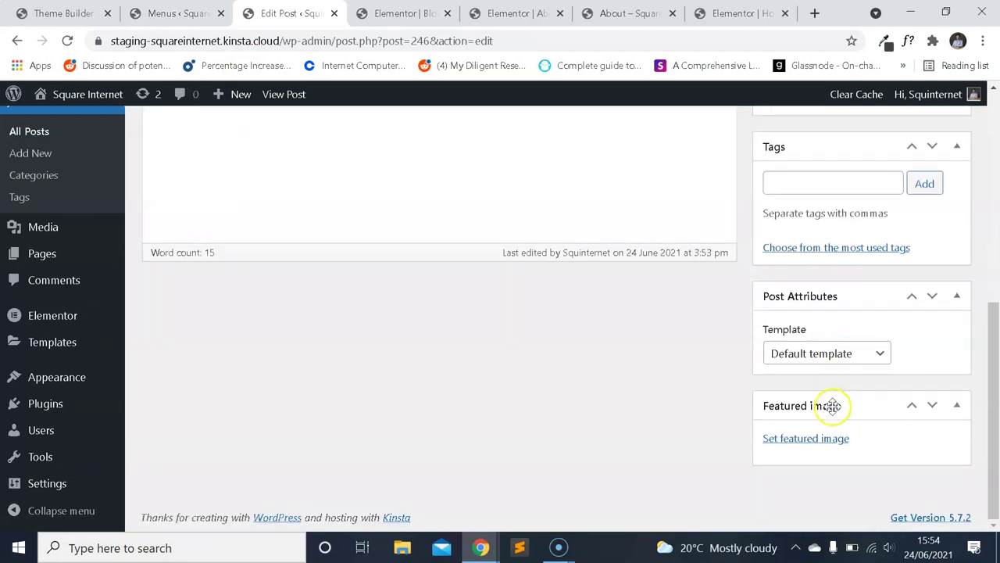
pyautogui.click(822, 446)
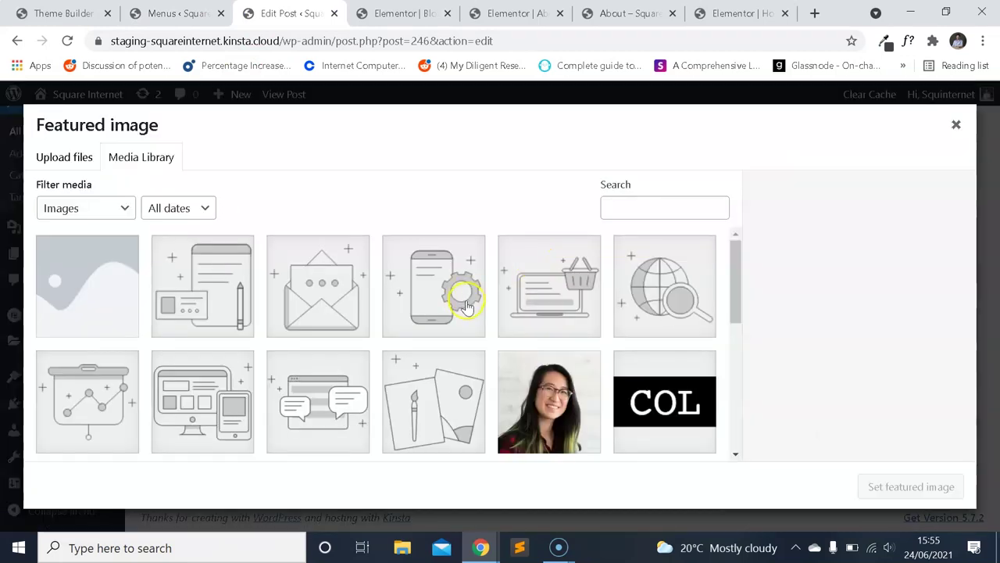
pyautogui.scroll(-5, 469, 304)
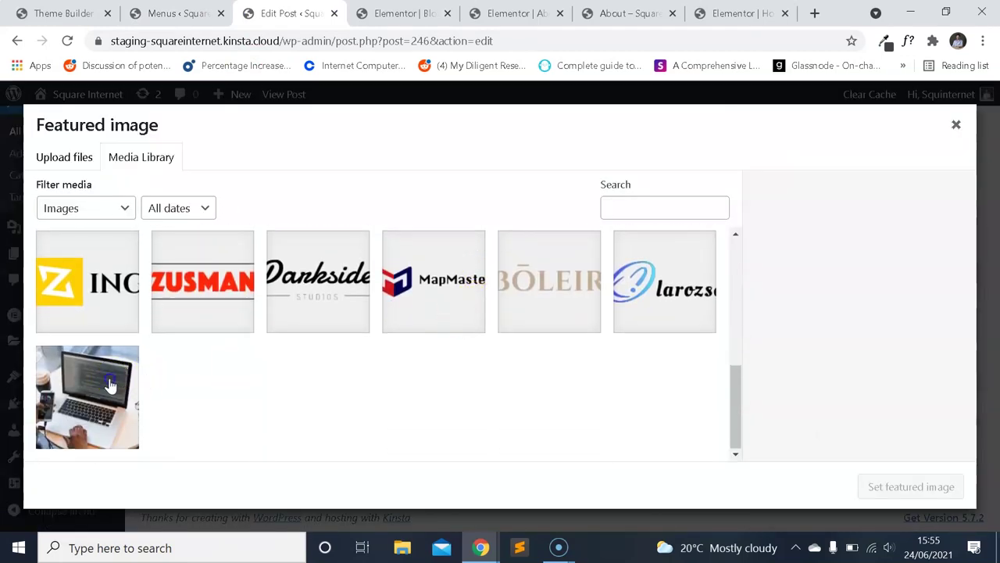
pyautogui.click(110, 383)
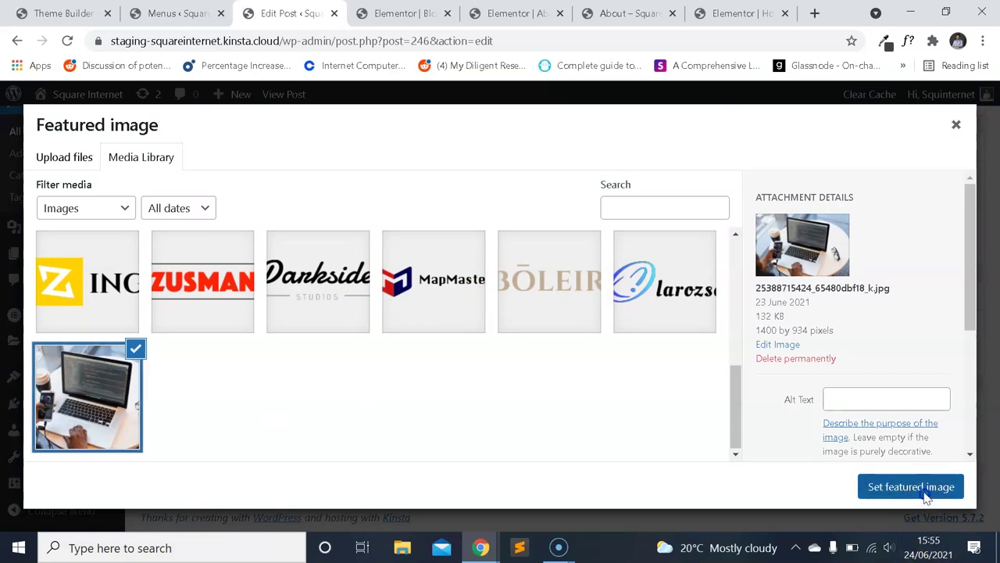
pyautogui.click(911, 486)
pyautogui.scroll(10, 782, 329)
pyautogui.click(942, 372)
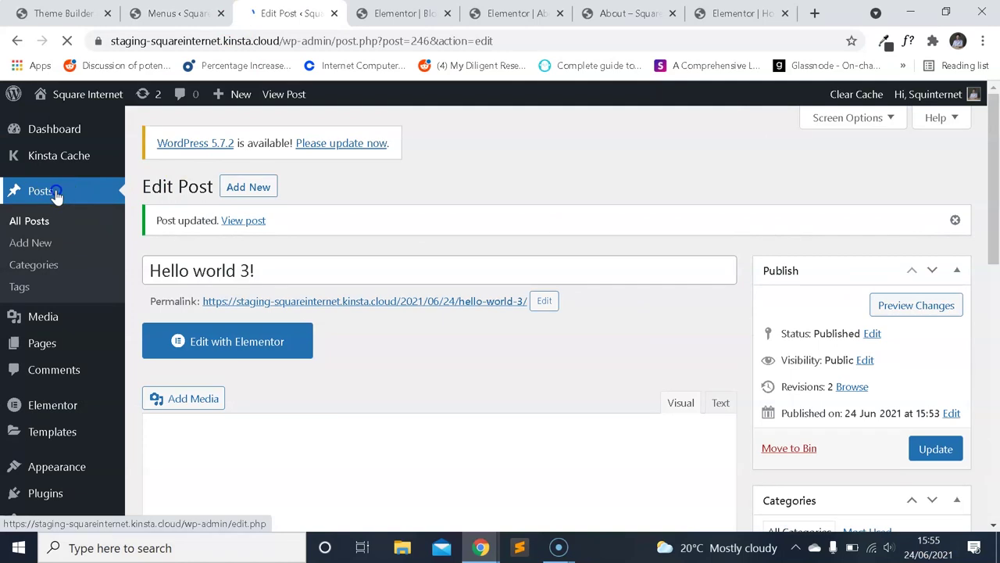
# Set the laptop photo as Hello world 2!'s featured image and update the post.
pyautogui.click(188, 380)
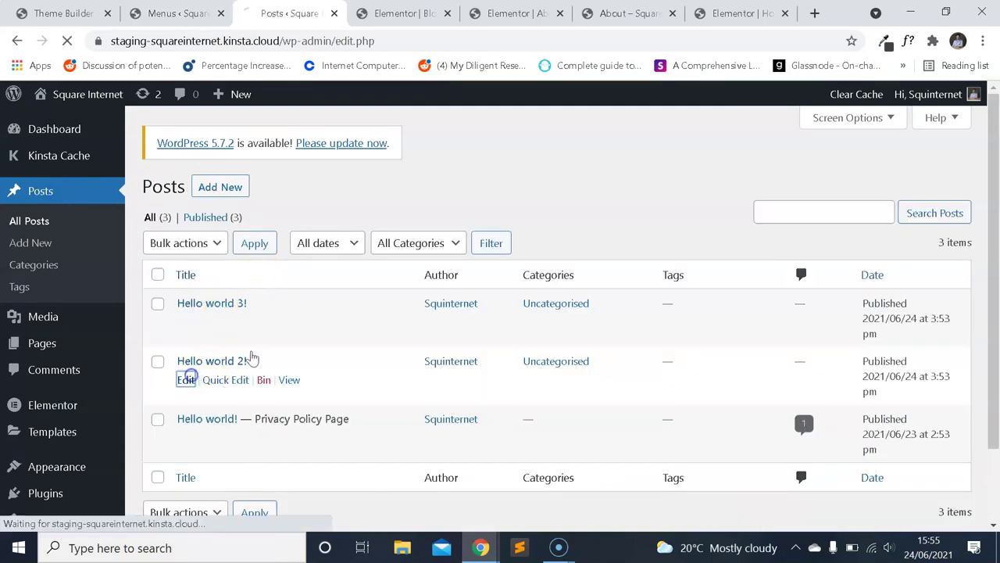
pyautogui.scroll(-5, 810, 318)
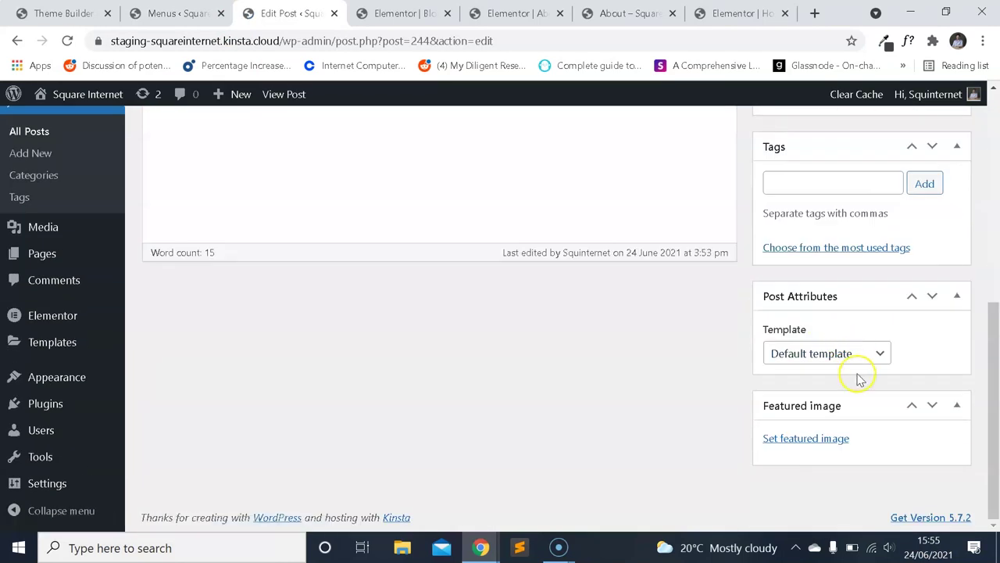
pyautogui.click(819, 435)
pyautogui.scroll(-5, 391, 352)
pyautogui.click(94, 395)
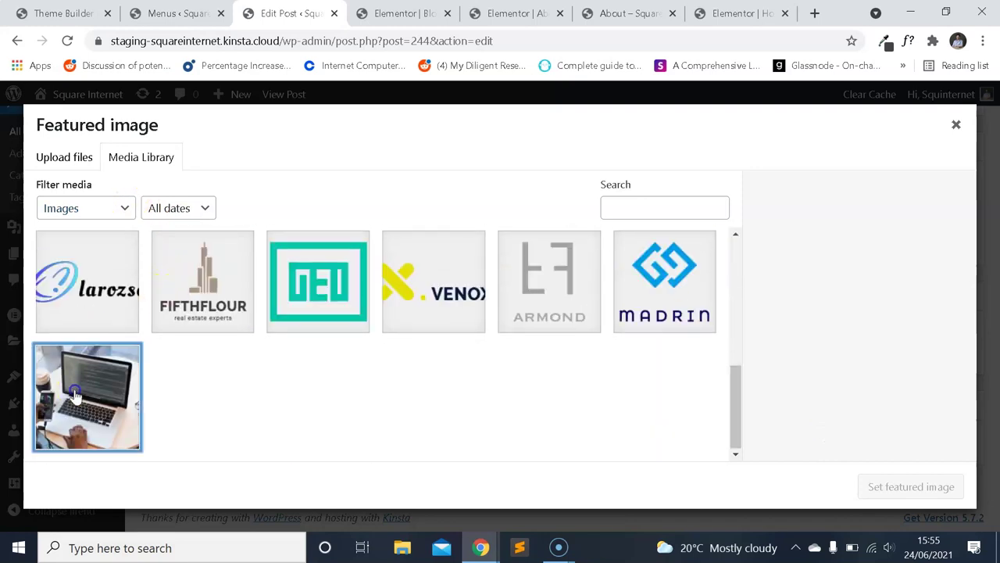
pyautogui.click(888, 480)
pyautogui.scroll(10, 837, 297)
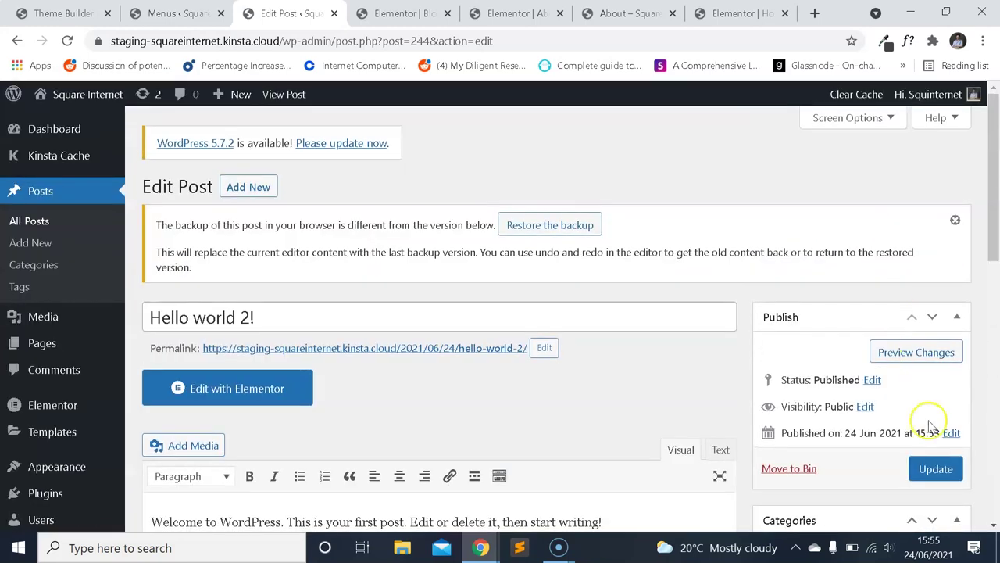
pyautogui.click(935, 469)
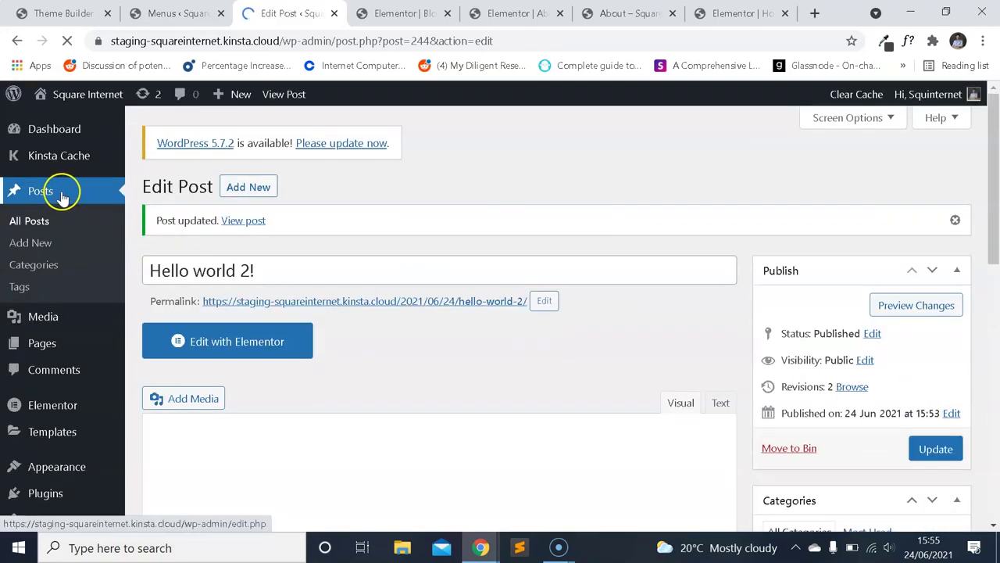
# Reopen Hello world 3! to check it, then return to the posts list.
pyautogui.click(63, 193)
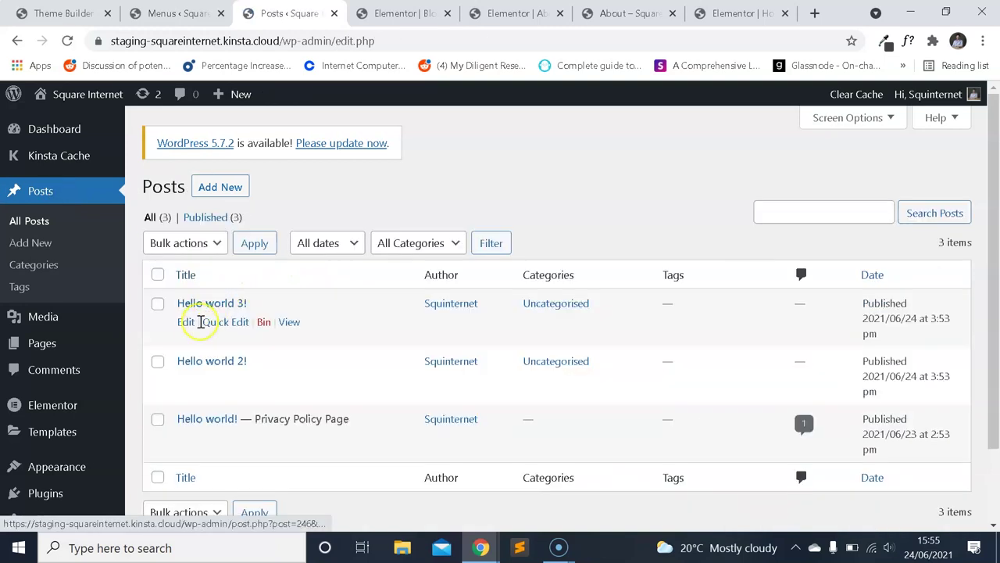
pyautogui.click(190, 331)
pyautogui.scroll(-6, 889, 319)
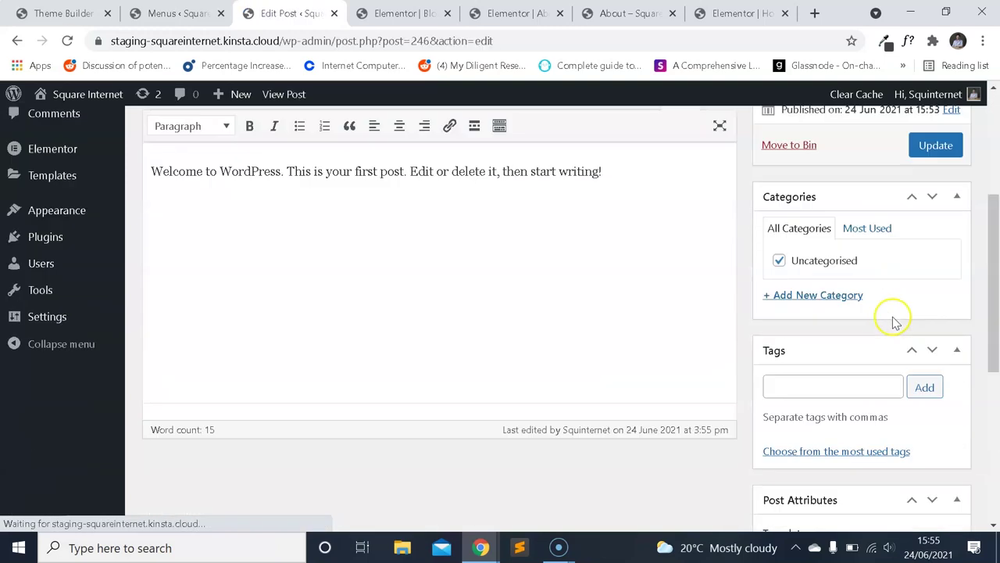
pyautogui.scroll(-2, 922, 402)
pyautogui.scroll(10, 922, 402)
pyautogui.click(81, 191)
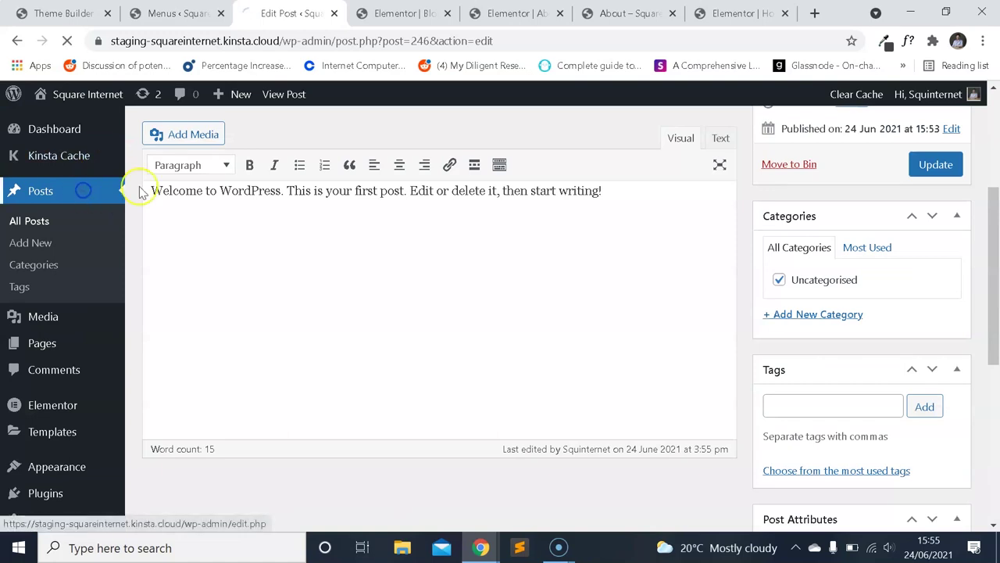
# Set the laptop photo as Hello world!'s featured image and update the post.
pyautogui.scroll(-1, 191, 360)
pyautogui.click(186, 361)
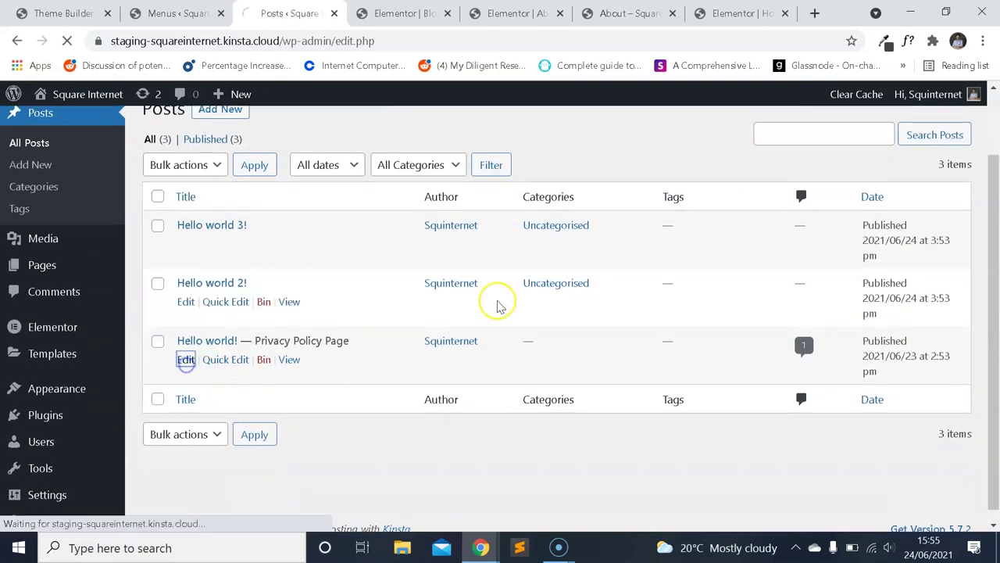
pyautogui.scroll(-10, 764, 297)
pyautogui.click(822, 442)
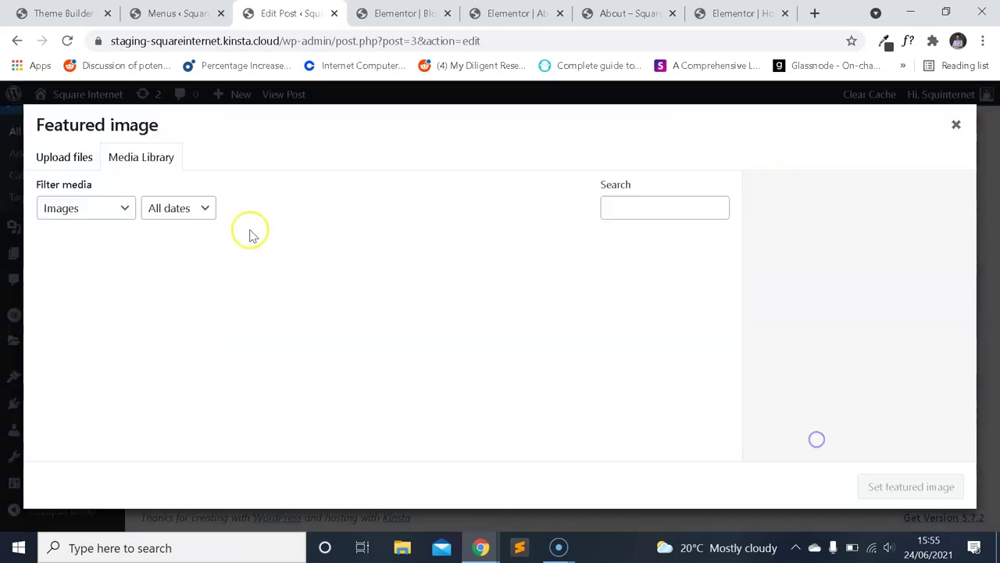
pyautogui.scroll(-8, 133, 353)
pyautogui.click(107, 416)
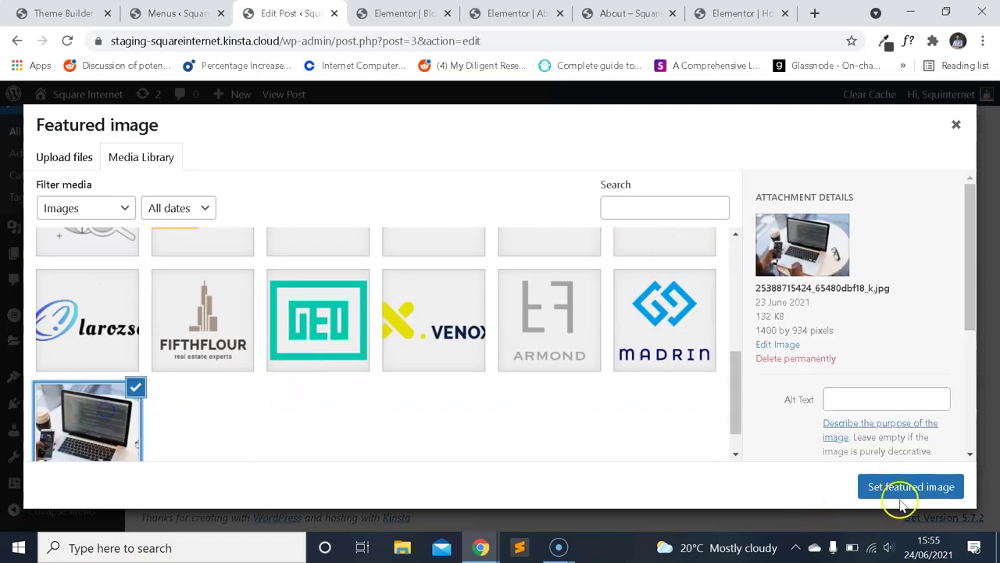
pyautogui.click(900, 496)
pyautogui.scroll(10, 856, 355)
pyautogui.click(935, 374)
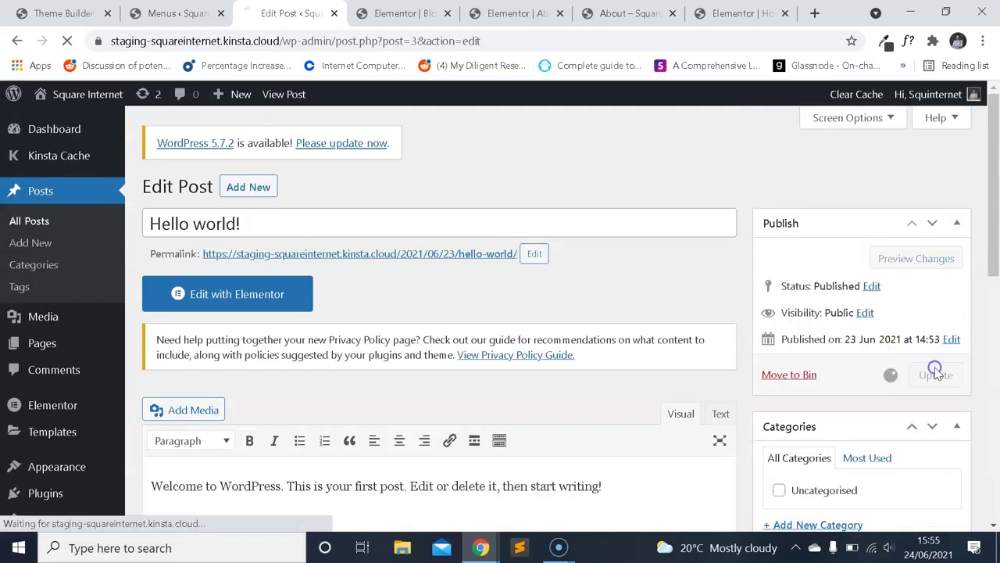
pyautogui.click(398, 11)
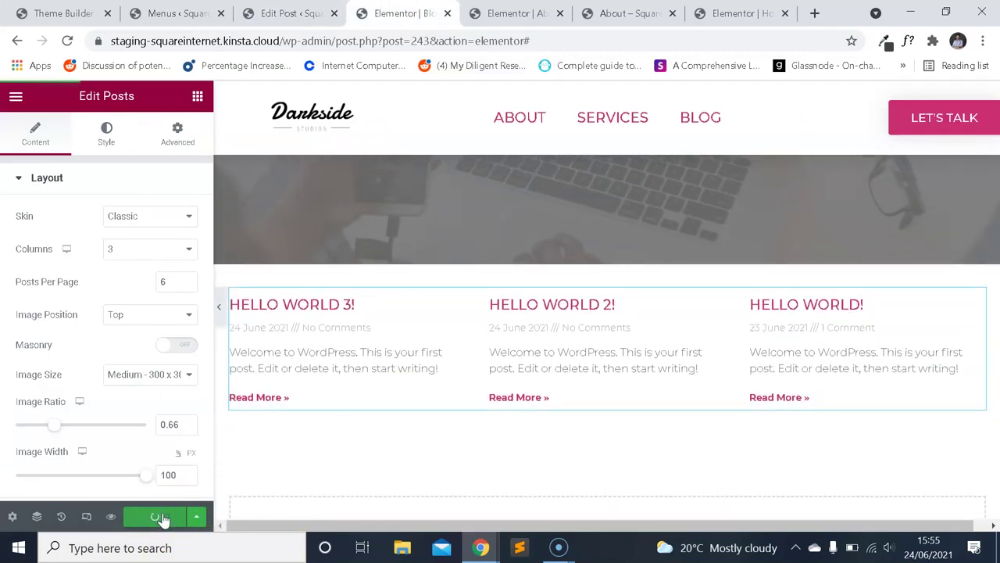
# Reload the Blog page editor so all three posts show laptop images, and open the Posts widget settings.
pyautogui.click(68, 42)
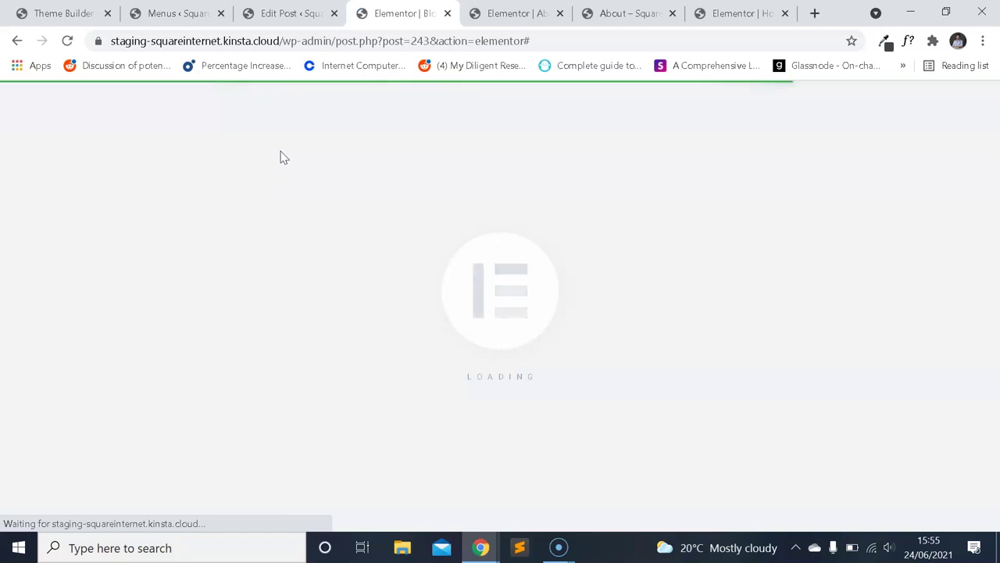
pyautogui.click(291, 155)
pyautogui.scroll(-5, 602, 234)
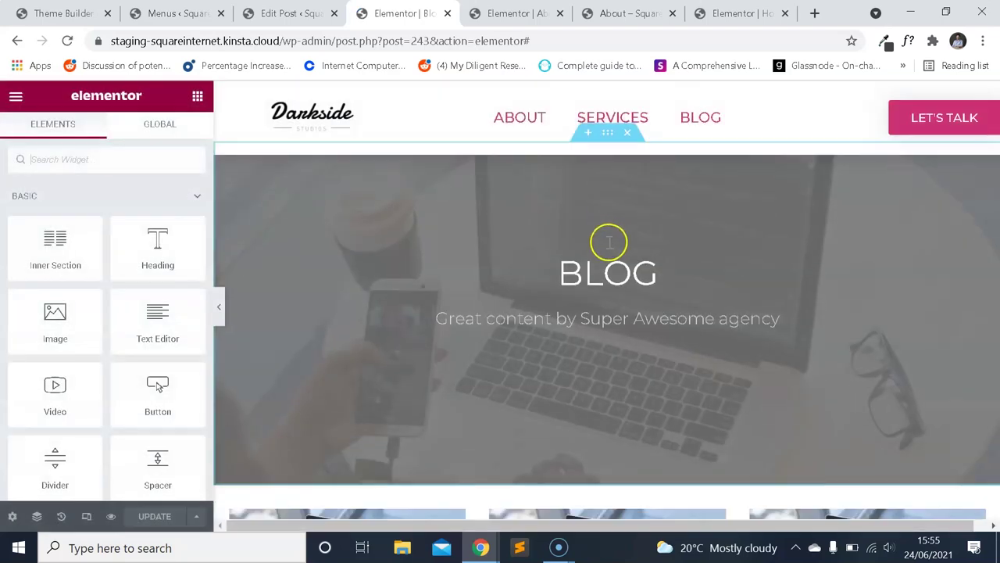
pyautogui.scroll(3, 636, 261)
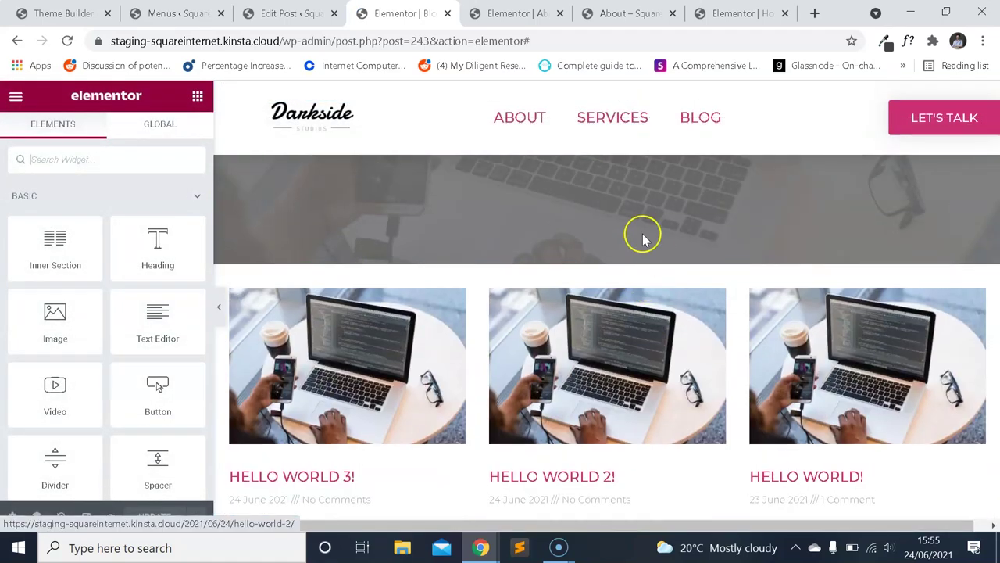
pyautogui.scroll(-1, 694, 263)
pyautogui.scroll(-2, 703, 290)
pyautogui.scroll(2, 668, 282)
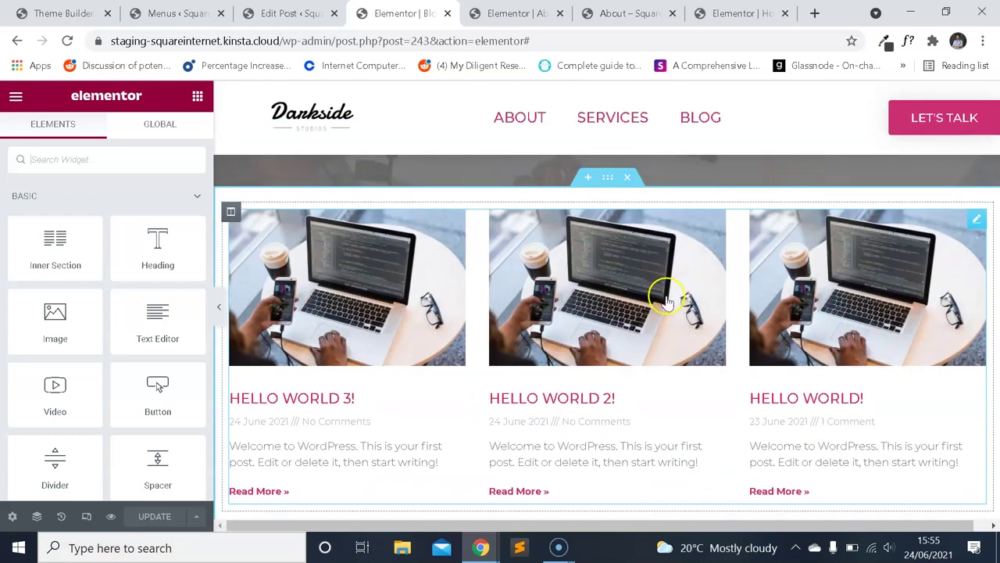
pyautogui.scroll(-2, 719, 383)
pyautogui.scroll(2, 687, 352)
pyautogui.click(643, 296)
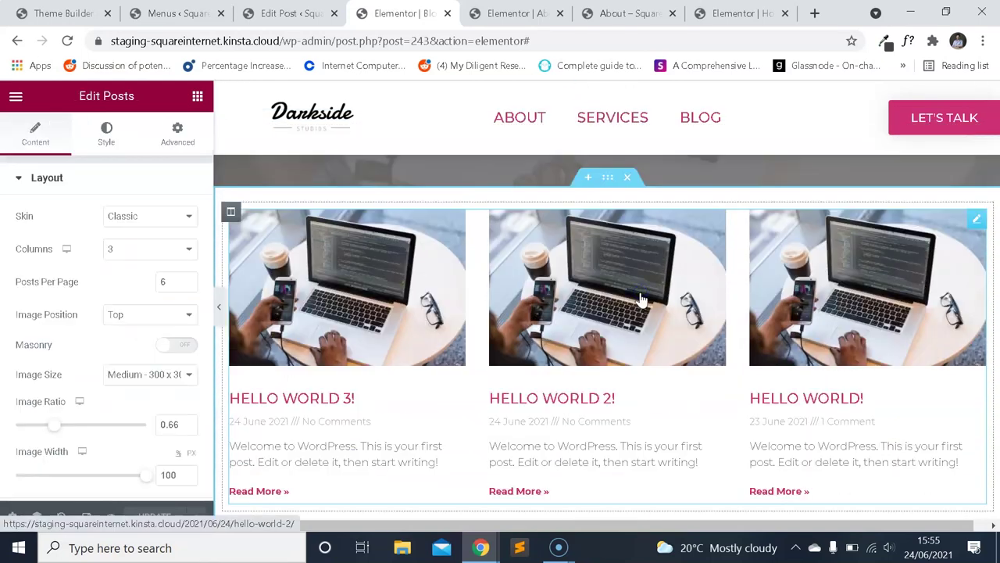
pyautogui.scroll(-1, 547, 278)
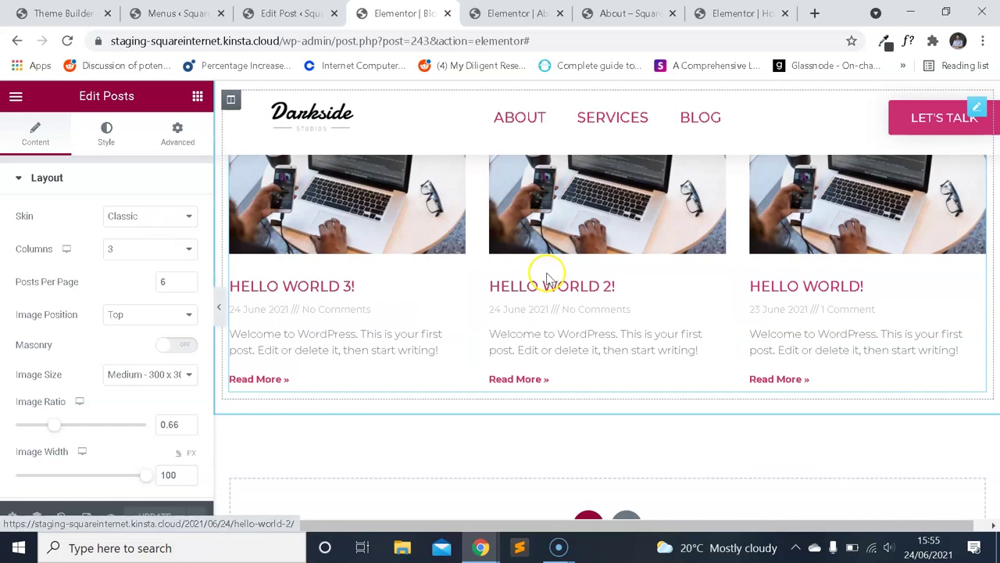
pyautogui.scroll(1, 557, 286)
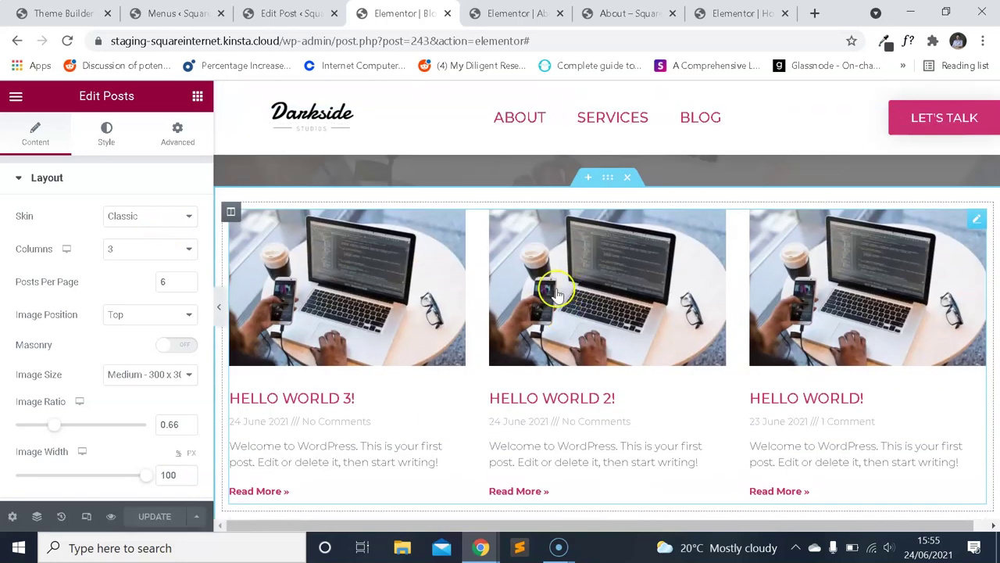
# Try the Full Content and Cards skins on the posts grid.
pyautogui.click(170, 216)
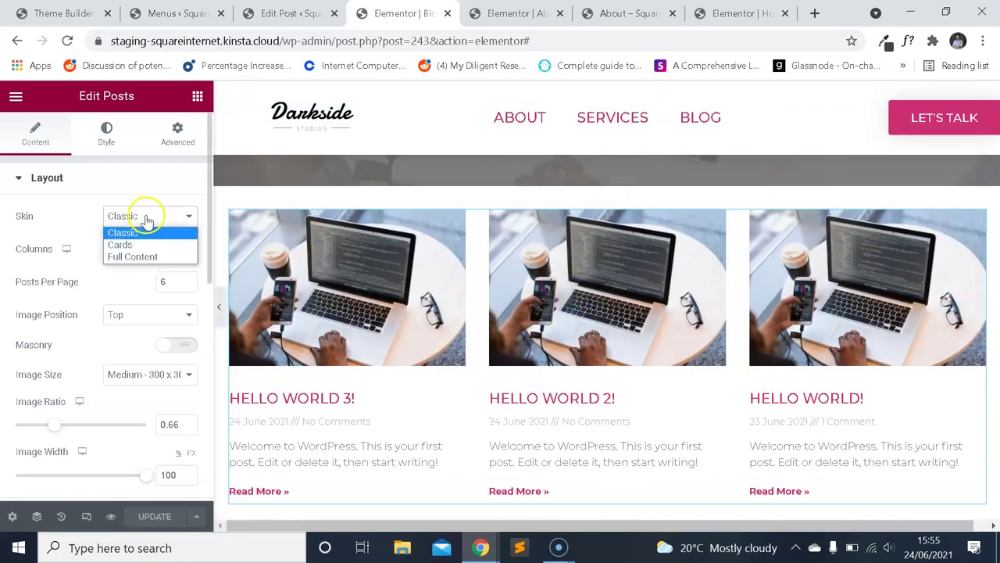
pyautogui.click(159, 257)
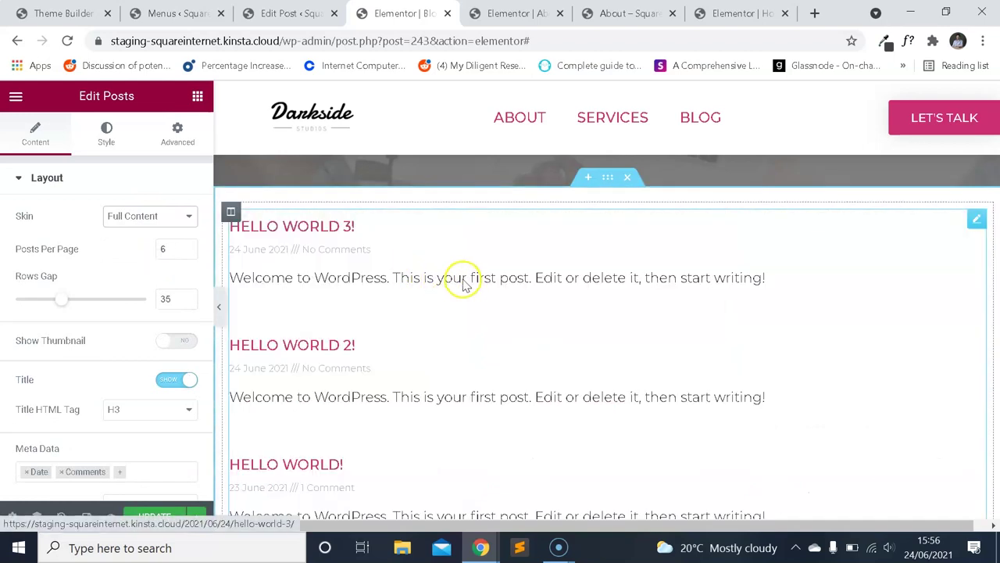
pyautogui.scroll(-2, 462, 283)
pyautogui.scroll(2, 466, 285)
pyautogui.click(161, 217)
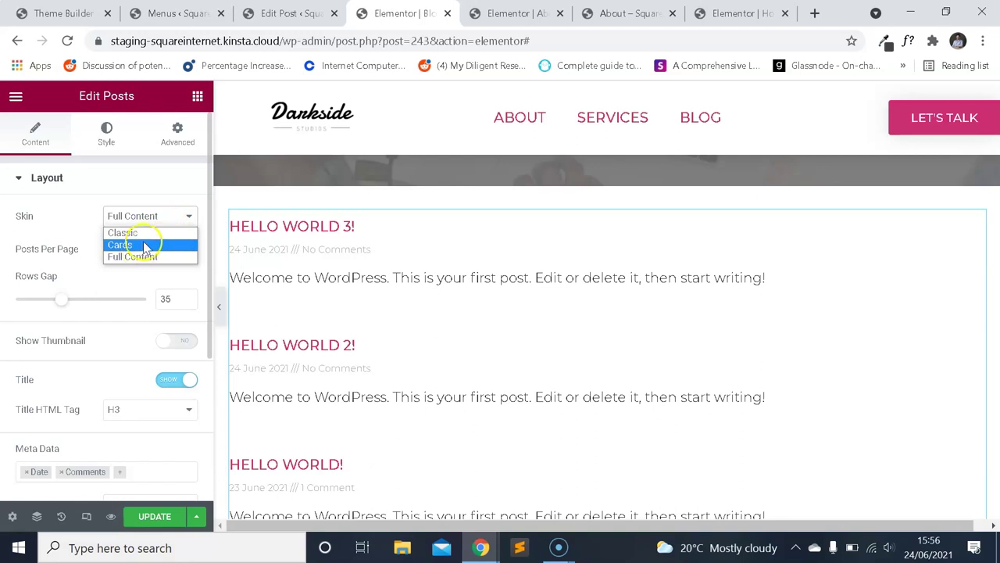
pyautogui.click(149, 246)
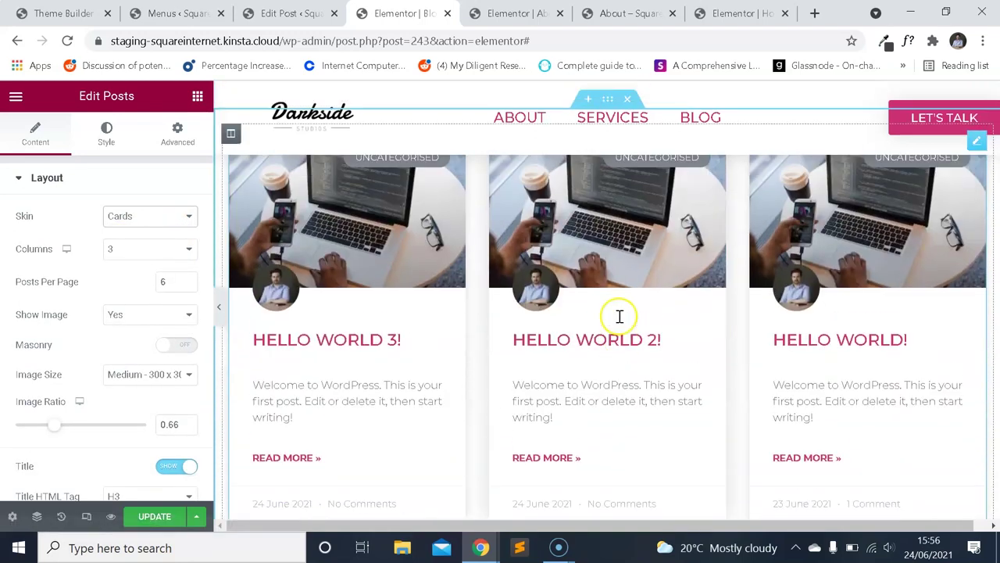
pyautogui.scroll(-1, 618, 315)
# Compare the Classic skin, settle on Cards, and preview the Blog page.
pyautogui.click(142, 216)
pyautogui.click(150, 235)
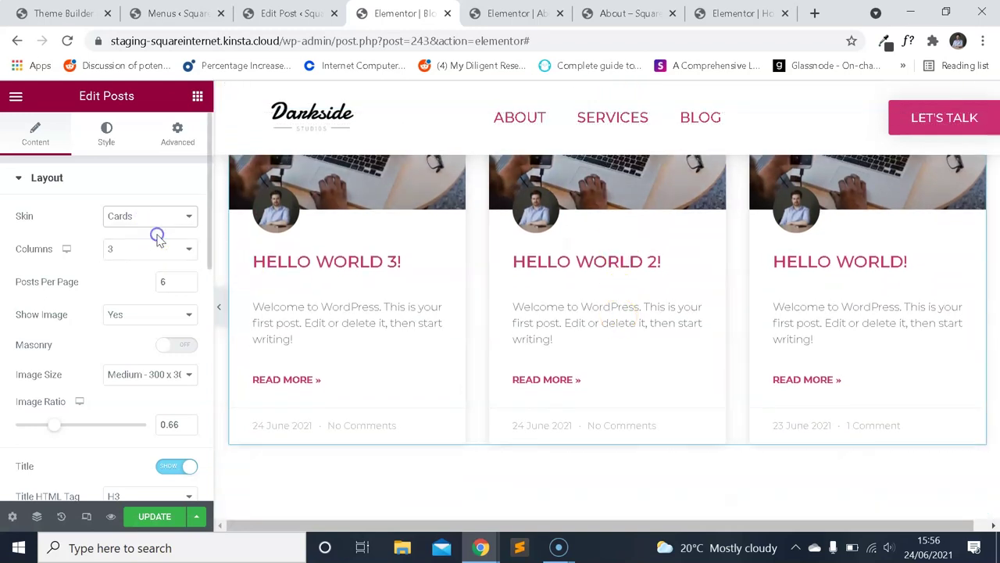
pyautogui.click(167, 213)
pyautogui.click(121, 245)
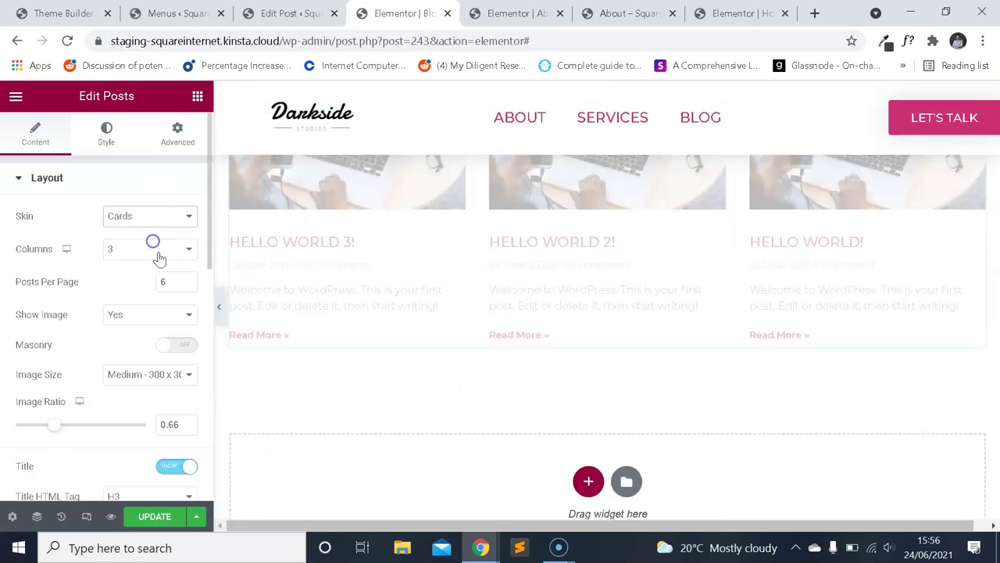
pyautogui.scroll(3, 495, 331)
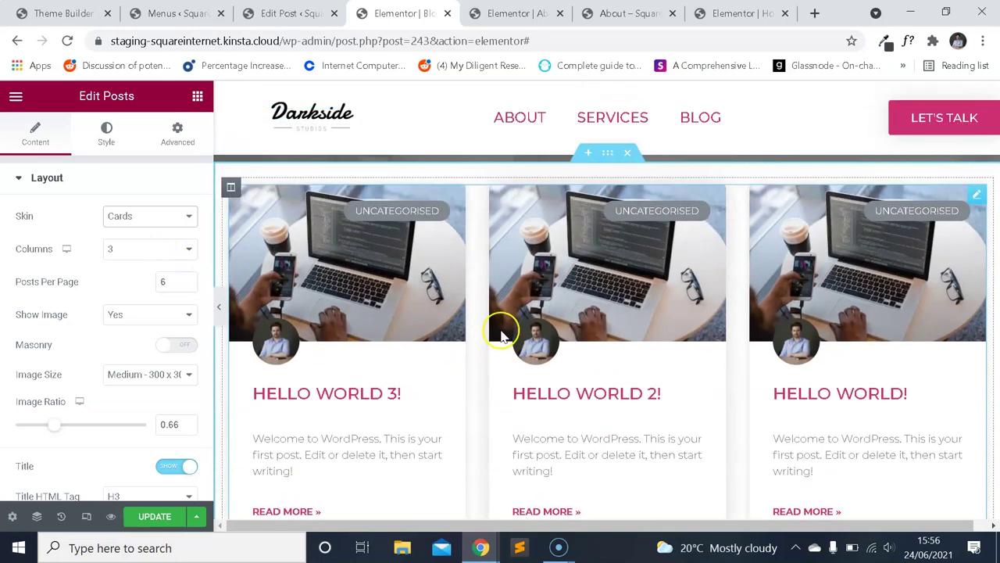
pyautogui.scroll(-3, 508, 320)
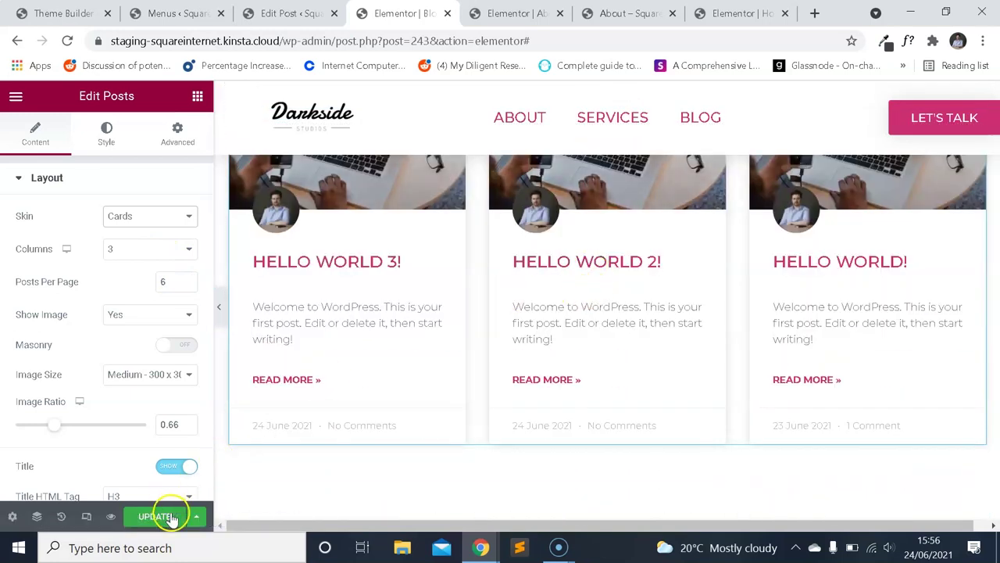
pyautogui.click(110, 516)
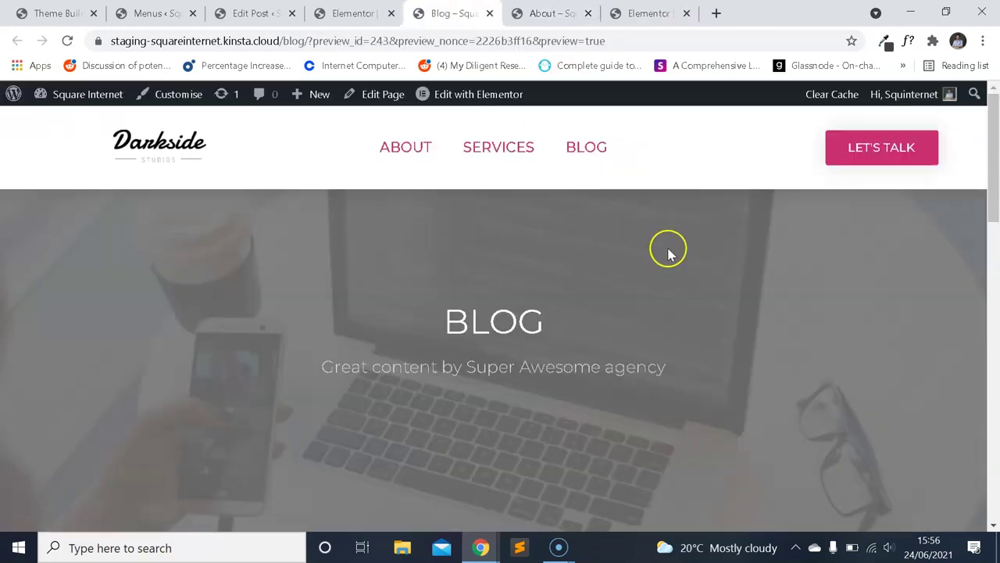
# Scroll the live preview's three post cards, then return to the Blog page editor.
pyautogui.scroll(-4, 680, 258)
pyautogui.scroll(-4, 699, 258)
pyautogui.scroll(6, 692, 263)
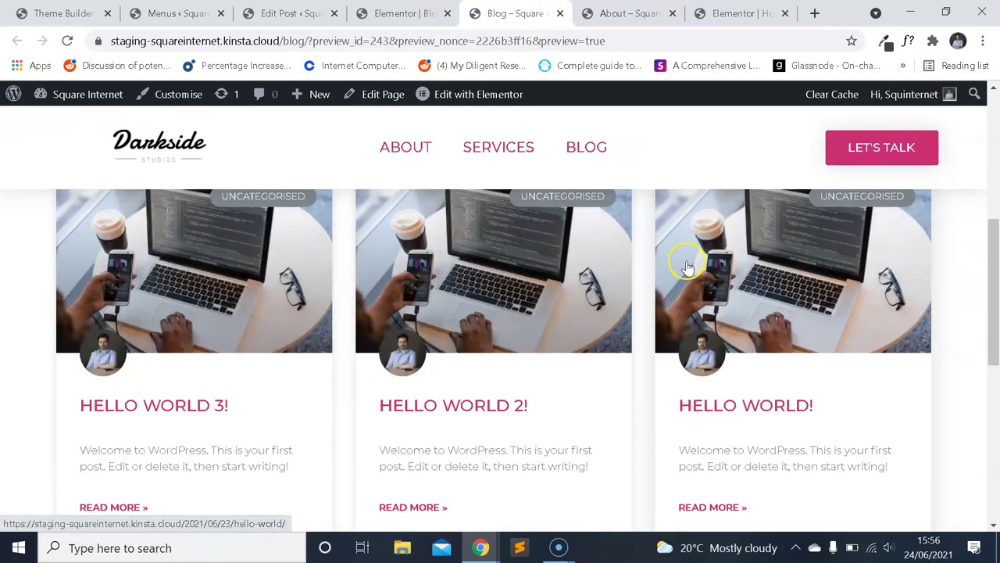
pyautogui.scroll(-3, 687, 269)
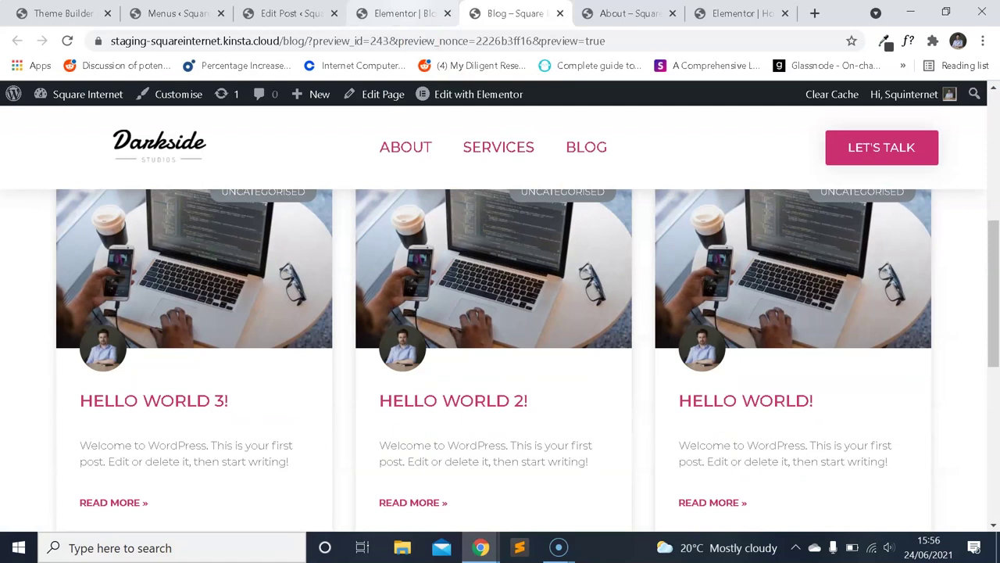
pyautogui.click(398, 13)
pyautogui.scroll(-2, 164, 301)
pyautogui.scroll(2, 157, 302)
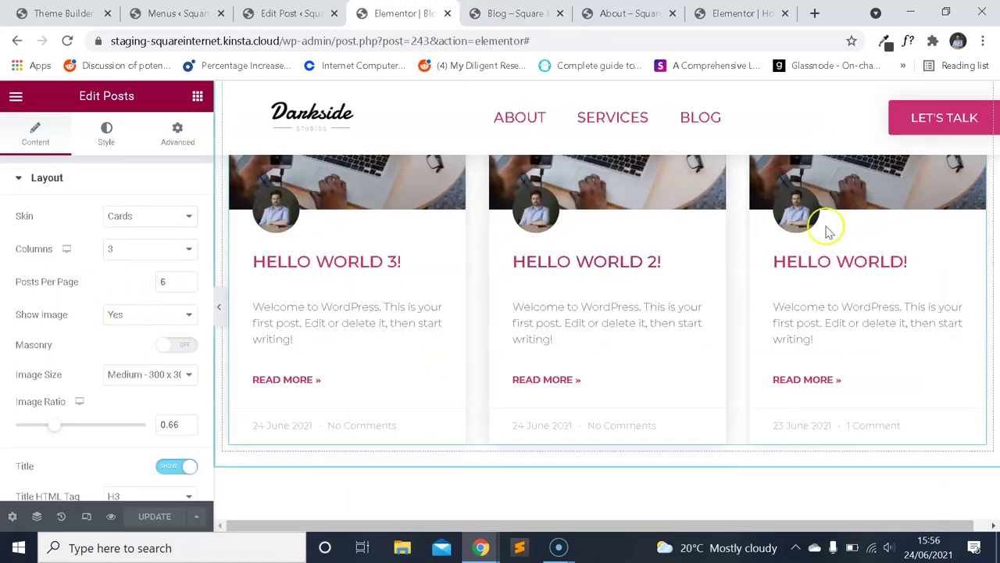
# Hide the author avatars on the post cards.
pyautogui.scroll(-2, 168, 305)
pyautogui.scroll(-5, 137, 310)
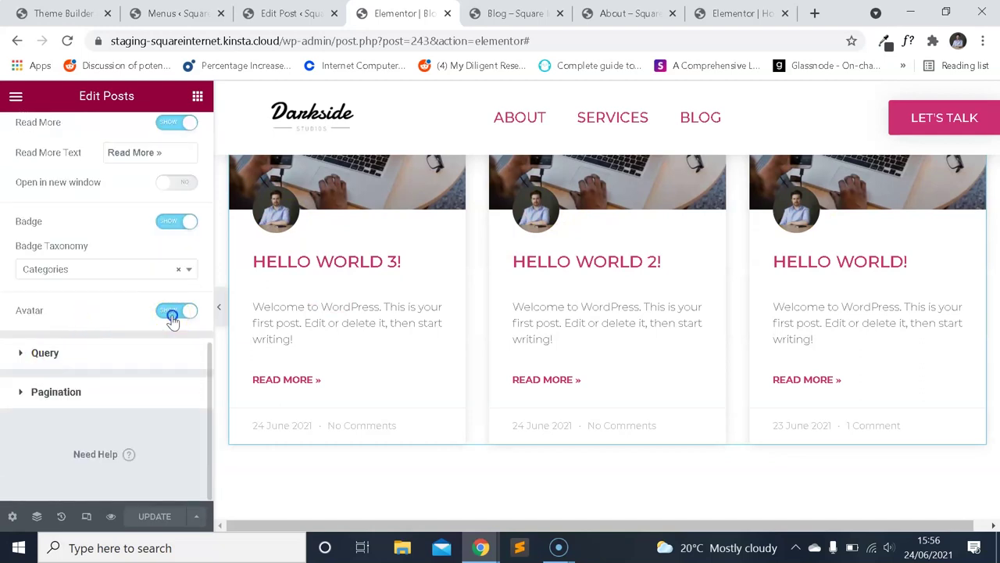
pyautogui.click(172, 314)
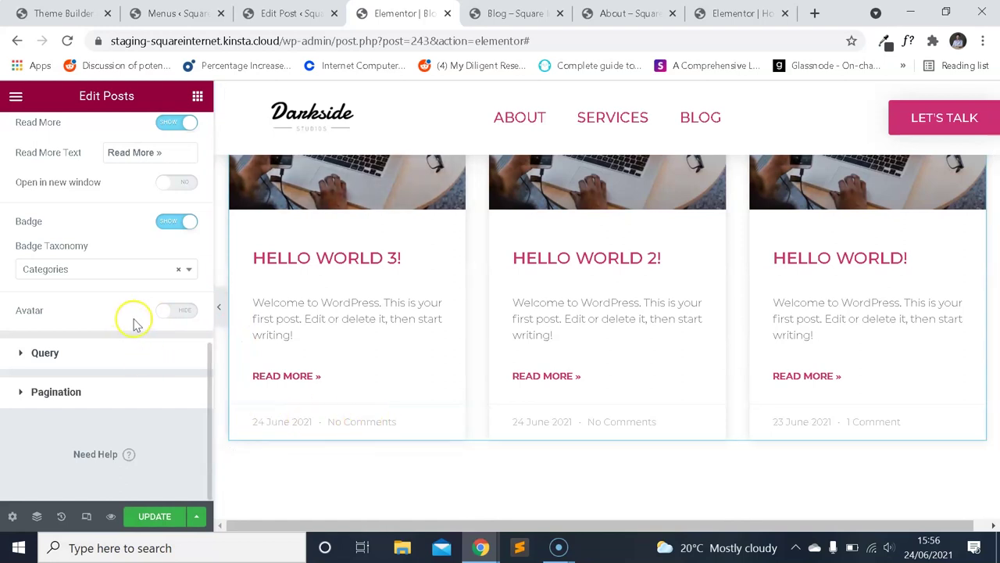
pyautogui.scroll(2, 131, 336)
pyautogui.scroll(8, 111, 332)
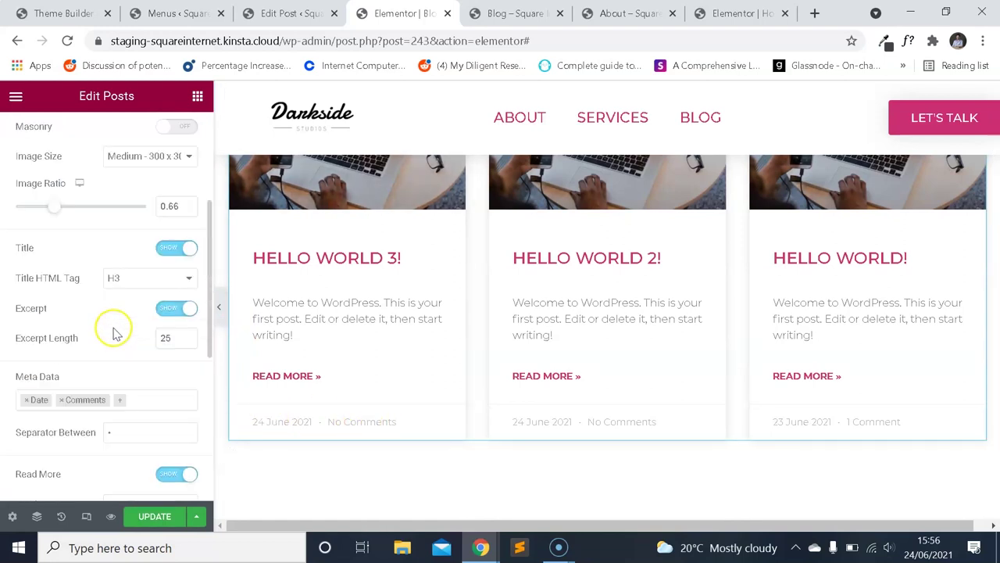
pyautogui.scroll(-8, 114, 331)
pyautogui.scroll(-2, 114, 330)
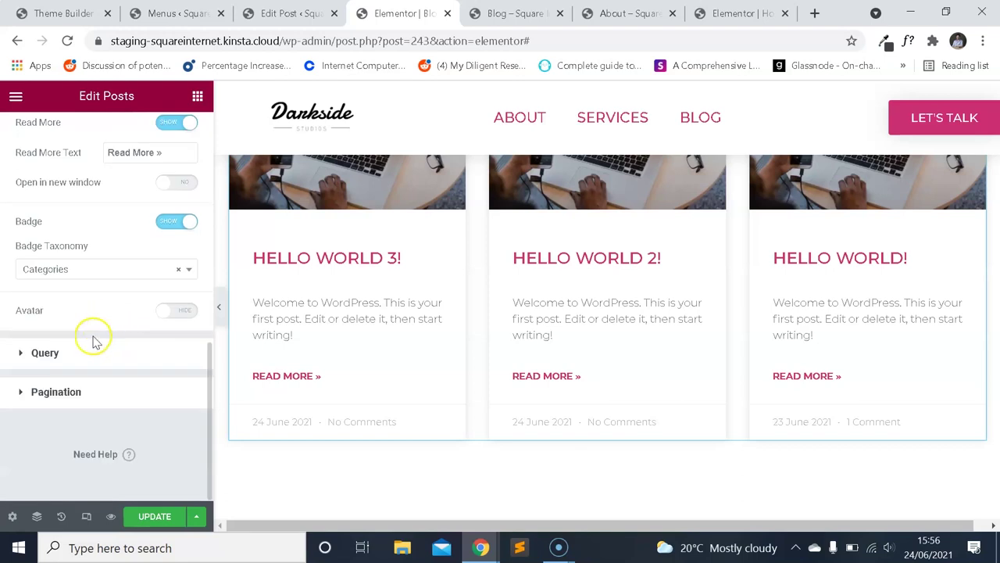
pyautogui.scroll(2, 89, 347)
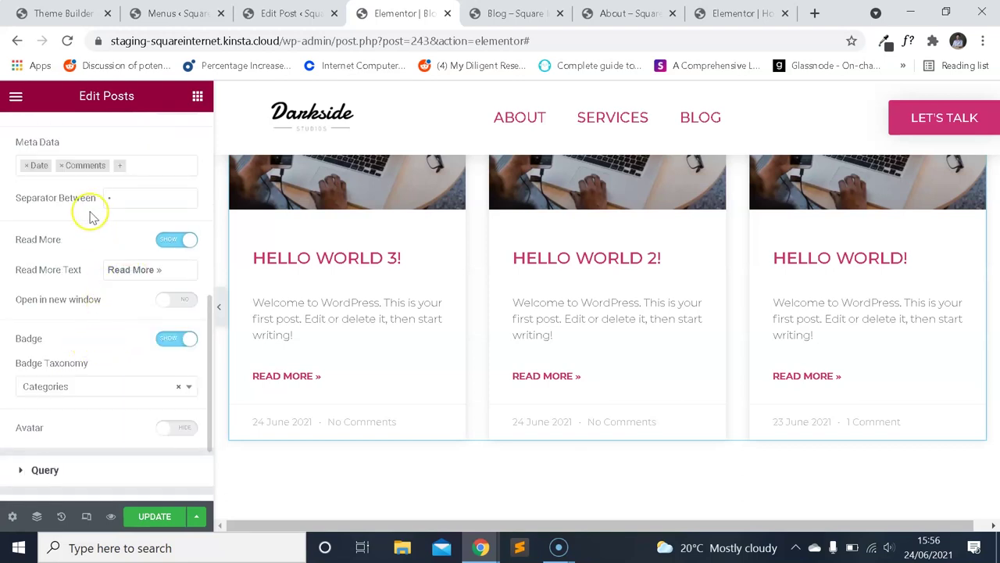
# Clear the date and comments meta data and hide the category badges on the cards.
pyautogui.click(28, 167)
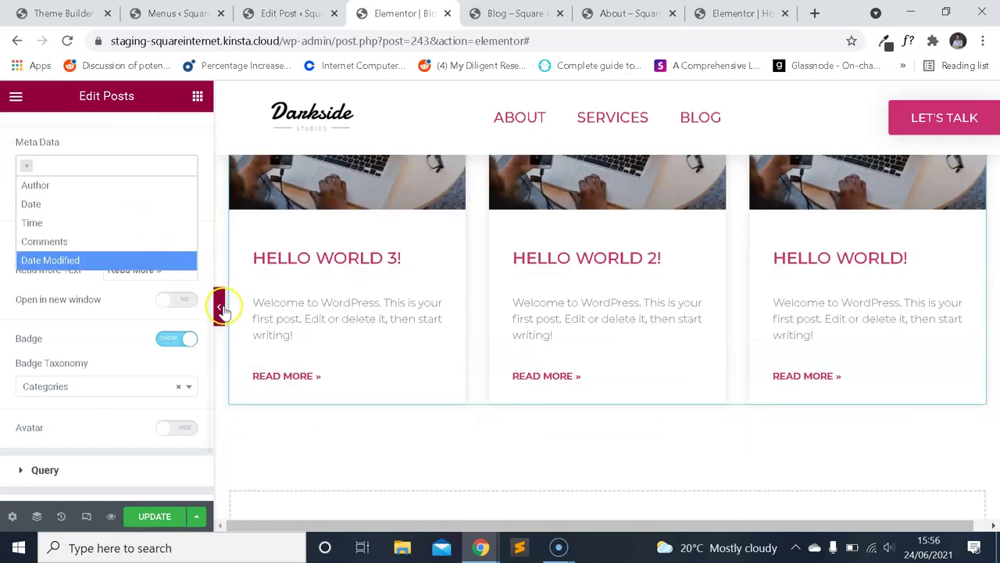
pyautogui.scroll(-1, 634, 361)
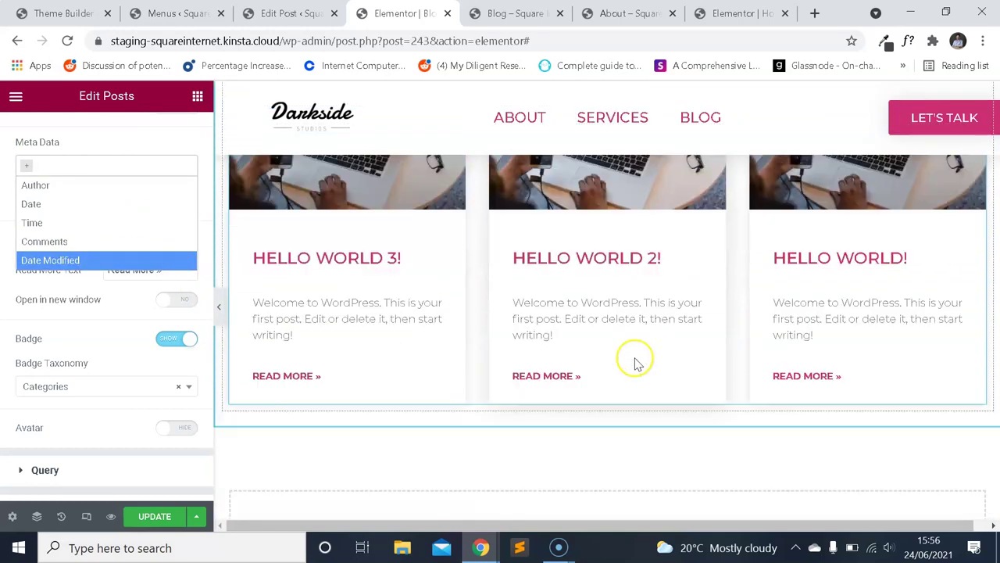
pyautogui.scroll(2, 642, 361)
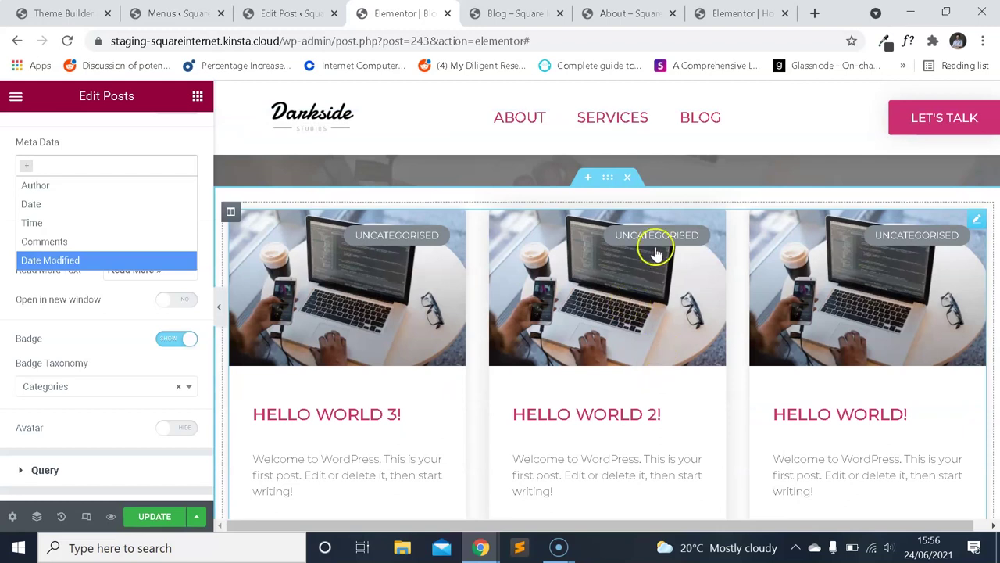
pyautogui.scroll(-2, 123, 275)
pyautogui.click(107, 228)
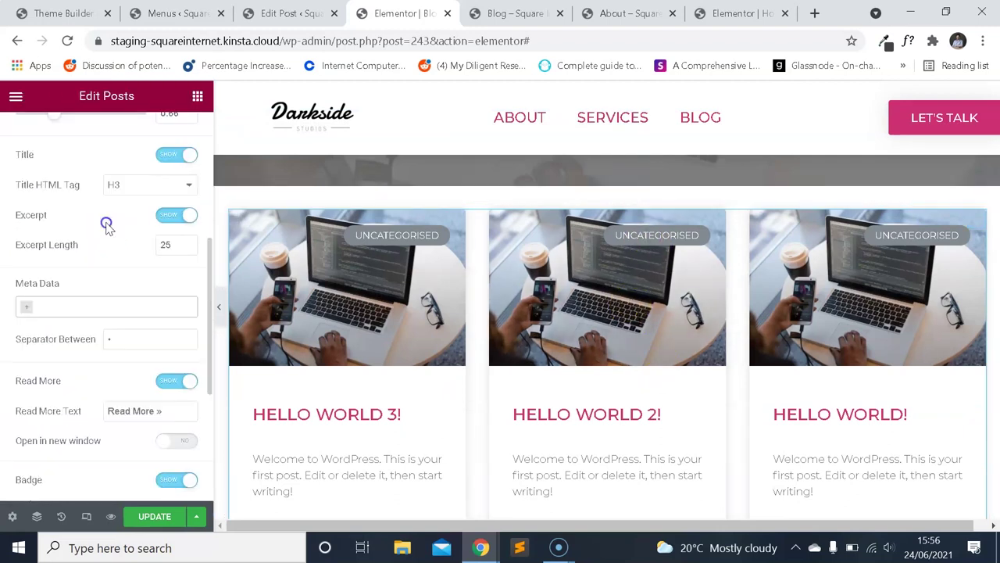
pyautogui.click(187, 480)
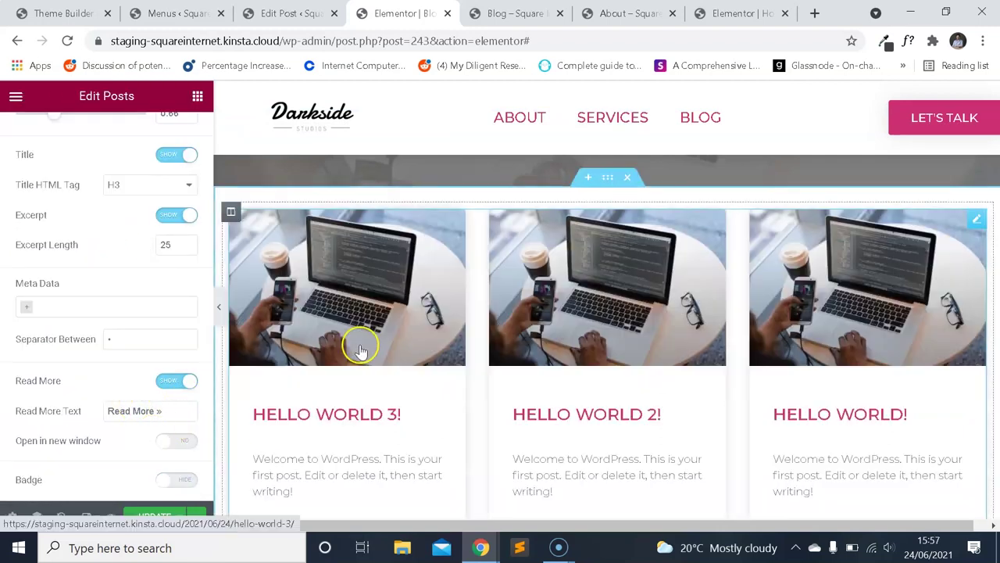
pyautogui.scroll(-4, 461, 327)
pyautogui.scroll(3, 466, 324)
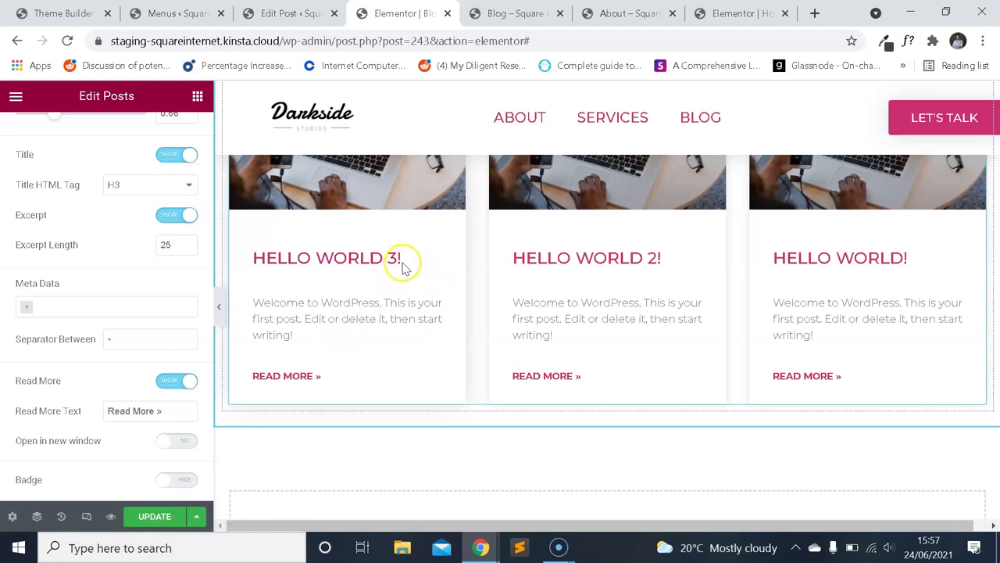
# Set the posts grid's Title HTML Tag to H2 instead of H3.
pyautogui.click(390, 258)
pyautogui.scroll(-1, 113, 199)
pyautogui.scroll(-5, 114, 200)
pyautogui.scroll(3, 96, 328)
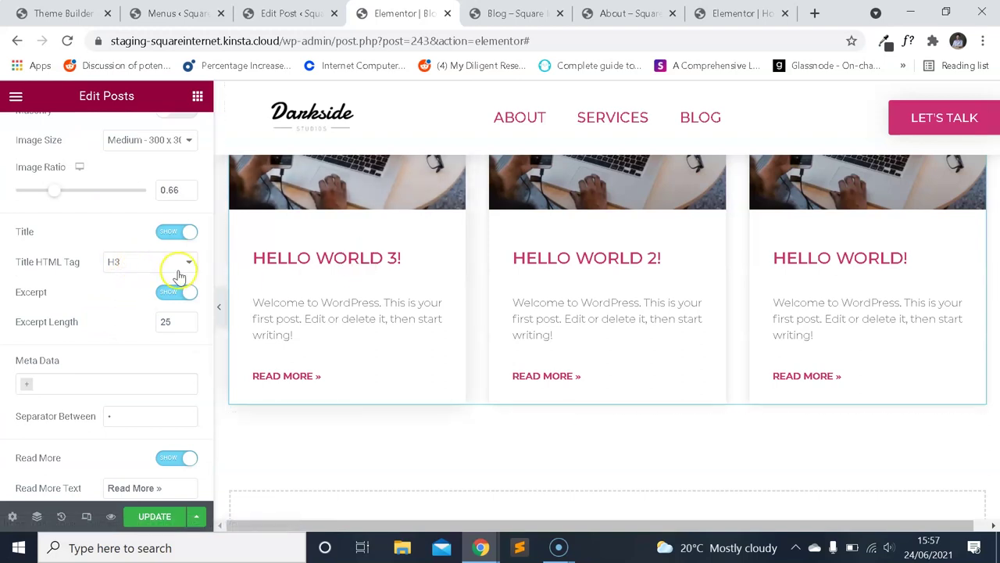
pyautogui.click(178, 263)
pyautogui.click(145, 284)
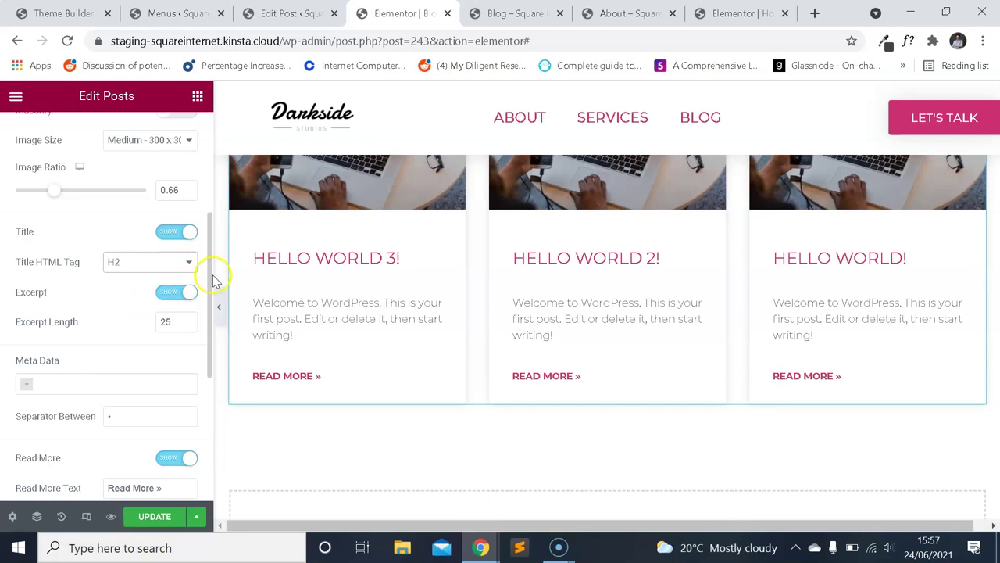
pyautogui.scroll(3, 117, 164)
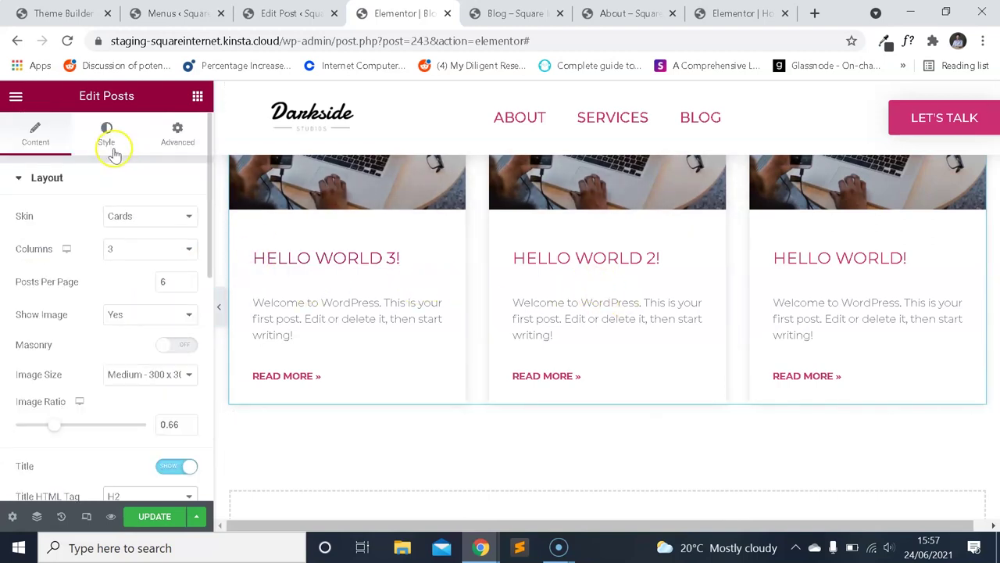
pyautogui.click(108, 142)
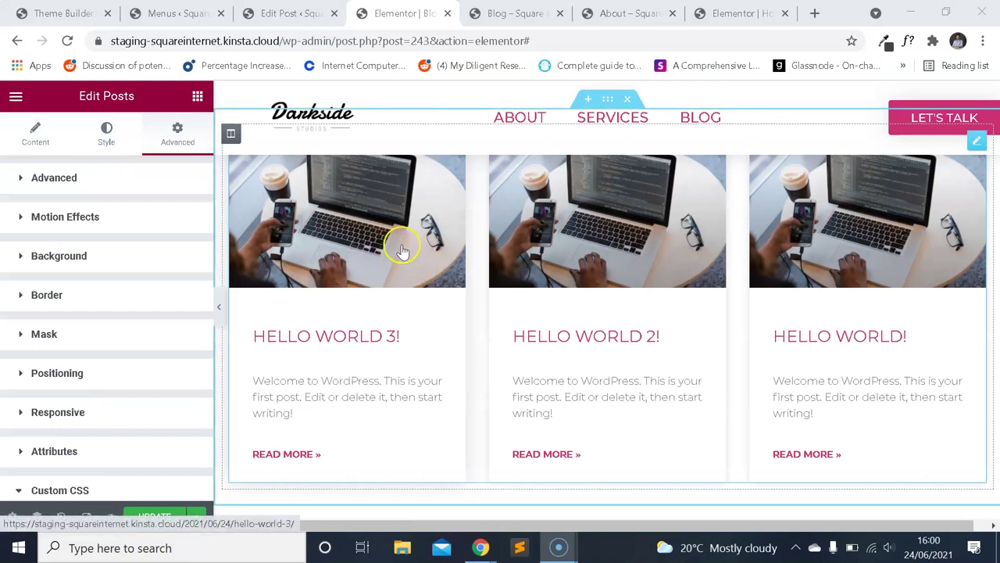
pyautogui.scroll(-1, 402, 242)
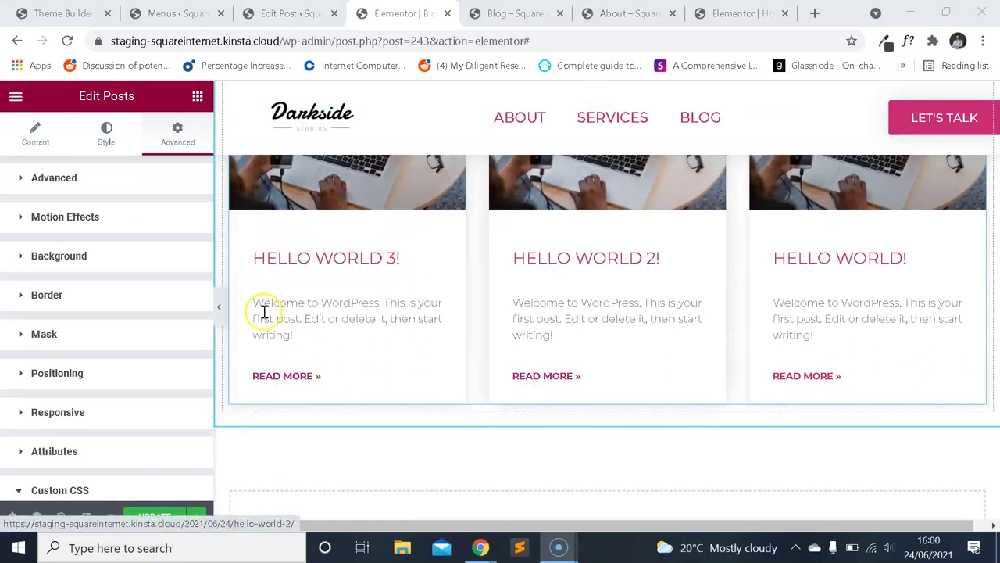
pyautogui.scroll(-3, 94, 288)
pyautogui.scroll(3, 70, 234)
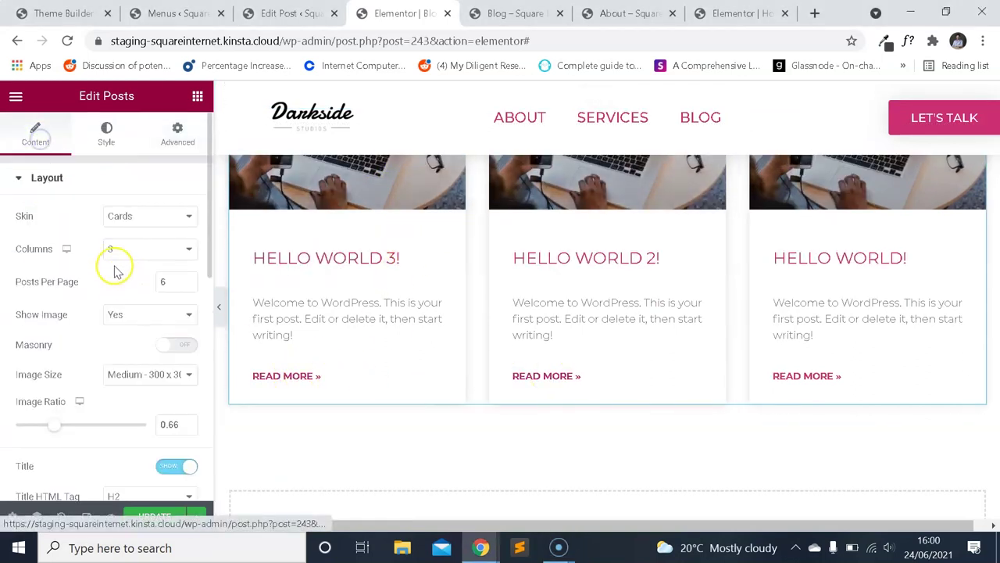
pyautogui.scroll(-7, 109, 265)
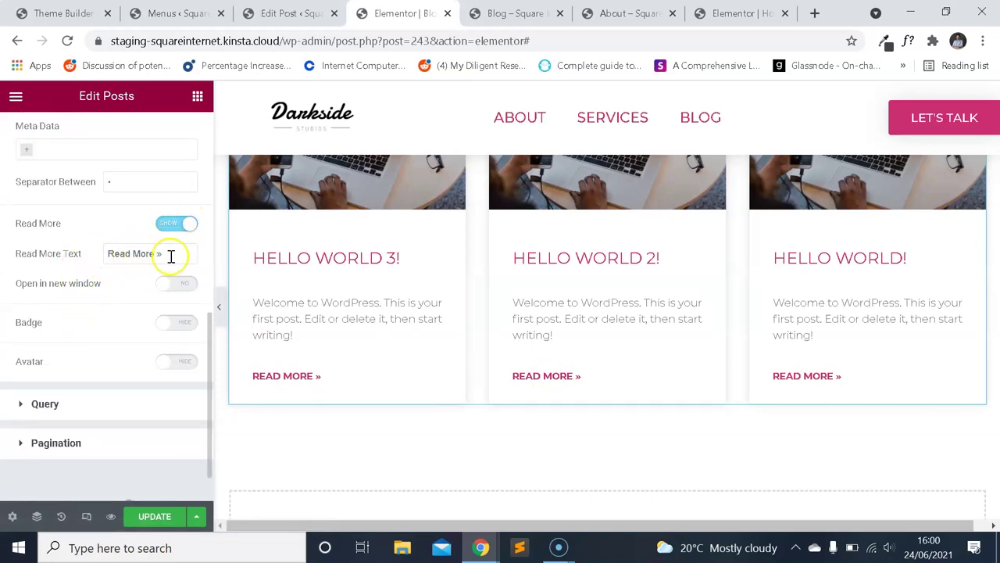
# Preview the Blog page at mobile width and scroll through the post cards.
pyautogui.scroll(1, 829, 361)
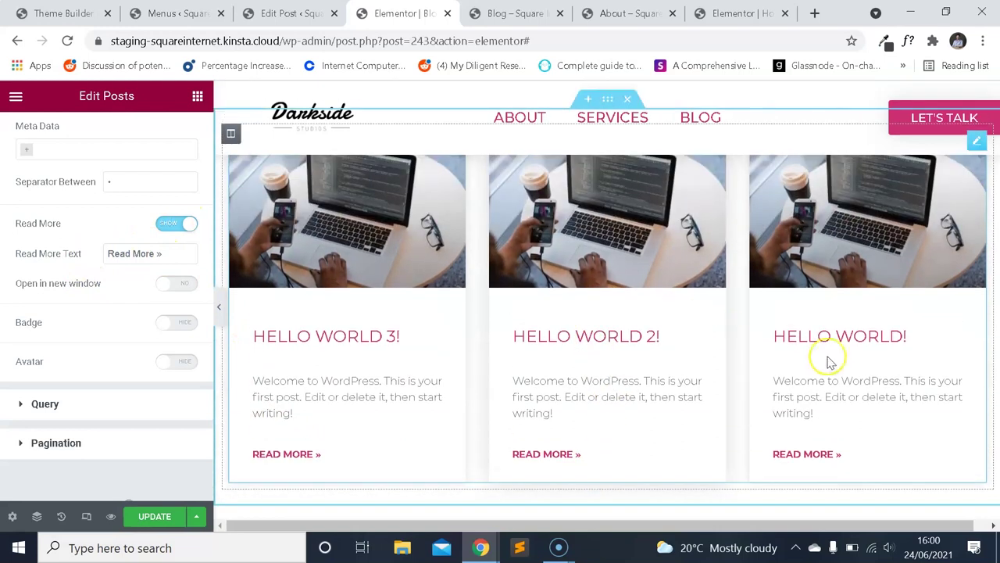
pyautogui.scroll(3, 812, 357)
pyautogui.scroll(-1, 473, 292)
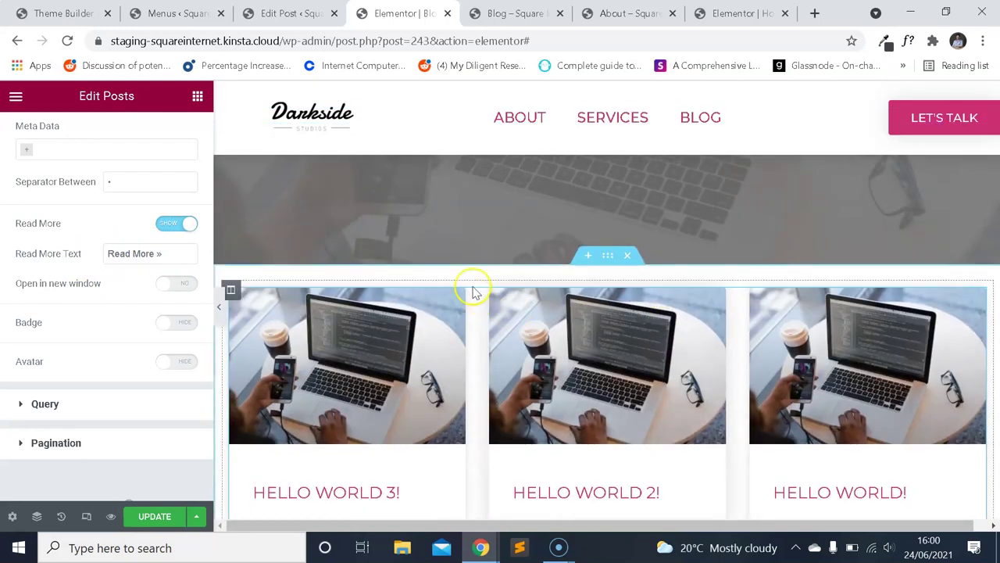
pyautogui.scroll(-3, 473, 291)
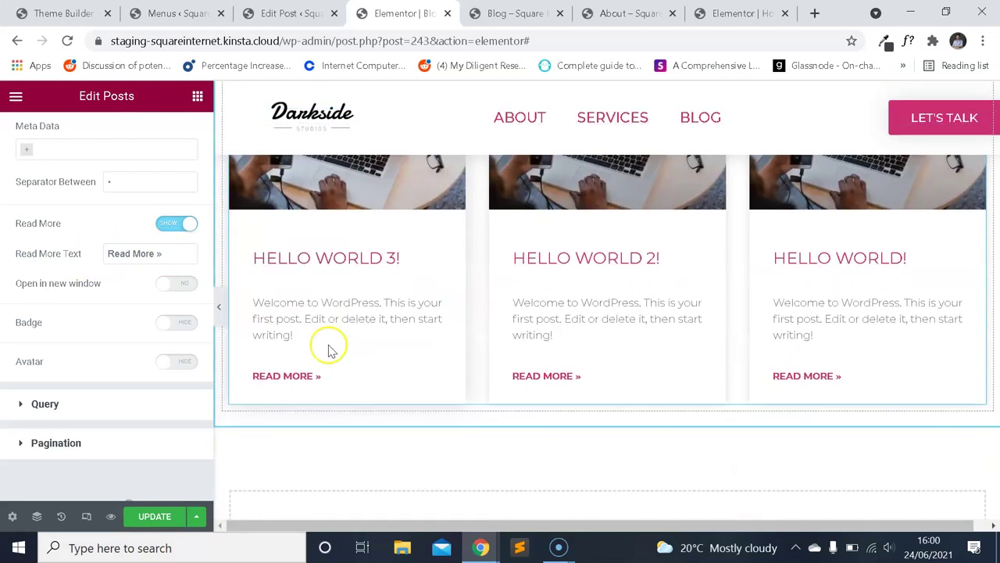
pyautogui.click(86, 504)
pyautogui.scroll(2, 607, 313)
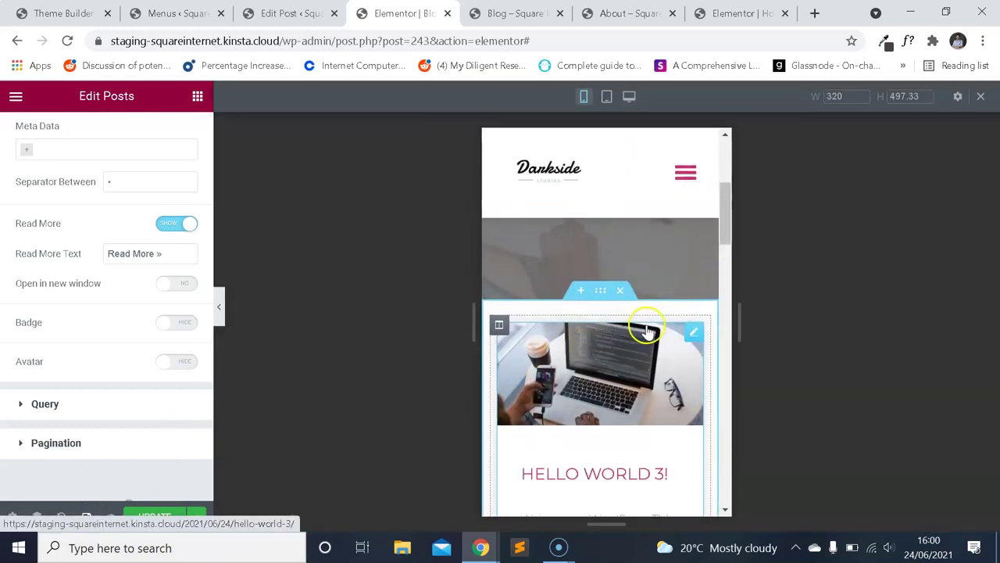
pyautogui.scroll(-3, 653, 316)
pyautogui.scroll(-8, 652, 317)
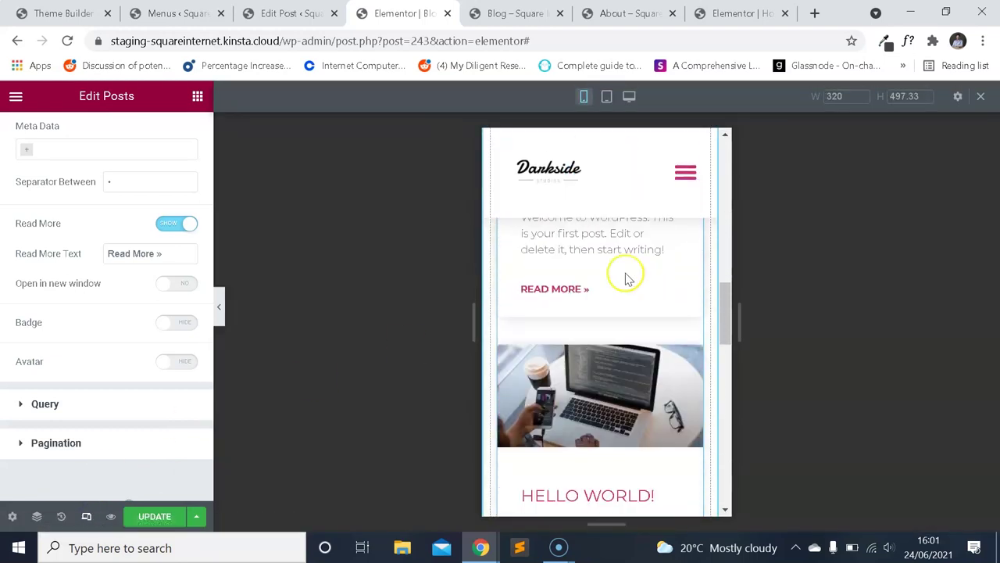
pyautogui.scroll(-1, 652, 290)
pyautogui.scroll(2, 648, 302)
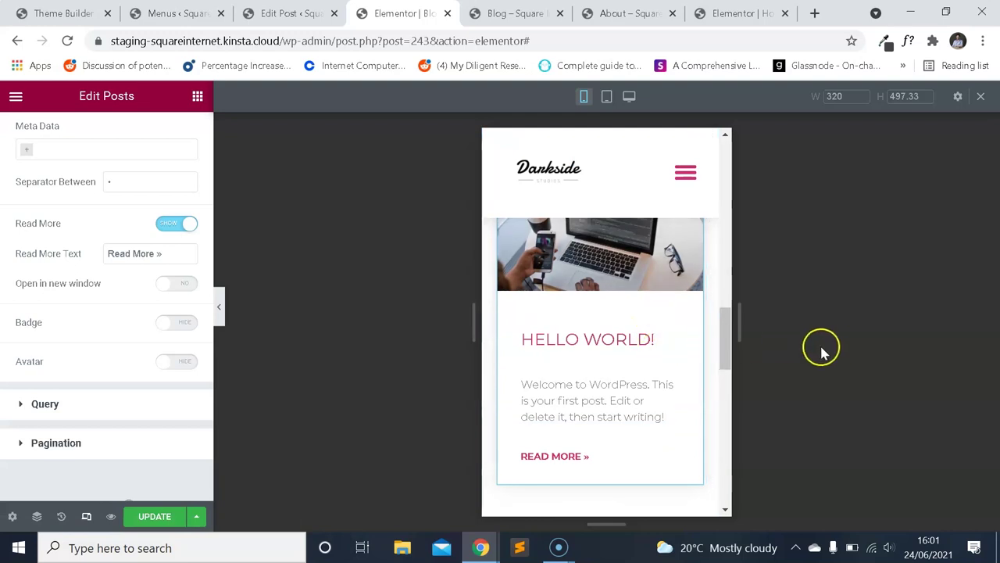
pyautogui.scroll(7, 645, 332)
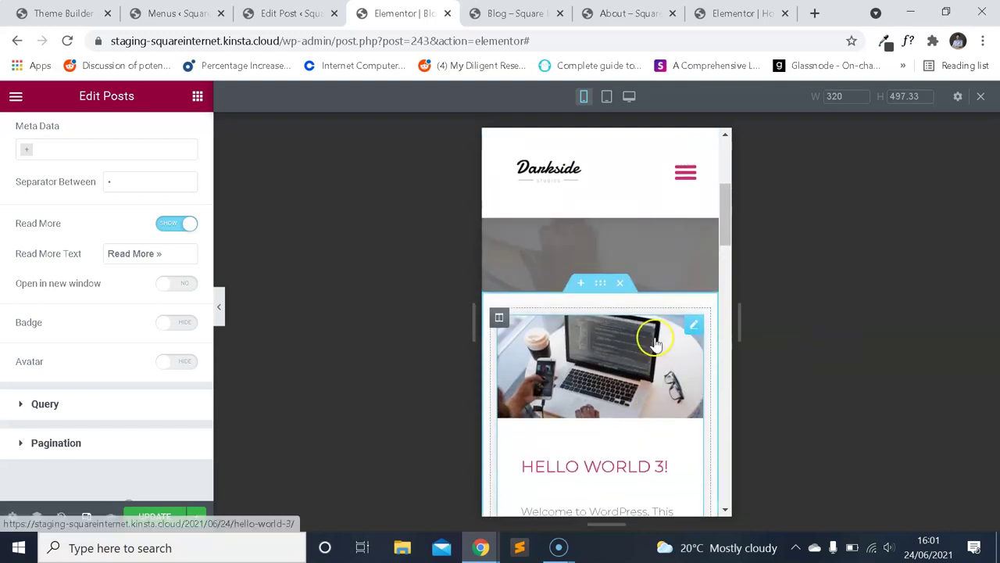
pyautogui.scroll(2, 687, 241)
pyautogui.scroll(-9, 665, 242)
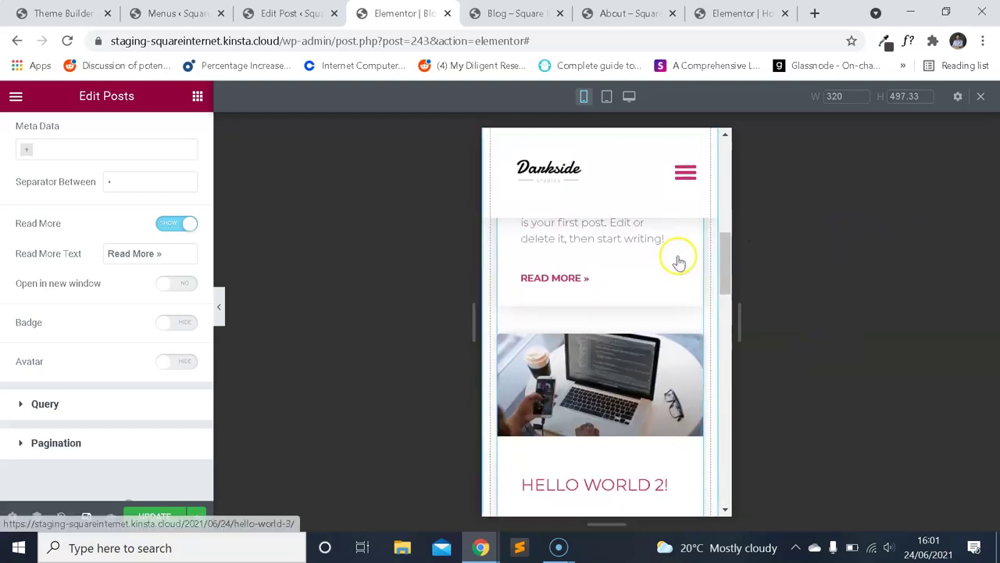
pyautogui.scroll(-3, 664, 263)
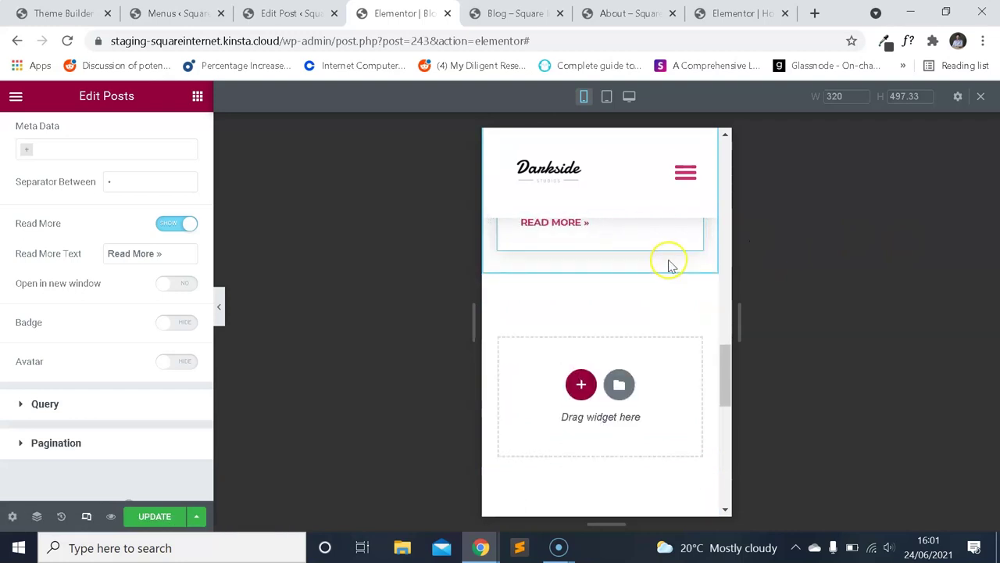
# Return to the desktop preview and review the 3-column Cards posts grid.
pyautogui.click(84, 516)
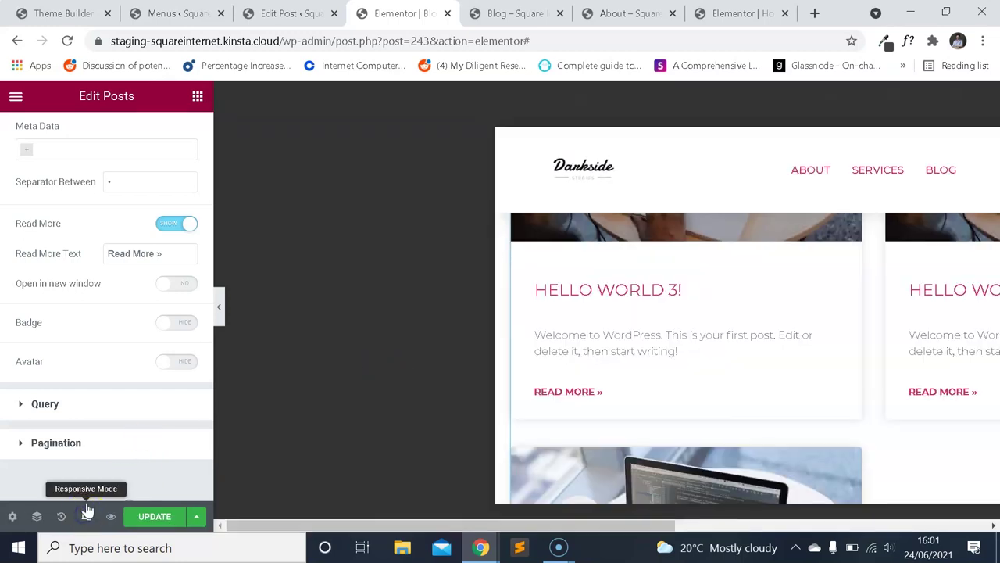
pyautogui.scroll(-4, 611, 327)
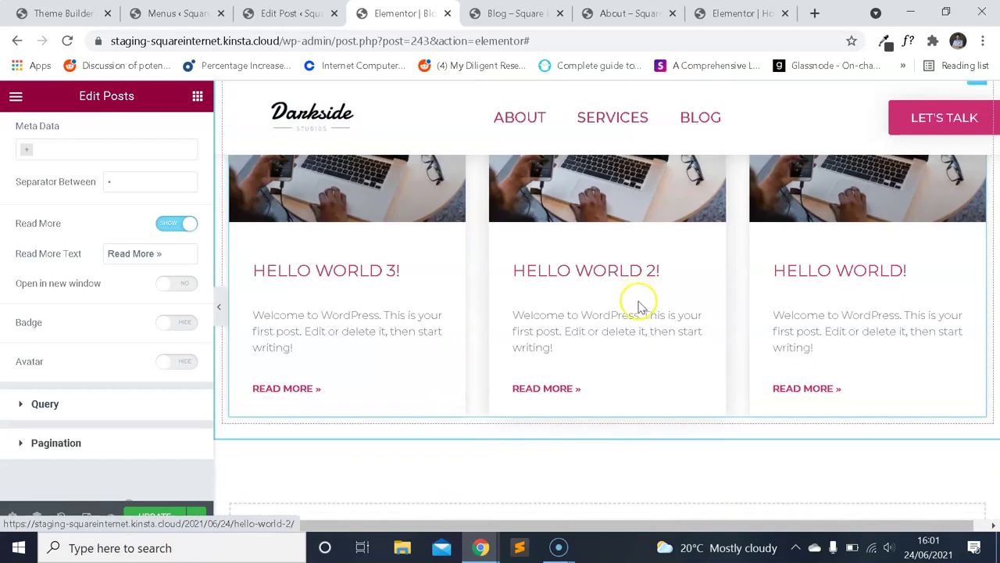
pyautogui.scroll(4, 604, 270)
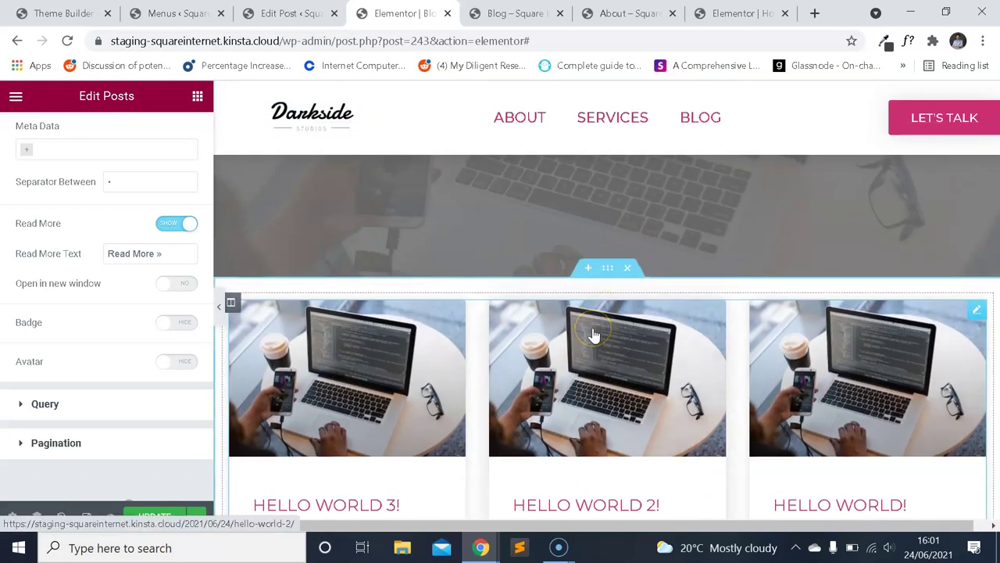
pyautogui.scroll(-4, 591, 335)
pyautogui.scroll(3, 602, 335)
pyautogui.scroll(-5, 602, 286)
pyautogui.scroll(6, 591, 346)
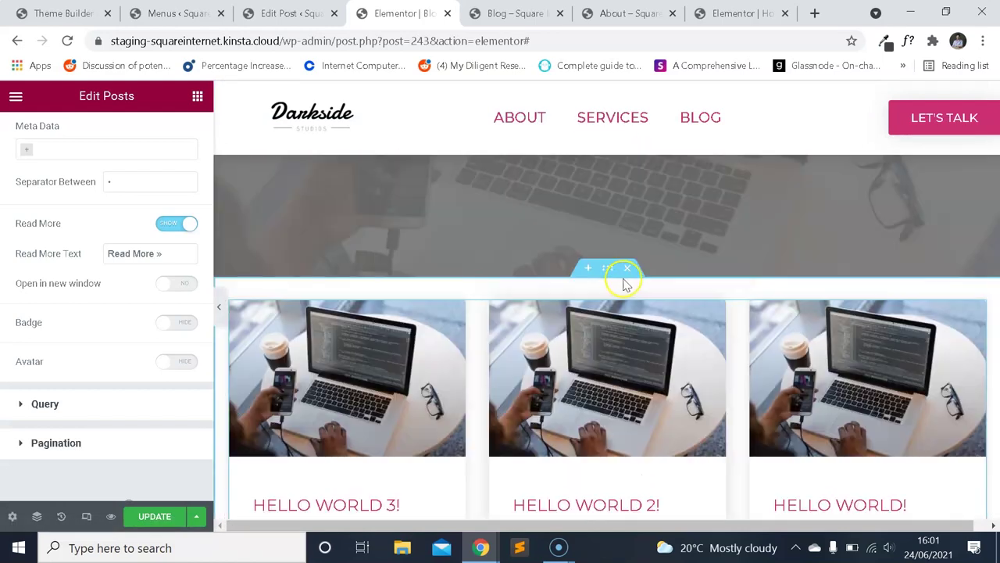
pyautogui.scroll(10, 24, 129)
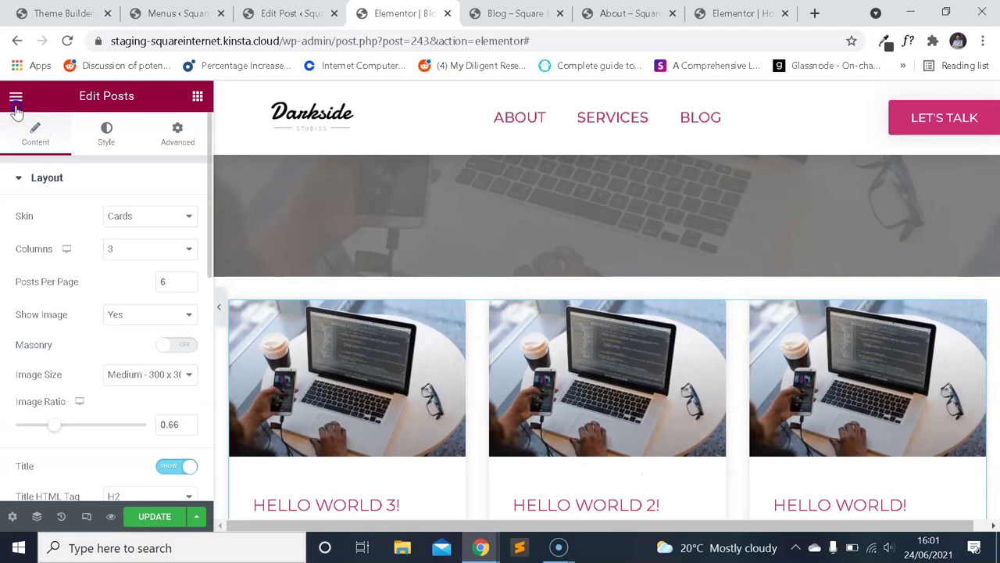
# Search for 'form' and place a Form widget above the post cards.
pyautogui.click(16, 98)
pyautogui.click(17, 99)
pyautogui.click(49, 156)
pyautogui.write('form')
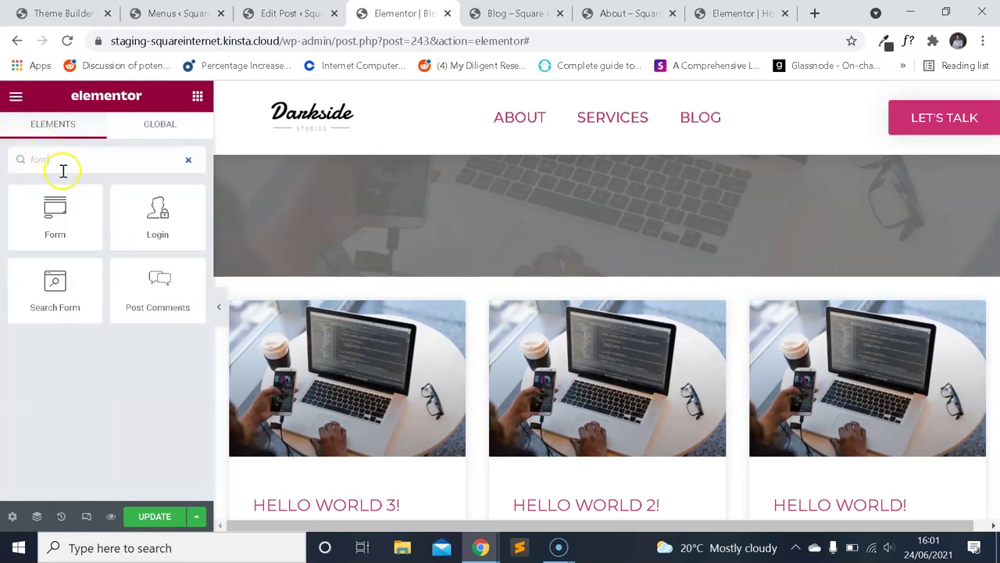
pyautogui.moveTo(52, 215); pyautogui.dragTo(536, 327)
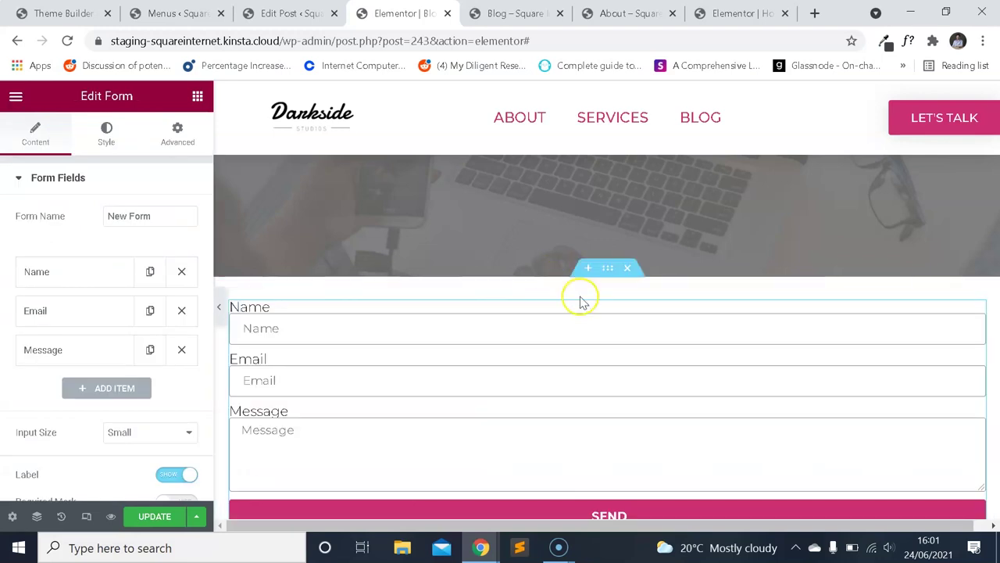
# Delete the Message and Name fields, leaving only the Email field.
pyautogui.scroll(-2, 117, 277)
pyautogui.scroll(2, 107, 256)
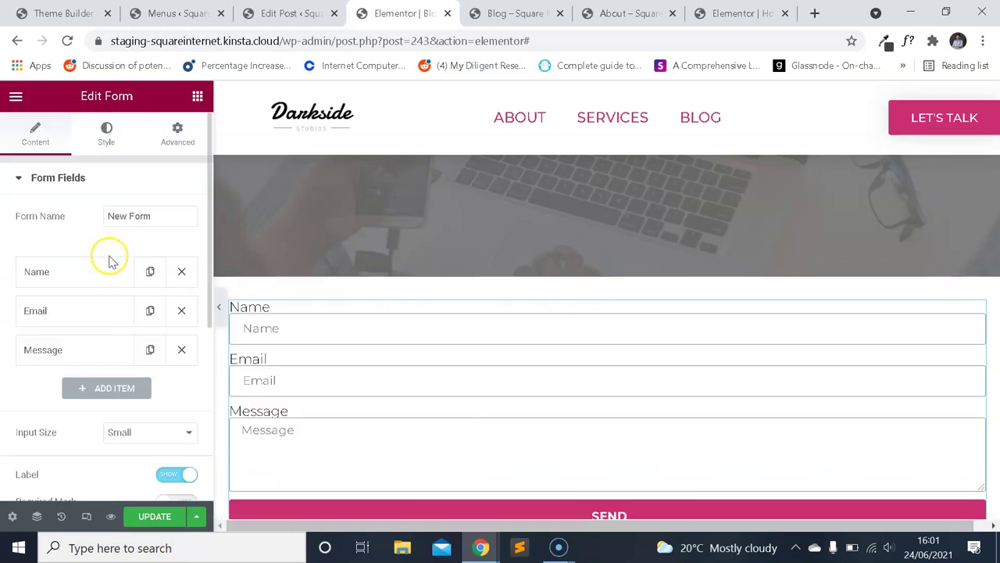
pyautogui.click(184, 349)
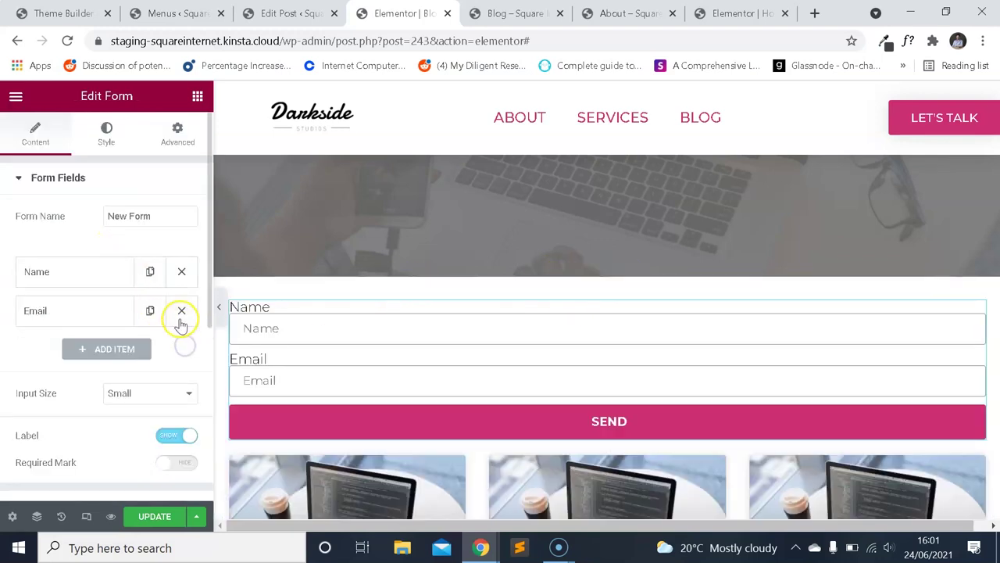
pyautogui.click(182, 273)
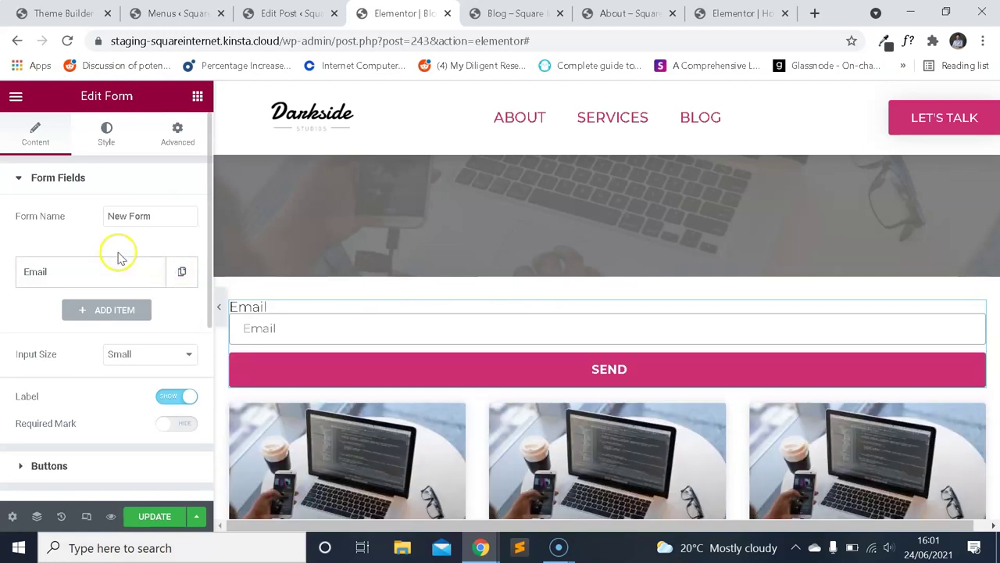
pyautogui.scroll(-2, 119, 258)
pyautogui.scroll(-2, 118, 282)
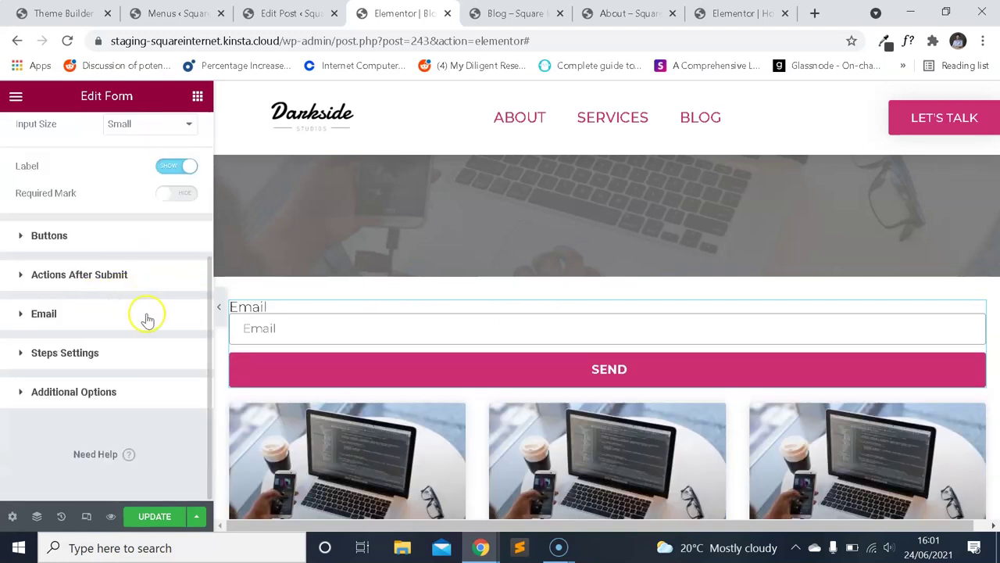
pyautogui.scroll(4, 108, 297)
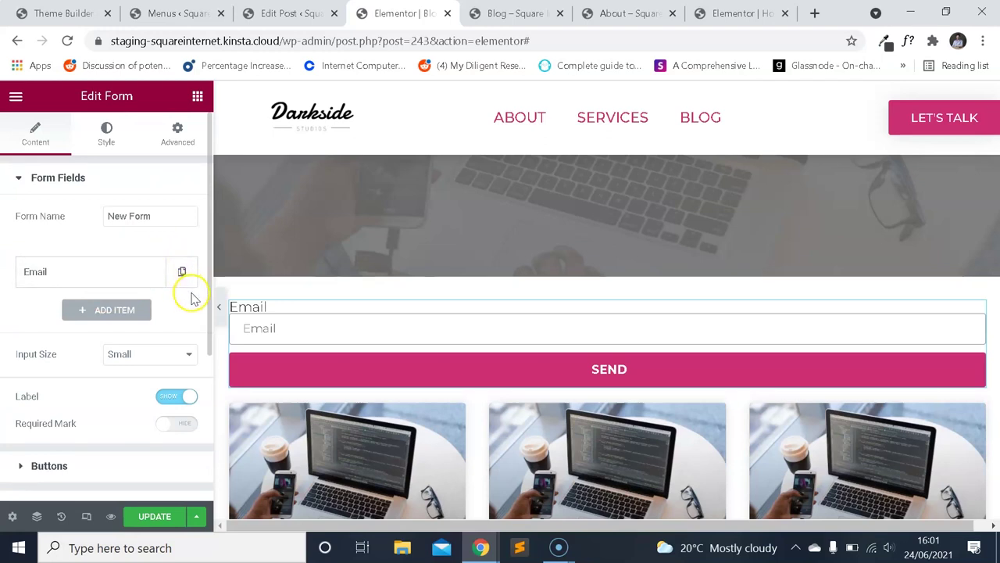
pyautogui.scroll(-2, 125, 265)
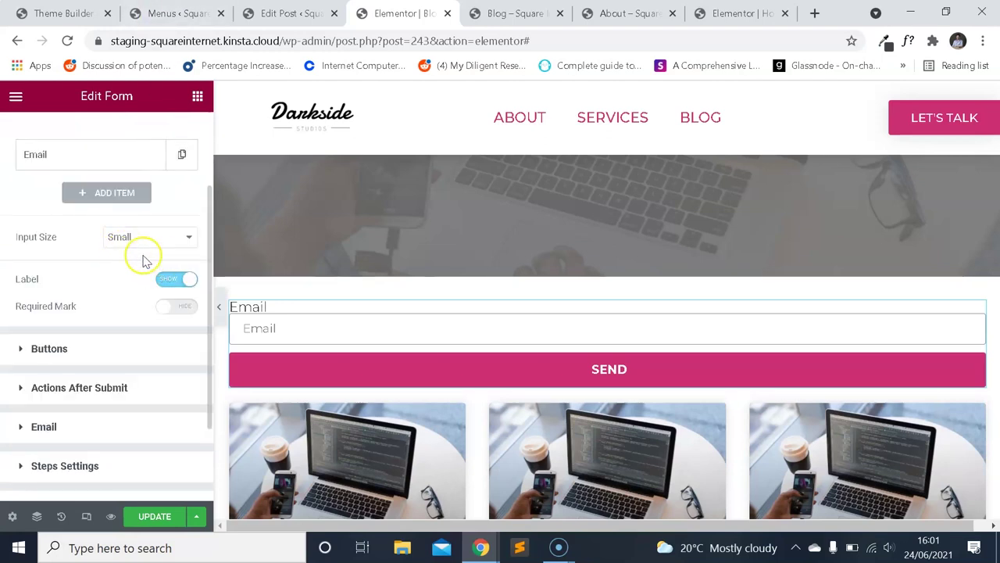
pyautogui.scroll(2, 137, 279)
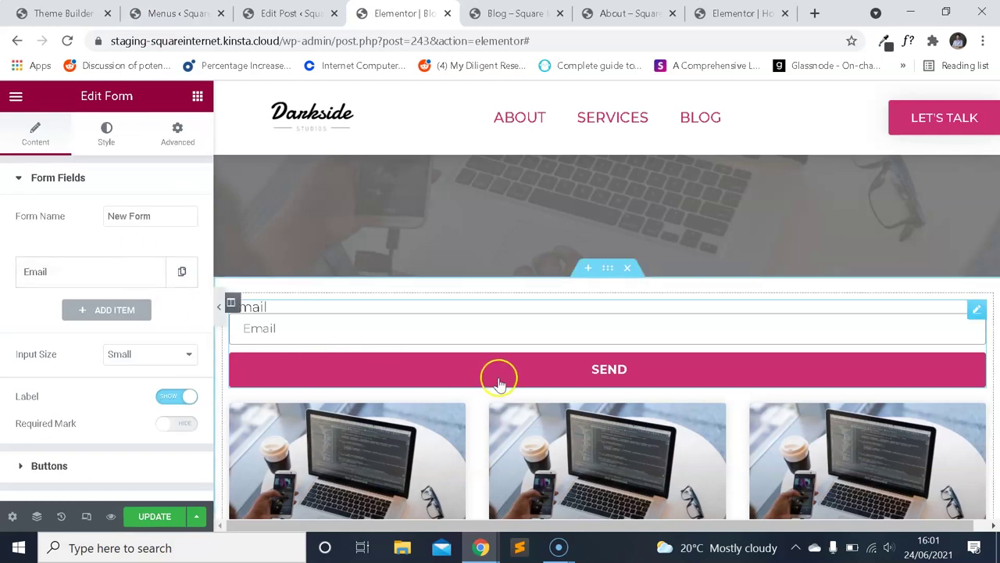
pyautogui.scroll(-4, 121, 316)
pyautogui.scroll(4, 125, 321)
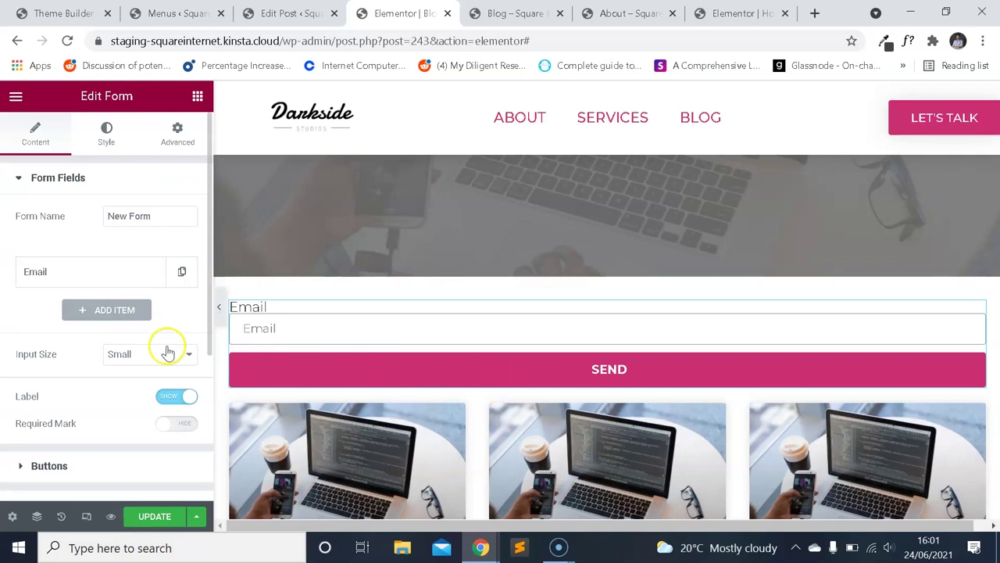
pyautogui.scroll(-4, 147, 350)
pyautogui.scroll(4, 117, 331)
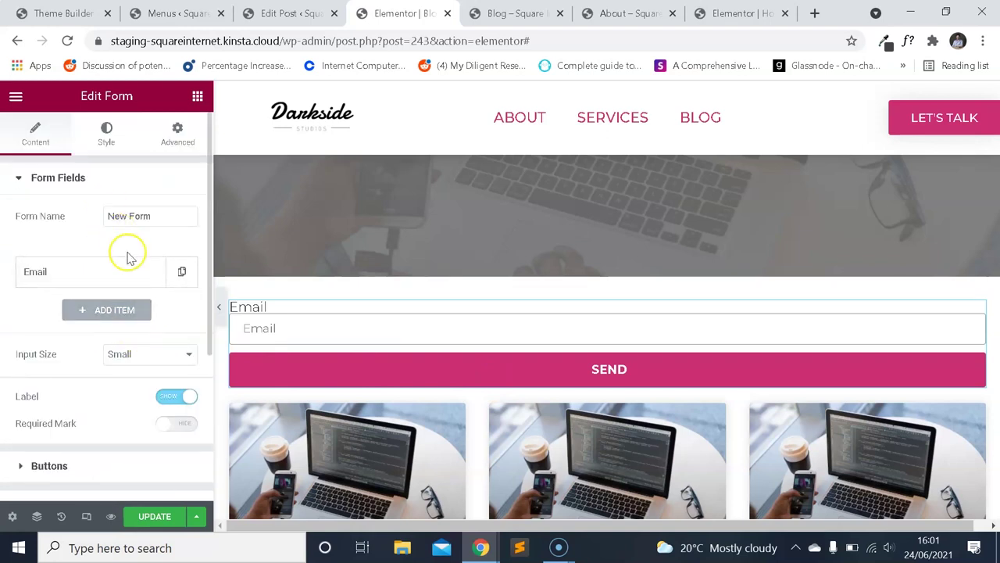
# Keep the form input size at Small after trying Large, and expand the Email field.
pyautogui.click(149, 354)
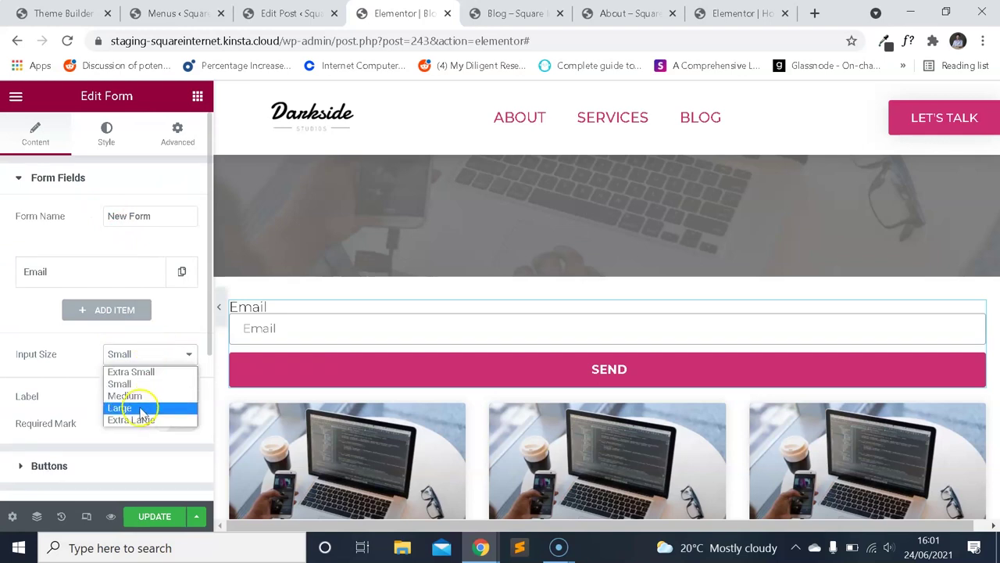
pyautogui.click(143, 409)
pyautogui.click(132, 356)
pyautogui.click(137, 385)
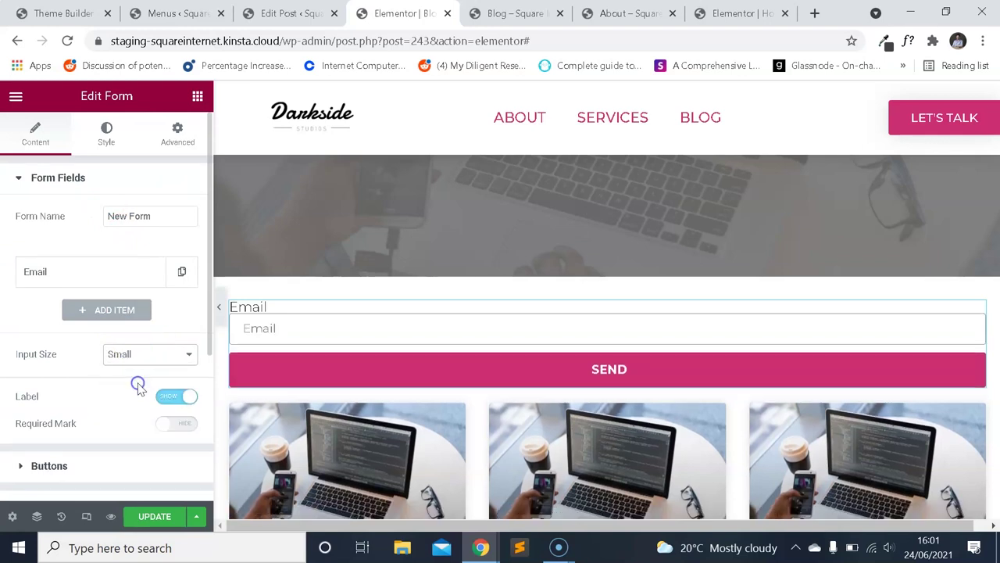
pyautogui.click(127, 270)
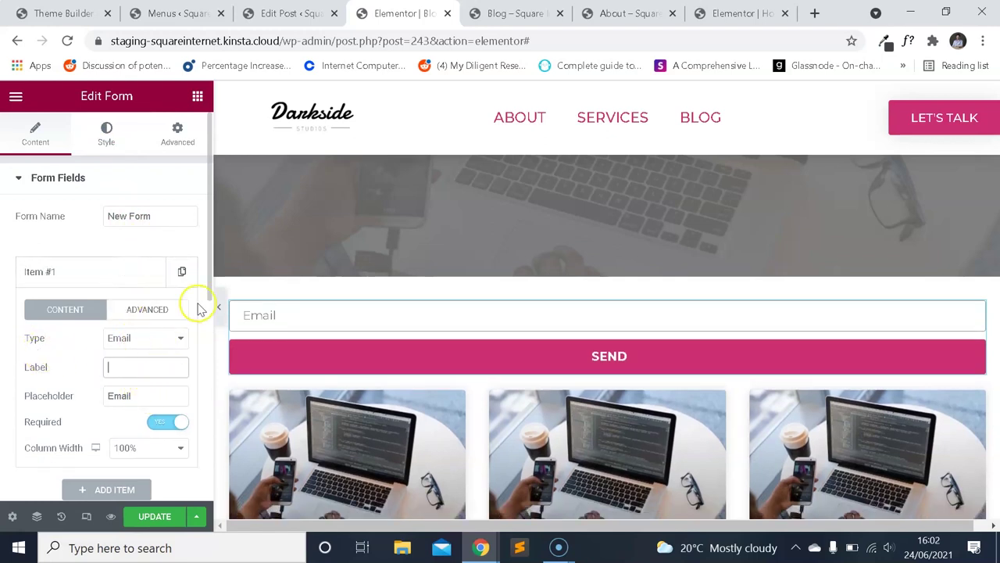
# Set the Email field's column width to 50%.
pyautogui.click(121, 317)
pyautogui.click(88, 311)
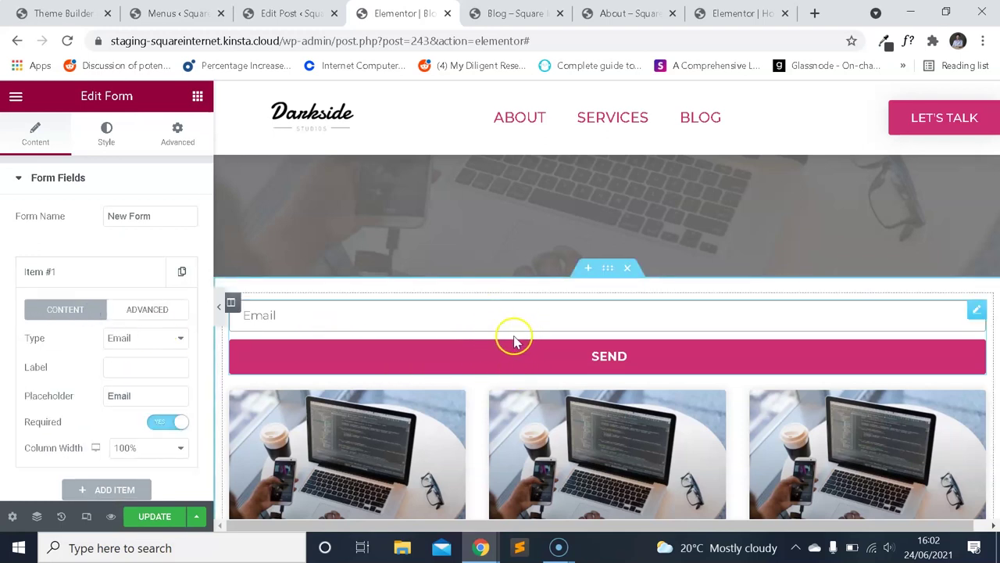
pyautogui.scroll(-1, 520, 324)
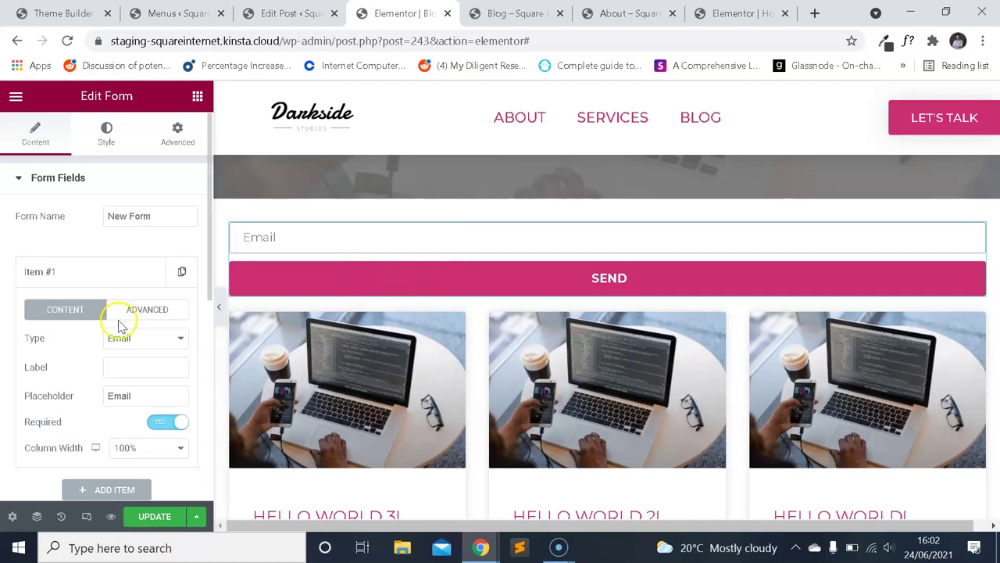
pyautogui.scroll(-2, 121, 327)
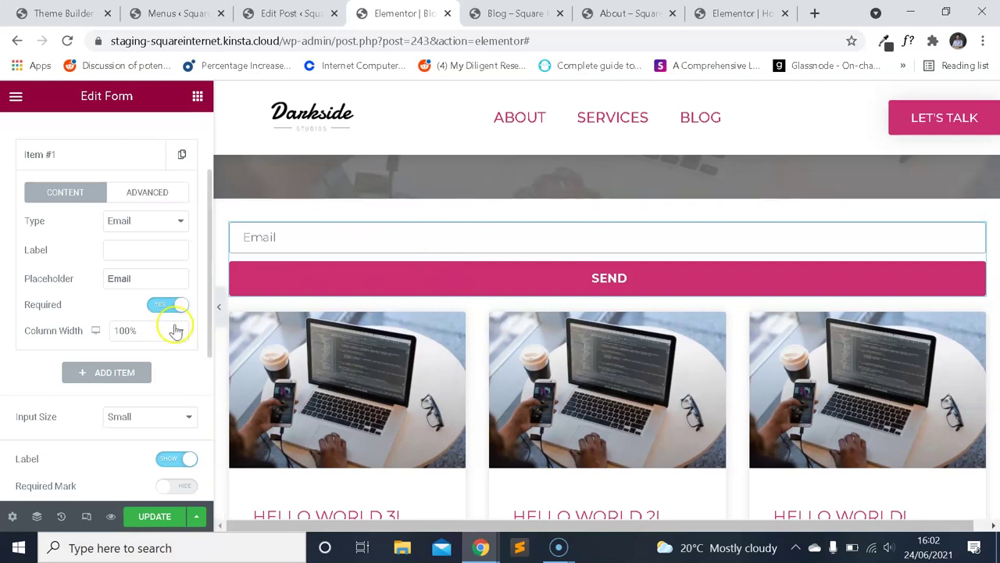
pyautogui.click(175, 330)
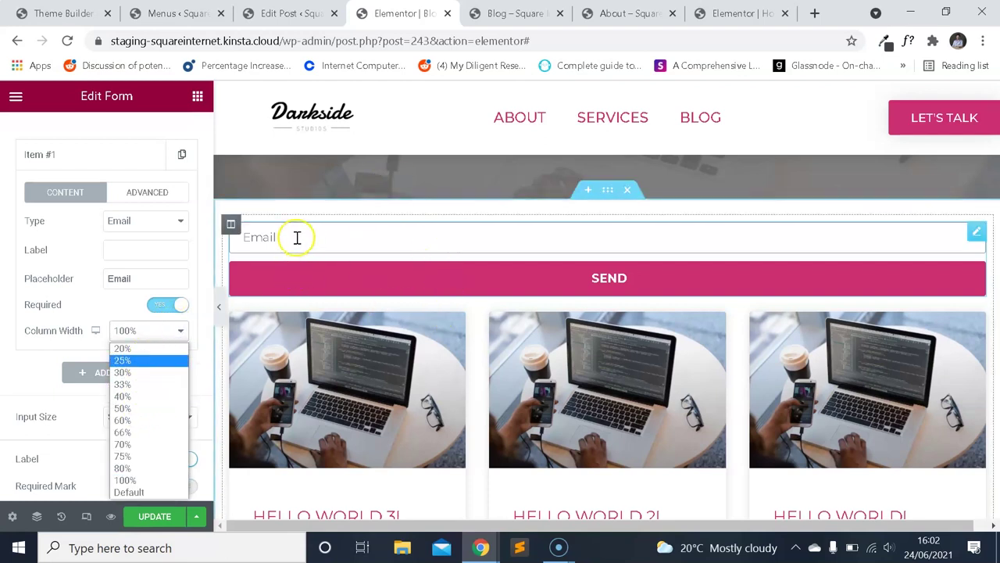
pyautogui.click(146, 408)
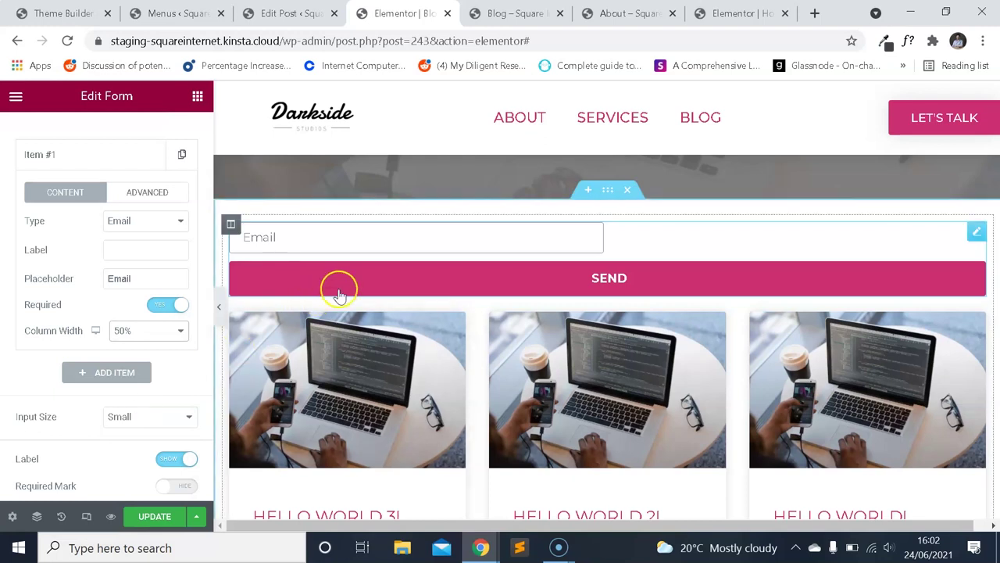
pyautogui.click(539, 279)
# Set the Send button's column width to 50% so it sits beside the Email field.
pyautogui.scroll(-3, 115, 289)
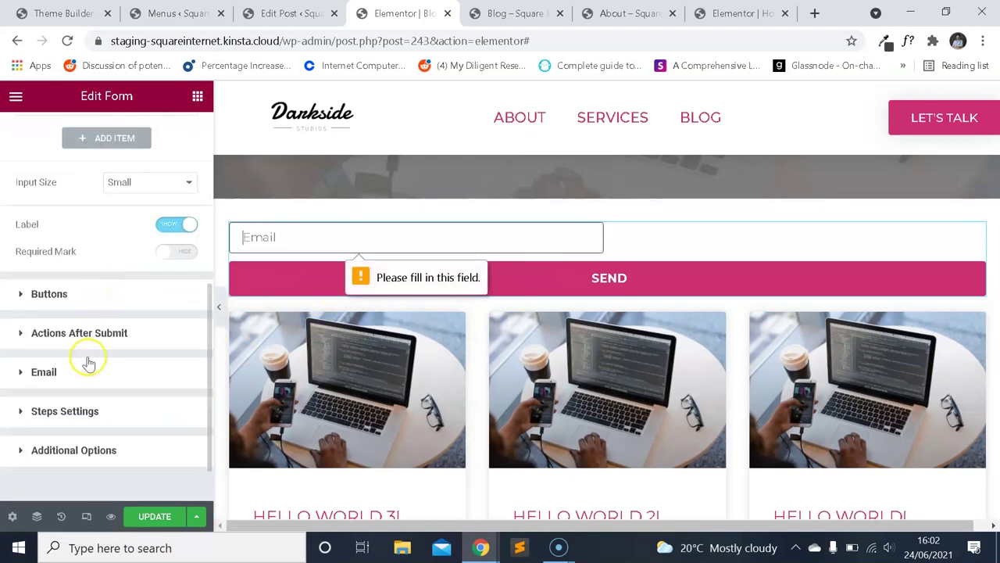
pyautogui.click(89, 297)
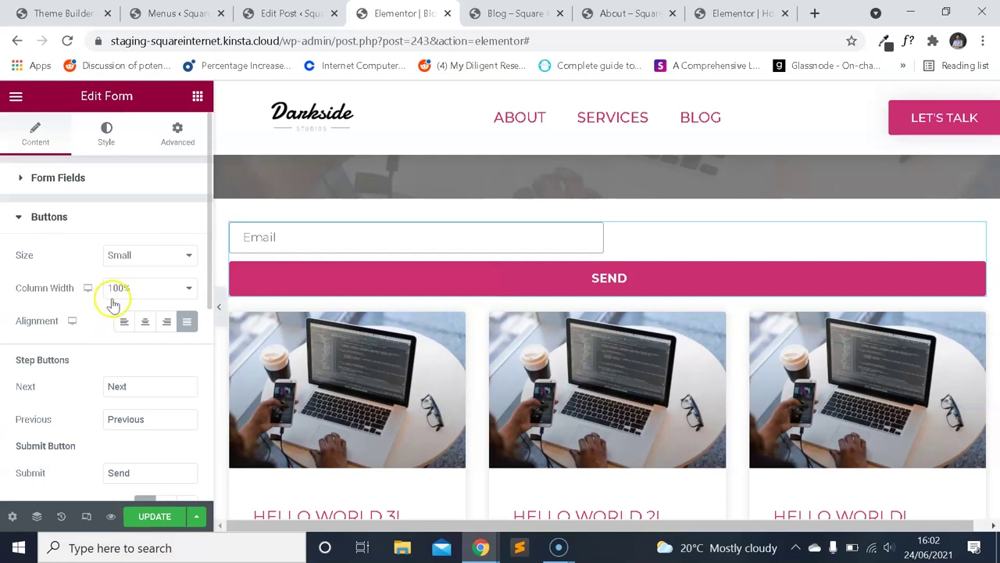
pyautogui.click(153, 289)
pyautogui.click(127, 364)
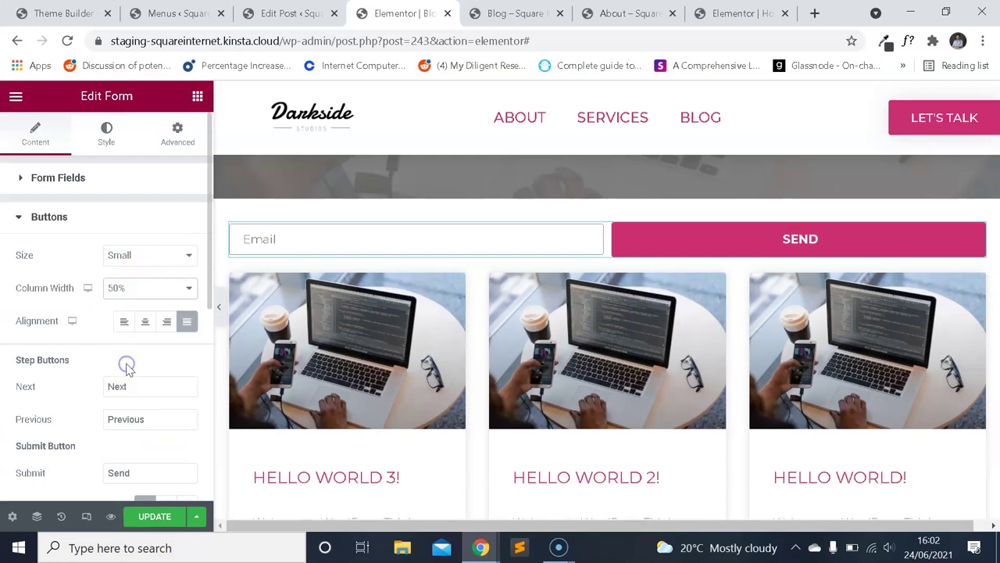
pyautogui.scroll(-2, 47, 240)
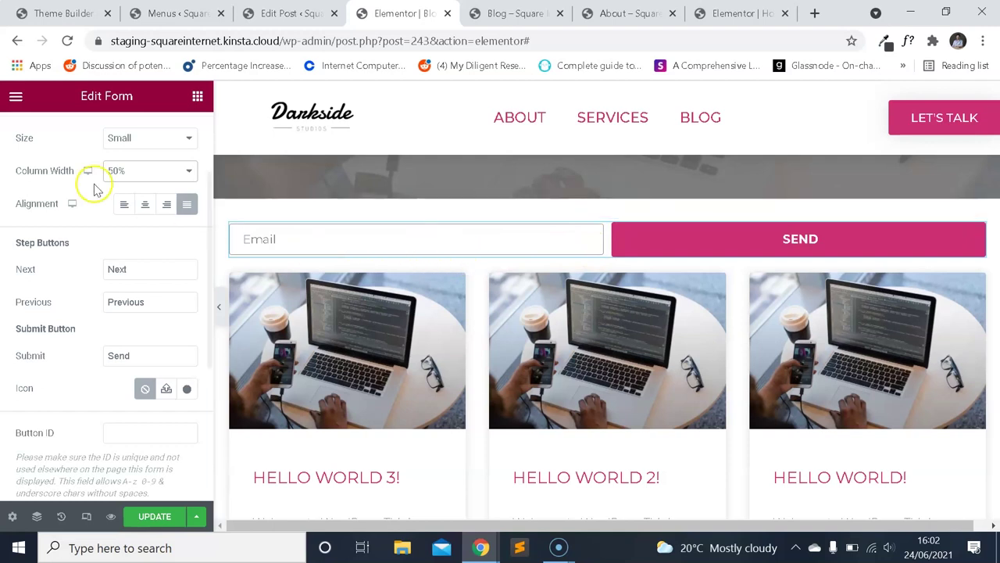
pyautogui.click(16, 95)
# Add a centred 'Subscribe for free tips' heading above the email form and reload the preview.
pyautogui.click(16, 95)
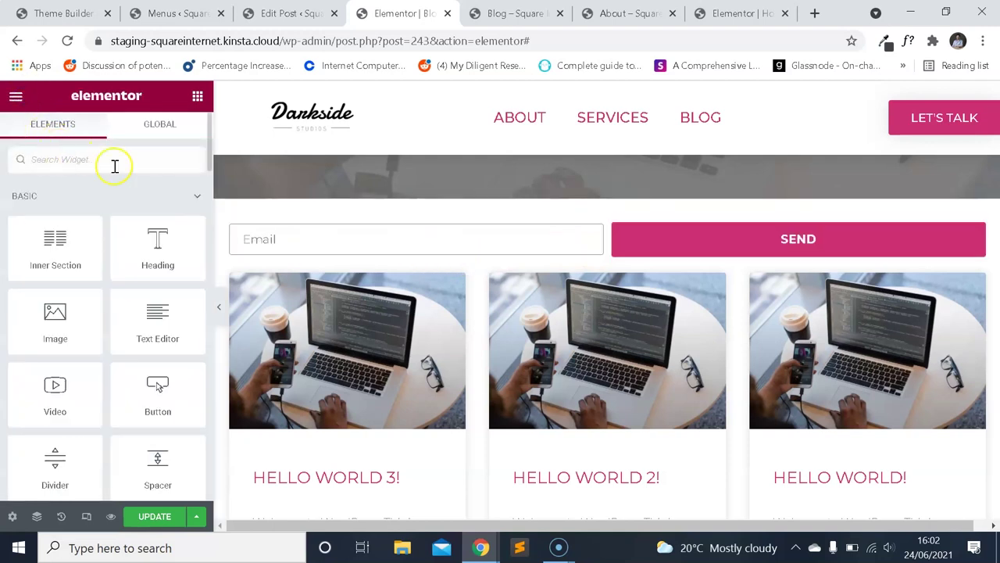
pyautogui.moveTo(156, 251); pyautogui.dragTo(382, 229)
pyautogui.click(144, 439)
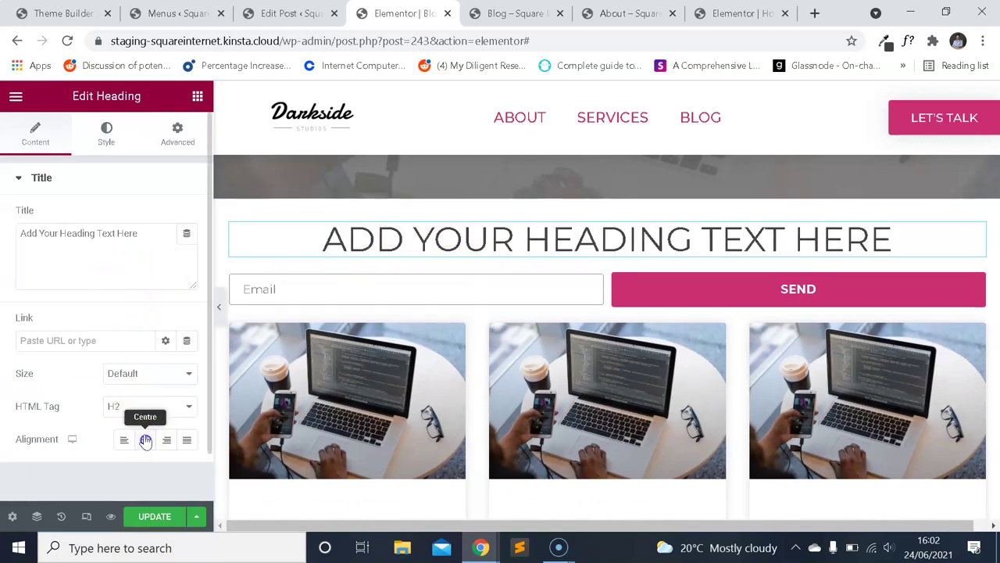
pyautogui.tripleClick(127, 263)
pyautogui.write('Subscribe for free tip')
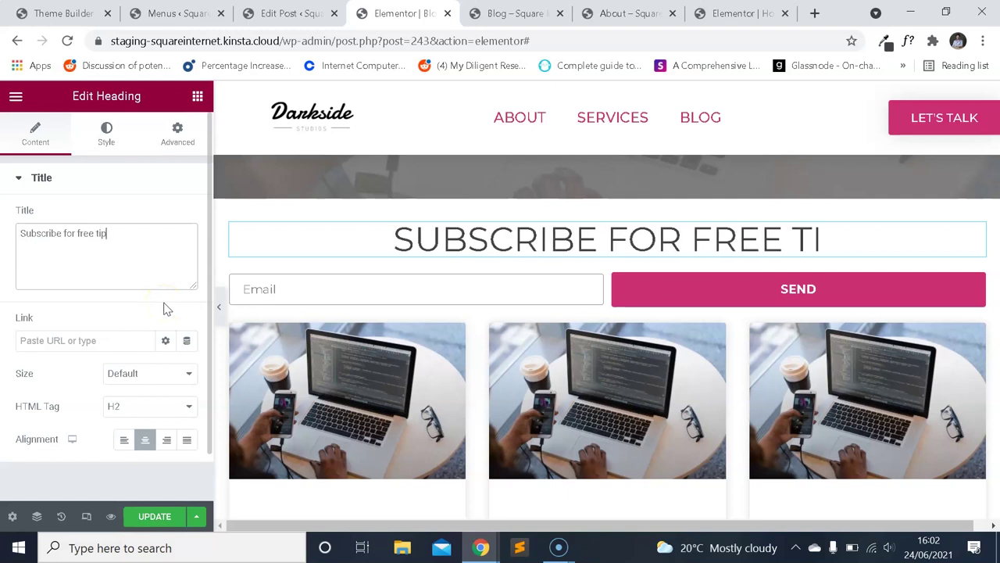
pyautogui.write('s')
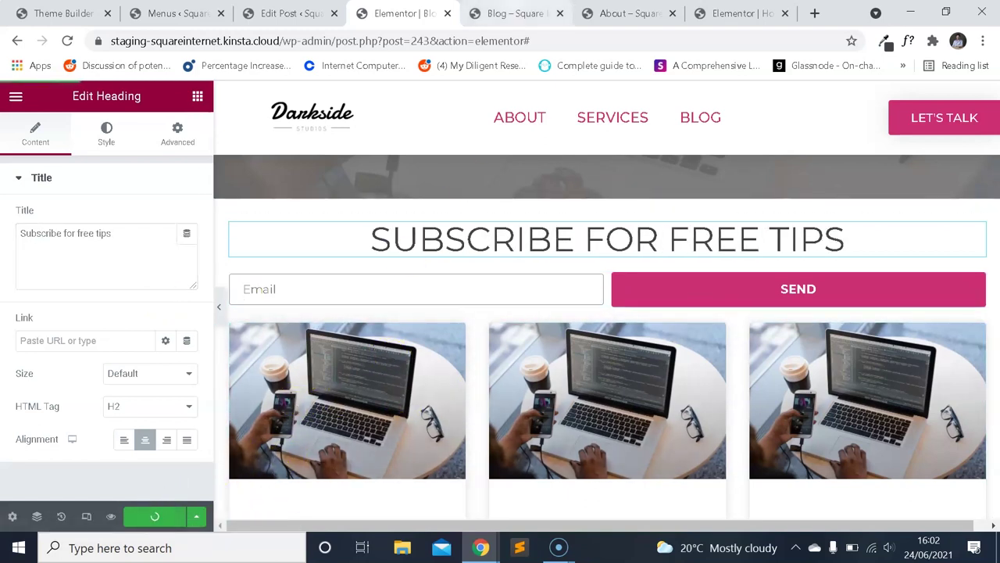
pyautogui.hotkey('ctrl', 'Tab')
pyautogui.click(68, 40)
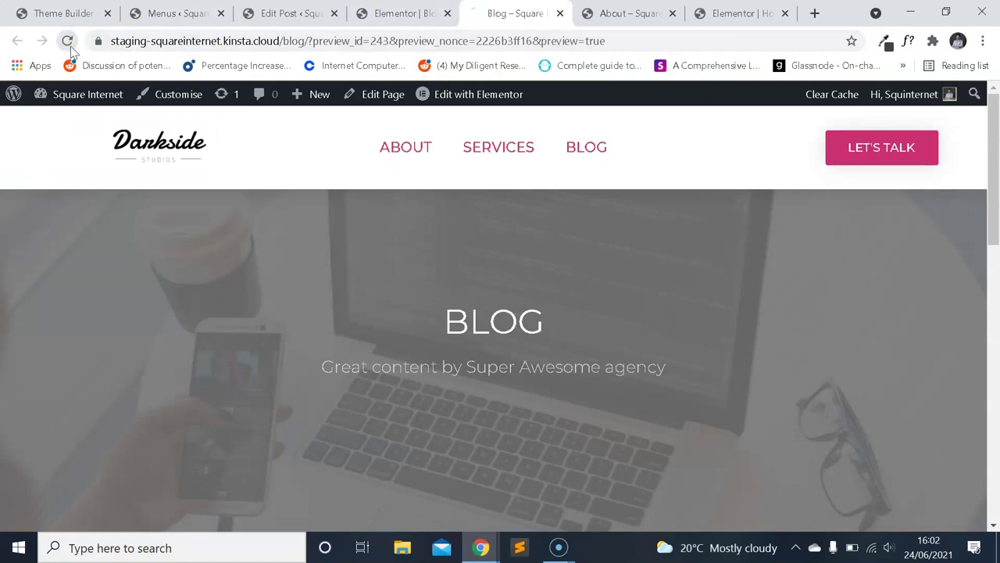
# Check the subscribe section on the Blog preview, test the Email field, and go back to the editor.
pyautogui.scroll(-4, 516, 297)
pyautogui.scroll(-3, 539, 280)
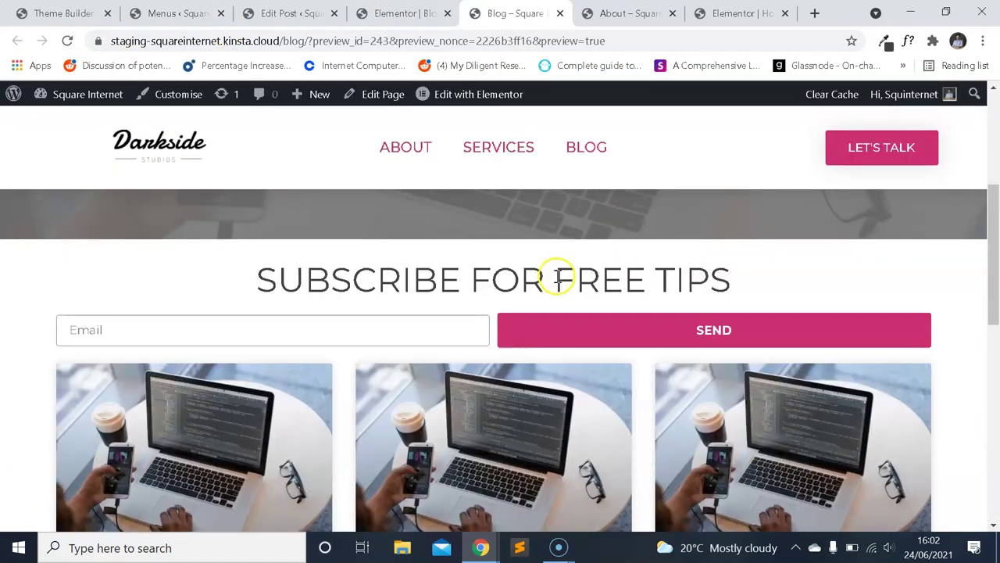
pyautogui.scroll(-1, 593, 246)
pyautogui.scroll(1, 617, 242)
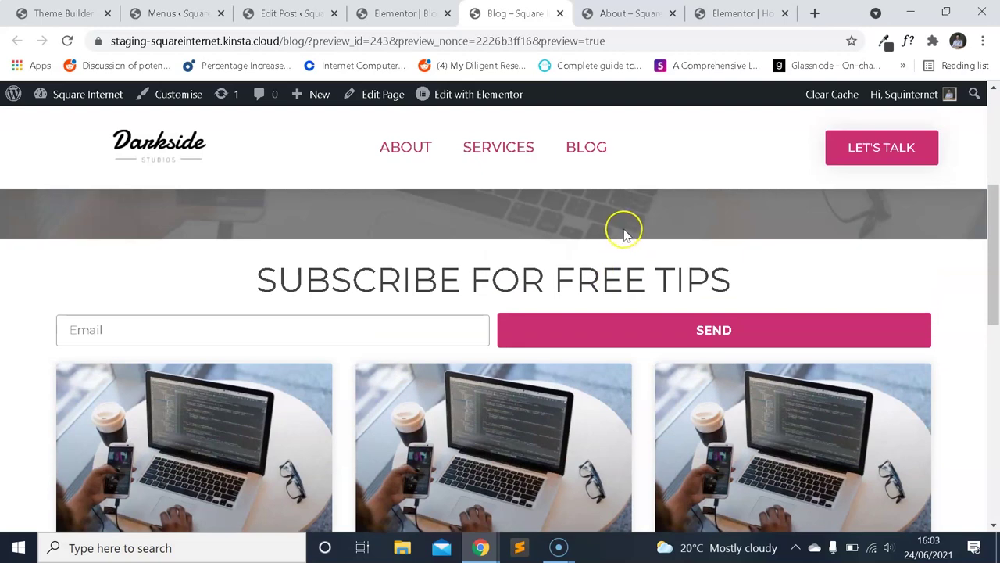
pyautogui.scroll(-4, 623, 235)
pyautogui.scroll(3, 618, 226)
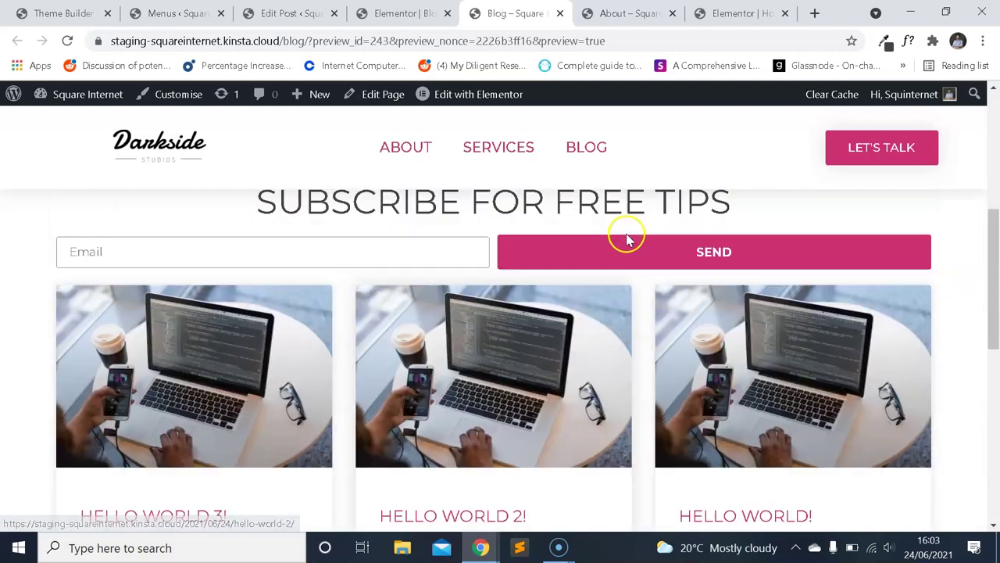
pyautogui.scroll(1, 625, 235)
pyautogui.scroll(-4, 634, 239)
pyautogui.scroll(3, 635, 241)
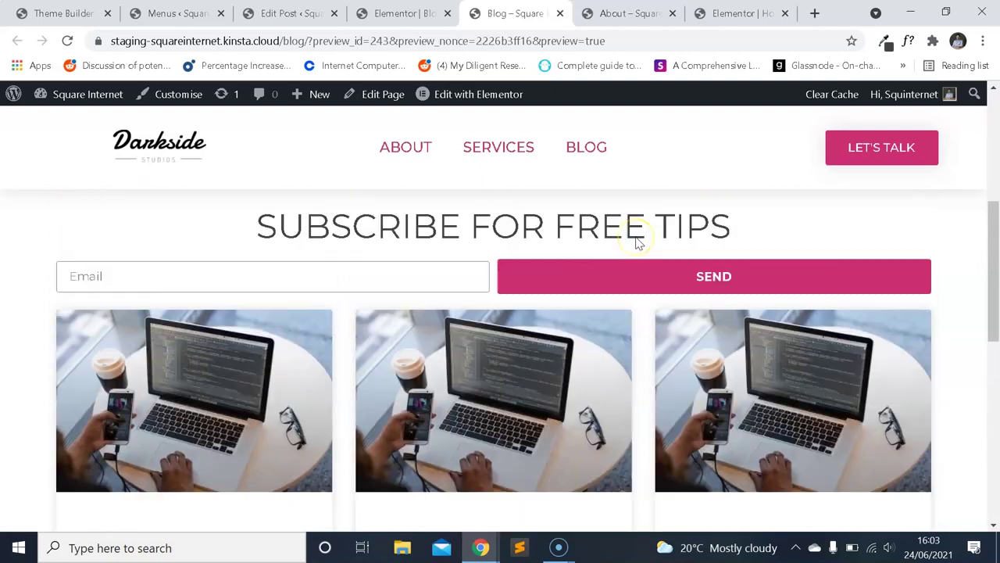
pyautogui.scroll(1, 641, 241)
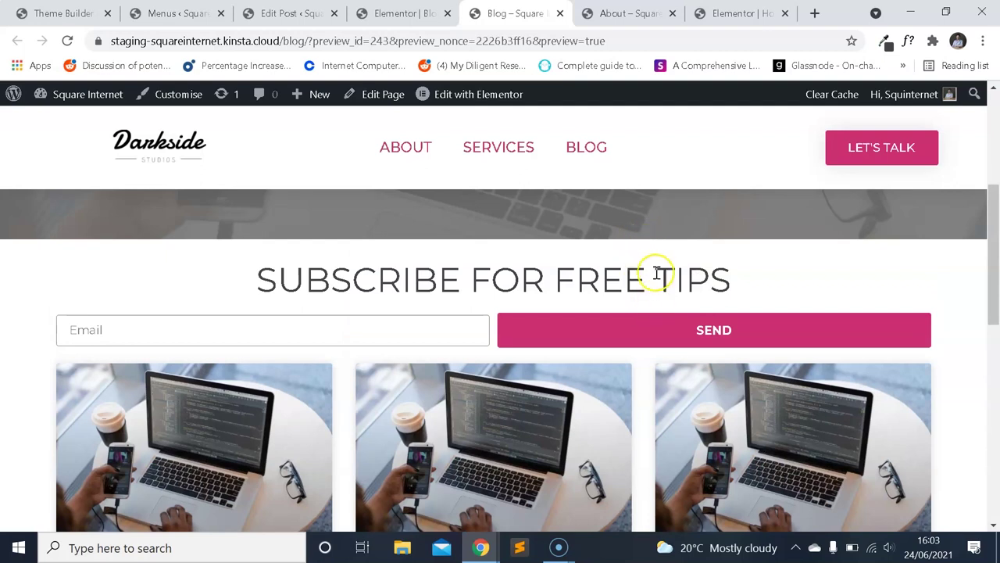
pyautogui.scroll(-2, 668, 269)
pyautogui.scroll(2, 670, 286)
pyautogui.click(420, 329)
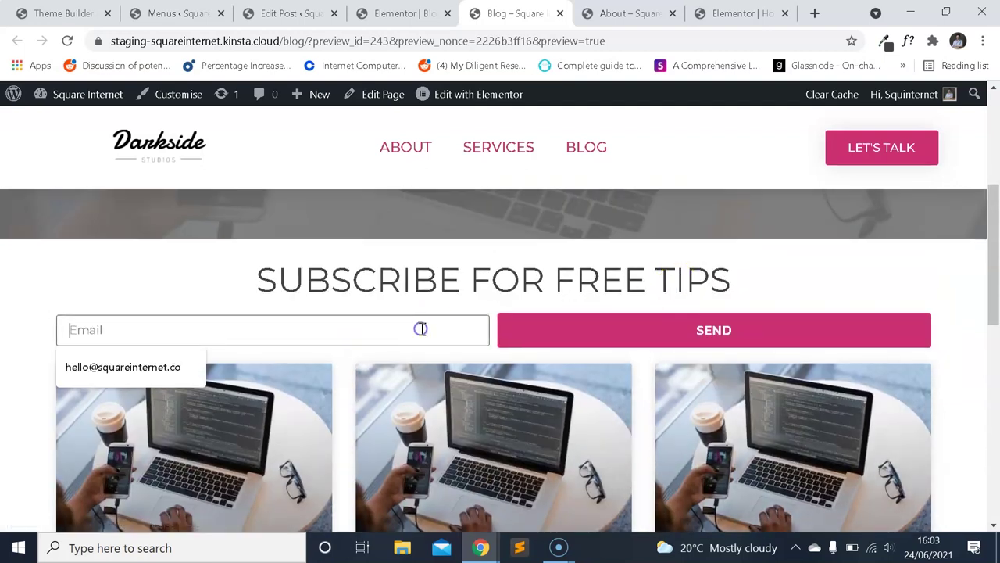
pyautogui.click(249, 287)
pyautogui.click(363, 20)
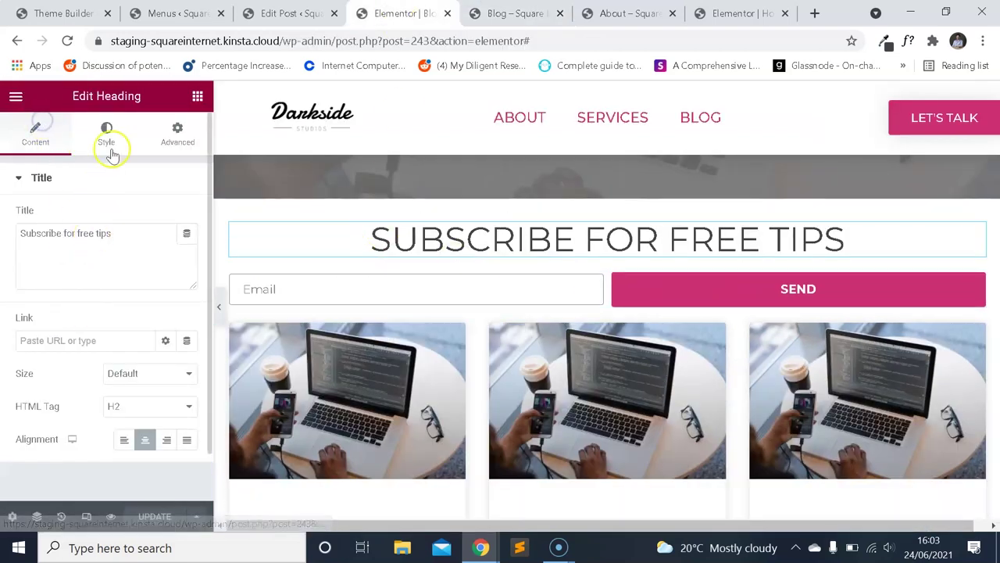
# Change the form's submit button text from Send to 'Subscribe'.
pyautogui.click(576, 274)
pyautogui.click(652, 297)
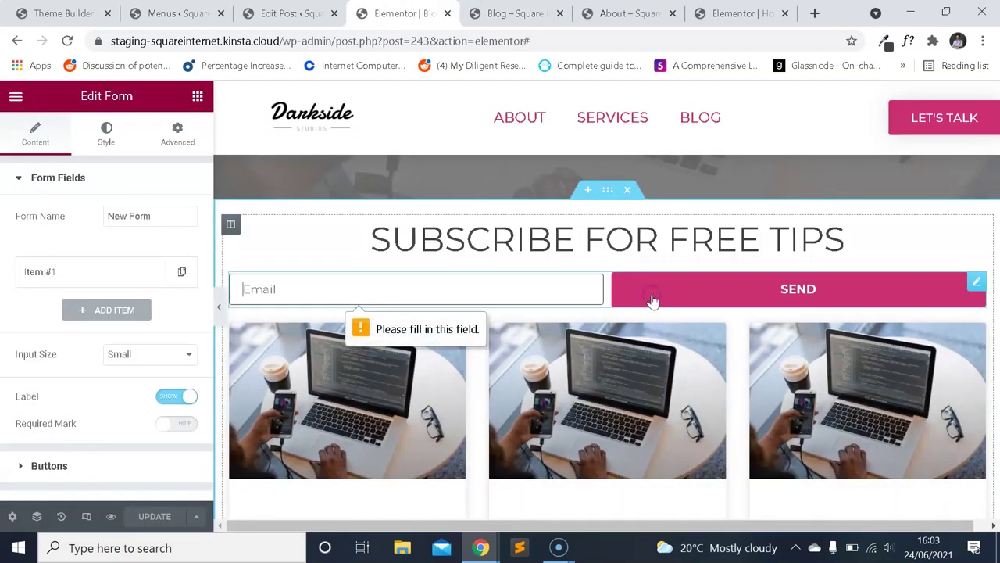
pyautogui.scroll(-3, 114, 347)
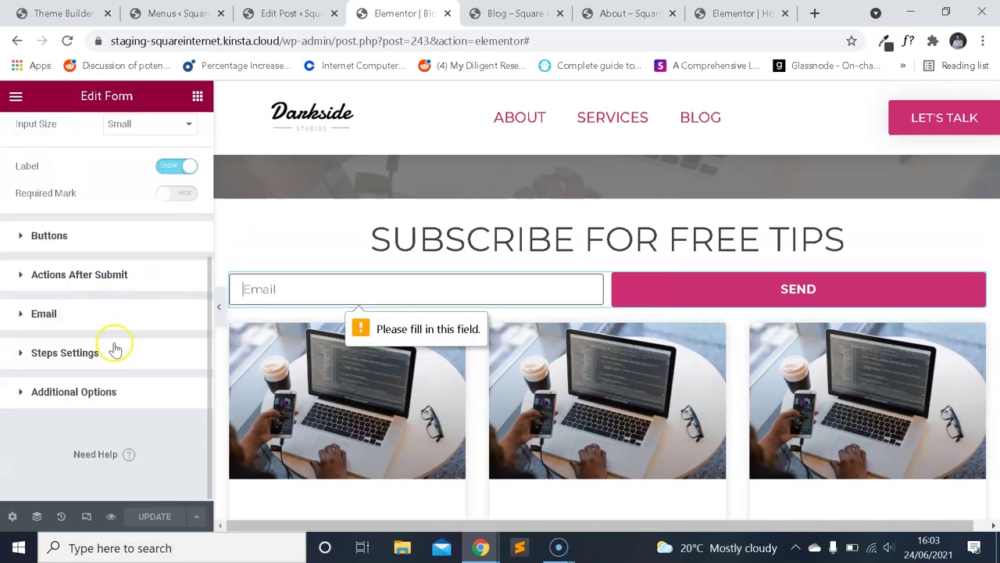
pyautogui.click(80, 237)
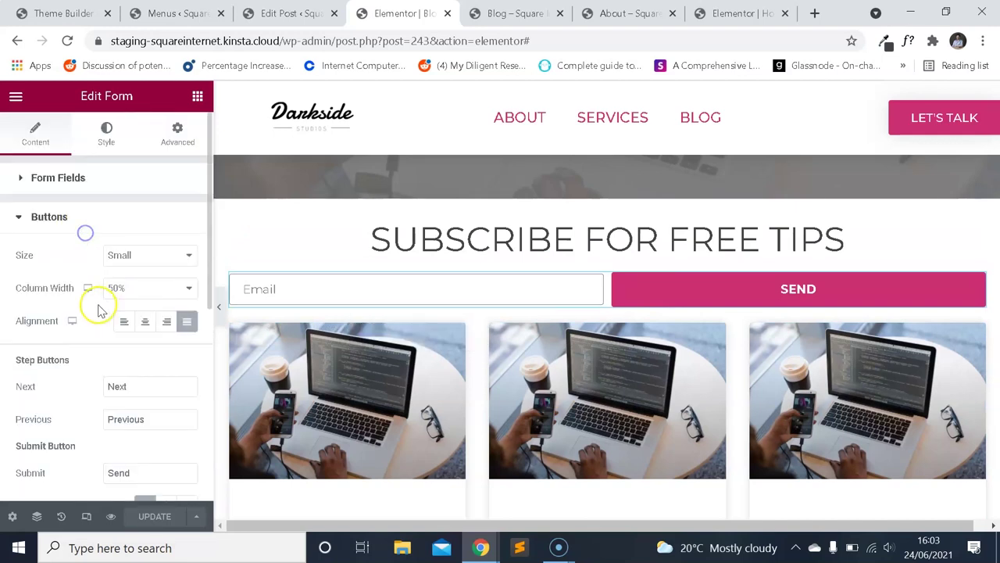
pyautogui.scroll(-4, 142, 301)
pyautogui.scroll(3, 139, 261)
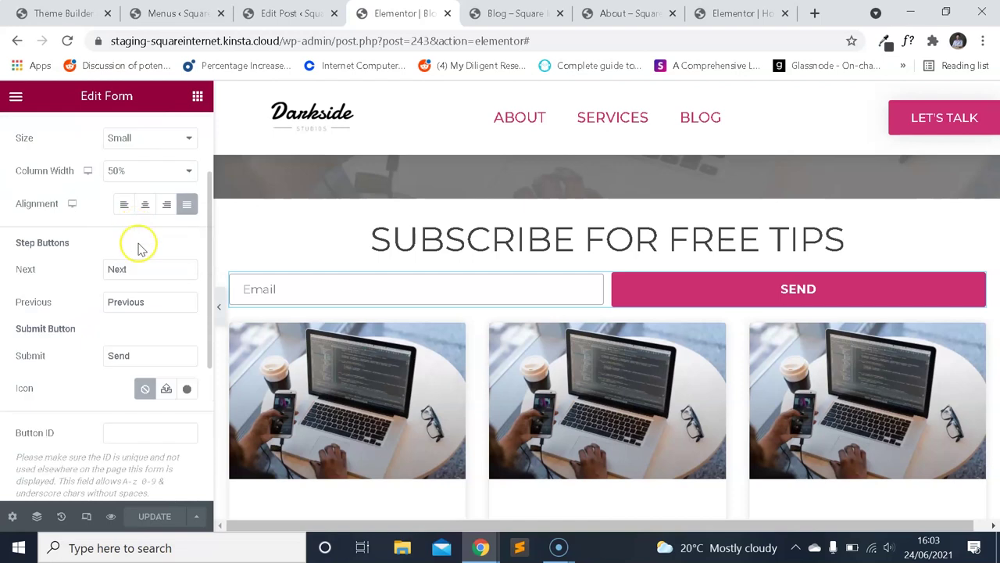
pyautogui.write('S')
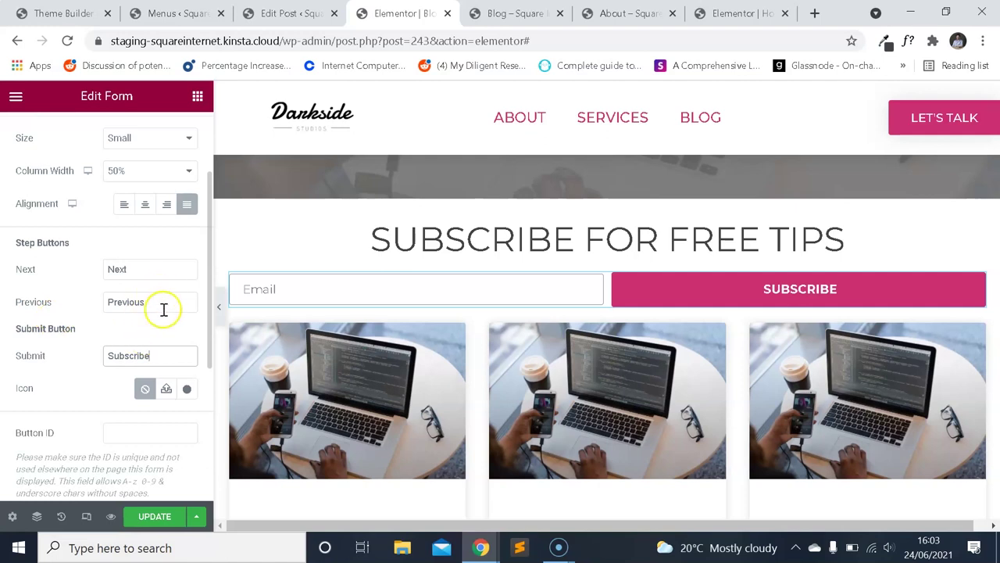
pyautogui.scroll(-3, 148, 328)
pyautogui.scroll(5, 128, 273)
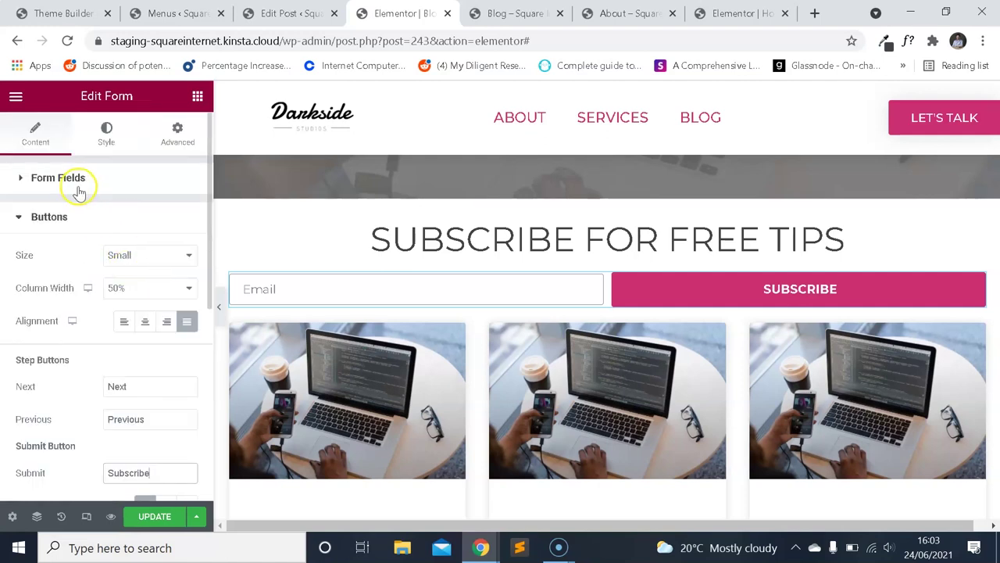
pyautogui.scroll(-4, 112, 253)
pyautogui.scroll(1, 125, 269)
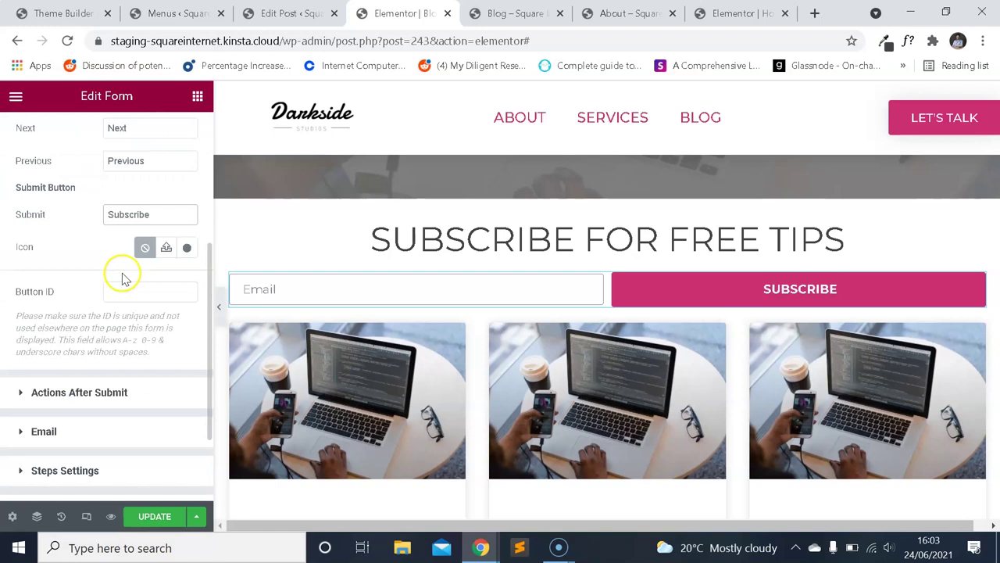
pyautogui.scroll(3, 123, 278)
pyautogui.scroll(-2, 125, 285)
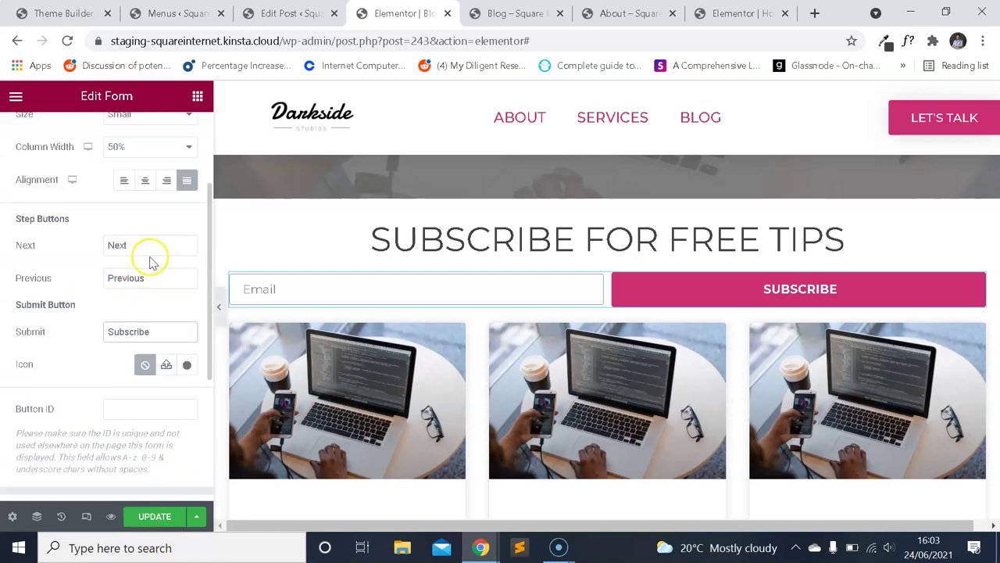
pyautogui.scroll(-3, 101, 290)
# Show the form's Actions After Submit and Email notification settings.
pyautogui.click(94, 275)
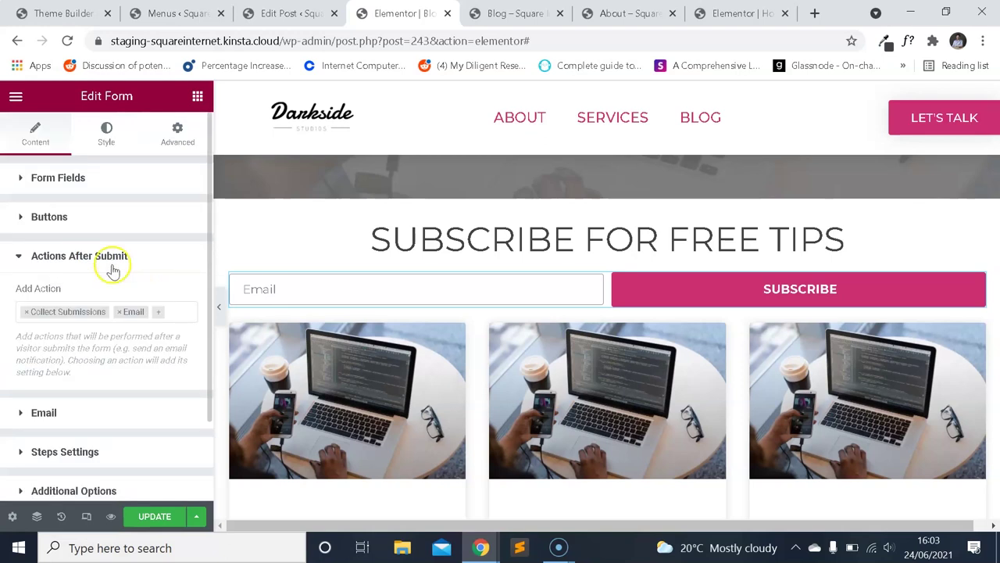
pyautogui.scroll(-2, 114, 268)
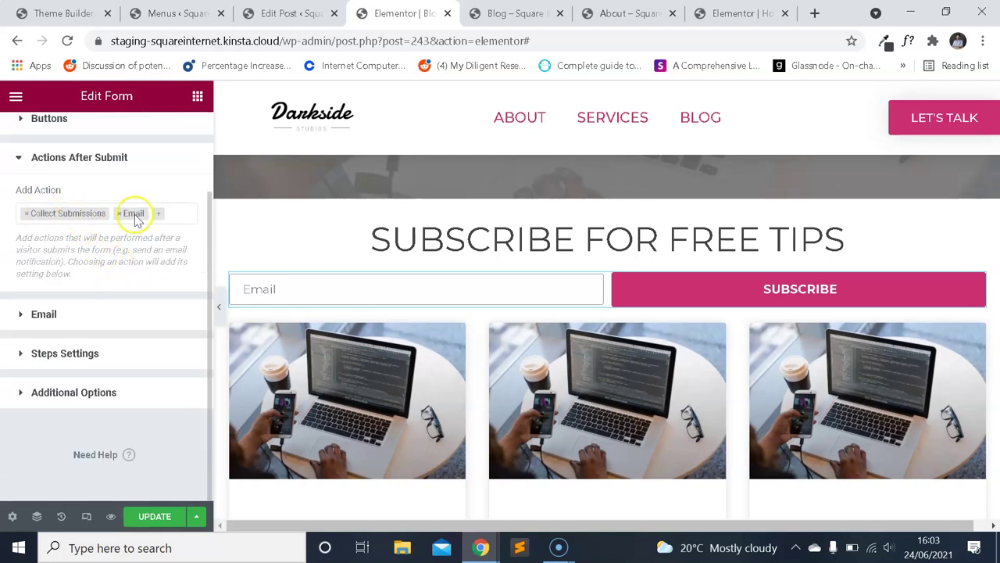
pyautogui.click(43, 314)
pyautogui.scroll(-4, 119, 270)
pyautogui.scroll(2, 123, 270)
pyautogui.scroll(5, 129, 283)
pyautogui.scroll(-2, 141, 291)
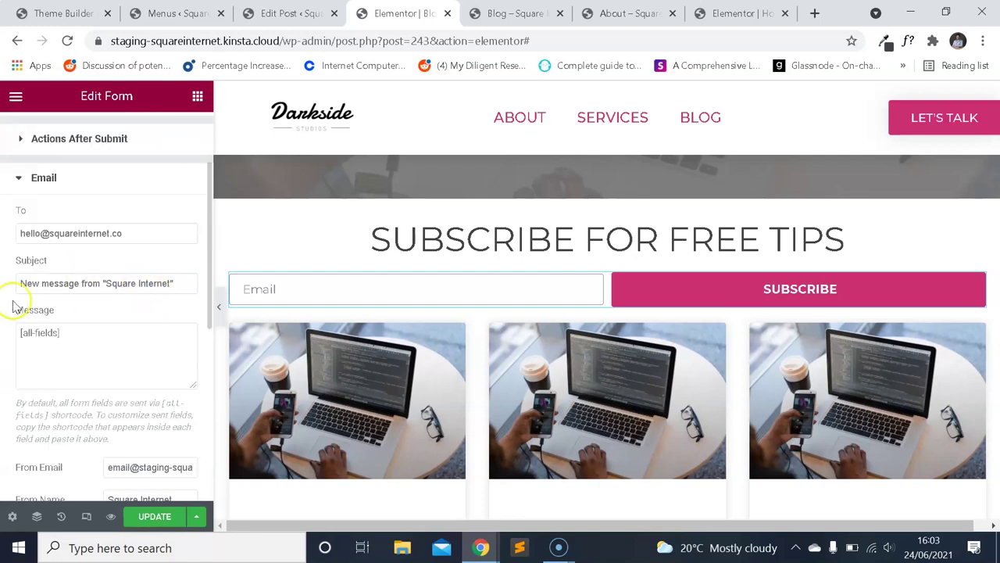
# Replace the notification email subject with 'Newsletter signup' and save the page with Update.
pyautogui.moveTo(174, 277); pyautogui.dragTo(11, 273)
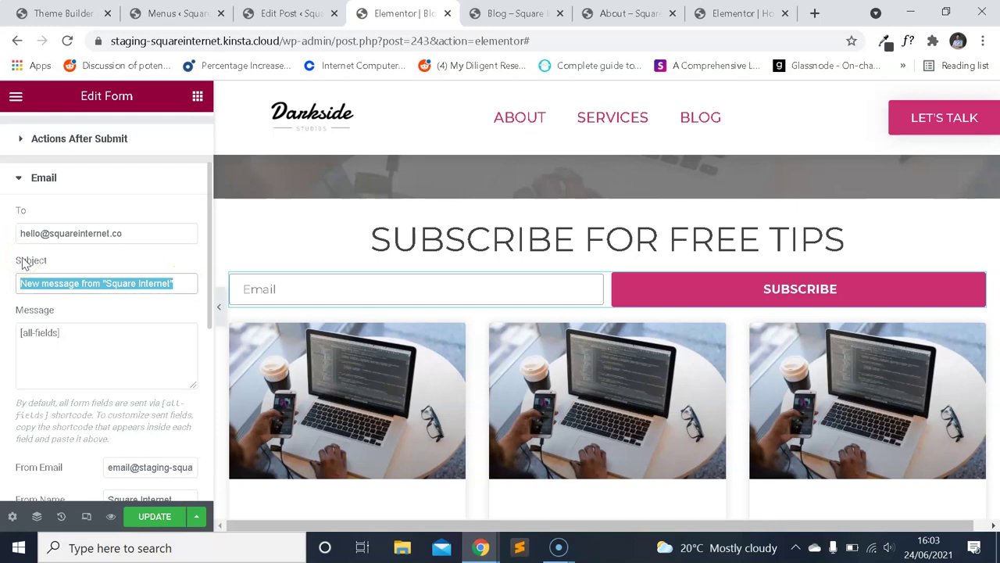
pyautogui.write('Newsletter si')
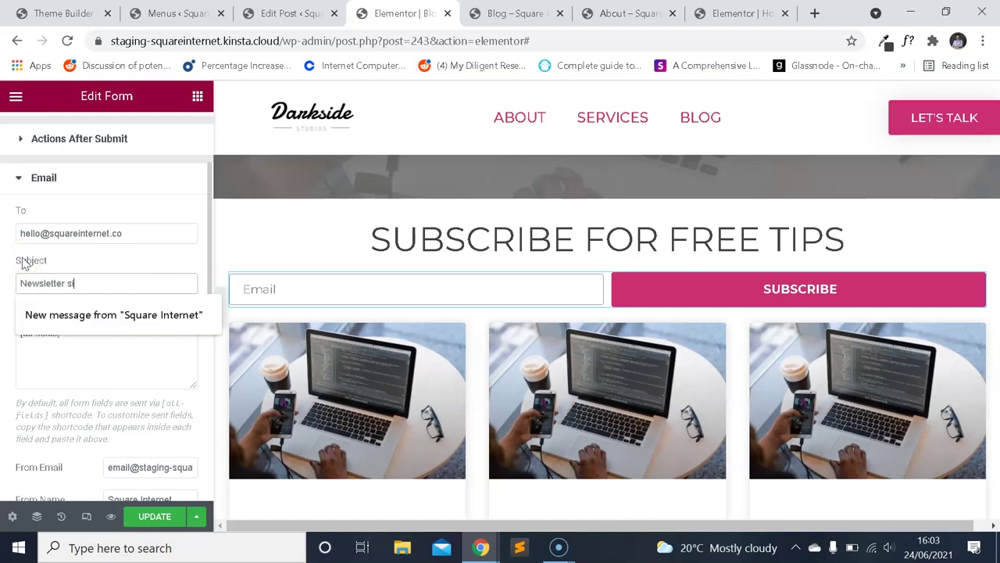
pyautogui.click(105, 259)
pyautogui.scroll(-2, 94, 281)
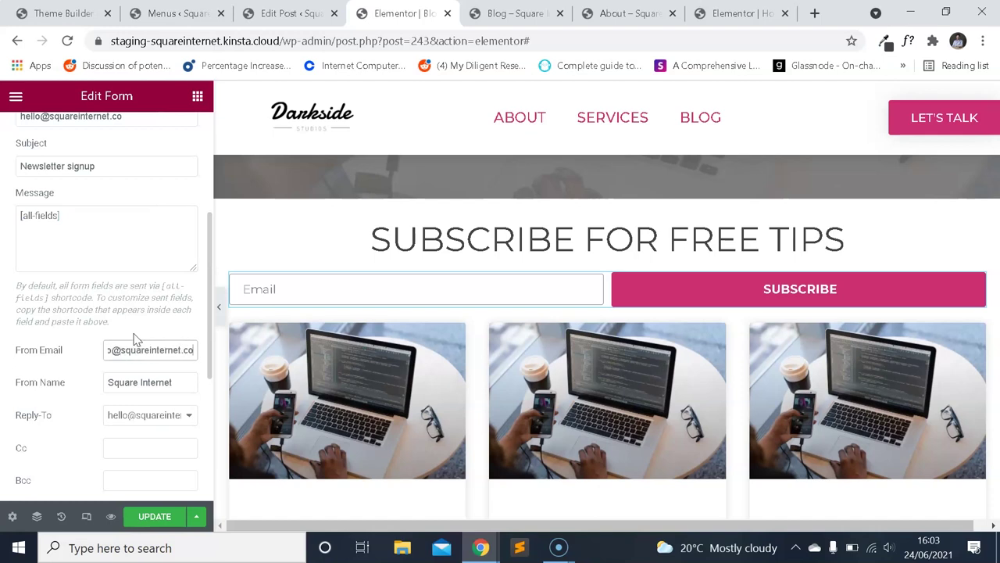
pyautogui.scroll(-2, 134, 336)
pyautogui.scroll(-3, 152, 326)
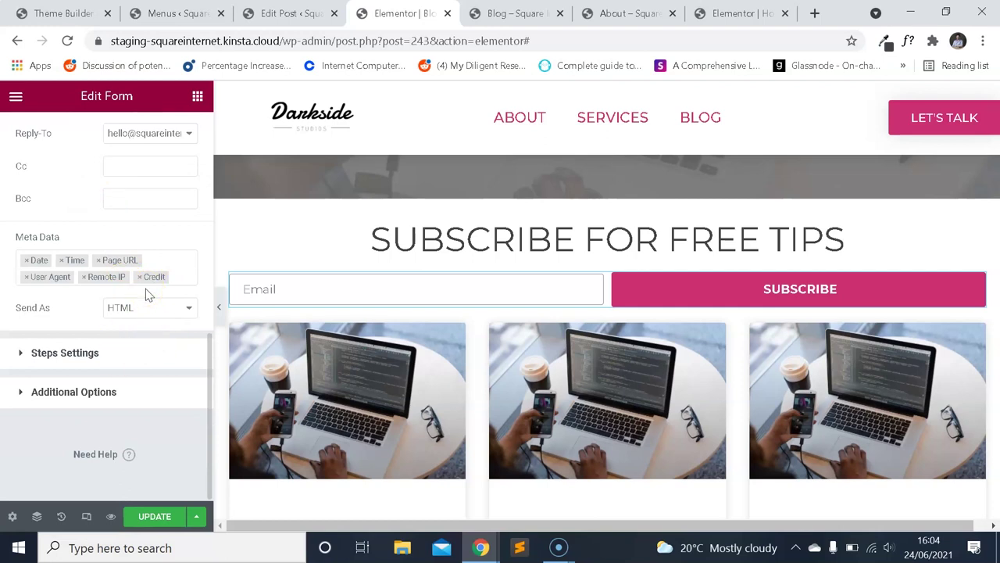
pyautogui.scroll(-2, 315, 319)
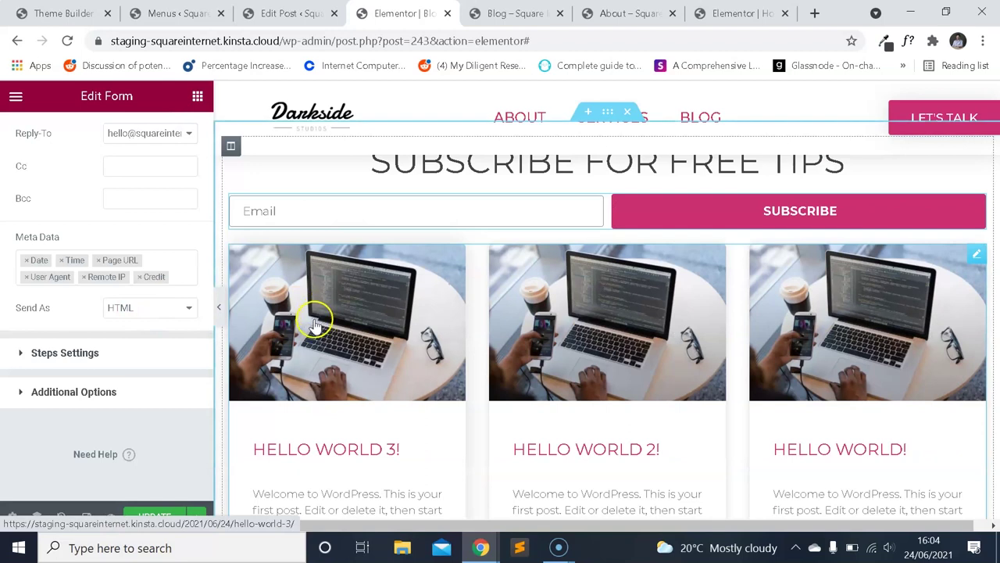
pyautogui.scroll(3, 453, 340)
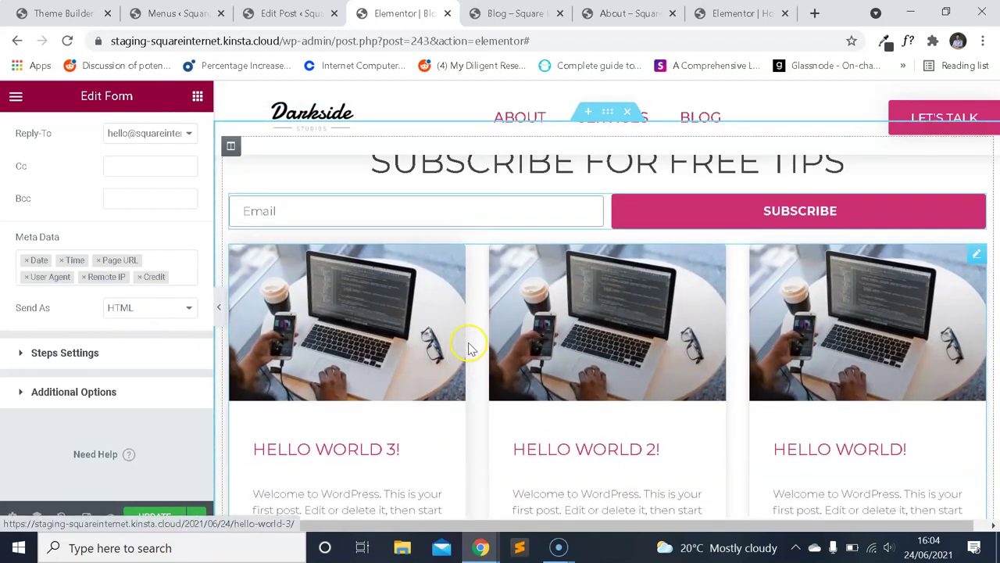
pyautogui.click(204, 504)
# Reload the live Blog preview, scroll through it, and return to the Blog page editor.
pyautogui.hotkey('ctrl', 'Tab')
pyautogui.click(67, 41)
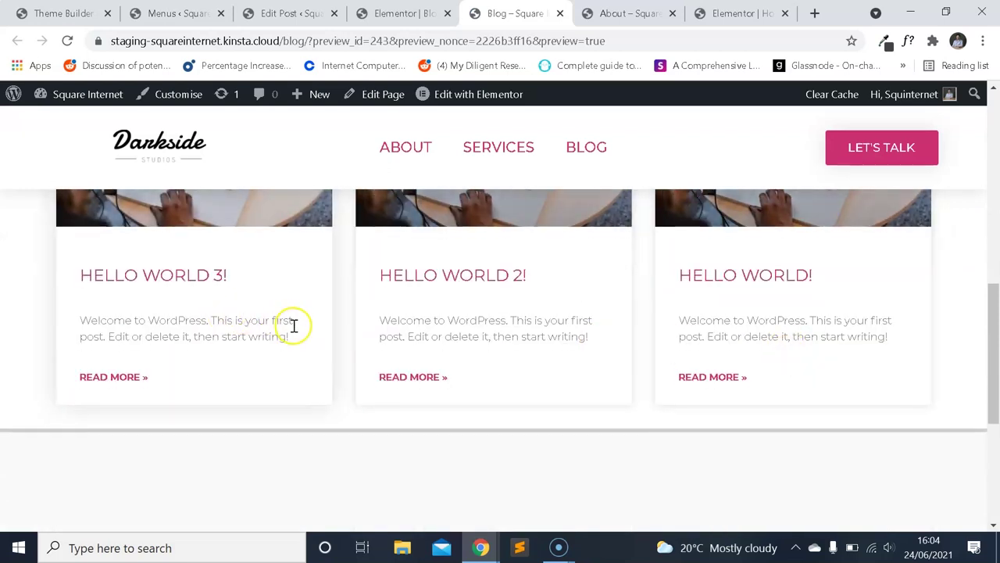
pyautogui.scroll(-5, 301, 336)
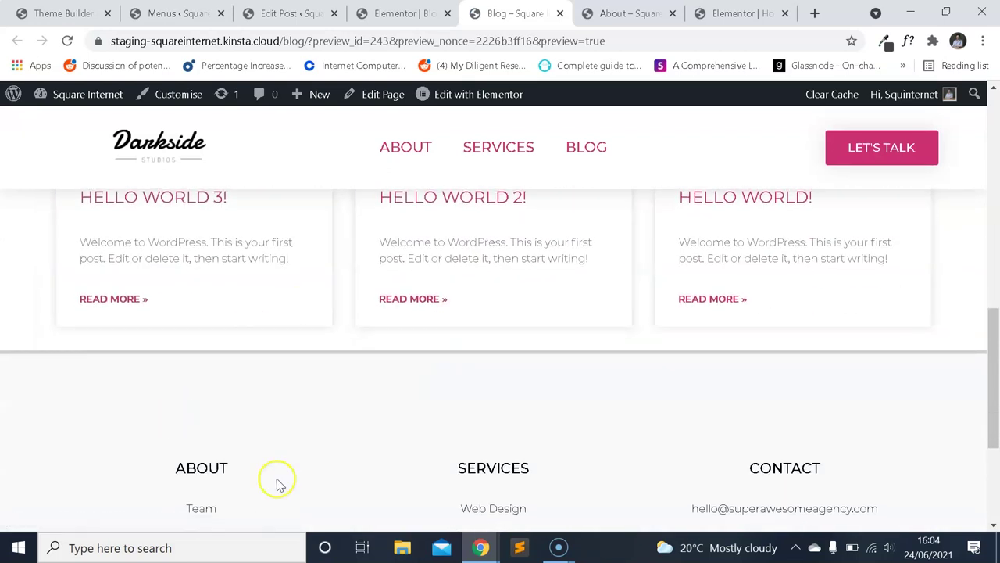
pyautogui.scroll(3, 485, 317)
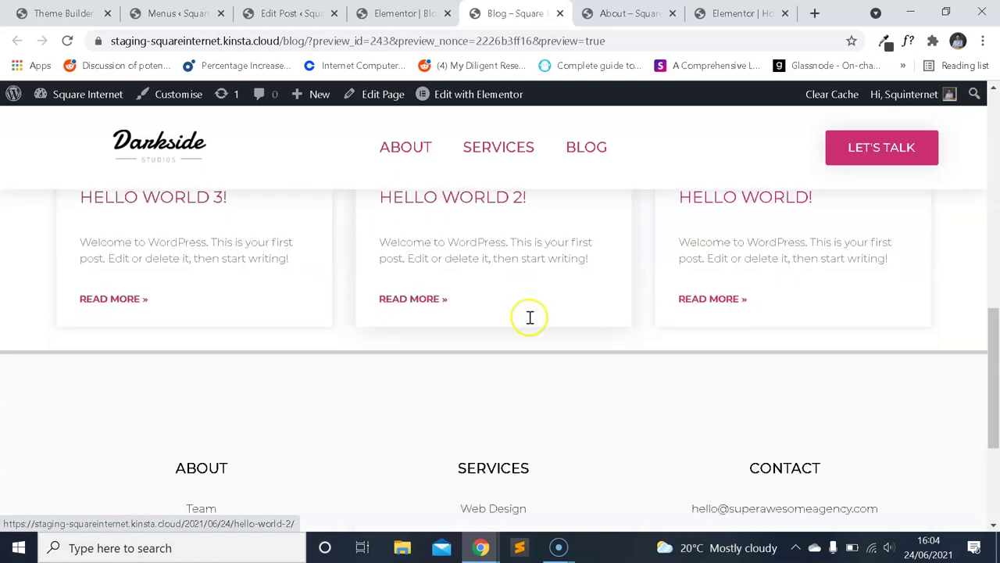
pyautogui.scroll(5, 547, 328)
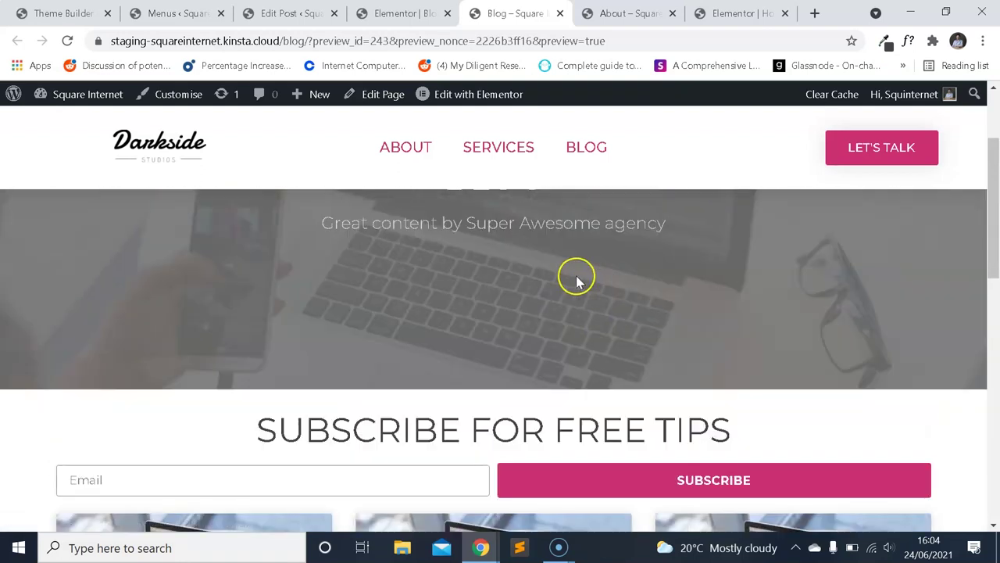
pyautogui.scroll(-5, 582, 281)
pyautogui.scroll(3, 607, 292)
pyautogui.scroll(4, 615, 305)
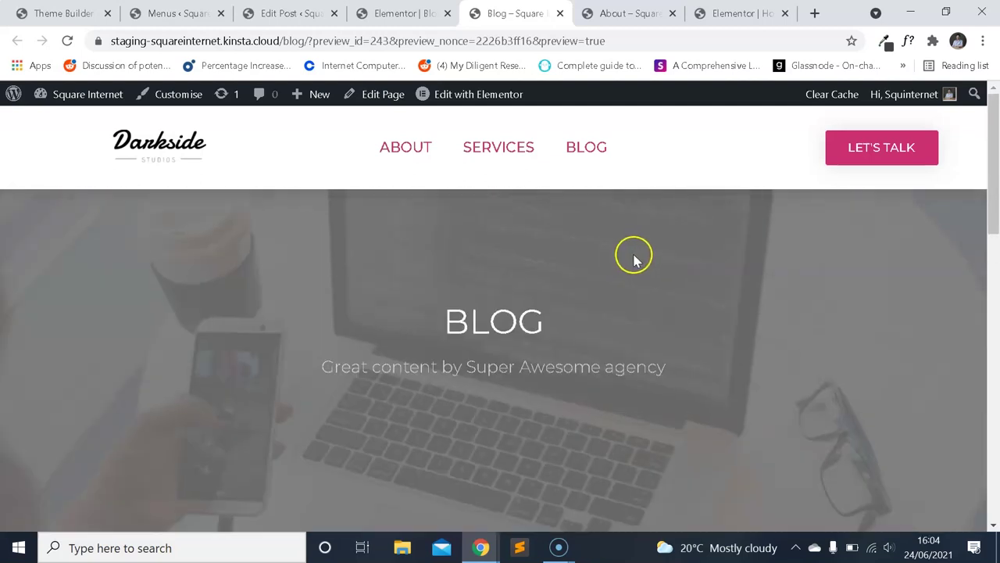
pyautogui.scroll(-3, 634, 257)
pyautogui.hotkey('ctrl', 'shift', 'Tab')
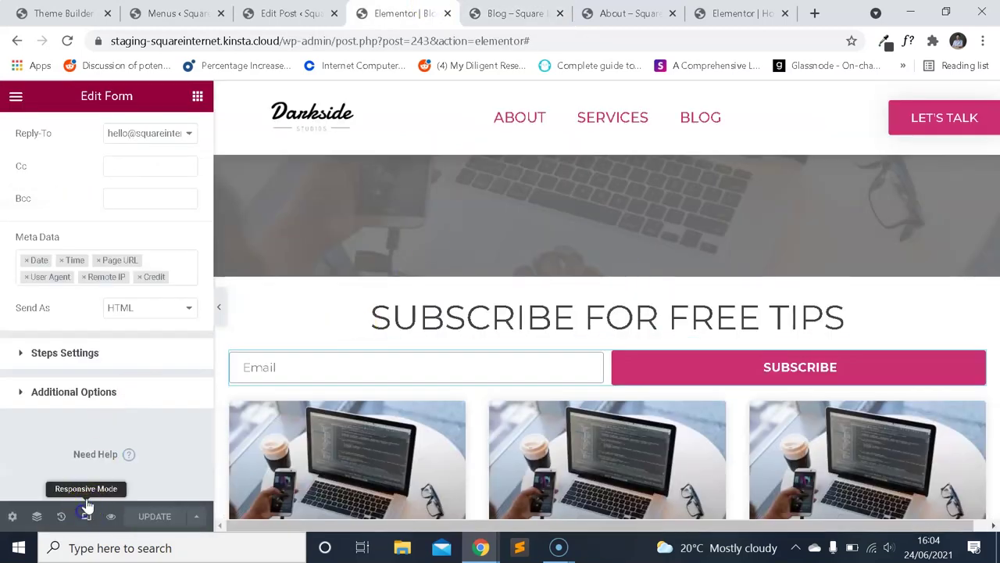
# Check the subscribe form and post cards in mobile Responsive Mode, then go to Theme Builder.
pyautogui.click(87, 512)
pyautogui.scroll(-1, 618, 277)
pyautogui.scroll(1, 656, 367)
pyautogui.scroll(-1, 641, 418)
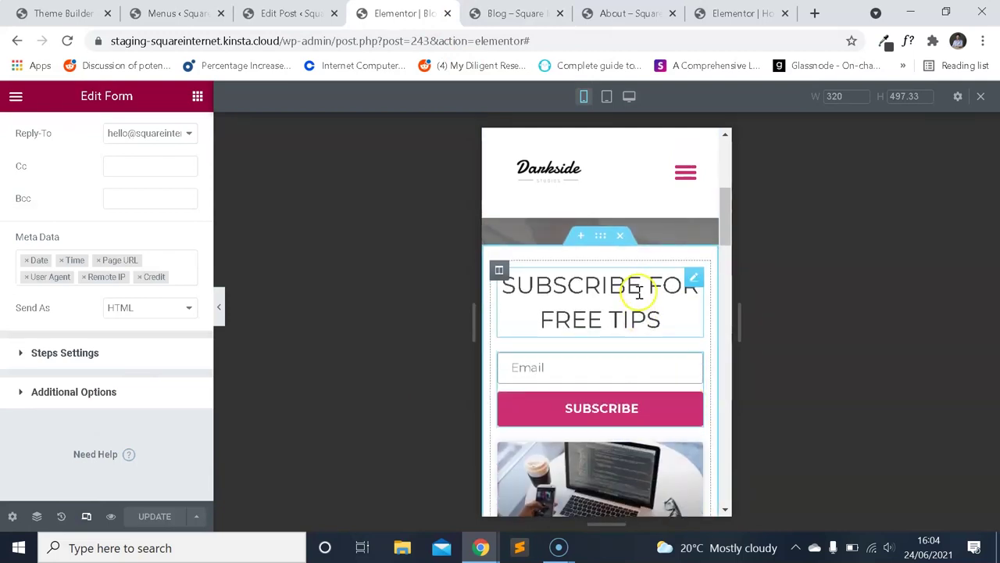
pyautogui.scroll(-2, 629, 274)
pyautogui.scroll(1, 625, 313)
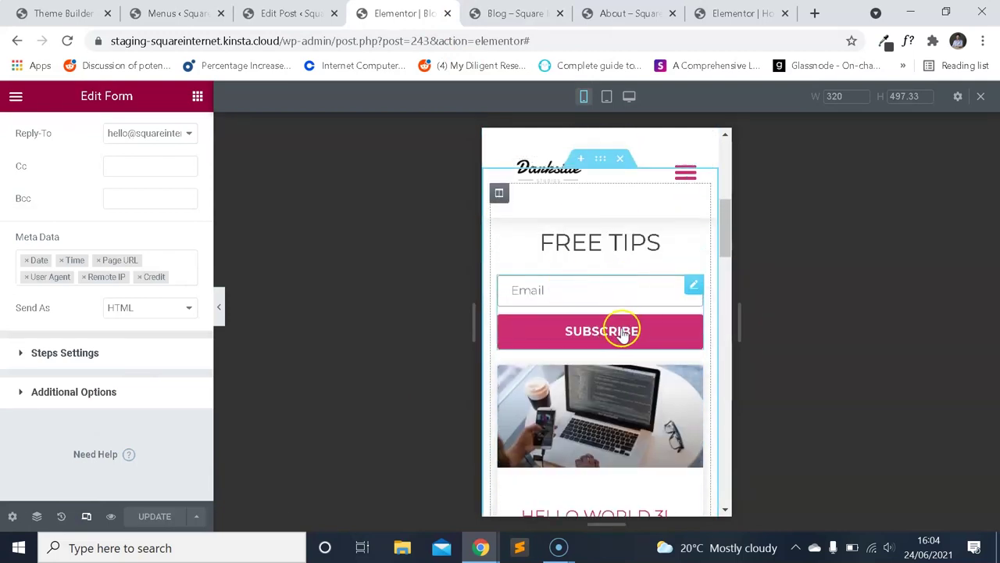
pyautogui.scroll(2, 625, 285)
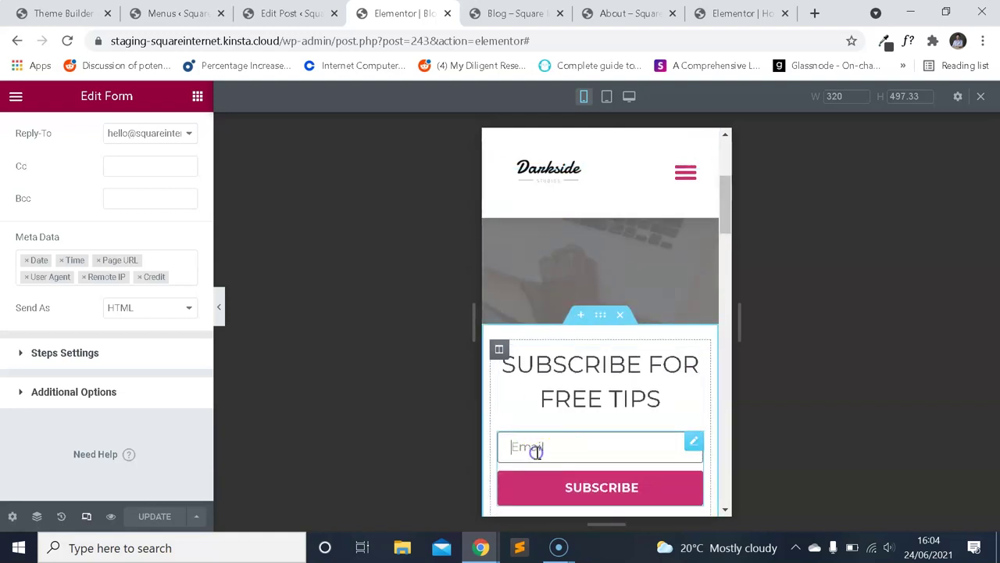
pyautogui.scroll(-5, 641, 374)
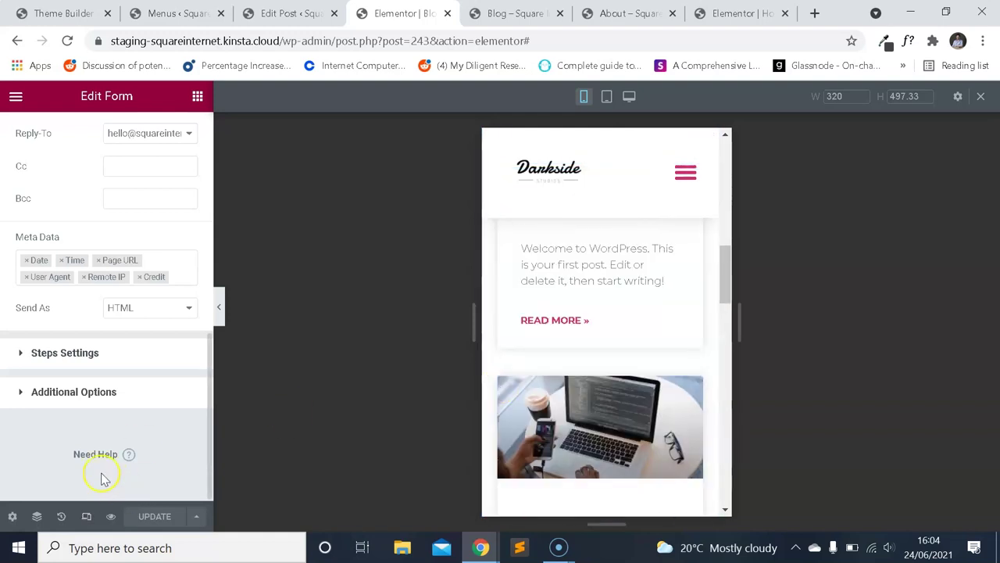
pyautogui.scroll(5, 102, 391)
pyautogui.click(71, 13)
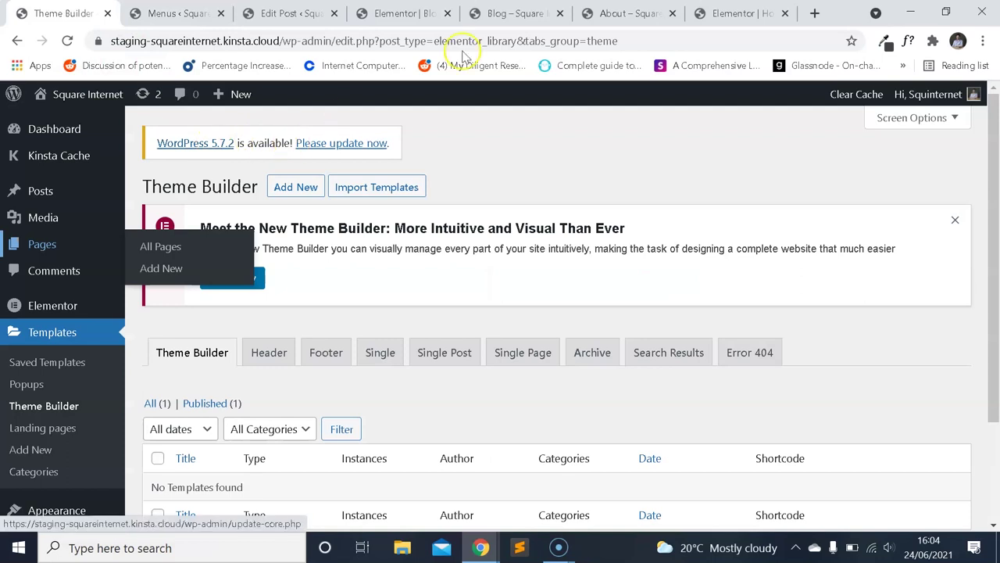
# Scroll through the live Blog page preview to review the finished layout.
pyautogui.click(508, 13)
pyautogui.scroll(1, 469, 201)
pyautogui.scroll(1, 469, 211)
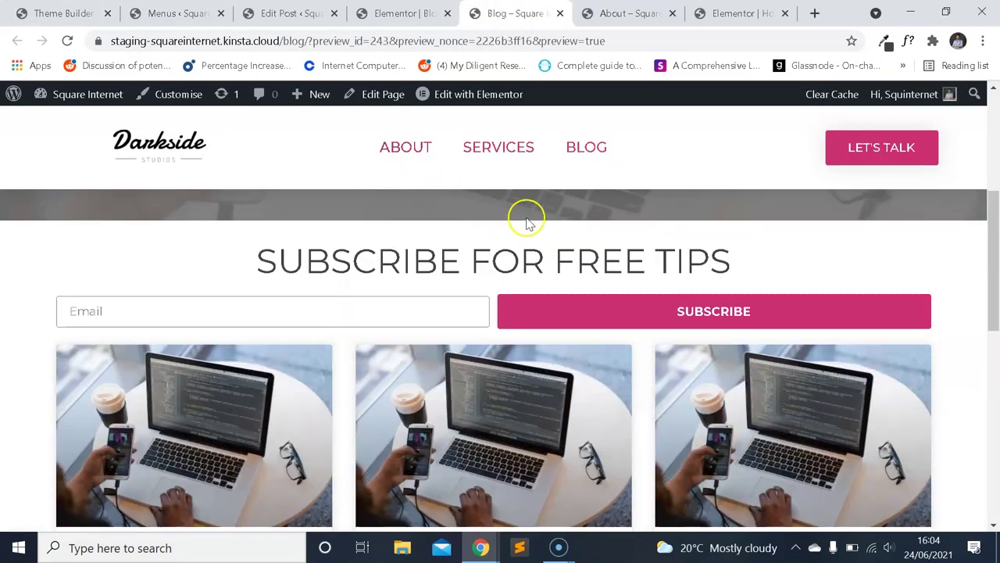
pyautogui.scroll(-8, 570, 239)
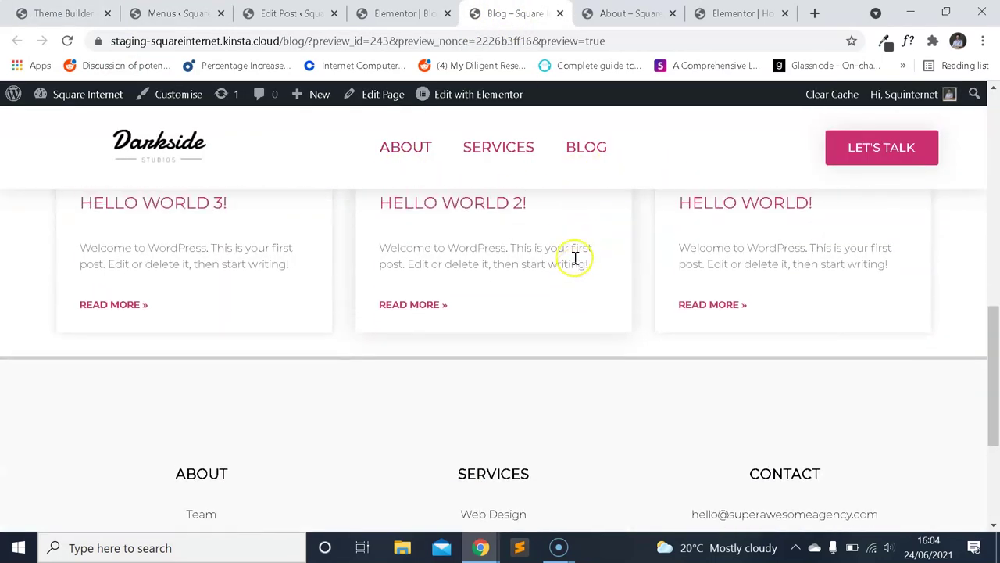
pyautogui.scroll(3, 574, 264)
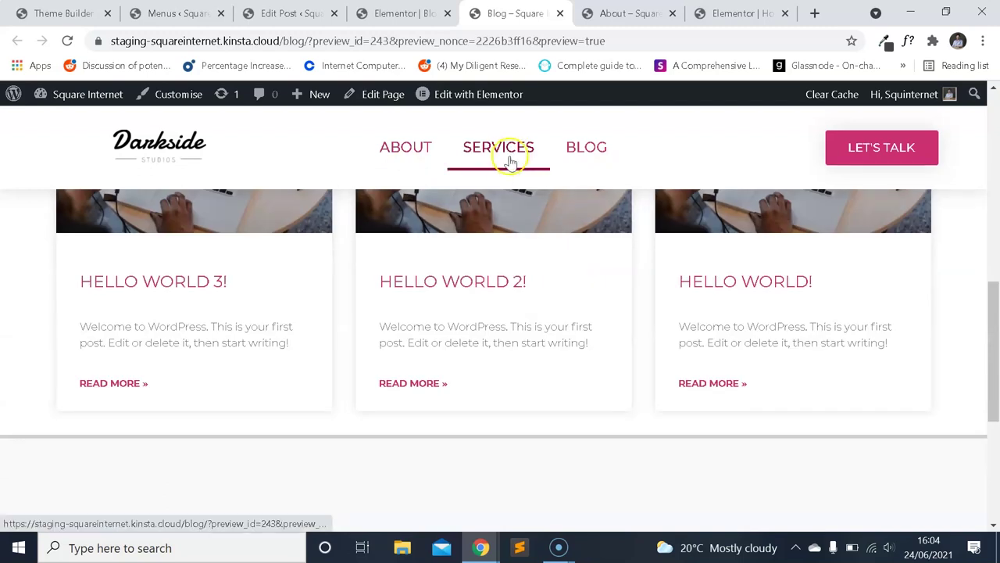
pyautogui.scroll(-1, 528, 227)
pyautogui.scroll(4, 539, 239)
pyautogui.scroll(-6, 550, 247)
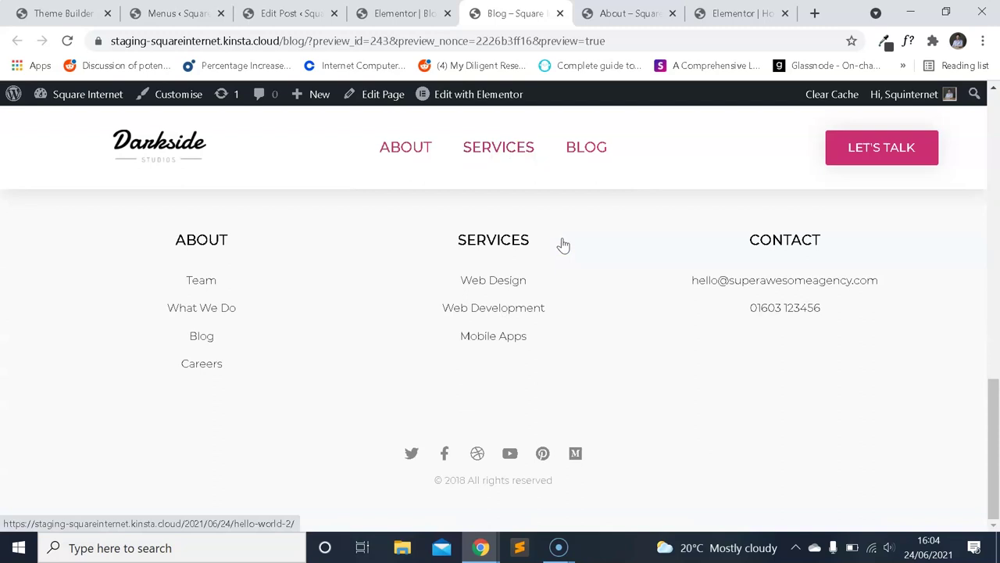
pyautogui.scroll(5, 563, 245)
# From the Menus admin page, open the Pages admin list in a new tab.
pyautogui.click(402, 13)
pyautogui.click(175, 14)
pyautogui.click(289, 13)
pyautogui.click(176, 13)
pyautogui.rightClick(49, 247)
pyautogui.click(82, 261)
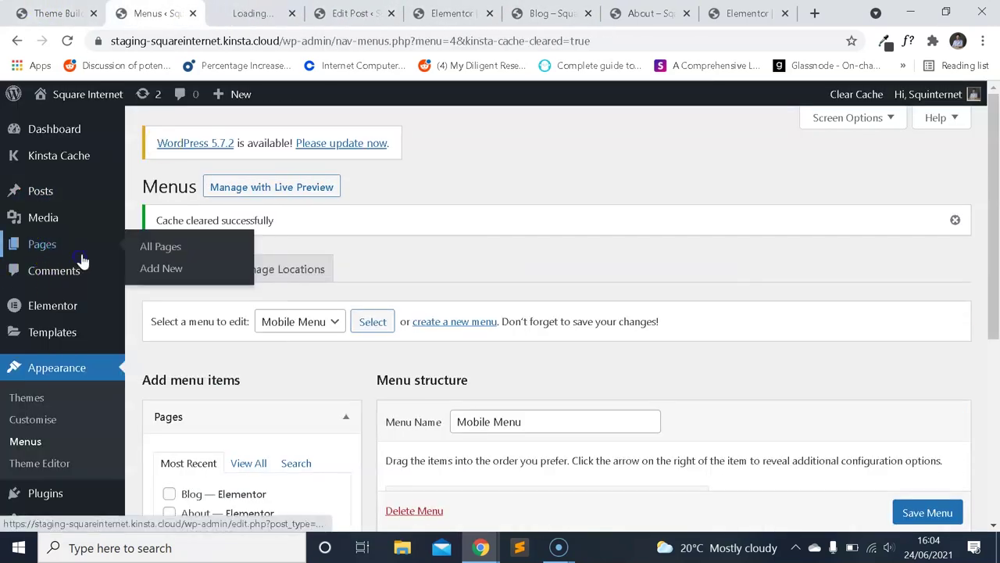
pyautogui.click(254, 14)
# Add and publish a new page titled Services, then edit it with Elementor.
pyautogui.click(228, 187)
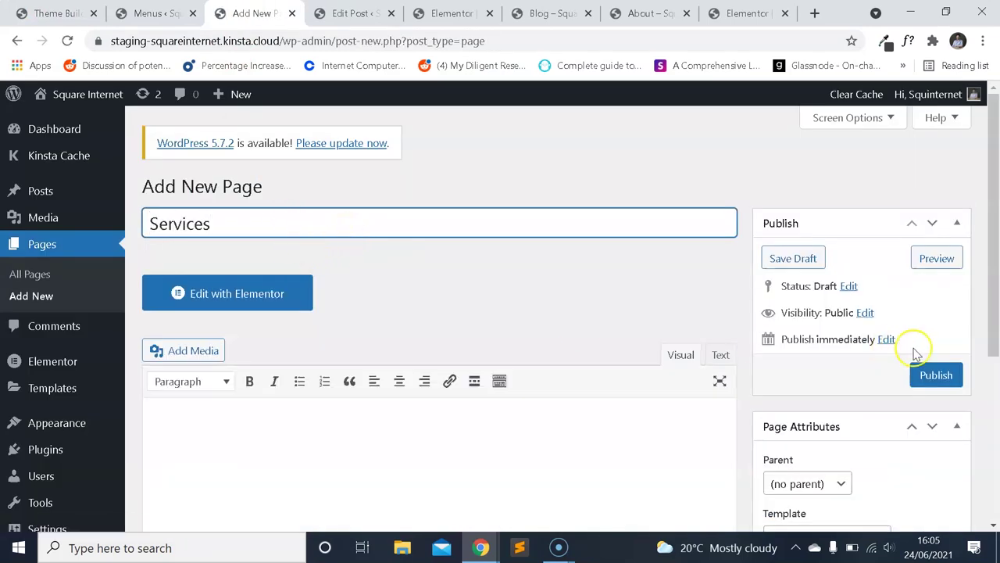
pyautogui.click(930, 373)
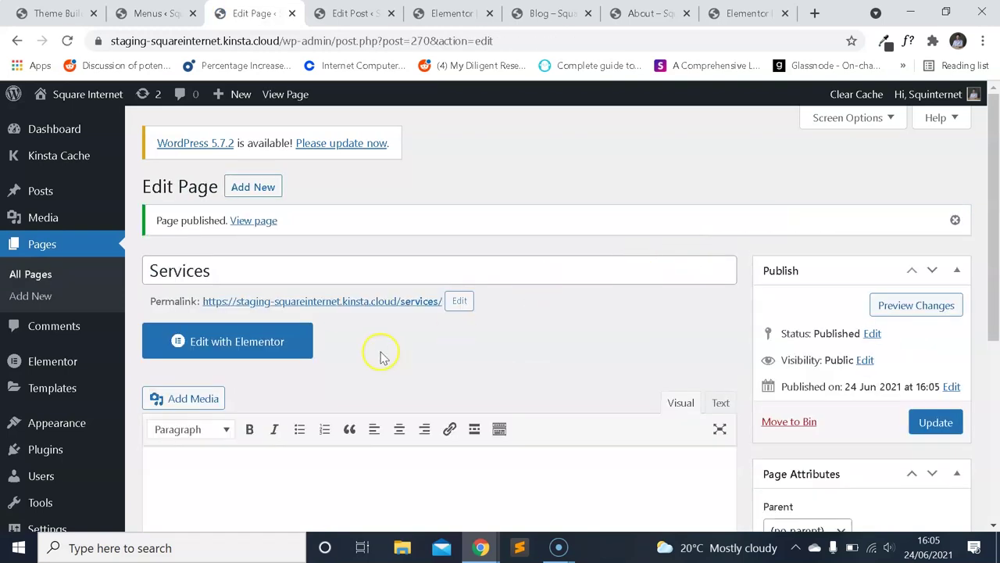
pyautogui.click(293, 340)
# Return the Blog editor to desktop width and copy the BLOG hero section.
pyautogui.click(526, 11)
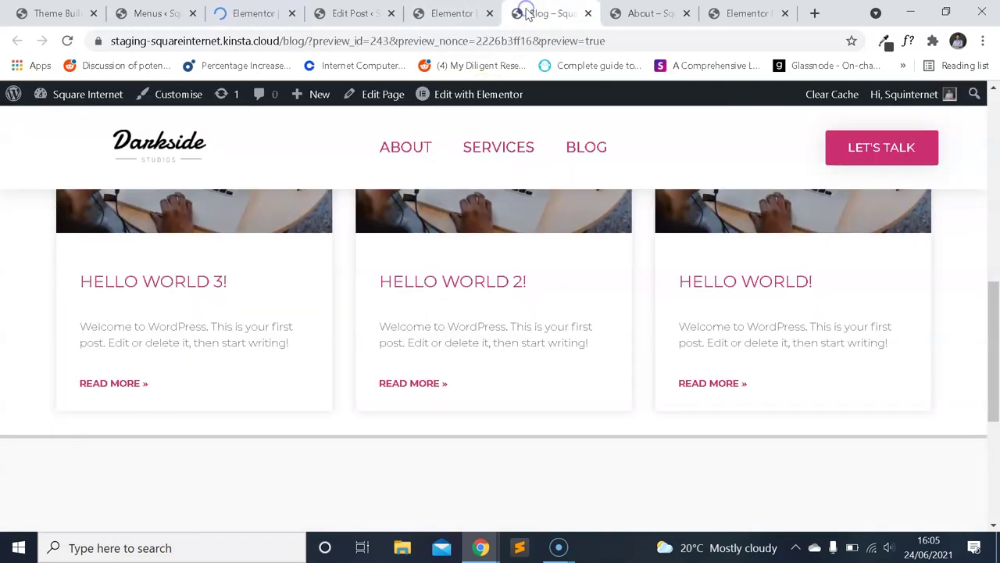
pyautogui.scroll(5, 536, 239)
pyautogui.click(648, 13)
pyautogui.click(453, 13)
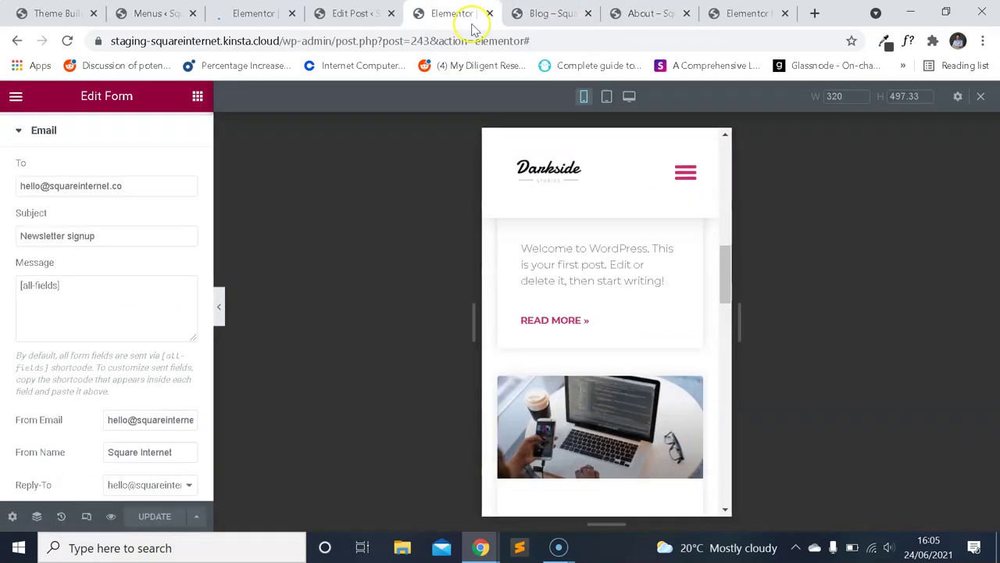
pyautogui.click(87, 519)
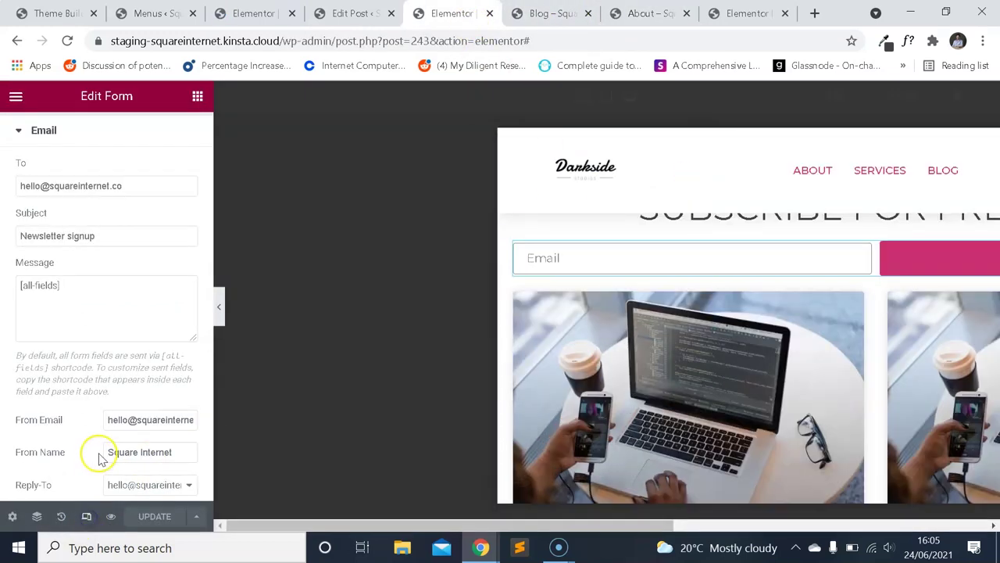
pyautogui.scroll(5, 677, 331)
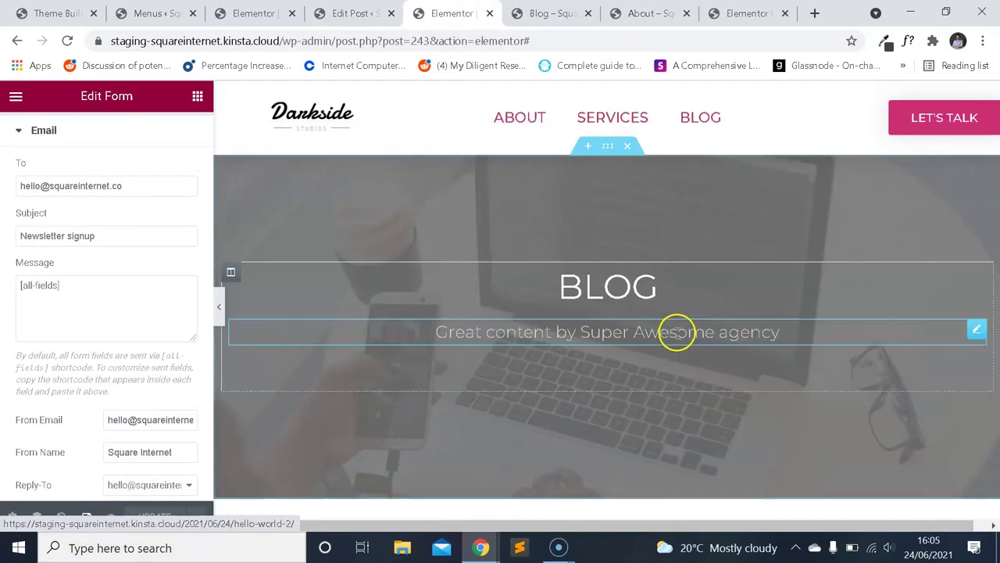
pyautogui.click(608, 145)
pyautogui.rightClick(607, 146)
pyautogui.click(662, 210)
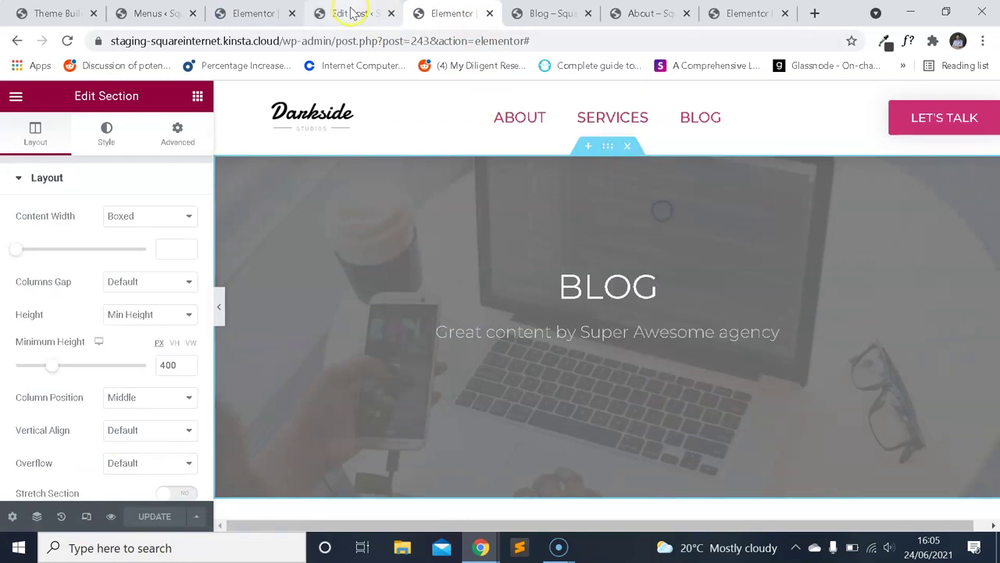
# Paste the copied hero section into the empty Services page in Elementor.
pyautogui.click(353, 13)
pyautogui.click(300, 13)
pyautogui.click(313, 13)
pyautogui.scroll(-2, 336, 175)
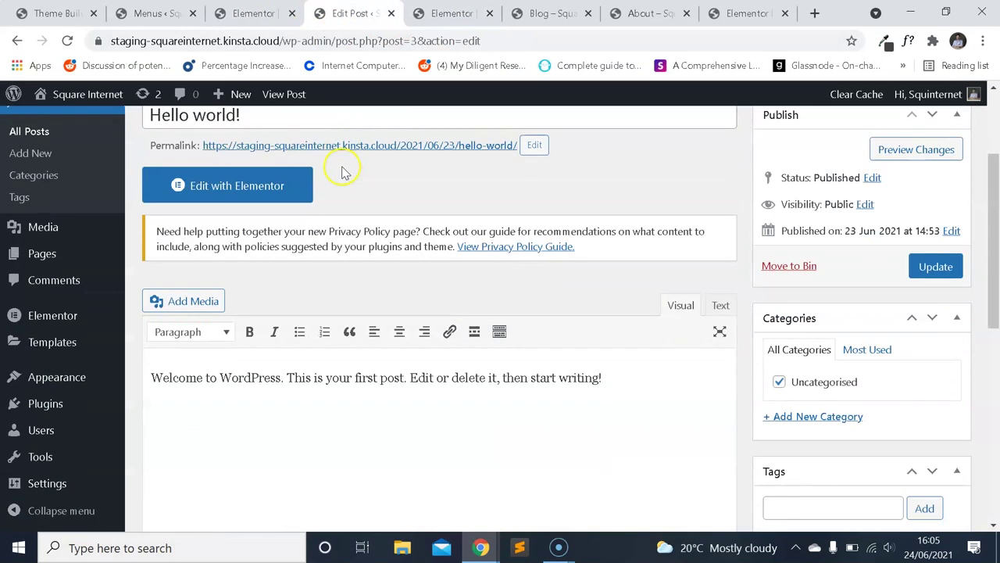
pyautogui.click(254, 14)
pyautogui.rightClick(471, 290)
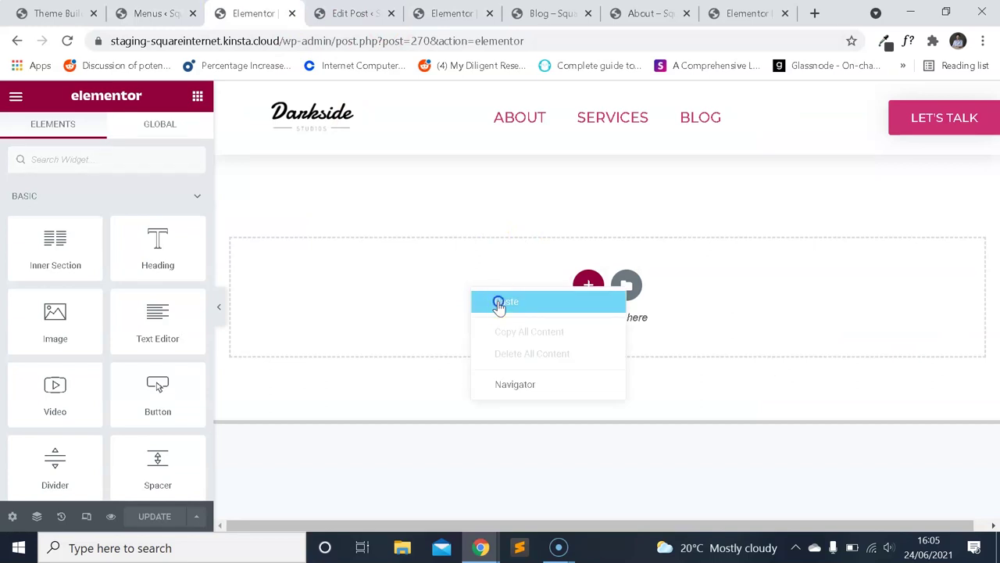
pyautogui.click(499, 301)
# Replace the pasted heading text with 'Services' and begin editing the subtitle.
pyautogui.click(604, 286)
pyautogui.tripleClick(131, 255)
pyautogui.write('Servic')
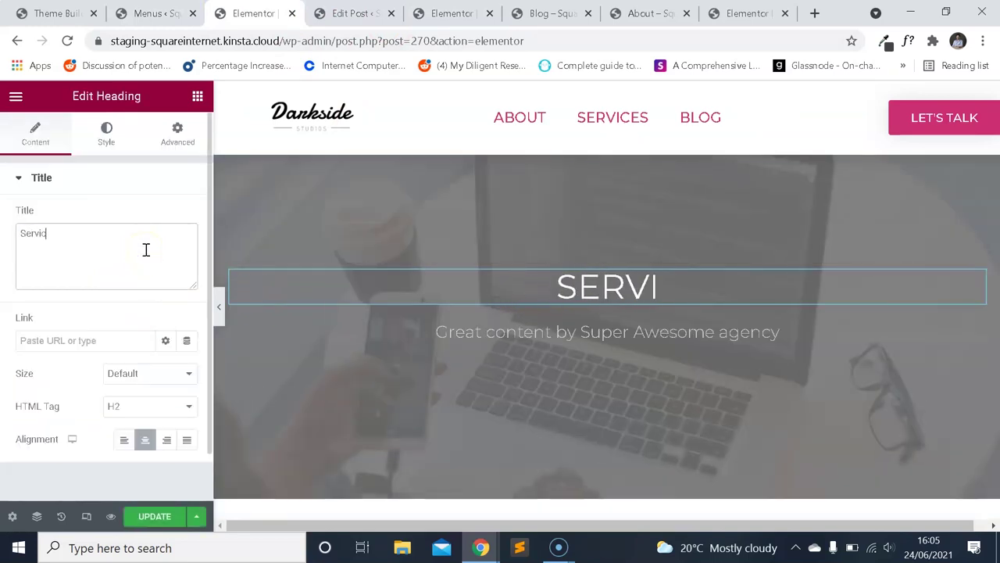
pyautogui.write('es')
pyautogui.click(596, 334)
pyautogui.click(52, 268)
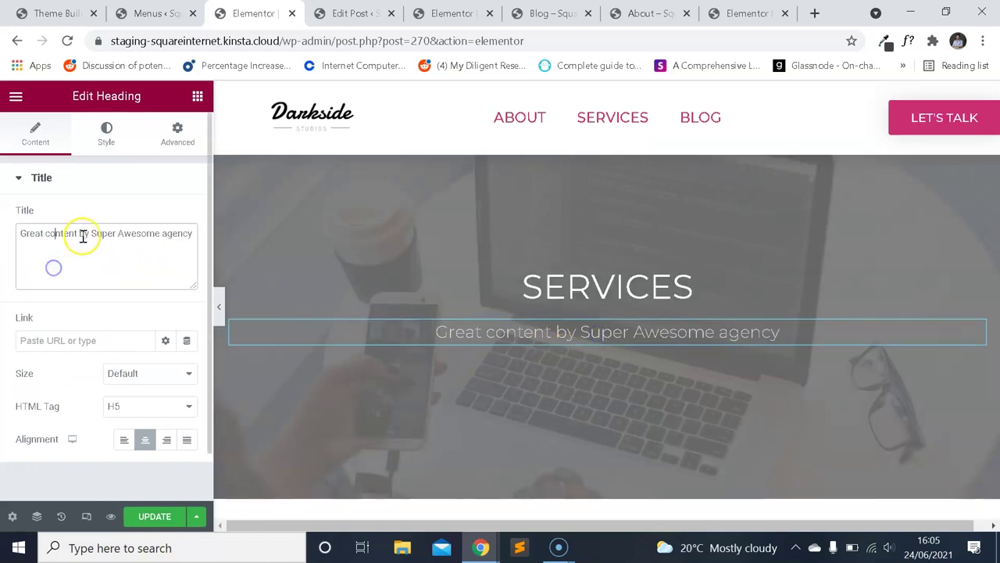
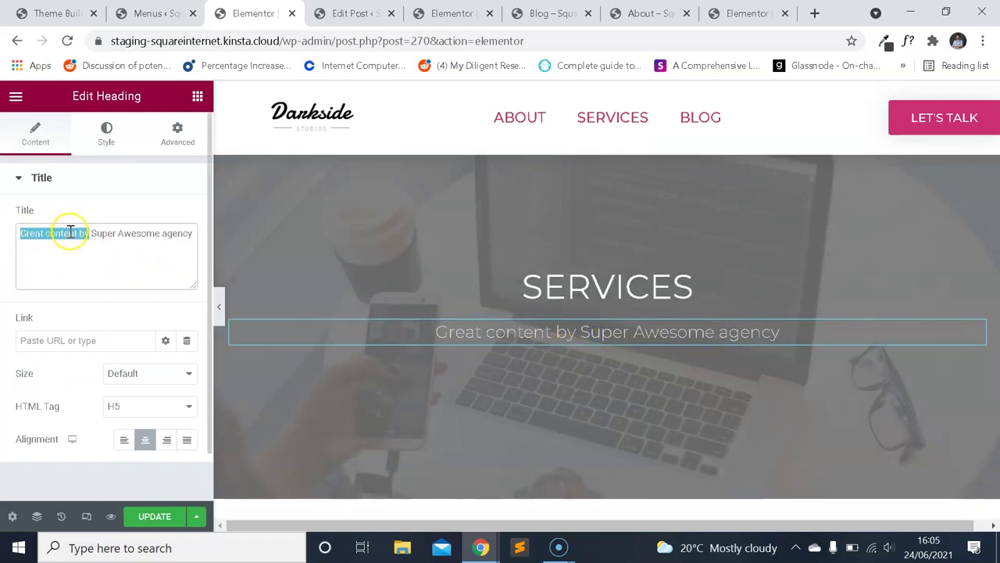
# Replace 'Great content by' with 'Services by' in the subtitle and update the page.
pyautogui.write('Services by')
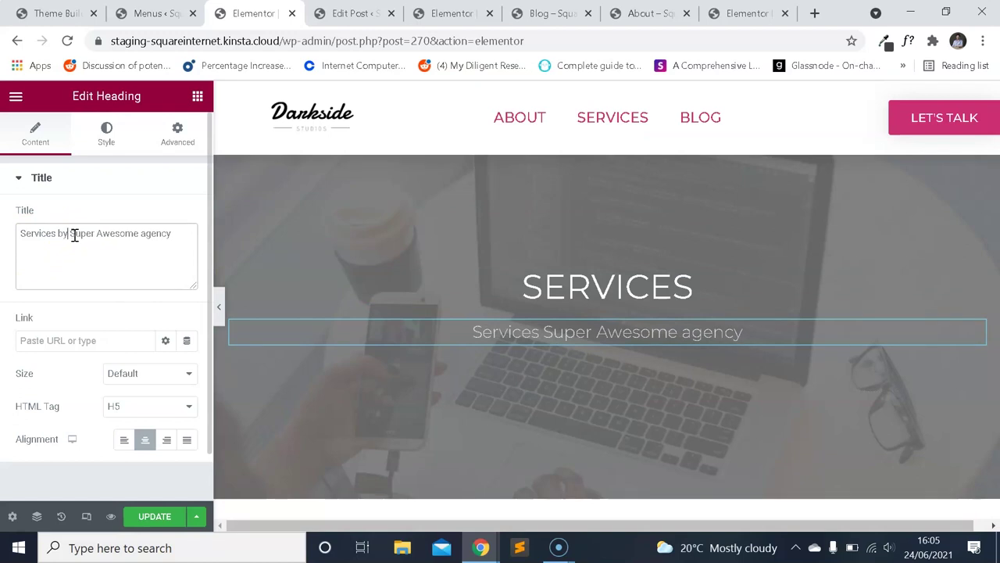
pyautogui.scroll(-2, 429, 380)
pyautogui.click(156, 515)
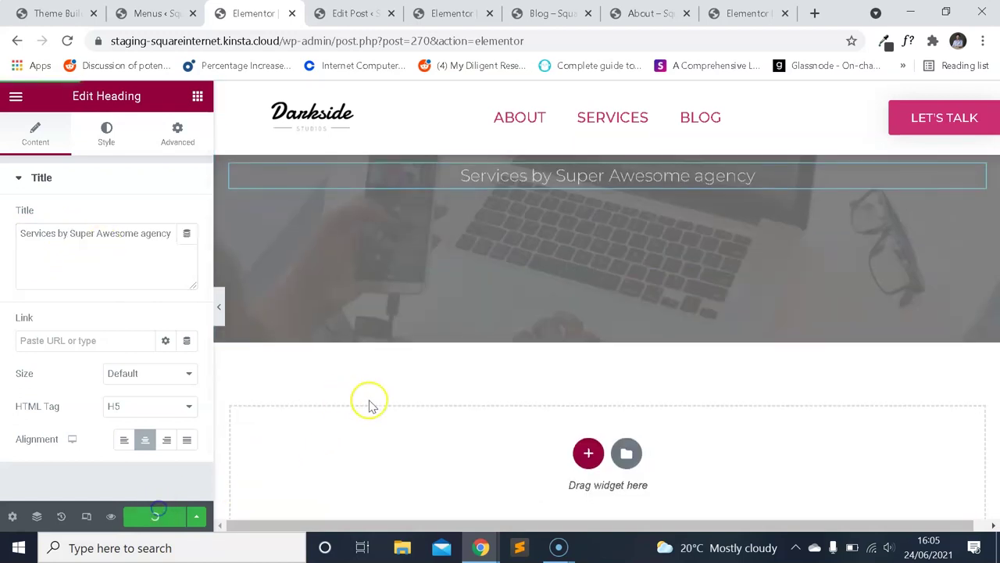
# Check the Blog and About page previews, then return to the Services editor.
pyautogui.click(549, 13)
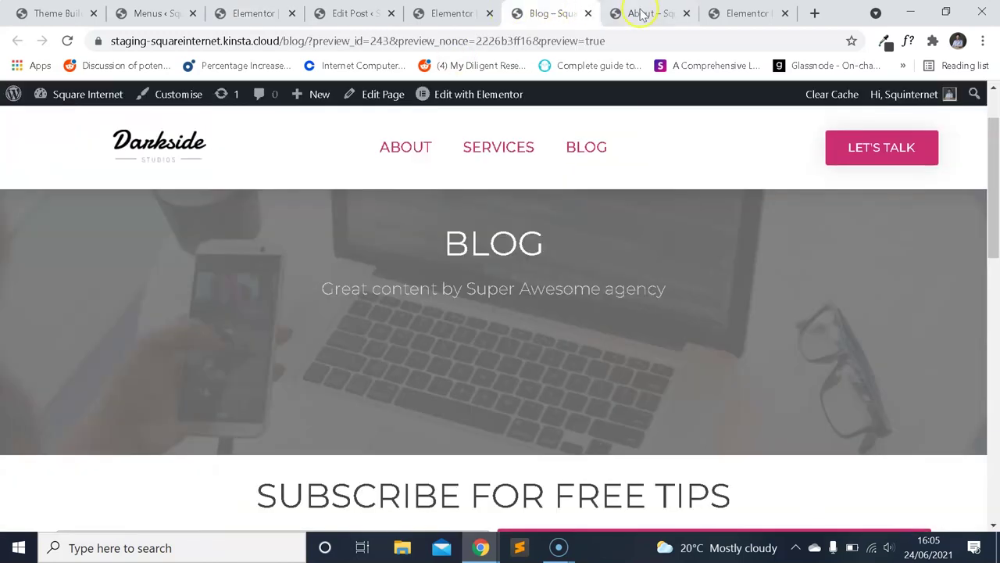
pyautogui.click(648, 13)
pyautogui.scroll(-5, 602, 217)
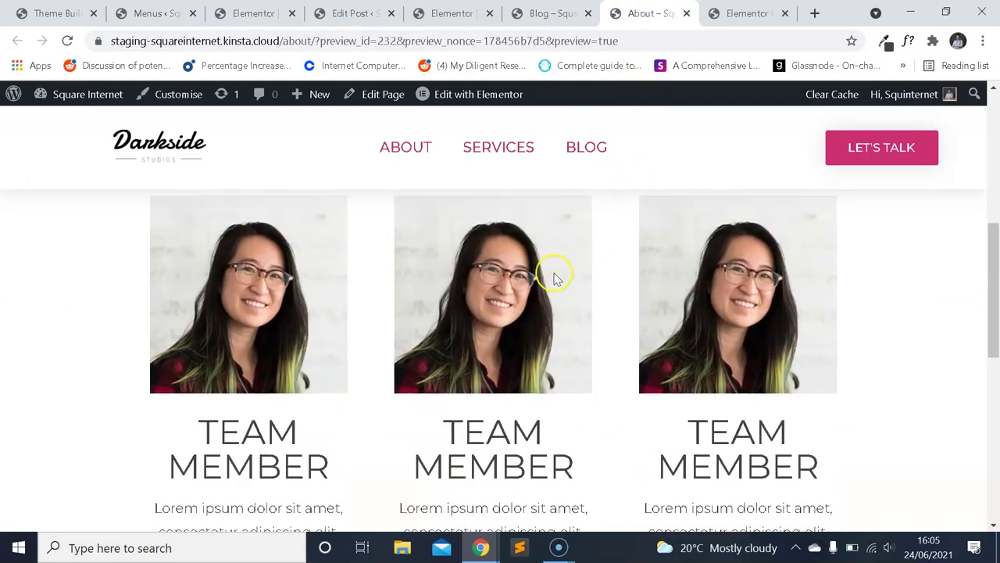
pyautogui.scroll(3, 563, 258)
pyautogui.scroll(-2, 495, 262)
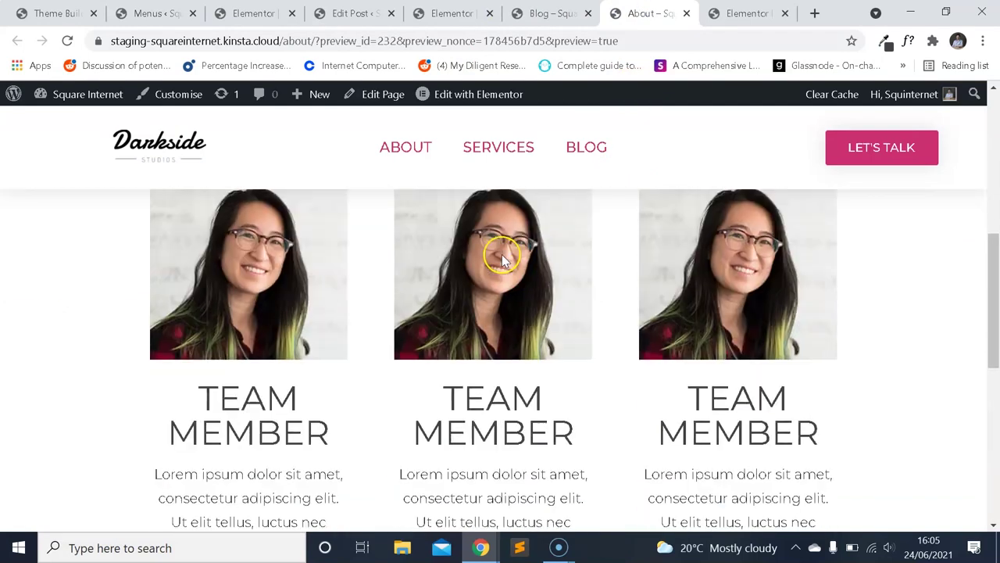
pyautogui.scroll(4, 500, 252)
pyautogui.click(476, 97)
pyautogui.scroll(-3, 510, 267)
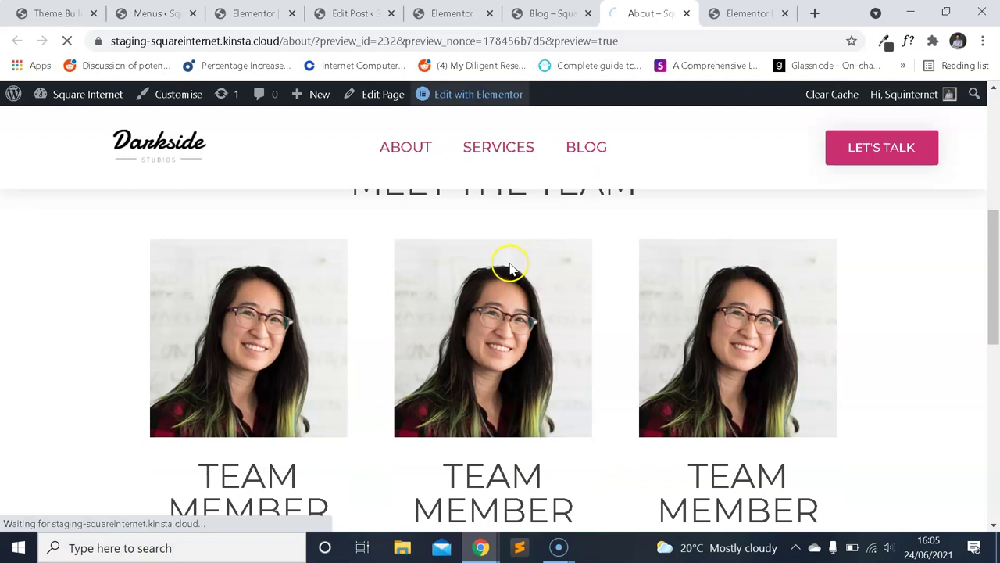
pyautogui.hotkey('ctrl', '3')
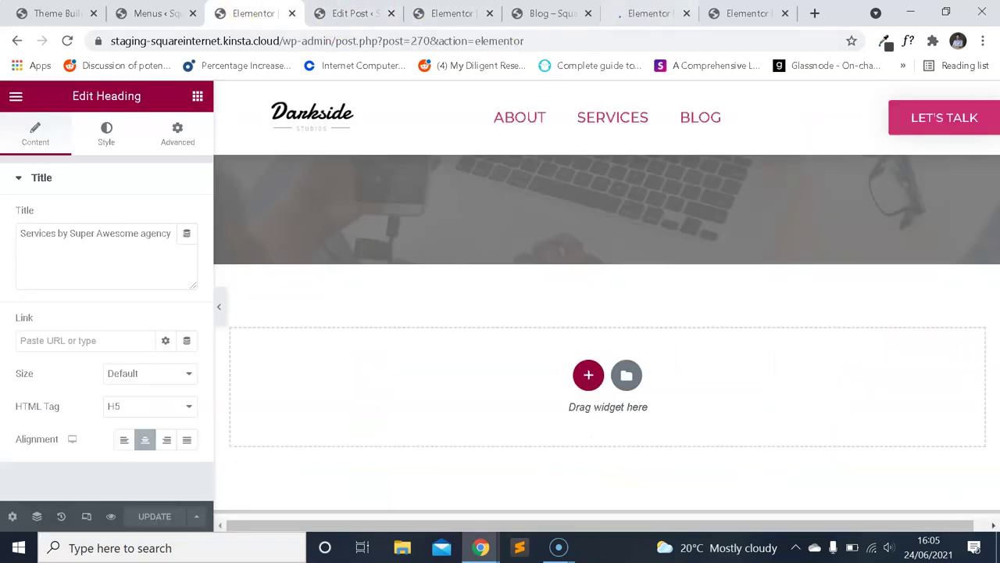
# Copy the heading section with the pink divider from the features page.
pyautogui.hotkey('ctrl', '8')
pyautogui.scroll(-10, 646, 203)
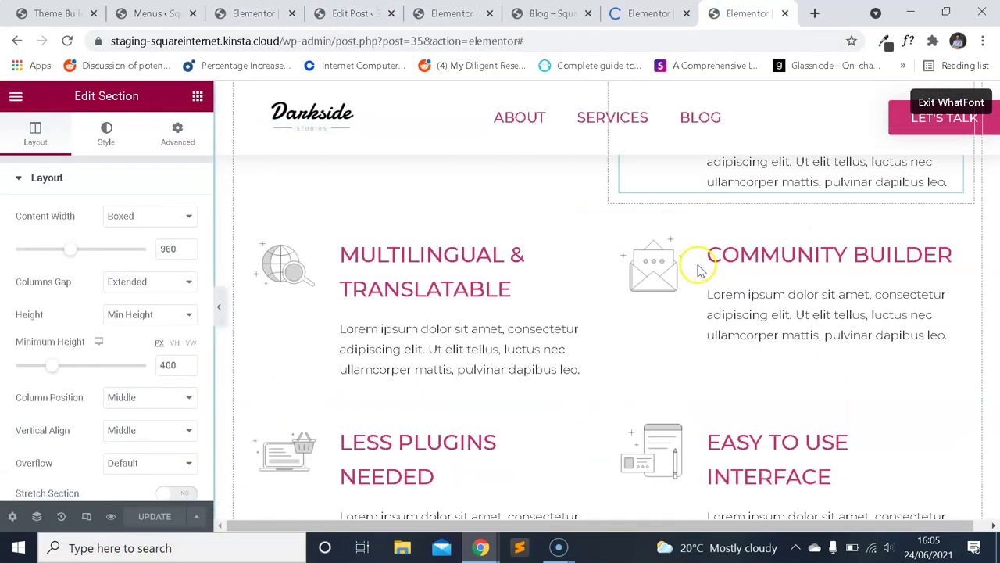
pyautogui.scroll(5, 703, 281)
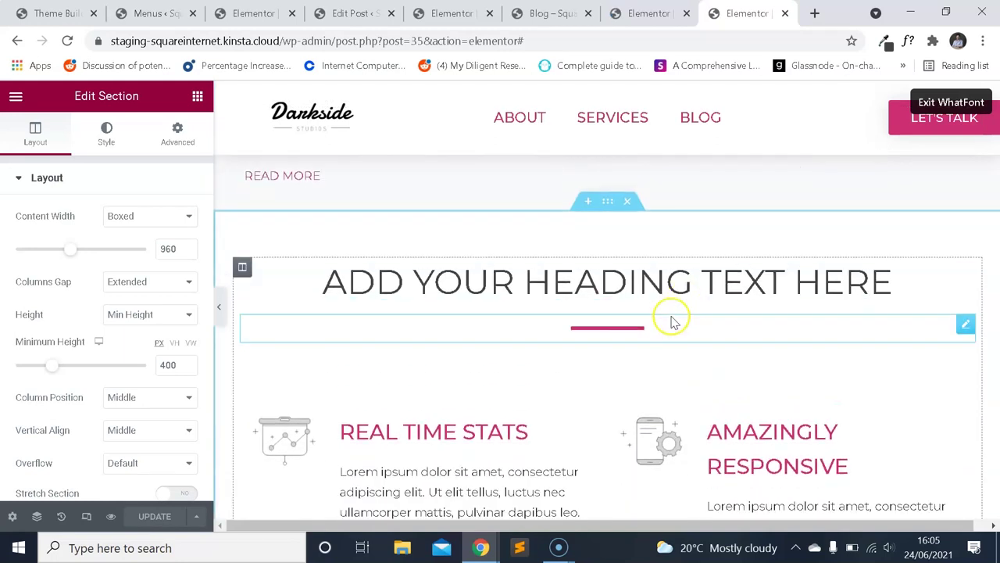
pyautogui.click(613, 202)
pyautogui.rightClick(613, 201)
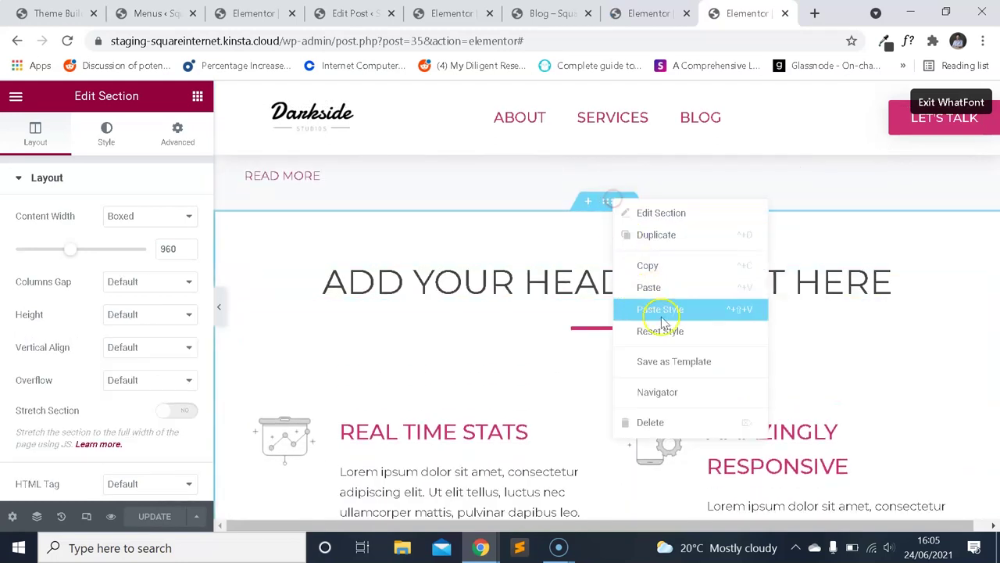
pyautogui.click(666, 270)
# Select the Meet the Team section in the About page editor to copy it.
pyautogui.scroll(-6, 632, 290)
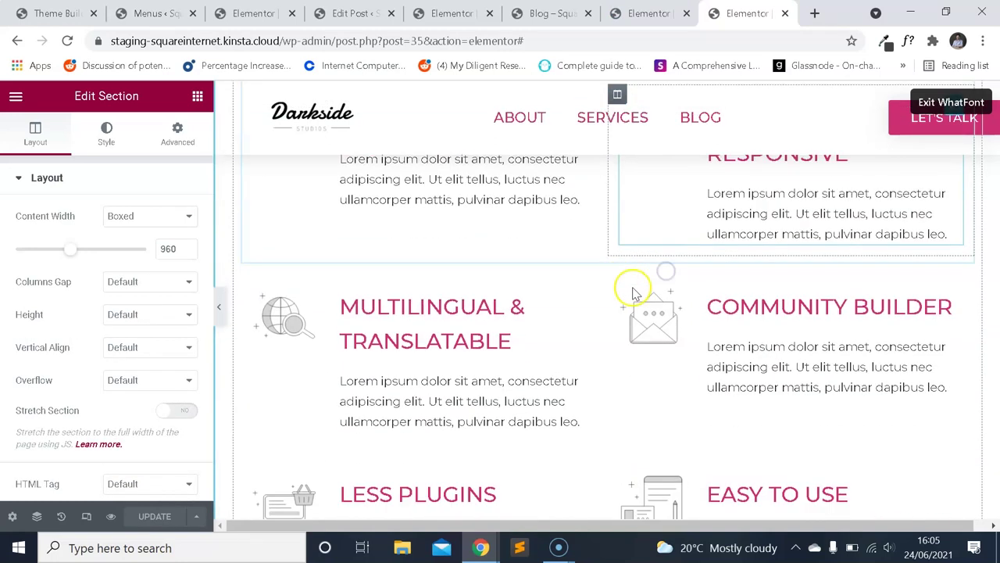
pyautogui.scroll(3, 558, 248)
pyautogui.scroll(5, 557, 249)
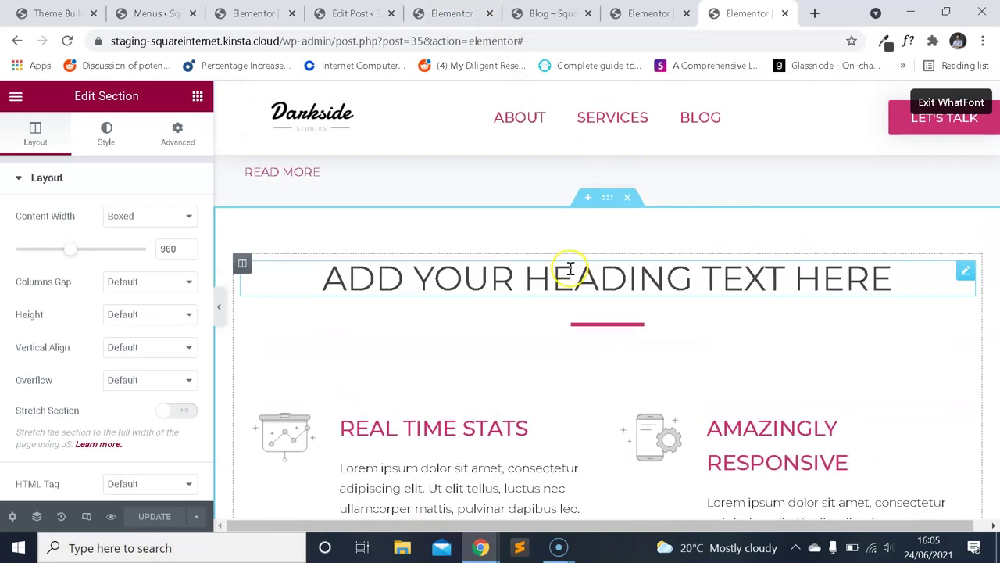
pyautogui.click(551, 14)
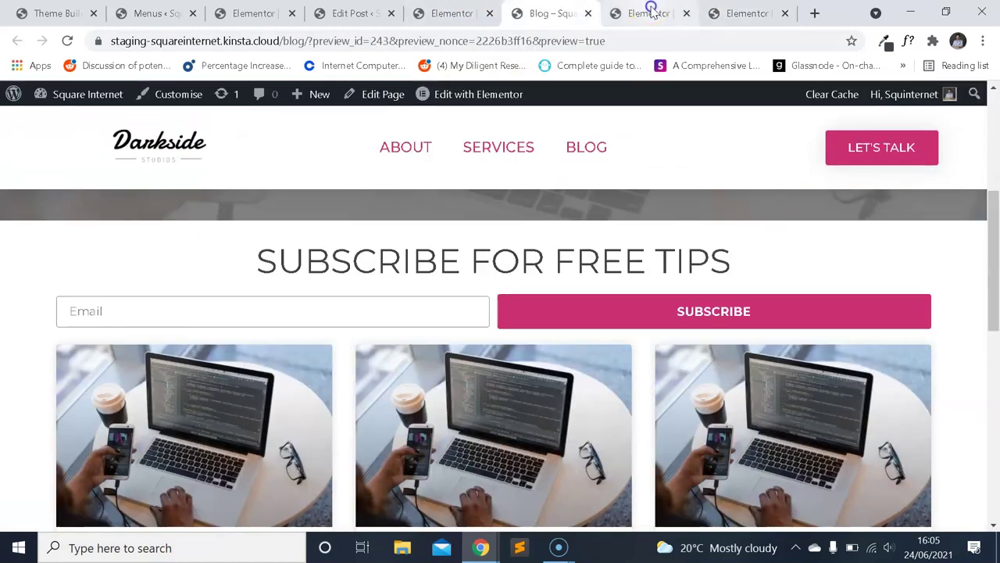
pyautogui.click(651, 13)
pyautogui.scroll(-5, 656, 196)
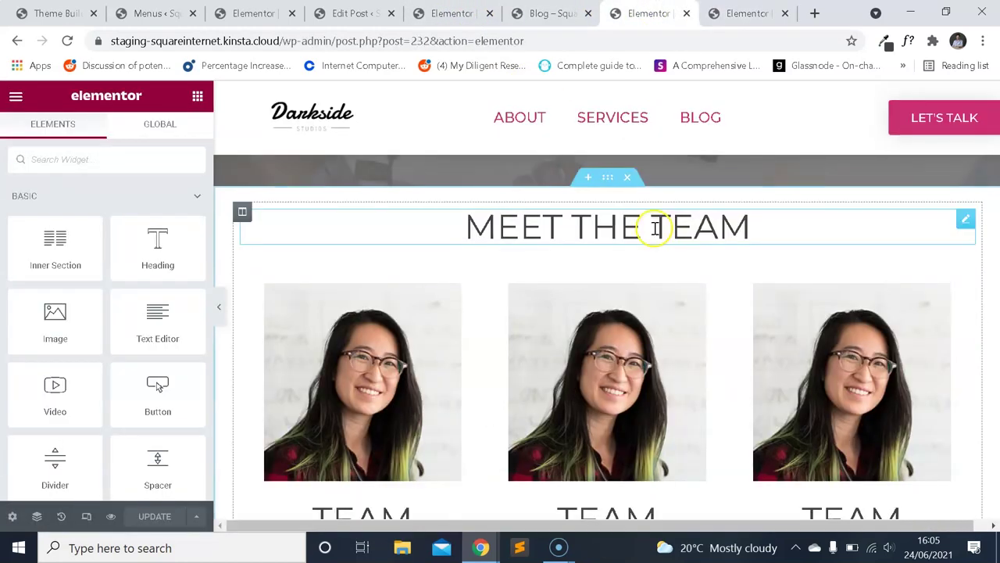
pyautogui.click(609, 179)
# Paste the Meet the Team section into the empty Services page section.
pyautogui.click(352, 13)
pyautogui.click(253, 14)
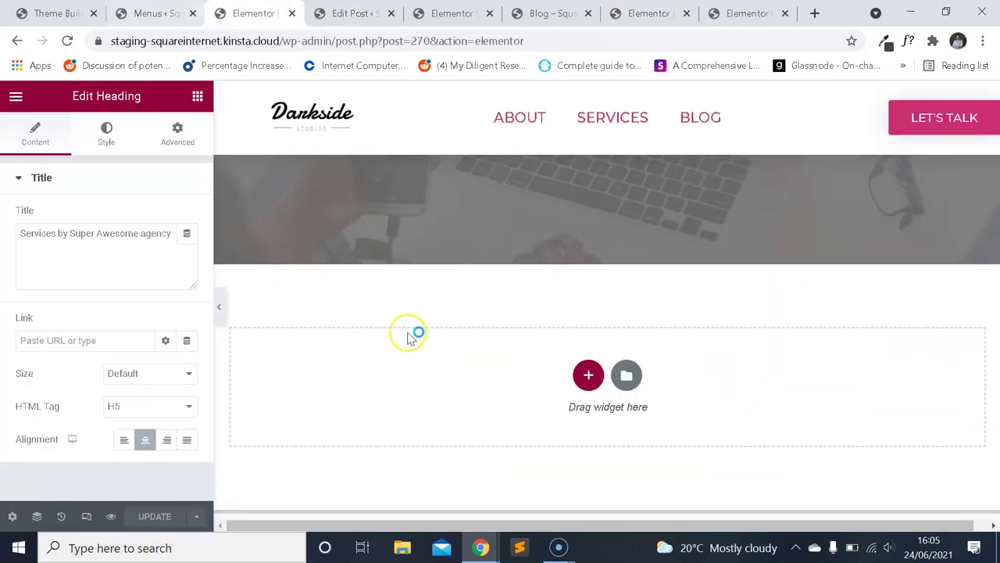
pyautogui.rightClick(413, 376)
pyautogui.click(456, 395)
pyautogui.click(614, 304)
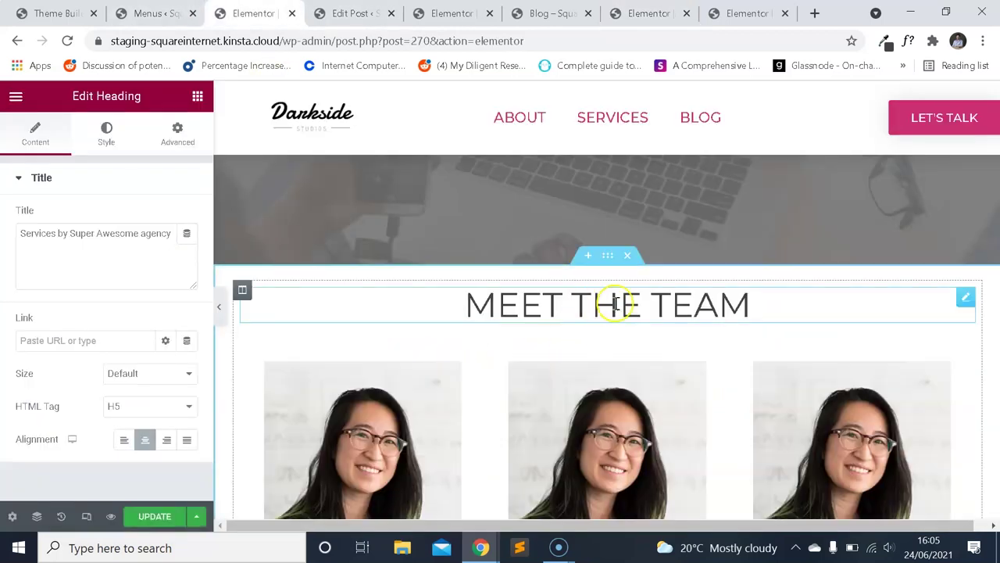
# Replace the pasted heading's title text with 'How We Can Help'.
pyautogui.click(139, 250)
pyautogui.hotkey('ctrl', 'a')
pyautogui.write('S')
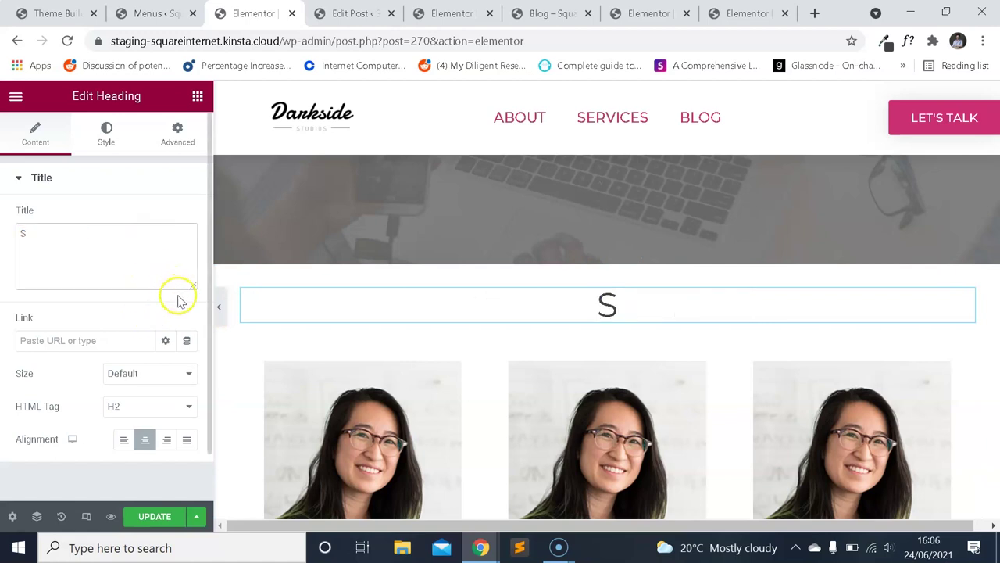
pyautogui.write('ervices')
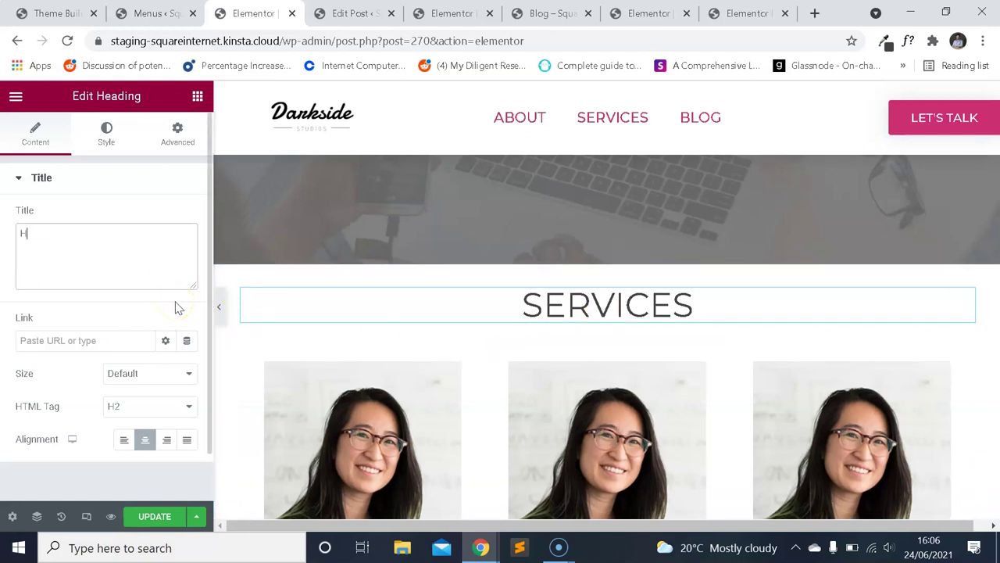
pyautogui.write('an')
pyautogui.press('BackSpace')
pyautogui.press('BackSpace')
pyautogui.write('We Can Help')
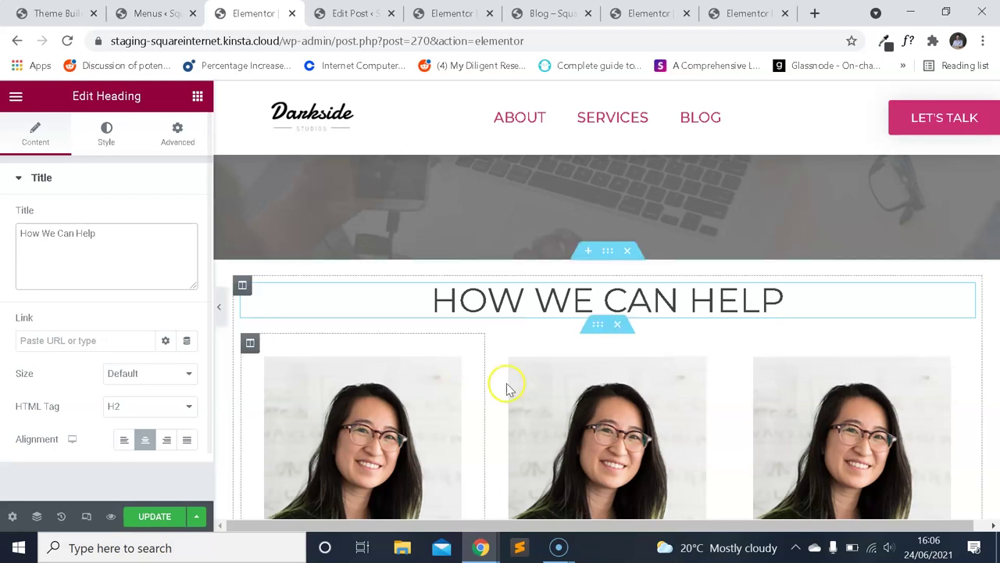
pyautogui.scroll(-3, 507, 388)
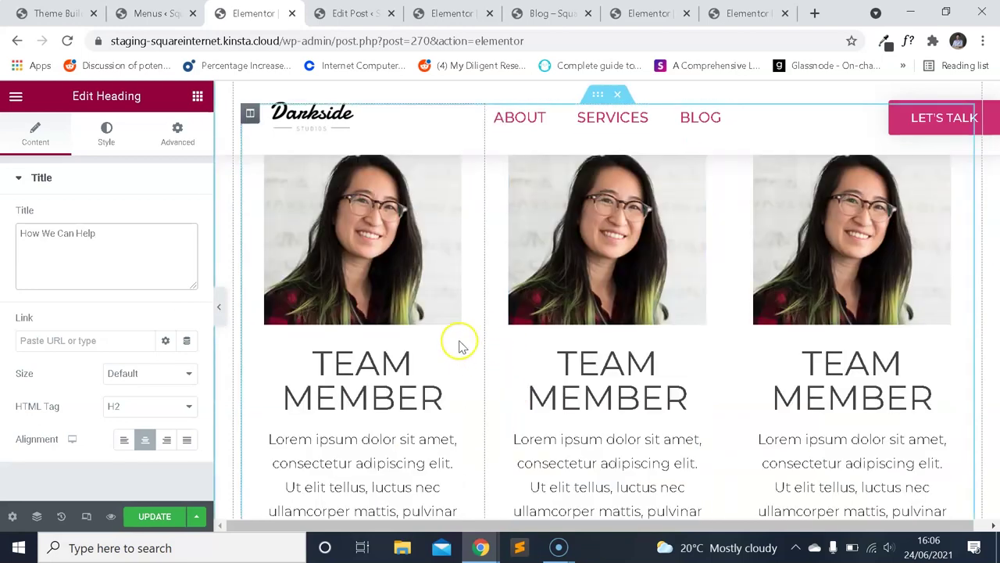
pyautogui.scroll(3, 438, 281)
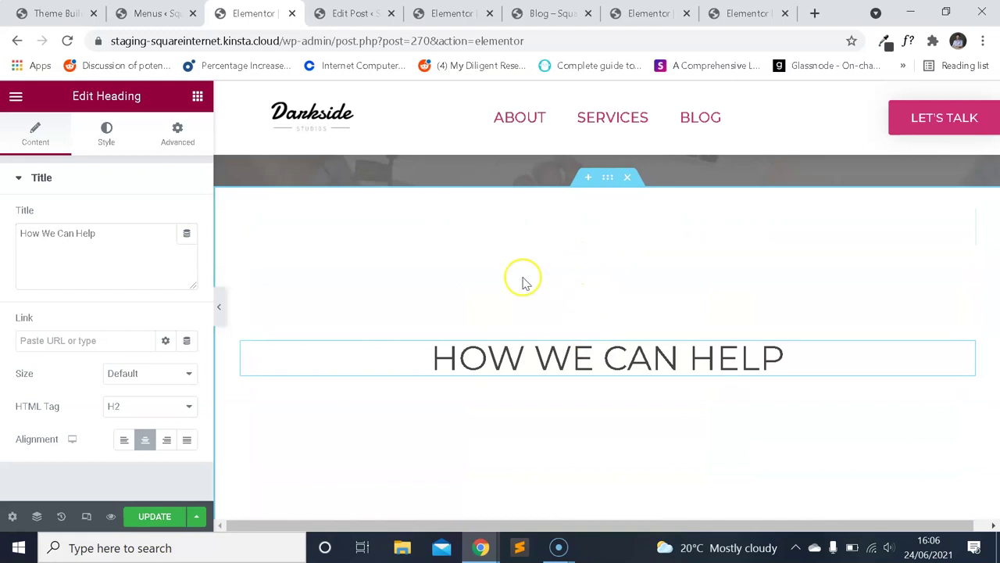
pyautogui.click(16, 96)
# Copy the short pink divider on the features page.
pyautogui.click(17, 96)
pyautogui.click(726, 14)
pyautogui.scroll(-2, 652, 250)
pyautogui.click(622, 331)
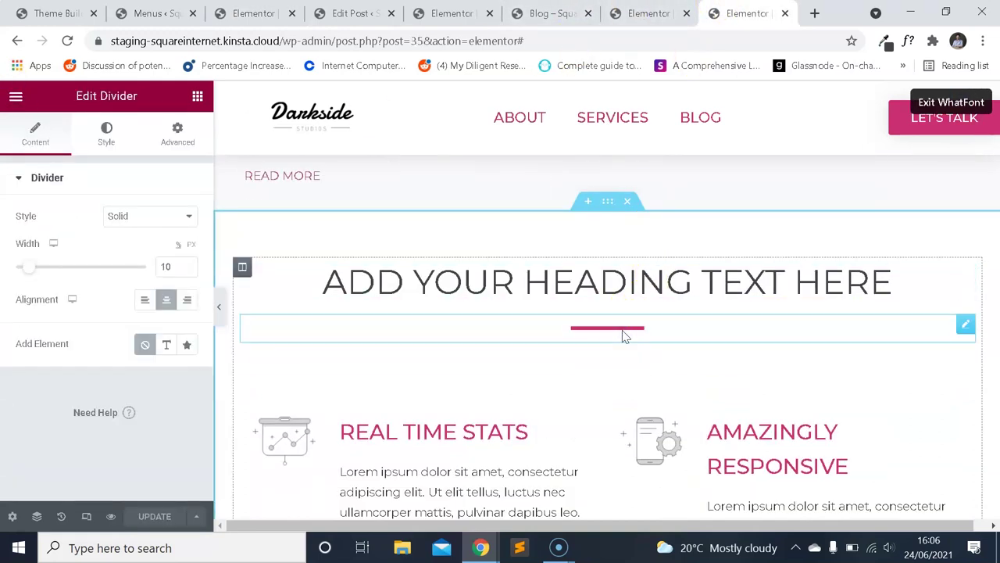
# Paste the divider on the About page and move it beneath the Meet the Team heading.
pyautogui.click(629, 6)
pyautogui.click(16, 95)
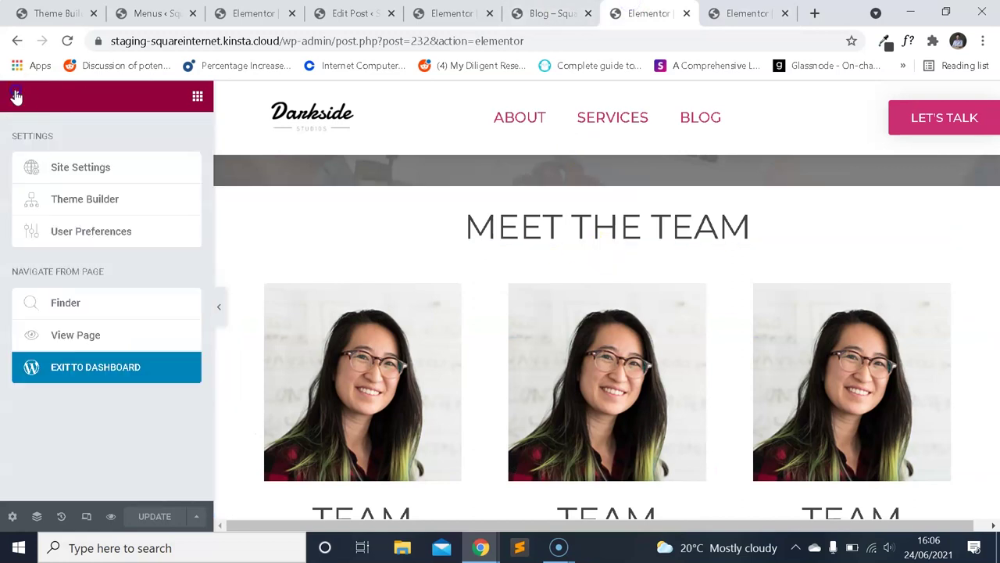
pyautogui.scroll(-5, 488, 345)
pyautogui.rightClick(488, 344)
pyautogui.click(436, 381)
pyautogui.rightClick(456, 390)
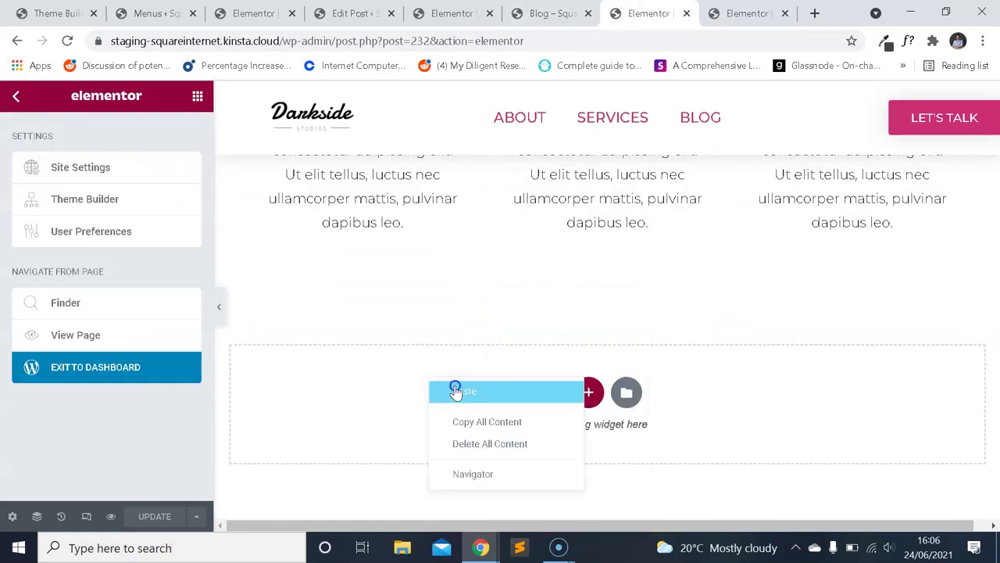
pyautogui.click(530, 400)
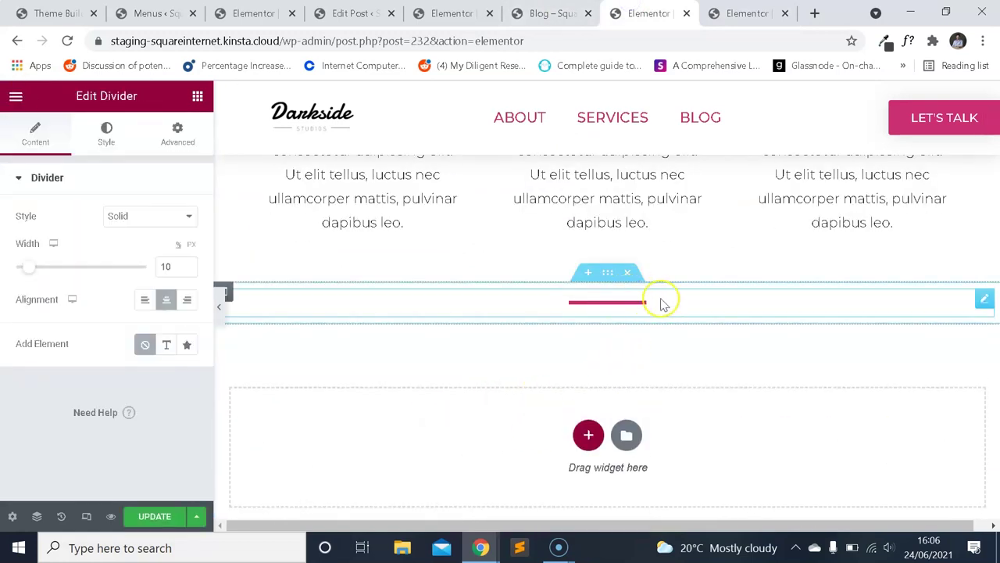
pyautogui.moveTo(969, 299); pyautogui.dragTo(635, 317)
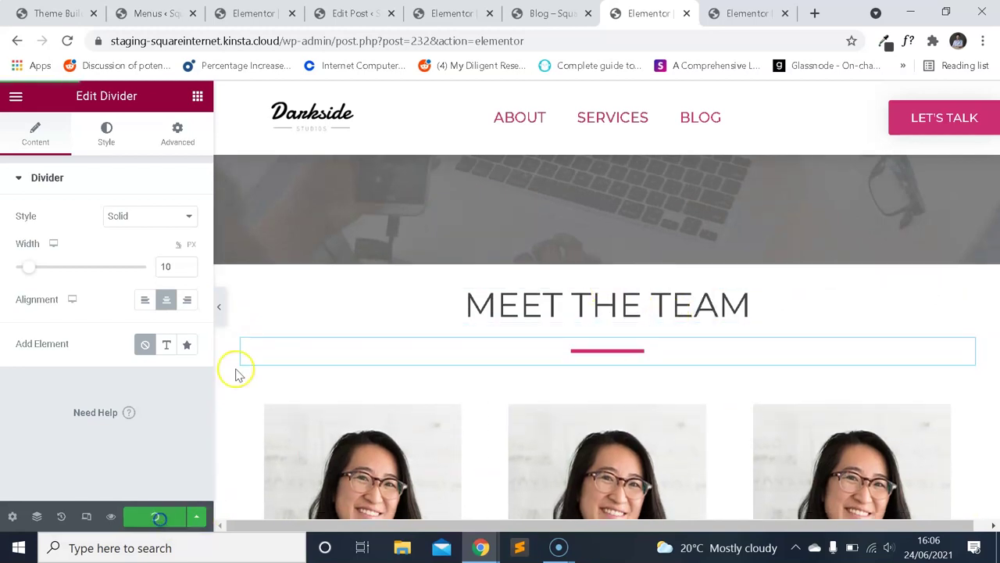
# Paste the divider on the Services page beneath the How We Can Help heading.
pyautogui.click(253, 13)
pyautogui.click(157, 13)
pyautogui.click(253, 13)
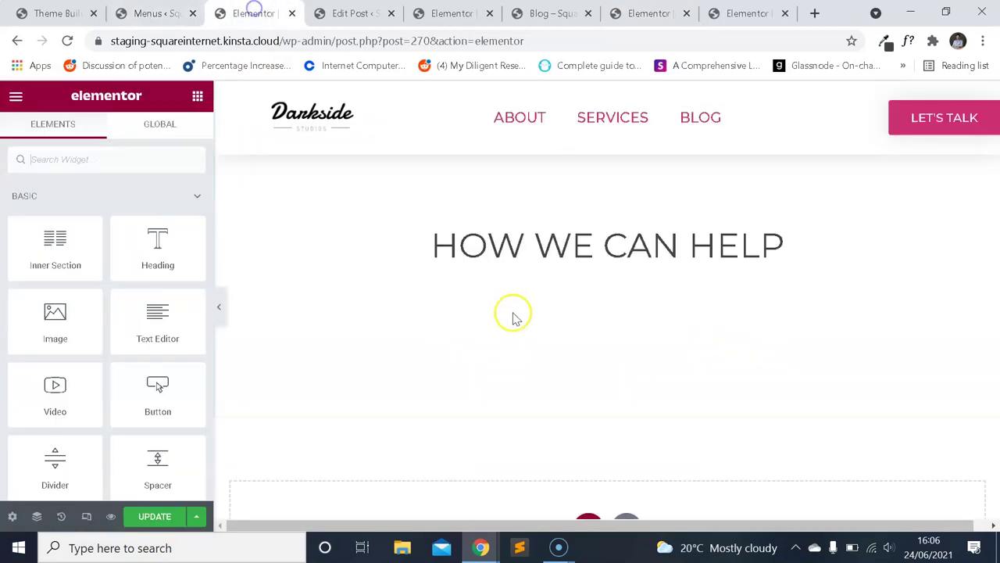
pyautogui.rightClick(470, 414)
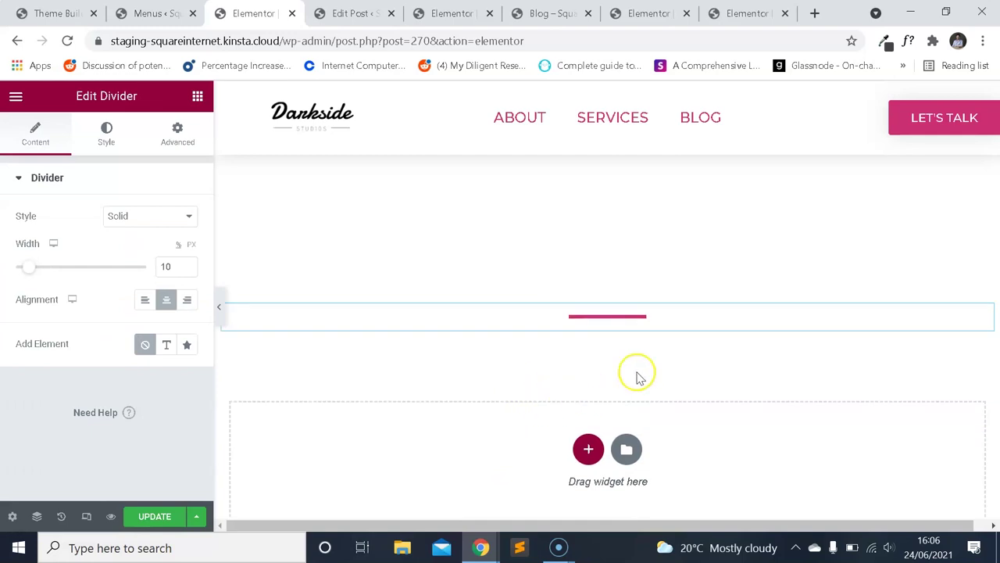
pyautogui.moveTo(983, 390); pyautogui.dragTo(674, 268)
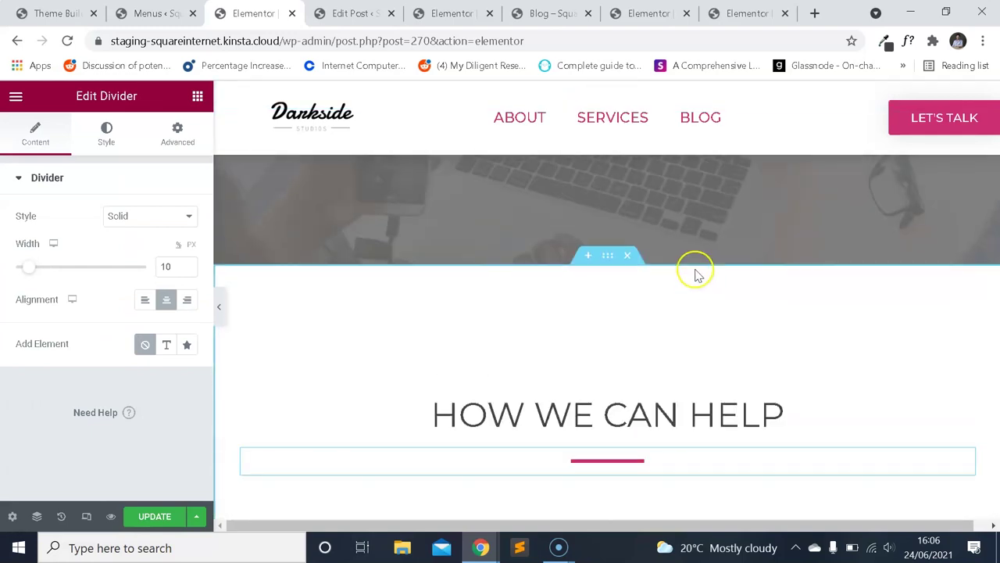
pyautogui.click(15, 95)
pyautogui.click(18, 96)
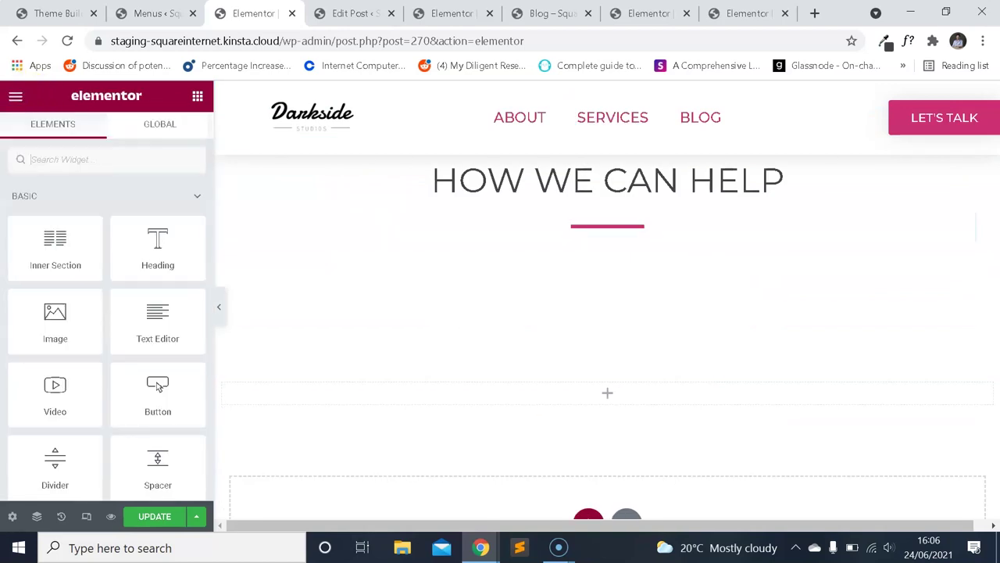
# Add a two-column Inner Section below the heading with unlinked padding 20/10/20/10.
pyautogui.write('inn')
pyautogui.moveTo(555, 254); pyautogui.dragTo(555, 232)
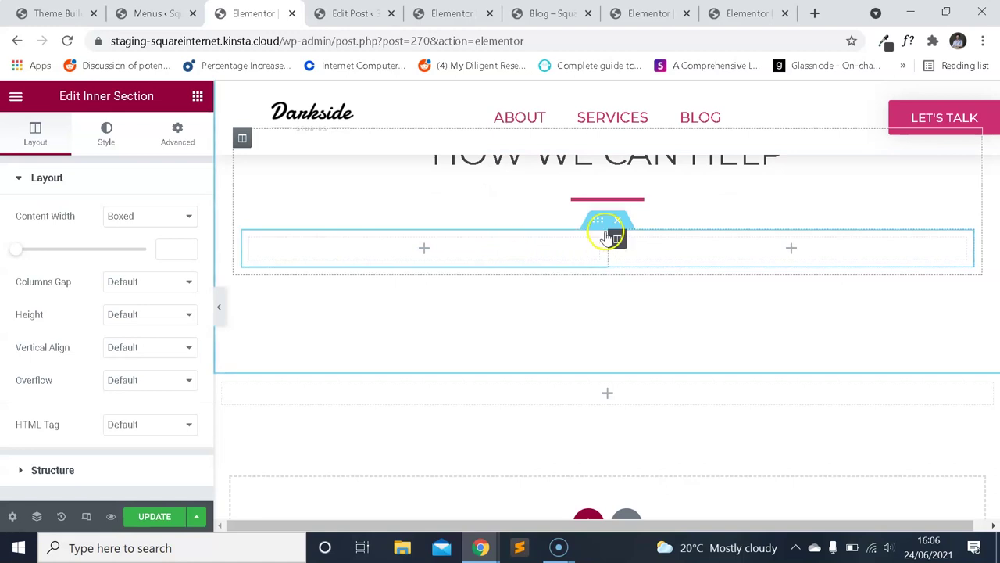
pyautogui.click(177, 137)
pyautogui.click(180, 296)
pyautogui.click(29, 294)
pyautogui.write('20')
pyautogui.press('Tab')
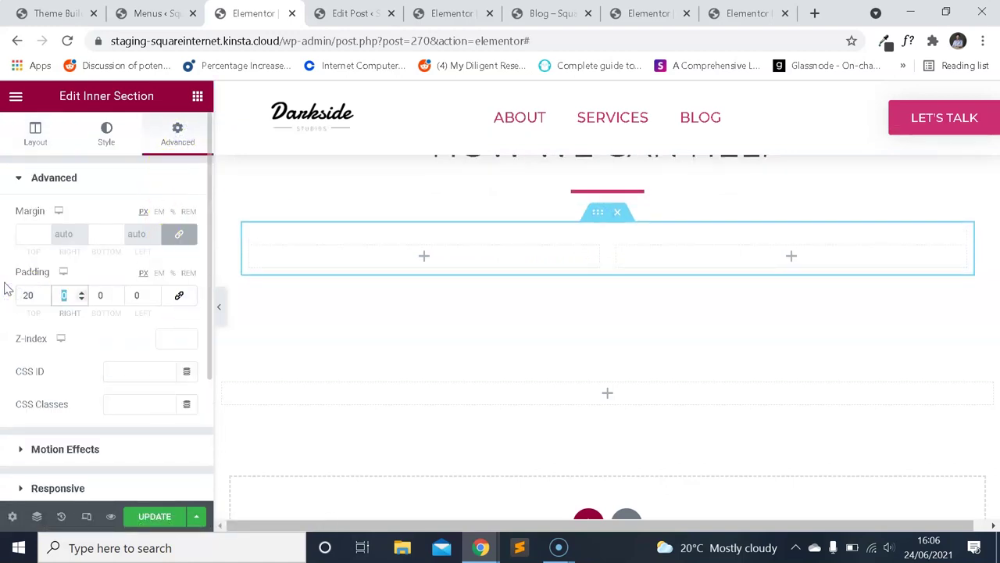
pyautogui.write('20')
pyautogui.press('Tab')
pyautogui.write('1')
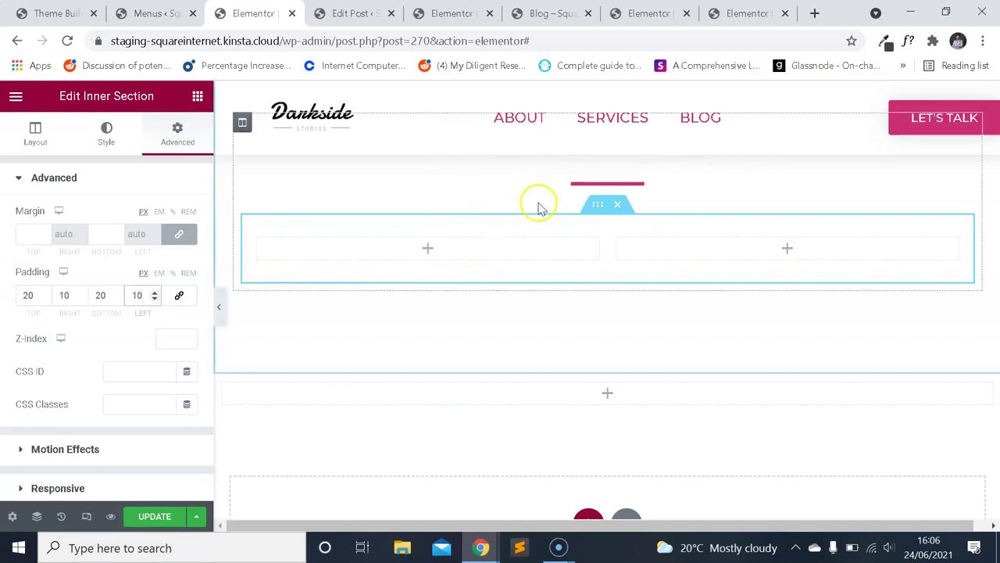
# Set the inner section's Columns Gap to Wider.
pyautogui.click(35, 134)
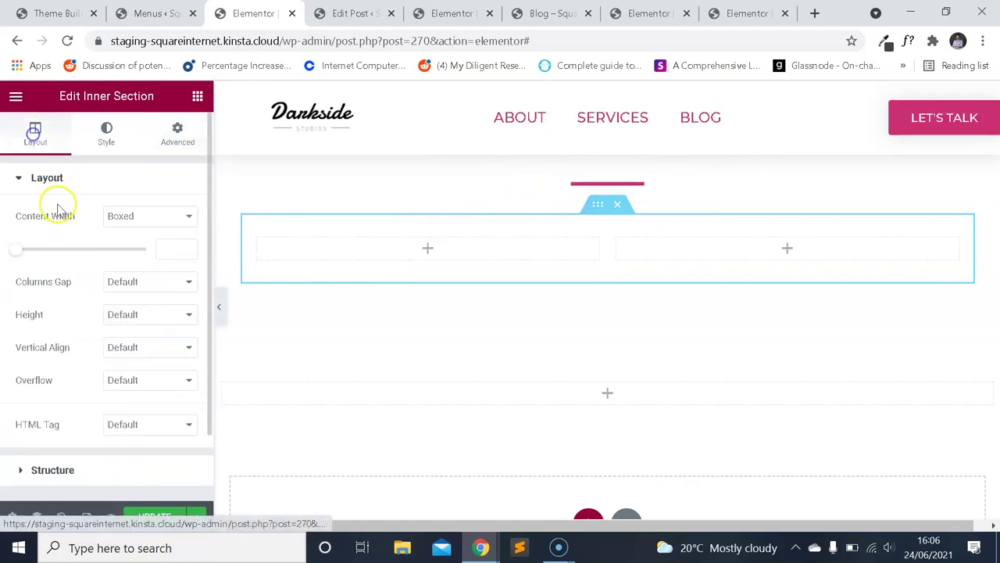
pyautogui.click(153, 281)
pyautogui.click(143, 357)
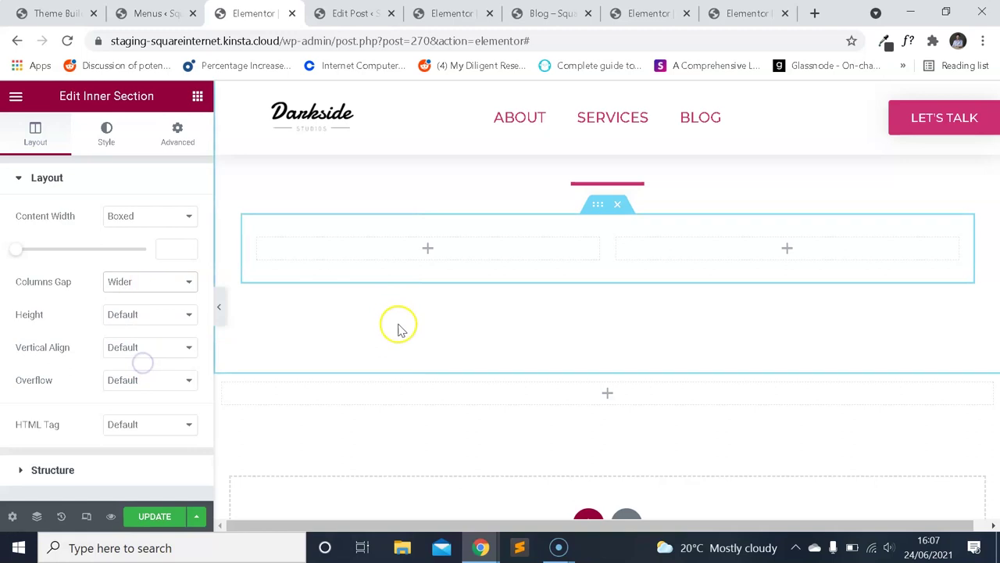
pyautogui.scroll(2, 402, 329)
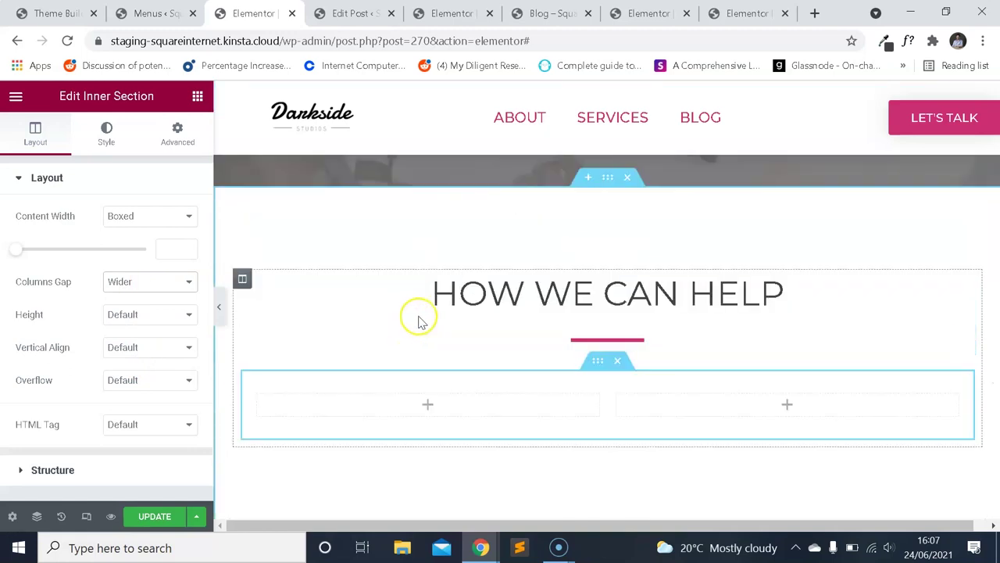
pyautogui.scroll(-1, 399, 308)
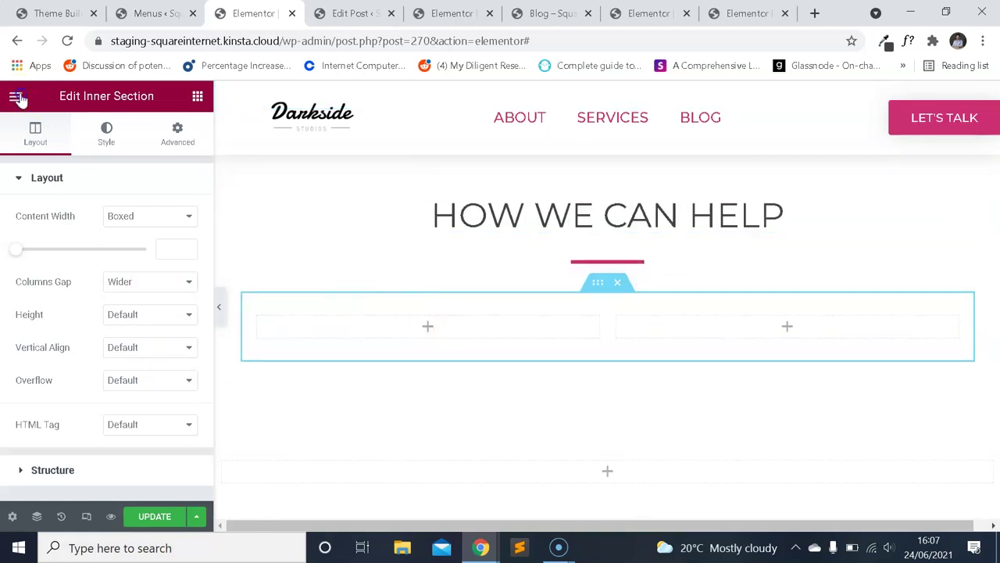
# Add an Icon Box widget to the inner section's left column.
pyautogui.click(16, 95)
pyautogui.click(15, 95)
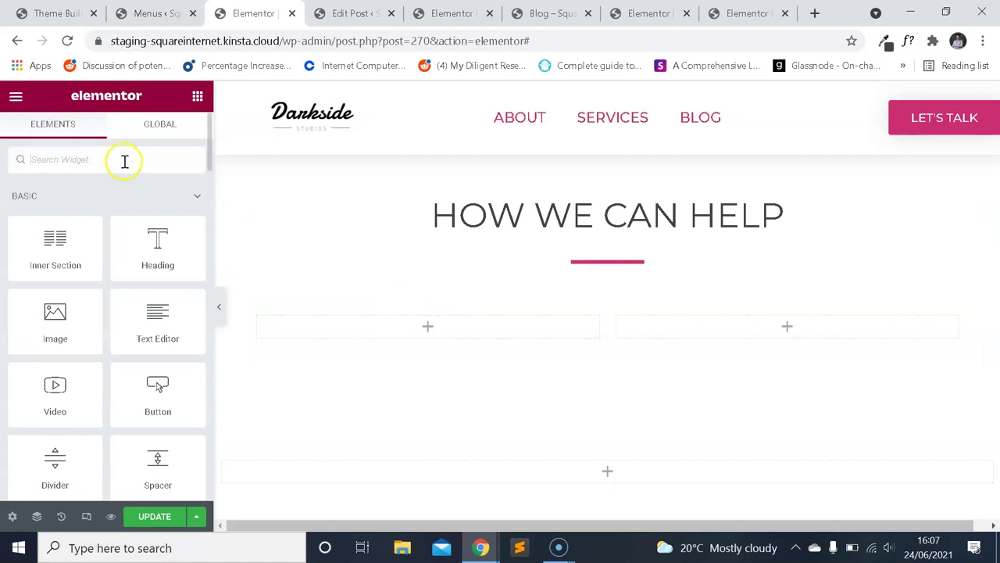
pyautogui.write('icon')
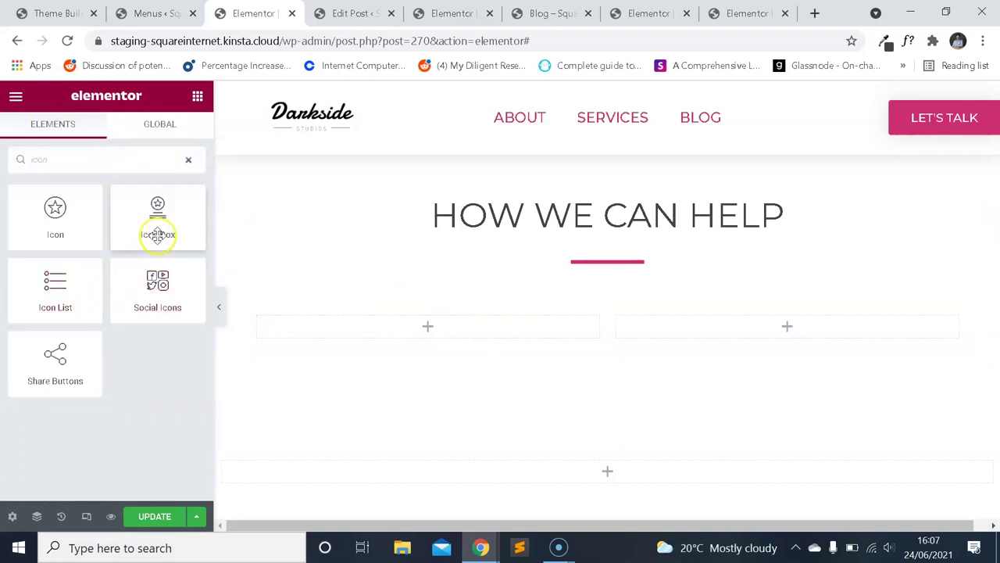
pyautogui.moveTo(158, 235); pyautogui.dragTo(395, 332)
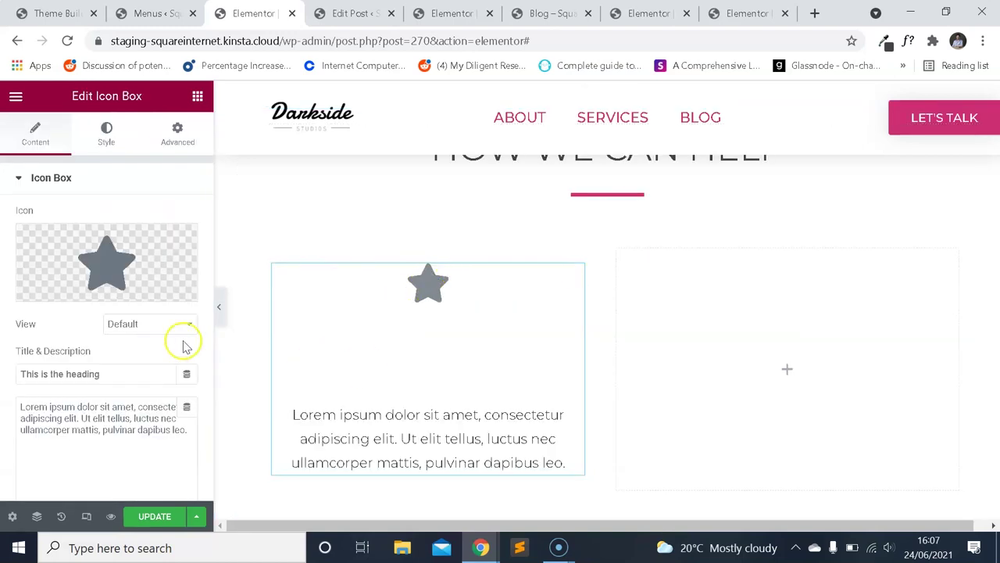
# Set the icon box's Title HTML Tag to H2.
pyautogui.click(107, 133)
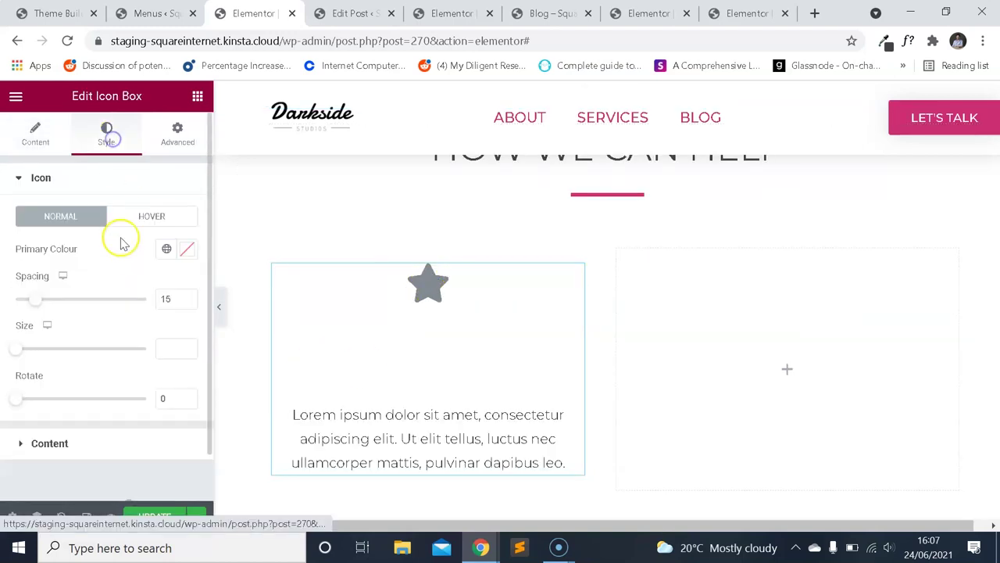
pyautogui.click(35, 134)
pyautogui.scroll(-3, 111, 290)
pyautogui.click(149, 407)
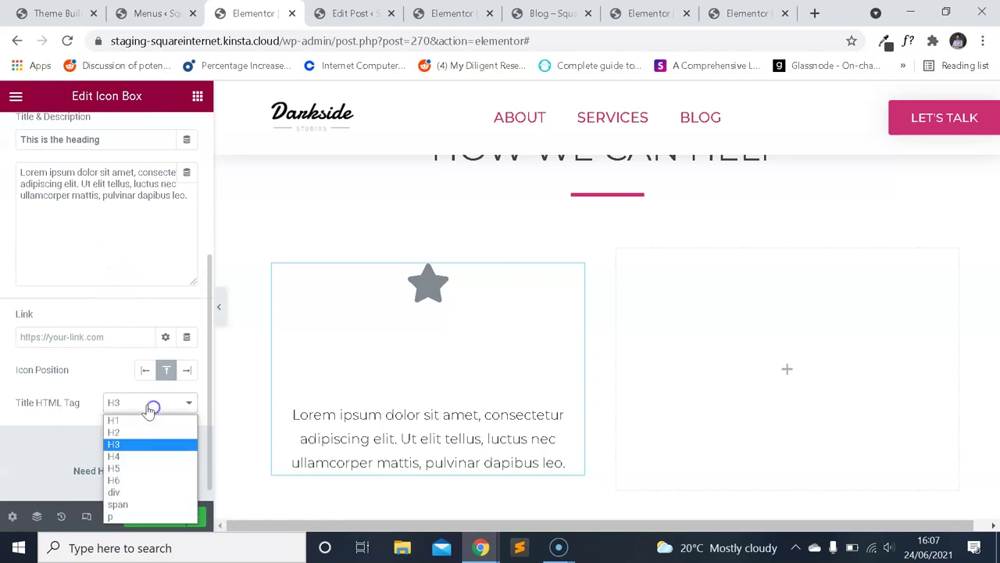
pyautogui.click(137, 444)
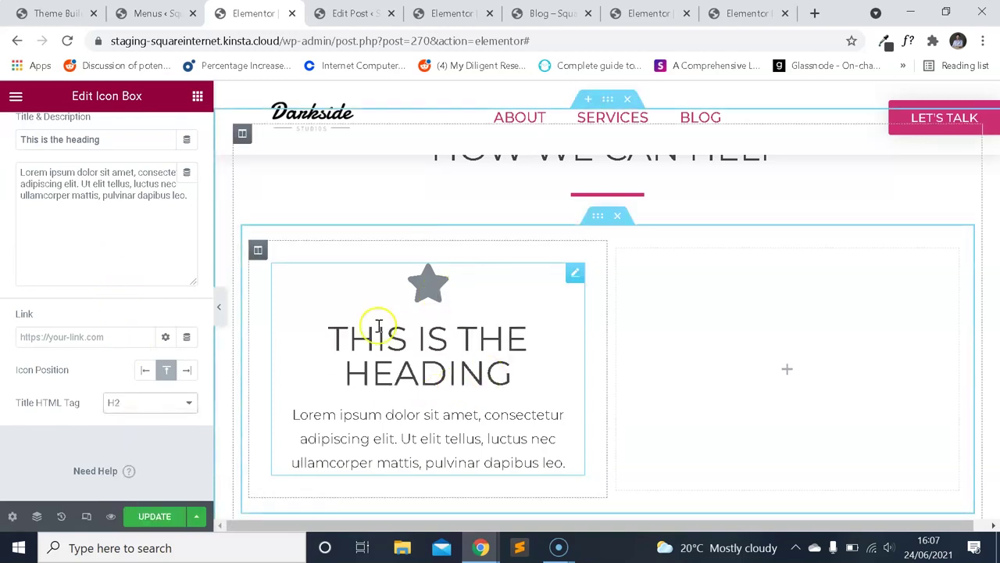
pyautogui.scroll(2, 82, 215)
pyautogui.scroll(2, 82, 215)
pyautogui.moveTo(151, 246)
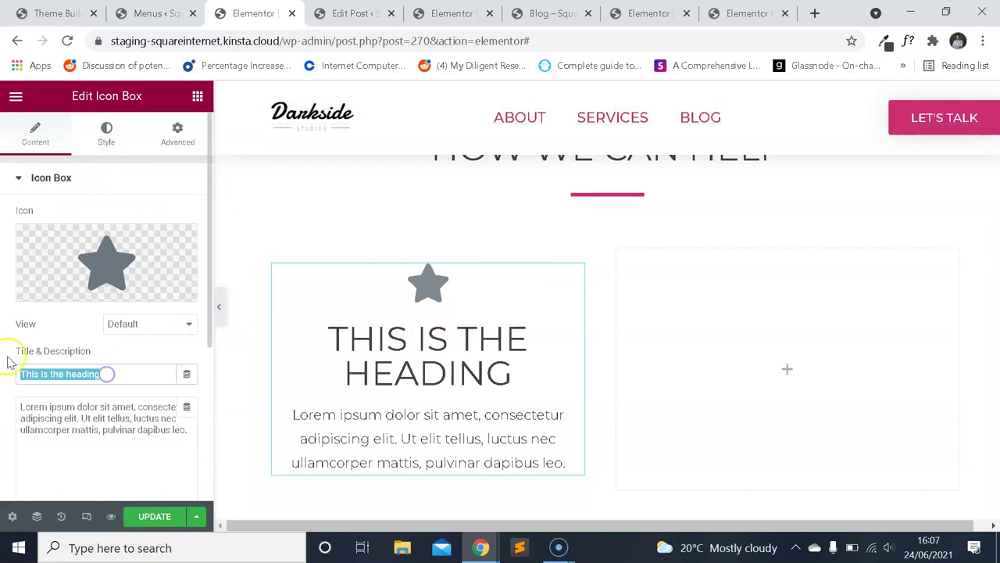
# Title the icon box 'Web Design' and swap its star for the library's Paint brush icon.
pyautogui.write('Ser')
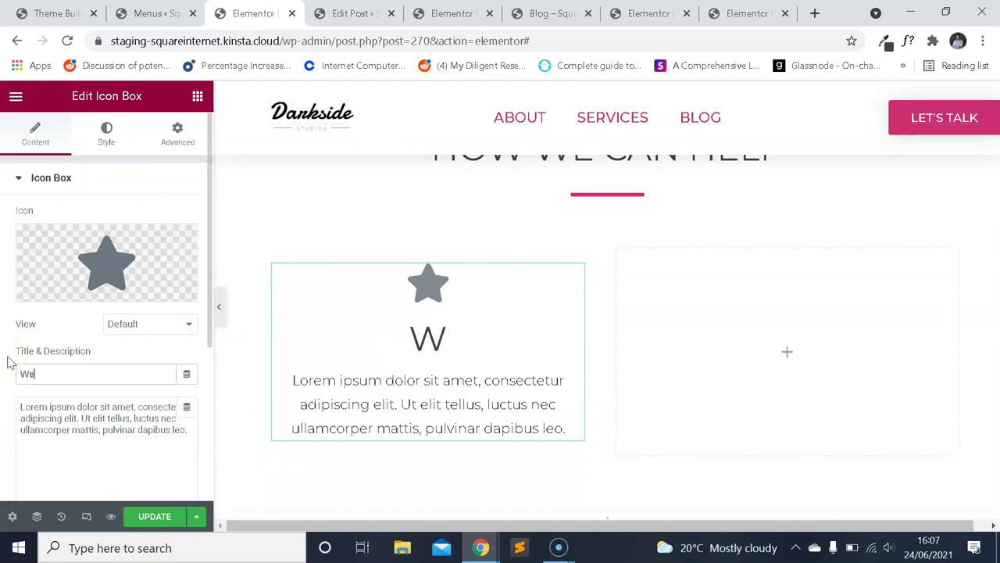
pyautogui.write('ign')
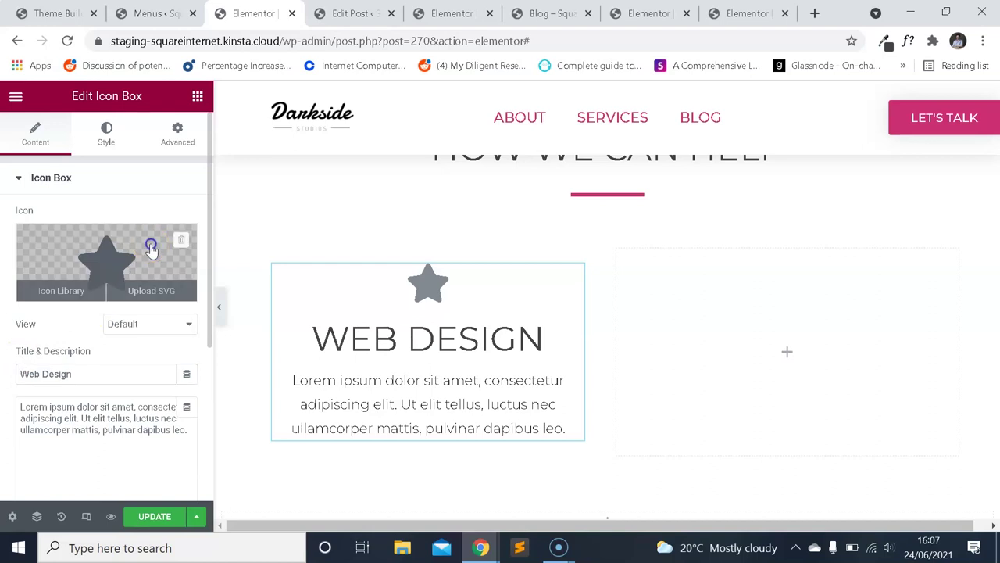
pyautogui.click(151, 244)
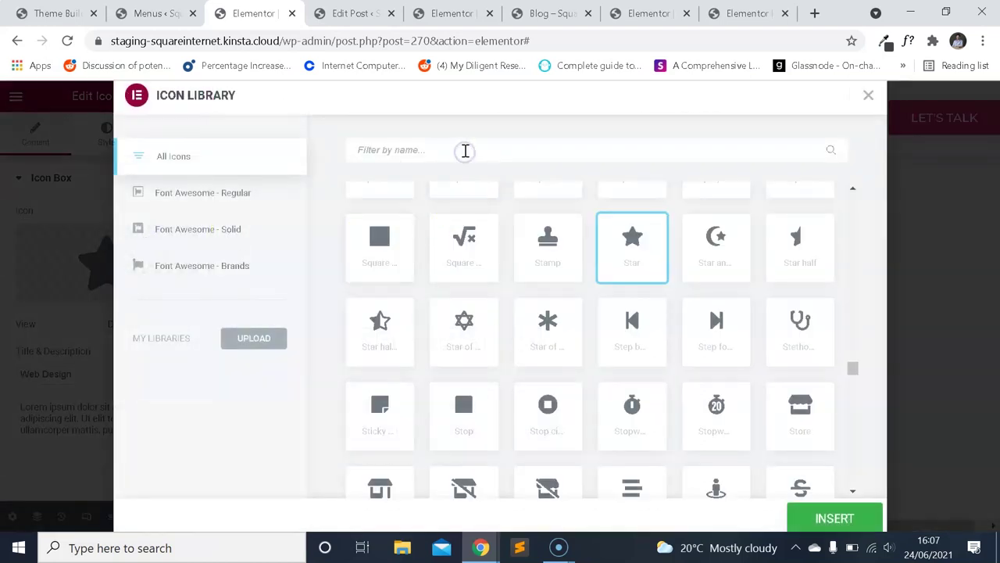
pyautogui.write('web d')
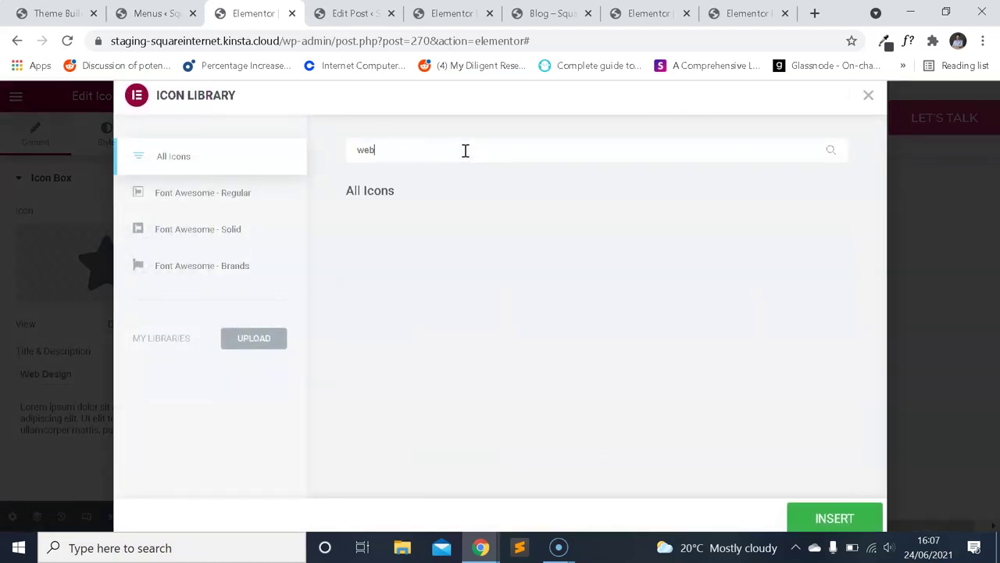
pyautogui.press('BackSpace')
pyautogui.press('BackSpace')
pyautogui.press('BackSpace')
pyautogui.write('design')
pyautogui.press('BackSpace')
pyautogui.press('BackSpace')
pyautogui.press('BackSpace')
pyautogui.press('BackSpace')
pyautogui.press('BackSpace')
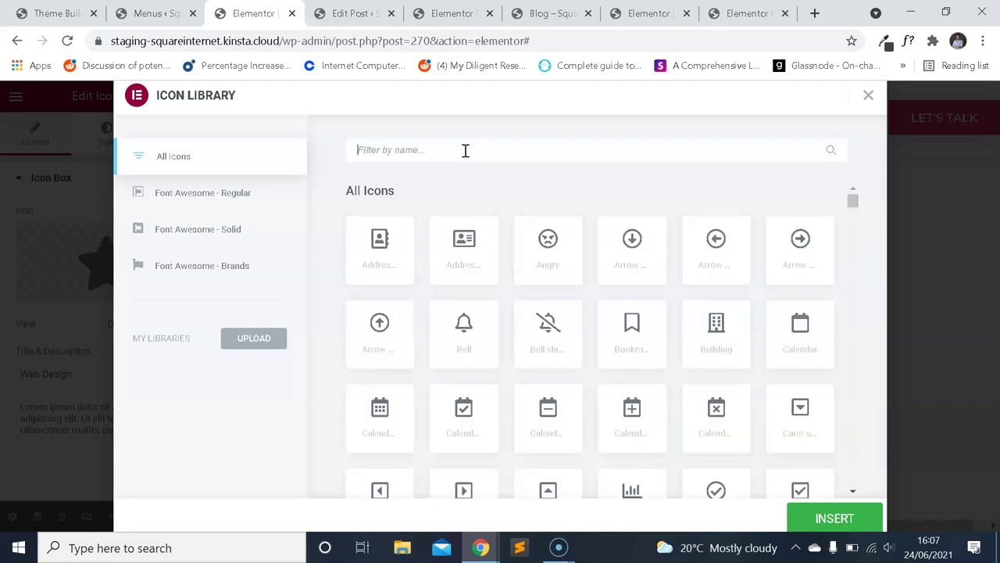
pyautogui.write('web')
pyautogui.press('BackSpace')
pyautogui.press('BackSpace')
pyautogui.press('BackSpace')
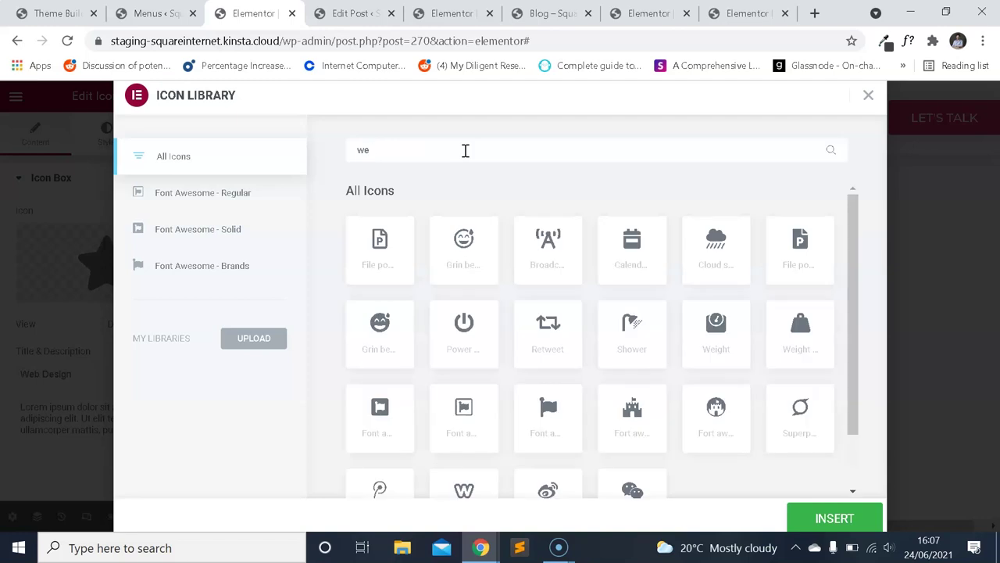
pyautogui.write('desk')
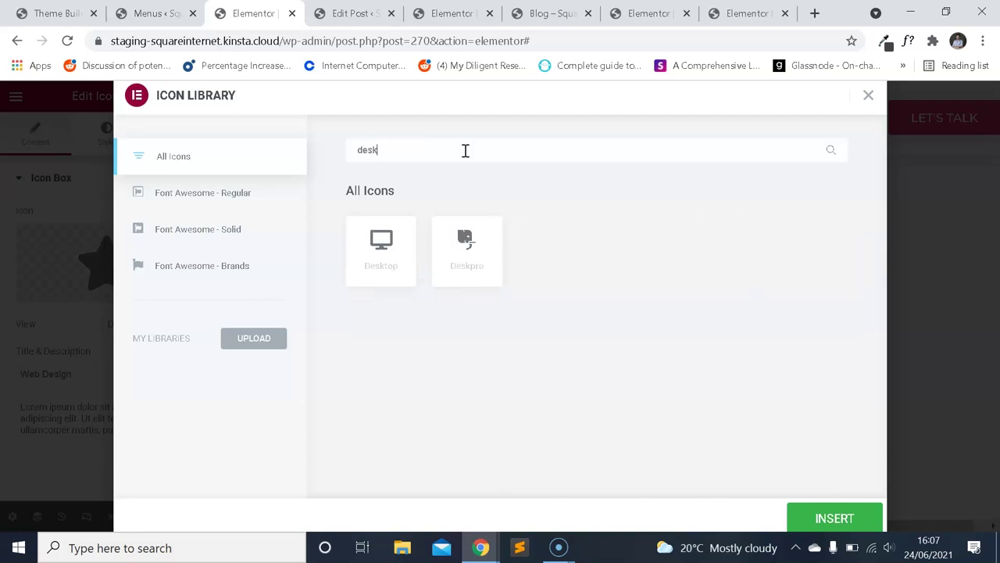
pyautogui.write('paint')
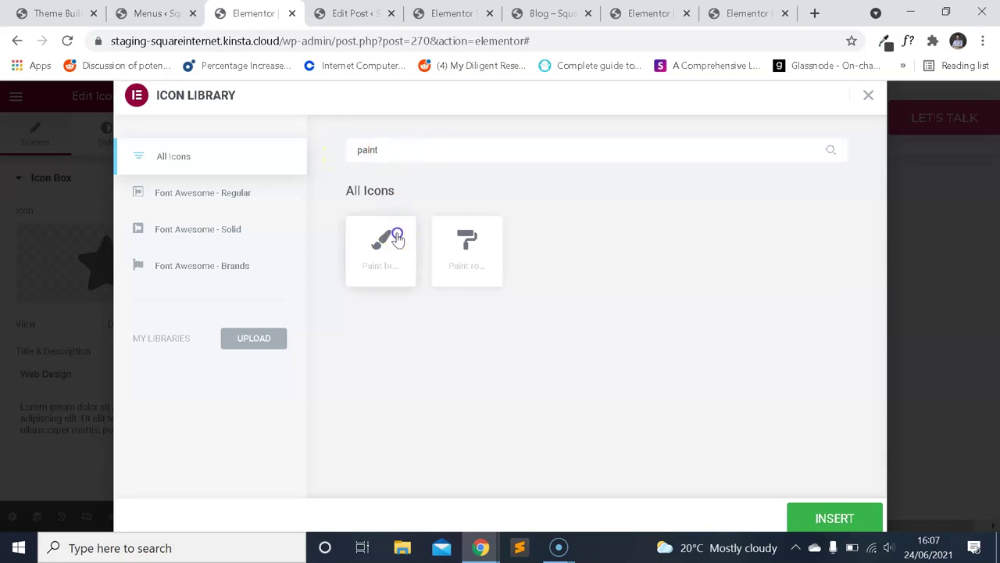
pyautogui.click(857, 512)
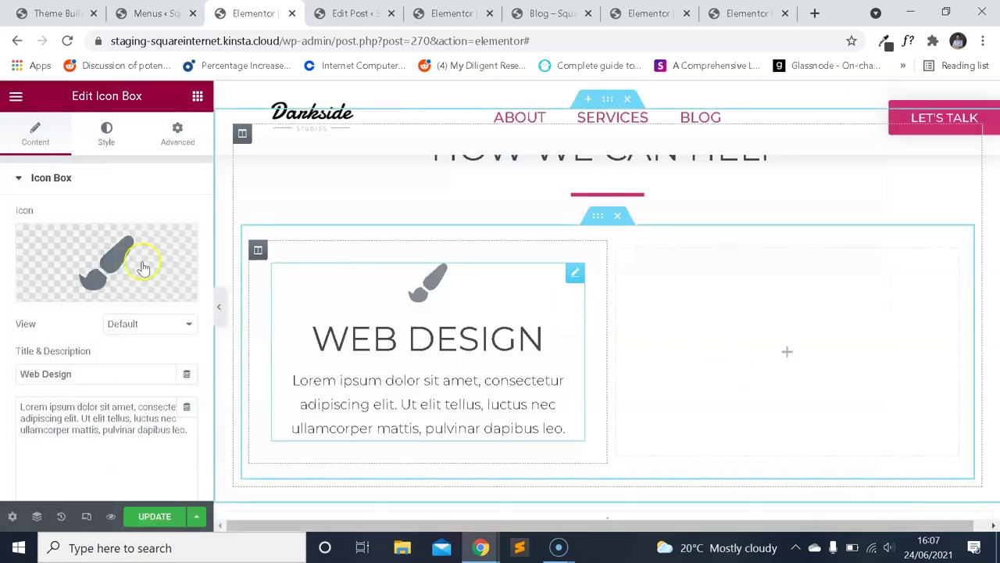
pyautogui.scroll(-2, 125, 261)
pyautogui.scroll(2, 109, 259)
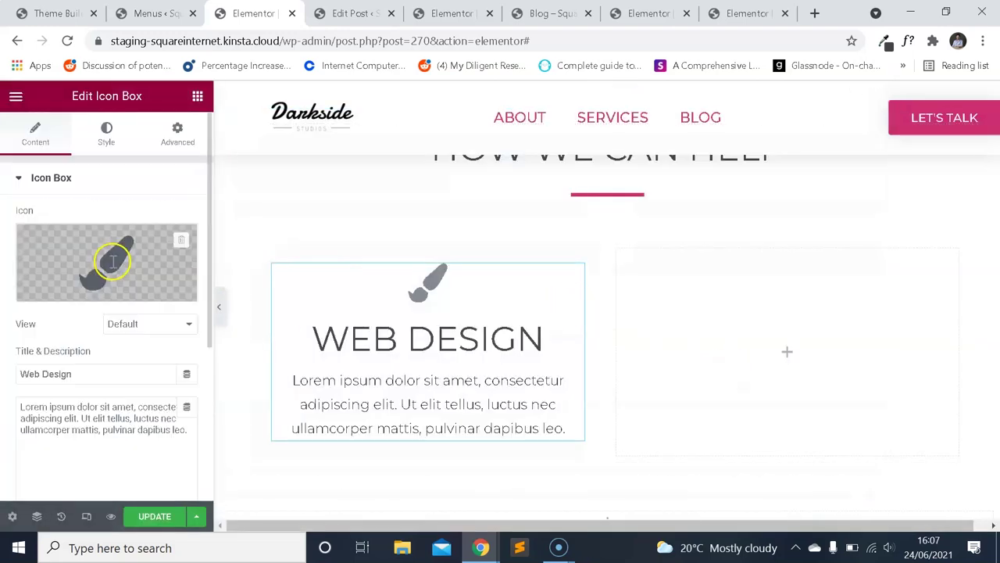
# Look up the site's pink accent colour on the colour scheme website.
pyautogui.click(106, 135)
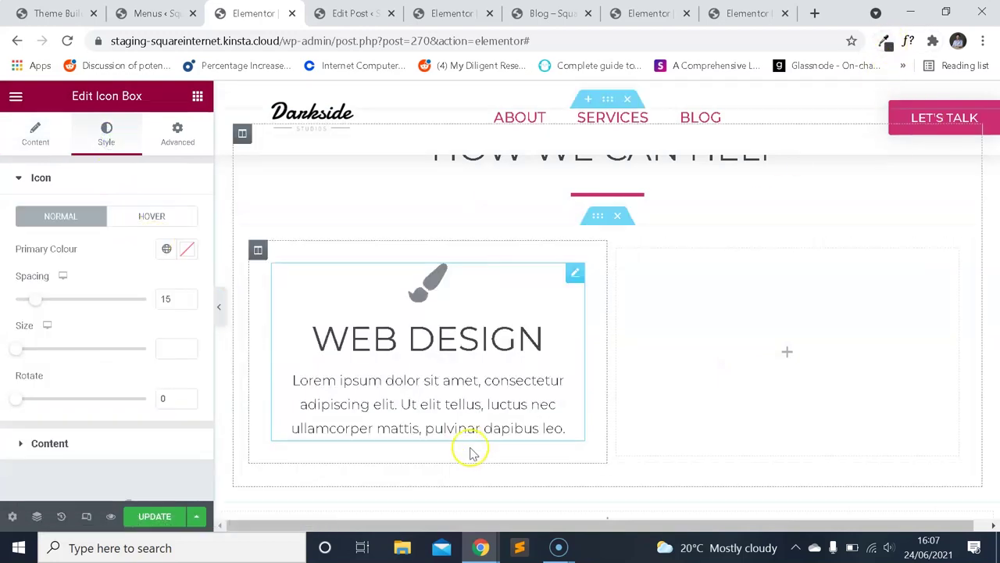
pyautogui.moveTo(480, 547)
pyautogui.click(580, 492)
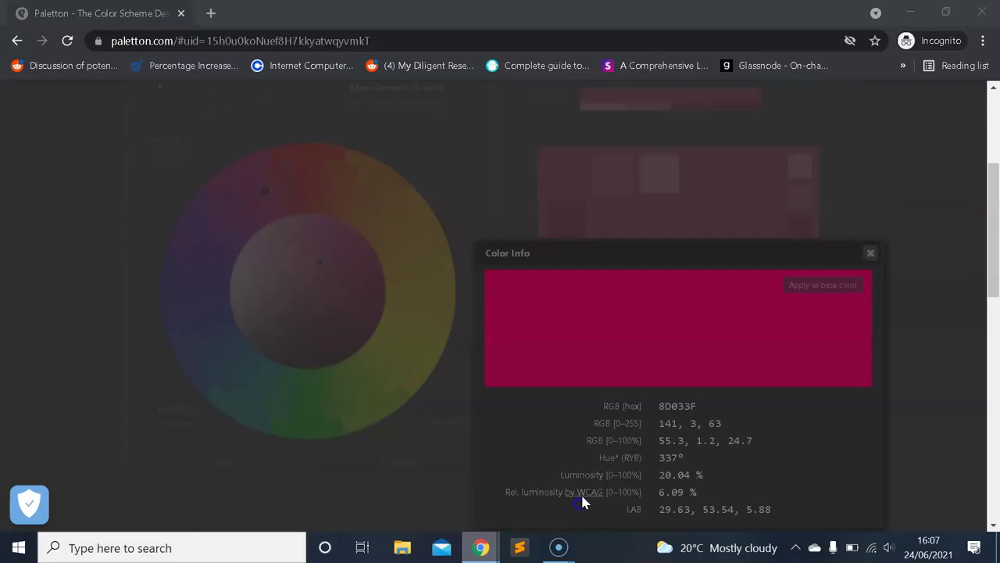
pyautogui.click(872, 253)
pyautogui.click(703, 289)
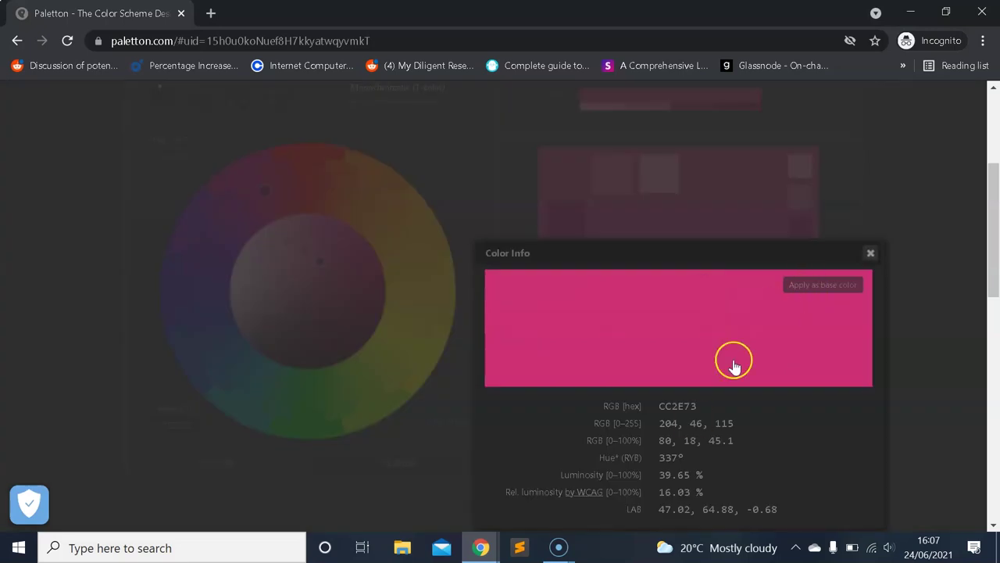
pyautogui.moveTo(466, 550)
pyautogui.click(416, 504)
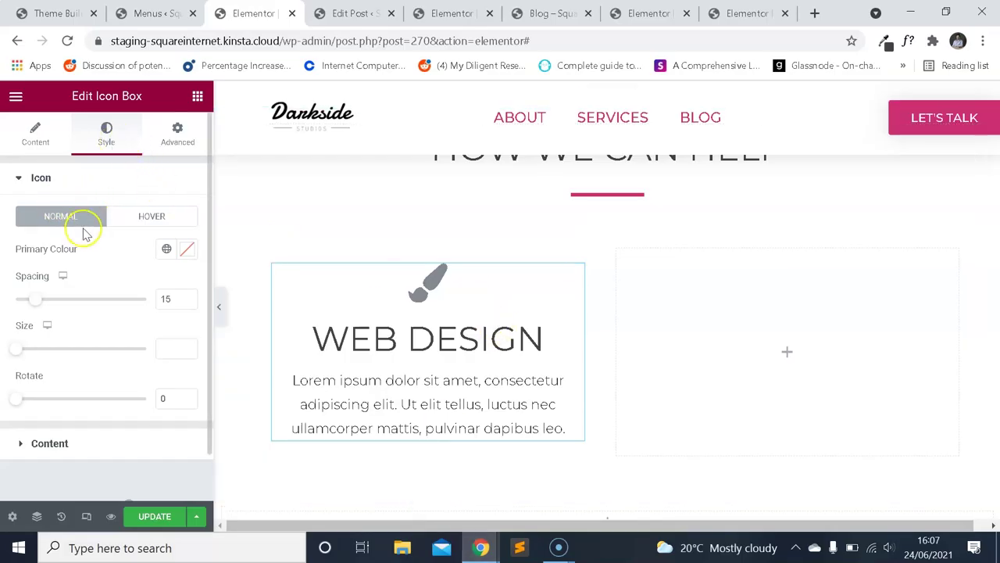
# Set the icon's primary colour to #CC2E73.
pyautogui.click(188, 250)
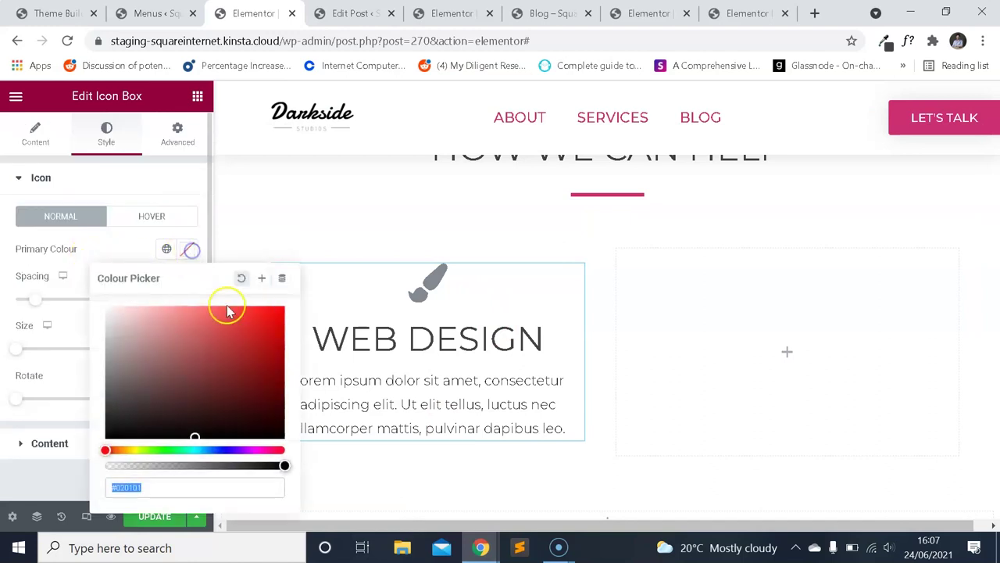
pyautogui.write('CC2E73')
pyautogui.click(90, 251)
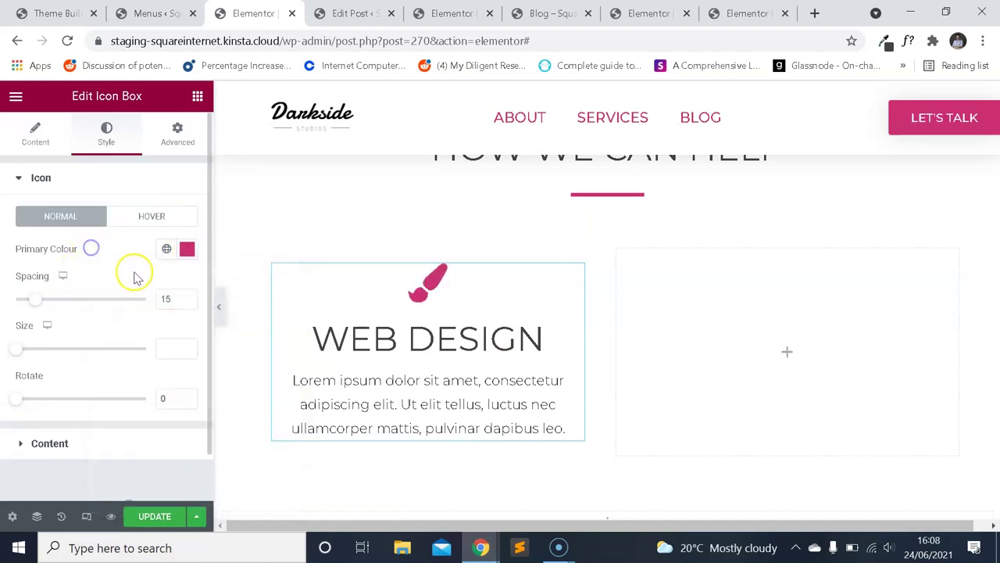
pyautogui.scroll(-1, 465, 383)
pyautogui.scroll(1, 471, 393)
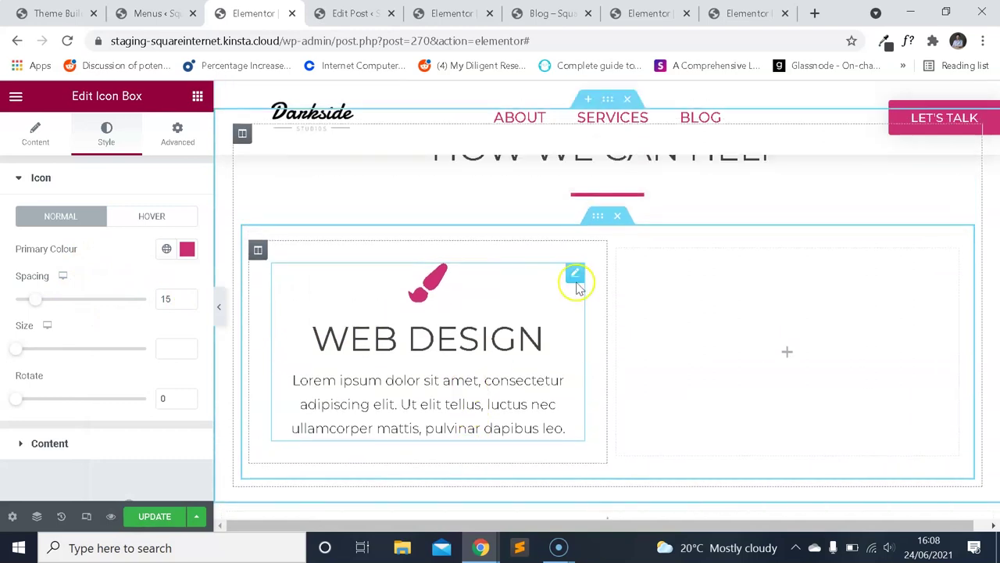
pyautogui.scroll(1, 710, 264)
pyautogui.scroll(-1, 703, 313)
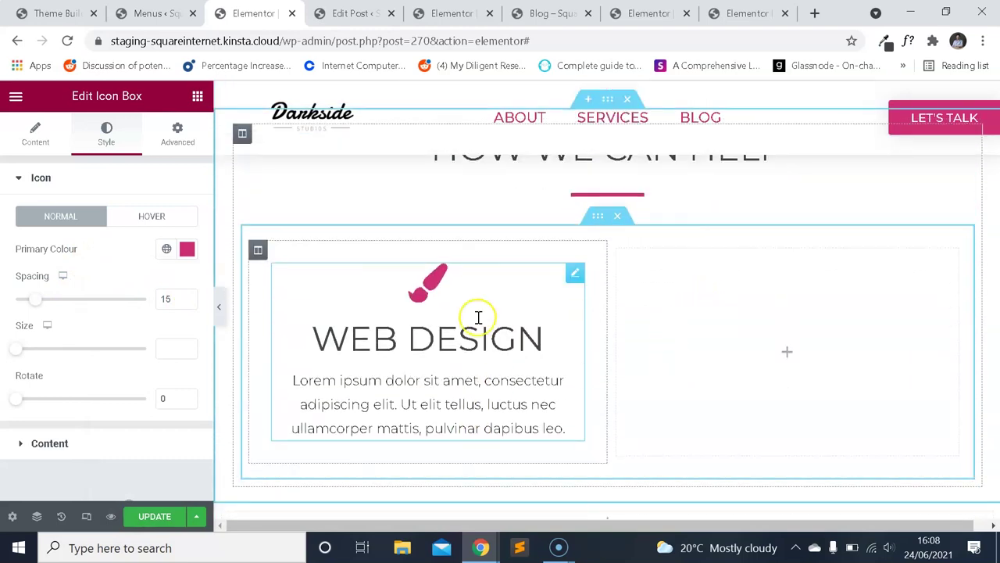
# Preview the icon box section at mobile width.
pyautogui.click(88, 518)
pyautogui.scroll(-3, 591, 283)
pyautogui.scroll(2, 724, 351)
pyautogui.scroll(1, 687, 321)
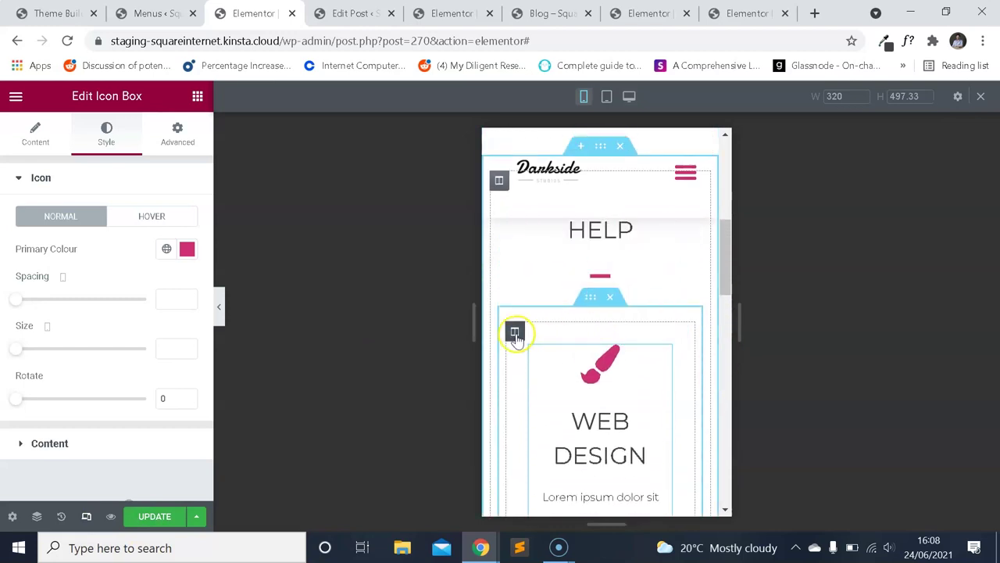
# Set the Web Design column's padding to 0 on all sides.
pyautogui.click(514, 331)
pyautogui.click(175, 143)
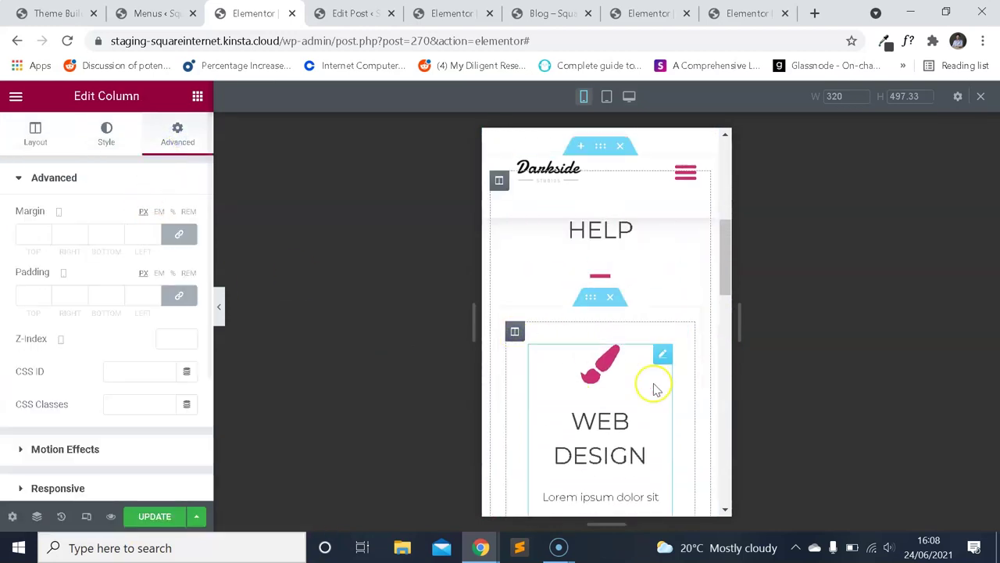
pyautogui.scroll(-2, 677, 319)
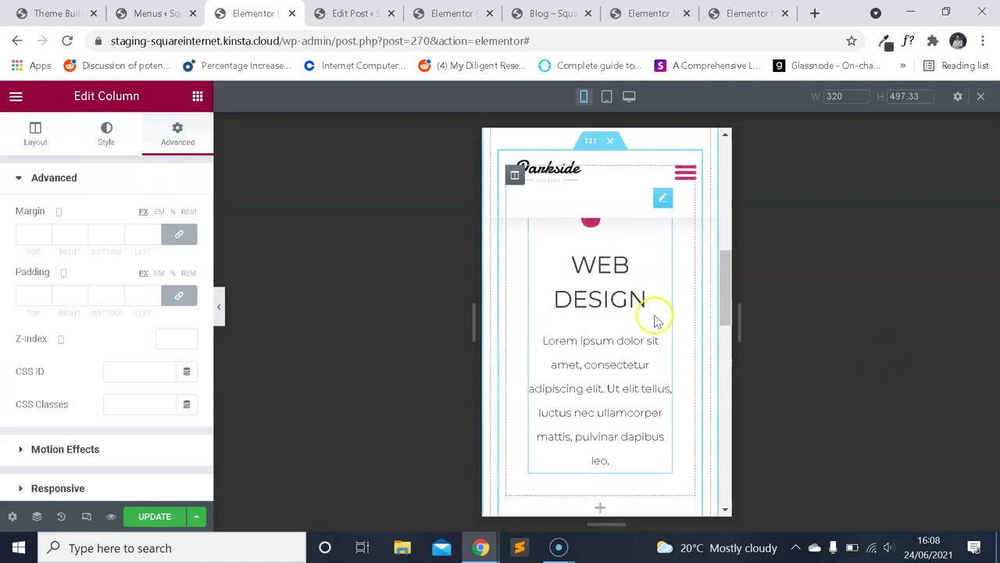
pyautogui.scroll(1, 677, 347)
pyautogui.scroll(1, 676, 346)
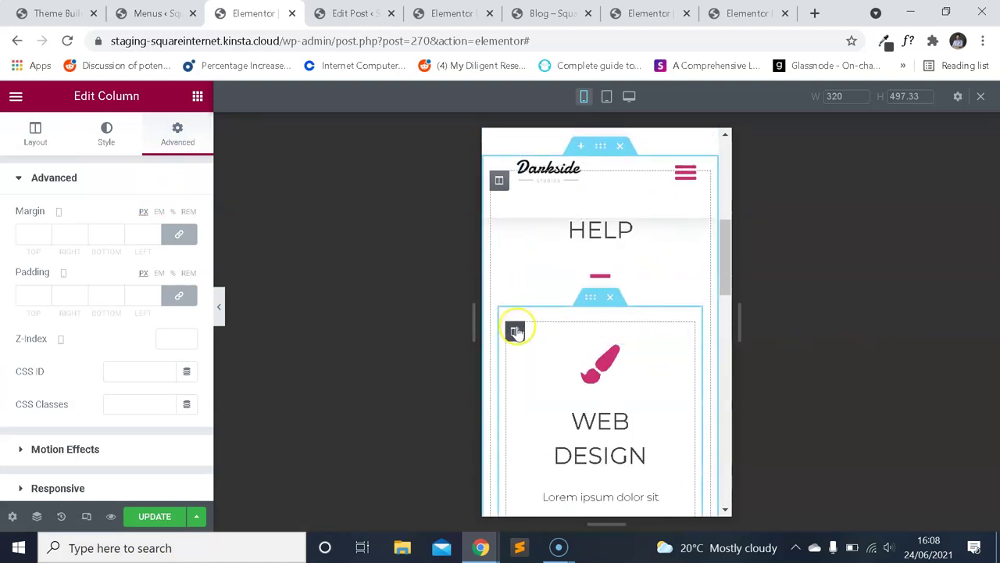
pyautogui.click(82, 516)
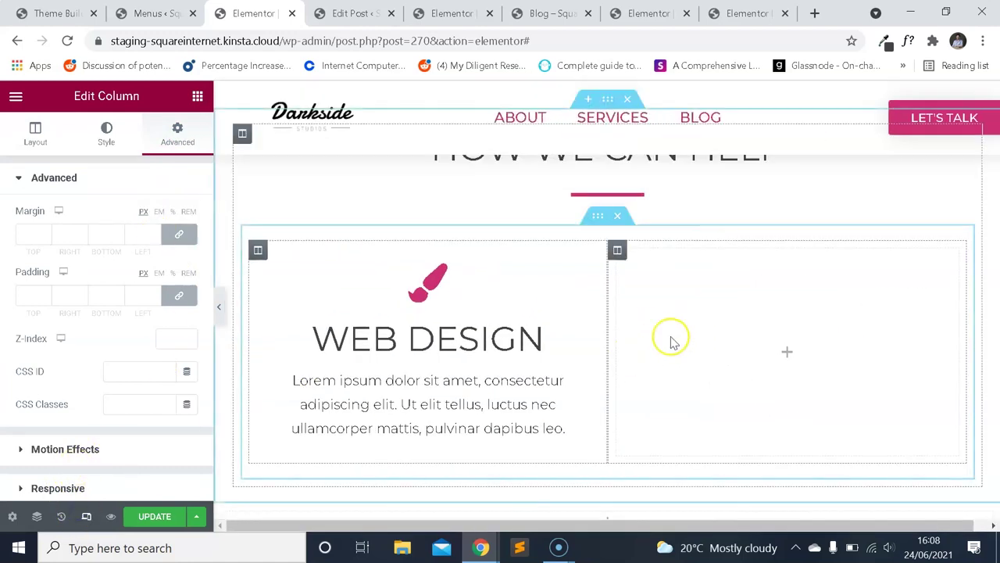
pyautogui.click(380, 300)
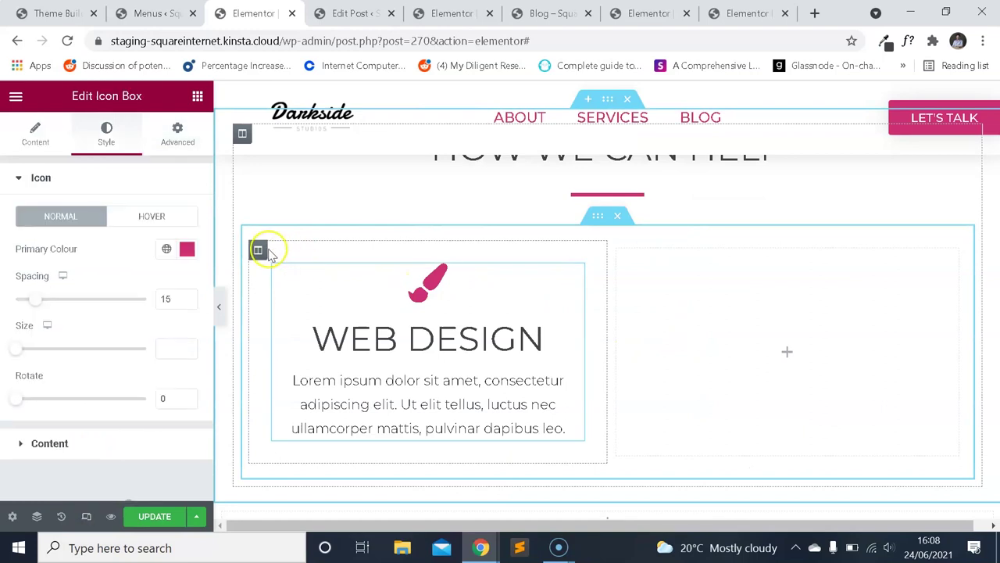
pyautogui.click(177, 133)
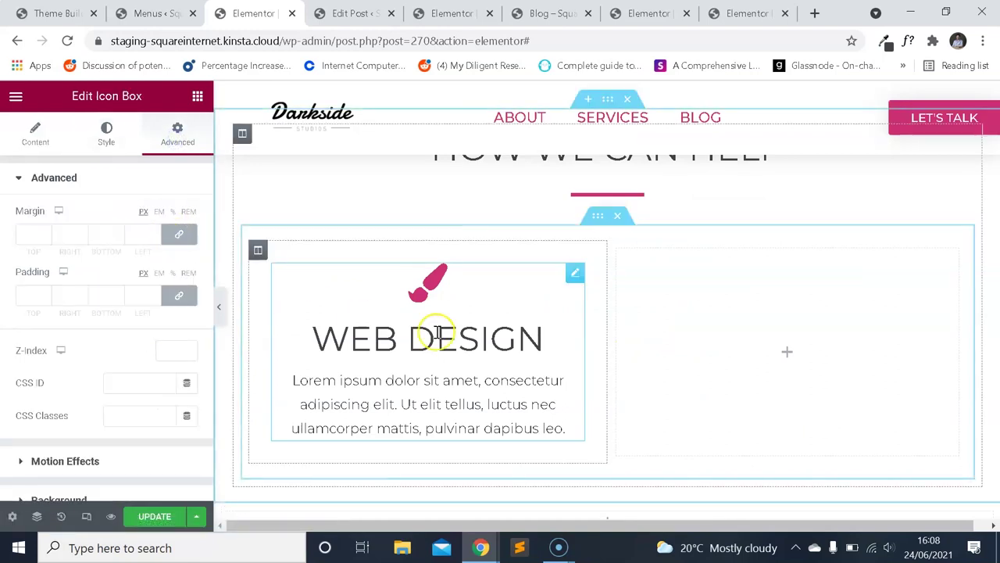
pyautogui.click(258, 251)
pyautogui.click(185, 283)
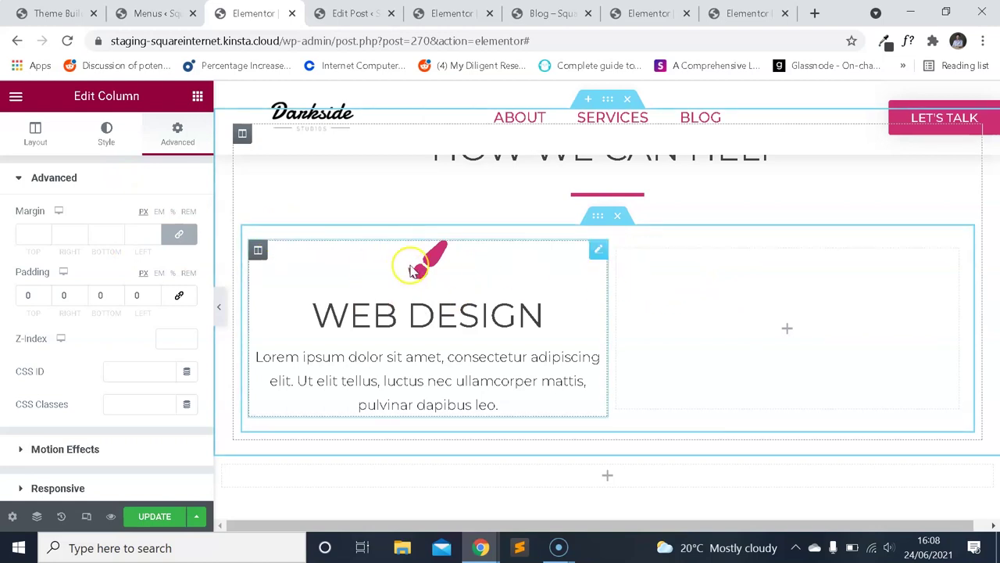
# Check the tighter layout at mobile width, then return to desktop view.
pyautogui.click(86, 515)
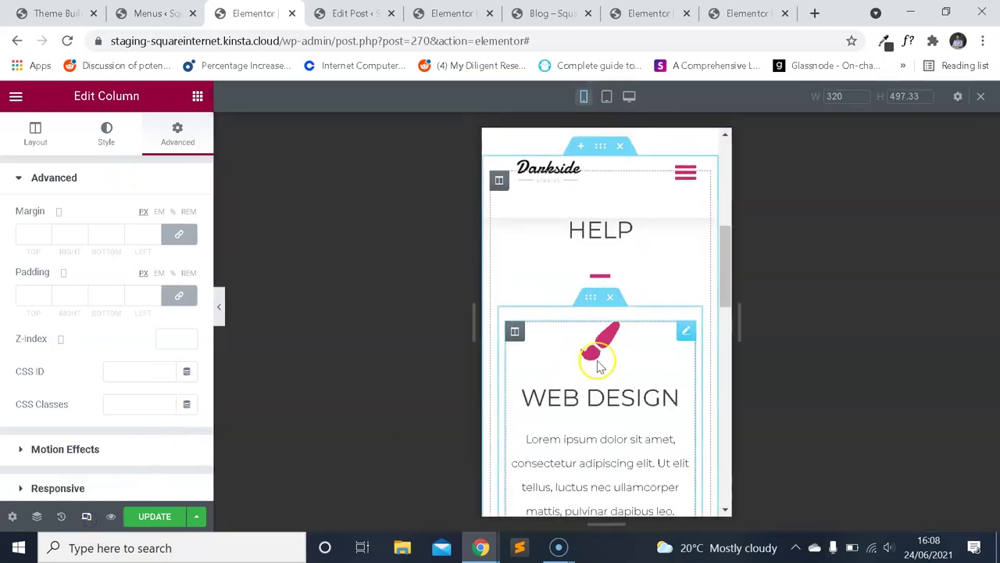
pyautogui.scroll(1, 698, 279)
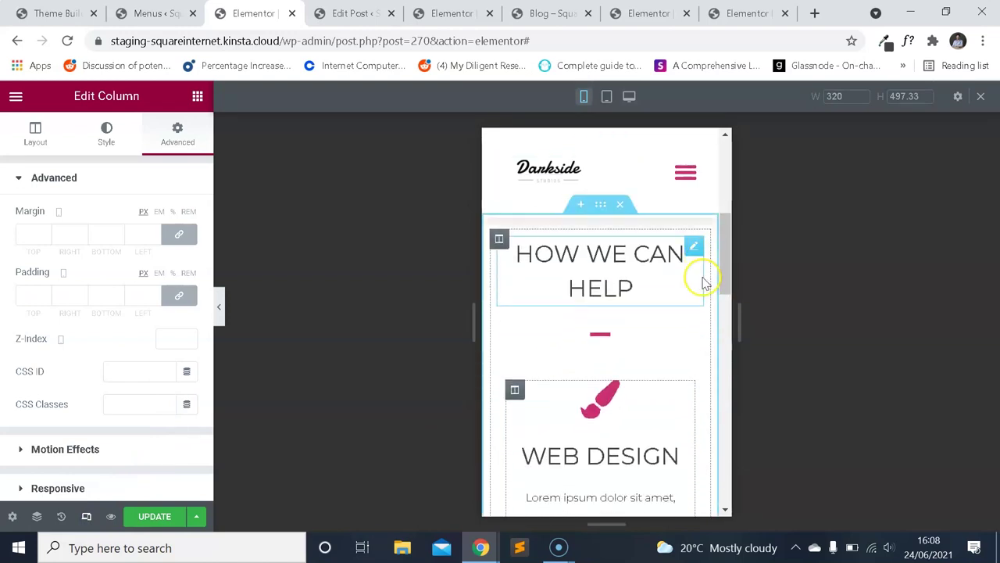
pyautogui.scroll(-2, 706, 281)
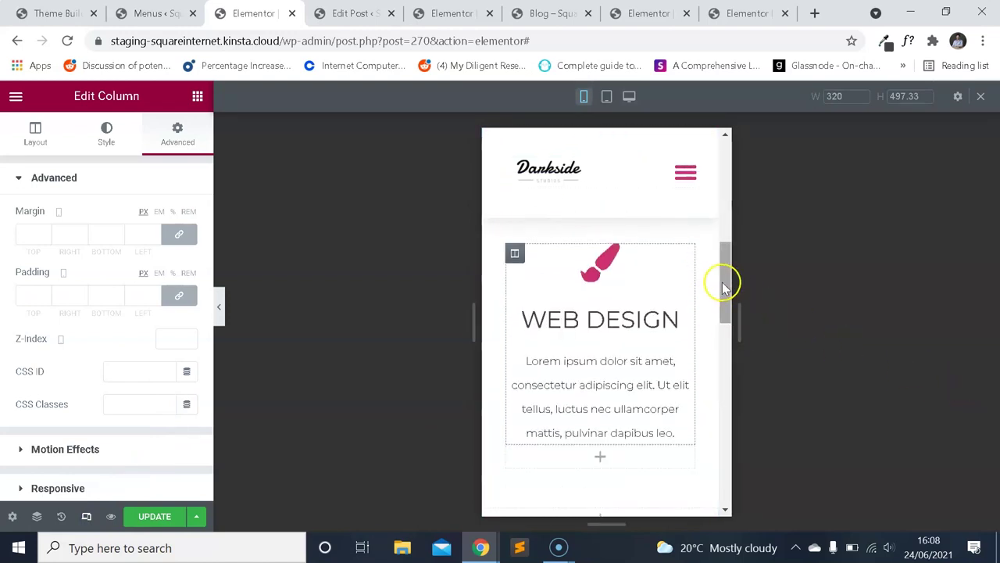
pyautogui.scroll(-1, 722, 288)
pyautogui.scroll(2, 723, 285)
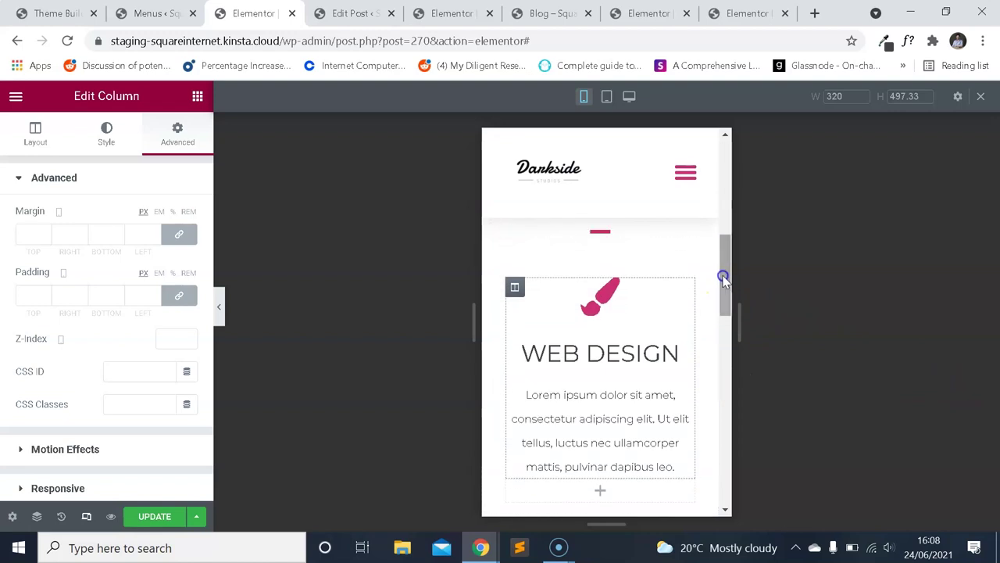
pyautogui.click(84, 515)
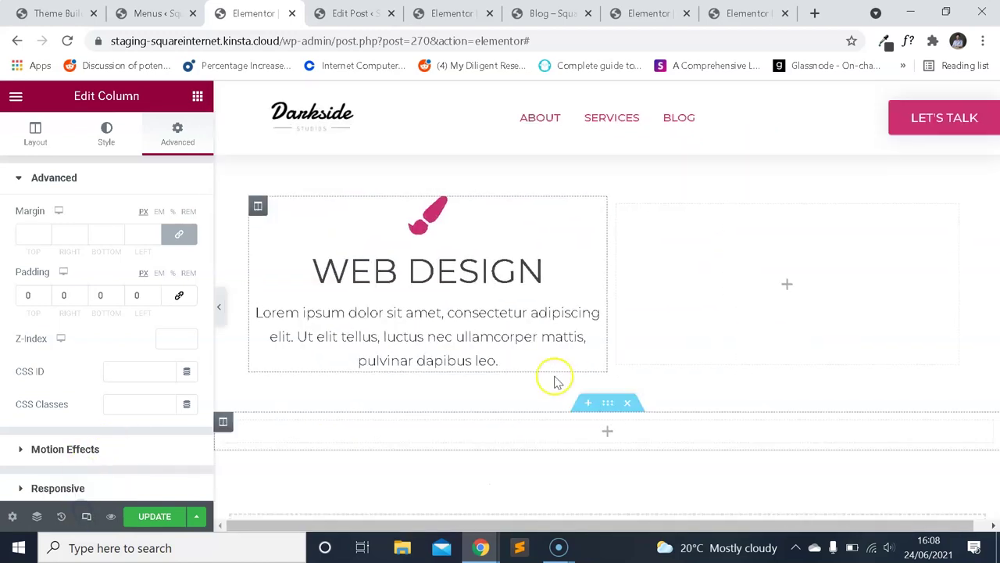
pyautogui.scroll(1, 504, 281)
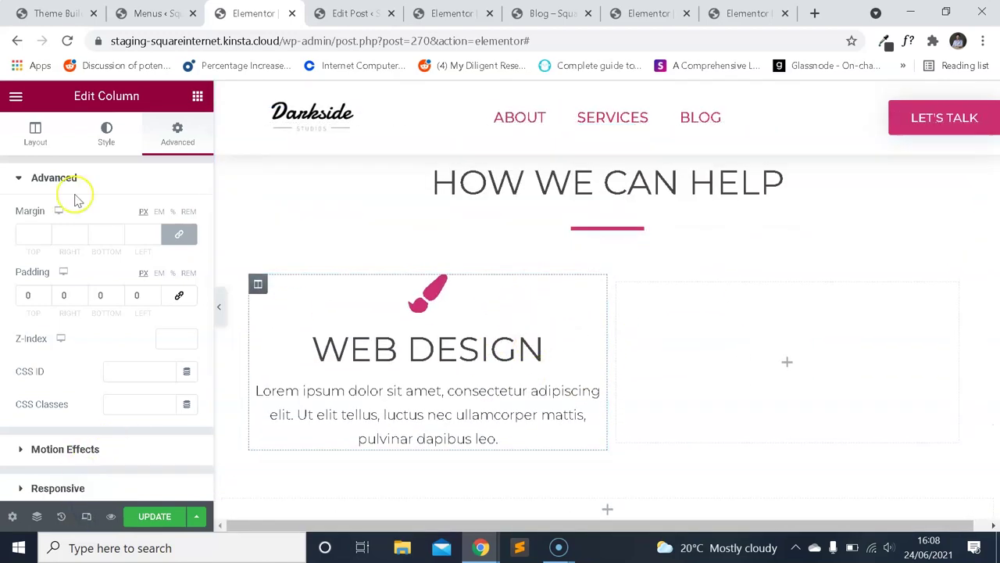
# Reopen the Web Design icon box's Content settings showing title, description and link.
pyautogui.click(35, 129)
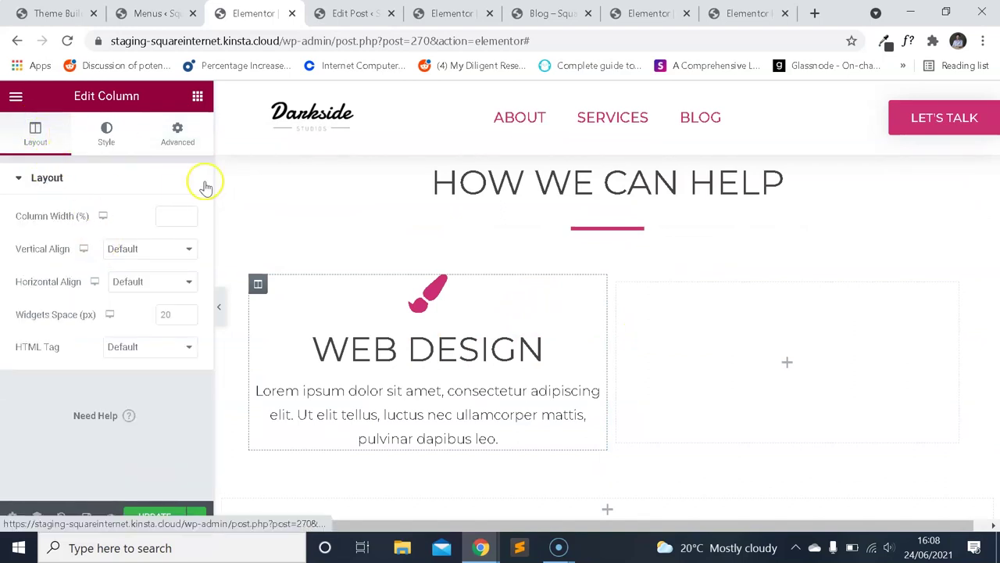
pyautogui.click(475, 380)
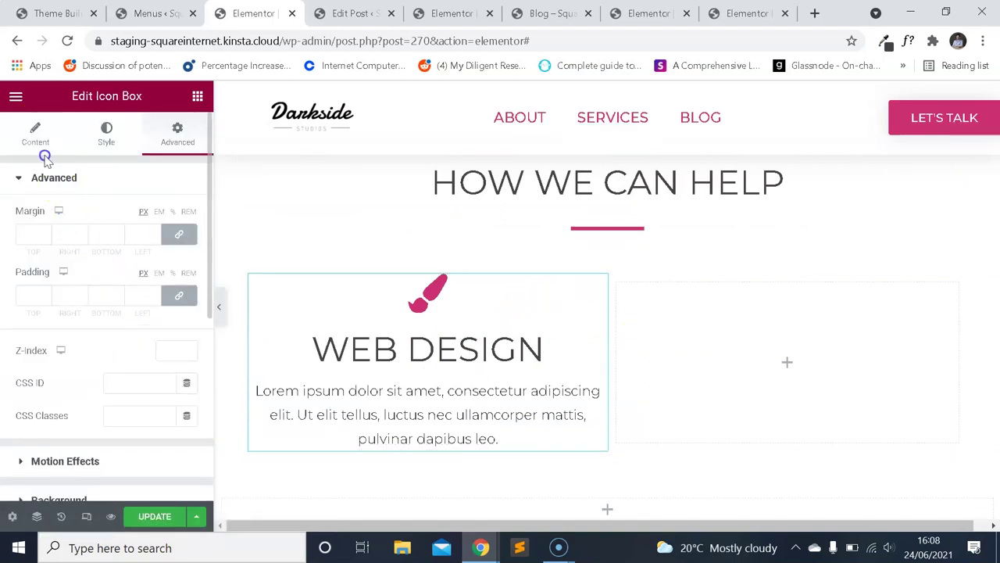
pyautogui.click(35, 133)
pyautogui.scroll(-3, 130, 313)
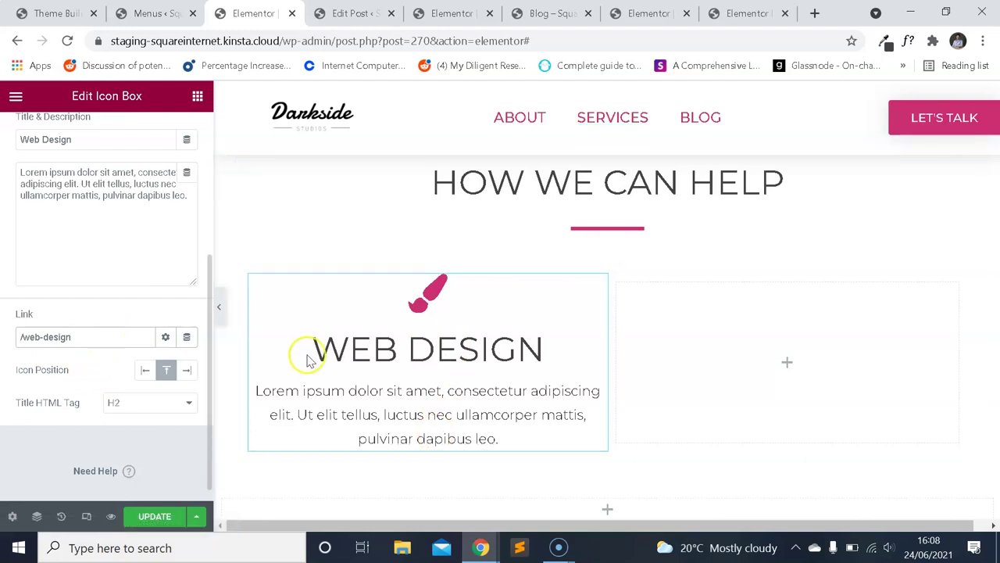
# Duplicate the Web Design icon box into the empty right column and retitle the copy Web Dev.
pyautogui.rightClick(599, 290)
pyautogui.click(630, 324)
pyautogui.moveTo(597, 478); pyautogui.dragTo(726, 352)
pyautogui.tripleClick(100, 371)
pyautogui.write('Wevb ')
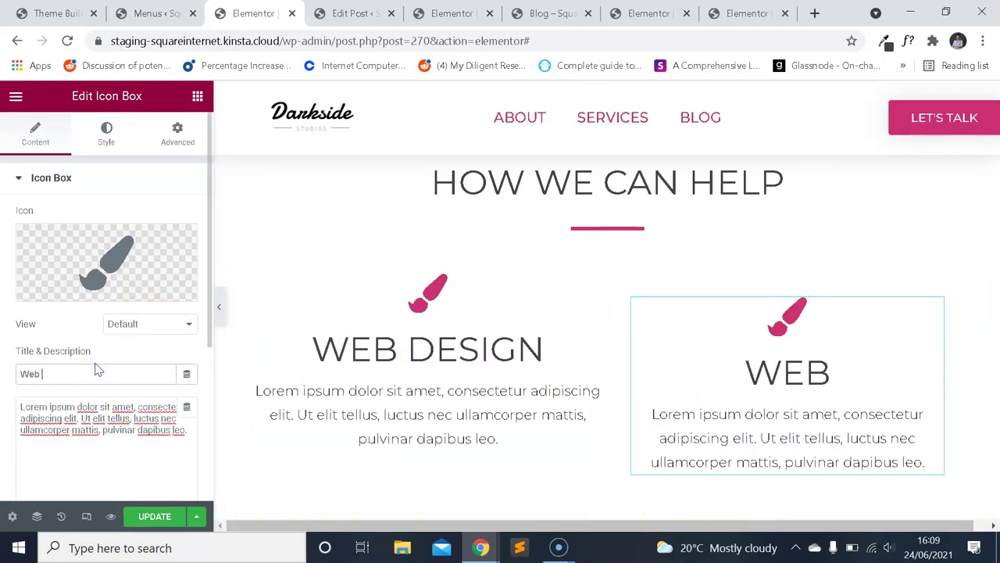
pyautogui.write('elopment')
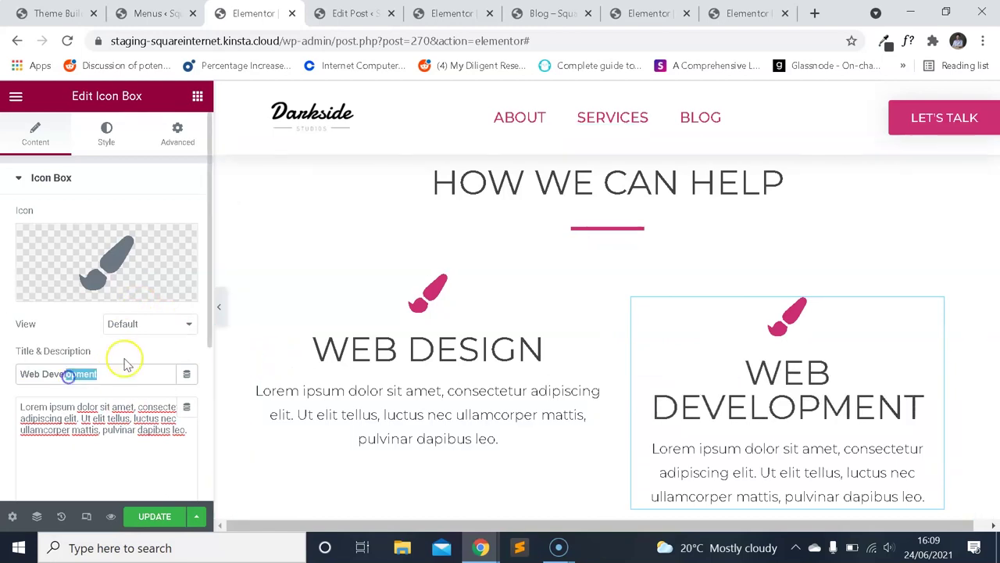
pyautogui.press('BackSpace')
pyautogui.press('BackSpace')
pyautogui.press('BackSpace')
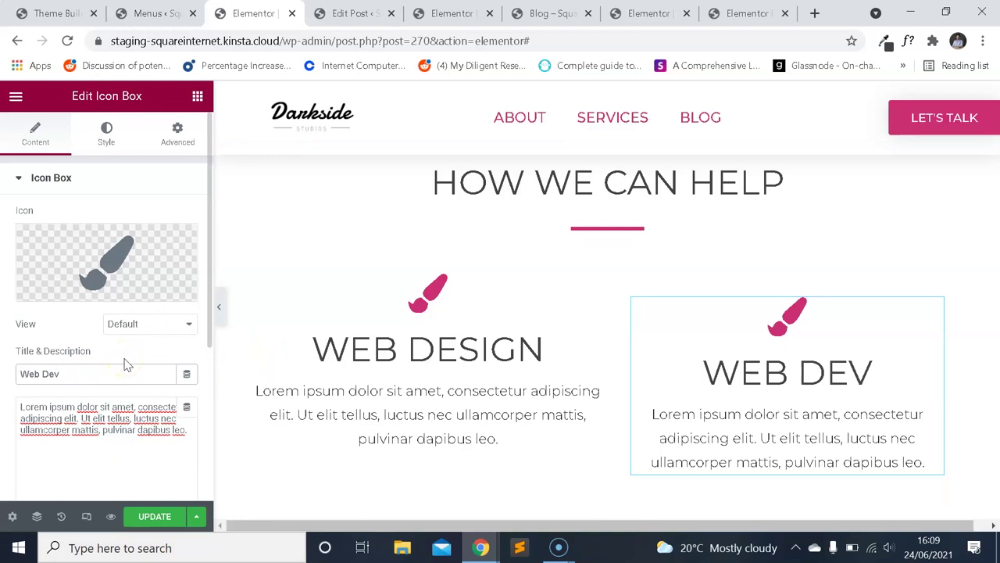
pyautogui.scroll(-1, 742, 352)
pyautogui.scroll(1, 586, 356)
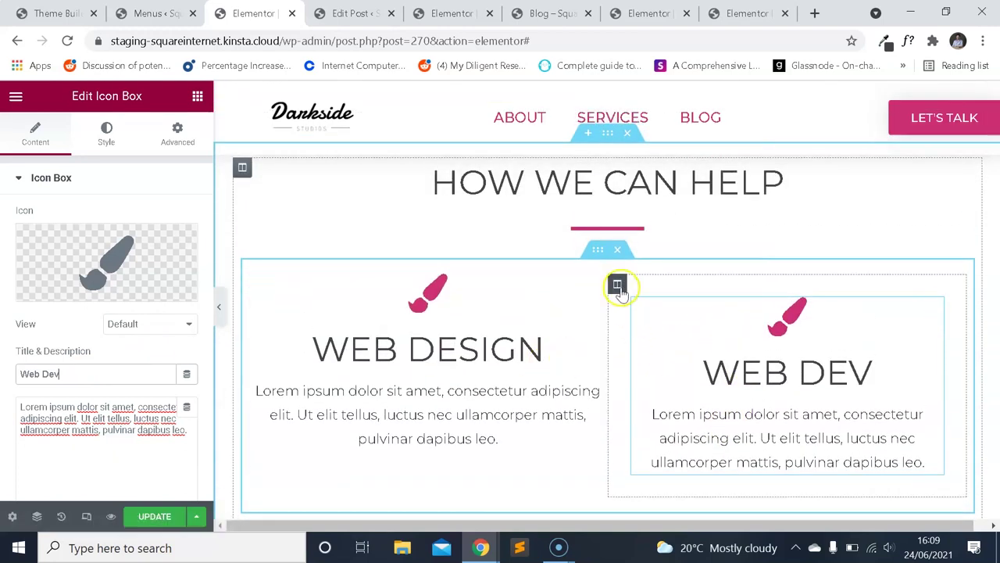
# Delete the right-hand column, duplicate the Web Design column, and start retitling the copied box.
pyautogui.click(618, 286)
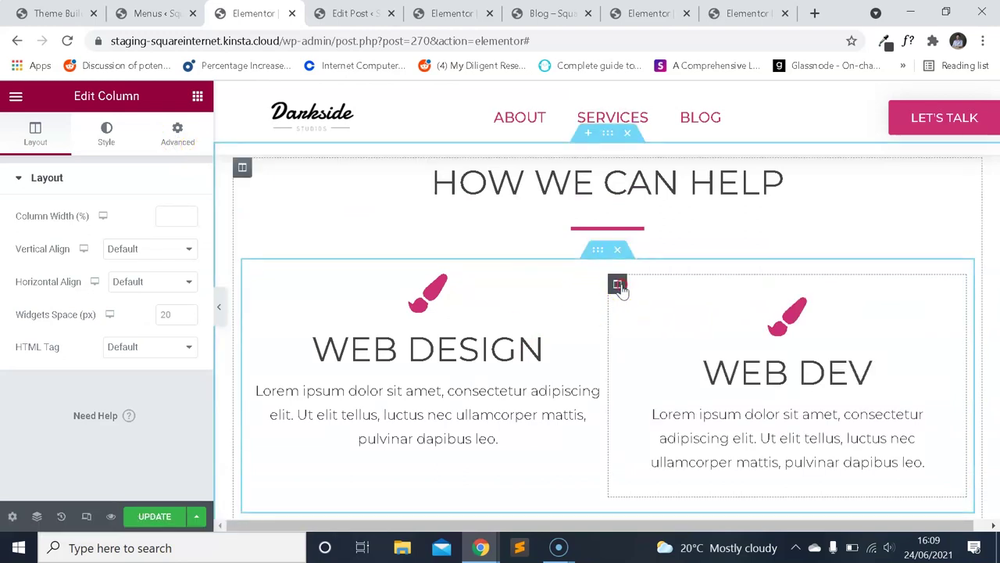
pyautogui.rightClick(618, 286)
pyautogui.click(658, 509)
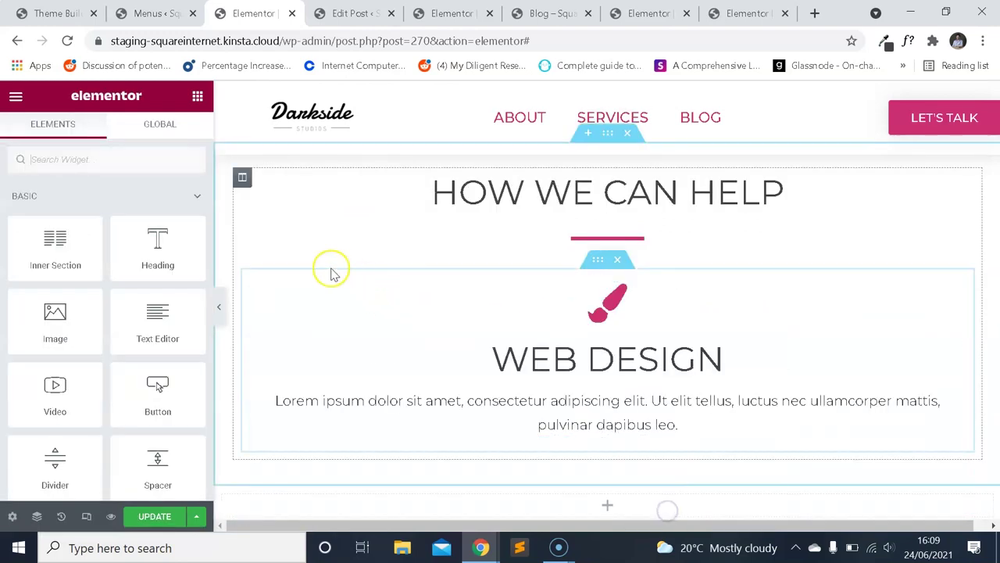
pyautogui.rightClick(262, 291)
pyautogui.click(301, 328)
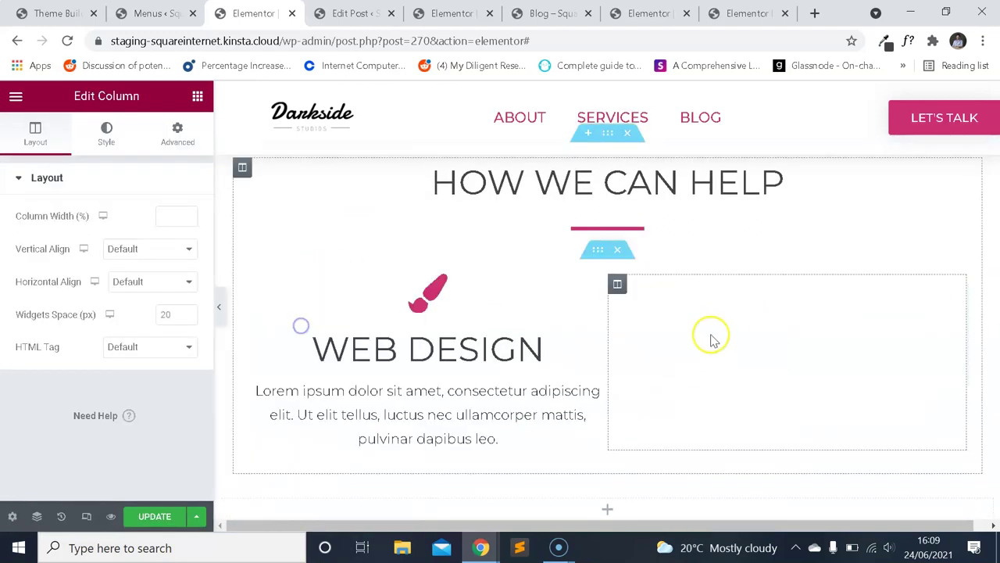
pyautogui.click(761, 353)
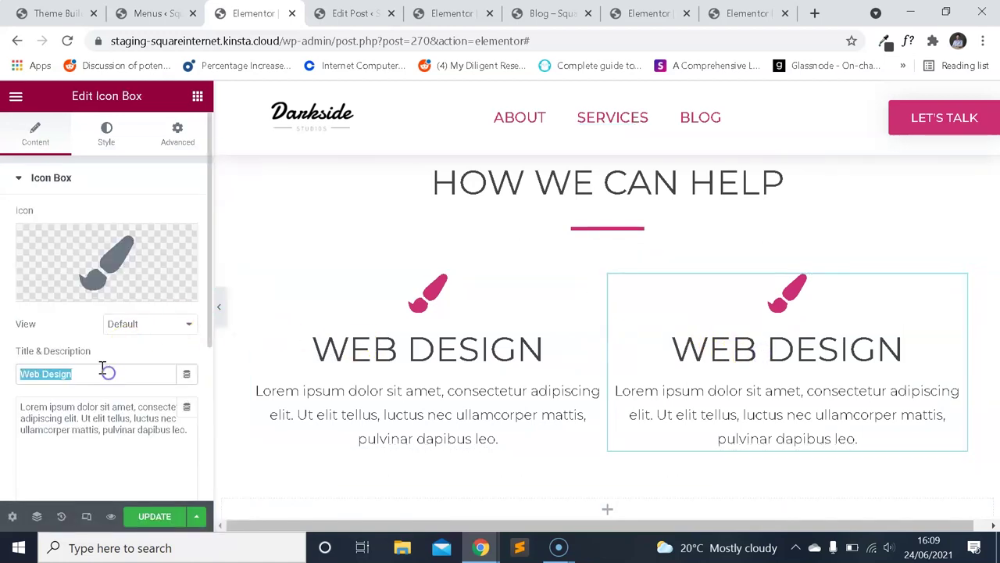
pyautogui.write('We')
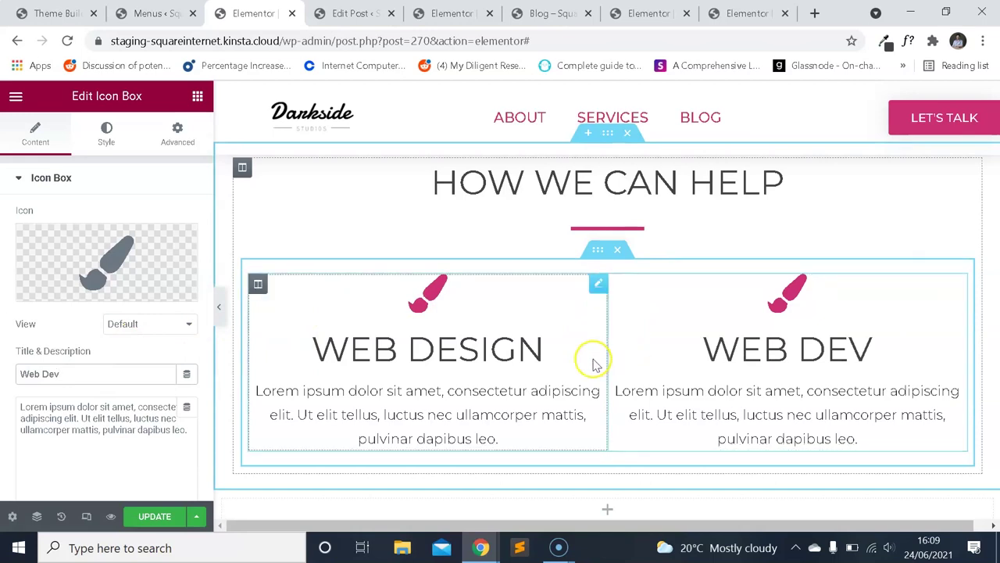
# Keep the inner section's column gap at Wider and give Web Design 20 px side padding.
pyautogui.click(447, 266)
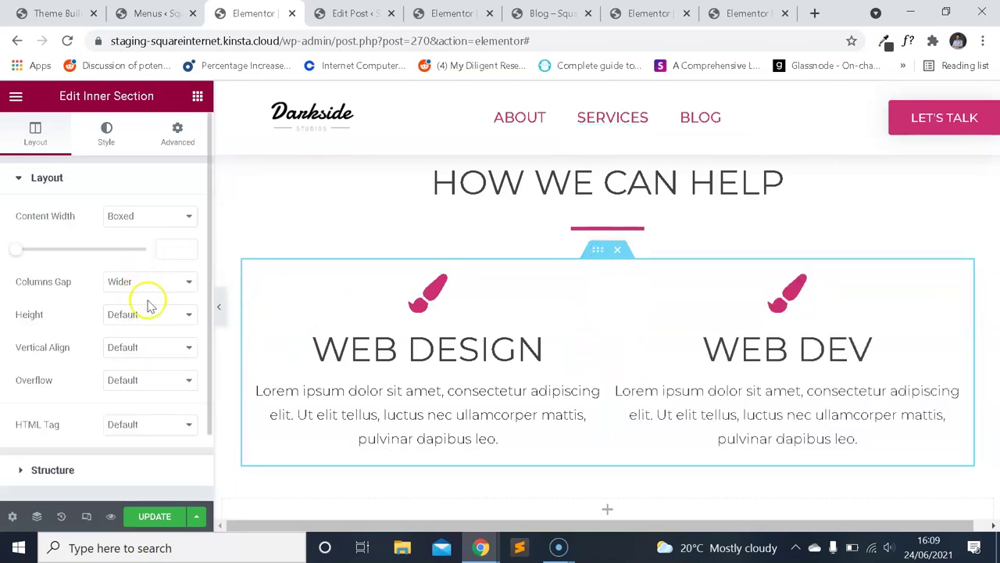
pyautogui.click(159, 283)
pyautogui.click(145, 361)
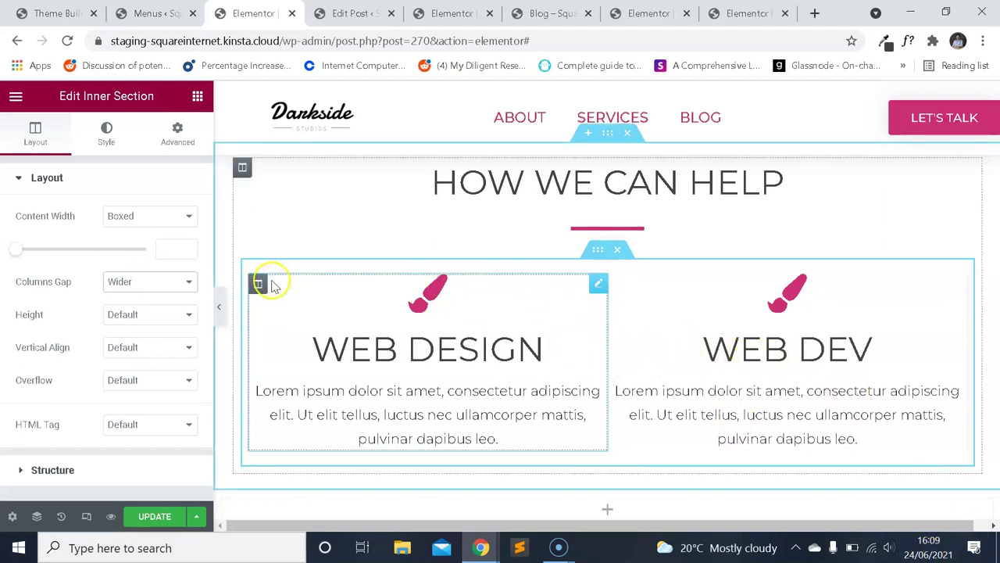
pyautogui.click(259, 283)
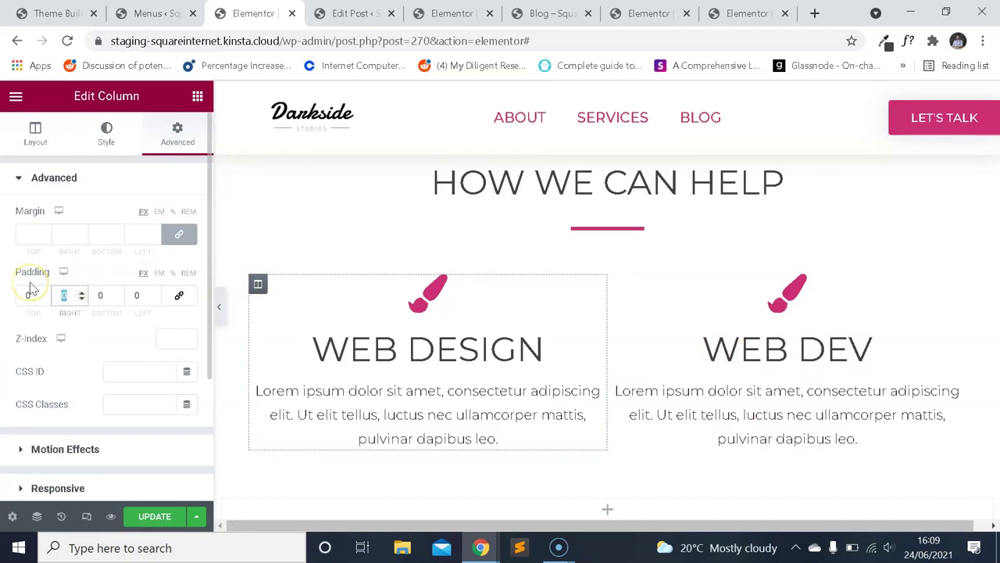
pyautogui.write('1010')
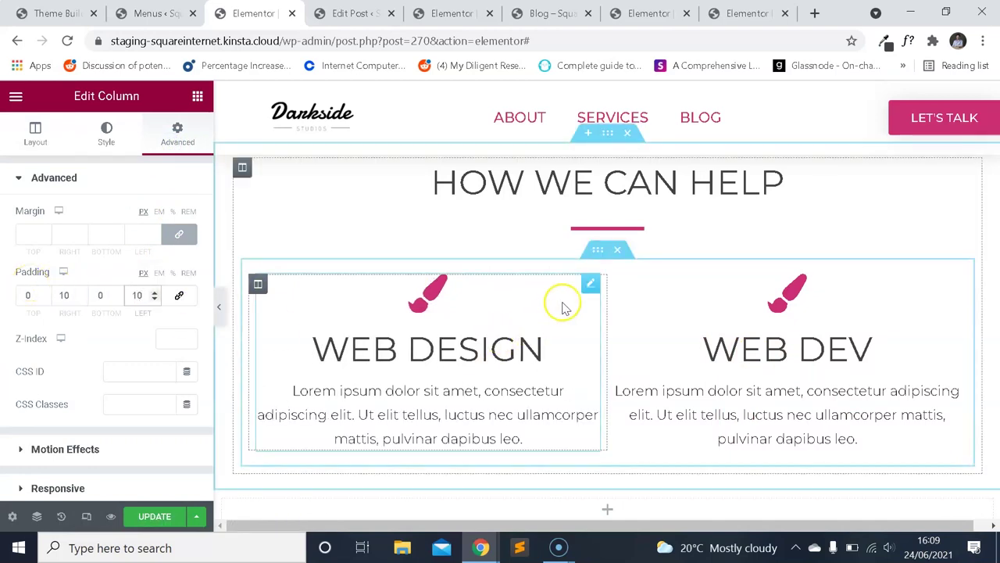
pyautogui.write('20')
pyautogui.press('Tab')
pyautogui.press('Tab')
pyautogui.write('20')
# Set the Web Dev column's right and left padding to 20 px.
pyautogui.click(618, 284)
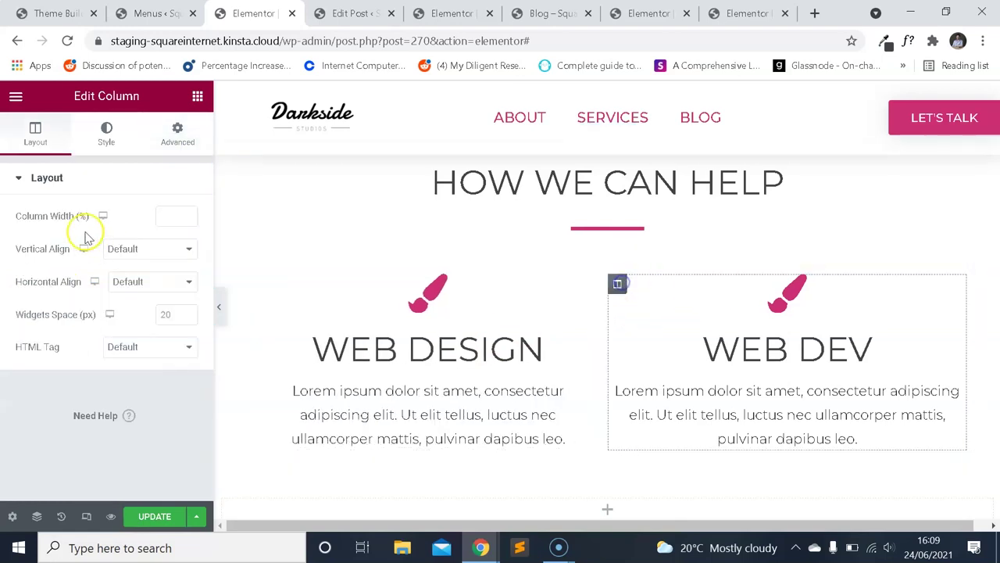
pyautogui.click(171, 148)
pyautogui.click(64, 294)
pyautogui.write('20')
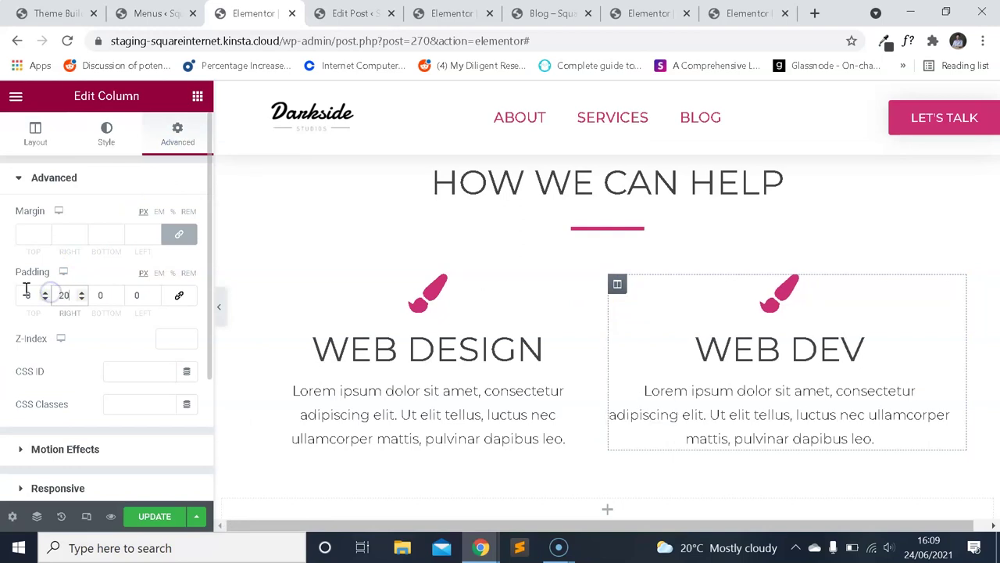
pyautogui.press('Tab')
pyautogui.press('Tab')
pyautogui.write('20')
# Preview the page at mobile width.
pyautogui.click(87, 516)
pyautogui.scroll(-5, 574, 263)
pyautogui.scroll(2, 648, 289)
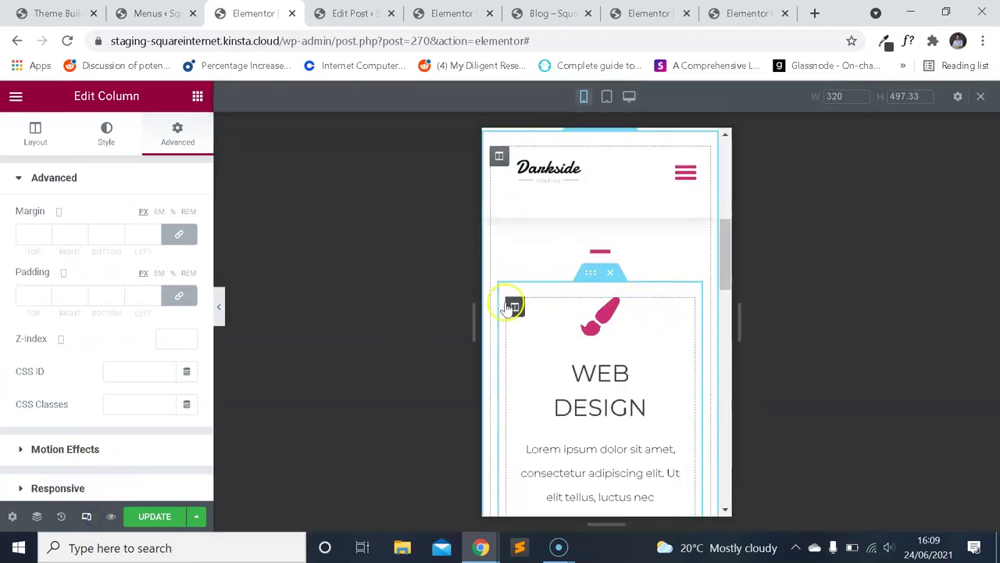
# Reset the Web Design and Web Dev columns' mobile padding to zero.
pyautogui.click(512, 306)
pyautogui.click(182, 296)
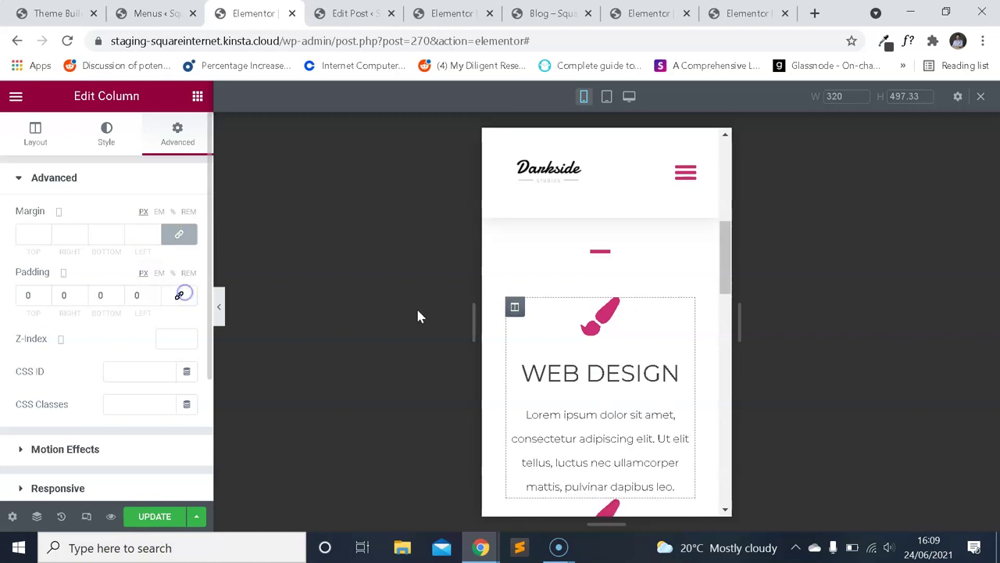
pyautogui.scroll(-3, 643, 297)
pyautogui.click(515, 356)
pyautogui.click(178, 294)
pyautogui.scroll(-3, 643, 312)
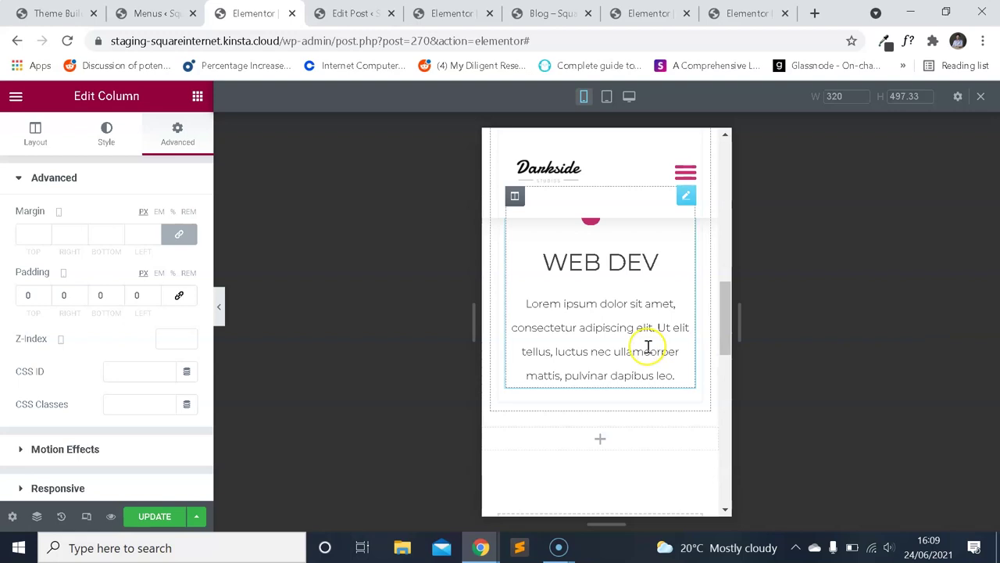
pyautogui.scroll(5, 648, 362)
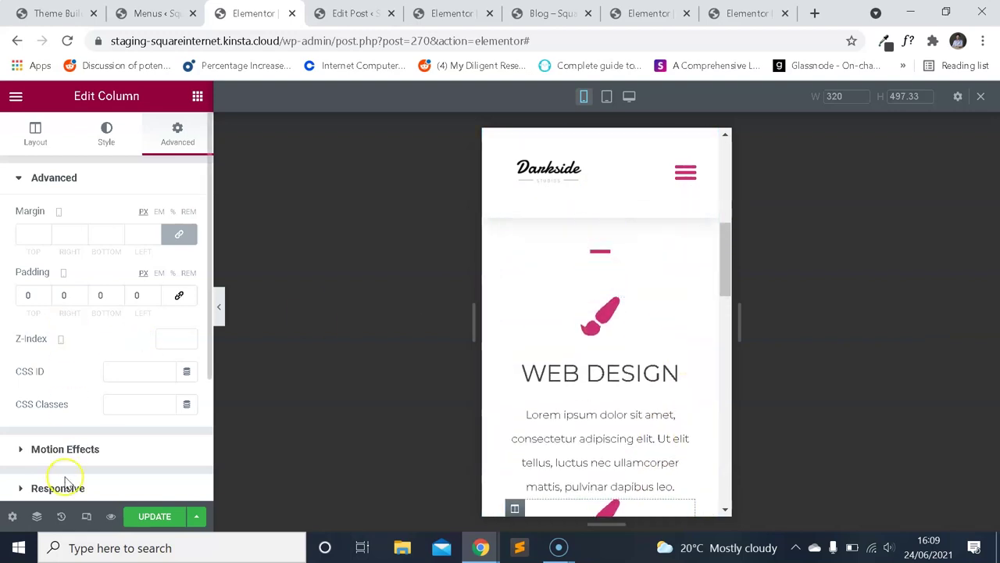
# Return to the desktop preview and bring up the Web Design/Web Dev row's options.
pyautogui.click(86, 515)
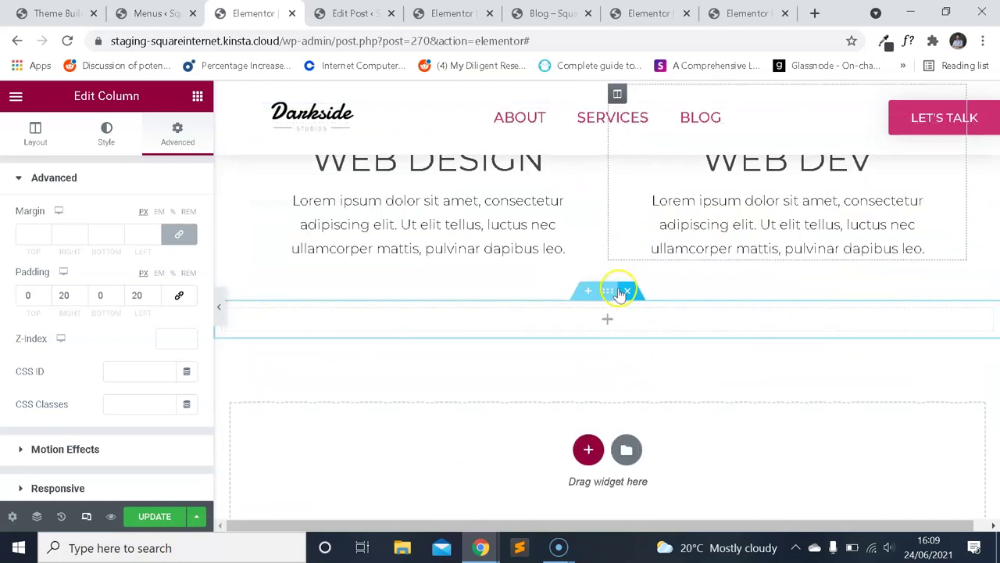
pyautogui.scroll(2, 614, 258)
pyautogui.rightClick(601, 219)
# Duplicate the Web Design/Web Dev row, delete the copied Web Dev box, and retitle the remaining copy App Dev.
pyautogui.click(630, 257)
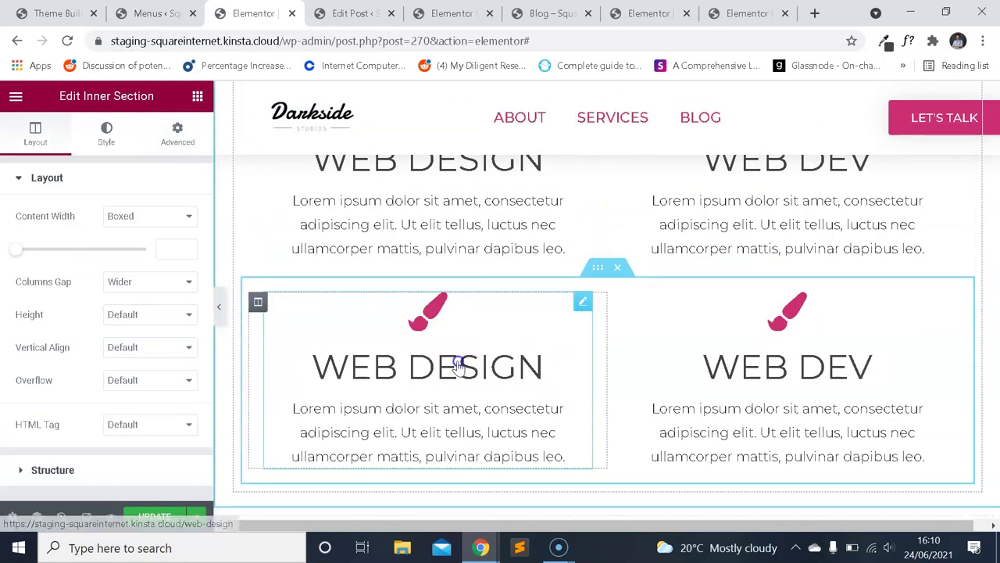
pyautogui.click(459, 367)
pyautogui.rightClick(768, 378)
pyautogui.click(801, 516)
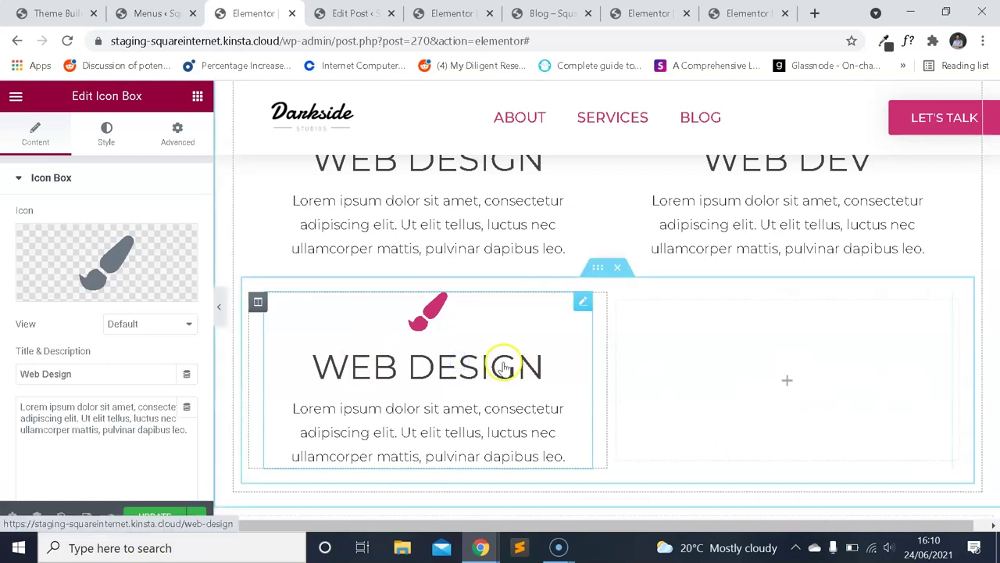
pyautogui.click(123, 372)
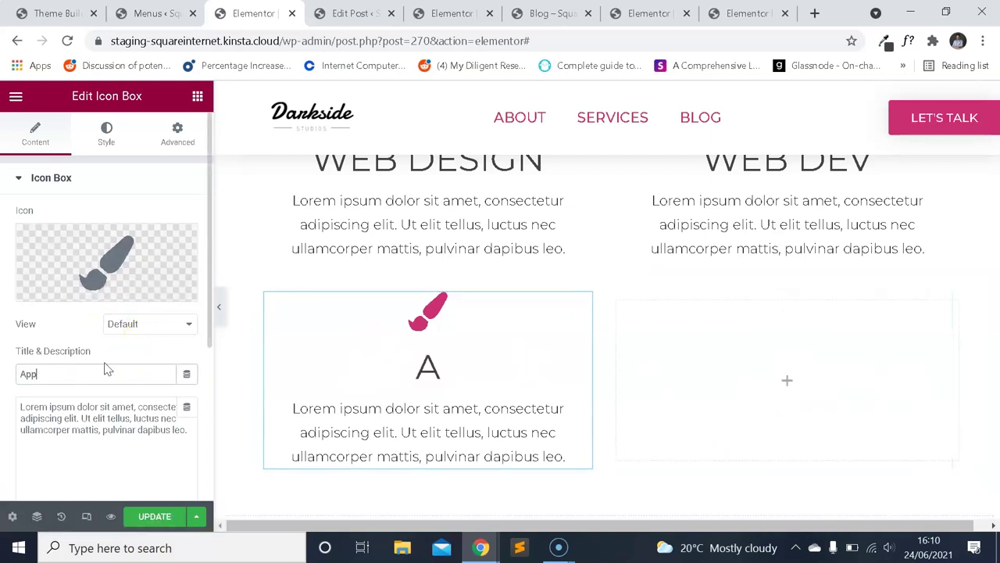
pyautogui.scroll(3, 796, 270)
# Give the Web Dev box the code icon from the Icon Library.
pyautogui.click(782, 336)
pyautogui.click(136, 238)
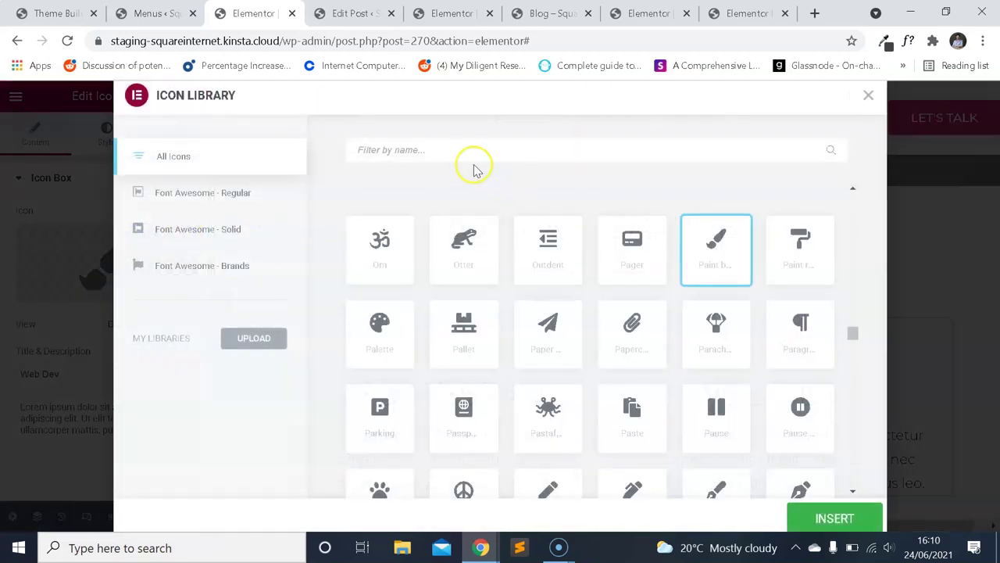
pyautogui.write('dev')
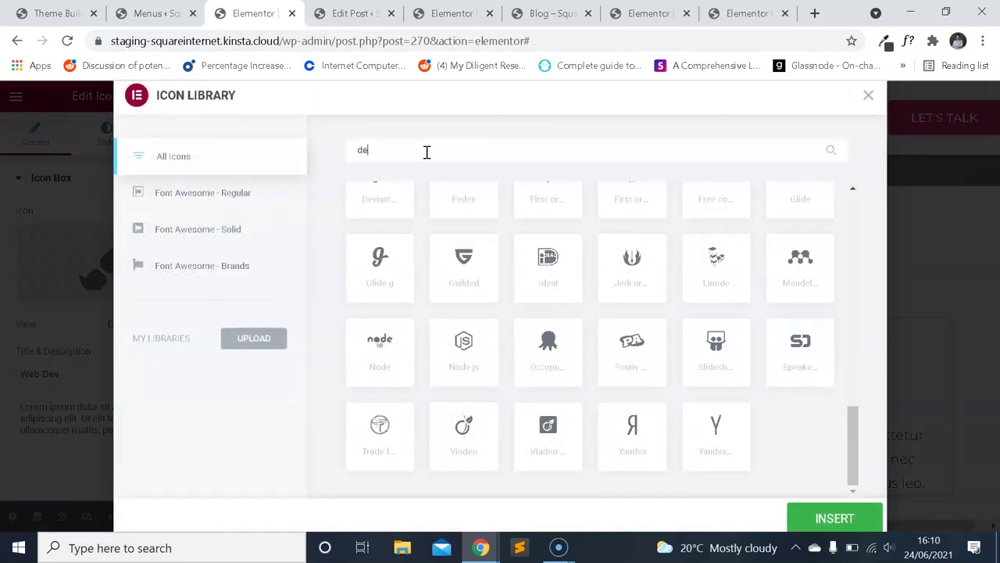
pyautogui.press('BackSpace')
pyautogui.press('BackSpace')
pyautogui.press('BackSpace')
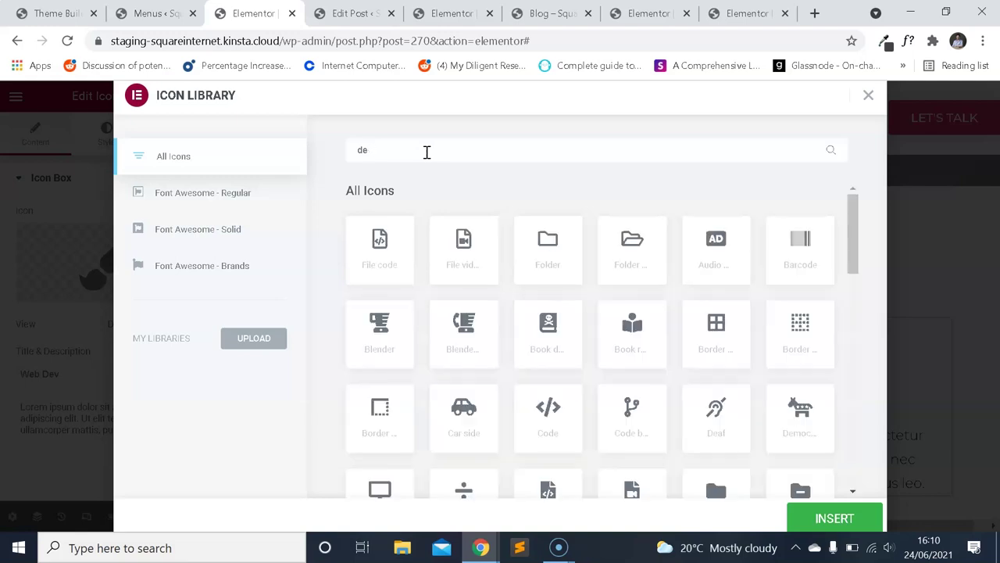
pyautogui.scroll(-4, 822, 374)
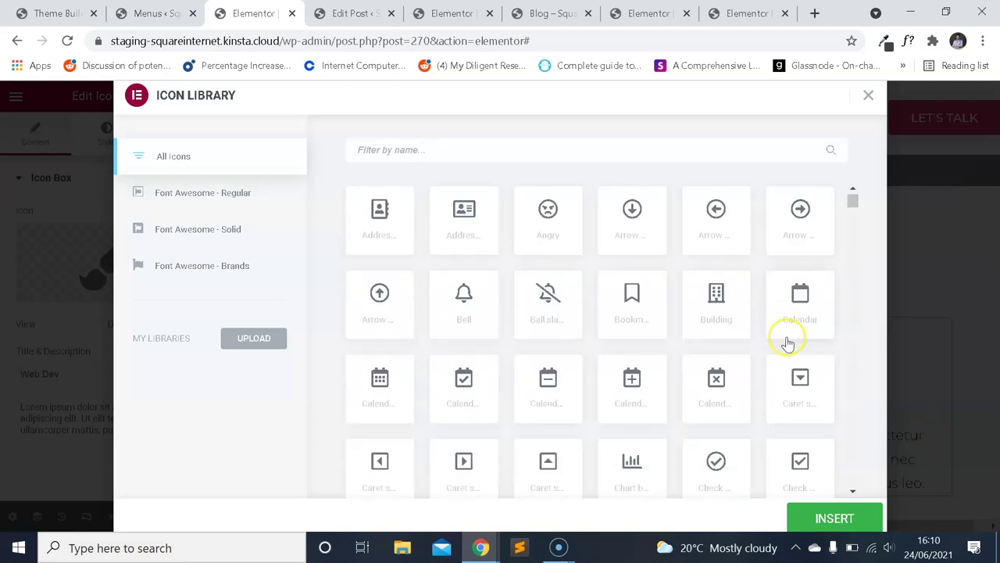
pyautogui.scroll(1, 748, 275)
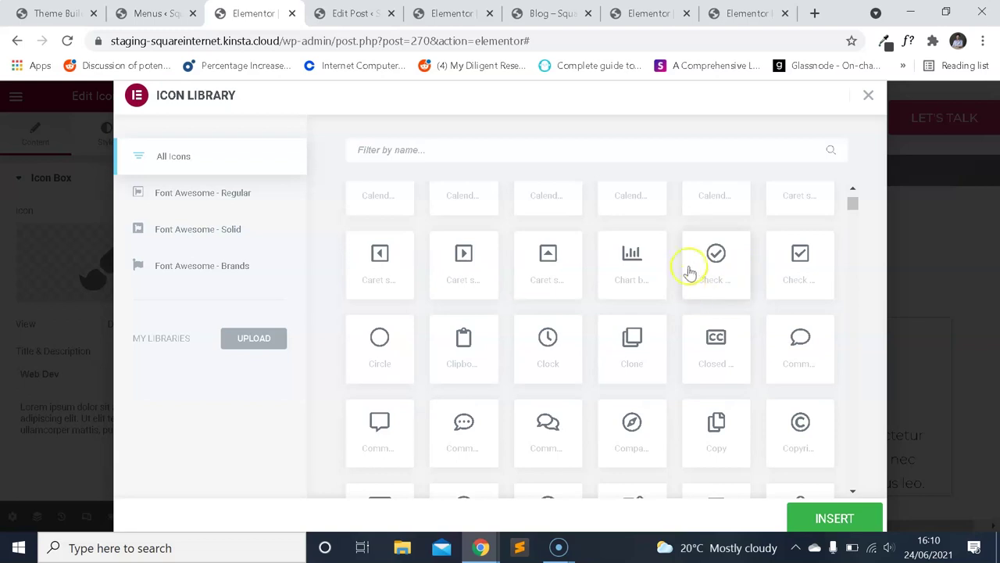
pyautogui.scroll(-4, 703, 276)
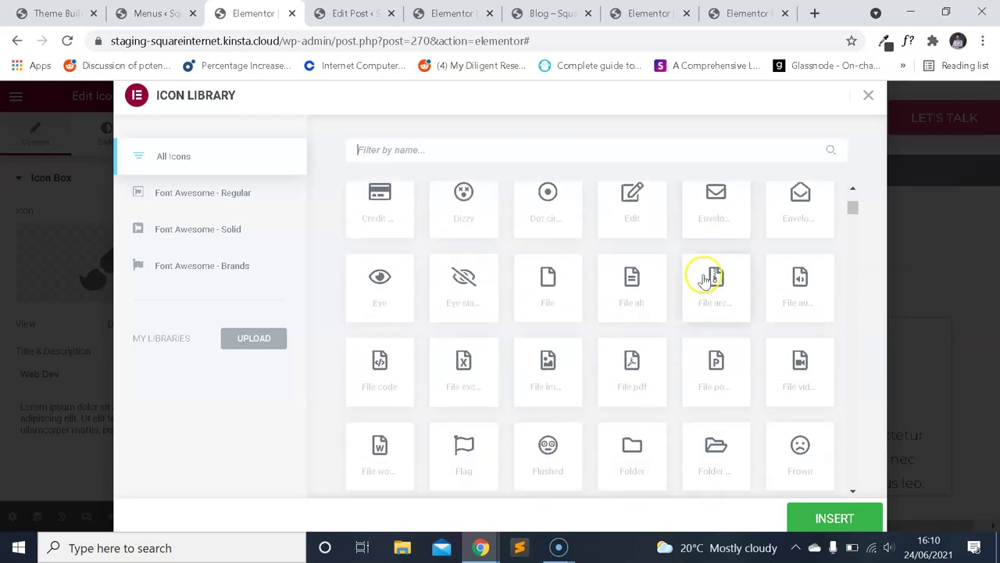
pyautogui.scroll(-8, 703, 278)
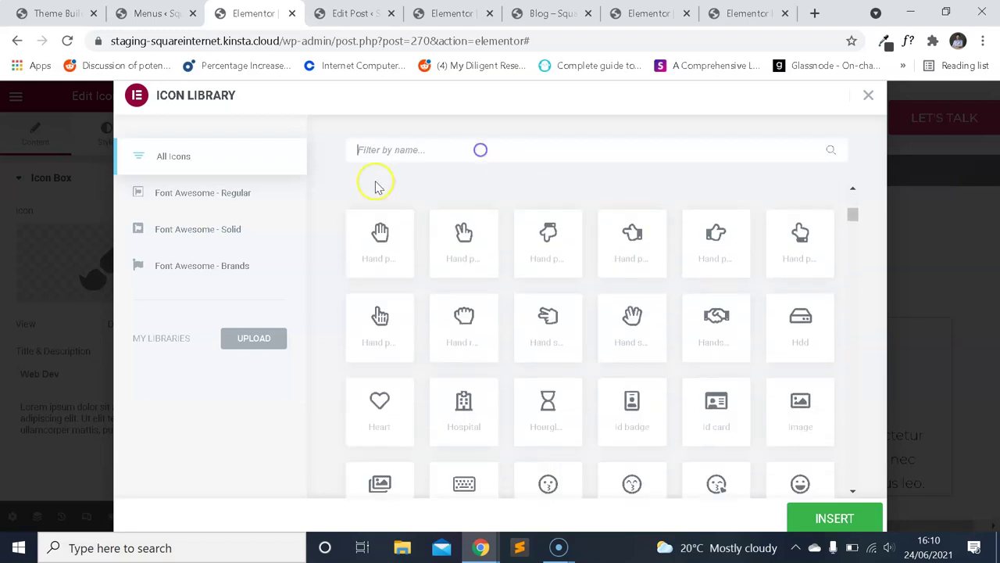
pyautogui.write('code')
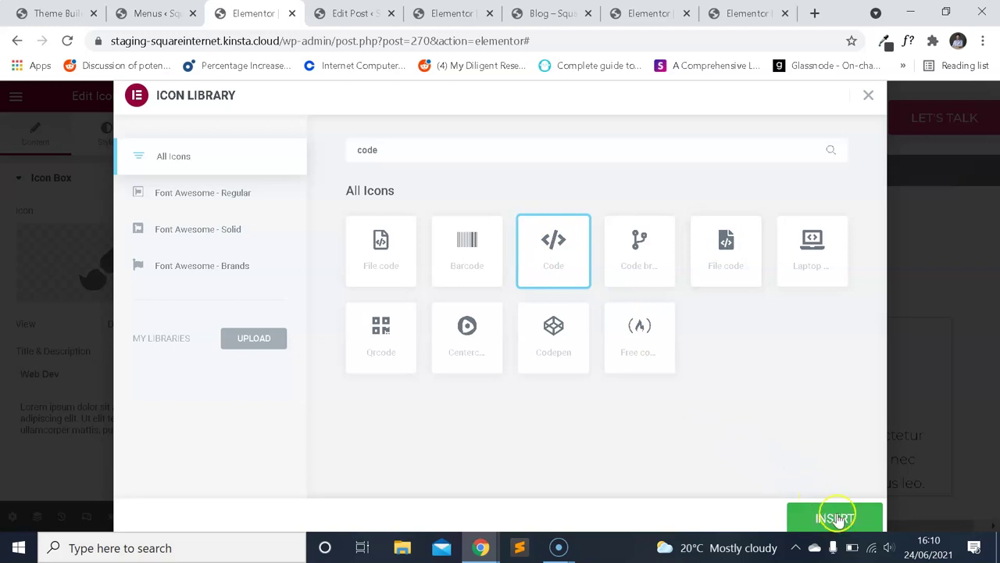
pyautogui.click(834, 518)
pyautogui.scroll(-4, 569, 373)
# Give the App Dev box the mobile icon from the Icon Library.
pyautogui.click(435, 260)
pyautogui.click(100, 264)
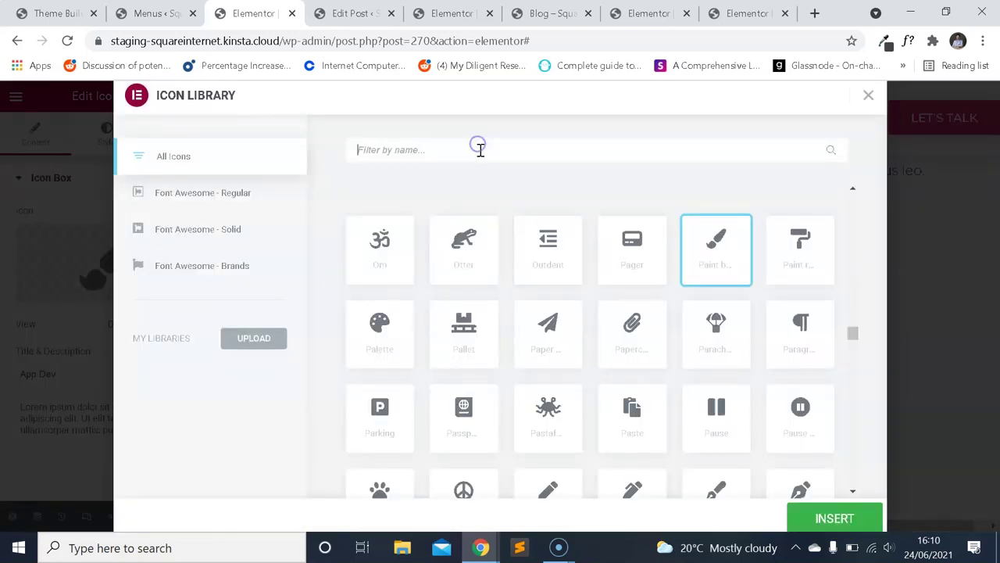
pyautogui.write('mobil')
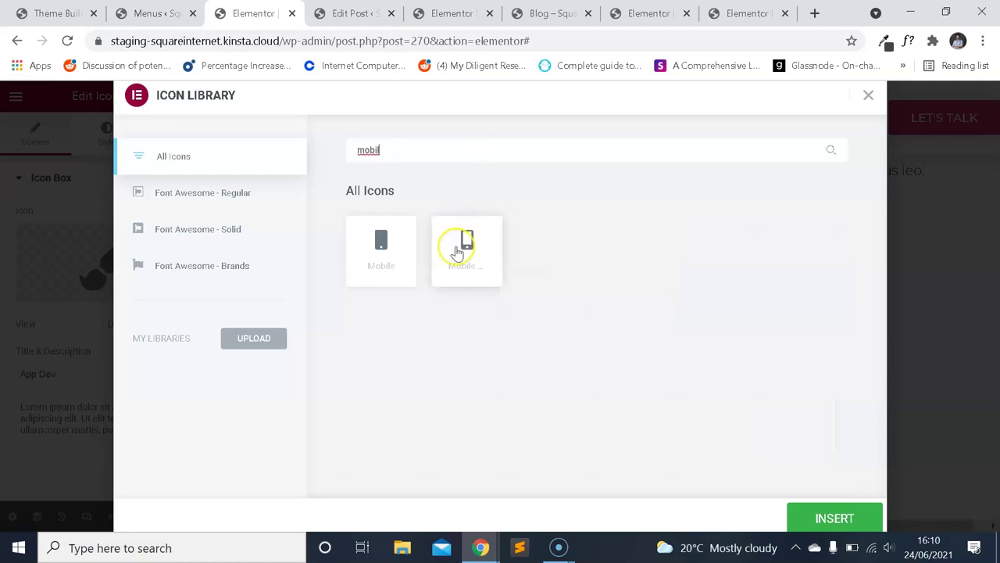
pyautogui.click(872, 519)
pyautogui.scroll(3, 659, 341)
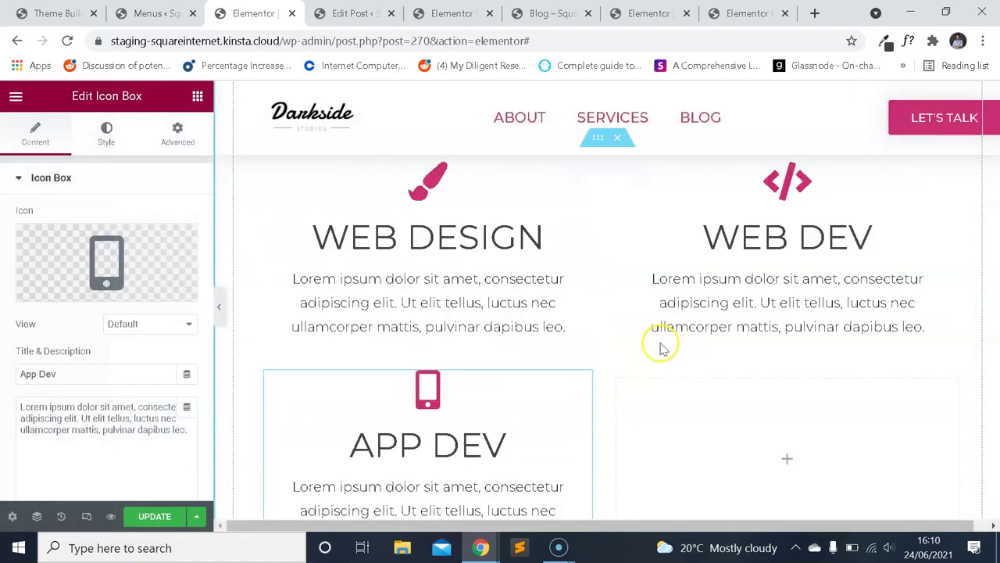
# In mobile preview, set the Web Design column's bottom padding to 20 px.
pyautogui.scroll(-2, 684, 275)
pyautogui.scroll(4, 661, 312)
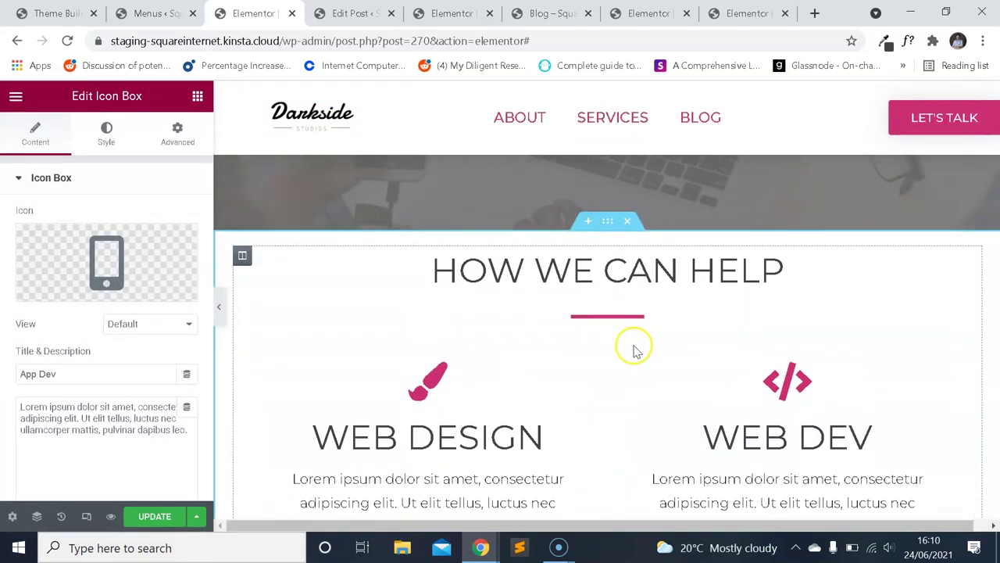
pyautogui.scroll(-2, 634, 349)
pyautogui.click(86, 516)
pyautogui.scroll(-5, 547, 312)
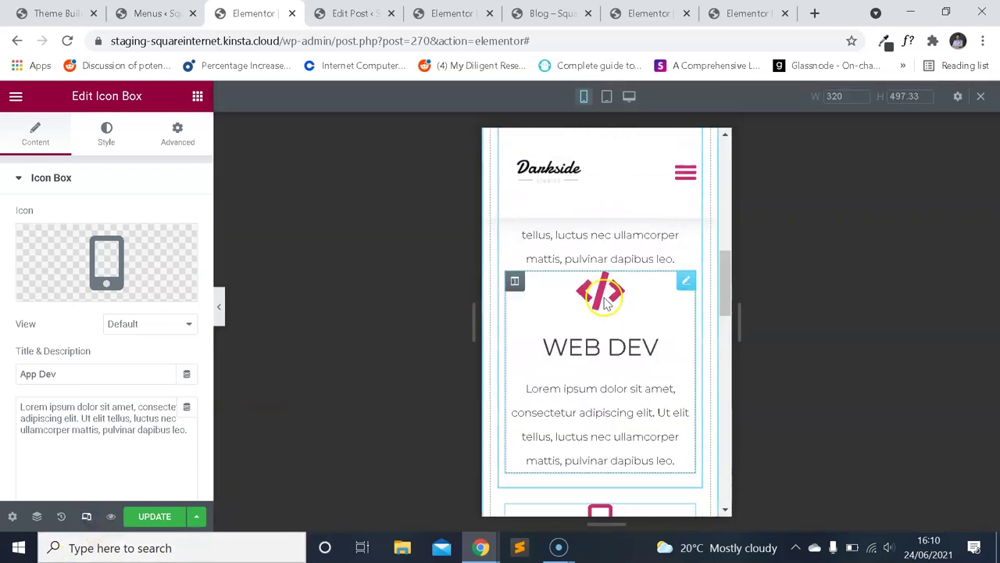
pyautogui.scroll(-2, 703, 355)
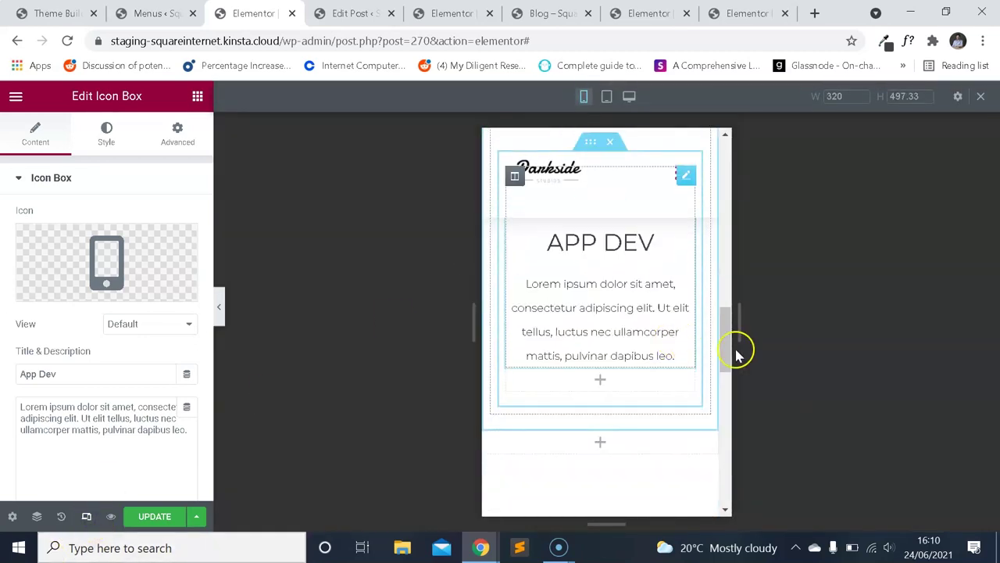
pyautogui.scroll(2, 625, 348)
pyautogui.scroll(5, 666, 365)
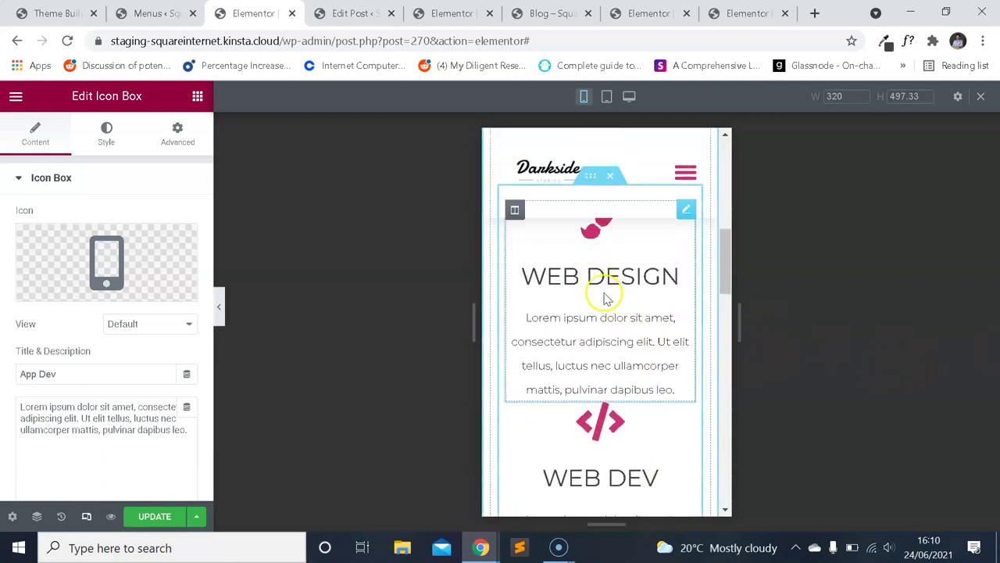
pyautogui.scroll(-3, 609, 328)
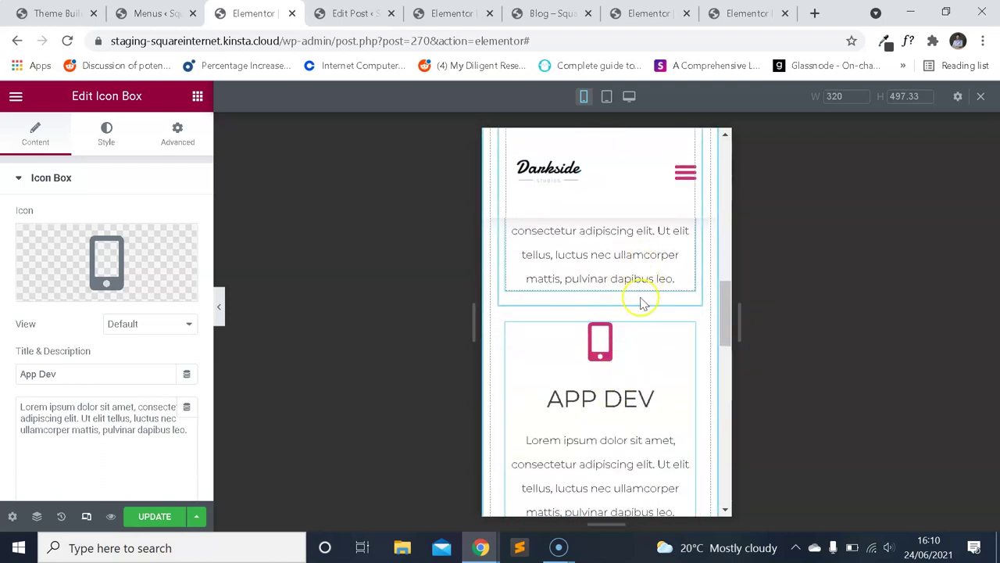
pyautogui.scroll(3, 646, 286)
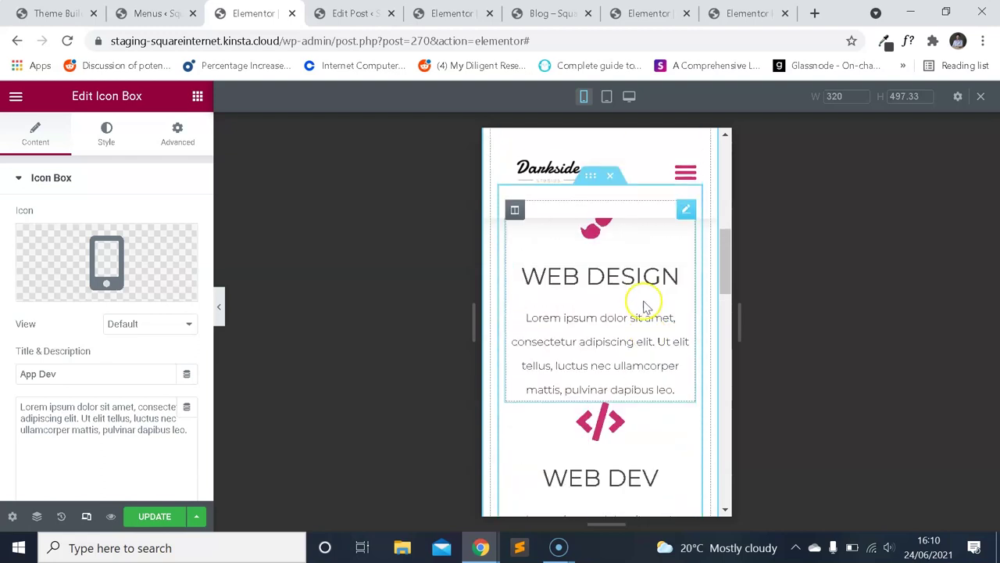
pyautogui.click(514, 211)
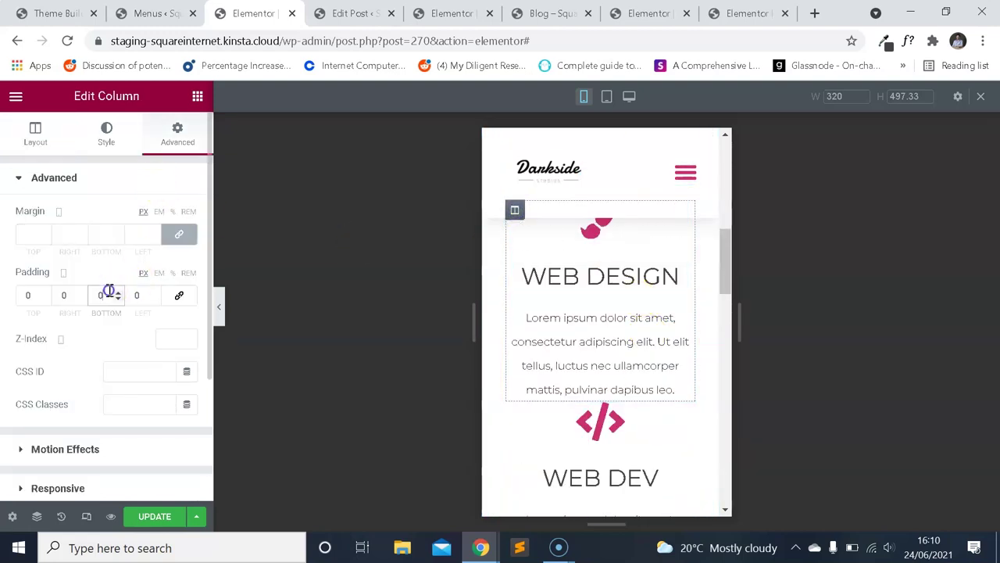
pyautogui.write('20')
# Set the Web Dev column's top padding to 20 px, then return to desktop view.
pyautogui.scroll(-1, 639, 368)
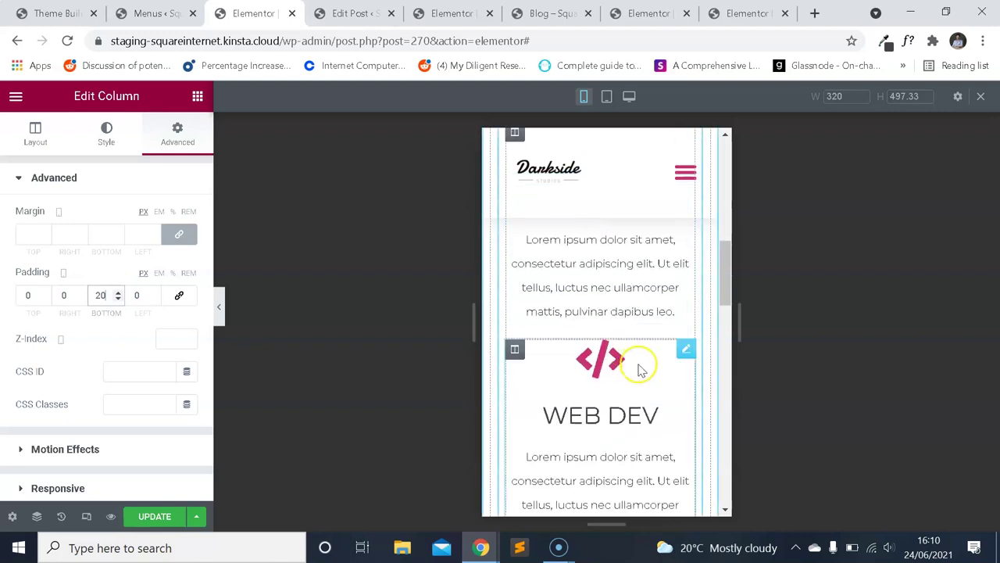
pyautogui.scroll(-3, 718, 357)
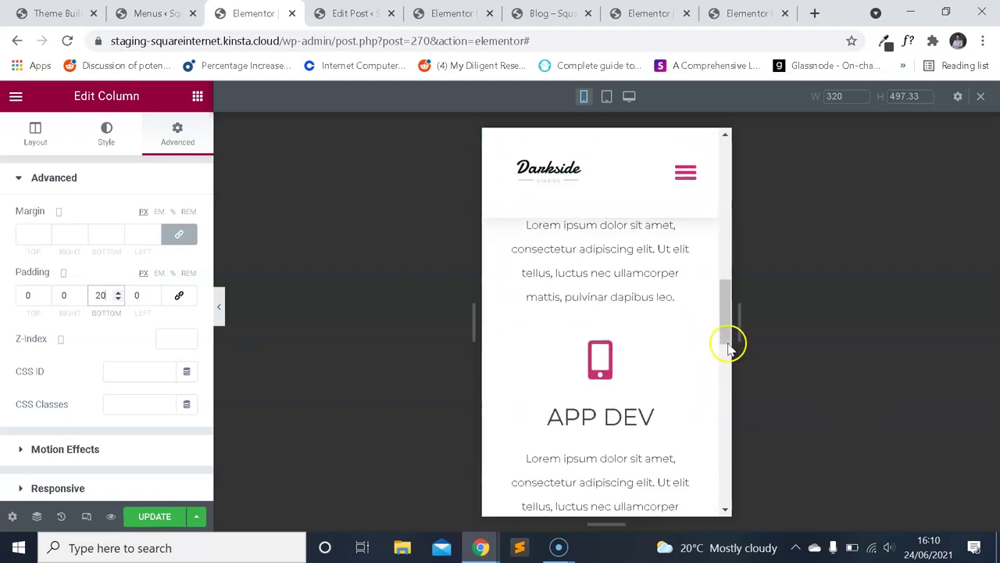
pyautogui.scroll(2, 712, 346)
pyautogui.scroll(1, 613, 381)
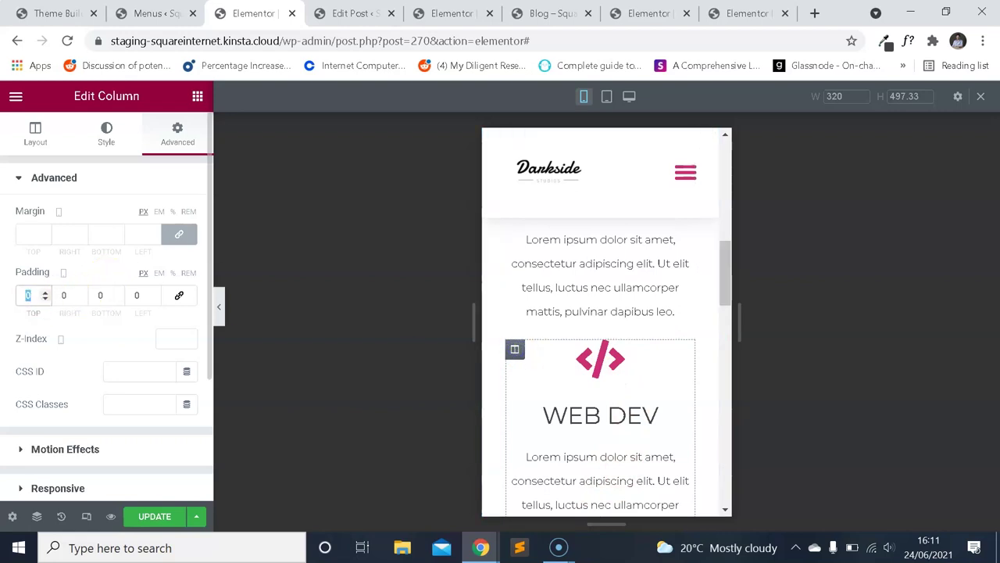
pyautogui.write('20')
pyautogui.scroll(-5, 578, 313)
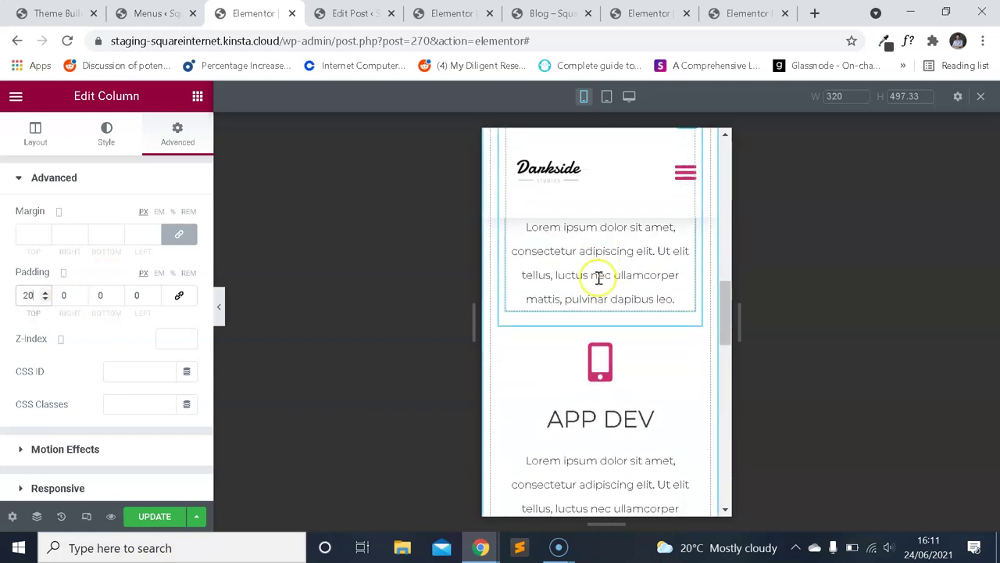
pyautogui.scroll(8, 602, 383)
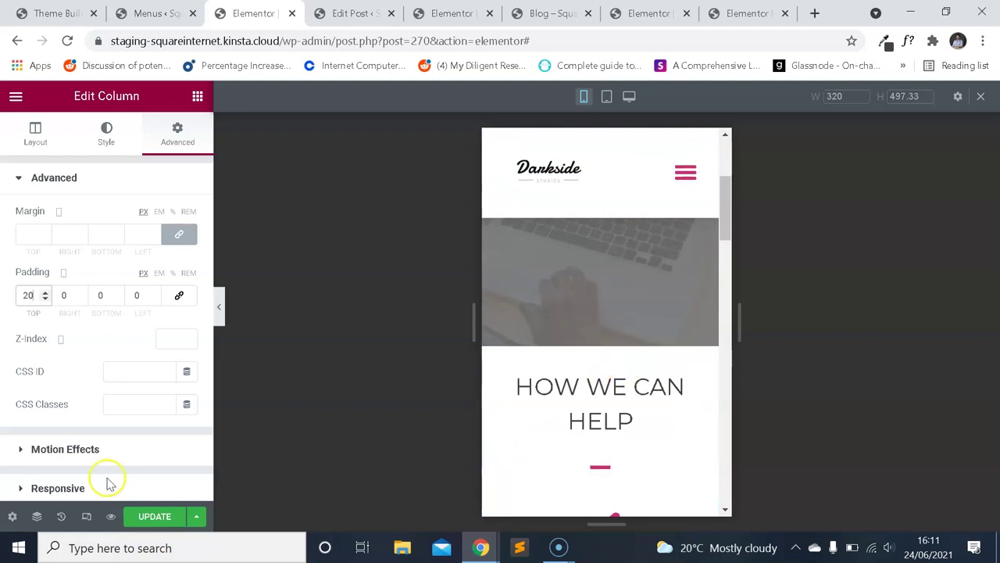
pyautogui.click(92, 516)
# Copy the MAKE A BEAUTIFUL WEBSITE hero section on the other page's editor.
pyautogui.scroll(-4, 719, 257)
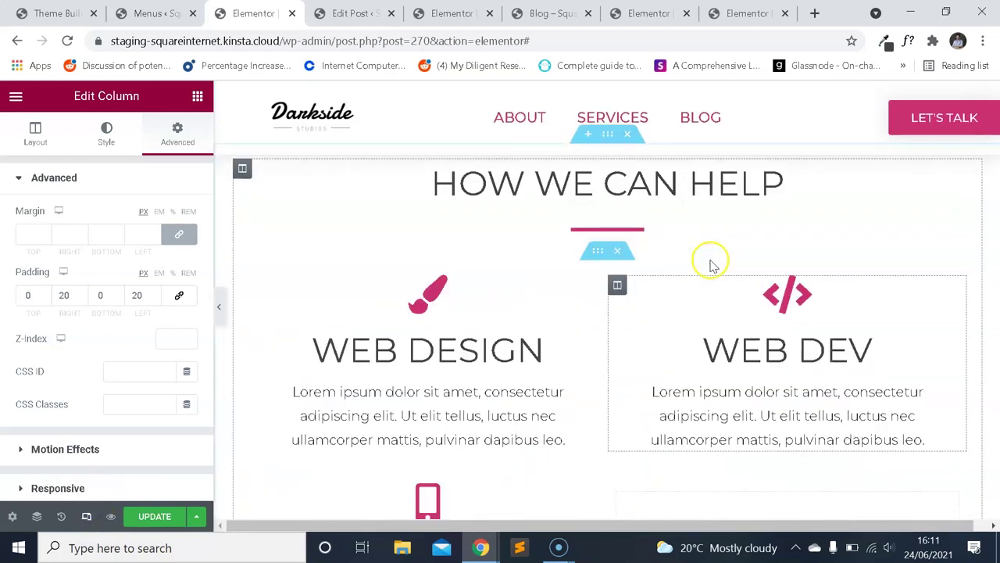
pyautogui.scroll(-3, 714, 268)
pyautogui.scroll(7, 691, 277)
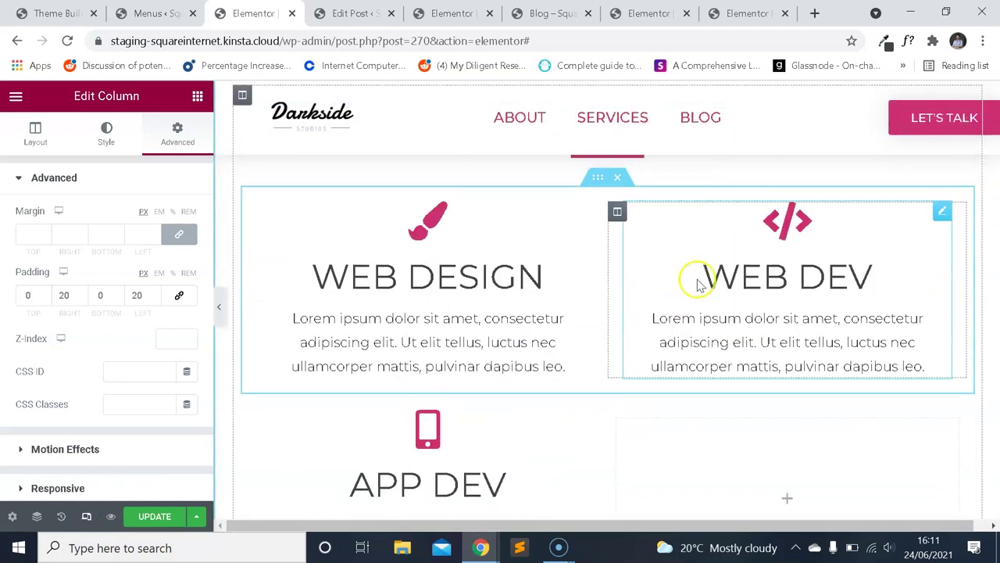
pyautogui.scroll(-1, 701, 281)
pyautogui.click(726, 13)
pyautogui.scroll(-3, 677, 221)
pyautogui.scroll(-10, 677, 221)
pyautogui.scroll(6, 659, 253)
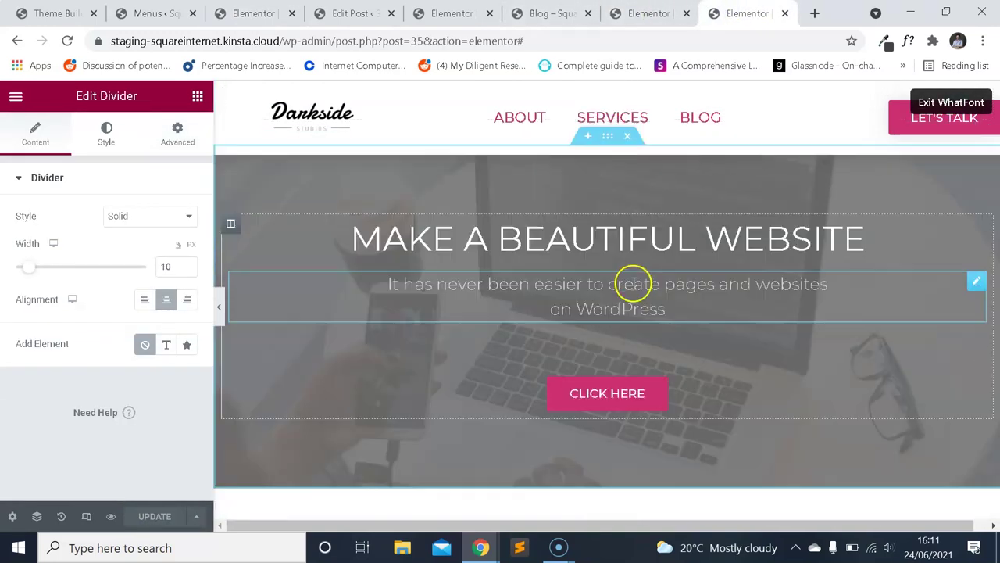
pyautogui.click(608, 138)
pyautogui.scroll(2, 605, 179)
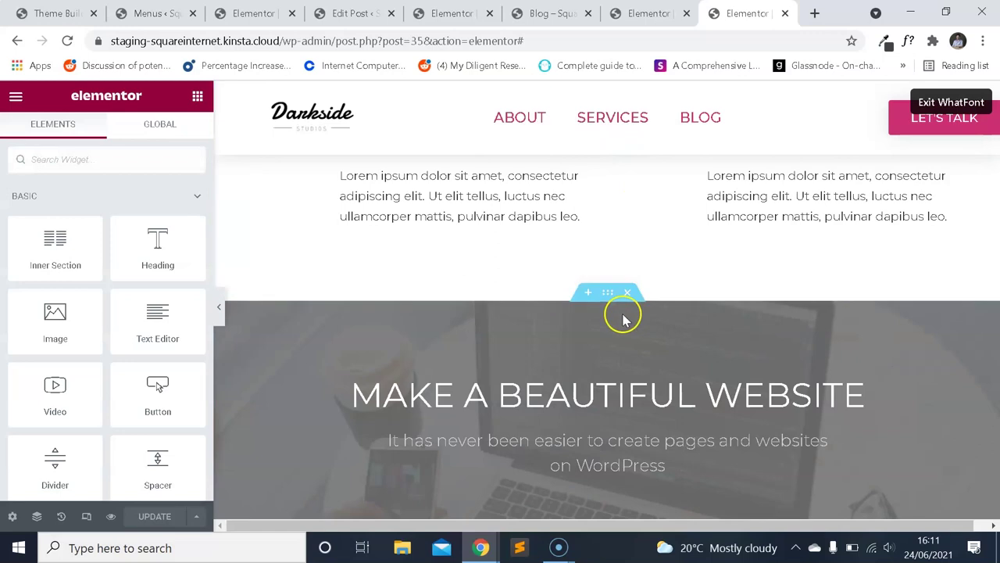
pyautogui.rightClick(610, 291)
pyautogui.click(659, 354)
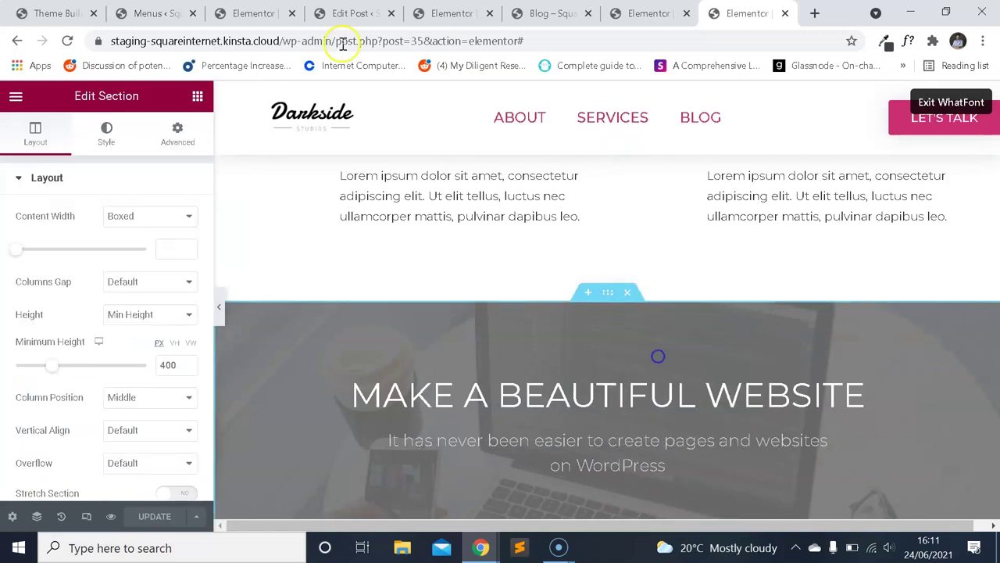
# Paste the copied hero section into the empty section on the Services page.
pyautogui.click(251, 13)
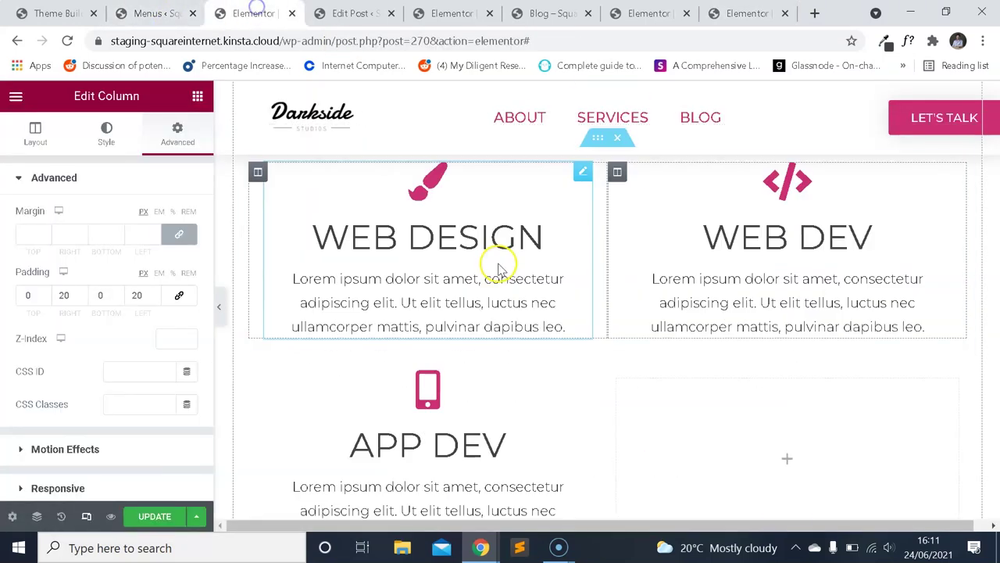
pyautogui.scroll(-4, 518, 272)
pyautogui.rightClick(514, 415)
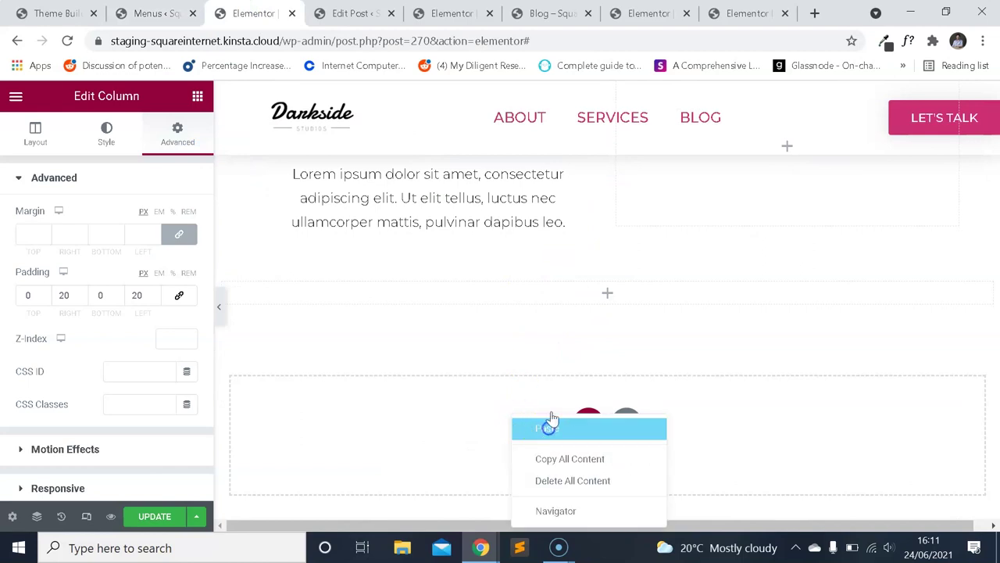
pyautogui.click(550, 422)
# Change the pasted CLICK HERE button on Services to Let's Talk and update the page.
pyautogui.scroll(2, 643, 308)
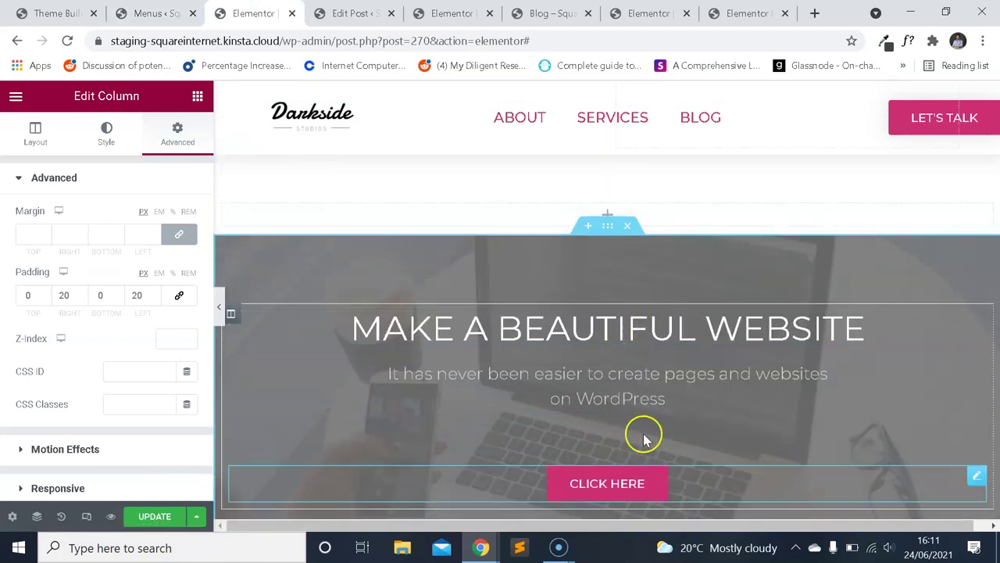
pyautogui.click(636, 483)
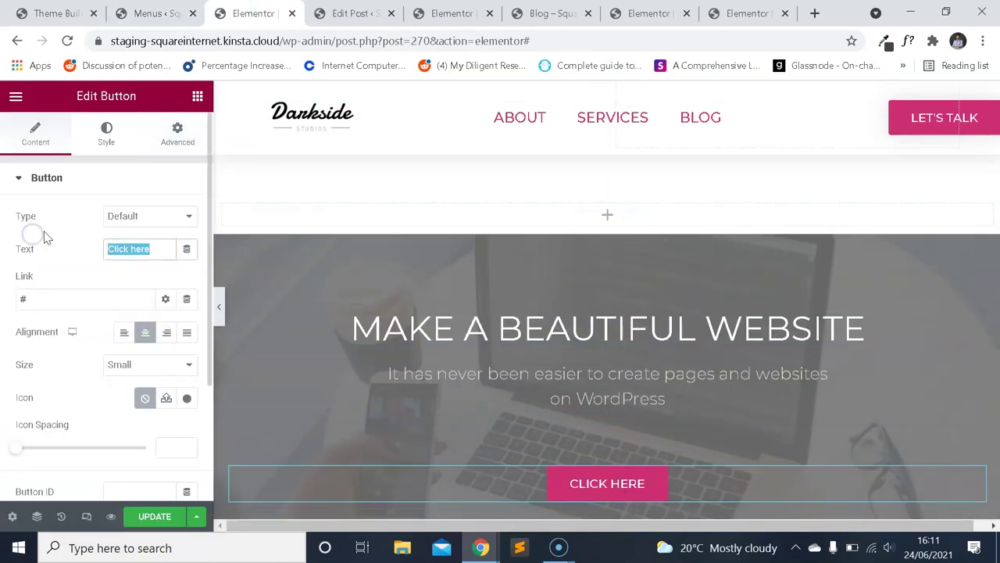
pyautogui.click(166, 522)
# Change the CLICK HERE button on the original hero page to Let's Talk.
pyautogui.hotkey('ctrl', '7')
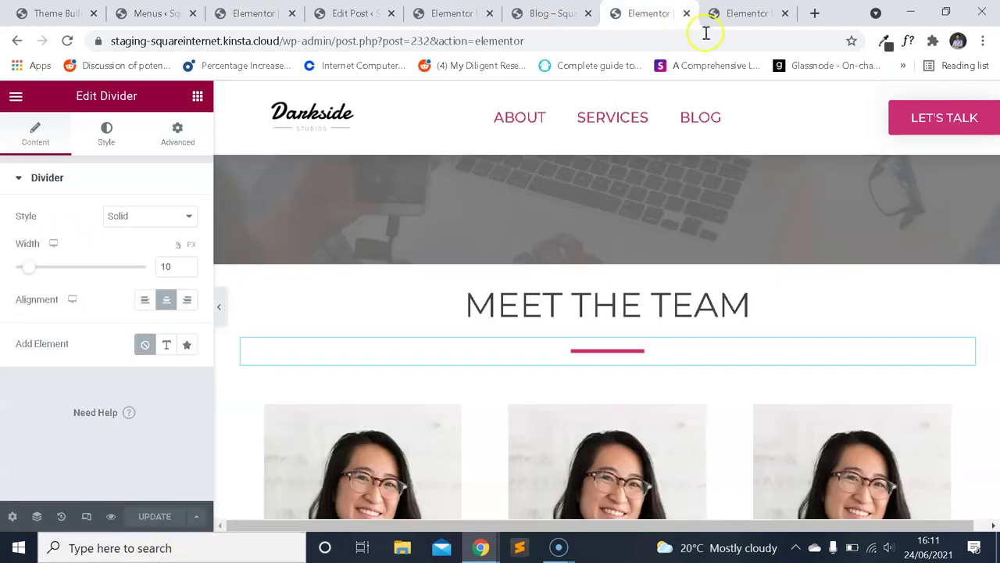
pyautogui.click(737, 16)
pyautogui.scroll(-4, 696, 219)
pyautogui.click(618, 315)
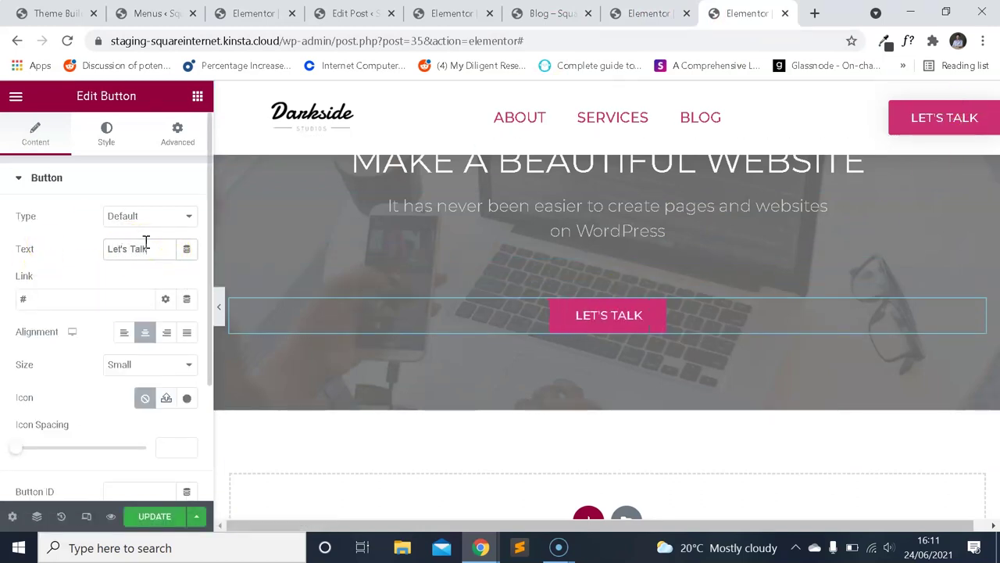
# Review the blog preview and Services page, then go to the WordPress Menus screen.
pyautogui.click(547, 14)
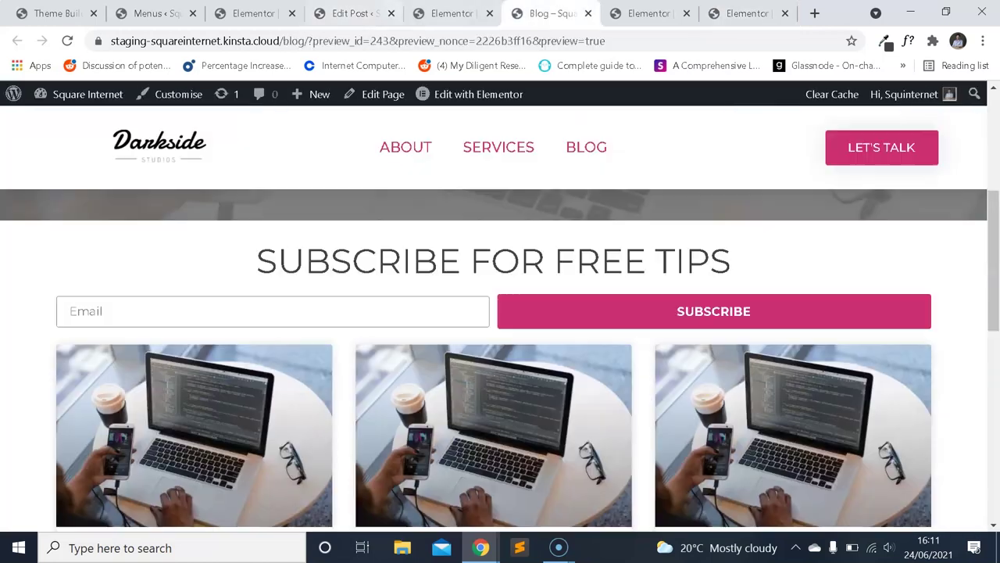
pyautogui.hotkey('ctrl', 'Tab')
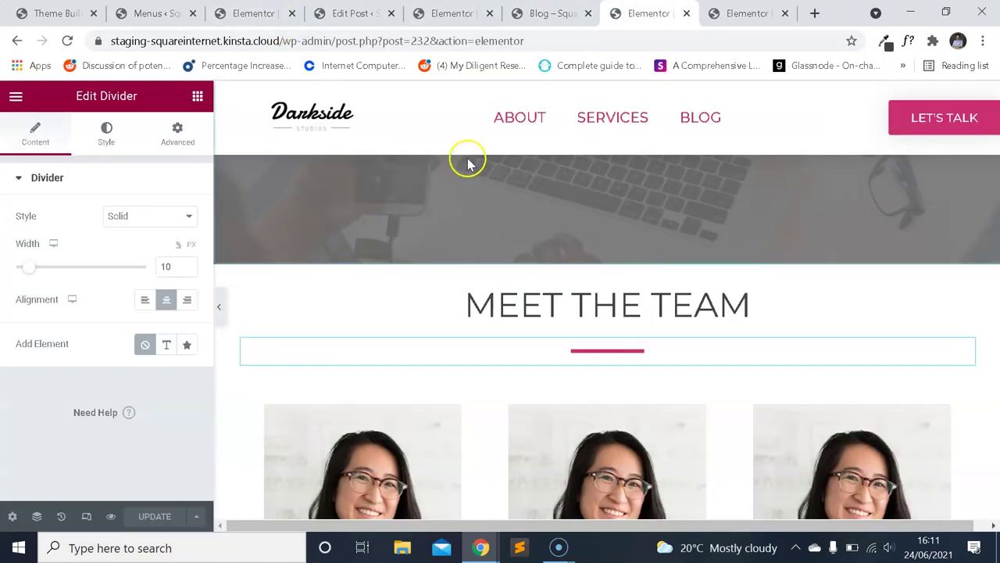
pyautogui.click(258, 13)
pyautogui.scroll(-6, 469, 223)
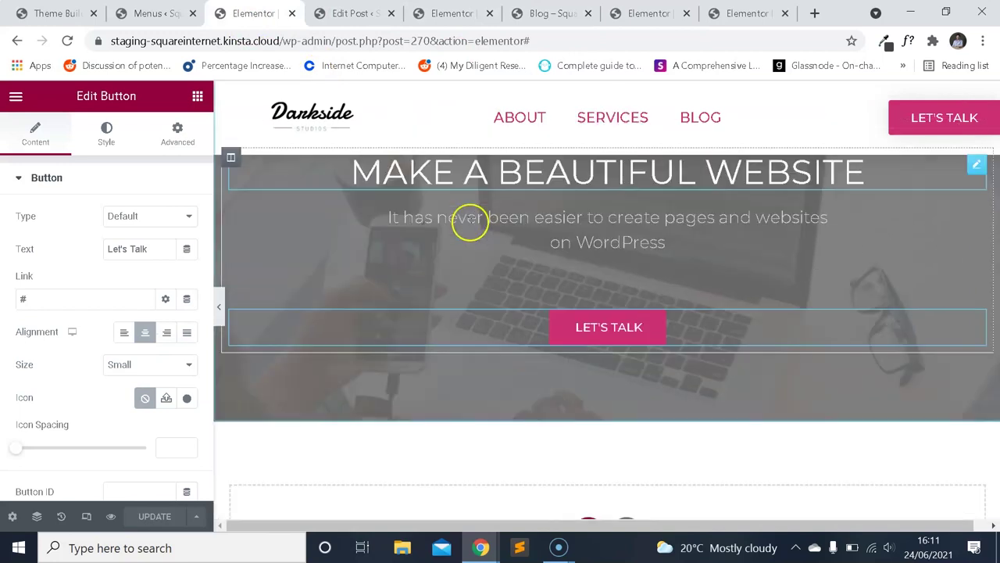
pyautogui.scroll(3, 539, 246)
pyautogui.scroll(3, 554, 251)
pyautogui.scroll(-10, 578, 246)
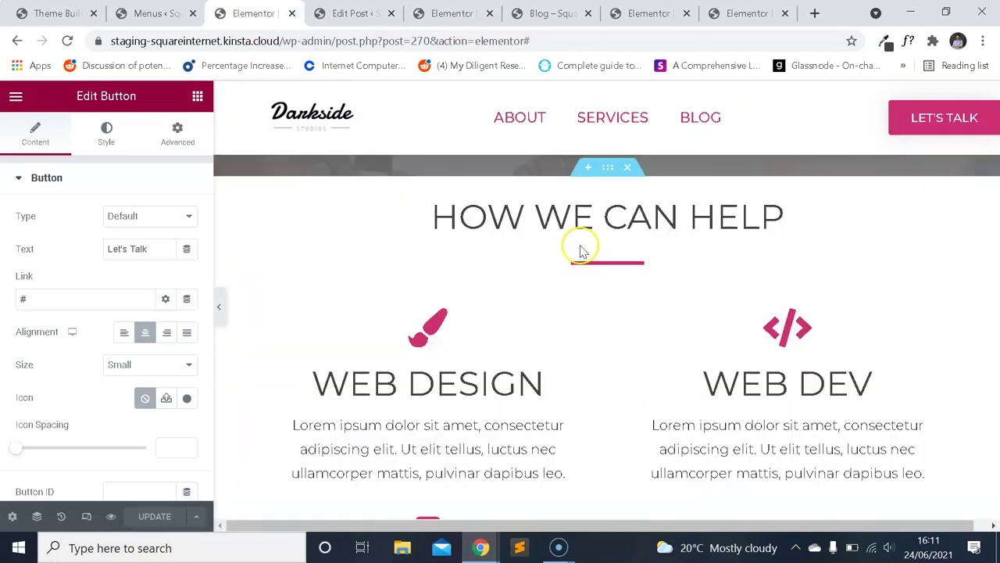
pyautogui.scroll(-3, 586, 248)
pyautogui.scroll(5, 586, 247)
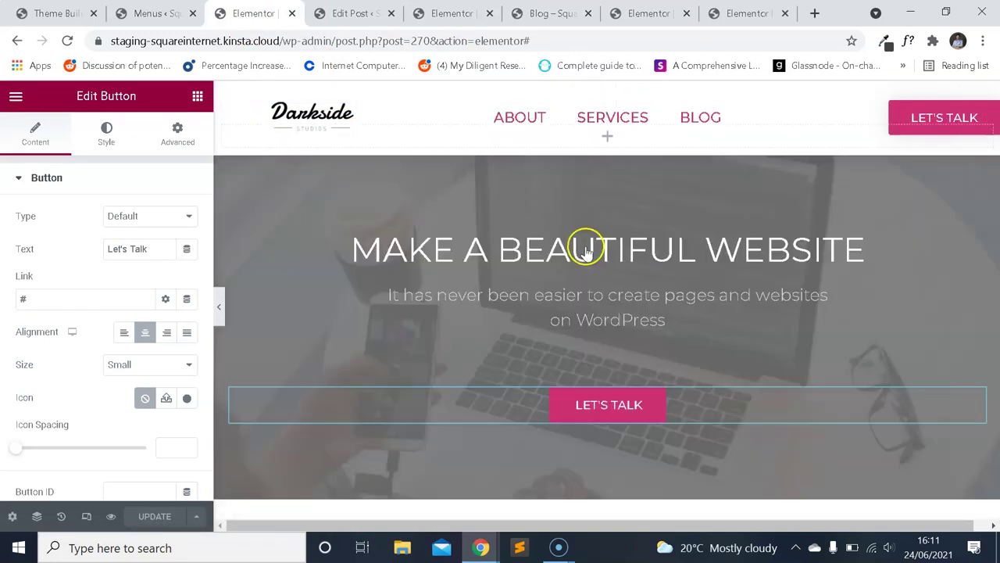
pyautogui.click(452, 13)
pyautogui.click(150, 13)
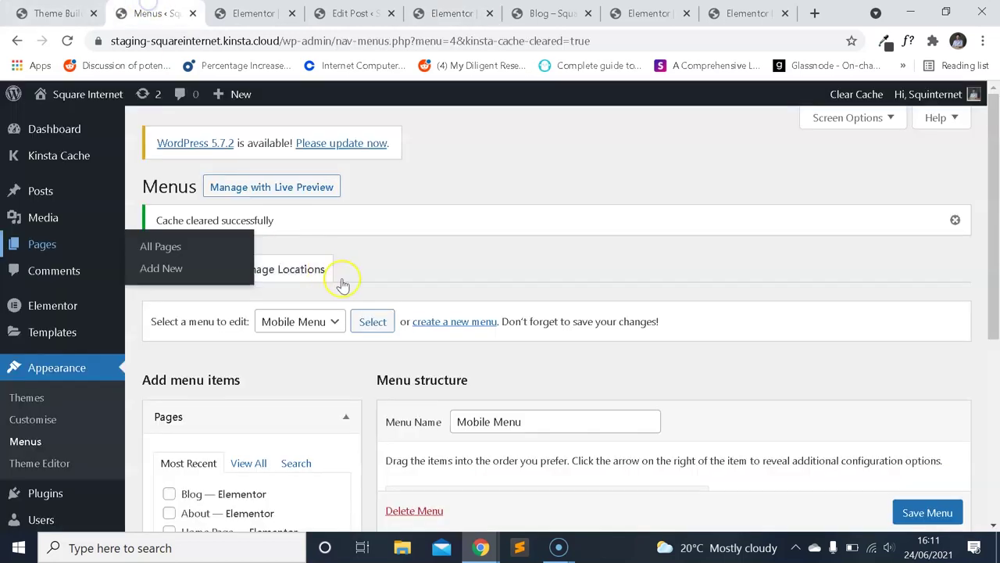
# Check the blog preview page.
pyautogui.scroll(-2, 547, 250)
pyautogui.scroll(-2, 297, 297)
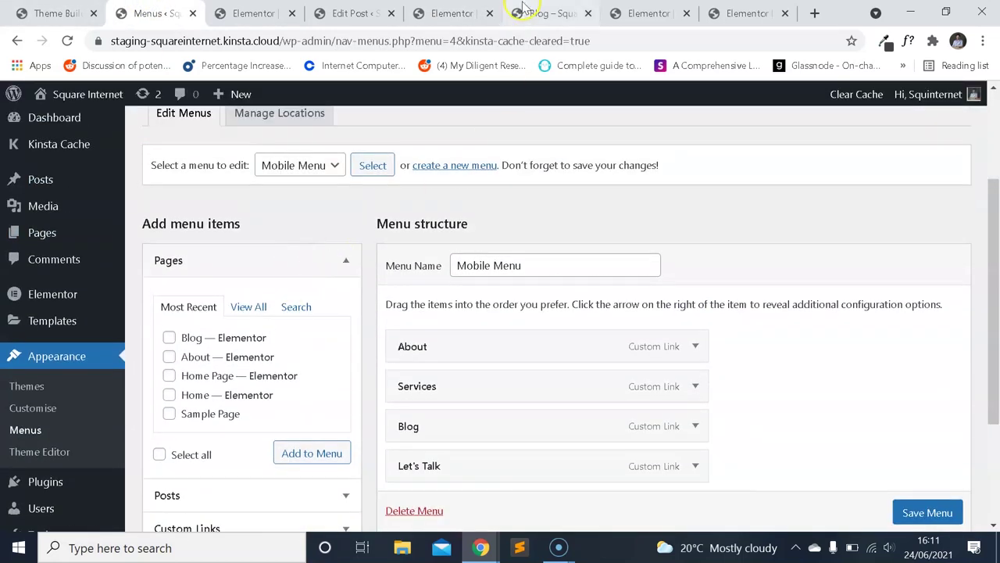
pyautogui.click(547, 13)
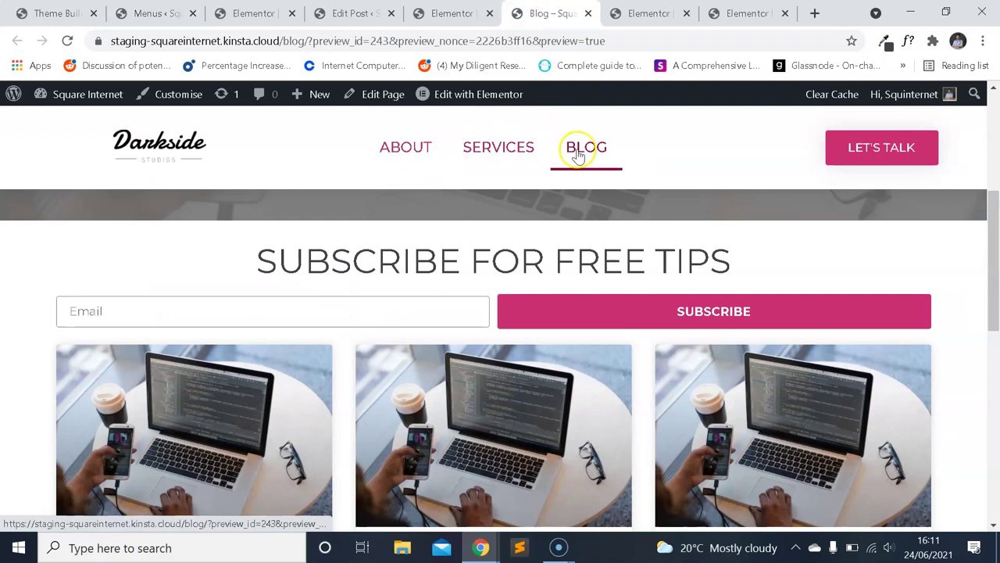
pyautogui.moveTo(989, 229); pyautogui.dragTo(985, 380)
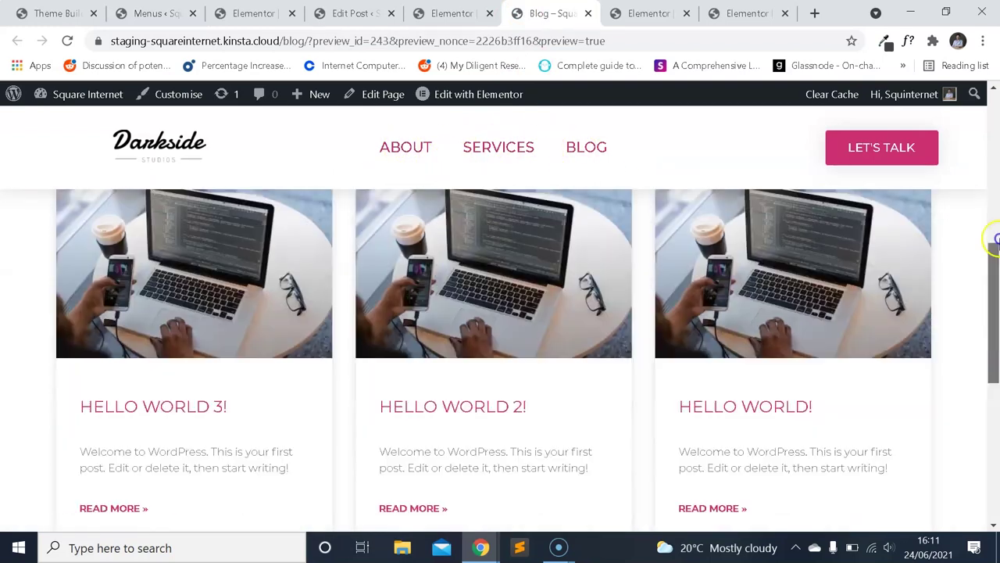
# Load Main Menu for editing and remove its About, Services and Blog items.
pyautogui.hotkey('ctrl', '2')
pyautogui.click(279, 163)
pyautogui.click(288, 186)
pyautogui.click(373, 163)
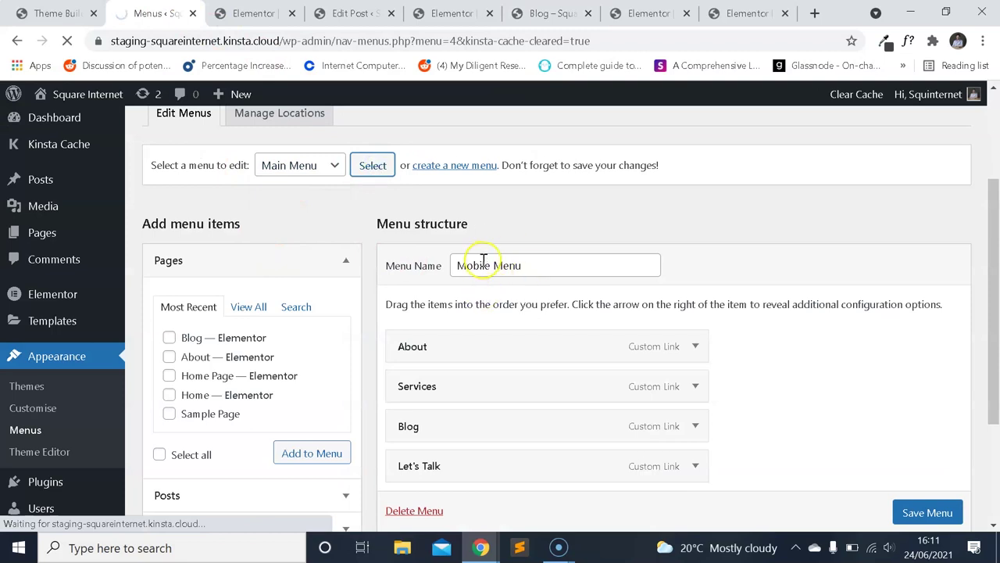
pyautogui.scroll(-3, 503, 263)
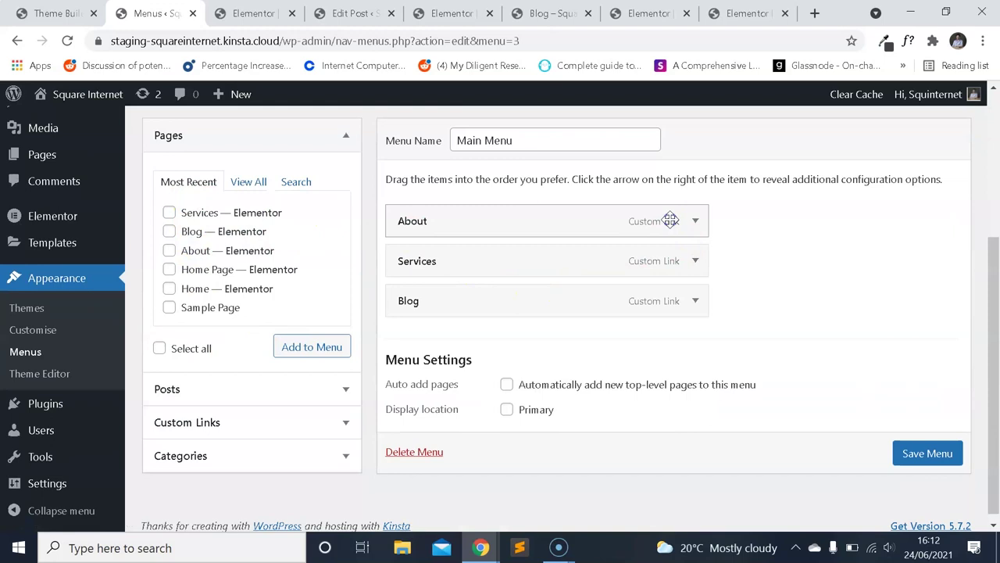
pyautogui.click(694, 221)
pyautogui.click(397, 383)
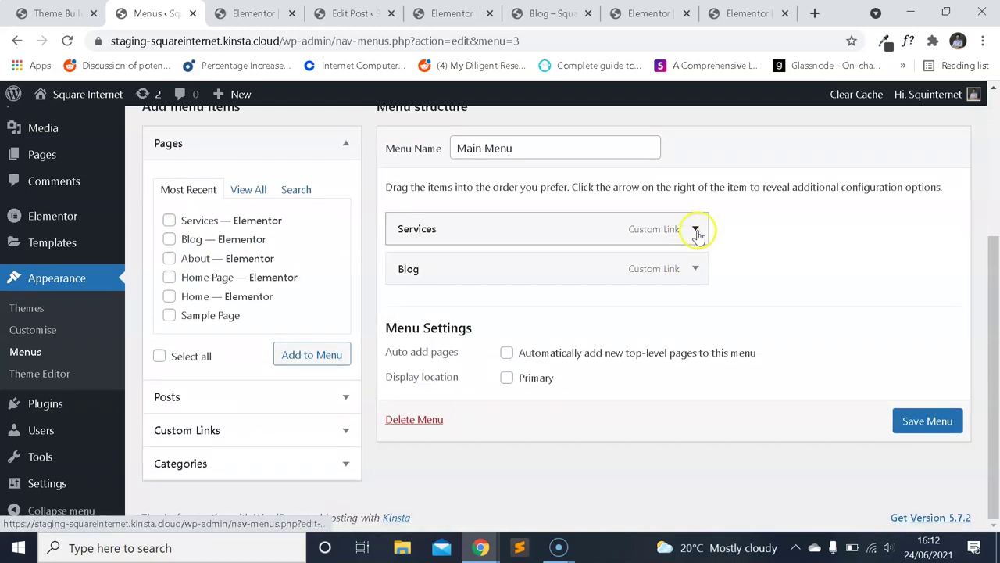
pyautogui.click(694, 229)
pyautogui.click(411, 387)
pyautogui.click(703, 230)
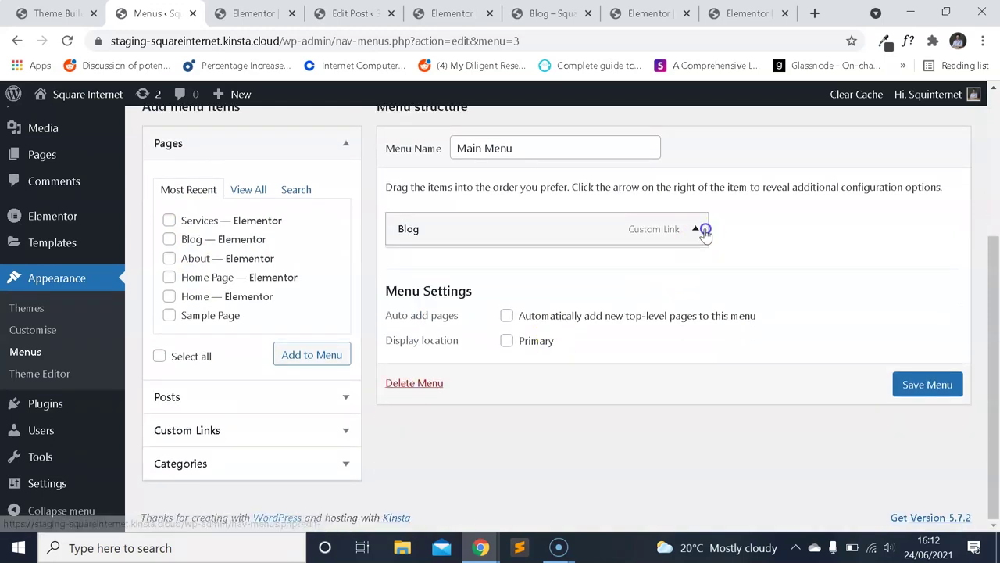
pyautogui.click(398, 364)
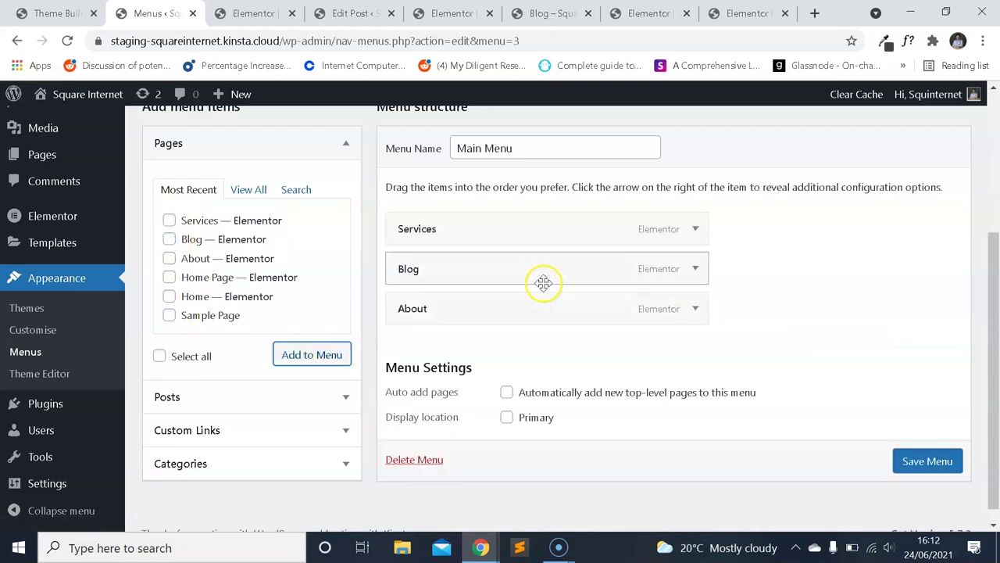
# Drag About above Services in Main Menu and save the menu.
pyautogui.hotkey('ctrl', '6')
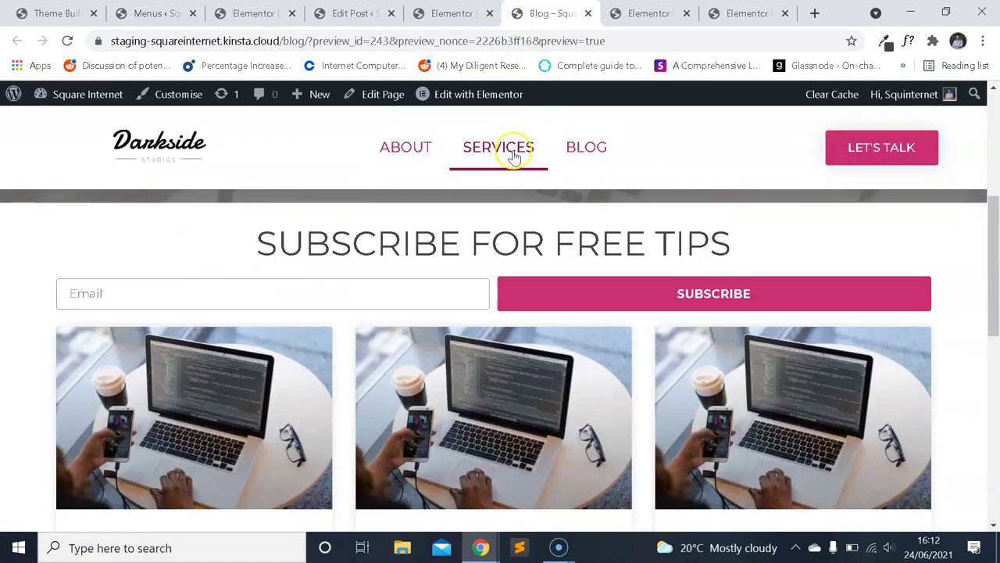
pyautogui.hotkey('ctrl', '2')
pyautogui.moveTo(460, 306); pyautogui.dragTo(457, 216)
pyautogui.click(910, 461)
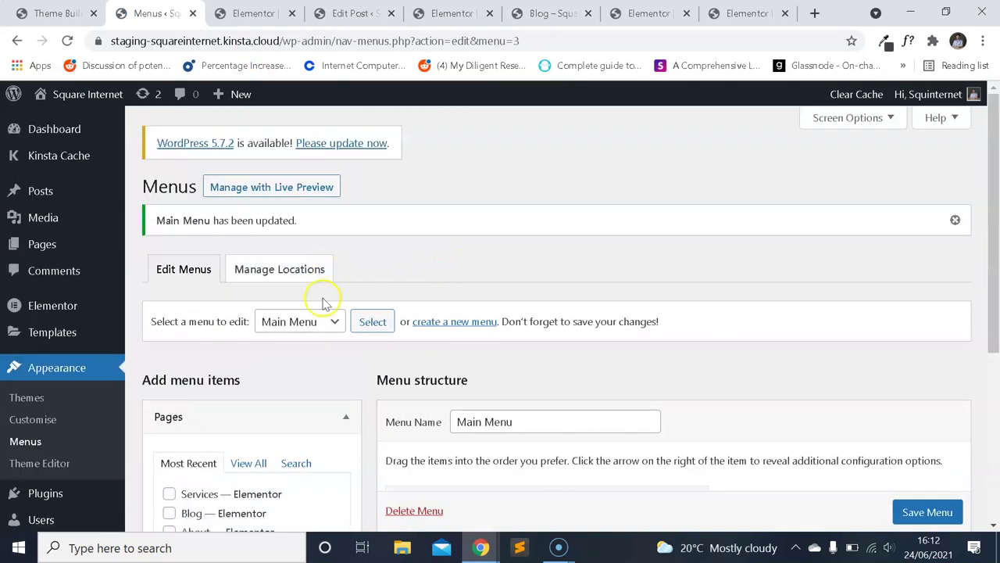
# Load the Mobile Menu for editing on the WordPress Menus screen.
pyautogui.click(323, 322)
pyautogui.click(283, 358)
pyautogui.click(371, 321)
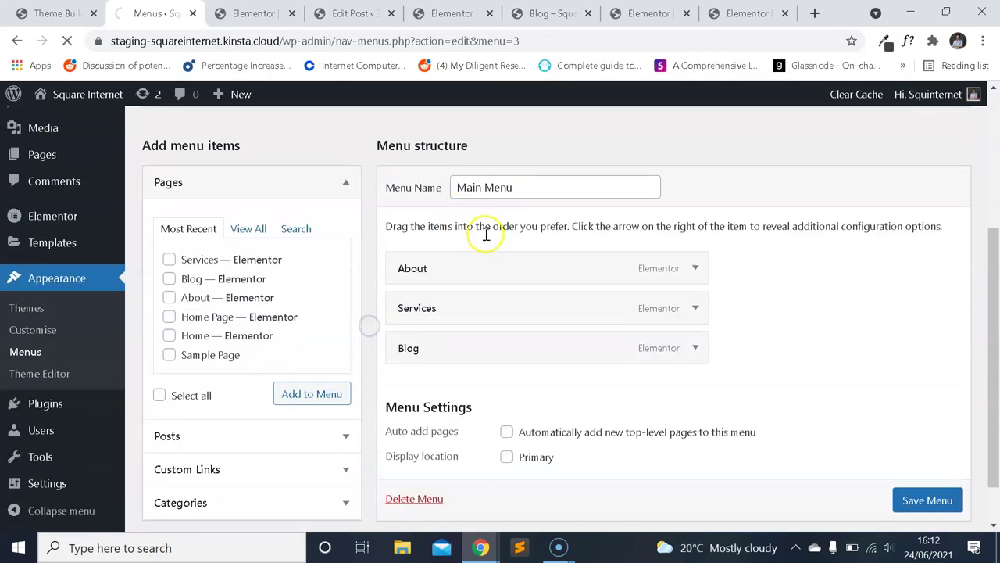
pyautogui.scroll(-3, 625, 275)
# Remove the About, Services and Blog placeholder custom links from the Mobile Menu.
pyautogui.click(695, 221)
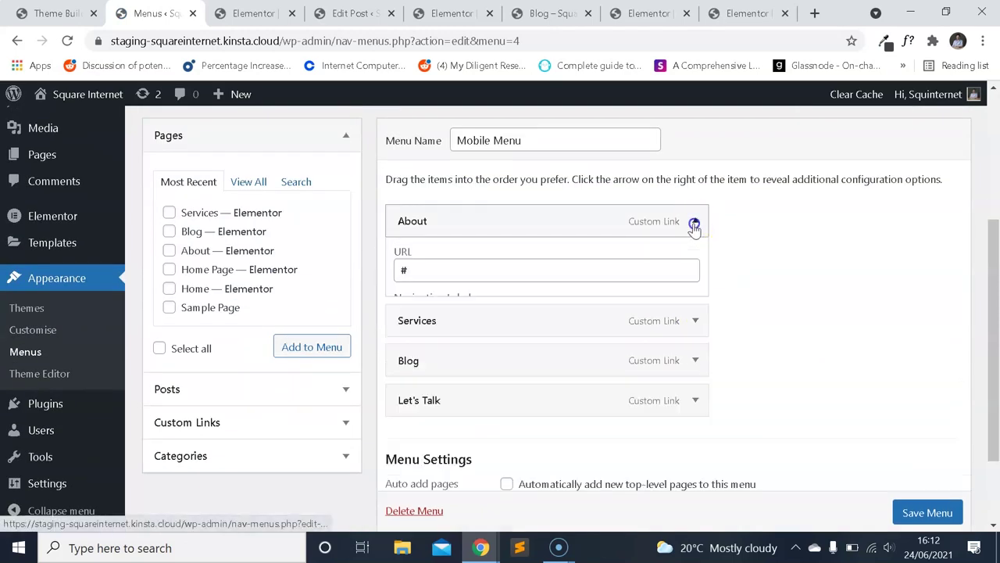
pyautogui.click(415, 377)
pyautogui.click(695, 222)
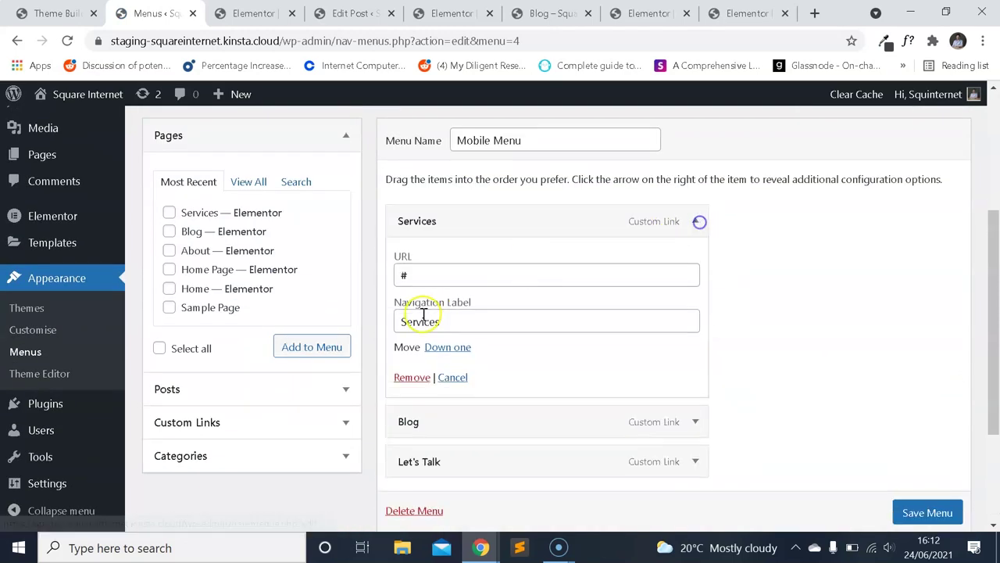
pyautogui.click(411, 377)
pyautogui.click(693, 229)
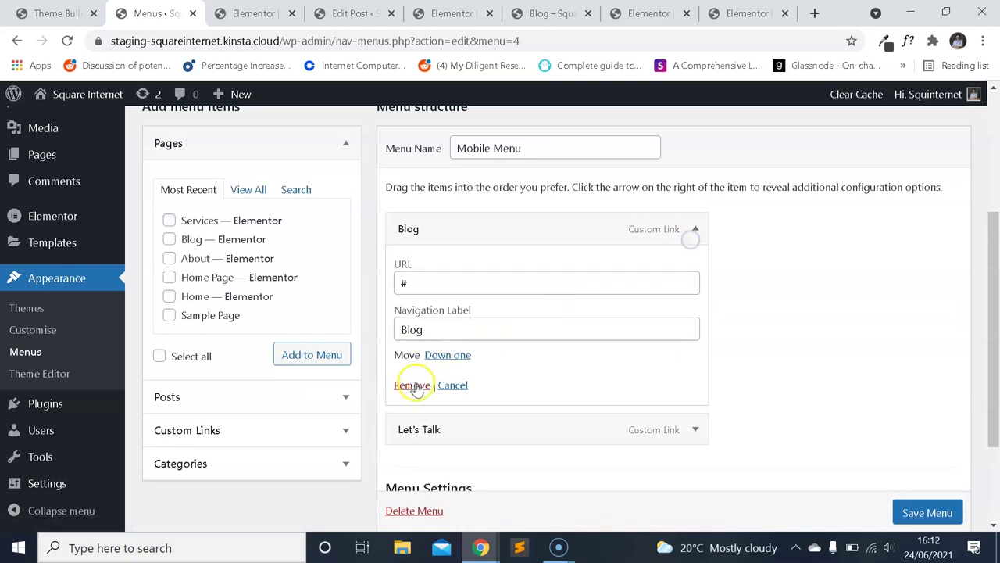
pyautogui.click(410, 383)
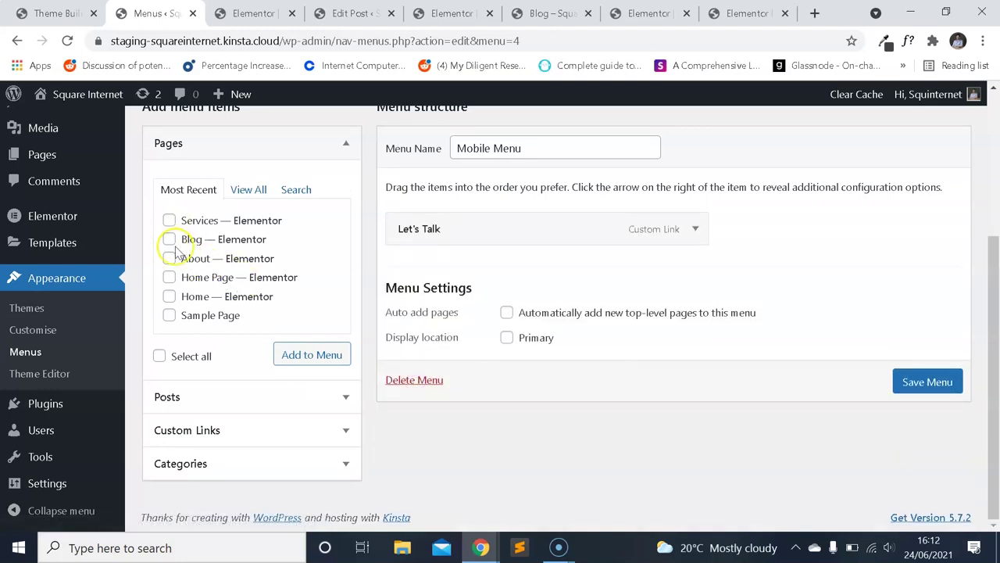
# Add the About, Services and Blog pages, order them above Let's Talk, and save the menu.
pyautogui.click(451, 13)
pyautogui.click(555, 14)
pyautogui.click(156, 13)
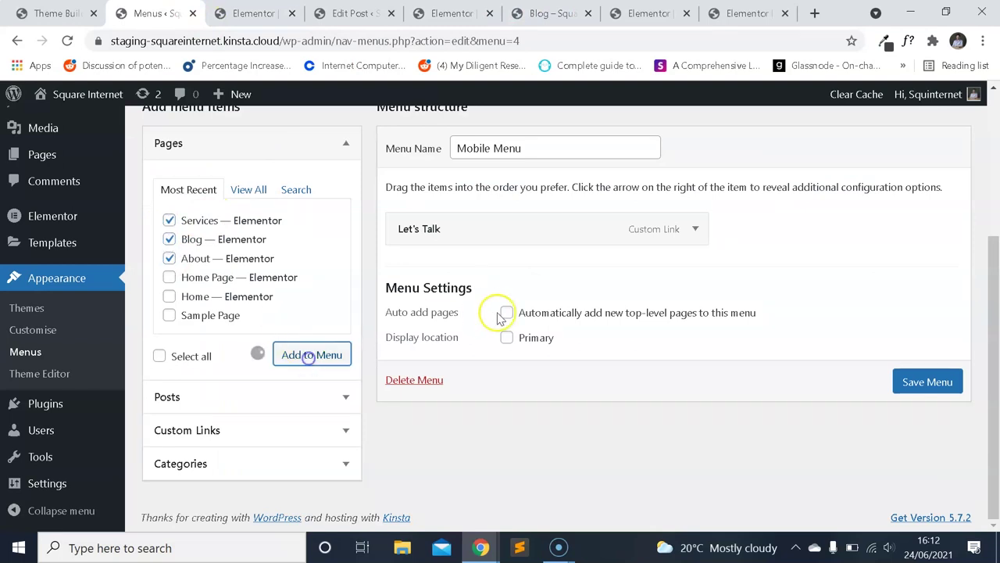
pyautogui.moveTo(455, 235); pyautogui.dragTo(481, 369)
pyautogui.moveTo(455, 317); pyautogui.dragTo(461, 227)
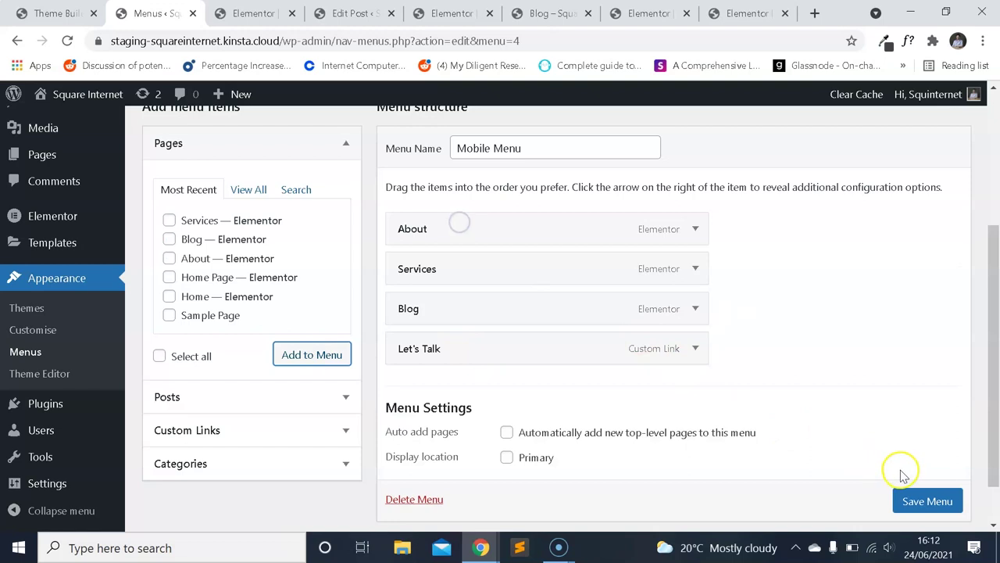
pyautogui.click(920, 494)
pyautogui.scroll(-1, 905, 483)
pyautogui.click(924, 467)
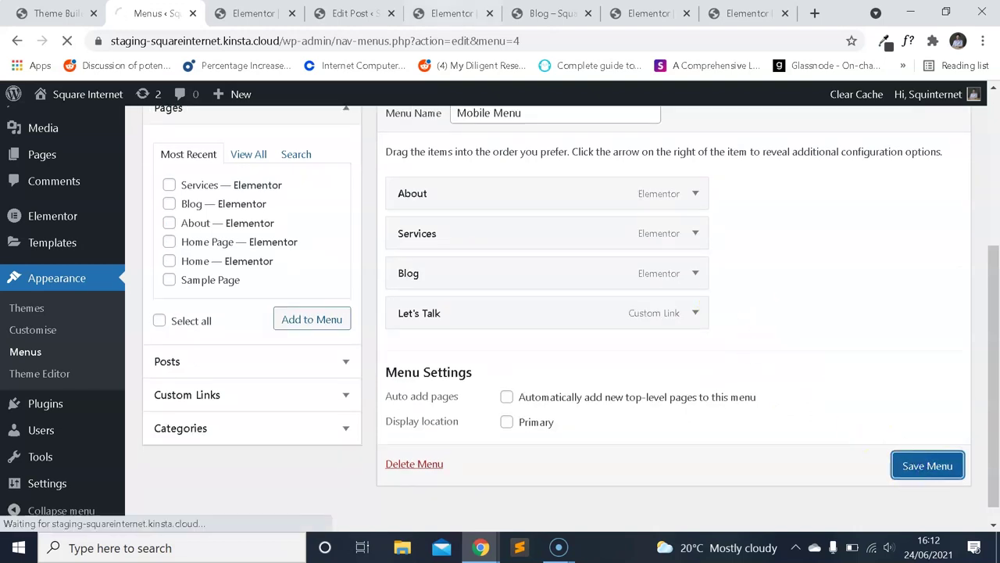
# Switch to the blog page preview and scroll down to its footer.
pyautogui.click(449, 13)
pyautogui.click(547, 13)
pyautogui.scroll(-5, 602, 301)
pyautogui.scroll(-3, 601, 301)
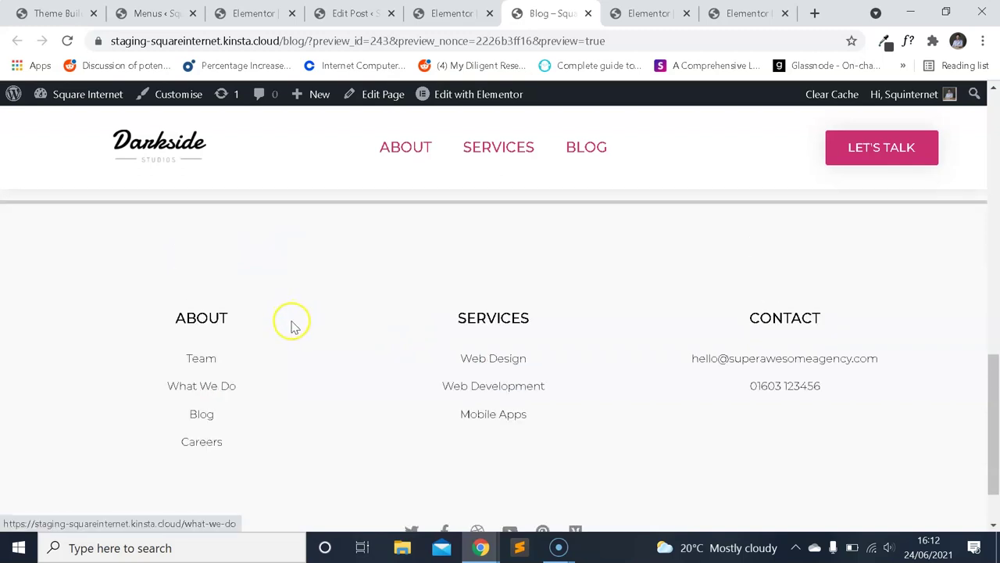
# Open the Elementor footer template (Footer #226) for editing in a new tab.
pyautogui.moveTo(442, 92)
pyautogui.rightClick(474, 149)
pyautogui.click(492, 154)
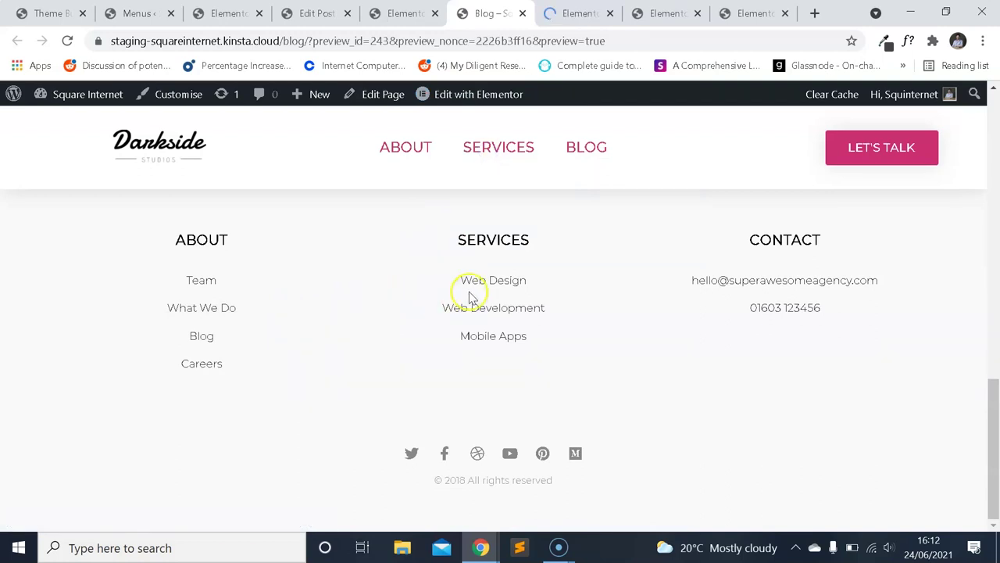
pyautogui.click(575, 9)
pyautogui.click(405, 13)
pyautogui.click(321, 14)
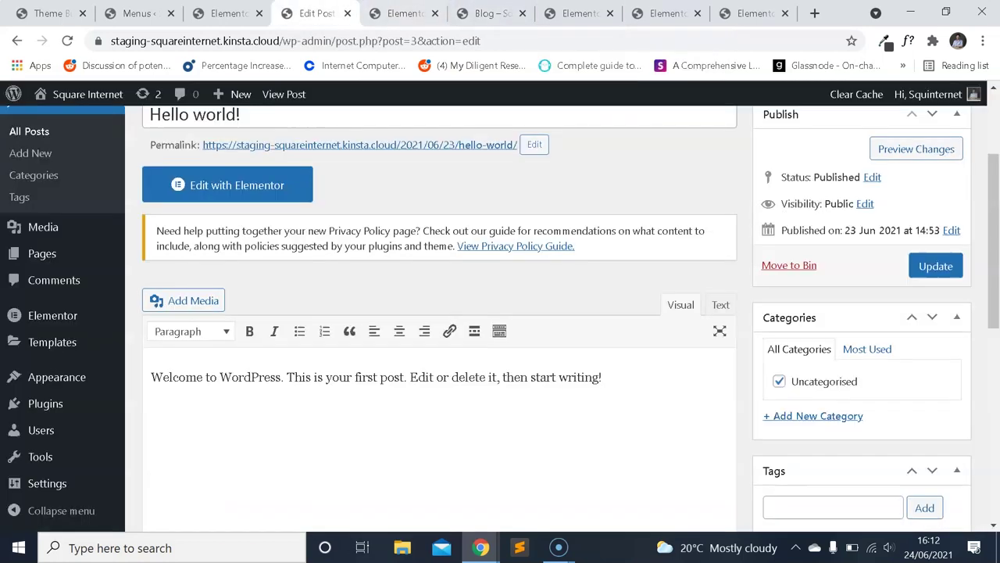
pyautogui.click(579, 13)
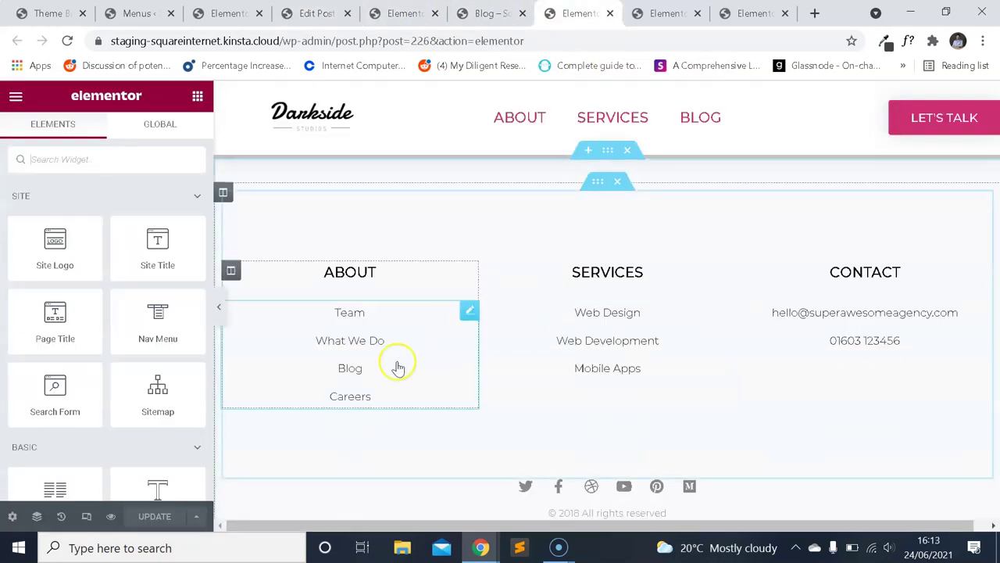
# Link the footer's ABOUT heading to the About page and update.
pyautogui.click(375, 273)
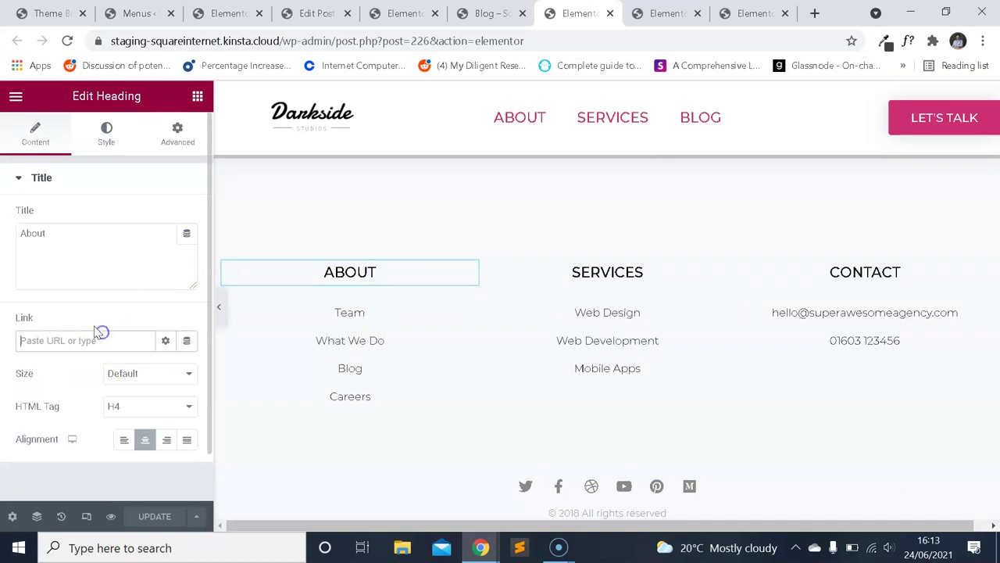
pyautogui.write('/abou')
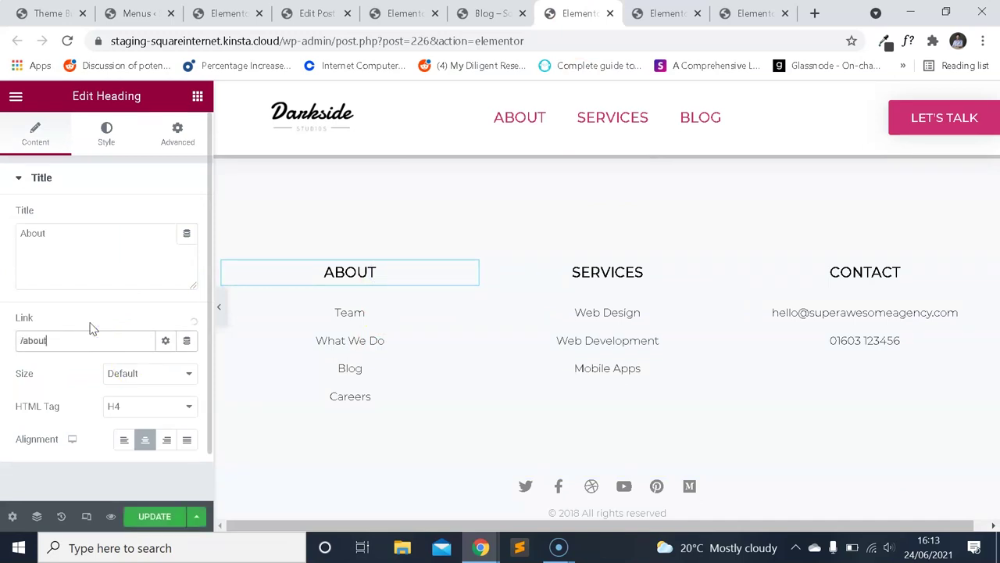
pyautogui.write('t')
pyautogui.click(147, 517)
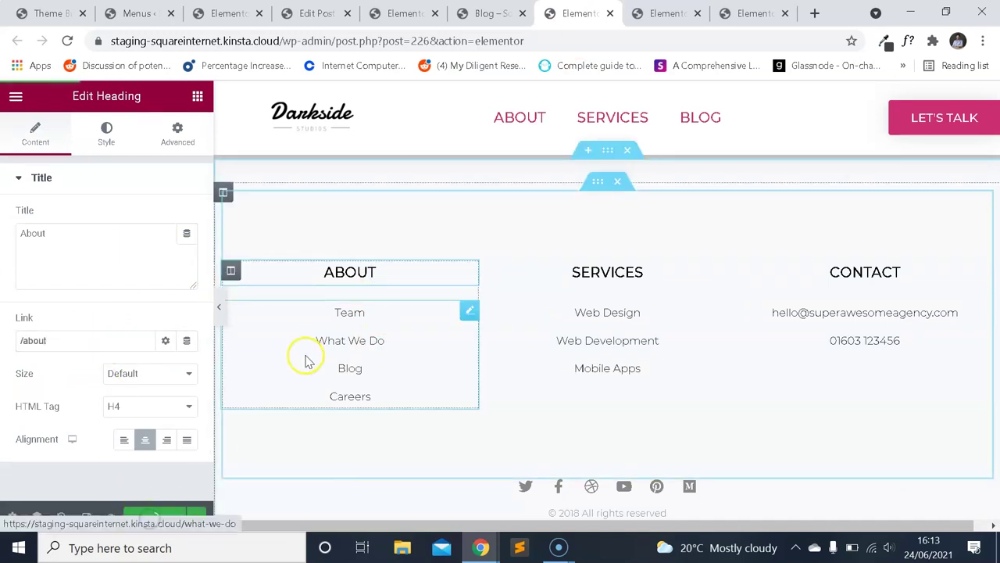
pyautogui.moveTo(112, 344); pyautogui.dragTo(10, 320)
pyautogui.press('BackSpace')
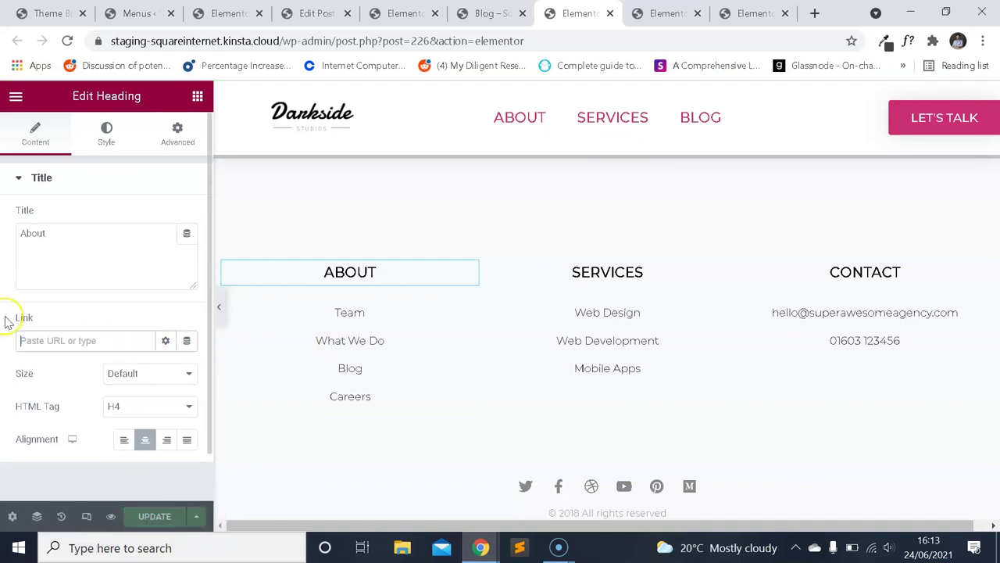
pyautogui.write('about')
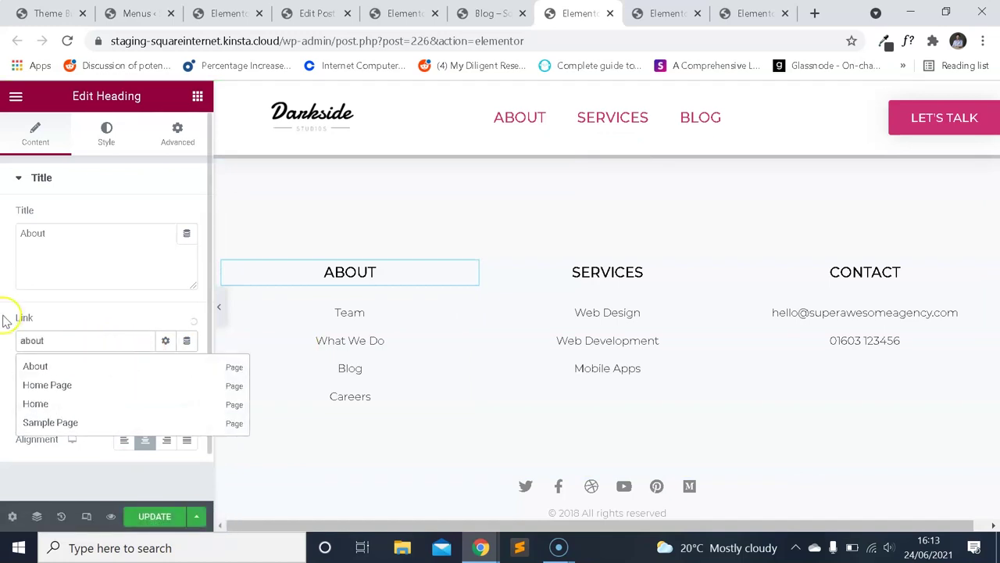
pyautogui.click(97, 369)
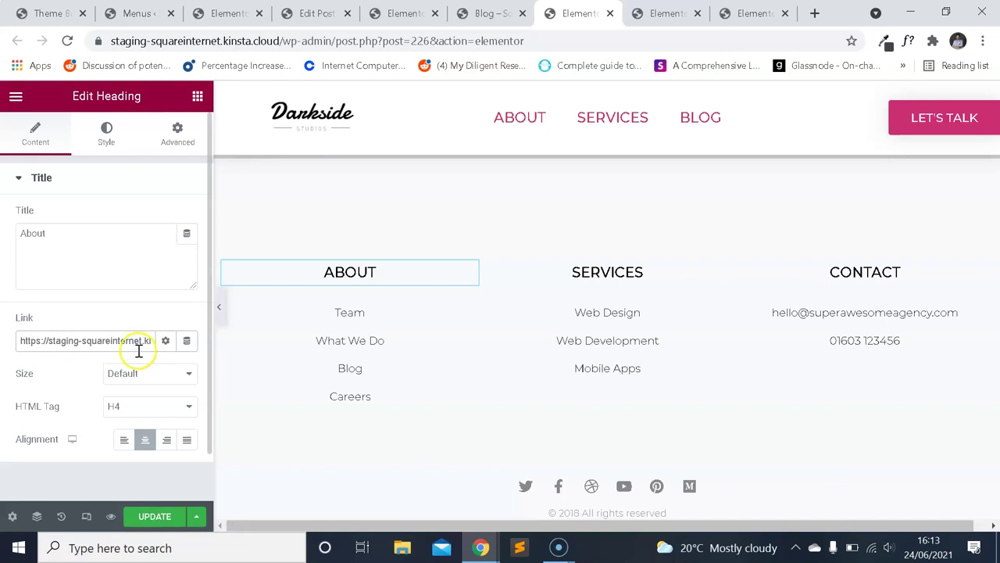
# Trim the ABOUT heading link to the relative /about/ and save the footer.
pyautogui.moveTo(50, 337); pyautogui.dragTo(161, 351)
pyautogui.click(151, 341)
pyautogui.hotkey('ctrl', 'a')
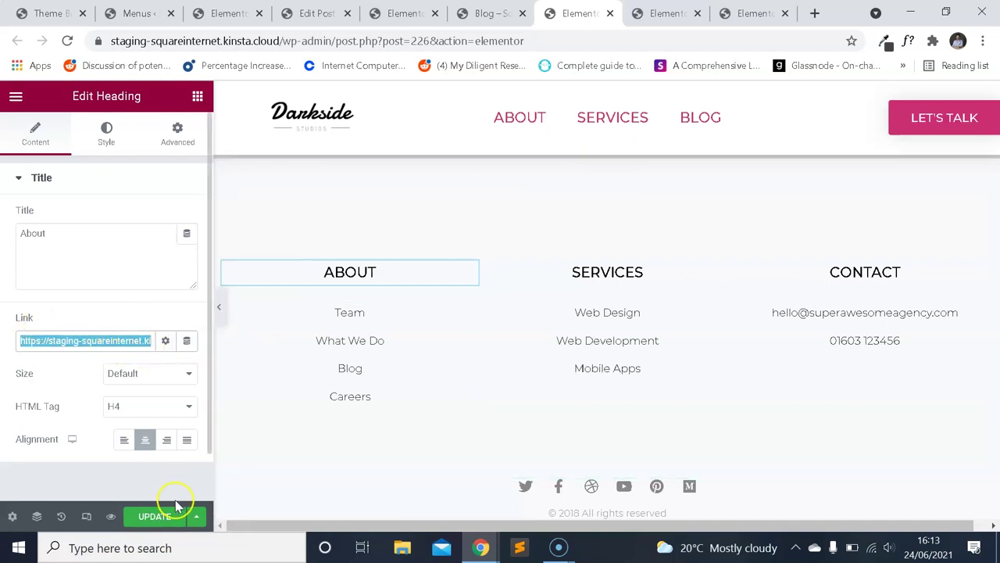
pyautogui.click(129, 342)
pyautogui.moveTo(129, 342); pyautogui.dragTo(165, 334)
pyautogui.click(125, 337)
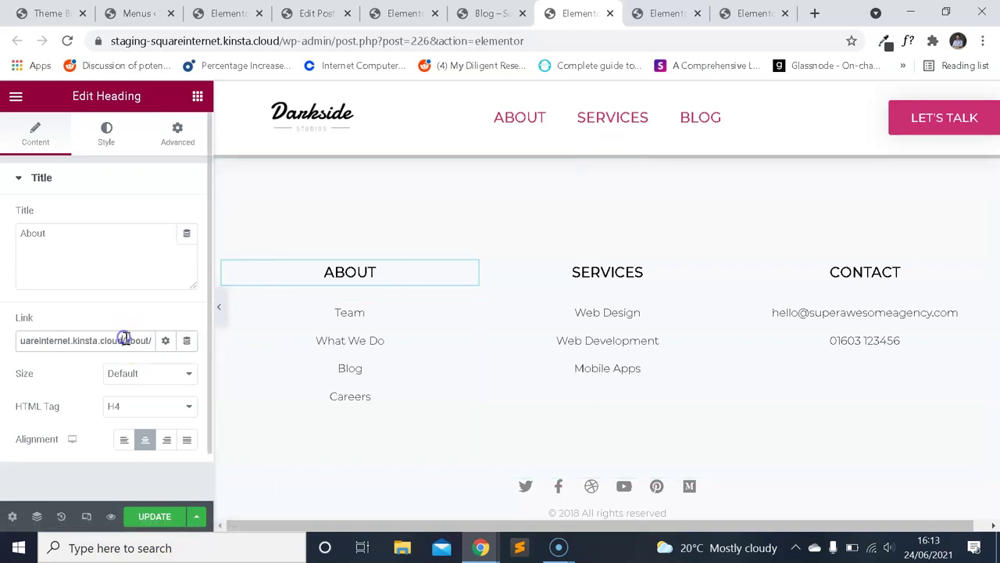
pyautogui.moveTo(47, 341); pyautogui.dragTo(32, 319)
pyautogui.press('BackSpace')
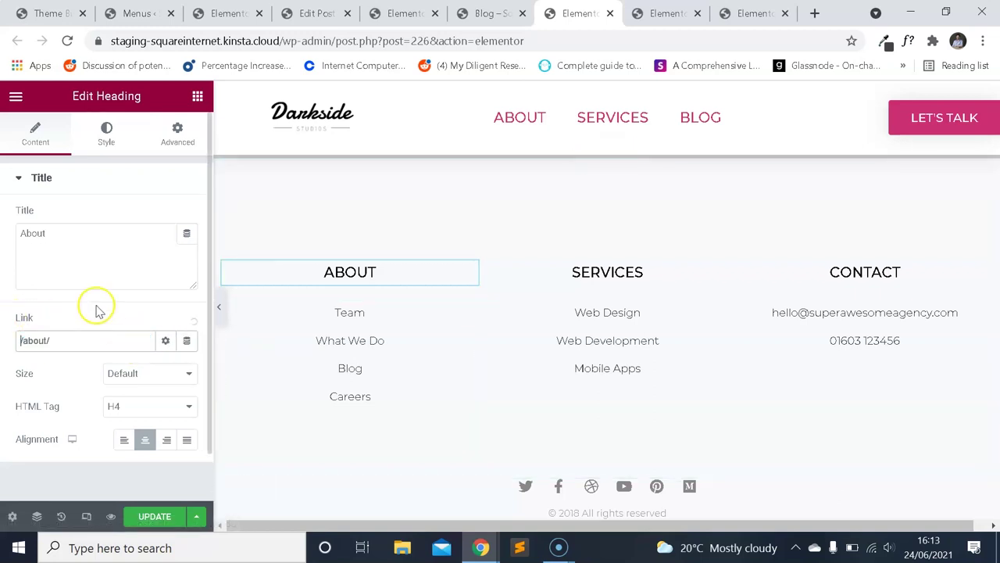
pyautogui.click(161, 517)
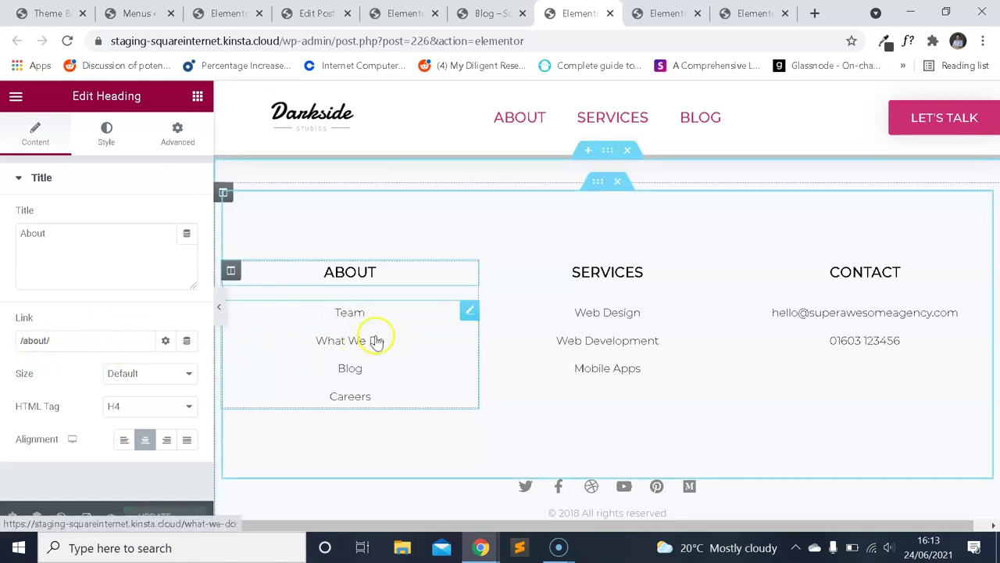
# Copy /about/ from the ABOUT heading into the Icon List's Team item link.
pyautogui.click(317, 353)
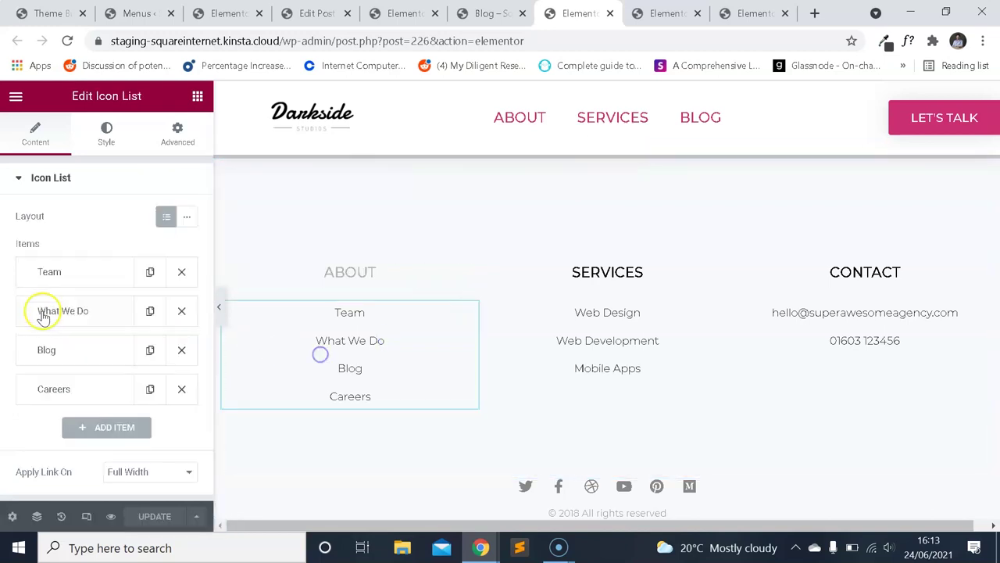
pyautogui.click(357, 283)
pyautogui.click(89, 337)
pyautogui.doubleClick(88, 337)
pyautogui.hotkey('ctrl', 'c')
pyautogui.click(377, 368)
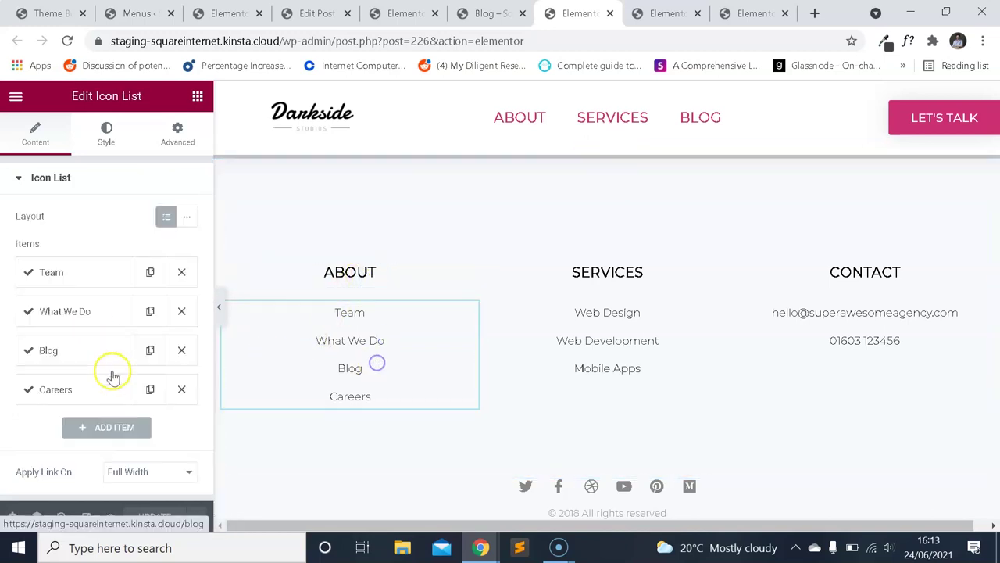
pyautogui.click(94, 282)
pyautogui.scroll(-2, 89, 333)
pyautogui.tripleClick(69, 359)
pyautogui.hotkey('ctrl', 'v')
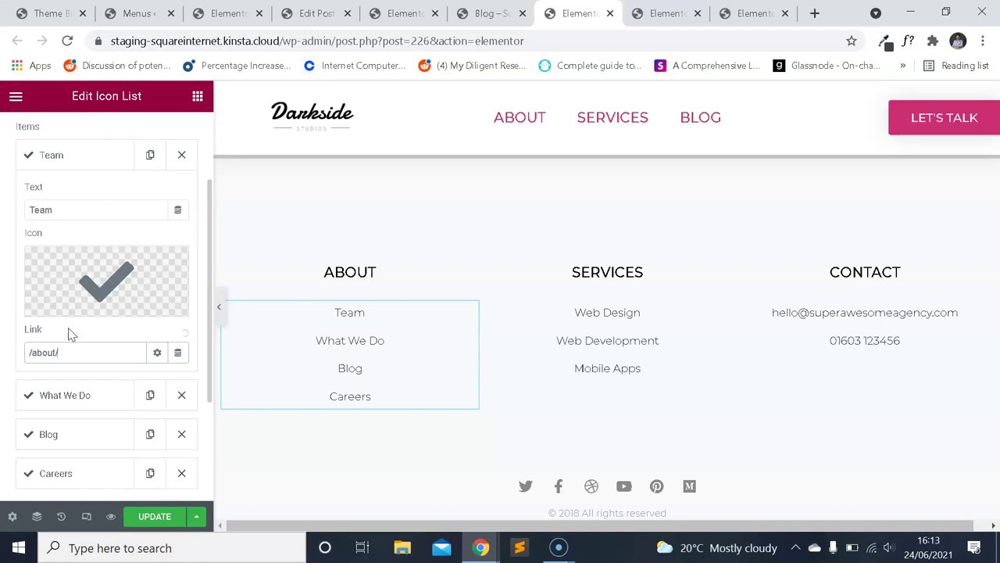
# Find the MEET THE TEAM heading in the team page editor.
pyautogui.click(402, 13)
pyautogui.click(316, 13)
pyautogui.click(228, 13)
pyautogui.scroll(3, 617, 86)
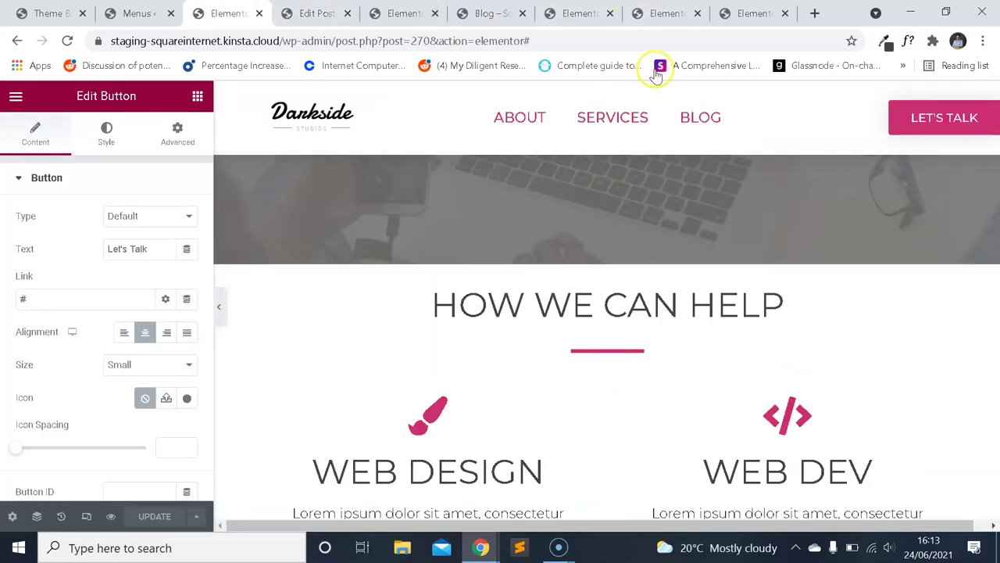
pyautogui.click(664, 14)
pyautogui.scroll(-2, 597, 195)
pyautogui.scroll(1, 619, 261)
pyautogui.scroll(-1, 642, 295)
pyautogui.scroll(-3, 642, 296)
pyautogui.scroll(4, 641, 283)
pyautogui.scroll(-3, 623, 313)
pyautogui.scroll(1, 437, 323)
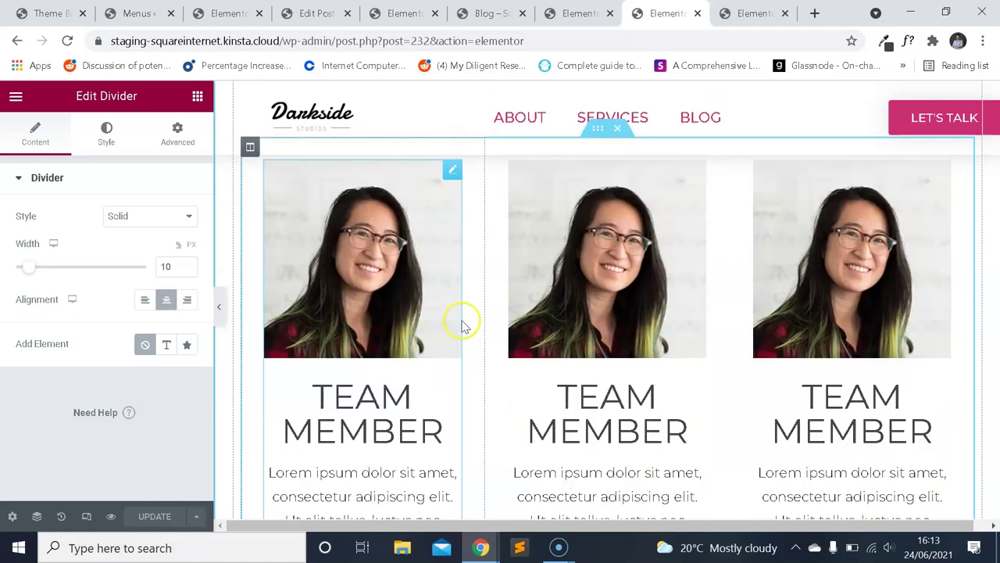
pyautogui.scroll(2, 461, 324)
# Give the MEET THE TEAM heading the CSS ID 'meet' and update.
pyautogui.click(647, 225)
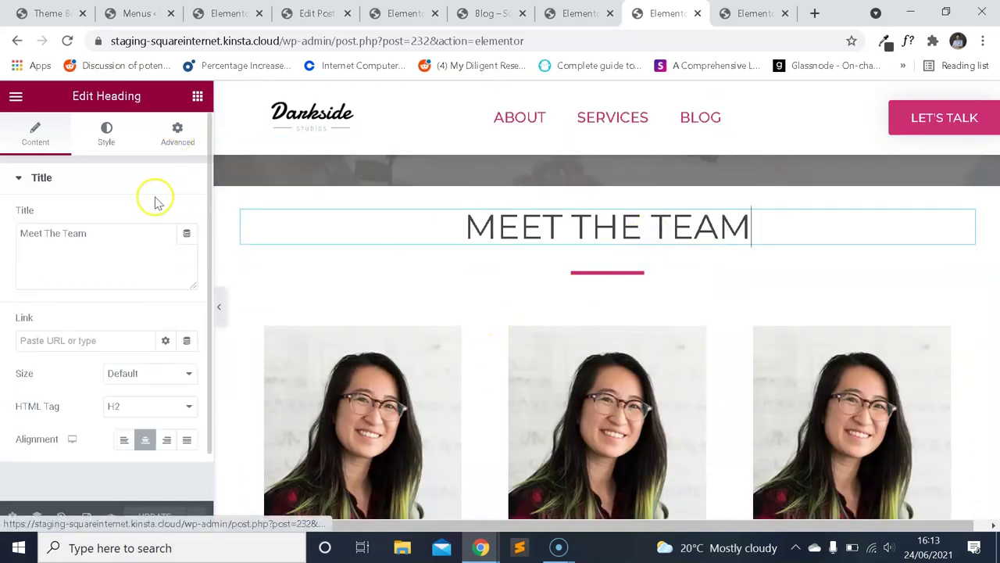
pyautogui.click(177, 133)
pyautogui.click(123, 383)
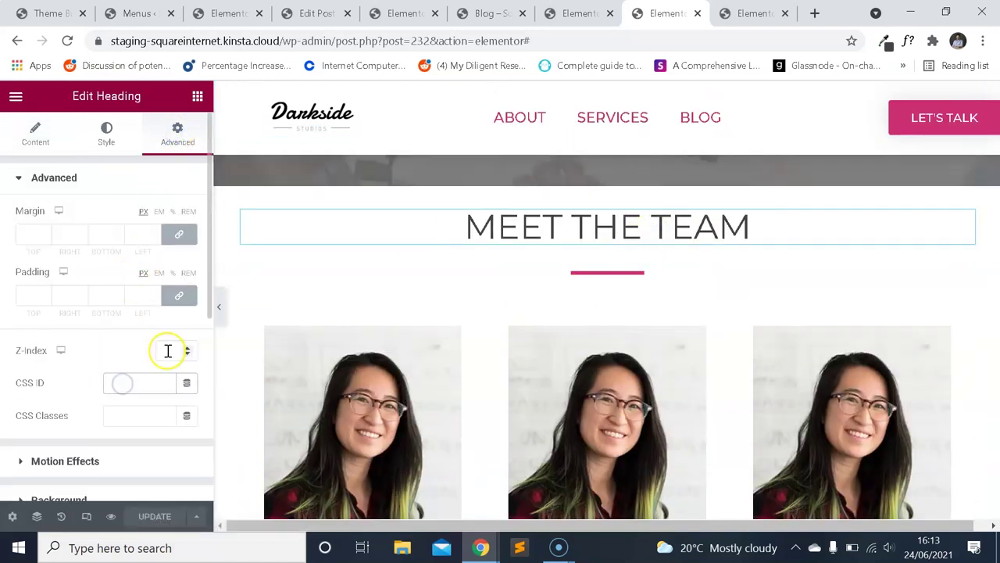
pyautogui.write('mee')
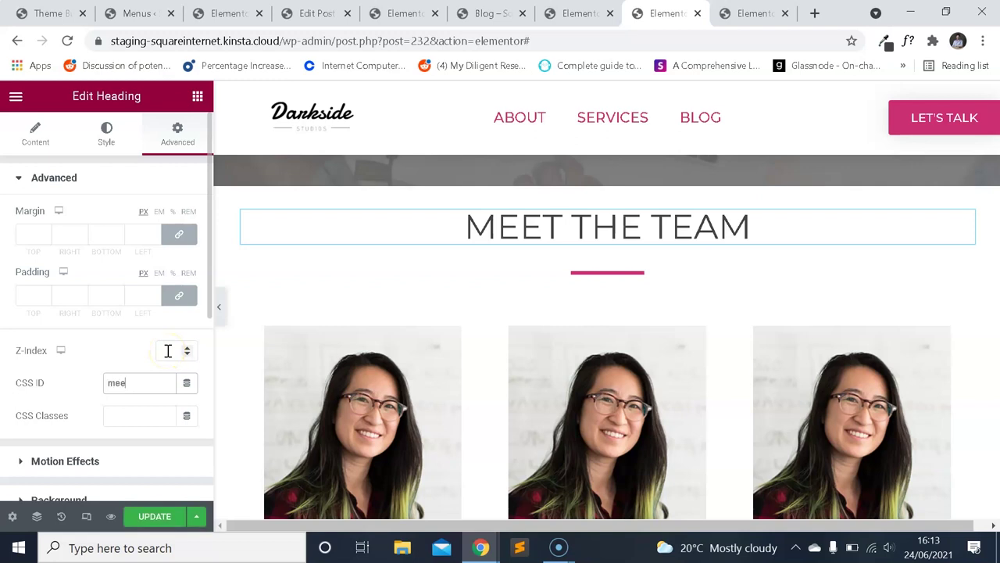
pyautogui.write('t')
pyautogui.click(156, 516)
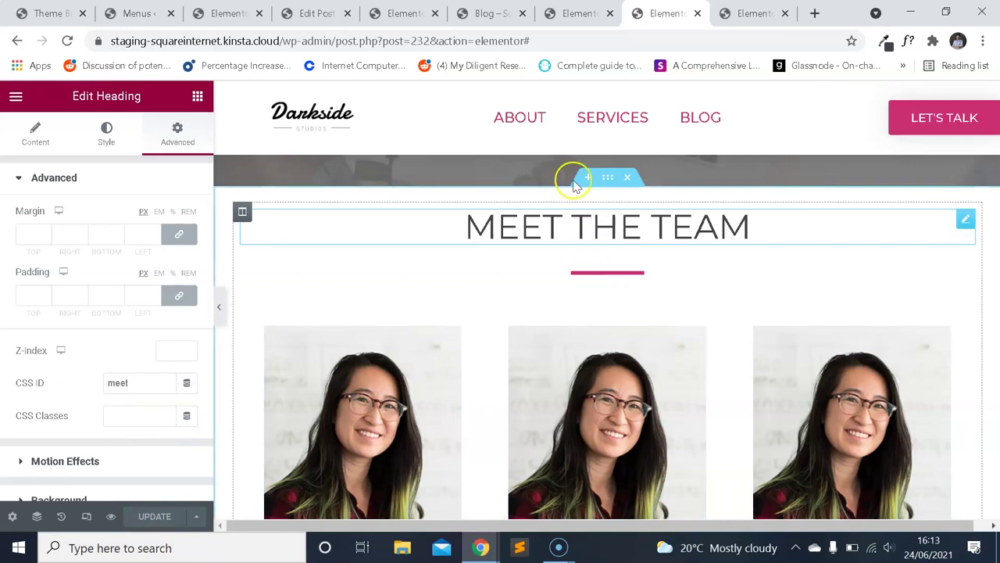
# Look through the other open page editor tabs.
pyautogui.click(405, 13)
pyautogui.click(316, 13)
pyautogui.click(235, 13)
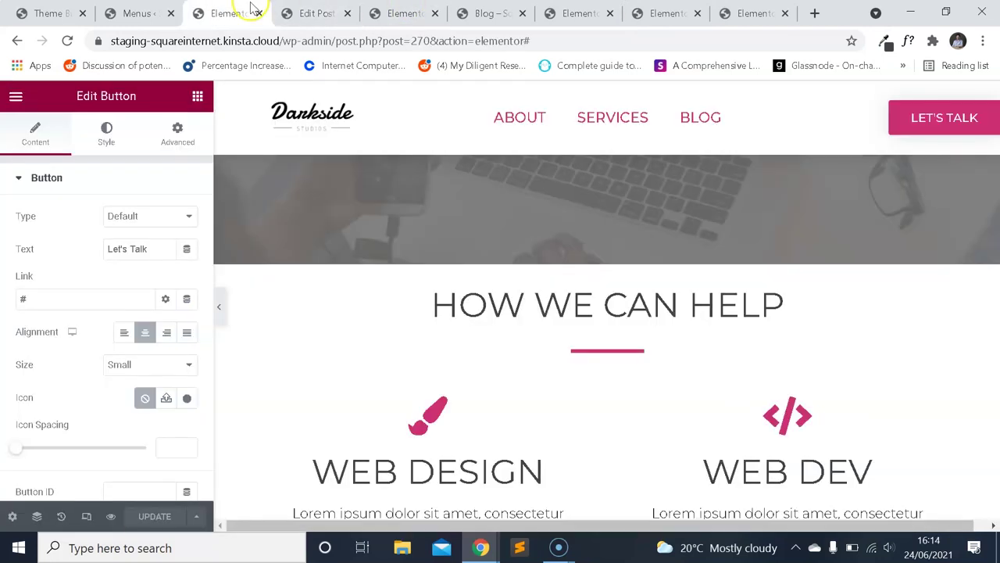
pyautogui.scroll(-2, 447, 216)
pyautogui.click(404, 13)
pyautogui.click(139, 13)
pyautogui.click(48, 13)
pyautogui.click(222, 11)
pyautogui.scroll(-2, 397, 217)
pyautogui.scroll(3, 451, 268)
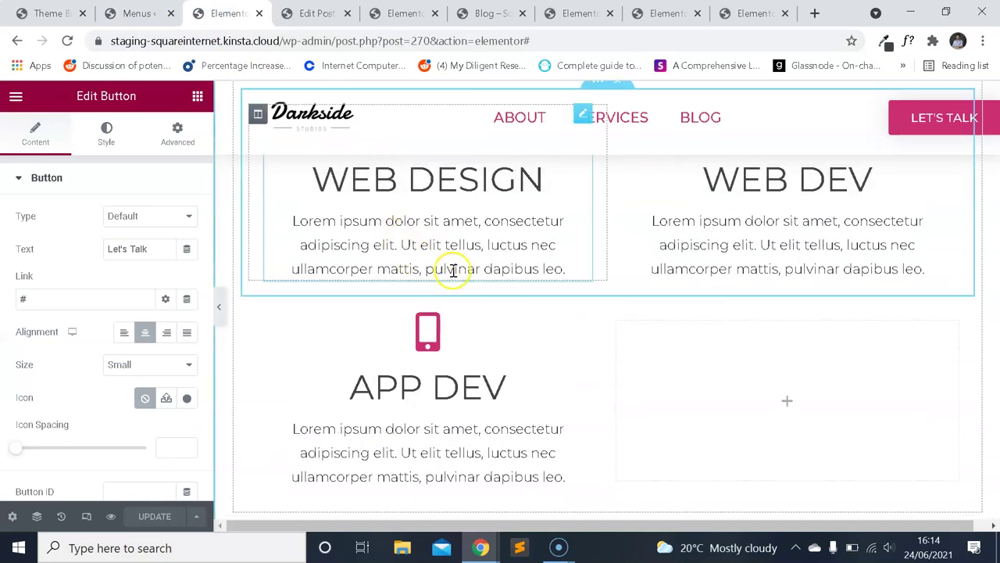
pyautogui.scroll(-3, 508, 311)
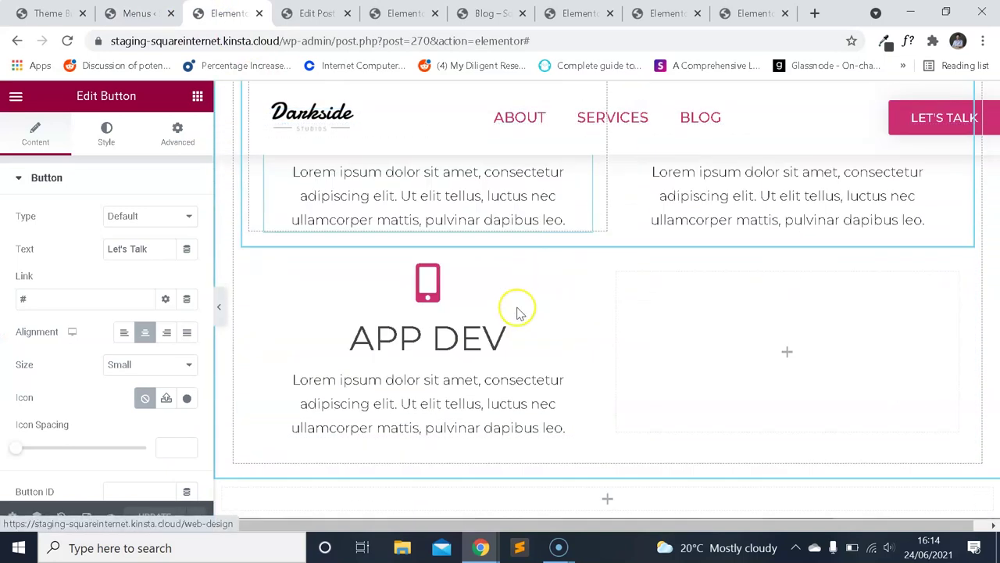
# Switch via the footer editor back to the blog page preview.
pyautogui.click(405, 13)
pyautogui.click(316, 14)
pyautogui.click(579, 13)
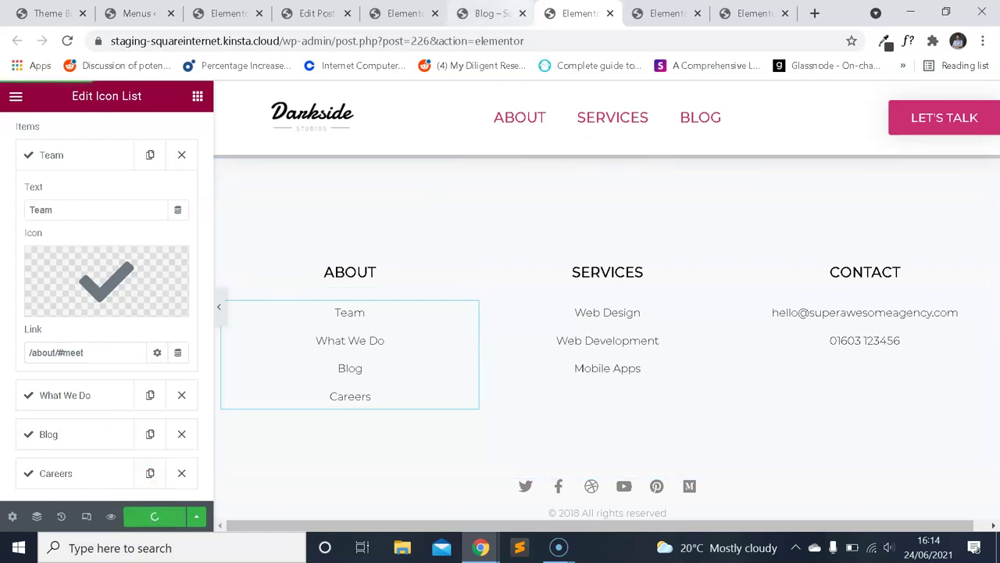
pyautogui.click(402, 13)
pyautogui.hotkey('ctrl', 'Tab')
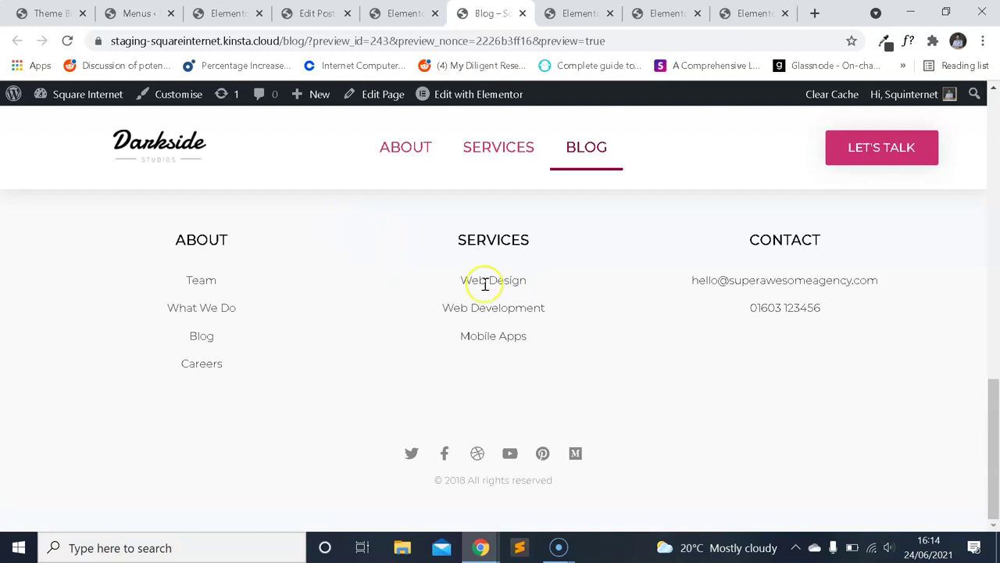
# Test that the footer's Team link lands on the Meet the Team section.
pyautogui.click(209, 289)
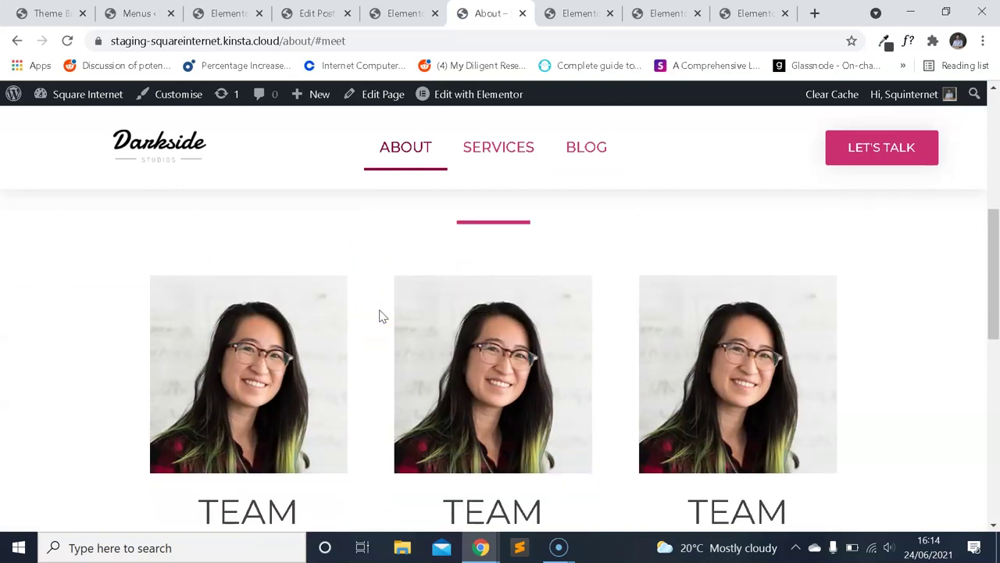
pyautogui.scroll(-3, 422, 320)
pyautogui.scroll(3, 438, 324)
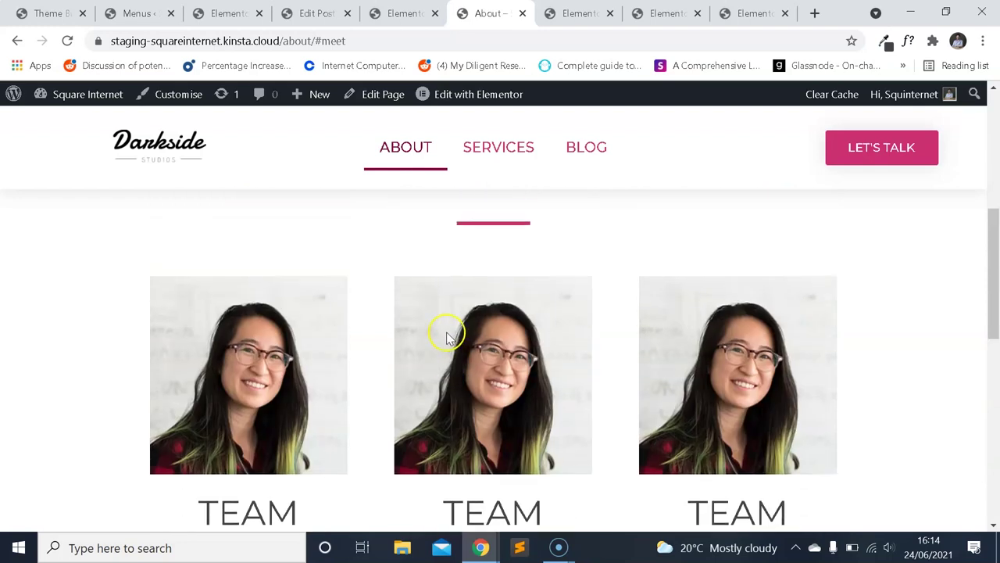
pyautogui.scroll(5, 446, 334)
pyautogui.click(578, 14)
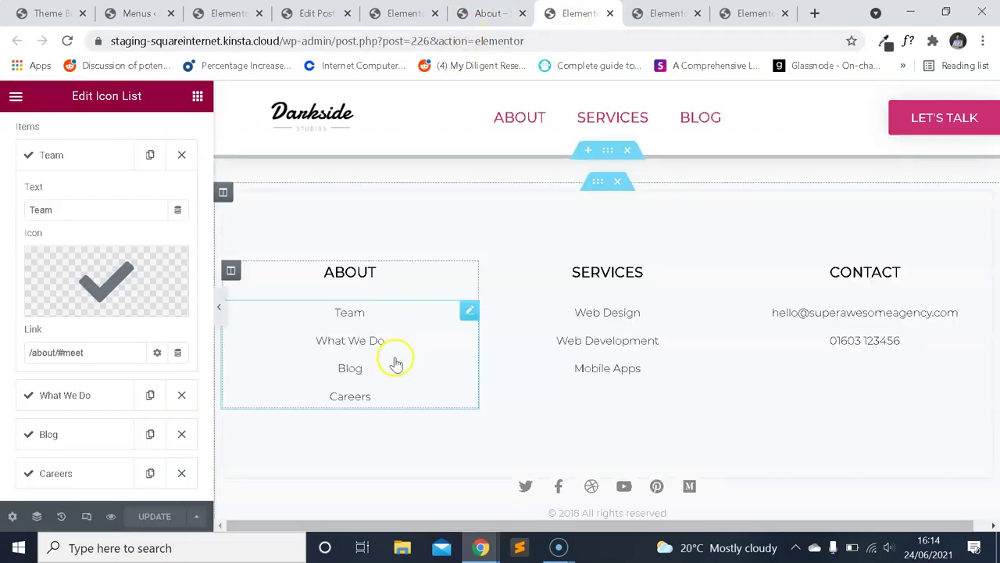
# Clear the link on the footer Icon List's What We Do item.
pyautogui.moveTo(89, 296)
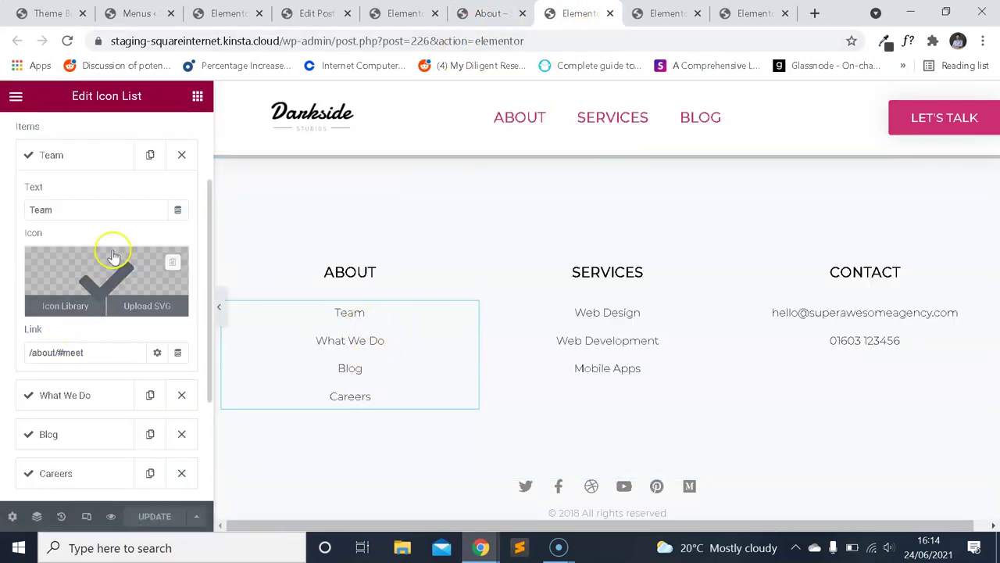
pyautogui.scroll(-2, 83, 207)
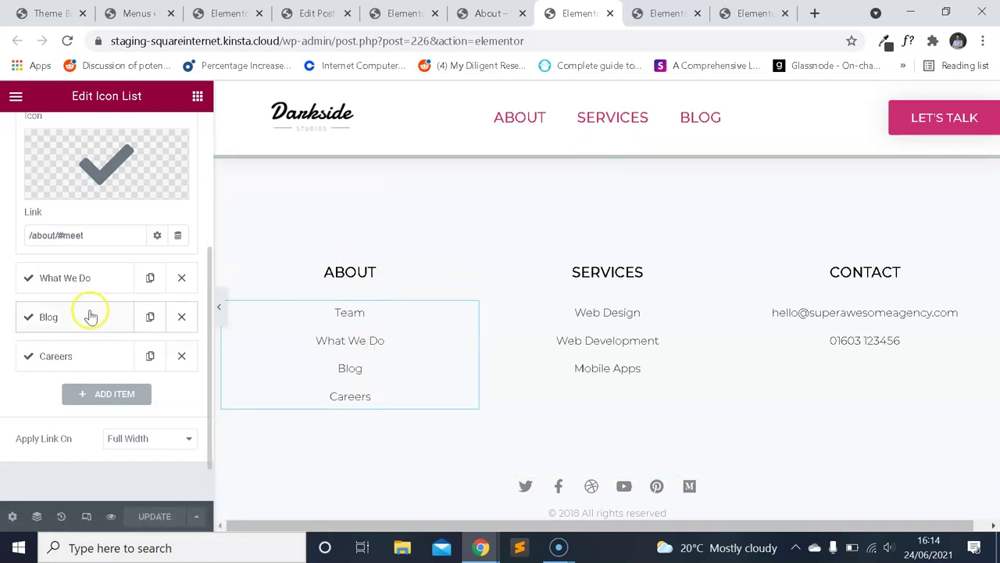
pyautogui.click(88, 280)
pyautogui.scroll(2, 94, 269)
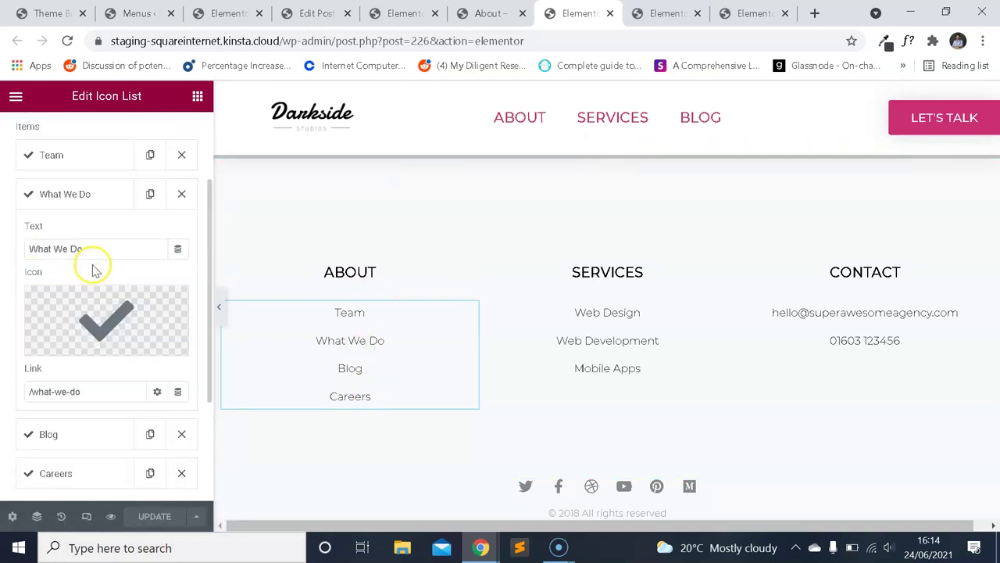
pyautogui.scroll(-2, 102, 301)
pyautogui.scroll(2, 99, 278)
pyautogui.scroll(-2, 99, 301)
pyautogui.write('/#')
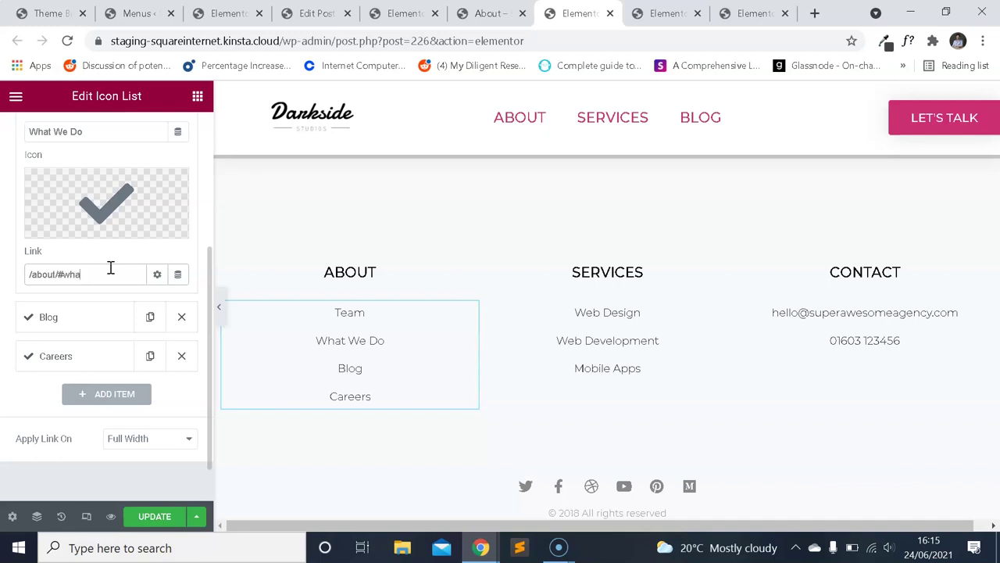
pyautogui.moveTo(107, 273); pyautogui.dragTo(7, 266)
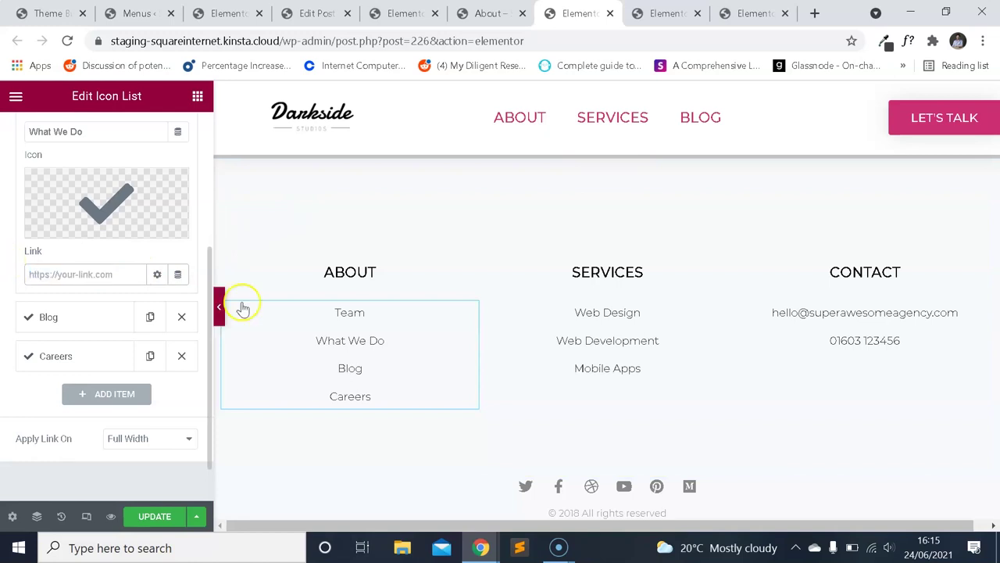
# Link the footer's SERVICES heading to the Services page and update.
pyautogui.click(634, 315)
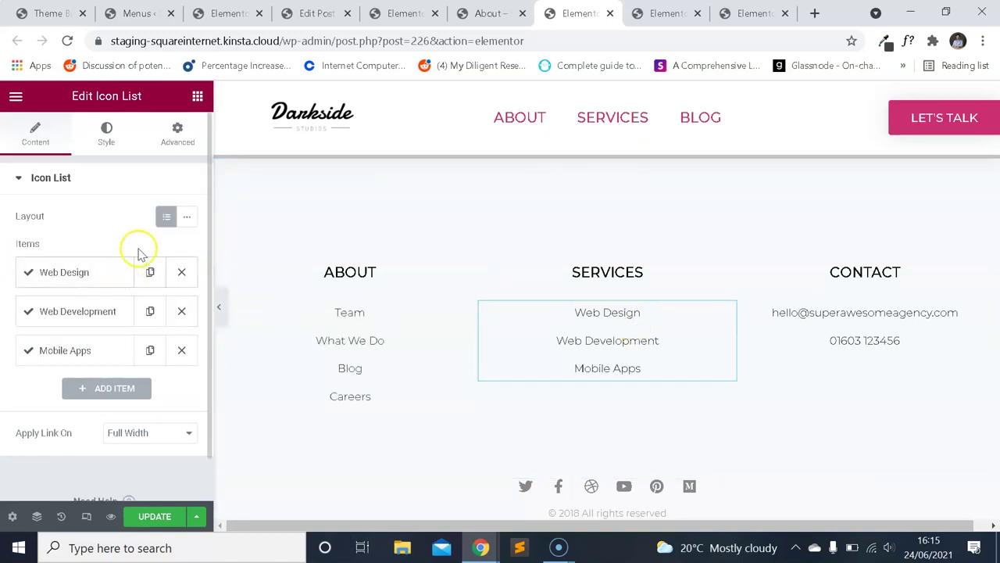
pyautogui.click(630, 275)
pyautogui.click(115, 341)
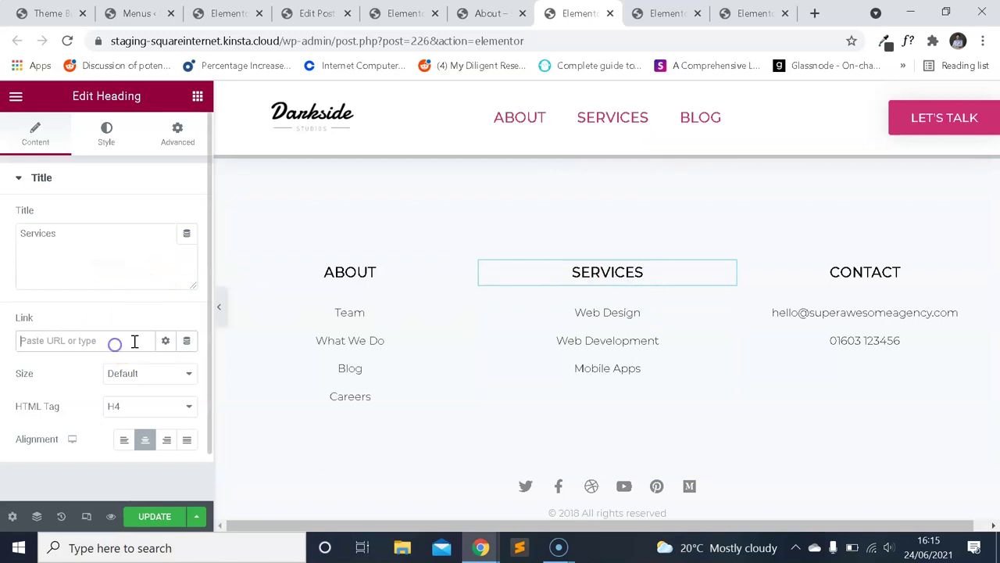
pyautogui.write('servic')
pyautogui.click(114, 368)
pyautogui.click(151, 518)
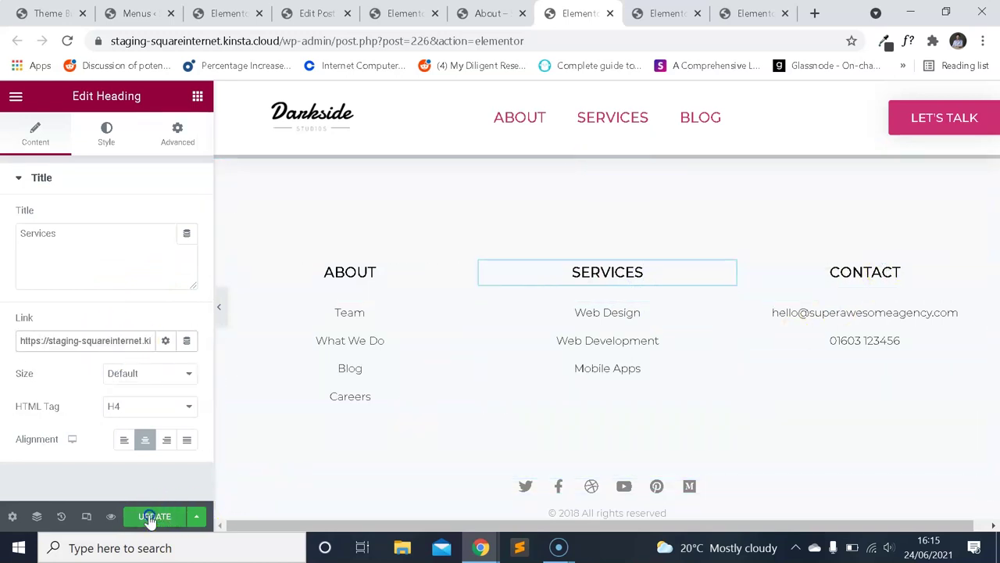
# Switch over to the blog page editor tab.
pyautogui.scroll(-1, 759, 289)
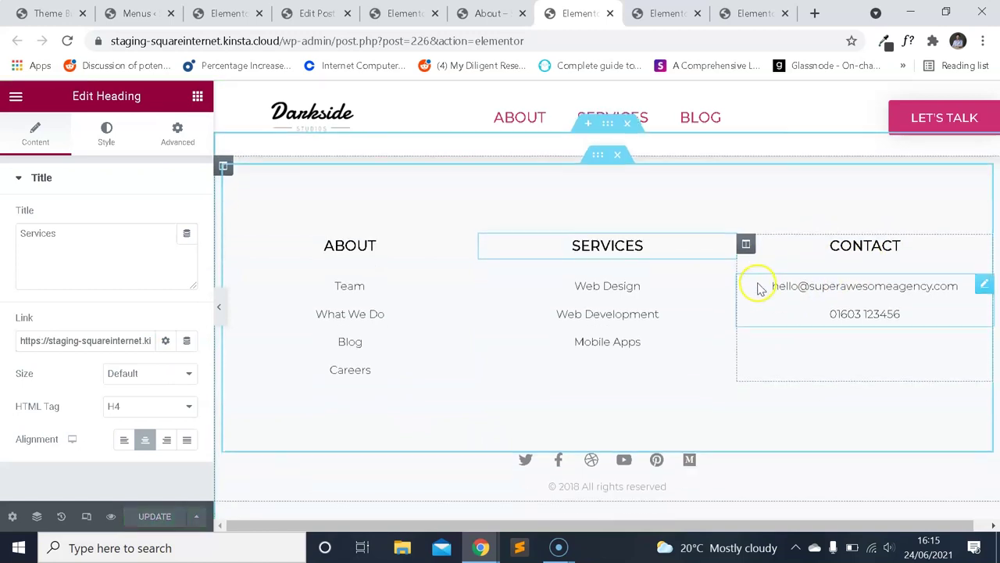
pyautogui.scroll(3, 793, 312)
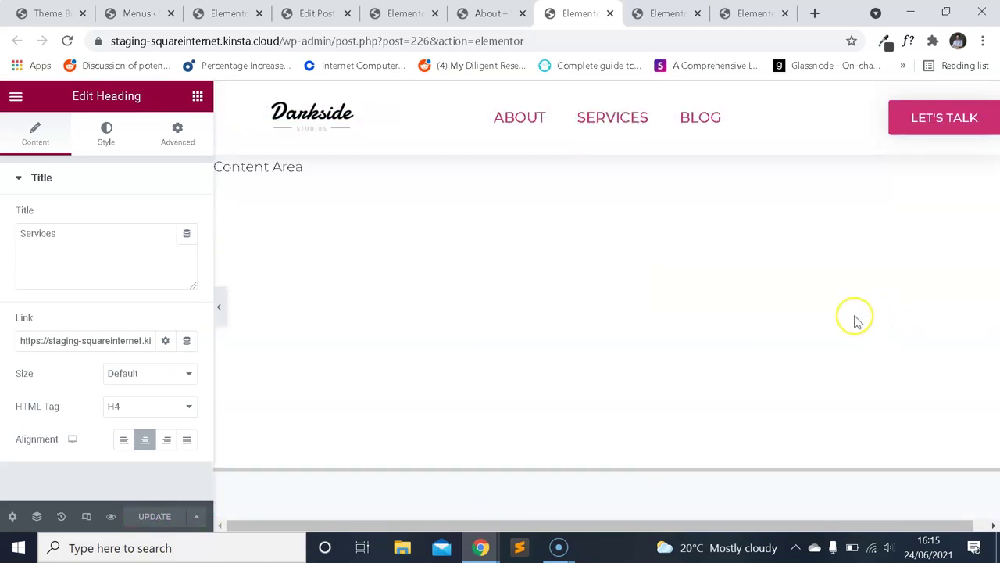
pyautogui.click(428, 15)
pyautogui.scroll(-10, 602, 190)
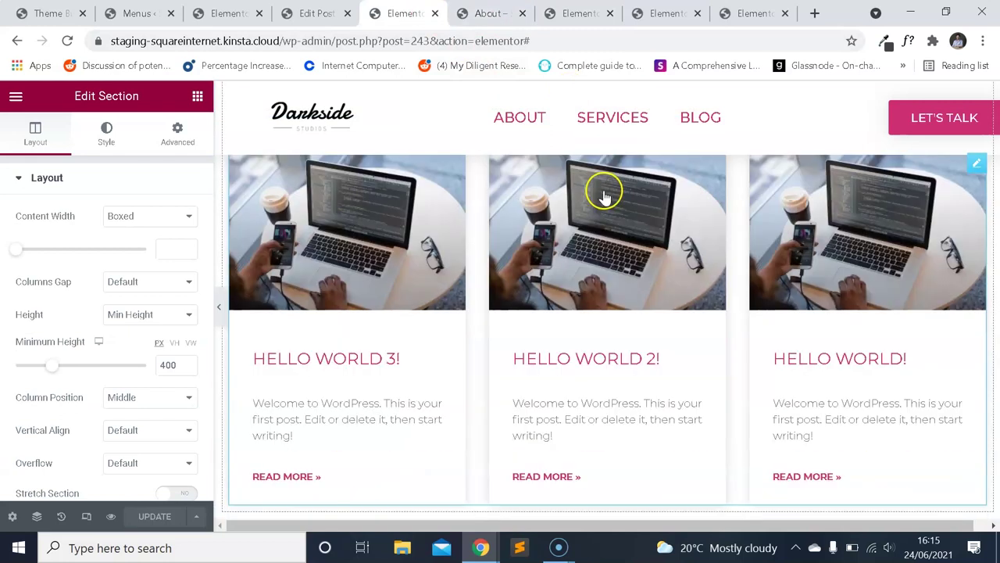
pyautogui.scroll(5, 605, 201)
# Create and publish a new WordPress page titled 'Let's Talk'.
pyautogui.click(136, 13)
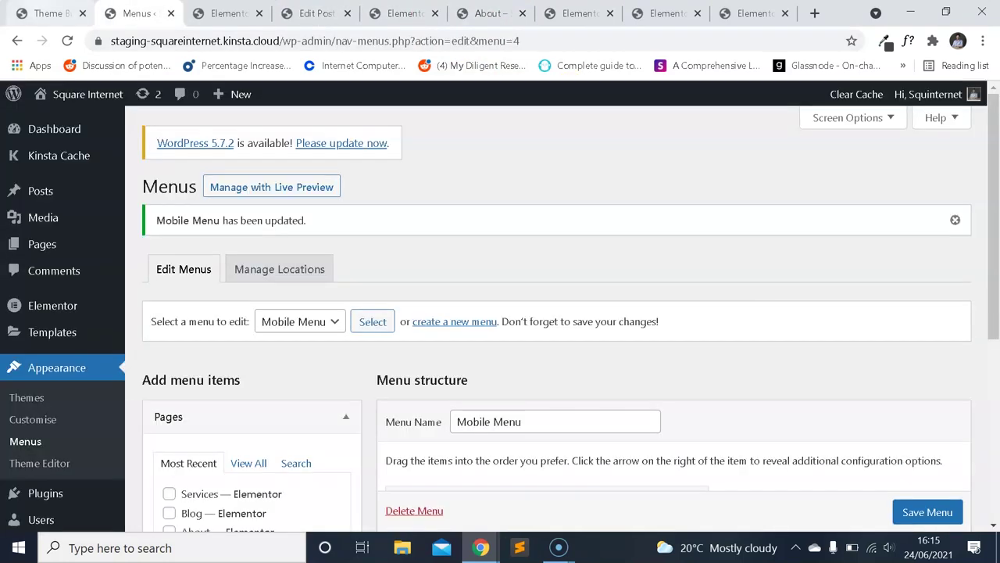
pyautogui.rightClick(57, 245)
pyautogui.click(118, 255)
pyautogui.hotkey('ctrl', 'Tab')
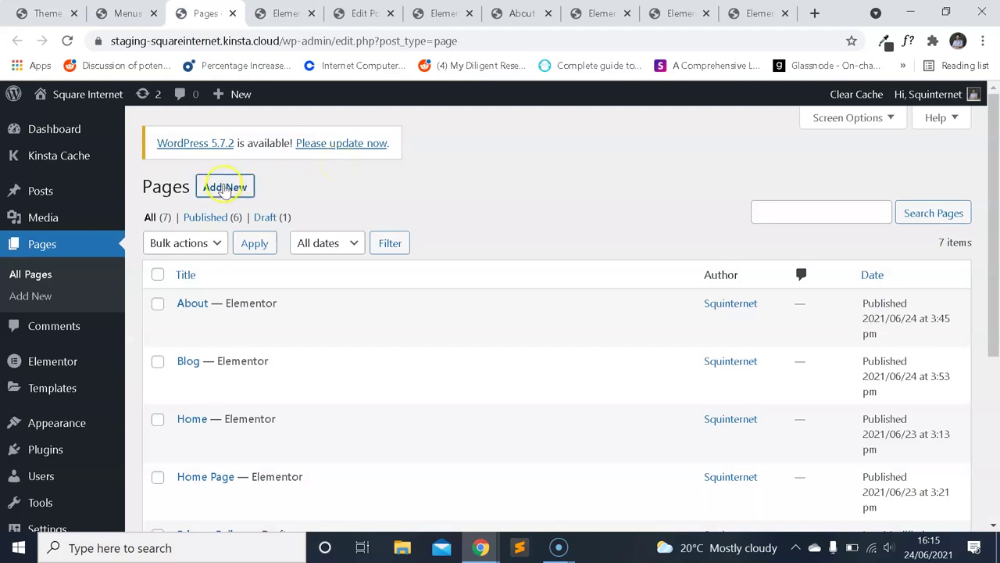
pyautogui.click(225, 187)
pyautogui.write("Let's Ta")
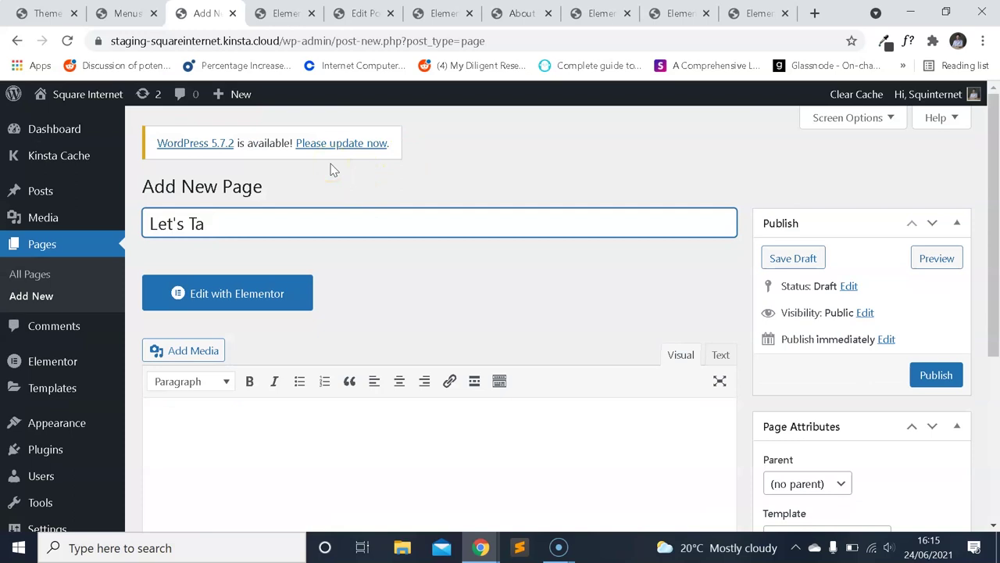
pyautogui.click(937, 386)
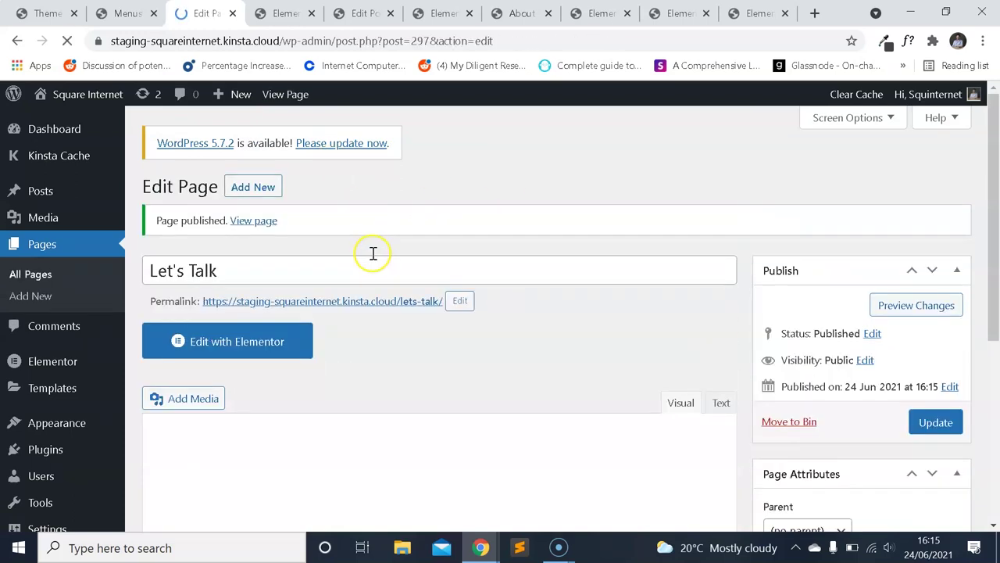
# Open the Let's Talk page in Elementor and view its live page at /lets-talk/.
pyautogui.click(266, 349)
pyautogui.moveTo(568, 545)
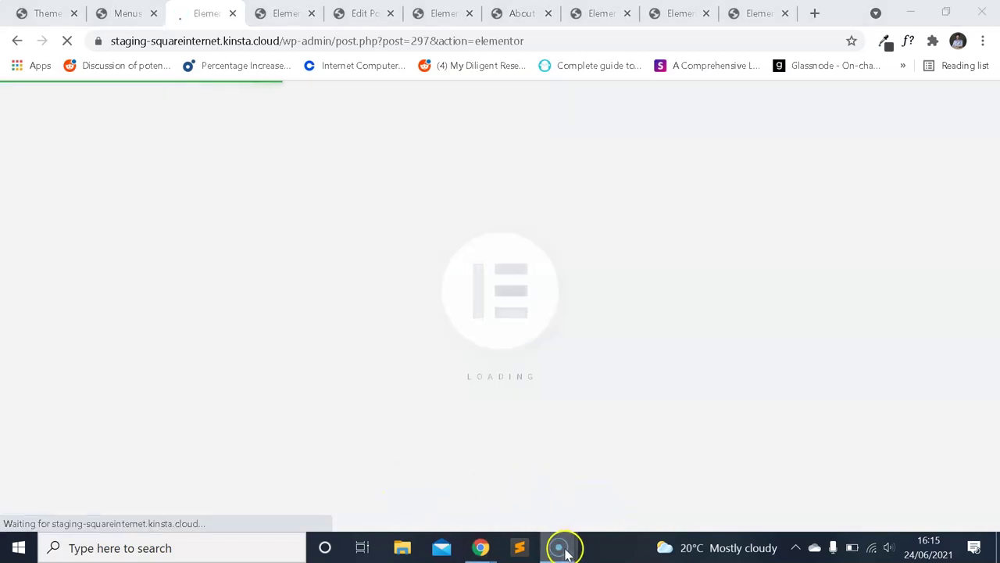
pyautogui.click(561, 548)
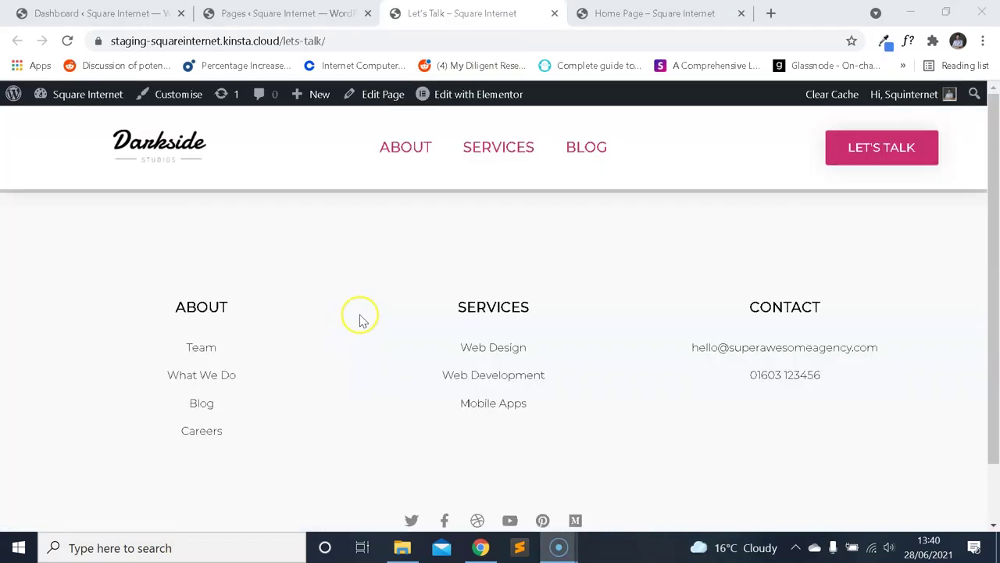
pyautogui.scroll(-1, 356, 322)
pyautogui.scroll(1, 332, 330)
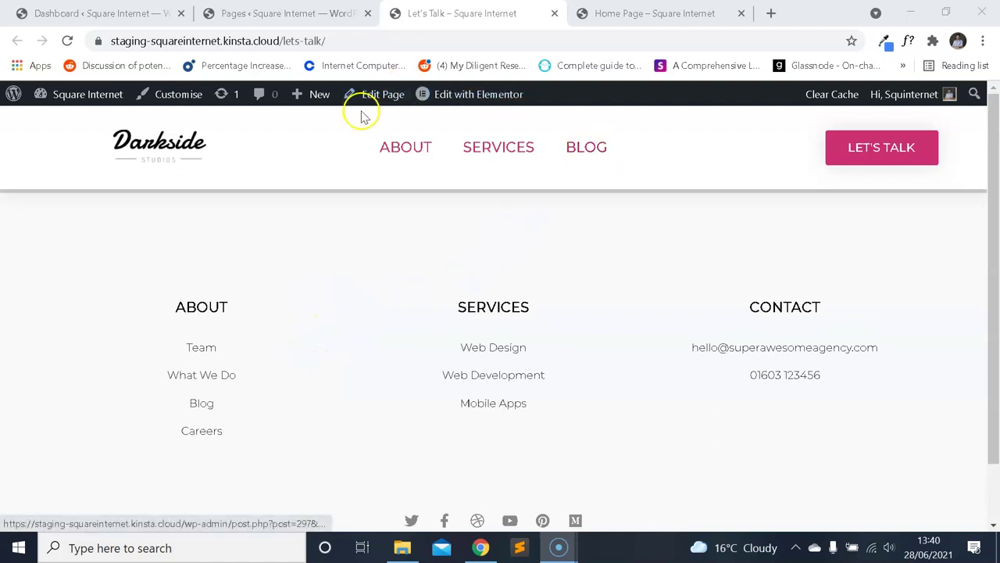
# Open the Let's Talk page in Elementor and add a two-column section.
pyautogui.click(460, 95)
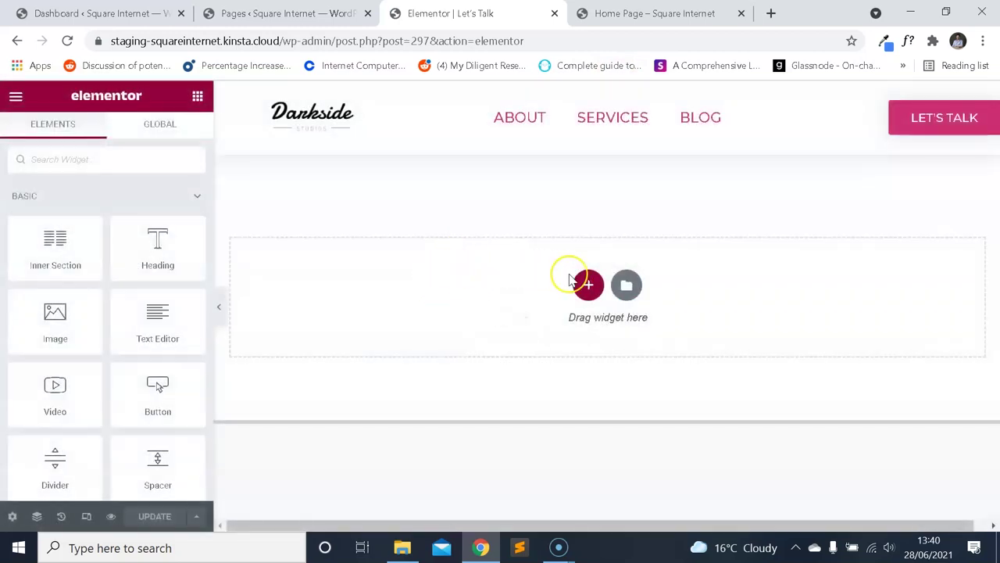
pyautogui.click(572, 281)
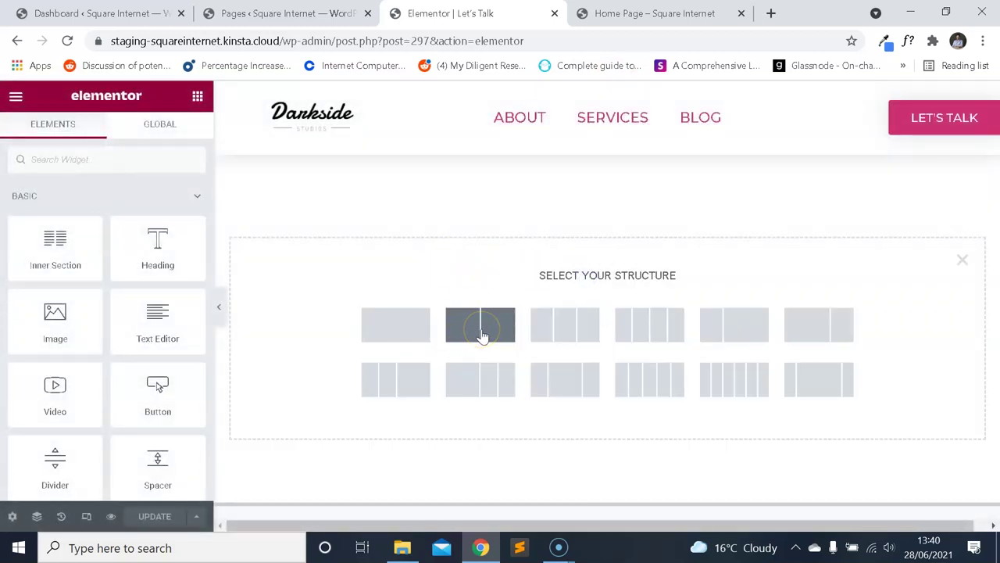
pyautogui.click(481, 328)
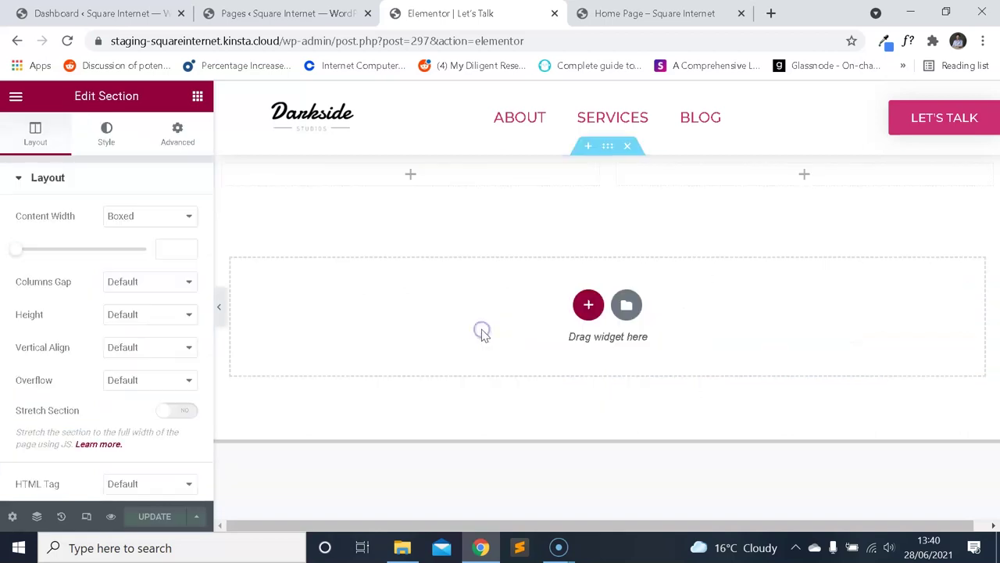
pyautogui.click(359, 13)
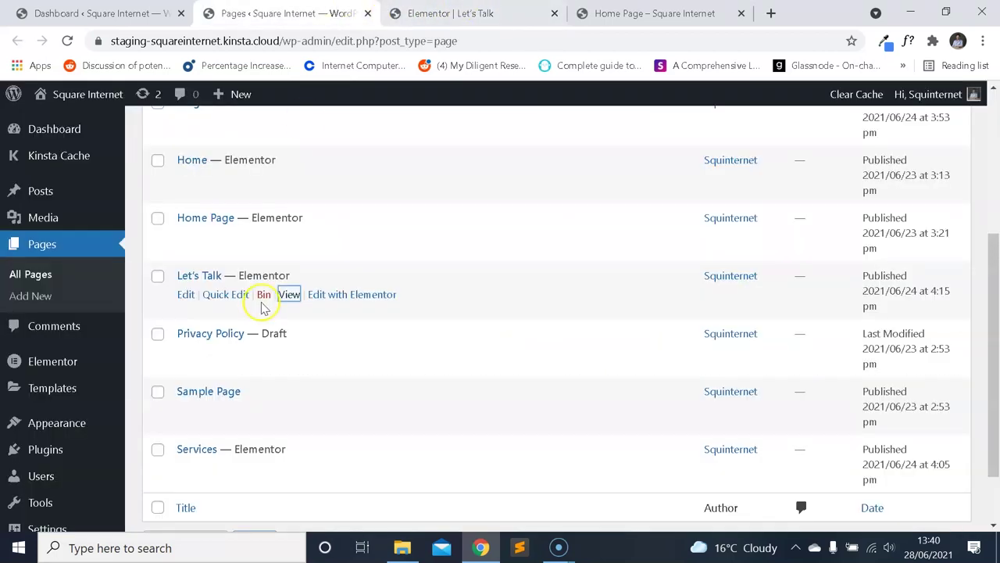
pyautogui.scroll(5, 230, 201)
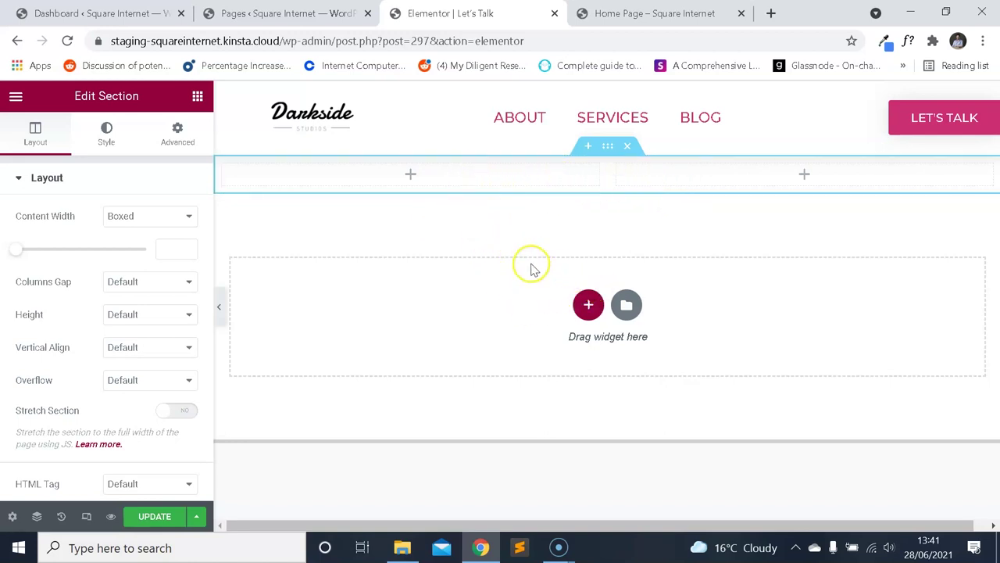
# Give the section 20 px top and bottom padding with sides unlinked.
pyautogui.click(608, 145)
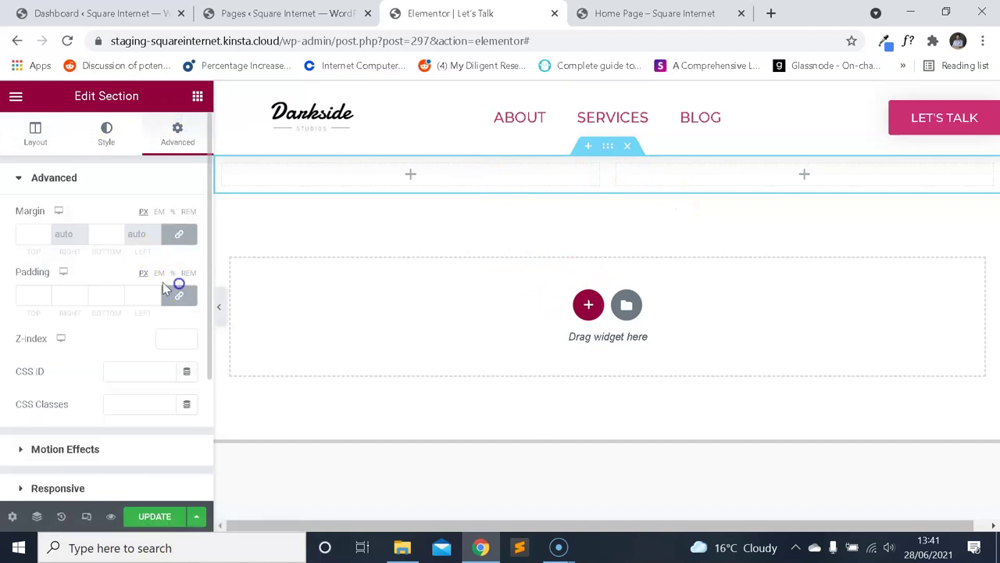
pyautogui.click(179, 295)
pyautogui.write('20')
pyautogui.press('Tab')
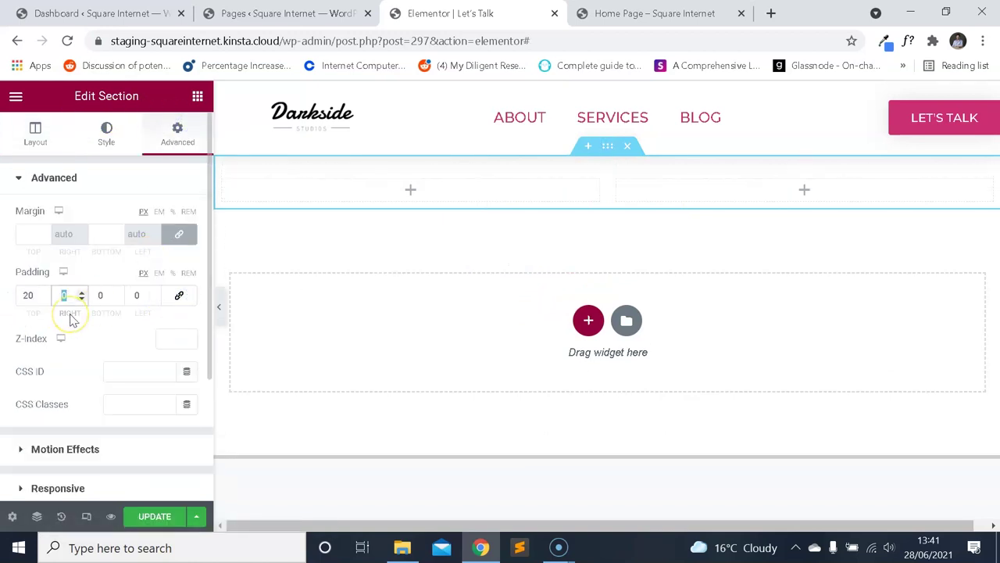
pyautogui.write('20')
pyautogui.press('Tab')
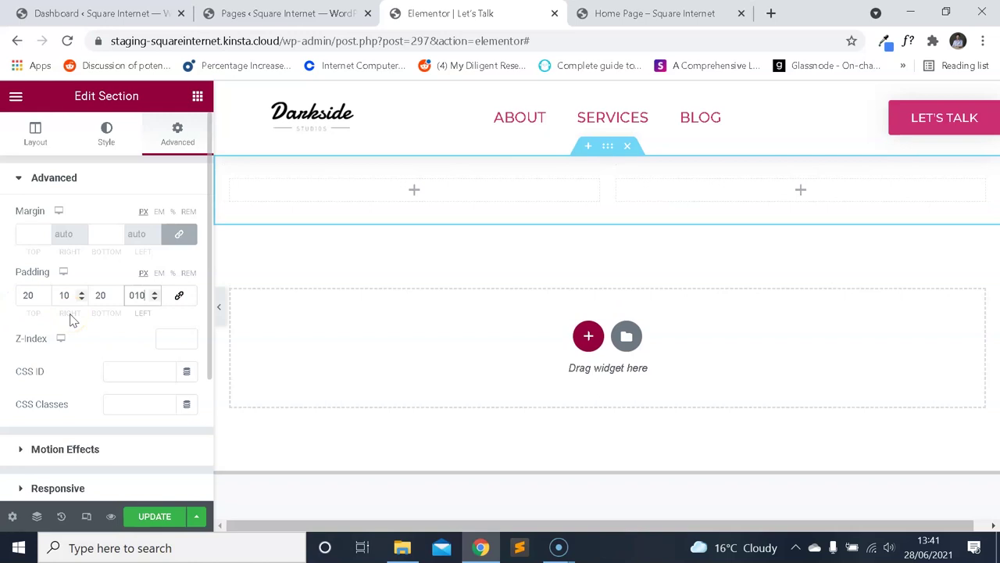
# Place a Google Maps widget in the left column with location 'Norwich, United Kingdom'.
pyautogui.click(16, 97)
pyautogui.click(17, 97)
pyautogui.write('googl')
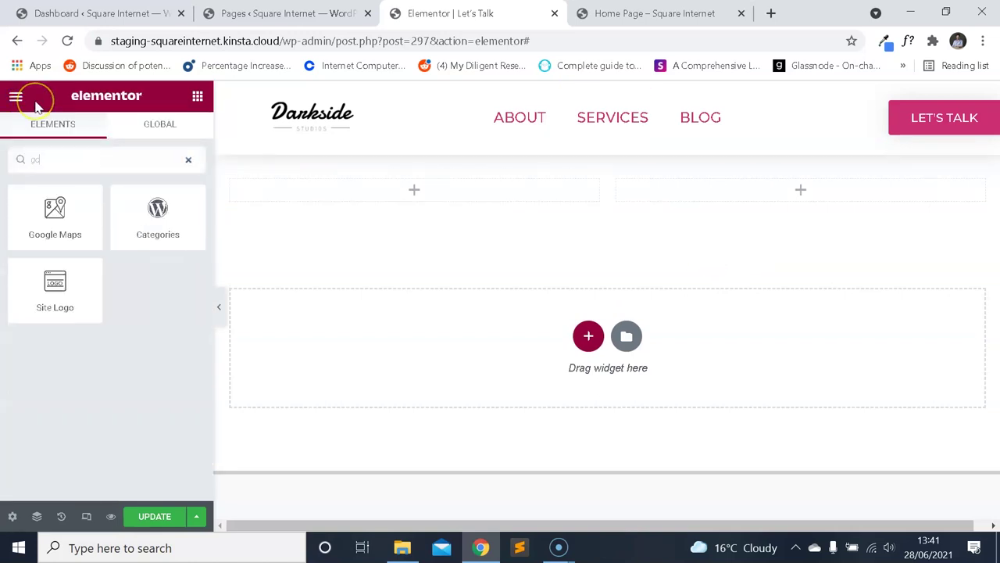
pyautogui.moveTo(54, 208); pyautogui.dragTo(512, 186)
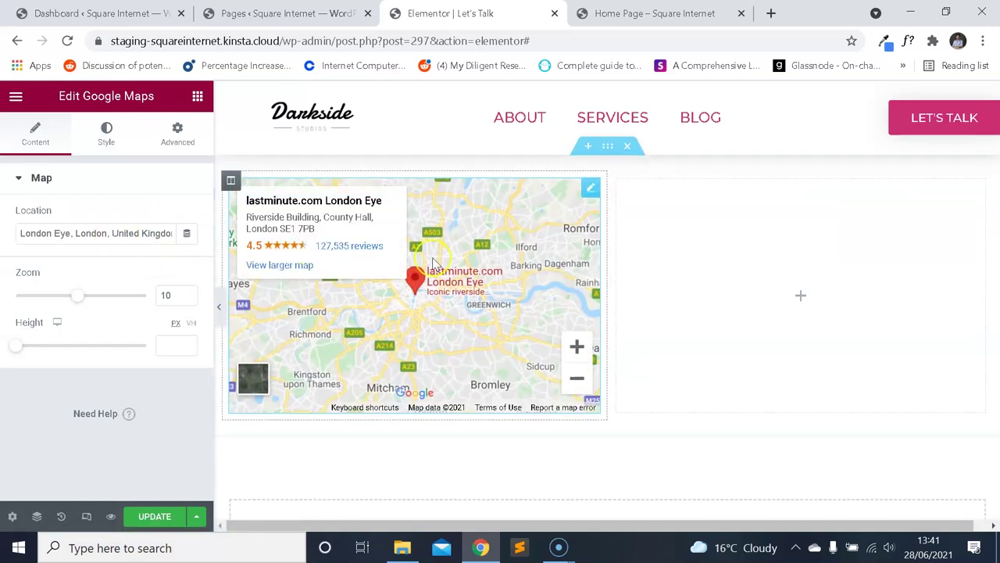
pyautogui.scroll(-2, 380, 268)
pyautogui.click(136, 234)
pyautogui.tripleClick(141, 233)
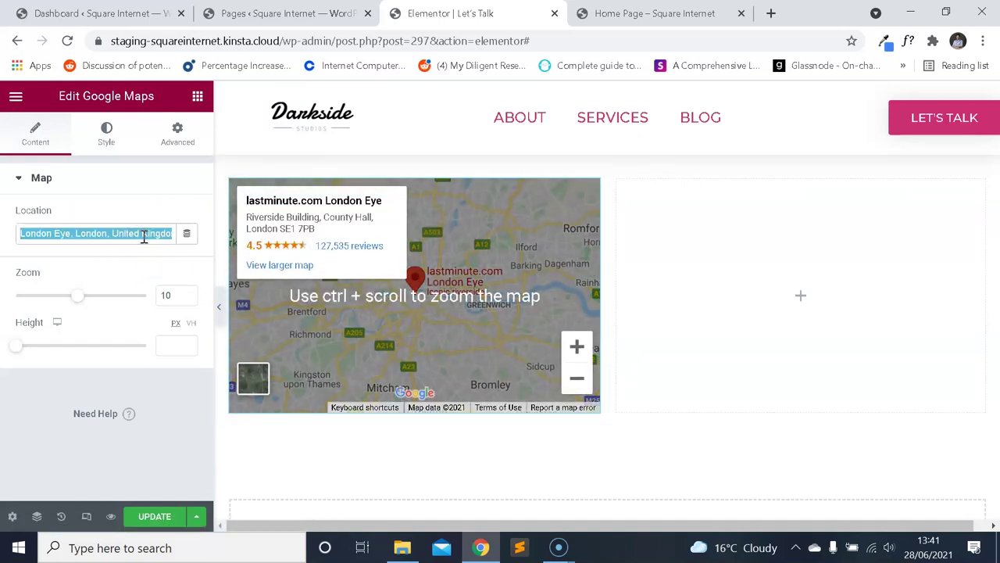
pyautogui.write('Norwich, U')
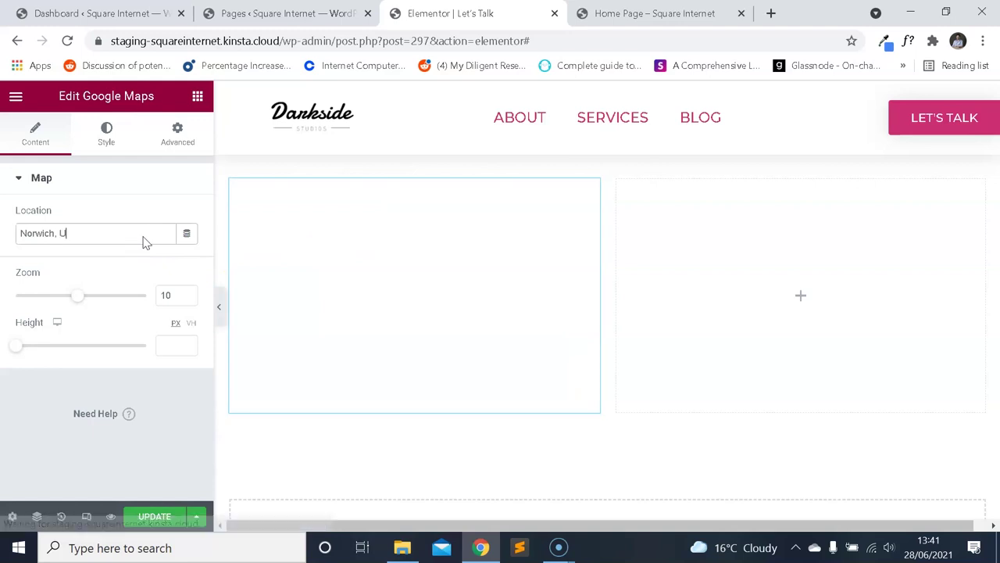
pyautogui.write('nited Kingdom')
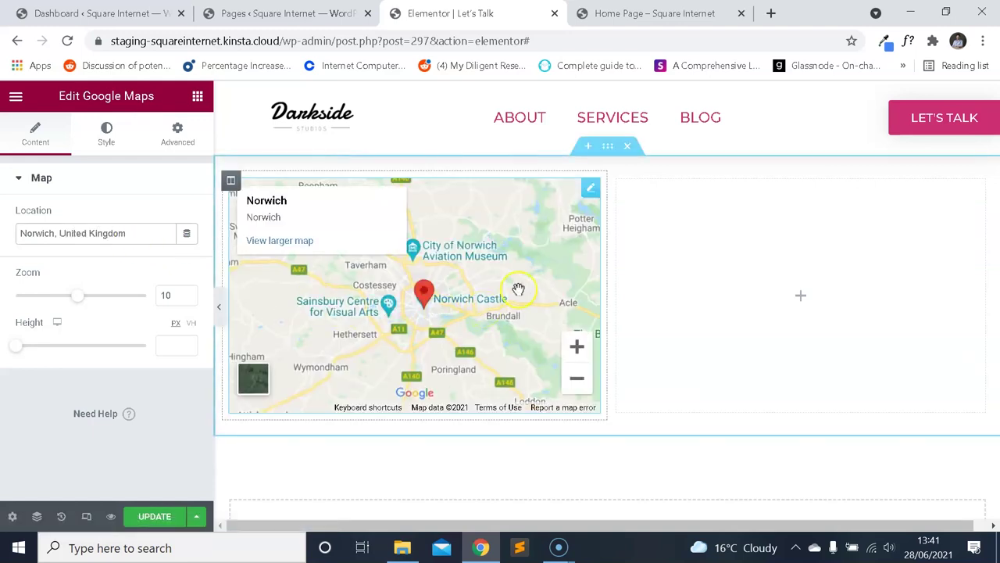
# Drop a Heading widget into the right column.
pyautogui.click(16, 95)
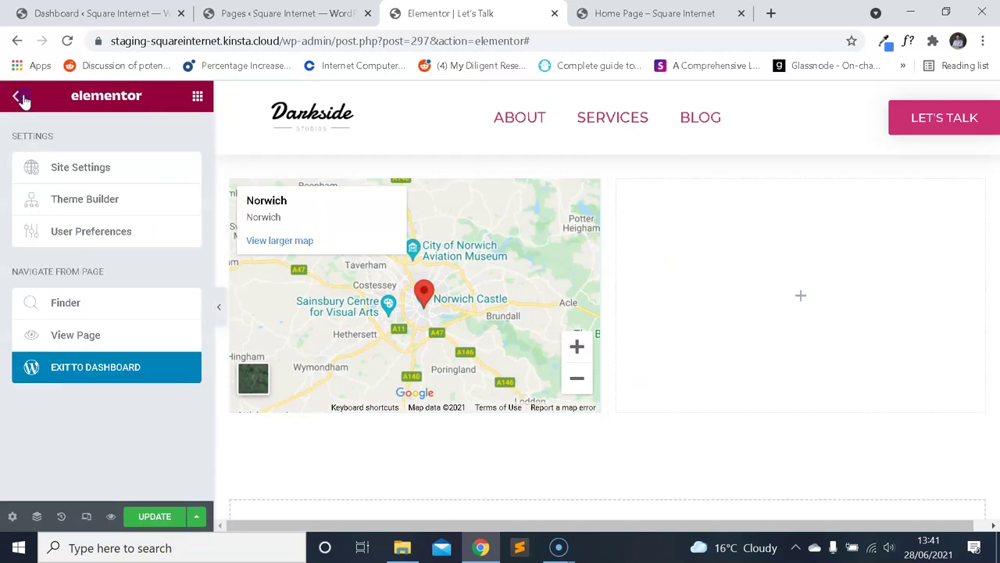
pyautogui.click(19, 96)
pyautogui.moveTo(151, 244); pyautogui.dragTo(672, 232)
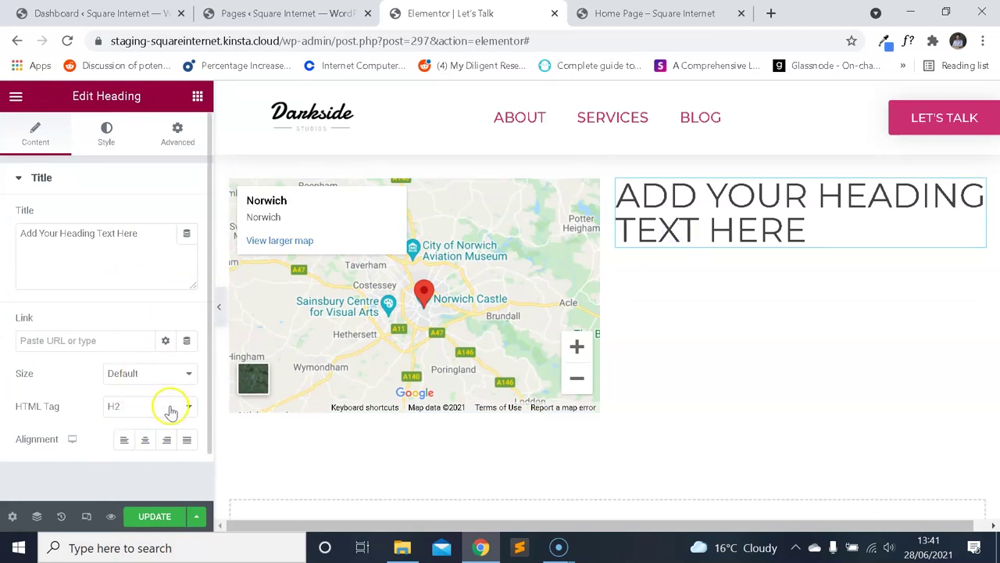
# Replace the default heading text with 'Visit Us'.
pyautogui.tripleClick(145, 269)
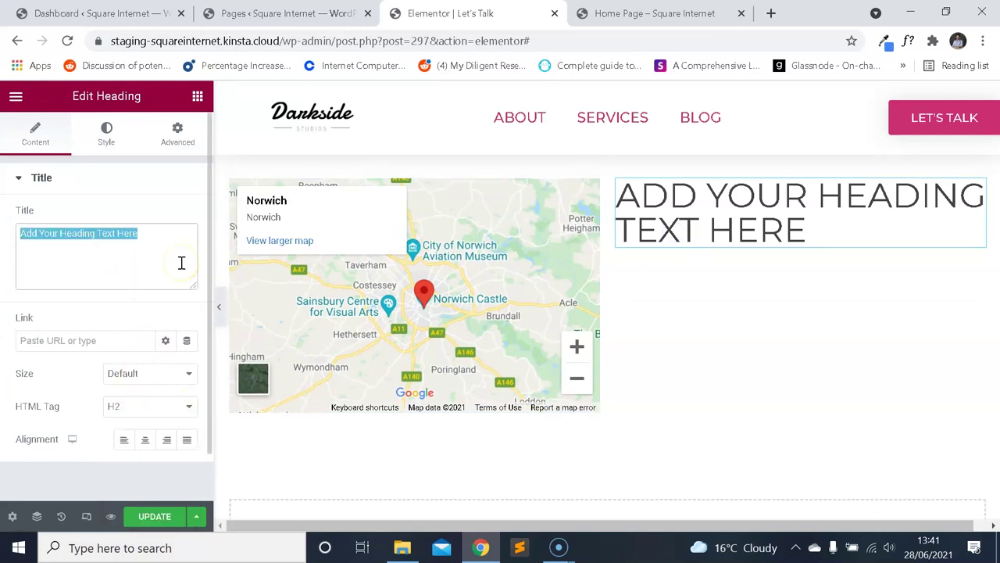
pyautogui.write('Find')
pyautogui.press('BackSpace')
pyautogui.press('BackSpace')
pyautogui.write('Visit Us')
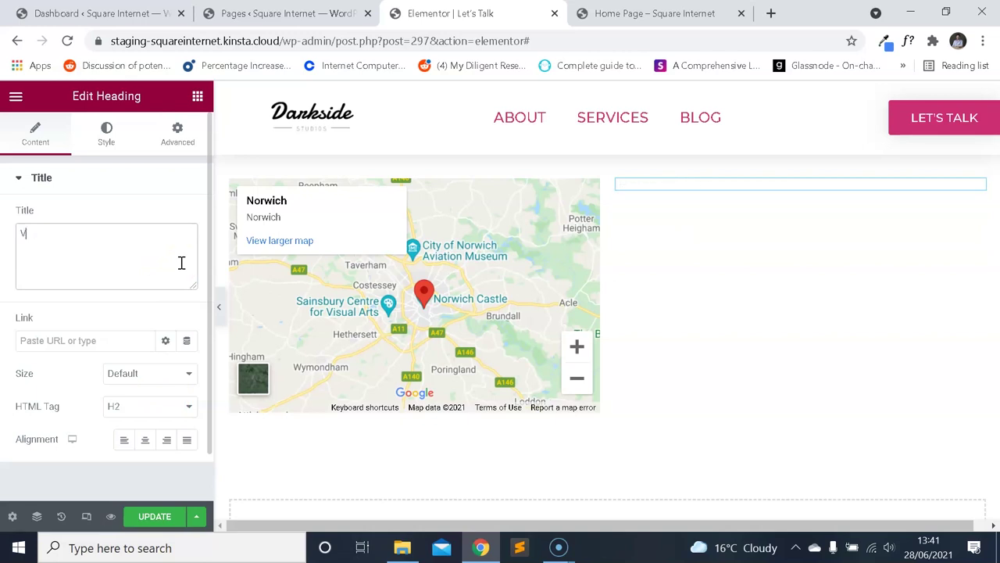
# Add an Icon Box widget below the Visit Us heading.
pyautogui.click(16, 95)
pyautogui.click(16, 96)
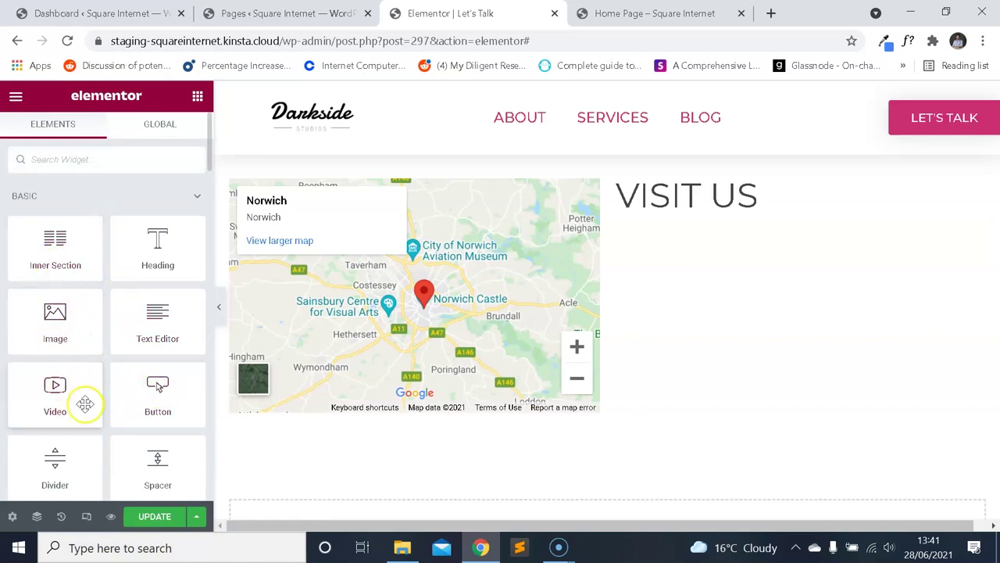
pyautogui.scroll(-2, 88, 391)
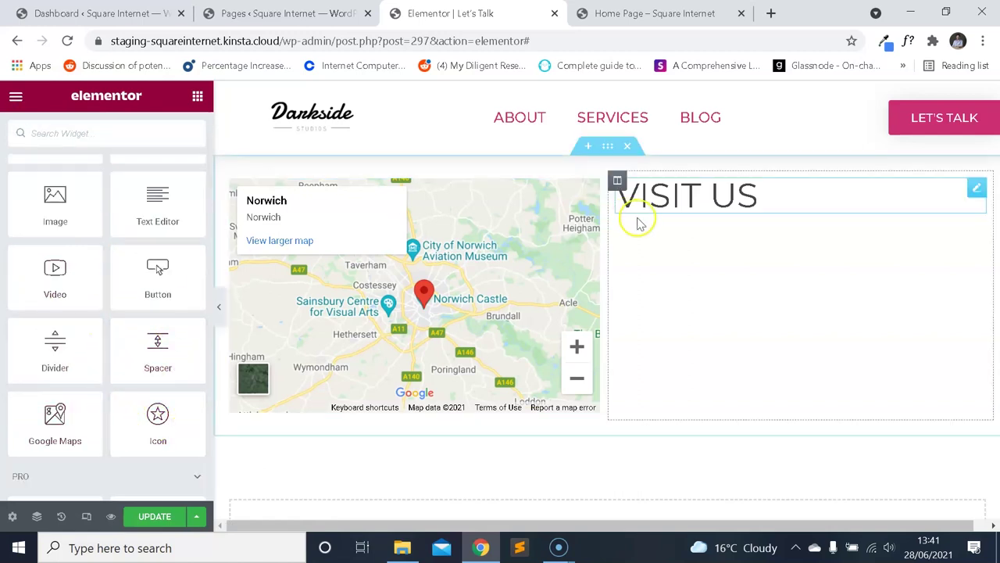
pyautogui.write('ico')
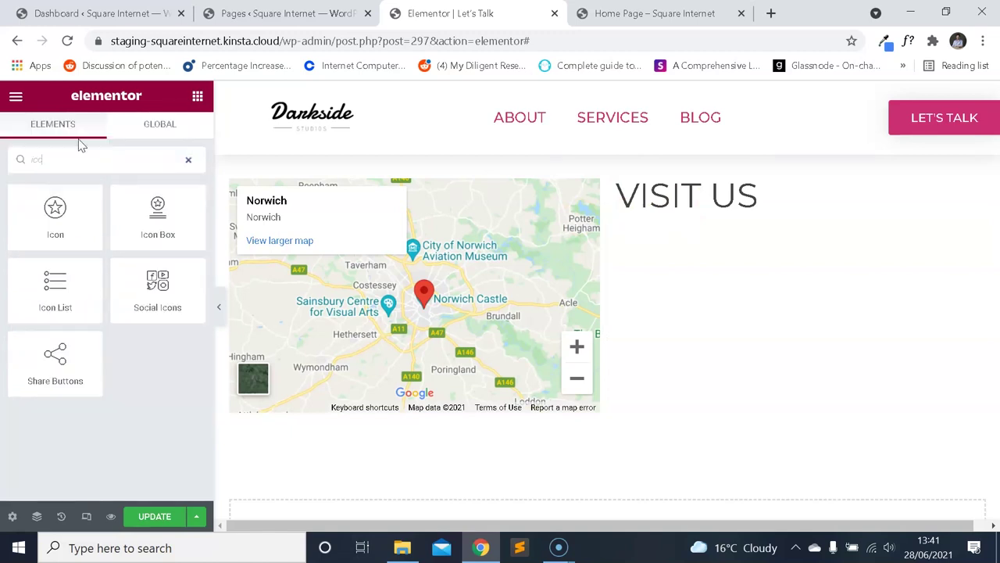
pyautogui.moveTo(152, 229); pyautogui.dragTo(647, 199)
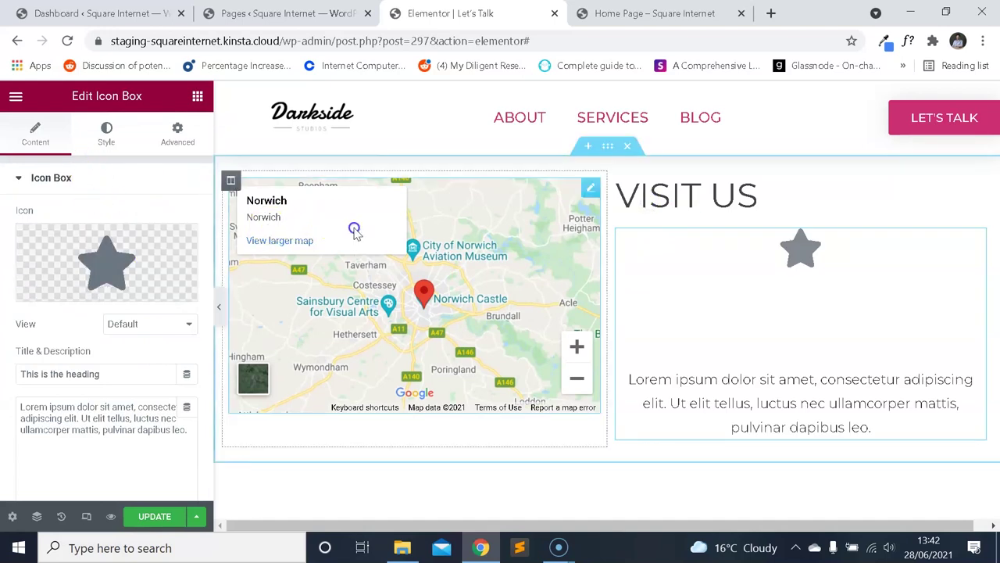
# Collapse the map's Norwich place card and enter 'Norfolk' in the map widget's settings.
pyautogui.click(446, 279)
pyautogui.click(451, 207)
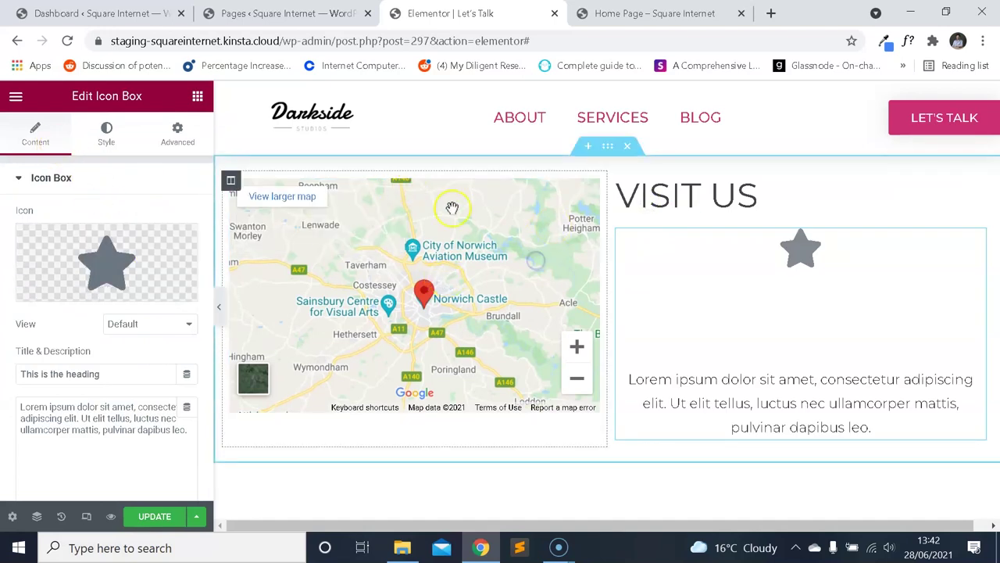
pyautogui.click(231, 179)
pyautogui.click(362, 186)
pyautogui.click(590, 188)
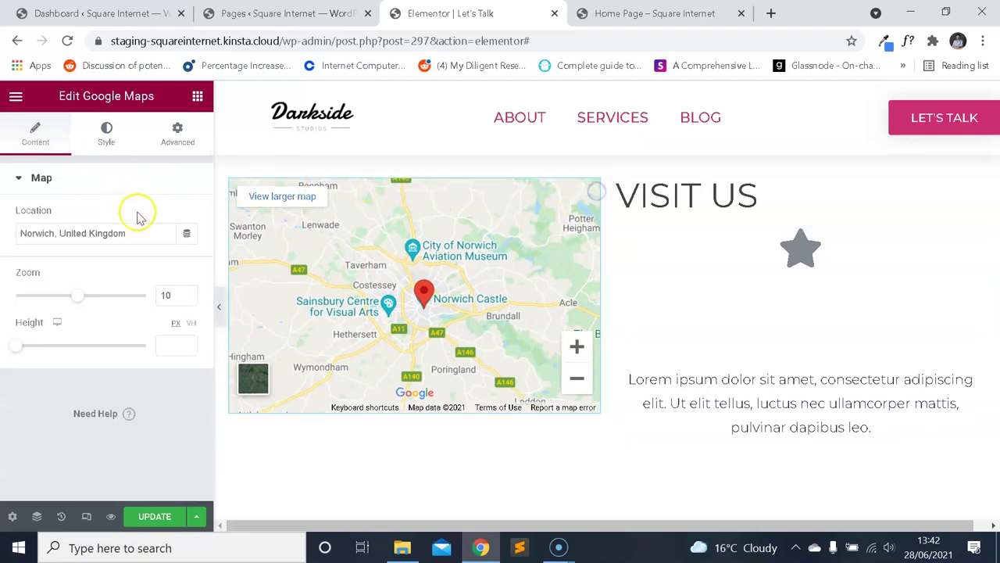
pyautogui.write('Norfolk')
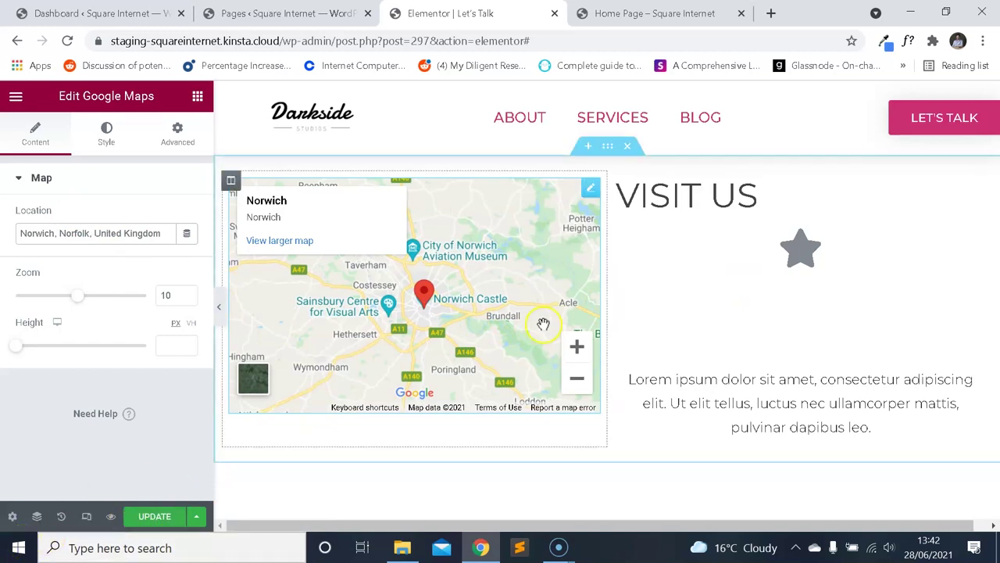
# Inspect the icon box, heading and map settings, reloading the editor in between.
pyautogui.click(812, 257)
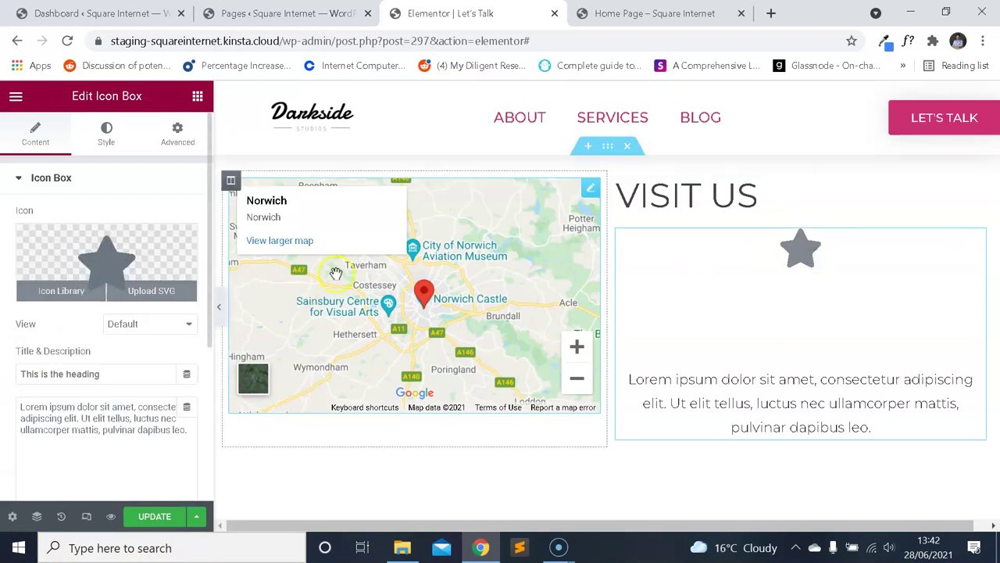
pyautogui.click(695, 204)
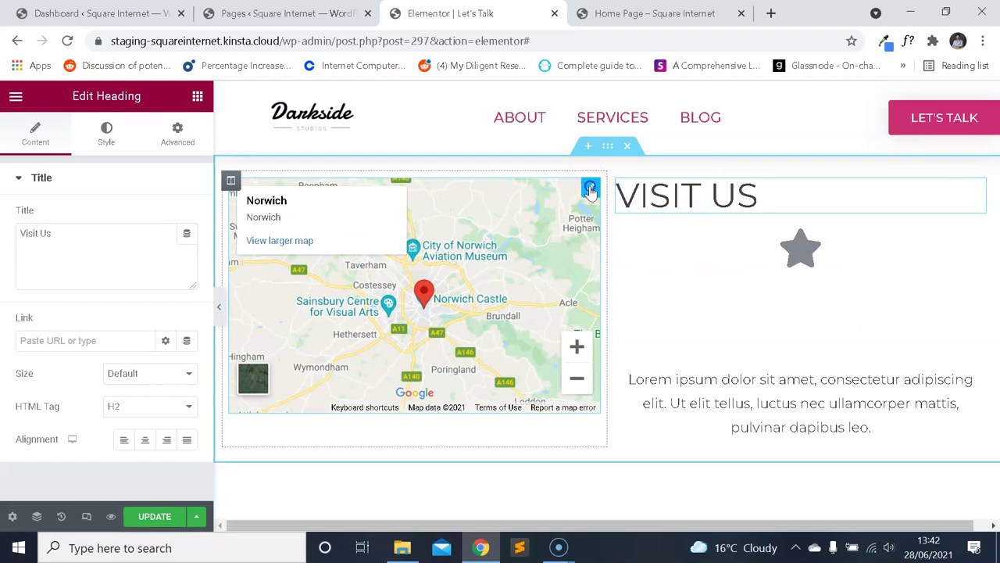
pyautogui.click(500, 206)
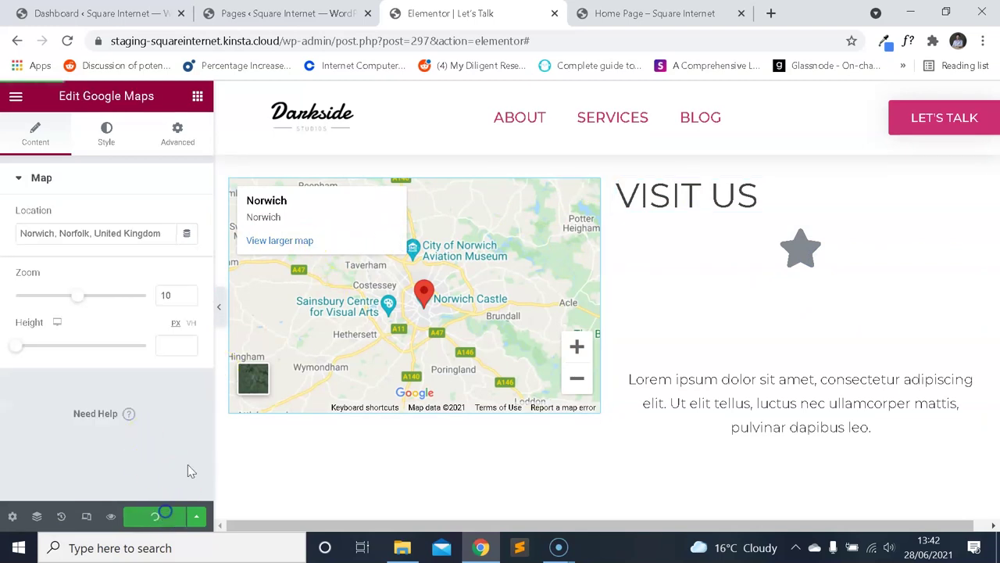
pyautogui.click(67, 41)
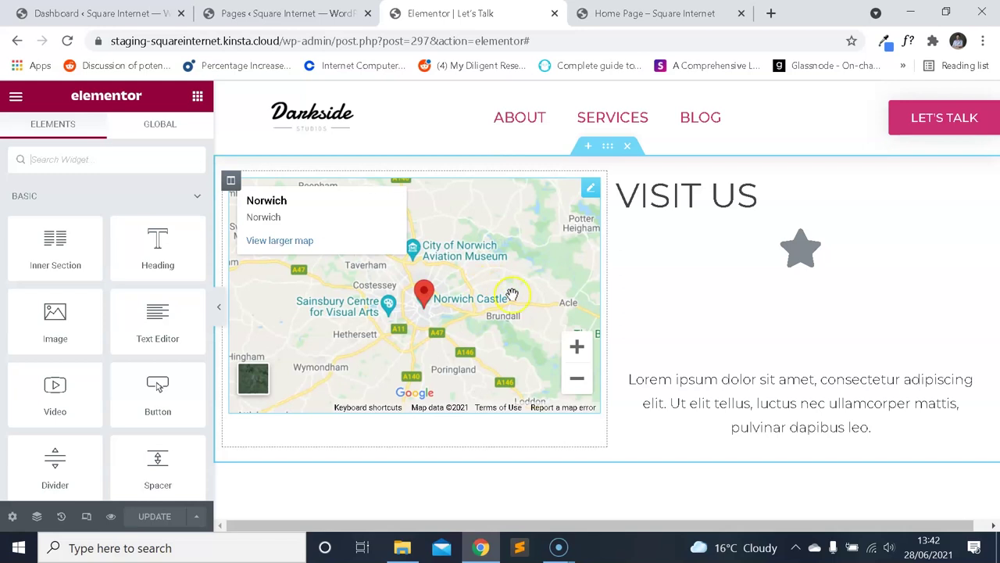
pyautogui.click(750, 206)
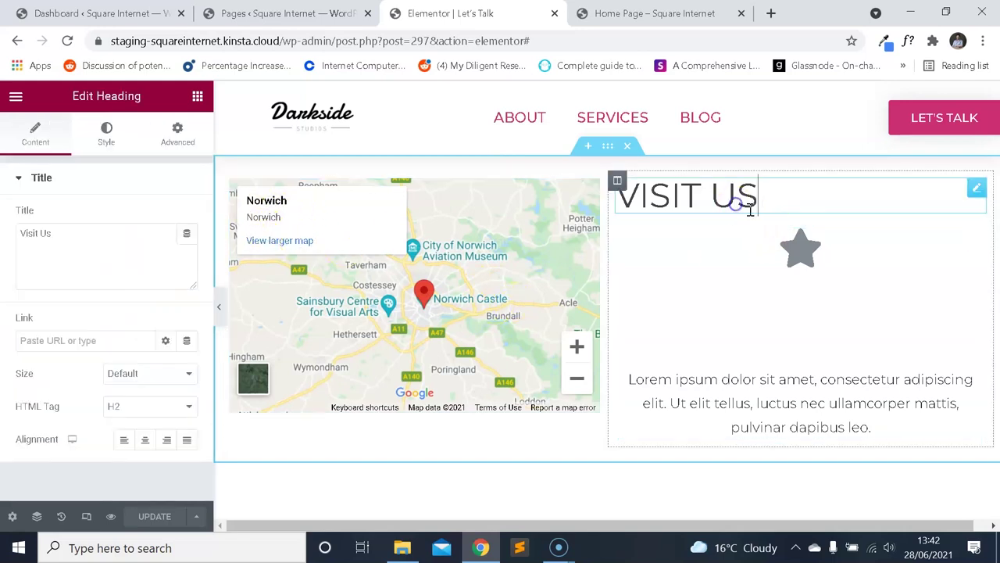
pyautogui.click(829, 281)
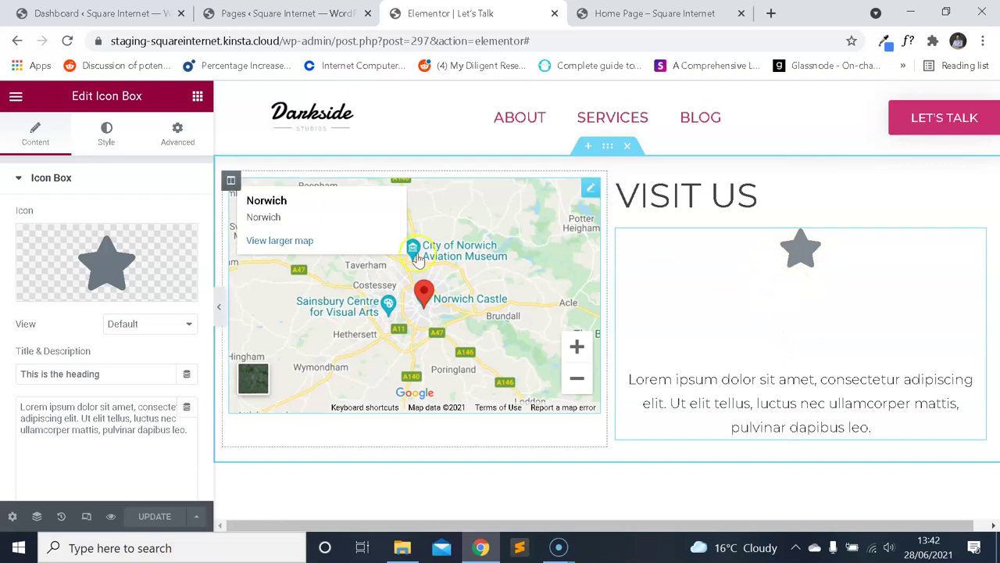
# Review the map's Style and Advanced tabs, then select the star icon box for editing.
pyautogui.click(587, 246)
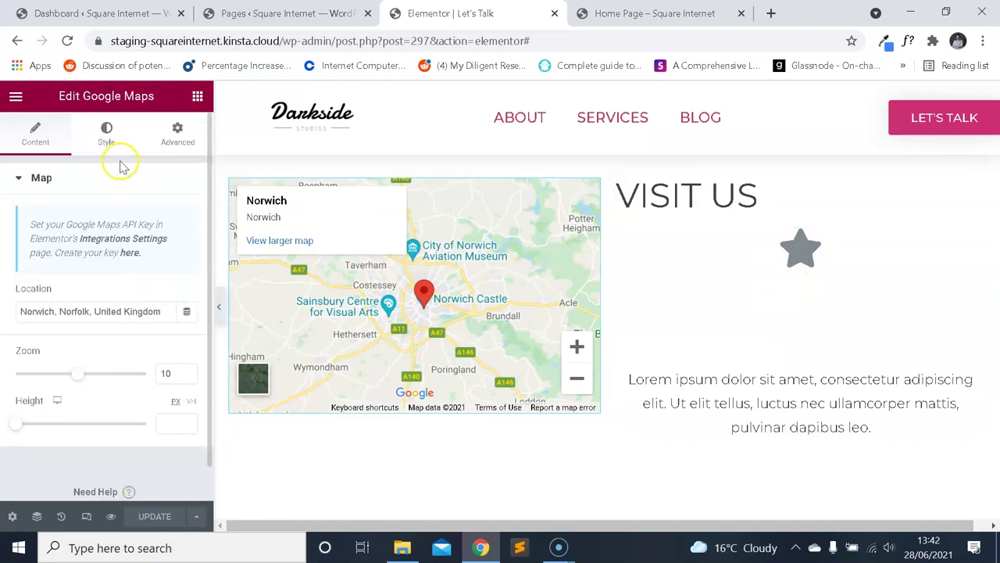
pyautogui.click(106, 129)
pyautogui.click(176, 131)
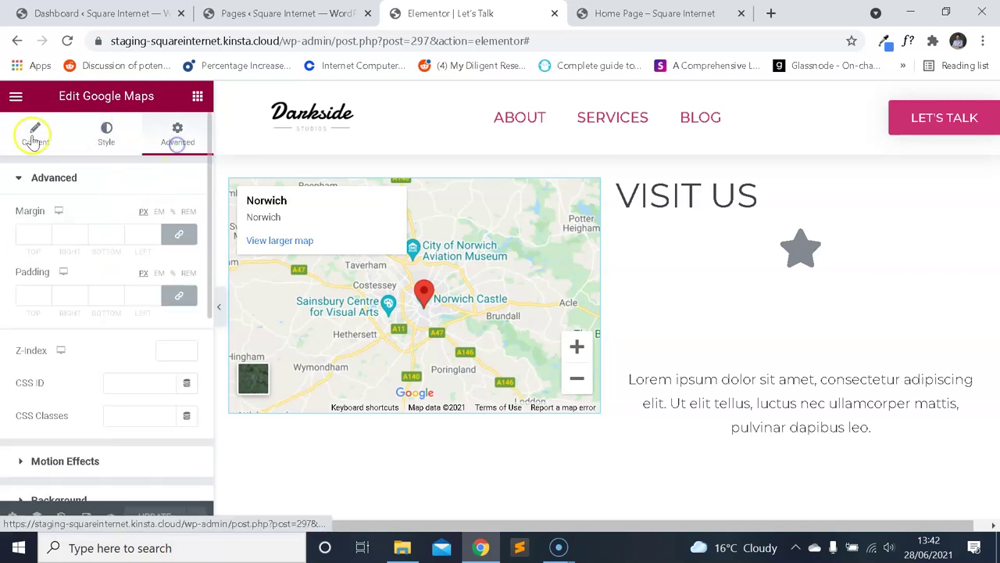
pyautogui.click(32, 135)
pyautogui.click(778, 370)
pyautogui.scroll(-2, 117, 339)
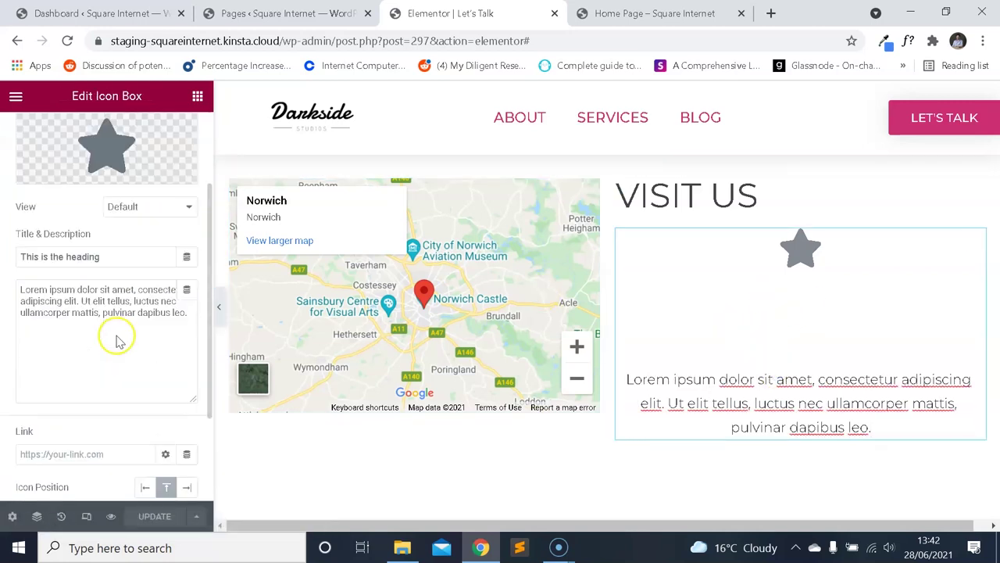
# Replace the icon box's placeholder title with 'Super Agency HQ'.
pyautogui.click(125, 302)
pyautogui.moveTo(154, 260); pyautogui.dragTo(8, 253)
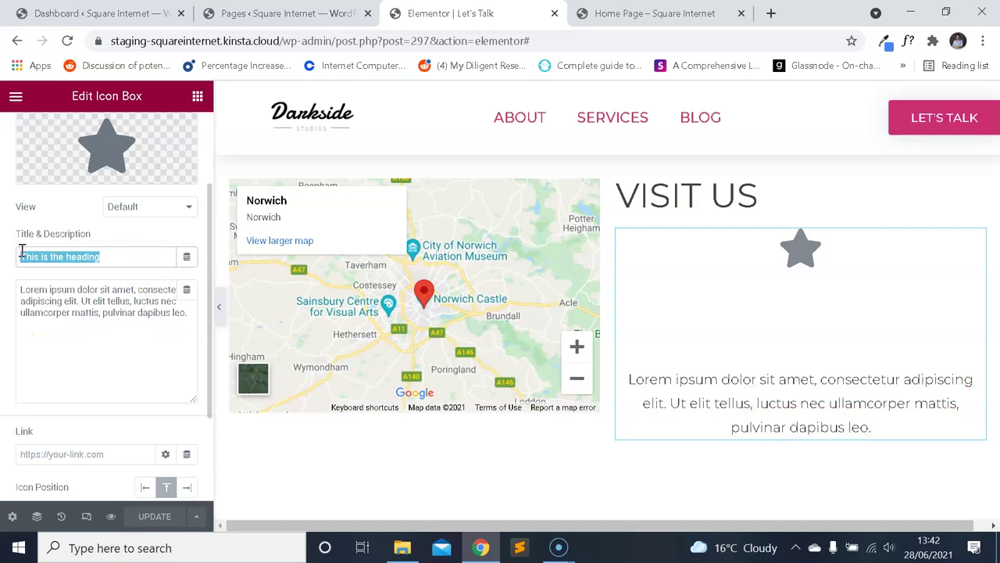
pyautogui.write('Su')
pyautogui.press('BackSpace')
pyautogui.write('Supe')
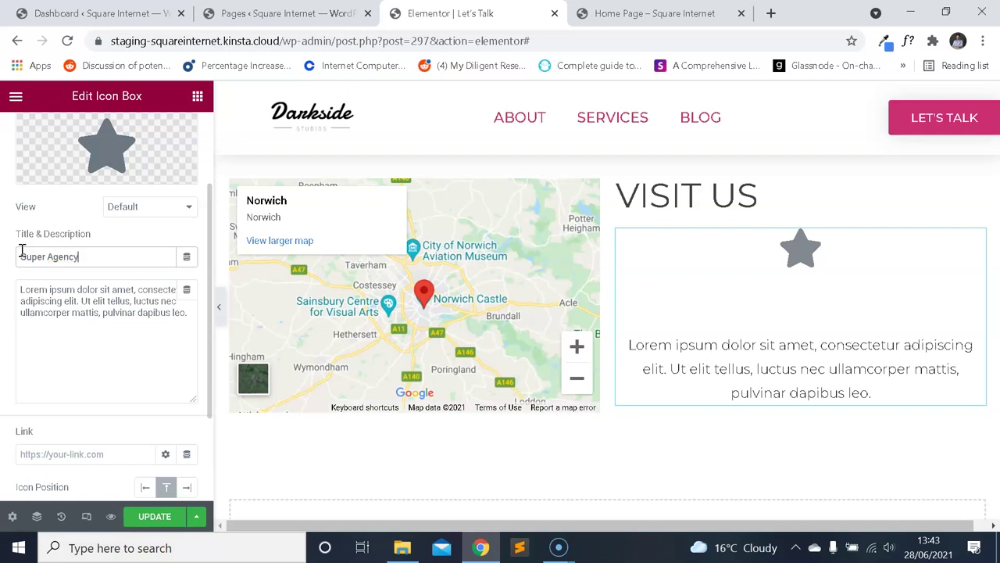
# Set the description to 'Norwich, Norfolk, United Kingdom' followed by the NR1 postcode.
pyautogui.hotkey('ctrl', 'a')
pyautogui.write('N')
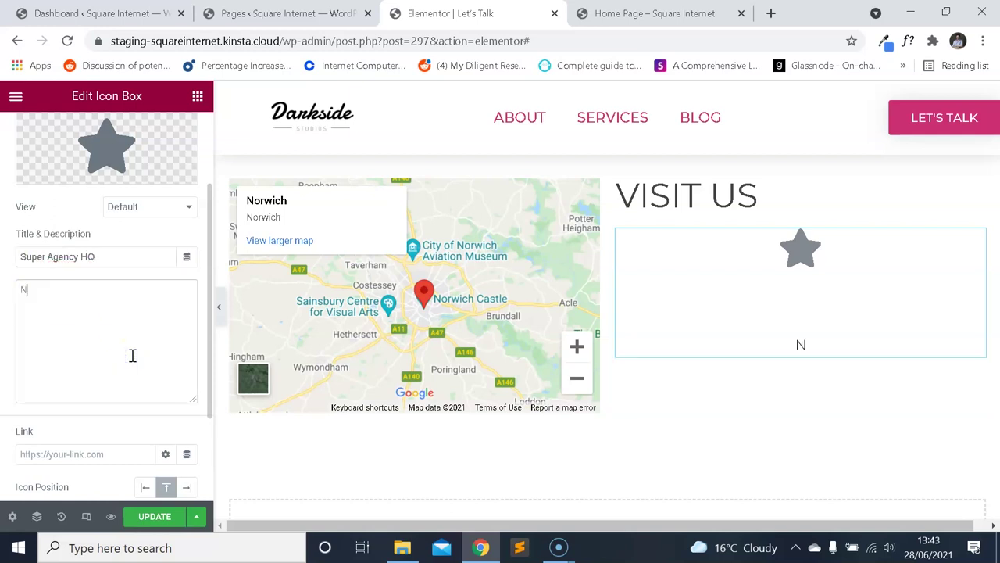
pyautogui.write('orwich, Norfolk, United King')
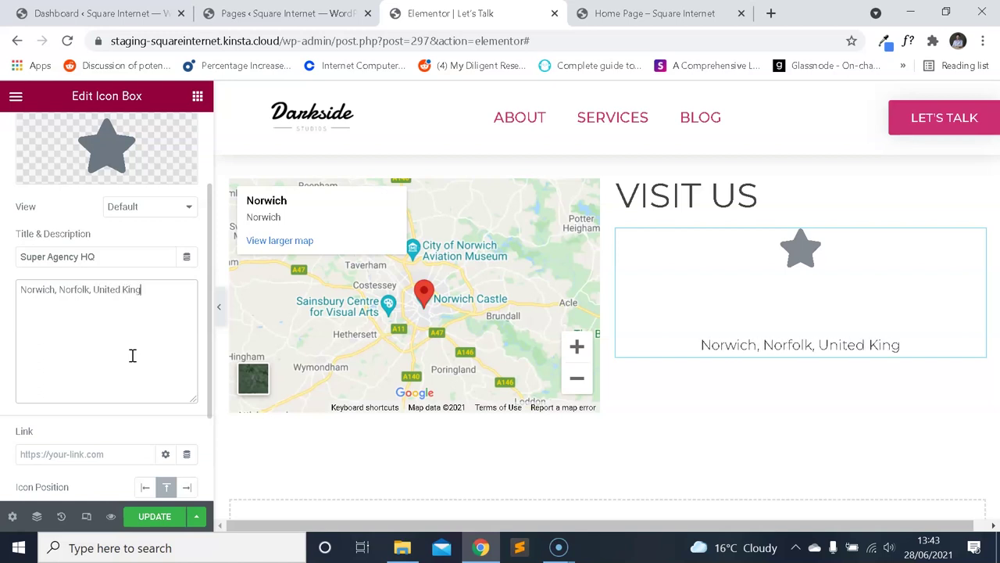
pyautogui.write('dom, NBR')
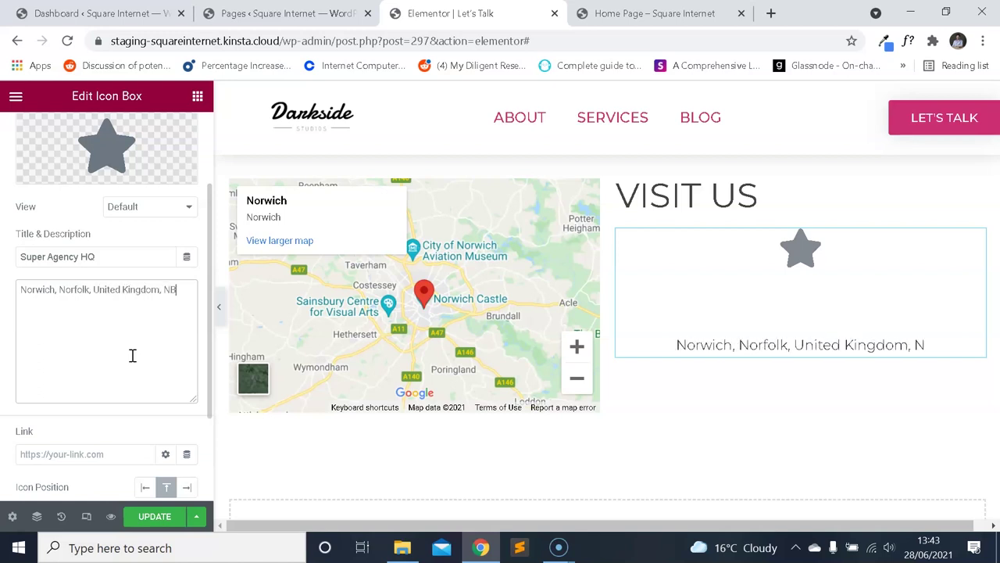
pyautogui.press('BackSpace')
pyautogui.press('BackSpace')
pyautogui.write('R1 133')
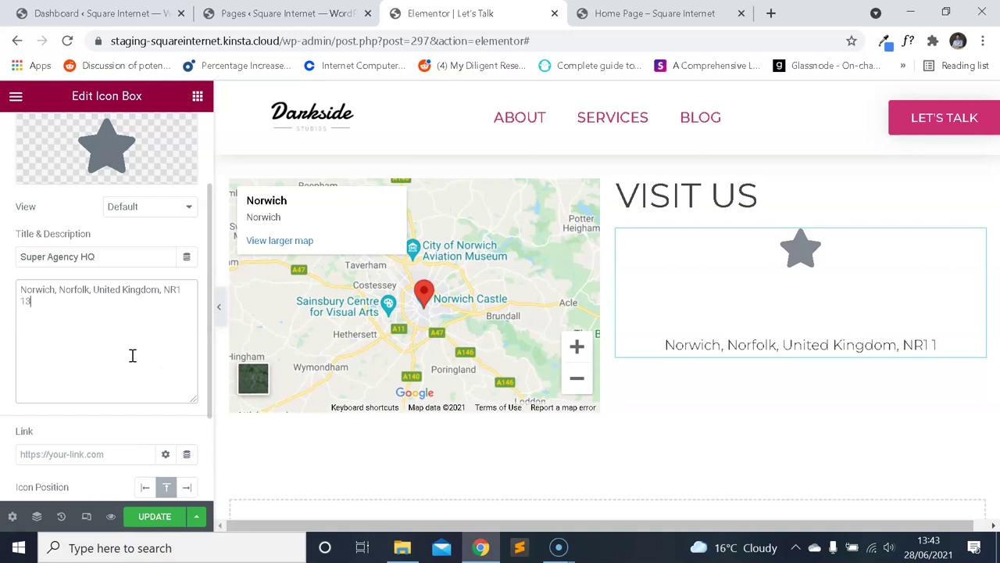
pyautogui.press('BackSpace')
pyautogui.press('BackSpace')
pyautogui.write('23')
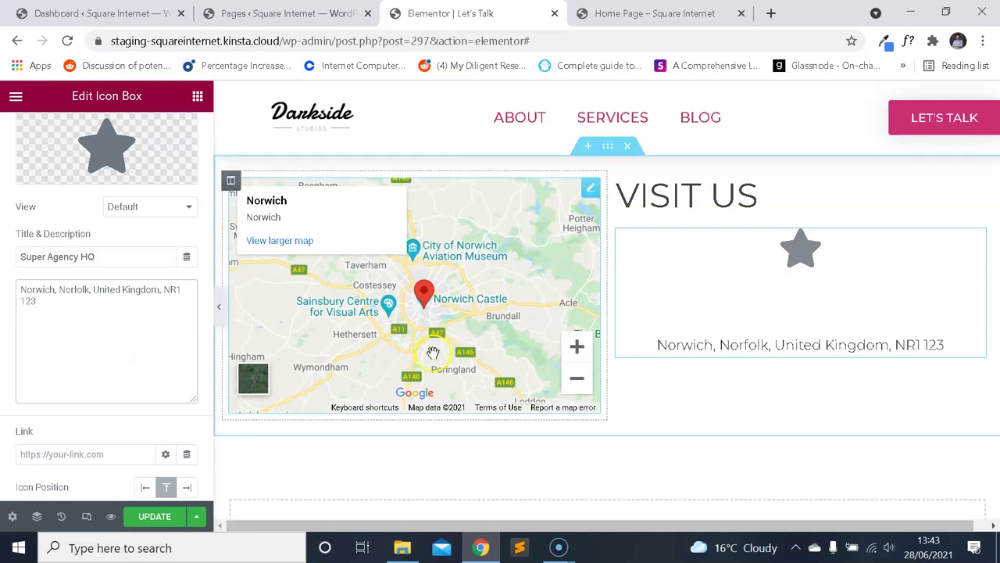
# Set the icon position to Left and clear the title so only the address shows.
pyautogui.scroll(-2, 125, 336)
pyautogui.click(145, 372)
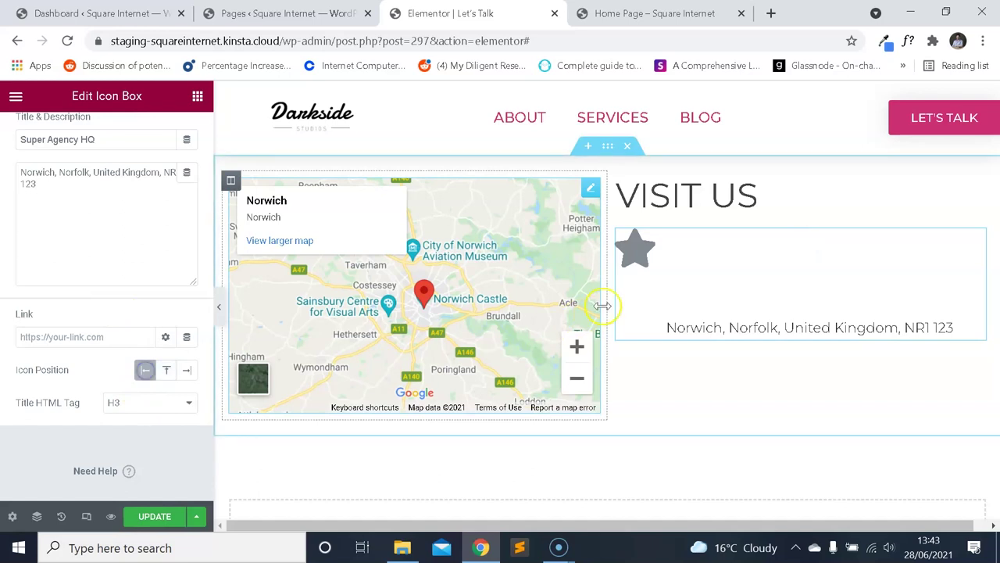
pyautogui.scroll(2, 131, 277)
pyautogui.tripleClick(124, 258)
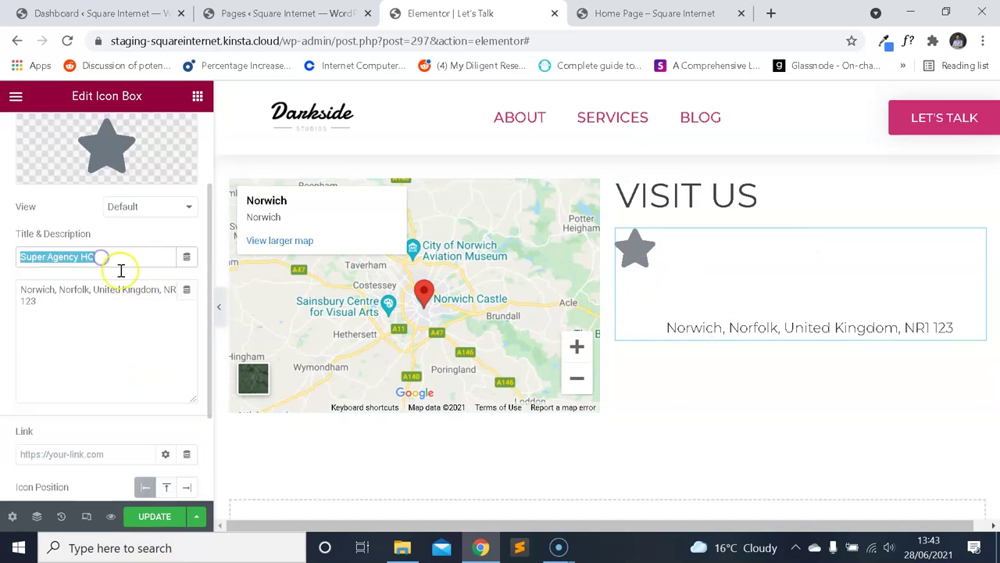
pyautogui.press('BackSpace')
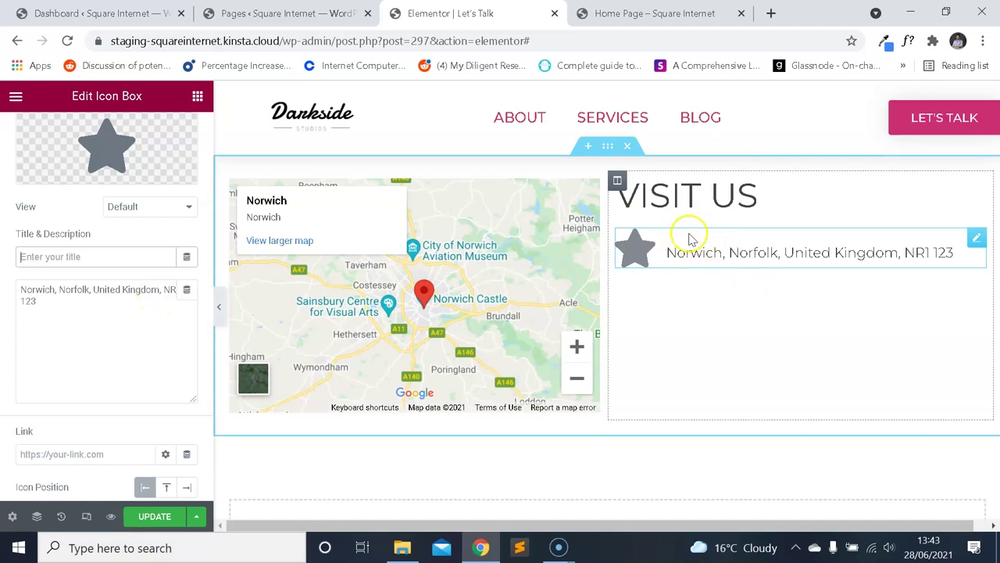
pyautogui.scroll(-3, 122, 288)
pyautogui.scroll(5, 122, 292)
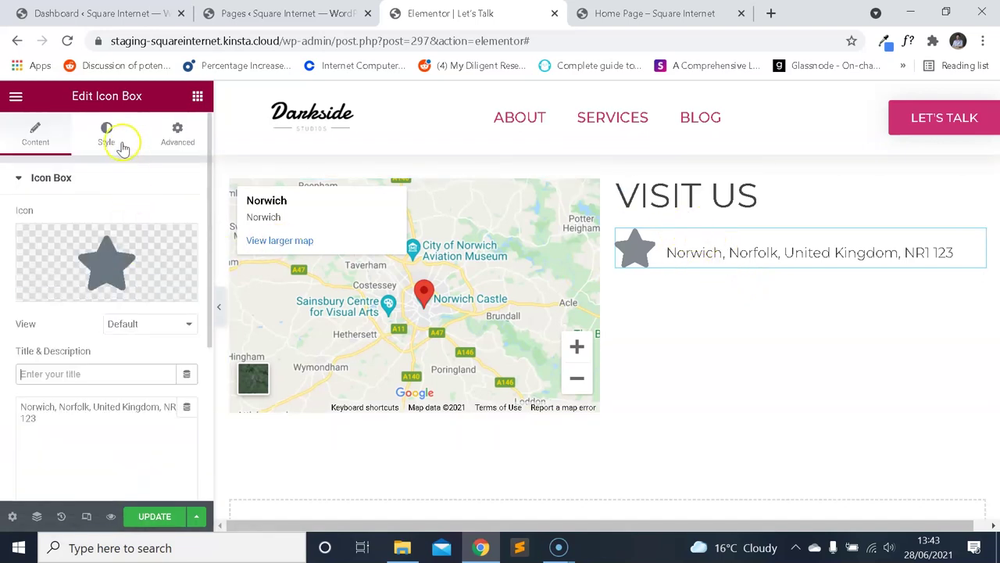
# Set the icon box's star icon size to 50 in the Style tab.
pyautogui.click(106, 133)
pyautogui.click(49, 132)
pyautogui.click(101, 131)
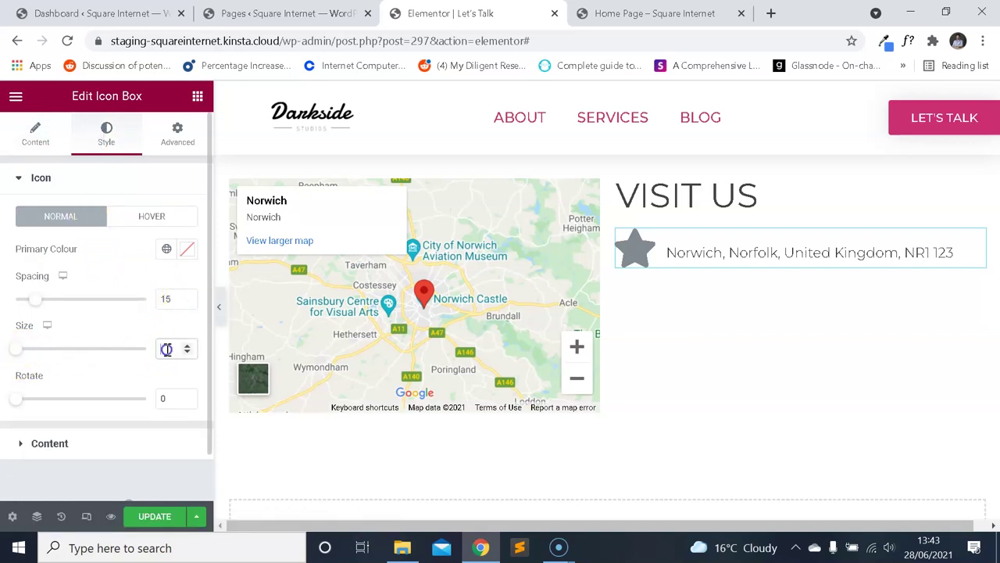
pyautogui.write('20')
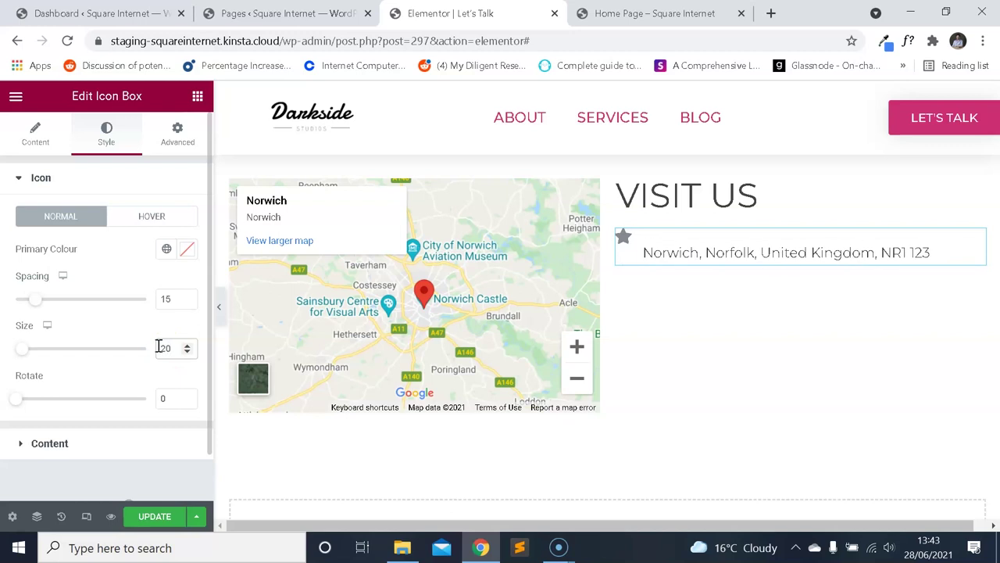
pyautogui.click(660, 258)
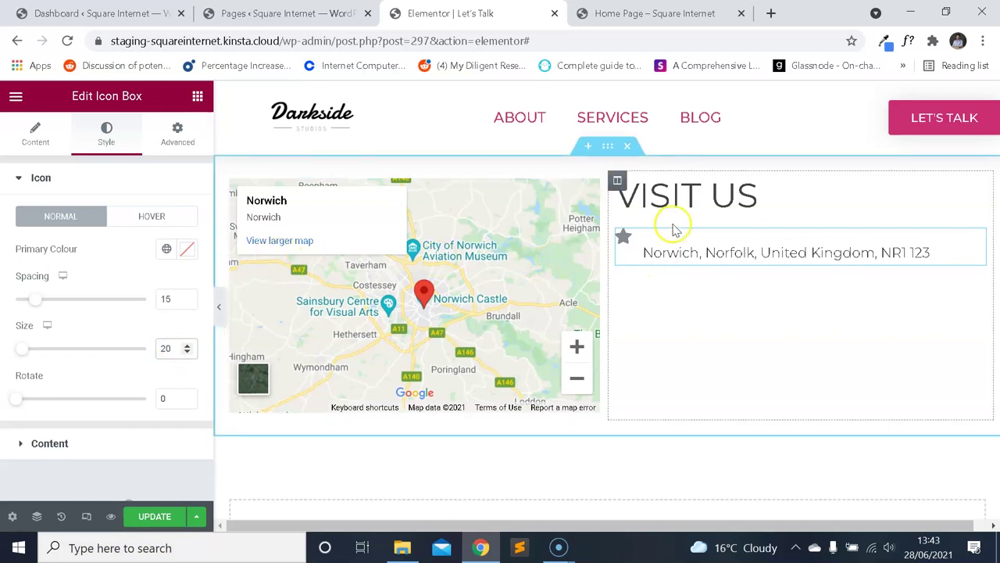
pyautogui.click(142, 174)
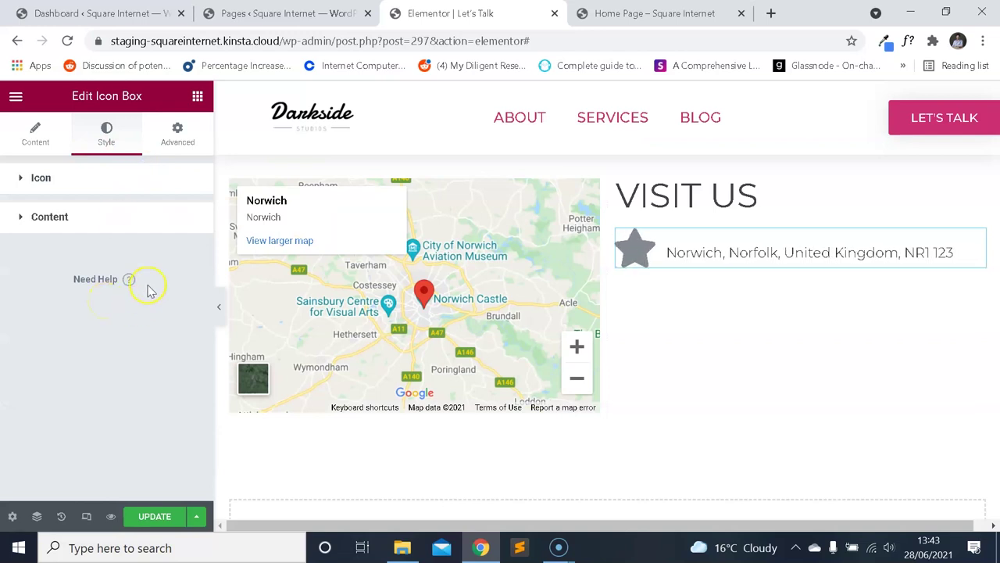
pyautogui.click(46, 185)
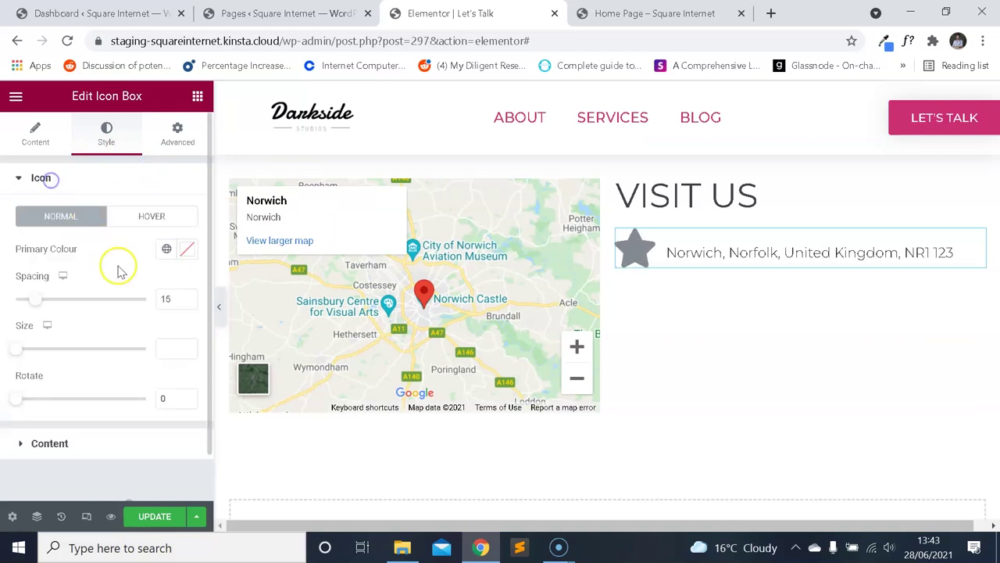
pyautogui.click(25, 349)
pyautogui.moveTo(26, 352); pyautogui.dragTo(39, 358)
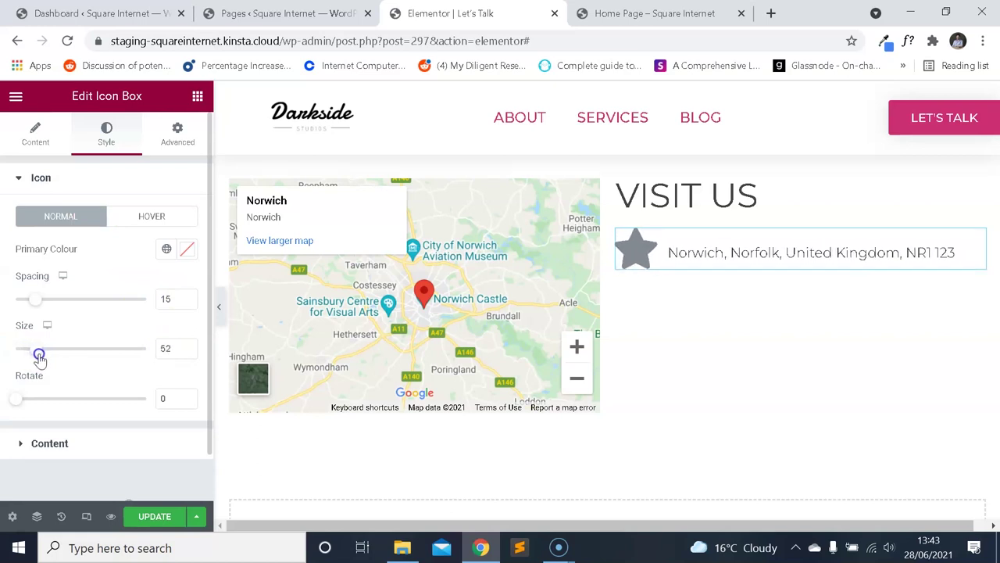
pyautogui.write('50')
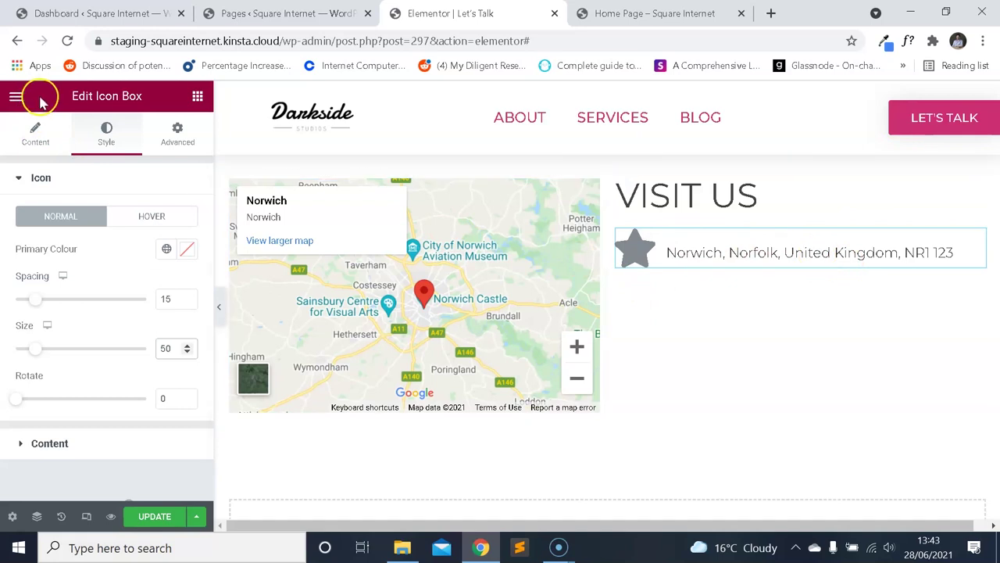
# Add a Text Editor block under the Visit Us heading and start replacing its placeholder with 'Drop by'.
pyautogui.click(15, 96)
pyautogui.click(17, 97)
pyautogui.moveTo(135, 311); pyautogui.dragTo(685, 231)
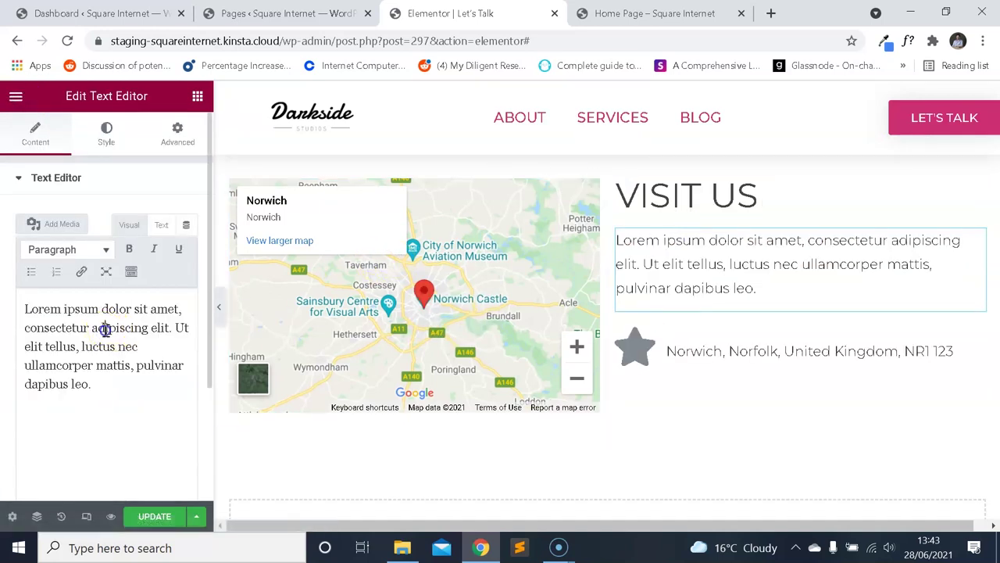
pyautogui.hotkey('ctrl', 'a')
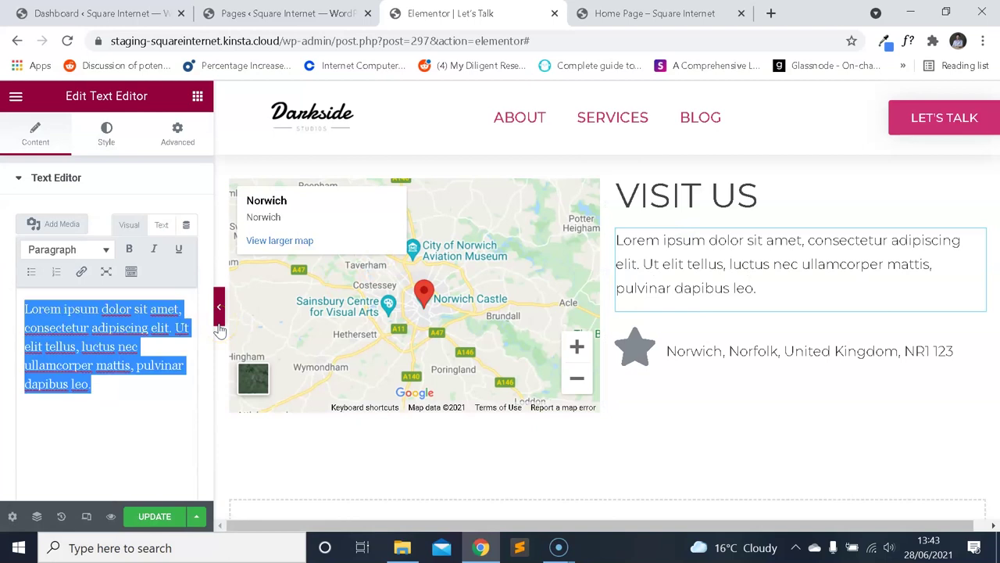
pyautogui.write('F')
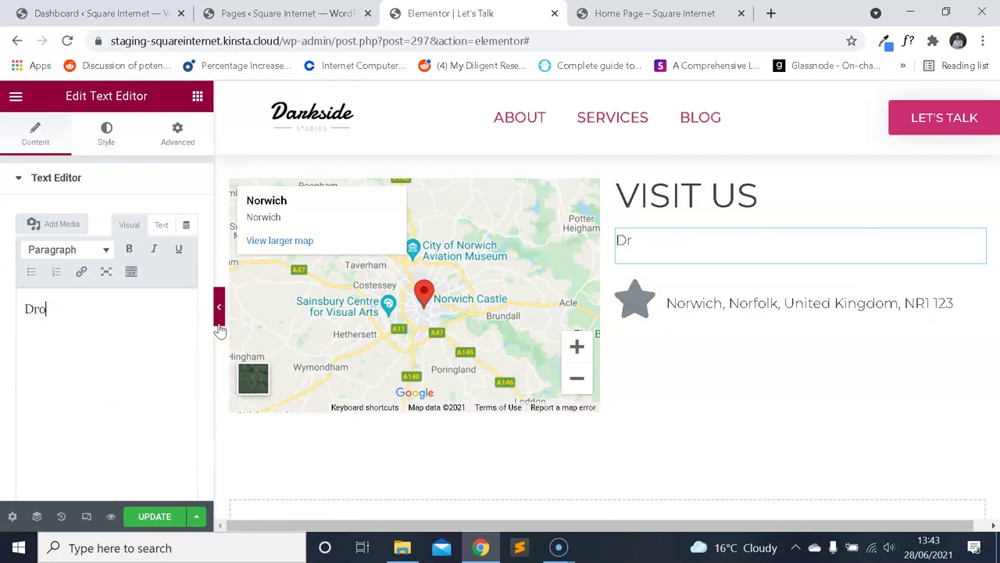
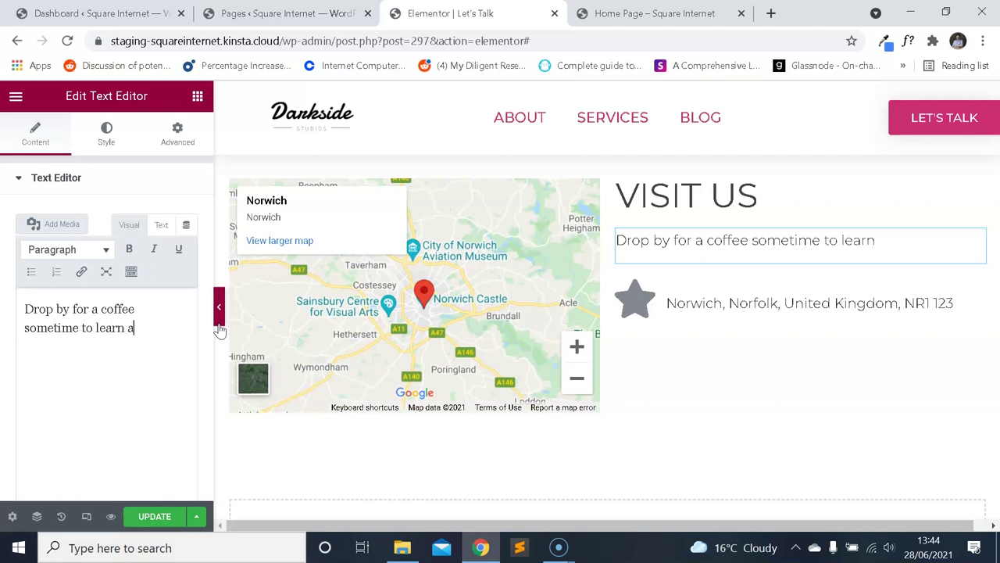
# Finish the Visit Us paragraph by typing 'could', completing the coffee sentence.
pyautogui.write('could help your business.')
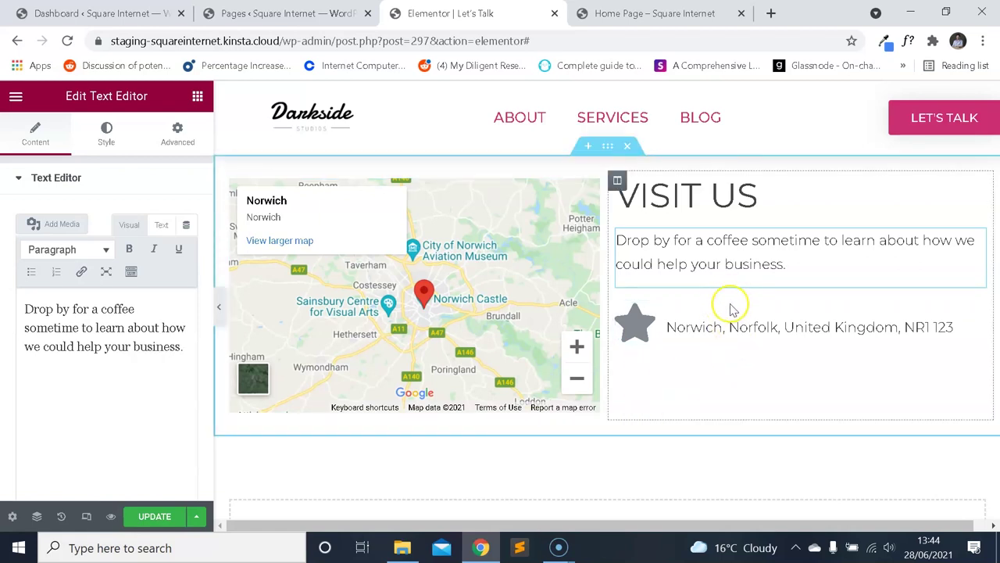
pyautogui.scroll(-2, 536, 280)
pyautogui.scroll(2, 599, 286)
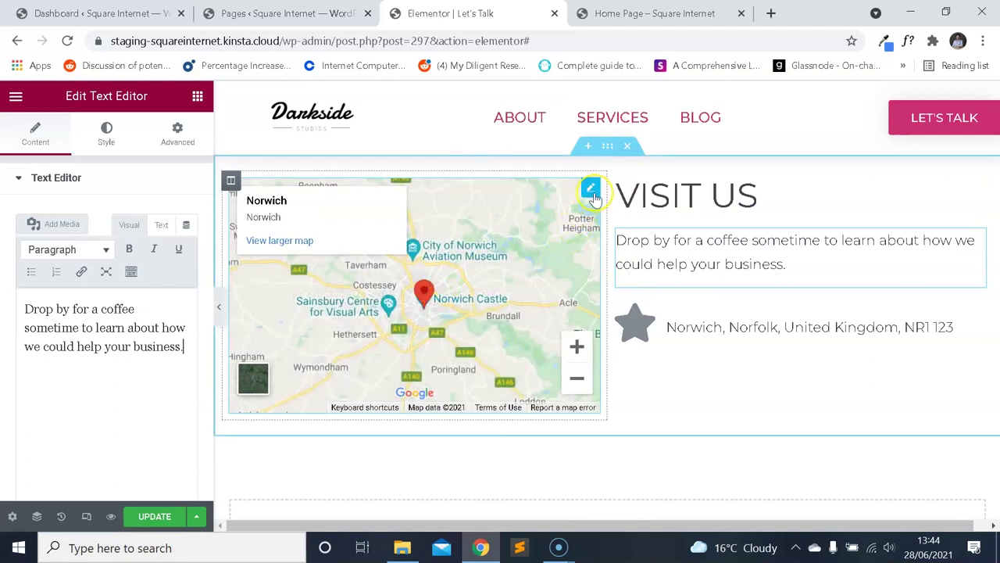
# Review the map widget's Style, Advanced and Content settings.
pyautogui.click(591, 189)
pyautogui.scroll(-1, 168, 256)
pyautogui.scroll(1, 166, 256)
pyautogui.click(107, 135)
pyautogui.click(177, 135)
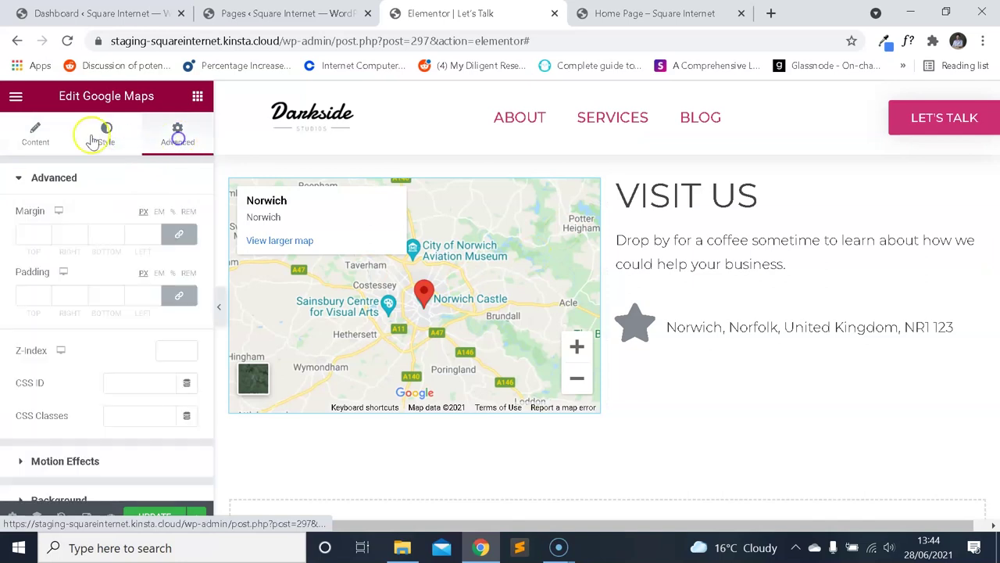
pyautogui.scroll(-5, 107, 201)
pyautogui.scroll(5, 35, 134)
pyautogui.click(35, 134)
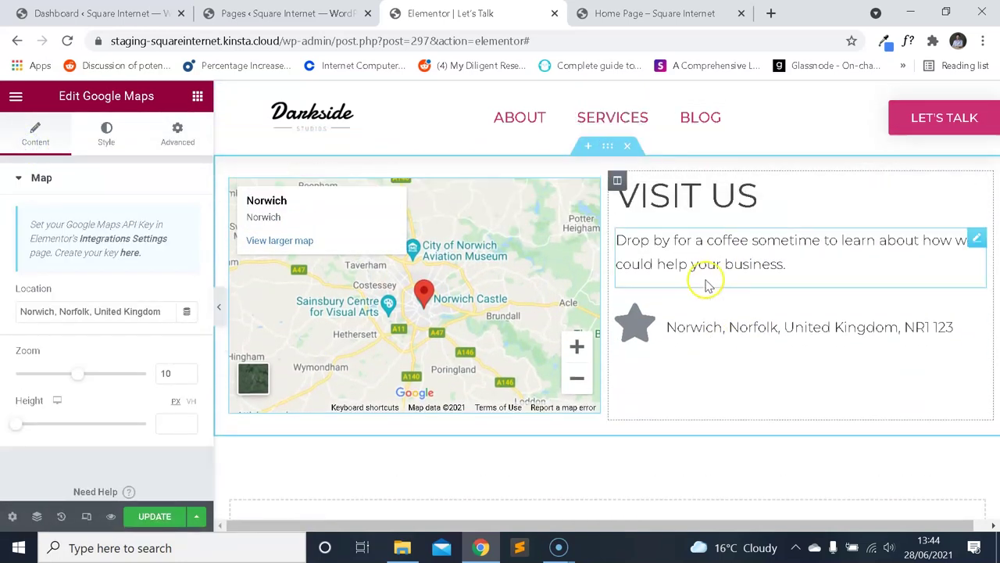
pyautogui.scroll(-2, 635, 281)
pyautogui.scroll(-1, 581, 419)
pyautogui.scroll(1, 594, 313)
pyautogui.scroll(-1, 597, 217)
pyautogui.scroll(1, 597, 226)
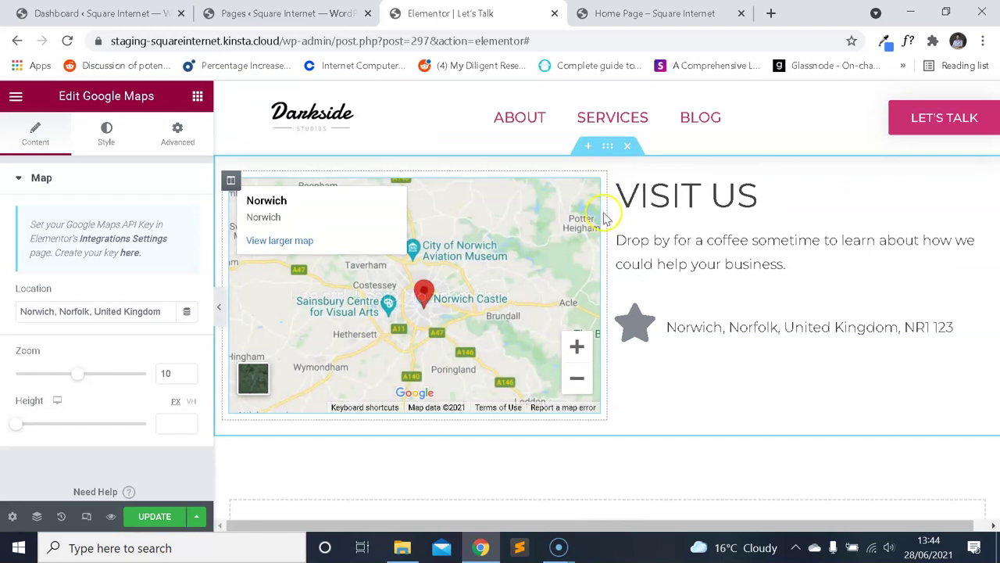
pyautogui.scroll(-1, 606, 234)
# Add a single-column section below the map with unlinked padding 20, 10, 20, 10.
pyautogui.scroll(-1, 606, 250)
pyautogui.click(588, 391)
pyautogui.click(393, 426)
pyautogui.click(177, 133)
pyautogui.click(179, 295)
pyautogui.write('20')
pyautogui.press('Tab')
pyautogui.write('10')
pyautogui.press('Tab')
pyautogui.write('20')
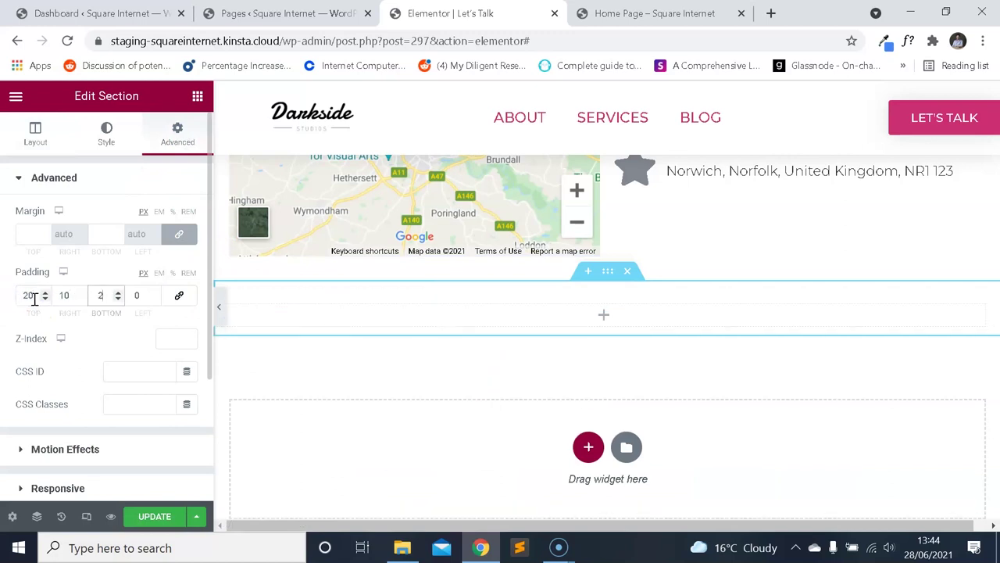
pyautogui.press('Tab')
pyautogui.write('10')
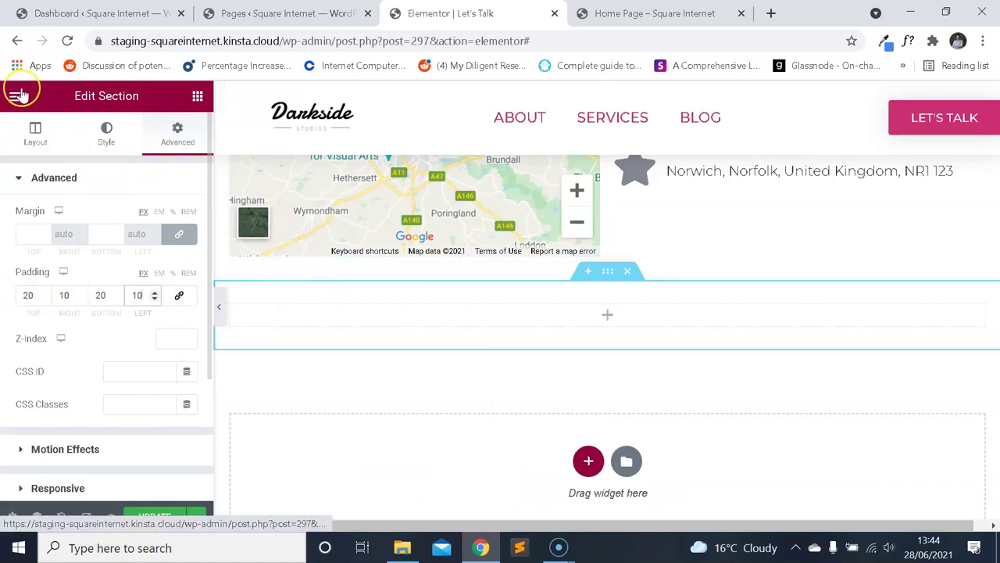
# Search widgets for 'form' and drag the Form widget into the new section.
pyautogui.click(24, 95)
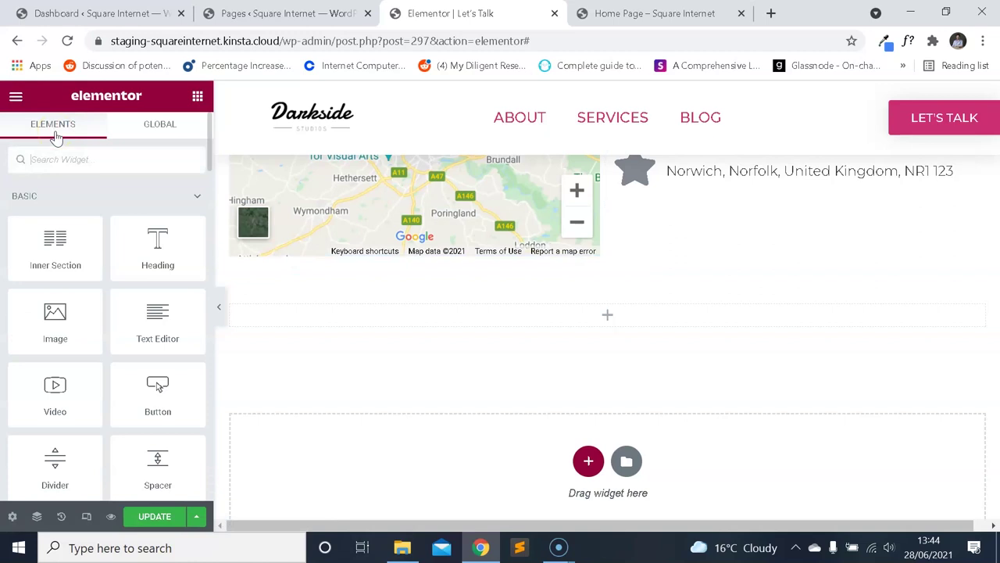
pyautogui.write('form')
pyautogui.moveTo(56, 212); pyautogui.dragTo(511, 312)
pyautogui.scroll(-3, 390, 294)
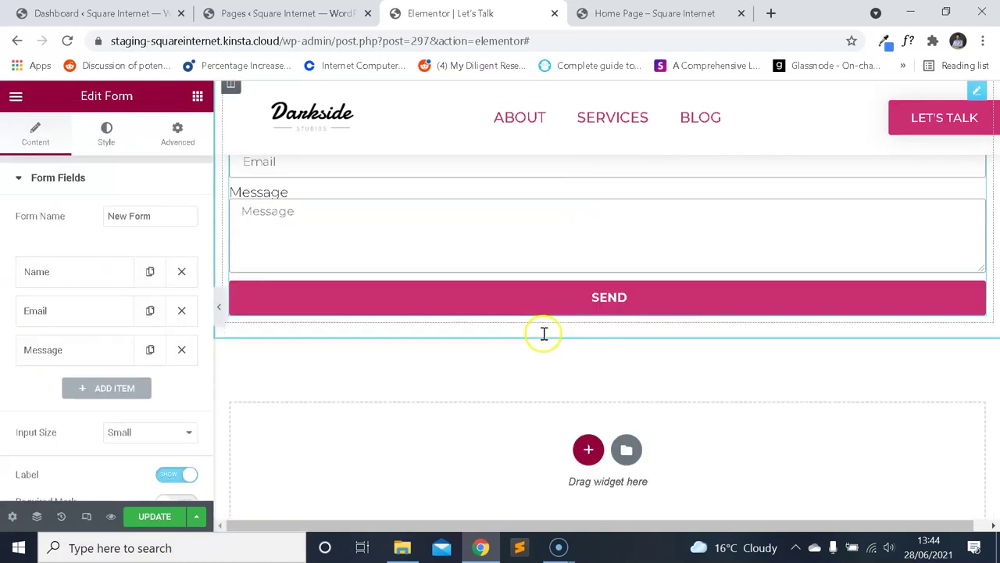
pyautogui.scroll(5, 542, 333)
pyautogui.scroll(-1, 692, 290)
pyautogui.scroll(1, 698, 196)
# Inspect the VISIT US heading's context menu, then go back to the widget list.
pyautogui.rightClick(711, 197)
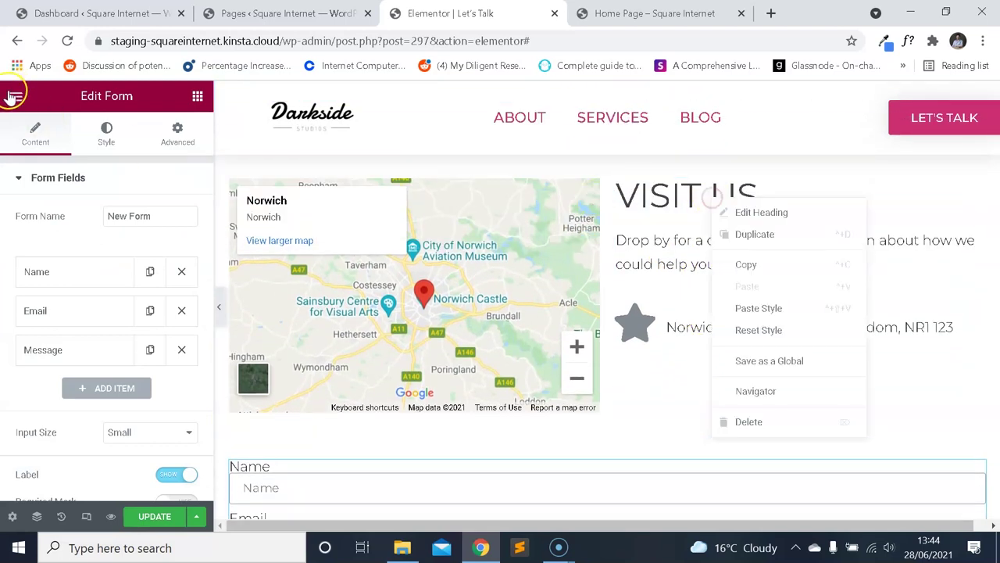
pyautogui.click(16, 95)
pyautogui.click(15, 95)
pyautogui.click(83, 159)
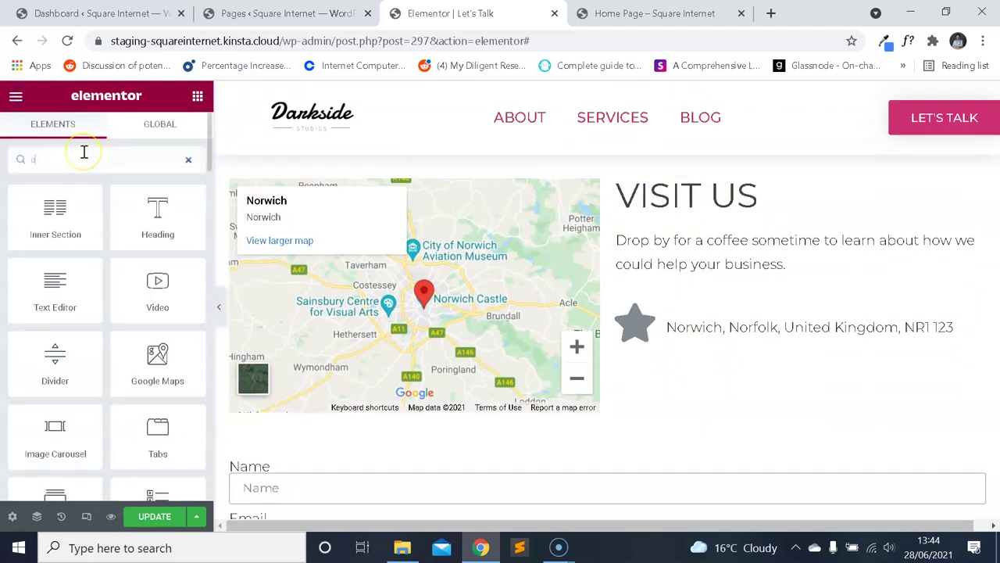
# Copy the pink divider from the Home Page editor.
pyautogui.write('div')
pyautogui.click(655, 13)
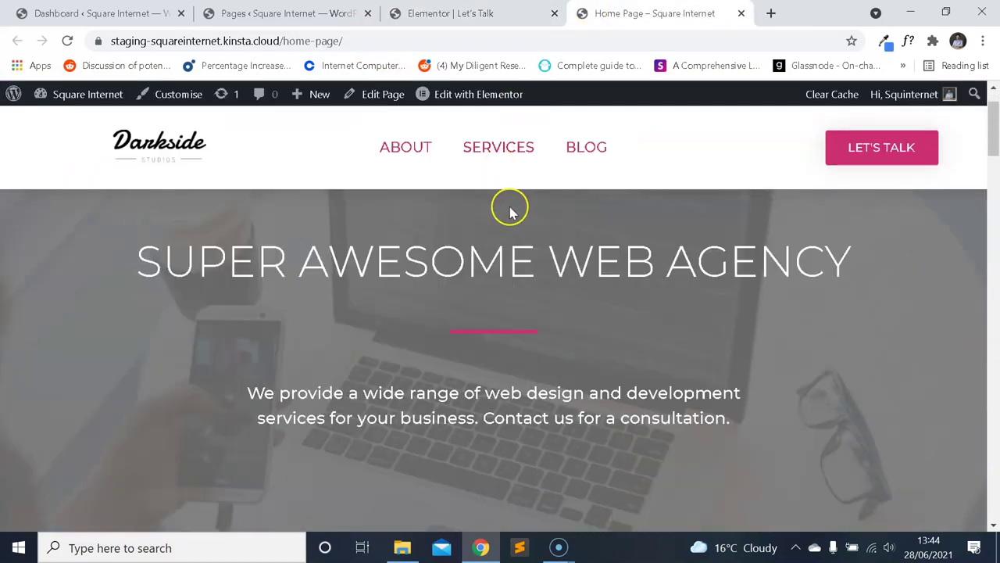
pyautogui.scroll(-5, 509, 205)
pyautogui.click(453, 14)
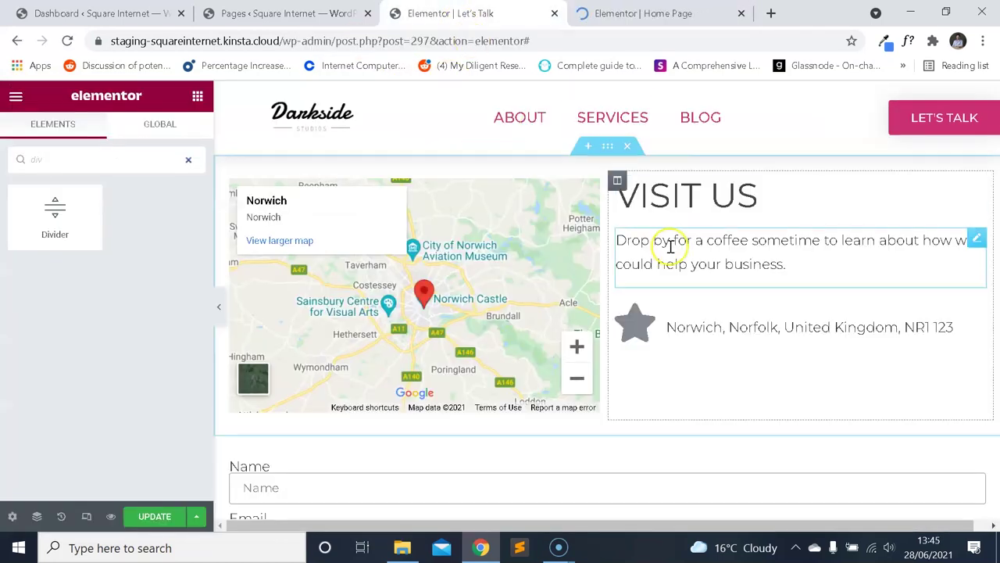
pyautogui.click(669, 16)
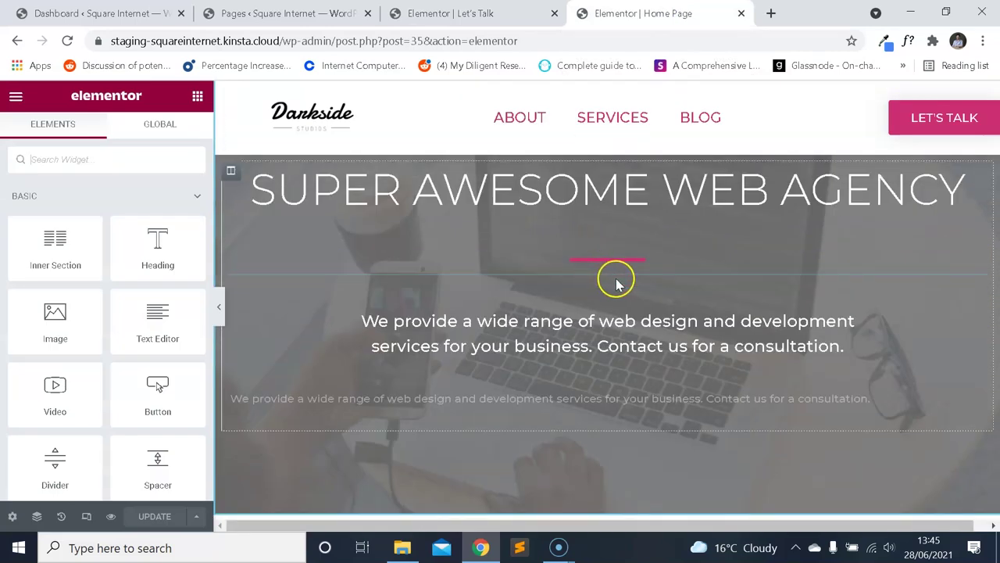
pyautogui.click(633, 264)
pyautogui.rightClick(633, 264)
pyautogui.click(664, 330)
# Paste the divider into Let's Talk, move it under VISIT US and left-align it.
pyautogui.hotkey('ctrl', 'pageup')
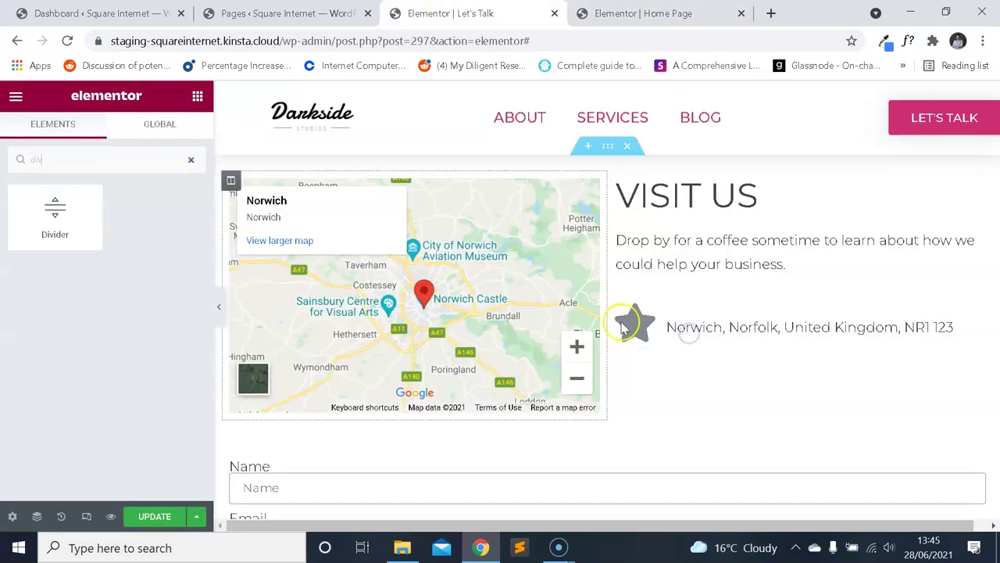
pyautogui.scroll(-6, 618, 386)
pyautogui.rightClick(481, 344)
pyautogui.click(496, 352)
pyautogui.scroll(1, 648, 343)
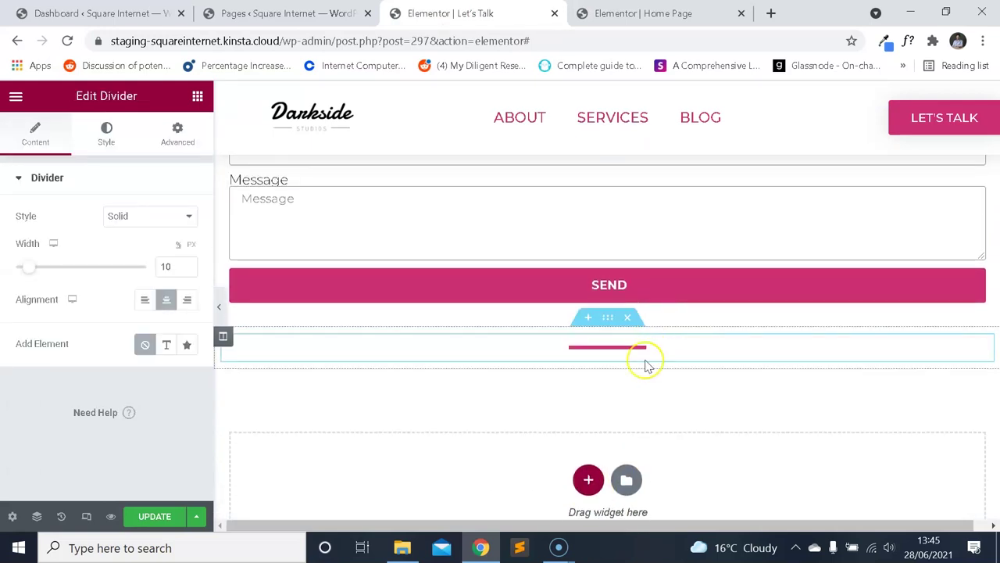
pyautogui.moveTo(639, 346); pyautogui.dragTo(689, 219)
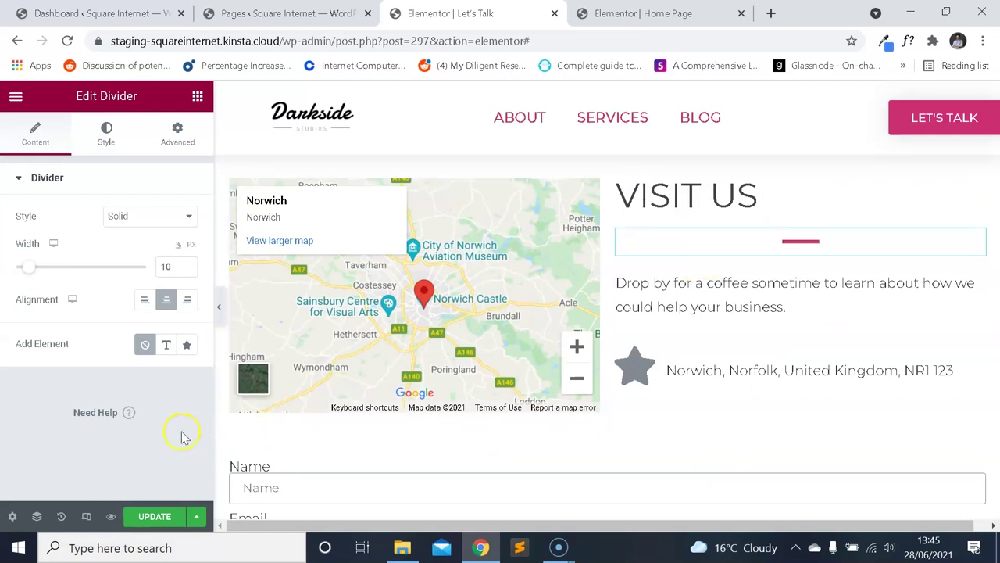
pyautogui.click(145, 299)
# Duplicate the VISIT US heading, place the copy above the contact form, and centre it.
pyautogui.scroll(-1, 734, 291)
pyautogui.scroll(1, 723, 240)
pyautogui.rightClick(743, 193)
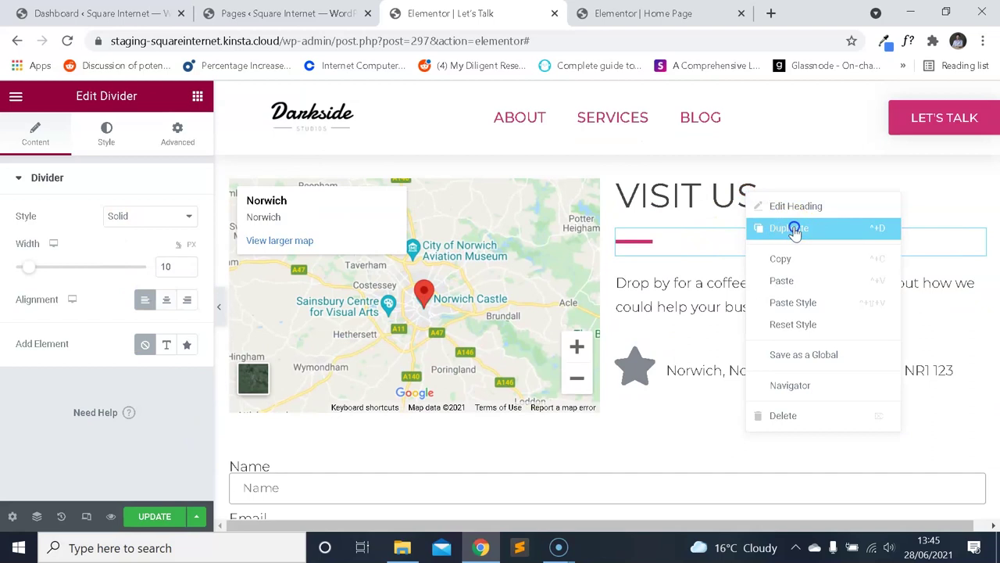
pyautogui.click(791, 226)
pyautogui.moveTo(886, 255); pyautogui.dragTo(610, 217)
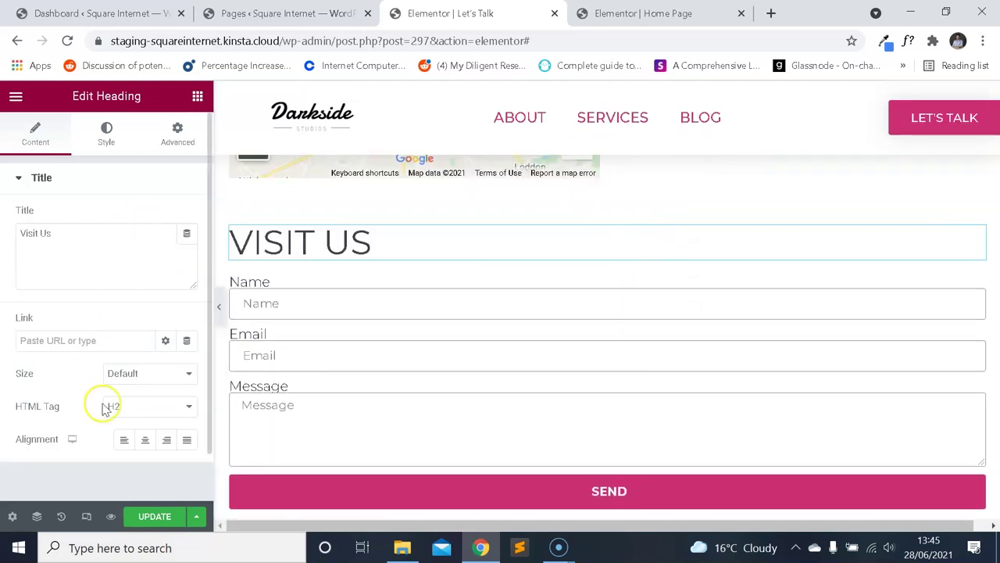
pyautogui.click(144, 439)
# Retitle the copied heading 'Send US A Message'.
pyautogui.click(129, 247)
pyautogui.hotkey('ctrl', 'a')
pyautogui.write('Contact U')
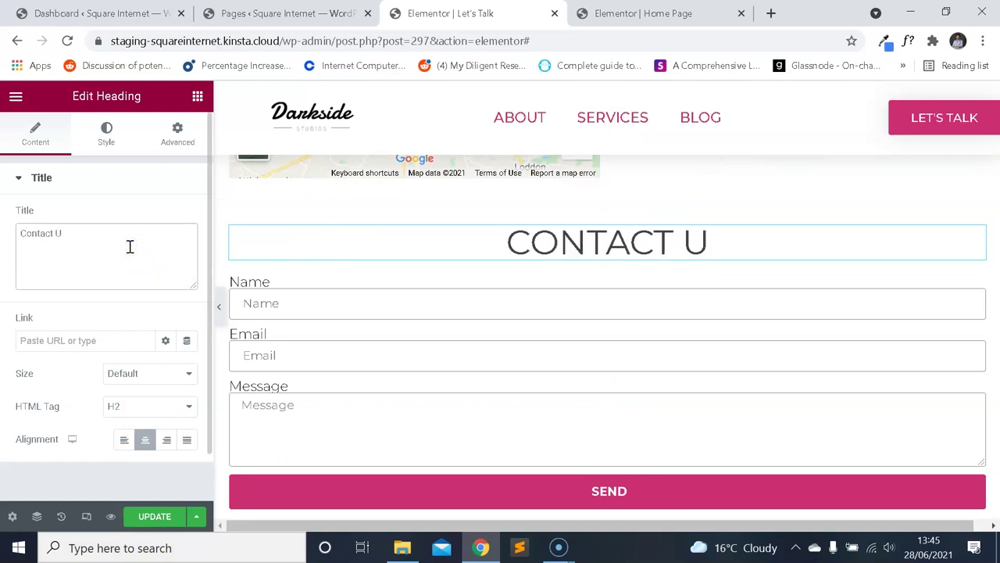
pyautogui.press('BackSpace')
pyautogui.press('BackSpace')
pyautogui.press('BackSpace')
pyautogui.press('BackSpace')
pyautogui.press('BackSpace')
pyautogui.press('BackSpace')
pyautogui.press('BackSpace')
pyautogui.press('BackSpace')
pyautogui.press('BackSpace')
pyautogui.write('Send US A Message')
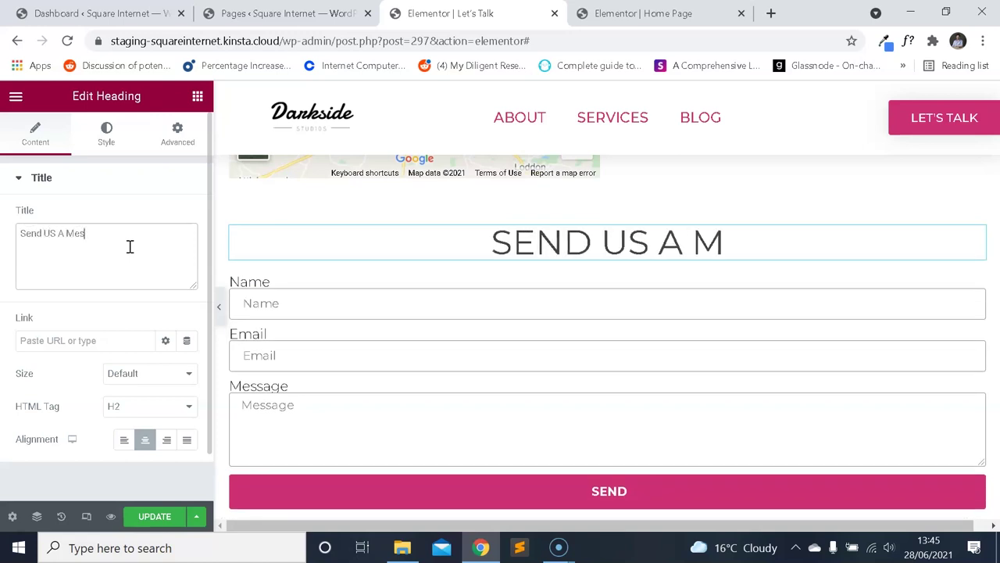
pyautogui.scroll(3, 657, 383)
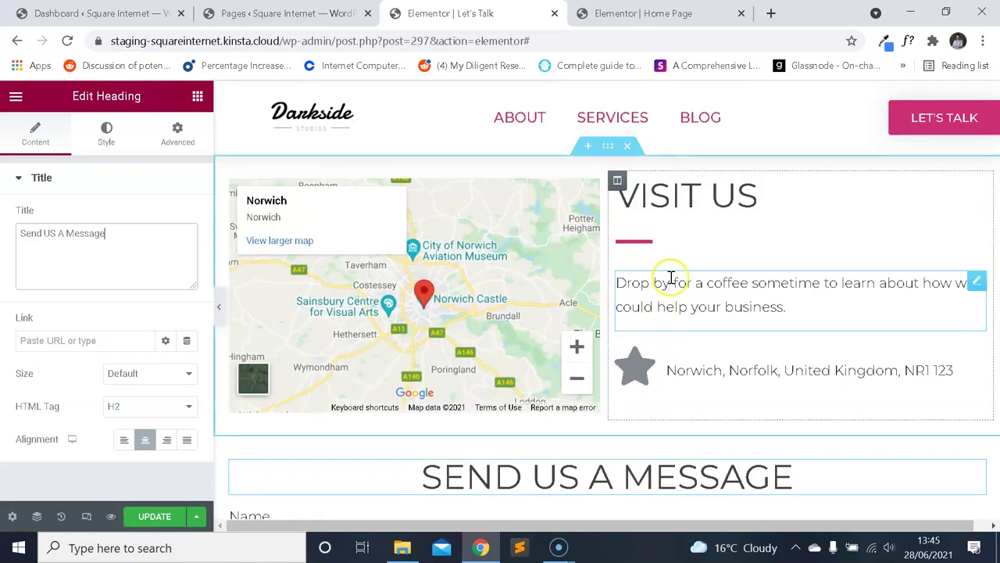
pyautogui.scroll(-2, 665, 274)
pyautogui.scroll(2, 637, 250)
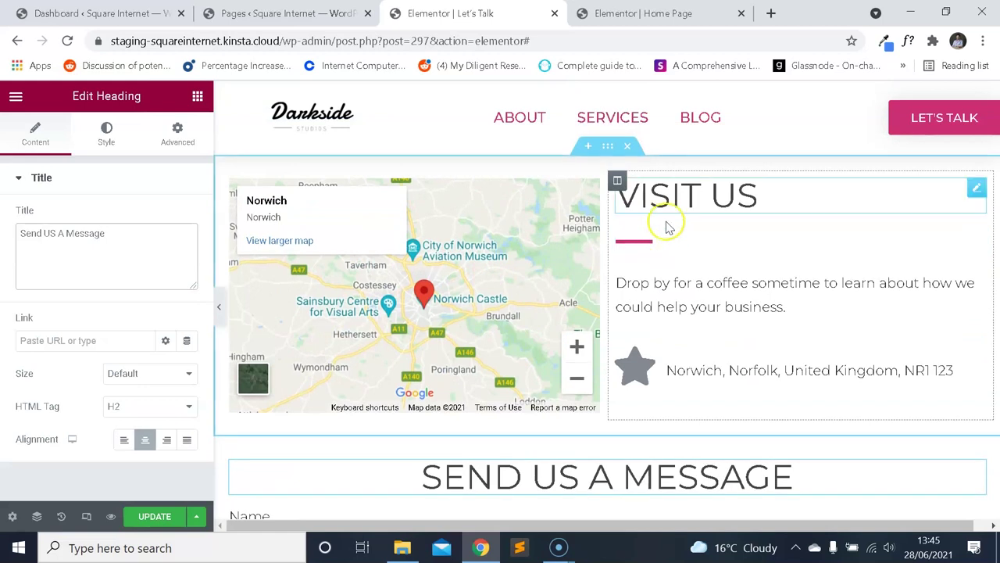
pyautogui.scroll(-2, 677, 279)
pyautogui.click(656, 13)
pyautogui.scroll(-5, 598, 273)
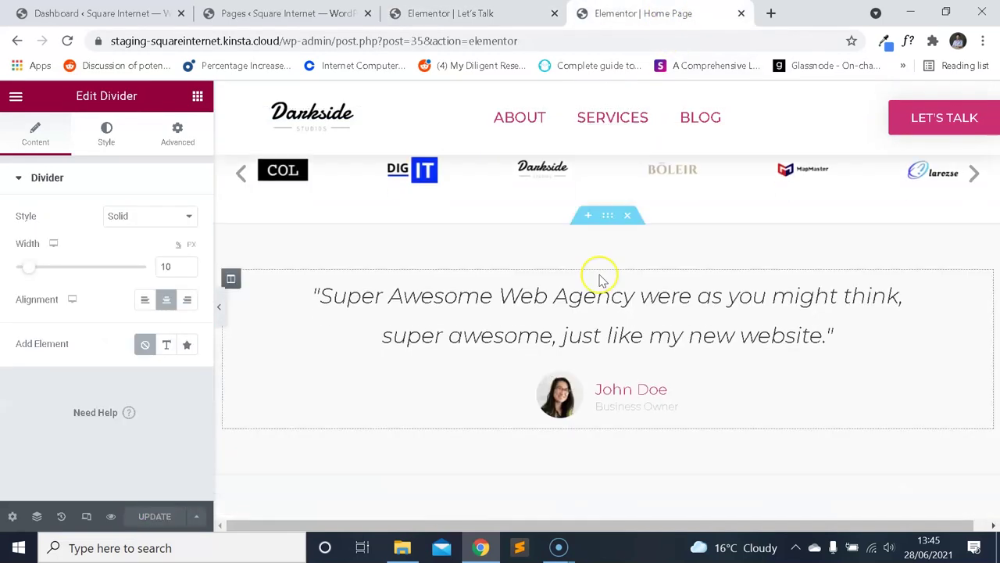
# Check the background colour of the Home Page's Experience Design at Scale section.
pyautogui.scroll(-2, 601, 286)
pyautogui.scroll(1, 585, 286)
pyautogui.click(607, 153)
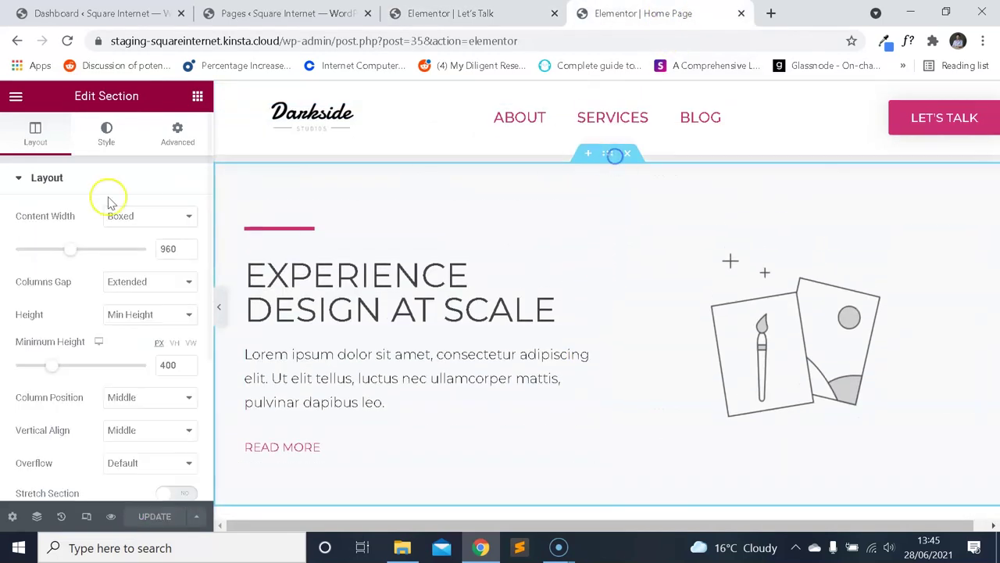
pyautogui.click(104, 125)
pyautogui.click(188, 284)
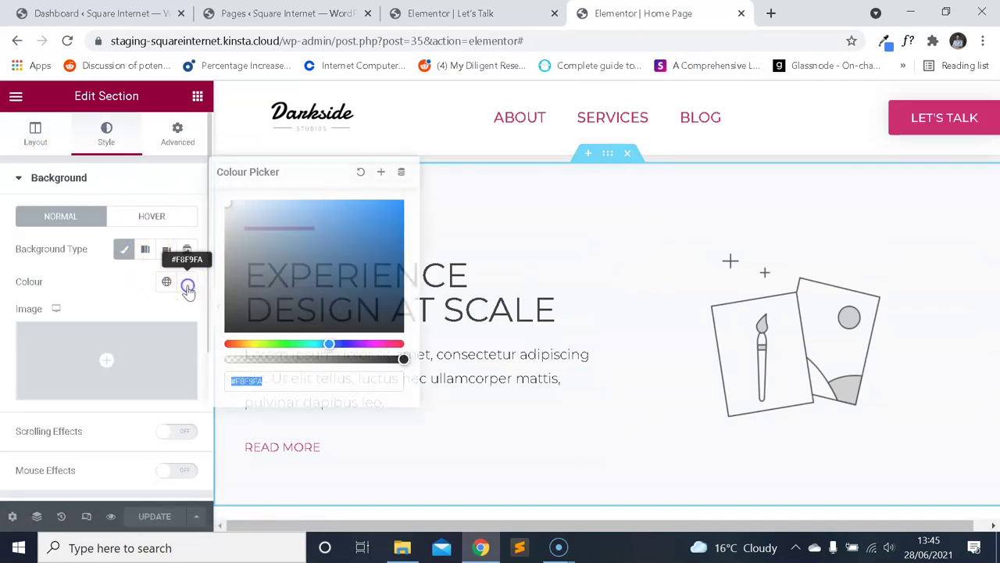
pyautogui.click(523, 17)
# Set the Send Us A Message section's background type to Classic.
pyautogui.scroll(3, 598, 378)
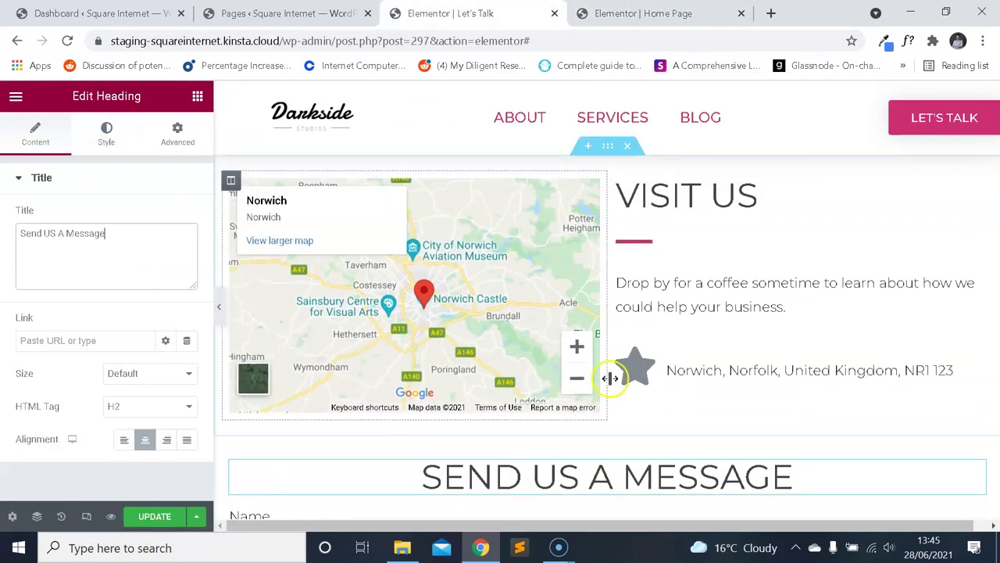
pyautogui.scroll(-4, 602, 272)
pyautogui.scroll(2, 603, 271)
pyautogui.click(607, 272)
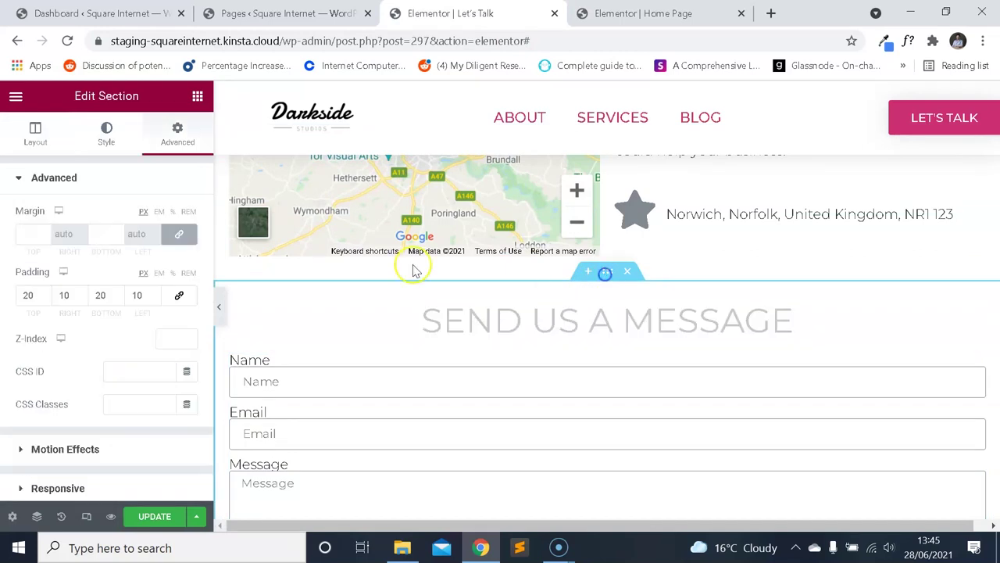
pyautogui.click(119, 141)
pyautogui.click(124, 248)
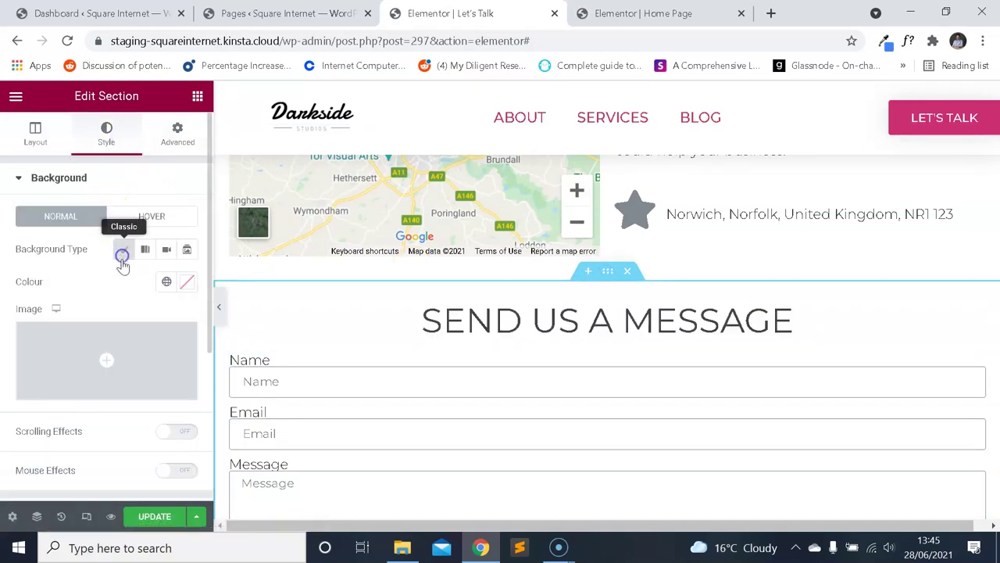
pyautogui.click(188, 283)
pyautogui.click(87, 273)
pyautogui.scroll(-4, 649, 305)
pyautogui.scroll(4, 648, 313)
pyautogui.scroll(2, 649, 312)
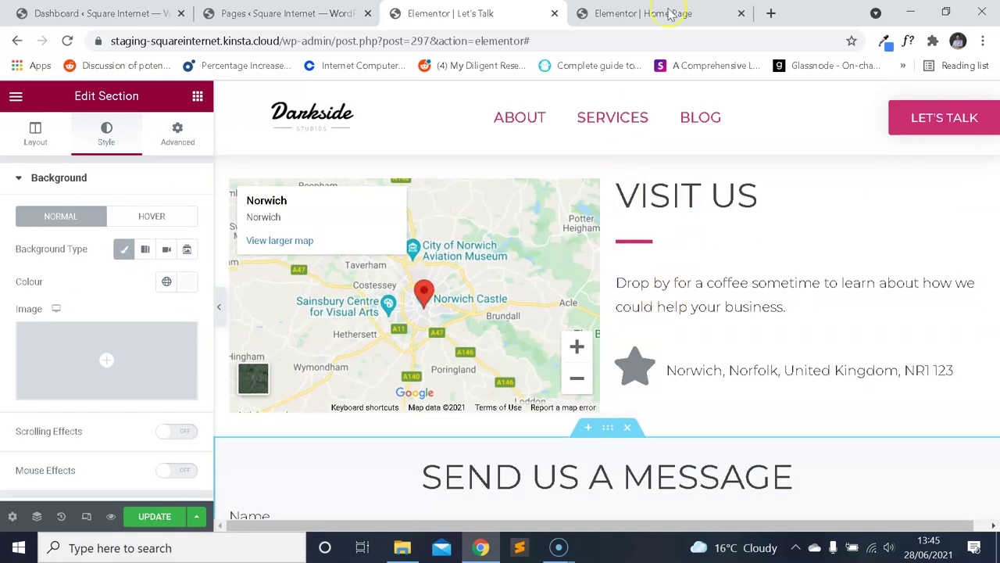
# Compare the Home Page section's spacing, then save the Let's Talk page with UPDATE.
pyautogui.click(648, 14)
pyautogui.click(186, 138)
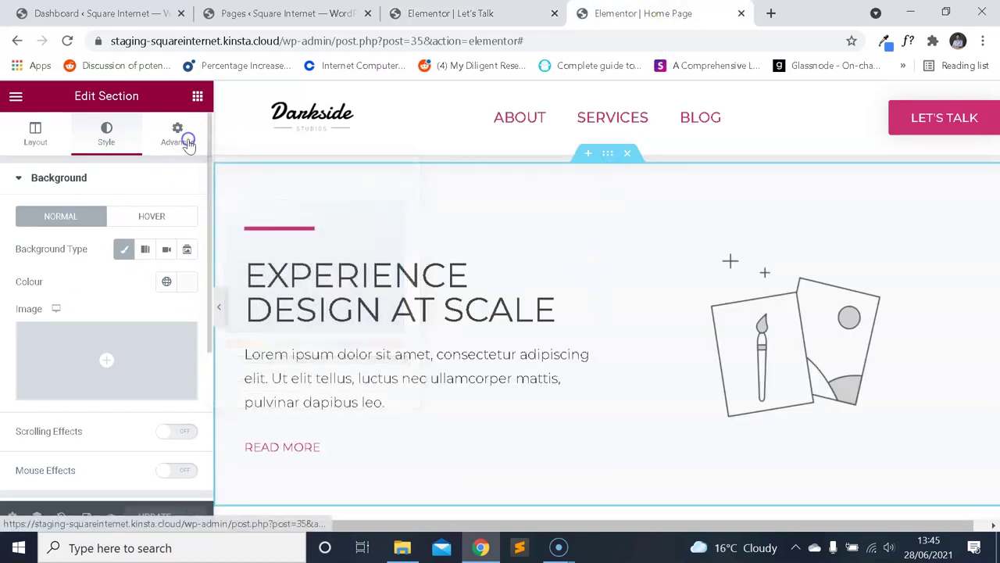
pyautogui.click(450, 13)
pyautogui.scroll(-1, 547, 234)
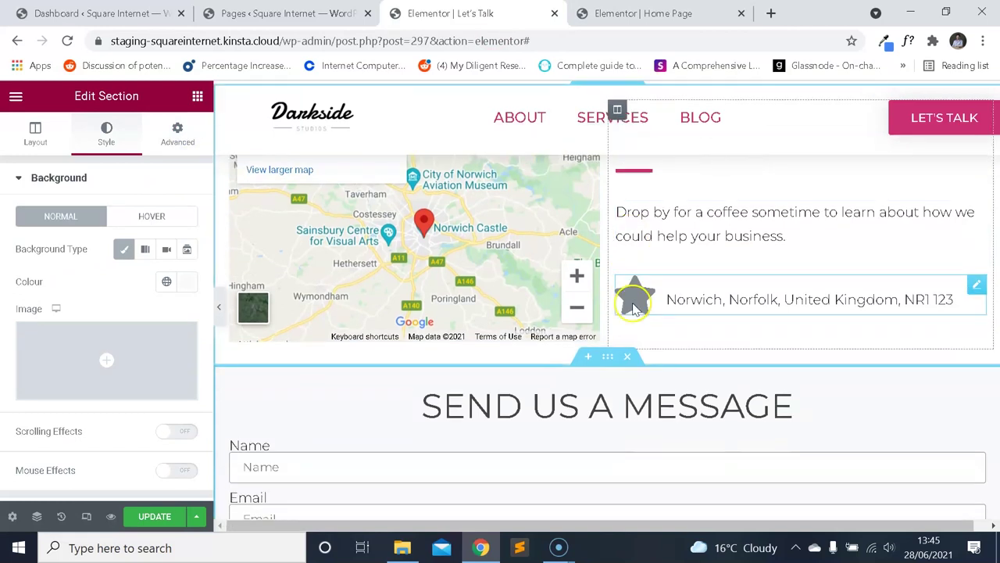
pyautogui.click(164, 522)
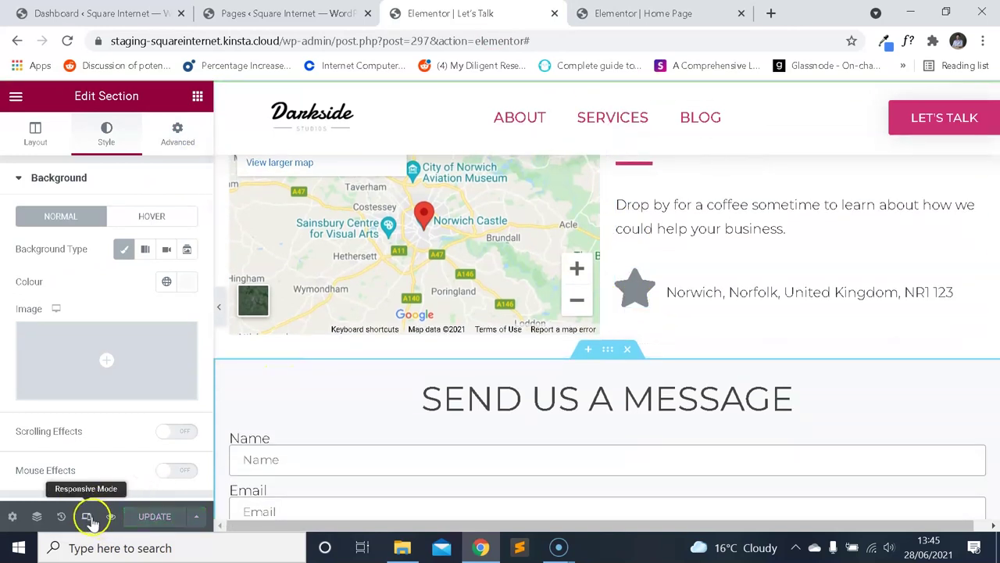
# Open the Let's Talk preview in a new tab, scroll through it, and return to the editor.
pyautogui.click(109, 516)
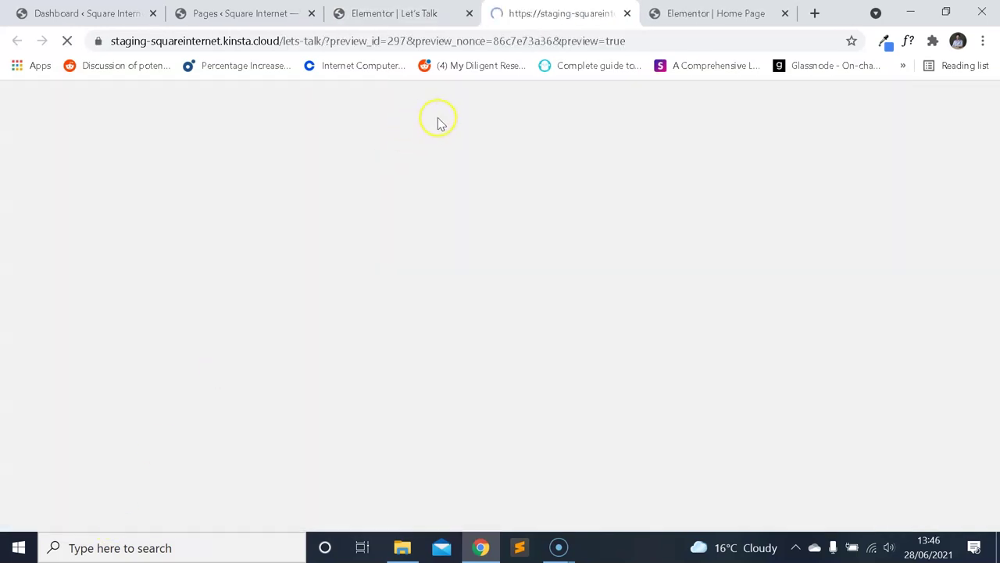
pyautogui.scroll(-5, 592, 227)
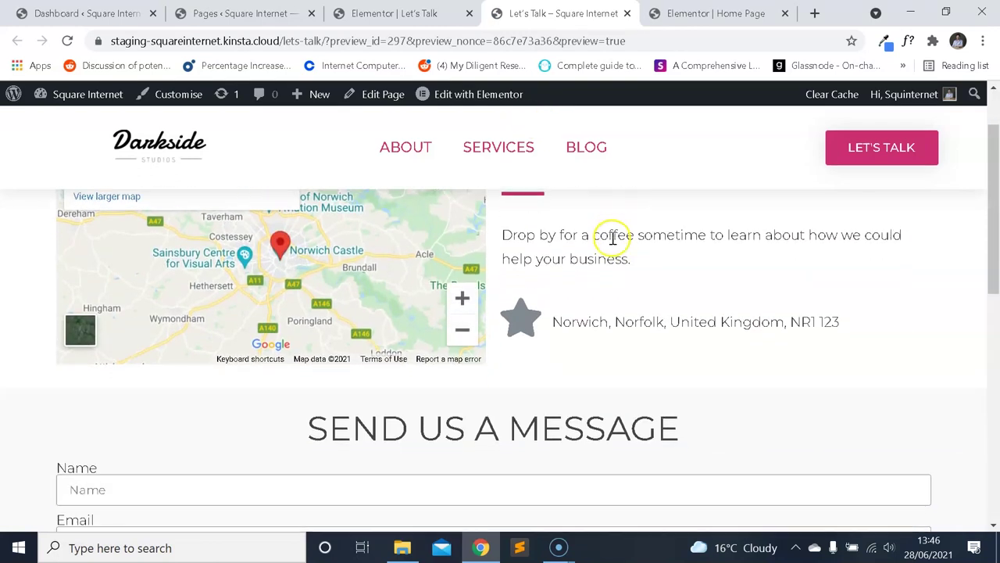
pyautogui.scroll(5, 614, 235)
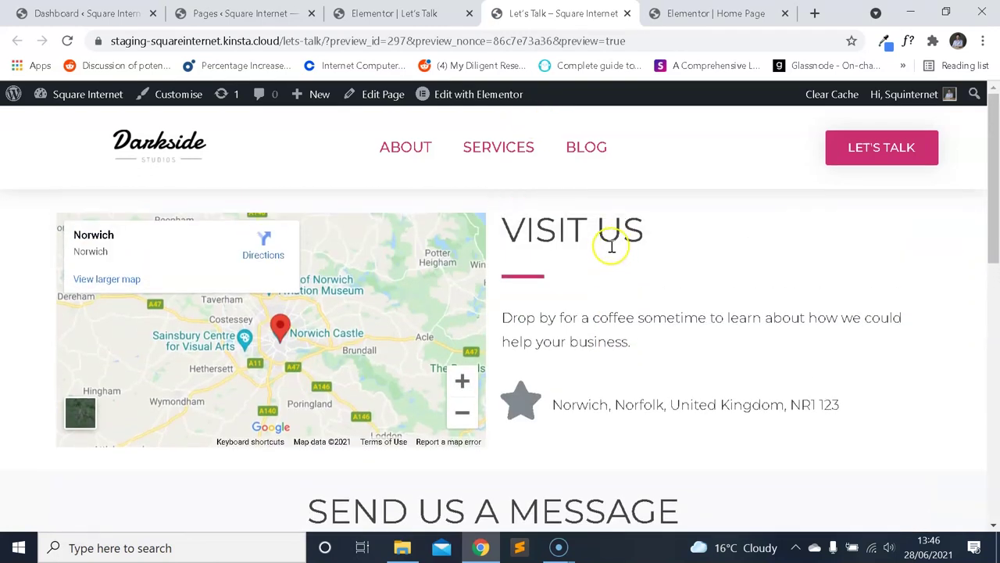
pyautogui.click(422, 13)
pyautogui.scroll(1, 648, 234)
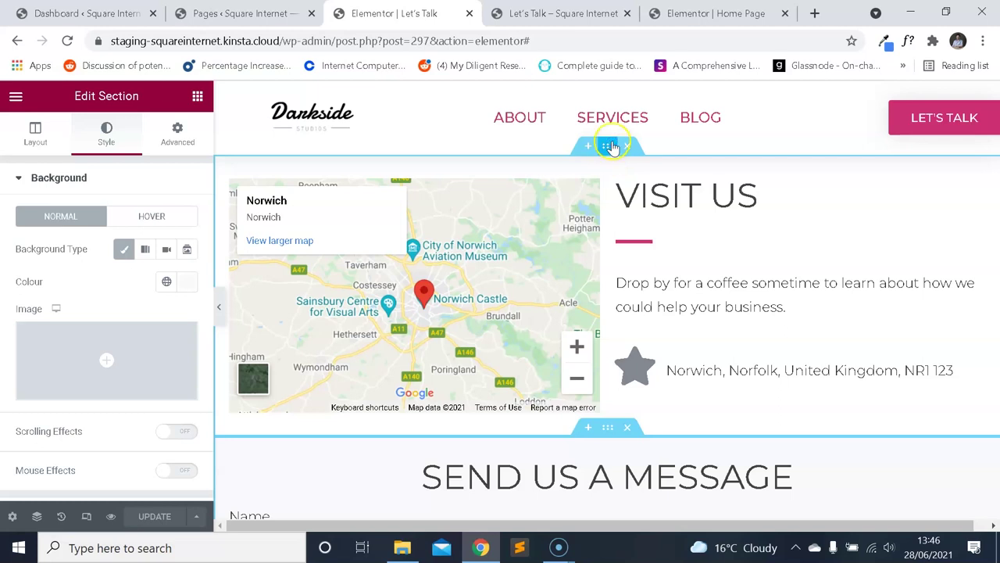
pyautogui.click(179, 135)
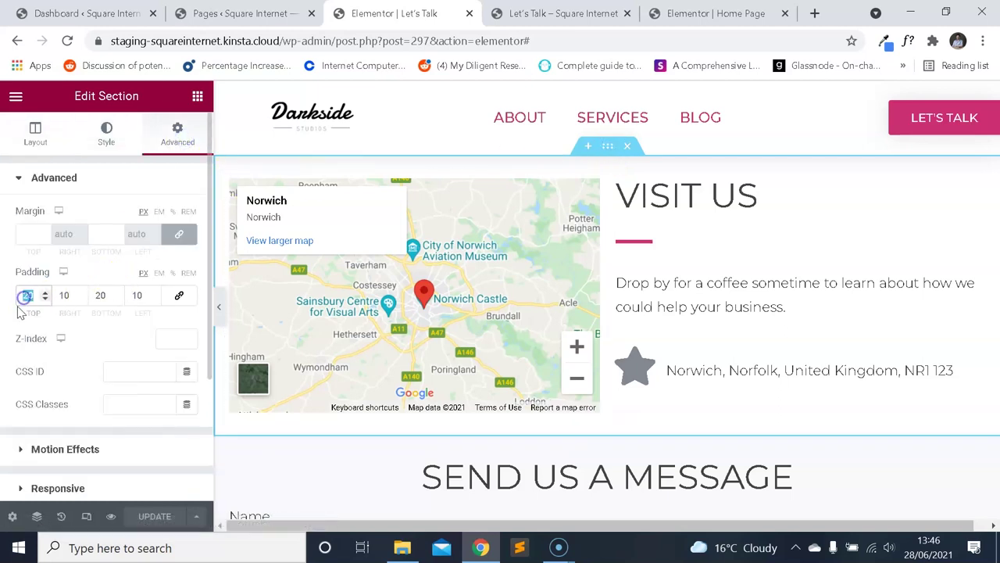
# Set the Visit Us section's top and bottom padding to 60.
pyautogui.write('60')
pyautogui.press('Tab')
pyautogui.press('Tab')
pyautogui.write('60')
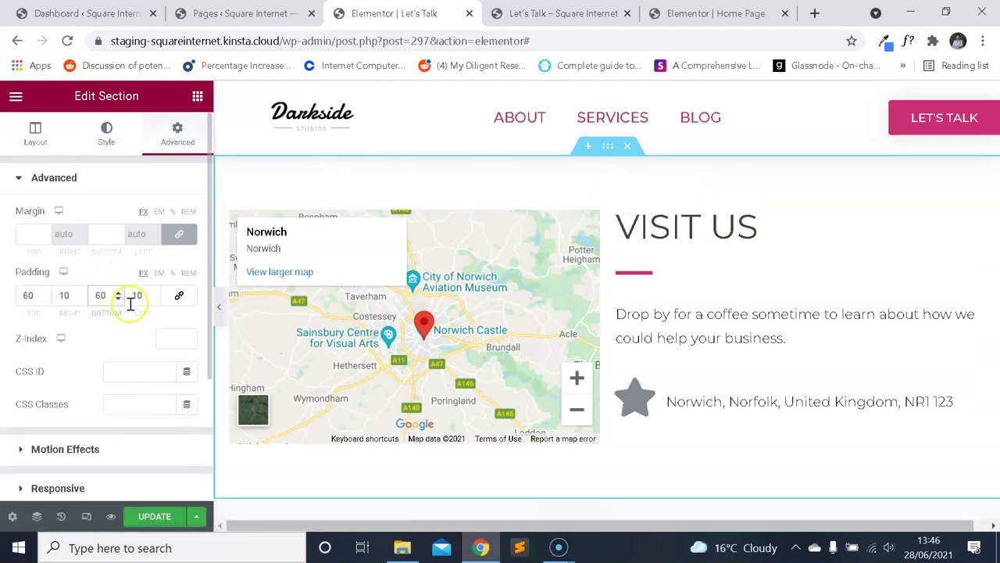
pyautogui.scroll(-3, 529, 214)
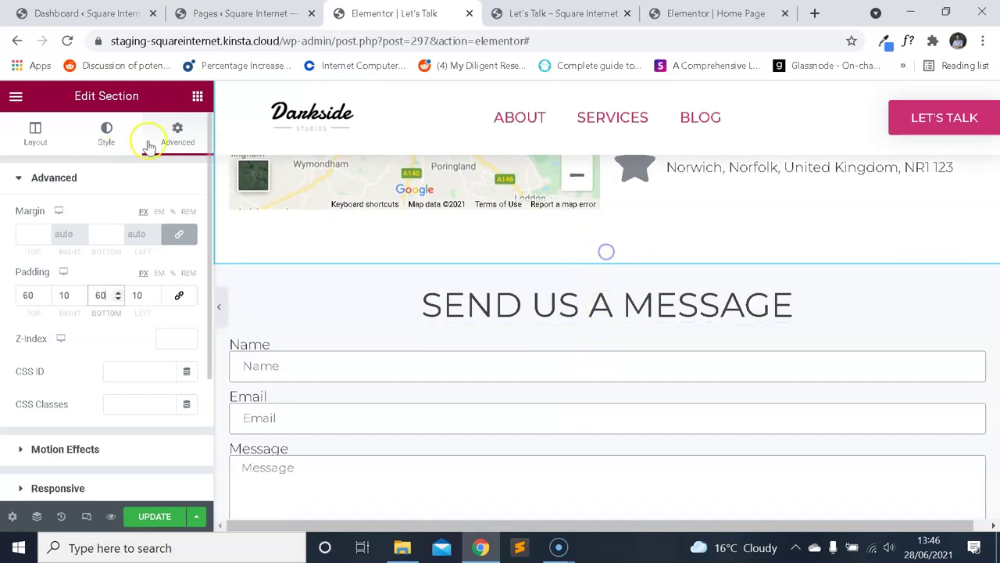
# Give the Send Us A Message section 60 top and bottom padding and save the page.
pyautogui.click(607, 255)
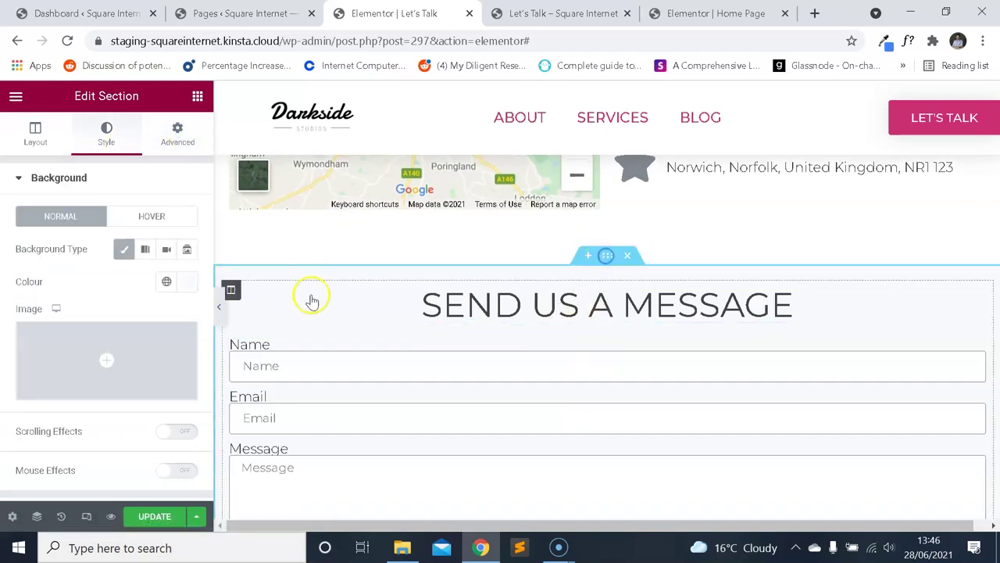
pyautogui.click(177, 133)
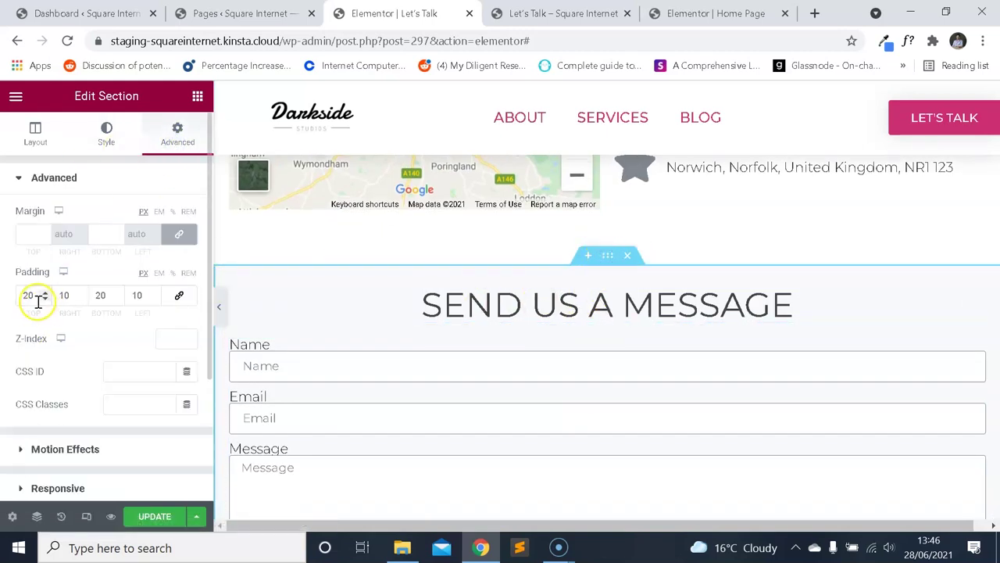
pyautogui.write('60')
pyautogui.press('Tab')
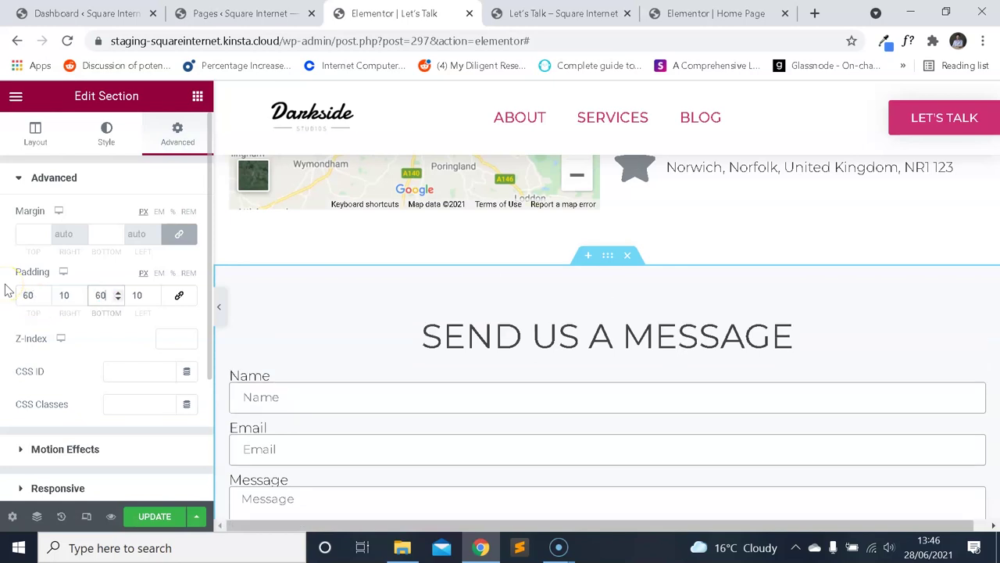
pyautogui.scroll(-4, 395, 290)
pyautogui.scroll(4, 257, 380)
pyautogui.click(155, 516)
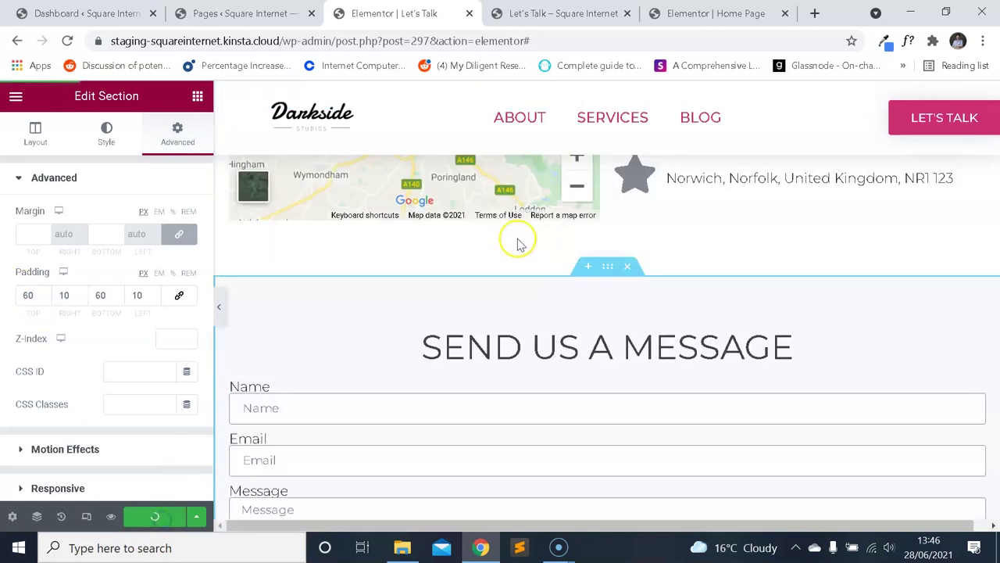
# Check the new section spacing in the Let's Talk preview tab.
pyautogui.scroll(3, 517, 243)
pyautogui.scroll(-1, 500, 257)
pyautogui.scroll(1, 500, 258)
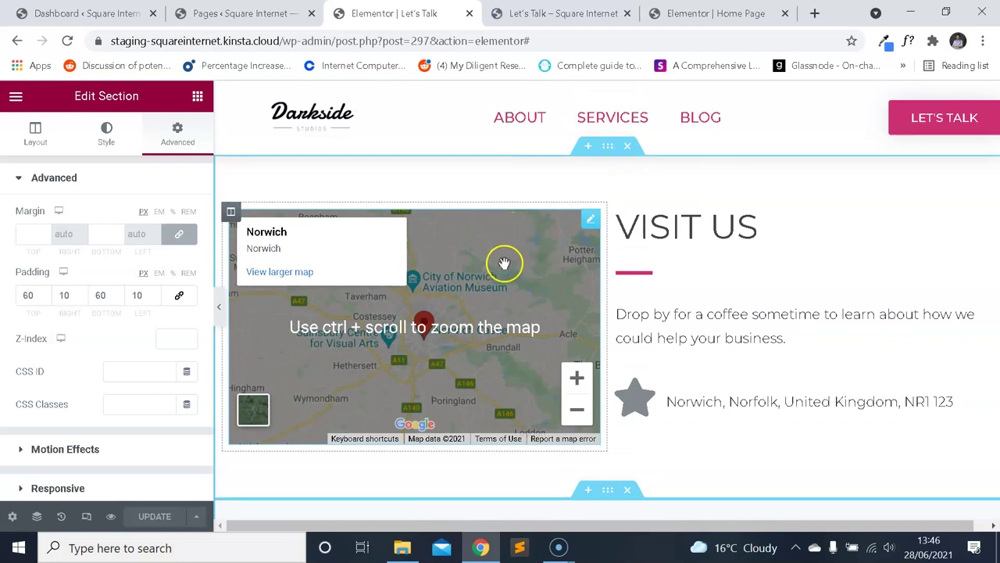
pyautogui.scroll(-6, 504, 264)
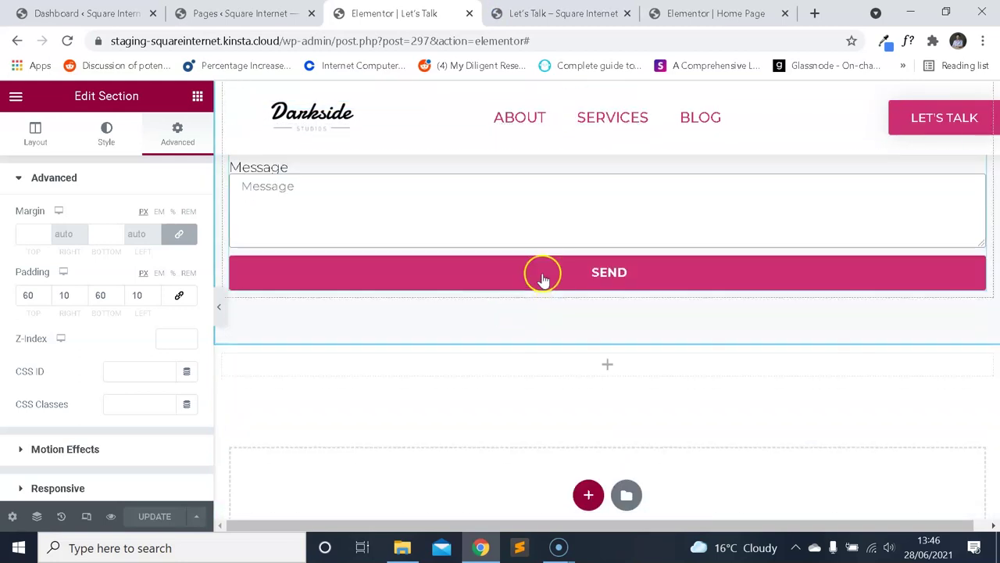
pyautogui.click(547, 14)
pyautogui.scroll(-3, 593, 236)
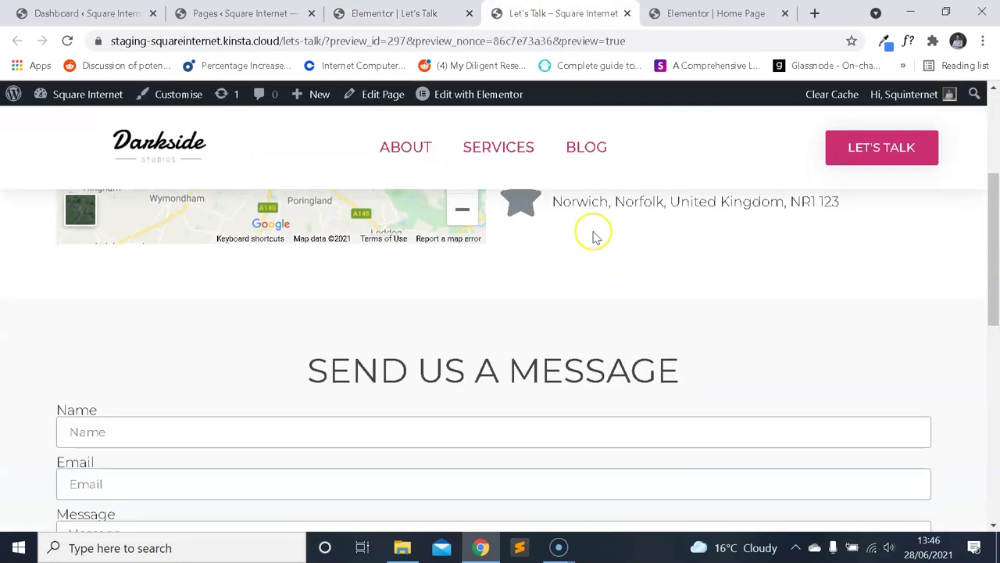
# Reload the Let's Talk preview and scroll through the Send Us A Message form.
pyautogui.click(67, 41)
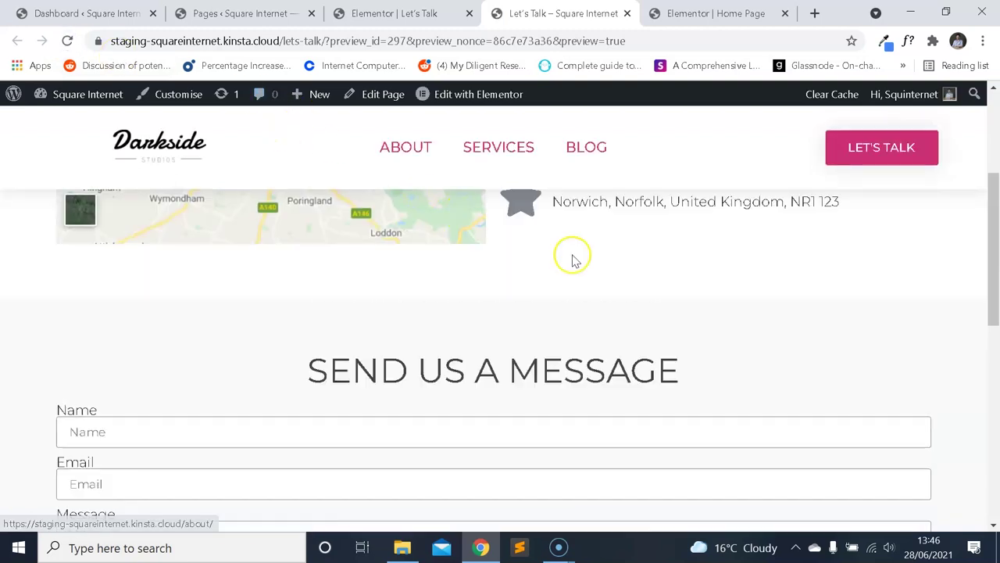
pyautogui.scroll(-5, 571, 259)
pyautogui.scroll(10, 636, 269)
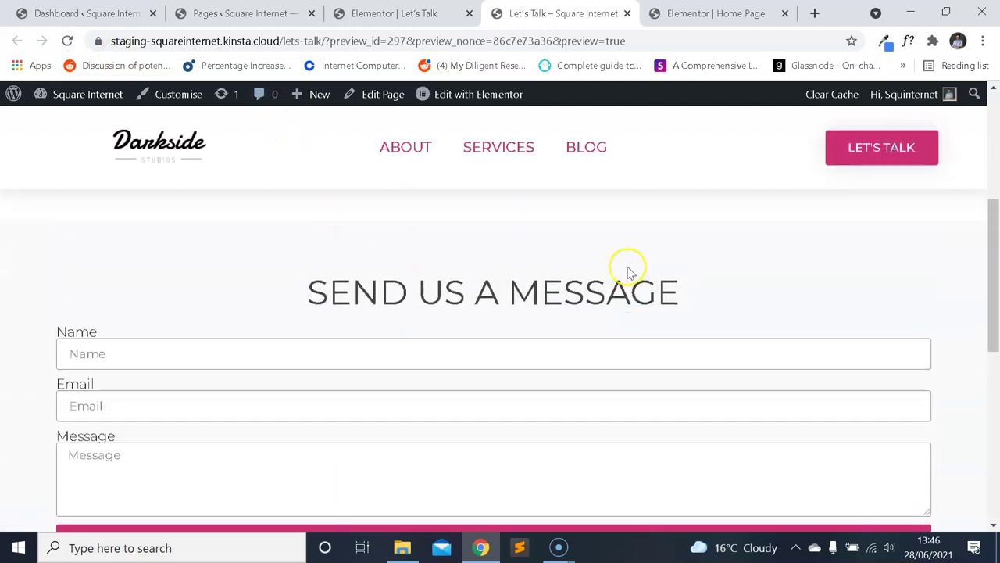
pyautogui.scroll(-1, 615, 268)
pyautogui.scroll(1, 616, 261)
pyautogui.scroll(-5, 625, 261)
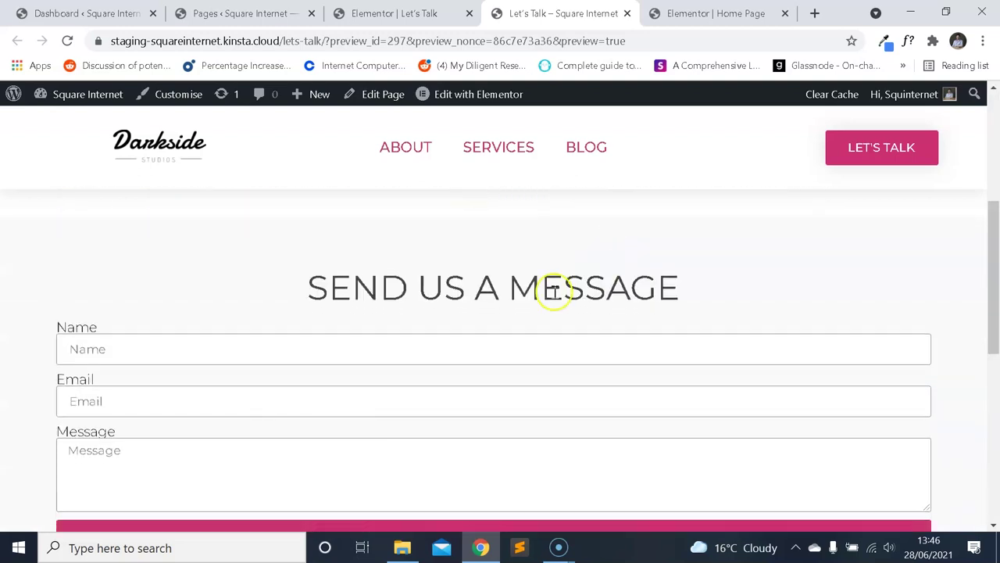
pyautogui.scroll(2, 547, 269)
pyautogui.scroll(-3, 556, 297)
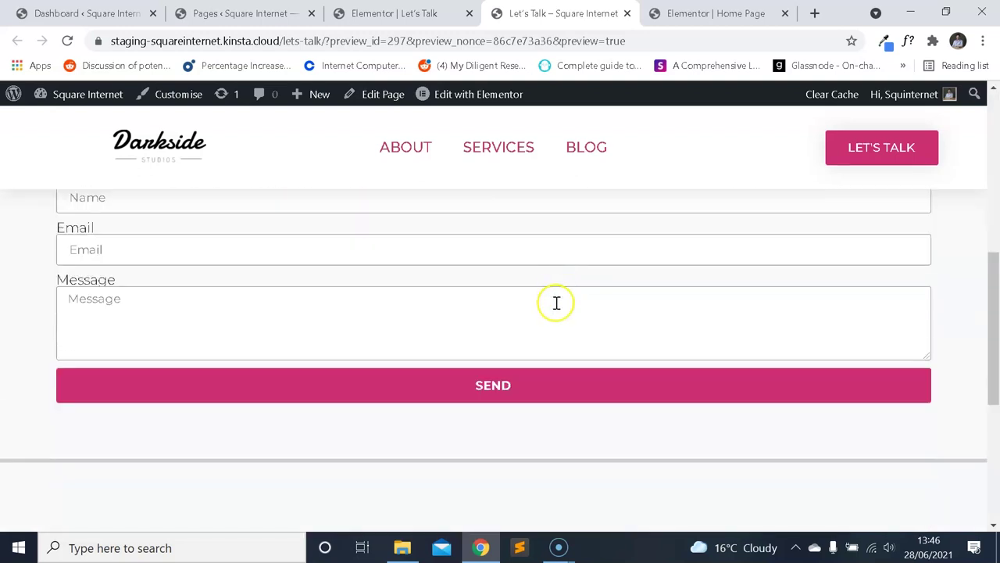
pyautogui.scroll(6, 556, 305)
pyautogui.scroll(-4, 556, 313)
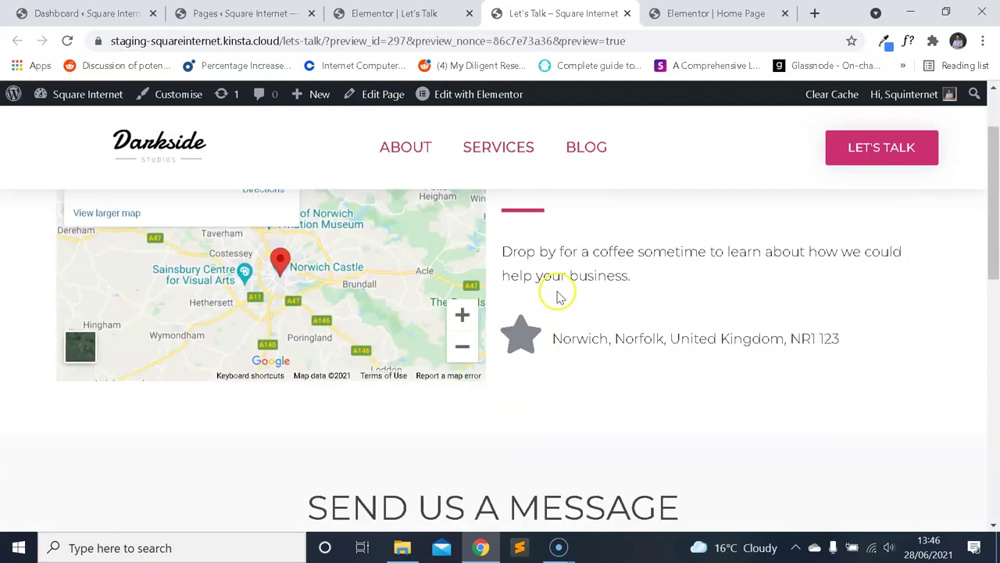
pyautogui.scroll(-1, 555, 296)
# Try the preview form's Name field, dismissing its autofill suggestions each time.
pyautogui.click(186, 276)
pyautogui.click(207, 233)
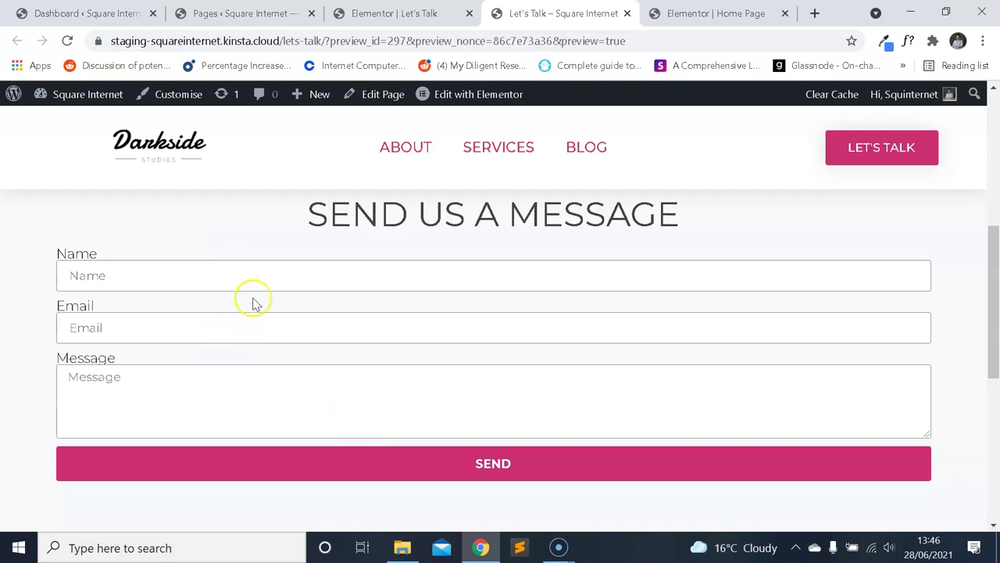
pyautogui.click(253, 265)
pyautogui.click(256, 232)
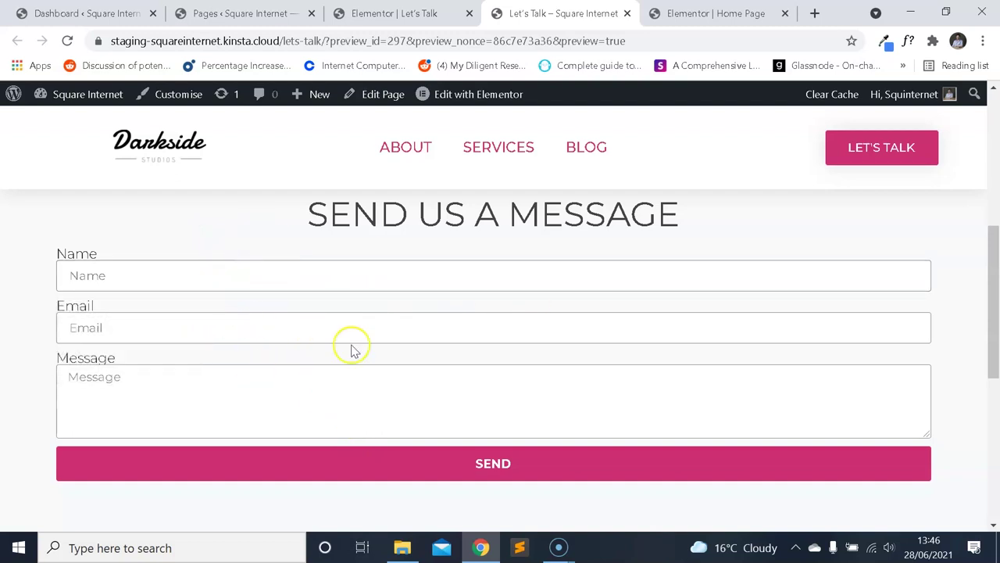
pyautogui.scroll(-2, 426, 339)
pyautogui.scroll(6, 453, 341)
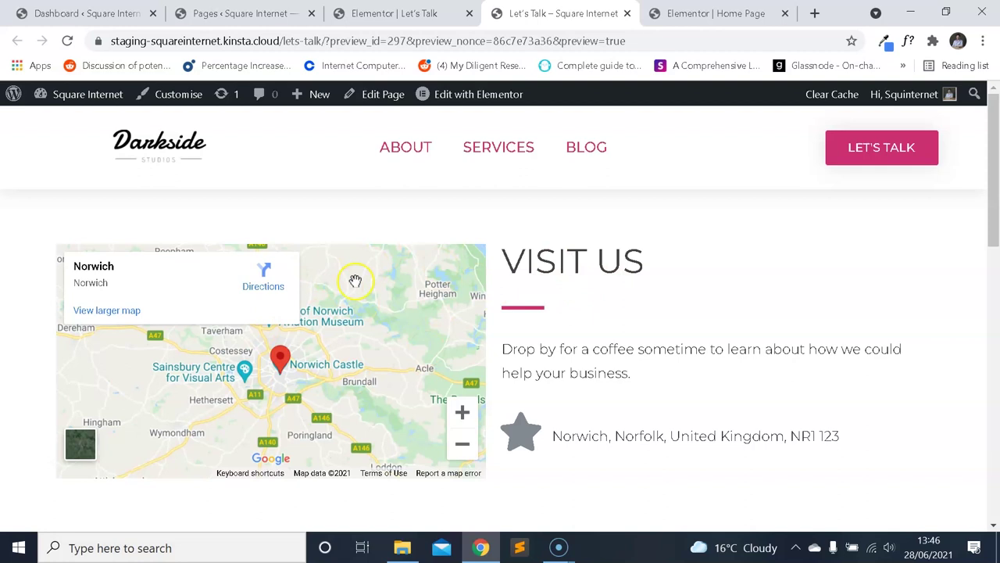
pyautogui.scroll(-5, 435, 309)
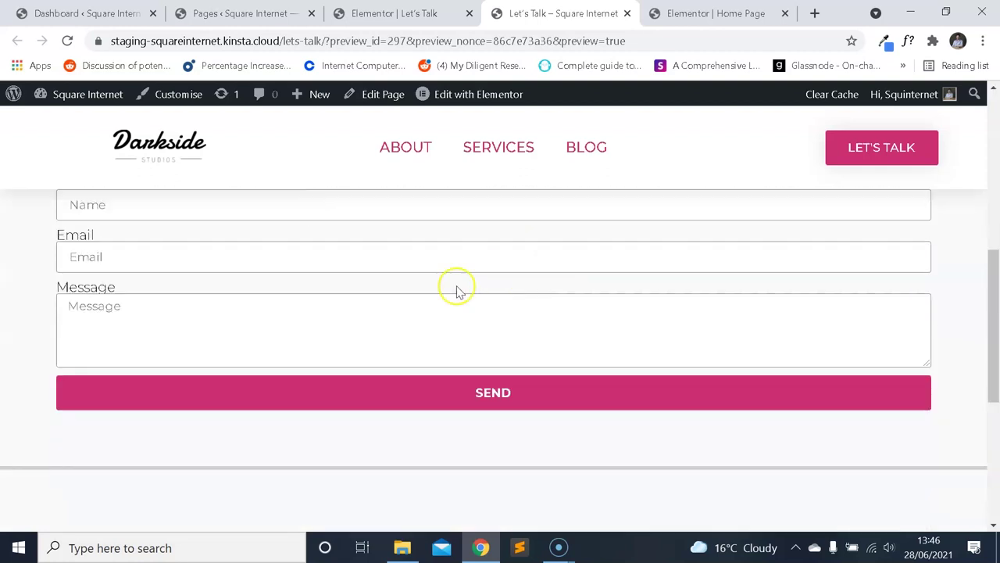
pyautogui.scroll(1, 422, 309)
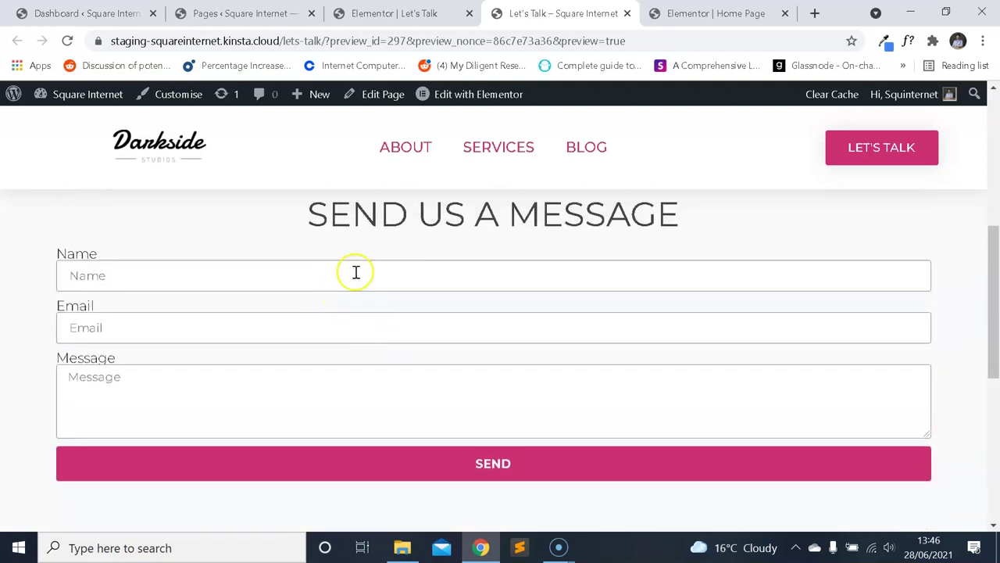
pyautogui.scroll(1, 329, 305)
pyautogui.click(284, 348)
pyautogui.click(292, 284)
pyautogui.scroll(1, 297, 285)
pyautogui.scroll(-1, 351, 305)
pyautogui.scroll(3, 368, 308)
pyautogui.scroll(-3, 429, 311)
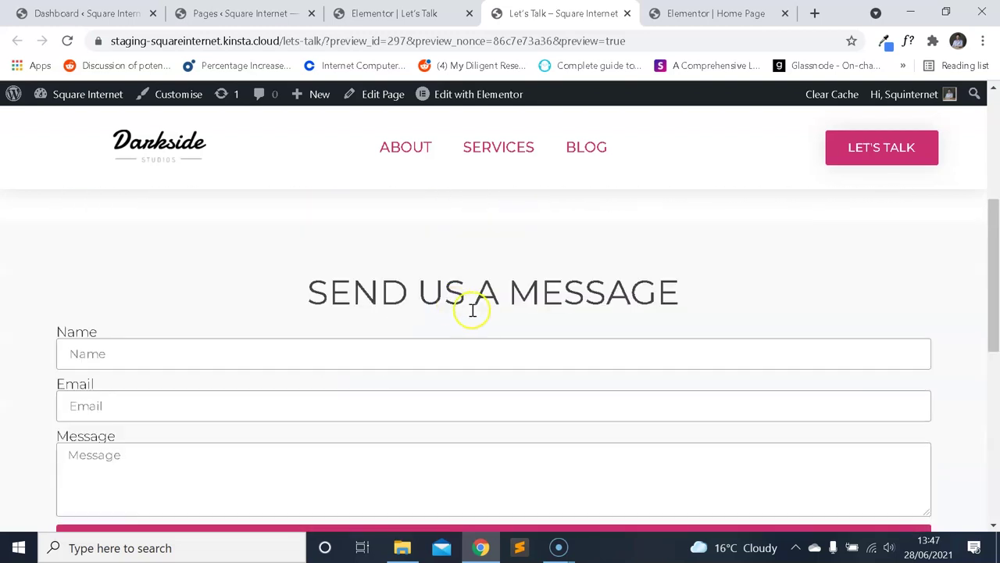
pyautogui.scroll(-1, 477, 306)
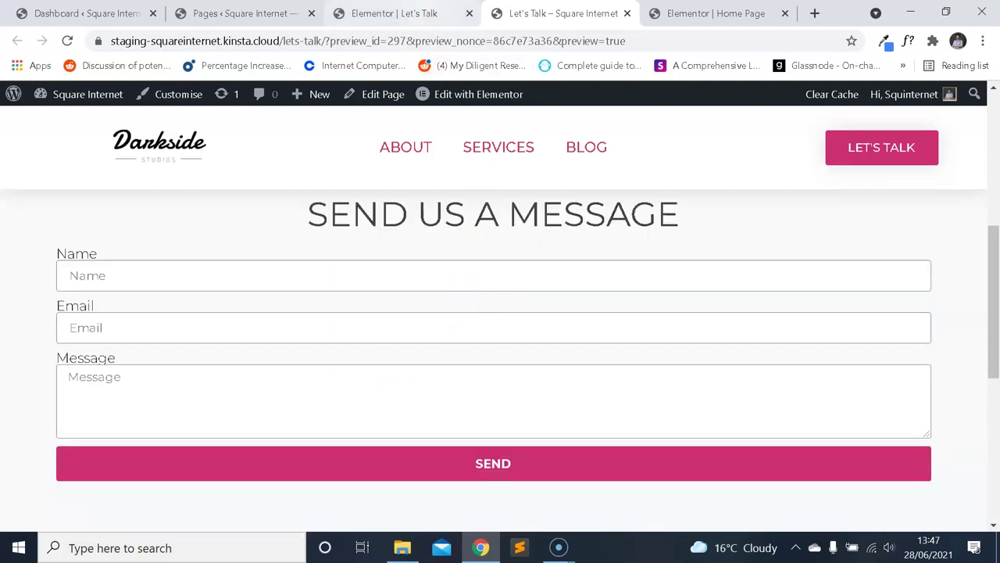
# Return to the Let's Talk editor and select the form widget to edit it.
pyautogui.click(395, 14)
pyautogui.scroll(-1, 468, 272)
pyautogui.click(380, 266)
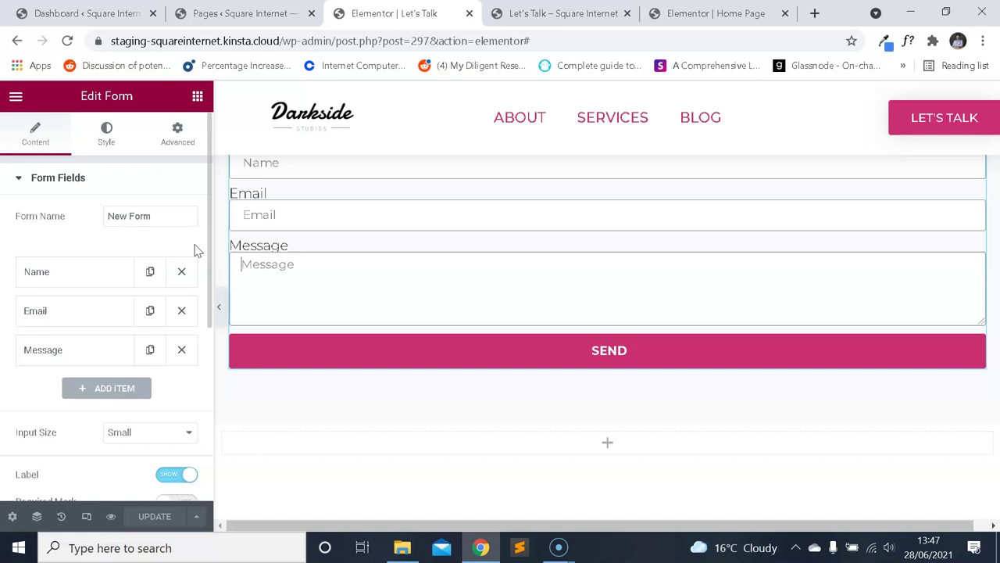
# Inspect the Name and Email field settings in the form's Form Fields list.
pyautogui.scroll(-2, 118, 260)
pyautogui.scroll(2, 125, 265)
pyautogui.scroll(-4, 133, 279)
pyautogui.scroll(-1, 129, 289)
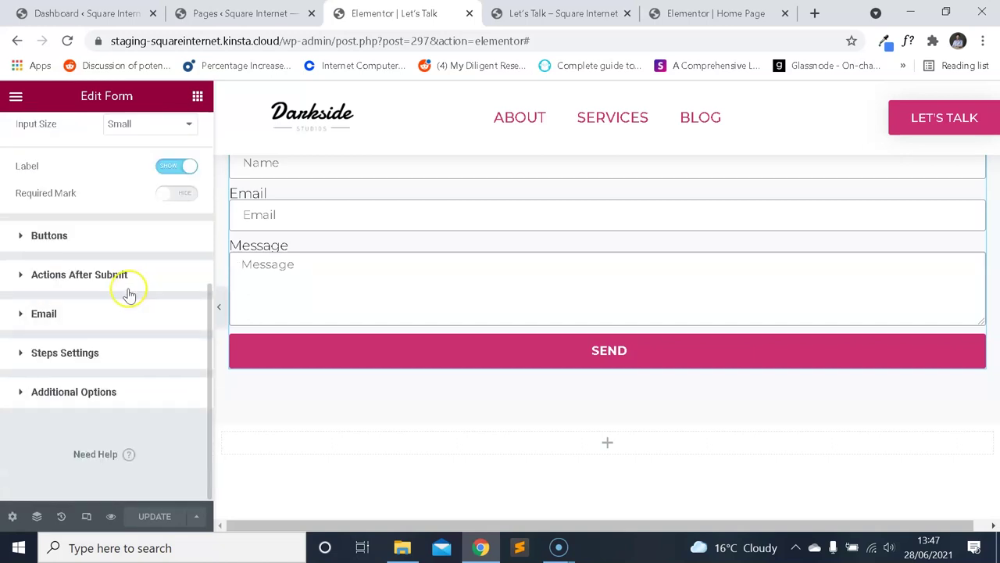
pyautogui.scroll(4, 131, 295)
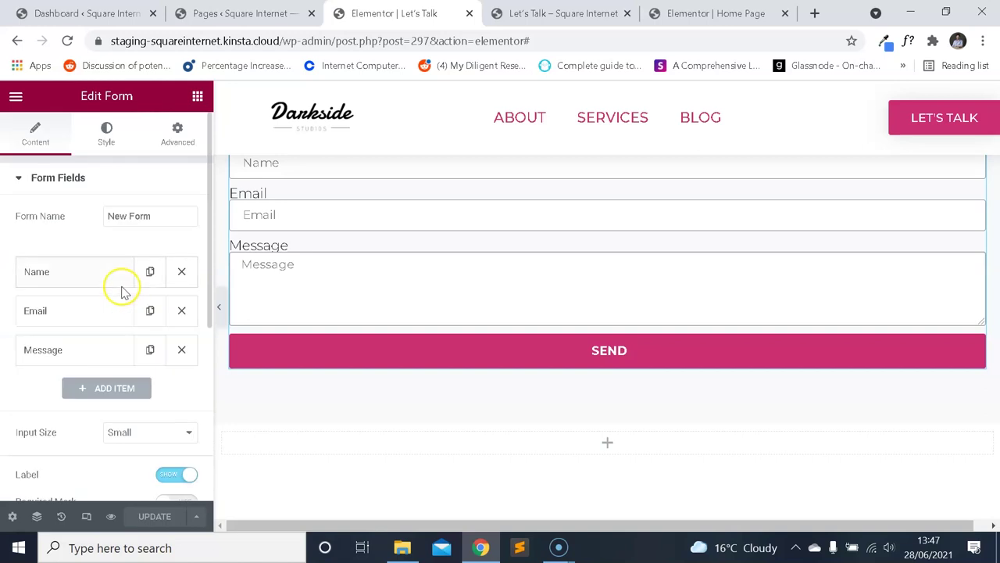
pyautogui.click(90, 278)
pyautogui.click(92, 279)
pyautogui.click(83, 312)
pyautogui.click(83, 312)
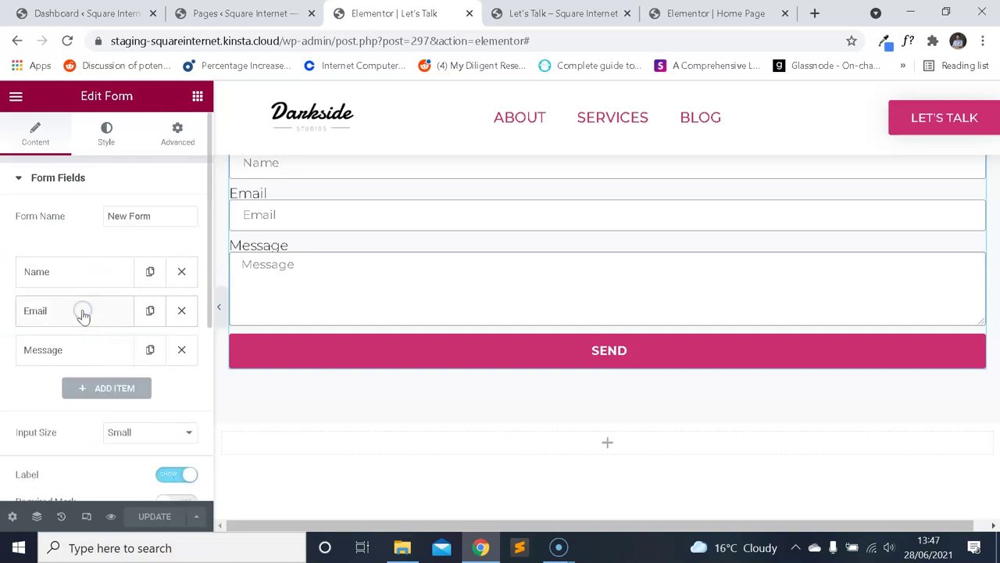
# Replace the Message placeholder with 'Please let us know how we can help…' asking timeline, budget, specifics.
pyautogui.click(78, 349)
pyautogui.scroll(-2, 91, 291)
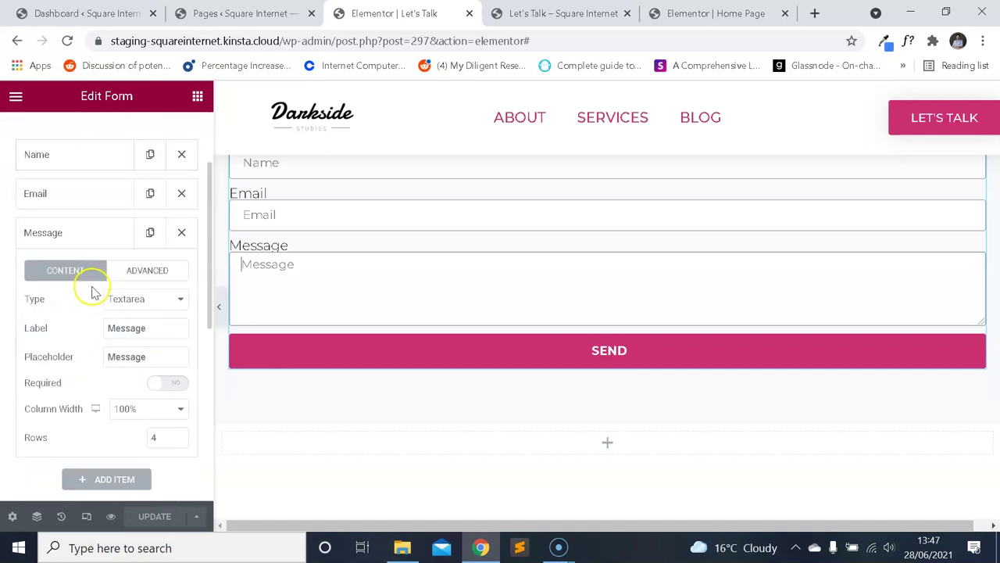
pyautogui.moveTo(169, 358); pyautogui.dragTo(43, 347)
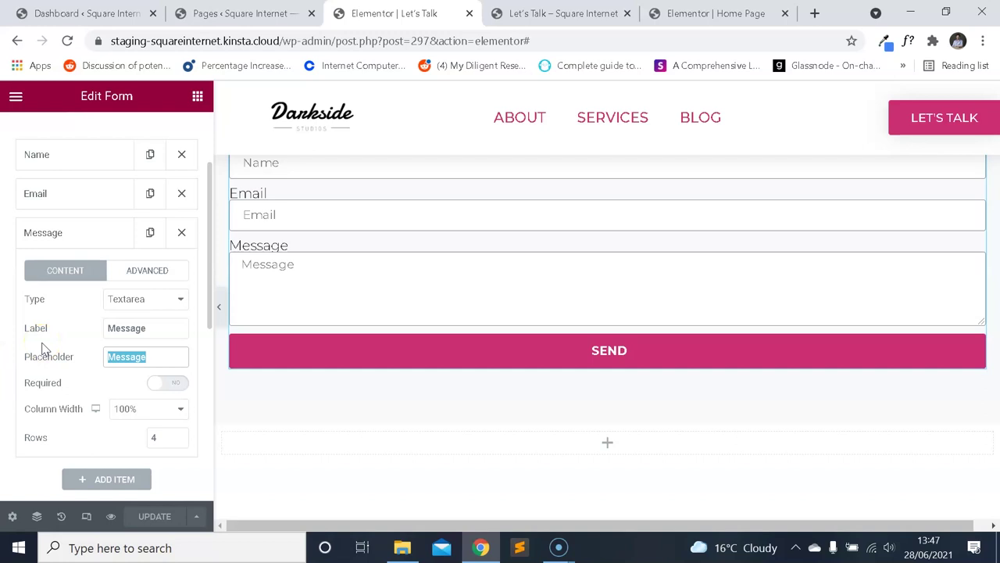
pyautogui.write('Pl')
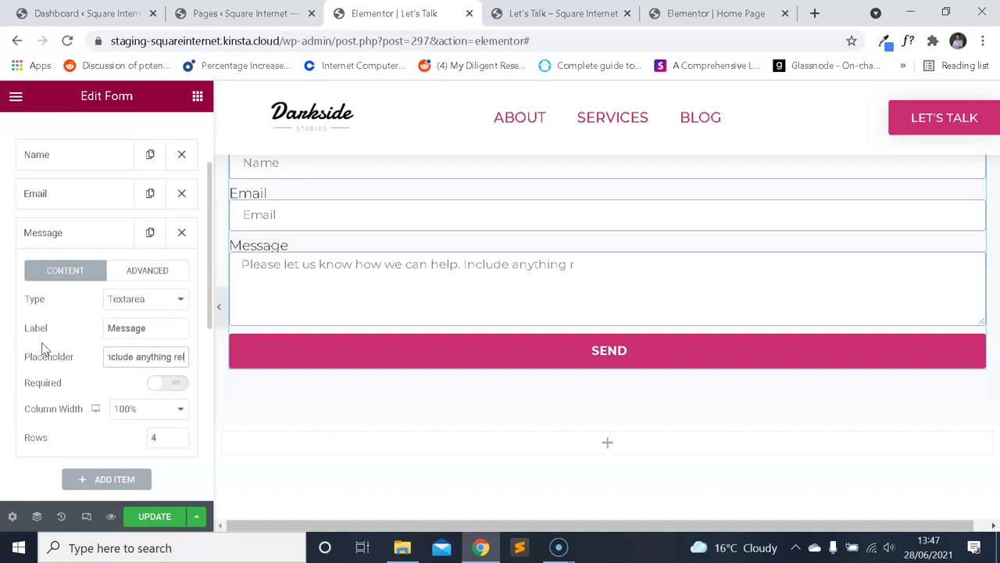
pyautogui.write('timke')
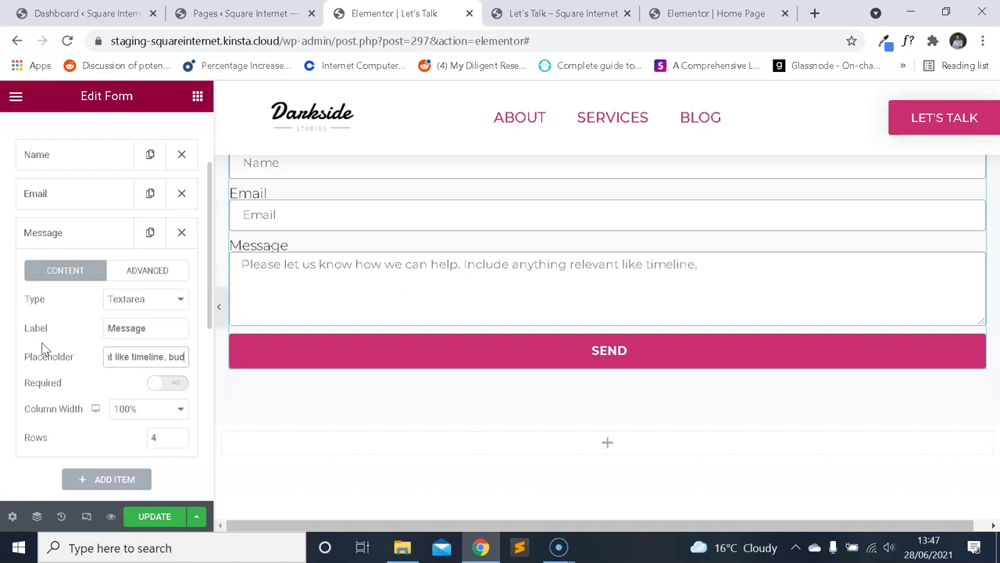
pyautogui.write('d specifics of your project.')
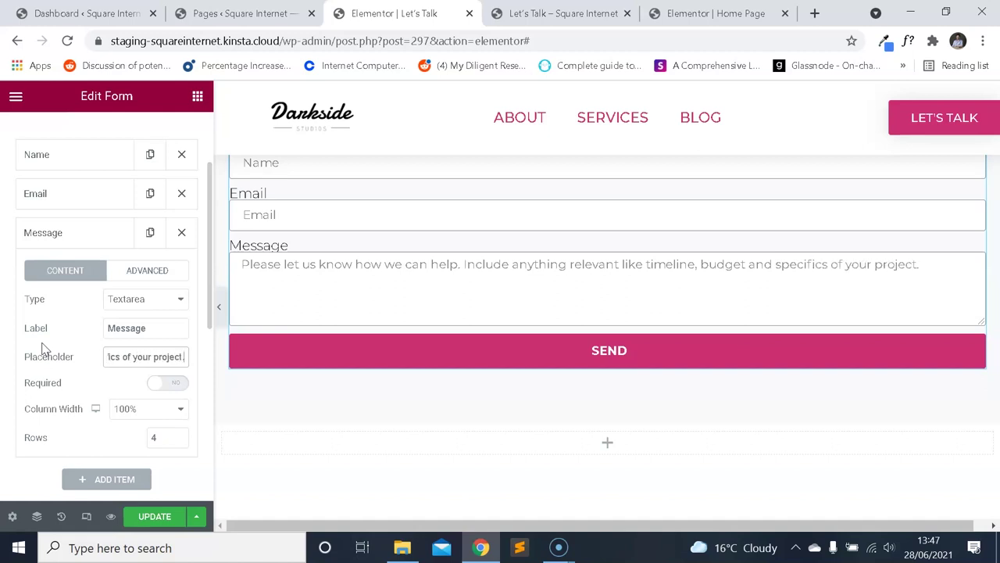
pyautogui.scroll(-5, 67, 252)
# Change the submit button text from Send to SUBMIT.
pyautogui.click(98, 283)
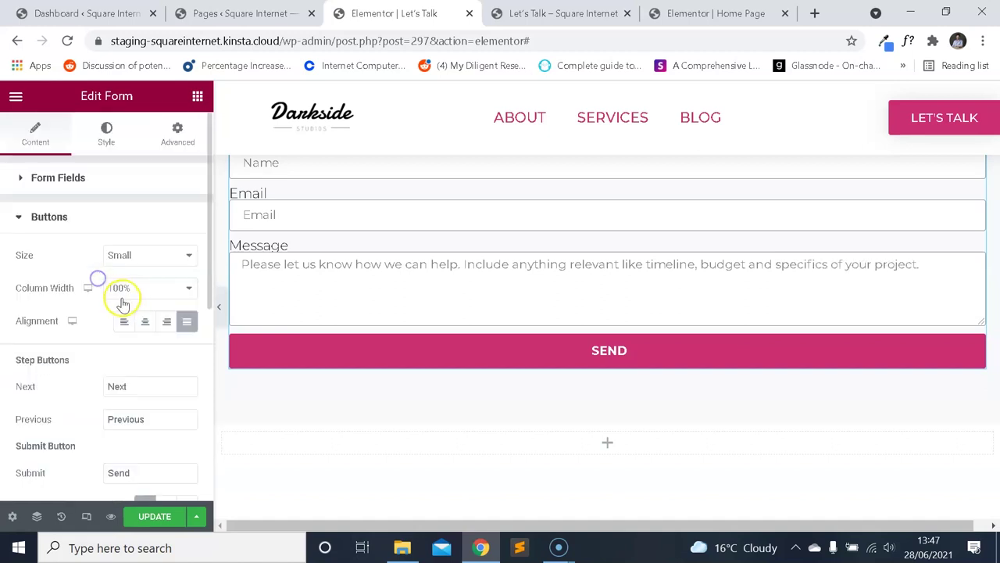
pyautogui.scroll(-2, 118, 291)
pyautogui.click(74, 355)
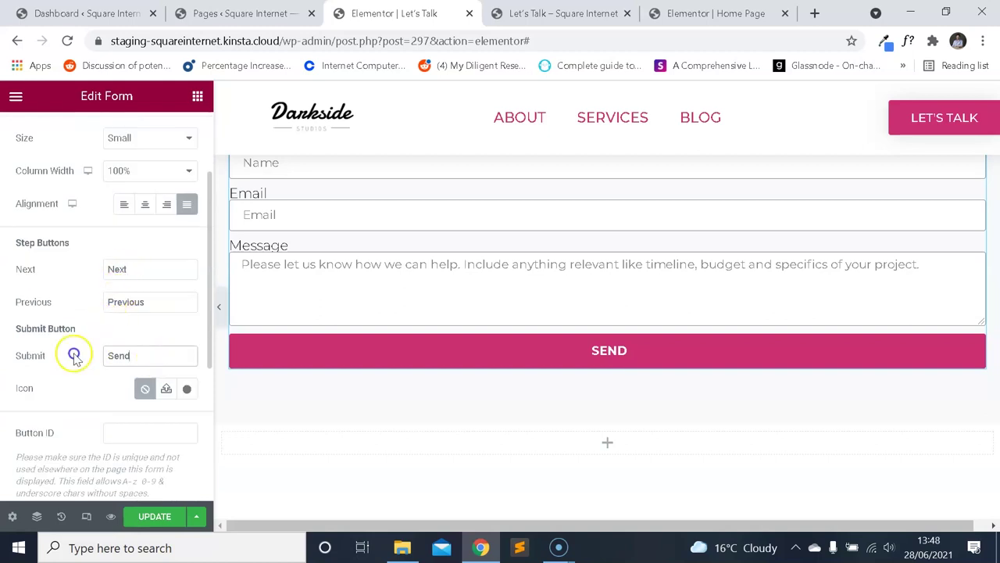
pyautogui.write('SUBMIT')
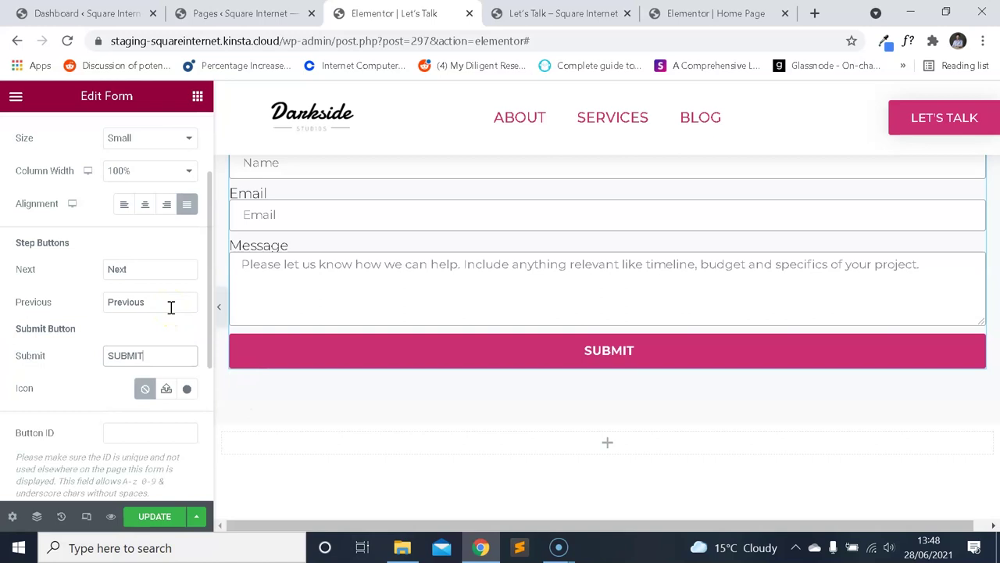
# Review the Actions After Submit settings, then switch to the WordPress Pages list.
pyautogui.scroll(-3, 89, 299)
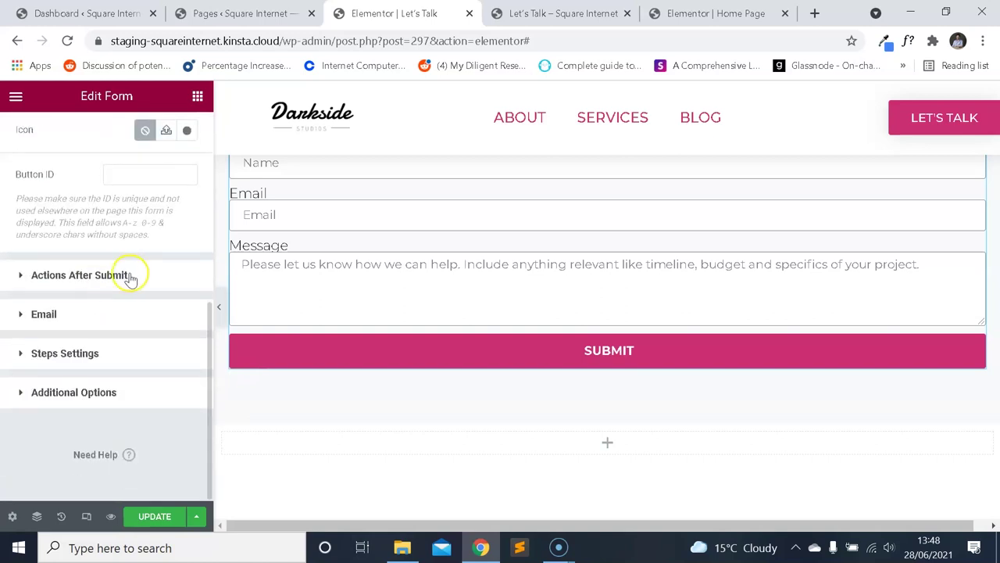
pyautogui.scroll(5, 130, 270)
pyautogui.scroll(2, 398, 330)
pyautogui.scroll(-2, 408, 331)
pyautogui.scroll(-1, 90, 364)
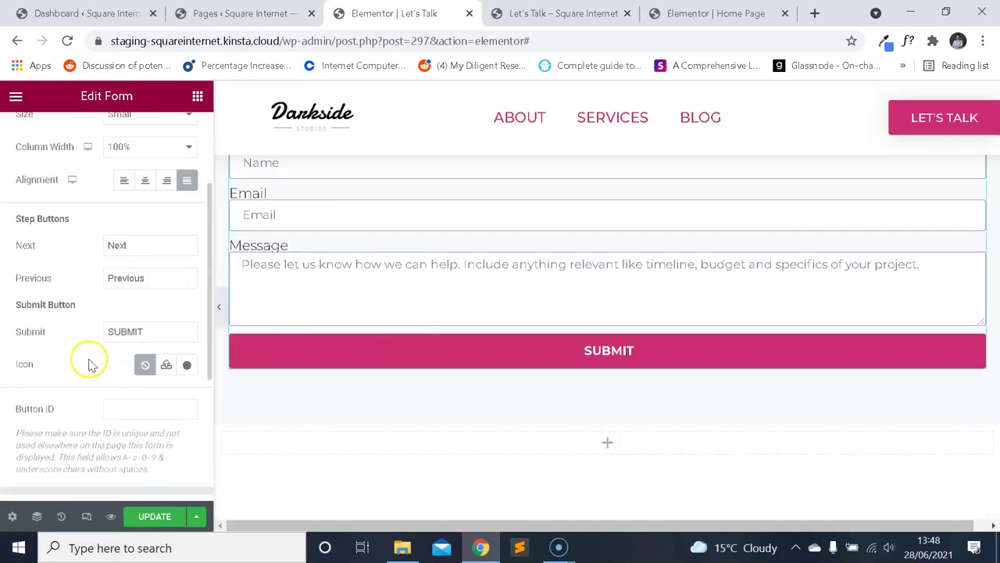
pyautogui.scroll(-3, 90, 364)
pyautogui.click(129, 276)
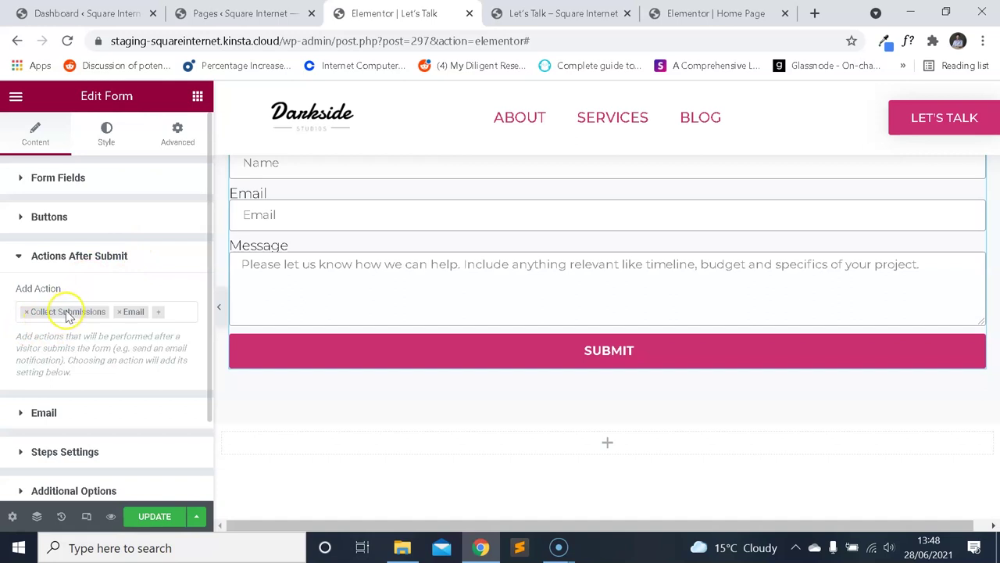
pyautogui.scroll(-2, 117, 293)
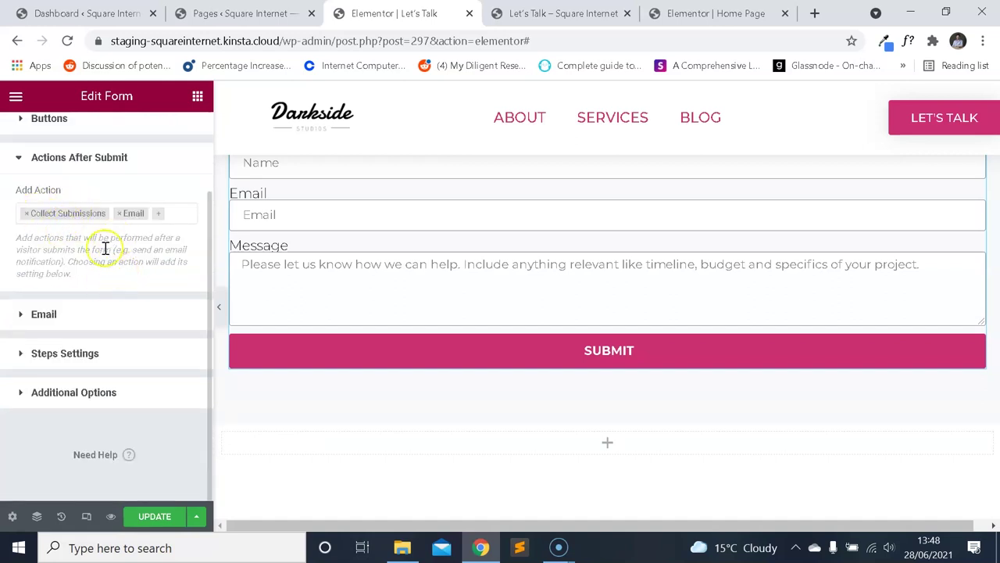
pyautogui.scroll(2, 488, 322)
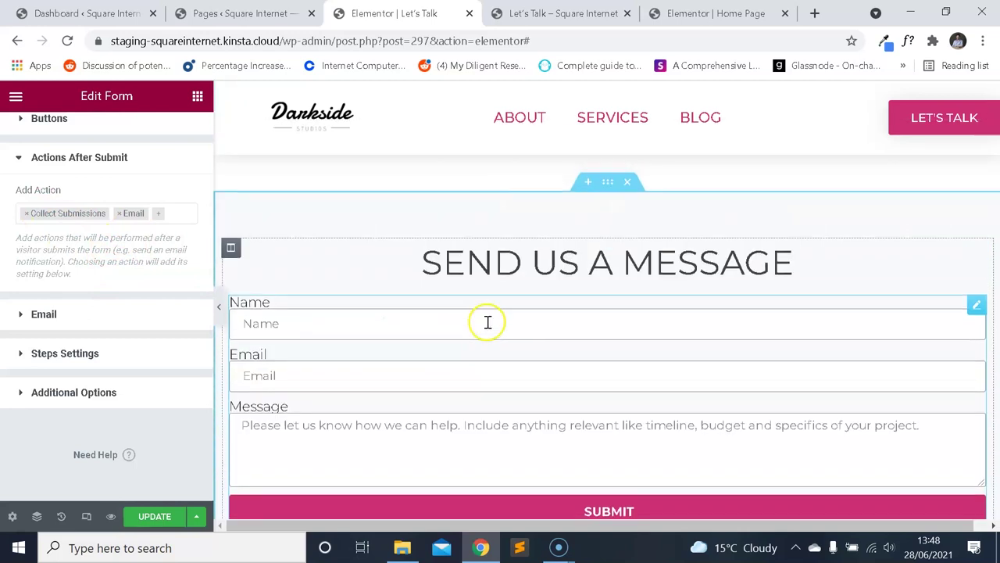
pyautogui.scroll(1, 492, 317)
pyautogui.scroll(-2, 504, 317)
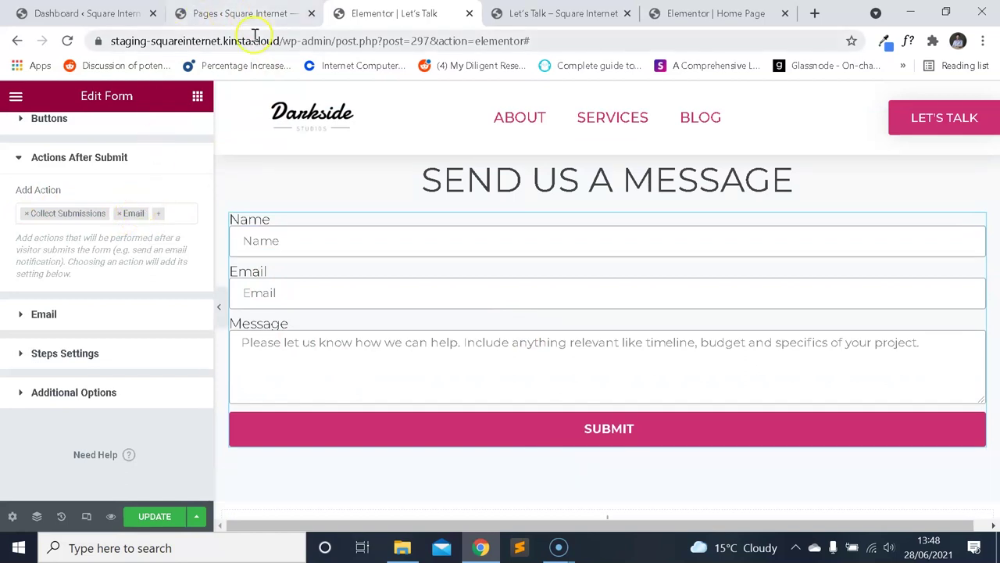
pyautogui.click(272, 14)
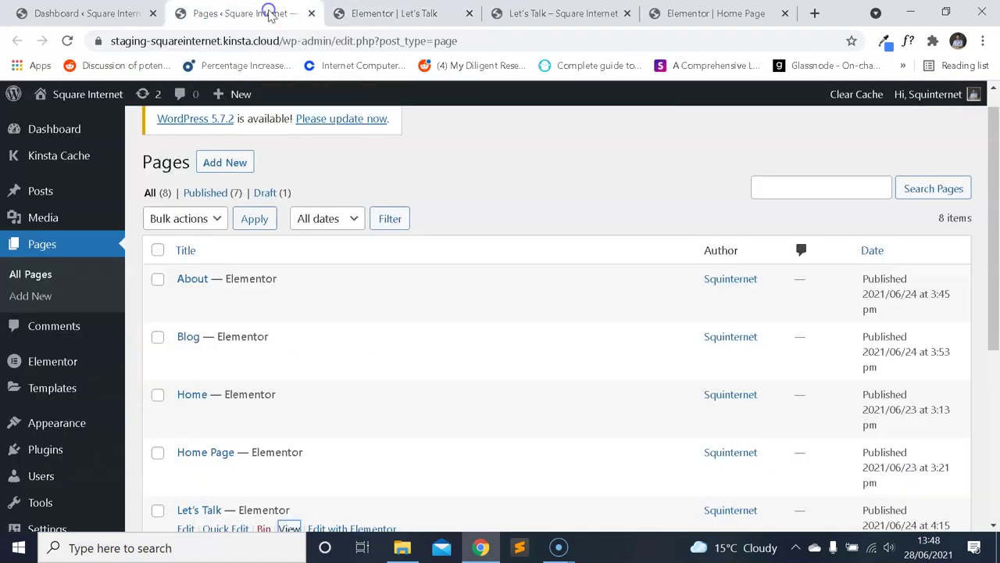
# Open Elementor Submissions in a new tab, see it has 0 items, and return to the editor.
pyautogui.moveTo(69, 363)
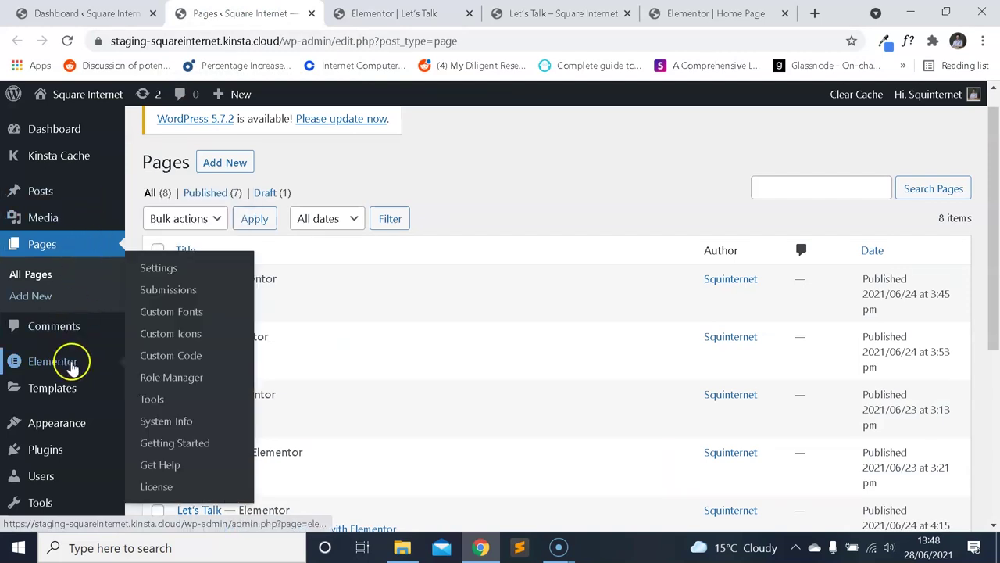
pyautogui.rightClick(177, 292)
pyautogui.click(235, 299)
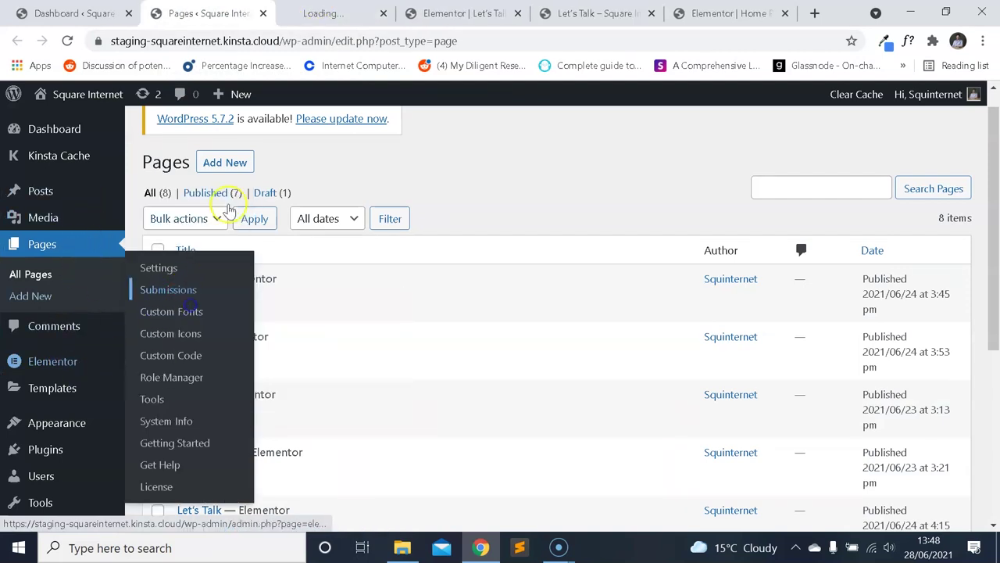
pyautogui.hotkey('ctrl', 'Tab')
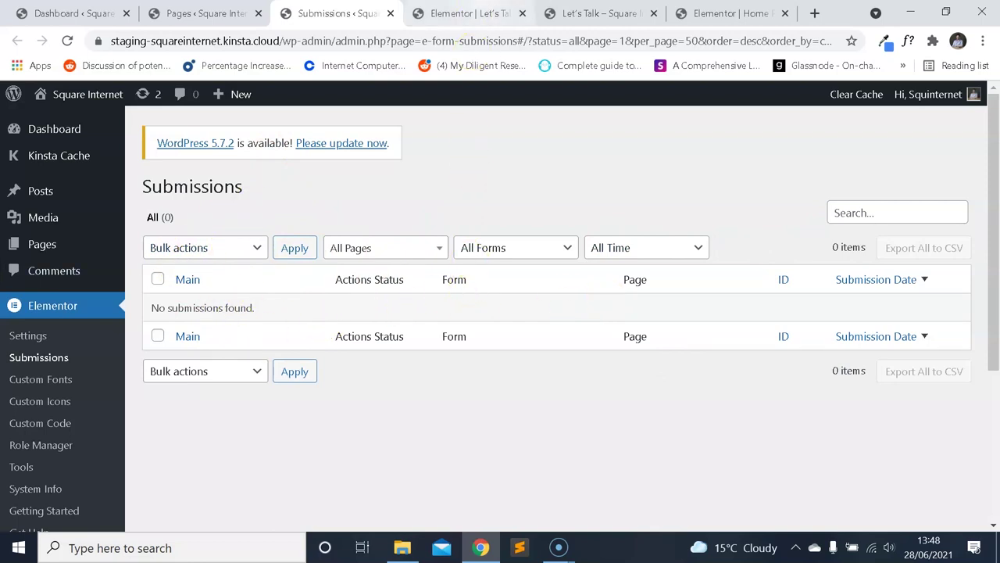
pyautogui.click(473, 14)
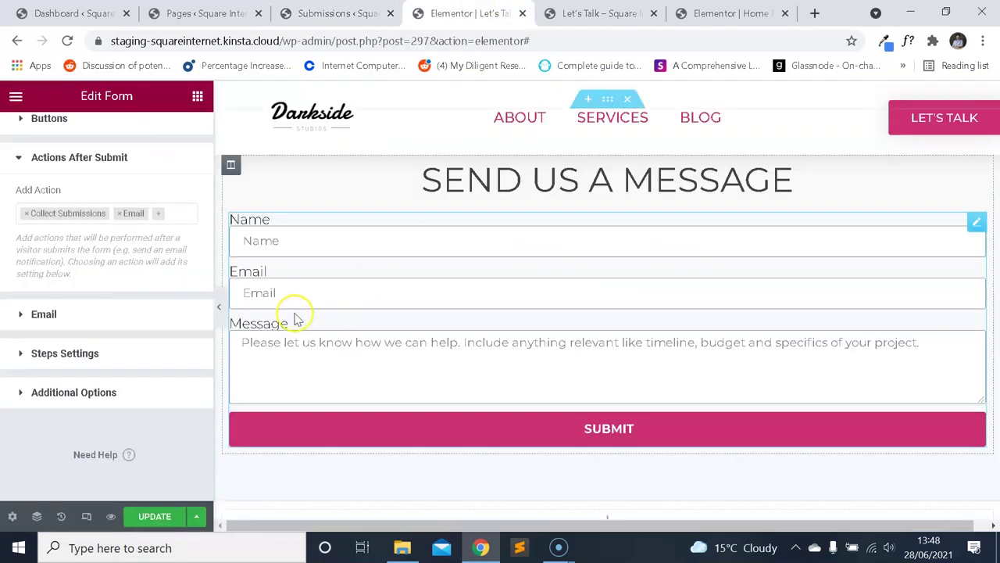
# Set the notification email subject to 'Let's Talk Enquiry'.
pyautogui.click(97, 315)
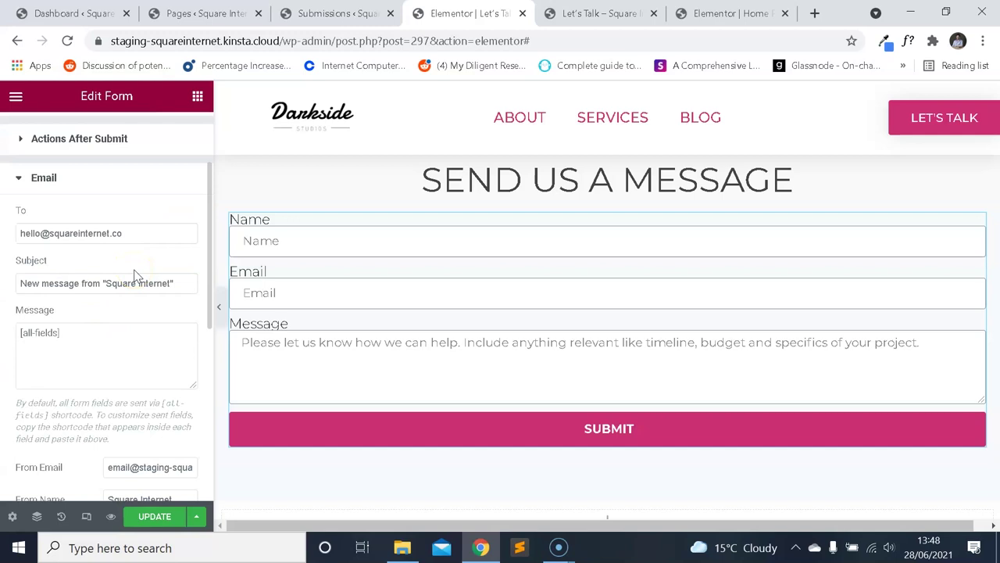
pyautogui.moveTo(122, 232); pyautogui.dragTo(11, 234)
pyautogui.click(124, 270)
pyautogui.moveTo(188, 286); pyautogui.dragTo(6, 283)
pyautogui.write('uiry')
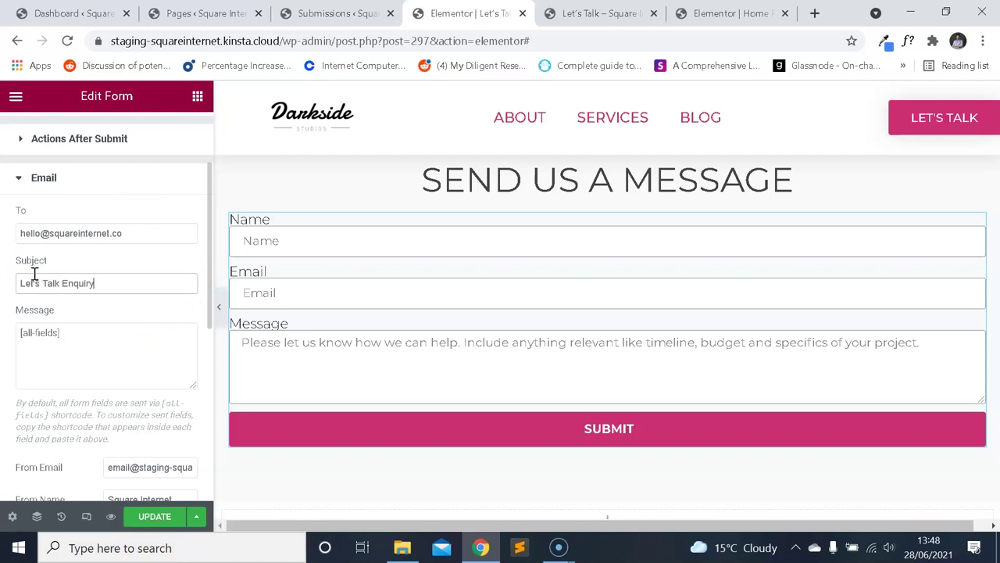
pyautogui.scroll(2, 36, 264)
pyautogui.scroll(-3, 129, 346)
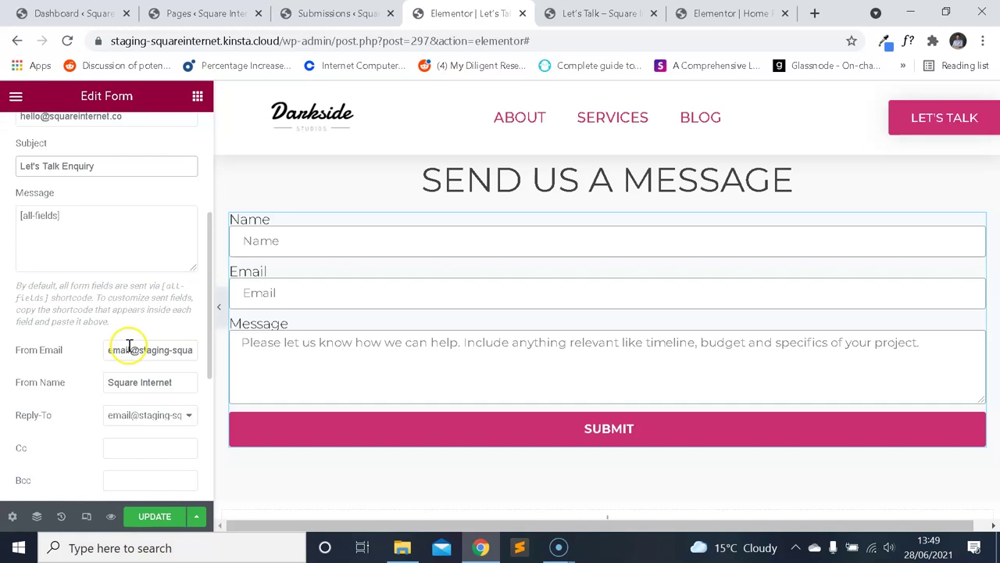
# Replace the staging default From Email with the company's hello address.
pyautogui.tripleClick(110, 356)
pyautogui.press('End')
pyautogui.click(140, 321)
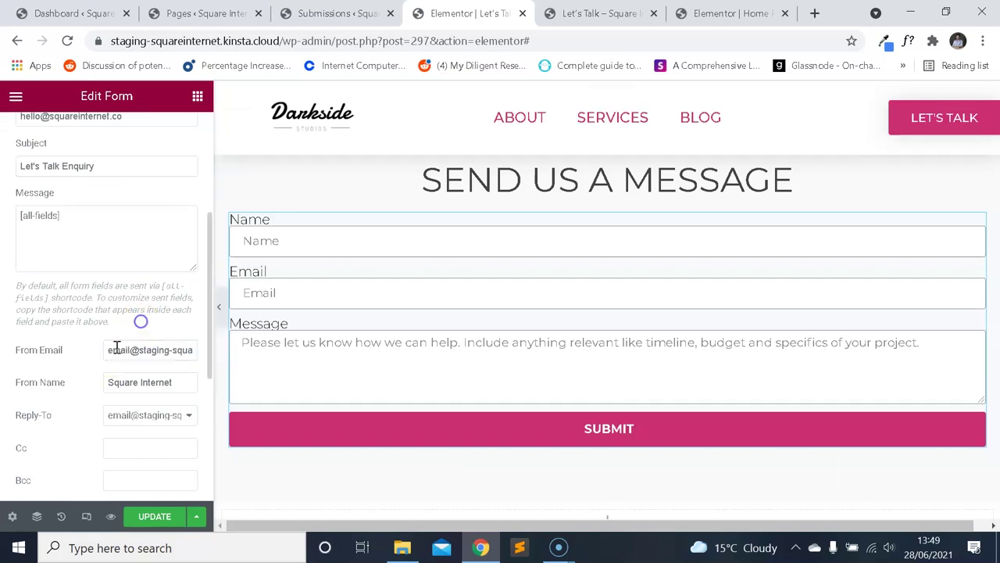
pyautogui.click(106, 351)
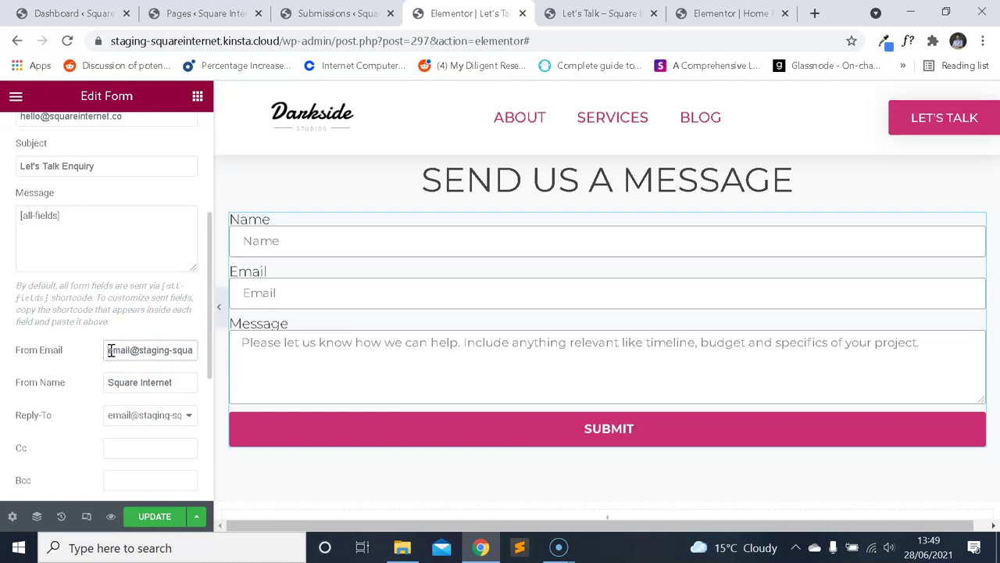
pyautogui.hotkey('ctrl', 'a')
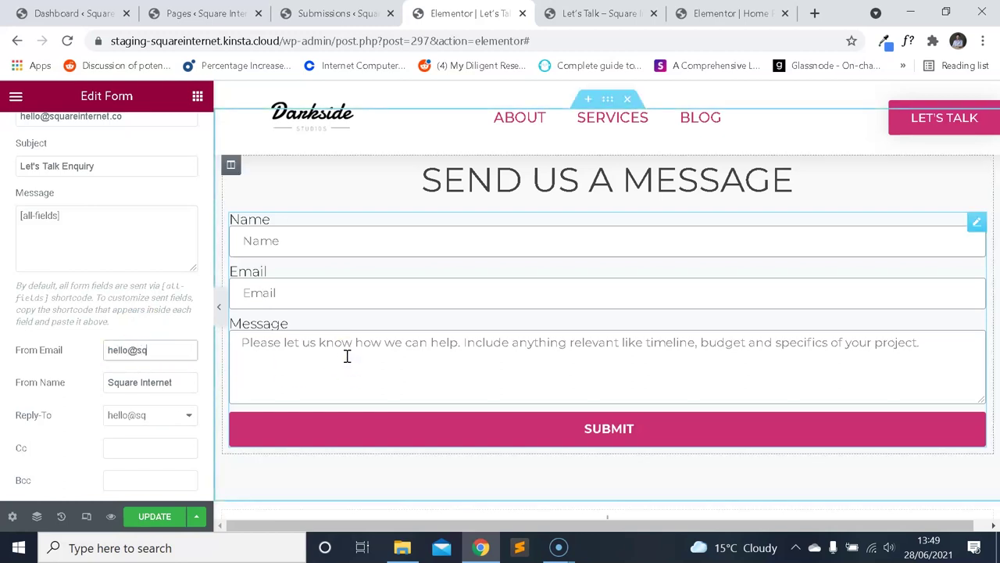
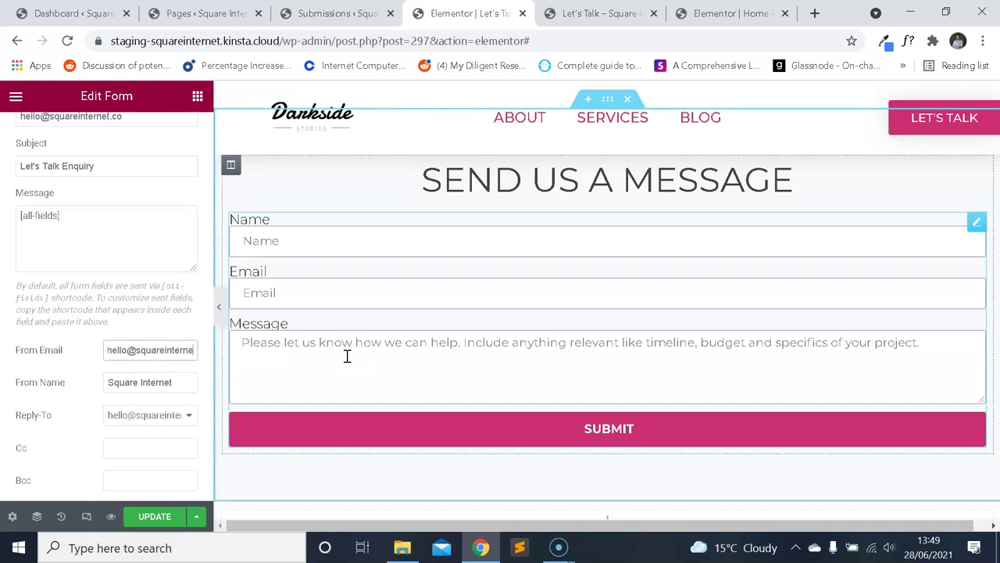
pyautogui.click(214, 351)
pyautogui.scroll(-2, 177, 351)
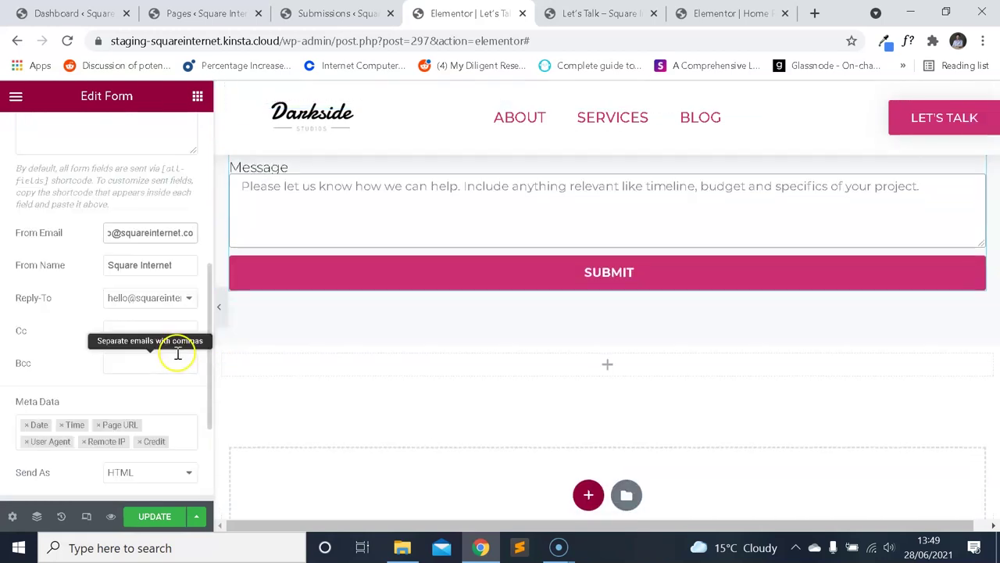
# Leave Reply-To unchanged, check the Bcc field, and collapse the Email settings.
pyautogui.click(185, 299)
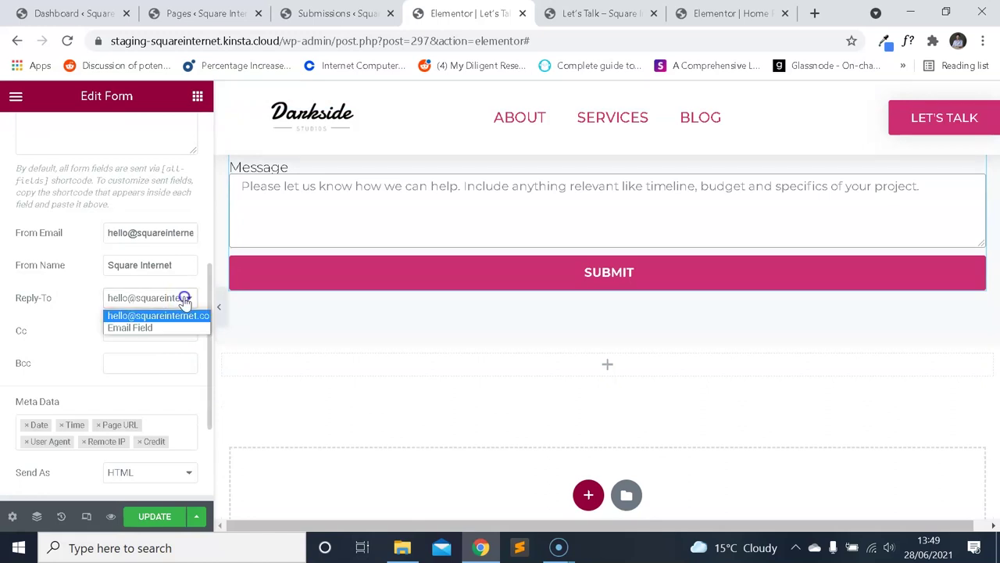
pyautogui.click(185, 300)
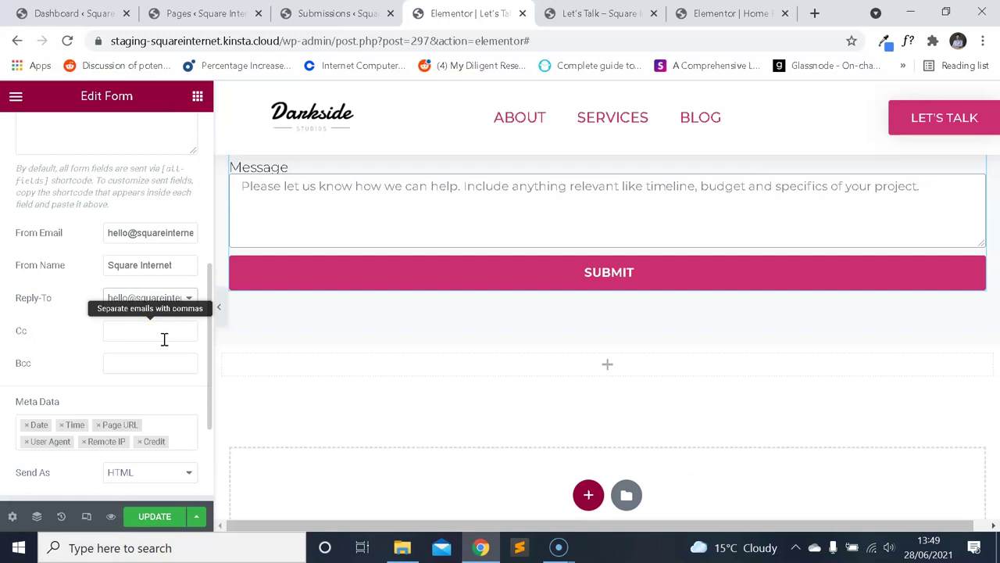
pyautogui.click(153, 373)
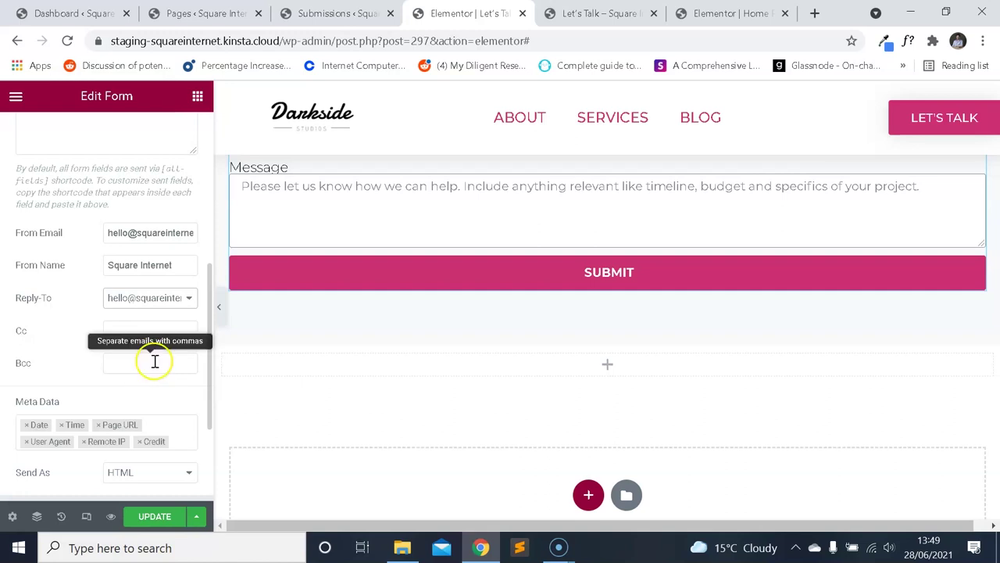
pyautogui.scroll(-2, 149, 309)
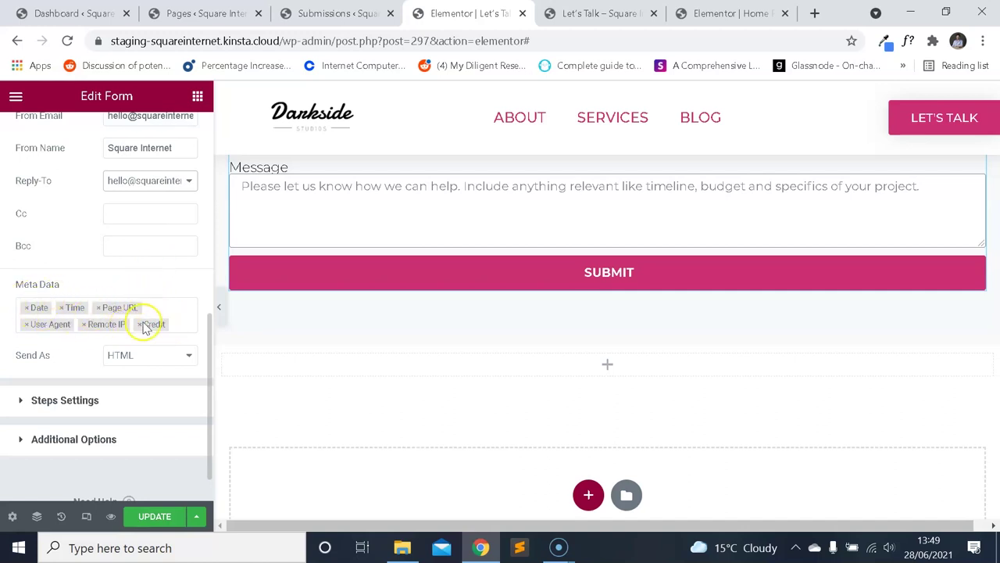
pyautogui.scroll(6, 130, 344)
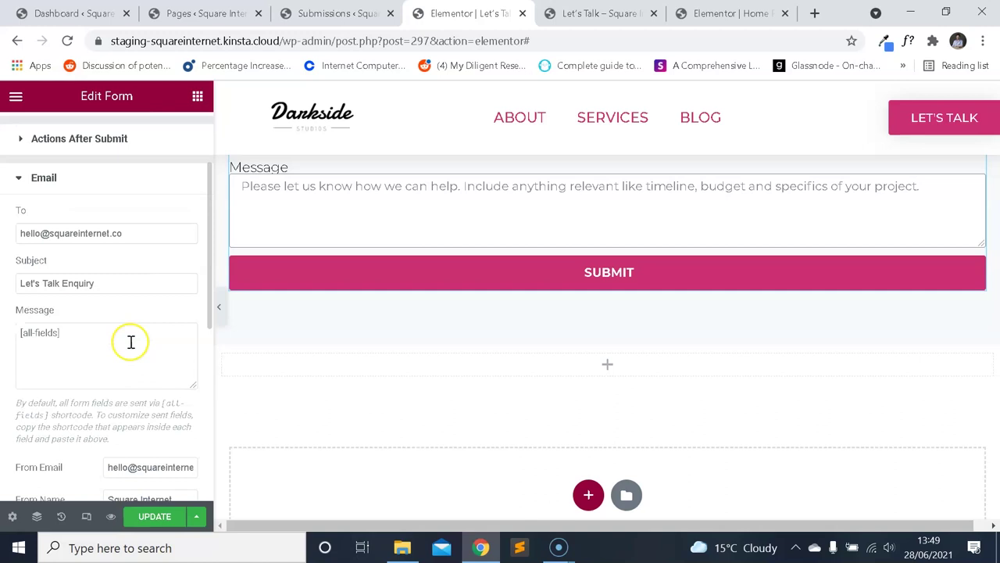
pyautogui.click(55, 300)
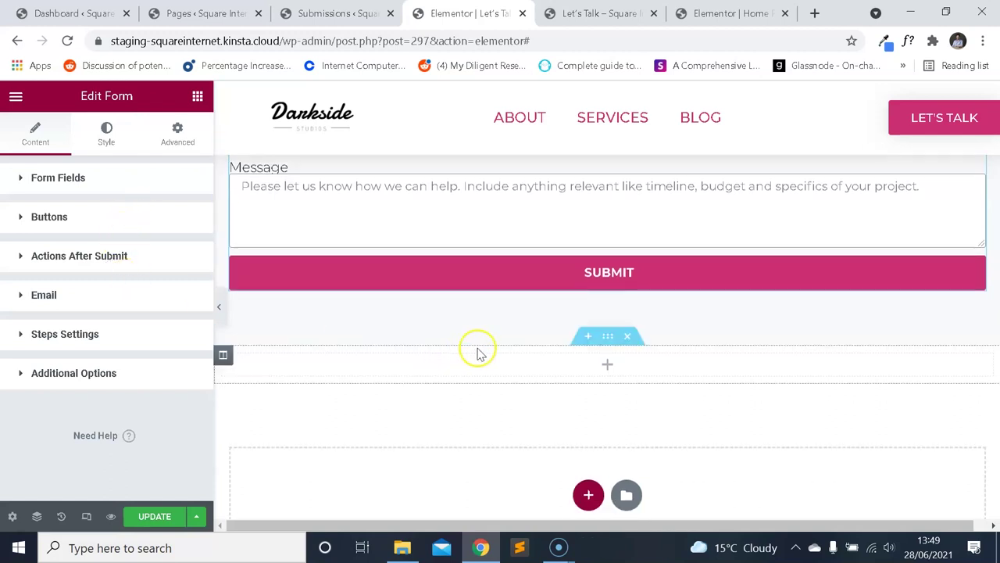
# Save the Let's Talk page with UPDATE and switch to its preview tab.
pyautogui.scroll(2, 515, 365)
pyautogui.scroll(3, 515, 365)
pyautogui.scroll(-2, 523, 343)
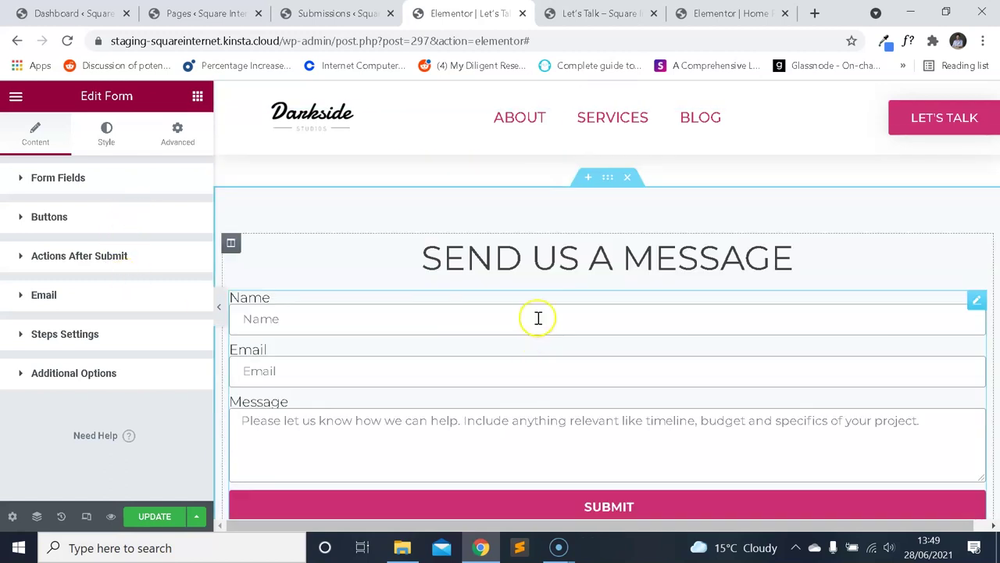
pyautogui.scroll(5, 540, 322)
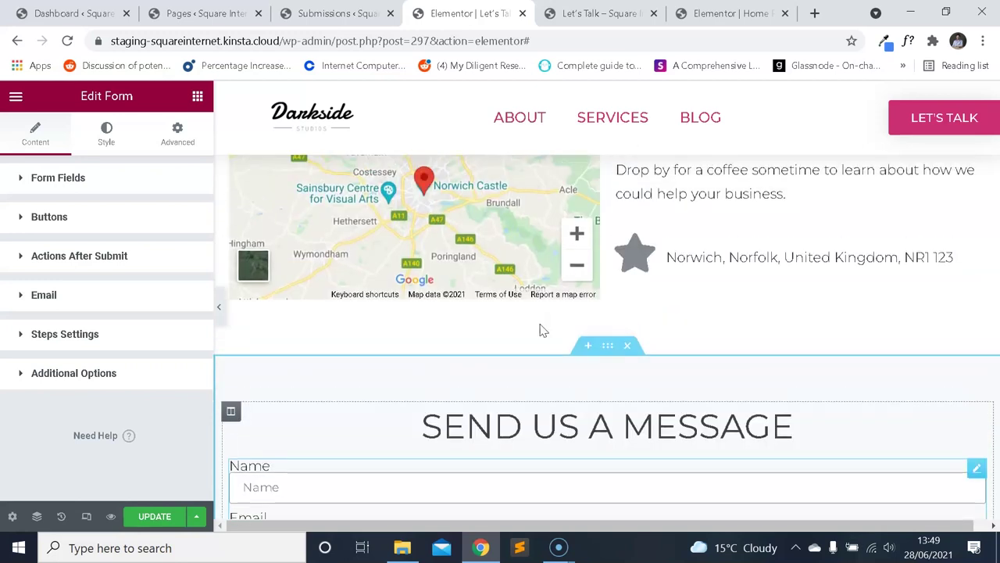
pyautogui.scroll(-4, 539, 331)
pyautogui.scroll(-1, 557, 303)
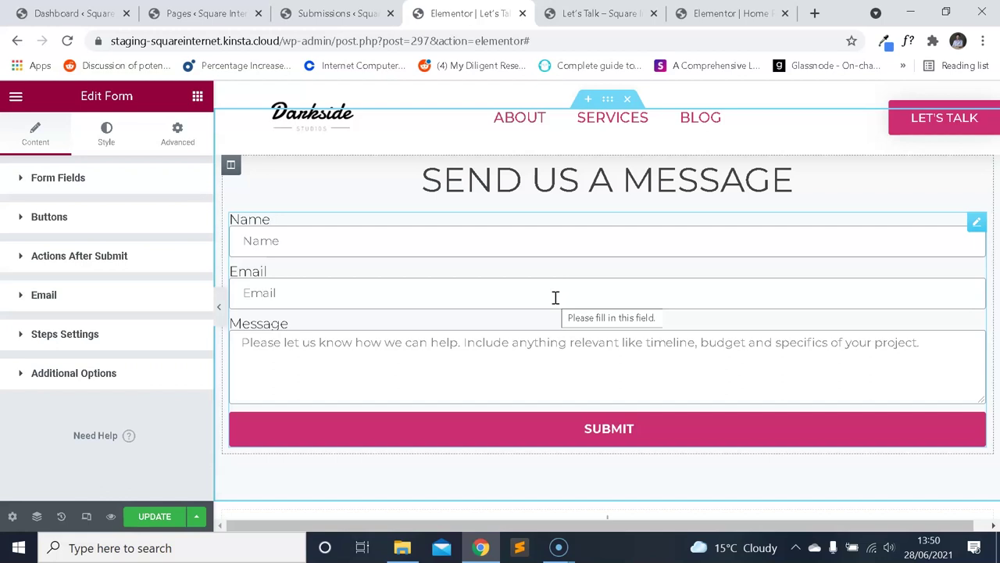
pyautogui.scroll(3, 555, 297)
pyautogui.click(156, 519)
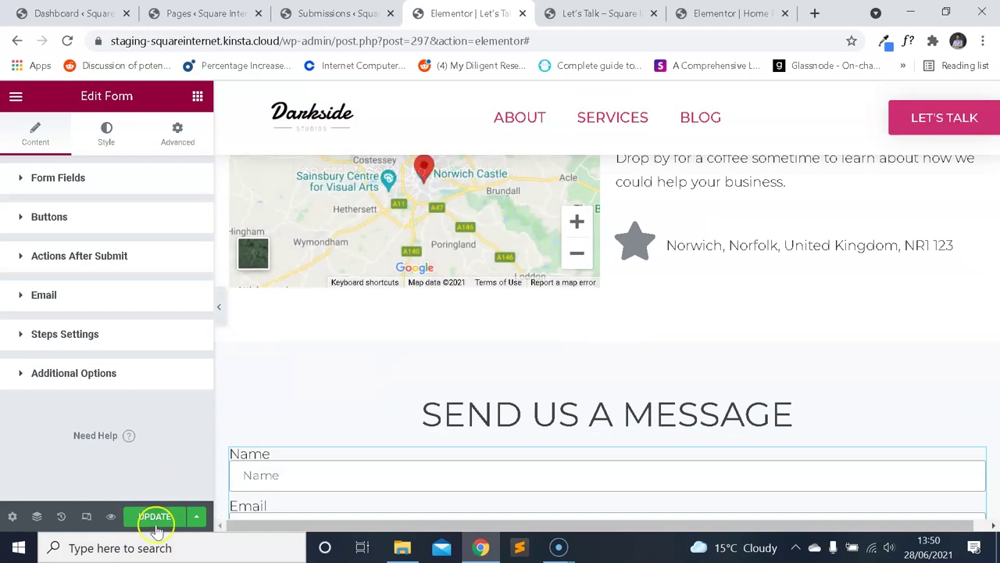
pyautogui.scroll(-5, 570, 258)
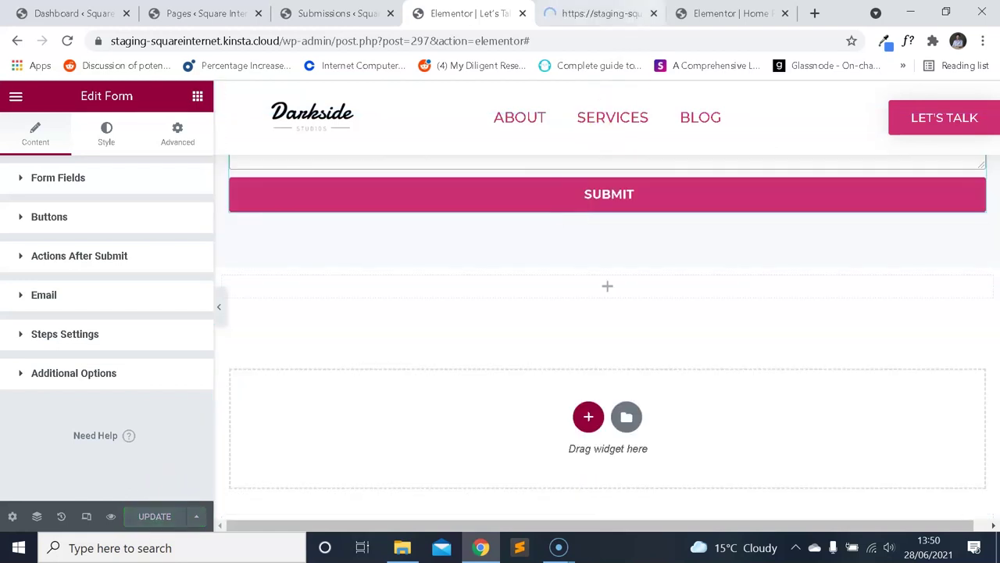
pyautogui.click(598, 14)
pyautogui.scroll(-7, 508, 225)
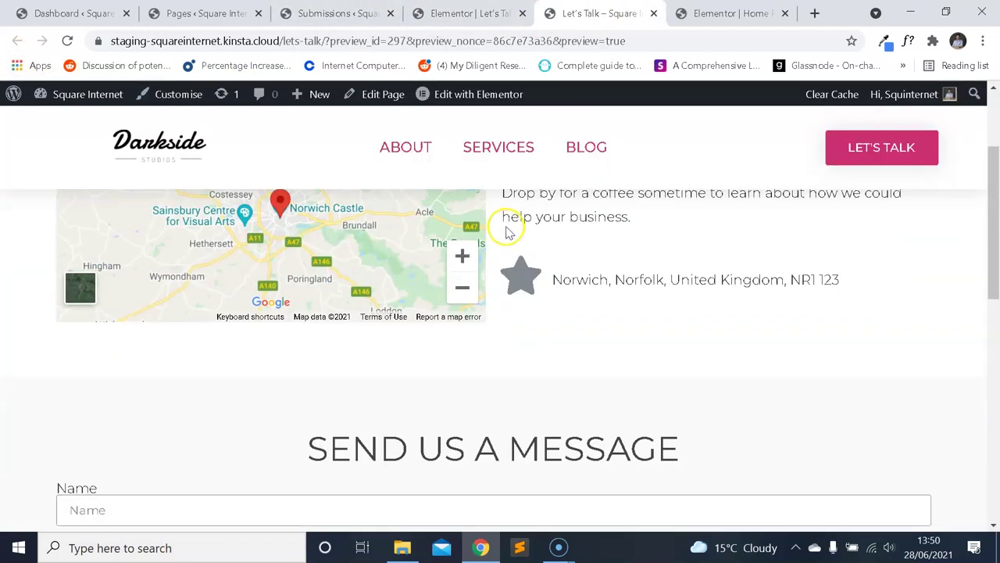
# Open the Services, About and Blog navigation links in new tabs.
pyautogui.scroll(8, 547, 285)
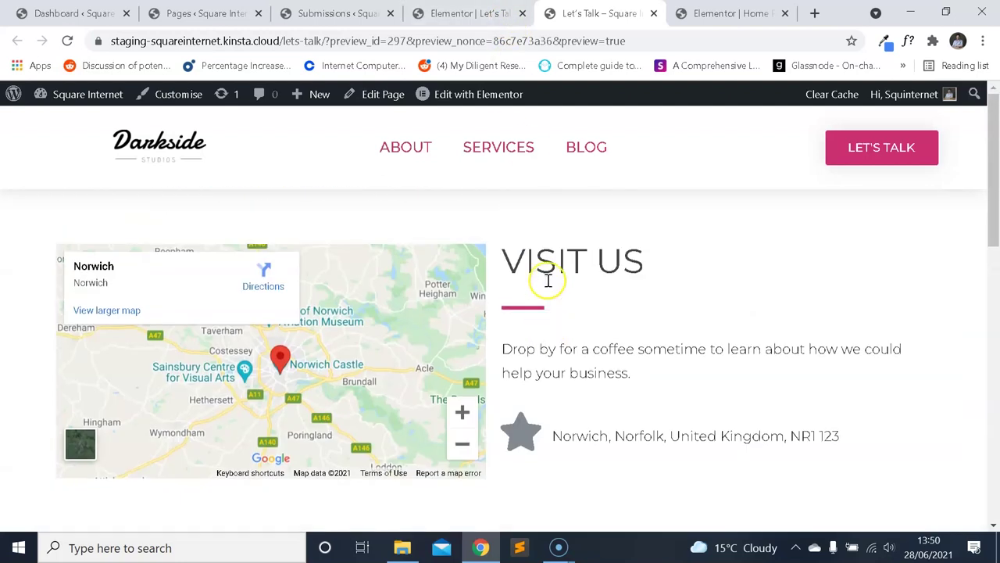
pyautogui.click(468, 13)
pyautogui.scroll(8, 536, 206)
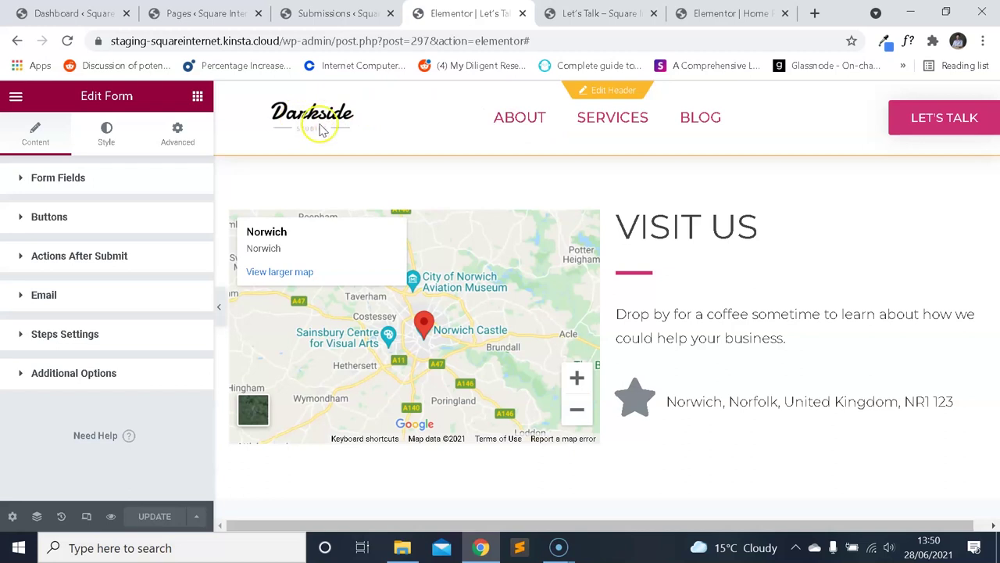
pyautogui.rightClick(634, 128)
pyautogui.click(648, 134)
pyautogui.rightClick(531, 125)
pyautogui.click(547, 132)
pyautogui.rightClick(698, 128)
pyautogui.click(709, 133)
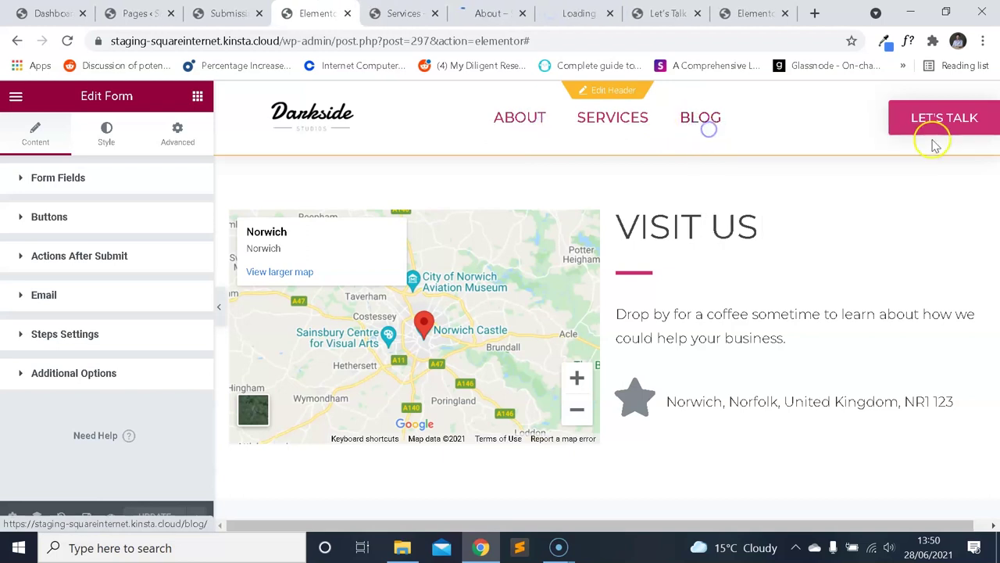
# Scroll through the About, Services and Blog pages, then return to the Let's Talk preview.
pyautogui.click(491, 13)
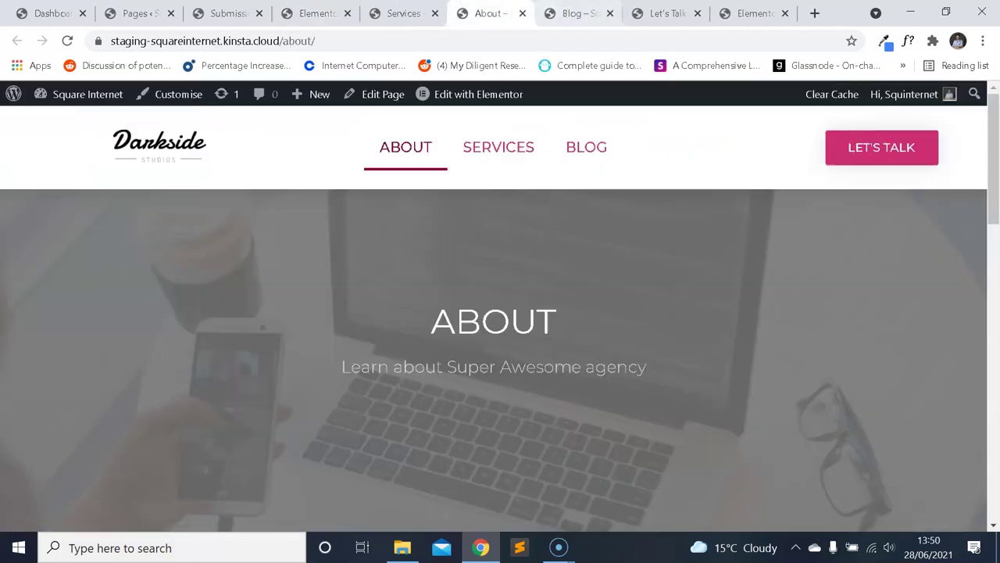
pyautogui.click(403, 13)
pyautogui.scroll(-3, 562, 226)
pyautogui.scroll(-10, 560, 234)
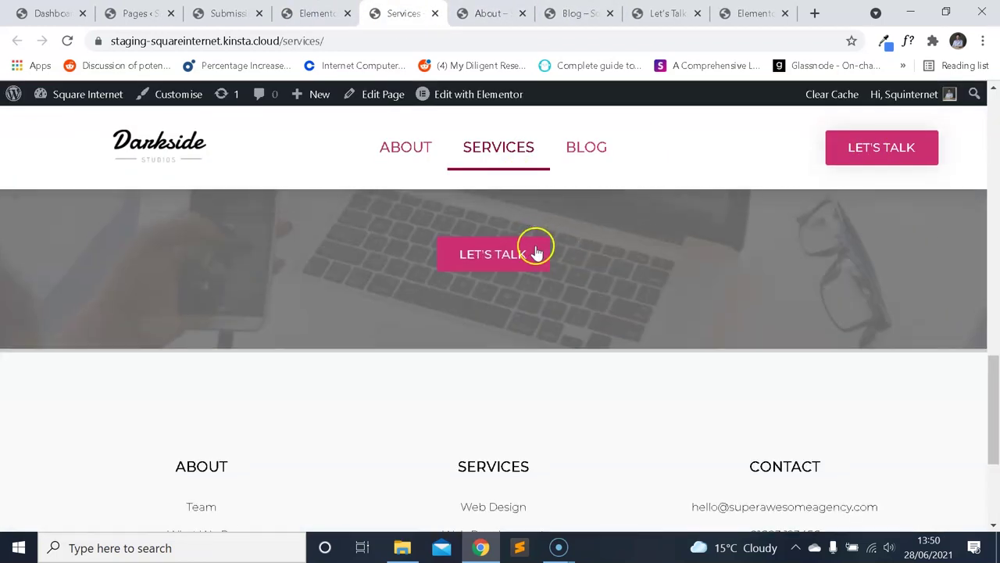
pyautogui.click(488, 14)
pyautogui.scroll(-5, 570, 243)
pyautogui.scroll(-10, 570, 244)
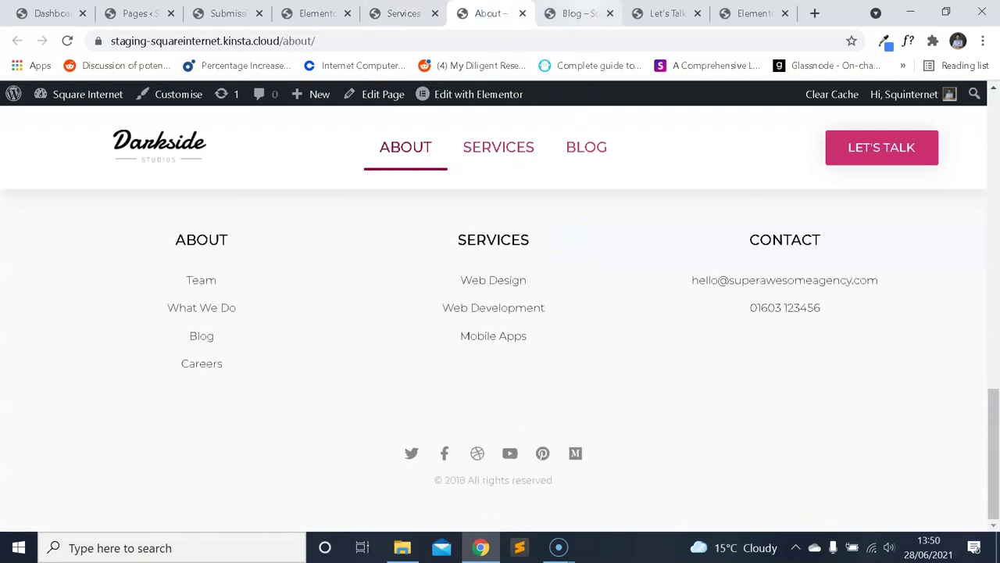
pyautogui.click(578, 13)
pyautogui.scroll(-5, 630, 242)
pyautogui.scroll(3, 630, 245)
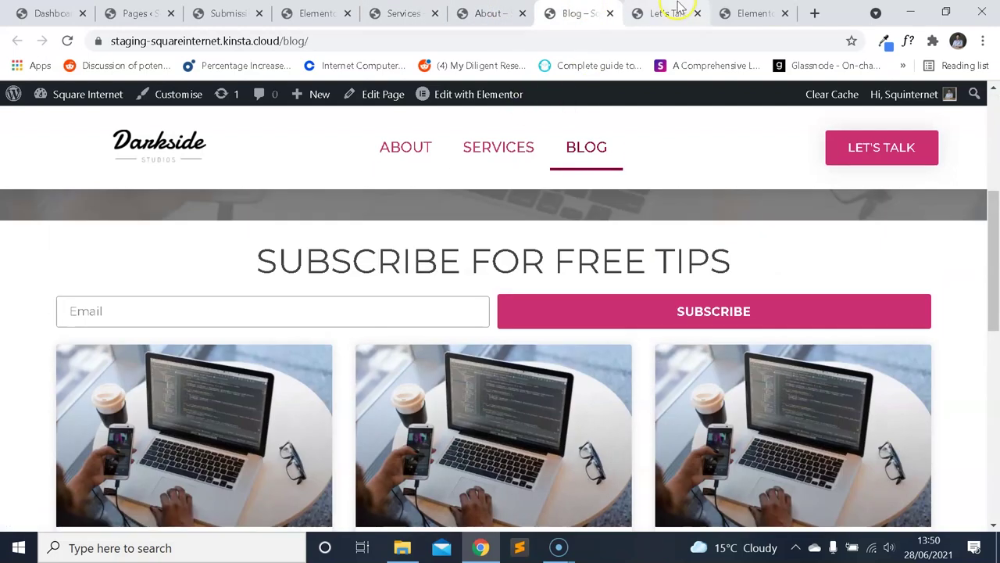
pyautogui.click(666, 13)
pyautogui.scroll(-5, 625, 207)
pyautogui.scroll(-2, 591, 250)
pyautogui.scroll(5, 565, 282)
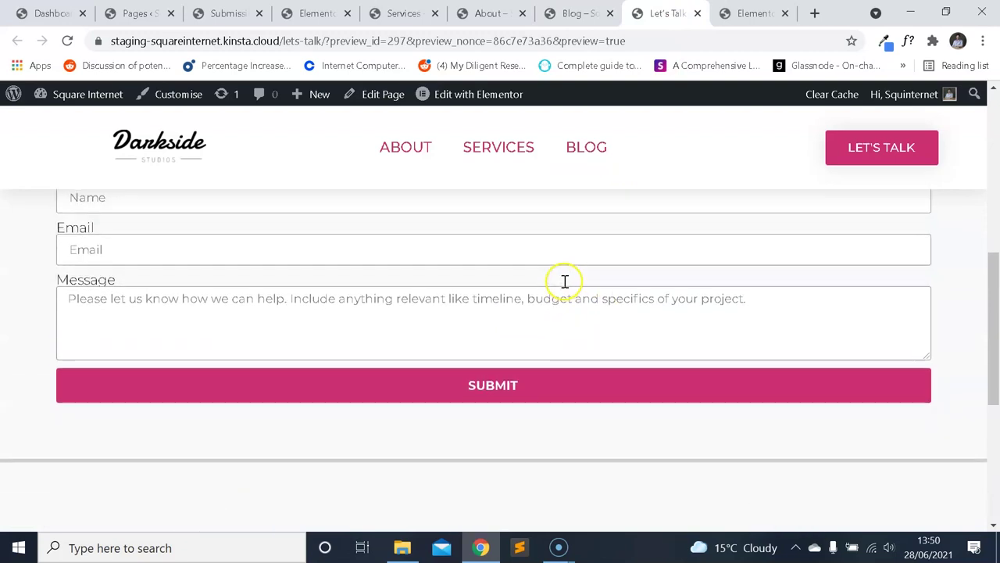
pyautogui.scroll(-1, 547, 290)
pyautogui.scroll(-1, 546, 289)
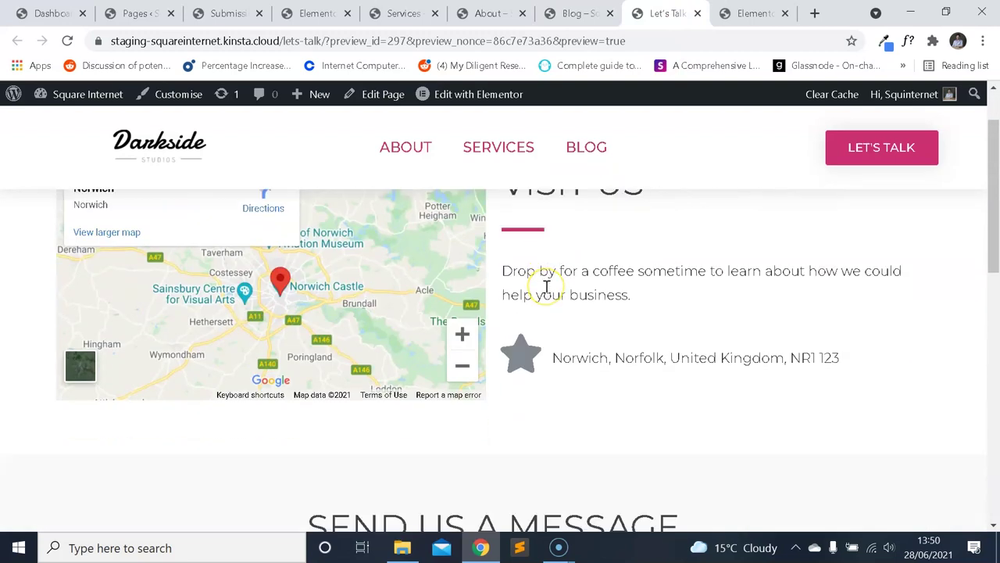